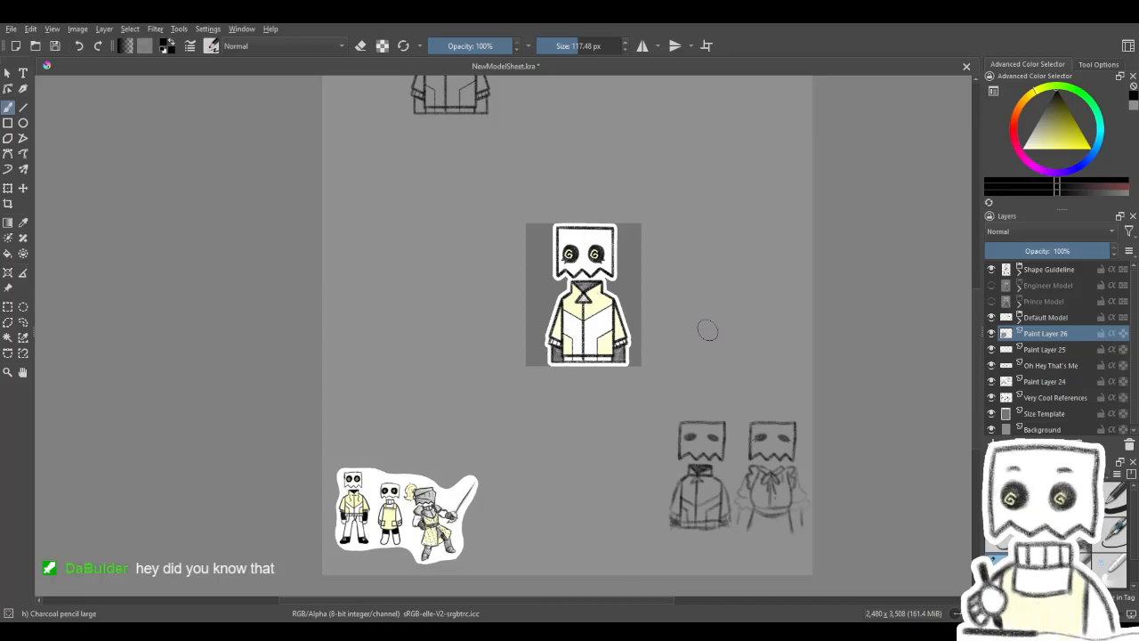
- Examine the costume sketches and character references on the model sheet
scroll(756, 343, up, 1)
scroll(623, 365, down, 1)
scroll(633, 467, up, 1)
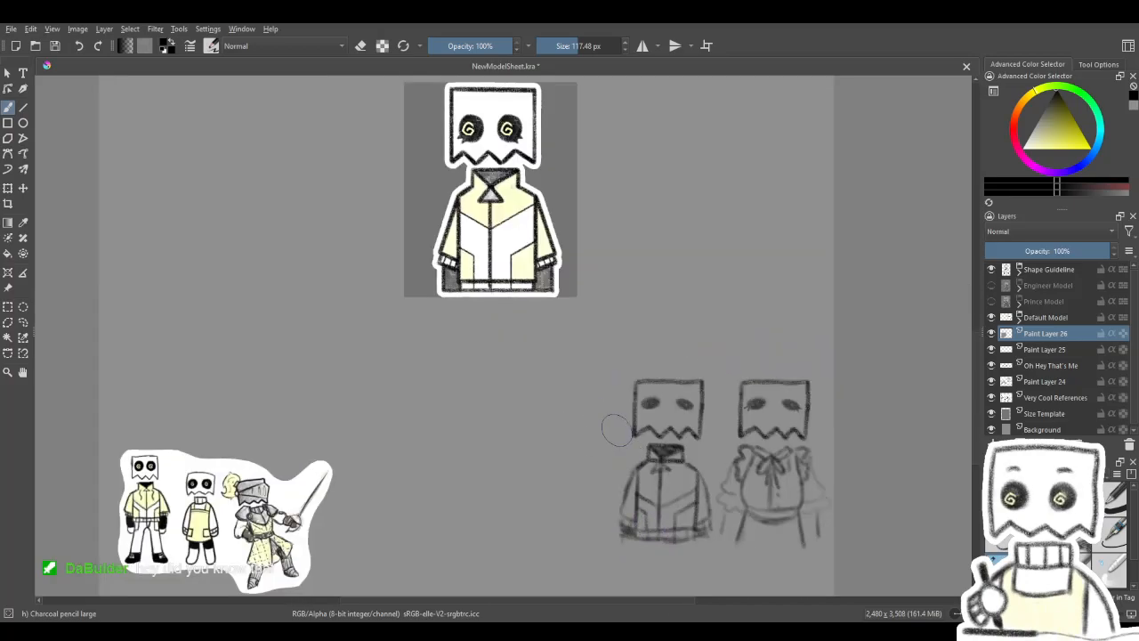
scroll(617, 428, down, 1)
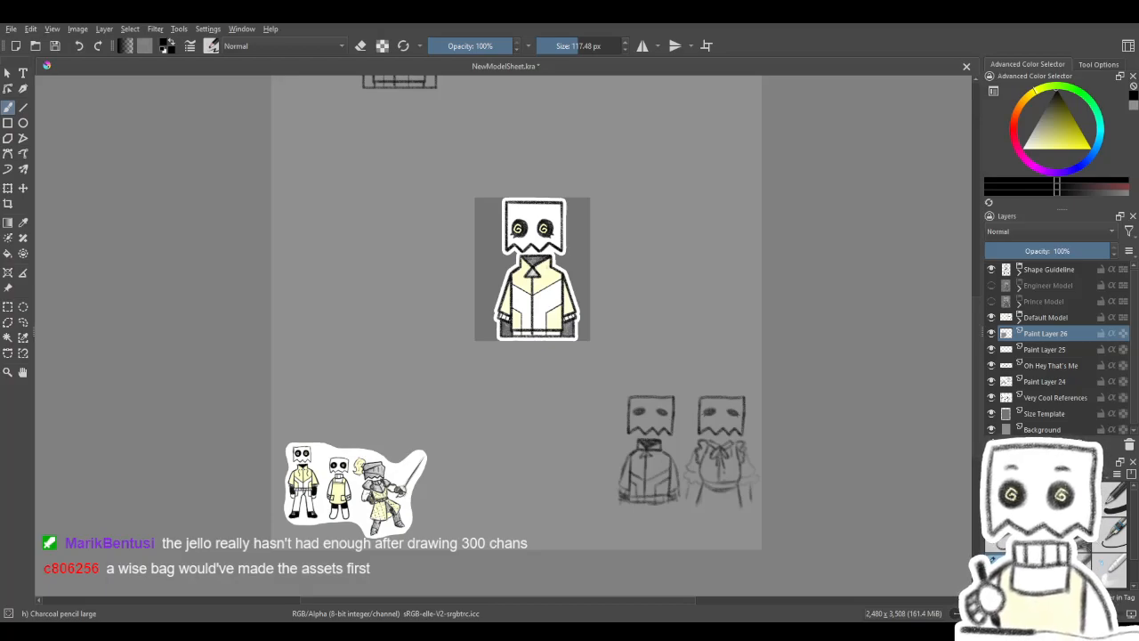
scroll(601, 475, up, 1)
scroll(609, 478, up, 1)
drag(611, 479, 645, 449)
scroll(647, 452, down, 1)
scroll(646, 455, up, 1)
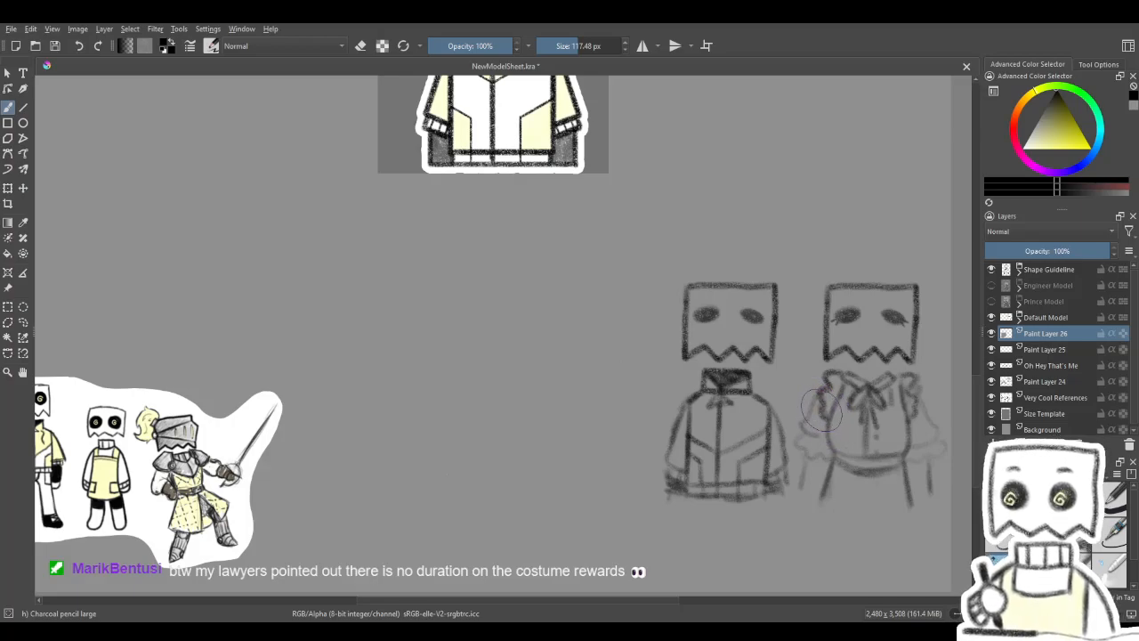
- Enlarge the charcoal pencil brush to 183.62 px and turn on eraser mode
mouse_move(827, 422)
mouse_down()
mouse_move(793, 409)
mouse_move(854, 427)
mouse_move(839, 433)
mouse_move(835, 412)
mouse_move(811, 422)
mouse_move(860, 412)
mouse_up()
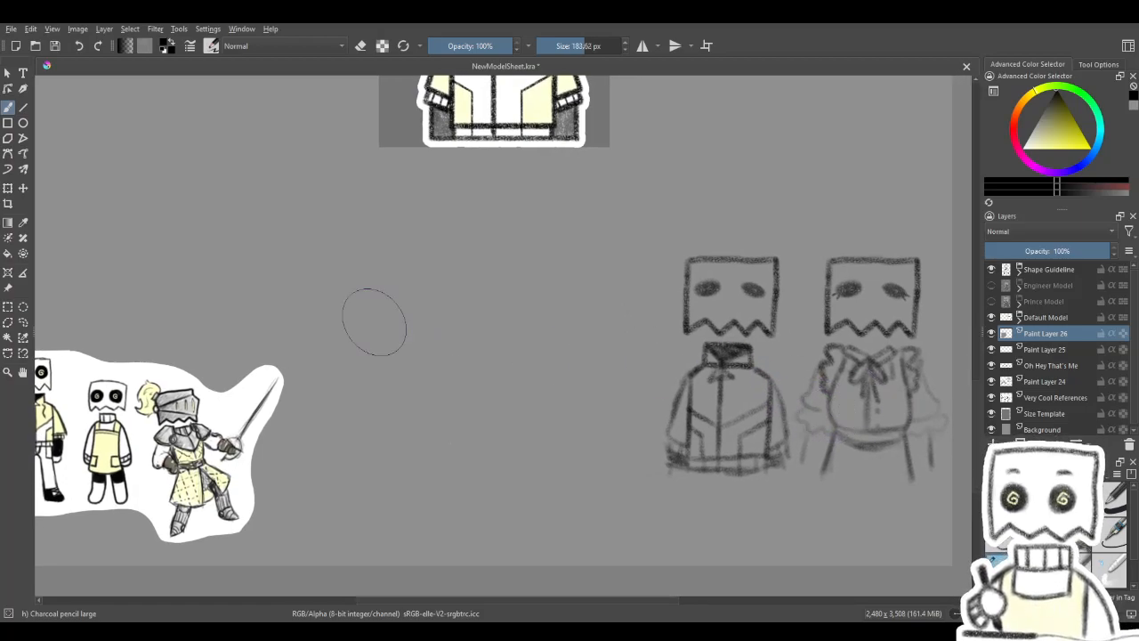
click(361, 46)
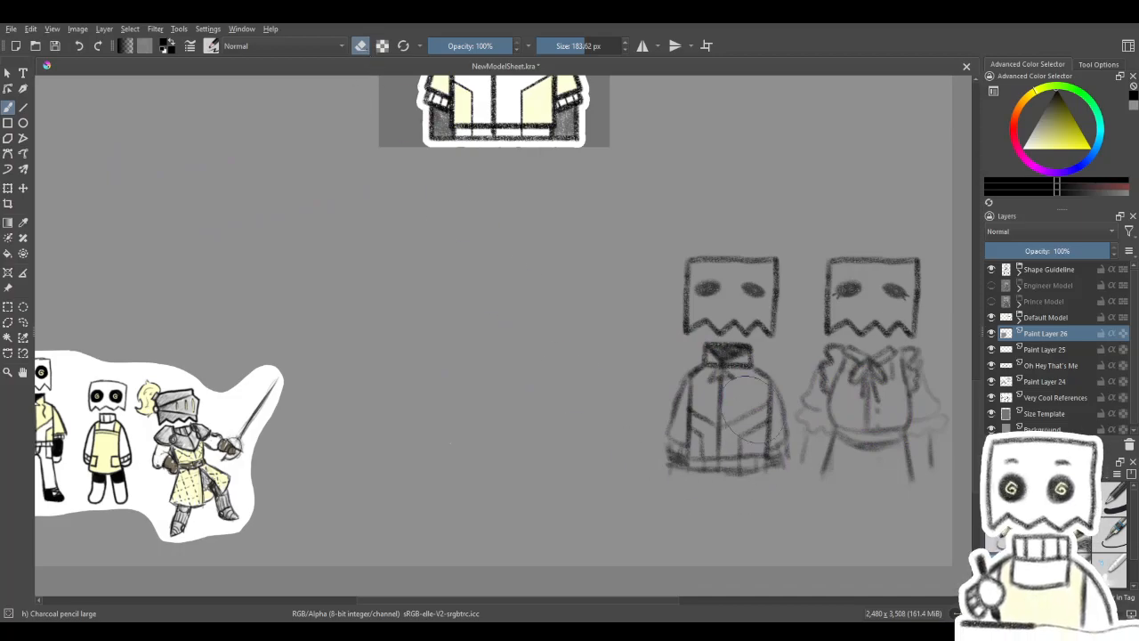
mouse_move(630, 356)
mouse_down()
mouse_move(628, 469)
mouse_move(614, 302)
mouse_move(574, 454)
mouse_move(552, 392)
mouse_move(559, 458)
mouse_move(522, 478)
mouse_move(636, 361)
mouse_move(656, 483)
mouse_move(667, 469)
mouse_move(661, 434)
mouse_move(736, 472)
mouse_move(781, 473)
mouse_move(720, 468)
mouse_move(734, 477)
mouse_up()
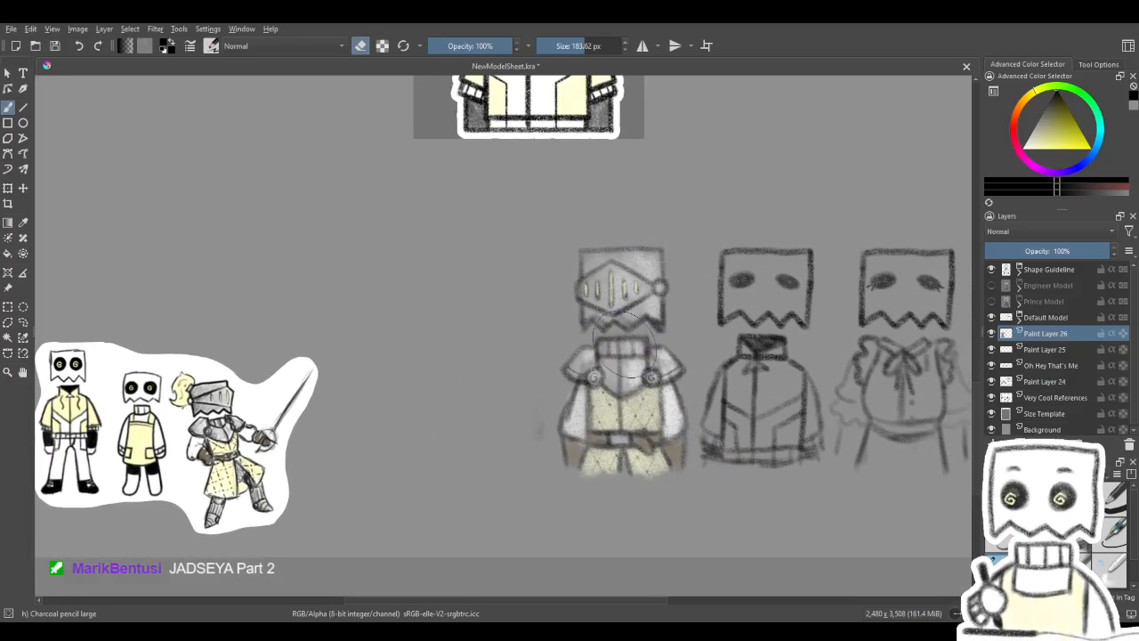
mouse_move(671, 187)
mouse_down()
mouse_move(704, 440)
mouse_move(694, 541)
mouse_up()
drag(701, 384, 620, 300)
drag(712, 407, 636, 188)
mouse_move(742, 374)
mouse_down()
mouse_move(751, 322)
mouse_move(866, 388)
mouse_up()
drag(711, 477, 778, 450)
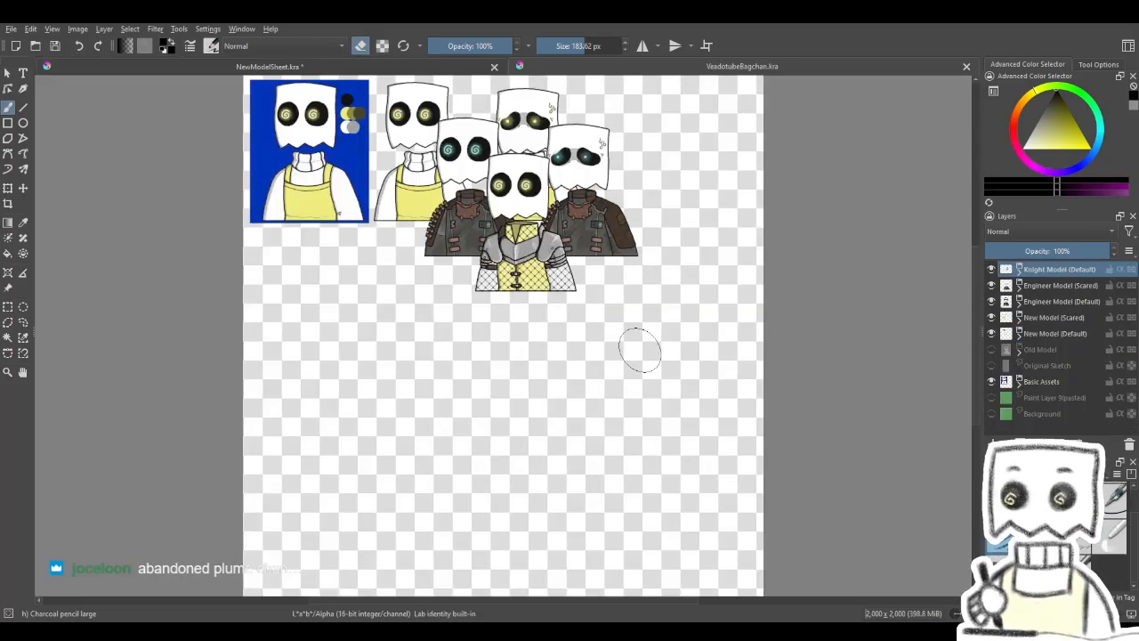
- Hide both Engineer Model groups and both New Model groups, the Scared and Default versions of each, leaving the knight model shown
drag(597, 292, 618, 422)
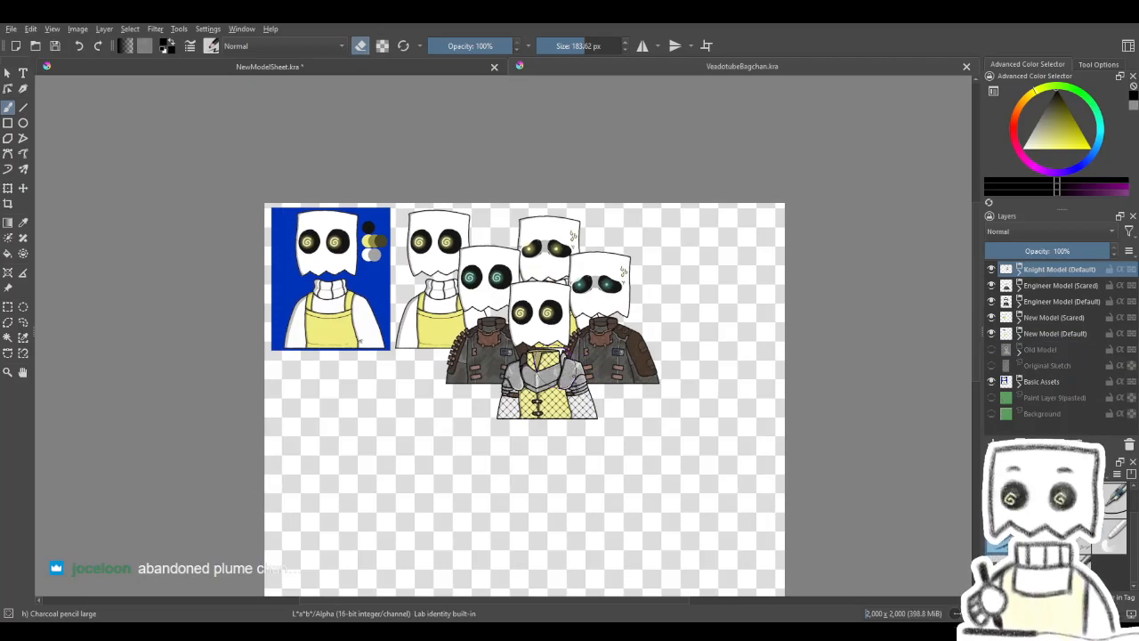
scroll(557, 367, up, 2)
scroll(529, 339, up, 1)
drag(529, 339, 522, 354)
scroll(527, 351, down, 1)
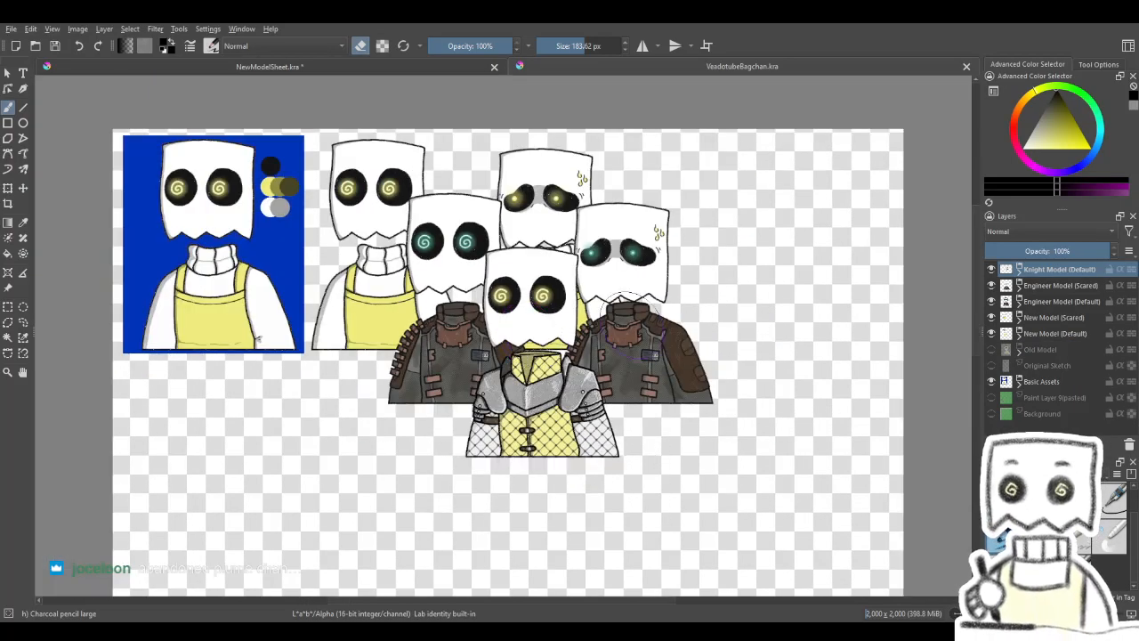
click(991, 285)
click(991, 301)
click(992, 317)
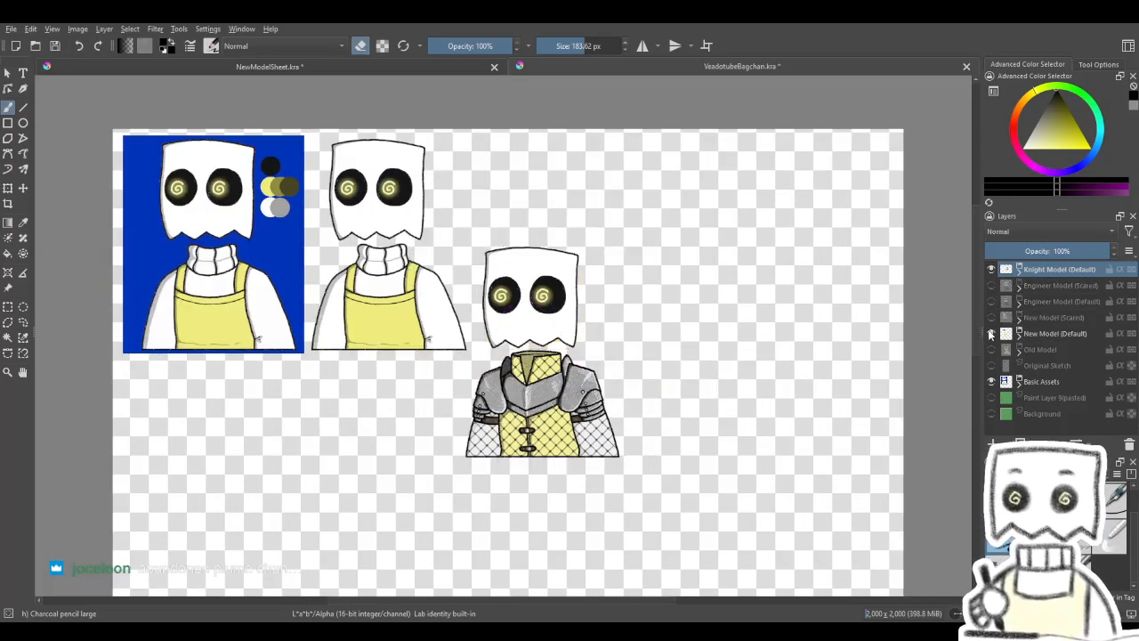
click(992, 333)
- Expand the Knight Model (Default) group and collapse its New Eyes (Idle) group
click(1021, 270)
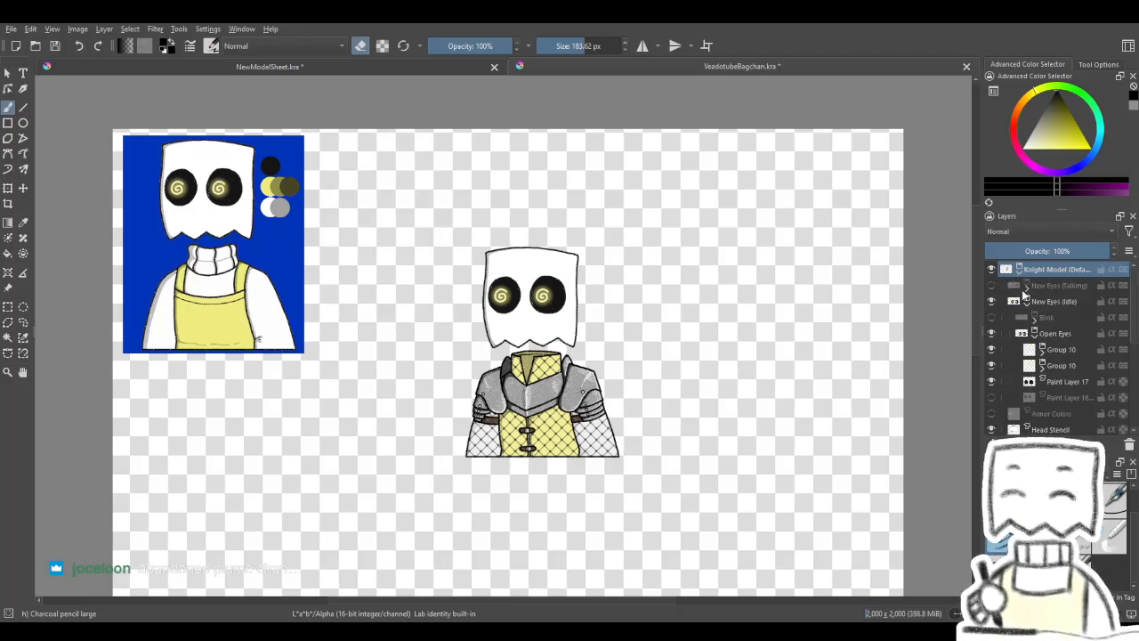
click(1028, 303)
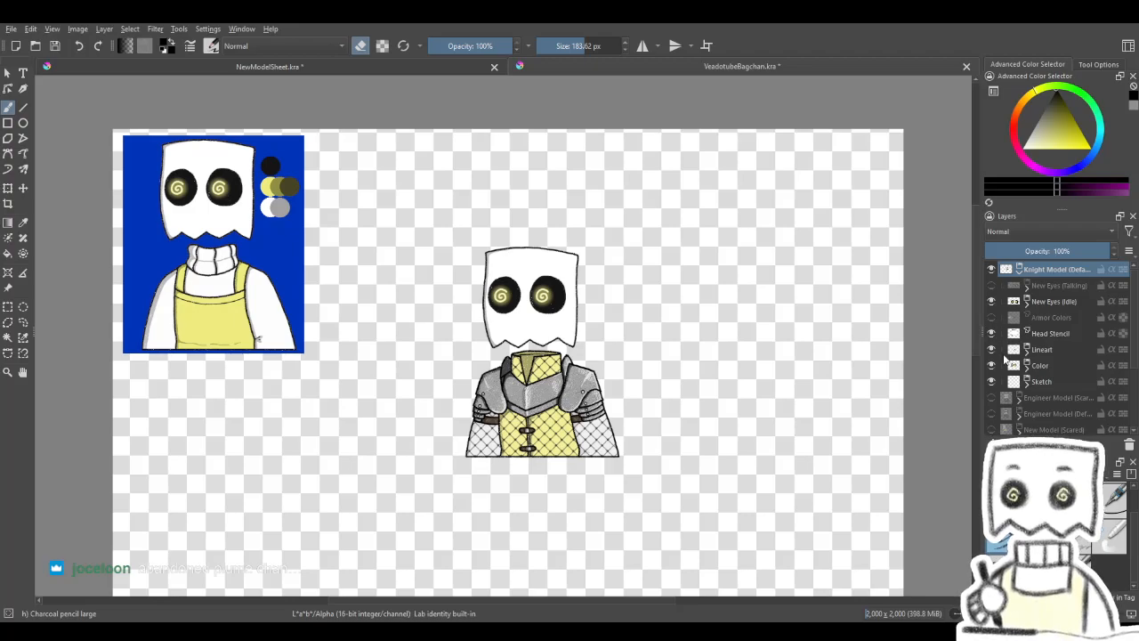
scroll(583, 332, up, 1)
scroll(589, 332, down, 1)
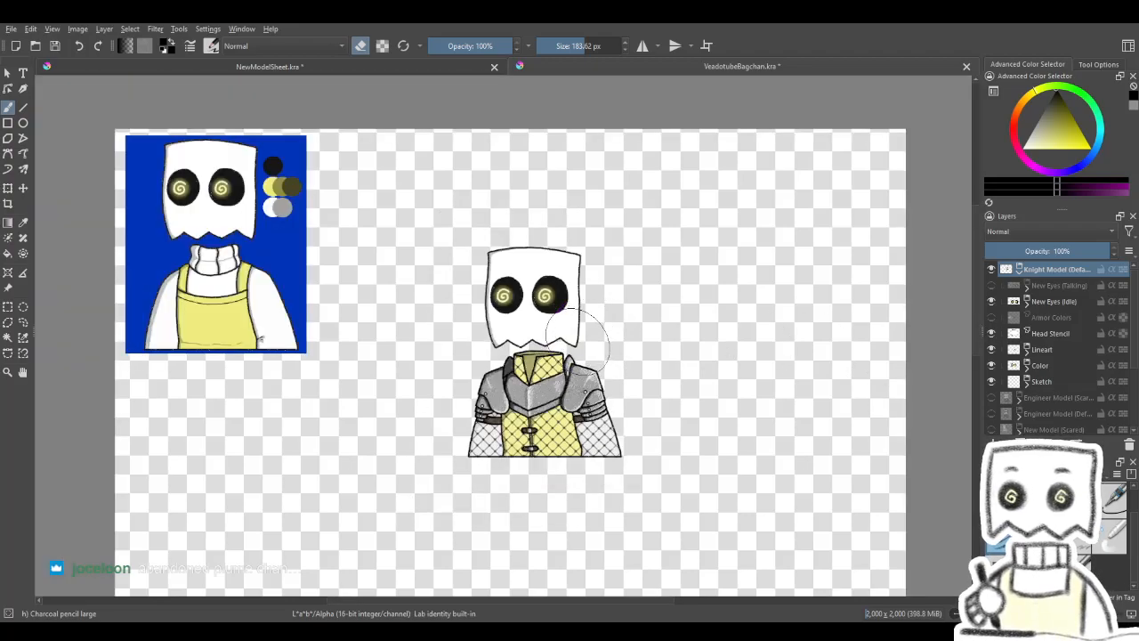
scroll(537, 360, up, 2)
scroll(1011, 355, down, 2)
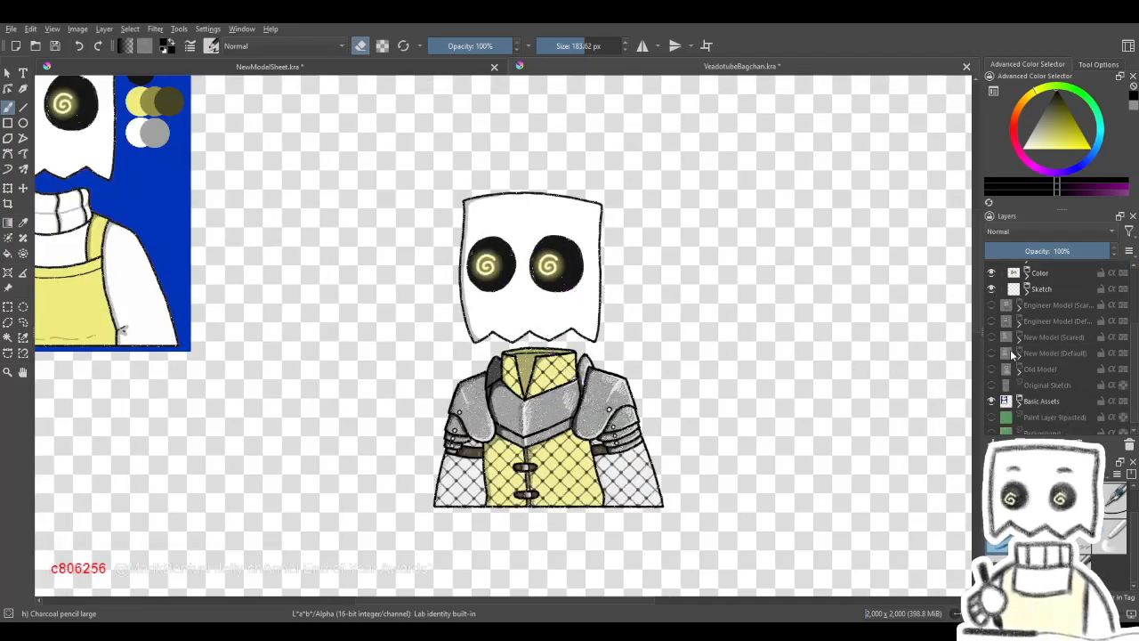
scroll(1015, 378, up, 2)
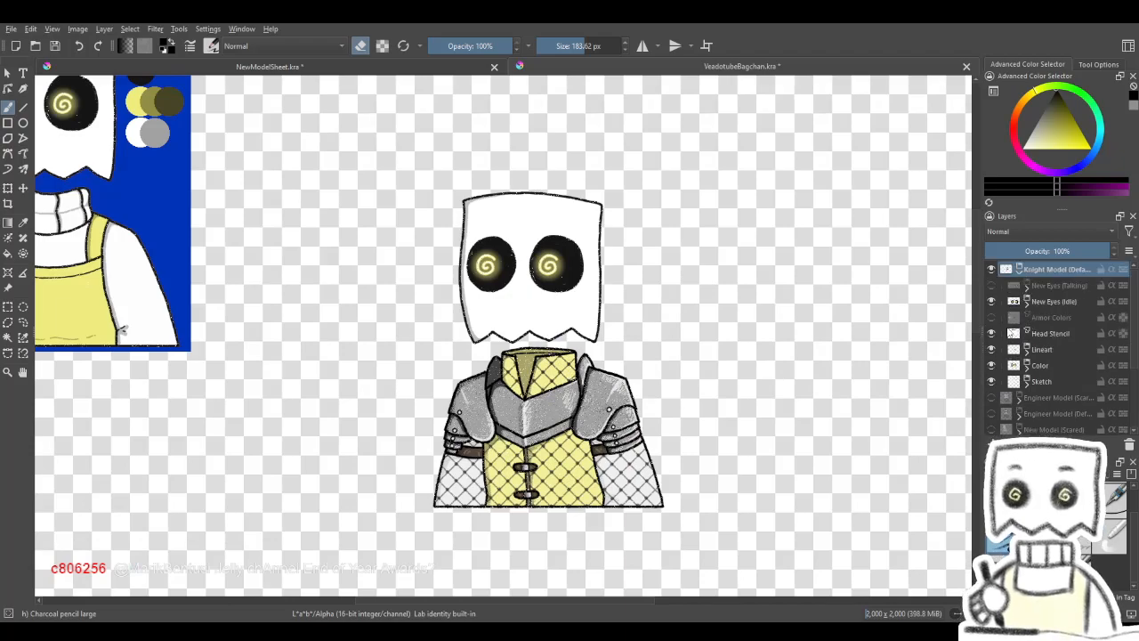
- Expand the knight's Lineart group and show its Head group with the plume, visor and helmet lines
click(1028, 349)
scroll(1024, 353, down, 1)
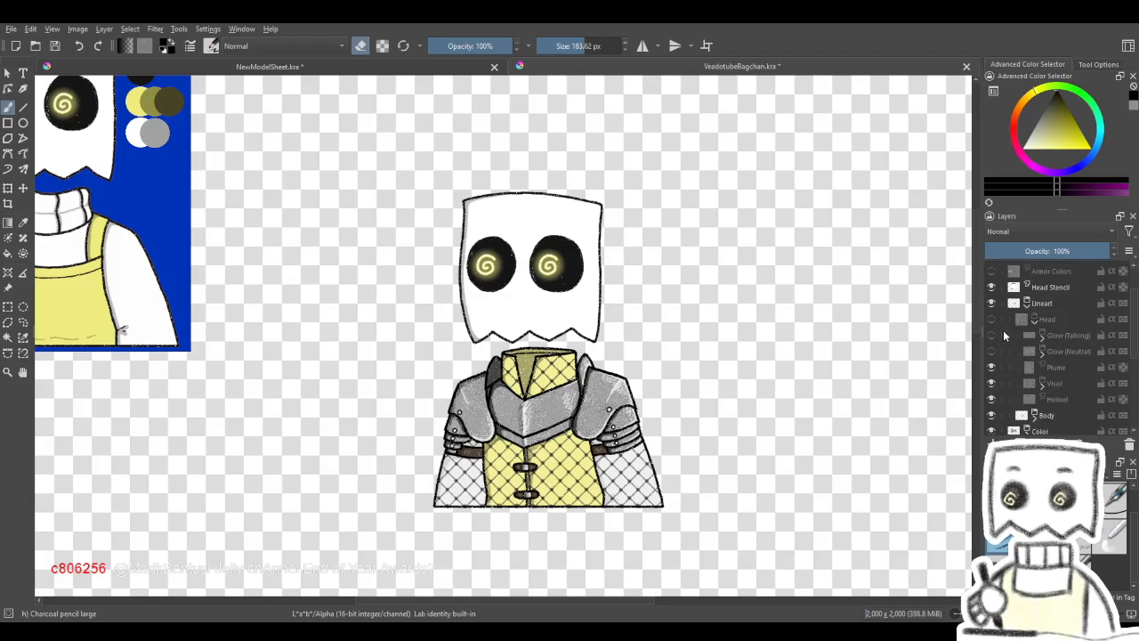
click(992, 318)
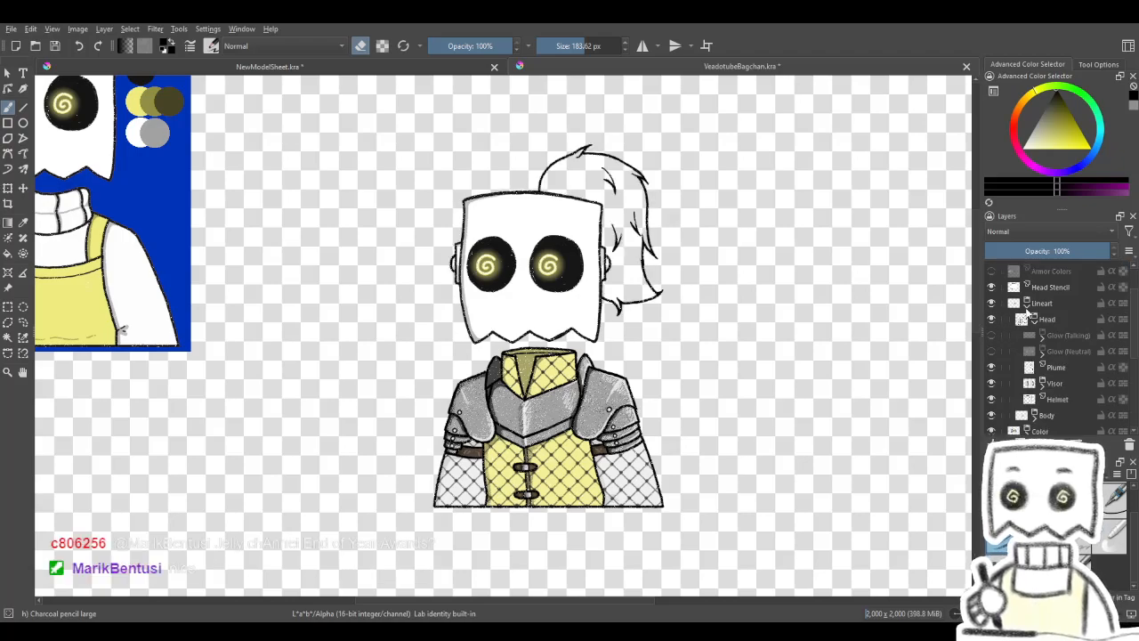
click(1027, 303)
click(1028, 303)
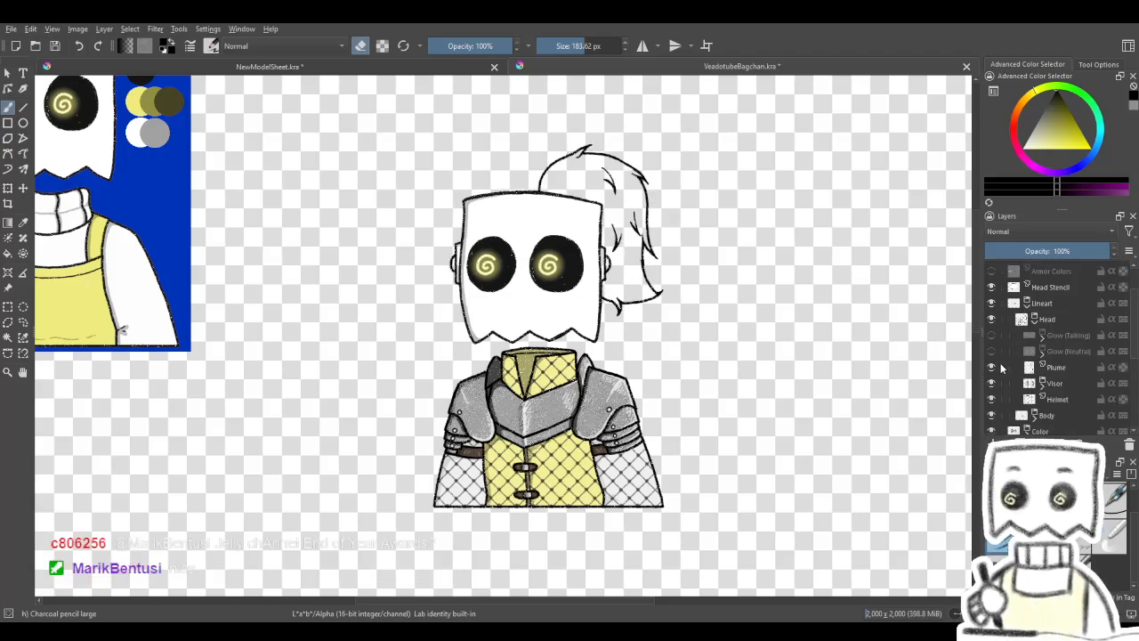
scroll(999, 351, down, 1)
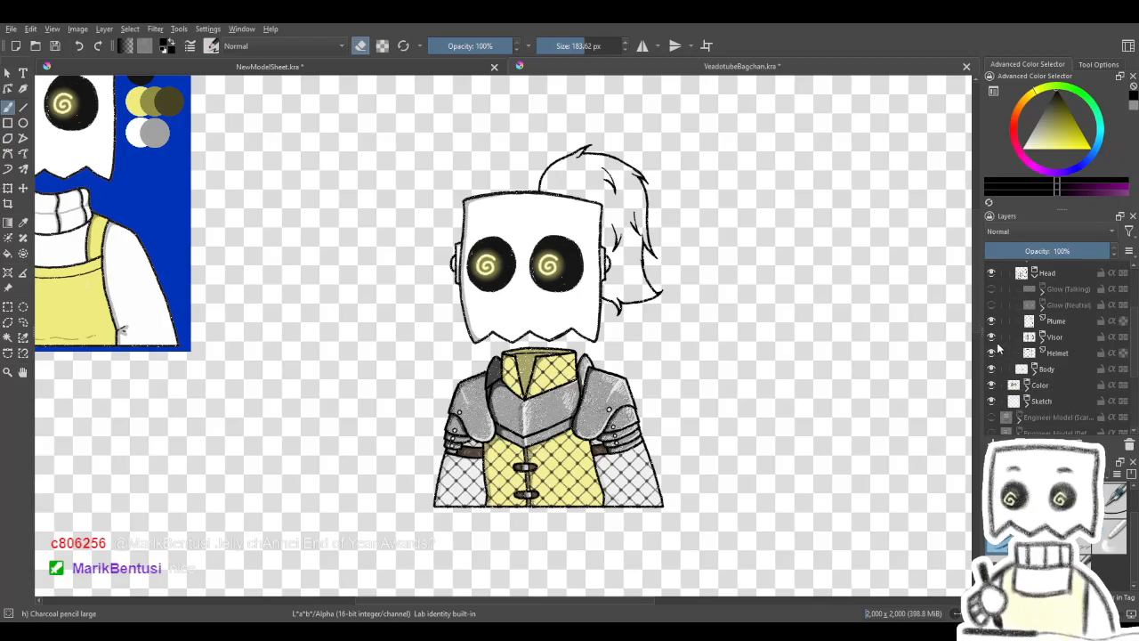
scroll(1007, 341, up, 1)
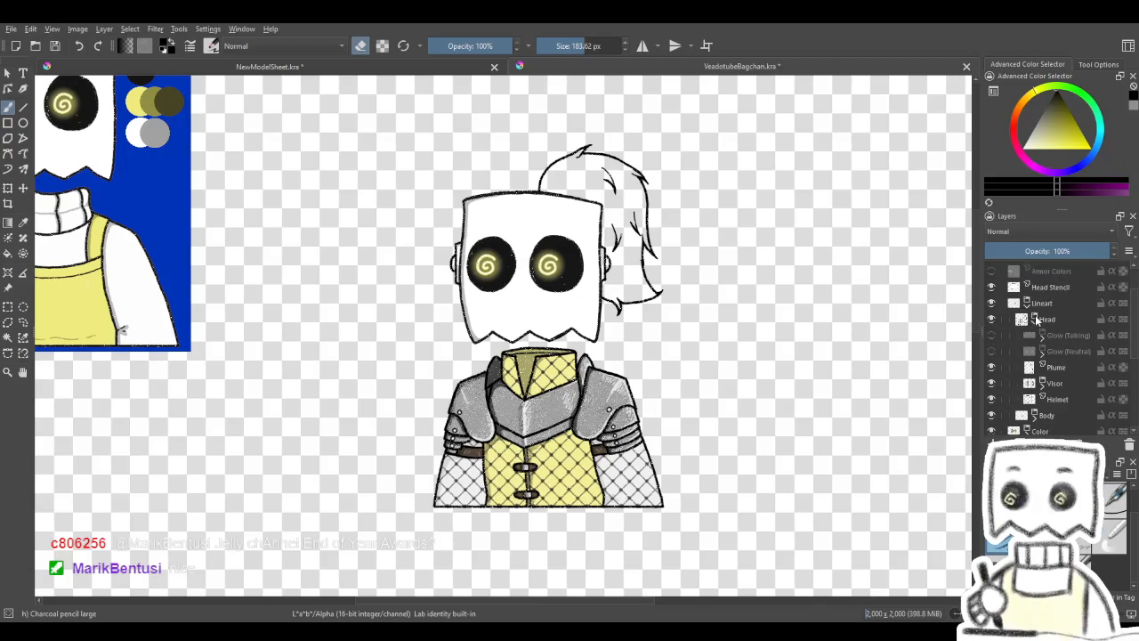
- Collapse the lineart's Head group, then expand the Color group and show its Head group
click(1034, 320)
click(1033, 336)
click(1033, 335)
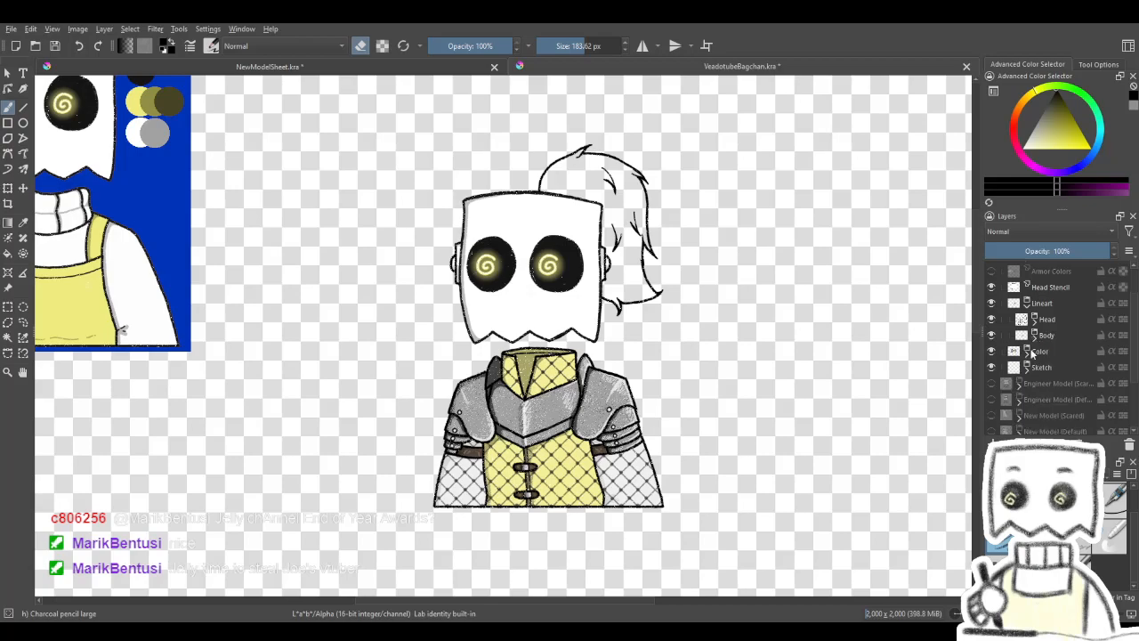
click(1039, 350)
click(1027, 351)
click(992, 368)
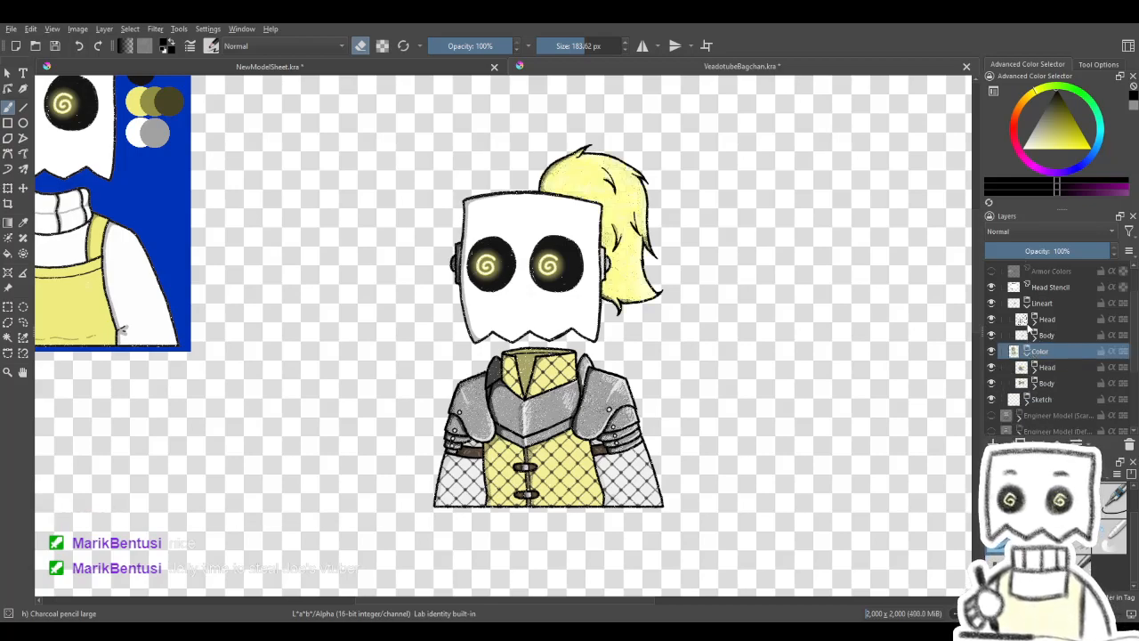
- Hide the knight model's Head Stencil layer and New Eyes (Idle) group
click(993, 287)
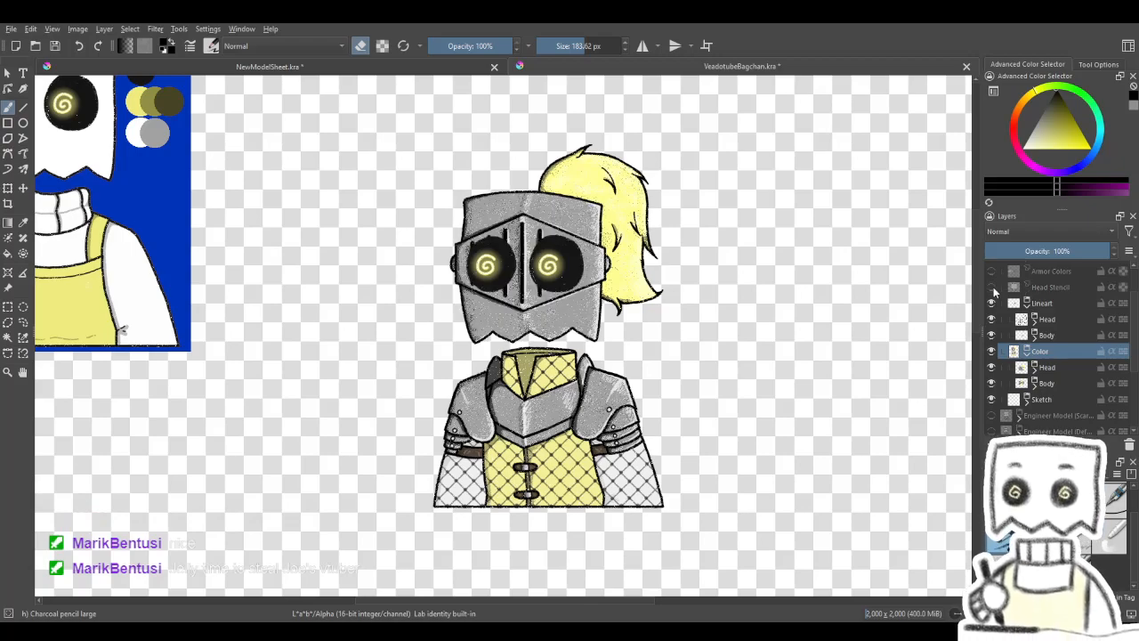
scroll(1021, 321, up, 1)
click(993, 302)
- Examine the knight model's helmet, visor slits, plume and shoulder armour
scroll(674, 345, down, 2)
scroll(654, 342, up, 1)
drag(656, 340, 670, 364)
scroll(625, 346, up, 2)
scroll(670, 364, down, 1)
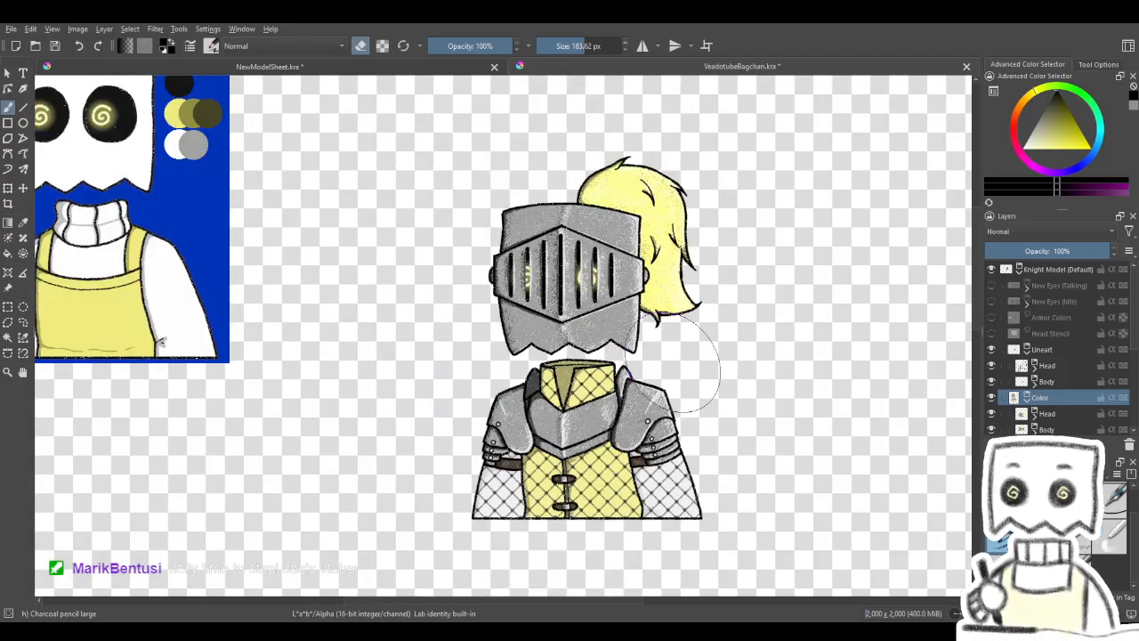
drag(738, 344, 710, 349)
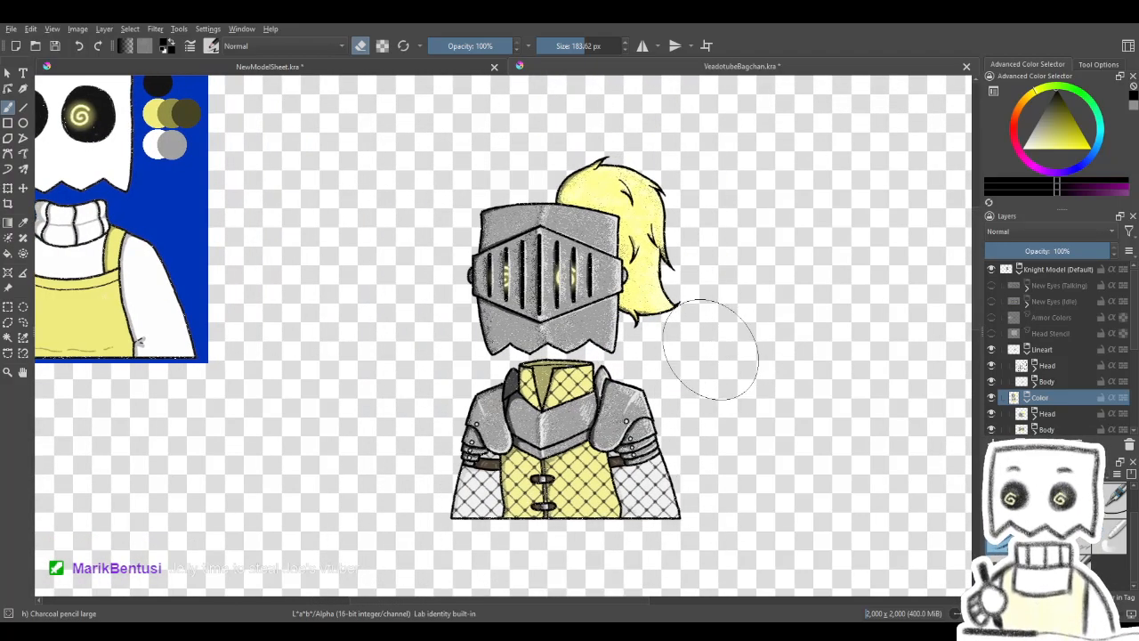
scroll(690, 369, up, 1)
scroll(681, 381, down, 1)
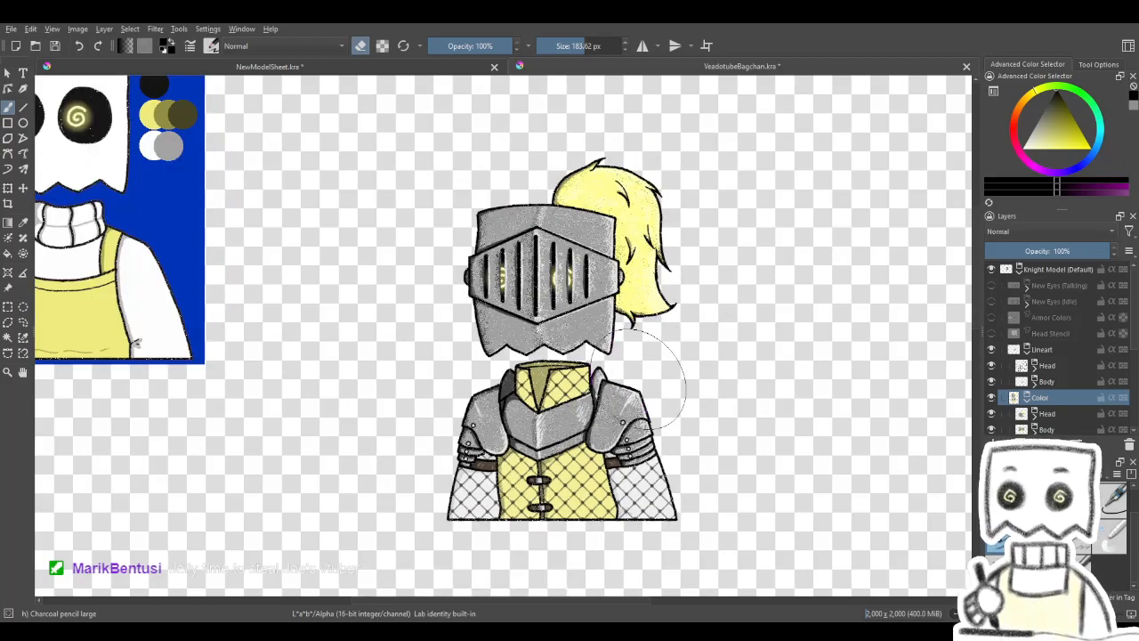
drag(631, 384, 652, 380)
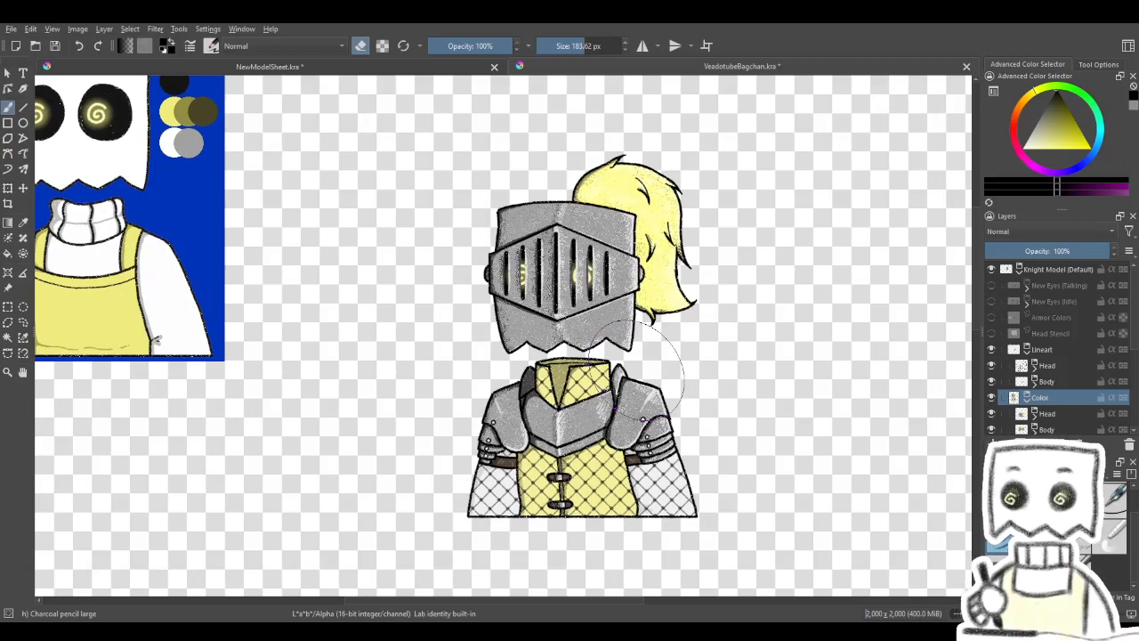
drag(606, 255, 598, 258)
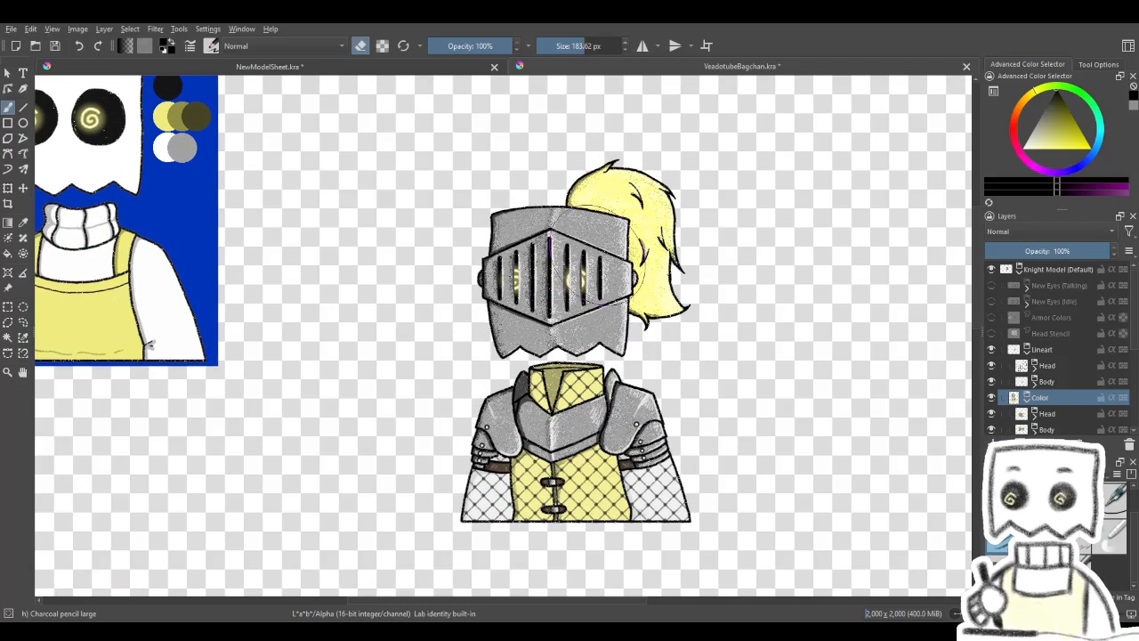
- Switch back to NewModelSheet.kra and compare the knight reference and knight sketch with the finished jacket model
click(360, 69)
drag(623, 300, 902, 286)
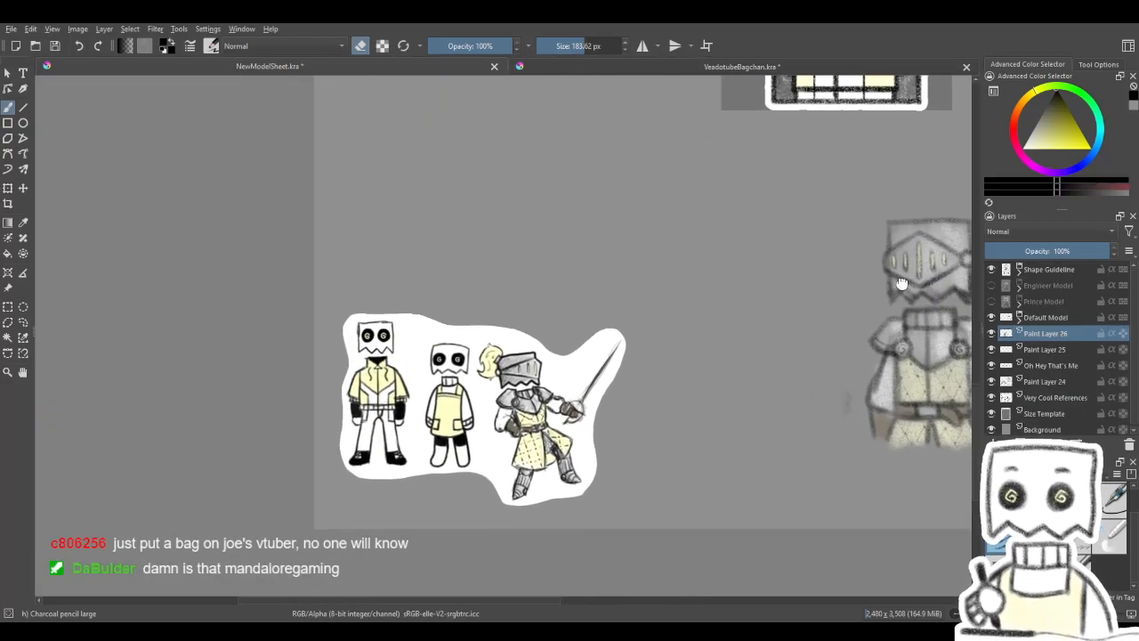
scroll(526, 434, up, 1)
scroll(552, 379, up, 1)
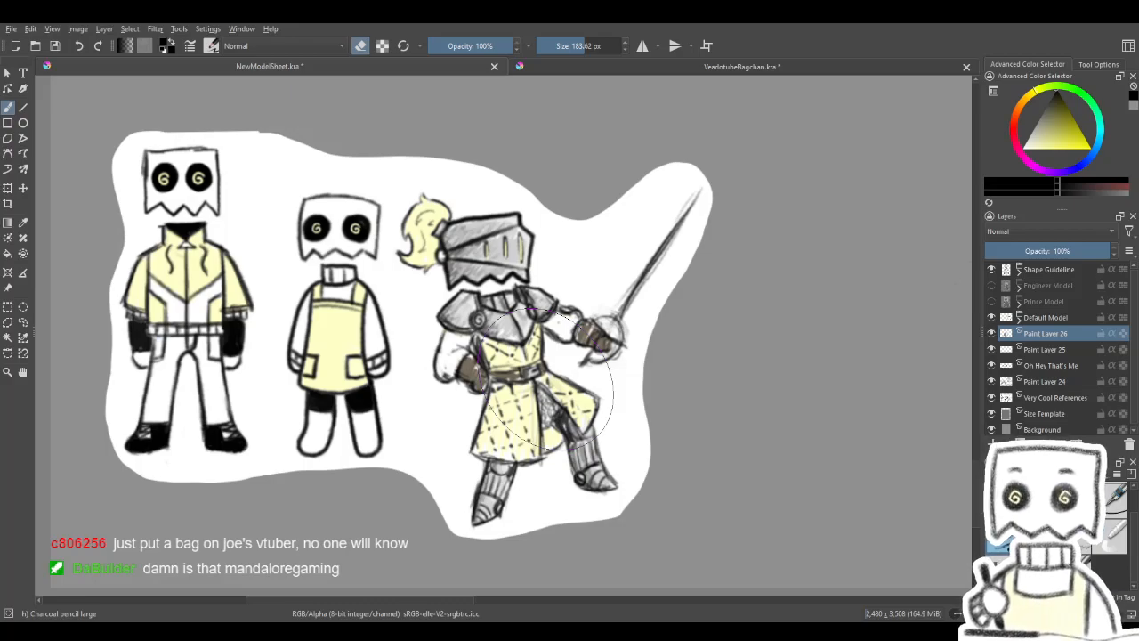
drag(682, 340, 1, 483)
scroll(356, 388, down, 1)
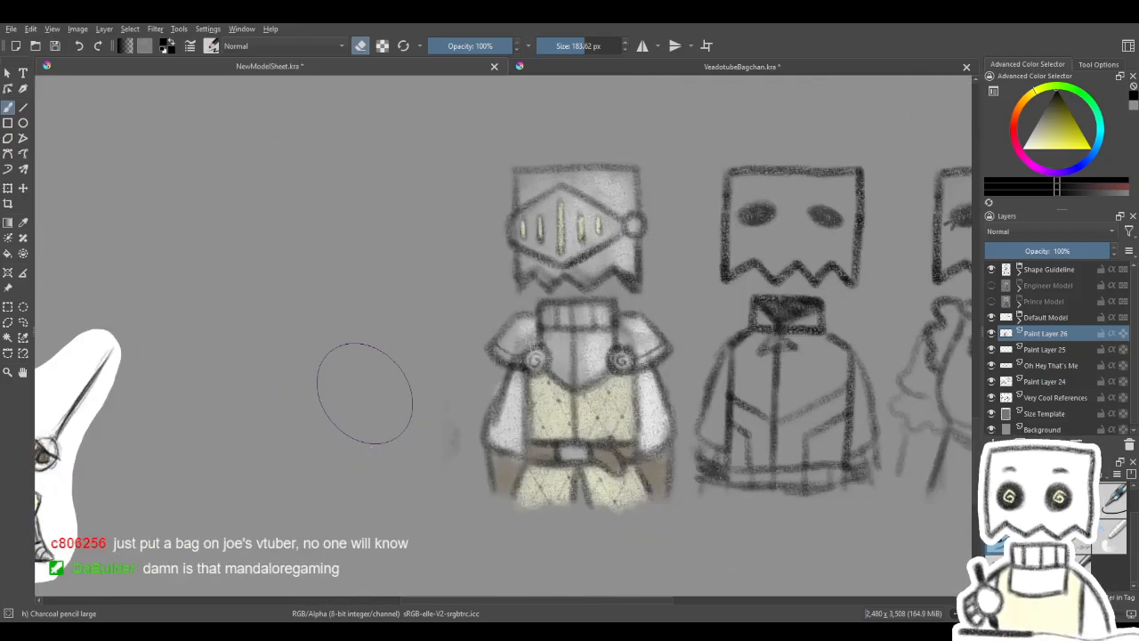
scroll(364, 392, down, 1)
scroll(443, 394, down, 1)
drag(448, 386, 437, 359)
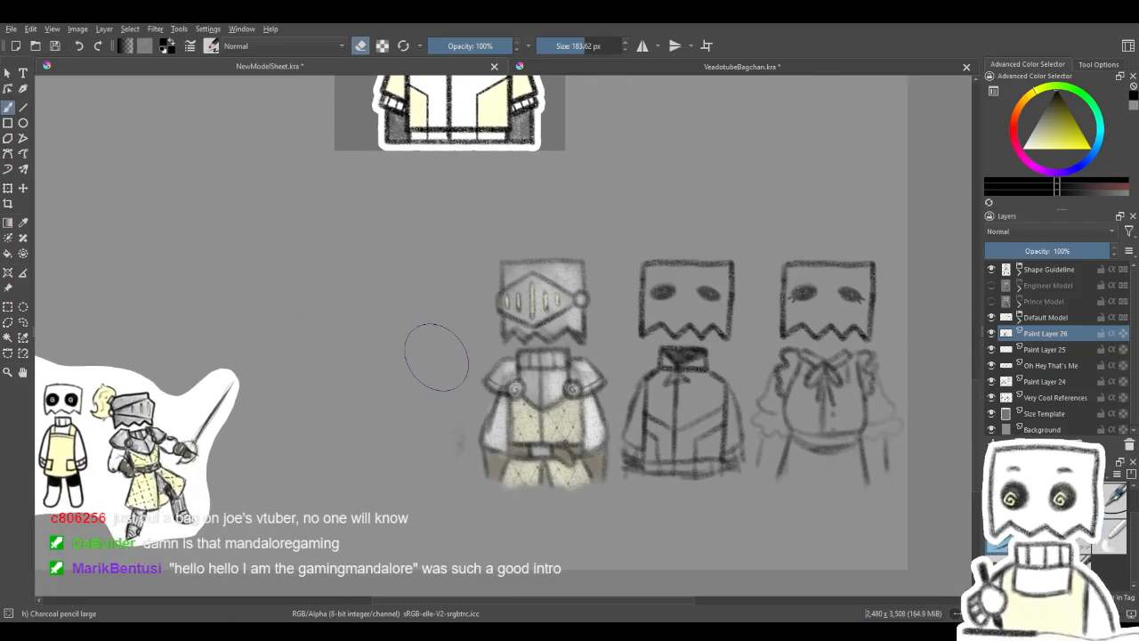
mouse_move(489, 234)
mouse_down()
mouse_move(620, 521)
mouse_move(590, 533)
mouse_up()
scroll(559, 235, up, 1)
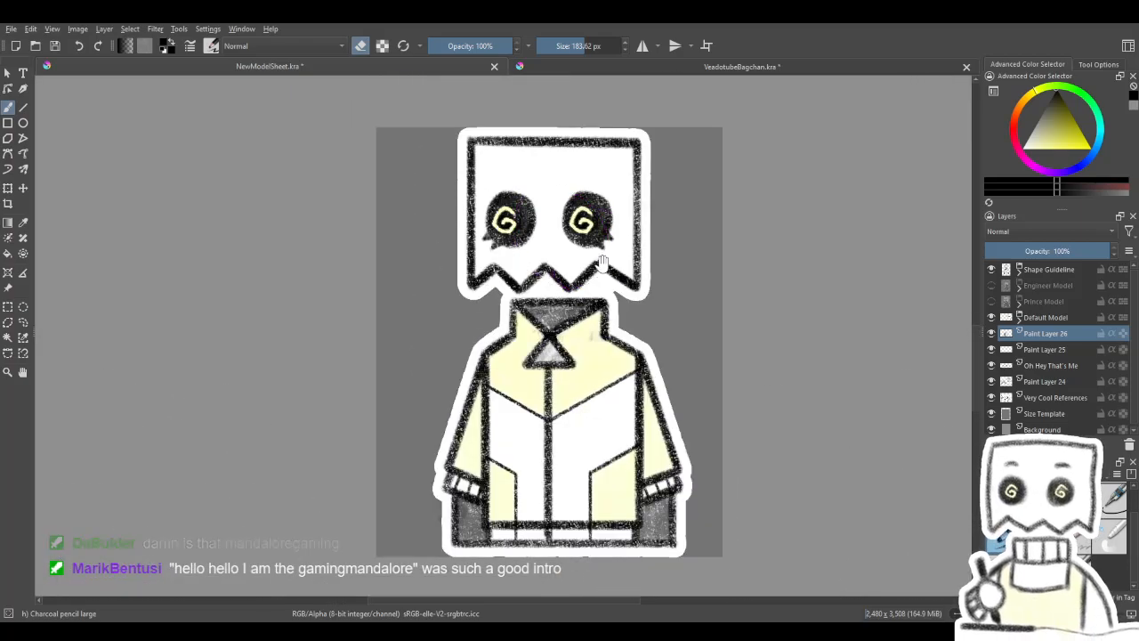
drag(598, 265, 583, 263)
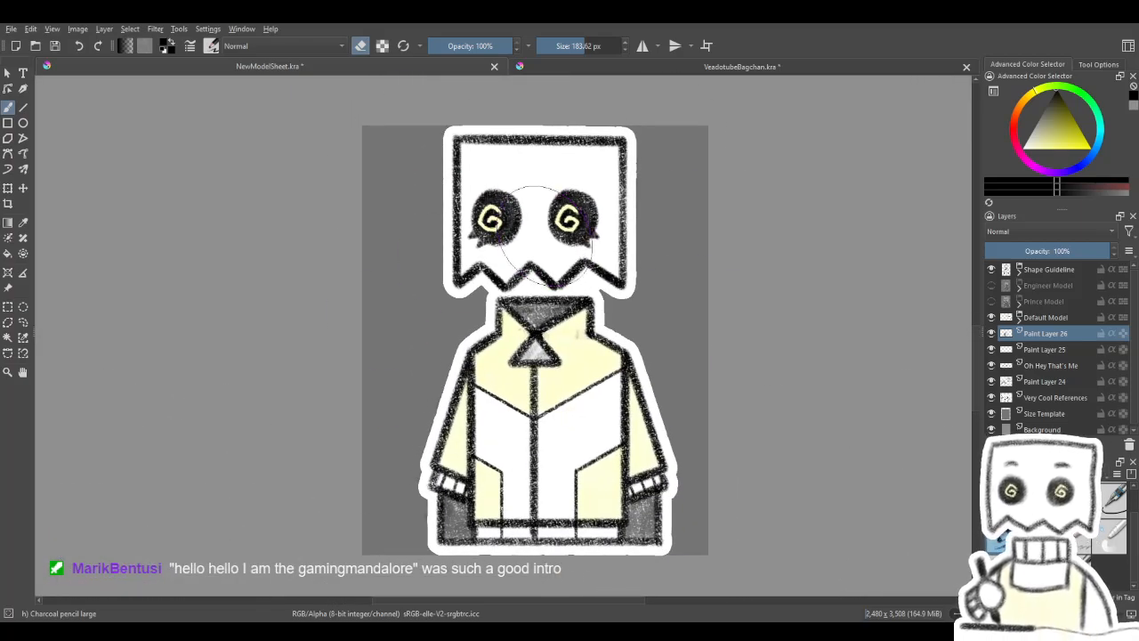
drag(594, 312, 592, 365)
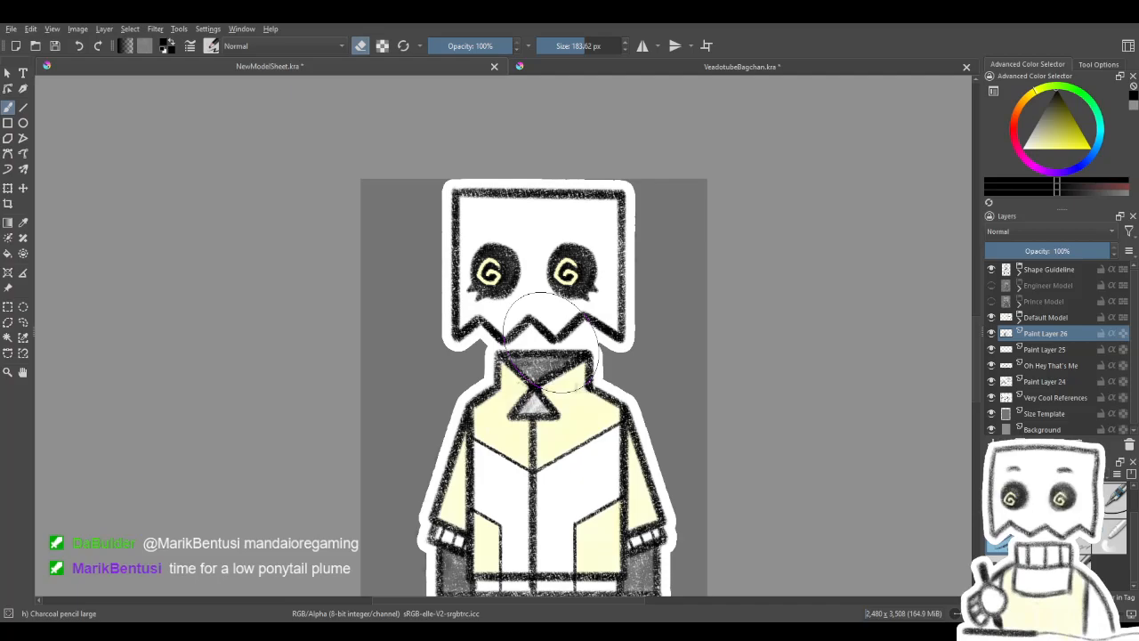
- Examine the knight and jacket costume sketches alongside the group of coloured reference characters
scroll(551, 343, down, 1)
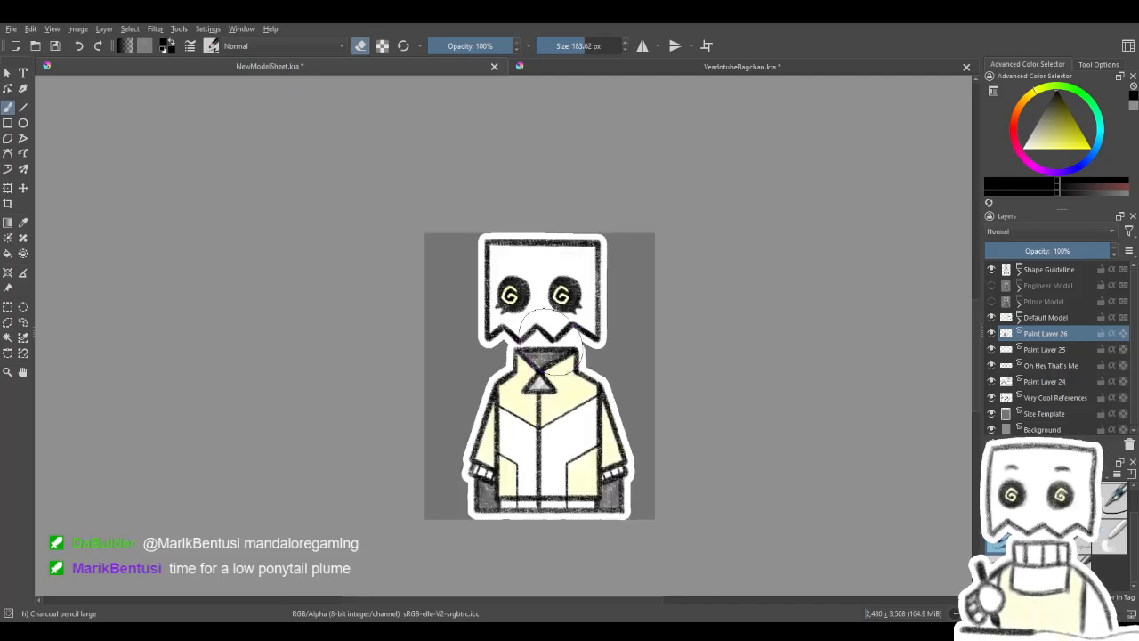
drag(544, 362, 441, 103)
drag(505, 341, 612, 220)
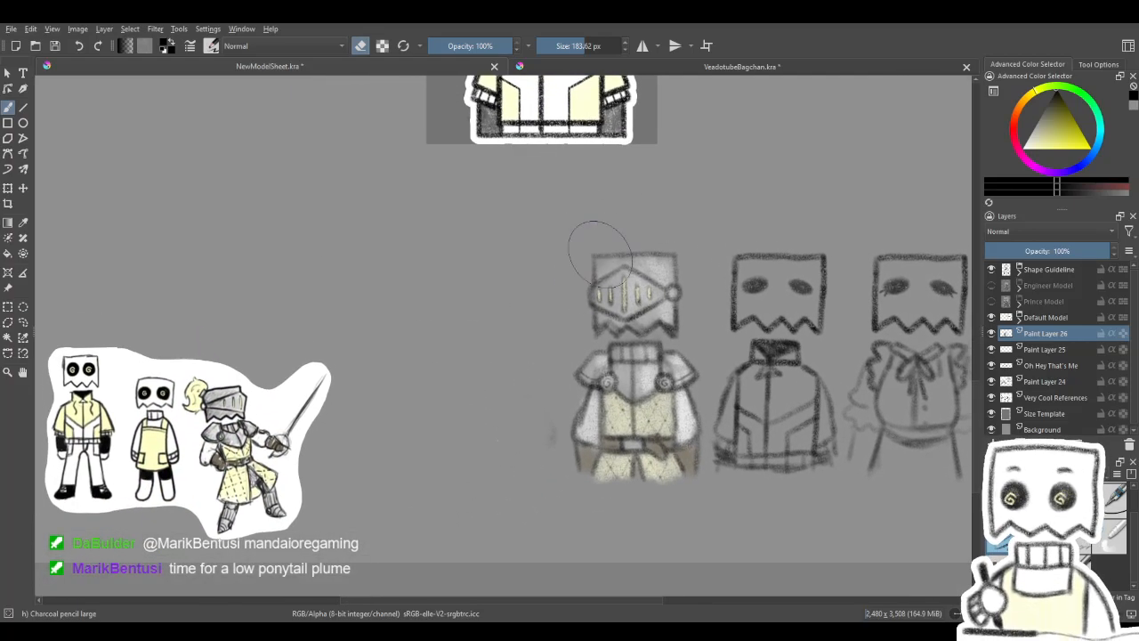
scroll(578, 278, up, 1)
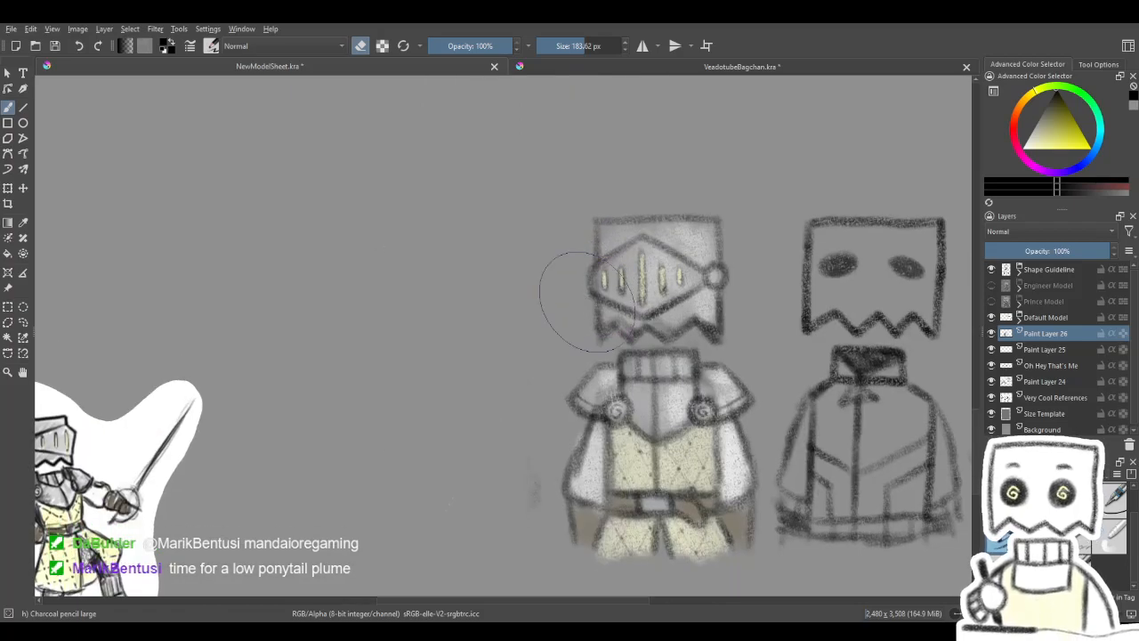
scroll(536, 303, down, 1)
scroll(547, 311, up, 1)
drag(566, 332, 574, 330)
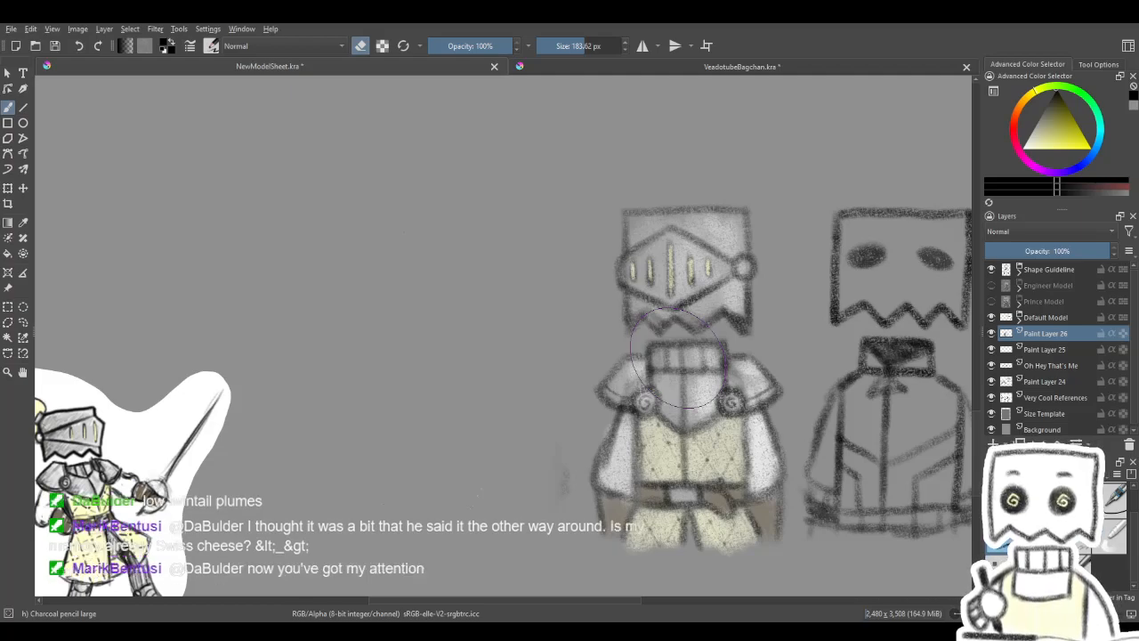
drag(612, 457, 594, 445)
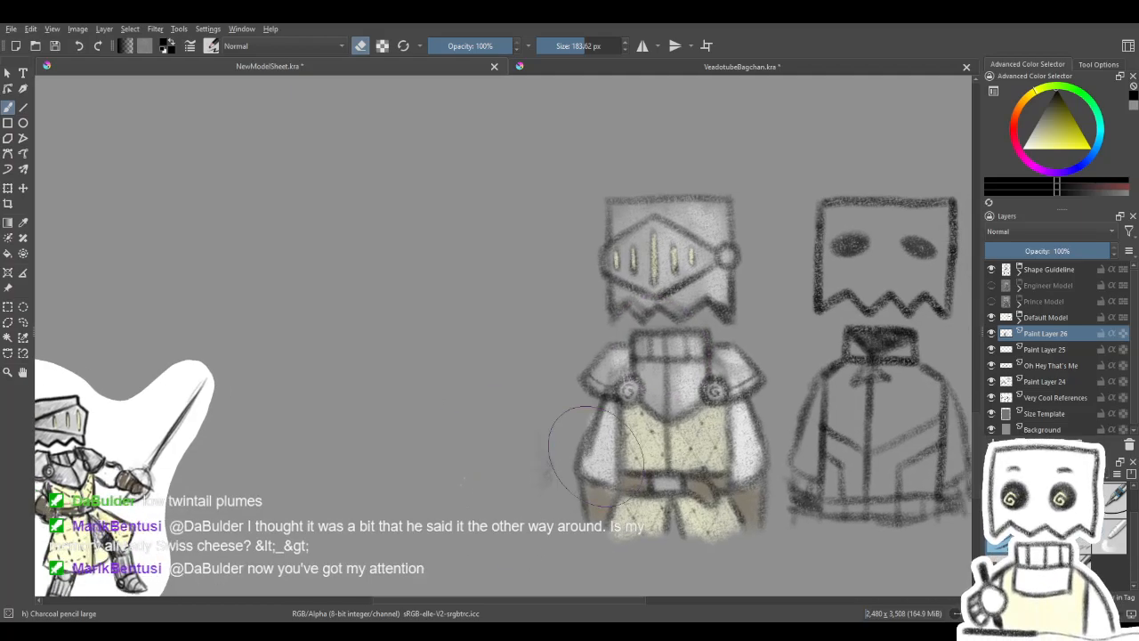
scroll(595, 454, down, 2)
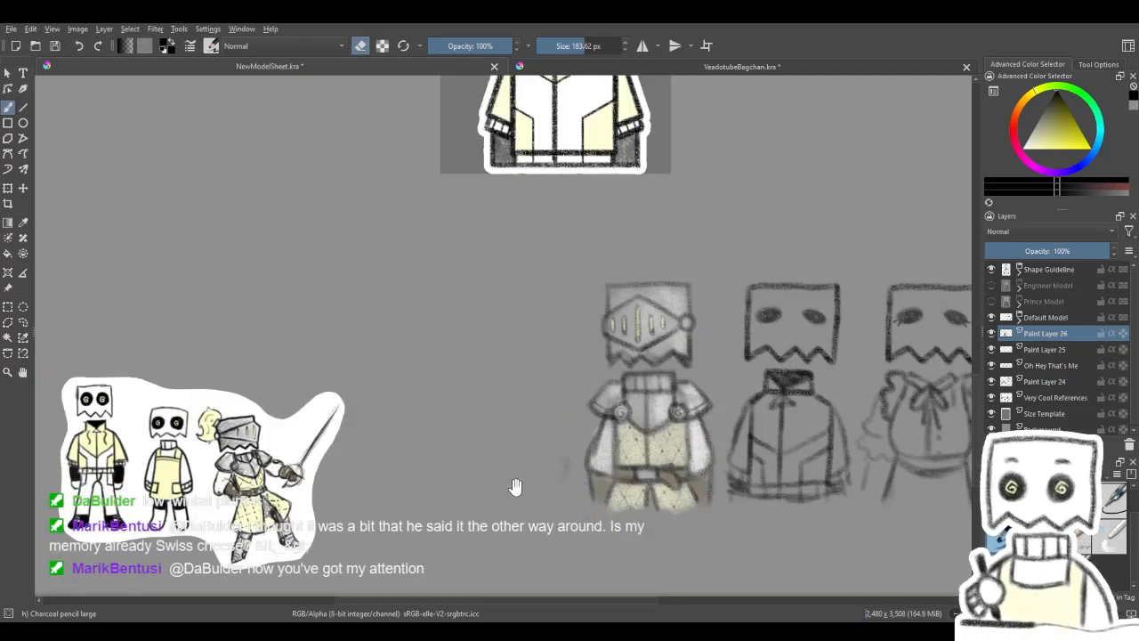
drag(511, 489, 573, 458)
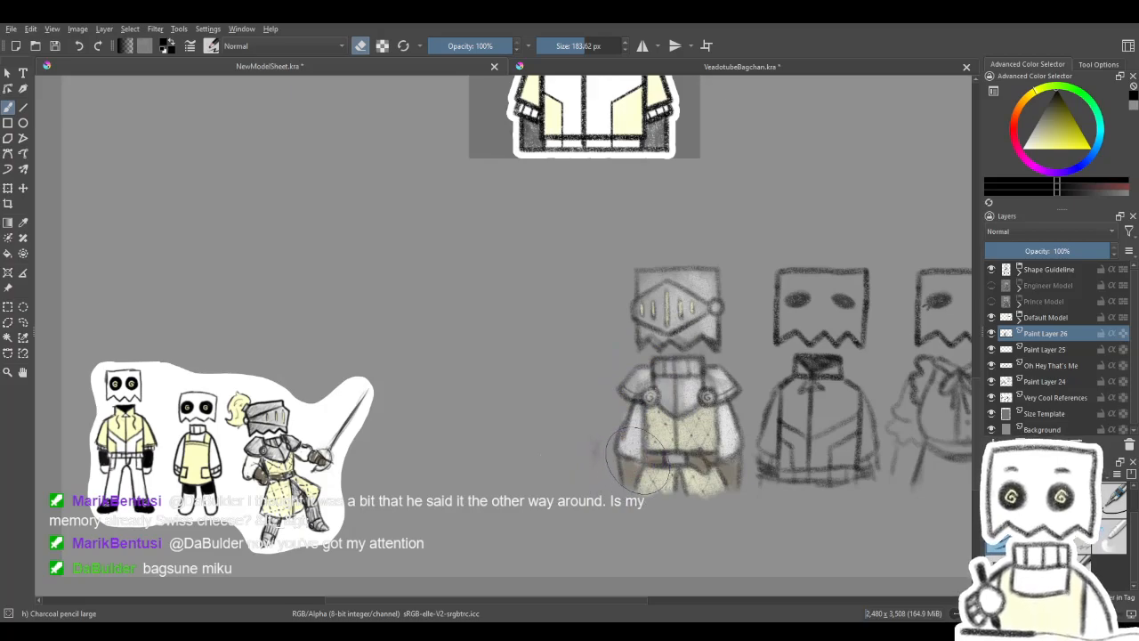
- Erase the grey paint covering the maid costume sketch beside the knight sketch
drag(653, 459, 636, 465)
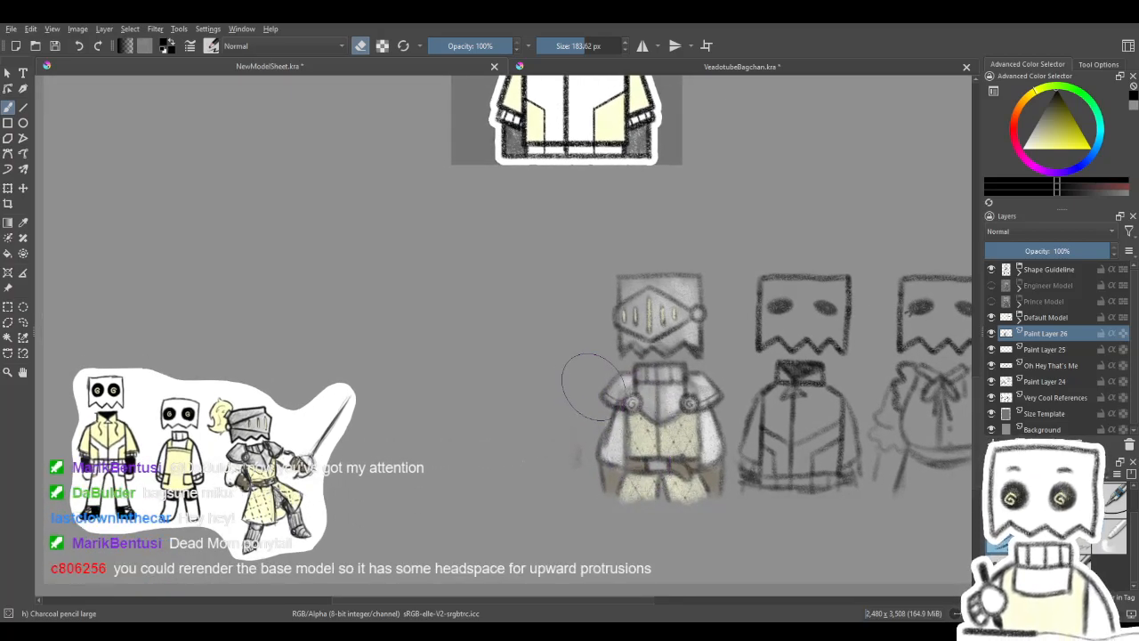
drag(570, 476, 550, 375)
mouse_move(551, 521)
mouse_down()
mouse_move(486, 519)
mouse_move(461, 407)
mouse_move(454, 242)
mouse_up()
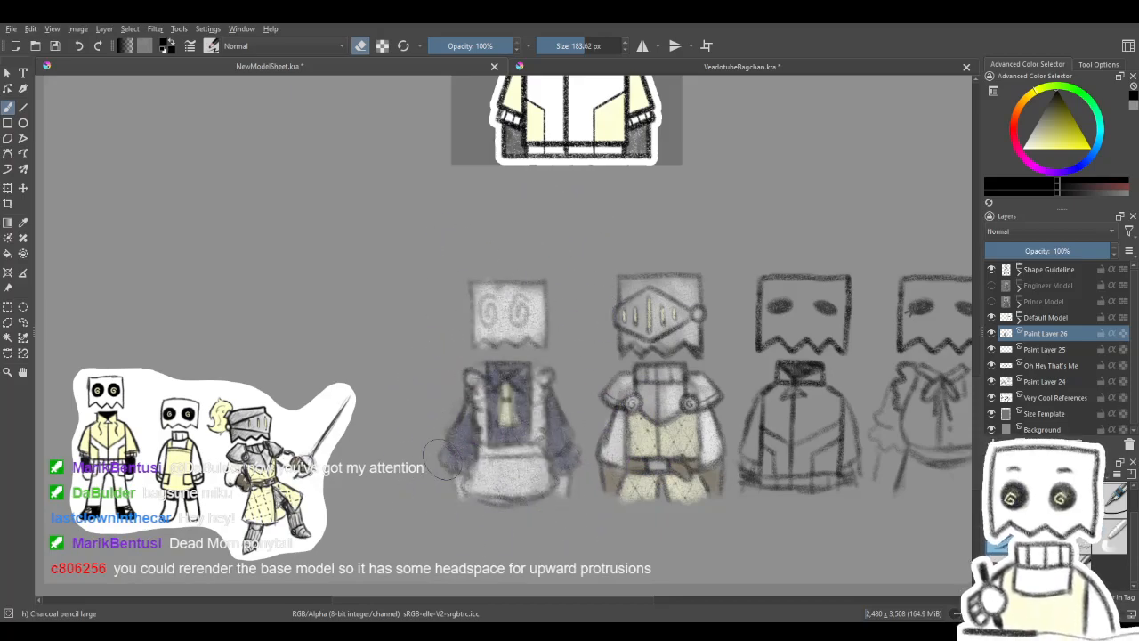
- Examine the row of maid, knight, jacket and ruffled blouse costume sketches
mouse_move(705, 509)
mouse_down()
mouse_move(685, 504)
mouse_move(701, 513)
mouse_up()
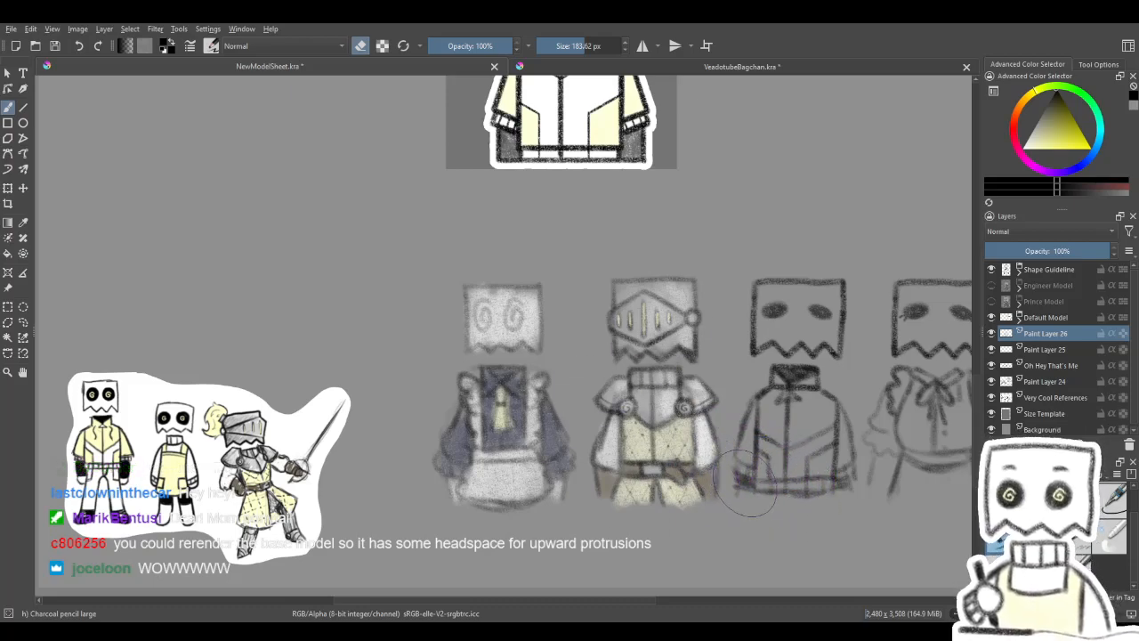
mouse_move(817, 396)
mouse_down()
mouse_move(750, 400)
mouse_move(760, 408)
mouse_move(804, 391)
mouse_up()
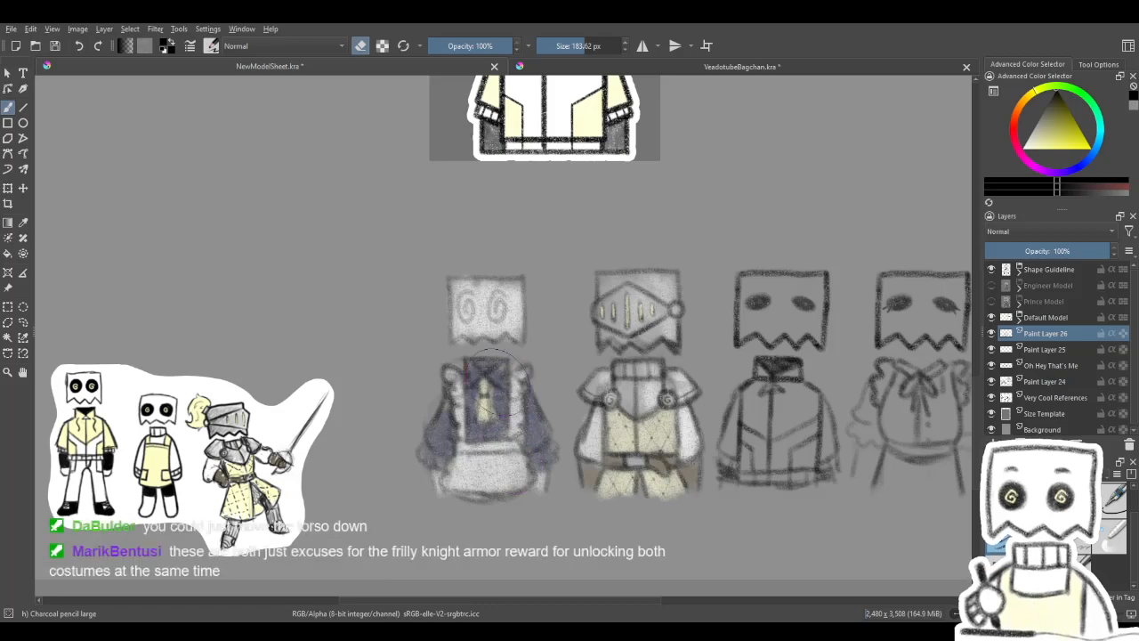
drag(572, 363, 544, 363)
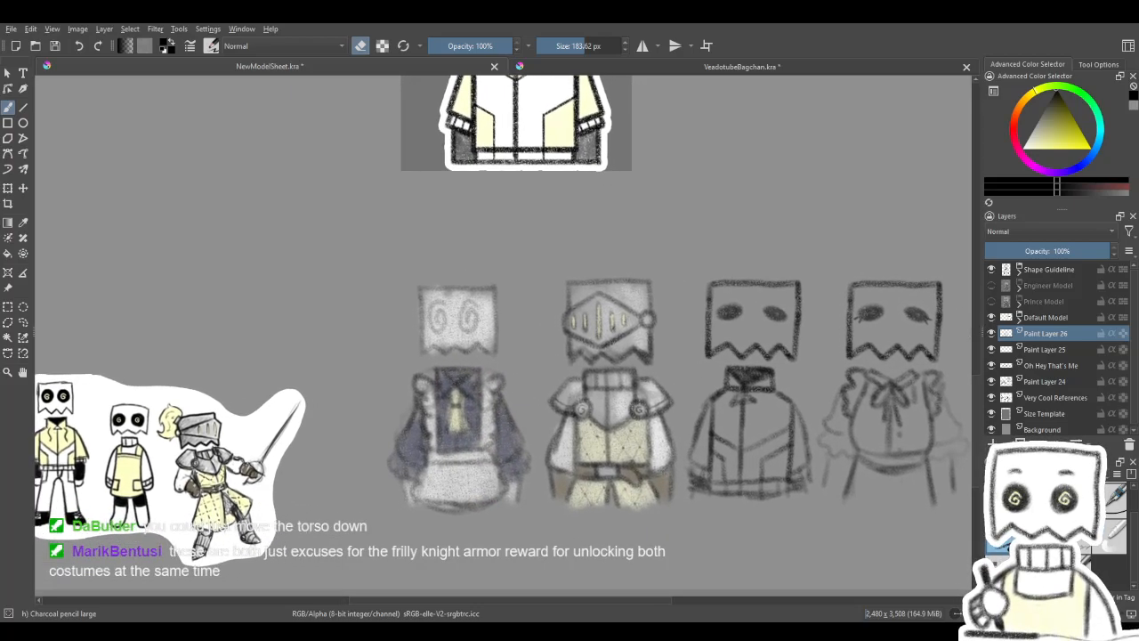
drag(511, 431, 540, 419)
mouse_move(554, 323)
mouse_down()
mouse_move(562, 386)
mouse_move(584, 382)
mouse_move(508, 377)
mouse_move(450, 439)
mouse_move(545, 429)
mouse_up()
mouse_move(483, 412)
mouse_down()
mouse_move(450, 392)
mouse_move(415, 394)
mouse_up()
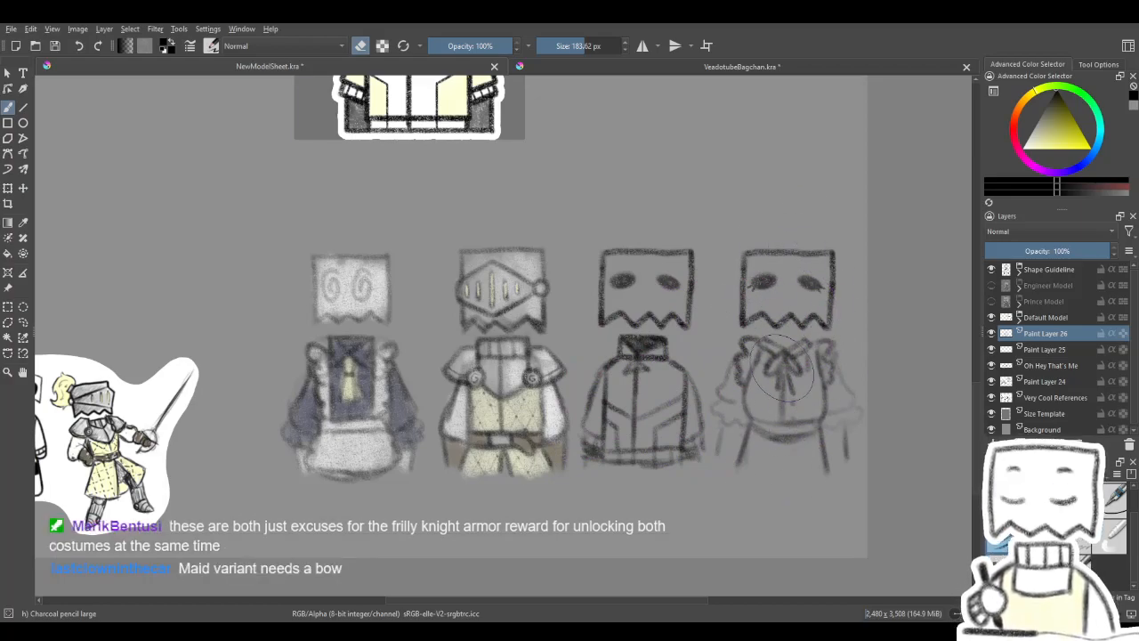
drag(626, 406, 813, 383)
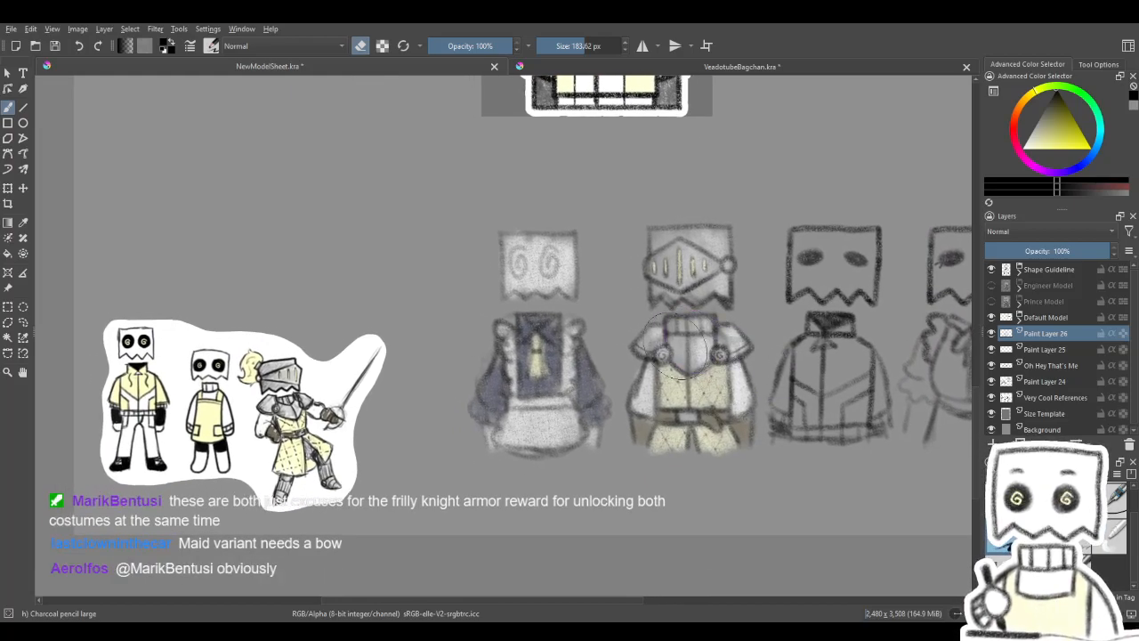
mouse_move(548, 358)
mouse_down()
mouse_move(560, 367)
mouse_move(501, 393)
mouse_up()
mouse_move(655, 393)
mouse_down()
mouse_move(597, 418)
mouse_move(584, 394)
mouse_up()
mouse_move(581, 276)
mouse_down()
mouse_move(630, 493)
mouse_move(666, 568)
mouse_up()
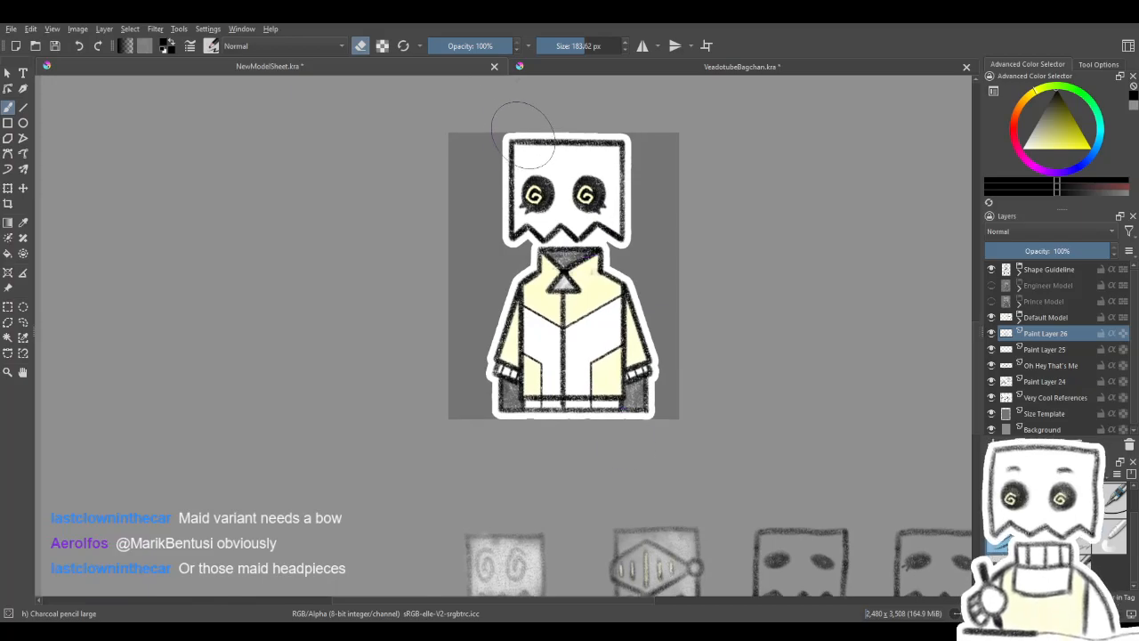
- Delete Paint Layer 26, which holds the grey paint over the maid sketch
drag(532, 462, 448, 237)
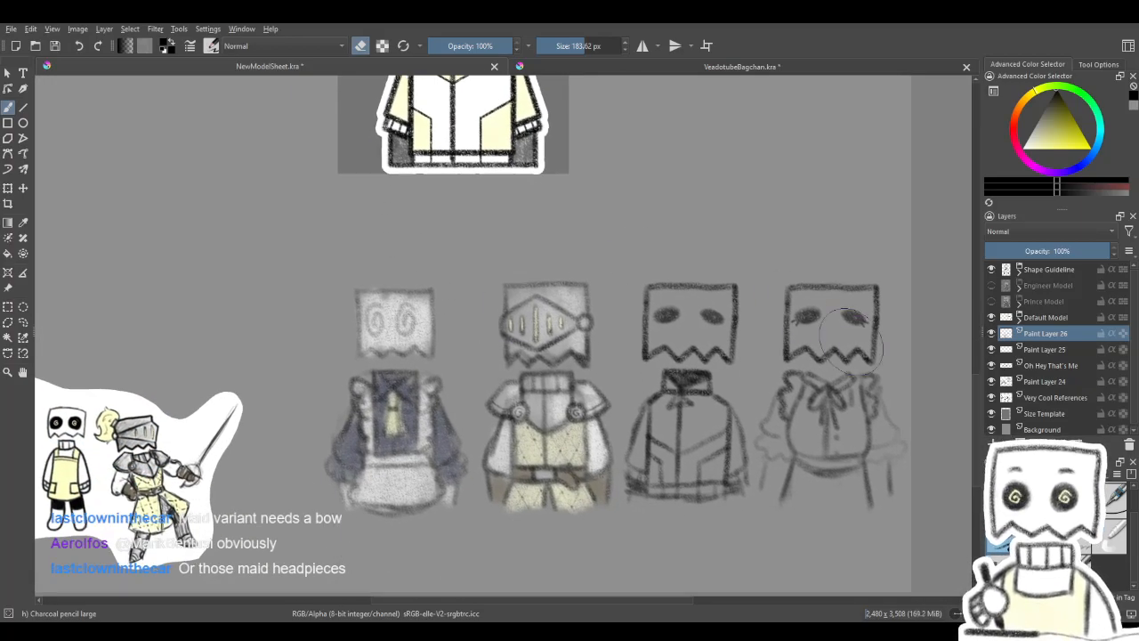
click(1128, 445)
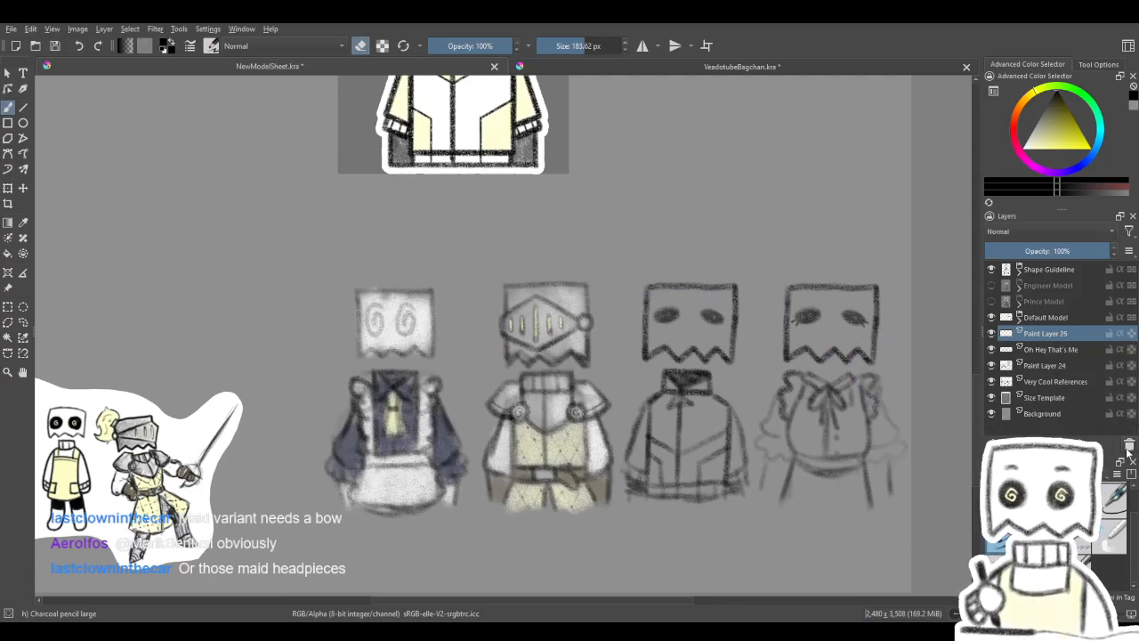
- Compare the maid and other costume sketches with the finished jacket model and its space on the size template
mouse_move(525, 267)
mouse_down()
mouse_move(595, 338)
mouse_move(578, 435)
mouse_move(600, 526)
mouse_move(577, 351)
mouse_move(582, 435)
mouse_up()
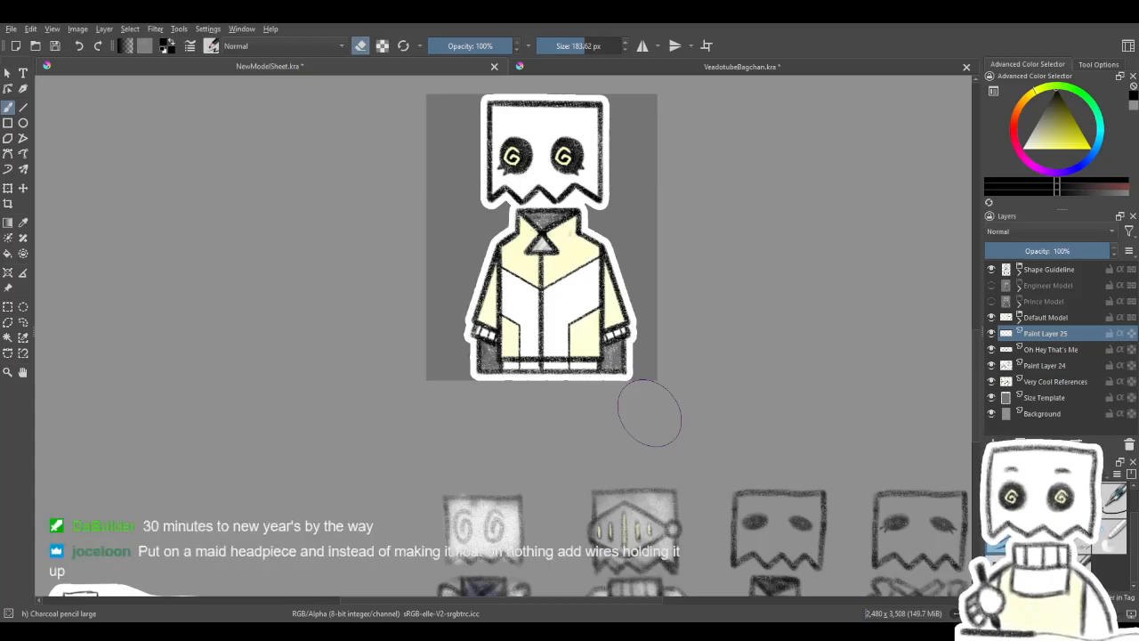
mouse_move(528, 415)
mouse_down()
mouse_move(512, 308)
mouse_move(522, 330)
mouse_move(552, 255)
mouse_move(526, 265)
mouse_move(538, 263)
mouse_move(579, 321)
mouse_up()
mouse_move(435, 323)
mouse_down()
mouse_move(504, 344)
mouse_move(466, 347)
mouse_move(533, 347)
mouse_move(355, 294)
mouse_move(368, 305)
mouse_up()
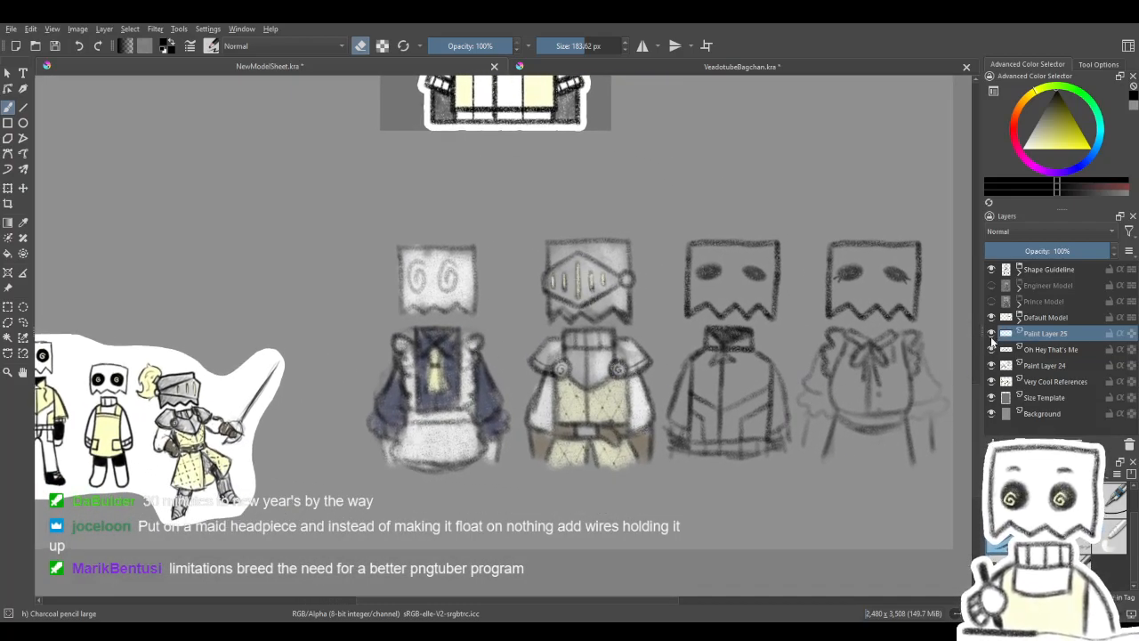
drag(763, 400, 775, 368)
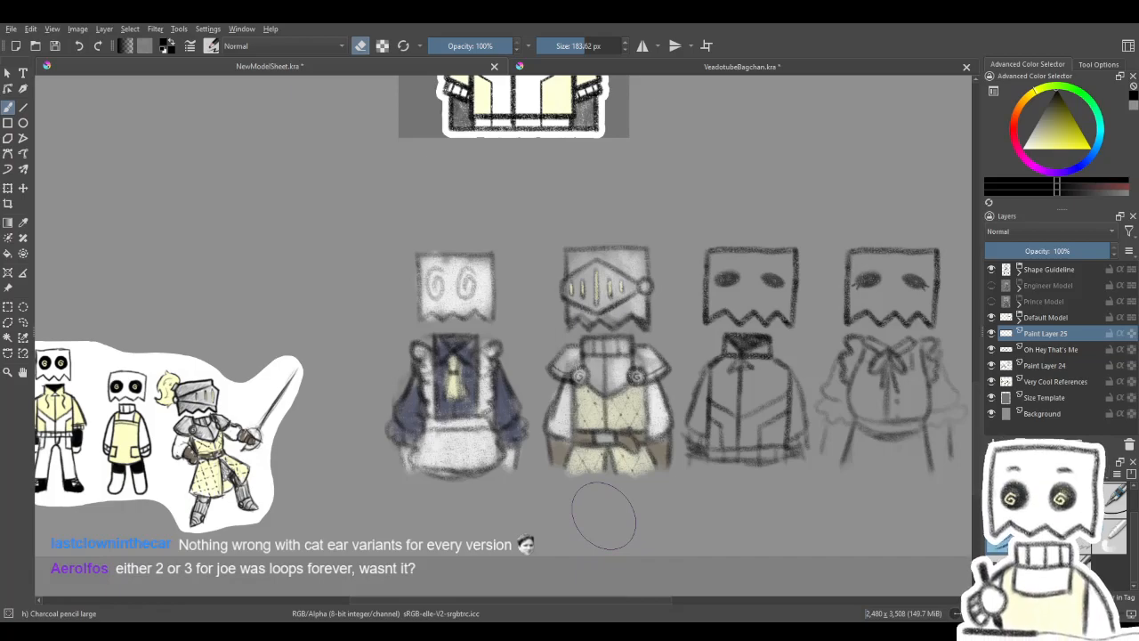
mouse_move(467, 286)
mouse_down()
mouse_move(547, 371)
mouse_move(520, 325)
mouse_up()
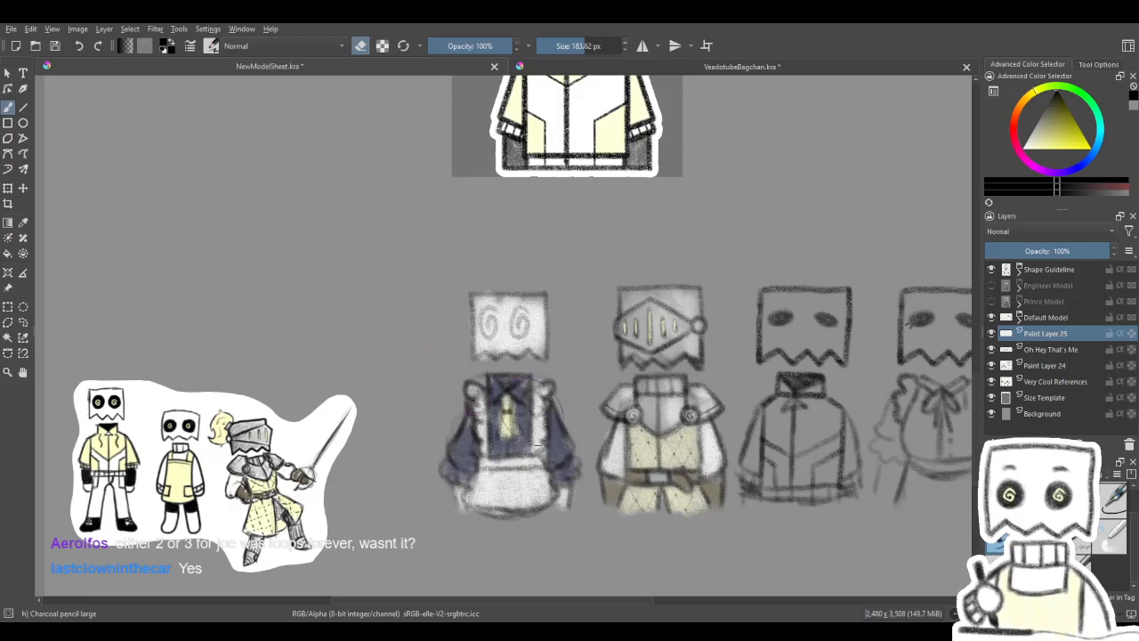
drag(523, 311, 525, 443)
mouse_move(452, 330)
mouse_down()
mouse_move(424, 491)
mouse_move(480, 430)
mouse_move(513, 493)
mouse_move(468, 438)
mouse_up()
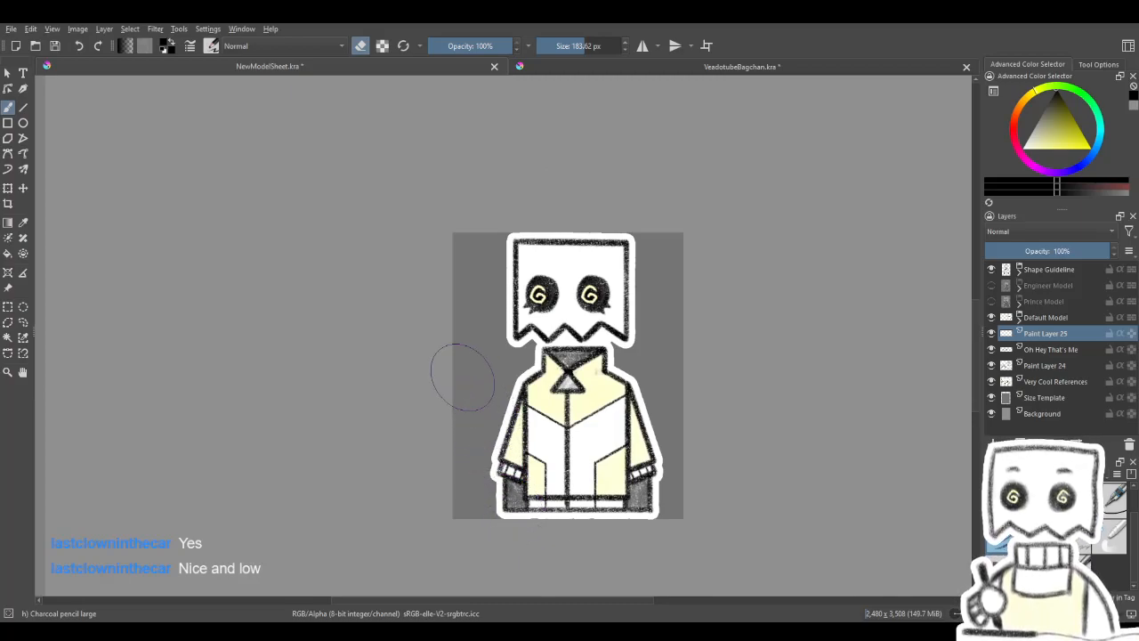
mouse_move(484, 367)
mouse_down()
mouse_move(614, 352)
mouse_move(486, 354)
mouse_up()
mouse_move(645, 435)
mouse_down()
mouse_move(623, 402)
mouse_move(651, 370)
mouse_up()
drag(777, 408, 715, 409)
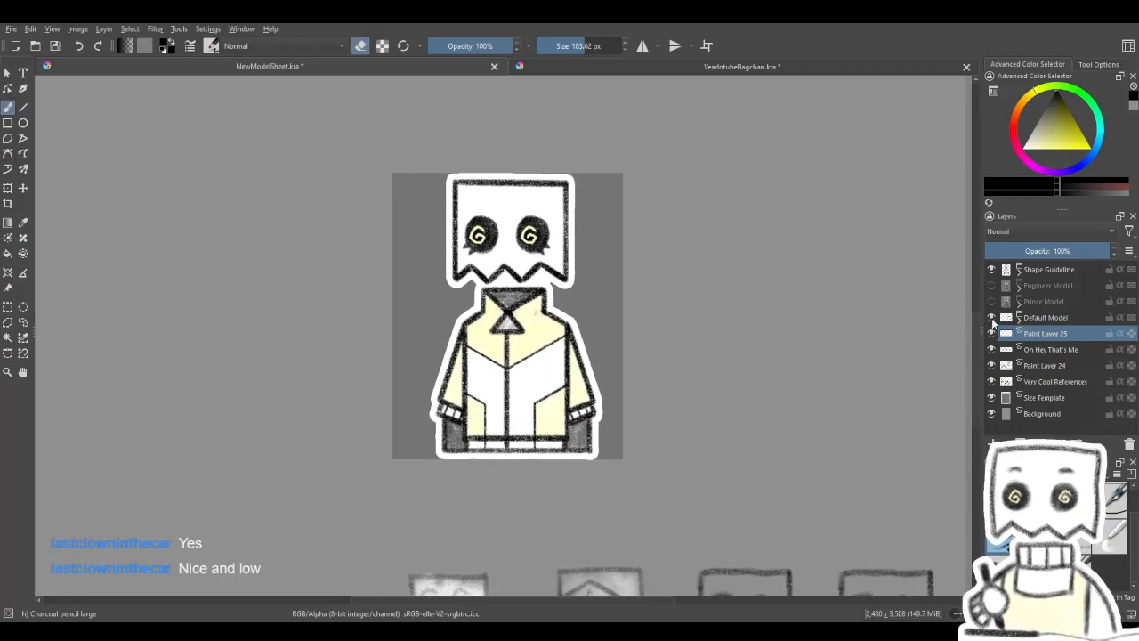
- Hide the Default Model group and move the Shape Guideline drawing down beside the grey size template
click(992, 317)
click(1059, 271)
drag(471, 282, 620, 602)
mouse_move(511, 339)
mouse_down()
mouse_move(595, 549)
mouse_move(562, 190)
mouse_up()
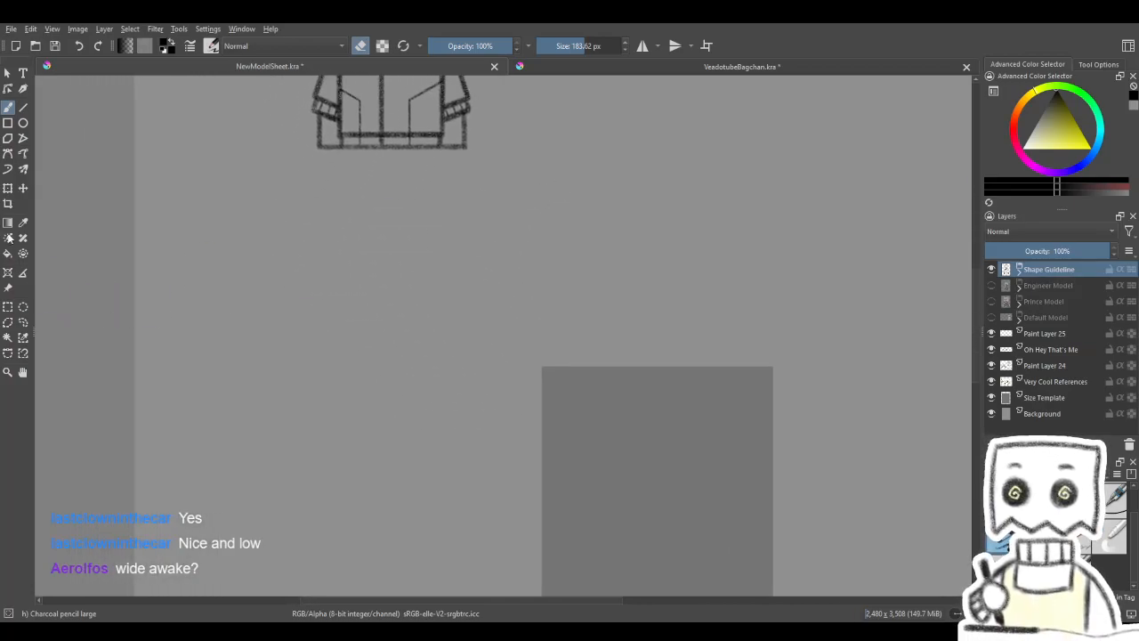
click(23, 188)
drag(511, 152, 478, 519)
mouse_move(597, 413)
mouse_down()
mouse_move(630, 150)
mouse_move(623, 127)
mouse_up()
mouse_move(477, 174)
mouse_down()
mouse_move(486, 297)
mouse_move(633, 294)
mouse_move(521, 224)
mouse_move(682, 326)
mouse_move(496, 315)
mouse_move(503, 289)
mouse_up()
- Switch back to the freehand brush, set its size to 32 px and turn off erasing
click(8, 106)
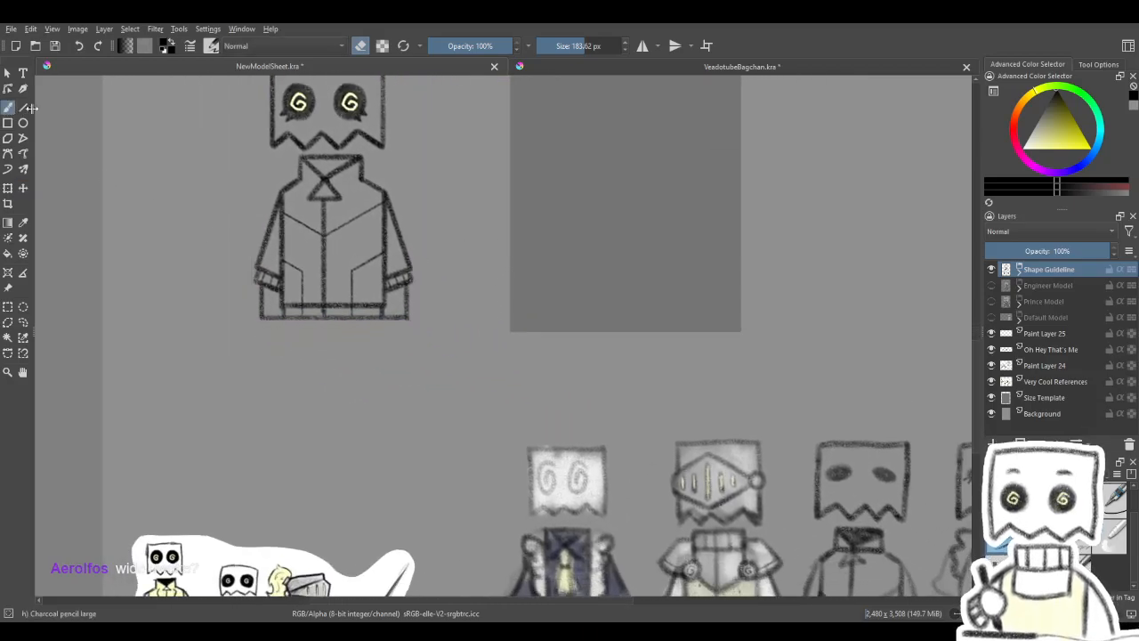
click(579, 46)
text(20)
key(Return)
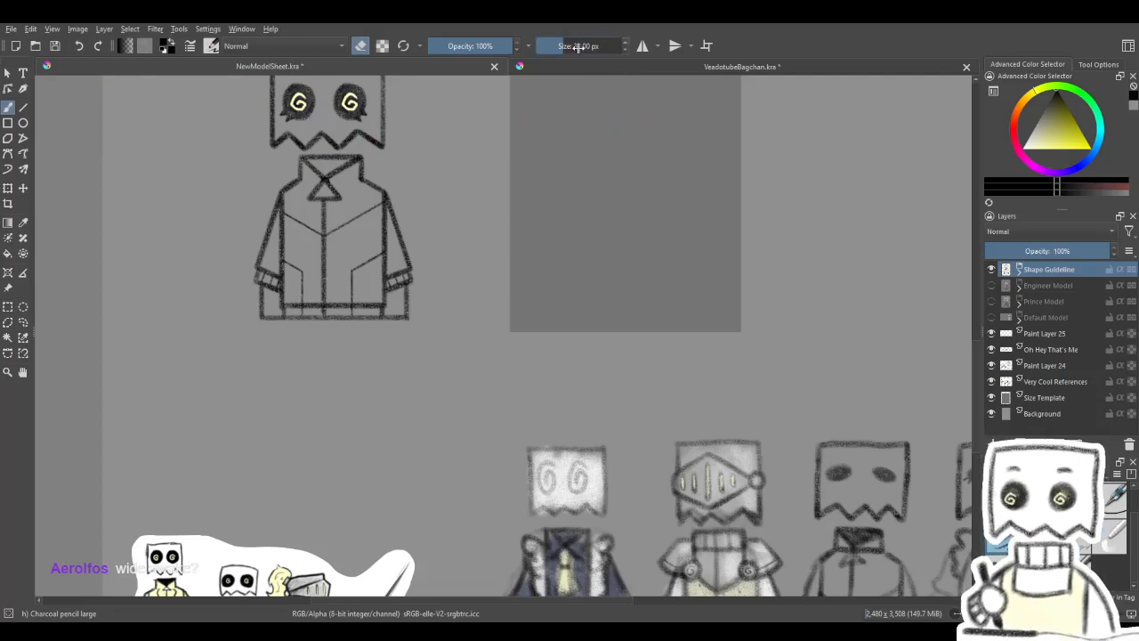
key(e)
drag(538, 396, 615, 317)
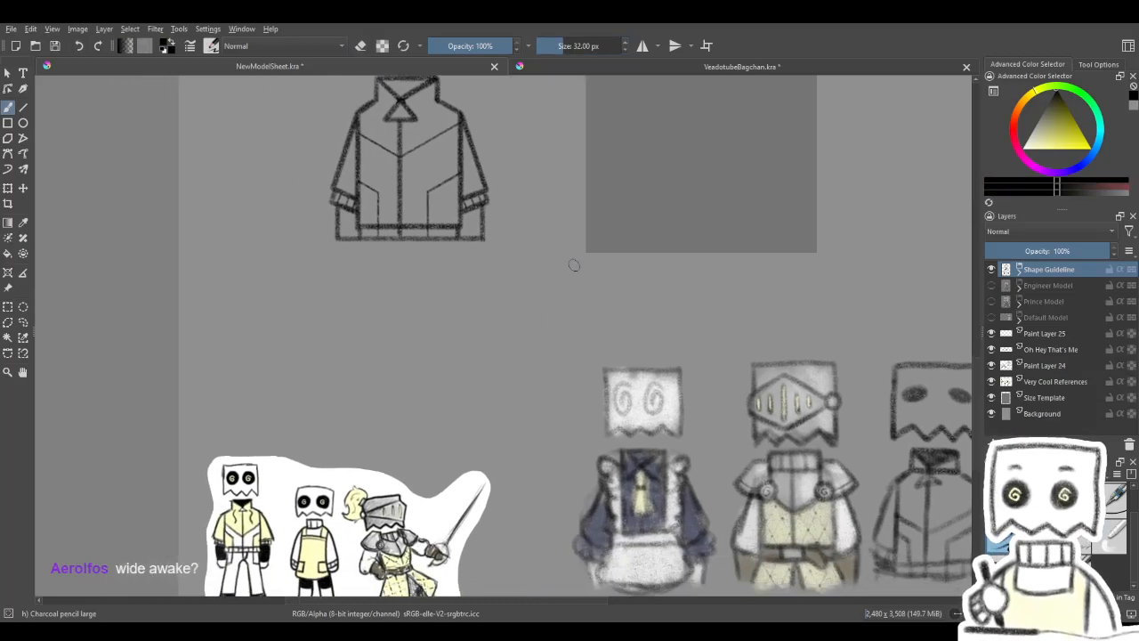
- Add a new paint layer directly below the Shape Guideline group, draw a diagonal test stroke and undo it
key(Insert)
drag(531, 321, 475, 388)
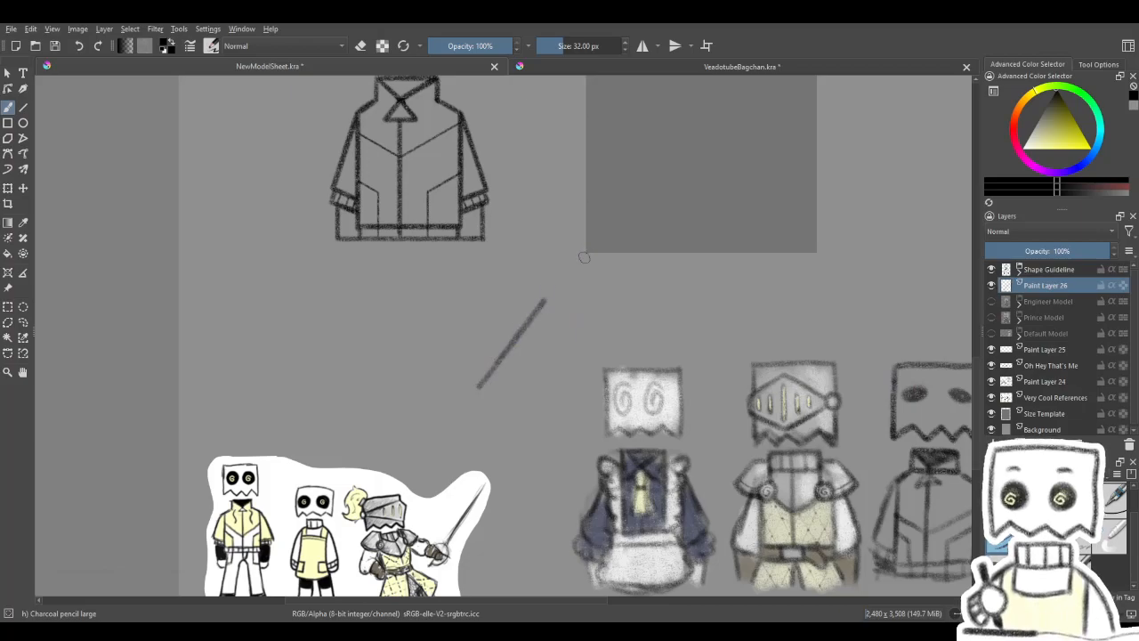
drag(586, 322, 481, 447)
key(ctrl+z)
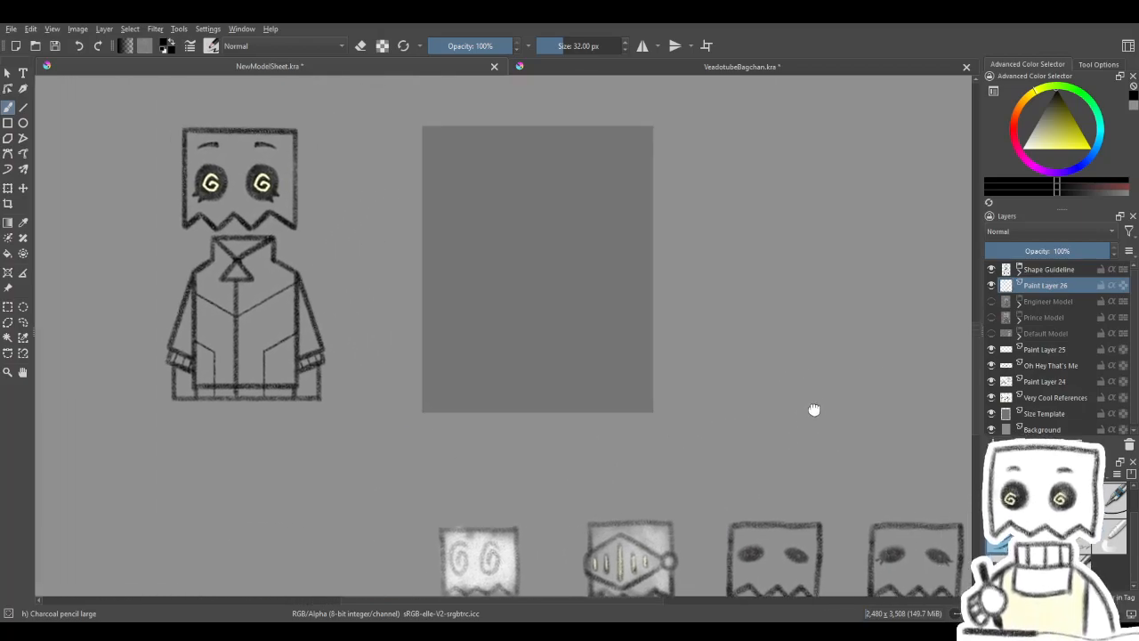
- Toggle the Default Model group's visibility to compare it with the Shape Guideline drawing, leaving it hidden
click(992, 335)
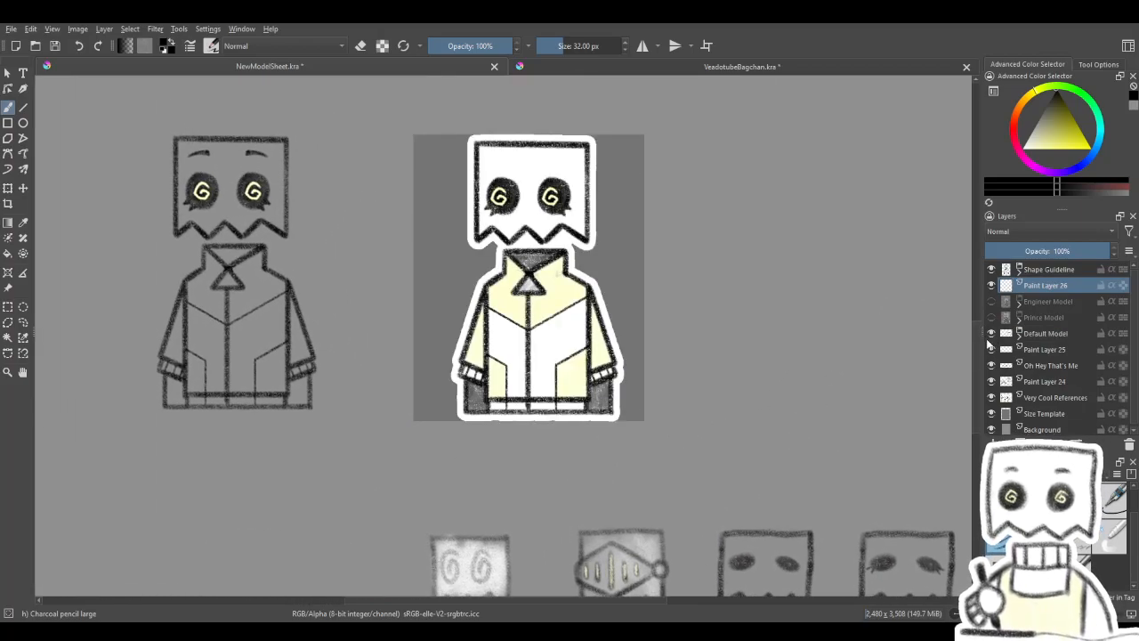
click(992, 334)
click(992, 334)
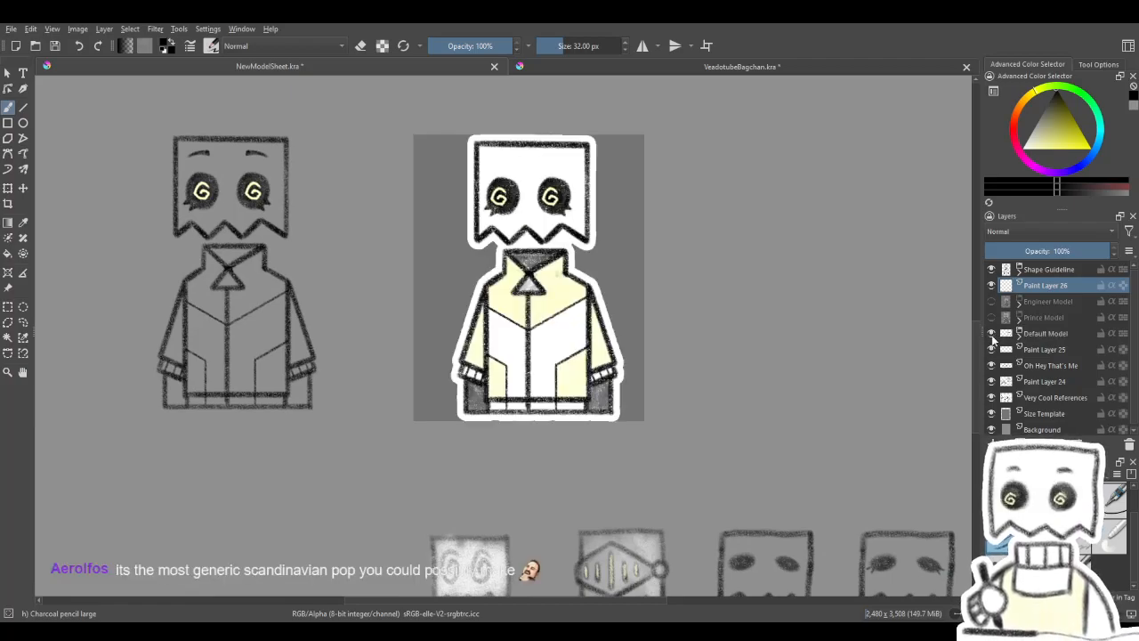
click(993, 334)
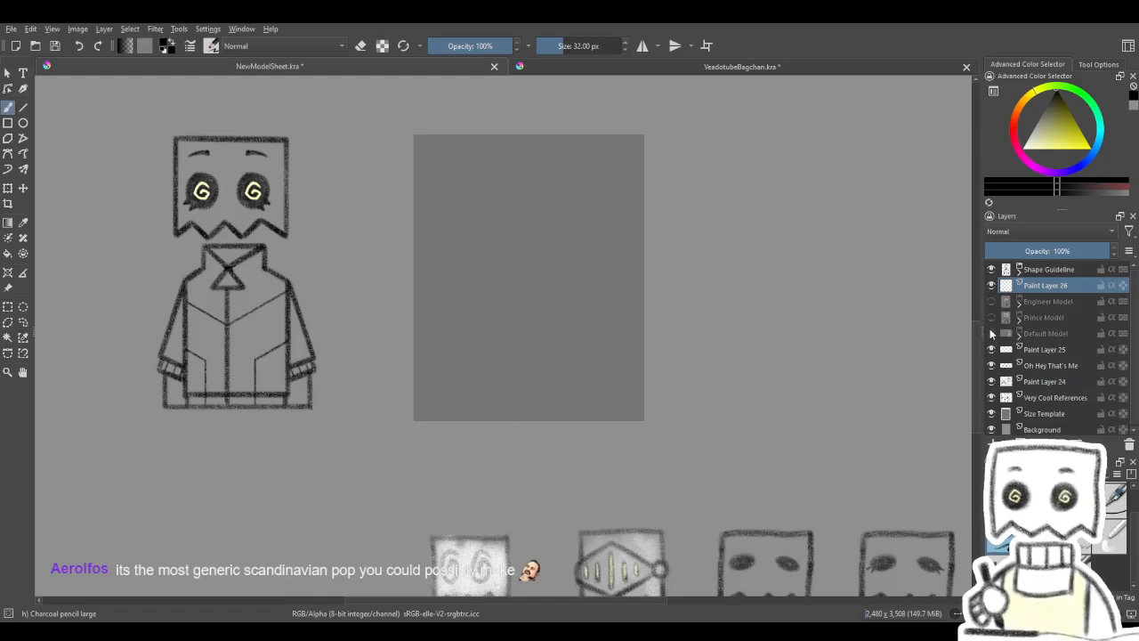
- View the Prince Model, then show the Engineer Model in its place and examine its outfit
click(992, 318)
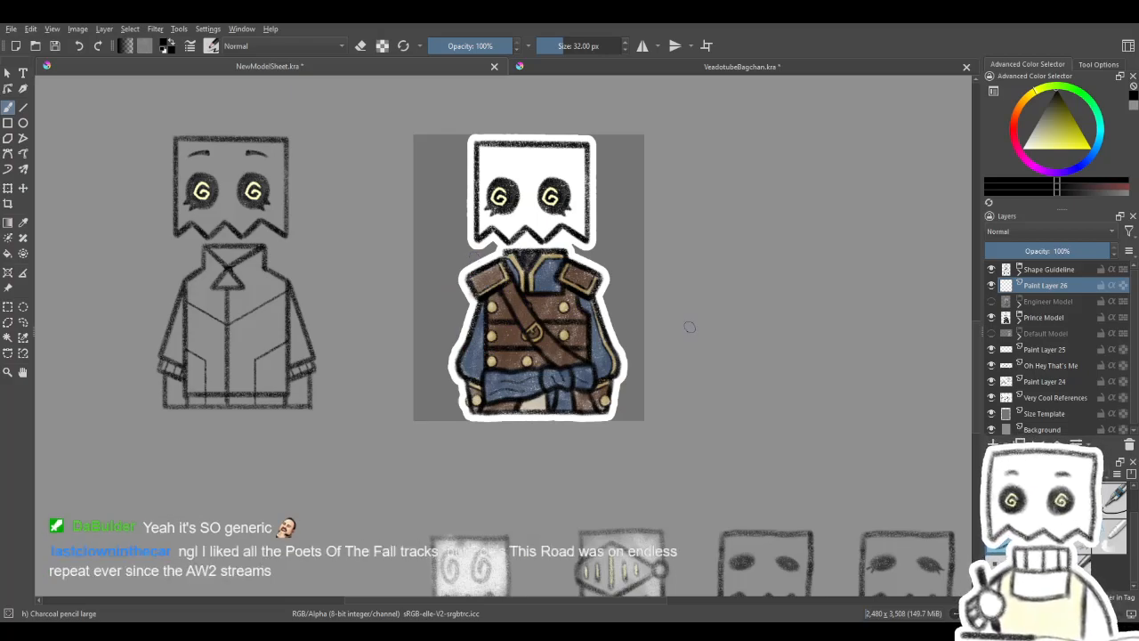
click(991, 317)
click(991, 302)
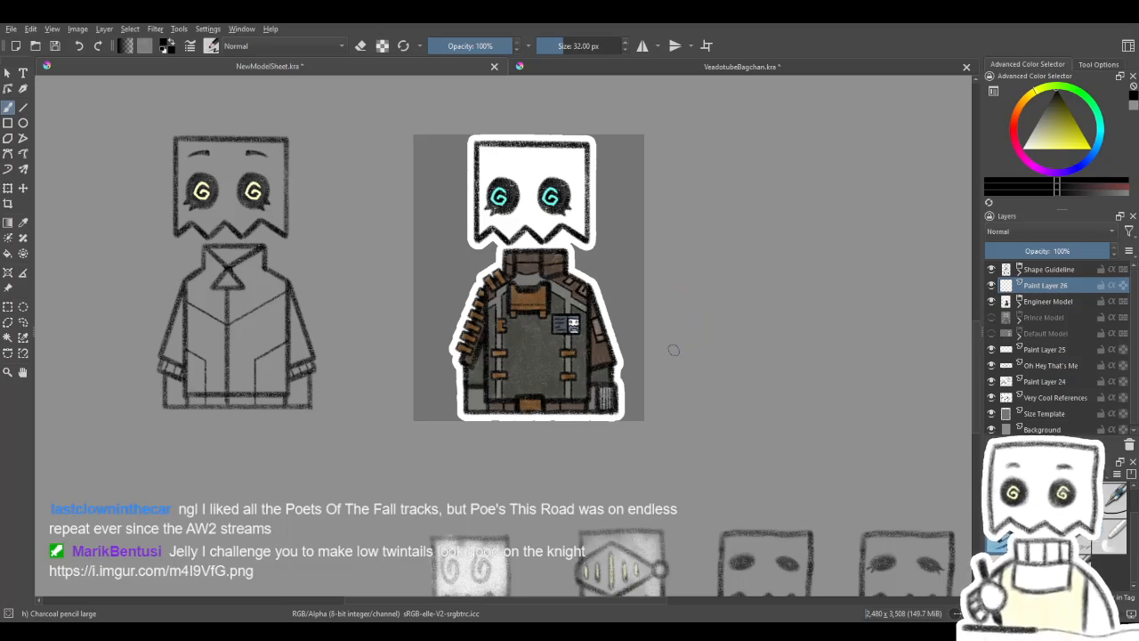
scroll(463, 262, up, 3)
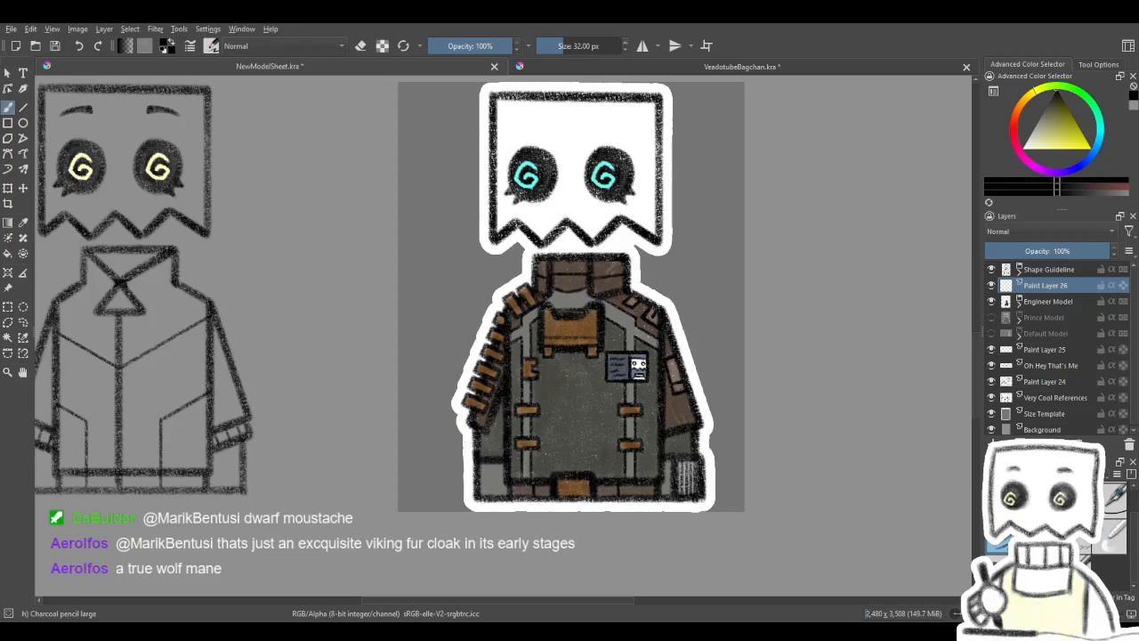
scroll(579, 403, down, 2)
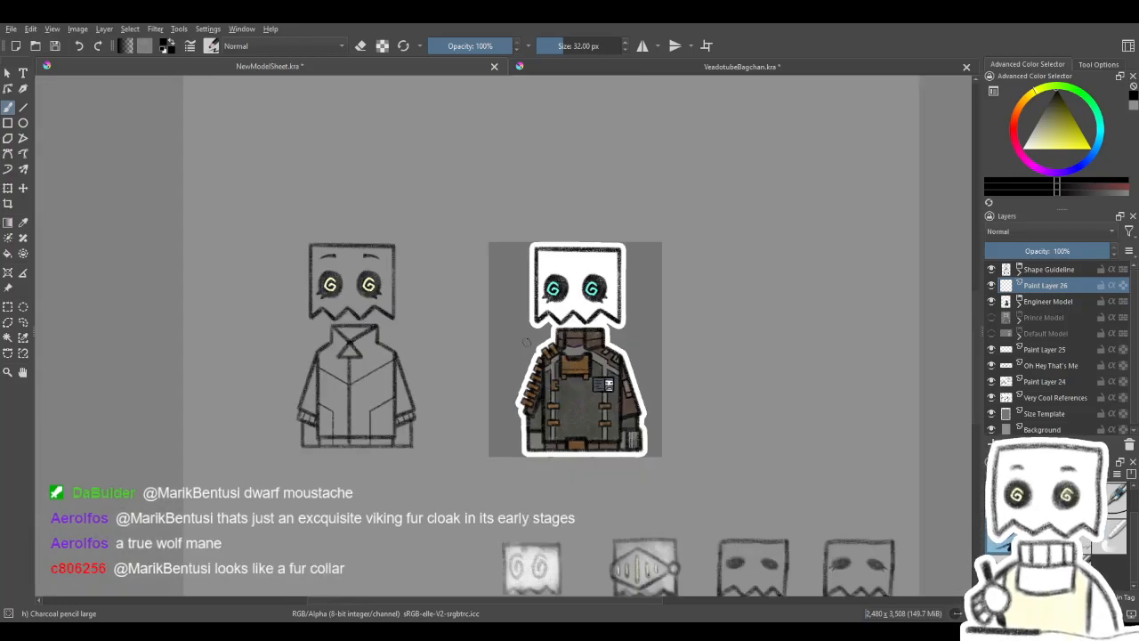
scroll(527, 341, down, 1)
drag(498, 286, 452, 209)
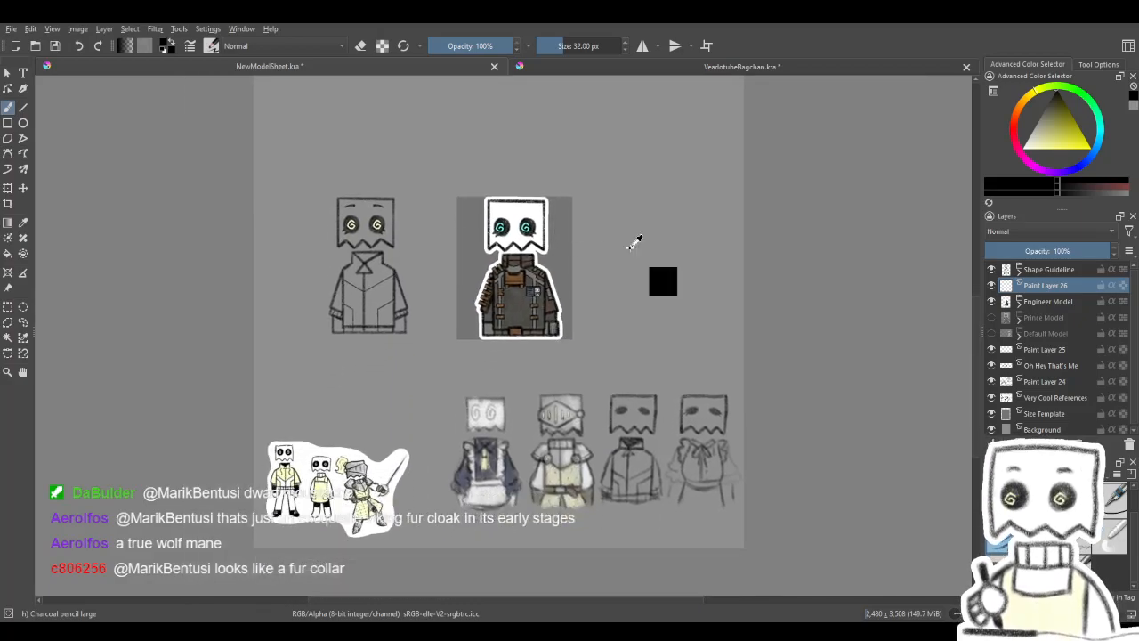
key(ctrl+z)
mouse_move(630, 248)
mouse_down()
mouse_move(641, 481)
mouse_move(642, 405)
mouse_up()
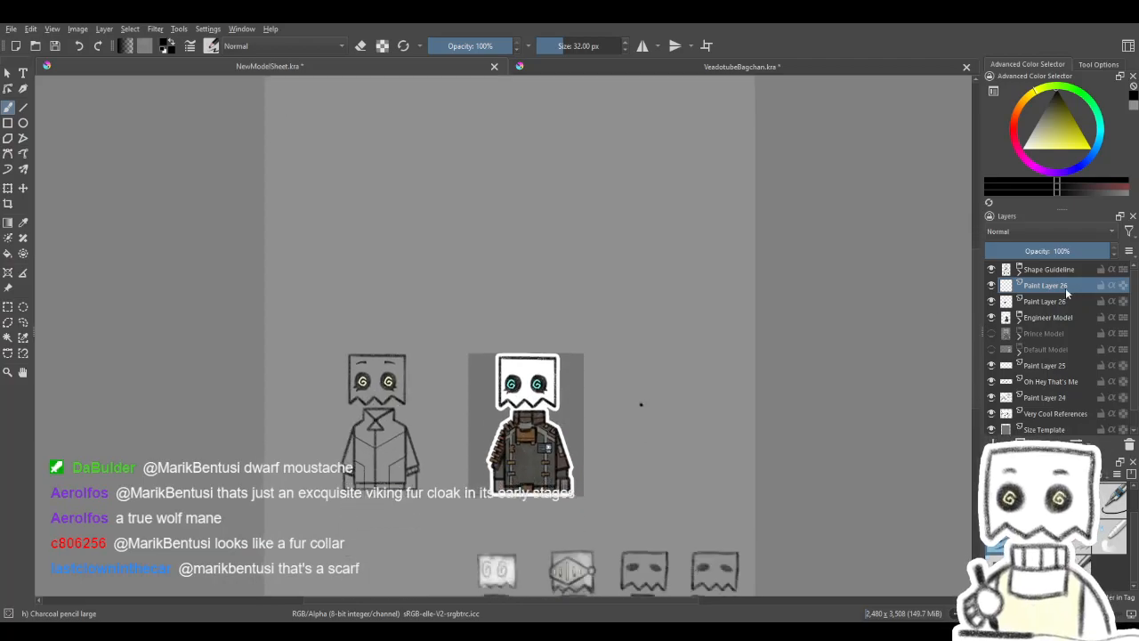
click(1130, 446)
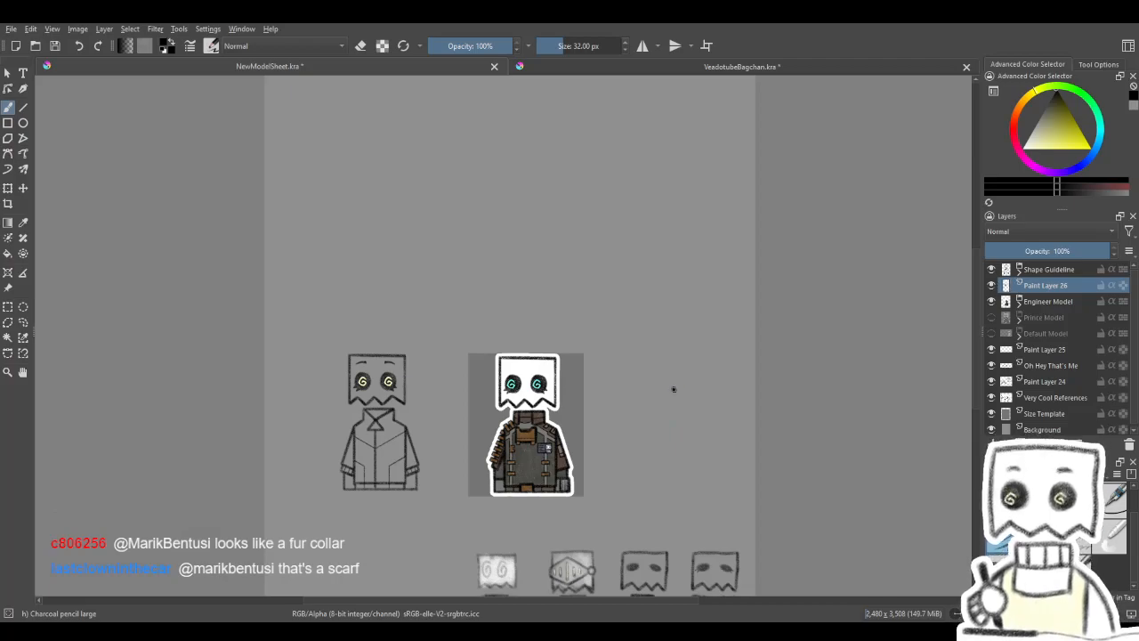
- Paste the copied image of the knight with the long yellow moustache onto the sheet, then undo the paste
key(ctrl+v)
scroll(512, 365, up, 4)
scroll(507, 356, down, 3)
scroll(566, 335, down, 1)
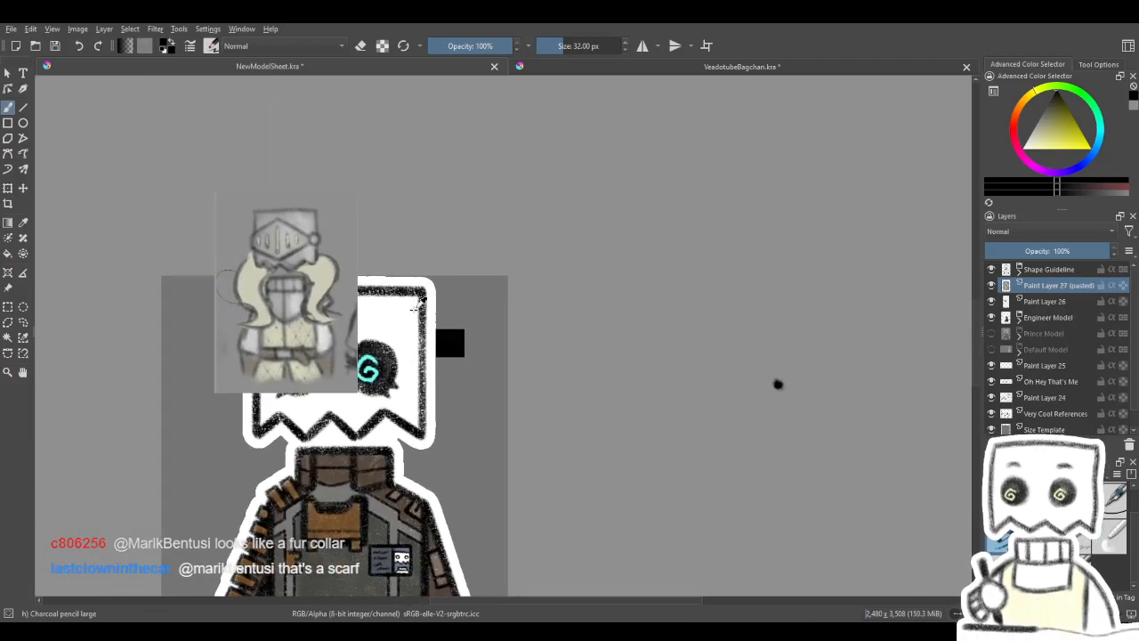
scroll(437, 305, down, 2)
key(ctrl+z)
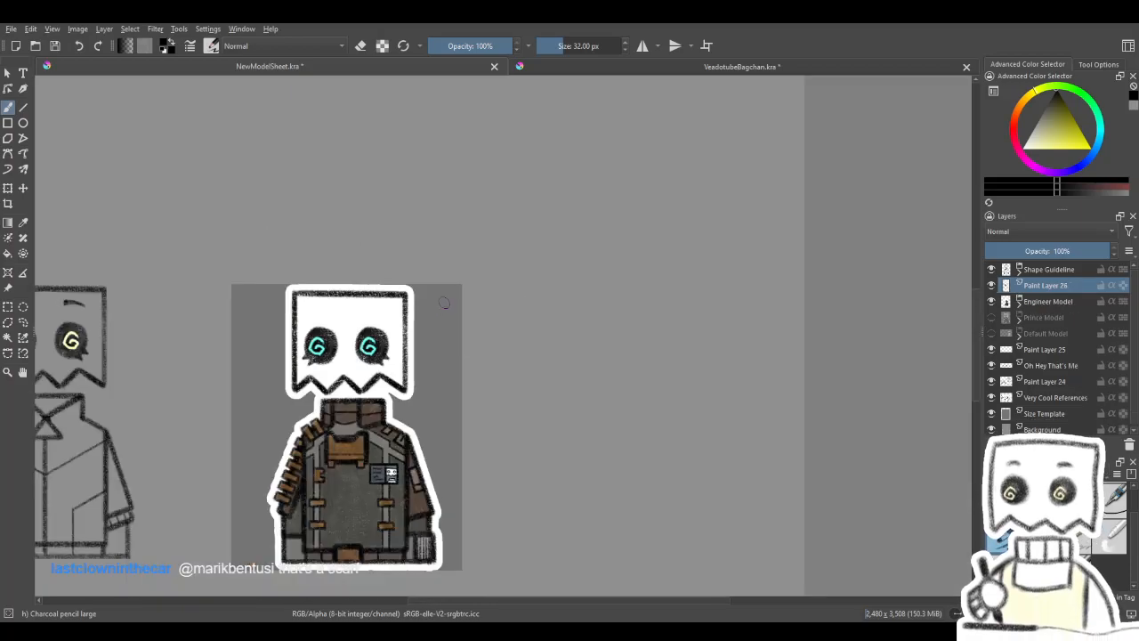
- Paste the moustached knight image as a new layer and move it to the right of the Engineer Model
key(ctrl+v)
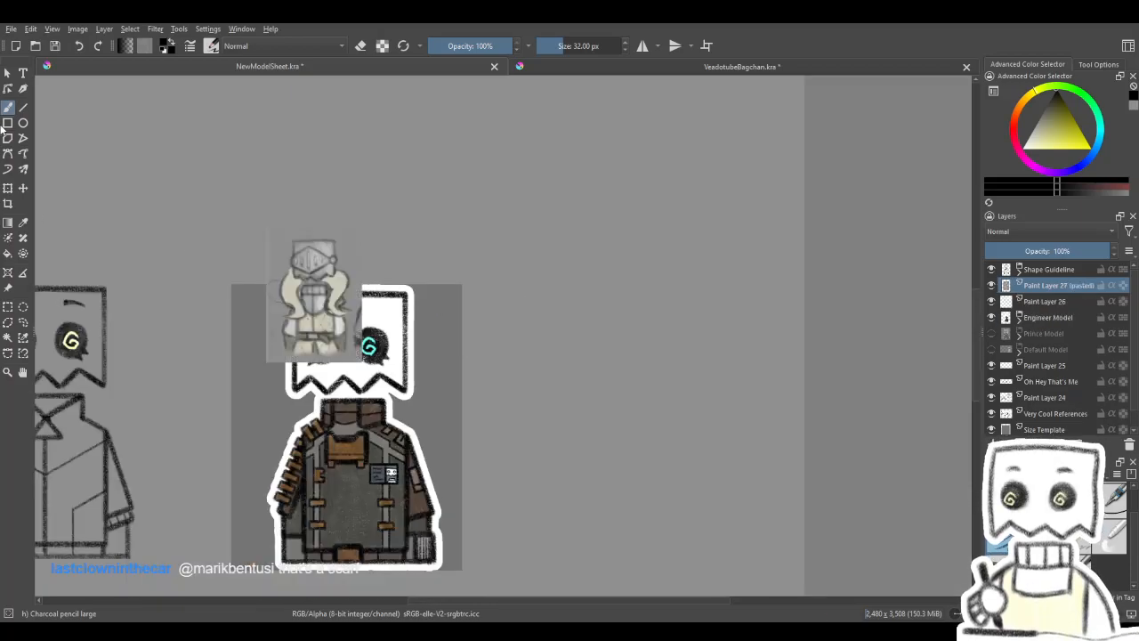
click(23, 188)
drag(257, 288, 657, 308)
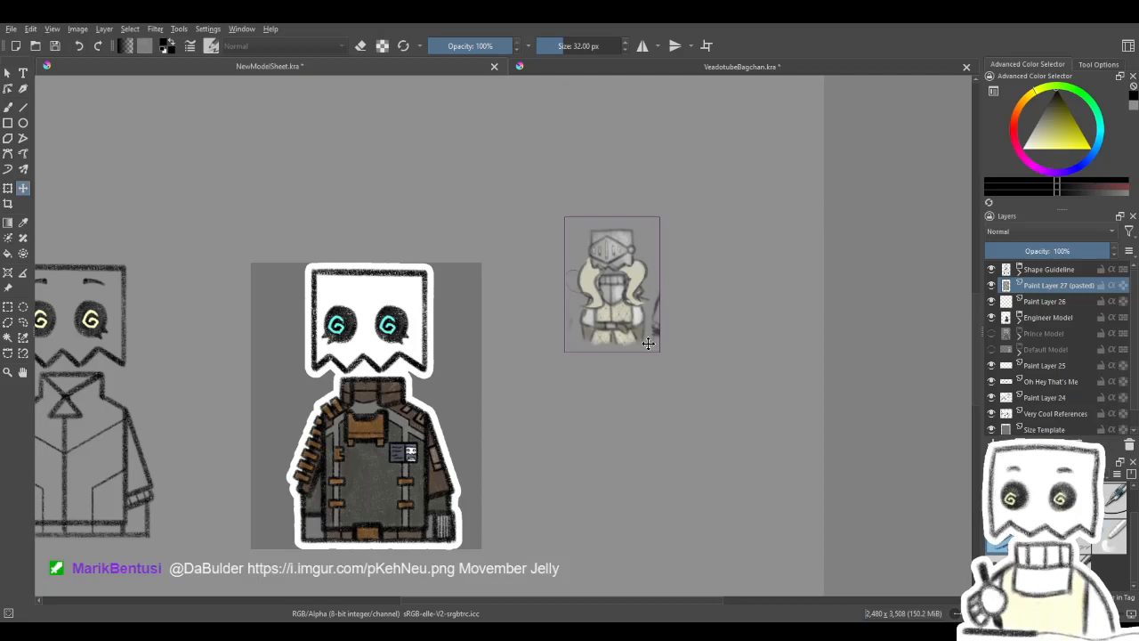
drag(503, 400, 594, 386)
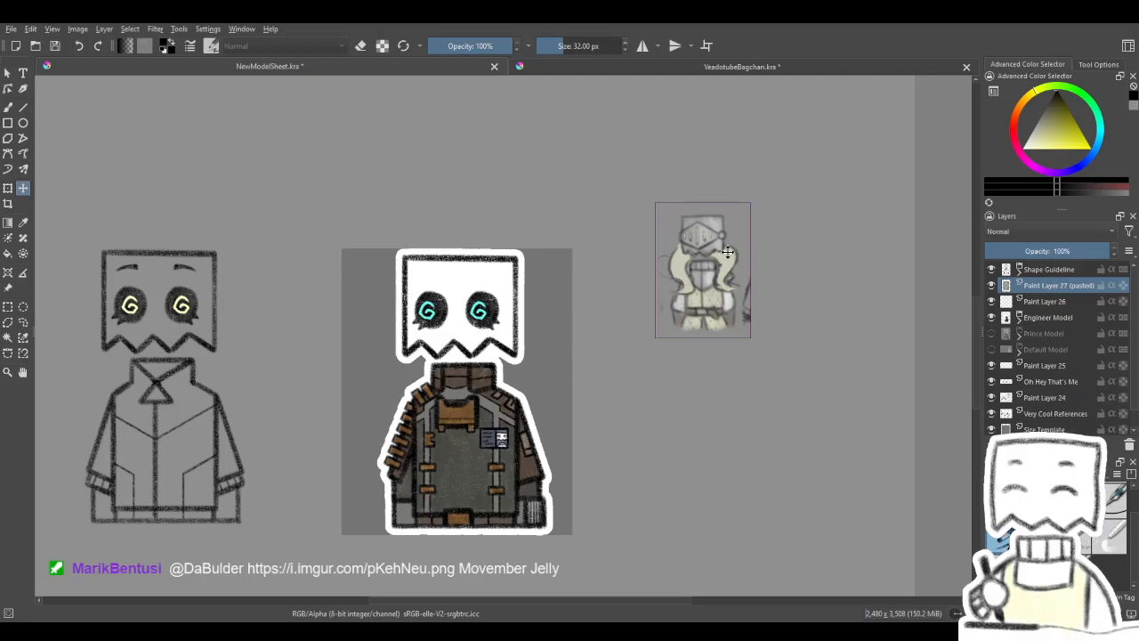
- Look over the costume sketches and character references lower on the sheet, then delete the pasted knight image layer
mouse_move(565, 407)
mouse_down()
mouse_move(681, 226)
mouse_move(742, 161)
mouse_move(745, 137)
mouse_up()
drag(673, 215, 685, 187)
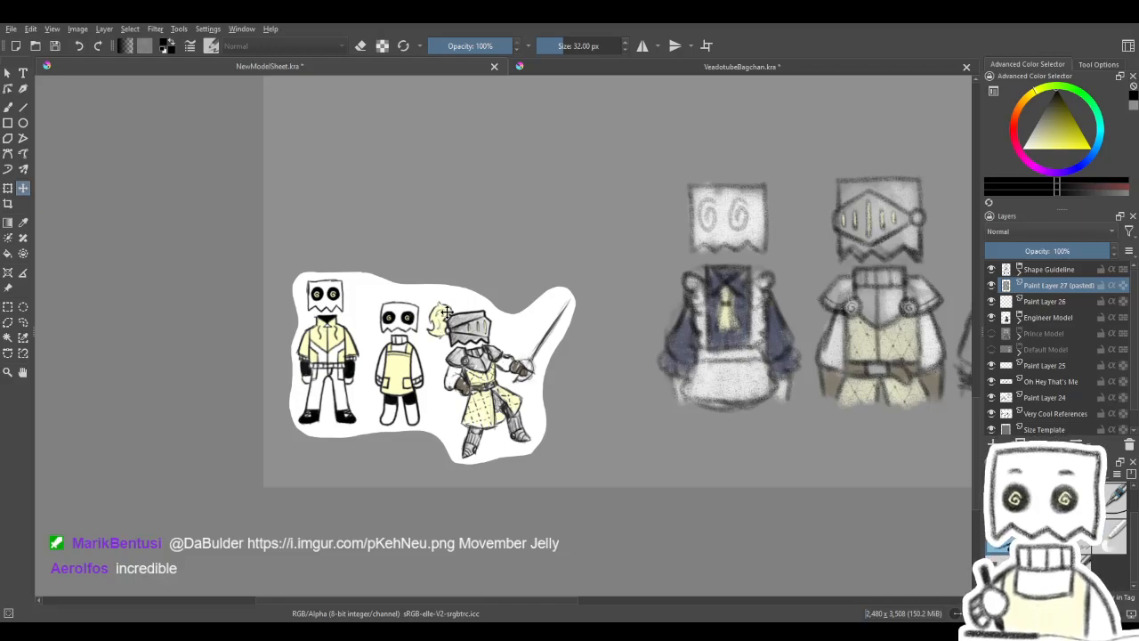
drag(659, 219, 362, 552)
drag(528, 308, 474, 357)
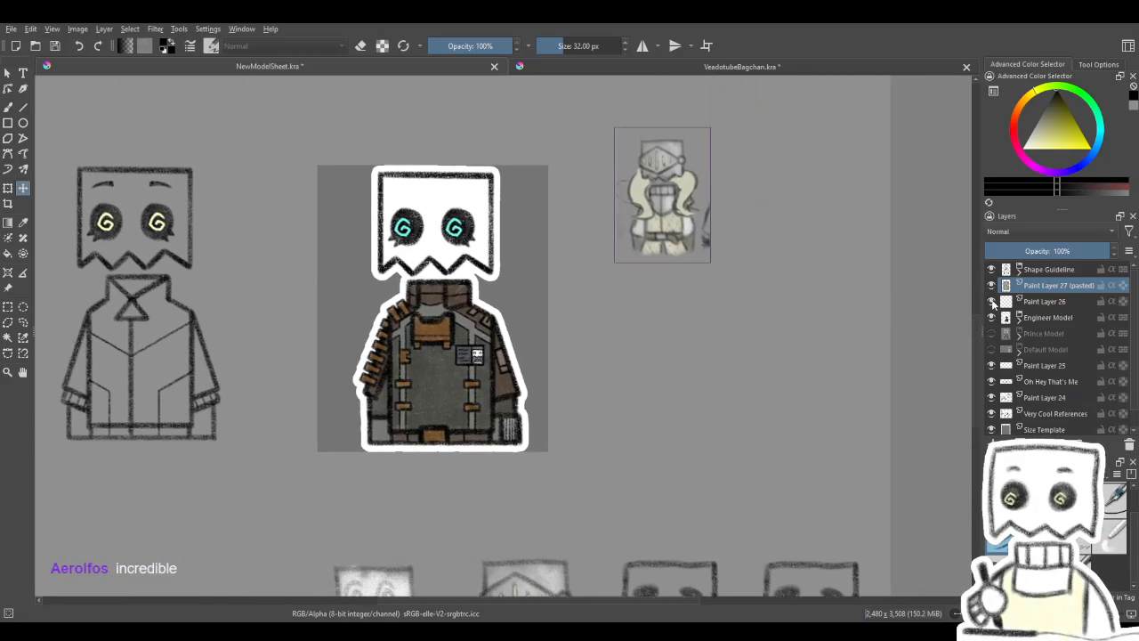
click(1129, 444)
- Make the Oh Hey That's Me sketch layer active and hide Paint Layer 24 and Paint Layer 25
drag(733, 452, 923, 408)
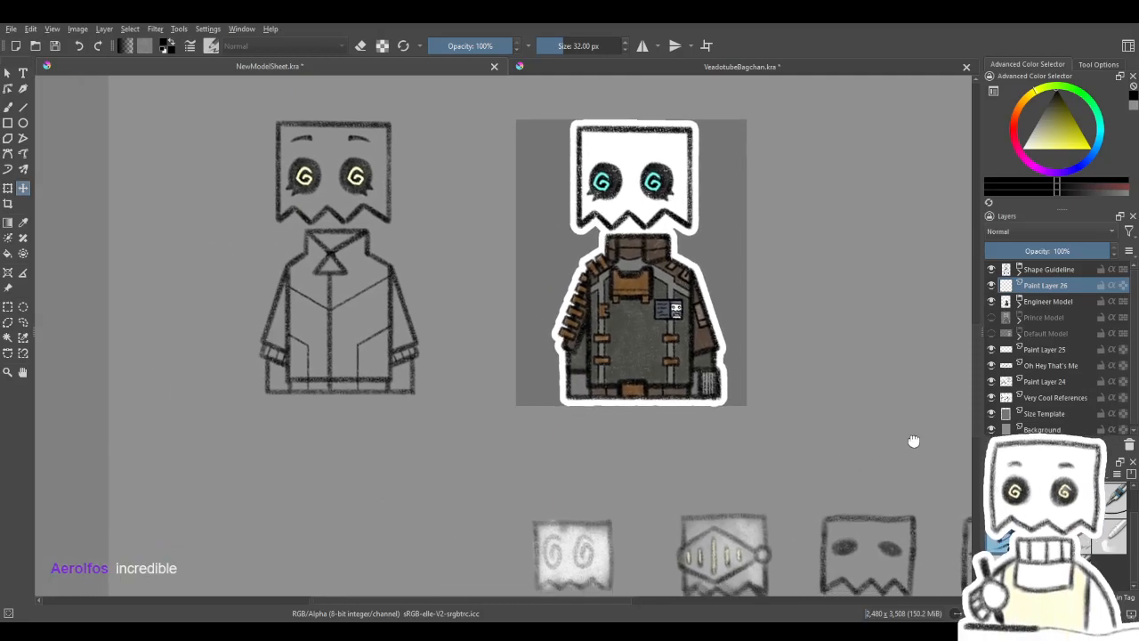
mouse_move(807, 429)
mouse_down()
mouse_move(623, 323)
mouse_move(727, 229)
mouse_move(776, 241)
mouse_up()
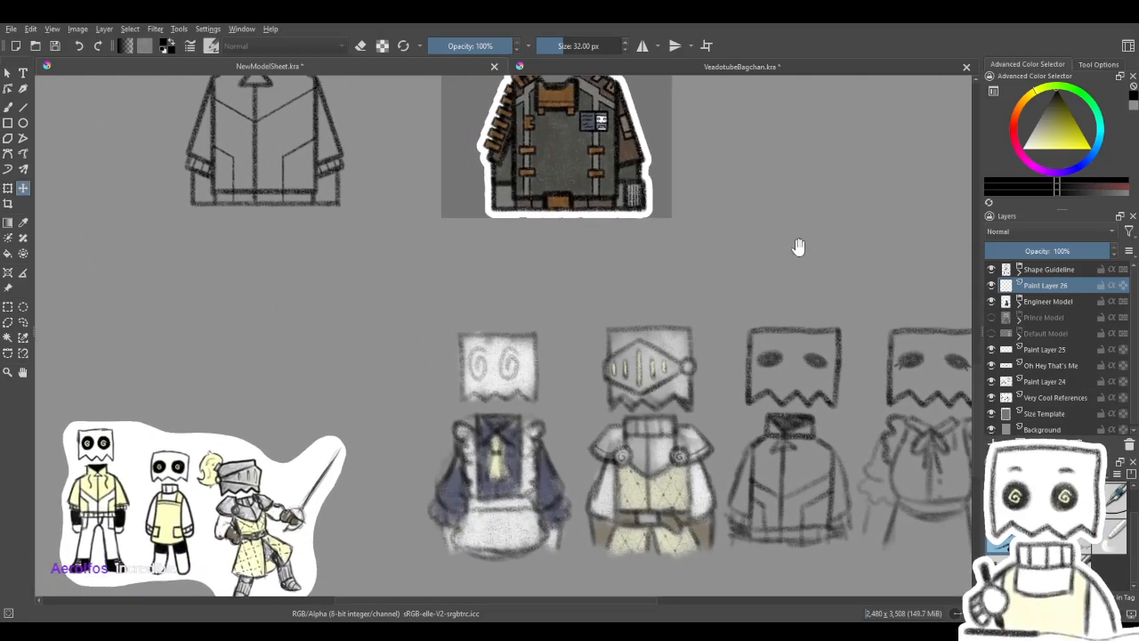
click(1059, 365)
mouse_move(587, 450)
mouse_down()
mouse_move(596, 390)
mouse_move(498, 372)
mouse_up()
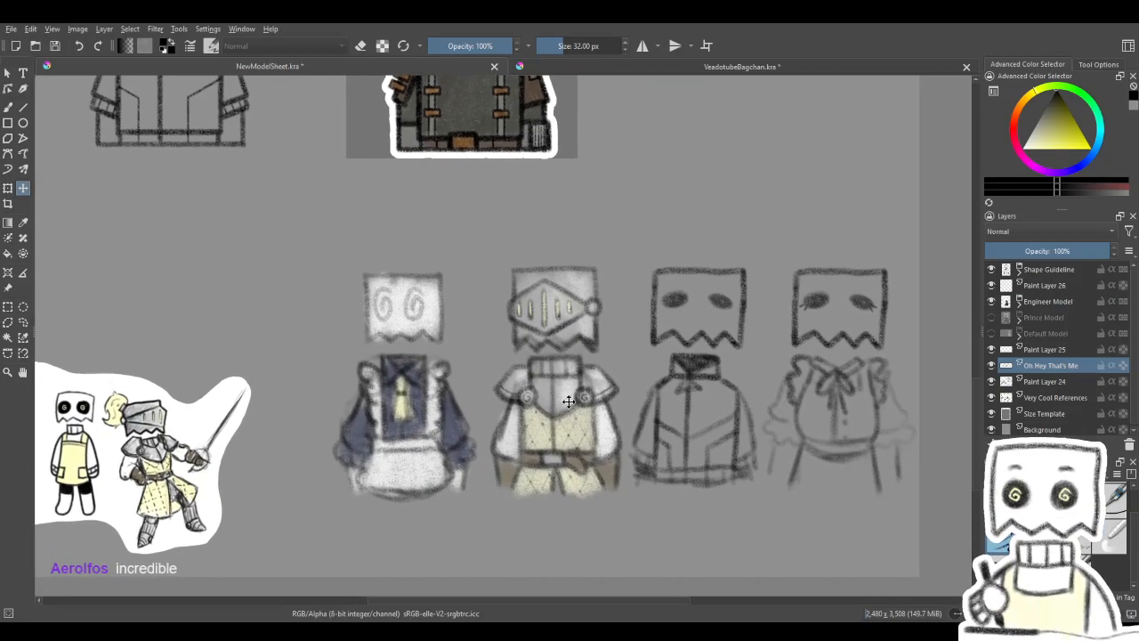
click(992, 380)
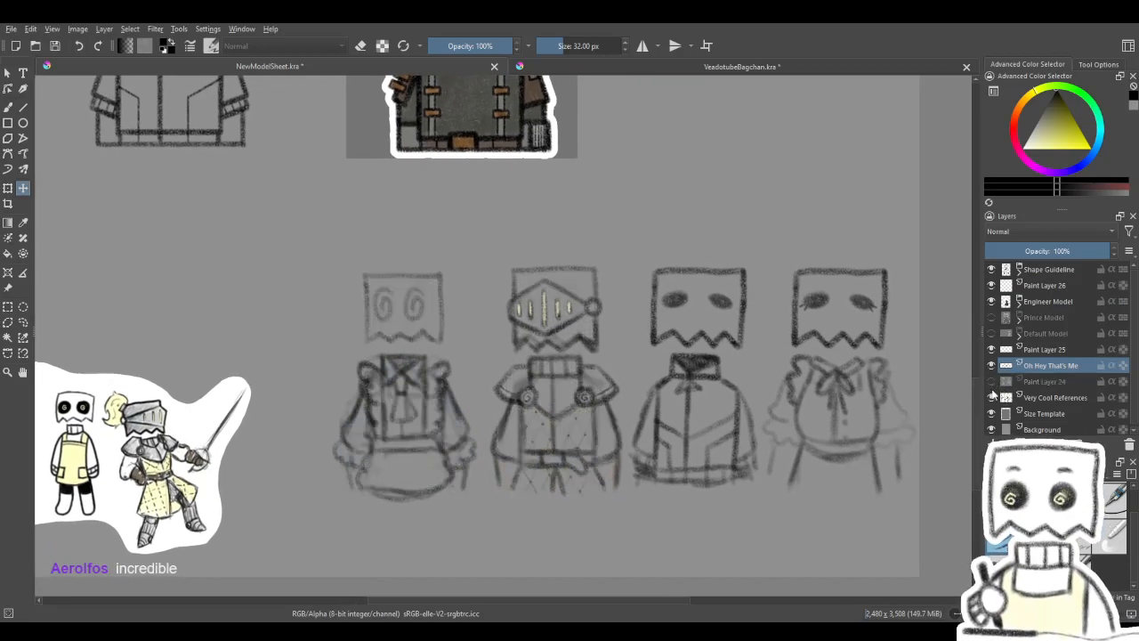
click(991, 349)
- Select a rectangle around the knight costume sketch and put that sketch on its own new layer
click(7, 306)
drag(469, 251, 640, 511)
key(ctrl+x)
key(ctrl+z)
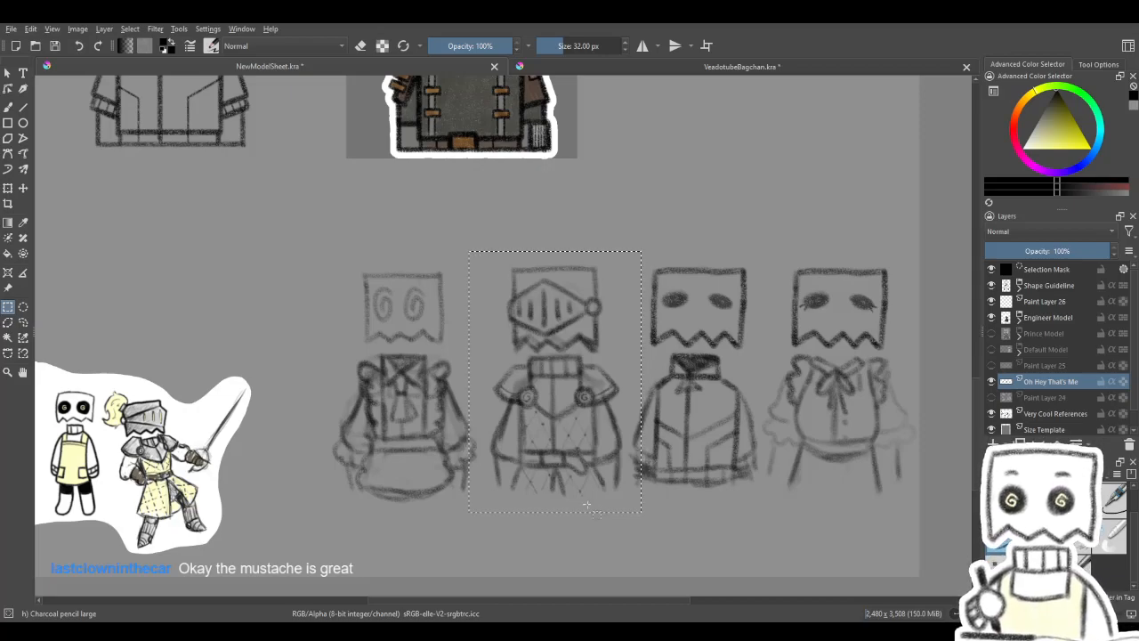
key(ctrl+alt+j)
- Move the Shape Guideline drawing straight up into the empty area above the Engineer Model
drag(468, 235, 635, 589)
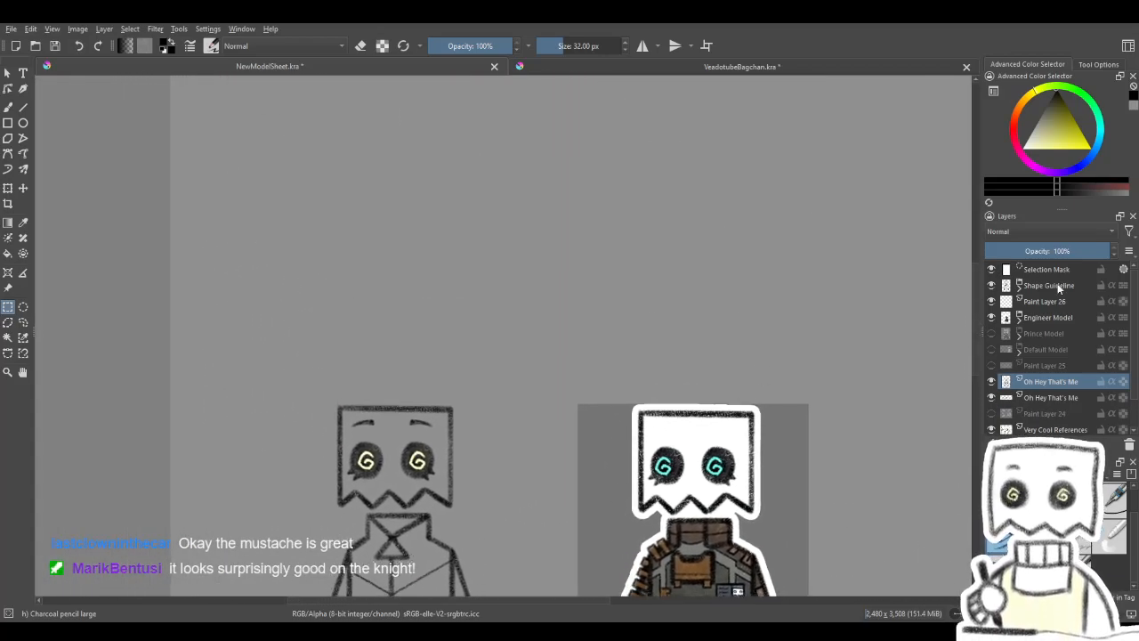
click(1051, 285)
click(23, 188)
drag(434, 509, 427, 145)
mouse_move(608, 227)
mouse_down()
mouse_move(612, 356)
mouse_move(591, 252)
mouse_move(641, 237)
mouse_move(757, 293)
mouse_up()
- Move the separated knight sketch up to the right of the Shape Guideline drawing and clear the selection
click(1035, 382)
mouse_move(707, 490)
mouse_down()
mouse_move(738, 453)
mouse_move(720, 276)
mouse_move(578, 182)
mouse_move(662, 338)
mouse_up()
key(ctrl+shift+a)
drag(659, 274, 666, 360)
mouse_move(574, 419)
mouse_down()
mouse_move(682, 363)
mouse_move(806, 385)
mouse_up()
drag(683, 380, 557, 379)
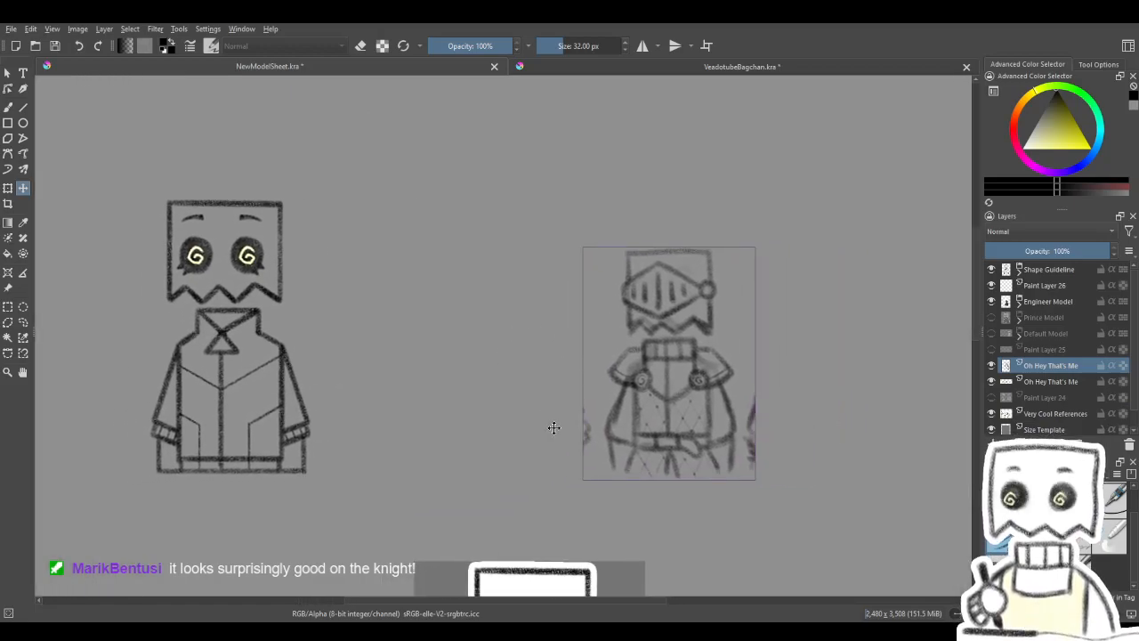
mouse_move(488, 357)
mouse_down()
mouse_move(539, 374)
mouse_move(503, 365)
mouse_move(556, 396)
mouse_up()
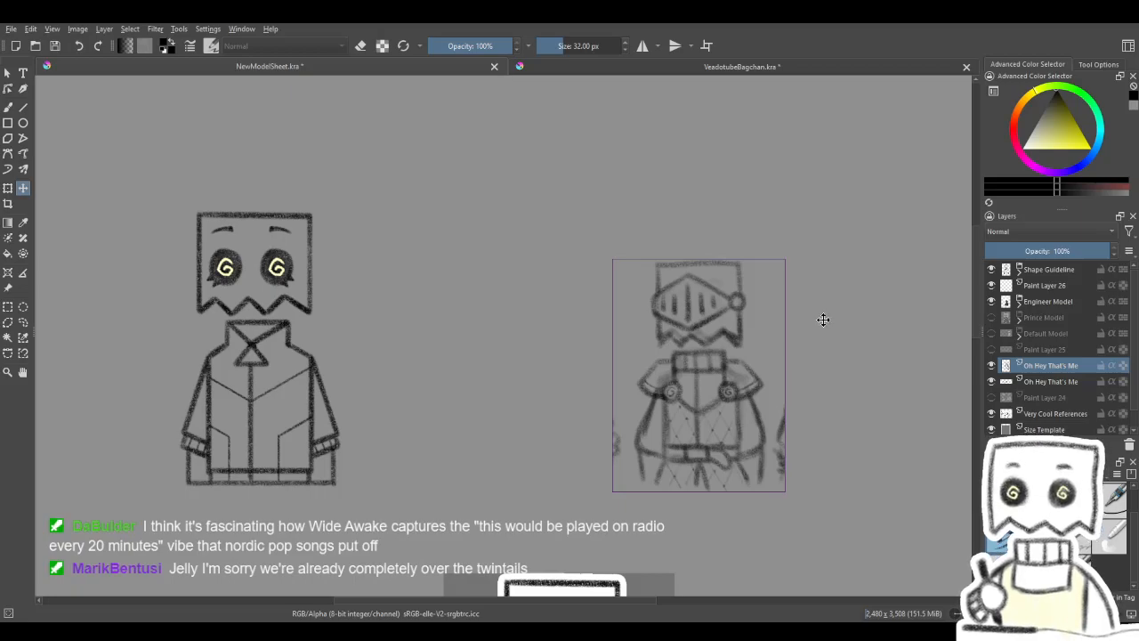
- Expand the Shape Guideline group and toggle its Lineart, Eyelashes and Eyes layers to examine what each contains, then collapse the group
click(1019, 271)
click(991, 317)
click(990, 317)
click(991, 317)
click(991, 317)
click(991, 317)
click(991, 316)
click(991, 302)
click(991, 302)
click(993, 286)
click(993, 286)
click(993, 302)
click(994, 303)
drag(849, 414, 892, 397)
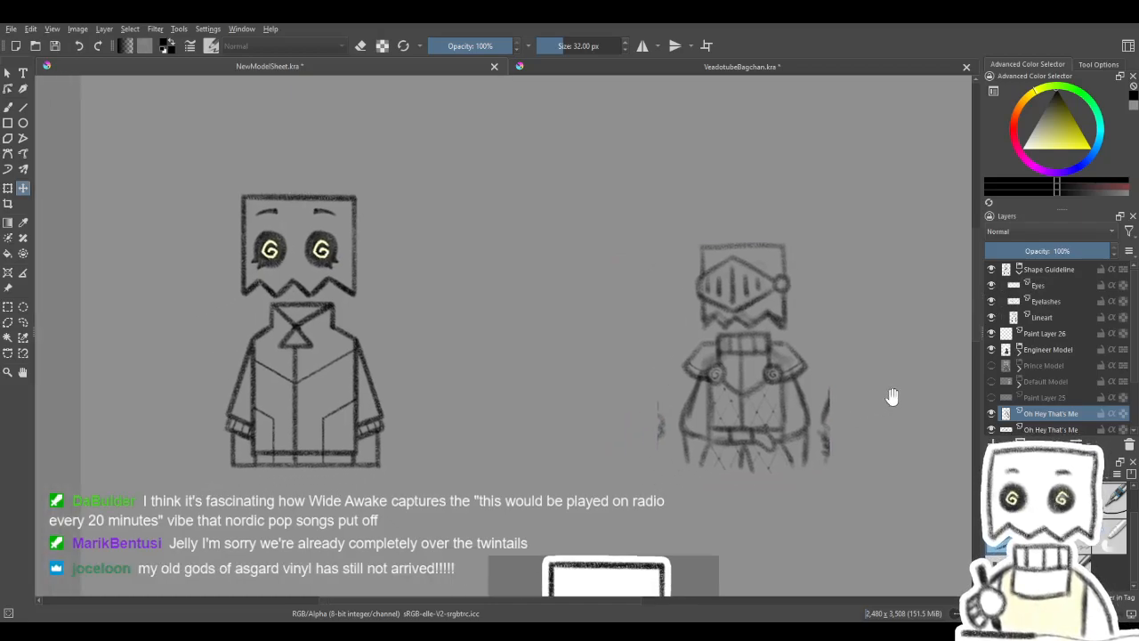
click(1019, 271)
- Duplicate the Shape Guideline group and move the copy sideways to stand directly beside the knight sketch
click(1047, 270)
click(8, 189)
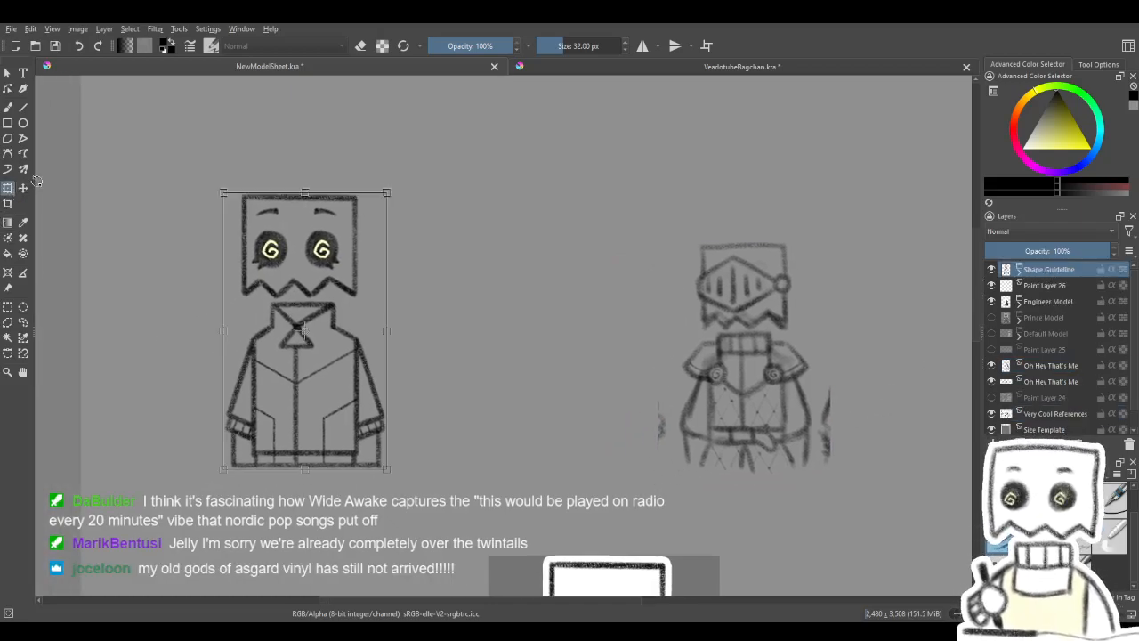
key(ctrl+j)
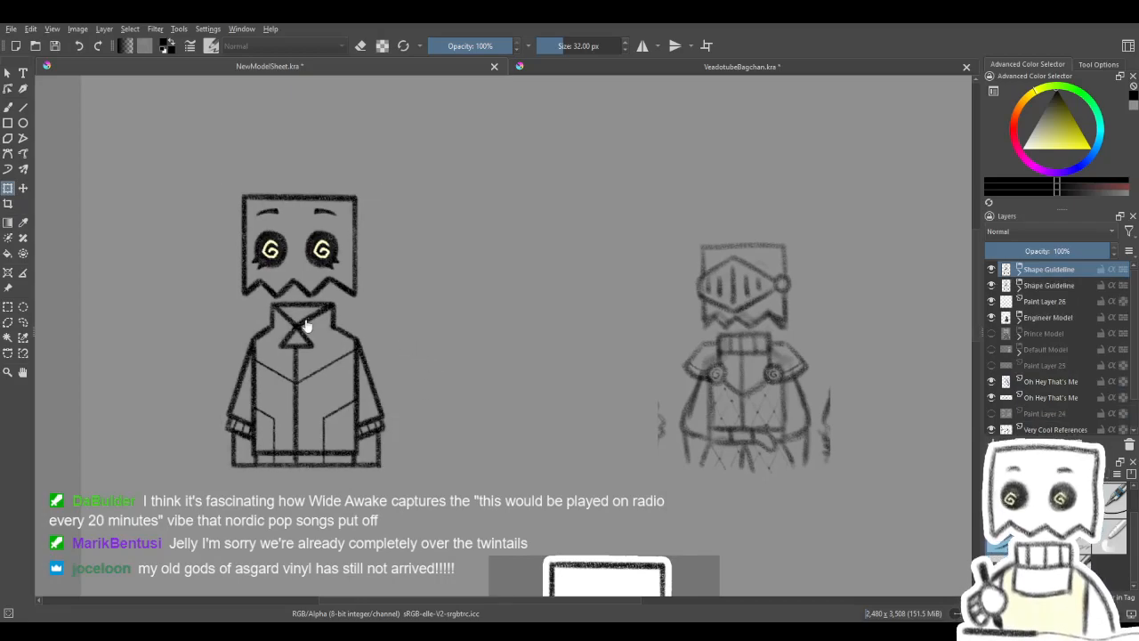
drag(342, 333, 601, 348)
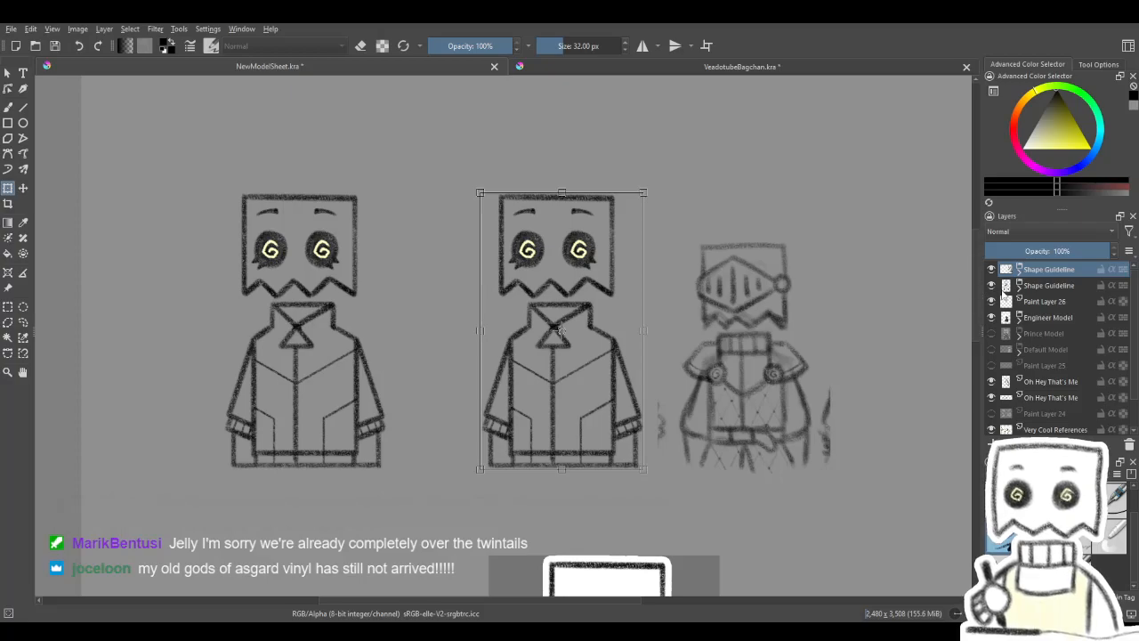
- Hide the original Shape Guideline group and the Eyes and Eyelashes layers inside its copy
click(1032, 285)
click(991, 285)
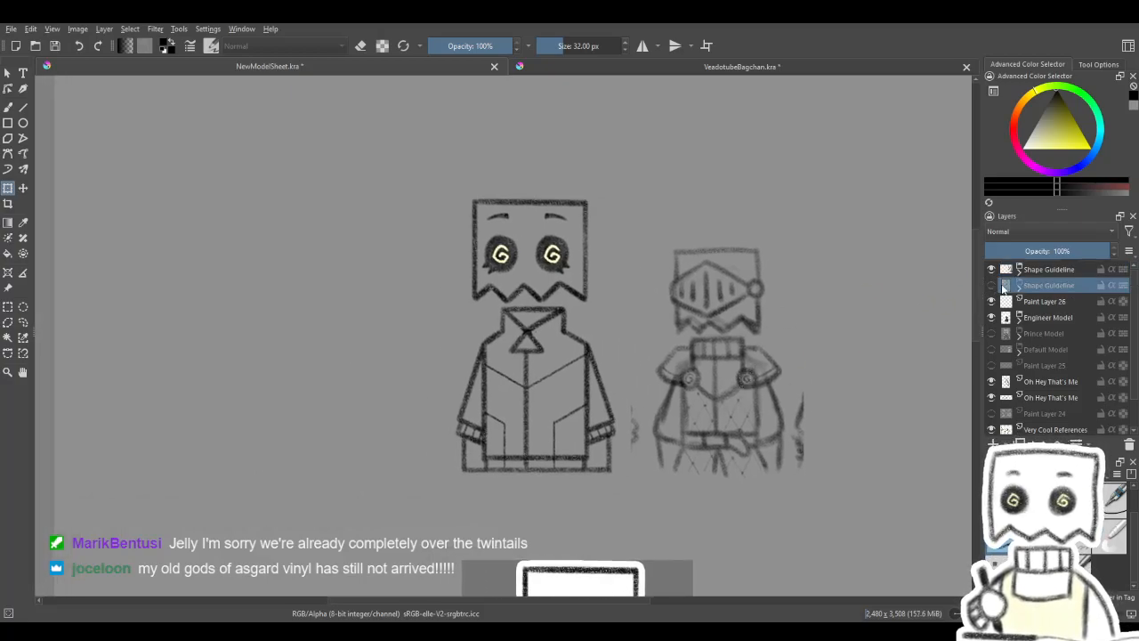
click(1020, 270)
mouse_move(799, 422)
mouse_down()
mouse_move(781, 401)
mouse_move(799, 409)
mouse_up()
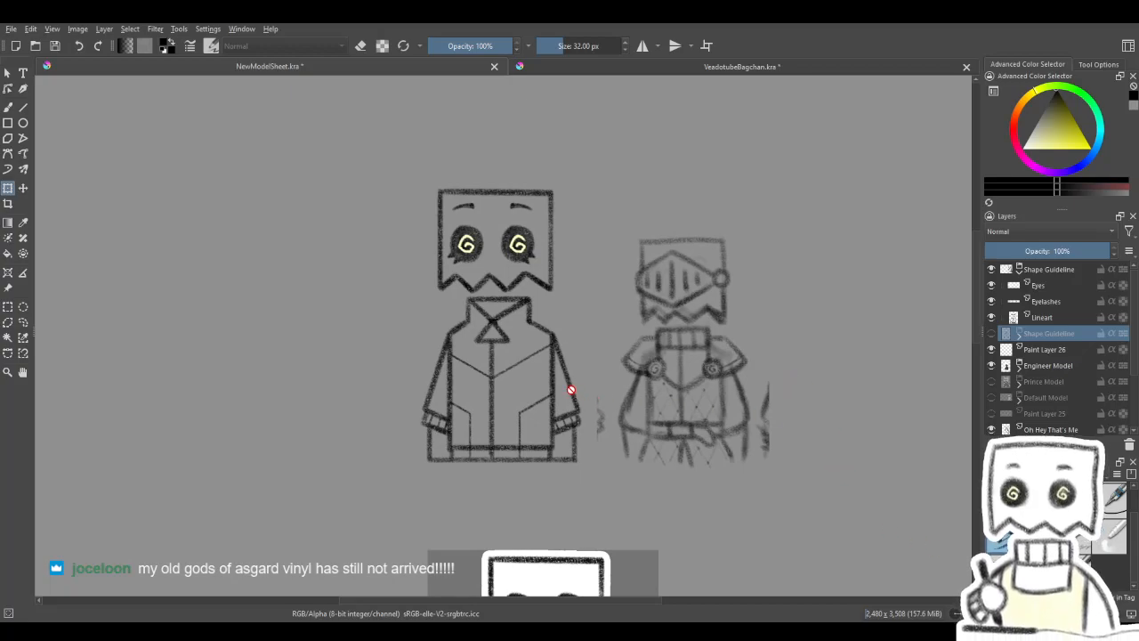
scroll(571, 390, up, 1)
scroll(598, 338, up, 1)
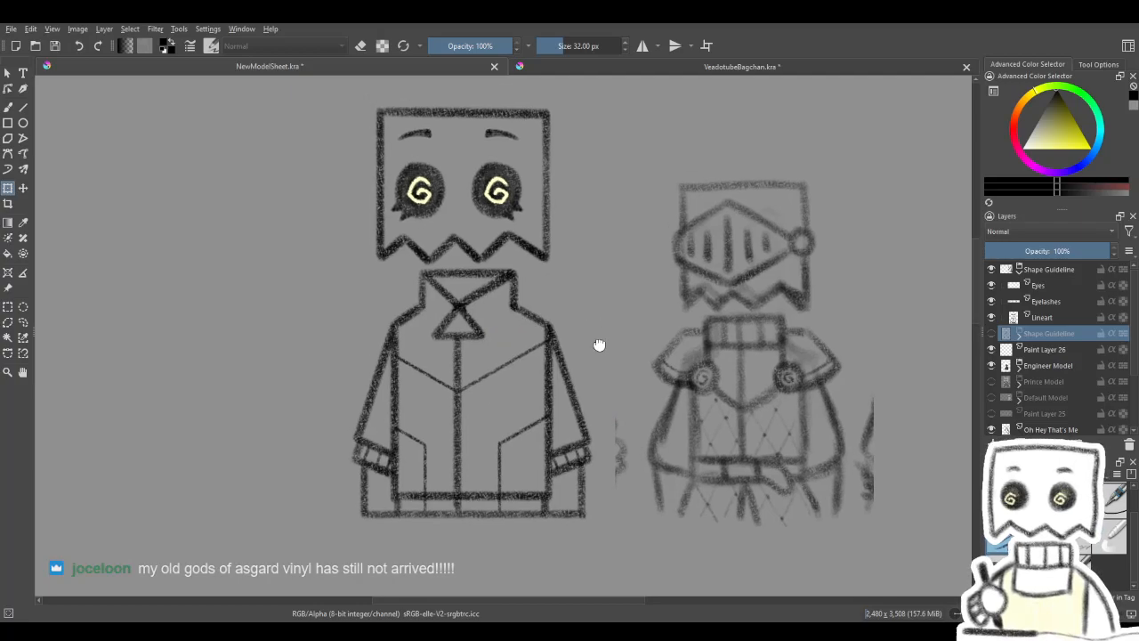
click(8, 107)
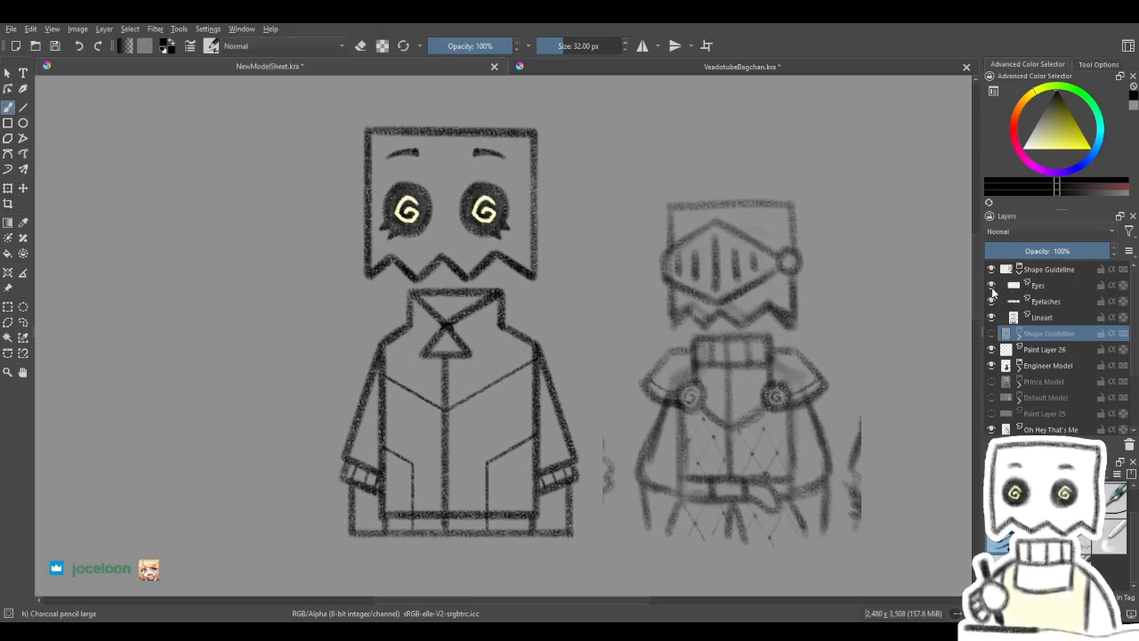
drag(994, 288, 992, 301)
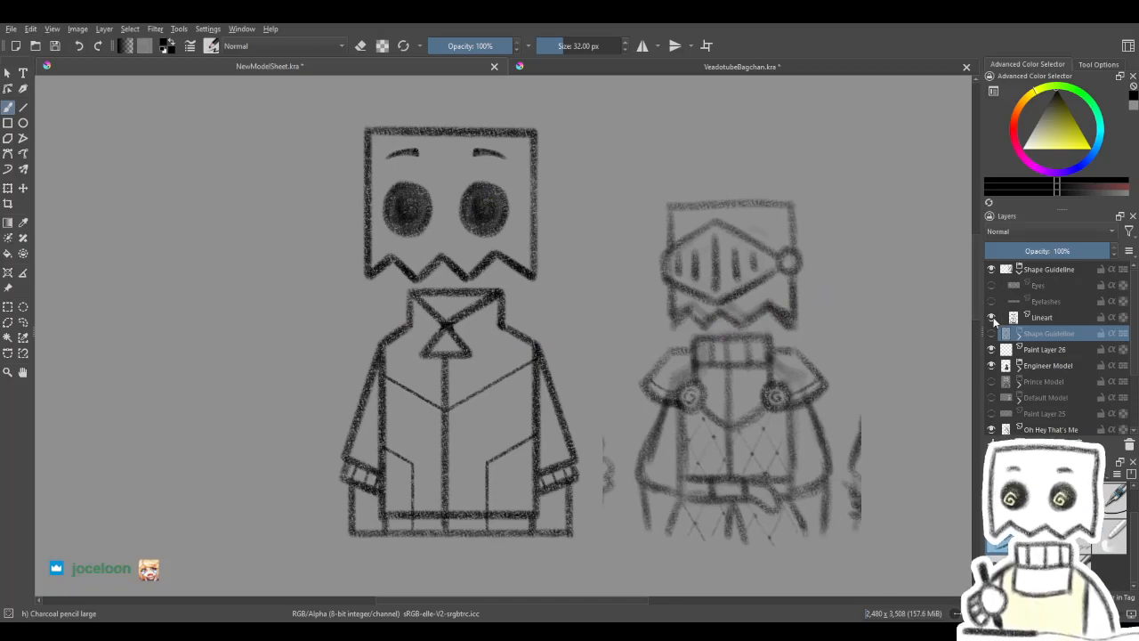
drag(812, 380, 840, 401)
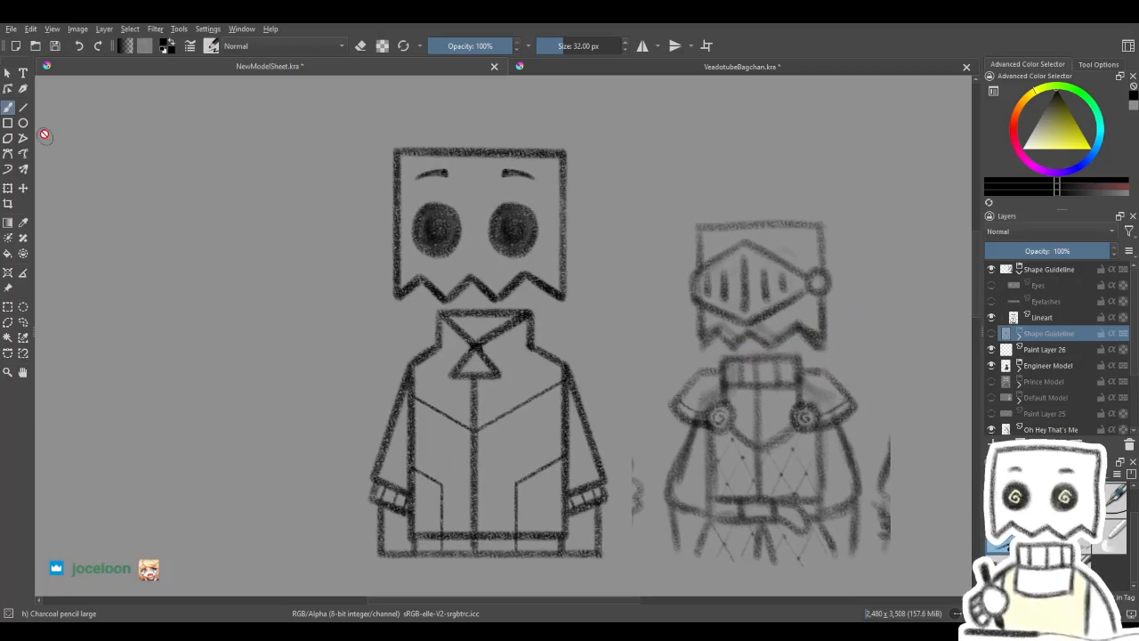
- Select the eyes and eyebrows on the copied group's Lineart layer and cut them to a new layer
click(8, 307)
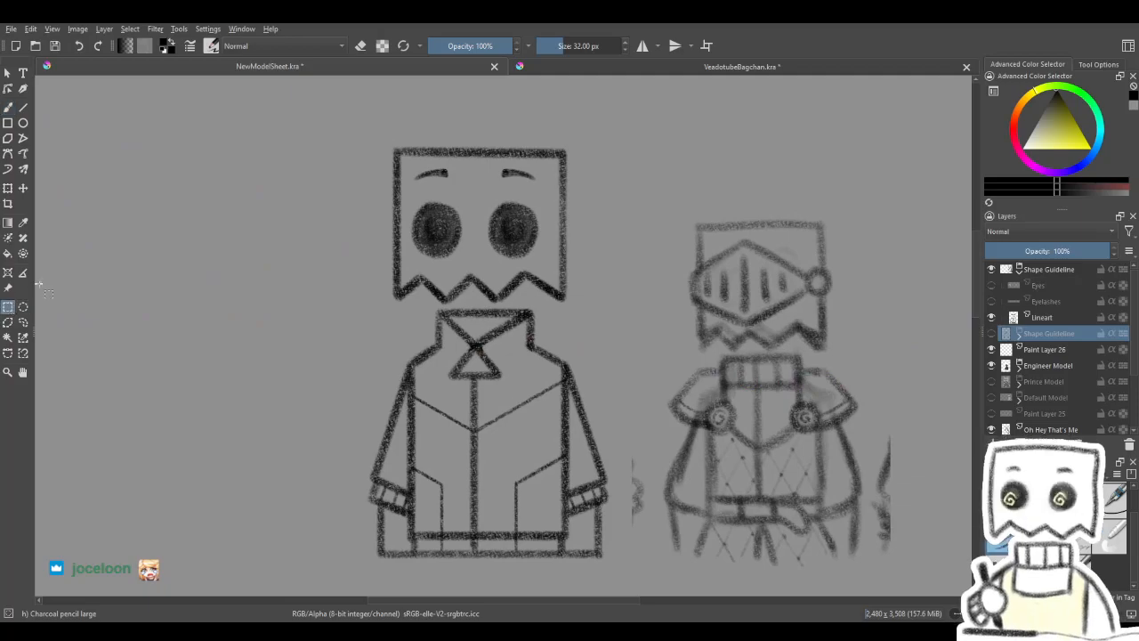
click(1037, 317)
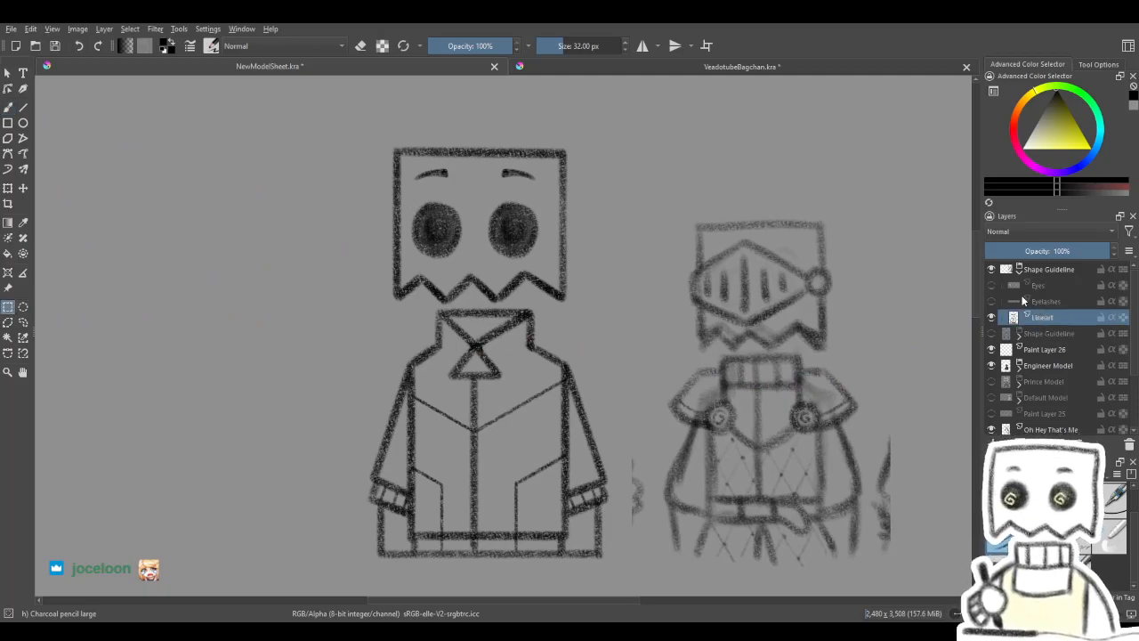
drag(405, 159, 554, 264)
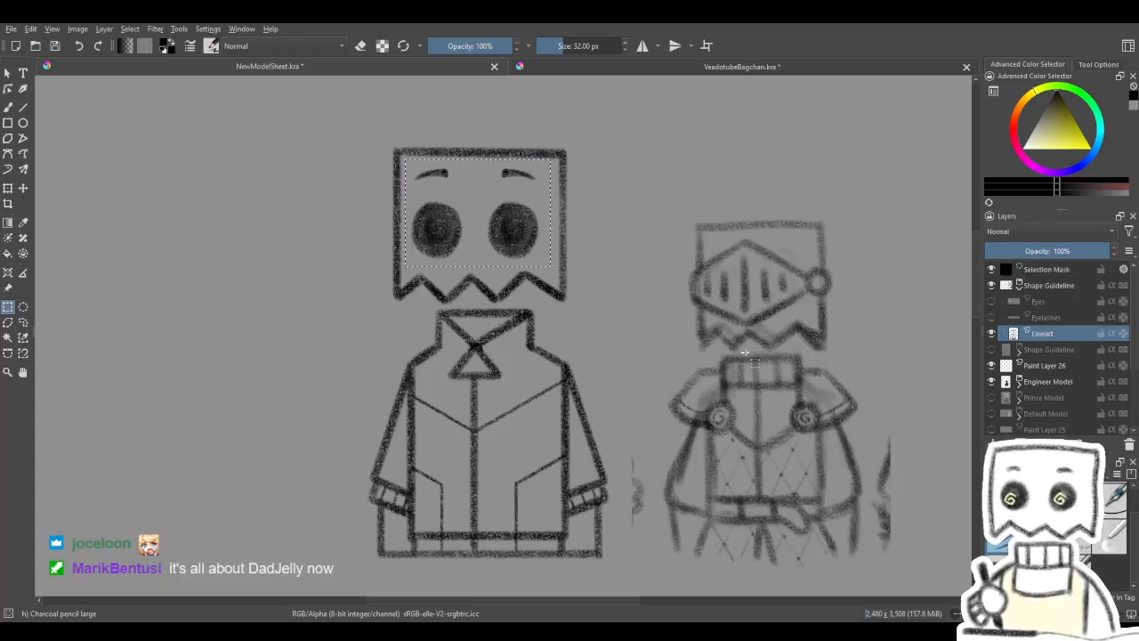
key(ctrl+alt+j)
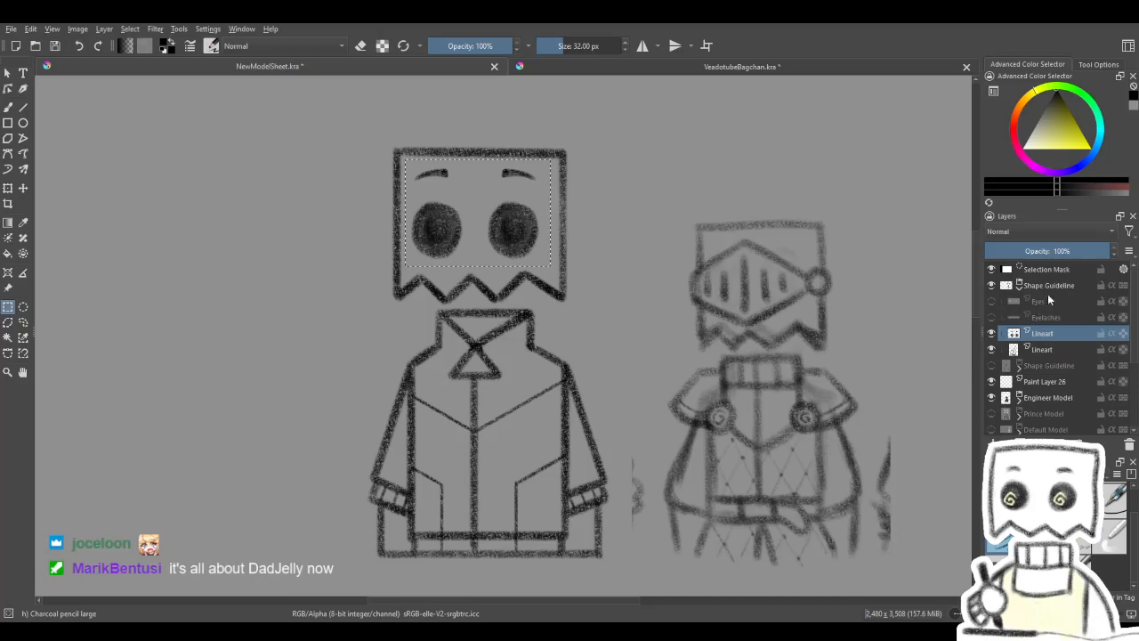
- Set the separated eyes and eyebrows layer to 17% opacity and clear the selection
drag(1053, 254, 1017, 278)
click(1041, 347)
click(1047, 332)
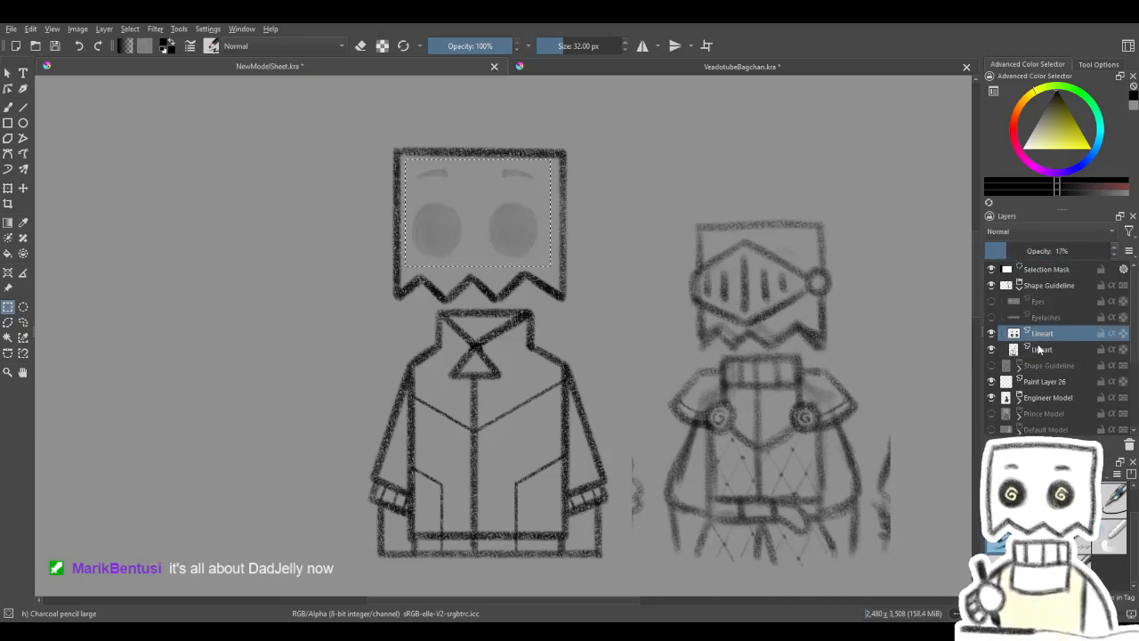
key(ctrl+shift+a)
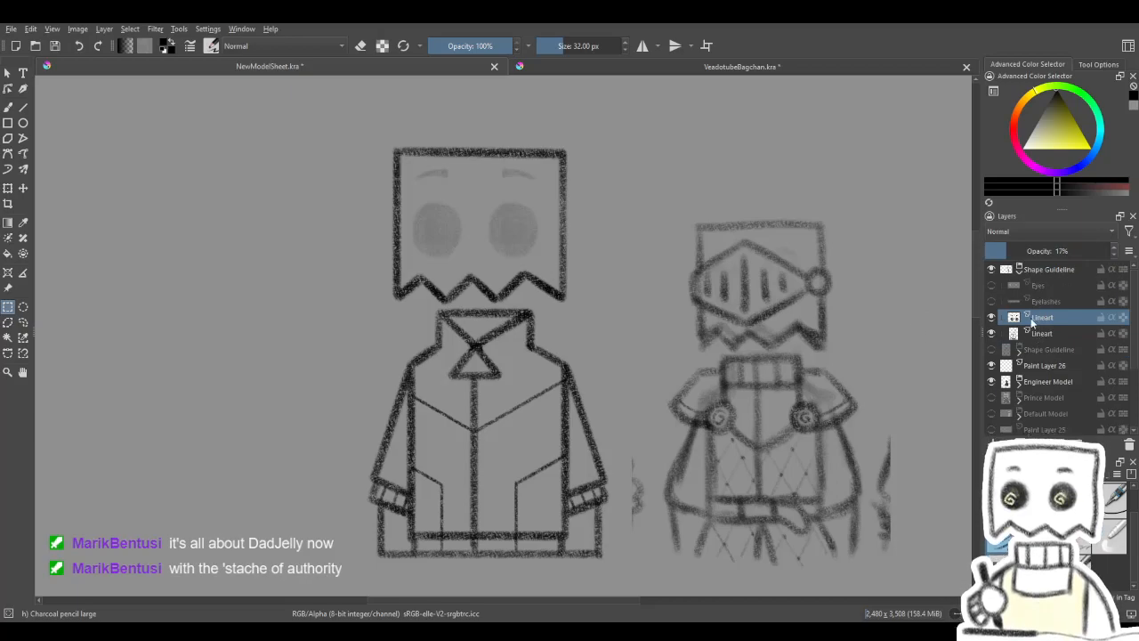
double_click(1061, 318)
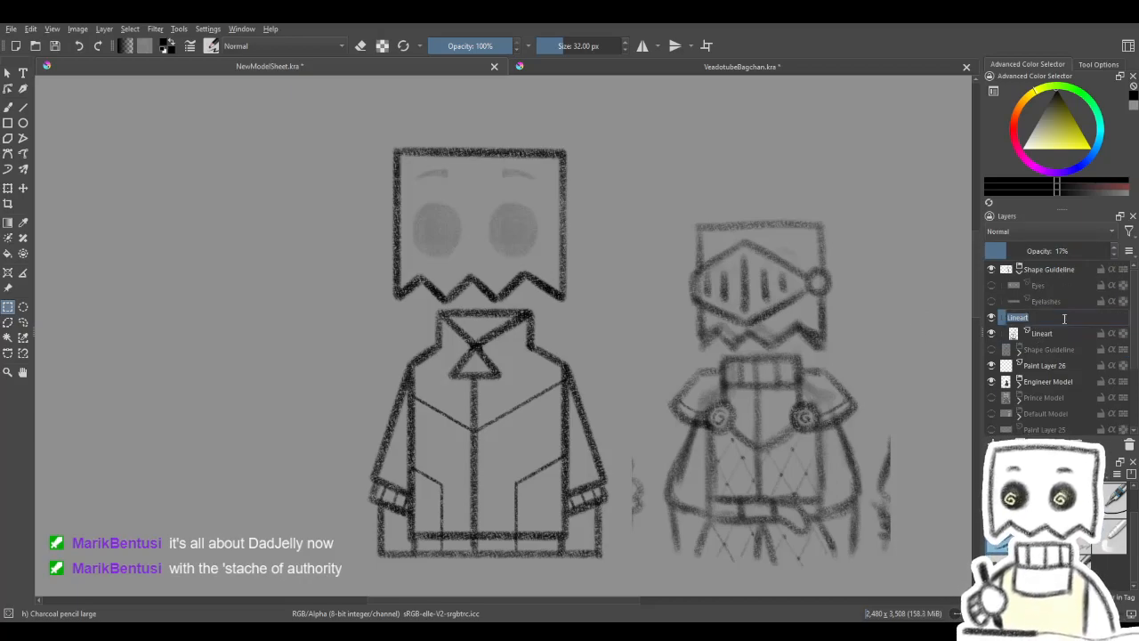
text(Eye Gu)
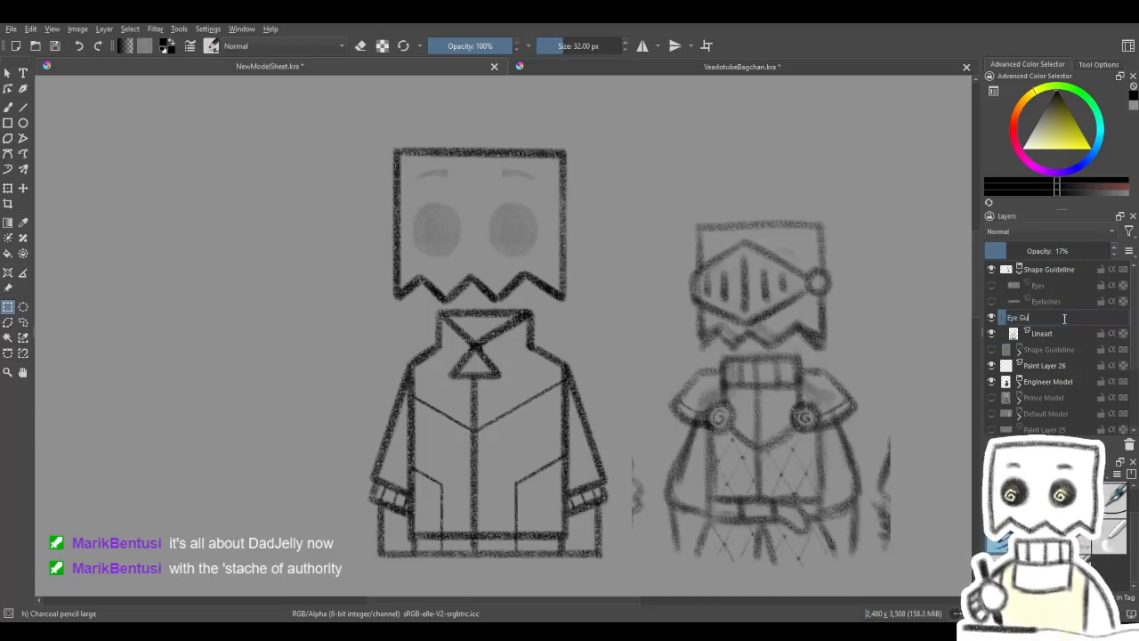
text(i)
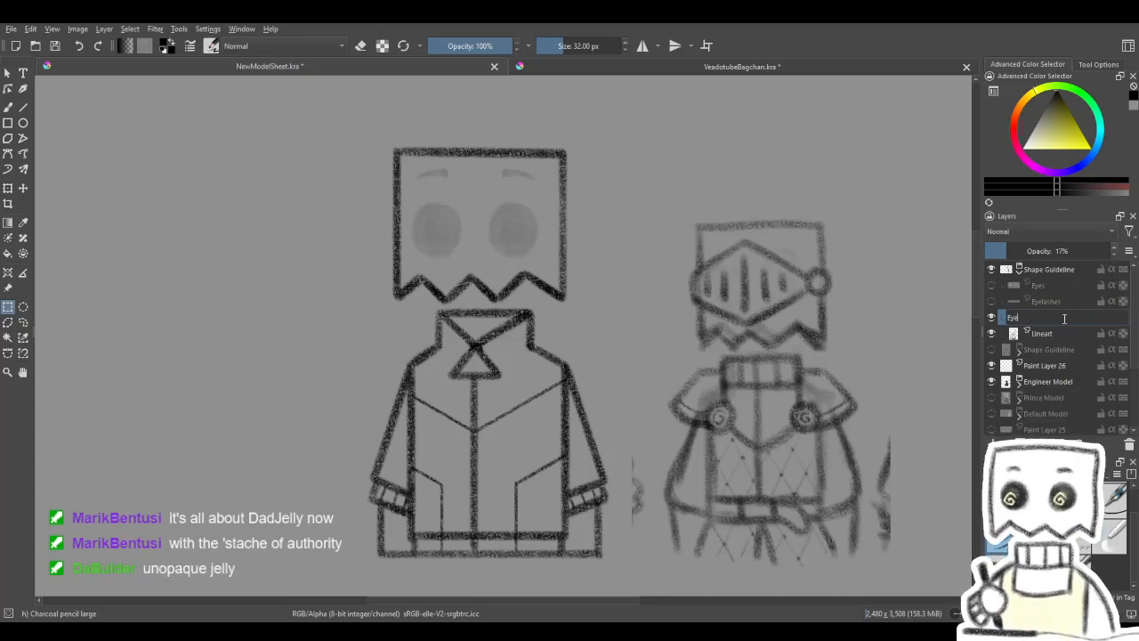
key(Escape)
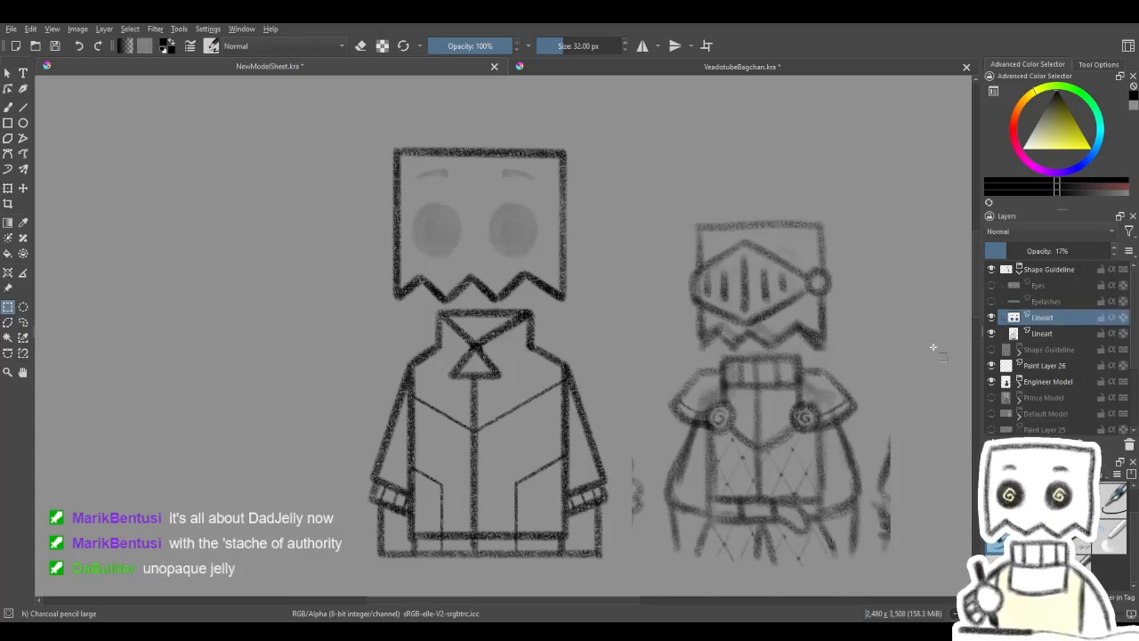
- Switch to the Freehand Brush and activate the copied guideline's Lineart layer that holds the head and jacket outlines
click(1051, 275)
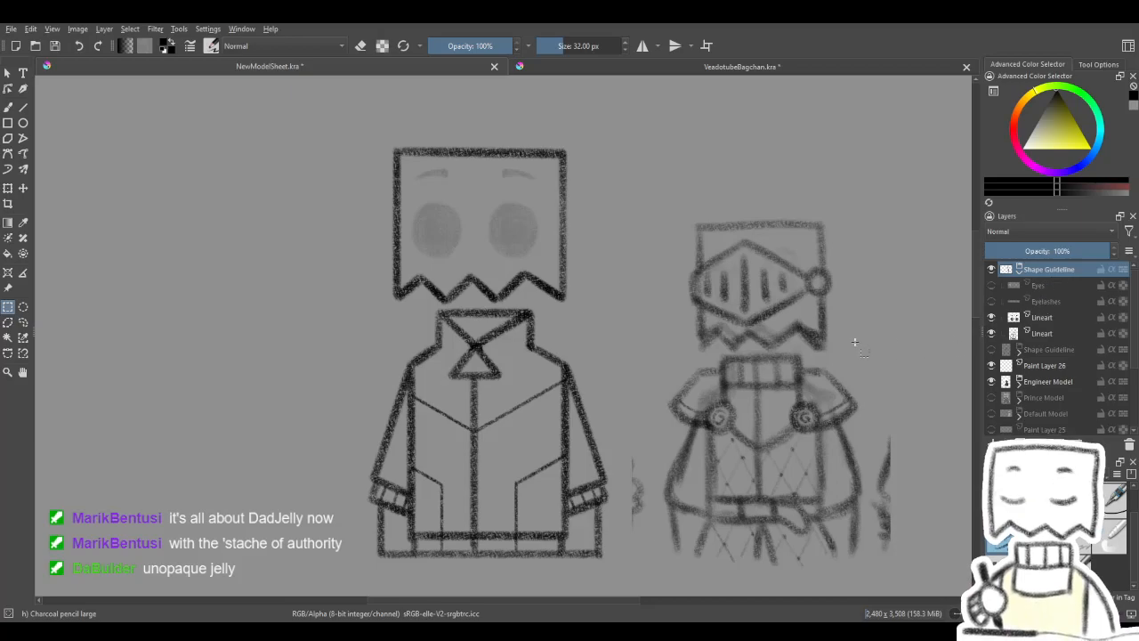
drag(523, 321, 546, 319)
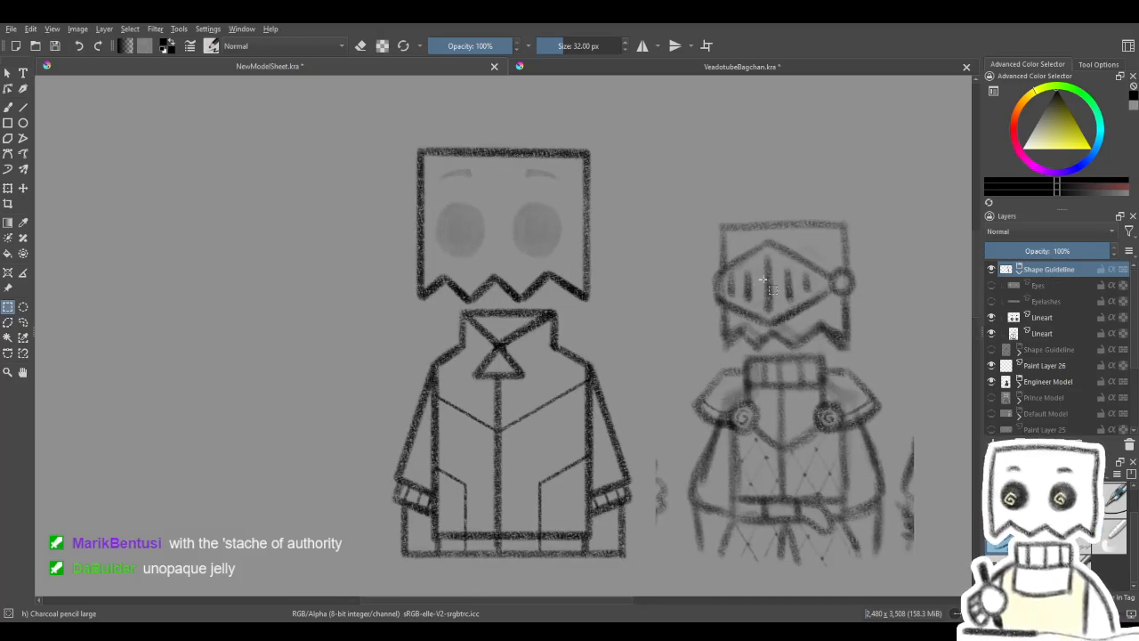
scroll(582, 309, down, 3)
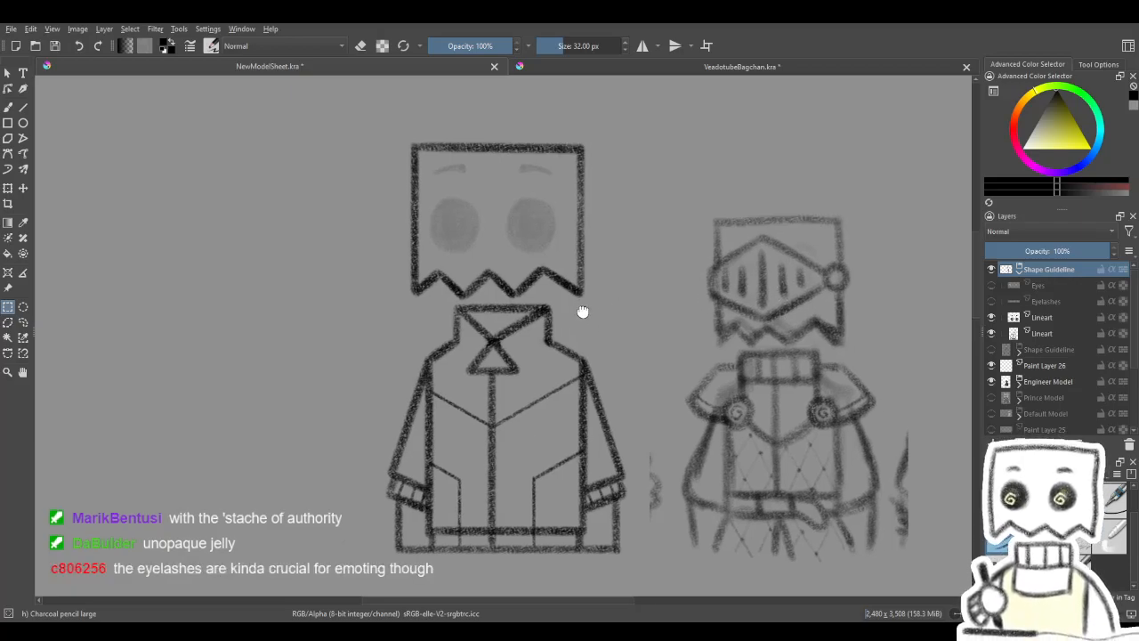
scroll(579, 296, up, 3)
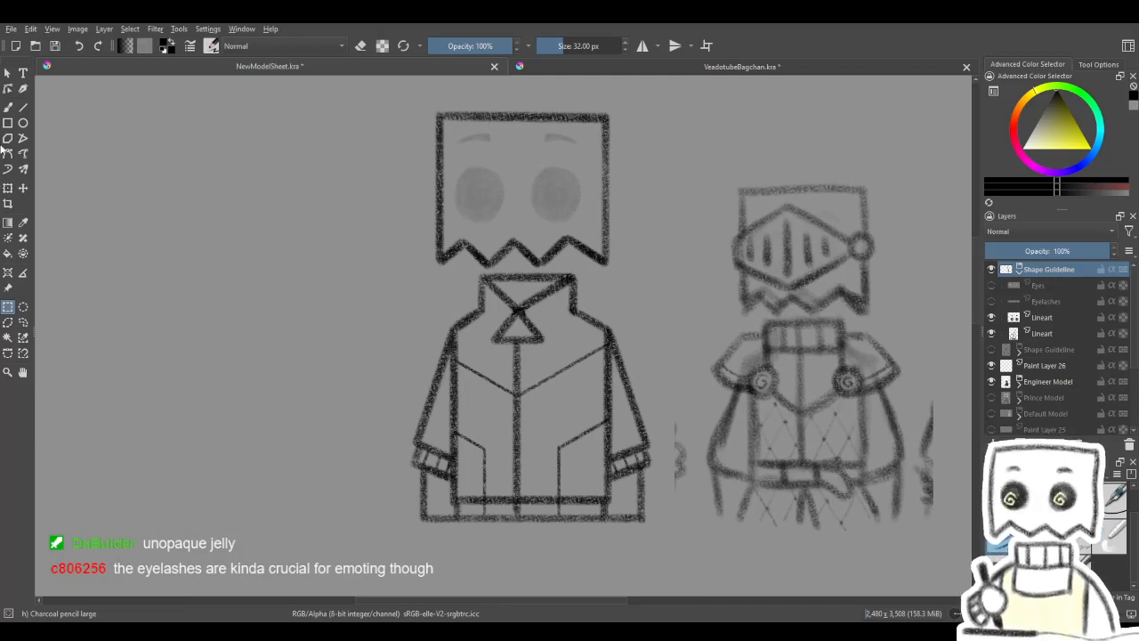
click(7, 108)
click(1049, 336)
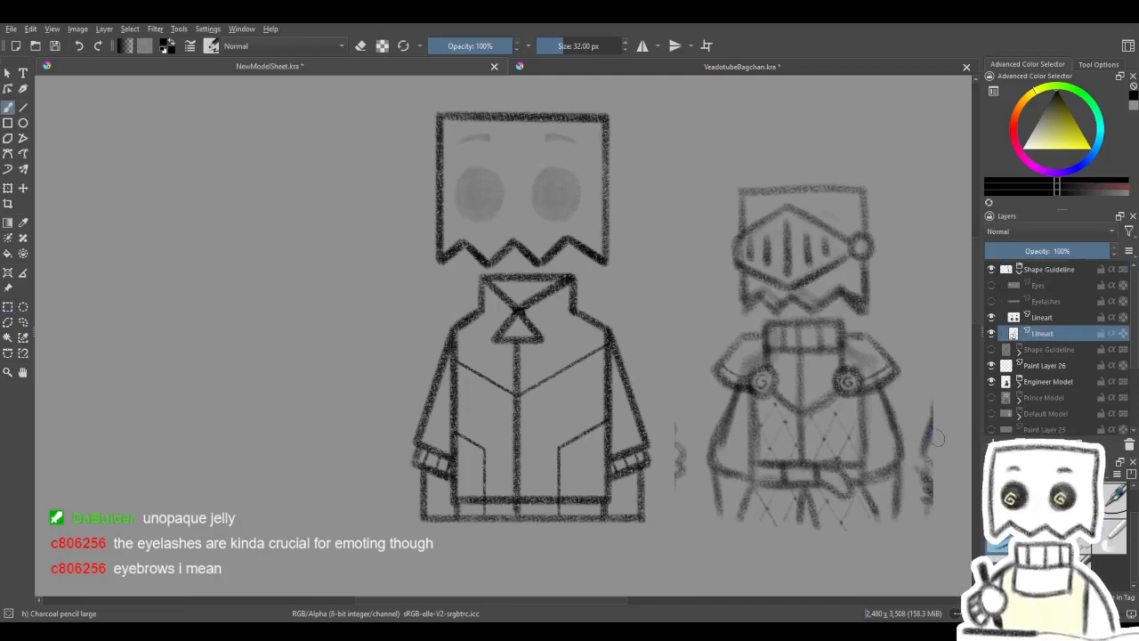
- Show Paint Layer 25 and Paint Layer 24 so the costume sketches carry their colours
drag(618, 402, 592, 420)
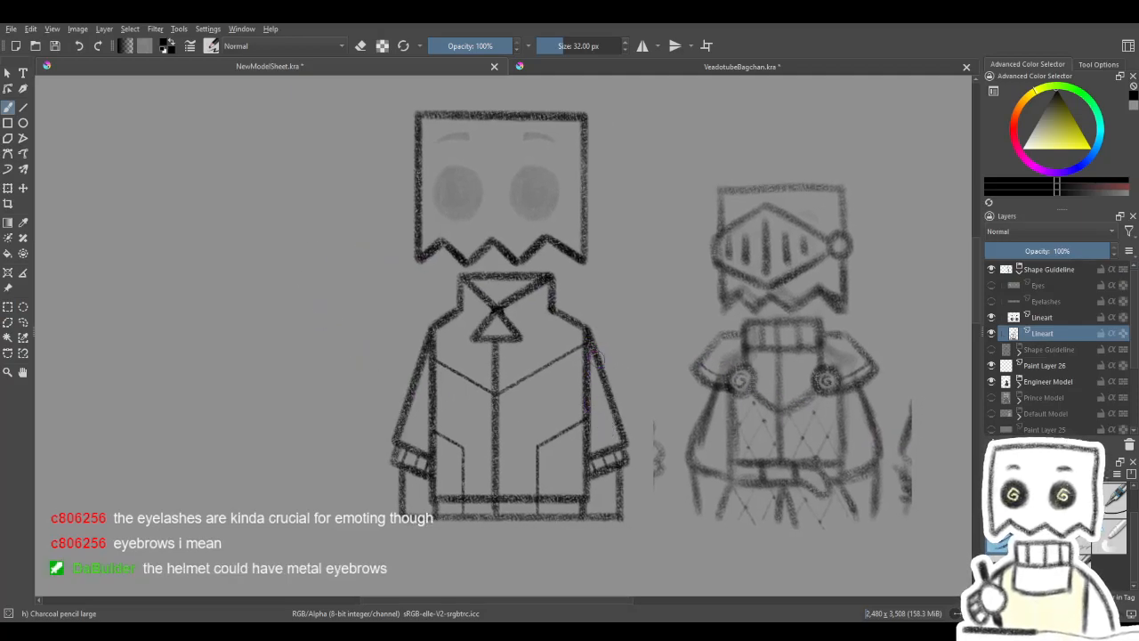
drag(648, 458, 607, 366)
scroll(606, 365, down, 2)
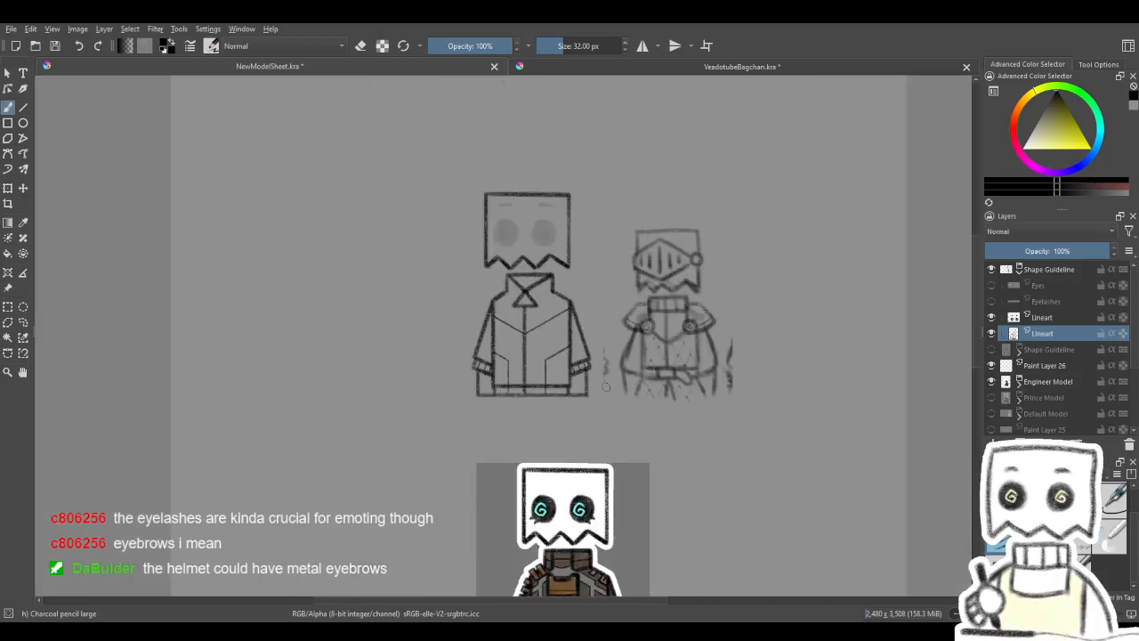
drag(632, 439, 489, 266)
drag(550, 432, 590, 203)
scroll(521, 487, up, 2)
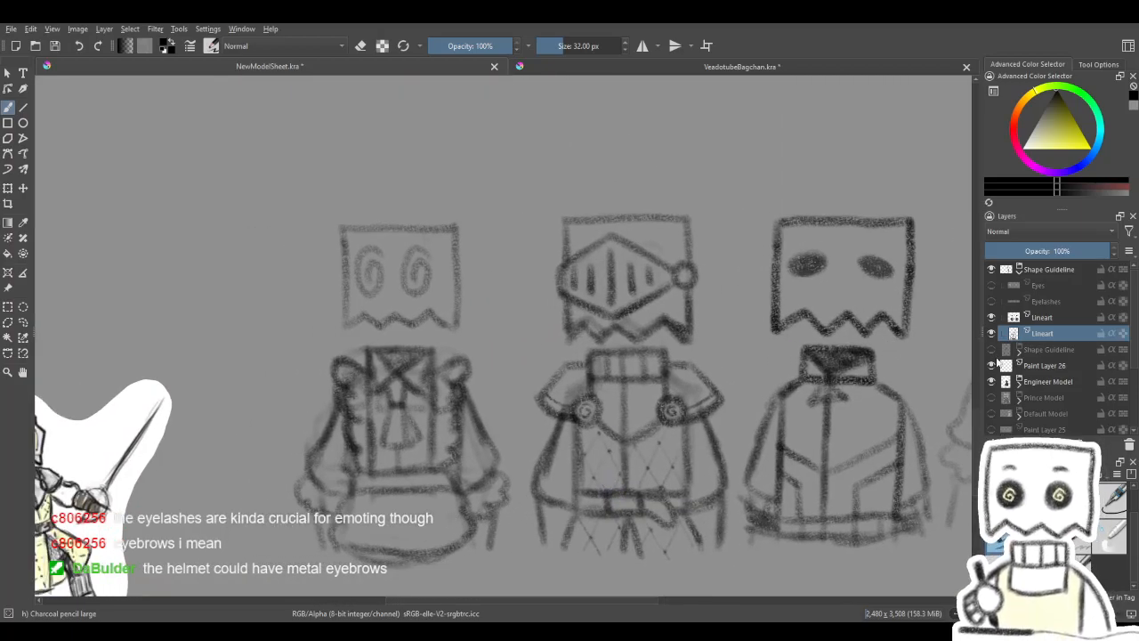
scroll(1000, 391, down, 1)
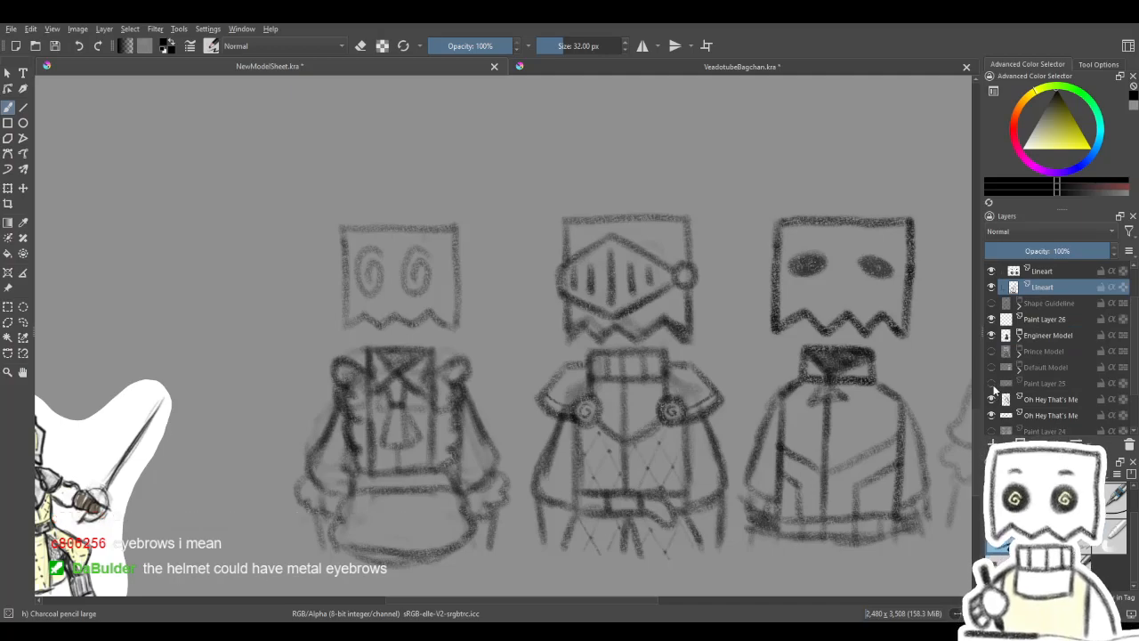
click(992, 383)
scroll(992, 396, down, 1)
click(992, 379)
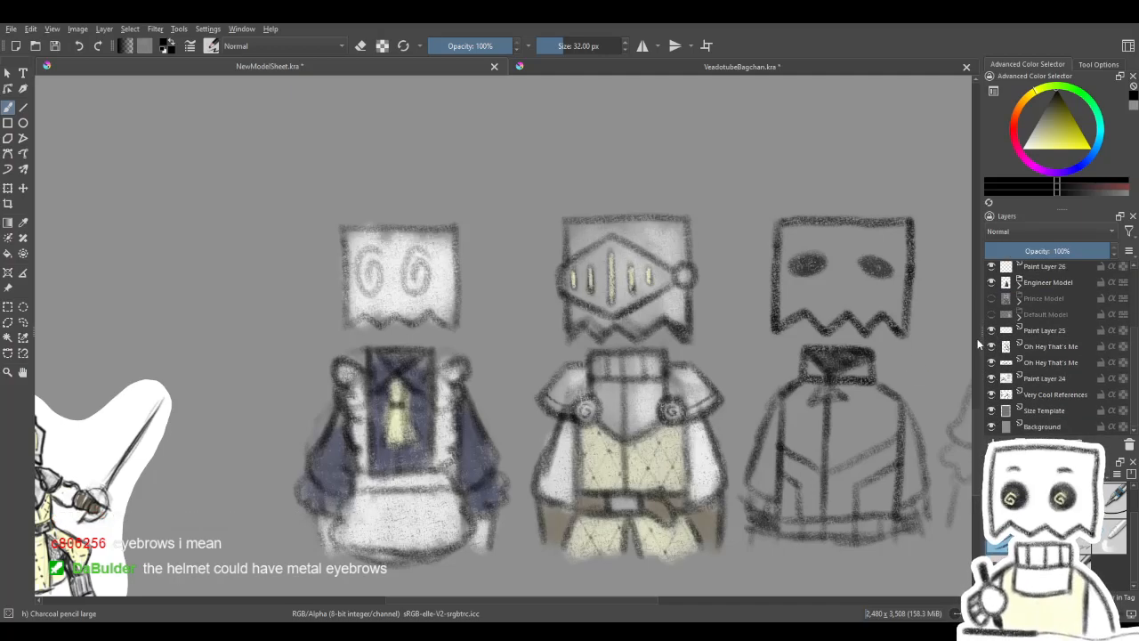
click(992, 362)
click(992, 362)
- Toggle Paint Layer 25 off and on to compare the knight's visor with and without the yellow eye slits
click(991, 331)
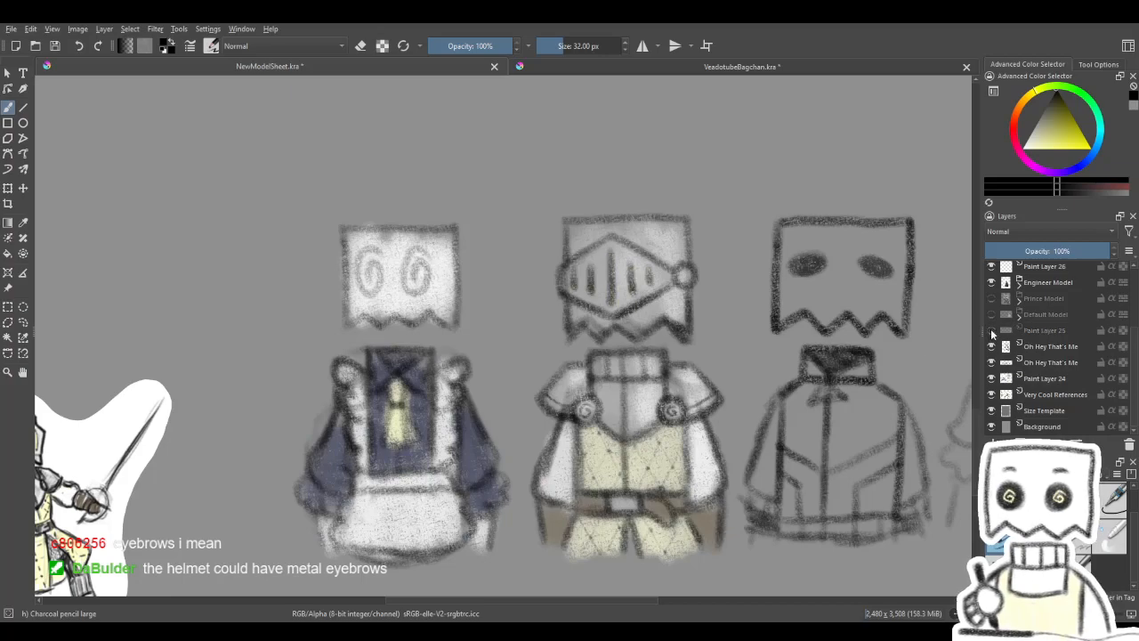
drag(851, 369, 793, 373)
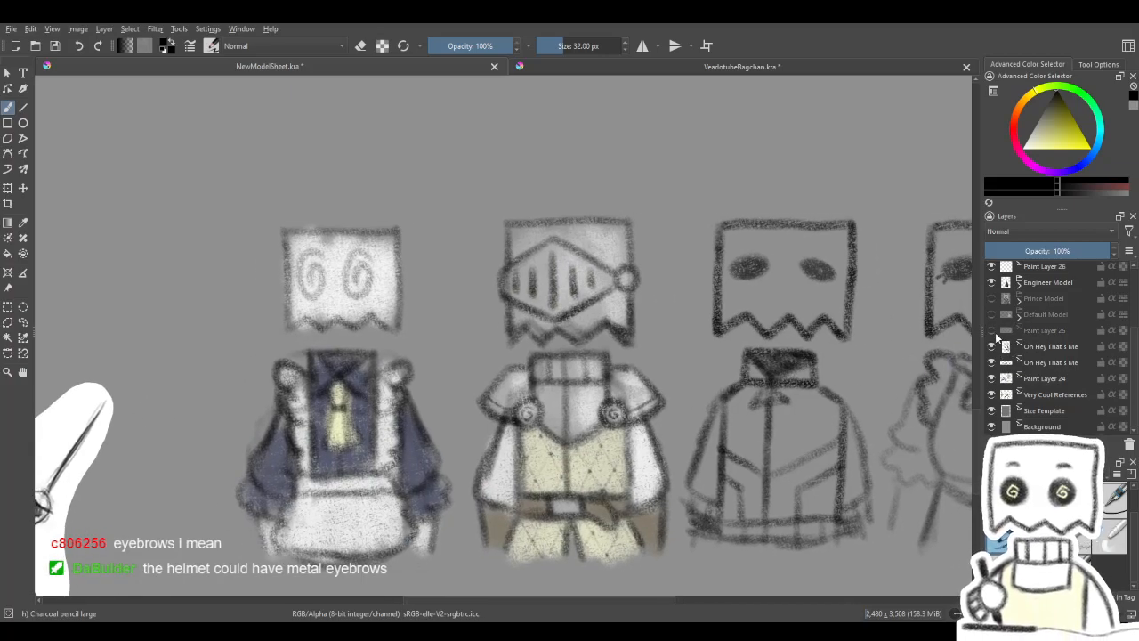
click(992, 330)
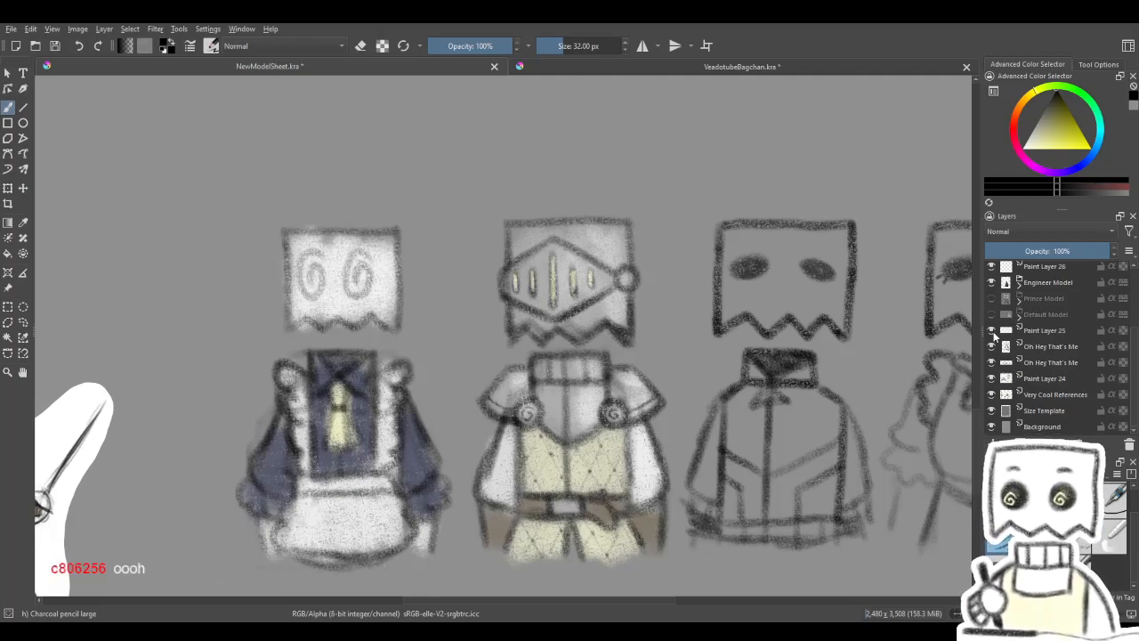
click(991, 330)
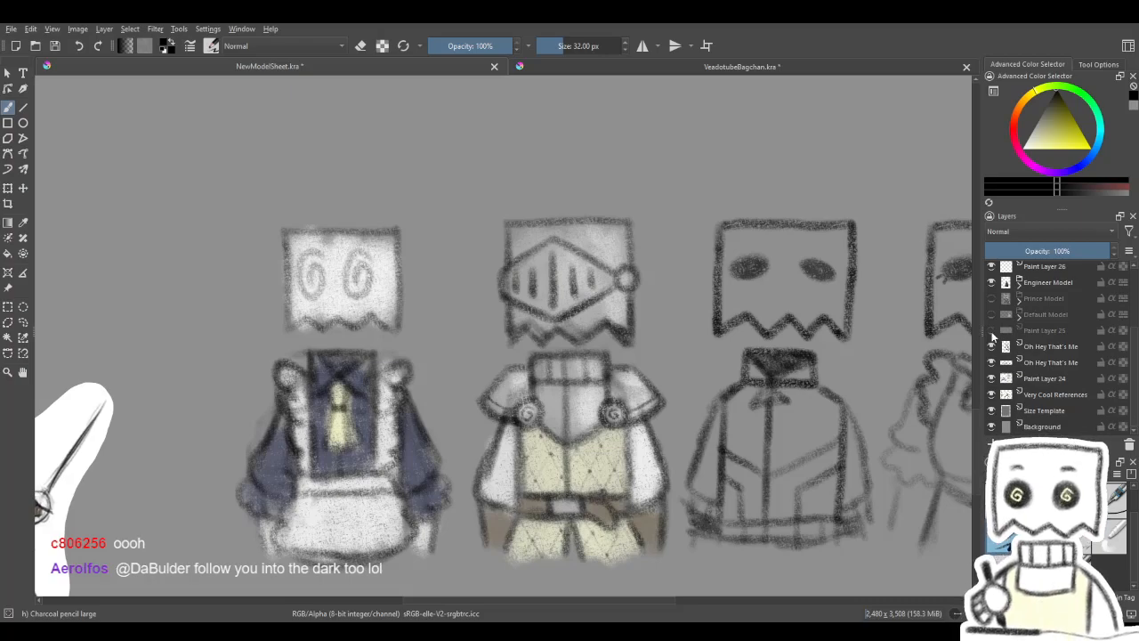
drag(746, 348, 723, 343)
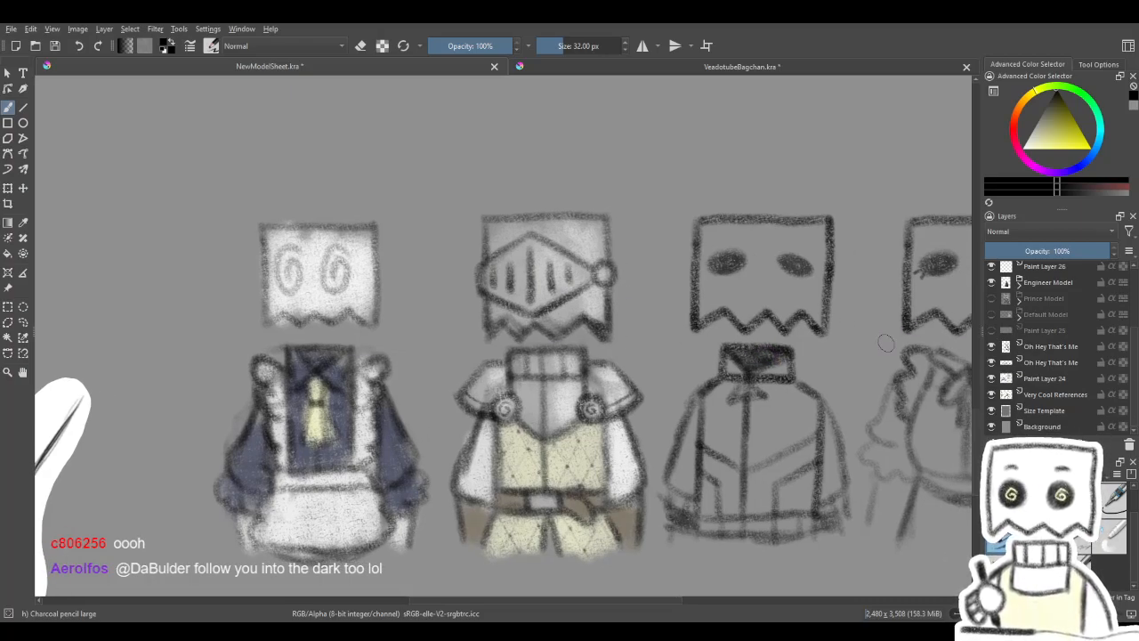
click(992, 331)
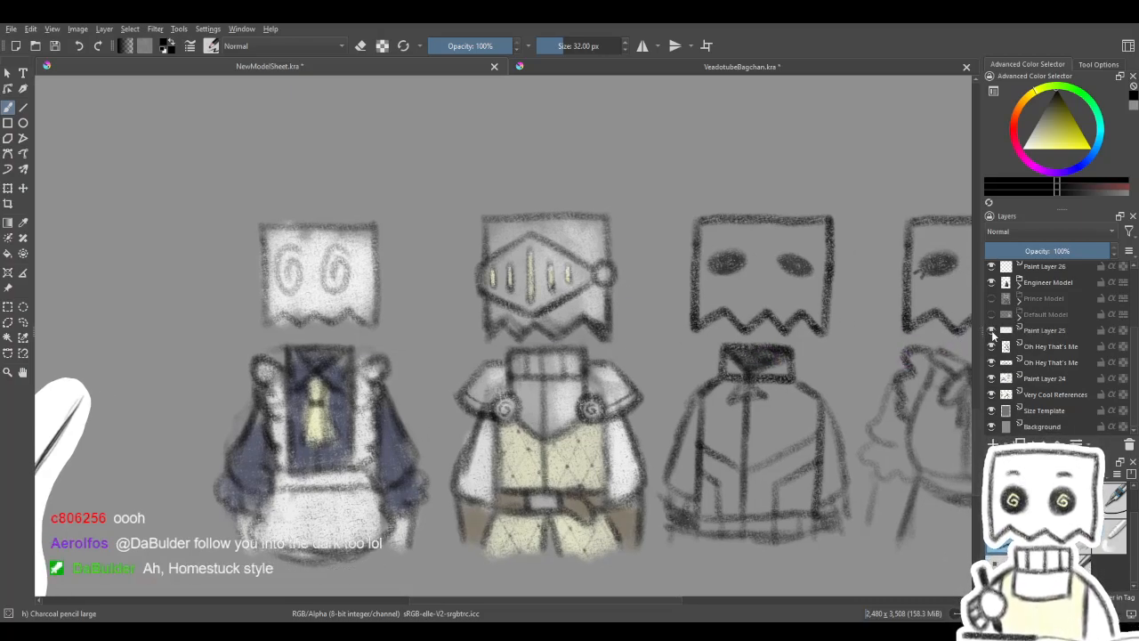
- Erase the collar triangle, the upper centre line and the slanted chest seams from the guideline copy's jacket
scroll(691, 323, down, 2)
scroll(690, 320, up, 1)
drag(674, 312, 670, 535)
drag(635, 268, 627, 558)
drag(599, 235, 694, 466)
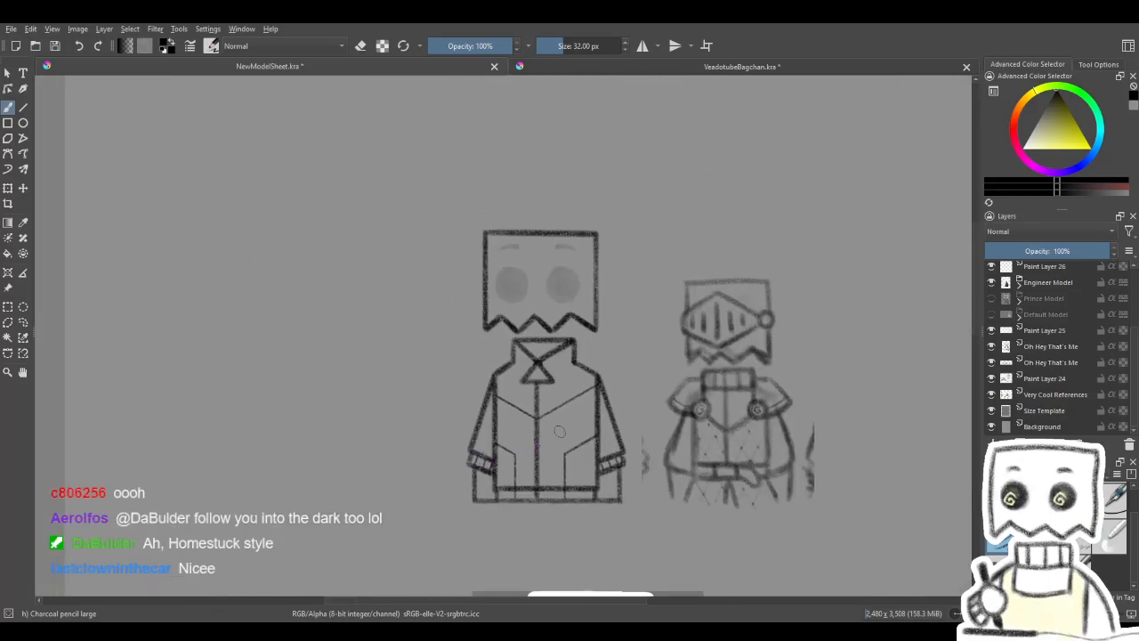
scroll(551, 435, up, 2)
scroll(559, 414, down, 2)
scroll(531, 425, up, 1)
scroll(541, 437, up, 2)
scroll(540, 441, down, 1)
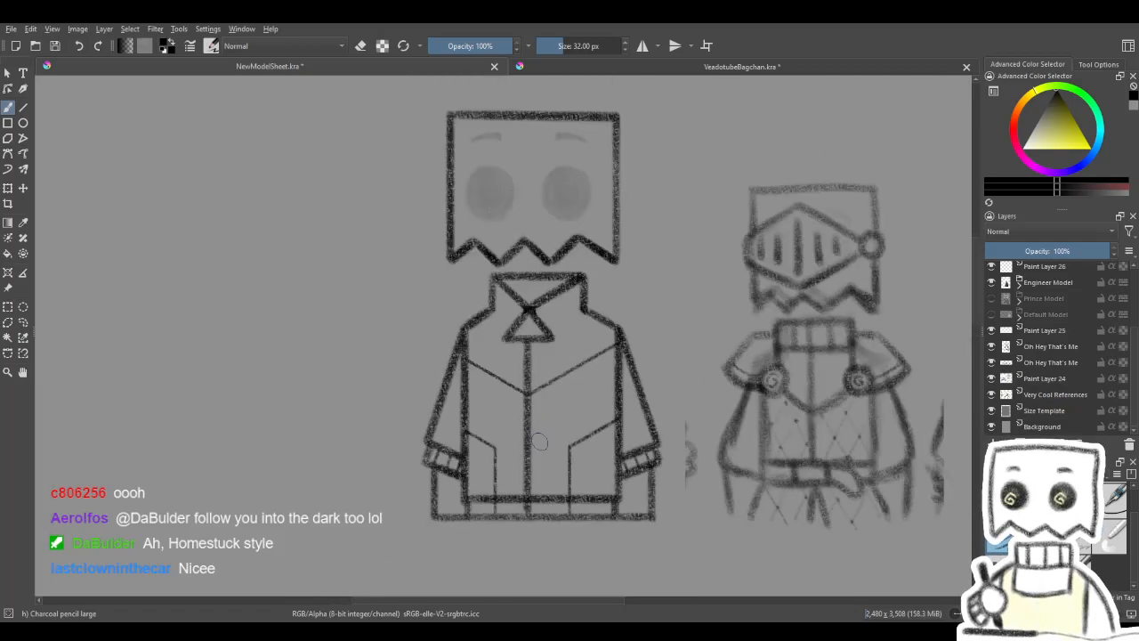
drag(718, 425, 710, 422)
scroll(1125, 320, up, 3)
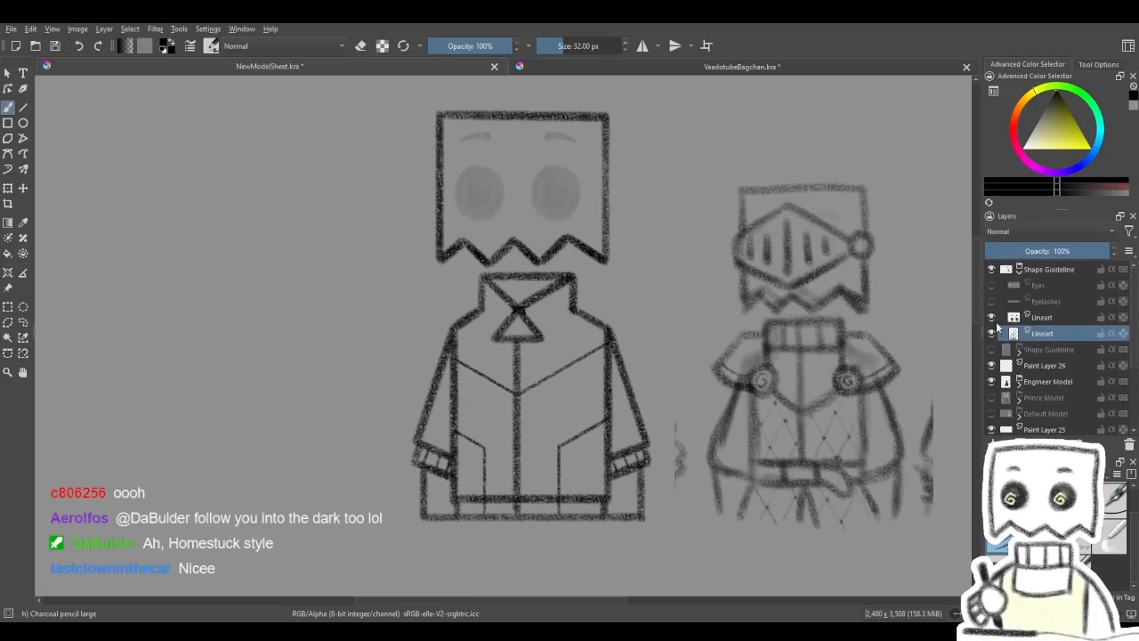
key(e)
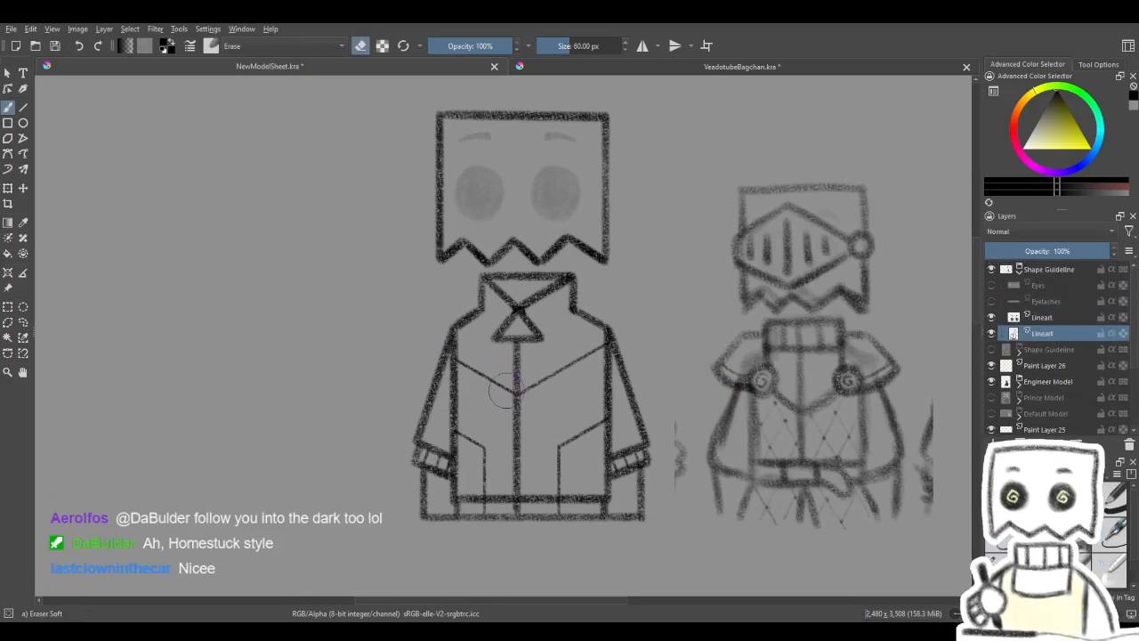
mouse_move(513, 411)
mouse_down()
mouse_move(516, 372)
mouse_move(515, 401)
mouse_move(504, 386)
mouse_move(520, 340)
mouse_move(496, 345)
mouse_move(485, 370)
mouse_move(488, 352)
mouse_move(460, 358)
mouse_up()
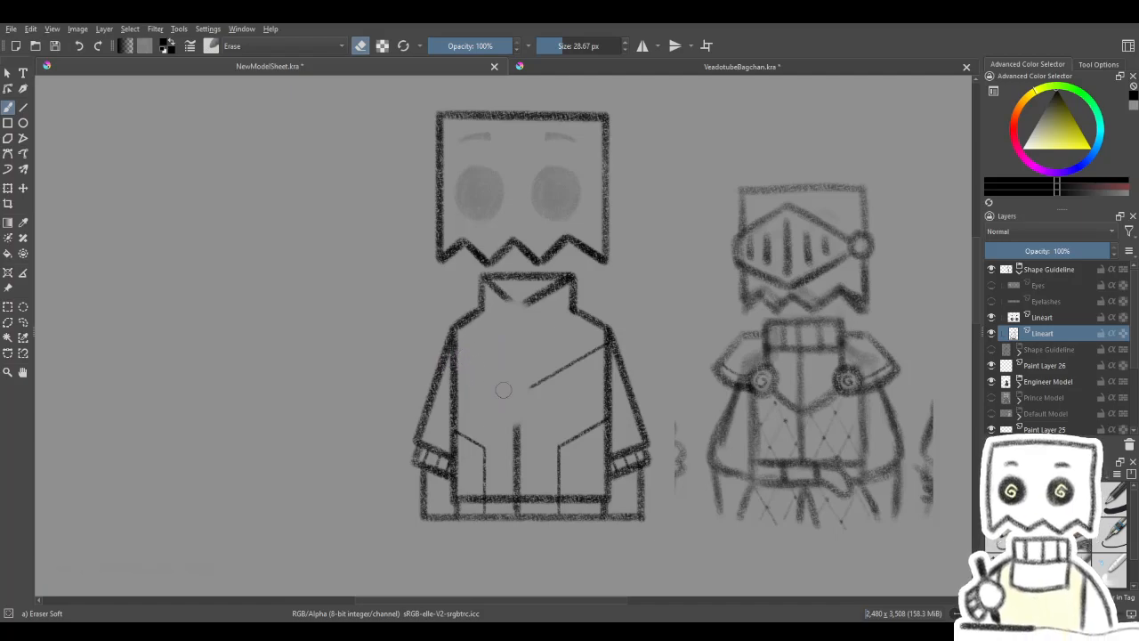
mouse_move(529, 376)
mouse_down()
mouse_move(552, 361)
mouse_move(594, 349)
mouse_up()
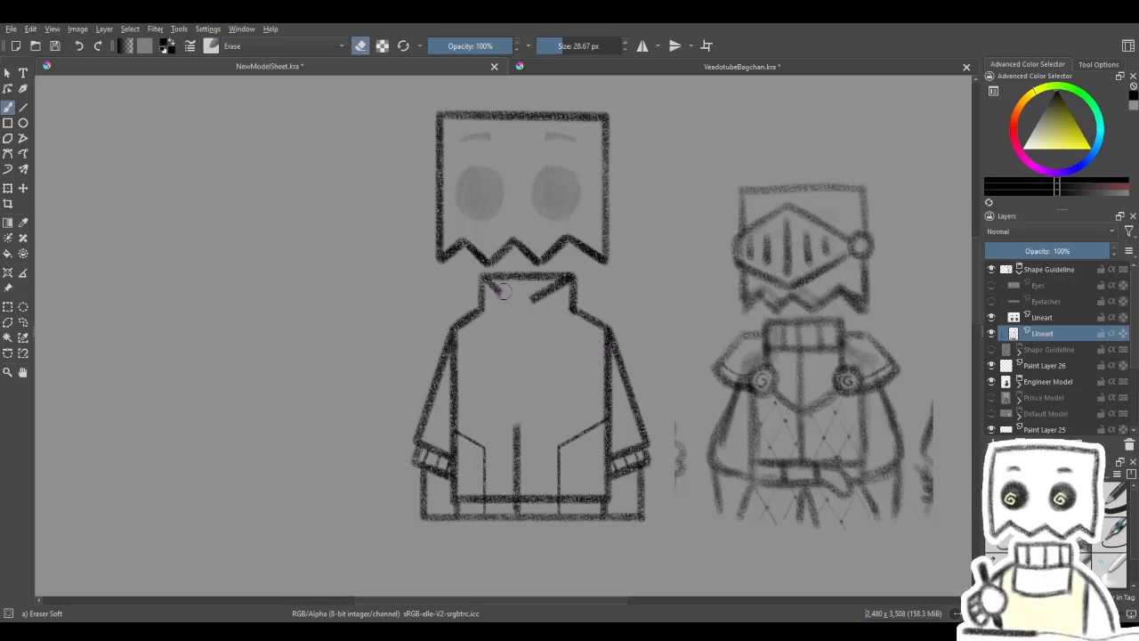
- Erase the diagonal lapel lines inside the collar, leaving only the collar's outline
drag(531, 295, 538, 293)
key(4)
key(4)
key(4)
key(4)
key(4)
drag(456, 331, 462, 321)
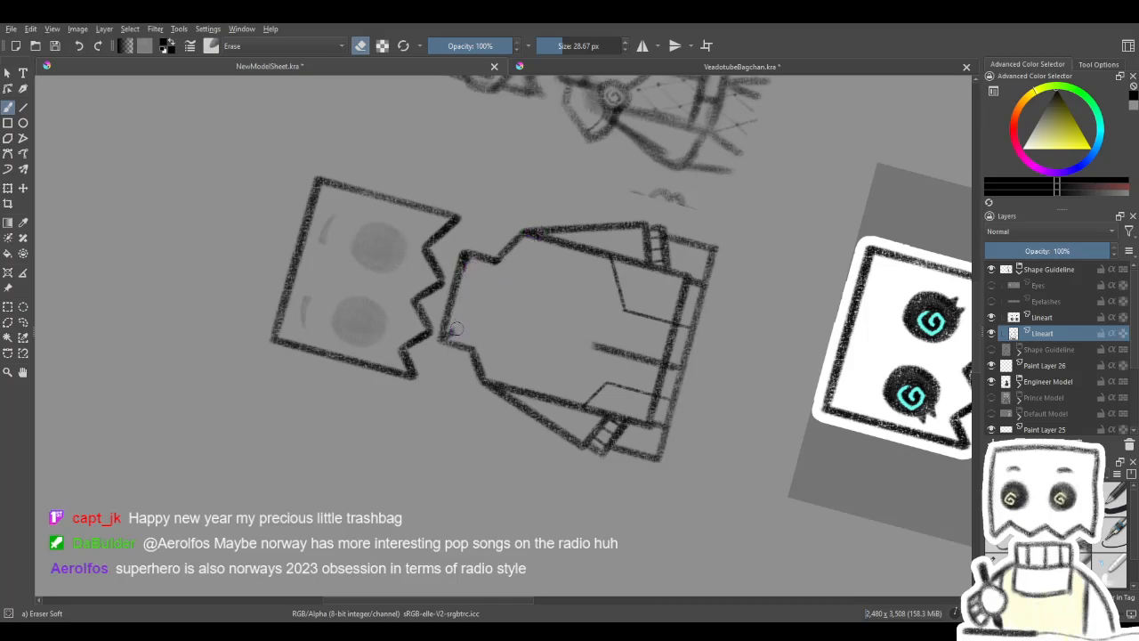
key(5)
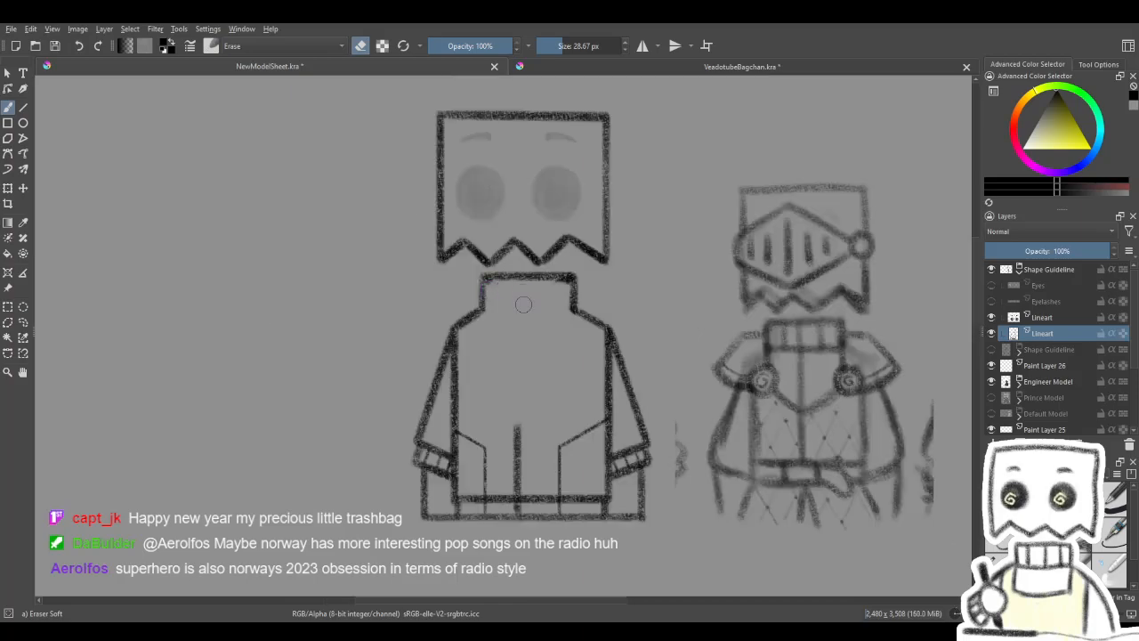
- Erase the slanted pocket lines on both sides of the jacket with a soft eraser of about 39 px
key(bracketleft)
drag(572, 338, 567, 325)
mouse_move(540, 383)
mouse_down()
mouse_move(549, 382)
mouse_move(525, 350)
mouse_move(514, 378)
mouse_up()
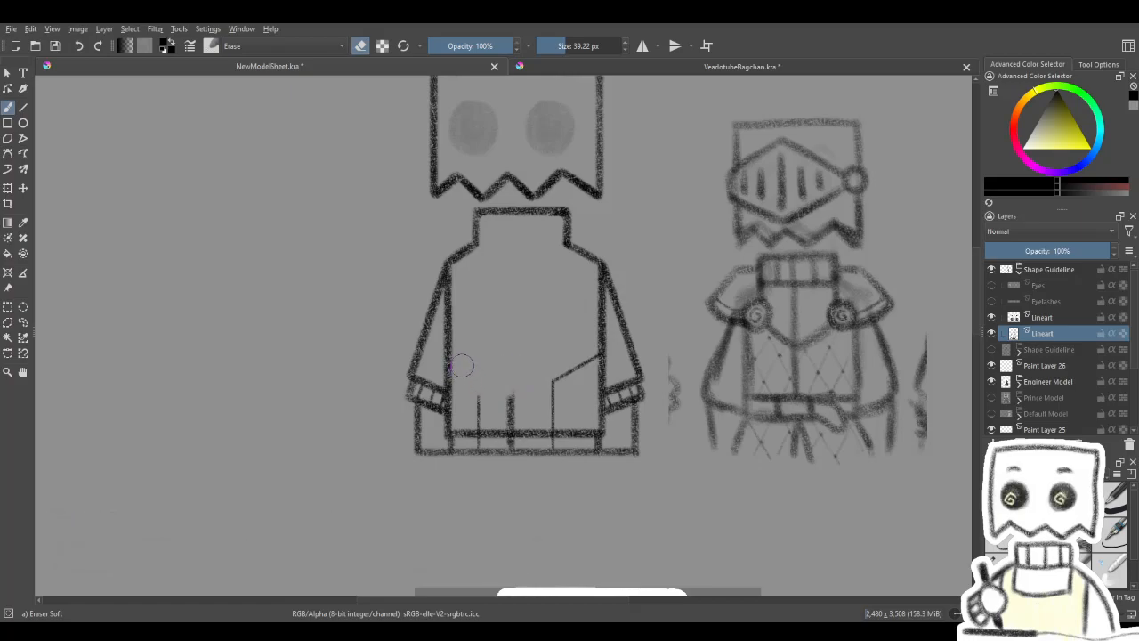
drag(547, 382, 580, 360)
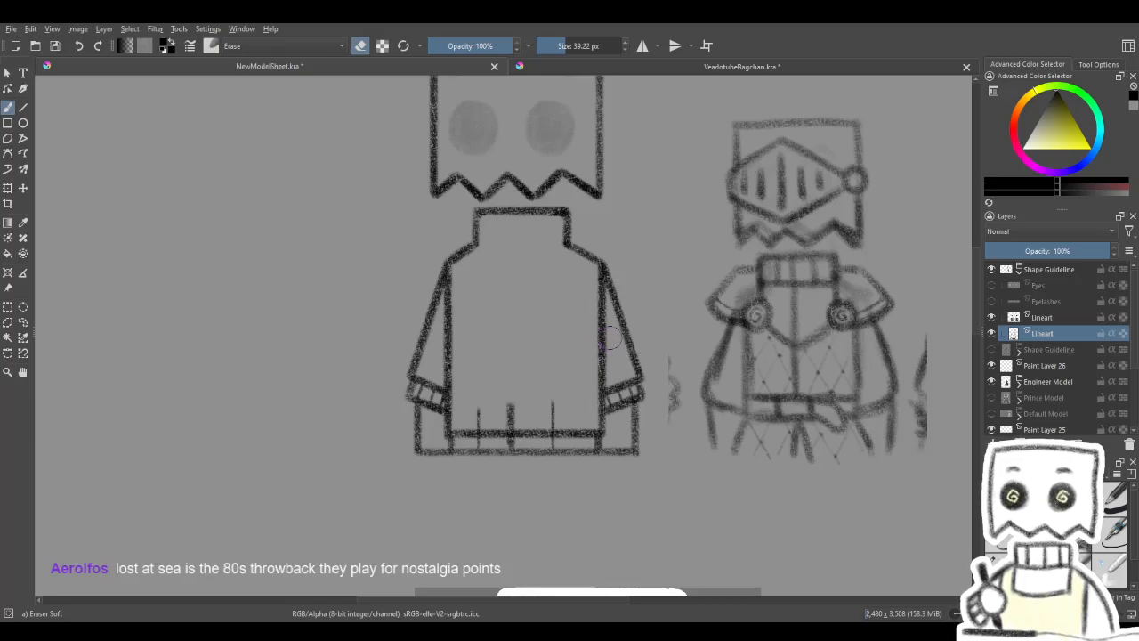
- Erase the remaining vertical lines on the lower torso and the inner dividers of the hem band
key(4)
key(4)
key(4)
mouse_move(577, 344)
mouse_down()
mouse_move(585, 350)
mouse_move(556, 383)
mouse_move(596, 363)
mouse_move(561, 394)
mouse_up()
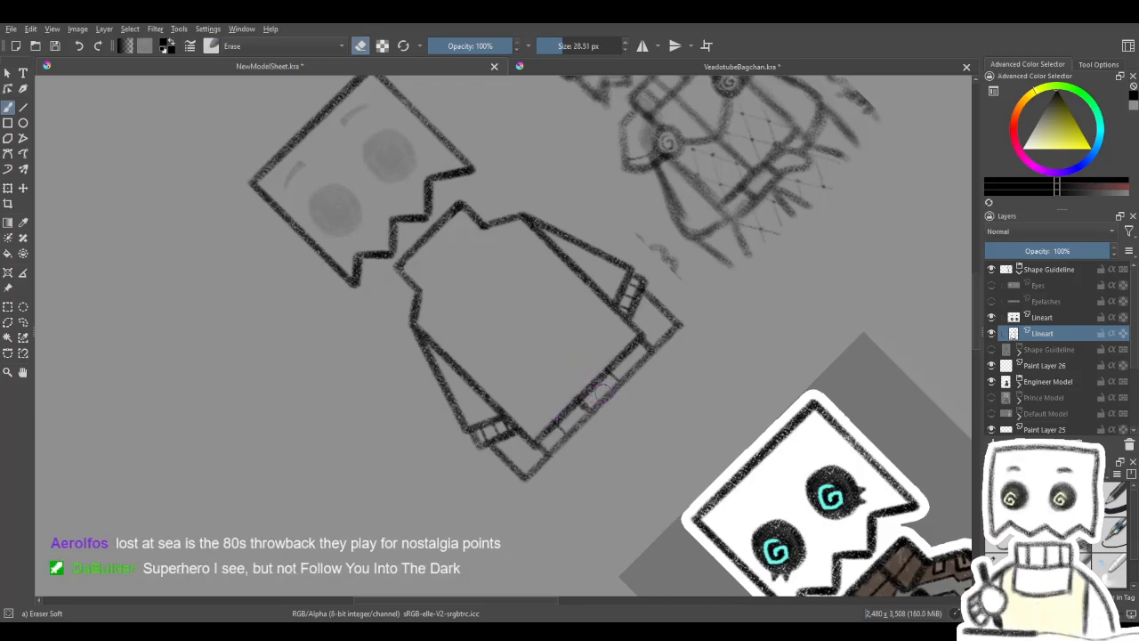
drag(576, 416, 573, 389)
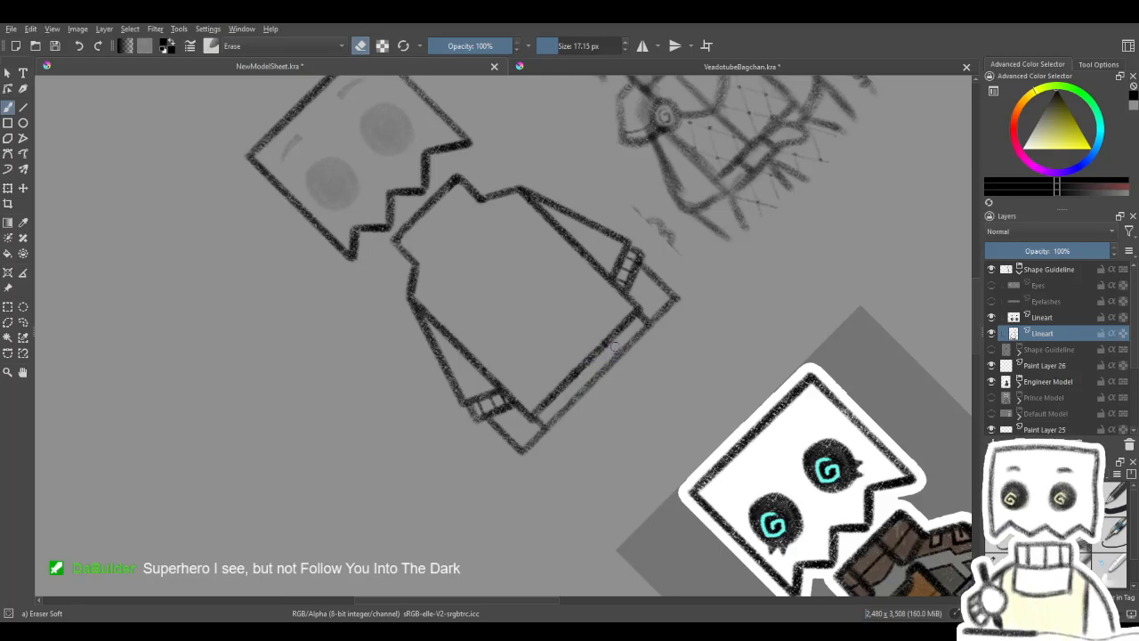
key(6)
key(6)
key(6)
drag(594, 365, 636, 366)
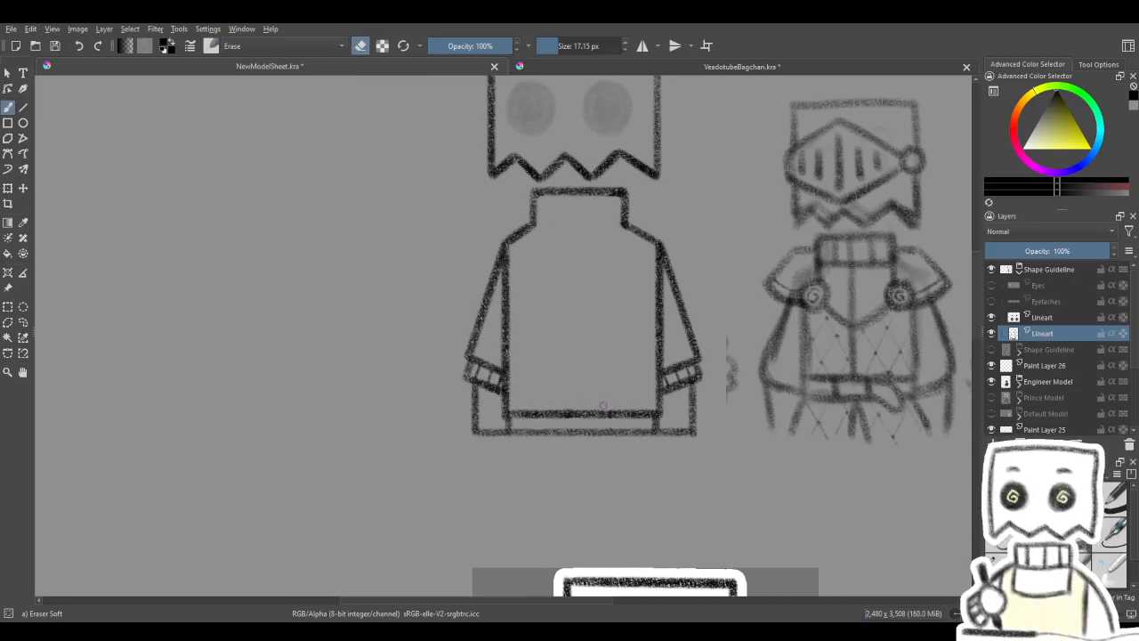
- Move Paint Layer 26 above the copied Shape Guideline group in the layer stack
mouse_move(628, 400)
mouse_down()
mouse_move(544, 412)
mouse_move(538, 454)
mouse_move(511, 481)
mouse_move(531, 498)
mouse_move(508, 458)
mouse_move(580, 326)
mouse_move(553, 277)
mouse_move(653, 158)
mouse_move(608, 100)
mouse_up()
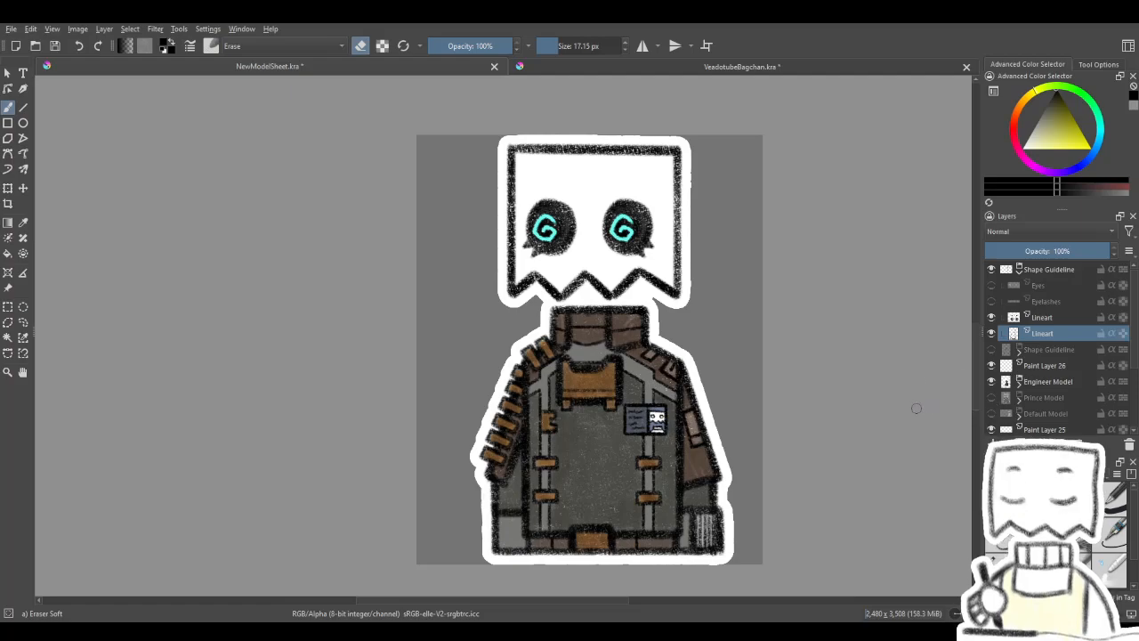
drag(915, 401, 890, 399)
click(1059, 366)
mouse_move(1044, 366)
mouse_down()
mouse_move(1059, 269)
mouse_move(1046, 270)
mouse_up()
drag(842, 377, 812, 374)
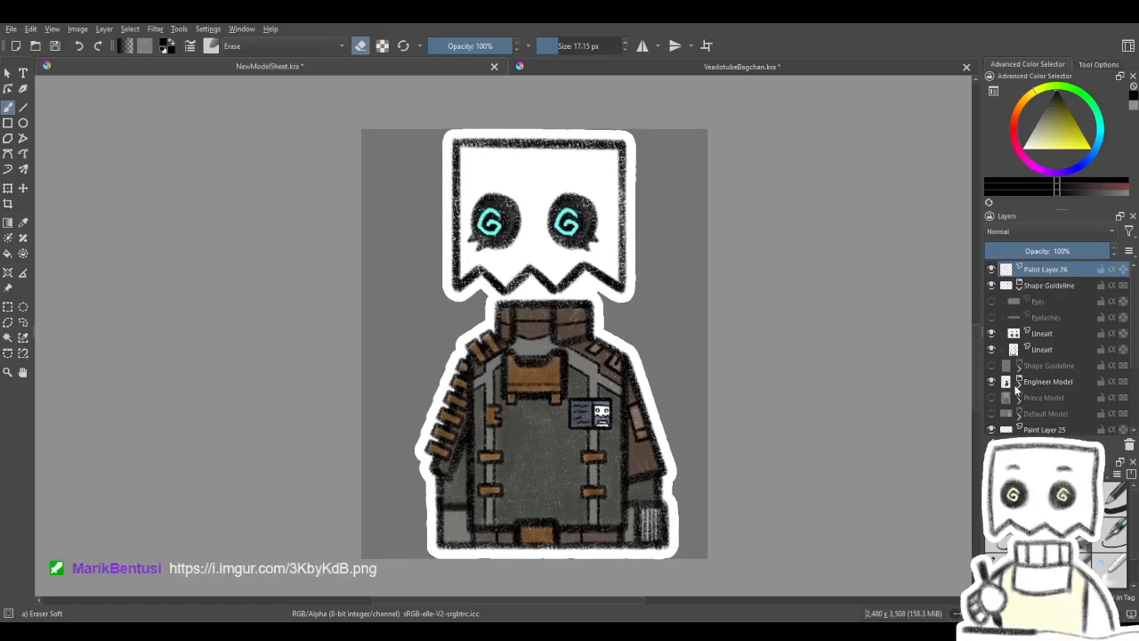
- Hide the Engineer Model group and show the Prince Model group in its place
click(991, 382)
click(992, 398)
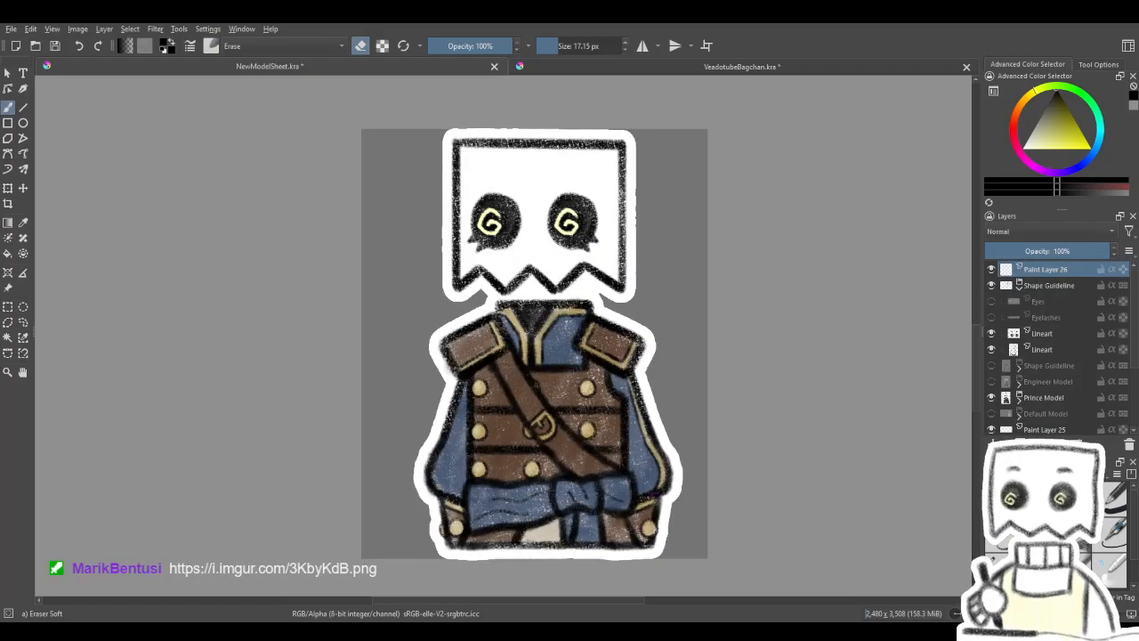
drag(681, 509, 649, 438)
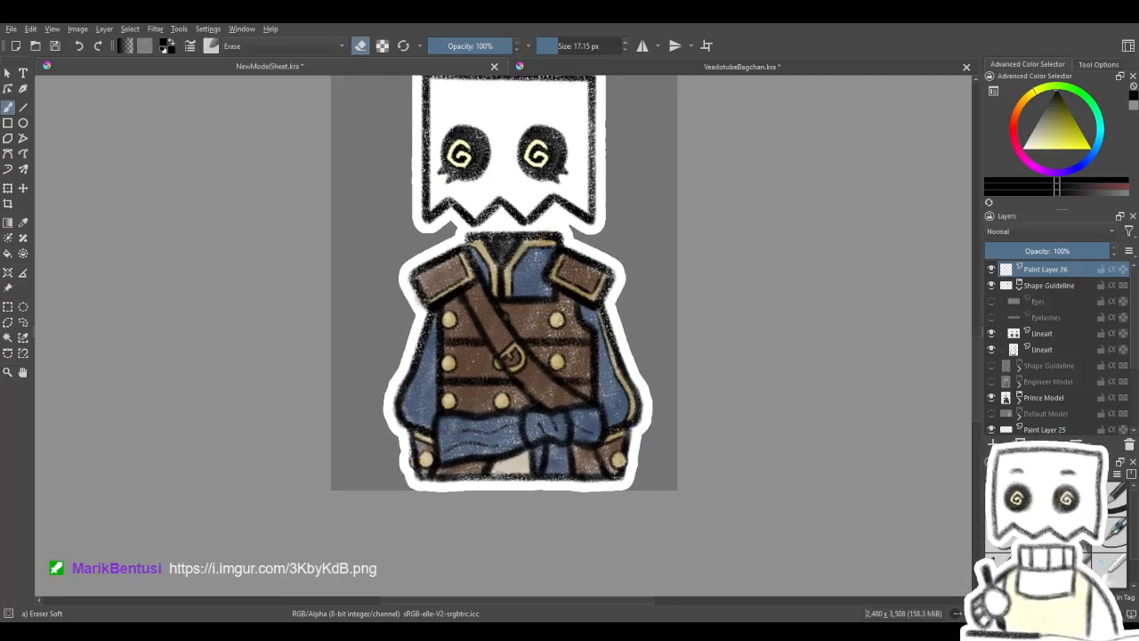
- Examine the reference drawings and the row of costume sketches below the Prince model
scroll(494, 361, down, 2)
drag(495, 457, 649, 288)
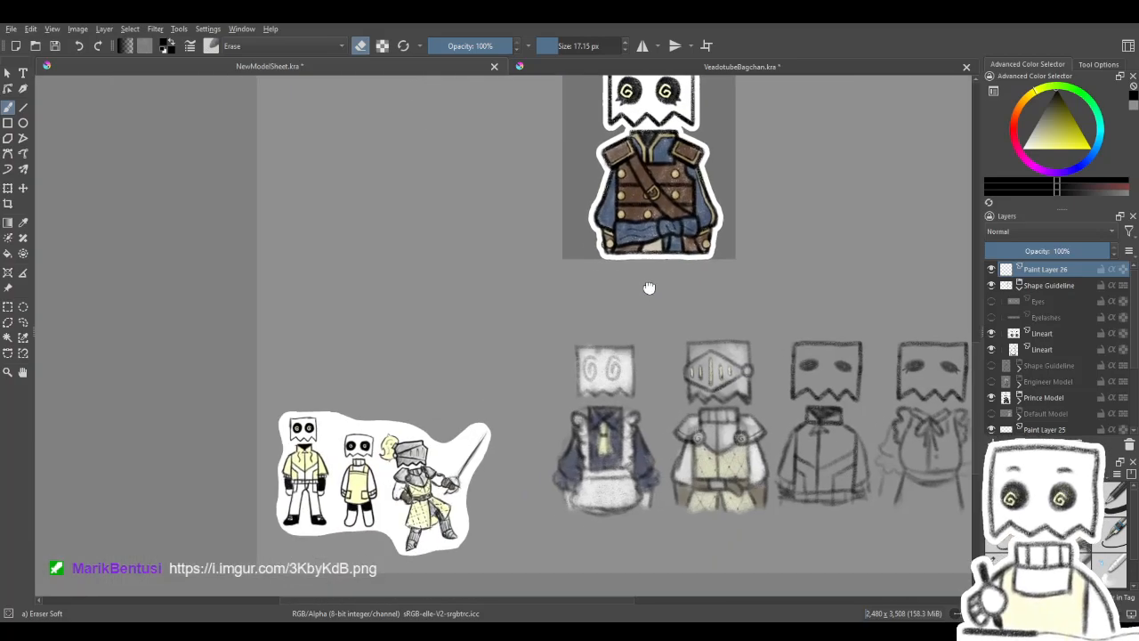
scroll(397, 521, up, 2)
drag(436, 490, 406, 478)
scroll(405, 479, down, 2)
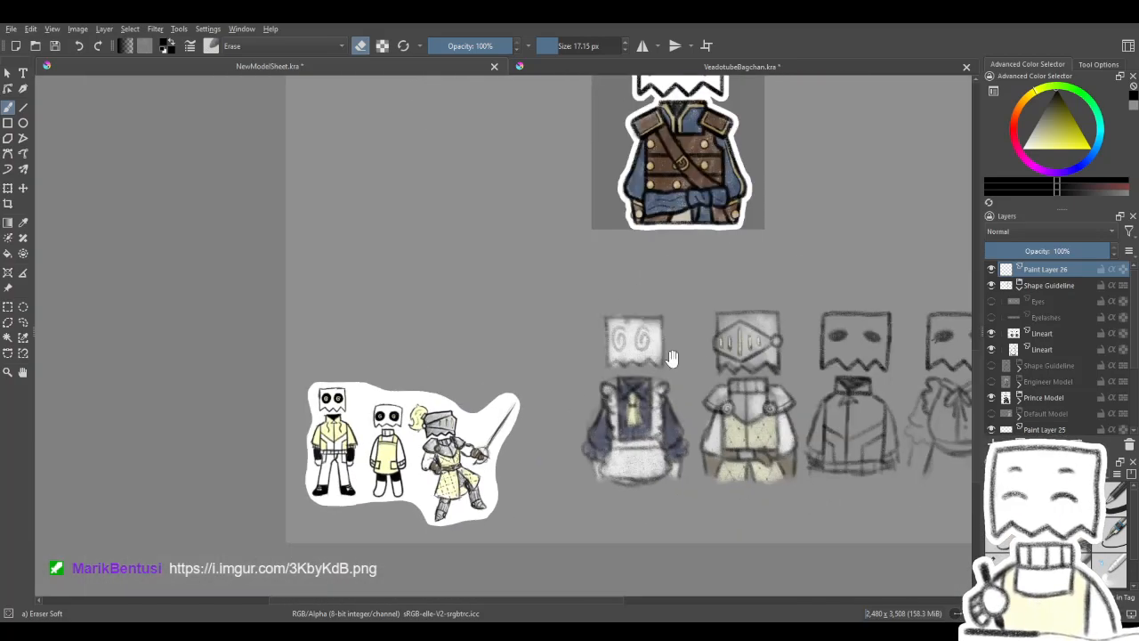
drag(705, 350, 545, 490)
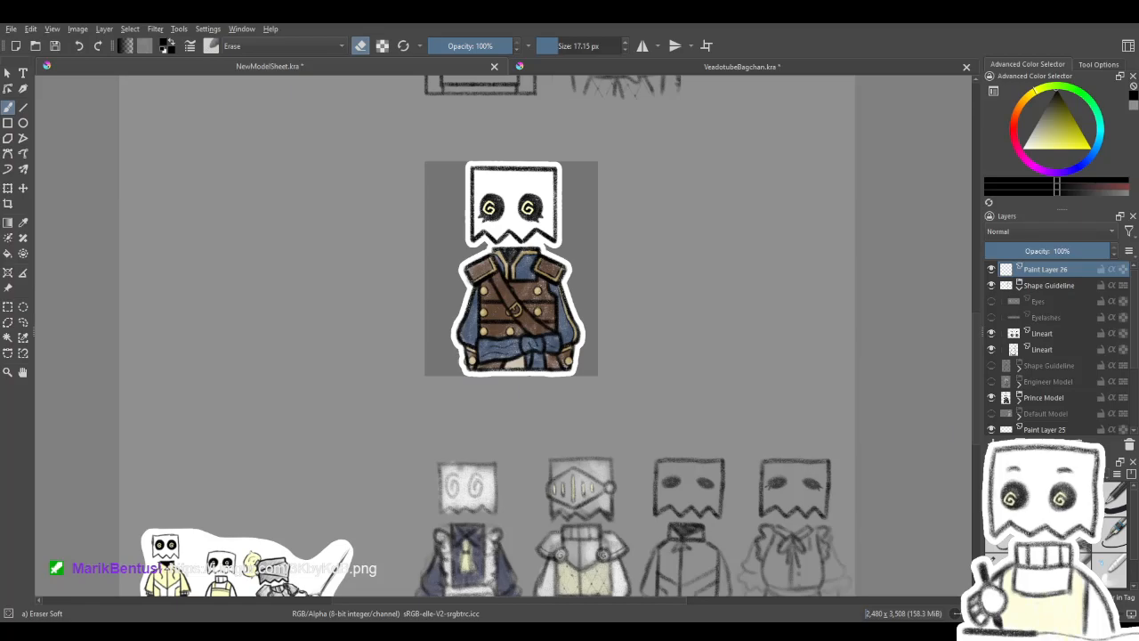
scroll(550, 504, down, 1)
scroll(664, 372, up, 1)
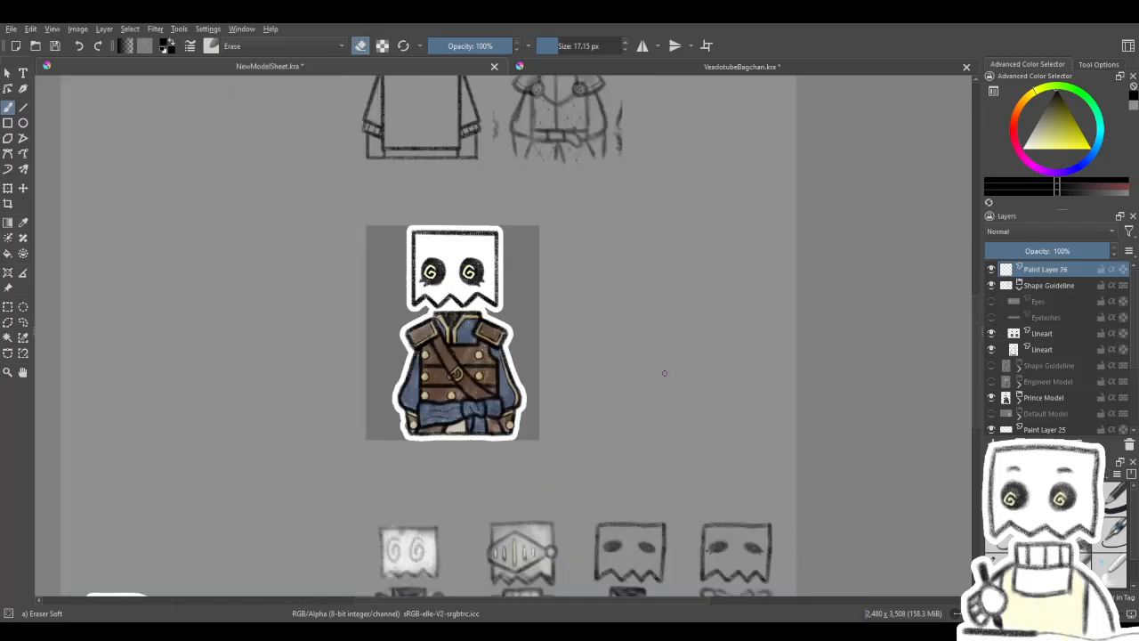
- Paste the "are ya winning, son?" drawing as a new layer, view it up close, and hide that layer
key(ctrl+v)
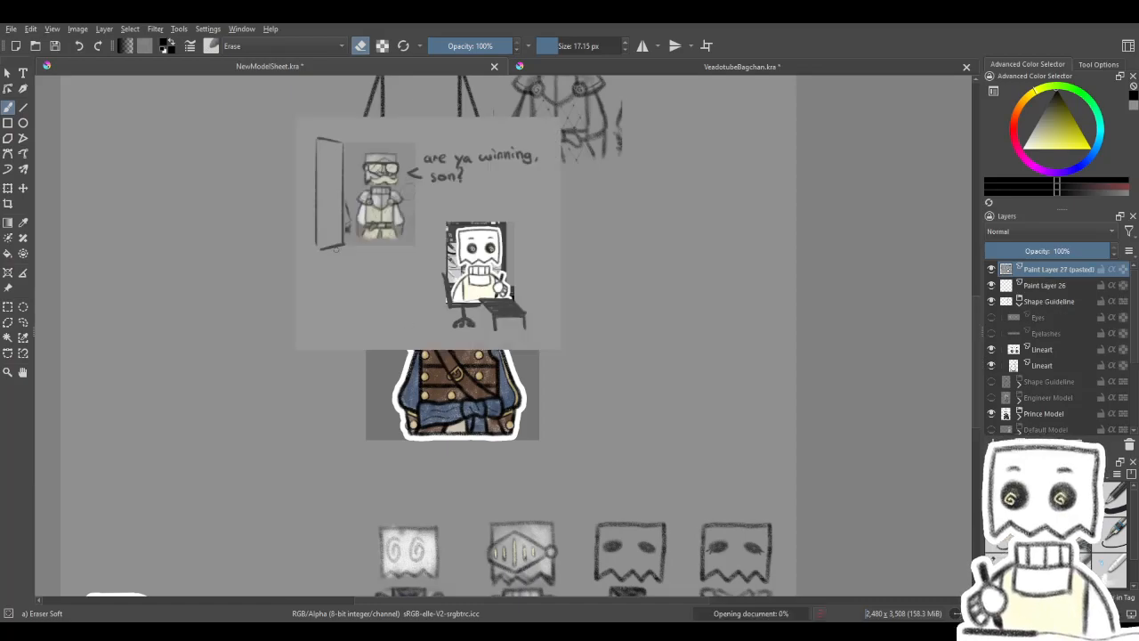
scroll(391, 234, up, 2)
drag(391, 234, 430, 322)
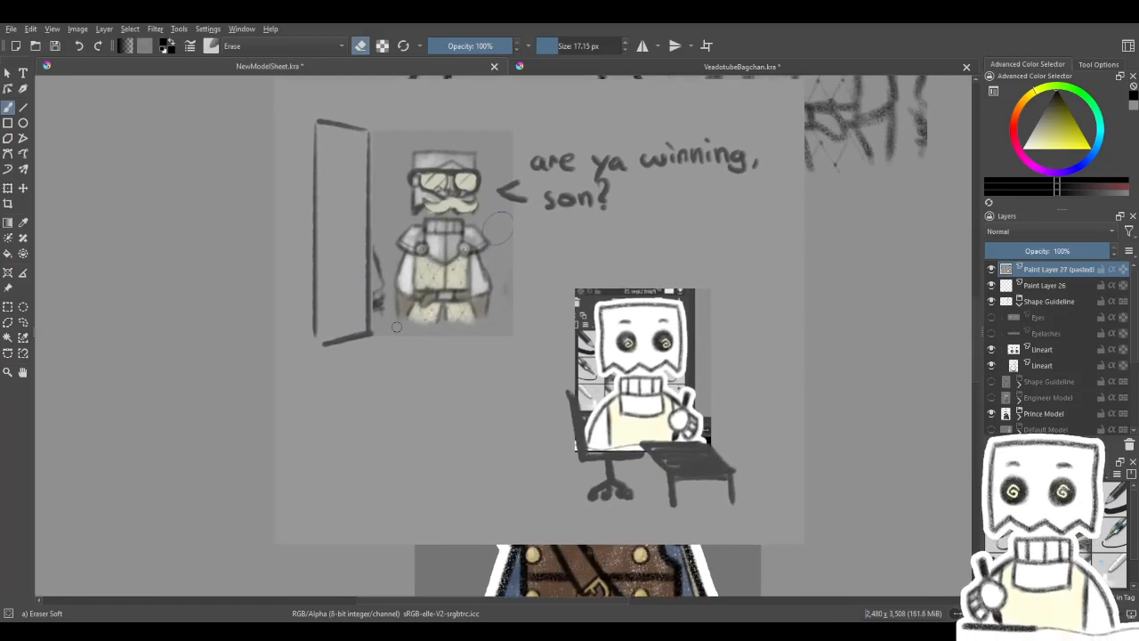
scroll(396, 327, up, 1)
scroll(484, 337, down, 1)
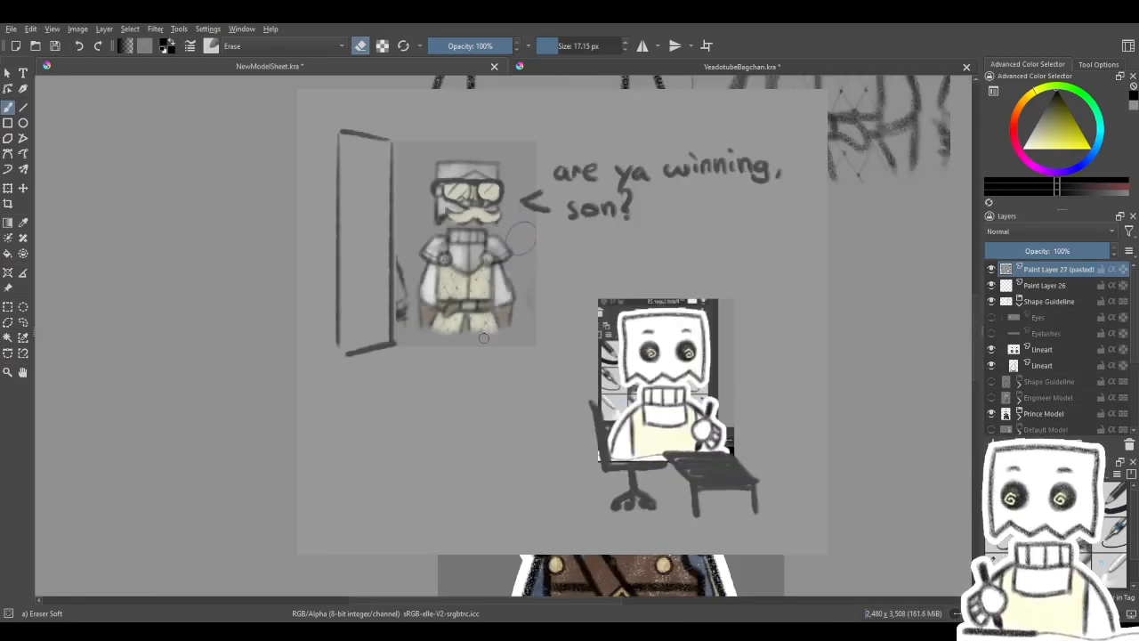
drag(480, 332, 484, 341)
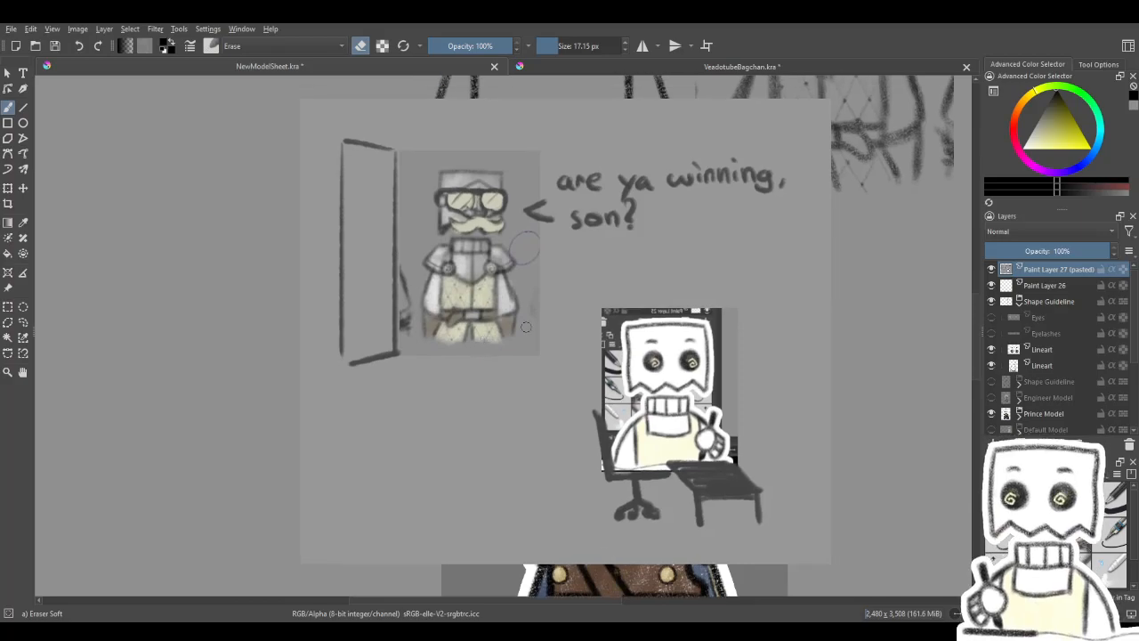
click(992, 272)
- Compare the stripped shape guideline and the knight sketch with the finished Prince model
mouse_move(810, 269)
mouse_down()
mouse_move(704, 365)
mouse_move(630, 501)
mouse_up()
scroll(547, 348, down, 1)
drag(479, 299, 610, 361)
scroll(598, 372, up, 1)
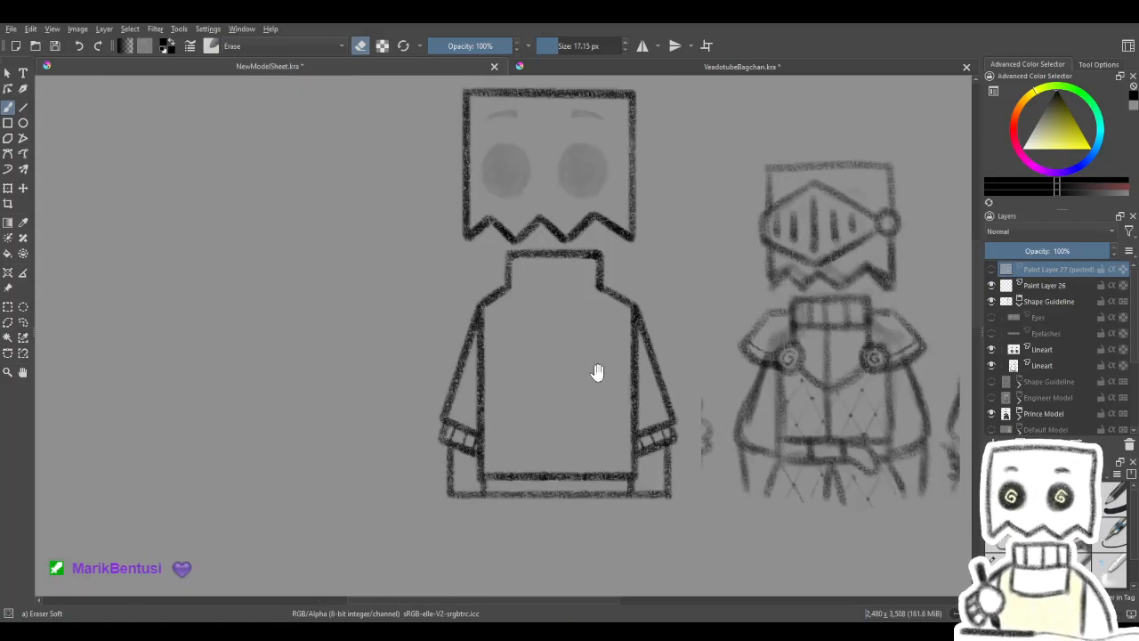
drag(392, 423, 387, 421)
mouse_move(497, 325)
mouse_down()
mouse_move(486, 314)
mouse_move(487, 342)
mouse_up()
mouse_move(536, 388)
mouse_down()
mouse_move(508, 244)
mouse_move(515, 125)
mouse_up()
drag(509, 590, 545, 156)
drag(554, 358, 532, 519)
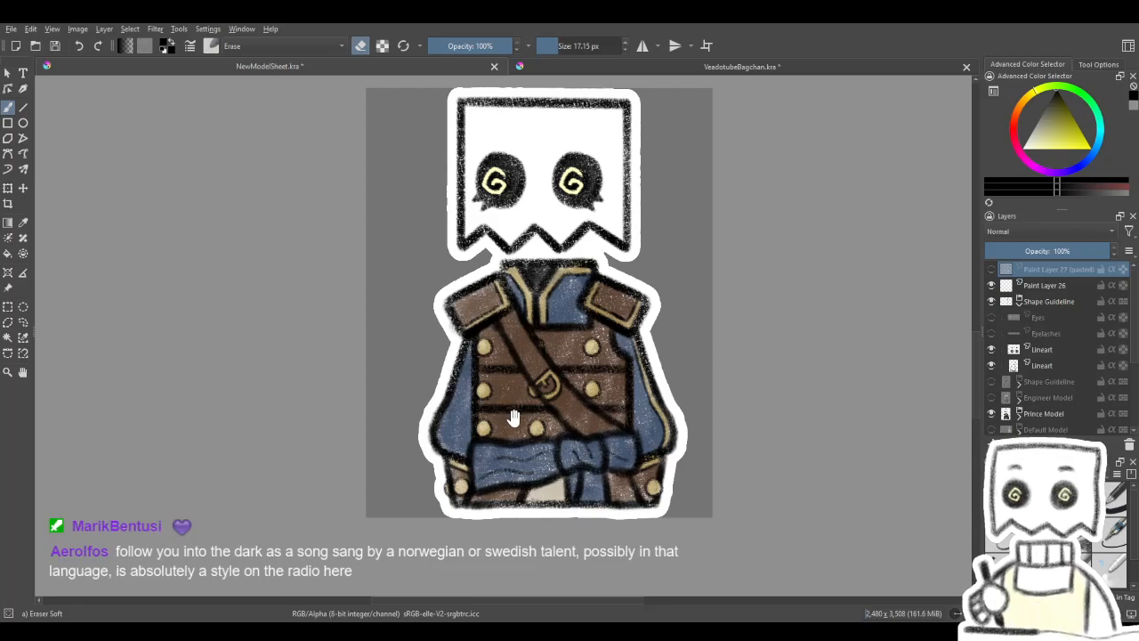
drag(534, 236, 579, 499)
mouse_move(536, 270)
mouse_down()
mouse_move(549, 395)
mouse_move(498, 273)
mouse_move(518, 51)
mouse_up()
drag(521, 249, 521, 240)
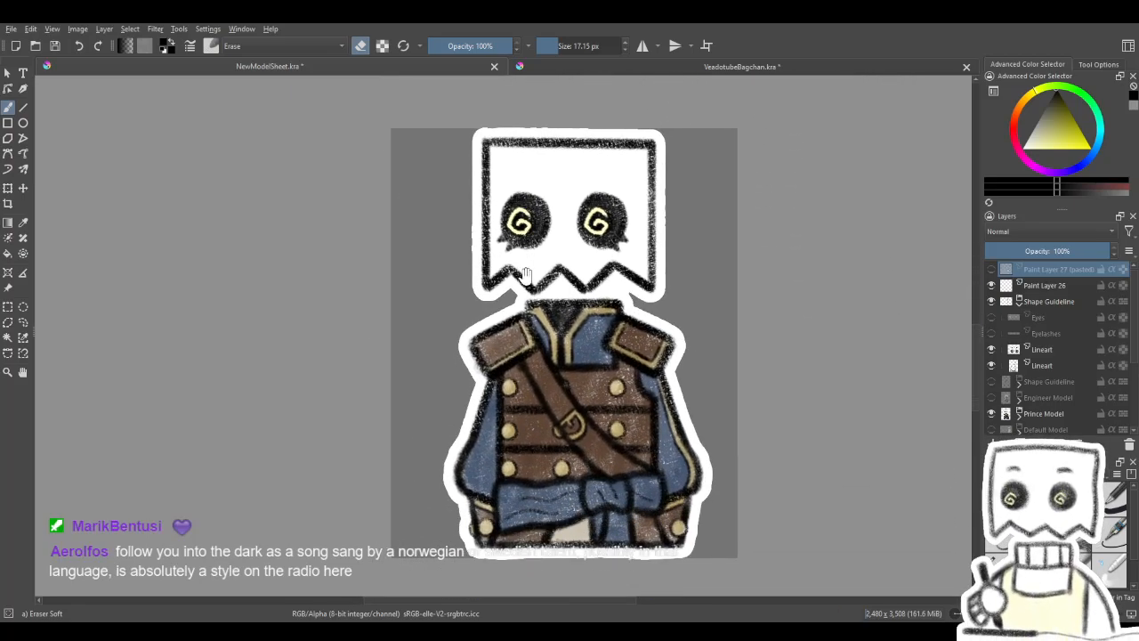
drag(760, 277, 745, 508)
mouse_move(743, 269)
mouse_down()
mouse_move(730, 412)
mouse_move(749, 534)
mouse_up()
drag(731, 345, 735, 383)
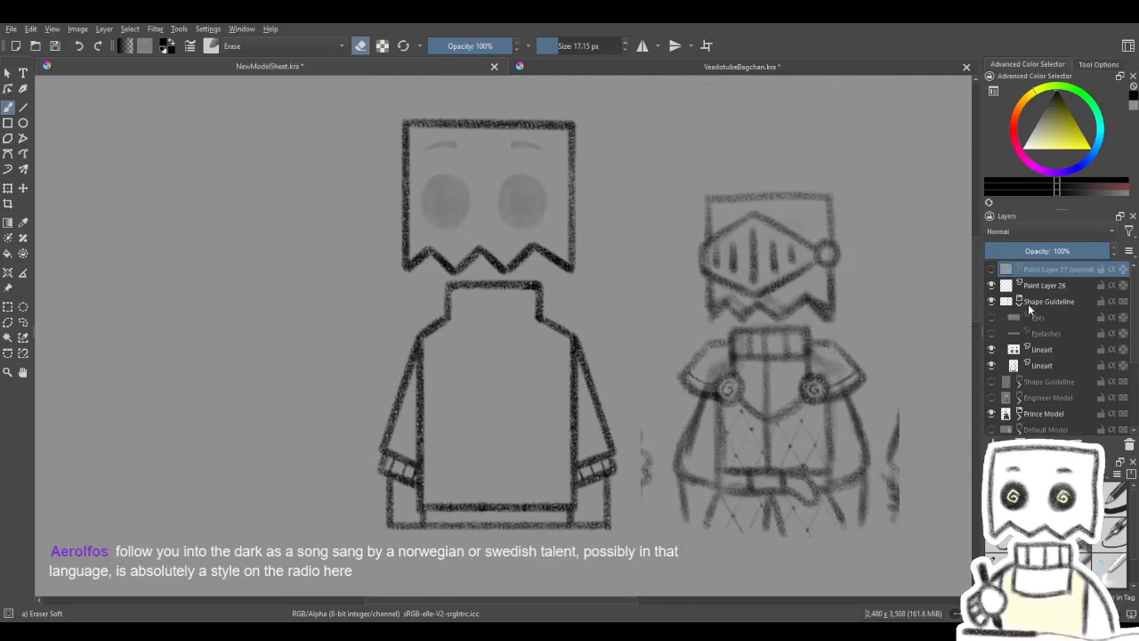
- Check the copied Shape Guideline group against the original and delete the stripped copy
click(1033, 302)
click(991, 381)
click(990, 381)
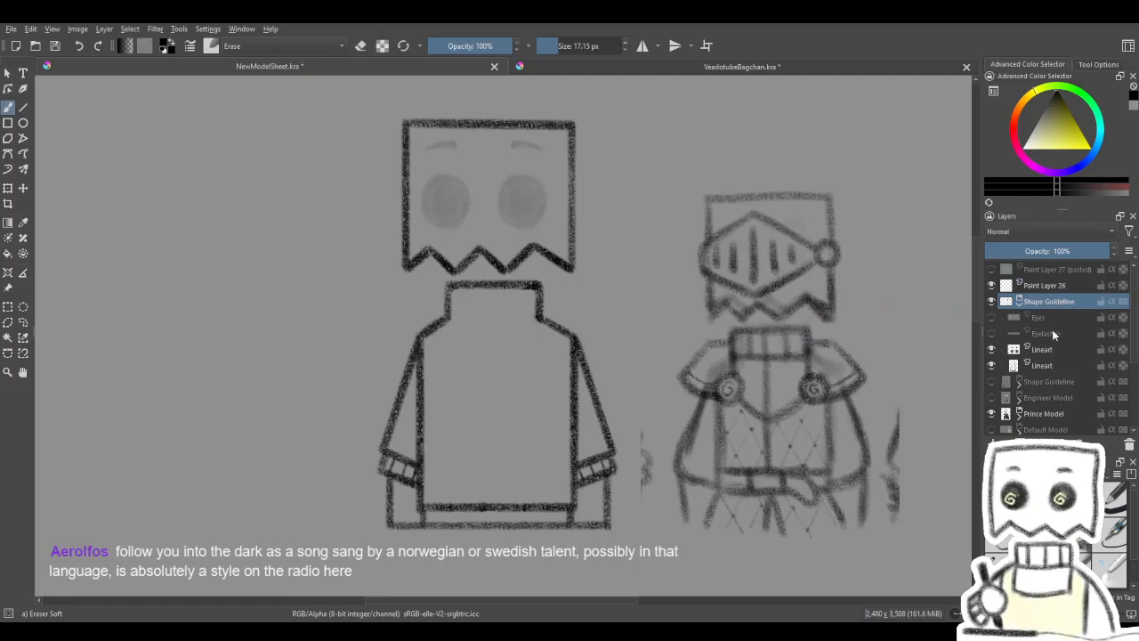
click(992, 301)
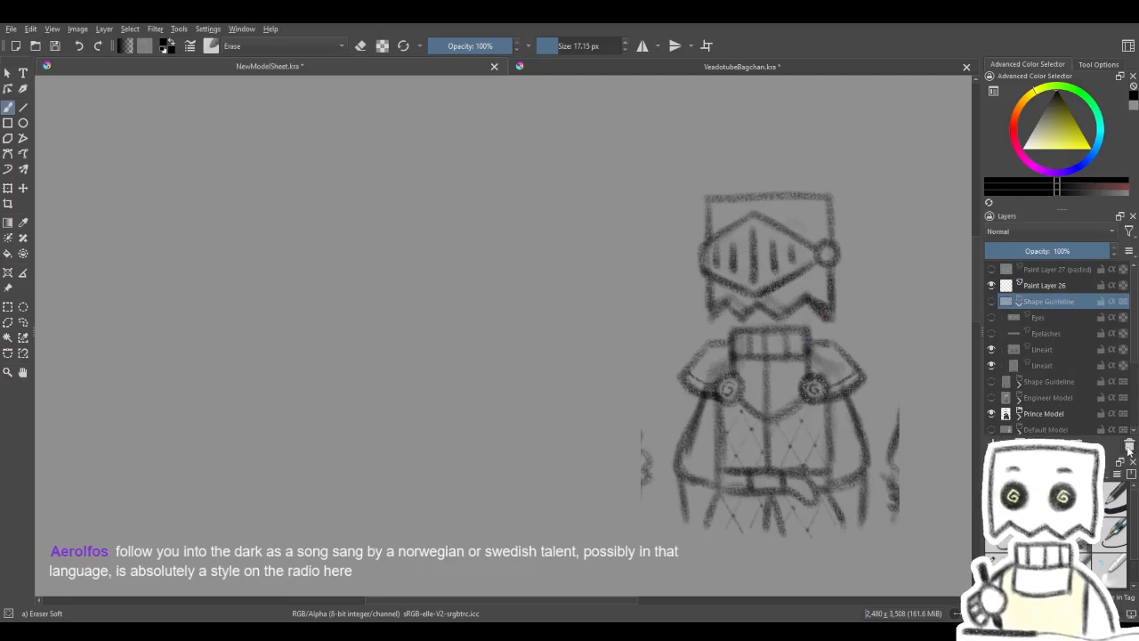
click(1019, 301)
- Duplicate the Prince Model group and move the copy up beside the knight sketch
drag(855, 488, 725, 305)
click(1045, 333)
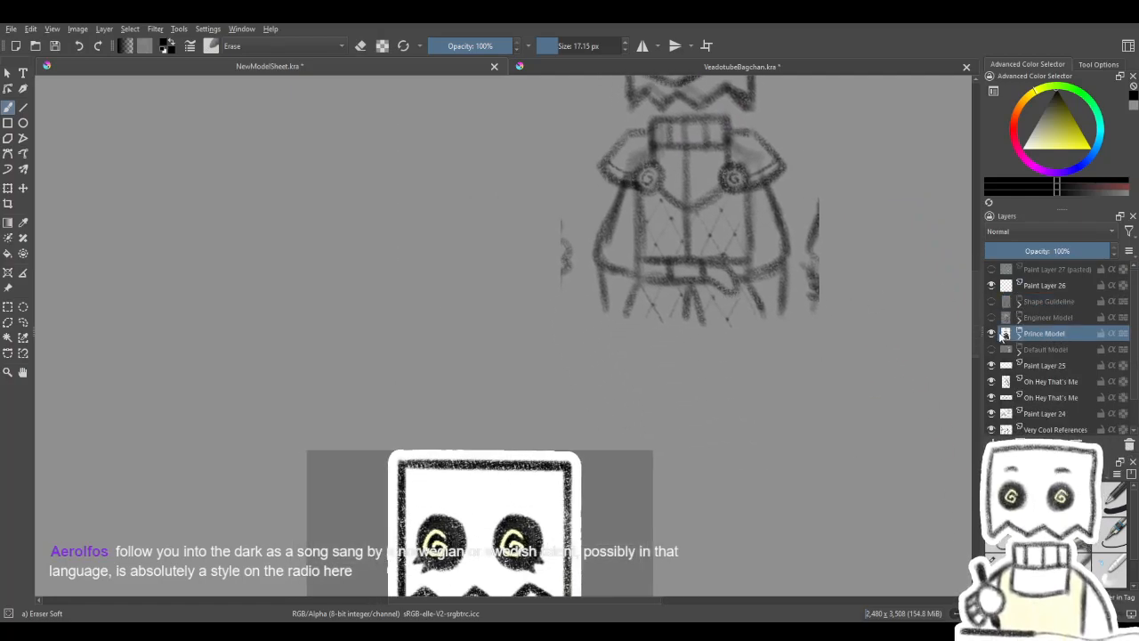
drag(592, 417, 631, 142)
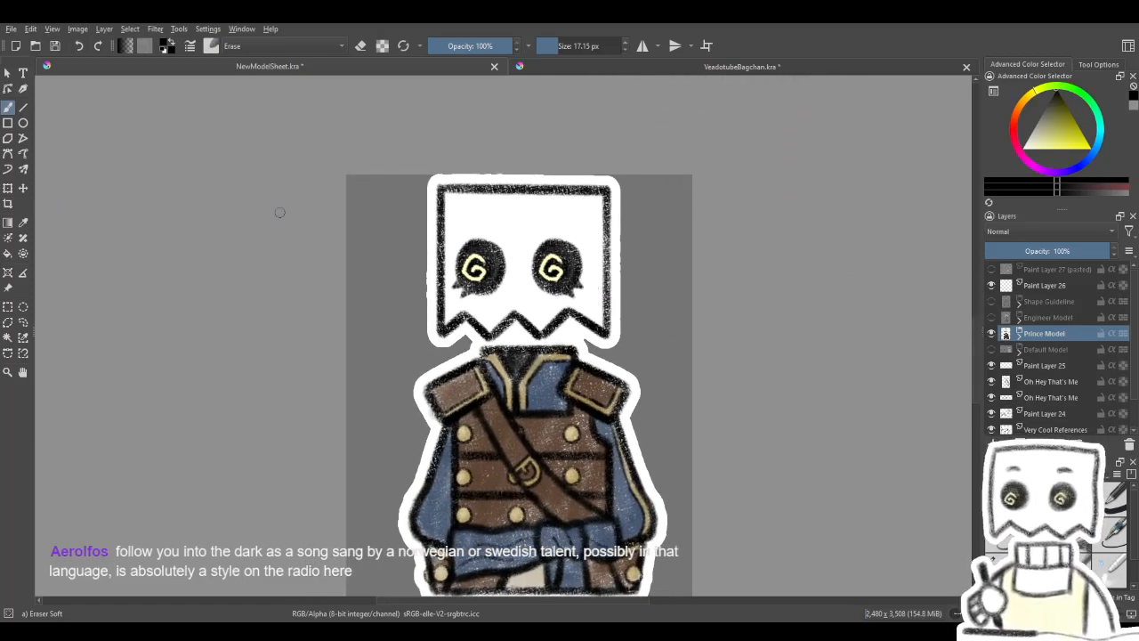
click(8, 187)
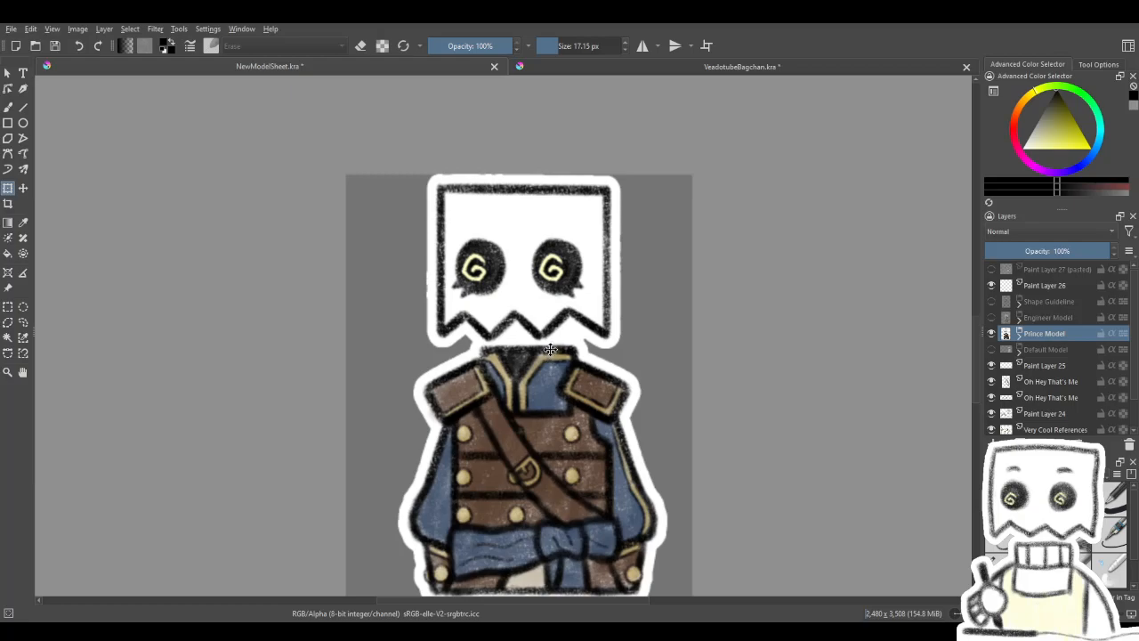
click(24, 190)
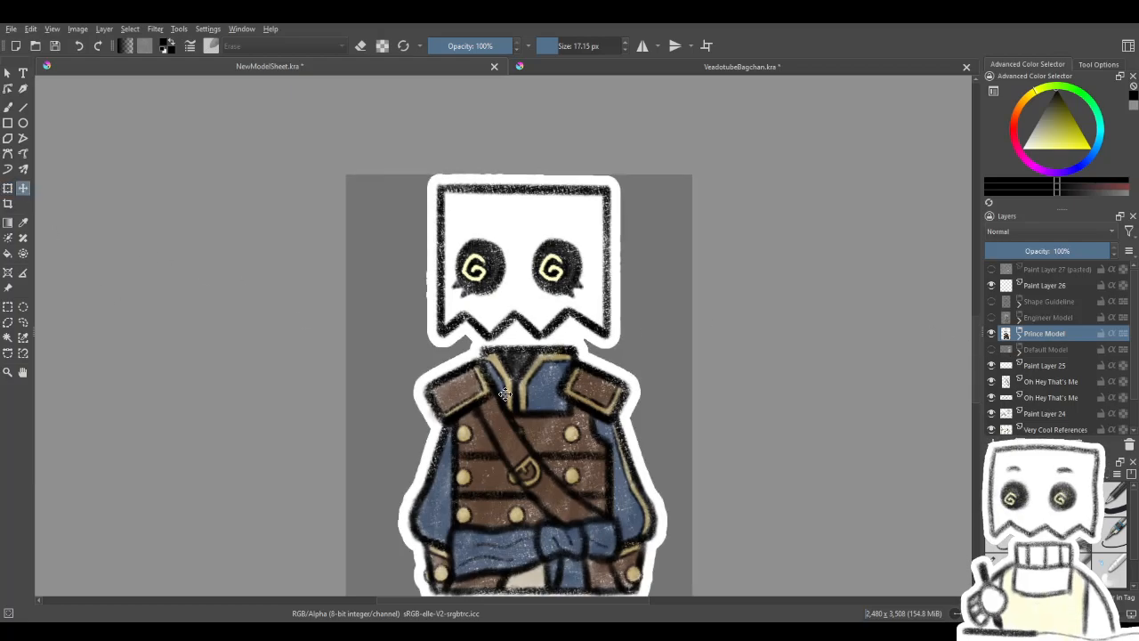
key(ctrl+j)
drag(590, 223, 534, 82)
drag(630, 234, 656, 388)
drag(503, 443, 508, 364)
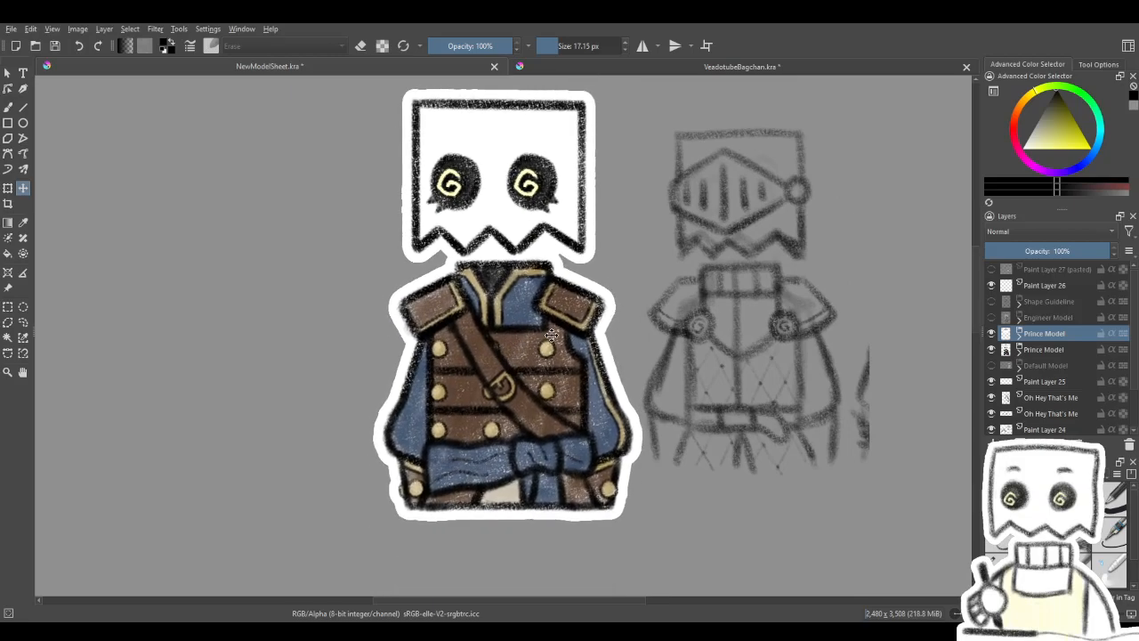
- Delete the Outline and Color layers from the upper Prince Model group
click(1020, 335)
scroll(1136, 322, down, 2)
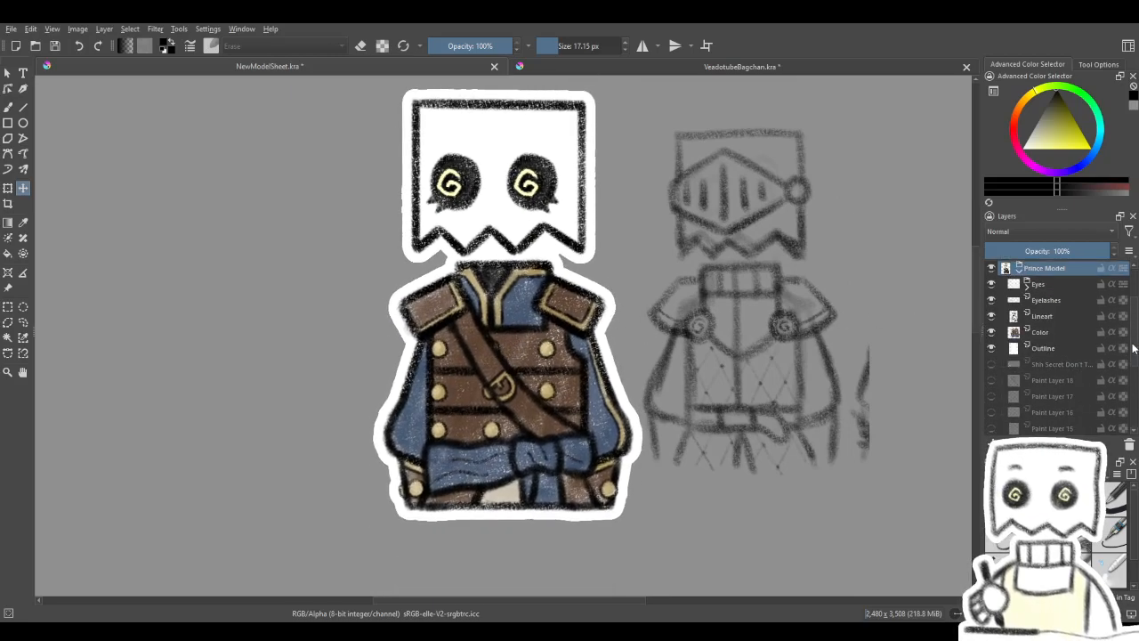
click(1043, 350)
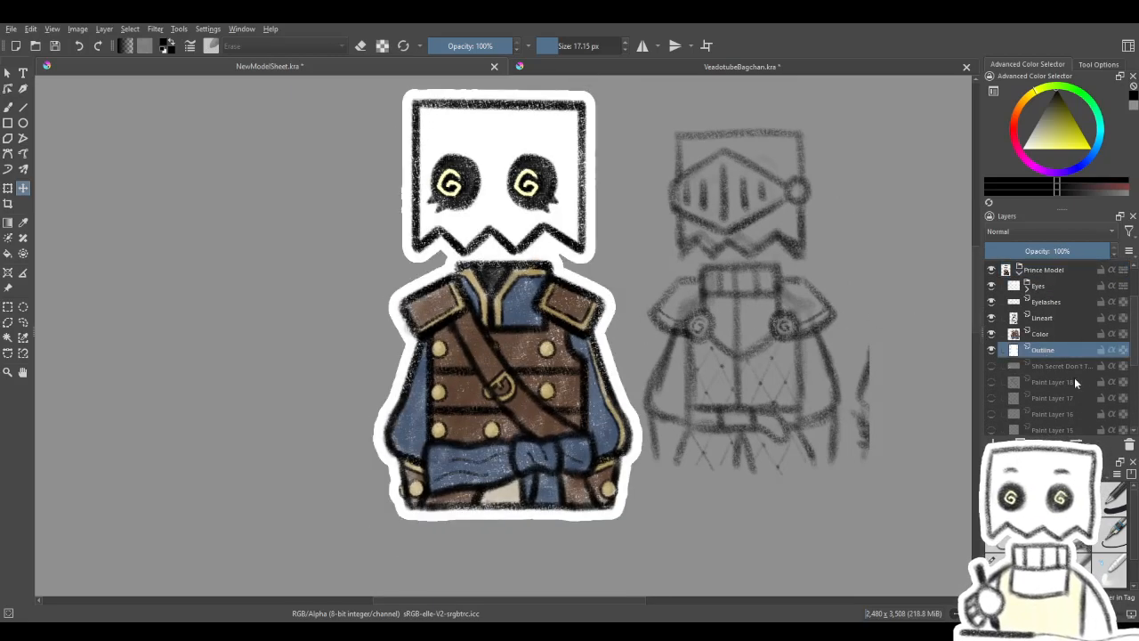
click(1129, 444)
click(992, 334)
click(1035, 335)
click(991, 334)
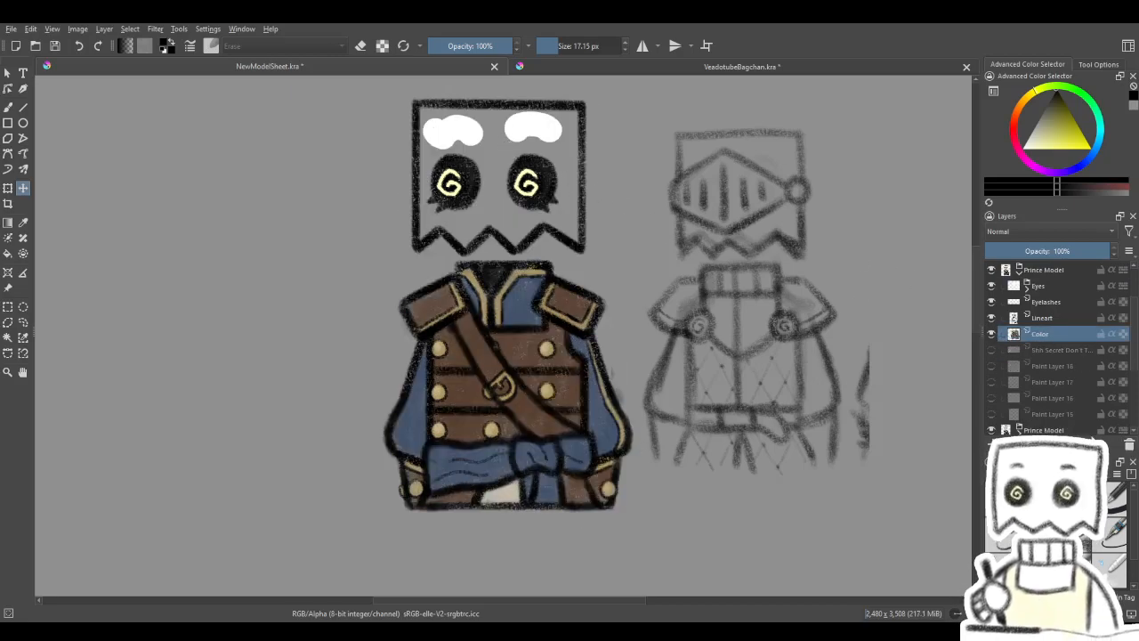
click(1128, 448)
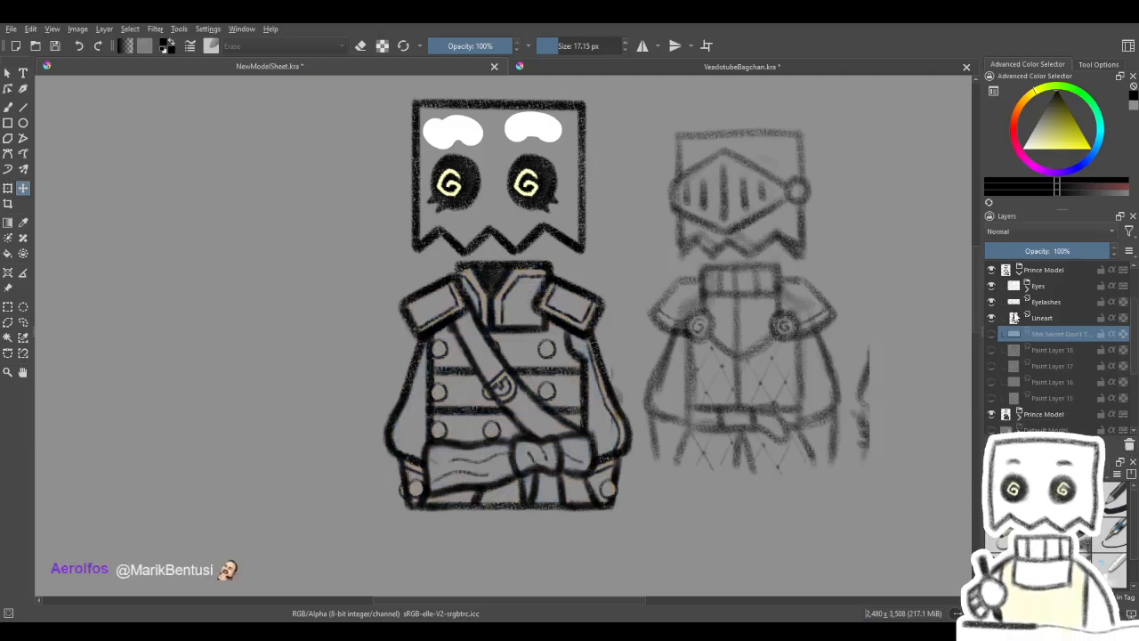
- Hide the Closed eyes subgroup and delete the whole Eyes group from the upper Prince Model group
click(997, 303)
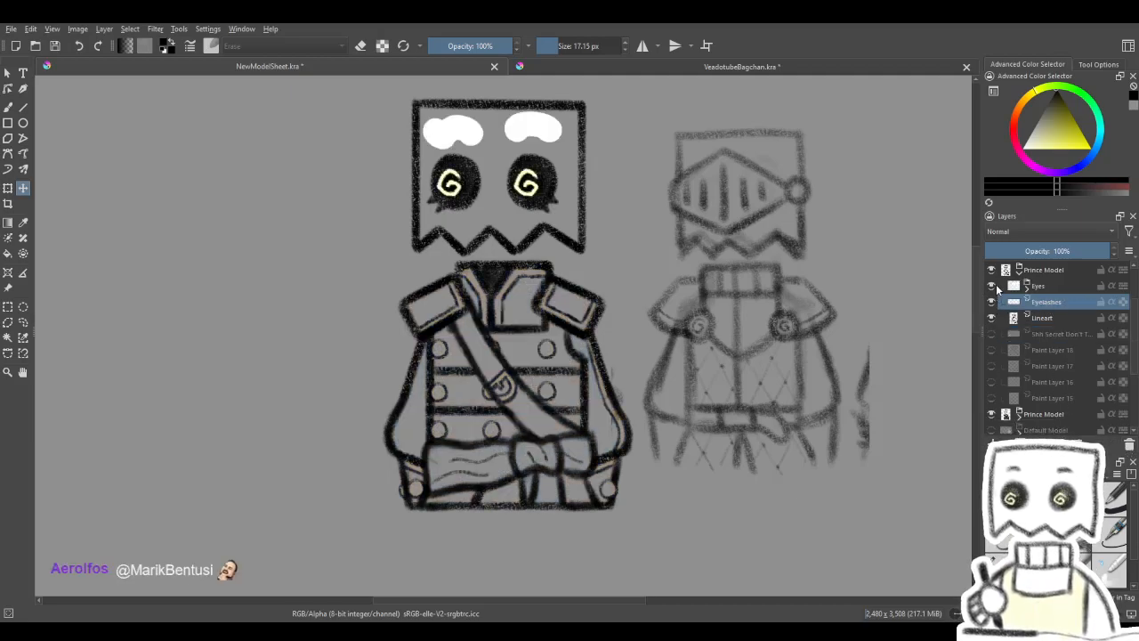
click(1028, 286)
click(1051, 318)
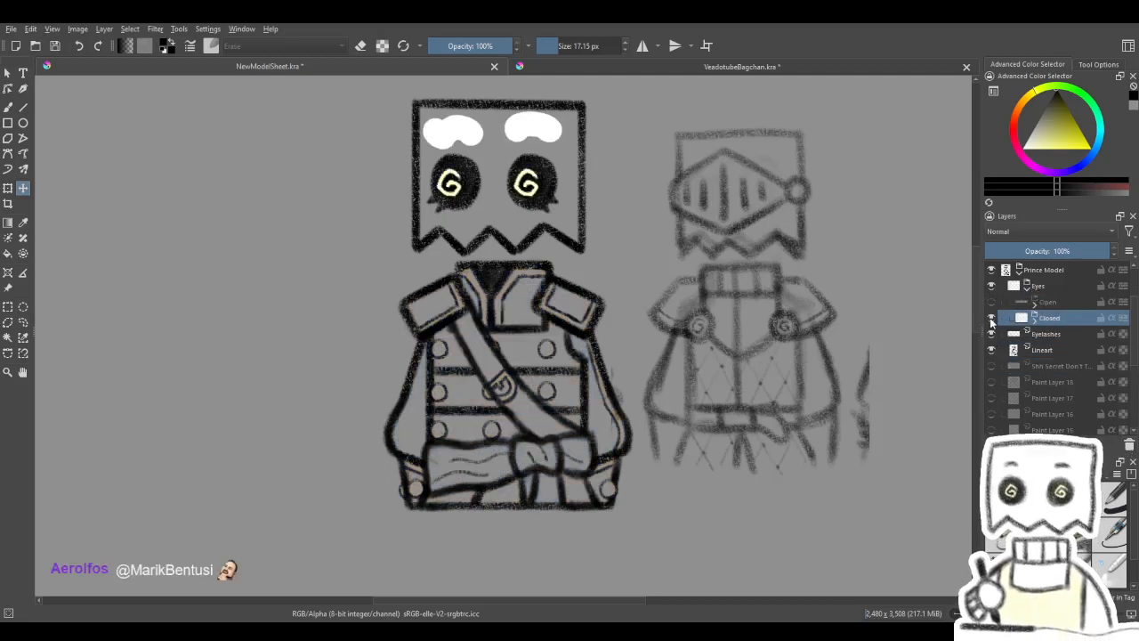
click(991, 317)
click(1022, 288)
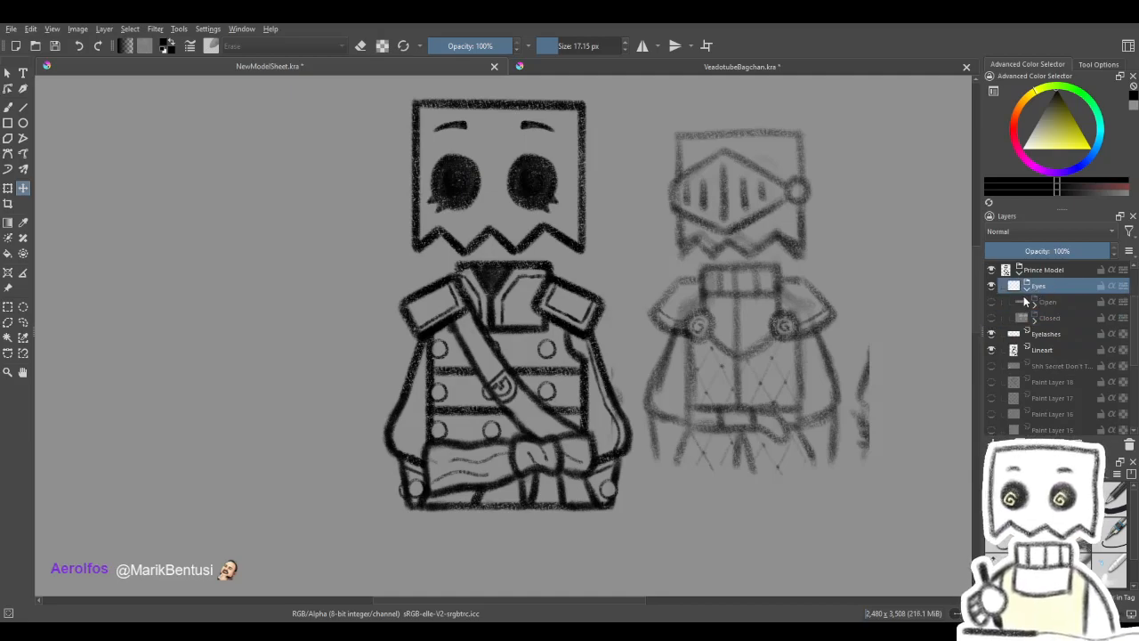
click(1128, 445)
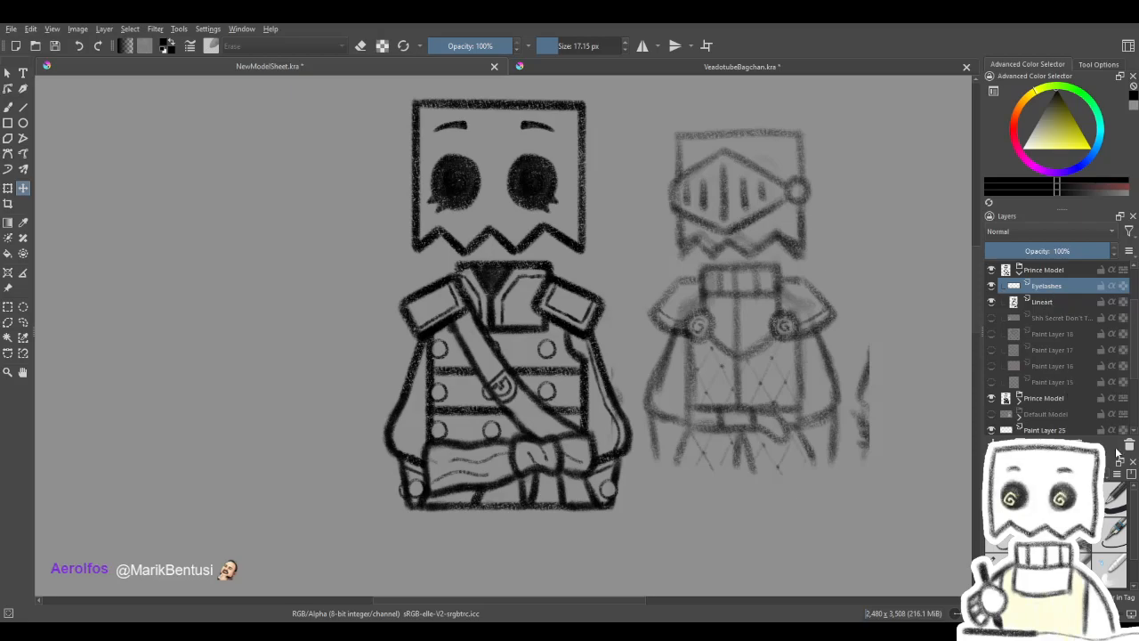
- Check what the Lineart layer contains and delete the Eyelashes layer from the upper Prince Model group
drag(714, 331, 759, 402)
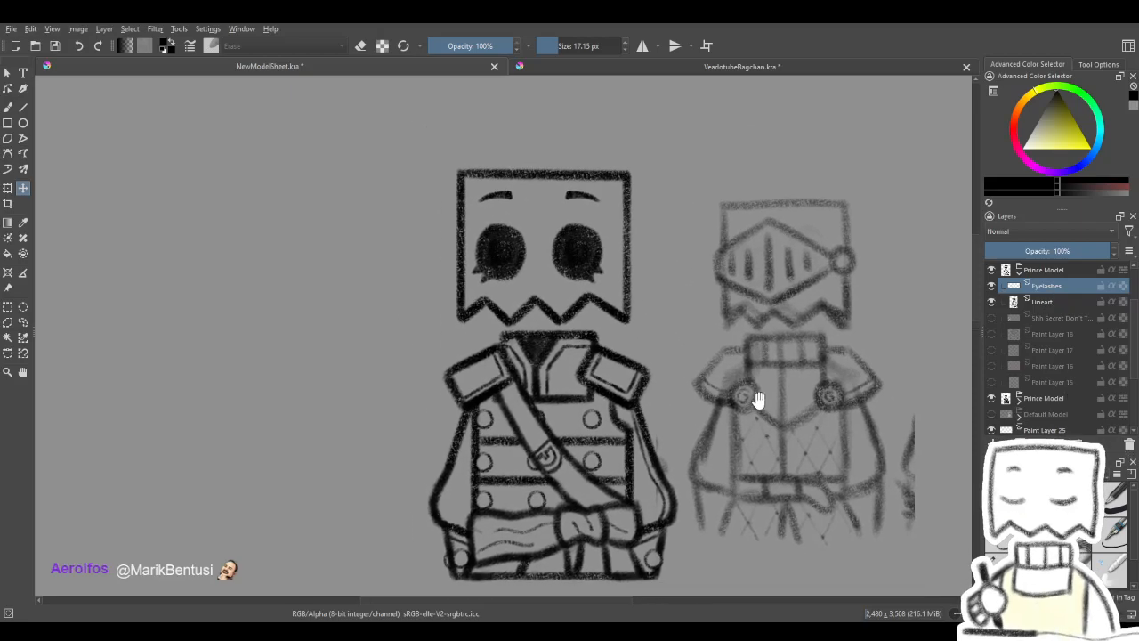
click(1043, 302)
click(994, 302)
click(994, 303)
click(994, 303)
click(993, 303)
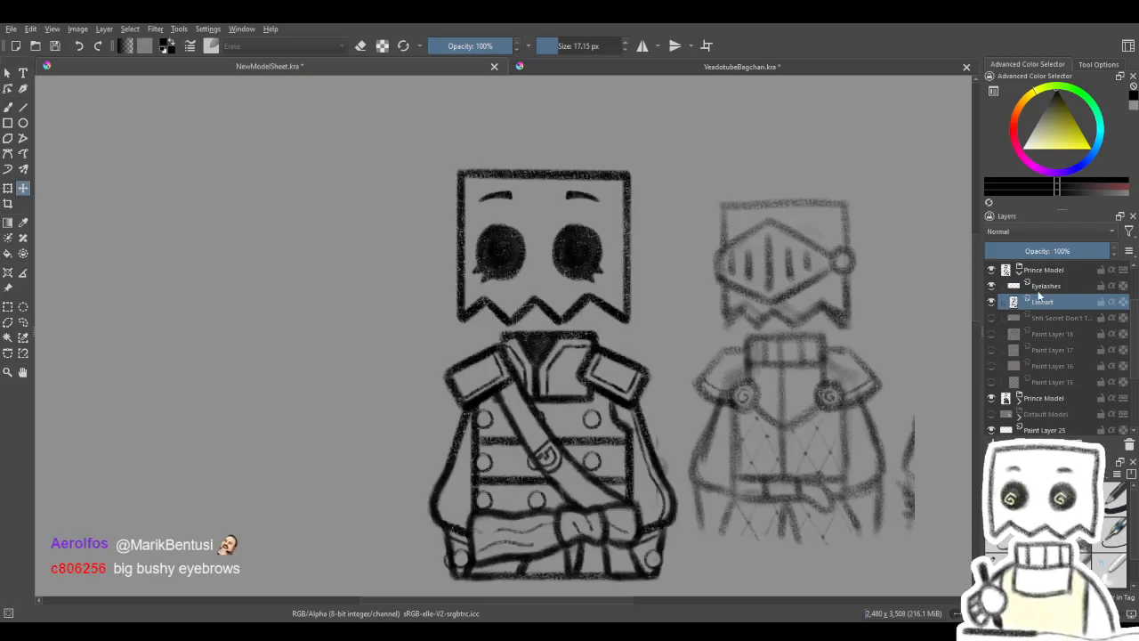
click(1039, 287)
click(1129, 444)
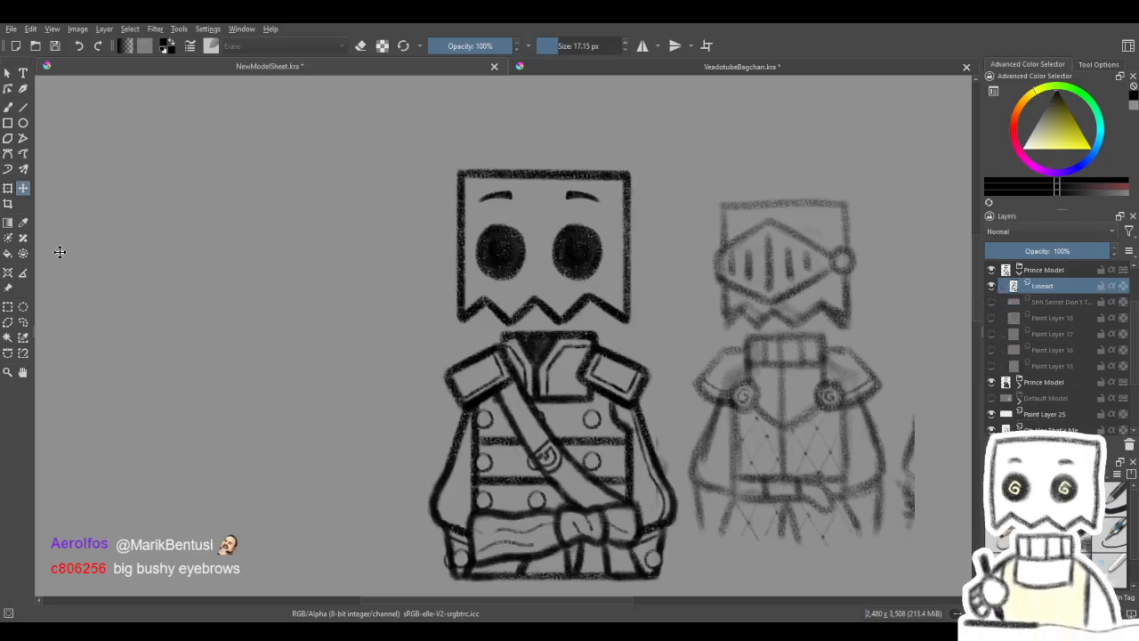
- Cut the eyes and eyebrows out of the upper Prince Model's Lineart onto their own layer and set its opacity to 24%
click(8, 307)
drag(469, 182, 656, 308)
scroll(654, 258, down, 5)
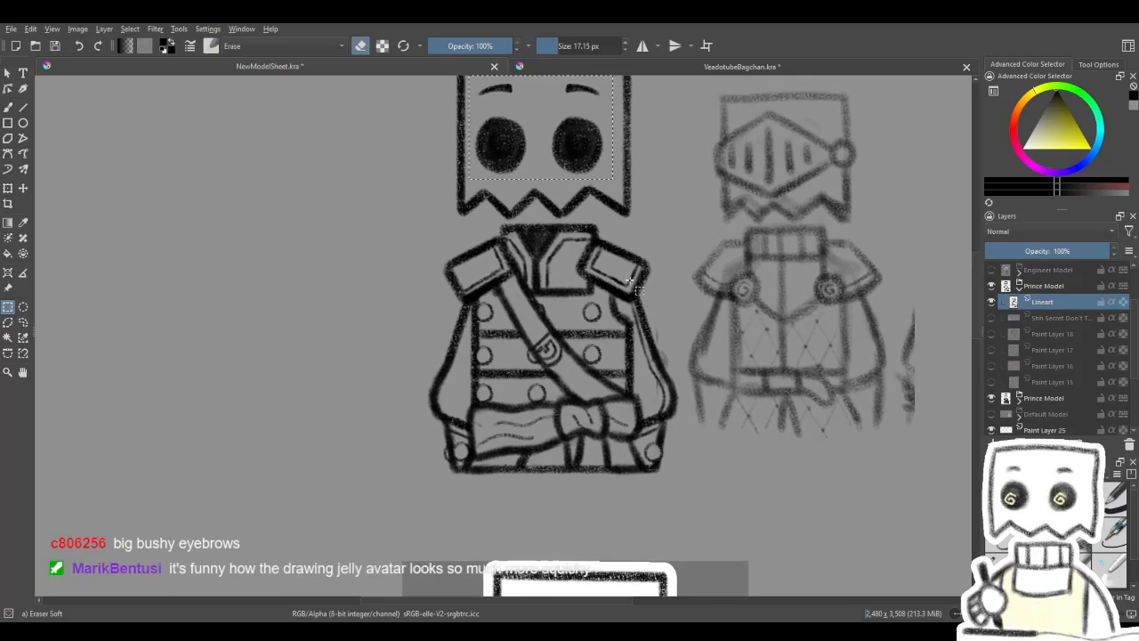
drag(595, 336, 554, 422)
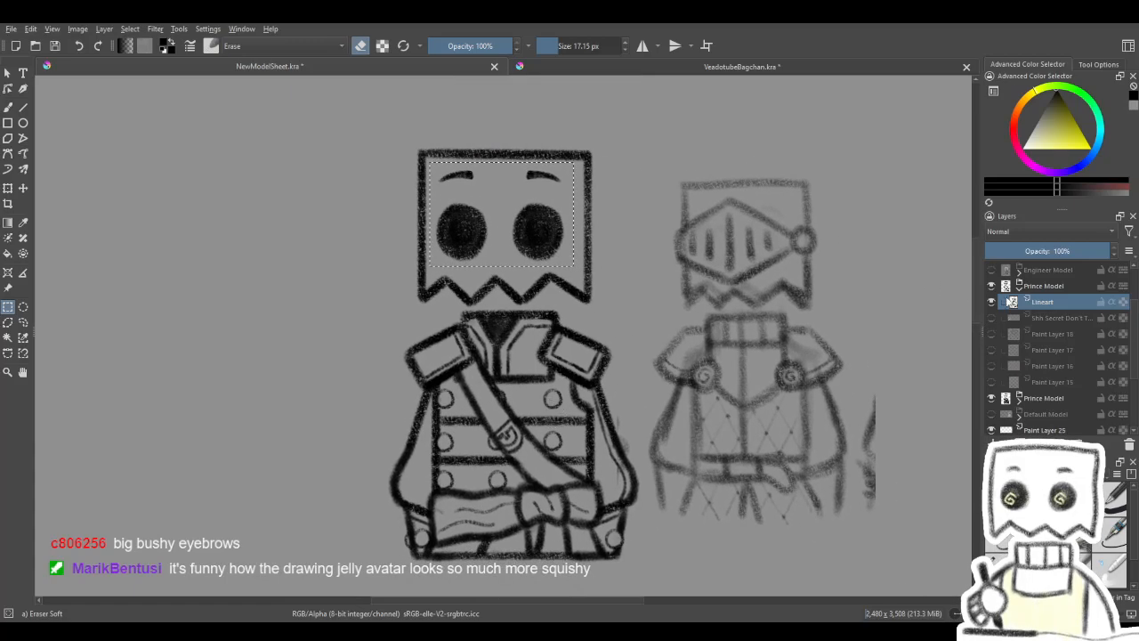
click(8, 190)
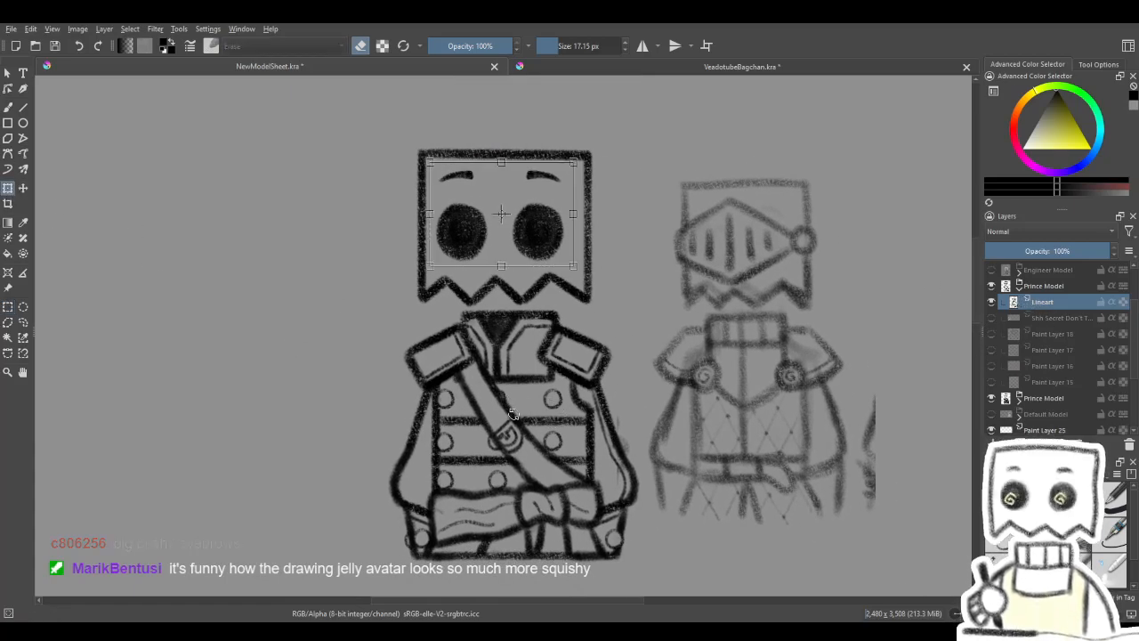
key(ctrl+shift+j)
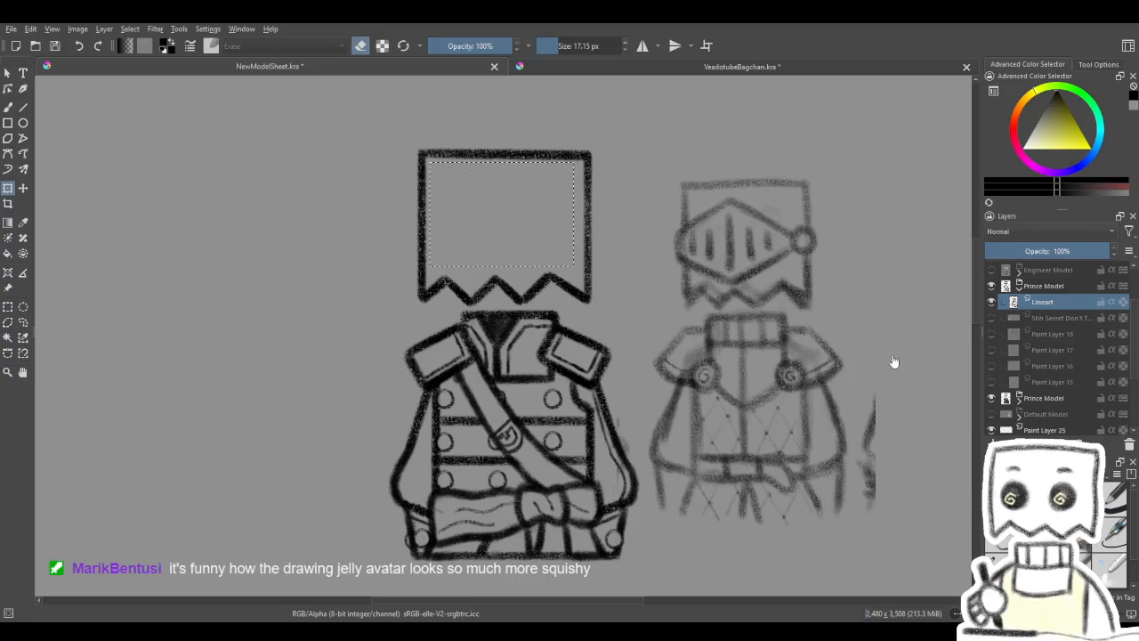
drag(1049, 254, 1013, 255)
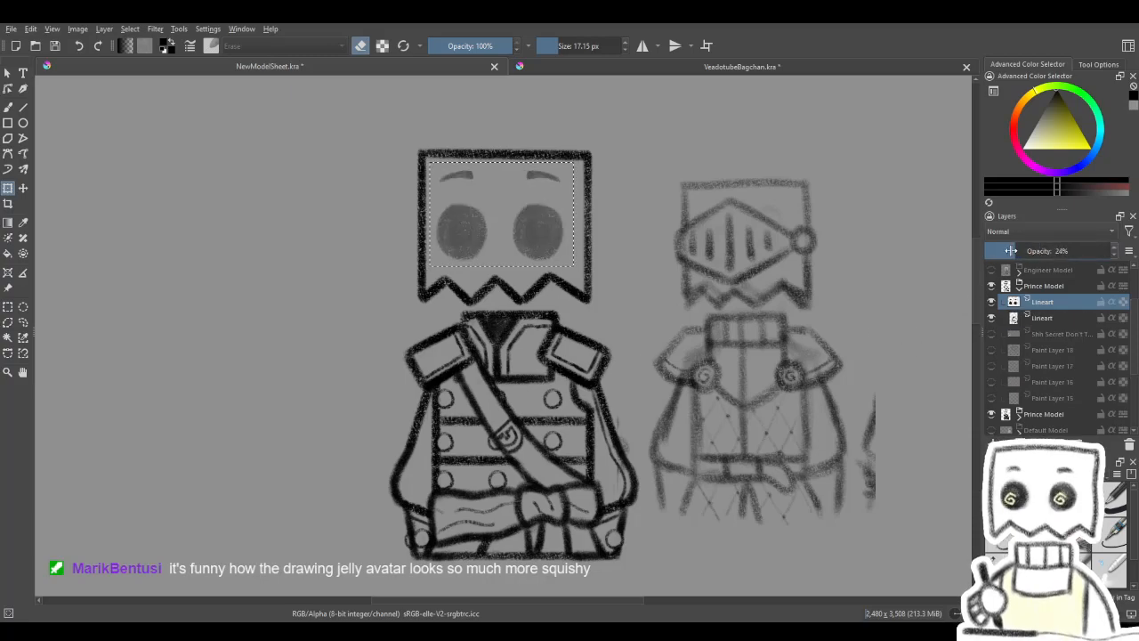
key(ctrl+shift+a)
scroll(1006, 267, down, 1)
scroll(872, 343, down, 2)
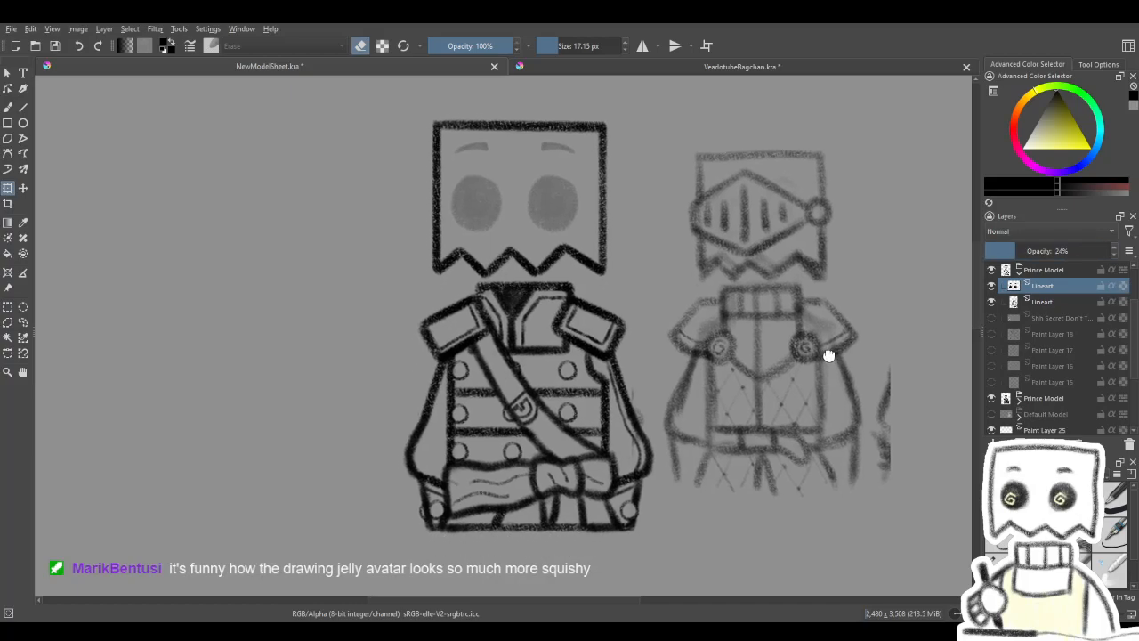
- Lower the remaining head and body Lineart layer's opacity to 35% and start transforming it
click(1043, 302)
drag(1035, 253, 1029, 251)
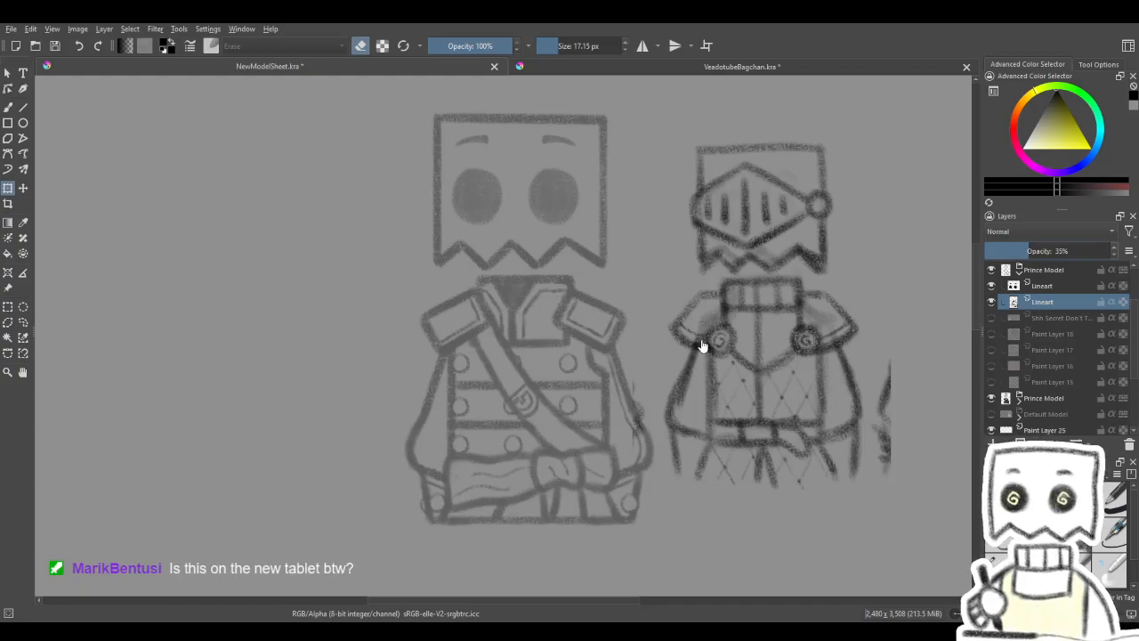
click(537, 314)
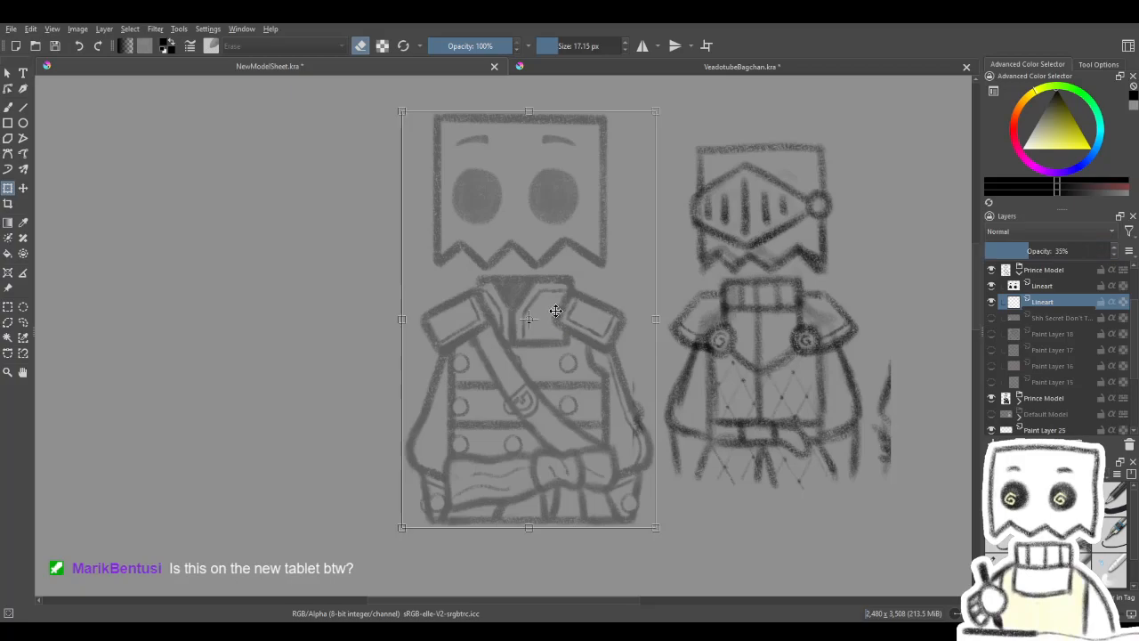
- Undo the Prince Model copy edits back to the expanded Shape Guideline group with the plain body outline
key(ctrl+z)
key(ctrl+z)
key(ctrl+z)
key(ctrl+z)
key(ctrl+z)
key(ctrl+z)
key(ctrl+z)
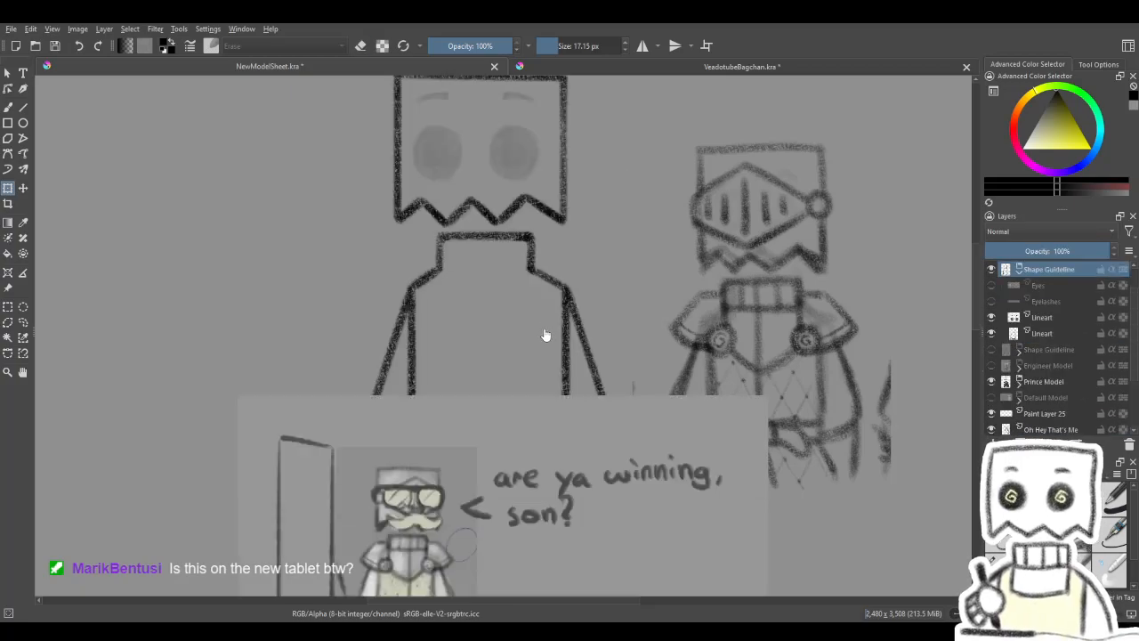
- Erase the ribbed cuff on the right sleeve from the Shape Guideline's body Lineart layer with the Eraser Soft brush at 30.44 px
drag(546, 271, 620, 349)
click(15, 106)
key(slash)
mouse_move(481, 438)
mouse_down()
mouse_move(478, 394)
mouse_move(481, 409)
mouse_up()
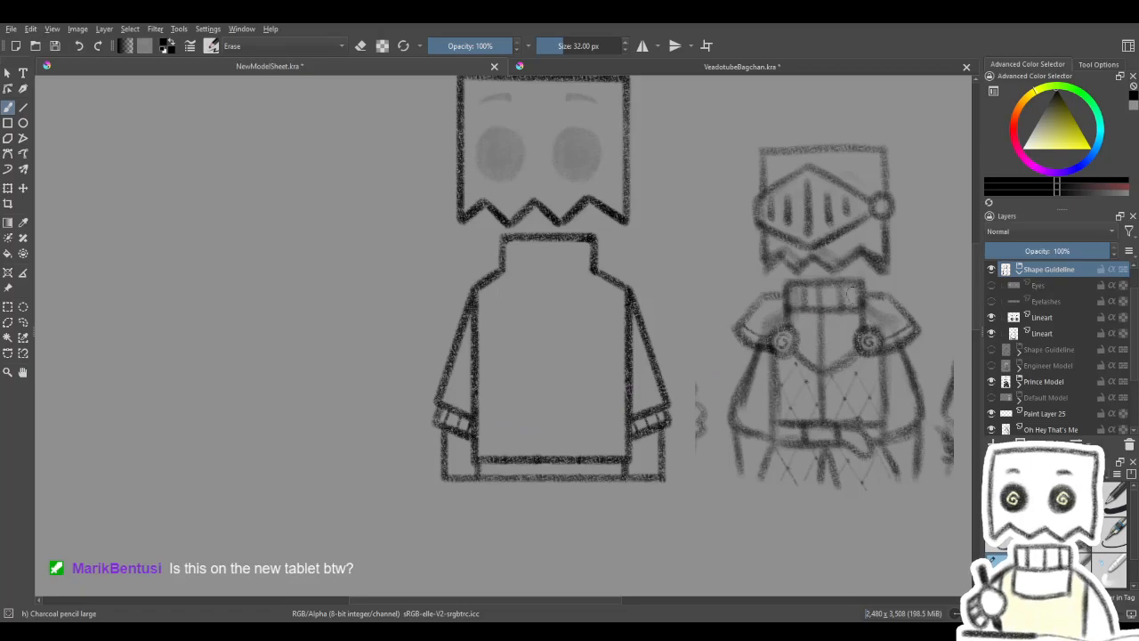
click(1020, 271)
click(1059, 318)
click(1020, 271)
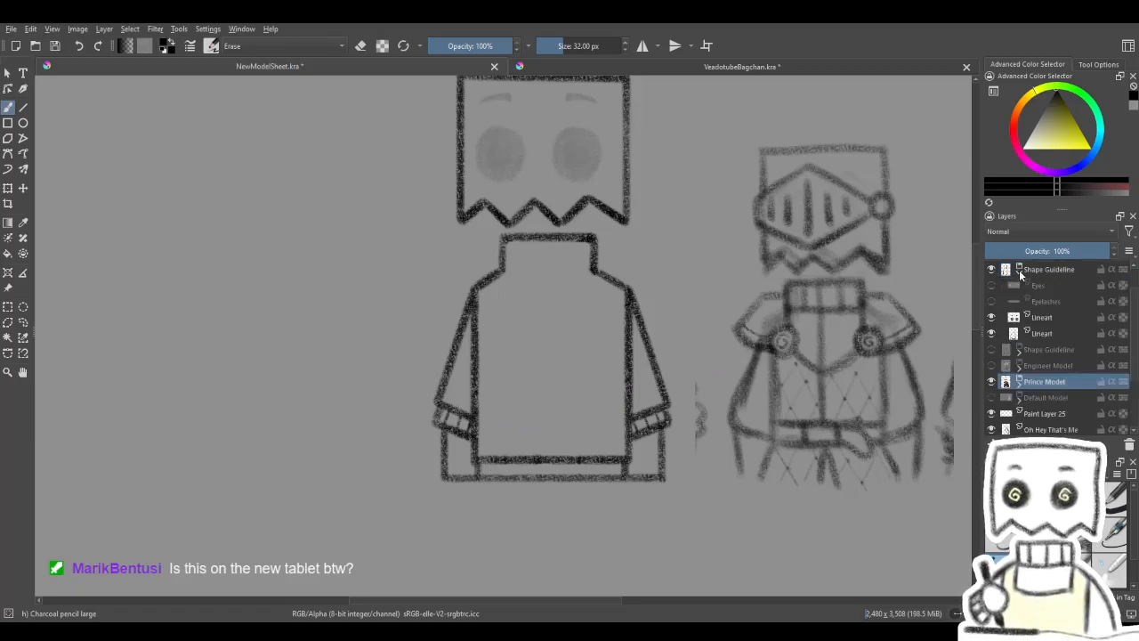
click(1056, 333)
key(e)
mouse_move(492, 451)
shift+mouse_down()
mouse_move(609, 445)
mouse_move(611, 435)
shift+mouse_up()
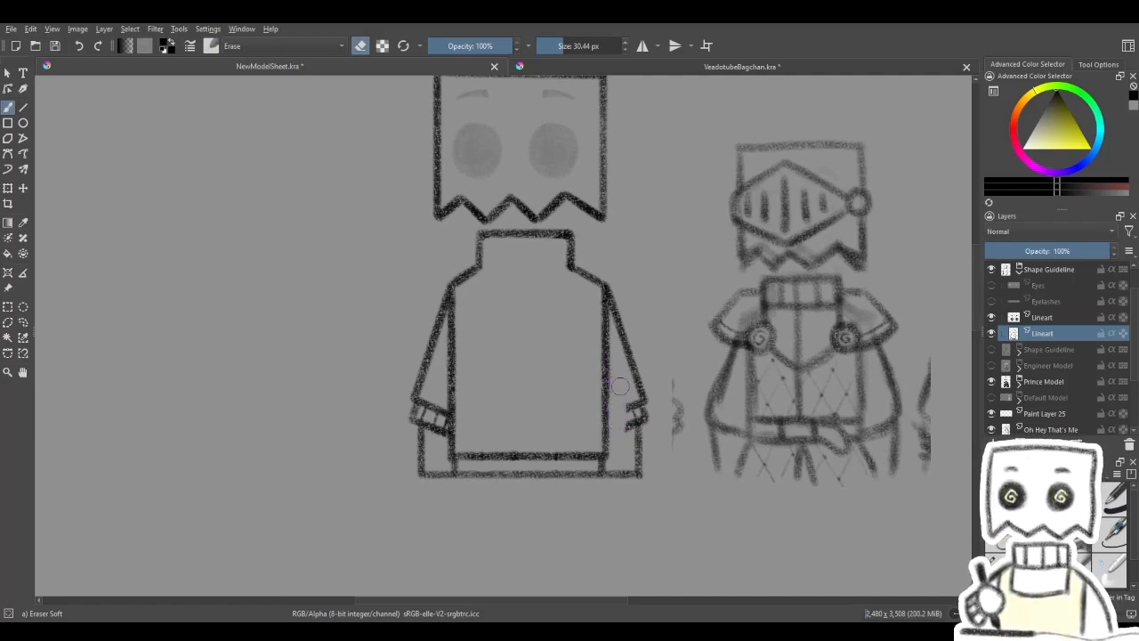
mouse_move(620, 404)
mouse_down()
mouse_move(625, 438)
mouse_move(626, 427)
mouse_up()
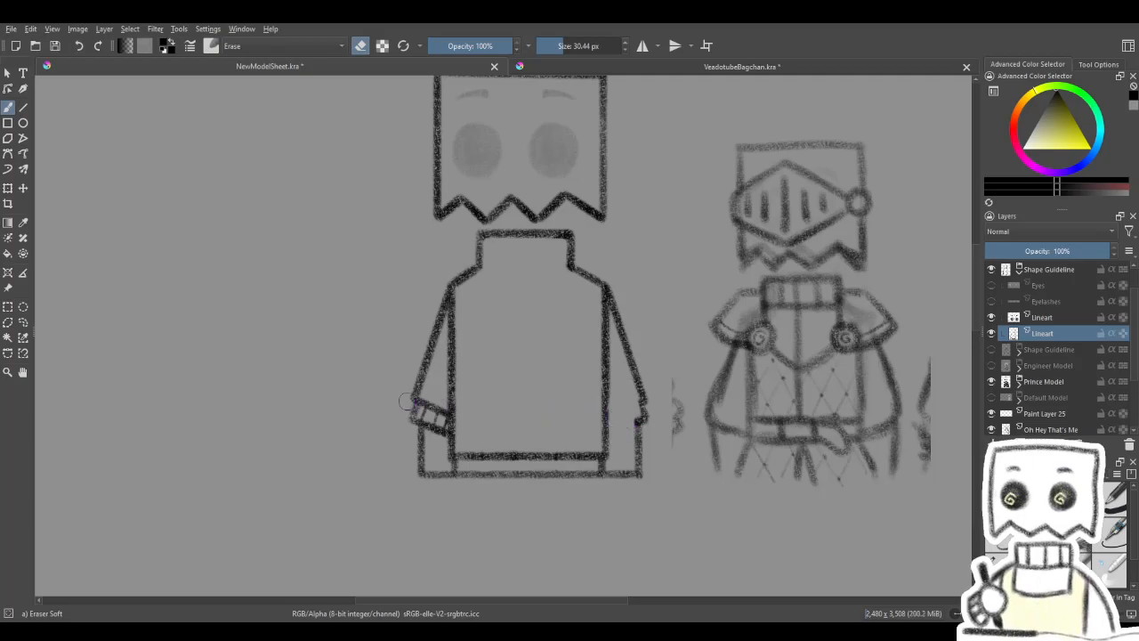
- Erase the ribbed cuff lines inside the left sleeve of the body outline, keeping the outer edge
drag(504, 323, 571, 336)
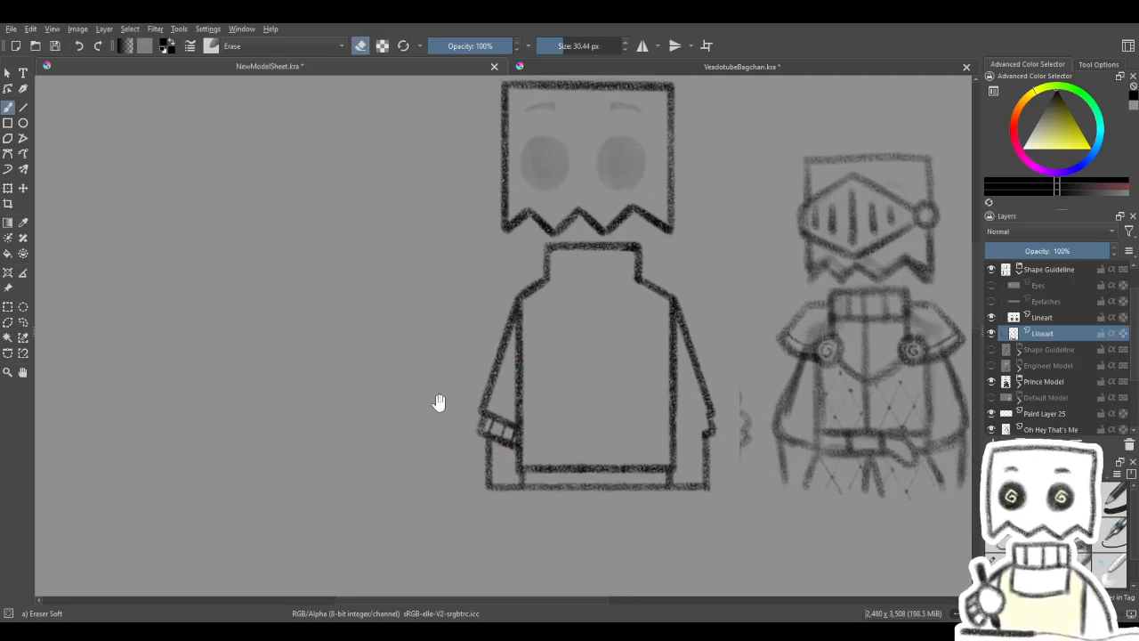
mouse_move(501, 432)
mouse_down()
mouse_move(506, 447)
mouse_move(509, 426)
mouse_up()
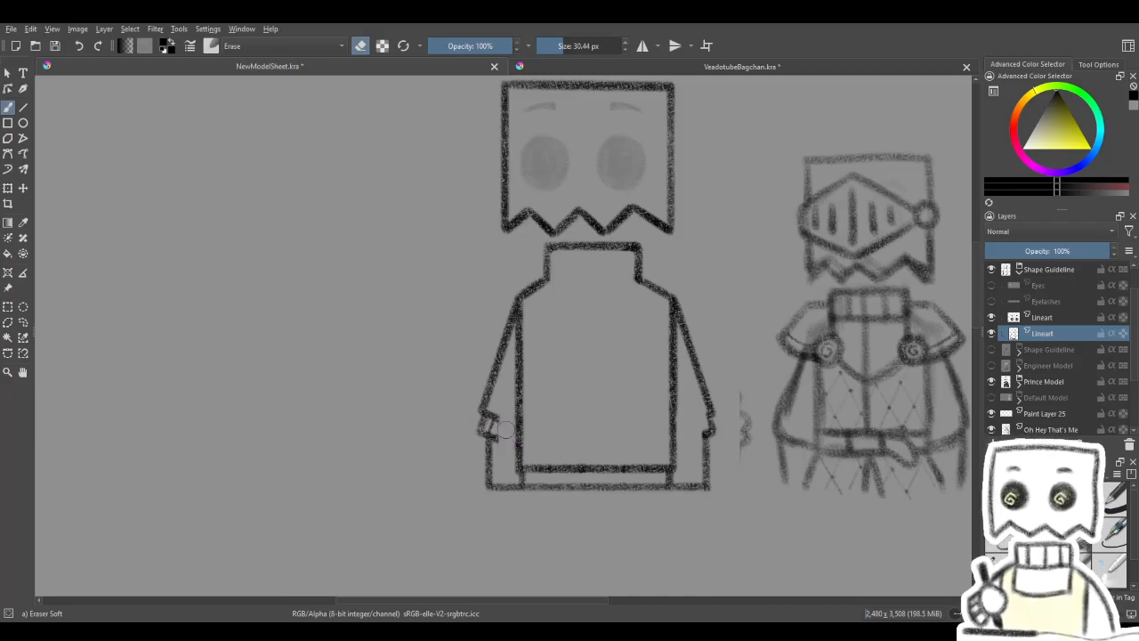
drag(504, 445, 494, 418)
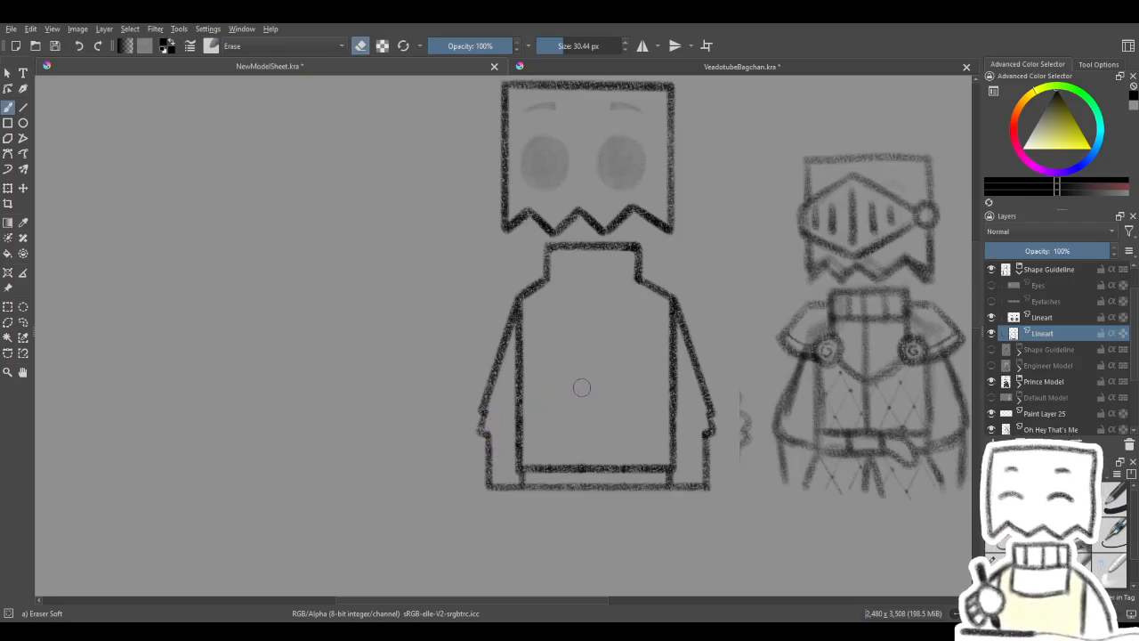
- Erase the horizontal hem line just above the torso's bottom edge and enlarge the eraser to 37.83 px
drag(533, 469, 531, 458)
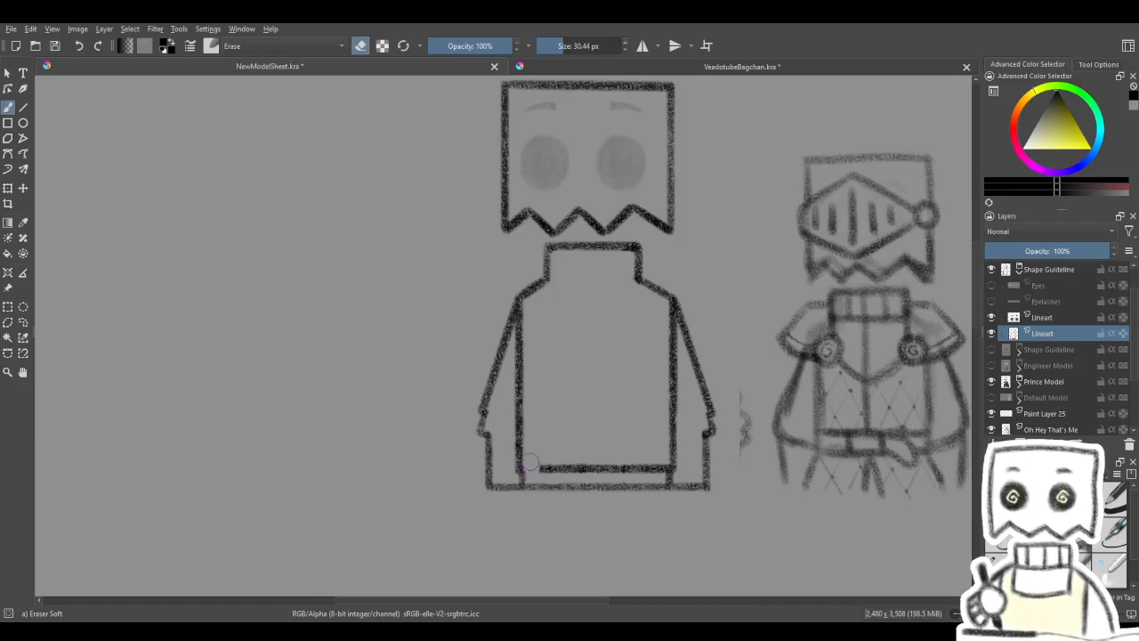
drag(541, 464, 655, 464)
key(])
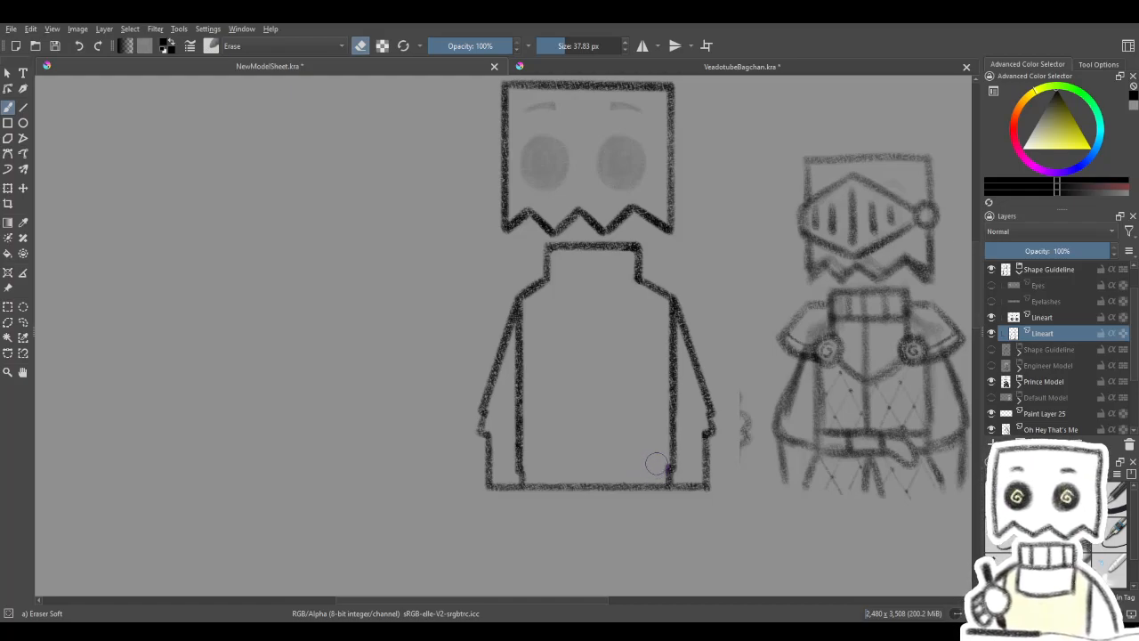
key(space)
mouse_move(688, 332)
mouse_down()
mouse_move(674, 341)
mouse_move(654, 329)
mouse_move(712, 335)
mouse_move(644, 330)
mouse_move(632, 347)
mouse_up()
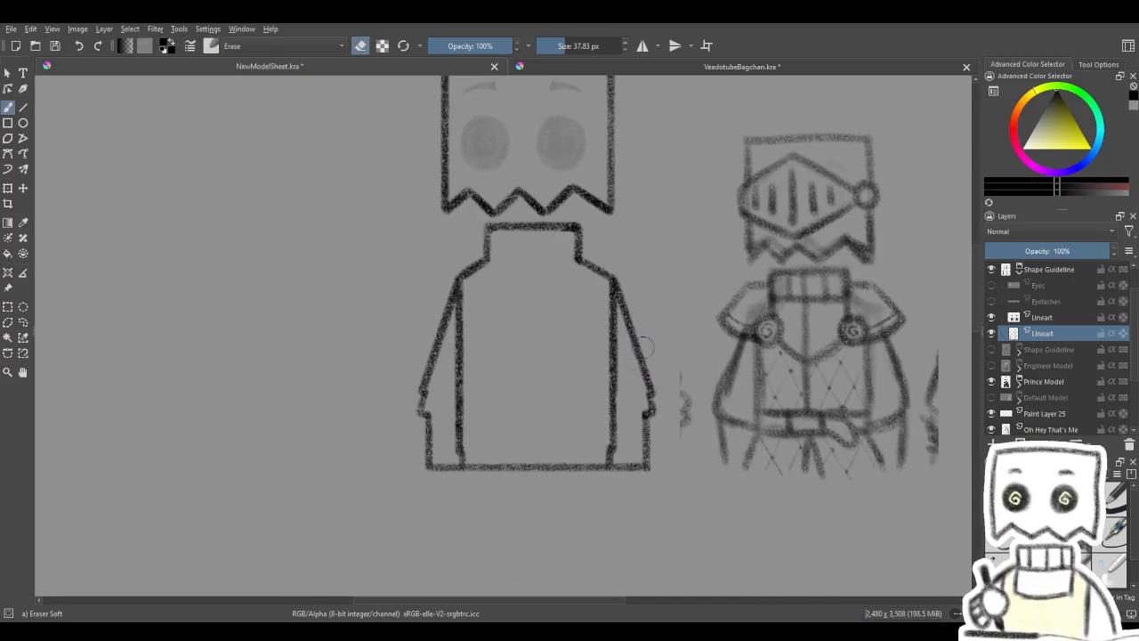
key(space)
mouse_move(564, 357)
mouse_down()
mouse_move(581, 375)
mouse_move(587, 367)
mouse_up()
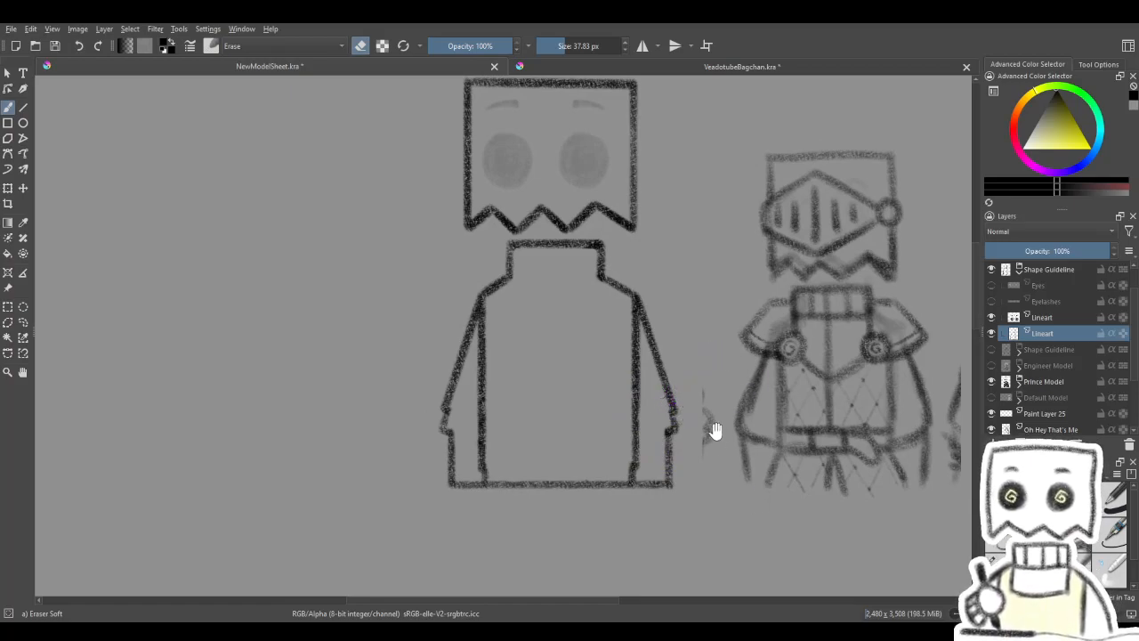
drag(710, 429, 709, 418)
mouse_move(575, 408)
mouse_down()
mouse_move(566, 403)
mouse_move(597, 409)
mouse_move(549, 386)
mouse_move(600, 438)
mouse_up()
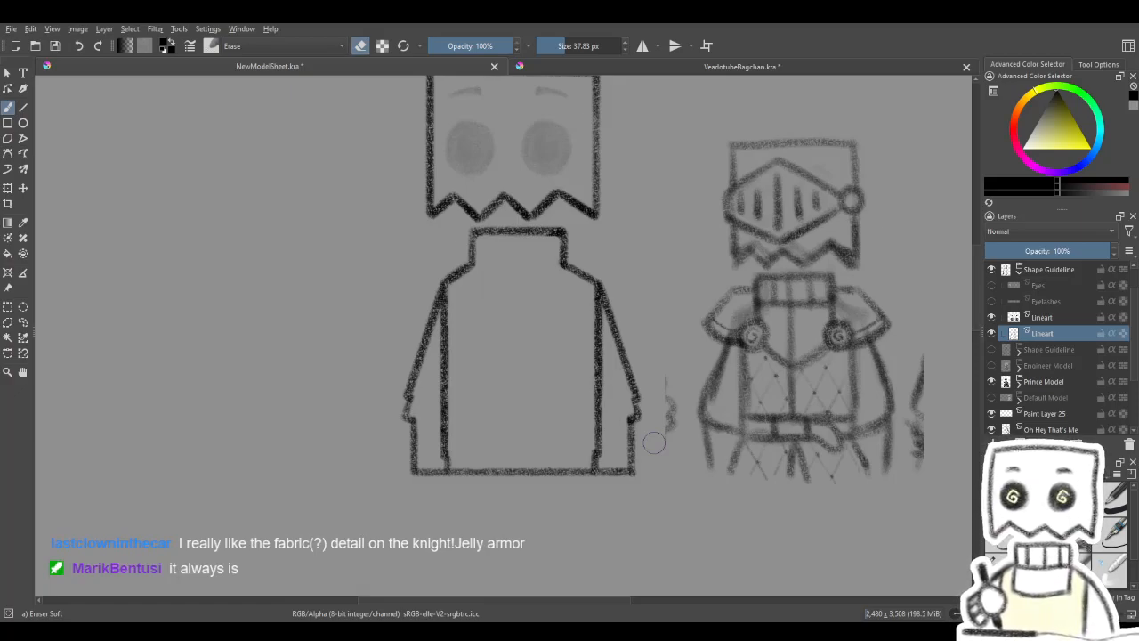
drag(550, 427, 557, 439)
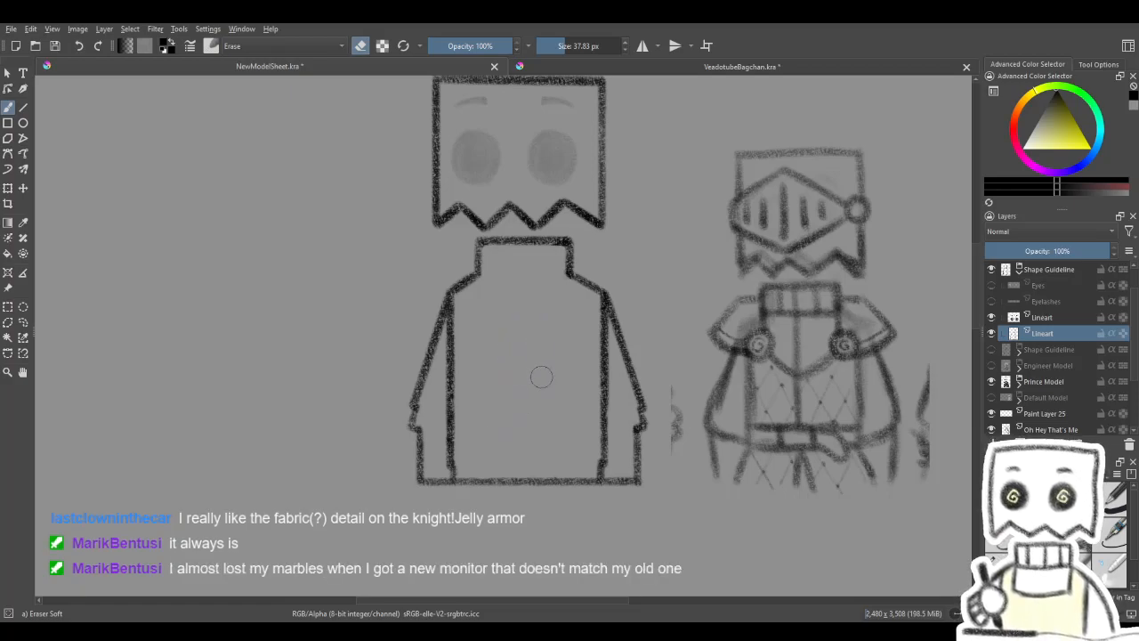
drag(498, 364, 534, 425)
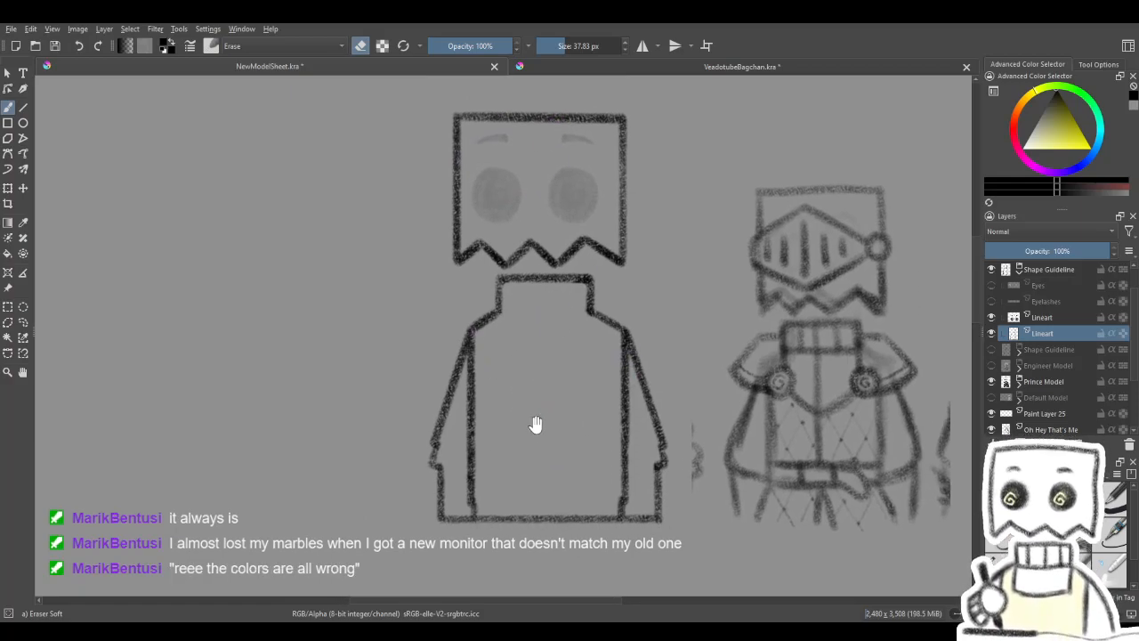
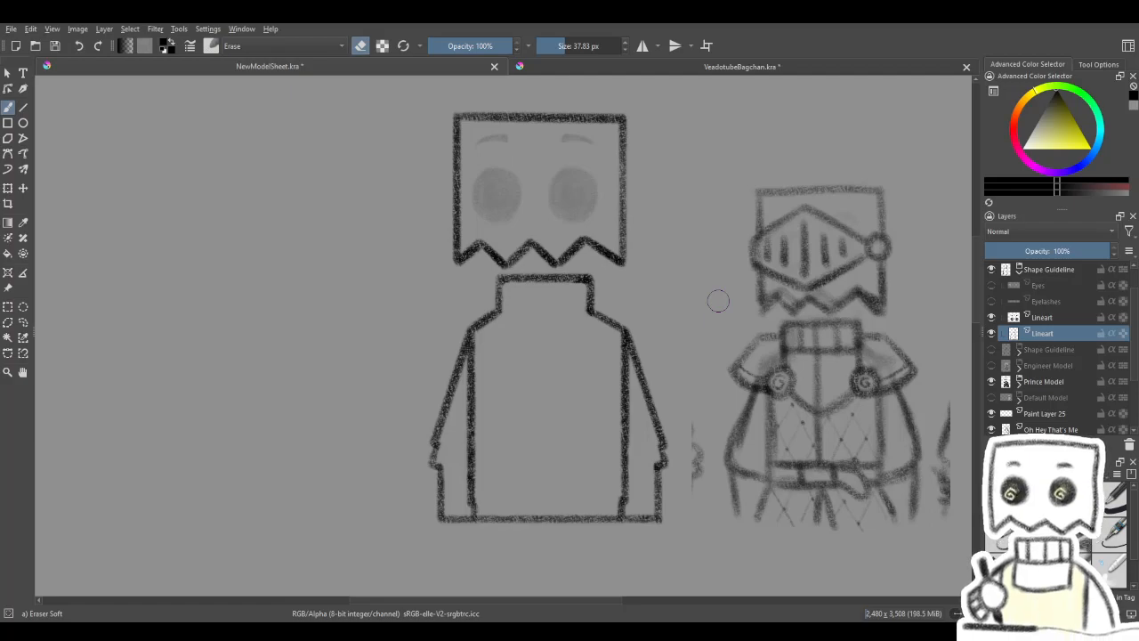
mouse_move(739, 473)
mouse_down()
mouse_move(804, 419)
mouse_move(792, 468)
mouse_move(707, 439)
mouse_move(715, 348)
mouse_move(641, 382)
mouse_move(723, 396)
mouse_move(692, 377)
mouse_move(717, 346)
mouse_move(699, 389)
mouse_move(722, 440)
mouse_up()
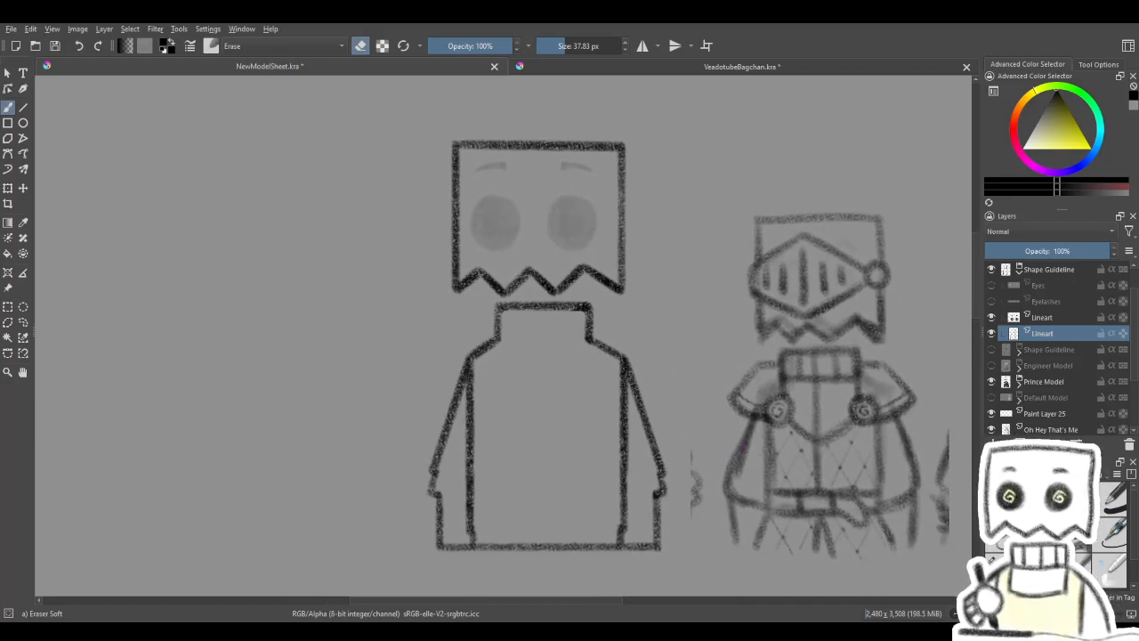
key(e)
drag(656, 400, 656, 315)
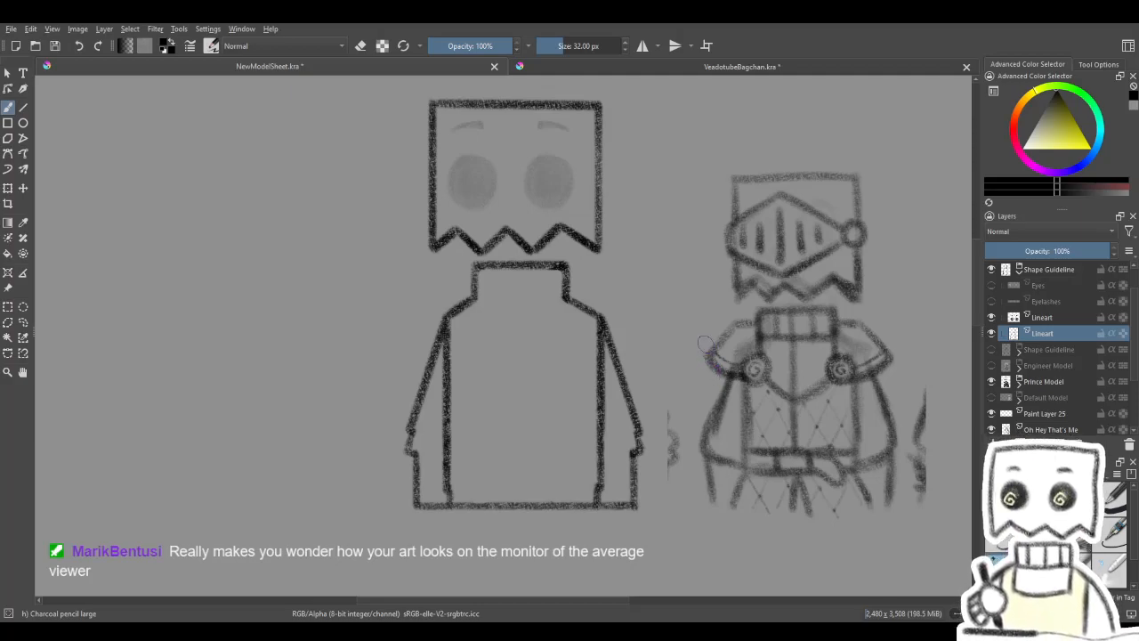
drag(706, 328, 730, 379)
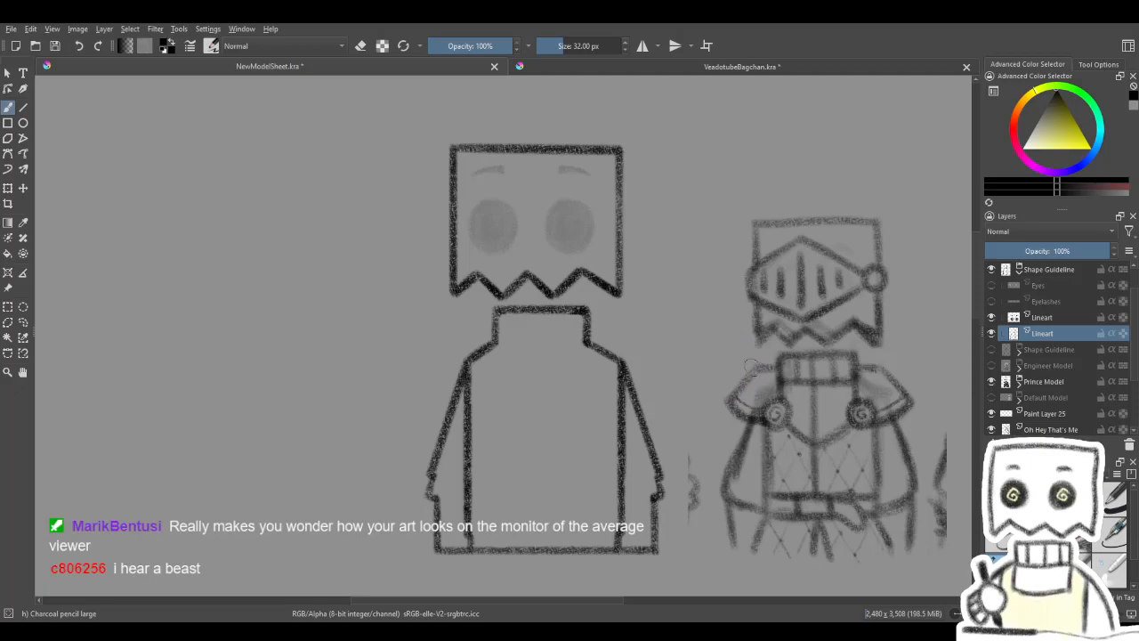
drag(720, 338, 702, 317)
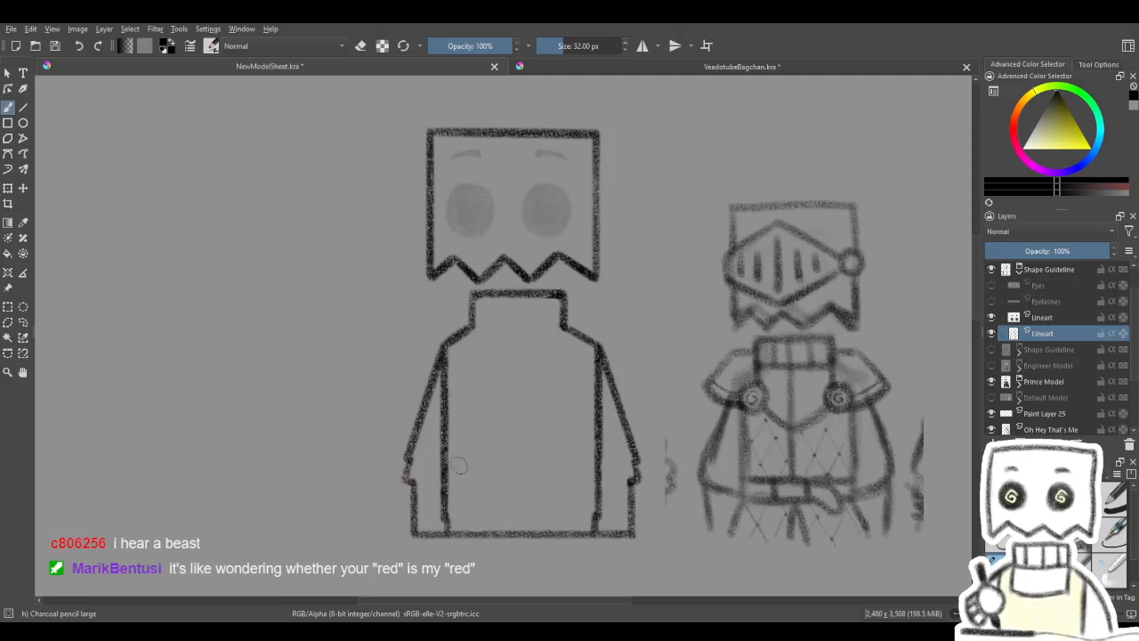
drag(438, 439, 452, 376)
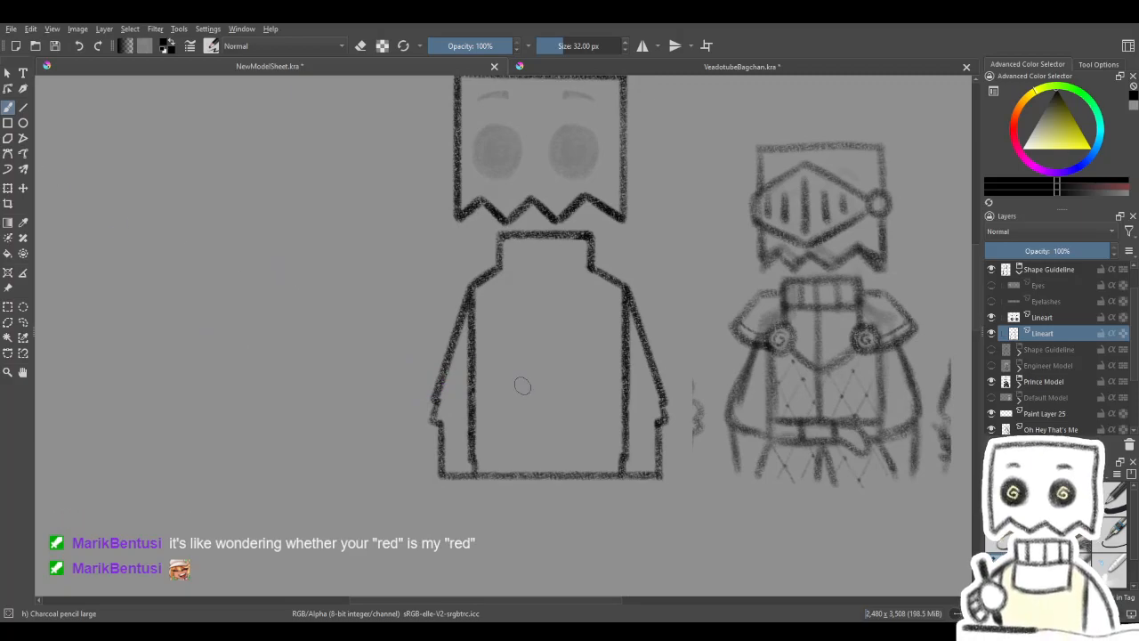
key(e)
drag(557, 362, 588, 396)
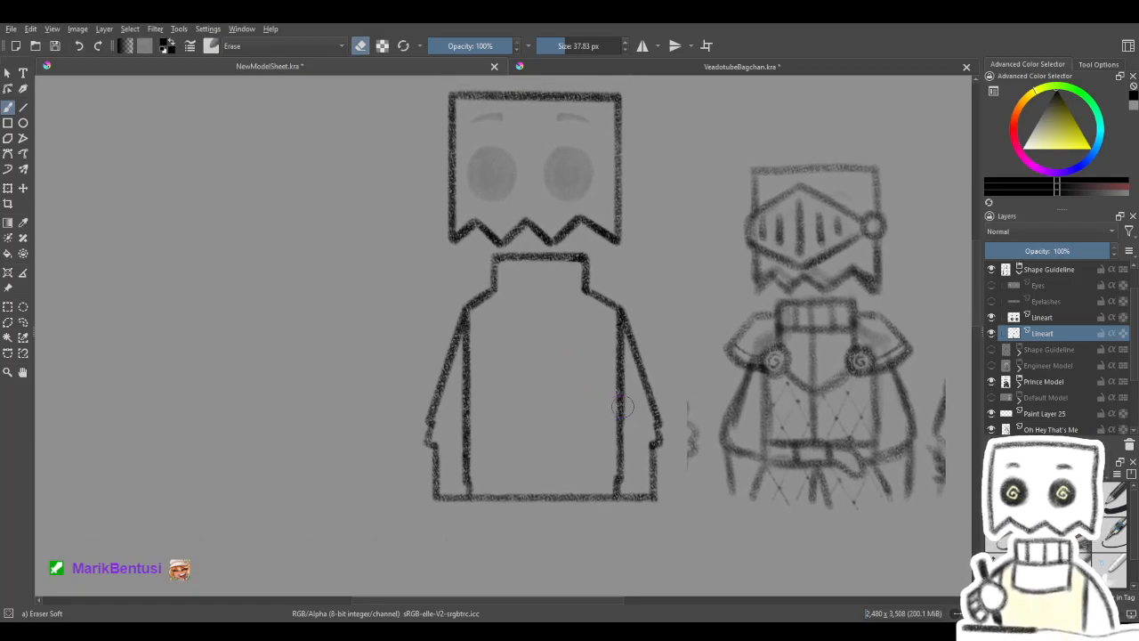
key(e)
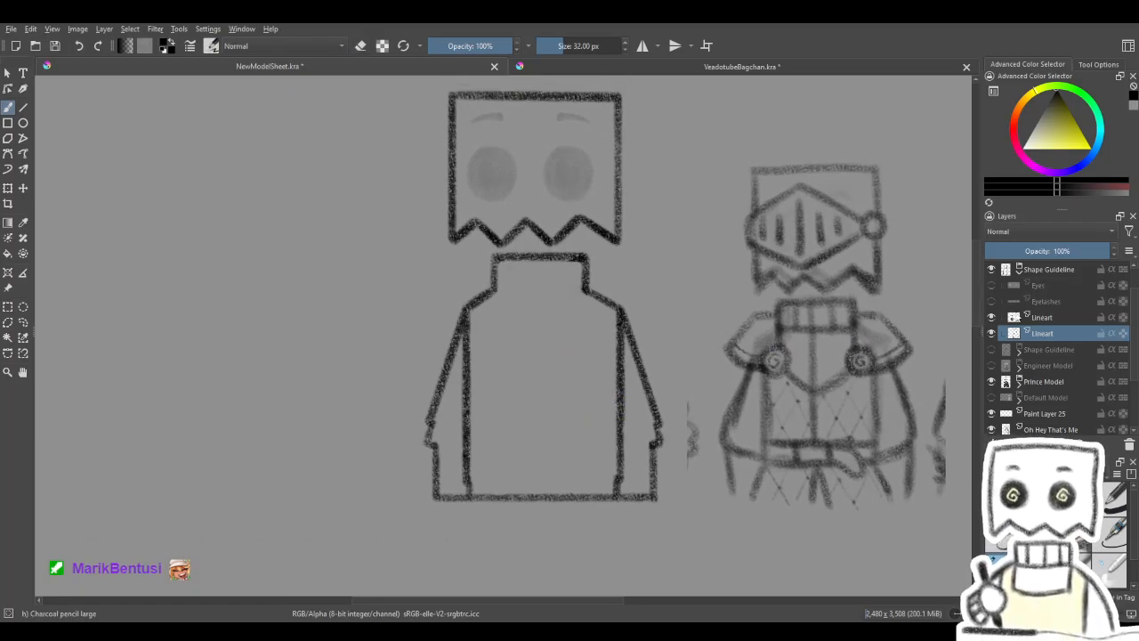
mouse_move(808, 419)
mouse_down()
mouse_move(828, 445)
mouse_move(851, 421)
mouse_up()
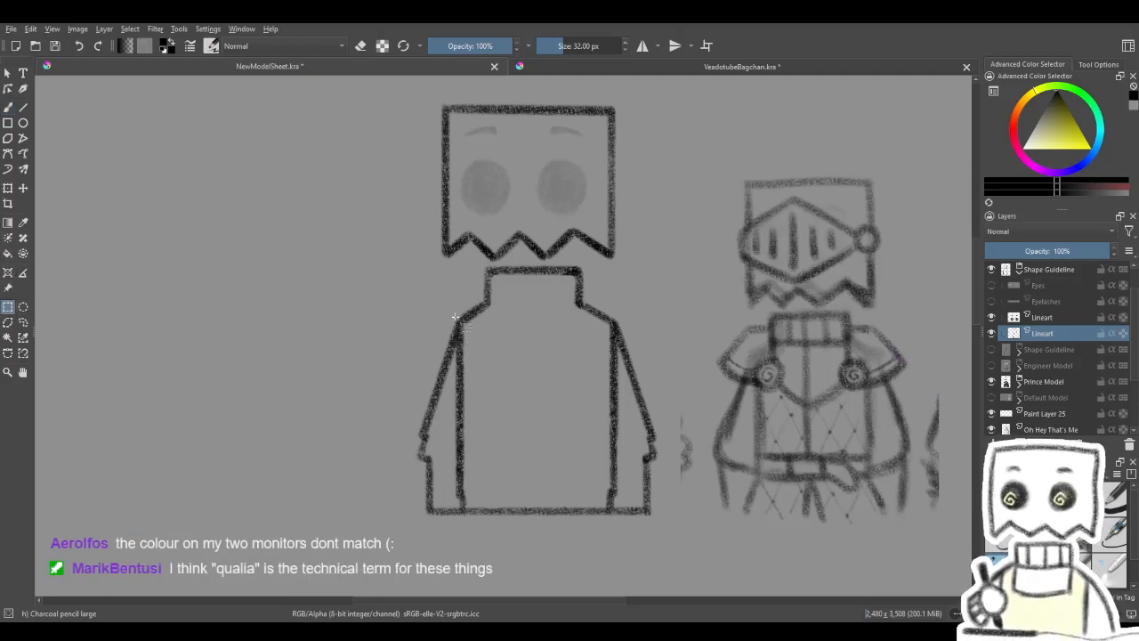
- Select the body outline below the head with a rectangular selection
mouse_move(421, 265)
mouse_down()
mouse_move(639, 419)
mouse_move(681, 546)
mouse_move(679, 522)
mouse_up()
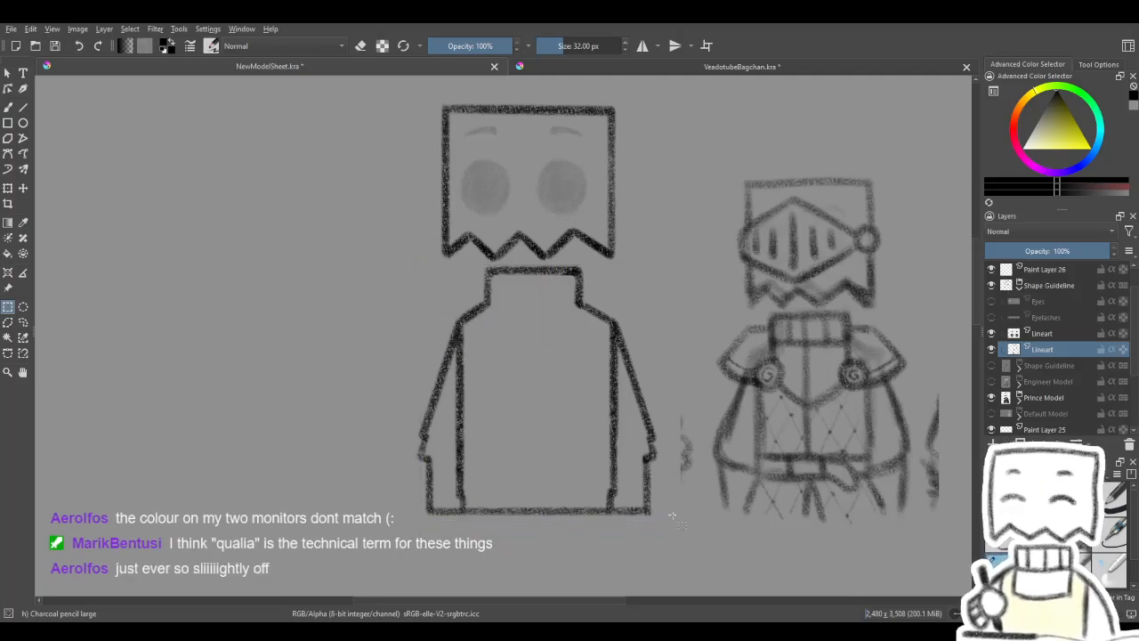
scroll(534, 302, up, 4)
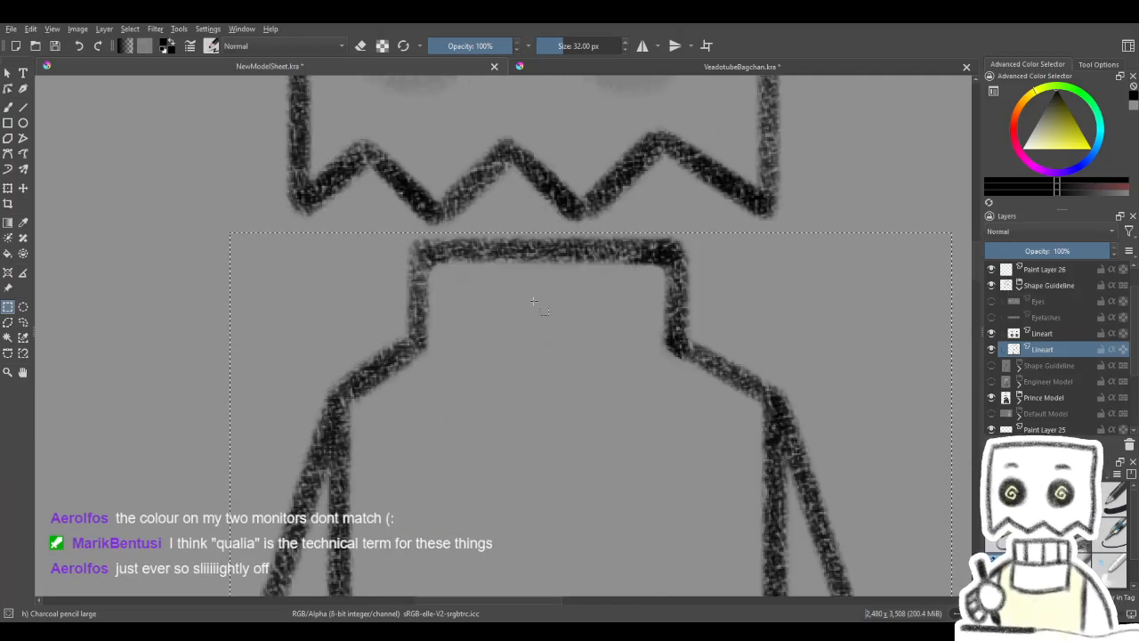
scroll(500, 285, down, 4)
scroll(540, 381, up, 1)
scroll(540, 381, down, 3)
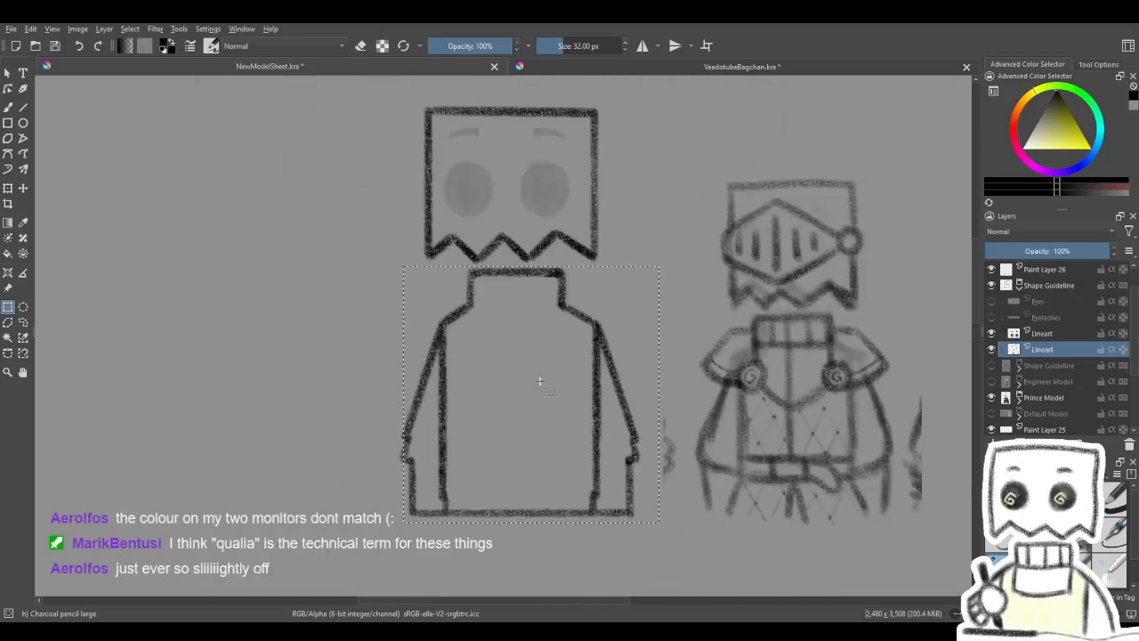
scroll(517, 399, up, 2)
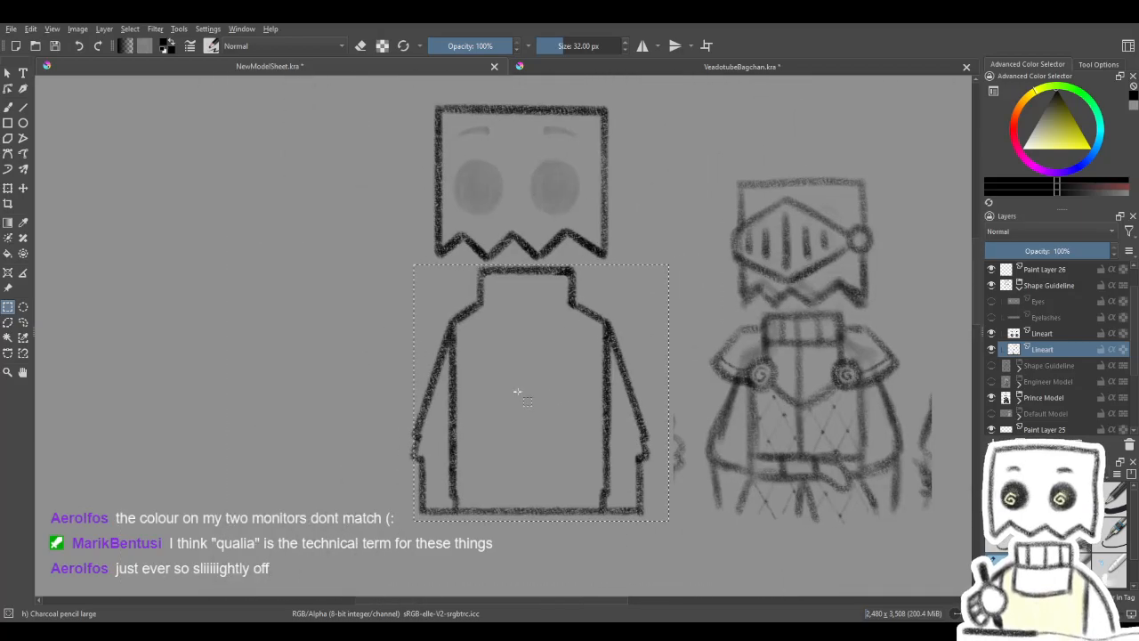
scroll(534, 392, up, 2)
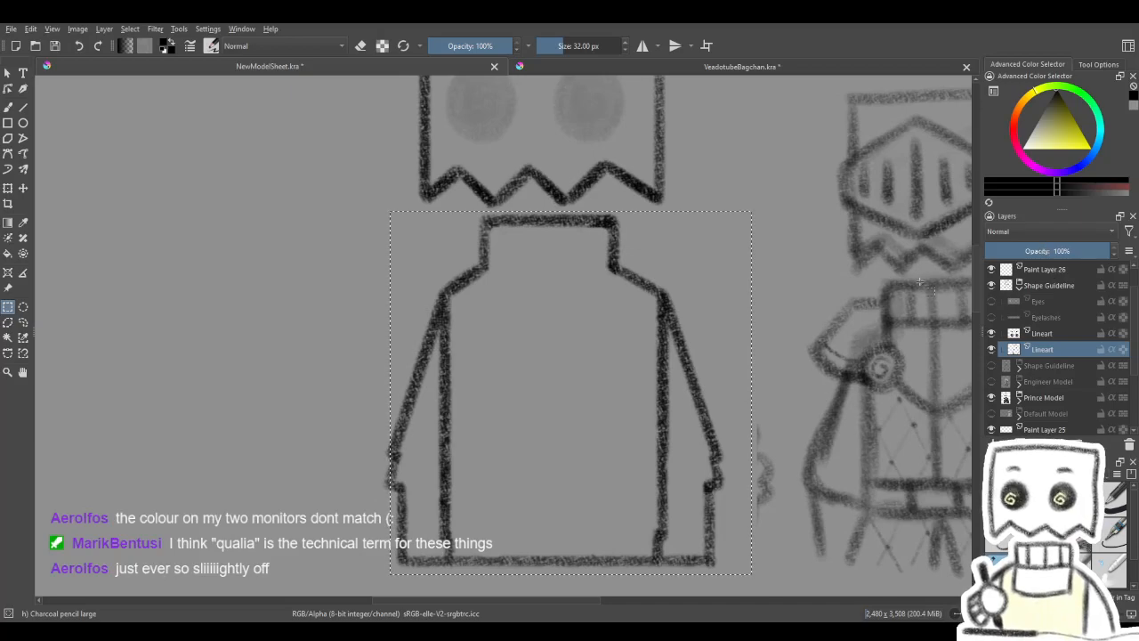
click(12, 186)
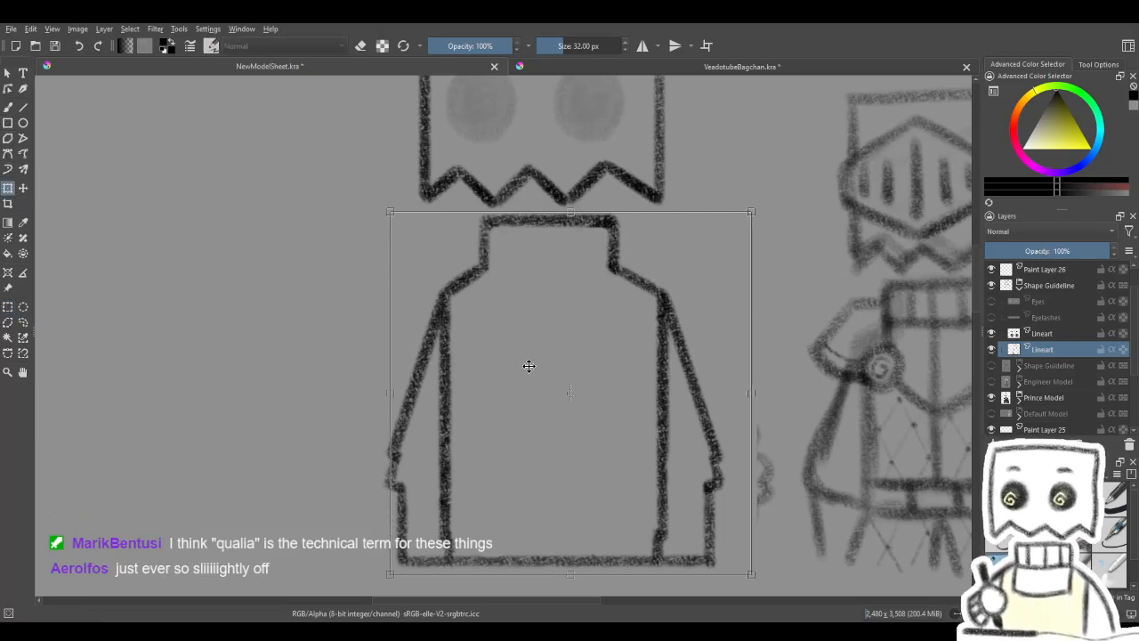
key(Delete)
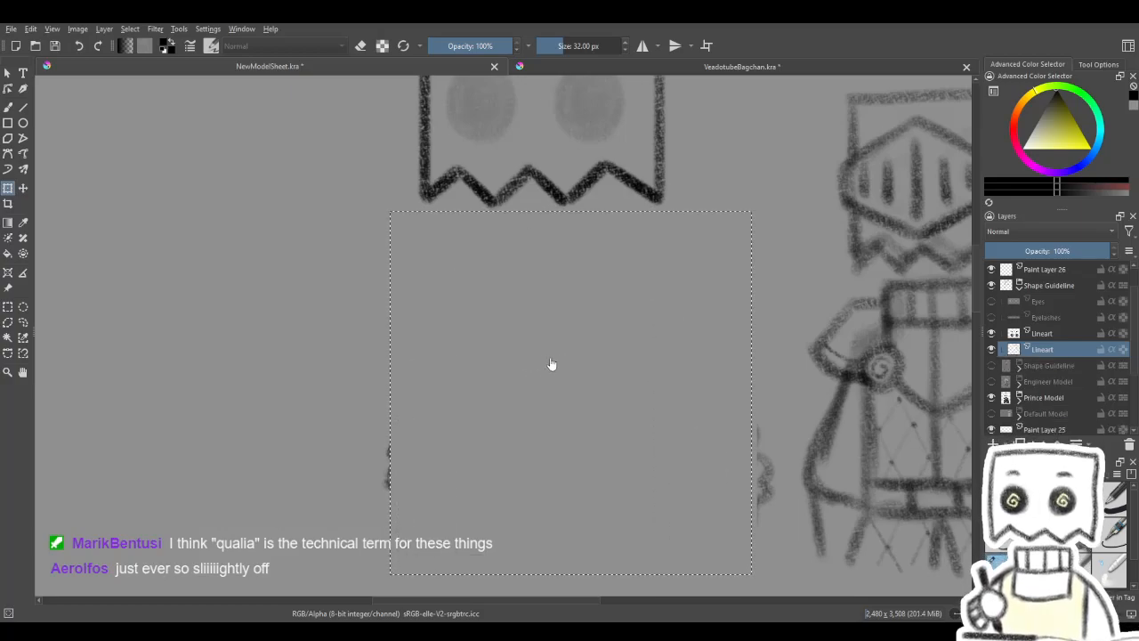
key(ctrl+z)
- Extend the selection over the protruding left sleeve edge, and cut and paste the body outline onto its own layer
click(7, 307)
drag(361, 423, 400, 519)
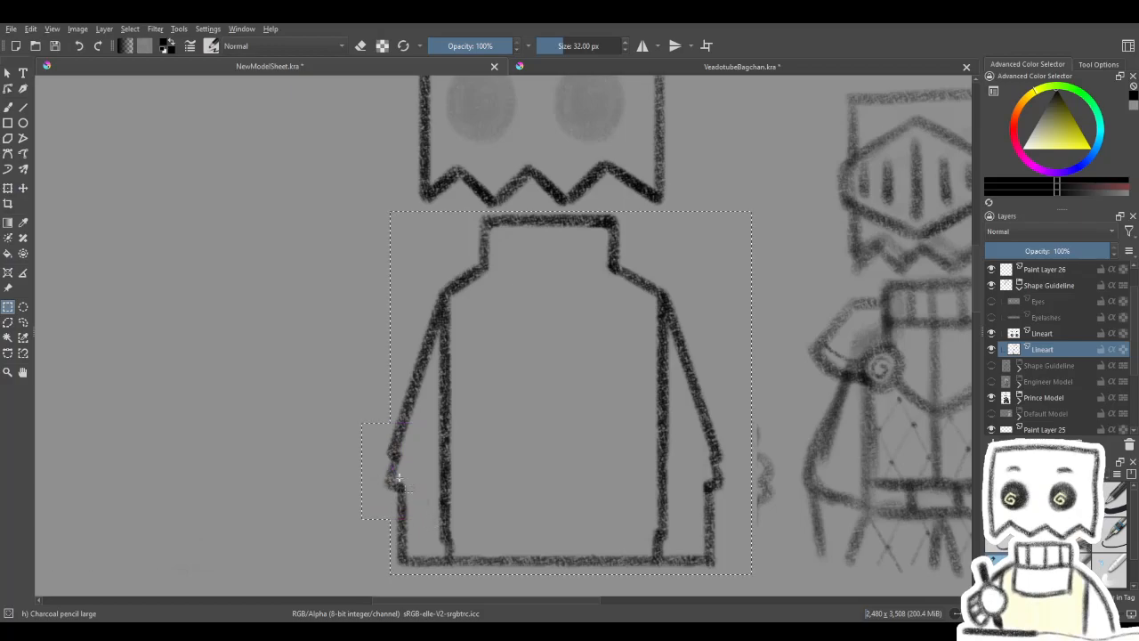
key(ctrl+t)
key(ctrl+x)
key(ctrl+v)
- Lower the pasted body outline's layer opacity to 33%, merge the Lineart layer above down into it, and clear the selection
click(1040, 246)
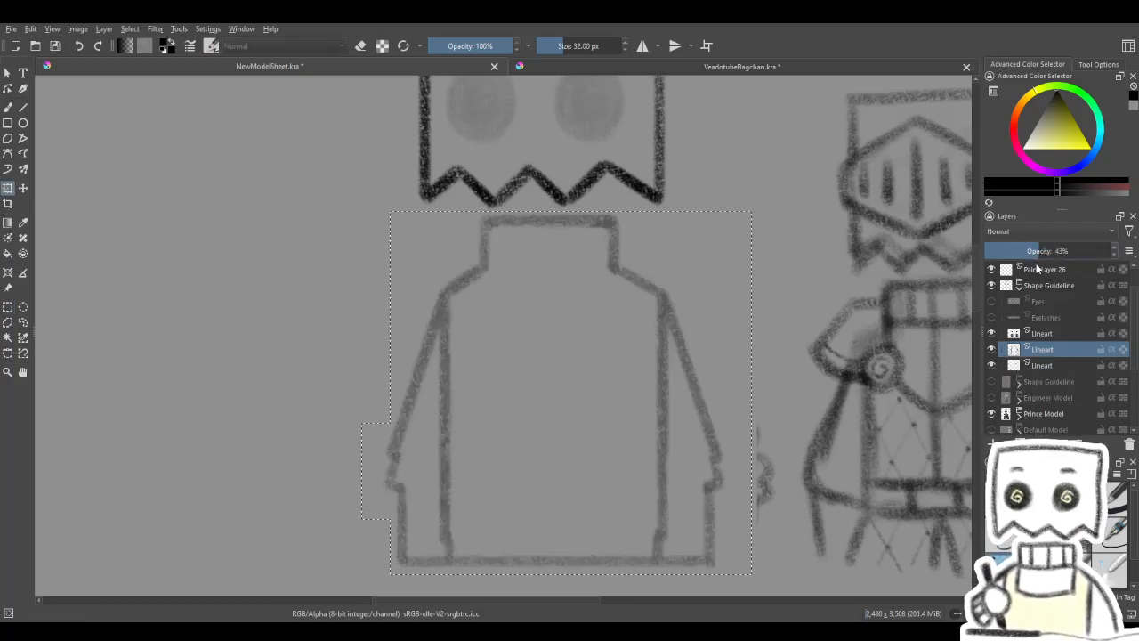
drag(1031, 251, 1026, 252)
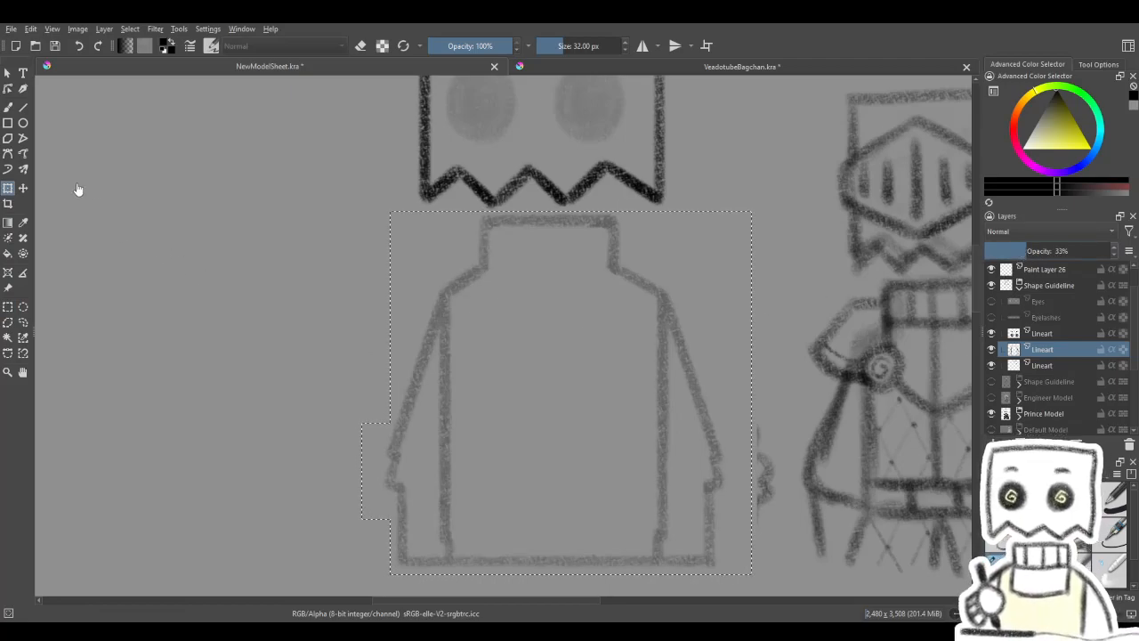
click(8, 106)
click(1047, 335)
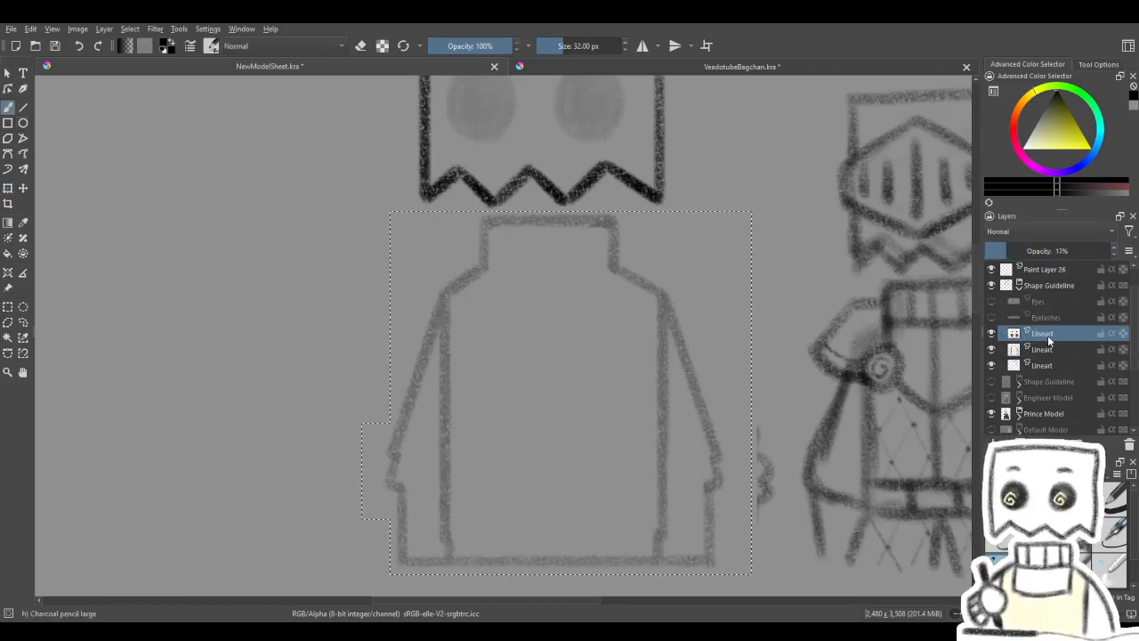
key(ctrl+e)
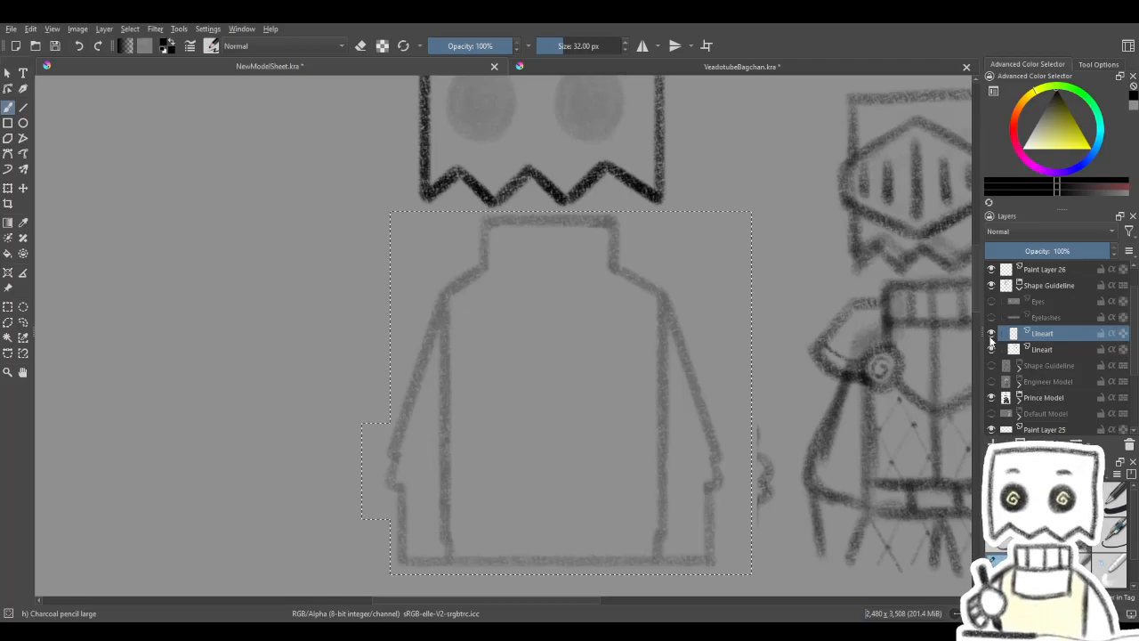
key(ctrl+shift+a)
- On a new layer above the faded Lineart, trace the collar's top edge and both sides using the Line tool with Charcoal pencil large at 32 px
mouse_move(642, 292)
mouse_down()
mouse_move(656, 404)
mouse_move(613, 369)
mouse_move(632, 339)
mouse_move(613, 354)
mouse_move(631, 330)
mouse_move(621, 257)
mouse_up()
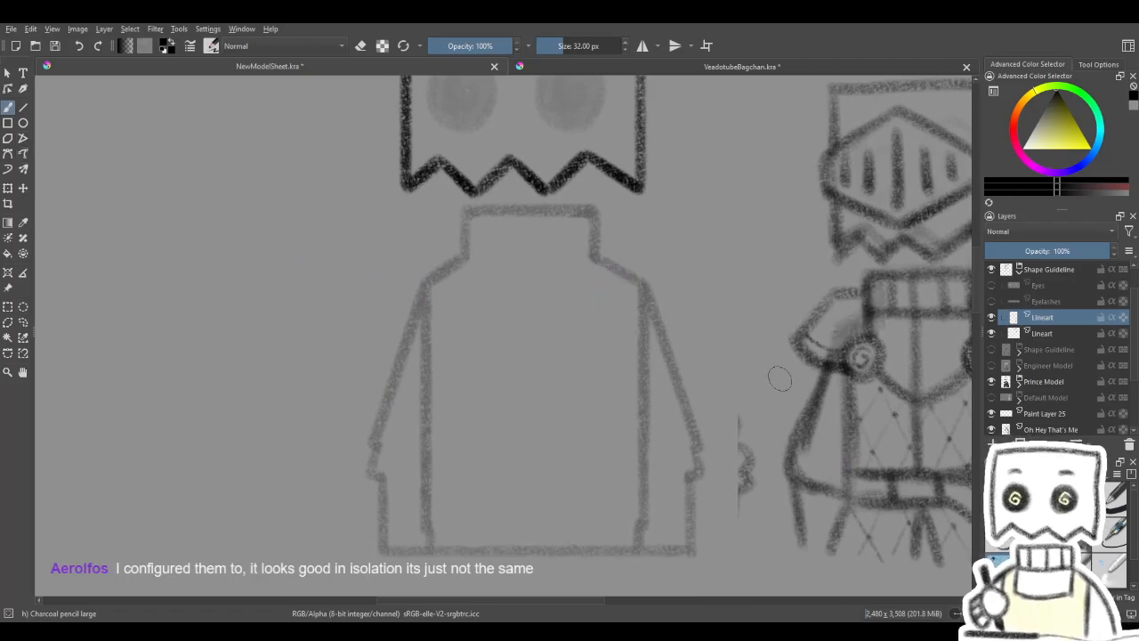
drag(863, 339, 796, 330)
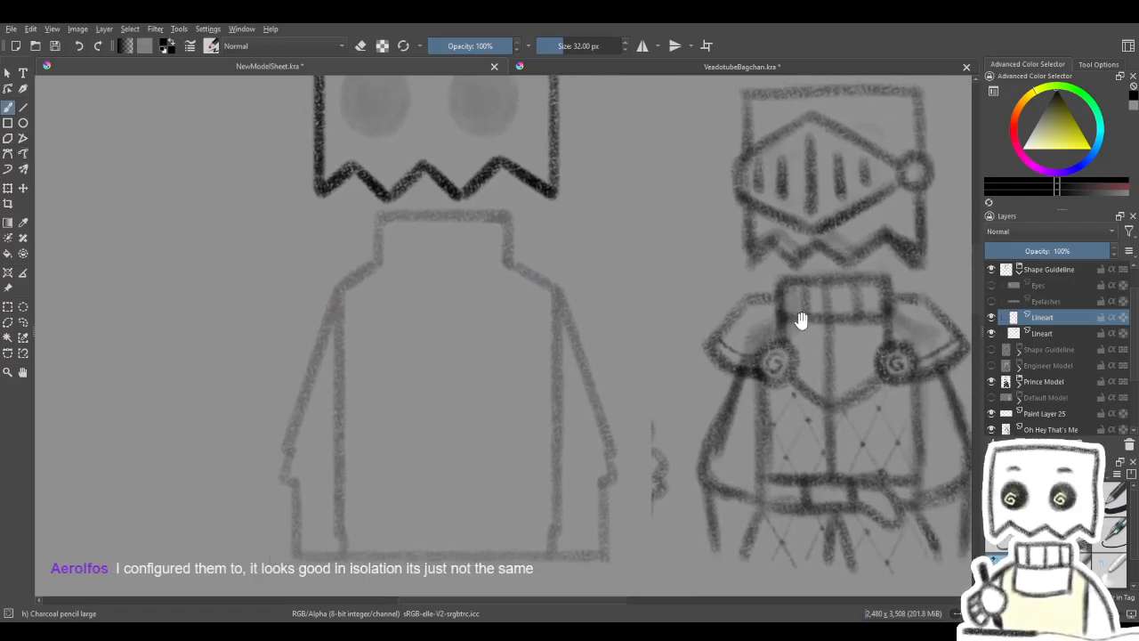
mouse_move(872, 338)
mouse_down()
mouse_move(770, 362)
mouse_move(782, 354)
mouse_move(780, 401)
mouse_up()
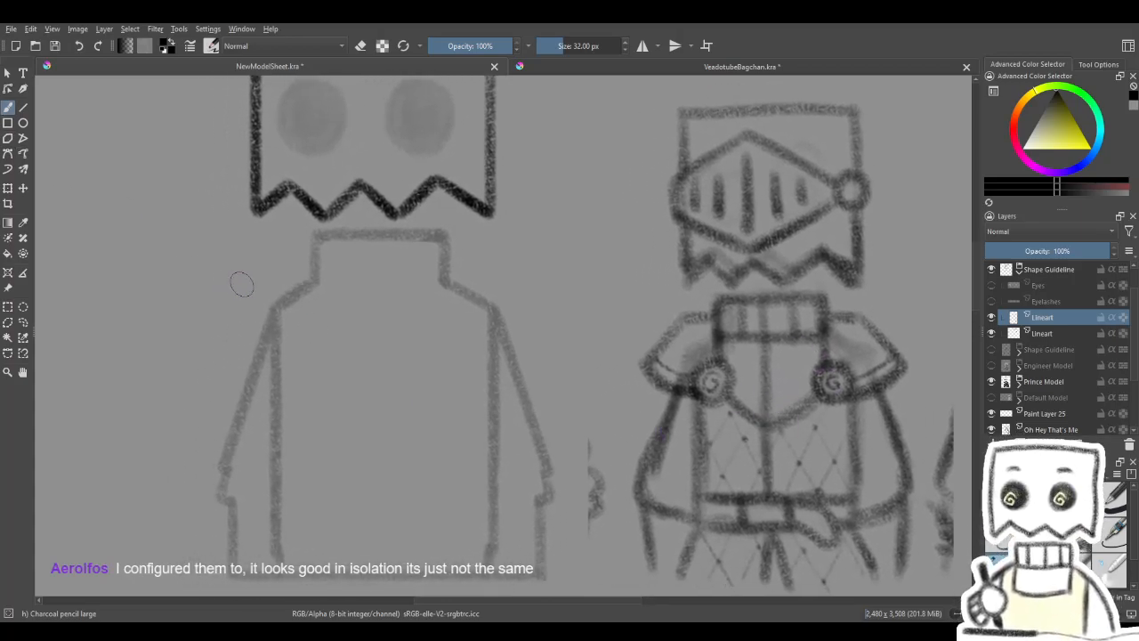
drag(329, 331, 399, 327)
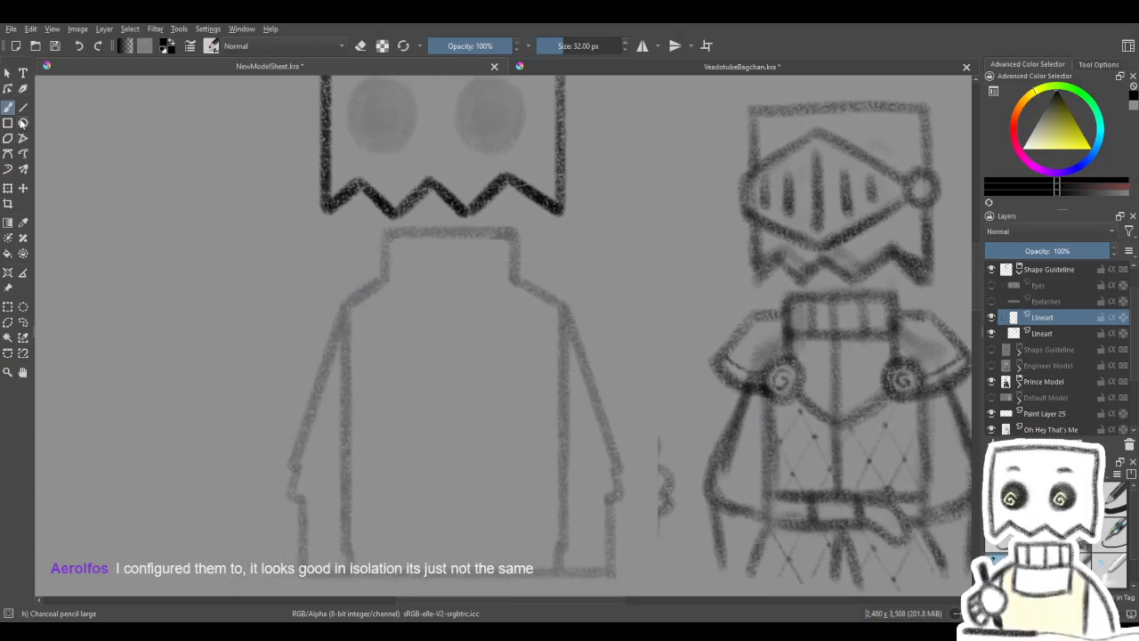
mouse_move(194, 202)
mouse_down()
mouse_move(305, 254)
mouse_move(259, 297)
mouse_move(282, 314)
mouse_move(265, 295)
mouse_move(257, 249)
mouse_move(247, 280)
mouse_up()
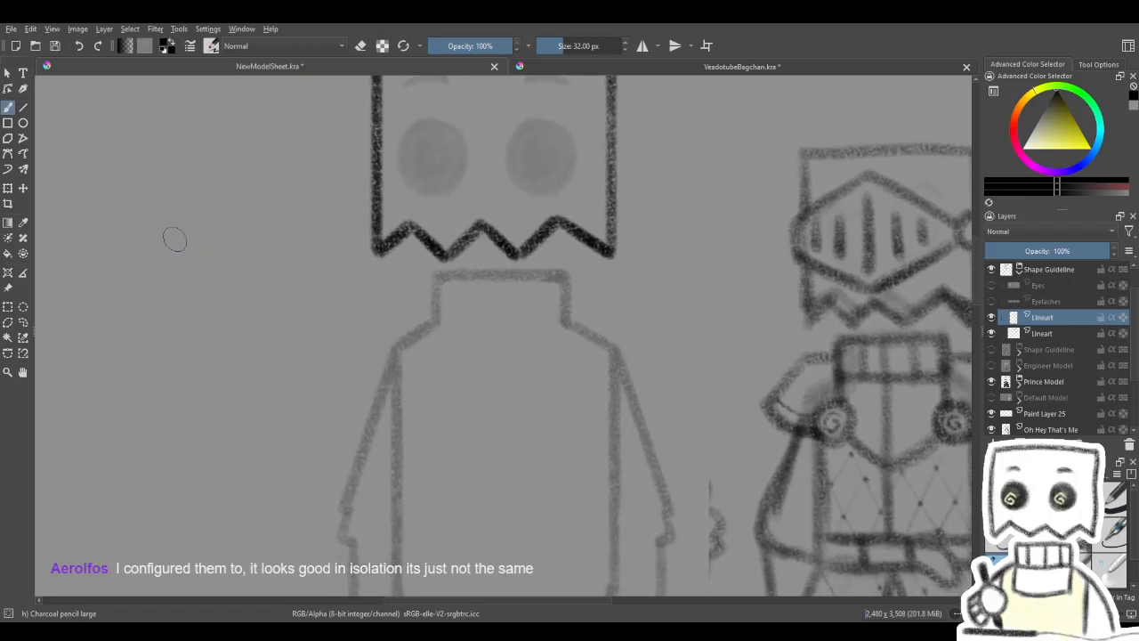
click(24, 107)
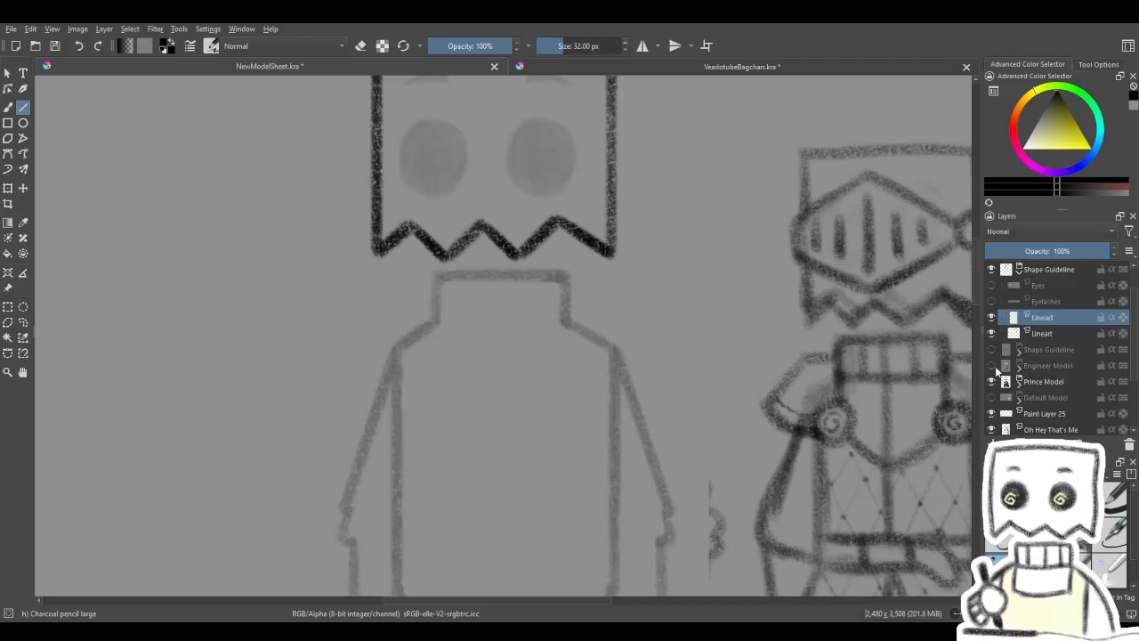
key(Insert)
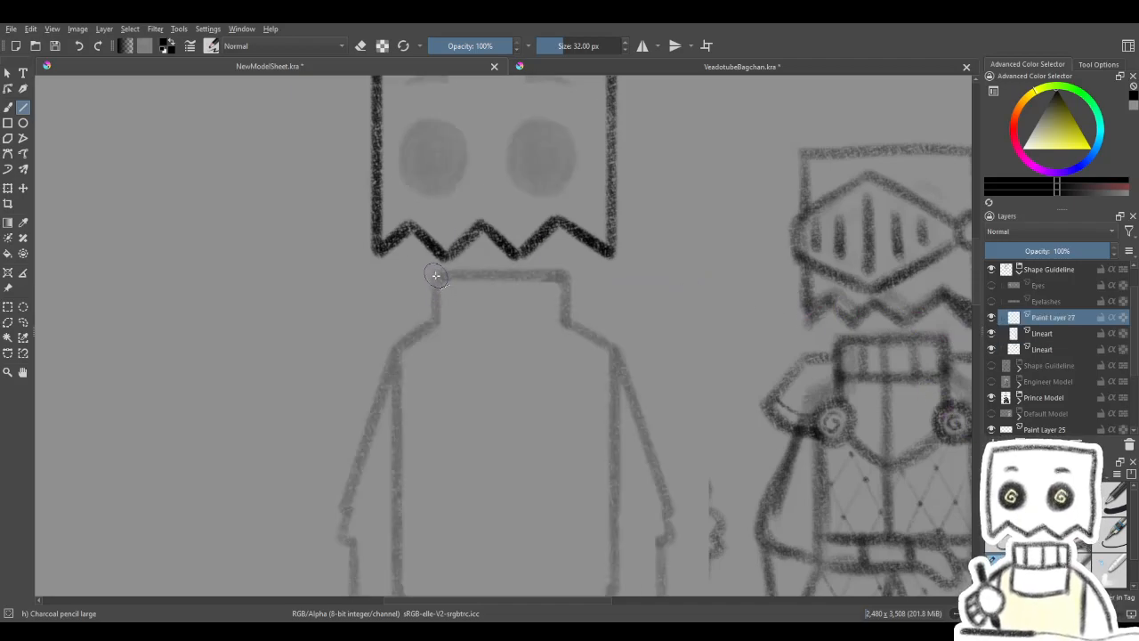
drag(436, 276, 561, 277)
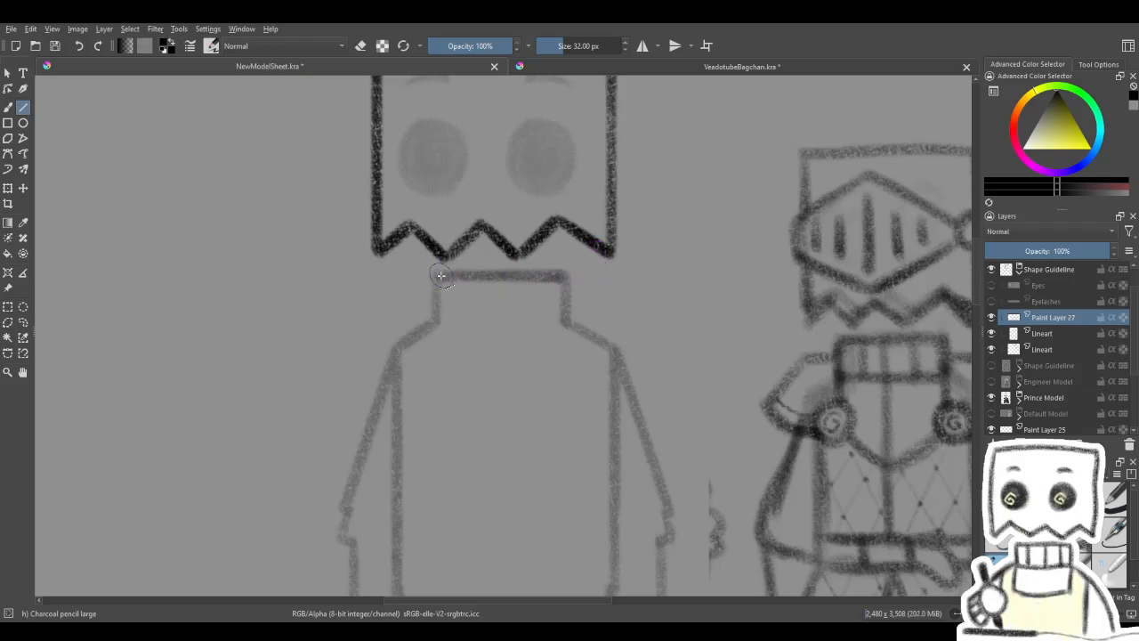
drag(441, 277, 562, 277)
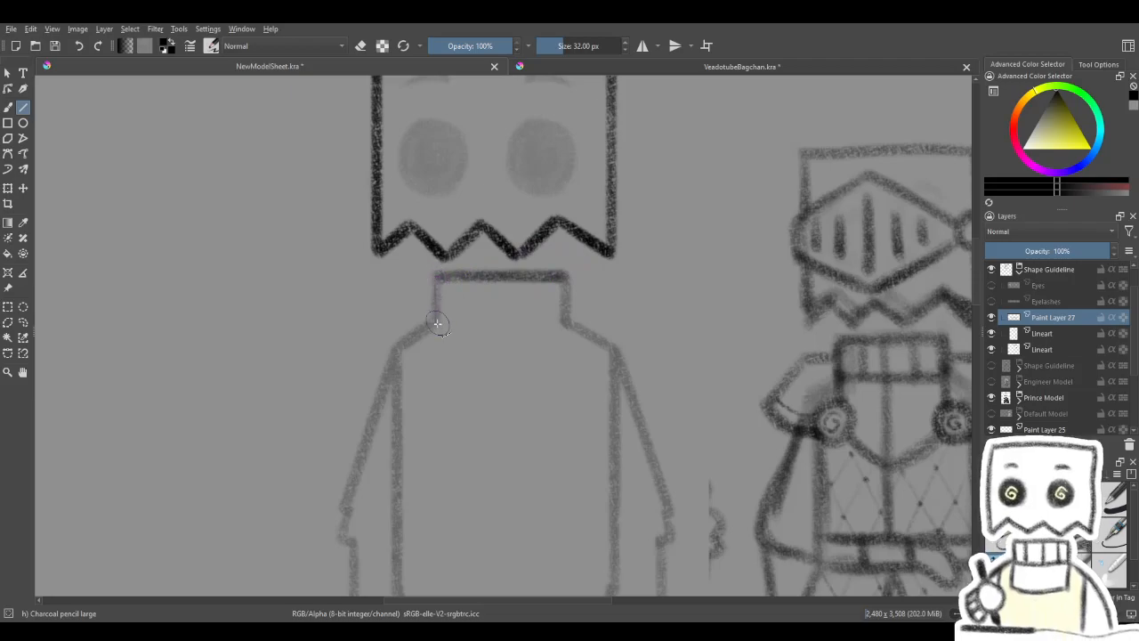
drag(436, 276, 435, 325)
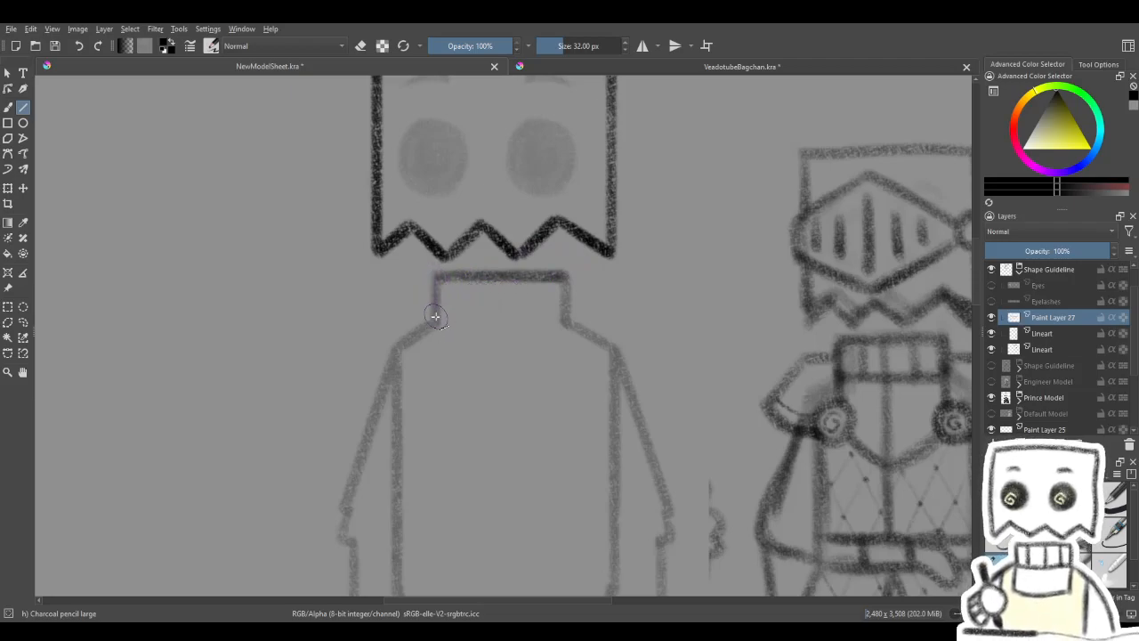
mouse_move(566, 276)
mouse_down()
mouse_move(566, 323)
mouse_move(550, 249)
mouse_up()
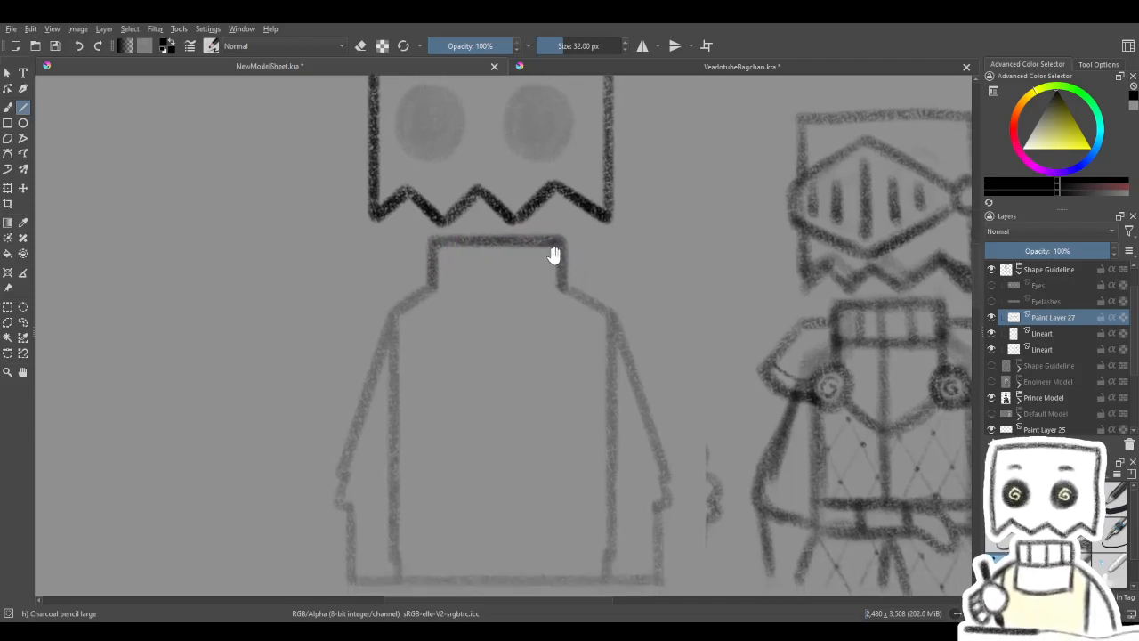
- Try a straight vertical centre line from the collar to the torso's bottom edge on the collar tracing layer
mouse_move(491, 322)
mouse_down()
mouse_move(541, 340)
mouse_move(407, 307)
mouse_move(492, 342)
mouse_up()
drag(874, 336, 770, 330)
mouse_move(547, 385)
mouse_down()
mouse_move(635, 369)
mouse_move(516, 344)
mouse_up()
drag(462, 299, 522, 253)
key(ctrl+z)
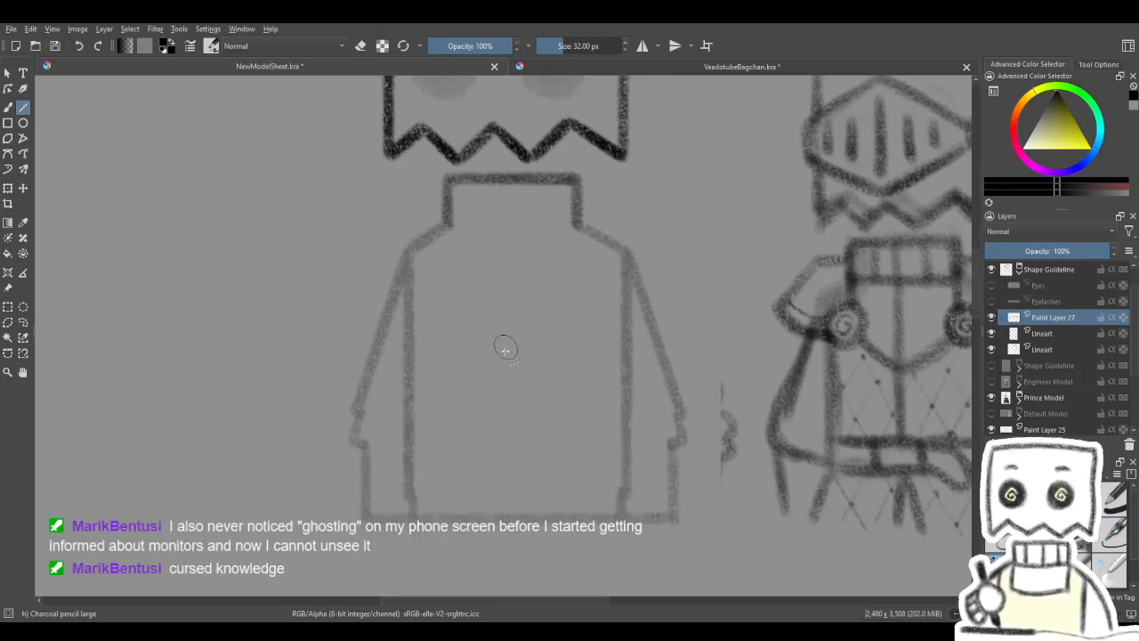
drag(496, 196, 496, 534)
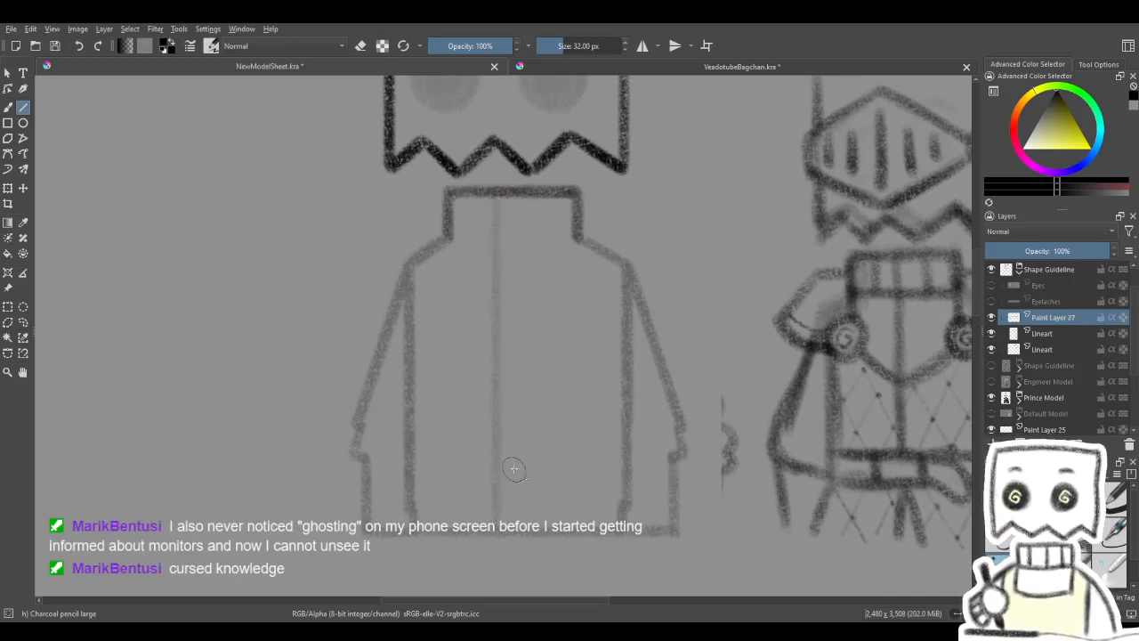
key(ctrl+z)
- On the faded Lineart layer, draw a straight vertical centre guide from the collar's top edge to the torso's bottom edge
click(1044, 333)
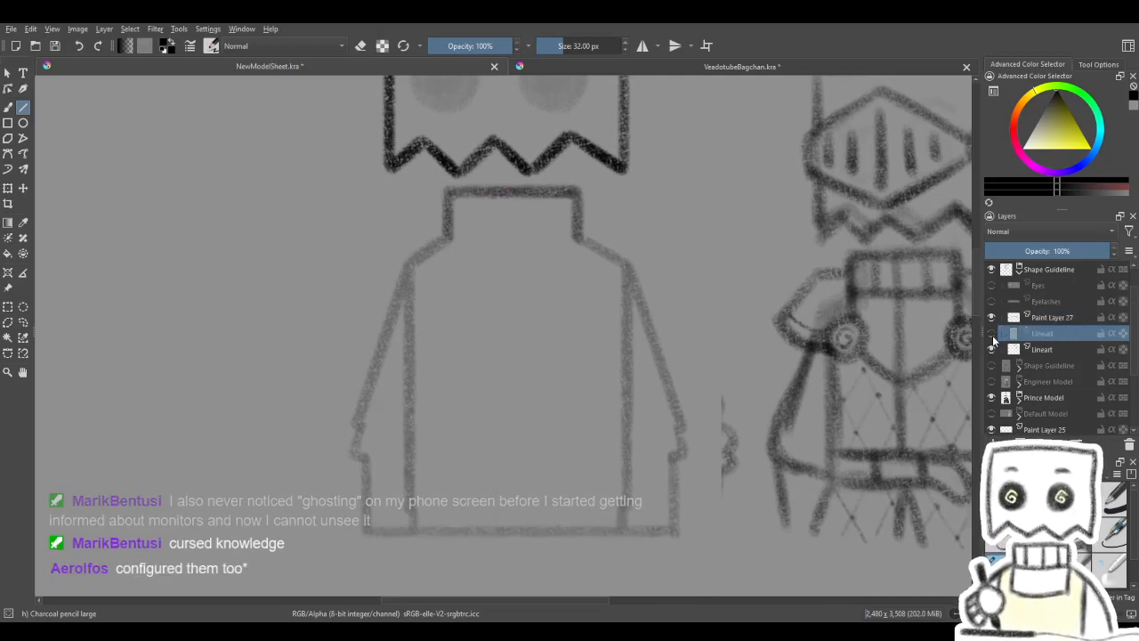
drag(499, 193, 499, 496)
key(ctrl+z)
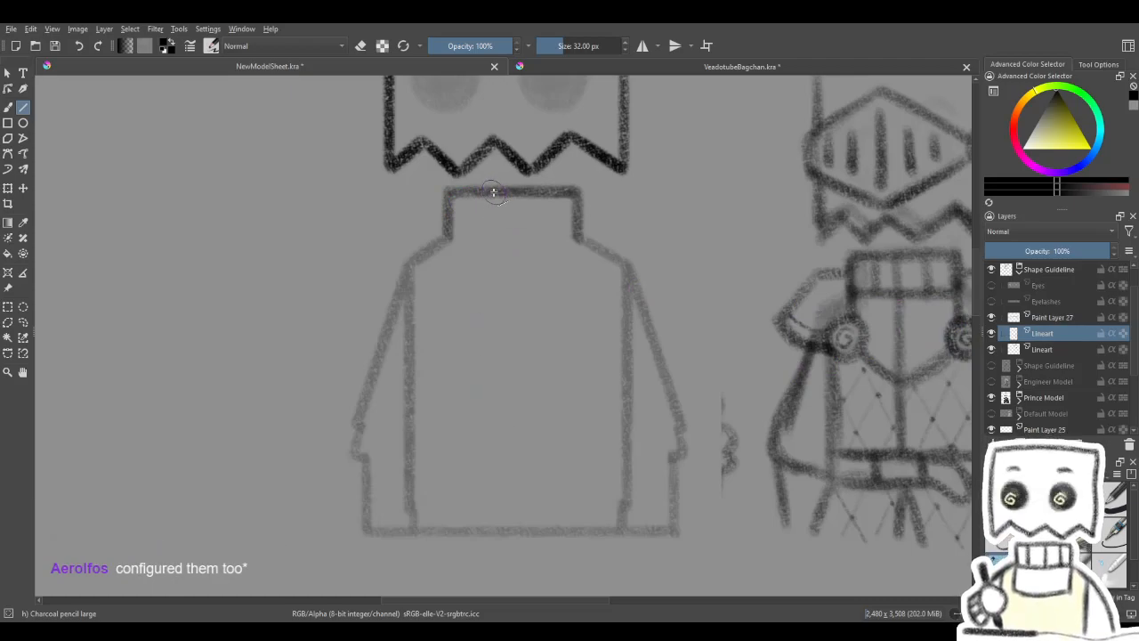
drag(493, 191, 495, 531)
mouse_move(541, 348)
mouse_down()
mouse_move(534, 377)
mouse_move(515, 386)
mouse_move(507, 373)
mouse_move(526, 365)
mouse_move(519, 382)
mouse_move(511, 358)
mouse_move(543, 419)
mouse_up()
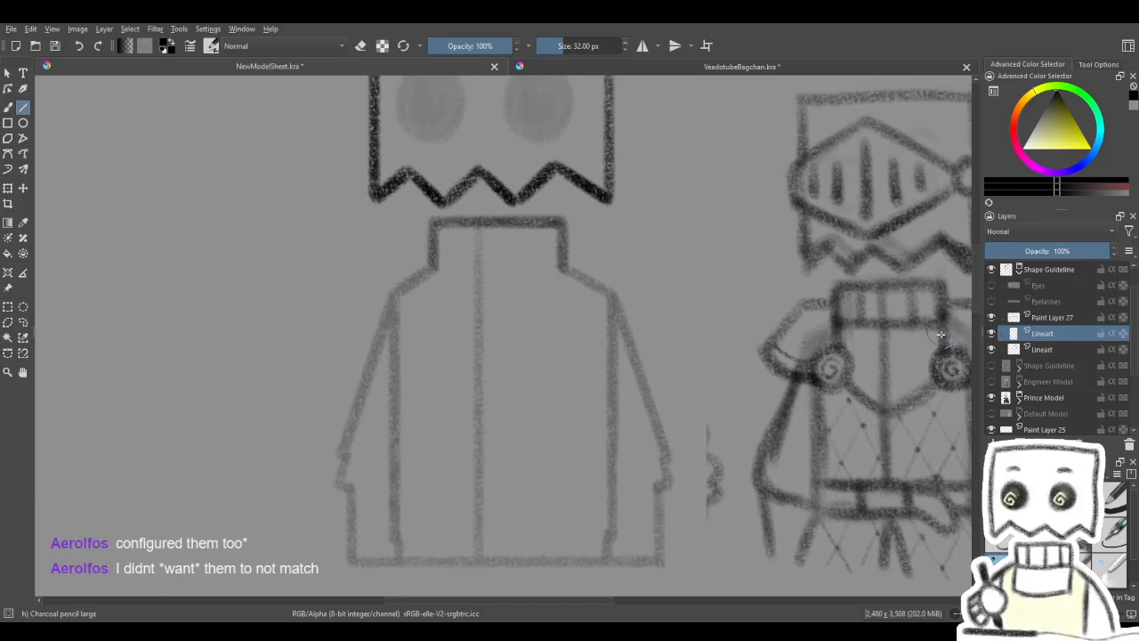
- On Paint Layer 27, draw the collar's V-shaped lower edge from both collar corners to a point on the centre guide
click(991, 317)
click(992, 318)
click(1046, 322)
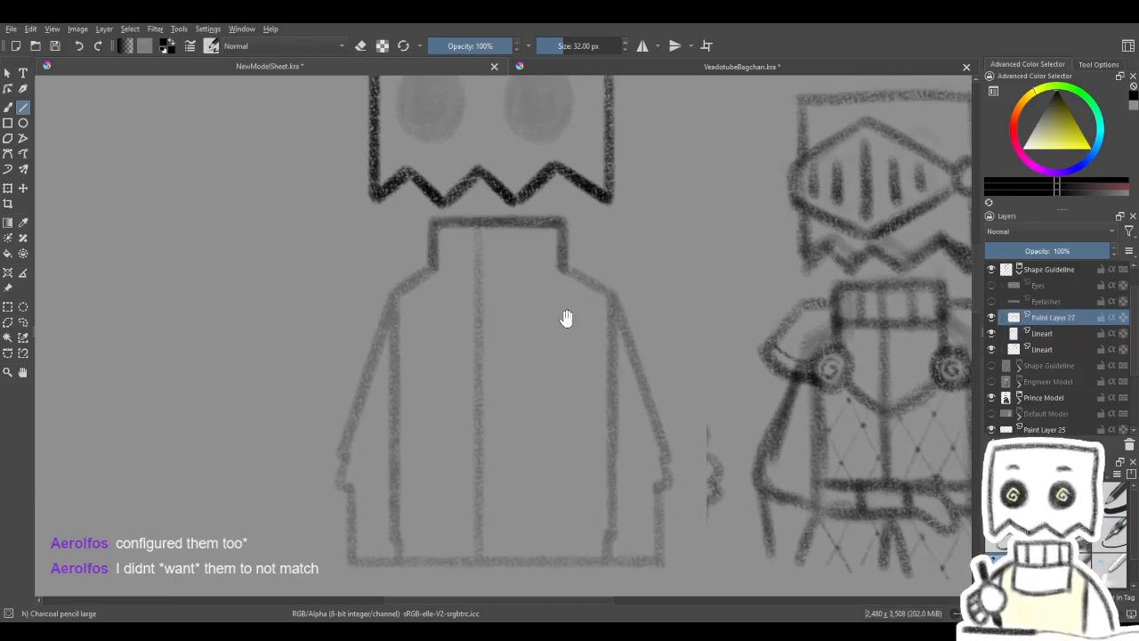
drag(605, 318, 668, 328)
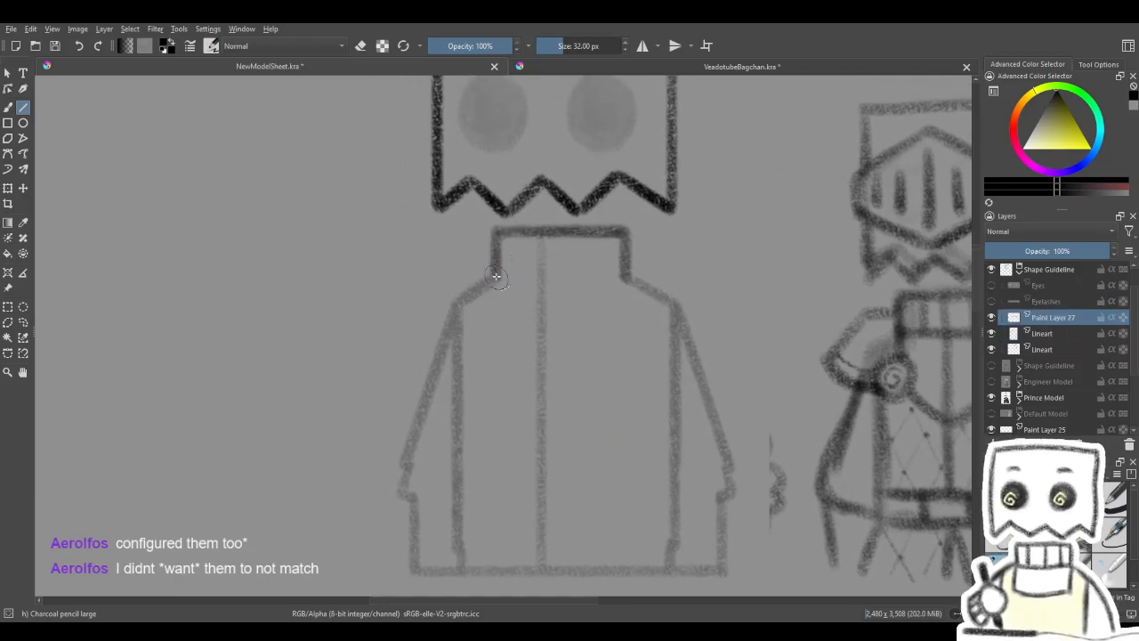
drag(497, 277, 543, 304)
mouse_move(624, 279)
mouse_down()
mouse_move(540, 297)
mouse_move(624, 278)
mouse_up()
key(ctrl+z)
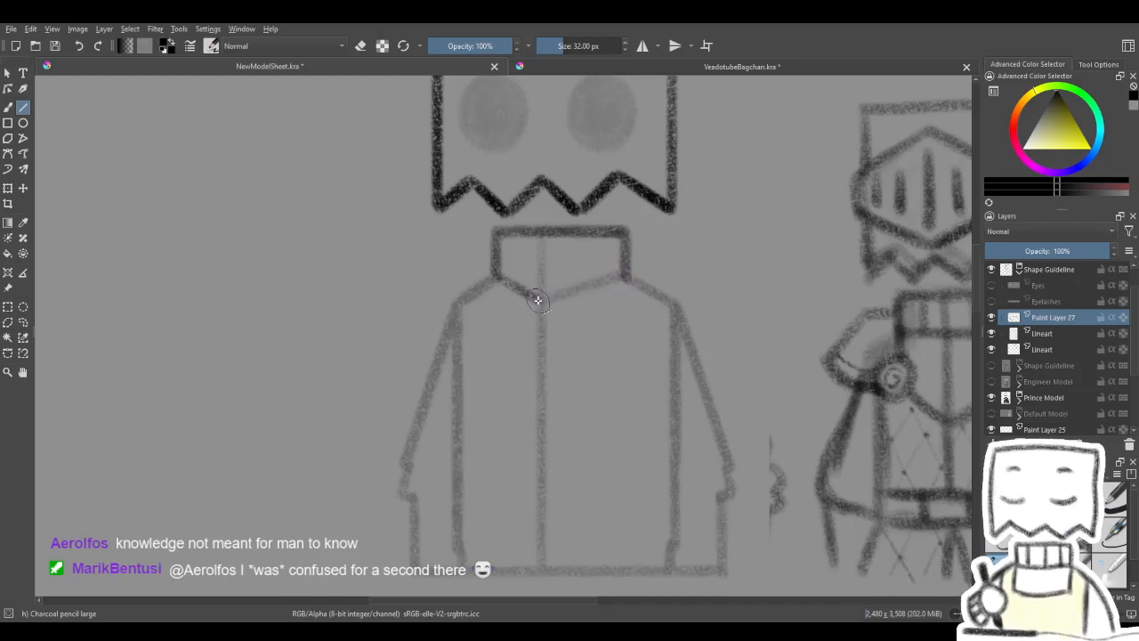
mouse_move(541, 300)
mouse_down()
mouse_move(624, 277)
mouse_move(643, 293)
mouse_move(600, 303)
mouse_move(605, 326)
mouse_move(577, 318)
mouse_move(576, 338)
mouse_move(600, 326)
mouse_up()
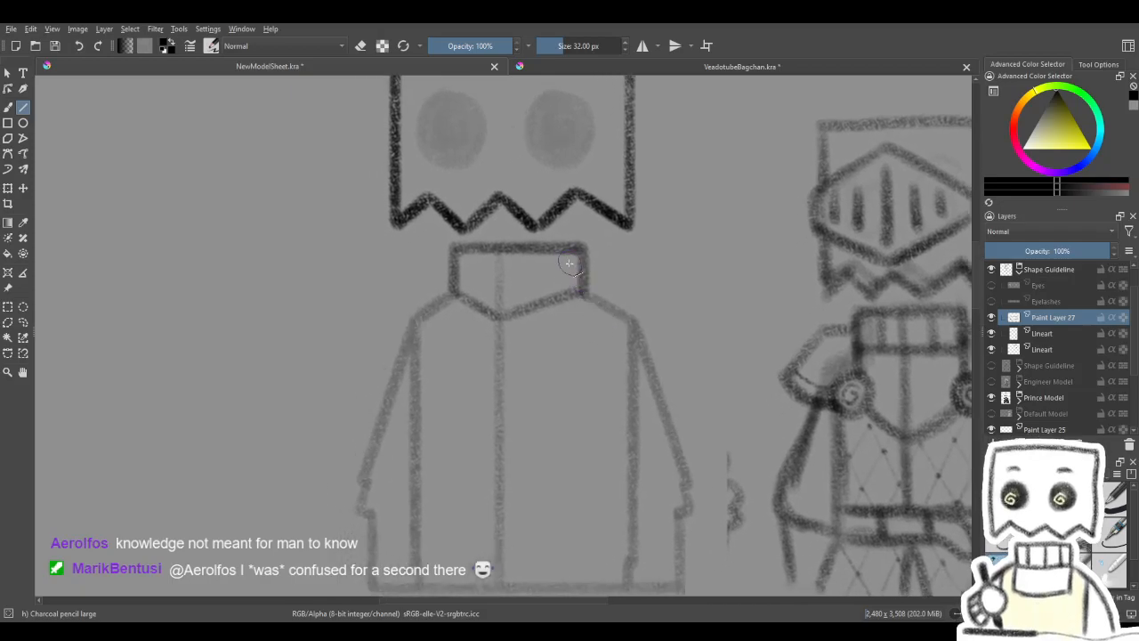
- Check the collar against the knight sketch and go over its V-shaped lower edge again to darken it
mouse_move(585, 330)
mouse_down()
mouse_move(474, 334)
mouse_move(488, 330)
mouse_move(478, 316)
mouse_up()
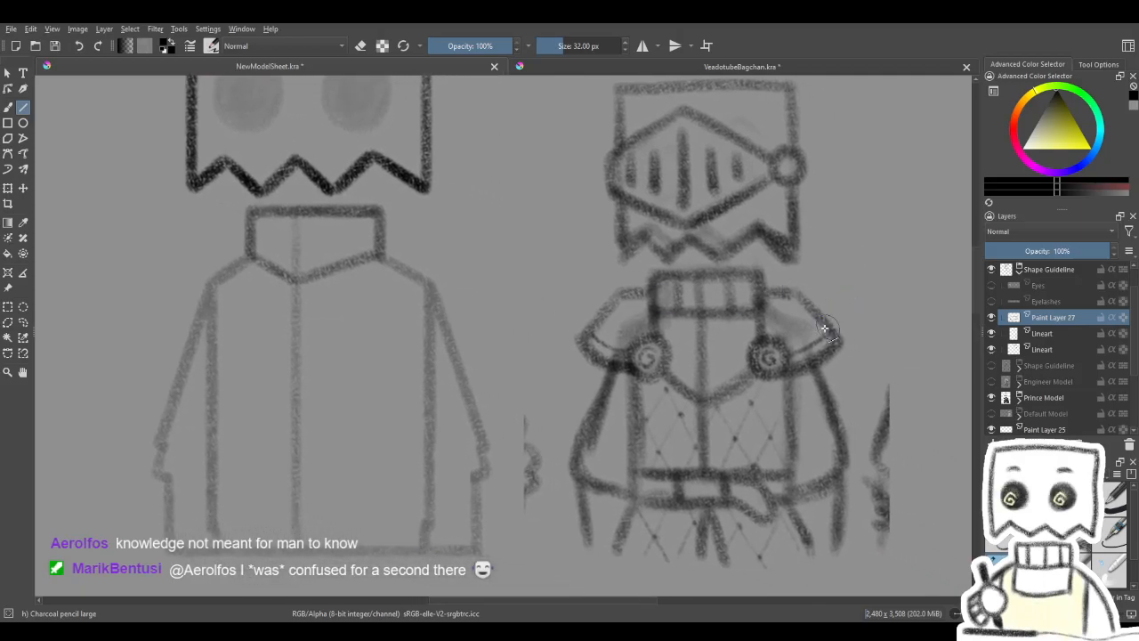
mouse_move(692, 380)
mouse_down()
mouse_move(733, 395)
mouse_move(846, 387)
mouse_move(698, 365)
mouse_up()
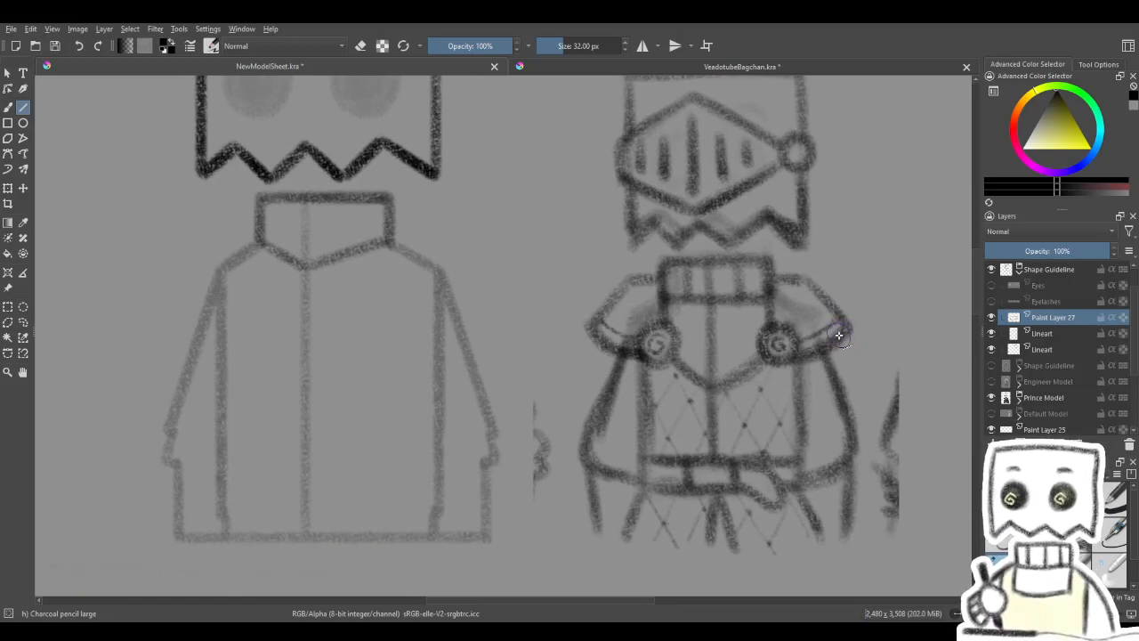
drag(681, 354, 827, 364)
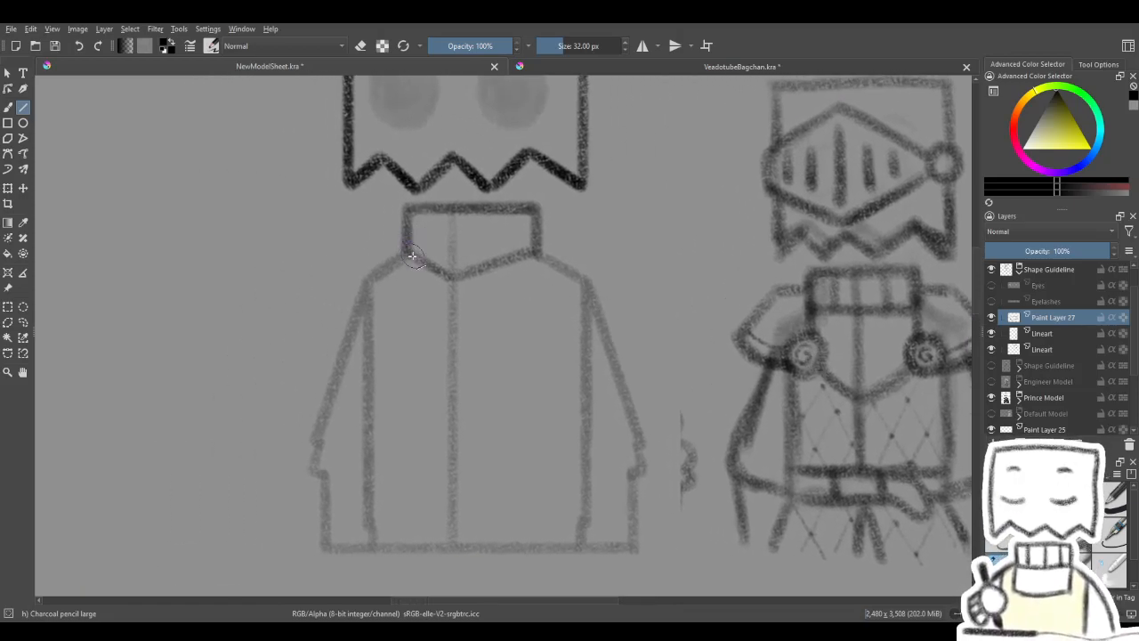
mouse_move(408, 251)
mouse_down()
mouse_move(446, 278)
mouse_move(473, 277)
mouse_up()
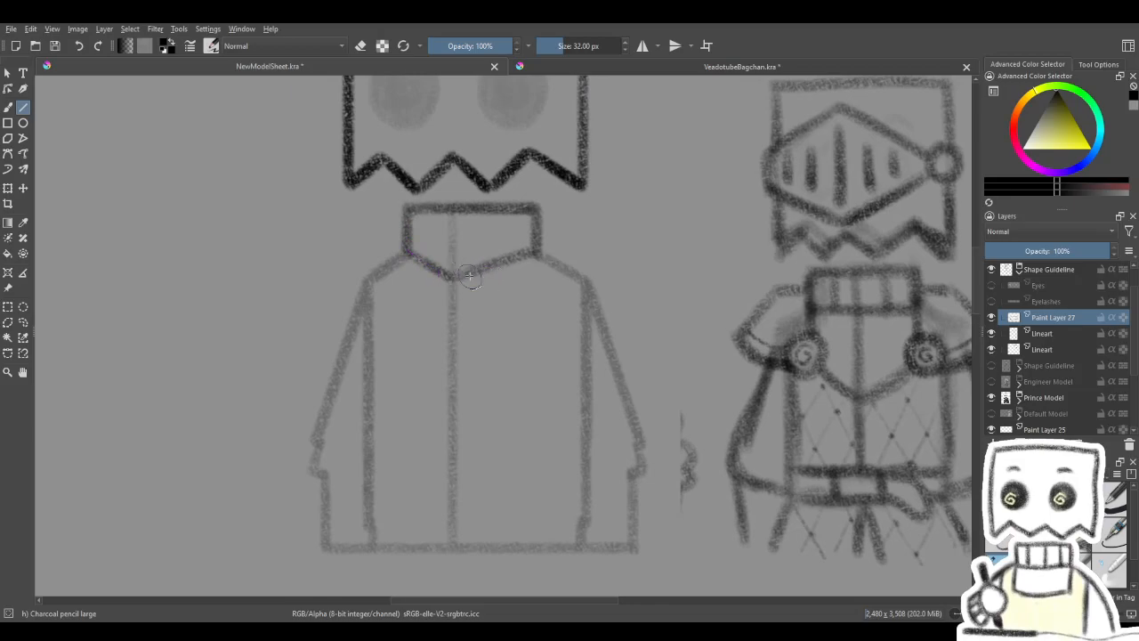
drag(545, 265, 596, 294)
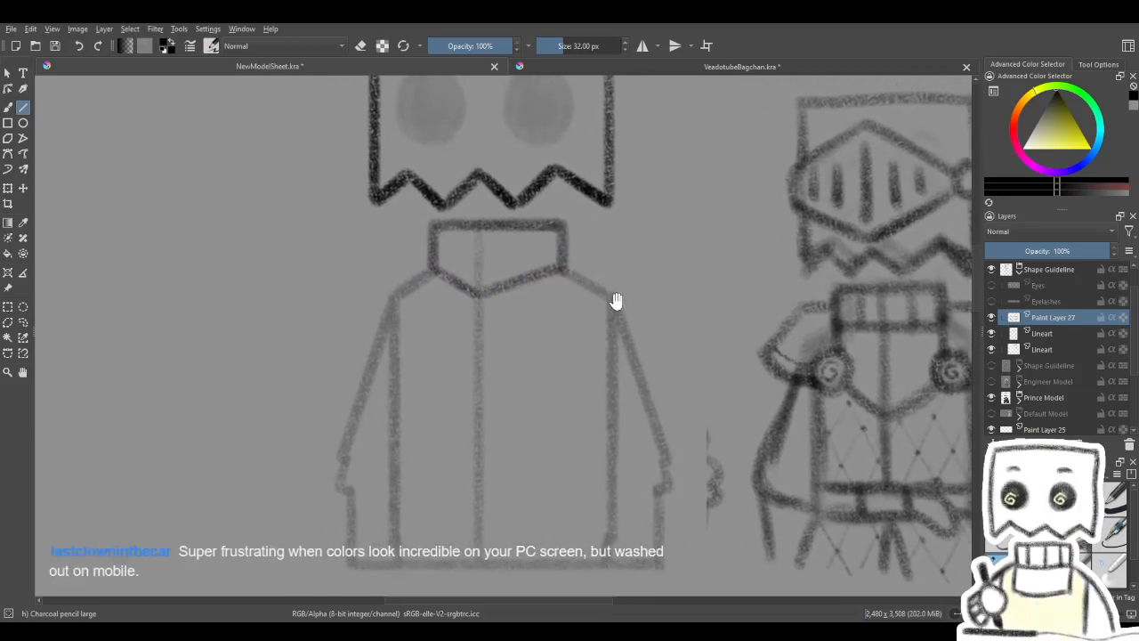
- On the faded Lineart layer, draw a horizontal shoulder guide across the collar, spanning the full torso width
click(1059, 382)
click(992, 384)
click(992, 384)
click(1039, 370)
click(1038, 338)
click(990, 337)
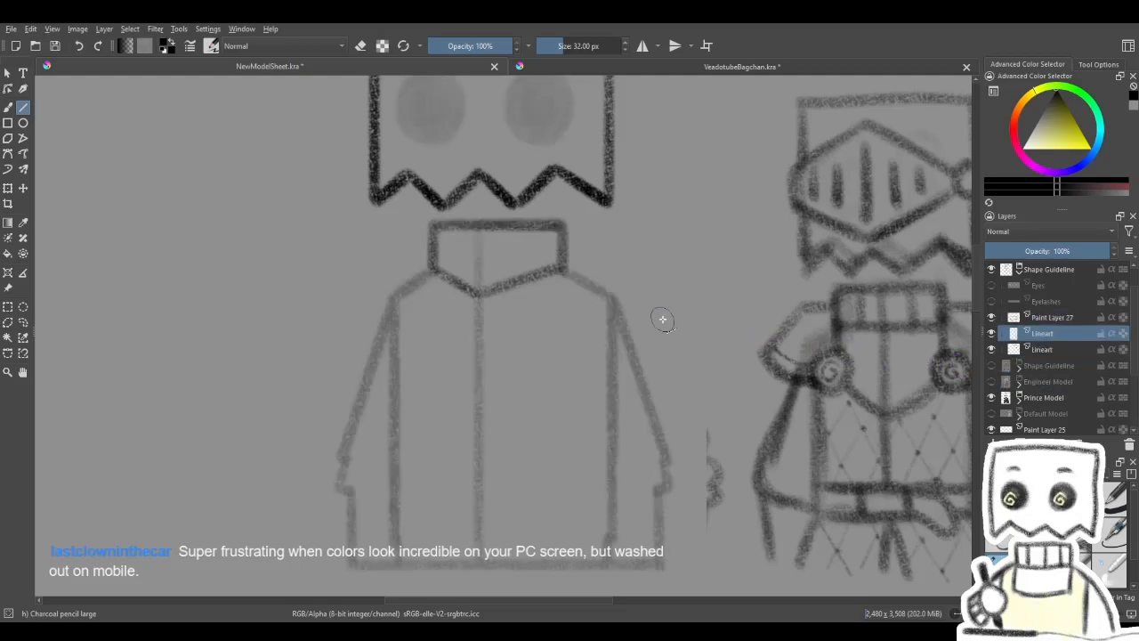
drag(392, 246, 513, 250)
drag(608, 249, 438, 243)
drag(535, 267, 525, 264)
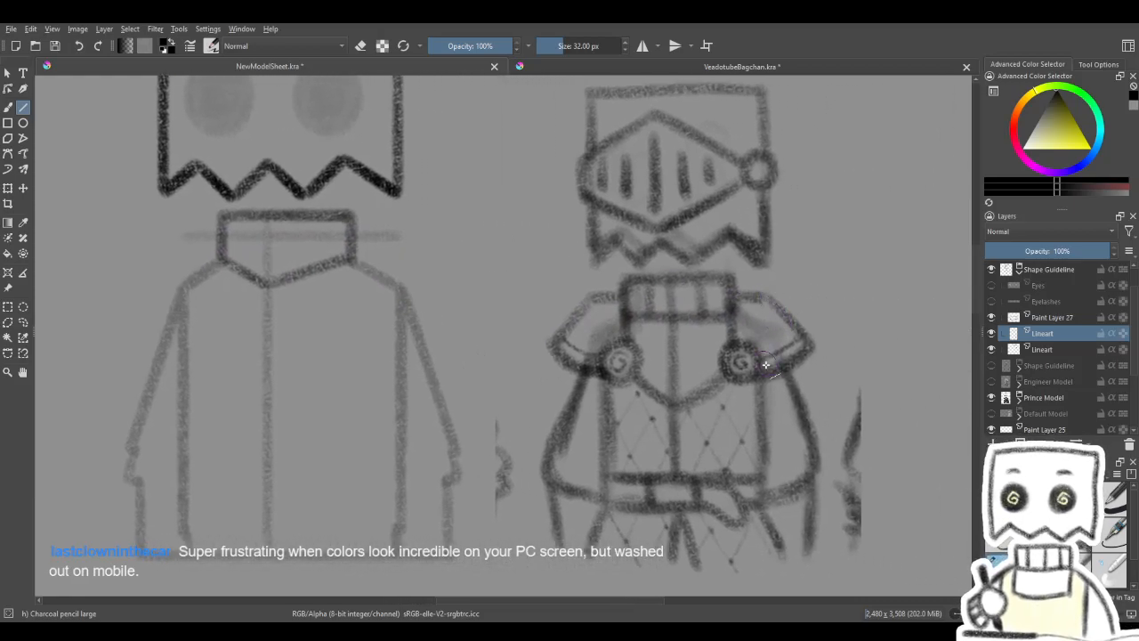
- Extend both torso sides up to the shoulder guide and add a horizontal guide across the chest on the Lineart layer
drag(501, 316, 703, 317)
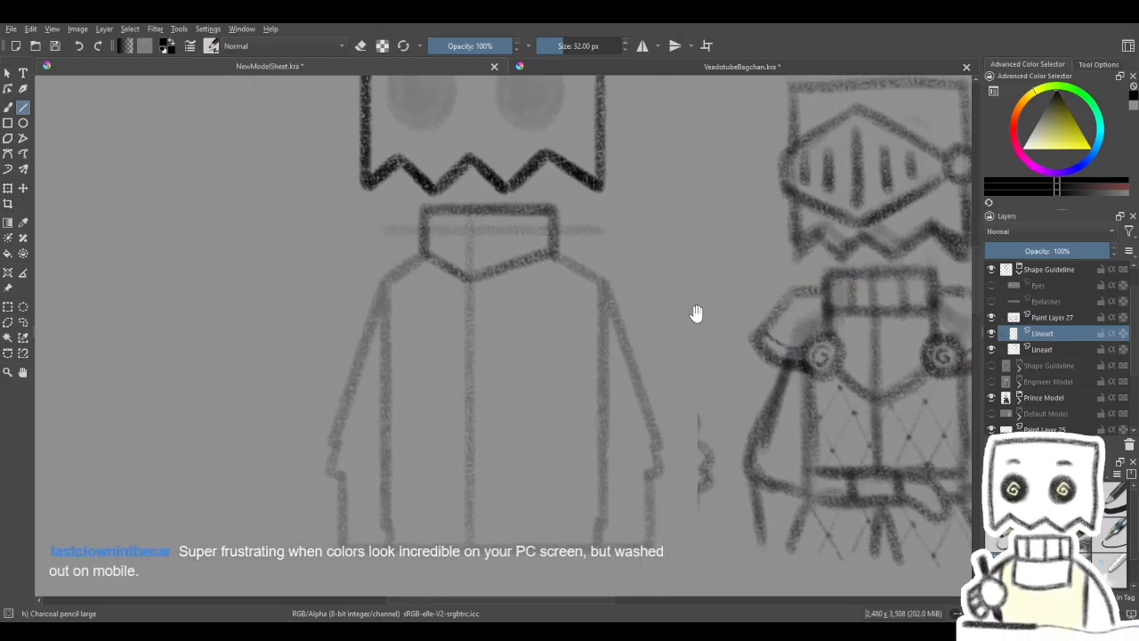
drag(600, 284, 601, 232)
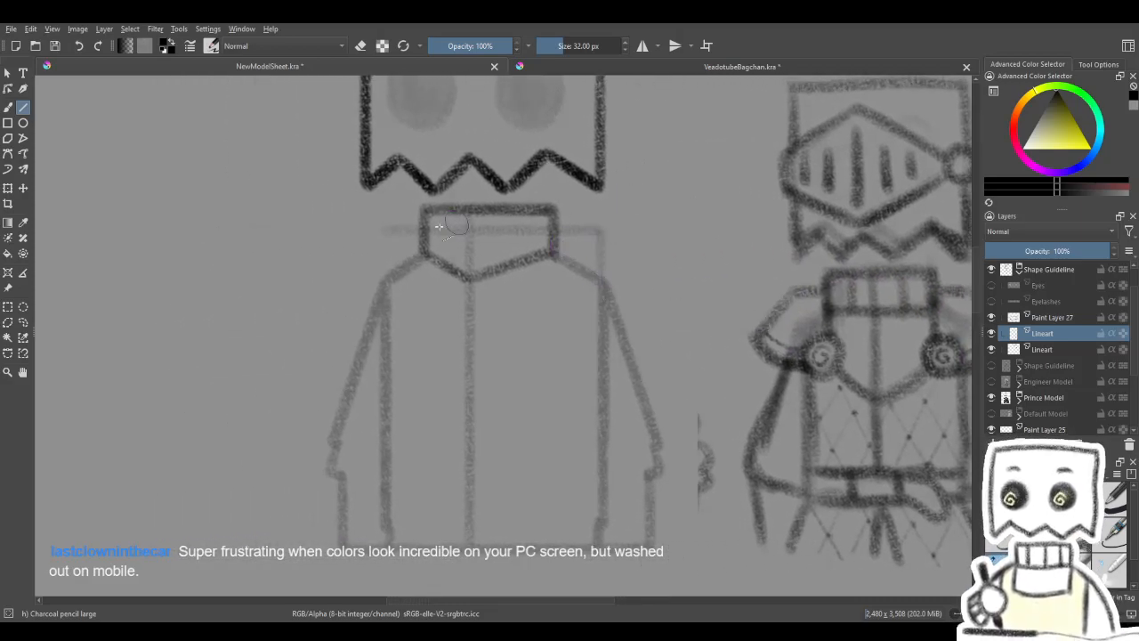
drag(383, 284, 382, 228)
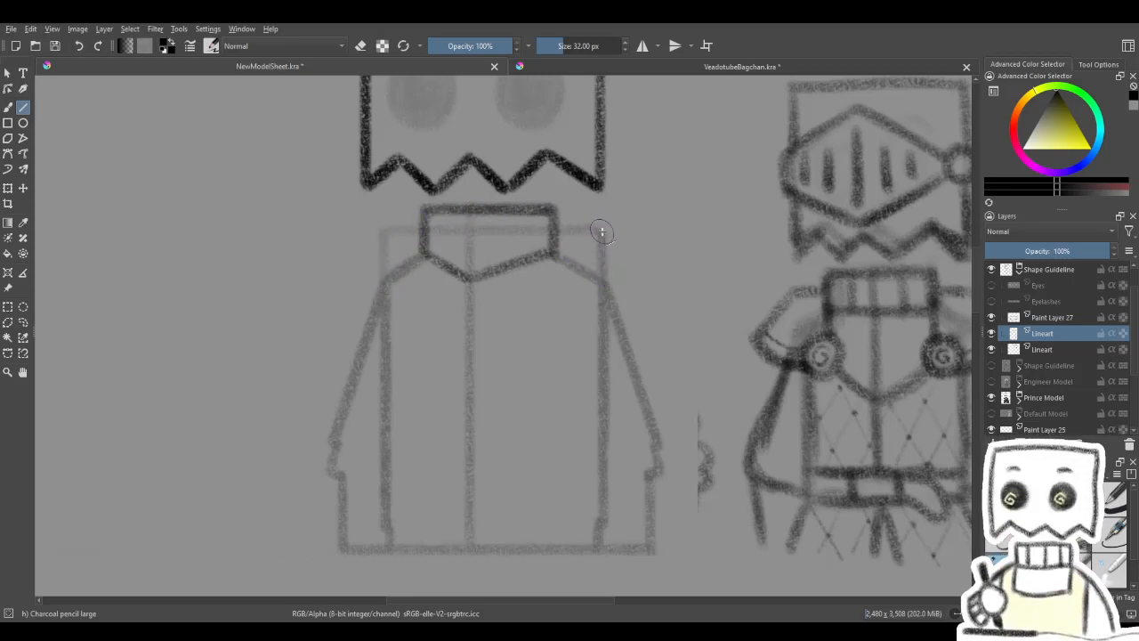
mouse_move(607, 255)
mouse_down()
mouse_move(625, 282)
mouse_move(641, 273)
mouse_move(516, 275)
mouse_move(582, 237)
mouse_move(582, 225)
mouse_up()
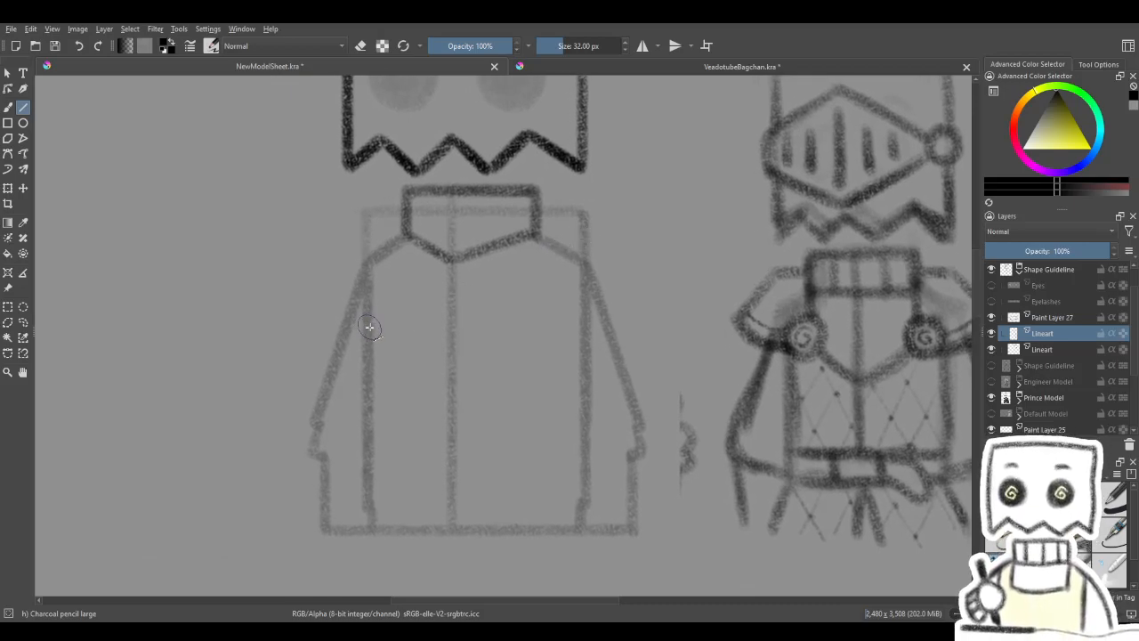
drag(367, 330, 583, 331)
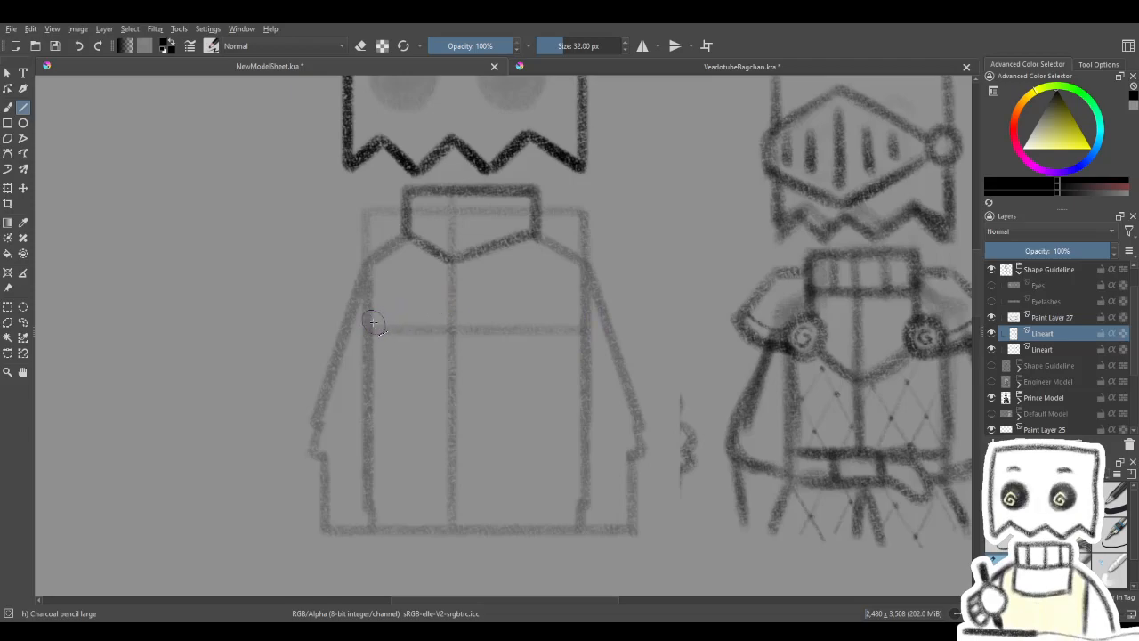
drag(494, 254, 691, 398)
- On Paint Layer 27, trace short horizontal shoulder lines from each side of the collar out to the torso's width
click(1023, 319)
mouse_move(427, 275)
mouse_down()
mouse_move(475, 303)
mouse_move(454, 315)
mouse_move(400, 270)
mouse_up()
drag(572, 269, 623, 270)
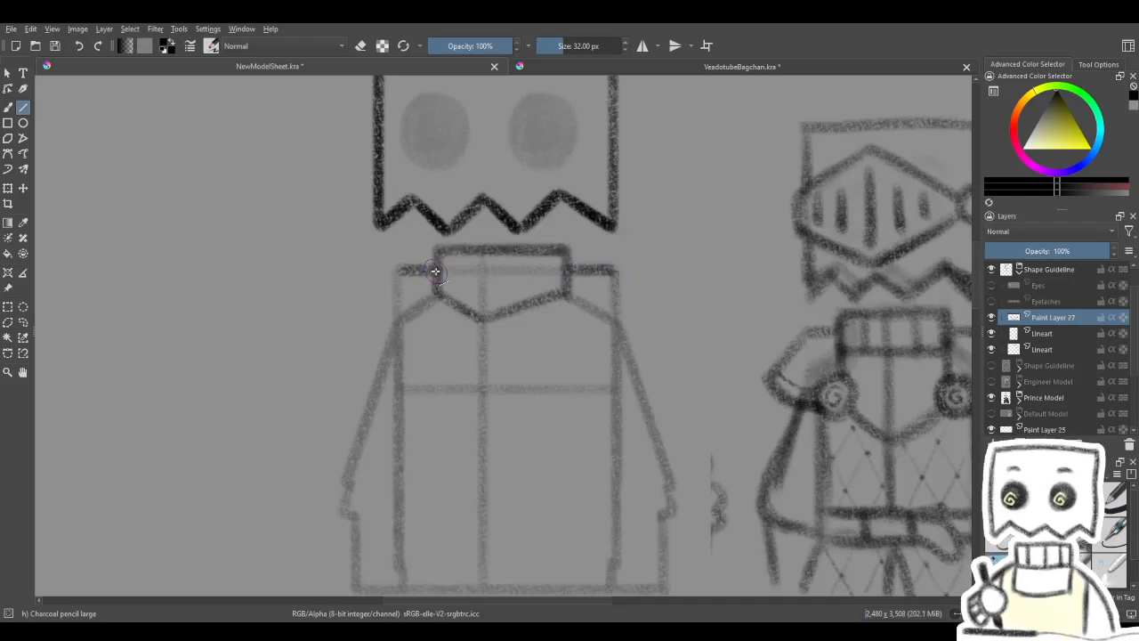
mouse_move(504, 292)
mouse_down()
mouse_move(502, 273)
mouse_move(407, 287)
mouse_move(451, 251)
mouse_up()
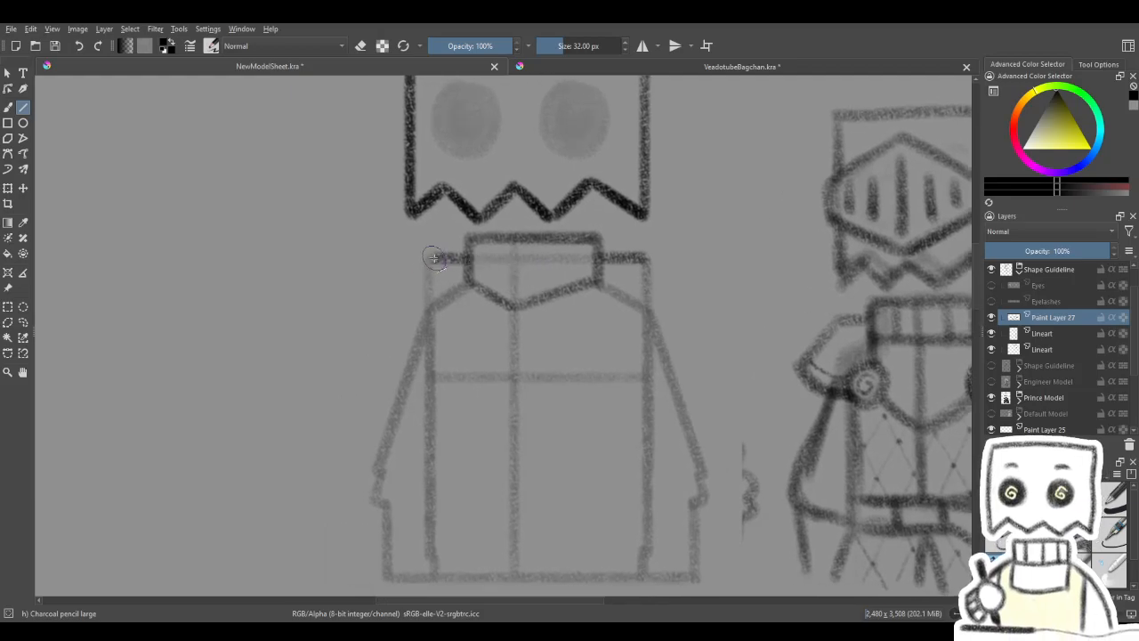
- Try a sloped pauldron edge running down and outward from the end of the left shoulder line
mouse_move(395, 301)
mouse_down()
mouse_move(389, 289)
mouse_move(416, 283)
mouse_move(404, 297)
mouse_up()
mouse_move(494, 307)
mouse_down()
mouse_move(429, 316)
mouse_move(509, 300)
mouse_move(508, 321)
mouse_move(407, 317)
mouse_move(400, 300)
mouse_move(508, 307)
mouse_up()
key(ctrl+z)
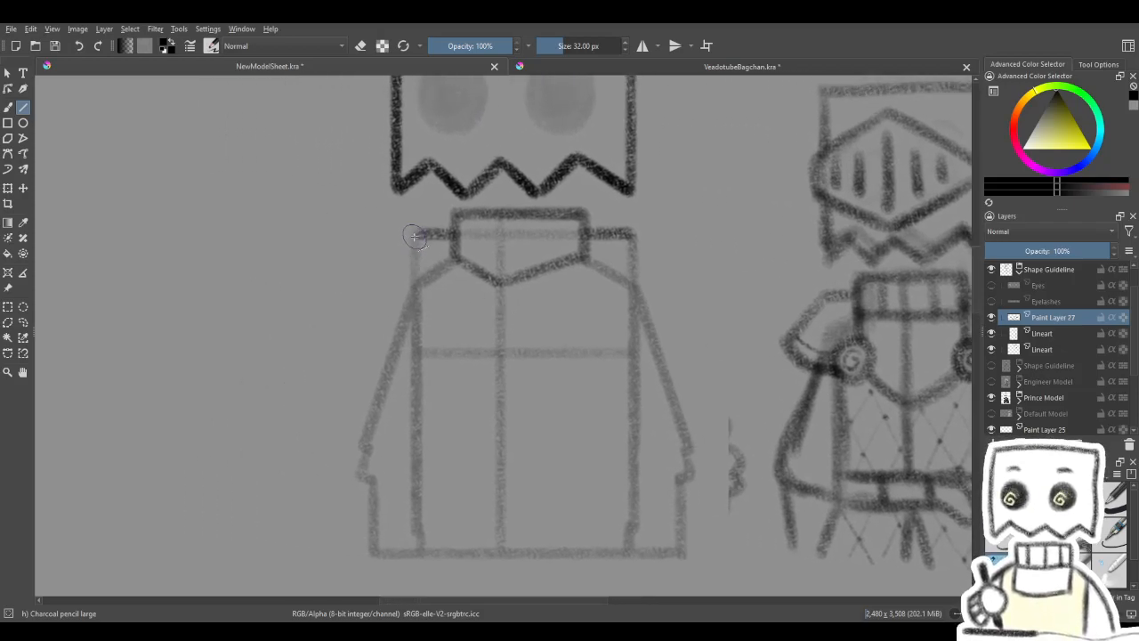
drag(398, 250, 357, 295)
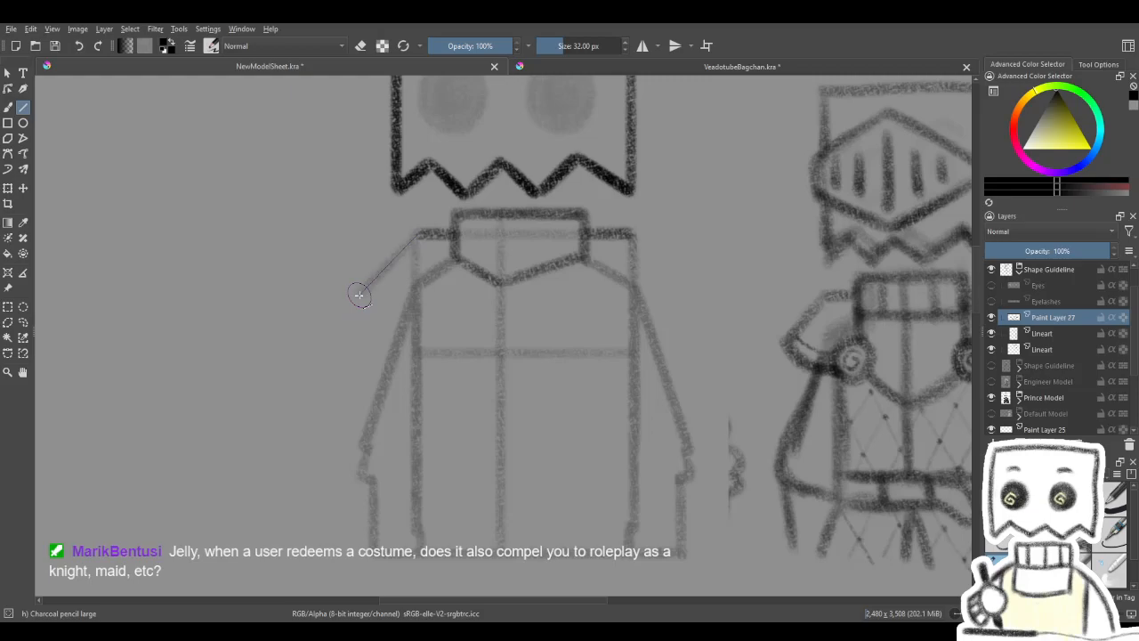
drag(501, 285, 410, 293)
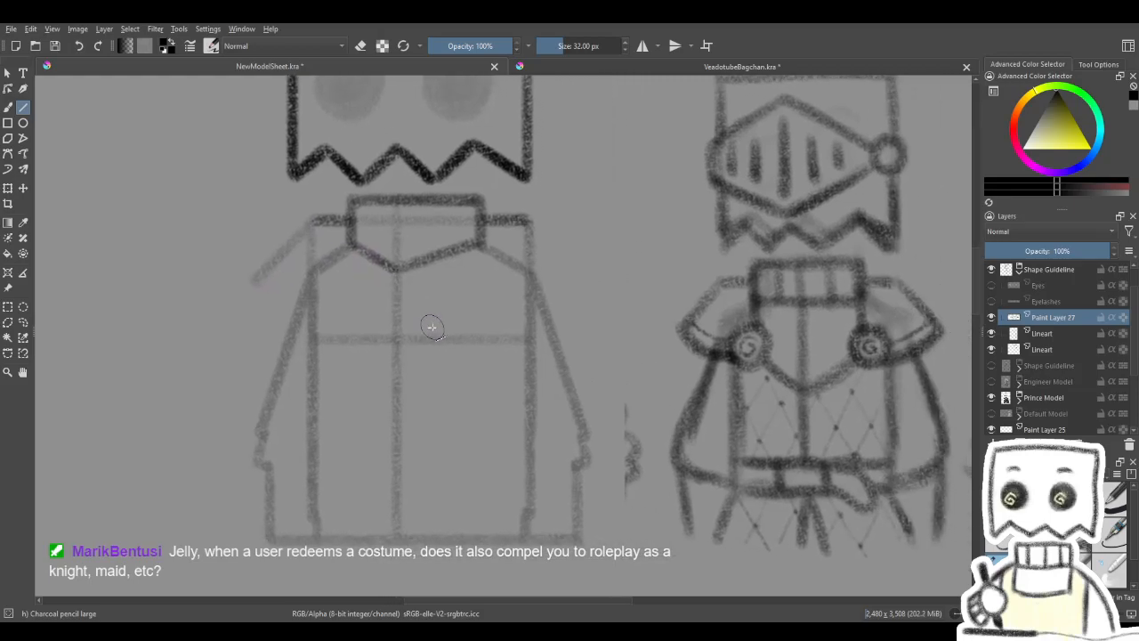
key(ctrl+z)
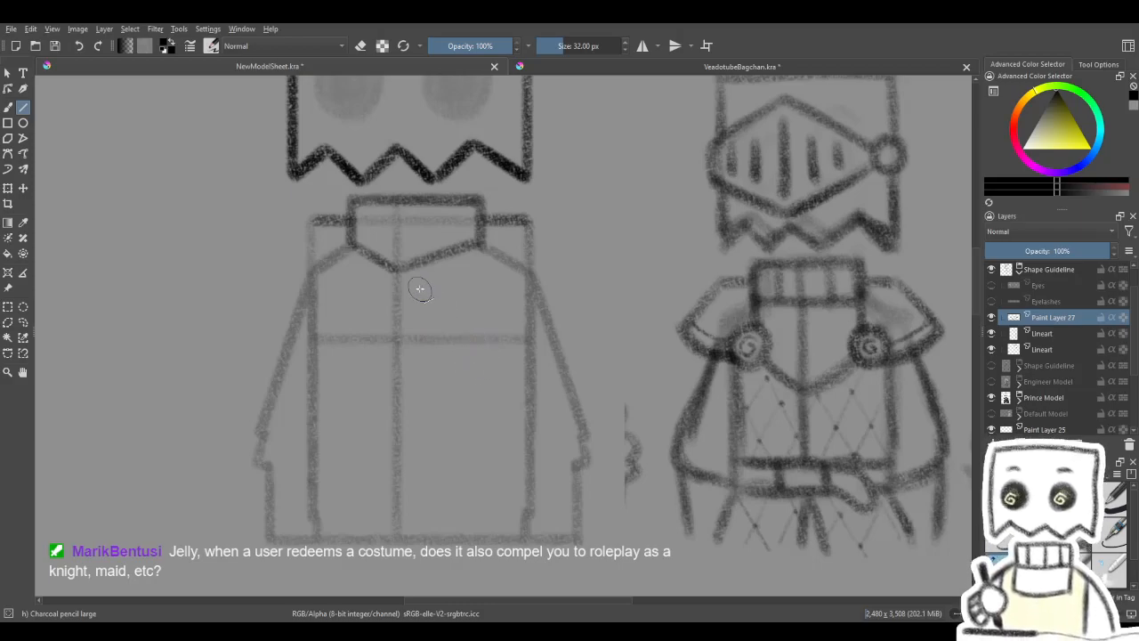
mouse_move(413, 336)
mouse_down()
mouse_move(445, 323)
mouse_move(455, 338)
mouse_move(427, 328)
mouse_move(475, 330)
mouse_move(496, 297)
mouse_move(477, 319)
mouse_up()
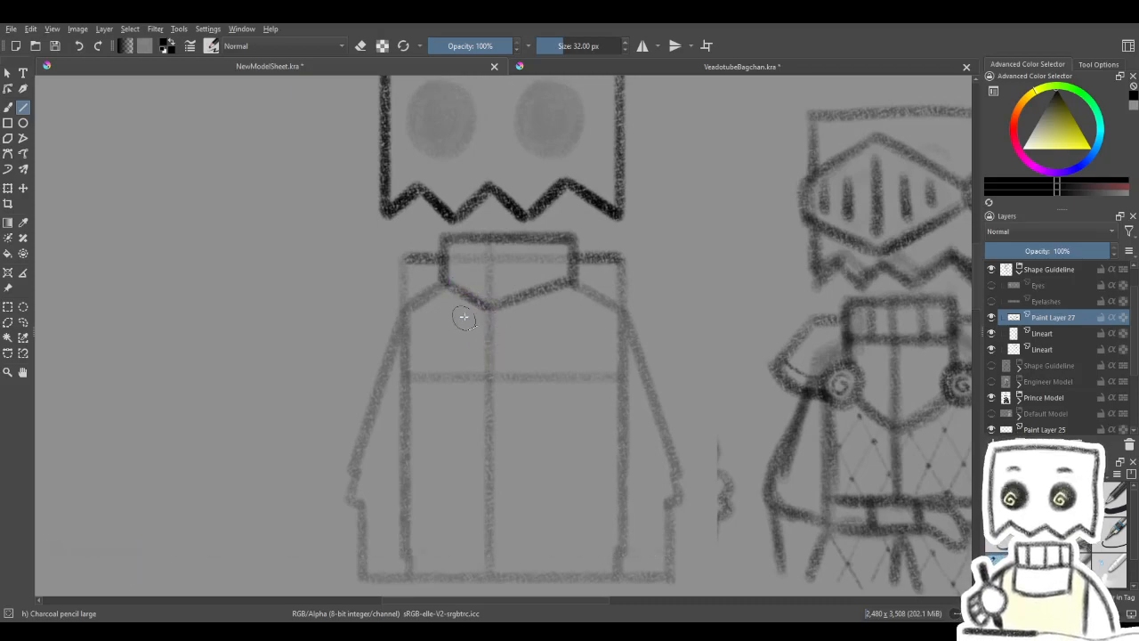
drag(615, 359, 603, 348)
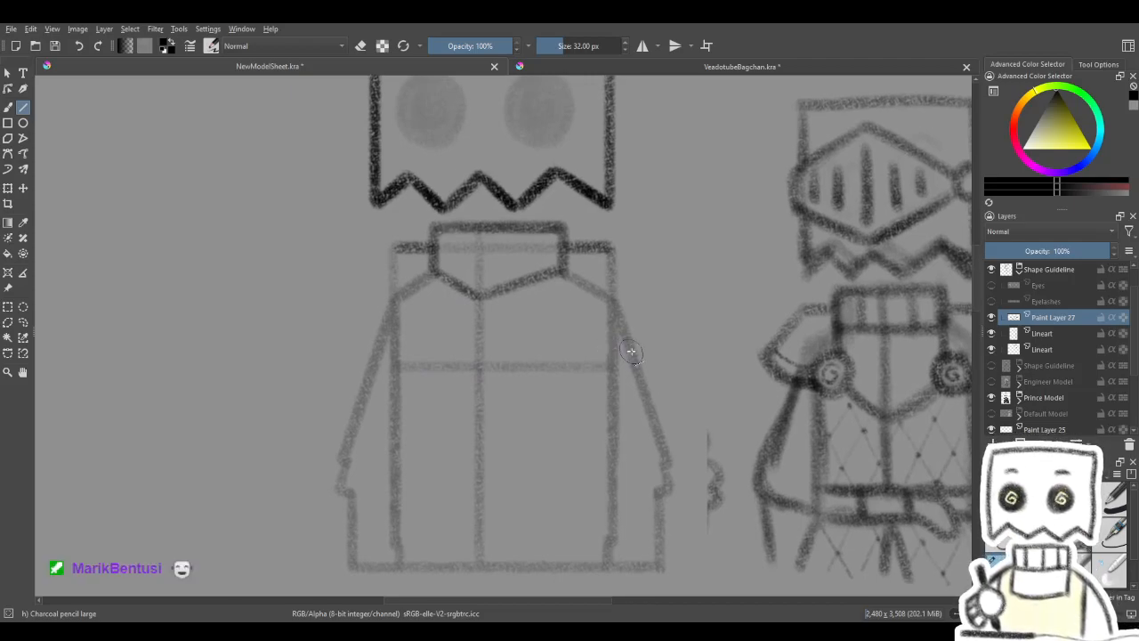
drag(523, 405, 589, 356)
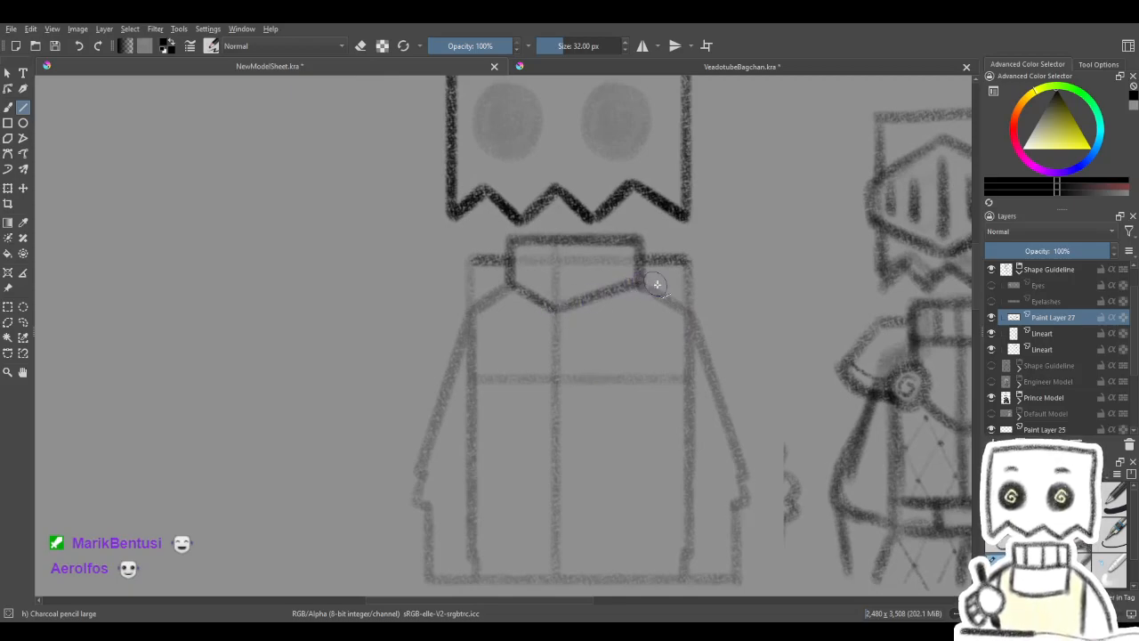
drag(646, 326, 619, 328)
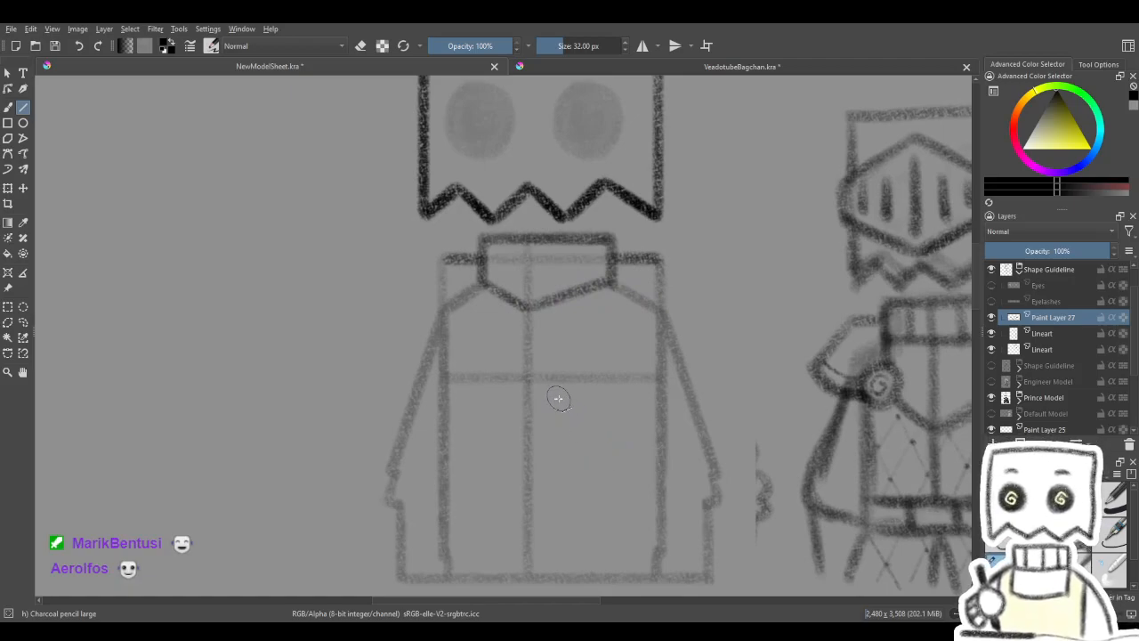
drag(539, 400, 555, 402)
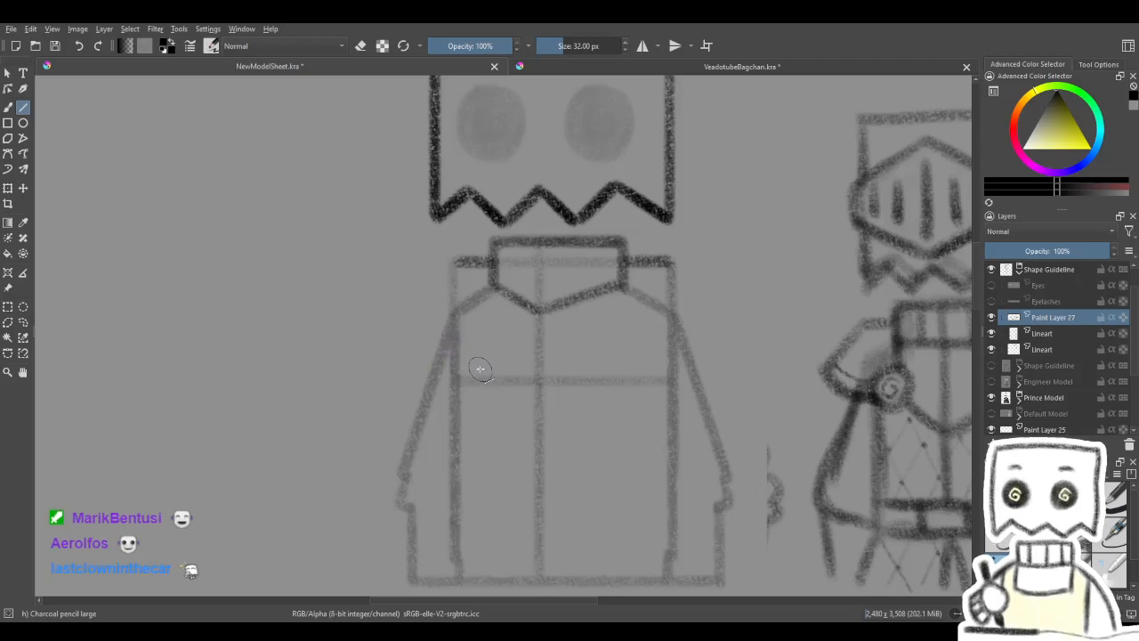
drag(496, 397, 531, 399)
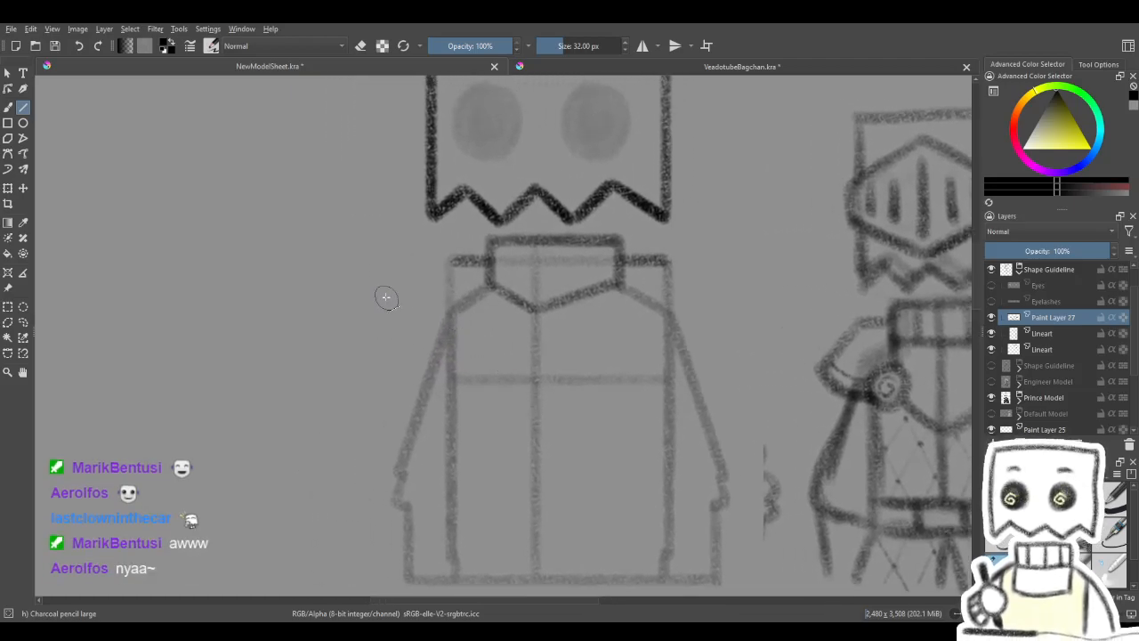
- Draw the left pauldron's sloped outer edge diagonally down and outward from the end of the left shoulder line
drag(450, 259, 413, 307)
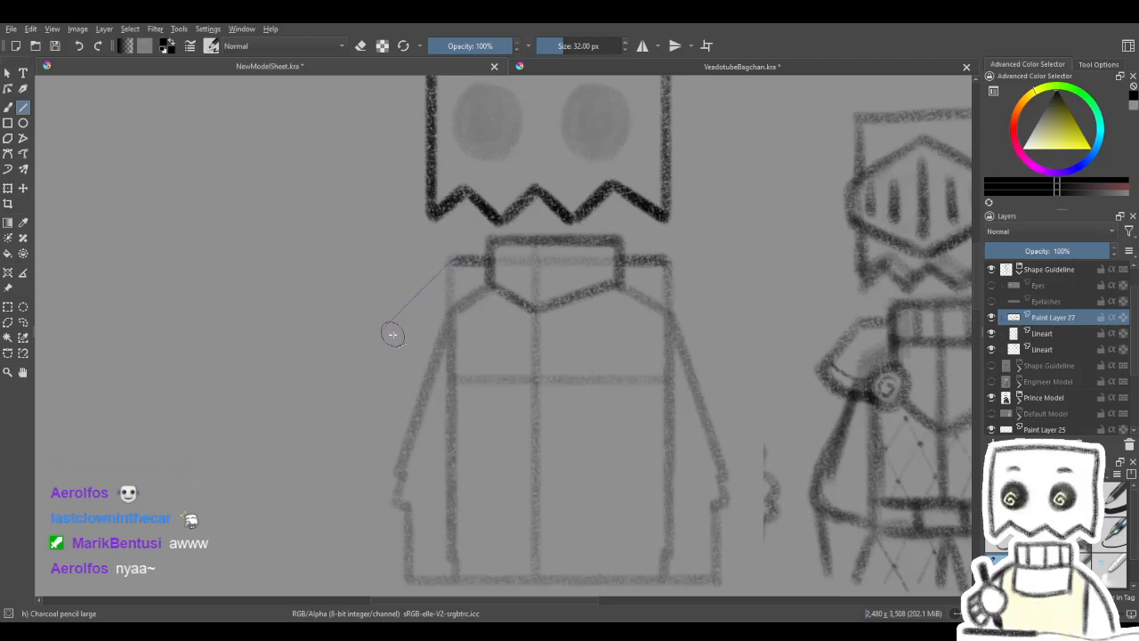
drag(386, 343, 375, 337)
drag(646, 301, 610, 300)
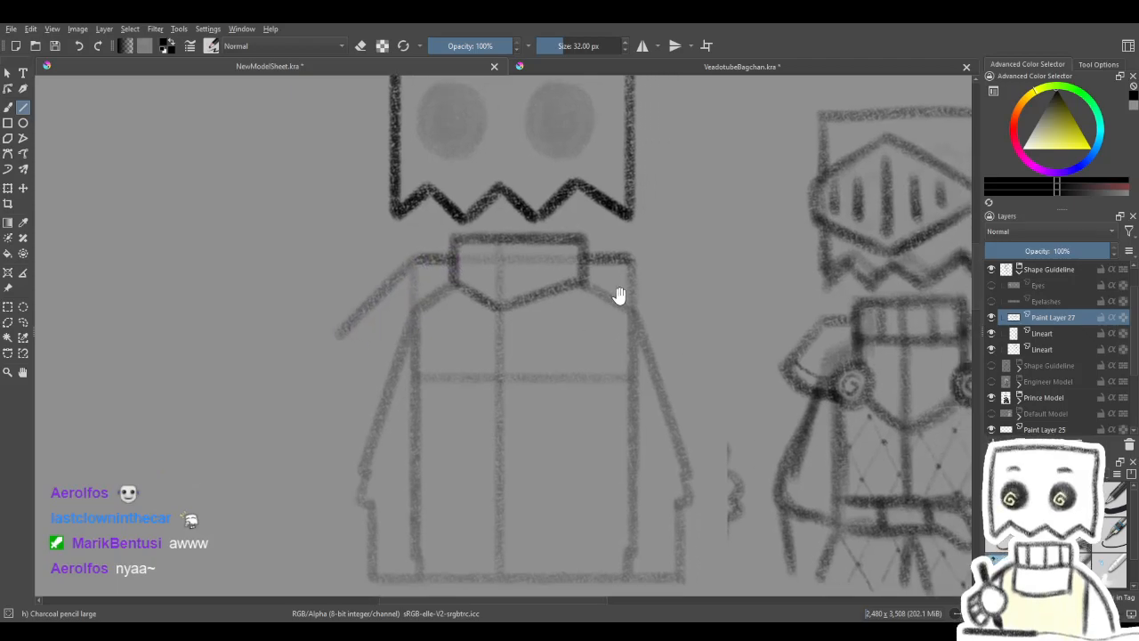
- On the Lineart layer, draw a horizontal guide across the body from the left pauldron's lower tip, with Paint Layer 27 hidden
click(996, 366)
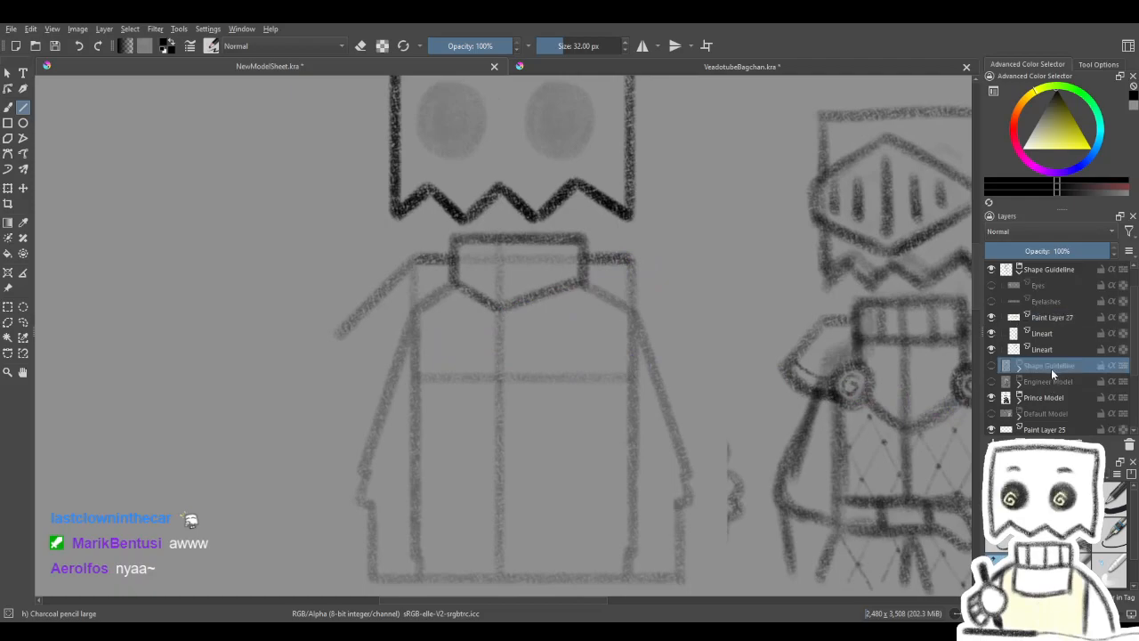
click(1009, 334)
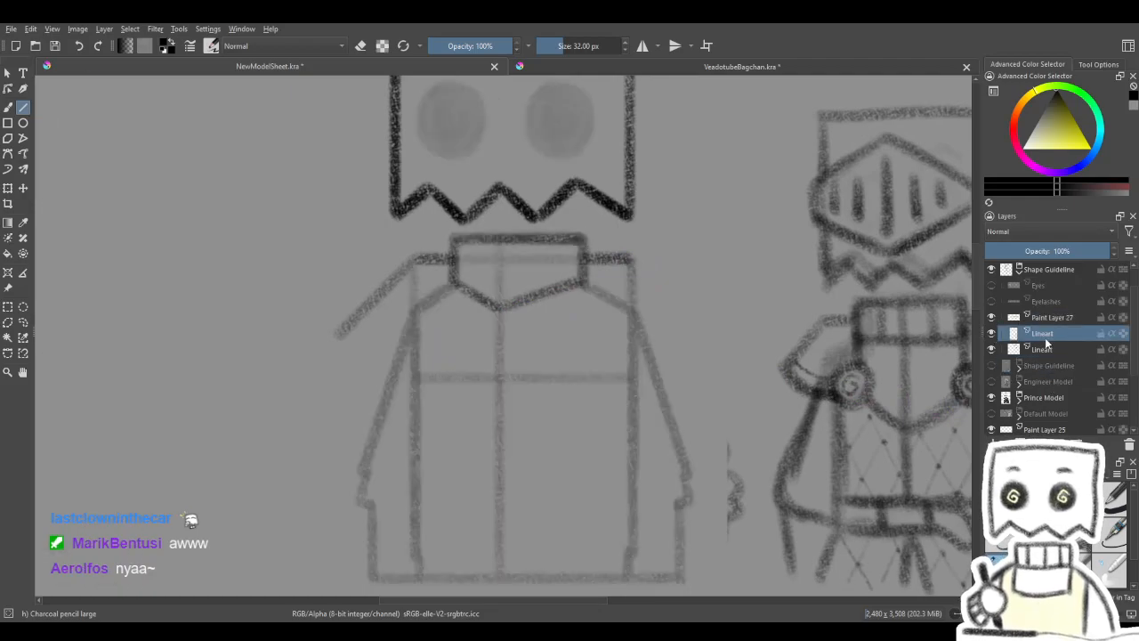
drag(342, 338, 700, 336)
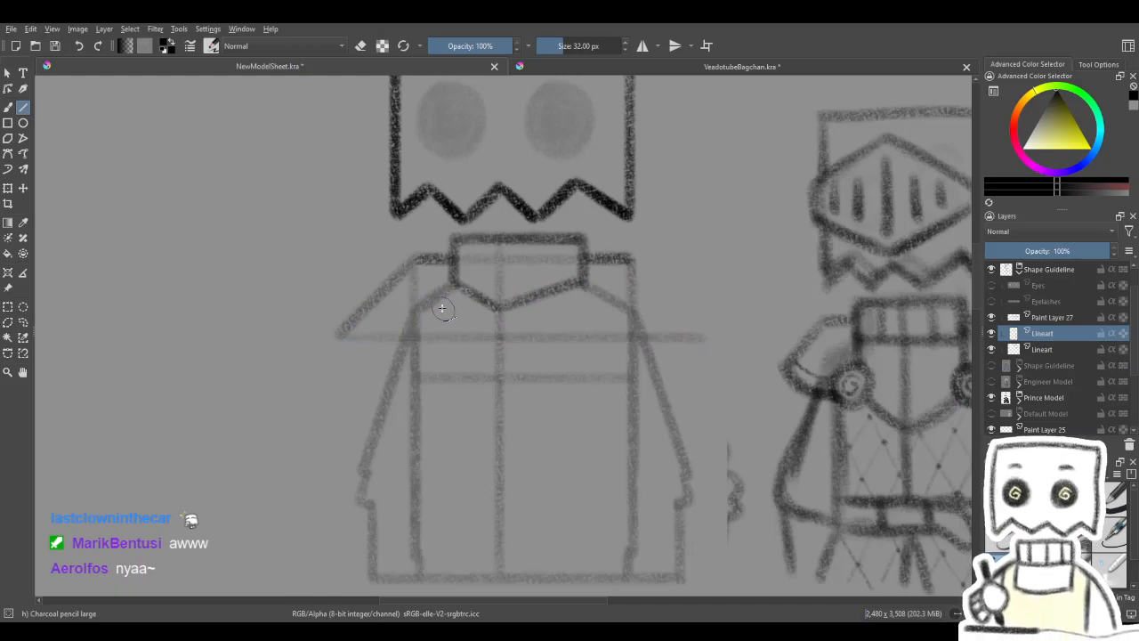
click(1015, 317)
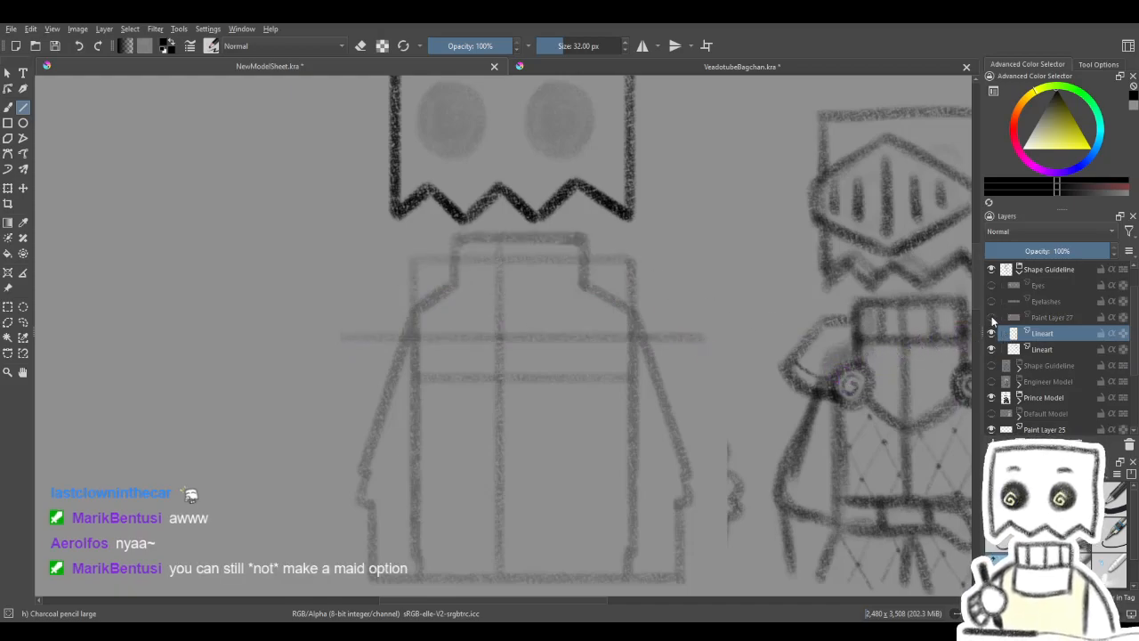
- Try matching pauldron edges sloping outward from both shoulder ends down to the horizontal guide
drag(623, 257, 700, 338)
mouse_move(694, 234)
mouse_down()
mouse_move(692, 319)
mouse_move(671, 252)
mouse_move(710, 257)
mouse_move(676, 297)
mouse_up()
drag(652, 258, 727, 335)
mouse_move(730, 273)
mouse_down()
mouse_move(613, 300)
mouse_move(725, 276)
mouse_move(691, 275)
mouse_move(709, 295)
mouse_move(709, 283)
mouse_up()
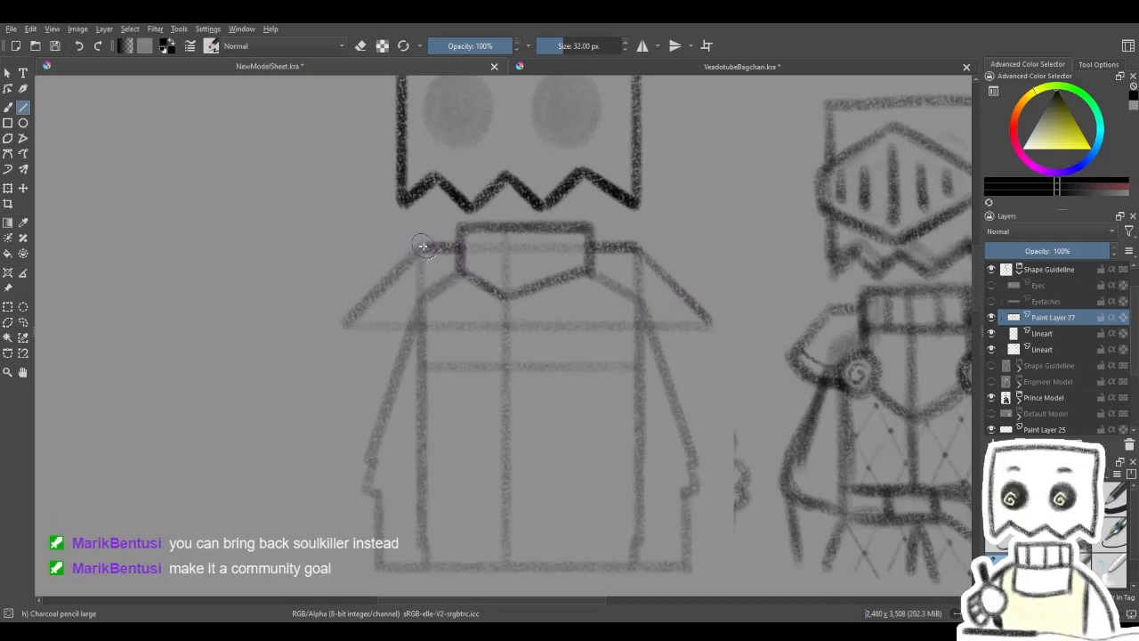
drag(357, 331, 357, 329)
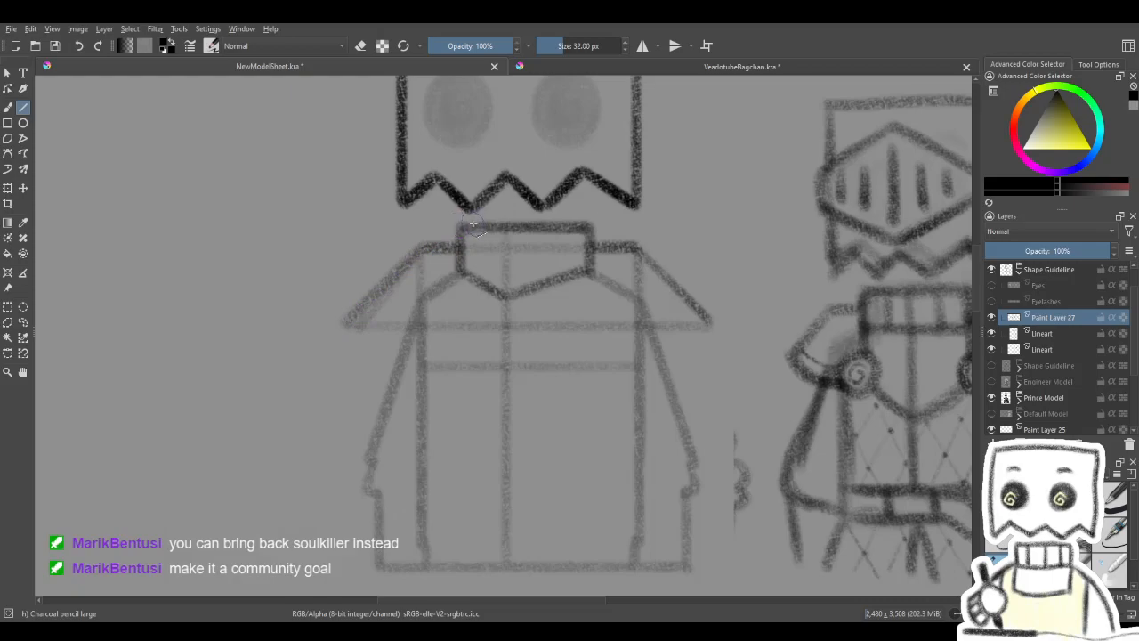
- Undo both sloped pauldron edges and the horizontal guide at their lower tips
key(ctrl+z)
key(ctrl+z)
key(ctrl+z)
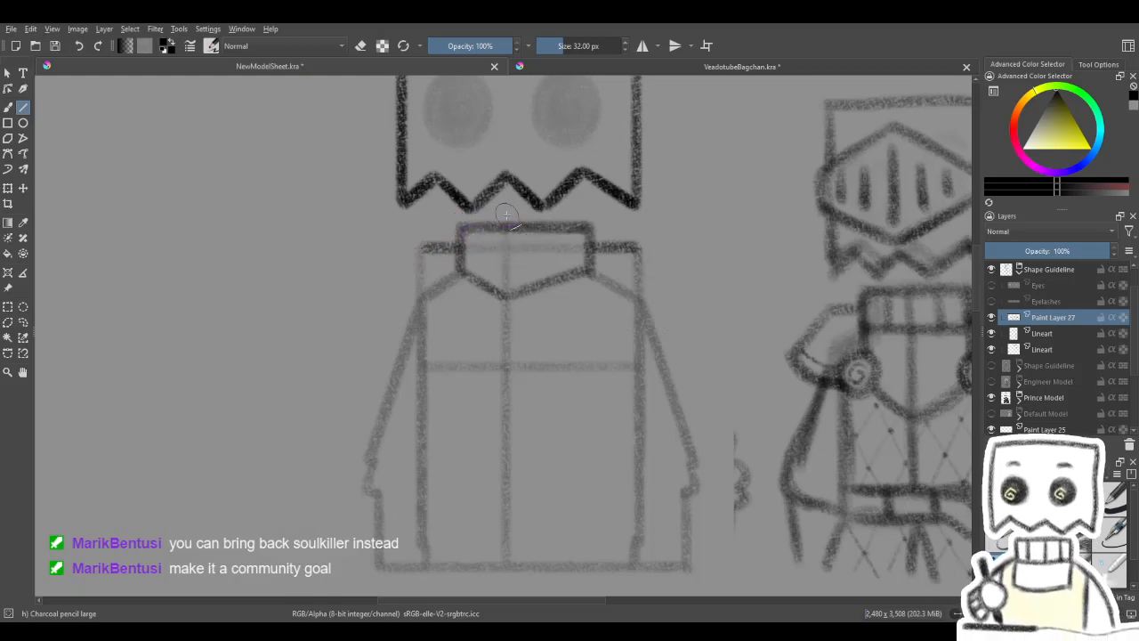
- Try a steeper outer pauldron edge running down from the end of the left shoulder line
drag(421, 249, 375, 329)
drag(551, 253, 526, 264)
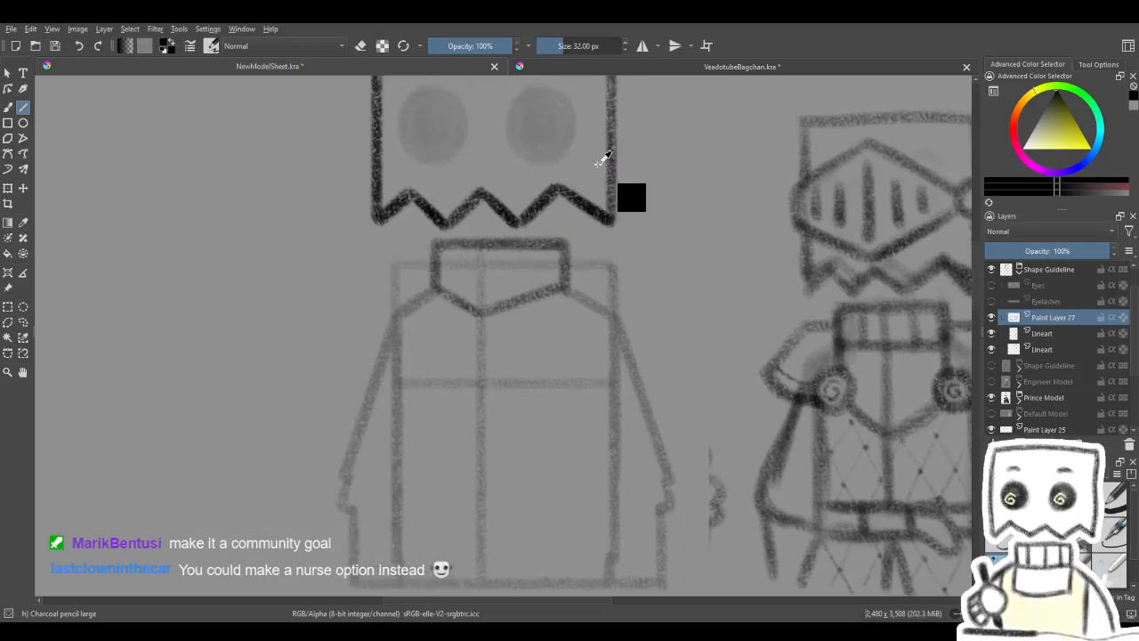
mouse_move(566, 240)
mouse_down()
mouse_move(579, 219)
mouse_move(558, 261)
mouse_up()
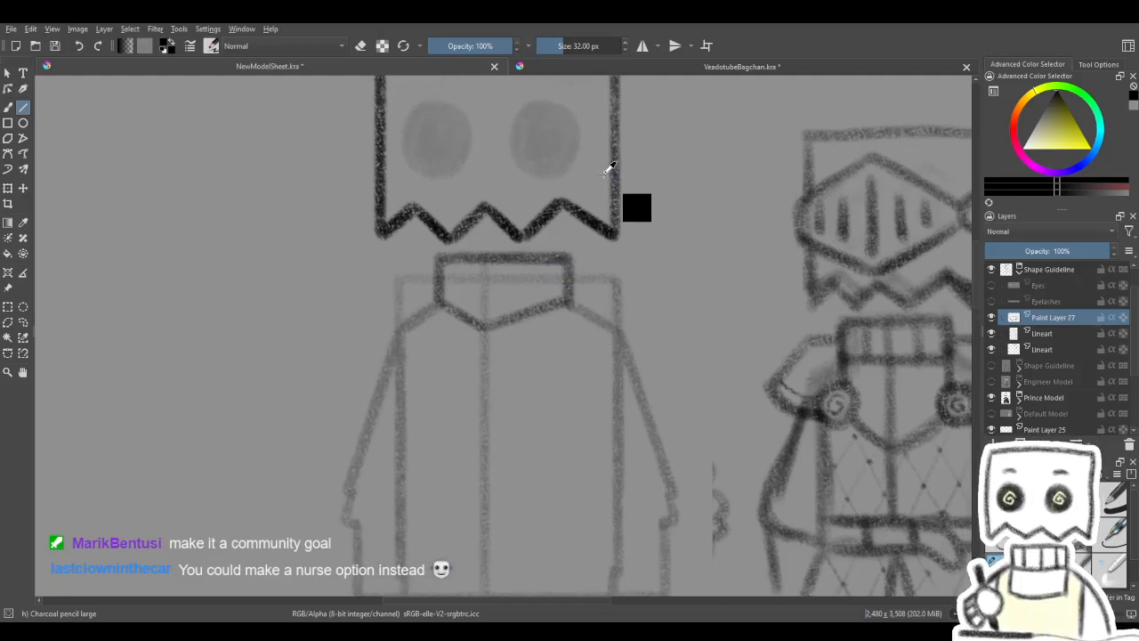
- On the Lineart layer, extend both torso side lines straight up past the shoulders to the height of the collar's top edge
click(992, 318)
click(992, 317)
click(992, 333)
click(991, 333)
click(999, 335)
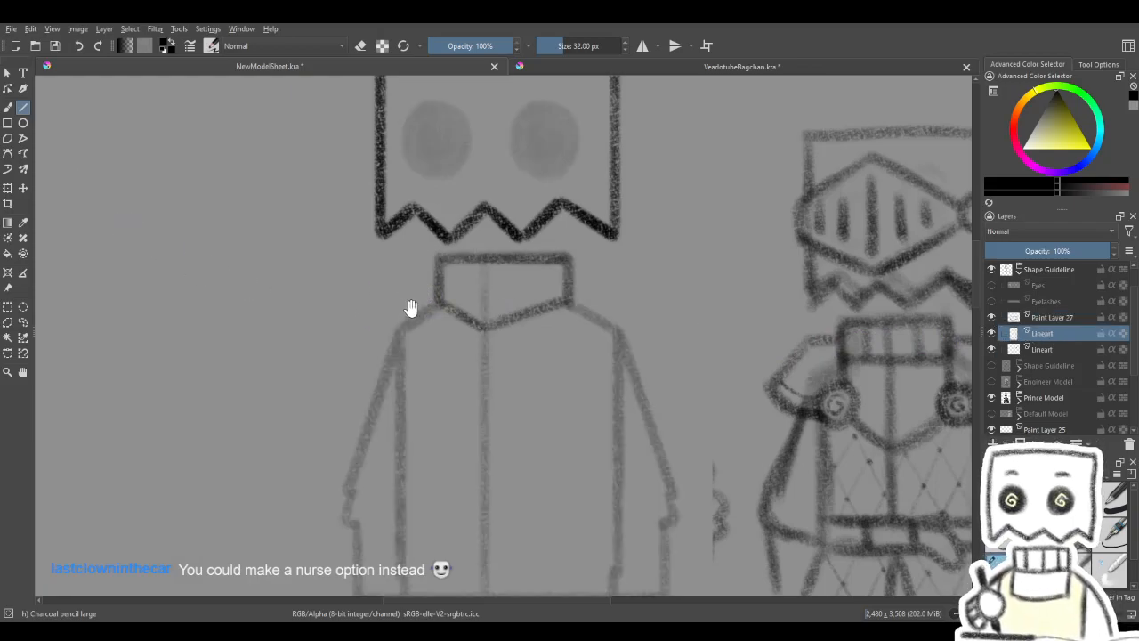
drag(406, 304, 454, 332)
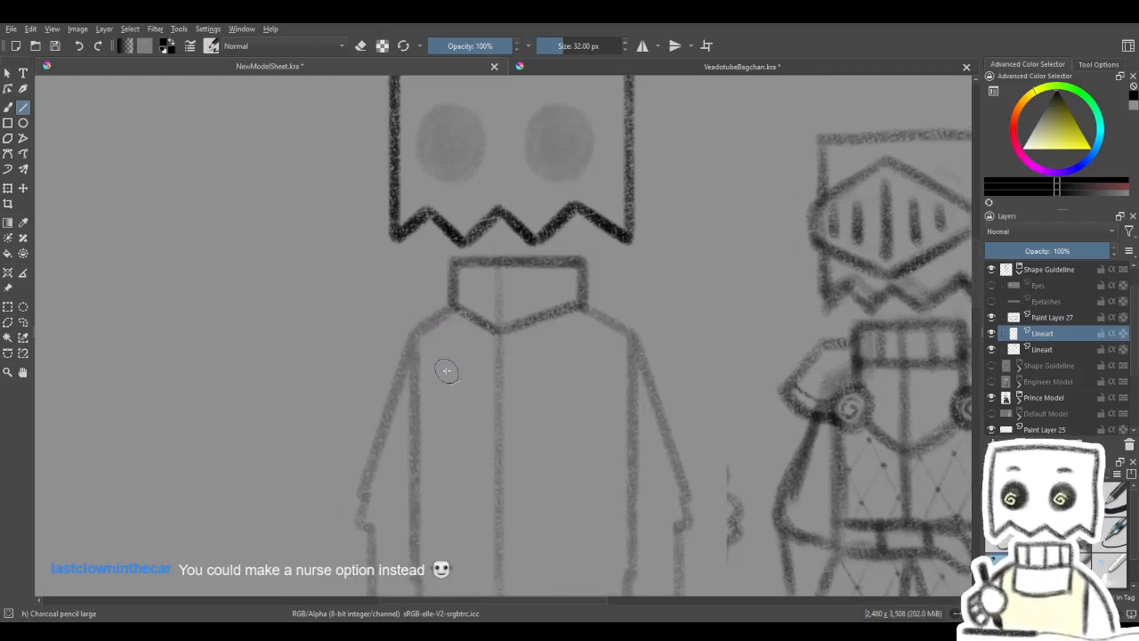
drag(463, 327, 469, 341)
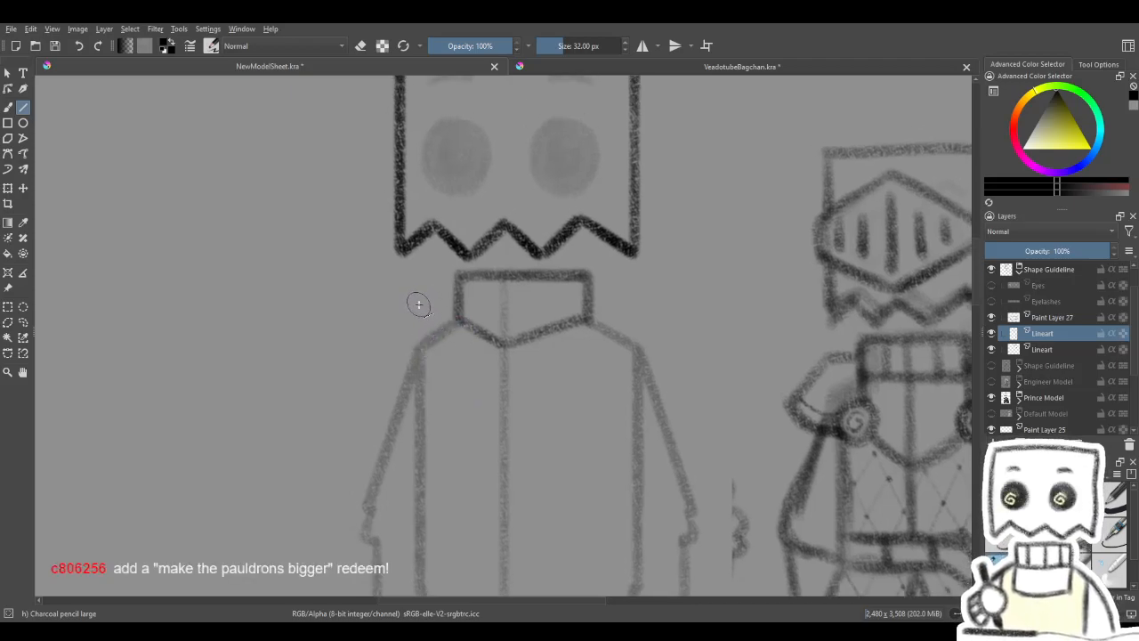
drag(455, 323, 412, 313)
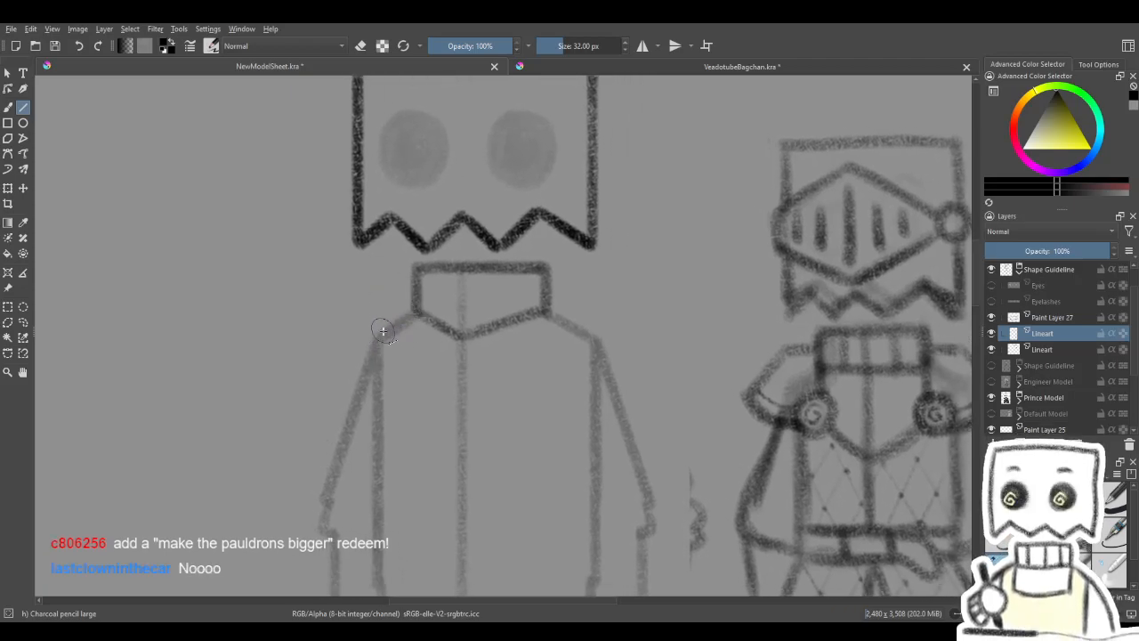
drag(385, 275, 381, 253)
drag(596, 366, 594, 263)
drag(379, 358, 377, 254)
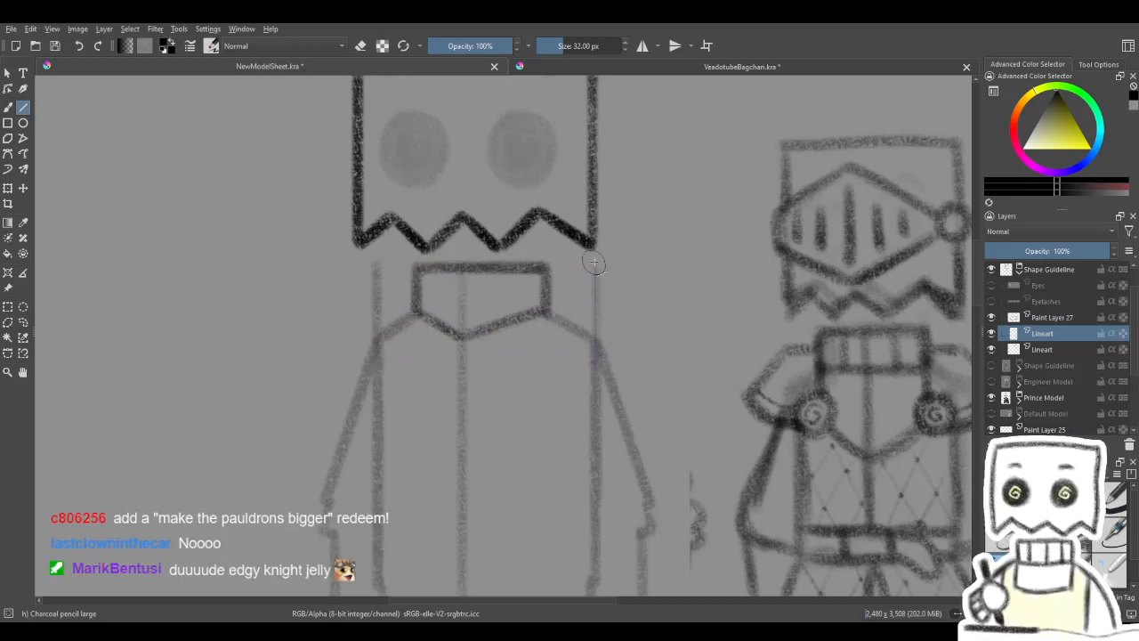
- Draw two horizontal guides between the torso sides, one through the lower part of the collar and one across the chest
mouse_move(606, 308)
mouse_down()
mouse_move(629, 304)
mouse_move(609, 309)
mouse_up()
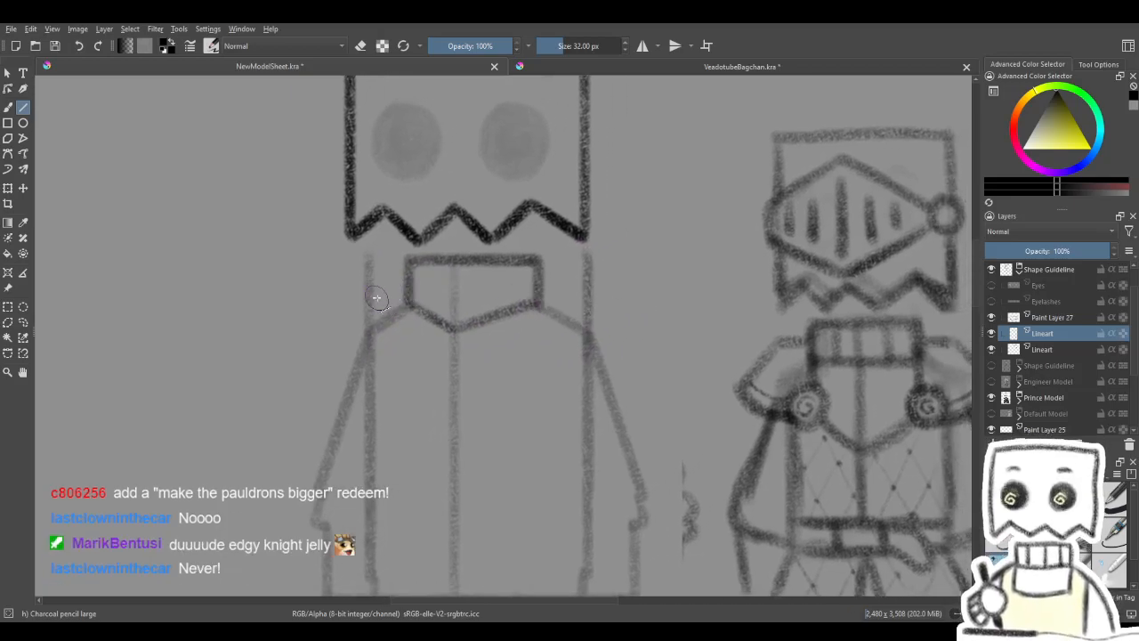
drag(368, 293, 583, 293)
drag(369, 295, 584, 294)
drag(560, 255, 555, 287)
drag(491, 305, 420, 339)
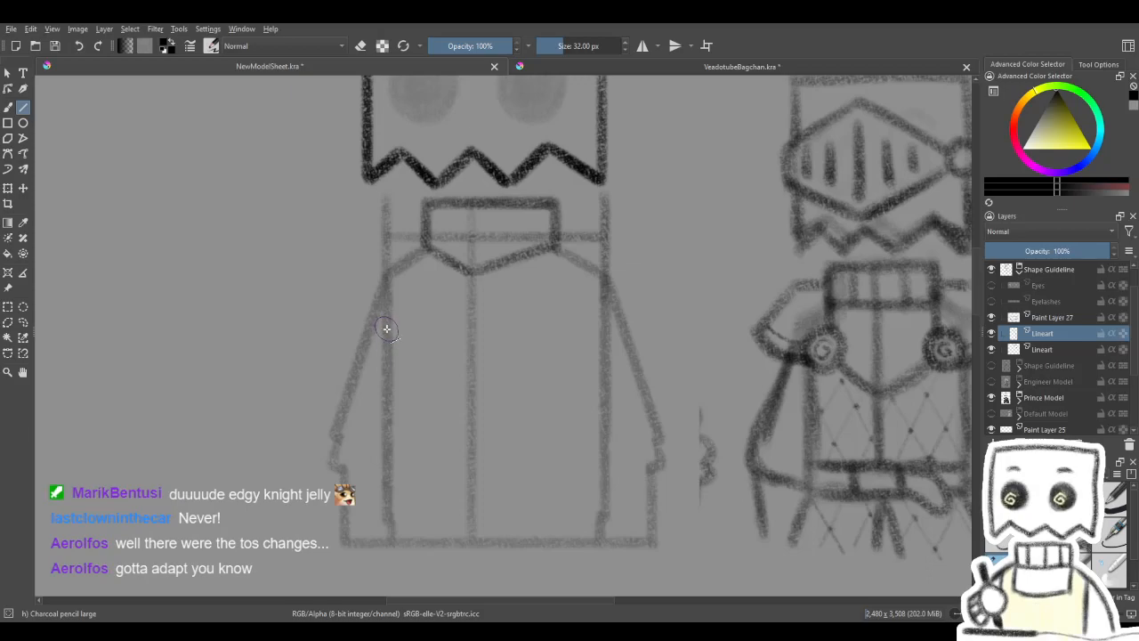
drag(389, 328, 606, 328)
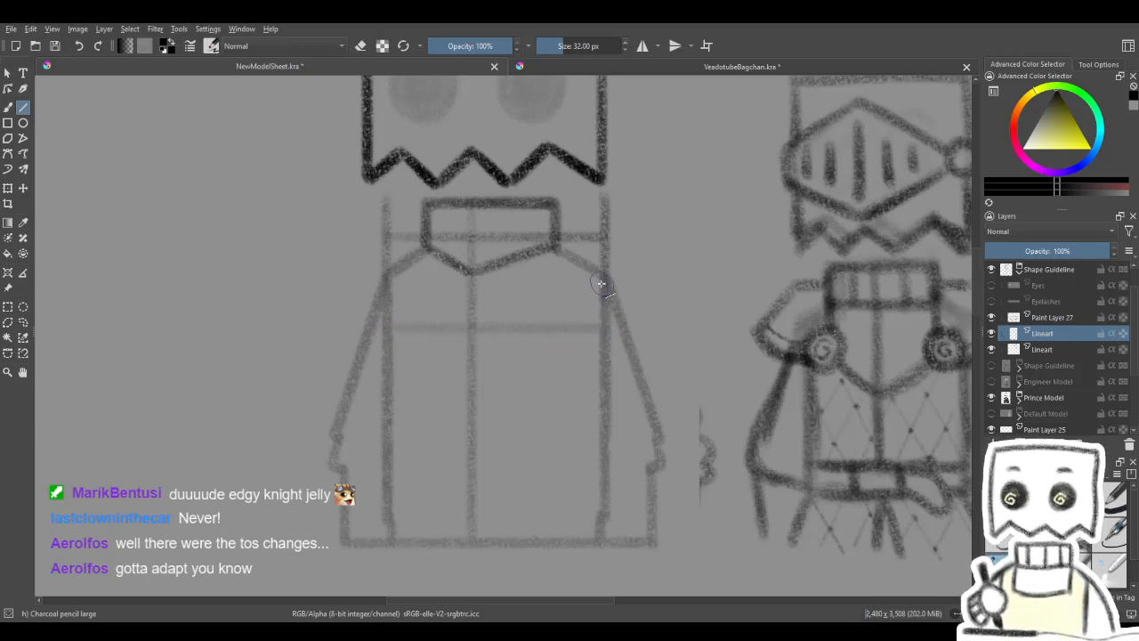
drag(389, 330, 607, 330)
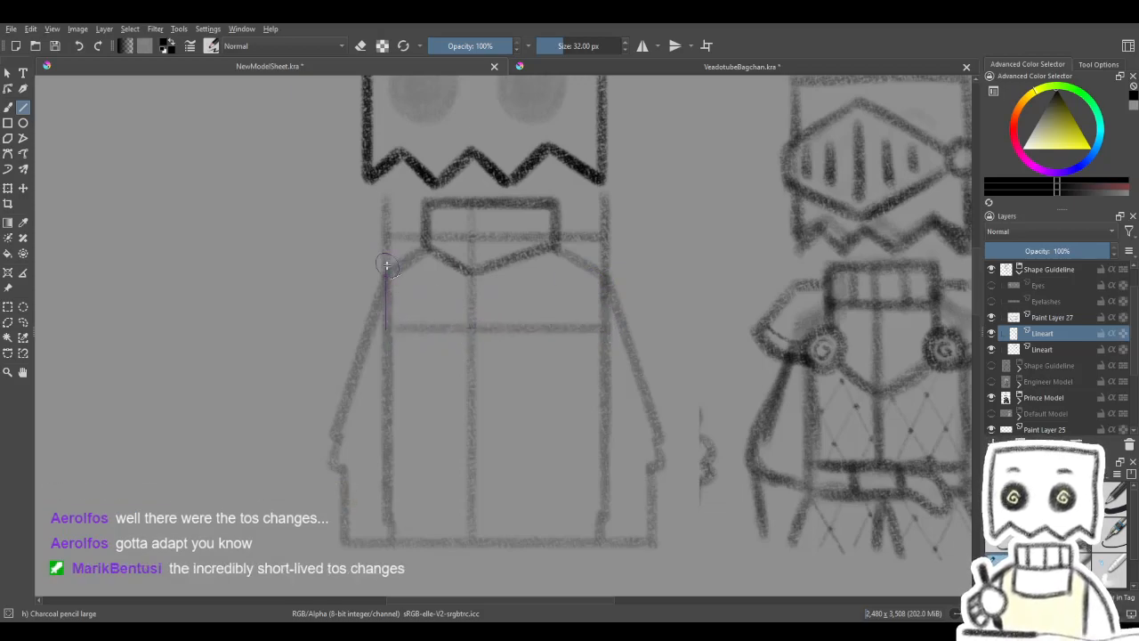
- Fade the Lineart guide layer to 62% opacity
mouse_move(386, 237)
mouse_down()
mouse_move(606, 239)
mouse_move(579, 257)
mouse_move(580, 273)
mouse_up()
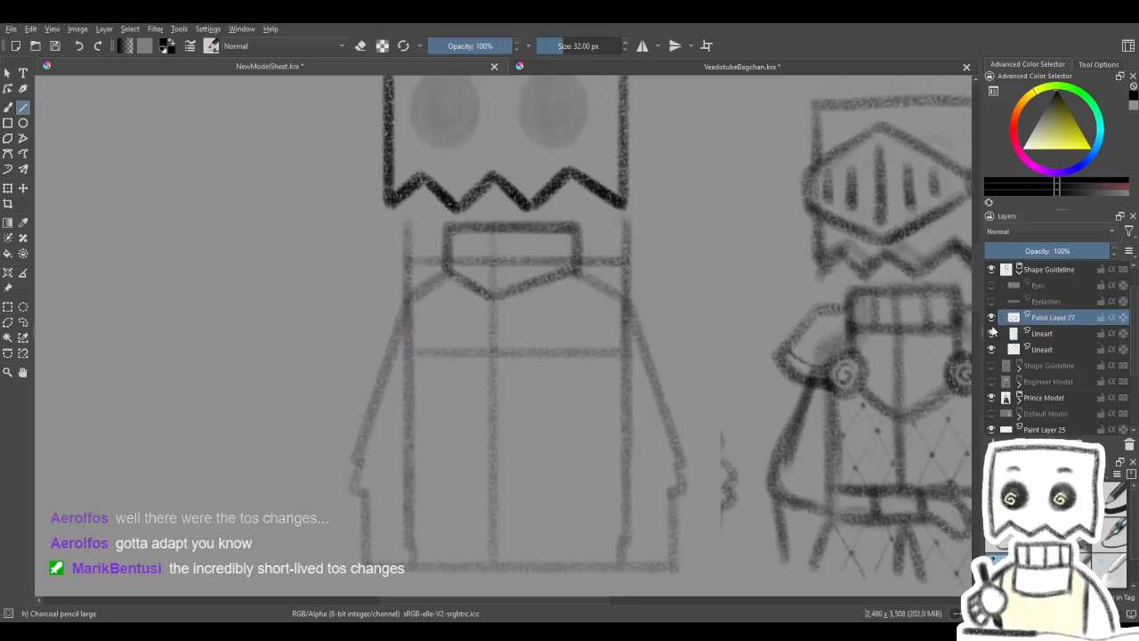
drag(532, 265, 552, 285)
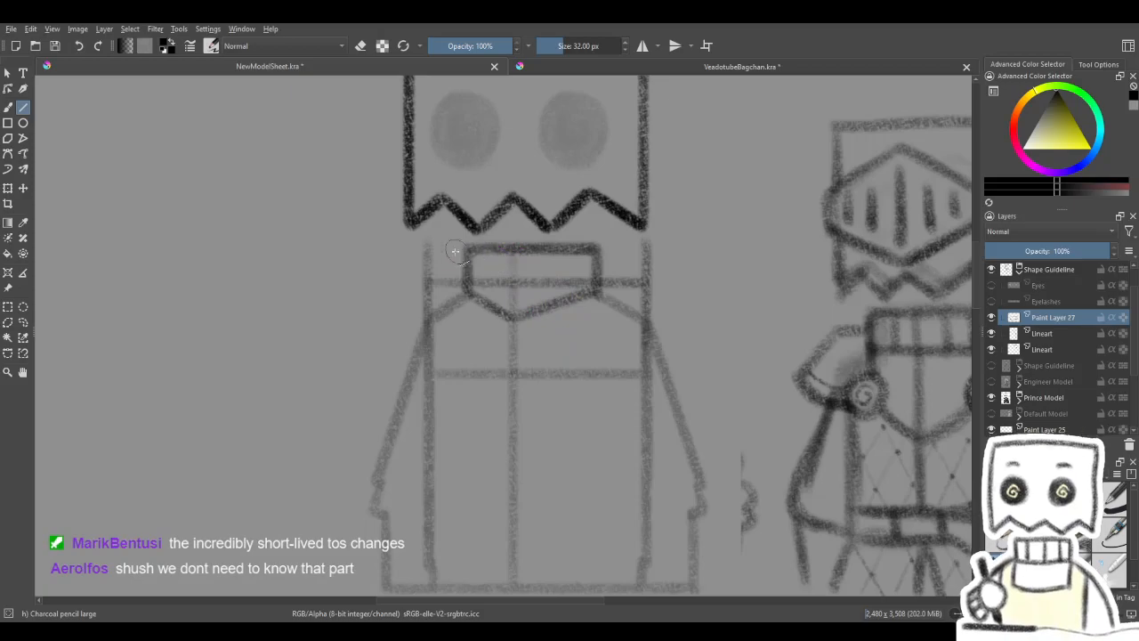
drag(570, 342, 584, 345)
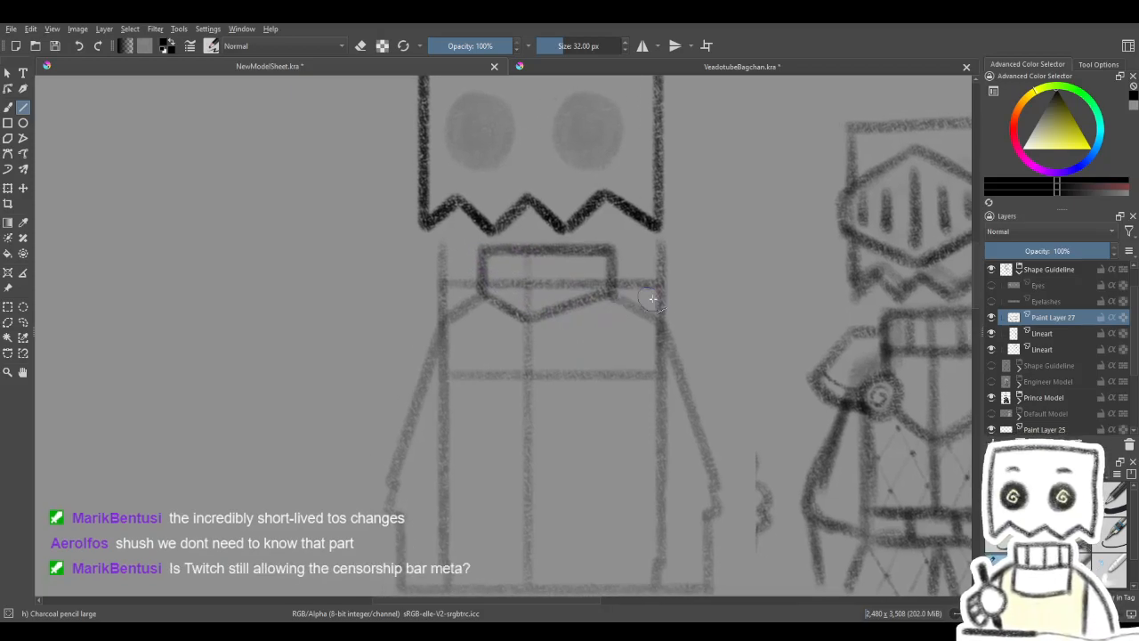
click(1084, 333)
click(992, 333)
click(992, 333)
click(1062, 251)
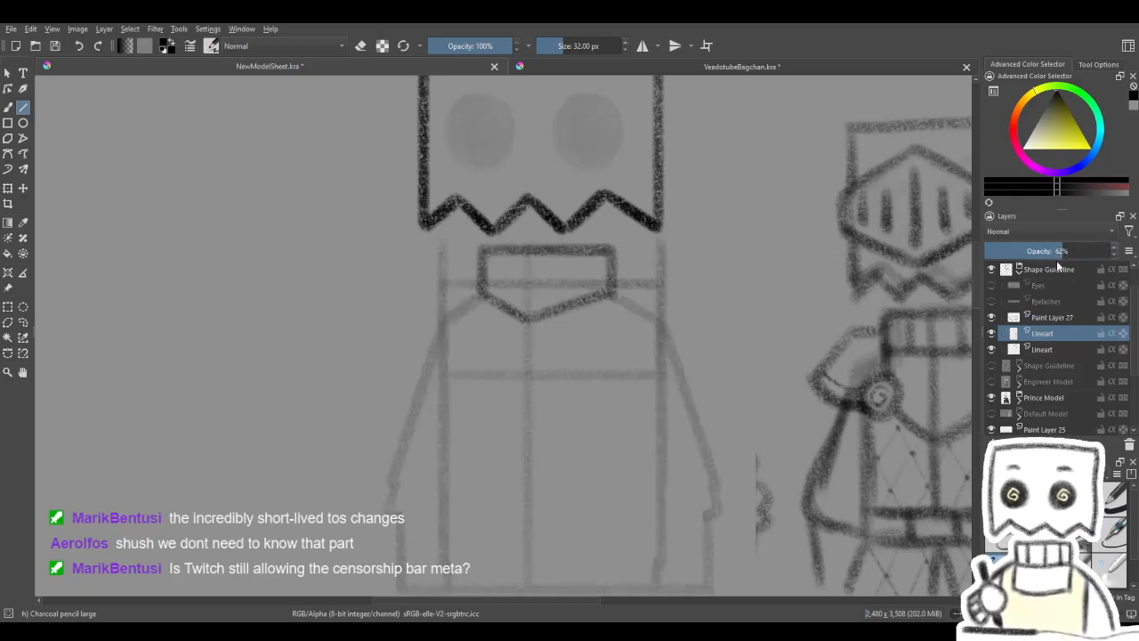
- On Paint Layer 27, trace short horizontal shoulder lines from both sides of the collar along the shoulder guide
click(1051, 316)
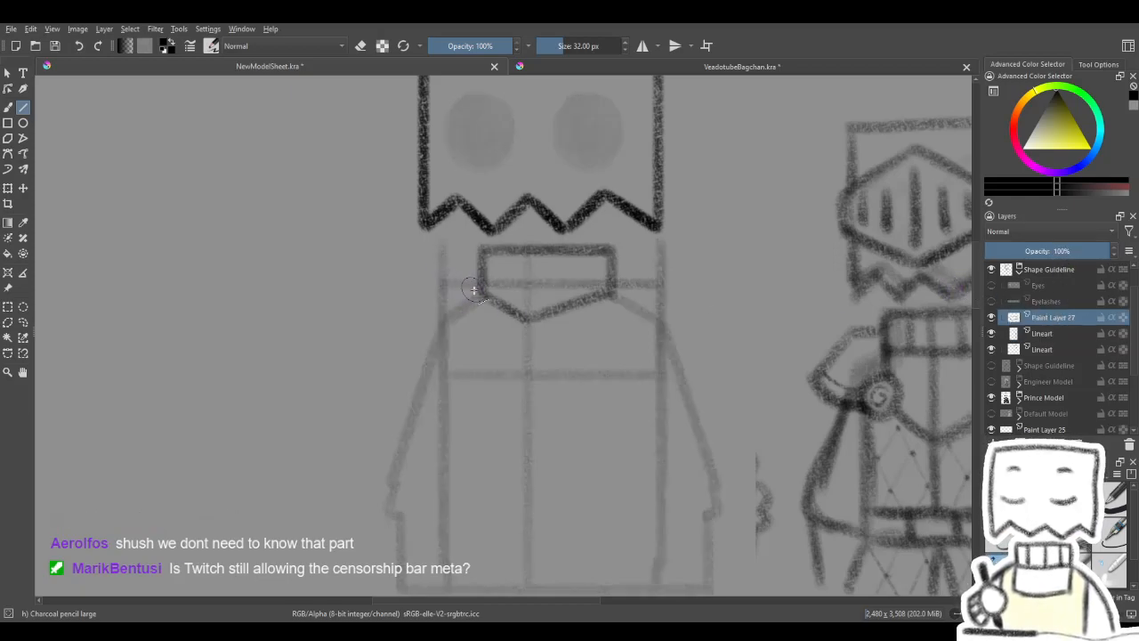
drag(624, 284, 660, 276)
drag(444, 278, 484, 275)
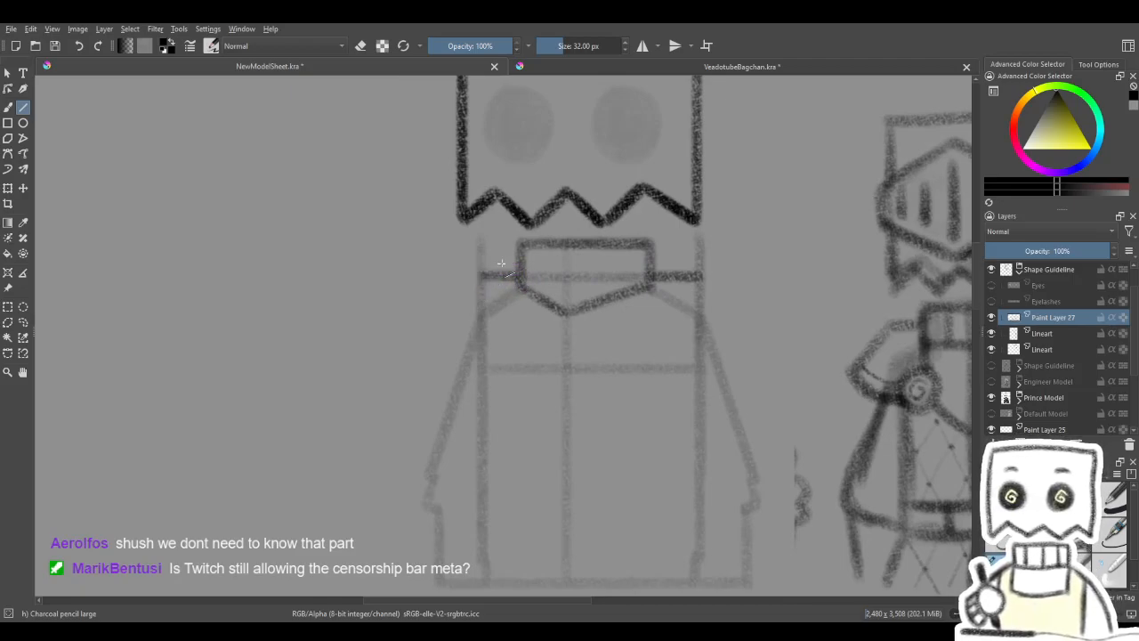
- Draw the left pauldron's outer edge diagonally down and outward from the end of the new left shoulder line
mouse_move(596, 285)
mouse_down()
mouse_move(534, 294)
mouse_move(577, 289)
mouse_move(580, 276)
mouse_up()
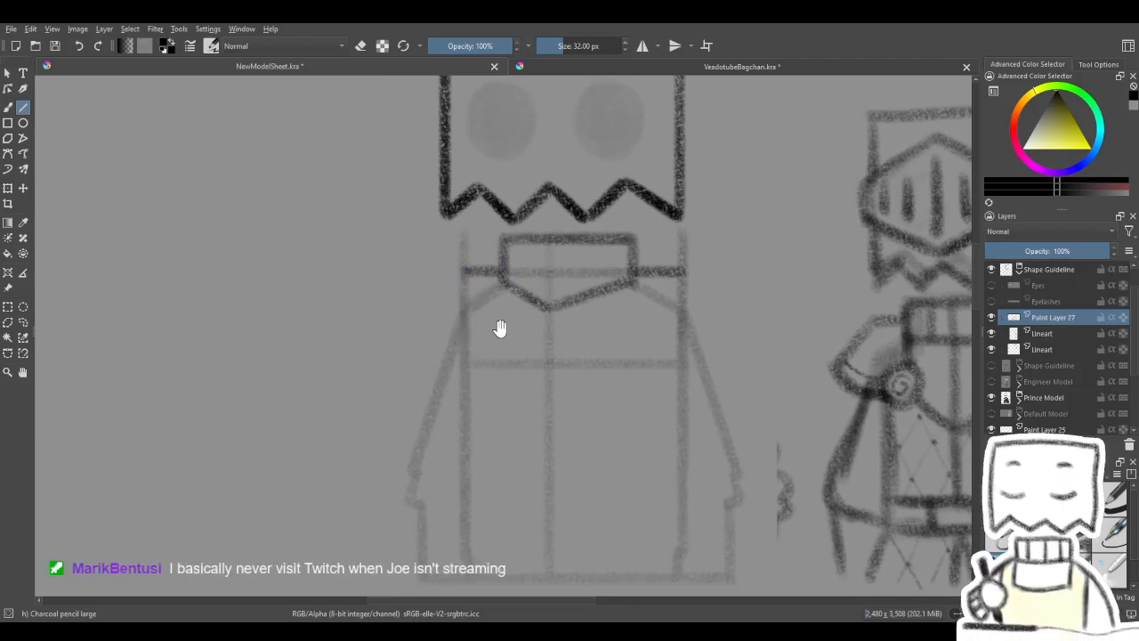
drag(500, 328, 486, 327)
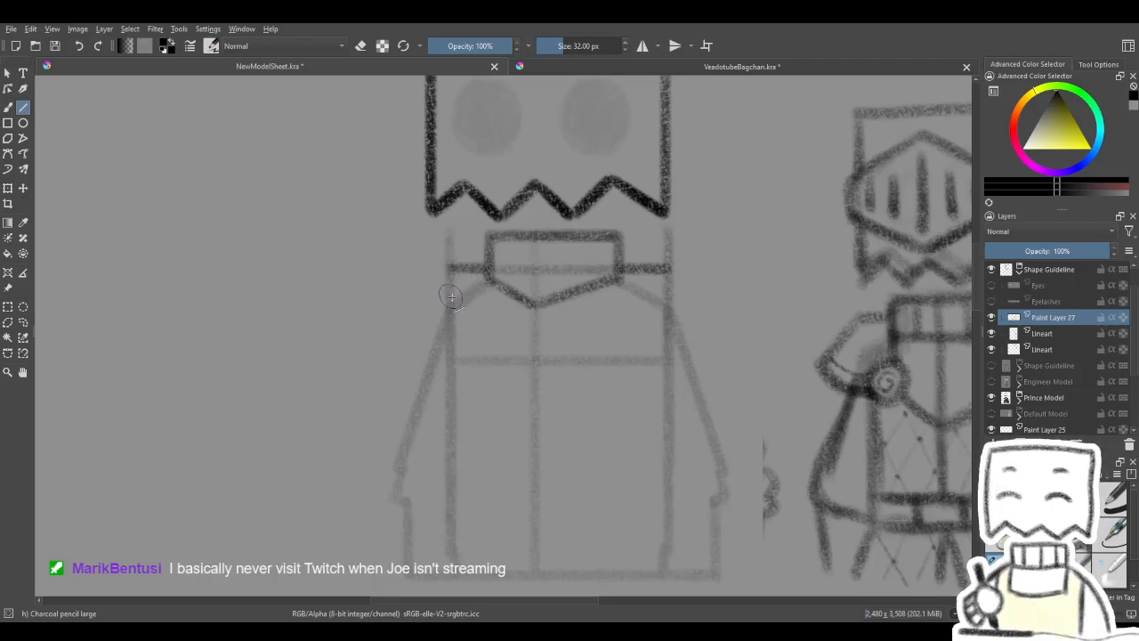
drag(463, 315, 476, 323)
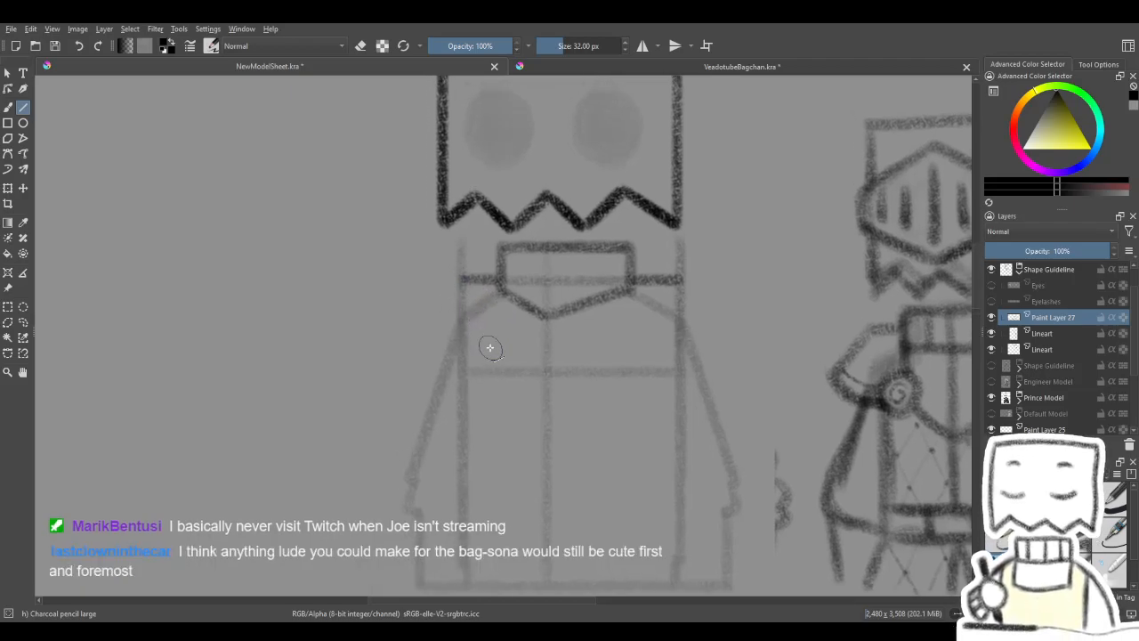
mouse_move(460, 278)
mouse_down()
mouse_move(409, 343)
mouse_move(465, 282)
mouse_move(407, 333)
mouse_up()
drag(612, 323, 537, 333)
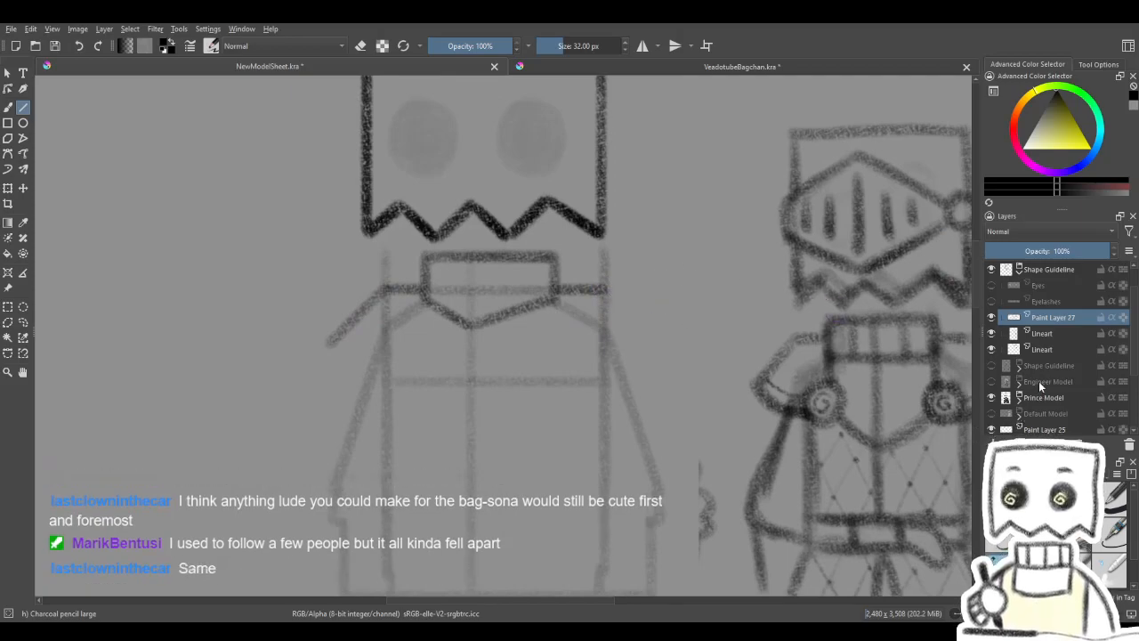
- On the faded Lineart layer, add a horizontal guide across the body level with the left pauldron's lower tip
click(1043, 335)
click(993, 333)
click(992, 337)
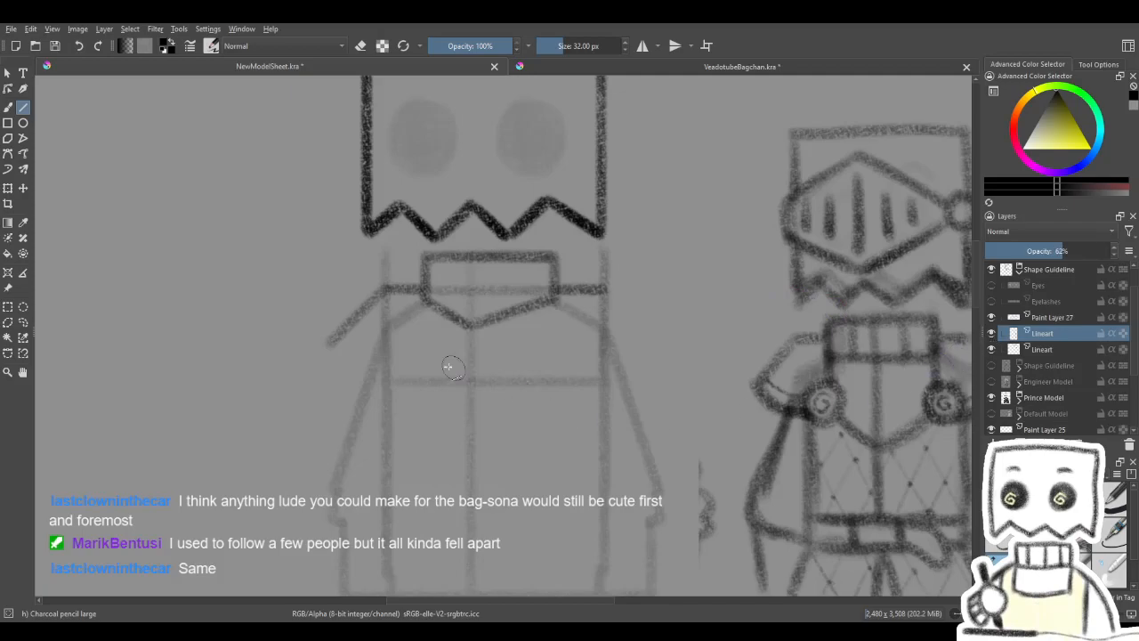
drag(329, 344, 685, 344)
- On Paint Layer 27, draw the right pauldron's outer edge sloping from the right shoulder end down to the horizontal guide
click(1050, 318)
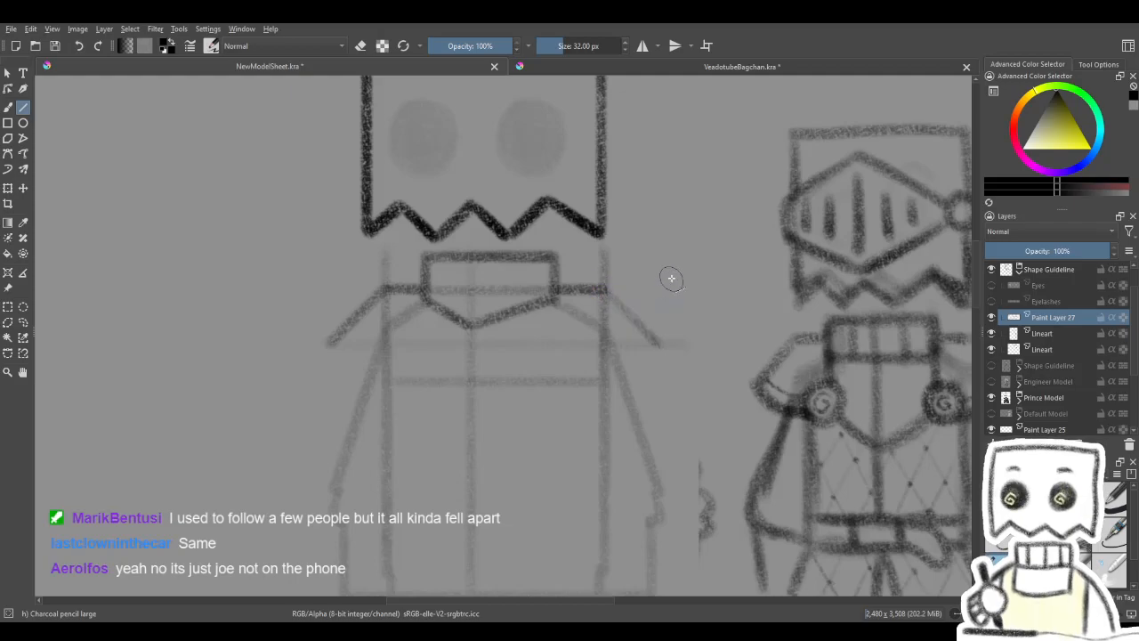
drag(671, 280, 707, 262)
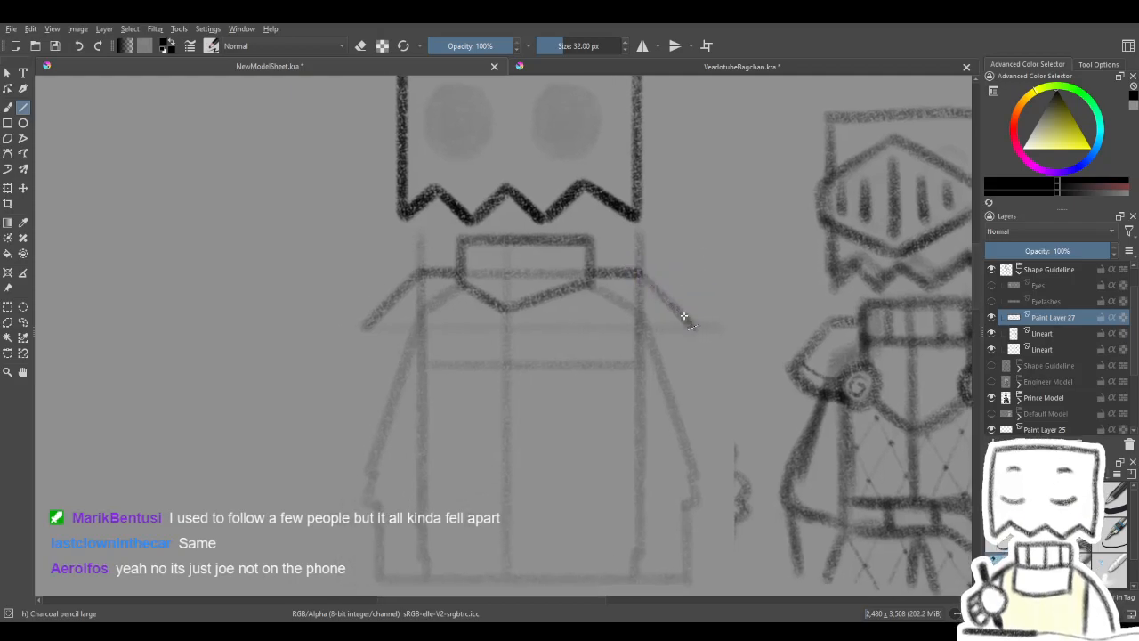
mouse_move(670, 263)
mouse_down()
mouse_move(710, 275)
mouse_move(689, 280)
mouse_move(691, 261)
mouse_move(579, 250)
mouse_up()
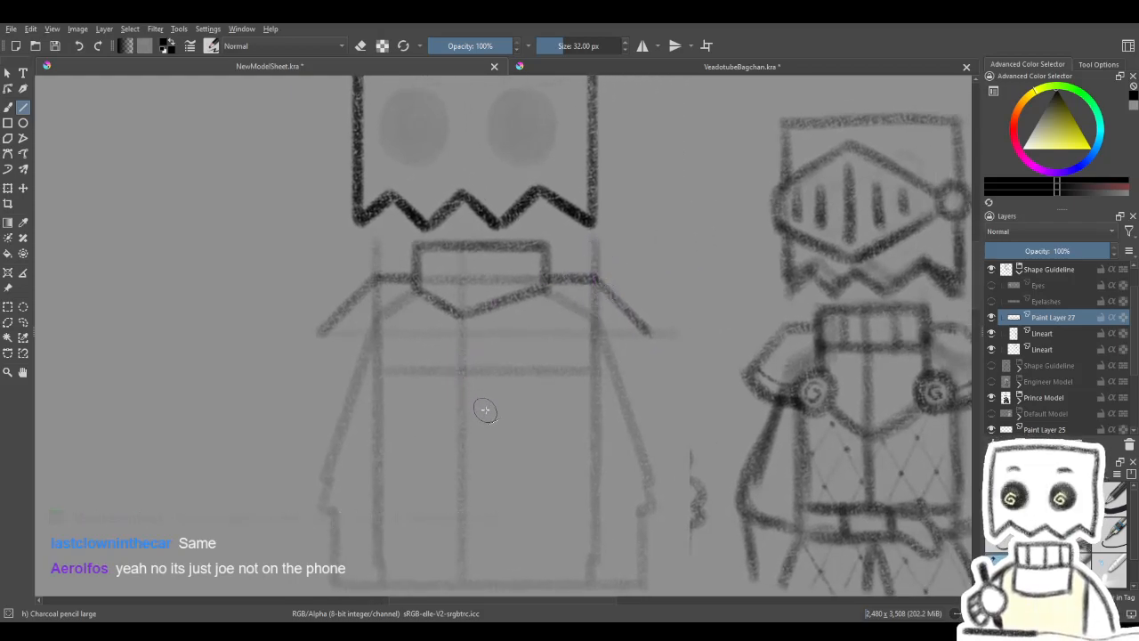
- On the faded Lineart layer, draw a V-shaped chest plate guide from both ends of the chest line down to the centre line
click(1055, 336)
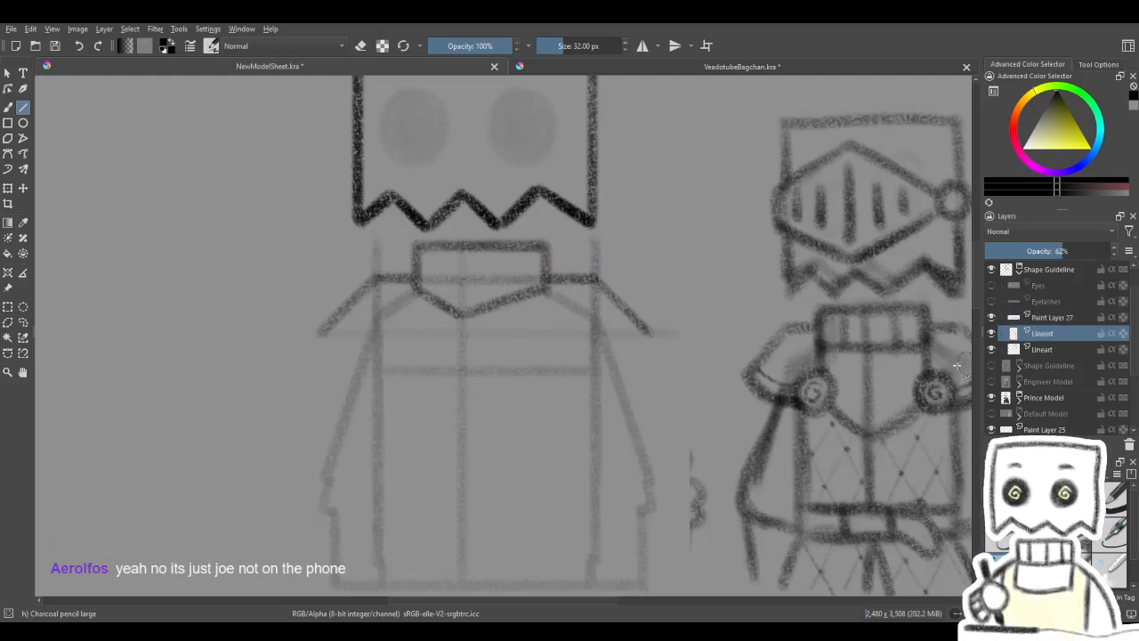
mouse_move(484, 370)
mouse_down()
mouse_move(580, 330)
mouse_move(502, 364)
mouse_up()
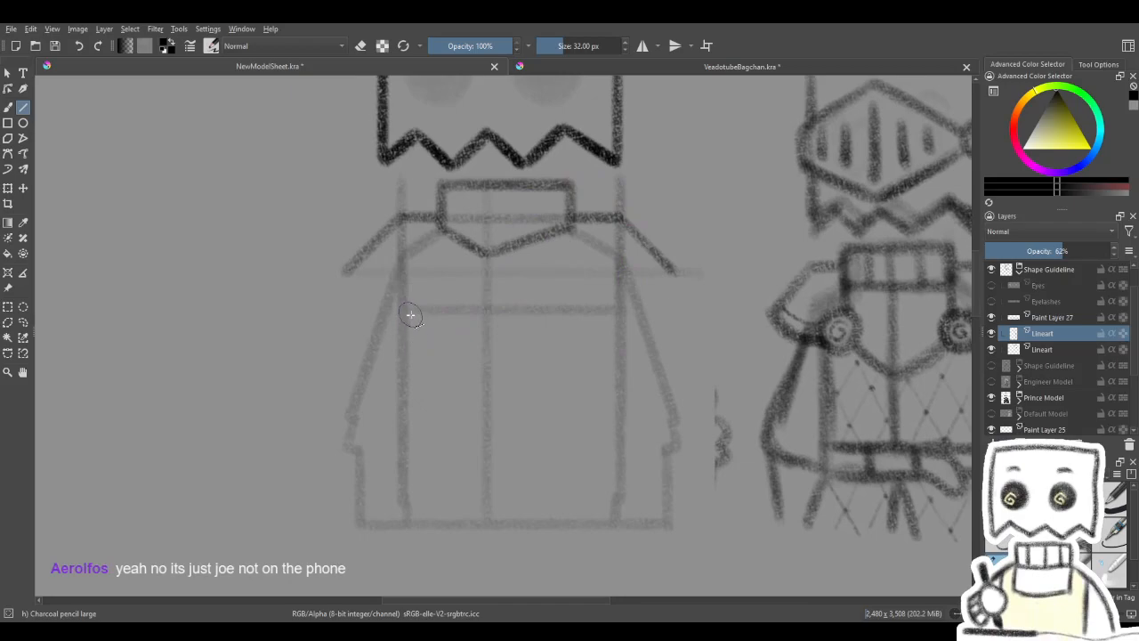
mouse_move(401, 310)
mouse_down()
mouse_move(466, 364)
mouse_move(488, 358)
mouse_up()
mouse_move(405, 311)
mouse_down()
mouse_move(478, 359)
mouse_move(526, 353)
mouse_move(487, 358)
mouse_up()
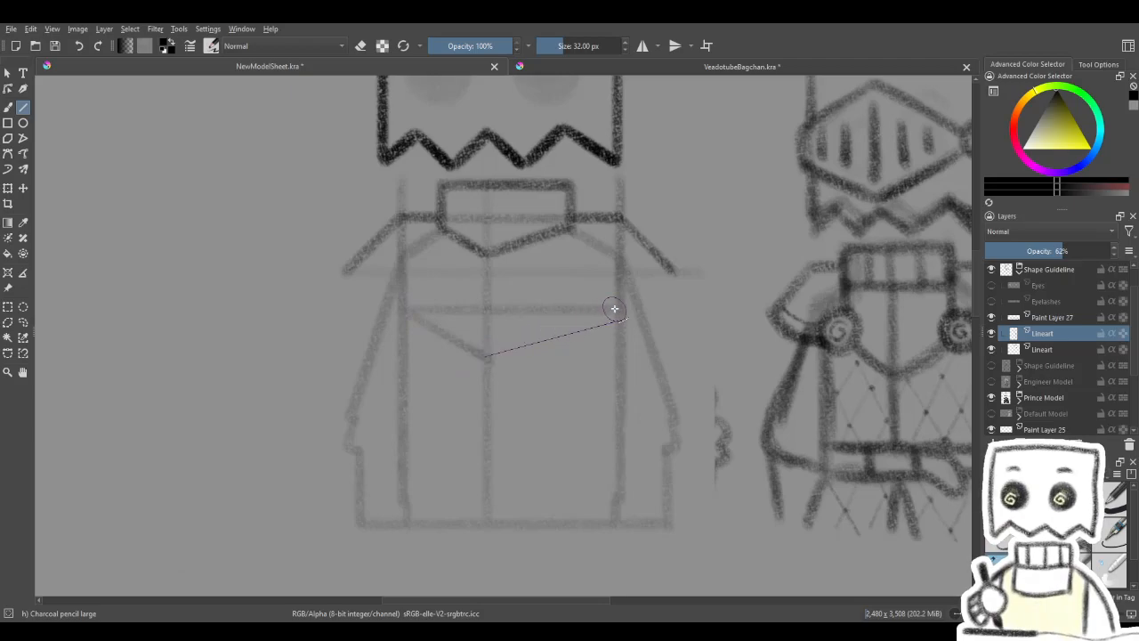
drag(487, 358, 612, 308)
drag(488, 359, 613, 308)
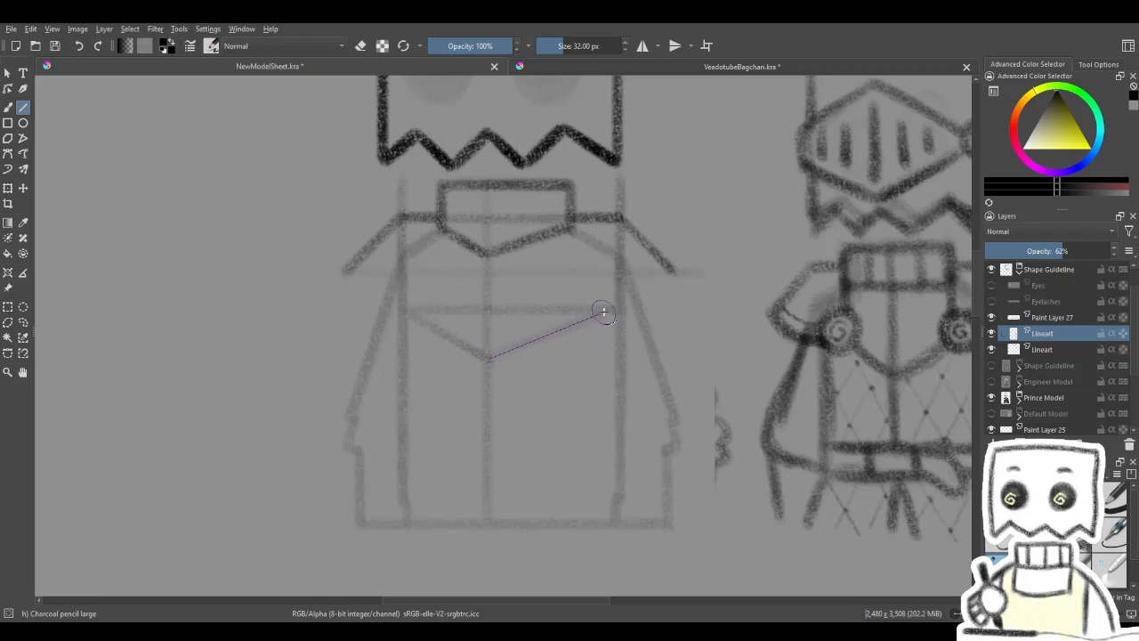
mouse_move(487, 358)
mouse_down()
mouse_move(614, 307)
mouse_move(651, 312)
mouse_up()
- Sketch a freehand round guide at each upper corner of the chest V, redrawing any uneven circle
click(8, 107)
drag(486, 368, 437, 379)
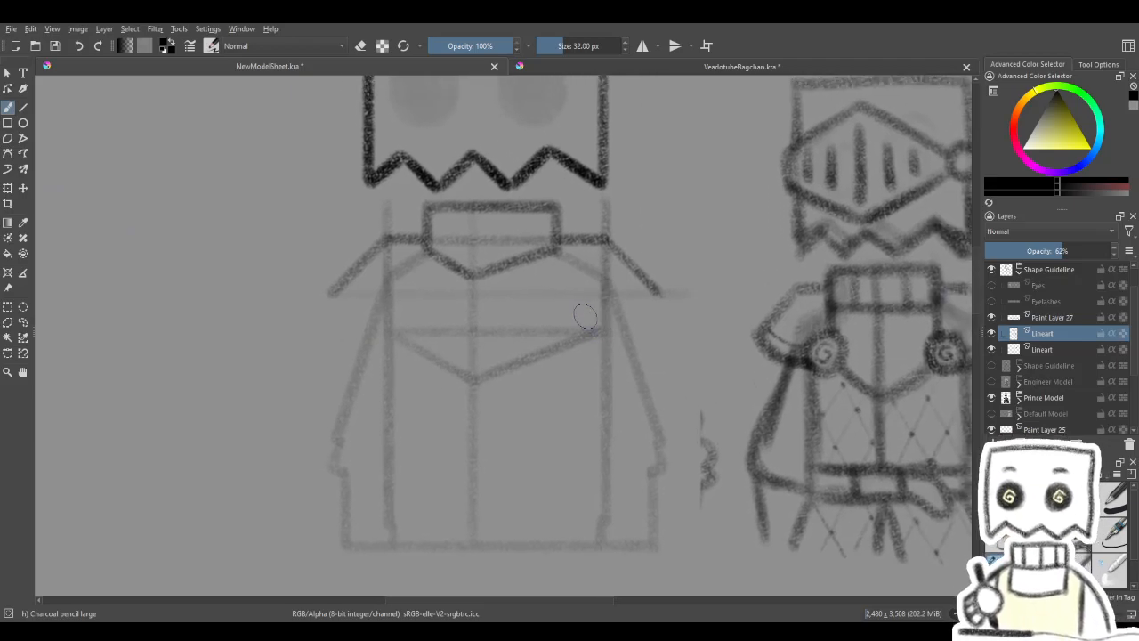
drag(597, 297, 578, 327)
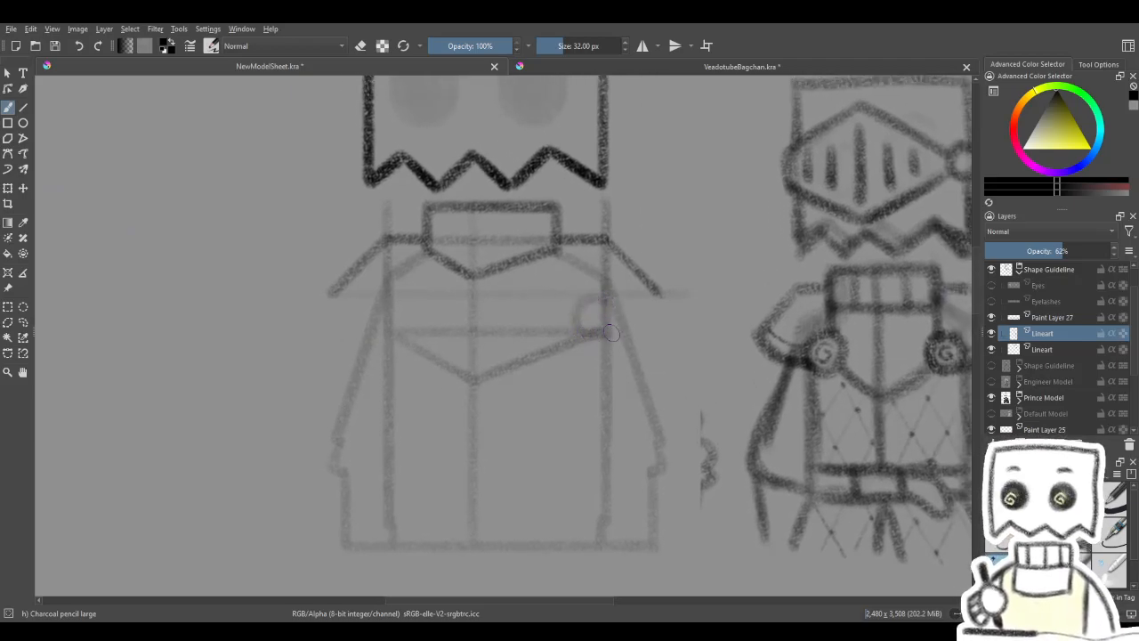
key(ctrl+z)
mouse_move(580, 303)
mouse_down()
mouse_move(569, 338)
mouse_move(591, 340)
mouse_move(599, 323)
mouse_move(581, 305)
mouse_move(563, 317)
mouse_move(565, 337)
mouse_move(584, 342)
mouse_move(598, 335)
mouse_move(585, 307)
mouse_move(563, 312)
mouse_move(588, 314)
mouse_move(560, 332)
mouse_move(473, 352)
mouse_move(639, 329)
mouse_up()
drag(528, 344, 487, 350)
drag(434, 313, 426, 357)
key(ctrl+z)
mouse_move(447, 324)
mouse_down()
mouse_move(414, 344)
mouse_move(433, 356)
mouse_move(450, 344)
mouse_move(437, 317)
mouse_move(414, 325)
mouse_move(430, 352)
mouse_move(494, 376)
mouse_move(447, 380)
mouse_move(546, 374)
mouse_up()
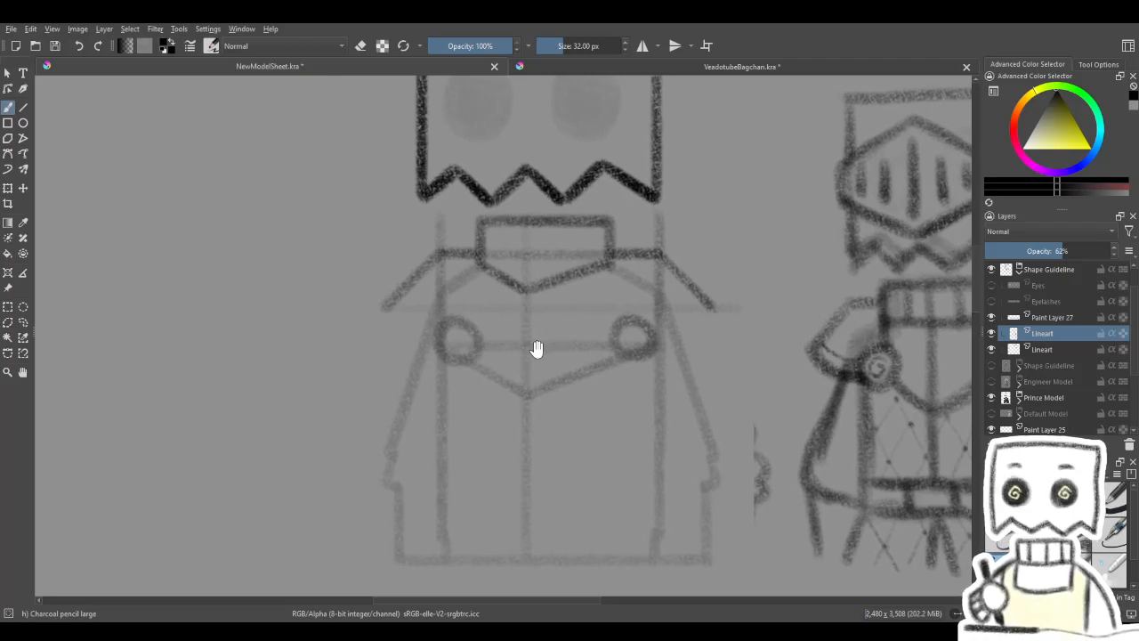
- On Paint Layer 27, draw the curved lower edges of both pauldrons from their outer tips to the round chest guides
click(1037, 317)
click(992, 317)
click(991, 317)
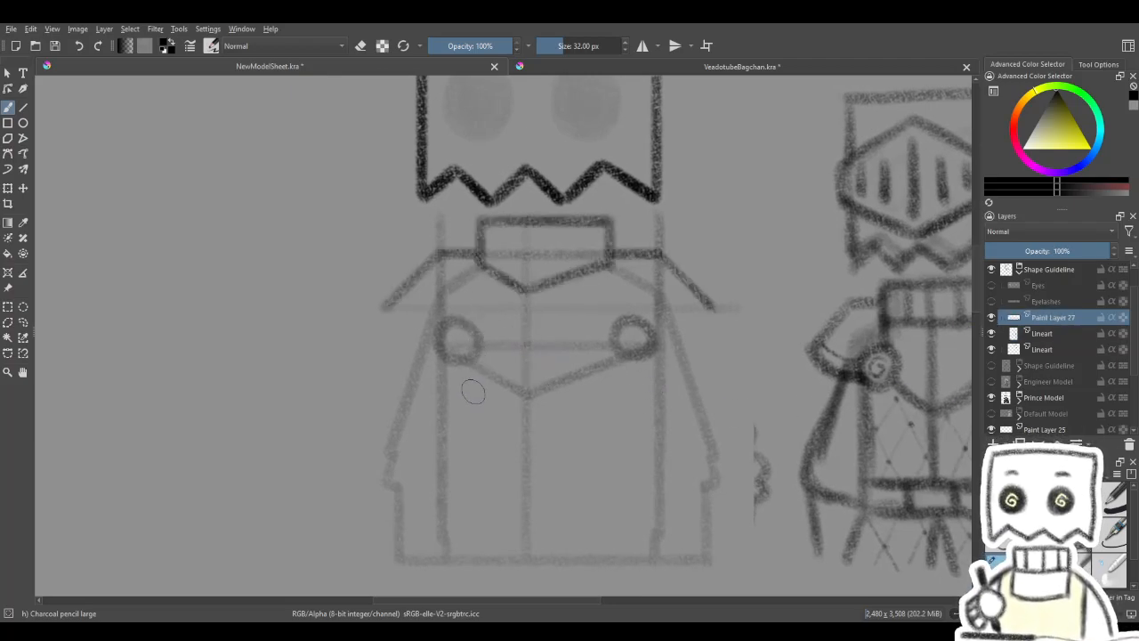
mouse_move(486, 377)
mouse_down()
mouse_move(454, 383)
mouse_move(519, 364)
mouse_move(478, 356)
mouse_up()
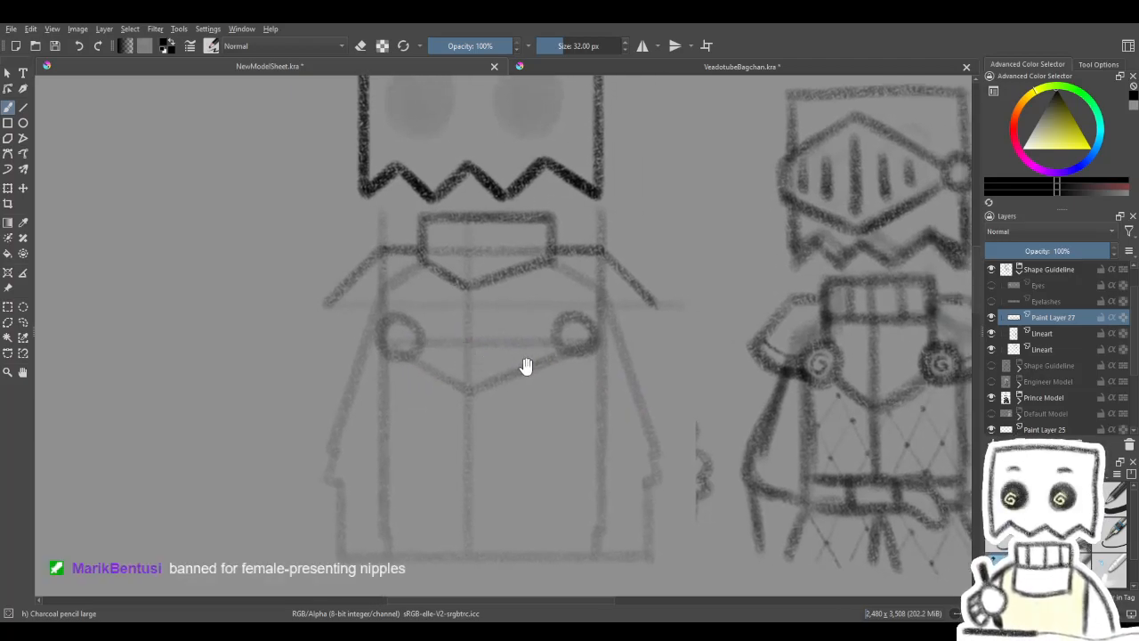
drag(519, 361, 544, 366)
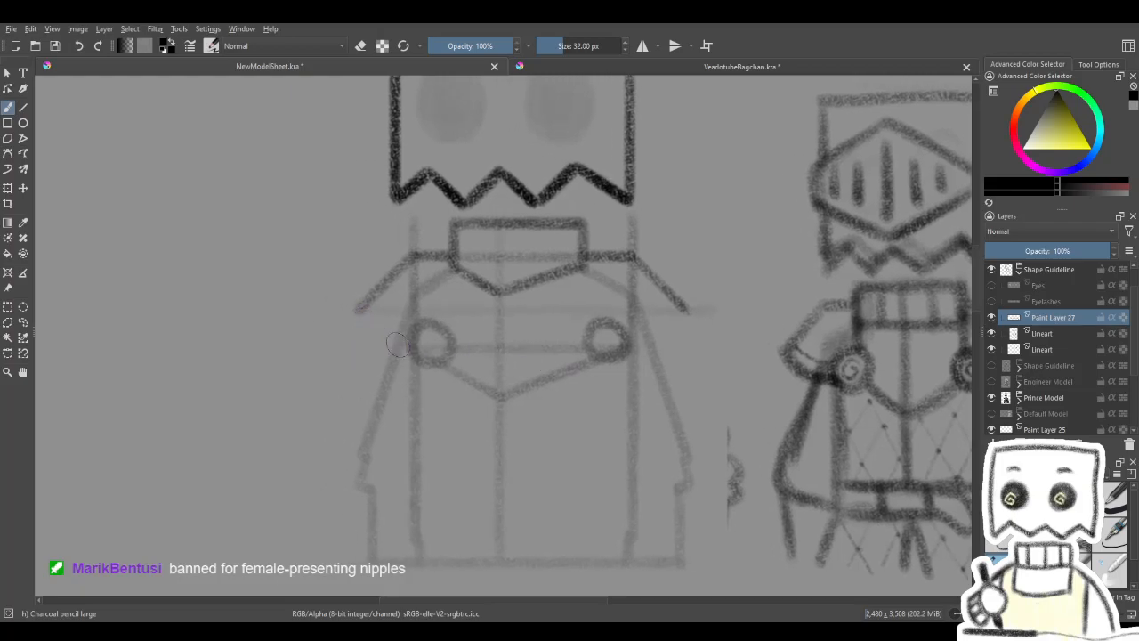
key(4)
key(4)
key(4)
key(4)
key(4)
key(4)
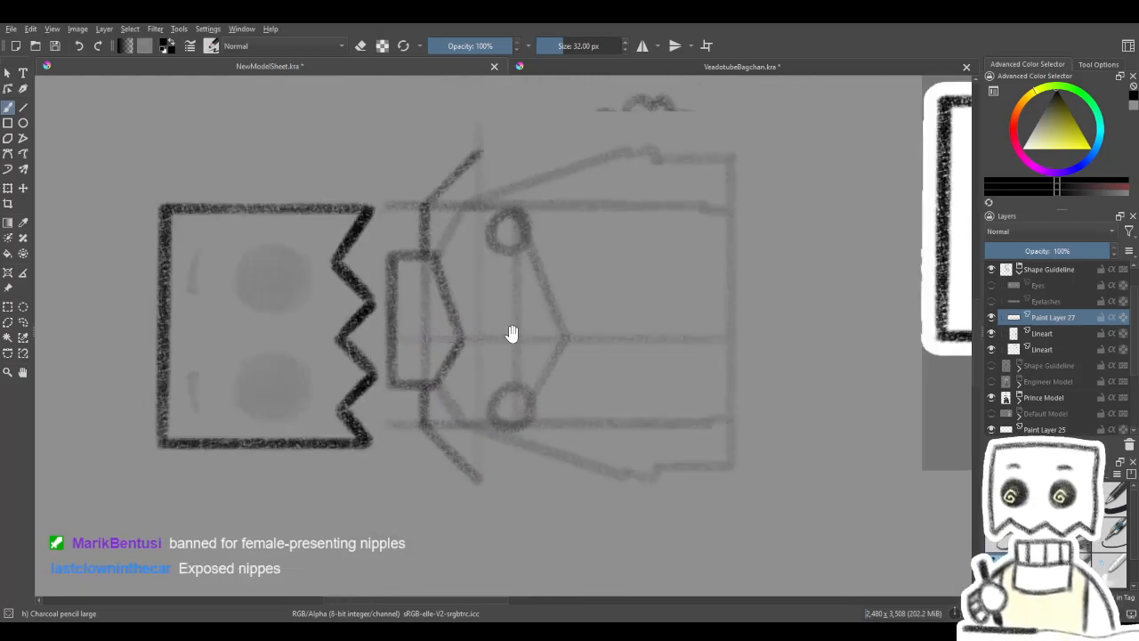
drag(511, 333, 532, 356)
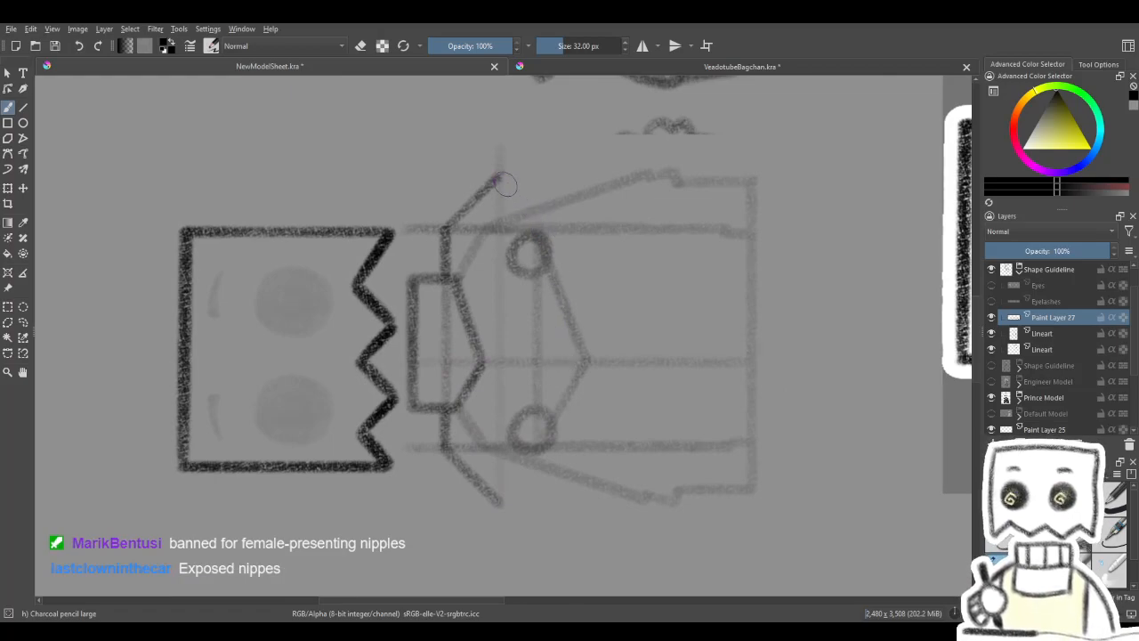
drag(516, 204, 527, 233)
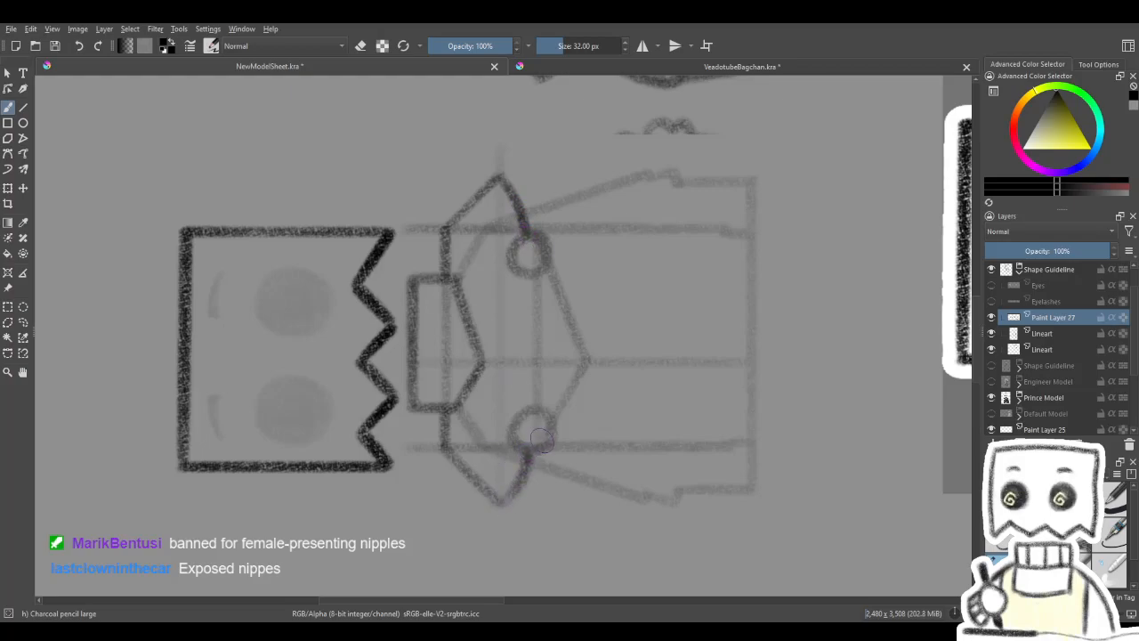
key(5)
drag(562, 414, 583, 409)
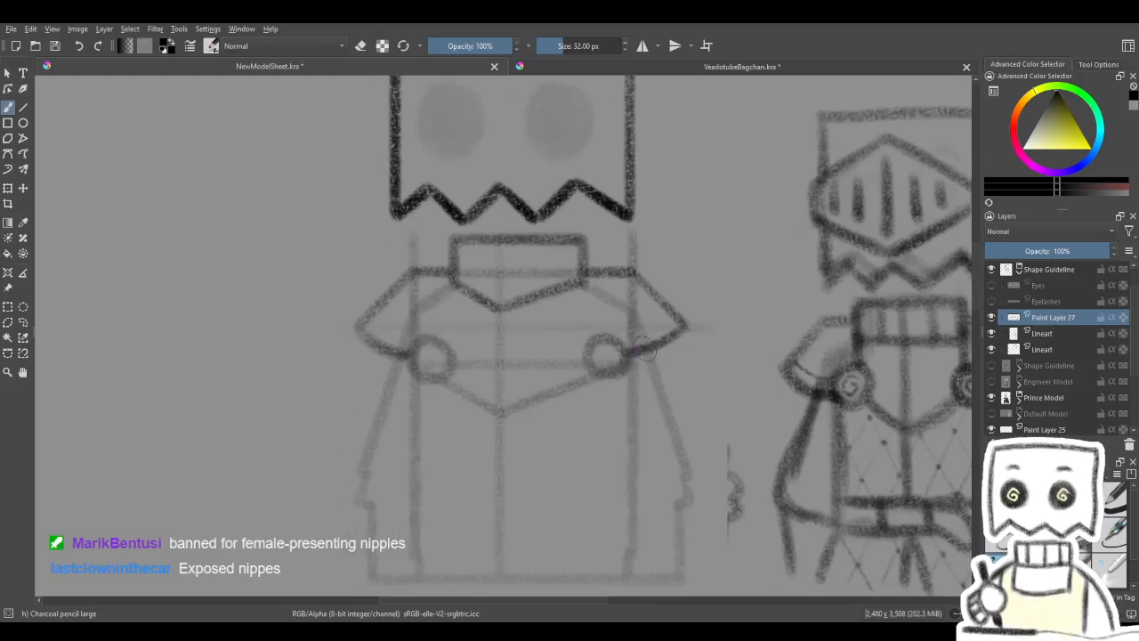
- Reinforce the left pauldron's curved lower edge between the round guide and the outer tip
key(4)
key(4)
key(4)
key(4)
key(4)
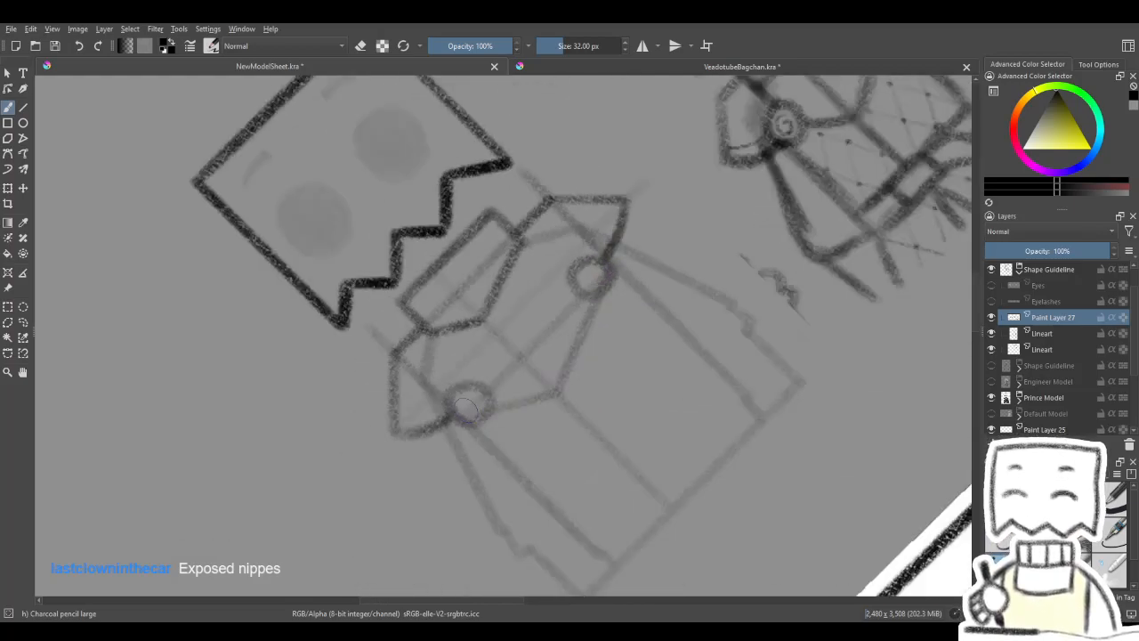
drag(494, 435, 460, 472)
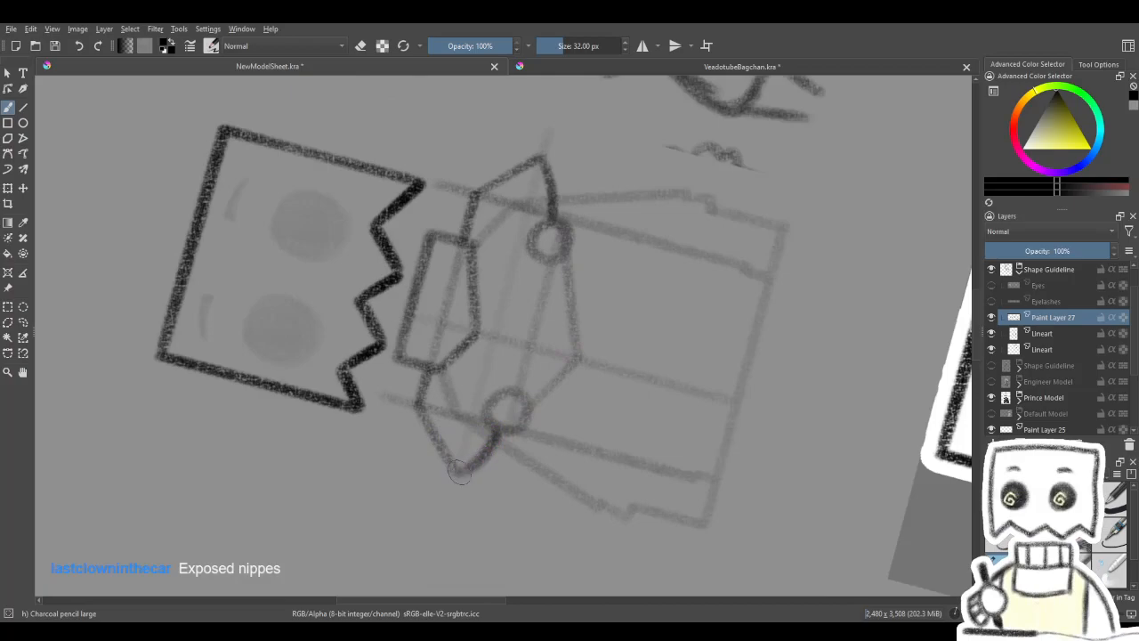
key(5)
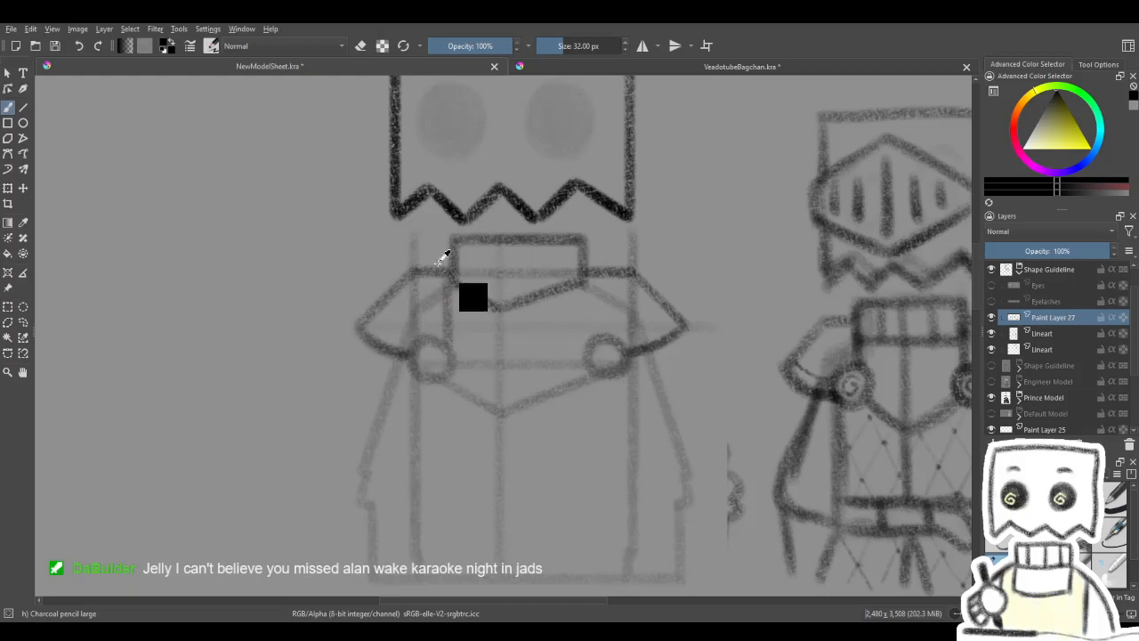
- Draw straight, near-vertical lines from both lower collar corners down to the round chest guides
click(23, 107)
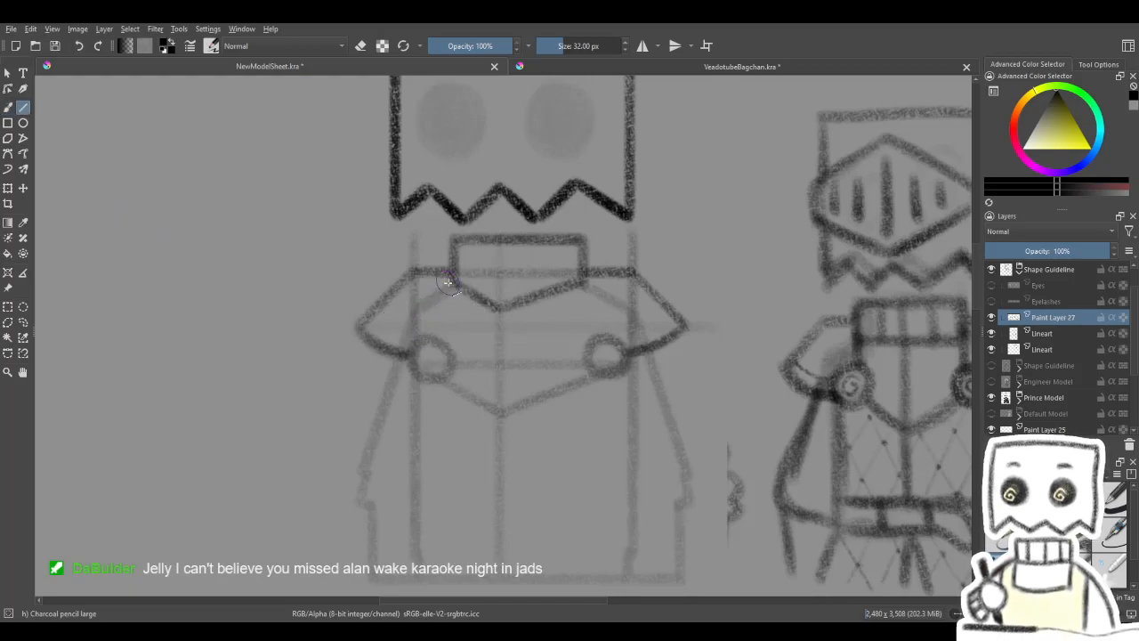
drag(446, 273, 470, 311)
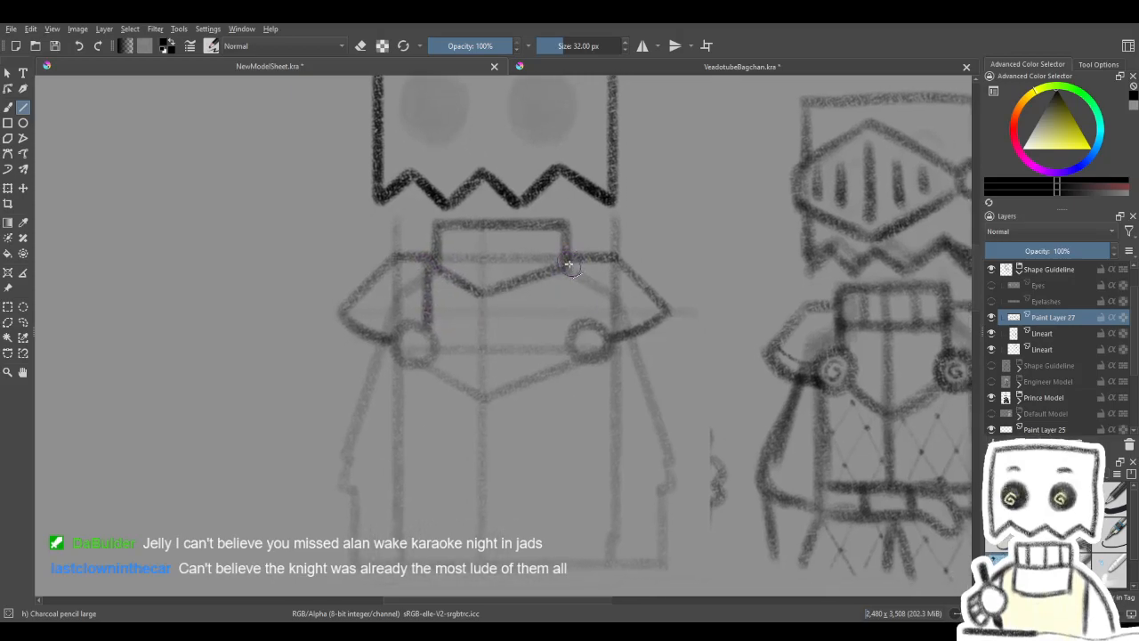
drag(578, 324, 579, 316)
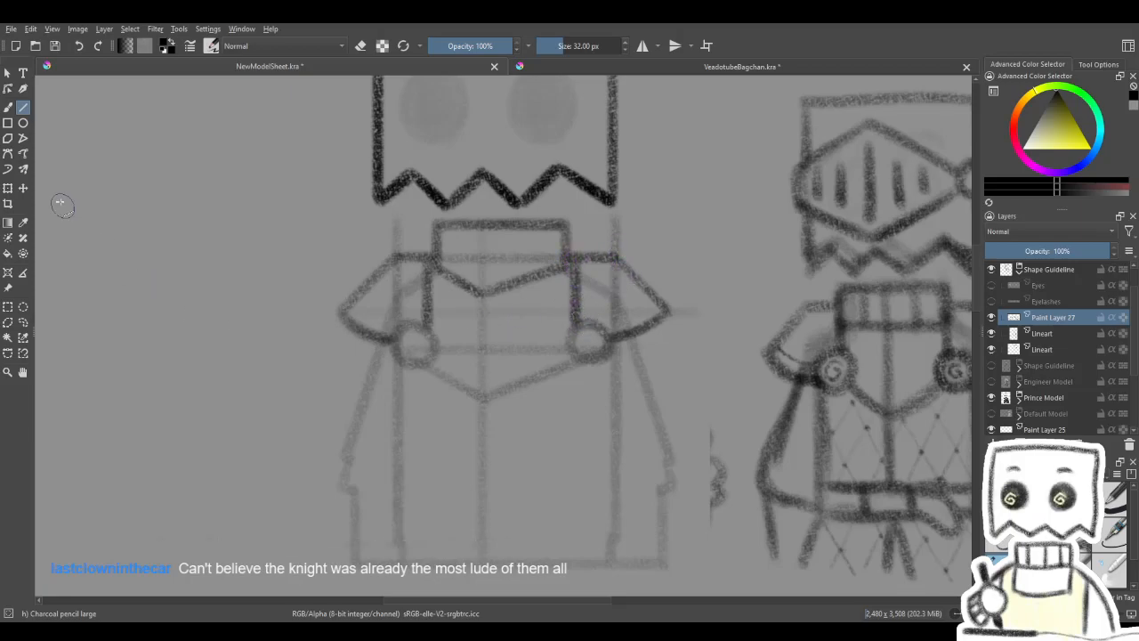
- Try drawing test circles of various sizes with the Ellipse tool in and around the empty area beside the body
click(24, 123)
drag(599, 394, 676, 378)
drag(408, 368, 433, 373)
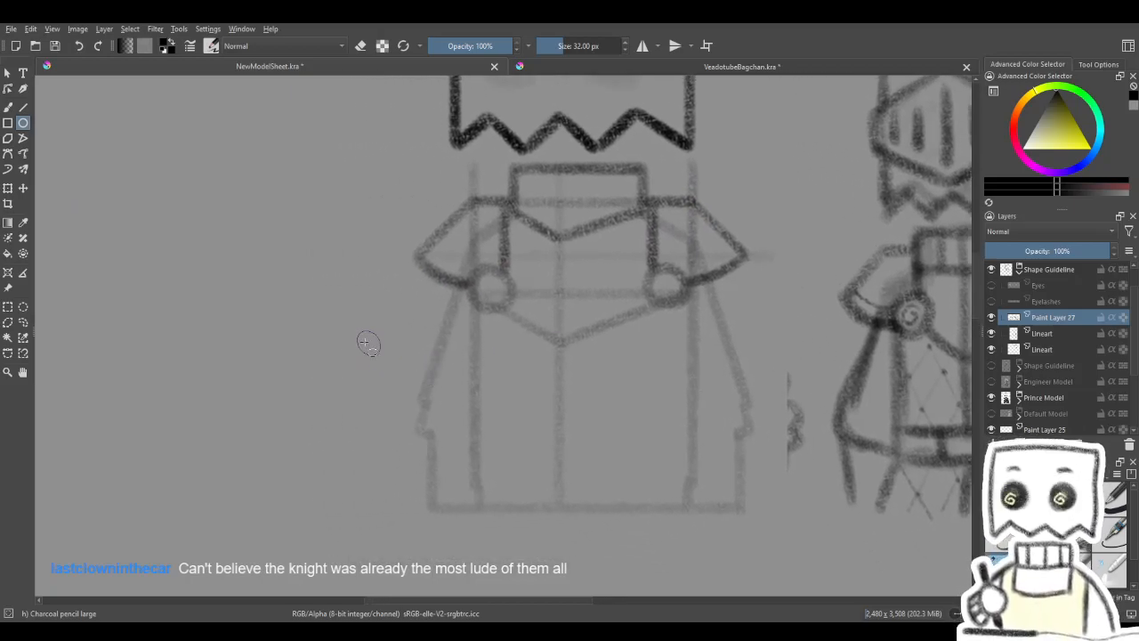
mouse_move(352, 333)
mouse_down()
mouse_move(401, 382)
mouse_move(463, 362)
mouse_move(437, 358)
mouse_up()
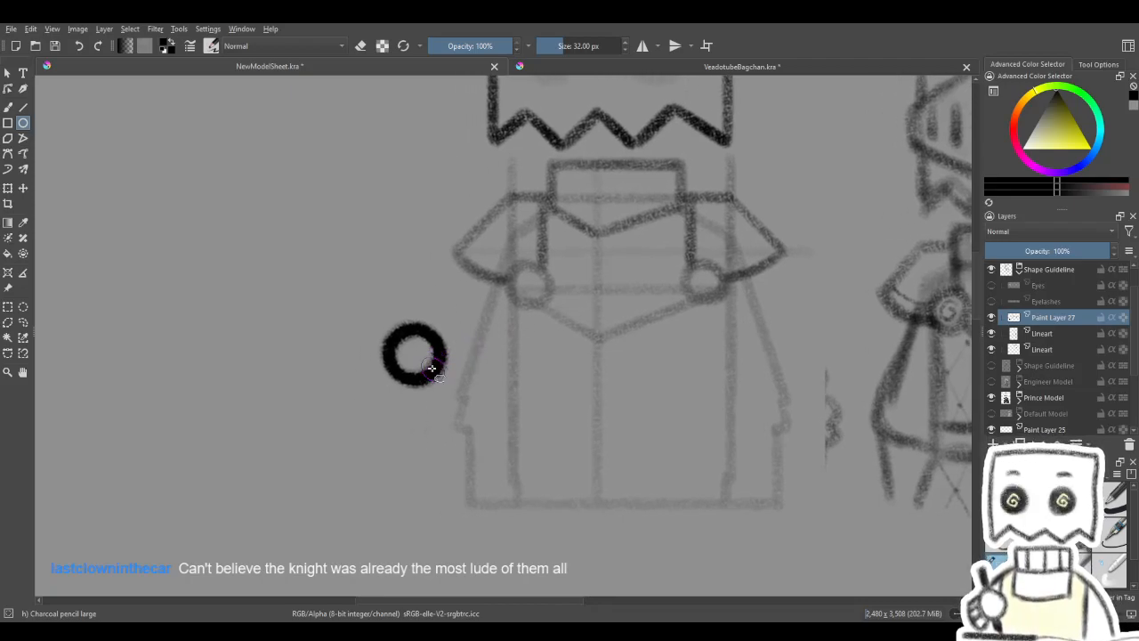
drag(386, 470, 439, 501)
drag(486, 419, 526, 371)
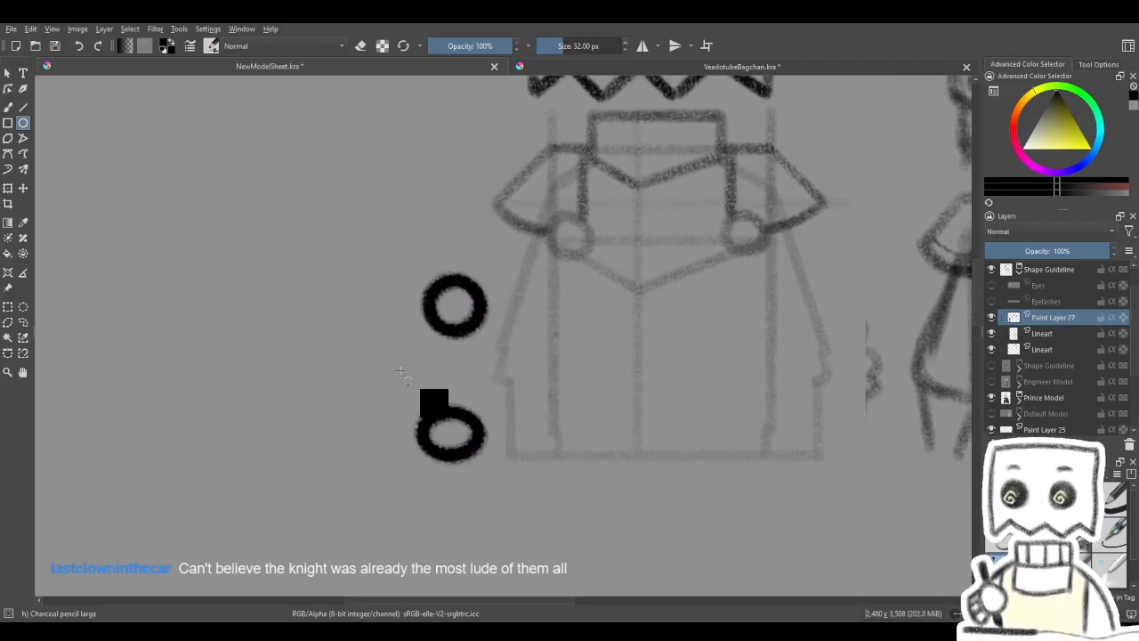
key(ctrl+z)
drag(360, 386, 421, 433)
key(ctrl+z)
drag(606, 342, 492, 461)
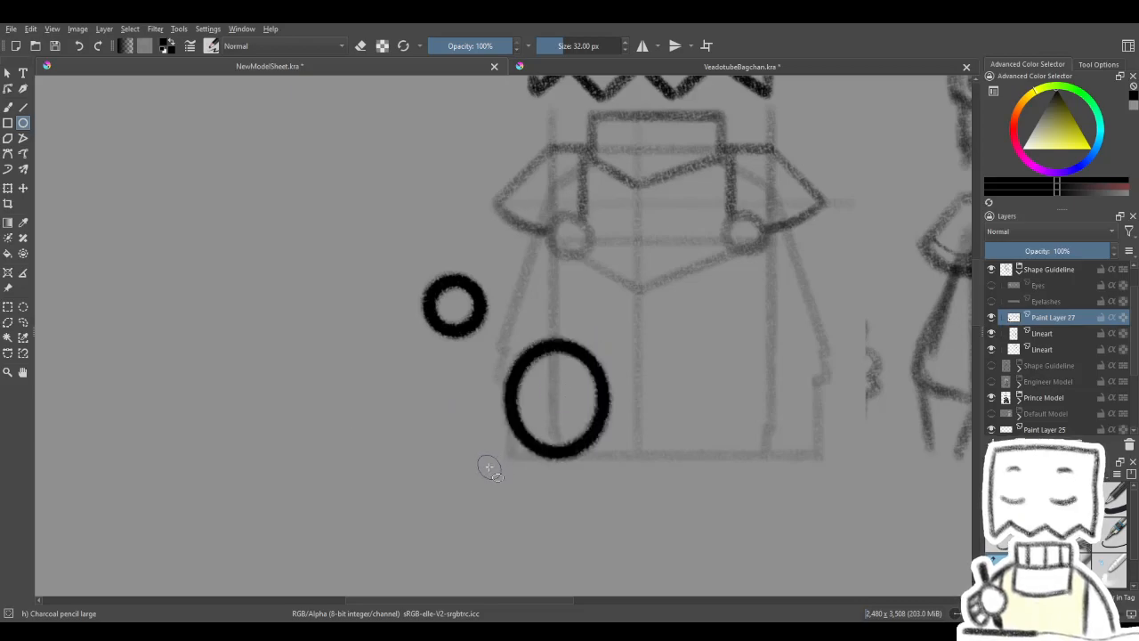
key(ctrl+z)
mouse_move(108, 166)
mouse_down()
mouse_move(344, 455)
mouse_move(571, 438)
mouse_up()
key(ctrl+z)
drag(485, 234, 194, 536)
mouse_move(303, 497)
mouse_down()
mouse_move(371, 496)
mouse_move(338, 460)
mouse_move(334, 474)
mouse_up()
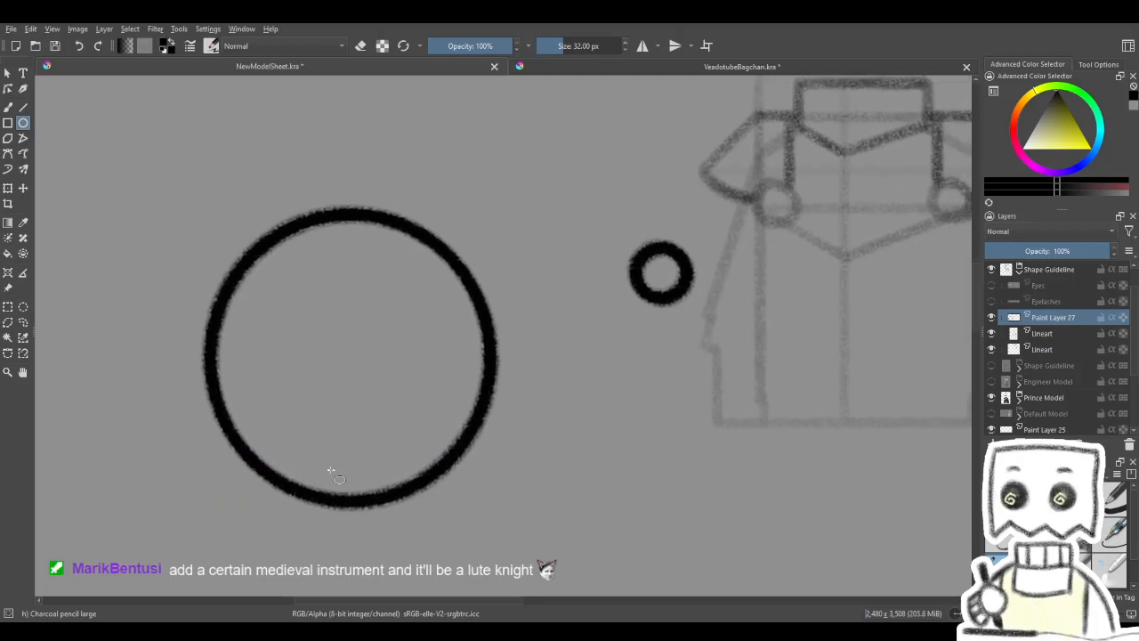
key(ctrl+z)
drag(541, 272, 279, 453)
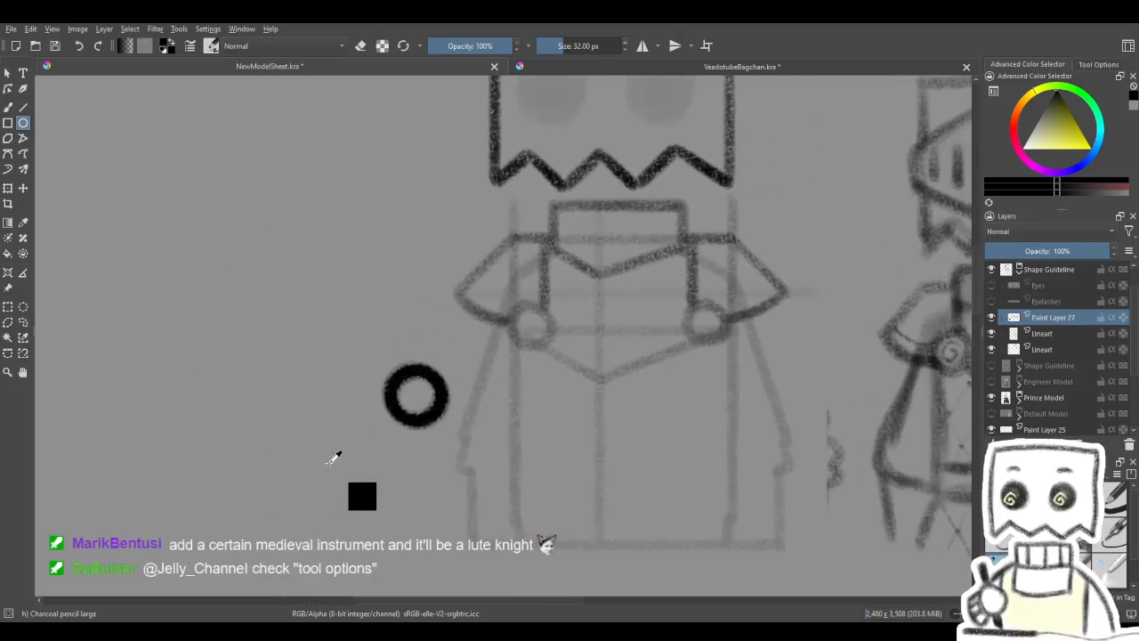
key(ctrl+z)
mouse_move(488, 387)
mouse_down()
mouse_move(445, 395)
mouse_move(556, 342)
mouse_up()
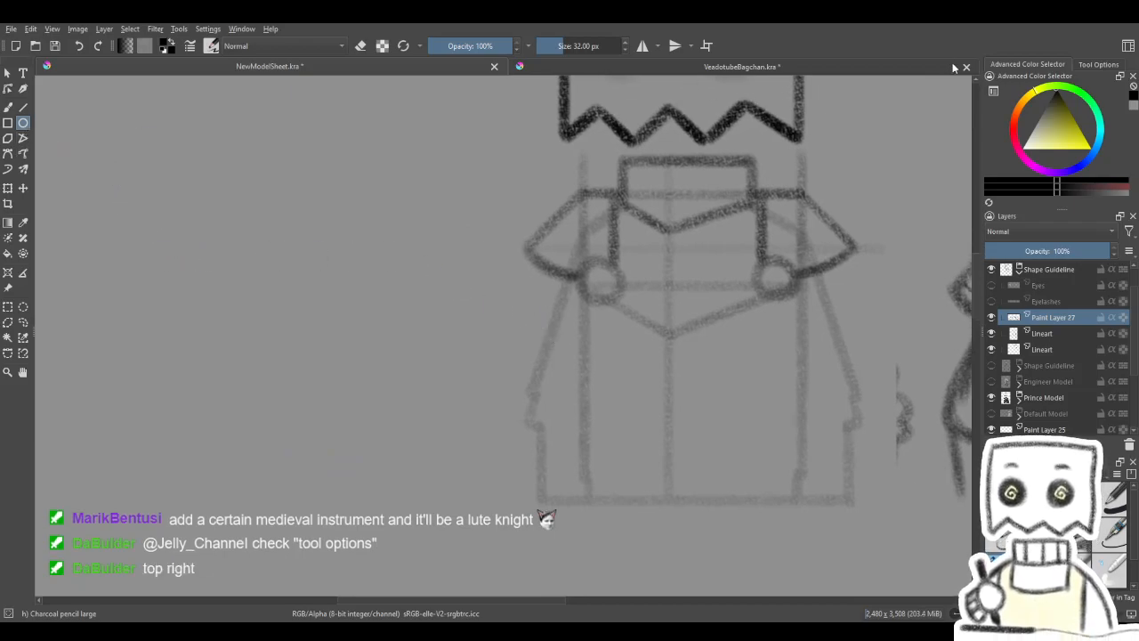
- Check the Ellipse tool's fill, outline, width, height and ratio options
click(1091, 65)
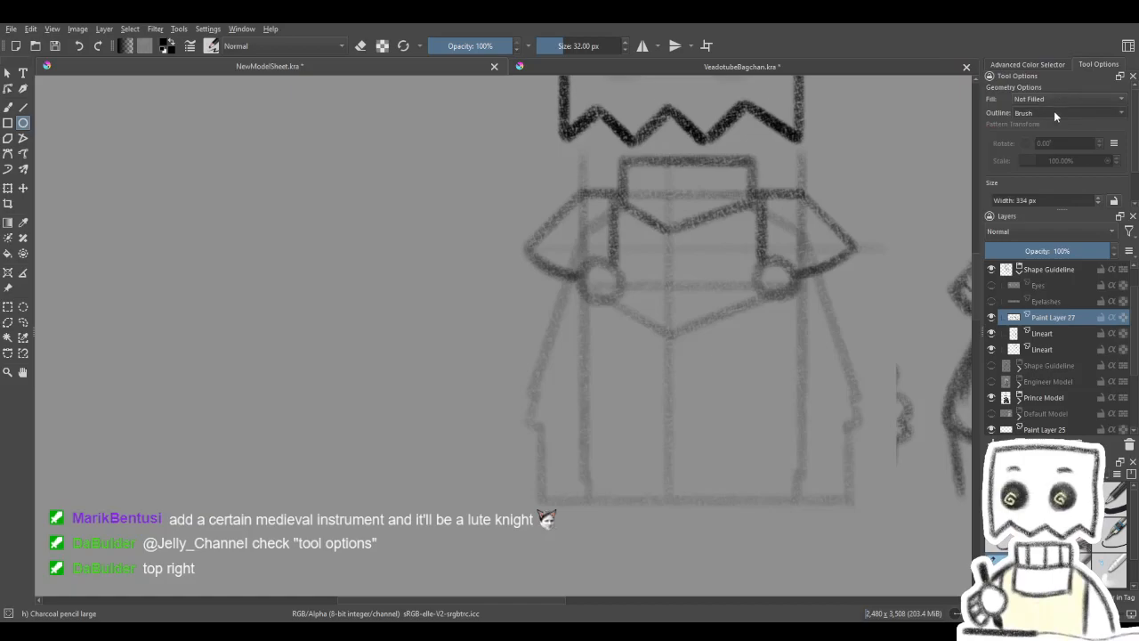
scroll(1059, 142, down, 3)
double_click(1060, 159)
scroll(1064, 142, up, 3)
scroll(1062, 132, down, 2)
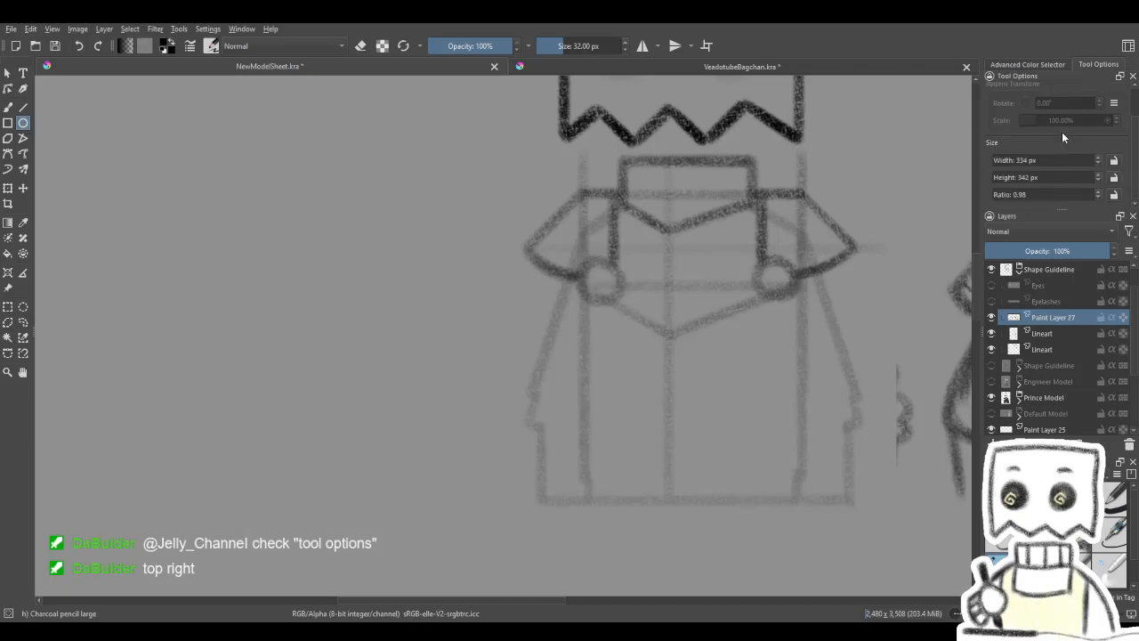
scroll(1059, 138, up, 2)
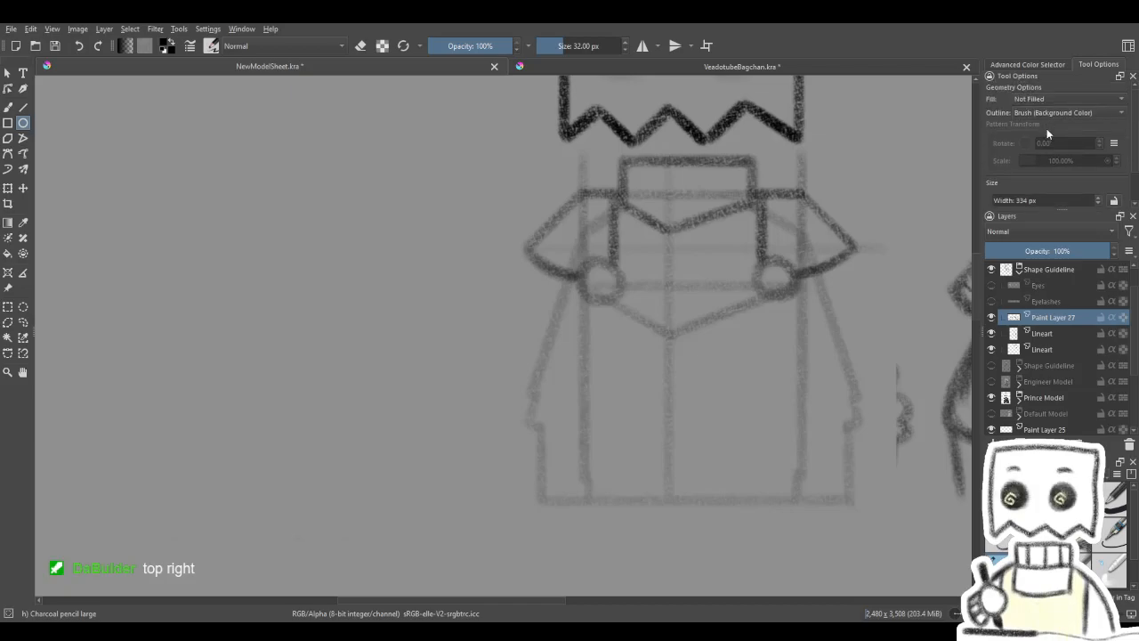
click(1051, 67)
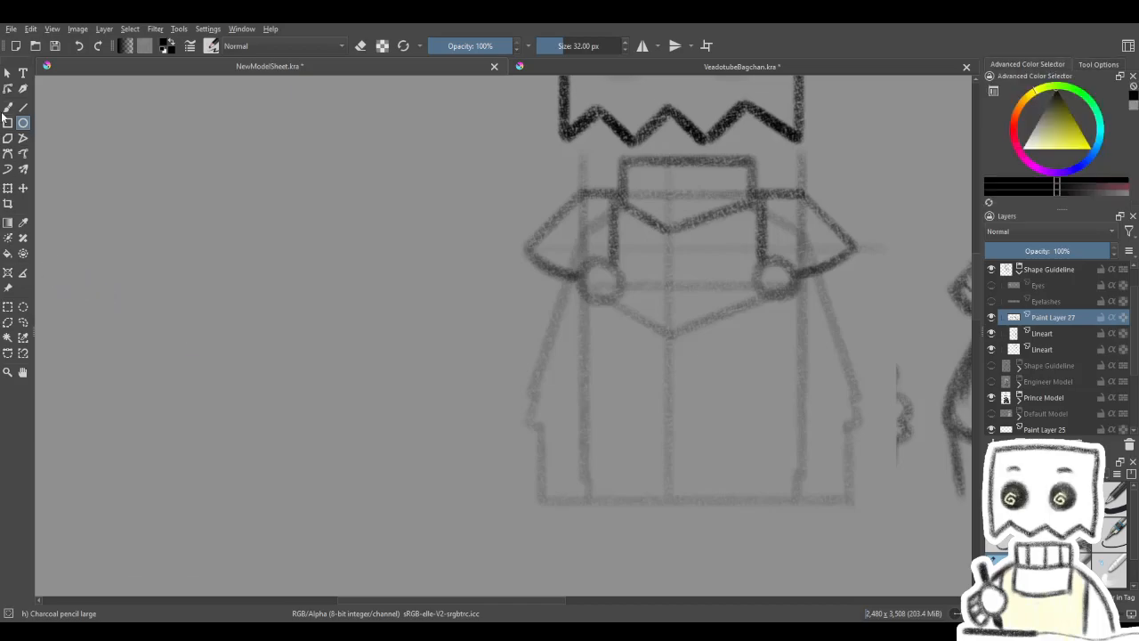
- Add a new paint layer above the armour lines and trace the left round chest fastener over its faded guide circle
drag(881, 391, 783, 389)
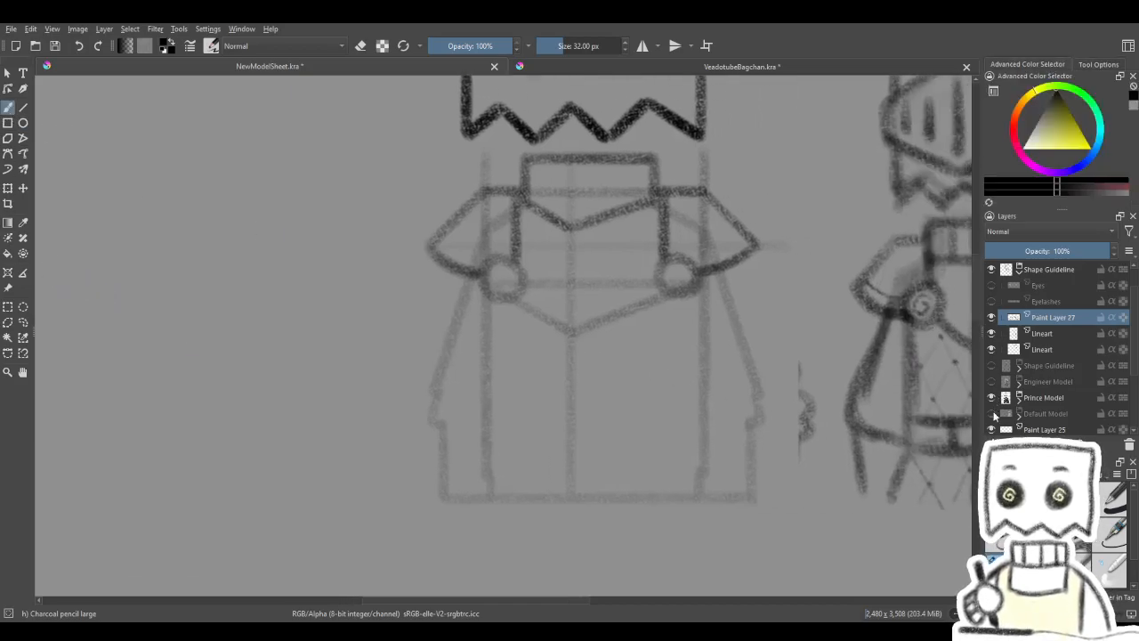
click(993, 443)
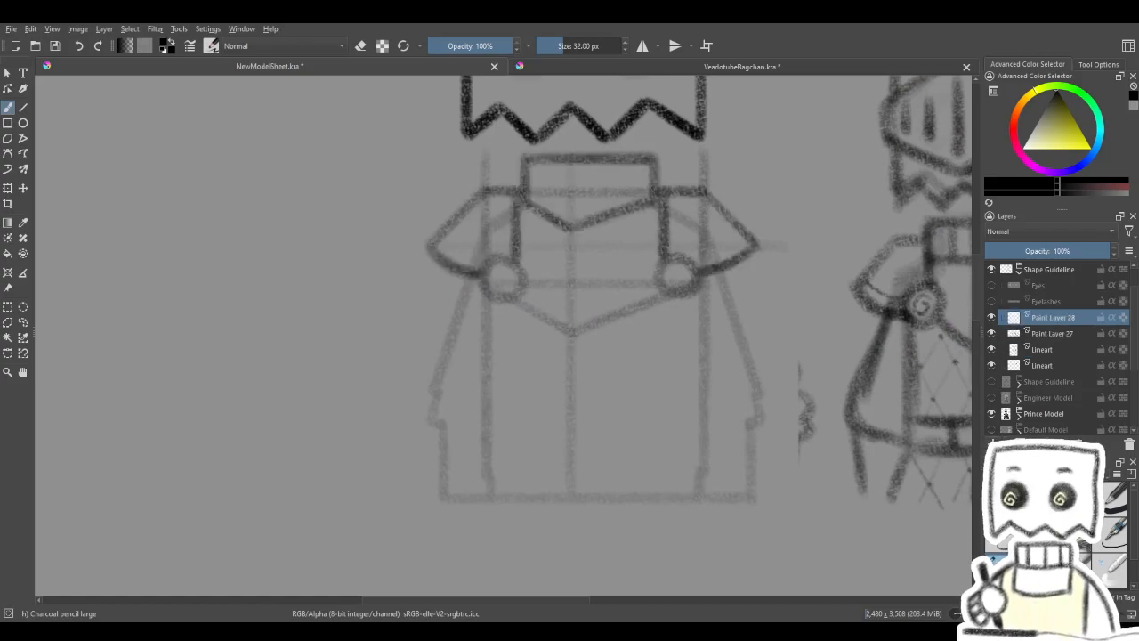
drag(561, 405, 552, 418)
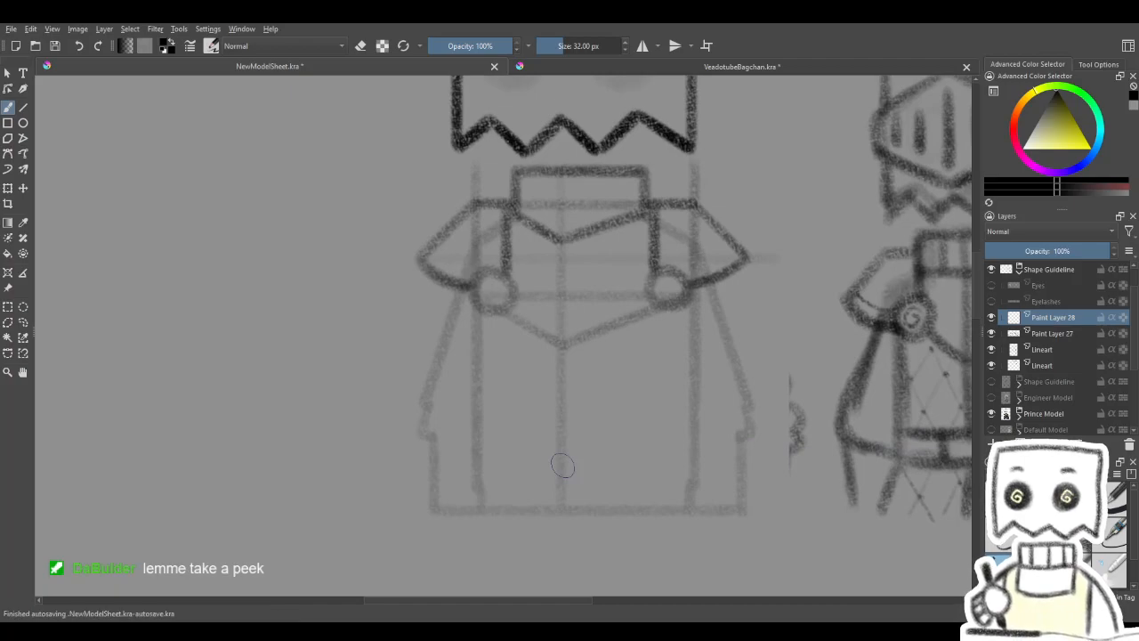
drag(544, 336, 542, 380)
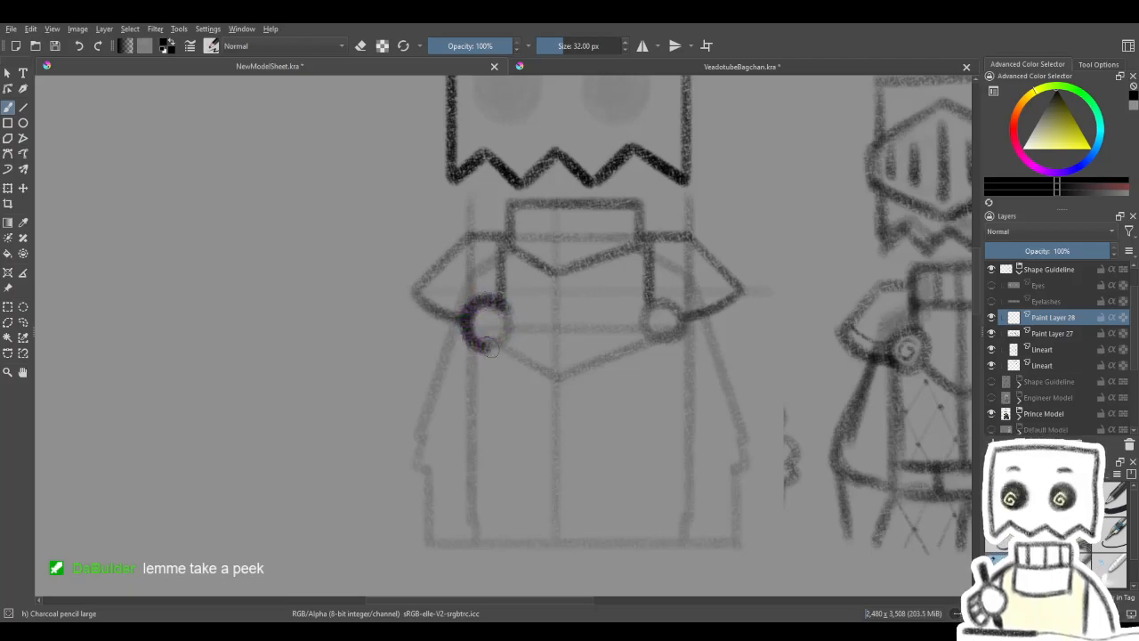
drag(507, 334, 506, 311)
key(ctrl+z)
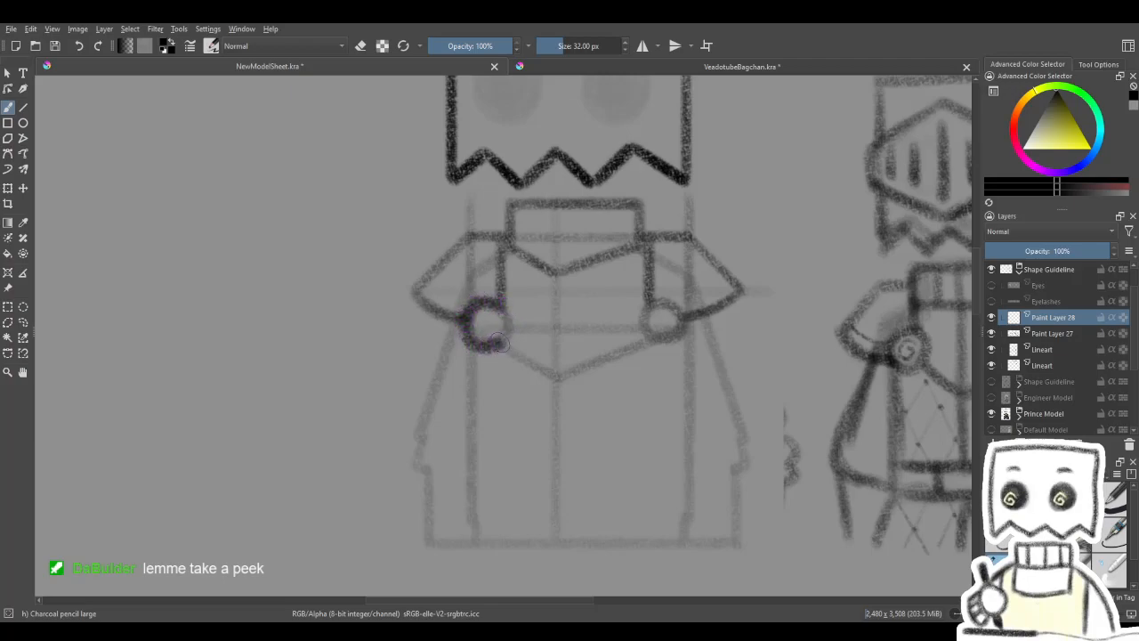
mouse_move(559, 312)
mouse_down()
mouse_move(502, 311)
mouse_move(541, 320)
mouse_up()
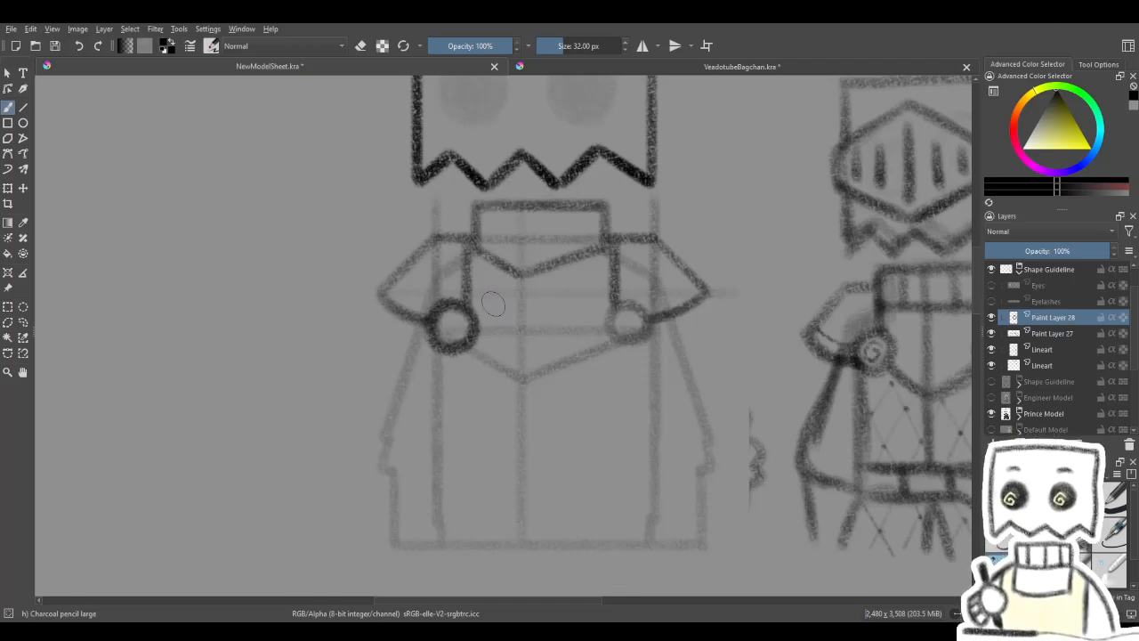
mouse_move(541, 409)
mouse_down()
mouse_move(558, 425)
mouse_move(580, 415)
mouse_move(574, 401)
mouse_up()
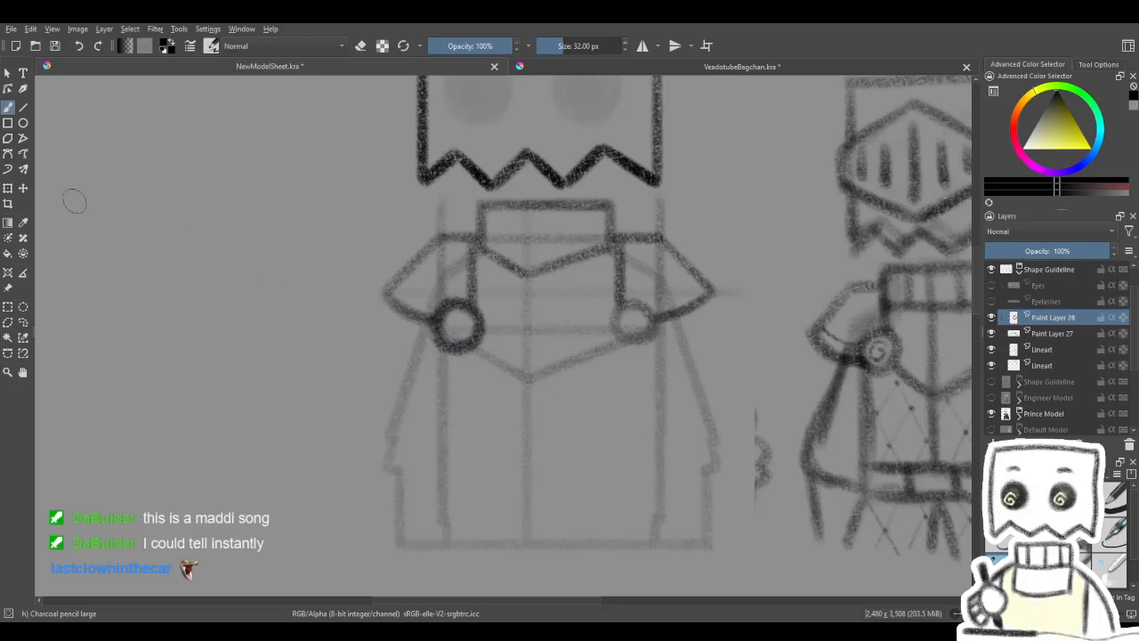
- Lighten the left fastener circle's dark strokes with the soft eraser to match the surrounding armour lines
click(7, 189)
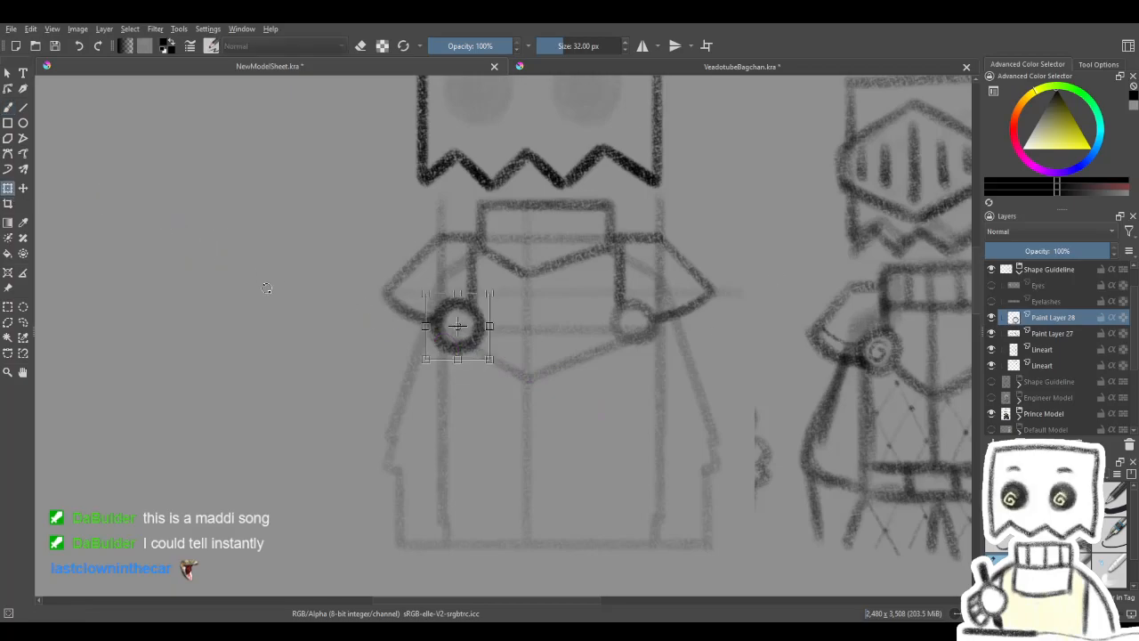
key(b)
key(e)
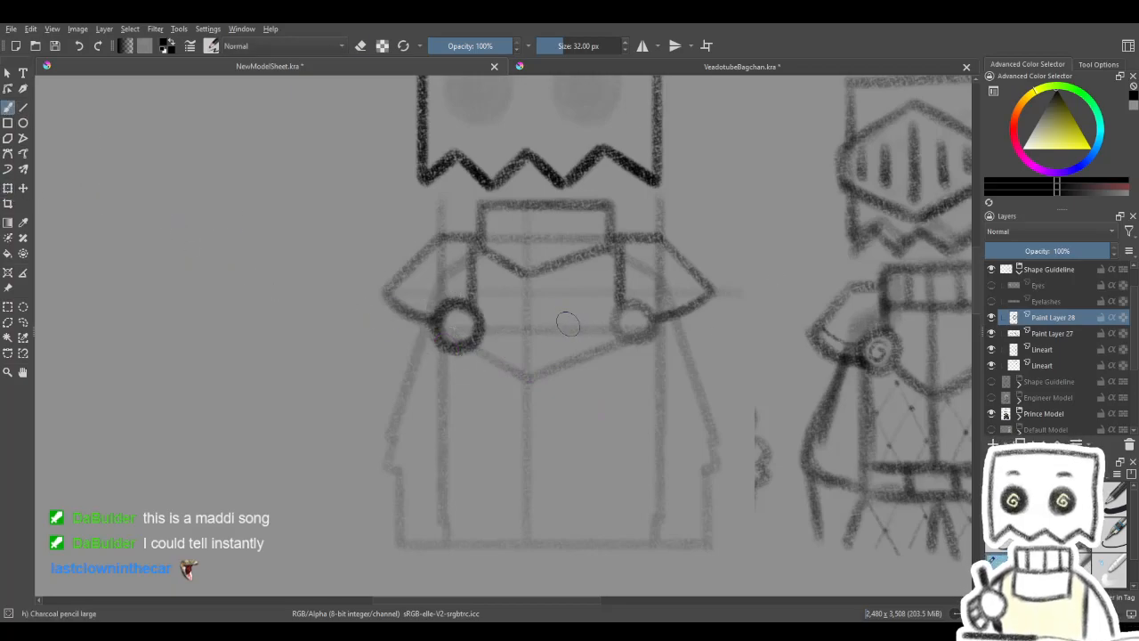
drag(519, 383, 609, 383)
mouse_move(457, 352)
mouse_down()
mouse_move(471, 329)
mouse_move(433, 334)
mouse_move(478, 339)
mouse_move(439, 317)
mouse_move(470, 325)
mouse_up()
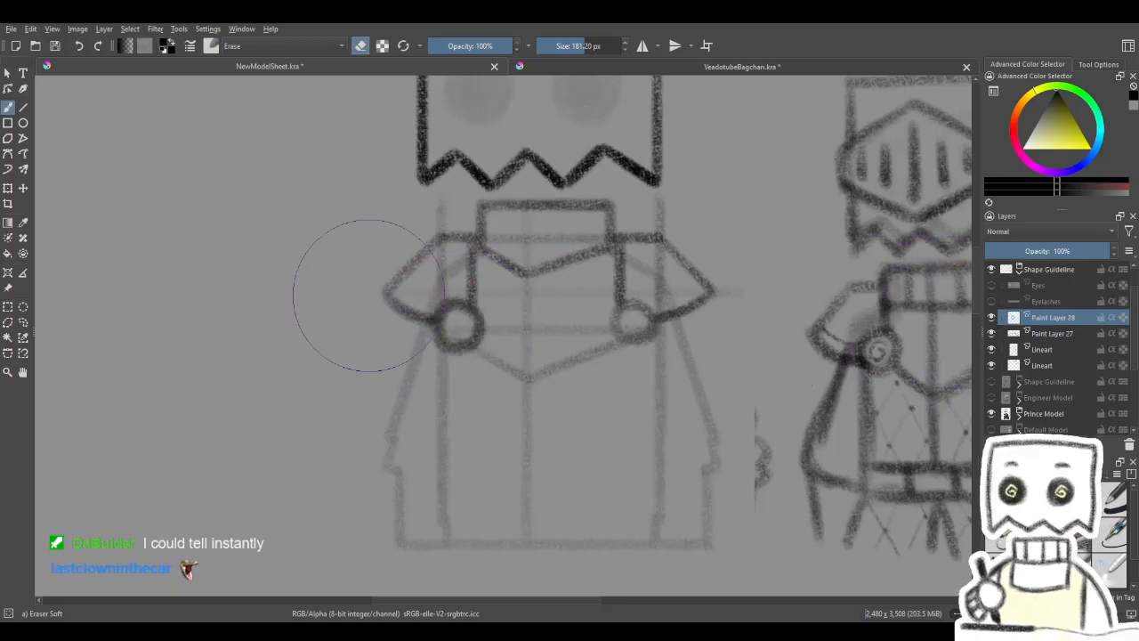
- Duplicate the fastener circle's layer and move the copy onto the right round chest guide
click(9, 187)
key(ctrl+j)
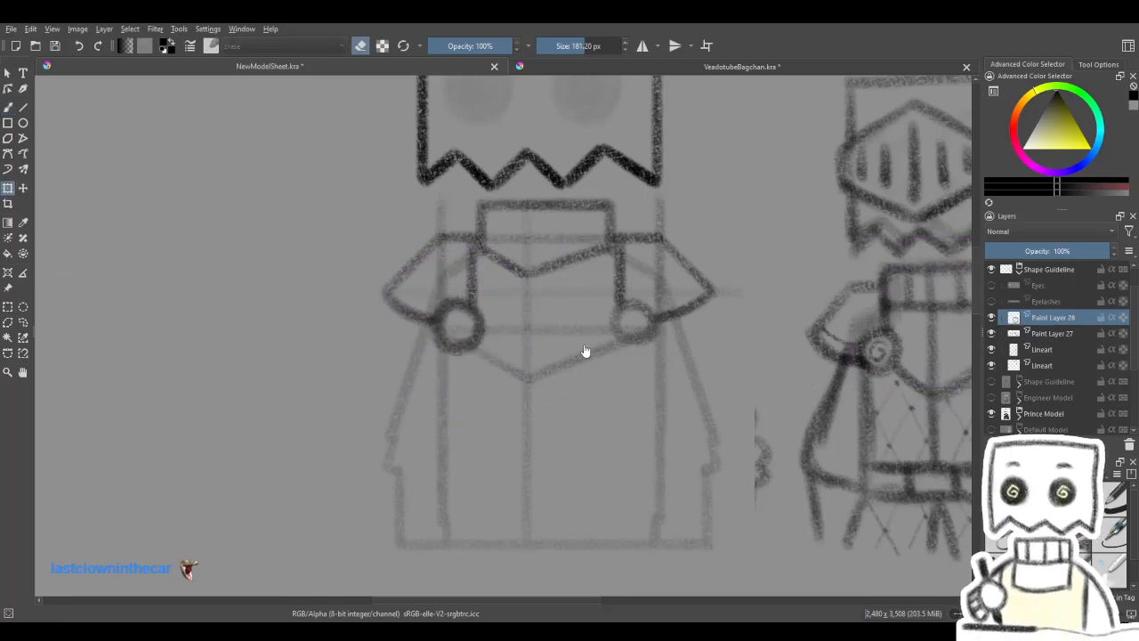
drag(465, 334, 647, 345)
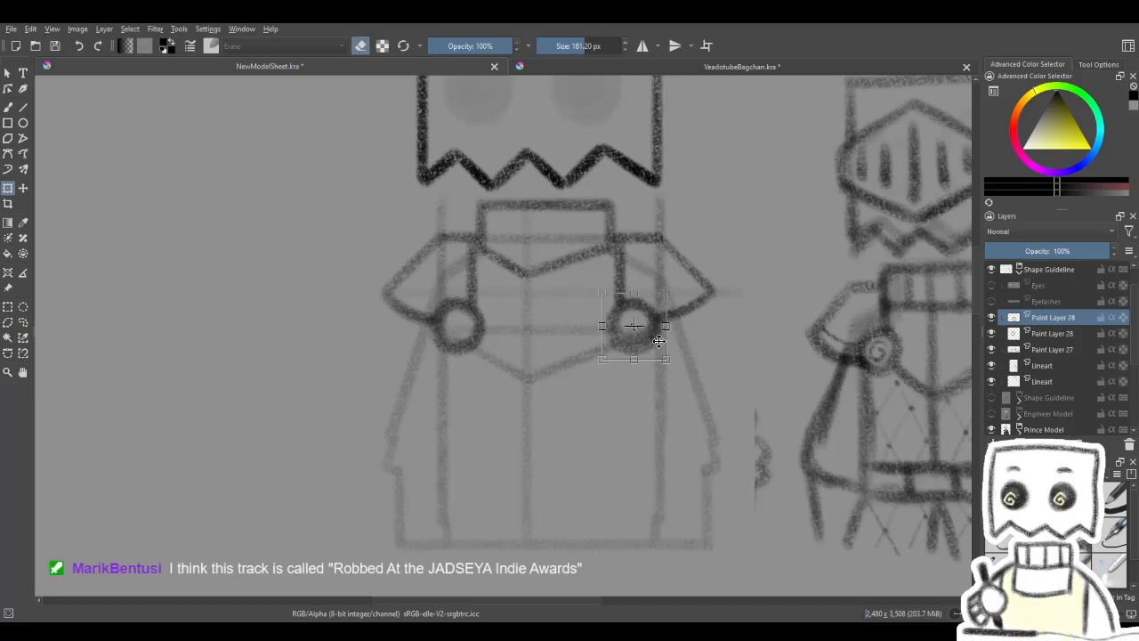
key(Return)
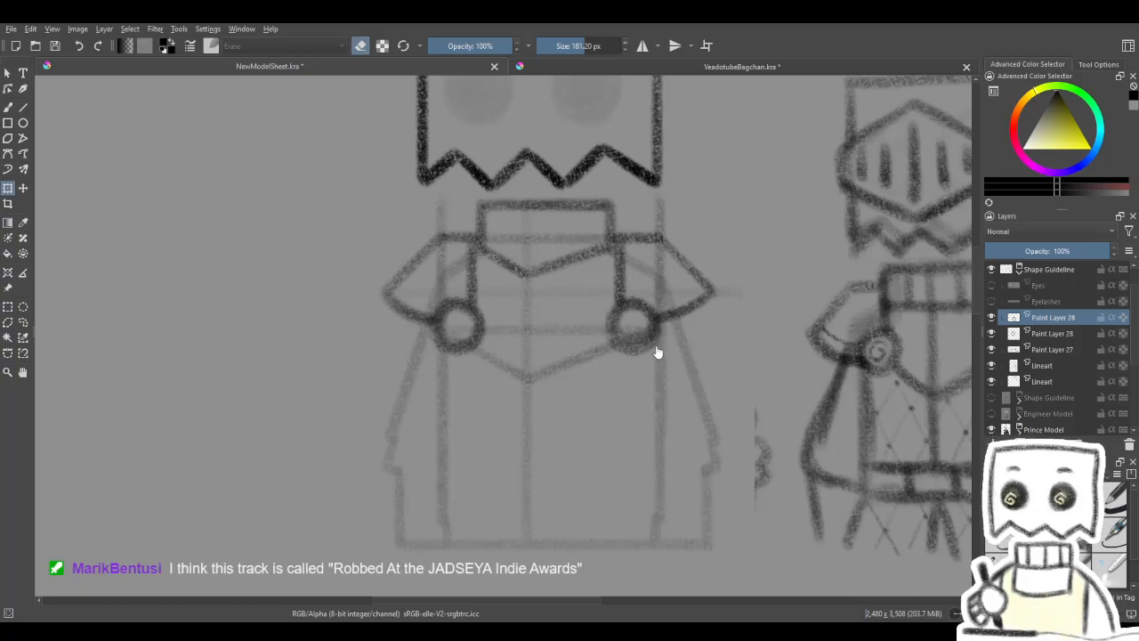
- Merge the two fastener circle layers, check them by toggling visibility, and merge them down into Paint Layer 27
key(ctrl+e)
click(990, 318)
click(991, 318)
click(991, 317)
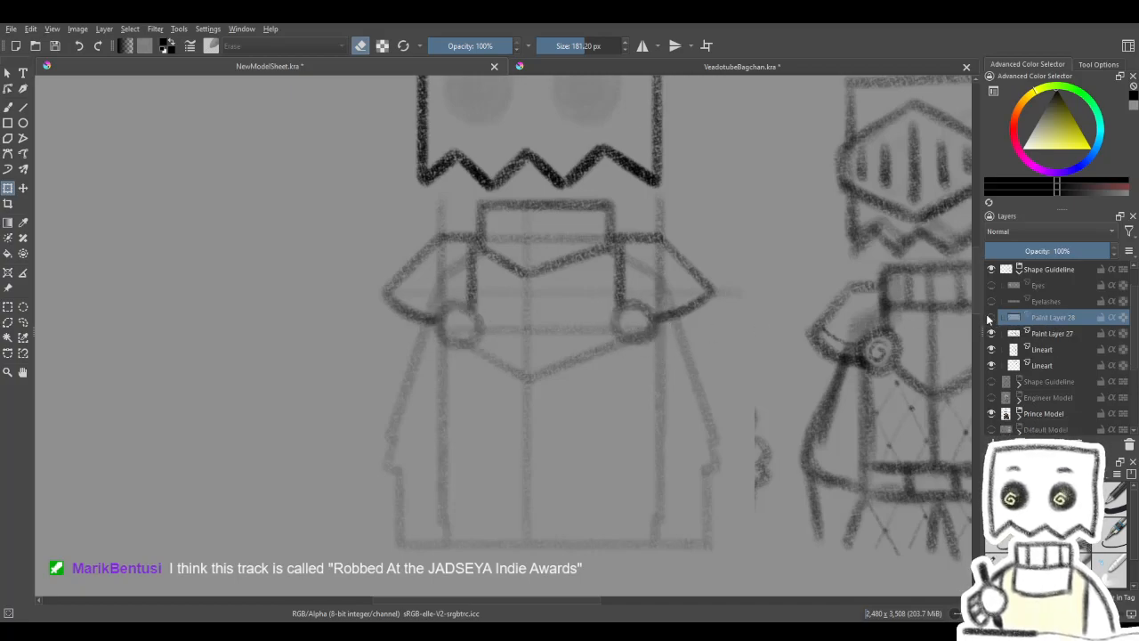
click(991, 318)
key(ctrl+e)
- Compare the armour lines with and without the faded body guidelines by toggling the upper Lineart layer's visibility
click(991, 334)
click(991, 336)
click(991, 336)
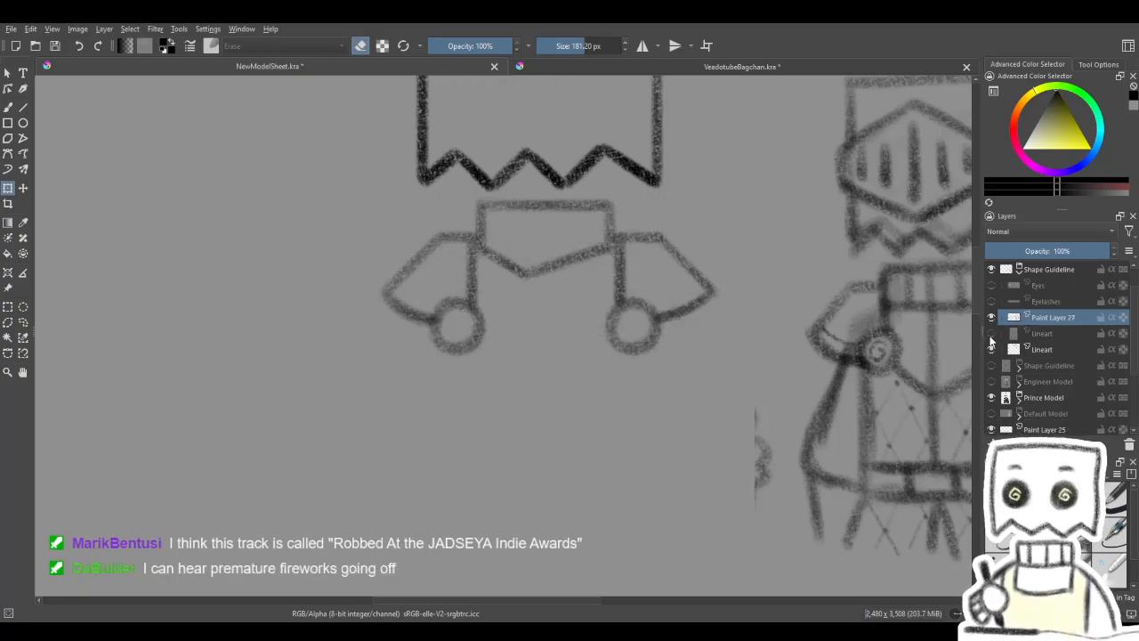
click(991, 335)
click(999, 336)
click(999, 337)
drag(877, 365, 822, 341)
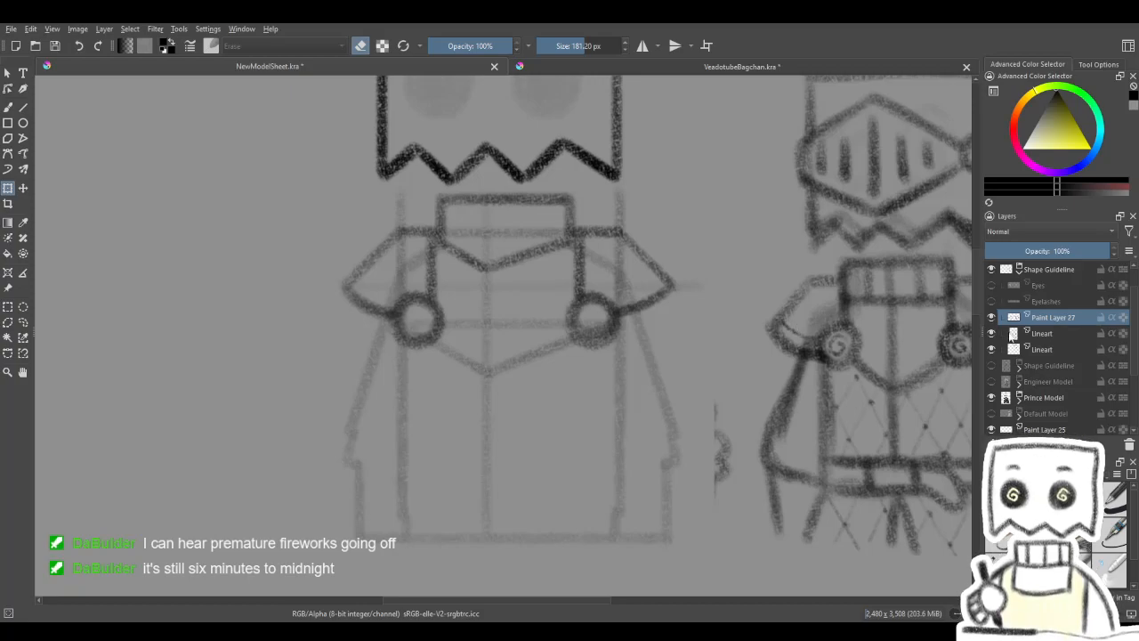
click(991, 334)
mouse_move(839, 372)
mouse_down()
mouse_move(794, 490)
mouse_move(790, 541)
mouse_move(821, 361)
mouse_move(745, 400)
mouse_move(864, 404)
mouse_up()
click(991, 333)
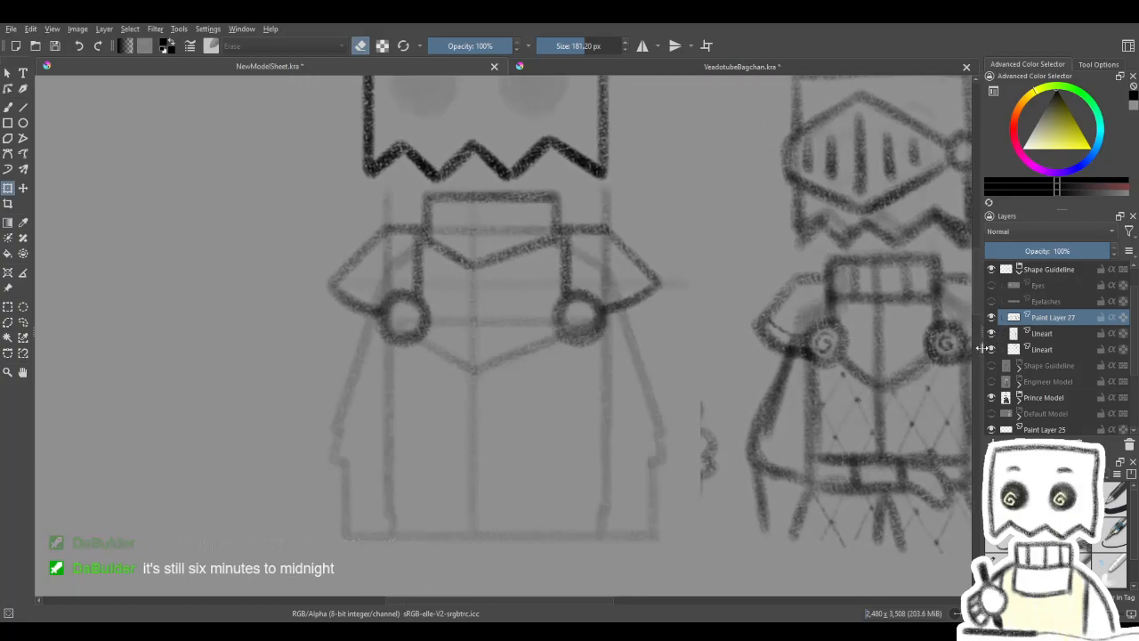
- Switch from the soft eraser back to the large charcoal pencil brush at 32 px
key(b)
drag(504, 372, 567, 340)
click(1007, 570)
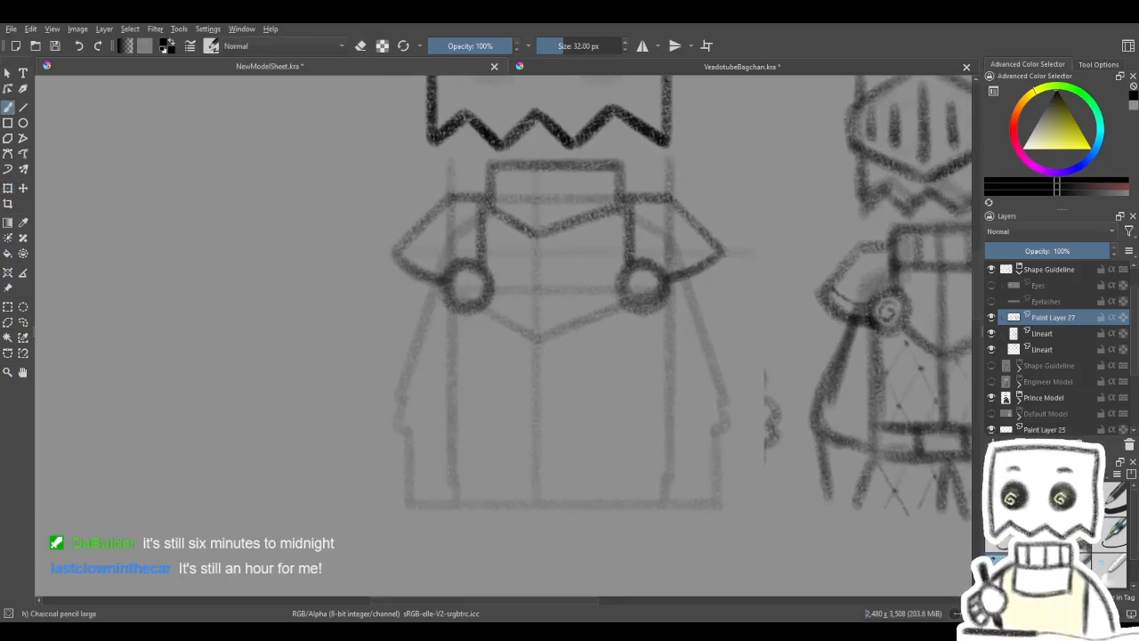
drag(450, 323, 435, 376)
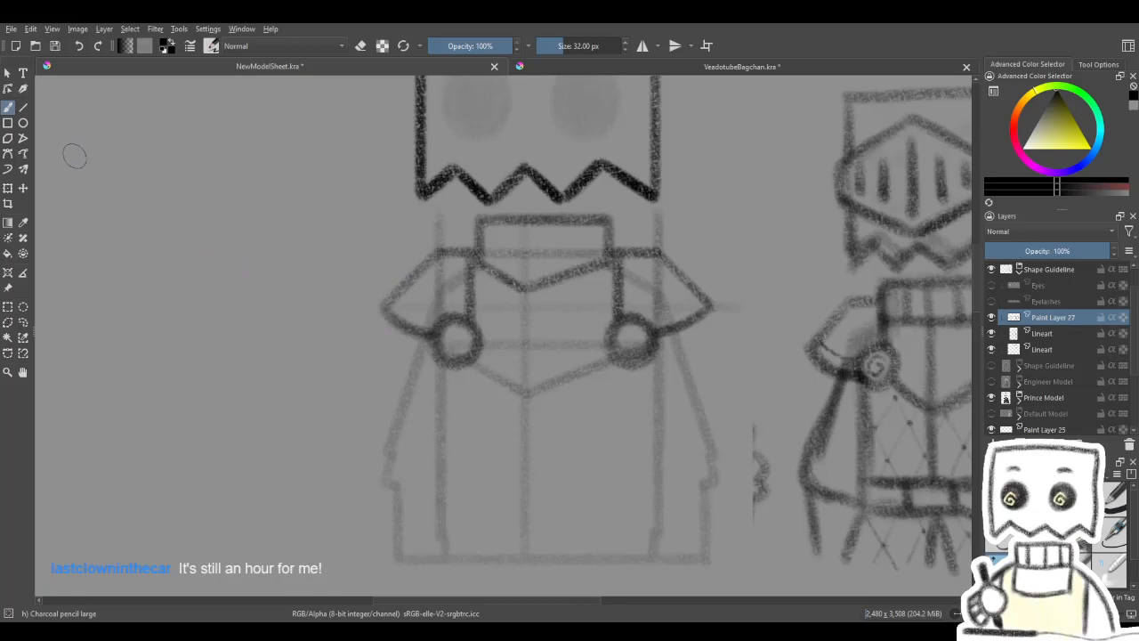
click(25, 109)
click(9, 108)
key(4)
key(4)
key(4)
key(4)
key(4)
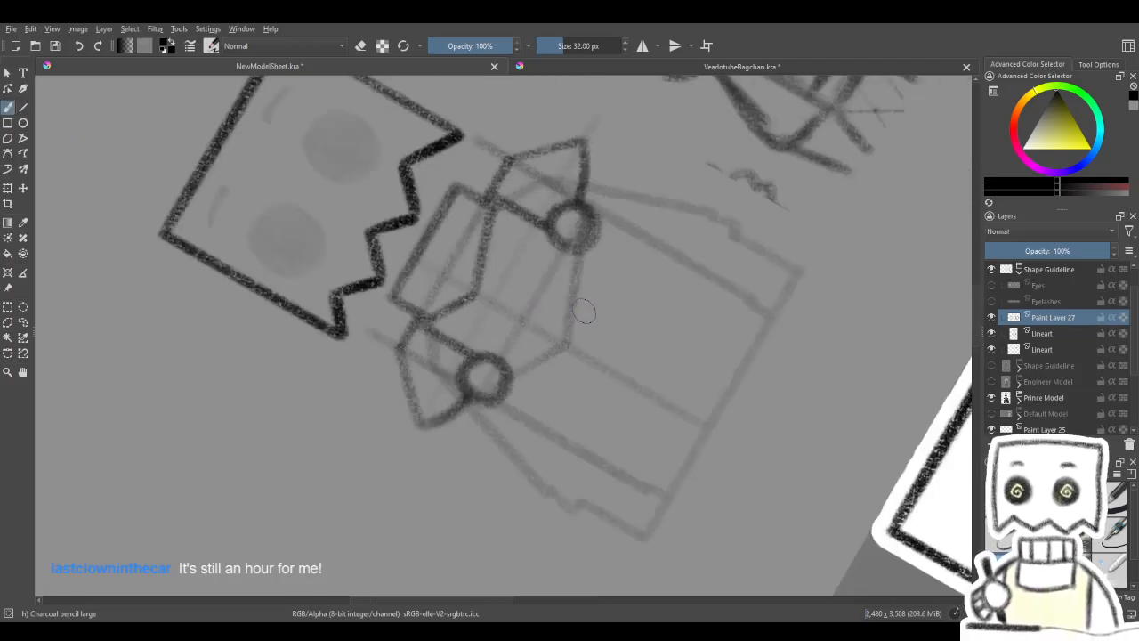
key(4)
key(5)
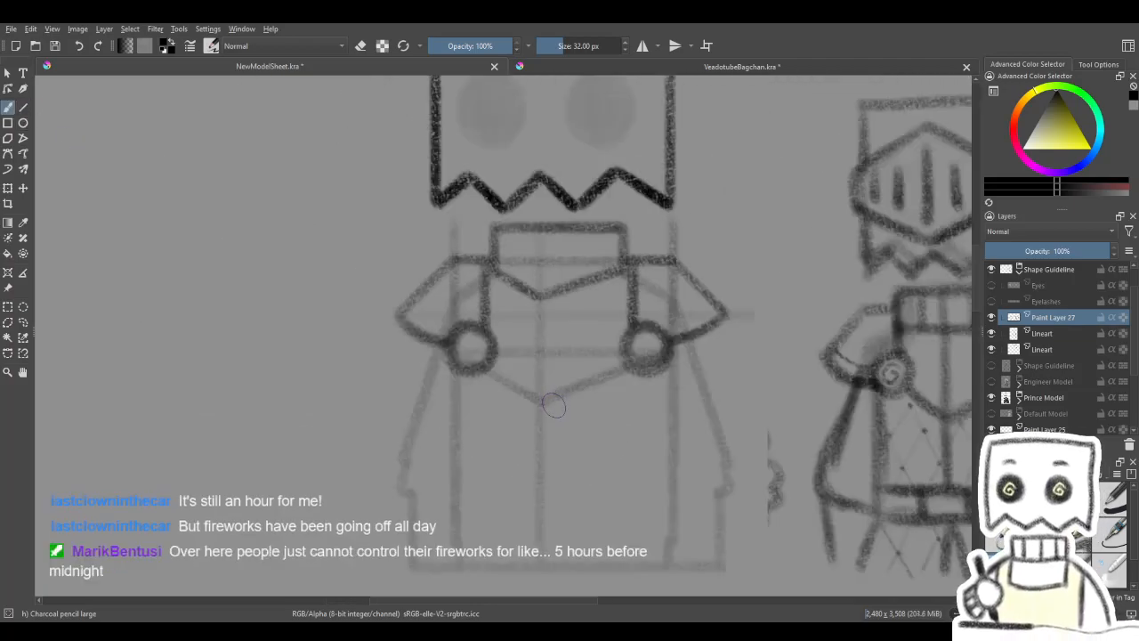
drag(596, 399, 578, 377)
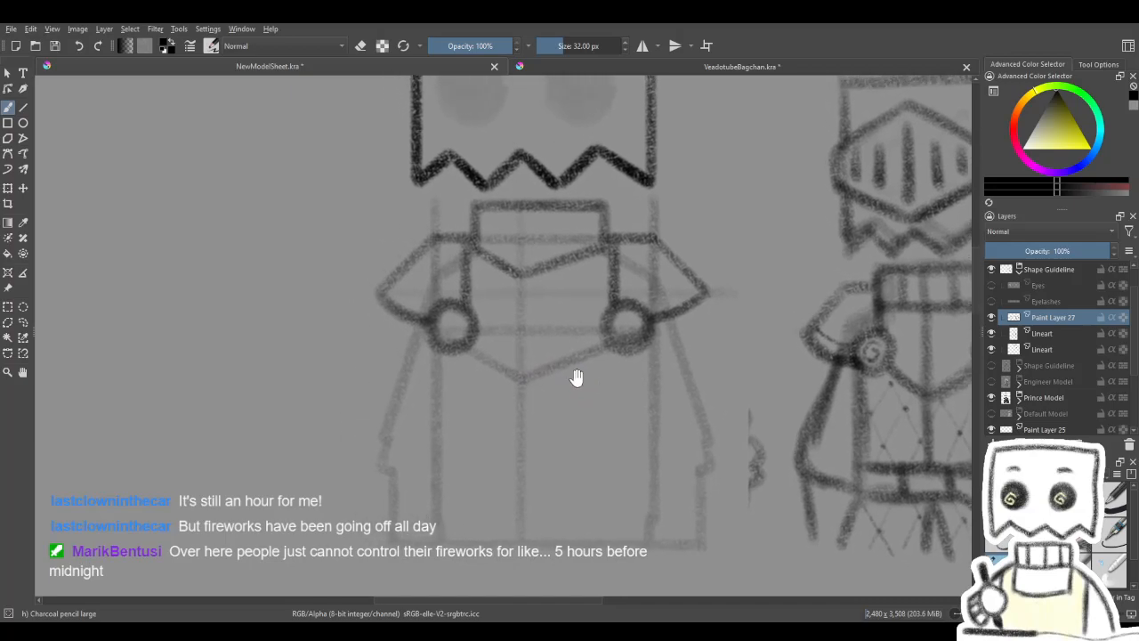
- Try drawing a straight line along the left pauldron's slanted upper edge with the Line tool, and undo it
click(25, 108)
mouse_move(420, 252)
mouse_down()
mouse_move(374, 299)
mouse_move(435, 235)
mouse_up()
drag(389, 285, 388, 287)
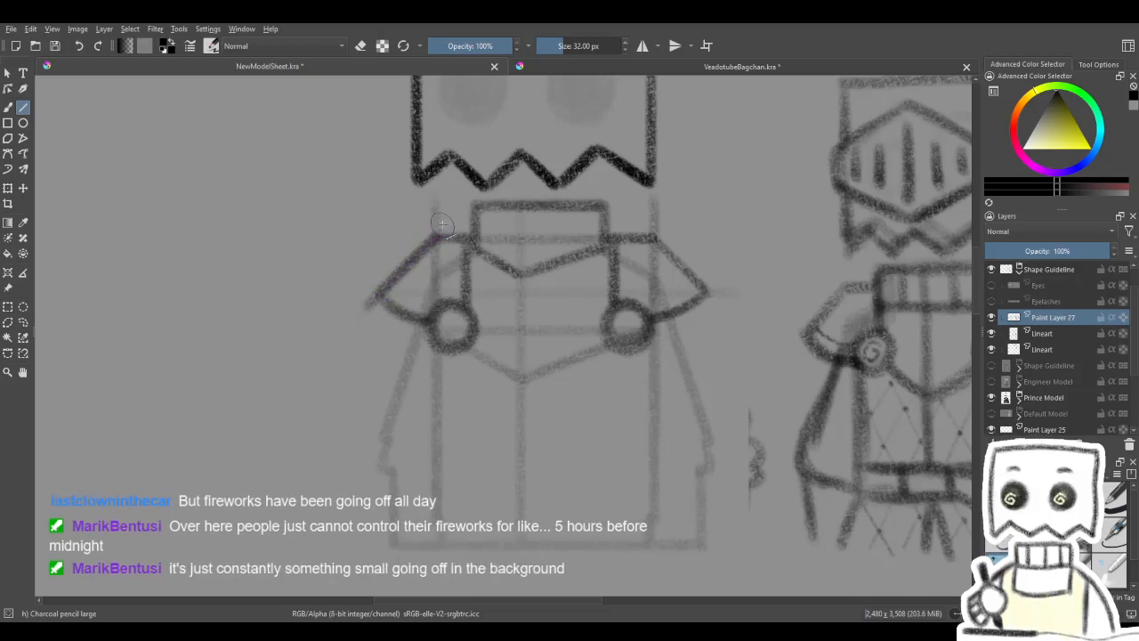
key(ctrl+z)
key(ctrl+z)
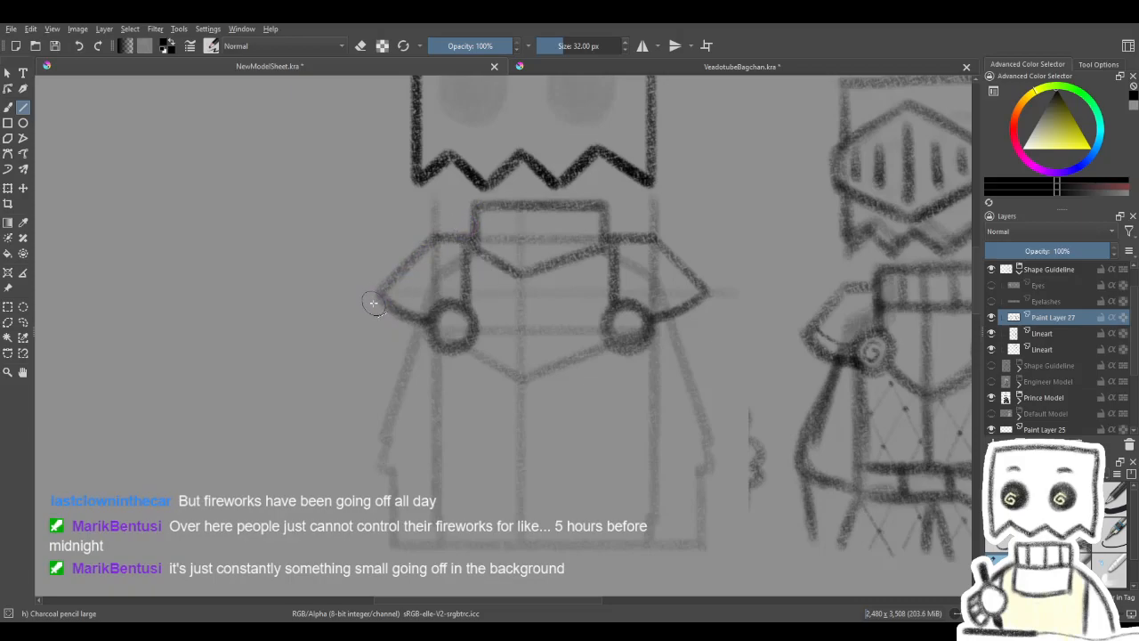
- Redraw the left pauldron's slanted upper edge as a straight line and merge the extra layer into Paint Layer 27
drag(365, 308, 387, 287)
key(Insert)
mouse_move(511, 272)
mouse_down()
mouse_move(486, 257)
mouse_move(535, 287)
mouse_move(537, 326)
mouse_move(549, 330)
mouse_up()
key(ctrl+e)
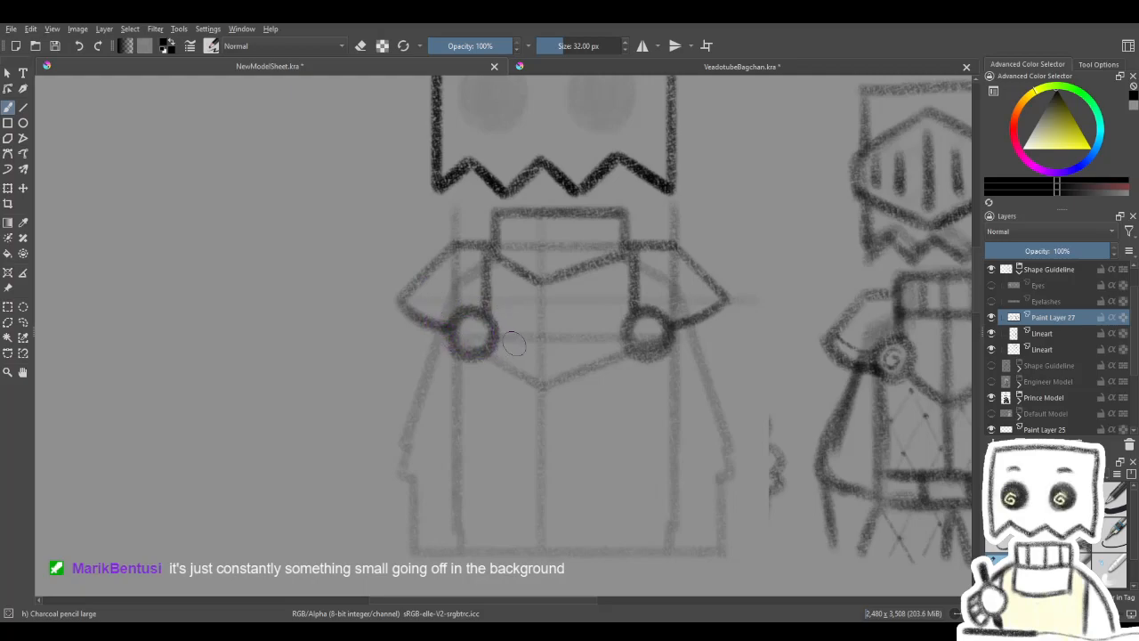
- Draw short vertical lines down from the outer tips of both pauldrons with the Line tool
key(e)
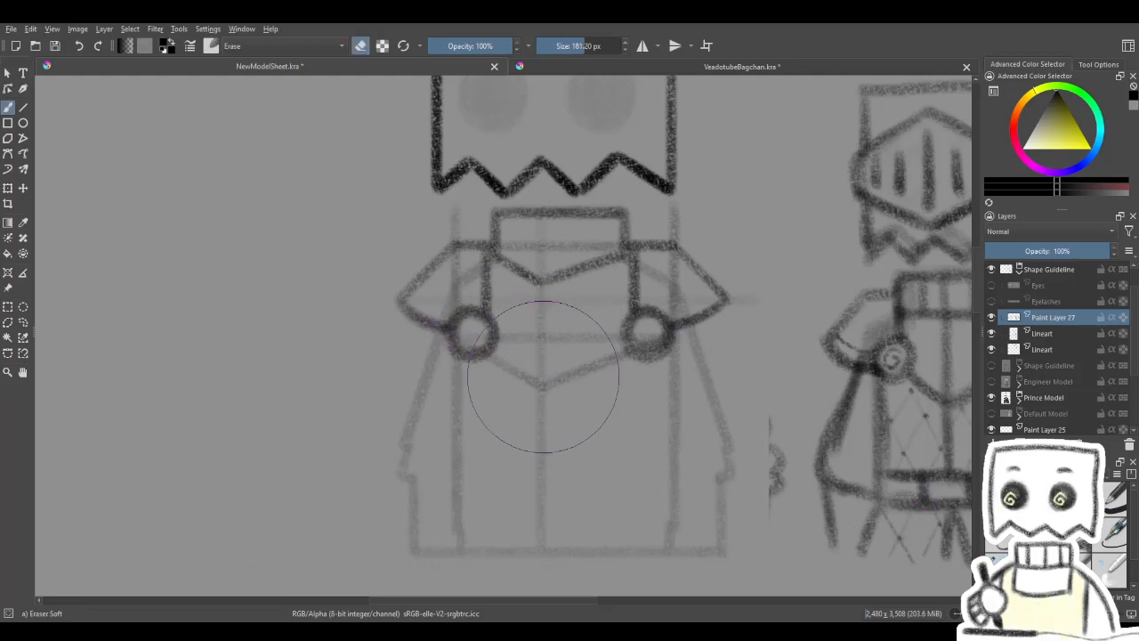
drag(539, 424, 546, 418)
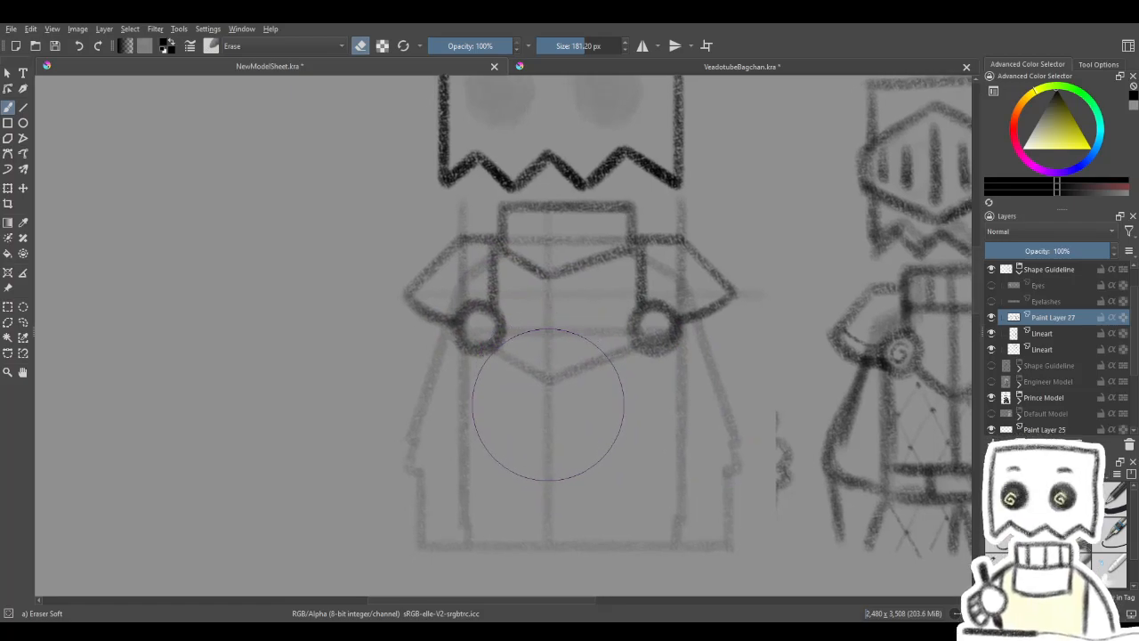
key(e)
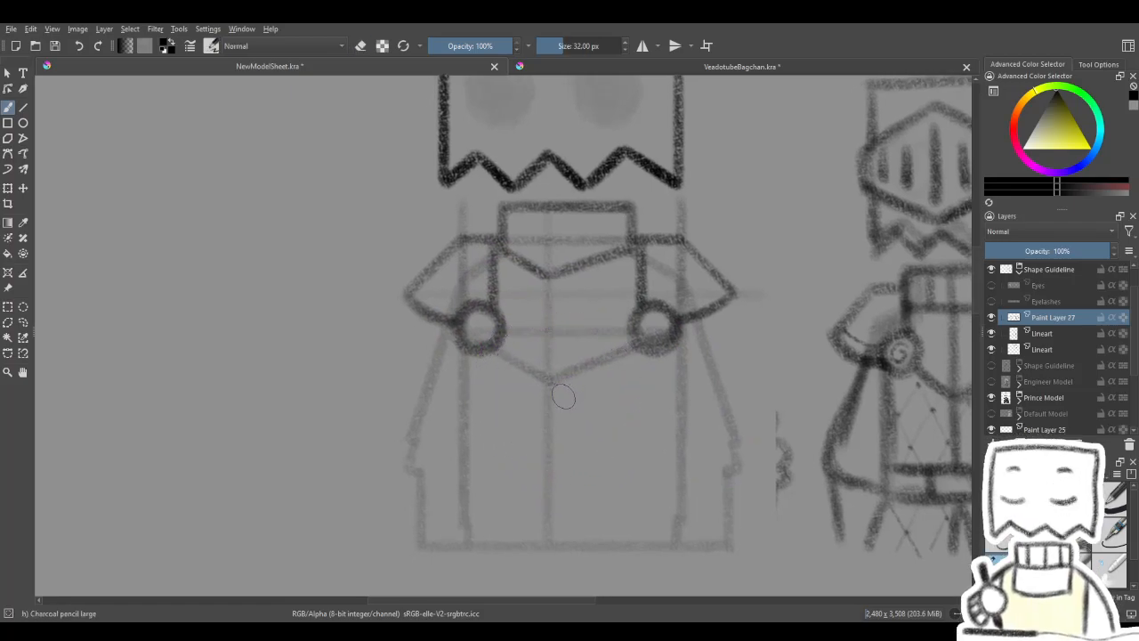
key(v)
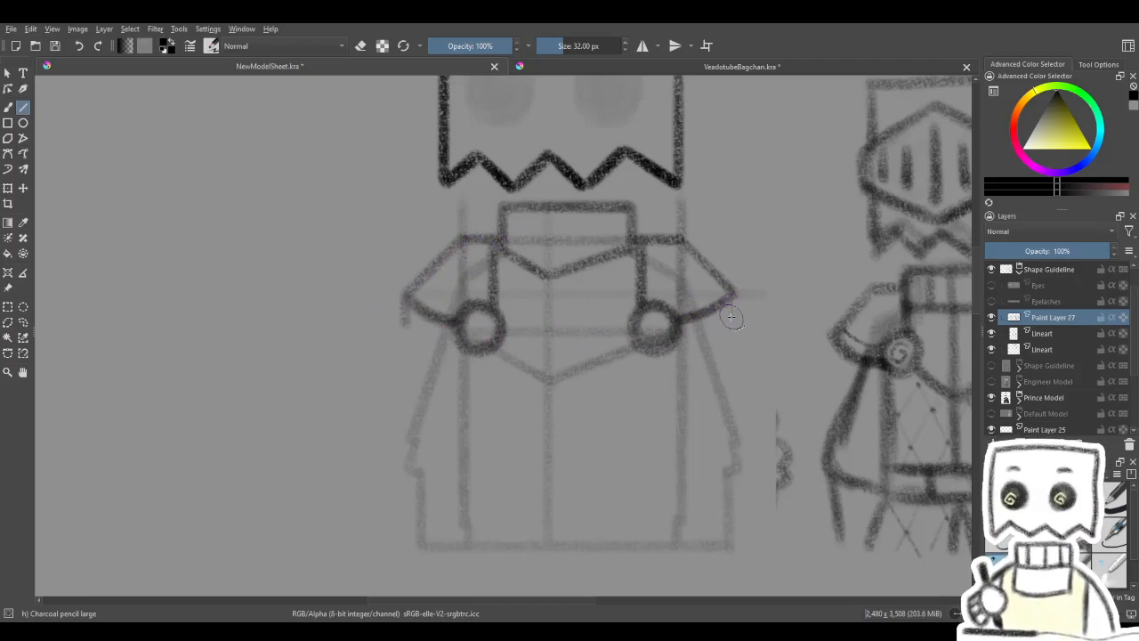
mouse_move(783, 303)
mouse_down()
mouse_move(774, 293)
mouse_move(724, 305)
mouse_up()
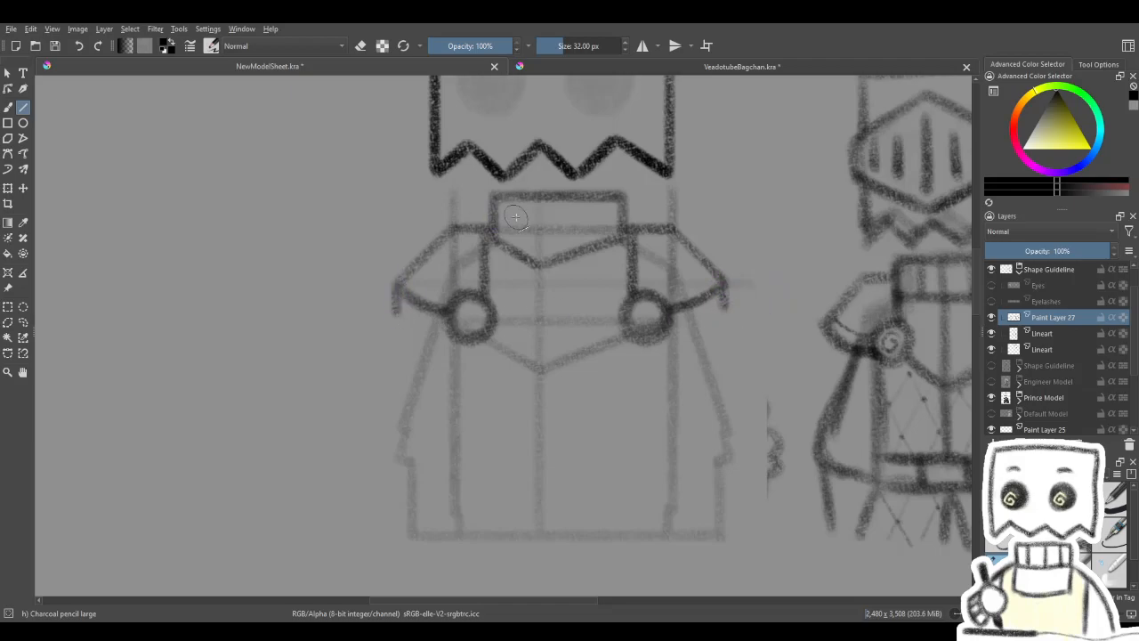
drag(723, 289, 725, 308)
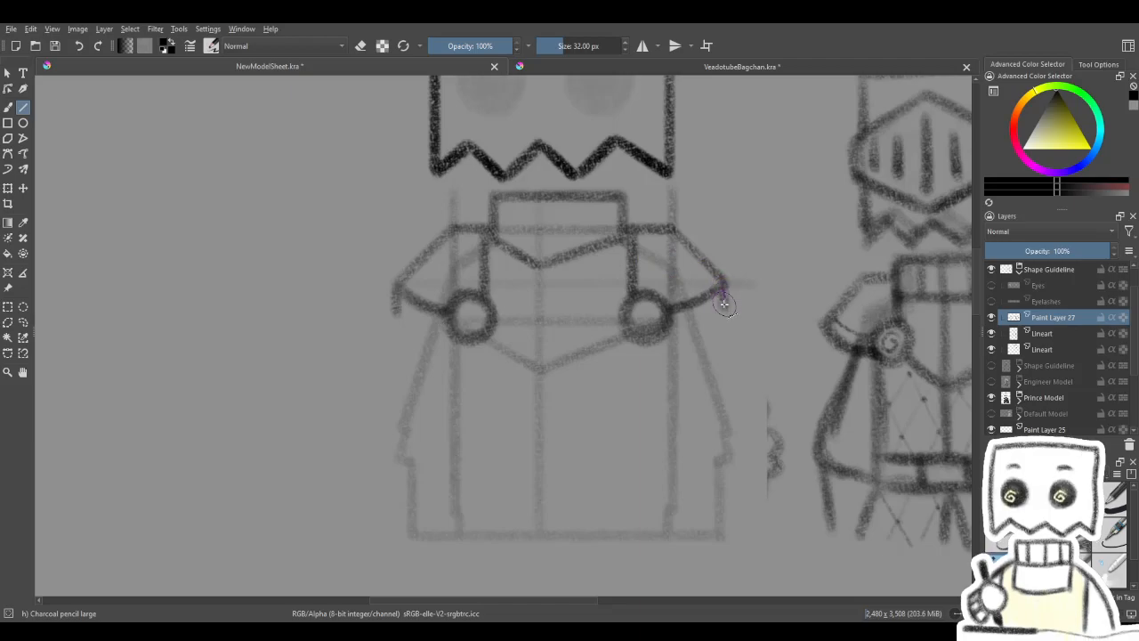
- Rotate the canvas and draw a second curved lower edge from the left pauldron's short tip line to the left fastener
click(8, 109)
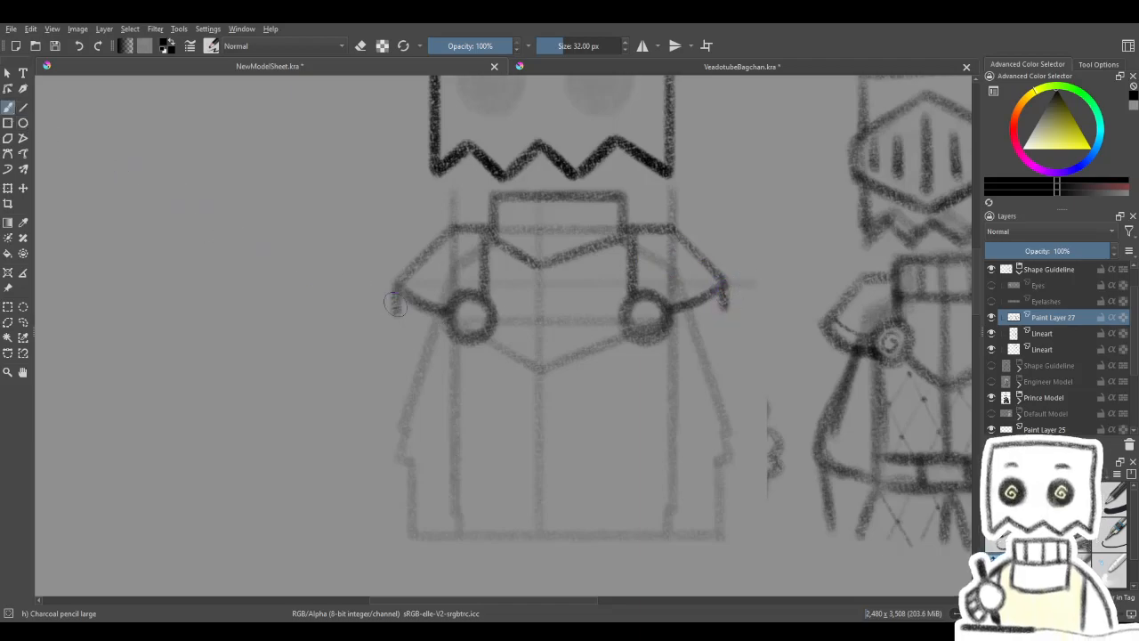
key(4)
key(4)
key(4)
key(4)
key(4)
key(4)
drag(528, 411, 535, 395)
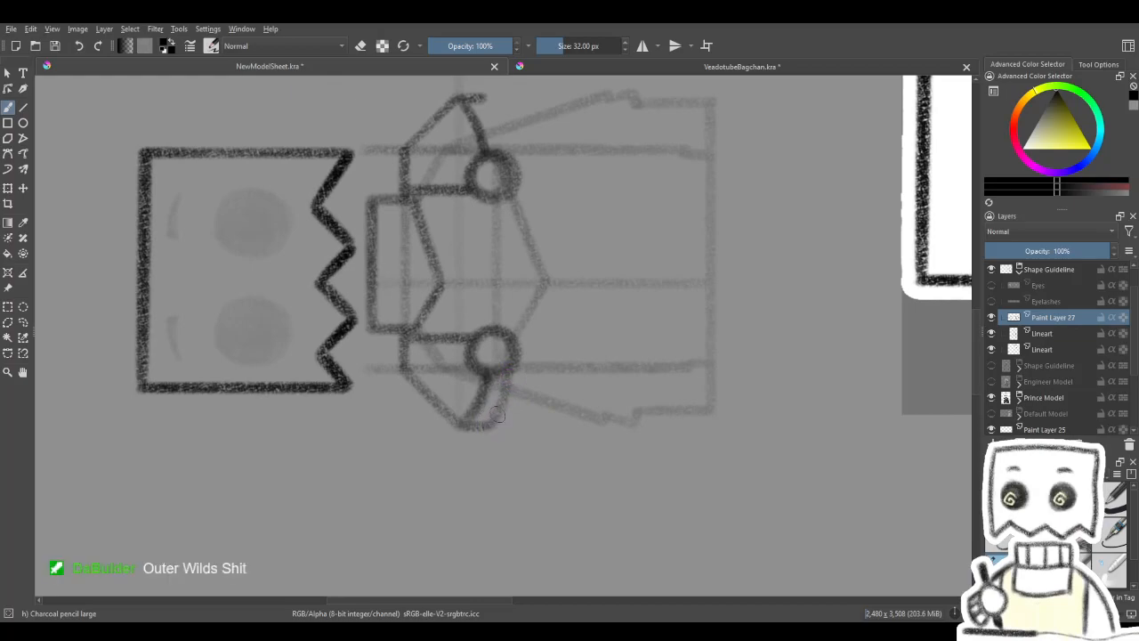
drag(528, 358, 555, 408)
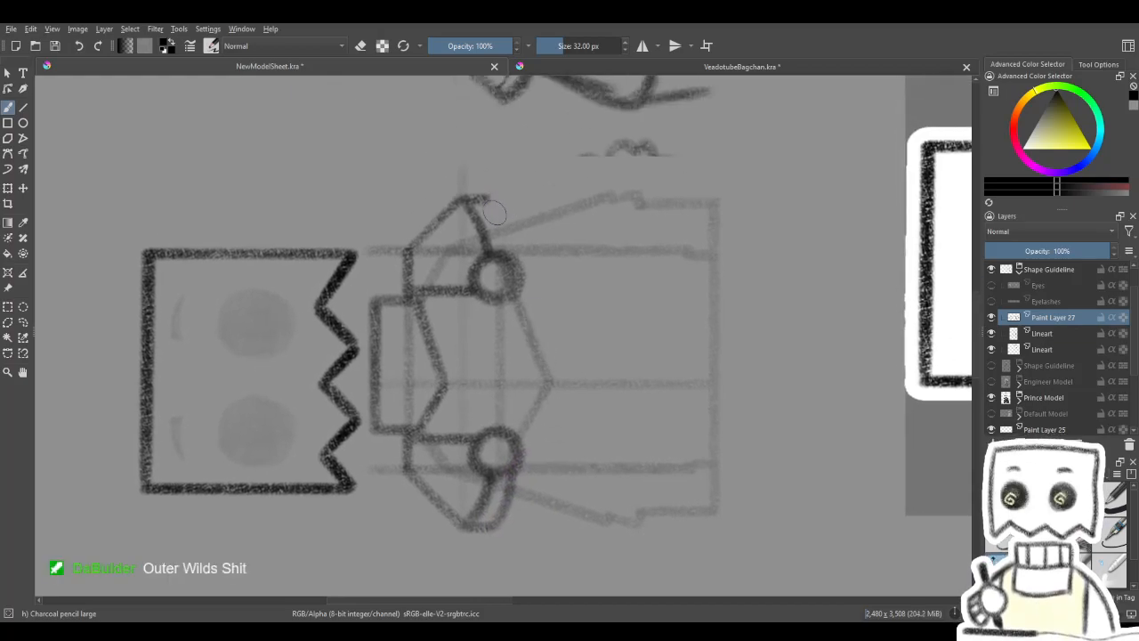
- Draw a second curved lower edge on the right pauldron down to its fastener and reset the canvas rotation
drag(488, 199, 512, 258)
drag(498, 216, 512, 253)
key(5)
mouse_move(557, 334)
mouse_down()
mouse_move(618, 326)
mouse_move(636, 337)
mouse_move(425, 382)
mouse_move(620, 310)
mouse_up()
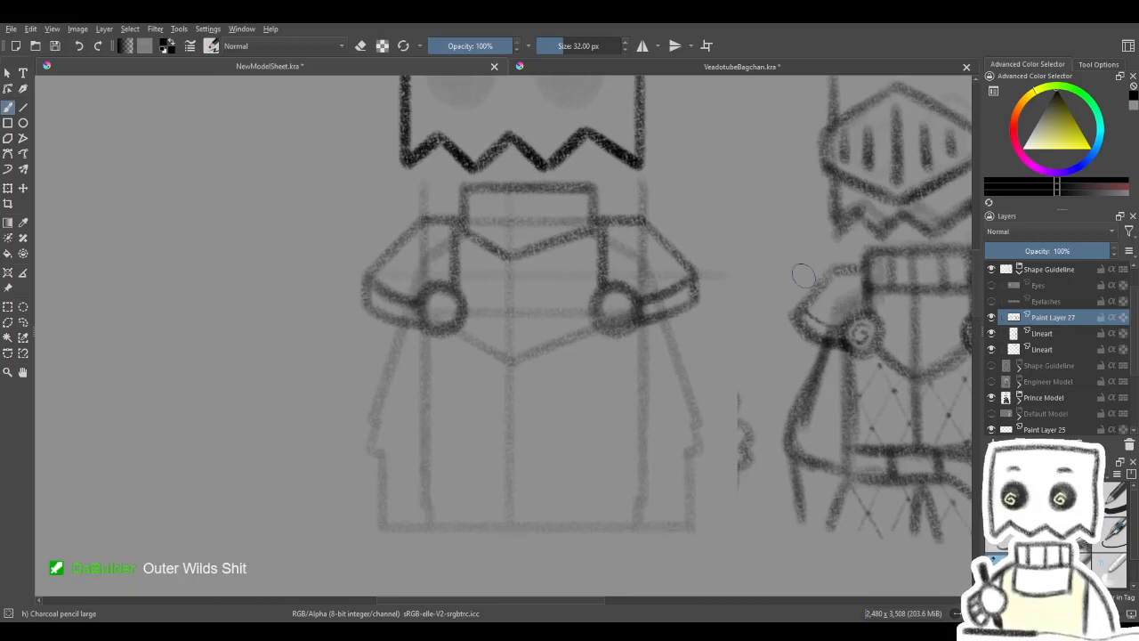
- Compare the armour lines with the body guideline layer hidden and shown
click(992, 335)
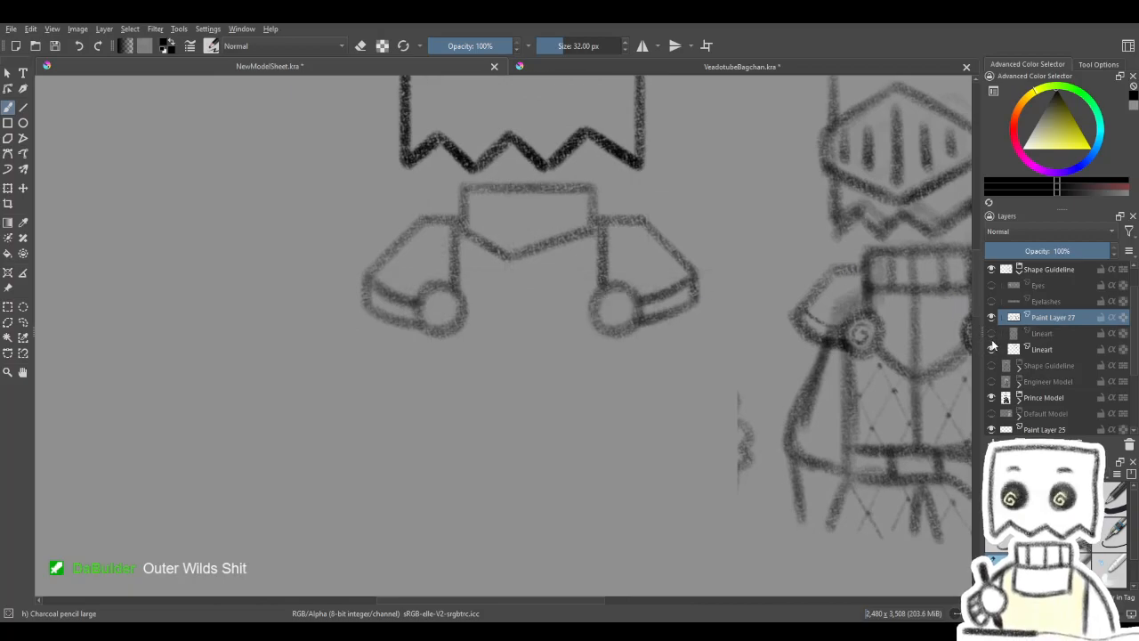
key(e)
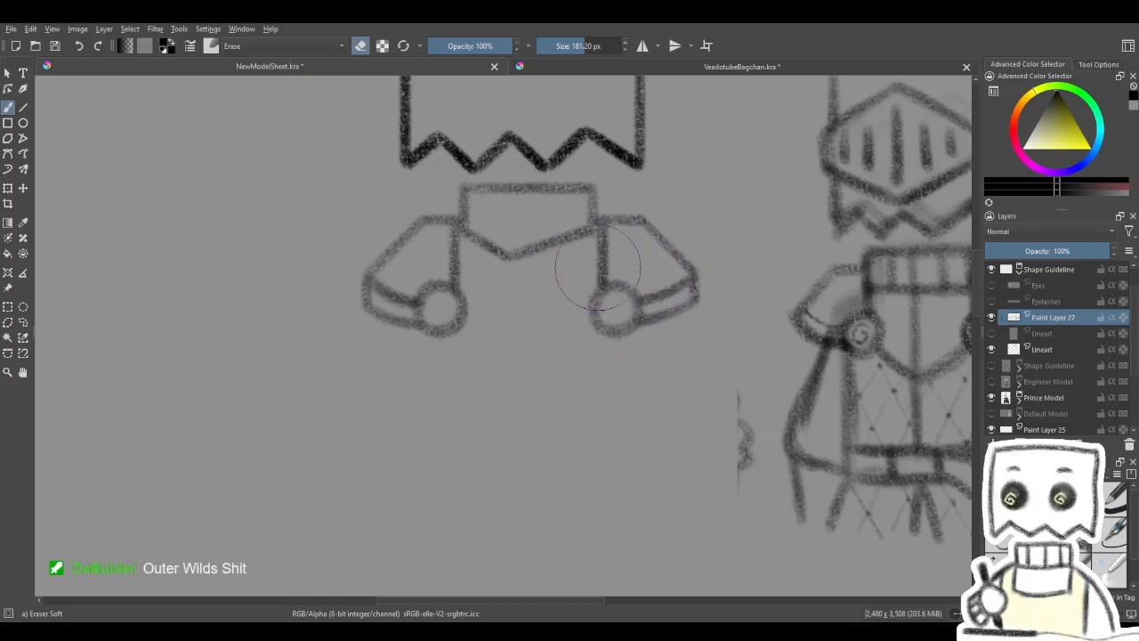
mouse_move(686, 184)
mouse_down()
mouse_move(717, 237)
mouse_move(659, 277)
mouse_up()
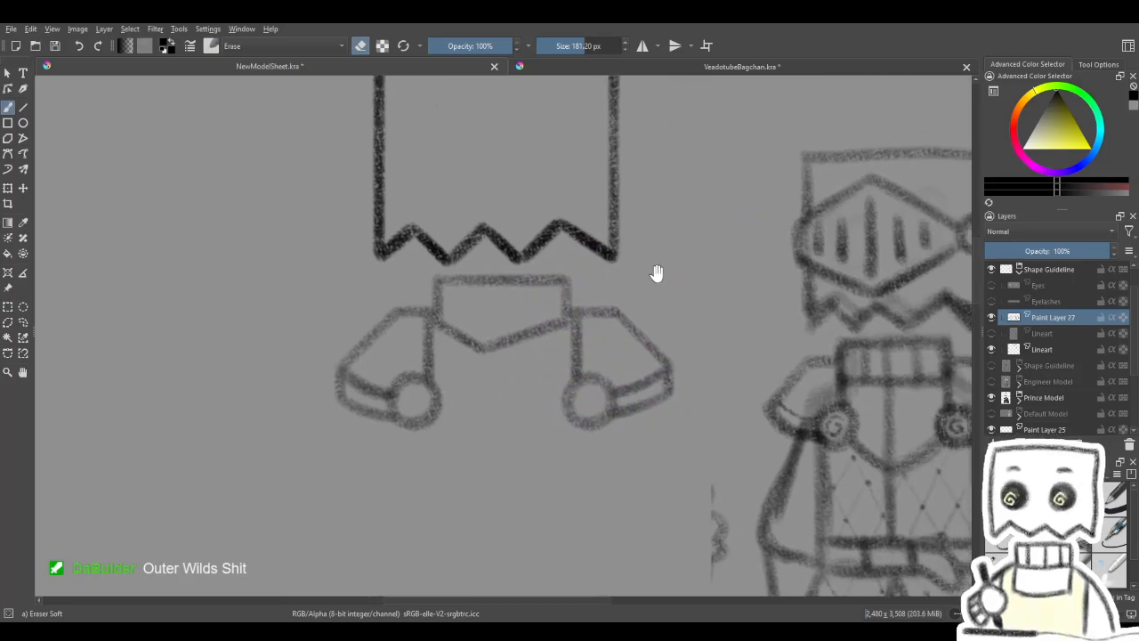
key(slash)
scroll(666, 297, down, 1)
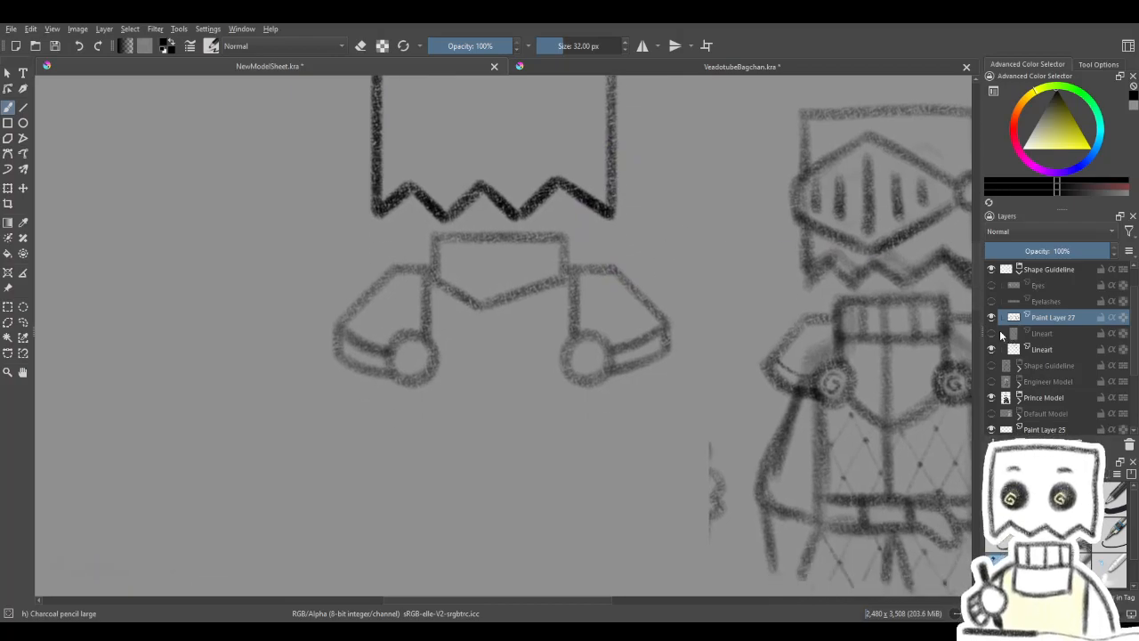
click(992, 333)
click(992, 333)
click(993, 332)
click(993, 332)
click(992, 333)
mouse_move(716, 396)
mouse_down()
mouse_move(778, 302)
mouse_move(759, 282)
mouse_move(603, 356)
mouse_move(682, 344)
mouse_up()
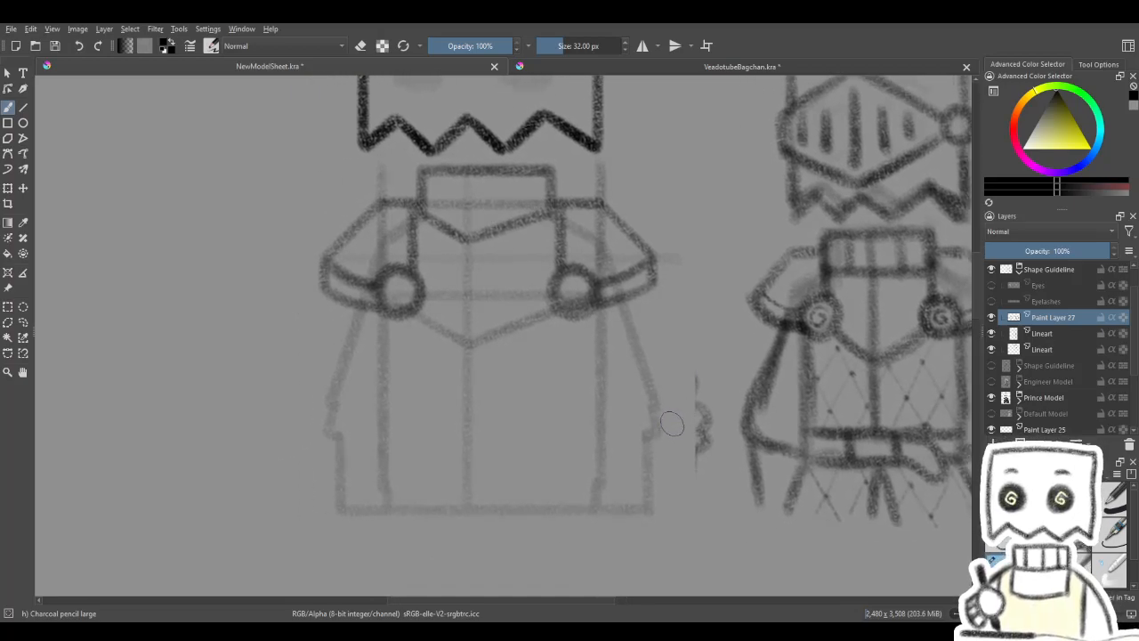
- Set the body guideline Lineart layer's opacity to 45% and reselect Paint Layer 27 for line drawing
click(24, 108)
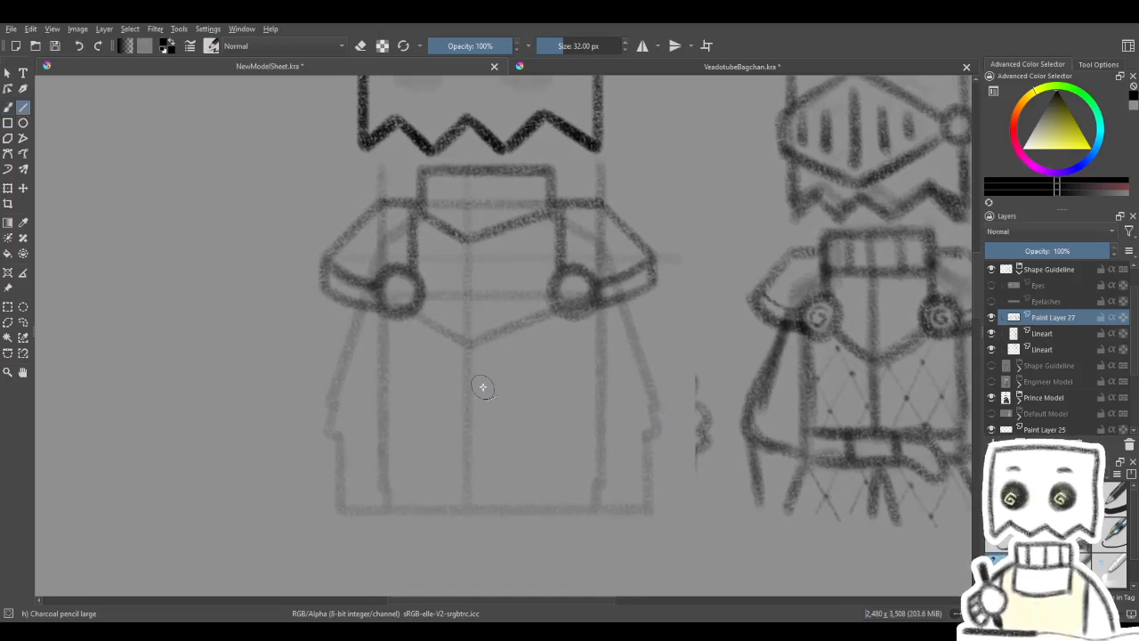
click(992, 317)
click(991, 317)
click(992, 317)
click(992, 317)
drag(532, 392, 656, 376)
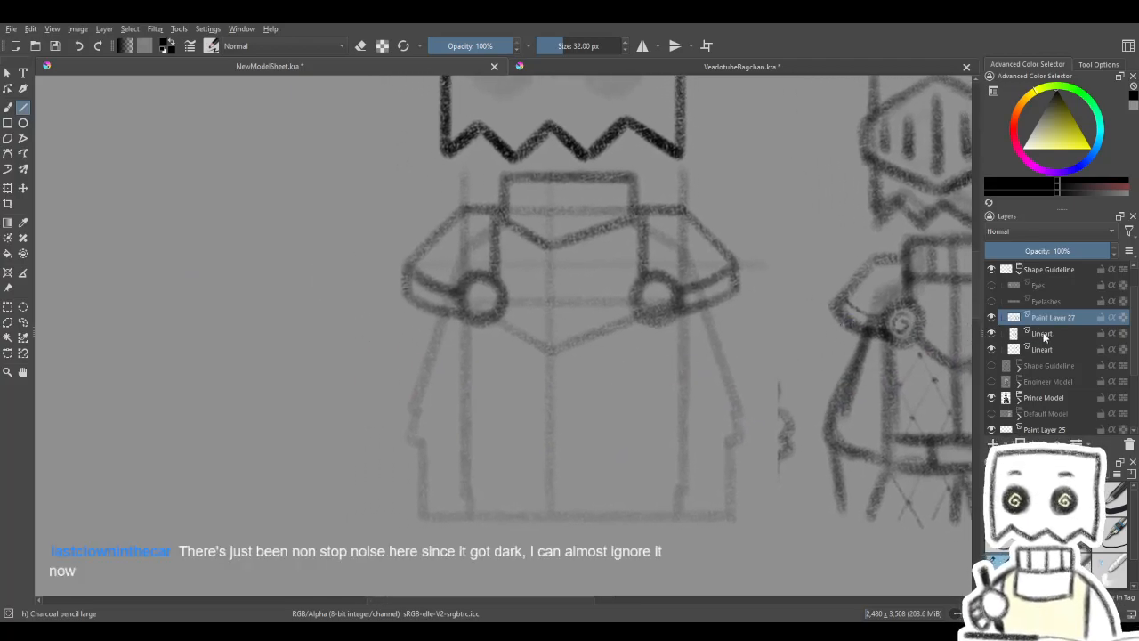
click(1040, 333)
click(1038, 251)
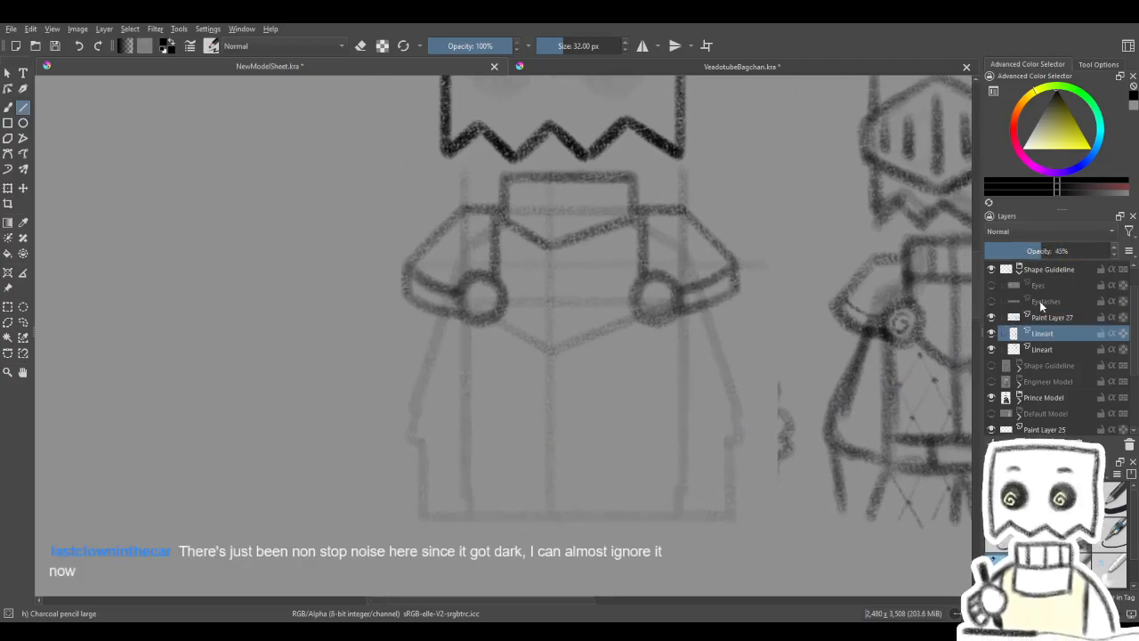
click(1056, 319)
- Draw the chest plate's V-shaped lower edge as two straight lines running from the fasteners to the centre guideline
mouse_move(549, 320)
mouse_down()
mouse_move(533, 316)
mouse_move(474, 353)
mouse_move(489, 338)
mouse_move(523, 359)
mouse_up()
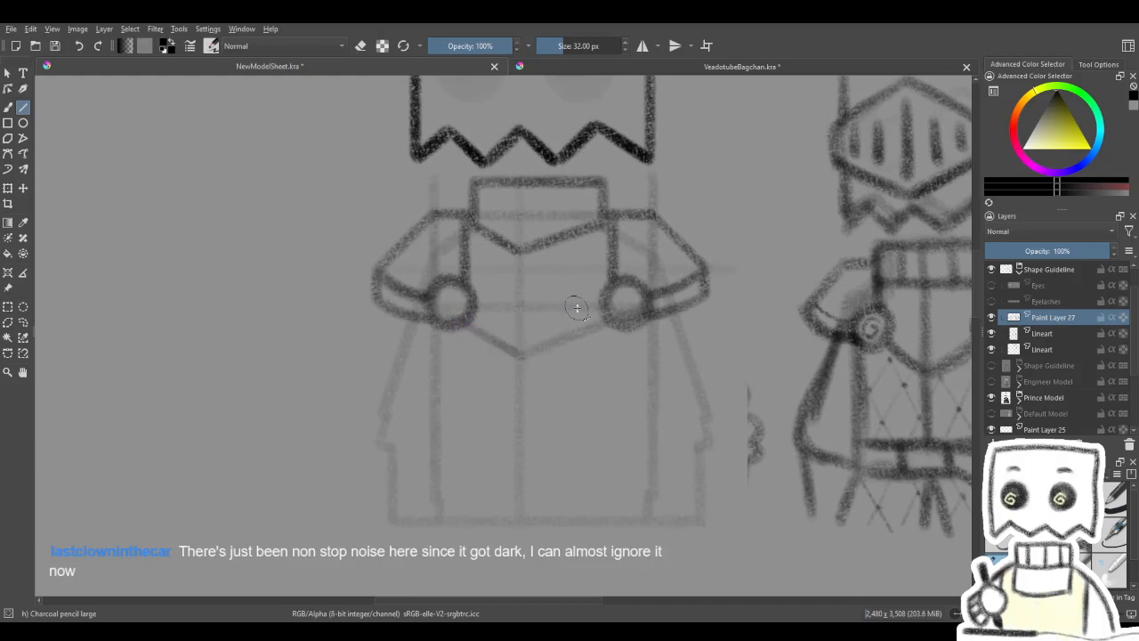
mouse_move(461, 323)
mouse_down()
mouse_move(524, 356)
mouse_move(597, 325)
mouse_up()
mouse_move(520, 356)
mouse_down()
mouse_move(608, 322)
mouse_move(542, 412)
mouse_move(582, 399)
mouse_up()
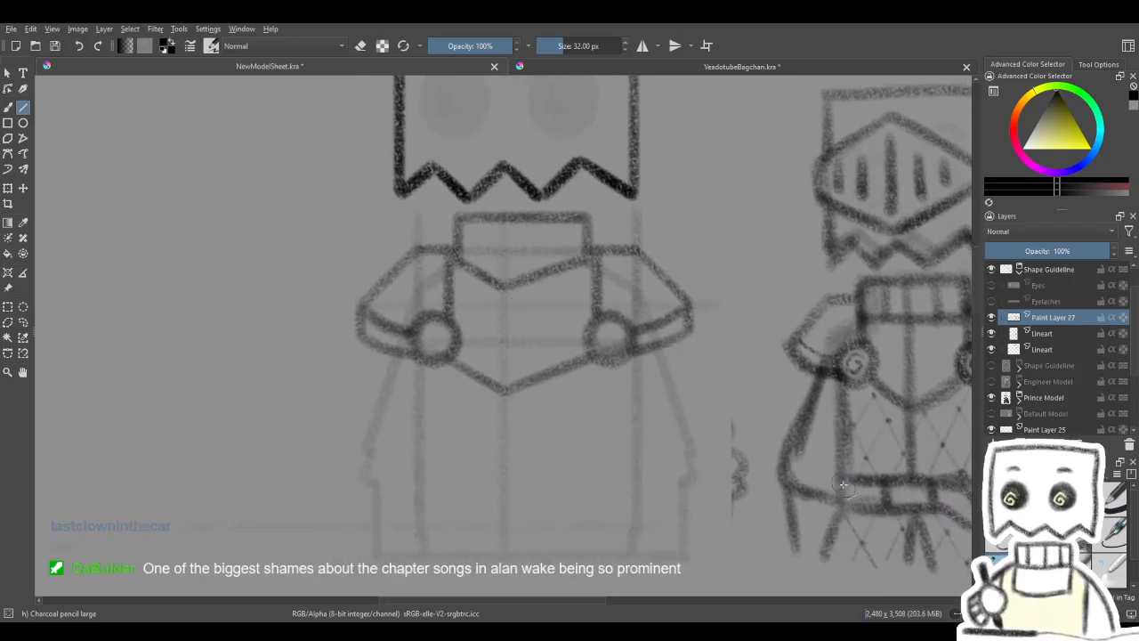
- Draw a thin vertical centre line from the collar's point to the chest plate's lower point with the 12 px Charcoal Pencil Medium
key(slash)
drag(505, 347, 504, 386)
key(ctrl+z)
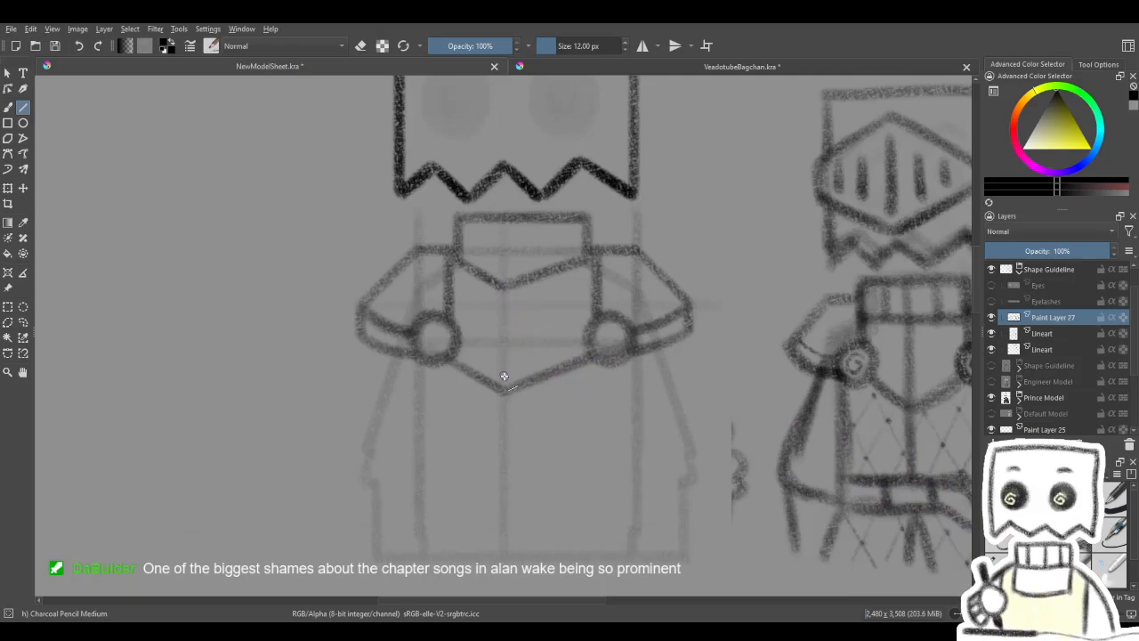
drag(505, 354, 504, 389)
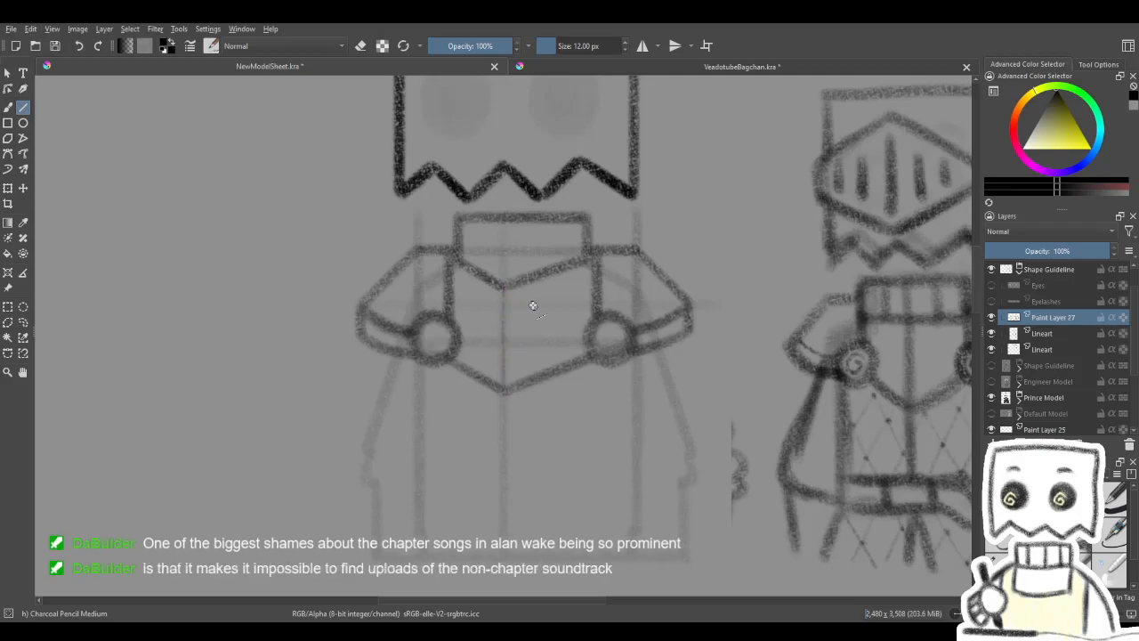
drag(503, 288, 507, 388)
drag(573, 342, 418, 341)
mouse_move(456, 340)
mouse_down()
mouse_move(585, 371)
mouse_move(581, 388)
mouse_up()
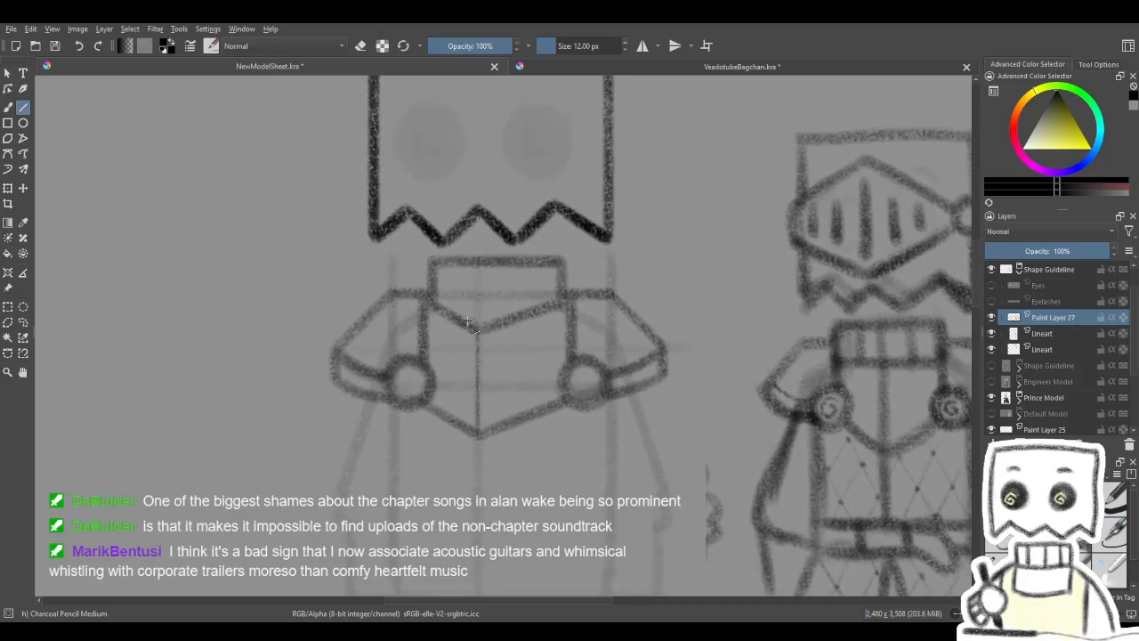
- Draw two thin diagonal crease lines inside the collar, running from its lower point towards both upper corners
drag(453, 290, 478, 330)
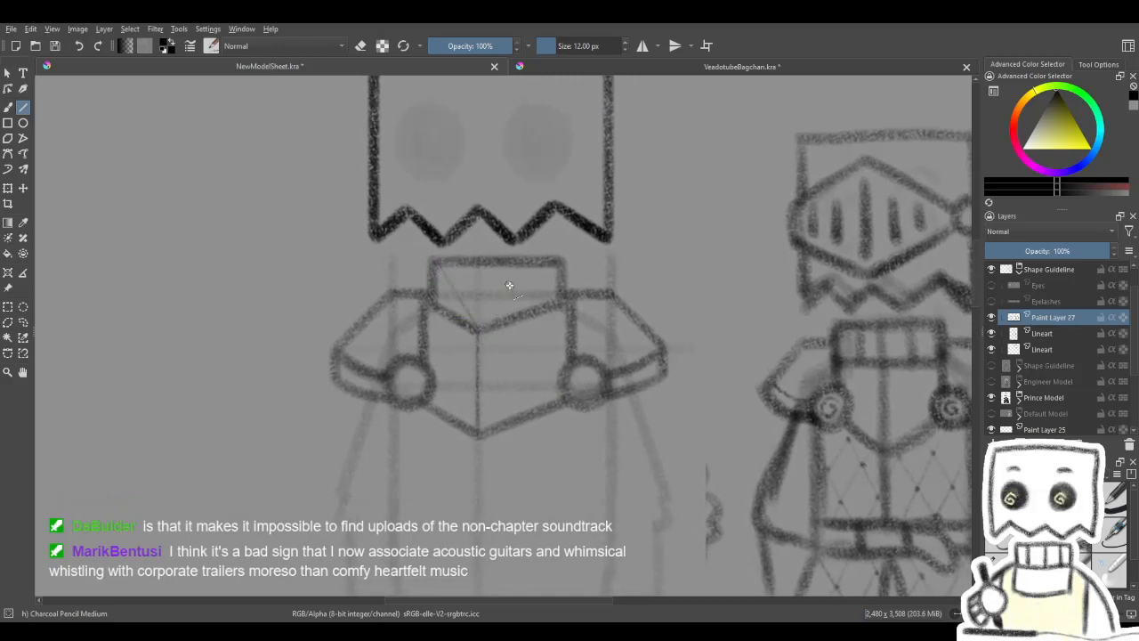
key(ctrl+z)
drag(517, 295, 553, 267)
key(ctrl+z)
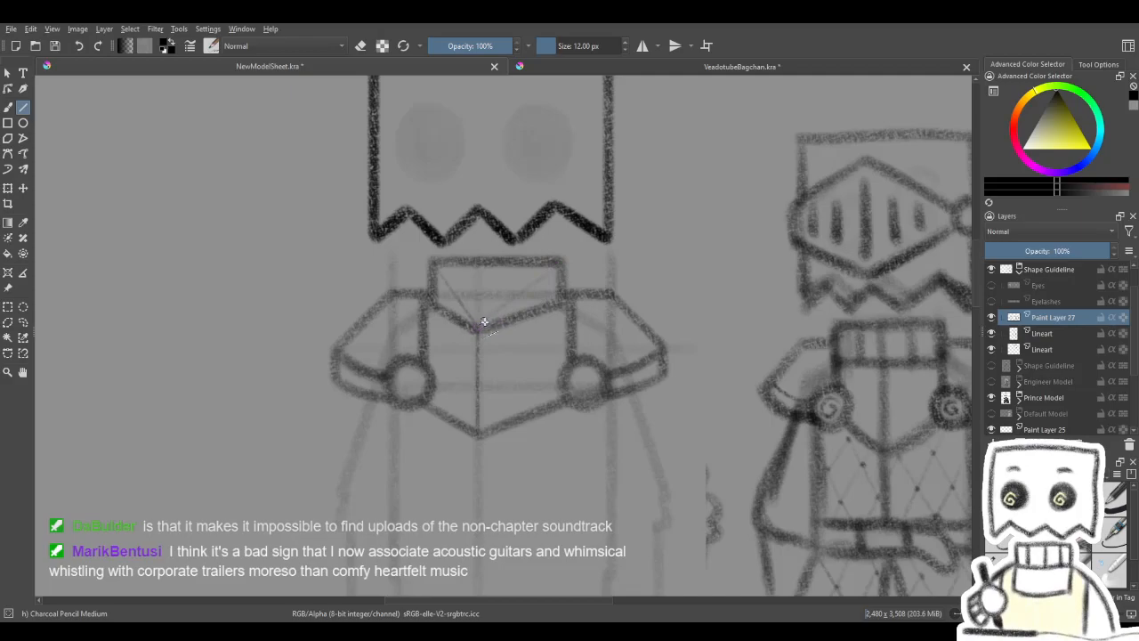
drag(481, 323, 541, 280)
drag(594, 321, 571, 290)
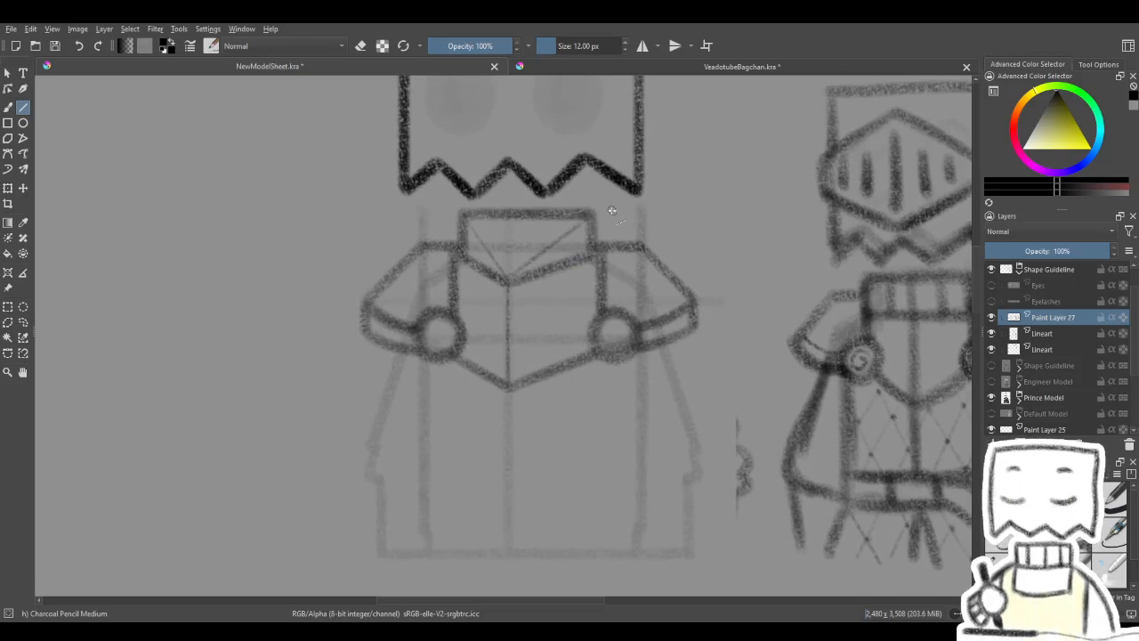
- Draw a thin crease line on each pauldron from its upper corner to the fastener, and check them without the guideline
drag(628, 305, 629, 294)
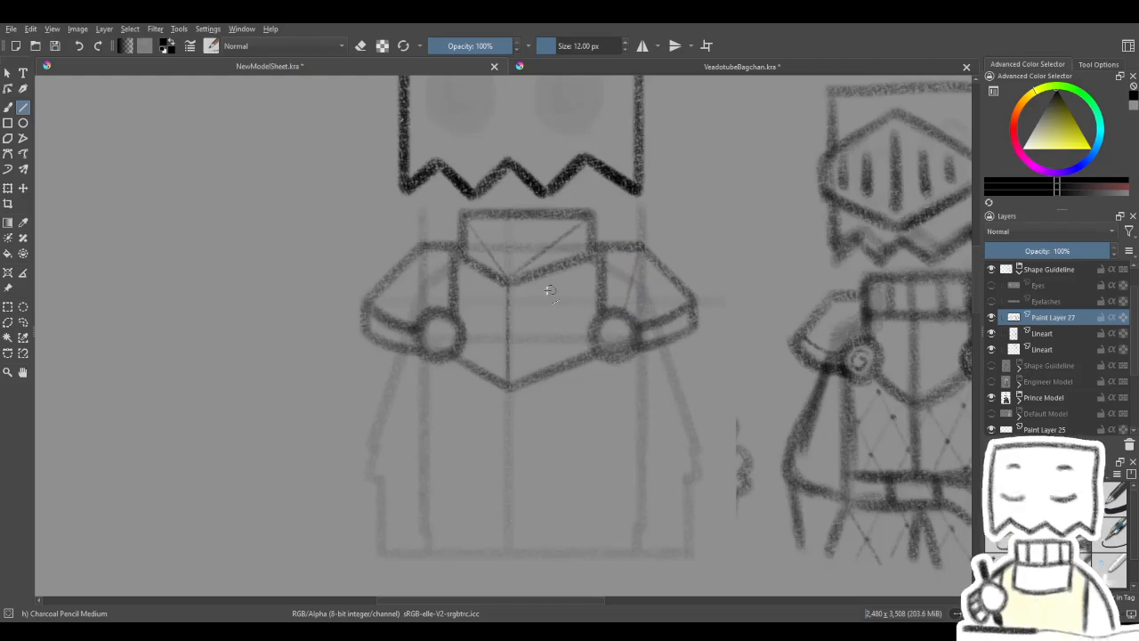
drag(424, 251, 435, 312)
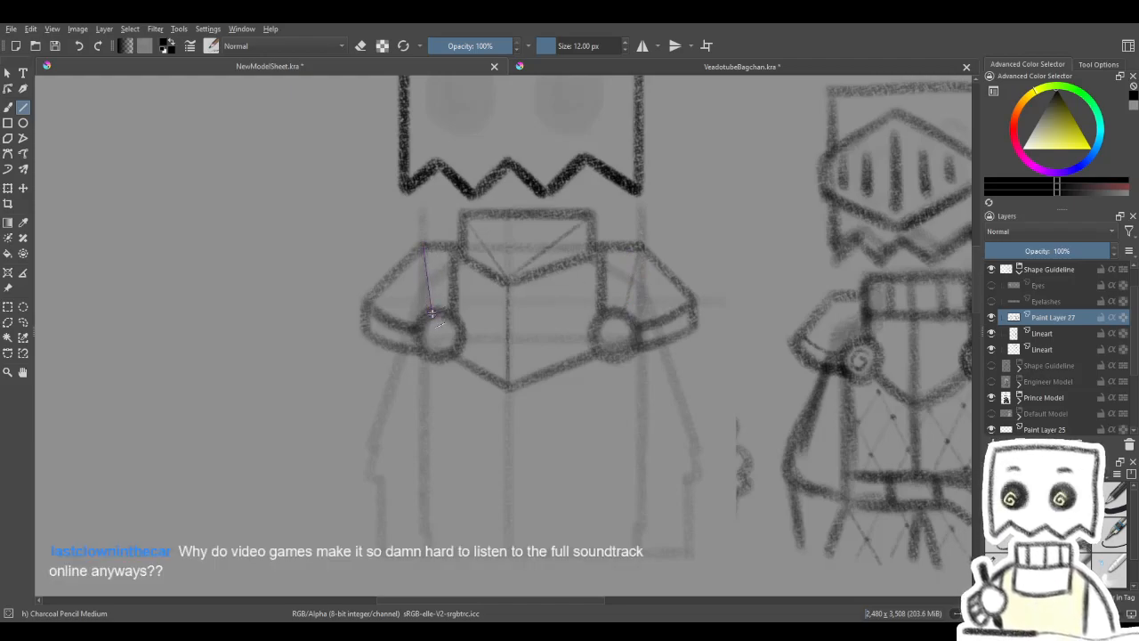
click(993, 334)
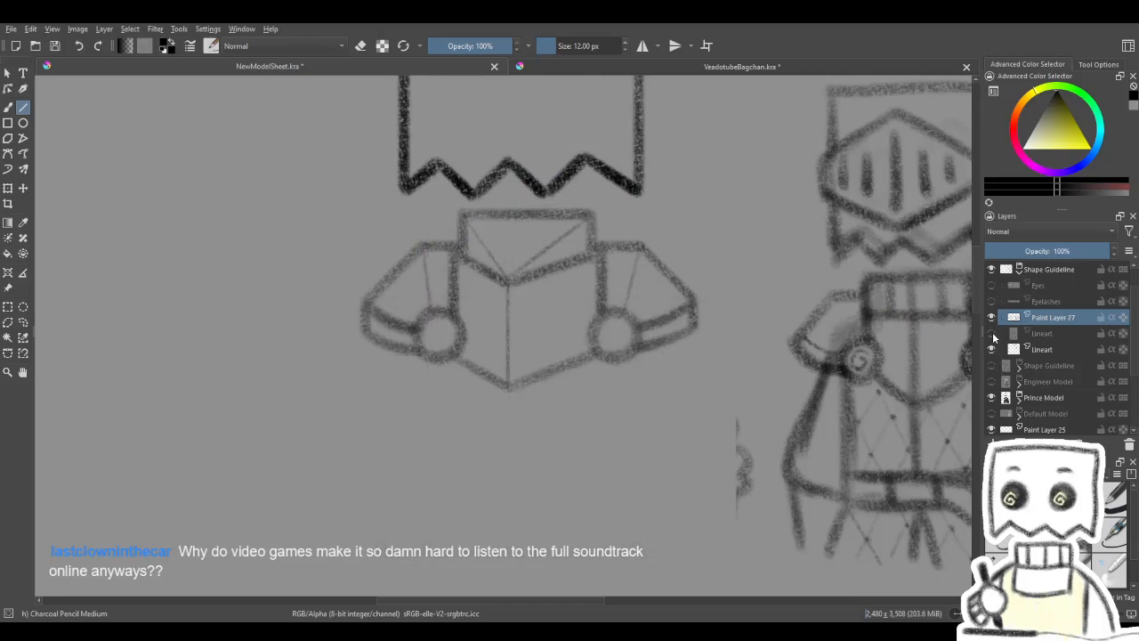
click(993, 335)
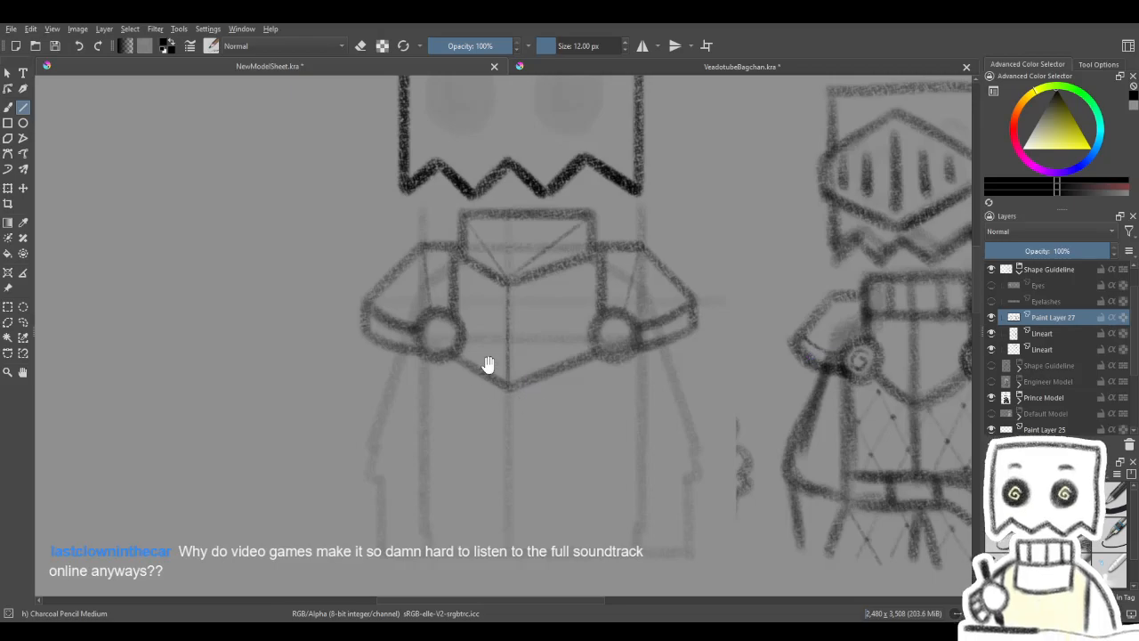
drag(478, 361, 541, 359)
drag(616, 408, 537, 448)
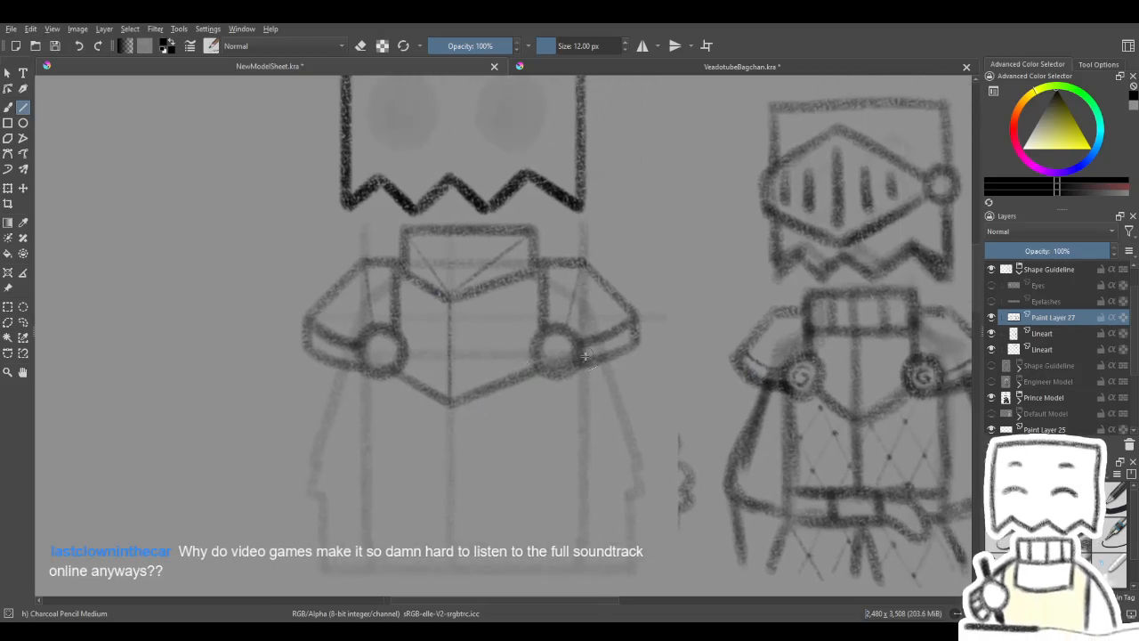
drag(488, 374, 563, 357)
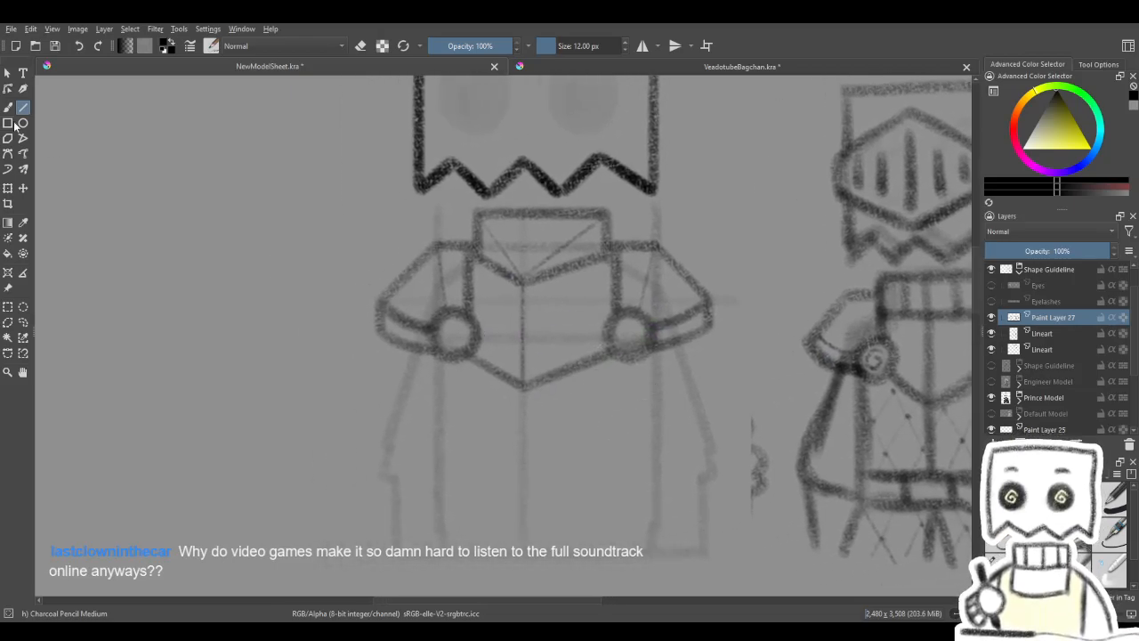
- Hide the guideline layer and draw a small freehand spiral inside the left fastener on a new paint layer
click(8, 106)
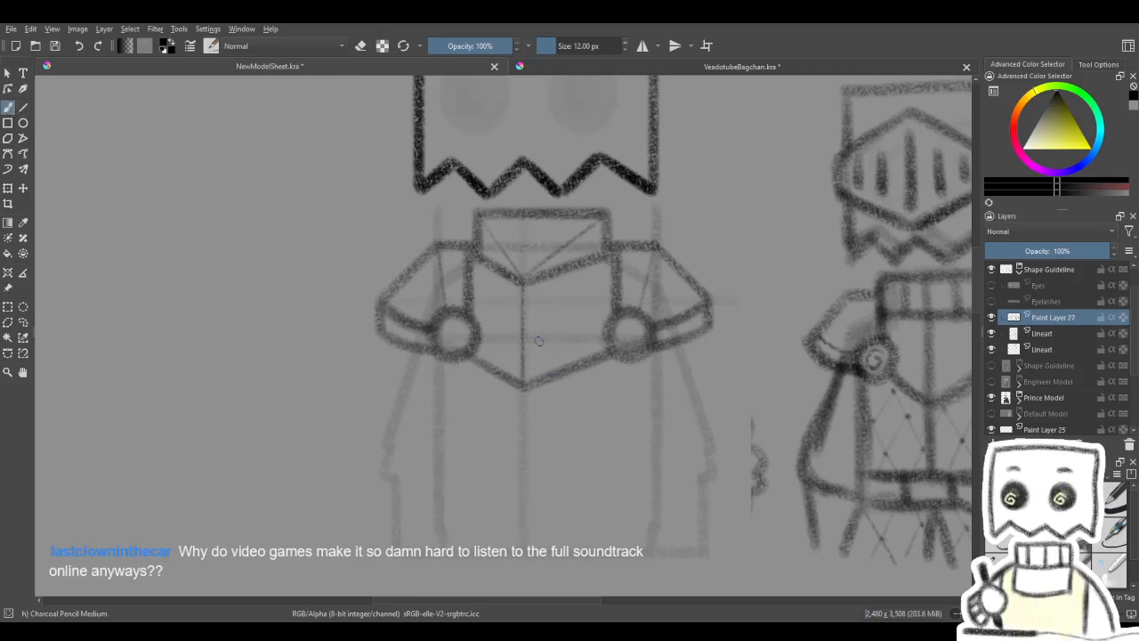
click(992, 334)
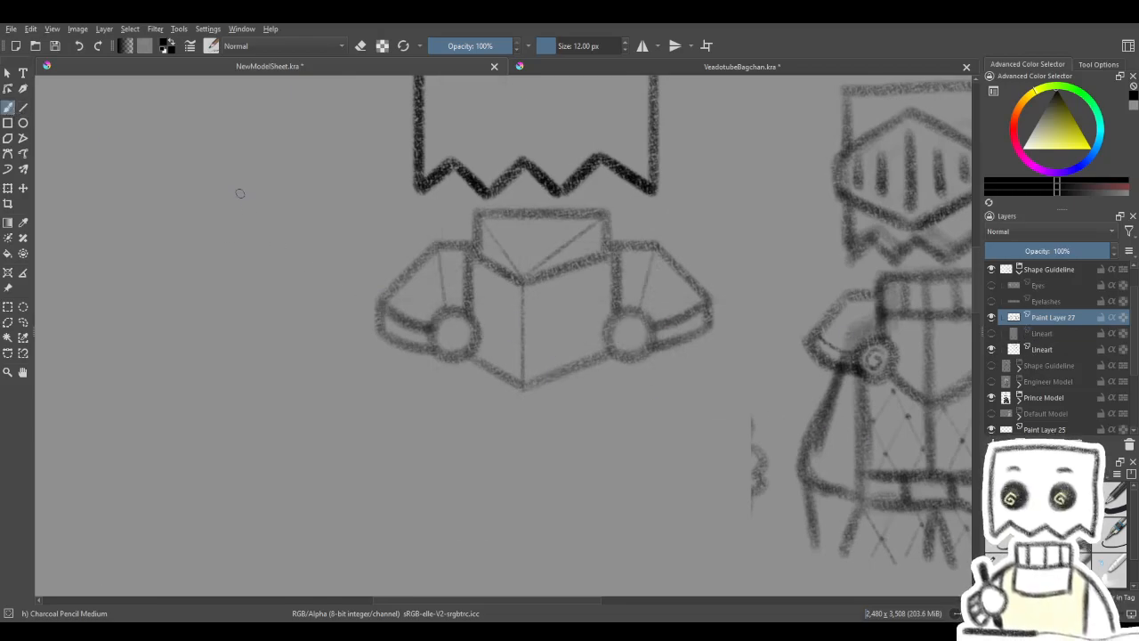
mouse_move(471, 316)
mouse_down()
mouse_move(397, 322)
mouse_move(453, 323)
mouse_up()
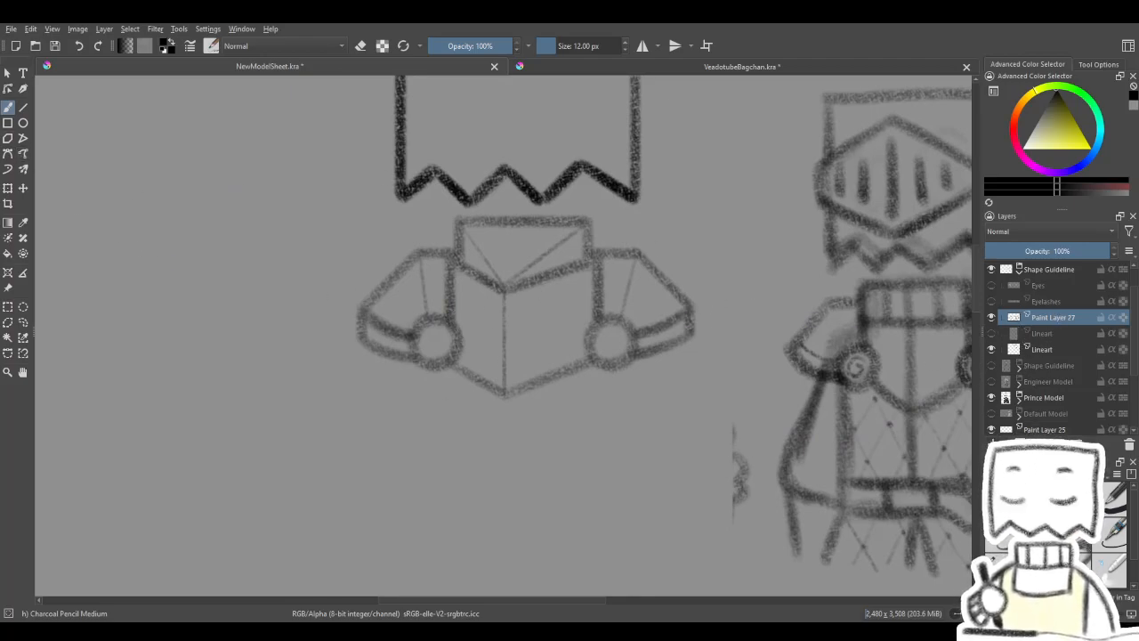
key(Insert)
drag(424, 323, 484, 305)
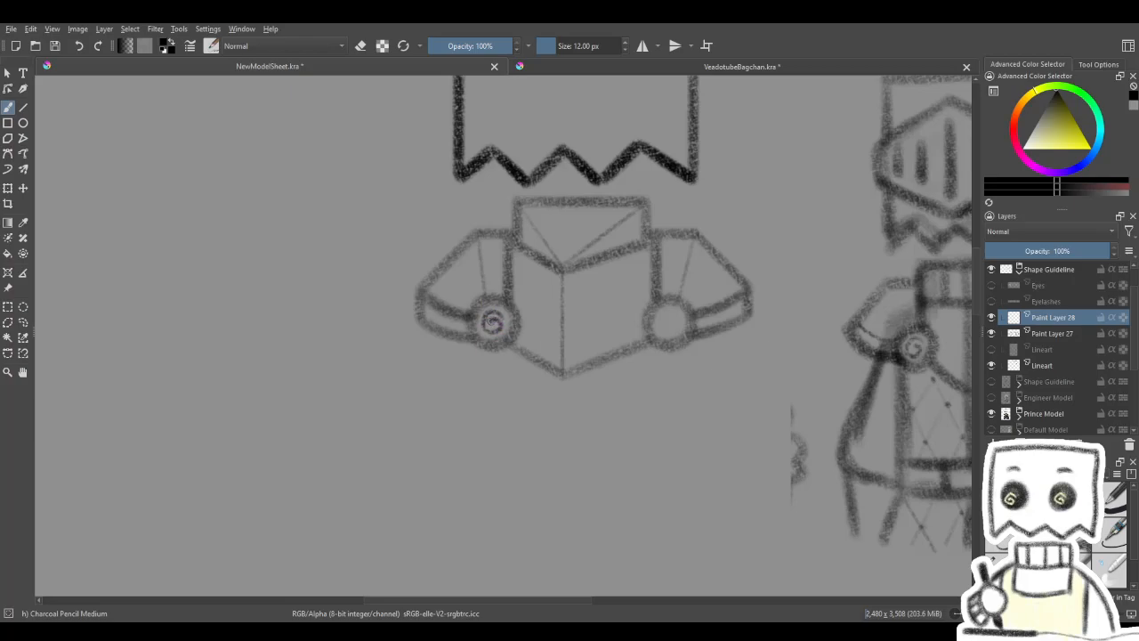
drag(550, 251, 512, 248)
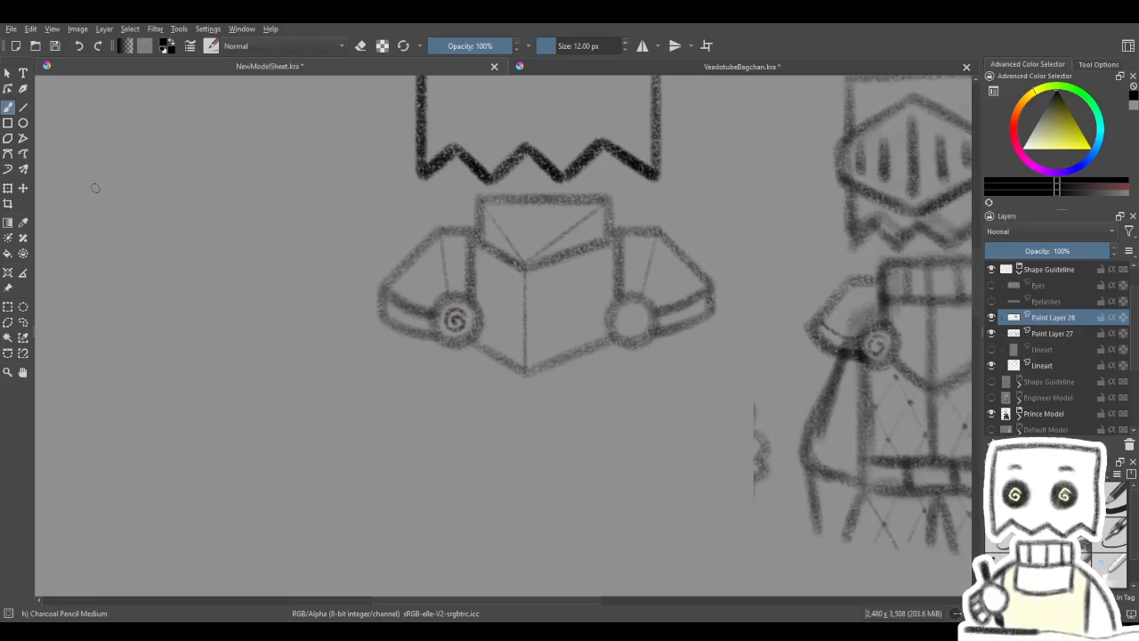
- Duplicate the spiral's layer and move the copy into the right fastener
click(8, 188)
key(Return)
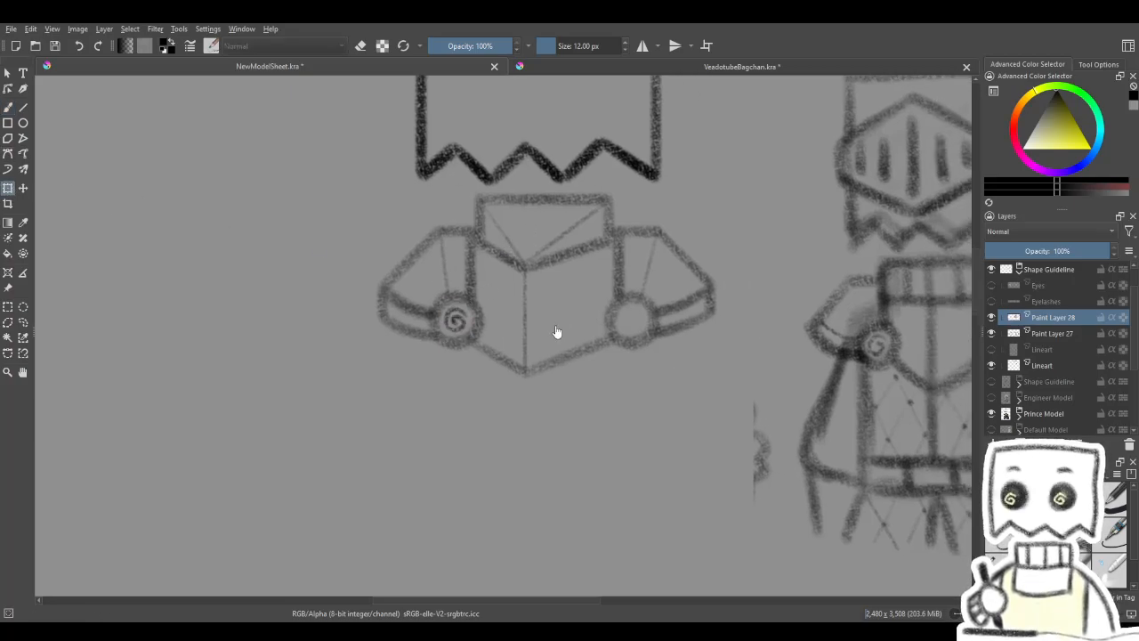
key(ctrl+j)
click(23, 188)
drag(594, 324, 770, 314)
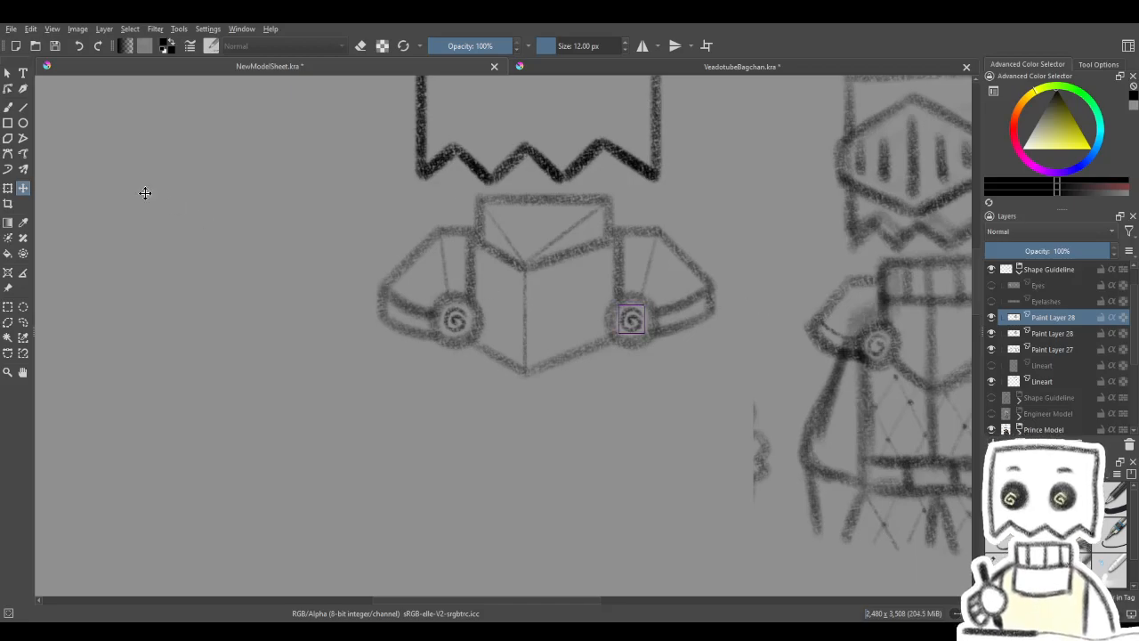
click(8, 188)
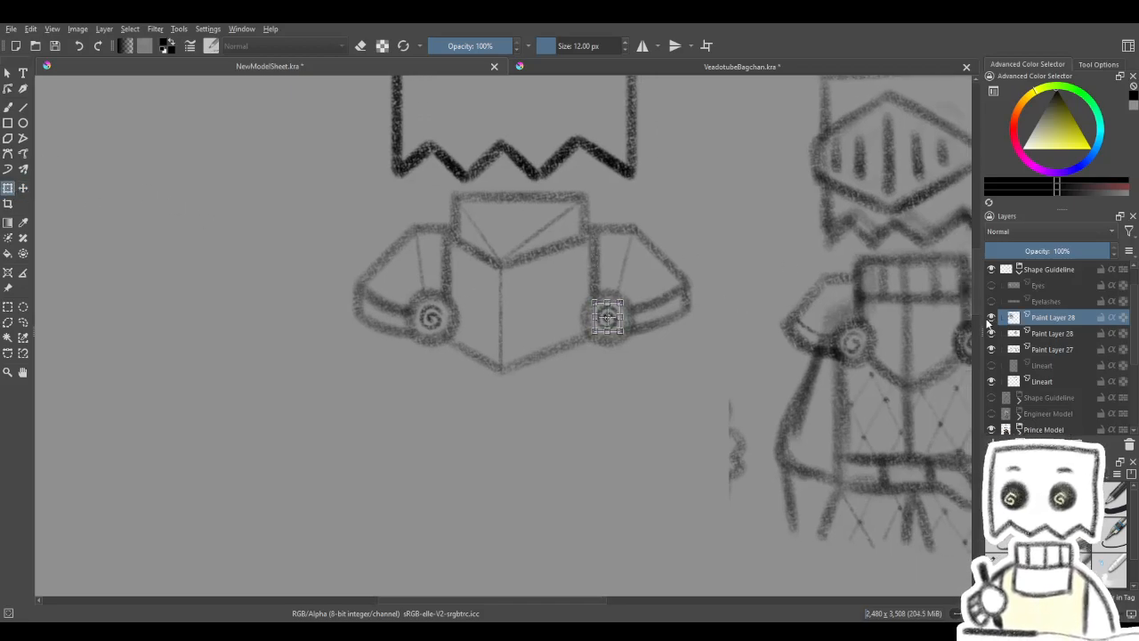
- Merge the two spiral layers together and merge the result down into Paint Layer 27
click(1047, 333)
click(1044, 316)
key(ctrl+e)
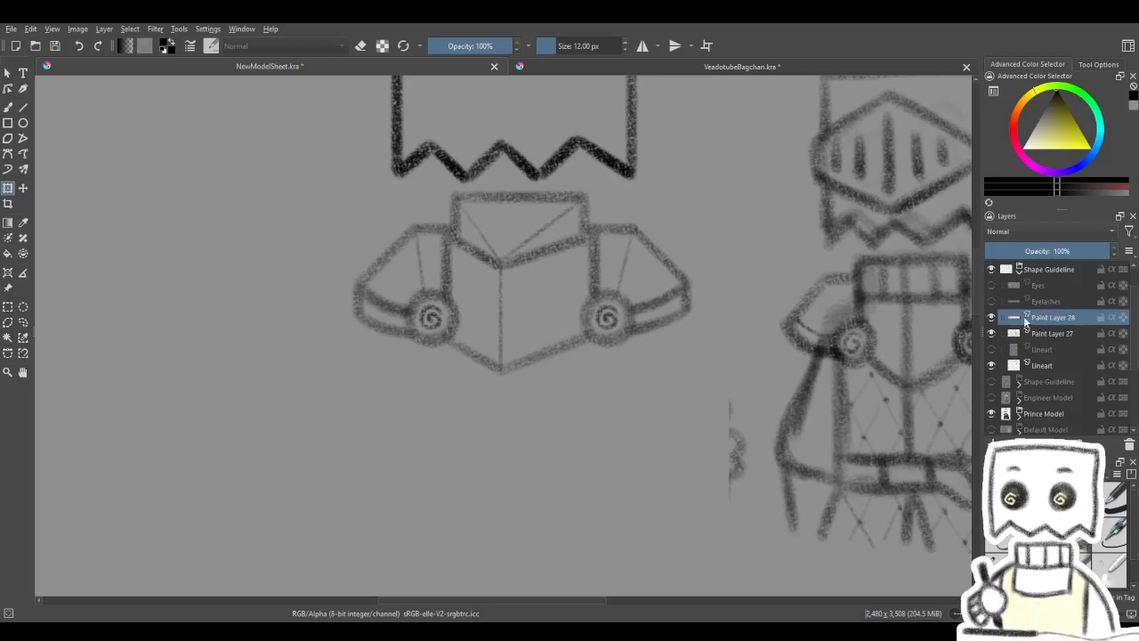
click(993, 318)
click(992, 317)
key(b)
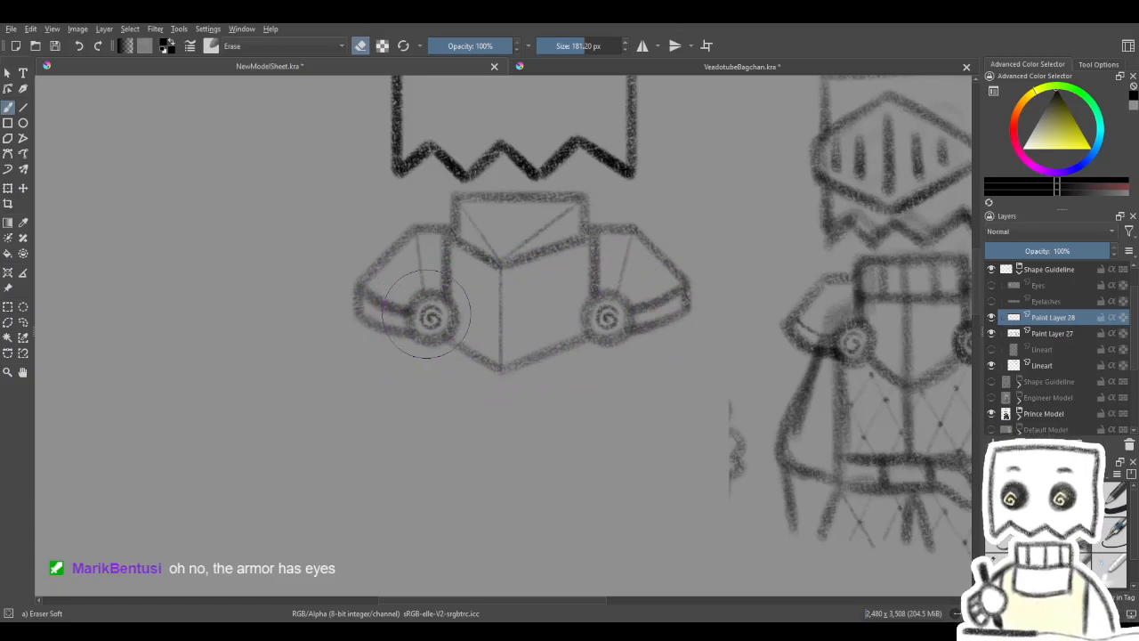
key(ctrl+t)
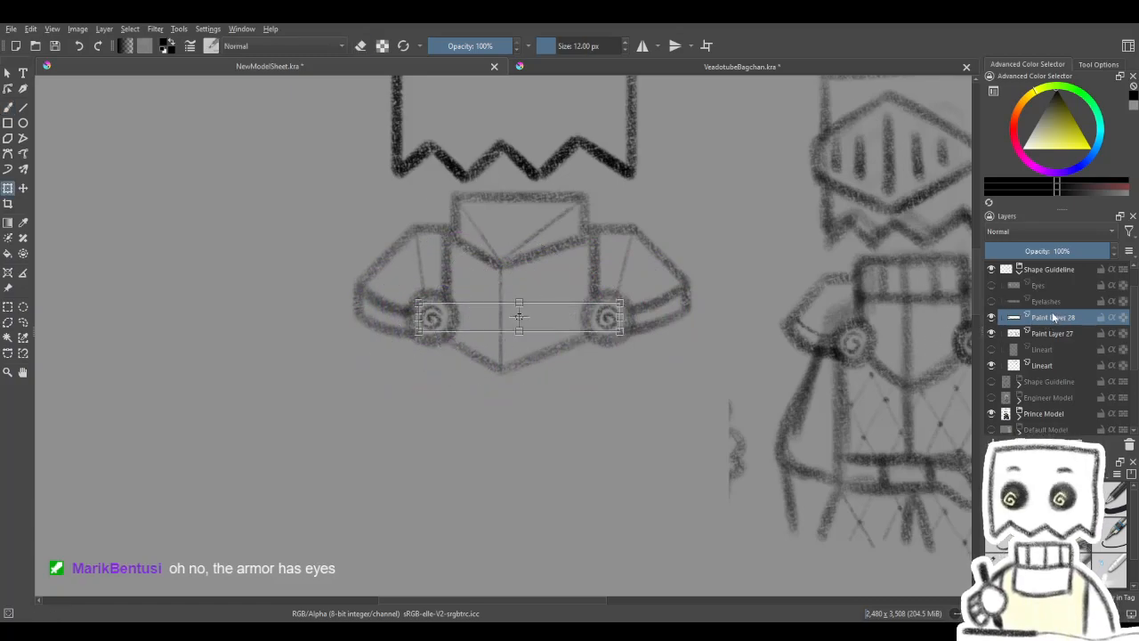
key(ctrl+e)
mouse_move(764, 331)
mouse_down()
mouse_move(682, 484)
mouse_move(709, 375)
mouse_move(769, 316)
mouse_up()
drag(521, 364, 551, 340)
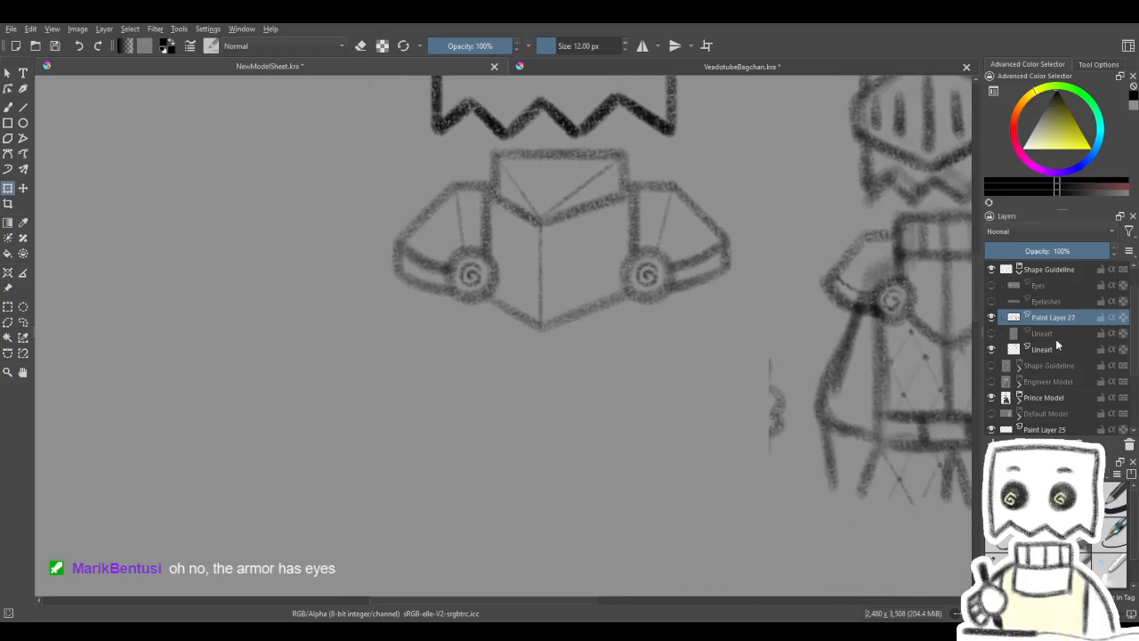
- Show the body guideline layer beneath the armour again and switch back to the freehand brush
click(991, 333)
click(8, 108)
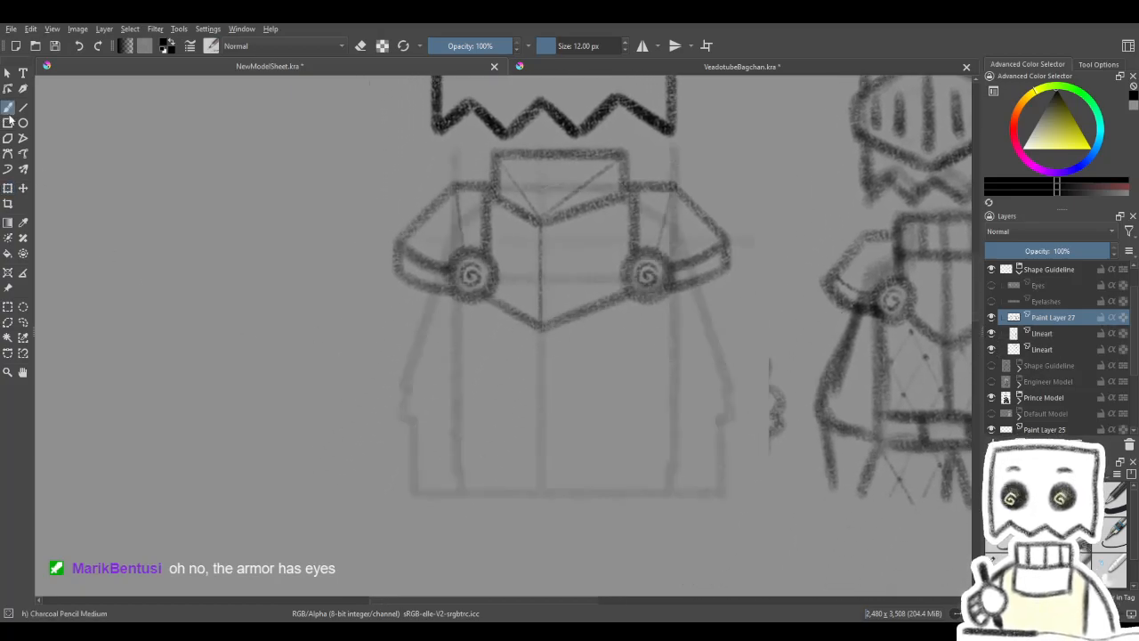
- Compare the armour and the faint body guideline below it with the knight sketch
mouse_move(579, 371)
mouse_down()
mouse_move(554, 336)
mouse_move(618, 394)
mouse_move(653, 398)
mouse_move(649, 427)
mouse_move(600, 435)
mouse_up()
drag(668, 421, 663, 272)
scroll(601, 350, down, 2)
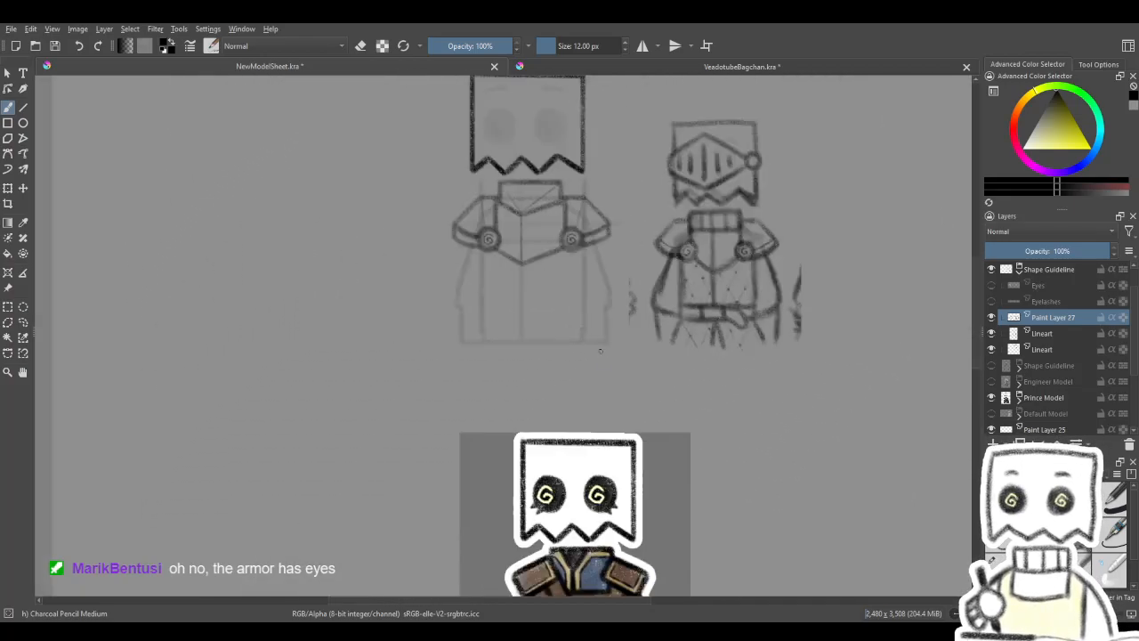
drag(650, 464, 625, 275)
scroll(557, 493, up, 1)
drag(555, 492, 554, 532)
drag(539, 196, 584, 561)
mouse_move(568, 504)
mouse_down()
mouse_move(531, 392)
mouse_move(495, 129)
mouse_up()
drag(490, 336, 513, 585)
mouse_move(484, 468)
mouse_down()
mouse_move(477, 263)
mouse_move(481, 461)
mouse_up()
mouse_move(465, 296)
mouse_down()
mouse_move(504, 387)
mouse_move(537, 164)
mouse_up()
mouse_move(543, 372)
mouse_down()
mouse_move(533, 256)
mouse_move(566, 512)
mouse_up()
mouse_move(559, 331)
mouse_down()
mouse_move(554, 466)
mouse_move(592, 552)
mouse_up()
scroll(512, 383, up, 1)
drag(519, 389, 491, 343)
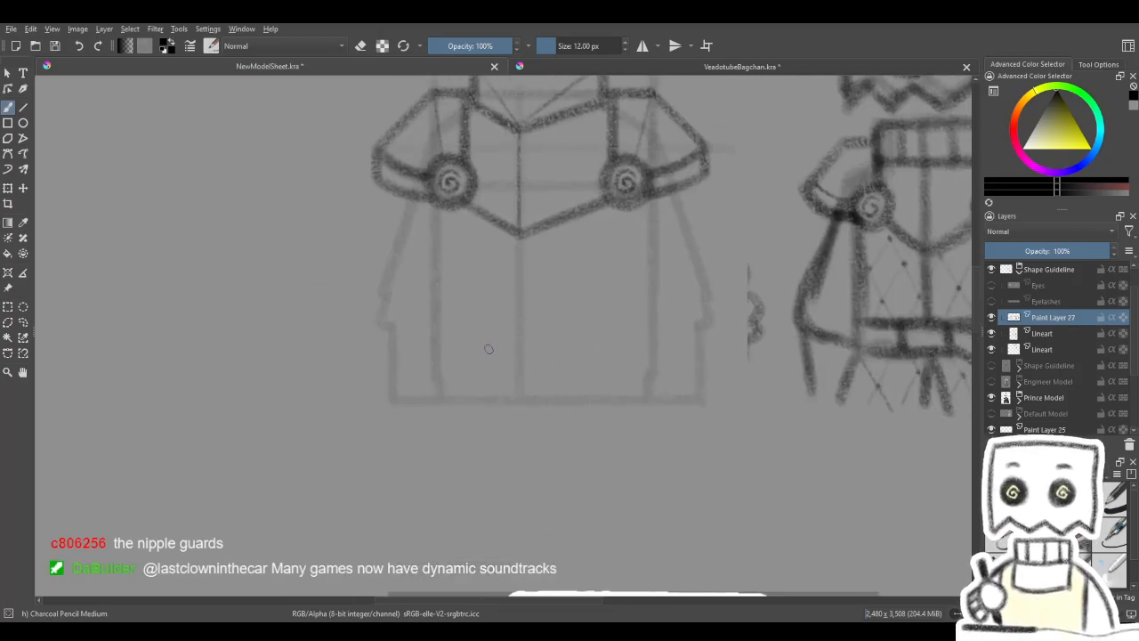
drag(658, 437, 608, 56)
drag(630, 381, 630, 600)
mouse_move(563, 251)
mouse_down()
mouse_move(609, 498)
mouse_move(511, 468)
mouse_move(585, 461)
mouse_up()
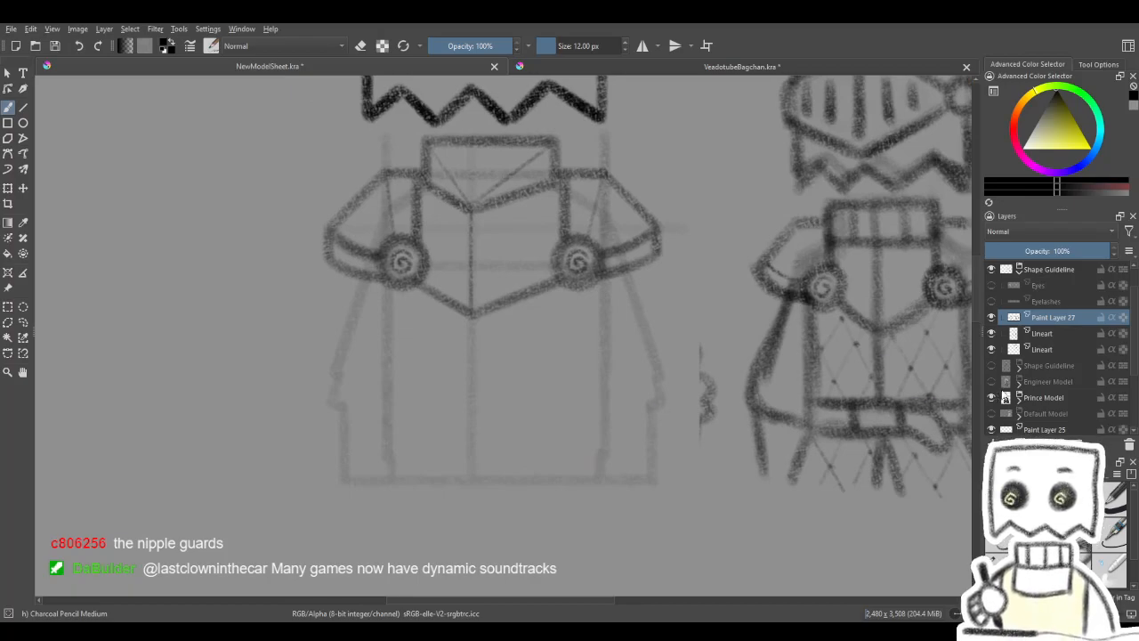
- Trace straight lines over the torso's two vertical edges on the guideline Lineart layer with the 32 px Charcoal pencil large
click(1047, 334)
click(990, 335)
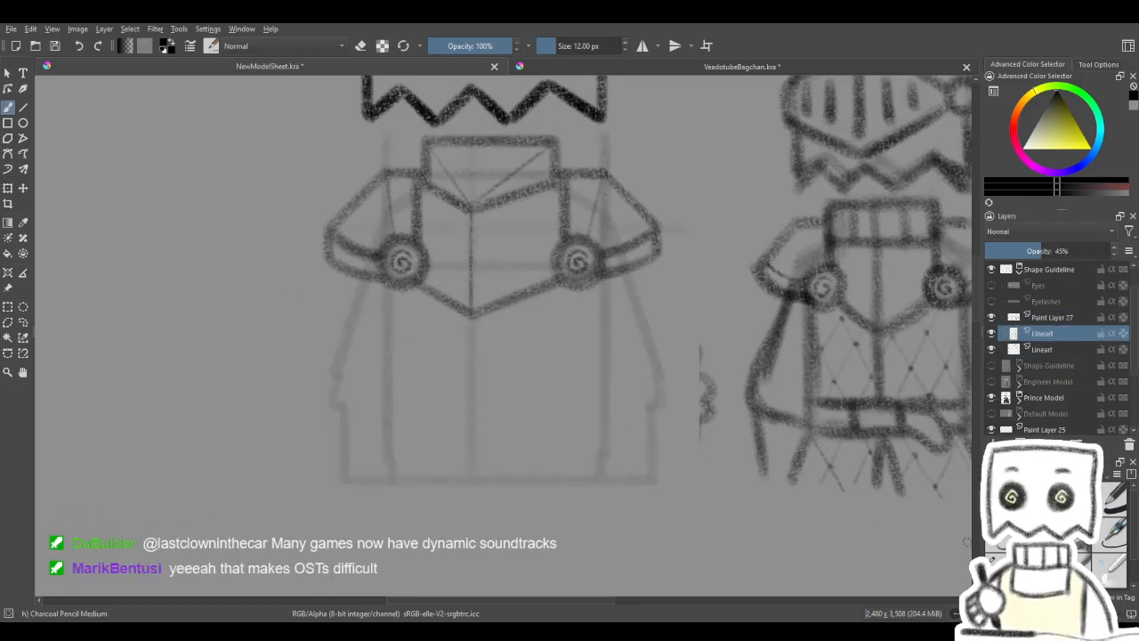
click(1002, 568)
drag(475, 329, 547, 325)
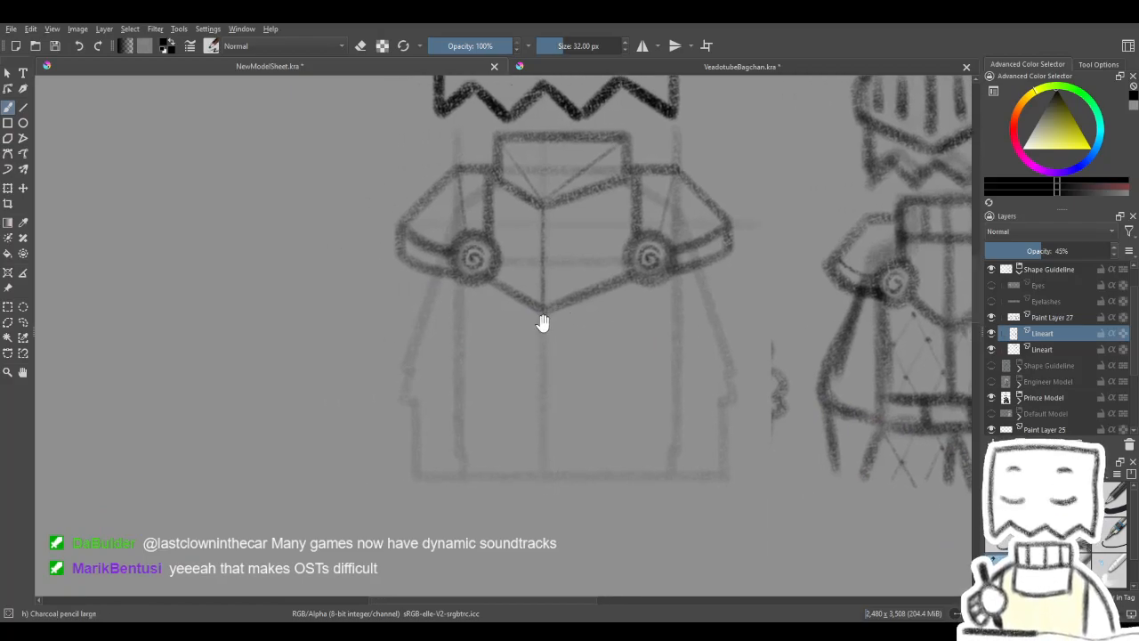
click(24, 109)
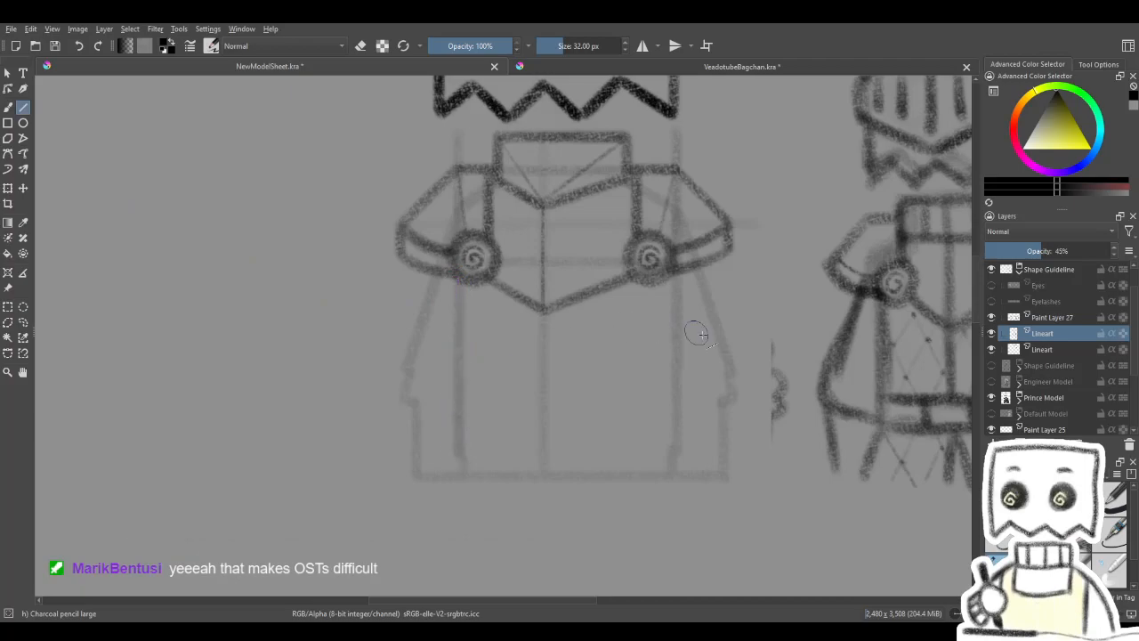
drag(671, 344, 657, 348)
drag(663, 272, 663, 455)
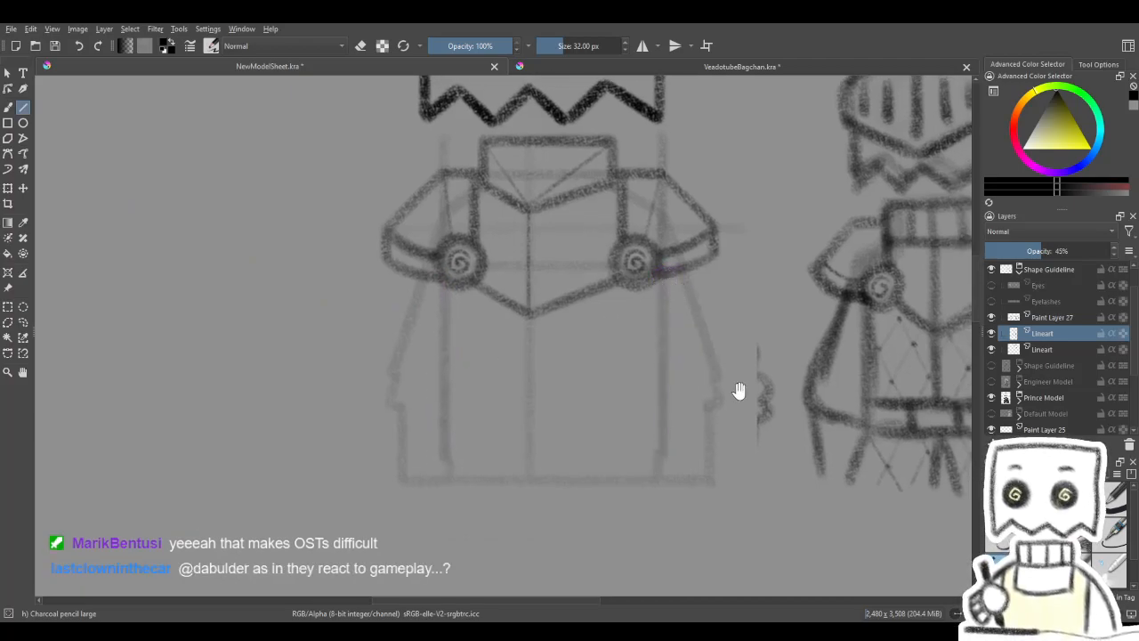
drag(740, 386, 719, 379)
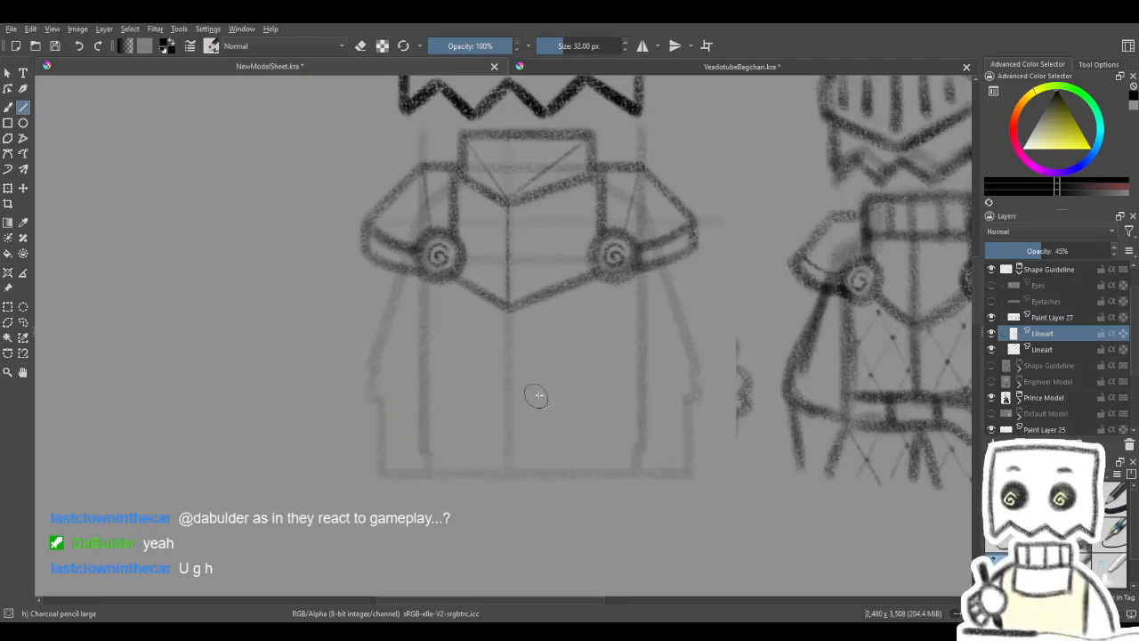
- Draw two horizontal belt guidelines across the lower torso between its vertical edges, and strengthen both with repeated strokes
drag(546, 391, 557, 380)
drag(434, 443, 654, 442)
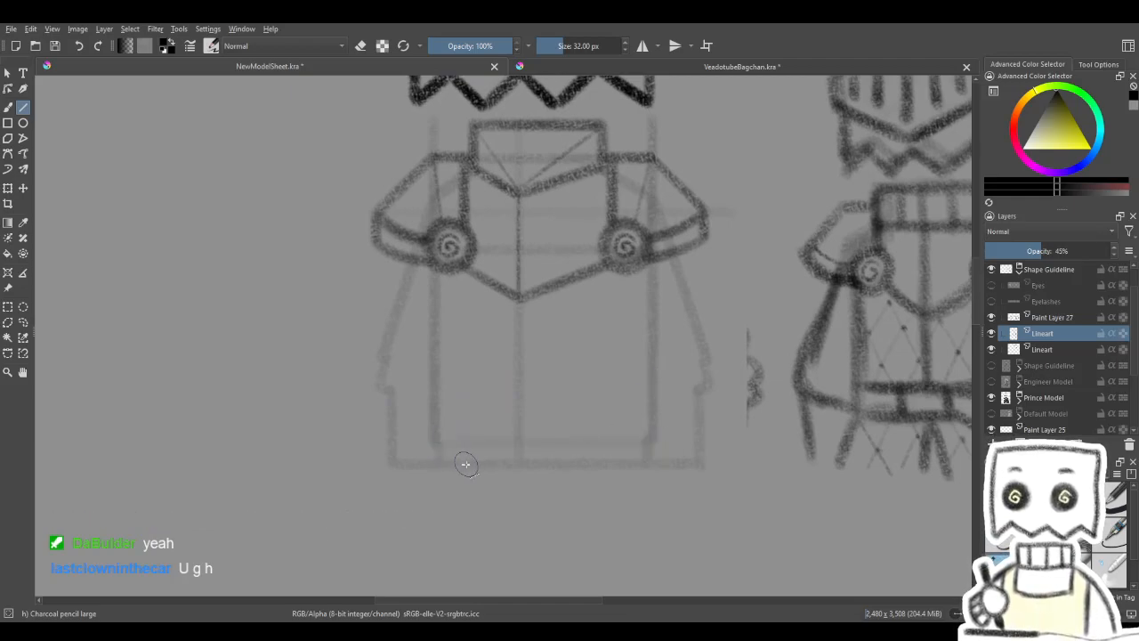
drag(536, 447, 539, 452)
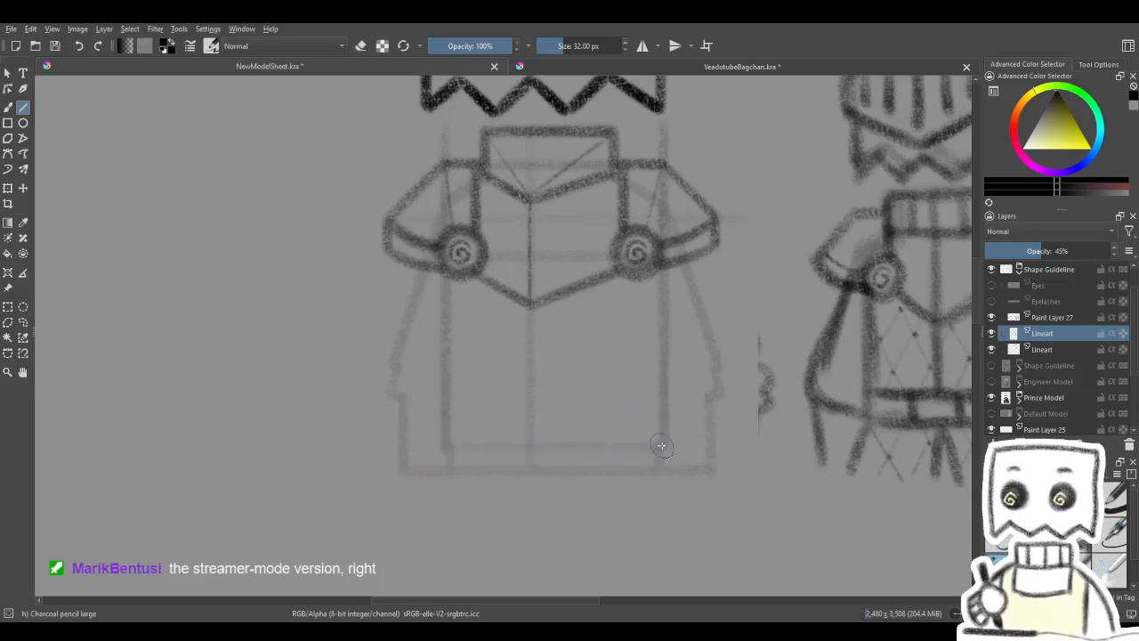
mouse_move(640, 362)
mouse_down()
mouse_move(660, 373)
mouse_move(649, 372)
mouse_up()
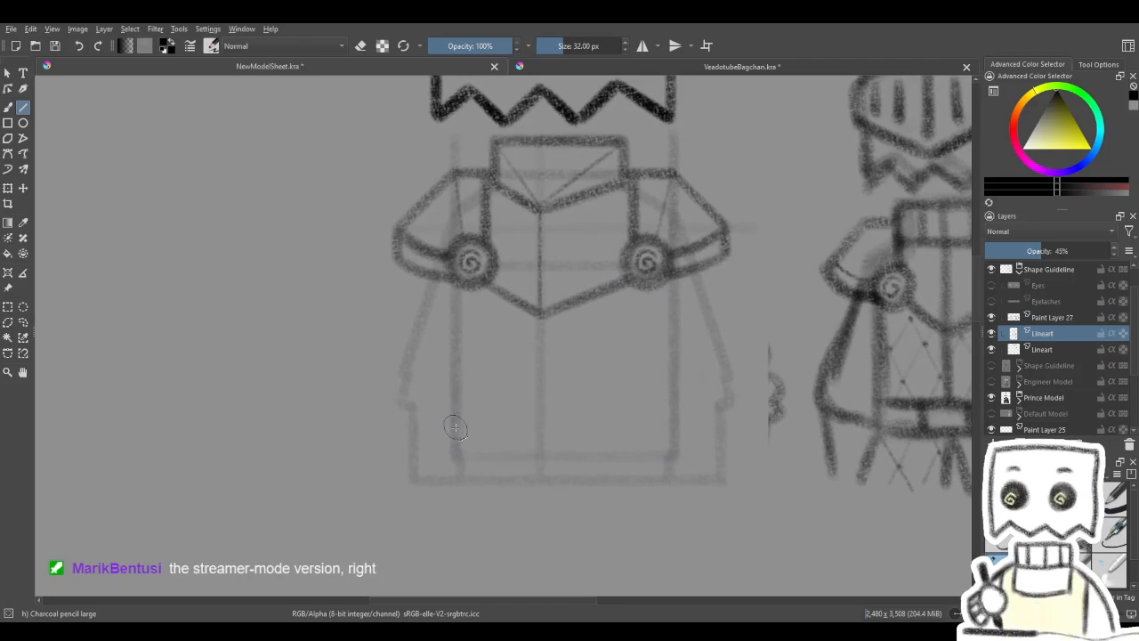
mouse_move(464, 432)
mouse_down()
mouse_move(453, 424)
mouse_move(641, 412)
mouse_up()
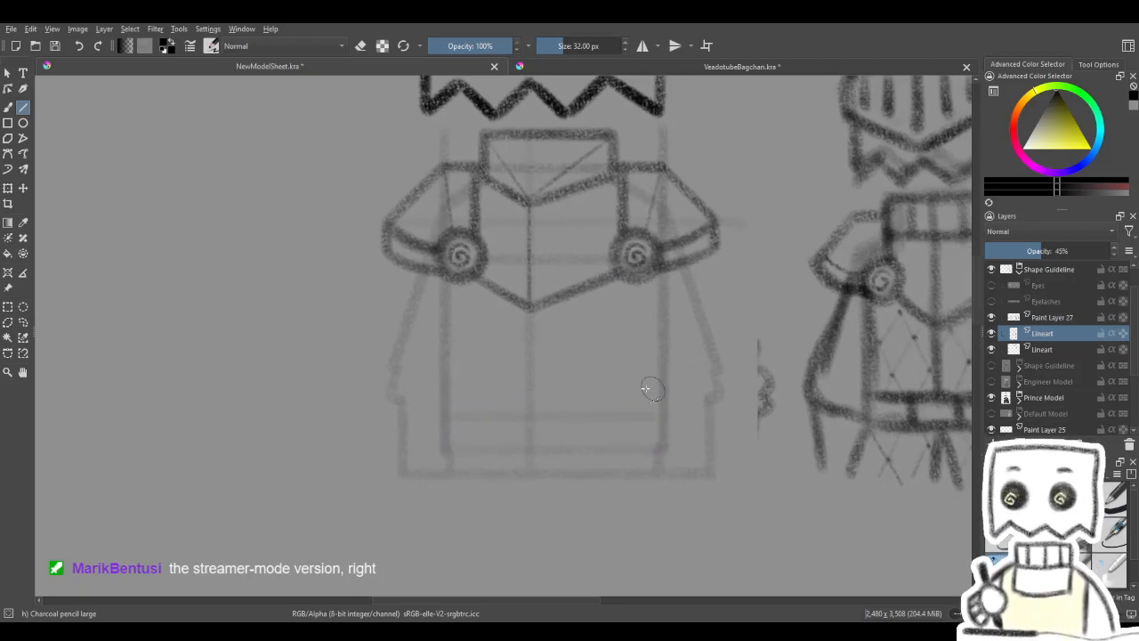
mouse_move(445, 417)
mouse_down()
mouse_move(656, 420)
mouse_move(639, 392)
mouse_up()
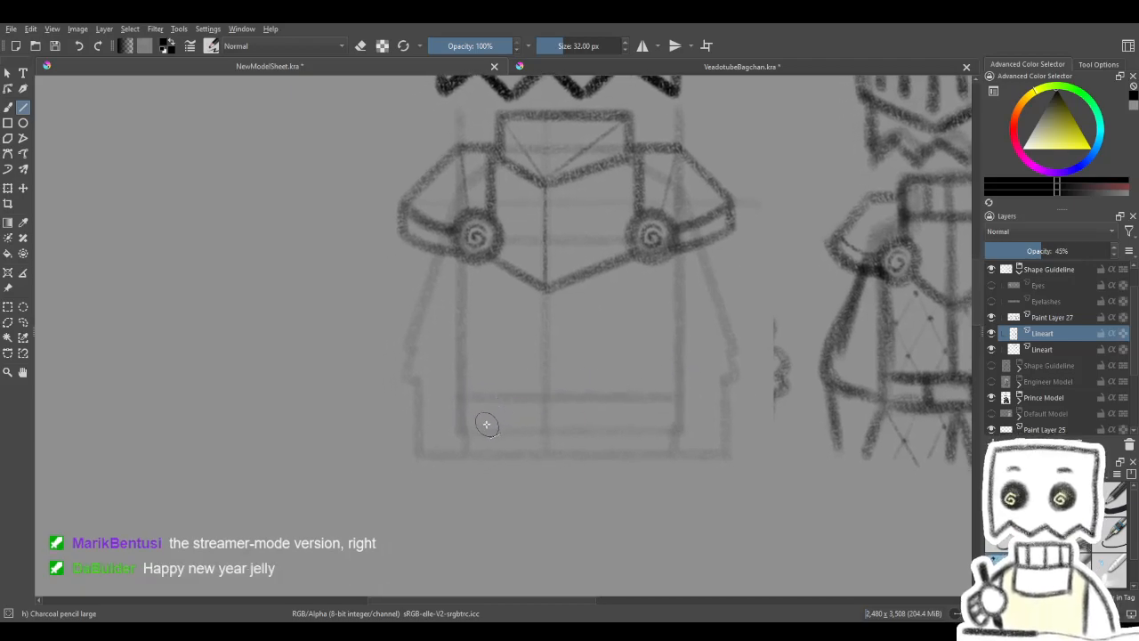
drag(466, 430, 676, 428)
drag(470, 433, 676, 430)
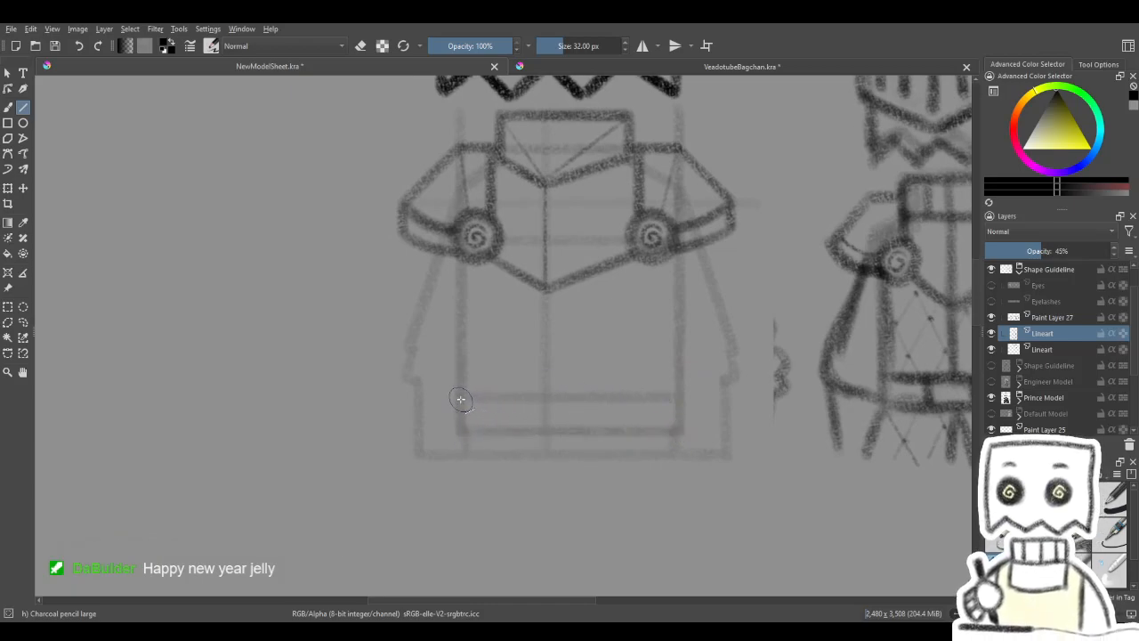
drag(461, 397, 677, 398)
- Darken the centre guideline below the chest armour and add a short outward-slanting skirt line under each end of the belt
mouse_move(681, 378)
mouse_down()
mouse_move(630, 396)
mouse_move(606, 382)
mouse_up()
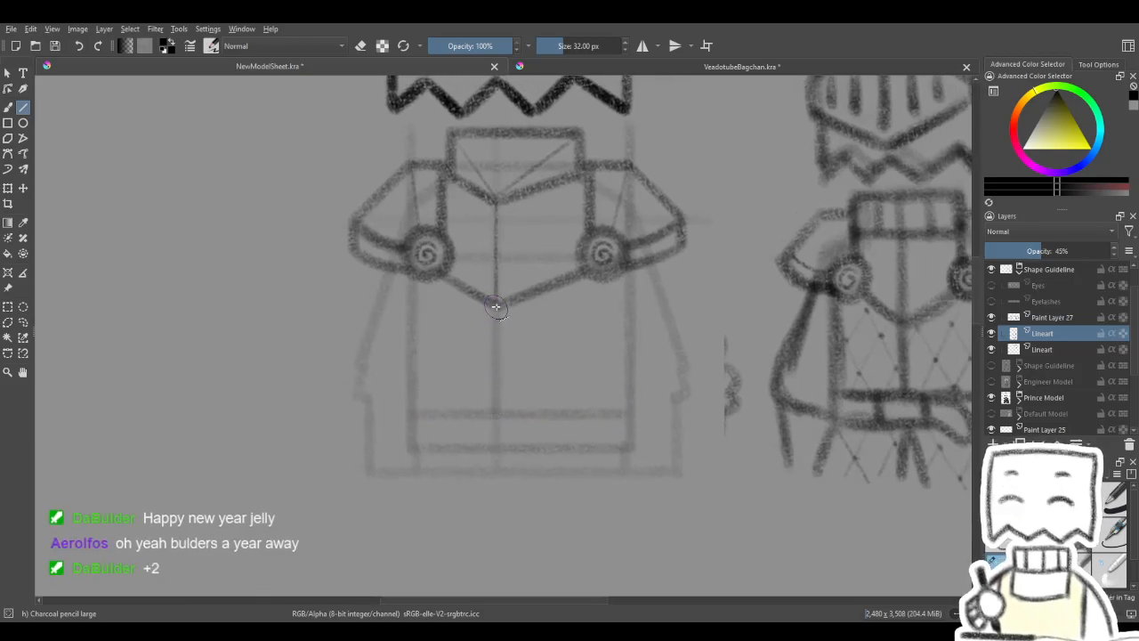
mouse_move(565, 356)
mouse_down()
mouse_move(622, 345)
mouse_move(611, 339)
mouse_up()
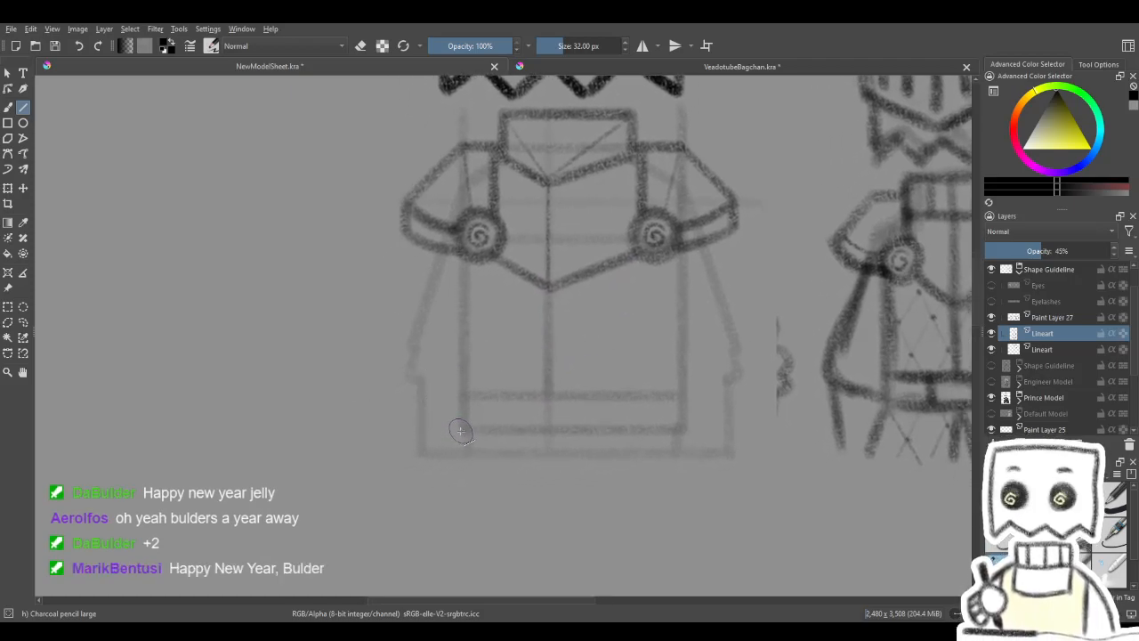
drag(462, 432, 449, 455)
mouse_move(610, 405)
mouse_down()
mouse_move(548, 379)
mouse_move(541, 358)
mouse_up()
drag(664, 388, 638, 400)
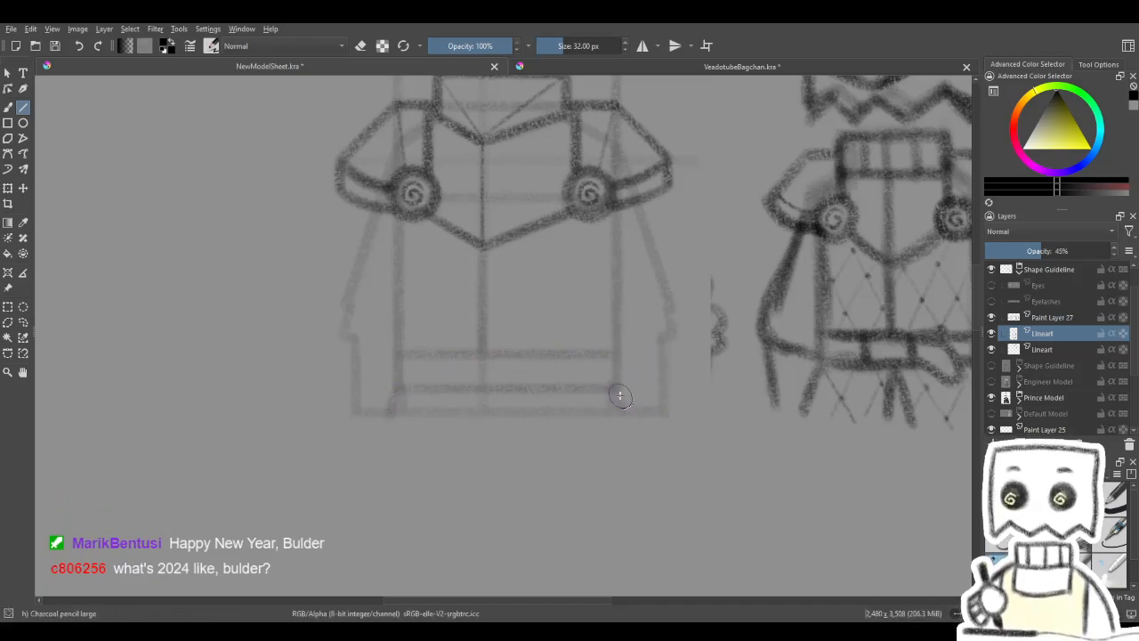
drag(622, 413, 623, 415)
- Examine the belt and skirt guidelines alongside the knight sketch and the finished prince model
drag(674, 293, 682, 333)
mouse_move(538, 557)
mouse_down()
mouse_move(610, 383)
mouse_move(532, 48)
mouse_up()
mouse_move(560, 464)
mouse_down()
mouse_move(560, 294)
mouse_move(583, 58)
mouse_up()
drag(569, 430, 621, 189)
mouse_move(593, 462)
mouse_down()
mouse_move(552, 242)
mouse_move(647, 357)
mouse_move(669, 300)
mouse_move(730, 372)
mouse_move(686, 547)
mouse_move(789, 465)
mouse_up()
drag(433, 445, 440, 440)
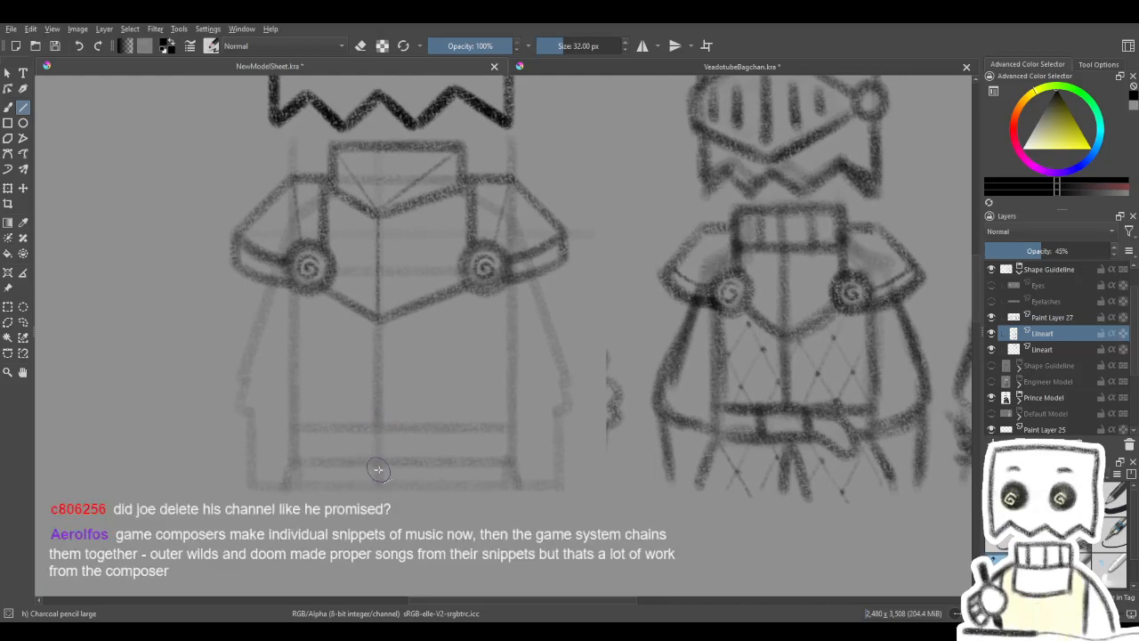
drag(451, 414, 470, 409)
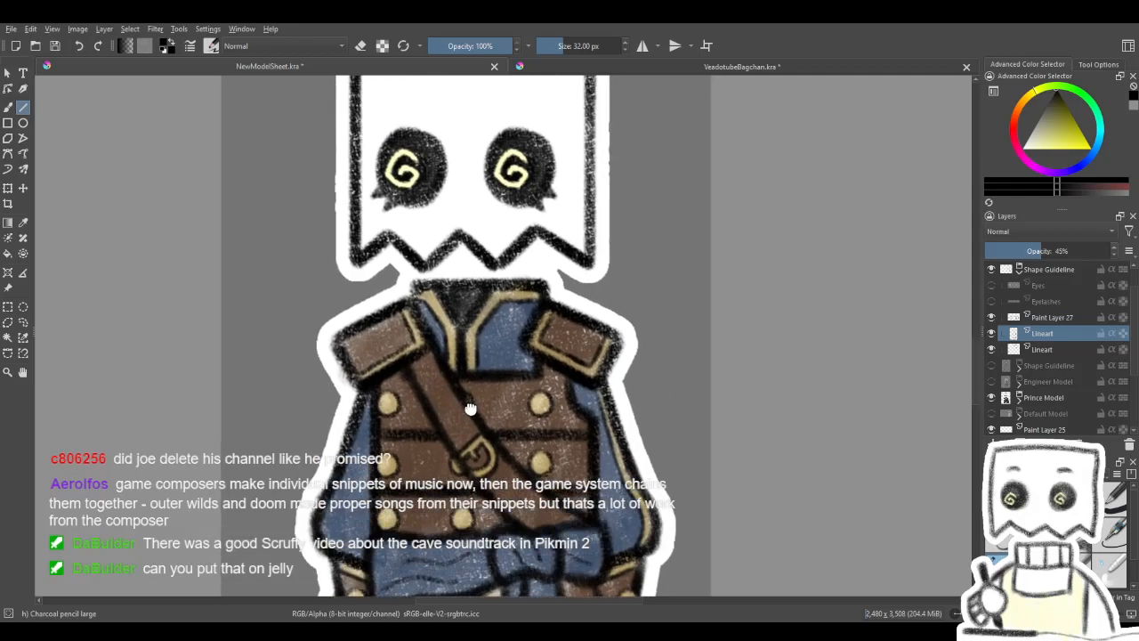
mouse_move(471, 408)
mouse_down()
mouse_move(527, 508)
mouse_move(484, 364)
mouse_up()
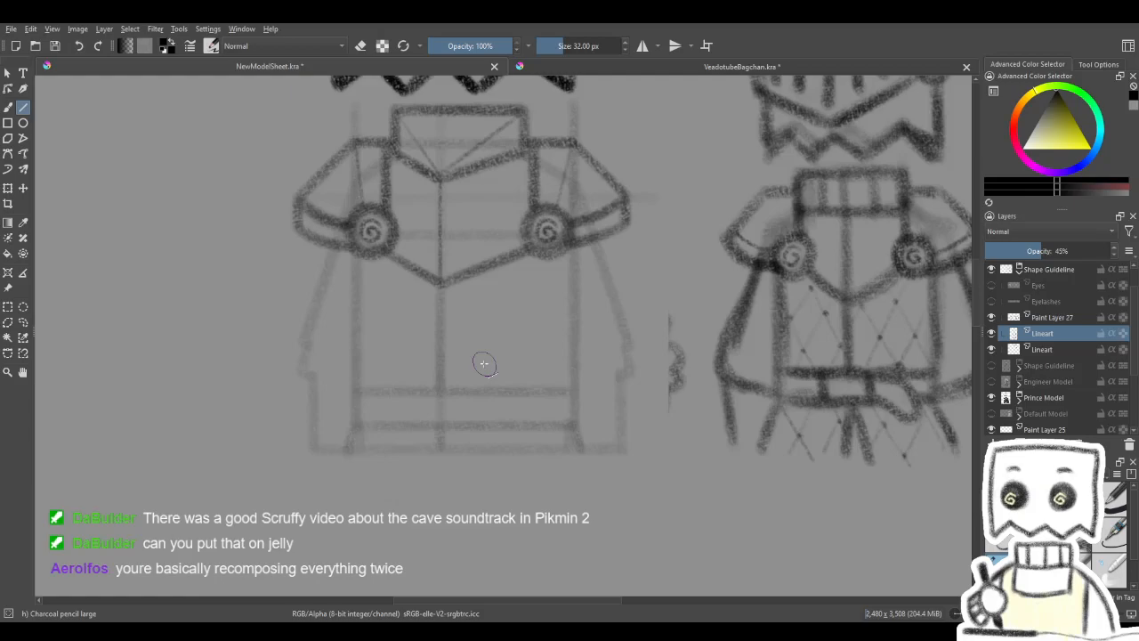
drag(489, 361, 588, 328)
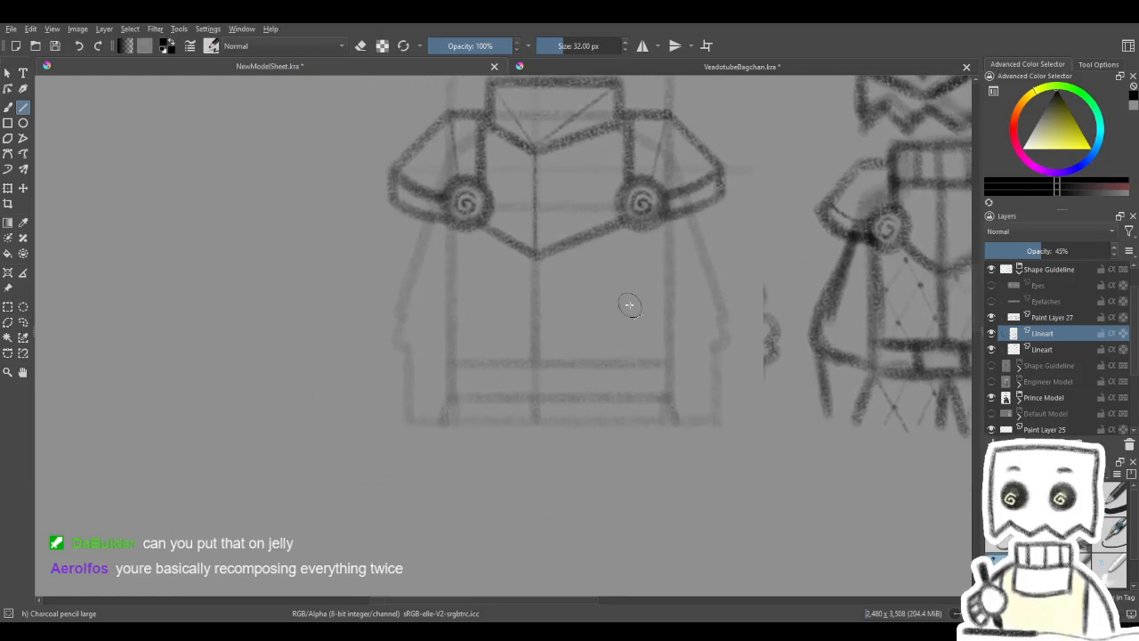
- Select the belt and skirt part of the guideline with a rectangle and move it slightly up the torso
click(8, 306)
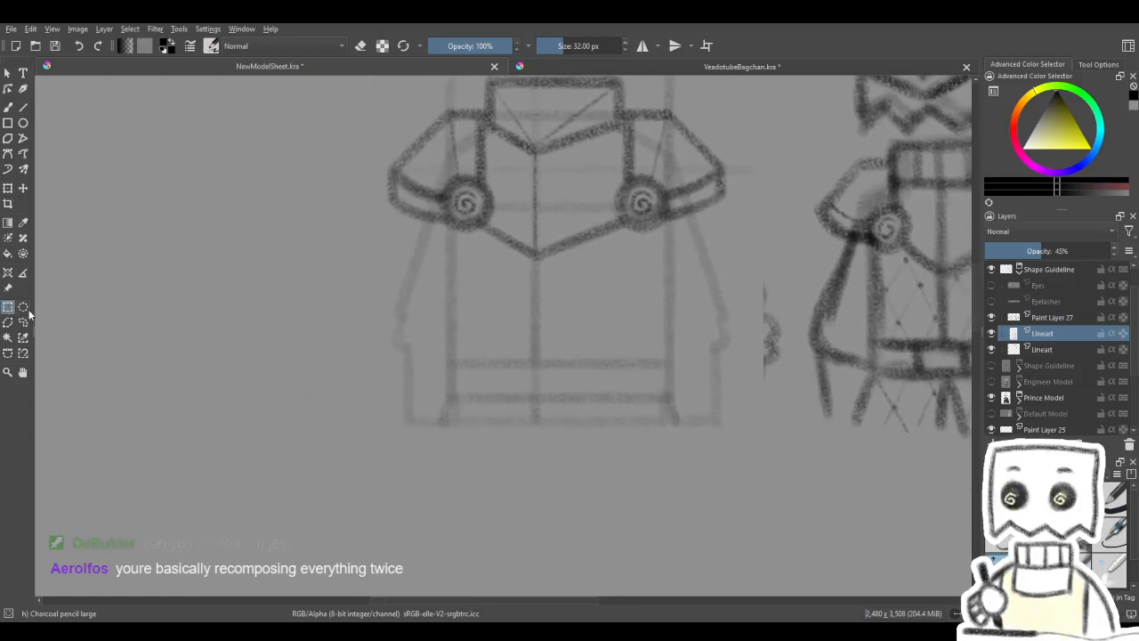
mouse_move(430, 352)
mouse_down()
mouse_move(666, 452)
mouse_move(695, 441)
mouse_up()
click(8, 188)
drag(629, 380, 623, 363)
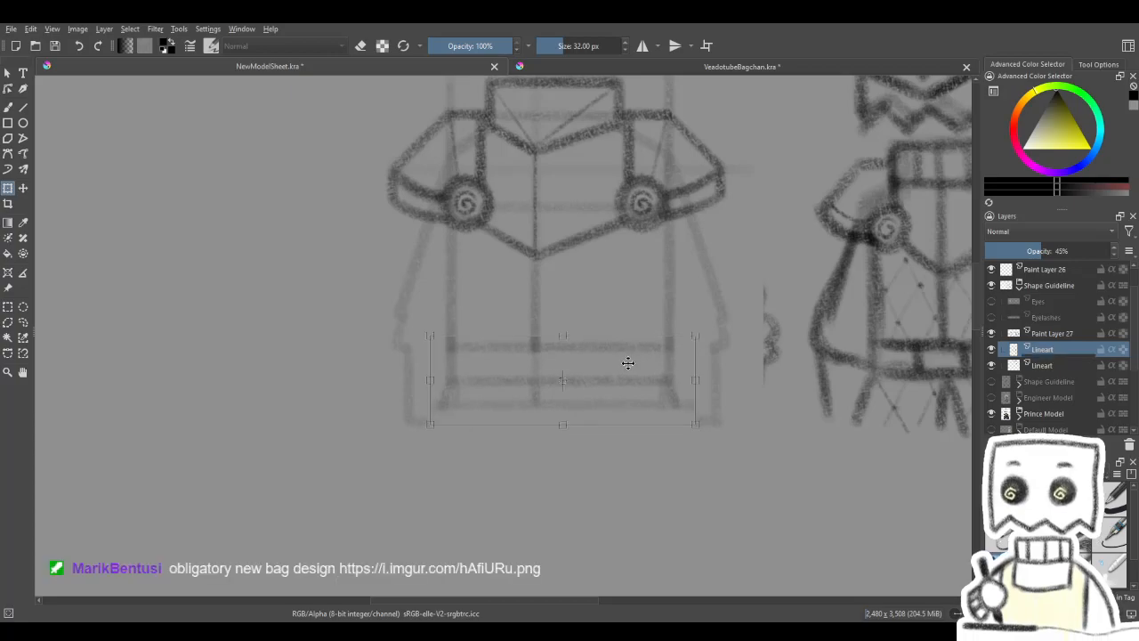
key(Return)
- Clear the selection and extend both slanted skirt guidelines below the belt down to the old hem level by freehand
click(8, 105)
key(ctrl+shift+a)
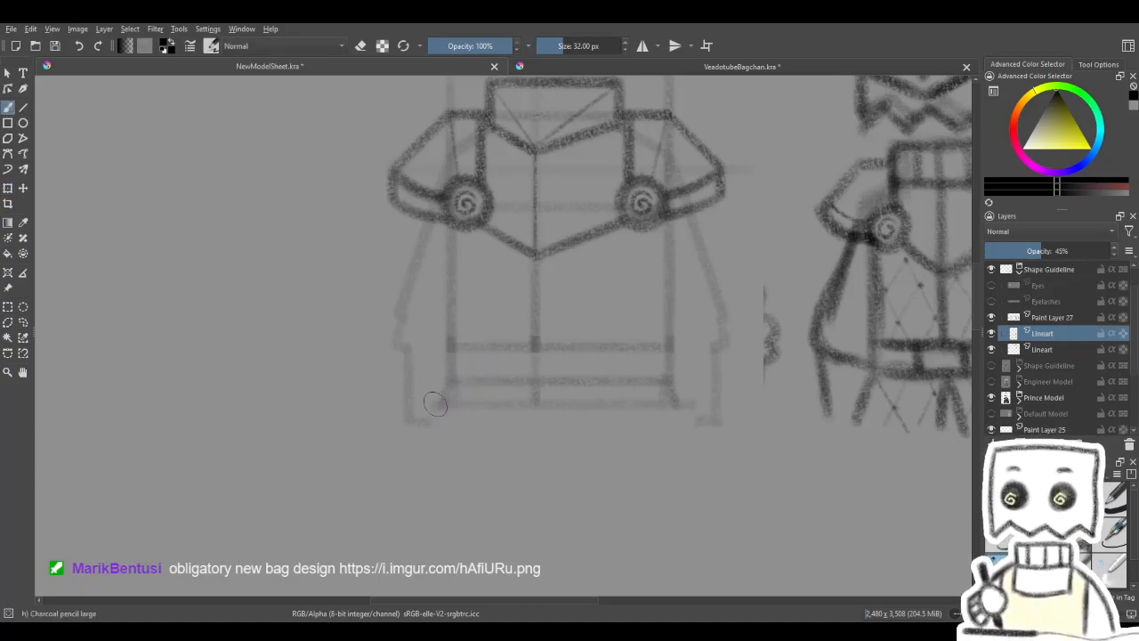
drag(436, 419, 437, 422)
drag(681, 429, 683, 429)
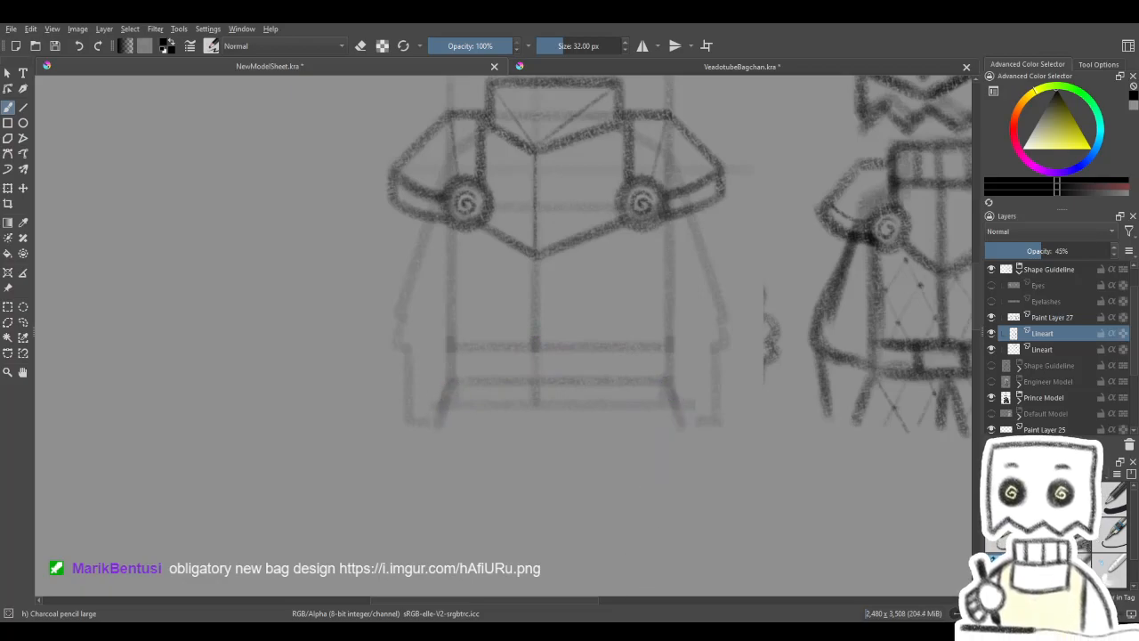
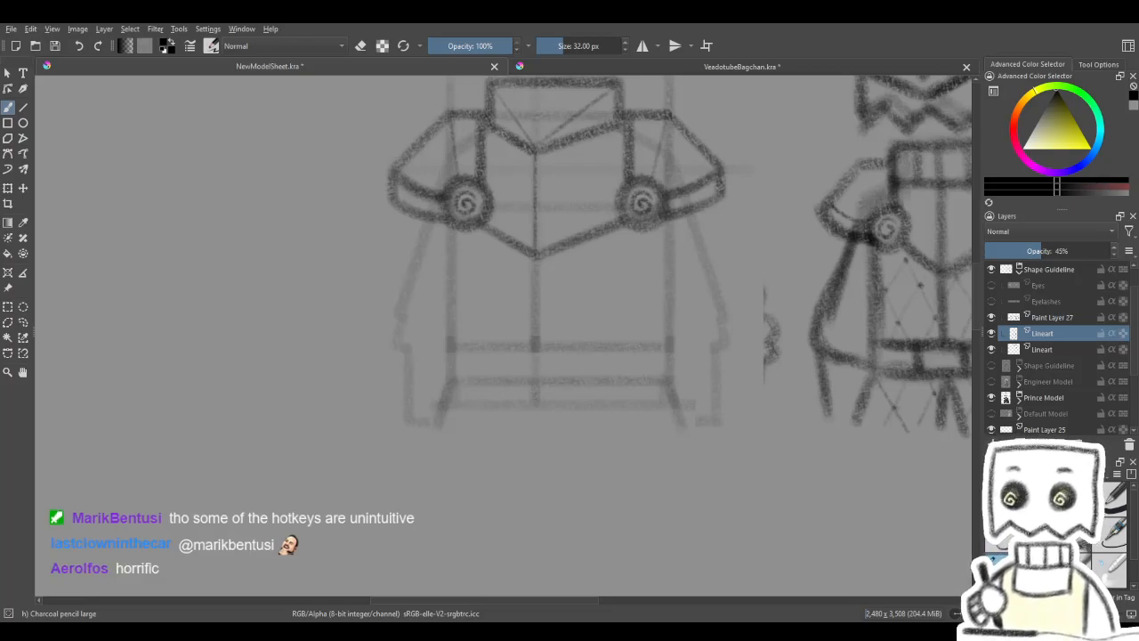
- Sketch two short vertical guidelines across the belt, one on each side of the centre line, to mark the buckle
scroll(603, 443, down, 2)
scroll(605, 390, up, 2)
mouse_move(596, 432)
mouse_down()
mouse_move(603, 421)
mouse_move(536, 374)
mouse_up()
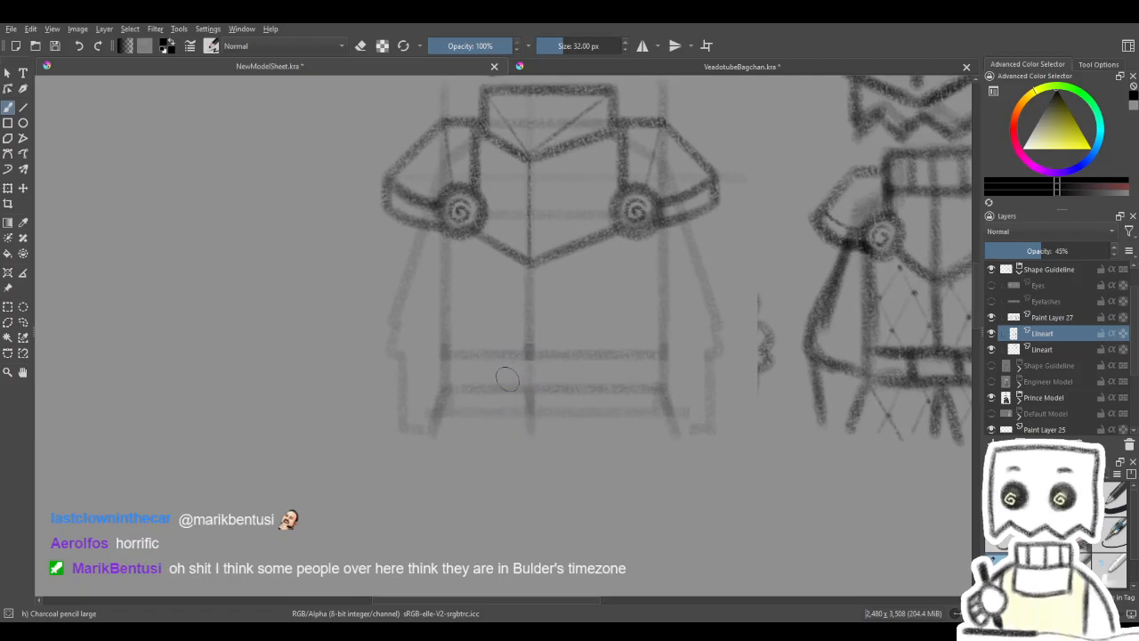
drag(490, 361, 490, 390)
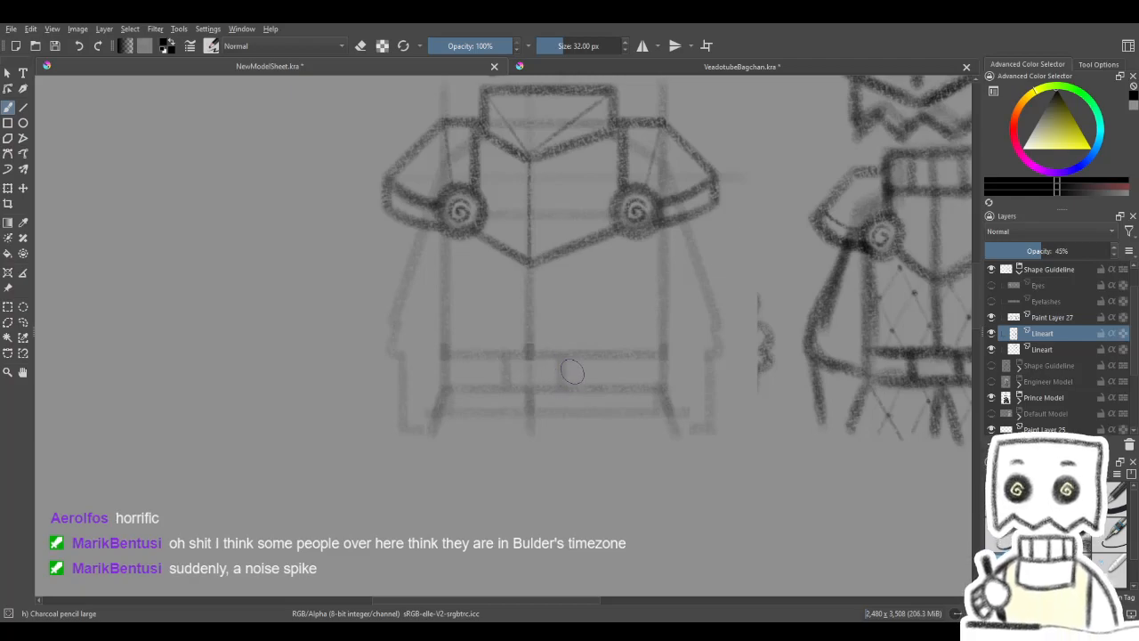
drag(560, 360, 561, 385)
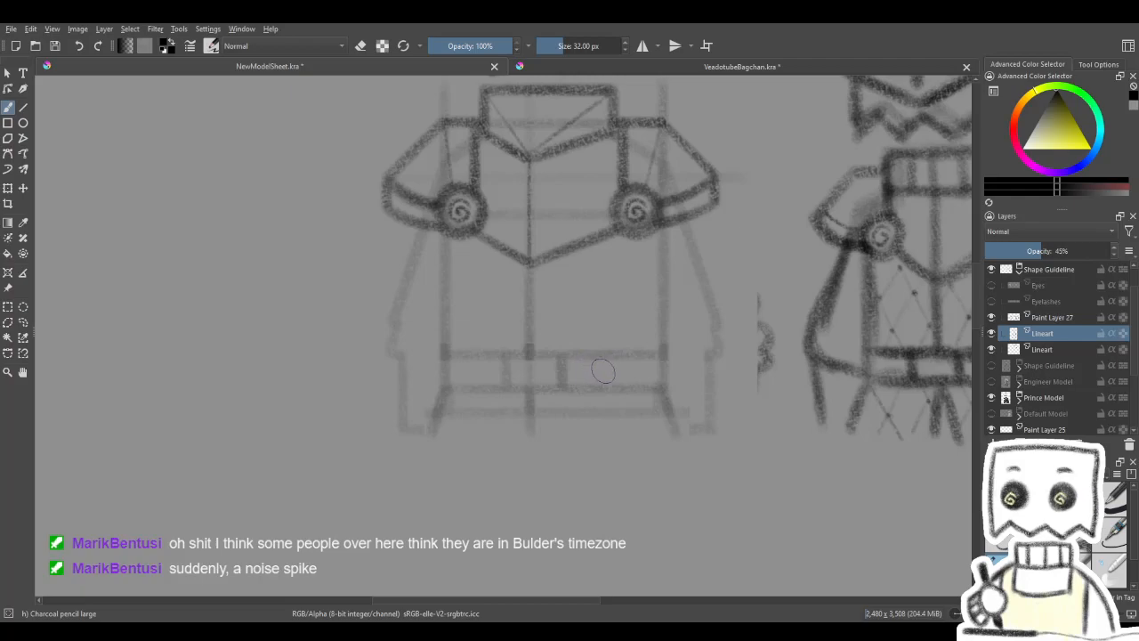
drag(600, 379, 604, 375)
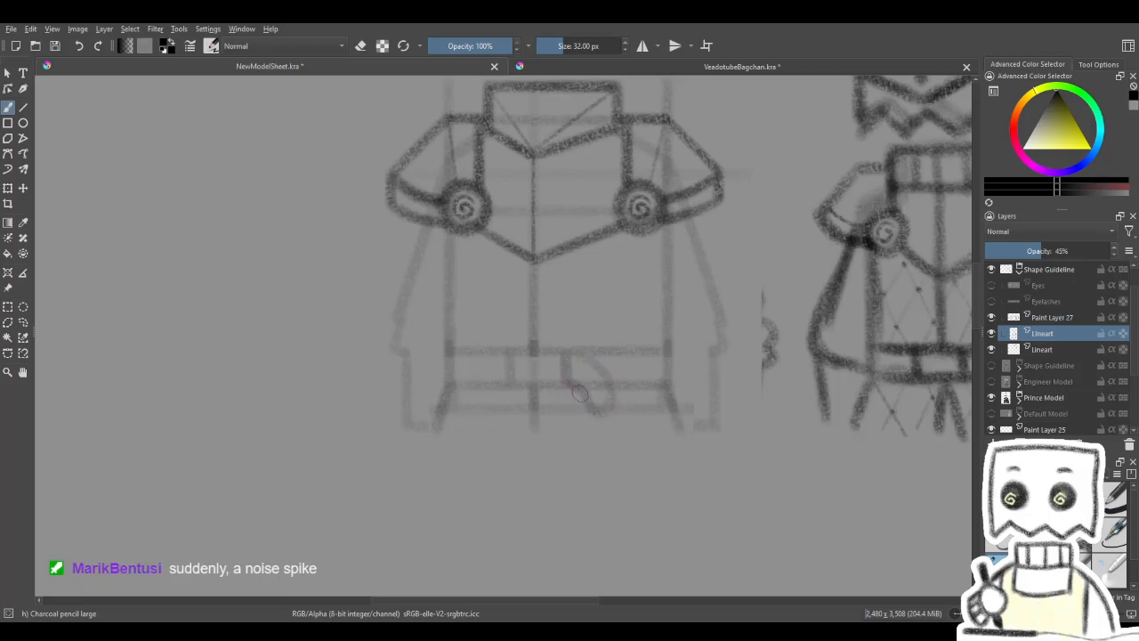
mouse_move(599, 410)
mouse_down()
mouse_move(612, 392)
mouse_move(582, 354)
mouse_up()
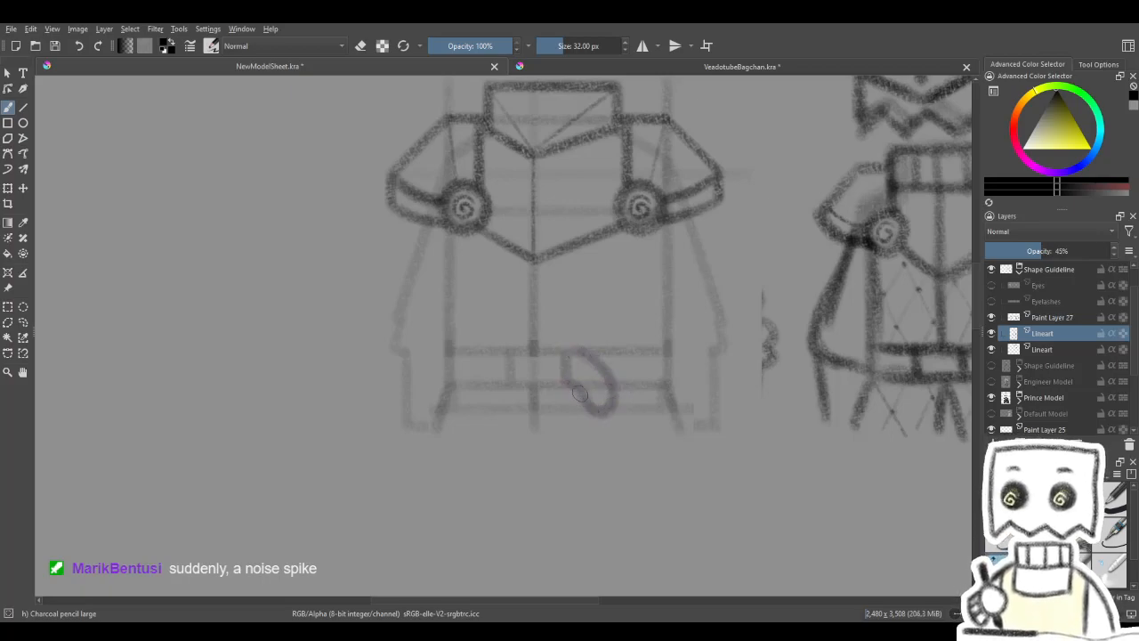
mouse_move(652, 296)
mouse_down()
mouse_move(643, 425)
mouse_move(631, 333)
mouse_up()
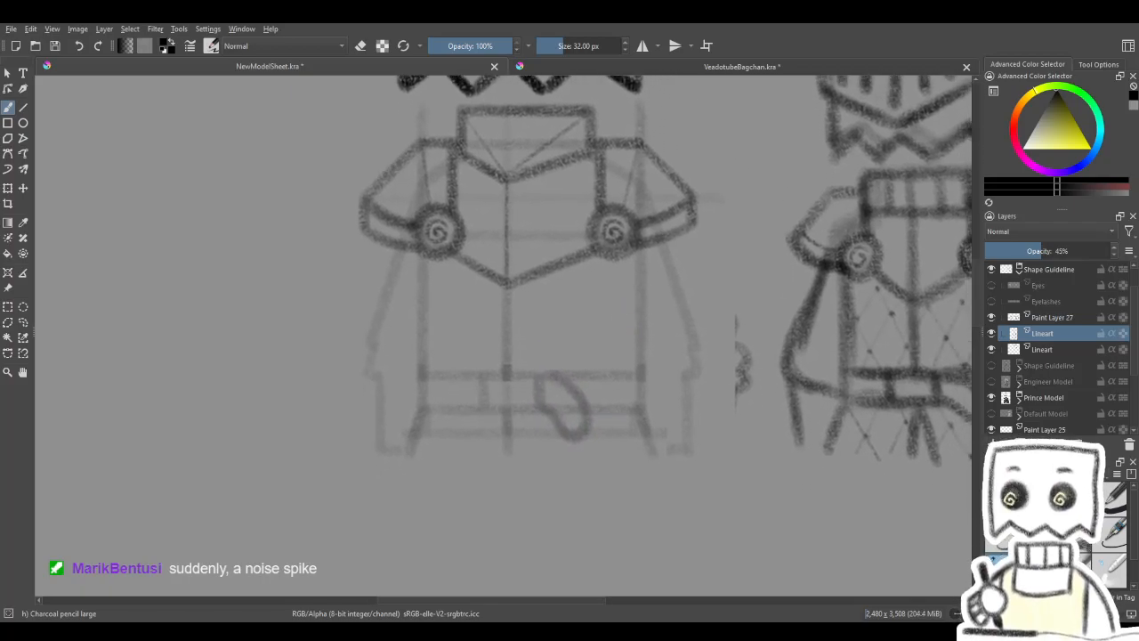
key(ctrl+z)
key(ctrl+z)
key(ctrl+shift+z)
- Sketch the belt's loose strap end as a rounded loop from the buckle's right side to just below the belt
key(4)
key(4)
key(4)
key(4)
key(4)
key(4)
drag(611, 370, 568, 463)
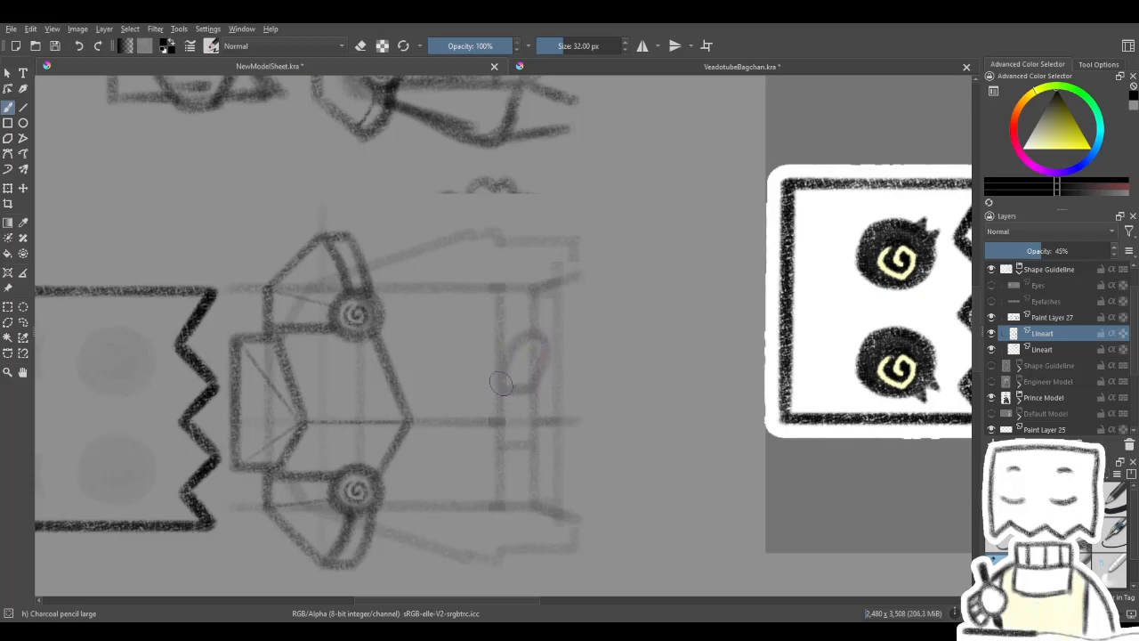
key(5)
drag(549, 323, 641, 372)
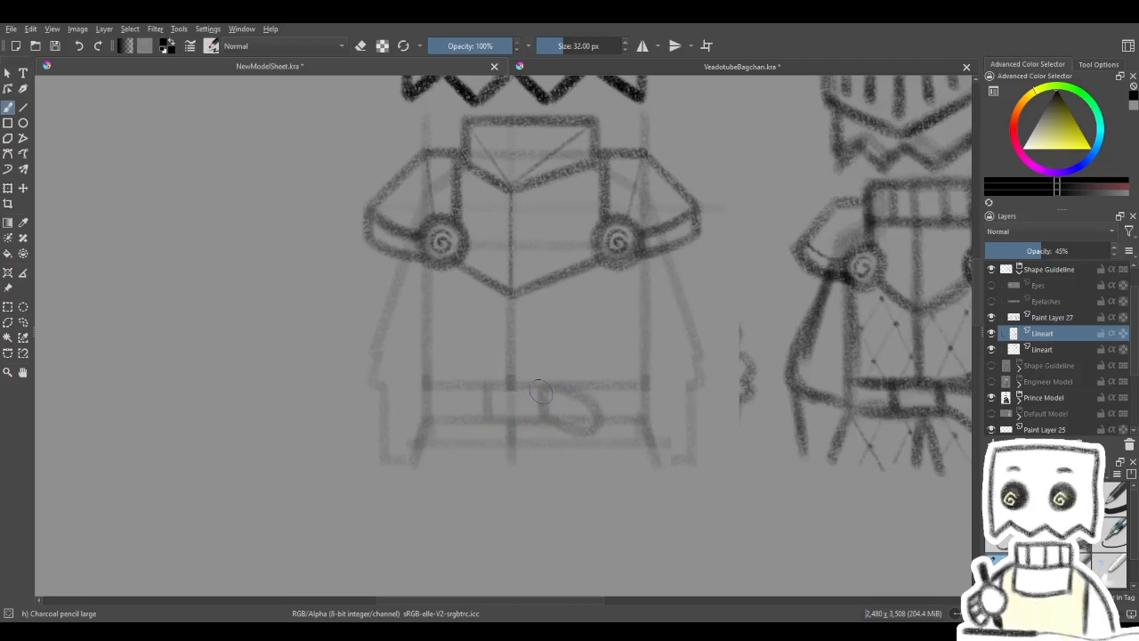
key(4)
key(4)
key(4)
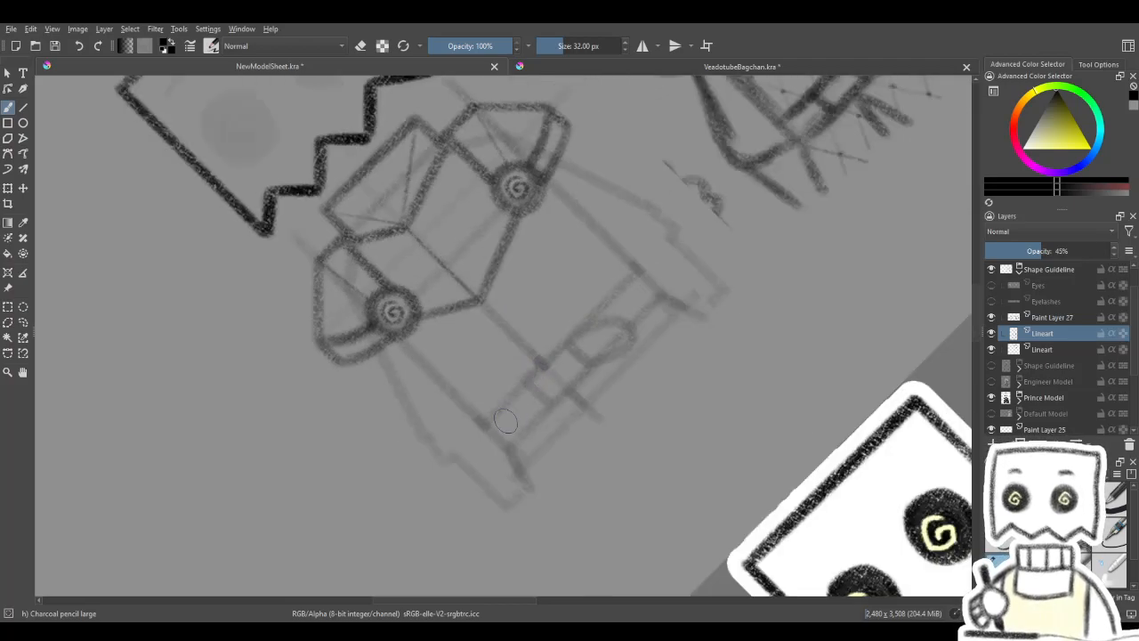
key(5)
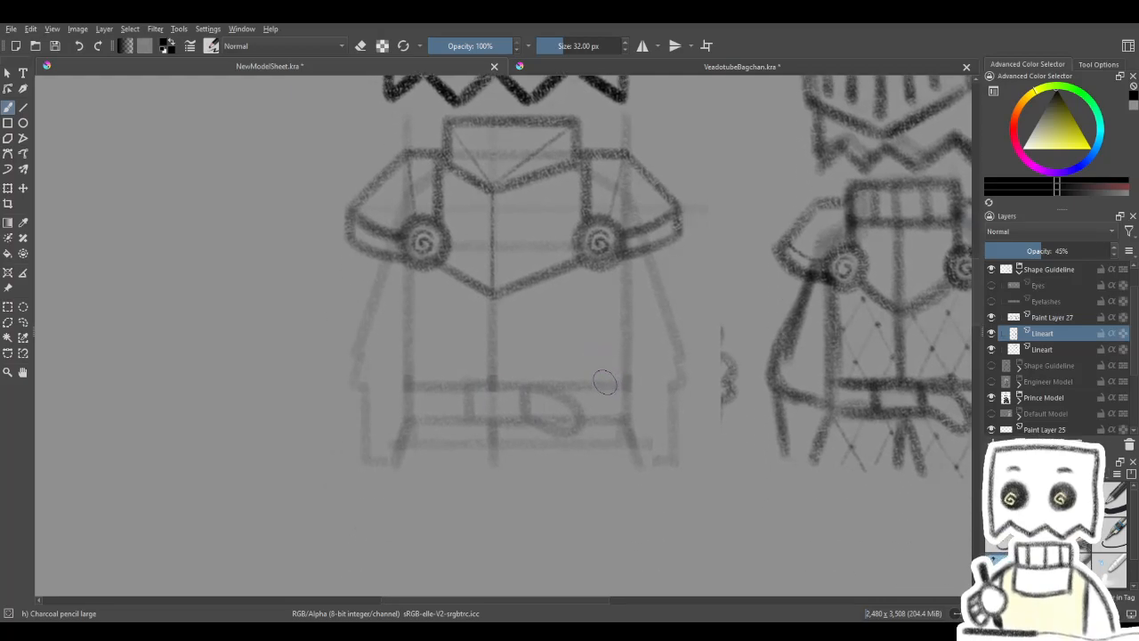
- Sketch the bulging sleeve outlines on both arms from the shoulder armour to the belt ends, with short forearm lines beneath
drag(424, 366, 457, 334)
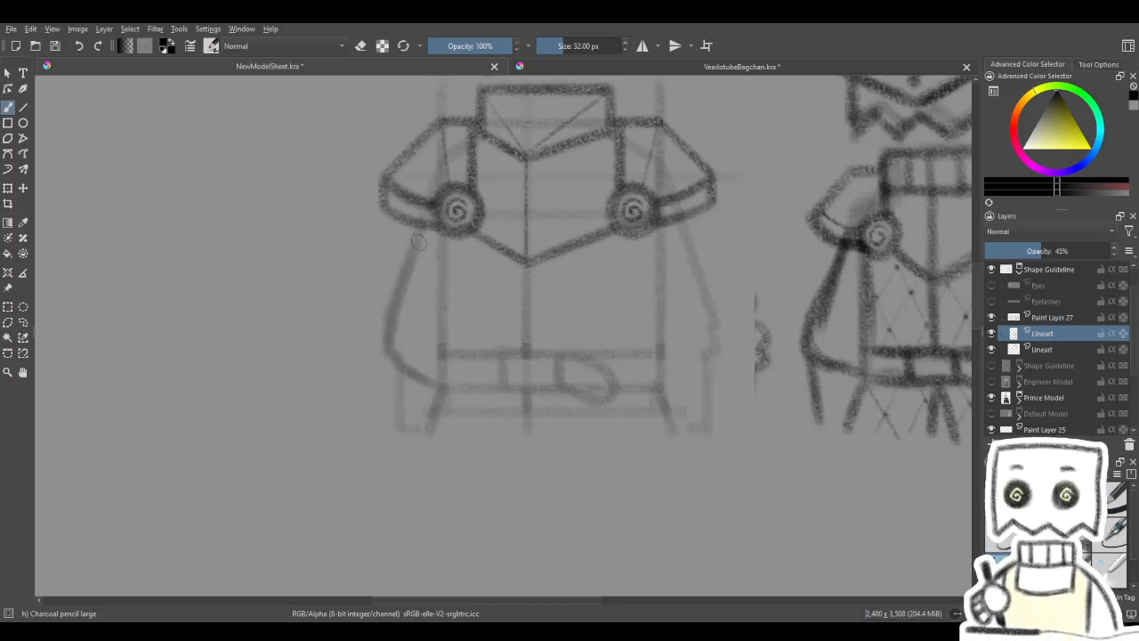
drag(422, 229, 386, 338)
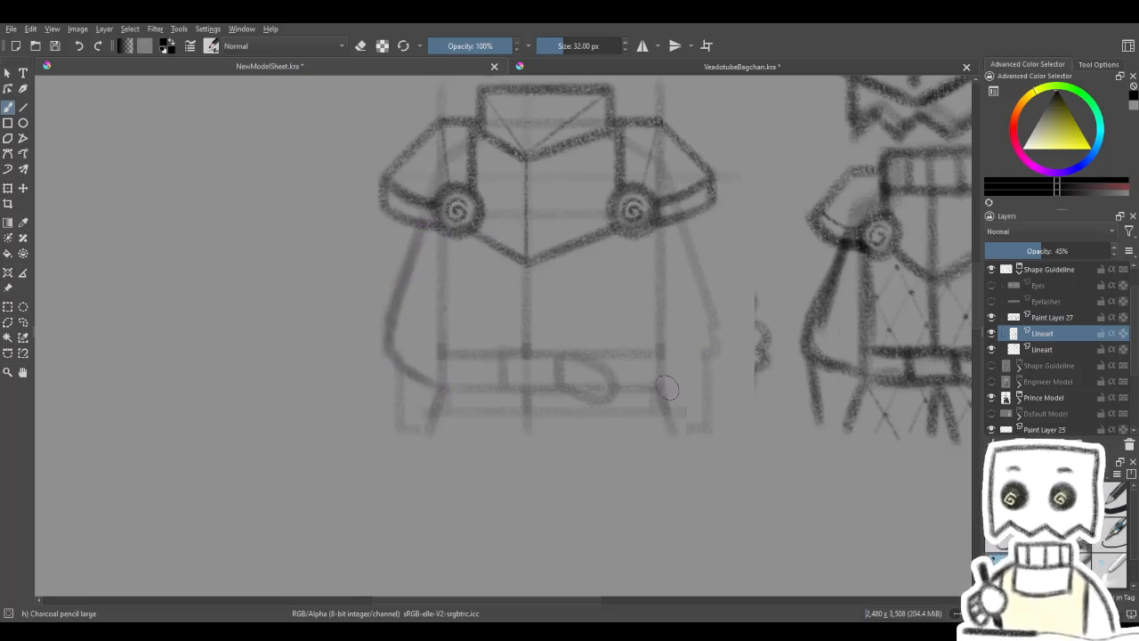
drag(702, 280, 717, 333)
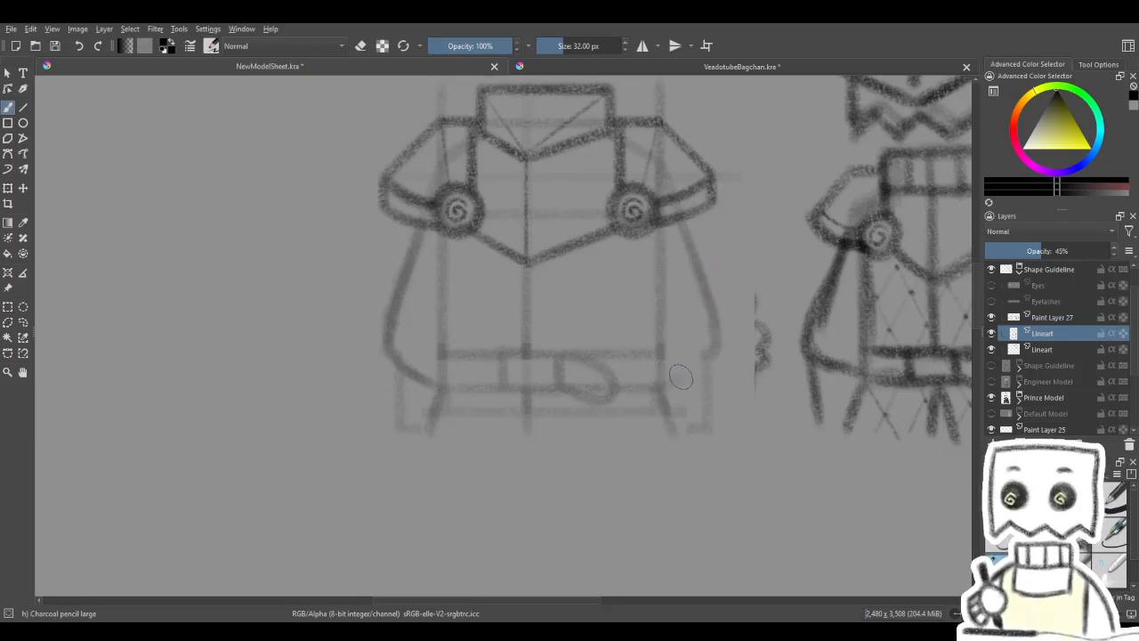
mouse_move(718, 340)
mouse_down()
mouse_move(664, 386)
mouse_move(709, 349)
mouse_up()
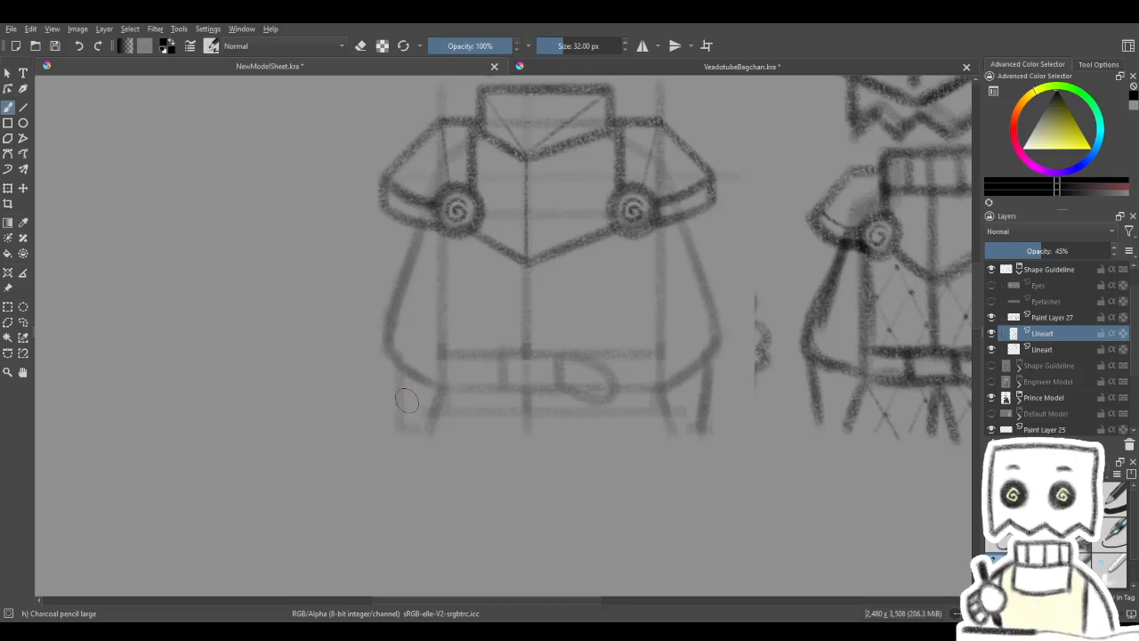
- On Paint Layer 27, draw the two straight vertical torso sides from the shoulder armour to the belt's lower edge with the Line tool
mouse_move(576, 336)
mouse_down()
mouse_move(545, 552)
mouse_move(575, 352)
mouse_up()
click(1052, 320)
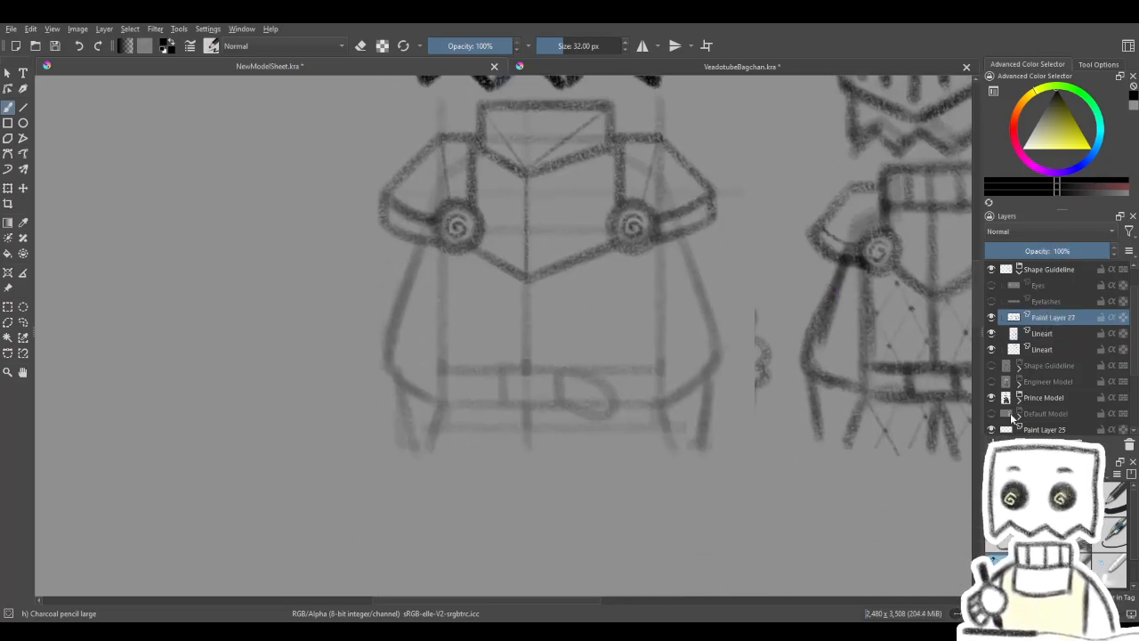
click(23, 108)
mouse_move(441, 244)
mouse_down()
mouse_move(439, 368)
mouse_move(458, 364)
mouse_up()
drag(440, 245, 444, 356)
drag(441, 409, 440, 410)
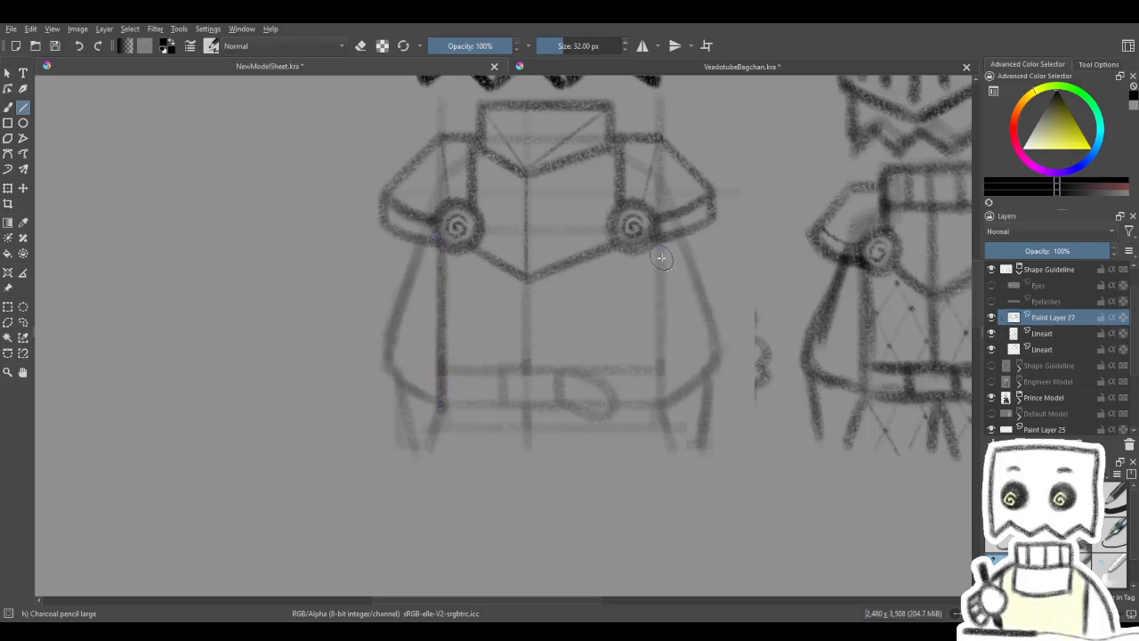
drag(661, 242, 659, 412)
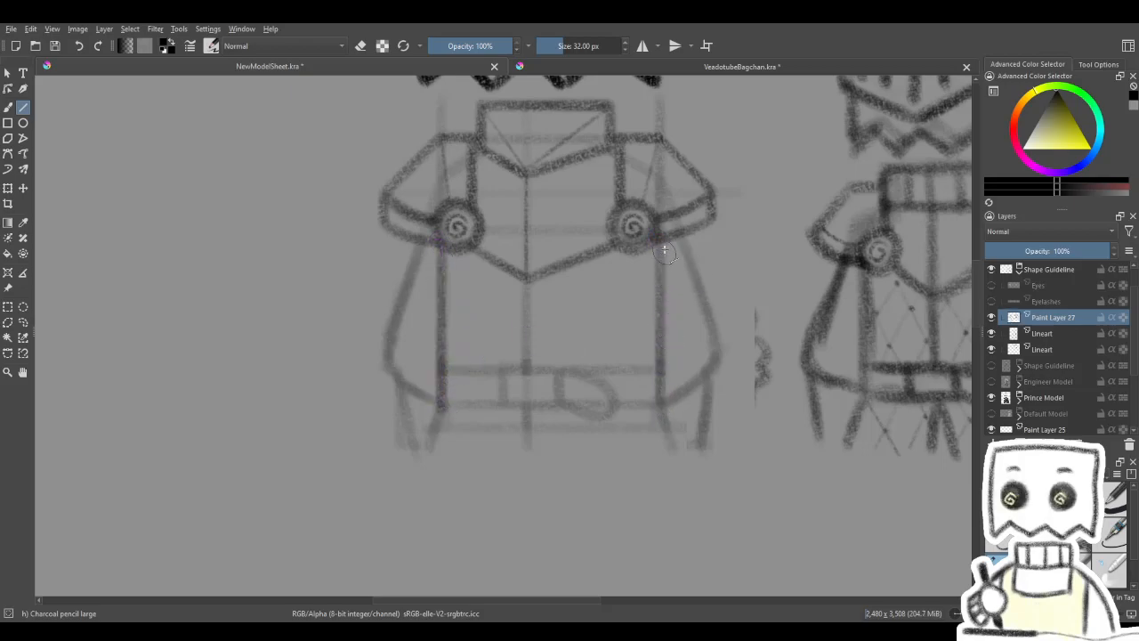
drag(661, 242, 657, 405)
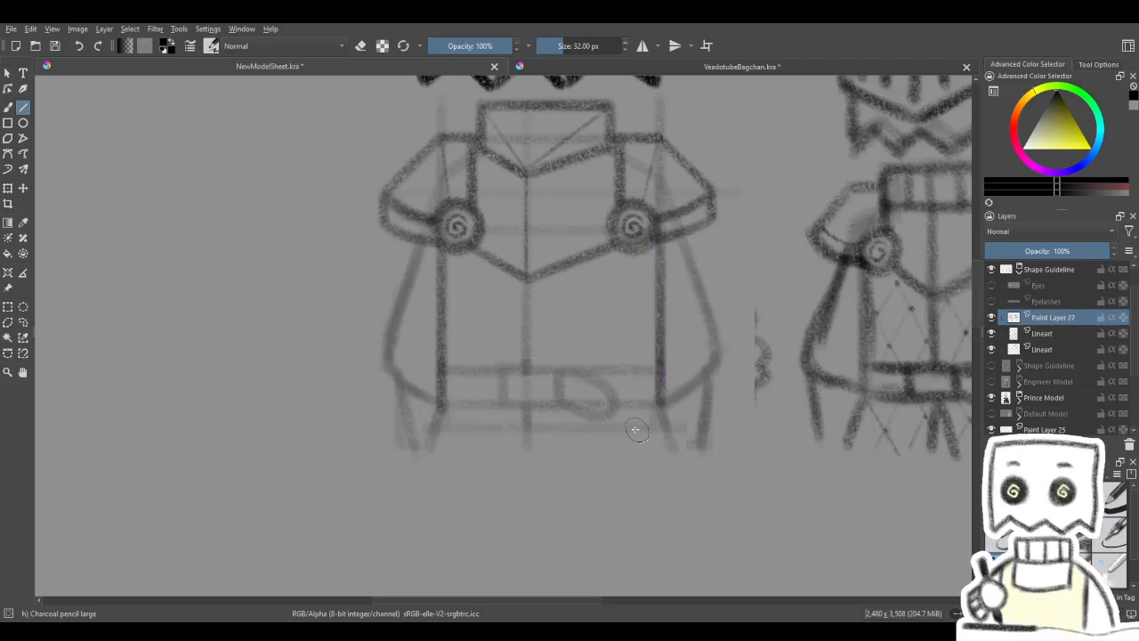
- Draw a short outward-slanting skirt line under each torso side, following the guideline down to the hem
drag(446, 403, 428, 448)
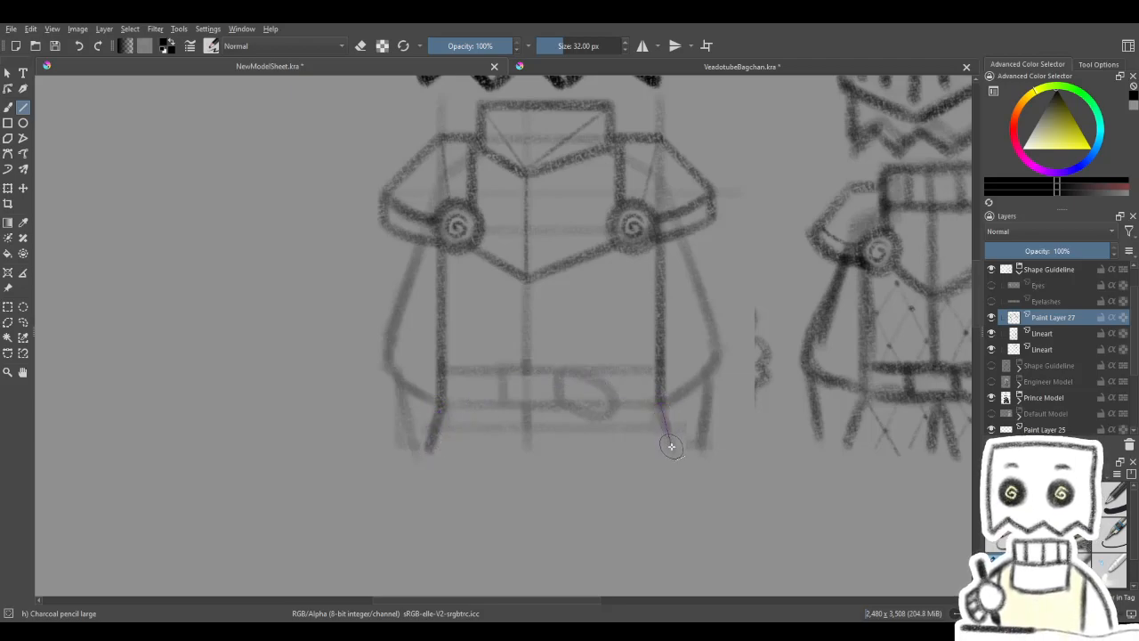
drag(660, 407, 674, 451)
drag(694, 376, 687, 393)
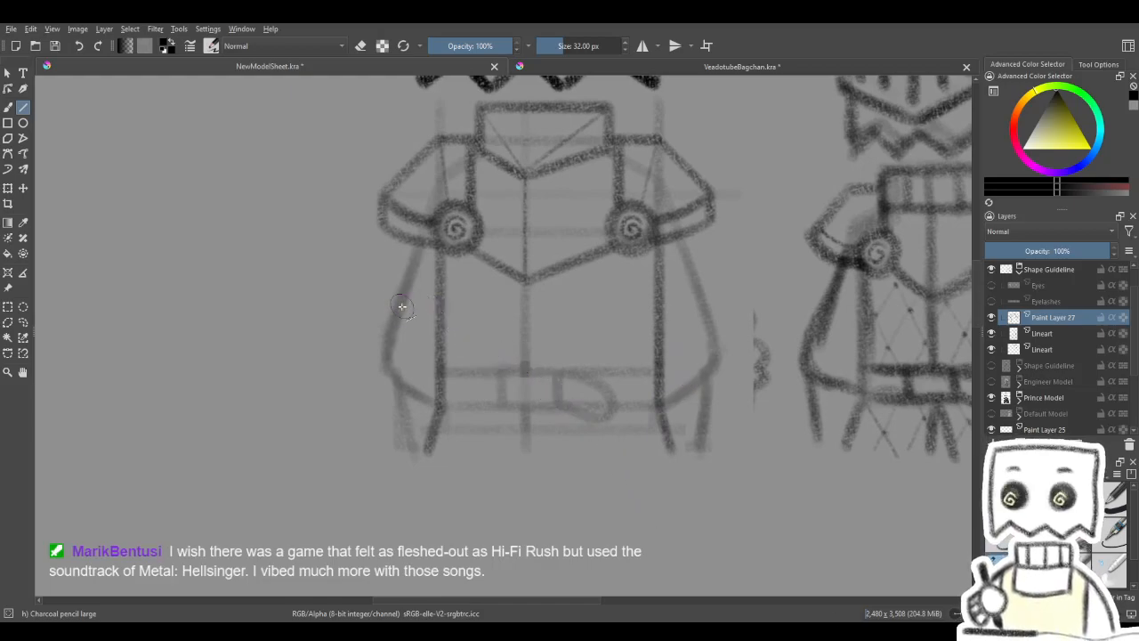
- Draw the belt's straight upper and lower edges and the centre line from the chest armour's tip to the belt
drag(543, 318, 524, 315)
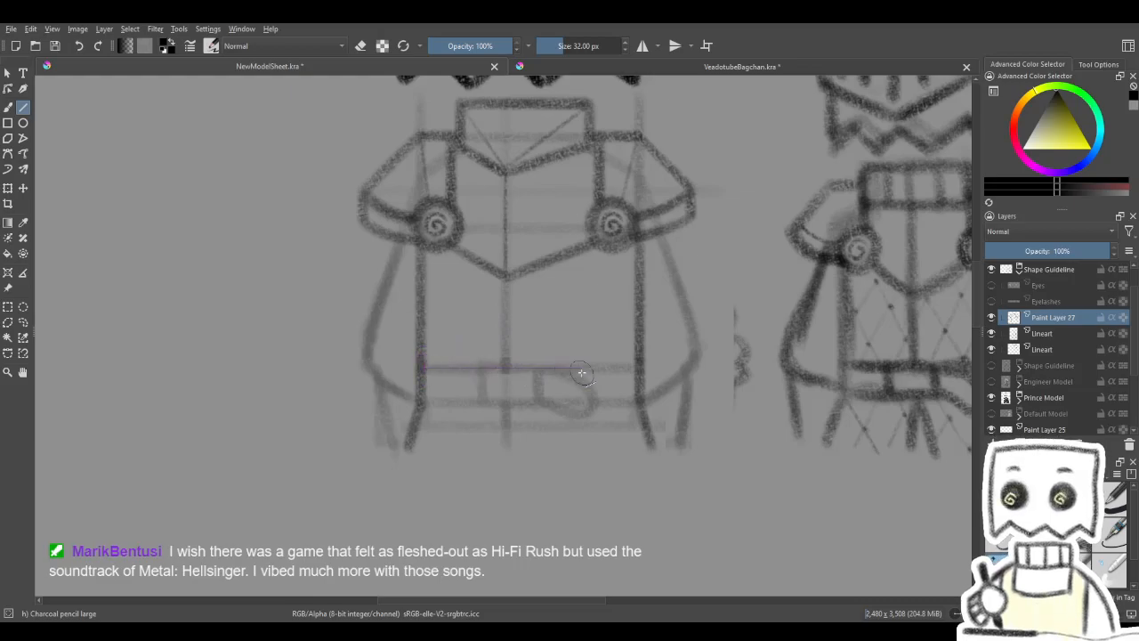
drag(572, 372, 639, 360)
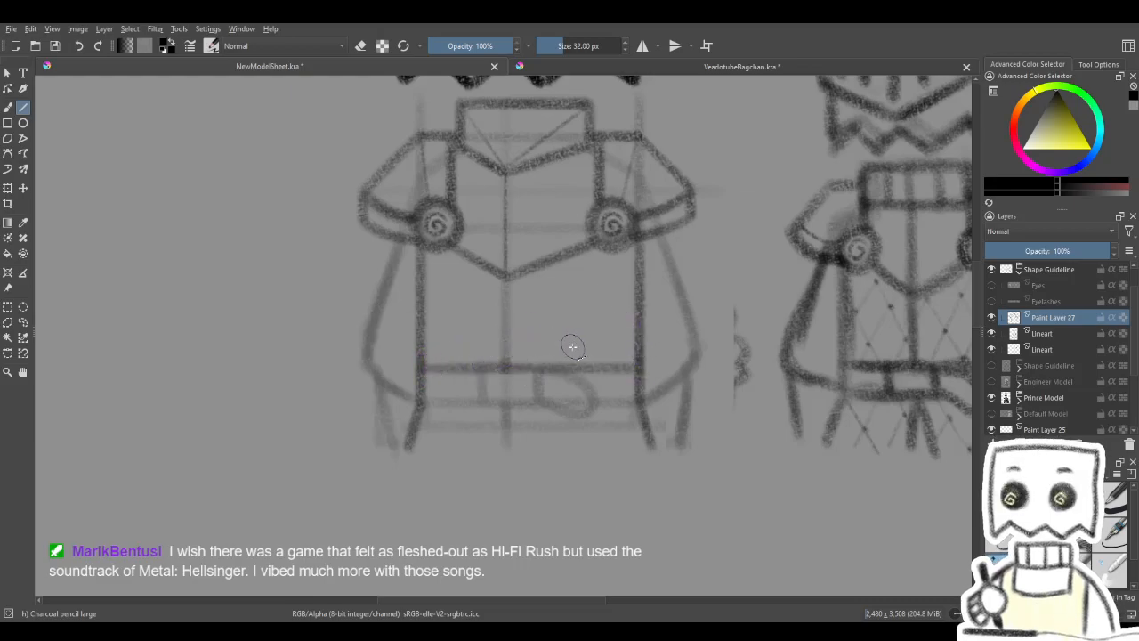
drag(542, 326, 548, 349)
drag(511, 388, 513, 300)
drag(574, 346, 595, 265)
drag(450, 342, 656, 338)
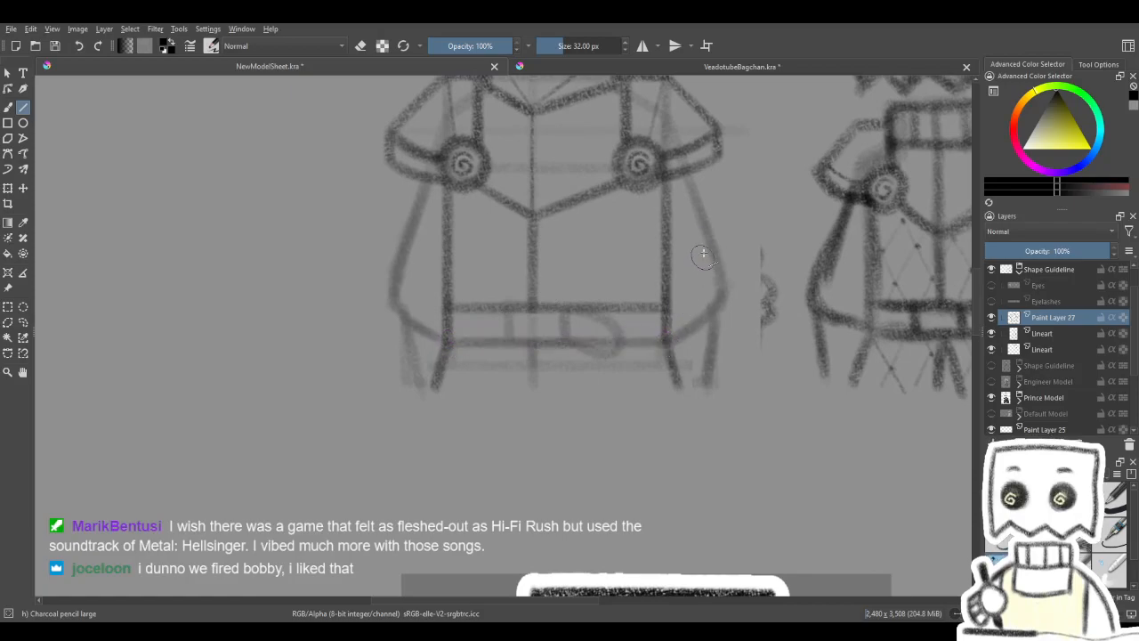
- Erase the belt's lower edge where the loose strap end crosses it, using a smaller soft eraser
key(b)
key(e)
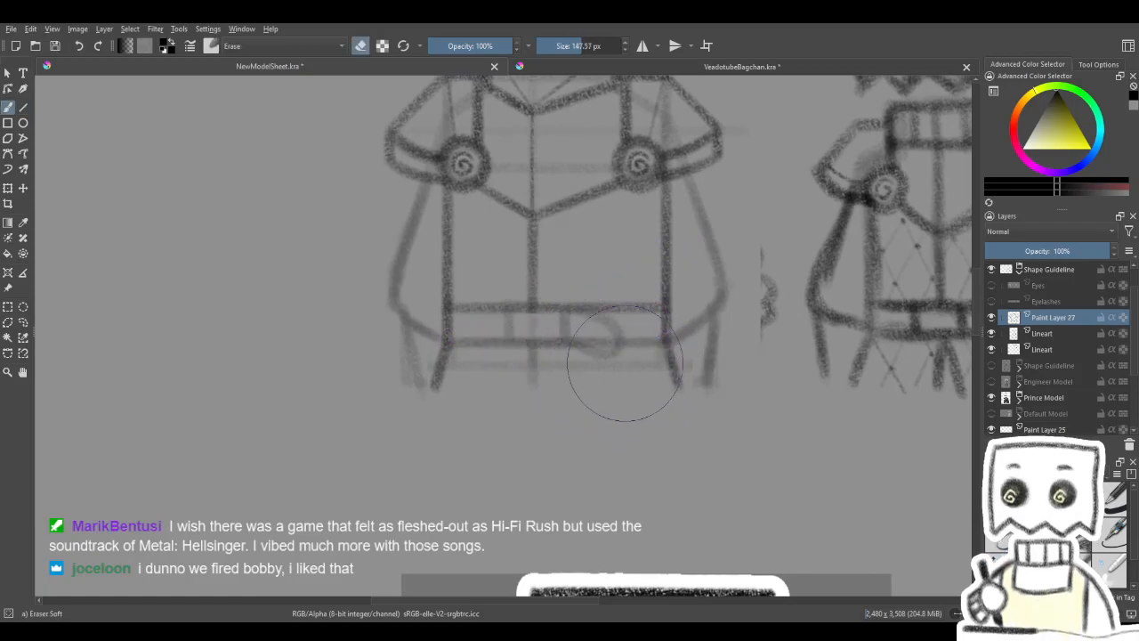
drag(592, 356, 582, 356)
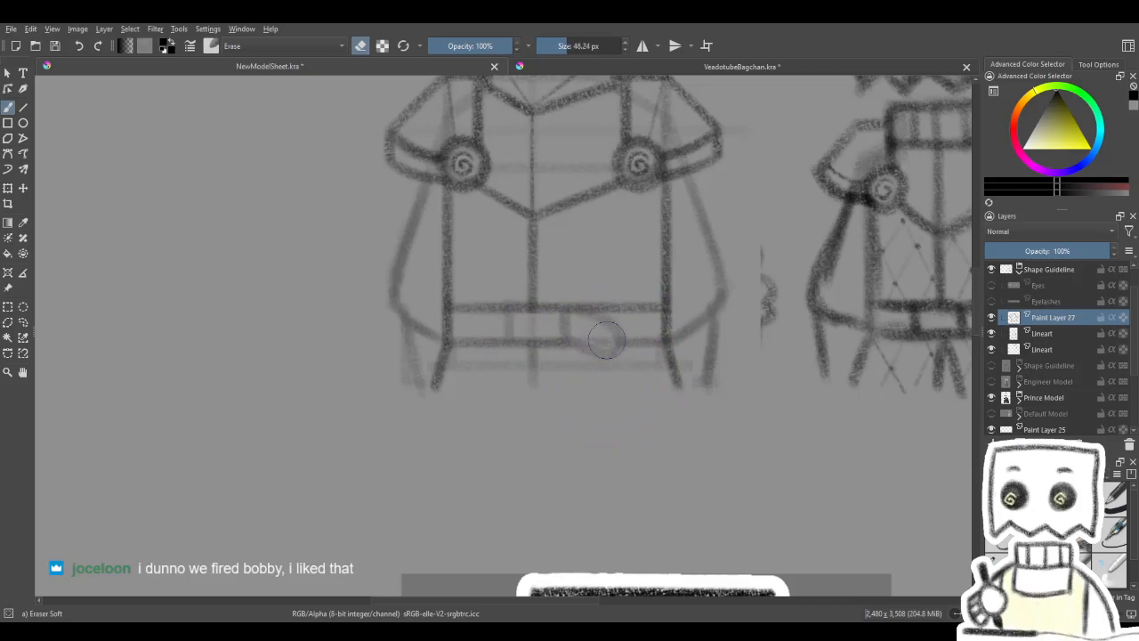
key(e)
- Draw the two vertical sides of the buckle between the belt edges with the Line tool
key(v)
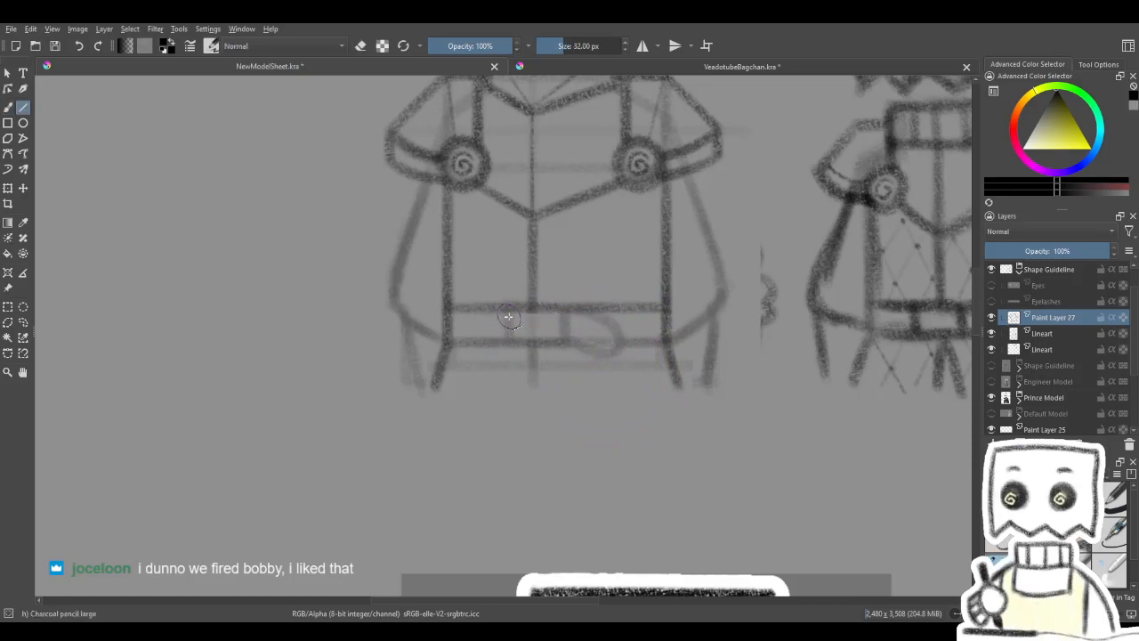
drag(508, 338, 508, 341)
mouse_move(585, 314)
mouse_down()
mouse_move(614, 308)
mouse_move(490, 420)
mouse_move(499, 443)
mouse_move(510, 354)
mouse_move(504, 366)
mouse_move(585, 338)
mouse_up()
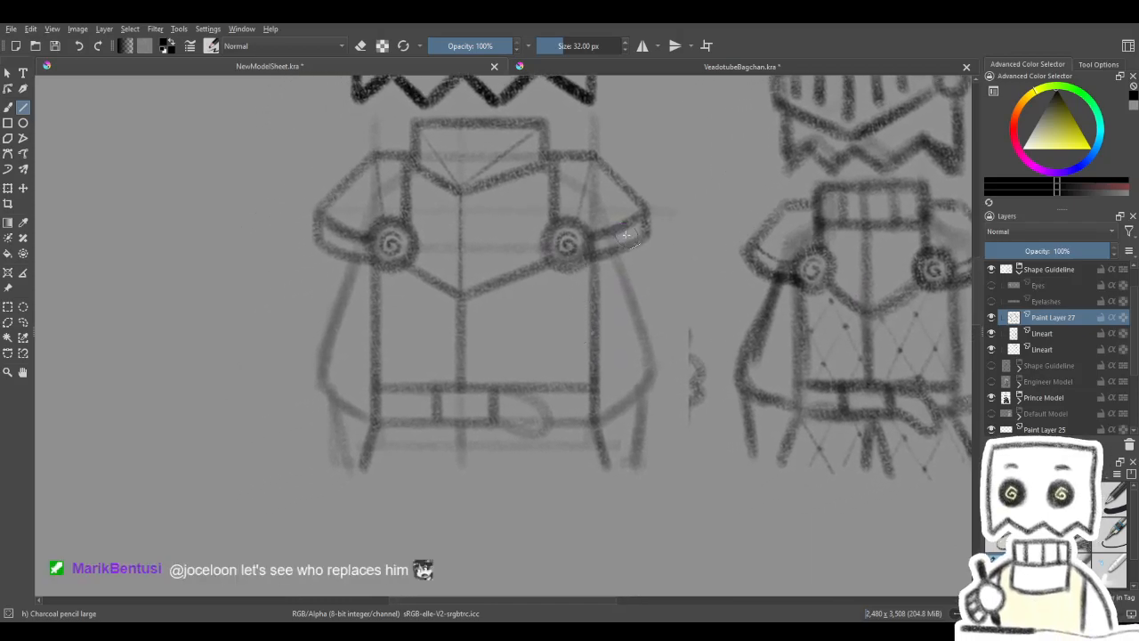
- Draw the final rounded outline of the loose strap end freehand over its guideline, starting at the buckle
key(4)
key(4)
key(4)
key(4)
key(4)
key(4)
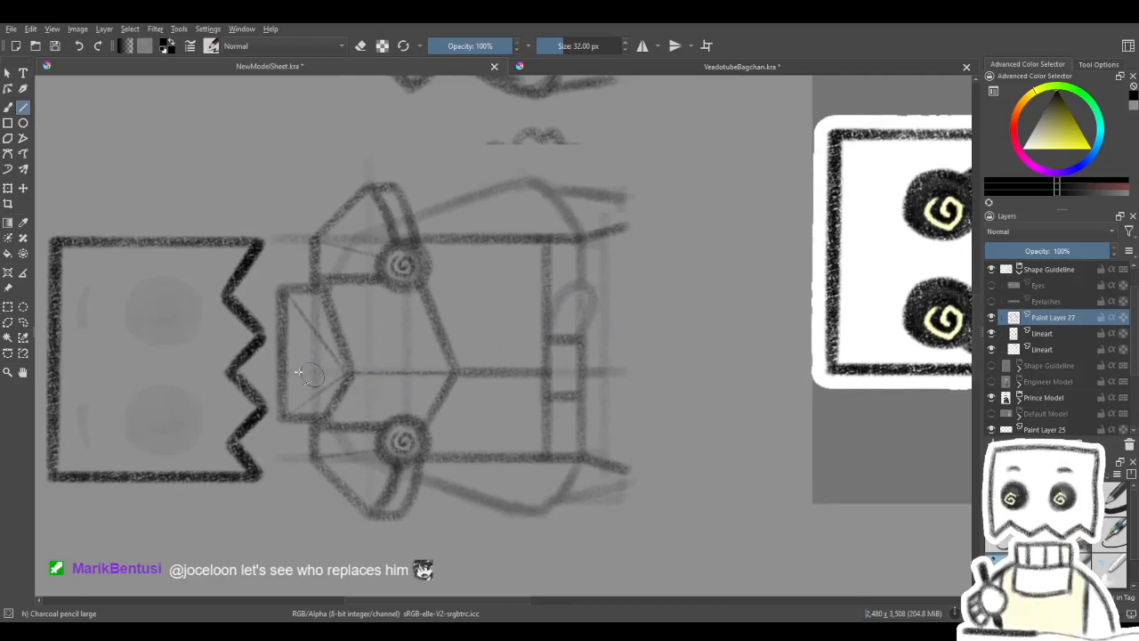
key(b)
drag(600, 315, 590, 316)
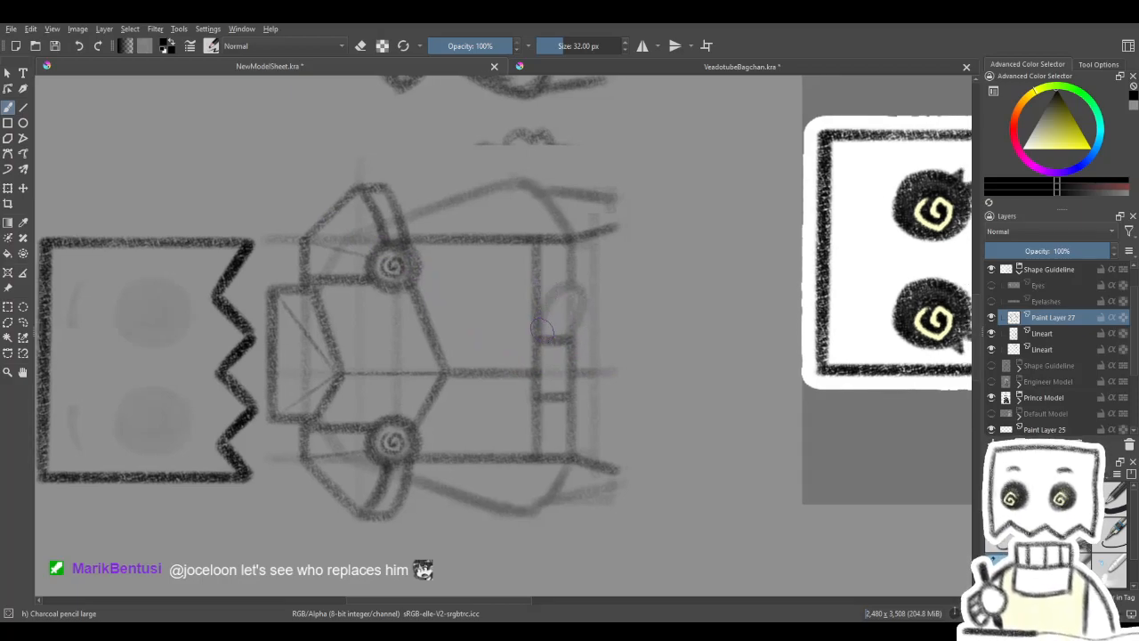
drag(539, 334, 569, 291)
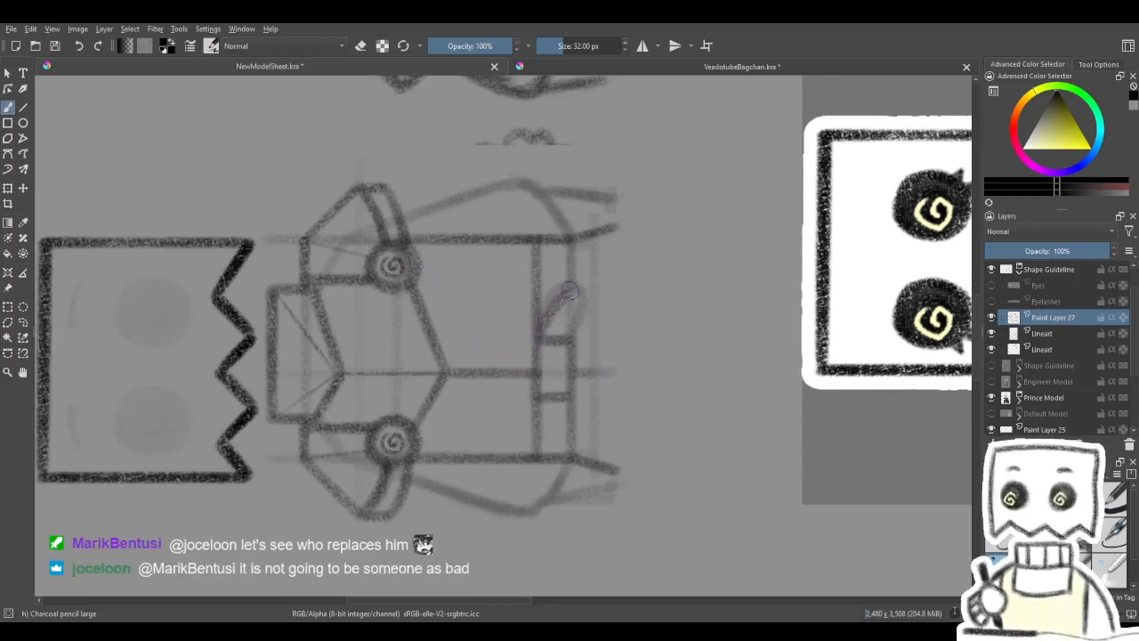
key(ctrl+z)
mouse_move(571, 340)
mouse_down()
mouse_move(584, 303)
mouse_move(549, 294)
mouse_move(542, 318)
mouse_up()
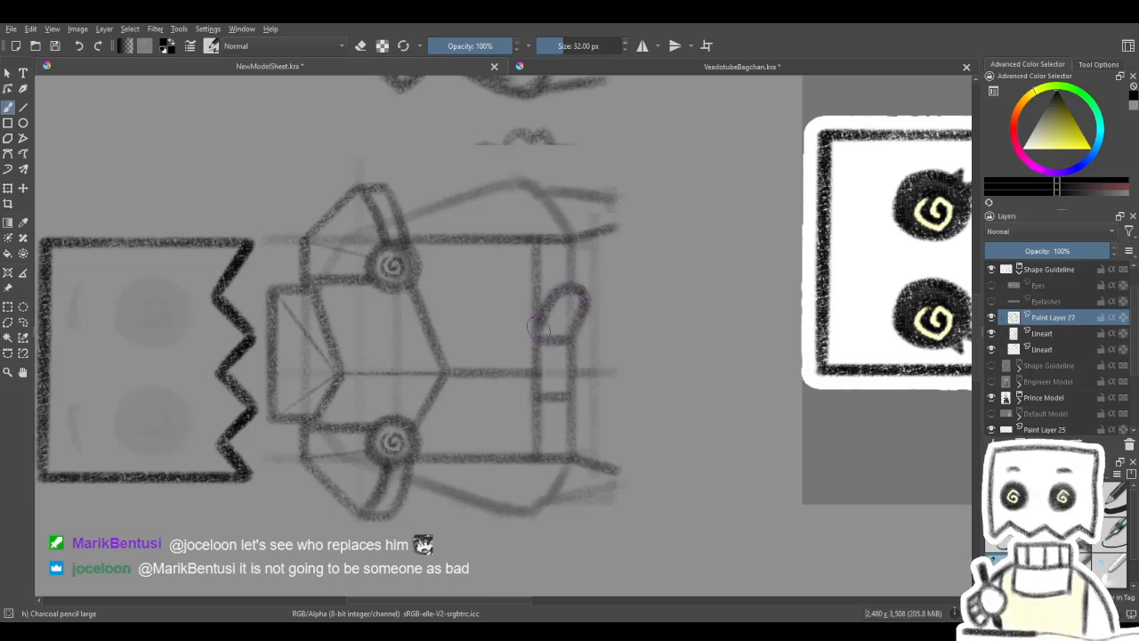
key(5)
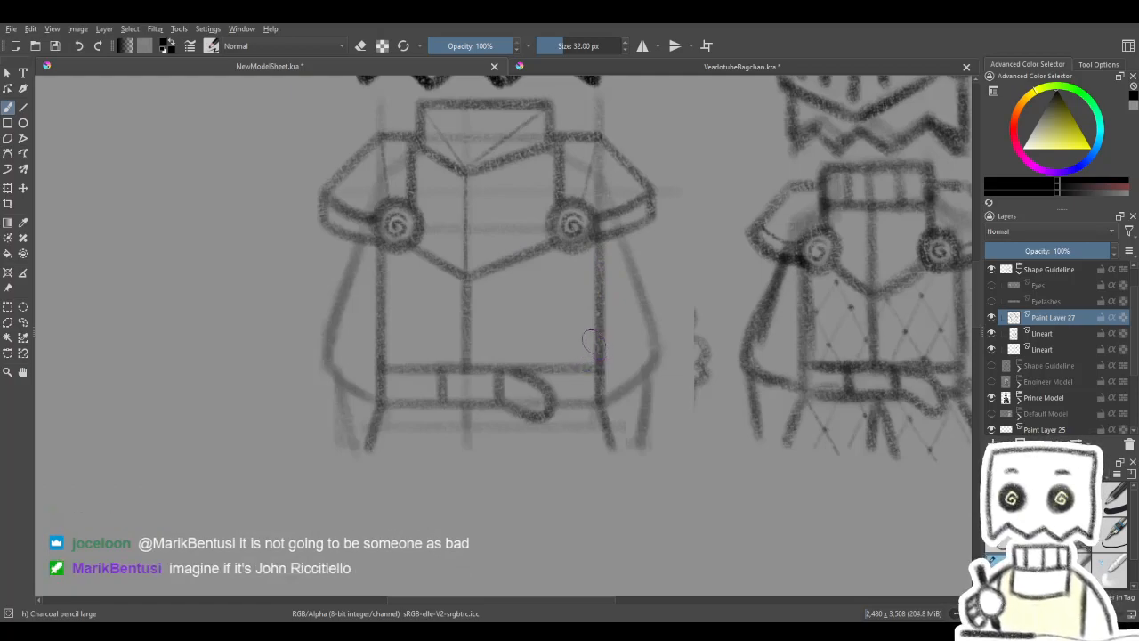
- Redraw the belt's lower edge as a straight line from the strap end to the right torso side
click(23, 105)
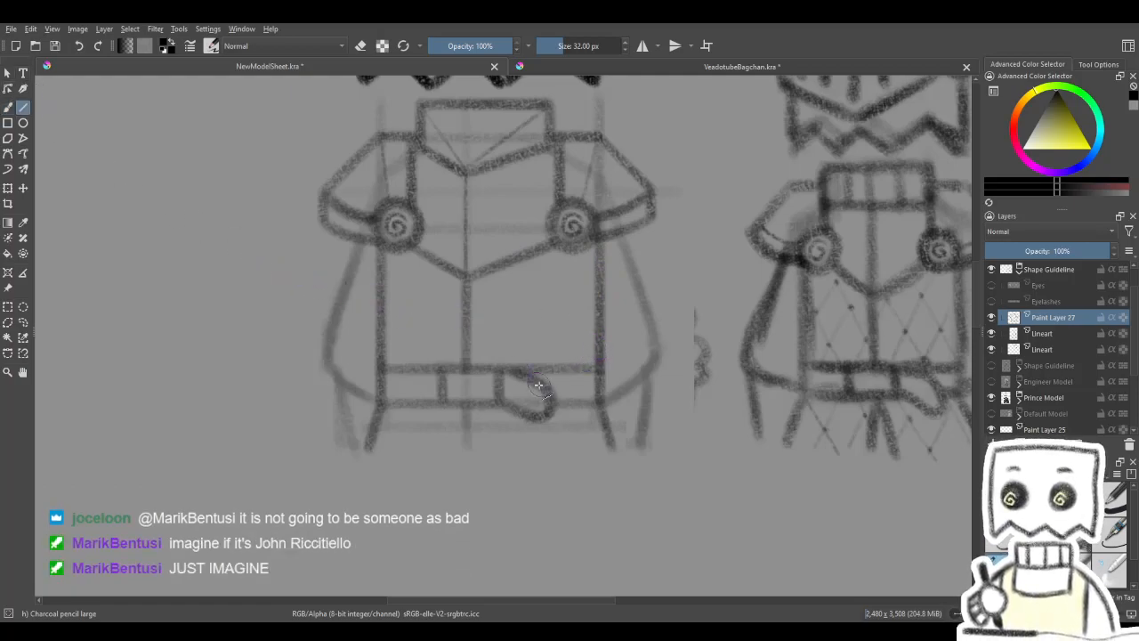
drag(559, 403, 600, 404)
drag(596, 355, 666, 314)
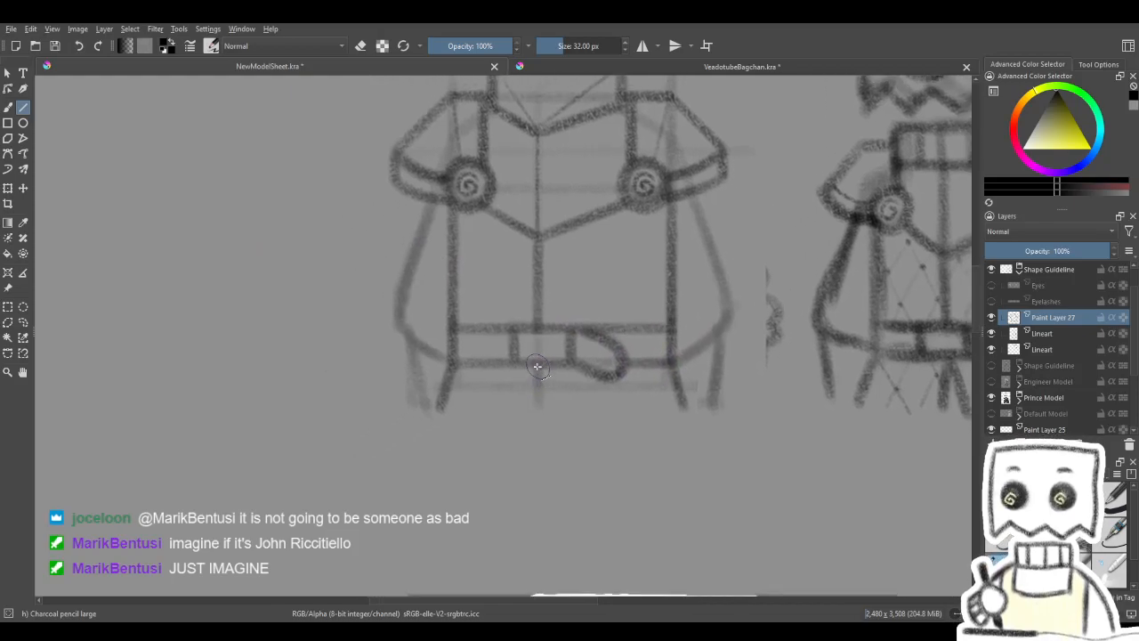
- Try to draw the centre line of the skirt straight down from the belt's lower edge
drag(539, 405, 539, 408)
key(ctrl+z)
drag(589, 409, 613, 98)
mouse_move(599, 583)
mouse_down()
mouse_move(549, 458)
mouse_move(553, 311)
mouse_move(559, 561)
mouse_up()
drag(532, 302, 531, 603)
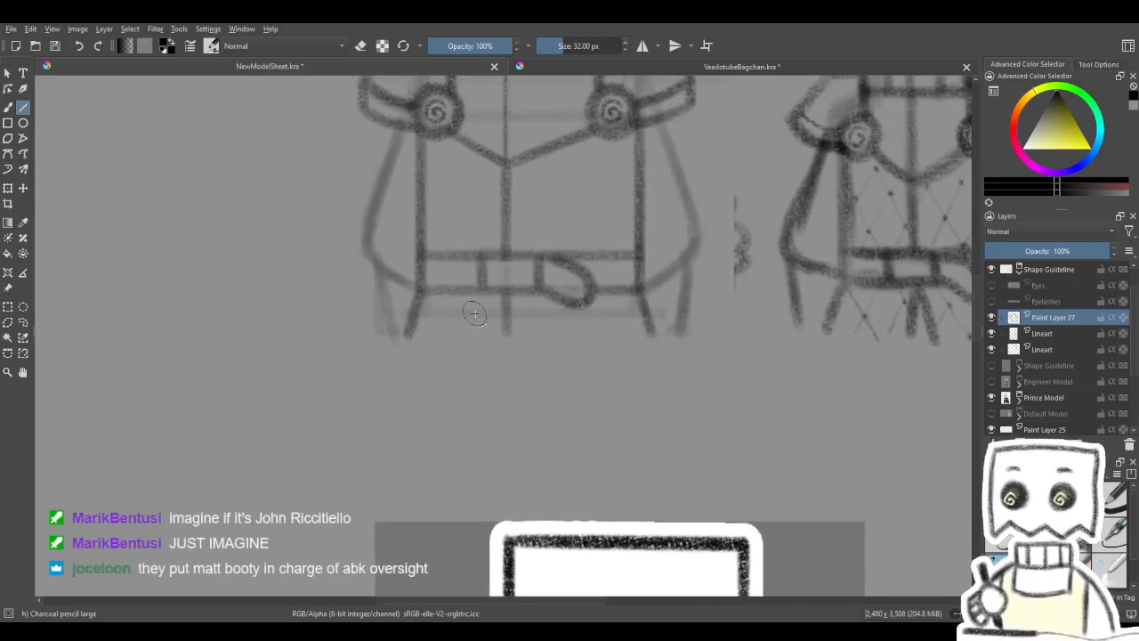
- Draw the skirt's straight hem between the lower ends of its two flared sides with the Line tool
drag(408, 335, 656, 330)
mouse_move(408, 335)
mouse_down()
mouse_move(657, 331)
mouse_move(653, 471)
mouse_move(657, 354)
mouse_up()
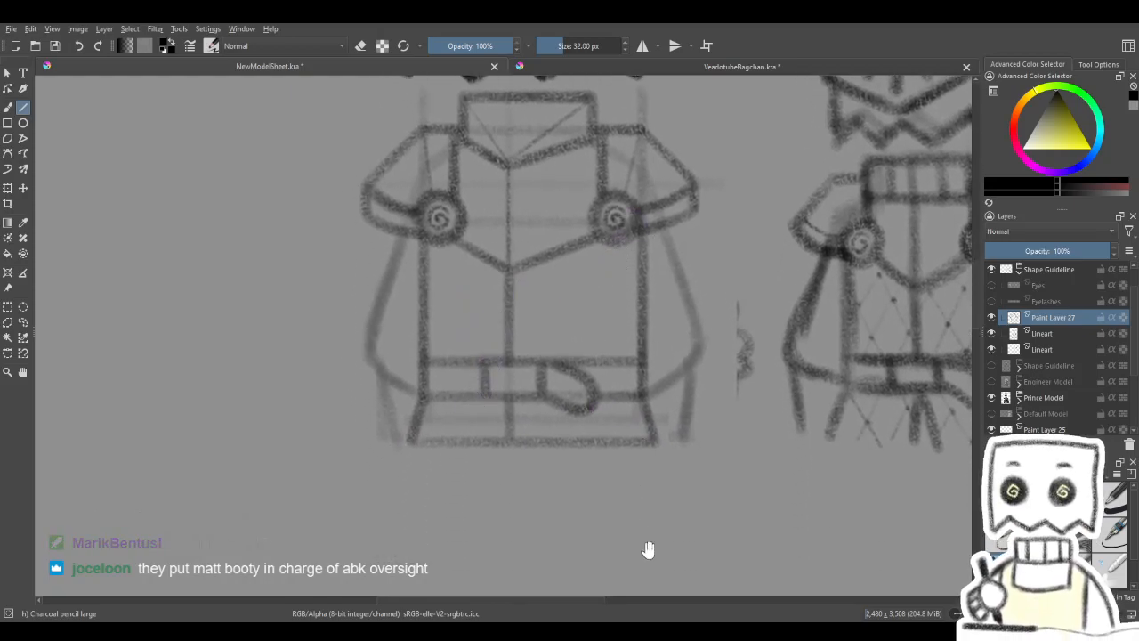
drag(649, 549, 622, 84)
mouse_move(572, 513)
mouse_down()
mouse_move(552, 322)
mouse_move(526, 326)
mouse_move(563, 479)
mouse_up()
mouse_move(564, 393)
mouse_down()
mouse_move(564, 460)
mouse_move(585, 432)
mouse_up()
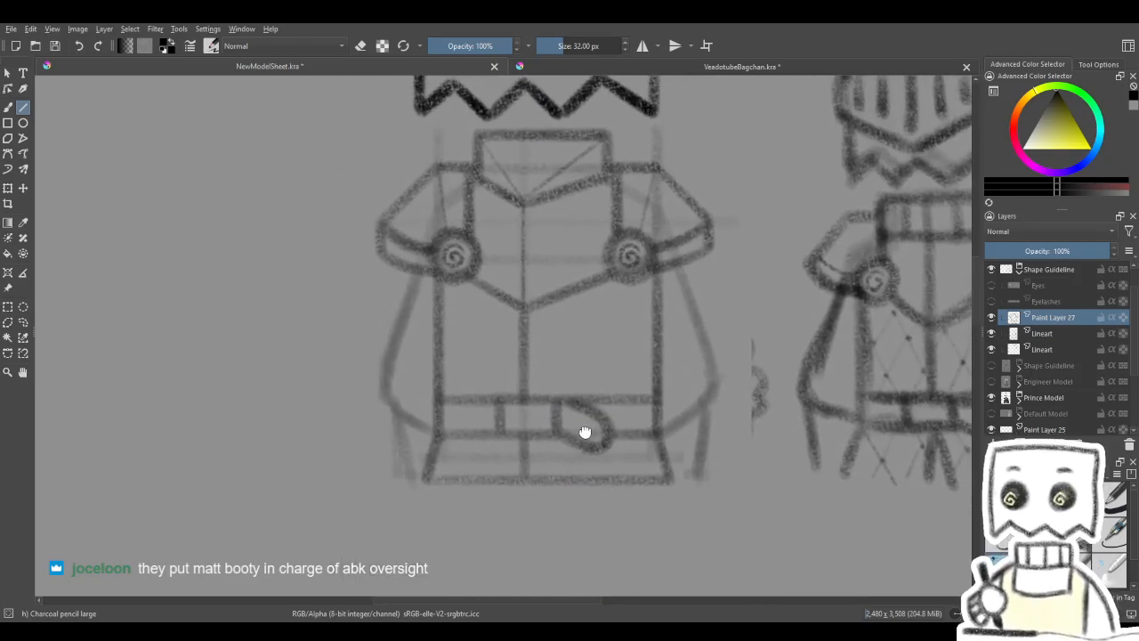
- Fade the upper Lineart guideline layer to 17% opacity and make Paint Layer 27 active again
drag(409, 301, 386, 378)
drag(411, 269, 466, 285)
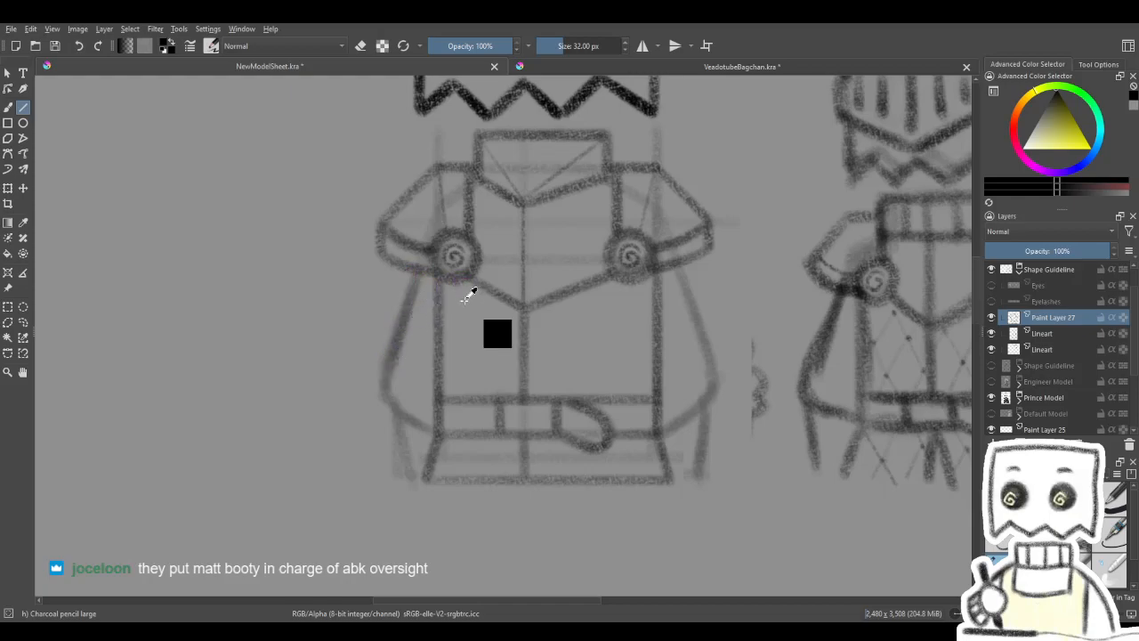
click(1057, 331)
drag(1055, 251, 1018, 254)
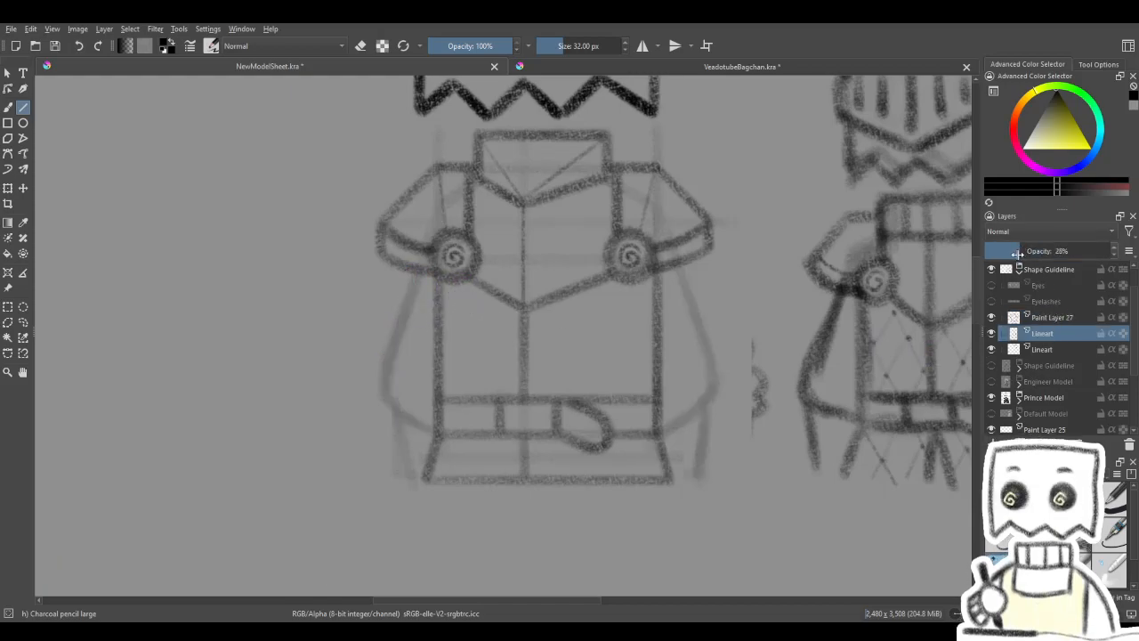
click(1054, 317)
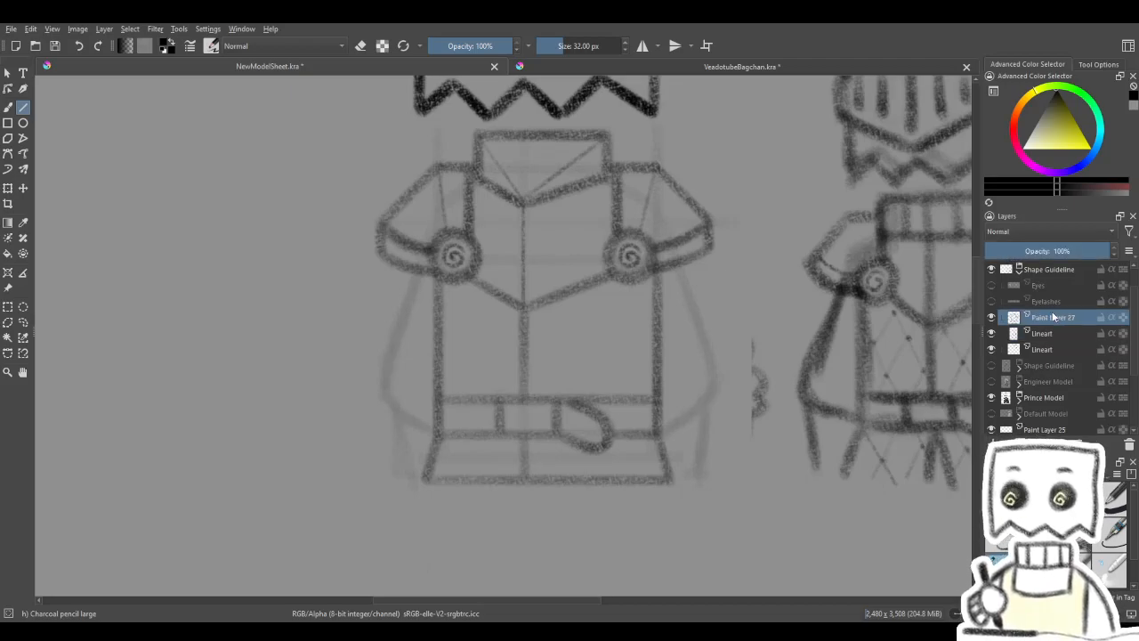
- Draw the final outer outline of the left sleeve freehand, from the shoulder armour around to the belt's lower edge
drag(435, 330, 448, 308)
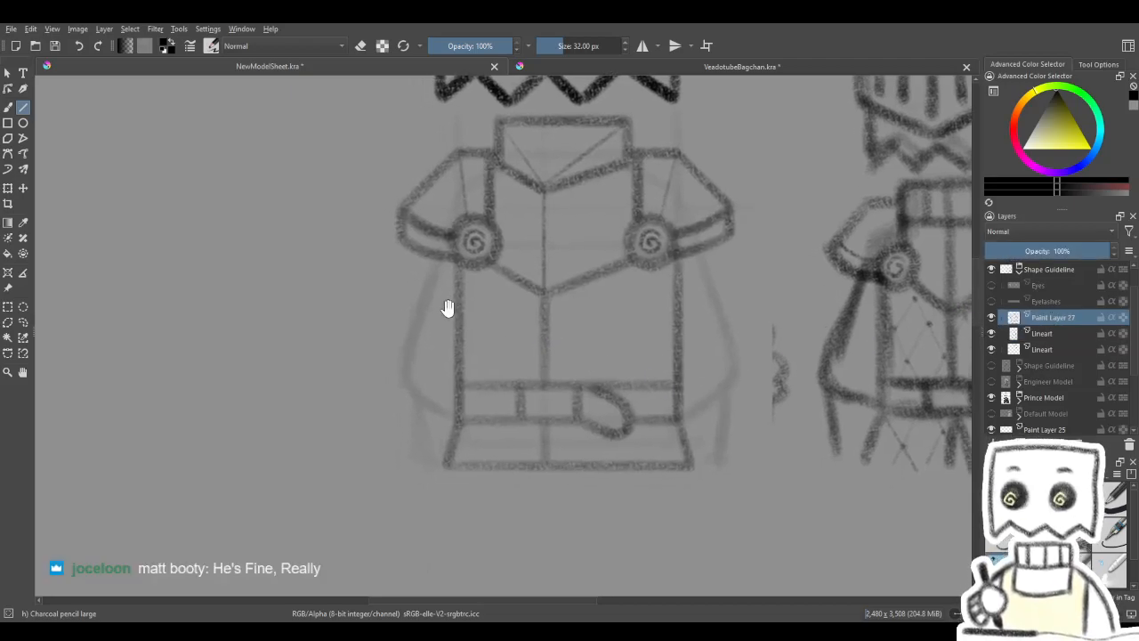
drag(440, 258, 407, 354)
drag(476, 331, 462, 294)
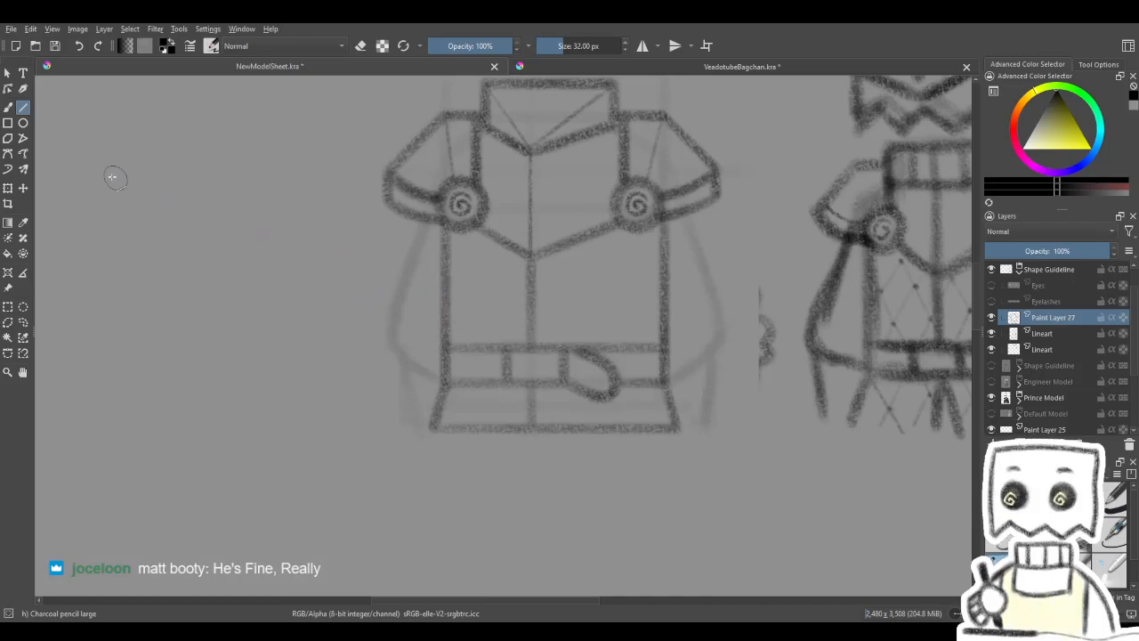
click(9, 107)
drag(428, 224, 401, 280)
key(ctrl+z)
drag(427, 226, 399, 313)
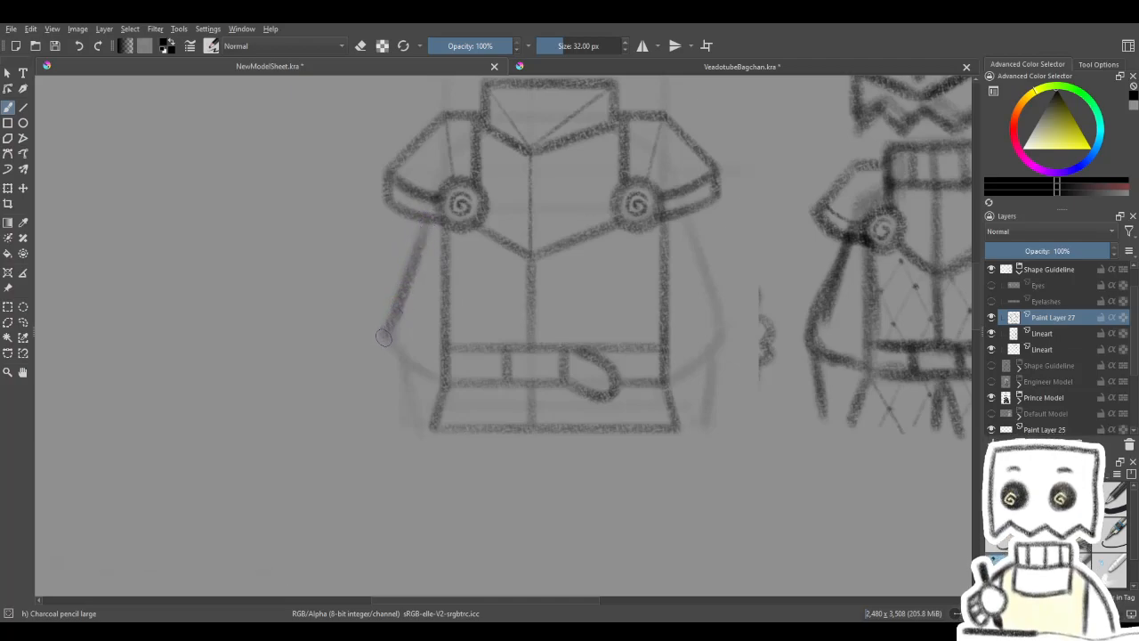
mouse_move(390, 353)
mouse_down()
mouse_move(416, 371)
mouse_move(438, 351)
mouse_up()
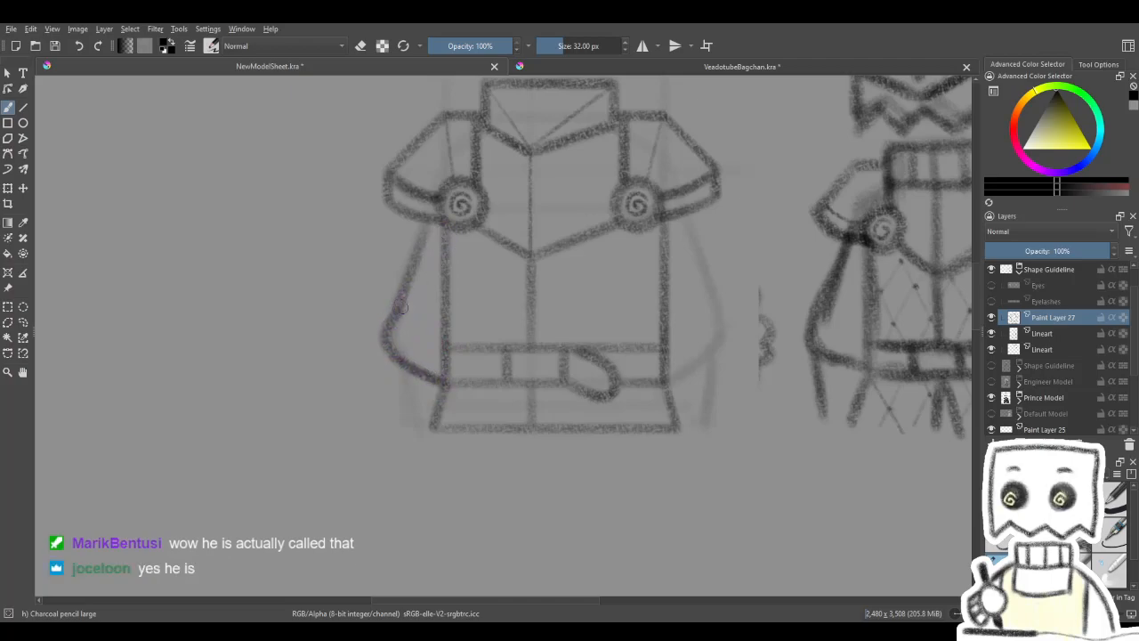
- Try to draw the right sleeve's outer outline freehand between the shoulder armour and the belt's lower edge
drag(618, 255, 580, 262)
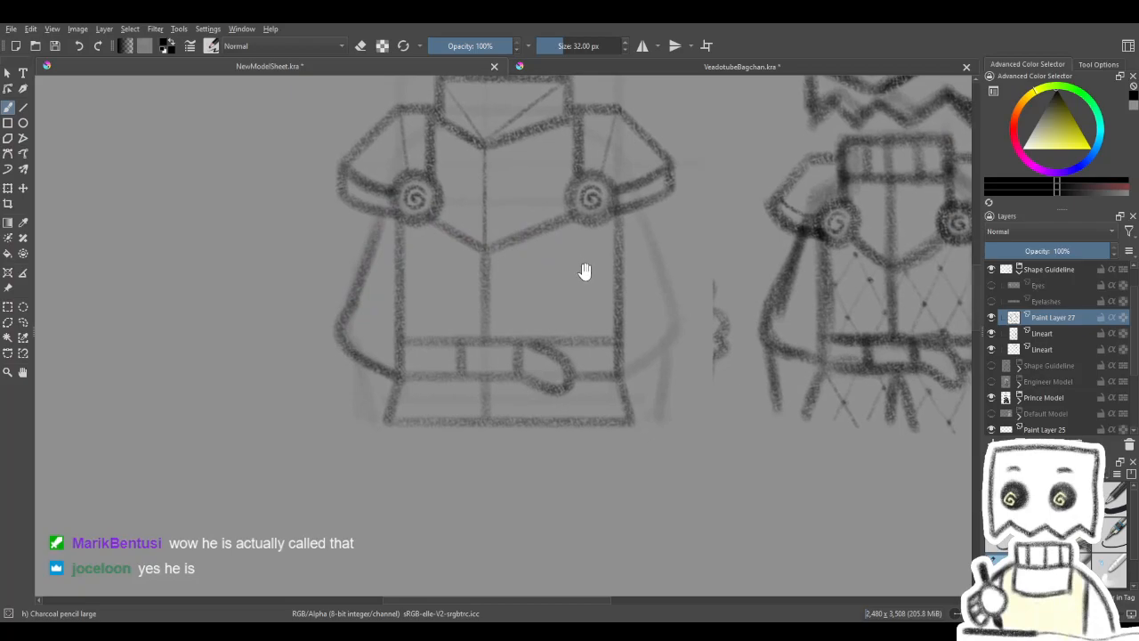
drag(495, 353, 507, 357)
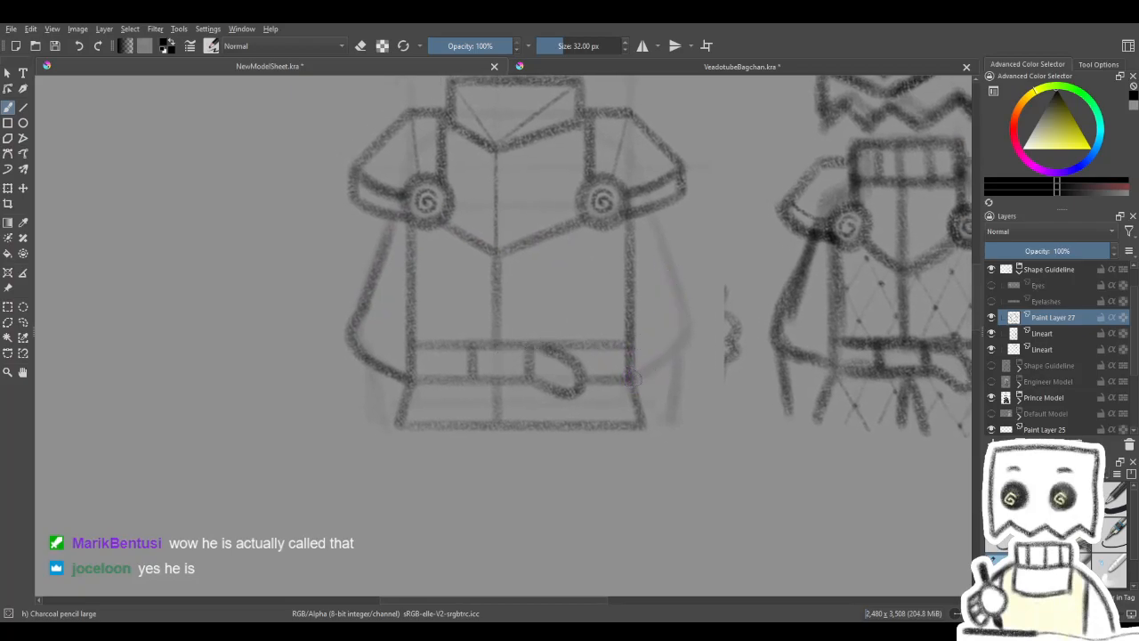
key(ctrl+z)
drag(633, 380, 673, 351)
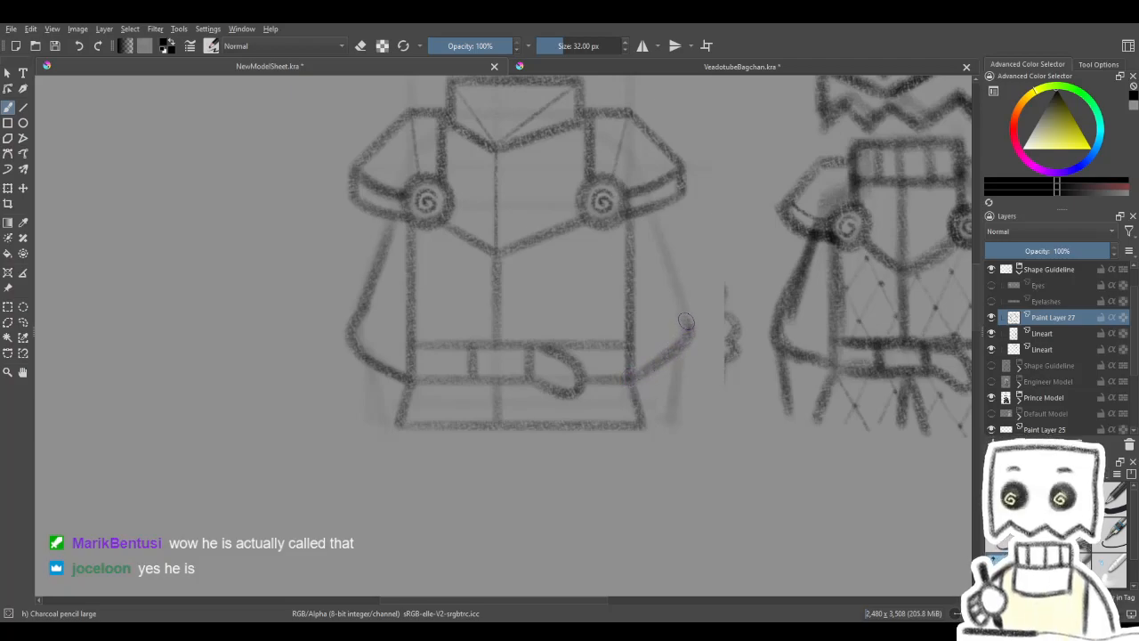
key(ctrl+z)
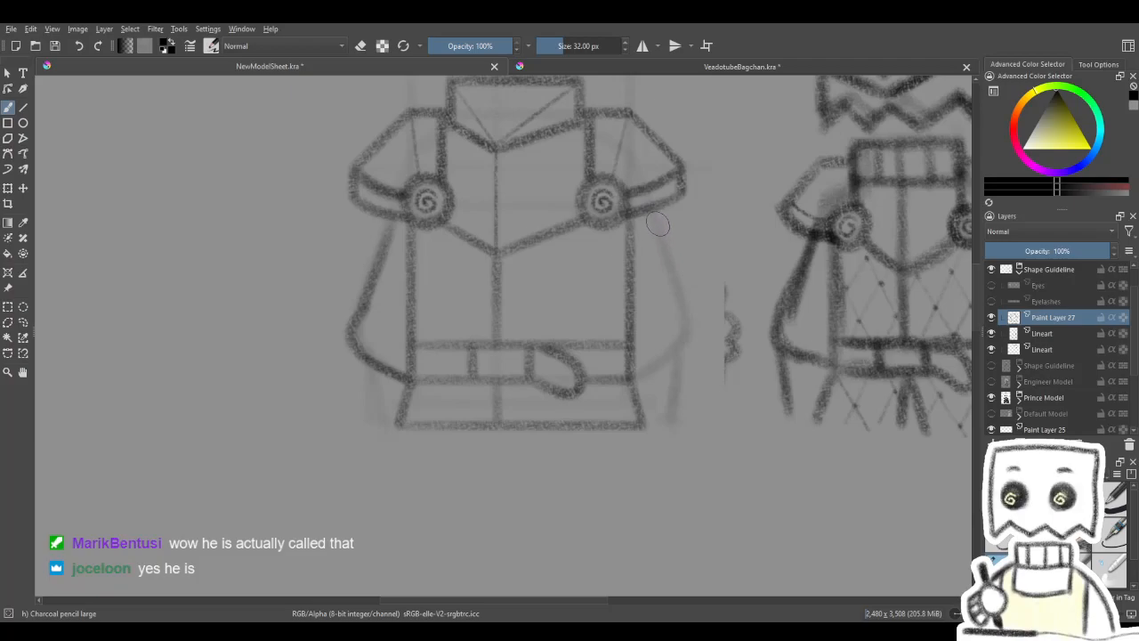
mouse_move(656, 223)
mouse_down()
mouse_move(698, 346)
mouse_move(639, 378)
mouse_up()
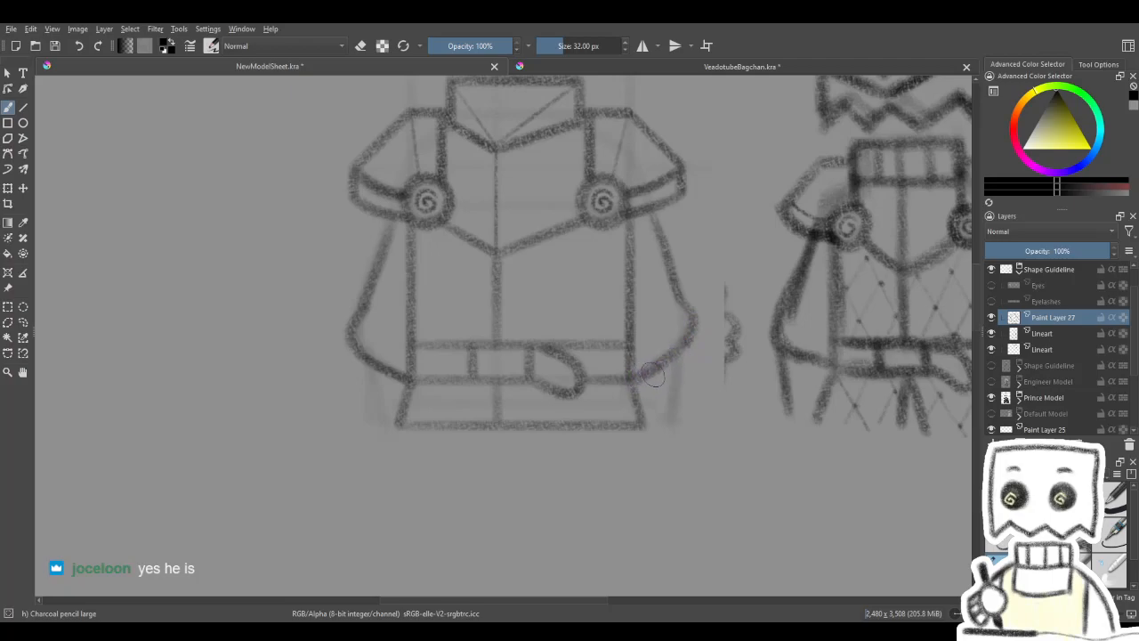
- Draw a straight horizontal guideline across both sleeves just above the belt on the upper Lineart layer, then reactivate Paint Layer 27
click(23, 106)
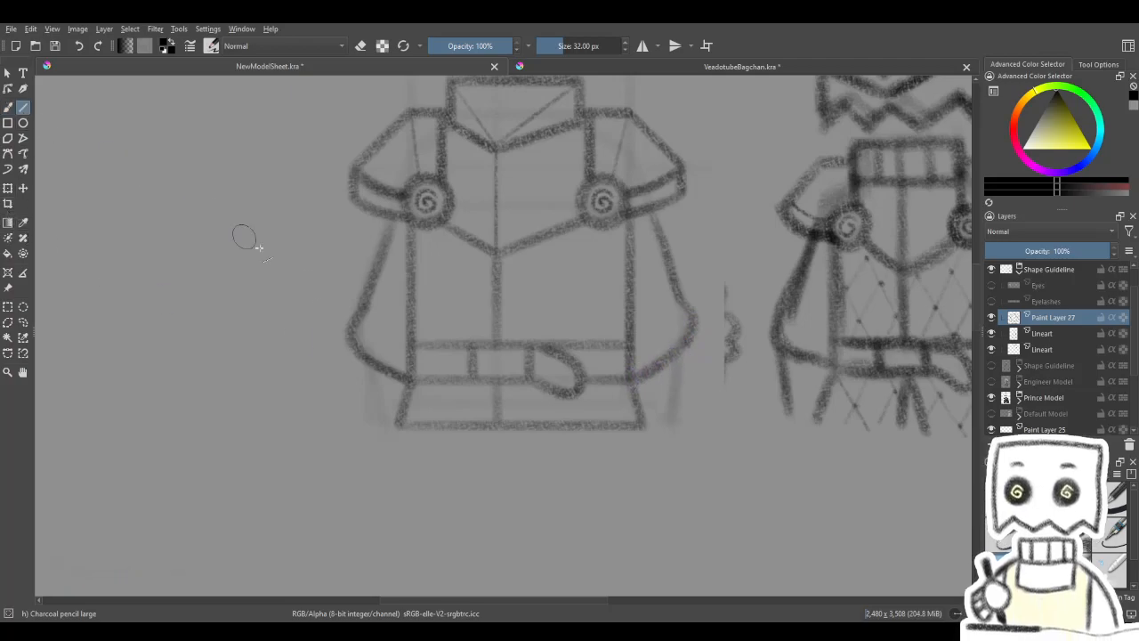
drag(371, 309, 665, 317)
key(ctrl+z)
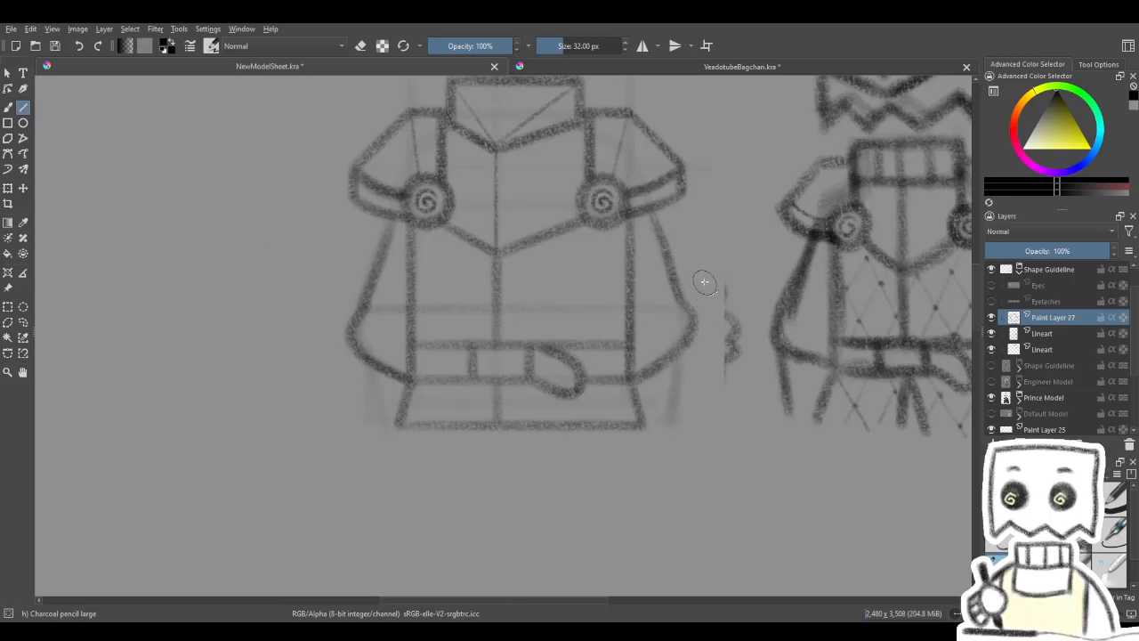
click(1043, 333)
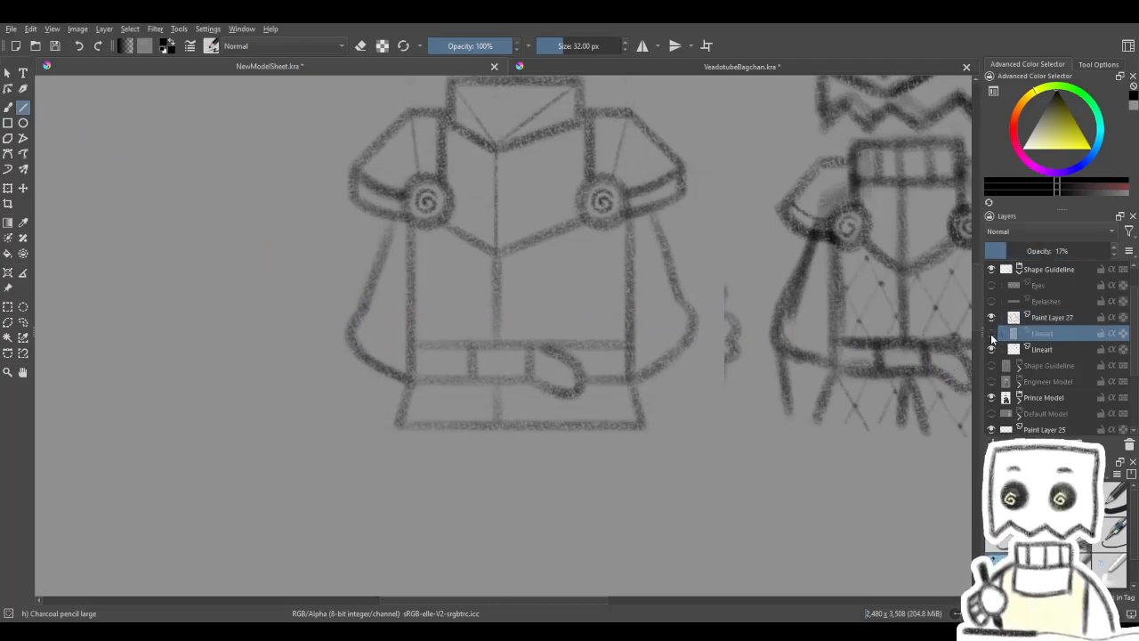
drag(364, 311, 692, 320)
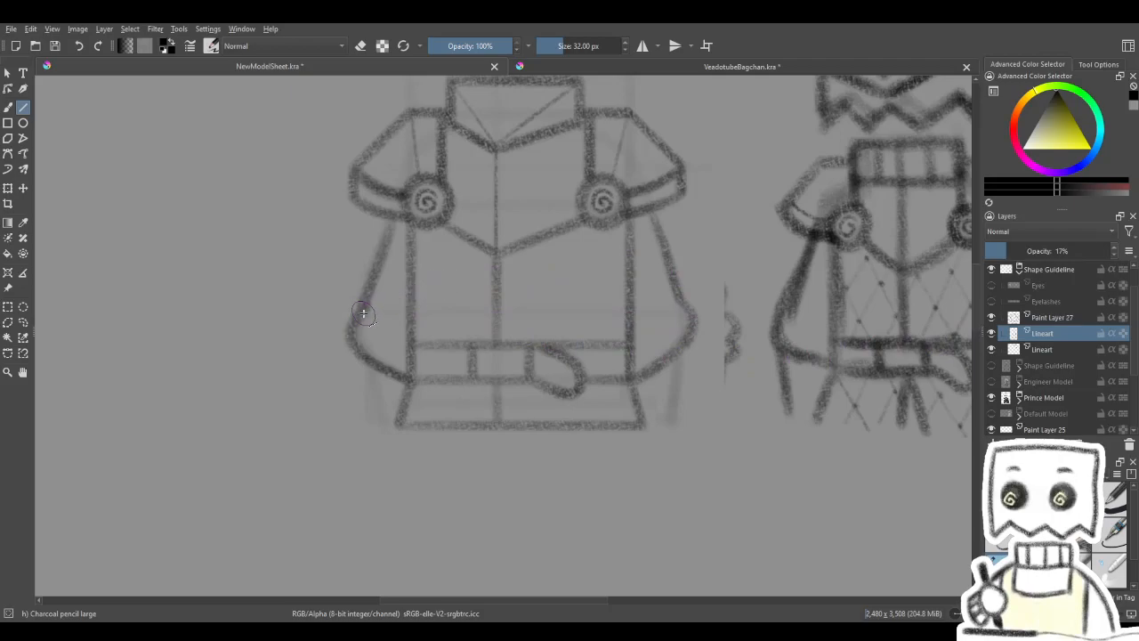
click(988, 320)
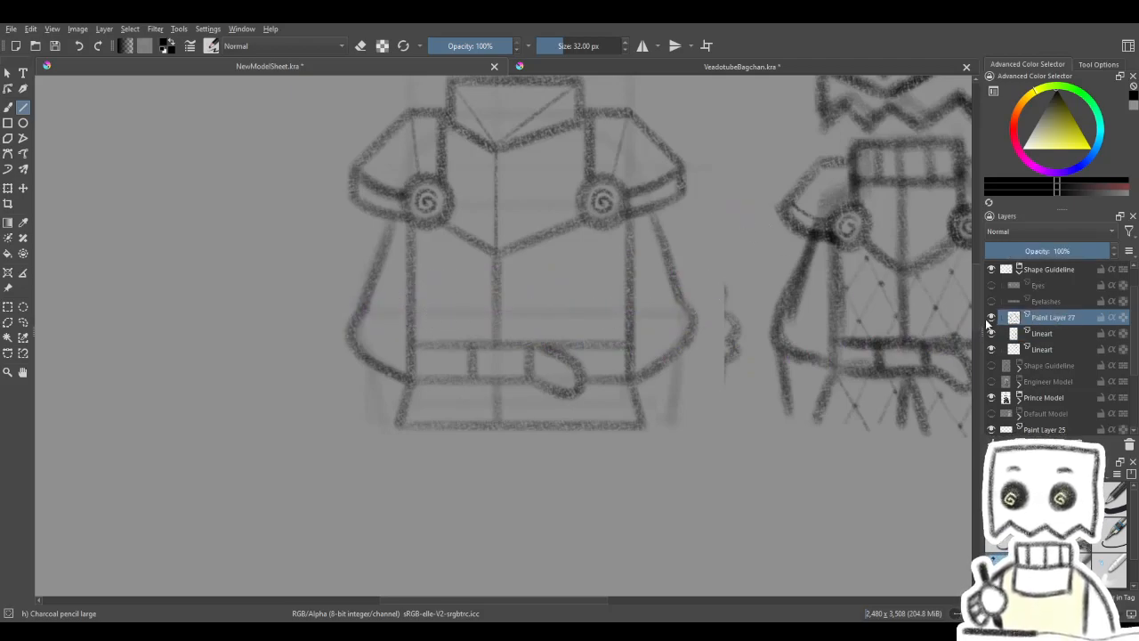
- Erase the right sleeve's outer outline from the belt up to the shoulder armour with the soft eraser
key(b)
key(e)
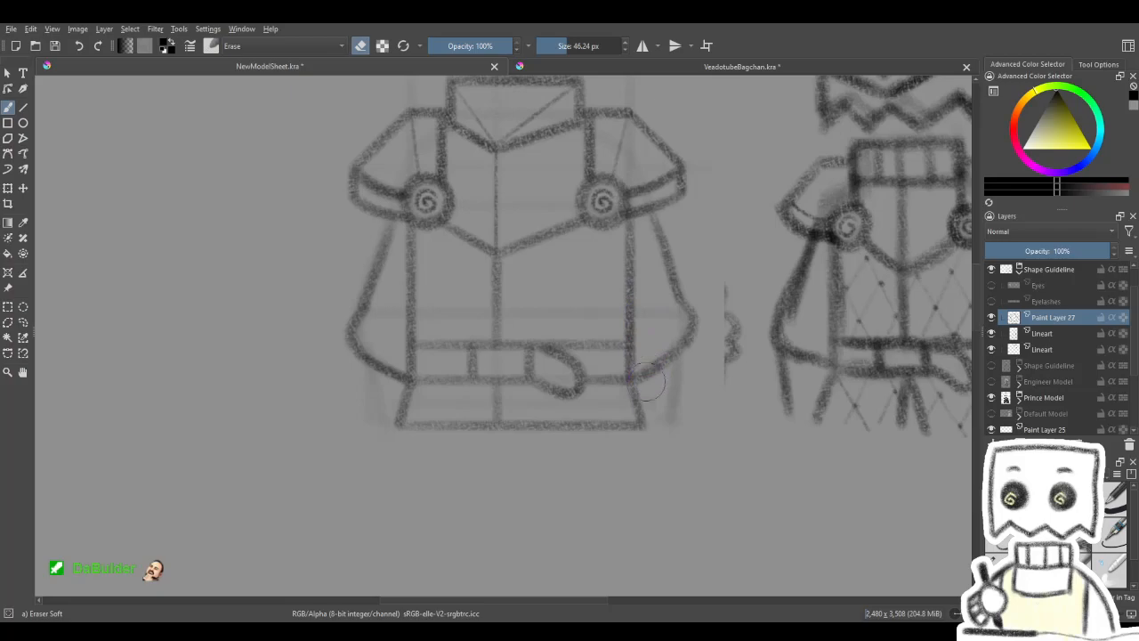
mouse_move(654, 378)
mouse_down()
mouse_move(686, 346)
mouse_move(678, 234)
mouse_move(661, 231)
mouse_up()
key(slash)
key(v)
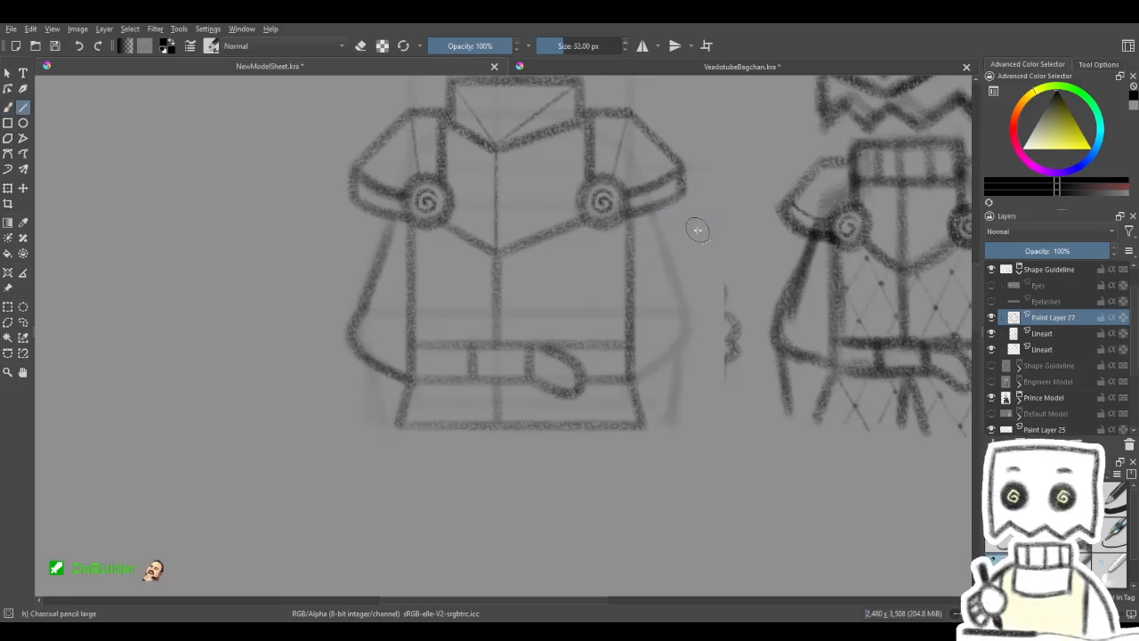
- Redraw the right sleeve's outline freehand with its widest point at the horizontal guideline, curving back in to the belt
click(8, 107)
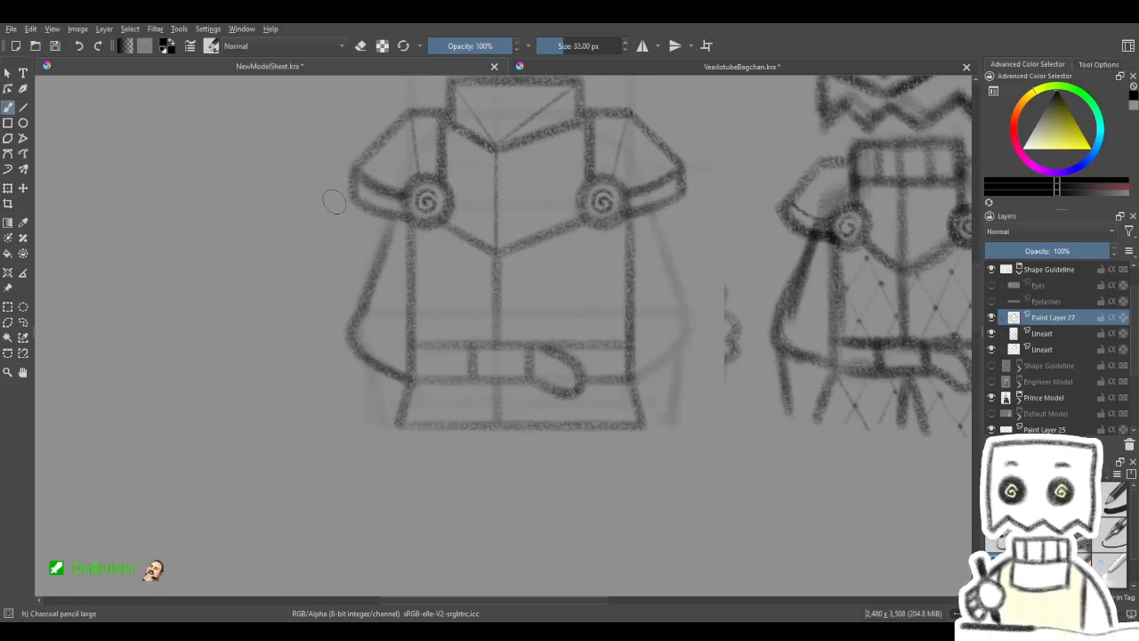
drag(674, 329, 658, 321)
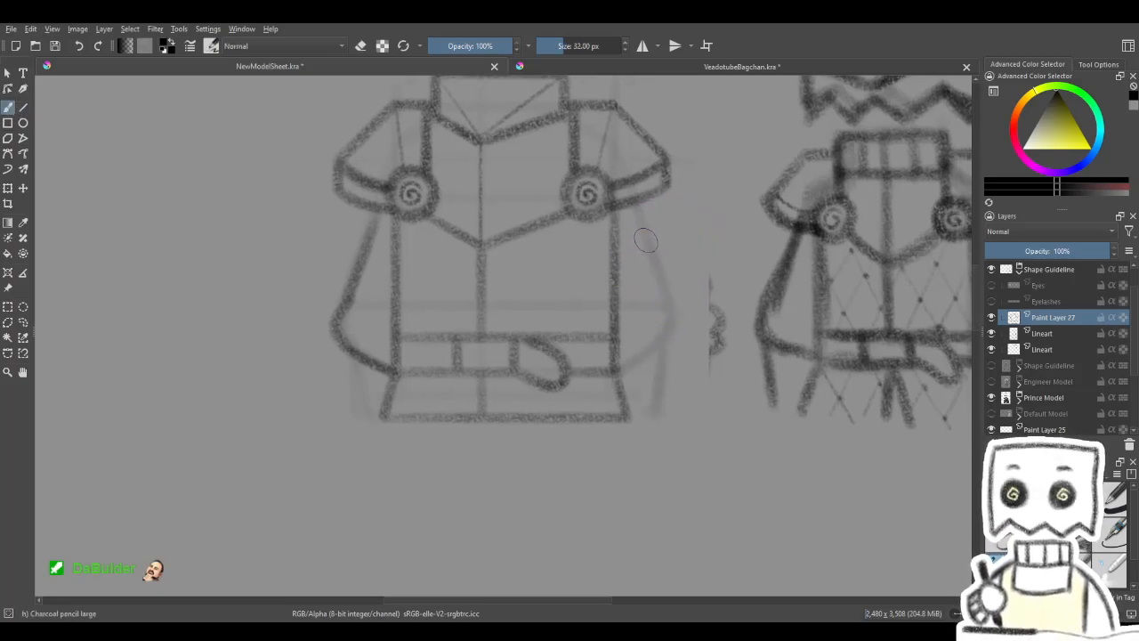
drag(638, 212, 655, 271)
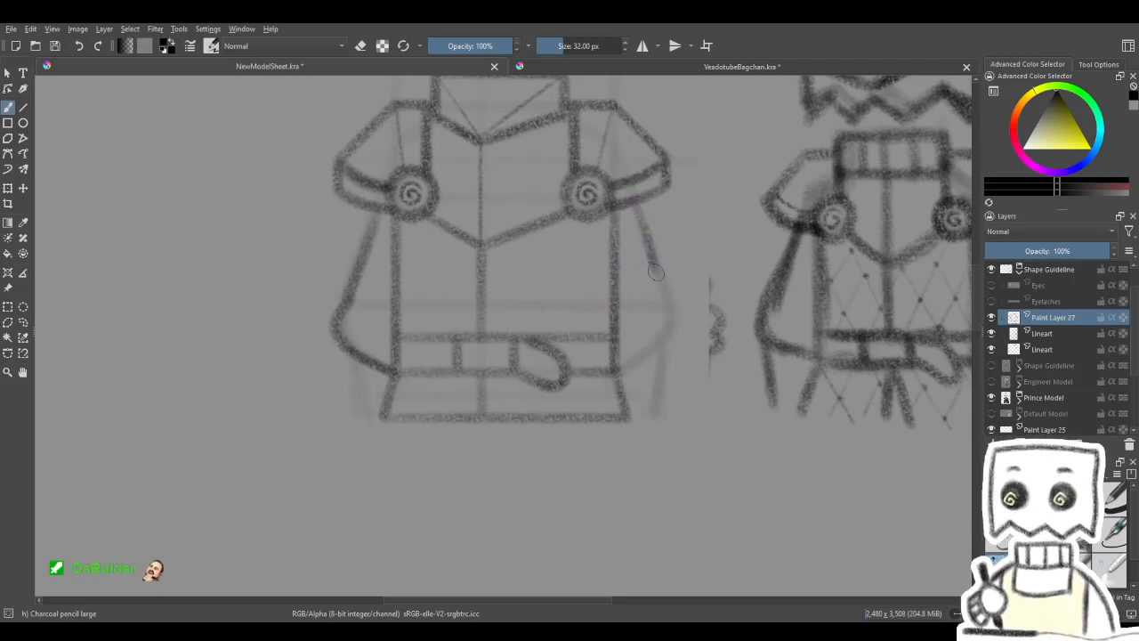
key(ctrl+z)
drag(634, 203, 644, 225)
drag(659, 280, 667, 303)
key(ctrl+z)
drag(635, 205, 656, 278)
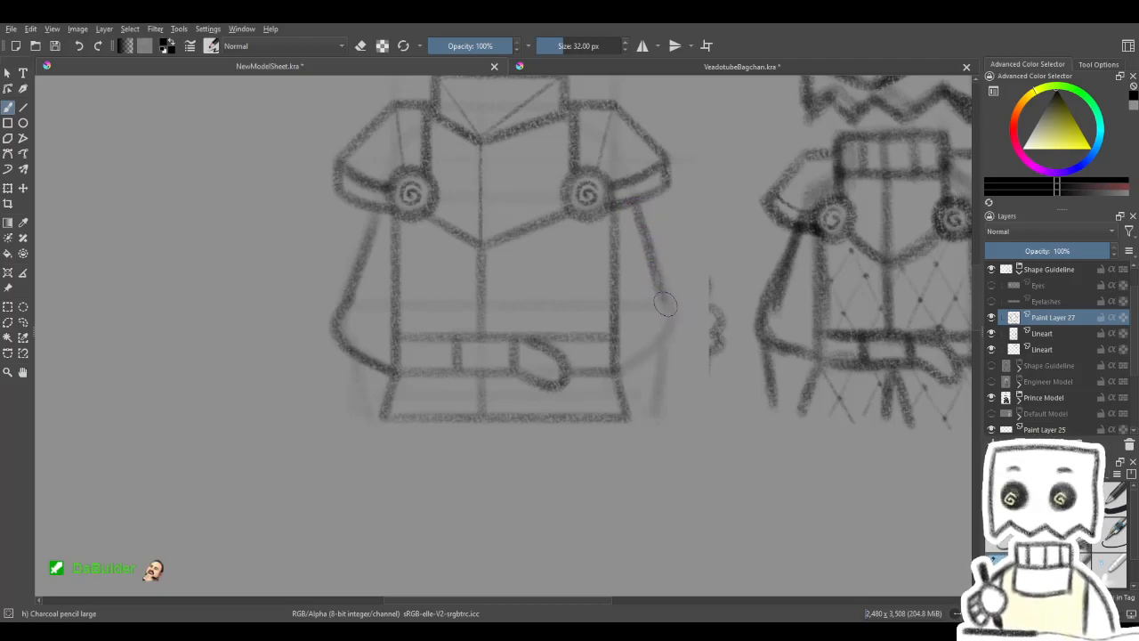
drag(671, 309, 670, 336)
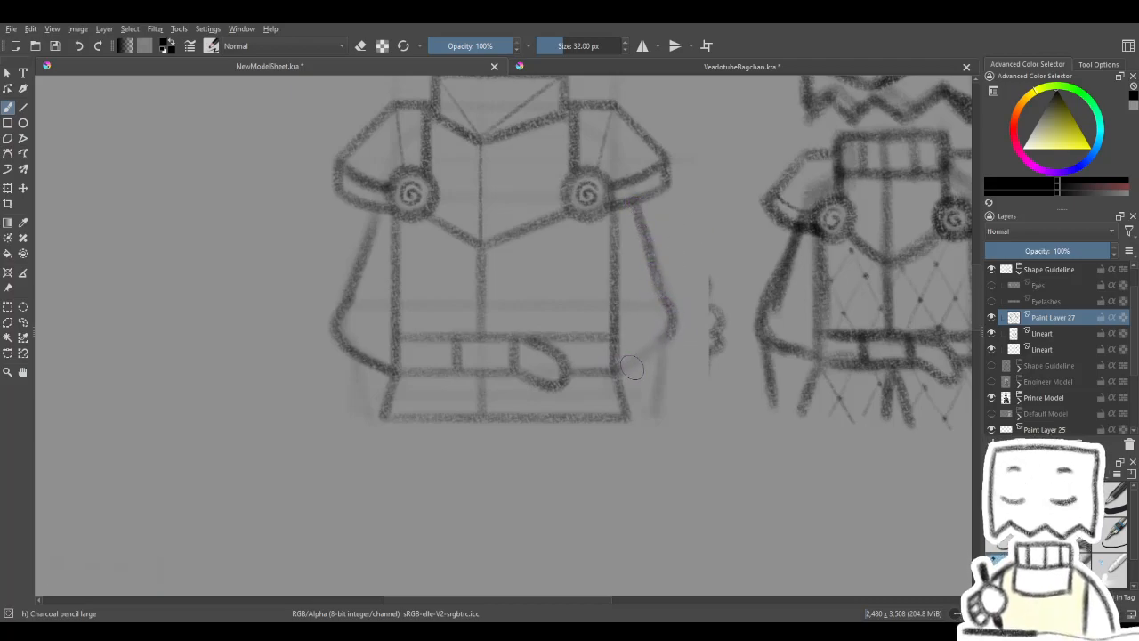
drag(676, 329, 701, 317)
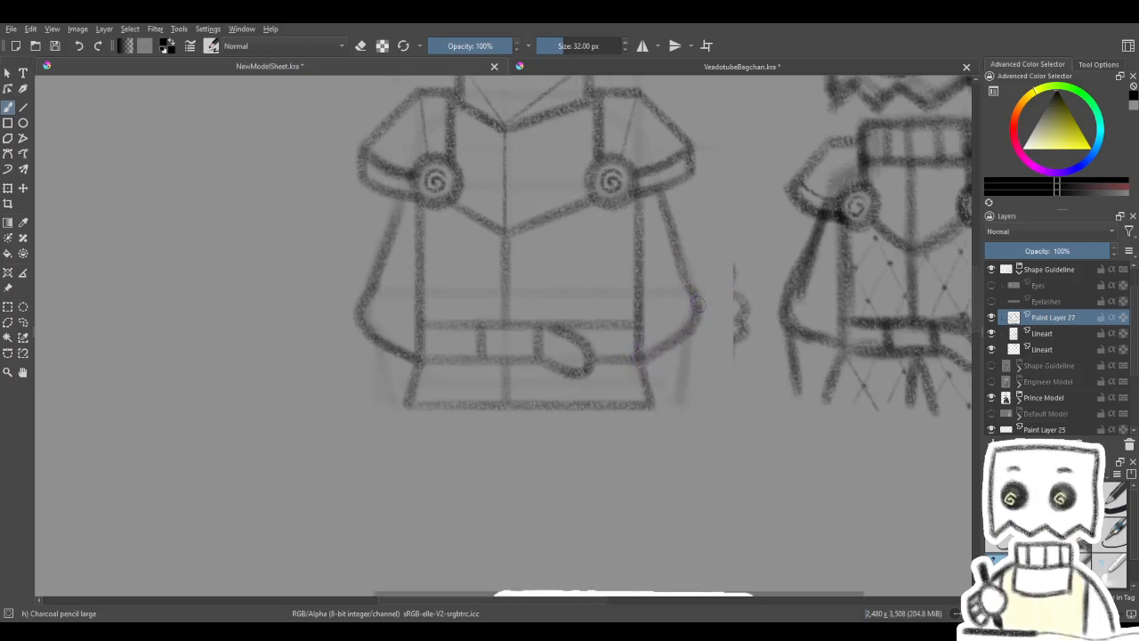
- Try straight lines from the underside of both sleeves down to hem level, following the faint guidelines
mouse_move(709, 264)
mouse_down()
mouse_move(694, 394)
mouse_move(722, 445)
mouse_move(701, 247)
mouse_up()
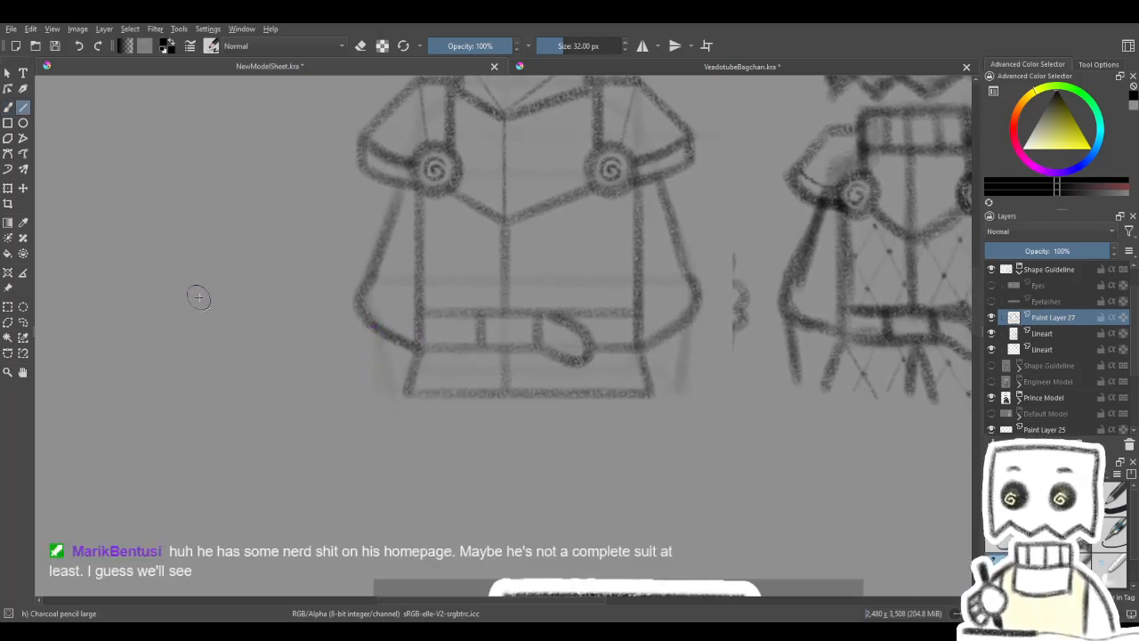
drag(381, 388, 386, 396)
drag(471, 381, 463, 341)
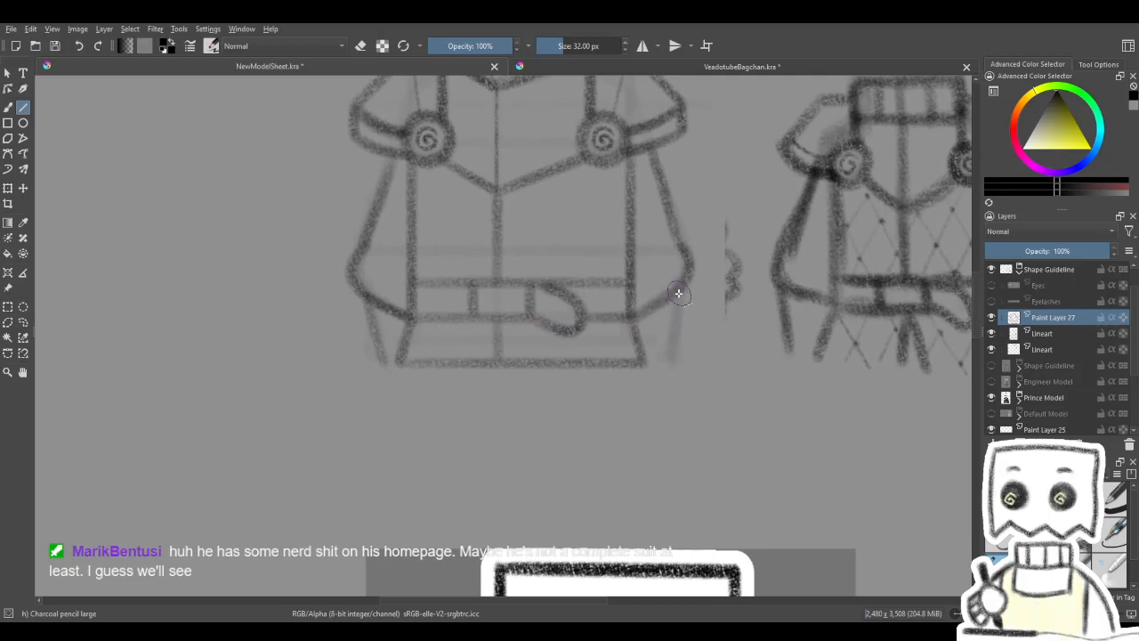
drag(666, 363, 667, 363)
mouse_move(719, 318)
mouse_down()
mouse_move(708, 438)
mouse_move(725, 308)
mouse_up()
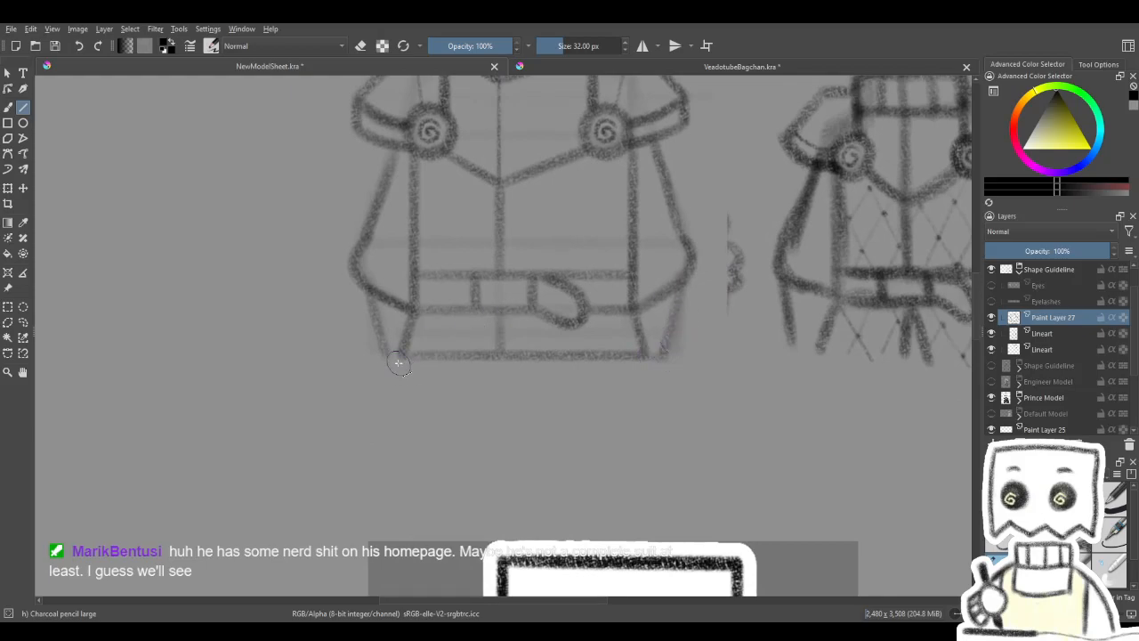
mouse_move(534, 285)
mouse_down()
mouse_move(537, 341)
mouse_move(559, 348)
mouse_move(549, 307)
mouse_up()
- Examine the torso line art at several zoom levels against the knight sketch and the finished models on the sheet
scroll(559, 347, down, 3)
scroll(541, 356, up, 1)
scroll(552, 315, down, 2)
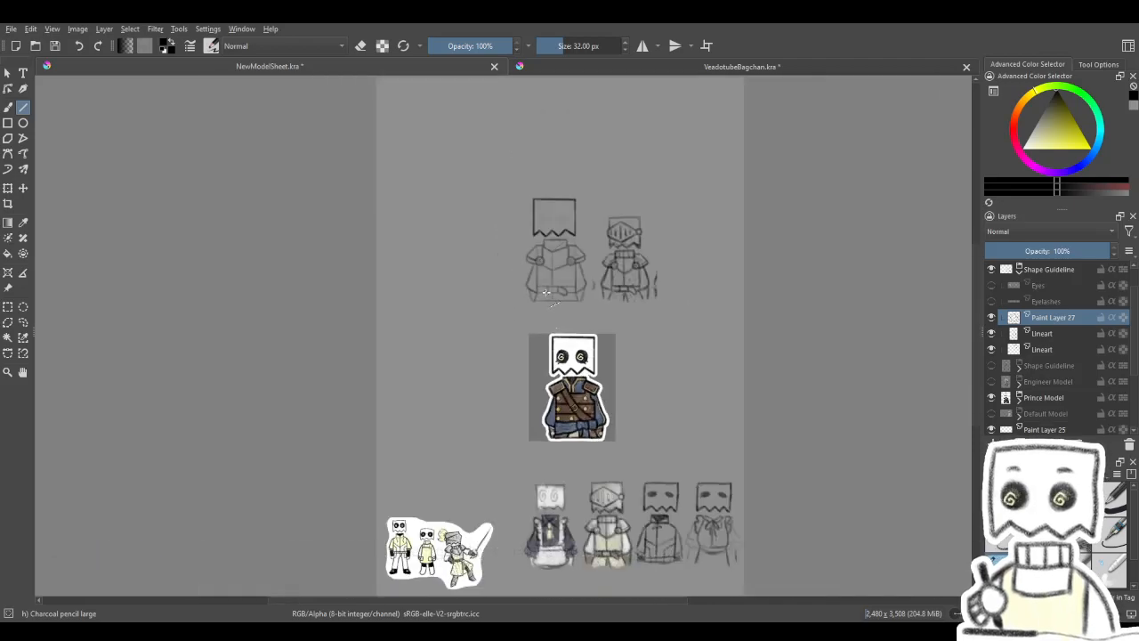
scroll(552, 315, up, 4)
scroll(547, 292, down, 1)
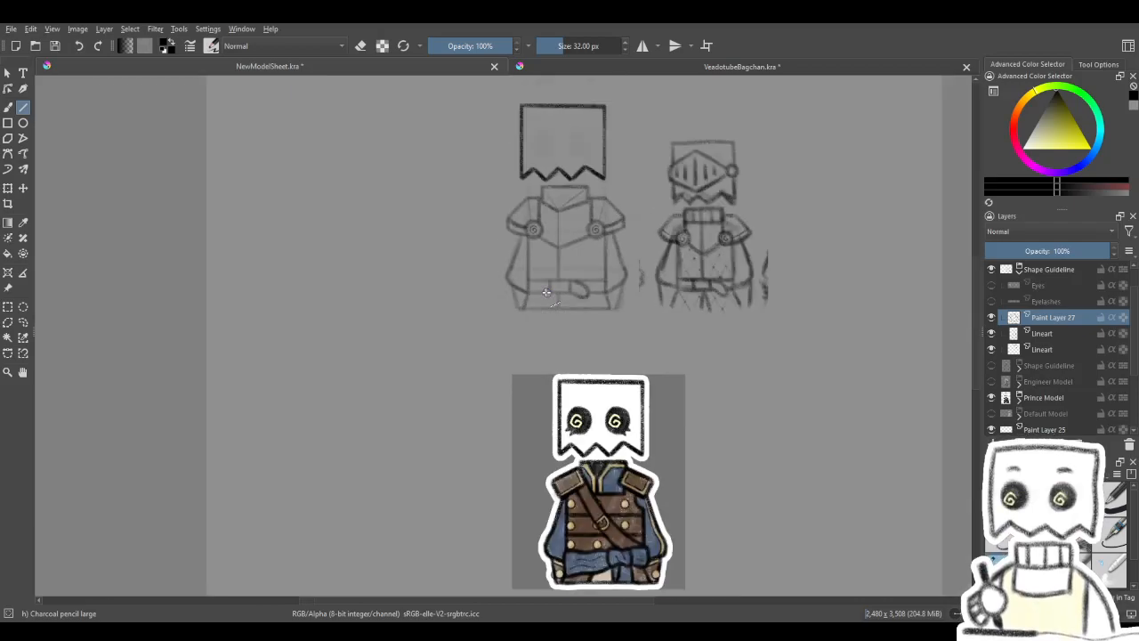
scroll(568, 285, up, 4)
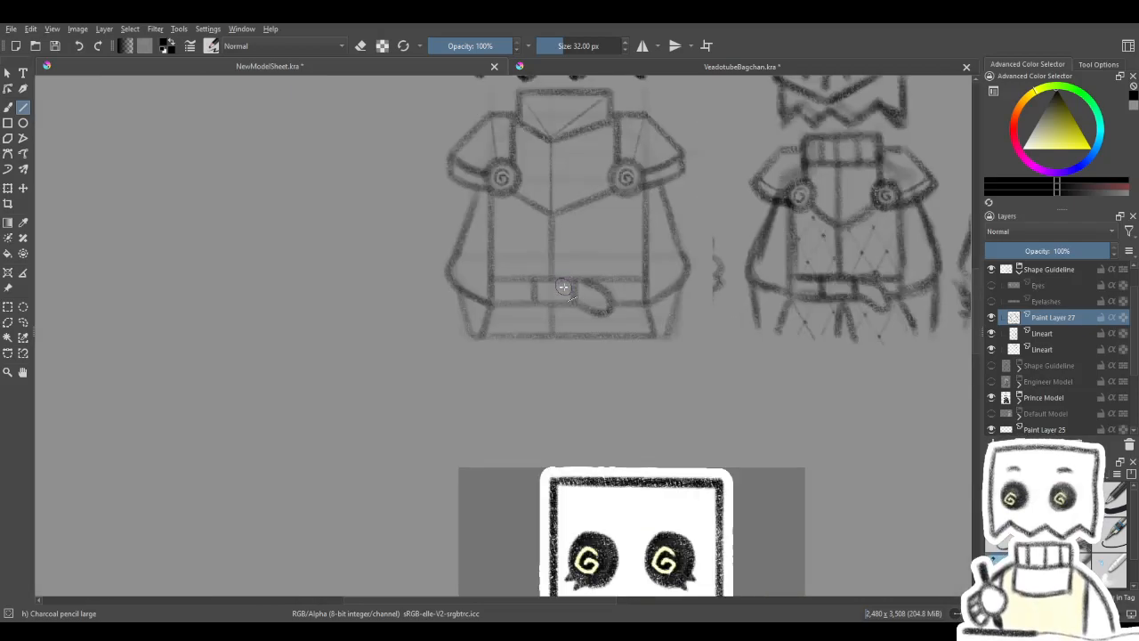
drag(590, 297, 580, 328)
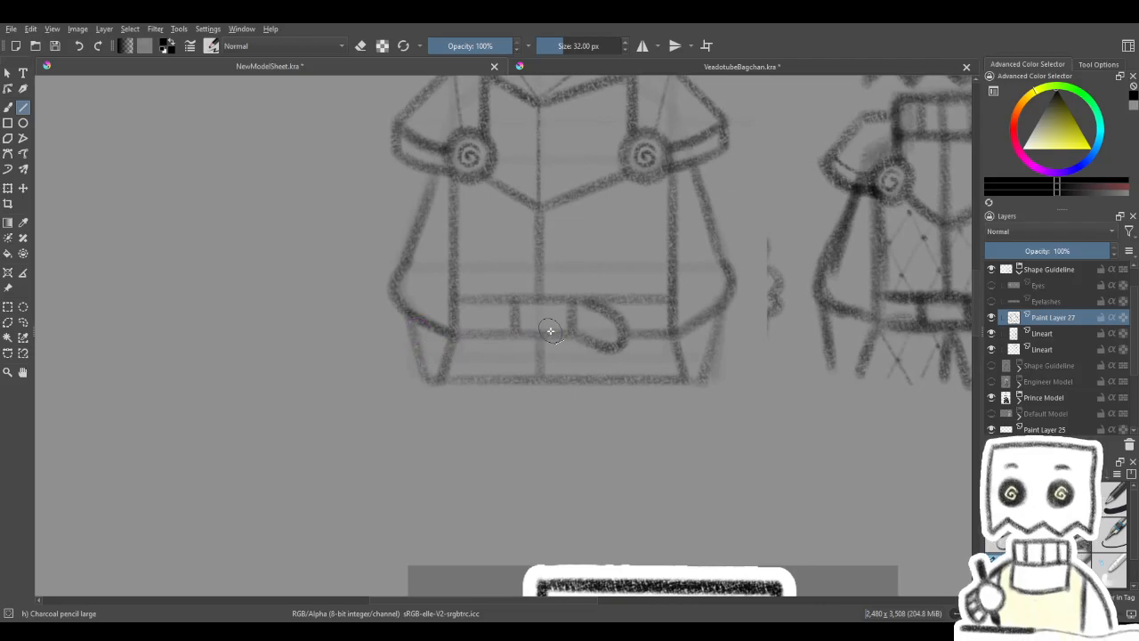
click(992, 318)
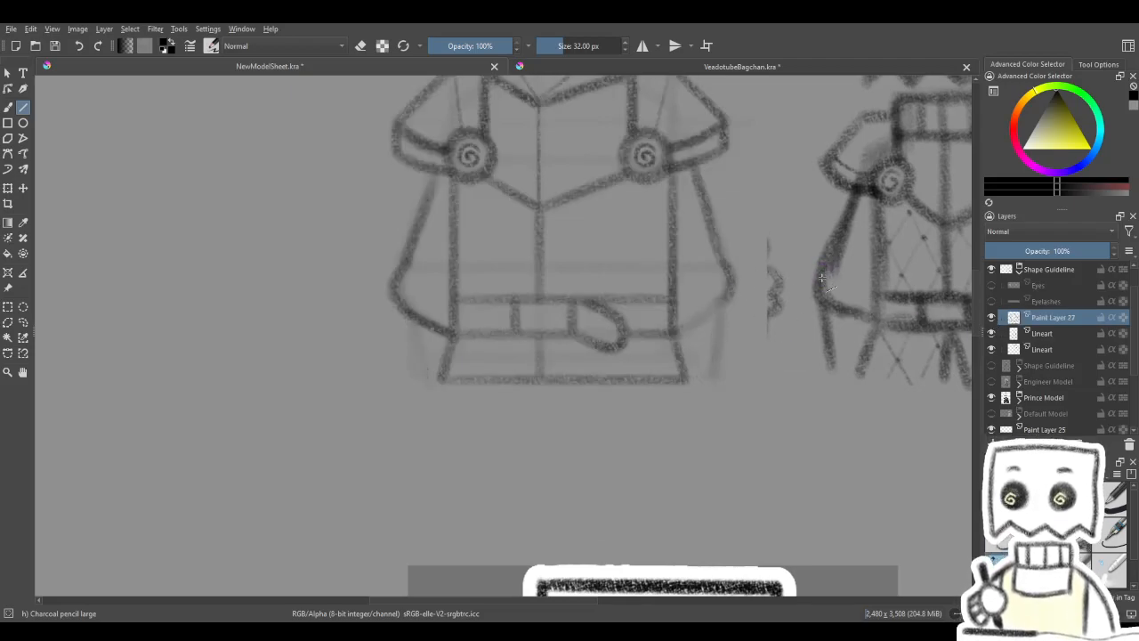
- Select the redrawn sleeve's outer outline with a freehand selection and duplicate it onto a new layer
drag(417, 314, 406, 357)
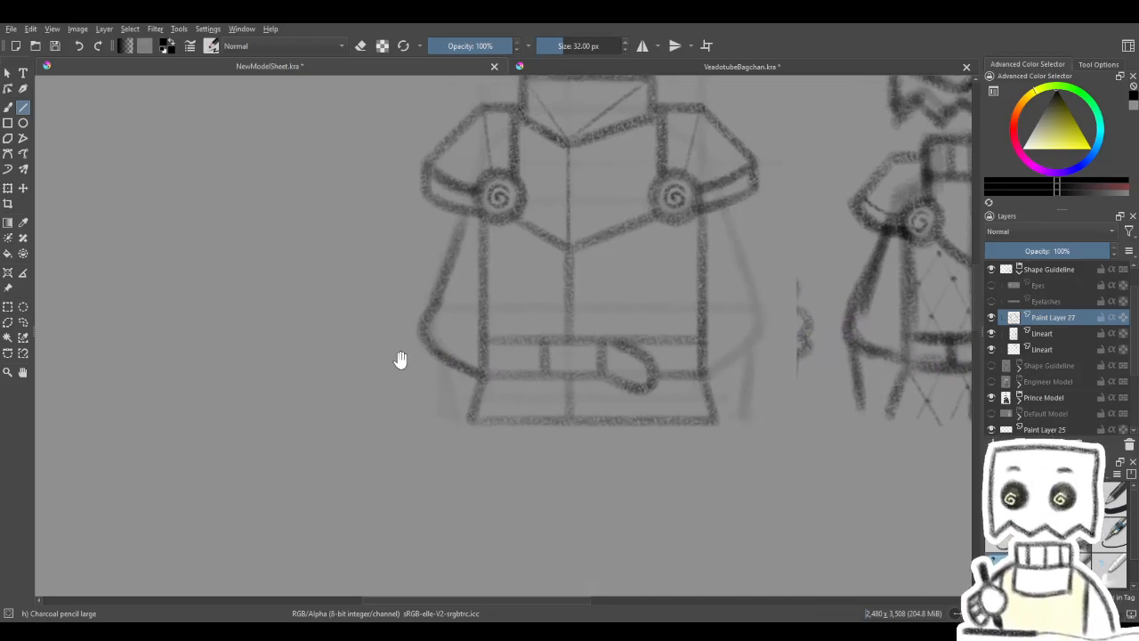
click(23, 321)
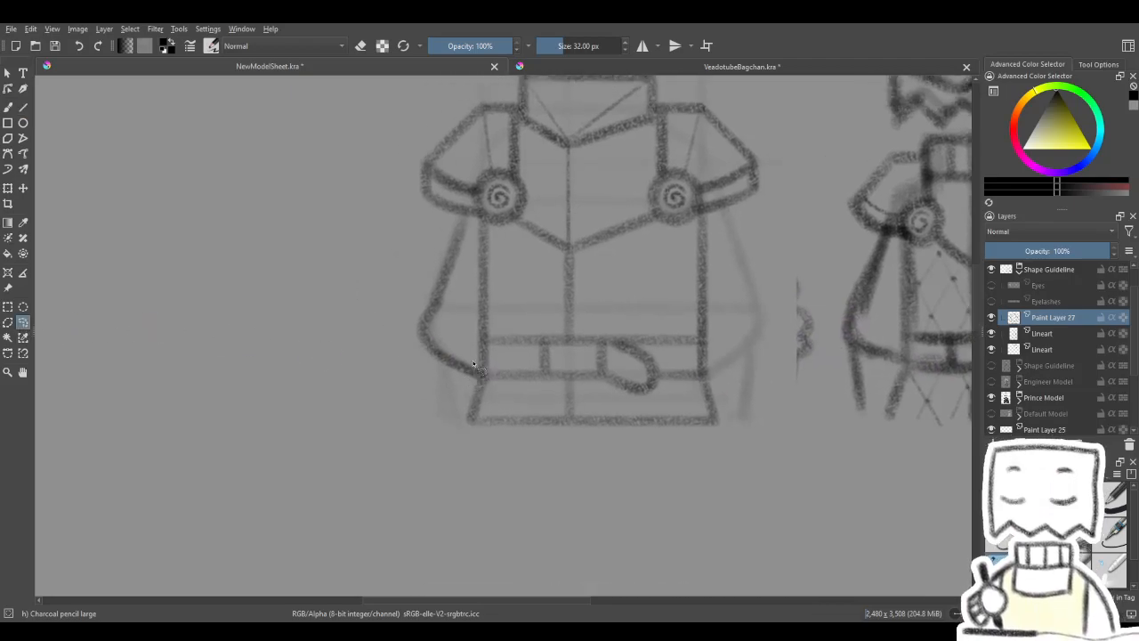
mouse_move(476, 378)
mouse_down()
mouse_move(449, 394)
mouse_move(396, 331)
mouse_up()
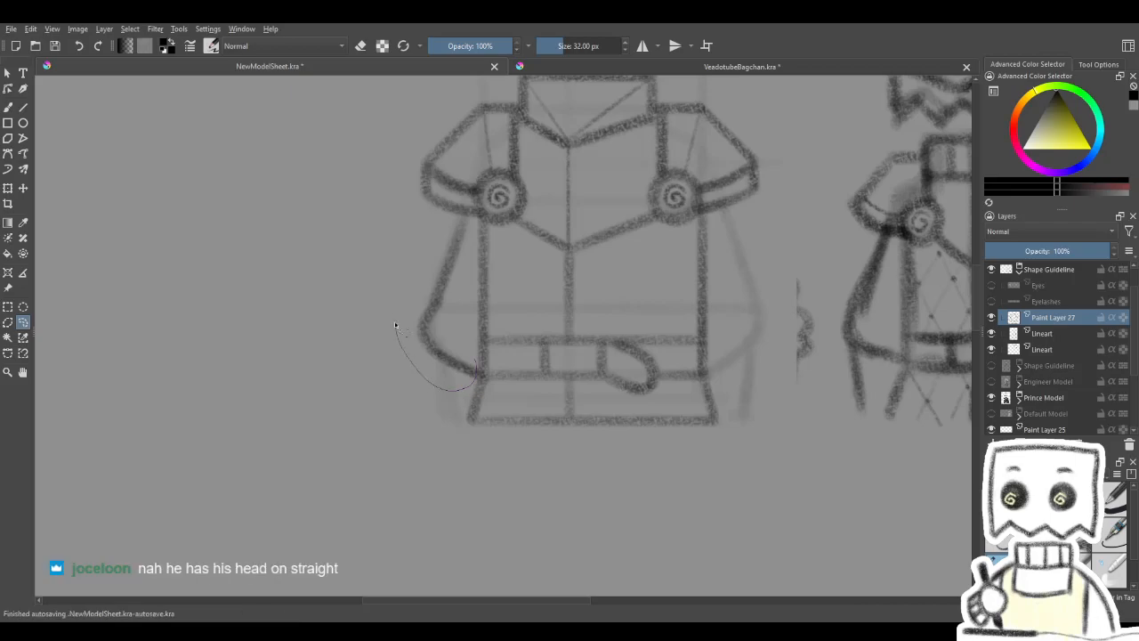
drag(427, 240, 455, 227)
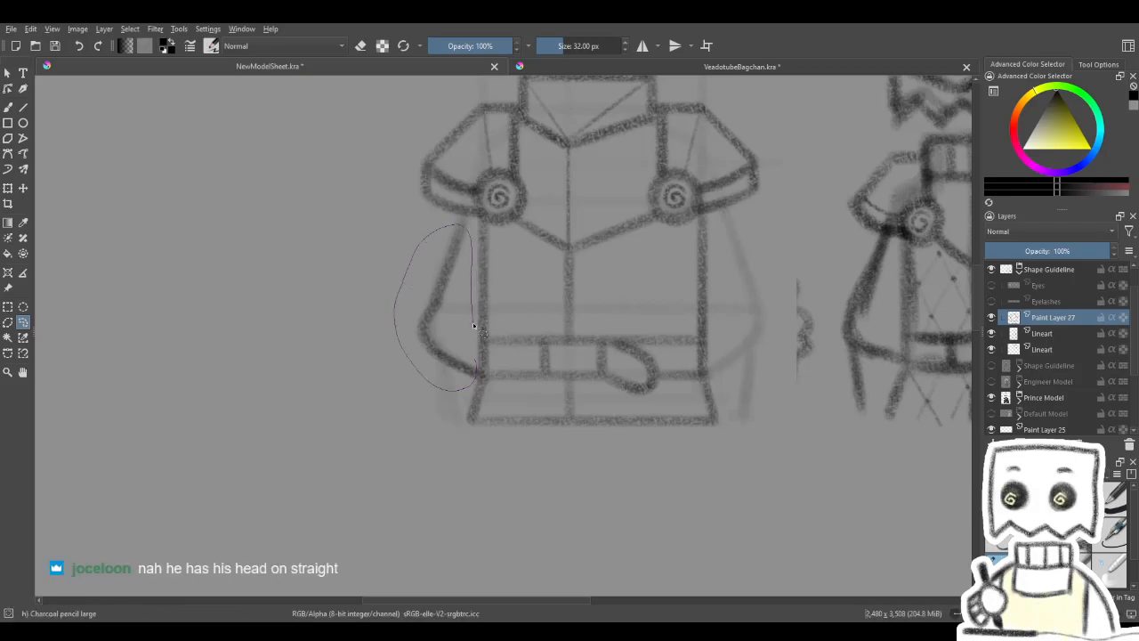
drag(474, 323, 473, 326)
key(Delete)
click(8, 189)
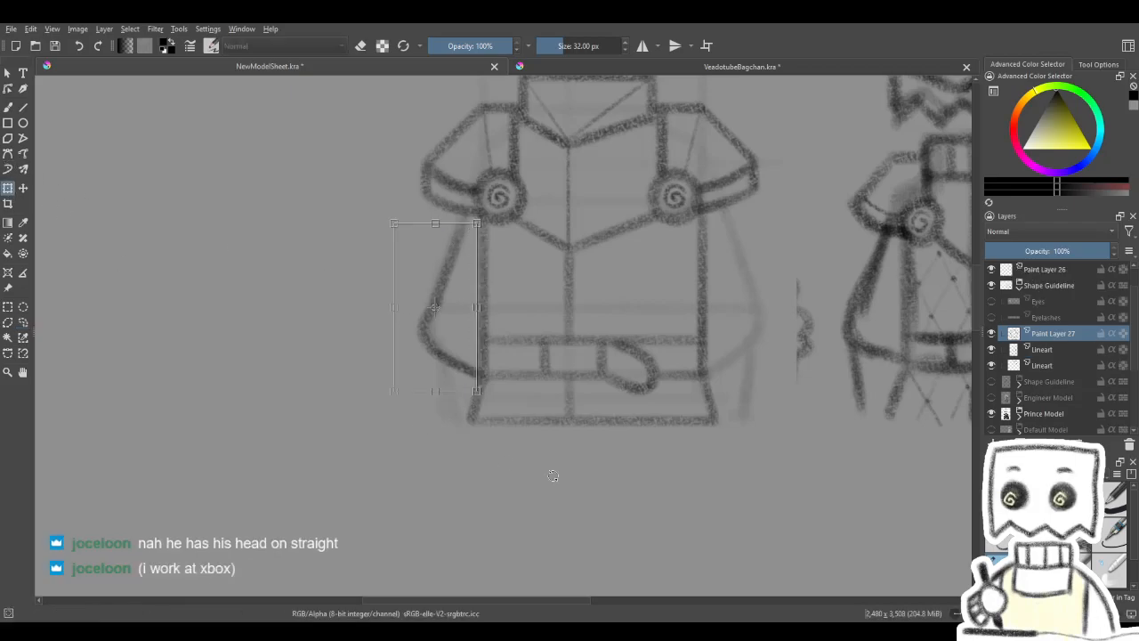
key(ctrl+c)
key(ctrl+v)
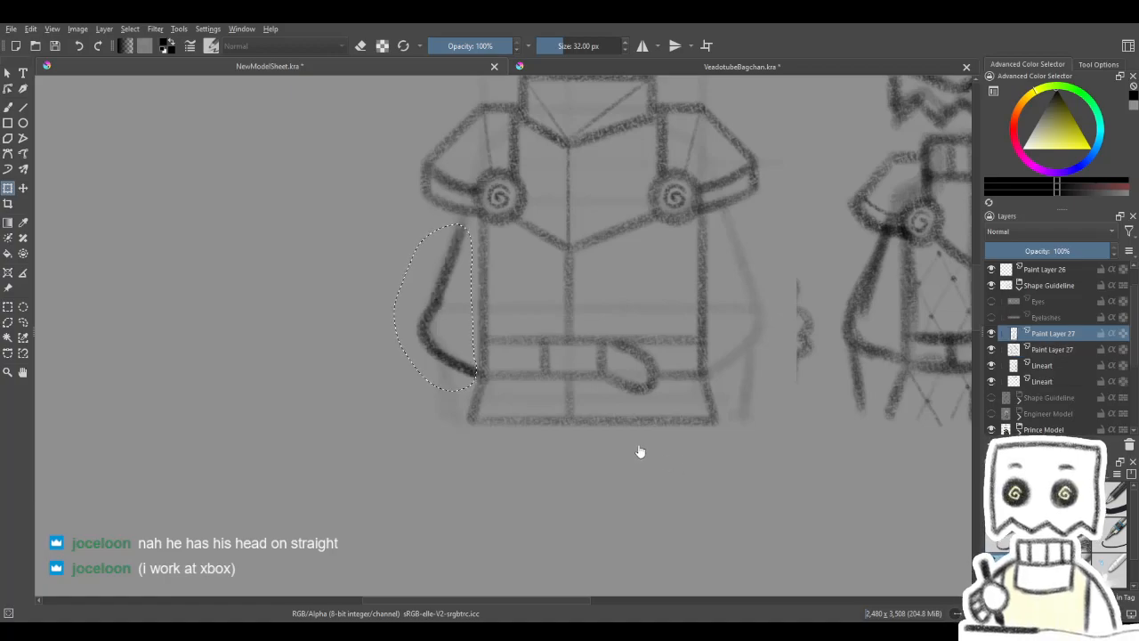
- Mirror the copied sleeve outline horizontally and move it to the opposite side of the torso, over the faint sleeve guideline
click(435, 311)
right_click(434, 311)
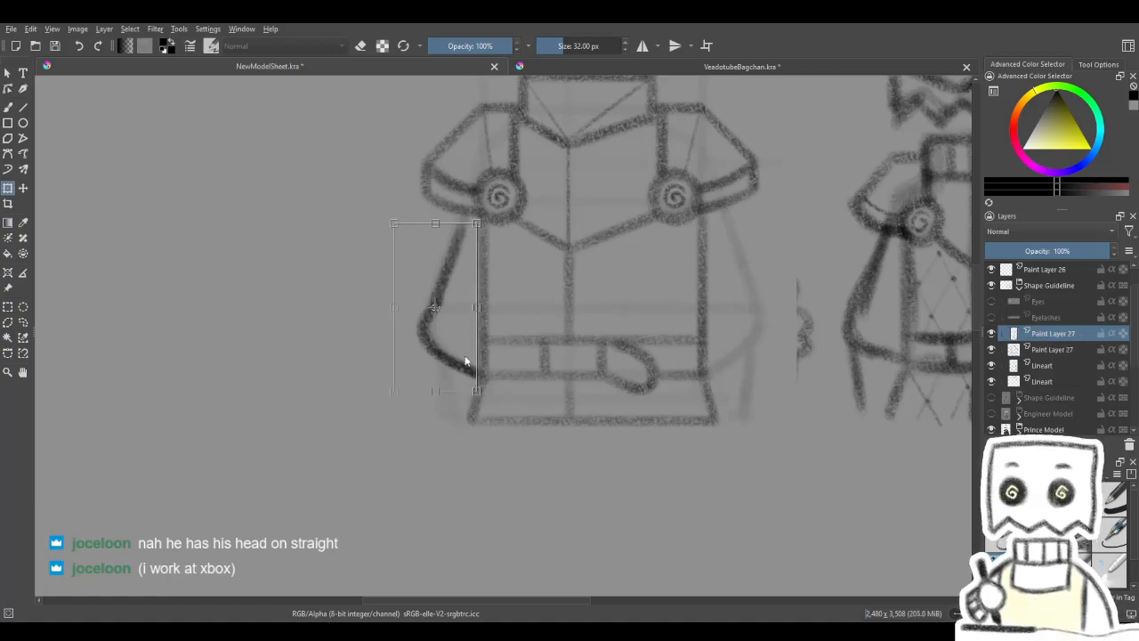
click(490, 408)
key(t)
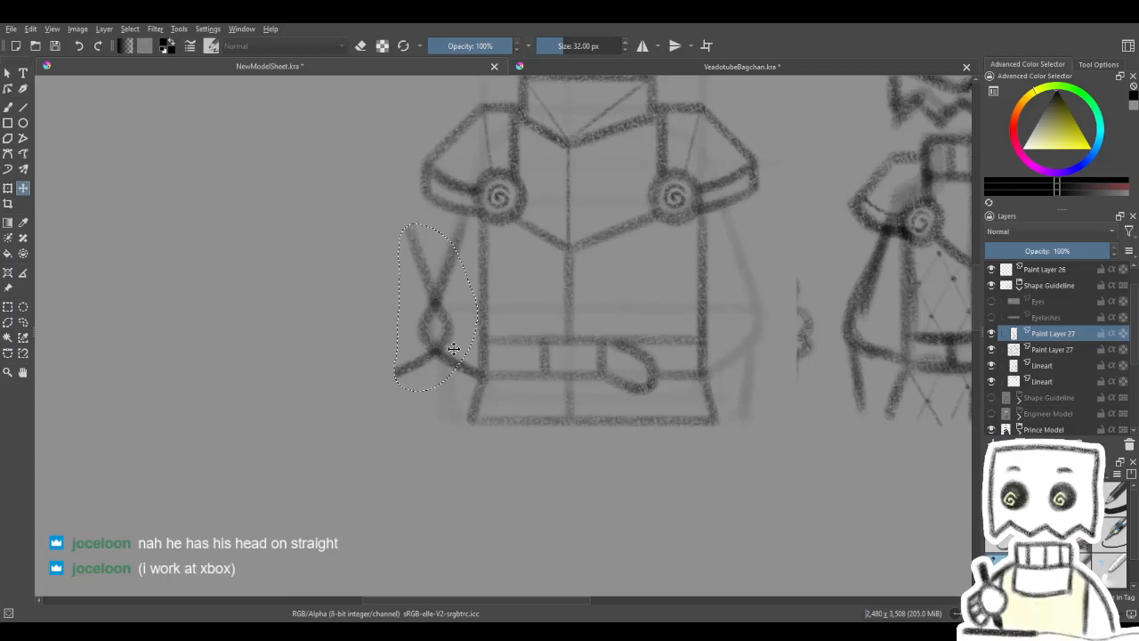
drag(454, 347, 769, 352)
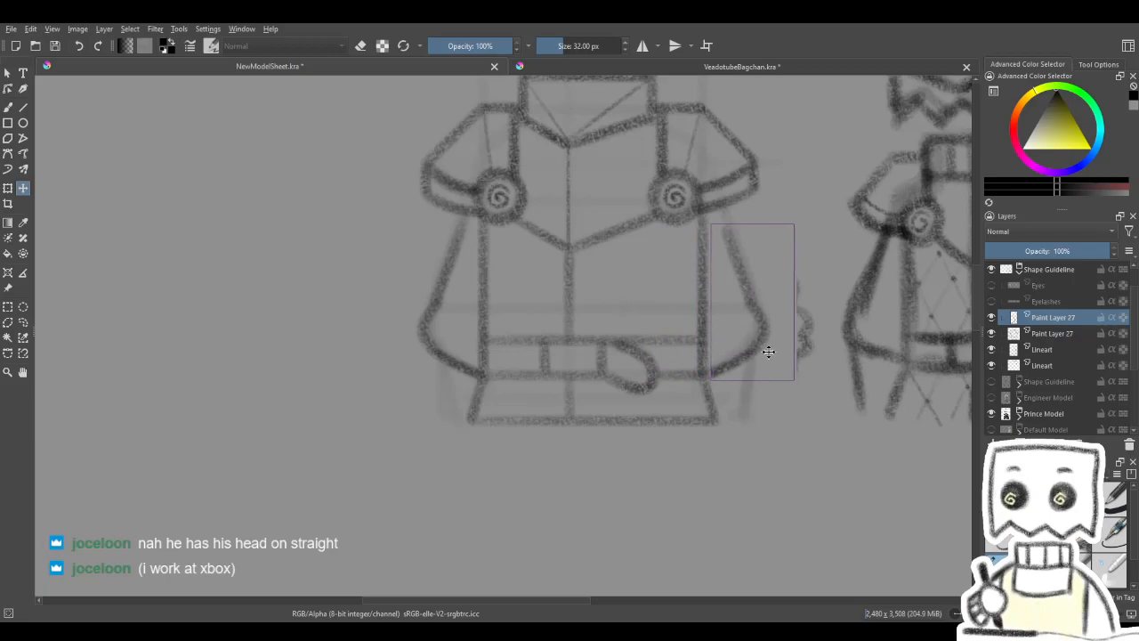
drag(769, 352, 770, 352)
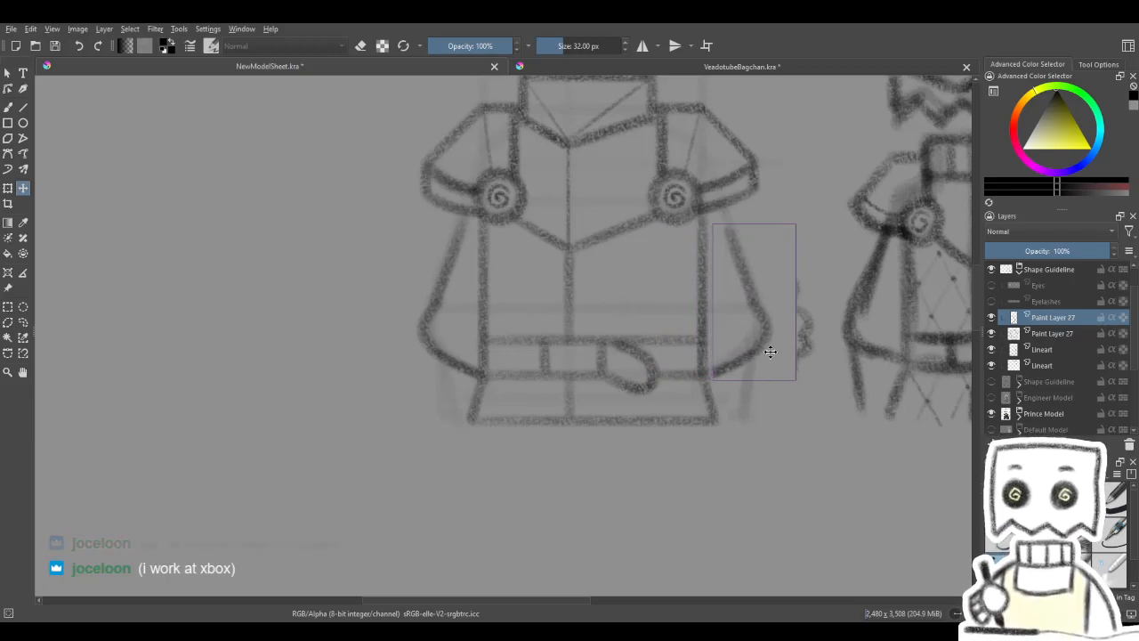
key(space)
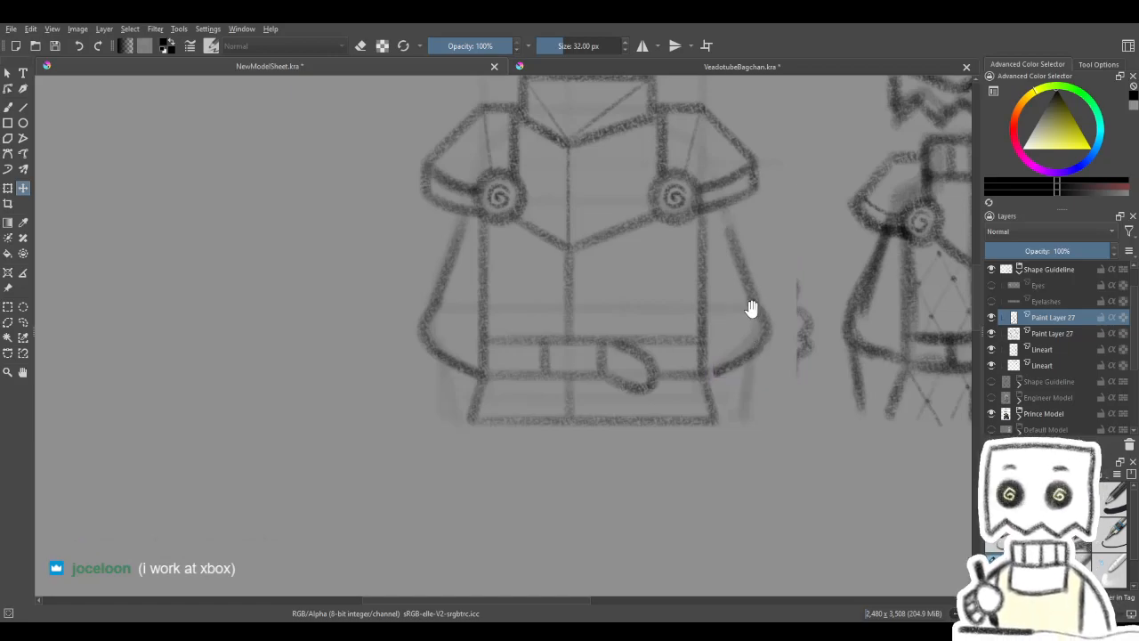
drag(754, 309, 738, 315)
- Extend the mirrored sleeve outline with the charcoal brush so it joins the belt corner below and the shoulder armour above
click(9, 106)
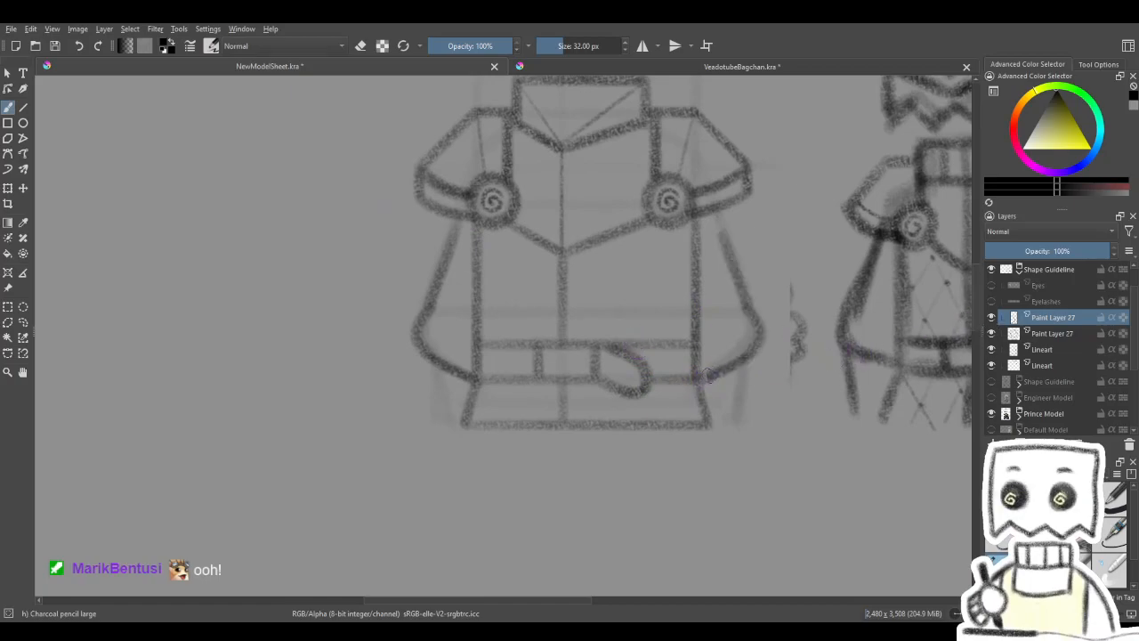
key(space)
drag(746, 373, 653, 423)
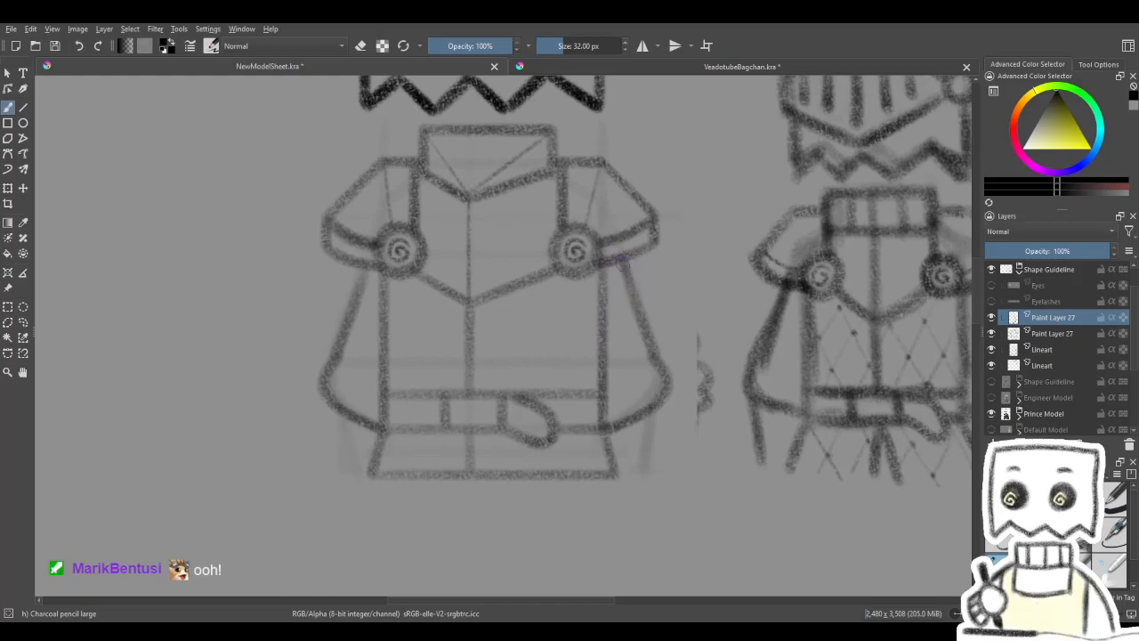
key(space)
drag(653, 237, 730, 173)
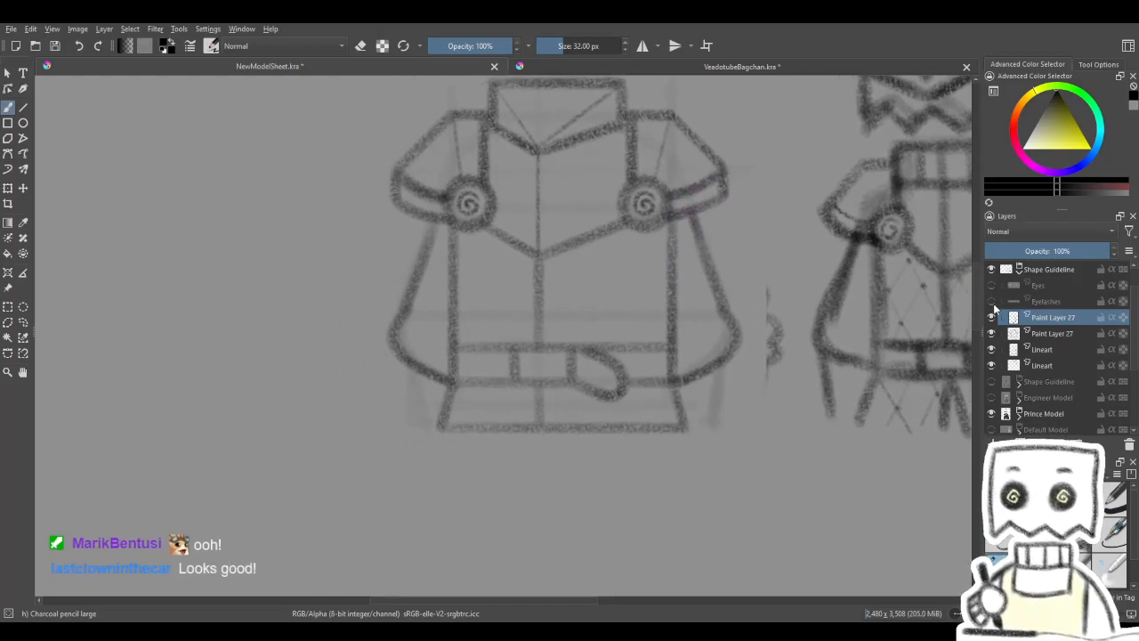
- Touch up the original sleeve's outline where it meets the belt corner with the charcoal brush
click(991, 322)
click(991, 322)
key(space)
drag(845, 399, 856, 410)
key(slash)
key(slash)
key(space)
drag(781, 311, 782, 349)
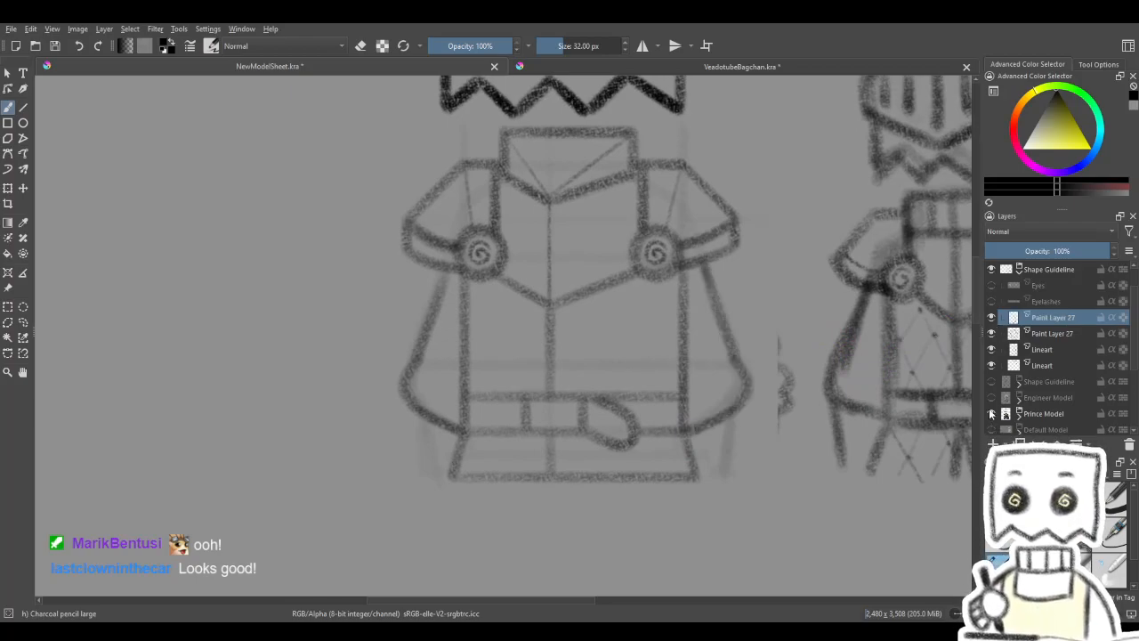
key(slash)
key(4)
key(4)
key(4)
key(slash)
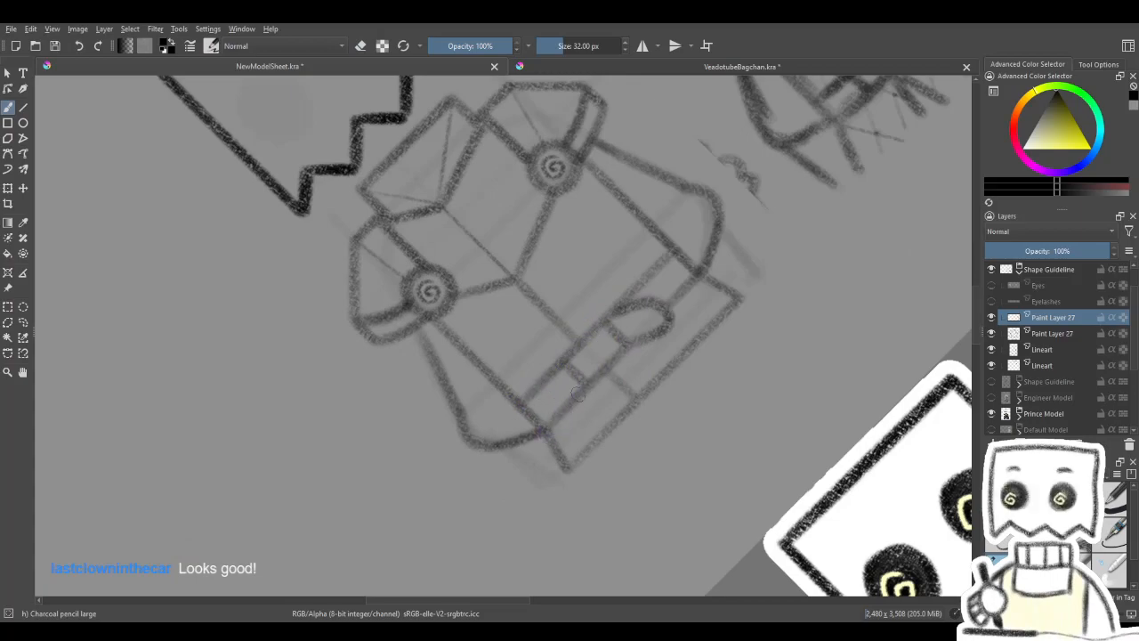
key(5)
- Compare the torso line art and its two matching sleeves with the knight sketch beside it
drag(757, 417, 581, 382)
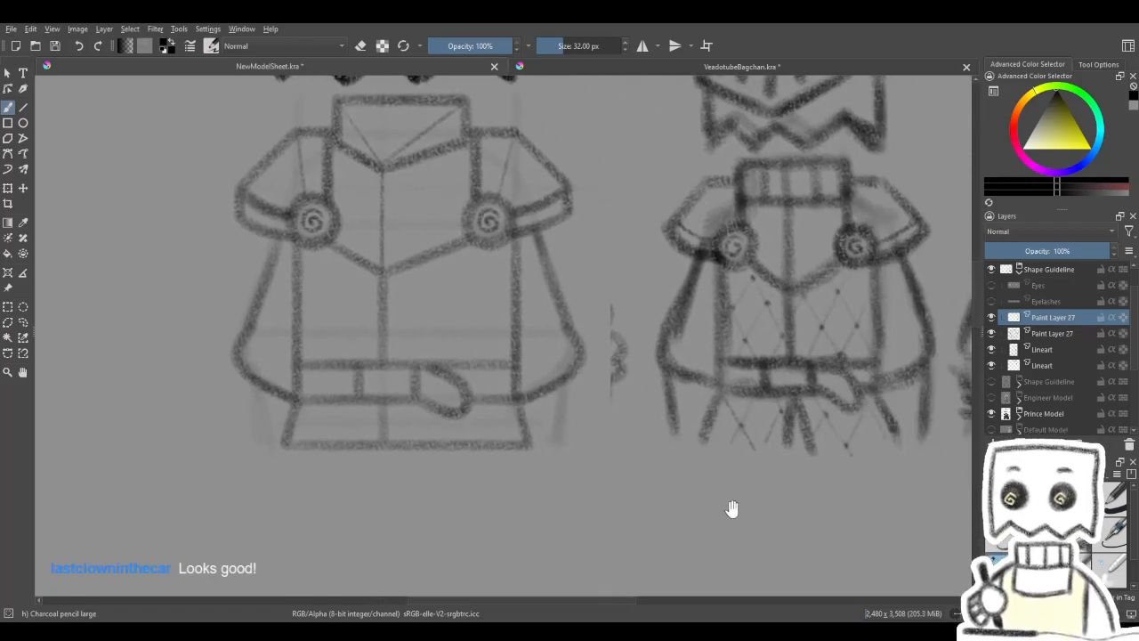
drag(730, 436, 778, 465)
drag(656, 425, 756, 423)
drag(717, 308, 724, 338)
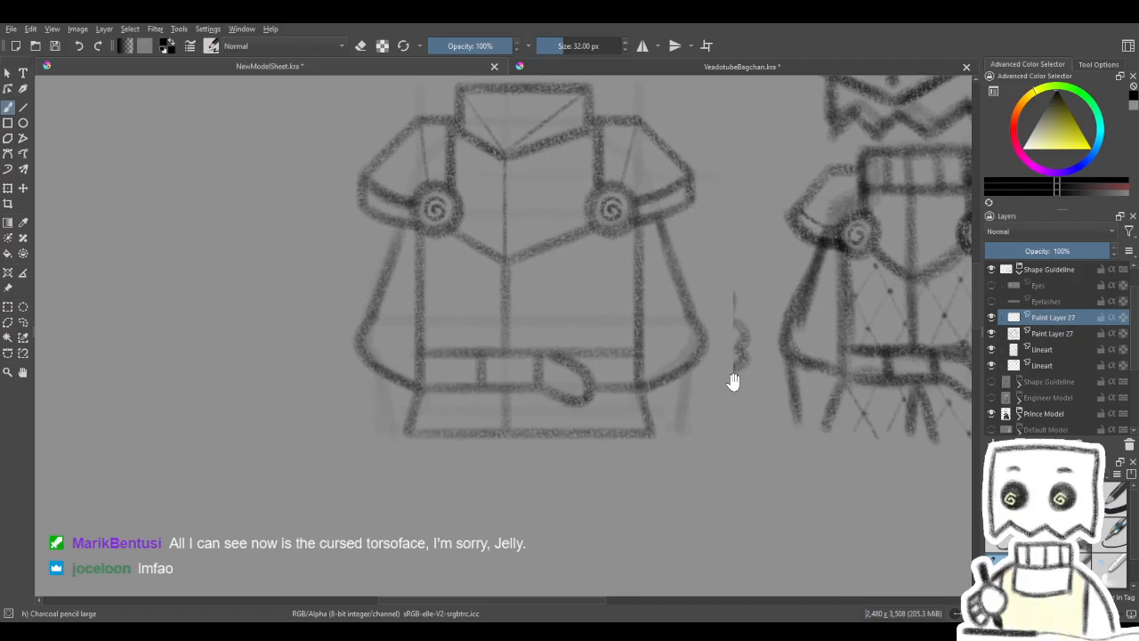
scroll(725, 338, up, 3)
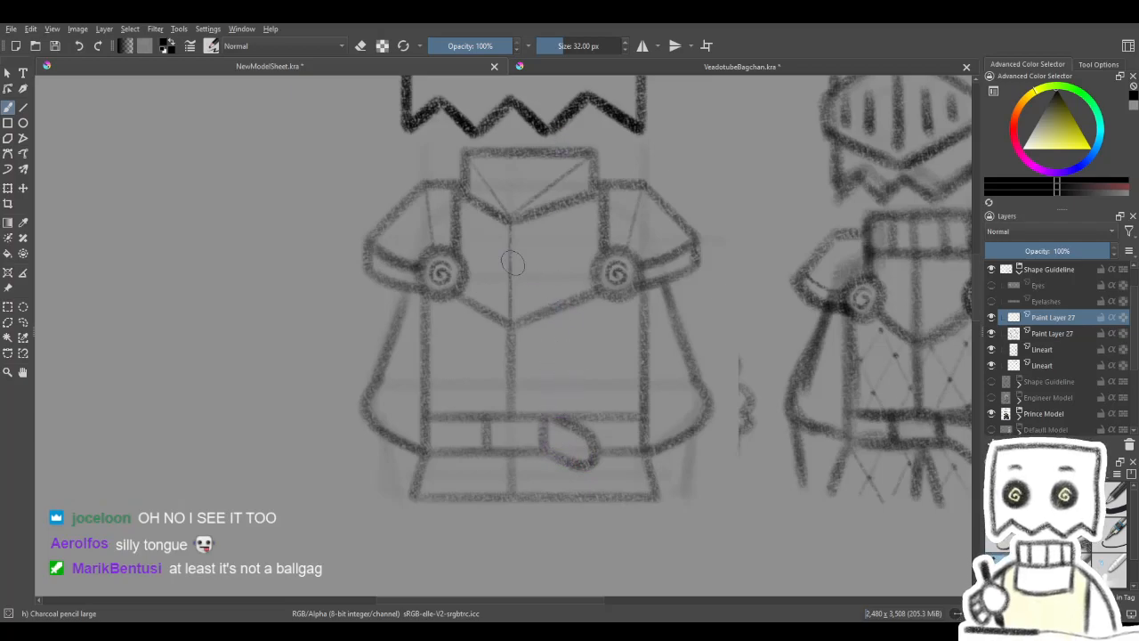
key(v)
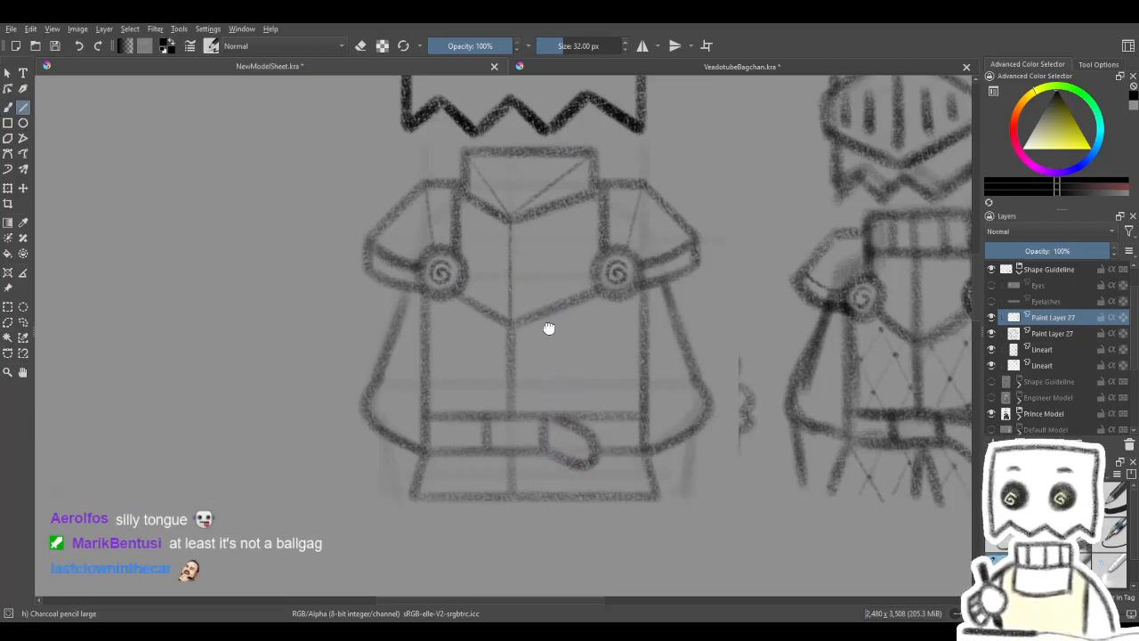
drag(456, 386, 483, 330)
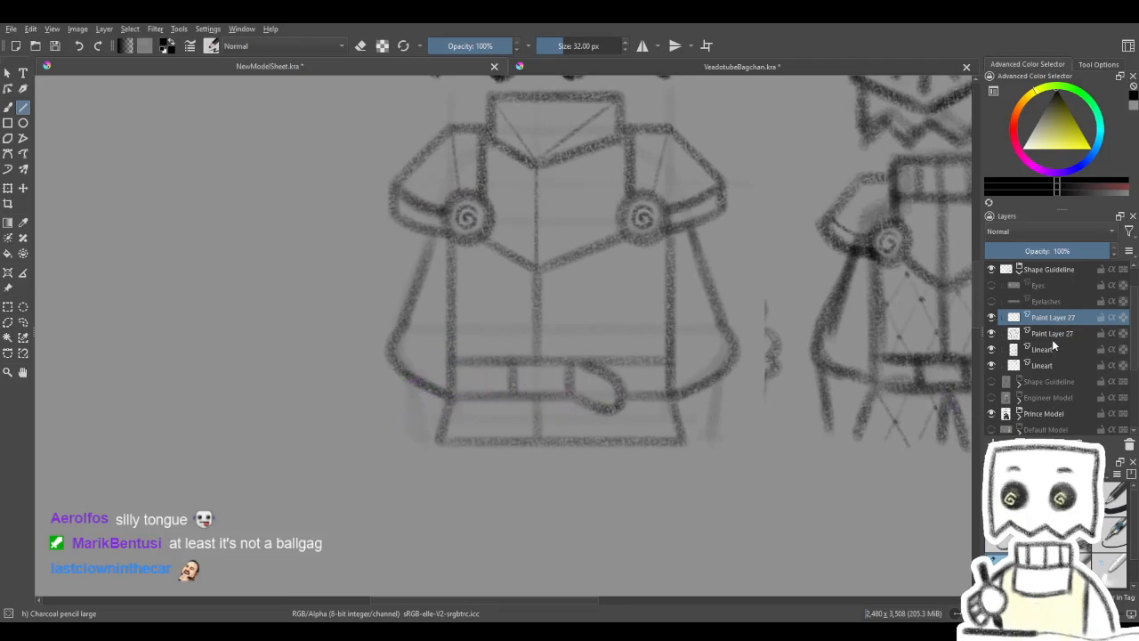
- Check the contents of both Paint Layer 27 layers by hiding and showing them, and merge the mirrored sleeve into the torso line art
click(1037, 335)
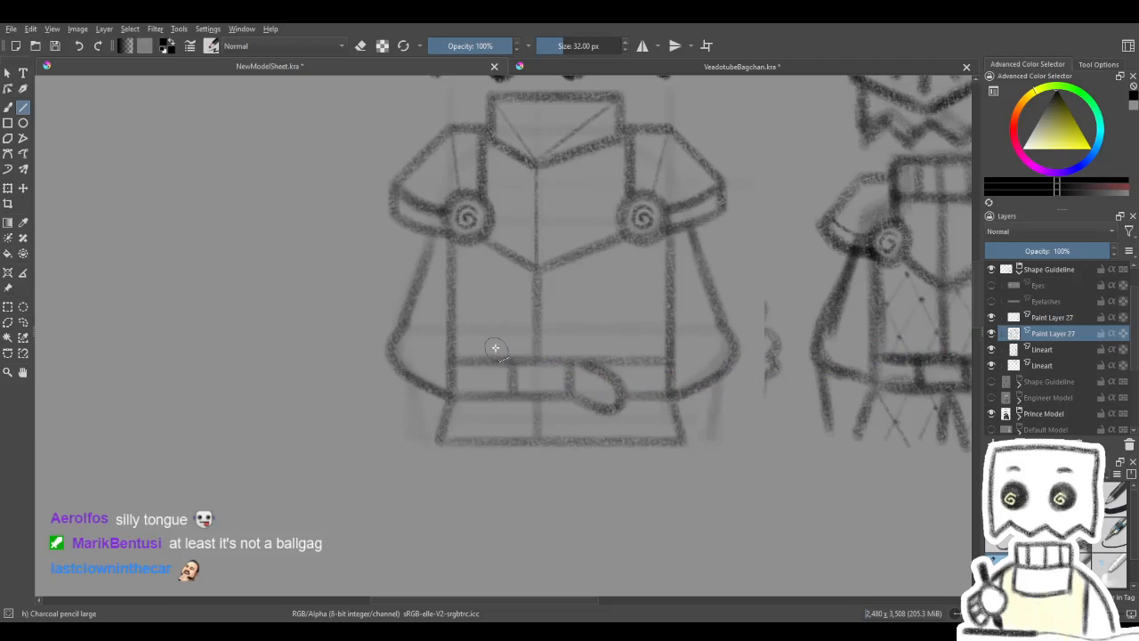
click(992, 336)
click(993, 335)
click(993, 335)
click(992, 336)
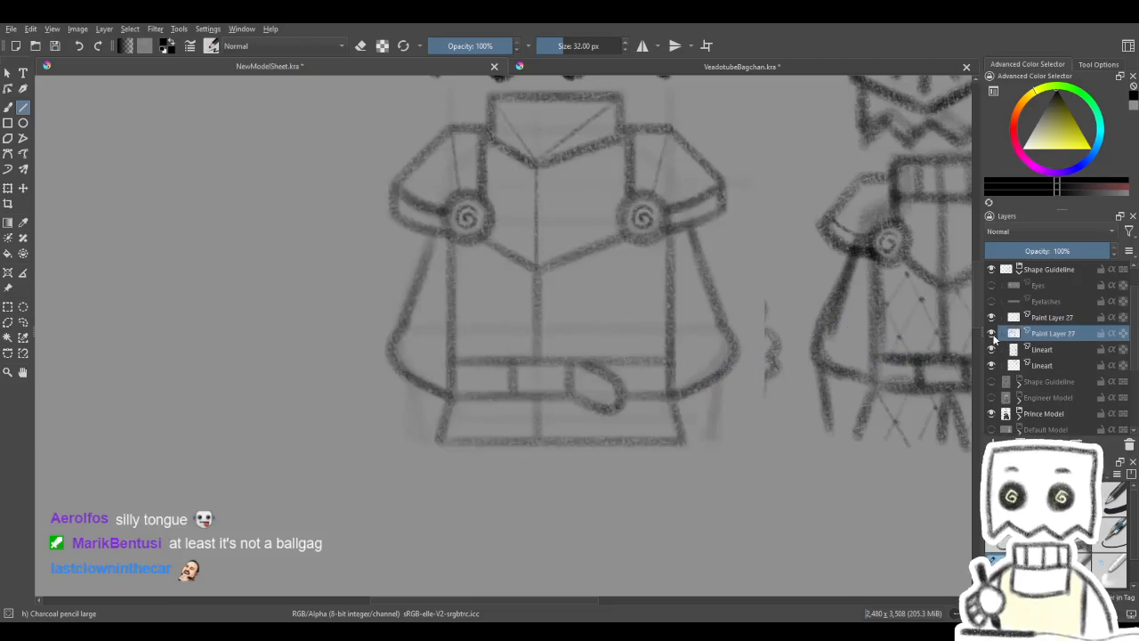
click(992, 335)
click(992, 333)
click(994, 318)
click(1045, 318)
click(993, 318)
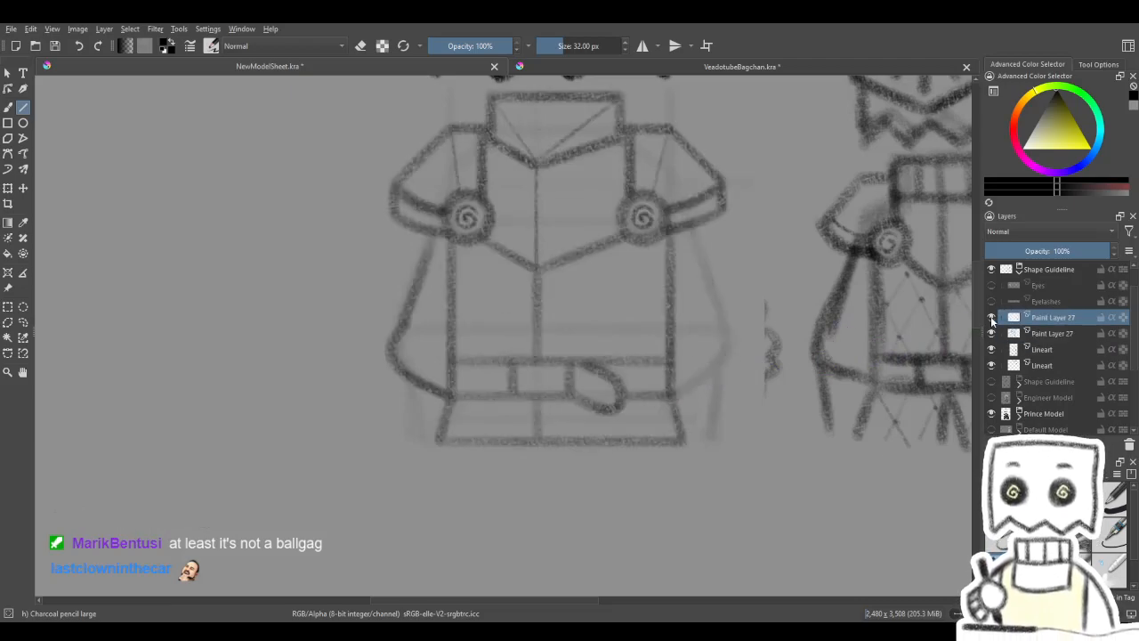
key(ctrl+e)
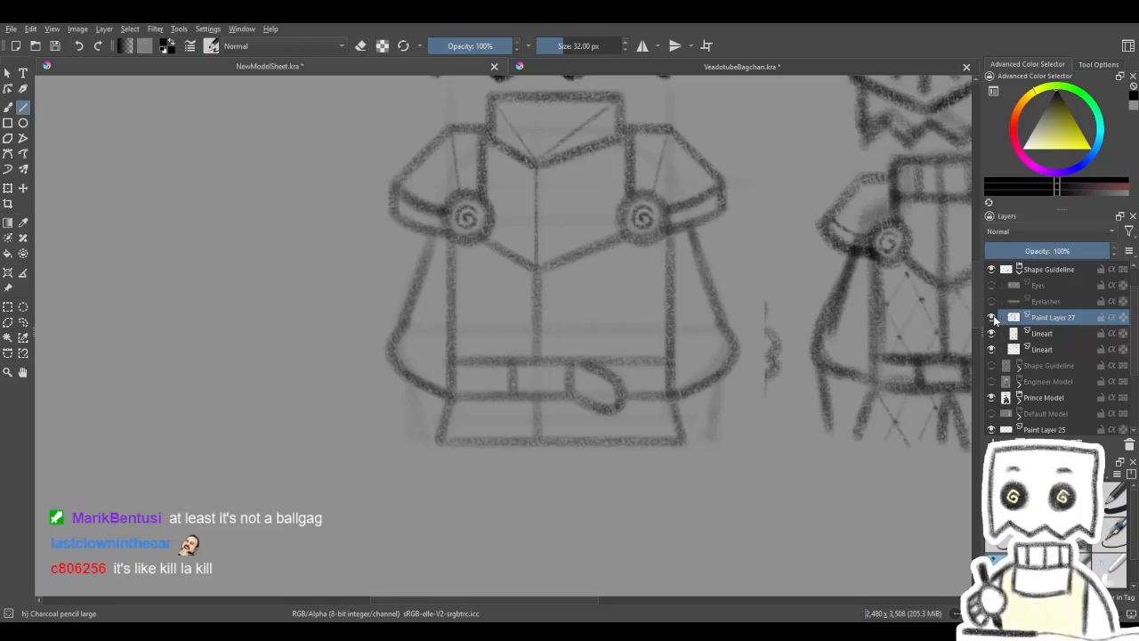
- Add a straight horizontal guideline across the belt between both sleeves' lower curves on the faded Lineart layer, and raise that layer's opacity to about 29%
click(1044, 335)
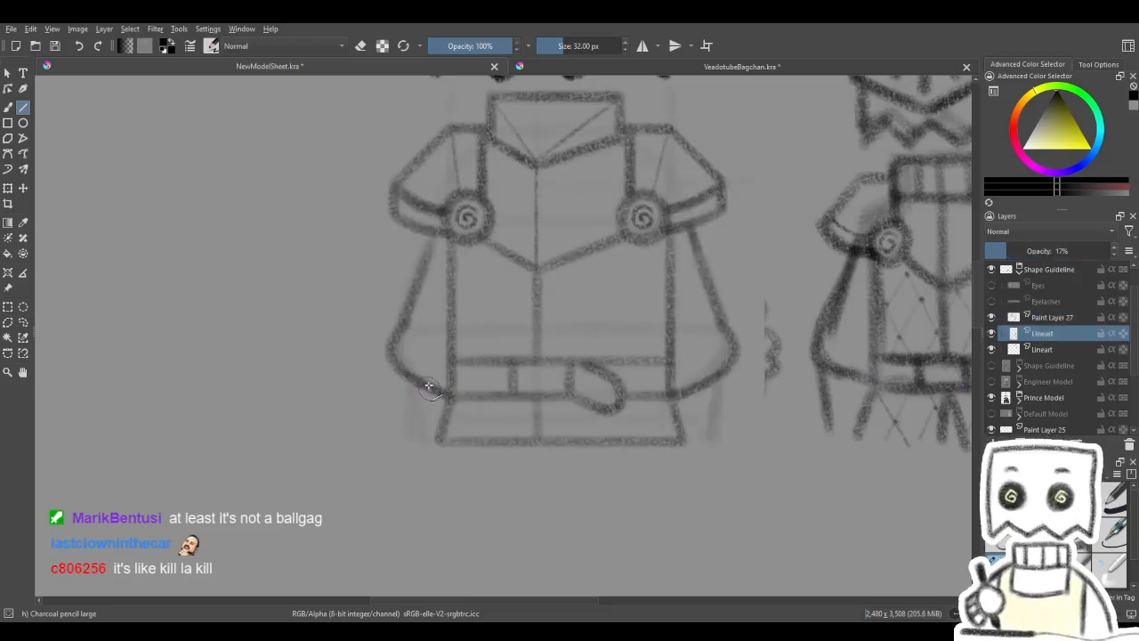
drag(486, 367, 468, 365)
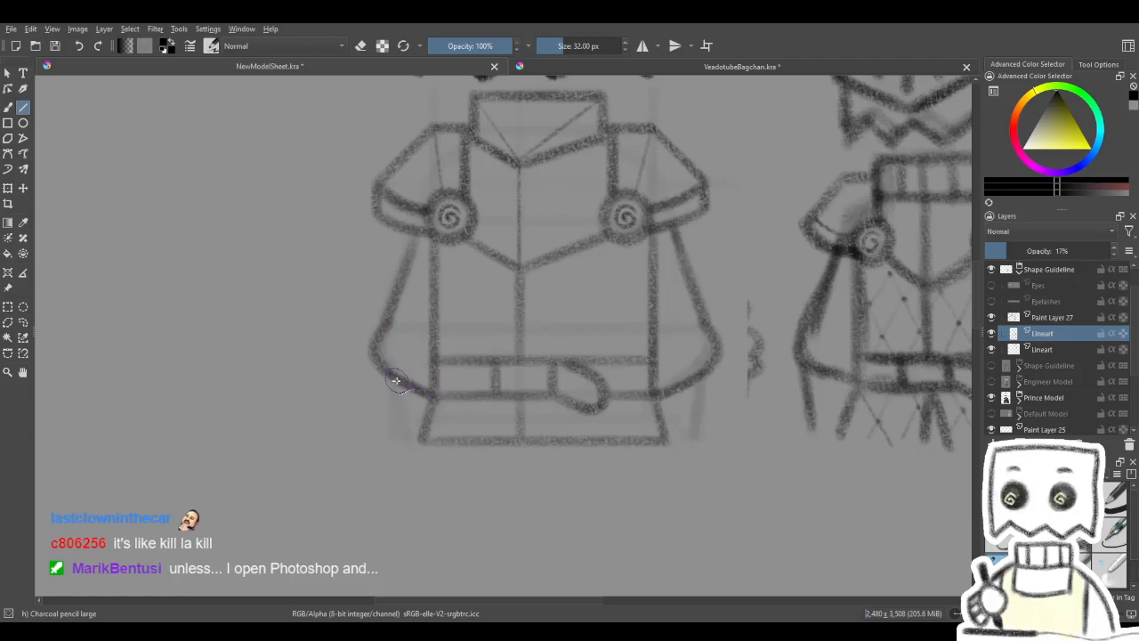
drag(392, 376, 697, 374)
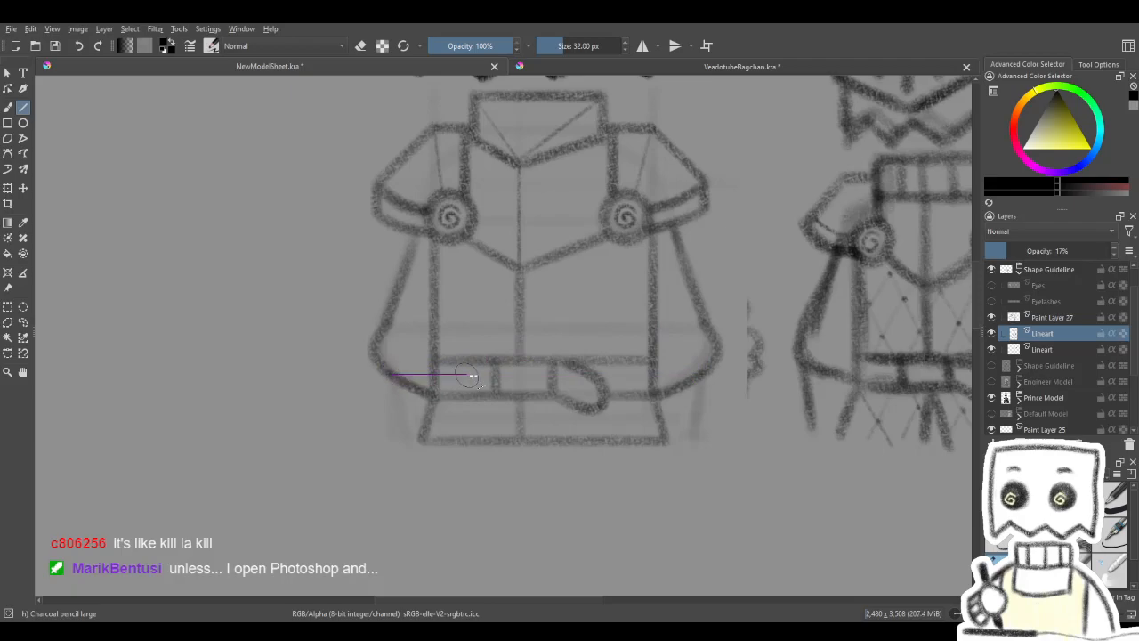
drag(624, 384, 695, 374)
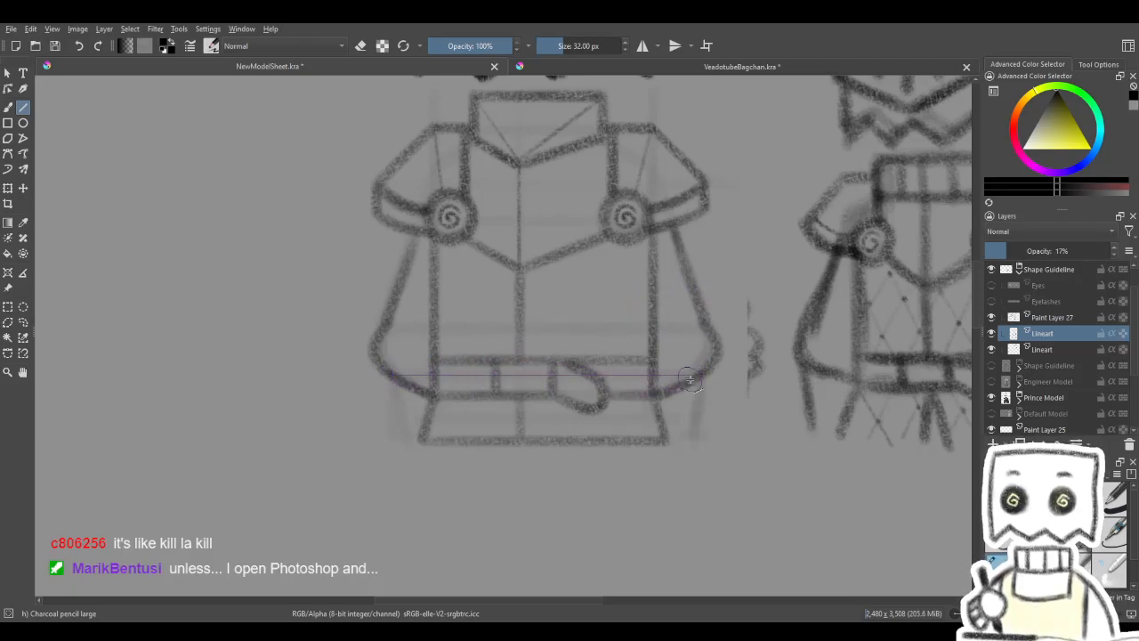
drag(631, 362, 674, 358)
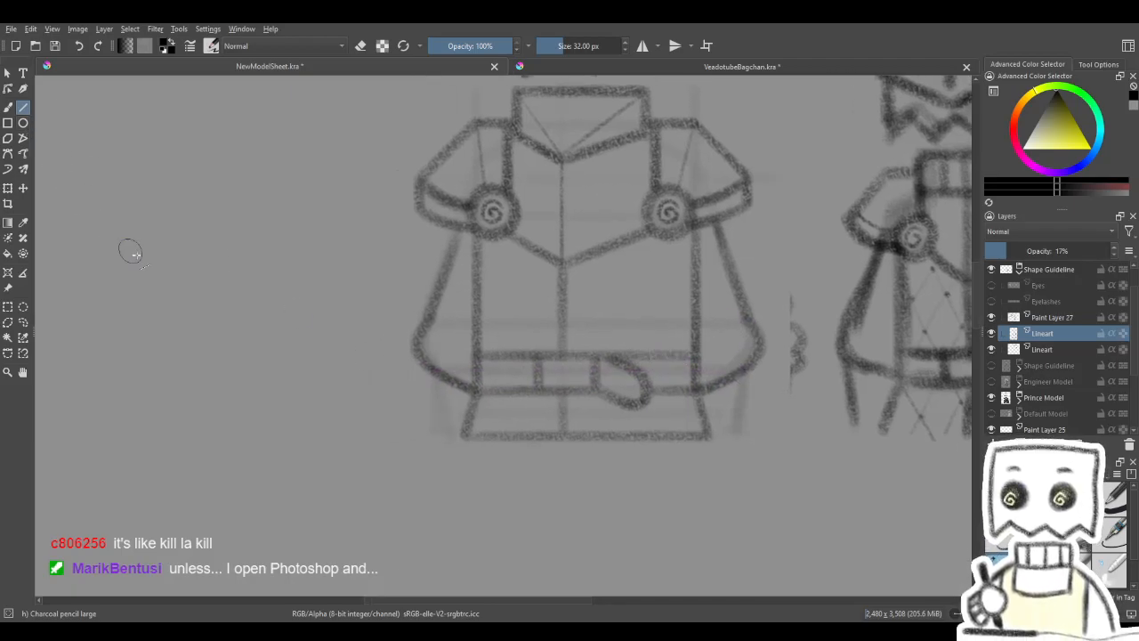
click(1018, 252)
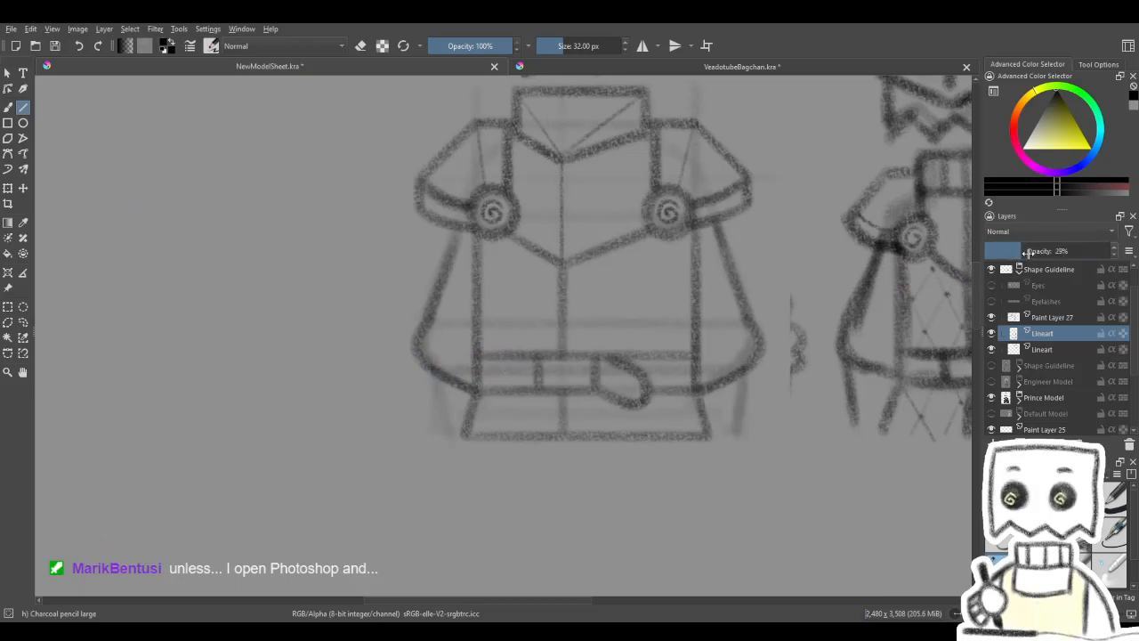
- Examine the guidelines beneath the torso by repeatedly hiding and showing the line art on Paint Layer 27
click(1015, 319)
click(993, 318)
click(992, 318)
click(993, 318)
click(992, 319)
click(993, 319)
click(993, 319)
click(993, 319)
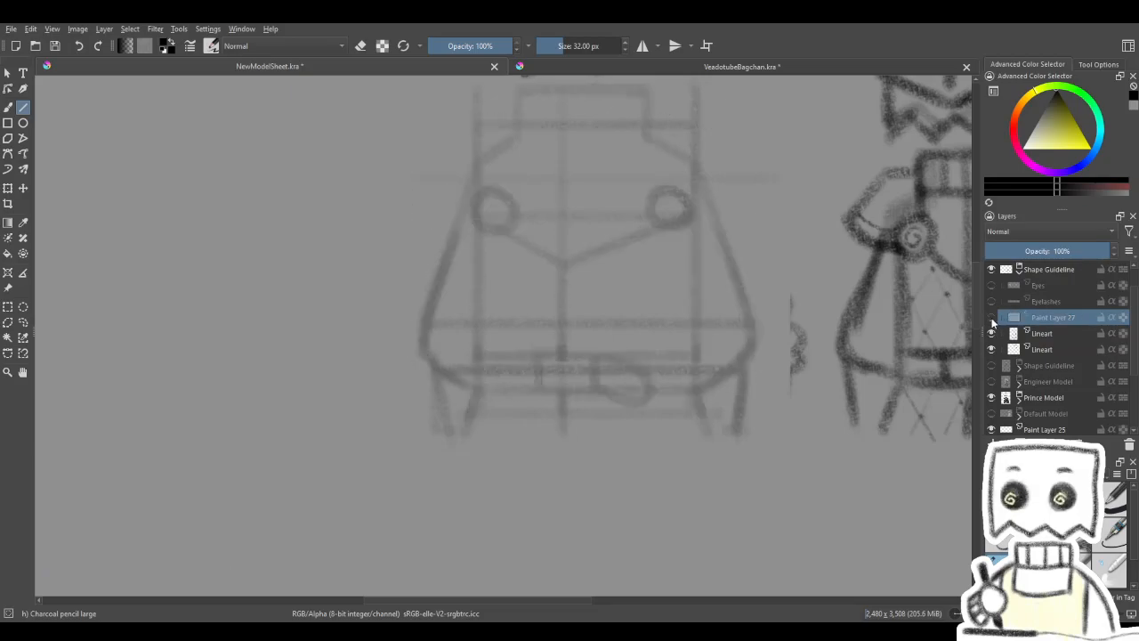
click(992, 319)
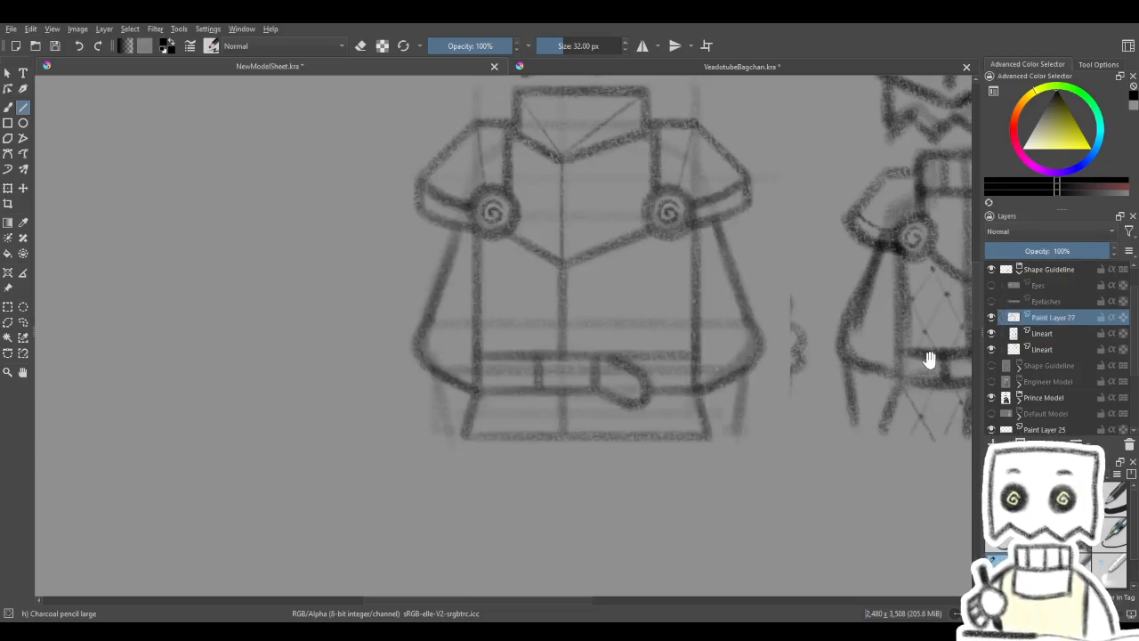
drag(935, 354, 893, 377)
click(991, 318)
click(992, 318)
- Draw straight arm lines down from both sleeves' lower curves to the skirt's hem level on Paint Layer 27
drag(481, 419, 487, 405)
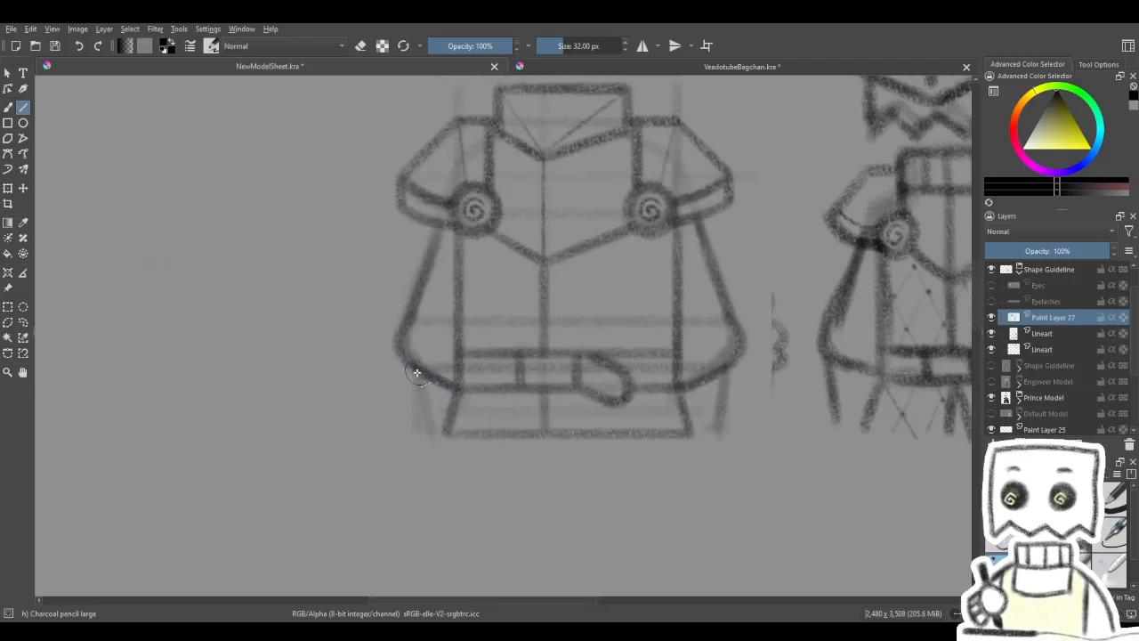
mouse_move(417, 370)
mouse_down()
mouse_move(426, 412)
mouse_move(412, 428)
mouse_up()
mouse_move(508, 387)
mouse_down()
mouse_move(407, 330)
mouse_move(564, 300)
mouse_move(589, 251)
mouse_move(504, 427)
mouse_up()
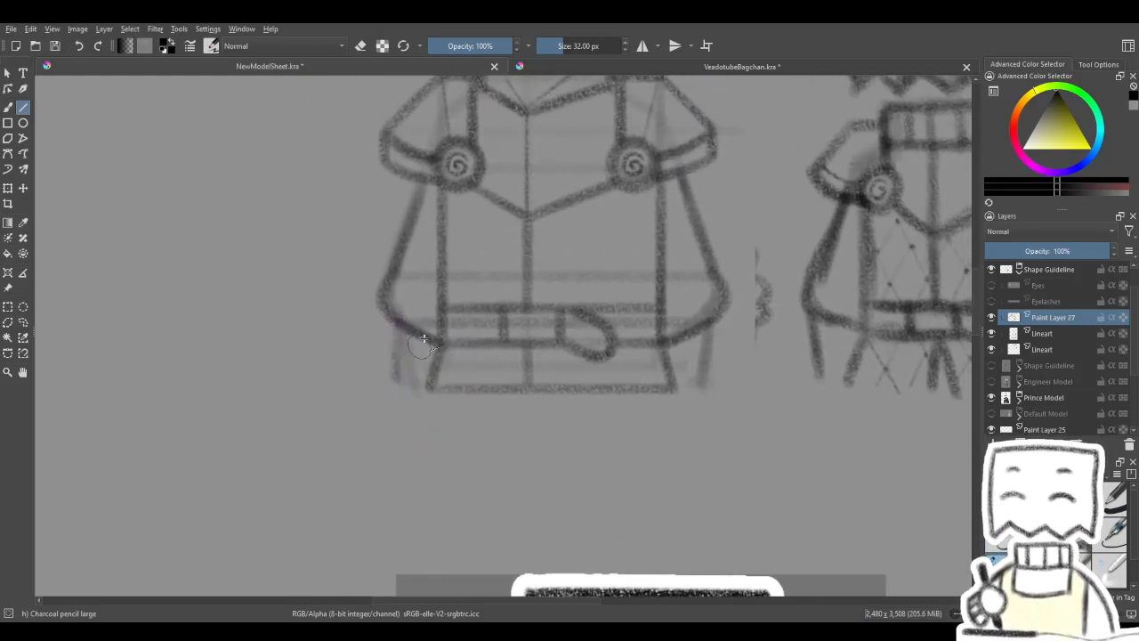
drag(463, 334, 494, 339)
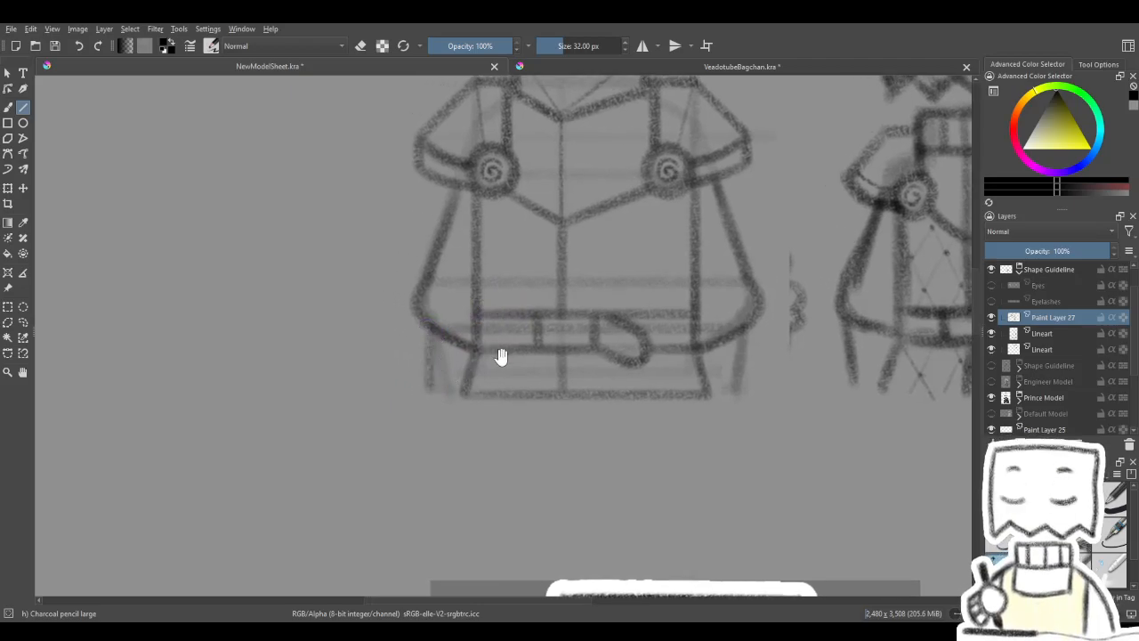
drag(501, 354, 468, 343)
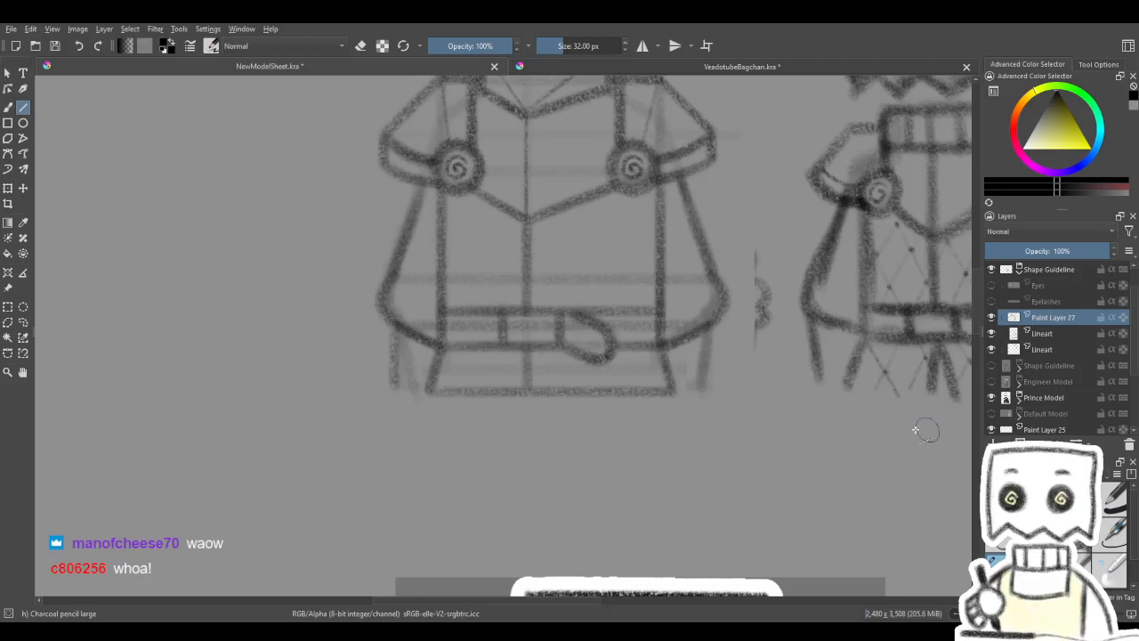
drag(552, 393, 581, 386)
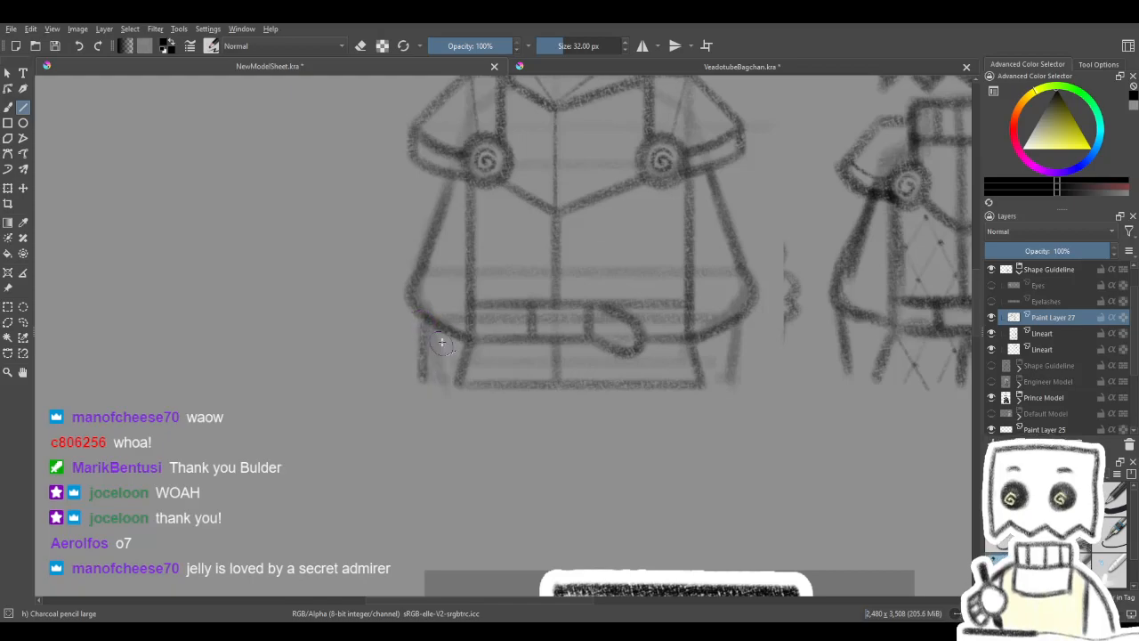
drag(526, 315, 486, 308)
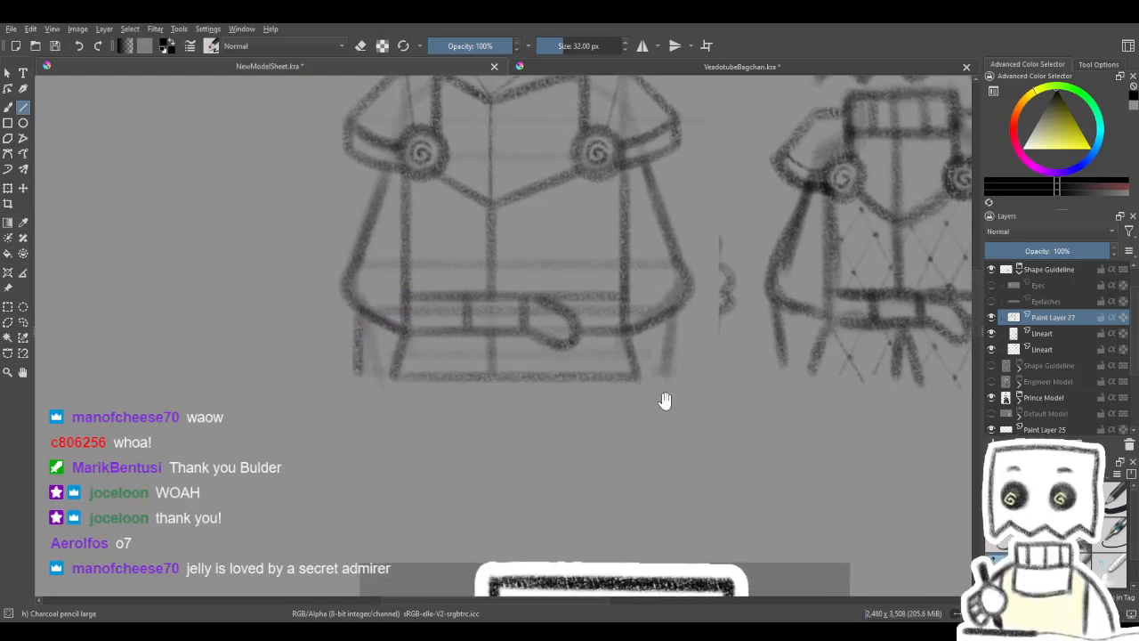
mouse_move(675, 312)
mouse_down()
mouse_move(669, 381)
mouse_move(679, 313)
mouse_up()
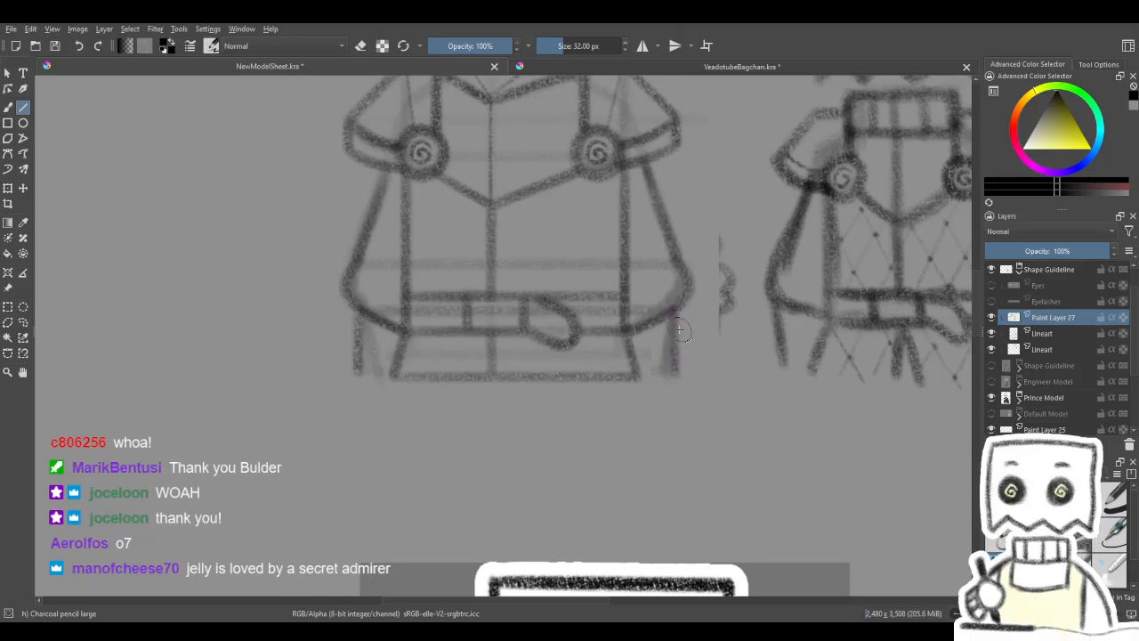
drag(671, 379, 645, 399)
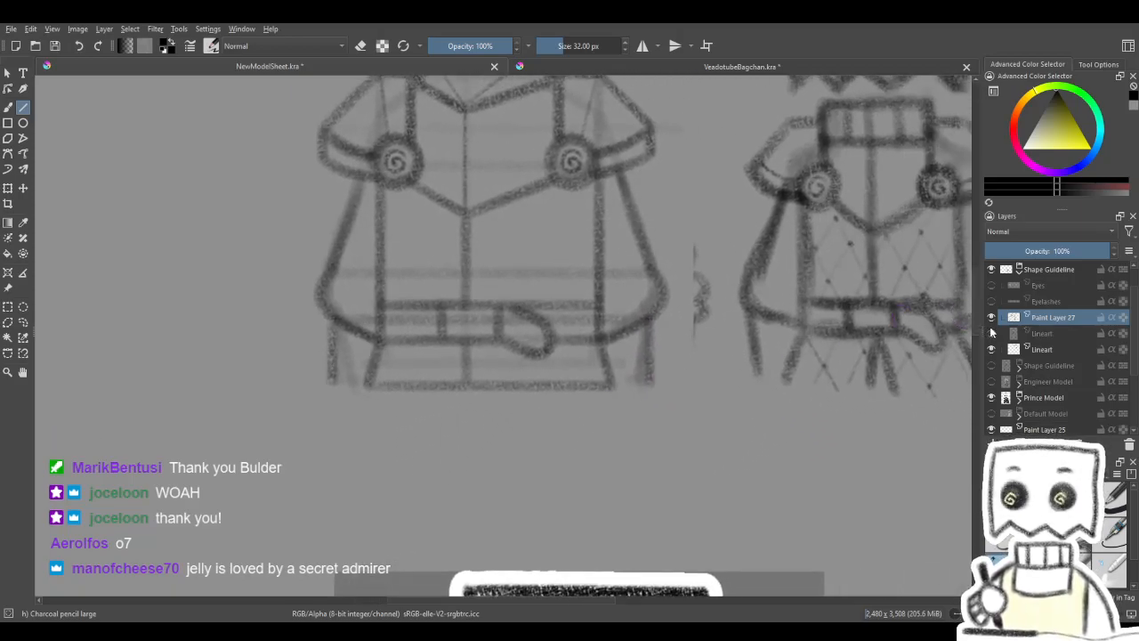
- Compare the torso line art, without its faded guidelines, with the knight sketch beside it and the finished prince model below
drag(754, 393, 737, 454)
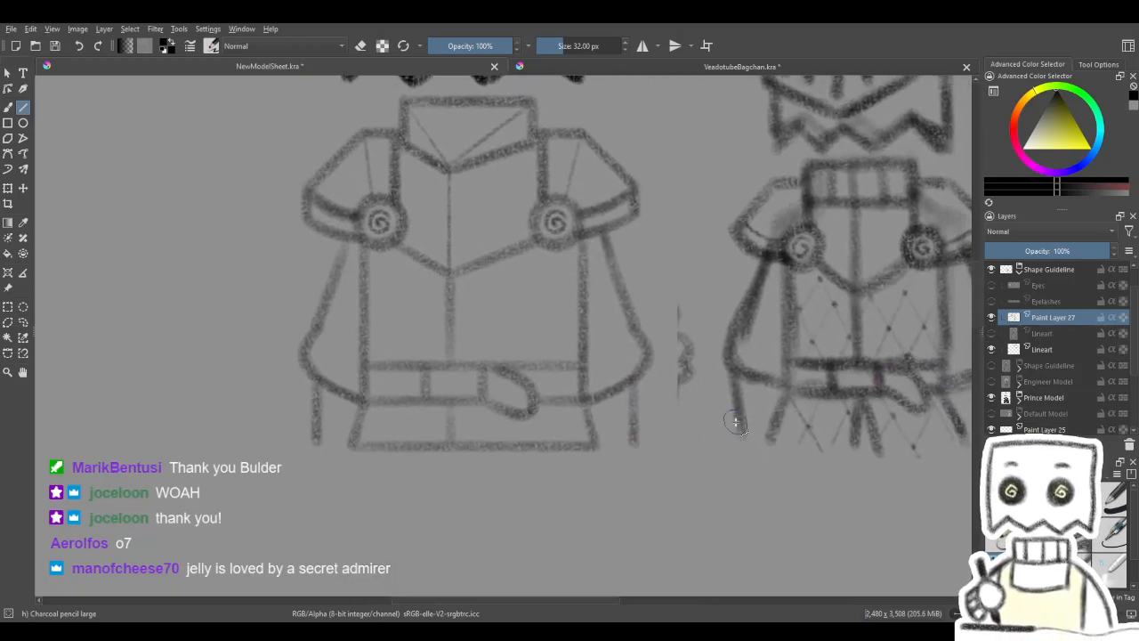
scroll(736, 423, down, 2)
drag(697, 418, 560, 283)
scroll(559, 283, down, 2)
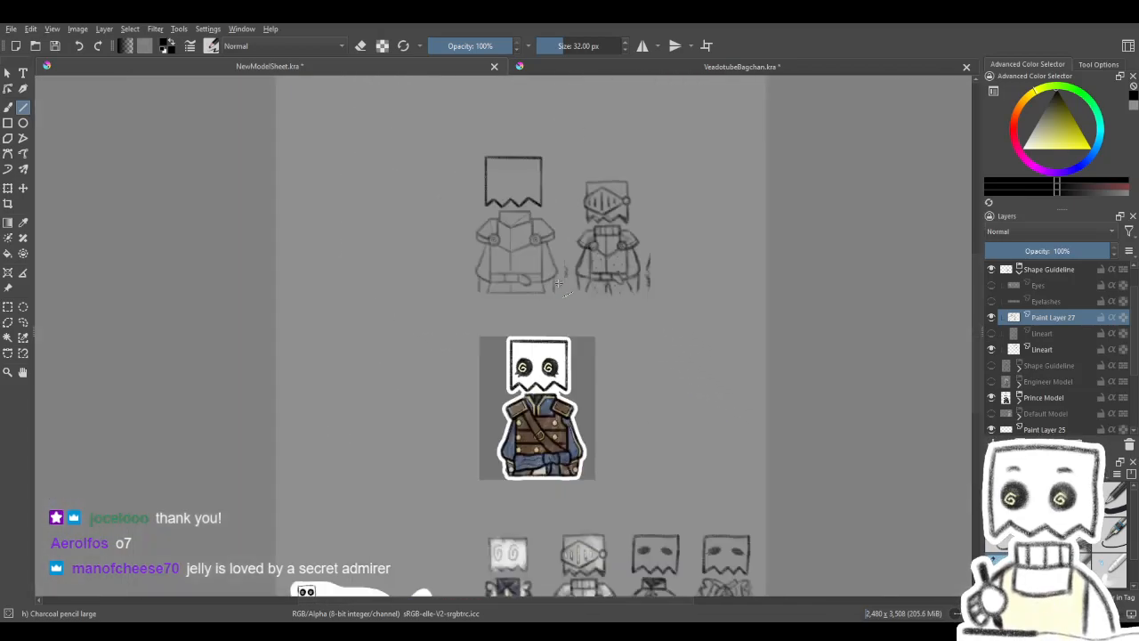
drag(544, 341, 561, 256)
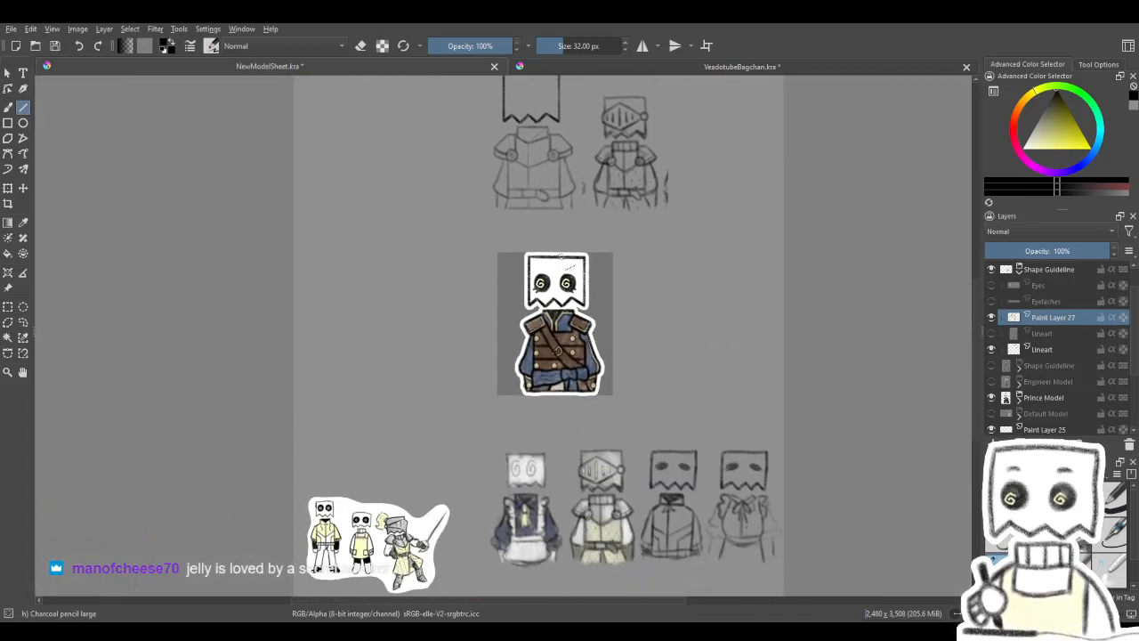
drag(554, 238, 576, 392)
scroll(559, 358, up, 3)
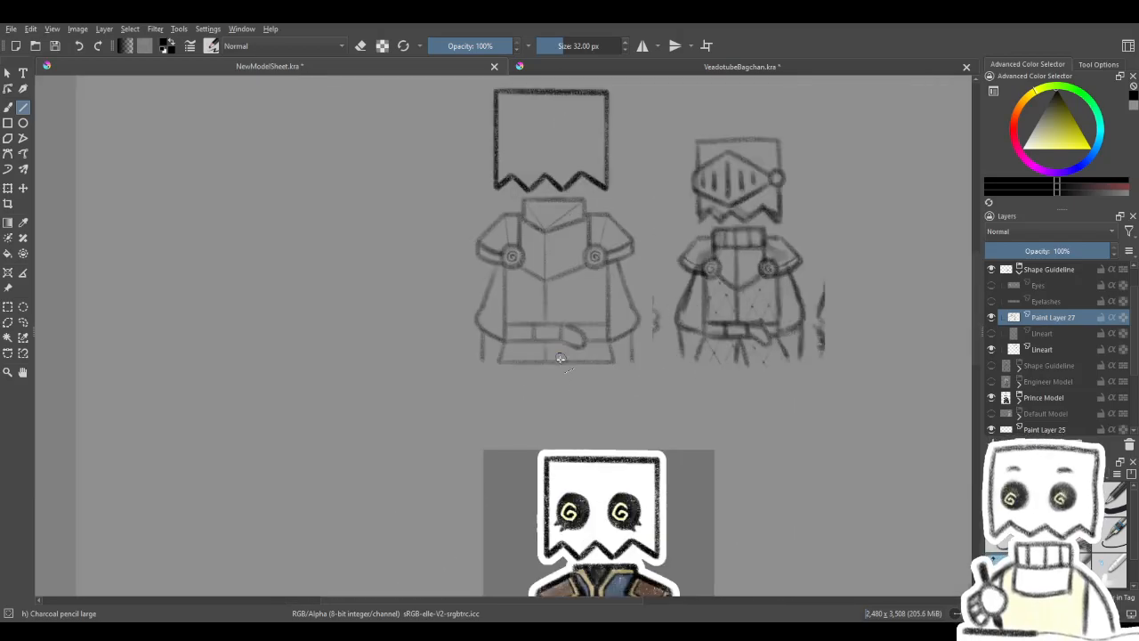
scroll(559, 357, down, 2)
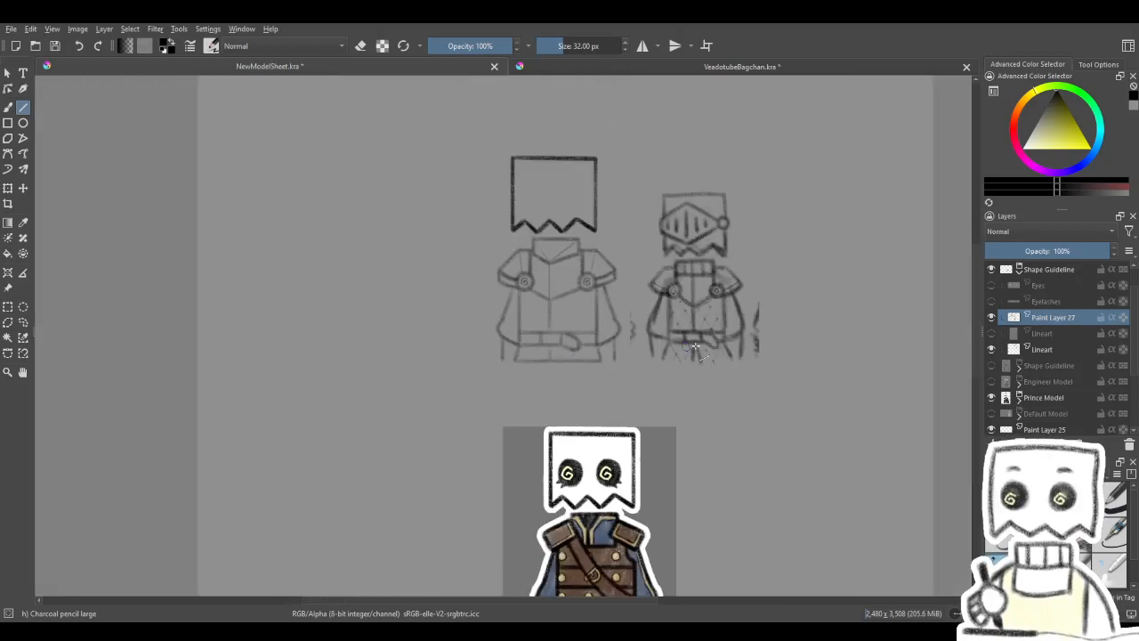
- Show the Engineer Model instead of the Prince Model as reference, and check the other Shape Guideline group by briefly showing it
click(991, 397)
click(992, 381)
scroll(947, 372, down, 2)
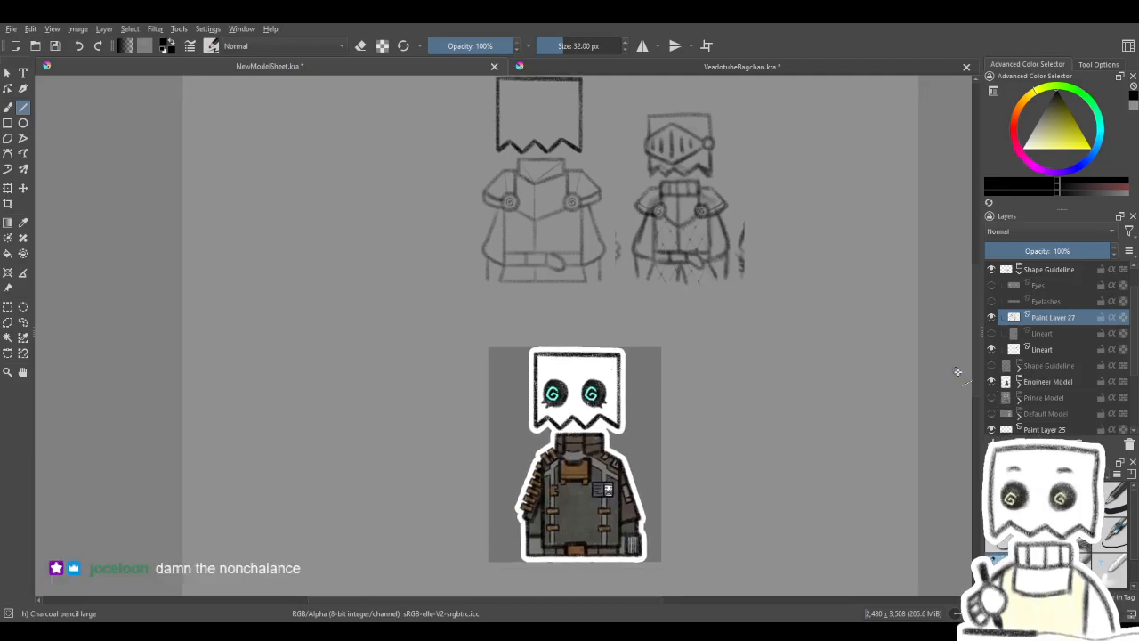
click(992, 365)
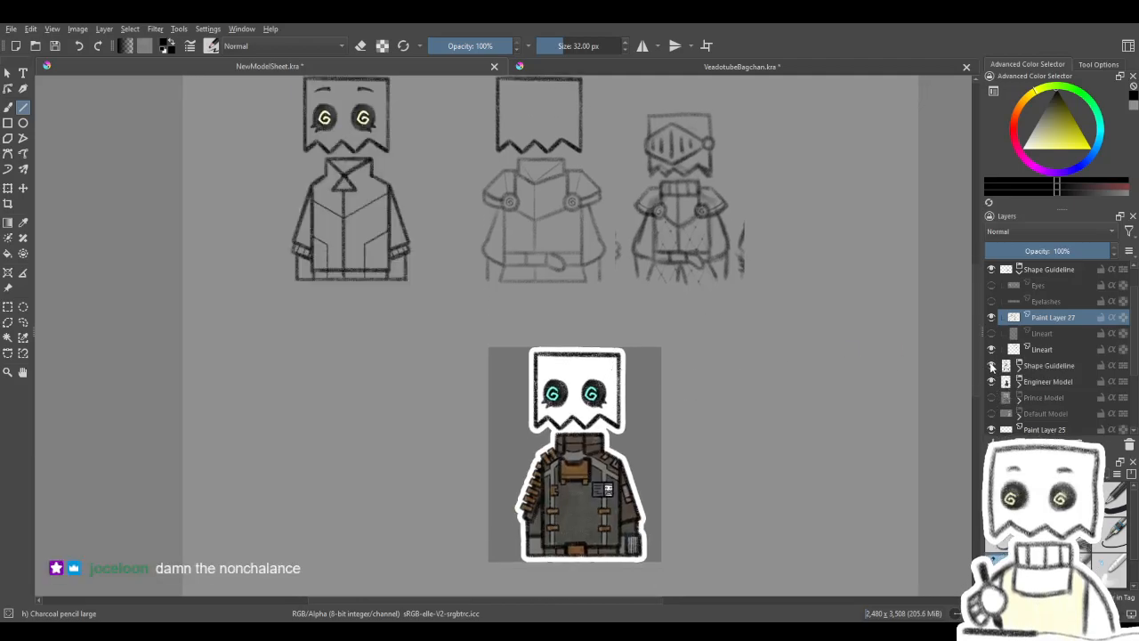
click(992, 365)
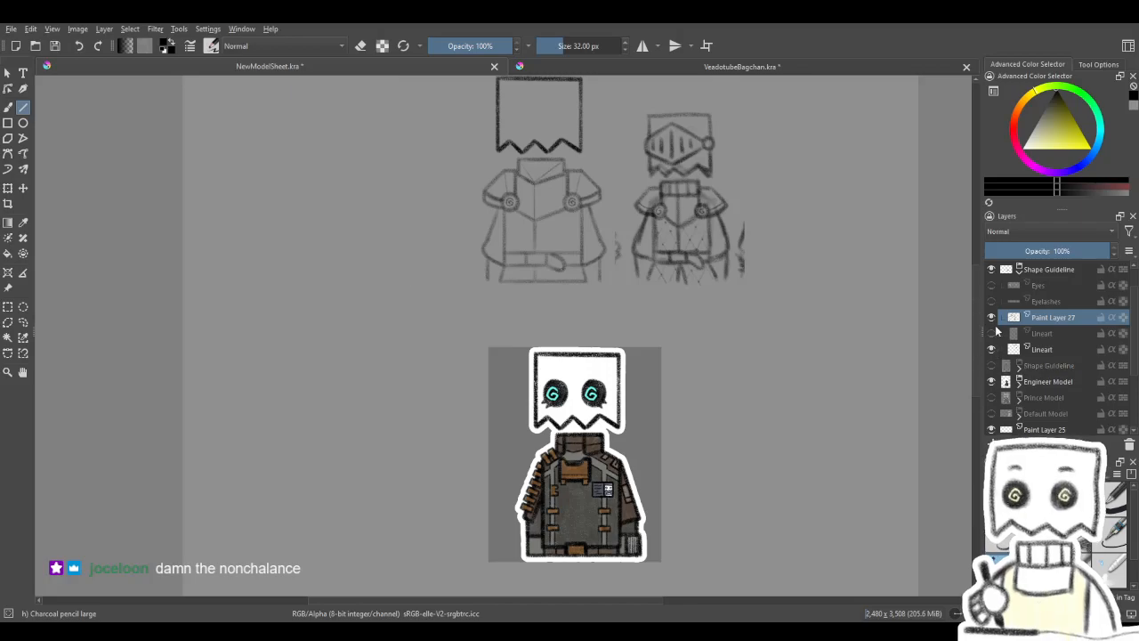
- Draw straight horizontal hem lines joining both arm lines to the skirt's lower corners
scroll(611, 285, up, 3)
ctrl+scroll(606, 442, up, 2)
drag(606, 442, 635, 438)
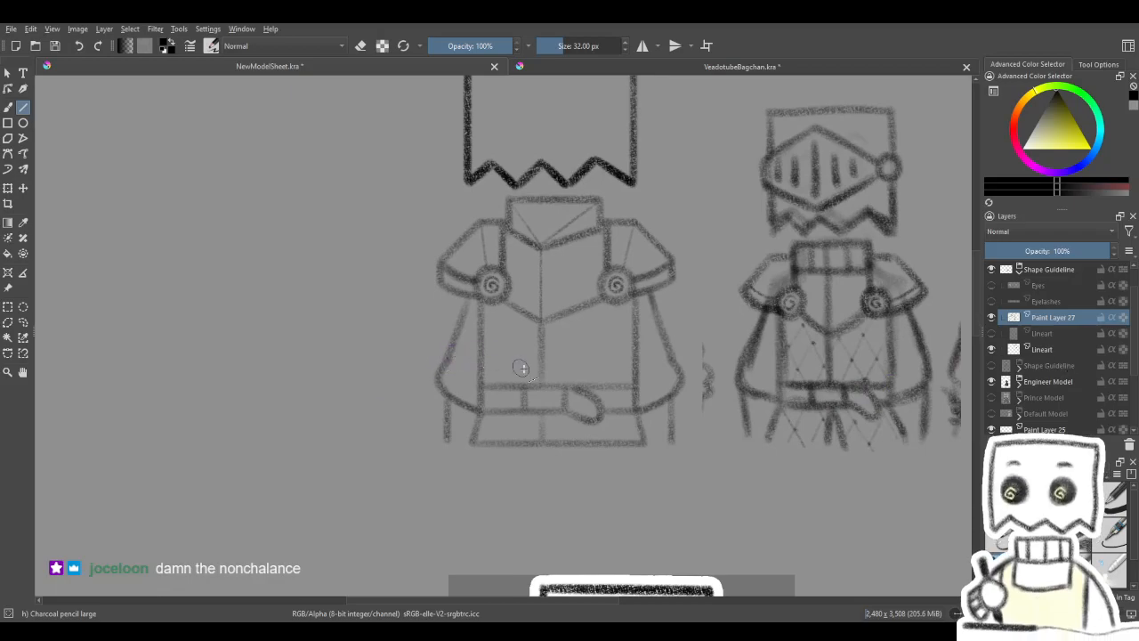
scroll(541, 359, down, 2)
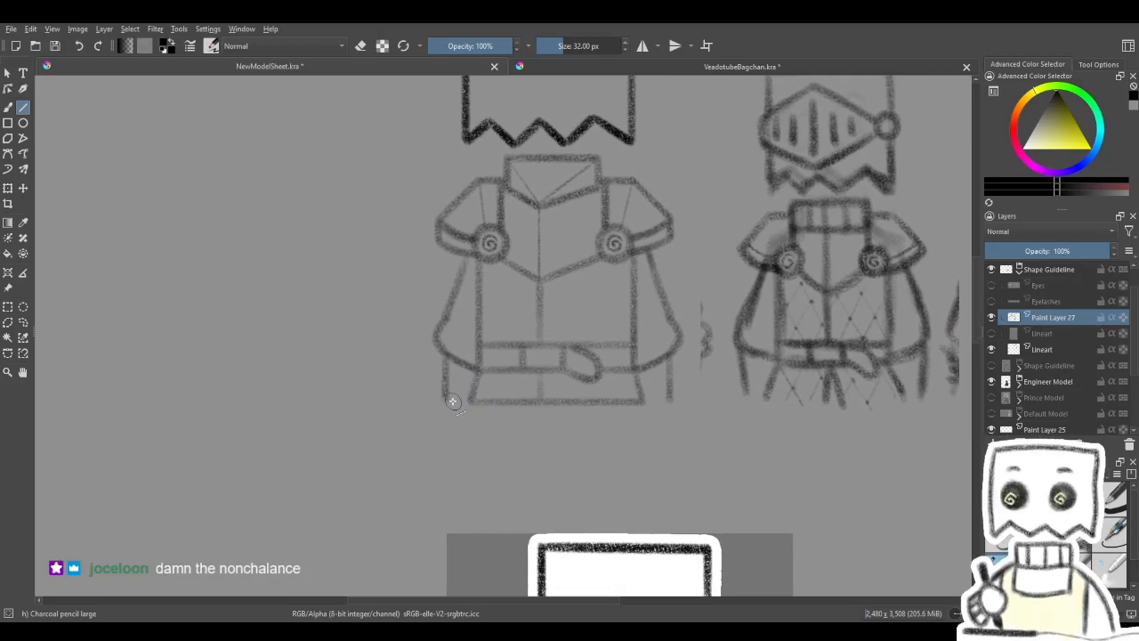
drag(445, 402, 472, 401)
drag(680, 395, 652, 368)
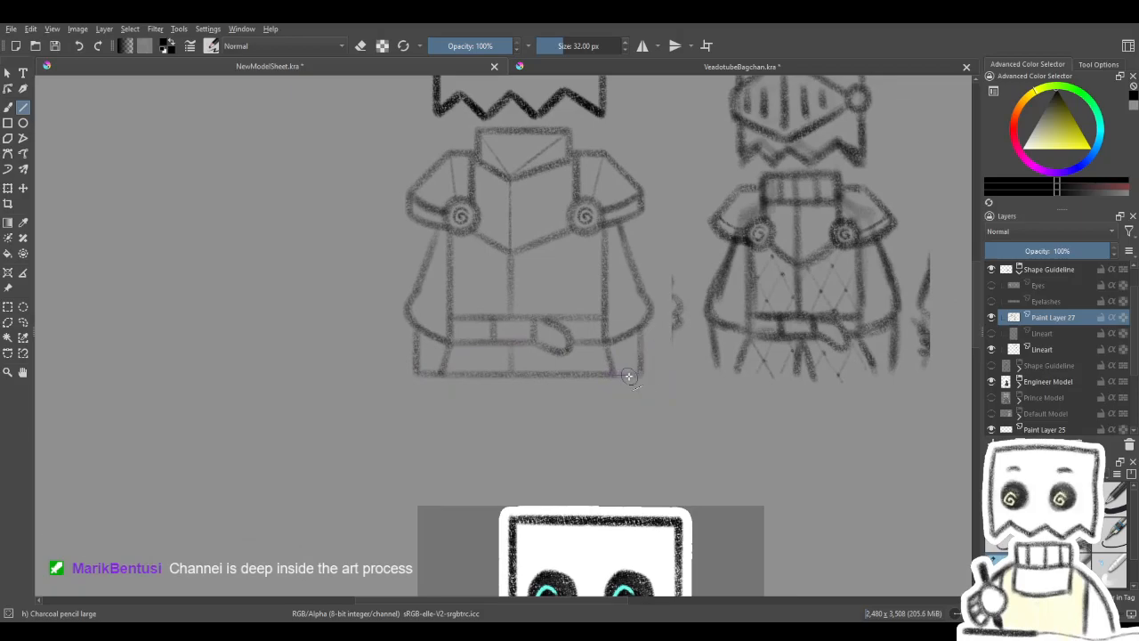
- Strengthen the torso's vertical centre line below the breastplate's point and through the skirt with straight strokes
mouse_move(674, 332)
mouse_down()
mouse_move(692, 412)
mouse_move(697, 400)
mouse_up()
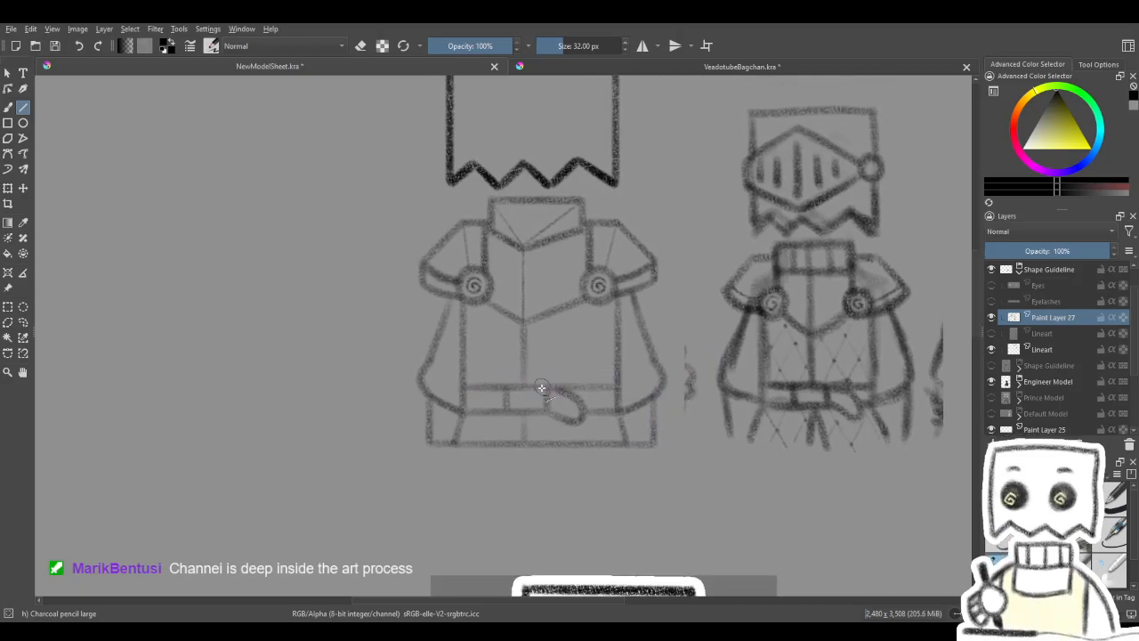
drag(579, 369, 577, 396)
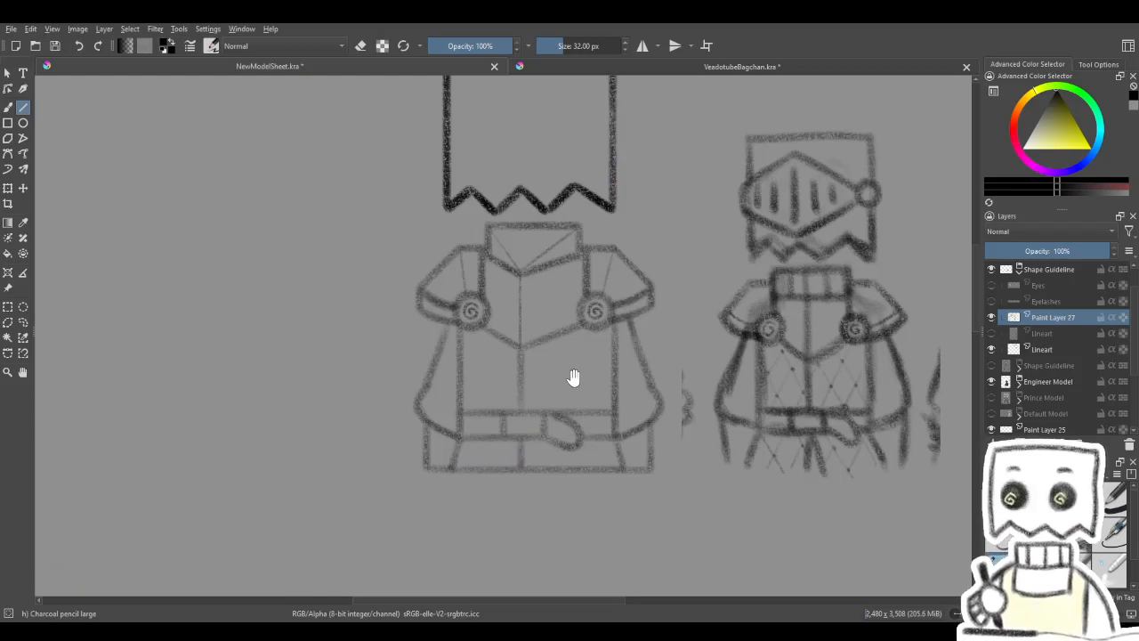
drag(572, 377, 581, 364)
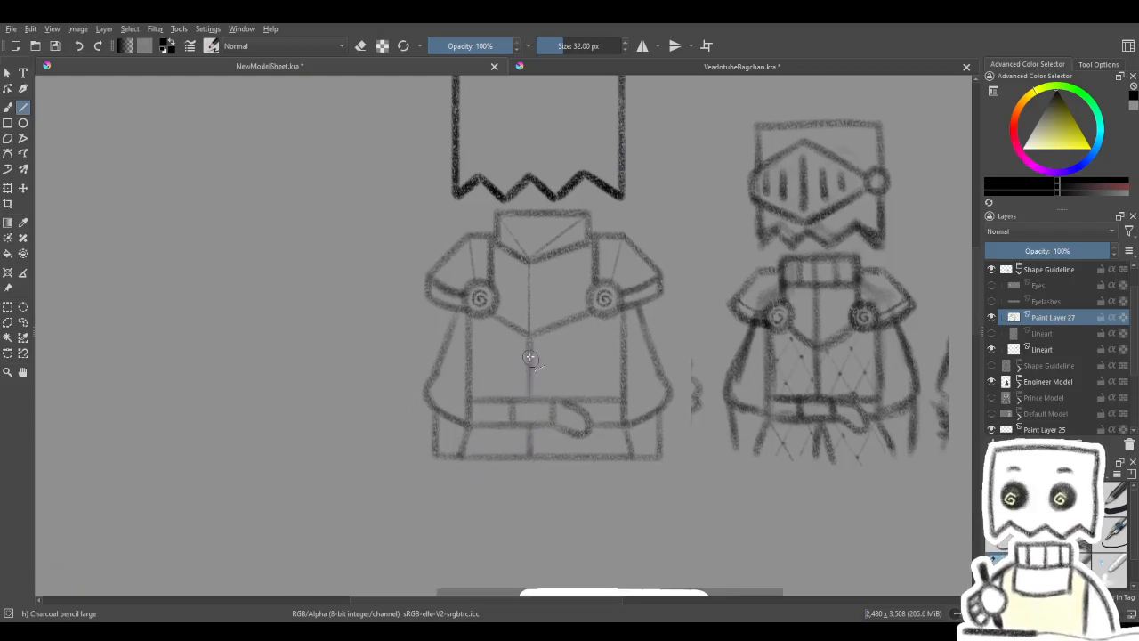
drag(580, 377, 588, 394)
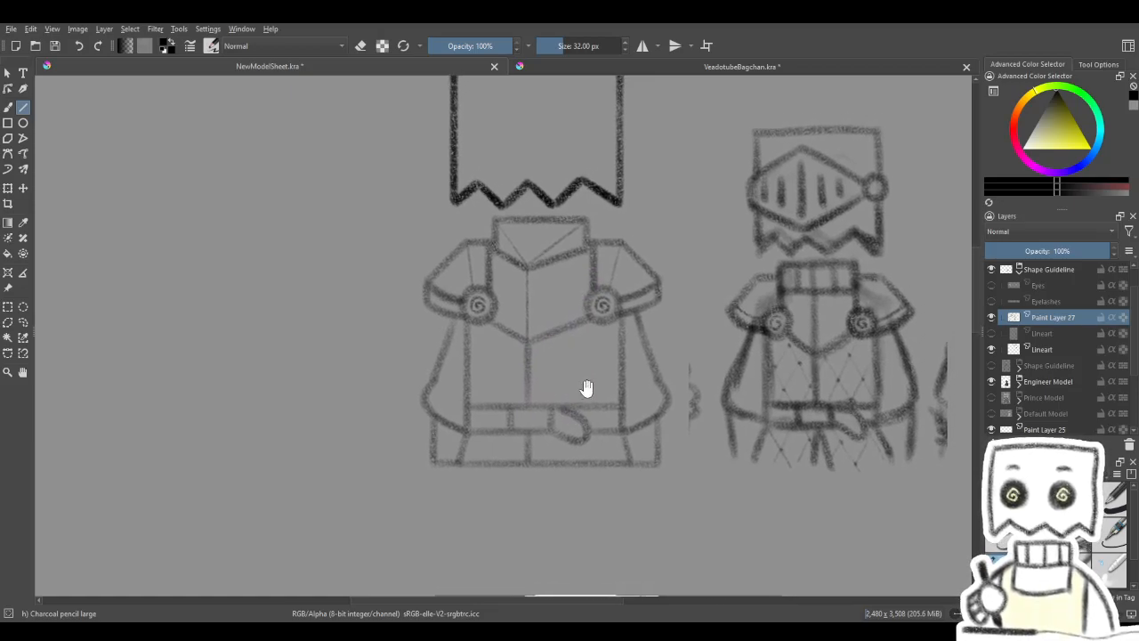
key(b)
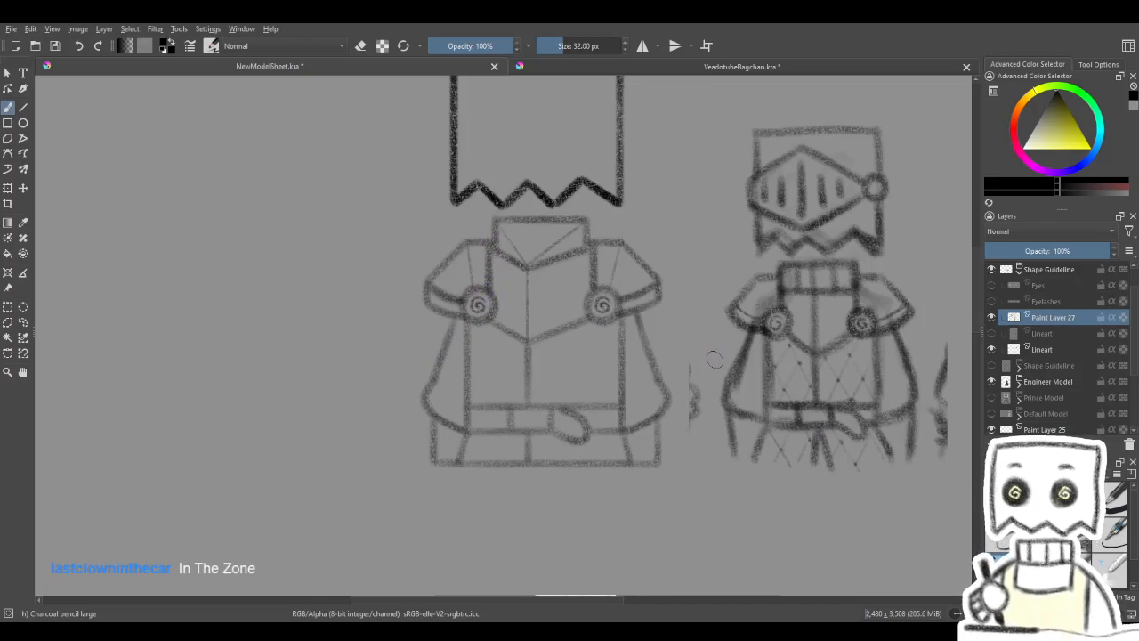
mouse_move(798, 277)
mouse_down()
mouse_move(765, 407)
mouse_move(788, 315)
mouse_move(771, 321)
mouse_up()
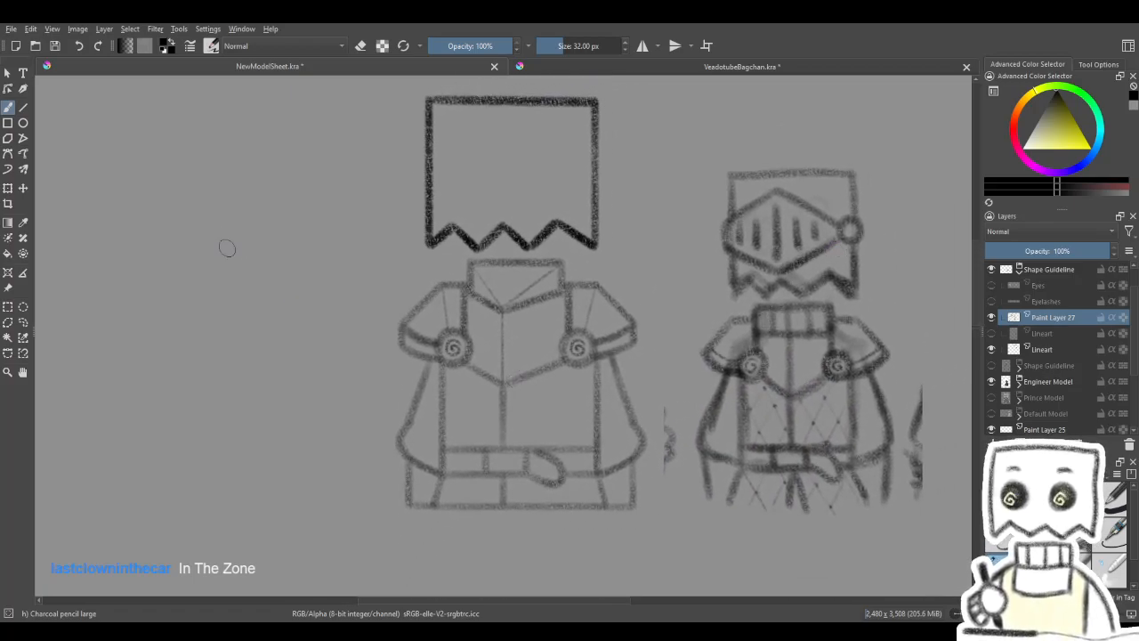
key(ctrl+t)
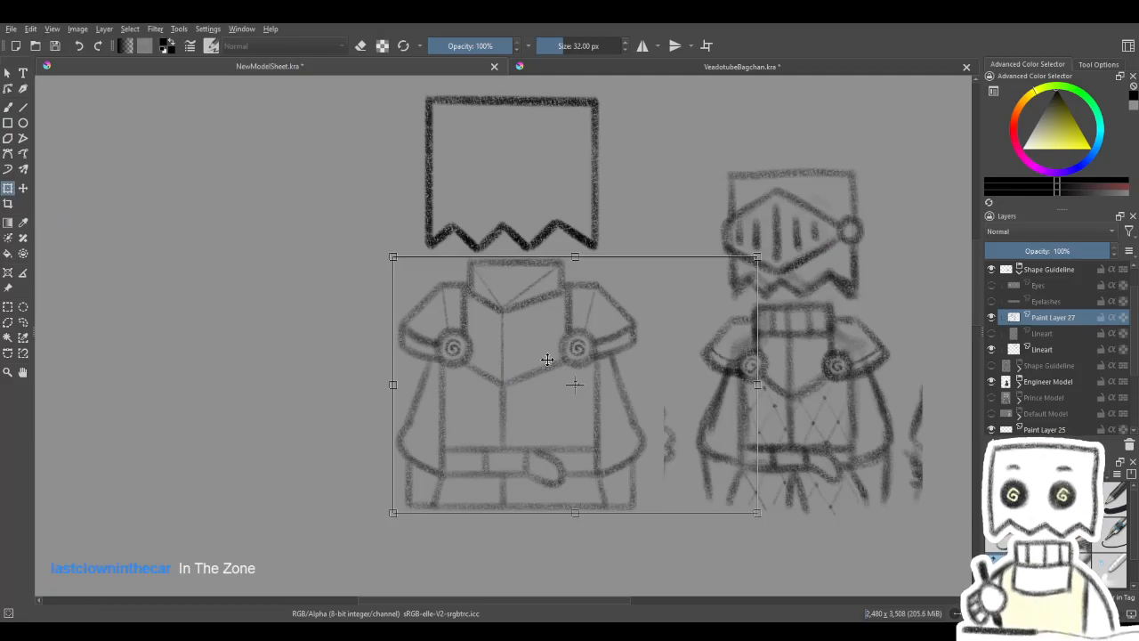
drag(731, 355, 710, 350)
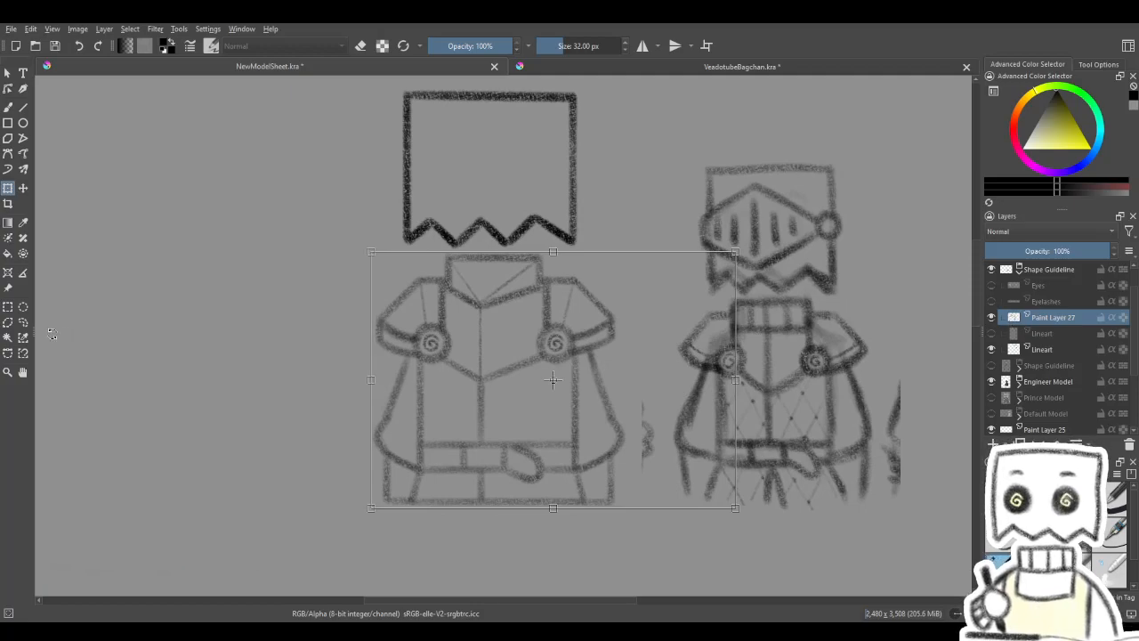
- Cut the rectangular area around the torso line art, paste it as its own layer, and delete the leftover Paint Layer 27
click(8, 307)
drag(355, 244, 651, 526)
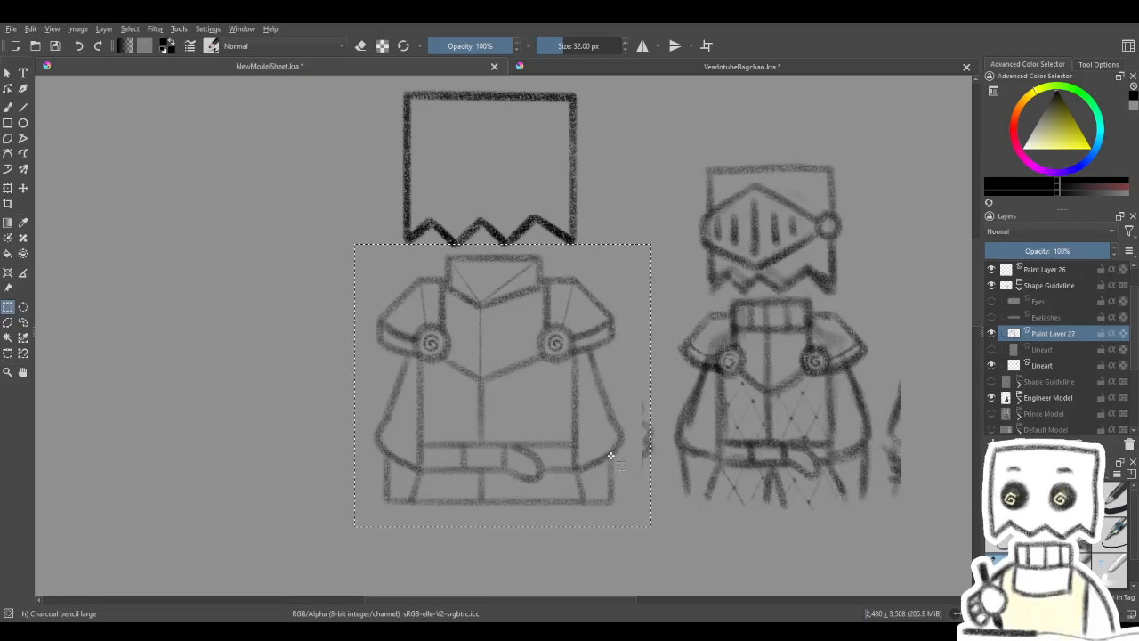
key(ctrl+x)
key(ctrl+v)
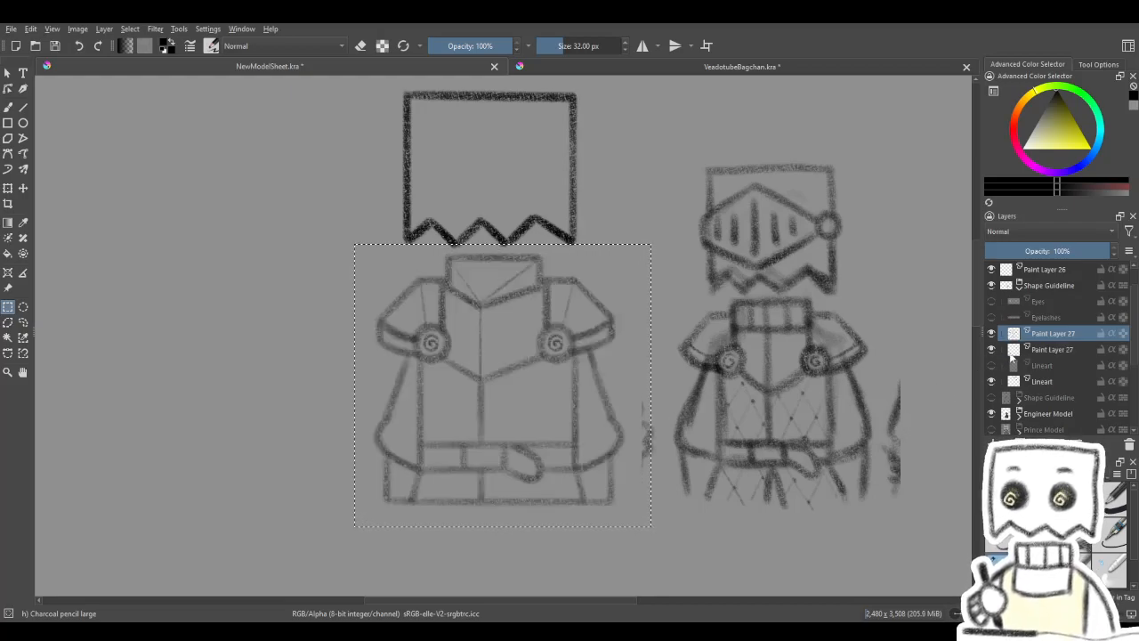
click(1128, 443)
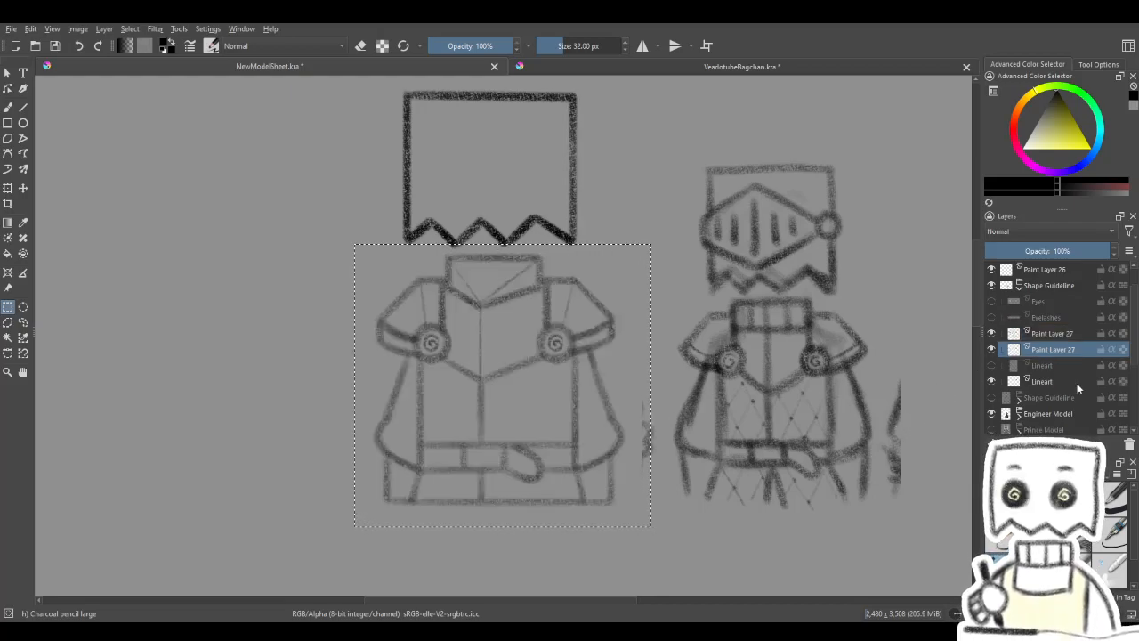
click(1053, 333)
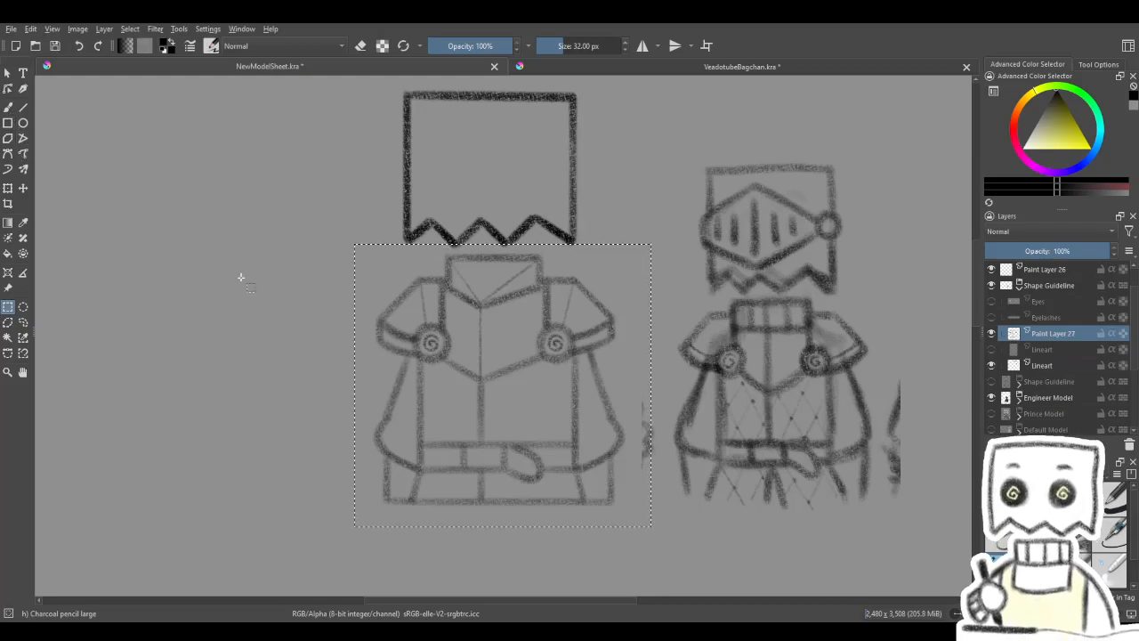
- Duplicate the pasted torso line art layer twice to darken its strokes
click(8, 188)
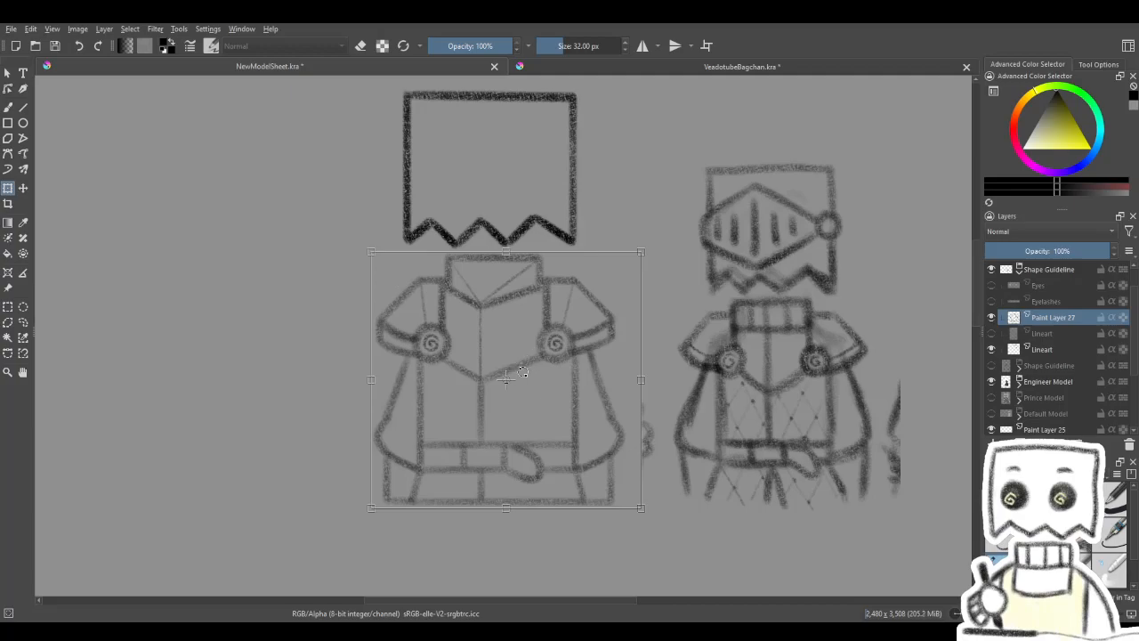
drag(529, 338, 597, 349)
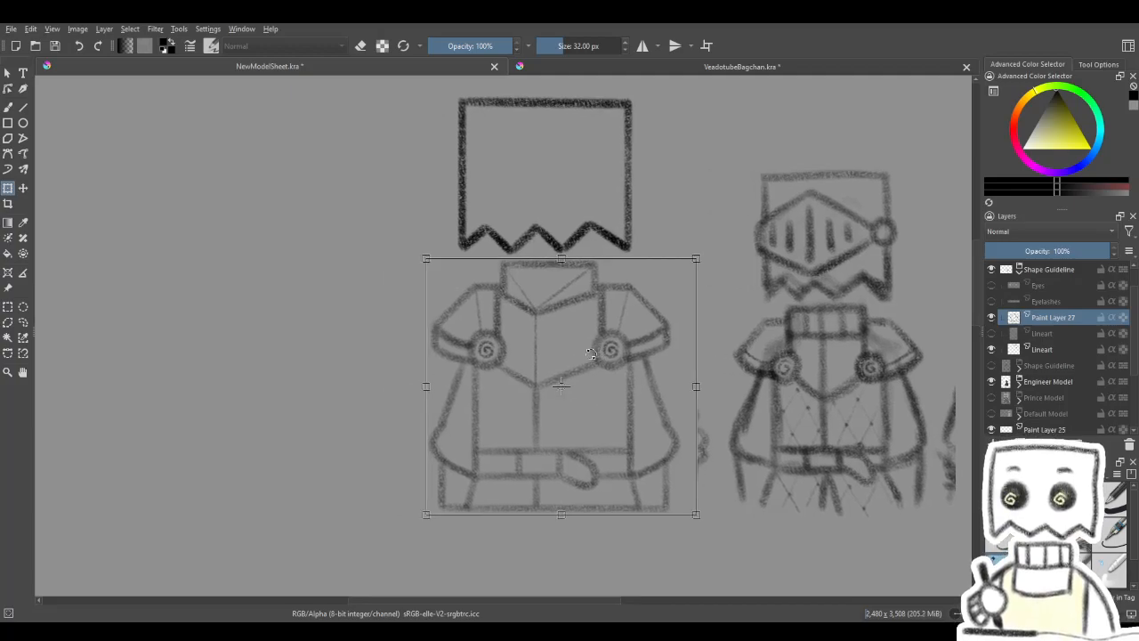
drag(768, 338, 755, 360)
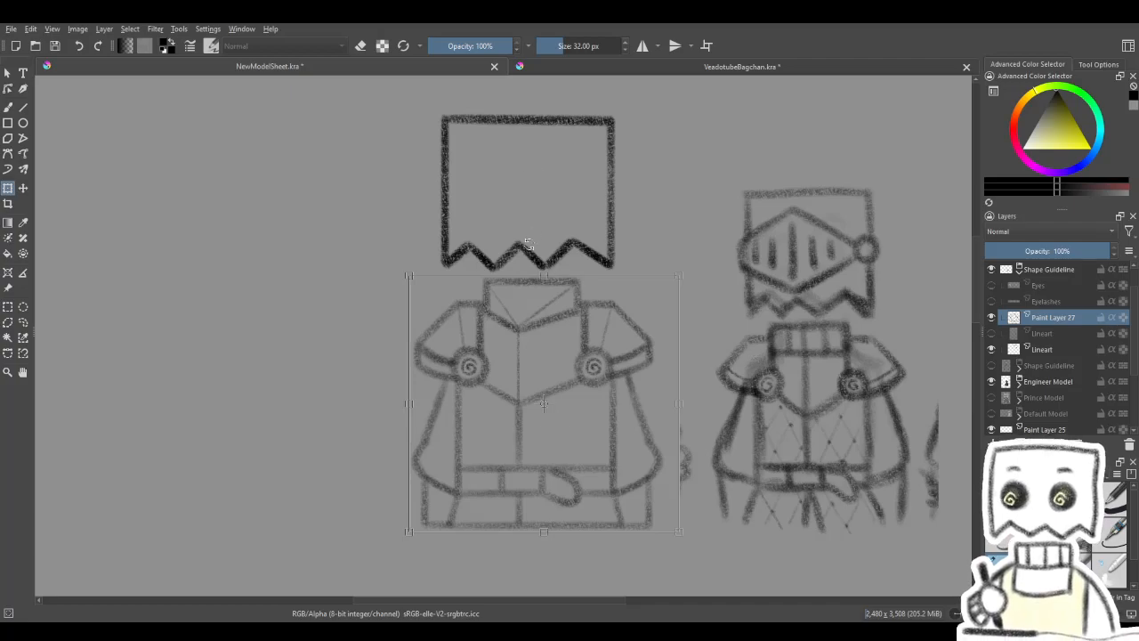
drag(635, 377, 597, 359)
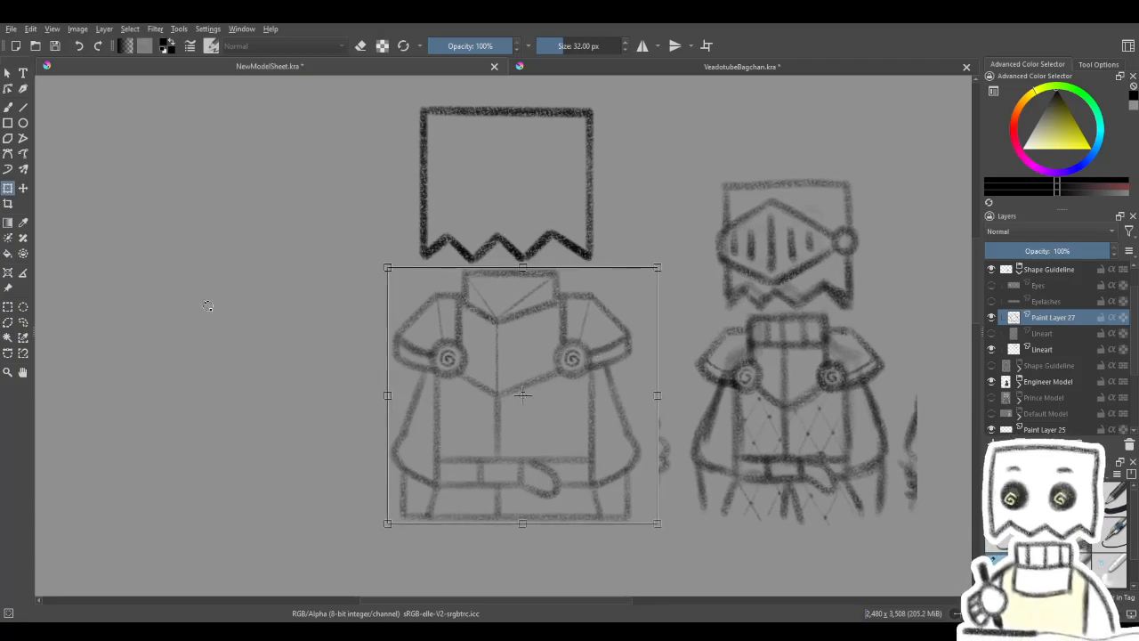
key(Return)
key(ctrl+j)
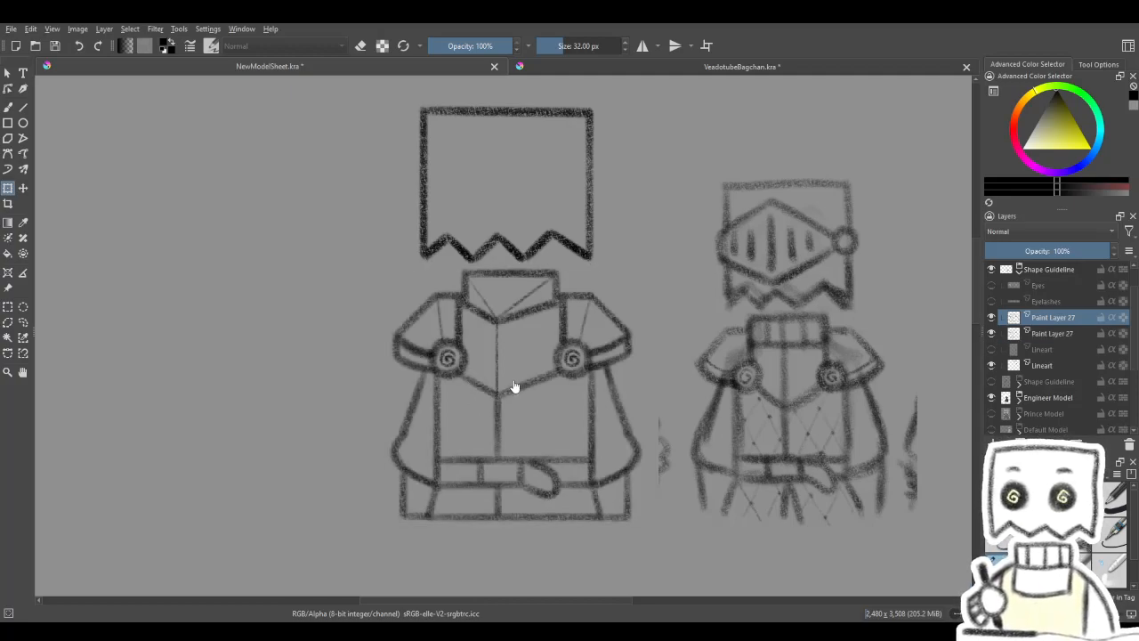
drag(574, 382, 594, 378)
click(595, 368)
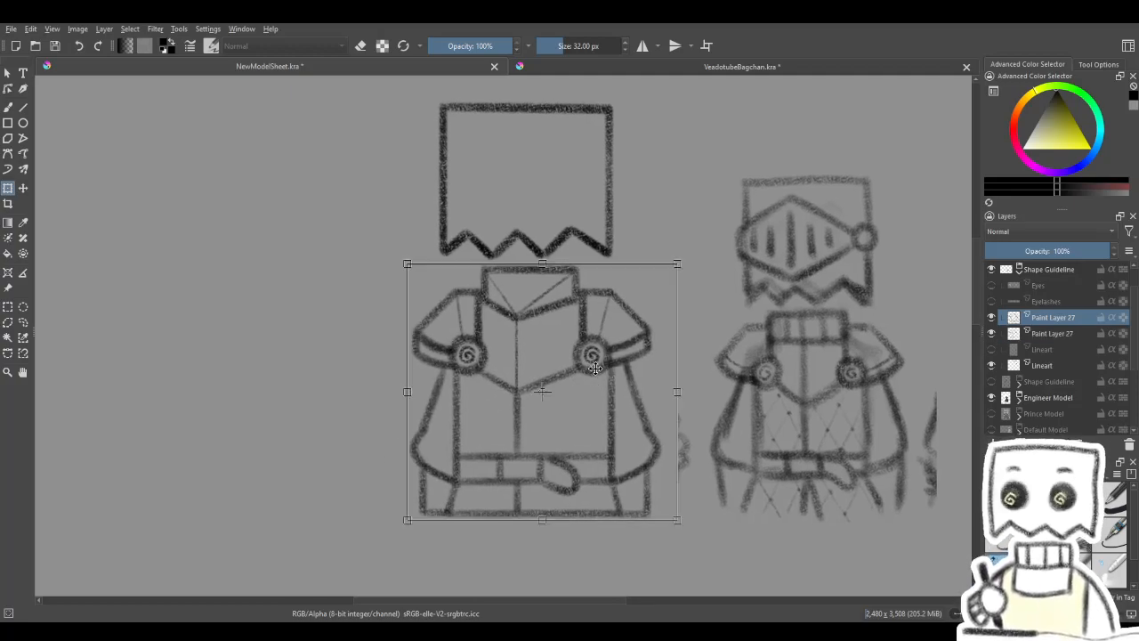
key(Return)
key(ctrl+j)
mouse_move(631, 364)
mouse_down()
mouse_move(593, 374)
mouse_move(597, 361)
mouse_move(584, 389)
mouse_up()
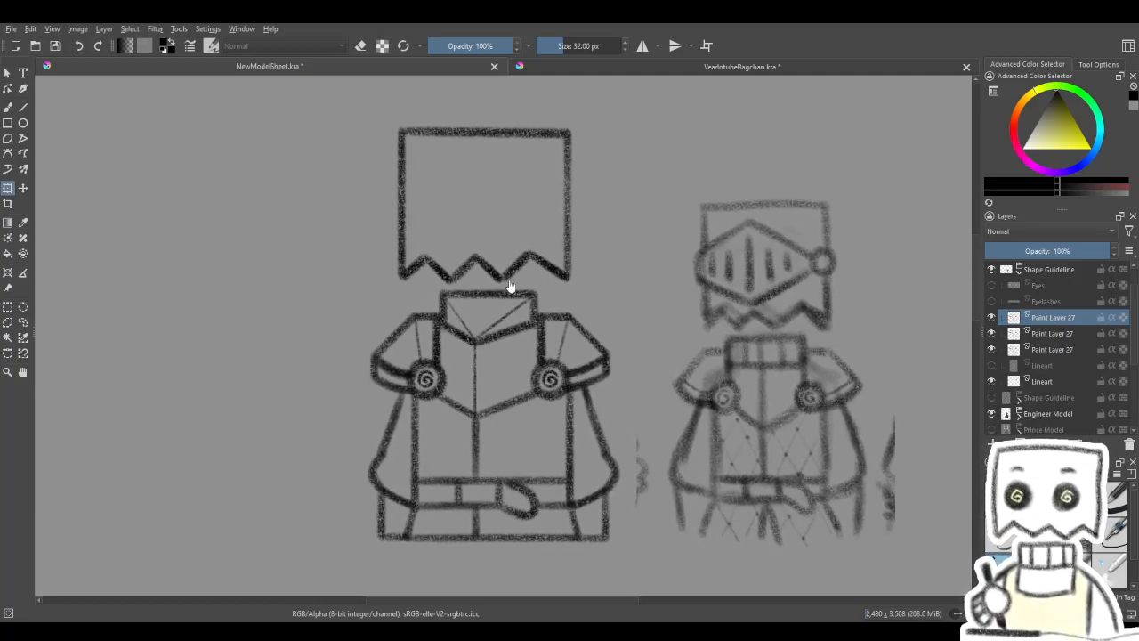
- Examine the torso line art with and without its topmost duplicate layer by toggling that layer's visibility
mouse_move(1062, 250)
mouse_down()
mouse_move(1020, 257)
mouse_move(1135, 258)
mouse_up()
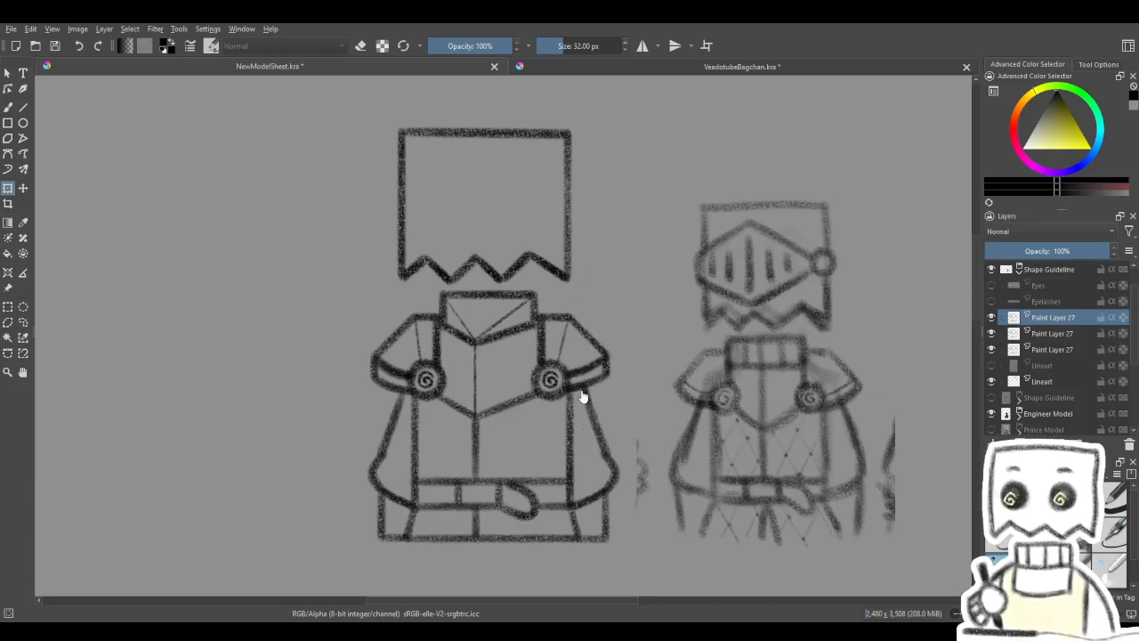
mouse_move(522, 400)
mouse_down()
mouse_move(666, 288)
mouse_move(601, 339)
mouse_up()
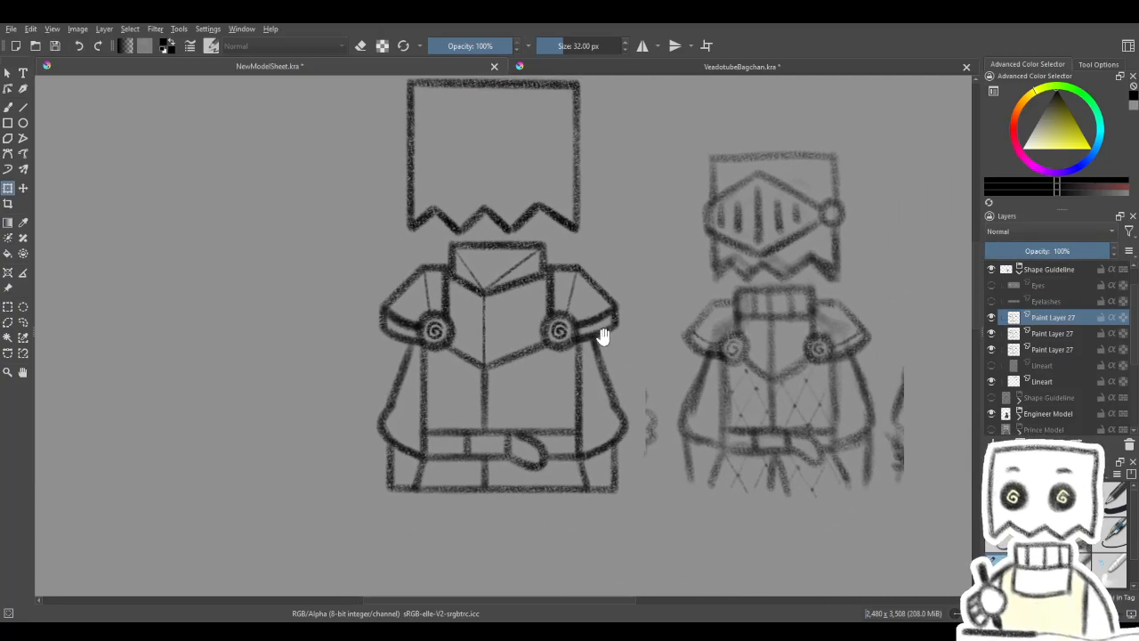
mouse_move(590, 289)
mouse_down()
mouse_move(594, 375)
mouse_move(590, 172)
mouse_move(585, 259)
mouse_move(605, 311)
mouse_move(623, 456)
mouse_move(662, 356)
mouse_move(686, 356)
mouse_move(661, 343)
mouse_up()
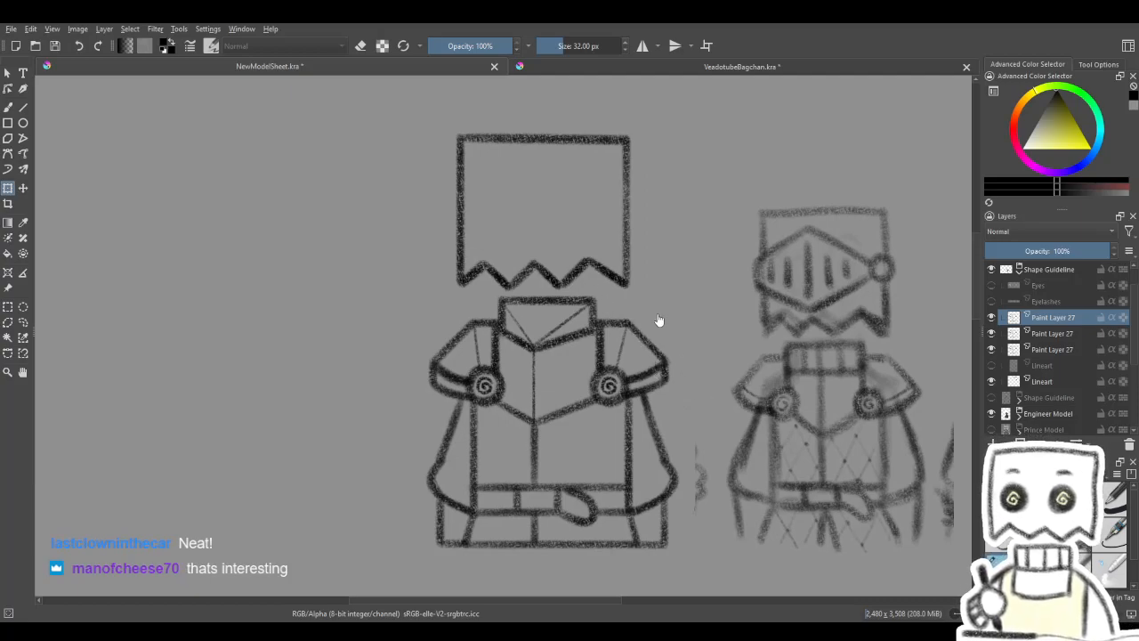
mouse_move(672, 229)
mouse_down()
mouse_move(664, 338)
mouse_move(624, 291)
mouse_up()
mouse_move(543, 307)
mouse_down()
mouse_move(606, 308)
mouse_move(628, 283)
mouse_up()
mouse_move(766, 329)
mouse_down()
mouse_move(751, 333)
mouse_move(780, 360)
mouse_move(744, 356)
mouse_up()
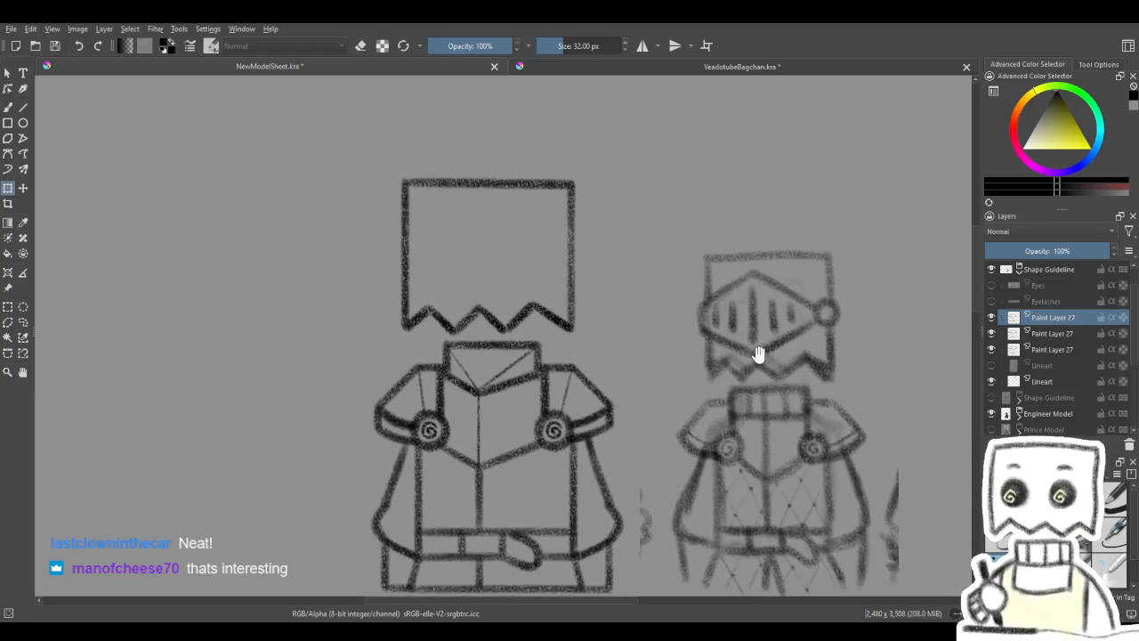
click(993, 319)
click(992, 318)
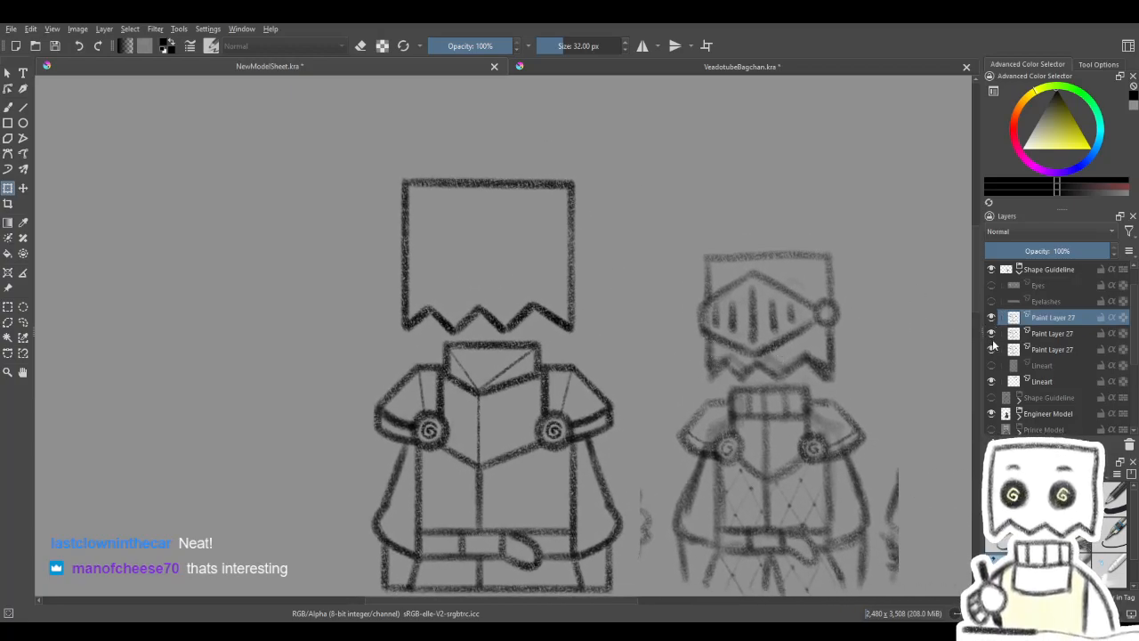
drag(881, 408, 891, 331)
click(992, 317)
click(992, 317)
click(992, 318)
click(991, 318)
mouse_move(877, 433)
mouse_down()
mouse_move(875, 452)
mouse_move(890, 450)
mouse_move(867, 410)
mouse_up()
click(992, 319)
click(993, 318)
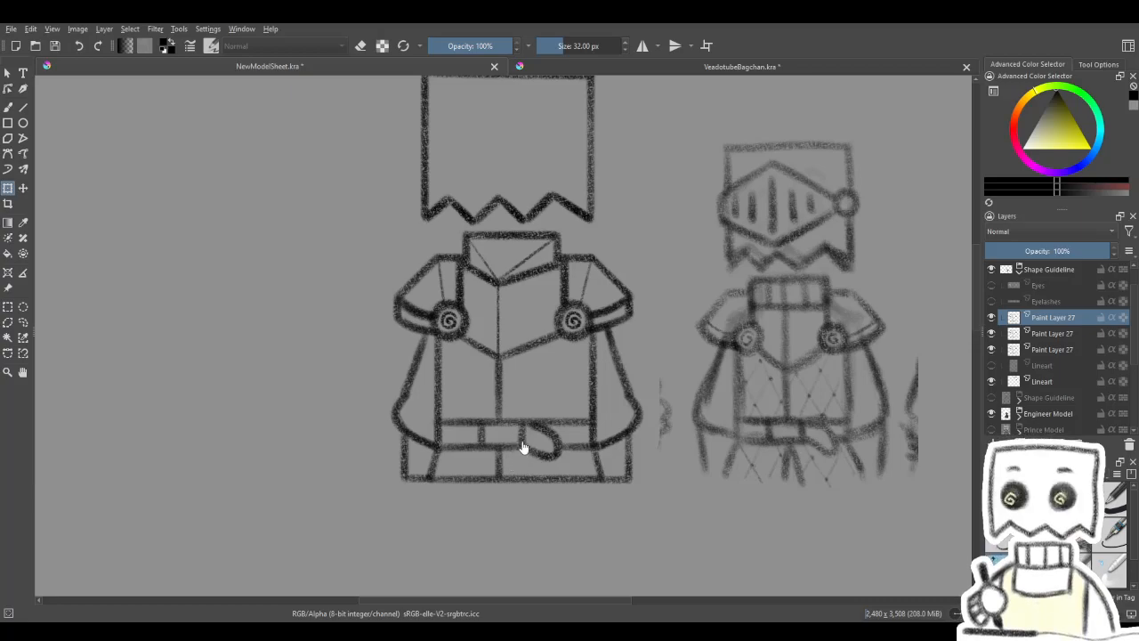
- Create a layer group, move all three Paint Layer 27 torso layers into it, and collapse it
key(ctrl+g)
click(1046, 335)
shift+click(1054, 366)
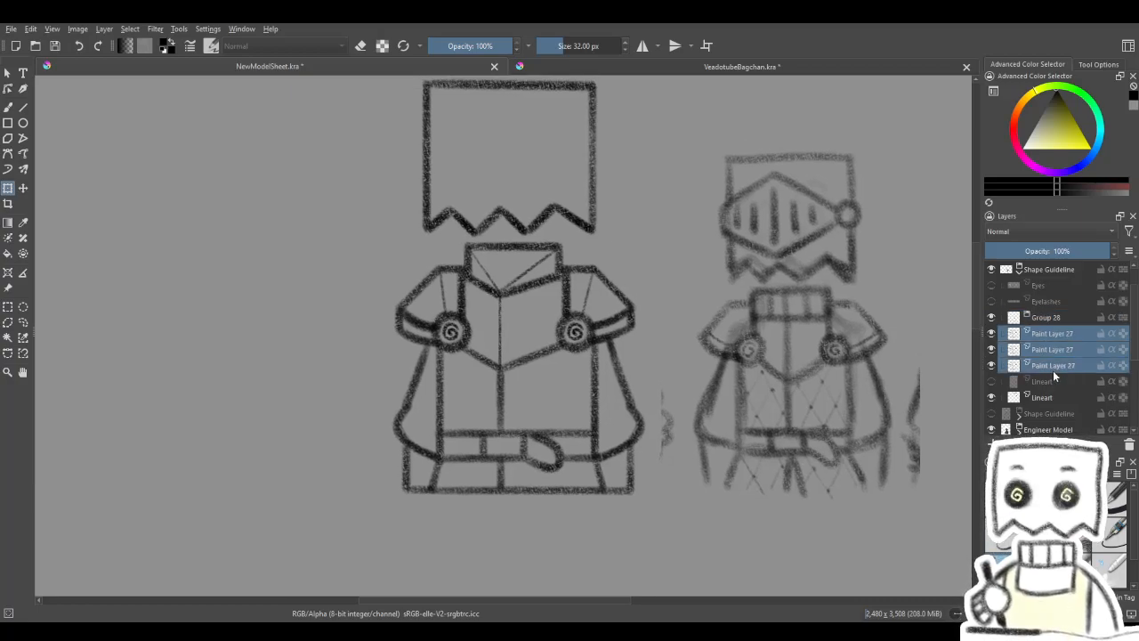
drag(1047, 334, 1054, 319)
click(1026, 316)
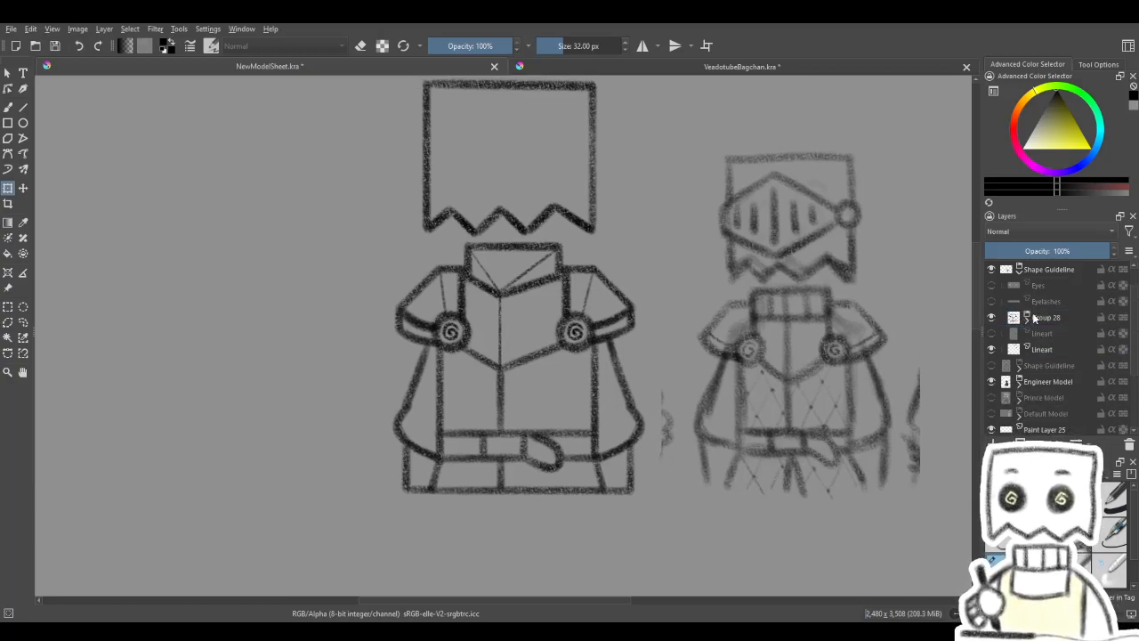
mouse_move(816, 417)
mouse_down()
mouse_move(831, 475)
mouse_move(877, 432)
mouse_move(868, 388)
mouse_up()
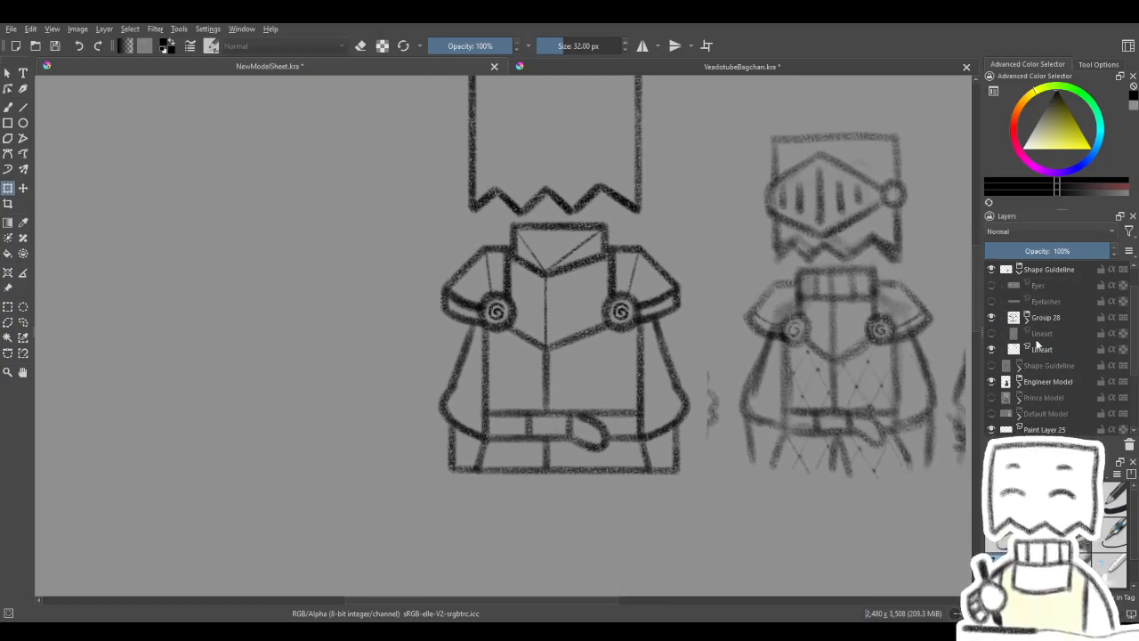
- Show the hidden Lineart sketch layer directly beneath Group 28 and set its opacity to 73%
click(992, 334)
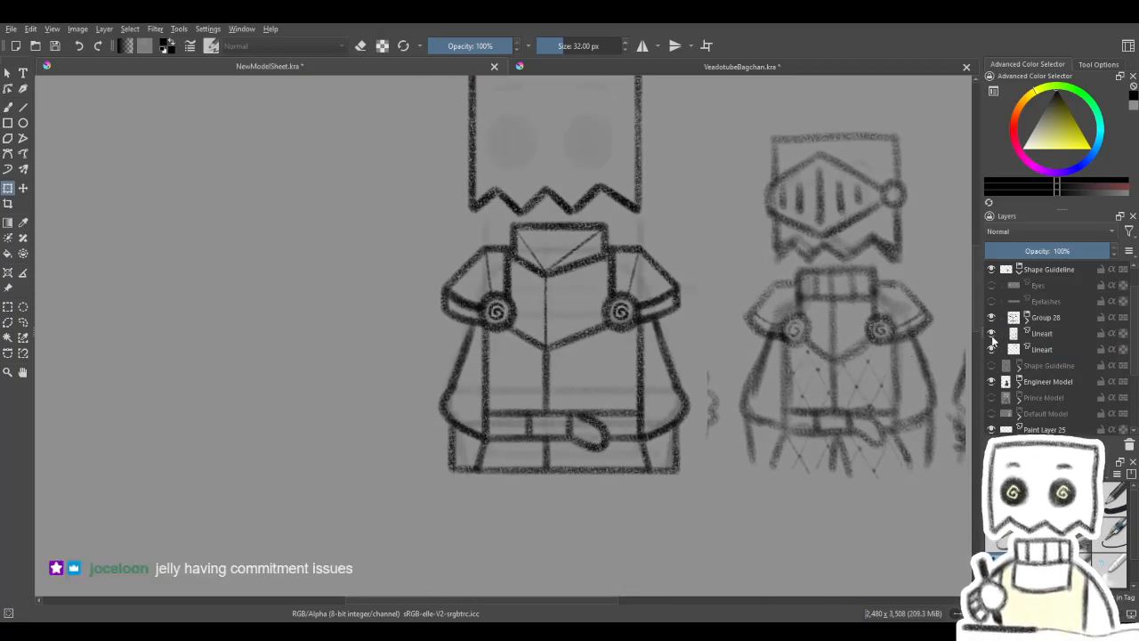
drag(920, 381, 895, 417)
click(1065, 369)
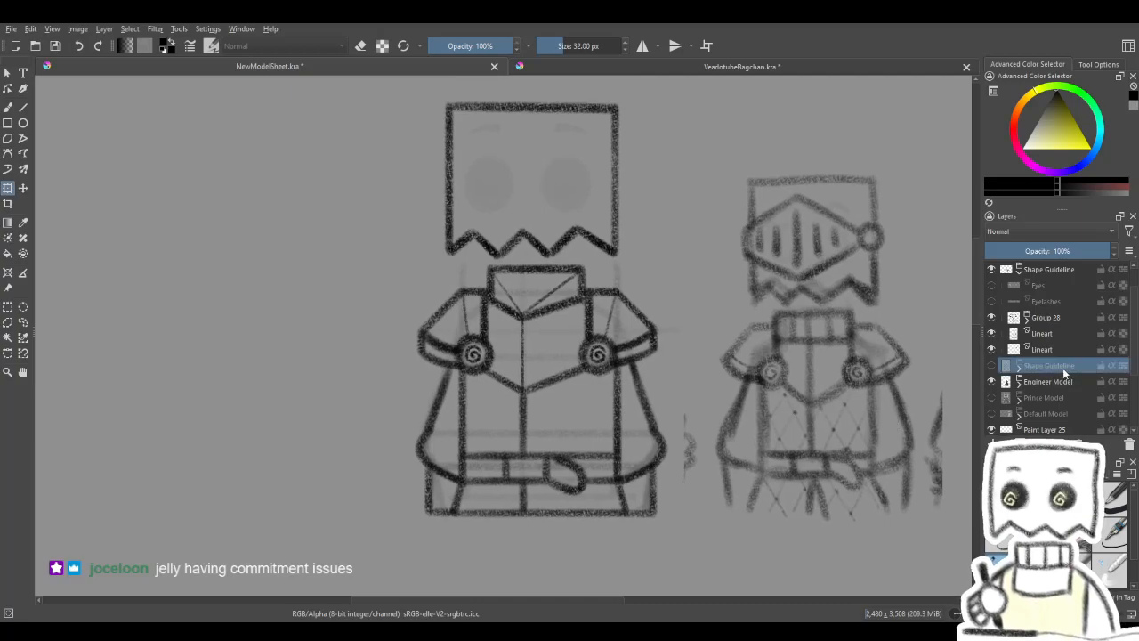
click(1054, 333)
click(1071, 251)
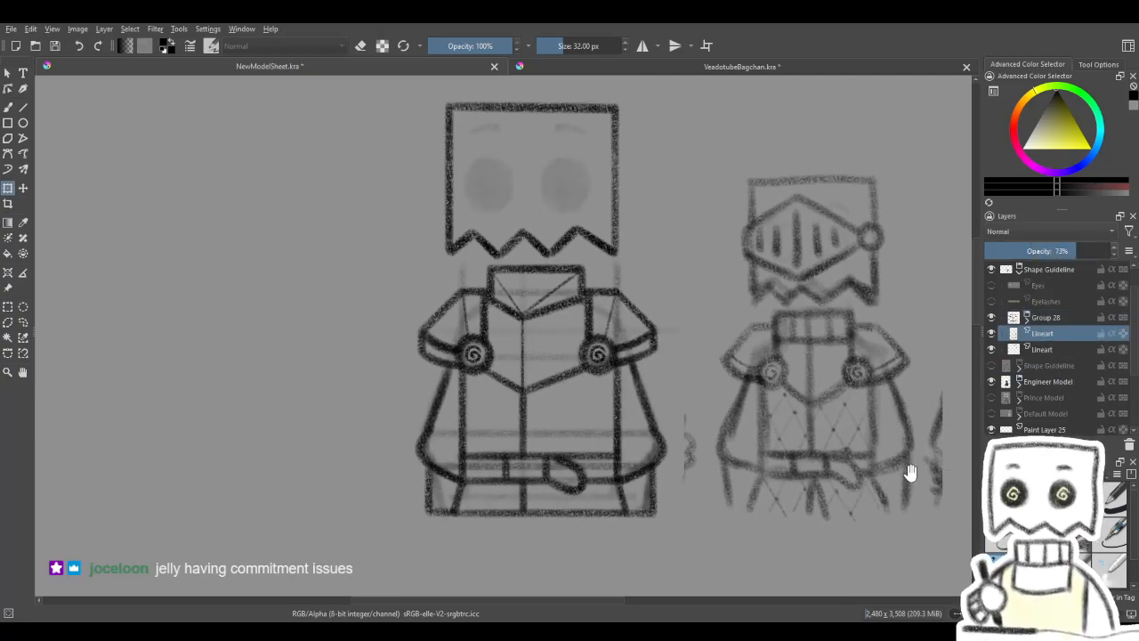
scroll(908, 465, up, 2)
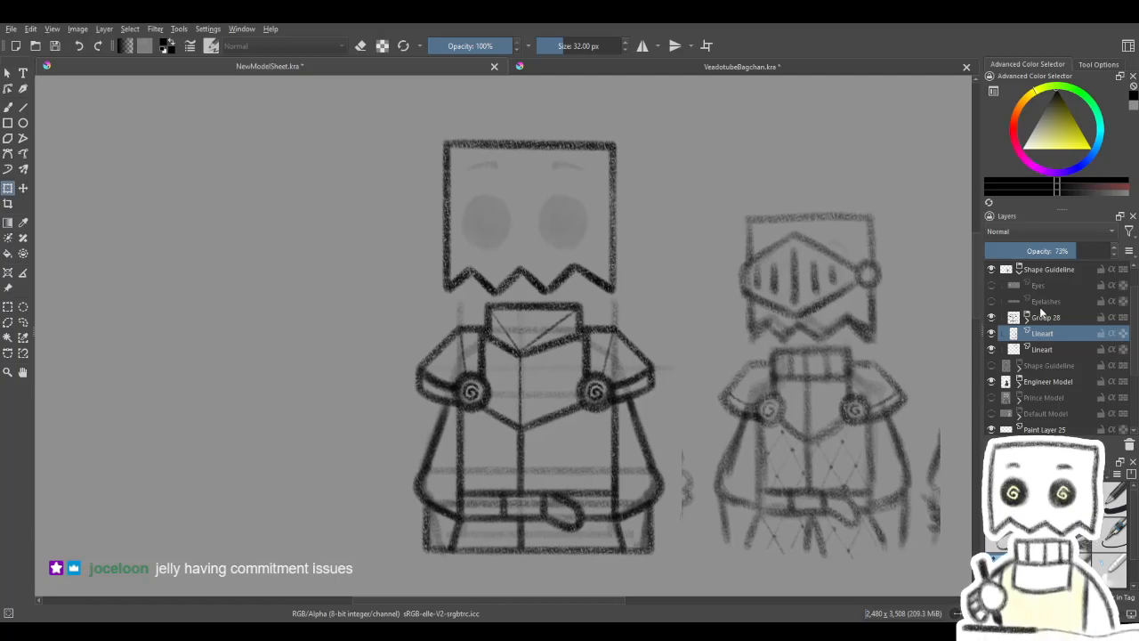
- Identify the lower Lineart layer holding the head outline by toggling its visibility, and reduce its opacity to 44%
click(1002, 349)
click(991, 349)
click(992, 351)
click(992, 351)
click(992, 351)
click(991, 352)
click(992, 352)
click(992, 351)
click(992, 352)
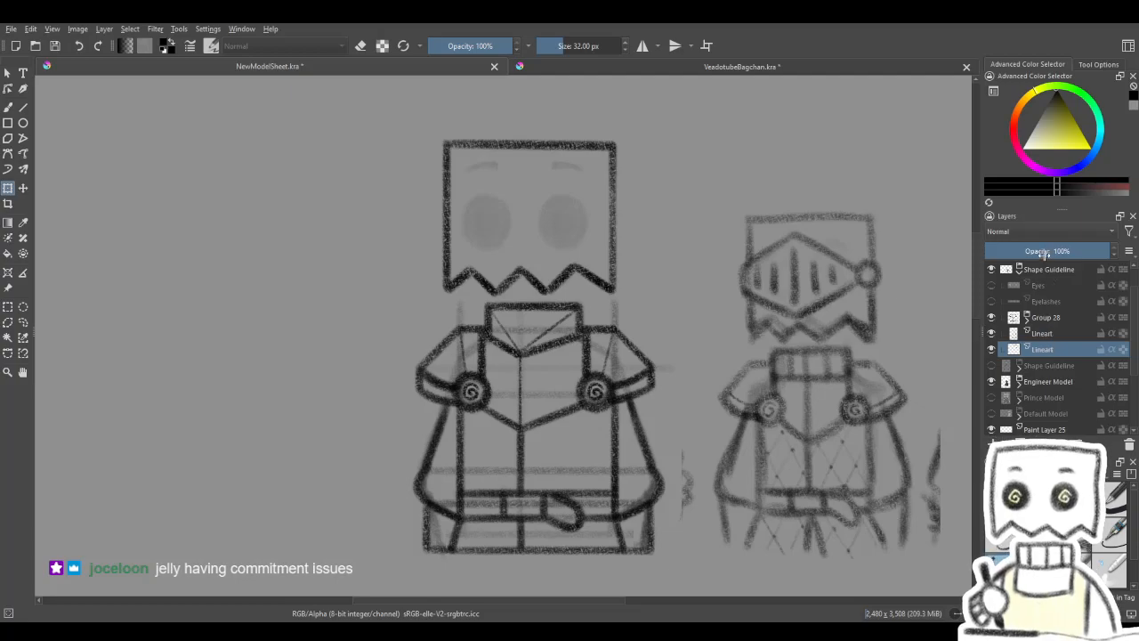
click(1030, 266)
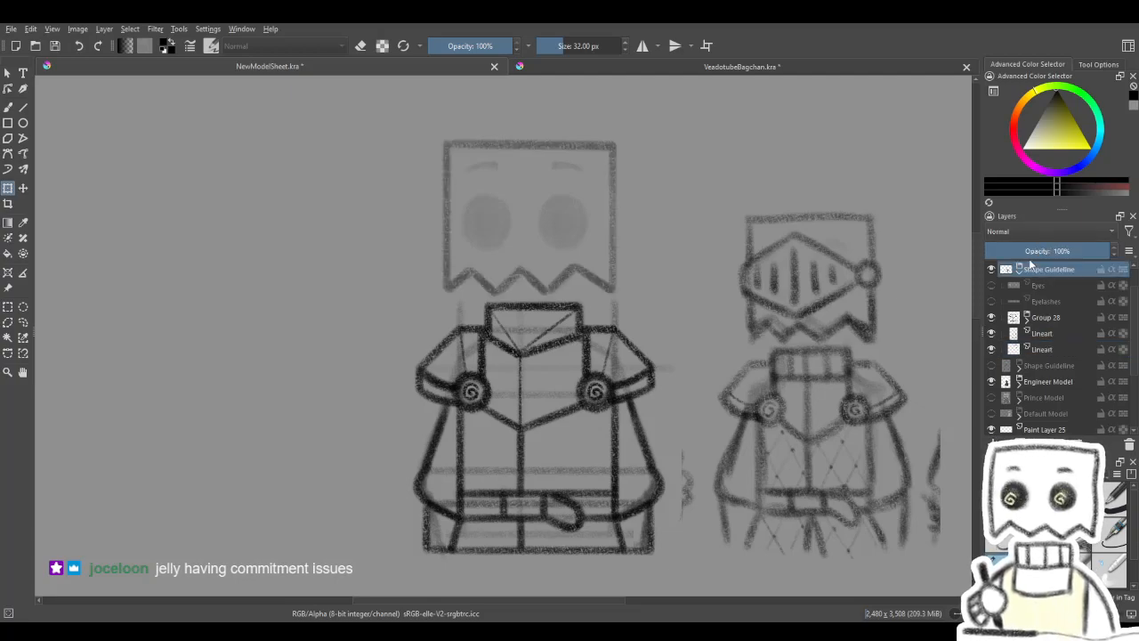
click(1049, 334)
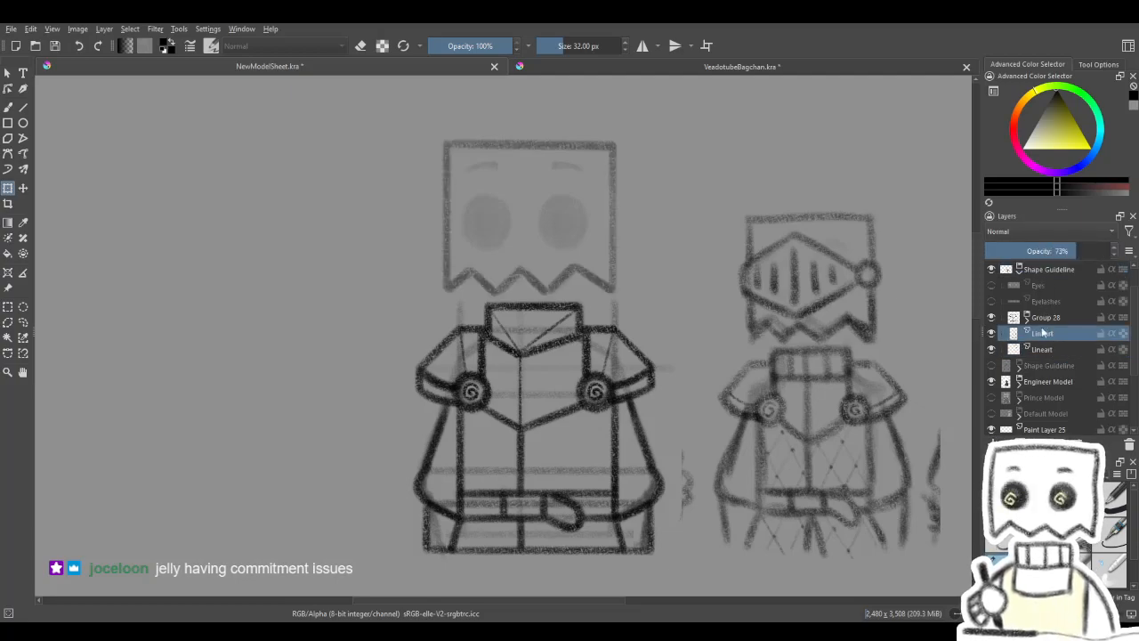
click(1047, 348)
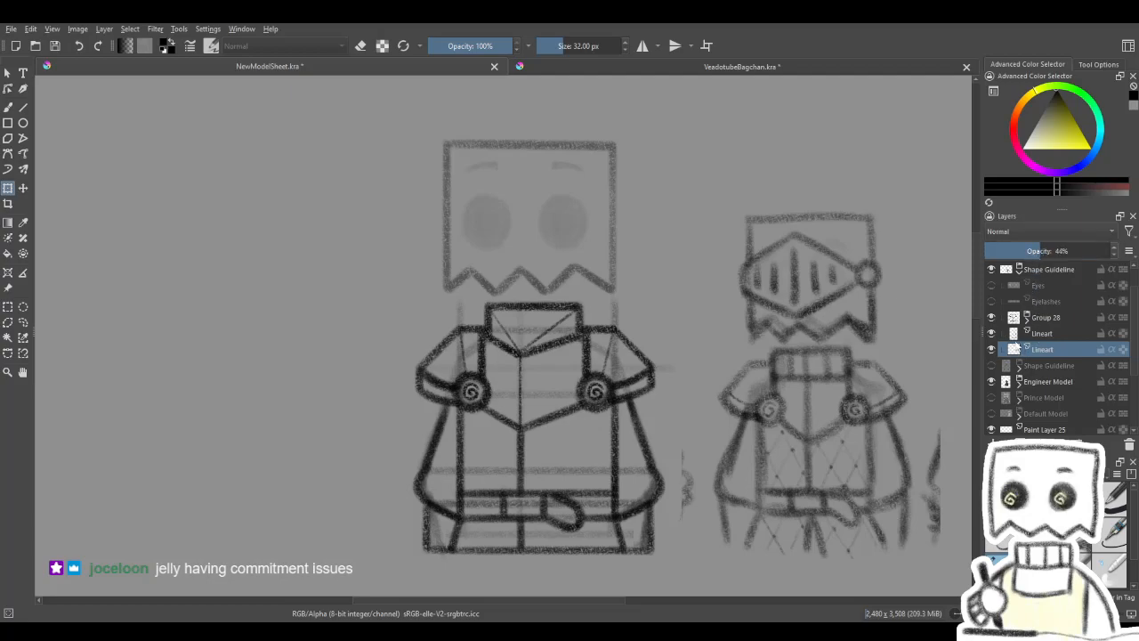
- Compare the sketch with the torso line art by toggling Group 28, the upper Lineart layer and the other Shape Guideline group
click(991, 317)
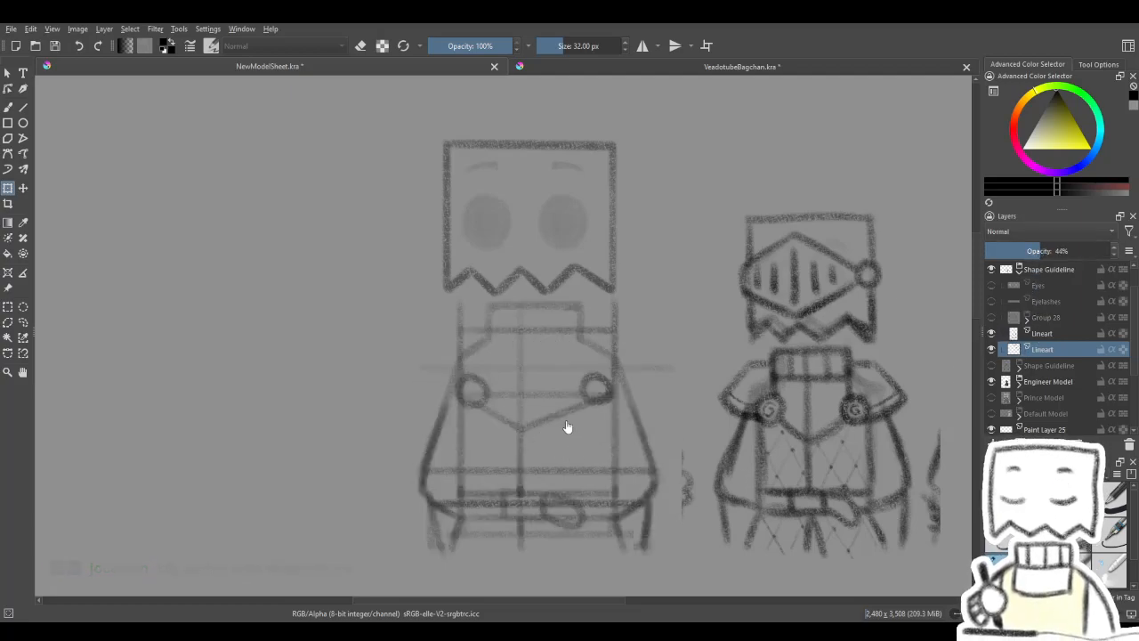
drag(557, 434, 581, 389)
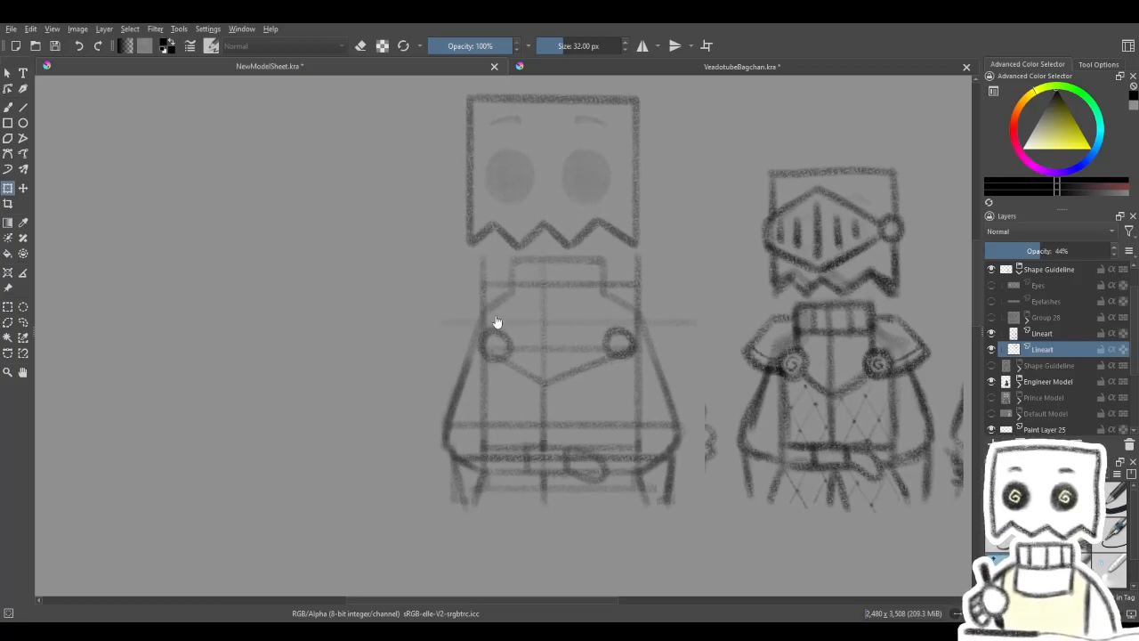
drag(580, 395, 604, 364)
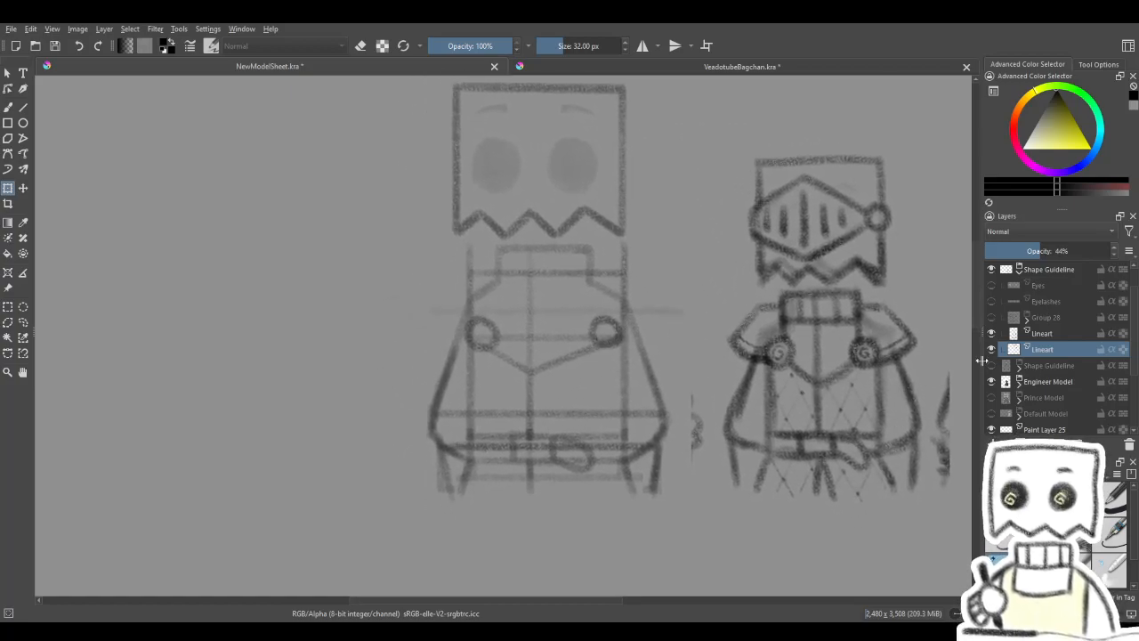
drag(794, 418, 788, 419)
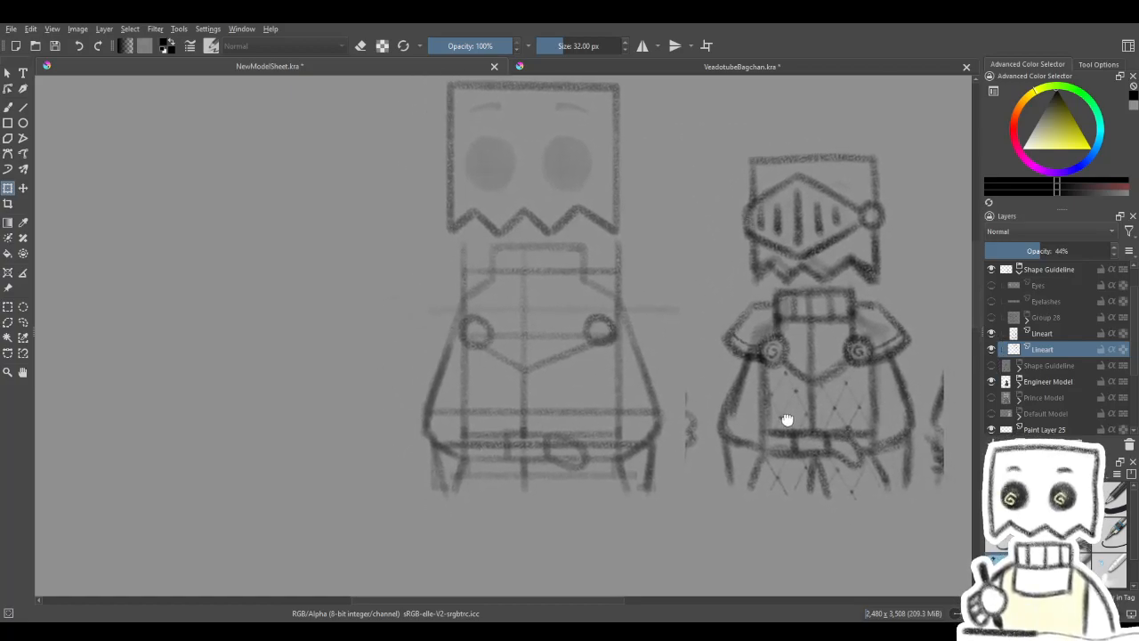
click(993, 366)
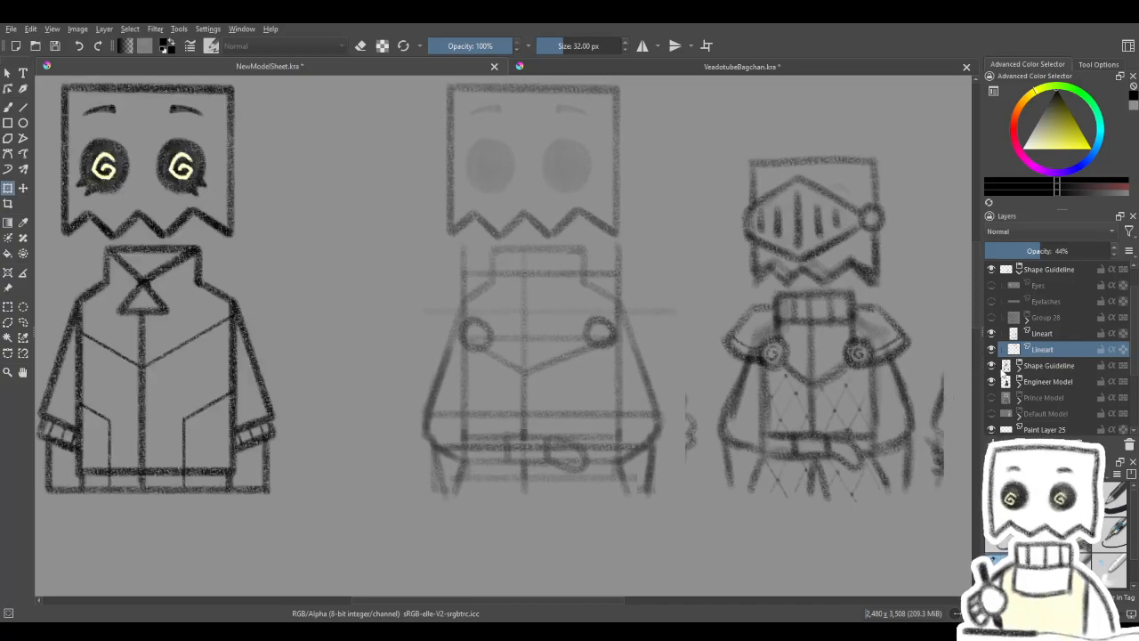
click(993, 366)
click(993, 333)
click(993, 333)
click(992, 333)
click(994, 335)
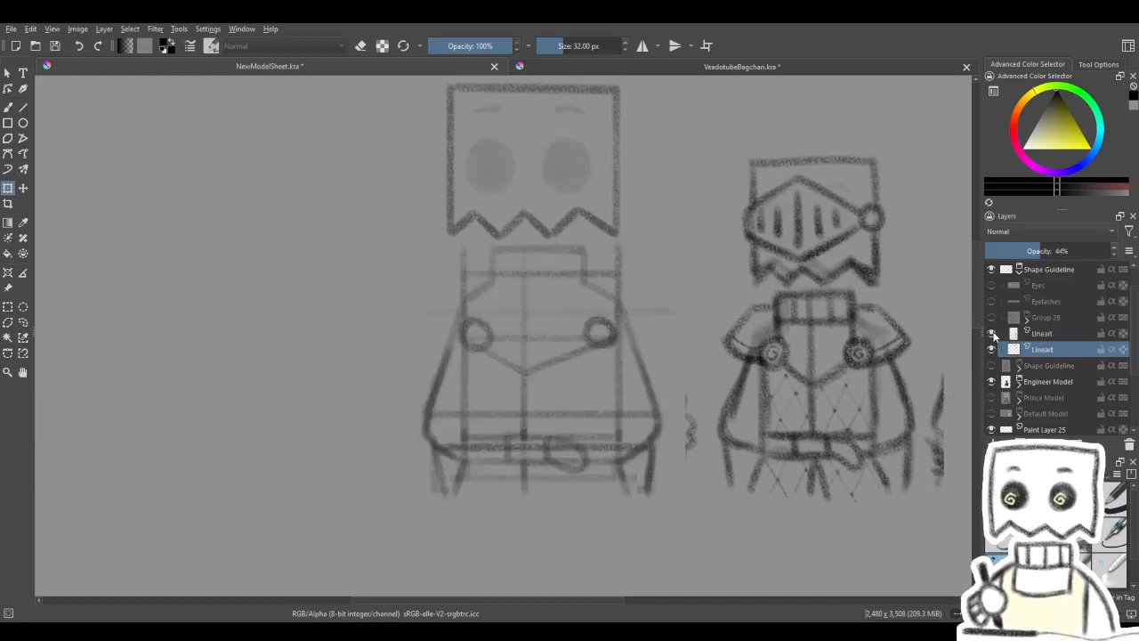
click(993, 333)
click(993, 366)
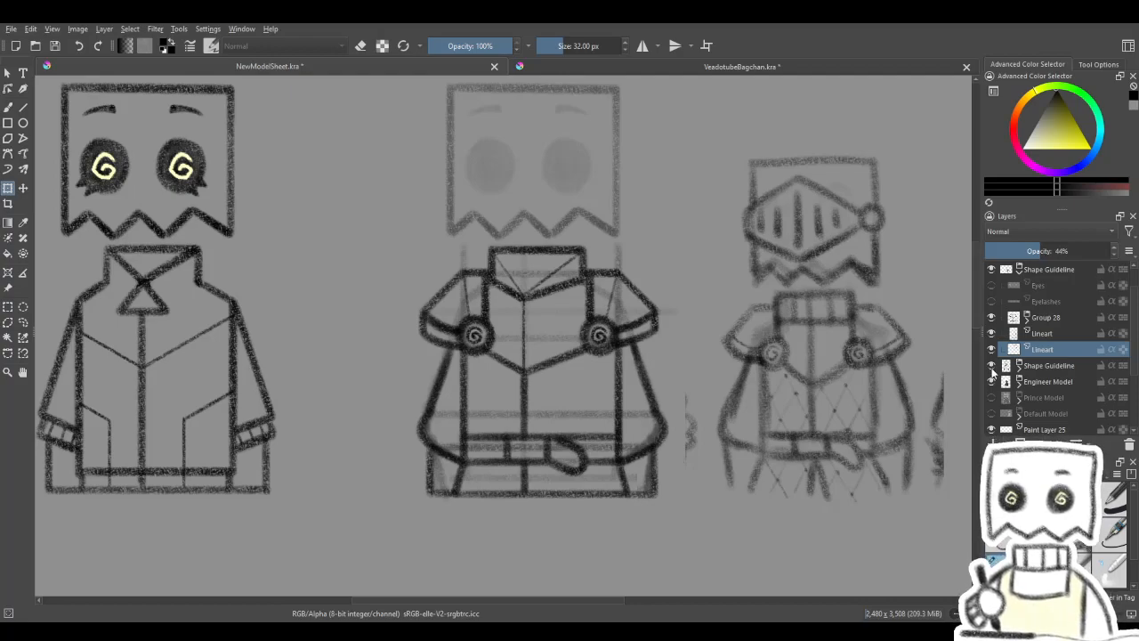
click(993, 366)
- Set the upper Lineart sketch layer's opacity to 51% and return to the Freehand Brush tool
drag(804, 348, 819, 400)
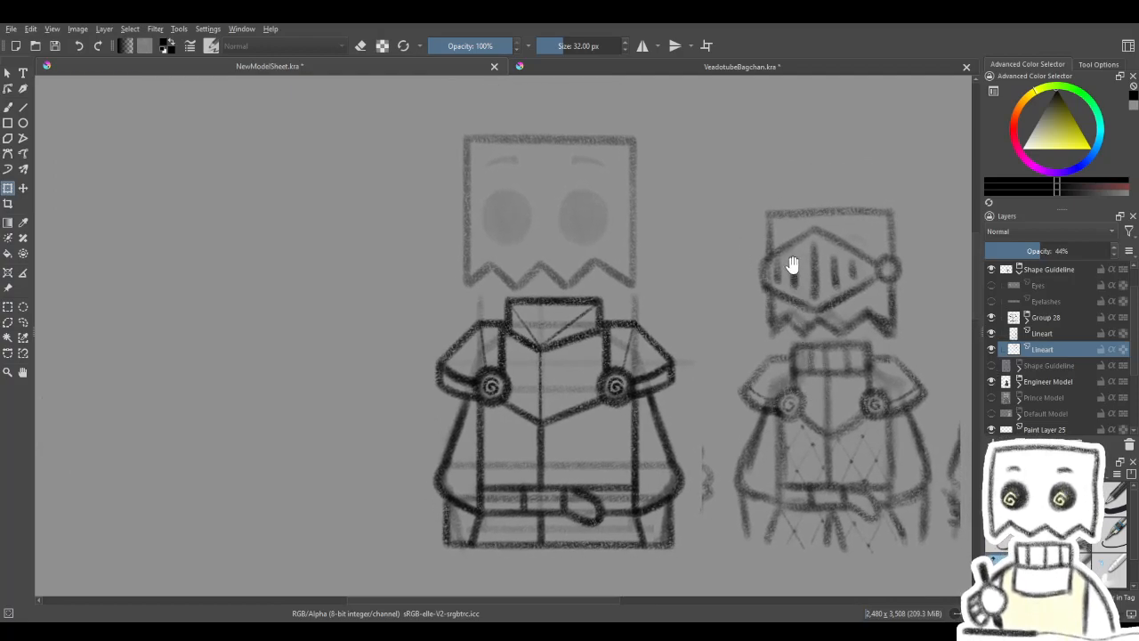
click(992, 333)
click(992, 333)
click(1046, 336)
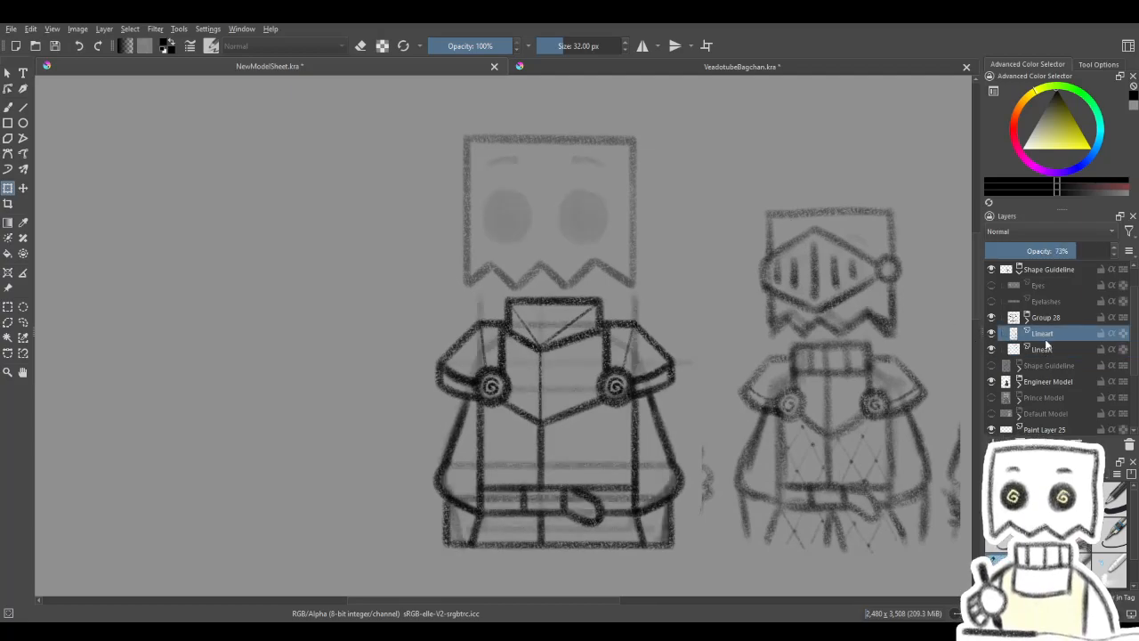
click(1052, 252)
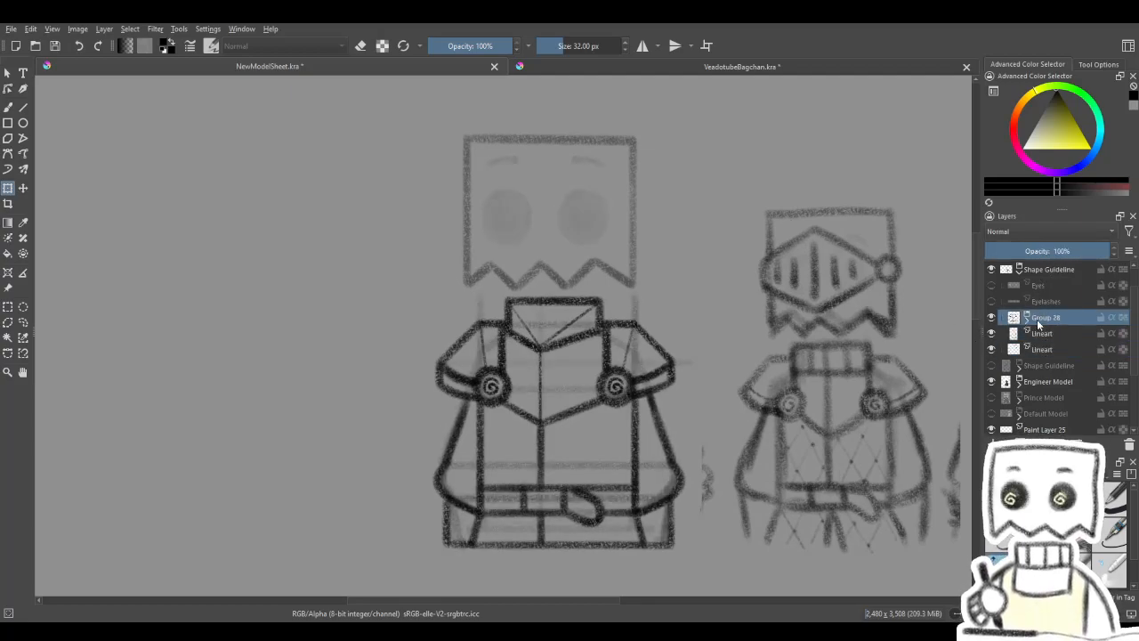
click(8, 106)
mouse_move(712, 318)
mouse_down()
mouse_move(694, 316)
mouse_move(718, 340)
mouse_up()
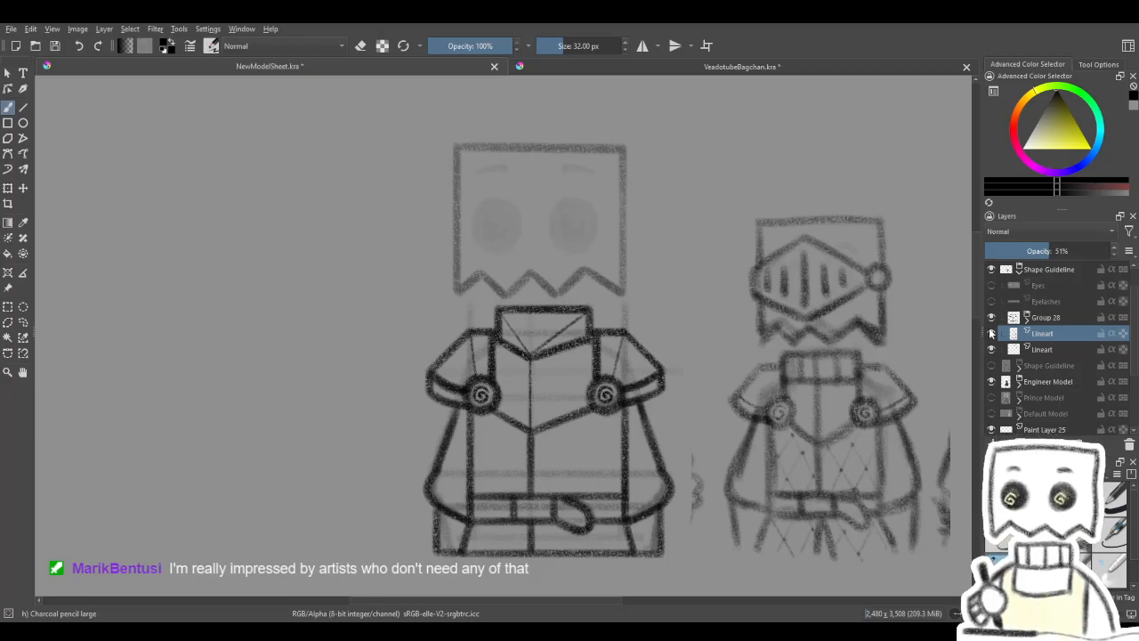
- Select the lower Lineart layer holding the head outline and draw a small visor-hinge circle beside the head
click(1039, 305)
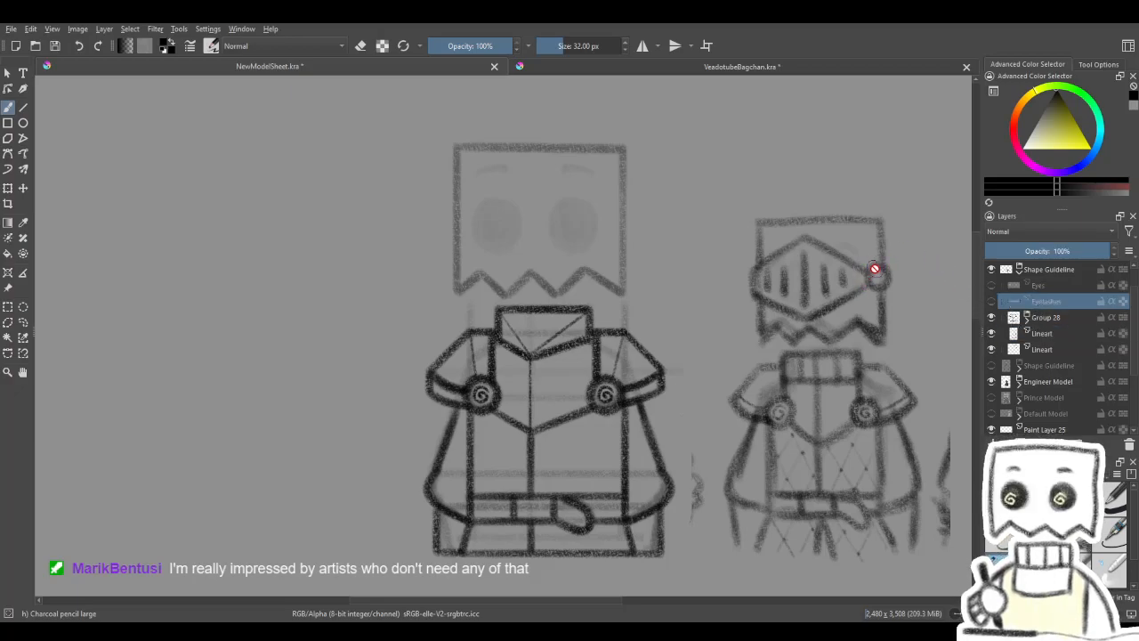
click(1000, 333)
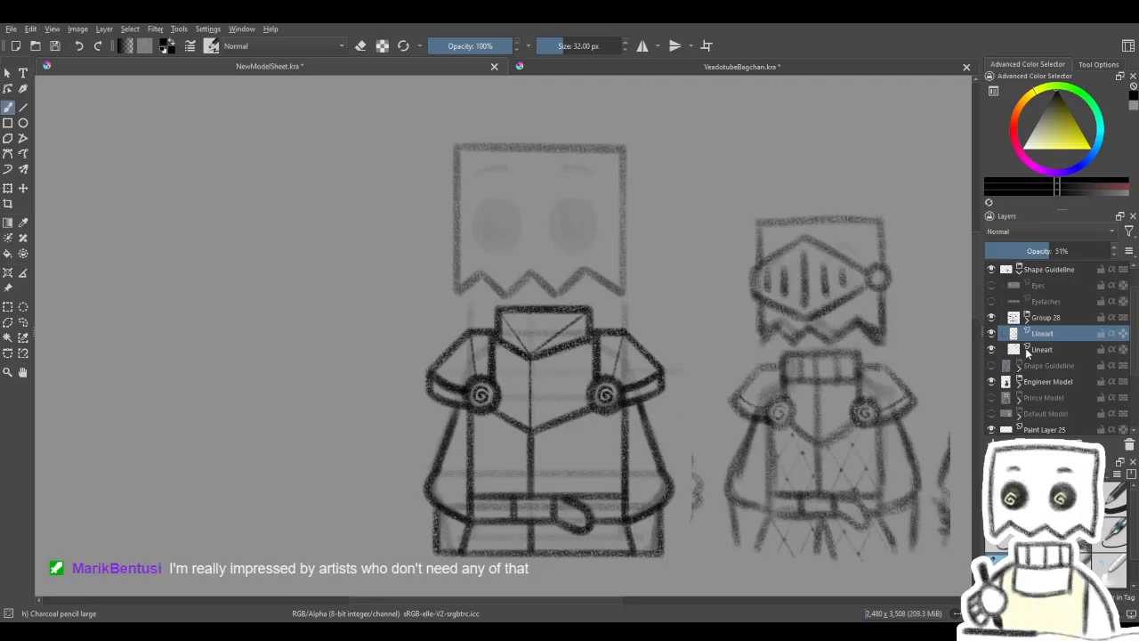
click(1033, 350)
click(991, 349)
click(991, 349)
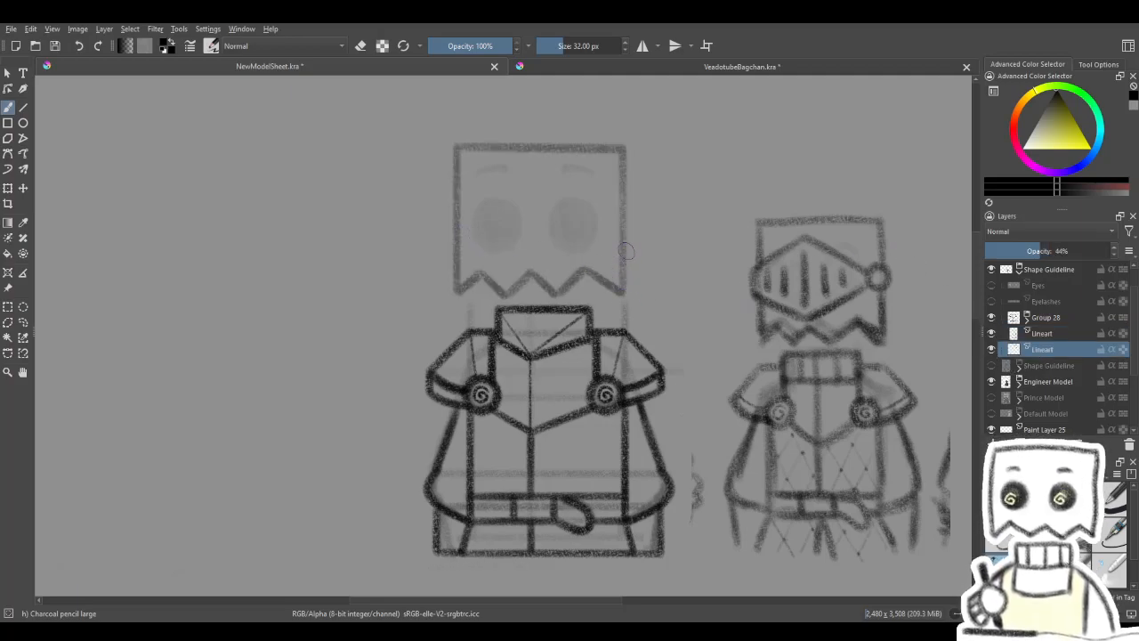
mouse_move(663, 258)
mouse_down()
mouse_move(616, 264)
mouse_move(649, 271)
mouse_up()
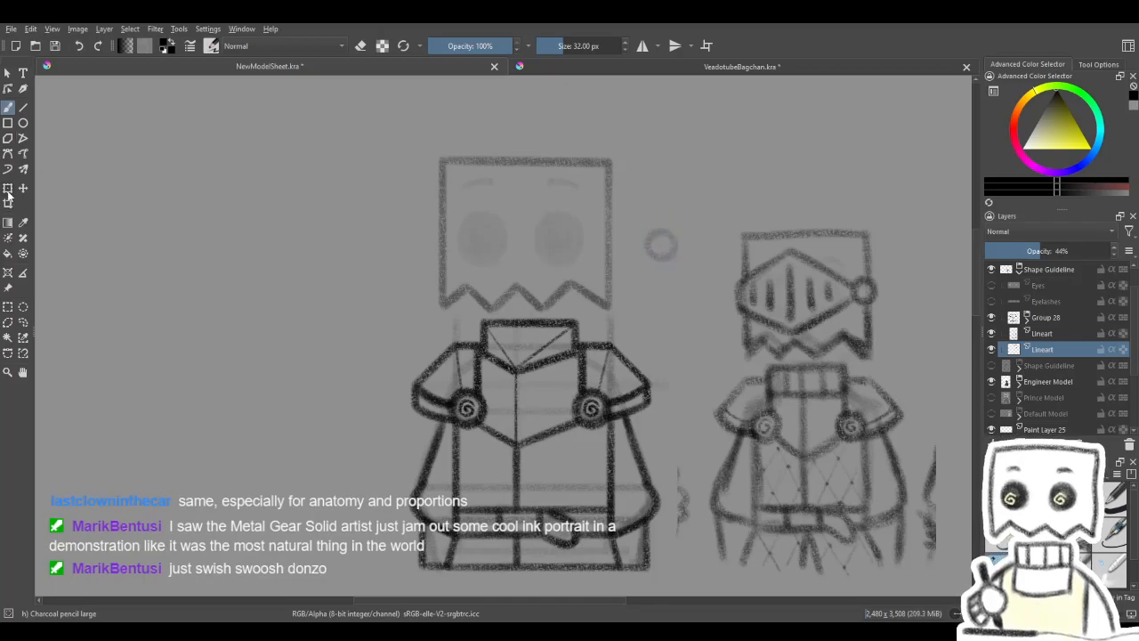
- Cut the small circle out of the head outline layer with a rectangular selection and paste it onto its own layer
key(ctrl+t)
key(ctrl+r)
drag(647, 237, 691, 281)
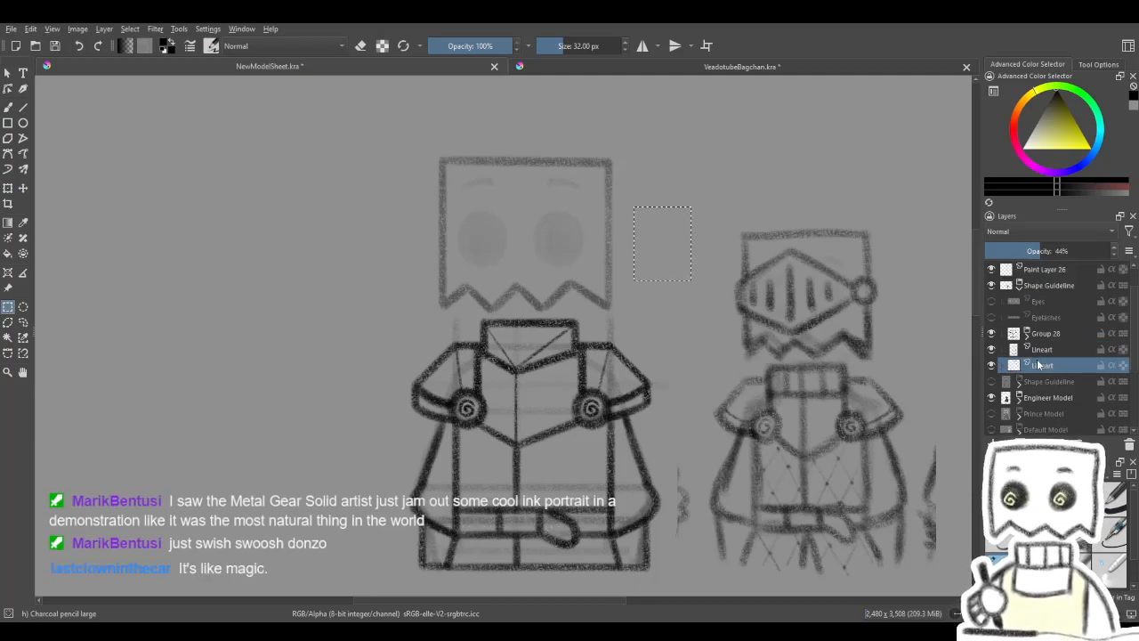
key(ctrl+v)
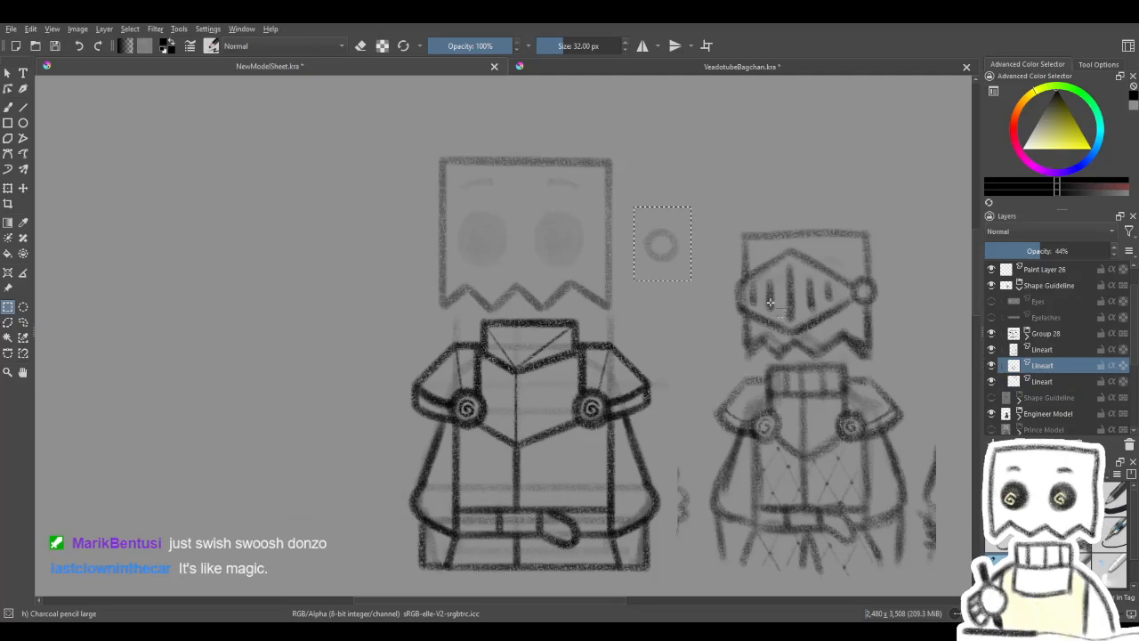
- Transform the pasted circle so it sits centred over the head's right edge, adjusting its size slightly
click(663, 253)
click(7, 188)
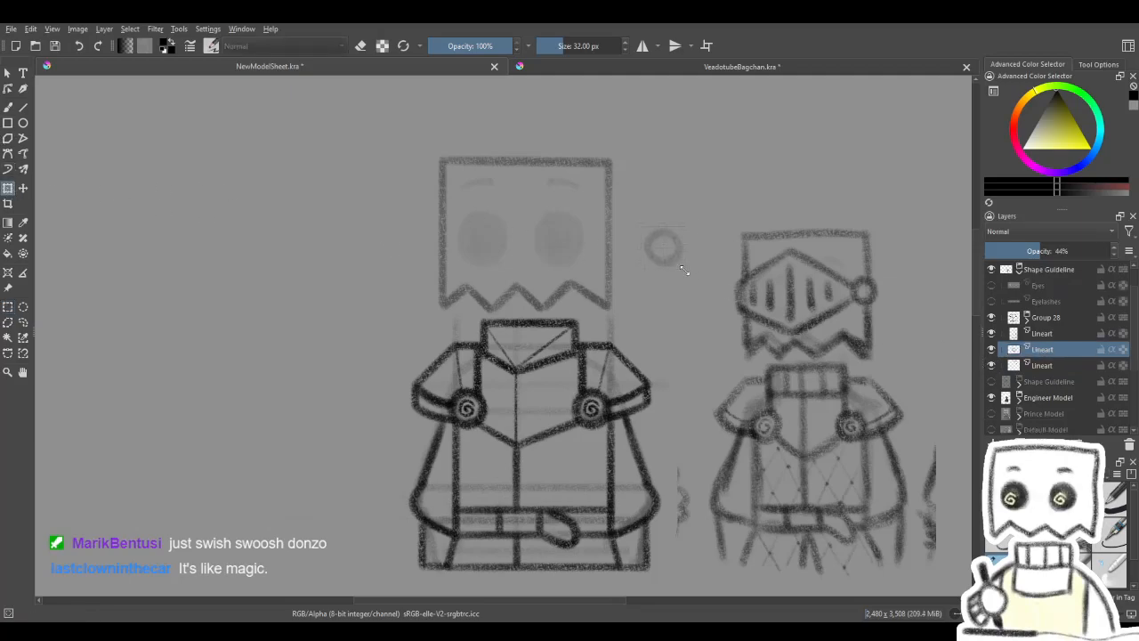
mouse_move(683, 271)
mouse_down()
mouse_move(674, 256)
mouse_move(623, 251)
mouse_up()
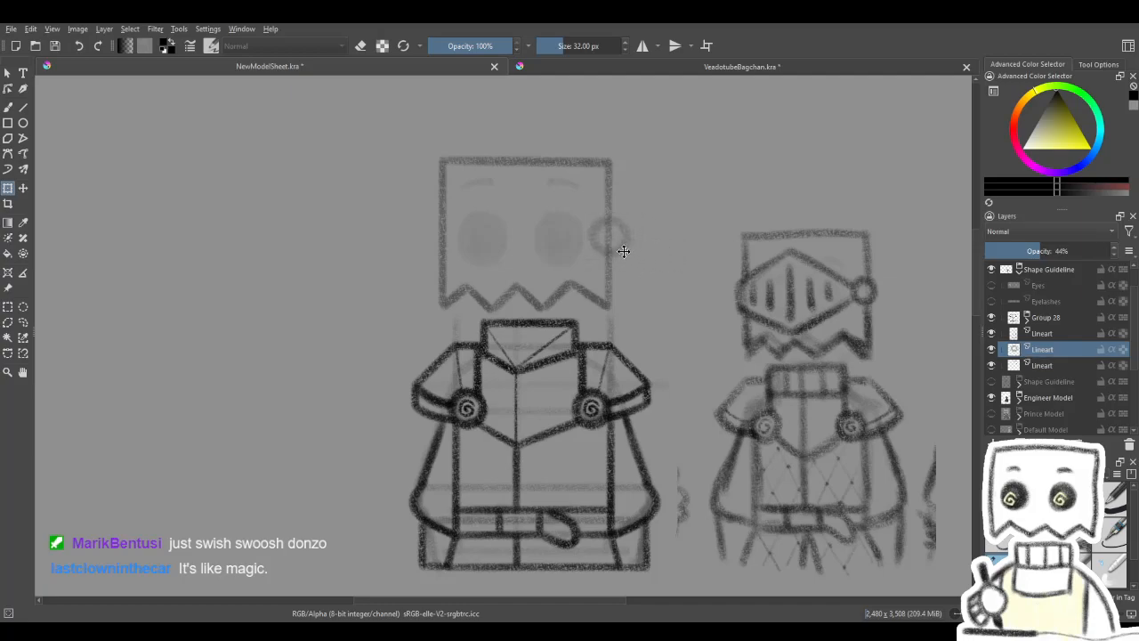
click(605, 239)
key(Return)
click(612, 224)
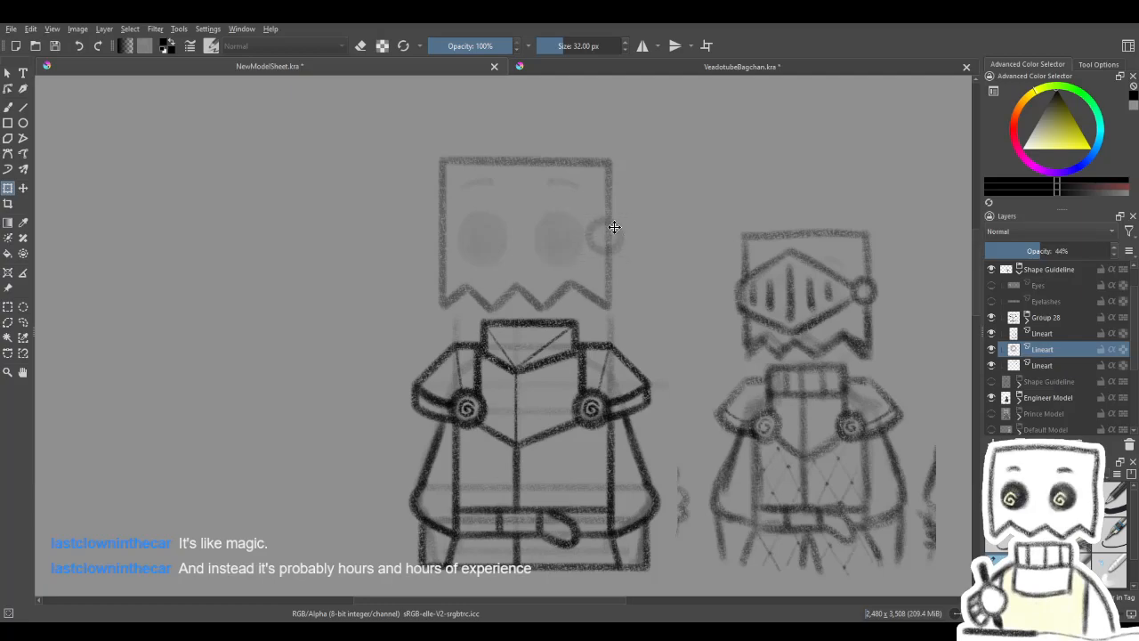
click(614, 227)
drag(600, 291, 626, 306)
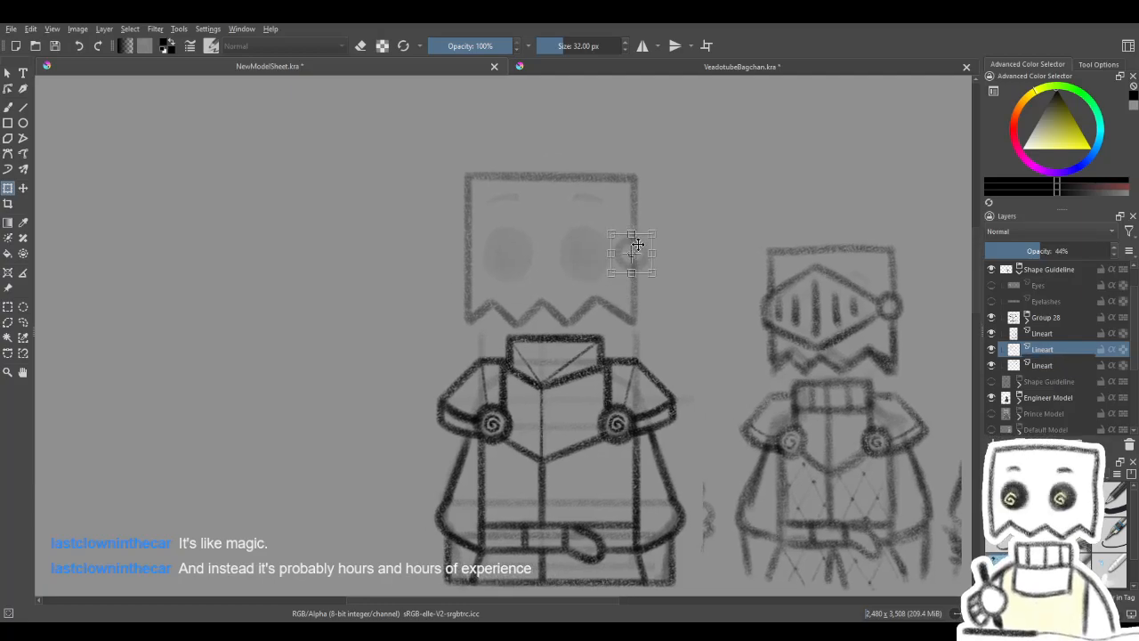
click(640, 242)
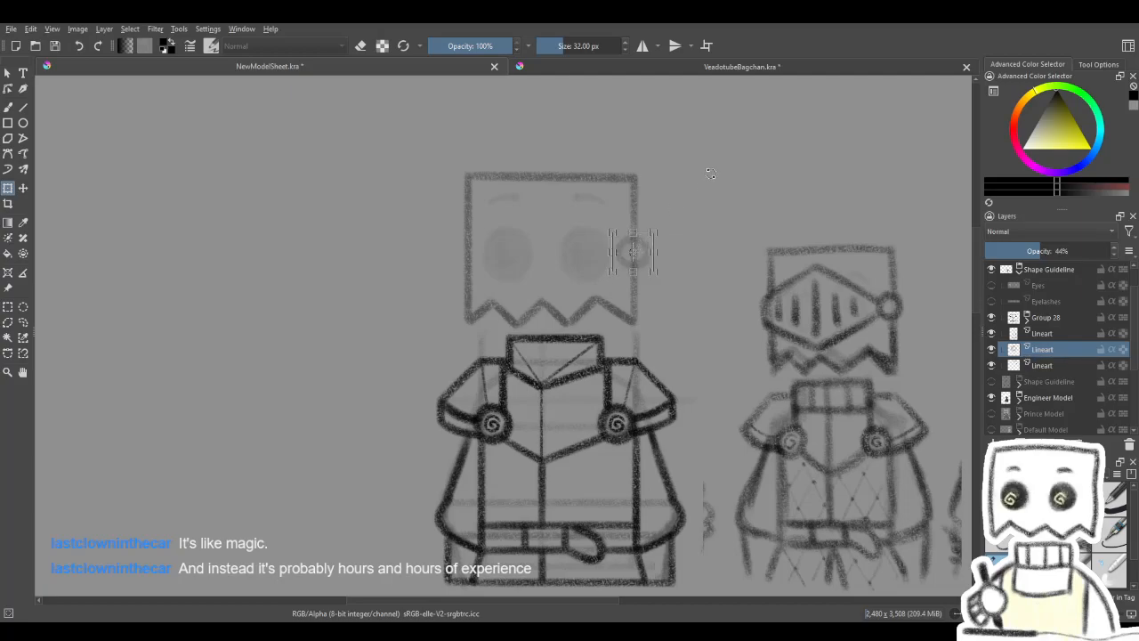
key(Return)
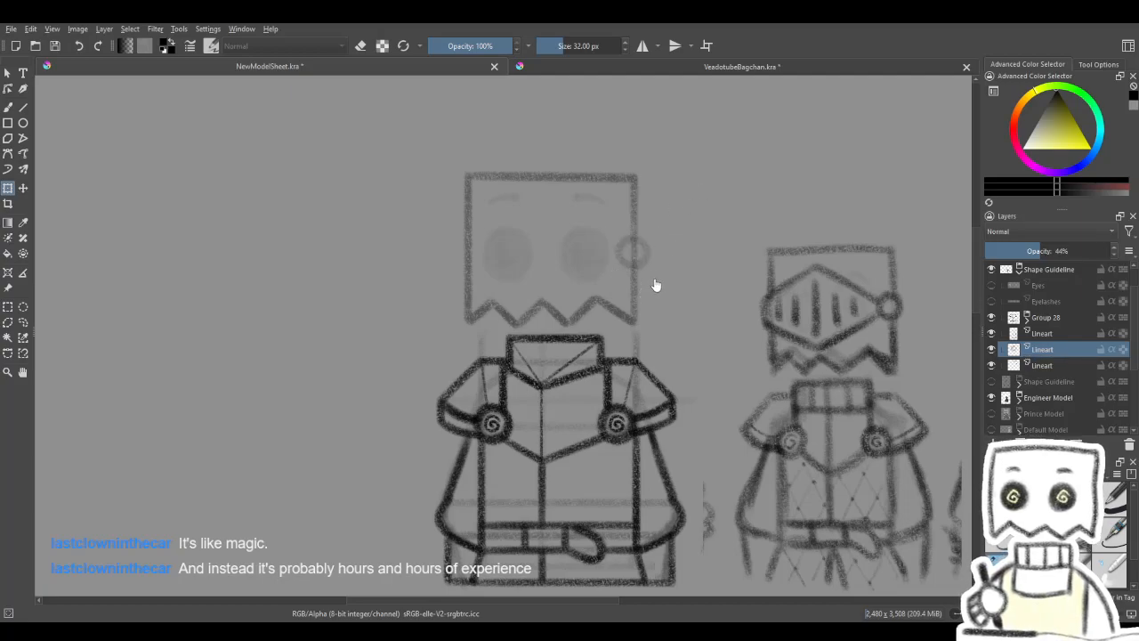
- Try a straight visor line from the edge circle up to the middle of the head, and undo it
click(8, 108)
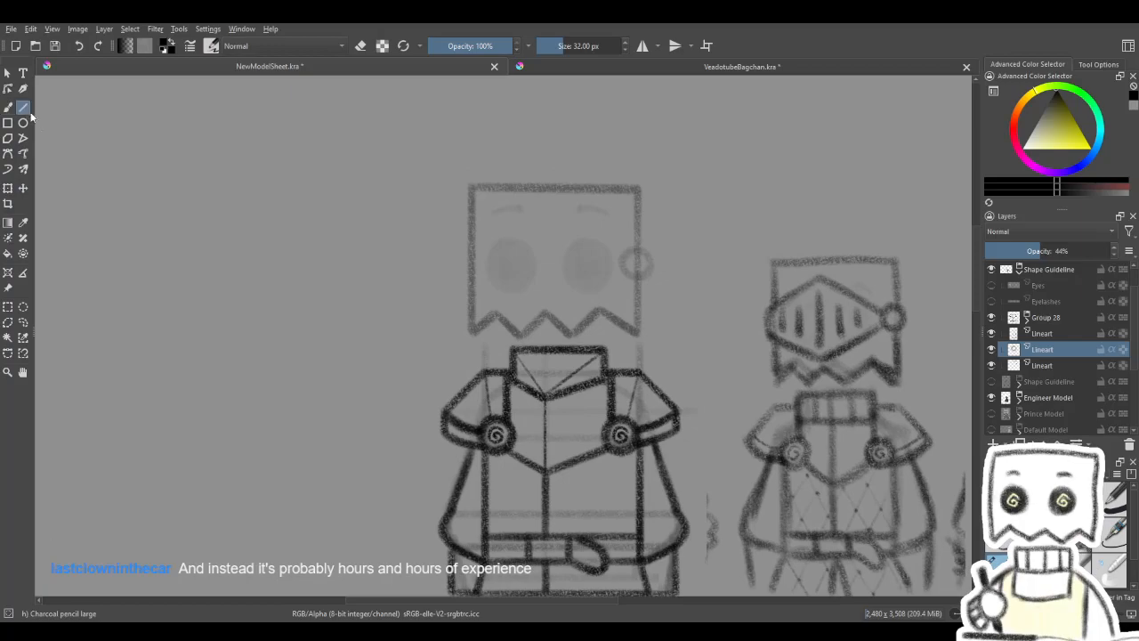
drag(581, 297, 572, 302)
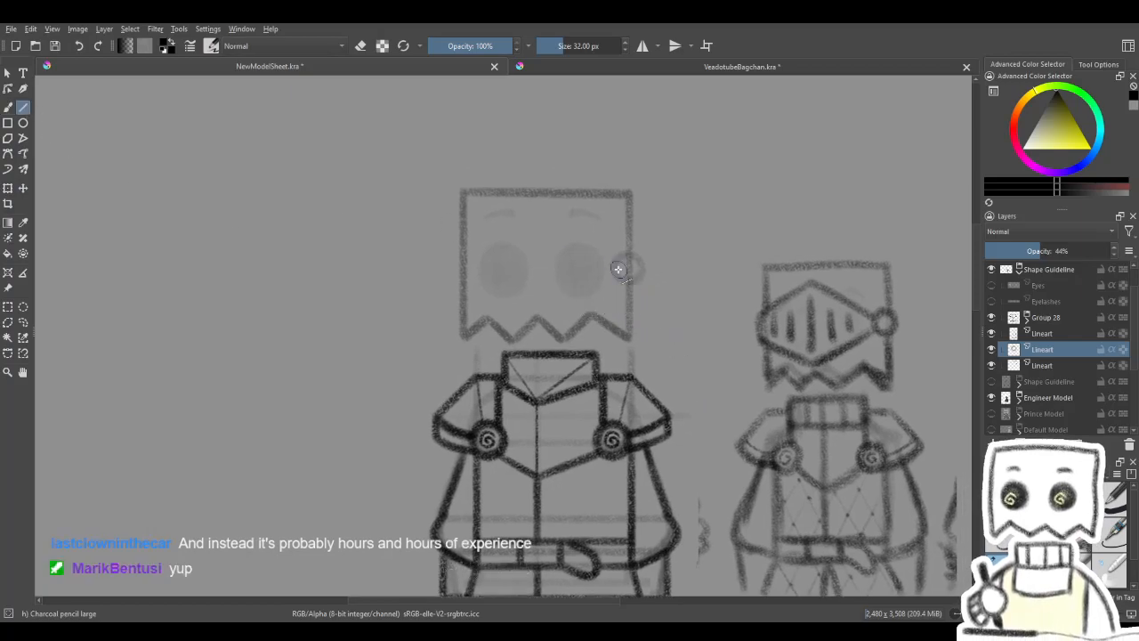
drag(698, 307, 673, 295)
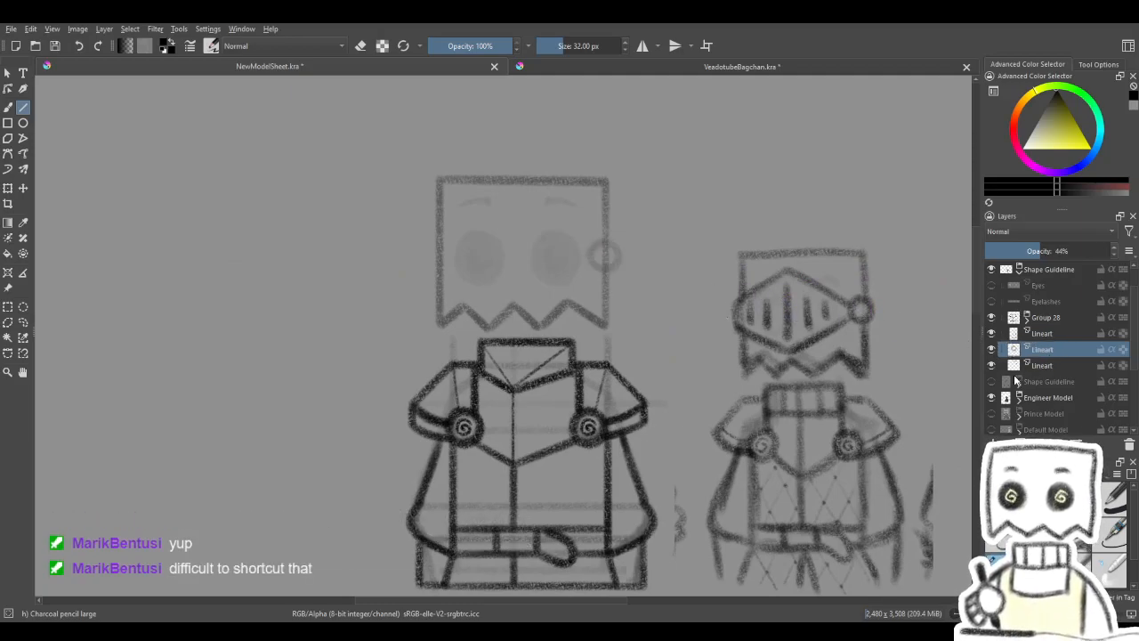
drag(897, 398, 877, 389)
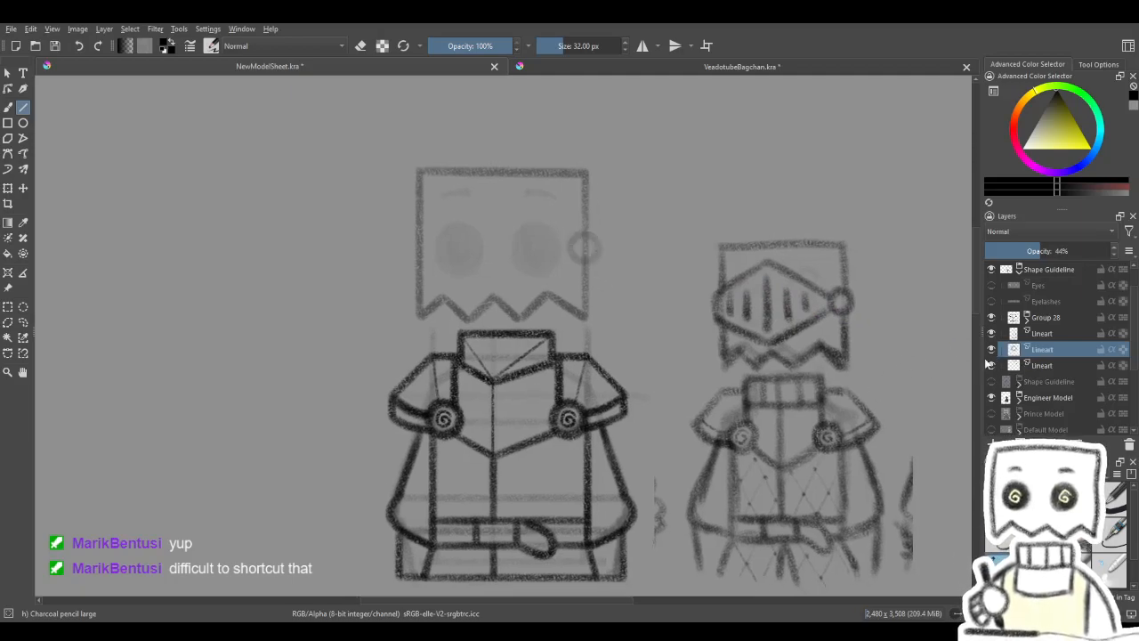
drag(449, 222, 484, 244)
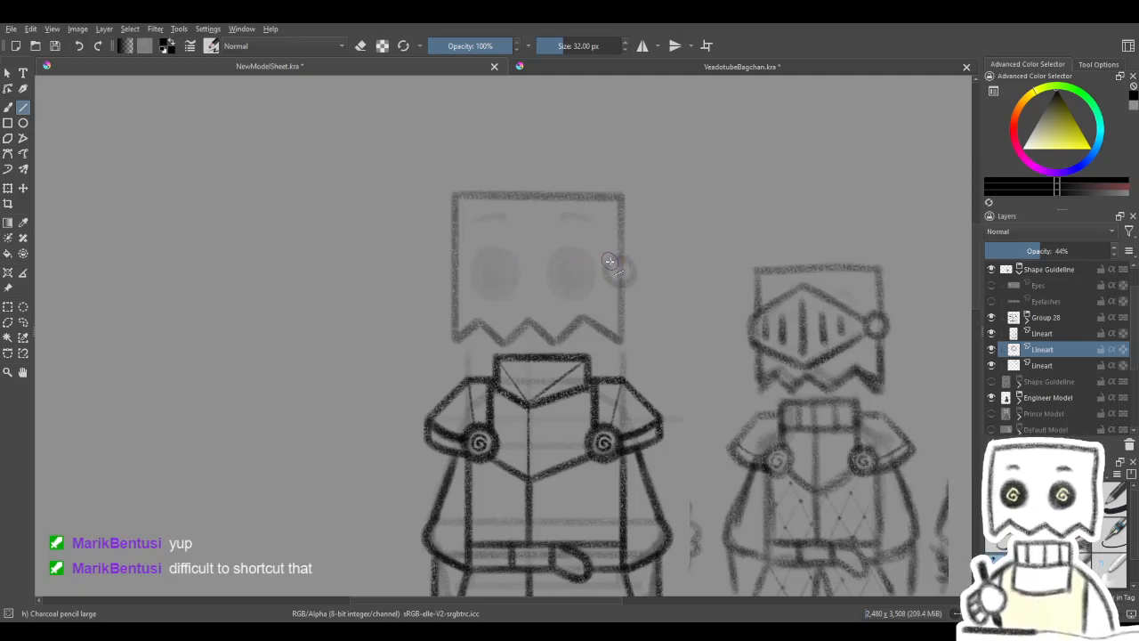
drag(613, 259, 538, 233)
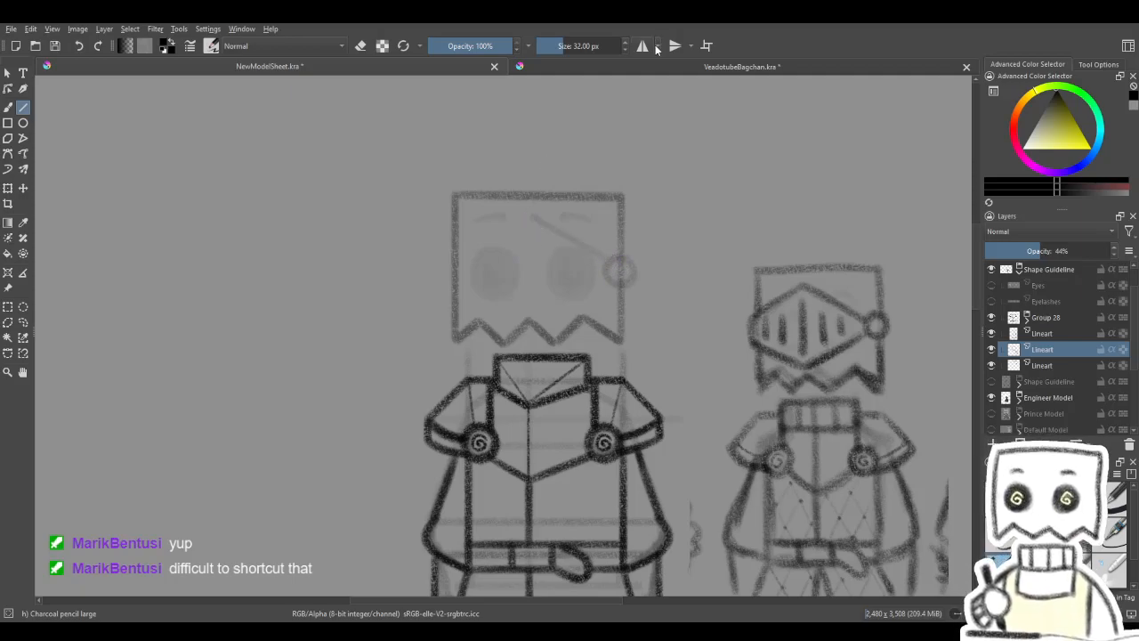
key(ctrl+z)
key(ctrl+z)
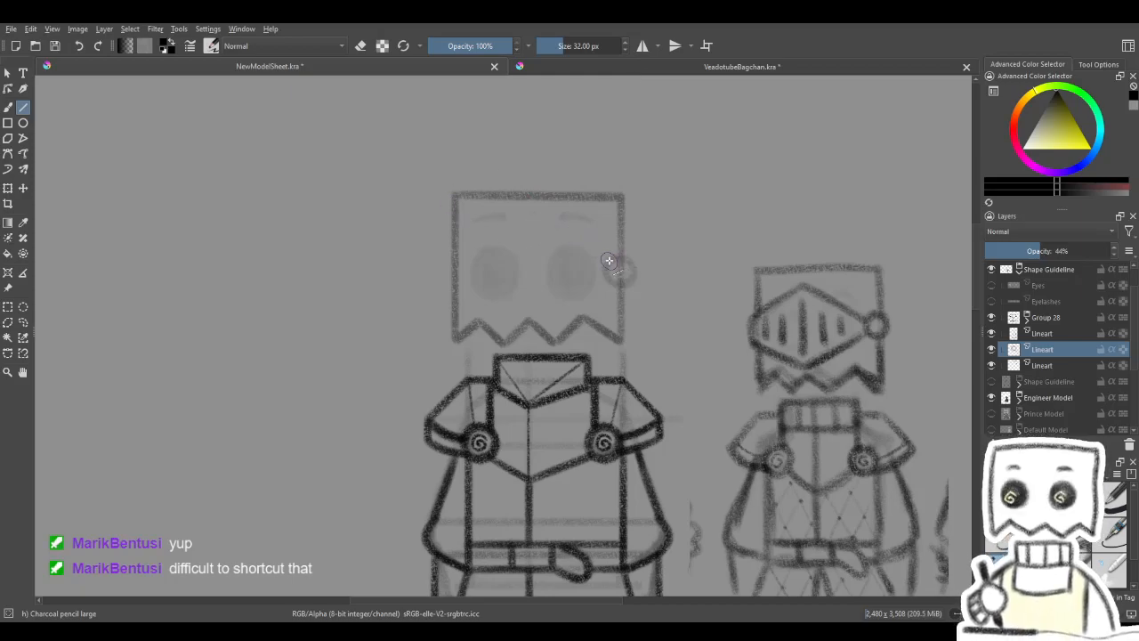
- Try out a straight-line visor diamond across the head, replacing it with a vertical guideline down the head's centre
mouse_move(608, 260)
mouse_down()
mouse_move(528, 218)
mouse_move(455, 255)
mouse_up()
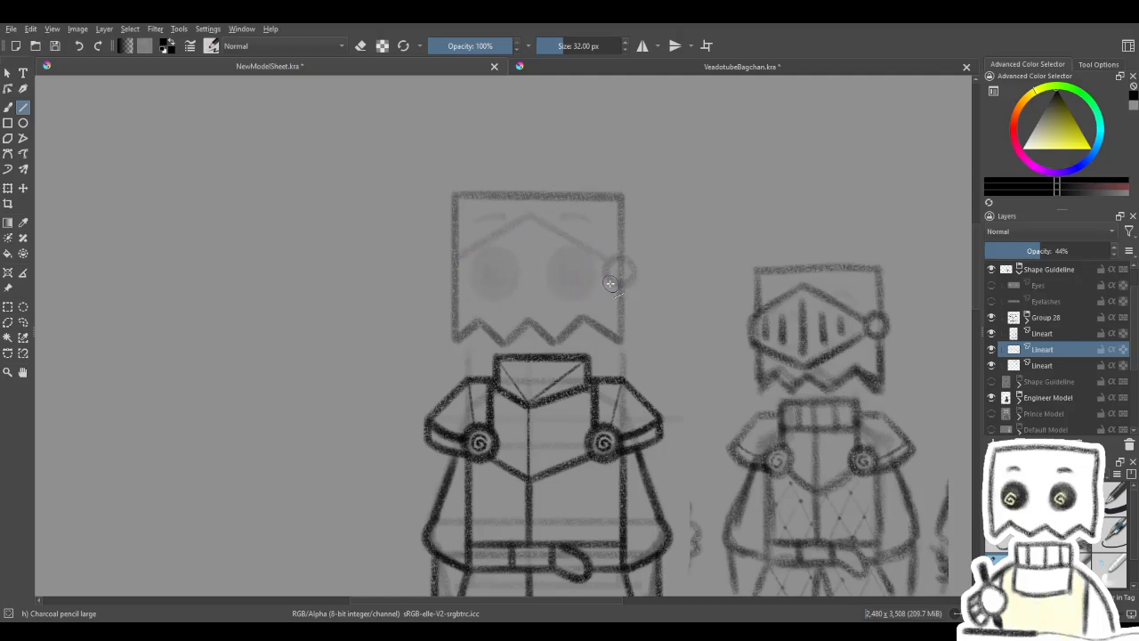
drag(531, 312, 528, 307)
drag(526, 305, 460, 286)
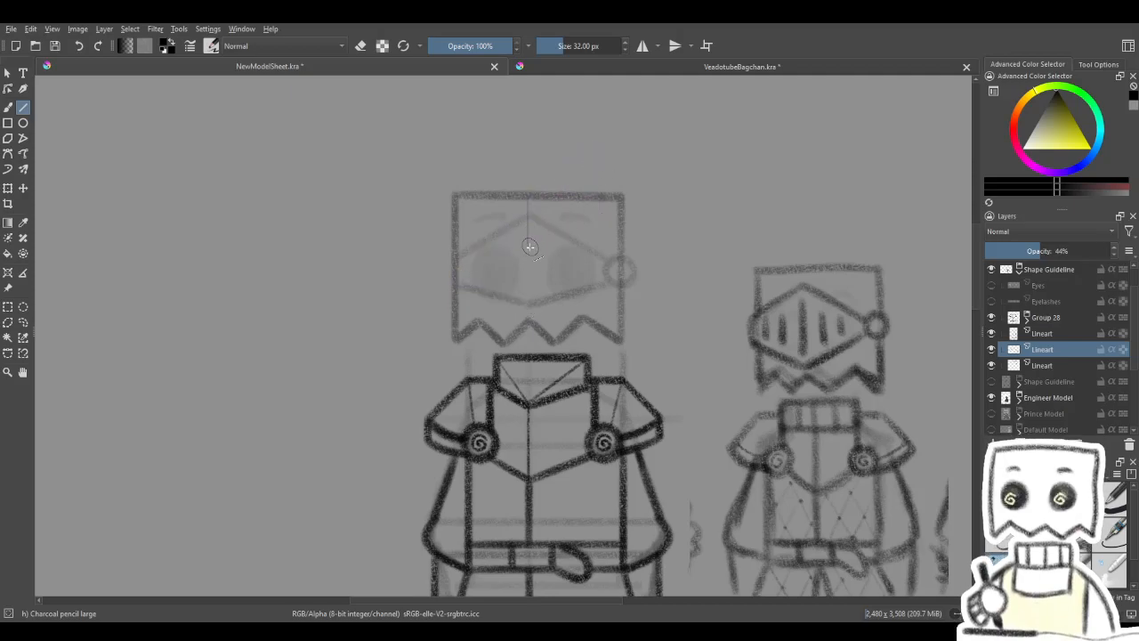
key(ctrl+z)
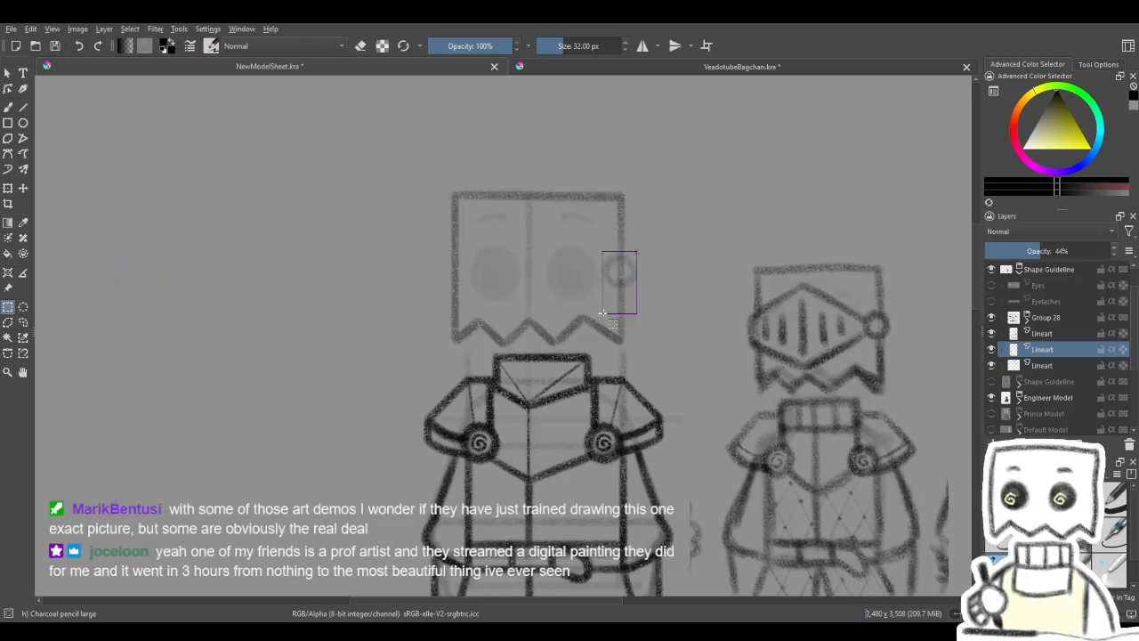
- Select the visor circle on the head's right edge and shrink it slightly in place
key(Insert)
drag(648, 238, 584, 303)
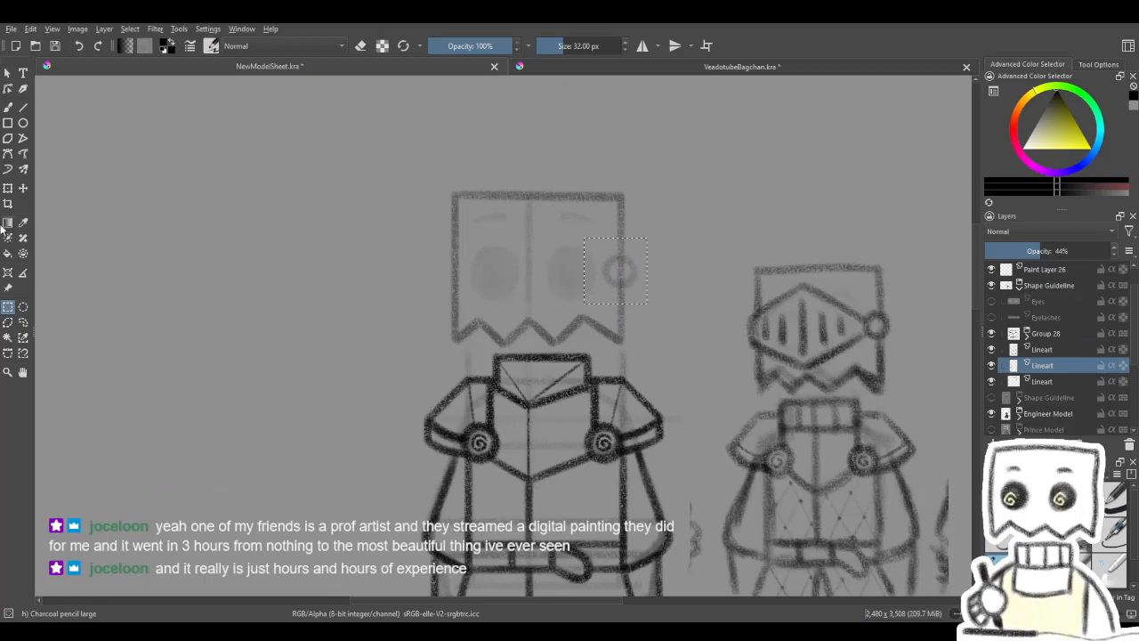
click(8, 188)
drag(583, 239, 593, 247)
drag(633, 268, 633, 262)
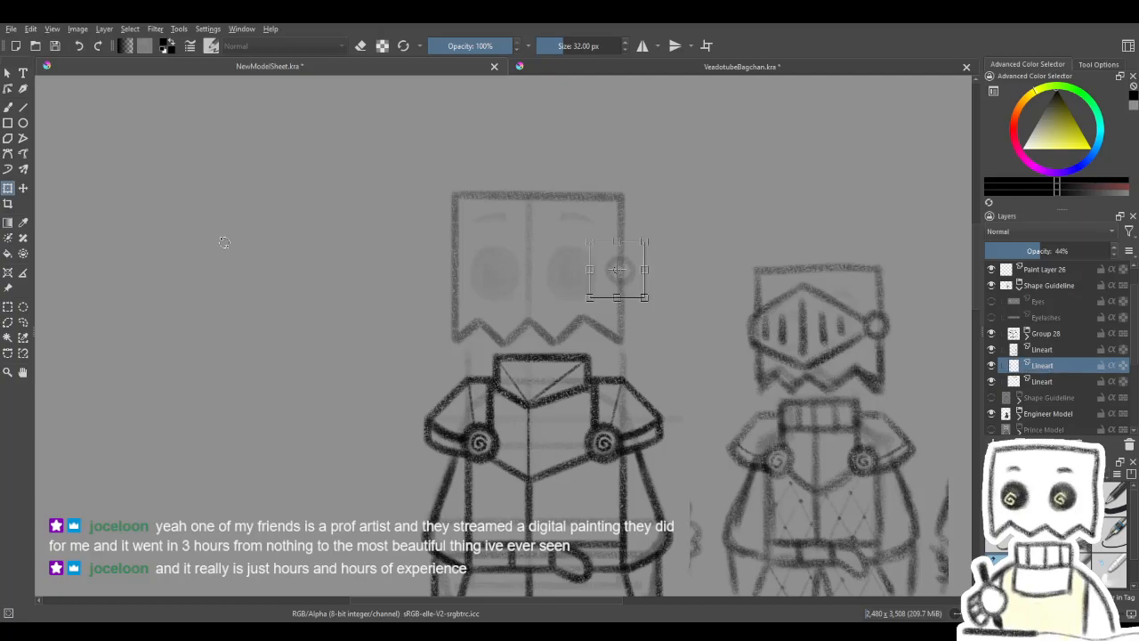
click(8, 107)
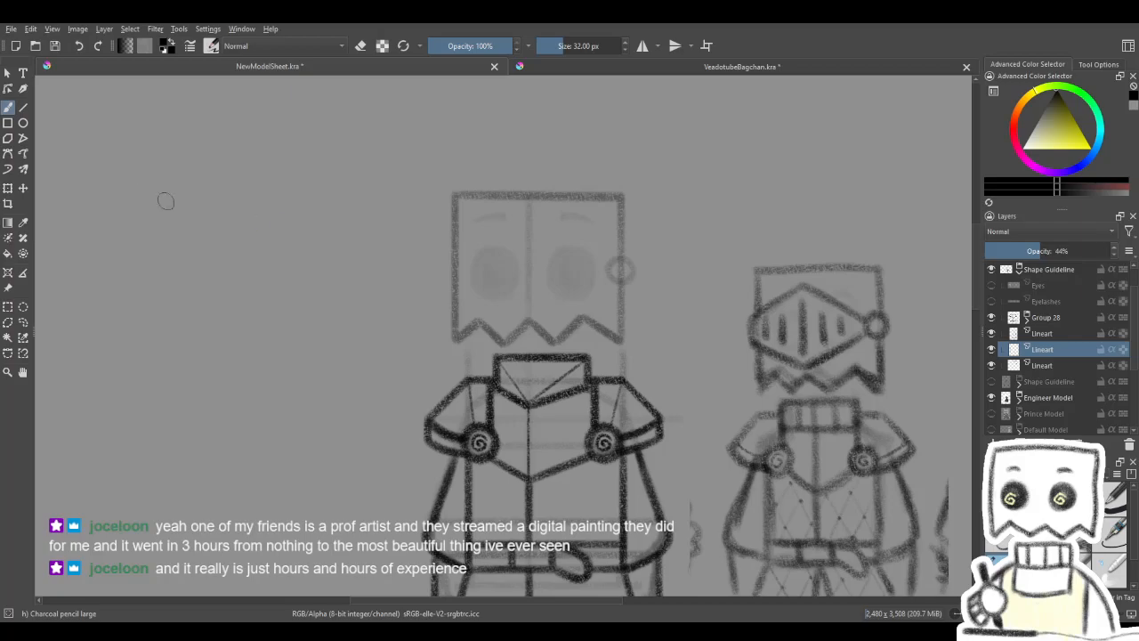
- Draw the visor's upper edges as straight lines from the circle to the centre guideline and on to the head's left edge
click(24, 108)
mouse_move(530, 279)
mouse_down()
mouse_move(584, 297)
mouse_move(638, 294)
mouse_move(664, 276)
mouse_move(596, 244)
mouse_up()
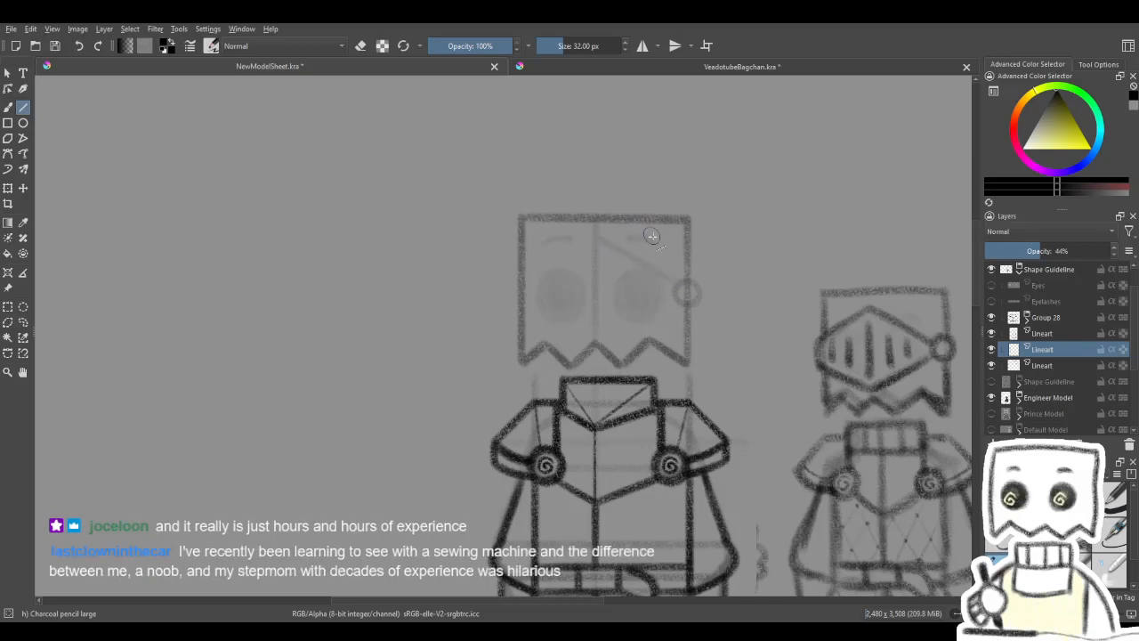
drag(676, 285, 528, 269)
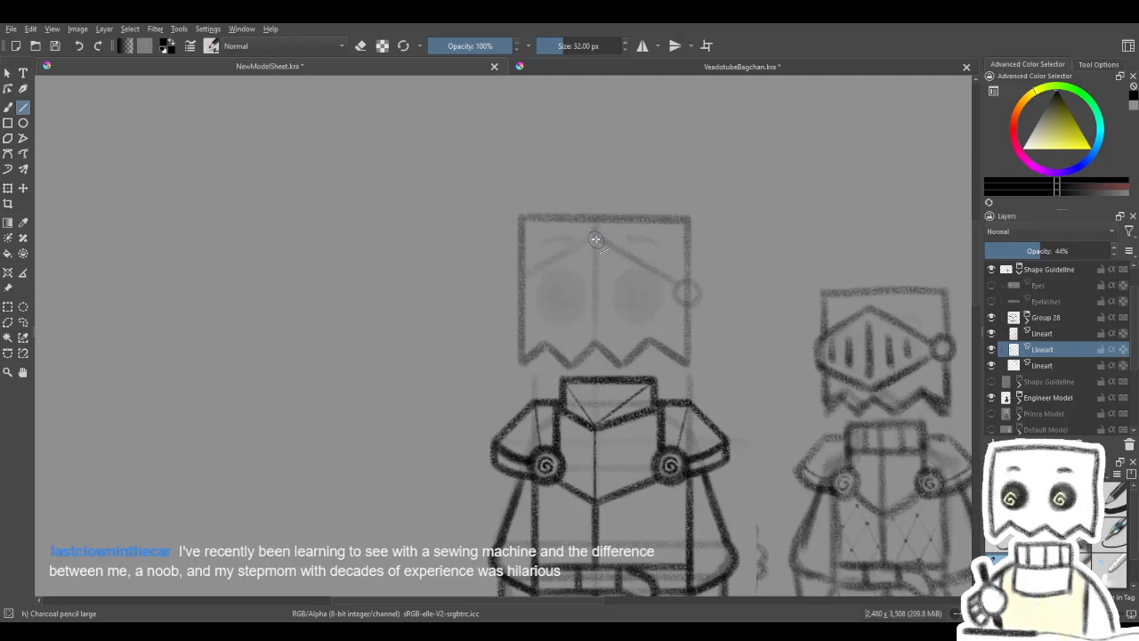
- Try heavier straight strokes over the visor's upper left edge and undo them
drag(596, 236, 525, 276)
mouse_move(641, 227)
mouse_down()
mouse_move(650, 222)
mouse_move(526, 281)
mouse_up()
key(ctrl+z)
key(ctrl+z)
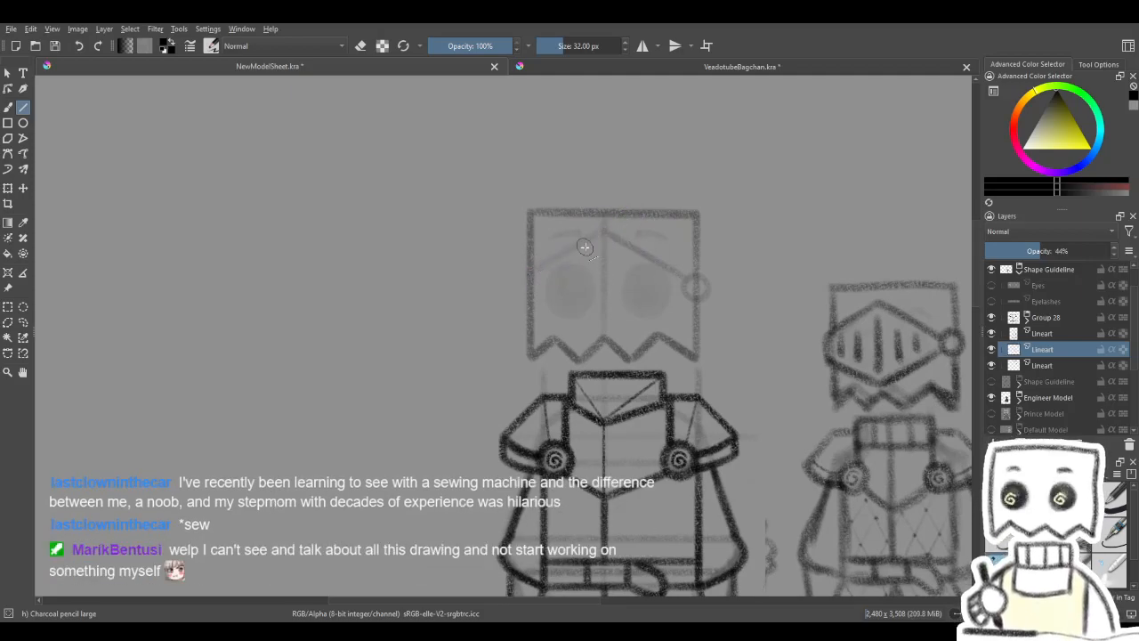
drag(602, 232, 536, 277)
mouse_move(646, 251)
mouse_down()
mouse_move(544, 262)
mouse_move(509, 280)
mouse_up()
key(ctrl+z)
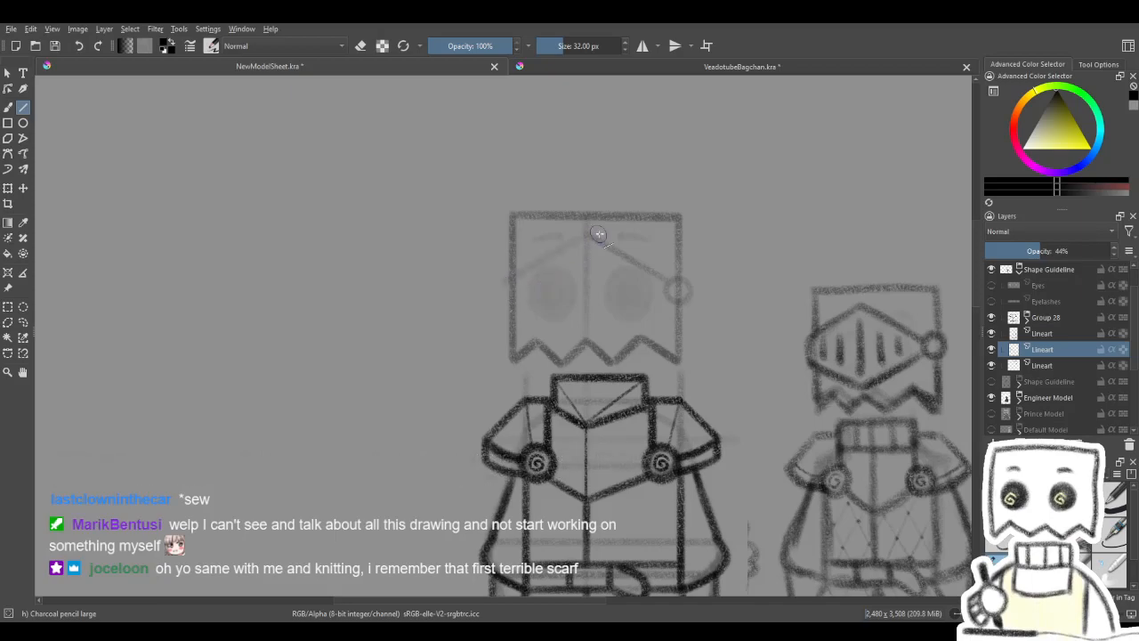
- Darken the visor's upper left edge past the head outline and draw both lower edges to close the diamond
drag(585, 237, 501, 294)
drag(588, 234, 467, 303)
drag(640, 258, 598, 250)
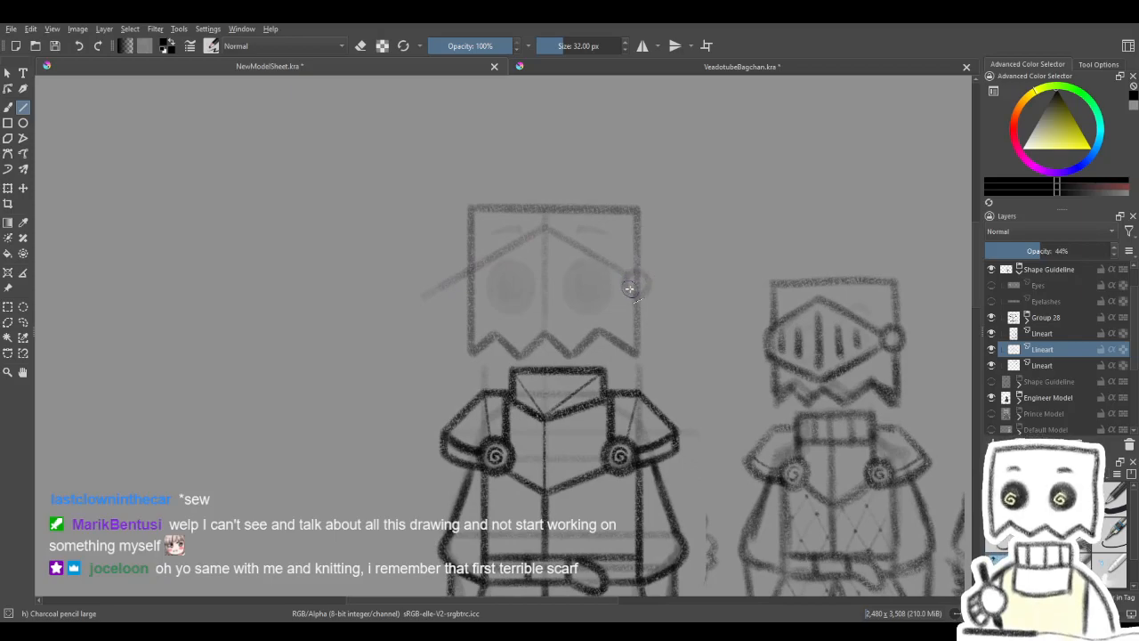
drag(609, 300, 541, 311)
mouse_move(634, 282)
mouse_down()
mouse_move(549, 308)
mouse_move(651, 301)
mouse_up()
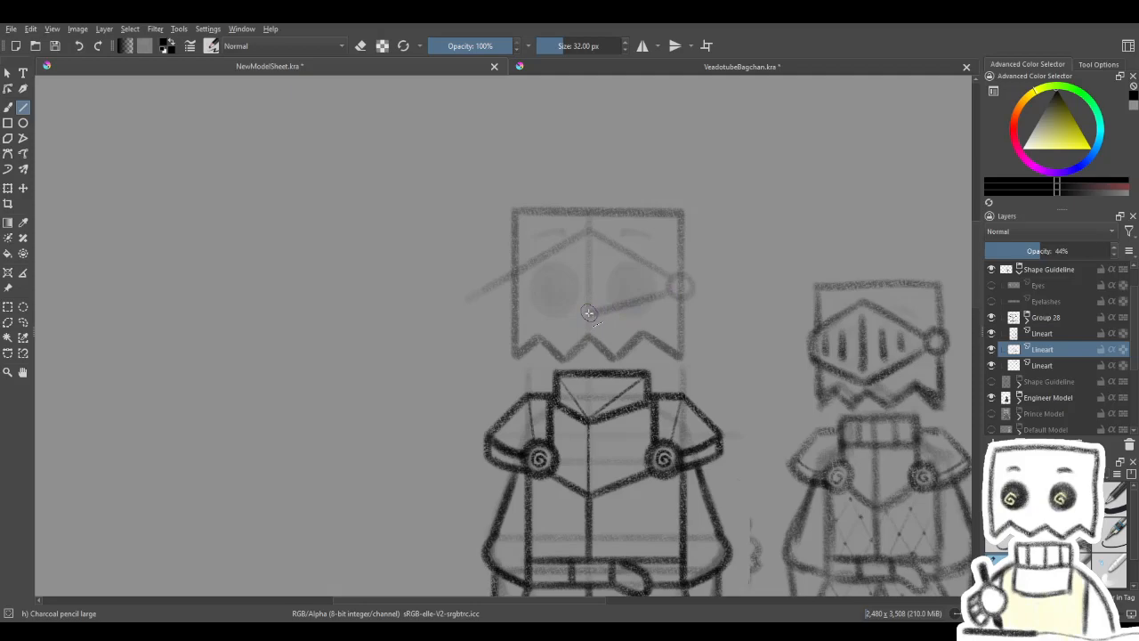
mouse_move(587, 313)
mouse_down()
mouse_move(502, 279)
mouse_move(492, 287)
mouse_up()
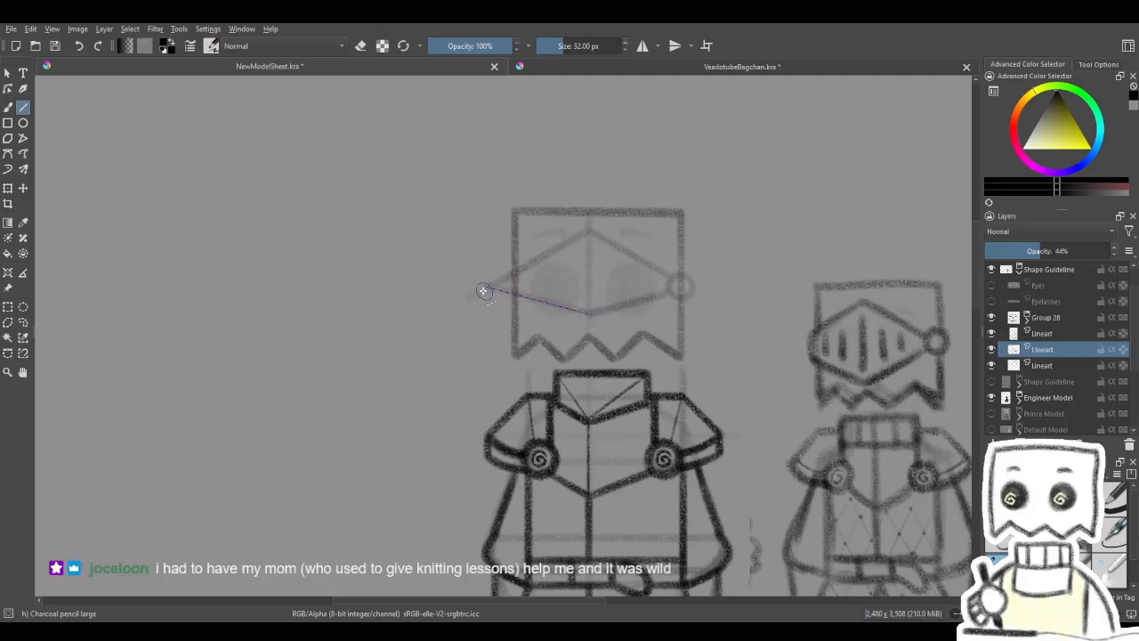
- Erase the visor line ends that stick out beyond the head's left edge with the soft eraser
drag(602, 331, 548, 319)
key(b)
key(e)
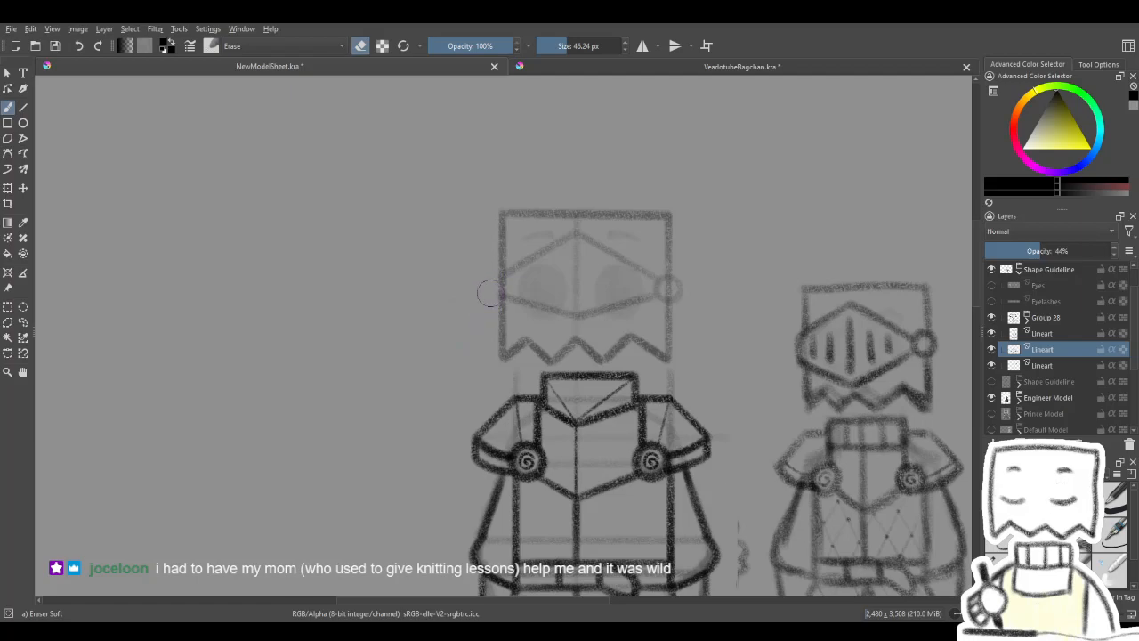
drag(605, 183, 463, 192)
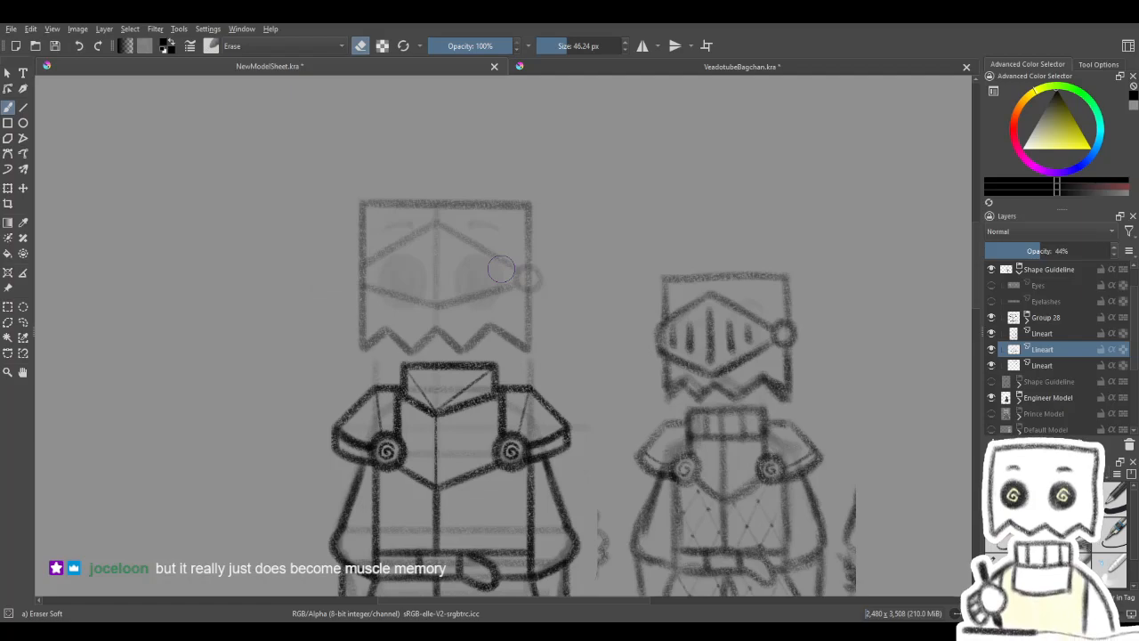
- Try nudging the whole closed visor downward and slightly left to centre it on the head
click(8, 189)
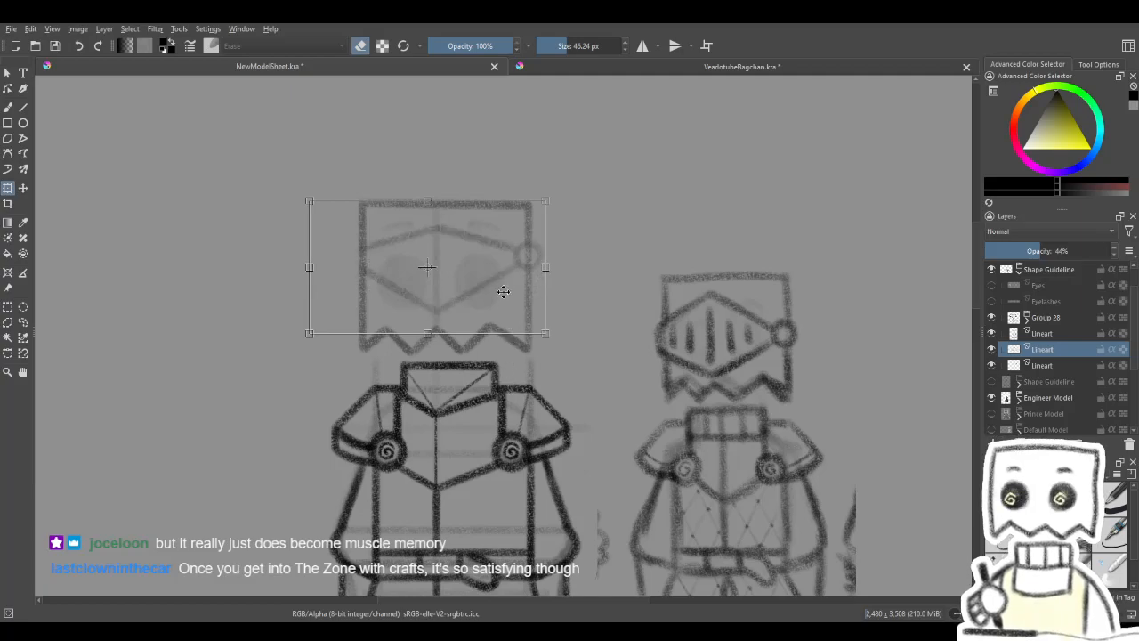
key(Down)
key(Down)
key(Down)
key(Down)
key(Down)
key(Down)
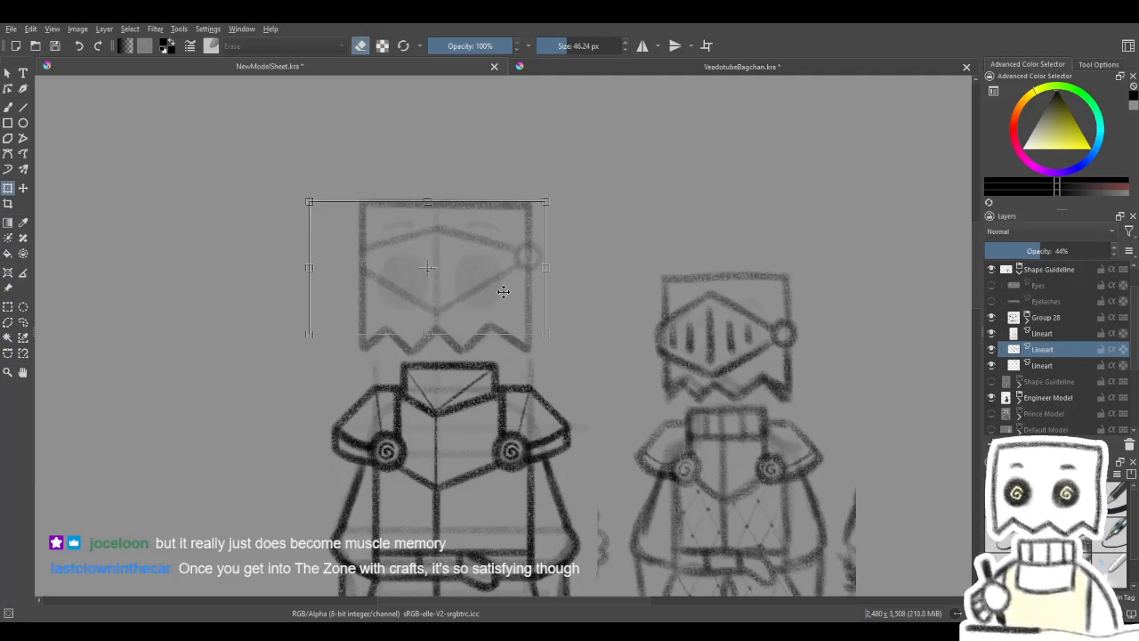
key(Right)
key(Left)
key(Left)
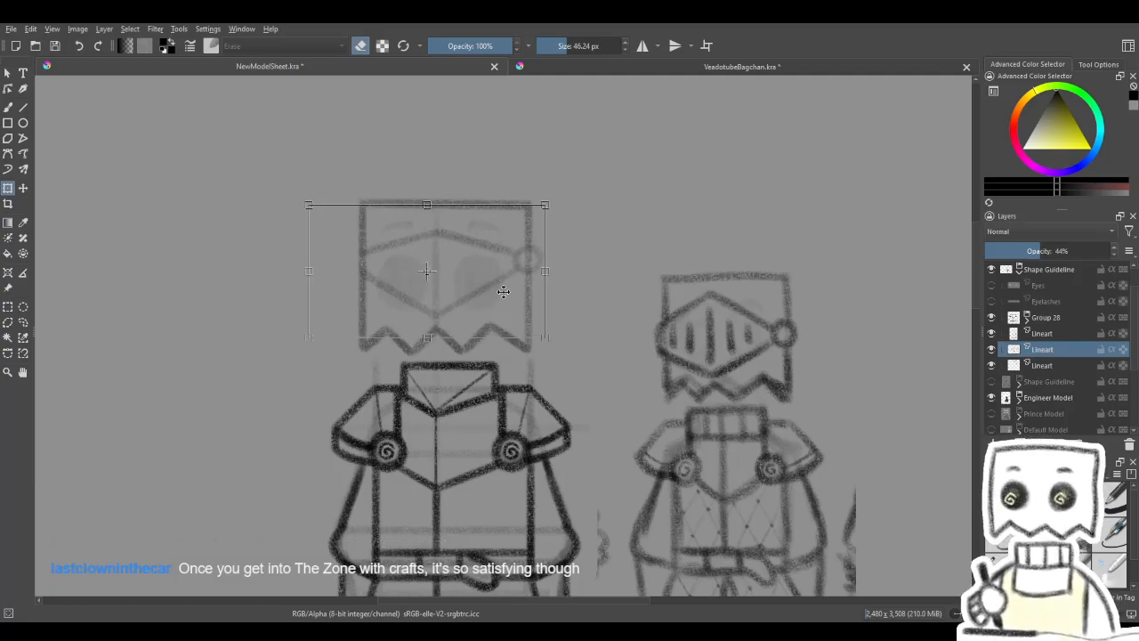
key(Down)
key(Left)
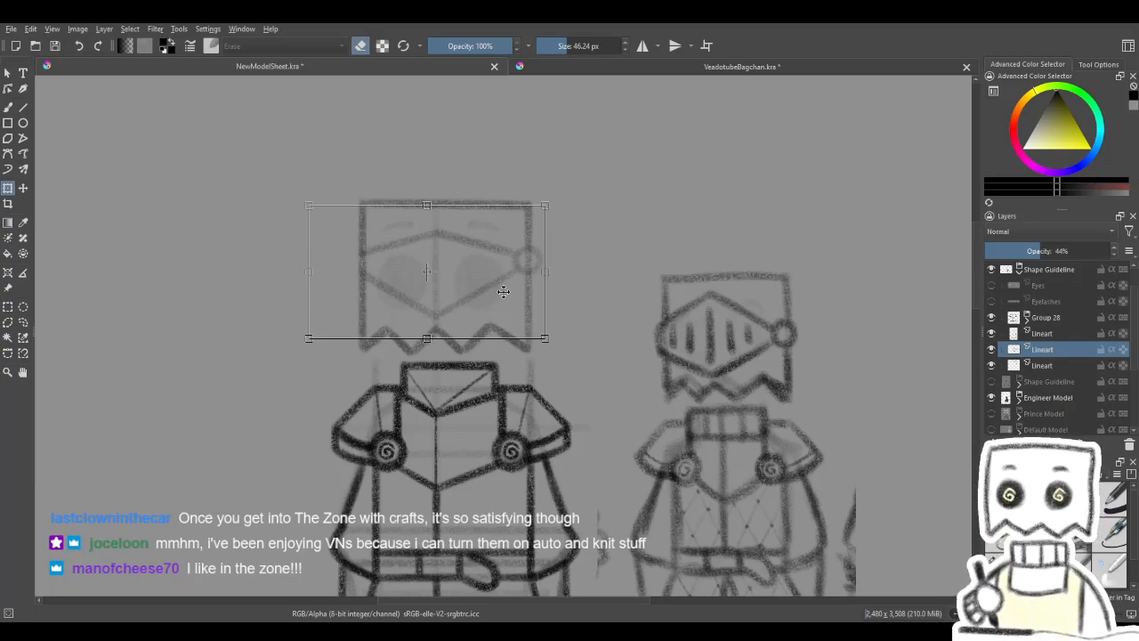
key(Up)
key(Up)
key(Down)
key(Down)
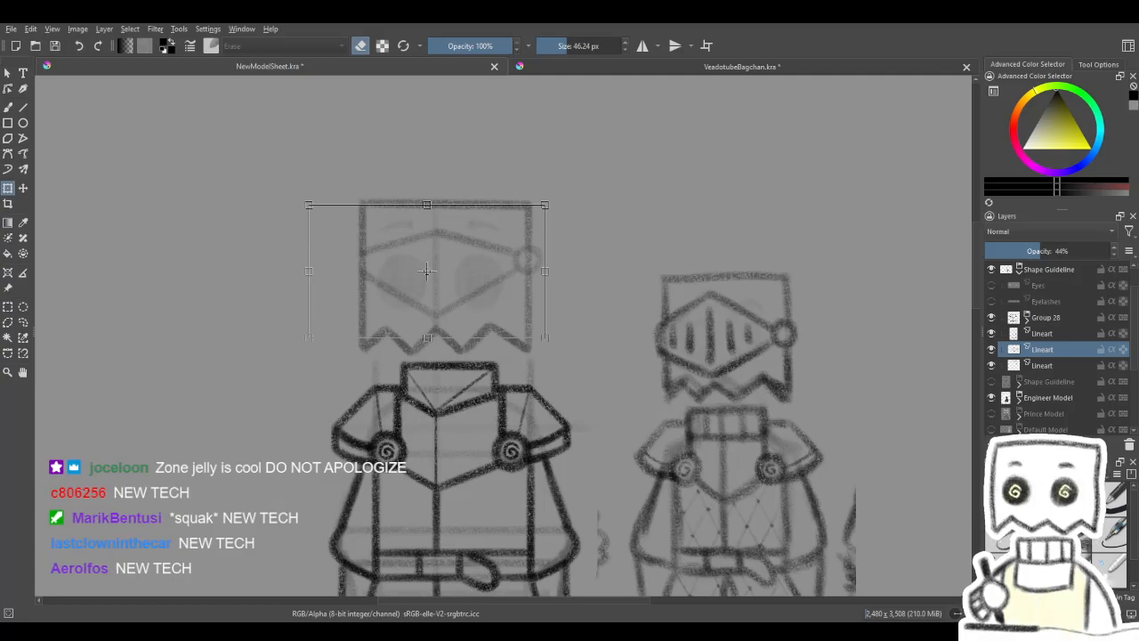
- Undo the visor's nudges, erasing and lower edges, back to only the upper edges and hinge circle
key(b)
drag(471, 284, 550, 268)
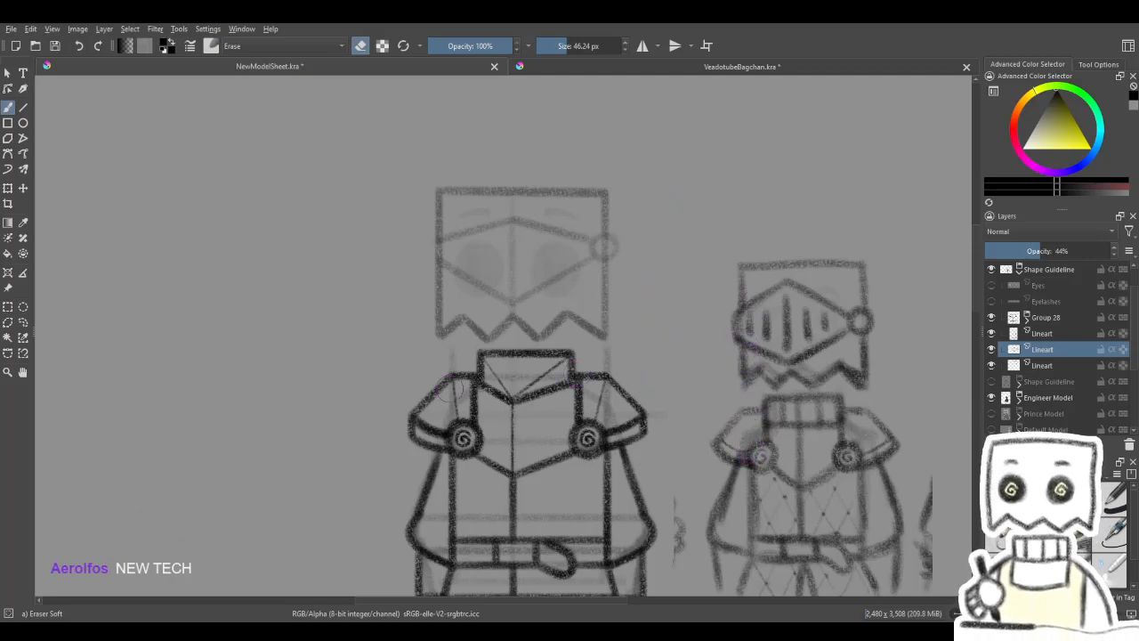
click(11, 191)
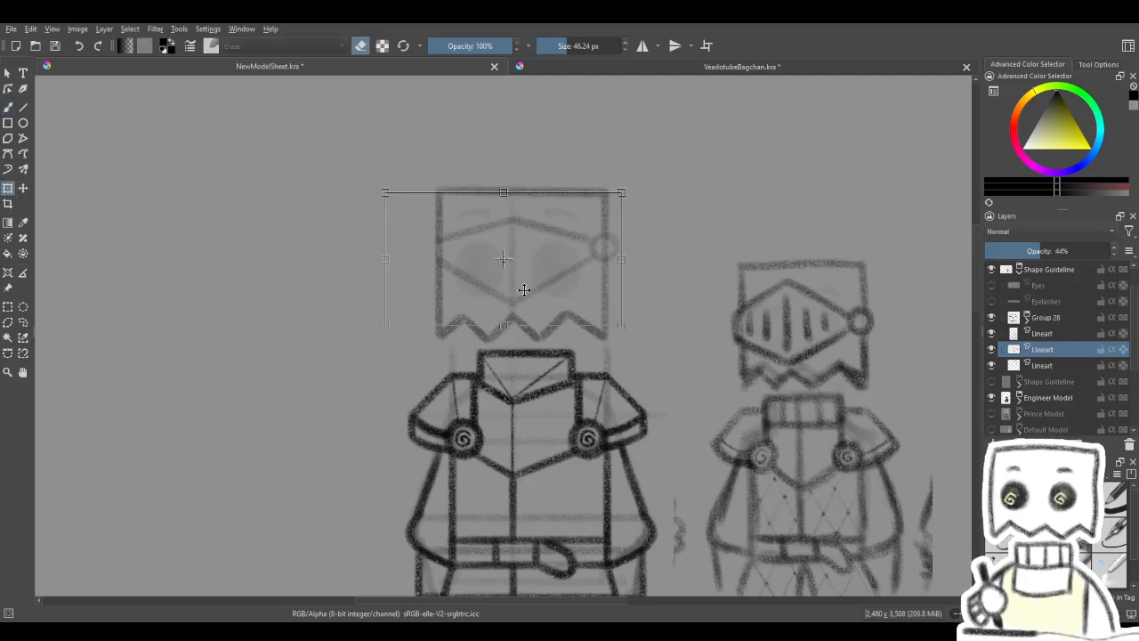
key(ctrl+z)
key(ctrl+z)
key(ctrl+shift+z)
key(ctrl+z)
key(ctrl+z)
key(ctrl+z)
key(ctrl+z)
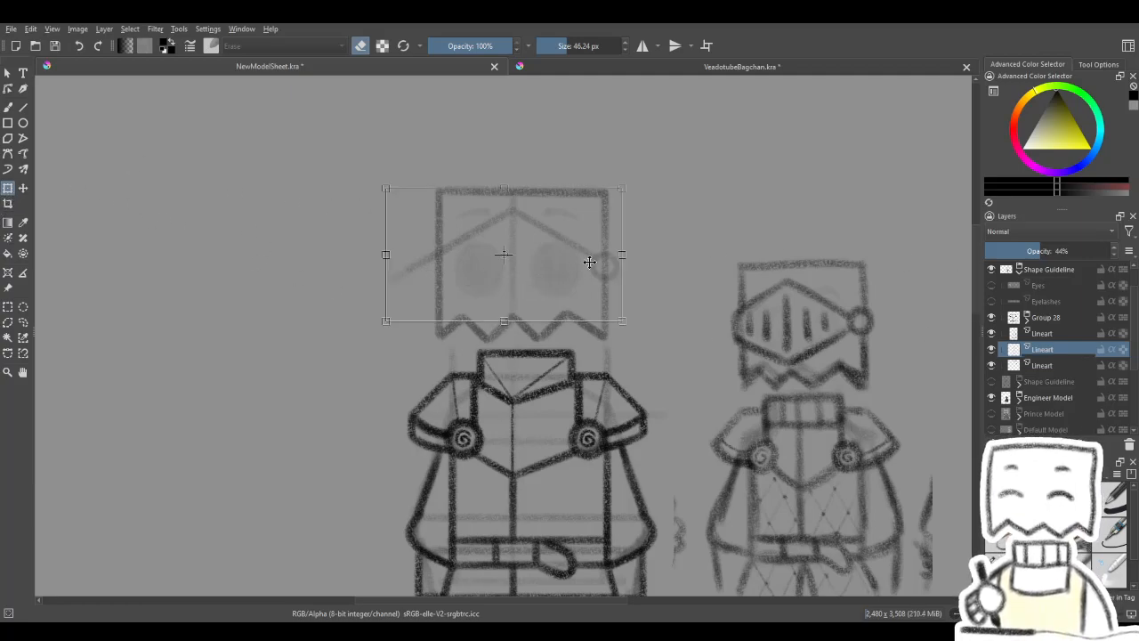
- Shift the visor's upper edges and hinge circle slightly upward on the head
key(Up)
key(Up)
key(Up)
key(Up)
key(Up)
key(Up)
key(Up)
key(Up)
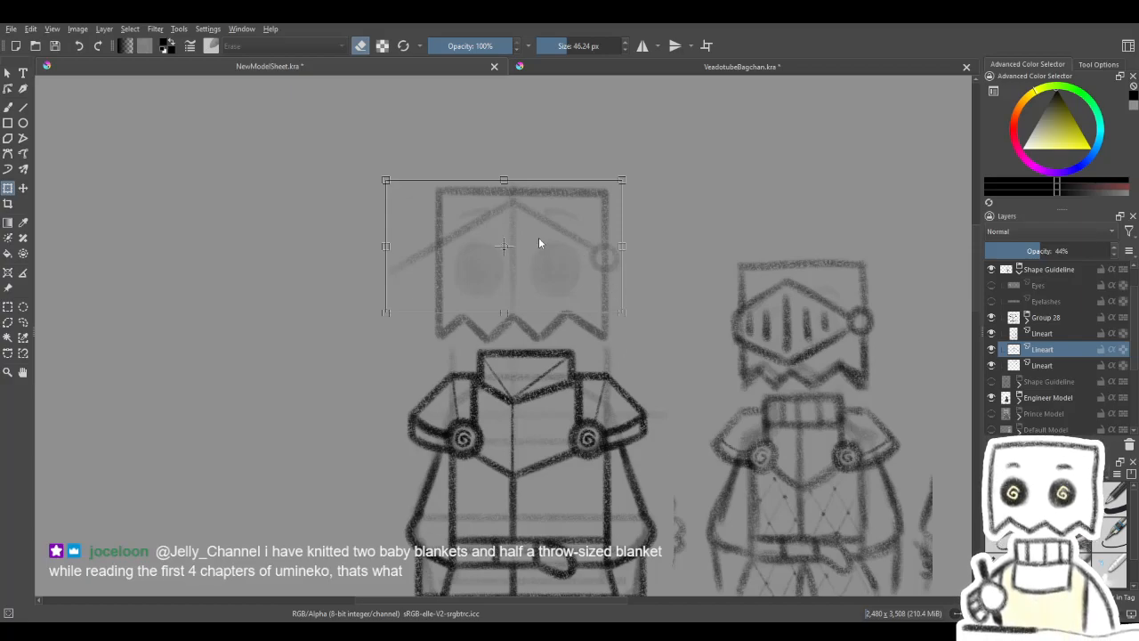
- Duplicate the upper-edge lineart, mirror the copy vertically and lower it until both hinge circles overlap, closing the diamond
key(ctrl+j)
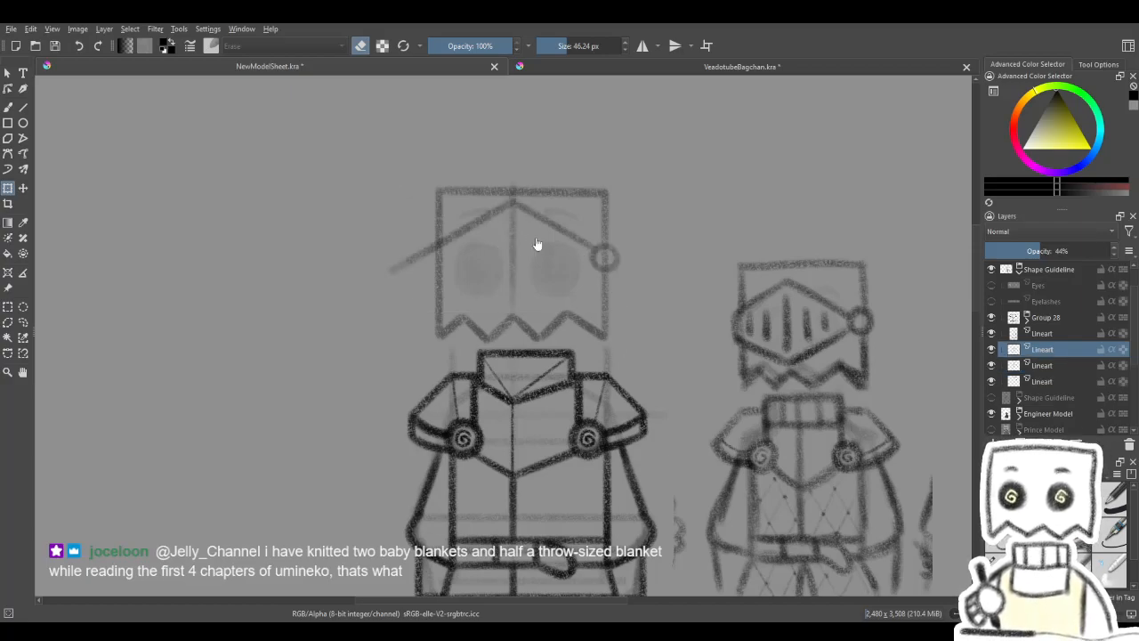
key(shift+v)
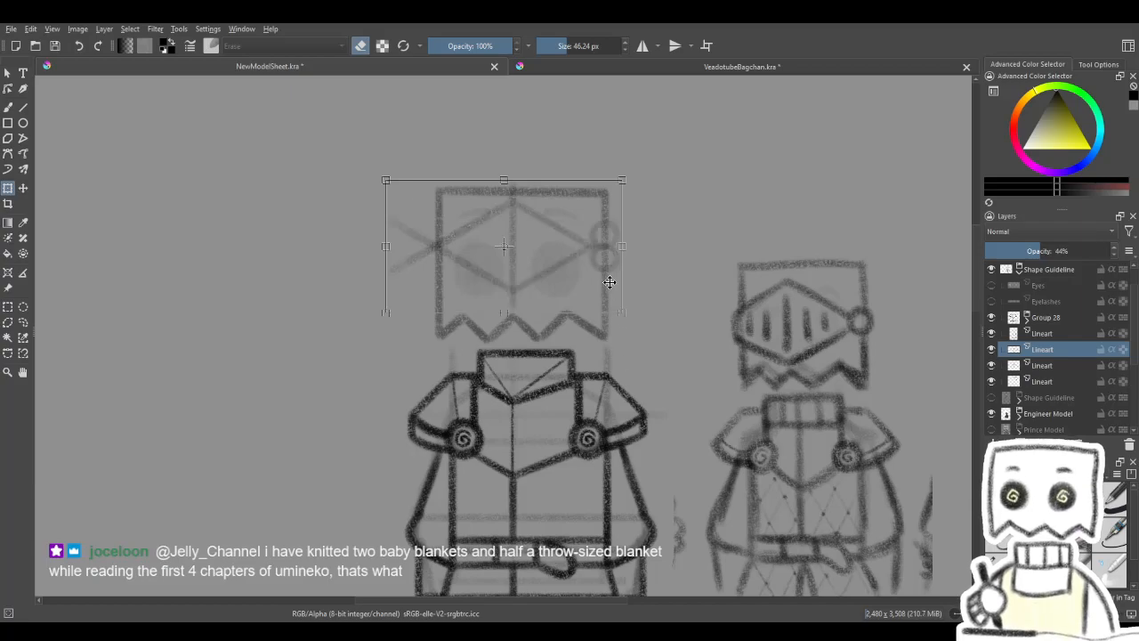
drag(602, 242, 603, 267)
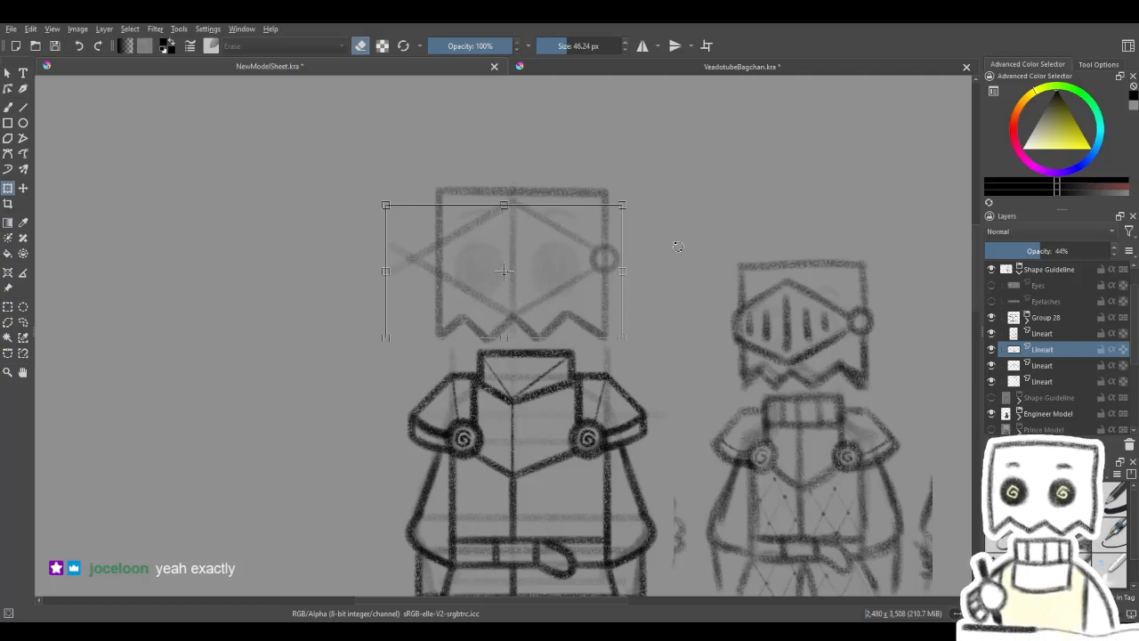
key(Return)
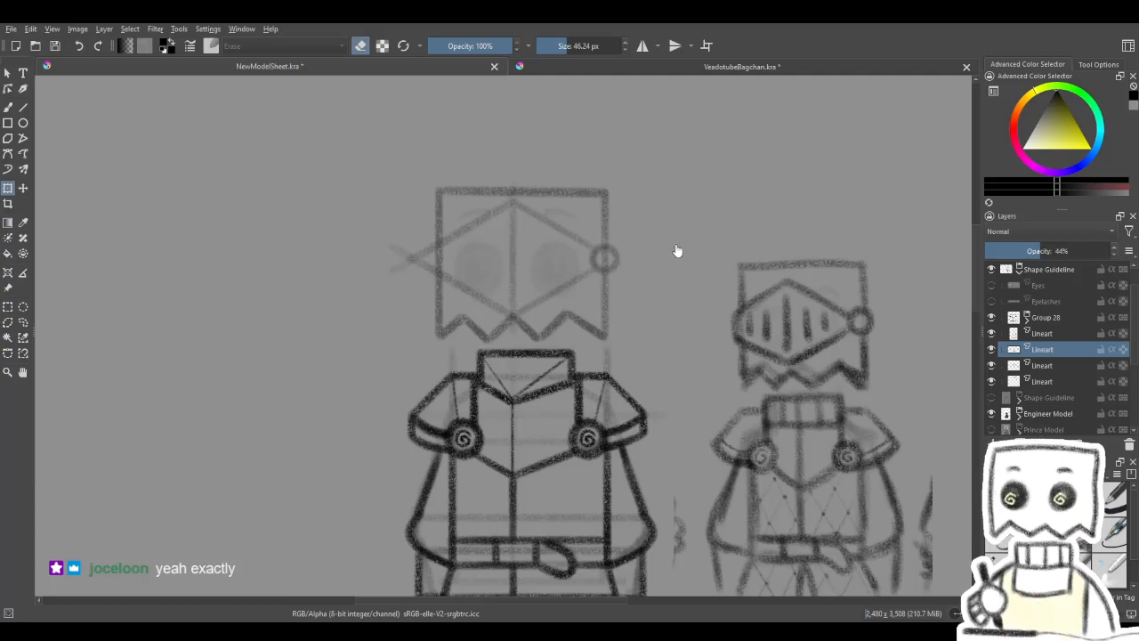
- Merge the mirrored visor half with the original lineart layer
click(577, 268)
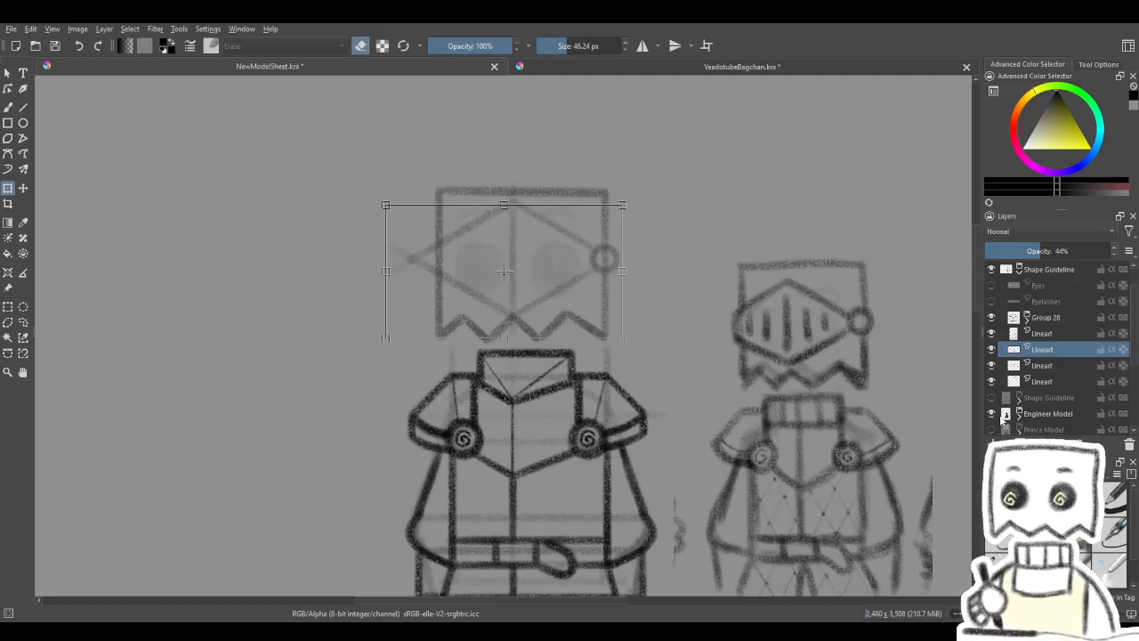
click(992, 349)
key(ctrl+e)
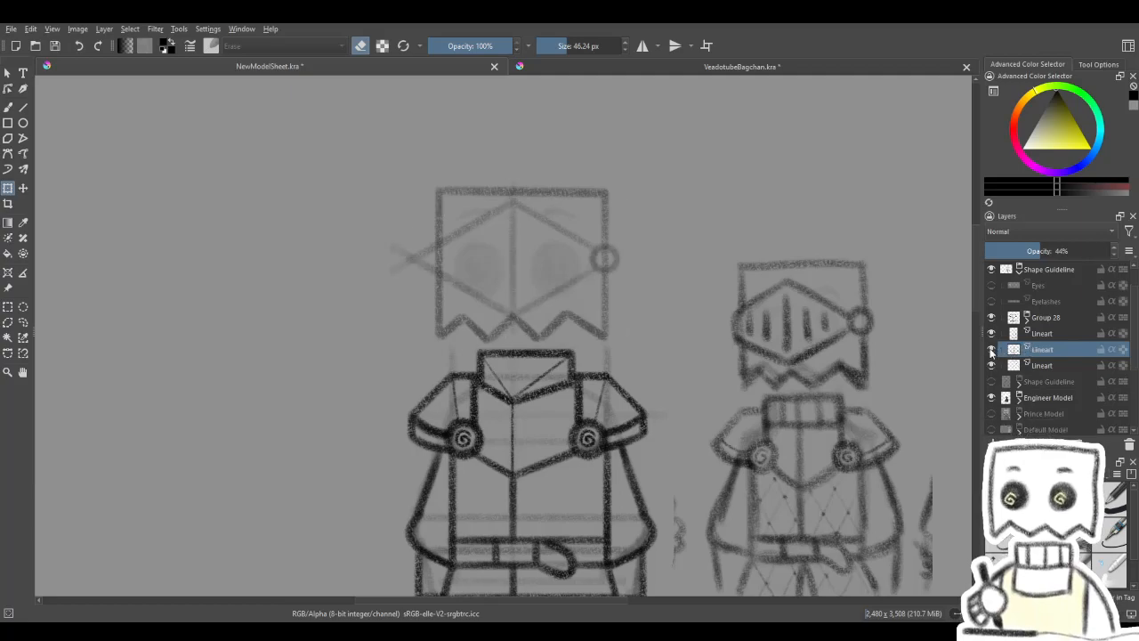
- Adjust the merged diamond visor's height on the head, settling it slightly higher than its starting position
click(785, 360)
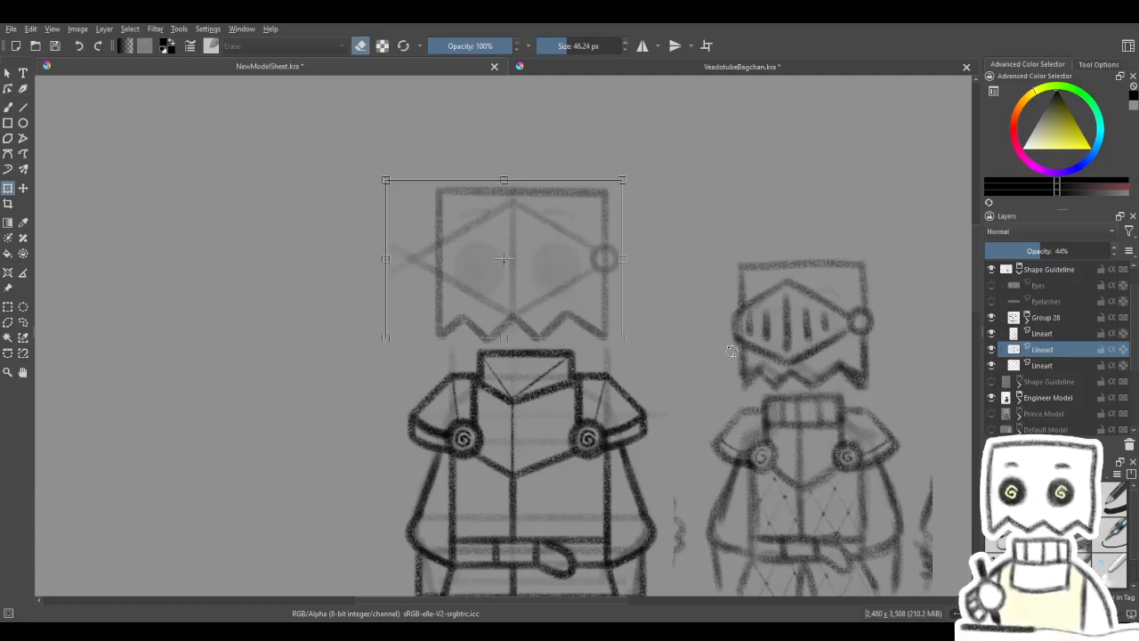
key(Down)
key(Down)
key(Down)
key(Down)
key(Down)
key(Down)
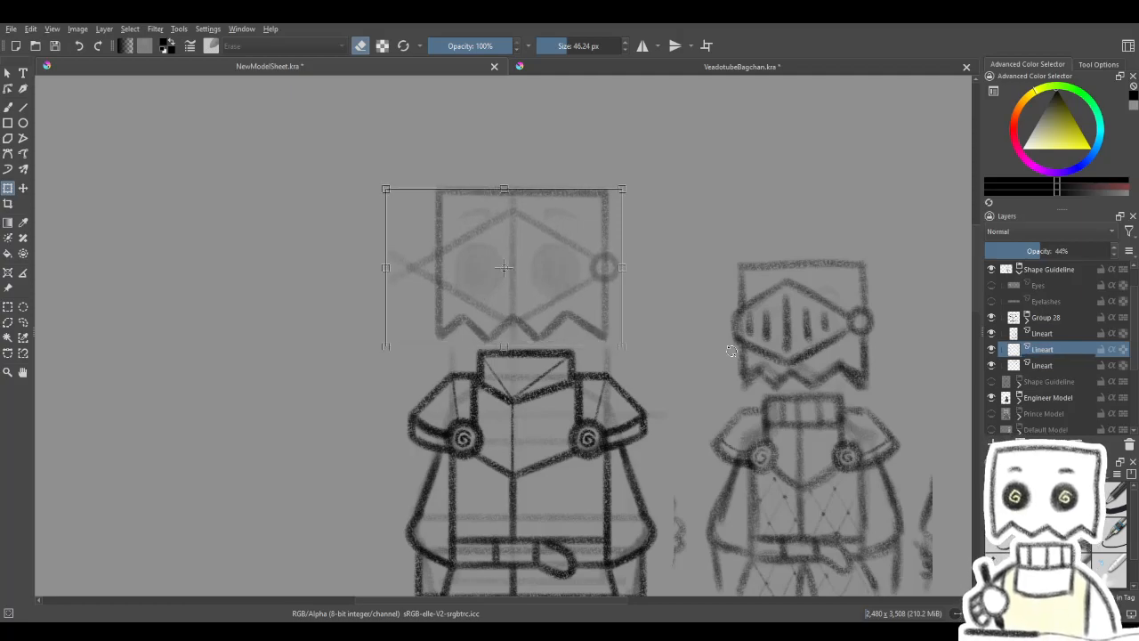
key(Up)
key(Up)
key(Up)
key(Up)
key(Up)
key(Up)
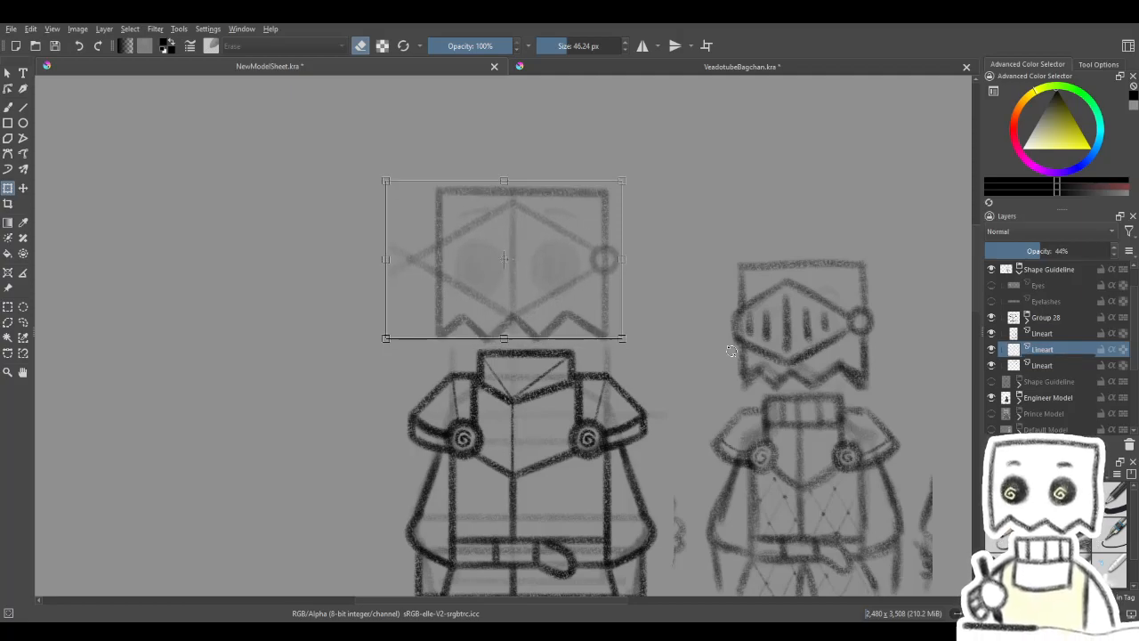
key(Up)
key(Up)
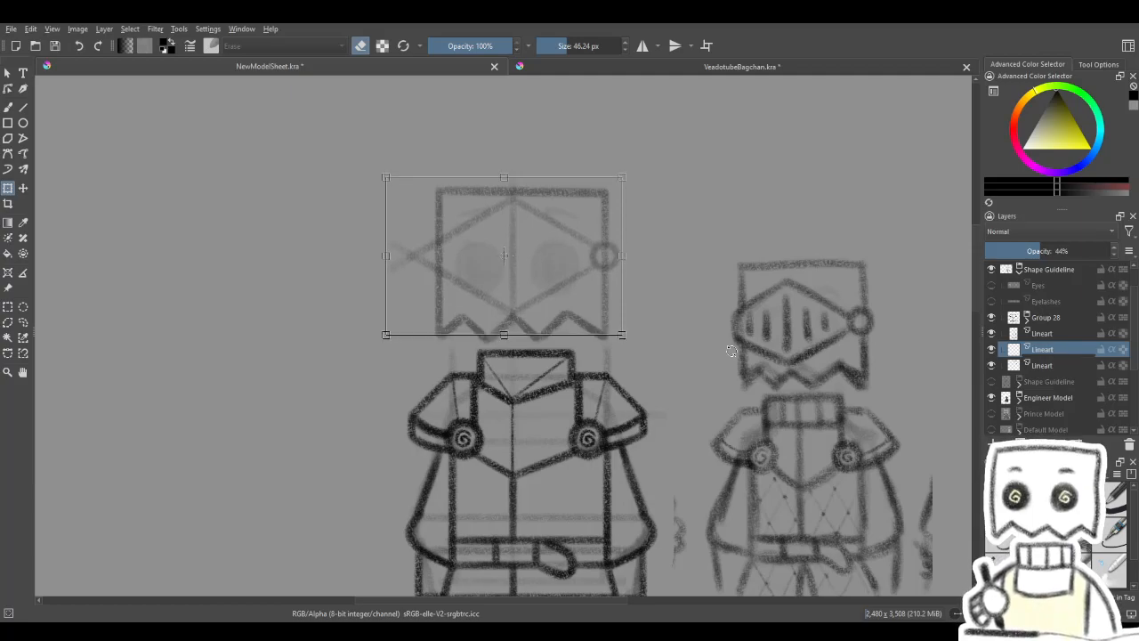
key(Up)
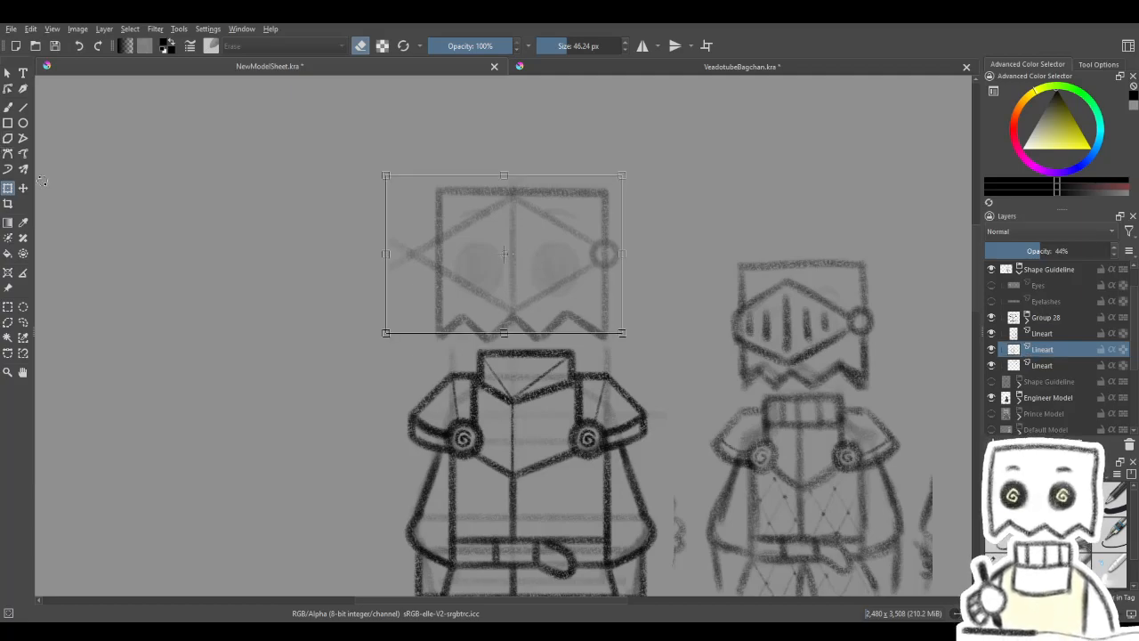
- Erase the crossing visor line ends beyond the head's left edge with the soft eraser
click(7, 108)
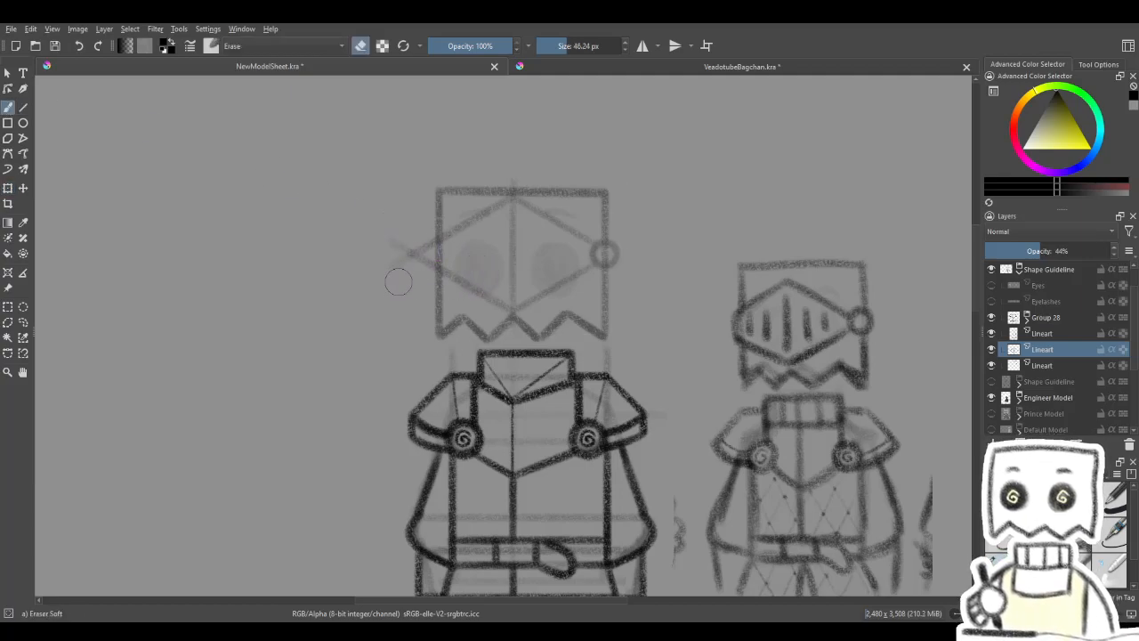
mouse_move(405, 283)
mouse_down()
mouse_move(406, 246)
mouse_move(414, 276)
mouse_move(421, 244)
mouse_move(401, 242)
mouse_up()
key(e)
- Draw straight vertical slits inside the visor on both sides of the centre line with the large charcoal pencil
key(v)
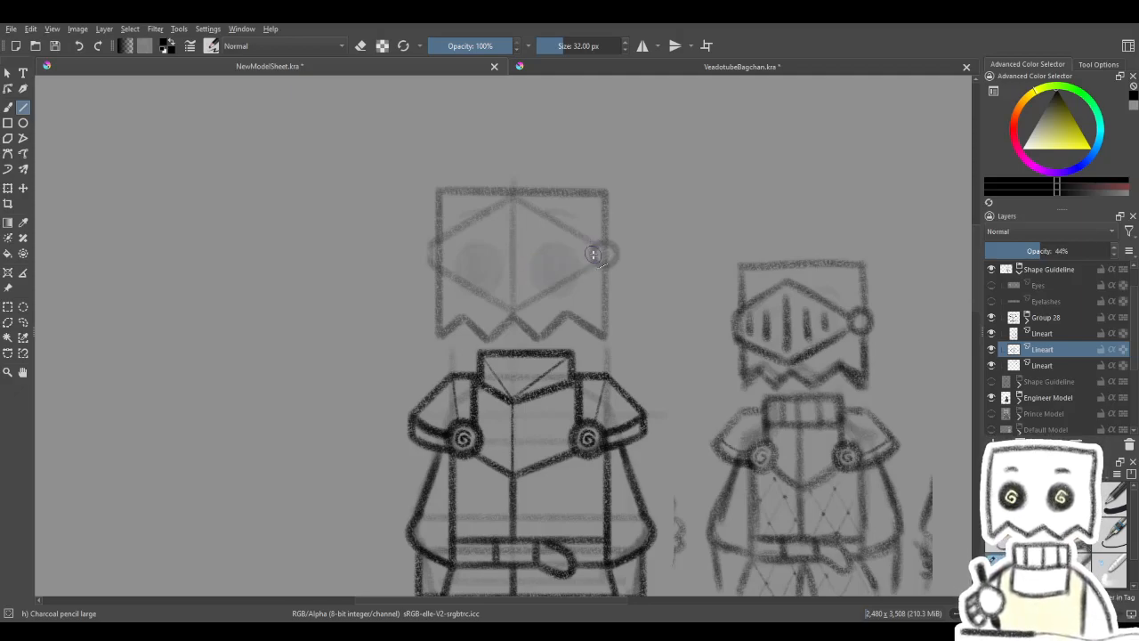
key(e)
key(e)
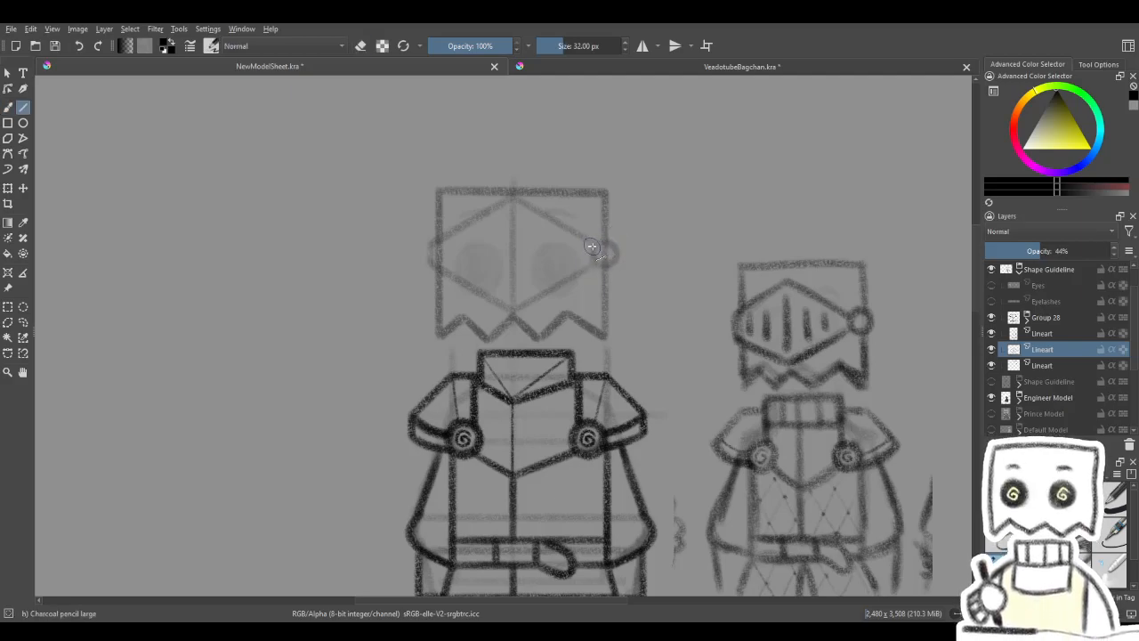
key(ctrl)
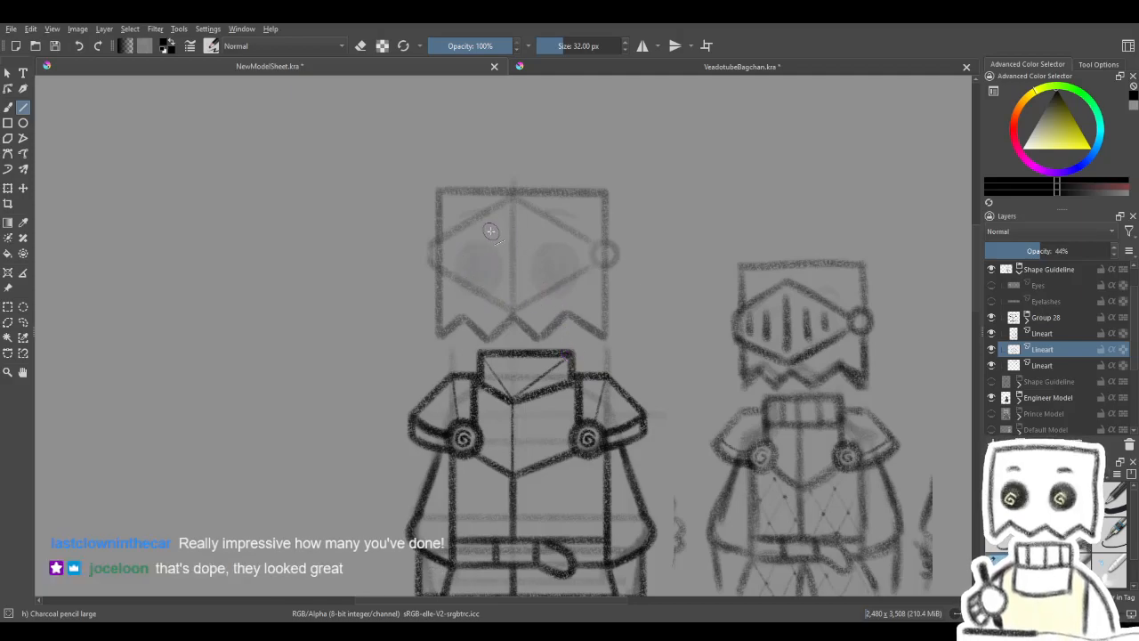
drag(487, 232, 486, 279)
drag(534, 234, 532, 278)
key(ctrl+z)
mouse_move(535, 232)
mouse_down()
mouse_move(532, 278)
mouse_move(562, 262)
mouse_up()
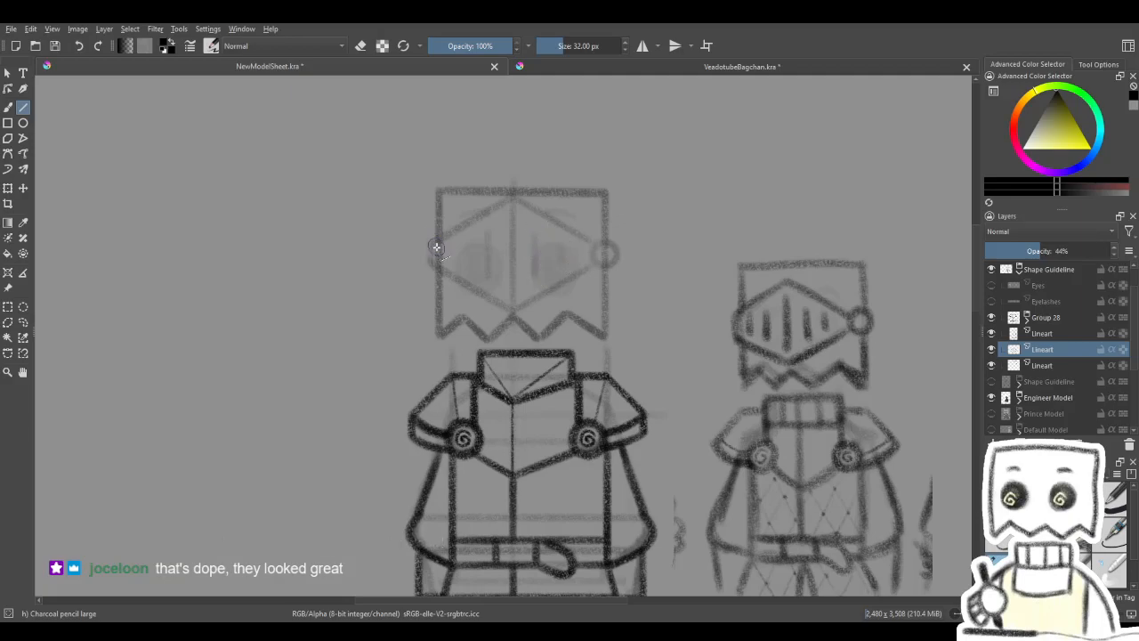
drag(595, 203, 561, 193)
- Hide the Lineart layer directly above the visor layer that holds the faded face features
drag(542, 266, 575, 188)
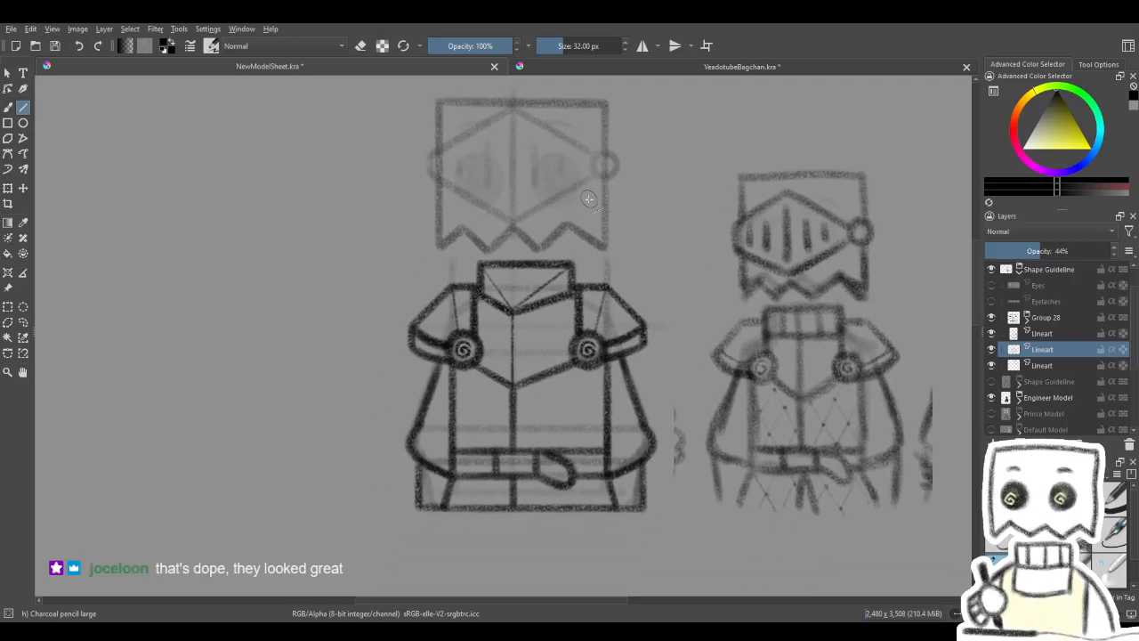
scroll(589, 199, down, 2)
click(992, 365)
click(996, 365)
click(992, 333)
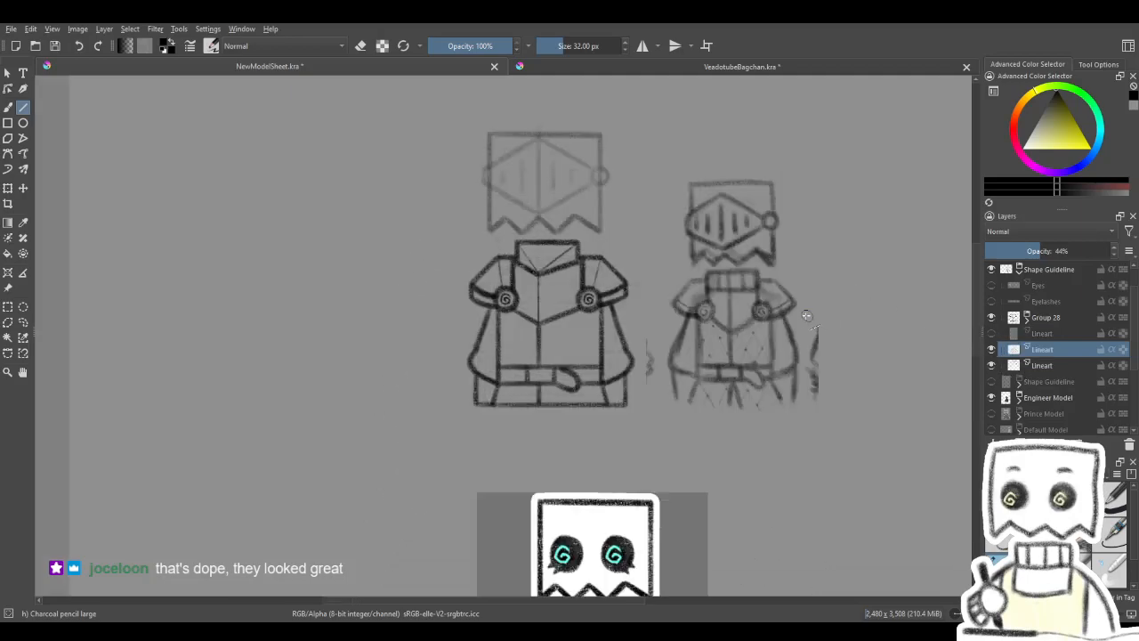
- Nudge the slitted visor lineart slightly downward on the head with the Move tool
scroll(757, 330, down, 5)
drag(706, 356, 549, 308)
scroll(508, 309, up, 2)
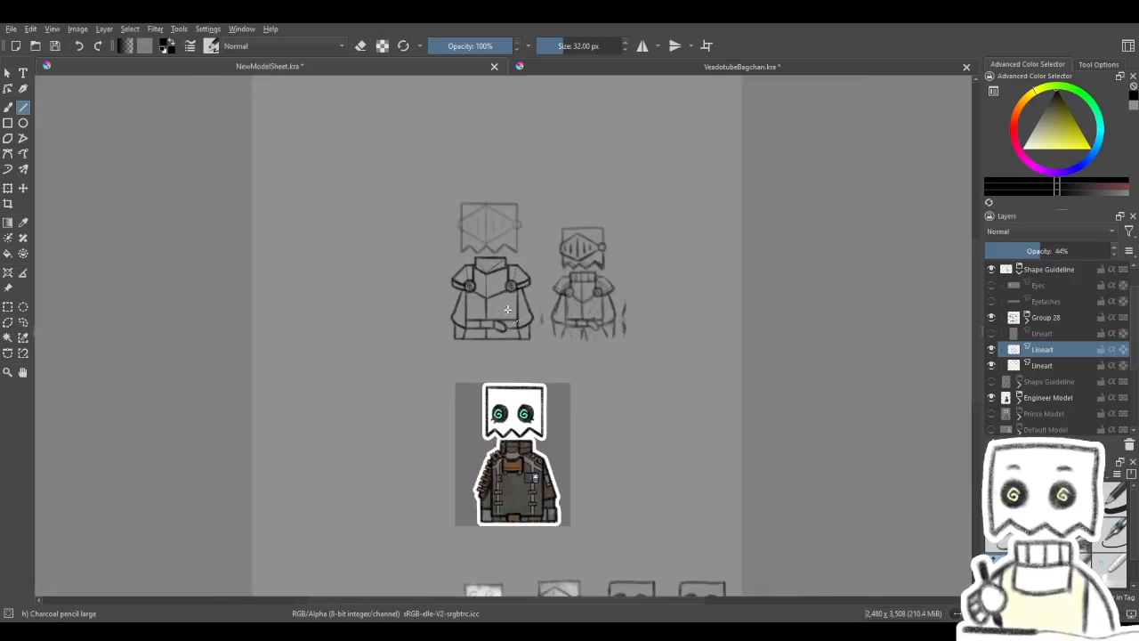
scroll(496, 294, down, 1)
scroll(469, 280, up, 3)
scroll(469, 279, down, 1)
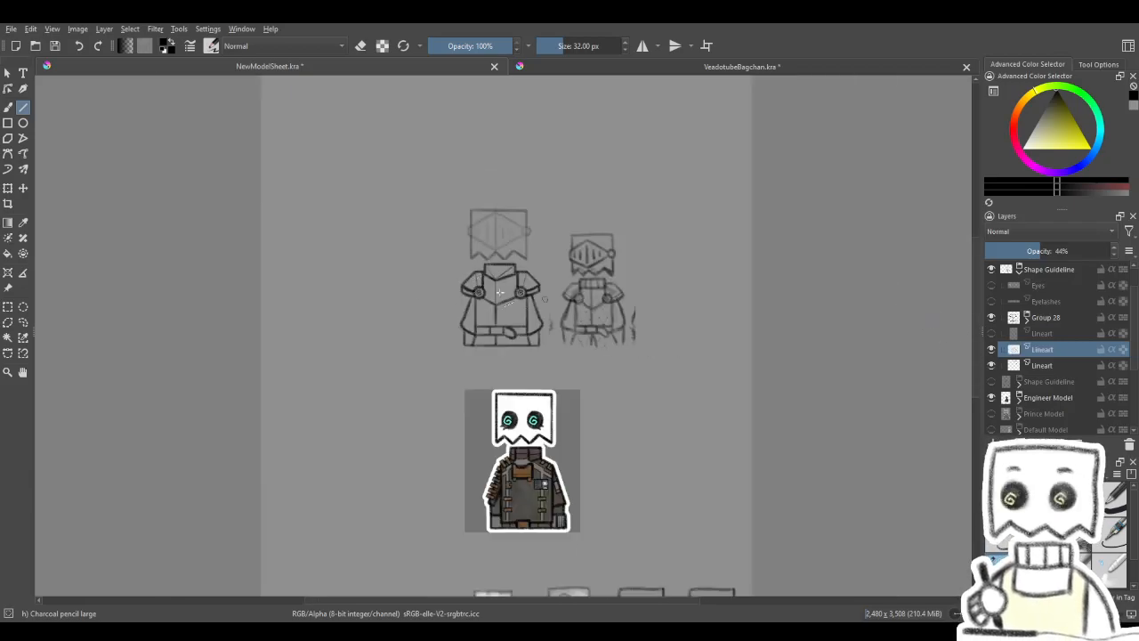
click(8, 189)
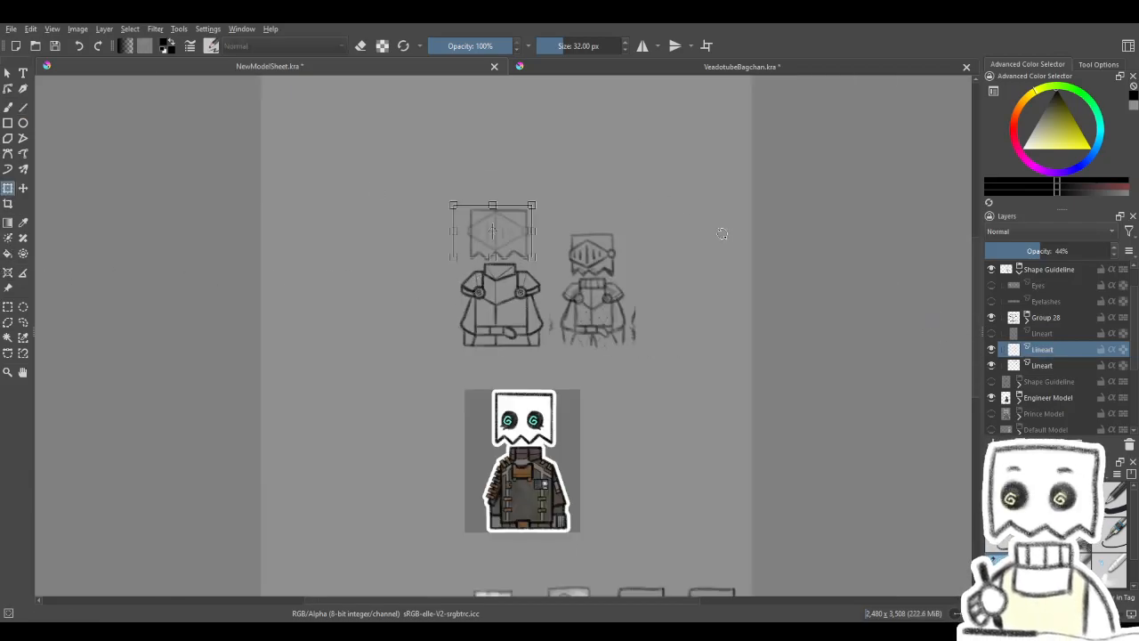
click(23, 187)
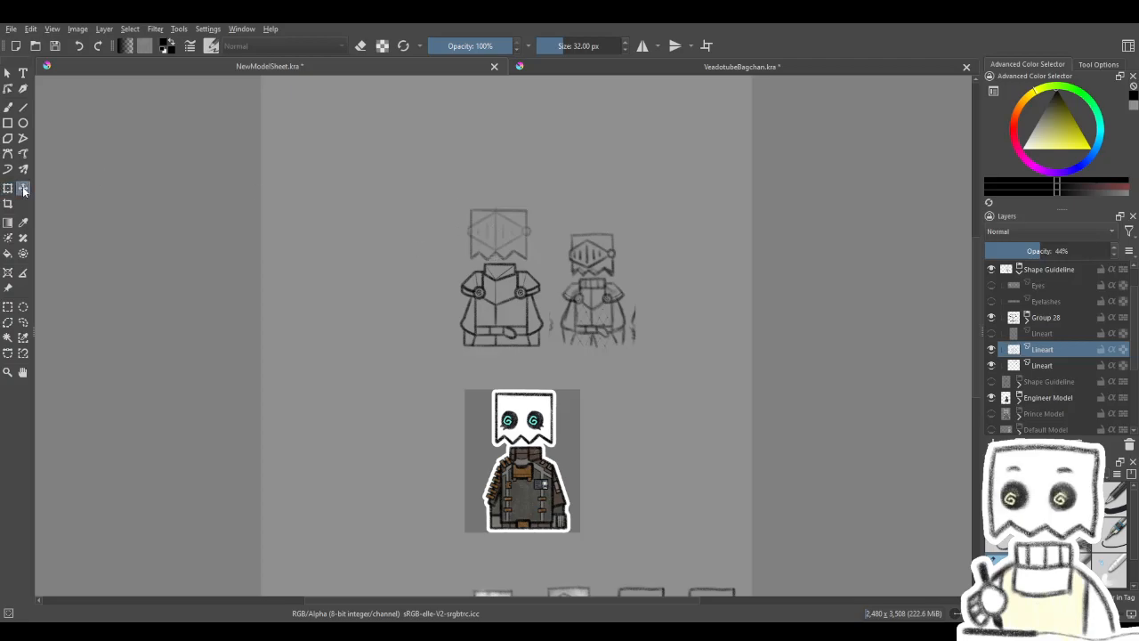
key(Right)
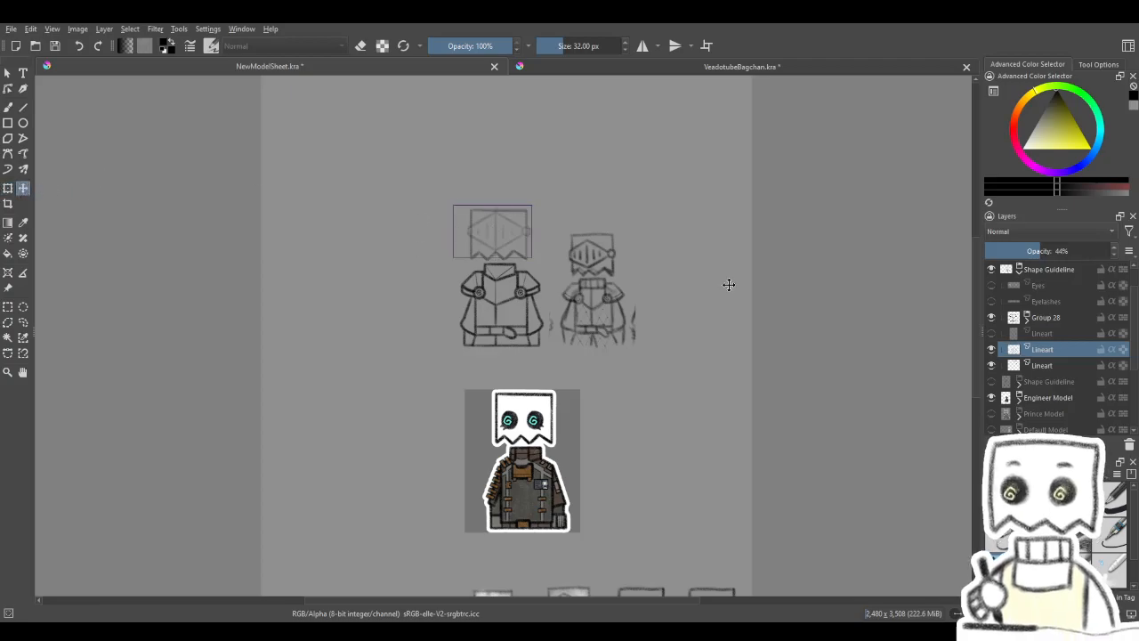
key(Down)
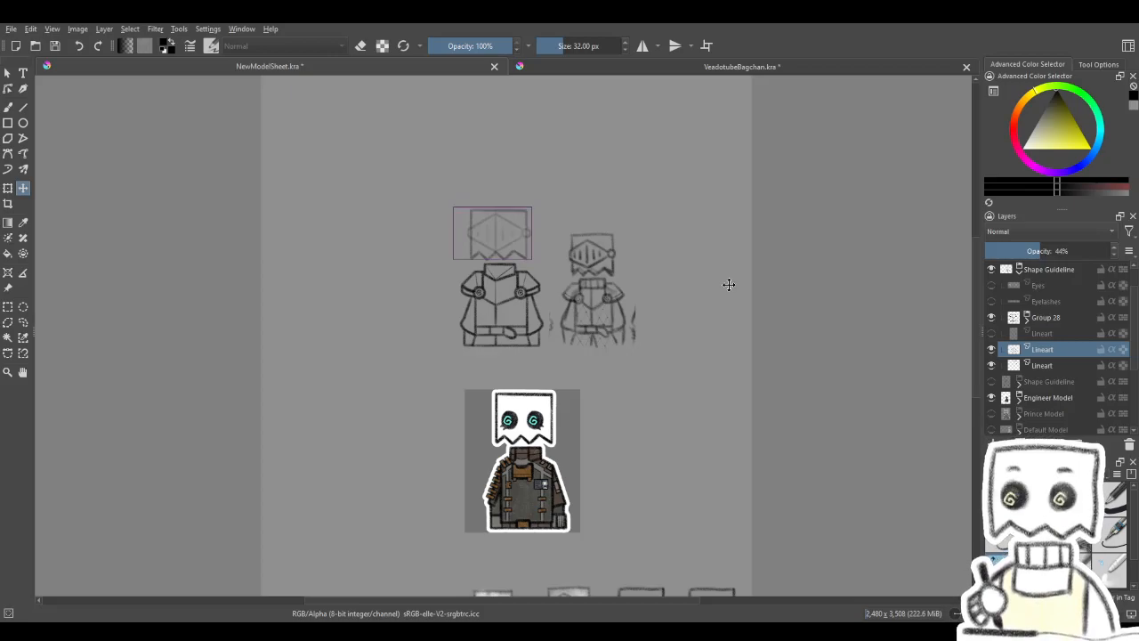
key(Down)
key(Down)
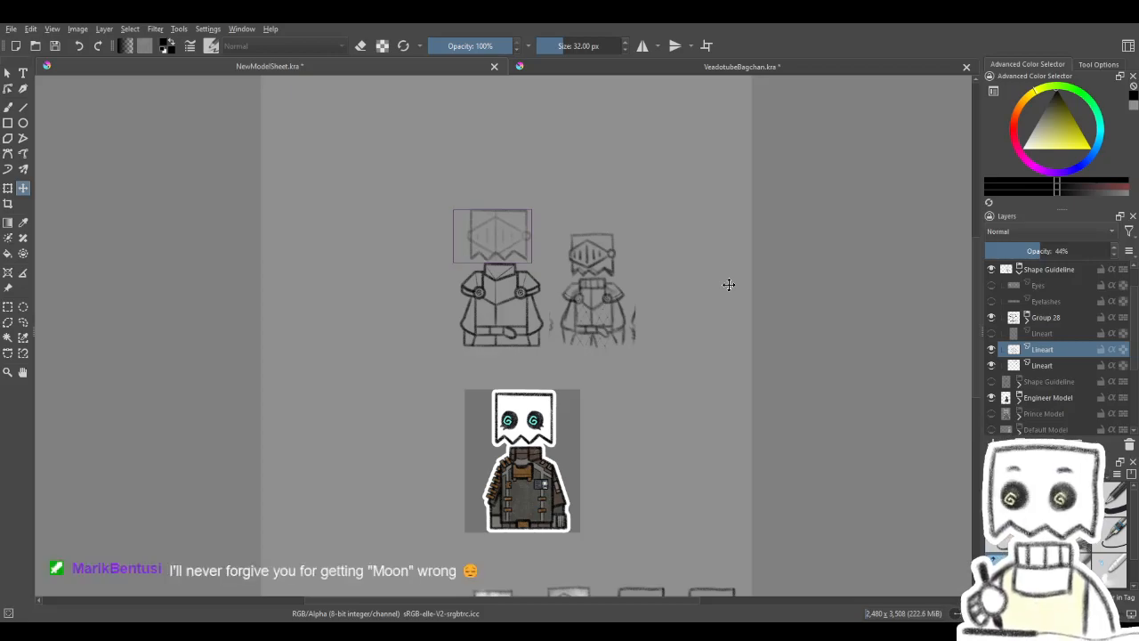
key(Down)
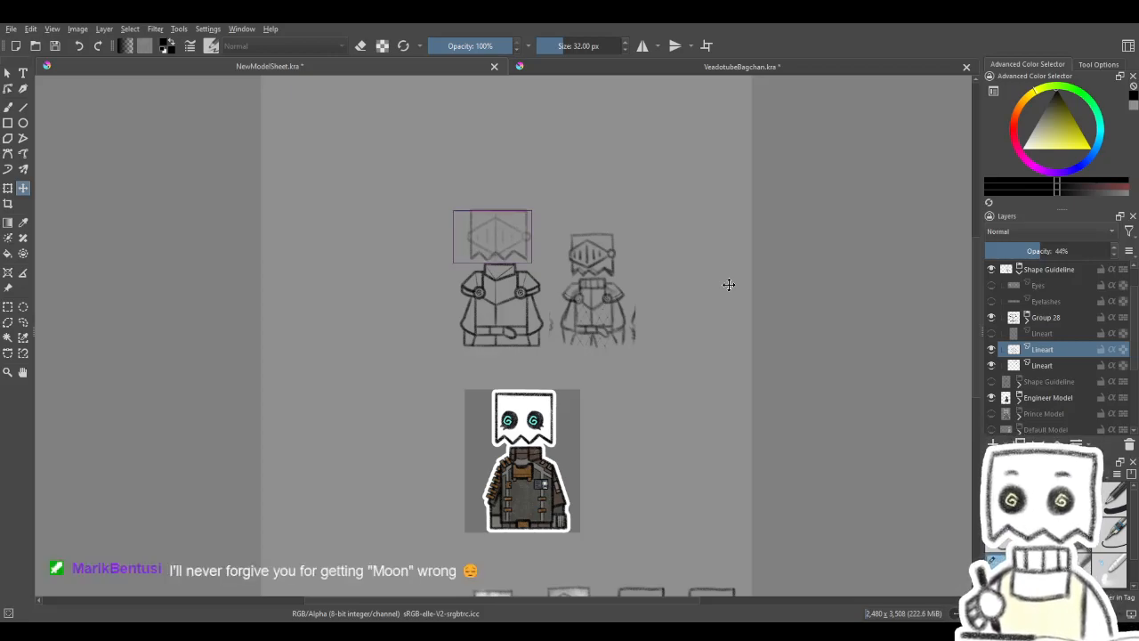
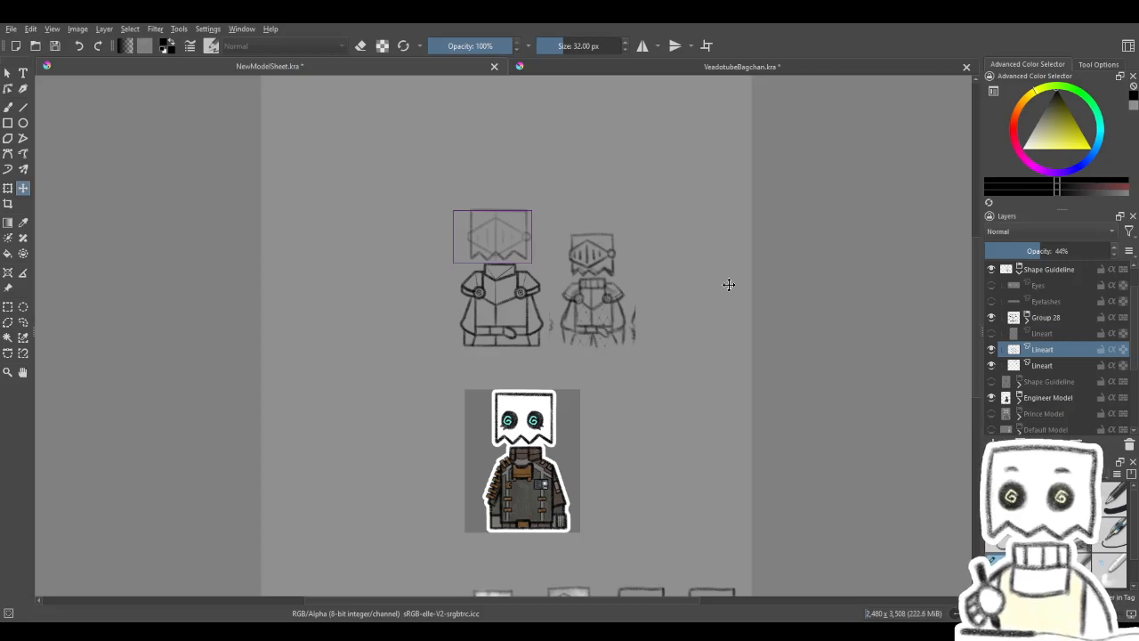
- Draw a thin straight line down the collar's centre on the uppermost layer of Group 28 with the medium charcoal pencil
scroll(411, 215, up, 3)
drag(749, 231, 605, 208)
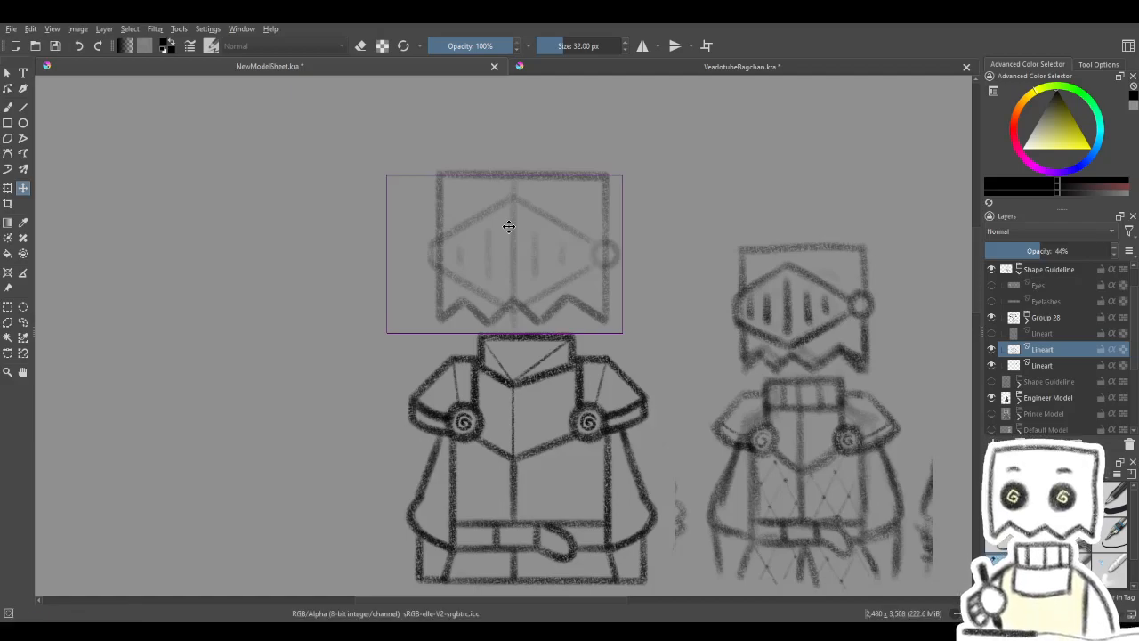
click(10, 108)
drag(540, 312, 542, 300)
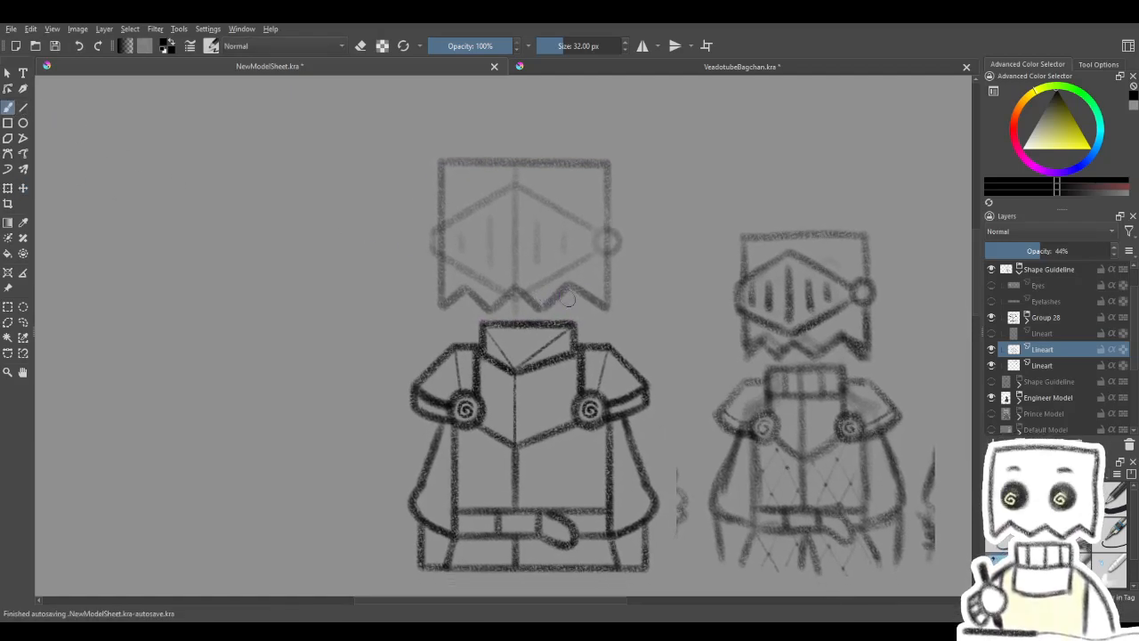
click(1049, 318)
click(1027, 320)
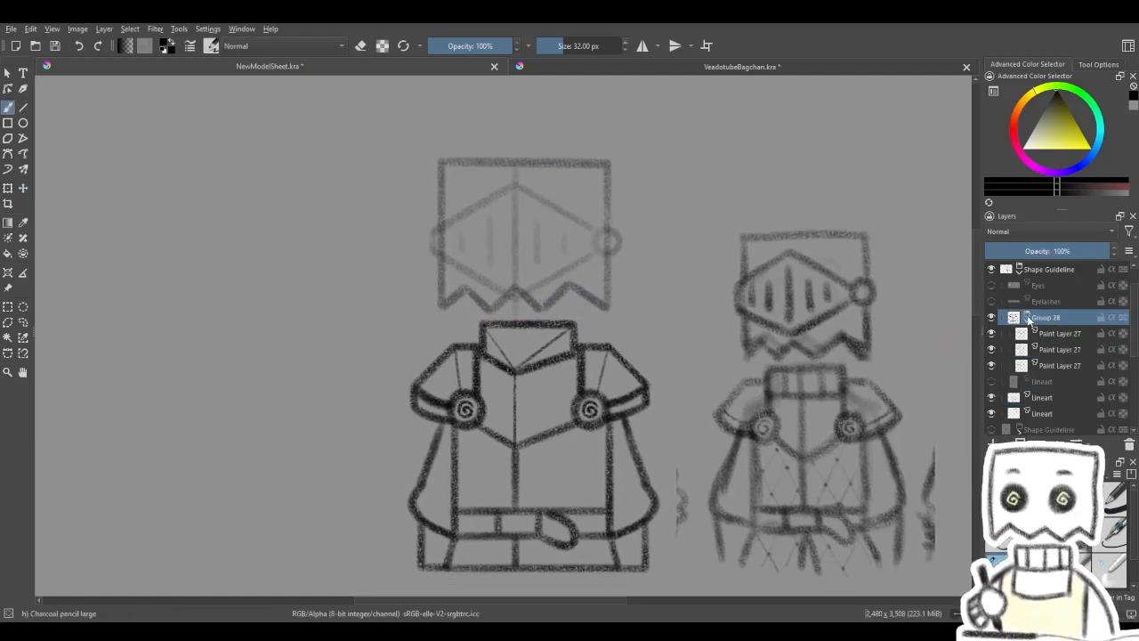
click(1049, 332)
click(1036, 571)
click(26, 111)
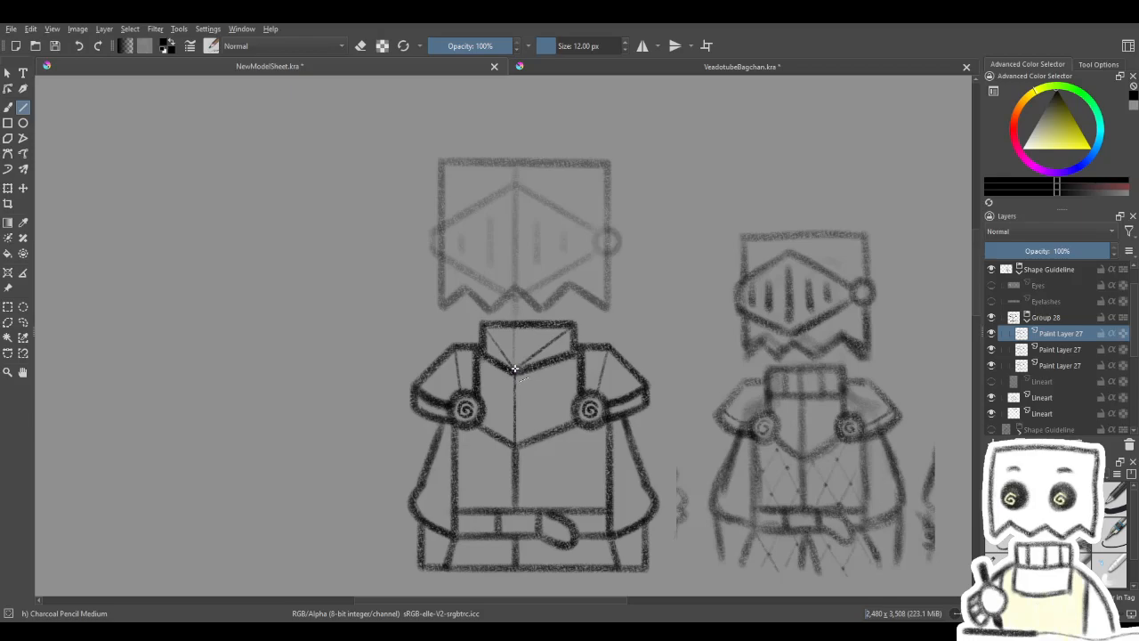
drag(514, 323, 521, 365)
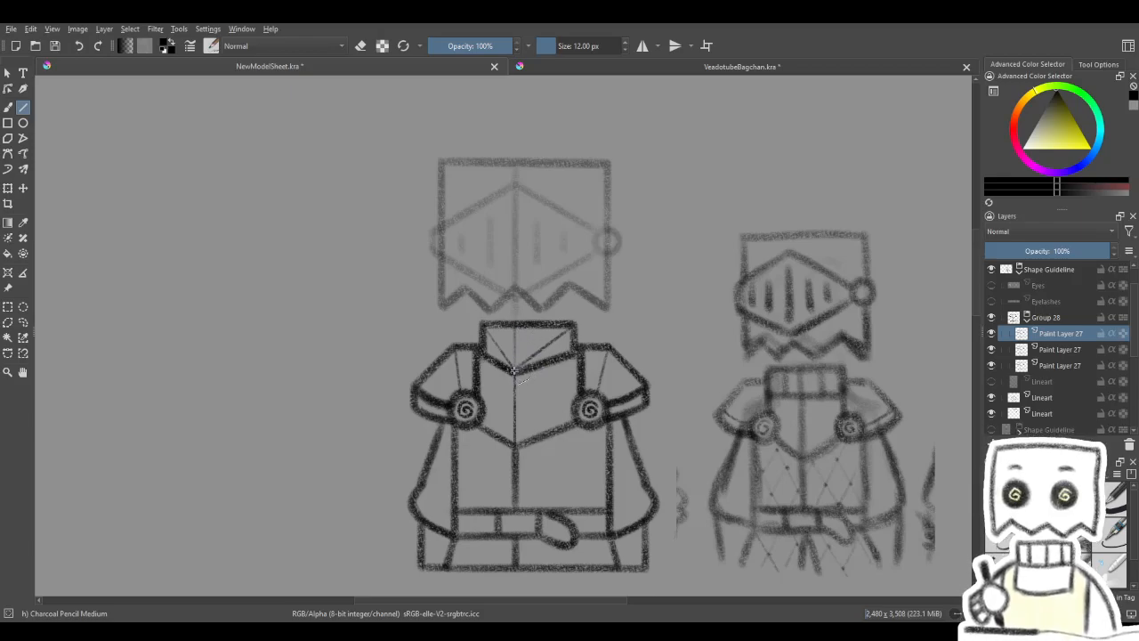
- Add a paint layer above Group 28 and lower the group's opacity to 55%
drag(584, 330, 567, 255)
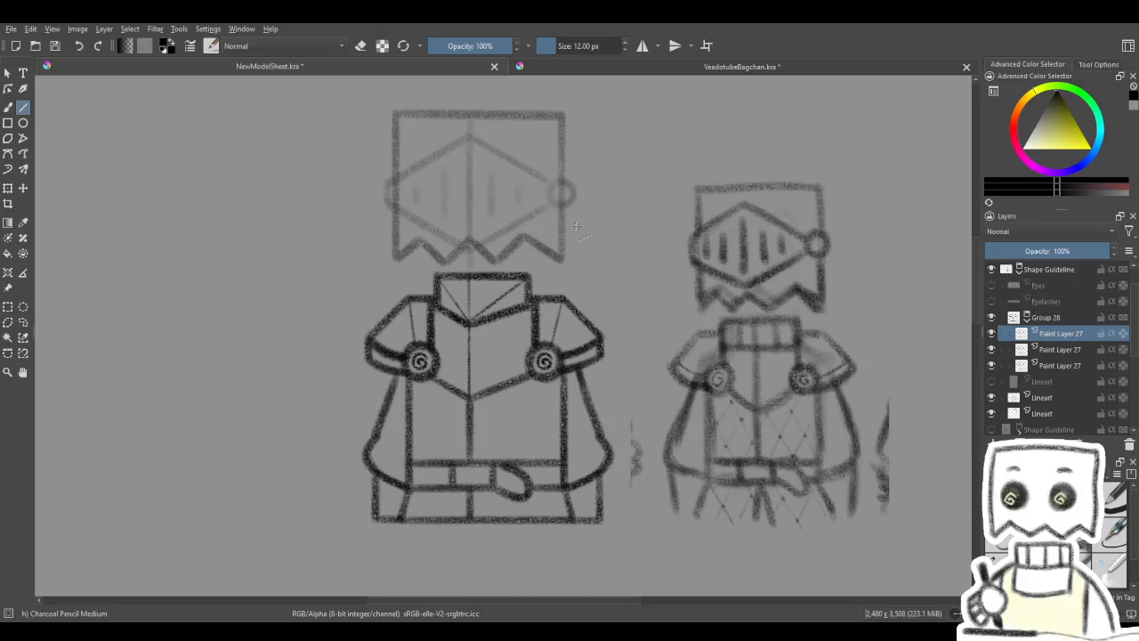
mouse_move(600, 305)
mouse_down()
mouse_move(635, 362)
mouse_move(640, 349)
mouse_up()
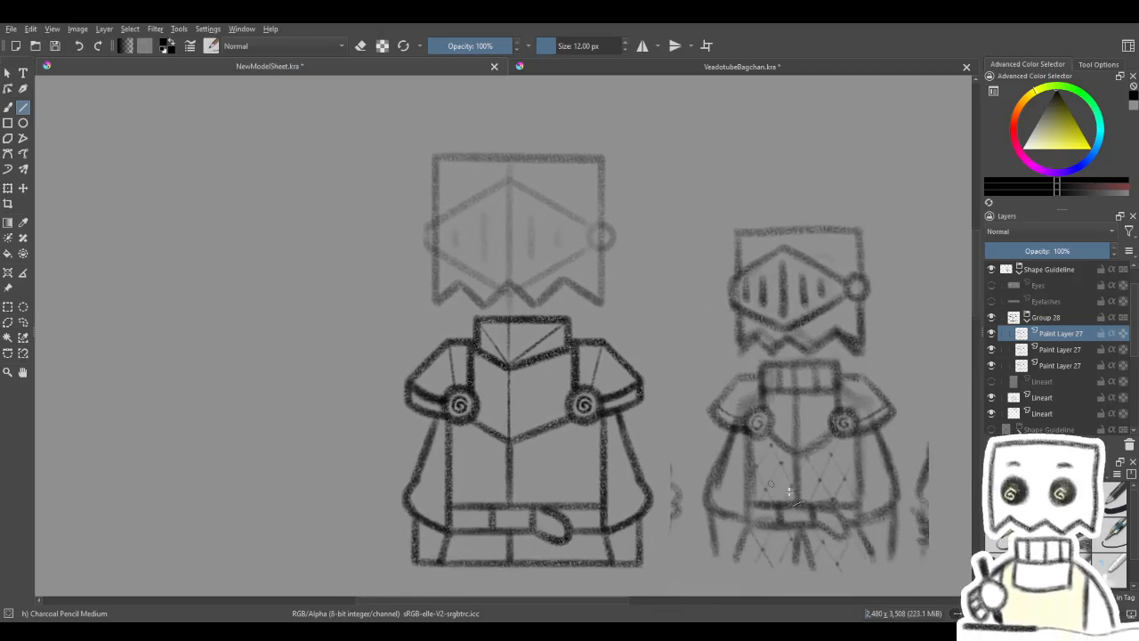
click(998, 562)
click(7, 108)
click(994, 444)
drag(1054, 334, 1056, 311)
click(1051, 332)
click(1052, 251)
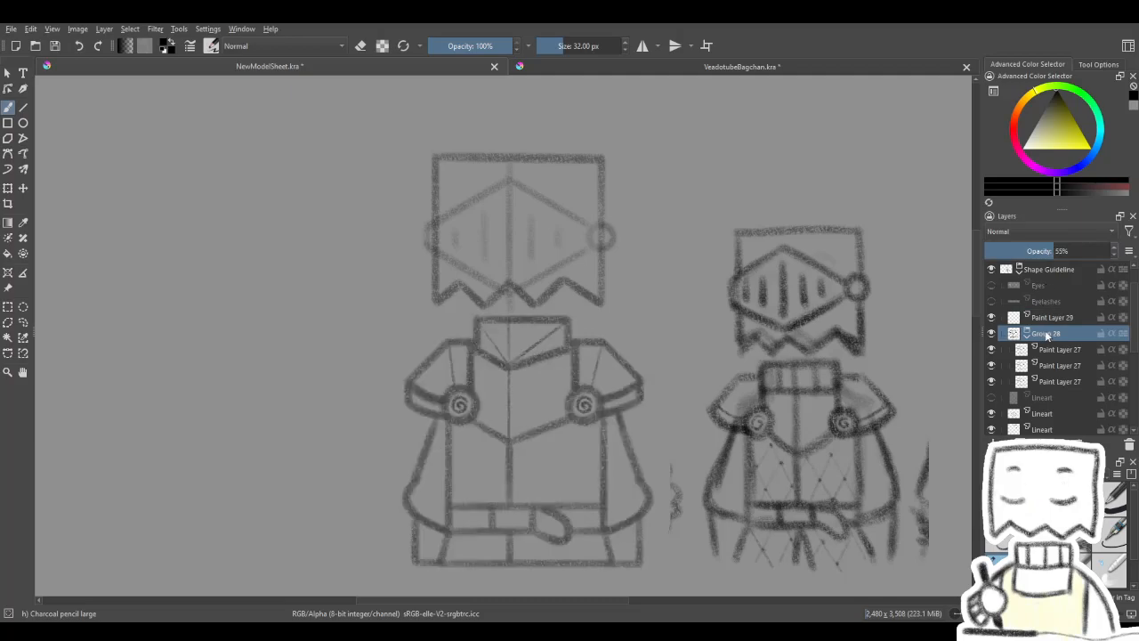
click(1016, 319)
- Try sketching a peaked upper edge over the collar with the large charcoal pencil, rotating the canvas for the strokes
drag(483, 315, 504, 308)
key(4)
key(4)
key(4)
key(4)
key(4)
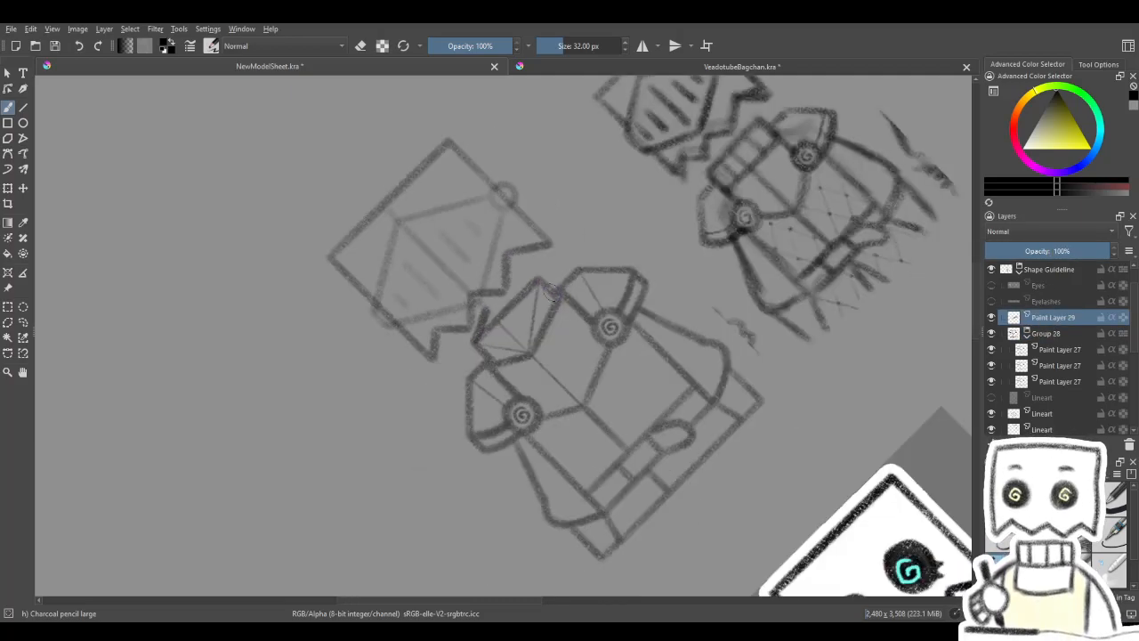
mouse_move(499, 290)
mouse_down()
mouse_move(480, 321)
mouse_move(506, 269)
mouse_move(478, 323)
mouse_move(501, 278)
mouse_up()
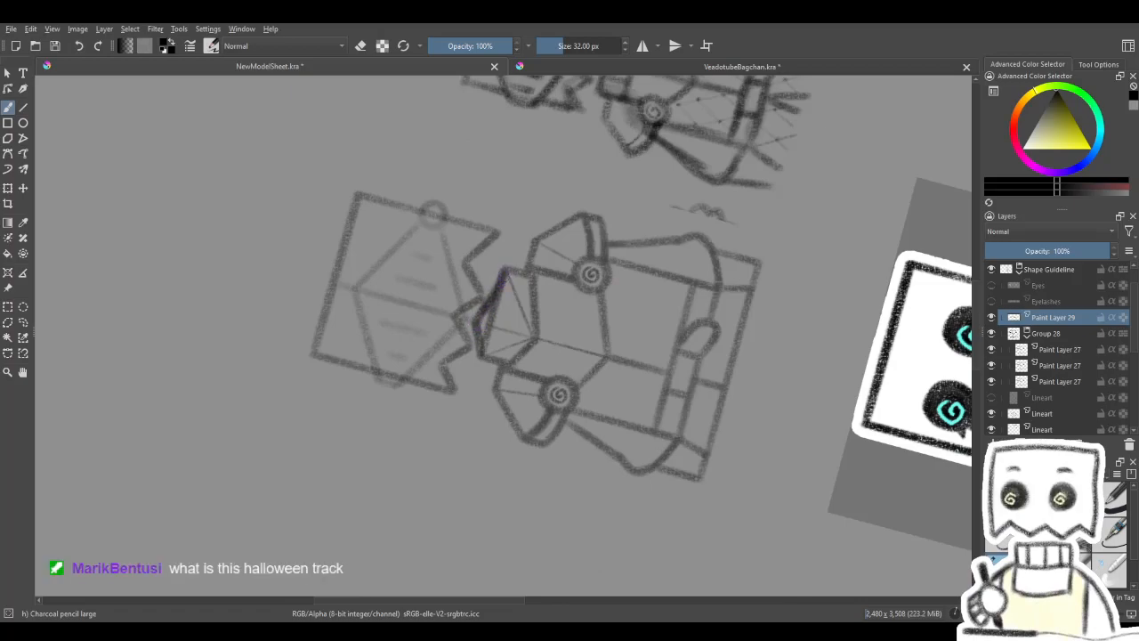
key(5)
drag(575, 264, 539, 257)
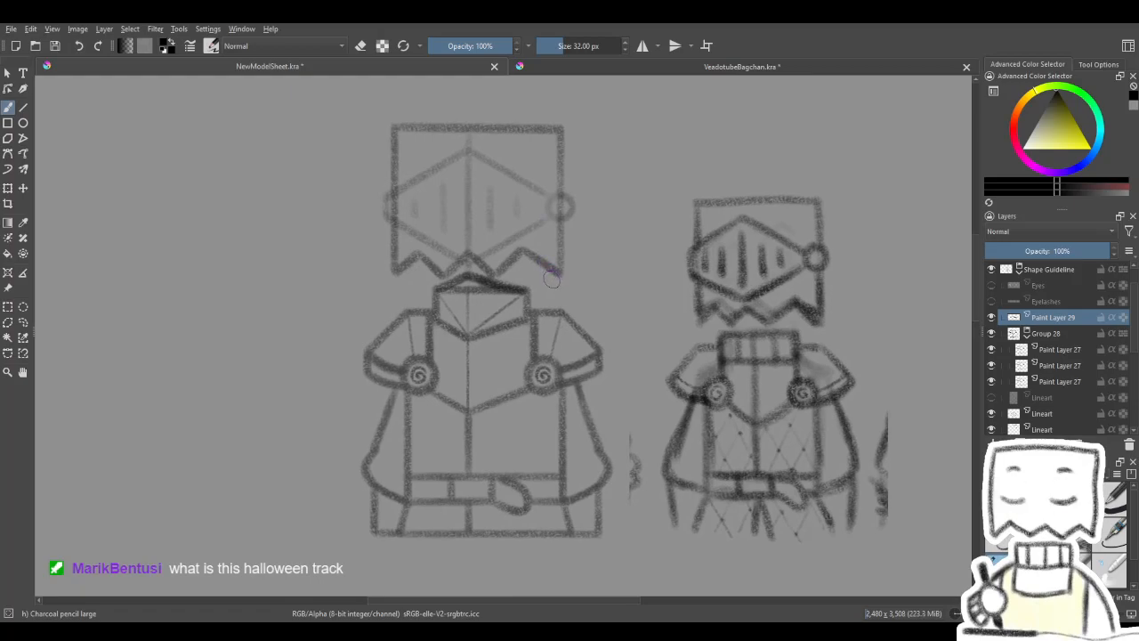
mouse_move(534, 298)
mouse_down()
mouse_move(539, 365)
mouse_move(564, 318)
mouse_up()
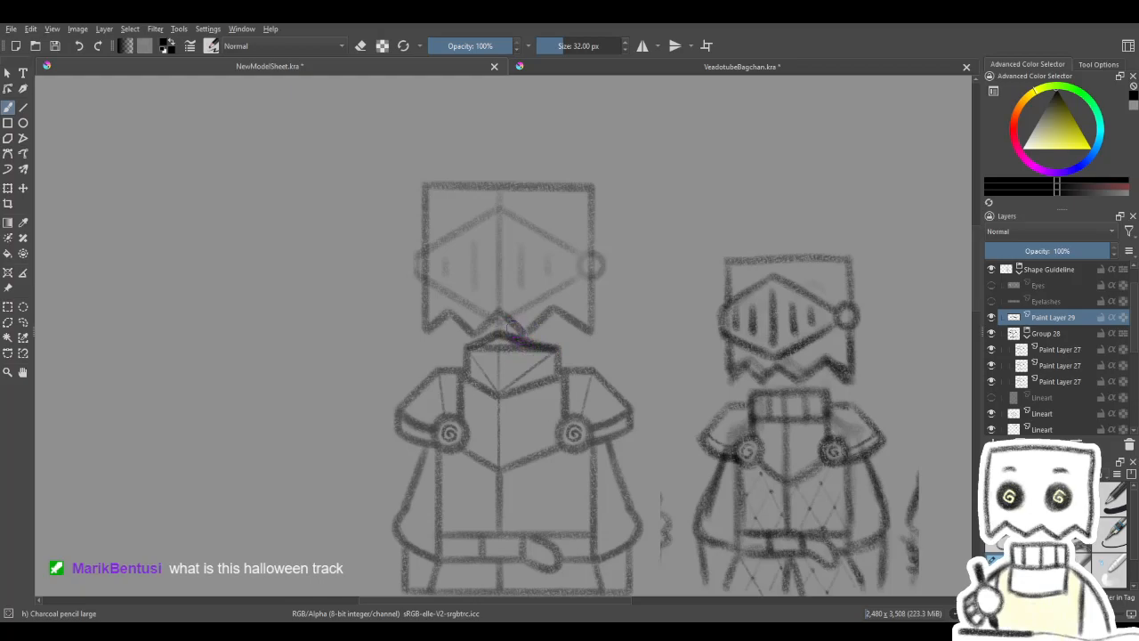
- Undo the peaked collar sketch, the group's opacity change and the added paint layer, and collapse Group 28
key(ctrl+z)
key(ctrl+z)
key(ctrl+z)
key(ctrl+z)
key(ctrl+z)
key(ctrl+z)
key(ctrl+z)
key(ctrl+z)
key(ctrl+z)
key(ctrl+z)
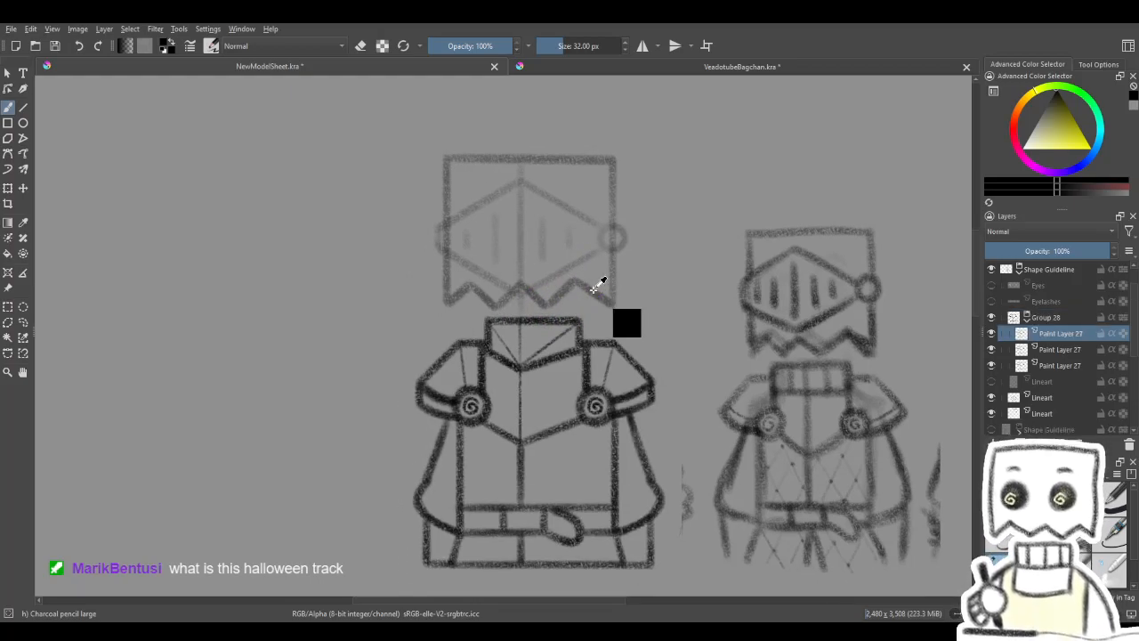
mouse_move(585, 315)
mouse_down()
mouse_move(570, 361)
mouse_move(580, 362)
mouse_up()
click(1027, 319)
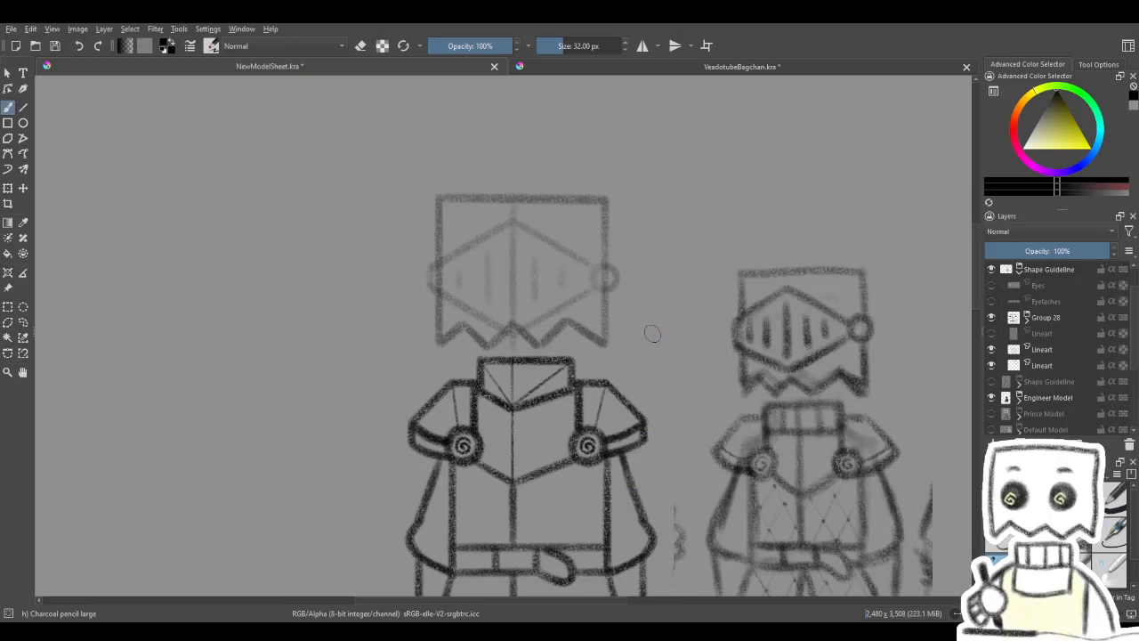
- Check the head outline's Lineart layer by toggling its visibility, and add a paint layer above Group 28
drag(718, 466, 725, 421)
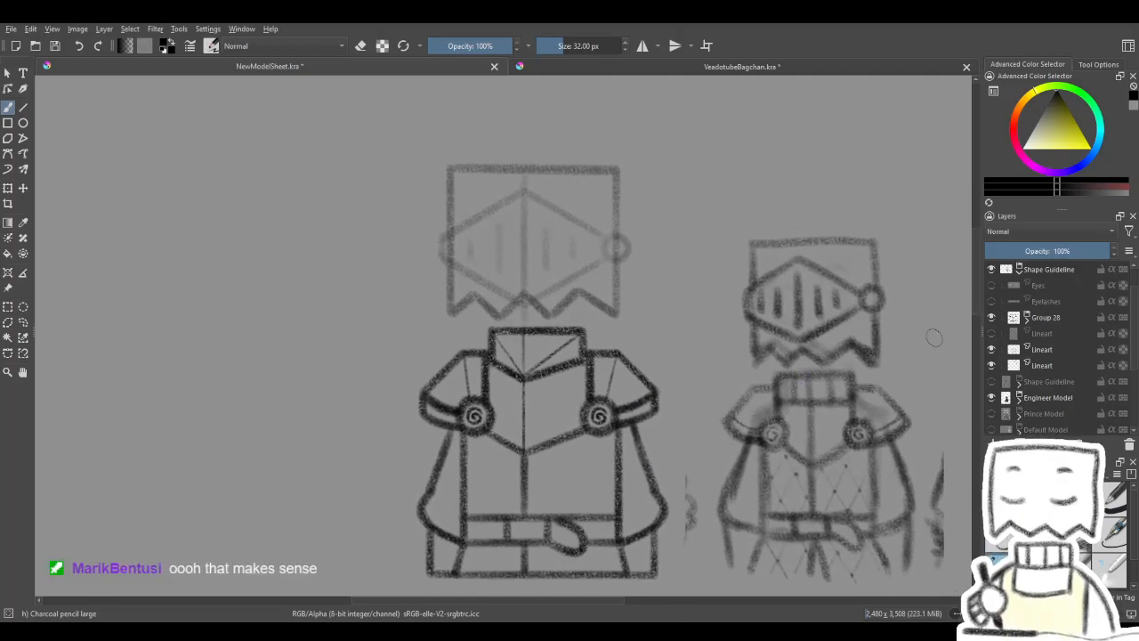
click(1040, 366)
click(991, 365)
click(992, 365)
click(992, 365)
click(991, 365)
click(1056, 317)
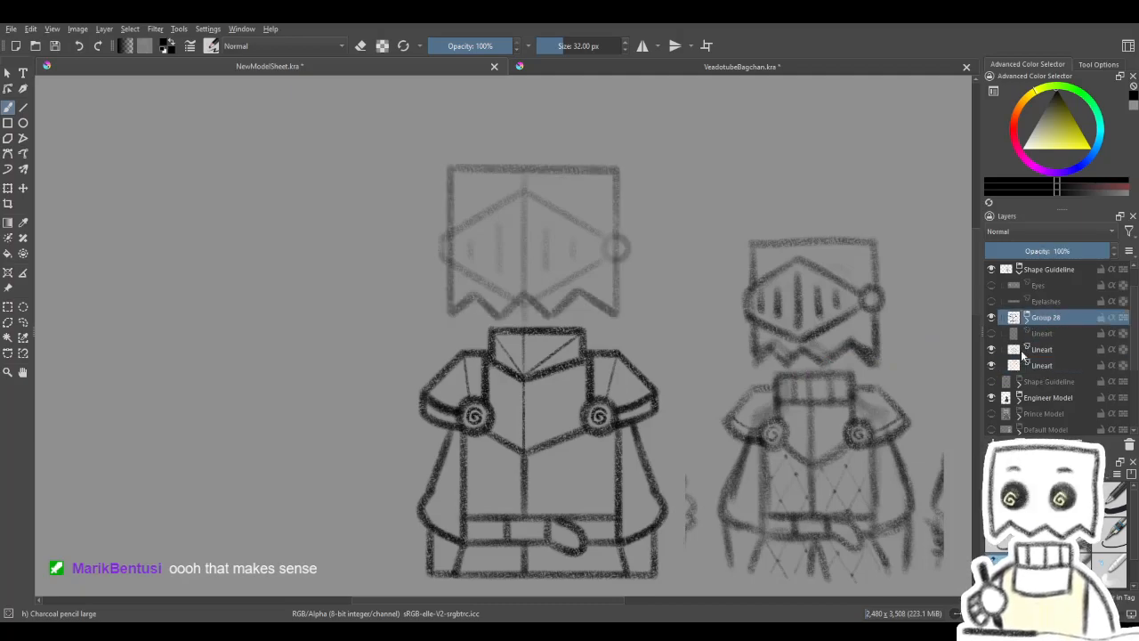
key(Insert)
- Draw the visor's upper-left edge from the centre line to the head's left side as a straight charcoal line
mouse_move(770, 350)
mouse_down()
mouse_move(796, 419)
mouse_move(784, 375)
mouse_up()
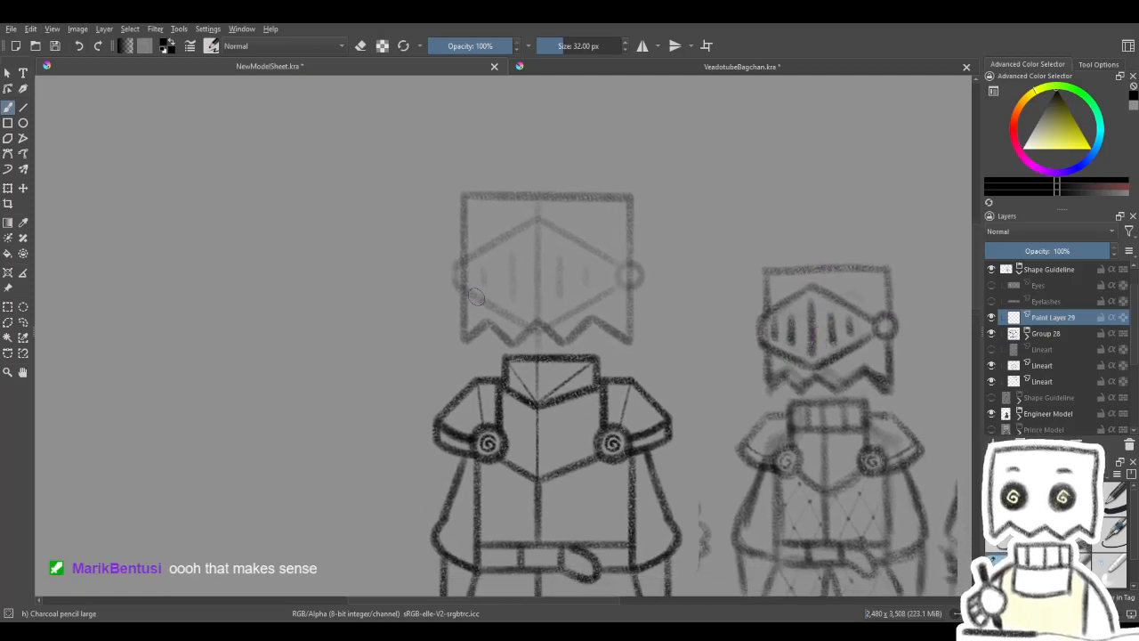
click(23, 107)
drag(626, 308, 638, 322)
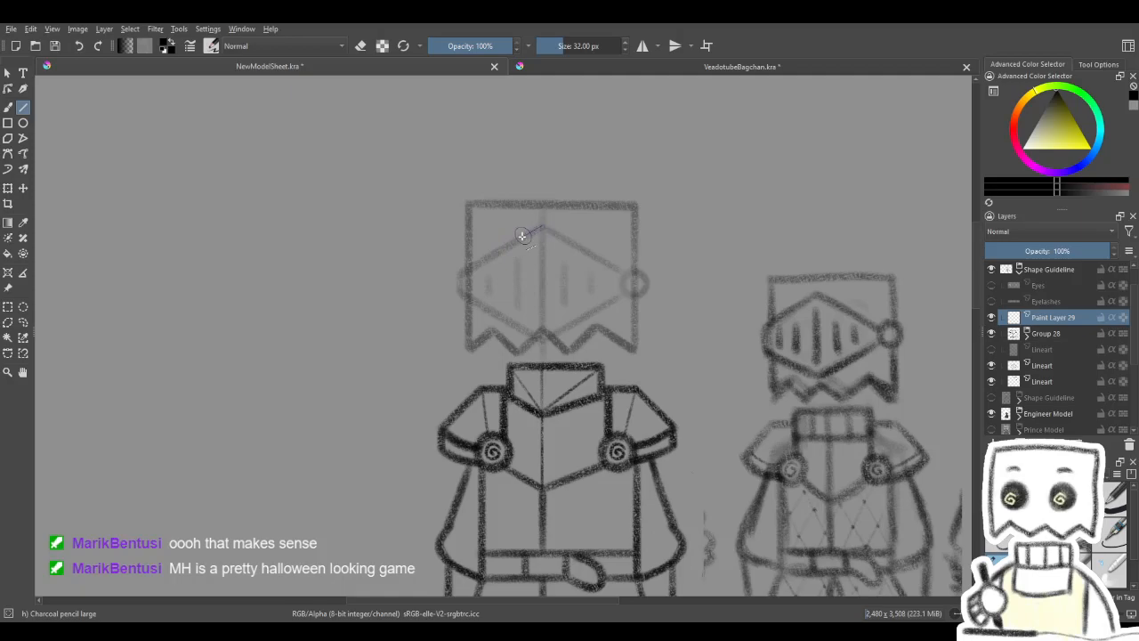
drag(458, 272, 458, 271)
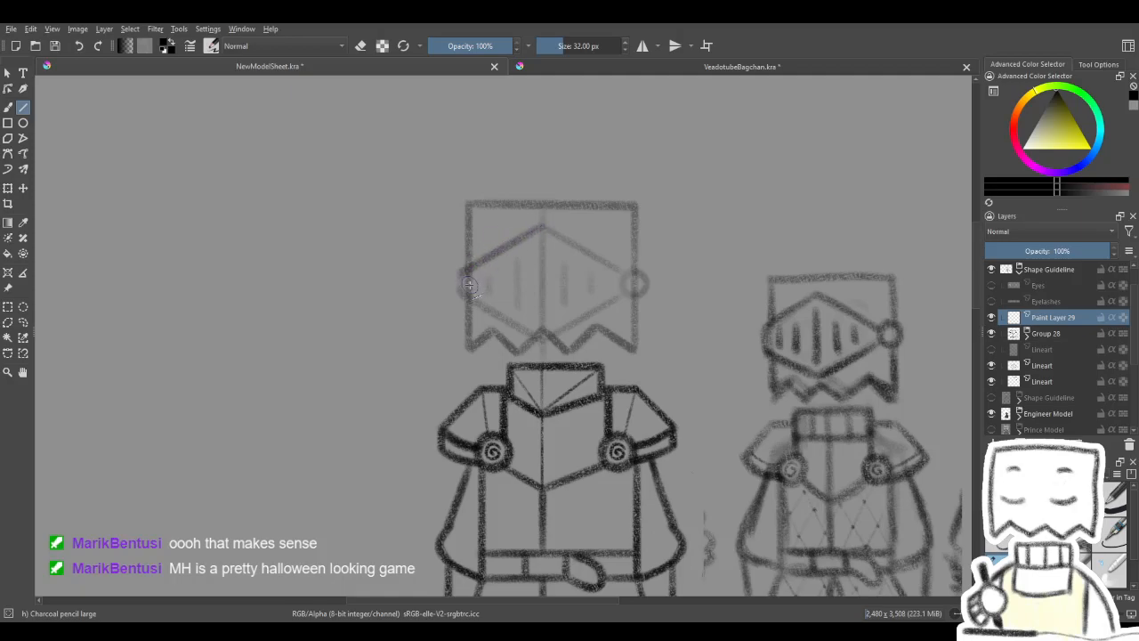
- Lower the head outline Lineart layer to 12% opacity and the visor Lineart layer to 18% opacity
click(1044, 385)
drag(1041, 251, 1003, 256)
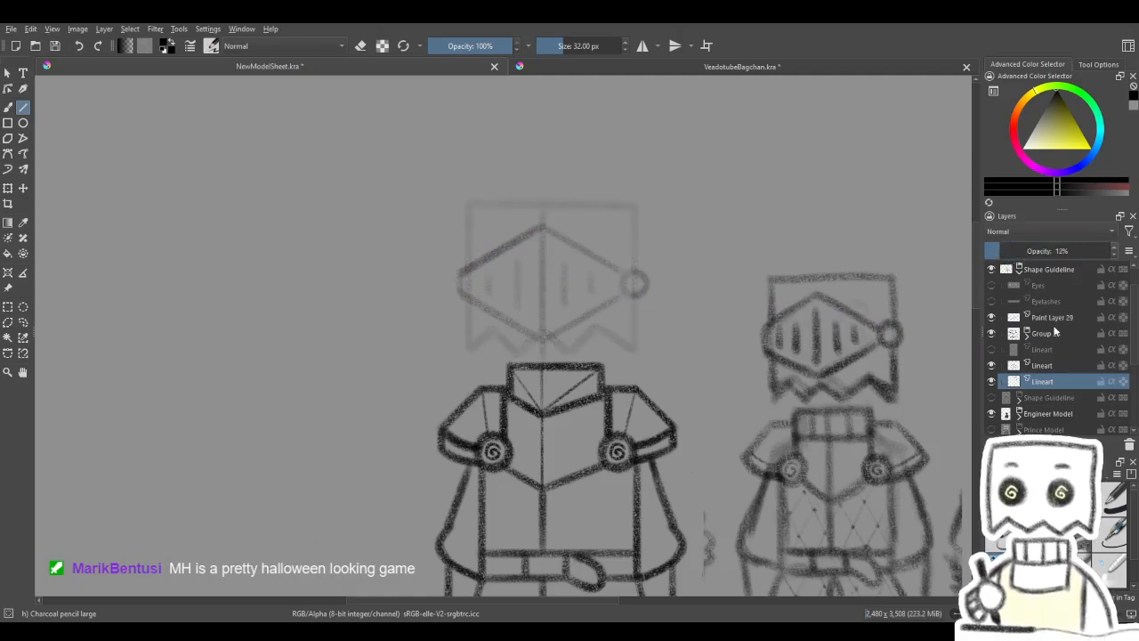
click(1050, 317)
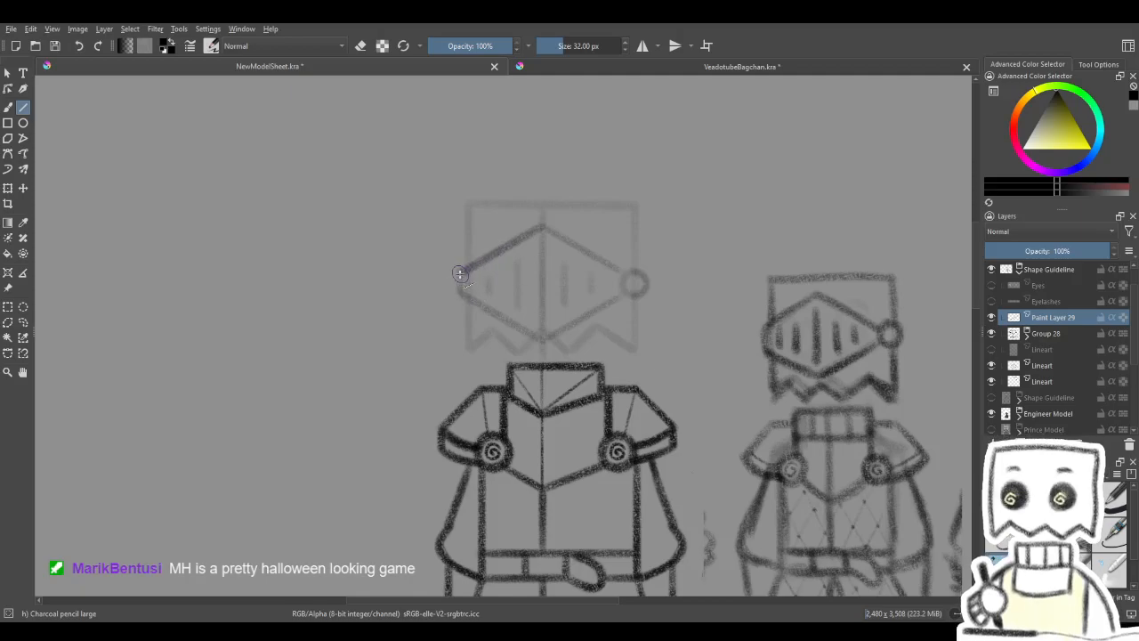
click(1035, 365)
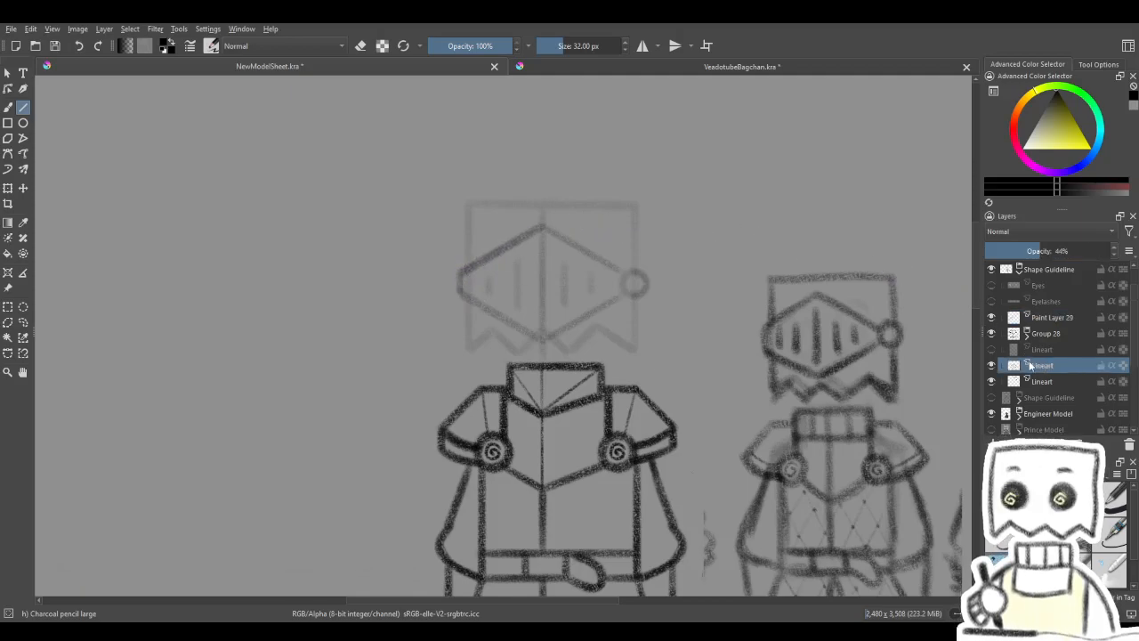
click(1012, 252)
drag(1012, 252, 993, 252)
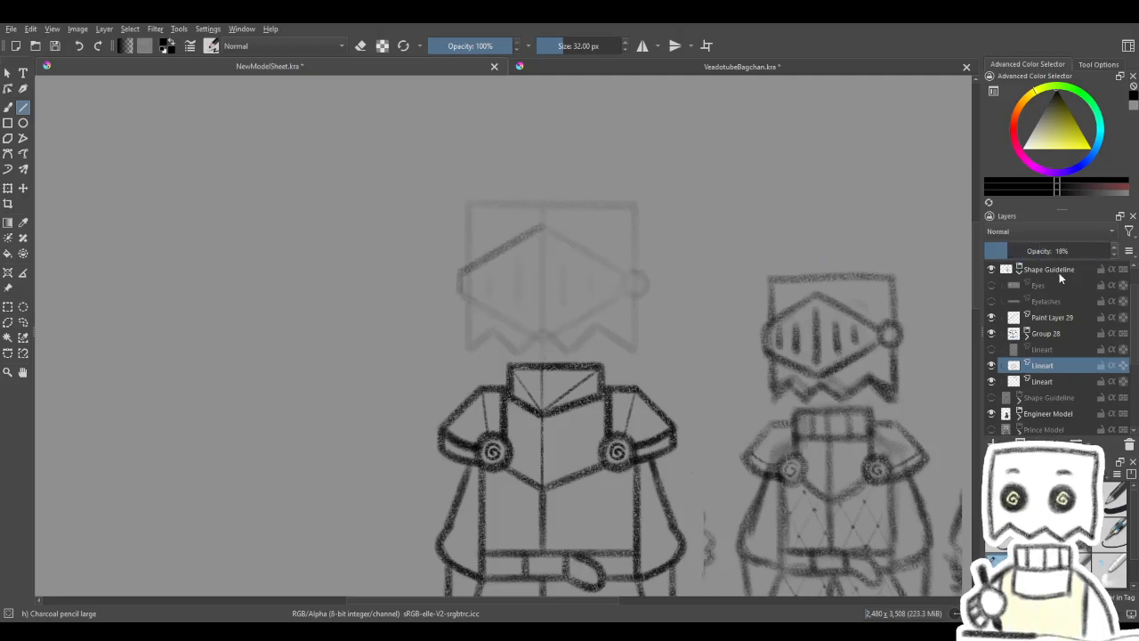
- Draw the visor's straight lower-left edge down to the centre line on Paint Layer 29
click(1045, 317)
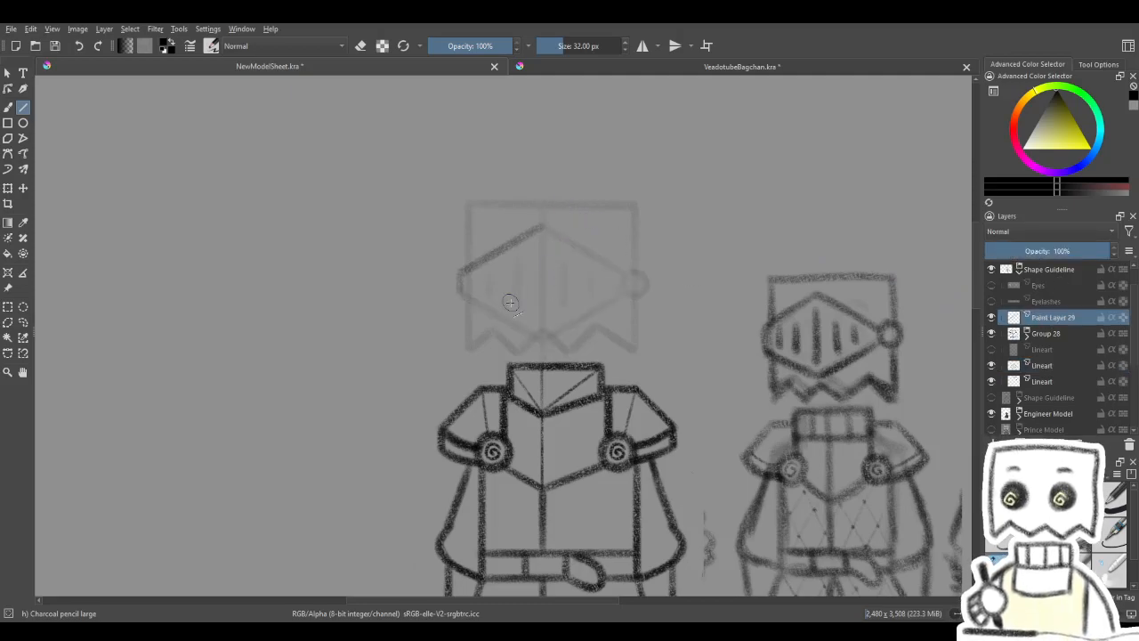
drag(459, 288, 543, 344)
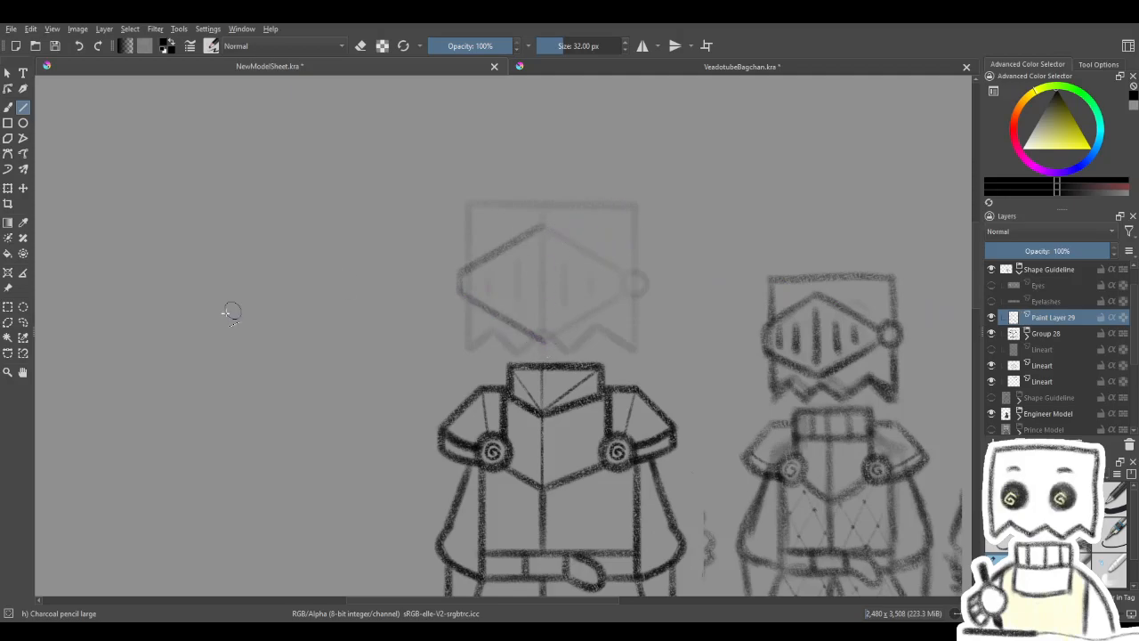
- Select the area right of the head's centre line and clear the visor line ends that overhang it
click(10, 309)
click(7, 189)
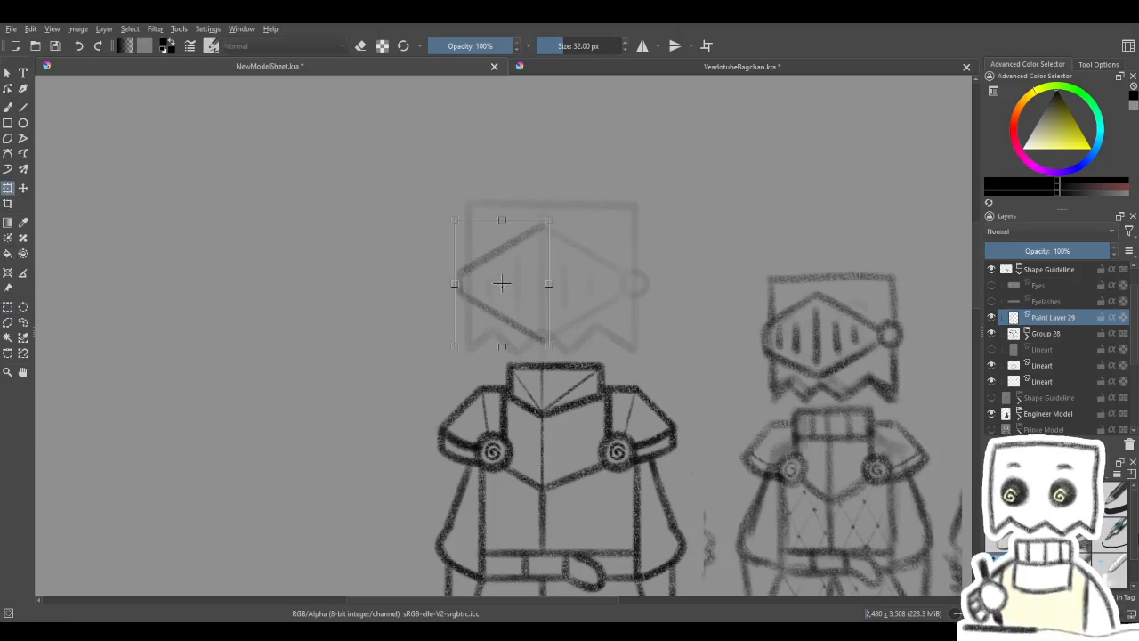
scroll(583, 317, up, 3)
scroll(615, 335, down, 2)
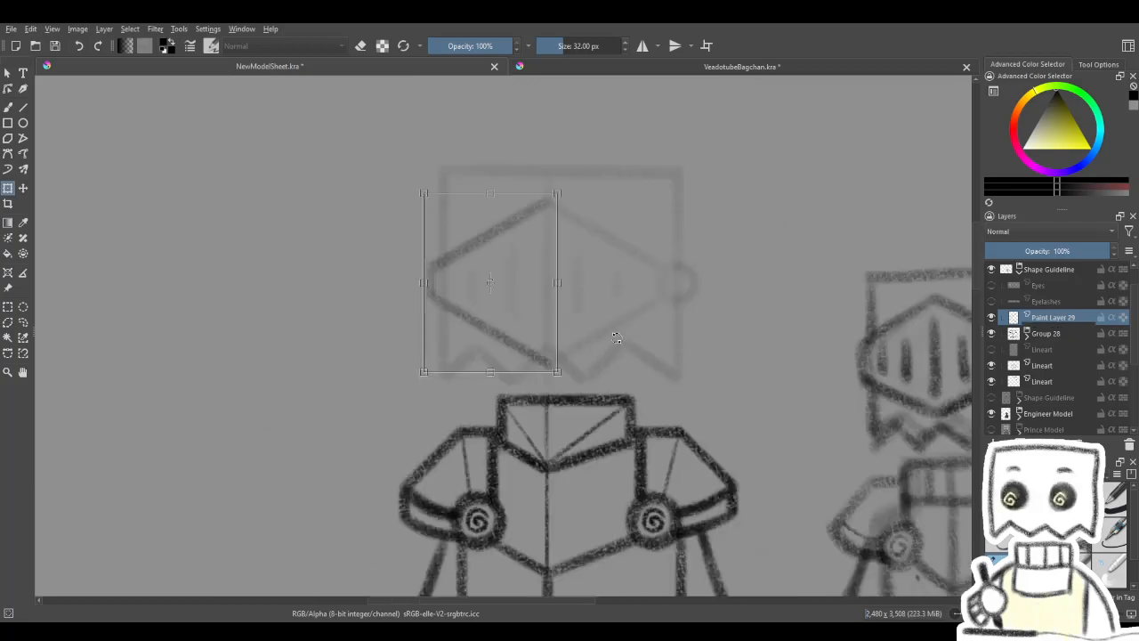
click(8, 308)
mouse_move(664, 165)
mouse_down()
mouse_move(566, 394)
mouse_move(547, 387)
mouse_move(548, 435)
mouse_up()
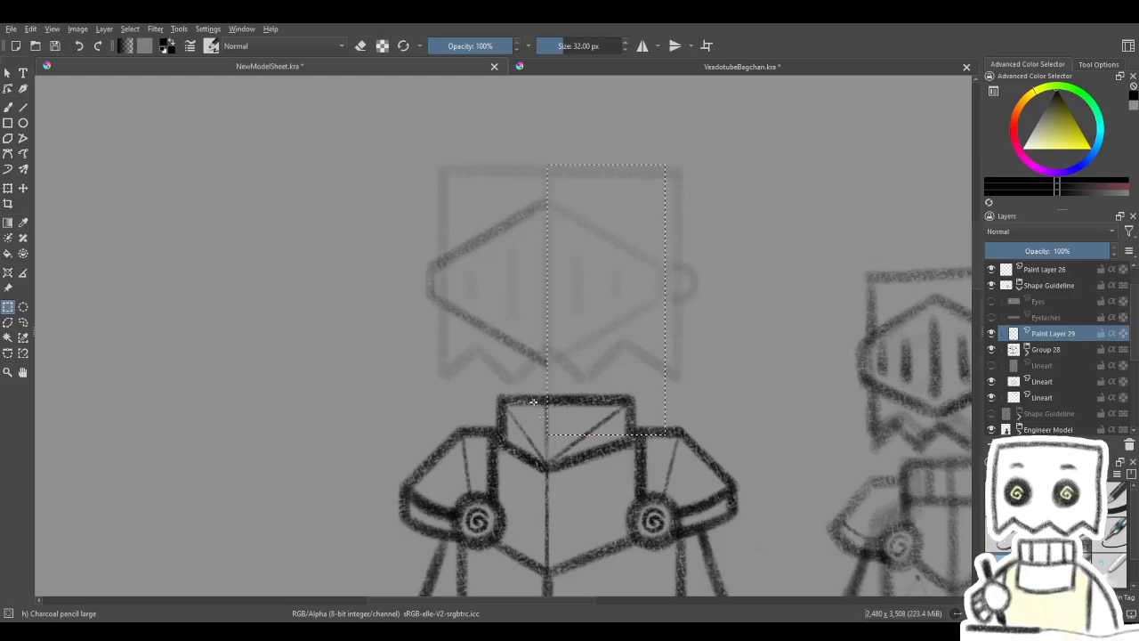
- Duplicate the left visor half's layer and mirror the copy horizontally
drag(386, 167, 618, 397)
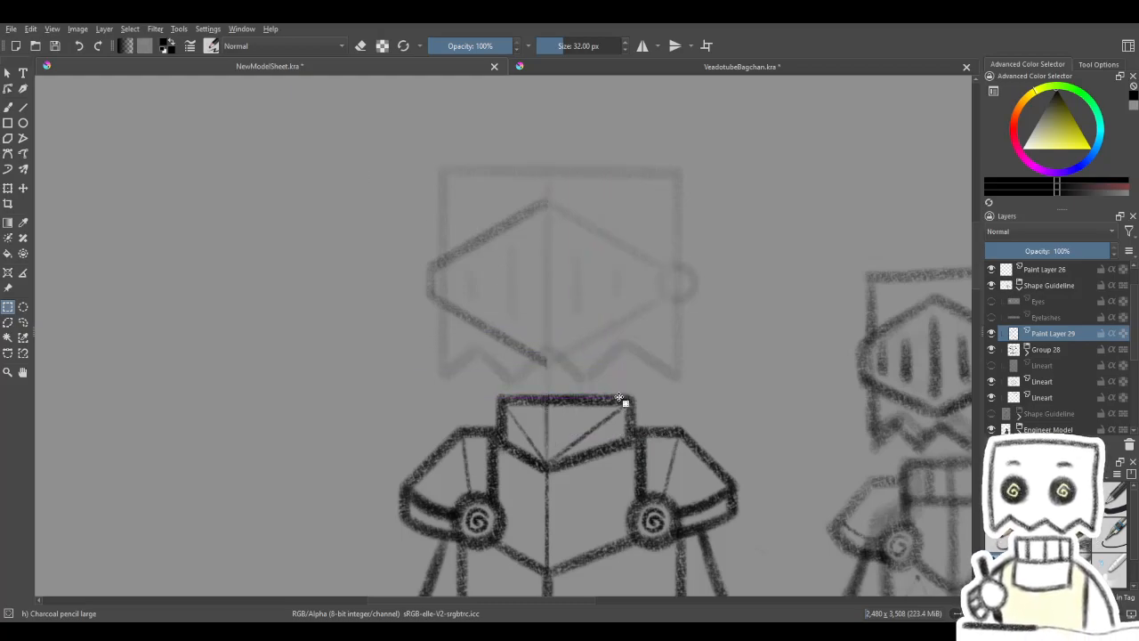
click(8, 189)
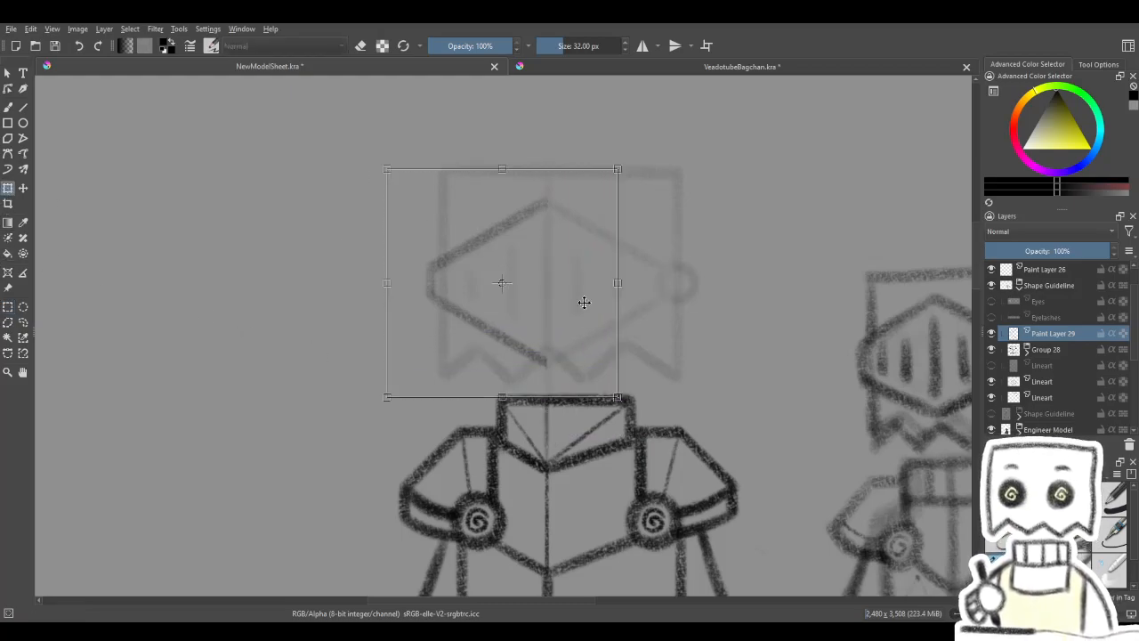
key(ctrl+shift+a)
click(533, 301)
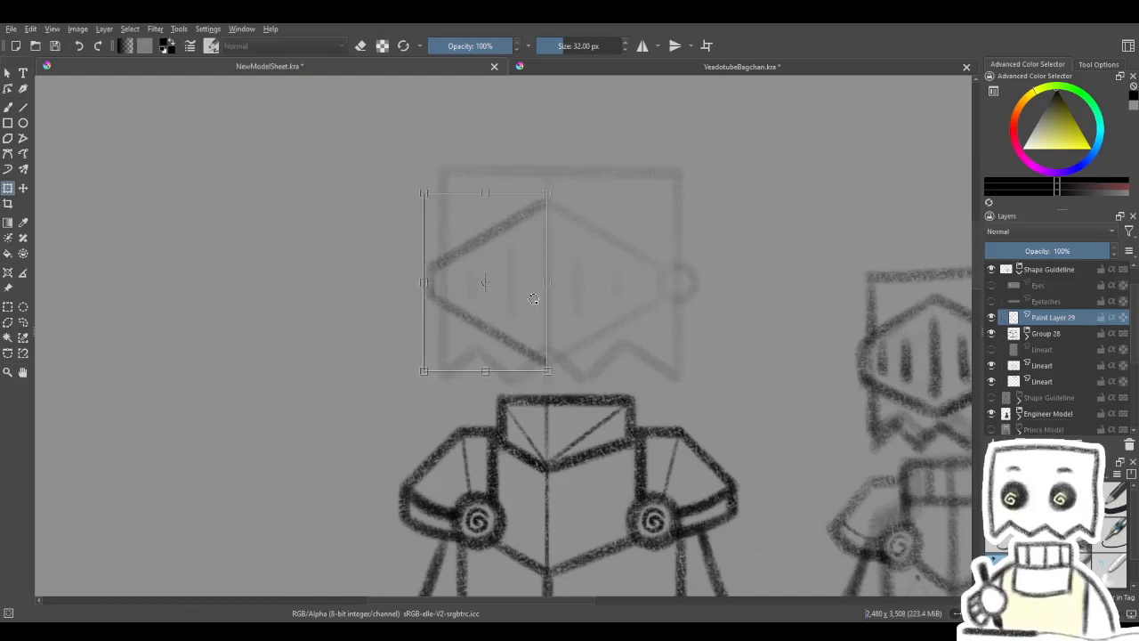
key(ctrl+j)
click(536, 303)
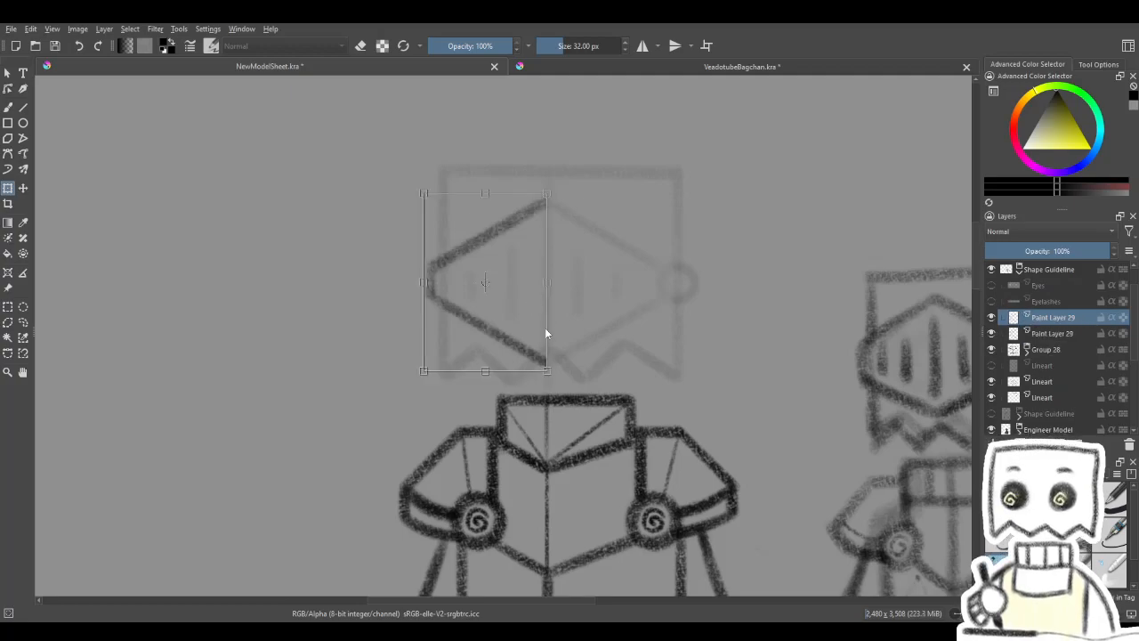
key(shift+h)
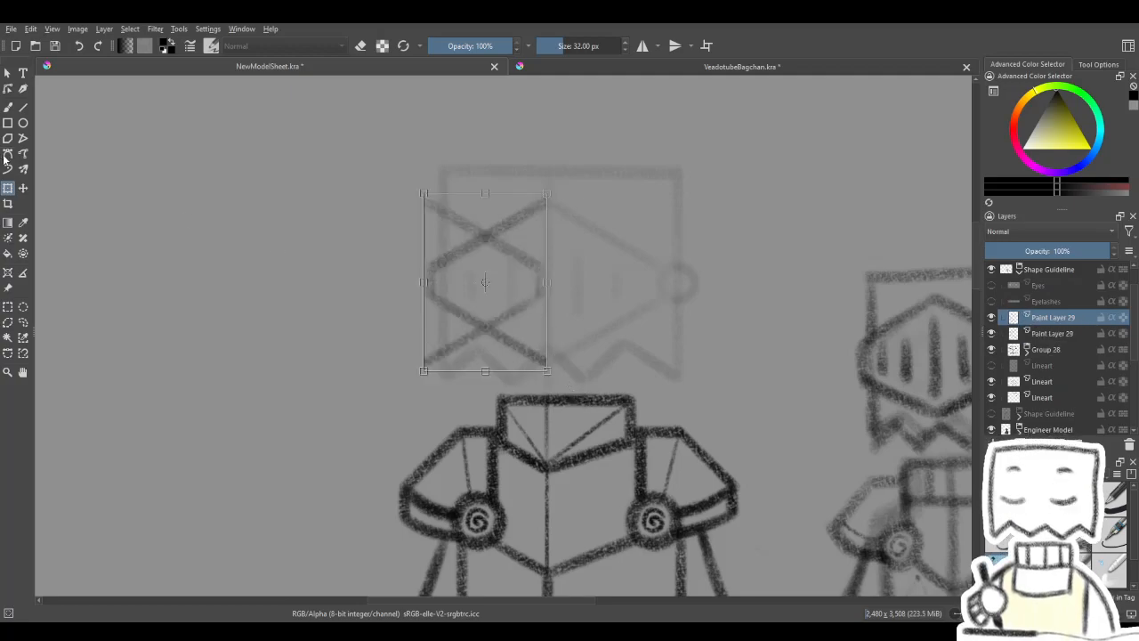
- Move the mirrored visor half across the centre line so its ends meet the left half
click(24, 189)
drag(384, 333, 508, 347)
scroll(580, 264, up, 1)
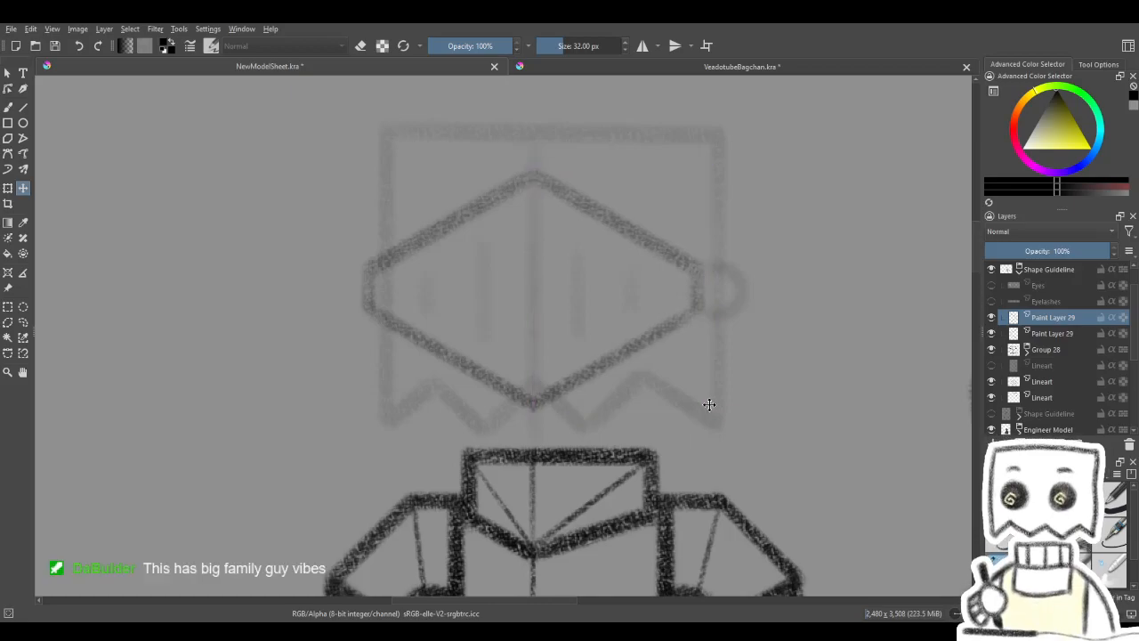
scroll(710, 405, down, 1)
drag(704, 403, 644, 383)
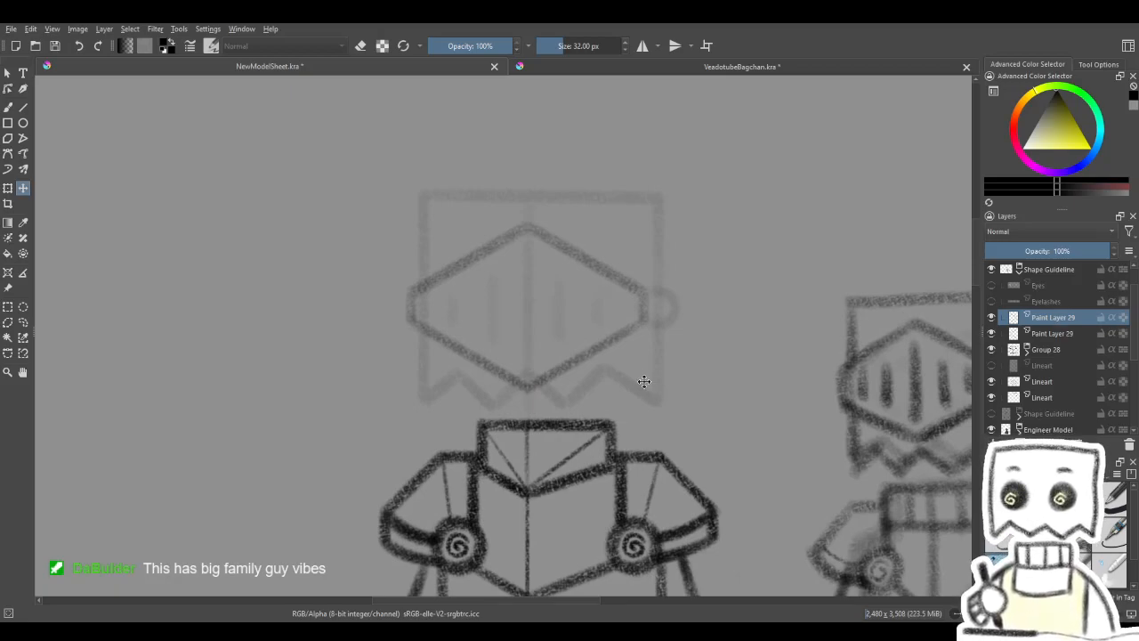
- Merge the mirrored visor half with the left half into a single Paint Layer 29
scroll(672, 297, up, 1)
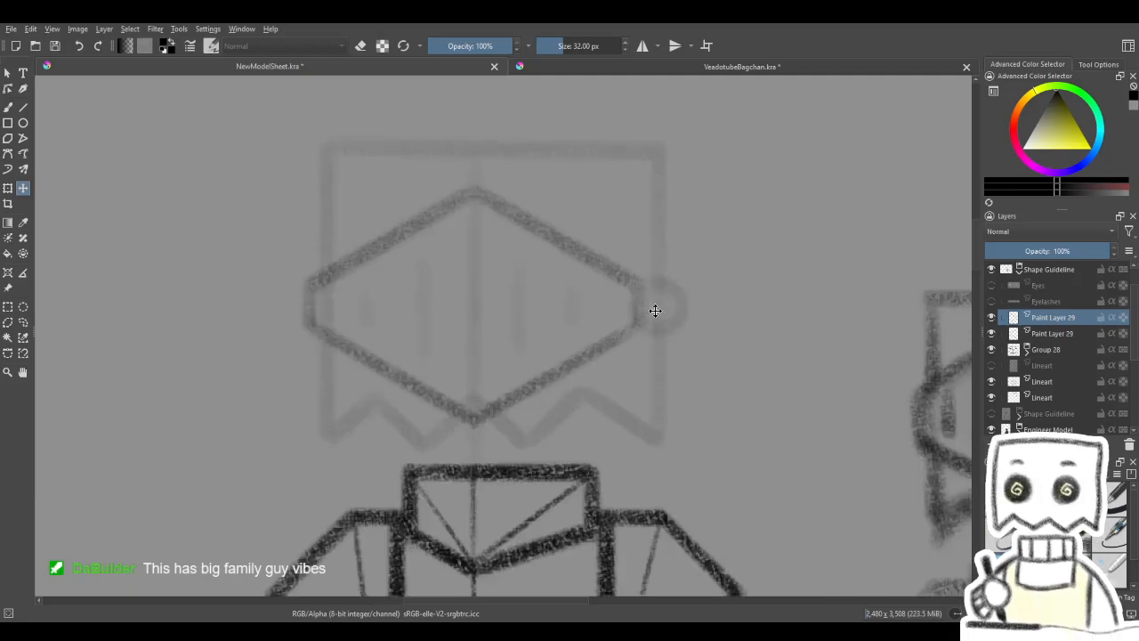
drag(528, 423, 578, 395)
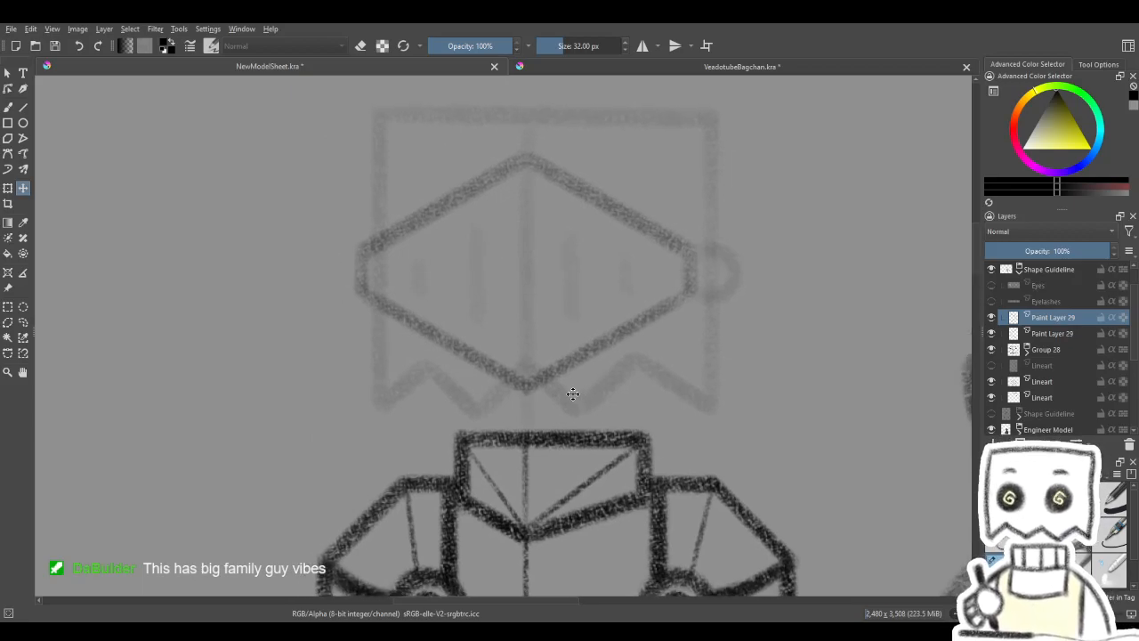
scroll(550, 386, down, 3)
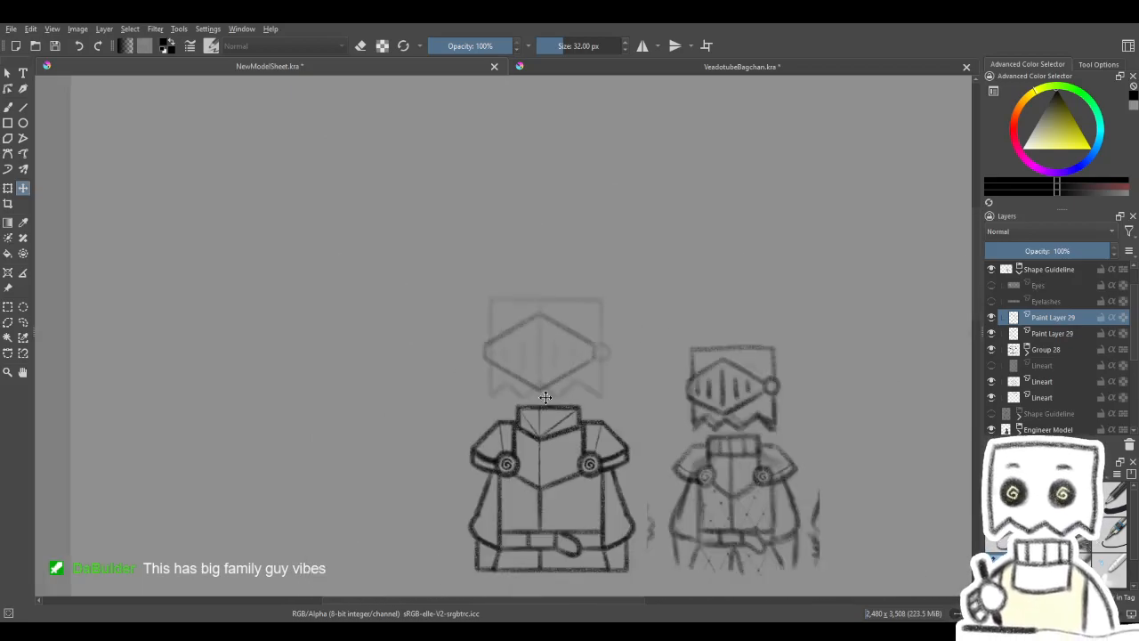
scroll(570, 377, up, 3)
drag(574, 374, 570, 384)
scroll(570, 384, up, 2)
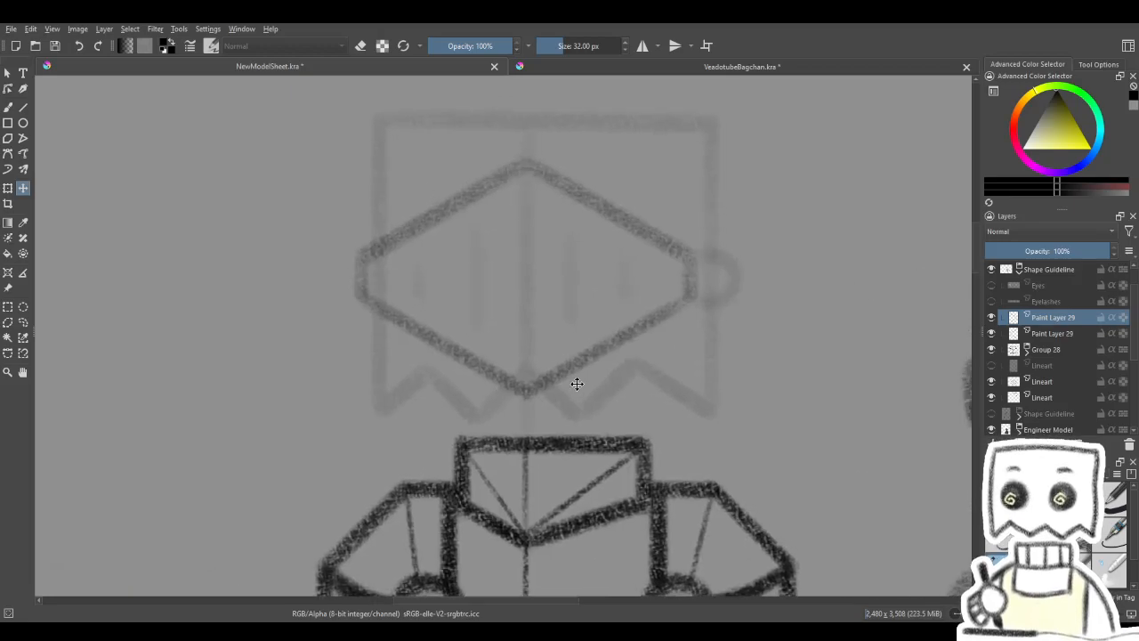
click(13, 108)
click(992, 318)
click(992, 318)
key(ctrl+e)
click(992, 317)
click(992, 318)
- Draw the round hinge freehand at the visor's right corner, redoing the first attempt
mouse_move(760, 376)
mouse_down()
mouse_move(746, 384)
mouse_move(751, 407)
mouse_up()
drag(667, 340, 616, 342)
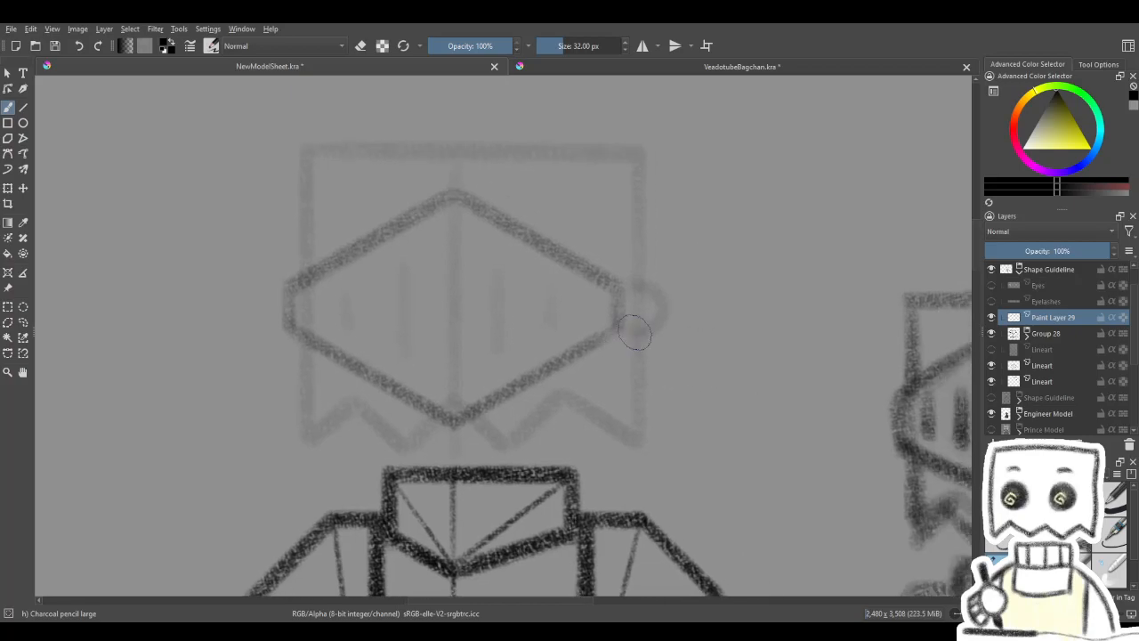
mouse_move(658, 304)
mouse_down()
mouse_move(653, 331)
mouse_move(625, 327)
mouse_up()
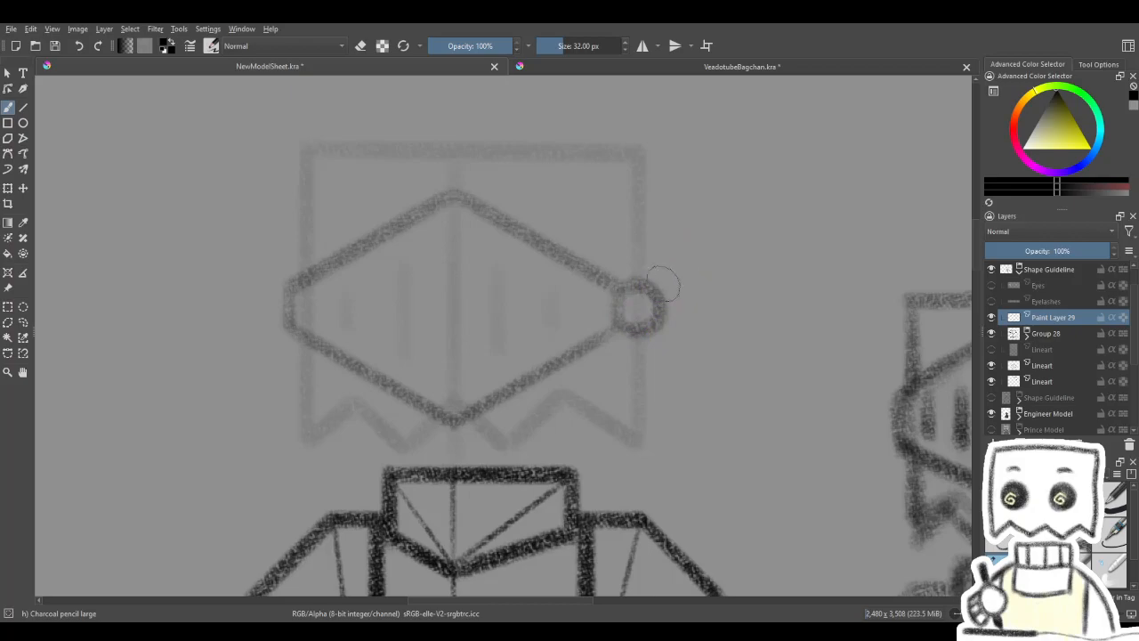
key(ctrl+z)
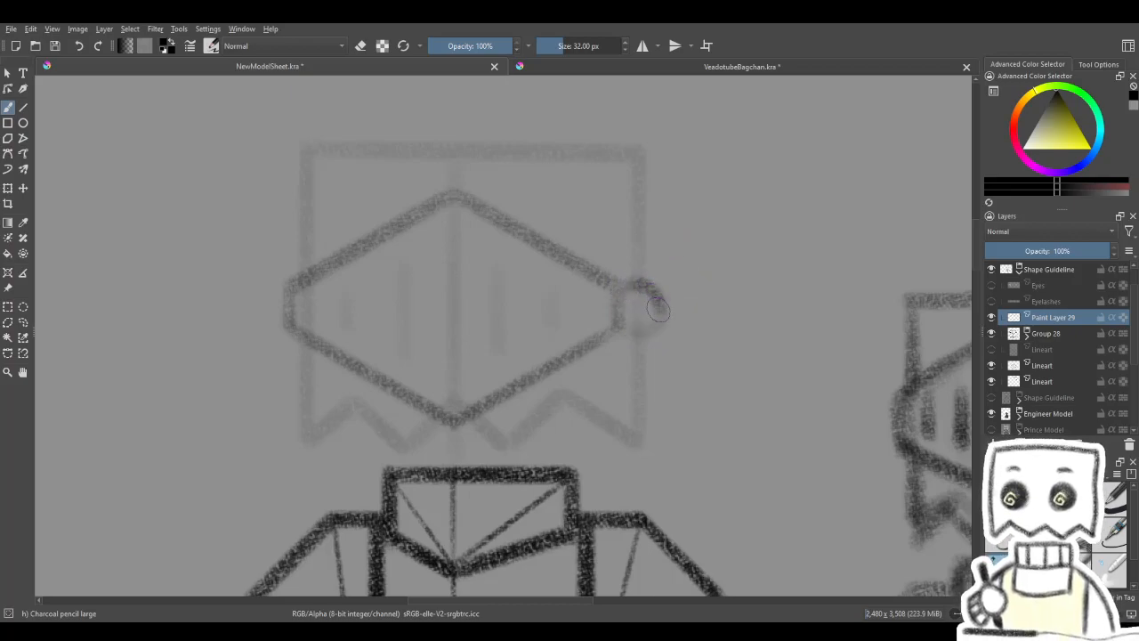
drag(680, 257, 719, 252)
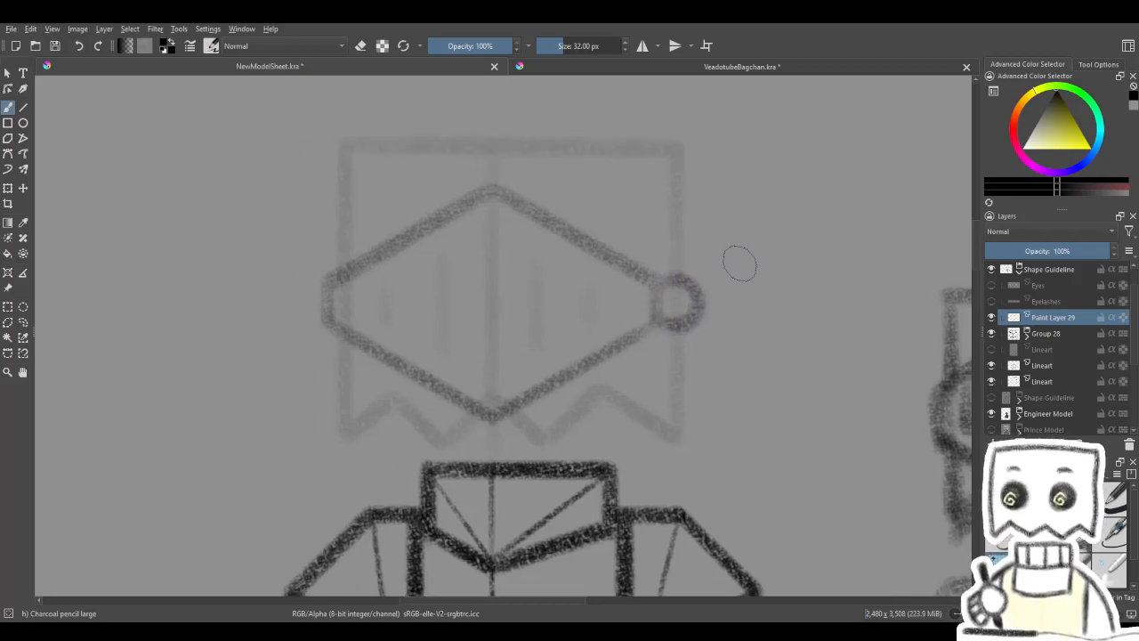
drag(661, 281, 735, 257)
- Draw the bag head's lower-left side and the left half of its zigzag hem with straight lines
click(23, 108)
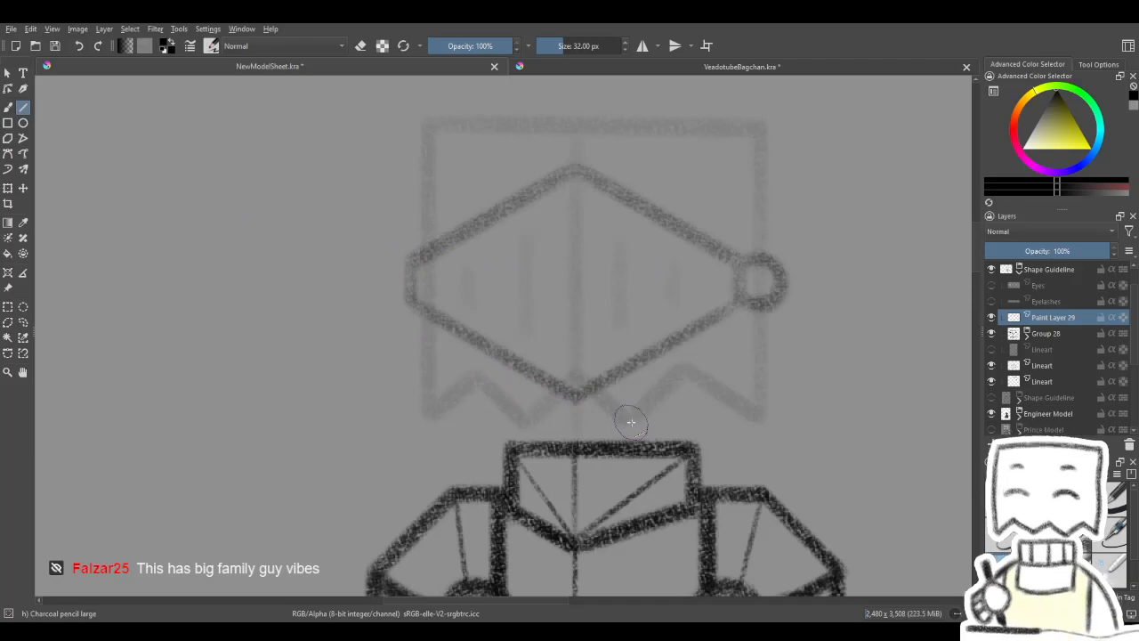
mouse_move(824, 338)
mouse_down()
mouse_move(802, 355)
mouse_move(814, 343)
mouse_up()
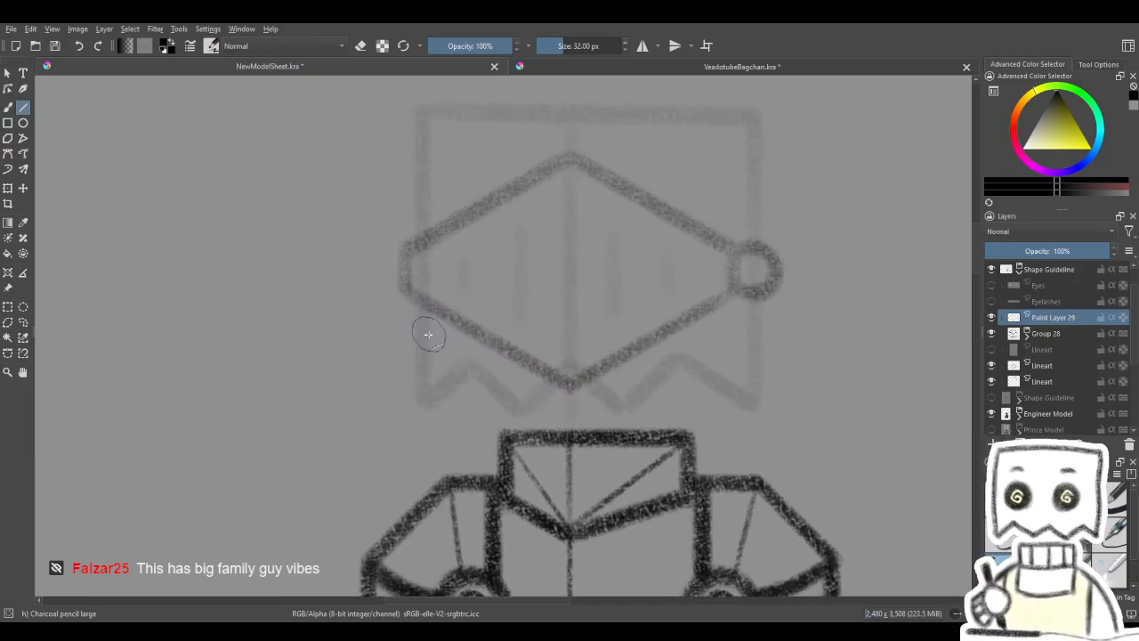
mouse_move(422, 305)
mouse_down()
mouse_move(422, 409)
mouse_move(472, 367)
mouse_move(520, 414)
mouse_up()
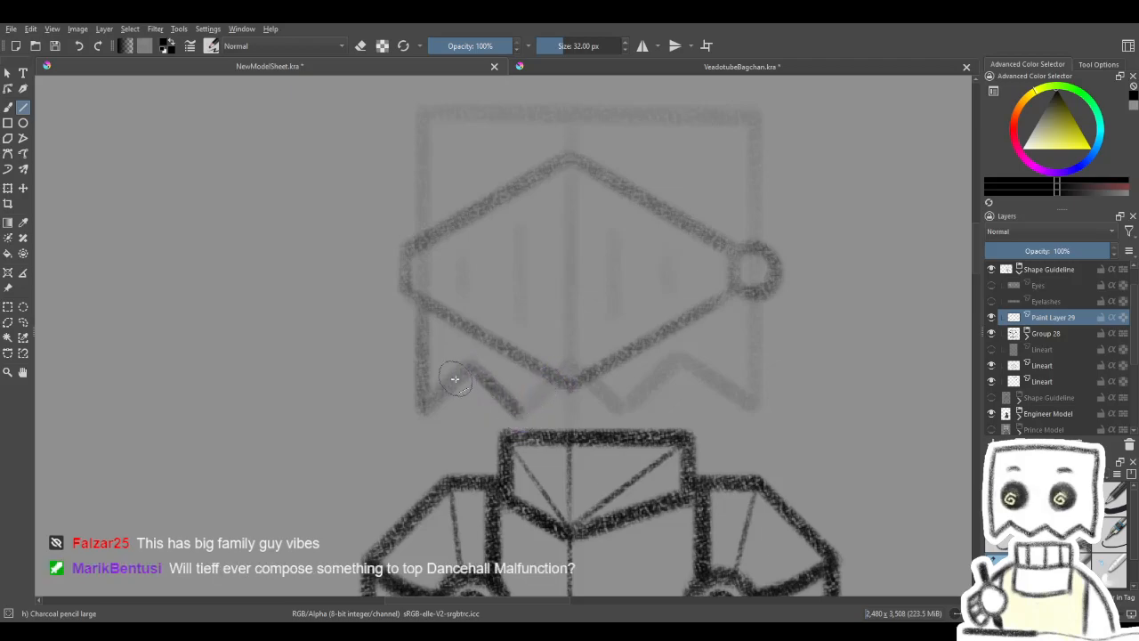
drag(422, 411, 458, 366)
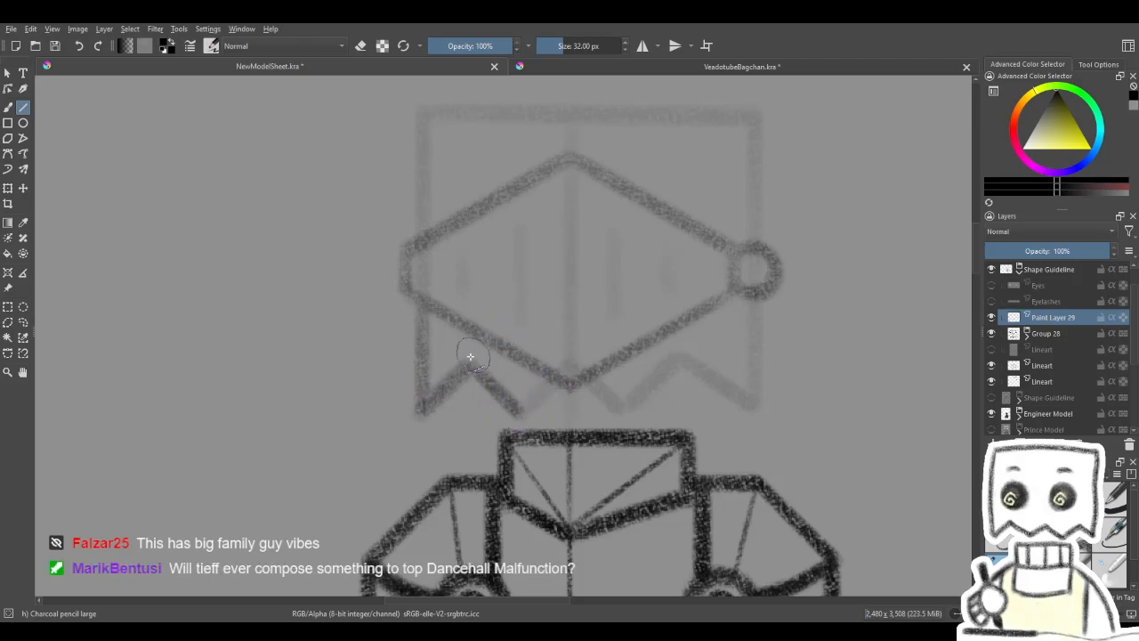
drag(420, 411, 420, 310)
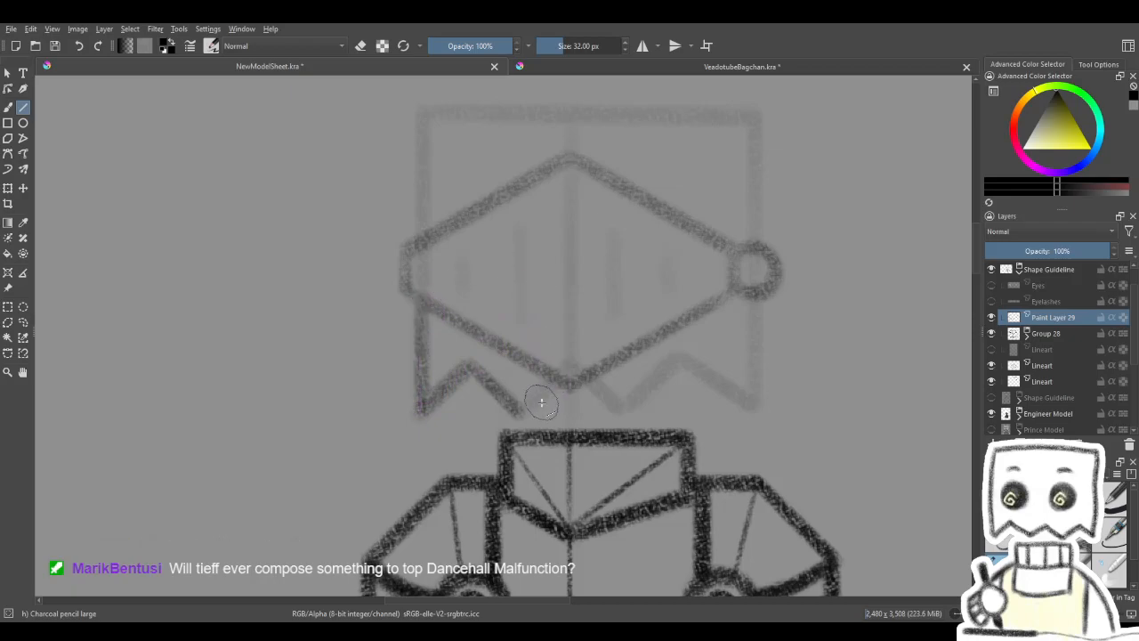
mouse_move(518, 413)
mouse_down()
mouse_move(554, 380)
mouse_move(596, 376)
mouse_up()
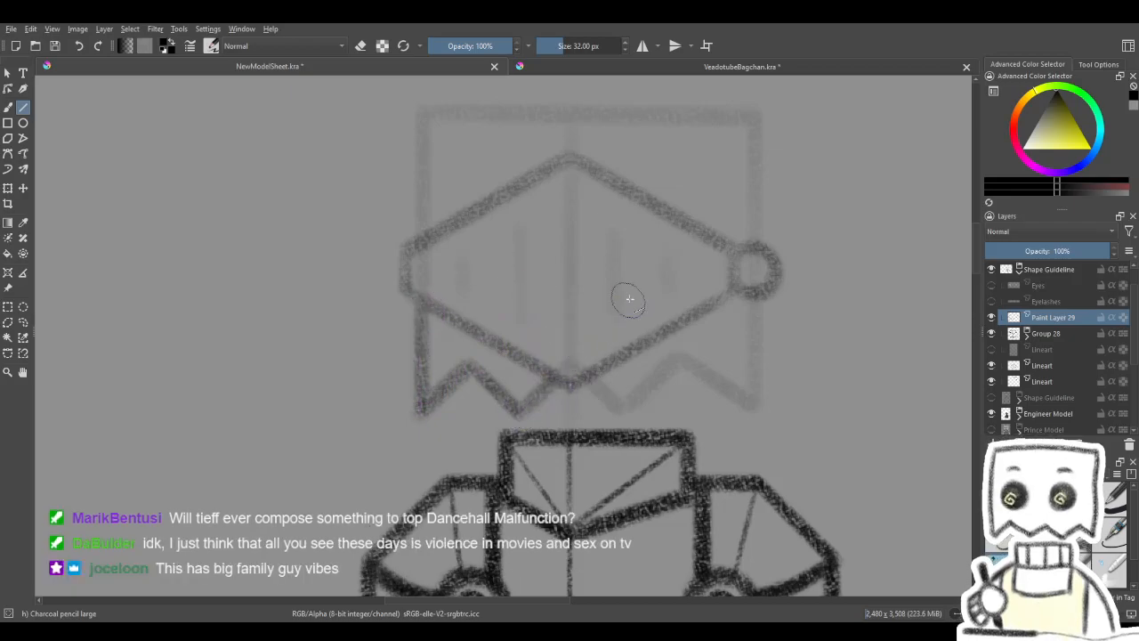
- Draw the bag head's upper-left side above the visor and its straight top edge
drag(623, 300, 624, 420)
drag(508, 405, 517, 458)
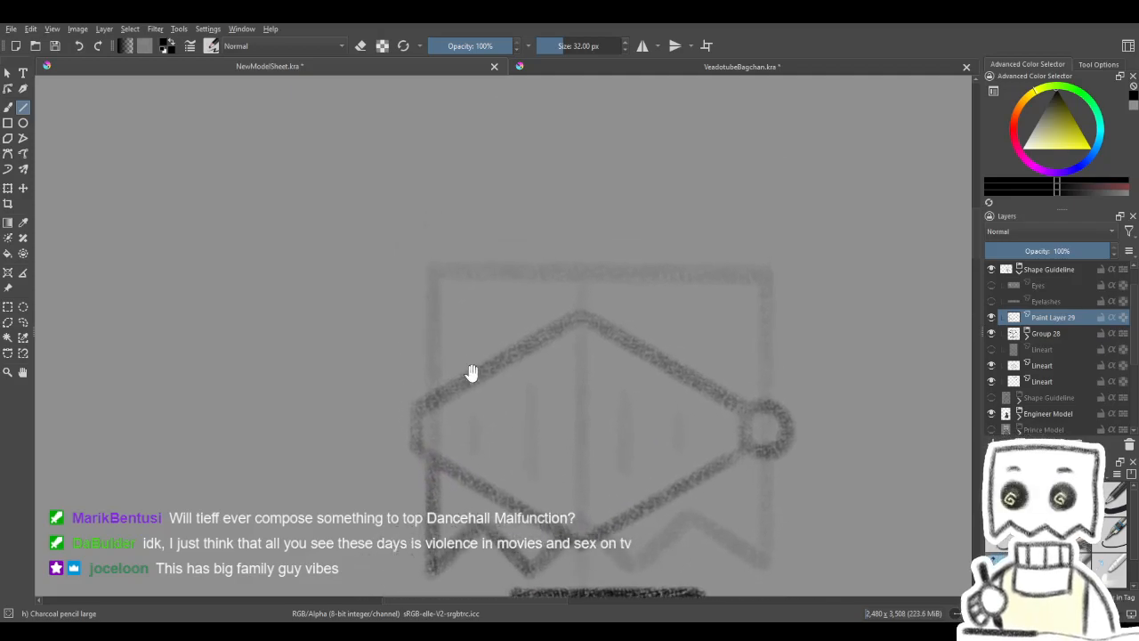
drag(464, 370, 498, 388)
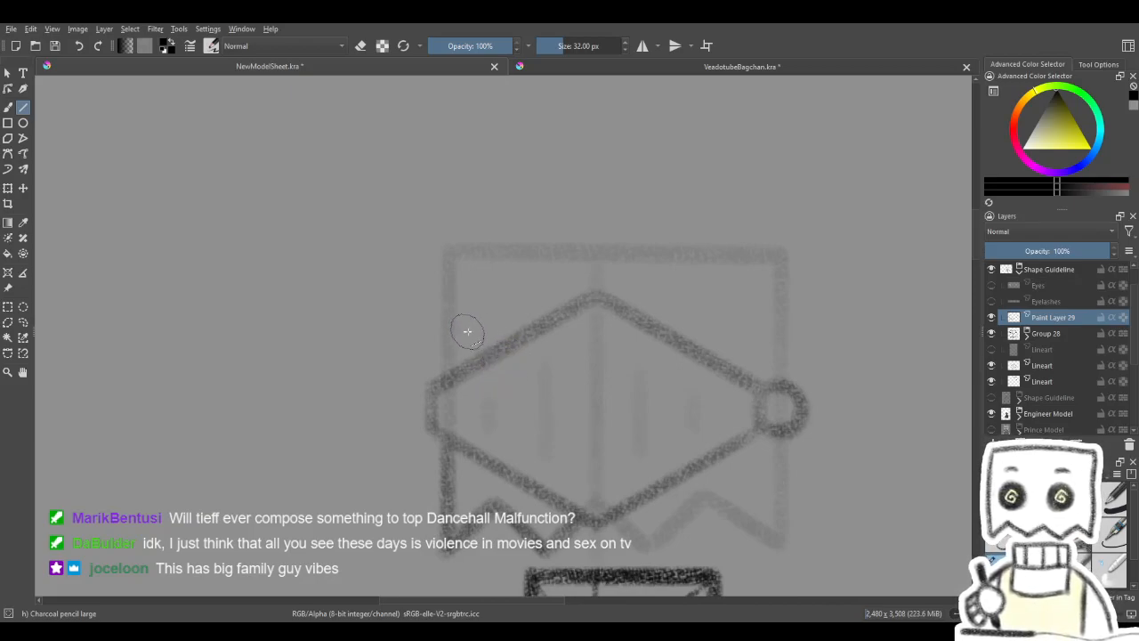
mouse_move(469, 374)
mouse_down()
mouse_move(471, 390)
mouse_move(460, 266)
mouse_up()
drag(480, 329, 475, 289)
drag(445, 227, 785, 228)
- Draw the bag head's right side above and below the round hinge with straight lines
drag(843, 281, 661, 242)
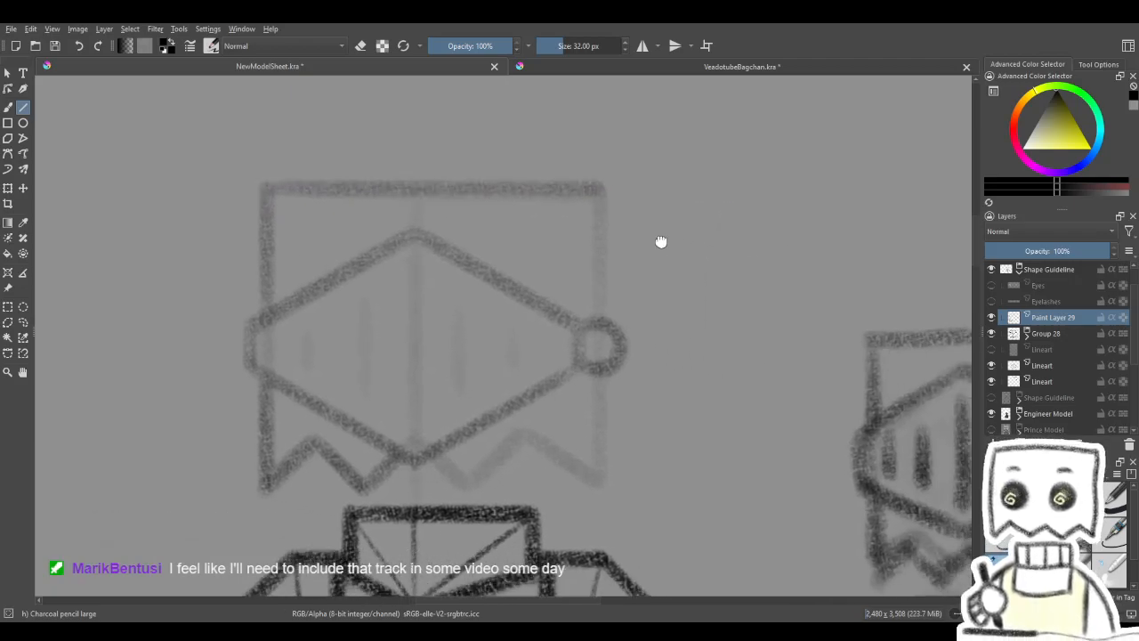
drag(599, 196, 598, 314)
drag(654, 313, 670, 232)
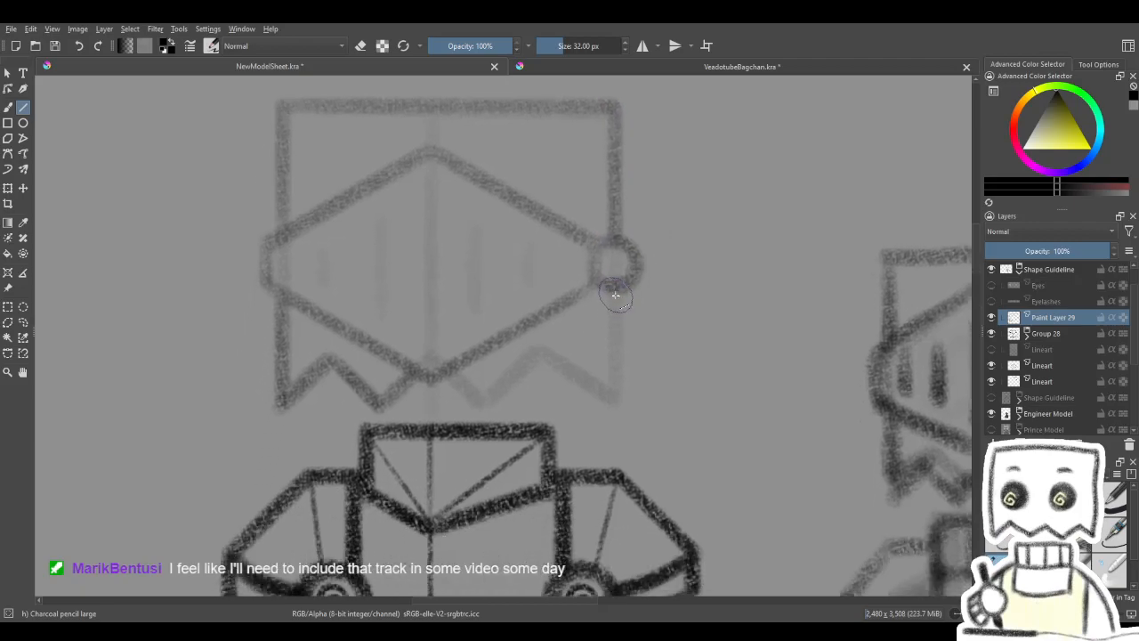
drag(614, 292, 611, 416)
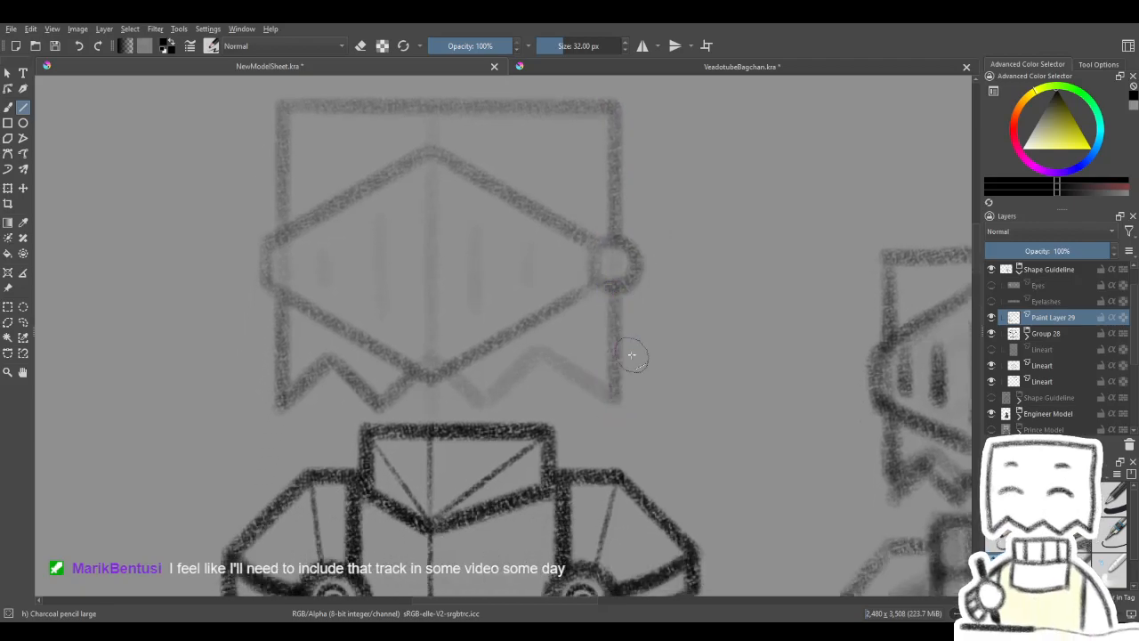
drag(652, 342, 710, 309)
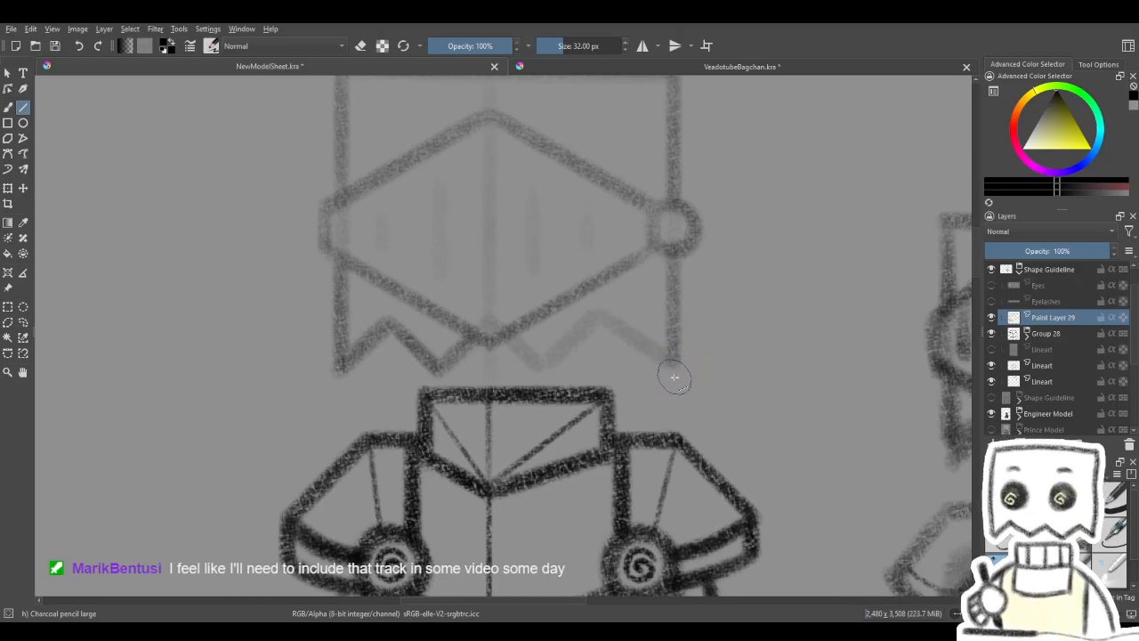
- Try a horizontal guide line under the hem, then draw the right half of the zigzag hem toward the visor's lower point
mouse_move(348, 374)
mouse_down()
mouse_move(684, 386)
mouse_move(683, 377)
mouse_up()
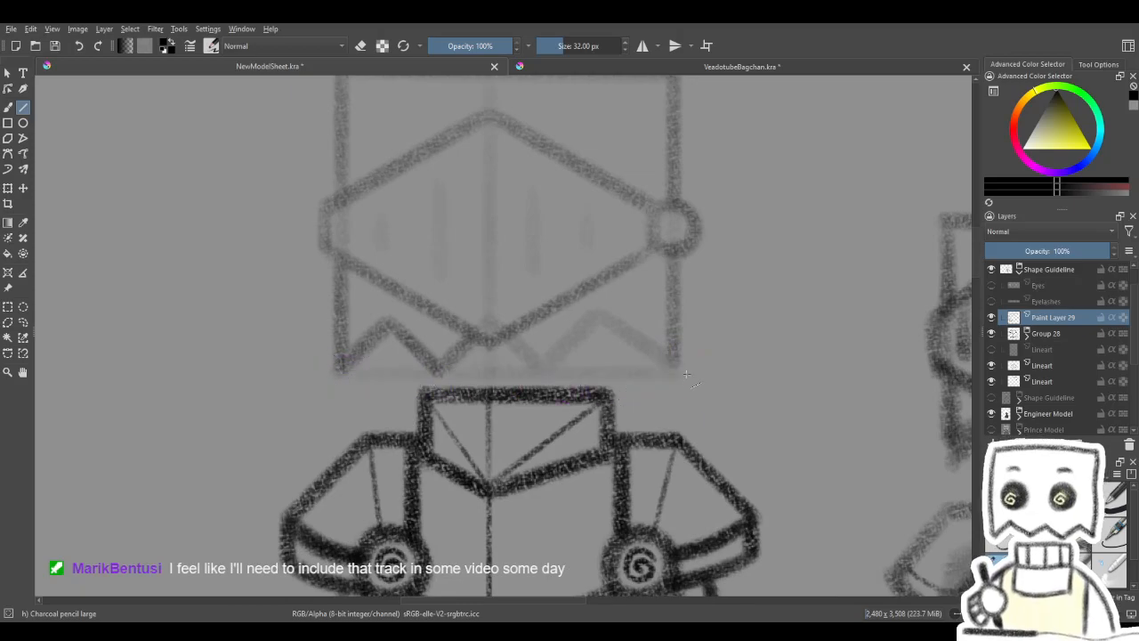
key(ctrl+z)
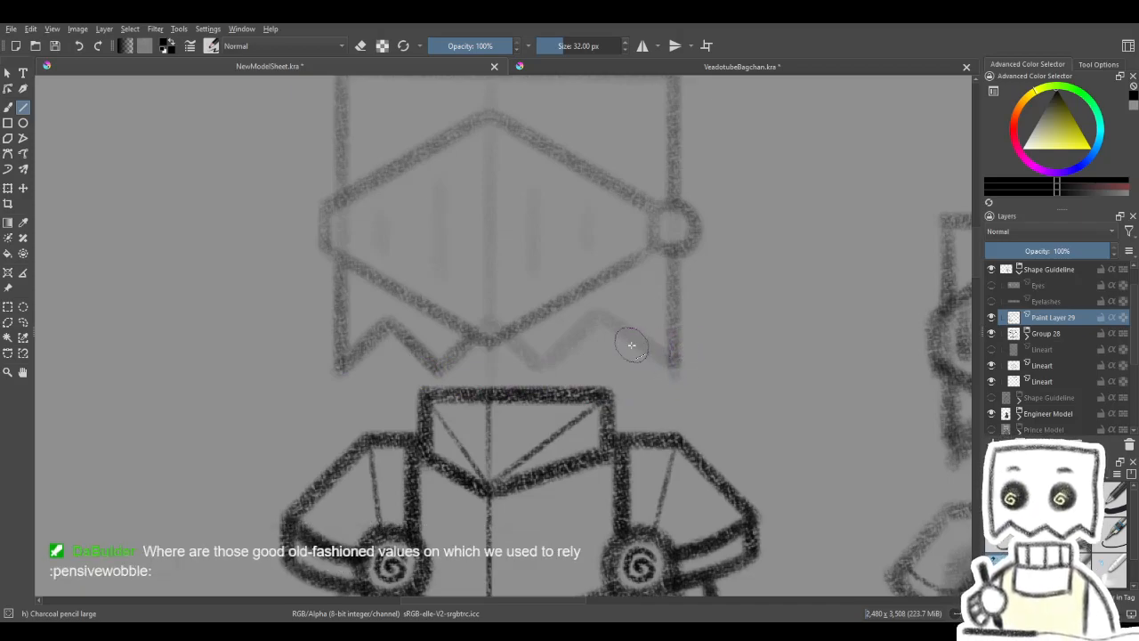
mouse_move(673, 376)
mouse_down()
mouse_move(602, 321)
mouse_move(682, 305)
mouse_move(586, 368)
mouse_up()
mouse_move(634, 340)
mouse_down()
mouse_move(666, 346)
mouse_move(678, 316)
mouse_up()
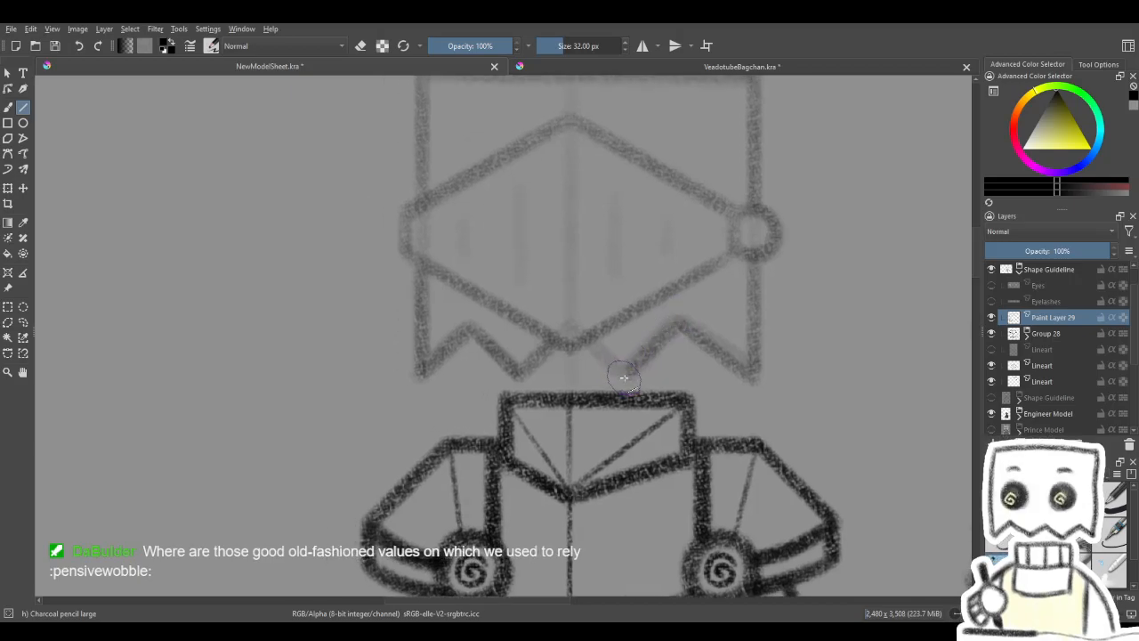
drag(625, 378, 595, 346)
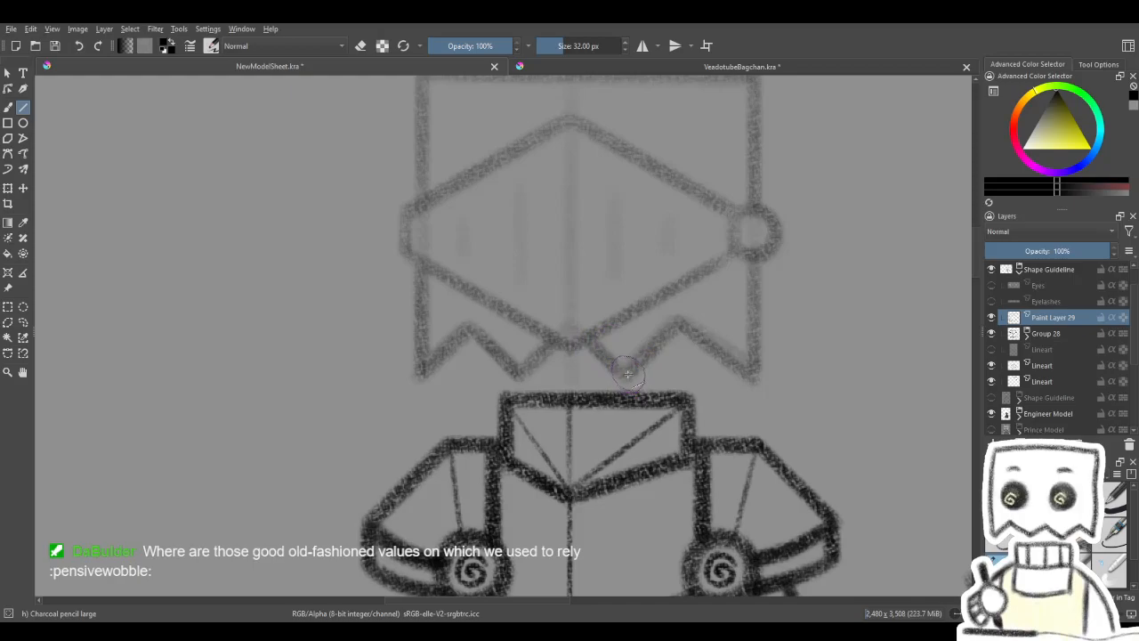
drag(625, 378, 589, 337)
- Hide the two faded sketch Lineart layers and examine the inked head against the other models on the sheet
drag(697, 319, 675, 380)
mouse_move(607, 436)
mouse_down()
mouse_move(572, 399)
mouse_move(551, 412)
mouse_up()
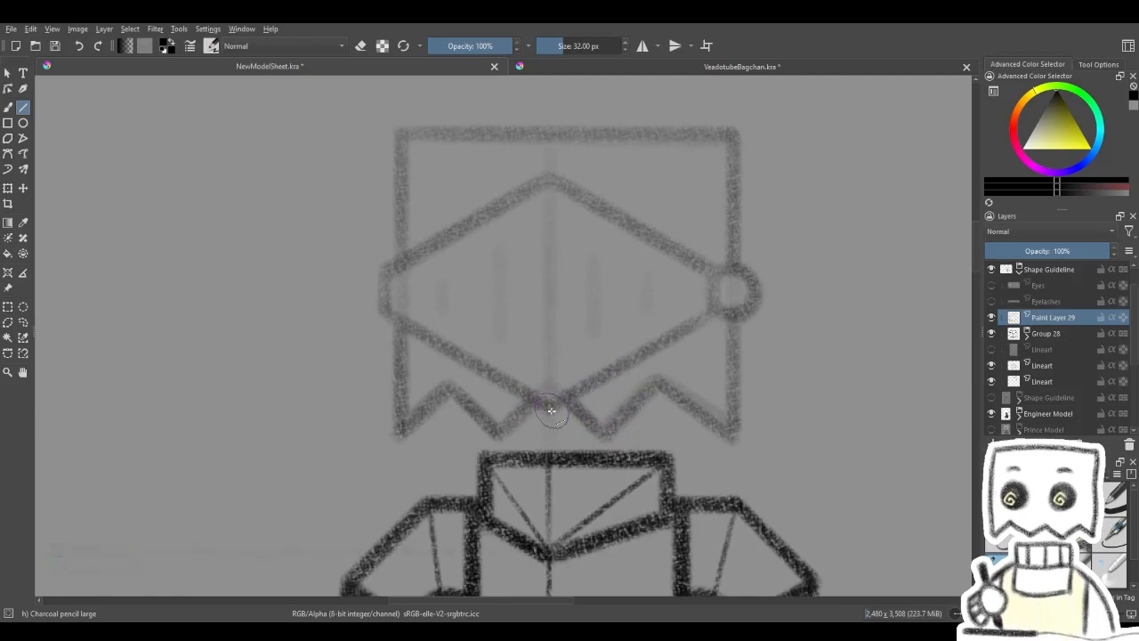
scroll(684, 307, down, 3)
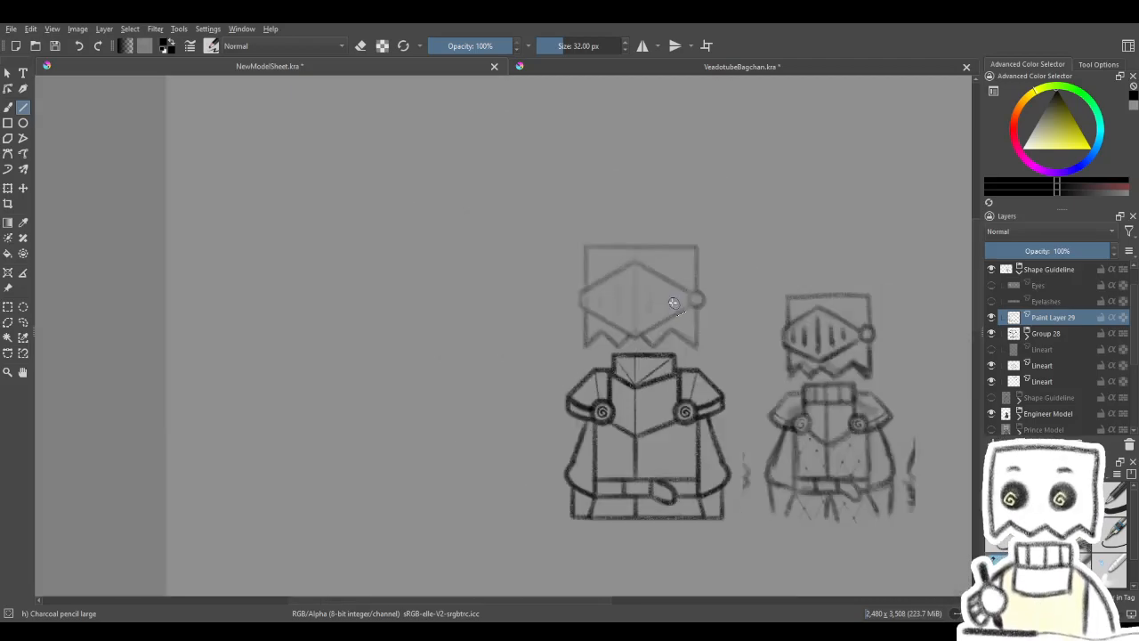
drag(773, 307, 698, 266)
drag(992, 381, 991, 372)
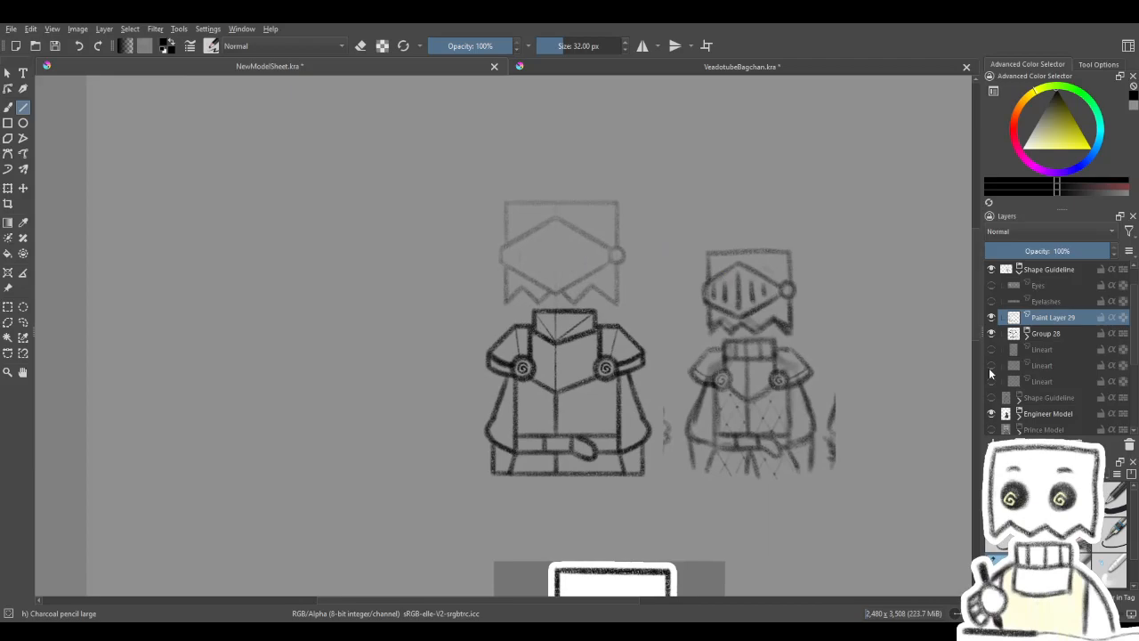
scroll(622, 355, down, 4)
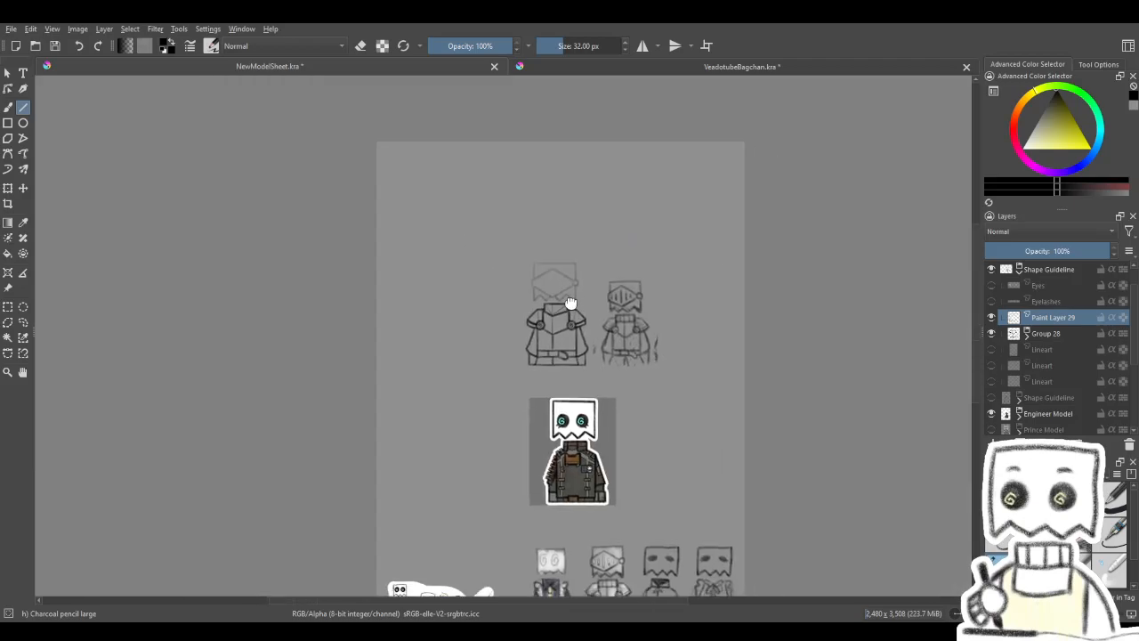
drag(623, 322, 579, 292)
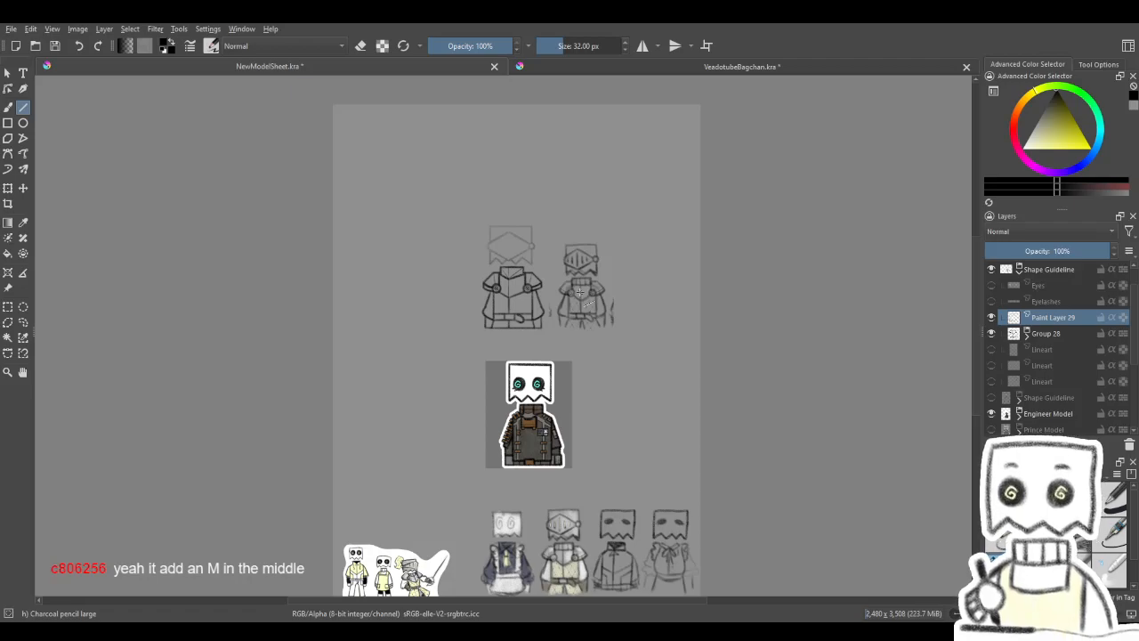
- Undo the layer hiding and all bag head outline strokes, back to the visor with its round hinge
scroll(488, 240, up, 5)
scroll(487, 241, up, 4)
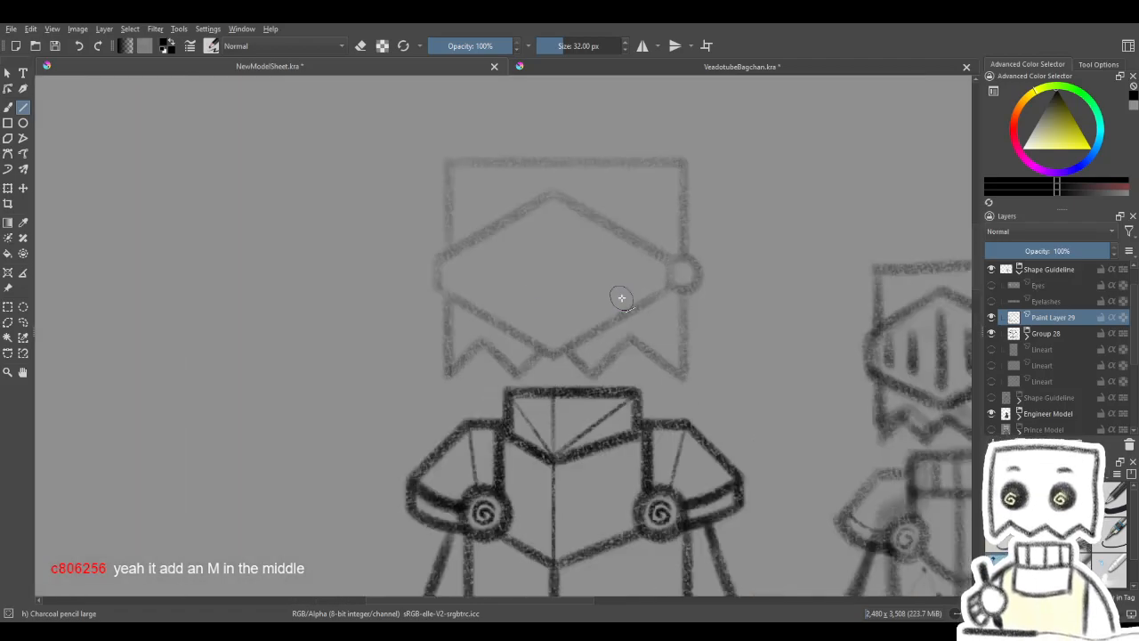
key(ctrl+z)
key(ctrl+z)
key(ctrl+z)
key(ctrl+z)
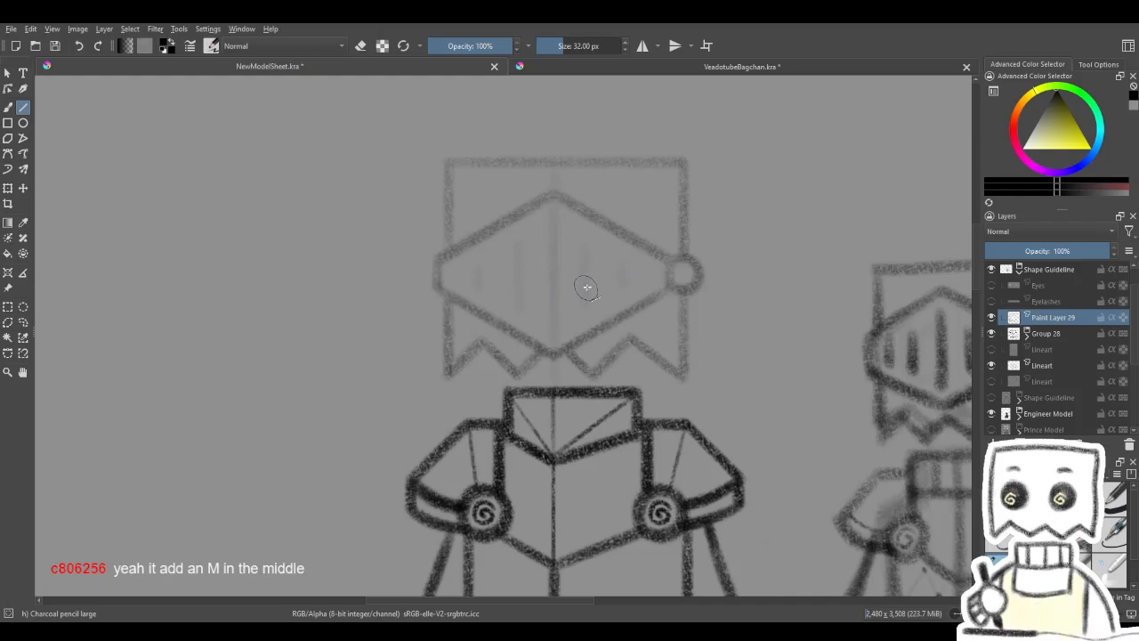
key(ctrl+z)
key(ctrl+z)
key(ctrl+z)
key(ctrl+z)
key(ctrl+z)
key(ctrl+z)
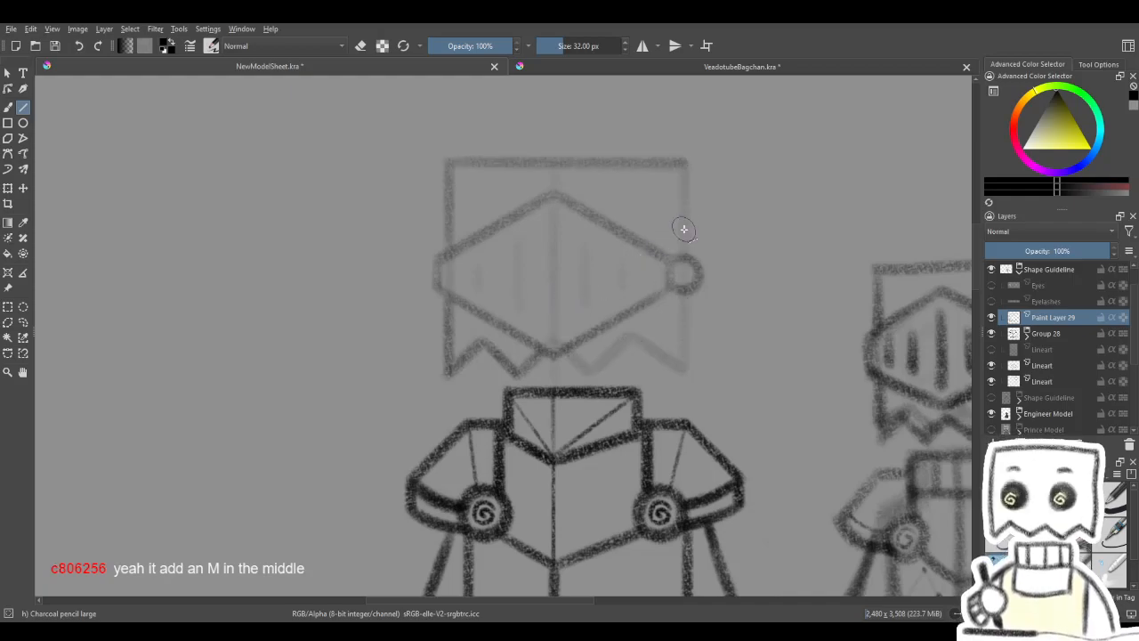
key(ctrl+z)
key(ctrl+z)
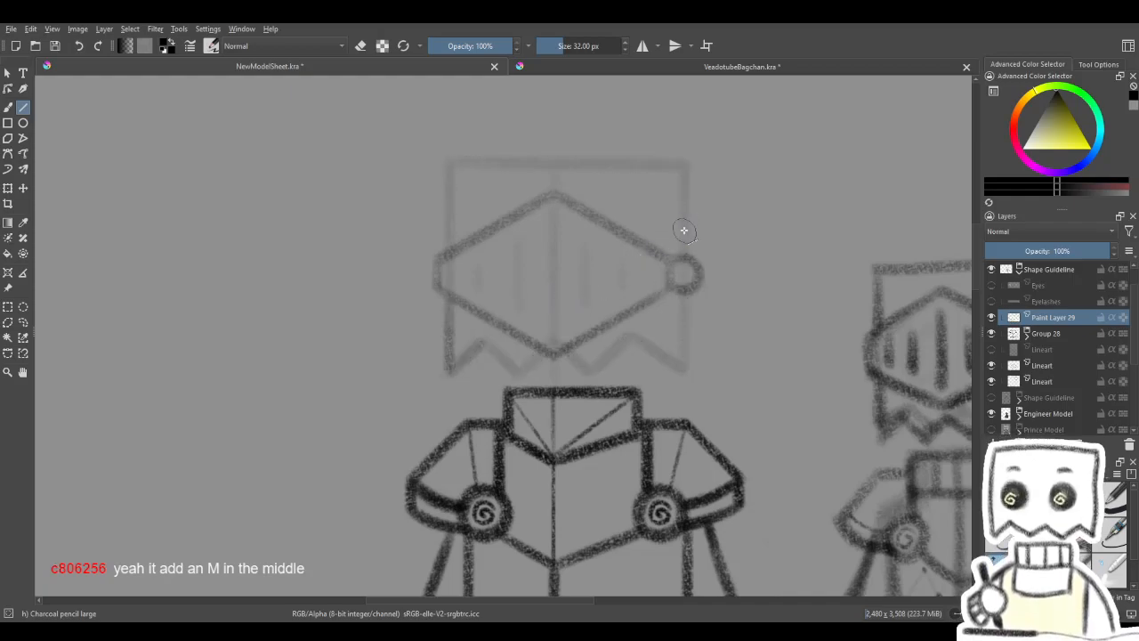
key(ctrl+z)
key(ctrl+z)
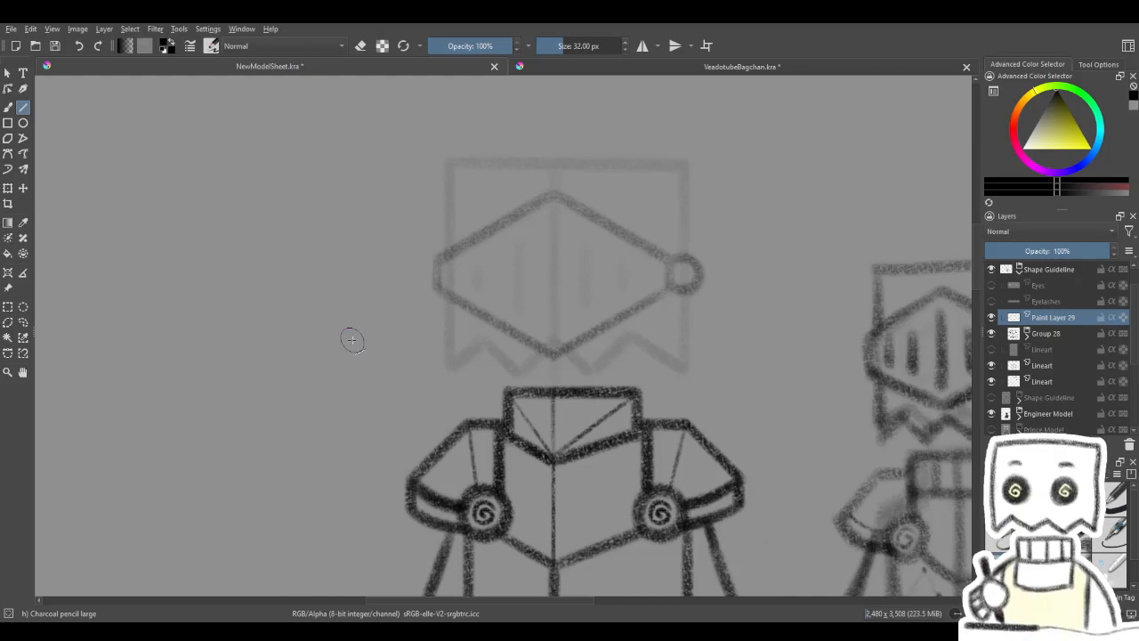
- Nudge the visor and hinge on Paint Layer 29 upward over the head sketch
click(23, 187)
key(Up)
key(Up)
key(Up)
key(Up)
key(Up)
key(Up)
key(Up)
key(Up)
key(Up)
key(Up)
key(Up)
key(Up)
key(Up)
key(Up)
key(Up)
key(Up)
key(Up)
key(Up)
key(Up)
key(Up)
key(Up)
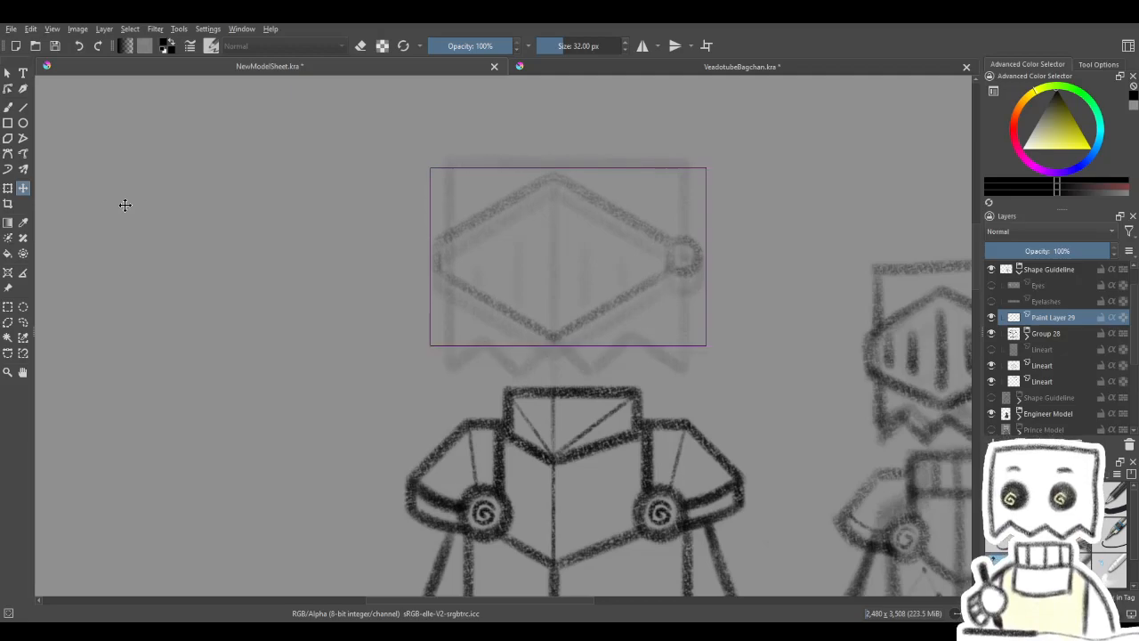
- Nudge the visor and hinge on Paint Layer 29 slightly down over the head sketch
key(Down)
key(Down)
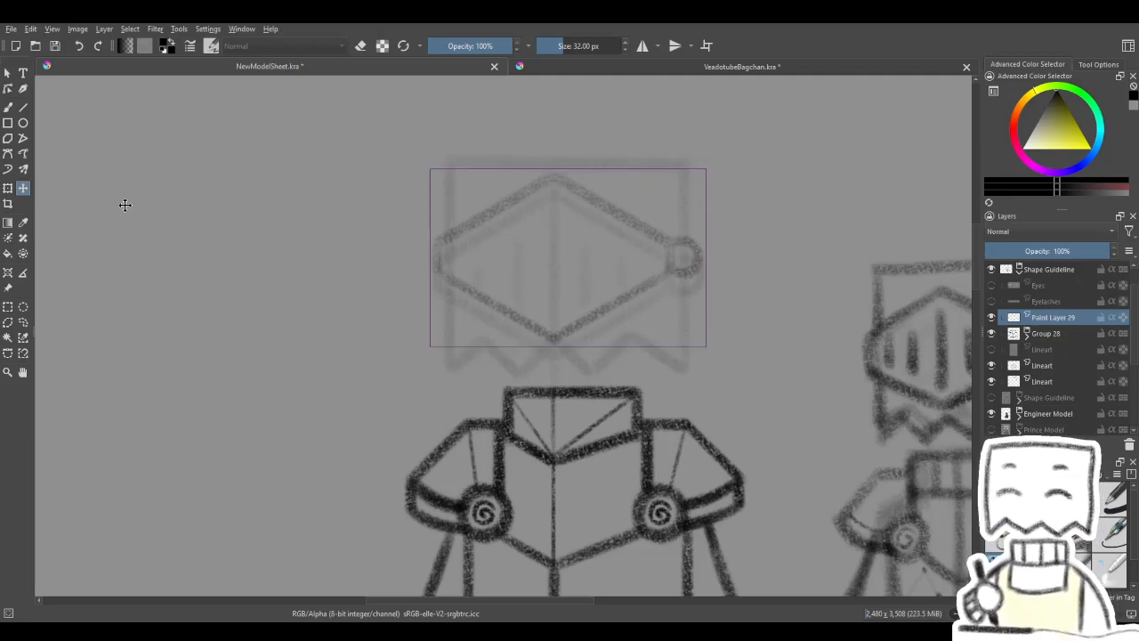
mouse_move(656, 326)
mouse_down()
mouse_move(611, 344)
mouse_move(593, 298)
mouse_move(605, 287)
mouse_up()
click(8, 107)
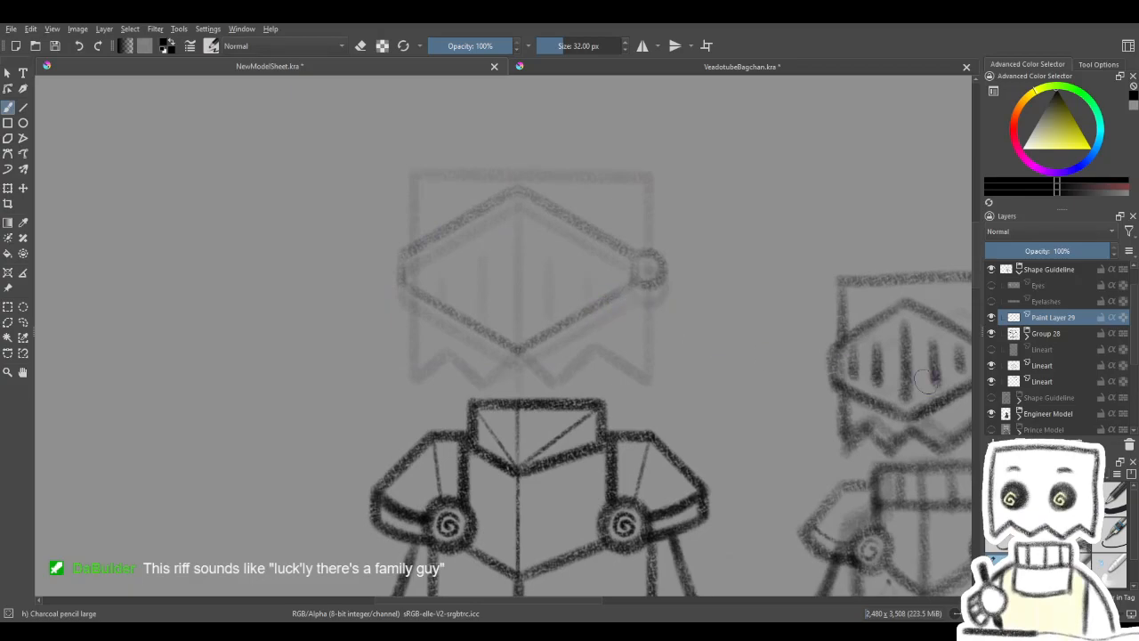
- Set the bag outline's Lineart layer to 100% opacity and place it directly below Paint Layer 29
click(1058, 384)
drag(1037, 249, 1132, 253)
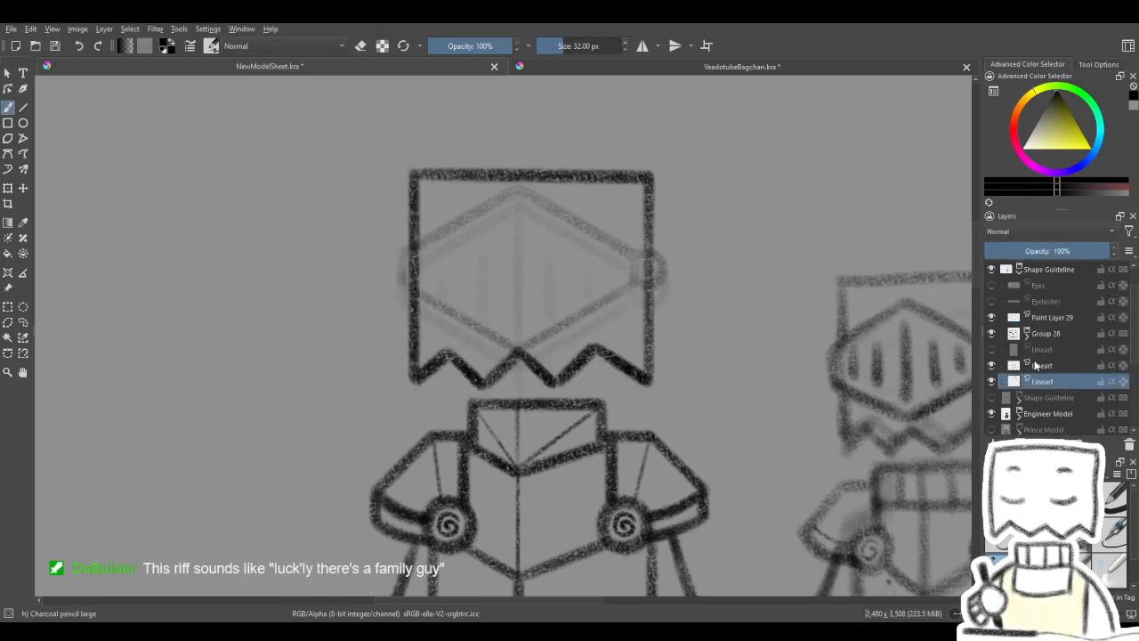
click(1039, 366)
click(1046, 319)
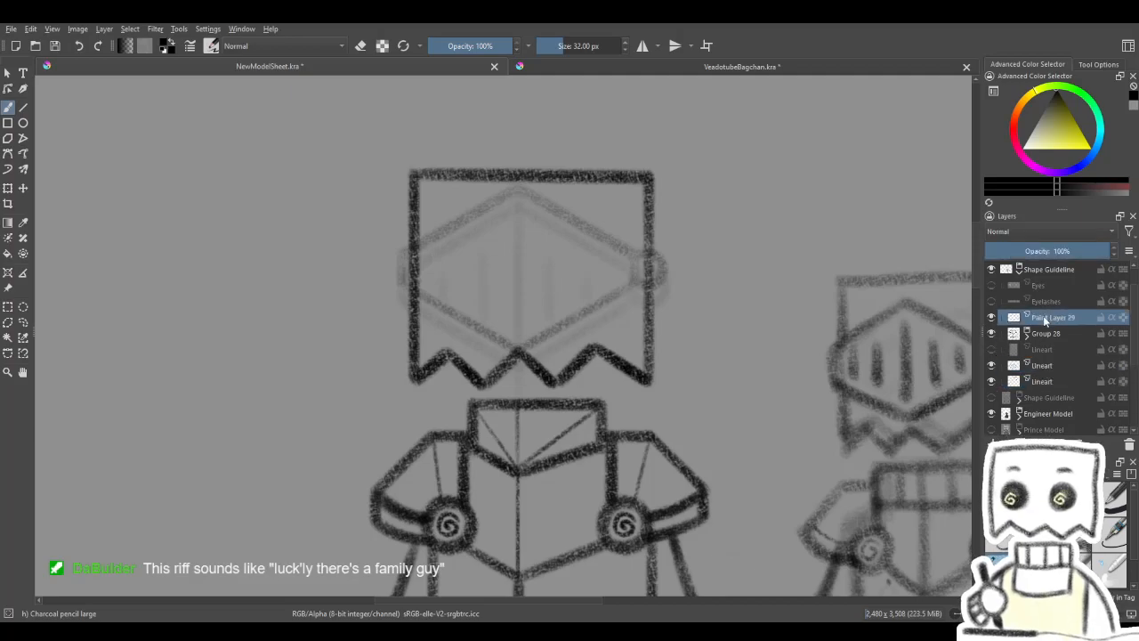
drag(1048, 383, 1029, 319)
- Check what the visor and bag outline layers hold, and hide the Lineart layer with the faded visor sketch
click(993, 318)
click(992, 318)
click(993, 317)
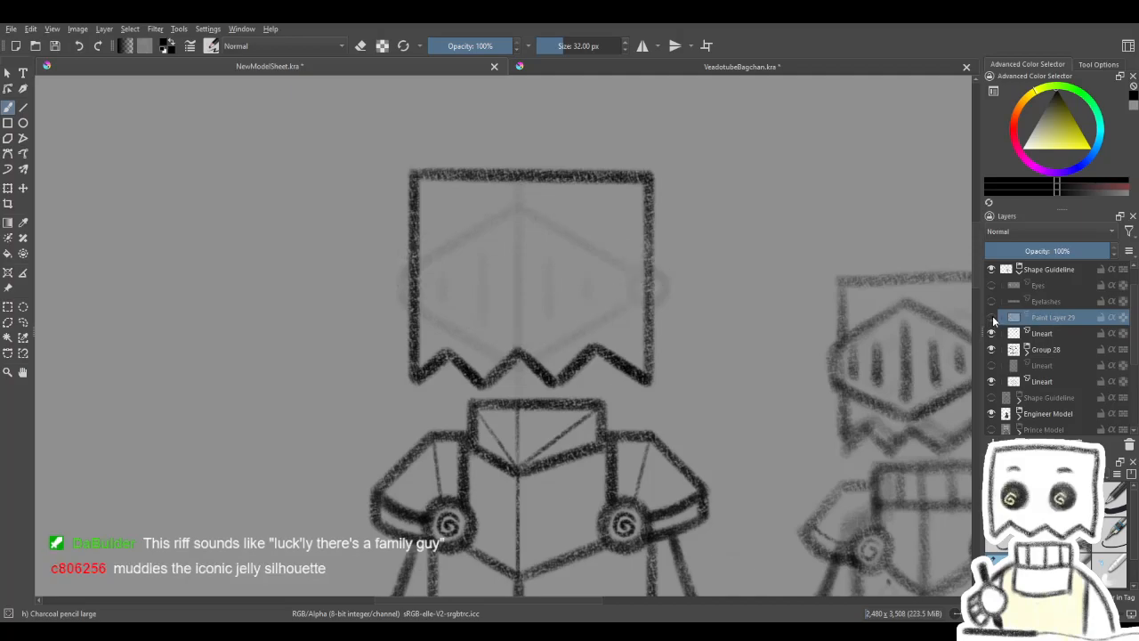
click(993, 320)
click(996, 332)
click(996, 332)
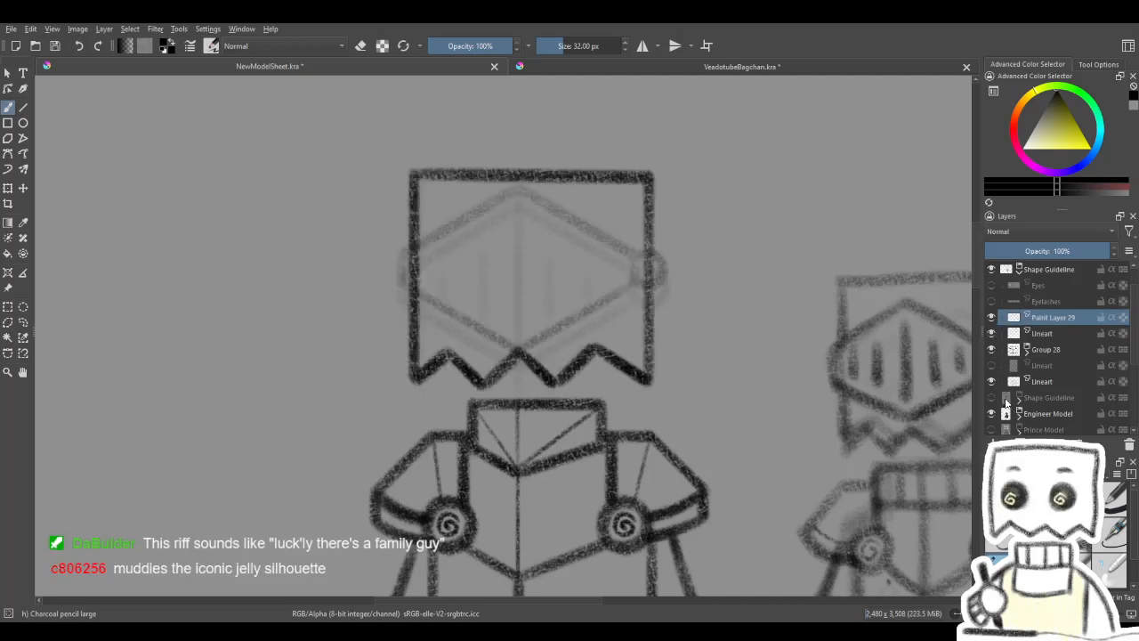
click(992, 381)
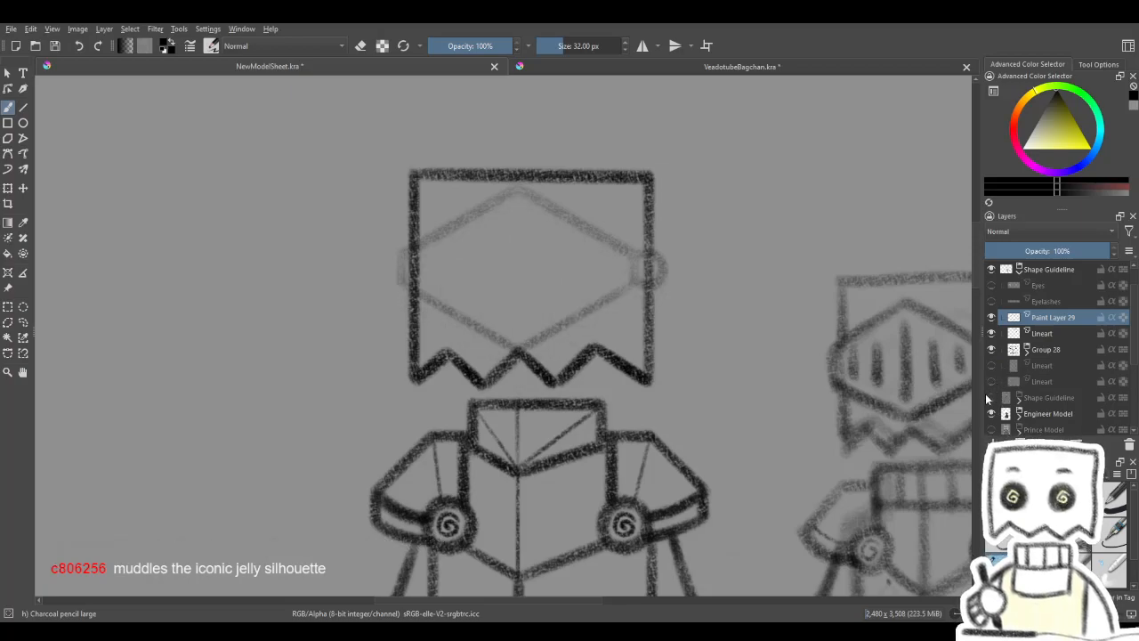
drag(878, 424, 882, 448)
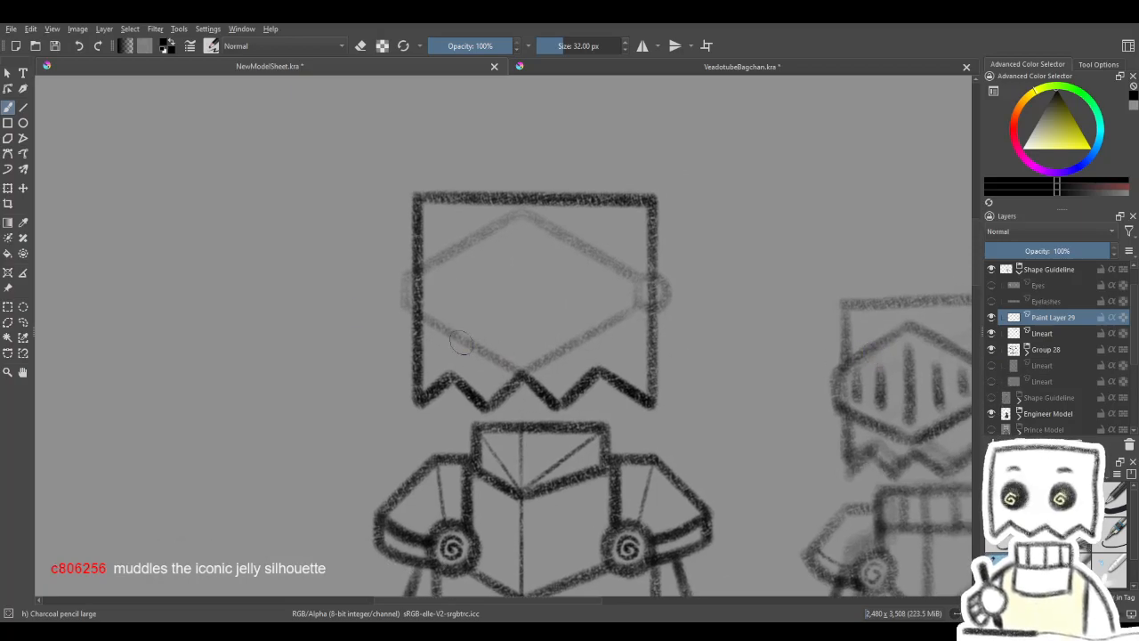
key(ctrl+t)
mouse_move(504, 318)
mouse_down()
mouse_move(534, 279)
mouse_move(588, 307)
mouse_up()
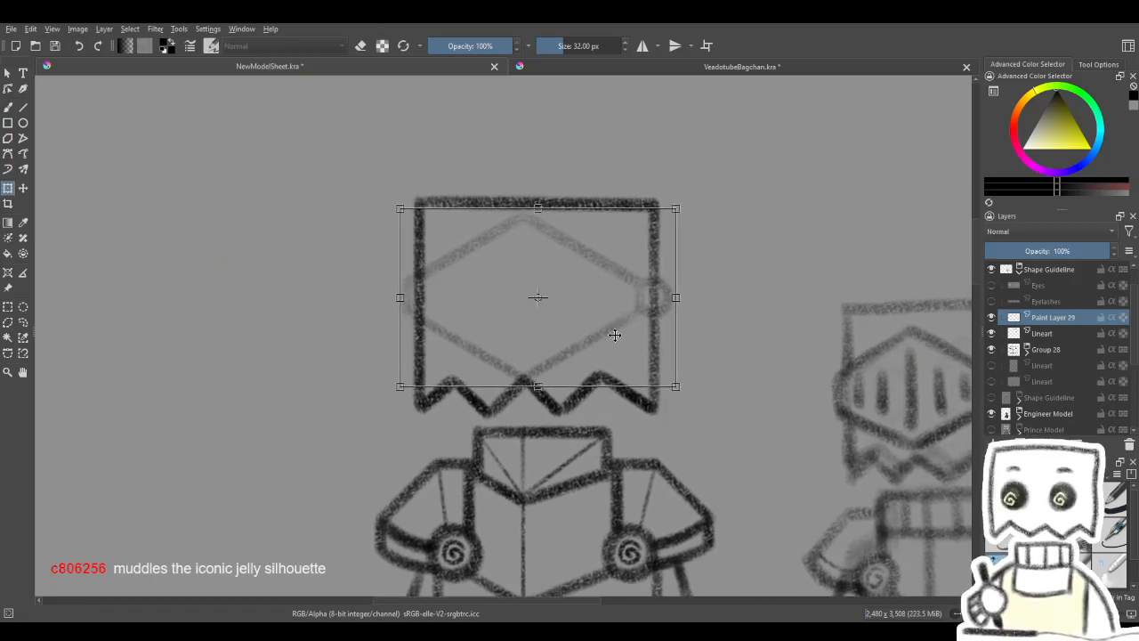
key(Return)
- Darken the visor and hinge lines by duplicating Paint Layer 29 and merging the copies into one layer
key(ctrl+j)
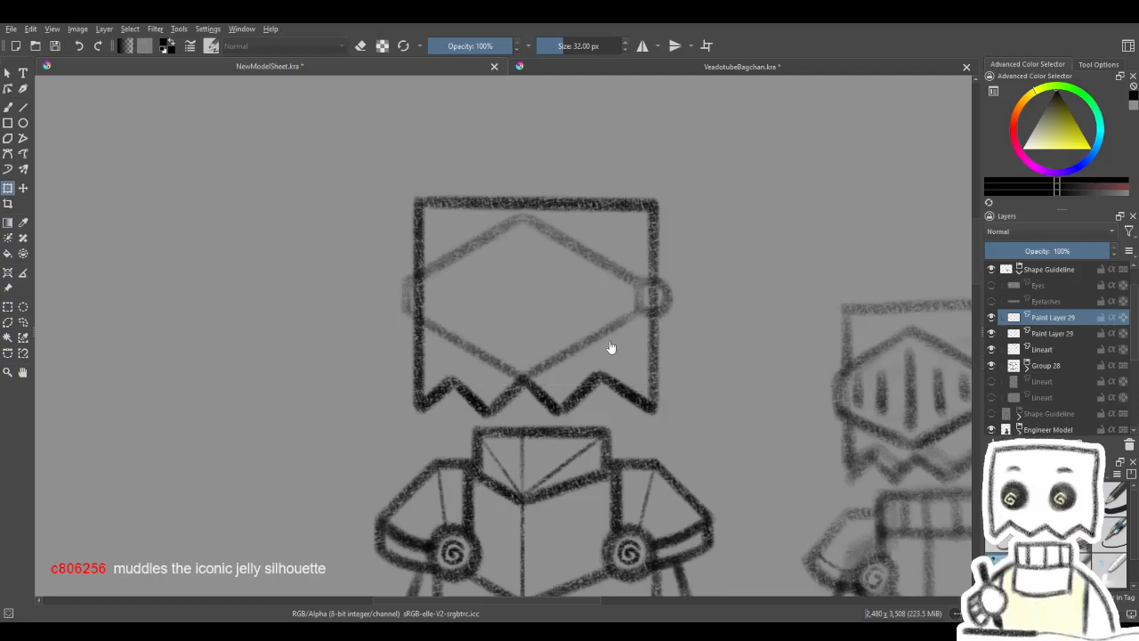
key(ctrl+j)
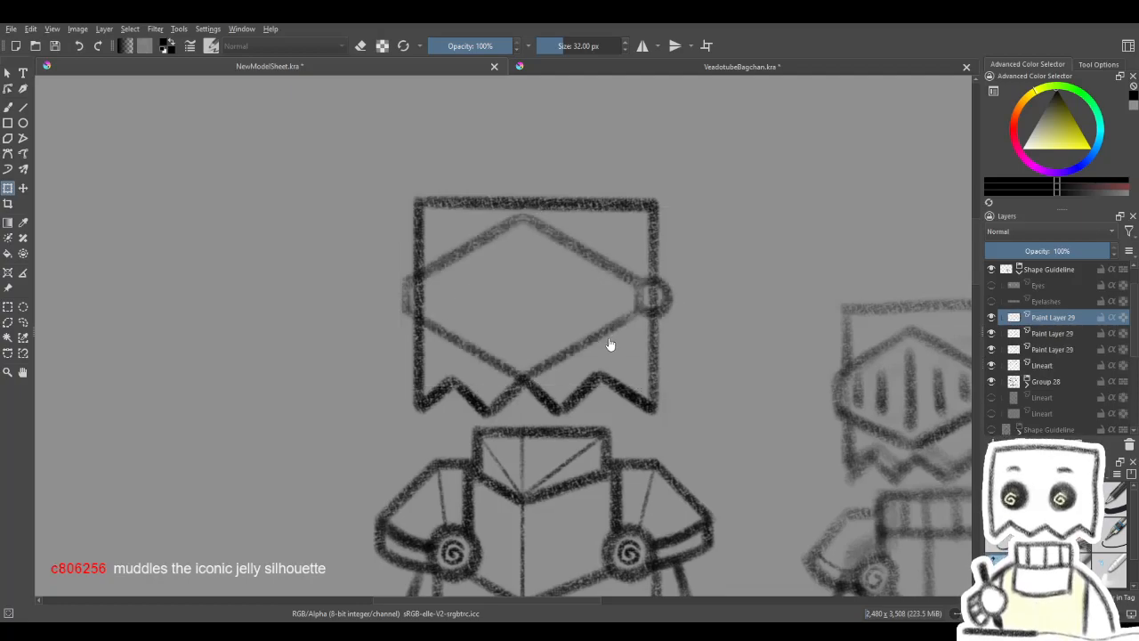
key(ctrl+j)
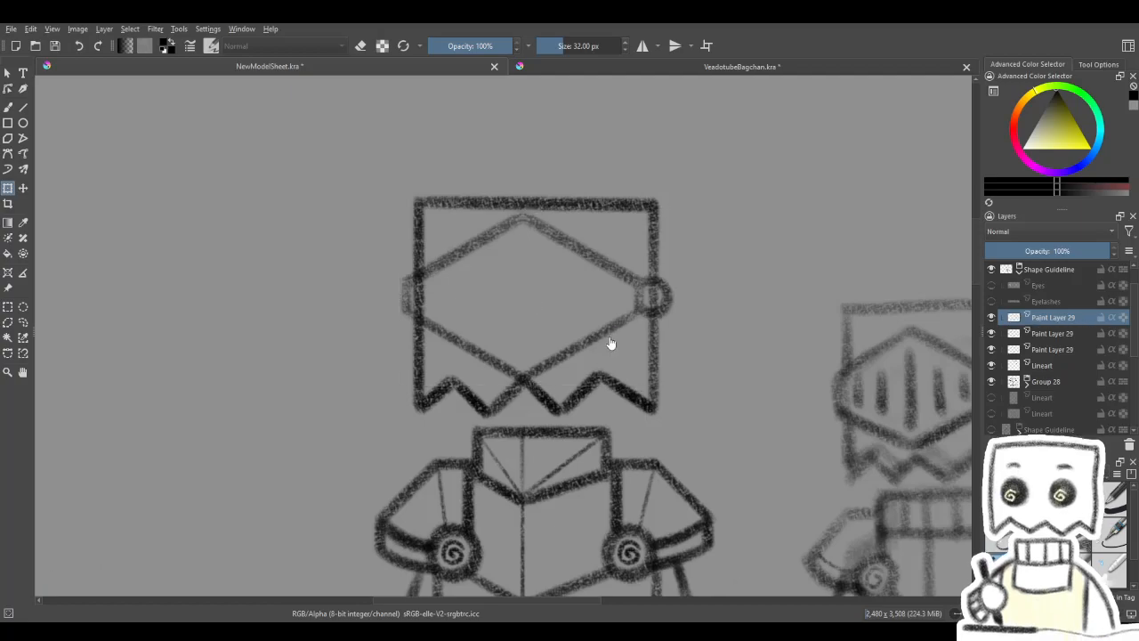
mouse_move(610, 343)
mouse_down()
mouse_move(653, 253)
mouse_move(641, 197)
mouse_up()
mouse_move(641, 302)
mouse_down()
mouse_move(615, 191)
mouse_move(604, 432)
mouse_up()
drag(600, 374, 604, 405)
key(ctrl+e)
key(ctrl+e)
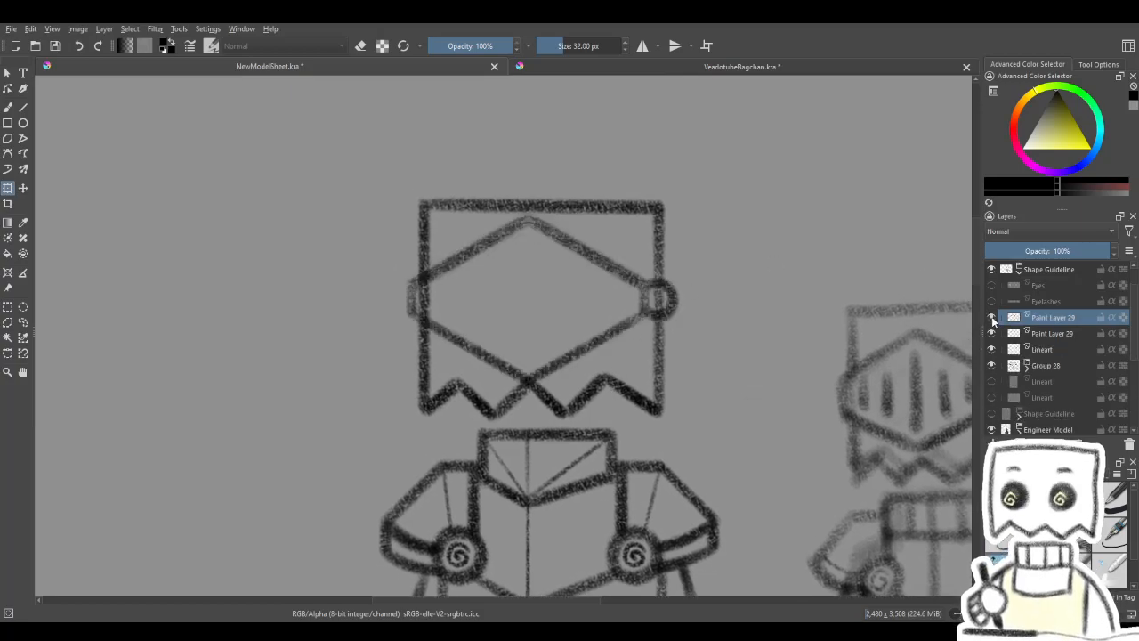
key(ctrl+e)
- Erase the bag outline's side edges on the Lineart layer where they cross the visor's left end and the round hinge
click(1041, 333)
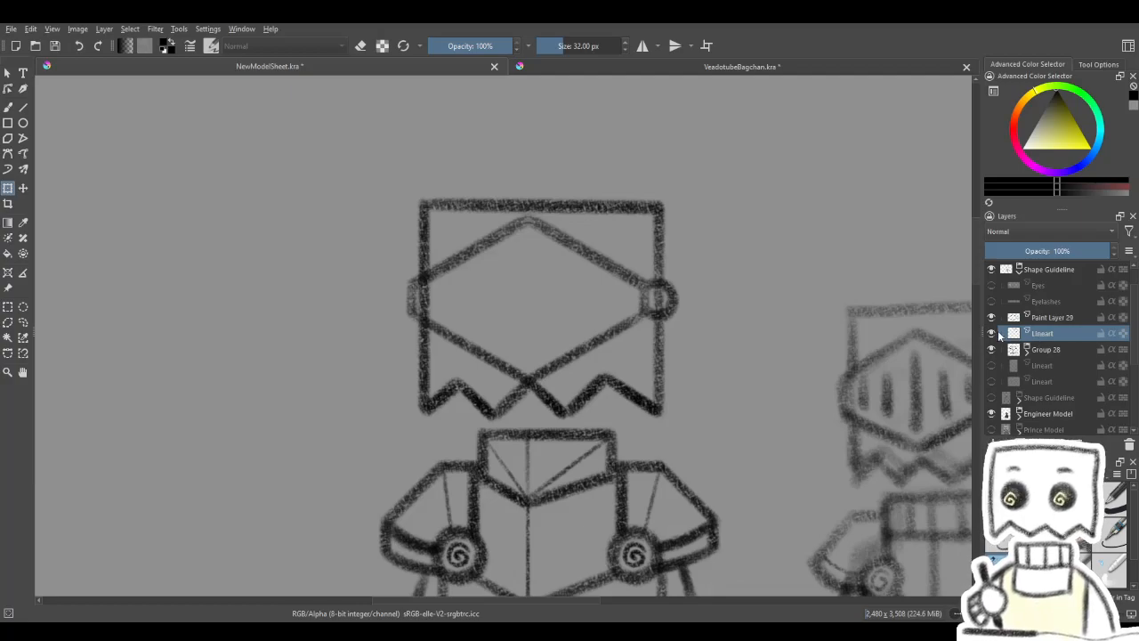
drag(519, 305, 549, 318)
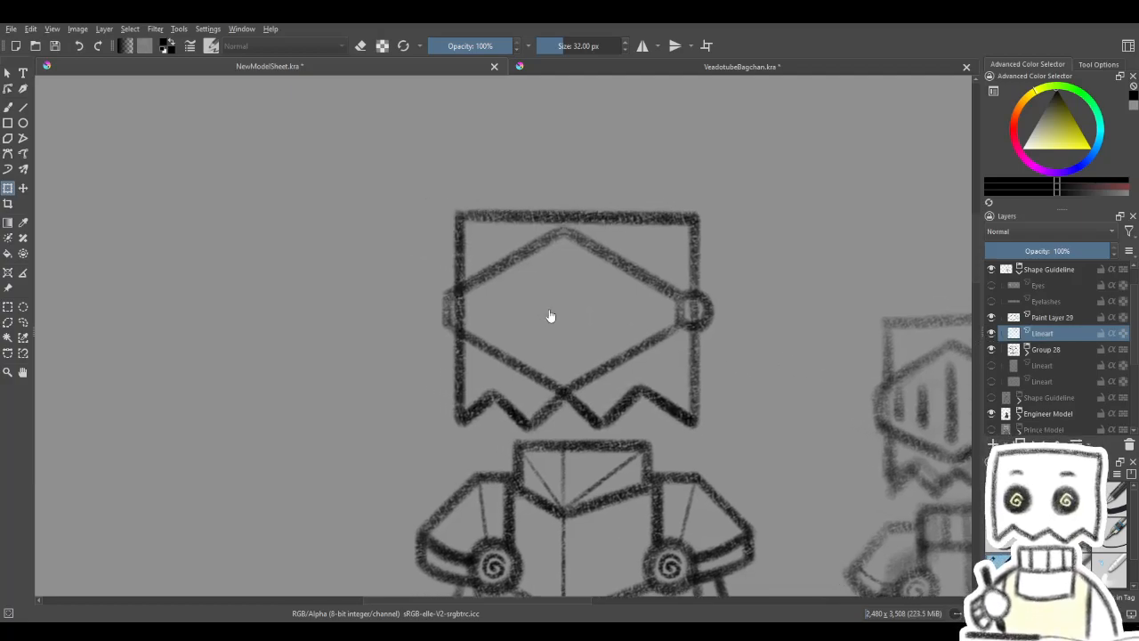
scroll(550, 317, up, 1)
key(e)
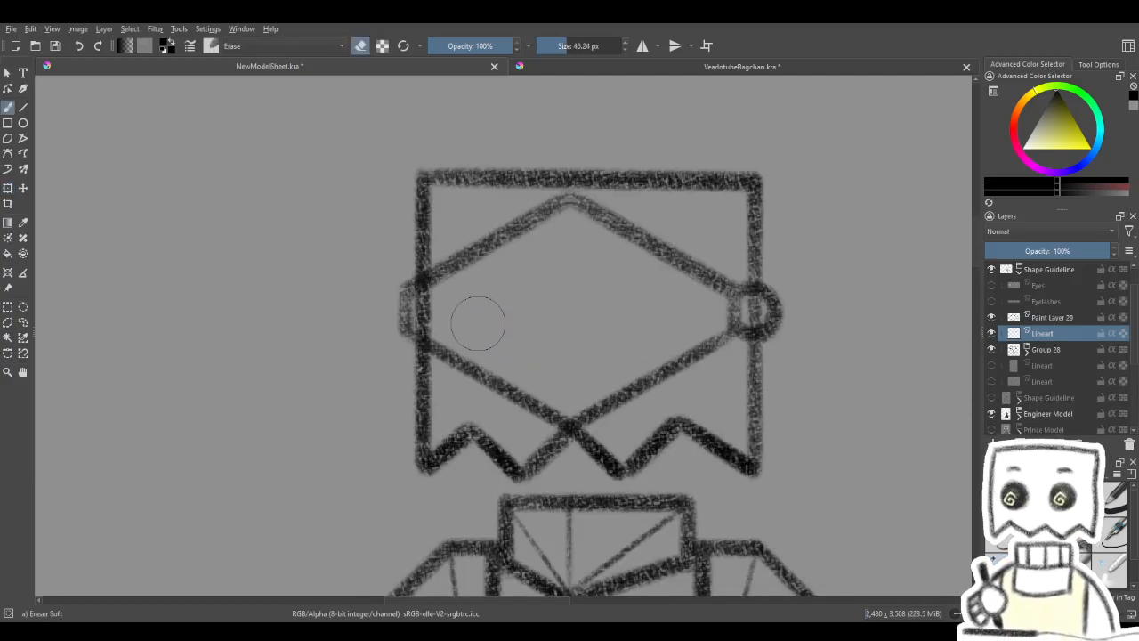
mouse_move(437, 299)
mouse_down()
mouse_move(443, 291)
mouse_move(427, 315)
mouse_move(437, 322)
mouse_move(422, 299)
mouse_up()
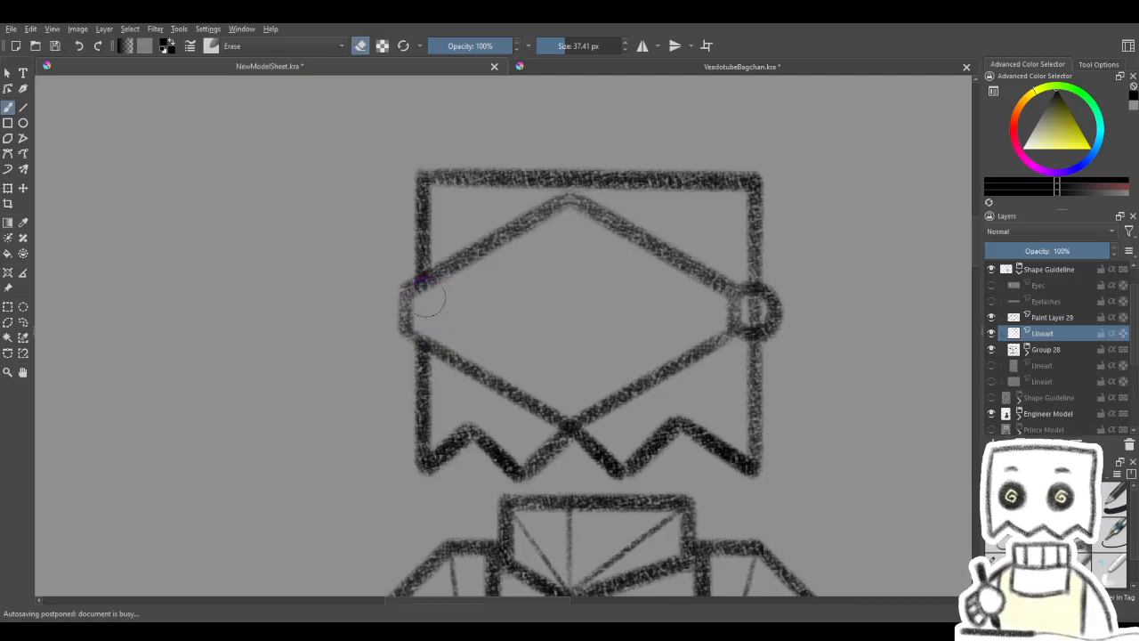
drag(747, 315, 684, 302)
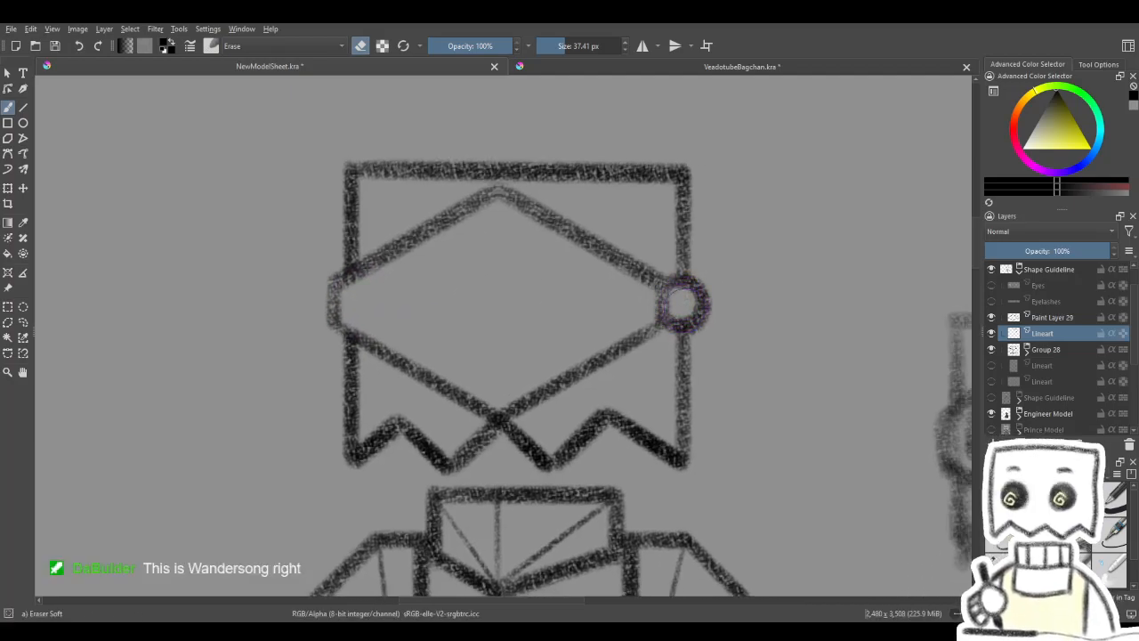
- Examine the cleaned-up head and visor against the body armour and the other models on the sheet
mouse_move(671, 329)
mouse_down()
mouse_move(704, 305)
mouse_move(580, 351)
mouse_move(544, 296)
mouse_up()
scroll(700, 292, down, 2)
scroll(594, 342, down, 1)
scroll(597, 342, up, 1)
scroll(555, 319, down, 5)
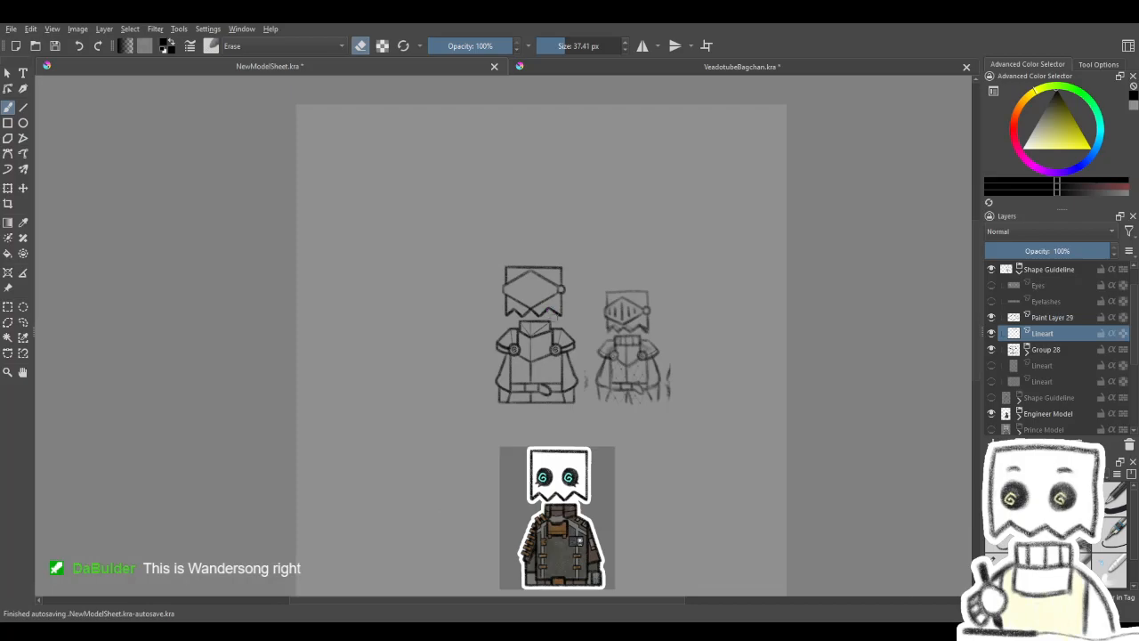
mouse_move(570, 358)
mouse_down()
mouse_move(538, 299)
mouse_move(552, 295)
mouse_up()
scroll(498, 246, up, 5)
scroll(552, 294, up, 1)
scroll(552, 298, down, 4)
scroll(548, 308, up, 3)
scroll(549, 308, up, 3)
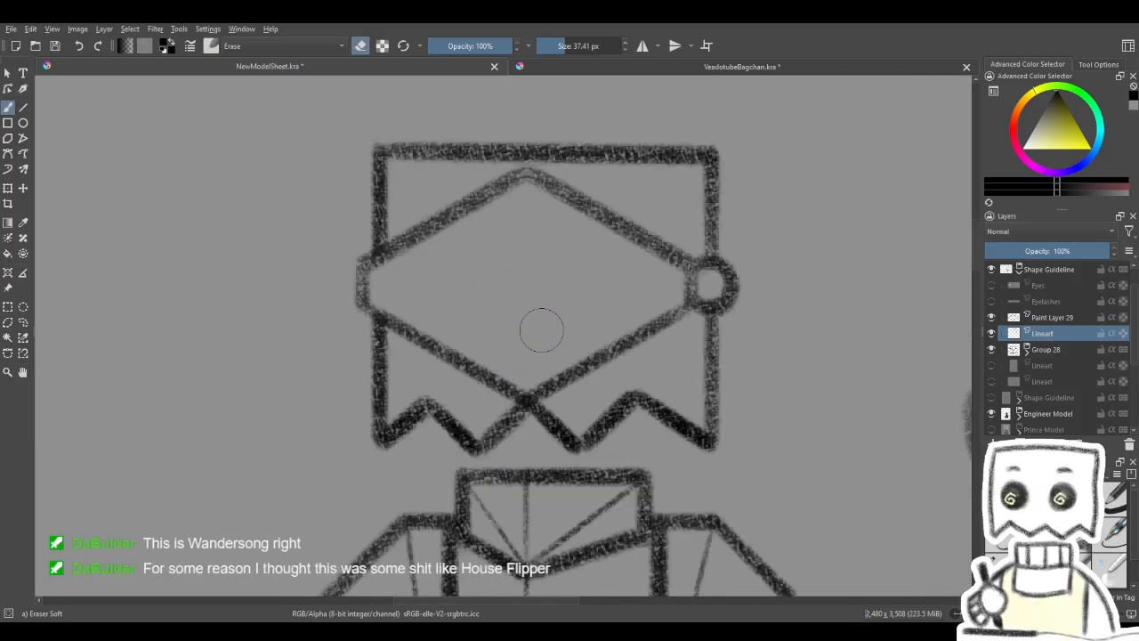
- Draw a vertical centre line inside the visor with the 32 px charcoal pencil, stopping short of the upper and lower corners
click(1002, 568)
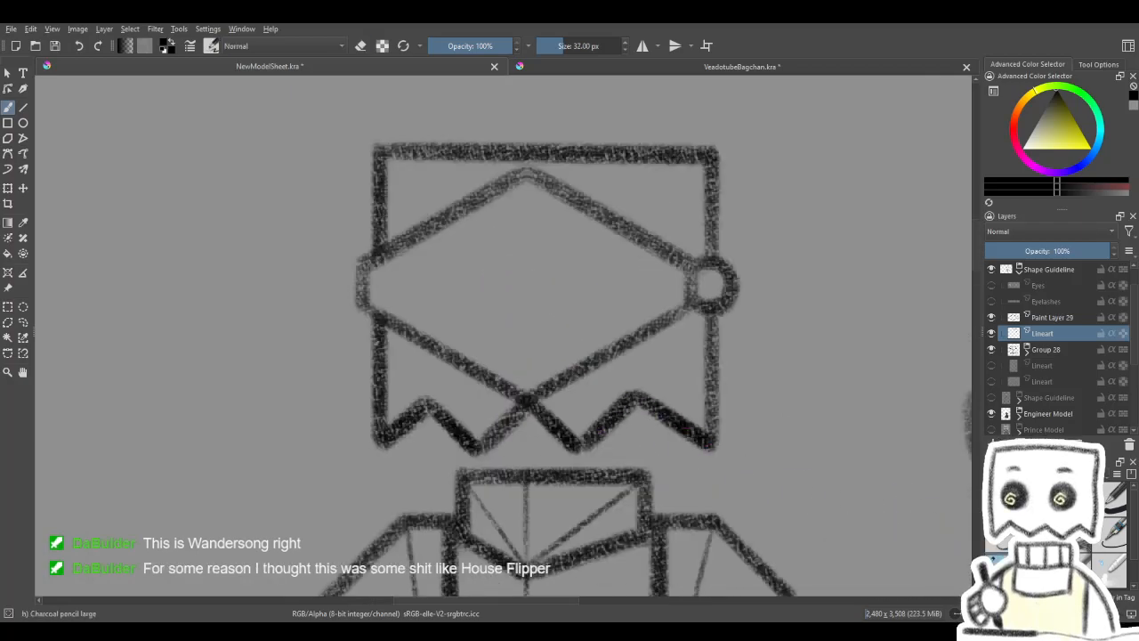
click(23, 108)
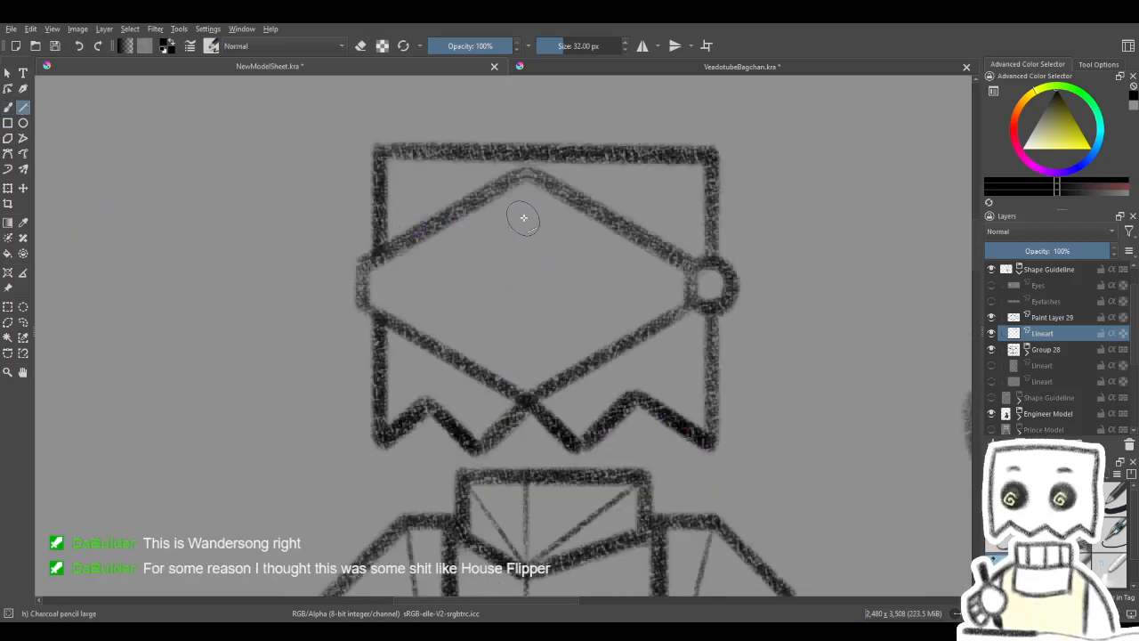
drag(525, 201, 525, 359)
drag(526, 203, 526, 367)
drag(526, 201, 526, 368)
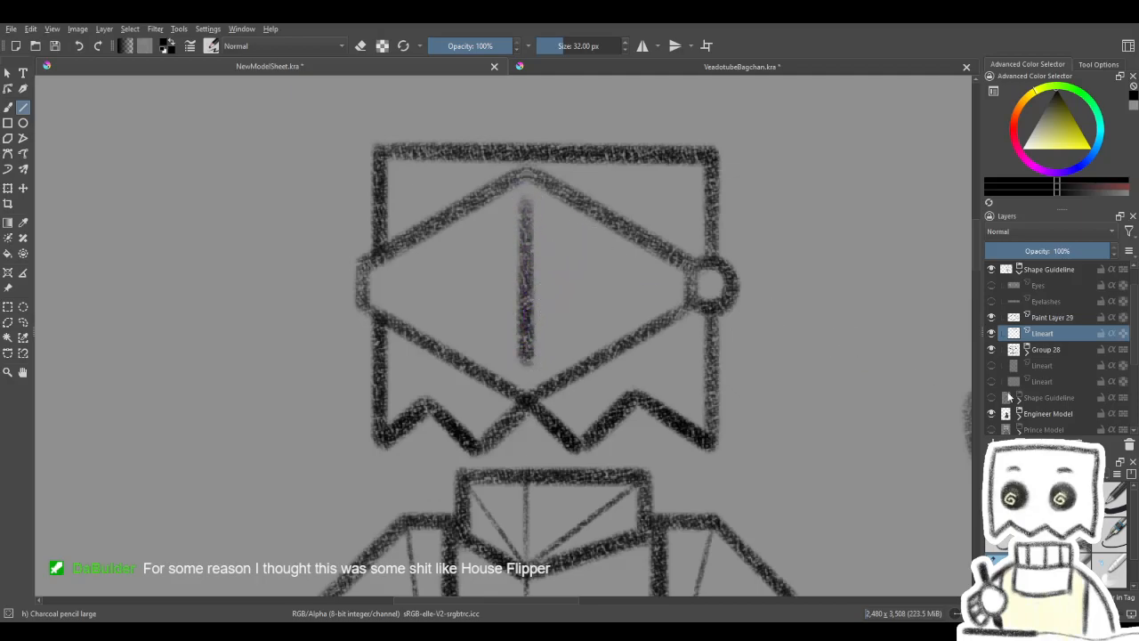
- Check the contents of the head layers and show the Lineart layer with the faded visor slit sketch
click(993, 366)
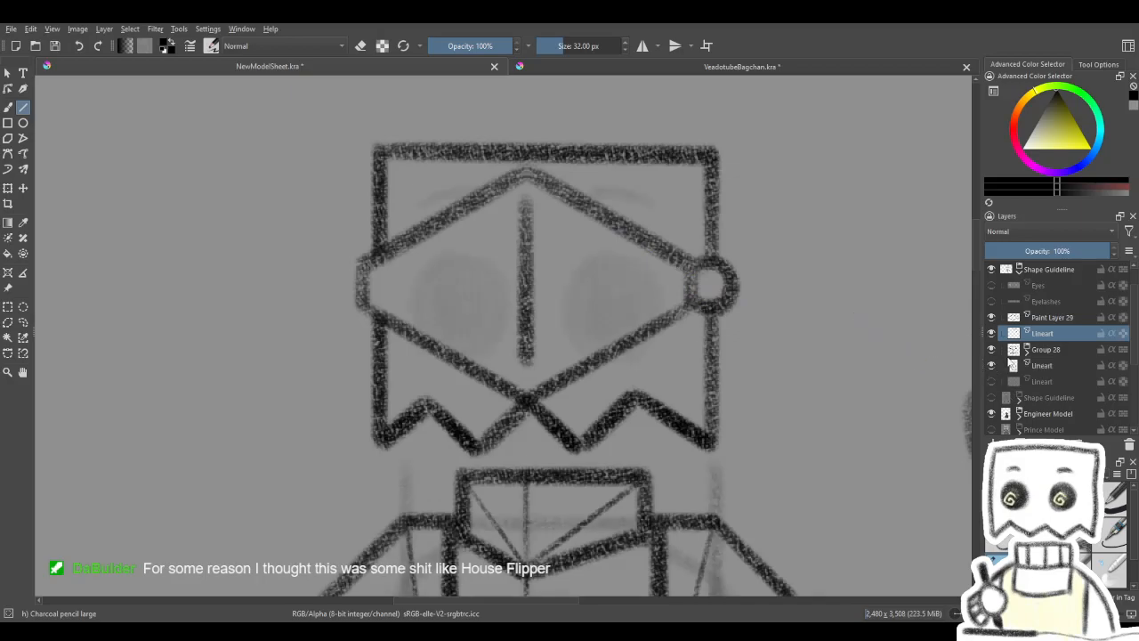
click(993, 365)
click(993, 350)
click(994, 351)
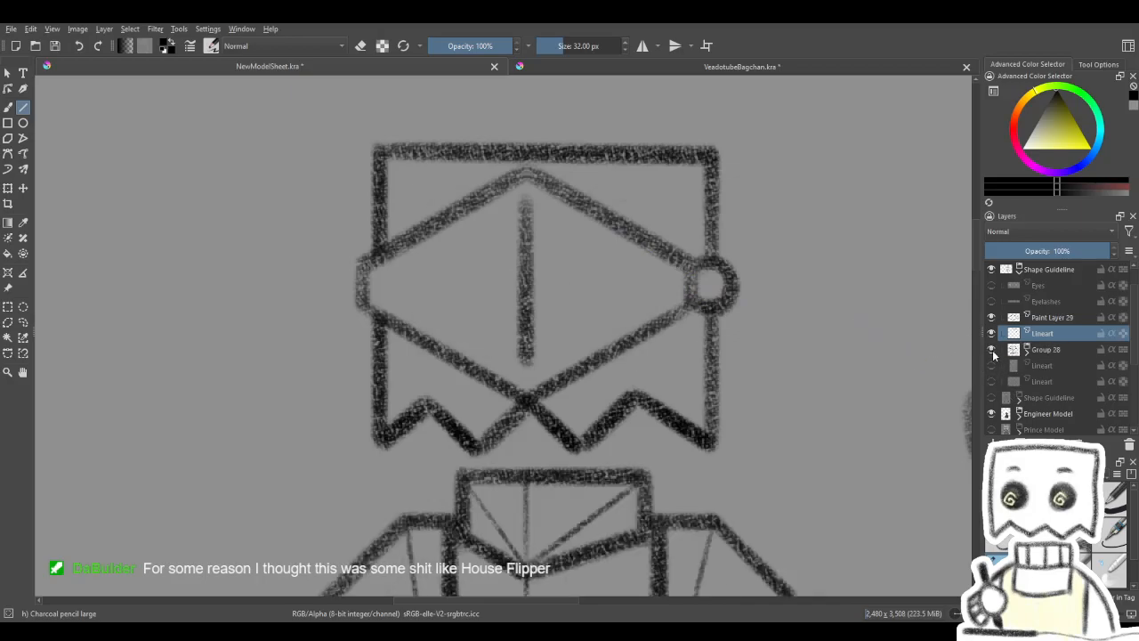
click(992, 333)
click(992, 332)
click(991, 382)
click(992, 382)
click(991, 382)
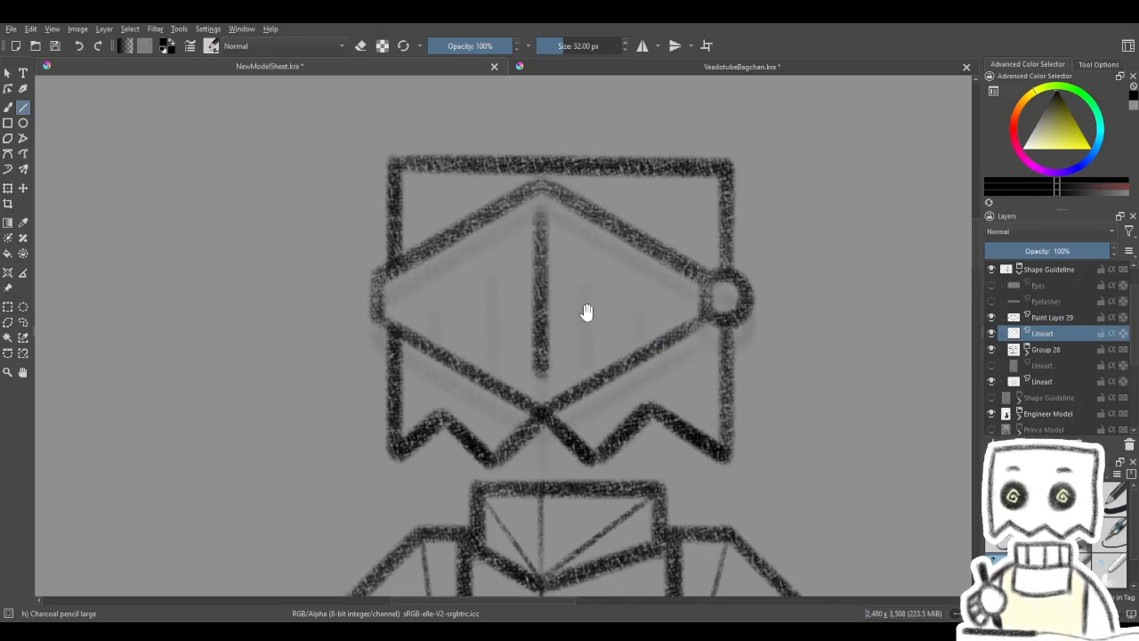
- Set the visor sketch's Lineart layer to 51% opacity
click(1045, 382)
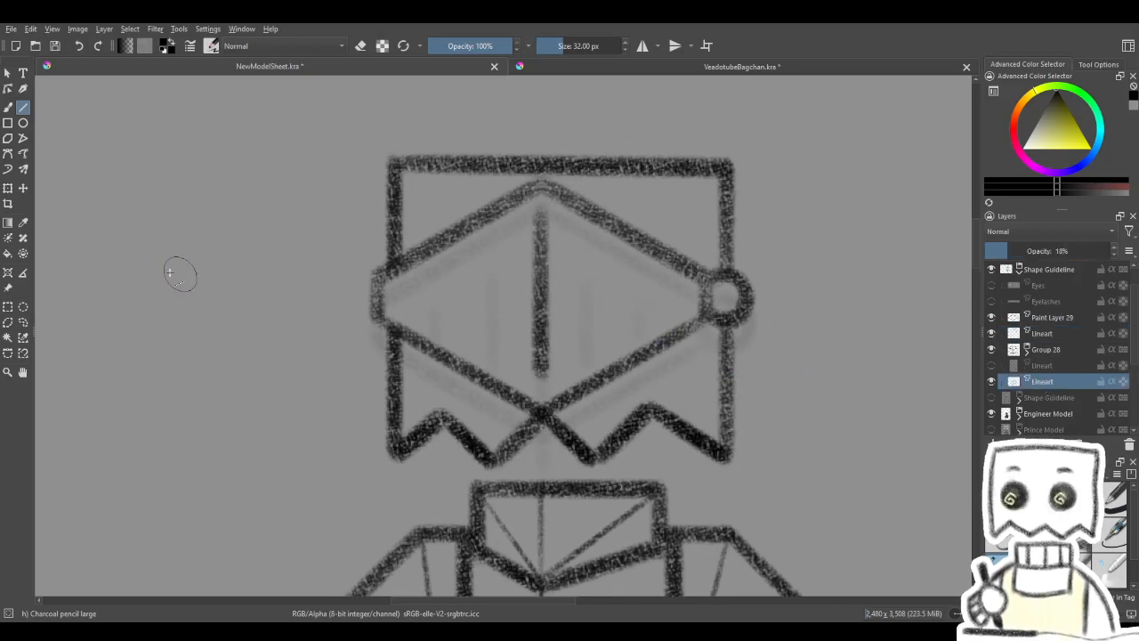
click(9, 189)
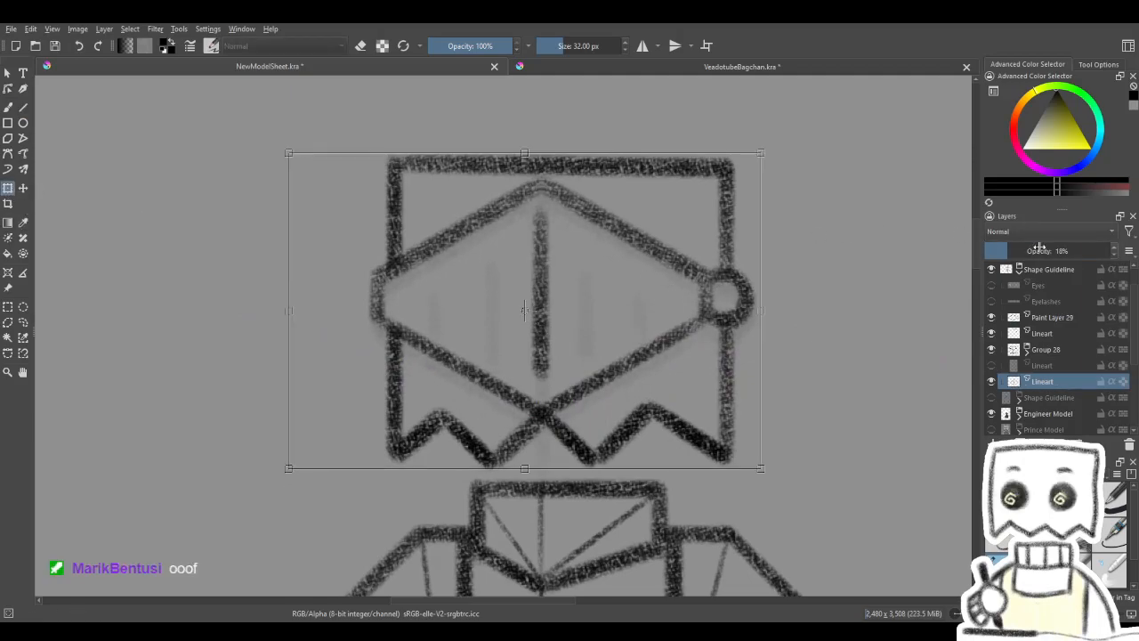
click(1043, 251)
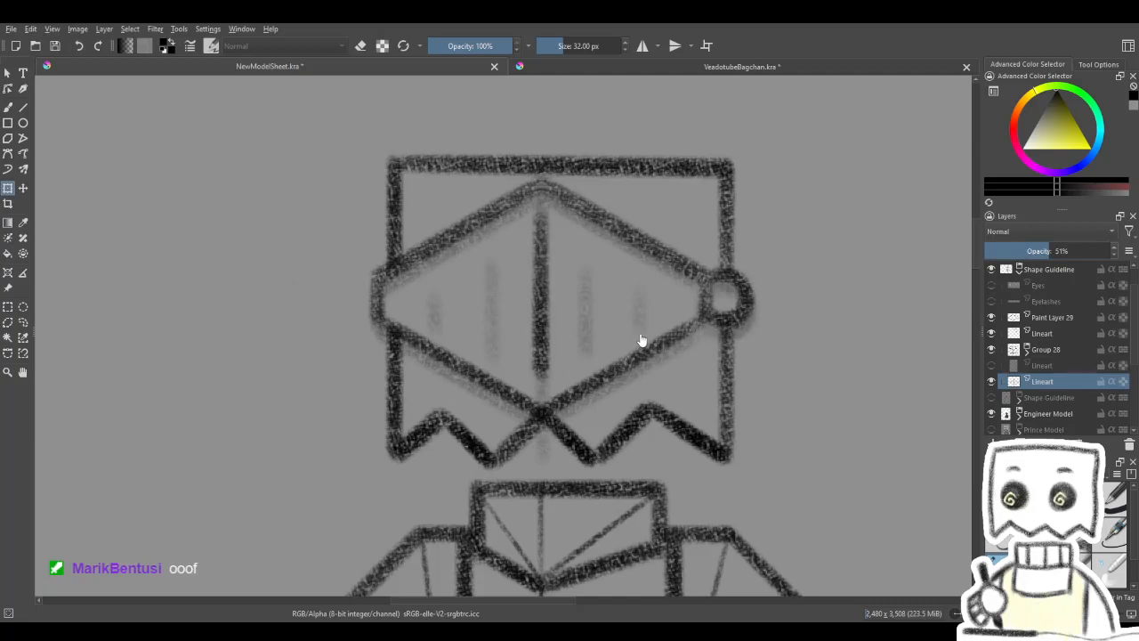
click(619, 320)
- Draw a rectangle inside the visor around the centre line, its sides running along the two inner slits of the sketch
click(8, 107)
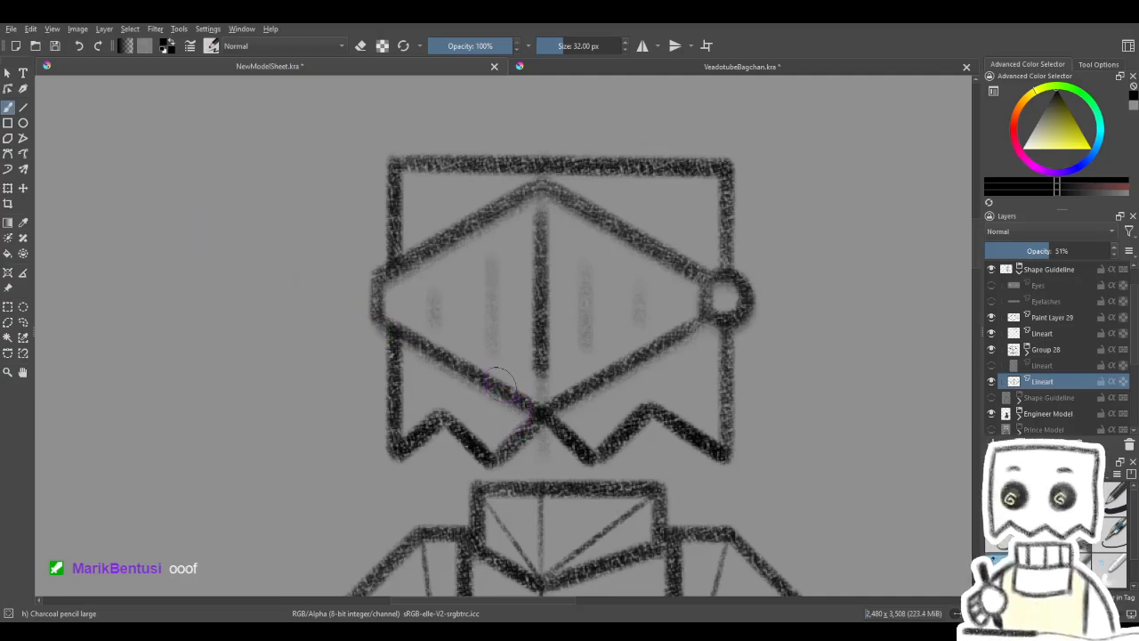
click(24, 108)
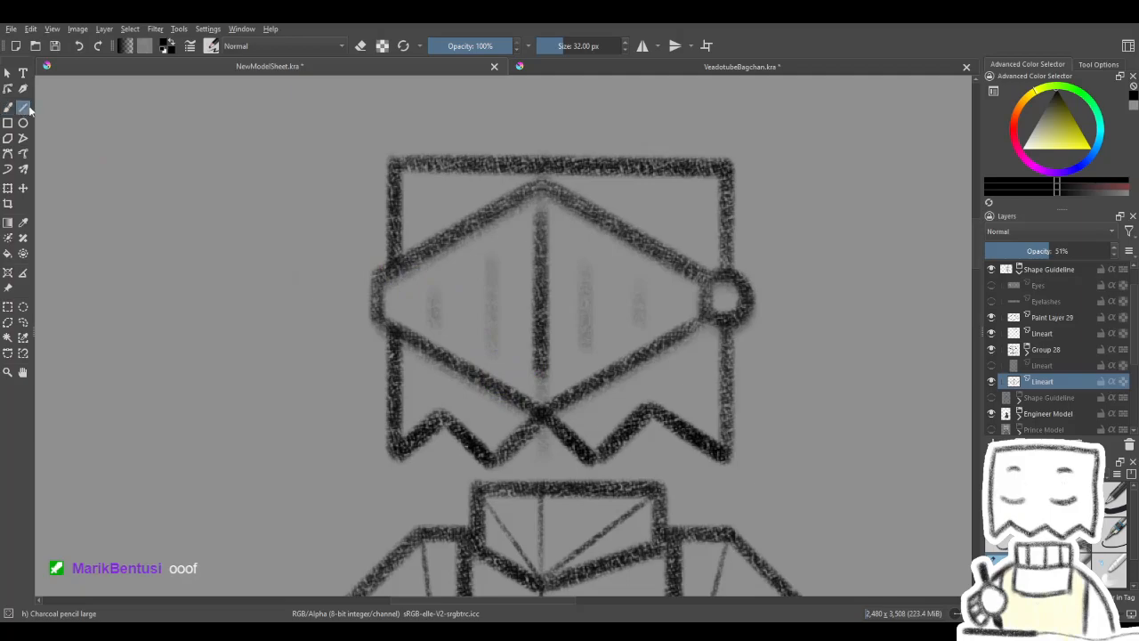
mouse_move(629, 302)
mouse_down()
mouse_move(599, 312)
mouse_move(618, 303)
mouse_up()
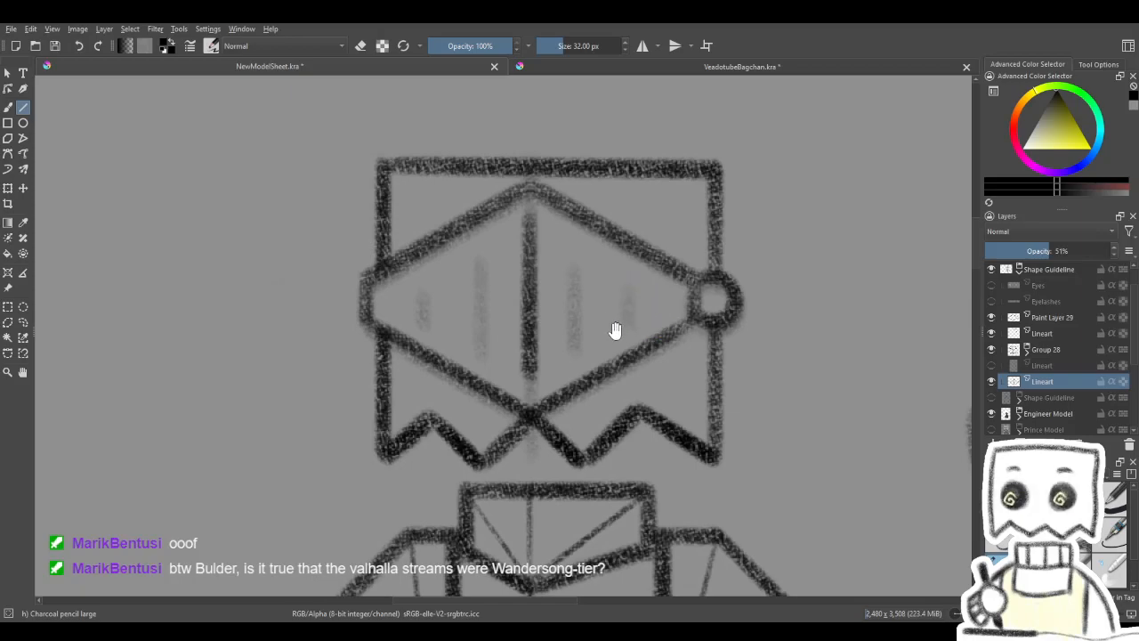
drag(616, 326, 643, 332)
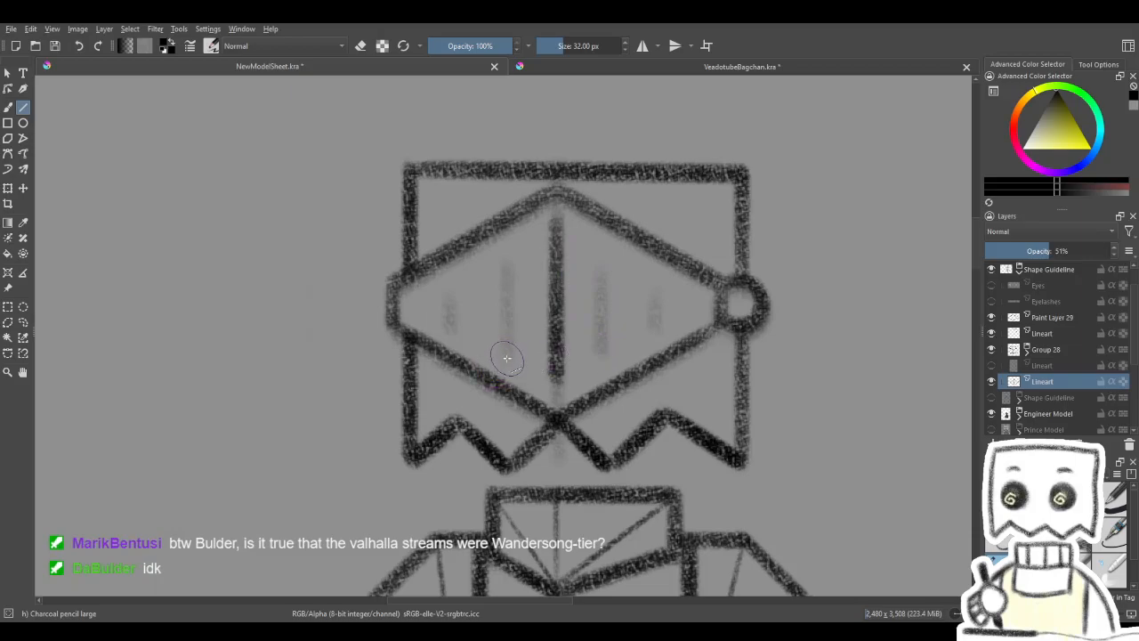
click(7, 123)
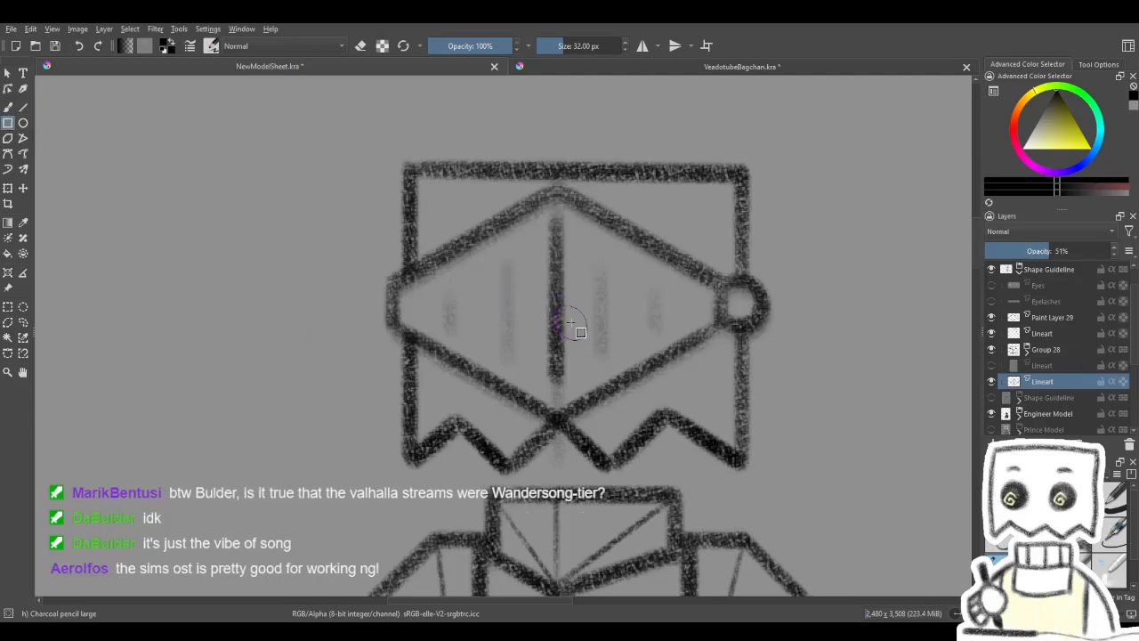
mouse_move(507, 362)
mouse_down()
mouse_move(596, 300)
mouse_move(610, 250)
mouse_up()
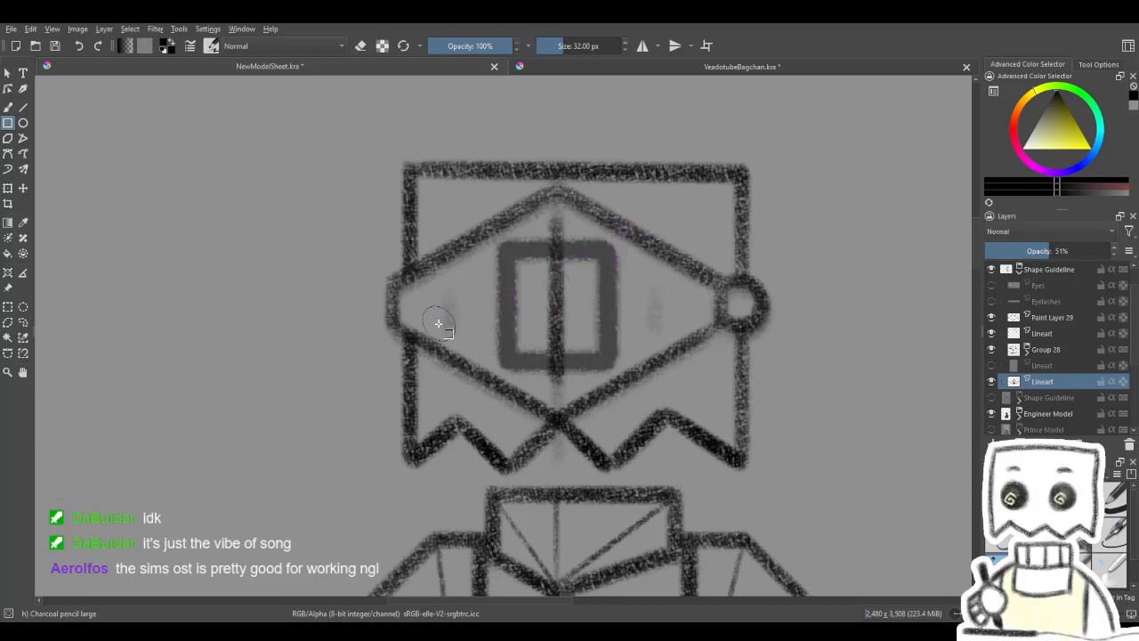
- Draw a second, wider and lower rectangle across the first one inside the visor, its sides running along the two outer slits
drag(445, 284, 655, 329)
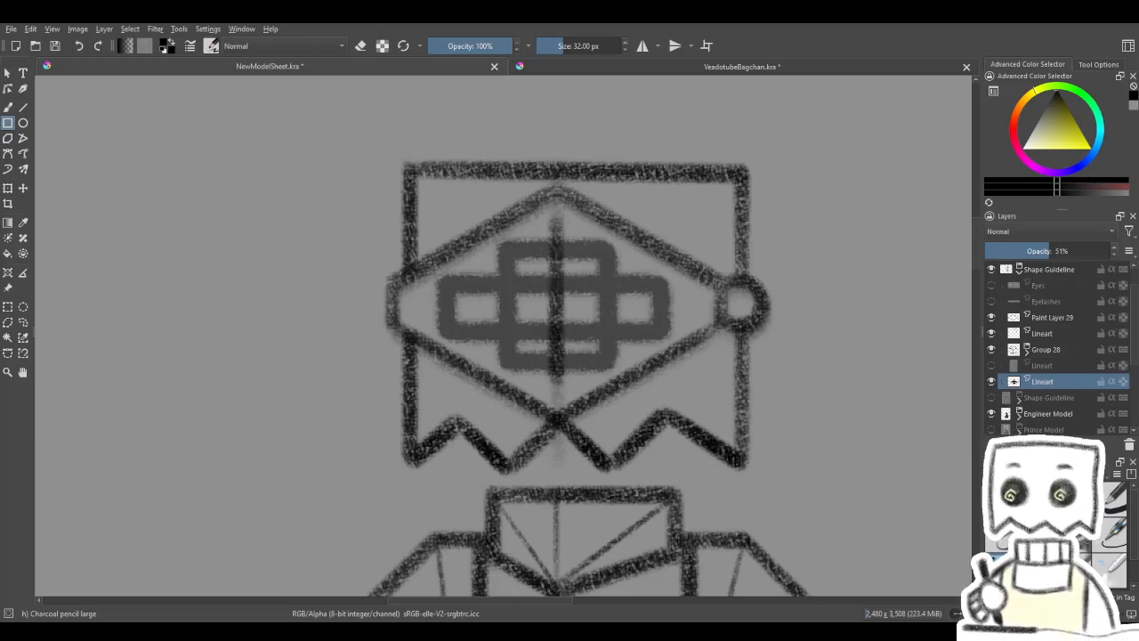
drag(460, 360, 640, 254)
key(ctrl+z)
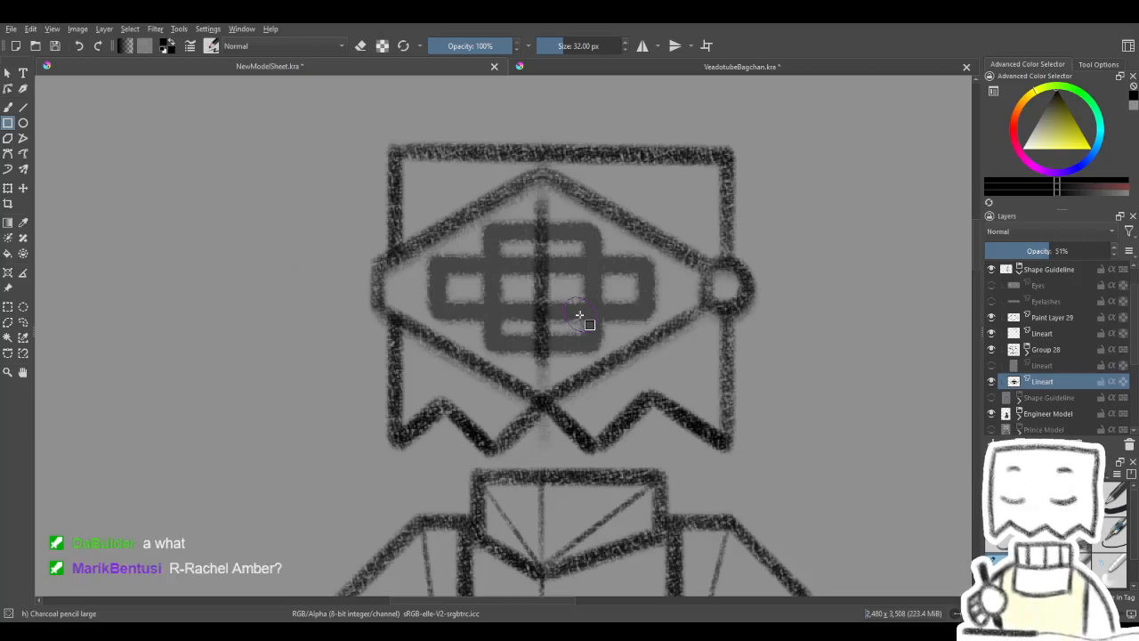
drag(565, 354, 585, 325)
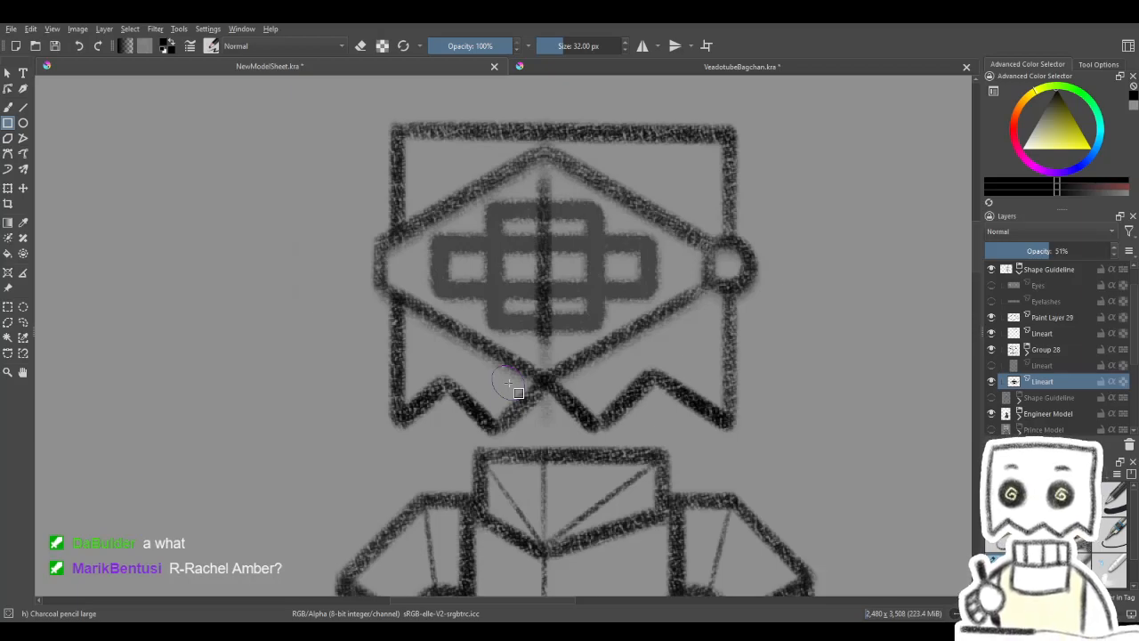
mouse_move(594, 264)
mouse_down()
mouse_move(611, 254)
mouse_move(608, 270)
mouse_up()
- Check the contents of Group 28, Paint Layer 29 and the Lineart layer above the group by toggling their visibility
click(1035, 348)
click(991, 352)
click(991, 353)
click(989, 353)
click(991, 351)
click(992, 320)
click(993, 321)
click(1053, 318)
click(993, 320)
click(992, 320)
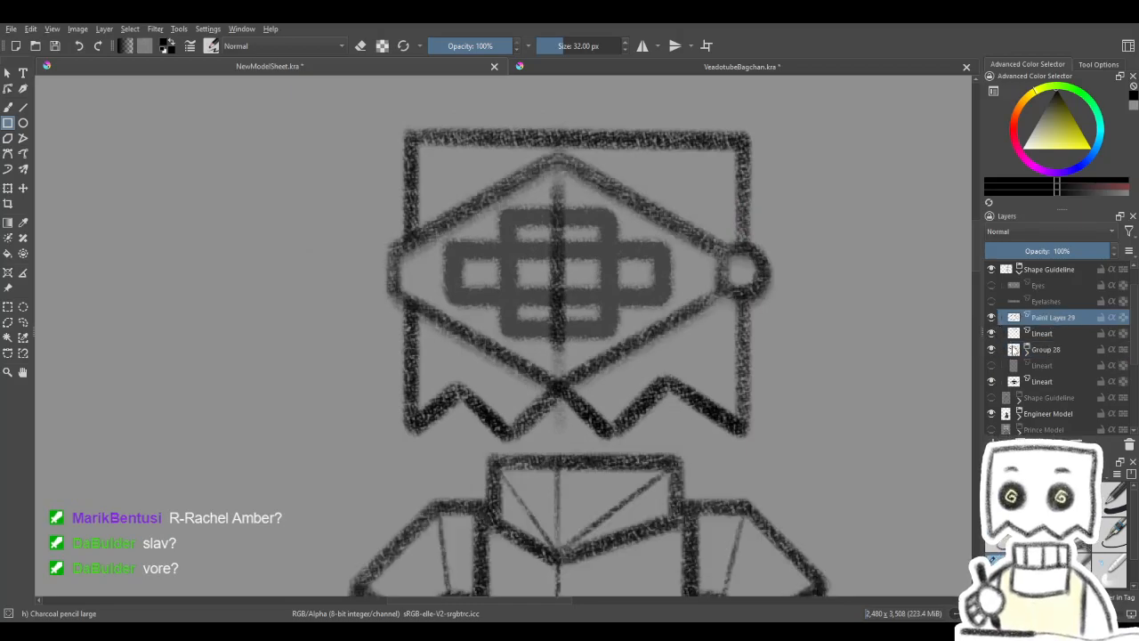
click(1040, 337)
click(991, 336)
click(991, 337)
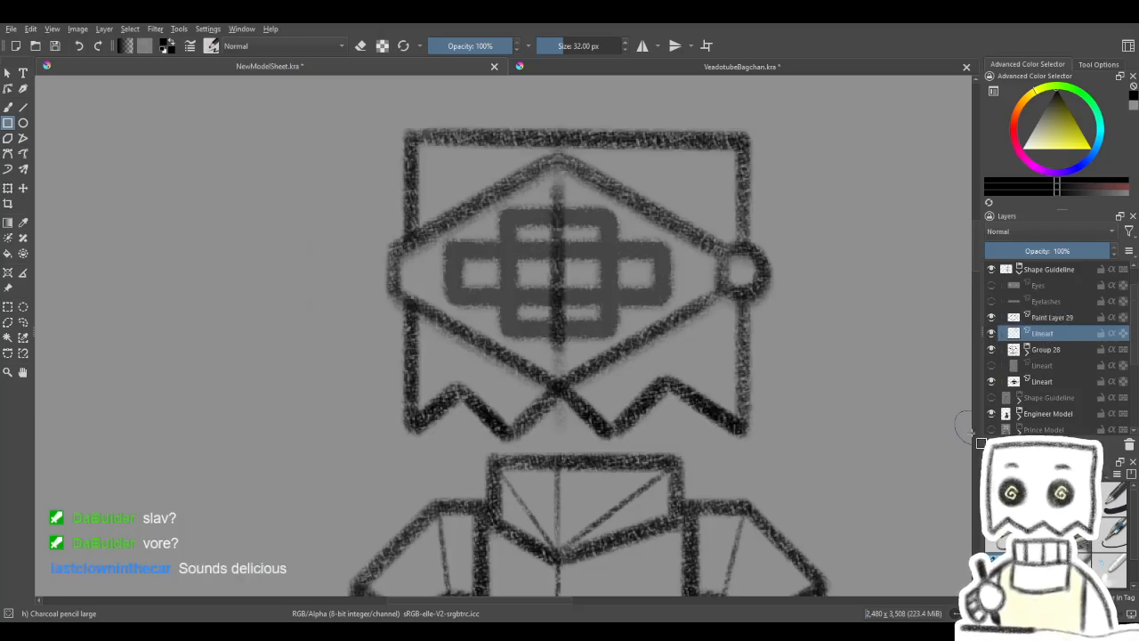
click(23, 107)
drag(578, 295, 564, 300)
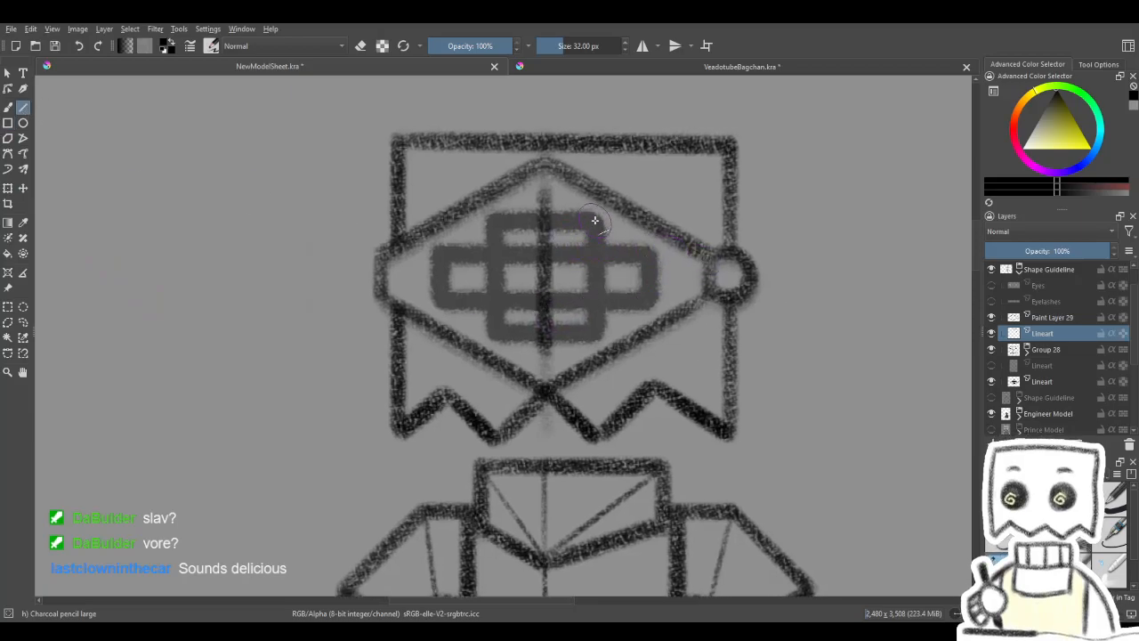
drag(594, 330, 595, 333)
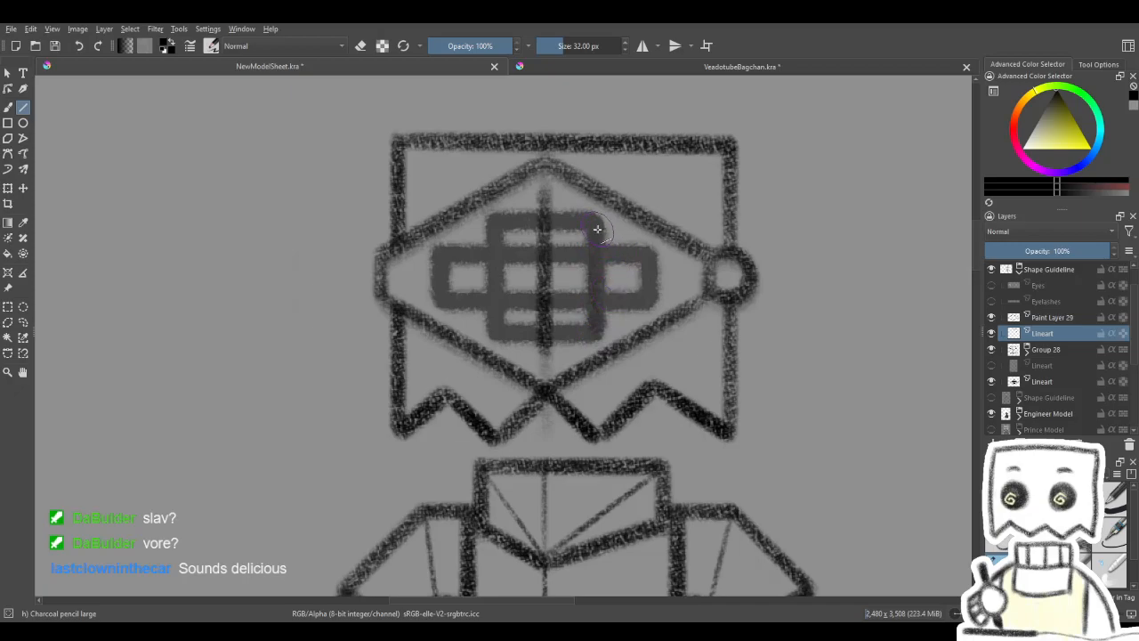
drag(596, 221, 595, 333)
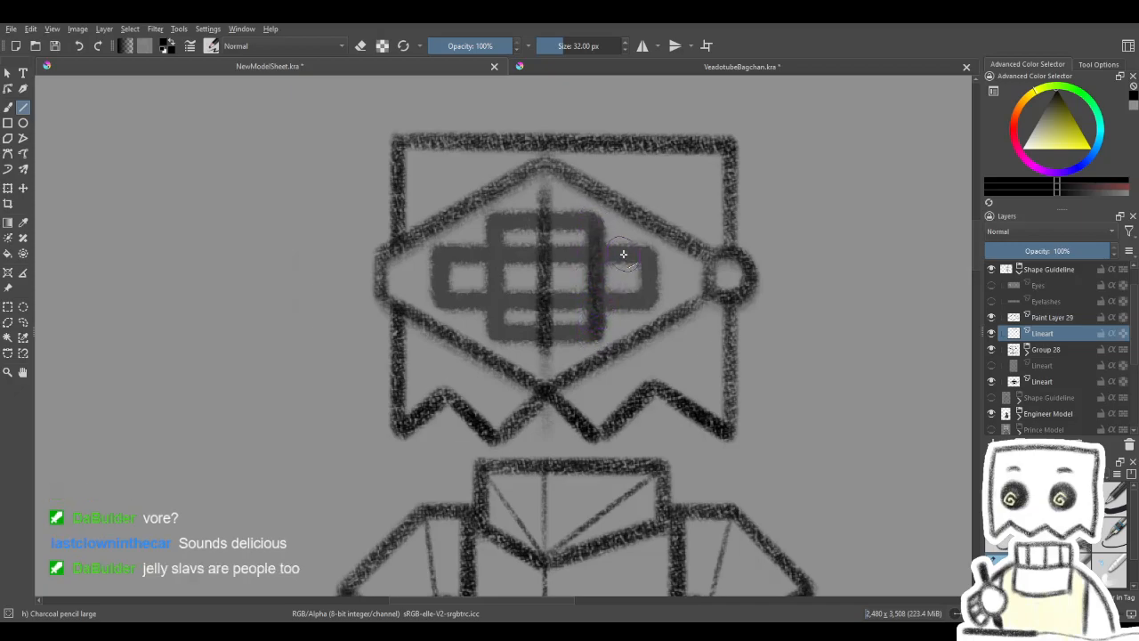
click(994, 337)
click(993, 337)
click(993, 338)
click(993, 338)
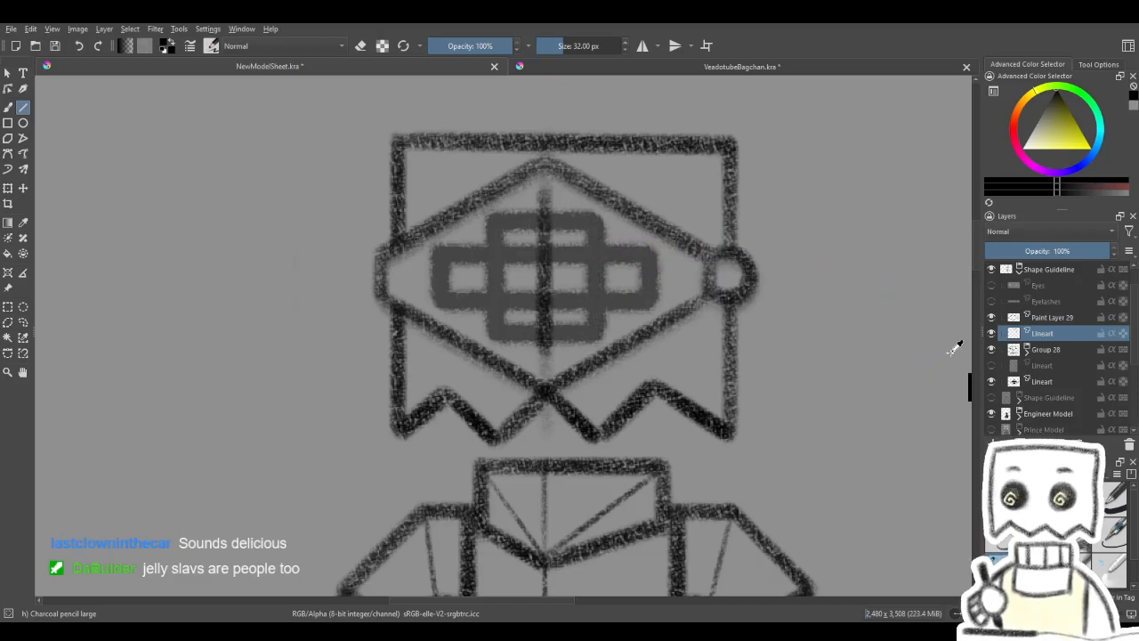
- Draw the two inner visor slits on Paint Layer 29 as straight vertical lines along the sides of the taller guide rectangle
click(1050, 321)
click(991, 317)
click(992, 320)
click(992, 334)
click(993, 335)
mouse_move(486, 293)
mouse_down()
mouse_move(505, 294)
mouse_move(514, 342)
mouse_up()
drag(512, 219, 514, 295)
drag(516, 336, 514, 321)
drag(624, 279, 593, 275)
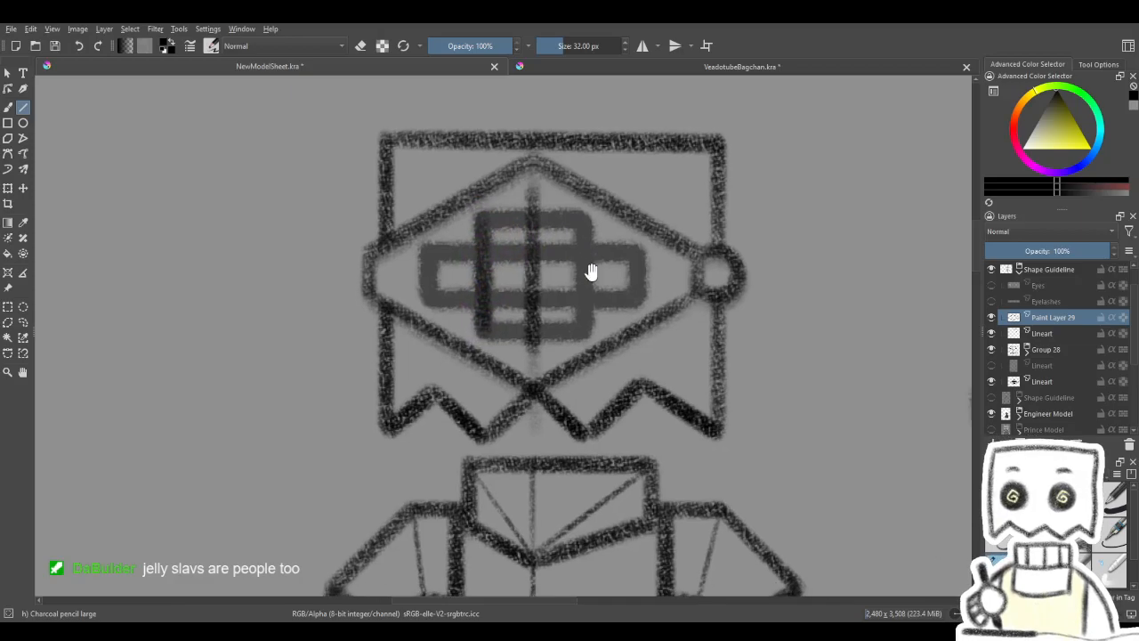
drag(583, 219, 585, 332)
drag(583, 221, 582, 323)
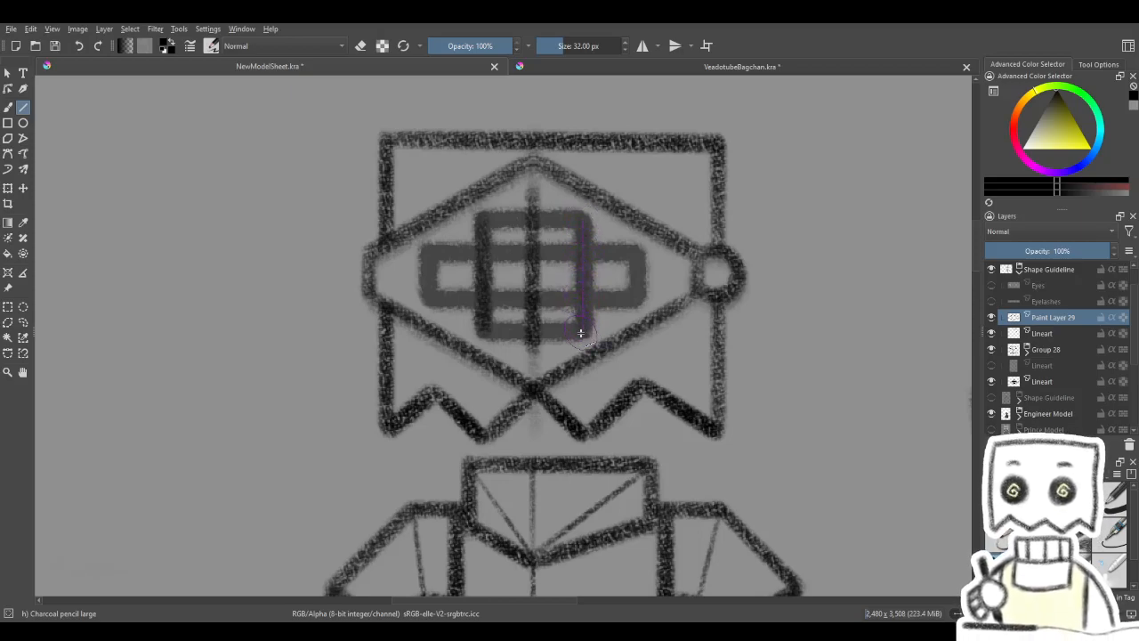
drag(583, 219, 583, 340)
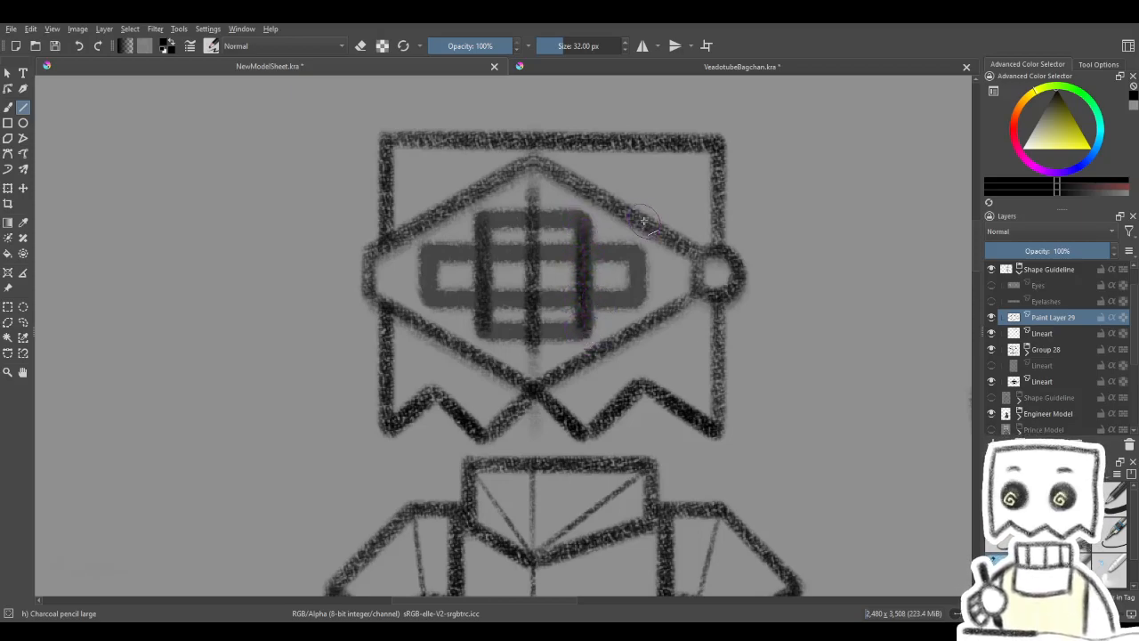
- Fade the guide rectangles' Lineart layer to 15% opacity and draw the two short outer slits on the Lineart layer above Group 28
click(1013, 383)
drag(1068, 251, 996, 253)
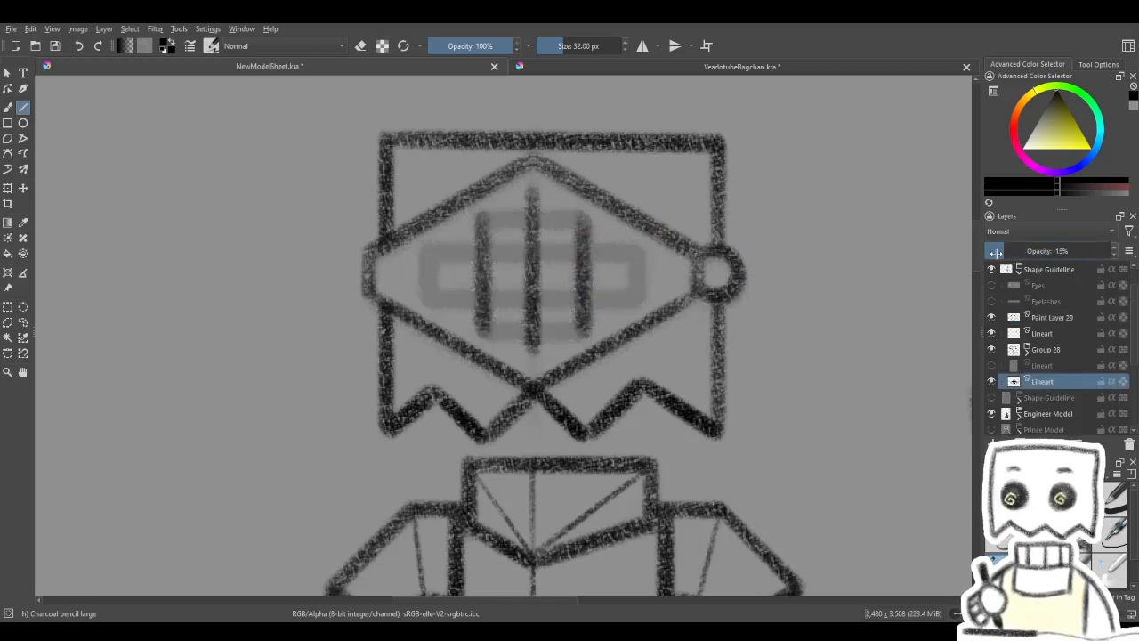
click(1047, 333)
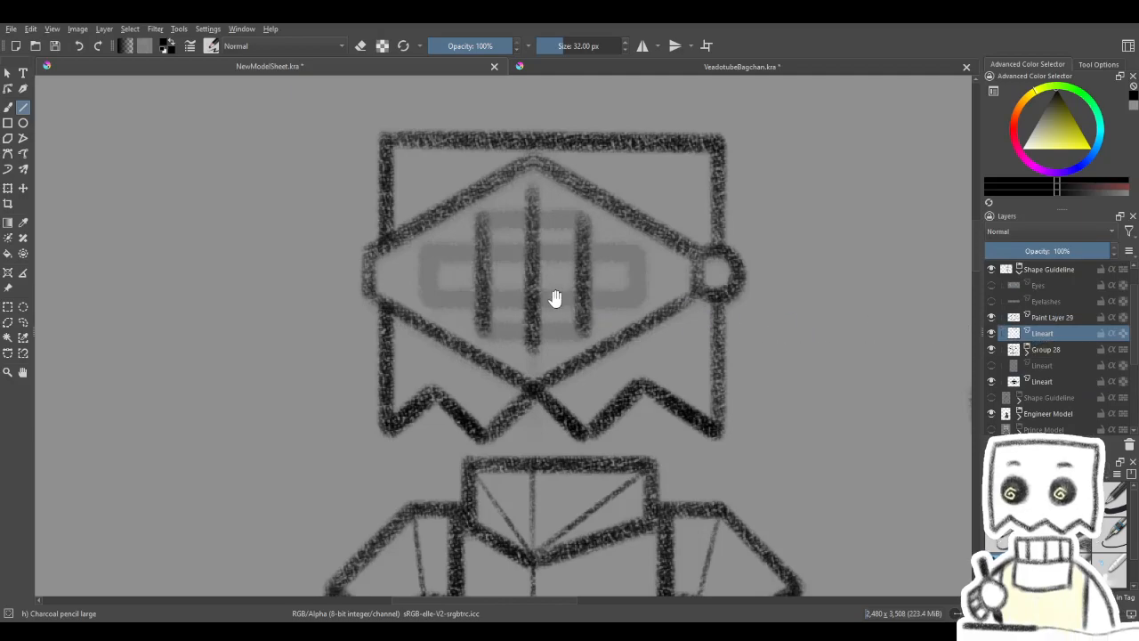
drag(555, 297, 590, 294)
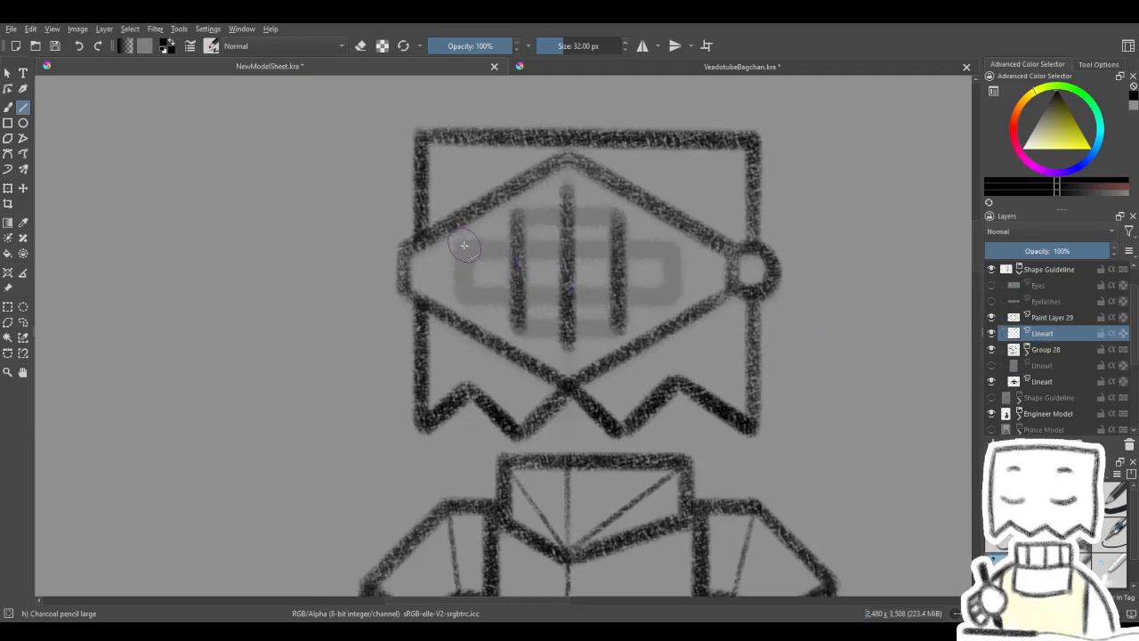
drag(464, 251, 465, 297)
drag(464, 248, 466, 297)
drag(568, 267, 504, 268)
drag(606, 255, 605, 305)
drag(606, 249, 607, 302)
drag(608, 251, 607, 299)
- Hide the Lineart layer that holds the guide rectangles
mouse_move(652, 251)
mouse_down()
mouse_move(712, 229)
mouse_move(667, 230)
mouse_move(639, 261)
mouse_move(529, 232)
mouse_up()
scroll(653, 242, down, 5)
click(991, 382)
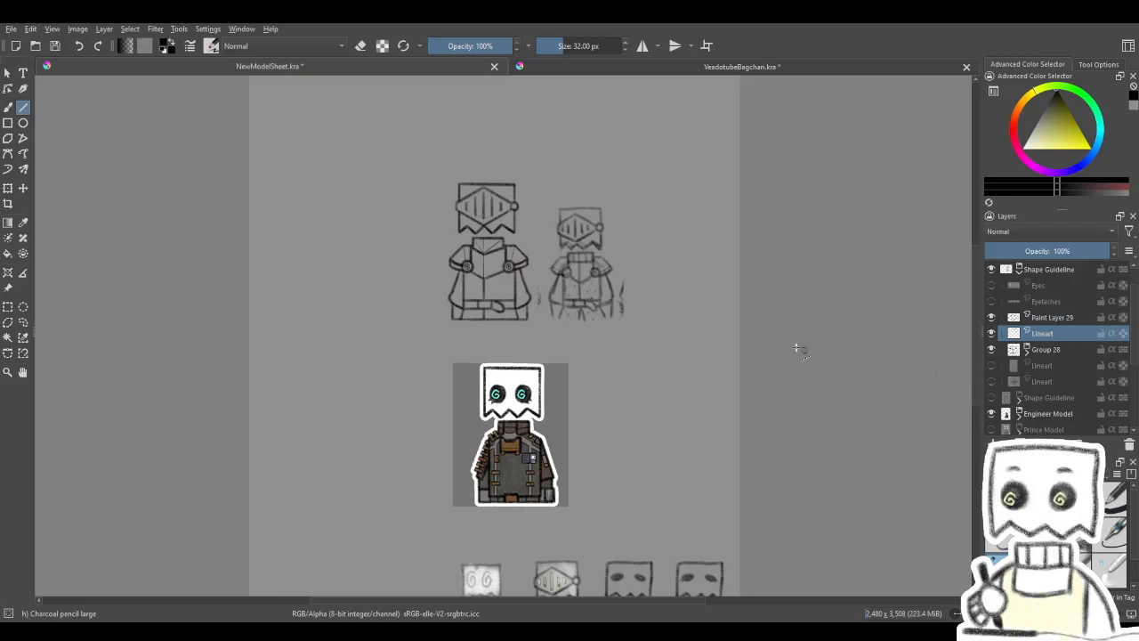
scroll(479, 204, up, 8)
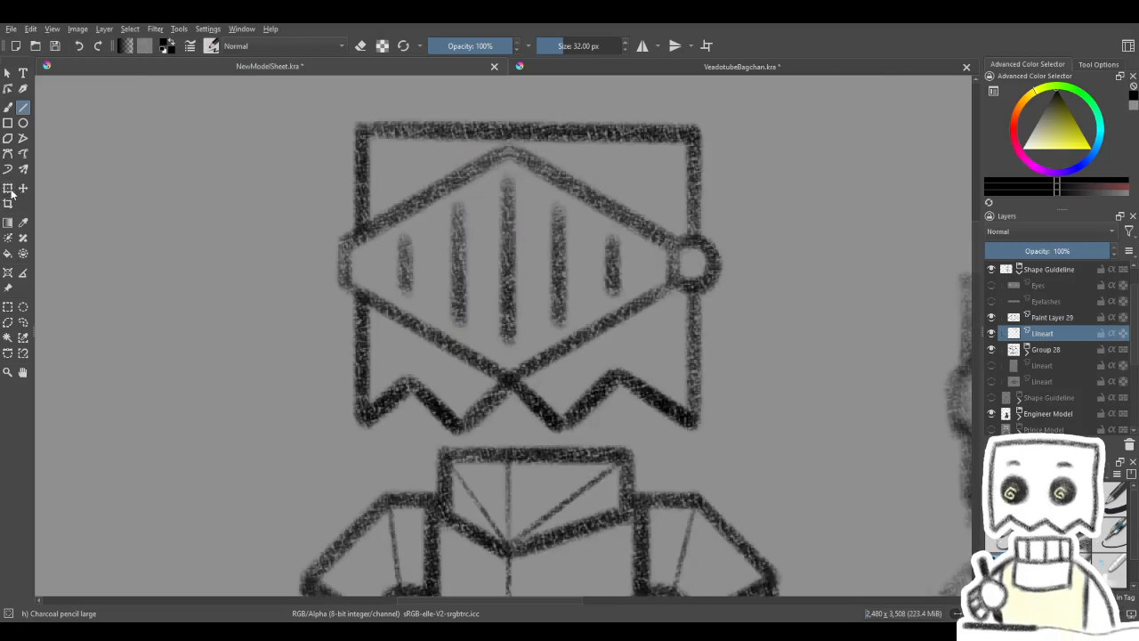
click(24, 322)
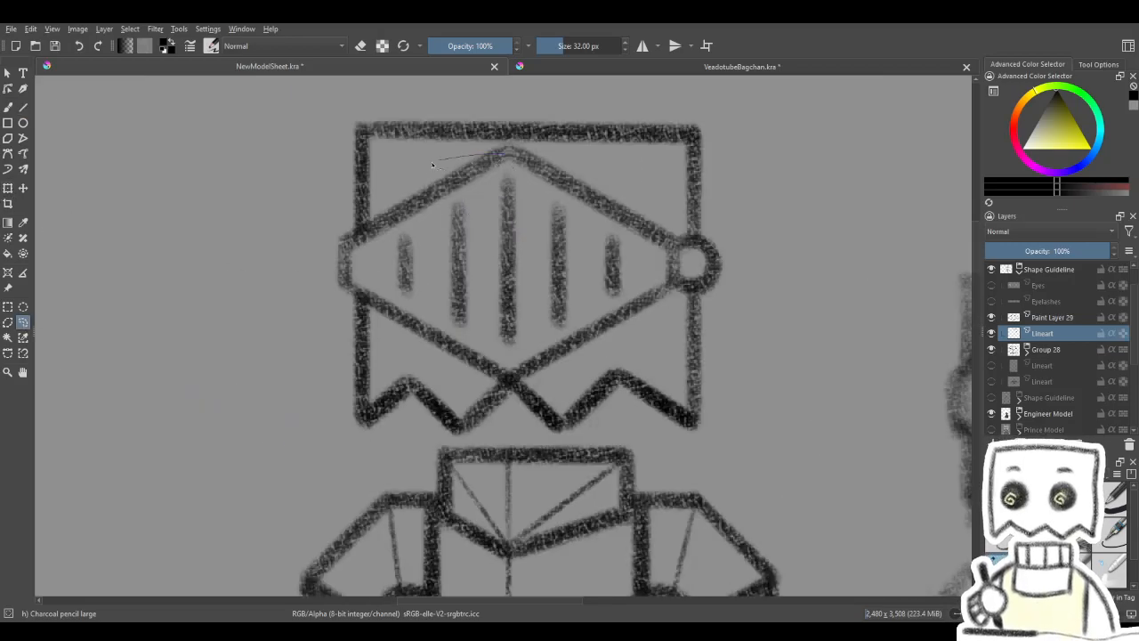
drag(706, 293, 511, 148)
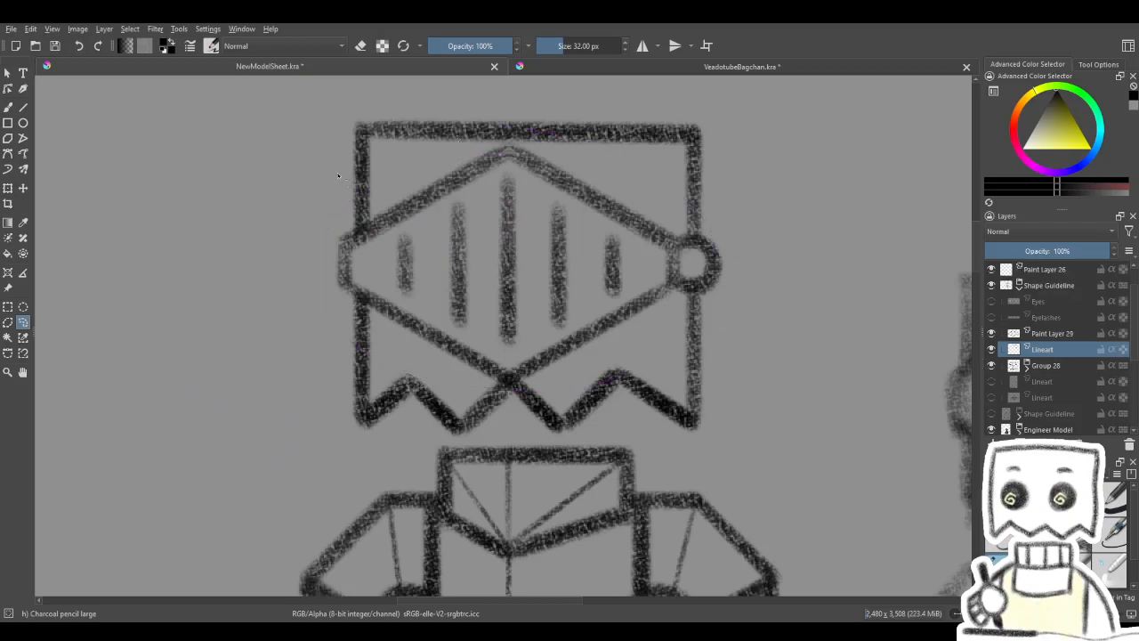
click(7, 187)
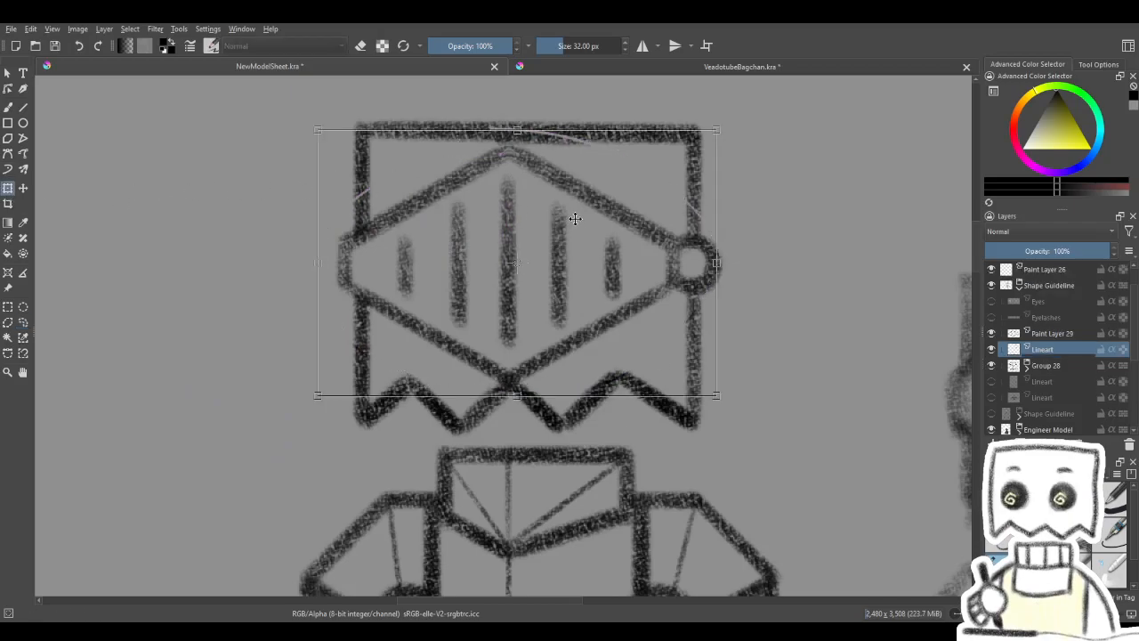
- Examine which visor lines and slits lie on Paint Layer 29 and which on the Lineart layer below it
click(992, 353)
click(992, 353)
click(993, 352)
click(992, 352)
click(992, 352)
click(992, 352)
click(992, 353)
click(993, 352)
click(992, 352)
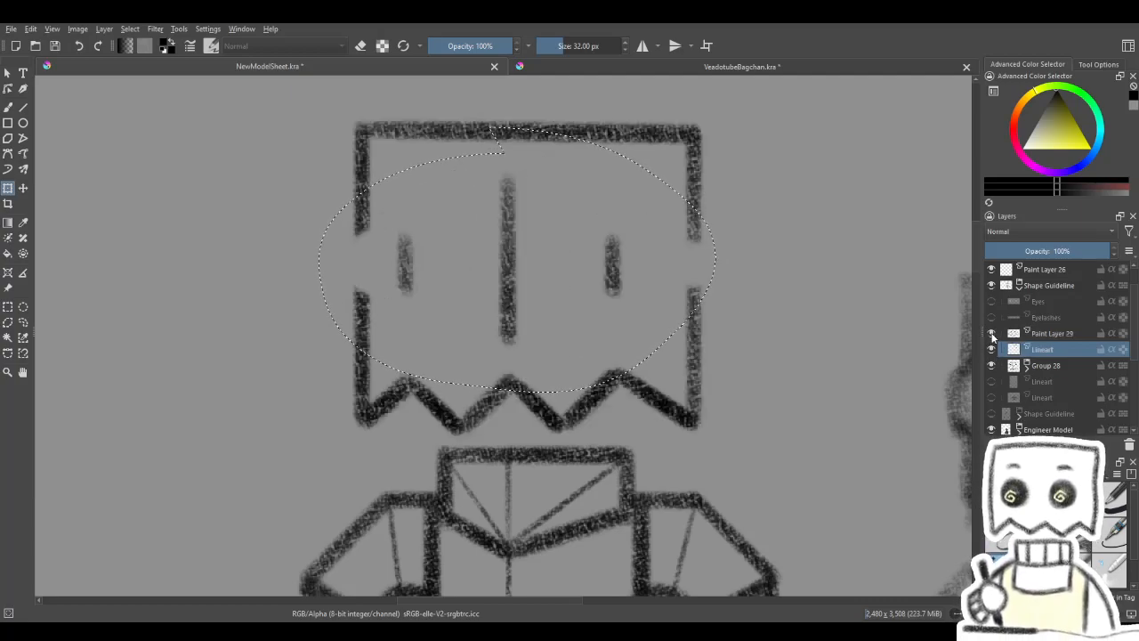
click(992, 352)
click(1037, 333)
click(1037, 349)
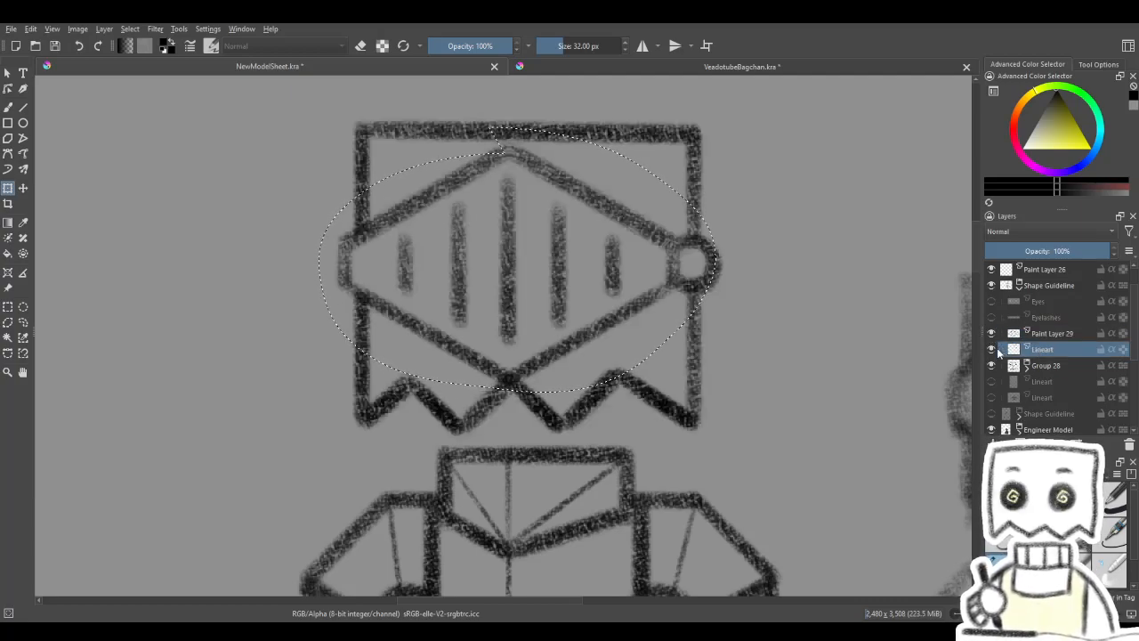
click(991, 353)
click(991, 353)
click(991, 334)
click(992, 334)
click(992, 334)
click(992, 334)
click(992, 334)
click(992, 334)
click(992, 333)
click(991, 334)
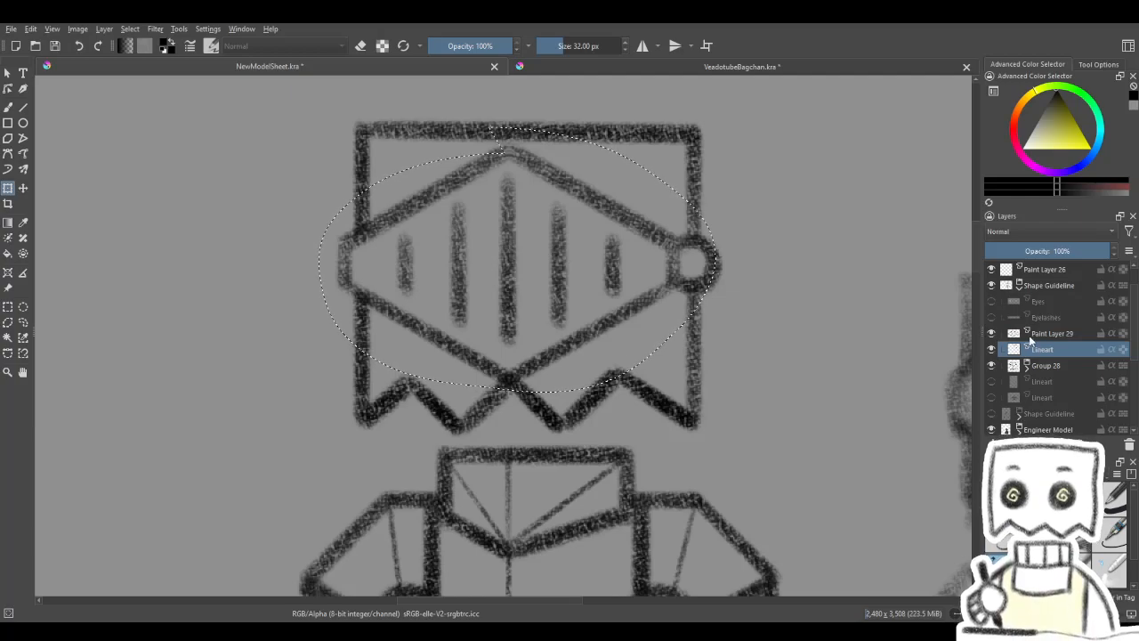
- Clear the selection and merge Paint Layer 29 down into the Lineart layer below it
click(1045, 336)
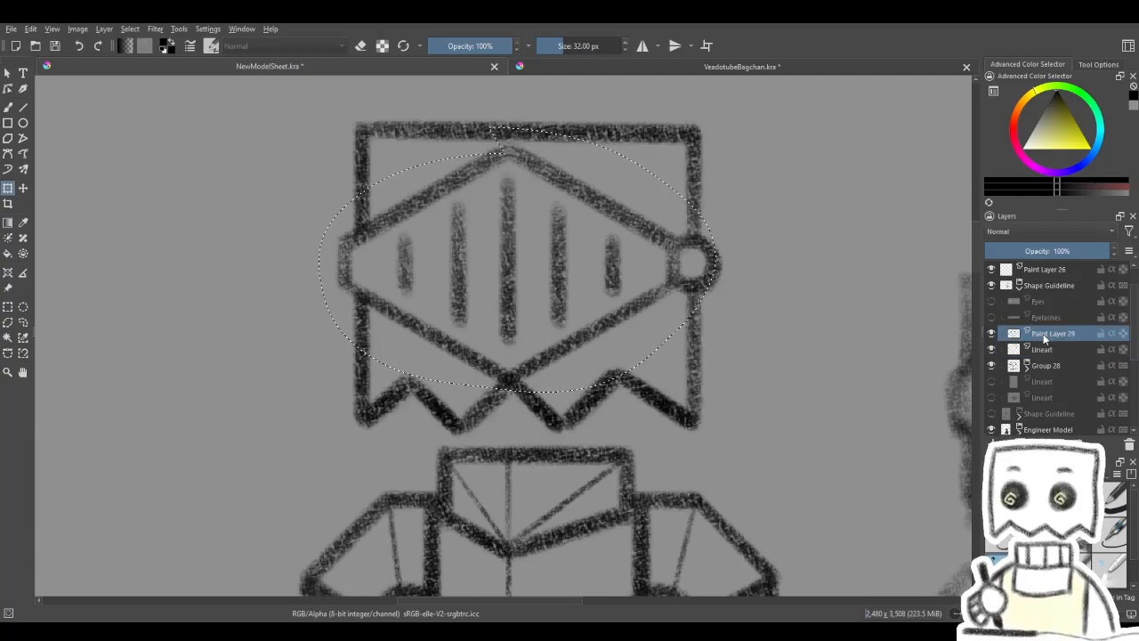
click(992, 349)
click(992, 349)
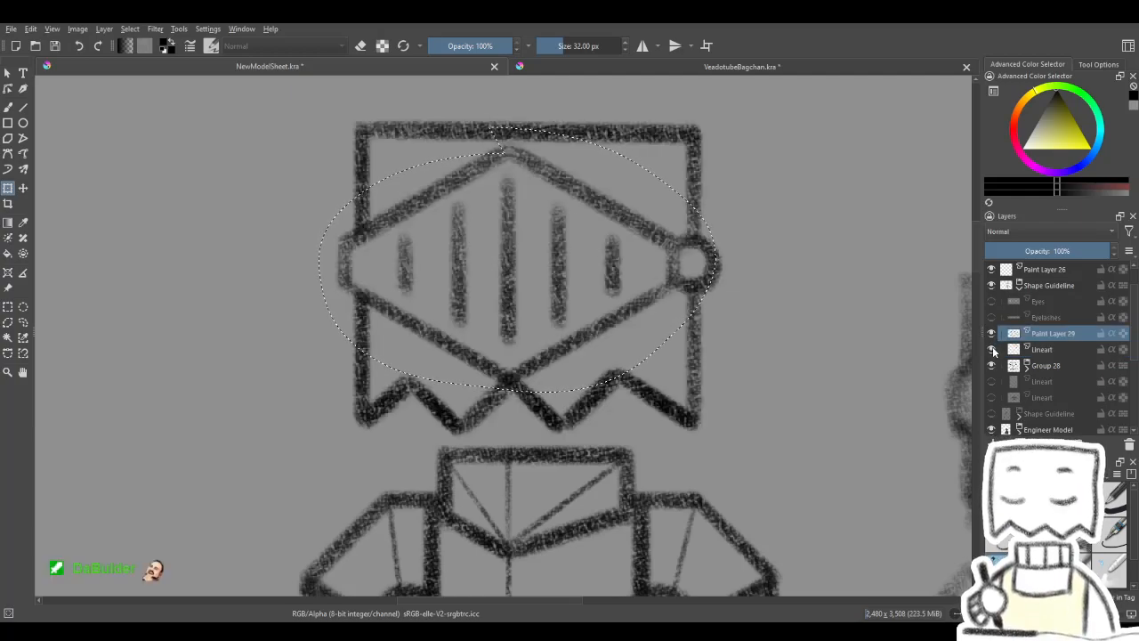
key(ctrl+shift+a)
click(994, 319)
click(993, 319)
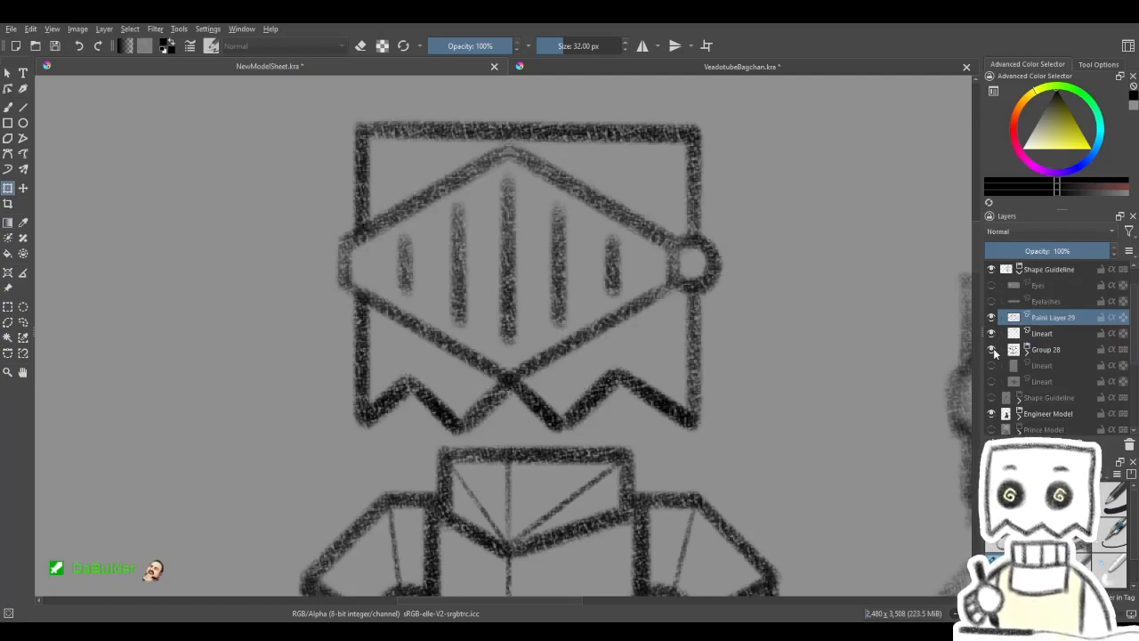
key(ctrl+e)
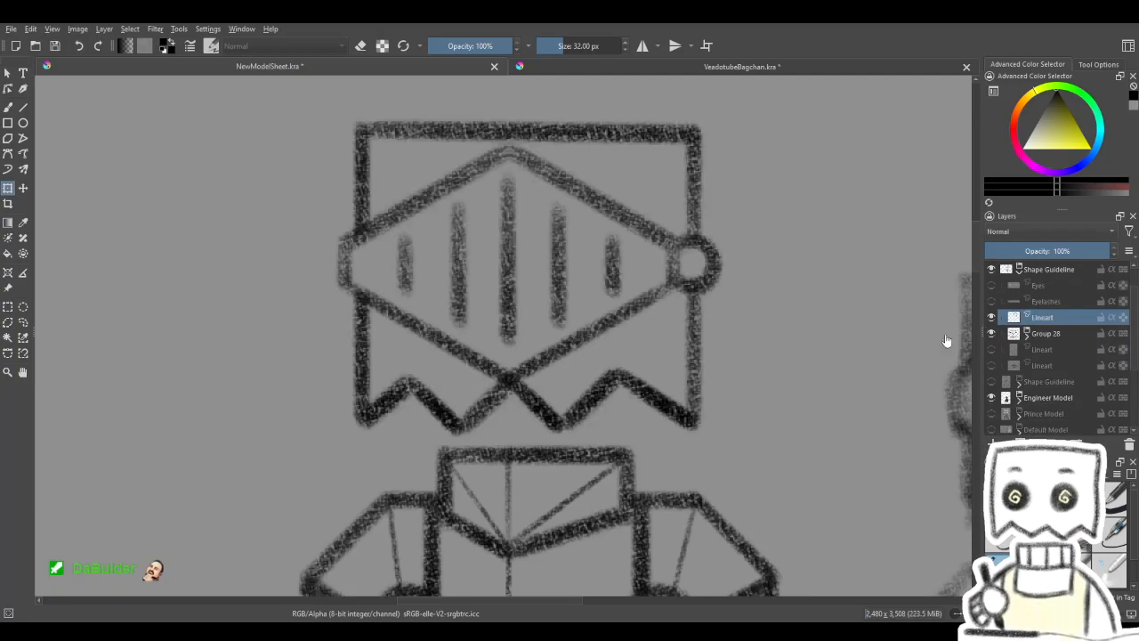
- Select all five visor slits with separate freehand outlines, leaving the visor frame and centre corners unselected
click(23, 323)
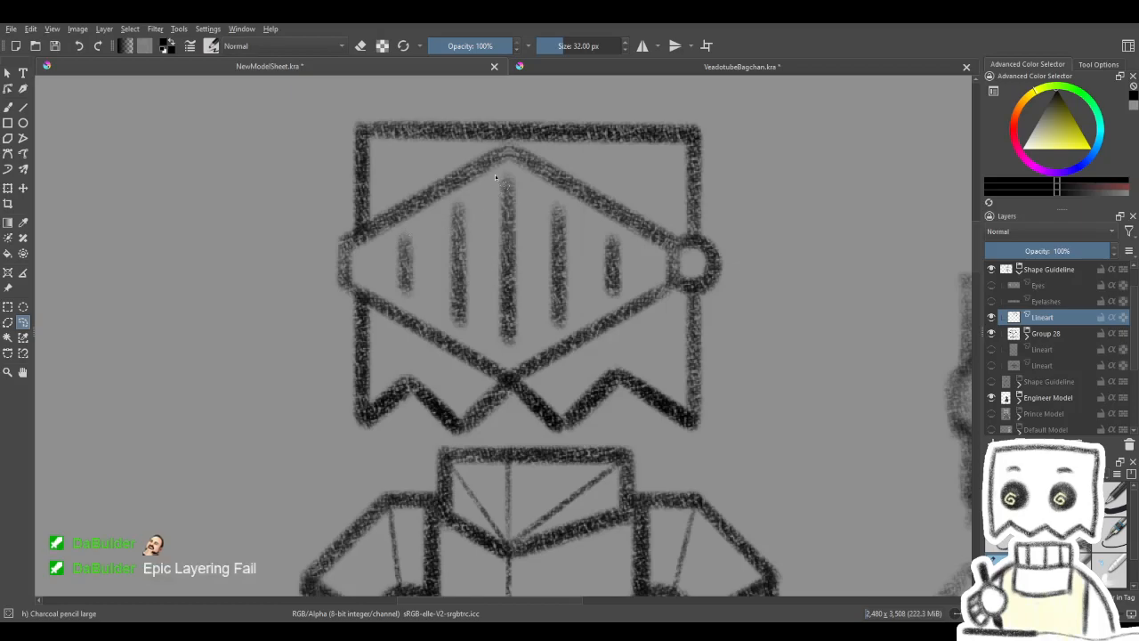
drag(486, 184, 426, 214)
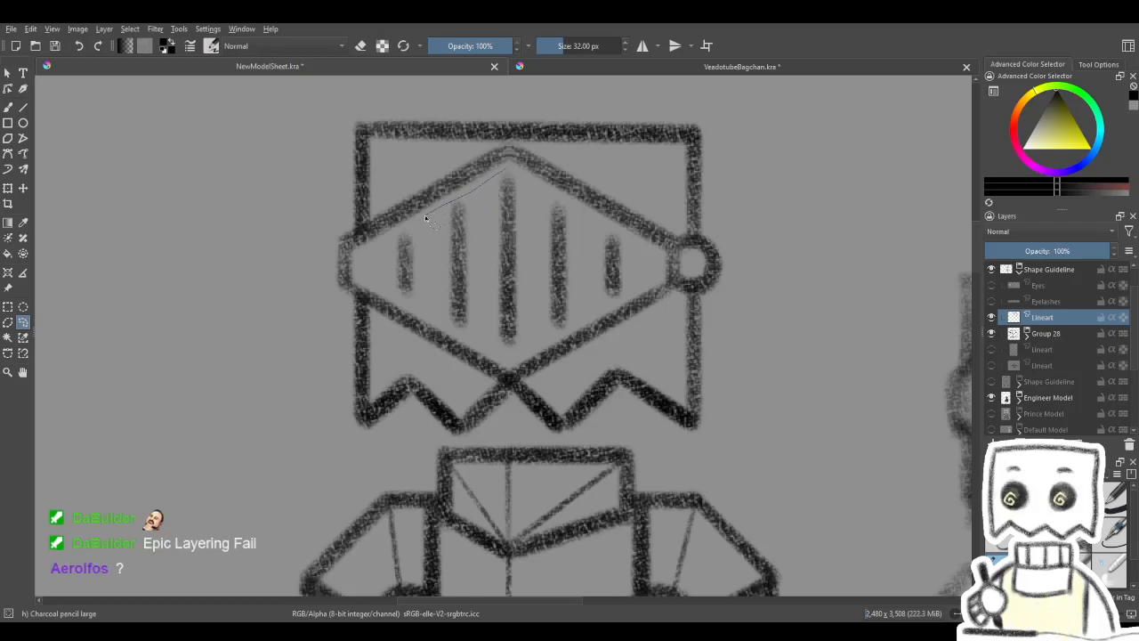
mouse_move(384, 246)
mouse_down()
mouse_move(388, 295)
mouse_move(415, 307)
mouse_move(425, 233)
mouse_up()
key(ctrl+z)
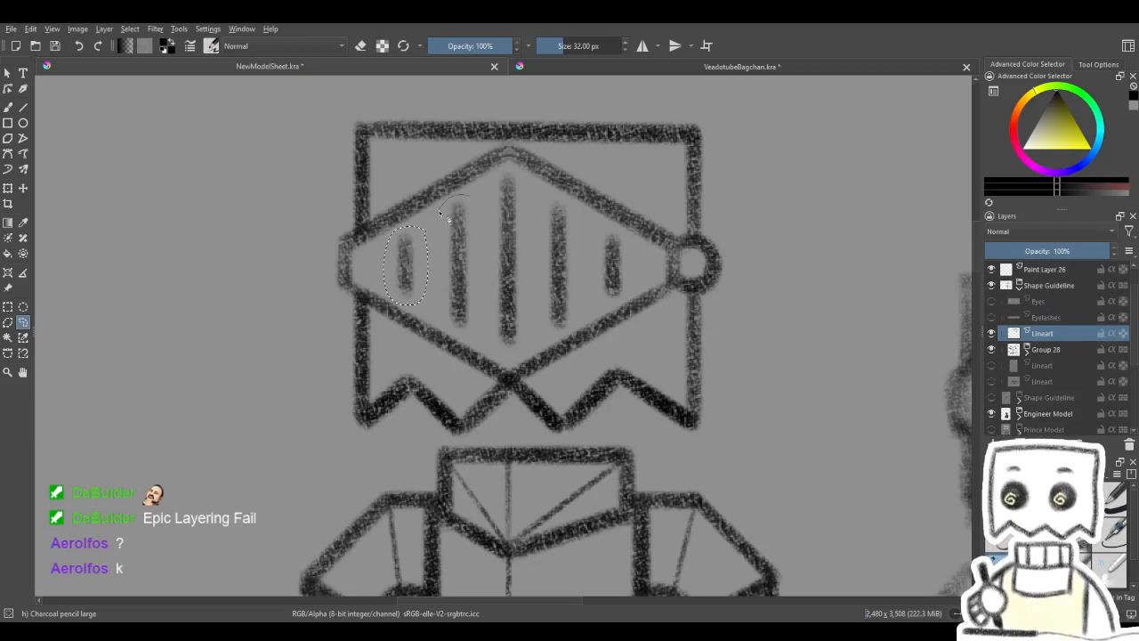
mouse_move(436, 272)
mouse_down()
mouse_move(440, 315)
mouse_move(473, 336)
mouse_move(478, 227)
mouse_up()
mouse_move(445, 308)
mouse_down()
mouse_move(456, 334)
mouse_move(469, 300)
mouse_up()
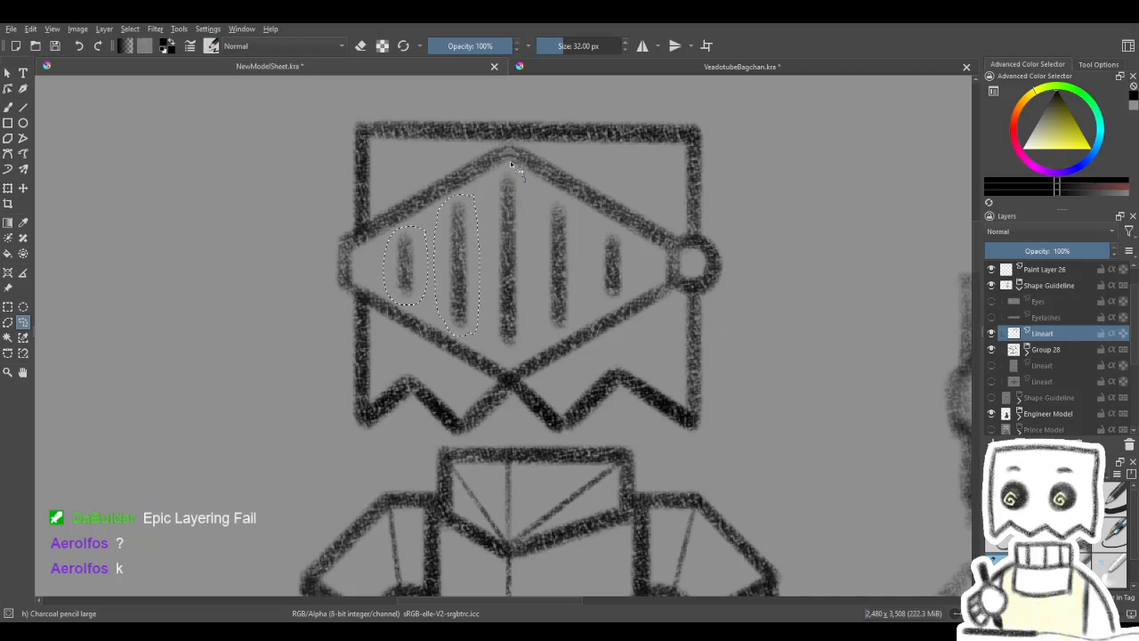
mouse_move(495, 179)
mouse_down()
mouse_move(484, 321)
mouse_move(525, 194)
mouse_up()
key(ctrl+z)
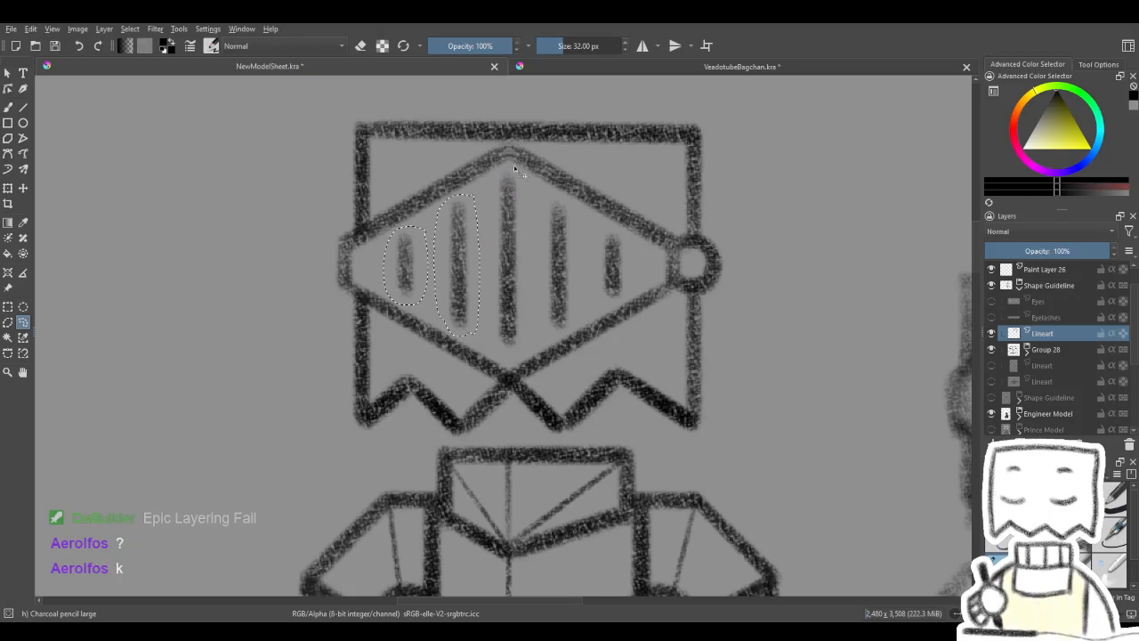
mouse_move(489, 224)
mouse_down()
mouse_move(491, 345)
mouse_move(511, 357)
mouse_move(526, 330)
mouse_up()
mouse_move(530, 194)
mouse_down()
mouse_move(526, 182)
mouse_move(563, 197)
mouse_move(536, 294)
mouse_move(556, 348)
mouse_move(574, 343)
mouse_move(574, 209)
mouse_up()
mouse_move(625, 237)
mouse_down()
mouse_move(597, 267)
mouse_move(605, 301)
mouse_move(620, 298)
mouse_move(623, 230)
mouse_up()
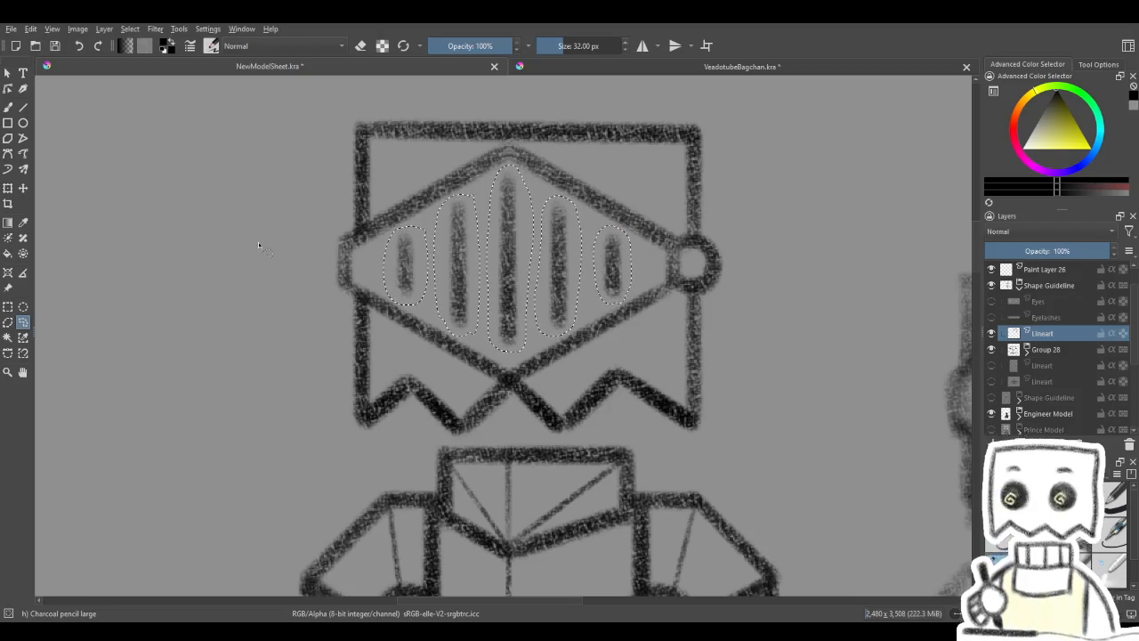
- Cut the five selected slits, paste them onto a layer of their own and clear the selection
key(ctrl+t)
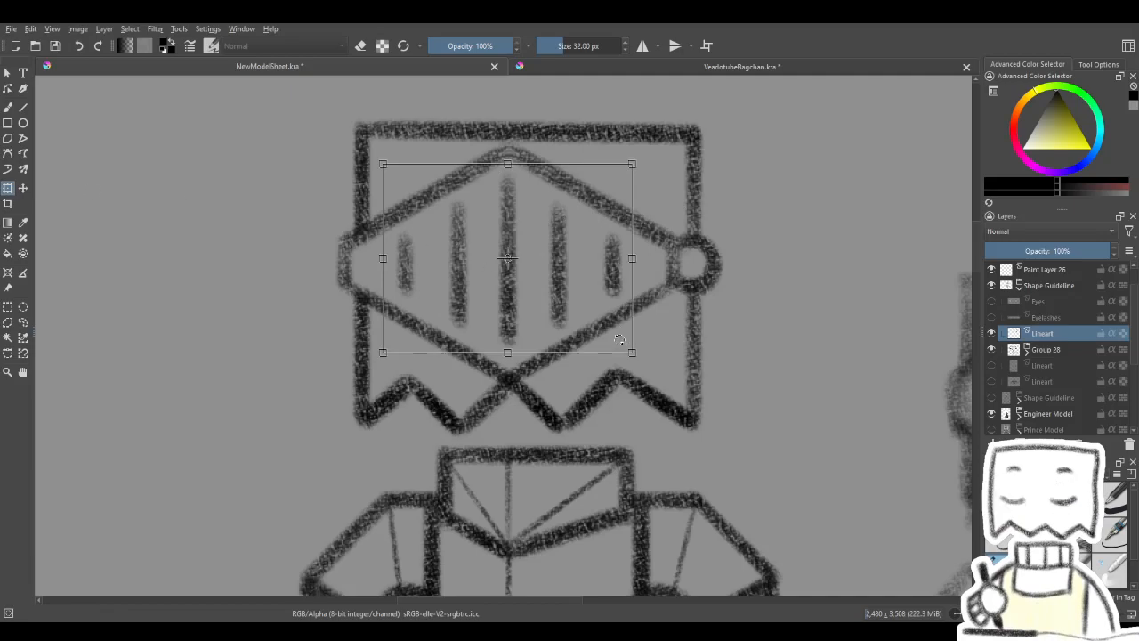
key(ctrl+x)
key(ctrl+v)
key(ctrl+shift+a)
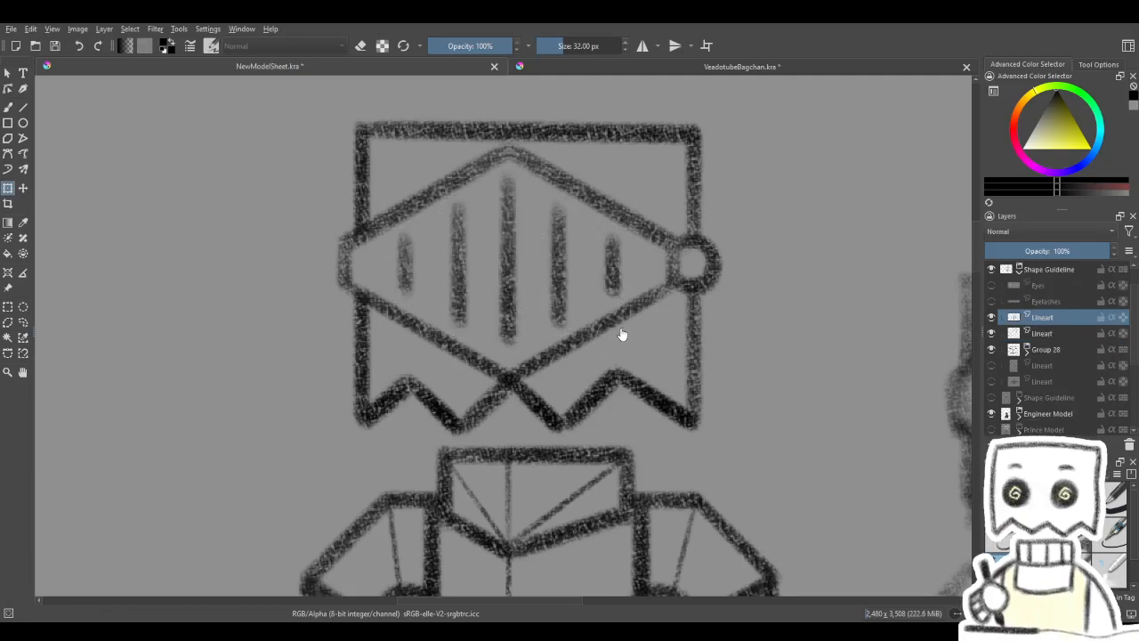
- Move the five visor slits together slightly left and down inside the visor frame
click(530, 245)
drag(545, 228, 536, 233)
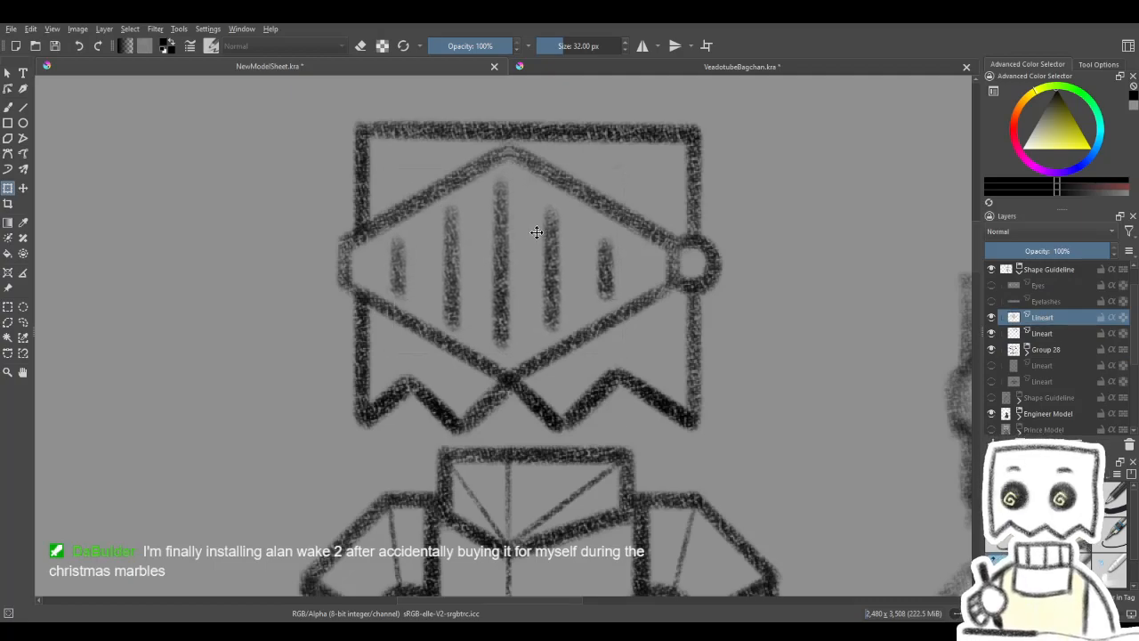
scroll(560, 225, down, 6)
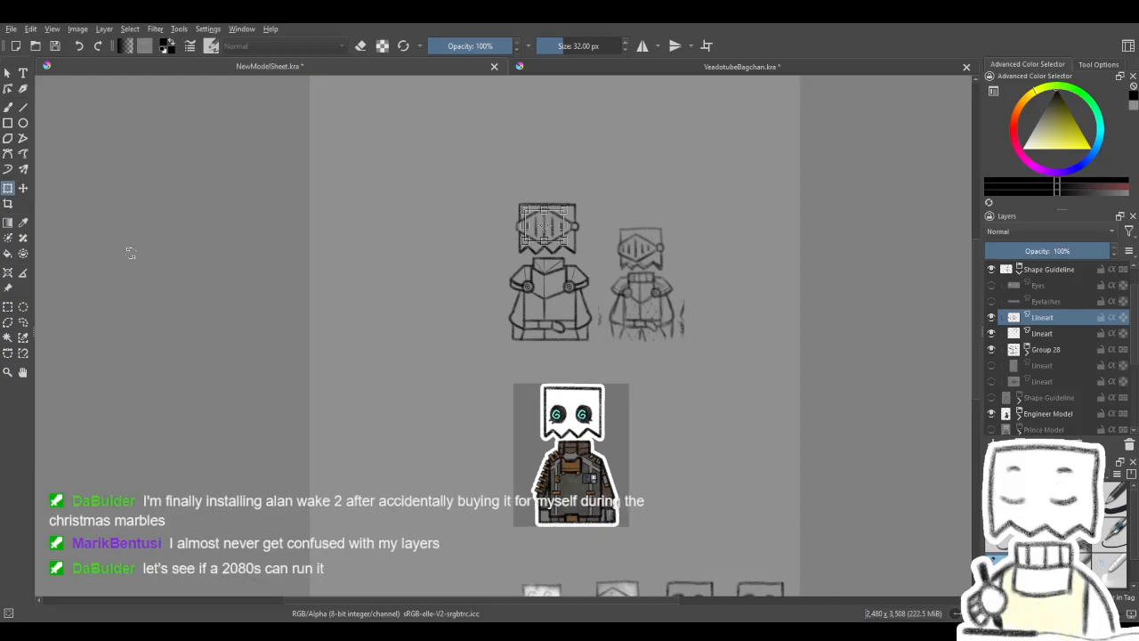
- Nudge the slit layer to the right until the middle slit lines up with the visor's top peak
click(23, 187)
drag(874, 462, 838, 453)
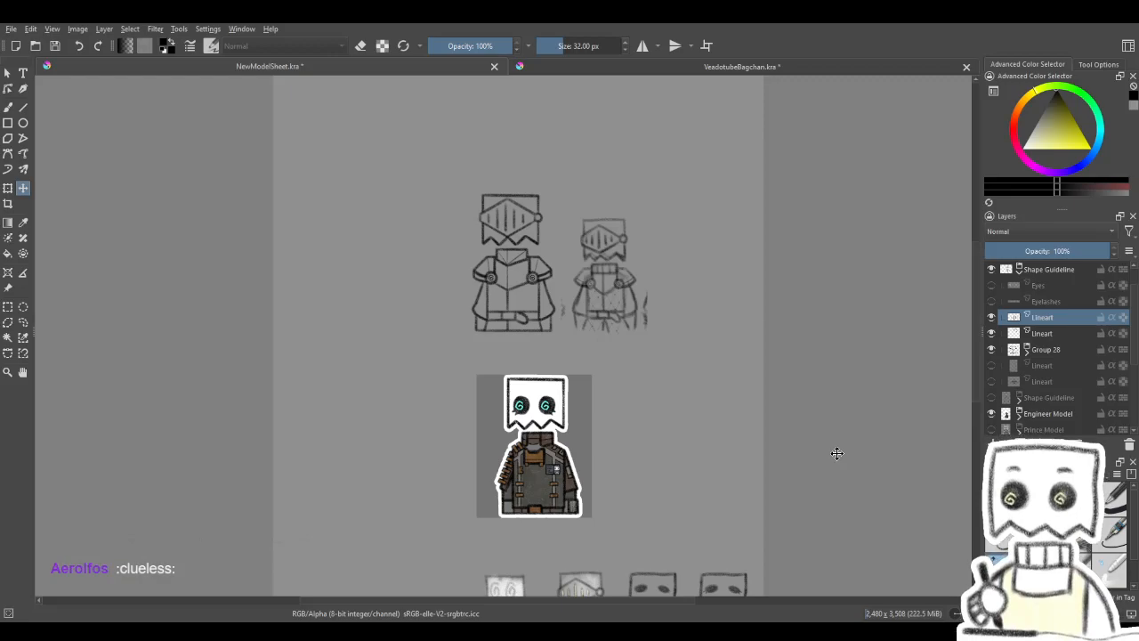
scroll(516, 211, up, 5)
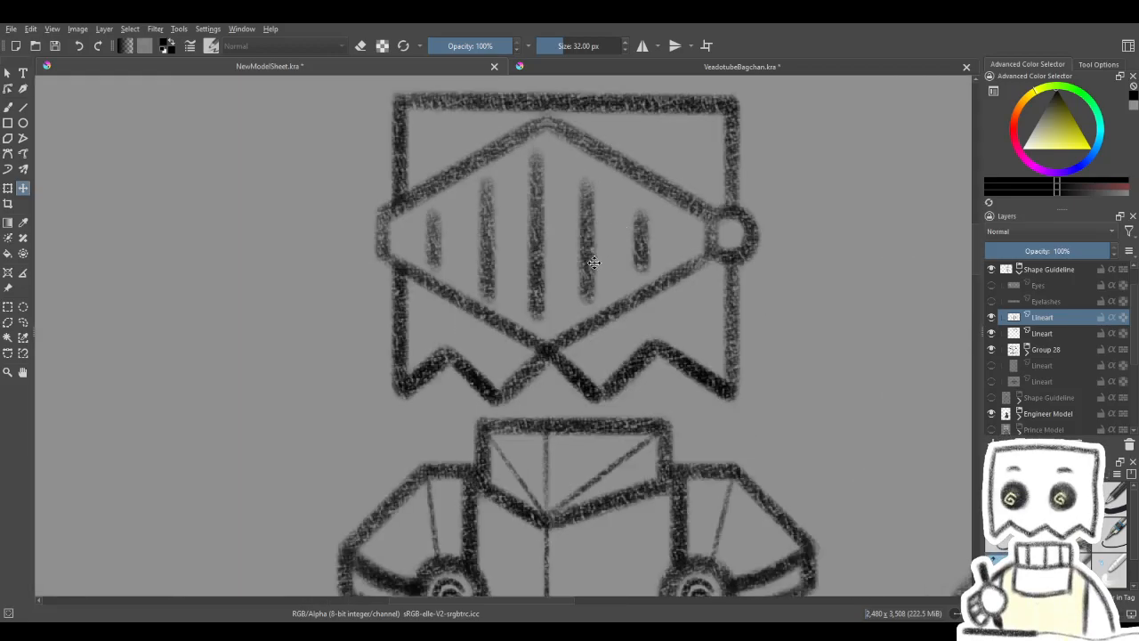
key(Right)
key(Right)
key(Right)
key(Right)
key(Right)
key(Right)
key(Right)
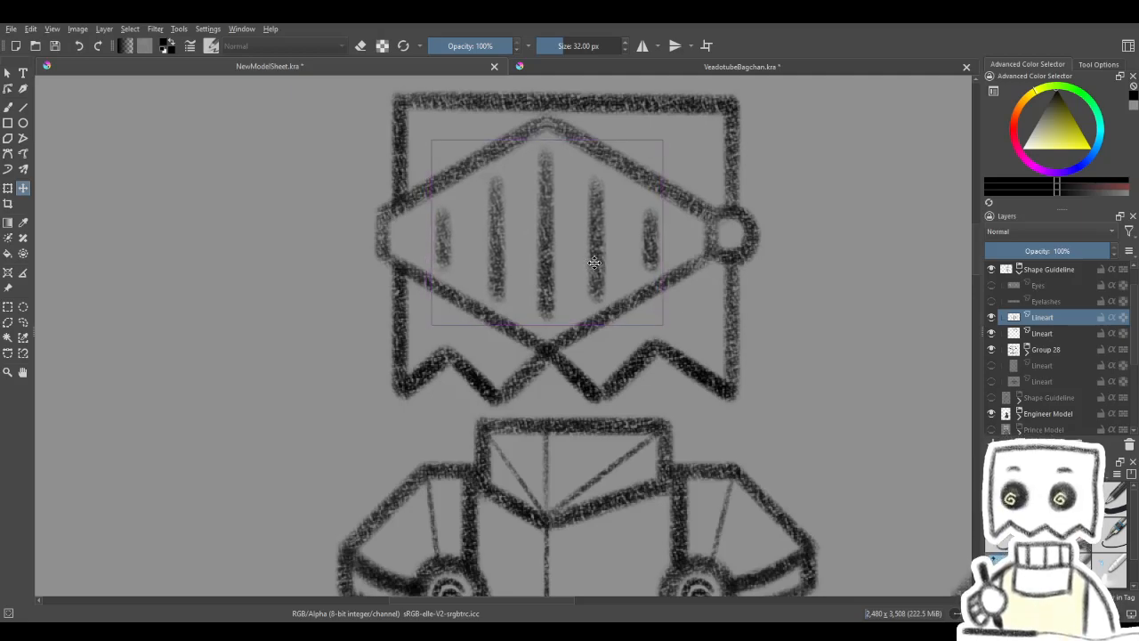
scroll(594, 262, down, 6)
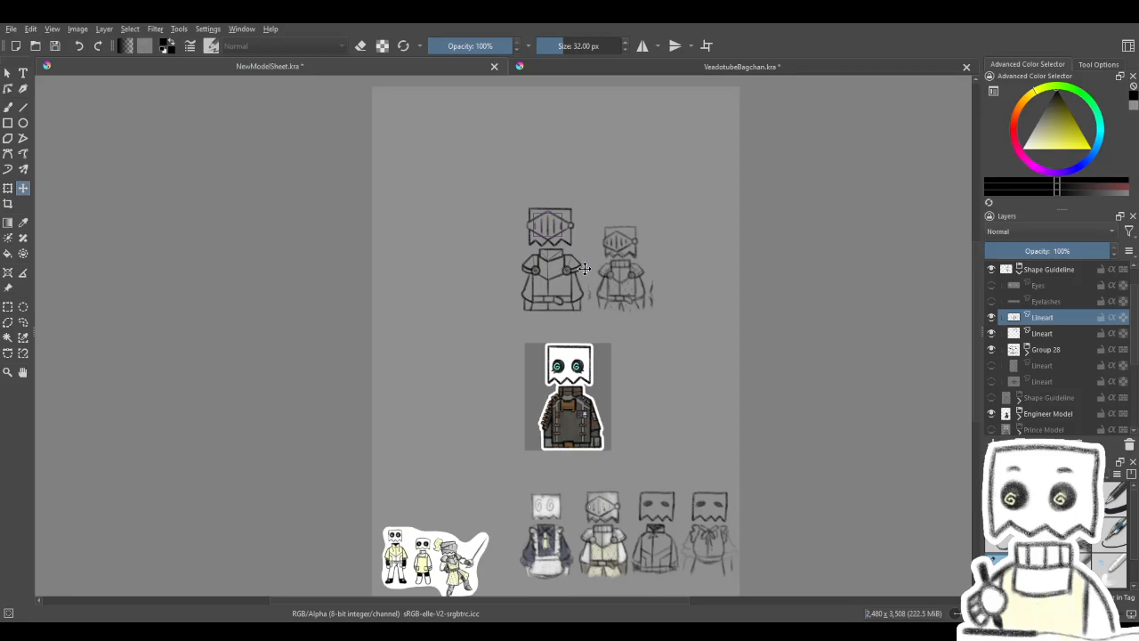
scroll(614, 272, down, 2)
scroll(613, 284, up, 2)
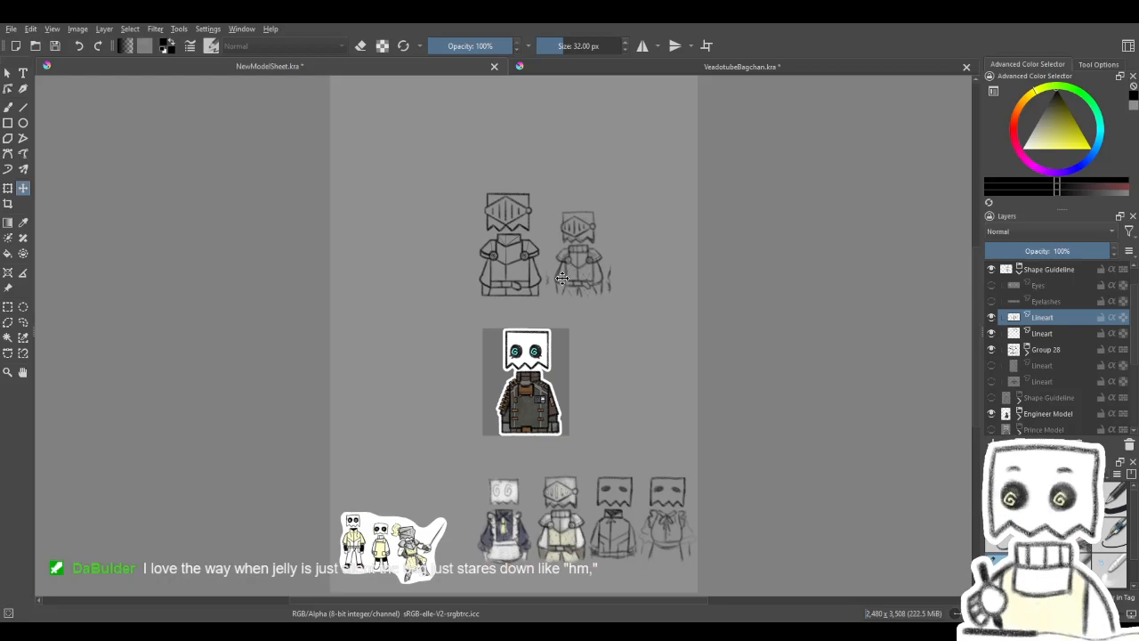
scroll(439, 205, up, 5)
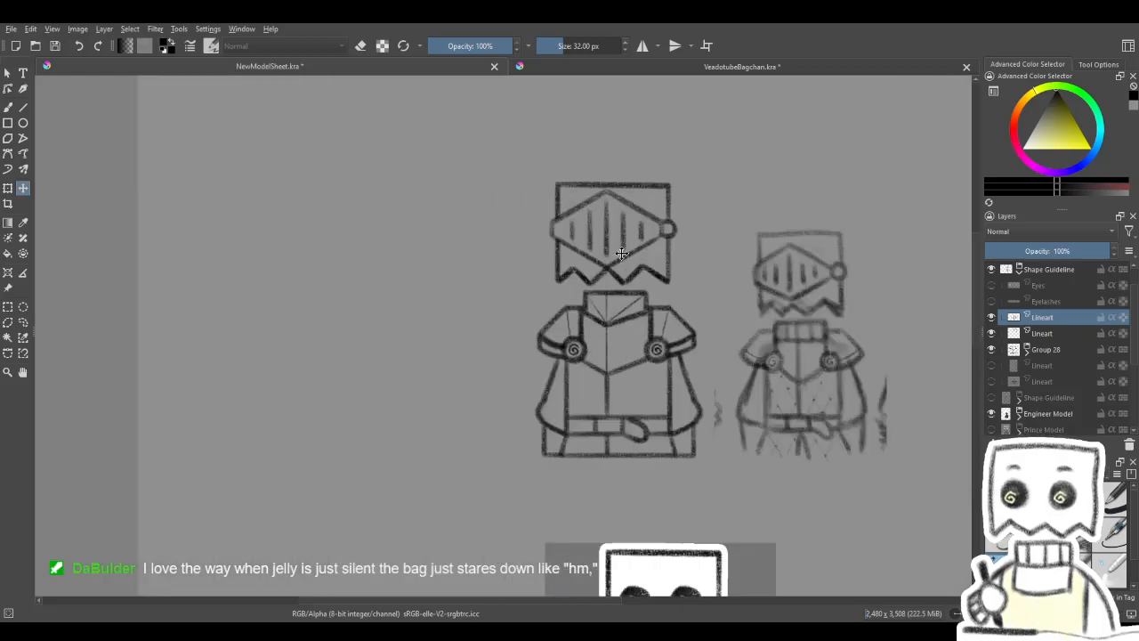
scroll(576, 244, up, 3)
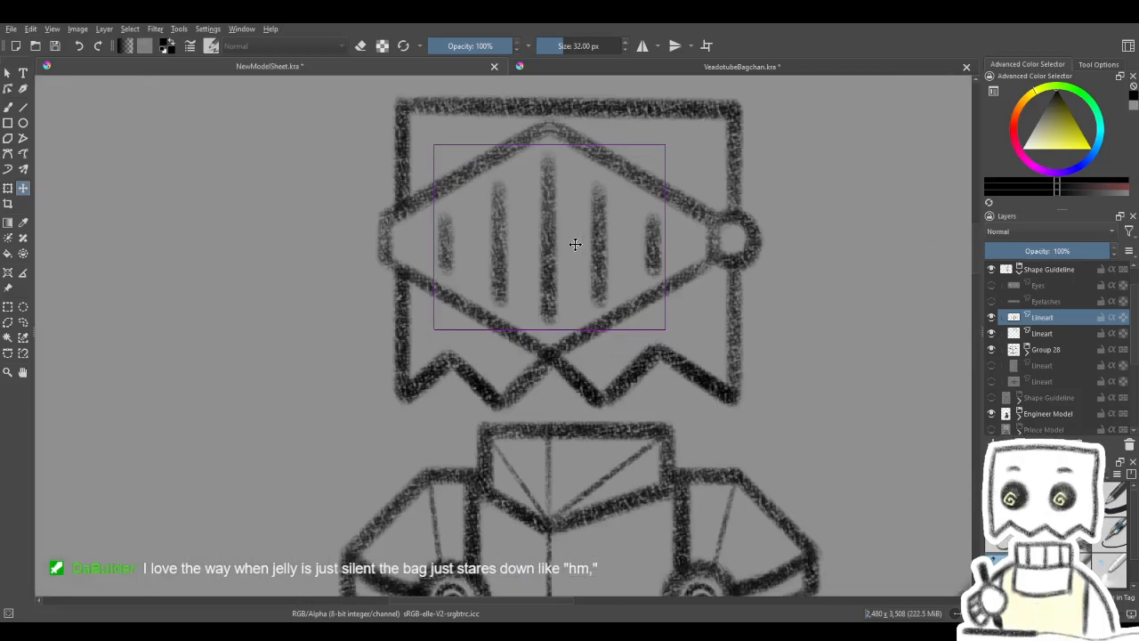
- Lower the slit layer's opacity to 70%, duplicate it and shift the duplicate slightly down over the original slits
click(8, 188)
scroll(529, 222, down, 2)
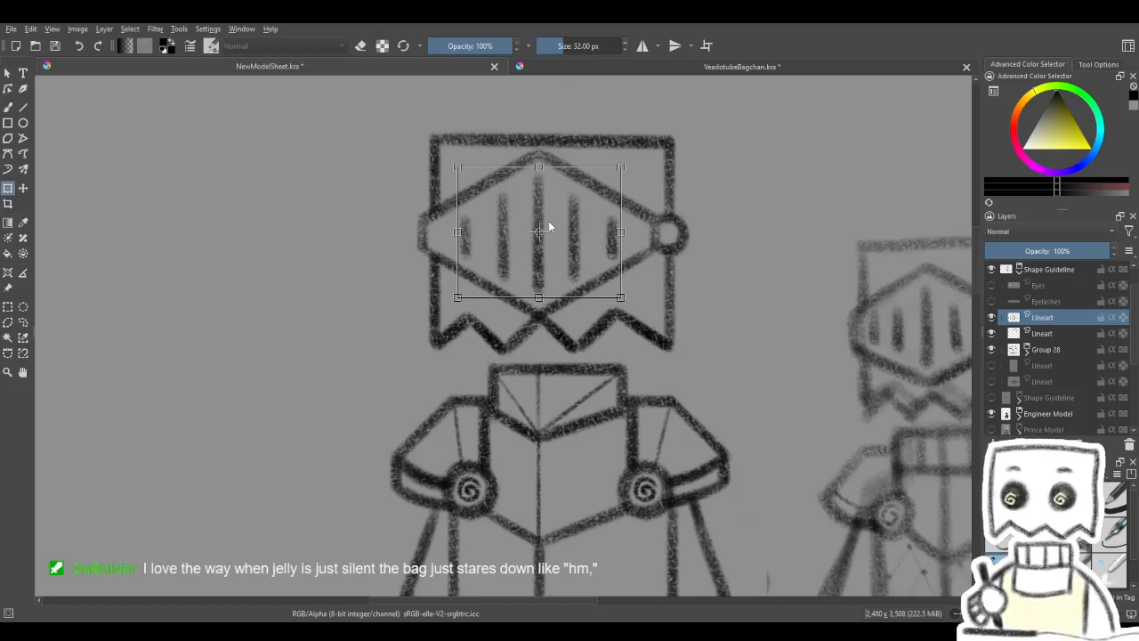
drag(1079, 256, 1062, 253)
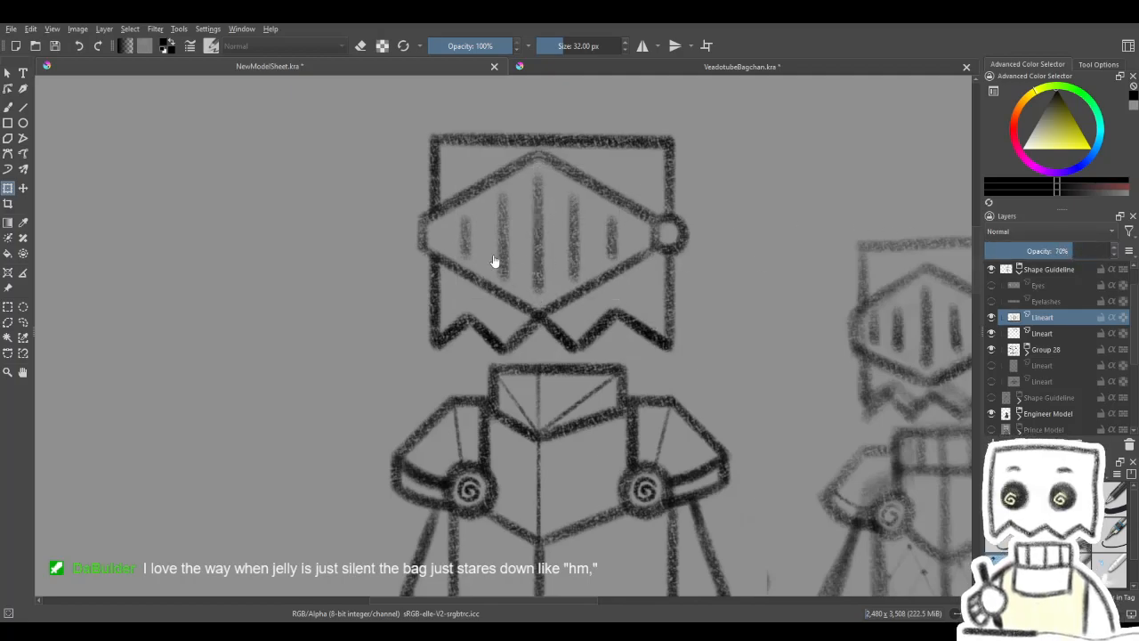
key(ctrl+j)
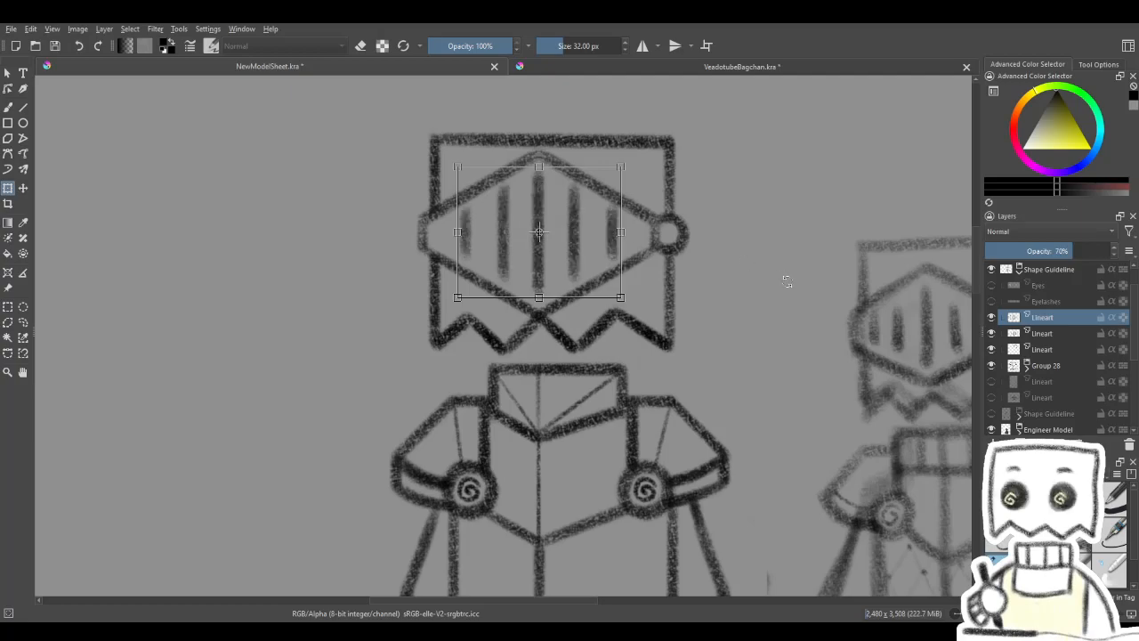
key(Down)
key(Down)
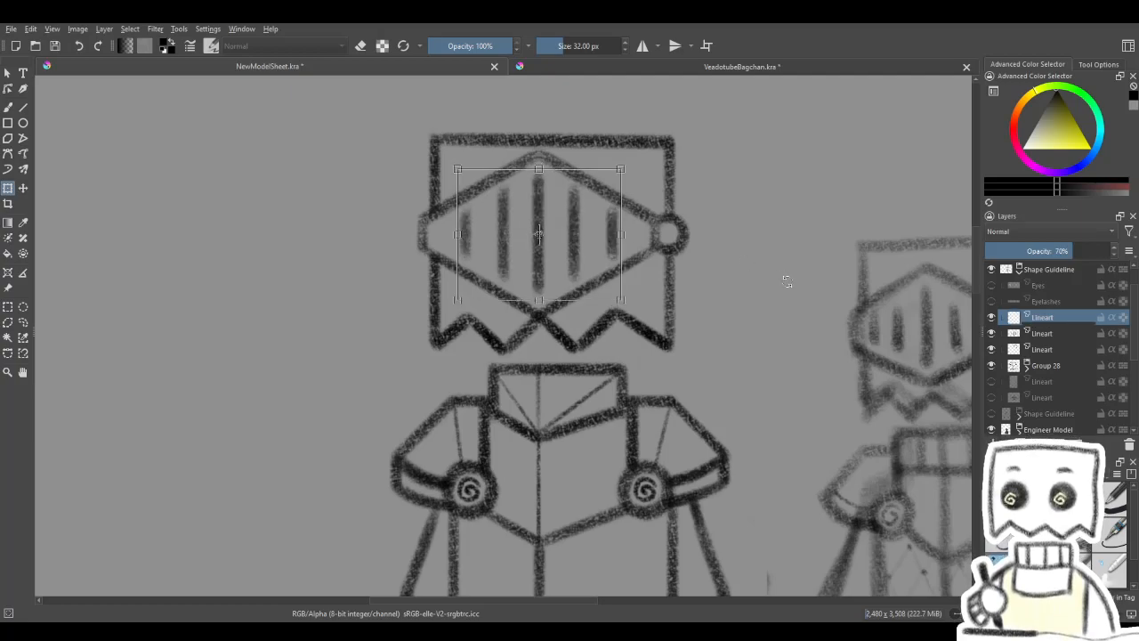
key(Return)
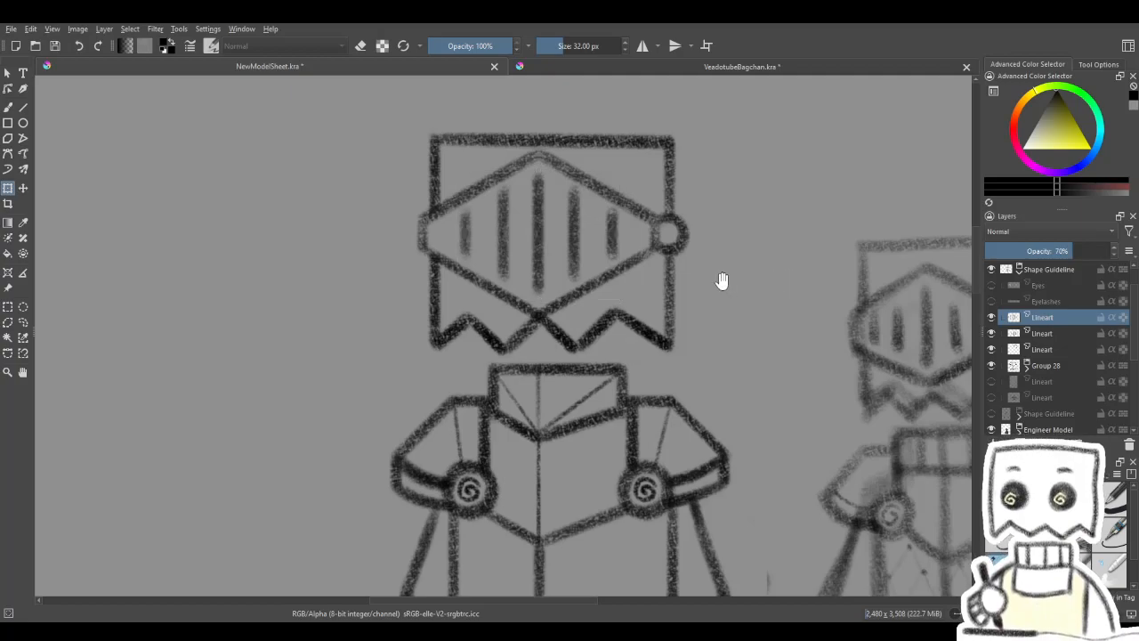
- Examine the weight and placement of the visor slits against the whole knight figure and the neighbouring sketches
scroll(723, 284, down, 3)
drag(723, 287, 549, 258)
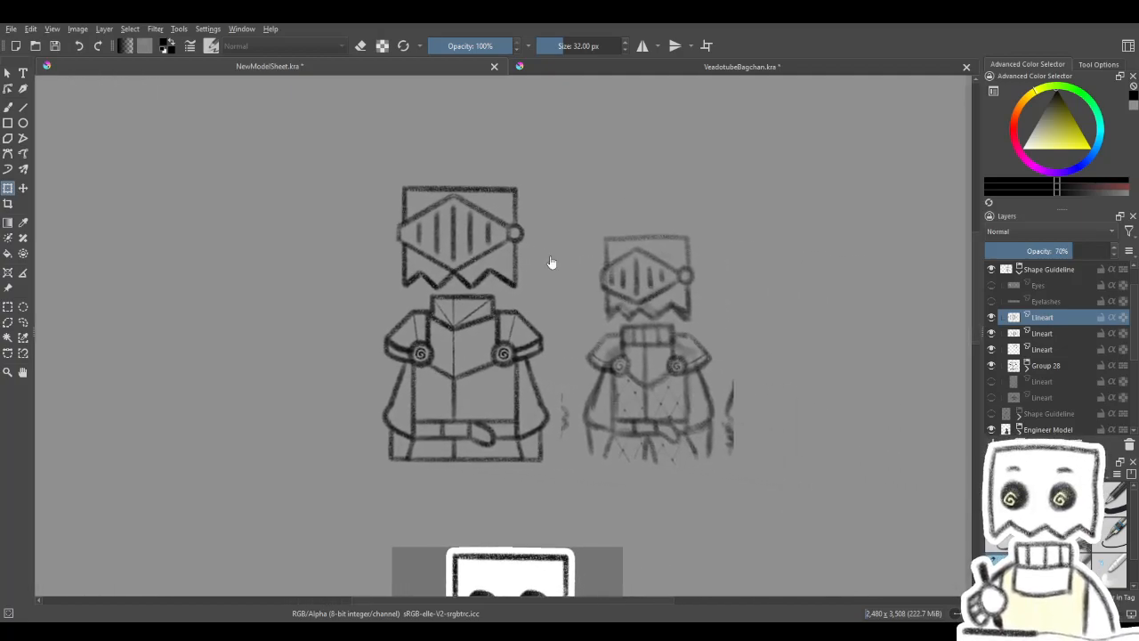
scroll(551, 260, down, 4)
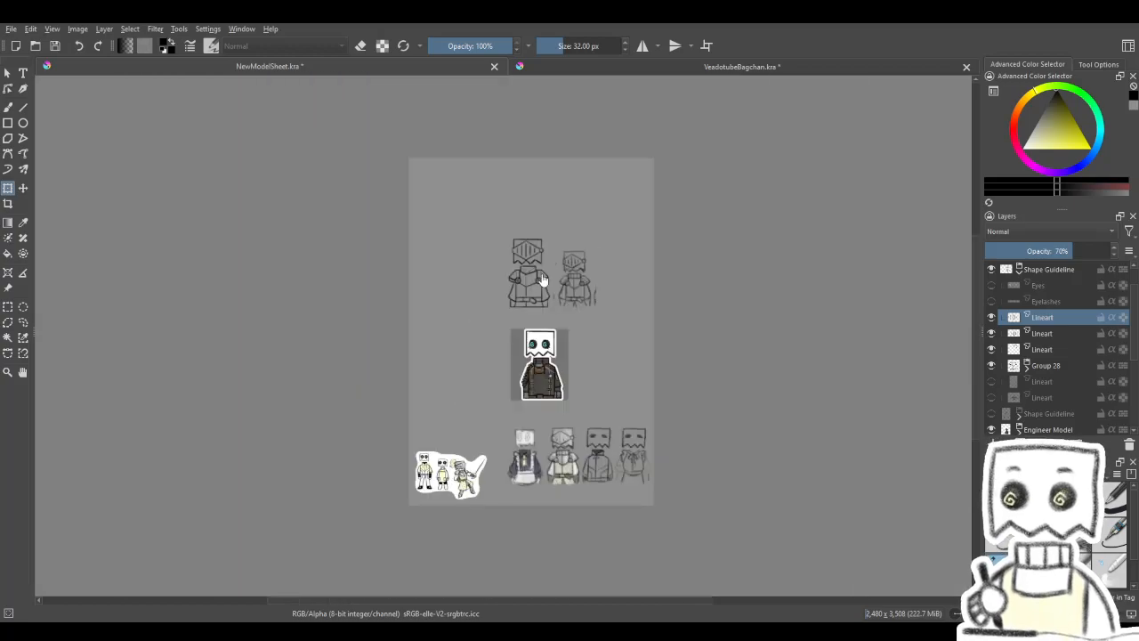
scroll(530, 277, up, 3)
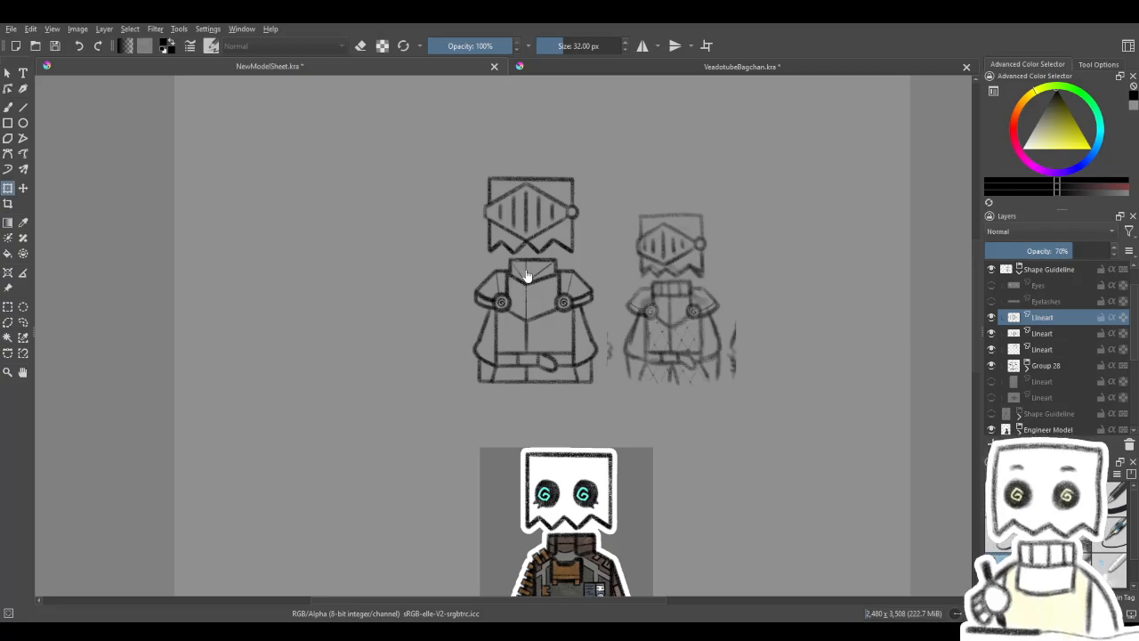
scroll(526, 276, down, 2)
scroll(538, 284, up, 4)
drag(538, 285, 564, 354)
scroll(514, 319, down, 1)
scroll(487, 314, up, 2)
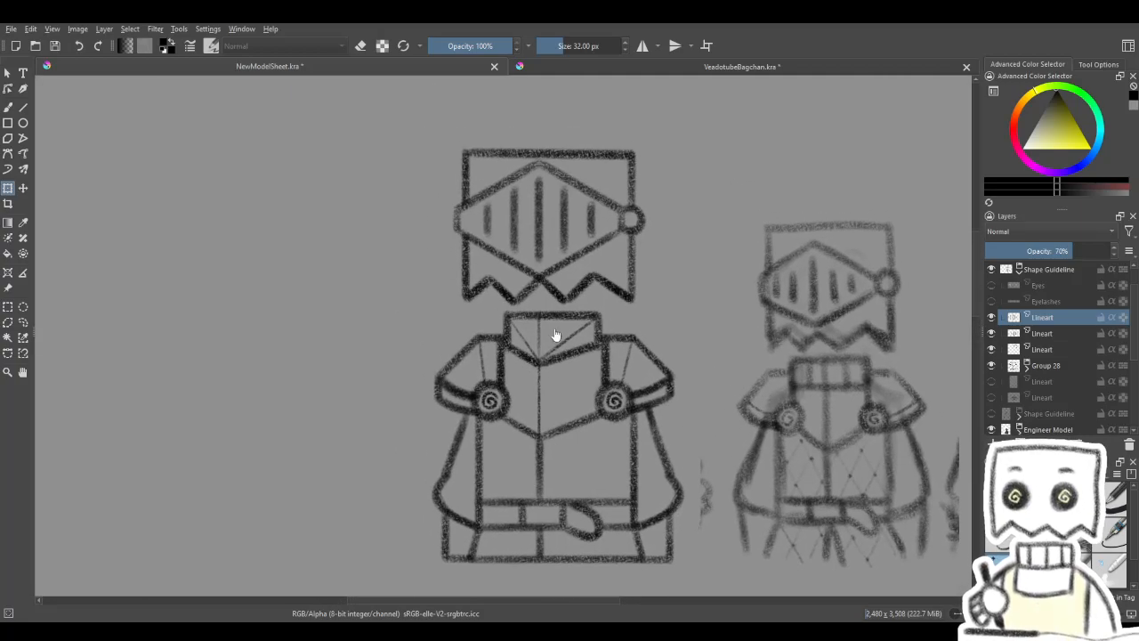
click(539, 219)
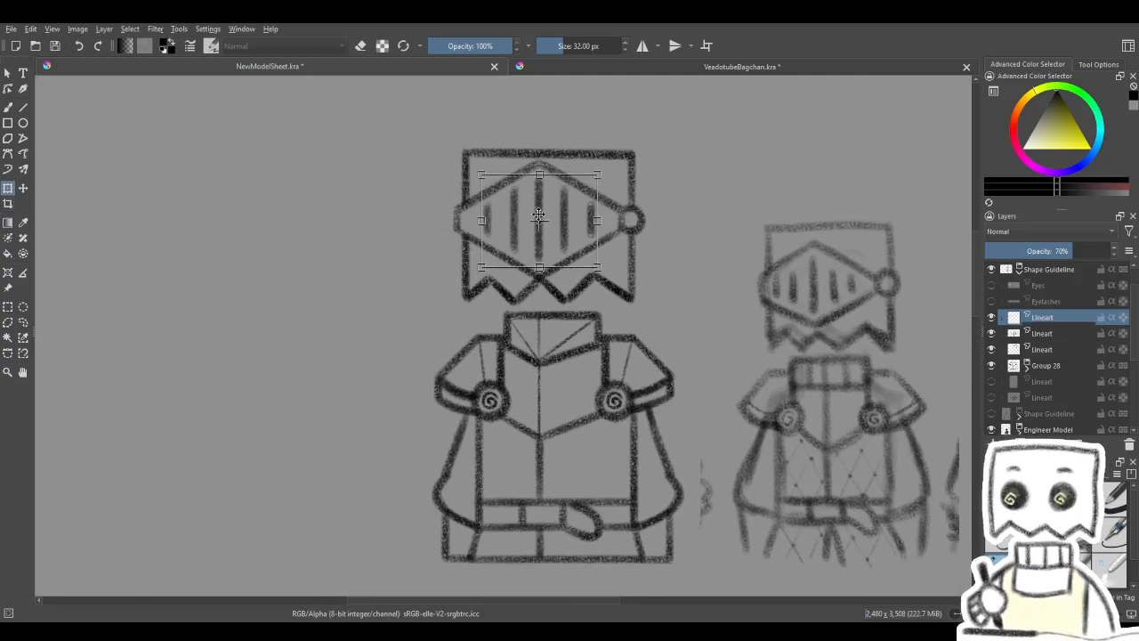
key(ctrl+j)
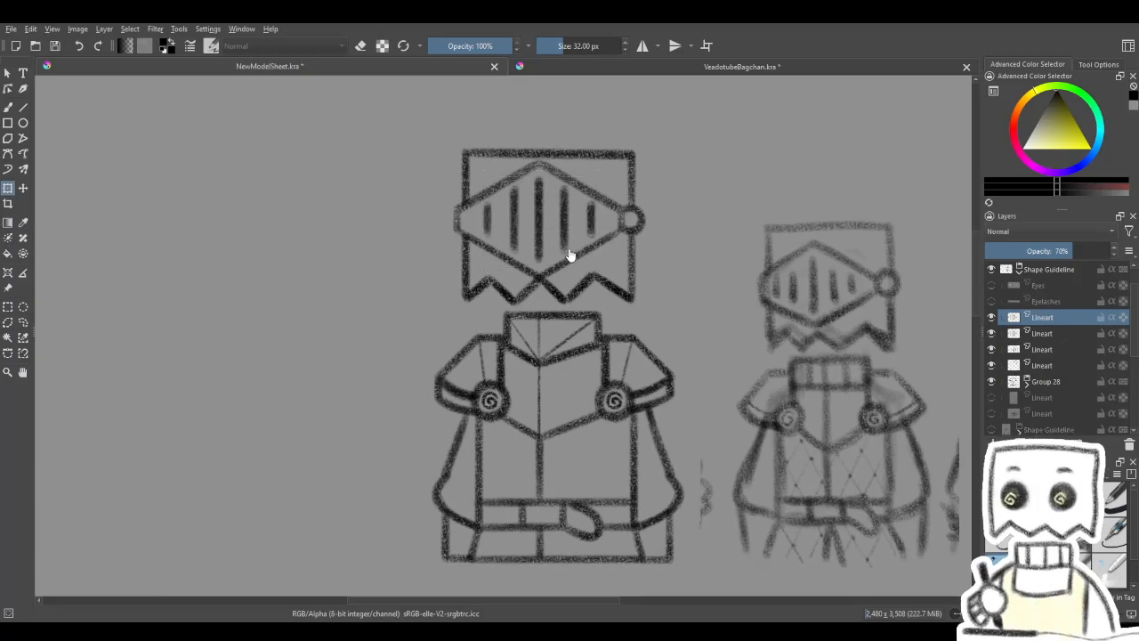
scroll(569, 255, up, 3)
scroll(570, 255, down, 2)
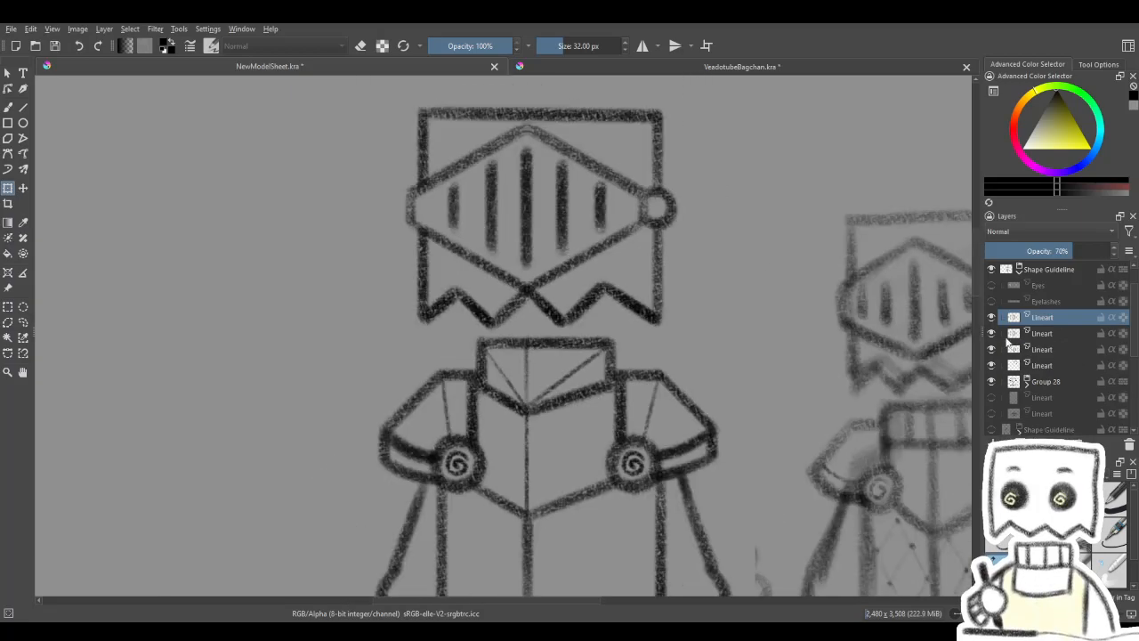
key(ctrl+z)
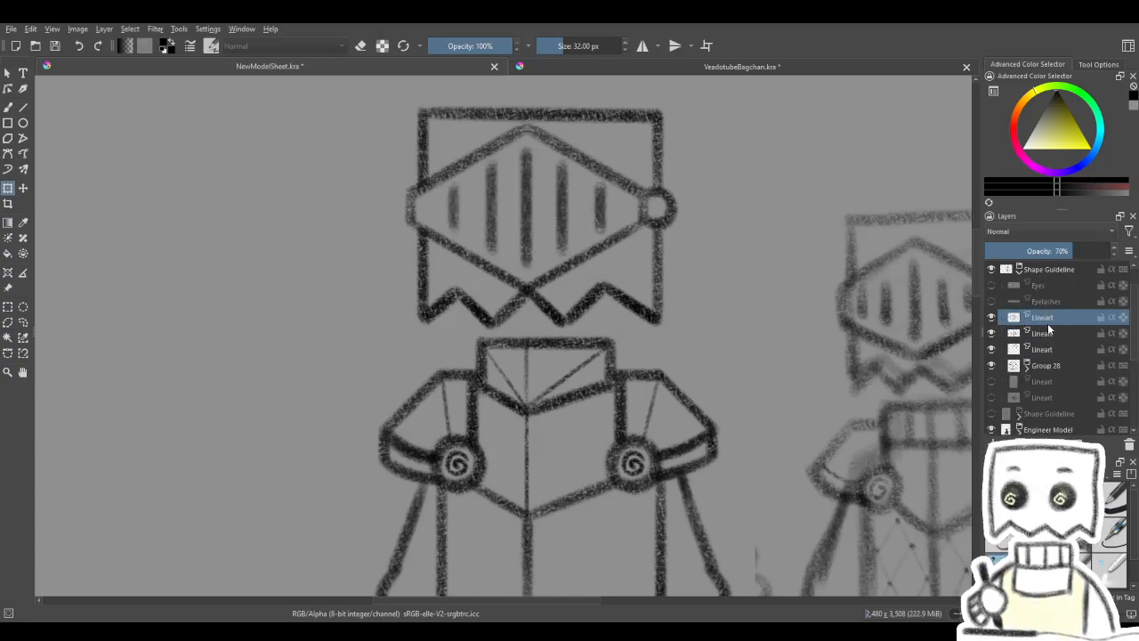
- Raise both slit layers to 100% opacity and check the Lineart layer below them by toggling its visibility
drag(1085, 251, 1114, 251)
click(1025, 331)
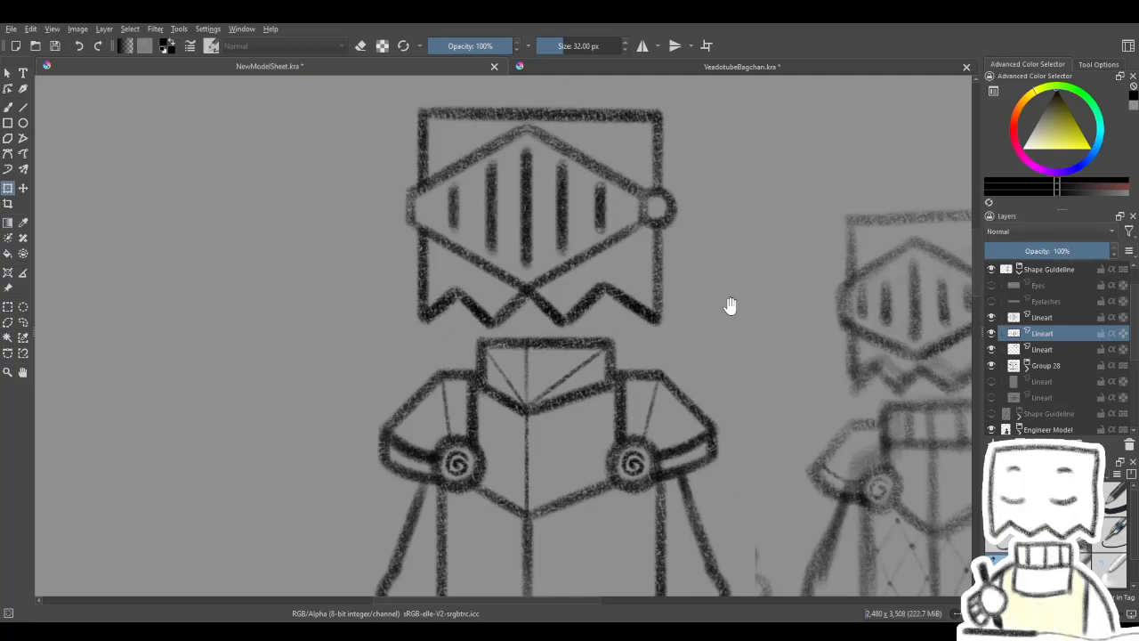
drag(928, 318, 884, 317)
click(1033, 350)
click(991, 350)
click(992, 350)
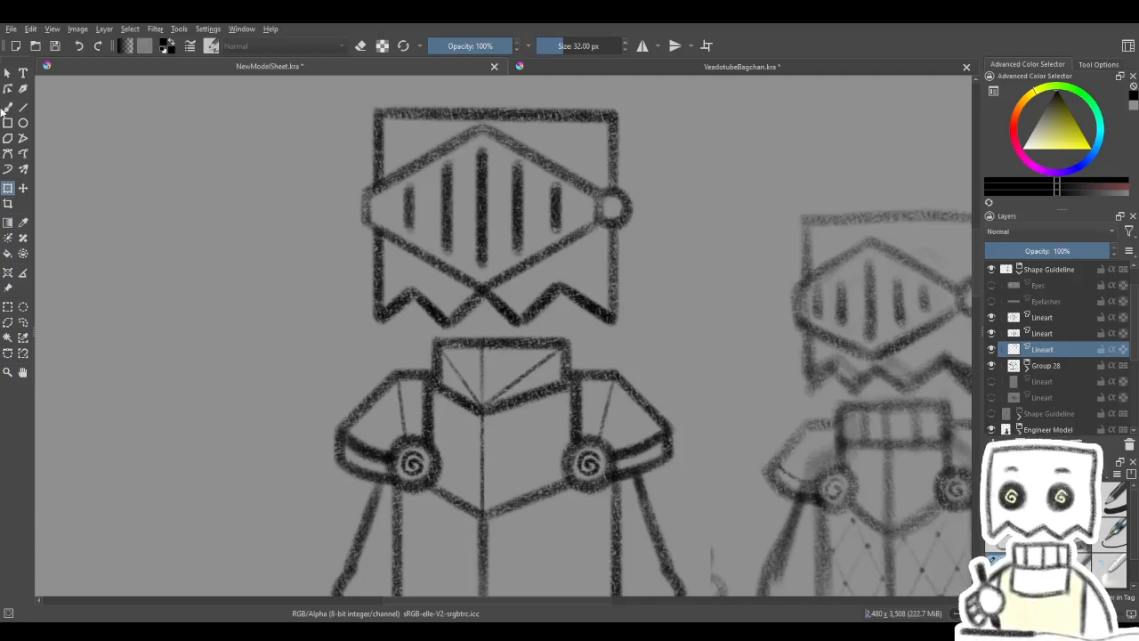
- Retrace the visor frame's left end and adjoining edges with the 32 px Charcoal pencil large brush to darken them
click(7, 107)
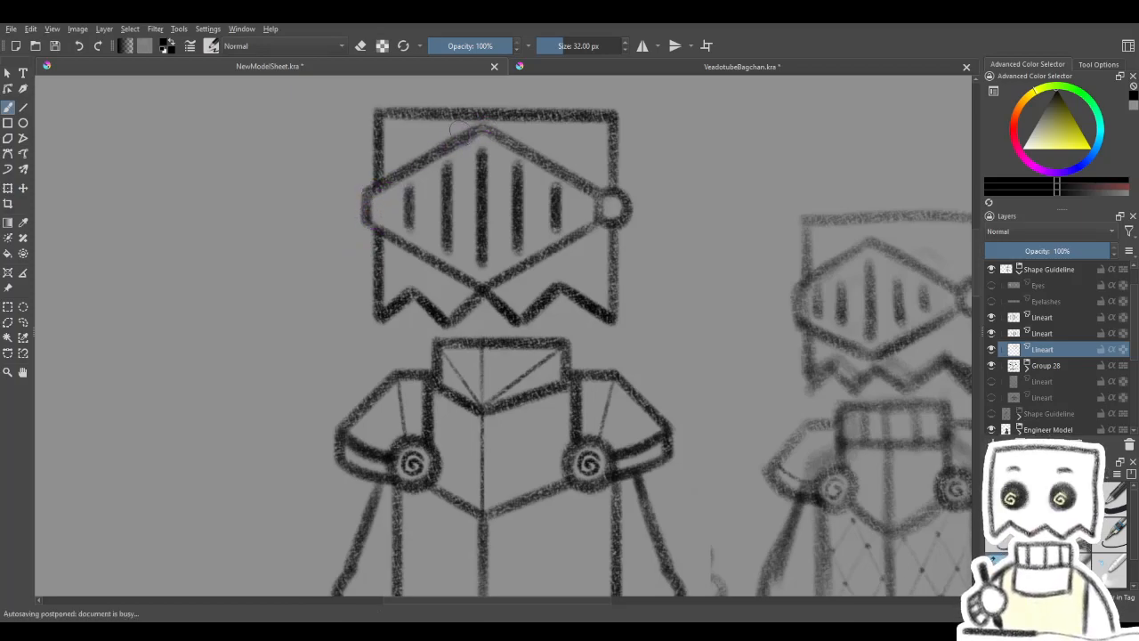
key(4)
key(4)
key(4)
key(4)
key(4)
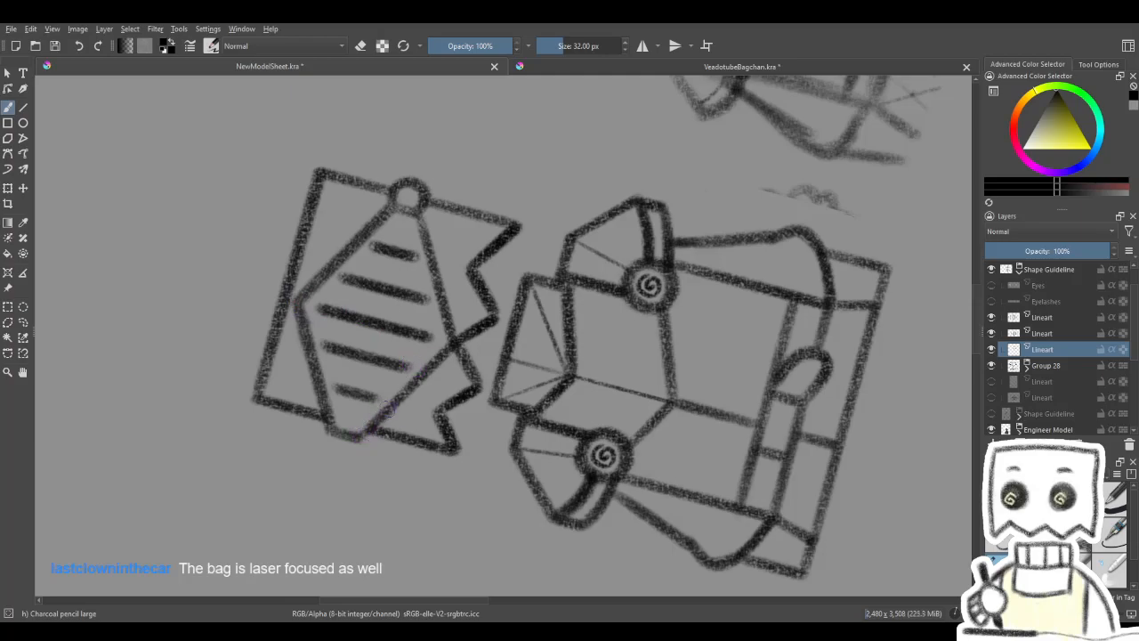
drag(358, 438, 435, 355)
key(6)
key(6)
key(6)
key(6)
key(6)
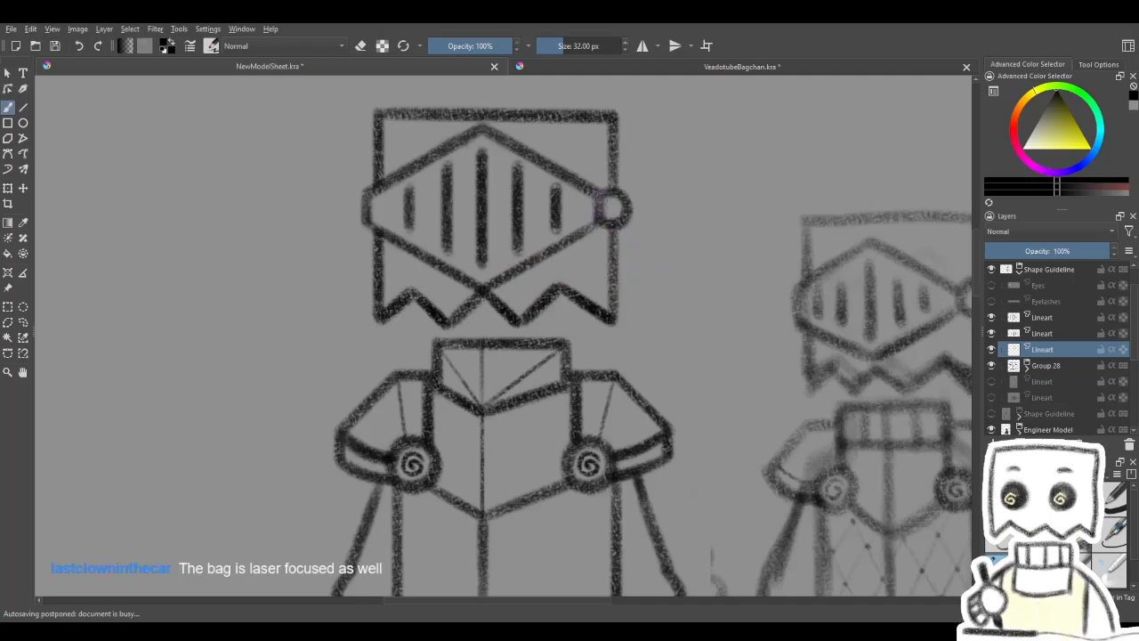
- Darken the visor frame's lower-right edge and its short end beside the hinge with the charcoal brush
mouse_move(485, 290)
mouse_down()
mouse_move(605, 215)
mouse_move(717, 224)
mouse_move(706, 218)
mouse_up()
drag(646, 196, 646, 238)
scroll(650, 241, down, 3)
drag(704, 329, 580, 359)
scroll(538, 297, down, 1)
scroll(567, 317, up, 1)
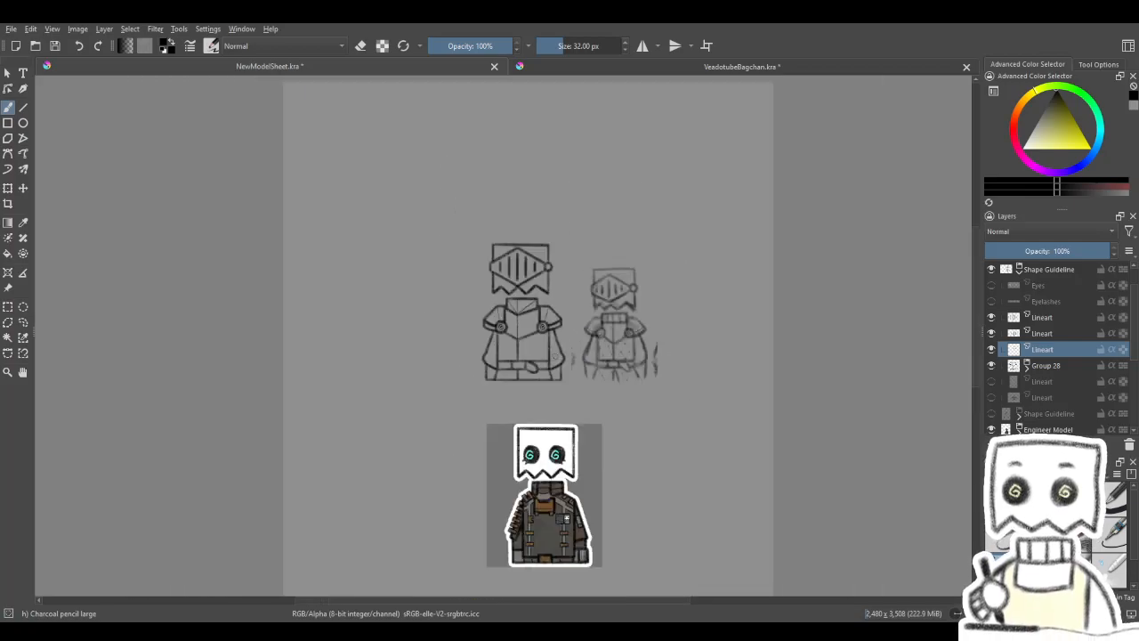
scroll(542, 356, up, 2)
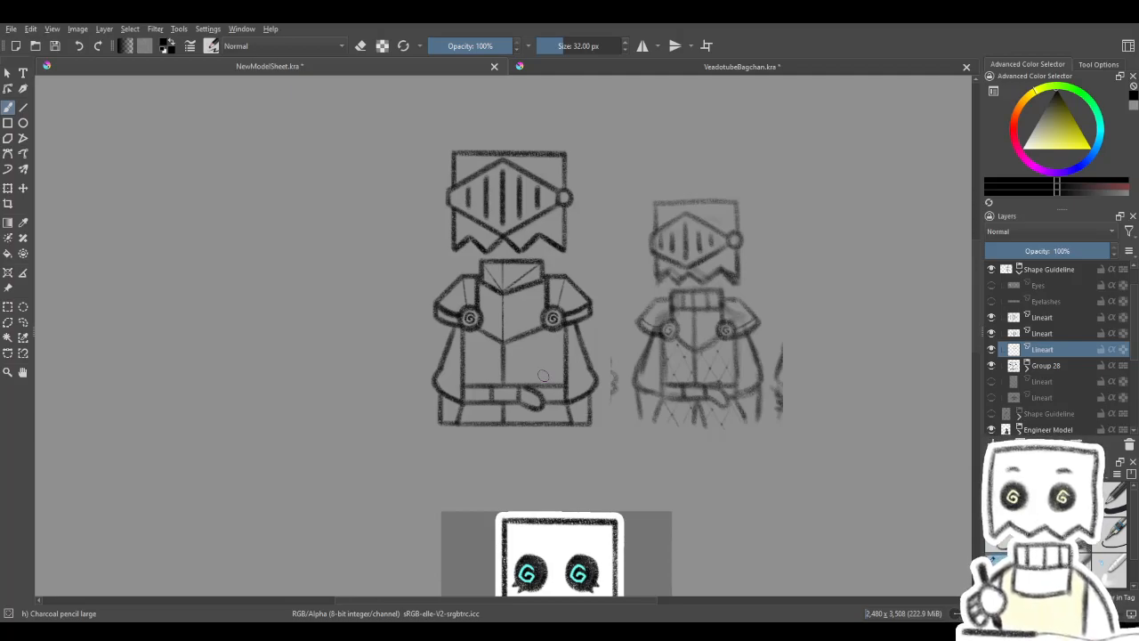
scroll(541, 410, up, 3)
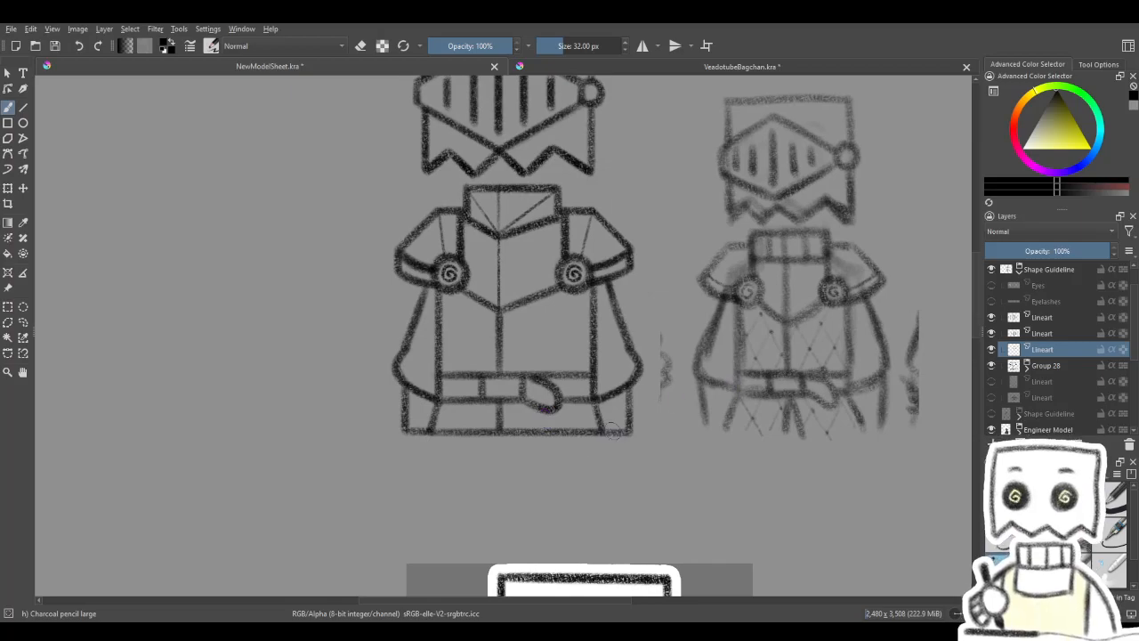
- Merge the duplicated slit layer down into the original slit layer and check the merged slits by toggling their visibility
drag(545, 417, 519, 412)
click(993, 319)
click(992, 319)
click(1029, 320)
key(ctrl+e)
click(994, 320)
click(993, 320)
drag(650, 289, 629, 485)
drag(724, 378, 710, 287)
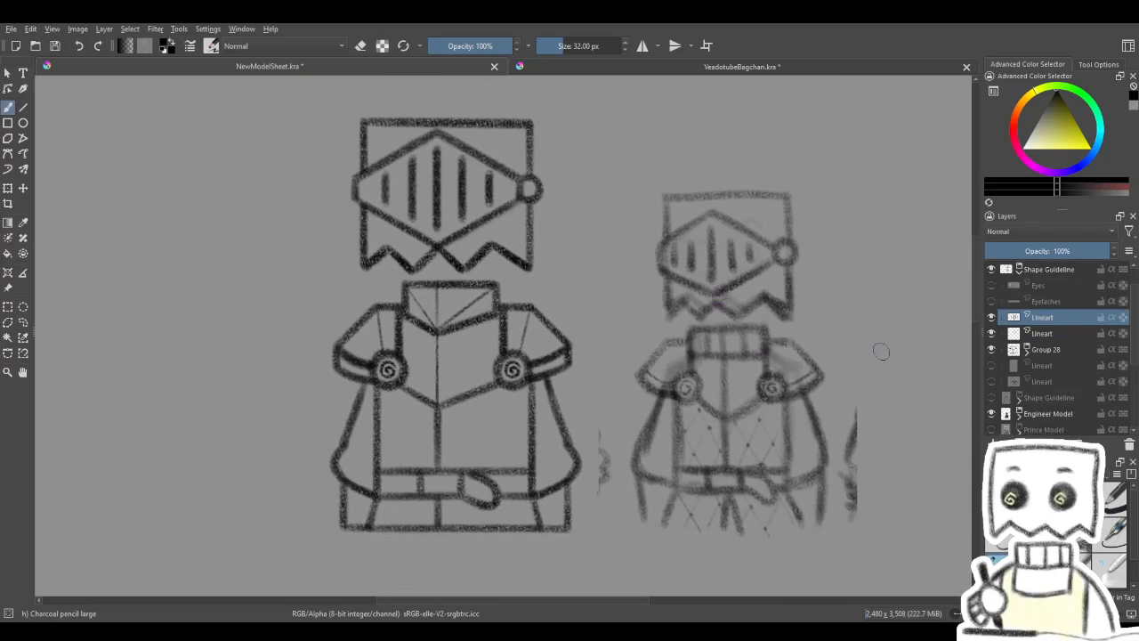
- Add a new paint layer directly below Group 28 and set up the Line tool with the 12 px Charcoal Pencil Medium brush
click(1051, 366)
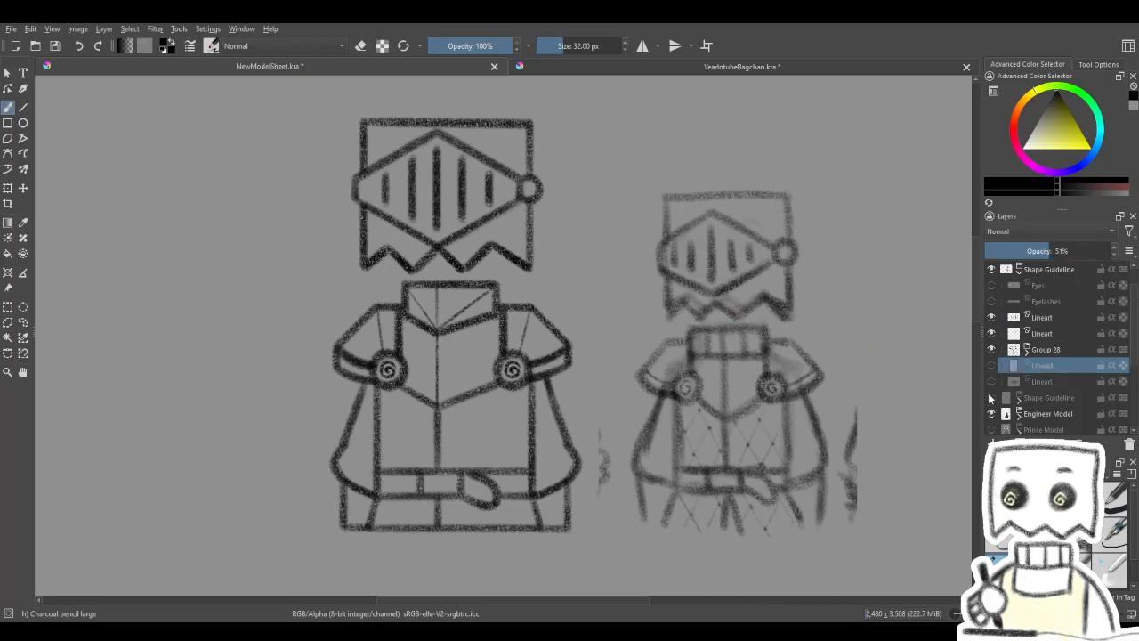
click(994, 442)
scroll(567, 370, down, 1)
scroll(515, 422, up, 1)
drag(526, 418, 629, 385)
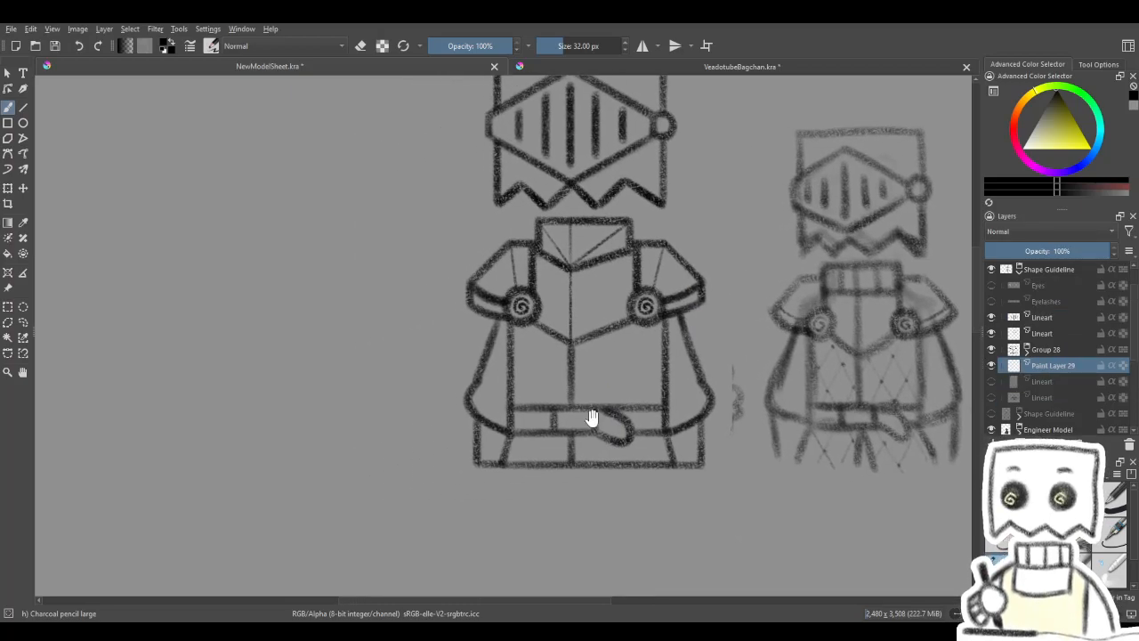
drag(593, 420, 563, 420)
key(slash)
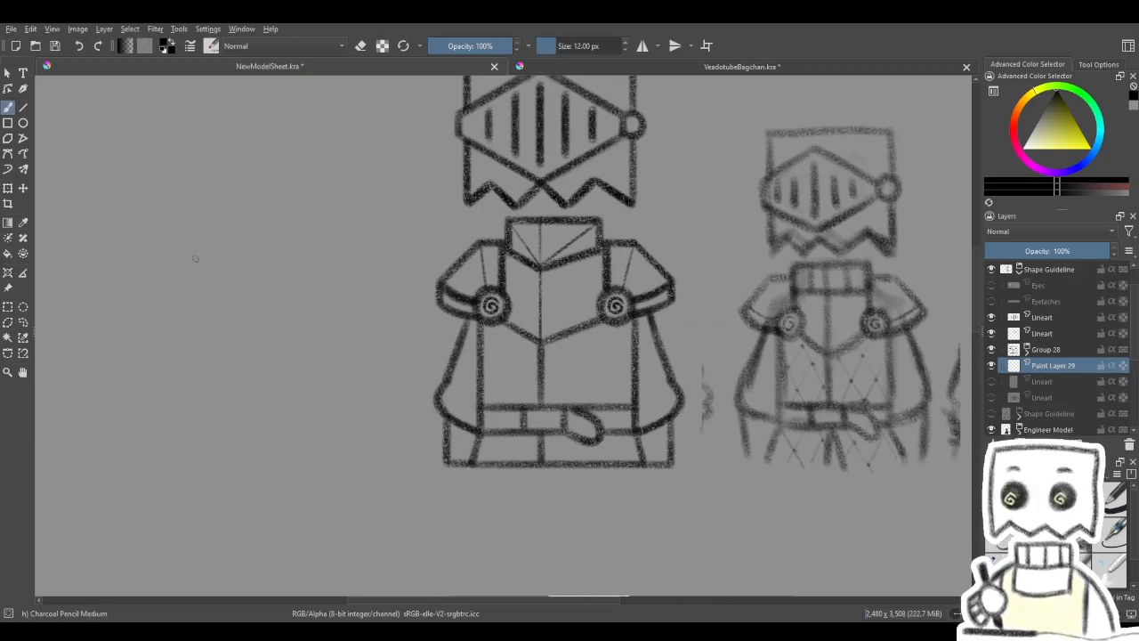
click(23, 107)
drag(311, 364, 497, 370)
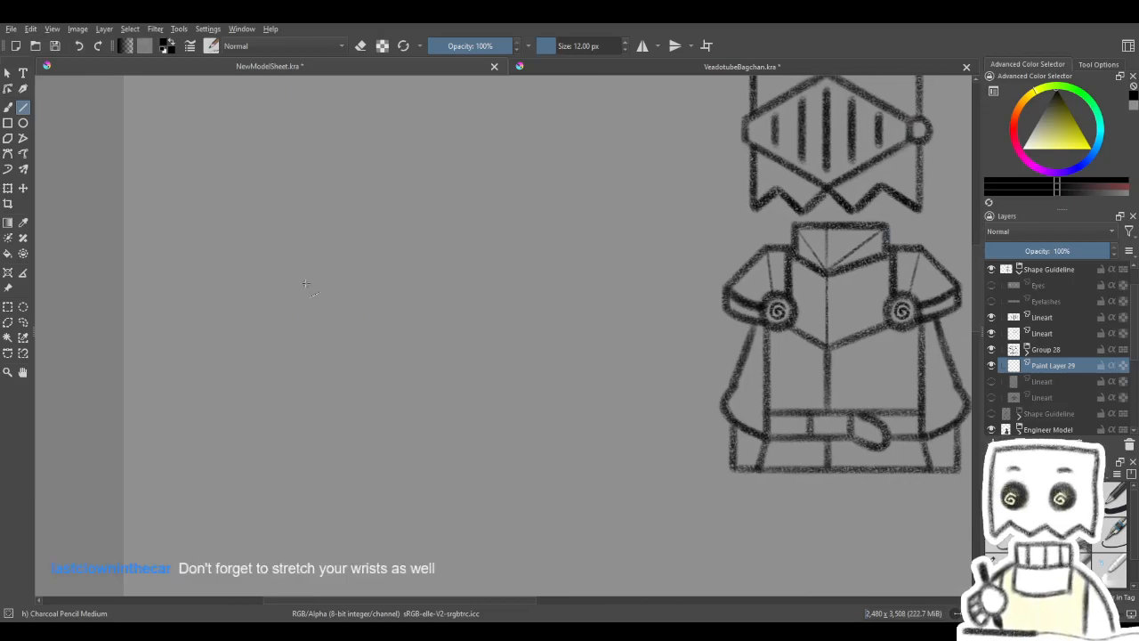
- Draw one slanted straight line on the empty canvas beside the armour, trying a longer parallel line and undoing it
drag(307, 263, 416, 447)
drag(439, 498, 405, 522)
drag(448, 446, 488, 414)
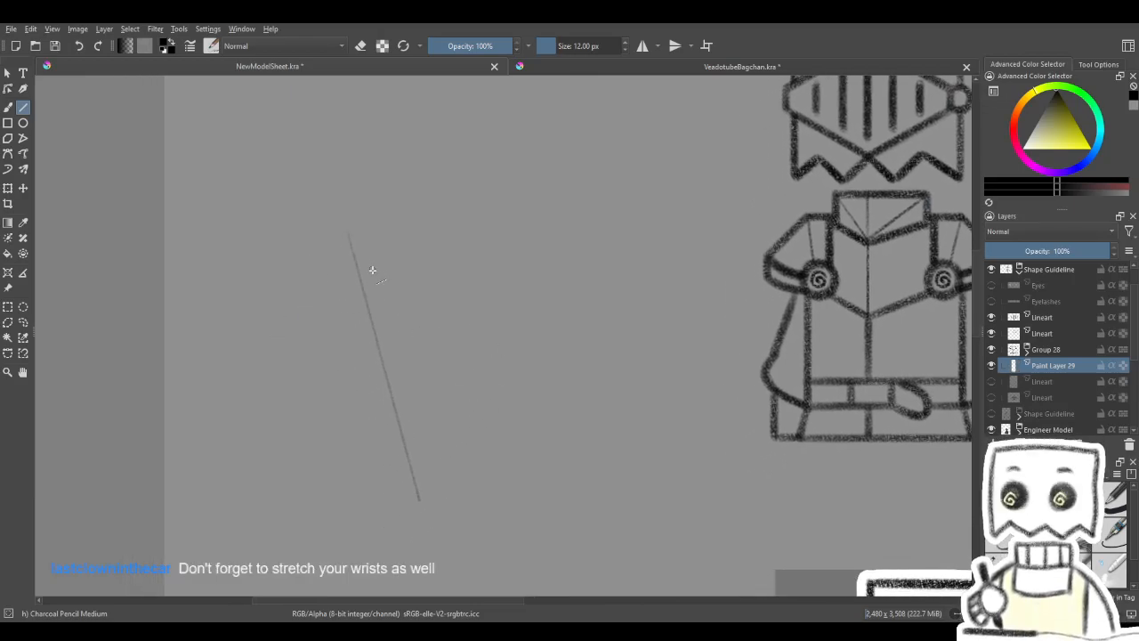
mouse_move(377, 297)
mouse_down()
mouse_move(463, 297)
mouse_move(453, 293)
mouse_up()
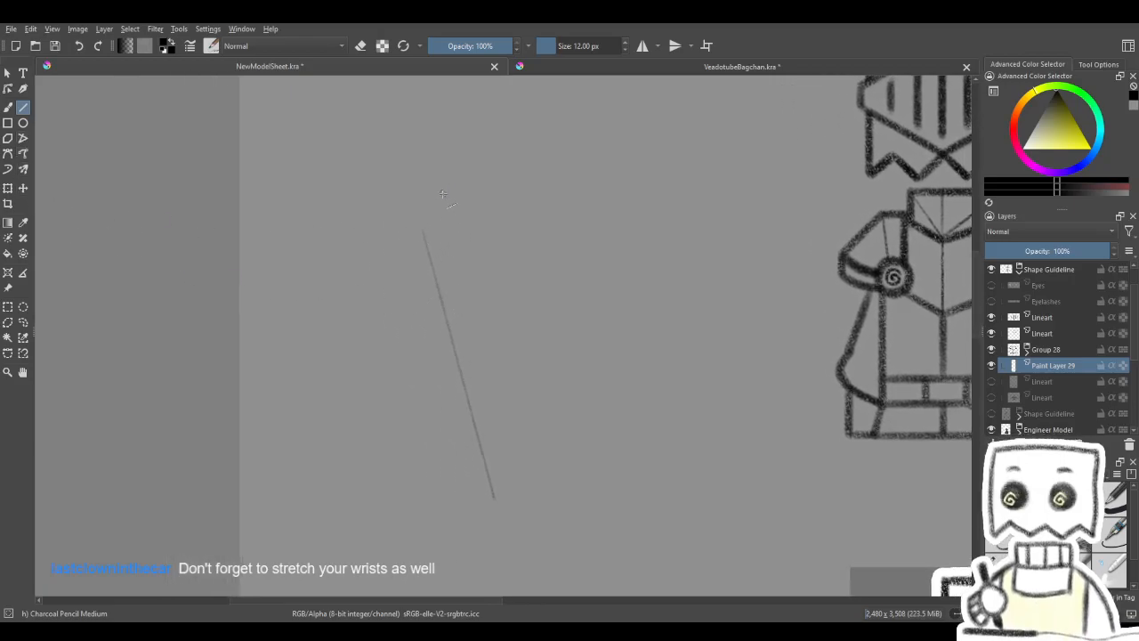
mouse_move(443, 180)
mouse_down()
mouse_move(527, 408)
mouse_move(519, 386)
mouse_up()
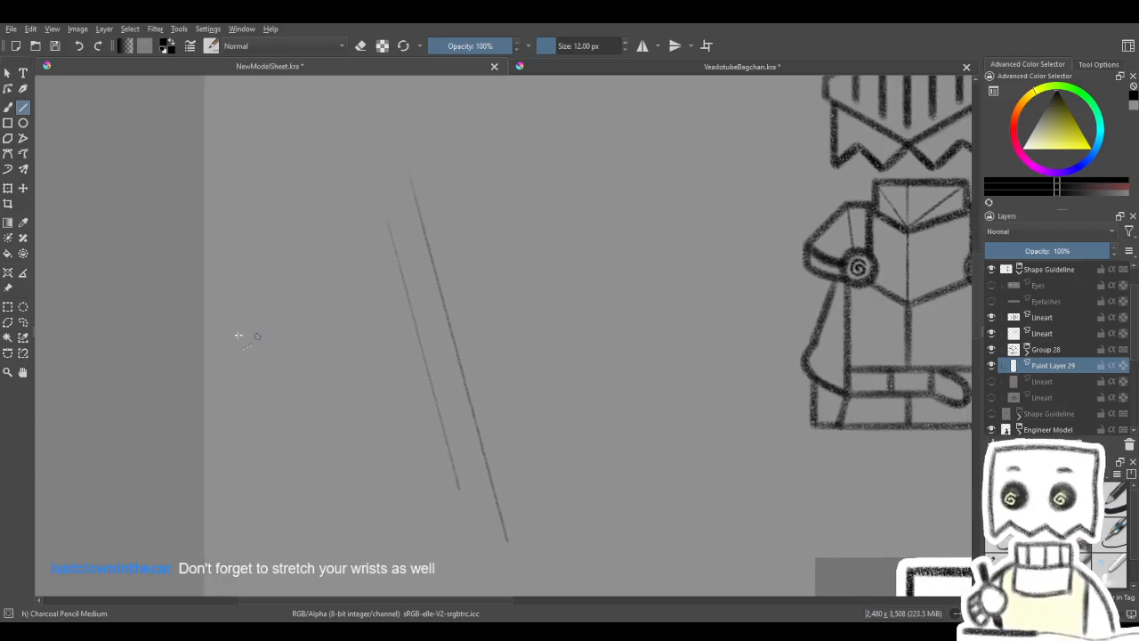
key(ctrl+z)
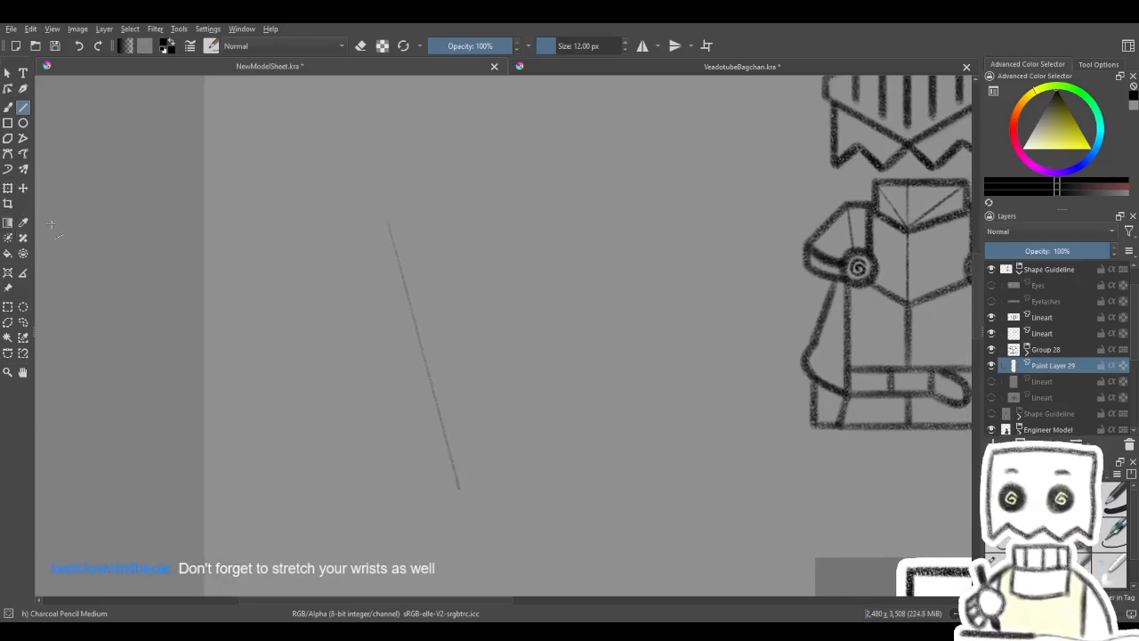
- Duplicate the slanted line's layer, shift the copy sideways as a parallel line, and merge it down
click(8, 188)
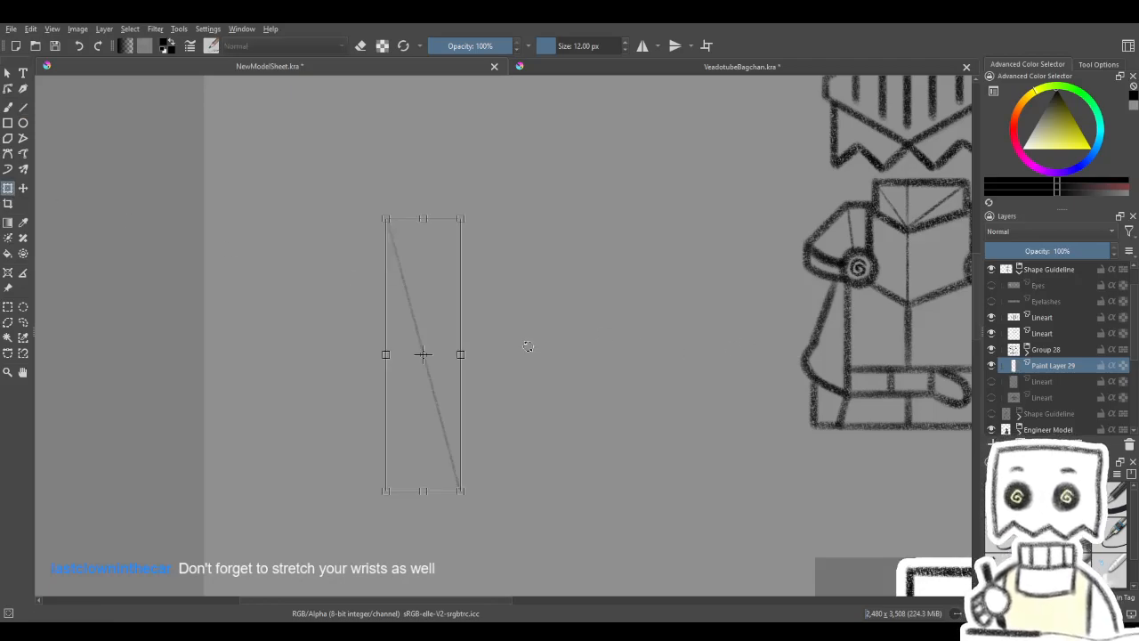
key(Return)
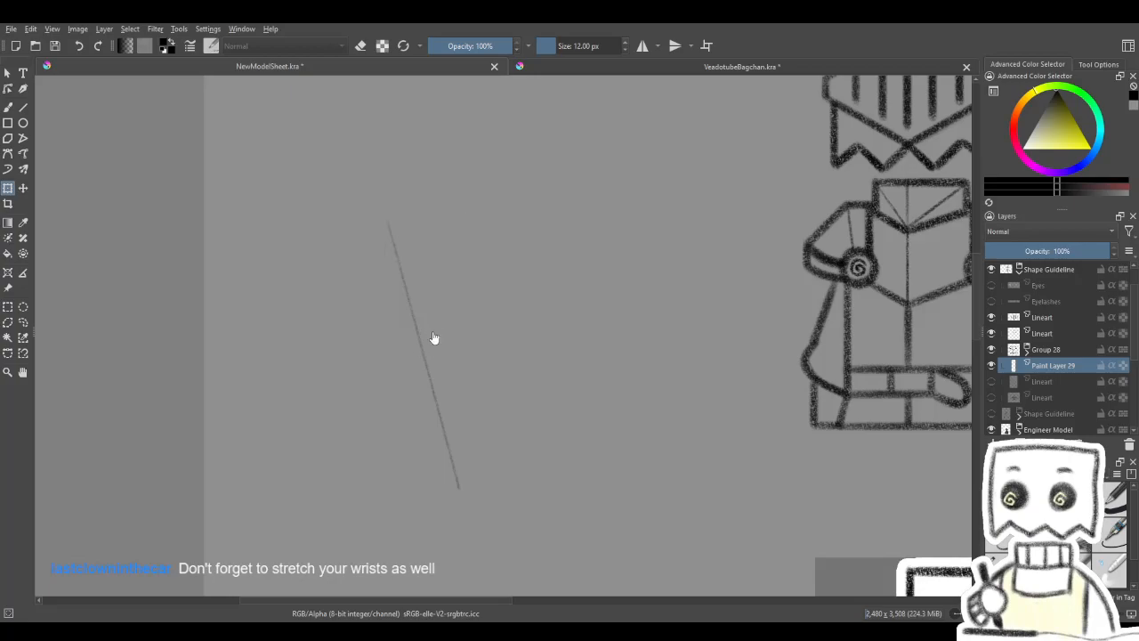
key(ctrl+j)
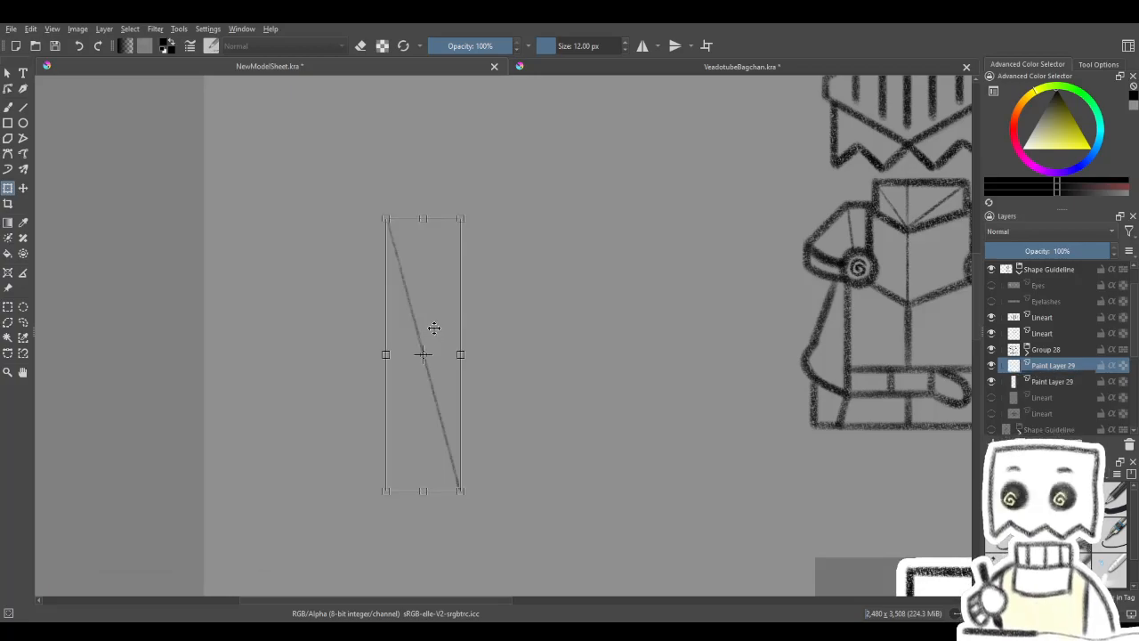
drag(434, 329, 461, 333)
key(Return)
key(ctrl+e)
- Duplicate the pair of slanted lines, offset the copy sideways to make four evenly spaced lines, and merge it down
click(424, 379)
key(Return)
key(ctrl+j)
key(ctrl+t)
drag(462, 377, 521, 382)
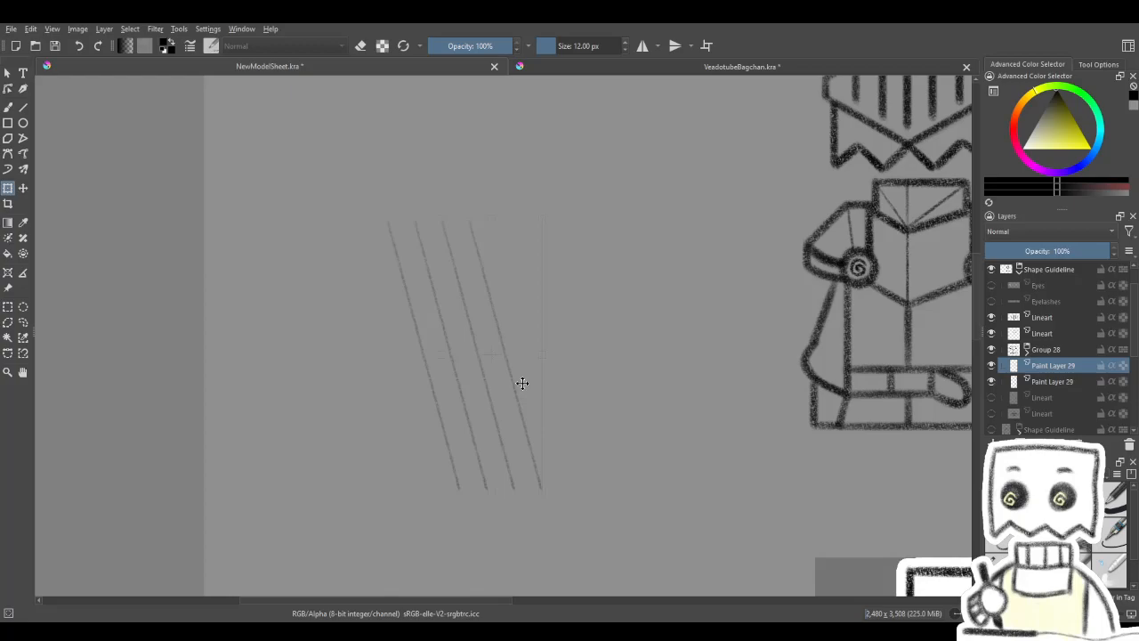
key(Return)
key(ctrl+e)
- Duplicate the four slanted lines, move the copy sideways to extend the row to eight lines, and merge the layers
click(513, 359)
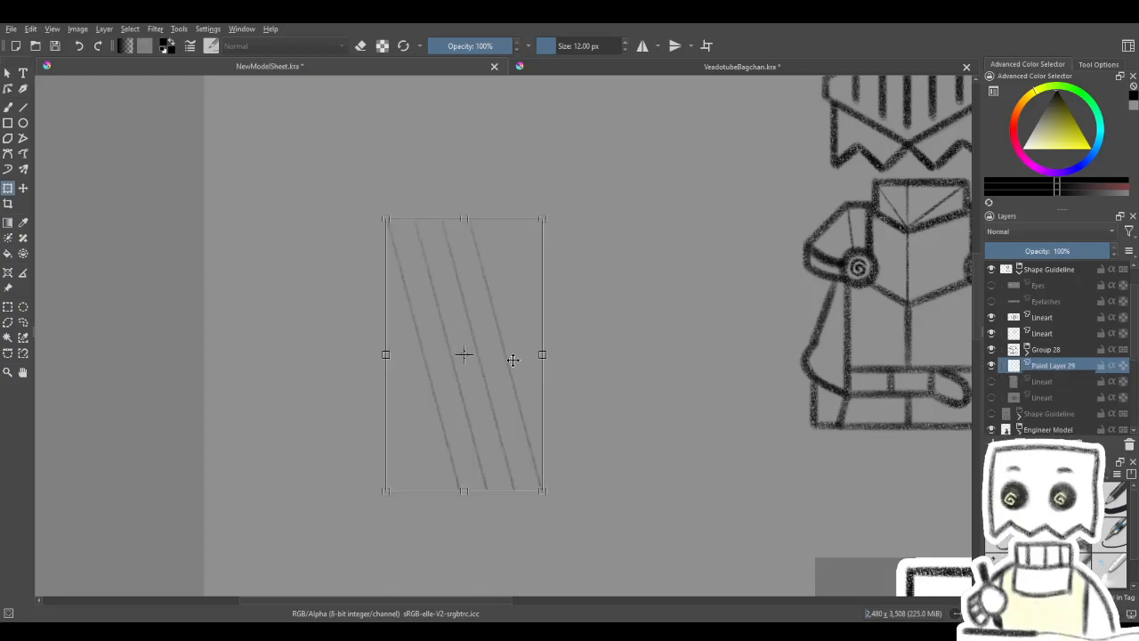
key(ctrl+j)
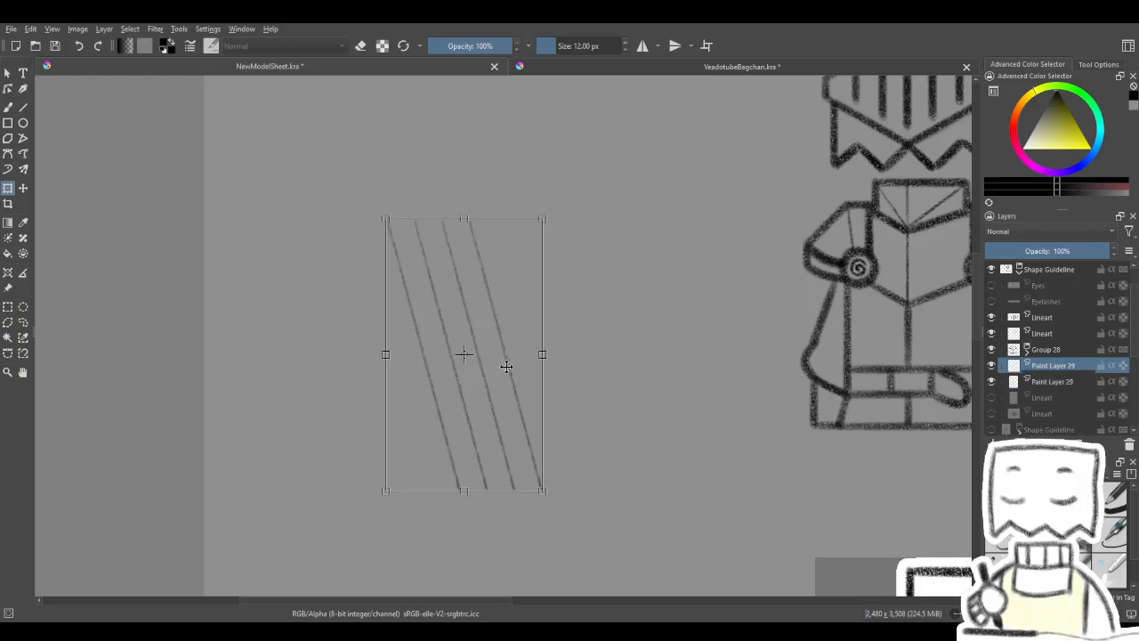
drag(507, 368, 612, 368)
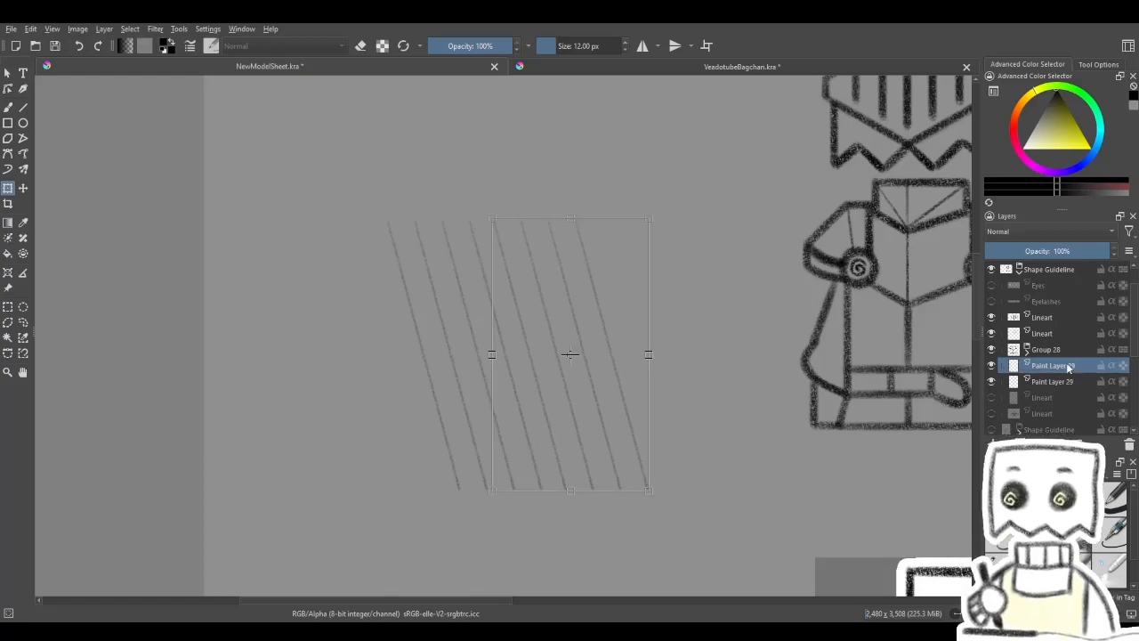
key(ctrl+e)
- Duplicate the eight-line layer and mirror the copy horizontally so the lines cross into a diamond lattice
click(261, 333)
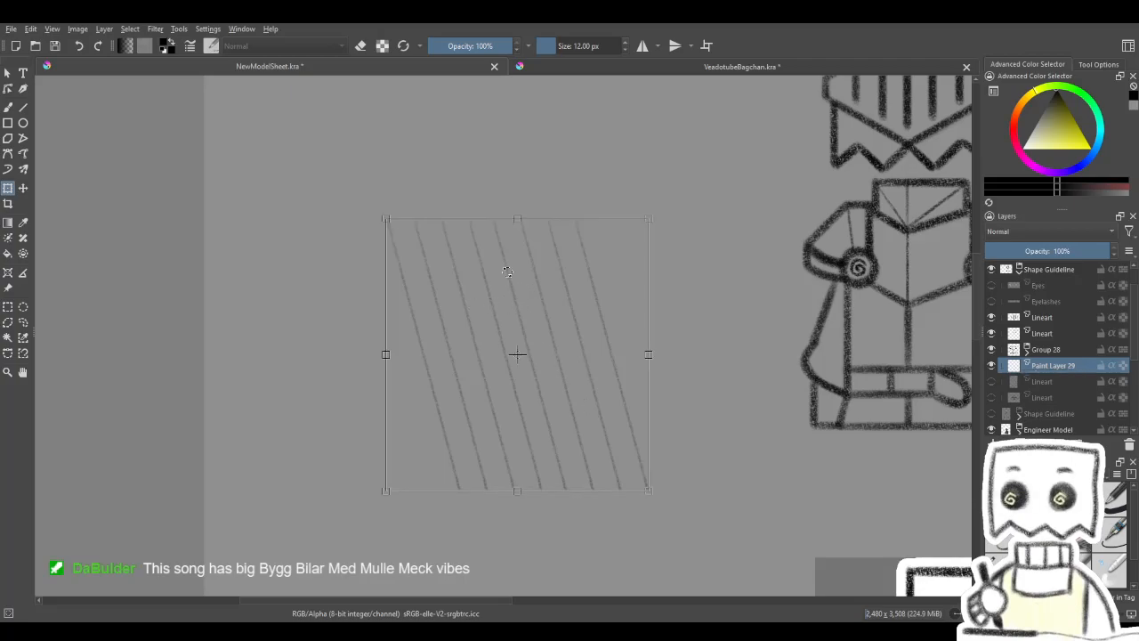
key(ctrl+j)
click(588, 395)
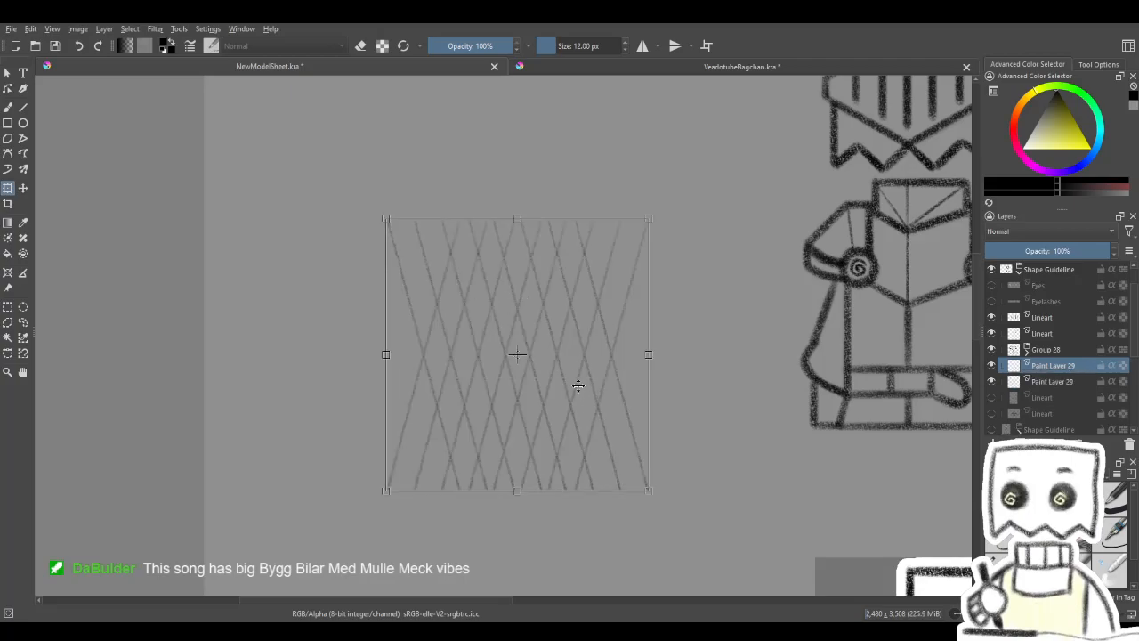
scroll(563, 398, down, 1)
scroll(674, 378, up, 2)
drag(638, 393, 577, 379)
scroll(566, 378, down, 1)
key(Return)
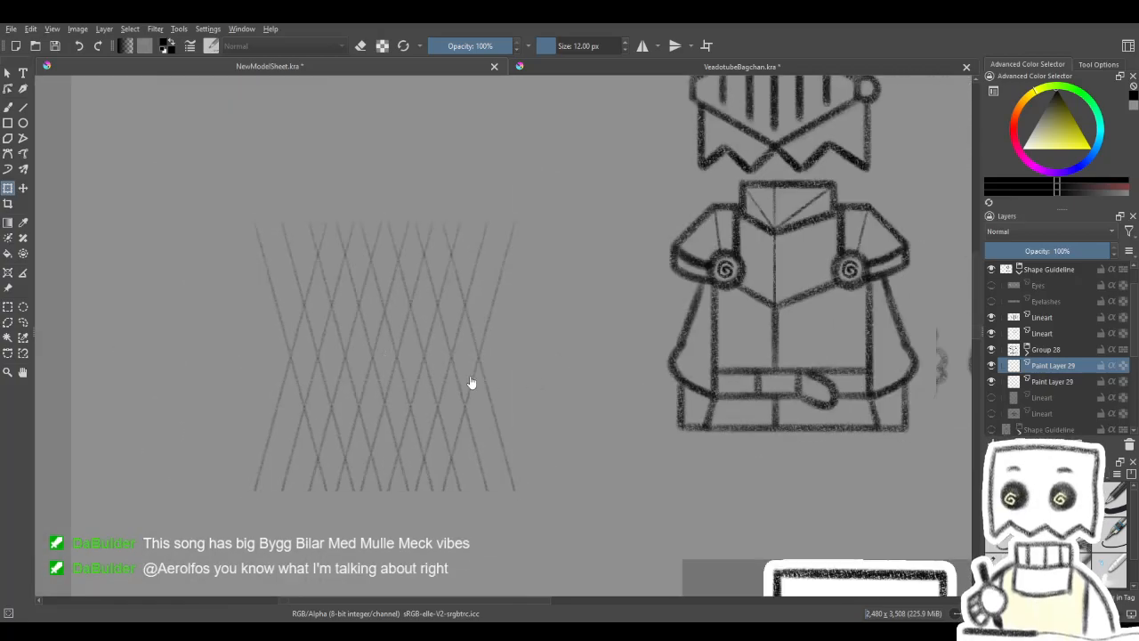
- Merge the mirrored line layer down into the original and check the lattice by toggling its visibility
click(990, 365)
click(991, 366)
key(ctrl+e)
click(993, 366)
click(992, 366)
- Move the diamond lattice from the empty canvas onto the knight's armoured body
click(24, 188)
drag(235, 331, 651, 308)
drag(731, 338, 542, 346)
scroll(565, 350, up, 1)
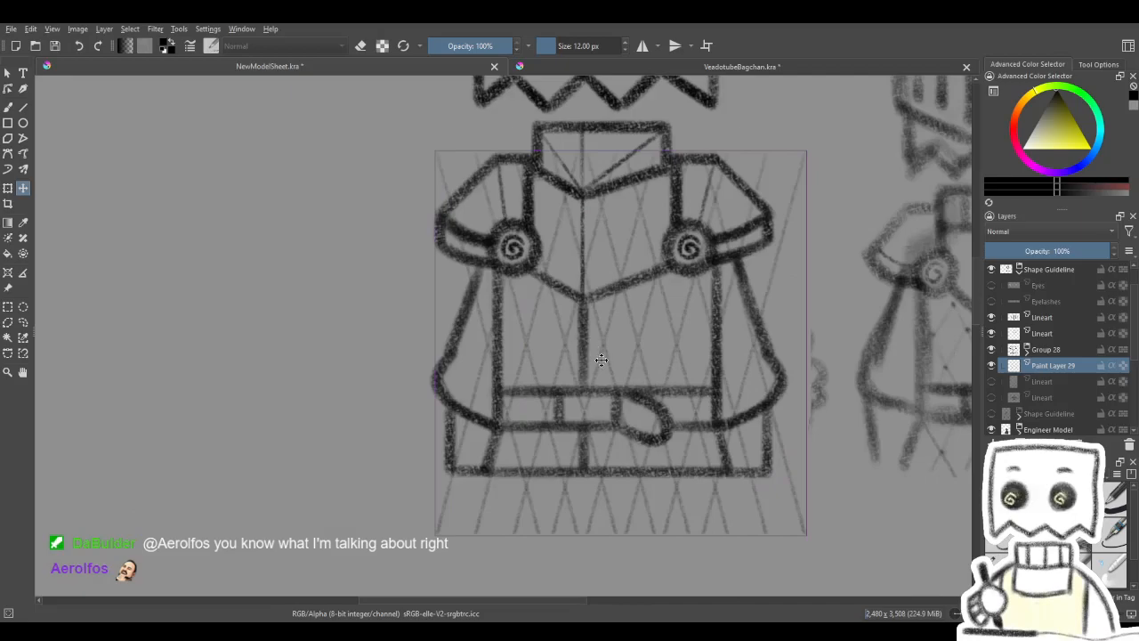
- Shift the lattice slightly lower over the armour, compare it with the rough sketch, and apply the position
scroll(601, 359, down, 3)
scroll(600, 356, up, 2)
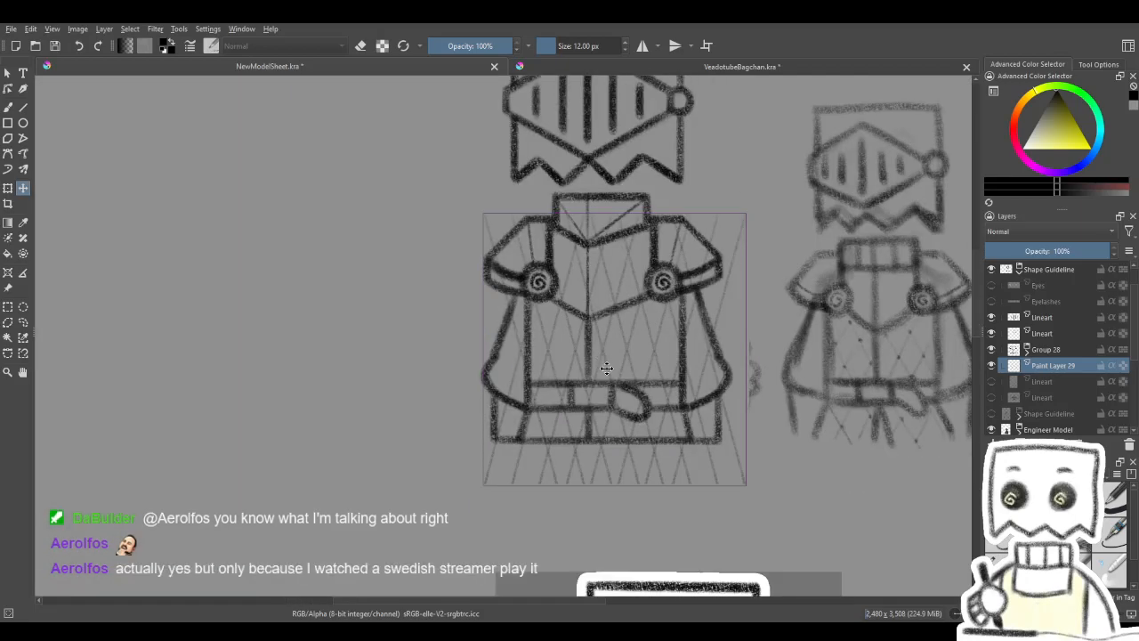
scroll(638, 368, up, 1)
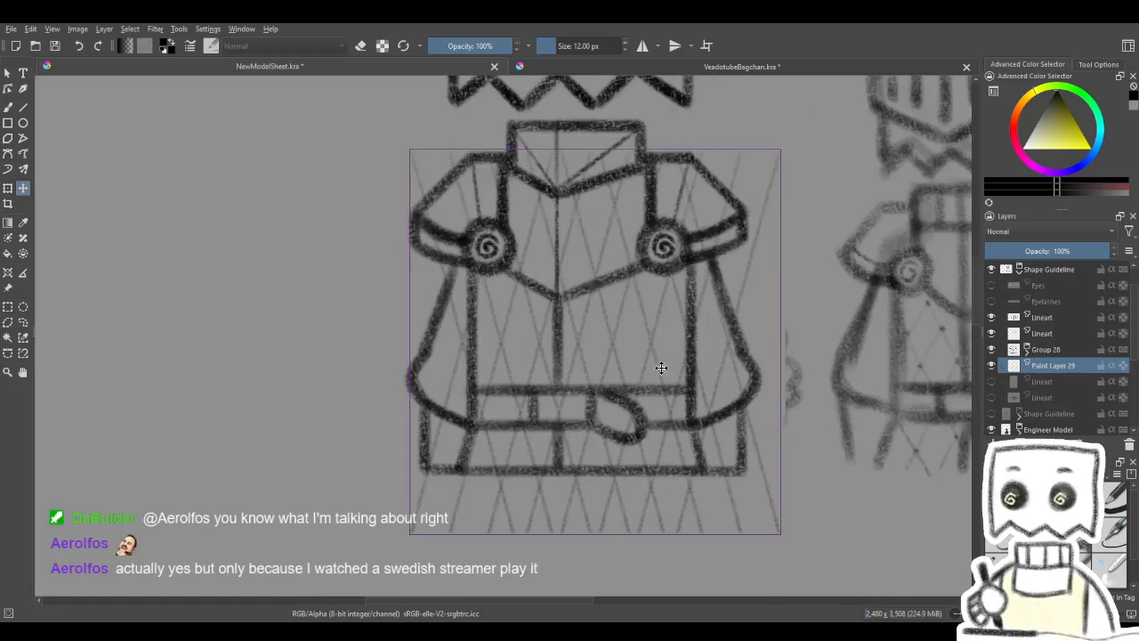
scroll(627, 380, down, 1)
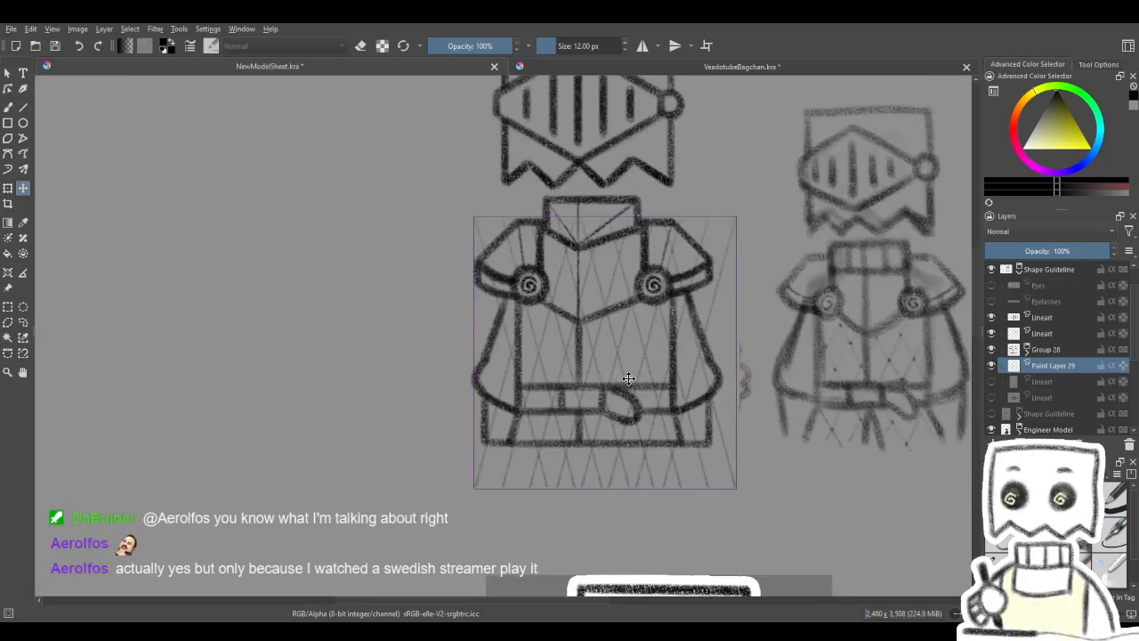
scroll(627, 379, up, 1)
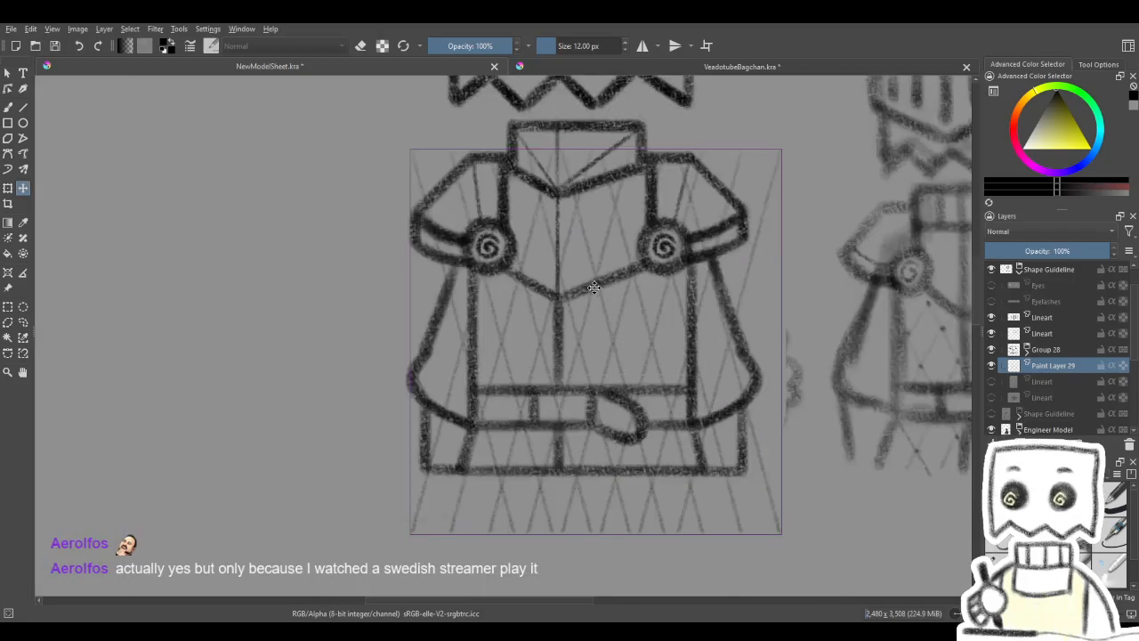
drag(594, 286, 589, 323)
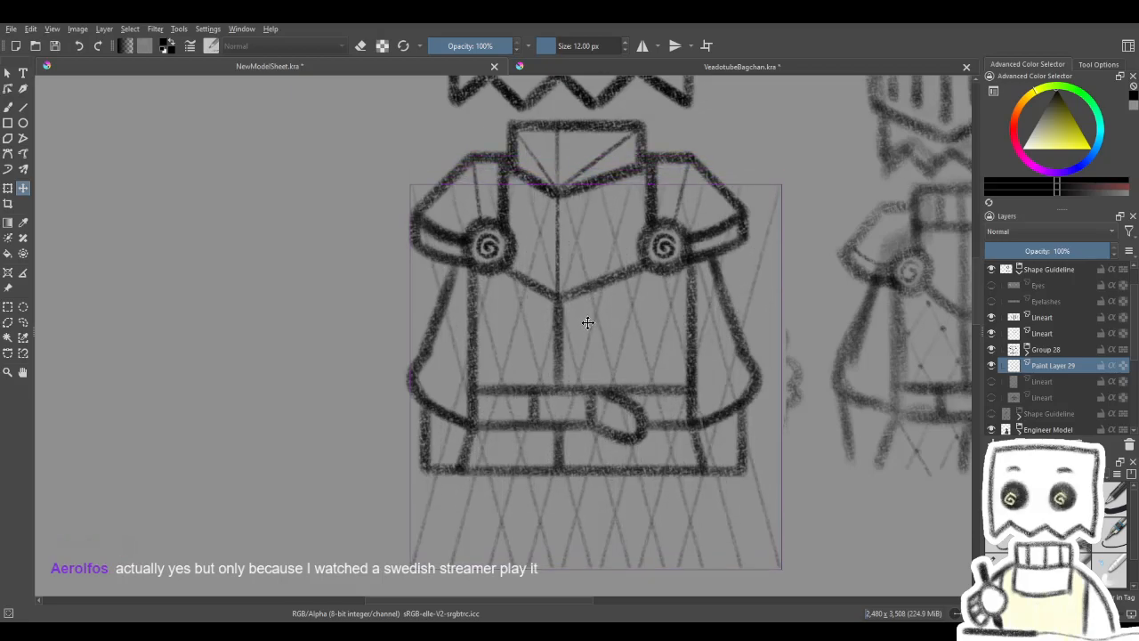
drag(585, 330, 580, 324)
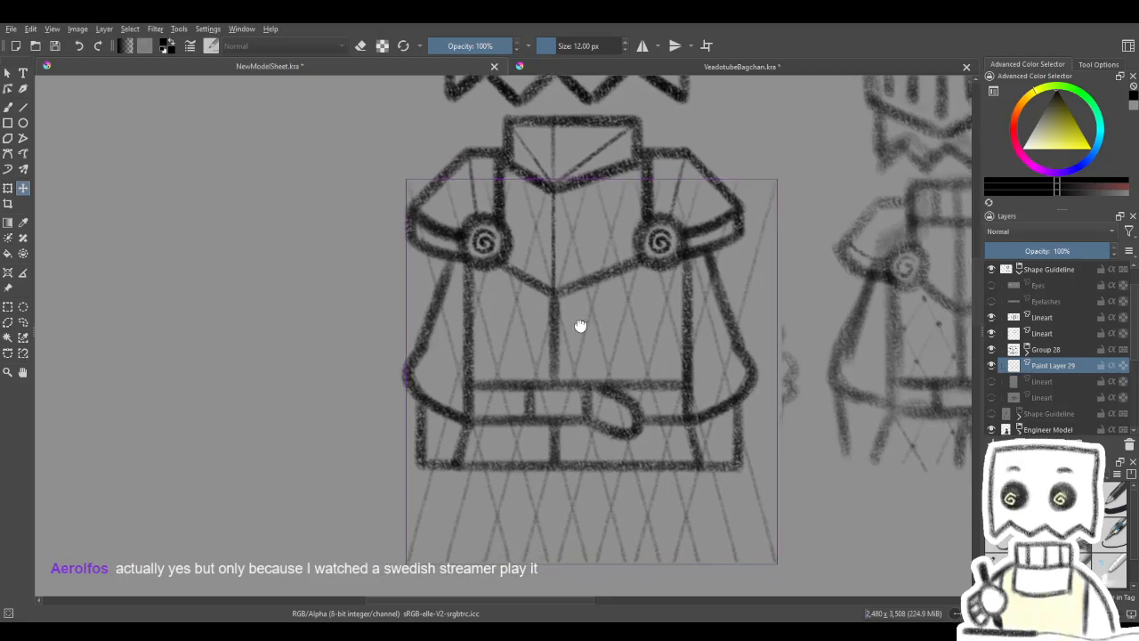
key(Return)
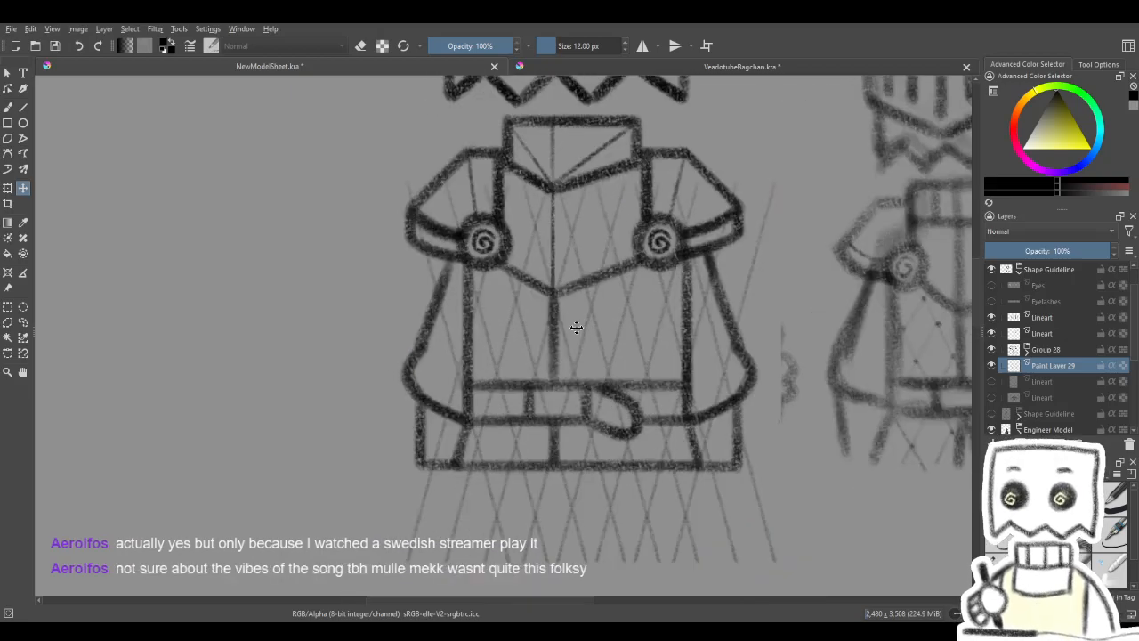
- Erase the stray lattice line ends at the skirt's lower-left corner with the Eraser Soft brush at 92.20 px
key(b)
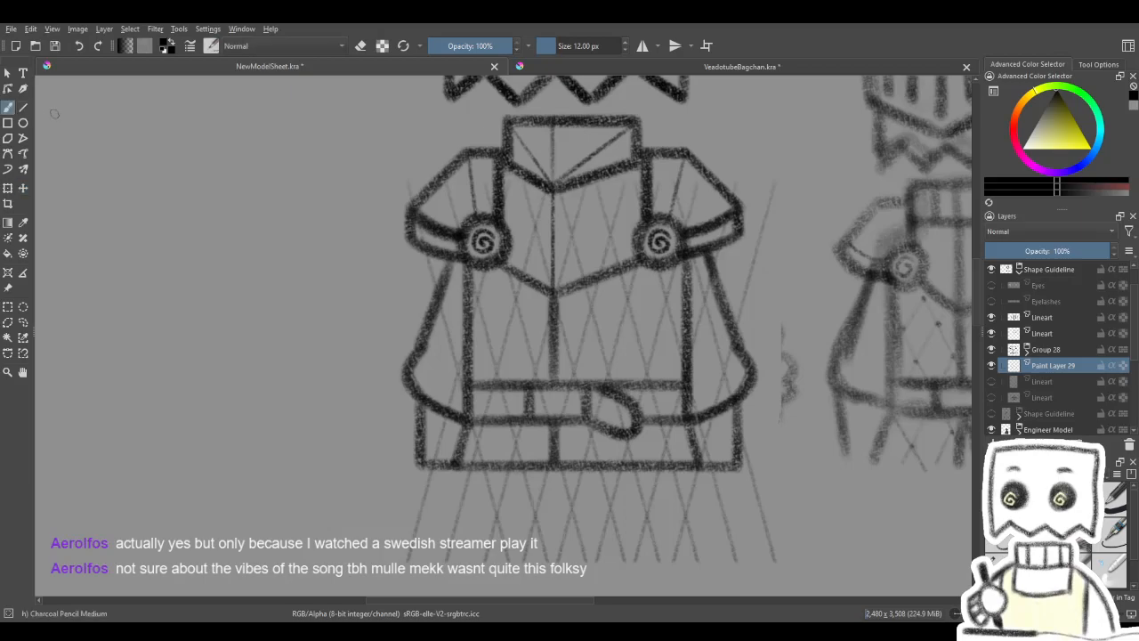
key(ctrl+t)
click(9, 108)
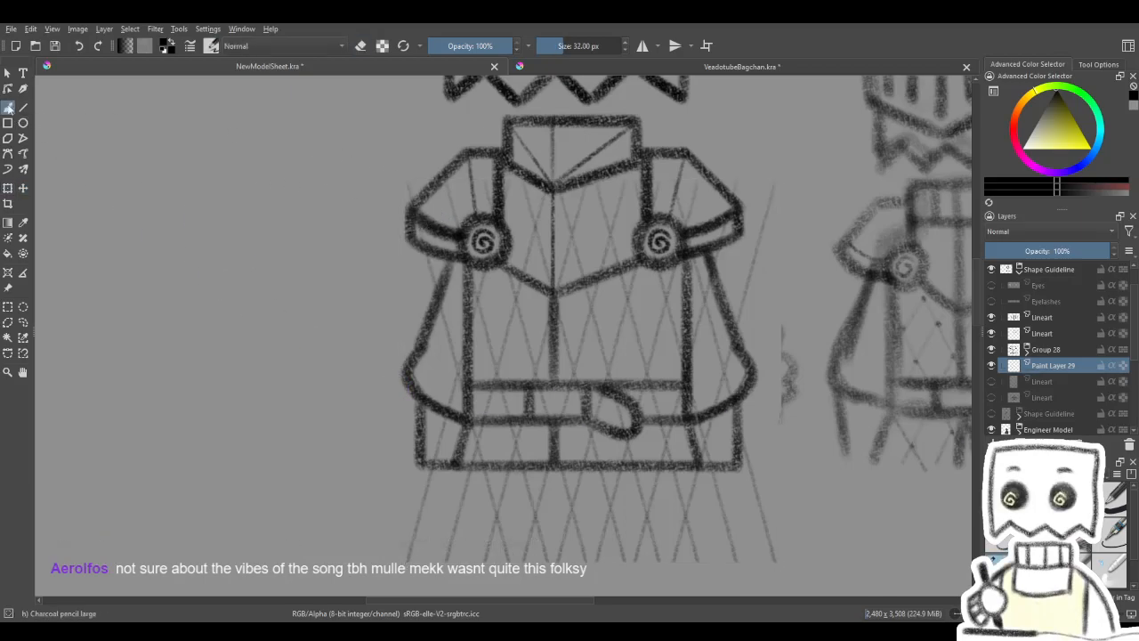
key(/)
drag(432, 341, 393, 221)
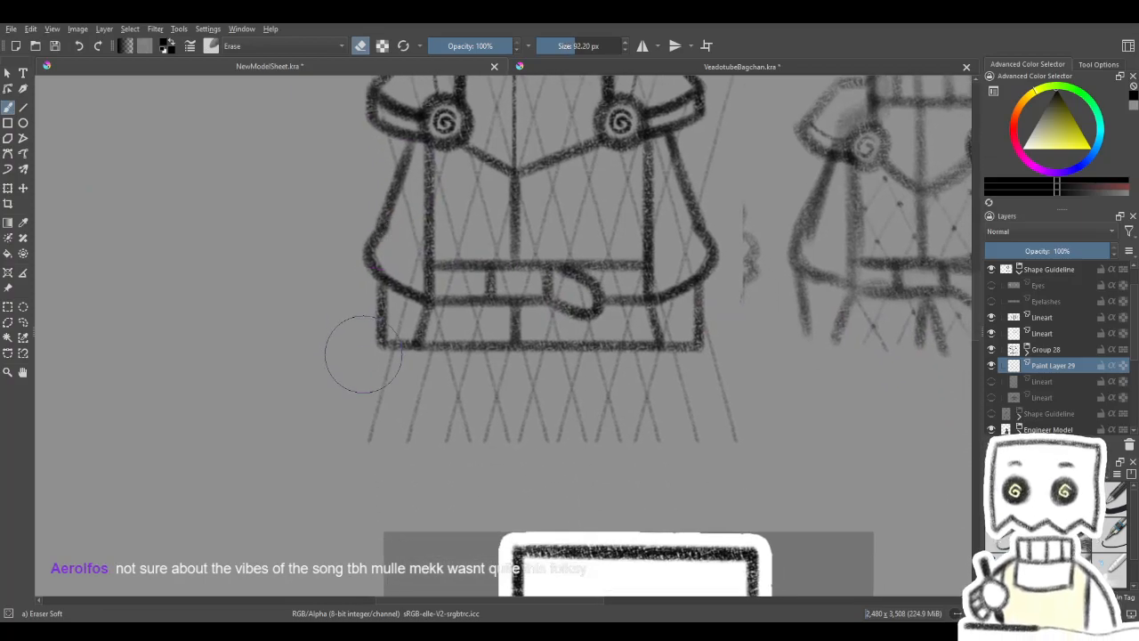
mouse_move(356, 338)
mouse_down()
mouse_move(372, 326)
mouse_move(363, 385)
mouse_up()
mouse_move(435, 369)
mouse_down()
mouse_move(427, 420)
mouse_move(438, 432)
mouse_up()
drag(403, 297, 425, 318)
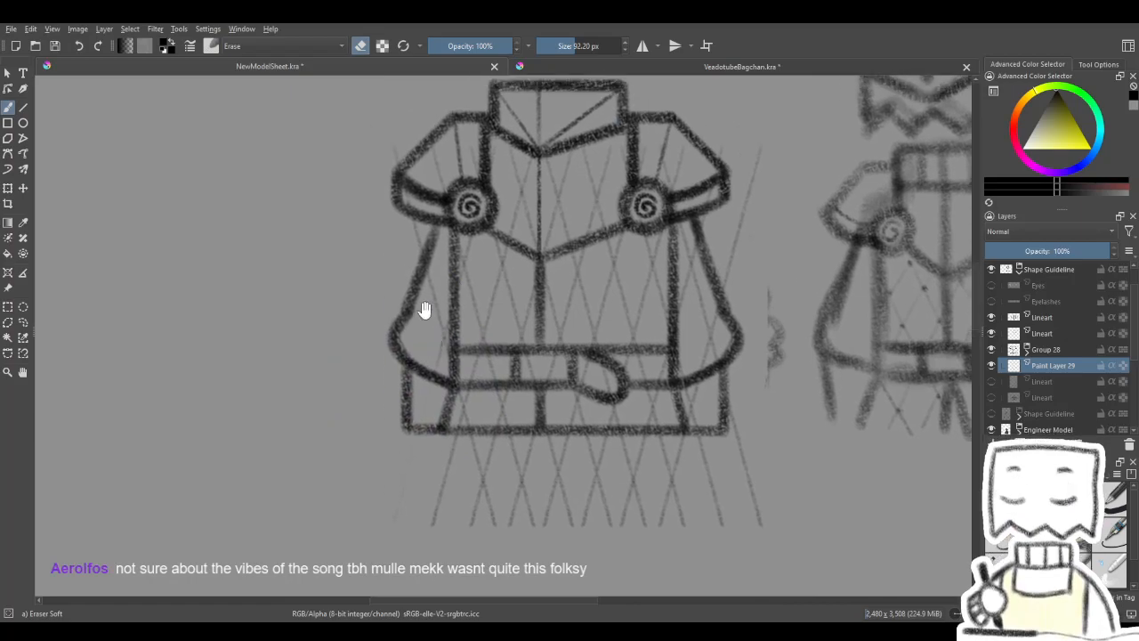
- Select a rectangle around the lattice lines below the skirt's hem and delete them
scroll(425, 303, down, 1)
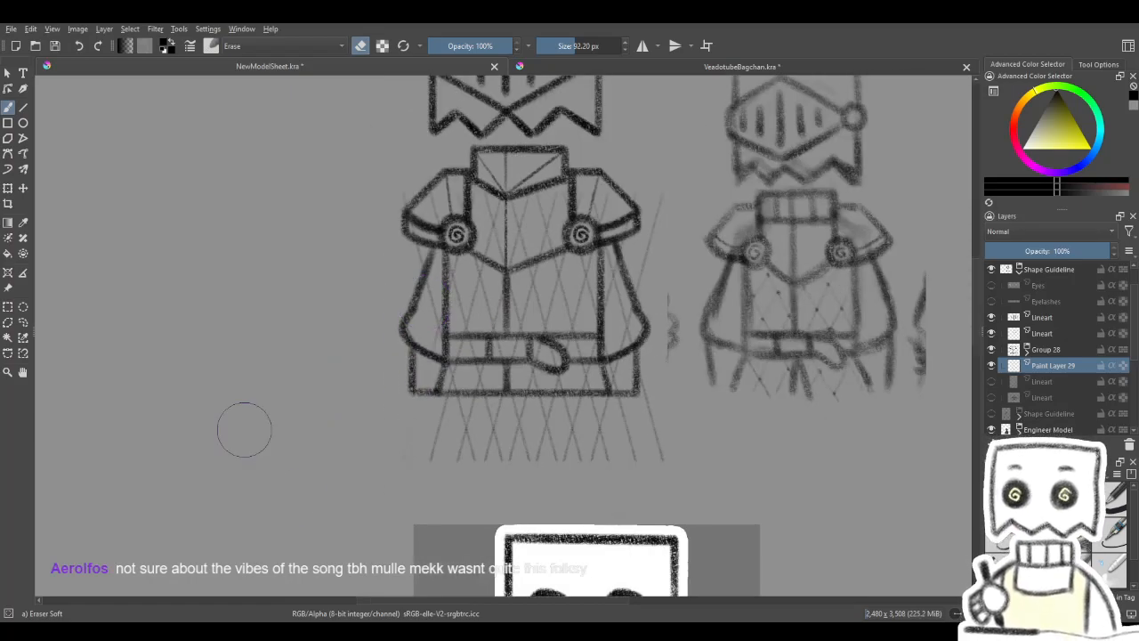
click(7, 307)
mouse_move(371, 496)
mouse_down()
mouse_move(600, 445)
mouse_move(727, 397)
mouse_up()
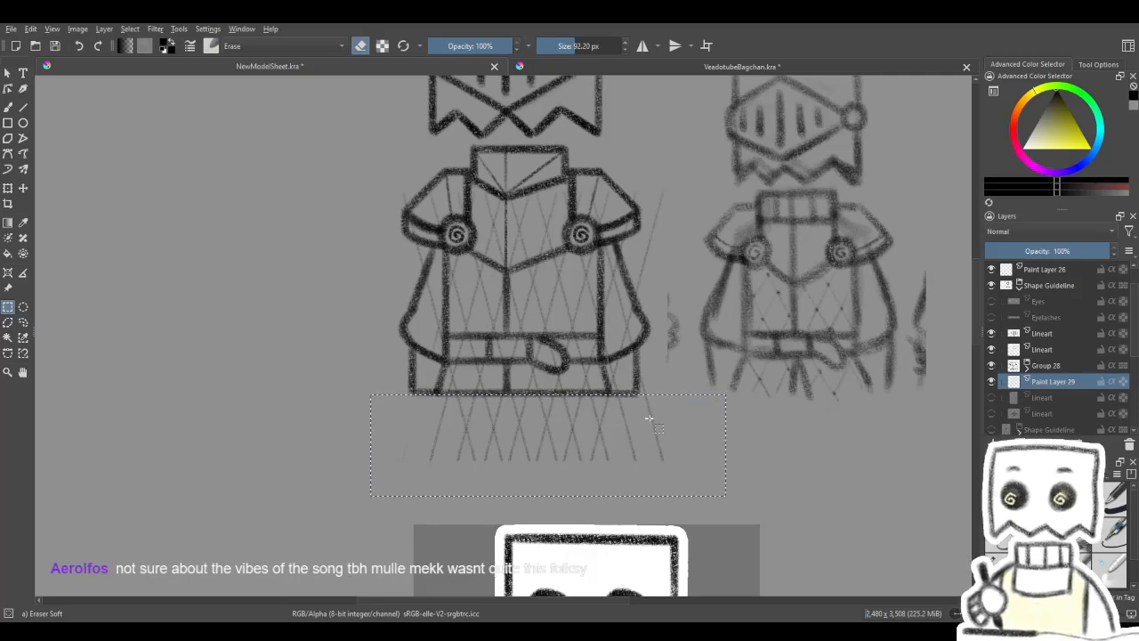
key(Delete)
- Outline the area outside the torso and below-chest panel with a freehand selection, delete the lattice there, and deselect
drag(628, 390, 646, 424)
click(24, 324)
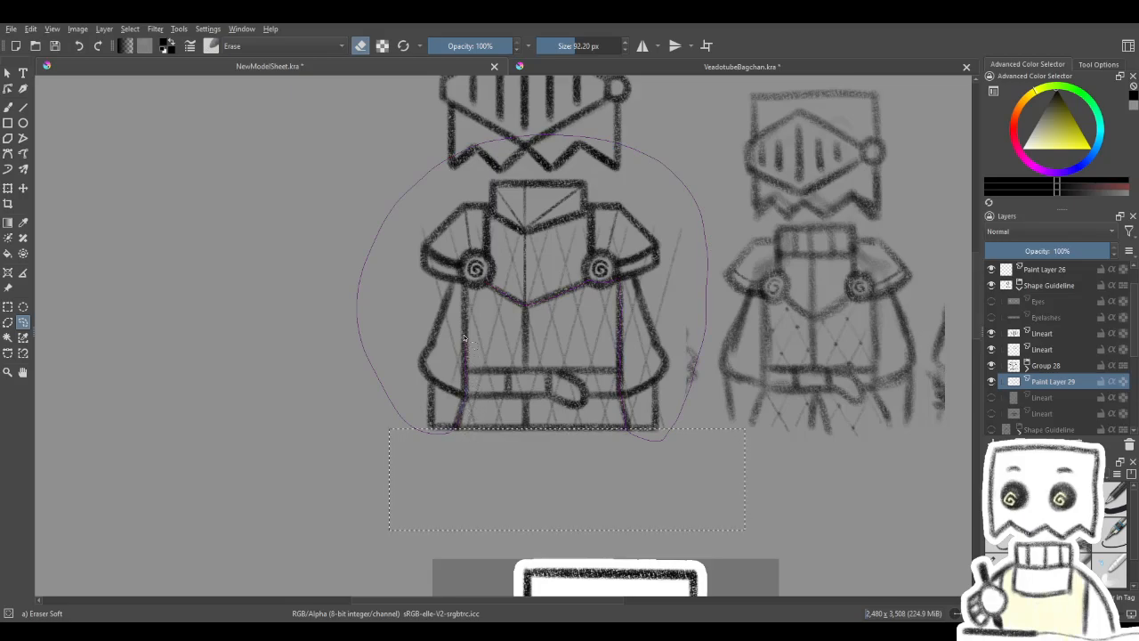
drag(463, 285, 469, 281)
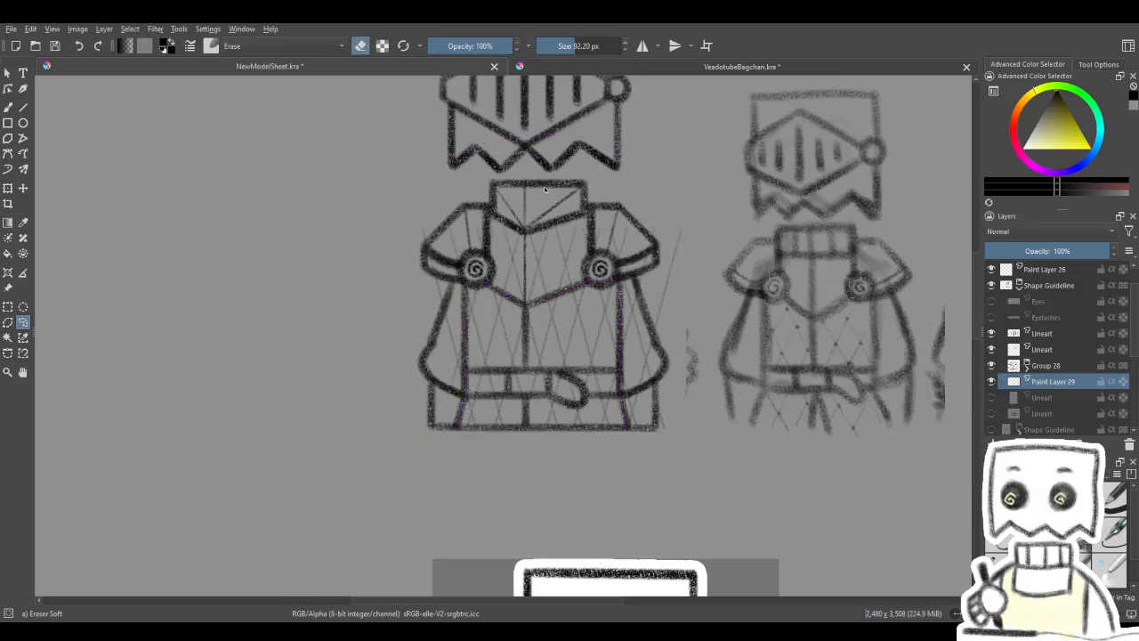
drag(558, 283, 542, 300)
key(Delete)
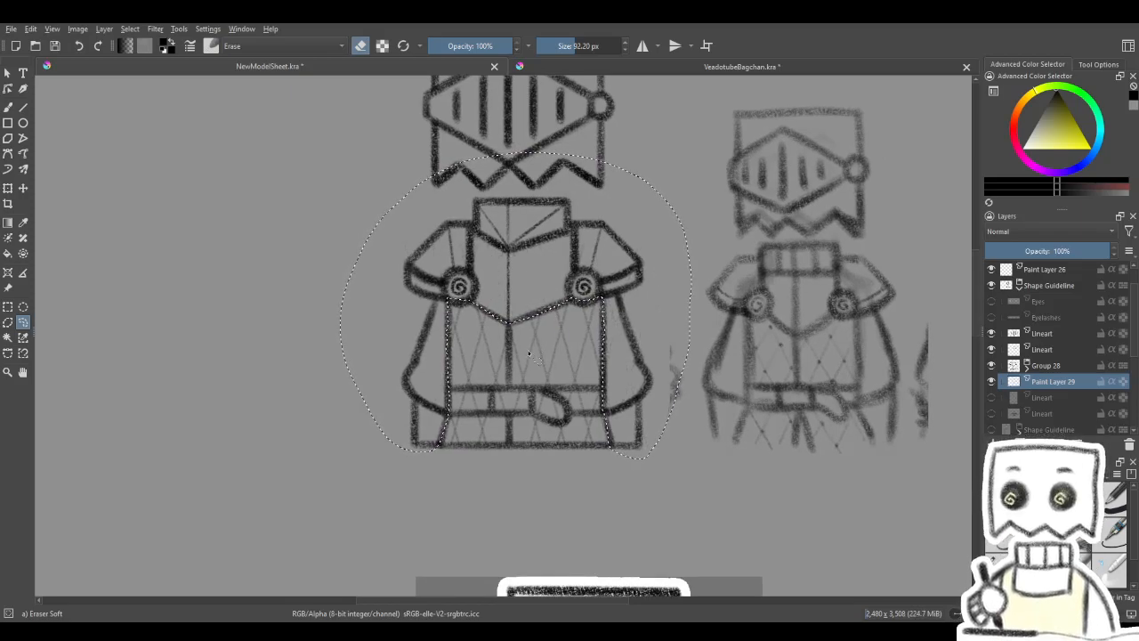
key(ctrl+shift+a)
mouse_move(144, 254)
mouse_down()
mouse_move(165, 255)
mouse_move(158, 248)
mouse_up()
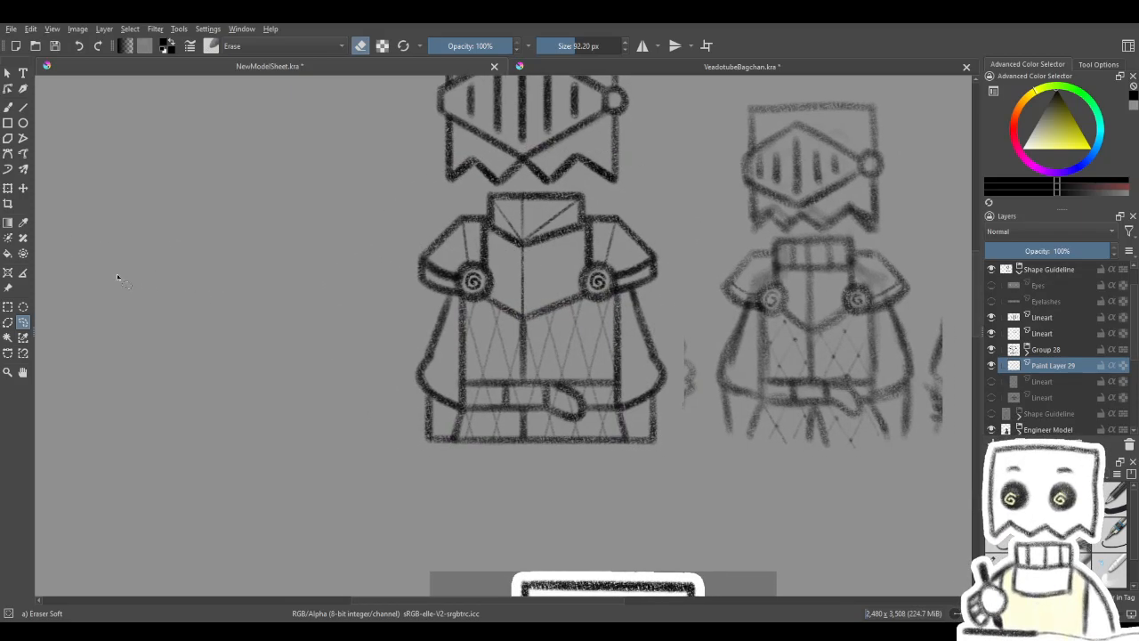
- Select the belt strip with a rectangle, delete the lattice lines inside it, and clear the selection
click(7, 307)
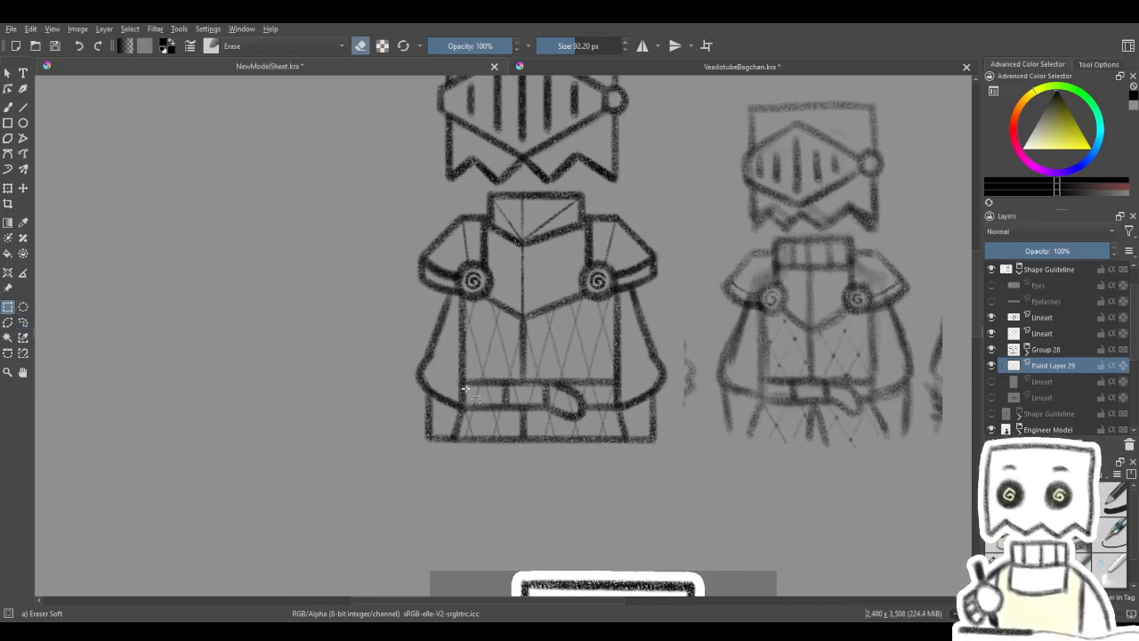
mouse_move(460, 381)
mouse_down()
mouse_move(539, 410)
mouse_move(623, 410)
mouse_up()
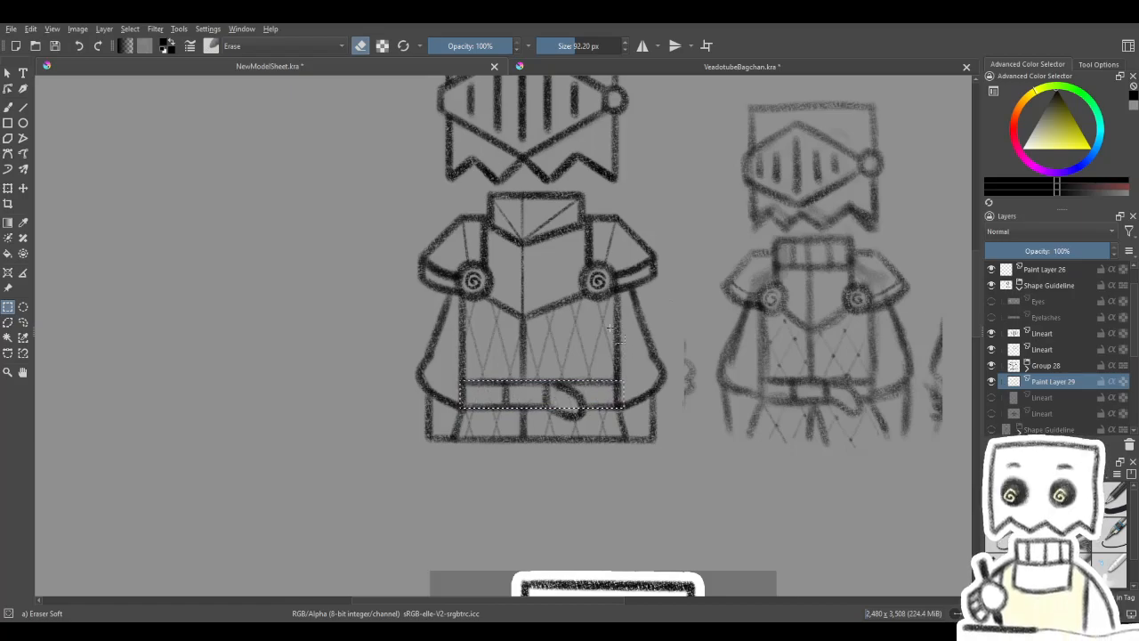
click(606, 328)
drag(613, 314, 622, 331)
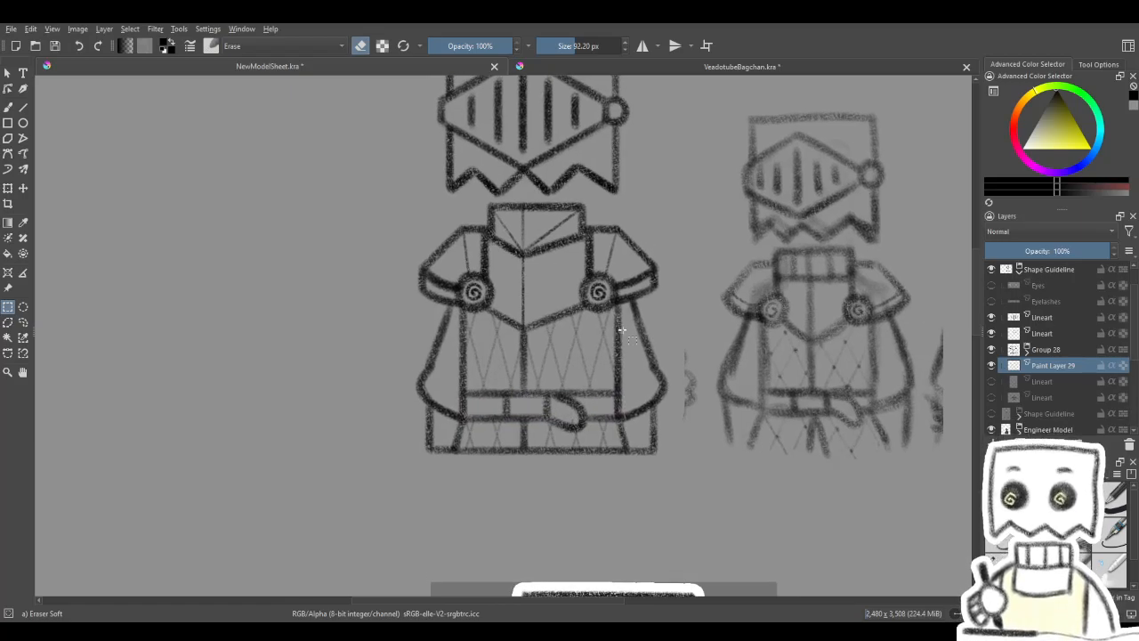
- Compare the trimmed lattice on the torso and skirt with the quilting in the rough reference sketch
scroll(622, 330, down, 6)
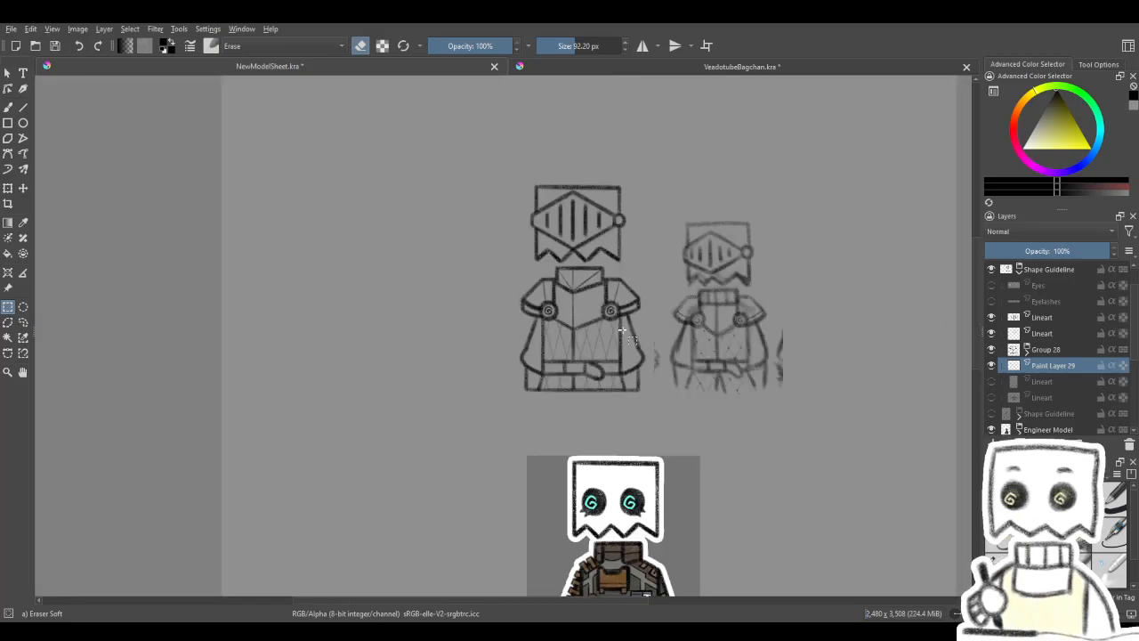
scroll(635, 347, down, 3)
scroll(614, 321, up, 3)
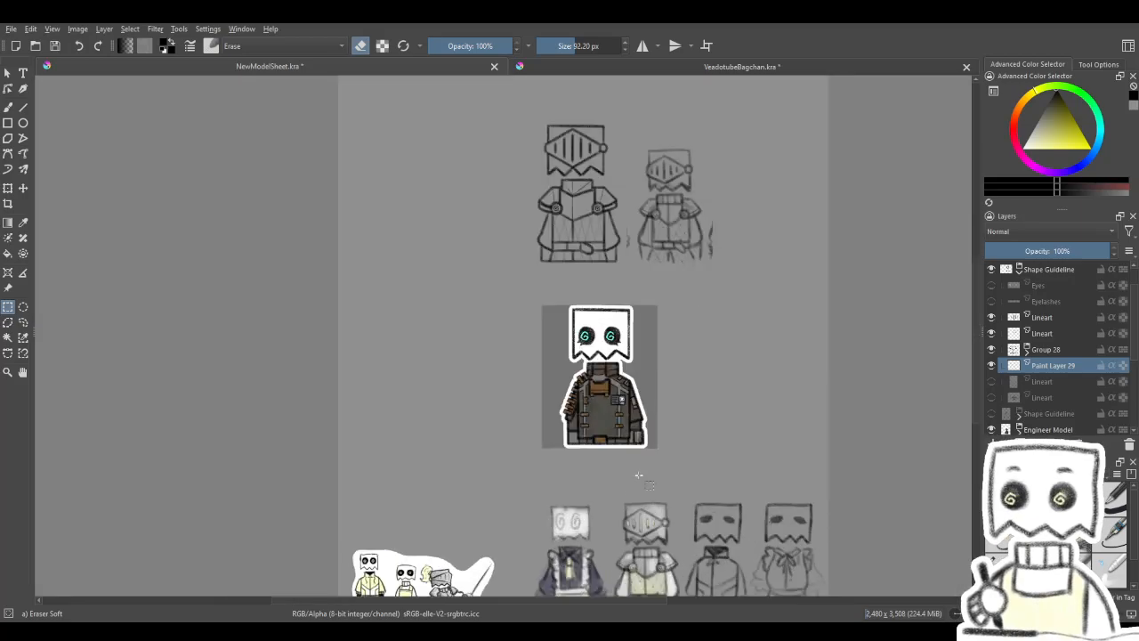
scroll(605, 309, up, 4)
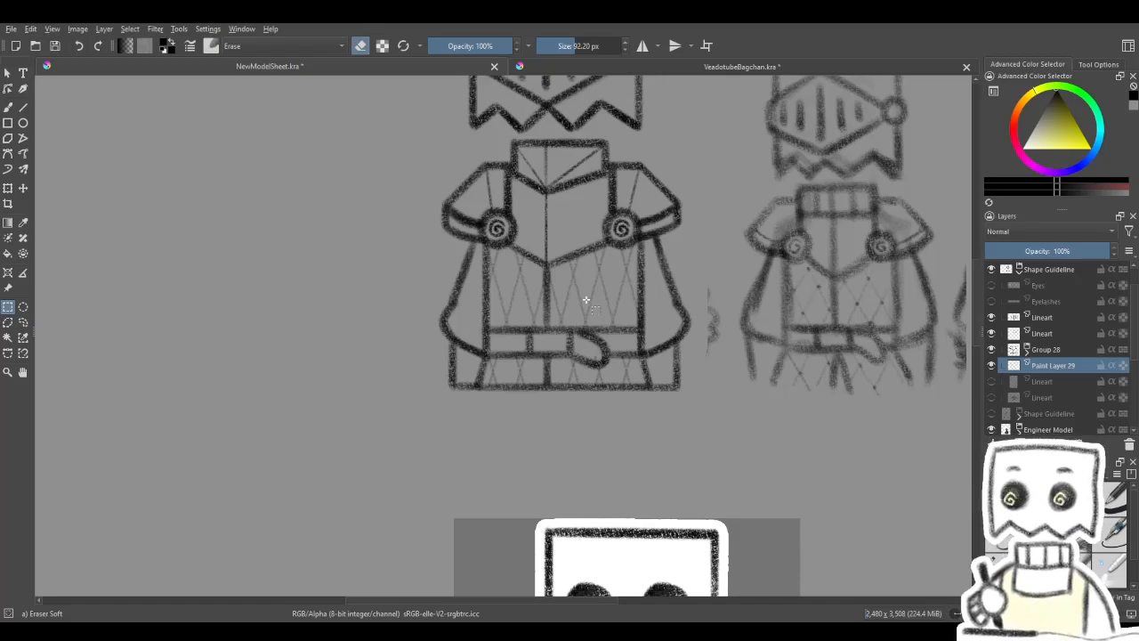
scroll(585, 299, up, 3)
scroll(545, 304, down, 4)
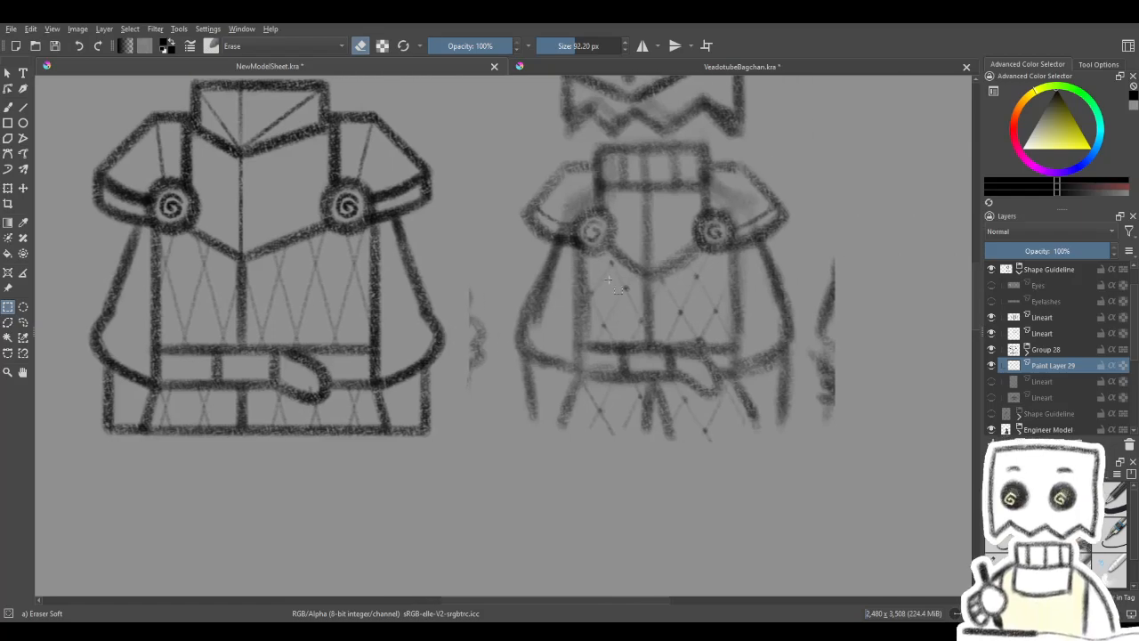
scroll(523, 376, down, 3)
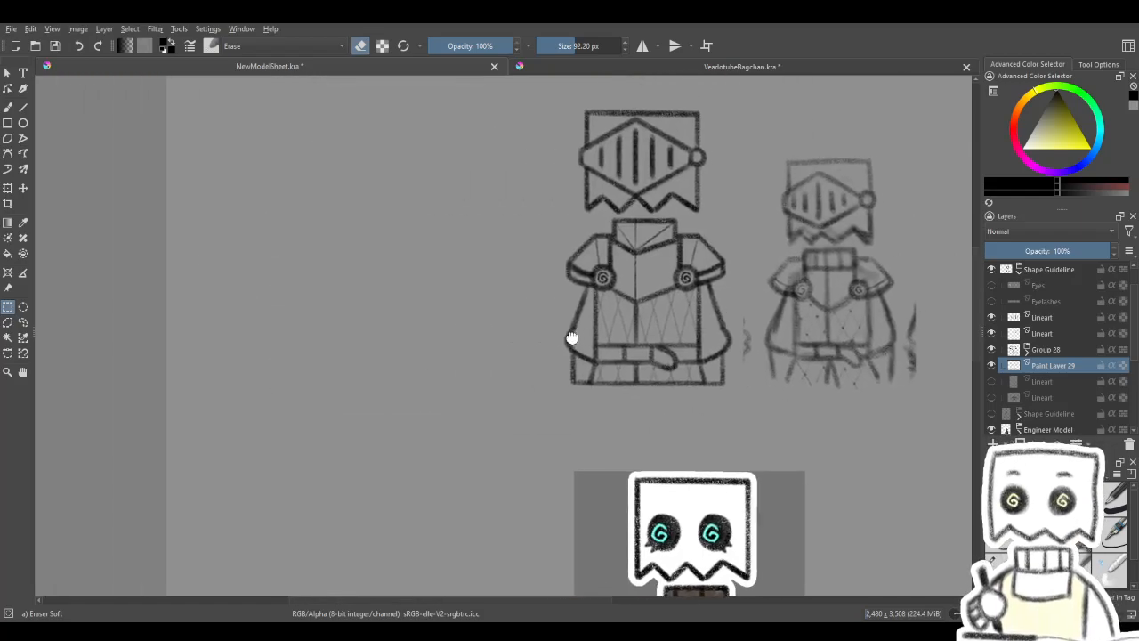
drag(715, 376, 744, 368)
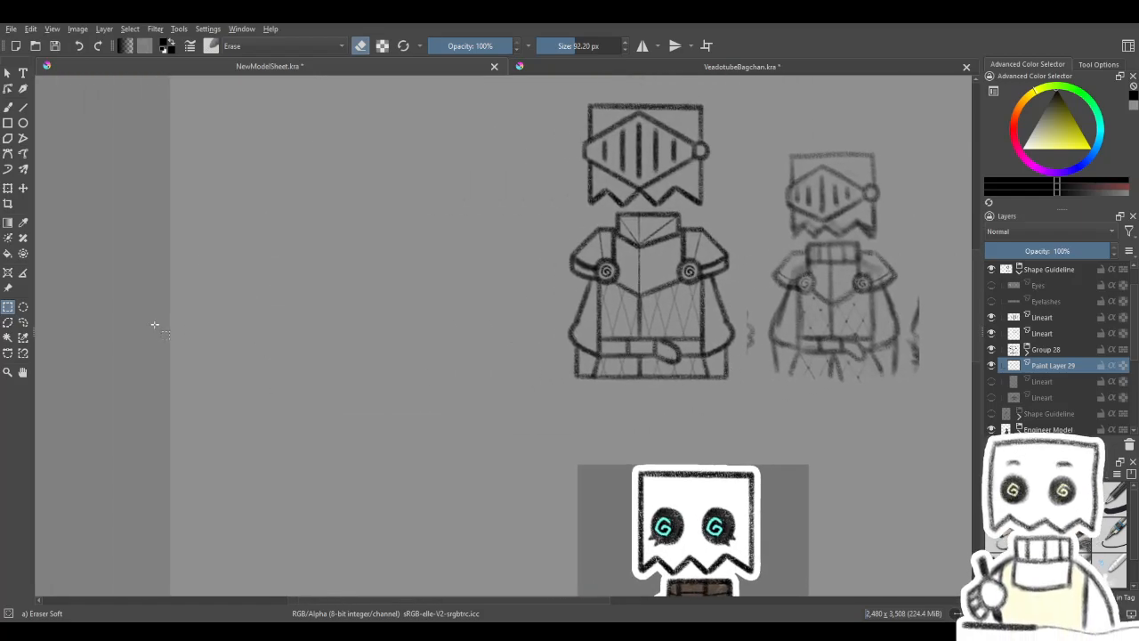
- Set up the straight Line tool with the Charcoal Pencil Medium brush at 12 px
click(25, 106)
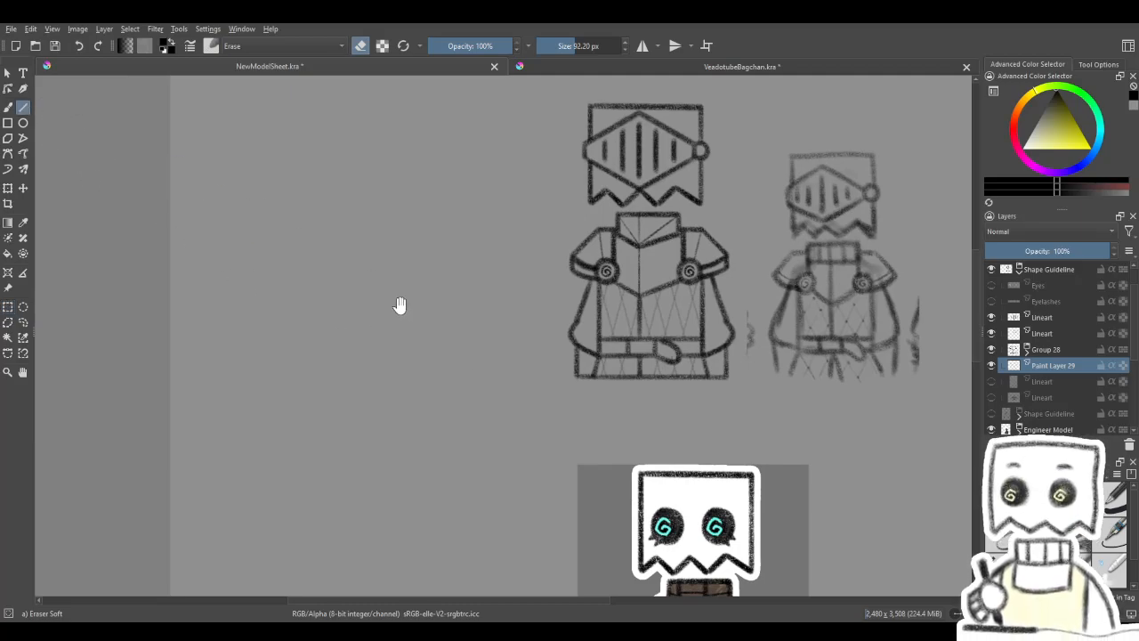
drag(387, 294, 475, 284)
key(b)
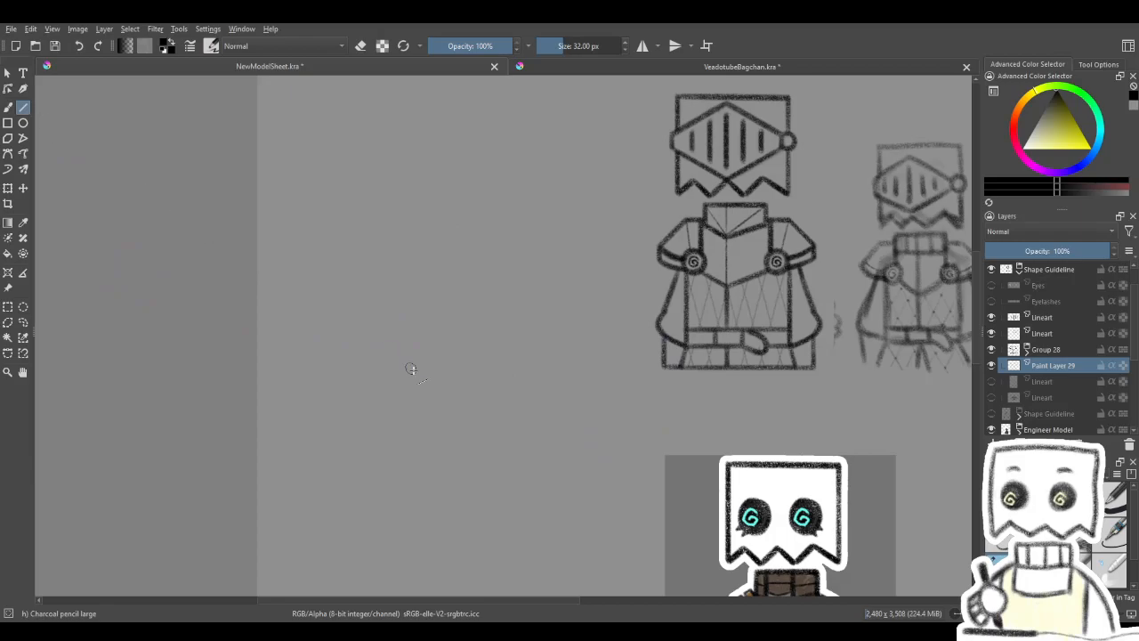
drag(415, 353, 474, 369)
key(ctrl+z)
click(1035, 568)
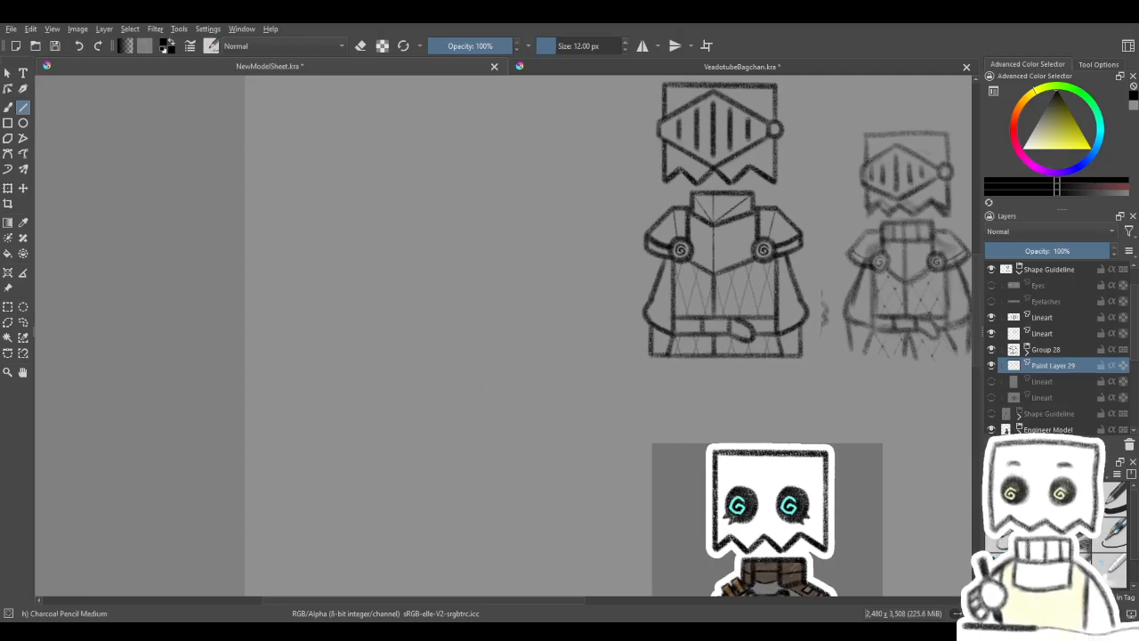
drag(370, 349, 403, 379)
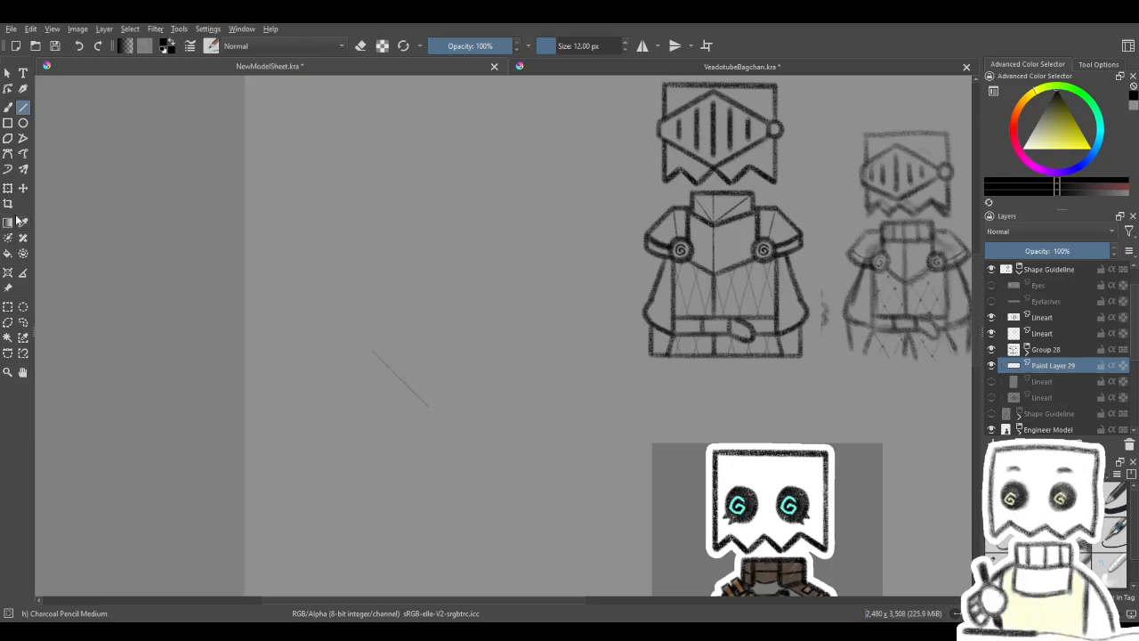
key(ctrl+t)
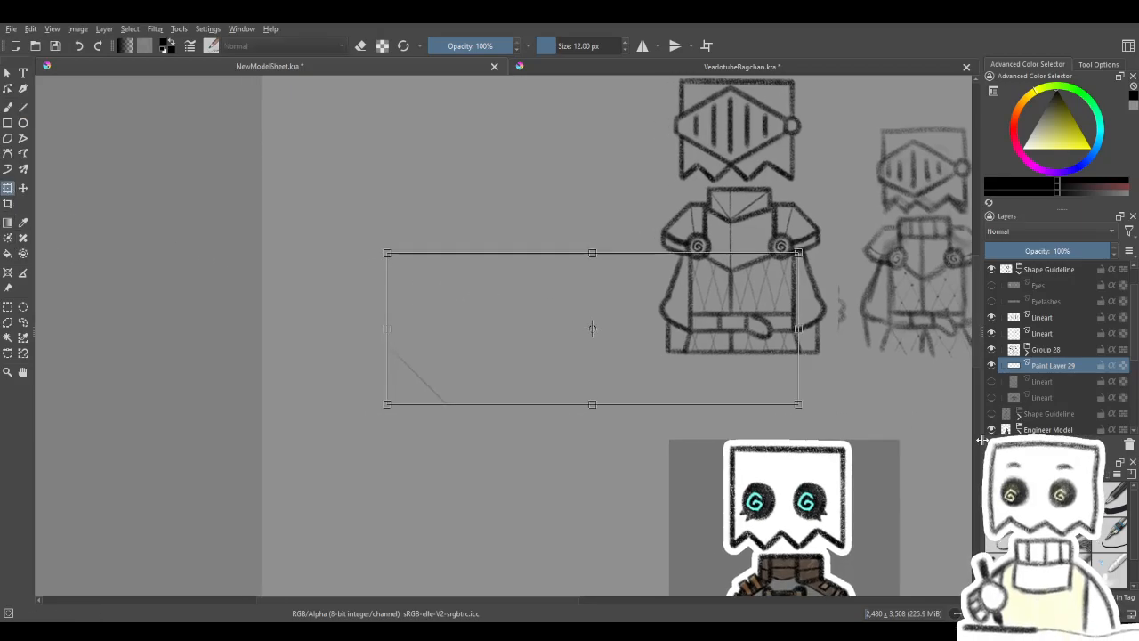
key(Escape)
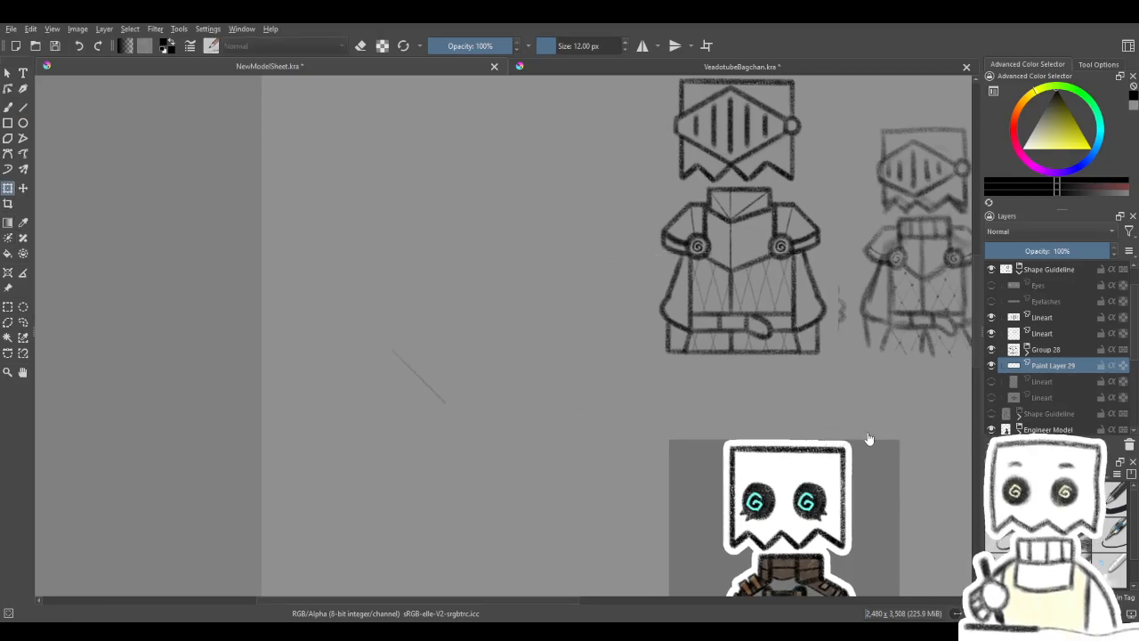
key(Delete)
- Add a new paint layer directly above the existing lattice layer
click(993, 443)
drag(409, 404, 456, 383)
scroll(478, 357, up, 2)
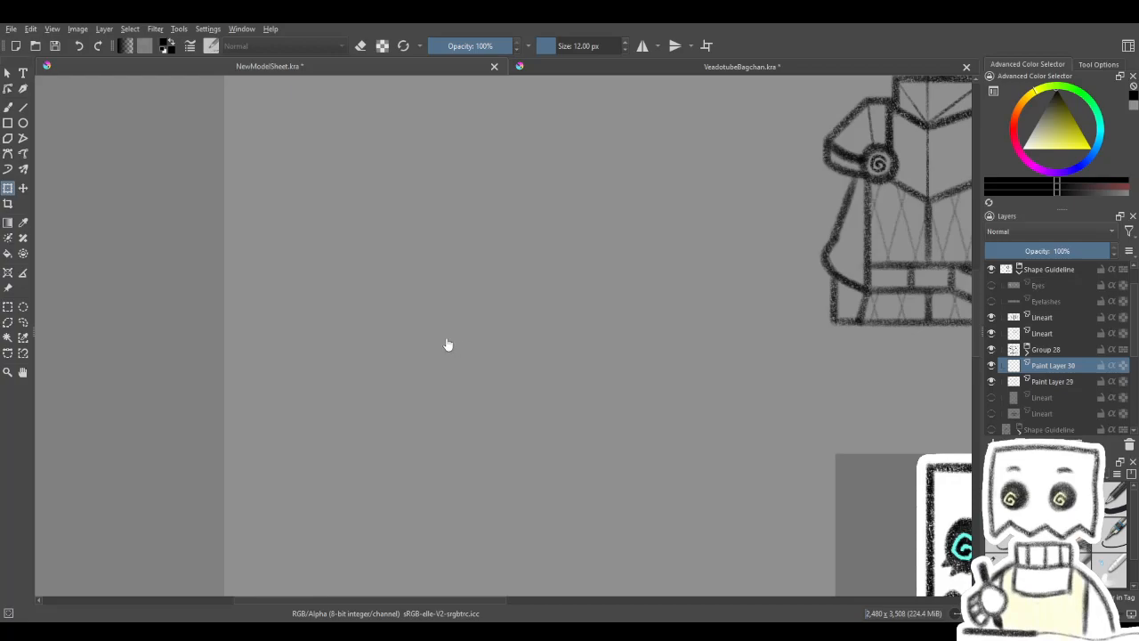
click(7, 107)
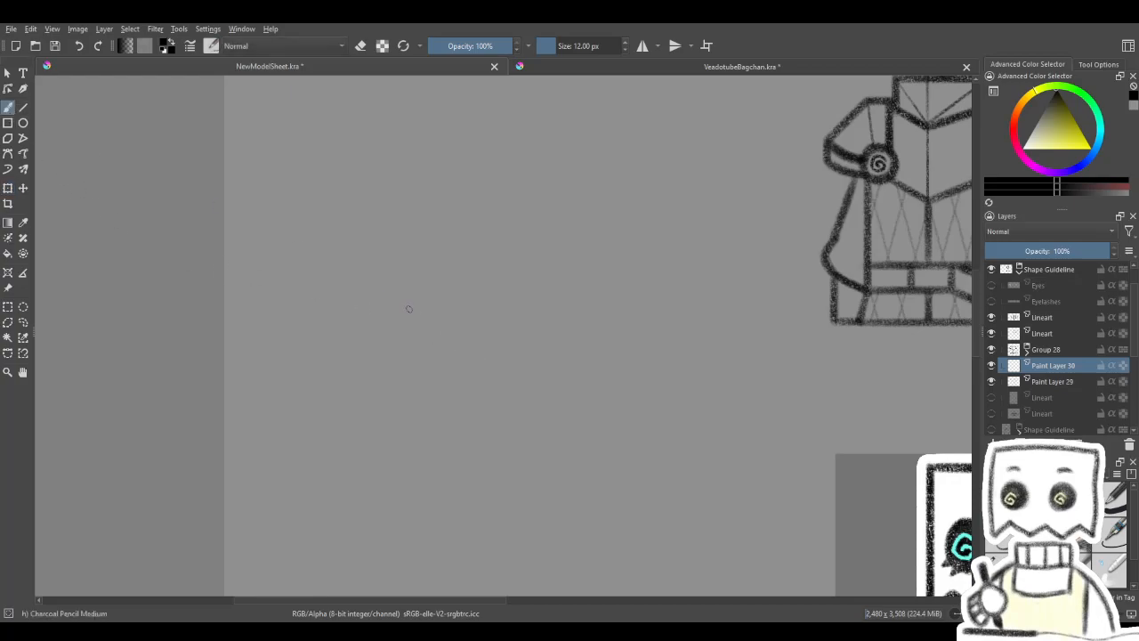
drag(399, 310, 469, 383)
key(ctrl+z)
drag(392, 310, 434, 374)
- Draw a square guide on another new layer below the lattice layers and set that layer's opacity to 30%
click(8, 122)
click(1087, 398)
key(Insert)
drag(362, 307, 526, 470)
click(1064, 364)
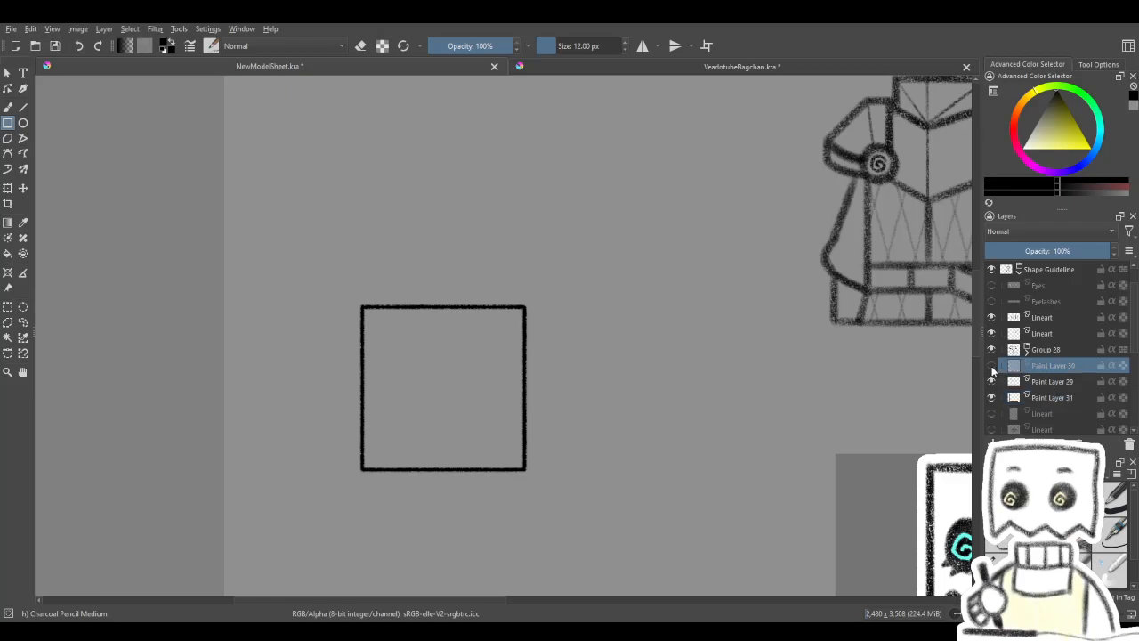
click(991, 366)
click(1044, 399)
click(1023, 250)
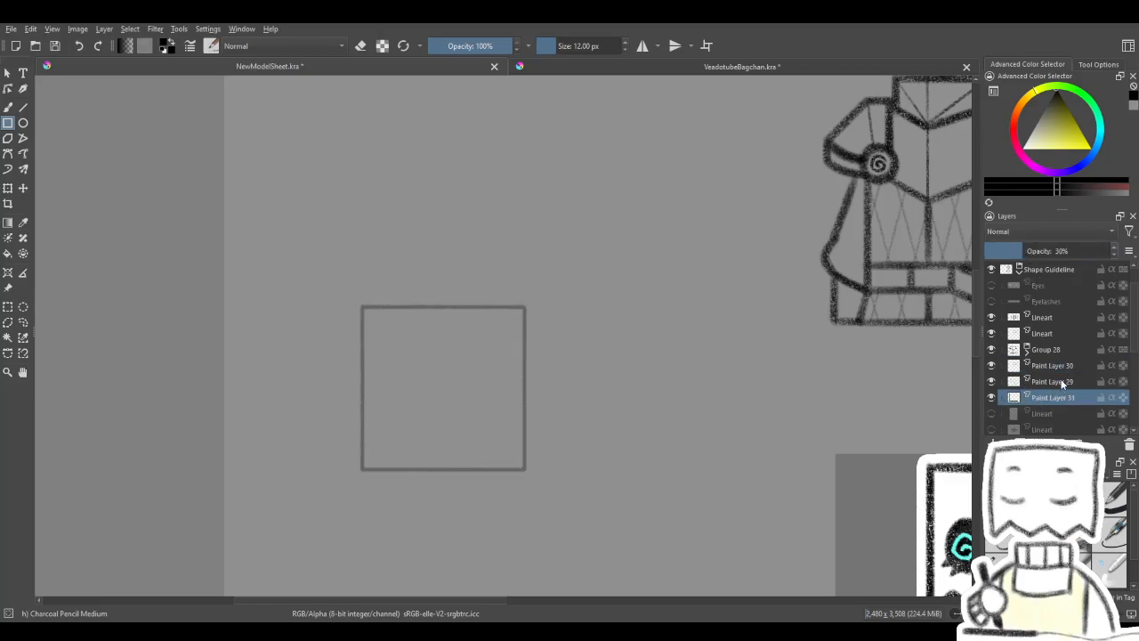
click(1060, 370)
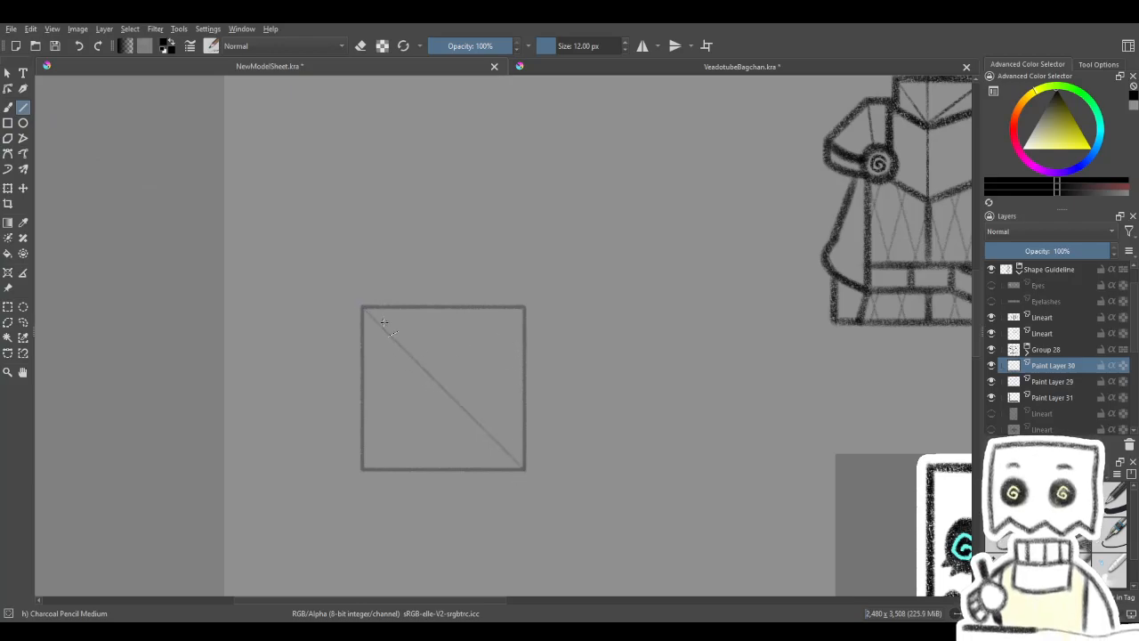
- Try drawing straight diagonal lines across the square guide, and undo them together with the guide
mouse_move(421, 458)
mouse_down()
mouse_move(532, 382)
mouse_move(433, 472)
mouse_move(409, 473)
mouse_move(526, 351)
mouse_move(364, 475)
mouse_up()
drag(505, 393, 524, 468)
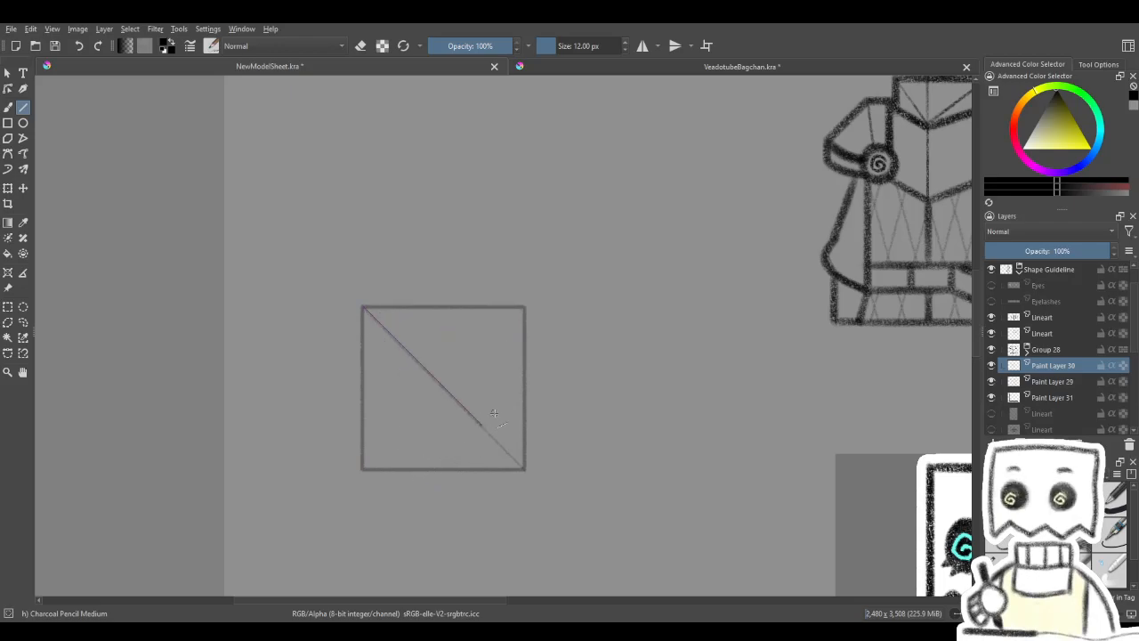
drag(528, 304, 418, 401)
drag(682, 231, 721, 364)
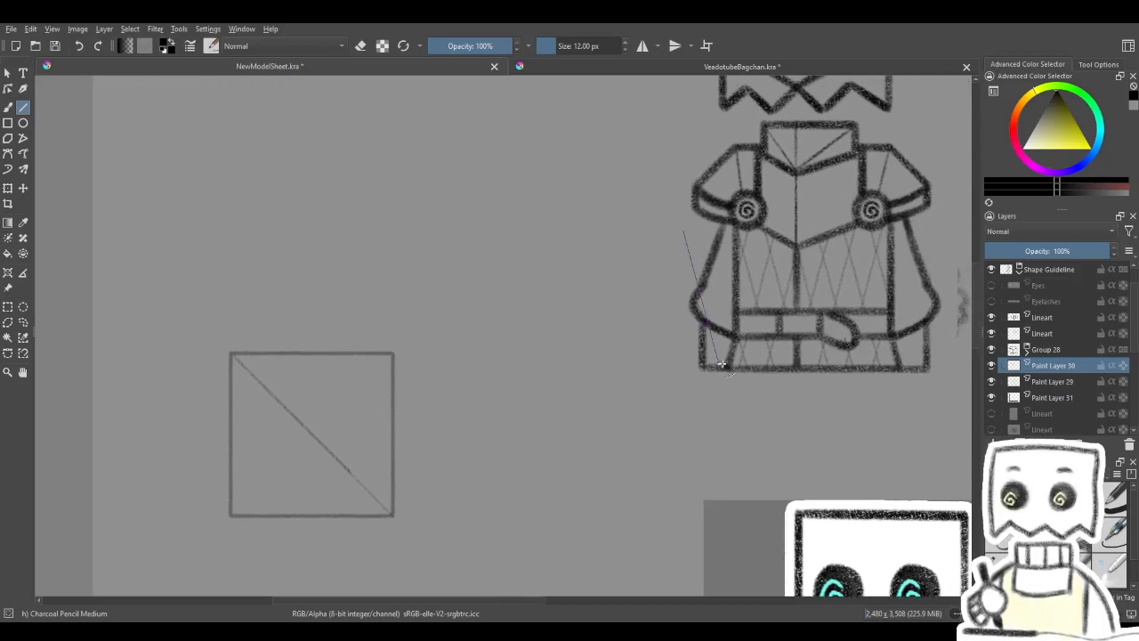
drag(624, 398, 715, 360)
drag(538, 365, 587, 357)
key(ctrl+z)
key(ctrl+z)
key(ctrl+z)
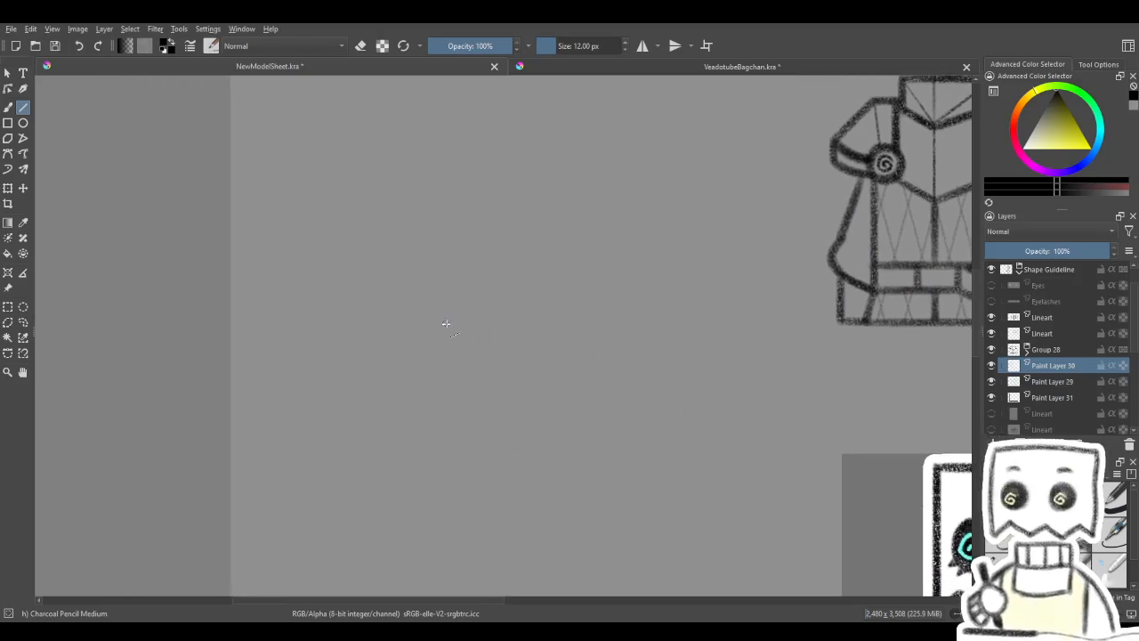
- Draw a slanted straight line on the empty canvas beside the armour and duplicate it into a merged parallel pair
mouse_move(427, 298)
mouse_down()
mouse_move(580, 400)
mouse_move(564, 432)
mouse_move(466, 457)
mouse_move(498, 445)
mouse_move(484, 412)
mouse_move(516, 453)
mouse_up()
drag(557, 391, 577, 384)
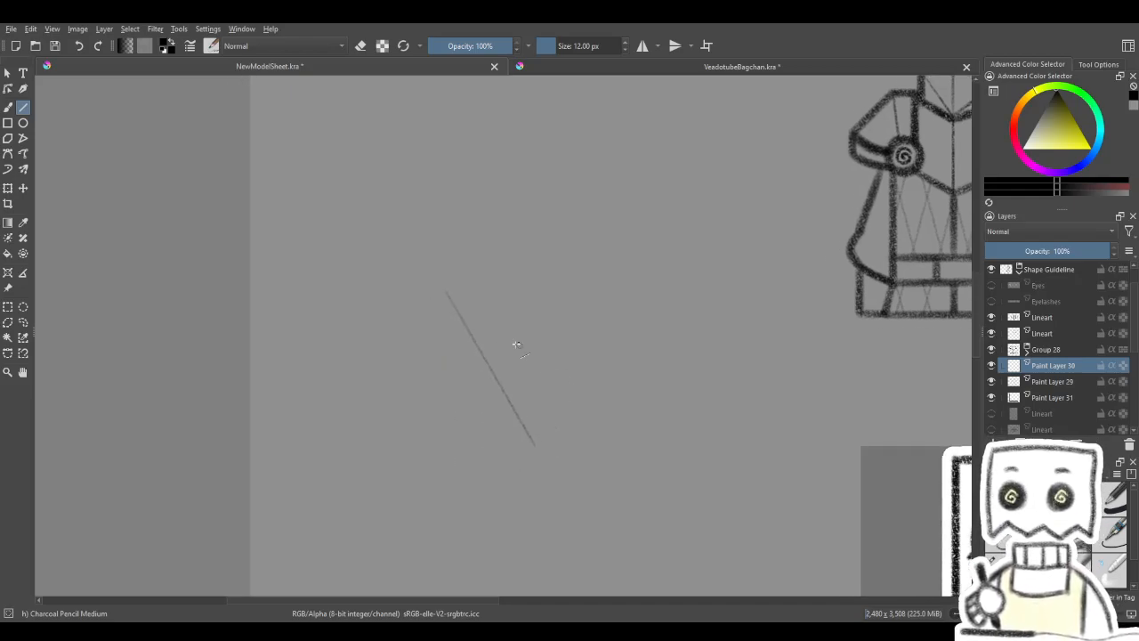
click(7, 188)
mouse_move(499, 258)
mouse_down()
mouse_move(386, 255)
mouse_move(418, 298)
mouse_up()
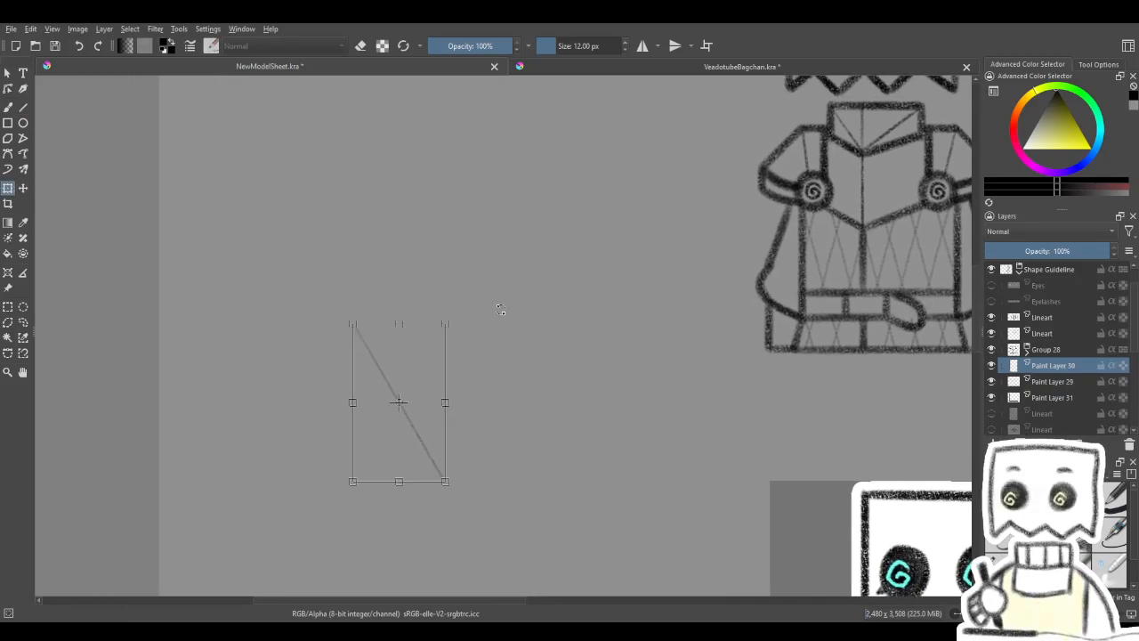
key(ctrl+j)
click(452, 362)
drag(418, 390, 448, 389)
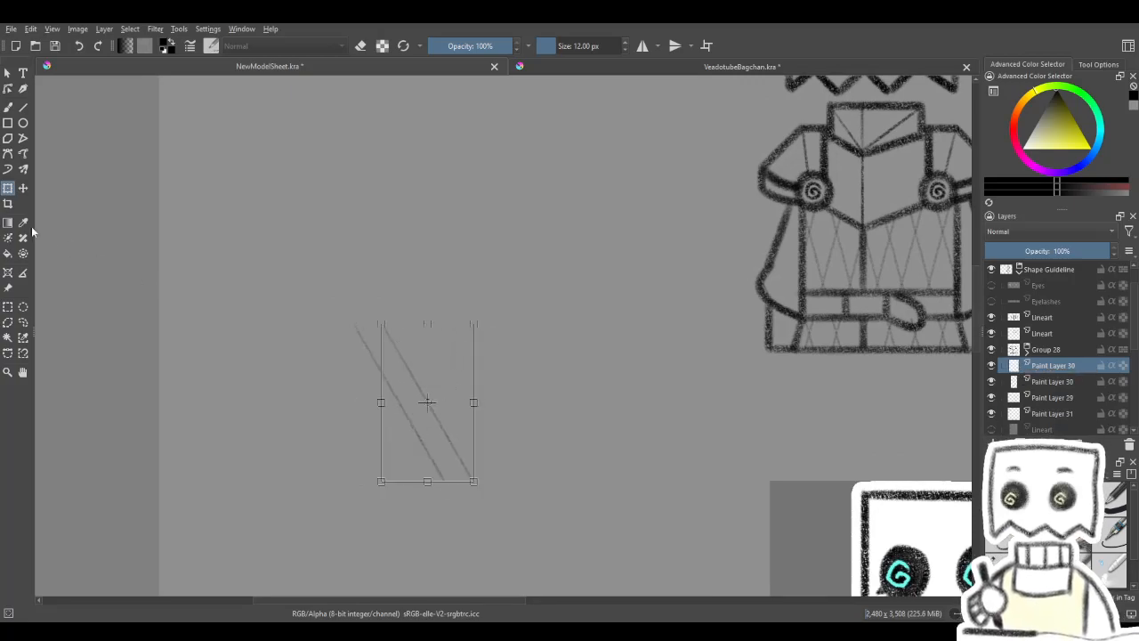
key(ctrl+e)
- Duplicate, offset and merge the slanted lines twice to build a row of eight evenly spaced parallels
key(ctrl+j)
mouse_move(432, 387)
mouse_down()
mouse_move(503, 392)
mouse_move(484, 391)
mouse_up()
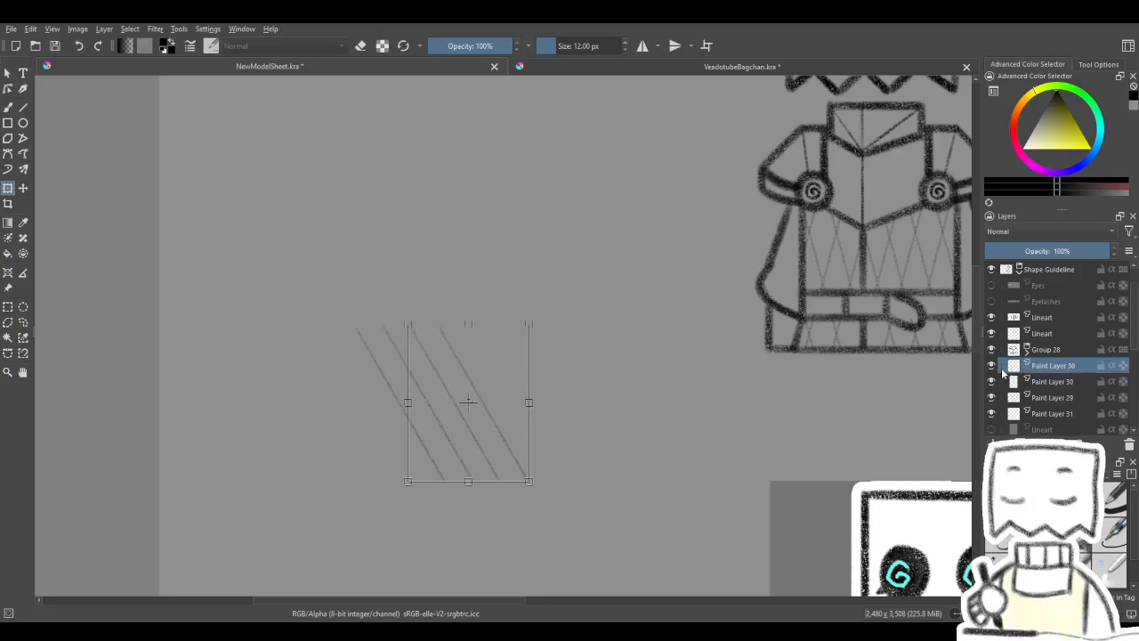
key(ctrl+e)
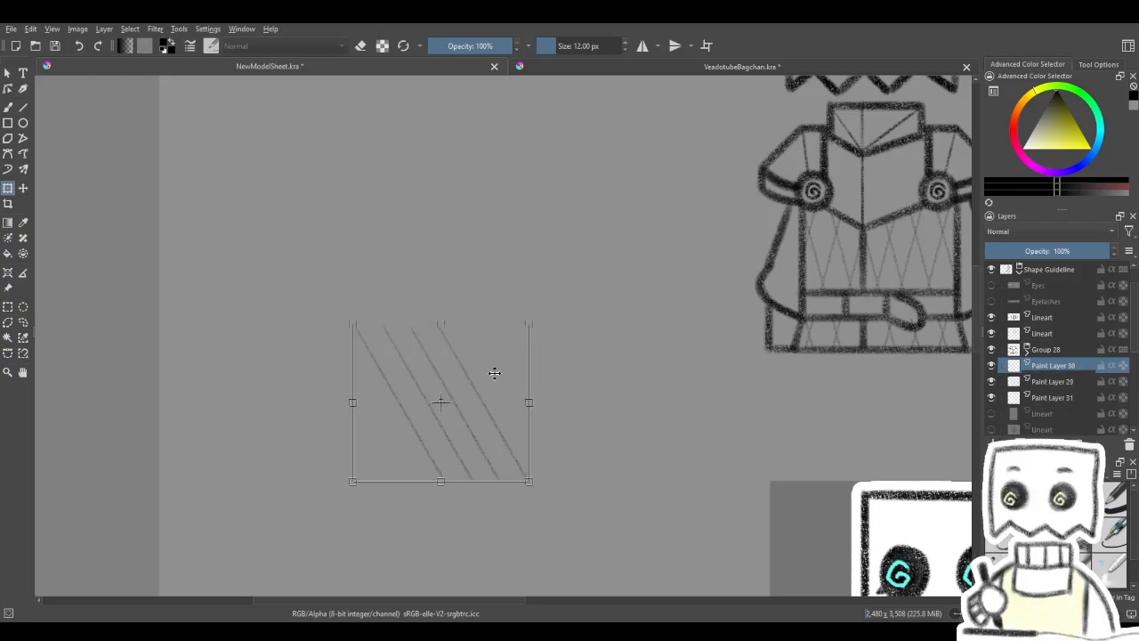
click(469, 377)
drag(466, 376, 614, 379)
key(ctrl+z)
key(ctrl+j)
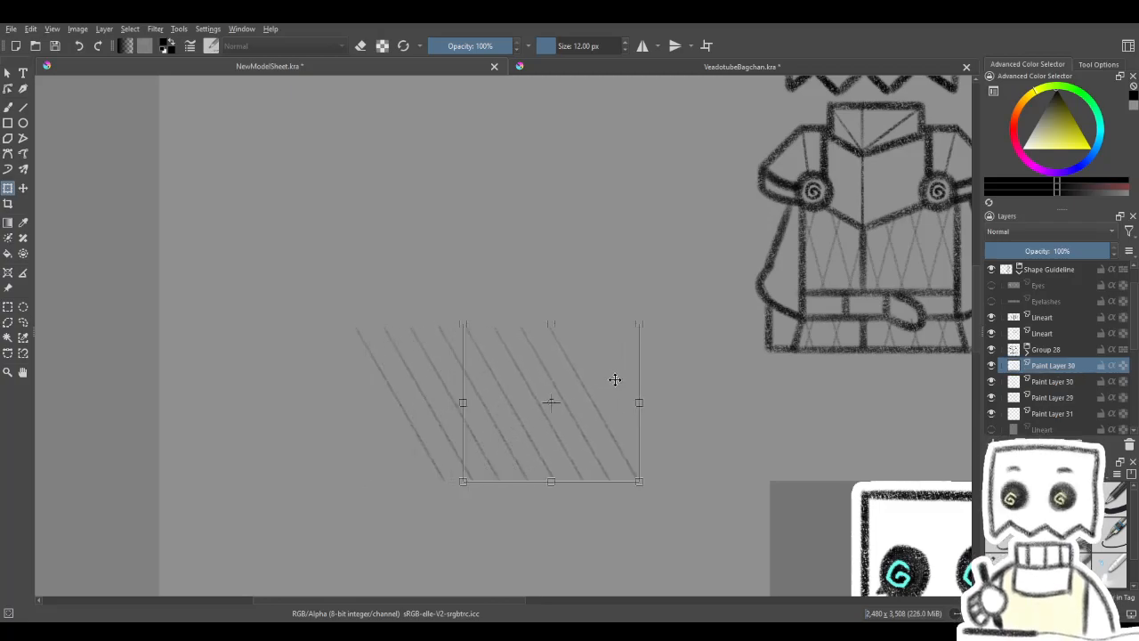
key(ctrl+e)
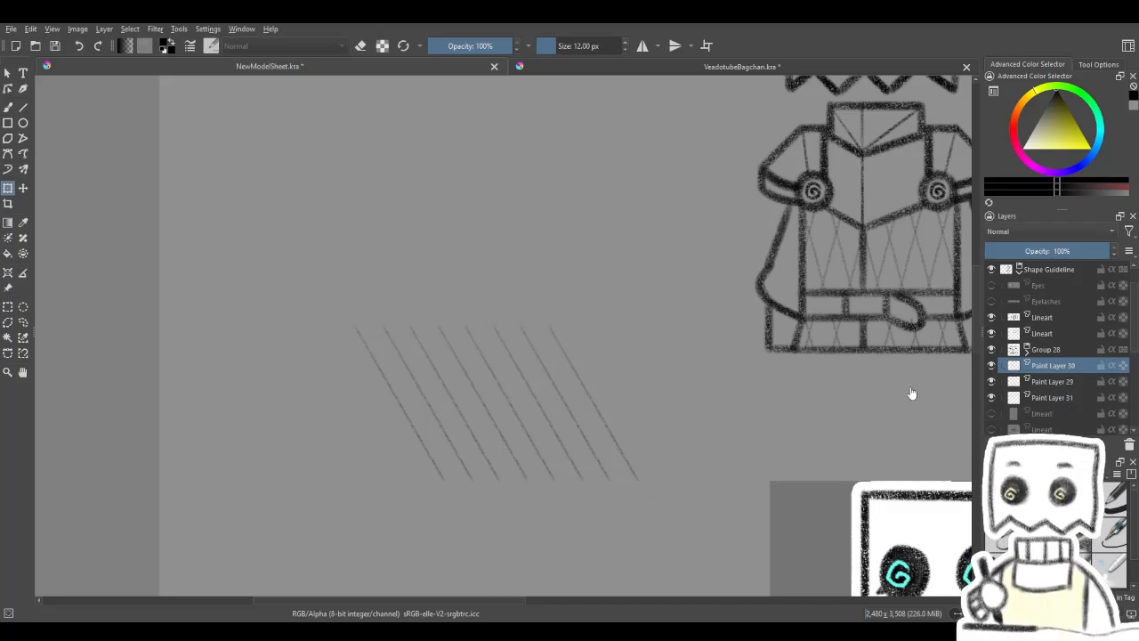
- Duplicate the eight-line set and mirror it horizontally over the original as a diamond lattice merged into one layer
mouse_move(548, 407)
mouse_down()
mouse_move(573, 402)
mouse_move(574, 387)
mouse_up()
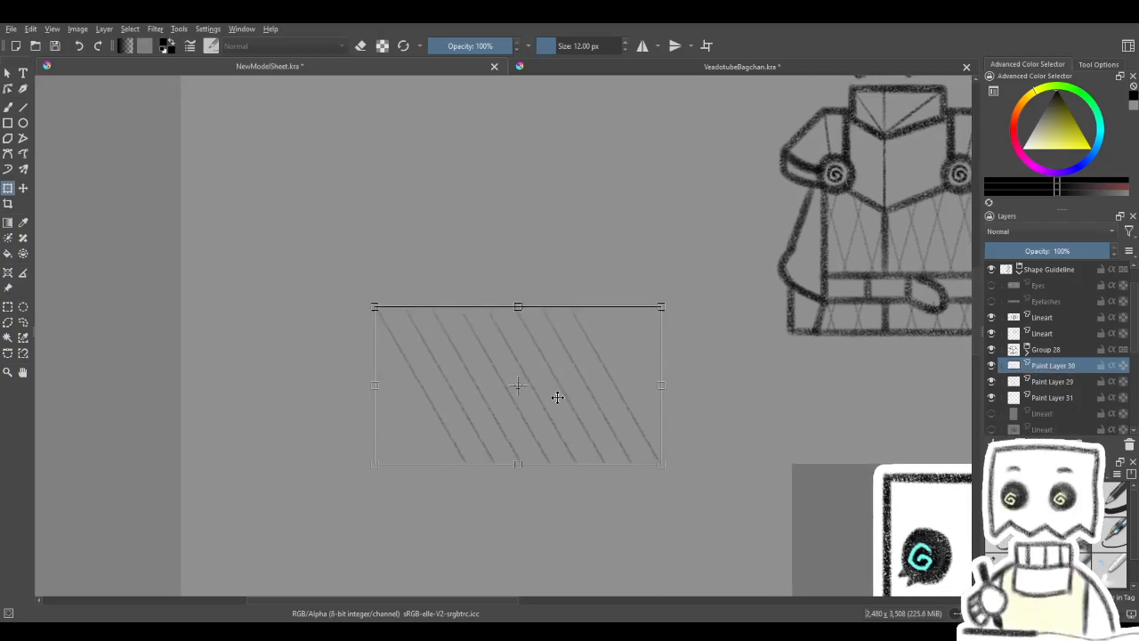
key(ctrl+j)
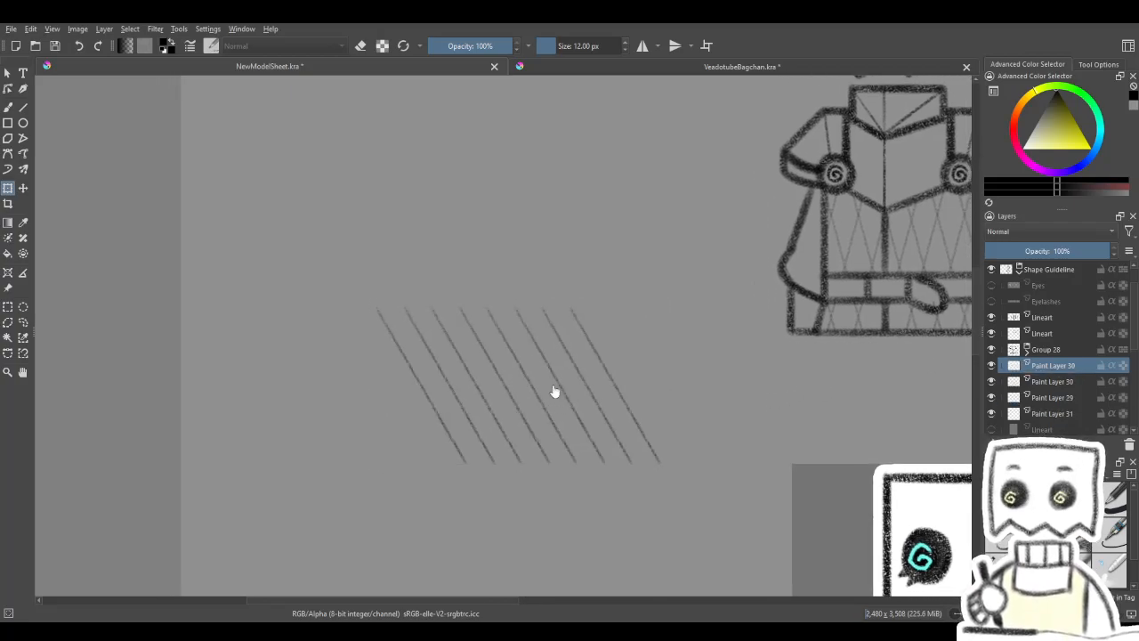
click(599, 471)
drag(583, 444, 419, 469)
key(ctrl+e)
- Move the new diamond lattice over the torso and skirt, and hide the old lattice on Paint Layer 29
drag(391, 415, 775, 285)
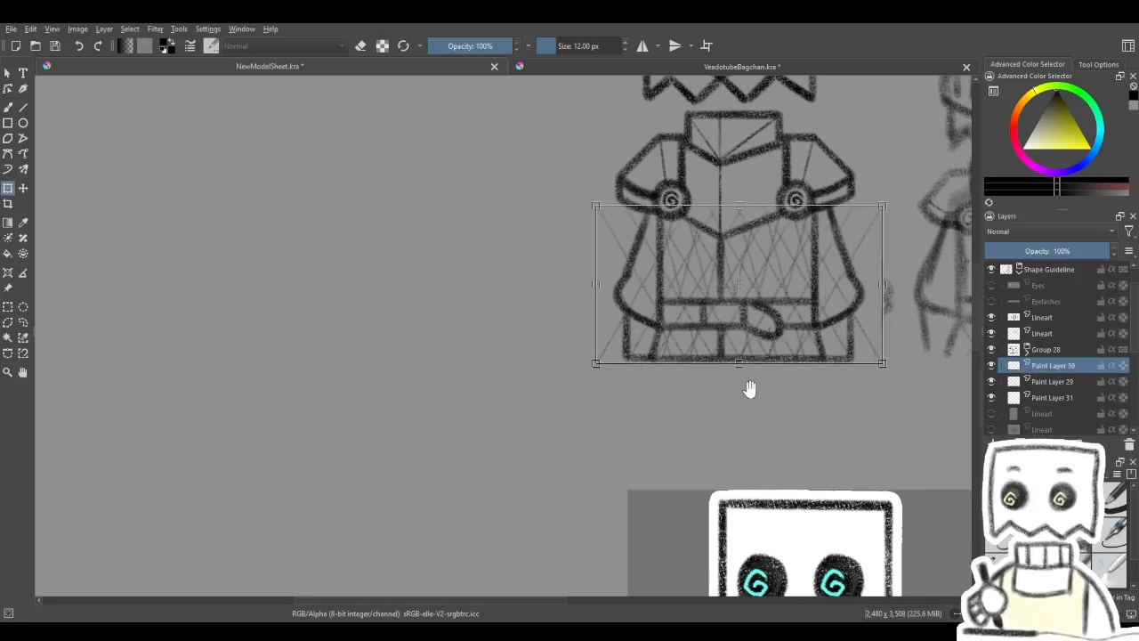
drag(750, 389, 802, 341)
click(992, 398)
click(993, 382)
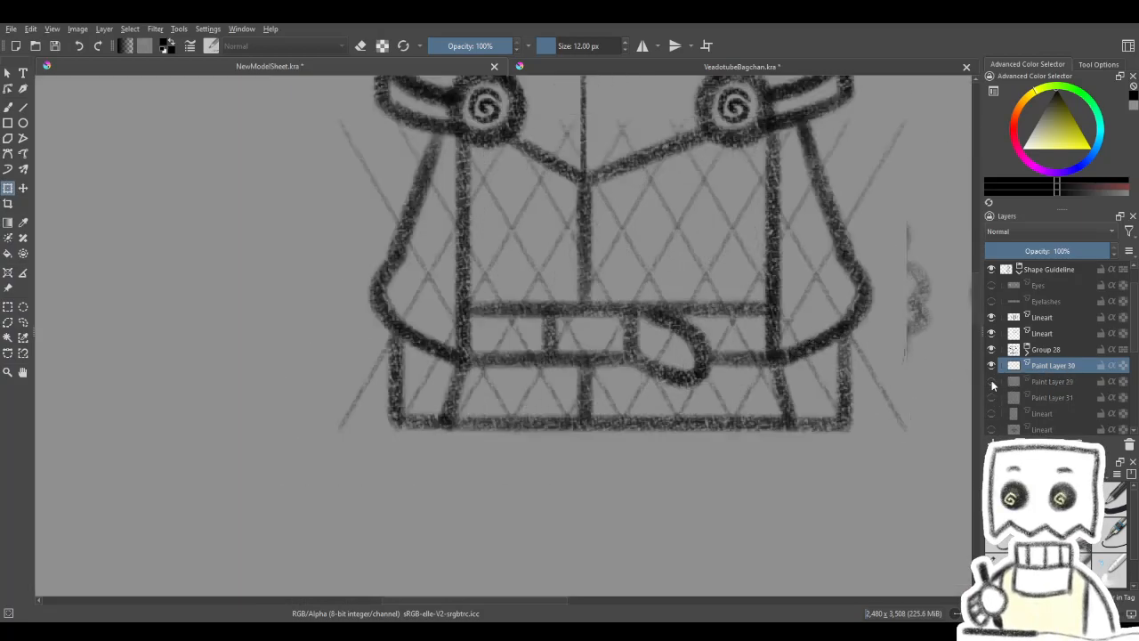
scroll(726, 375, down, 4)
scroll(738, 357, up, 2)
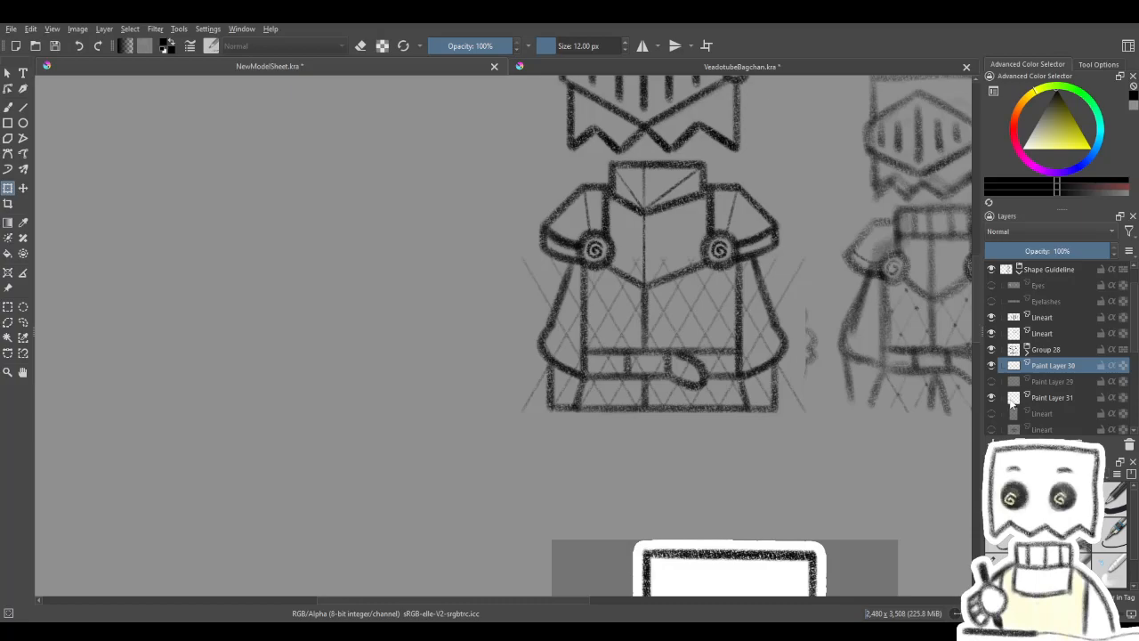
- Delete the leftover guide layer Paint Layer 31 and select Paint Layer 30 with the new lattice for transforming
click(1069, 402)
click(1130, 444)
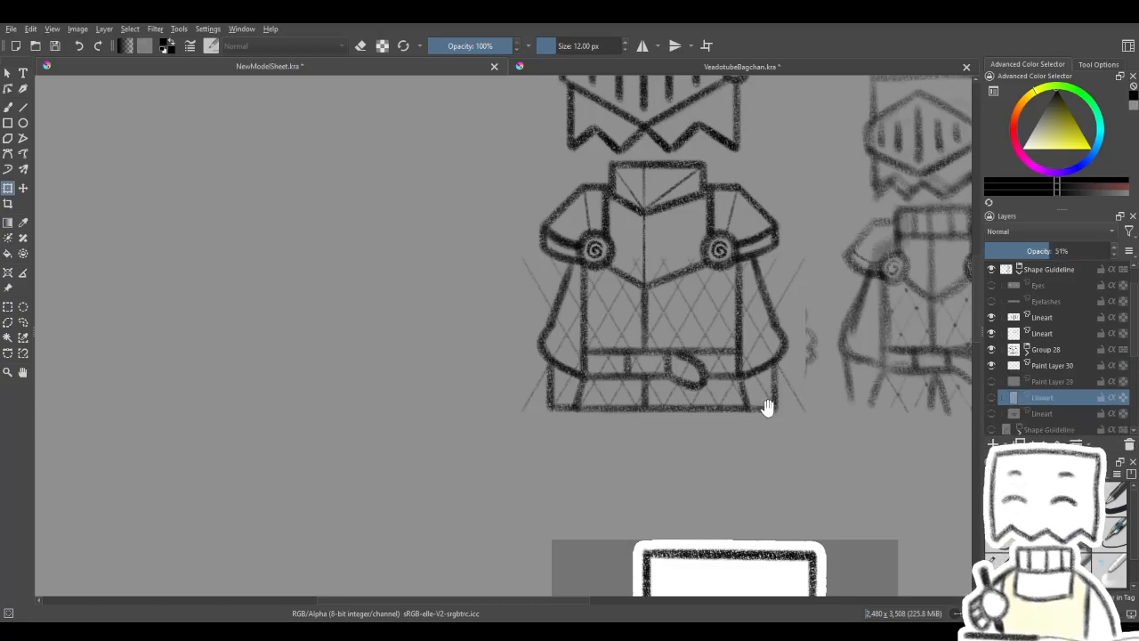
drag(767, 408, 654, 438)
scroll(495, 365, up, 2)
scroll(630, 375, down, 2)
drag(661, 372, 600, 382)
scroll(582, 379, up, 1)
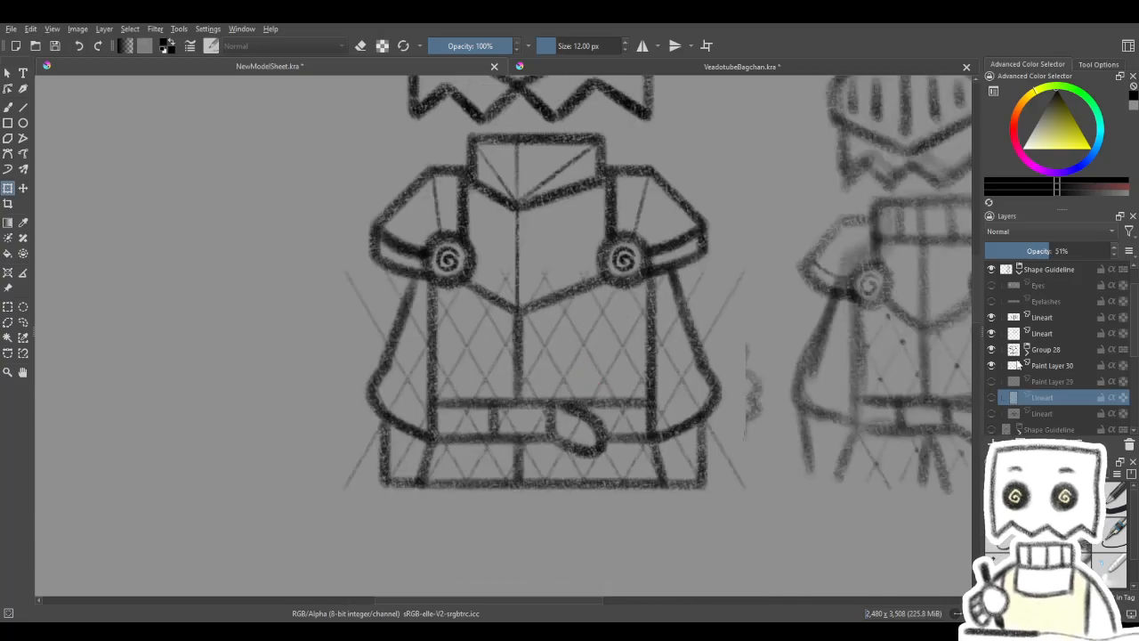
click(1012, 365)
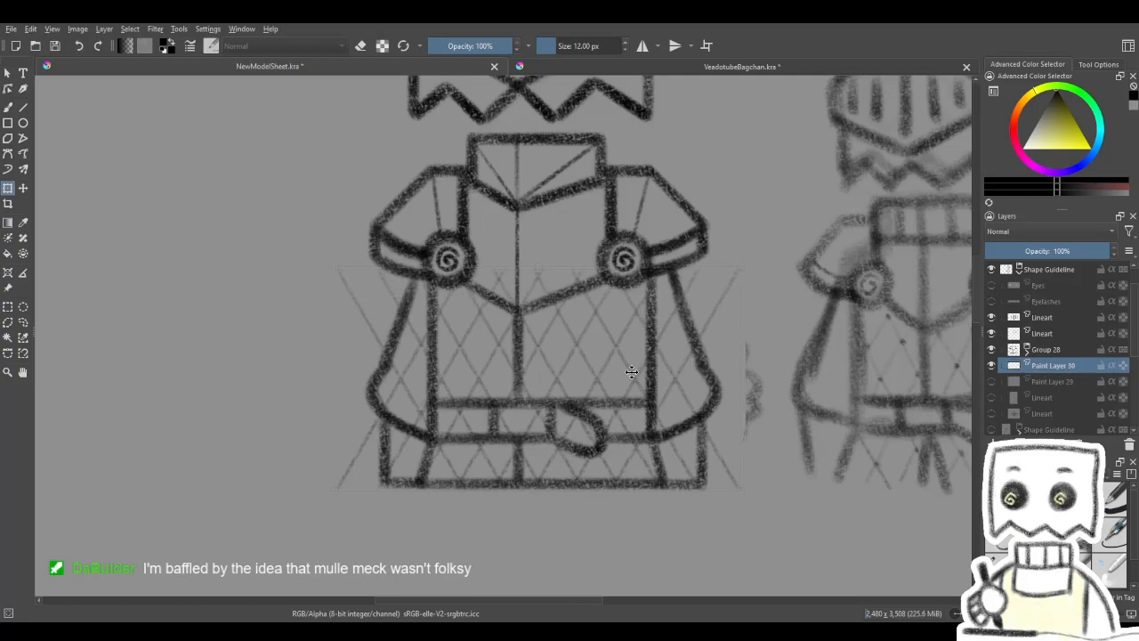
- Apply the transform of the new diamond lattice over the torso and skirt
drag(577, 376, 620, 368)
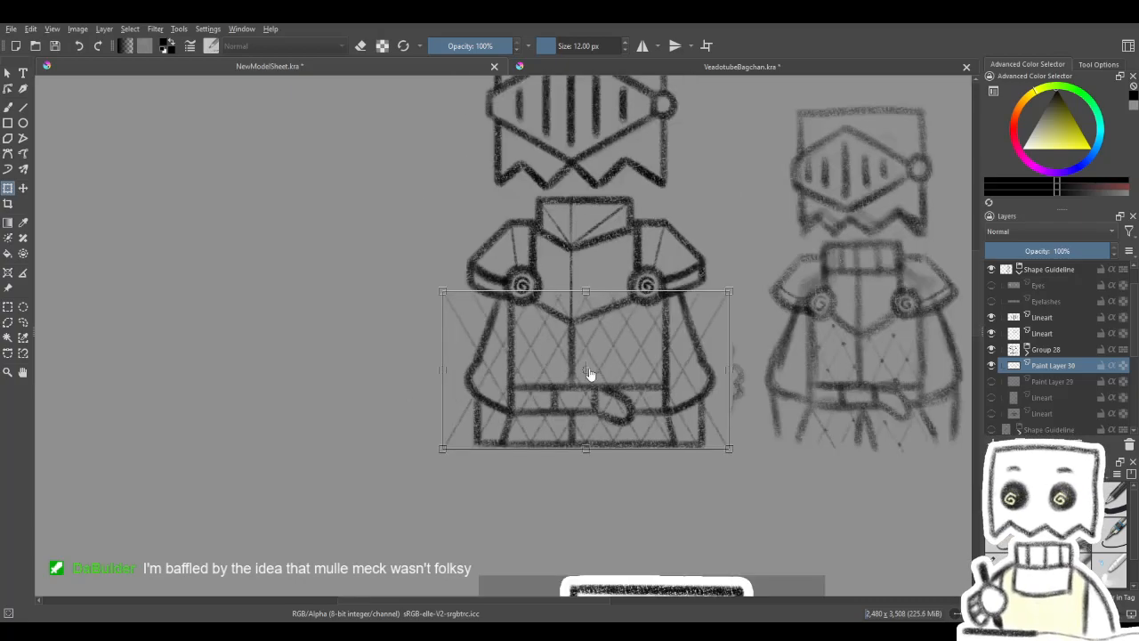
drag(610, 368, 614, 377)
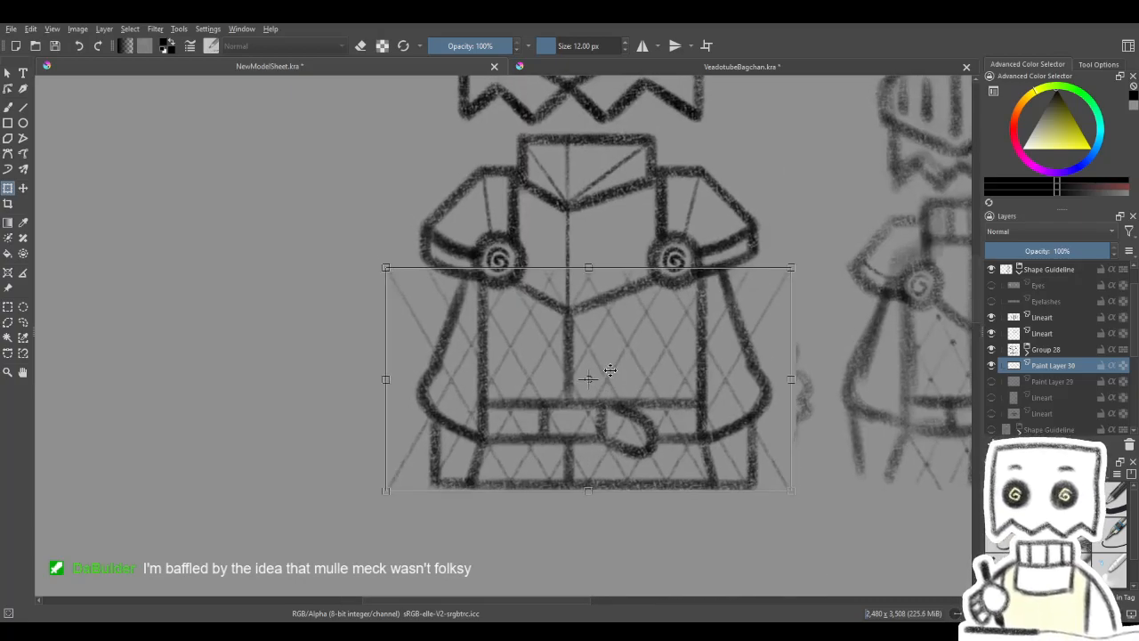
key(Return)
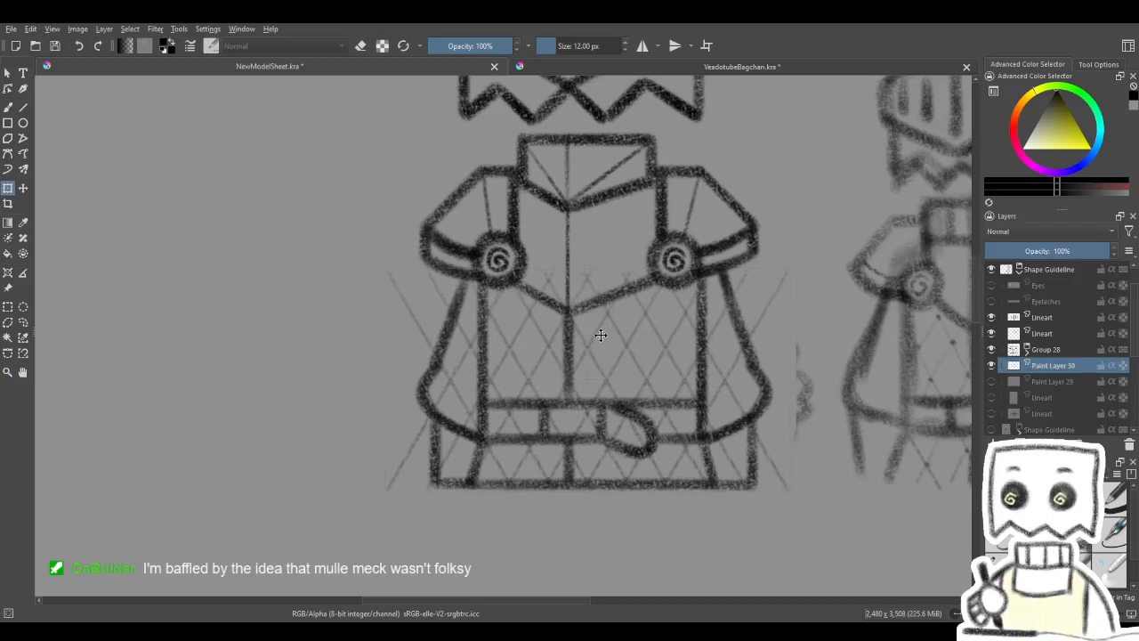
- Erase the lattice lines overhanging the sleeves and the skirt's outer side panels with Eraser Soft at 92.20 px
key(b)
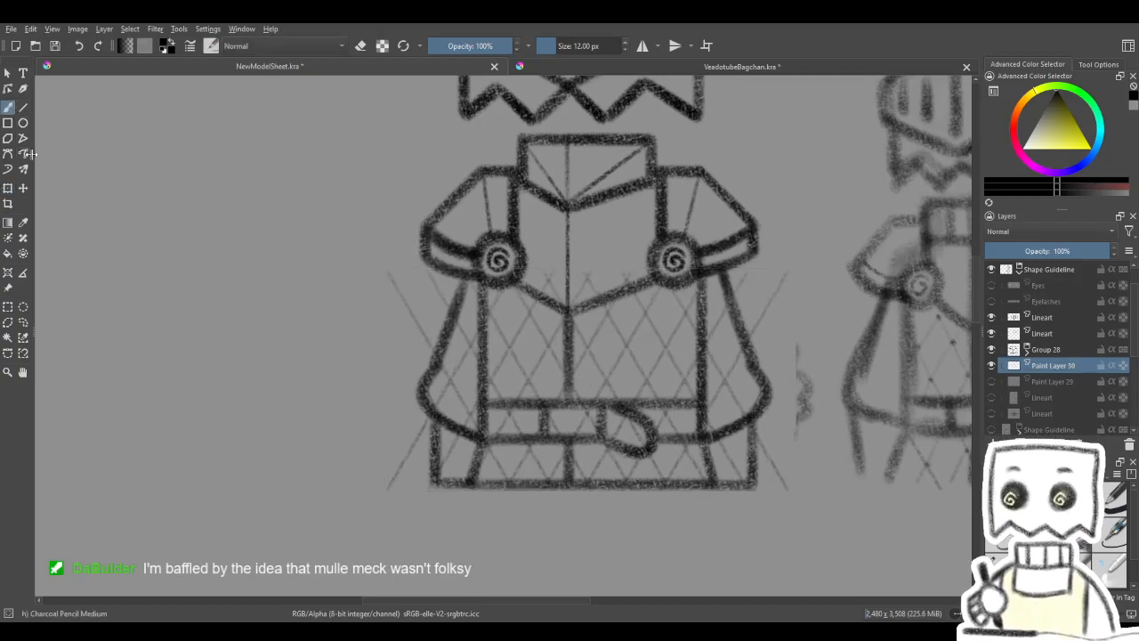
drag(446, 382, 415, 371)
key(e)
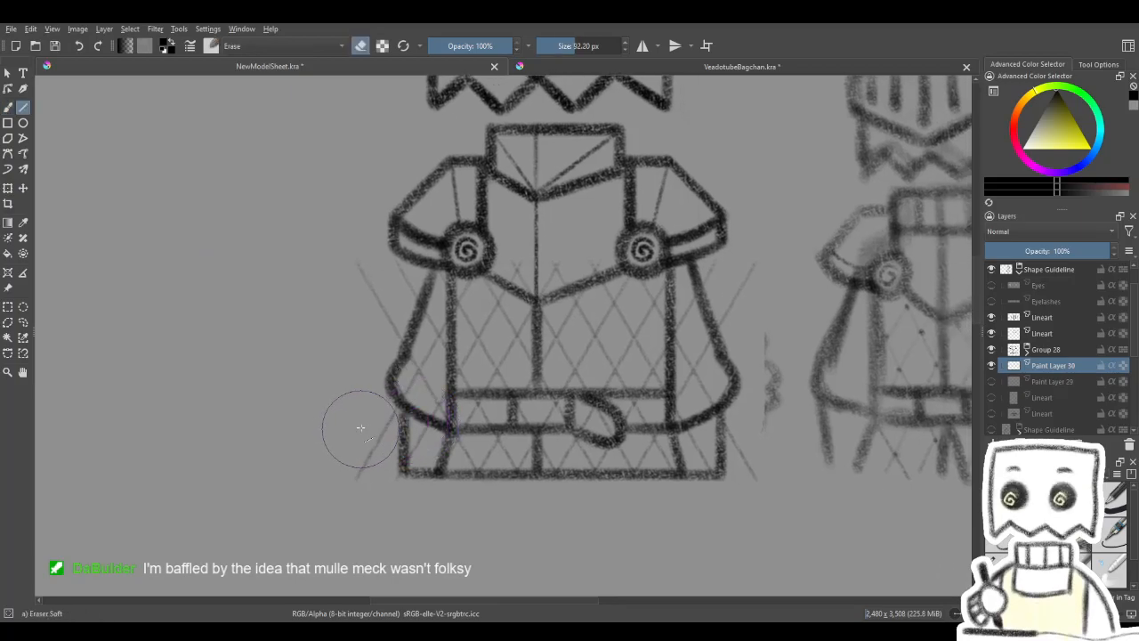
click(10, 110)
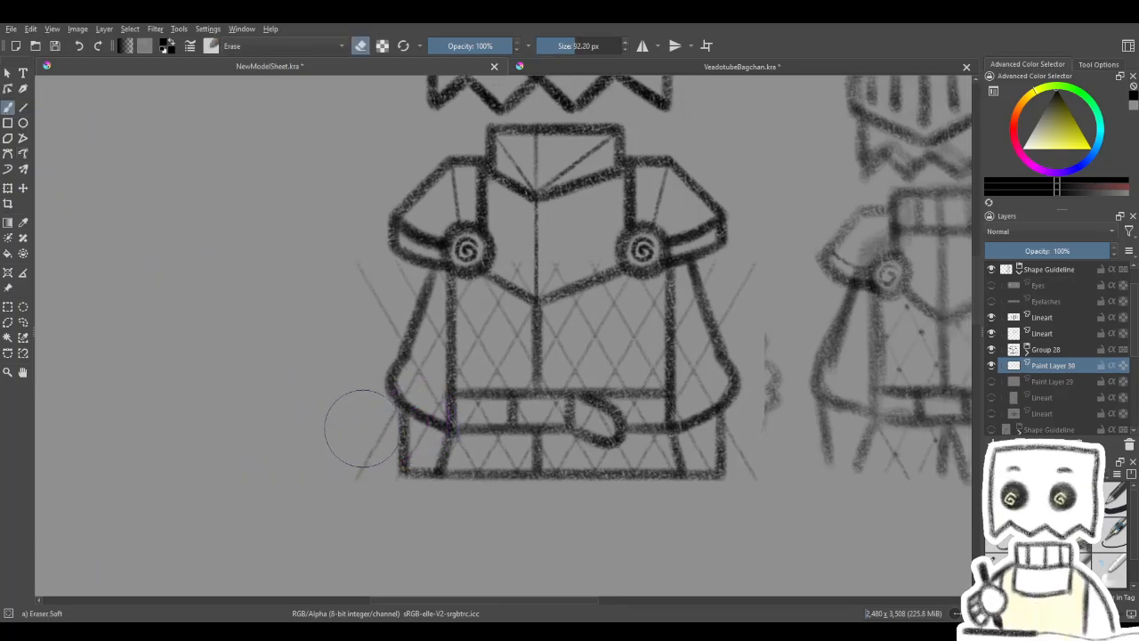
mouse_move(374, 427)
mouse_down()
mouse_move(403, 434)
mouse_move(415, 386)
mouse_up()
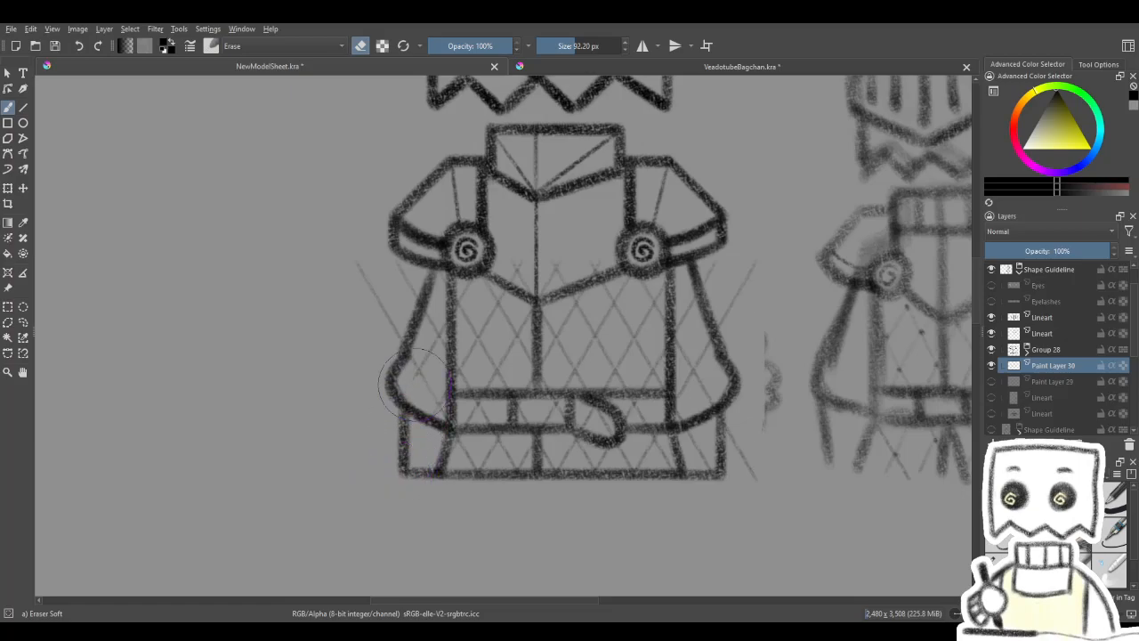
mouse_move(411, 339)
mouse_down()
mouse_move(412, 312)
mouse_move(375, 306)
mouse_move(364, 273)
mouse_up()
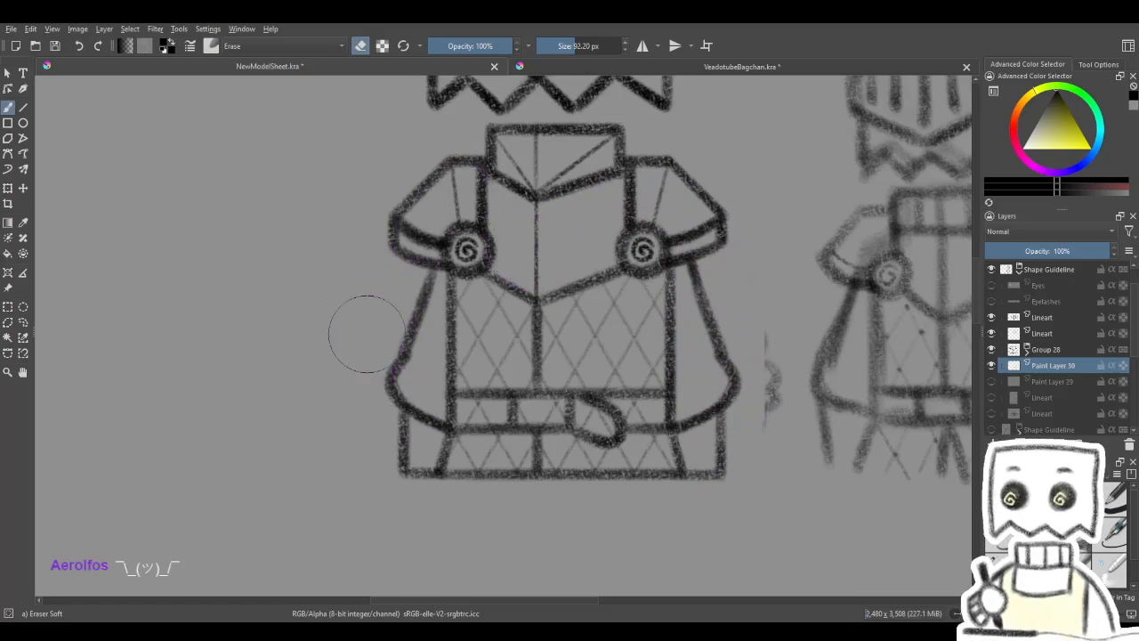
- Erase the lattice lines crossing the belt and its hanging loop with Eraser Soft at 55.24 px
key(4)
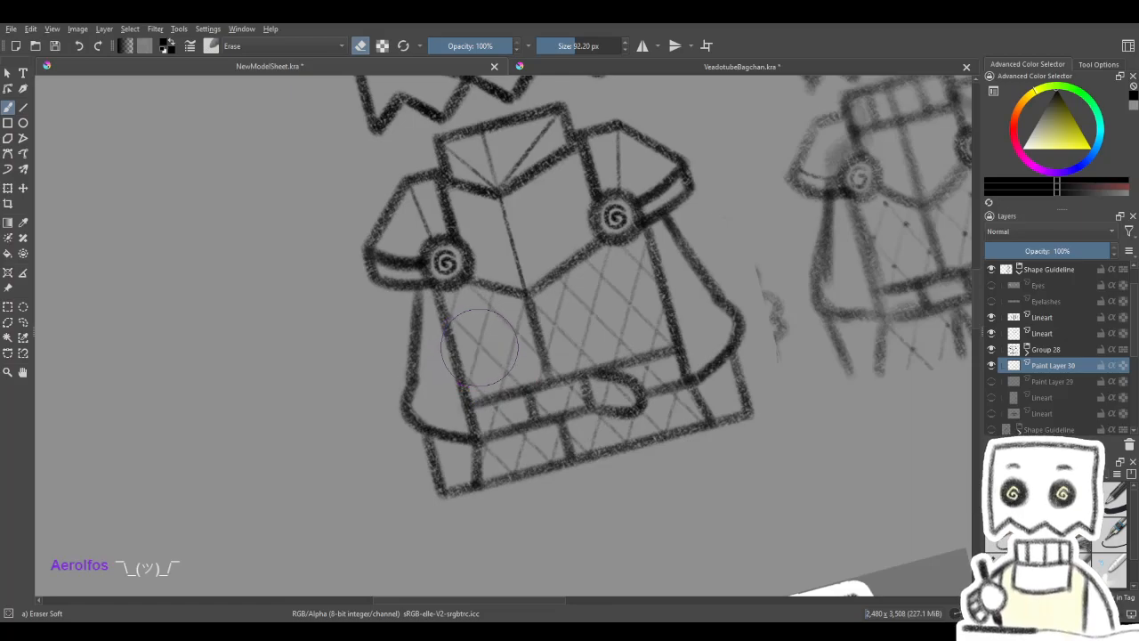
key(4)
key(4)
shift+drag(602, 373, 588, 373)
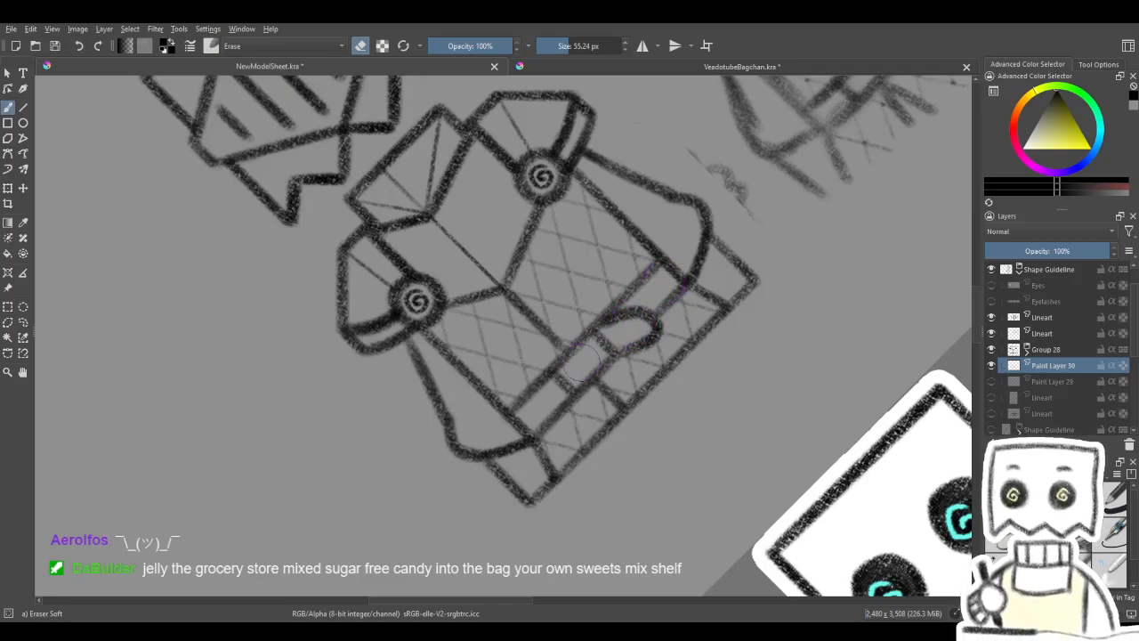
key(5)
mouse_move(669, 305)
mouse_down()
mouse_move(682, 335)
mouse_move(694, 332)
mouse_move(623, 318)
mouse_up()
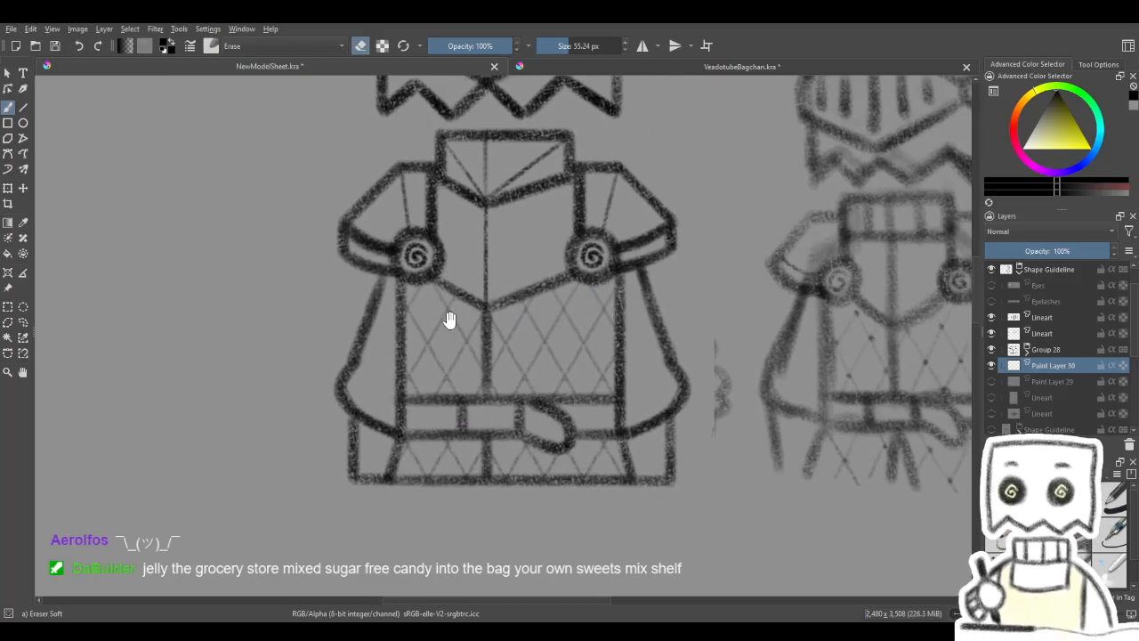
click(23, 107)
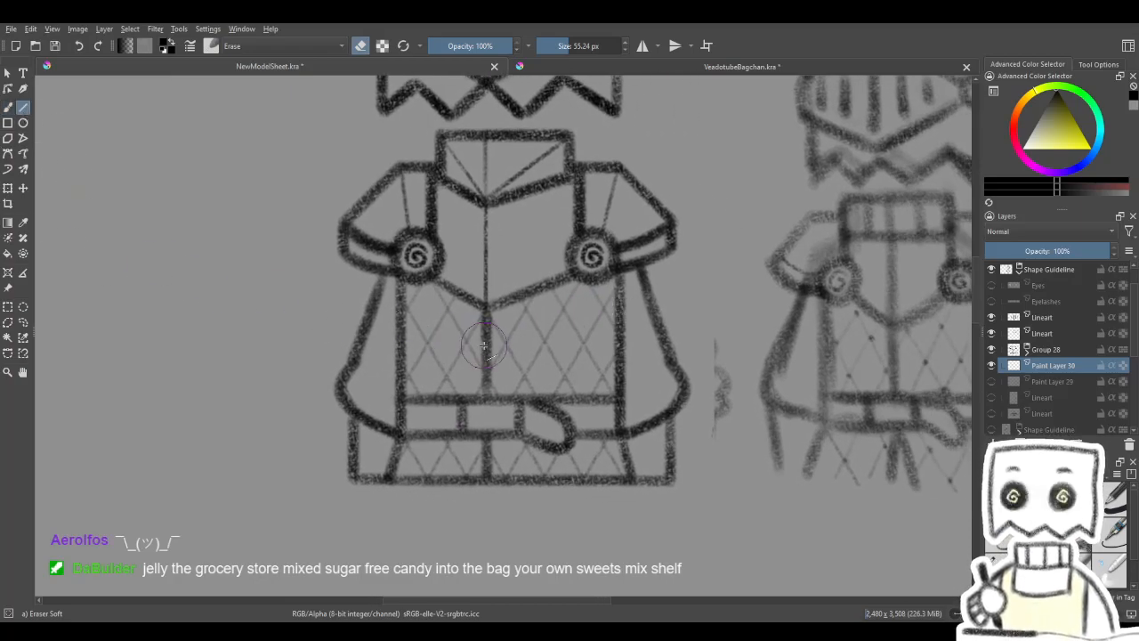
click(8, 107)
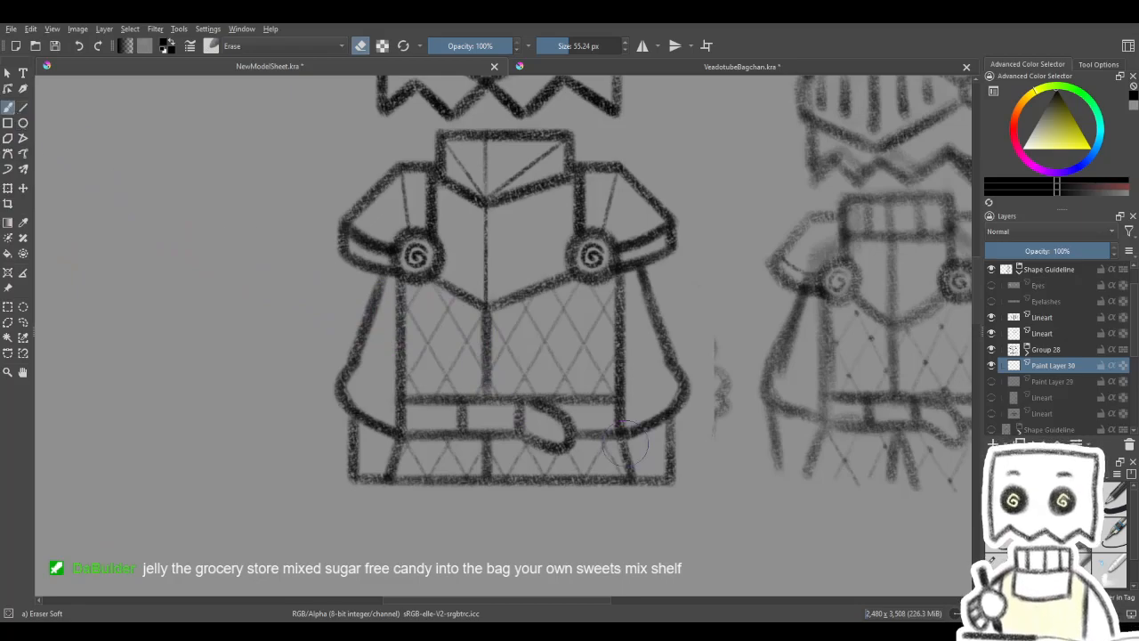
- Try a single rivet dot in the empty area beside the costume with Charcoal pencil large at 32 px
key(slash)
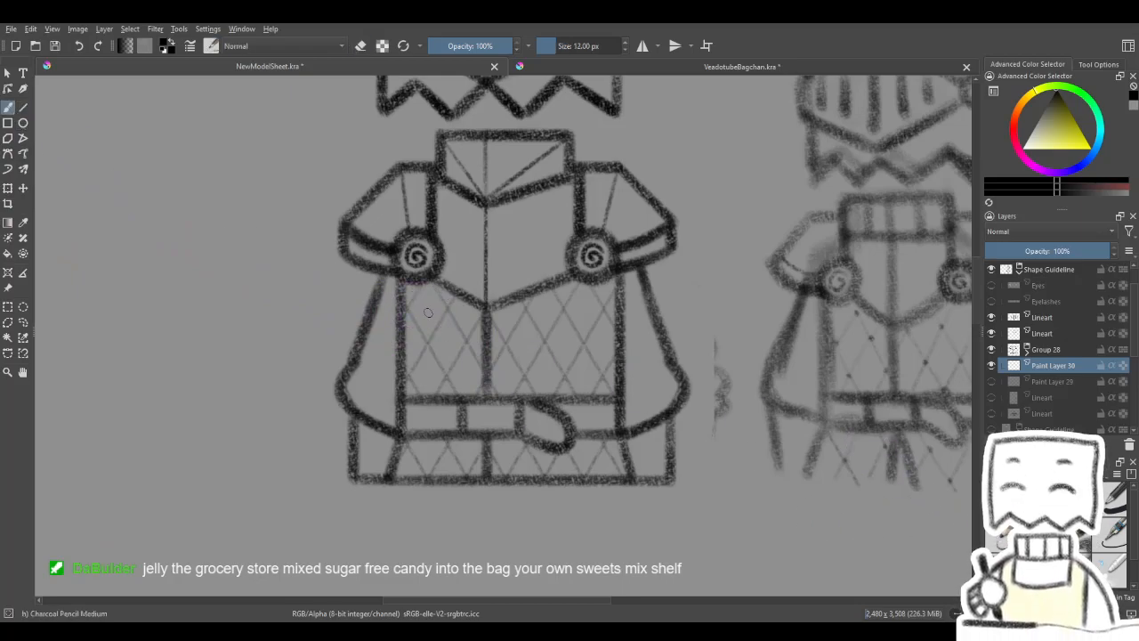
key(slash)
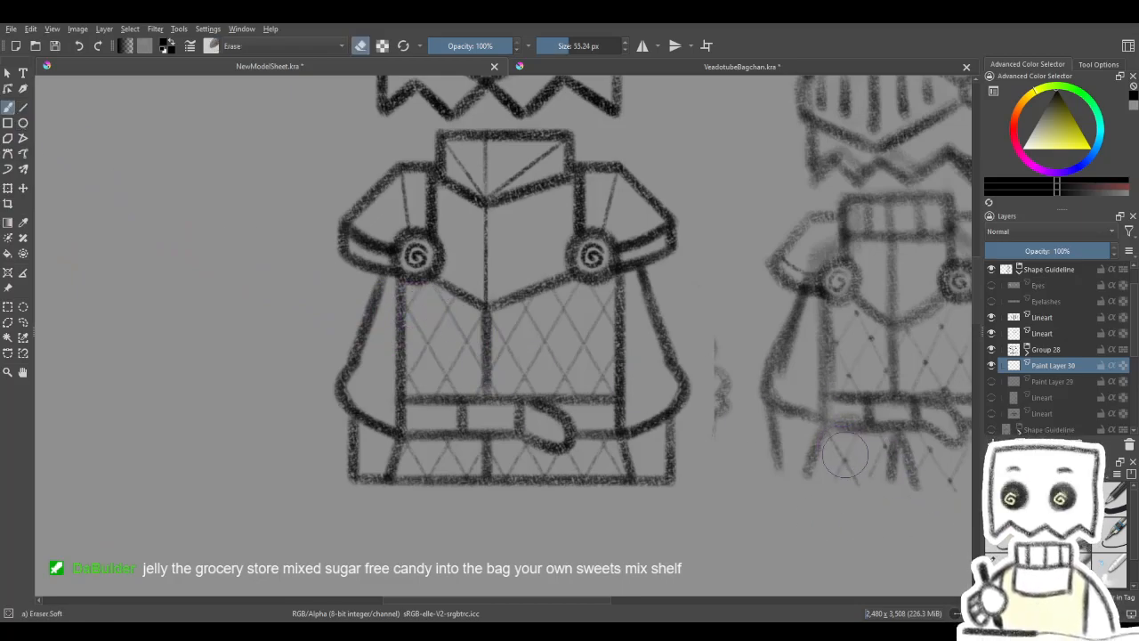
key(slash)
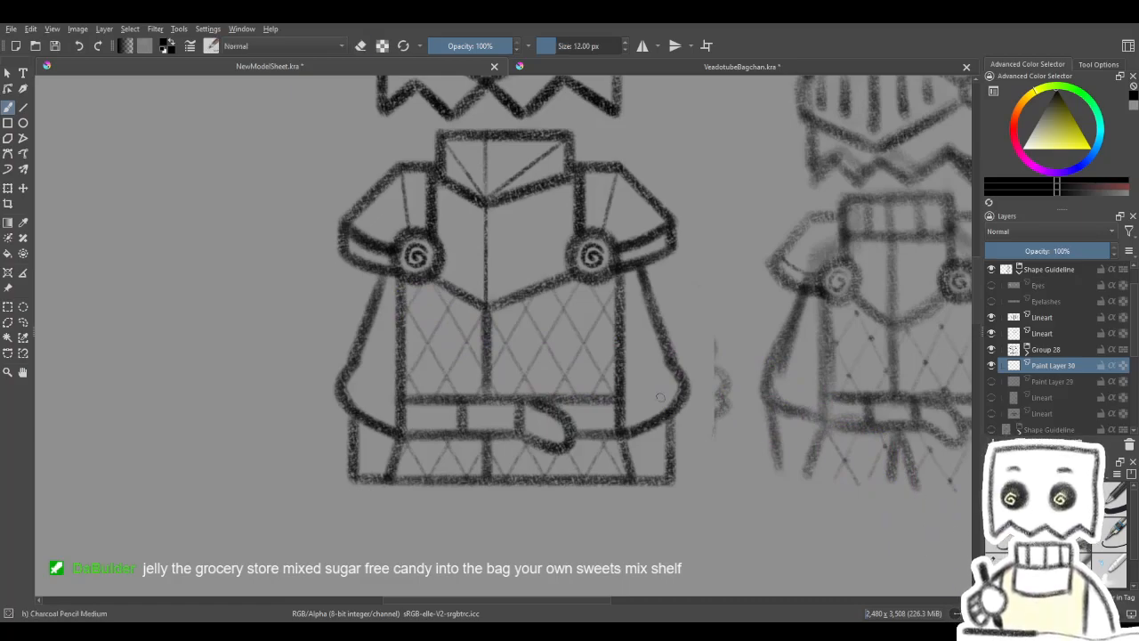
click(1001, 565)
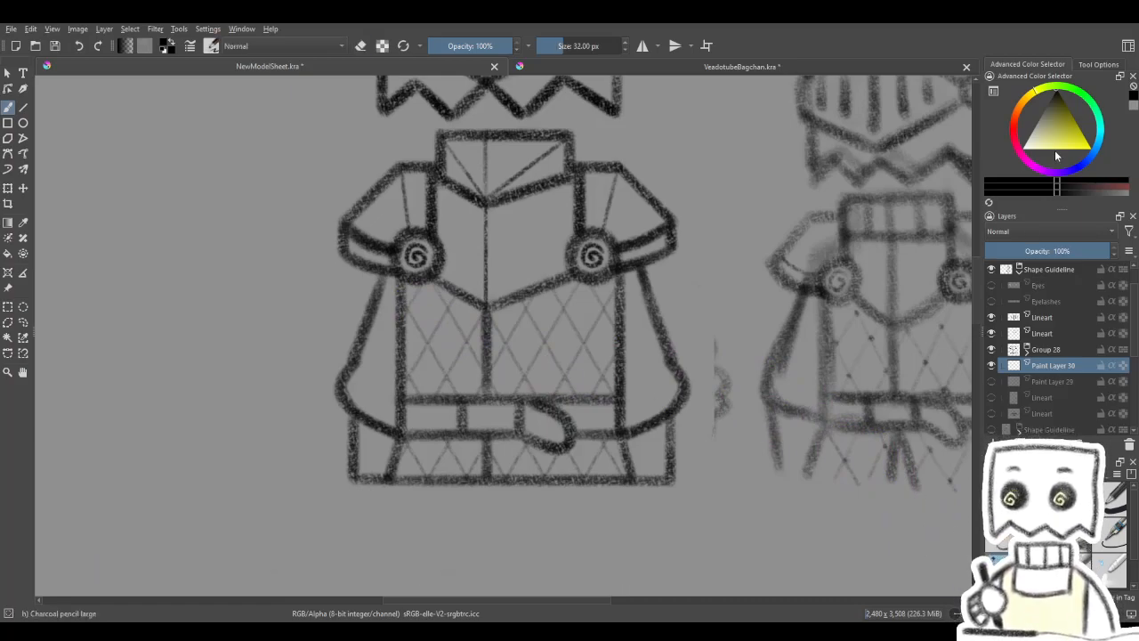
drag(424, 369, 449, 366)
click(472, 373)
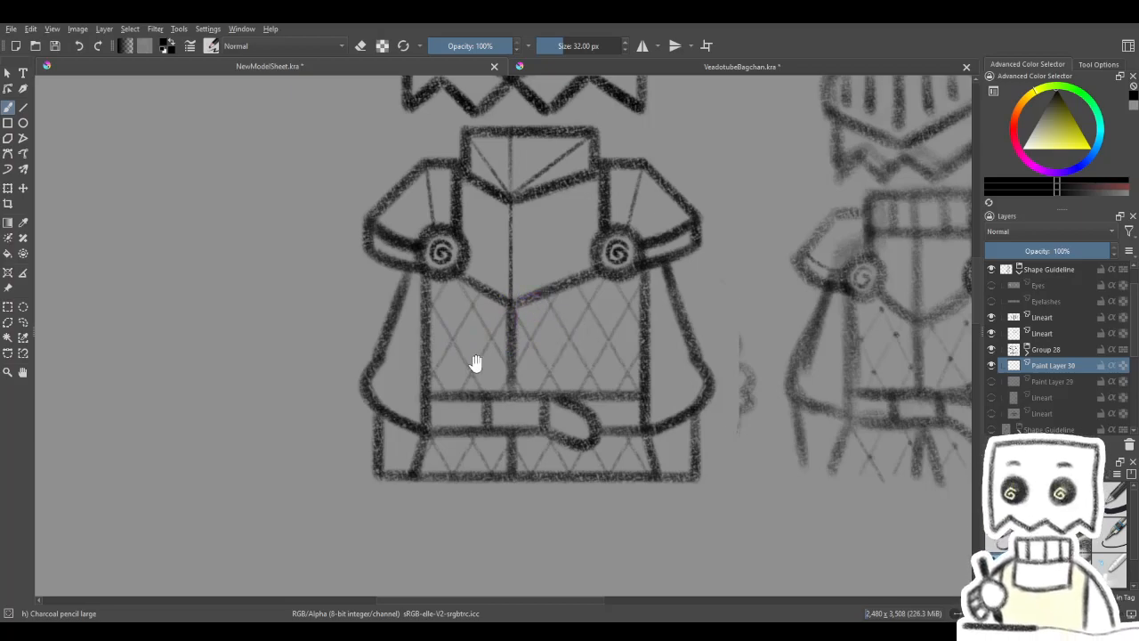
drag(471, 363, 588, 372)
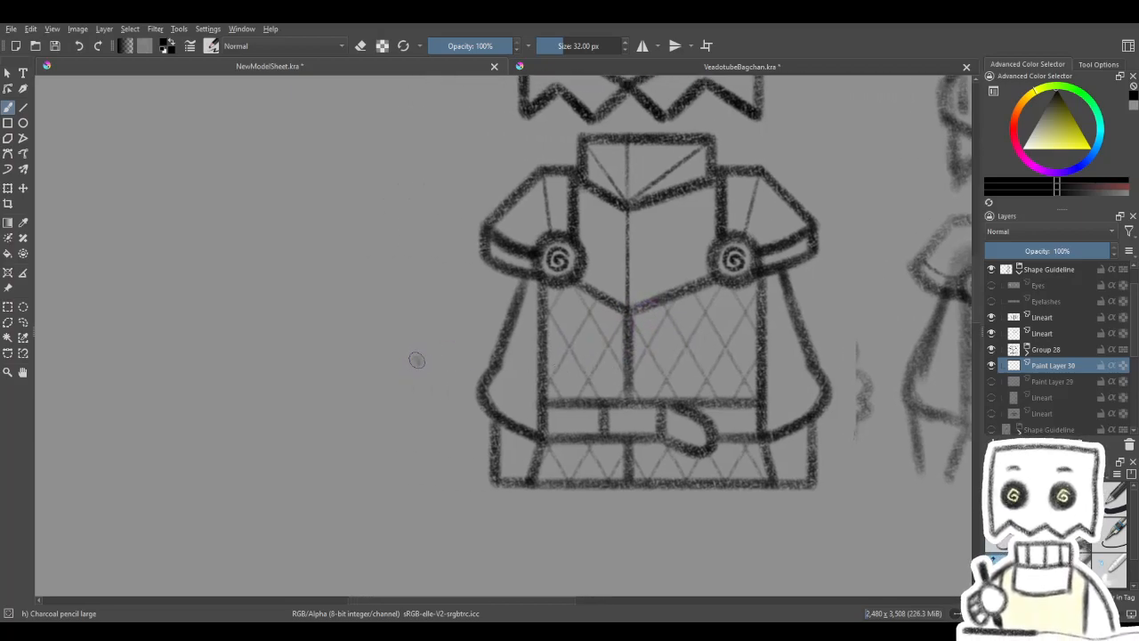
drag(506, 334, 520, 320)
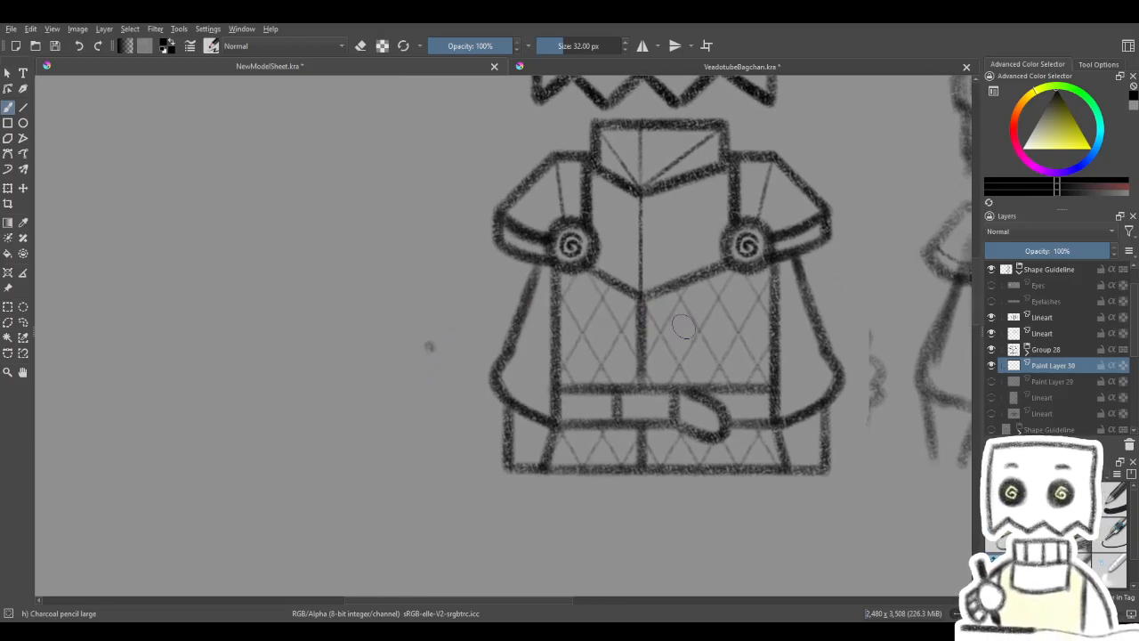
- Draw a small rivet dot beside the costume with Charcoal Pencil Medium at 12 px and enclose it in a rectangular selection
click(1037, 570)
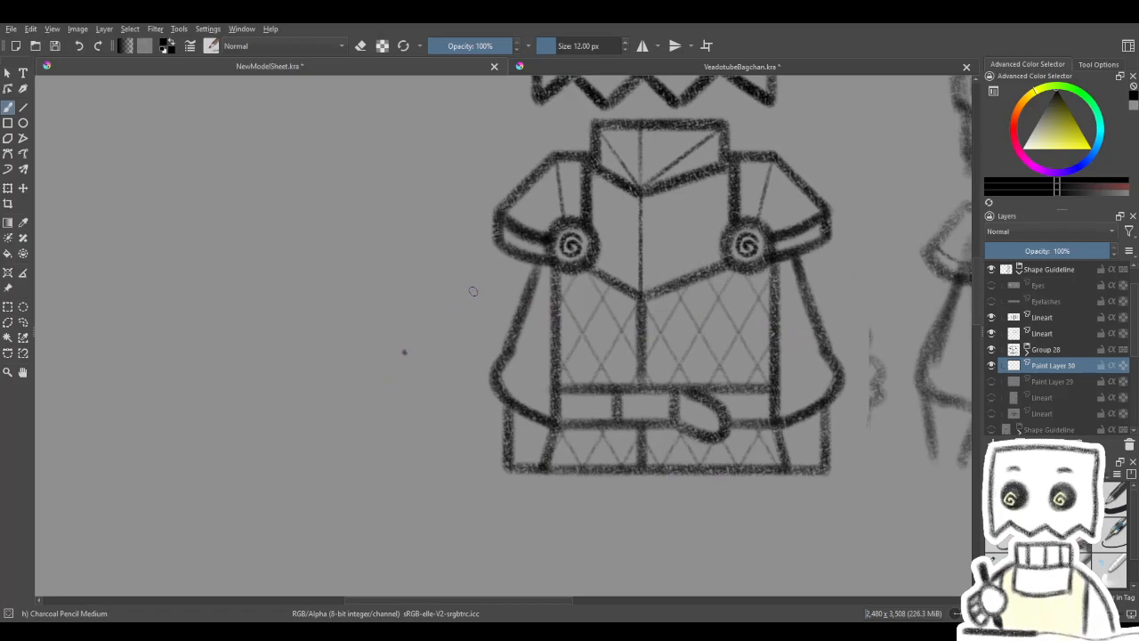
drag(472, 292, 361, 308)
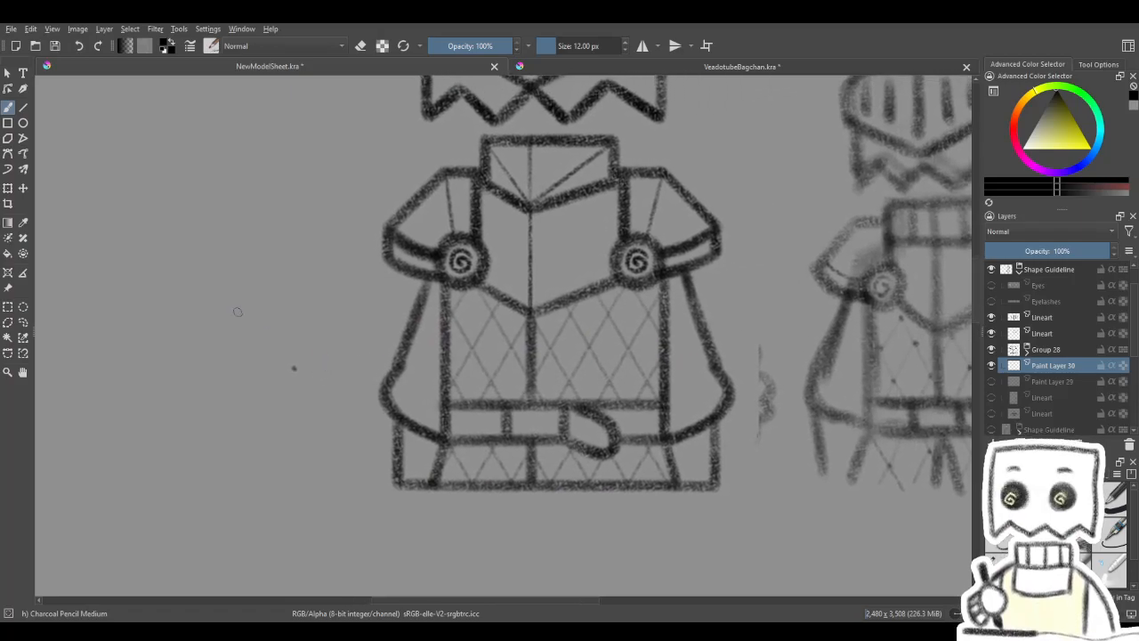
click(7, 190)
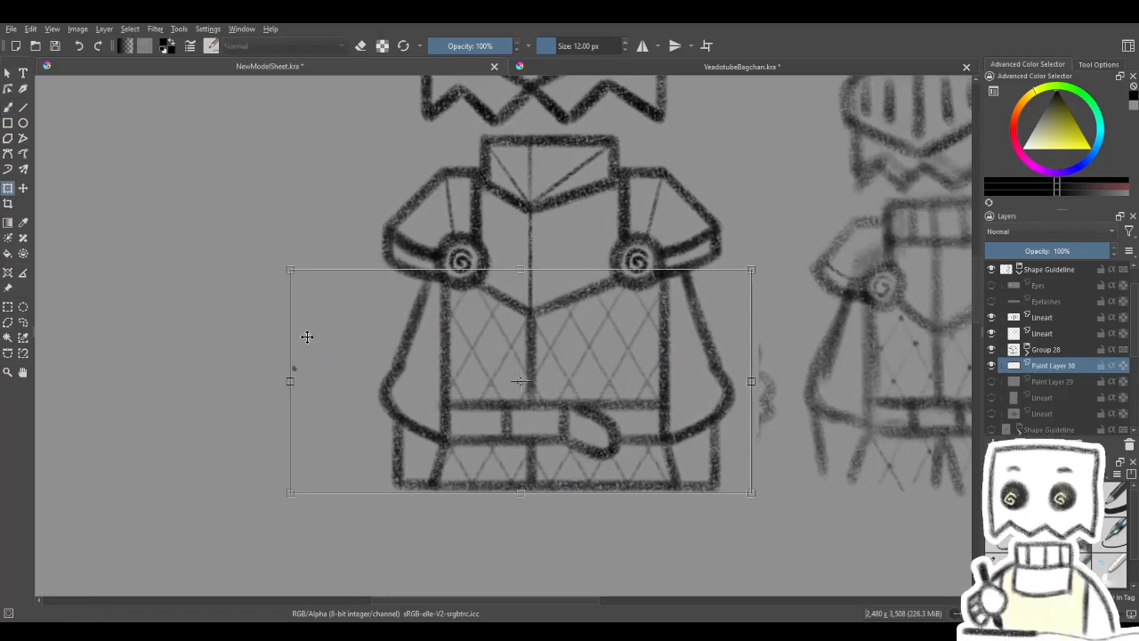
click(8, 307)
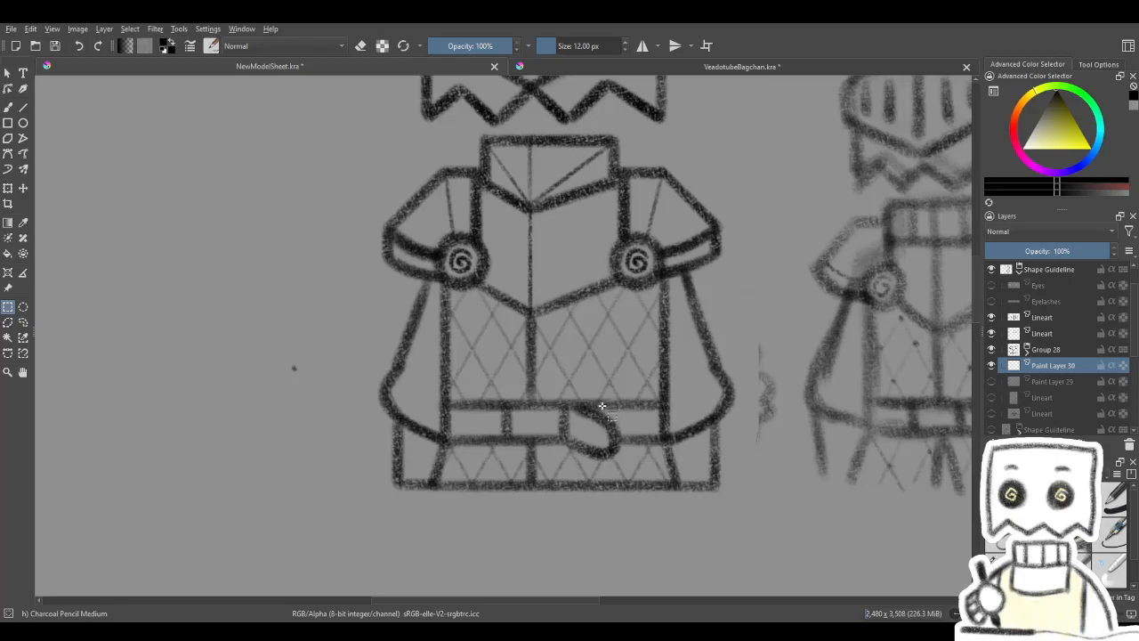
drag(562, 422, 653, 432)
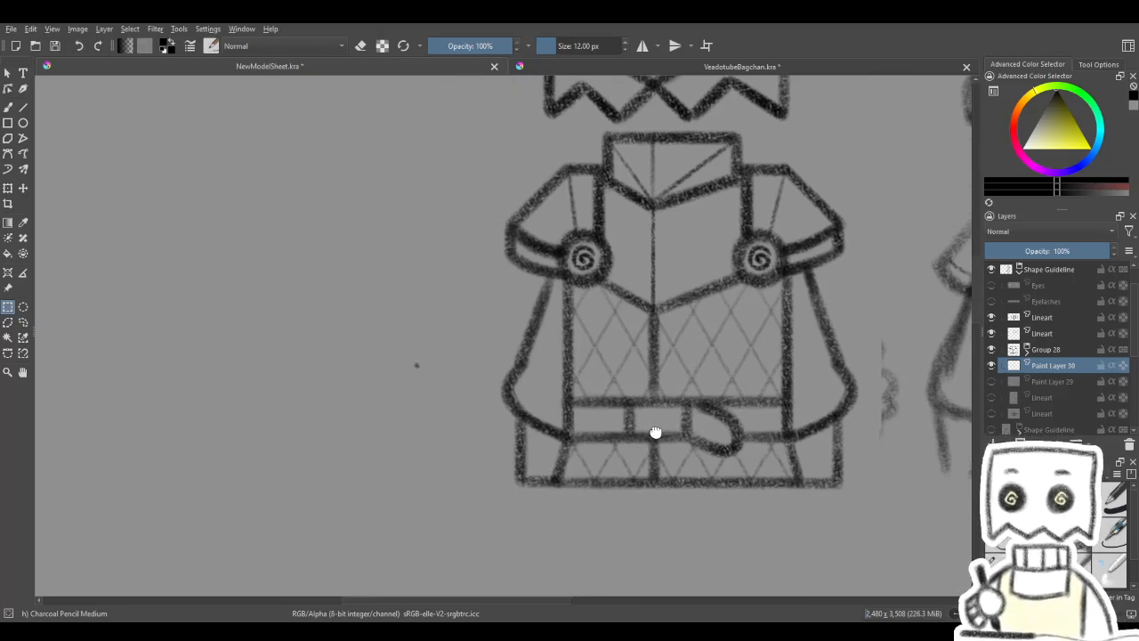
drag(409, 351, 443, 381)
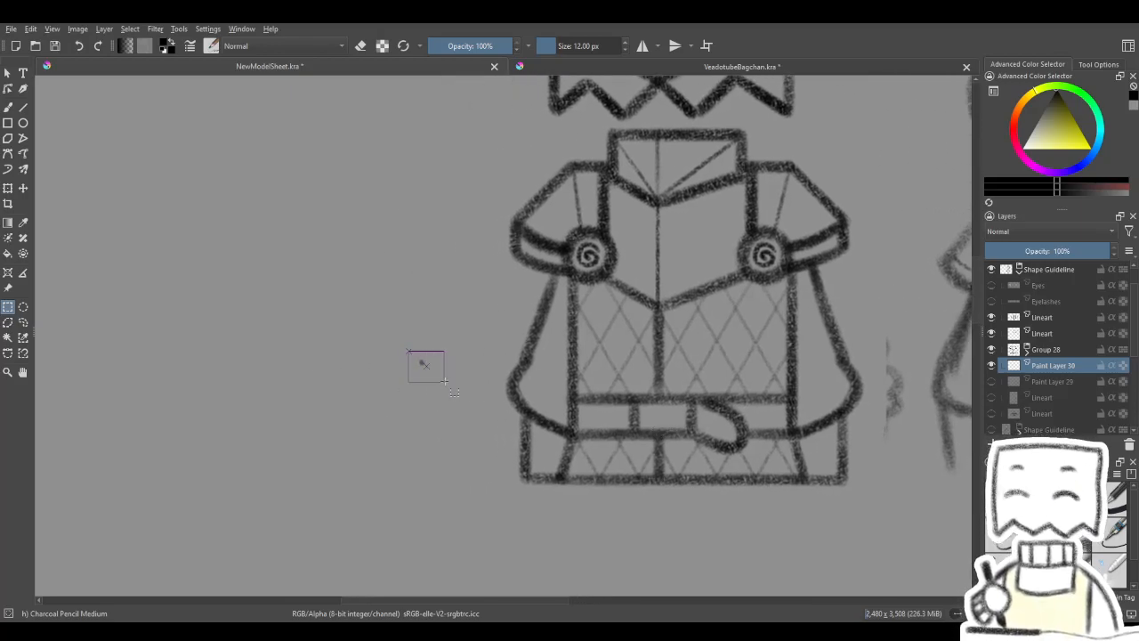
- Put the rivet dot on its own layer and move it onto a line crossing in the torso lattice's left half
click(8, 189)
key(ctrl+z)
key(ctrl+z)
key(ctrl+z)
click(23, 189)
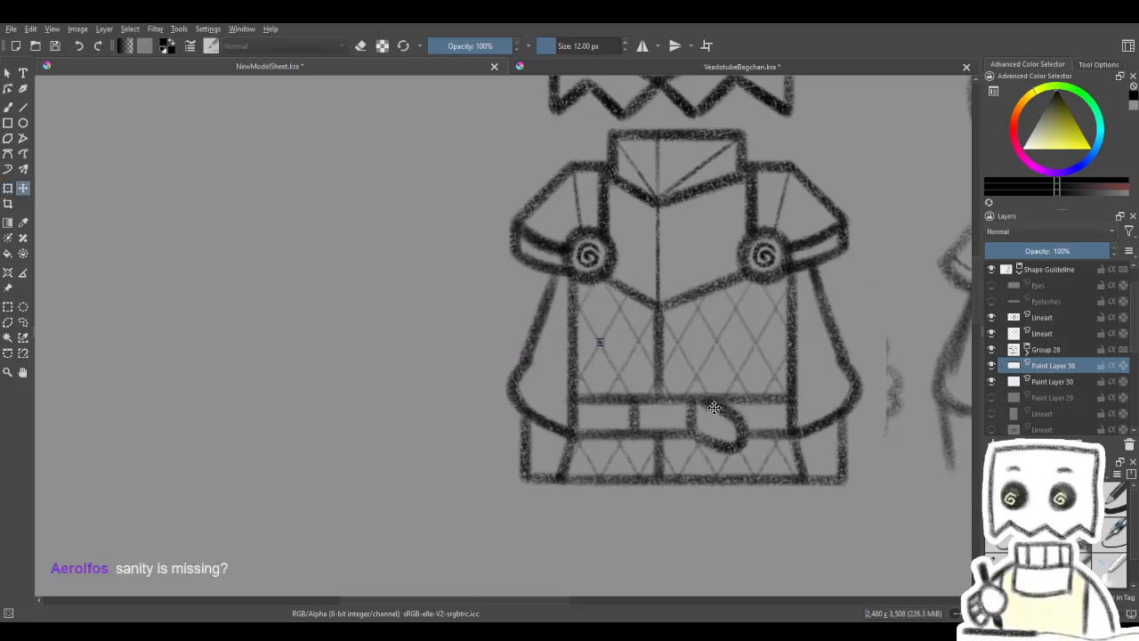
drag(710, 389, 585, 382)
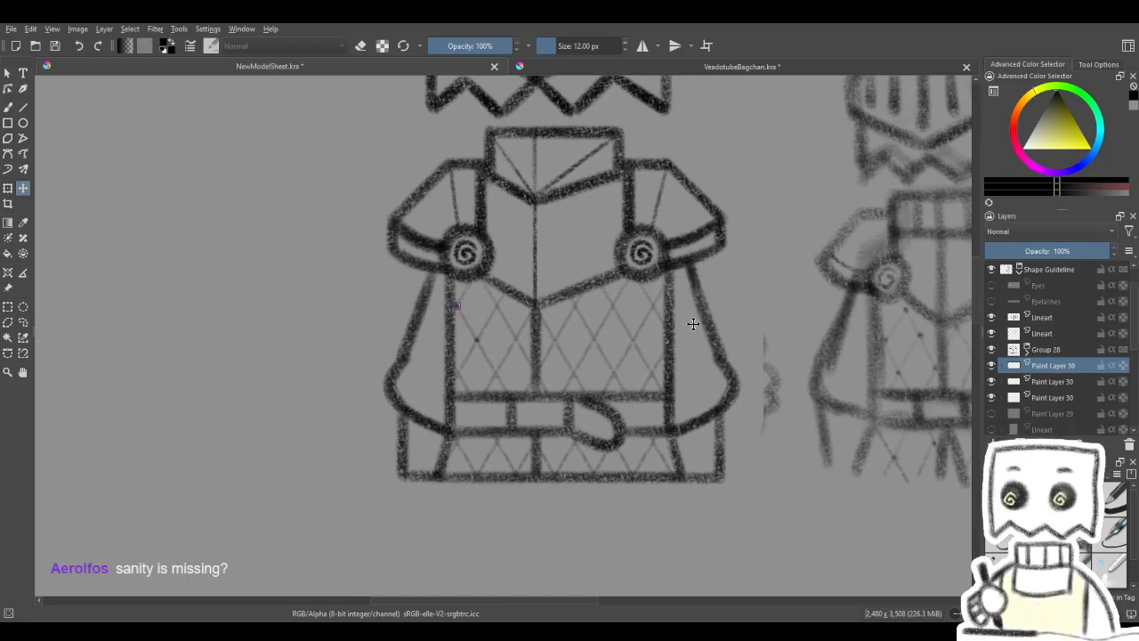
- Duplicate the rivet dot and place the copies on further lattice crossings in the left half of the torso
key(ctrl+j)
mouse_move(771, 323)
mouse_down()
mouse_move(621, 377)
mouse_move(810, 323)
mouse_move(725, 354)
mouse_move(804, 376)
mouse_move(859, 362)
mouse_move(663, 380)
mouse_move(829, 394)
mouse_move(741, 360)
mouse_move(725, 369)
mouse_move(915, 343)
mouse_up()
key(ctrl+j)
key(ctrl+j)
key(ctrl+j)
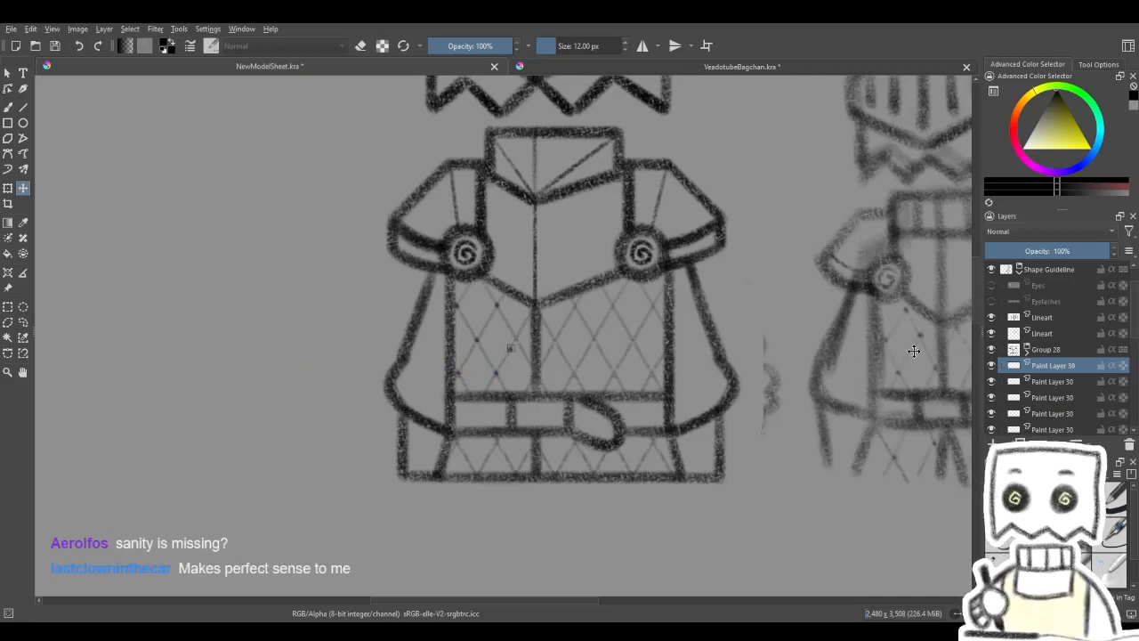
- Add rivet dot copies along the middle row of lattice crossings in the right half of the torso
key(ctrl+j)
drag(841, 330, 1028, 369)
drag(799, 379, 832, 365)
key(ctrl+z)
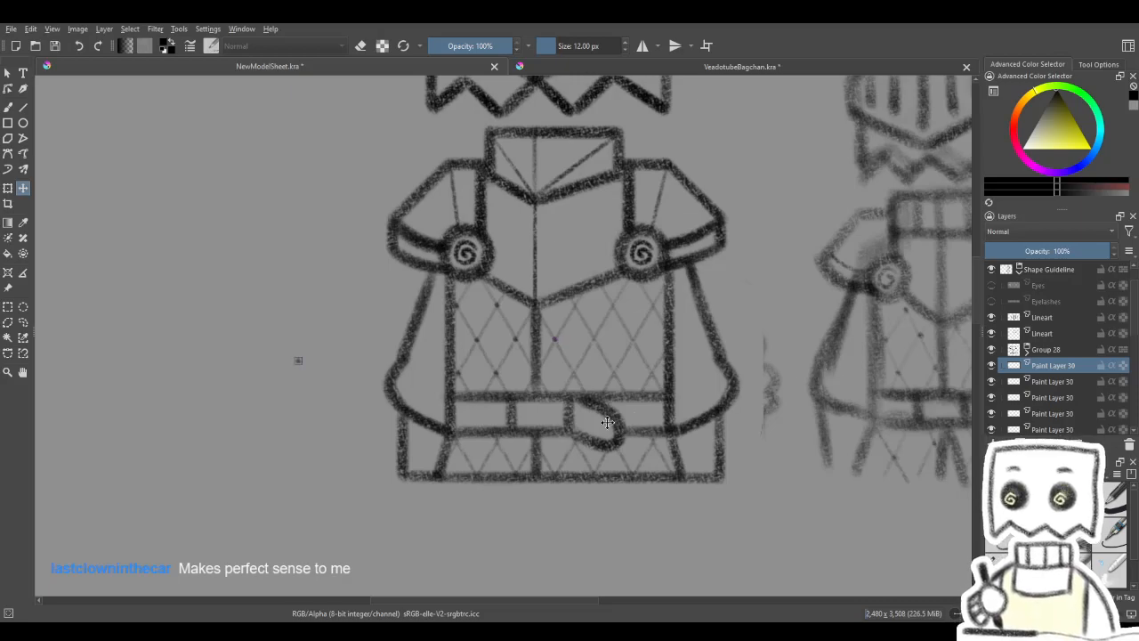
drag(457, 466, 741, 453)
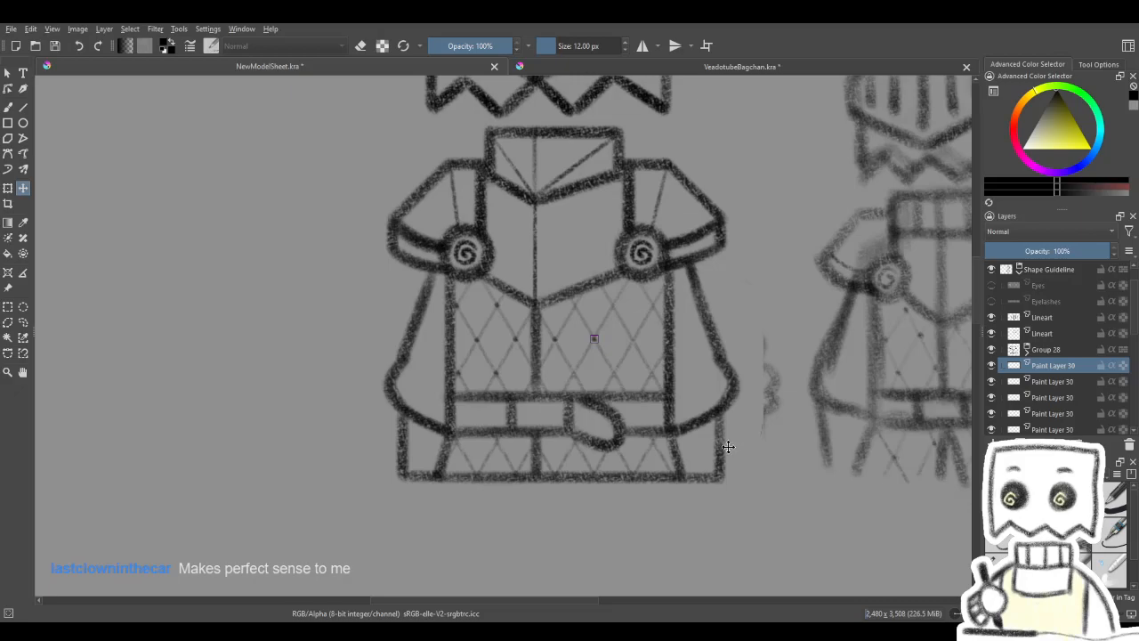
key(ctrl+v)
drag(630, 445, 889, 418)
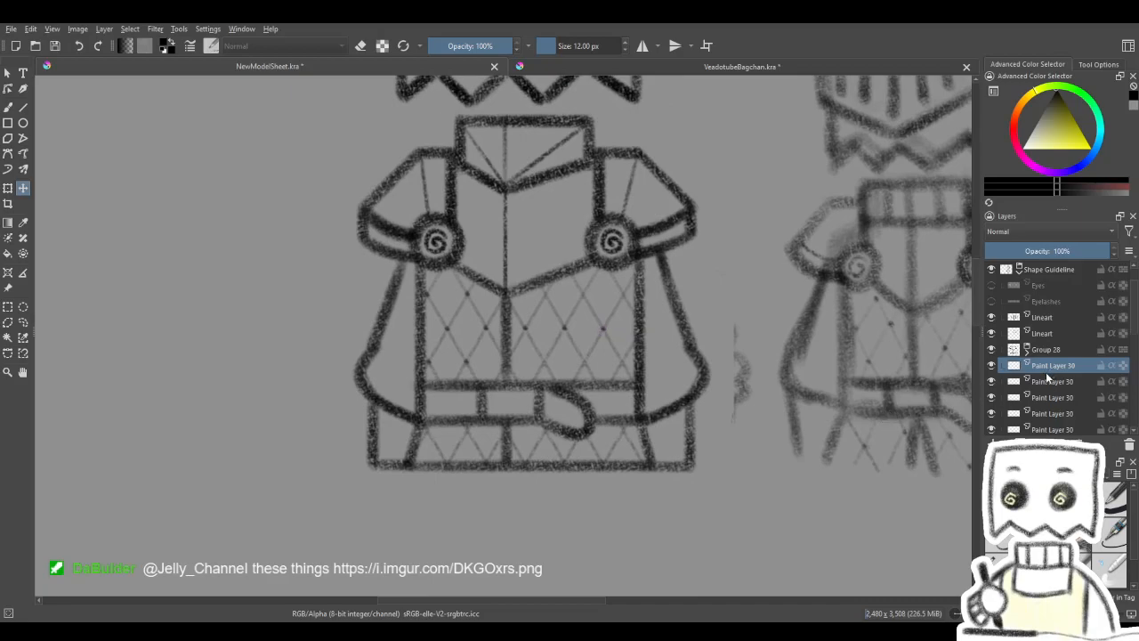
- Merge the stacked rivet dot layers down to reduce the Paint Layer 30 copies
key(ctrl+e)
key(ctrl+e)
key(ctrl+e)
key(ctrl+e)
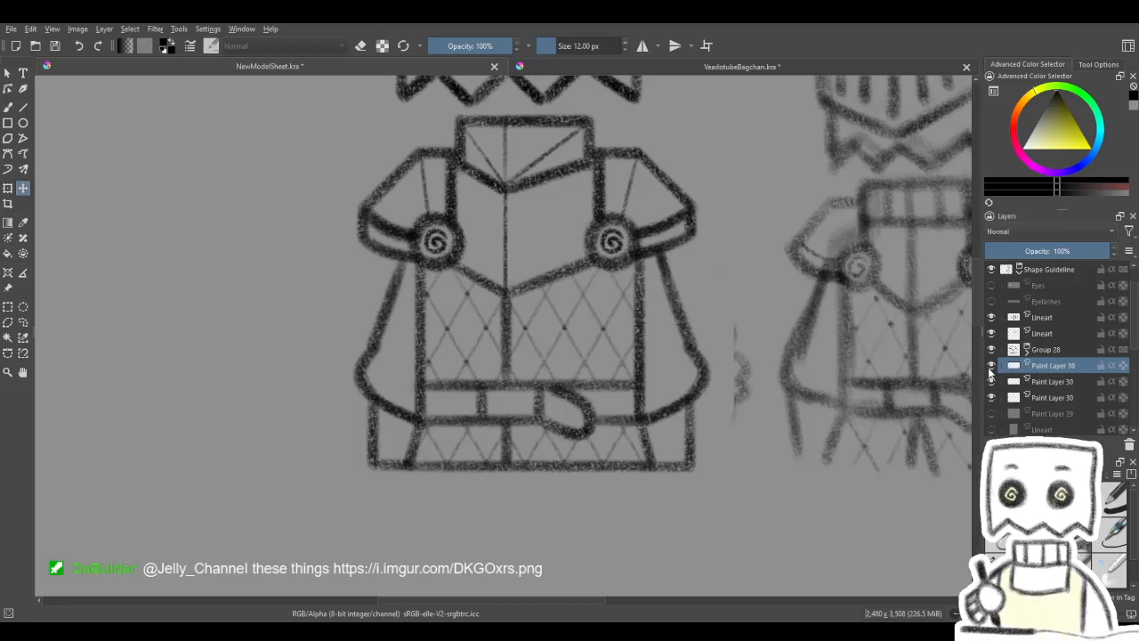
- Duplicate the rivet dot onto the remaining crossings of the torso lattice, including the row just above the belt
key(ctrl+j)
drag(640, 393, 641, 381)
key(ctrl+j)
mouse_move(551, 353)
mouse_down()
mouse_move(579, 362)
mouse_move(589, 351)
mouse_move(686, 351)
mouse_move(656, 339)
mouse_move(525, 355)
mouse_move(510, 480)
mouse_move(547, 425)
mouse_move(561, 426)
mouse_move(519, 427)
mouse_move(616, 406)
mouse_move(607, 396)
mouse_up()
key(ctrl+j)
key(ctrl+j)
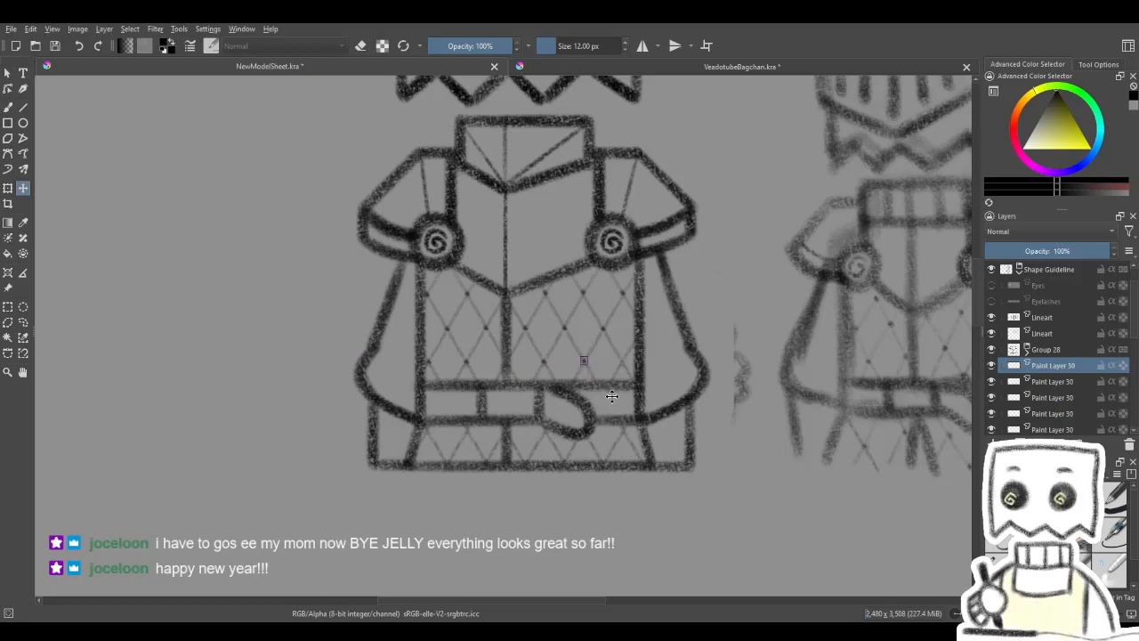
key(ctrl+j)
drag(510, 408, 547, 409)
drag(615, 375, 612, 373)
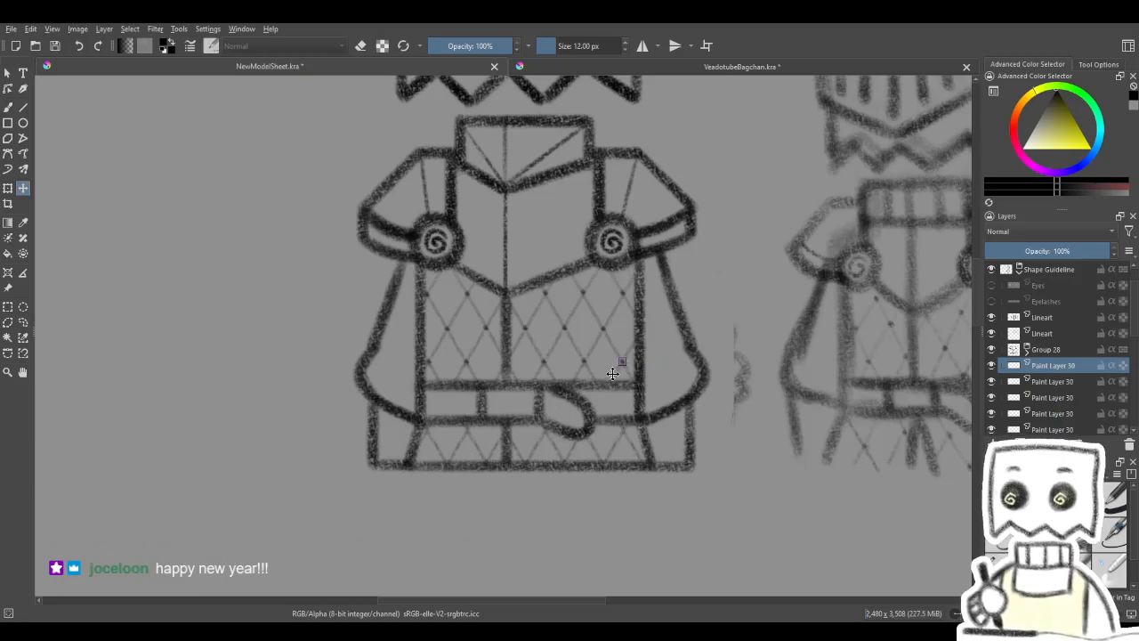
key(ctrl+z)
key(ctrl+z)
- Place rivet dot copies along the row of lattice crossings in the skirt just below the belt
drag(517, 362, 559, 435)
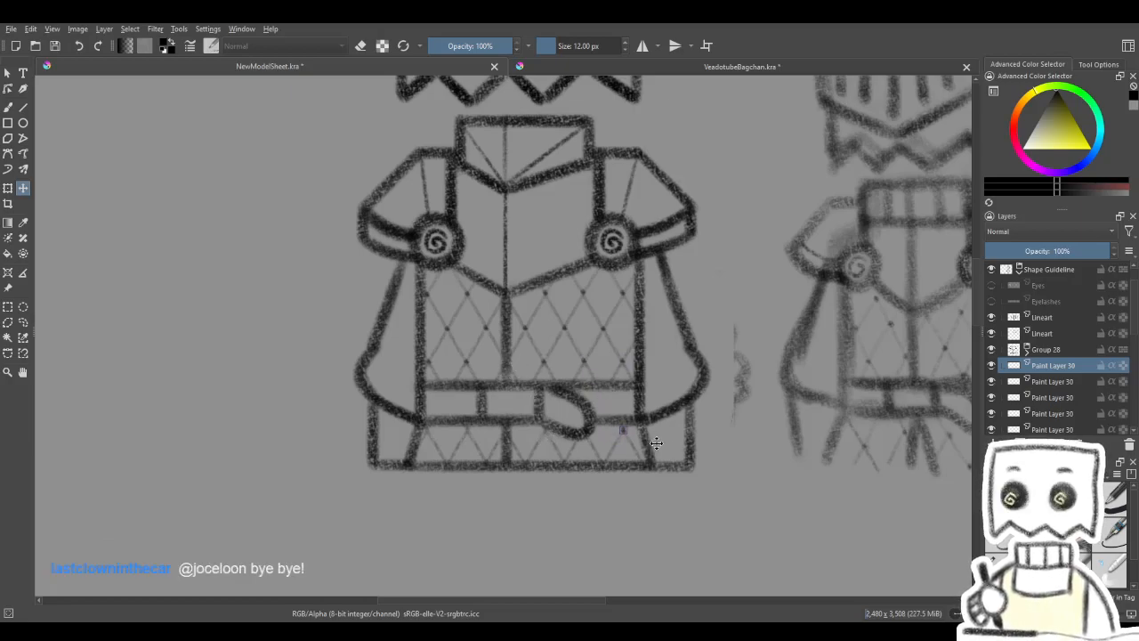
drag(595, 391, 553, 443)
drag(564, 446, 501, 460)
key(ctrl+j)
drag(483, 434, 443, 435)
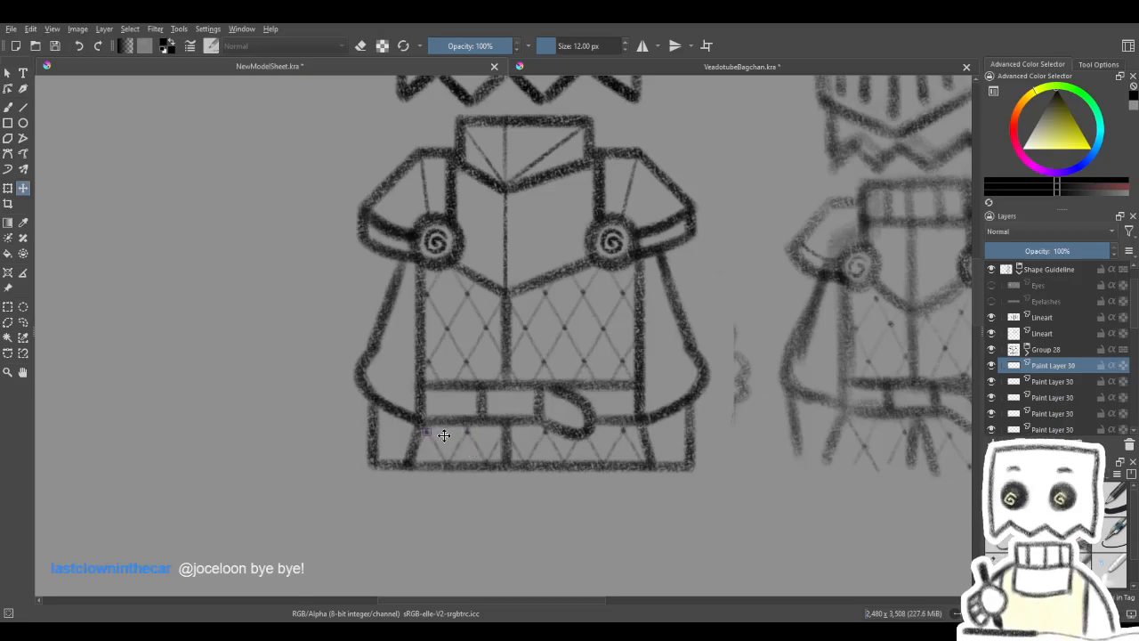
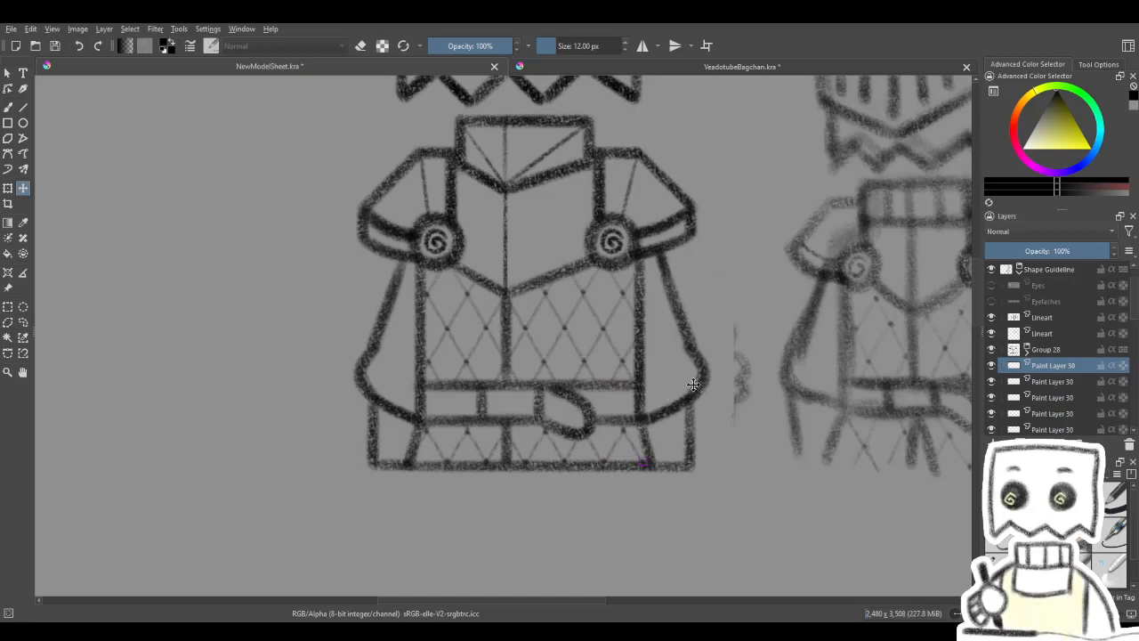
- Merge the stacked Paint Layer 30 layers into one layer, leaving the lowest Paint Layer 30 separate
scroll(1119, 357, down, 3)
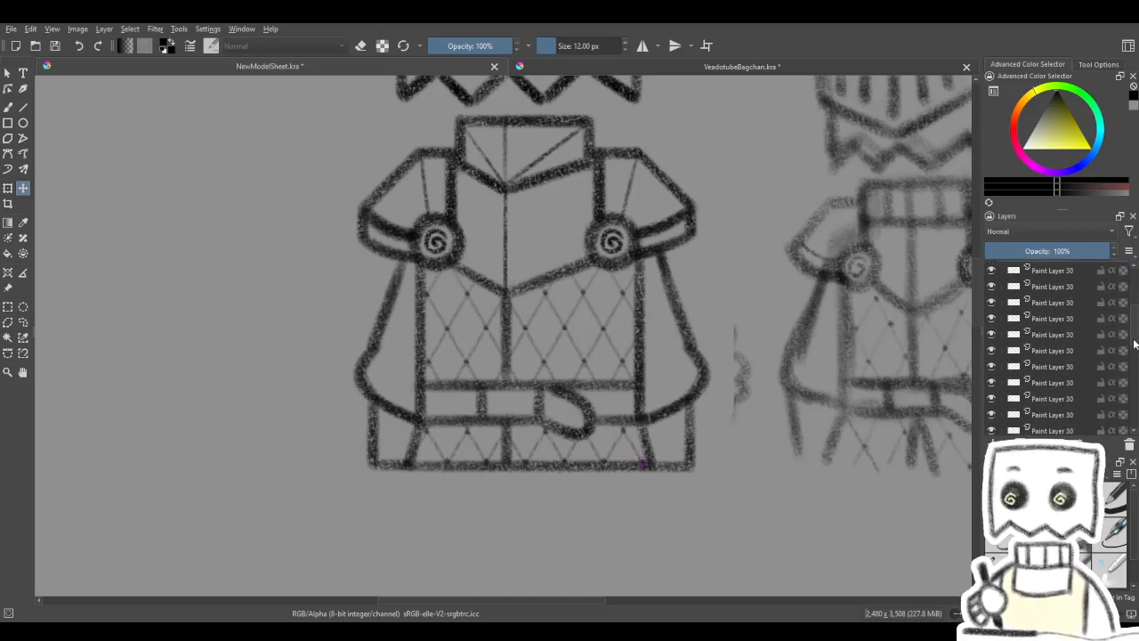
scroll(1130, 341, down, 3)
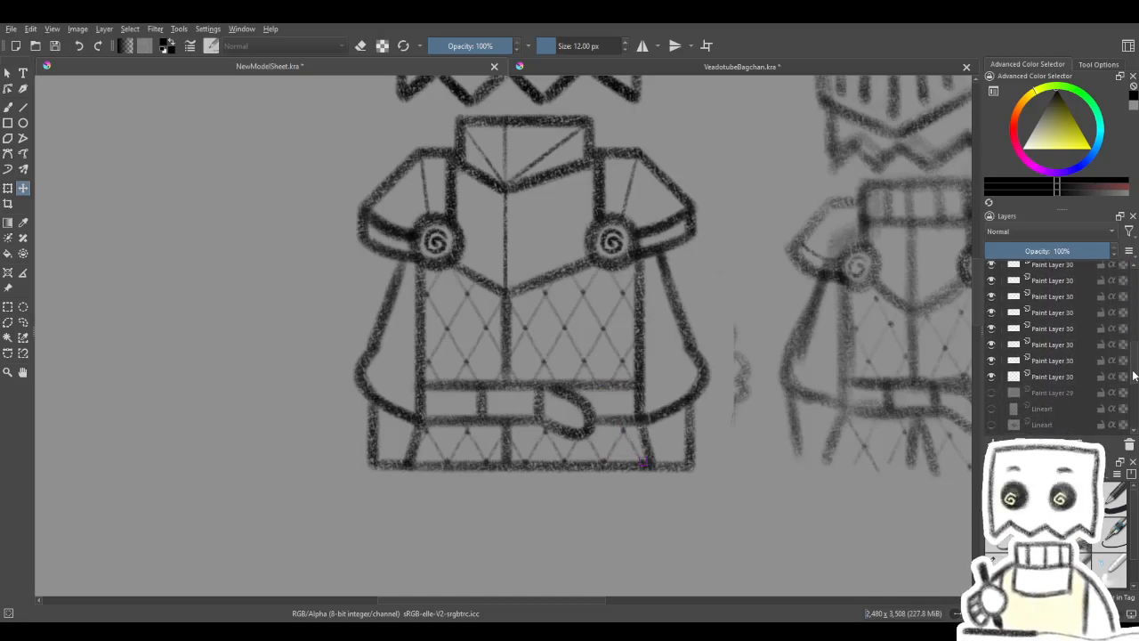
click(993, 369)
click(993, 369)
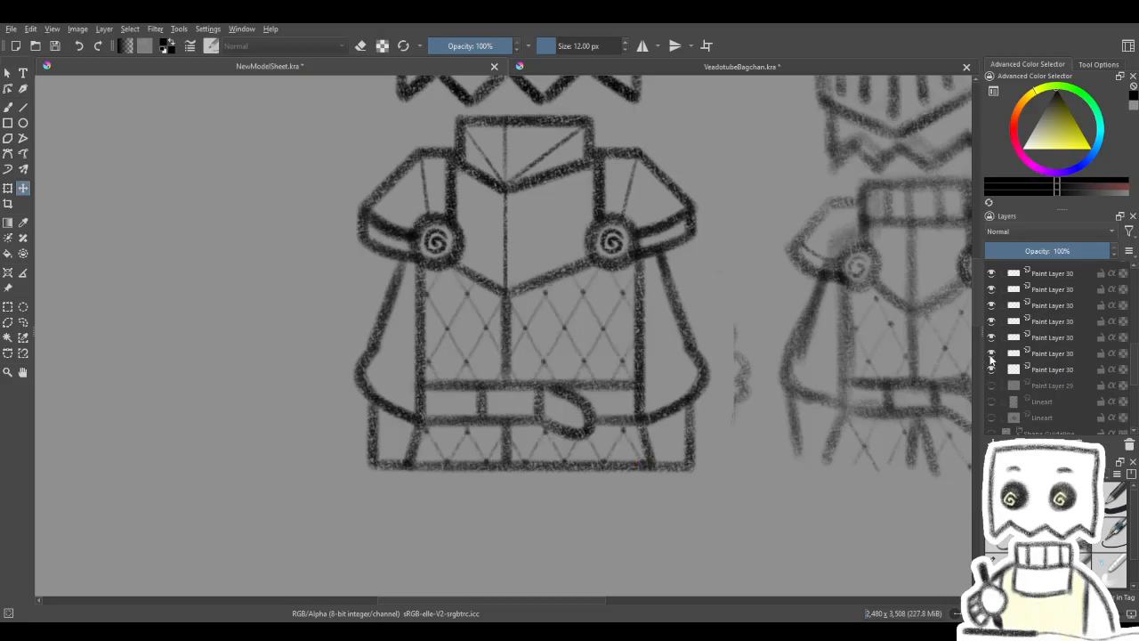
click(993, 355)
click(1107, 357)
drag(1136, 367, 1131, 314)
shift+click(1072, 329)
key(ctrl+e)
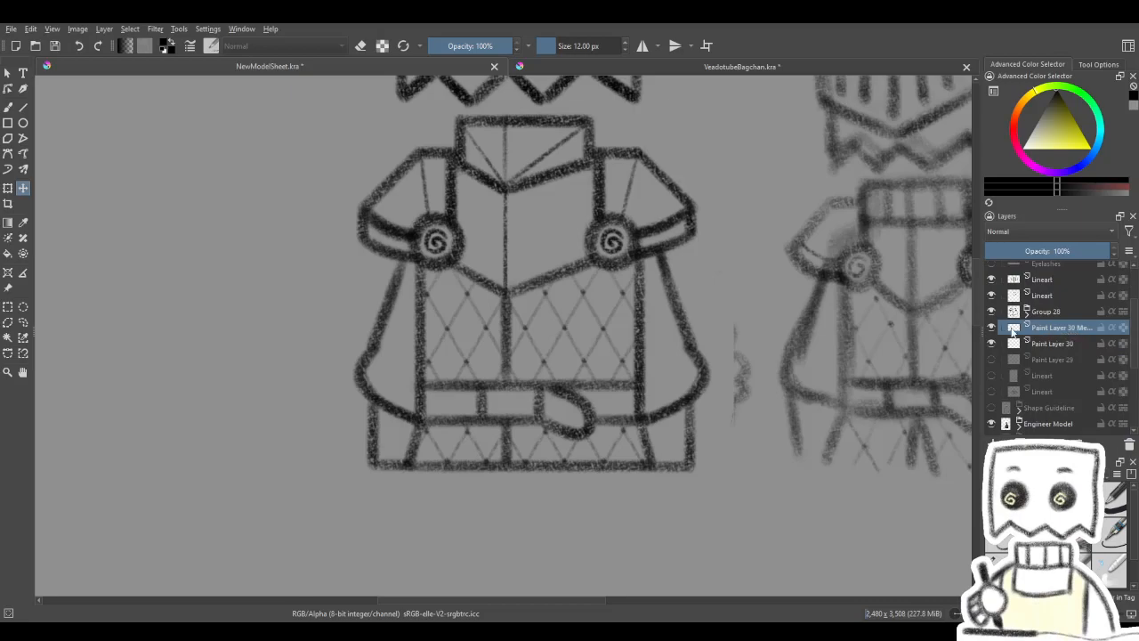
click(991, 328)
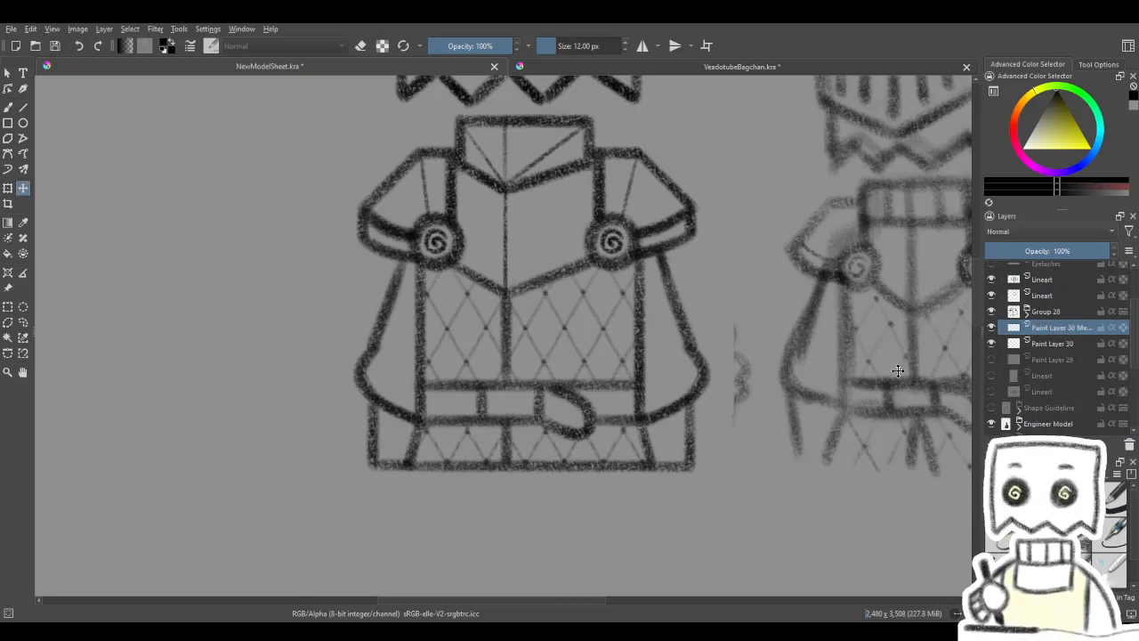
- Paste the Candy King store photo as a new layer and place it beside the knight lineart
scroll(733, 408, down, 2)
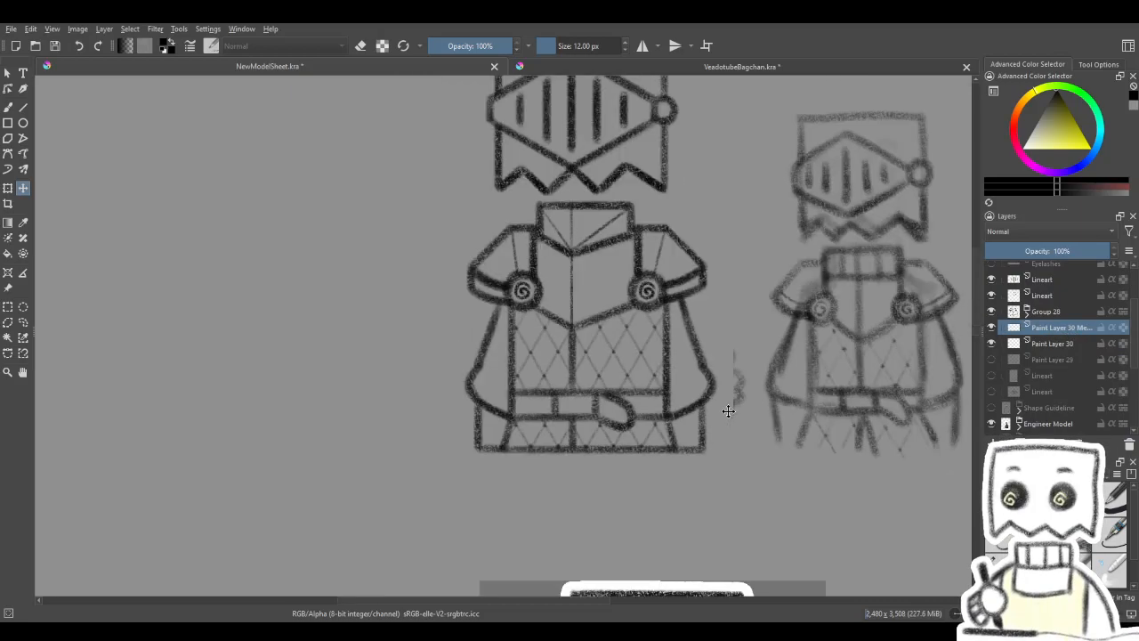
drag(611, 403, 558, 362)
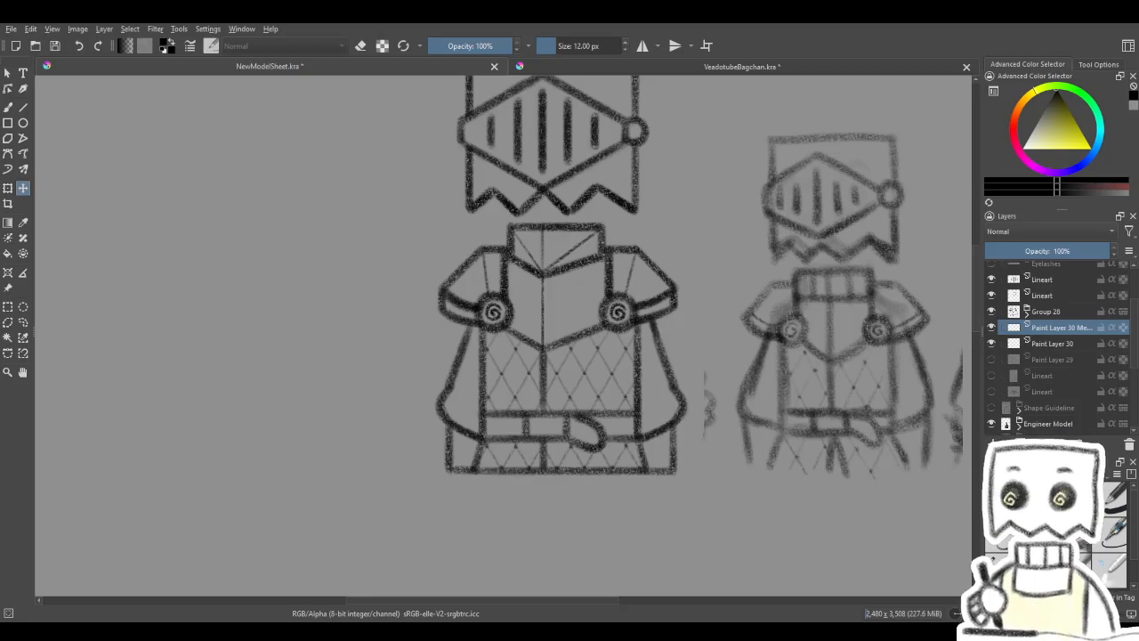
scroll(478, 305, down, 5)
scroll(480, 305, up, 2)
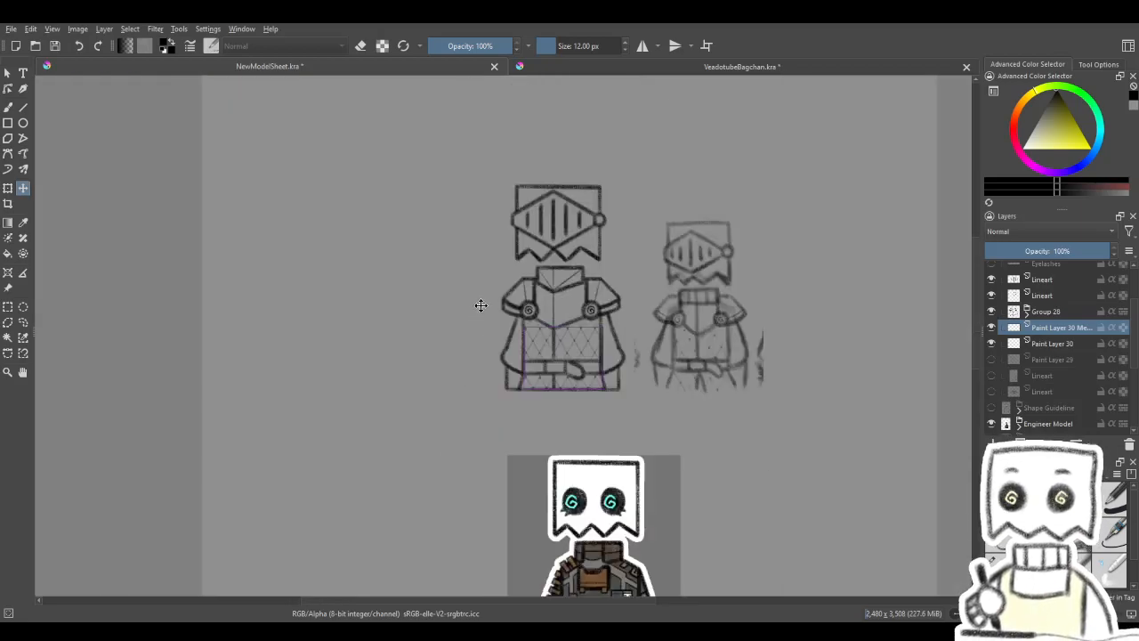
key(ctrl+v)
scroll(484, 300, up, 1)
scroll(485, 299, down, 1)
scroll(538, 401, up, 1)
drag(540, 404, 253, 179)
scroll(428, 259, up, 3)
drag(427, 259, 494, 271)
scroll(485, 225, down, 1)
scroll(475, 239, up, 1)
scroll(494, 272, down, 1)
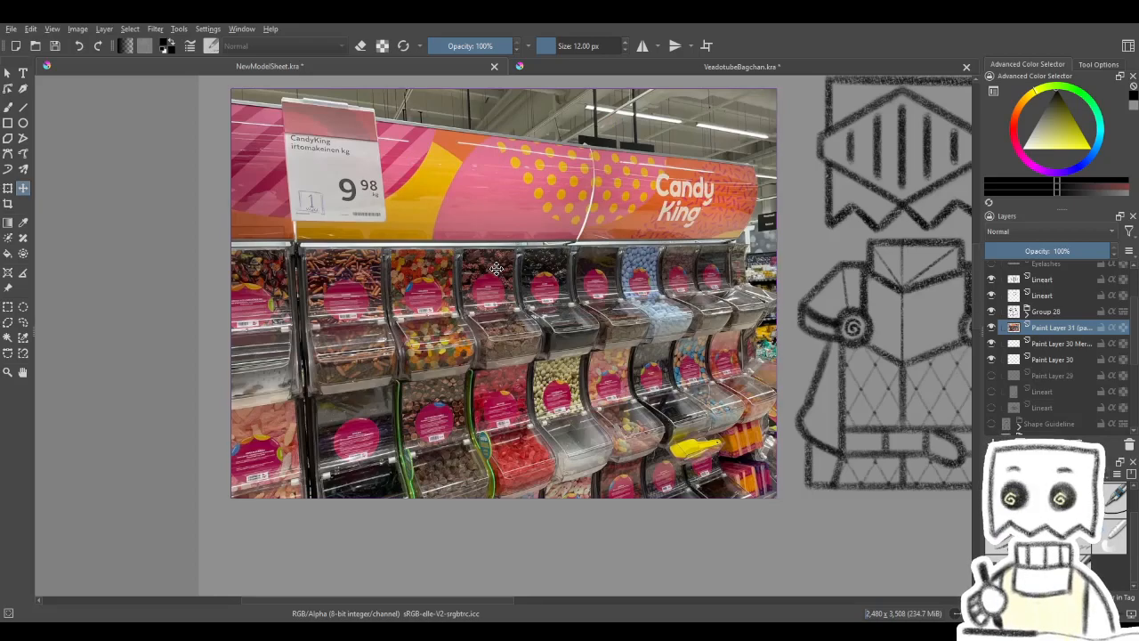
- View the candy photo next to the knight lineart and hide the photo's layer
mouse_move(497, 269)
mouse_down()
mouse_move(351, 294)
mouse_move(302, 287)
mouse_up()
scroll(416, 292, down, 1)
drag(429, 297, 496, 317)
scroll(496, 318, up, 1)
drag(564, 333, 404, 321)
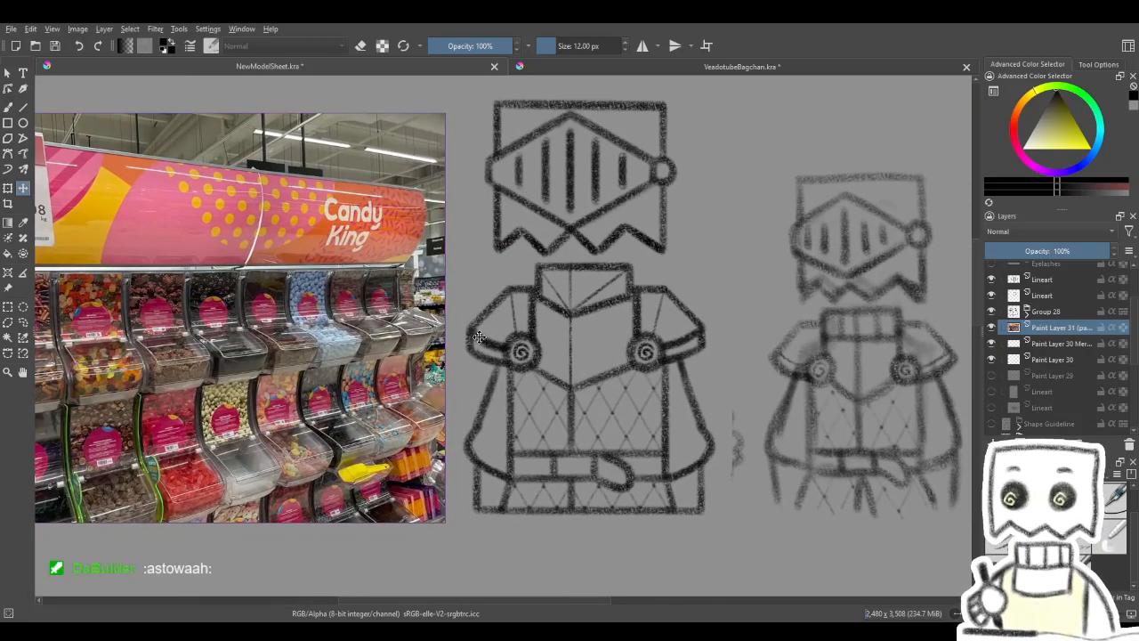
scroll(514, 345, down, 1)
drag(478, 360, 588, 395)
scroll(545, 388, up, 1)
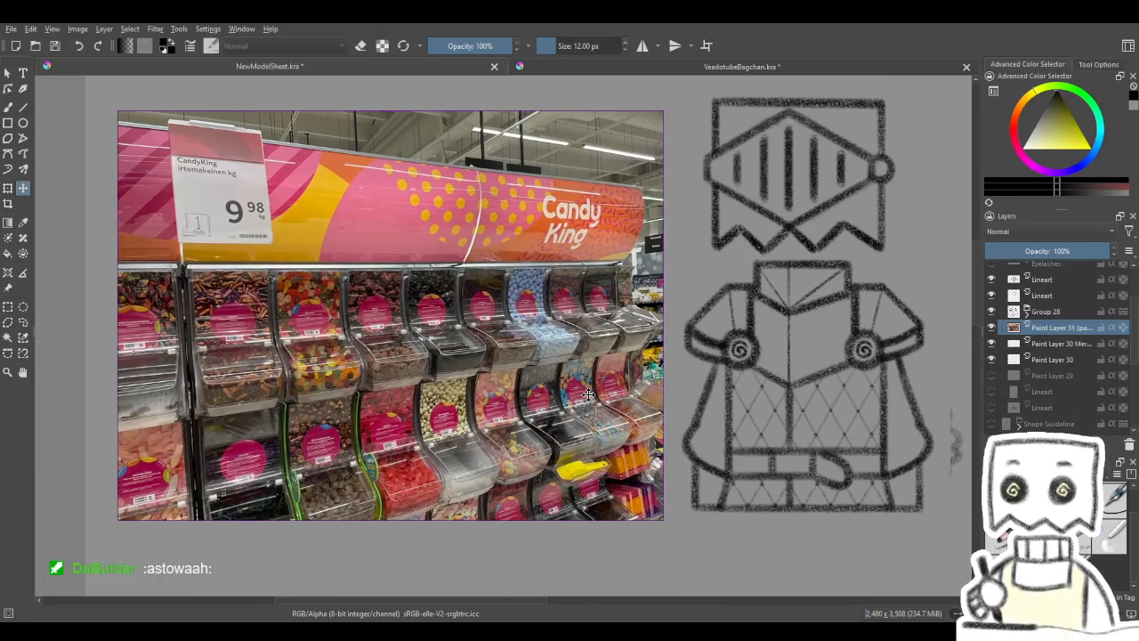
scroll(589, 394, down, 1)
scroll(589, 394, up, 1)
drag(574, 403, 503, 405)
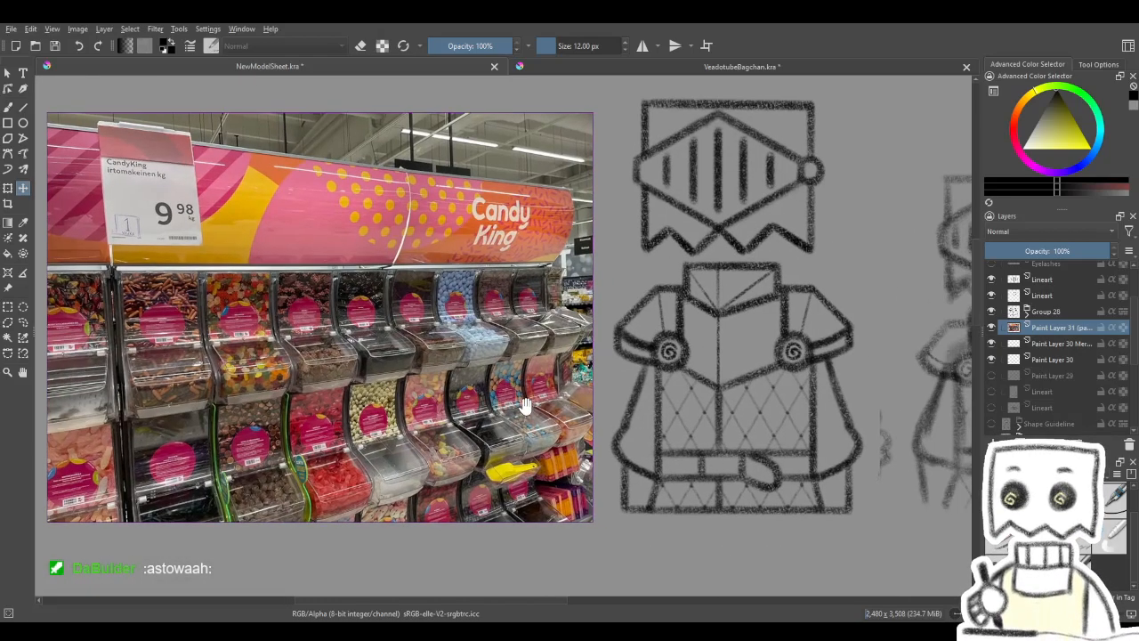
click(993, 327)
- Put the layers from the uppermost Lineart down to the lowest Lineart into a new group and collapse it
drag(881, 348, 636, 362)
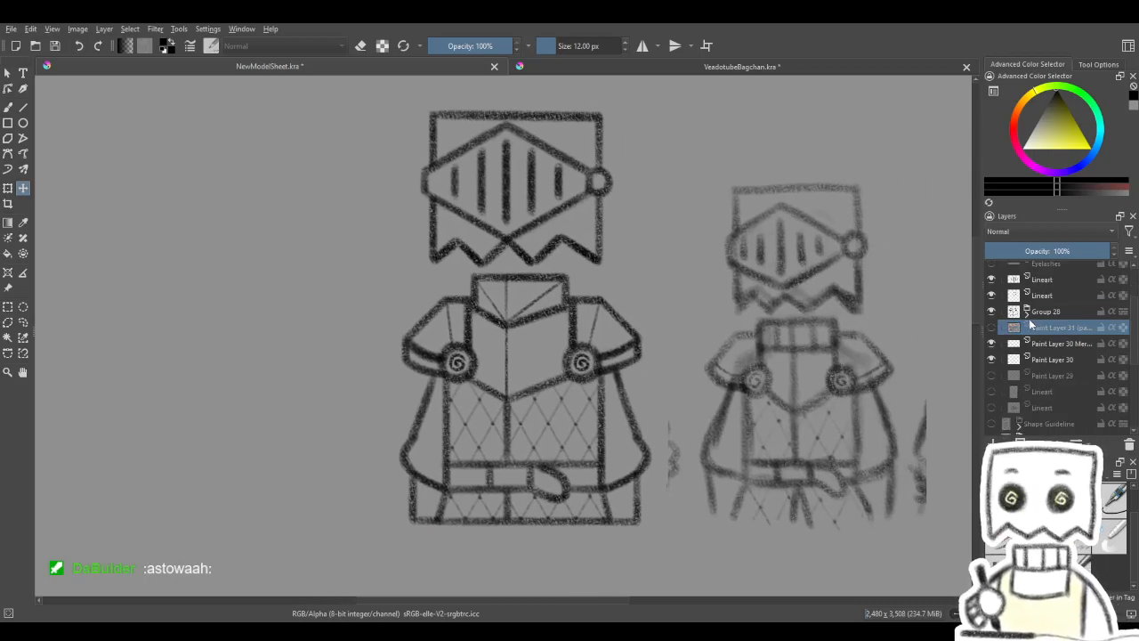
click(1043, 280)
scroll(1034, 356, up, 1)
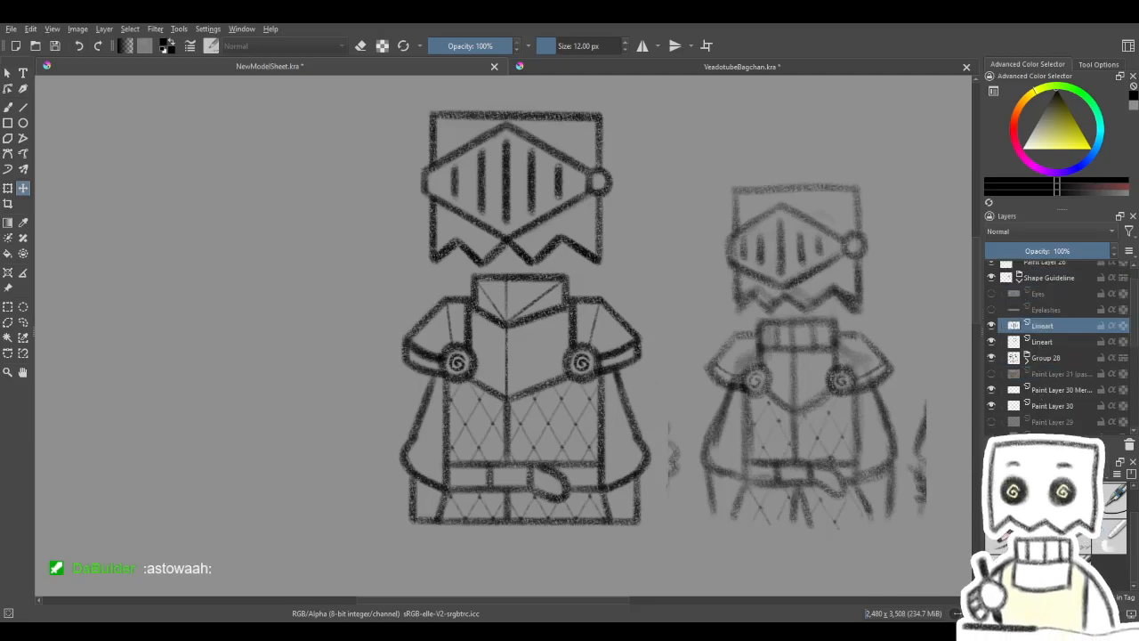
key(ctrl+g)
scroll(1050, 356, down, 1)
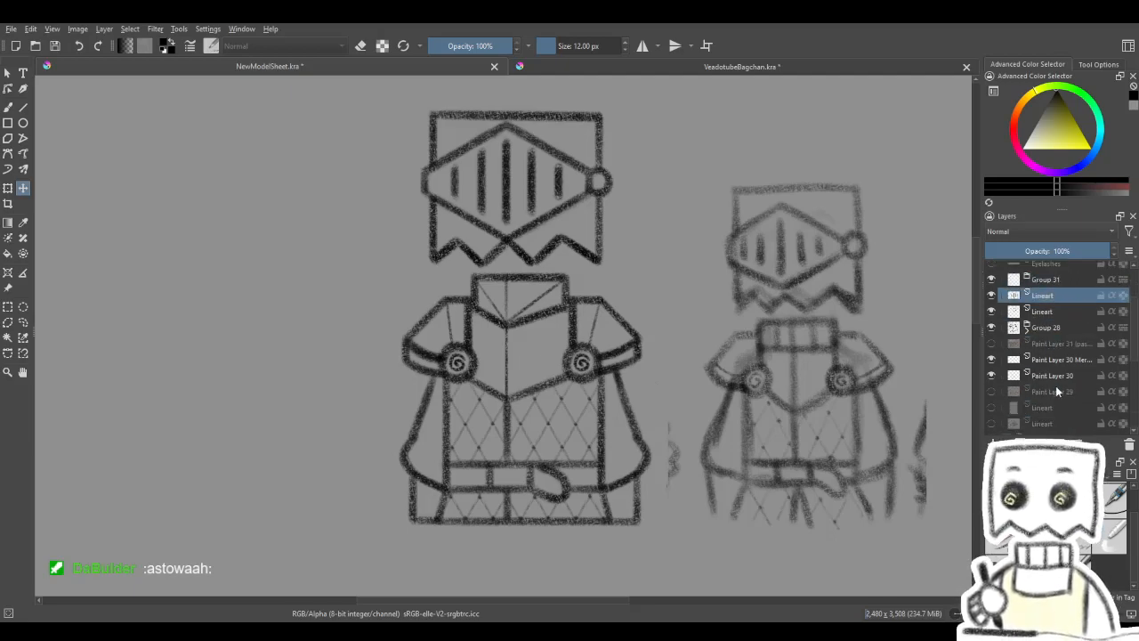
shift+click(1054, 378)
scroll(1052, 343, up, 1)
scroll(1050, 344, down, 1)
scroll(1051, 397, down, 1)
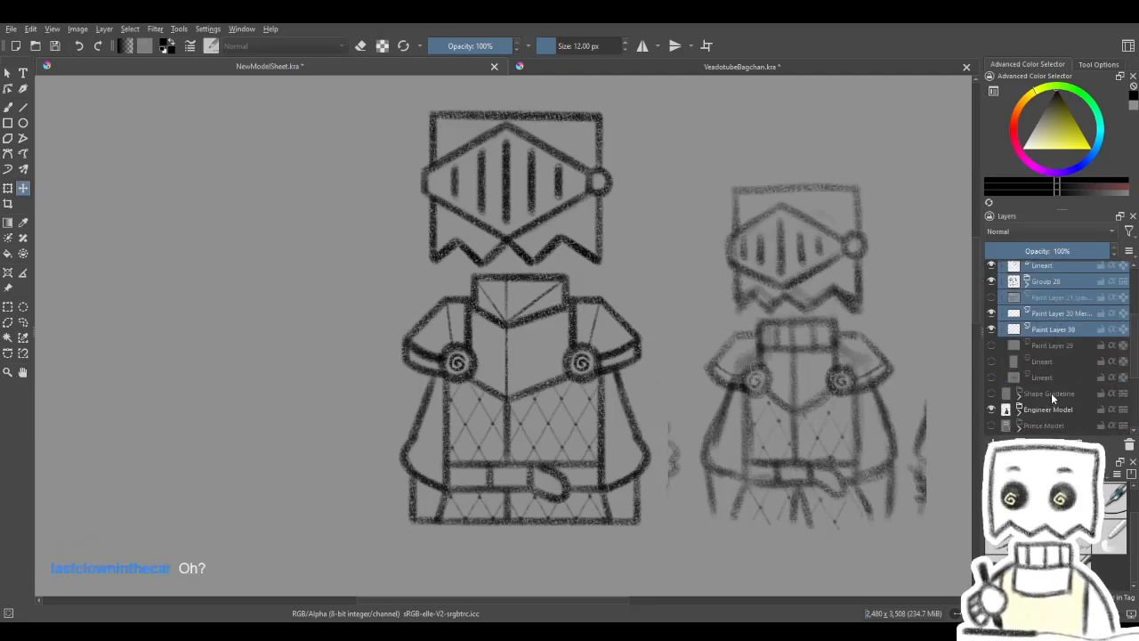
shift+click(1050, 376)
scroll(1052, 353, up, 1)
click(1062, 281)
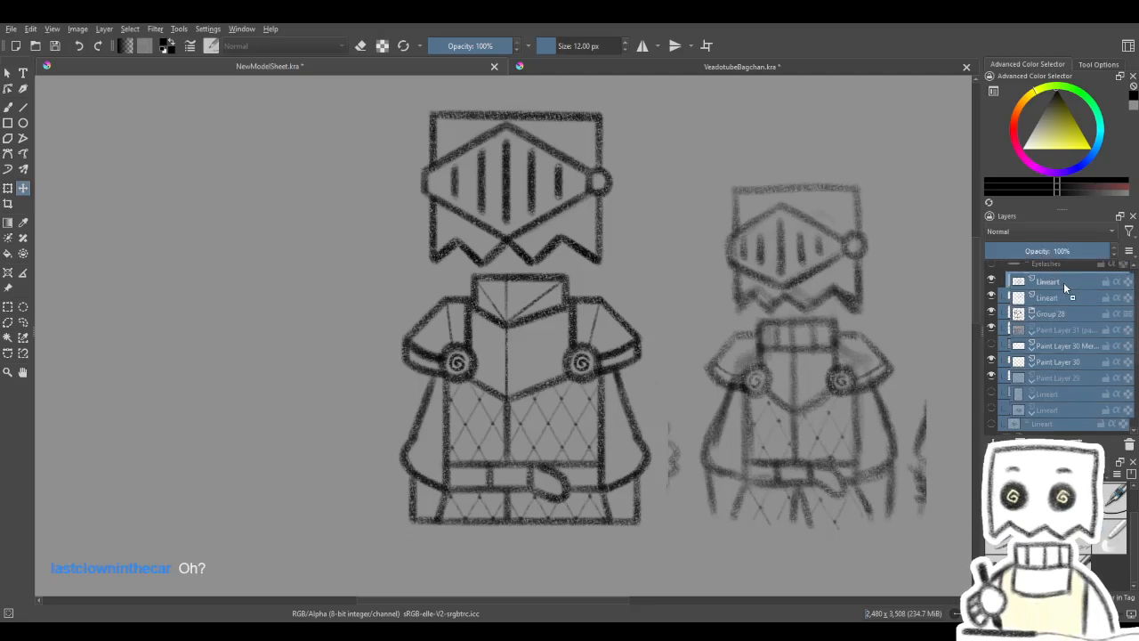
click(1030, 279)
- Rename the new layer group as Lineart
click(992, 279)
double_click(1050, 281)
text(Lineart)
key(Return)
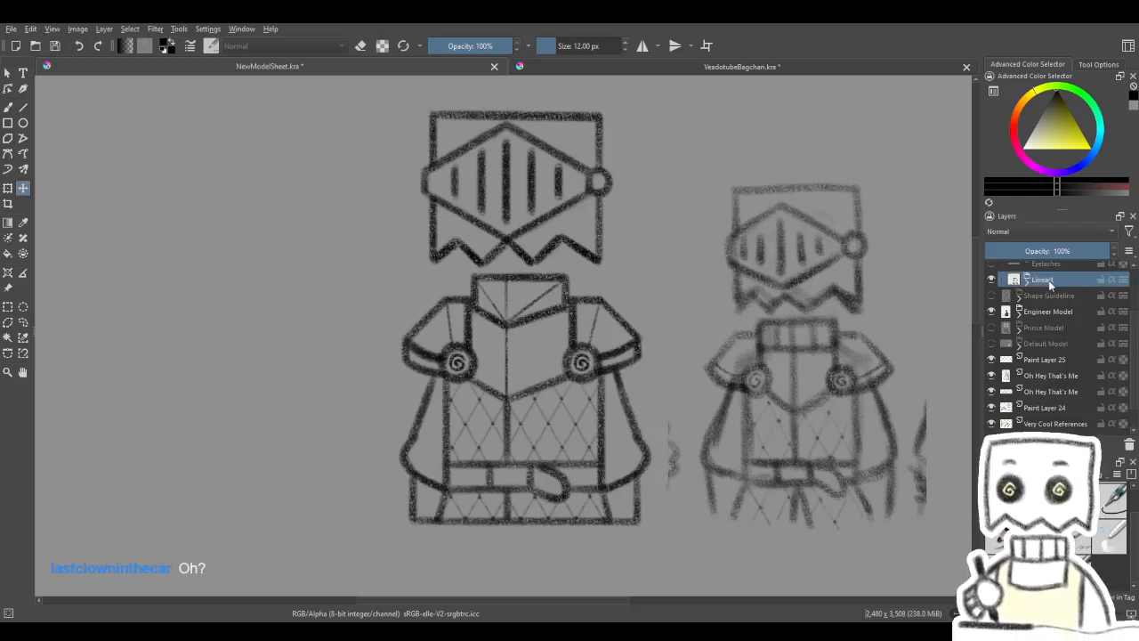
scroll(534, 348, down, 1)
scroll(534, 348, up, 1)
drag(532, 353, 559, 356)
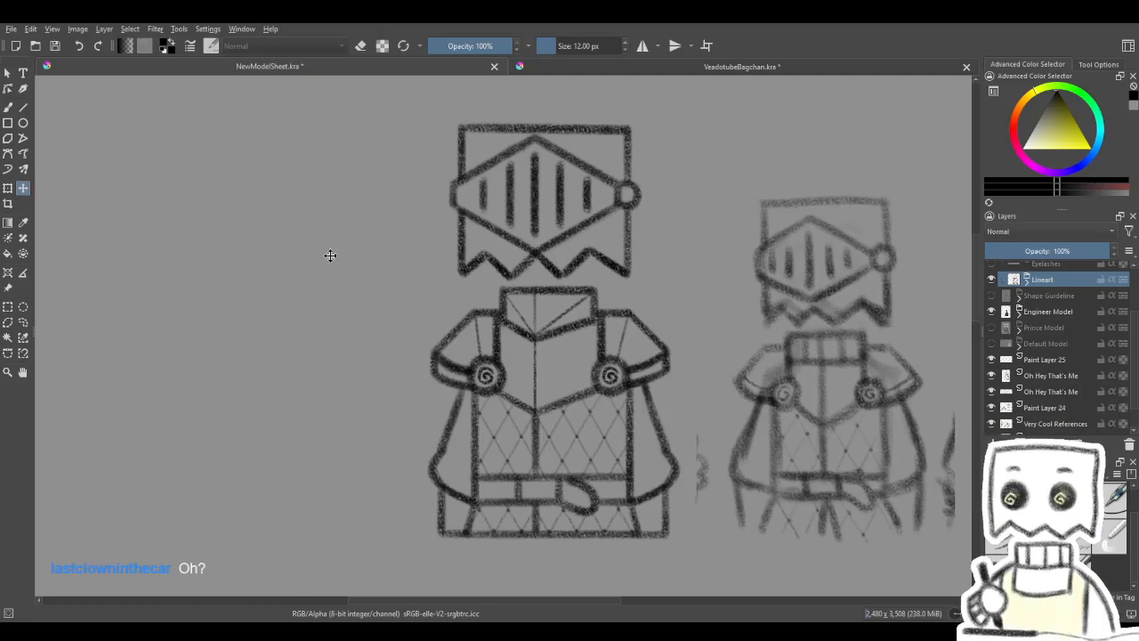
key(ctrl+t)
scroll(687, 314, down, 1)
drag(627, 325, 604, 326)
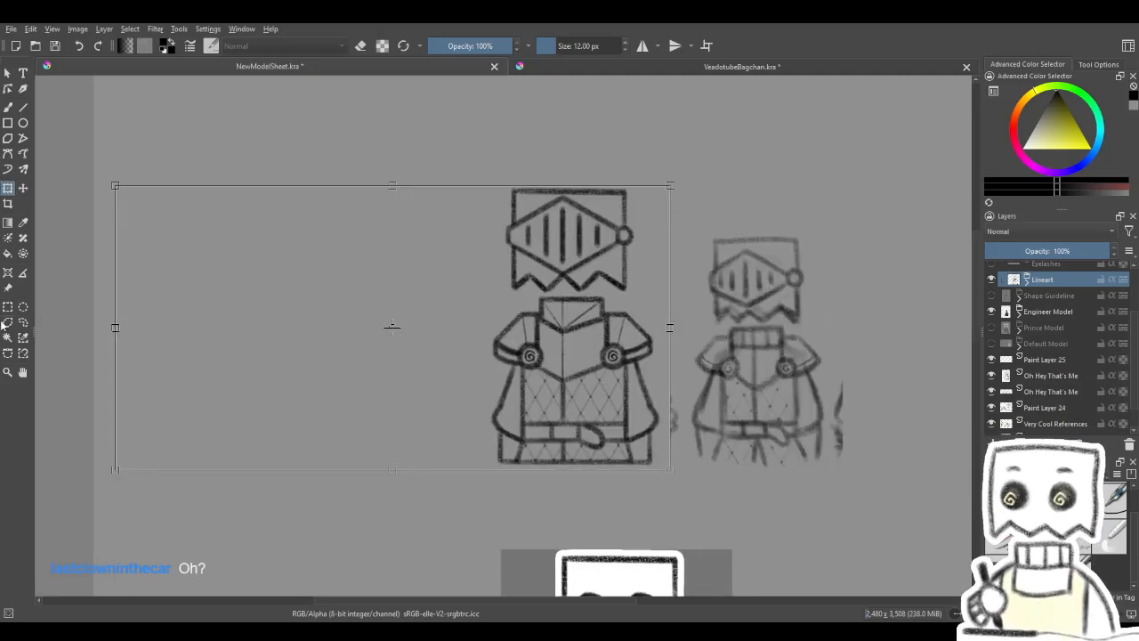
click(1059, 293)
click(1059, 282)
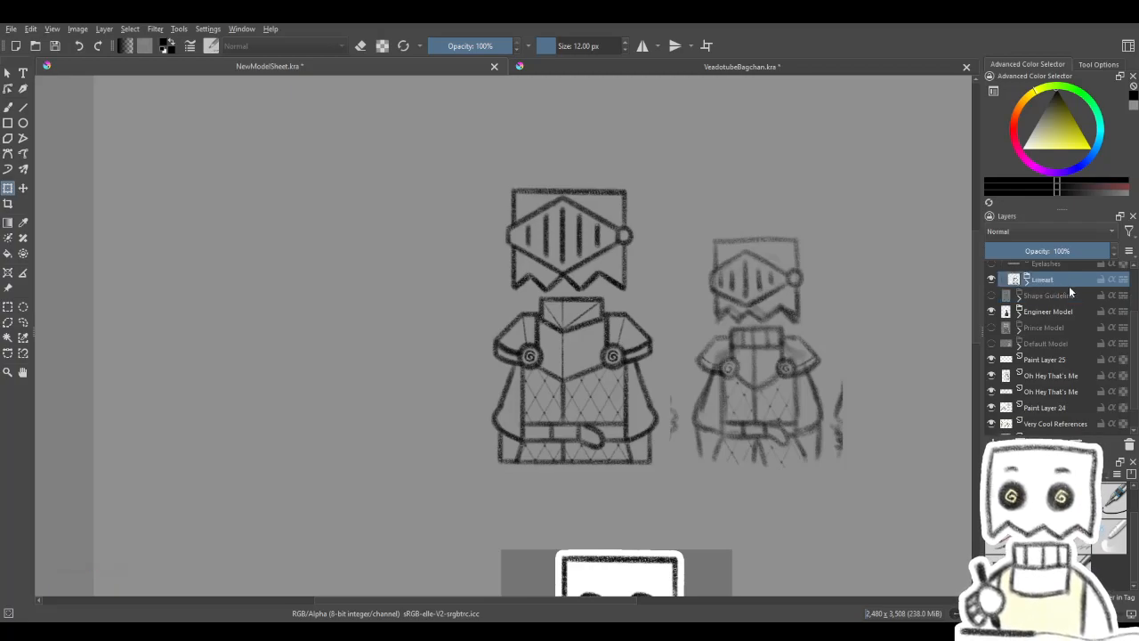
- Merge the Lineart group into one layer and select the knight's full silhouette with a contiguous selection
key(ctrl+e)
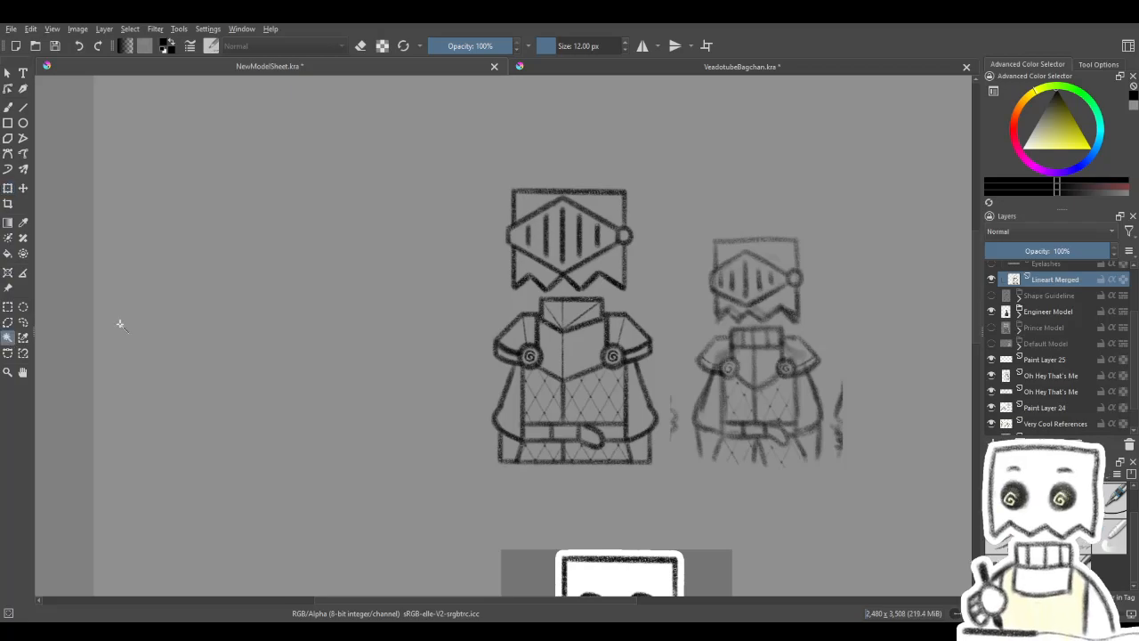
click(489, 221)
scroll(587, 258, up, 3)
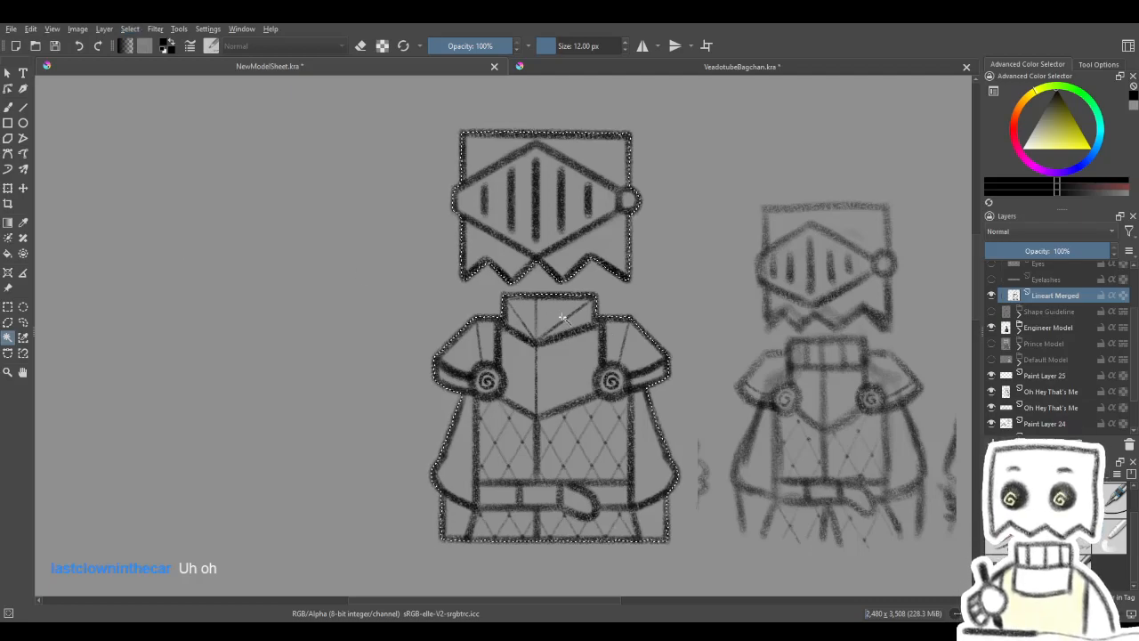
- Paint the selected silhouette white on a new layer beneath the merged lineart with the Basic-1 brush at about 280 px, and clear the selection
click(10, 109)
mouse_move(341, 457)
mouse_down()
mouse_move(346, 267)
mouse_move(472, 504)
mouse_move(515, 621)
mouse_up()
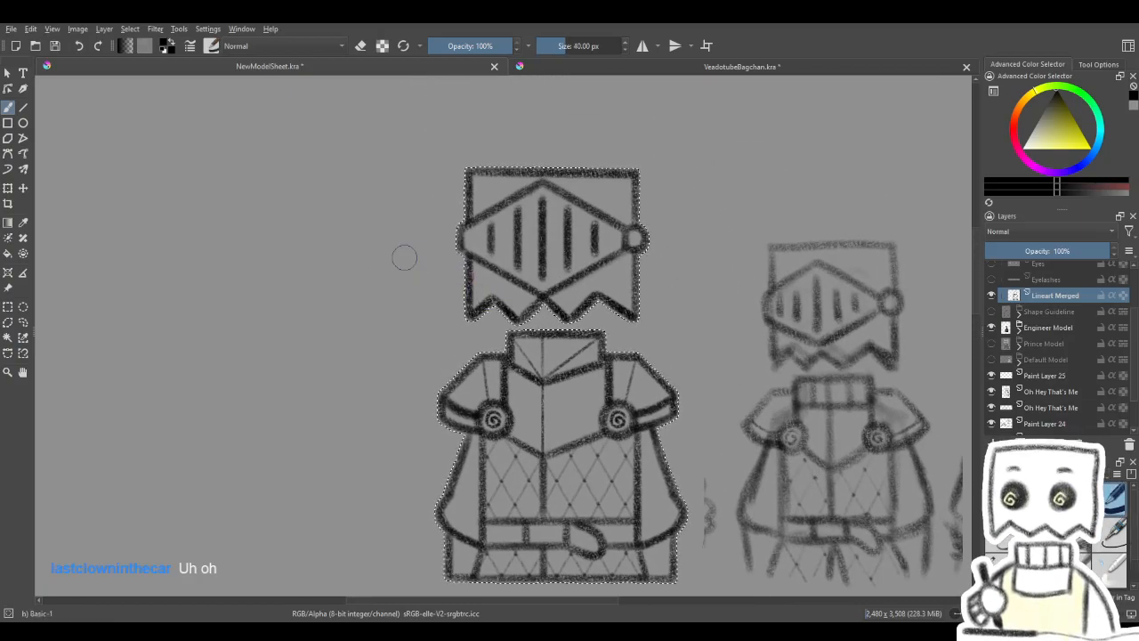
drag(244, 258, 386, 259)
mouse_move(587, 355)
mouse_down()
mouse_move(526, 334)
mouse_move(561, 339)
mouse_up()
click(1026, 147)
click(1070, 312)
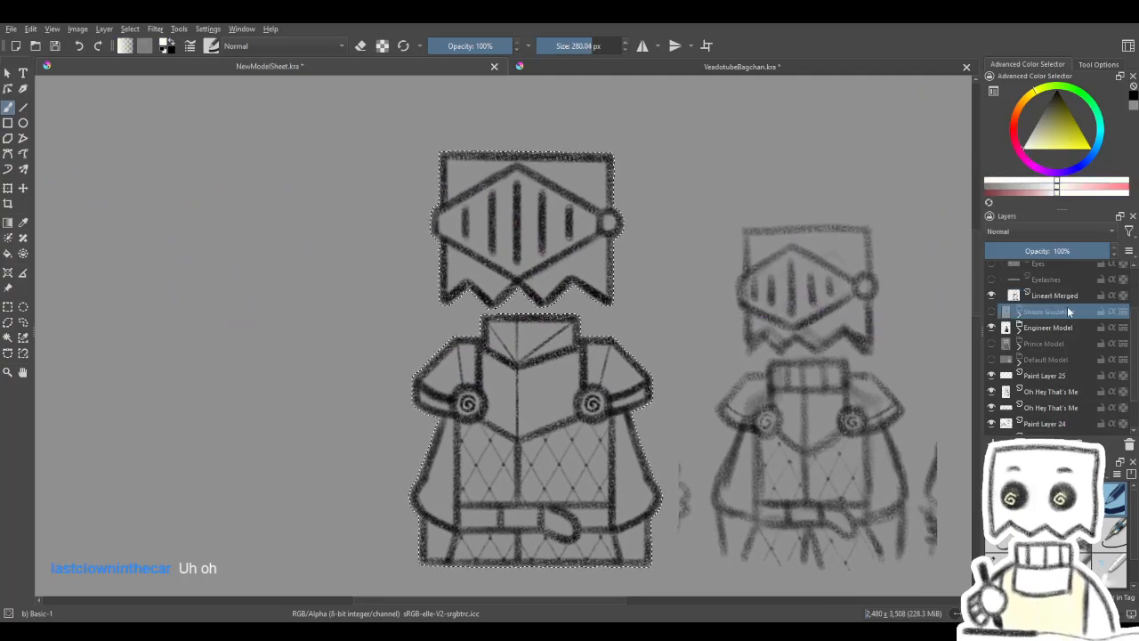
click(993, 444)
drag(477, 319, 504, 296)
mouse_move(340, 303)
mouse_down()
mouse_move(625, 110)
mouse_move(519, 344)
mouse_move(488, 539)
mouse_move(695, 498)
mouse_move(611, 392)
mouse_move(659, 153)
mouse_up()
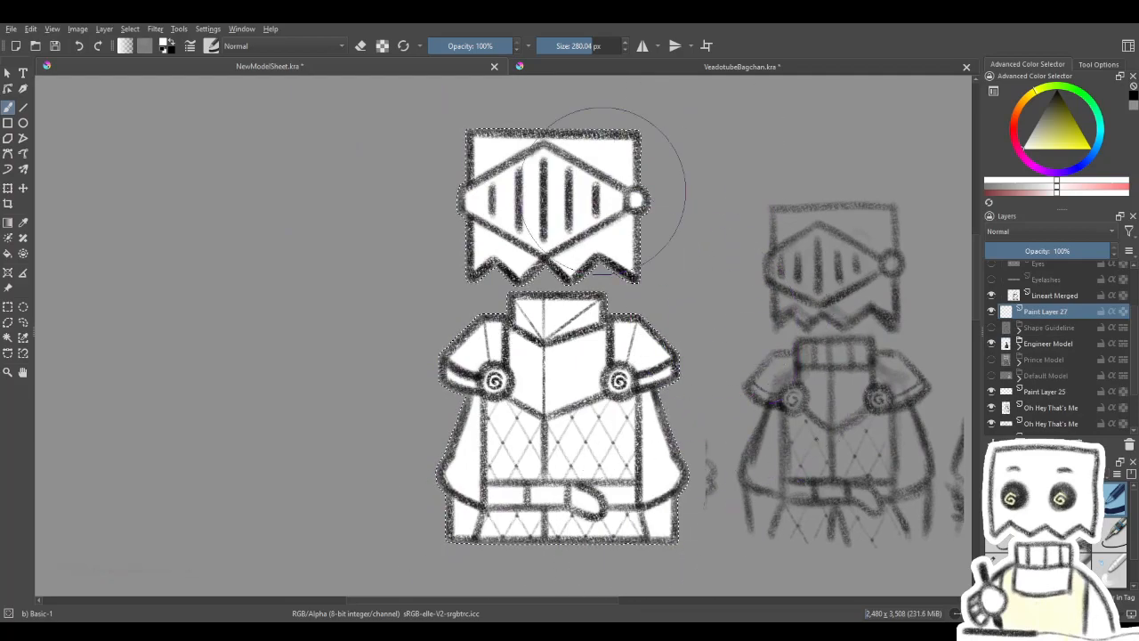
key(ctrl+shift+a)
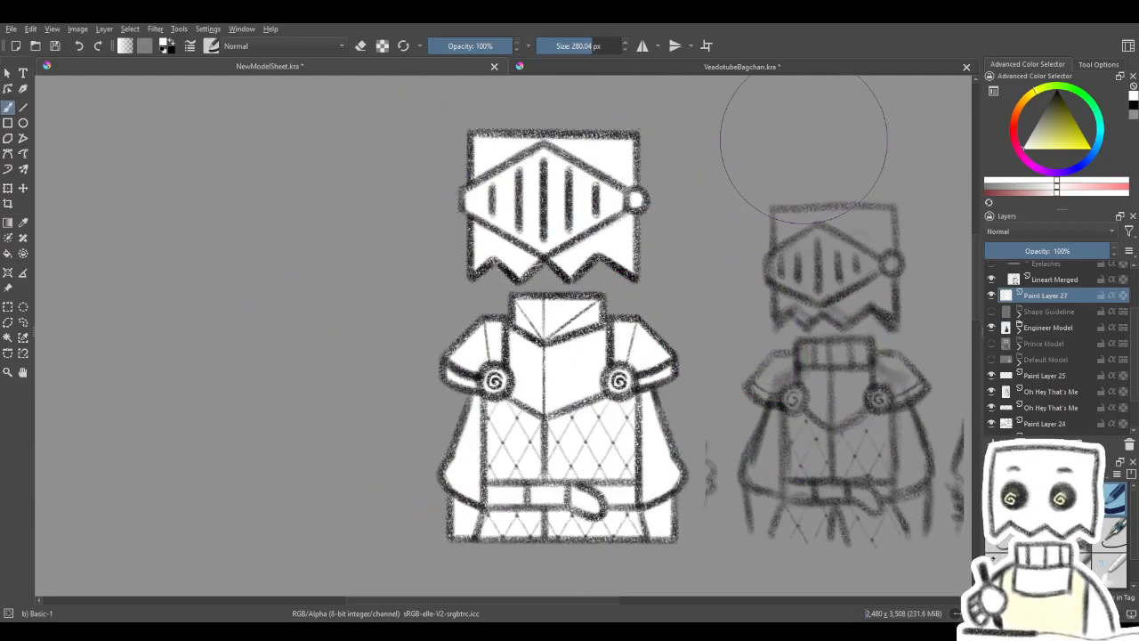
- Copy the white silhouette layer and undo back to the unmerged Lineart group, leaving the group collapsed
drag(831, 475, 806, 446)
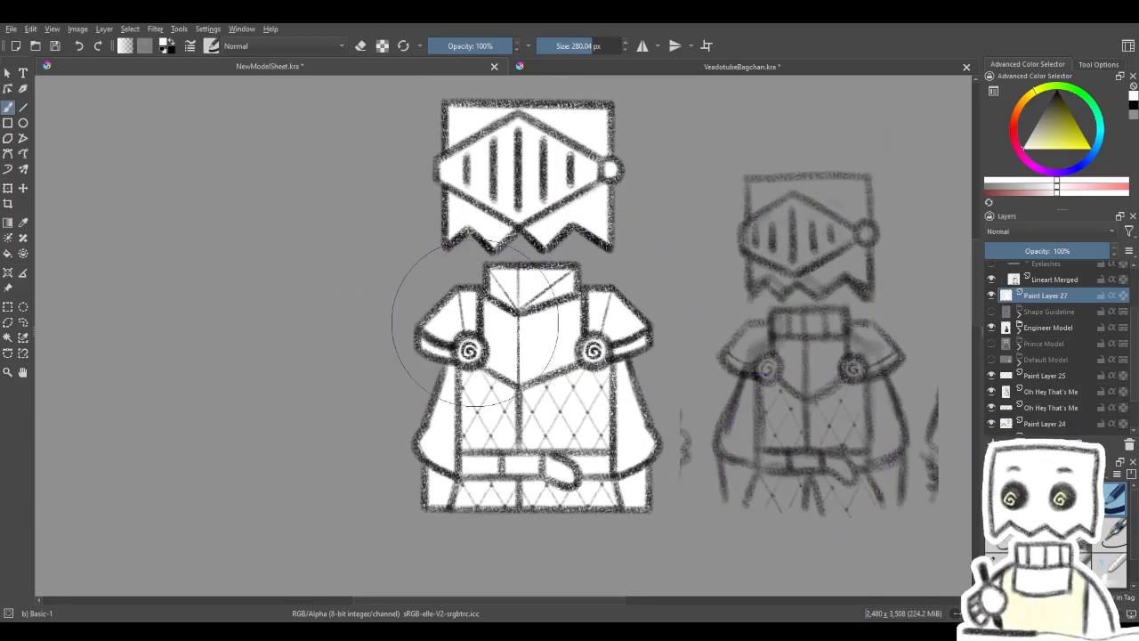
drag(620, 321, 603, 345)
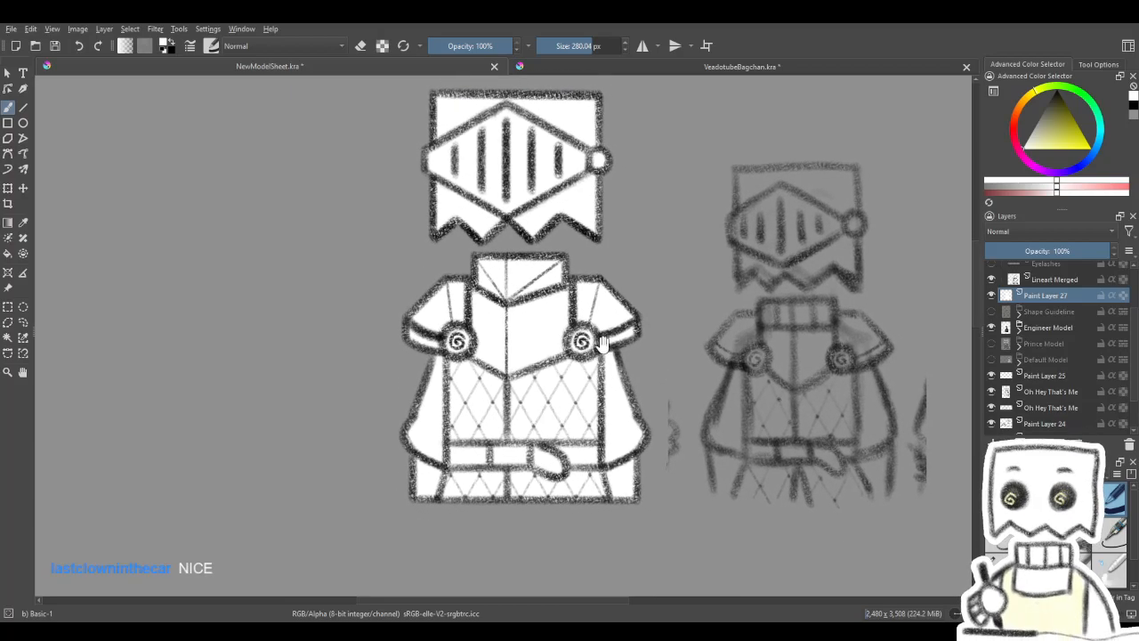
click(8, 189)
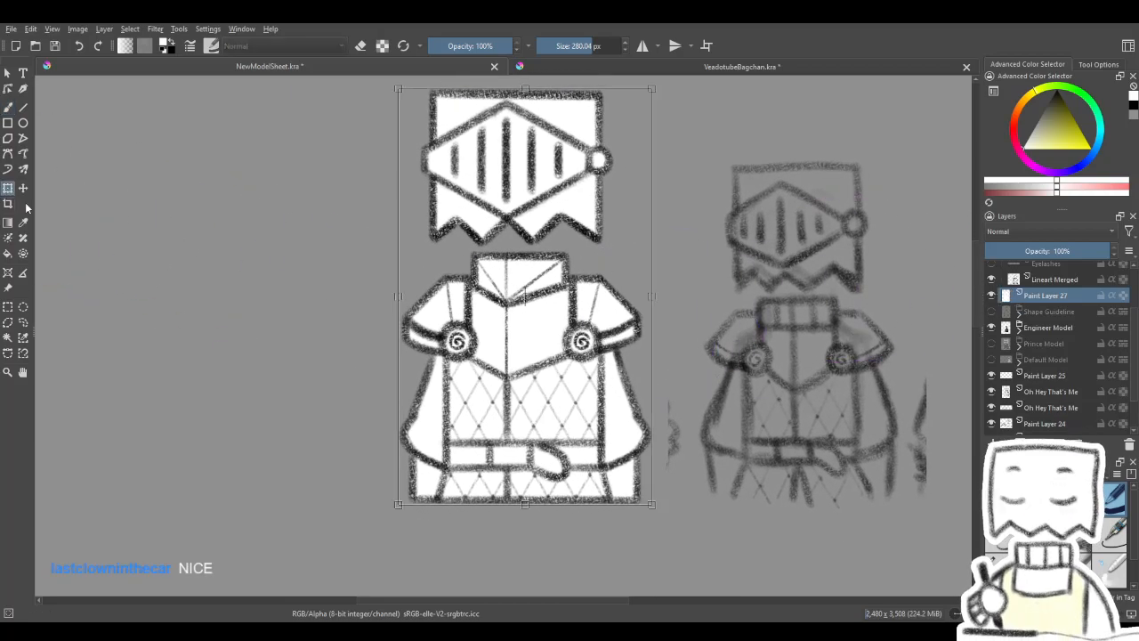
key(Return)
key(shift+Delete)
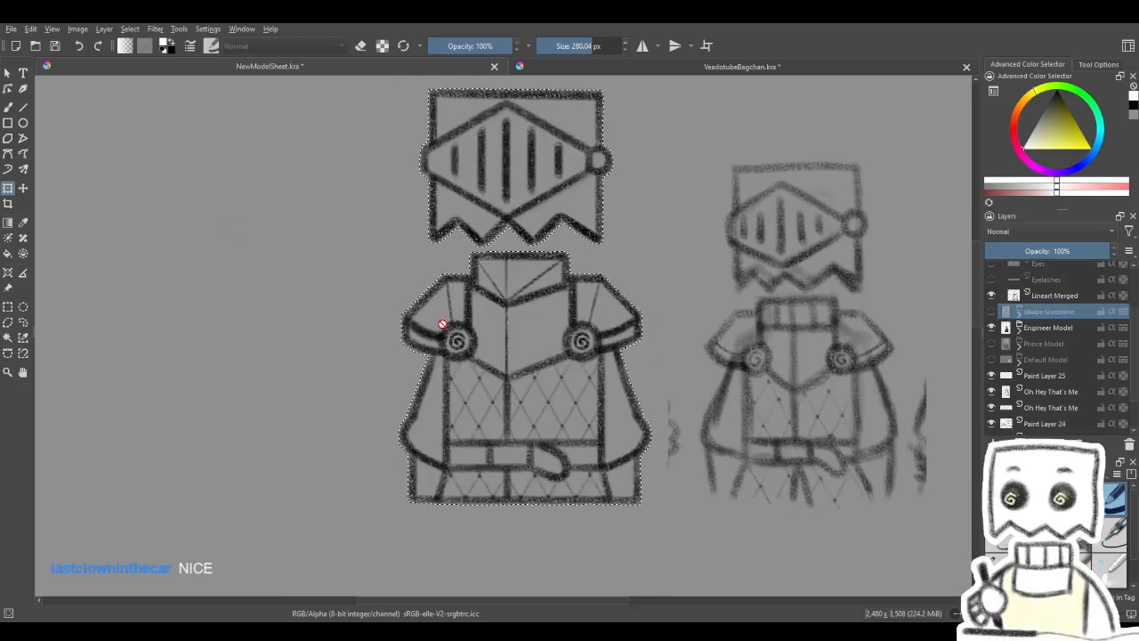
key(ctrl+z)
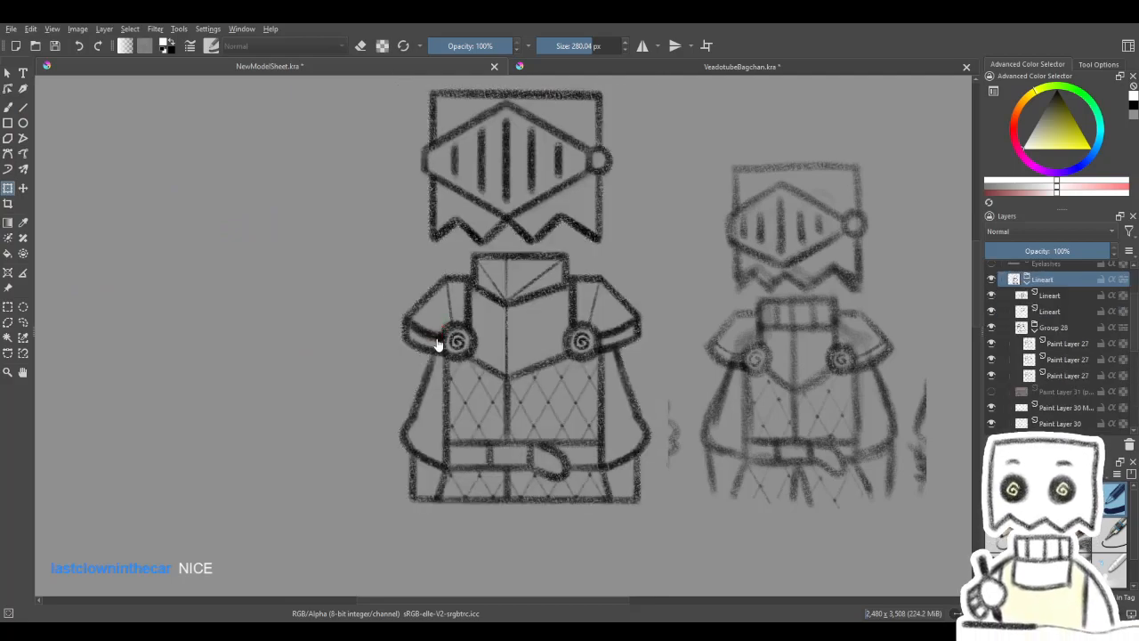
click(1028, 280)
- Paste the white silhouette layer back and move it into the Shape Guideline group directly beneath the Lineart group
click(1058, 298)
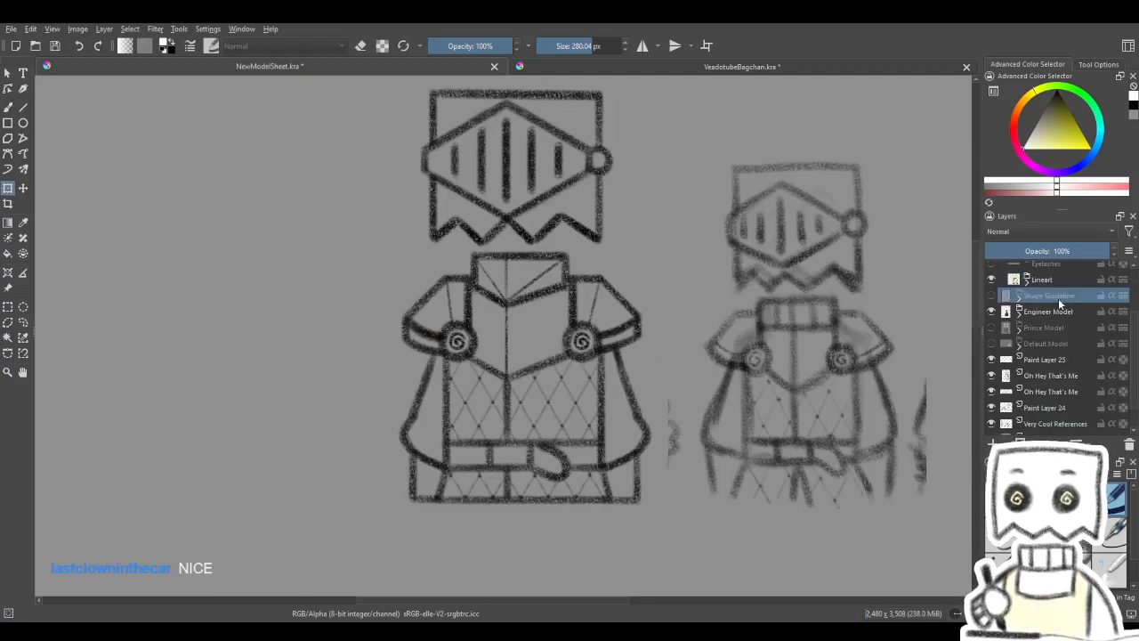
key(ctrl+z)
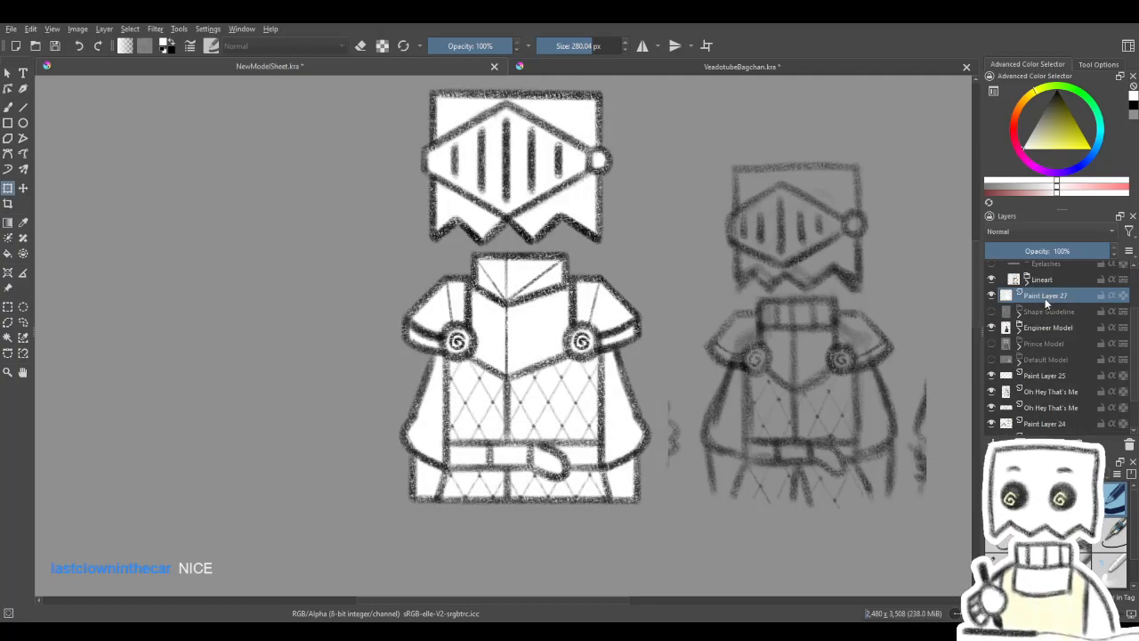
drag(1050, 288, 1051, 308)
drag(686, 321, 688, 356)
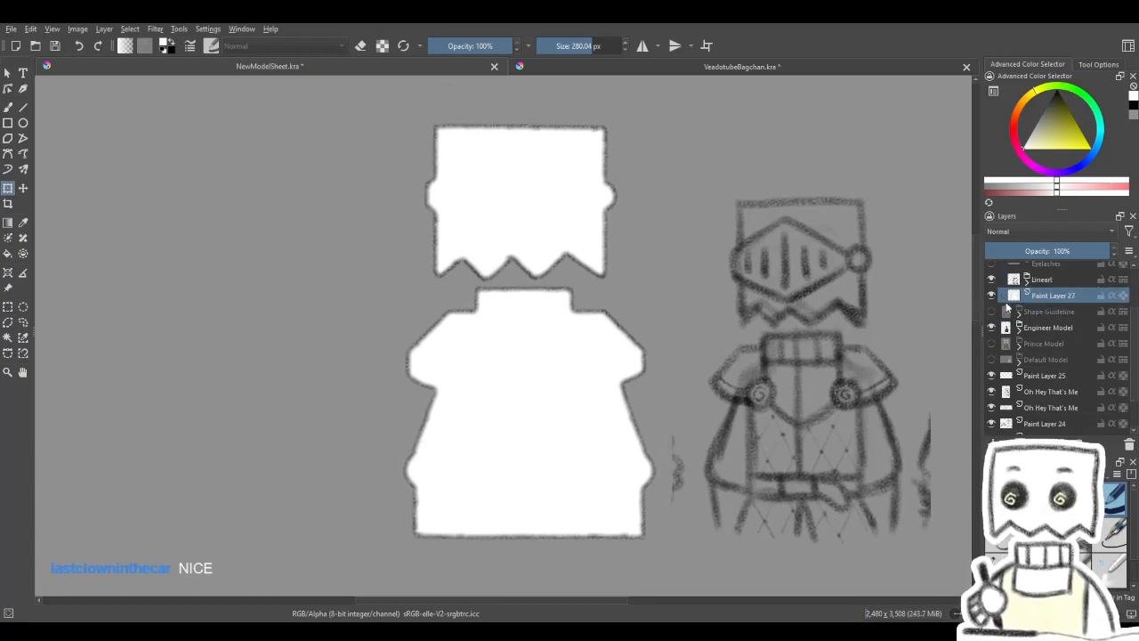
- Choose the Charcoal pencil large brush at 32 px with black as the painting colour on the Lineart group
drag(844, 373, 865, 368)
click(1072, 284)
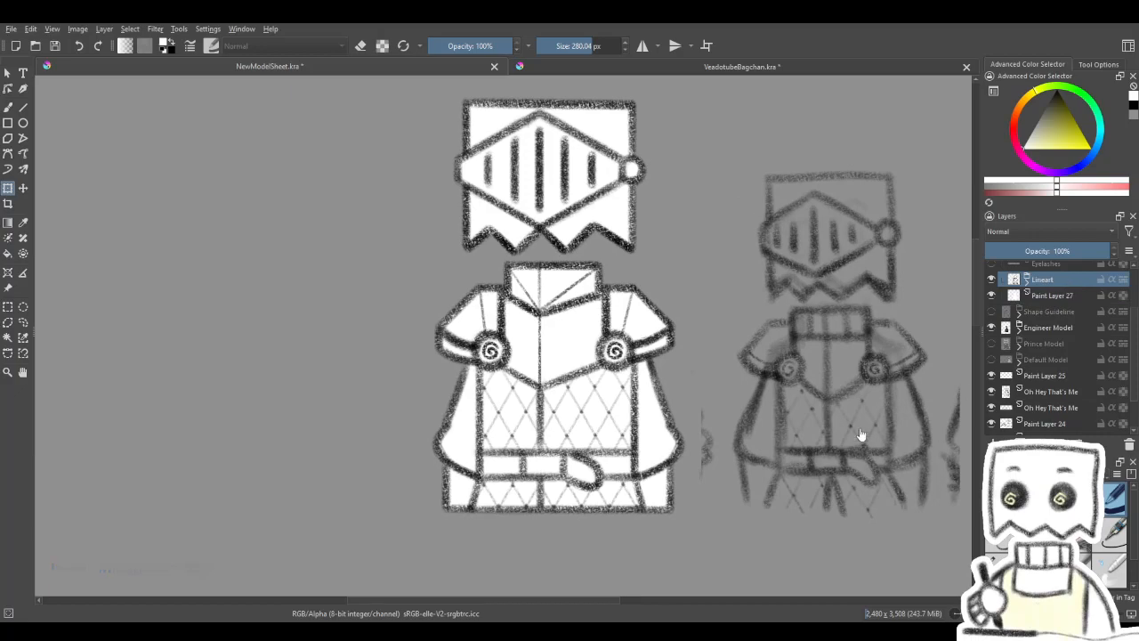
click(9, 108)
drag(449, 357, 434, 319)
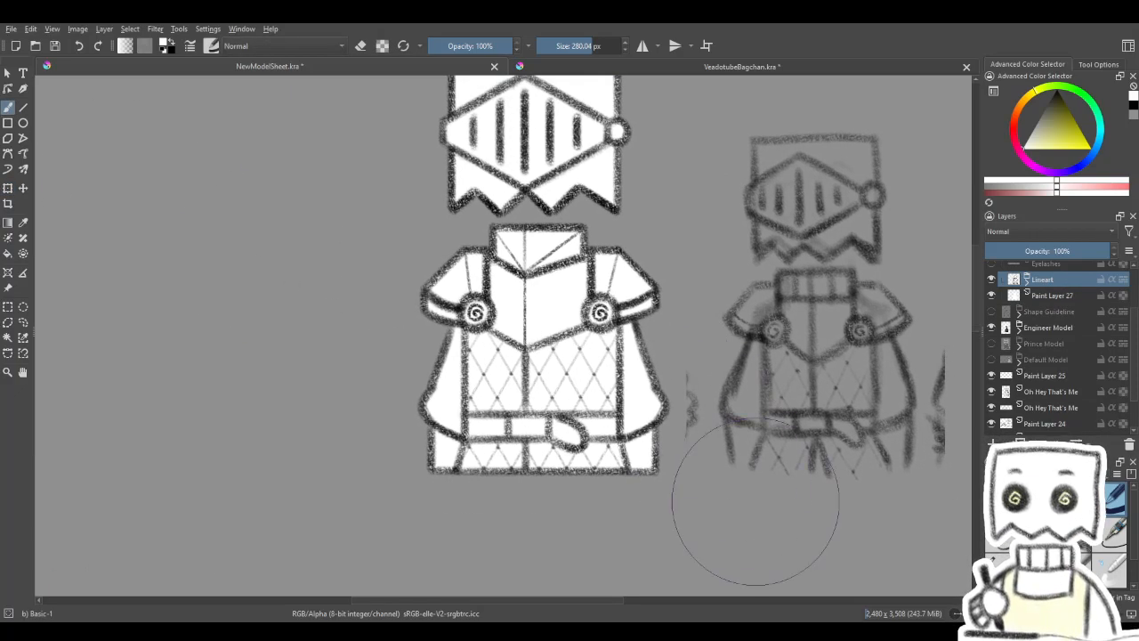
click(1002, 569)
key(slash)
key(slash)
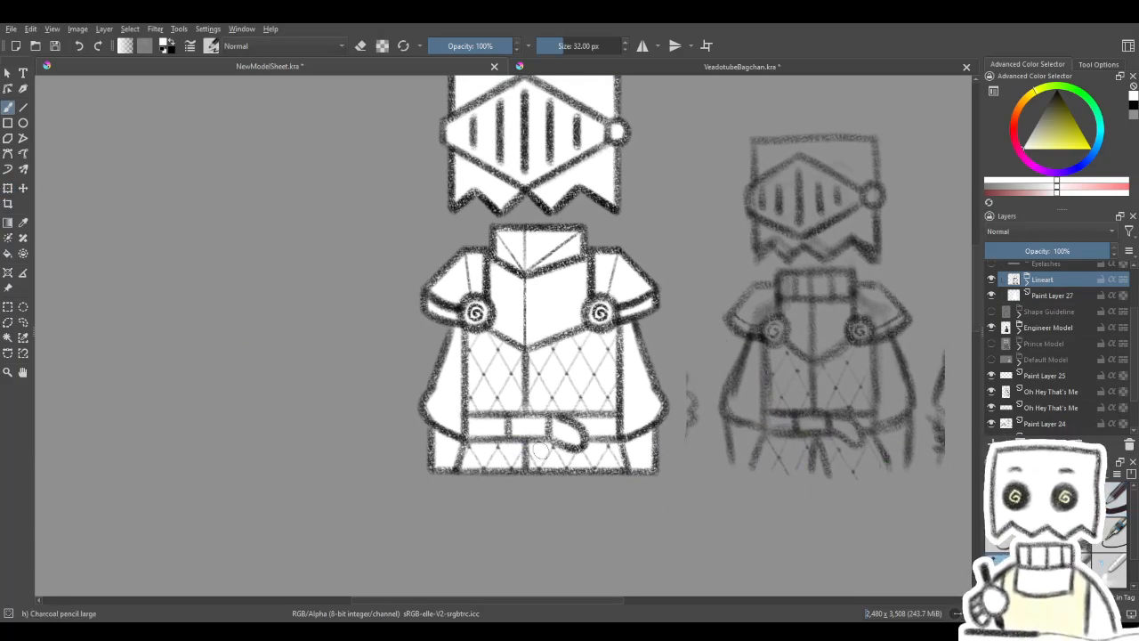
scroll(563, 436, up, 1)
key(x)
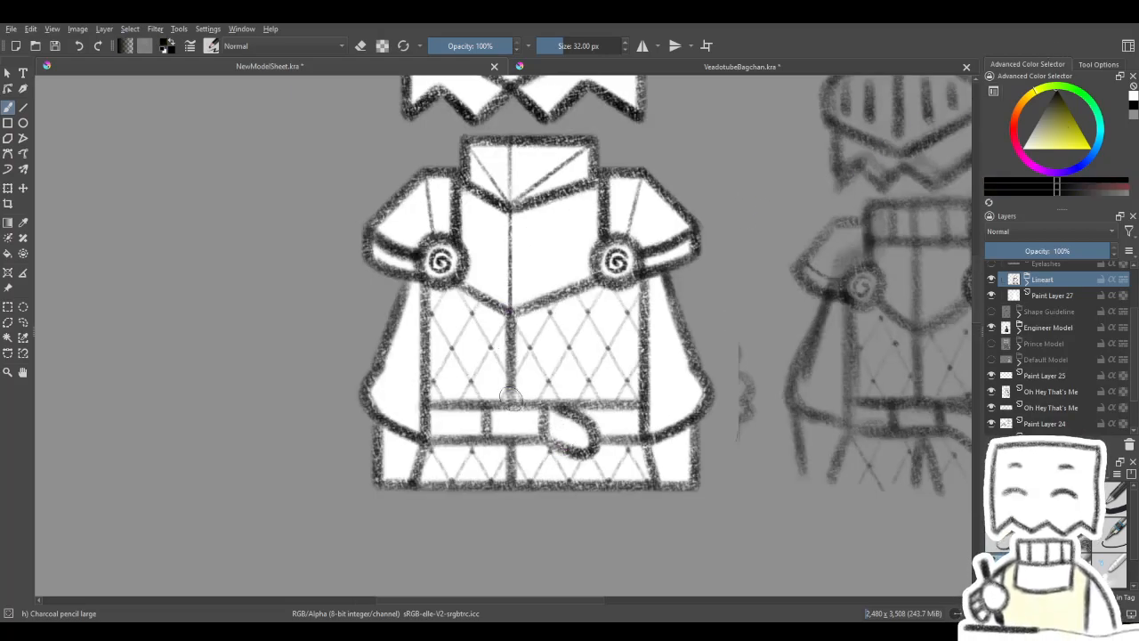
- Make a freehand selection around the diamond quilting on the torso, using the topmost Paint Layer 27 in Group 28
click(1029, 279)
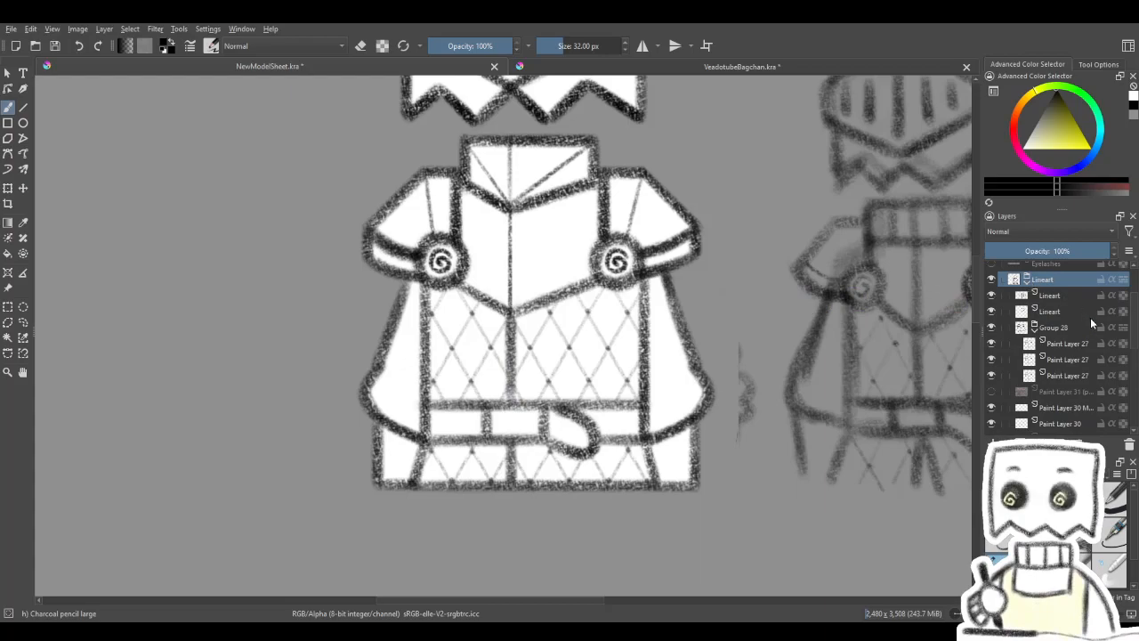
scroll(1131, 326, down, 1)
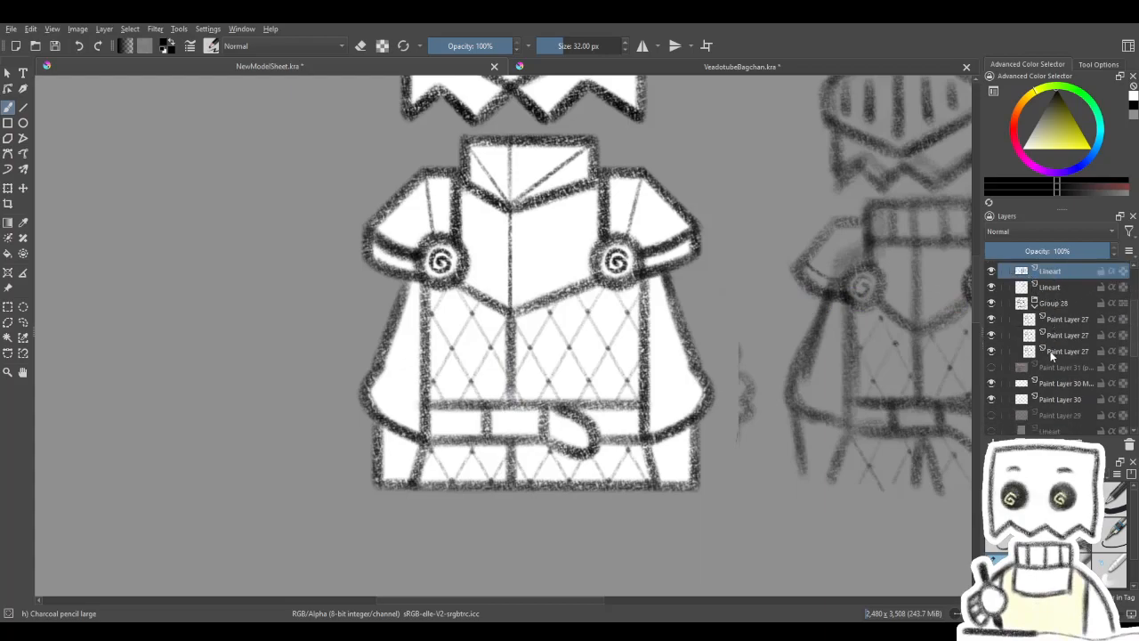
click(1037, 286)
click(1032, 320)
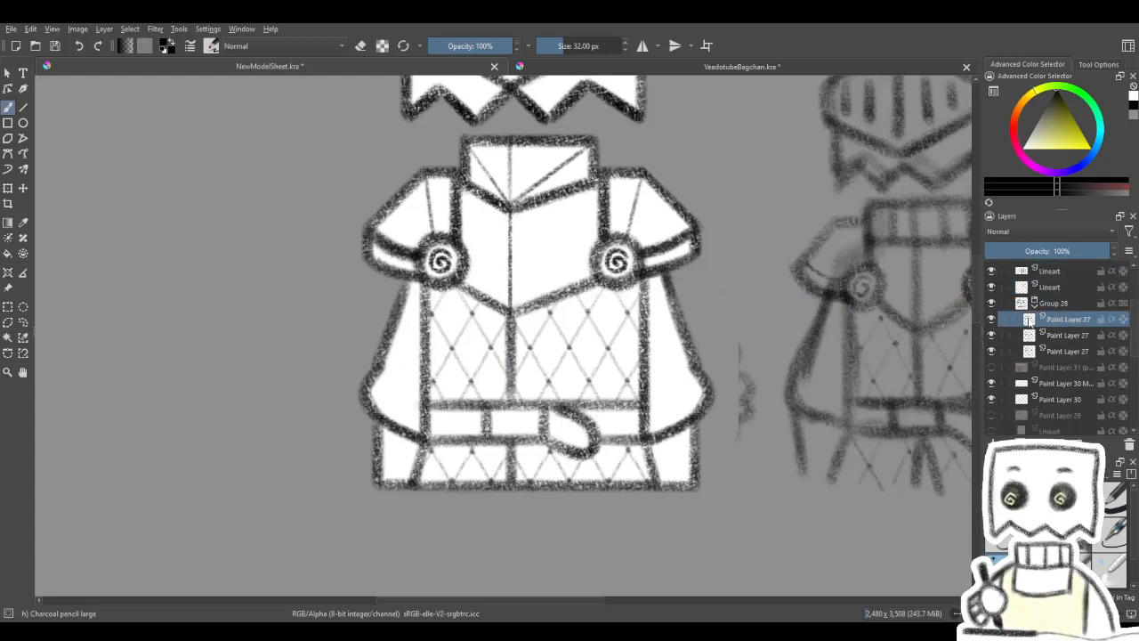
drag(900, 360, 890, 358)
click(7, 306)
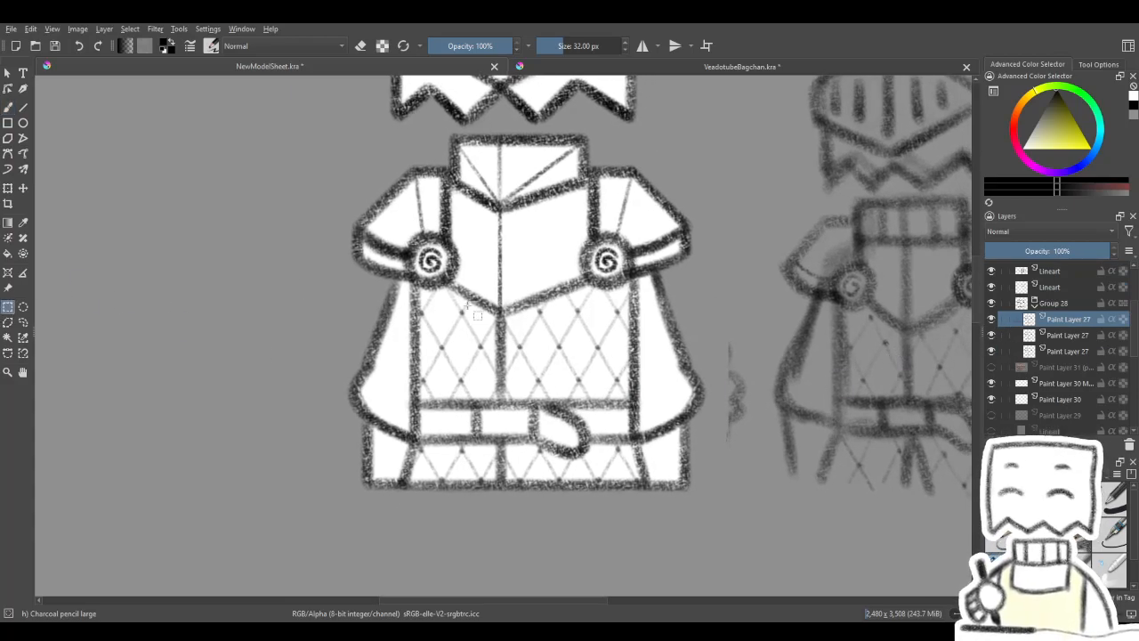
click(23, 322)
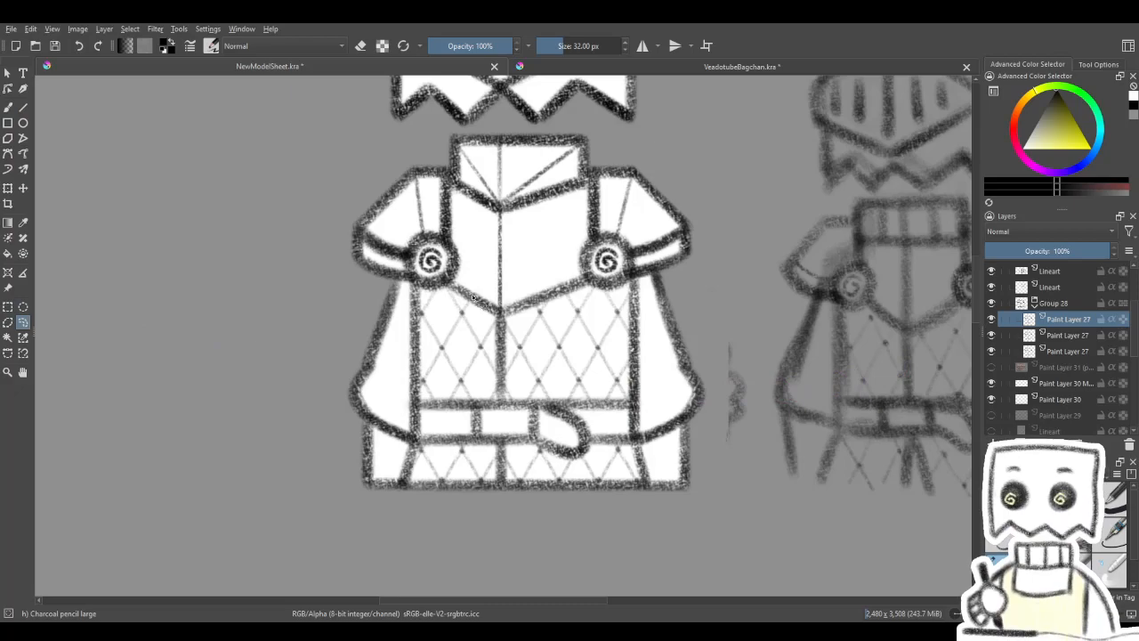
mouse_move(398, 331)
mouse_down()
mouse_move(405, 509)
mouse_move(509, 529)
mouse_move(644, 513)
mouse_move(671, 498)
mouse_move(652, 442)
mouse_up()
mouse_move(623, 350)
mouse_down()
mouse_move(601, 316)
mouse_move(552, 311)
mouse_up()
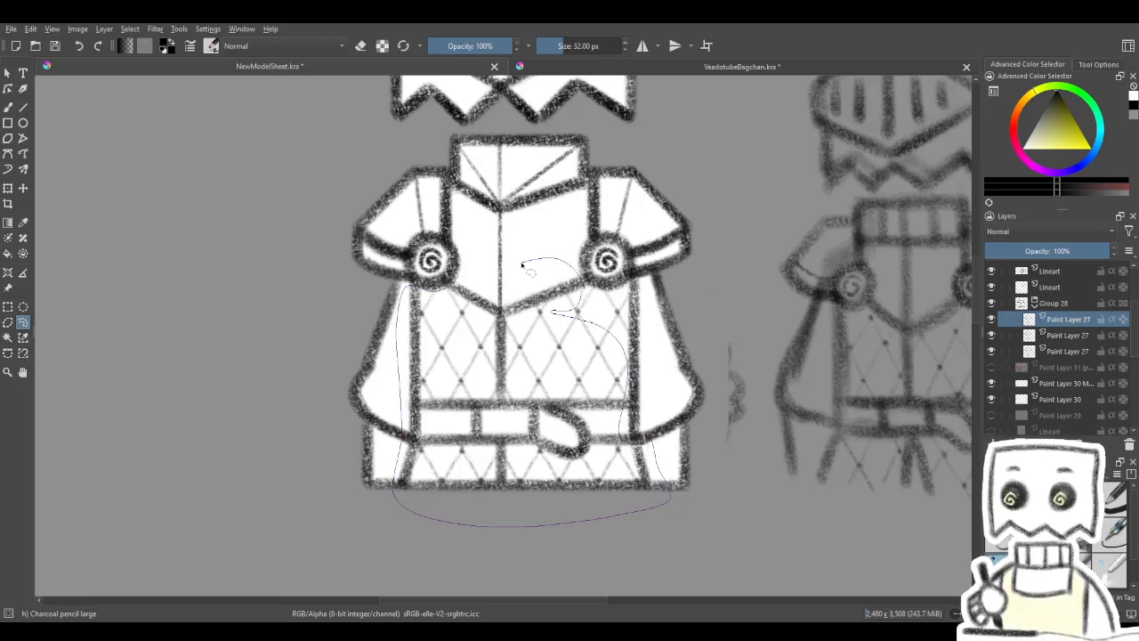
drag(526, 264, 524, 265)
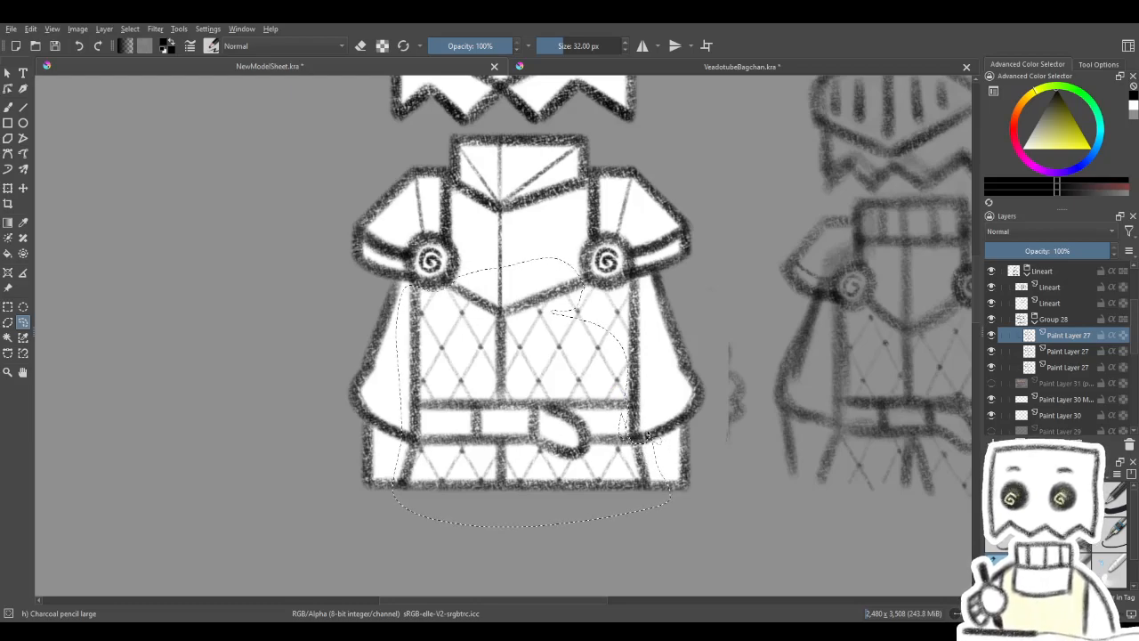
- Copy the selected diamond quilting onto its own layer in Group 28 and clear the selection
drag(567, 366, 614, 368)
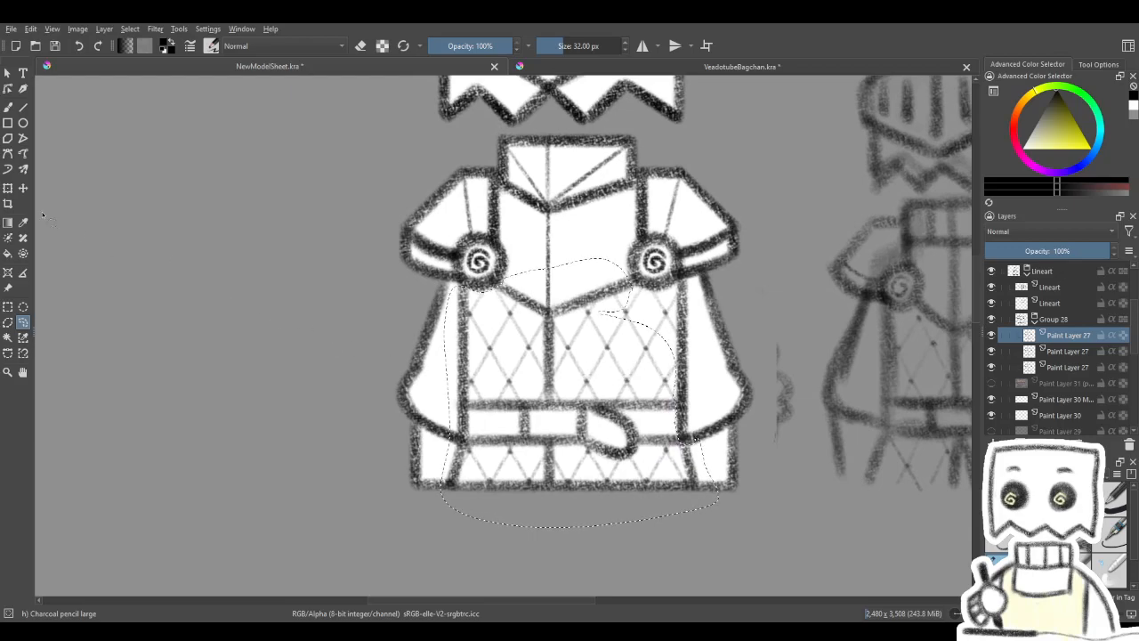
click(9, 189)
mouse_move(625, 322)
mouse_down()
mouse_move(600, 322)
mouse_move(622, 413)
mouse_up()
key(ctrl+j)
click(566, 456)
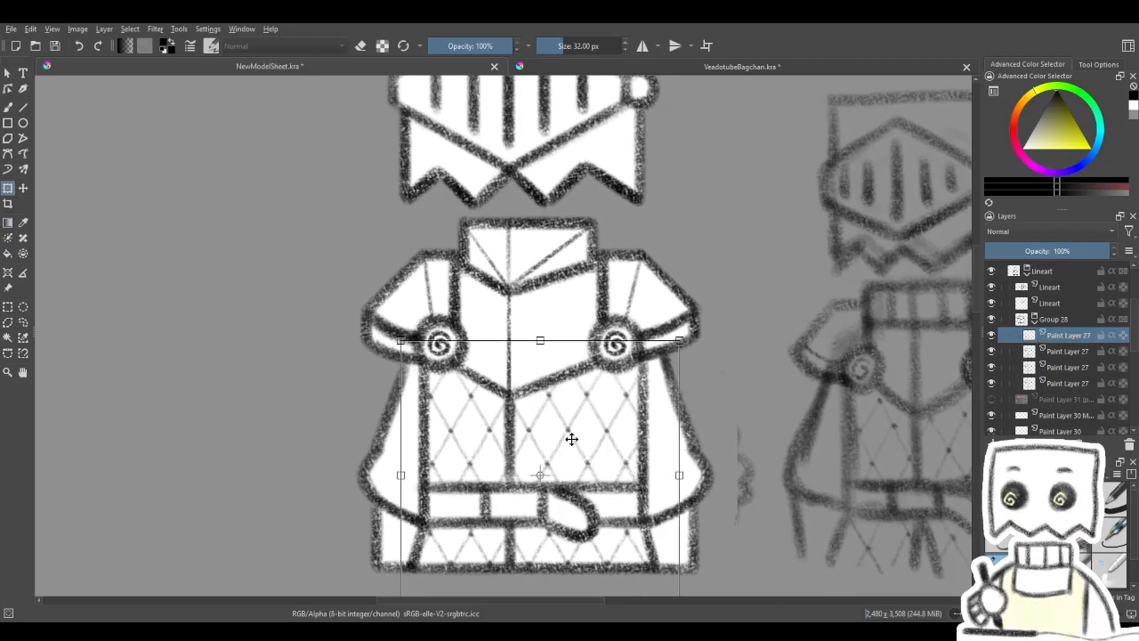
key(ctrl+shift+a)
drag(539, 433, 565, 416)
scroll(543, 431, down, 4)
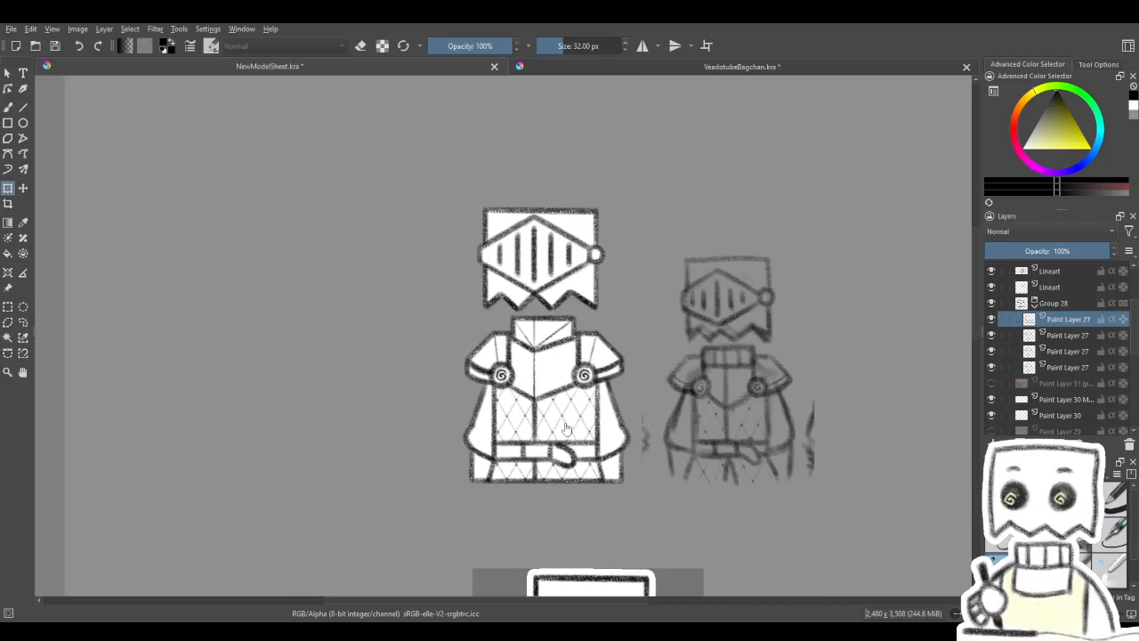
scroll(565, 429, up, 2)
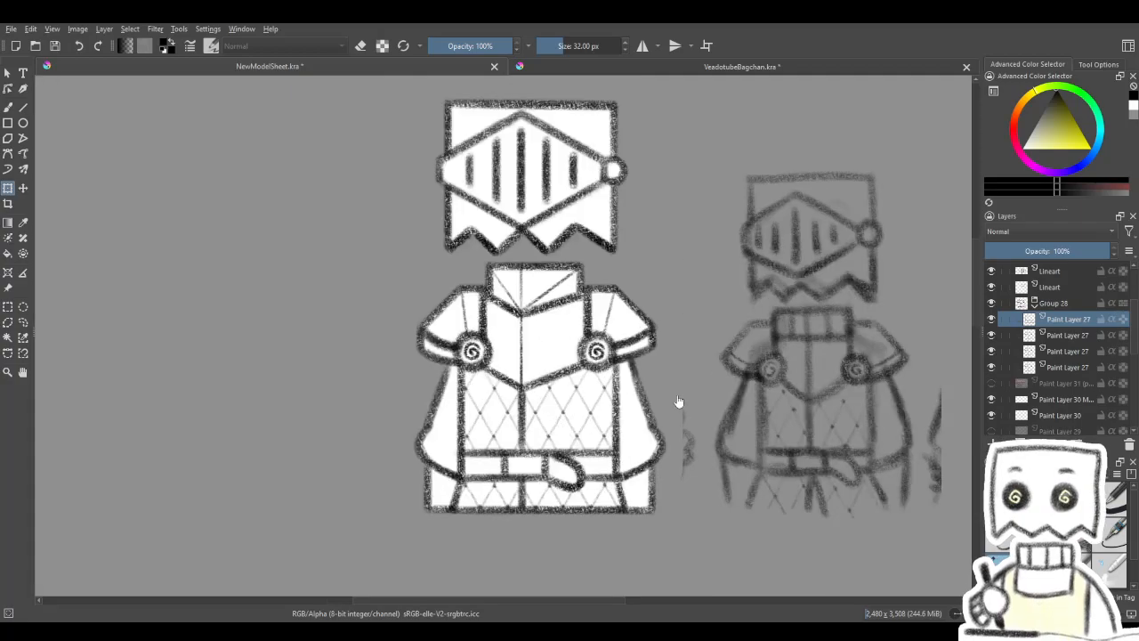
- Collapse Group 28 and the Lineart group, and select the white base layer beneath the lineart
click(1034, 303)
scroll(1047, 302, up, 1)
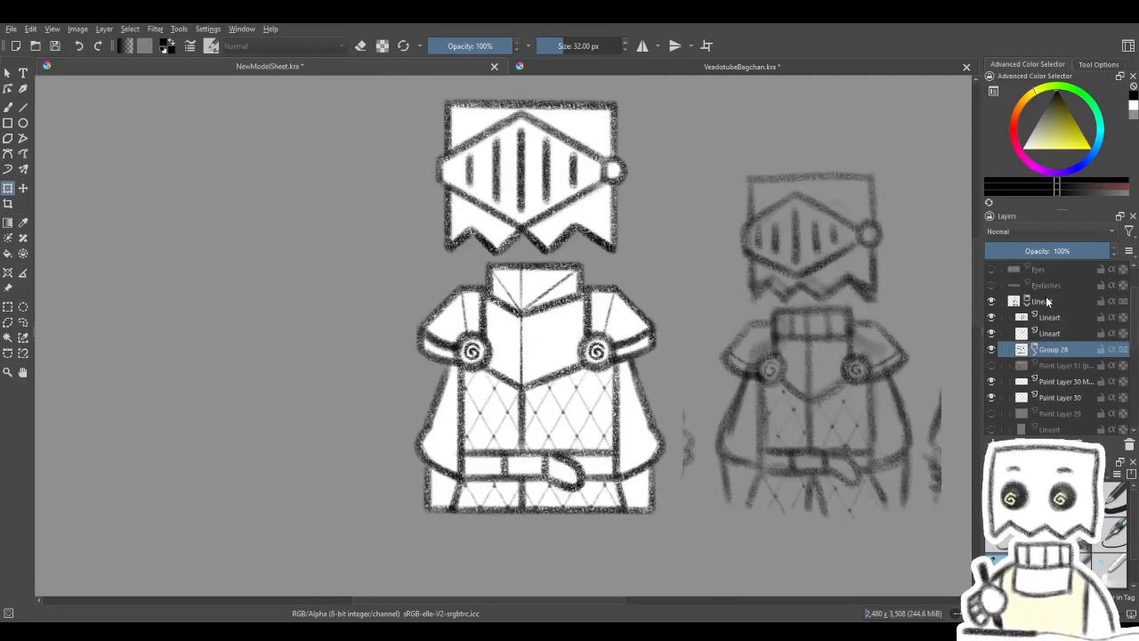
click(1038, 318)
click(991, 318)
click(990, 319)
scroll(507, 264, down, 3)
scroll(532, 307, up, 1)
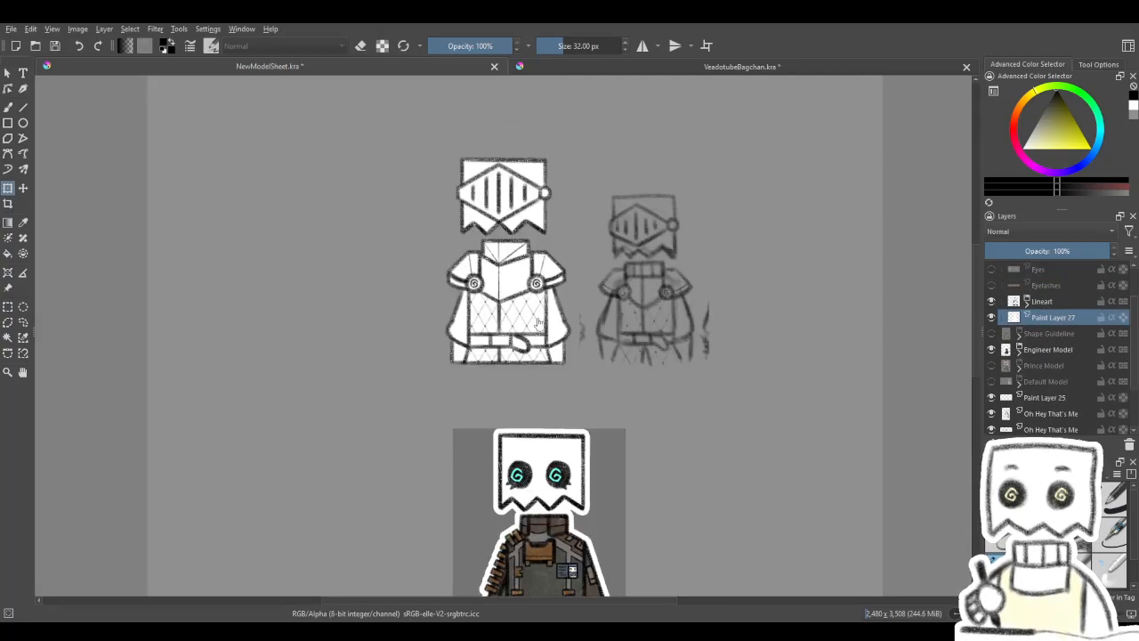
- Examine the coloured knight reference drawing and the engineer model for the outfit's colours
drag(534, 374, 592, 166)
mouse_move(659, 416)
mouse_down()
mouse_move(614, 272)
mouse_move(642, 278)
mouse_up()
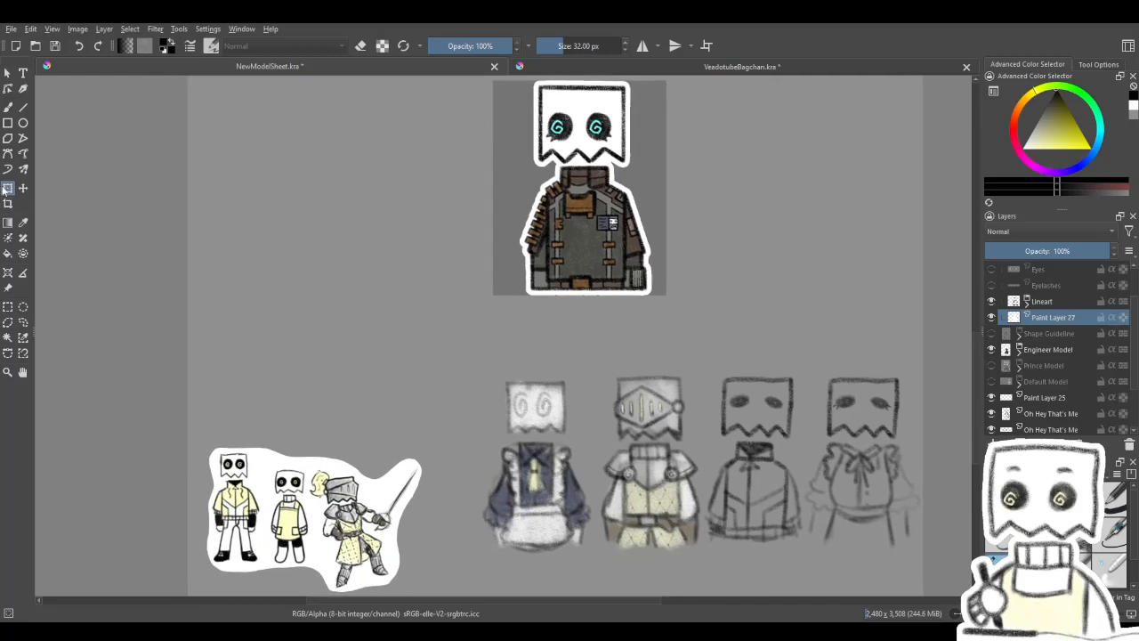
click(8, 111)
scroll(463, 514, up, 2)
drag(455, 498, 588, 325)
scroll(324, 417, up, 1)
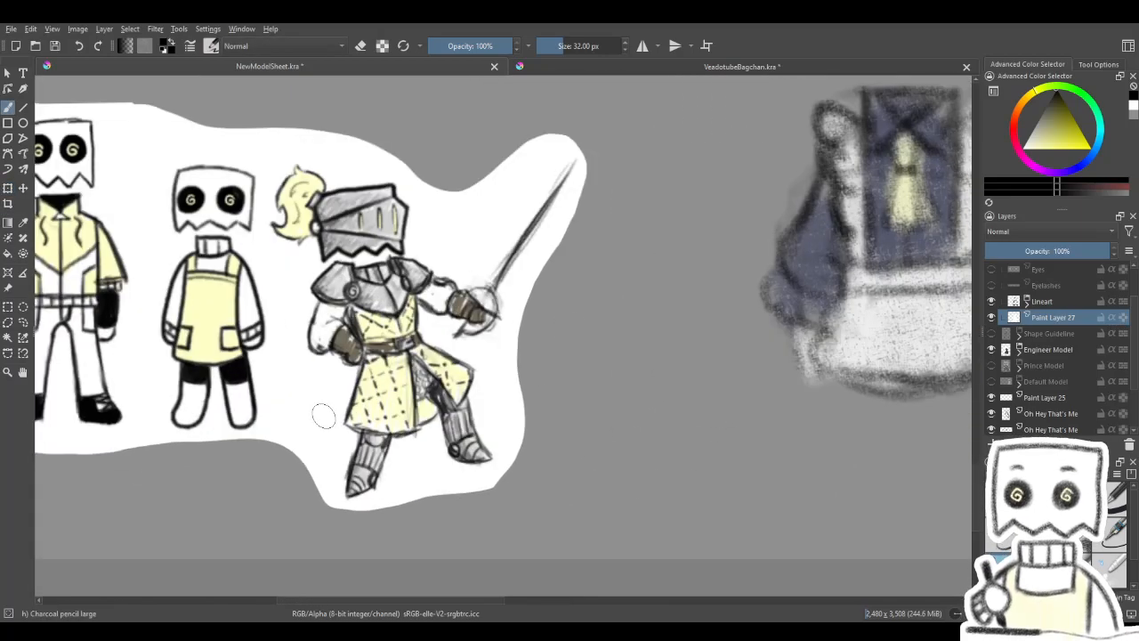
drag(578, 214, 385, 524)
drag(677, 169, 425, 552)
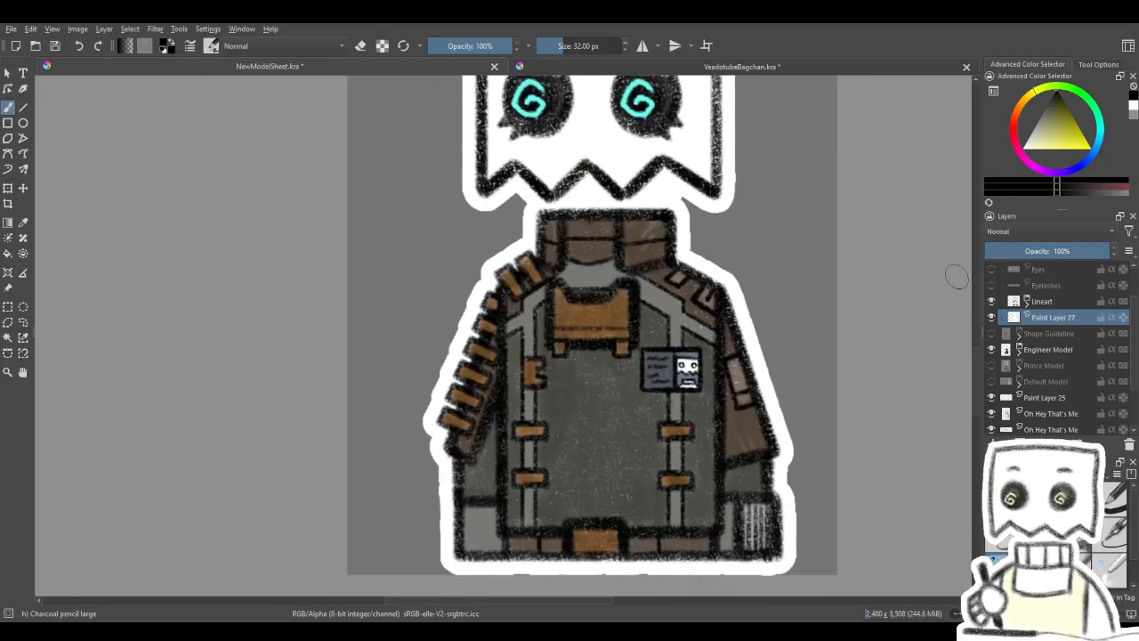
- Hide the Engineer Model group, show the Default Model group, and pick the pale yellow of its jacket as the painting colour
click(992, 349)
click(992, 381)
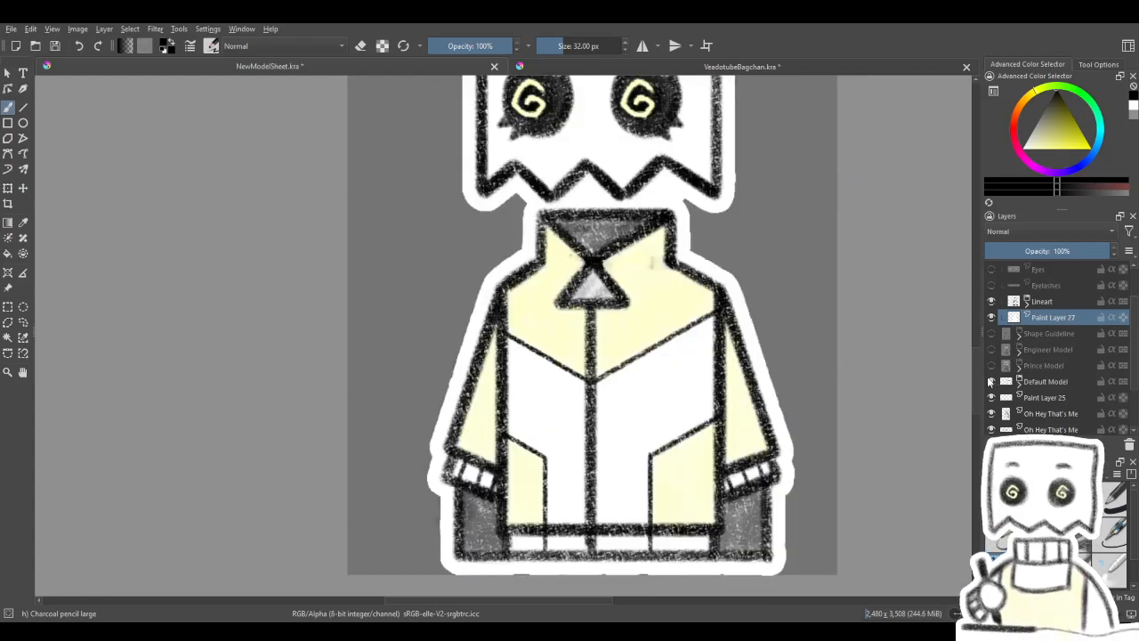
ctrl+click(655, 296)
scroll(656, 298, down, 4)
drag(669, 183, 649, 420)
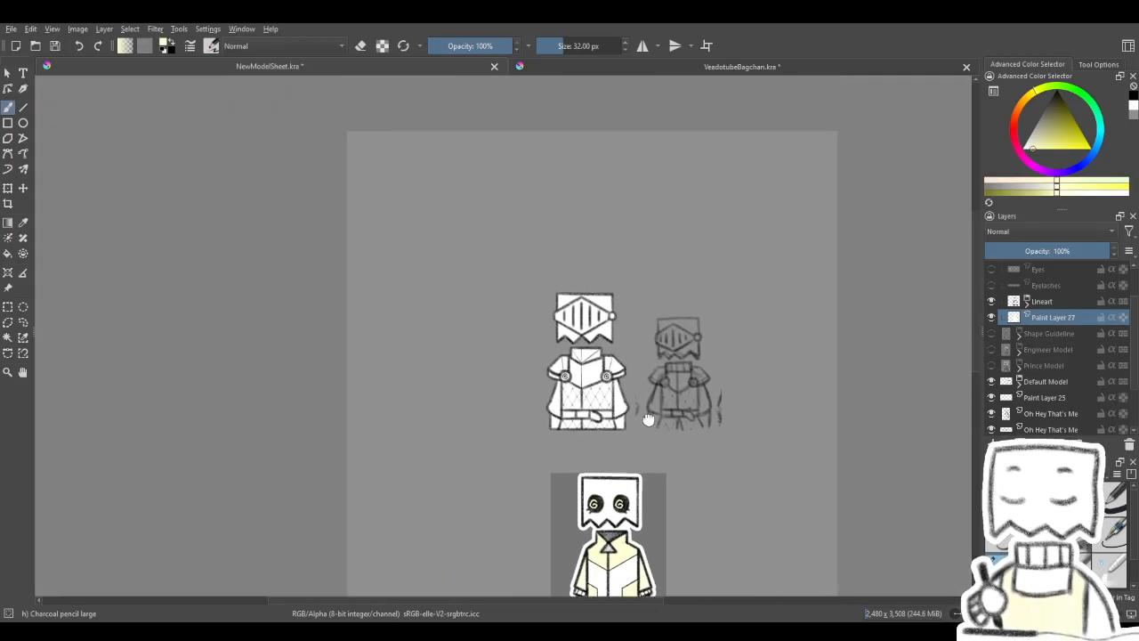
scroll(618, 420, up, 3)
mouse_move(528, 354)
mouse_down()
mouse_move(560, 379)
mouse_move(577, 358)
mouse_up()
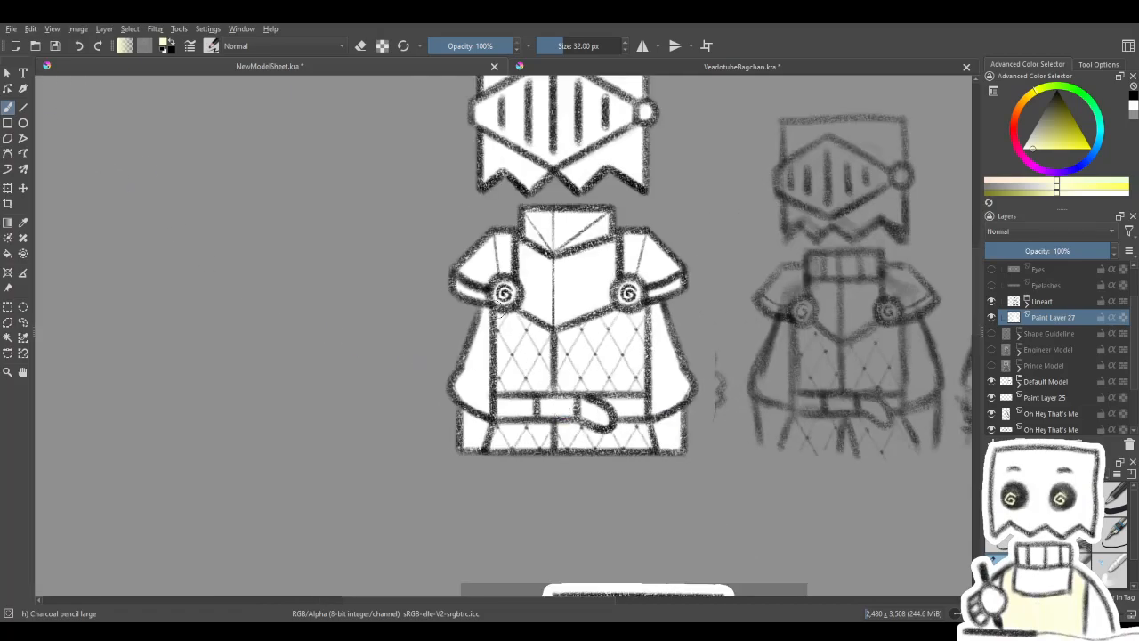
- Put Paint Layer 26, located above the Shape Guideline group, into a group of its own
click(1061, 300)
drag(1133, 330, 1133, 305)
click(1079, 286)
drag(702, 392, 677, 393)
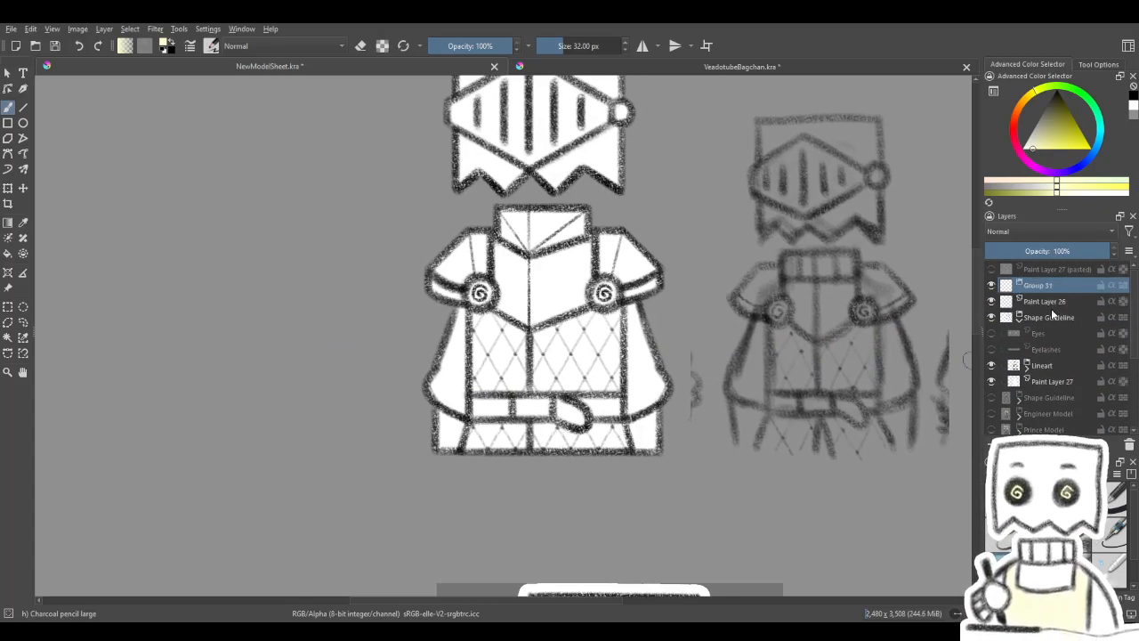
key(ctrl+g)
click(1057, 302)
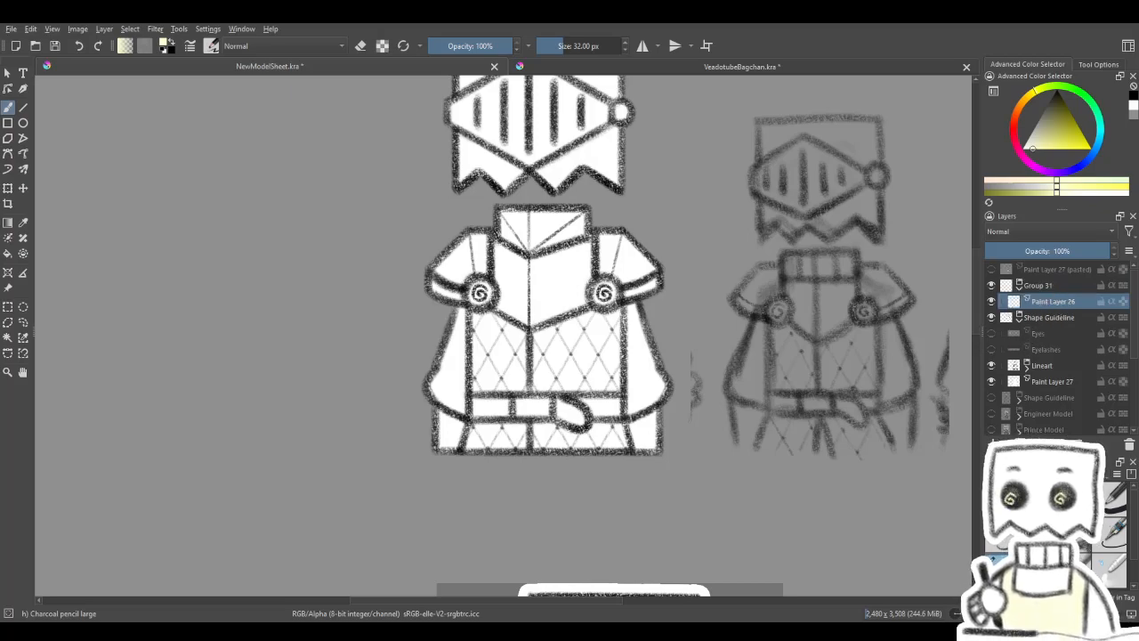
- Add an alpha-inheriting paint layer above Paint Layer 26 and try a pale yellow stroke with the brush at about 70 px
key(Insert)
drag(696, 371, 716, 409)
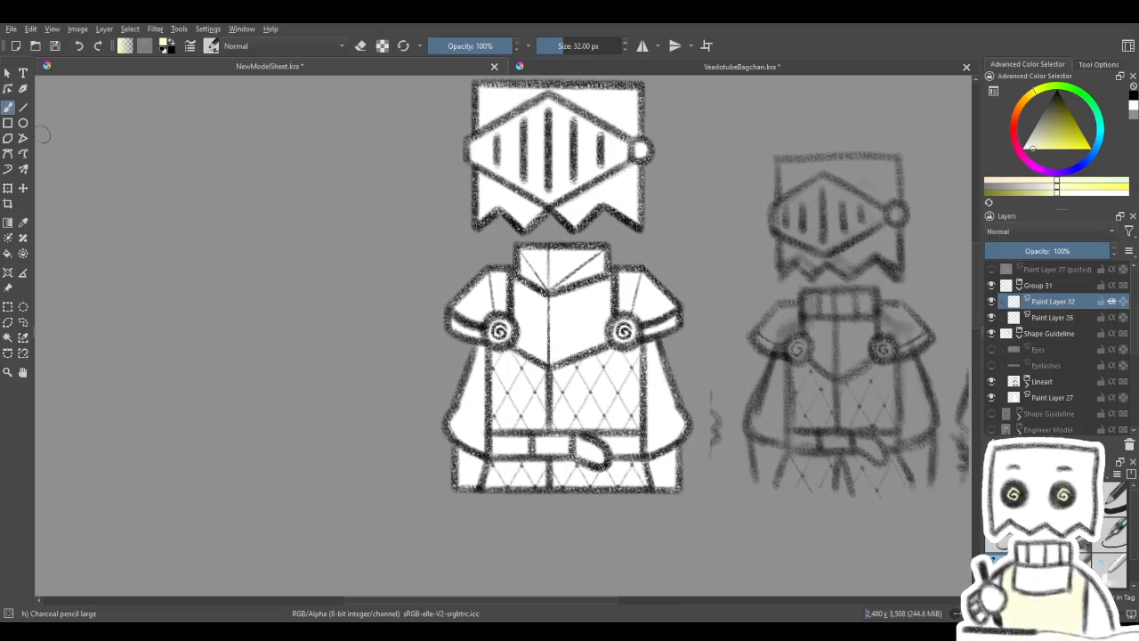
mouse_move(498, 480)
mouse_down()
mouse_move(545, 480)
mouse_move(500, 478)
mouse_up()
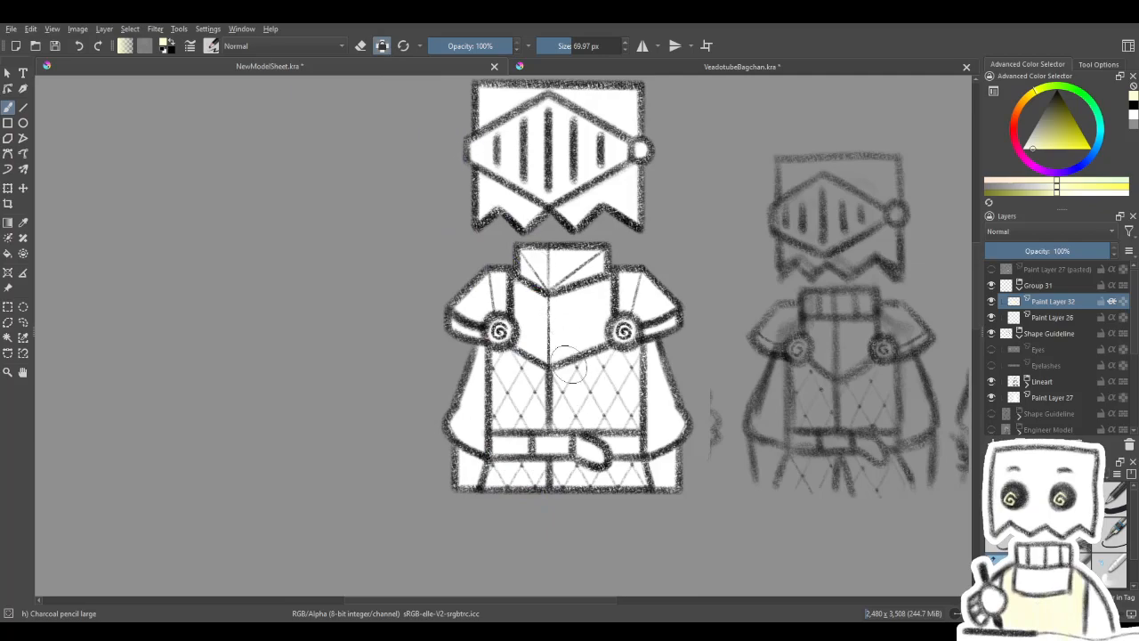
drag(459, 280, 445, 240)
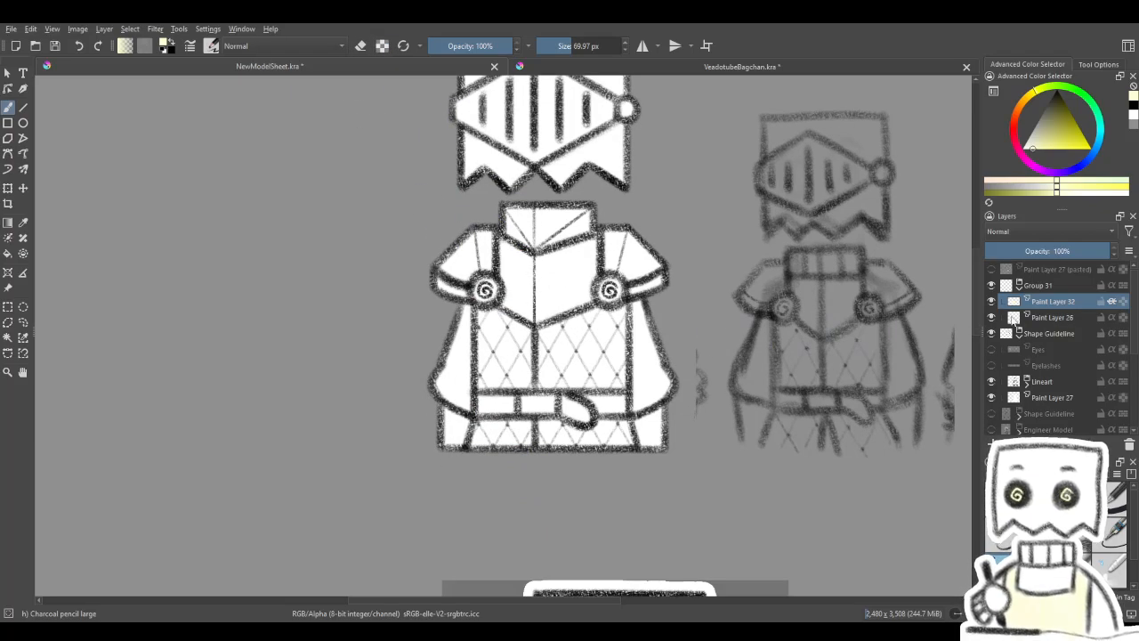
- Check the contents of the visible Shape Guideline group by toggling the visibility of the group, its lineart and its white base
click(1051, 318)
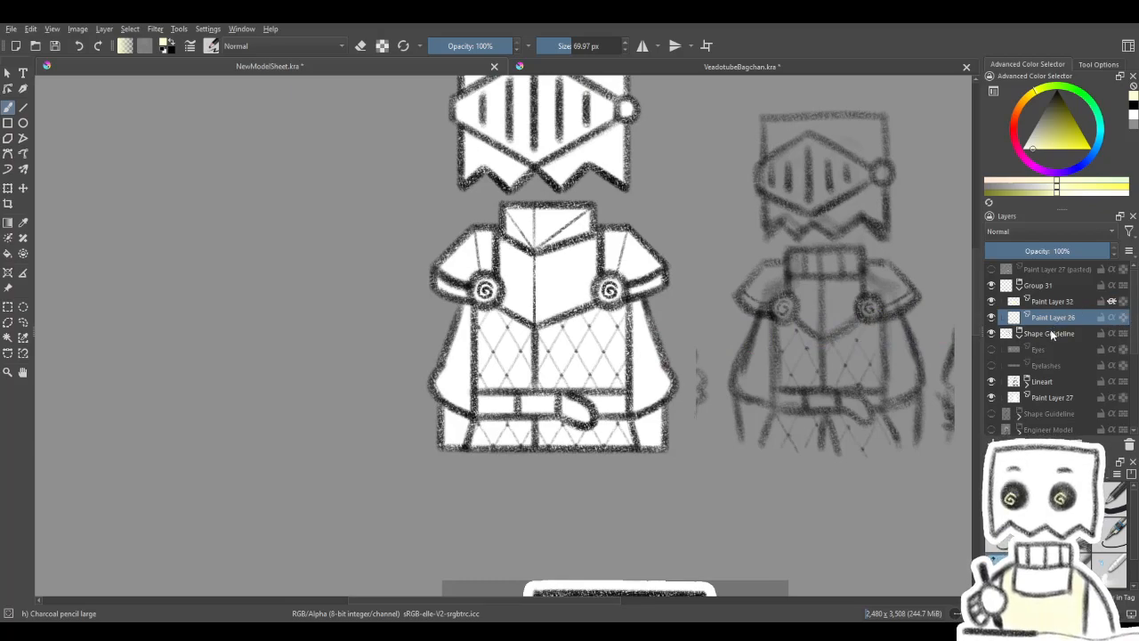
click(1020, 335)
click(1020, 335)
click(1020, 336)
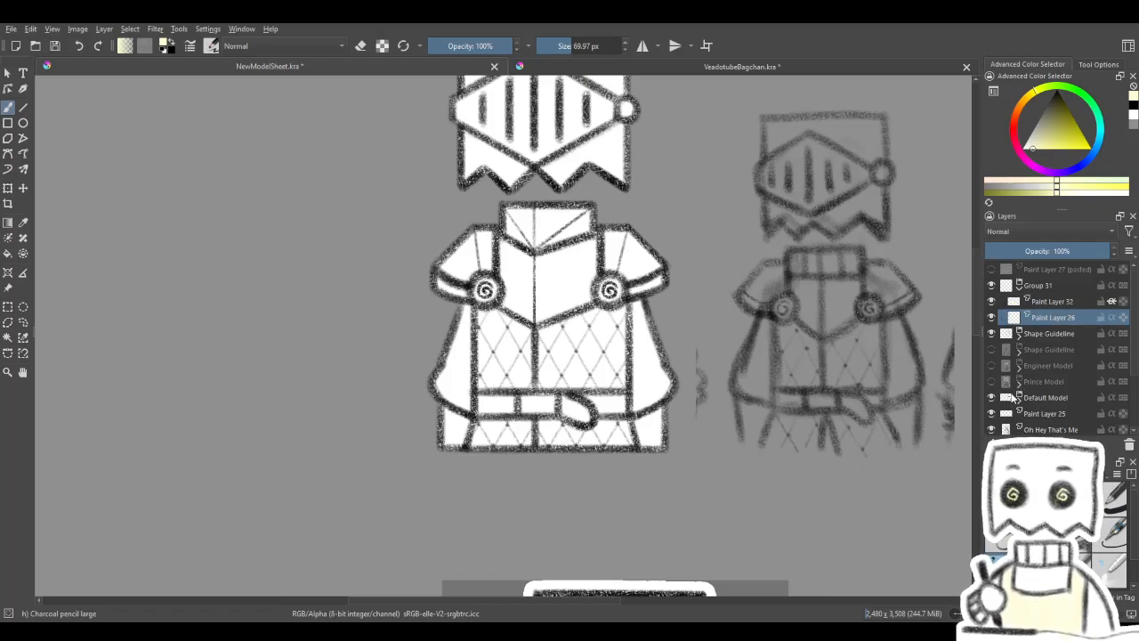
click(1002, 338)
click(991, 333)
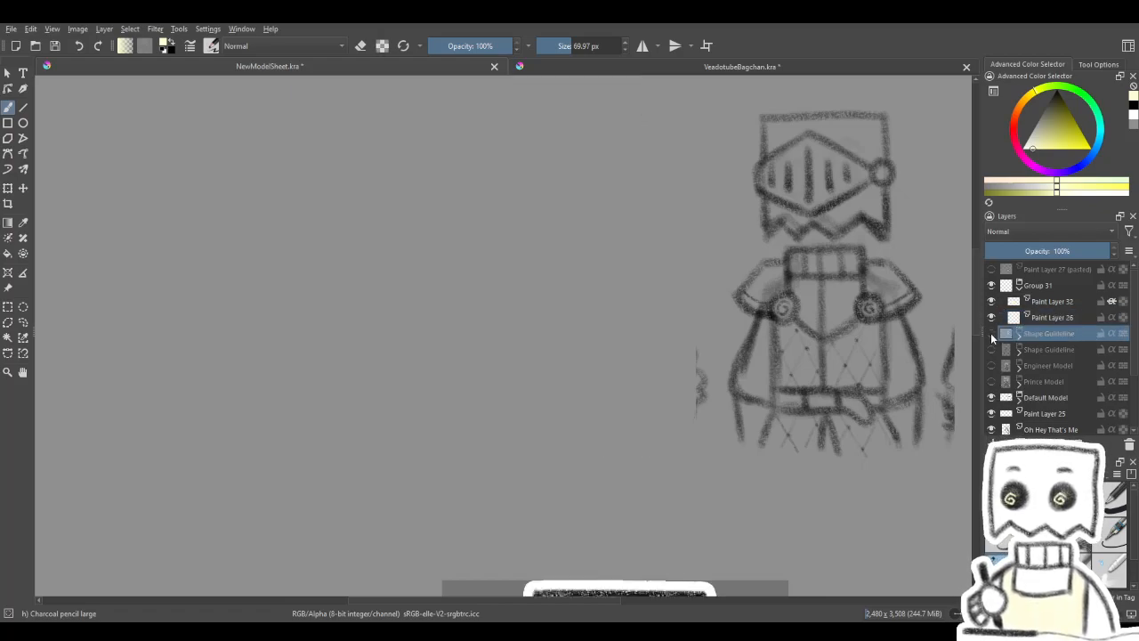
click(990, 333)
click(1019, 333)
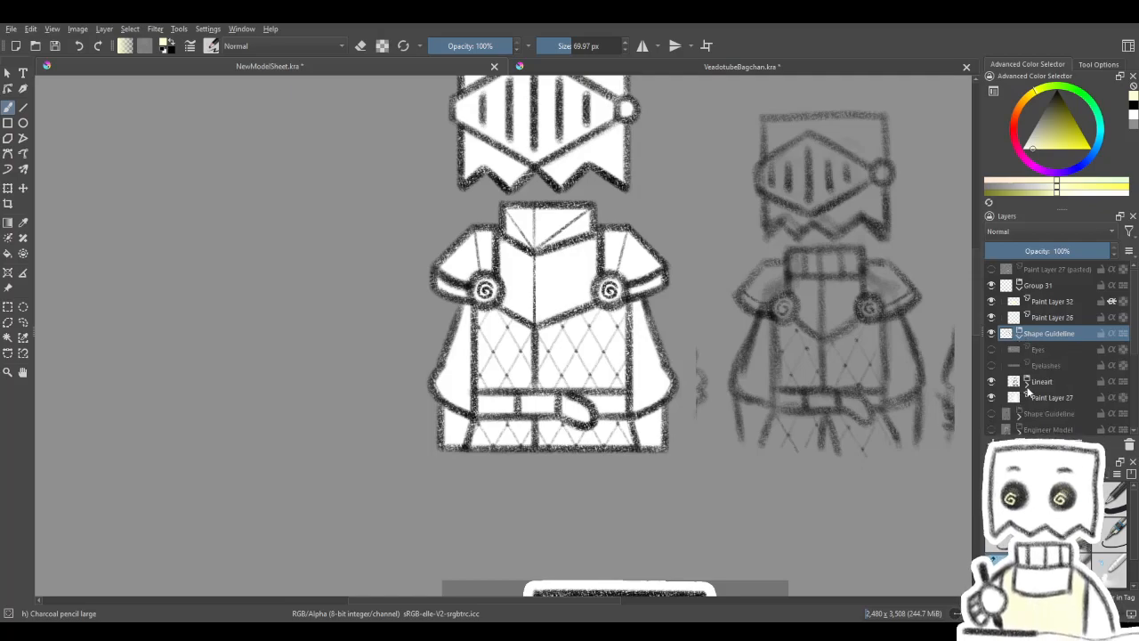
click(993, 398)
click(993, 398)
click(993, 383)
click(994, 383)
click(994, 383)
click(994, 382)
click(993, 382)
click(993, 382)
scroll(1072, 294, down, 1)
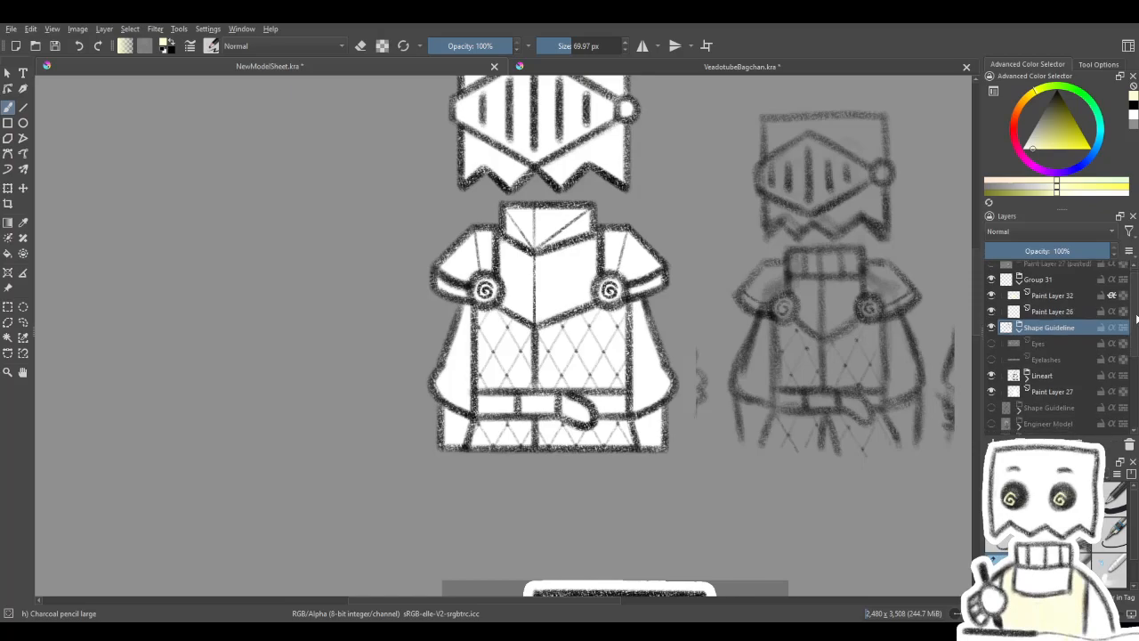
- Collapse Group 31 and move it into the Shape Guideline group directly beneath the white base layer
click(1039, 269)
click(1020, 271)
drag(1047, 269, 1048, 354)
- Rename the visible Shape Guideline group as Knight
double_click(1037, 269)
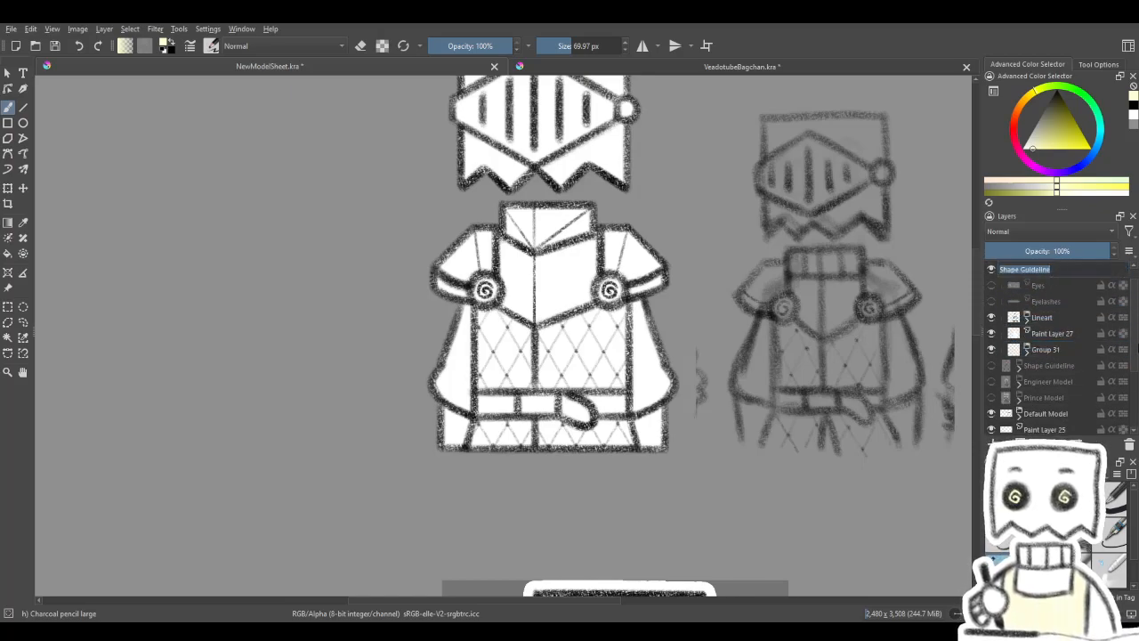
text(Knight)
key(Return)
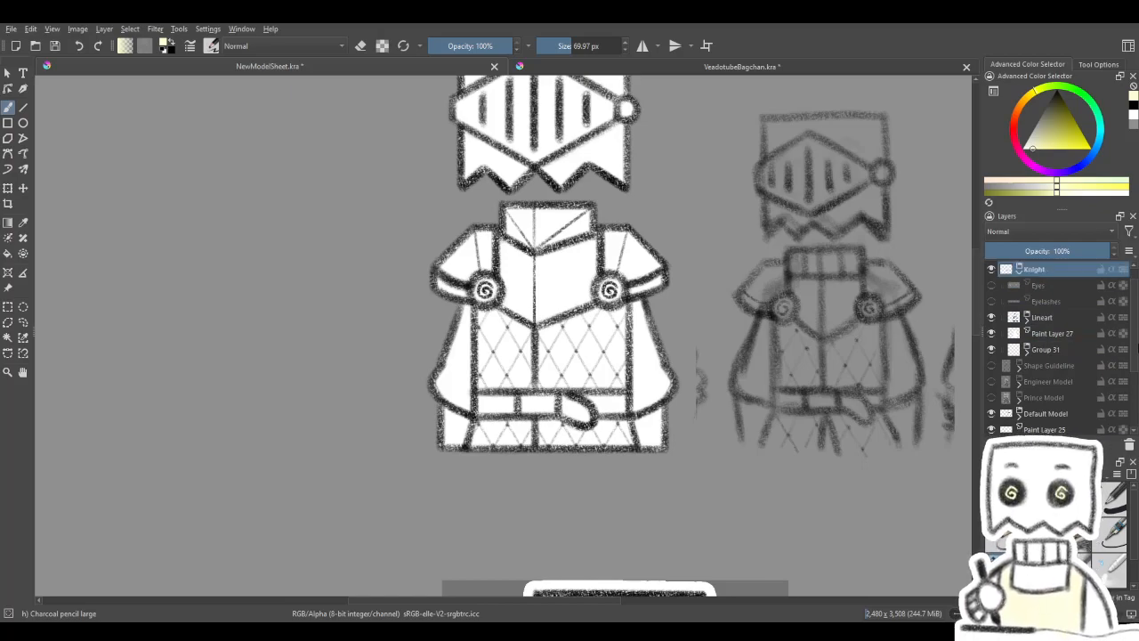
- Move the Knight group directly beneath the hidden Shape Guideline group and rename it Knight Model
drag(646, 375, 646, 439)
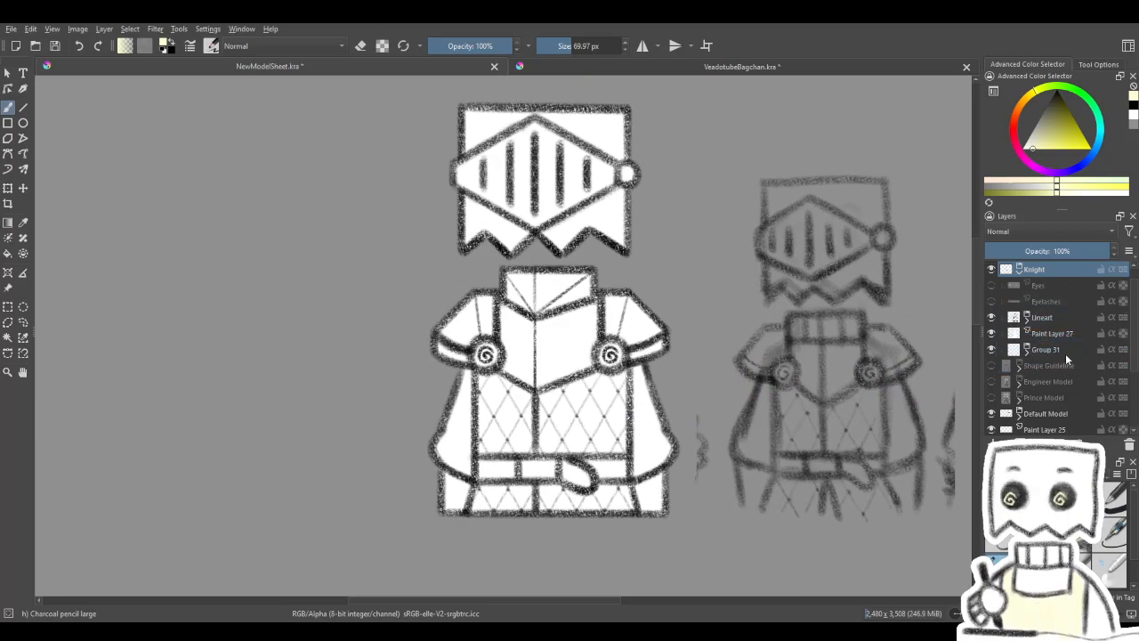
drag(1041, 272, 1051, 371)
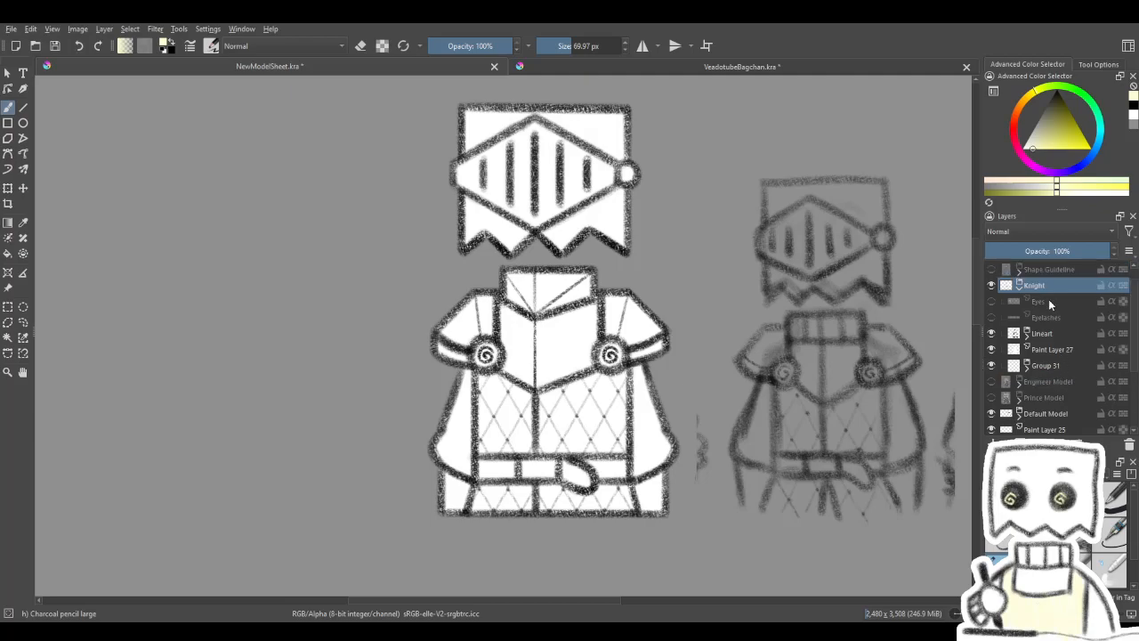
double_click(1034, 285)
text(Knight Model)
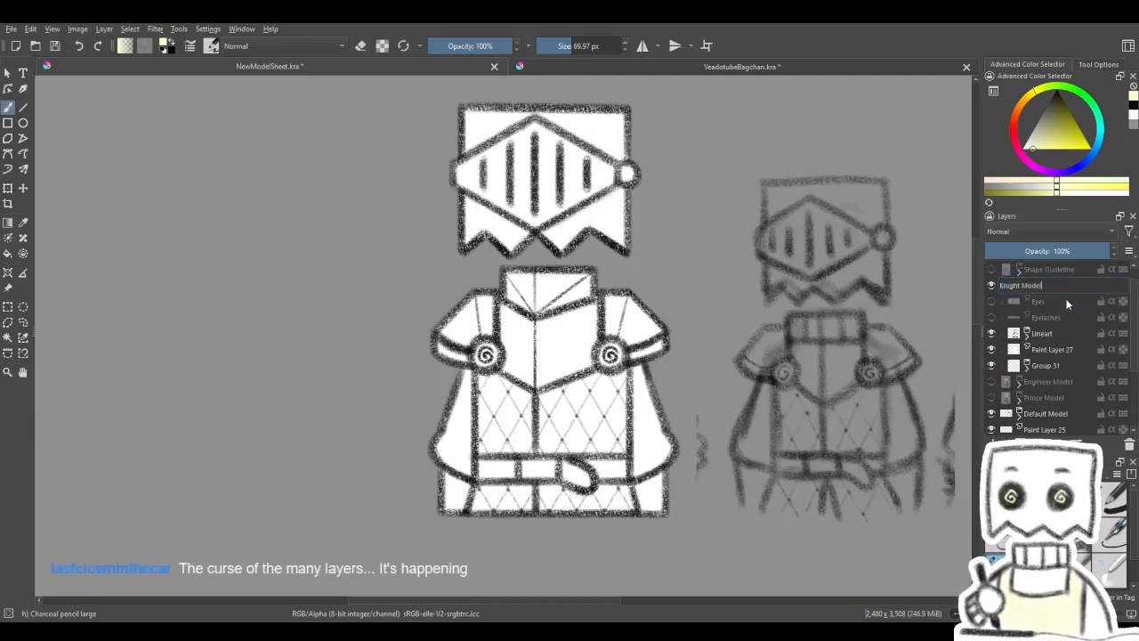
key(Return)
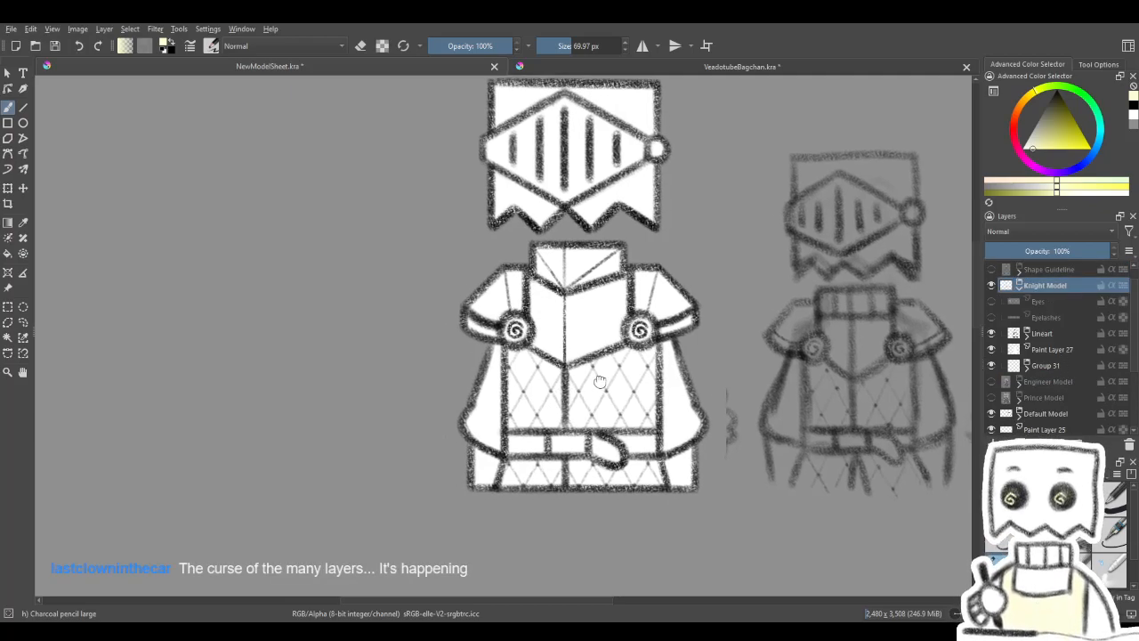
- Expand Group 31, move Paint Layer 27 into it beneath the yellow test layer and delete Paint Layer 26
click(1050, 365)
click(1027, 366)
click(1055, 381)
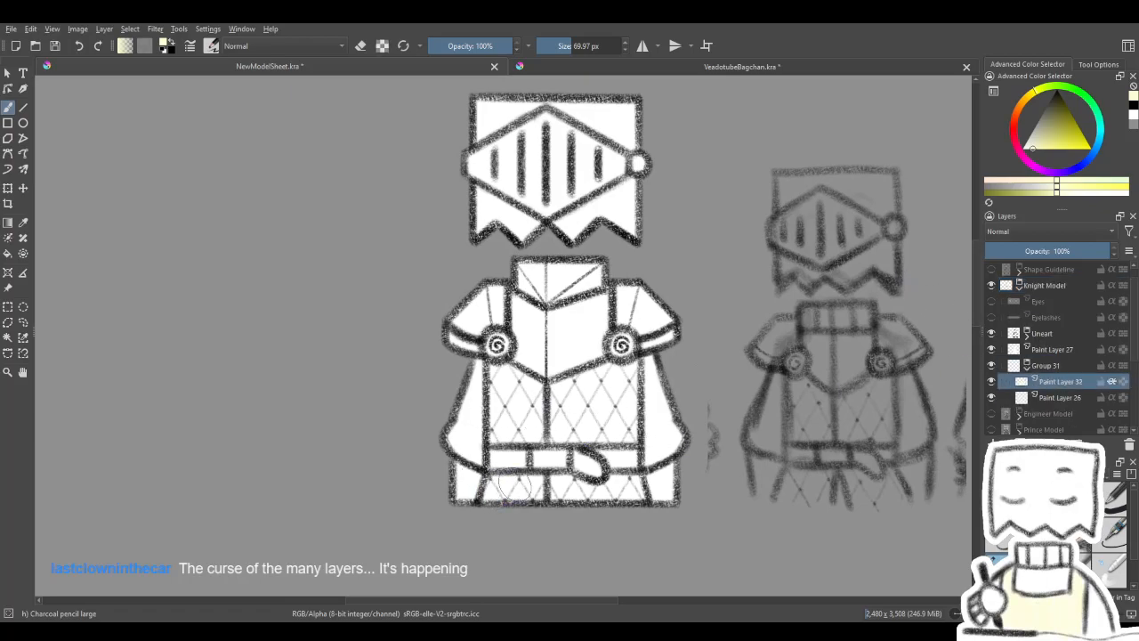
scroll(552, 481, down, 5)
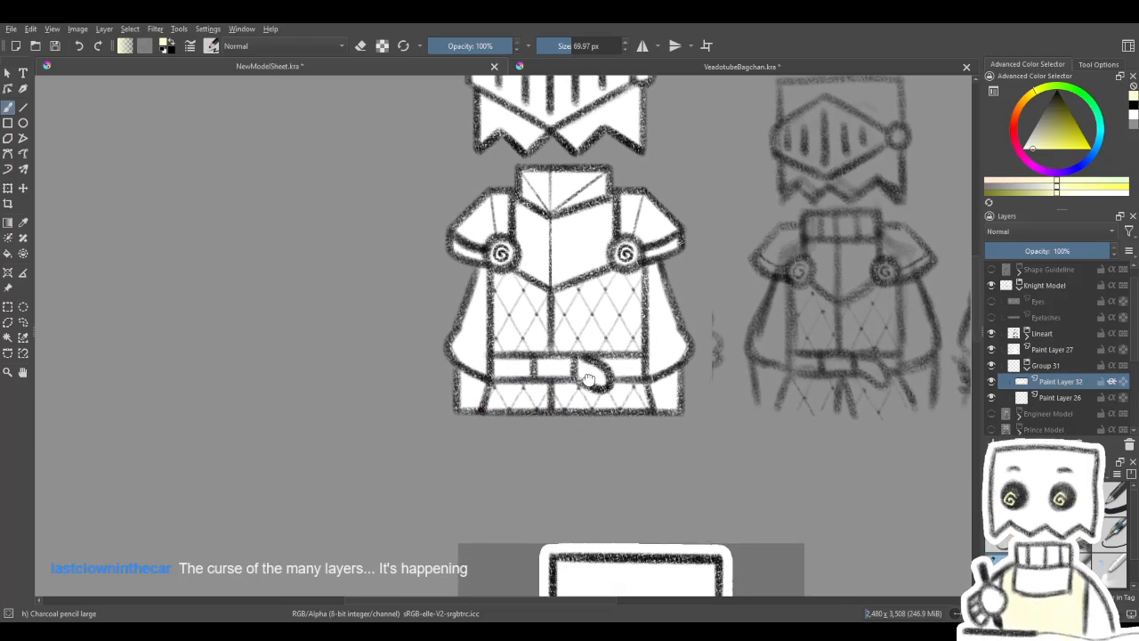
drag(1056, 359, 1062, 392)
click(1068, 398)
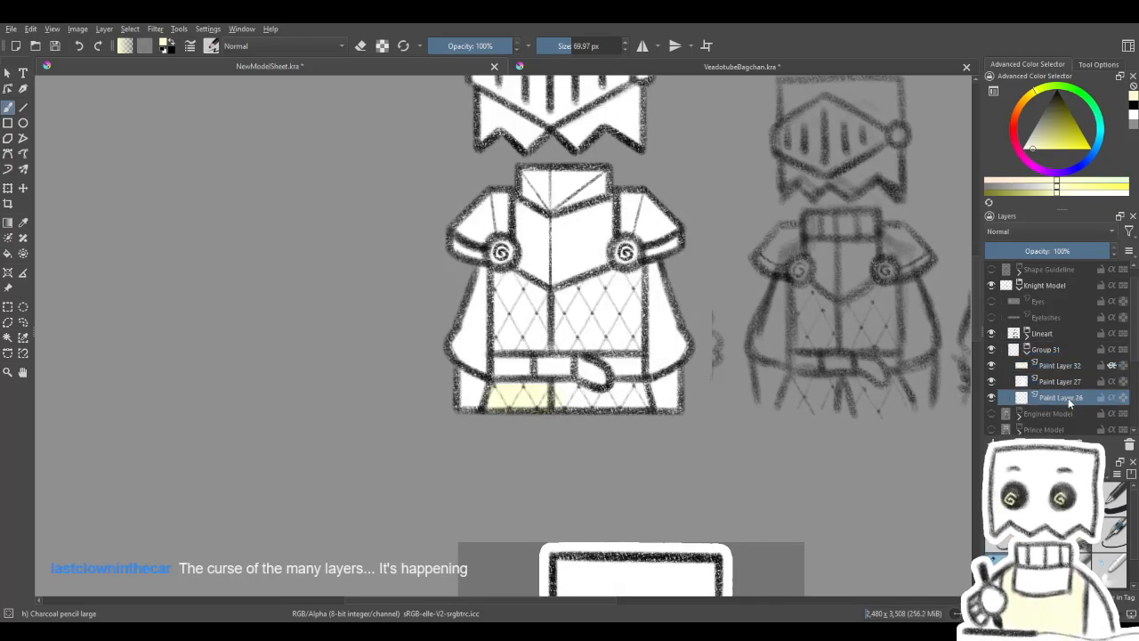
click(1129, 445)
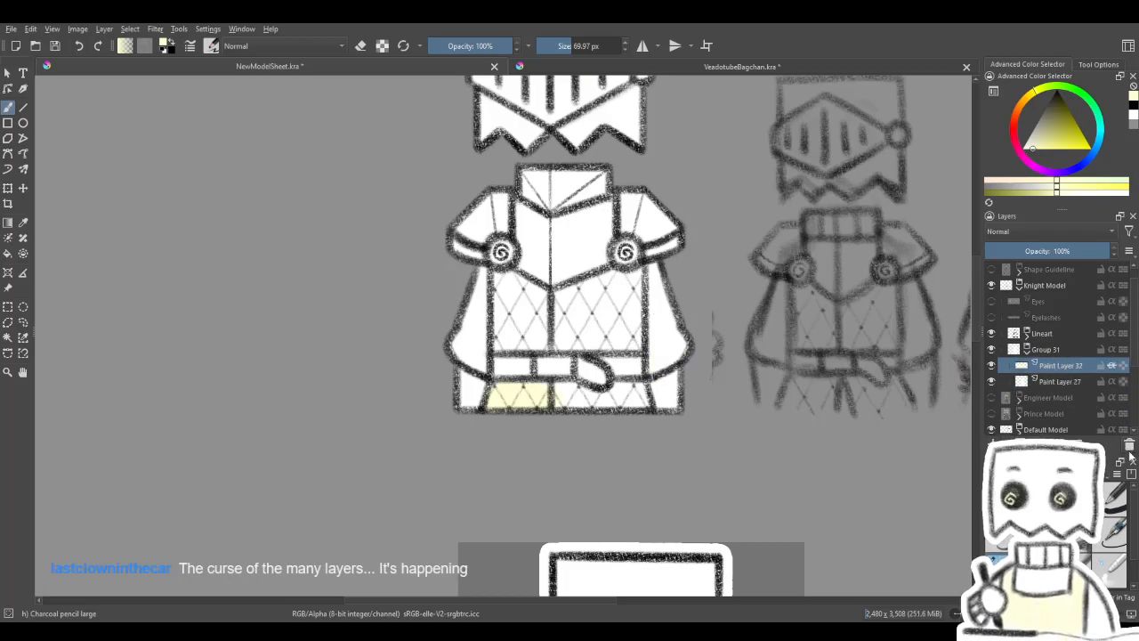
- Replace the yellow test layer in Group 31 with a new alpha-inheriting paint layer above Paint Layer 27
click(1129, 445)
click(995, 443)
click(1112, 365)
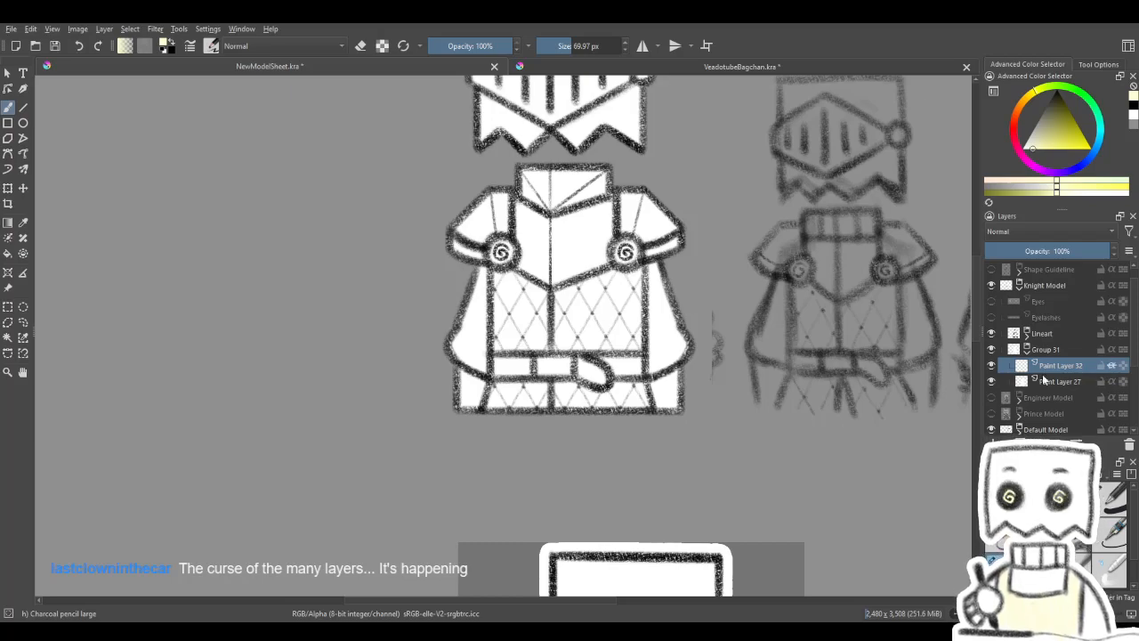
- Paint the knight's quilted skirt and torso pale yellow with the brush at about 70 px and tidy the torso's edge in white
drag(509, 399, 637, 394)
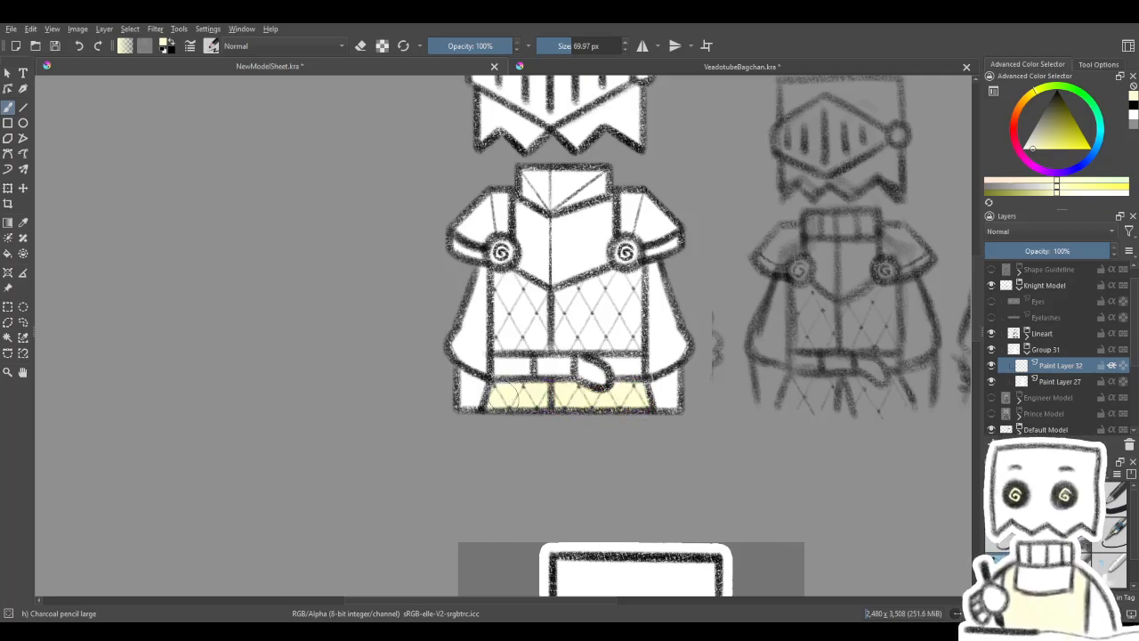
drag(560, 425, 544, 470)
mouse_move(483, 363)
mouse_down()
mouse_move(484, 378)
mouse_move(490, 331)
mouse_move(554, 353)
mouse_move(601, 331)
mouse_up()
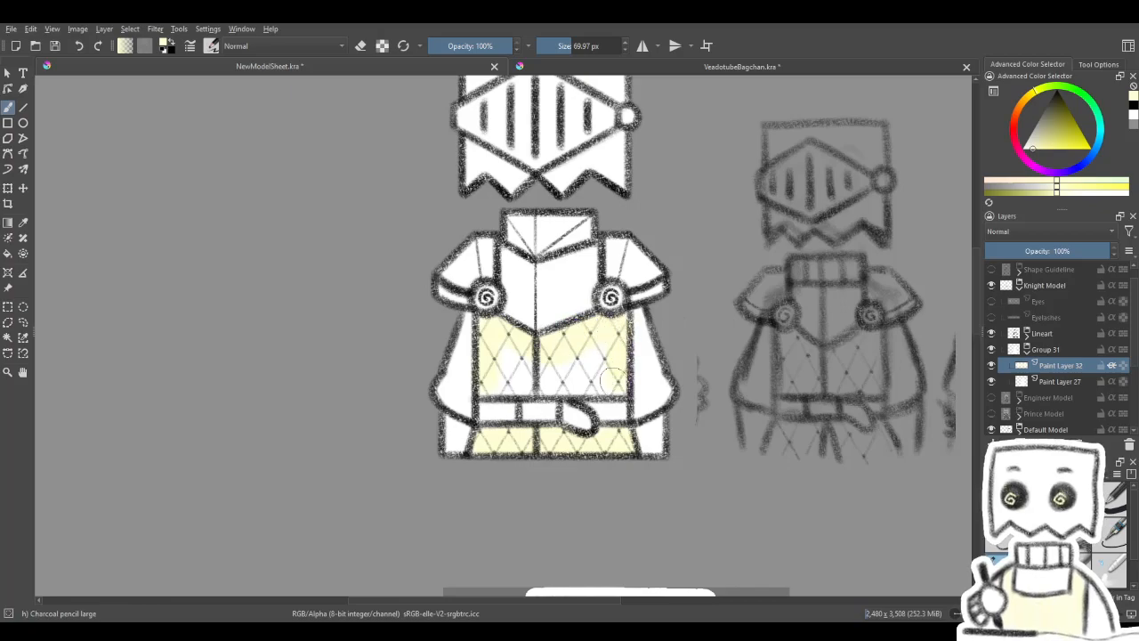
key(4)
key(4)
key(4)
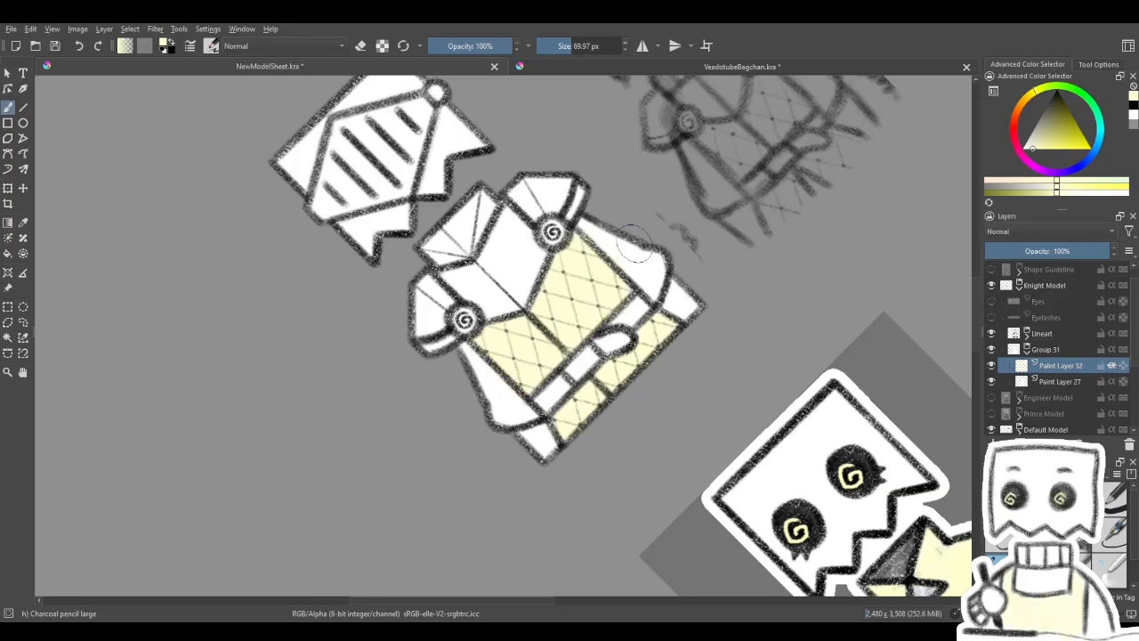
key(5)
click(1024, 149)
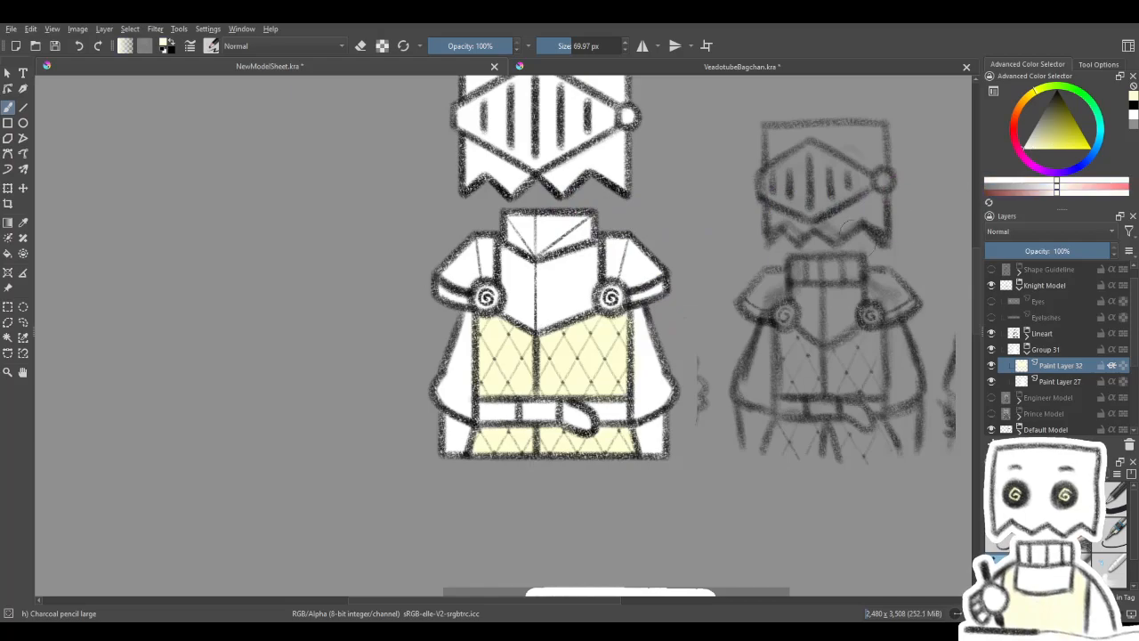
mouse_move(671, 339)
mouse_down()
mouse_move(743, 283)
mouse_move(690, 342)
mouse_move(685, 385)
mouse_move(649, 316)
mouse_up()
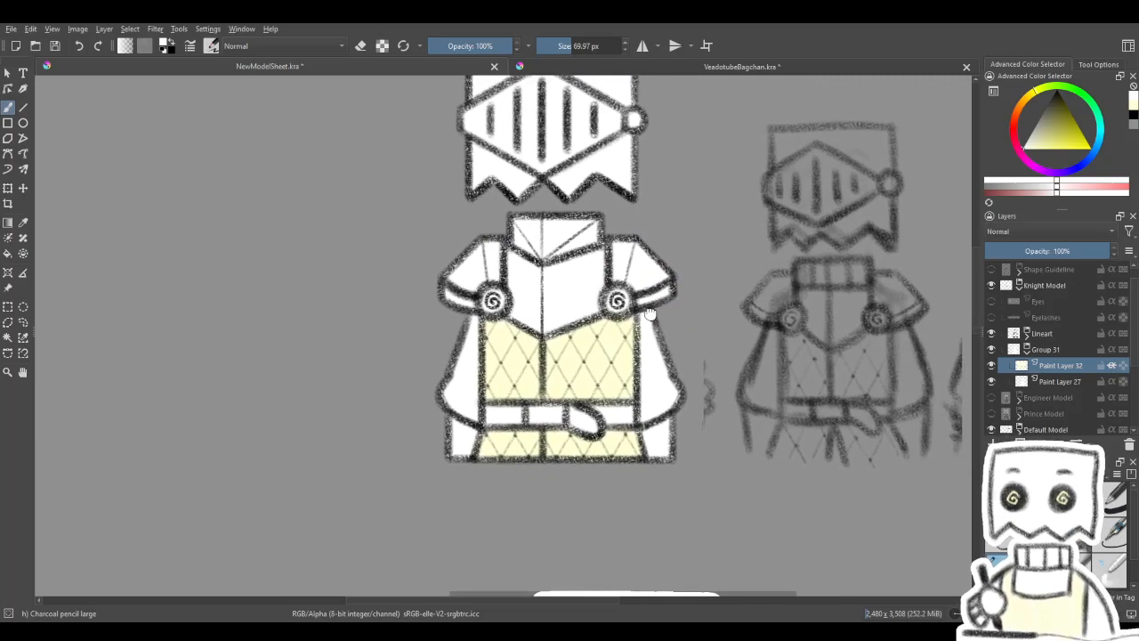
- Set the paint colour to light grey based on the reference knight's armour and add an alpha-inheriting paint layer above Paint Layer 32
drag(666, 367, 704, 223)
drag(557, 389, 519, 137)
mouse_move(276, 583)
mouse_down()
mouse_move(417, 478)
mouse_move(549, 214)
mouse_up()
mouse_move(483, 422)
mouse_down()
mouse_move(430, 244)
mouse_move(465, 206)
mouse_up()
drag(1023, 145, 1030, 136)
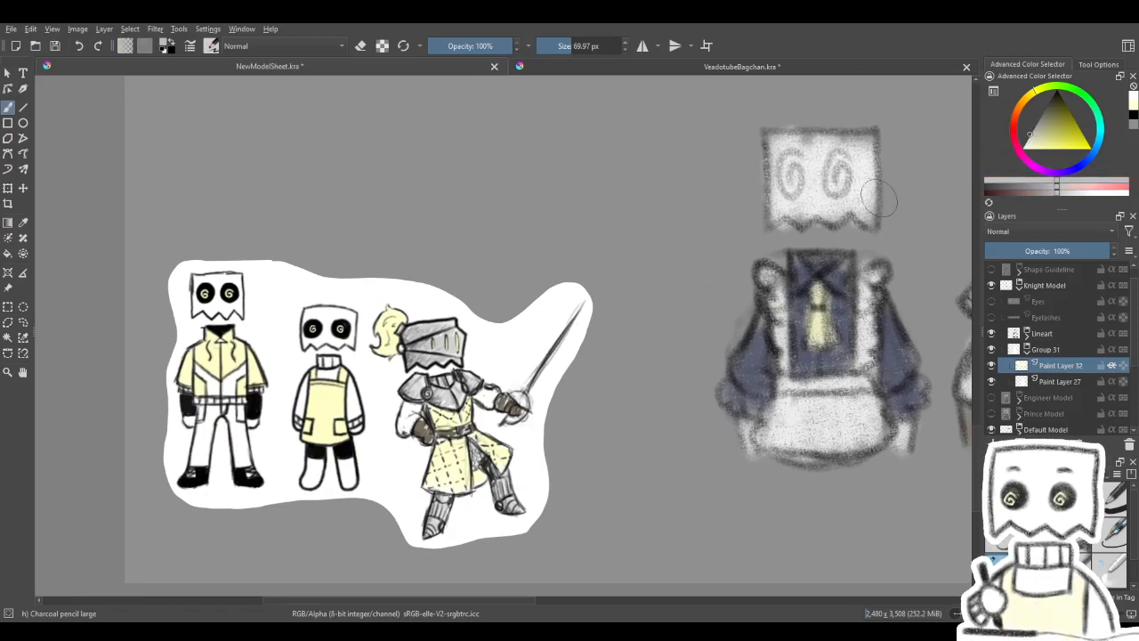
drag(899, 190, 765, 495)
drag(757, 193, 695, 445)
mouse_move(756, 267)
mouse_down()
mouse_move(704, 389)
mouse_move(694, 499)
mouse_up()
mouse_move(654, 265)
mouse_down()
mouse_move(671, 513)
mouse_move(686, 516)
mouse_up()
mouse_move(692, 370)
mouse_down()
mouse_move(668, 473)
mouse_move(667, 419)
mouse_up()
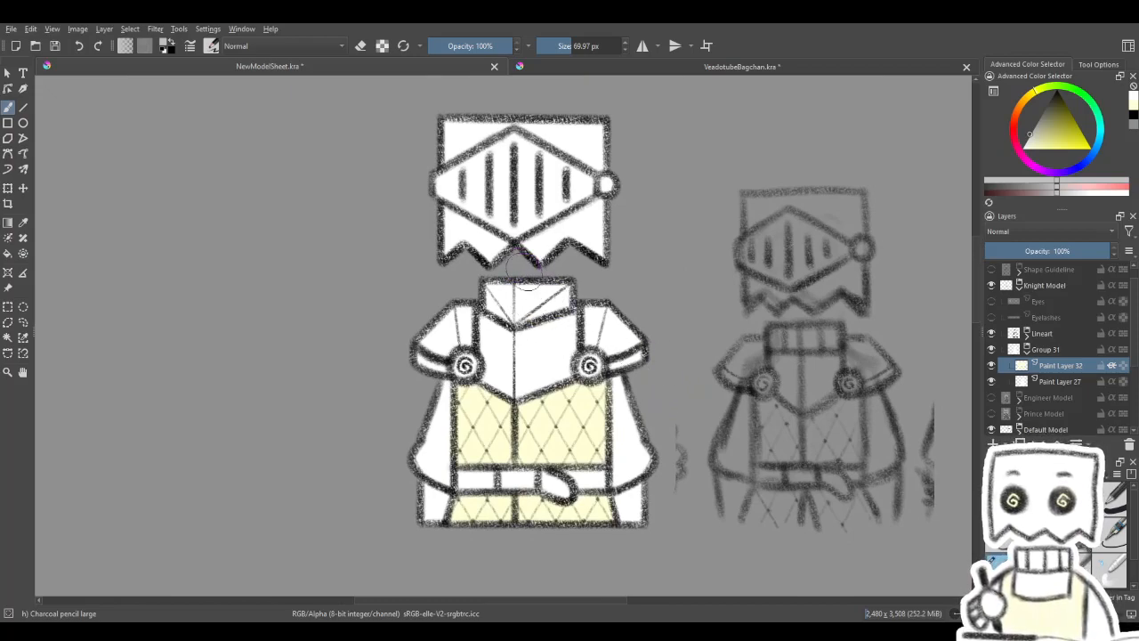
drag(775, 342, 758, 401)
key(Insert)
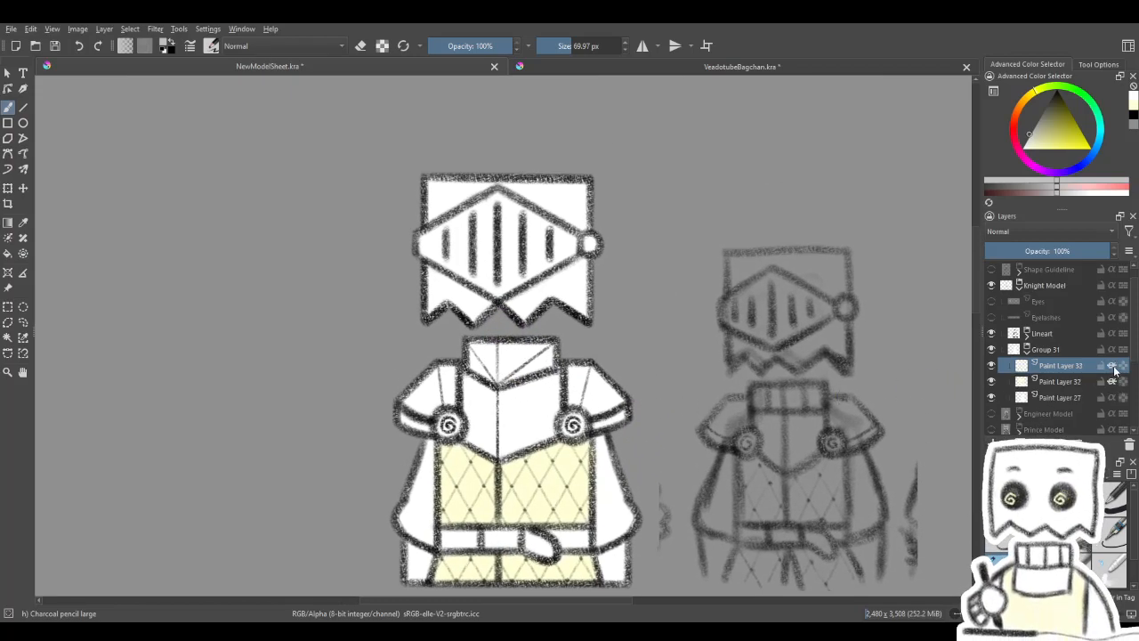
- Paint the helmet, collar, breastplate and pauldrons light grey at about 178 px, and the belt buckle at about 59 px
shift+drag(427, 246, 478, 247)
mouse_move(406, 198)
mouse_down()
mouse_move(520, 131)
mouse_move(592, 160)
mouse_move(586, 184)
mouse_move(626, 174)
mouse_move(633, 233)
mouse_move(554, 354)
mouse_up()
space+drag(649, 280, 759, 173)
mouse_move(533, 274)
mouse_down()
mouse_move(530, 308)
mouse_move(560, 295)
mouse_move(579, 303)
mouse_move(527, 304)
mouse_move(594, 325)
mouse_move(629, 316)
mouse_up()
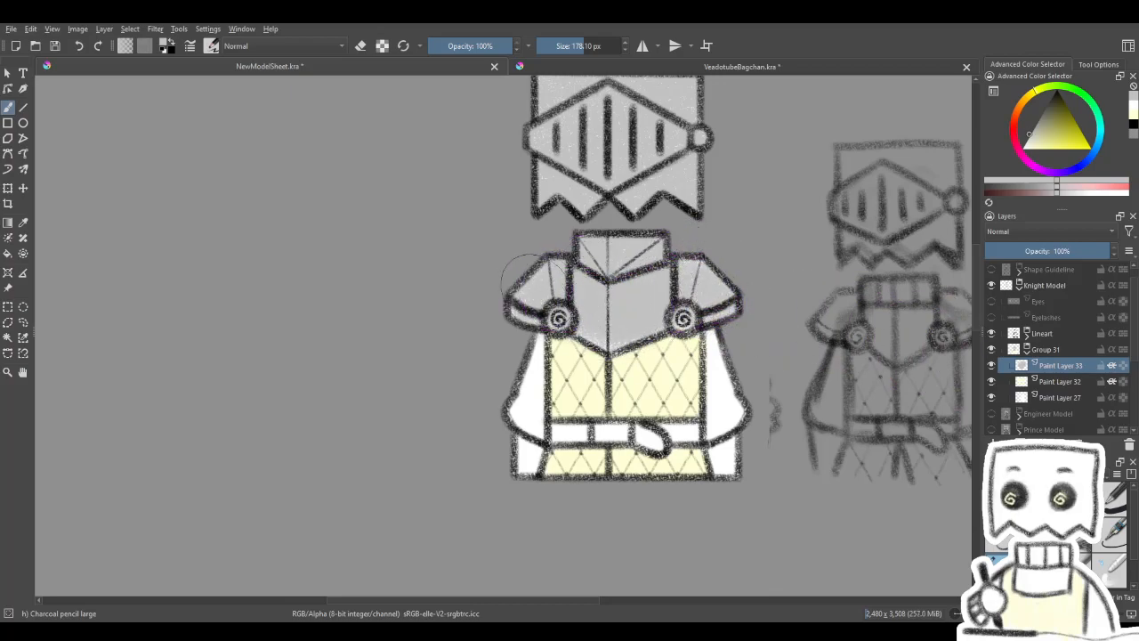
drag(642, 325, 603, 296)
drag(577, 403, 530, 404)
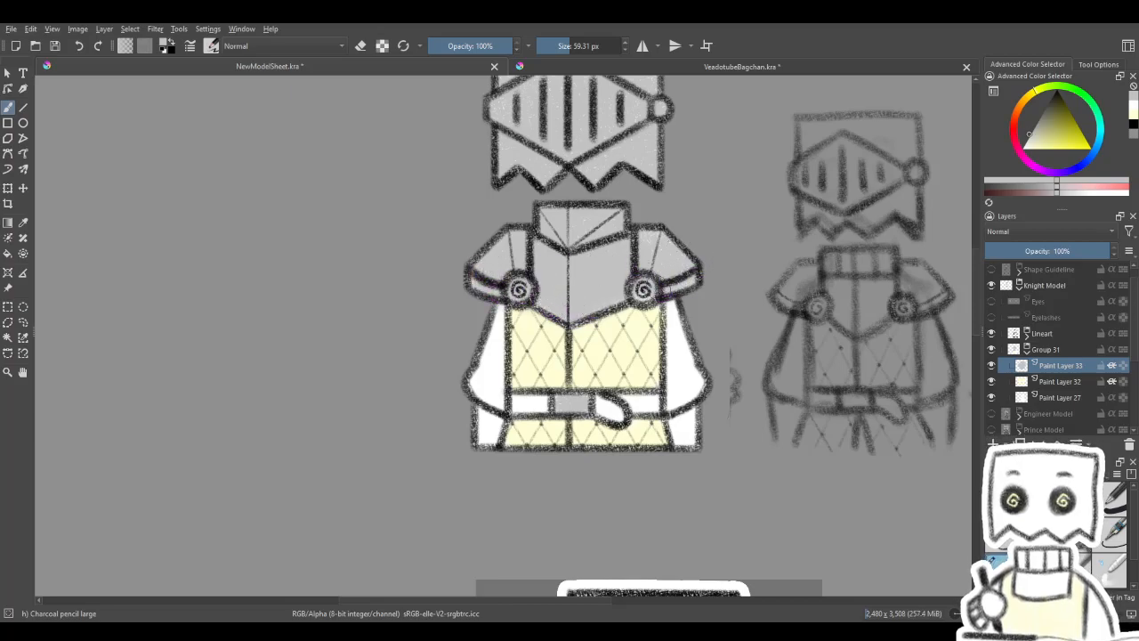
- Sample the brown of the reference knight's glove and paint both lower corner areas beneath the sleeves with it
mouse_move(546, 262)
mouse_down()
mouse_move(486, 333)
mouse_move(516, 241)
mouse_up()
mouse_move(495, 517)
mouse_down()
mouse_move(573, 193)
mouse_move(527, 207)
mouse_up()
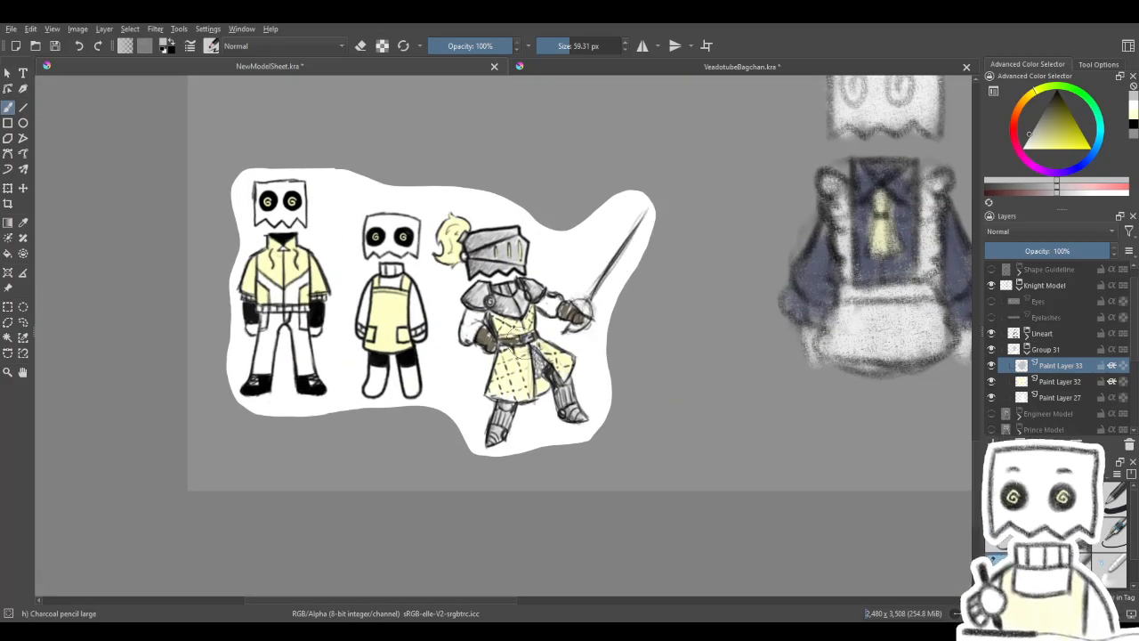
ctrl+click(491, 331)
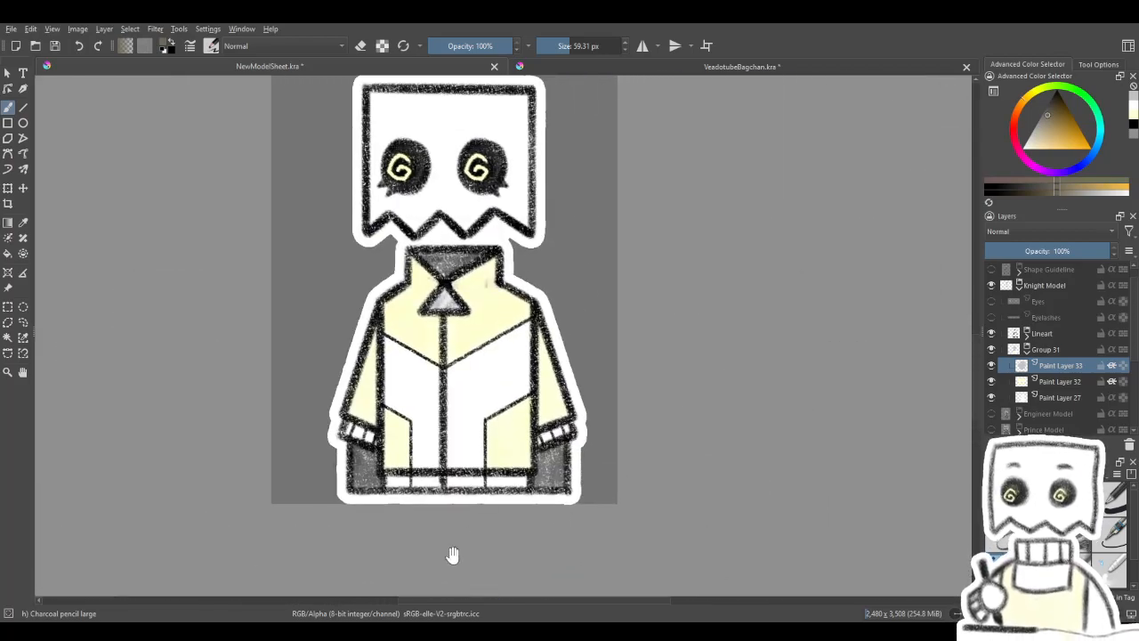
drag(613, 102, 614, 310)
mouse_move(502, 102)
mouse_down()
mouse_move(576, 323)
mouse_move(591, 440)
mouse_move(692, 394)
mouse_up()
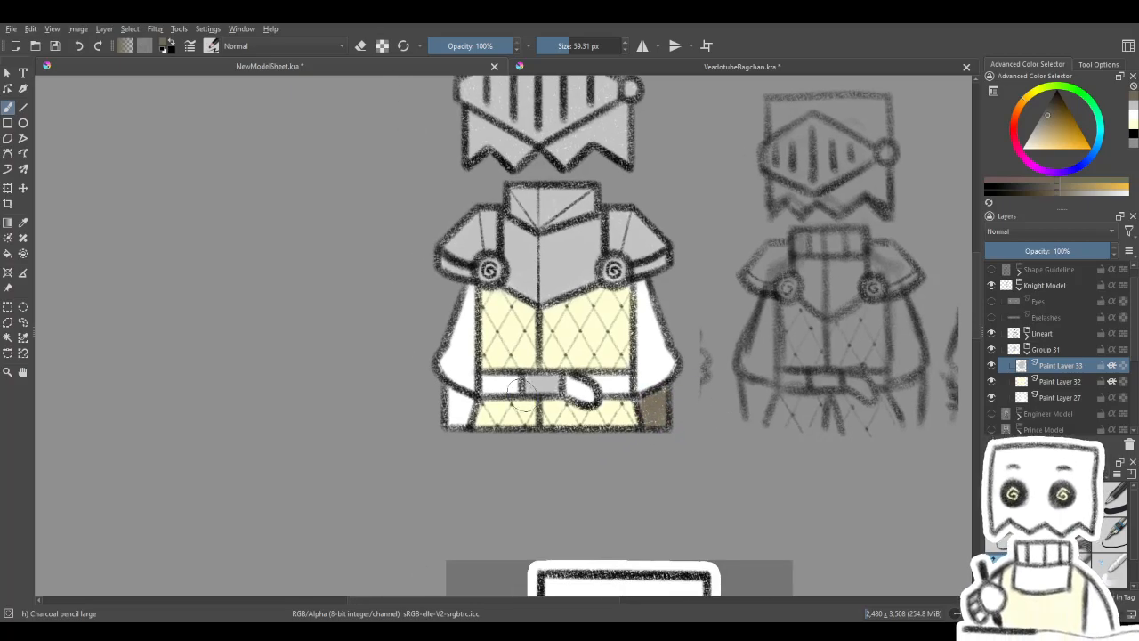
drag(451, 411, 456, 426)
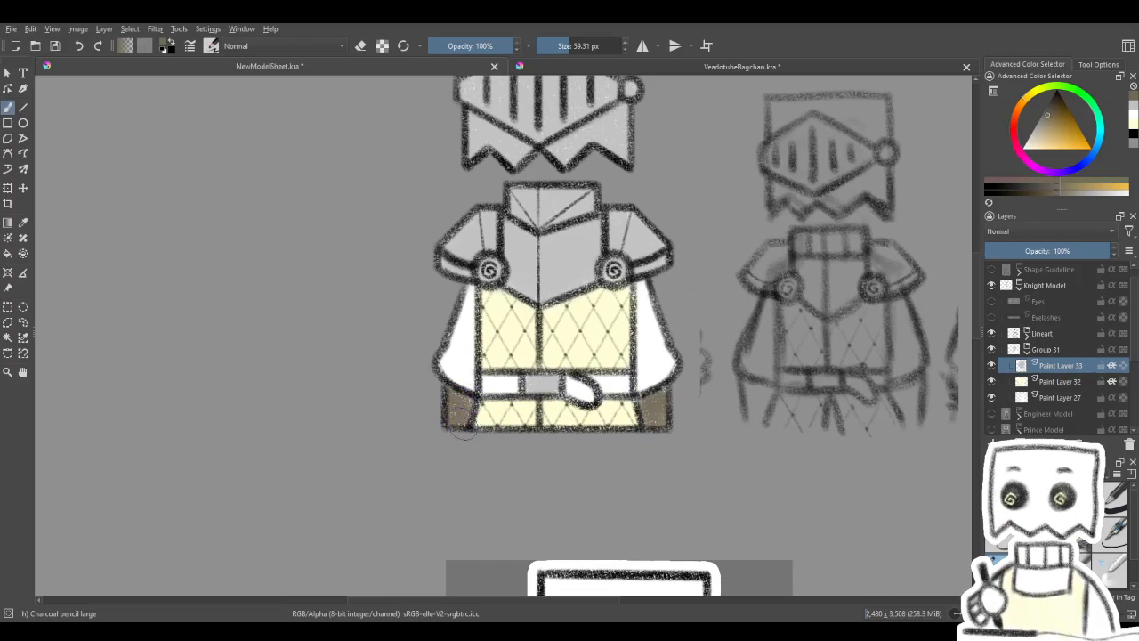
- Paint the knight's belt and its hanging loop brown on both sides of the buckle and check the whole outfit
key(4)
key(4)
key(4)
key(4)
drag(539, 367, 545, 358)
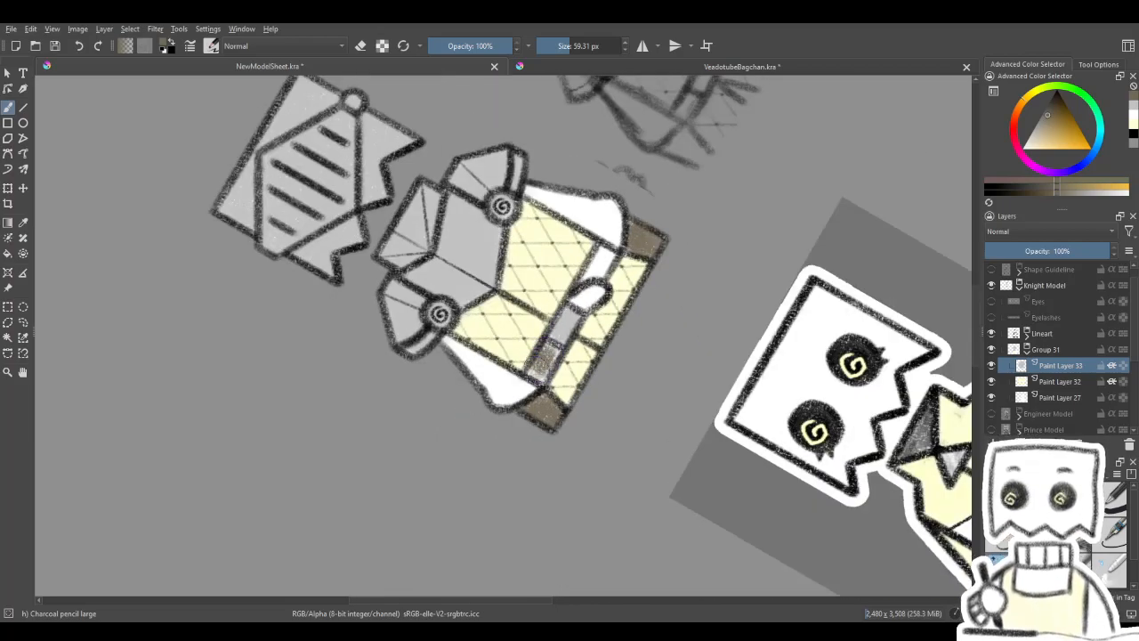
drag(599, 277, 540, 355)
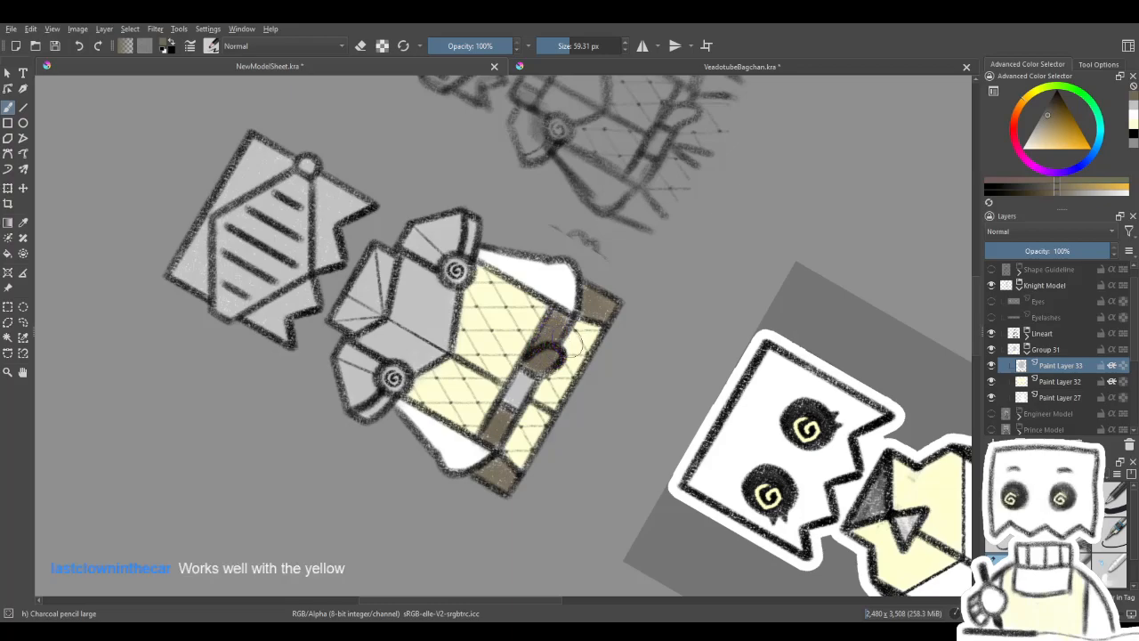
key(5)
drag(596, 313, 651, 388)
scroll(669, 344, down, 3)
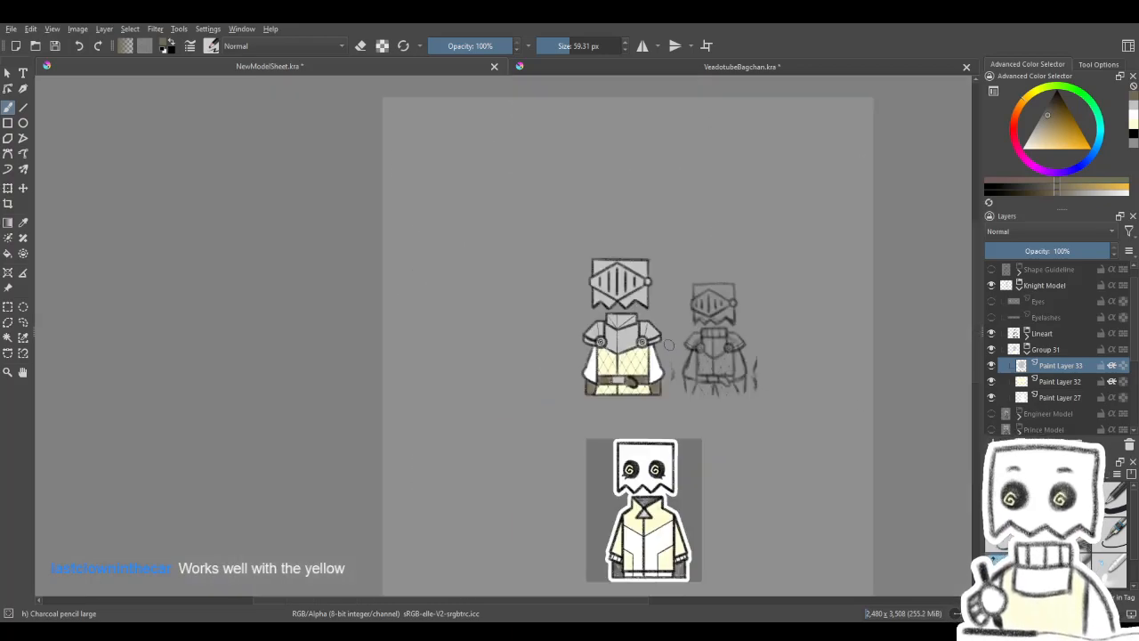
scroll(651, 349, up, 4)
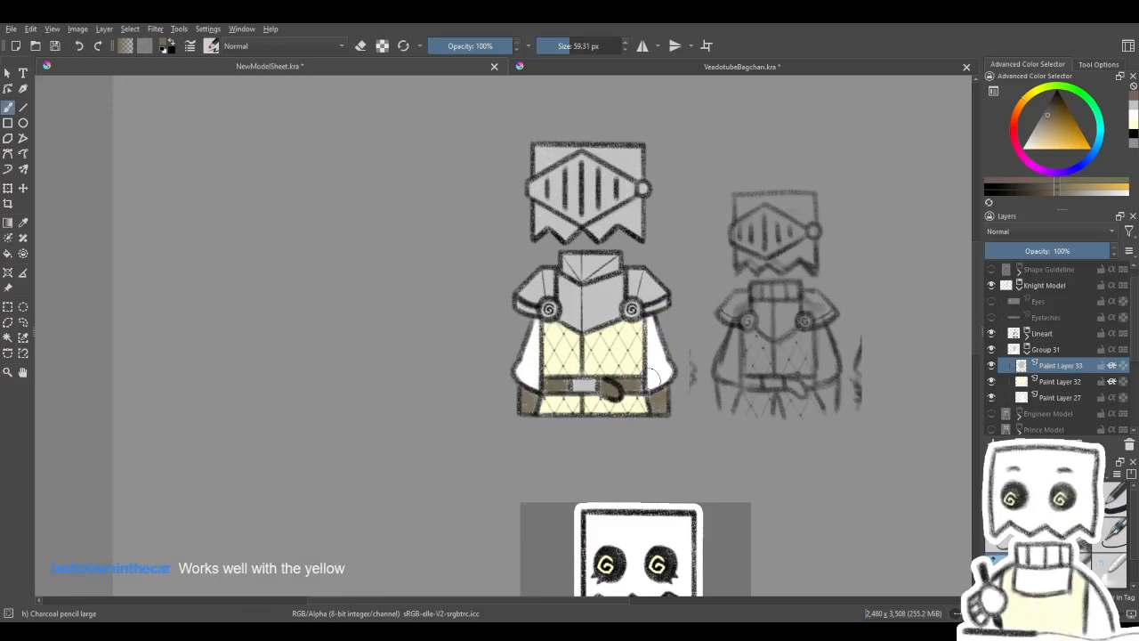
scroll(648, 369, up, 2)
scroll(648, 380, down, 3)
scroll(621, 371, up, 3)
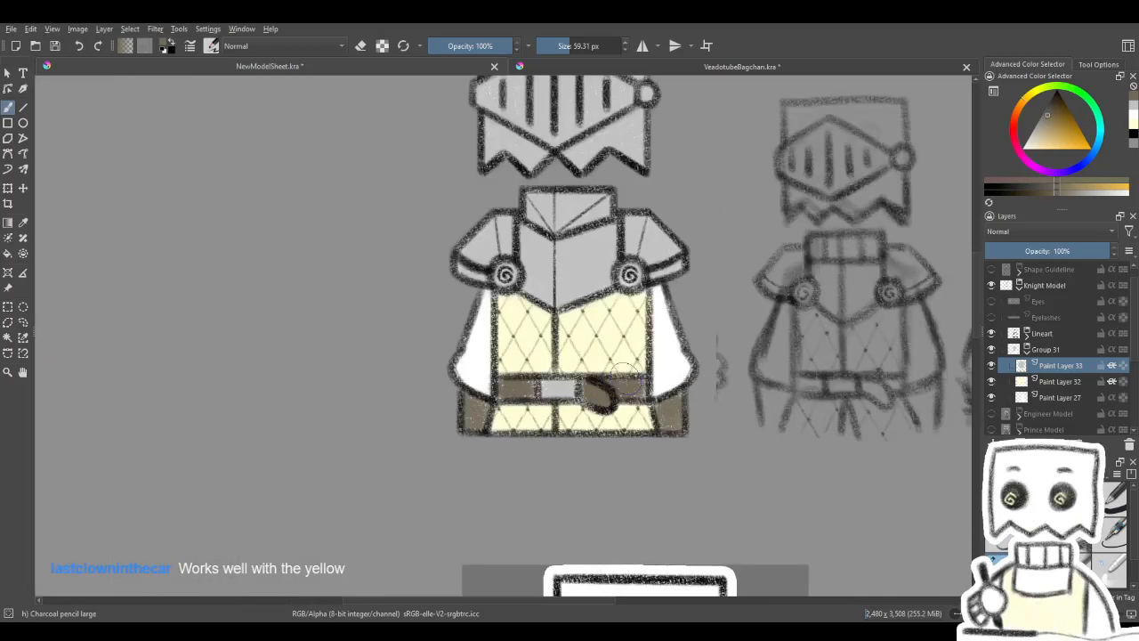
- Brush soft white highlights over the knight's breastplate, pauldrons, collar and helmet with the brush at about 120 px
drag(605, 355, 599, 383)
drag(543, 481, 560, 440)
click(1023, 149)
mouse_move(541, 335)
mouse_down()
mouse_move(573, 336)
mouse_move(549, 341)
mouse_move(610, 343)
mouse_move(573, 351)
mouse_move(615, 314)
mouse_move(549, 372)
mouse_move(610, 343)
mouse_up()
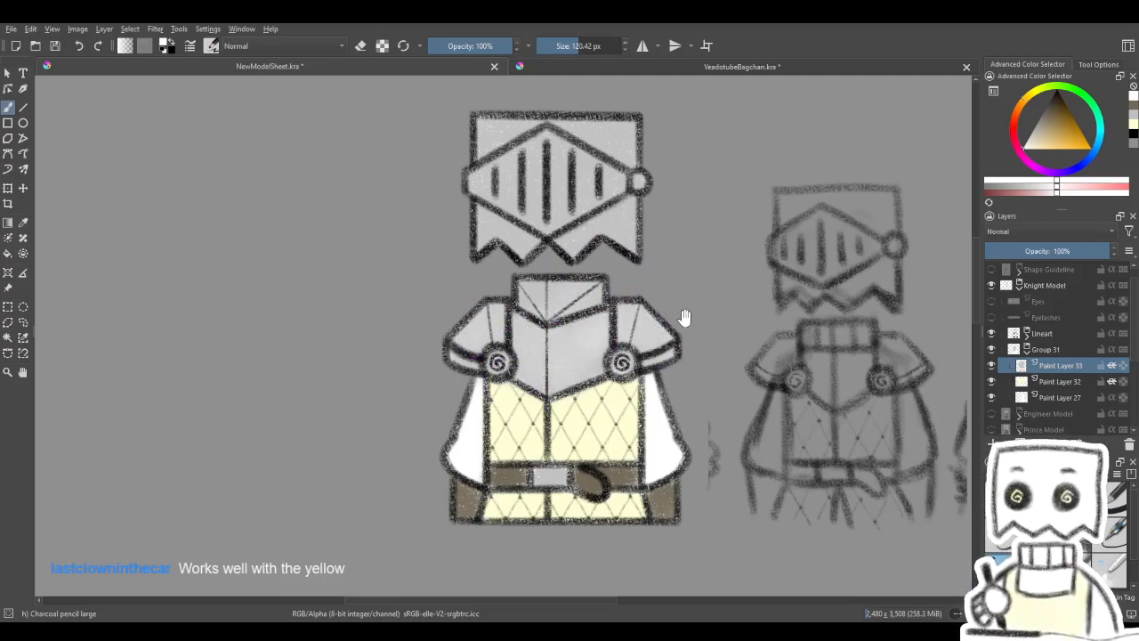
drag(681, 318, 607, 451)
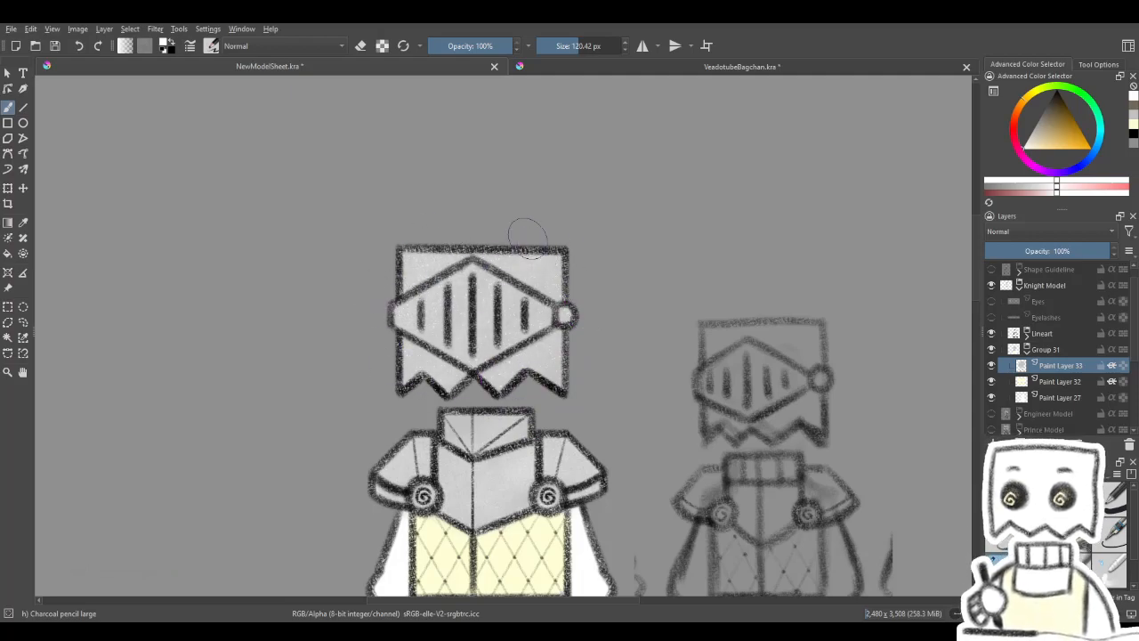
drag(560, 408, 595, 302)
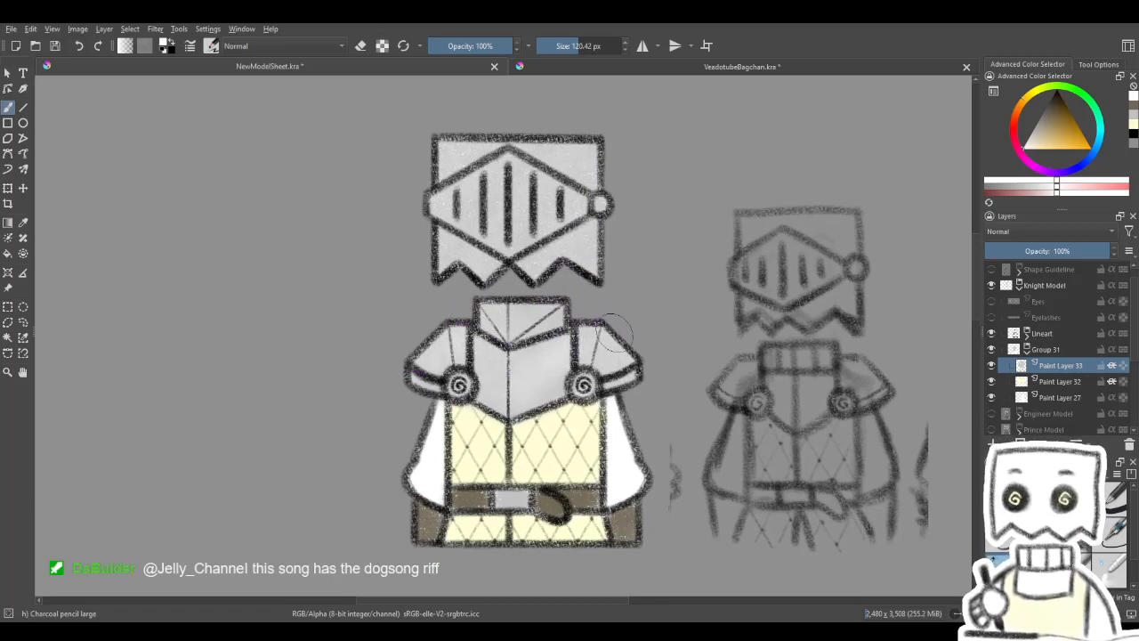
mouse_move(607, 322)
mouse_down()
mouse_move(646, 258)
mouse_move(607, 295)
mouse_up()
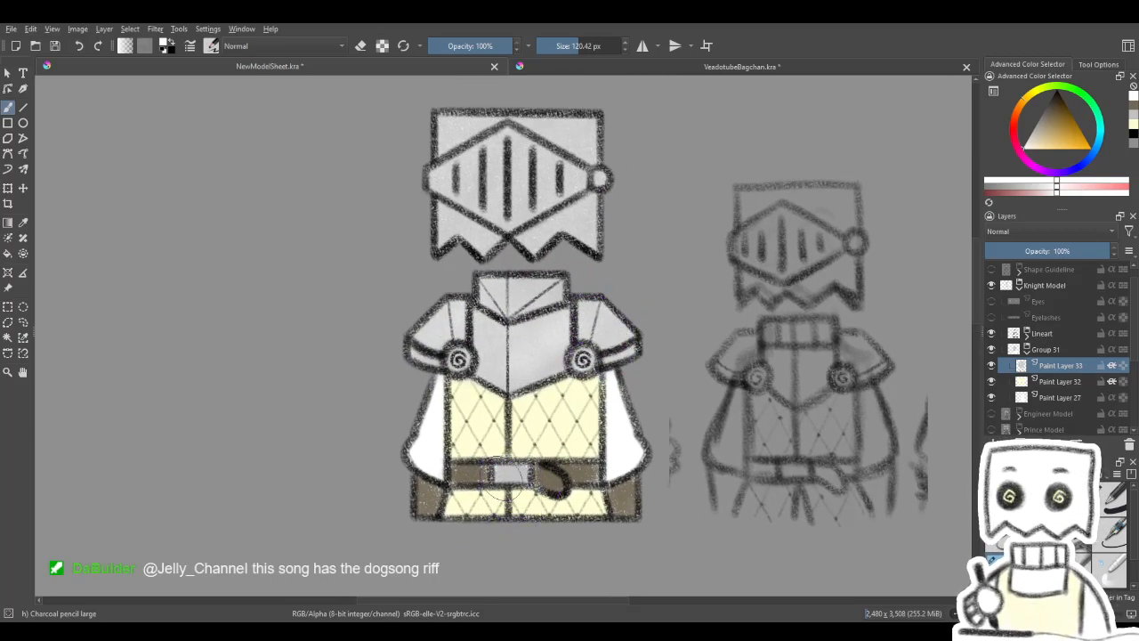
mouse_move(594, 378)
mouse_down()
mouse_move(663, 290)
mouse_move(617, 346)
mouse_move(617, 329)
mouse_up()
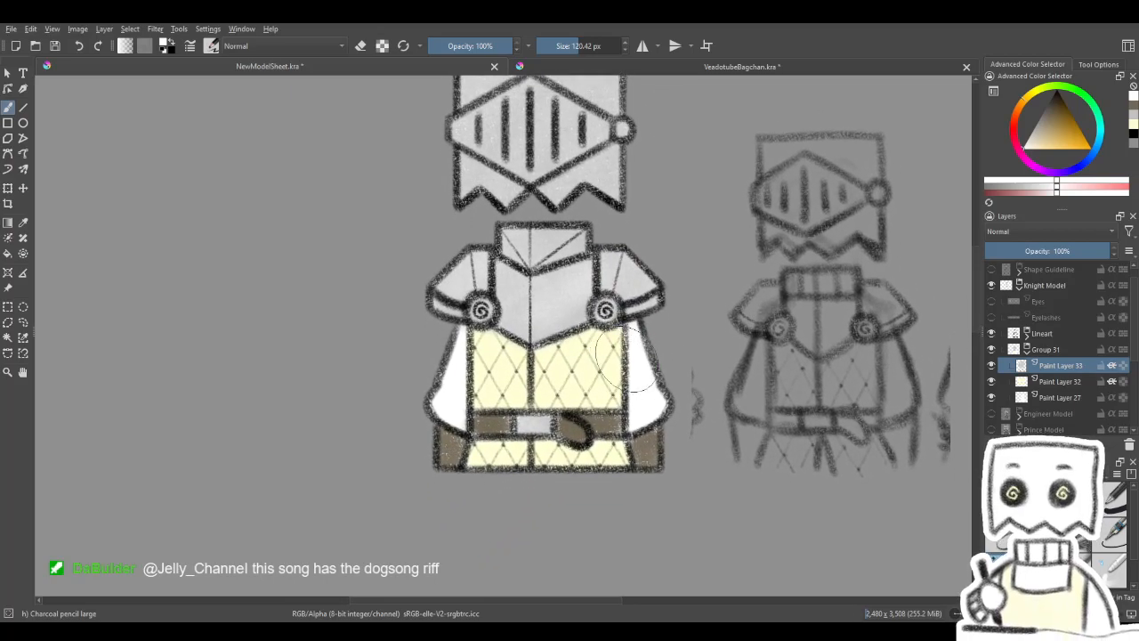
- Erase the excess lineart around the belt's hanging loop on the Group 28 paint layers with the Eraser Soft brush at about 55 px
click(1026, 333)
click(1024, 349)
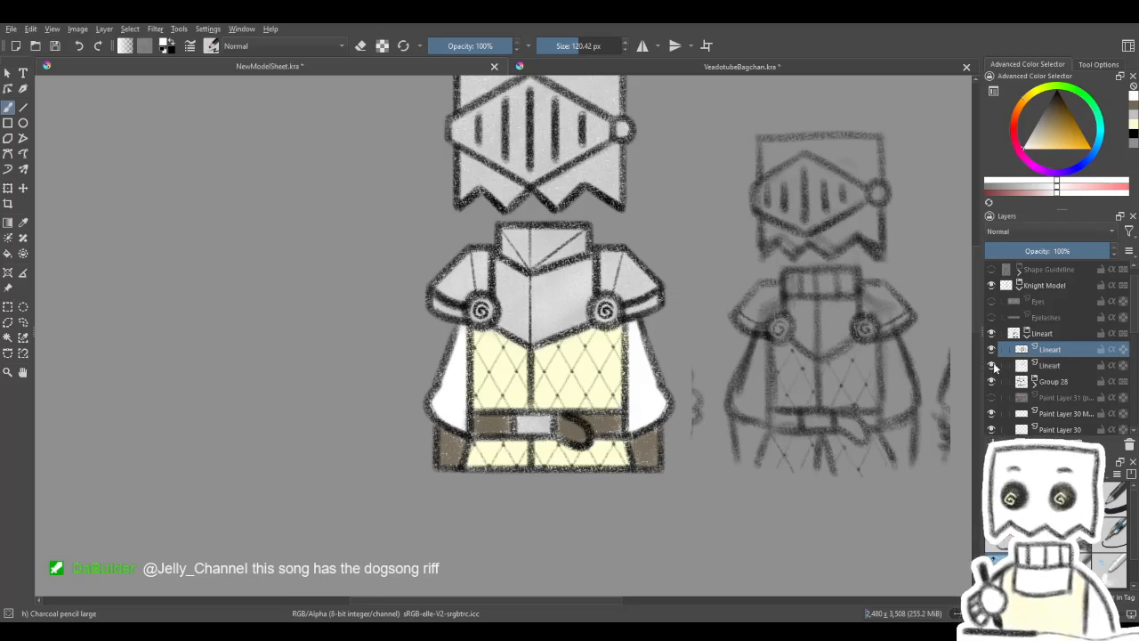
click(1035, 381)
click(1024, 397)
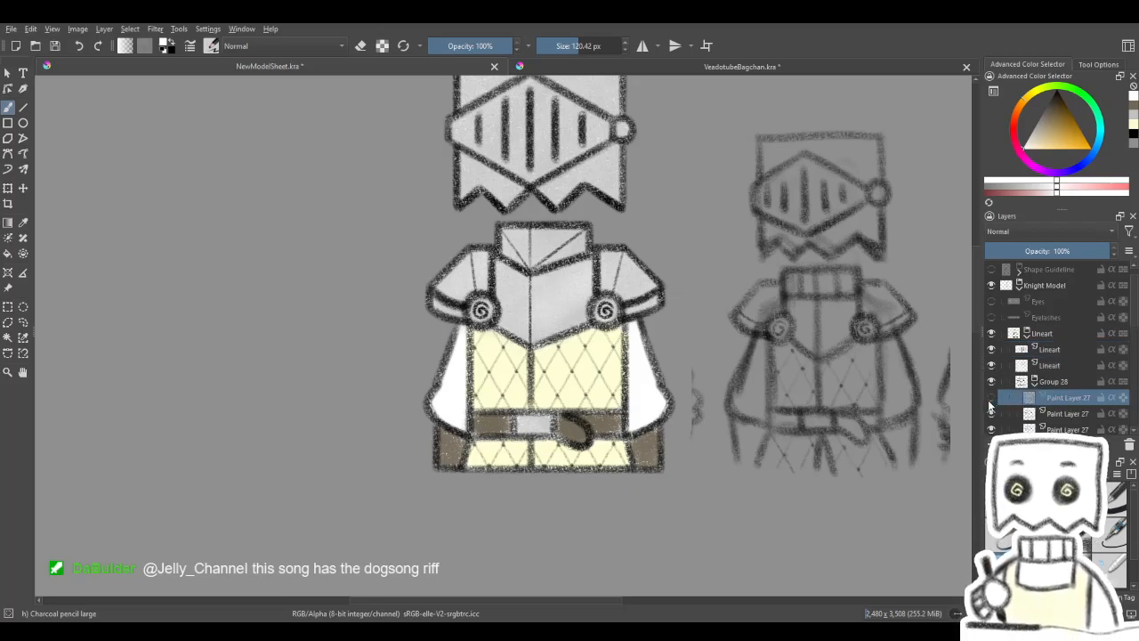
click(990, 399)
drag(856, 481, 878, 407)
drag(1135, 311, 1130, 346)
key(e)
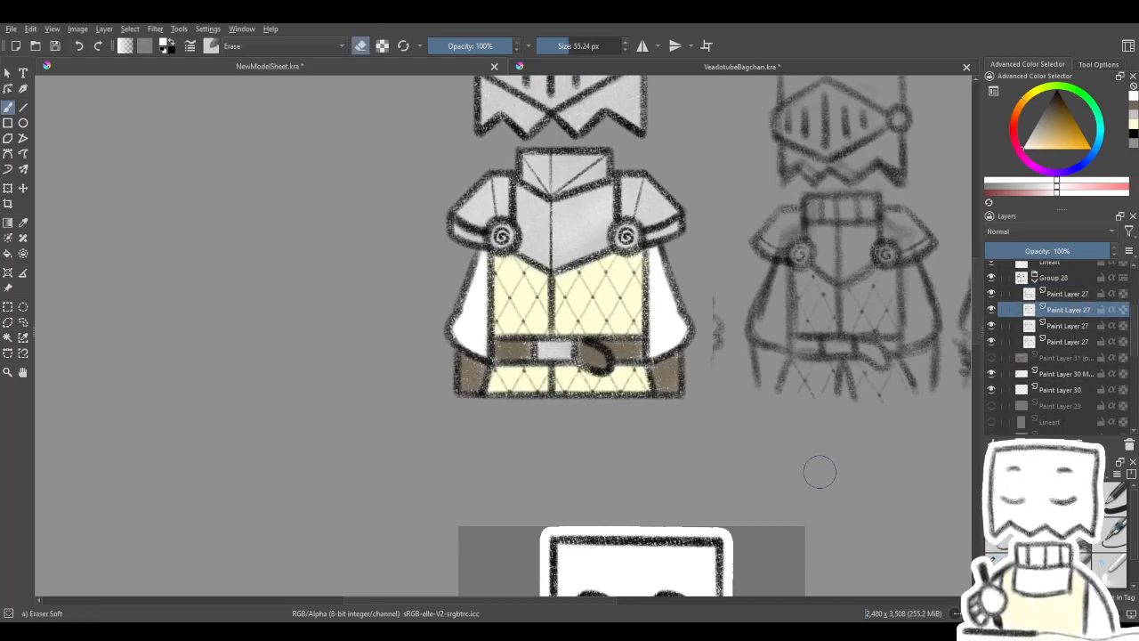
drag(635, 357, 629, 348)
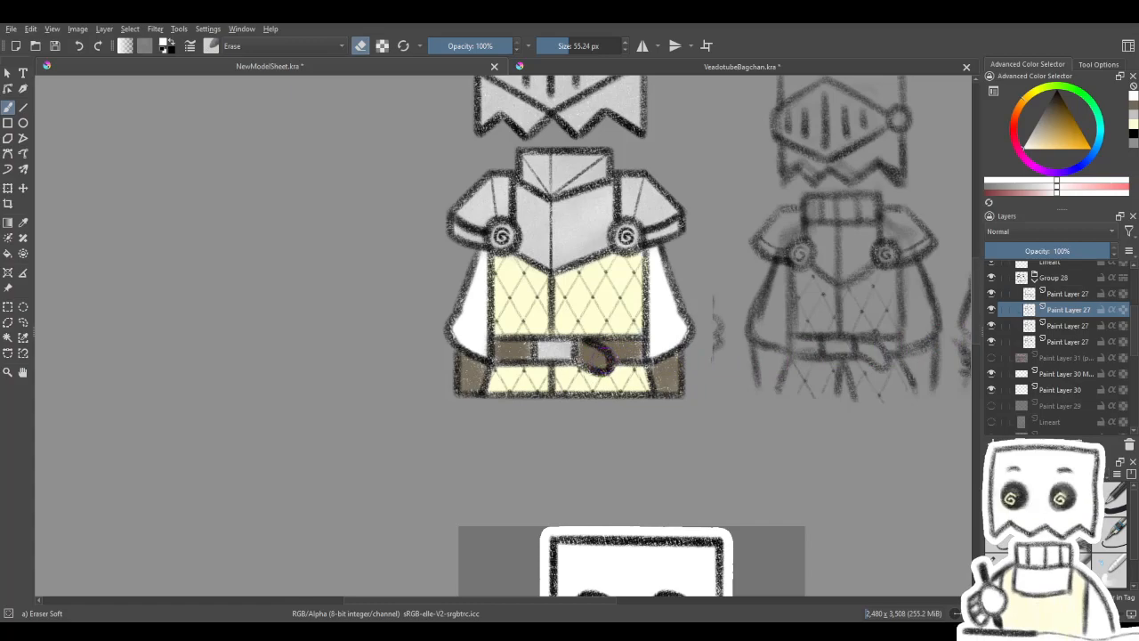
key(Page_Down)
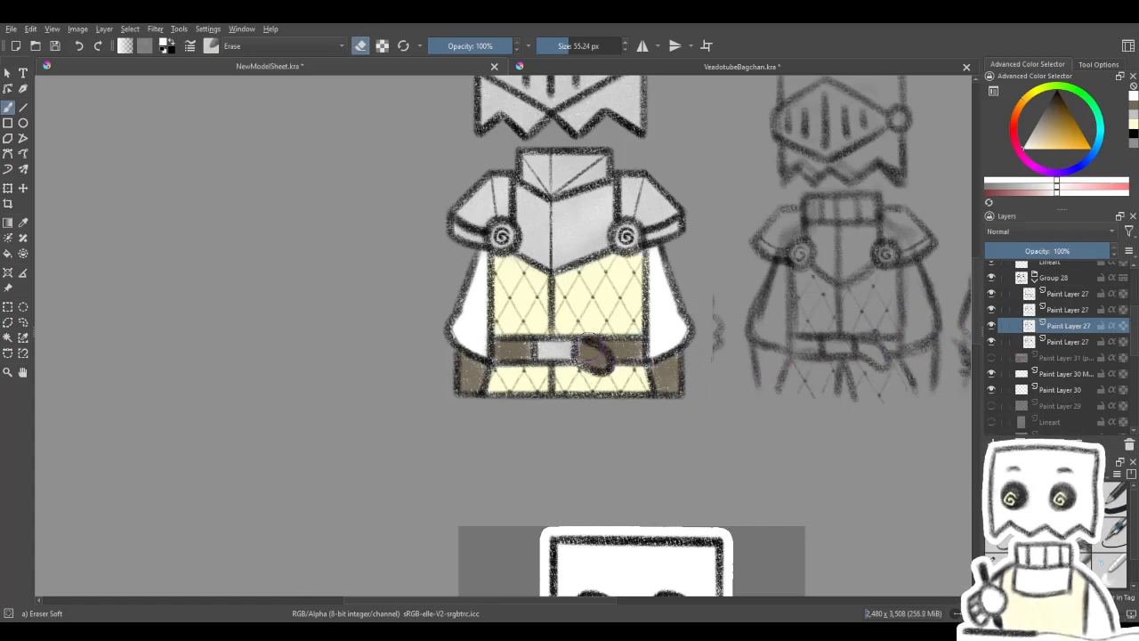
drag(686, 321, 644, 364)
click(1083, 298)
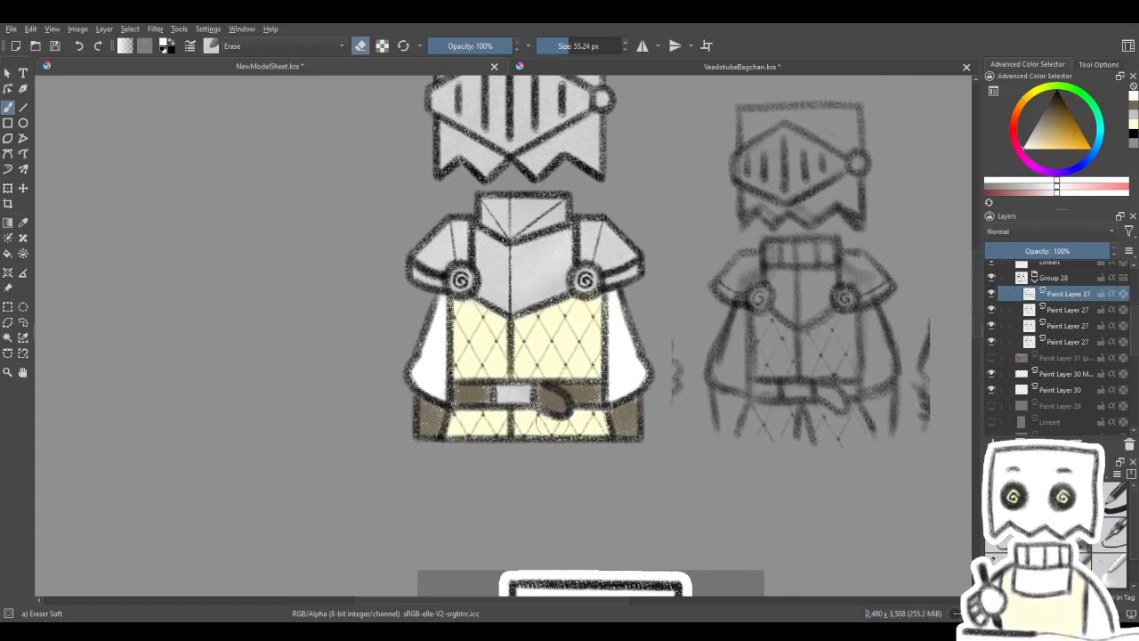
mouse_move(656, 332)
mouse_down()
mouse_move(704, 368)
mouse_move(668, 348)
mouse_move(664, 399)
mouse_move(676, 330)
mouse_move(674, 433)
mouse_move(705, 381)
mouse_up()
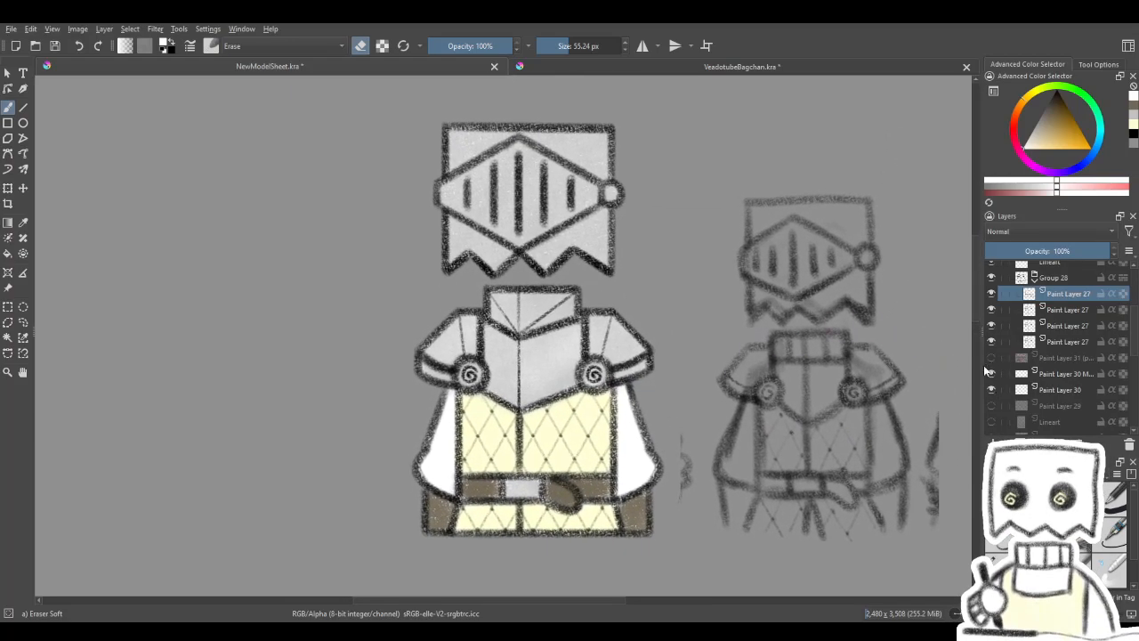
- Collapse Group 28, the Lineart group and Group 31 in the layer stack
drag(1137, 339, 1136, 327)
click(1035, 322)
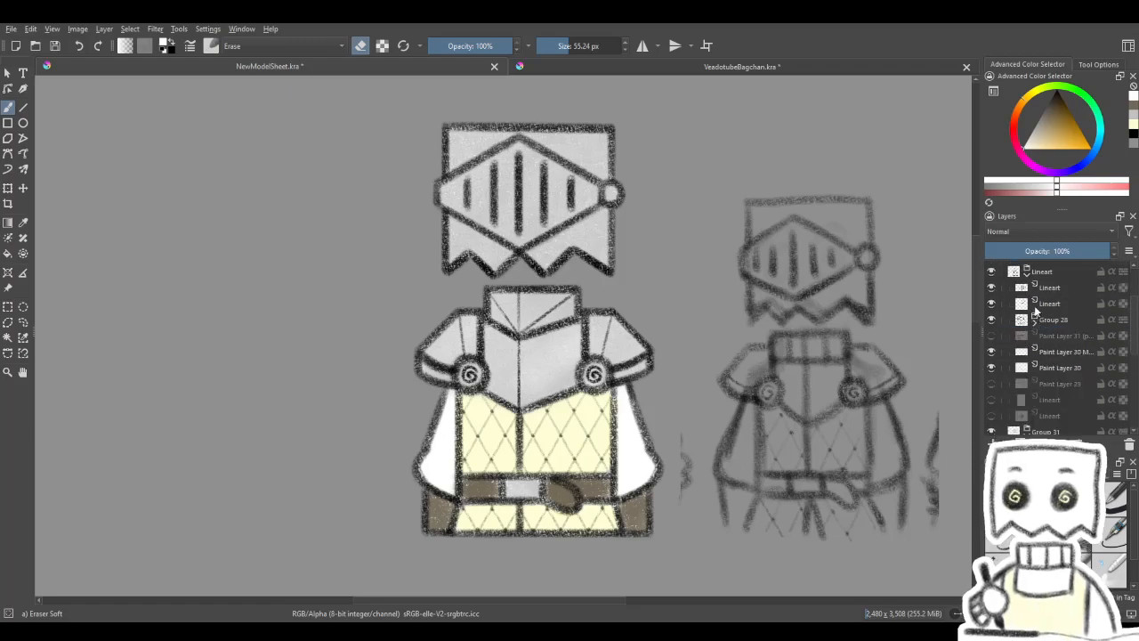
click(1027, 274)
click(1068, 303)
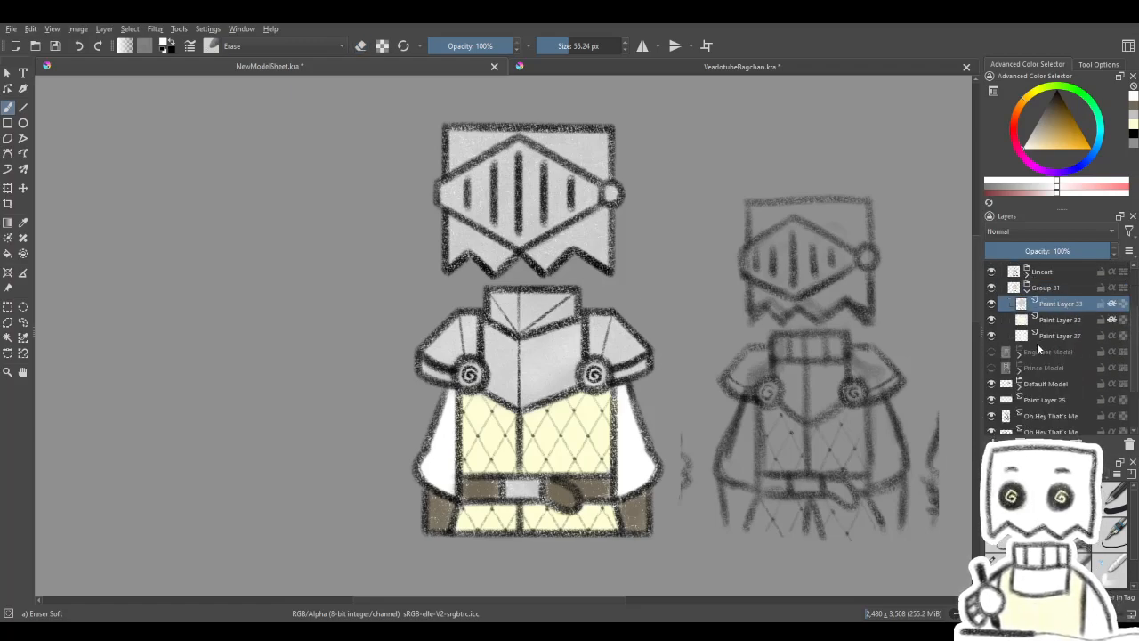
drag(865, 388, 853, 407)
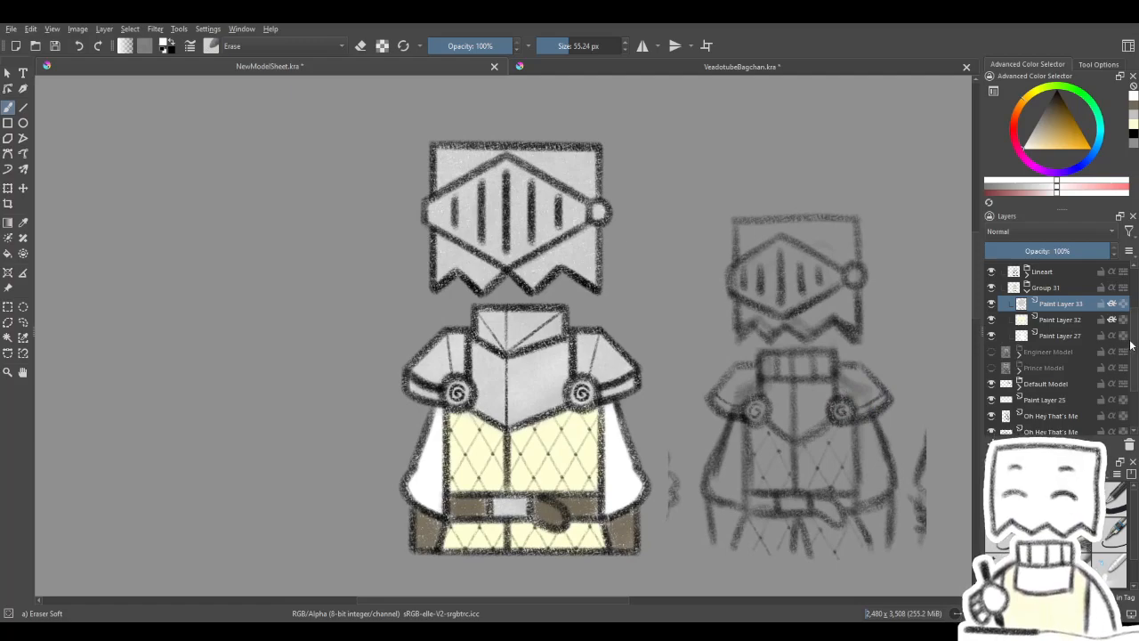
drag(1135, 342, 1117, 305)
click(1028, 365)
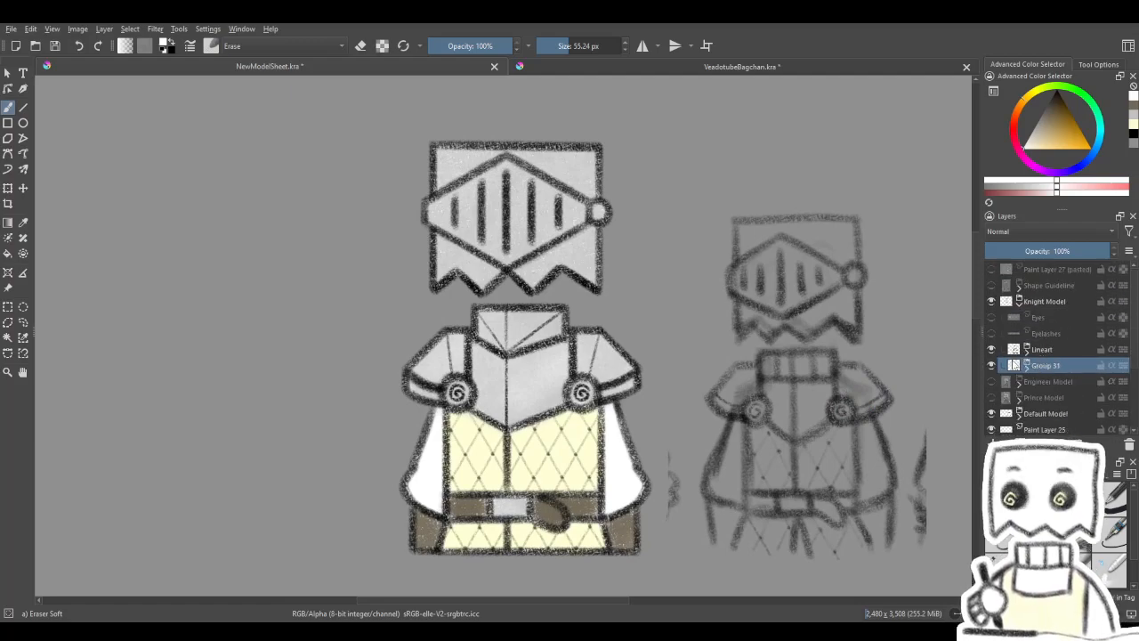
- Compare the coloured knight outfit with its sketch and the other models on the sheet, including a close check of the helmet
drag(841, 372, 836, 350)
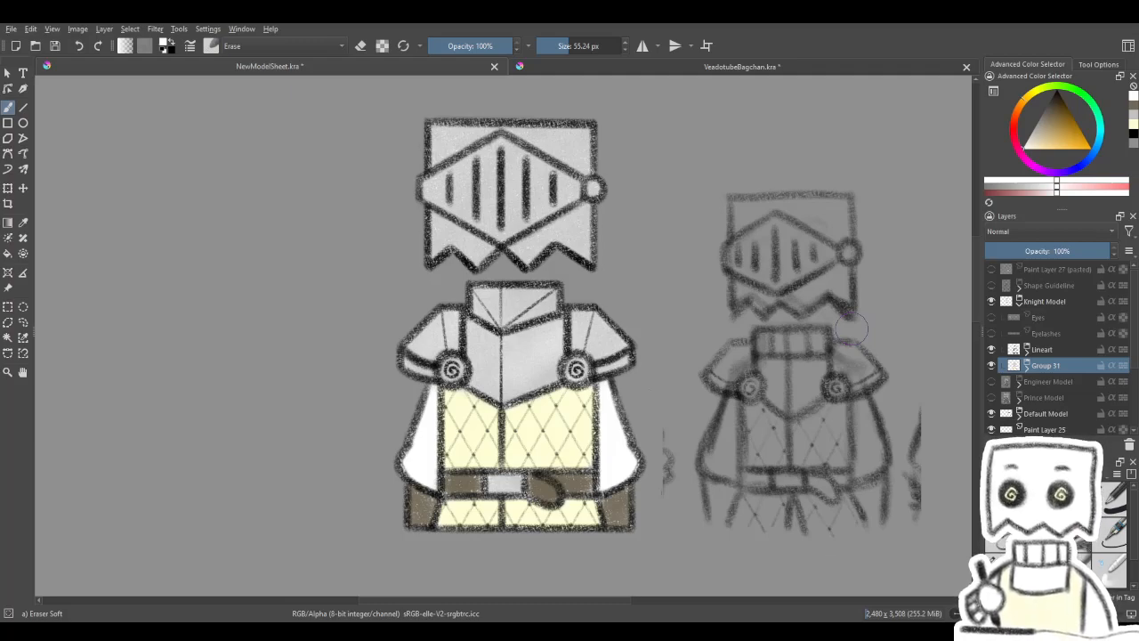
scroll(643, 311, down, 5)
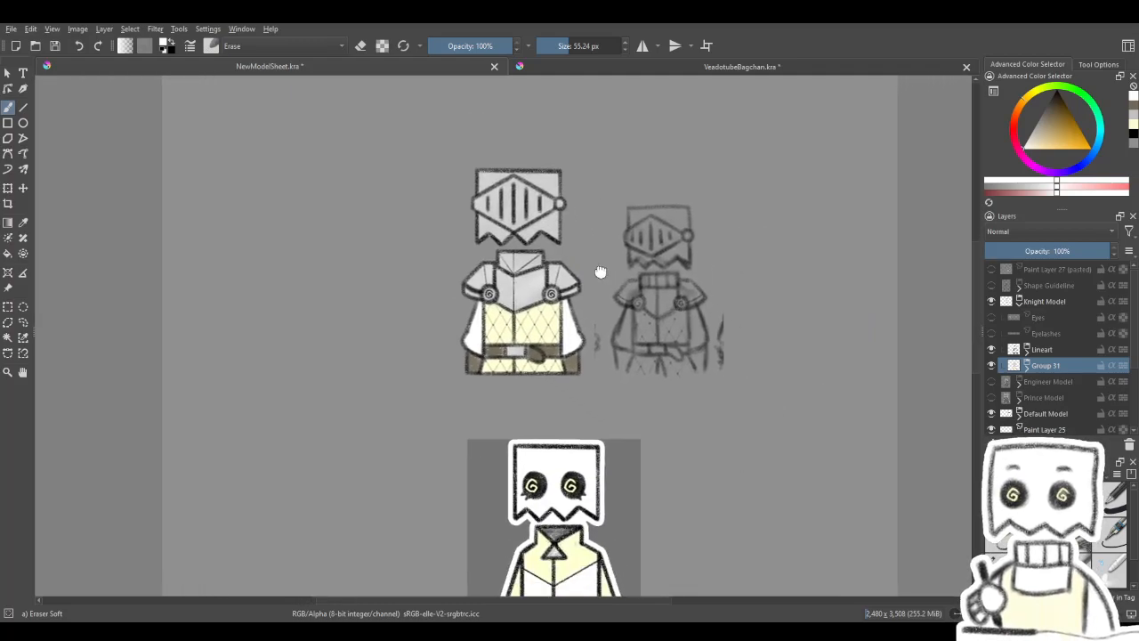
drag(540, 252, 536, 242)
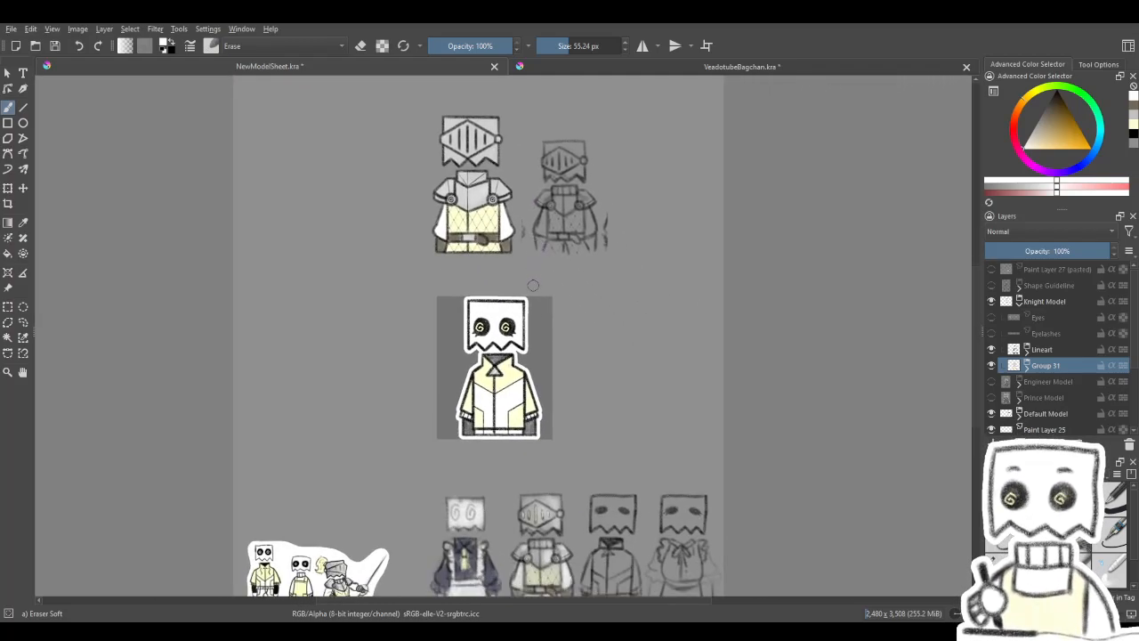
scroll(536, 314, up, 1)
drag(537, 315, 595, 297)
scroll(583, 278, down, 1)
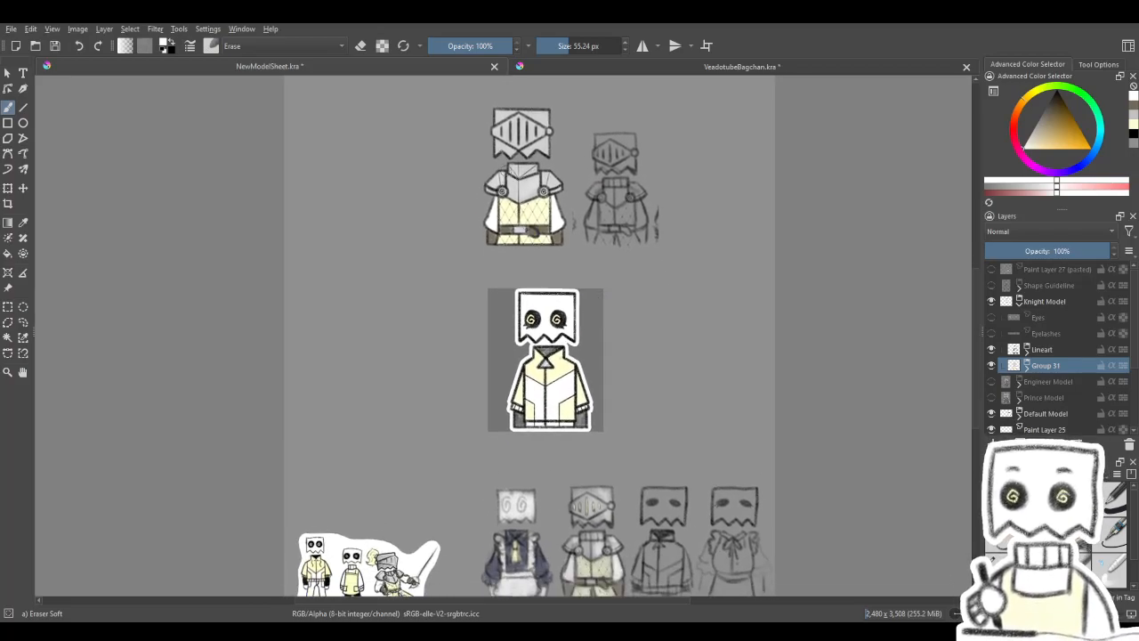
scroll(485, 102, up, 6)
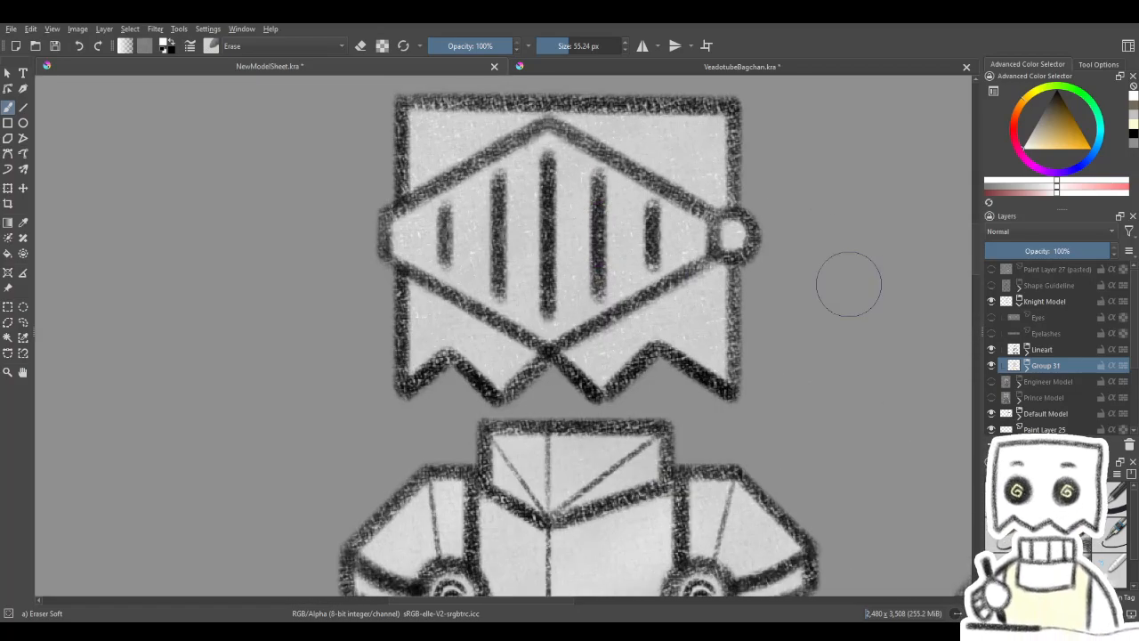
- Nudge the helmet's visor slits slightly to the left on the upper Lineart layer and check them against the whole sheet
click(1028, 351)
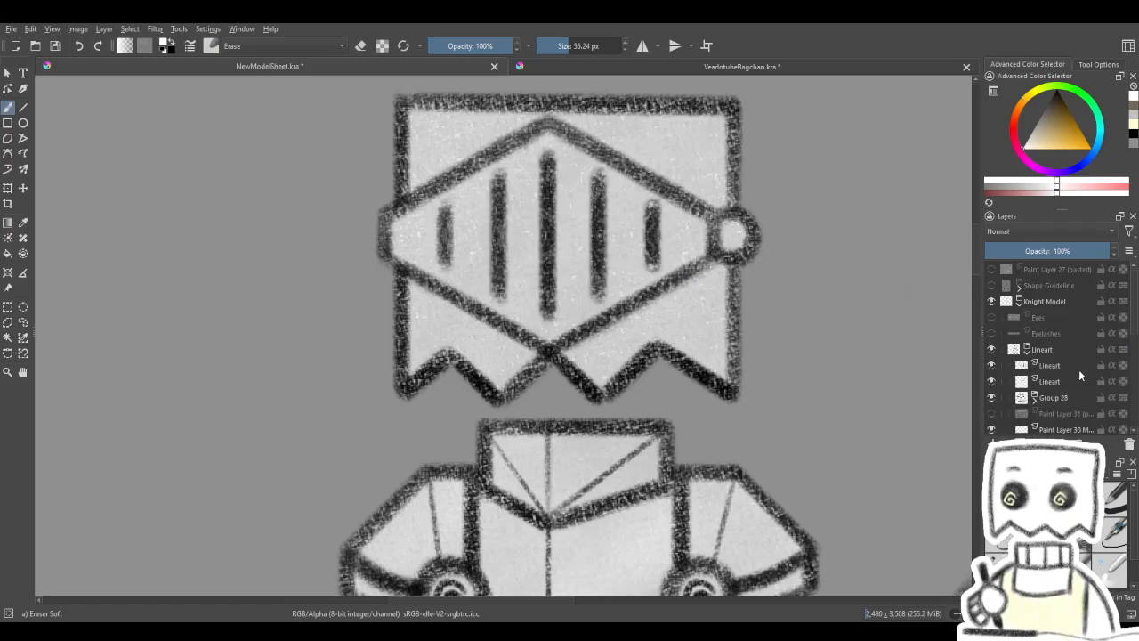
click(1079, 366)
click(23, 188)
drag(668, 206, 662, 209)
scroll(665, 205, down, 5)
drag(709, 272, 669, 235)
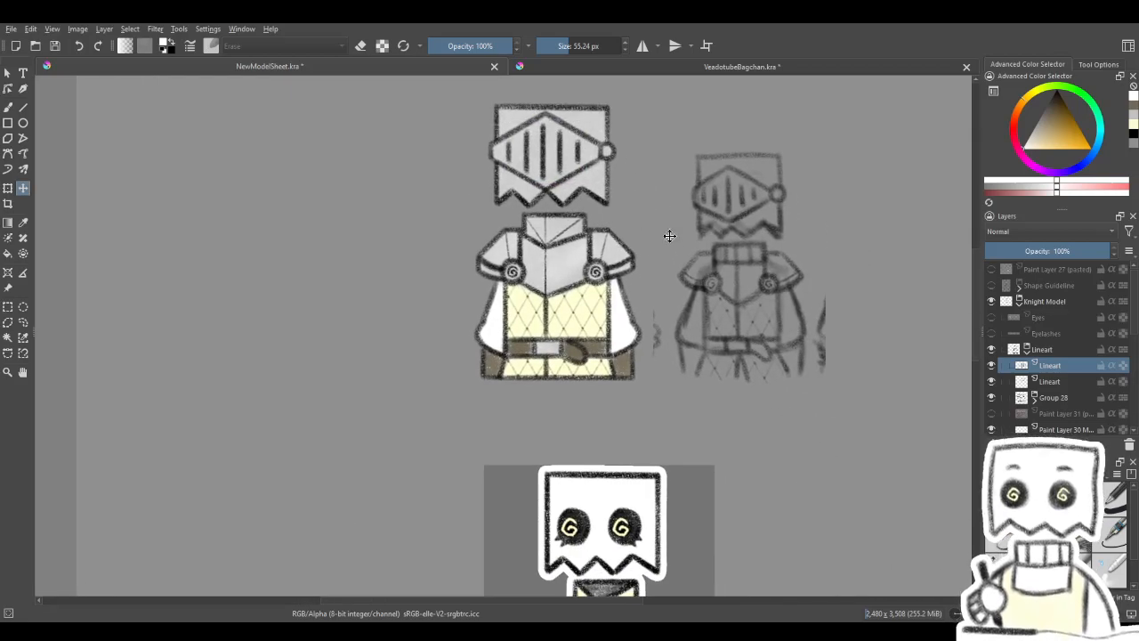
scroll(670, 236, down, 3)
scroll(622, 283, up, 3)
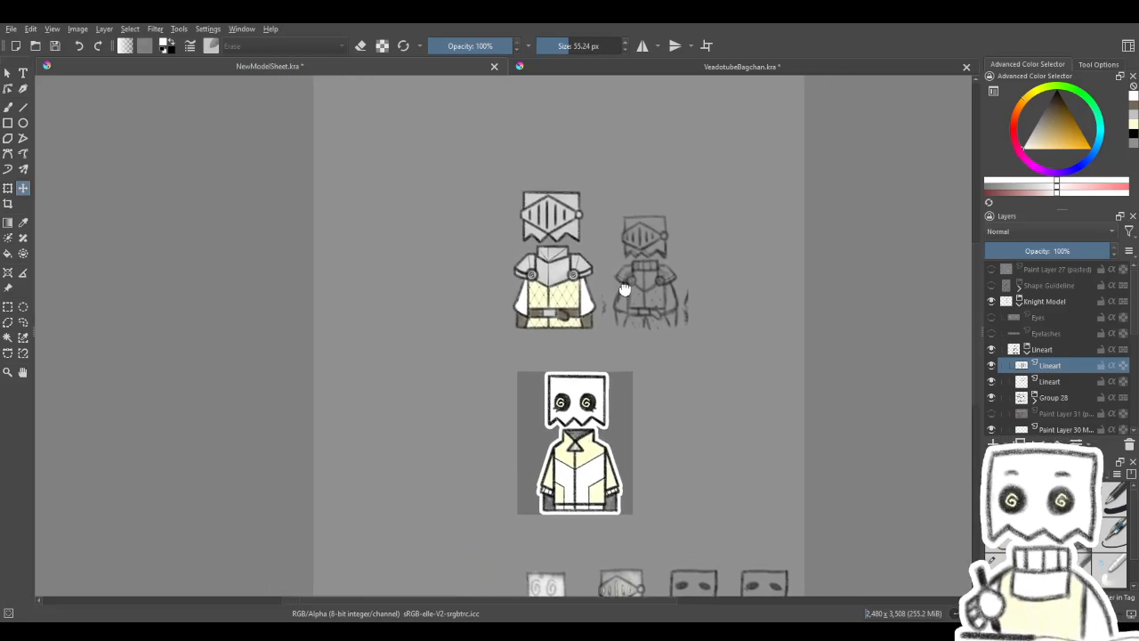
scroll(569, 252, up, 4)
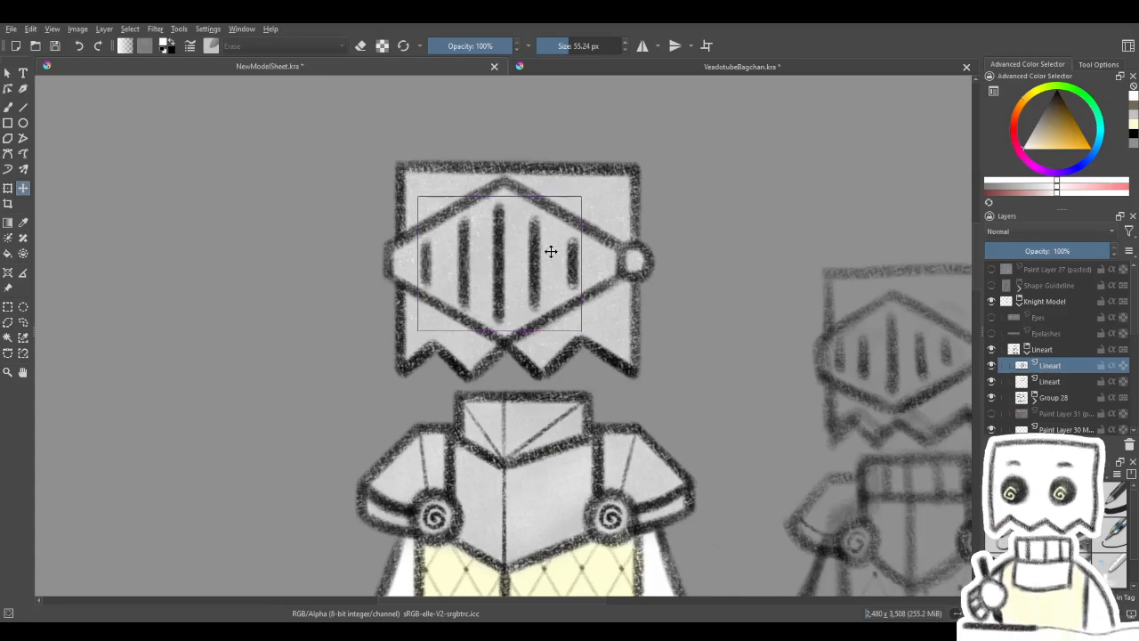
scroll(551, 252, down, 5)
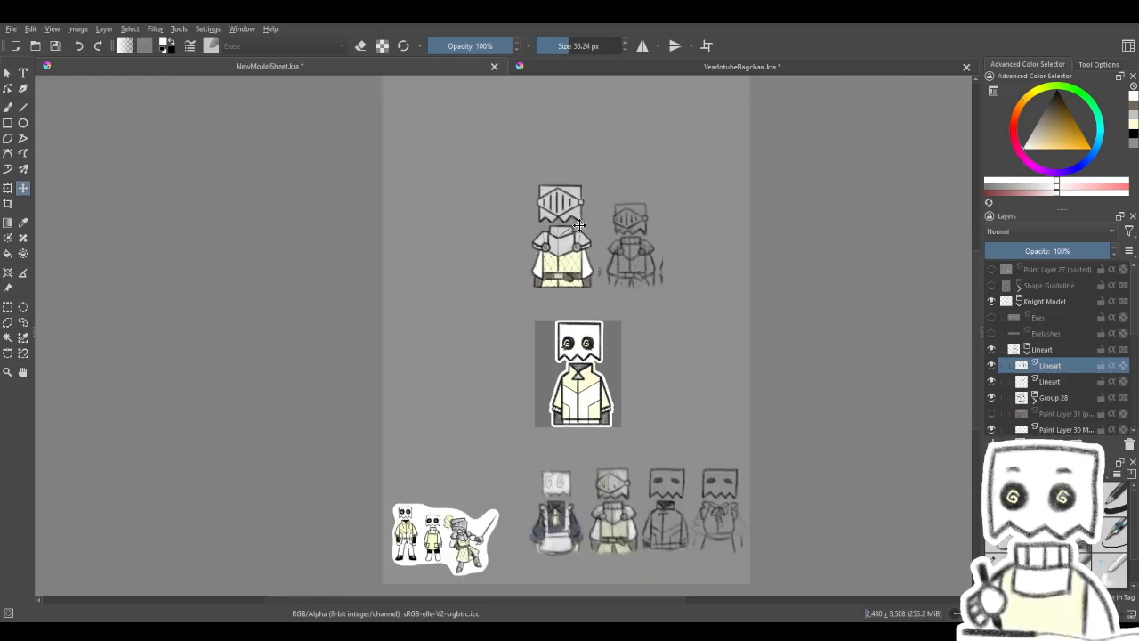
drag(591, 249, 564, 249)
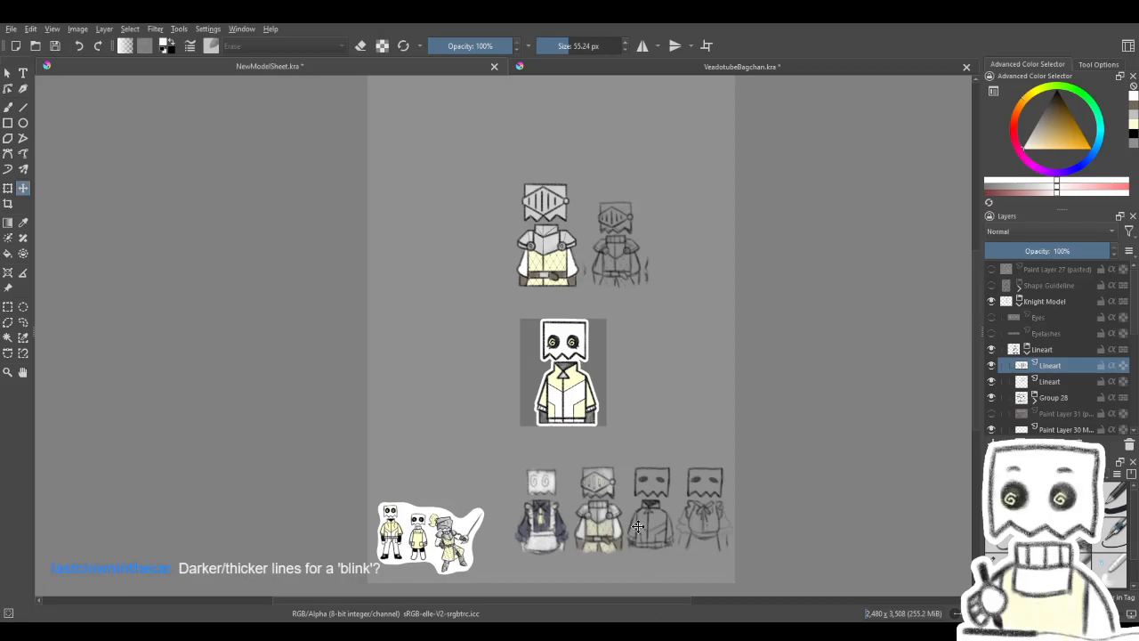
- Switch from the eraser to Charcoal pencil large at 32.45 px and make the uppermost Paint Layer 27 in Group 28 active
scroll(521, 188, up, 6)
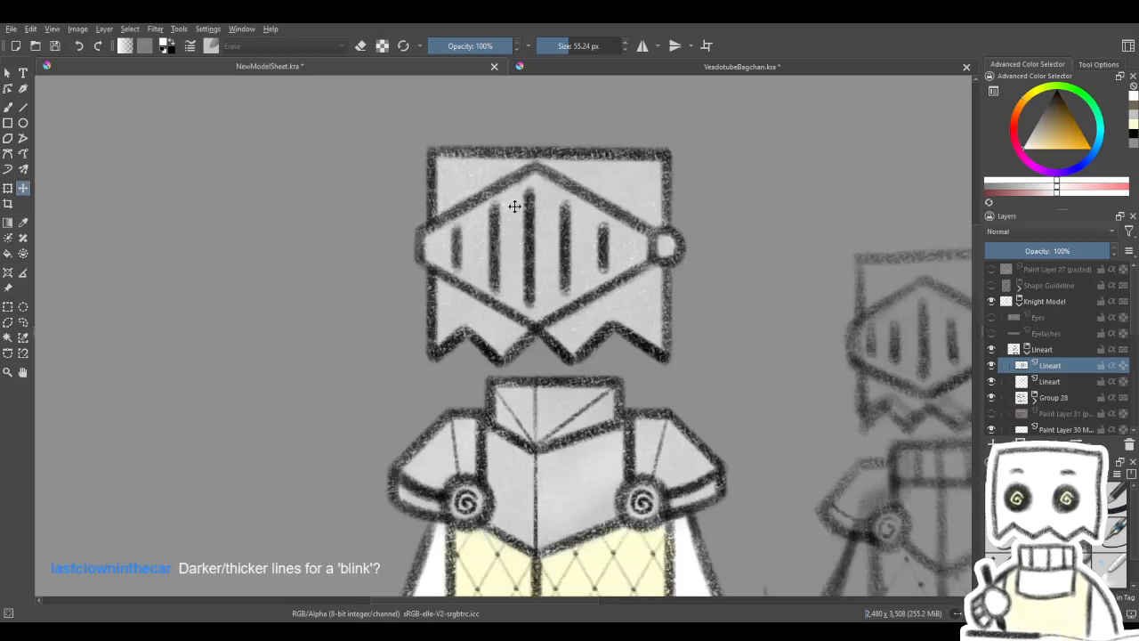
click(9, 108)
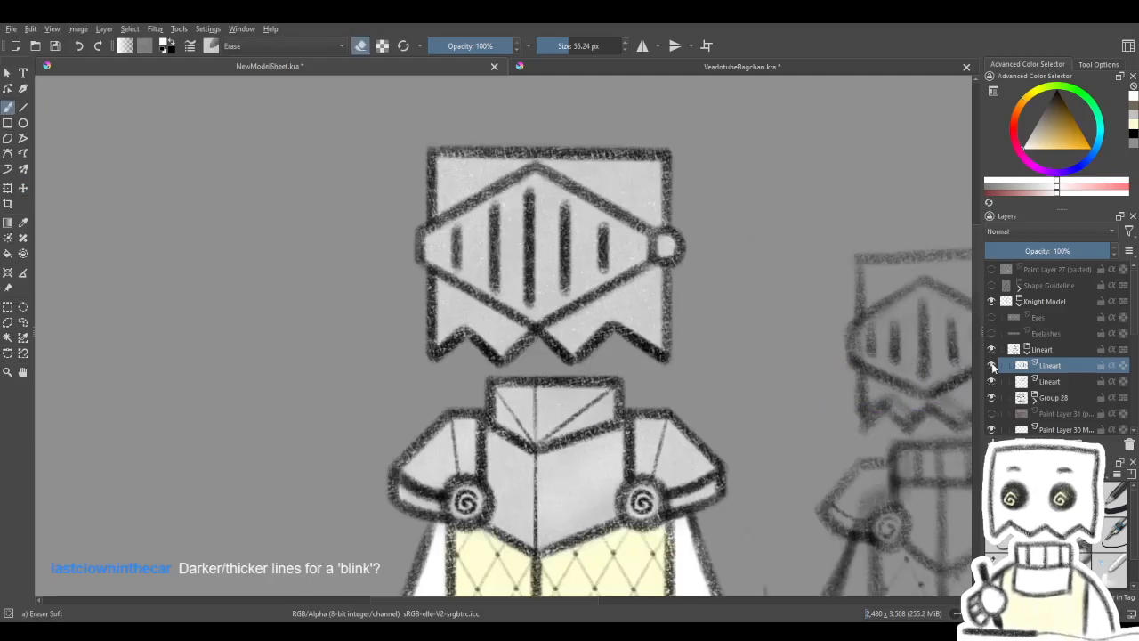
key(e)
key(e)
key(e)
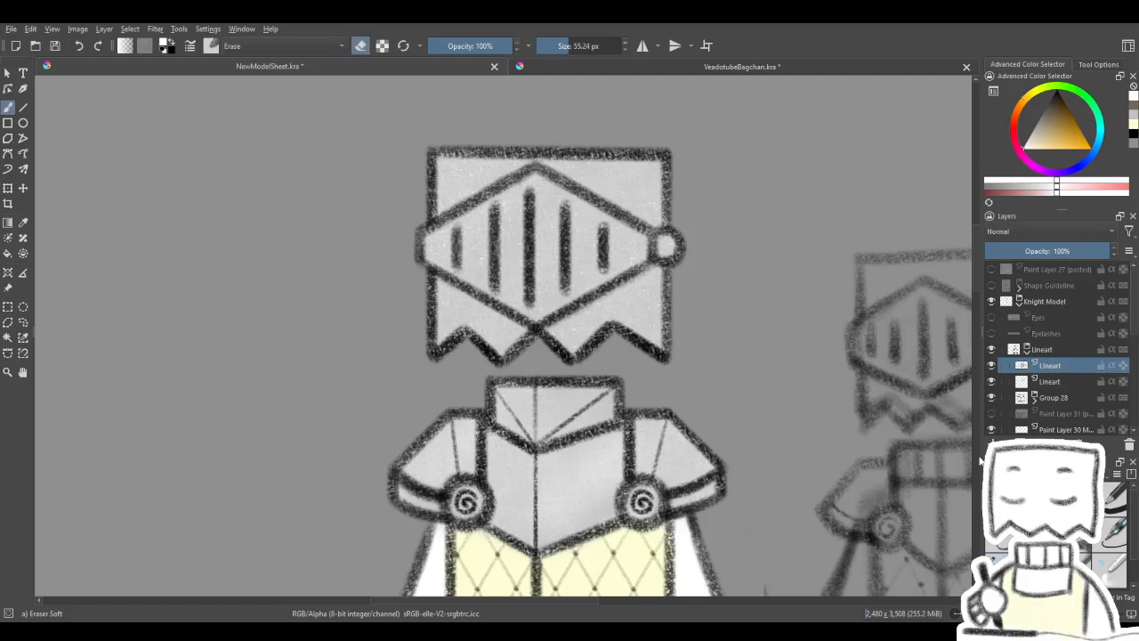
shift+drag(887, 452, 826, 452)
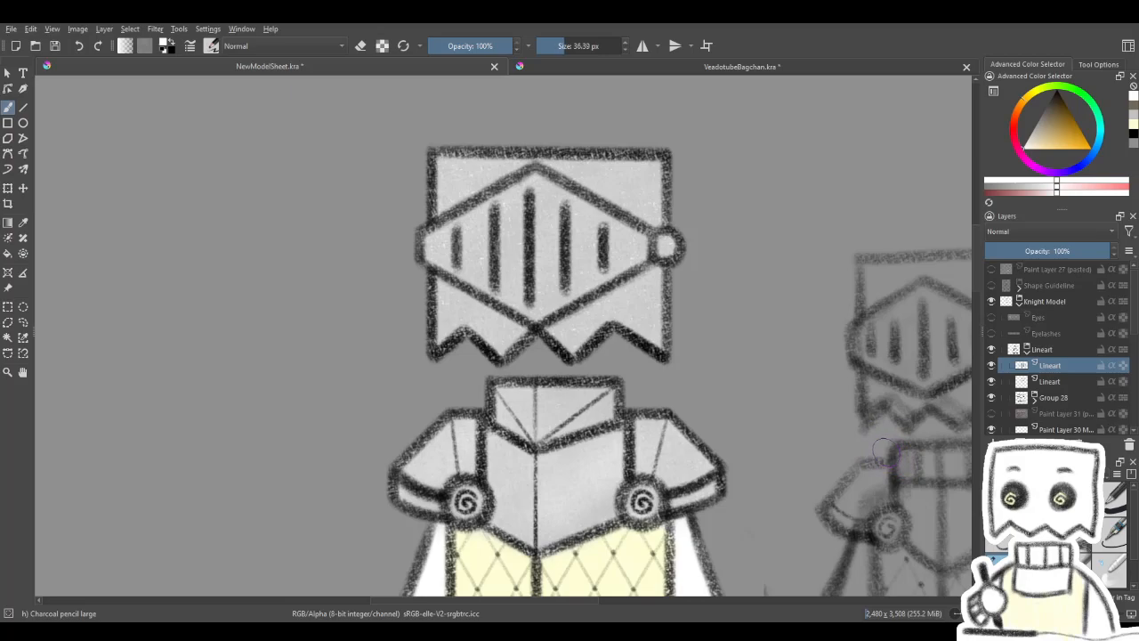
shift+drag(810, 408, 809, 406)
click(625, 50)
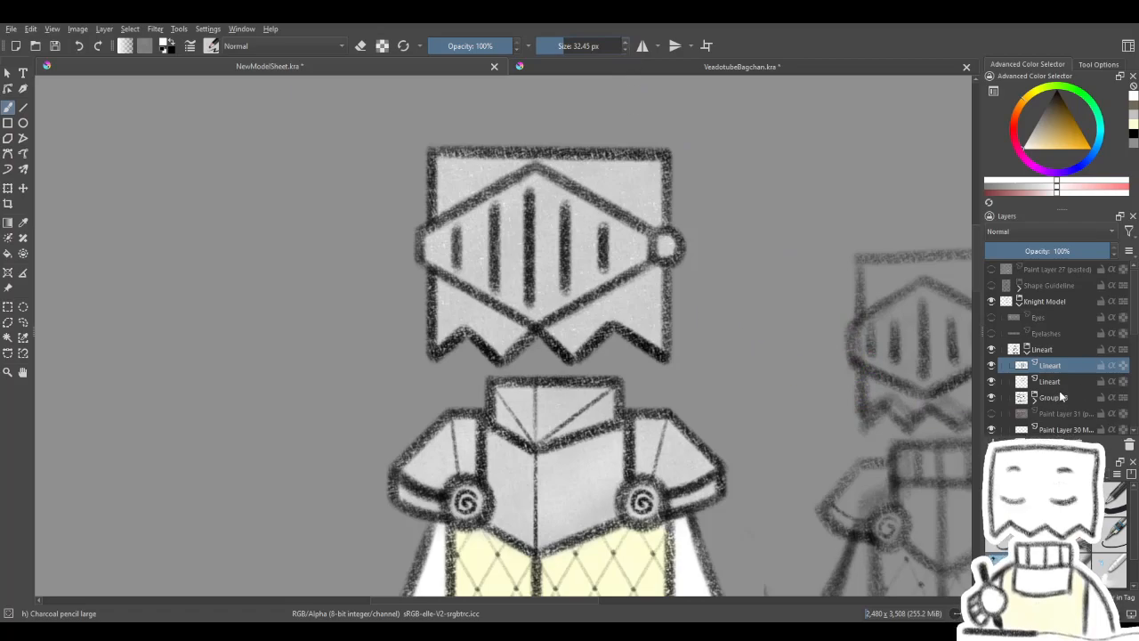
click(1004, 398)
click(1002, 401)
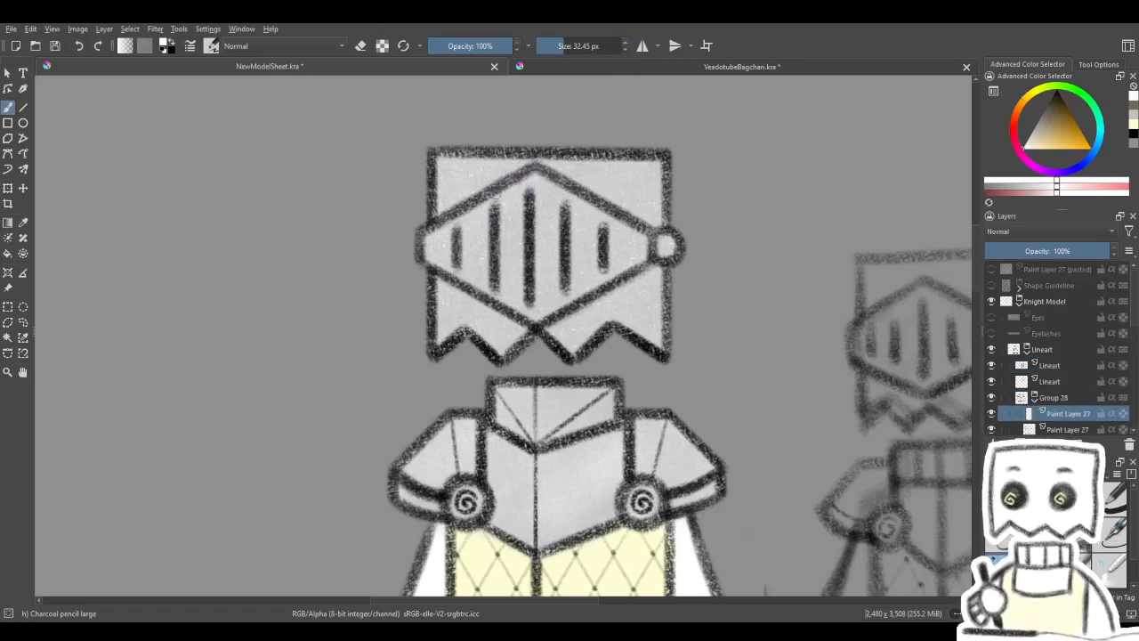
- Sample black from the helmet's outline, go over the visor's upper edge and the helmet's outline, and check the rest of the outfit
click(1067, 149)
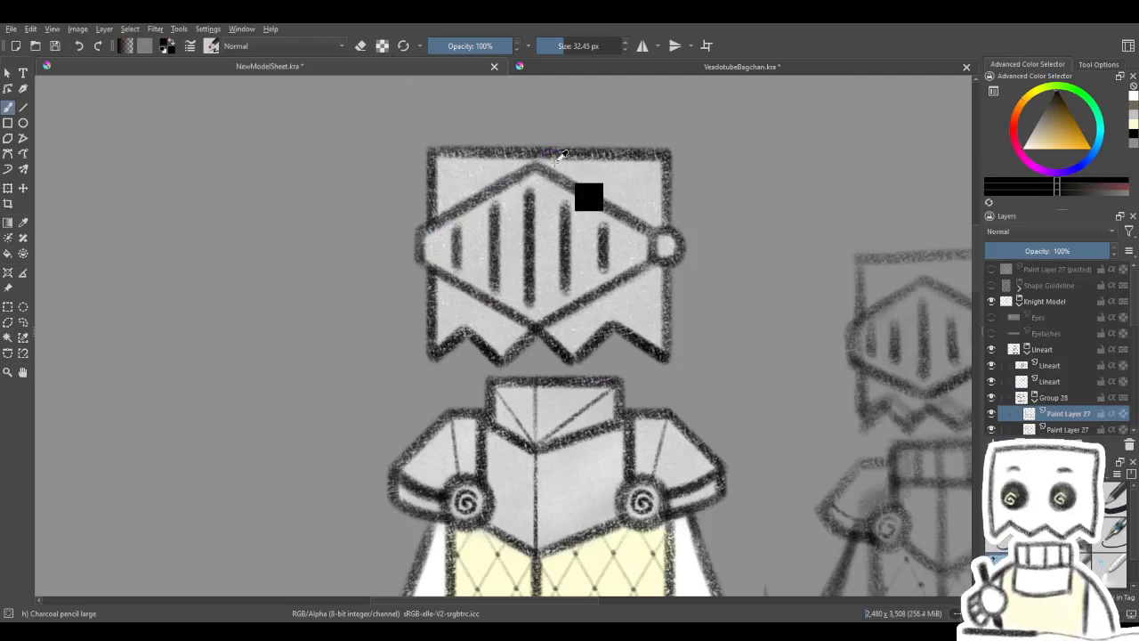
drag(522, 181, 479, 202)
drag(535, 174, 447, 221)
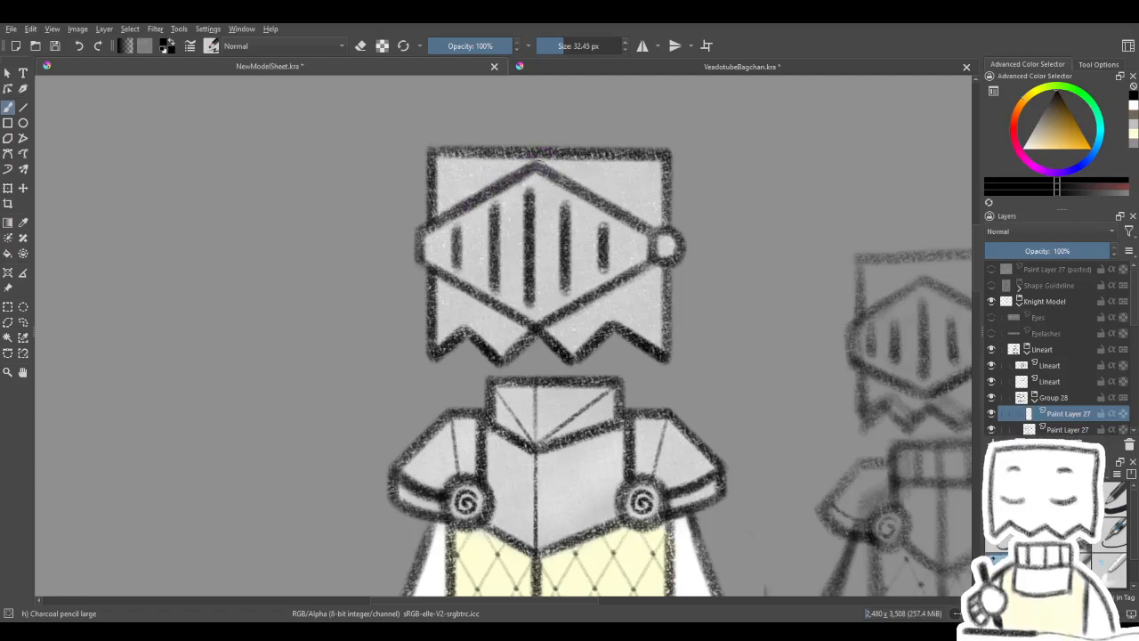
mouse_move(663, 243)
mouse_down()
mouse_move(504, 234)
mouse_move(620, 213)
mouse_move(641, 299)
mouse_move(622, 241)
mouse_up()
mouse_move(596, 307)
mouse_down()
mouse_move(569, 262)
mouse_move(544, 417)
mouse_move(585, 329)
mouse_move(609, 358)
mouse_up()
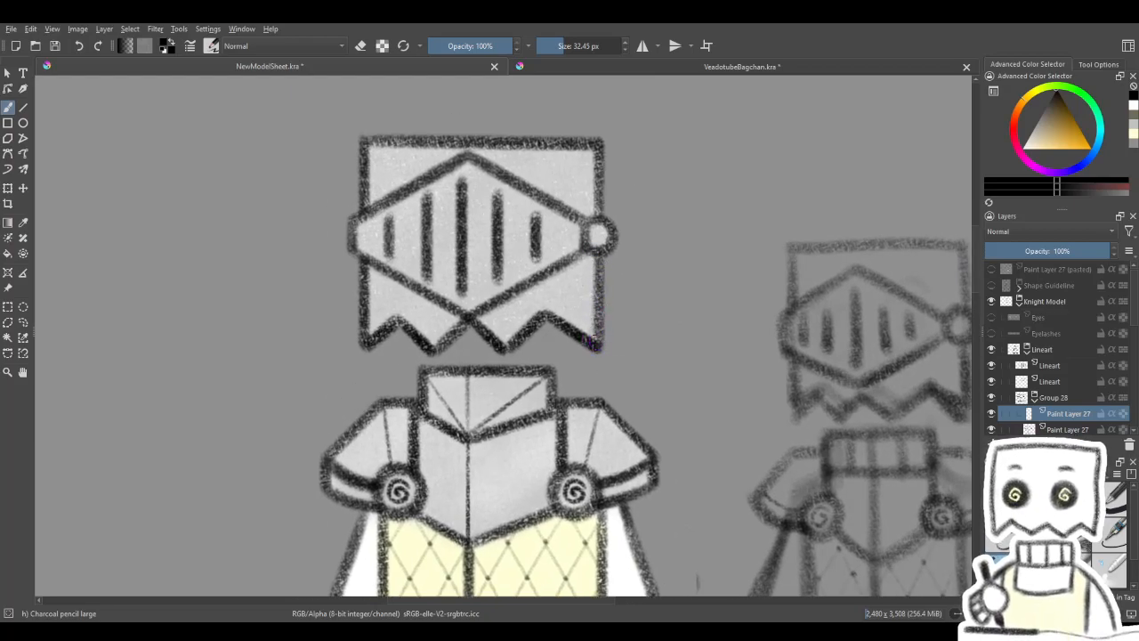
drag(588, 336, 588, 241)
drag(495, 485, 539, 349)
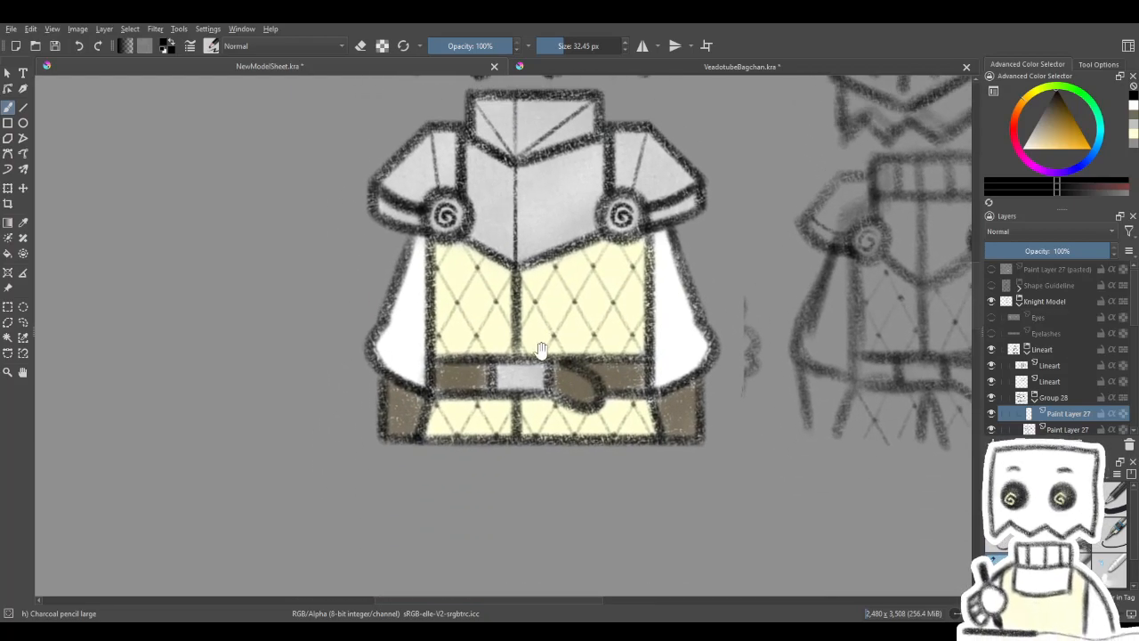
mouse_move(650, 366)
mouse_down()
mouse_move(540, 407)
mouse_move(617, 389)
mouse_up()
drag(629, 229, 673, 479)
drag(550, 386, 565, 444)
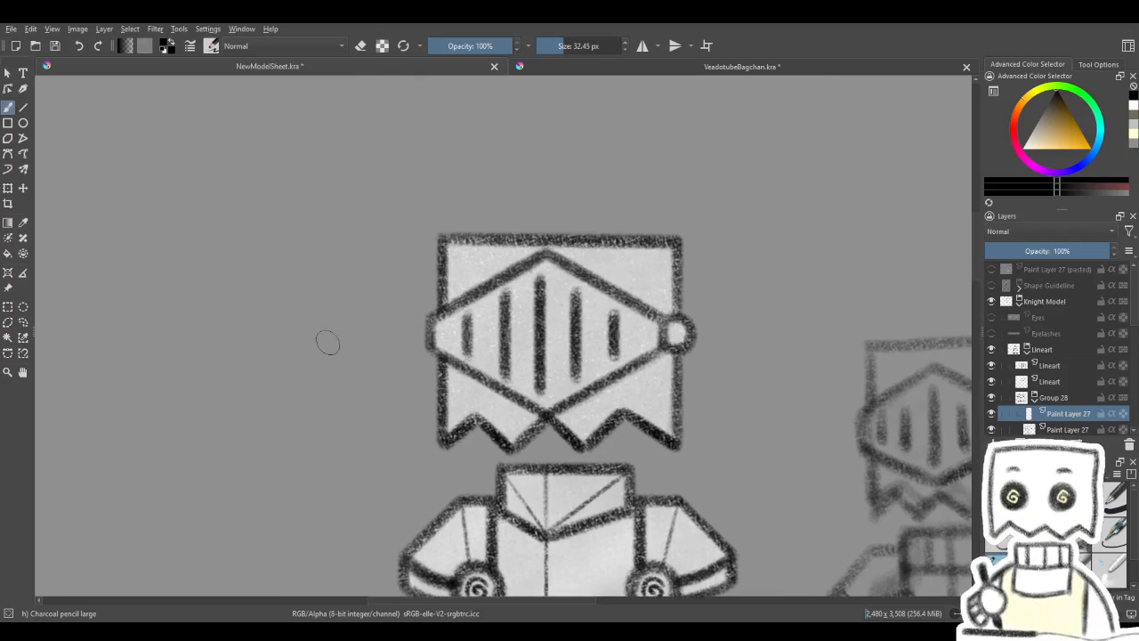
- Try out vertical charcoal strokes on the empty canvas beside the helmet
drag(346, 218, 347, 474)
drag(352, 287, 348, 361)
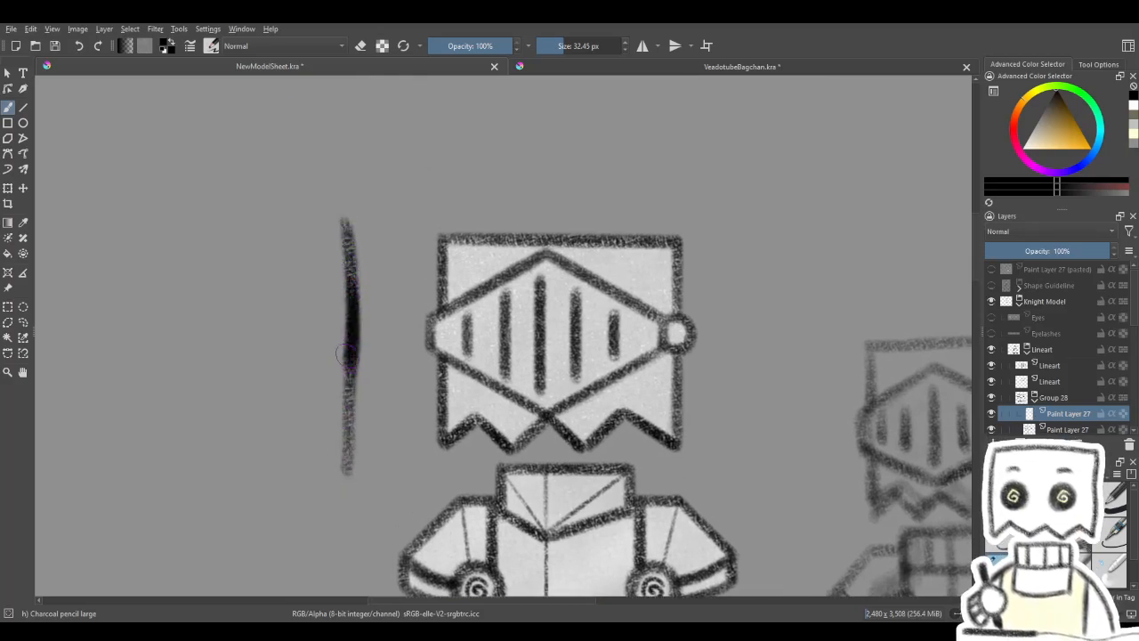
mouse_move(408, 346)
mouse_down()
mouse_move(453, 335)
mouse_move(440, 230)
mouse_move(450, 256)
mouse_up()
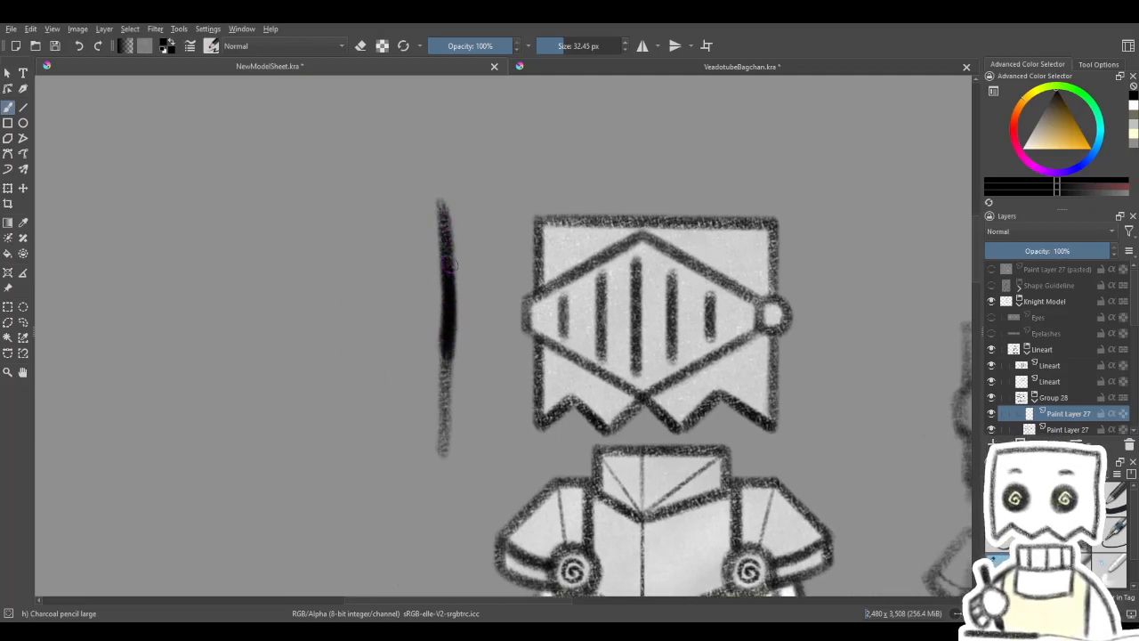
drag(447, 305, 613, 311)
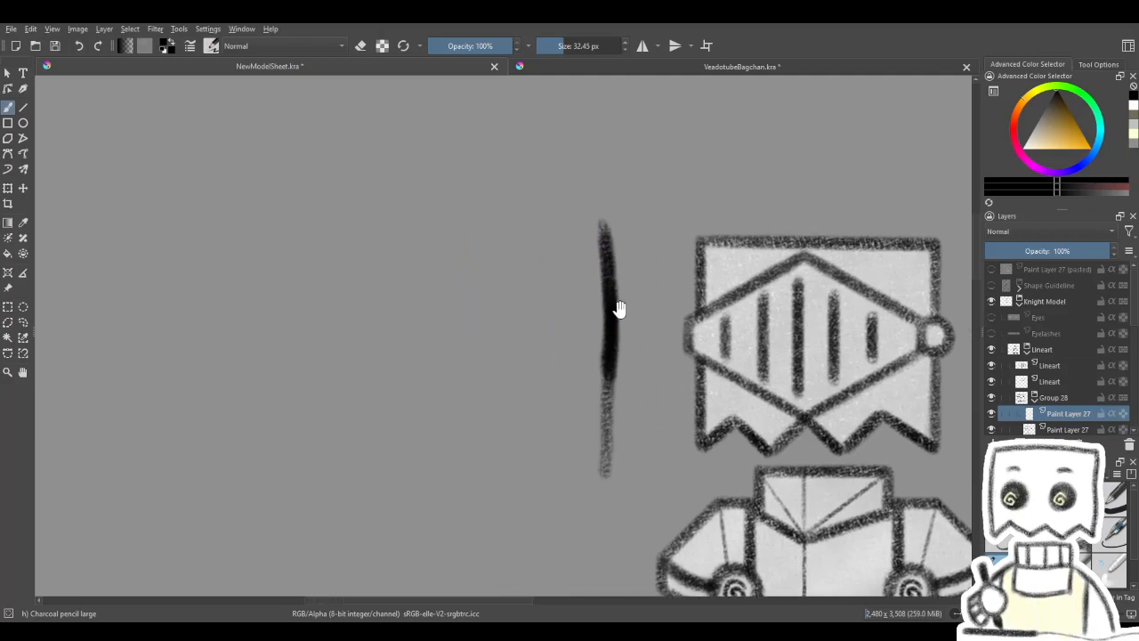
mouse_move(397, 342)
mouse_down()
mouse_move(400, 299)
mouse_move(400, 370)
mouse_up()
key(ctrl+z)
key(ctrl+z)
drag(402, 256, 406, 368)
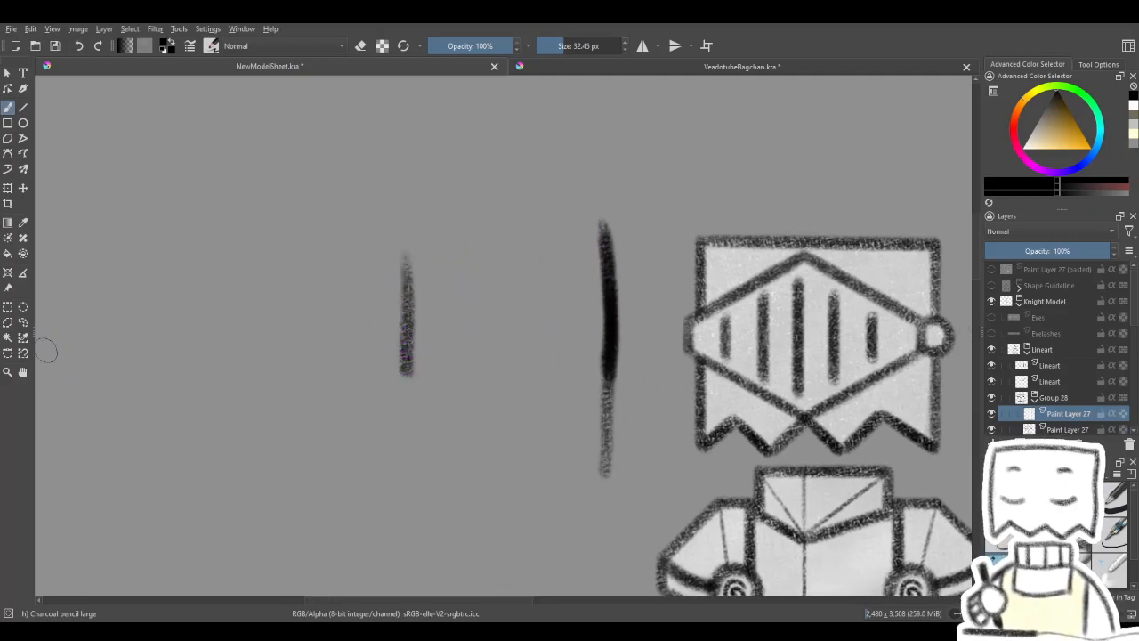
- Box-select the short test stroke and paste copies over it to darken its texture
click(8, 307)
drag(367, 242, 444, 403)
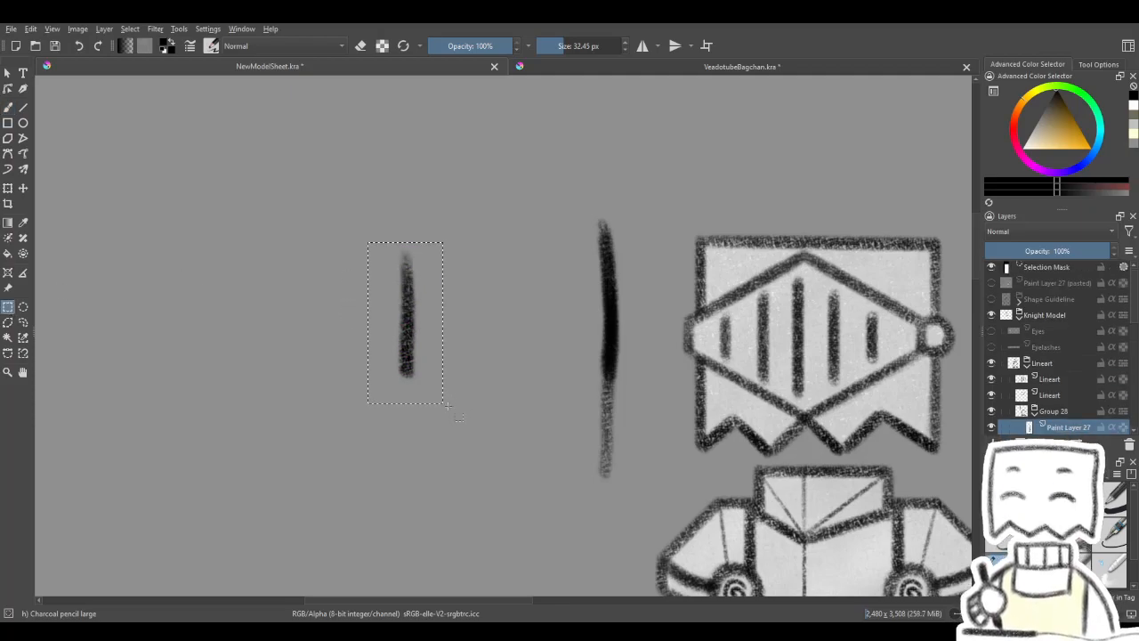
key(ctrl+v)
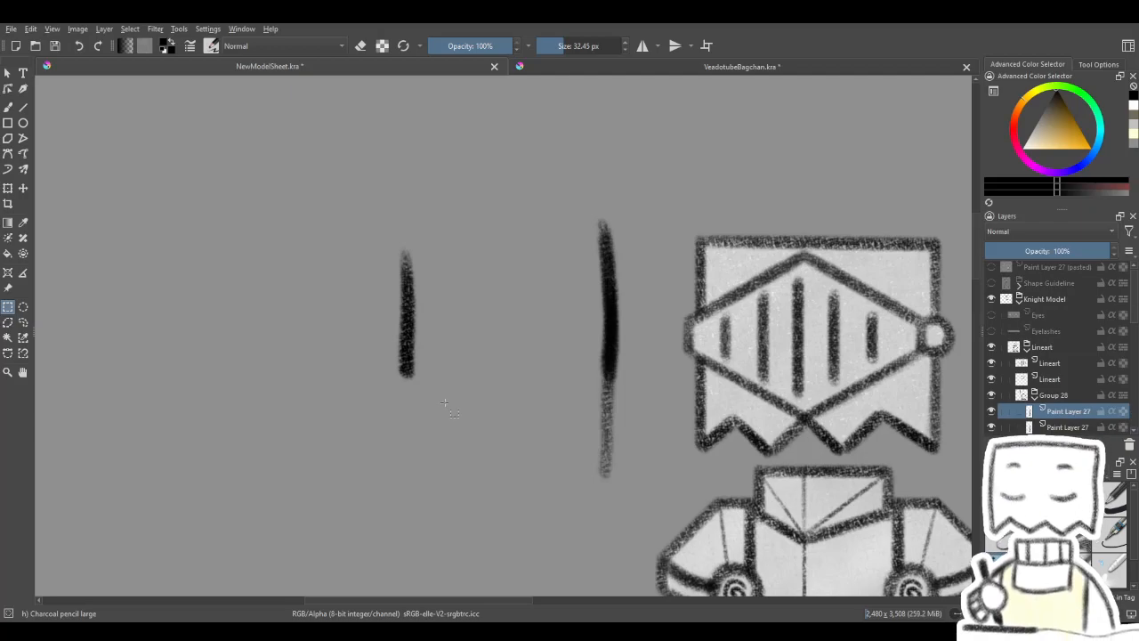
key(ctrl+v)
click(423, 346)
mouse_move(452, 363)
mouse_down()
mouse_move(529, 383)
mouse_move(560, 371)
mouse_move(552, 376)
mouse_up()
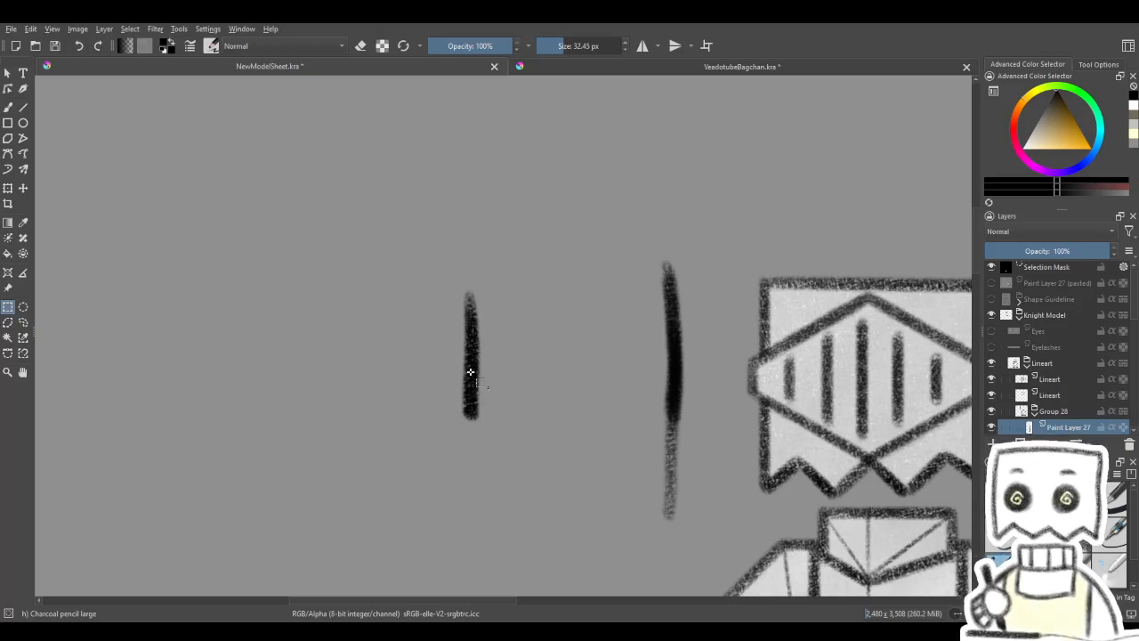
- Compare the density of the darkened test strokes with the helmet's outline and visor slits
mouse_move(516, 412)
mouse_down()
mouse_move(473, 419)
mouse_move(436, 404)
mouse_up()
drag(574, 359, 543, 340)
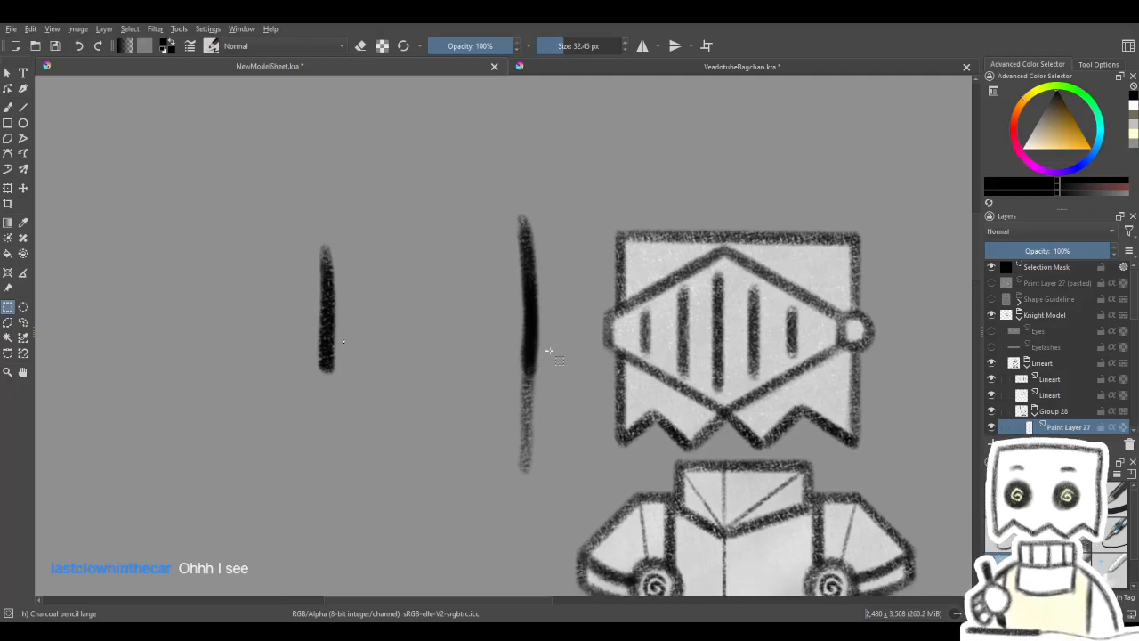
drag(549, 349, 487, 368)
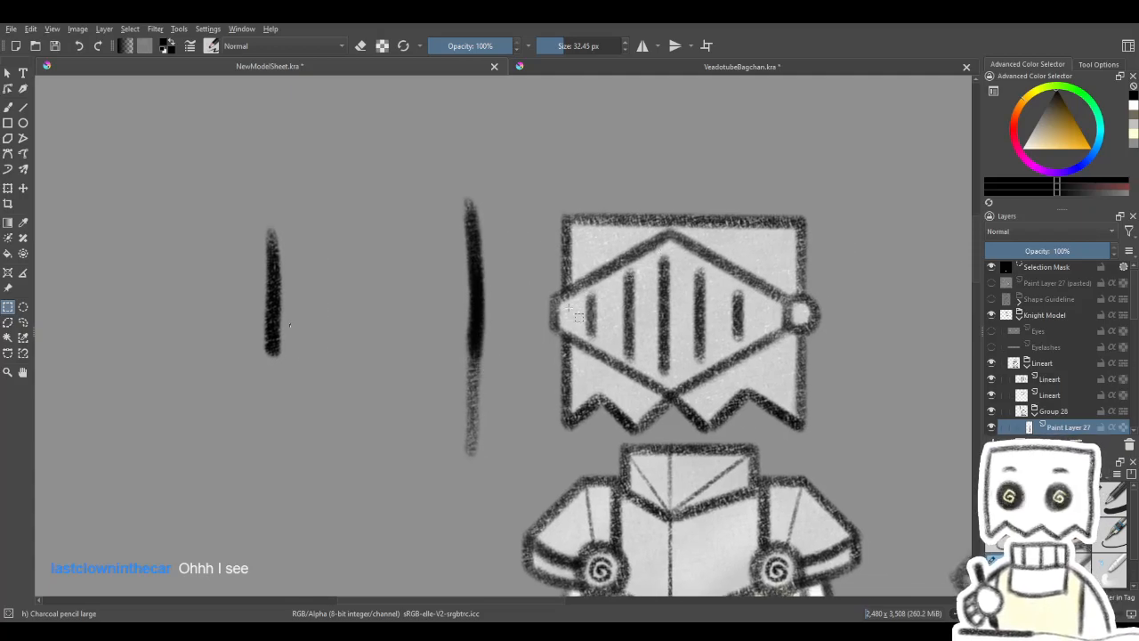
mouse_move(579, 343)
mouse_down()
mouse_move(616, 374)
mouse_move(619, 329)
mouse_up()
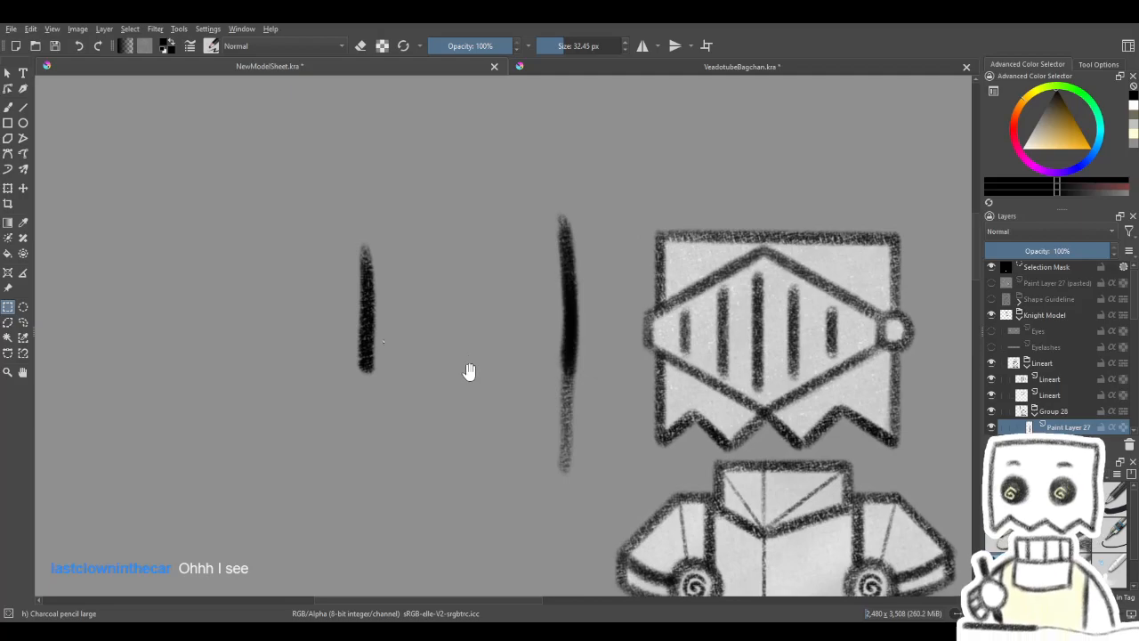
drag(471, 369, 545, 380)
drag(656, 402, 455, 280)
drag(534, 295, 541, 323)
drag(581, 442, 523, 383)
drag(508, 462, 607, 482)
- Return to the brush and undo the pasted copies and all test strokes beside the helmet
click(8, 107)
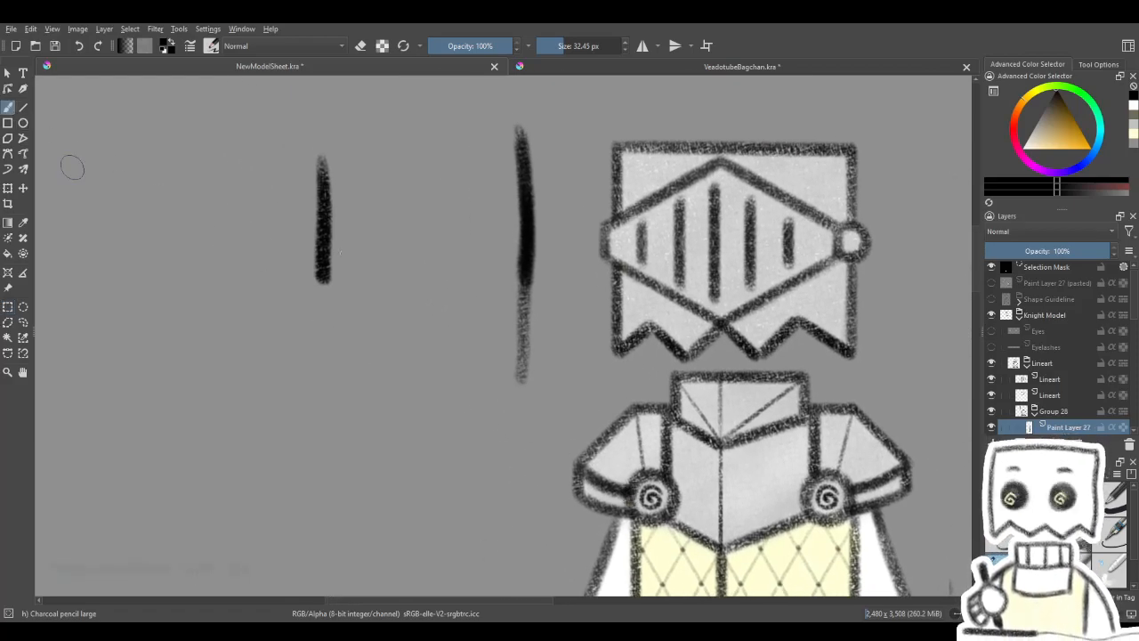
drag(492, 350, 501, 386)
click(992, 428)
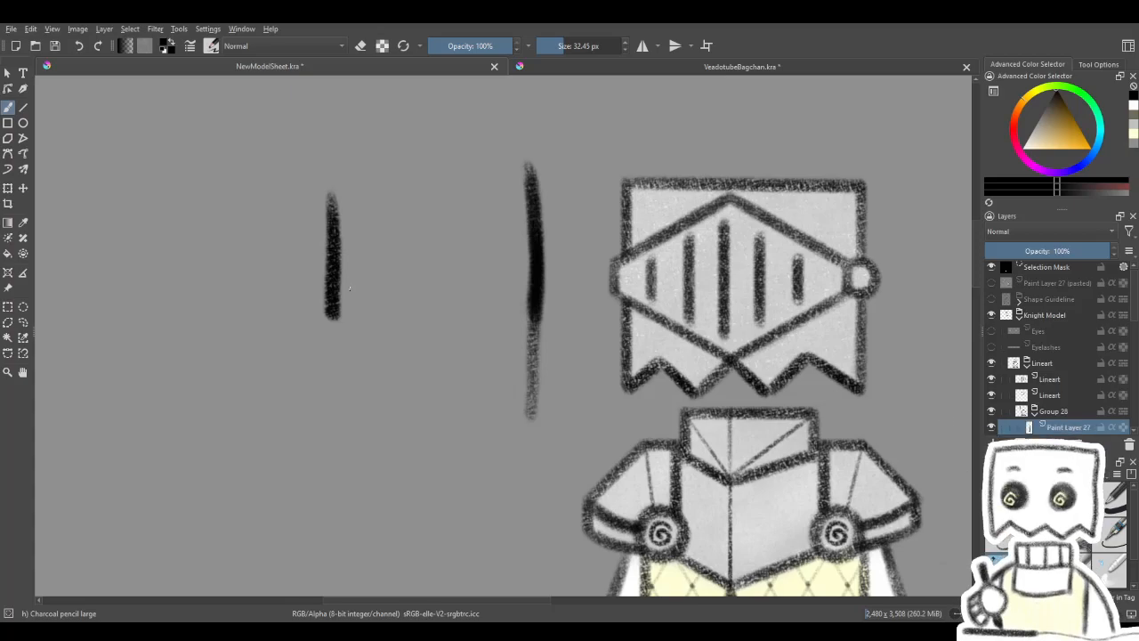
scroll(1051, 374, down, 1)
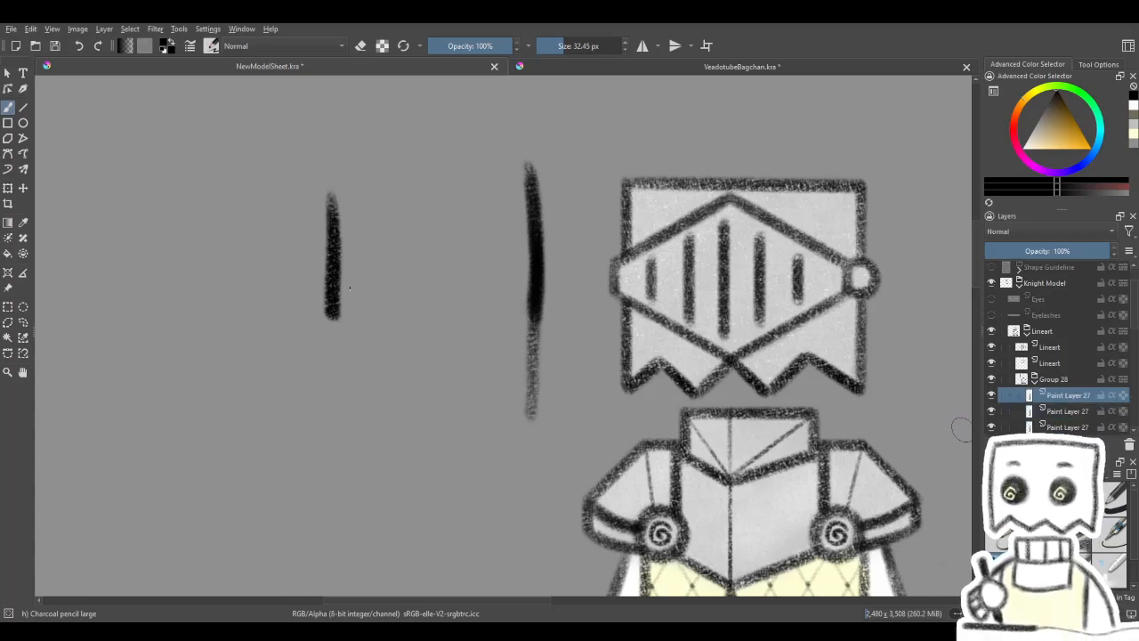
key(ctrl+z)
key(ctrl+z)
key(ctrl+z)
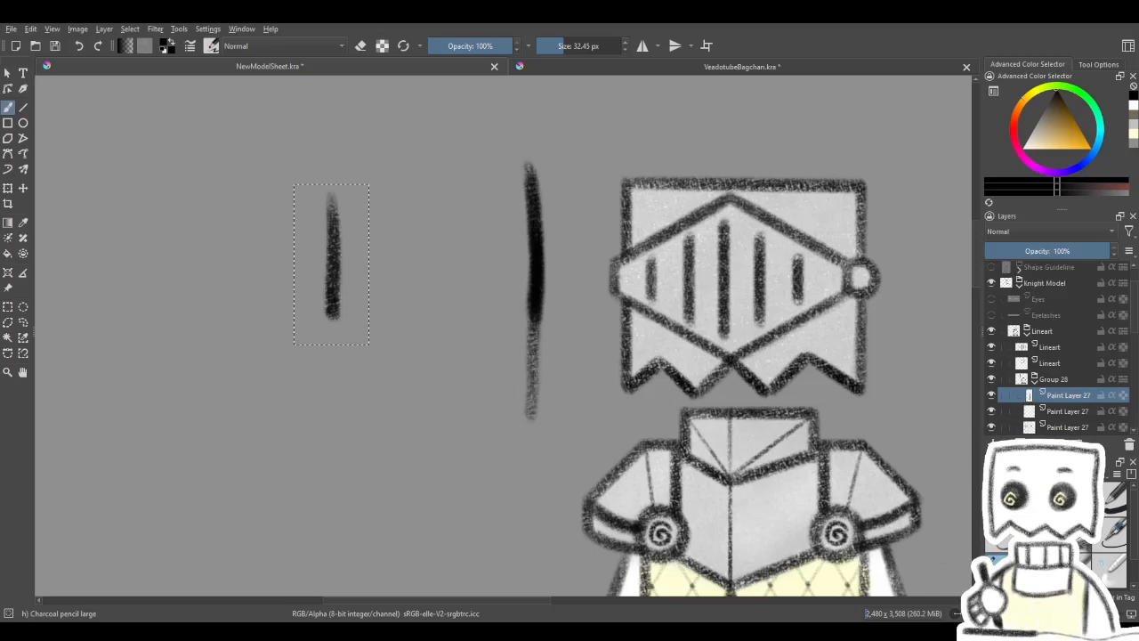
key(ctrl+z)
key(ctrl+z)
key(ctrl+z)
key(ctrl+z)
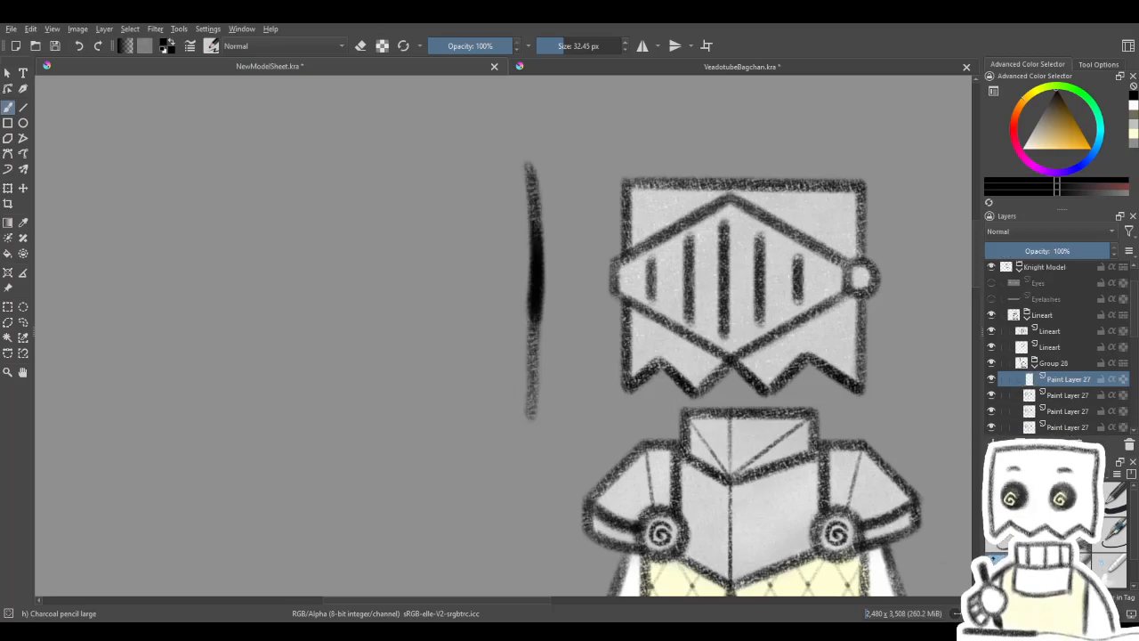
key(ctrl+z)
key(ctrl+z)
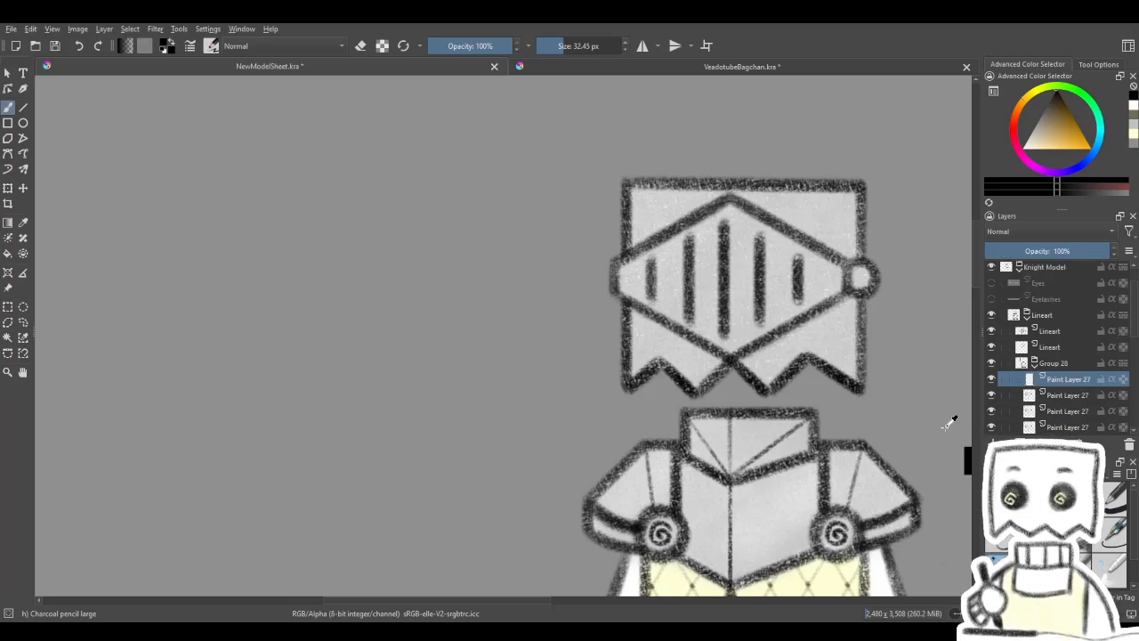
- Look over the helmet and outfit, collapse the Lineart group, and toggle its visibility to check what it contains
drag(820, 454, 652, 389)
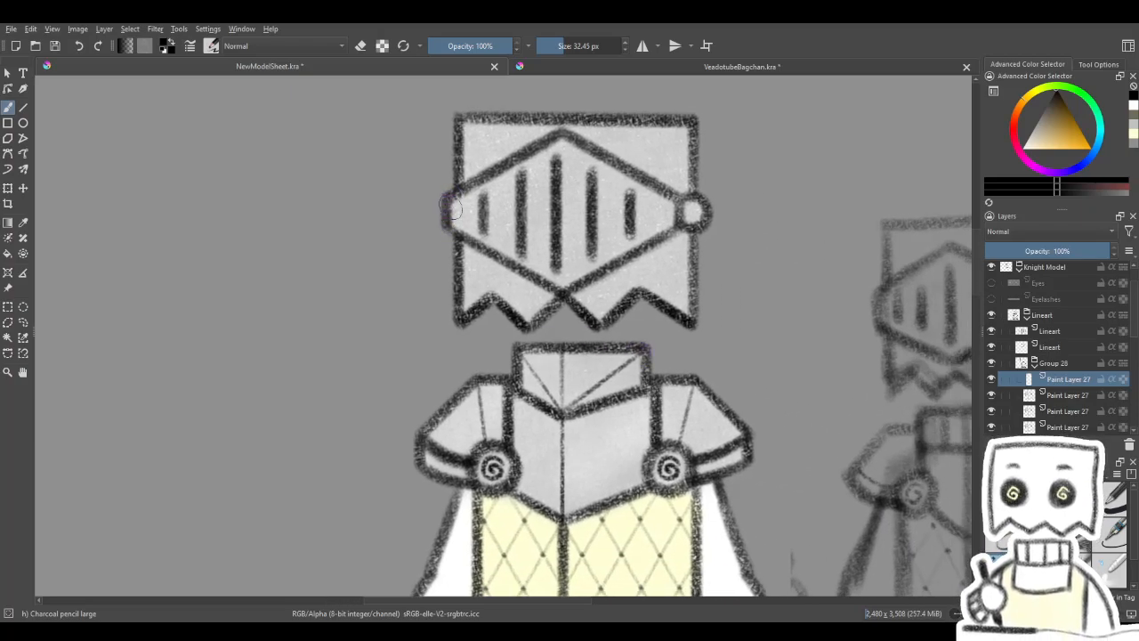
drag(492, 392, 501, 338)
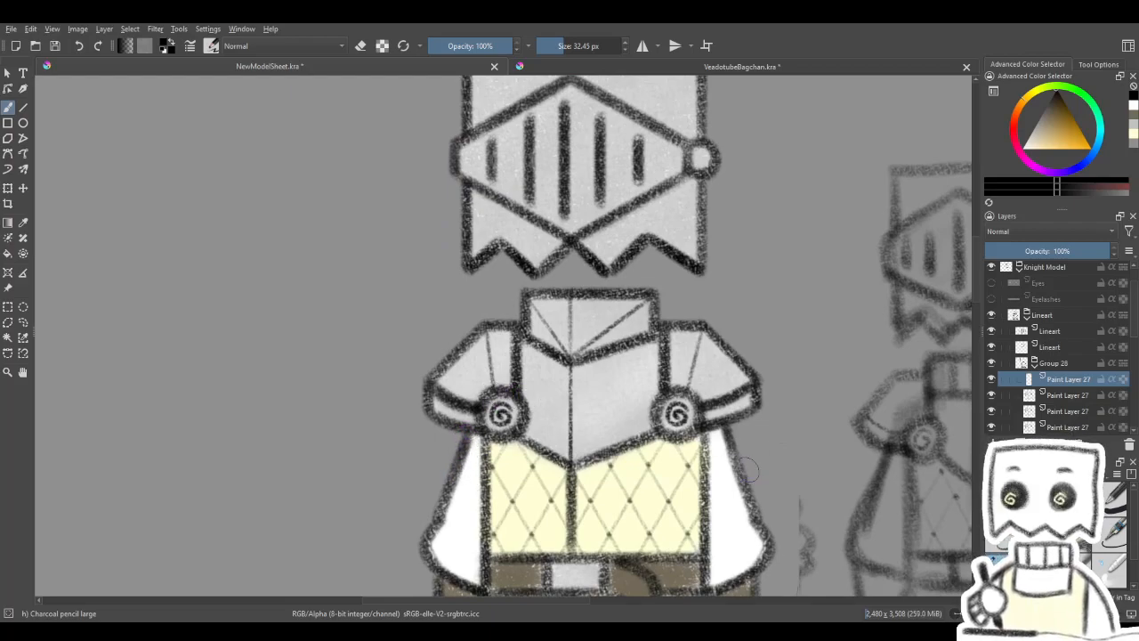
mouse_move(718, 478)
mouse_down()
mouse_move(704, 471)
mouse_move(695, 381)
mouse_up()
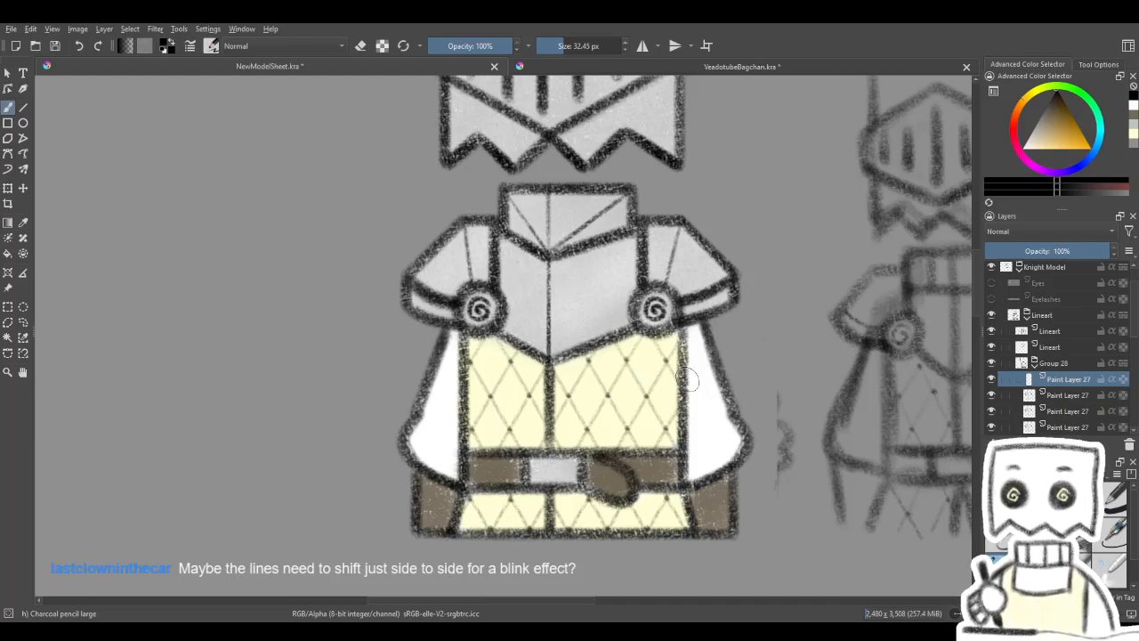
mouse_move(443, 281)
mouse_down()
mouse_move(443, 374)
mouse_move(420, 473)
mouse_move(426, 452)
mouse_up()
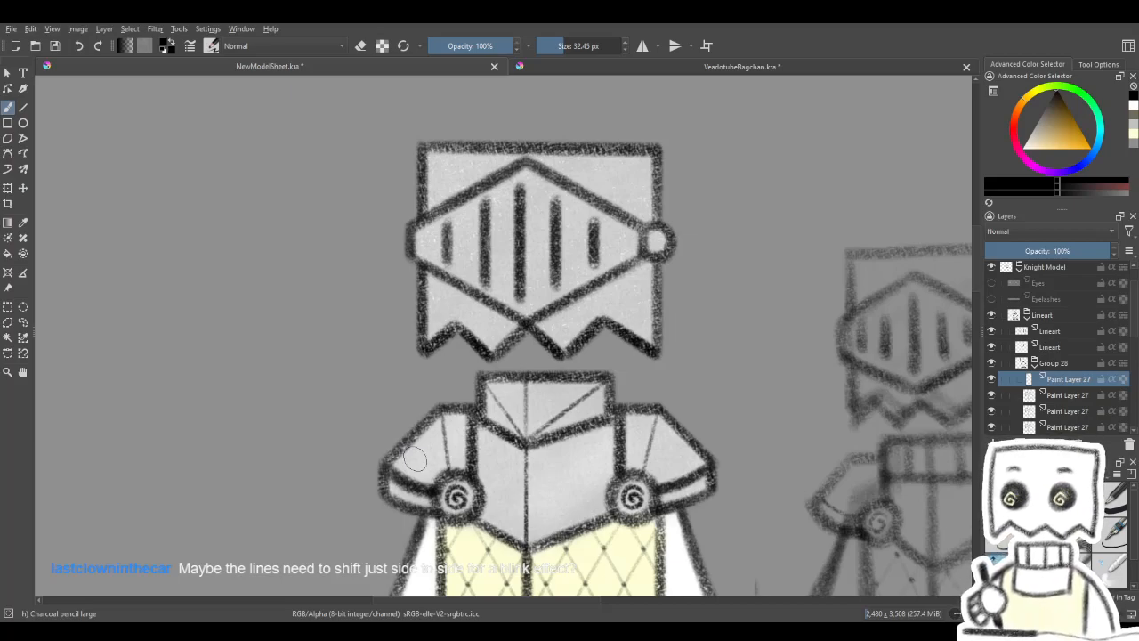
click(1027, 315)
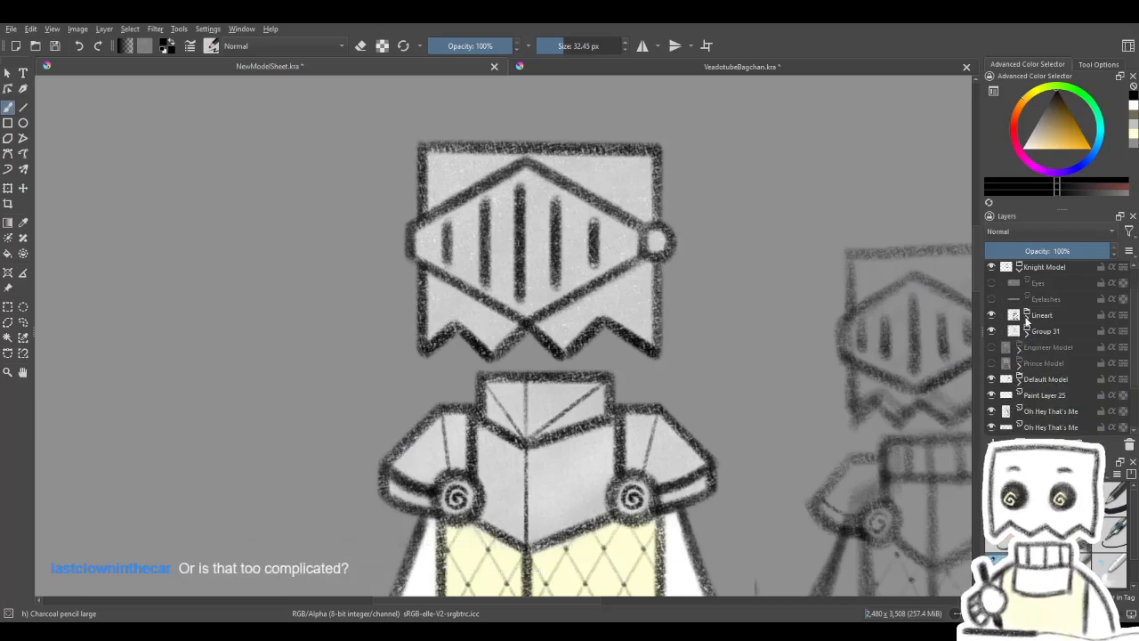
click(1056, 317)
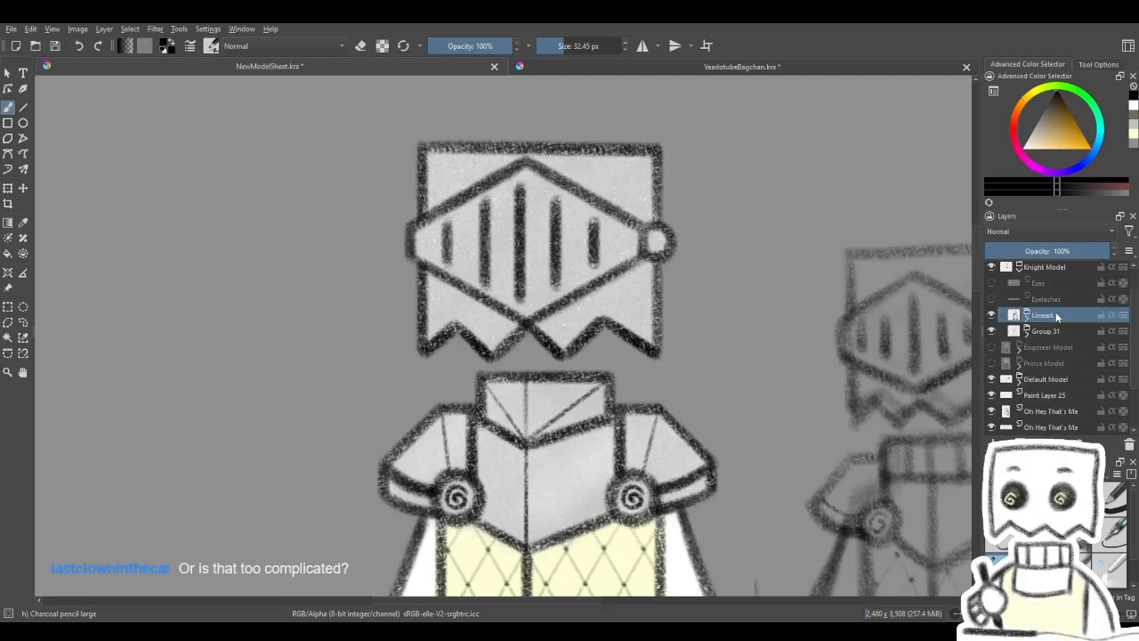
double_click(993, 317)
click(994, 317)
click(994, 317)
drag(861, 463, 853, 428)
- Expand the Lineart group, collapse Group 28, and make the upper Lineart layer active, checking that it holds the visor slits
click(1027, 317)
click(991, 332)
click(992, 332)
double_click(992, 332)
click(1033, 334)
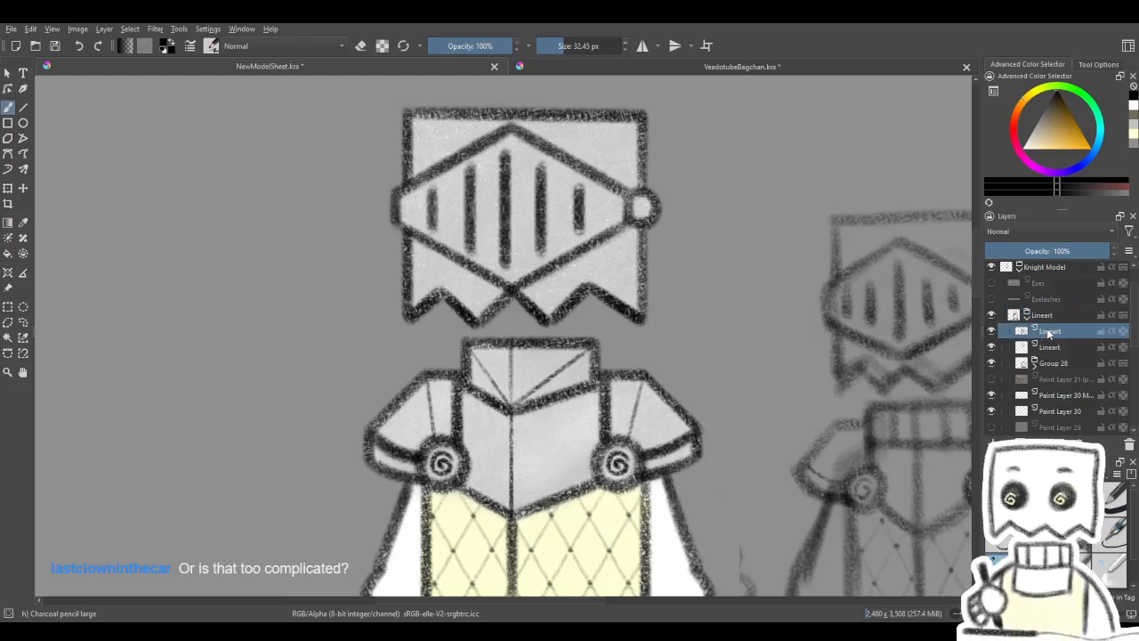
drag(855, 402, 904, 445)
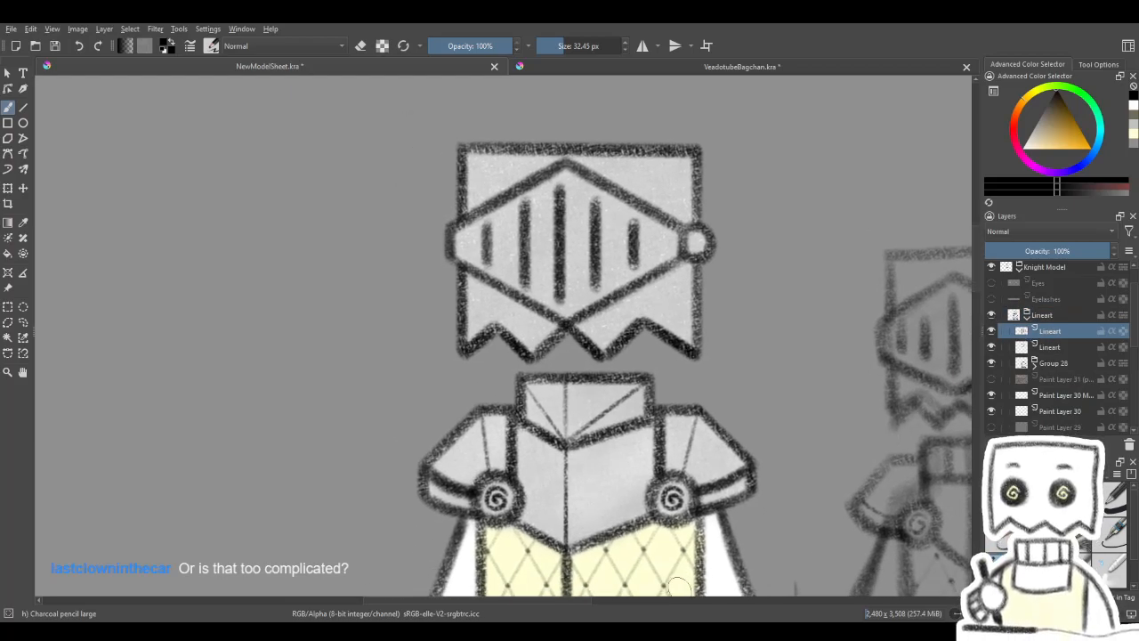
double_click(993, 331)
mouse_move(911, 381)
mouse_down()
mouse_move(887, 412)
mouse_move(908, 389)
mouse_up()
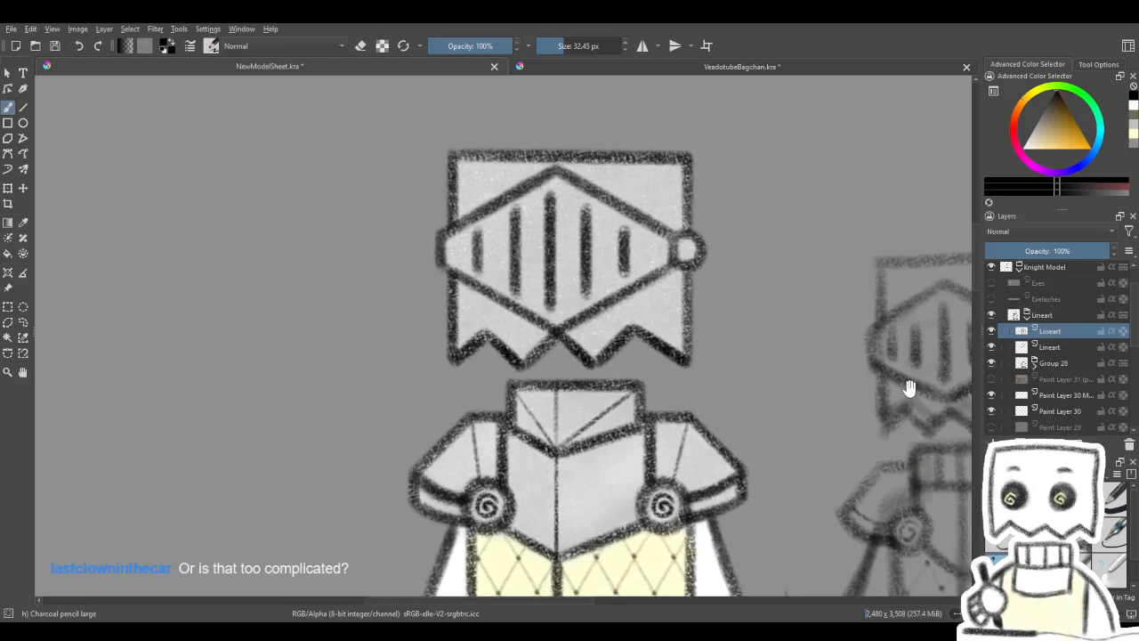
click(1046, 252)
drag(1052, 254, 1113, 255)
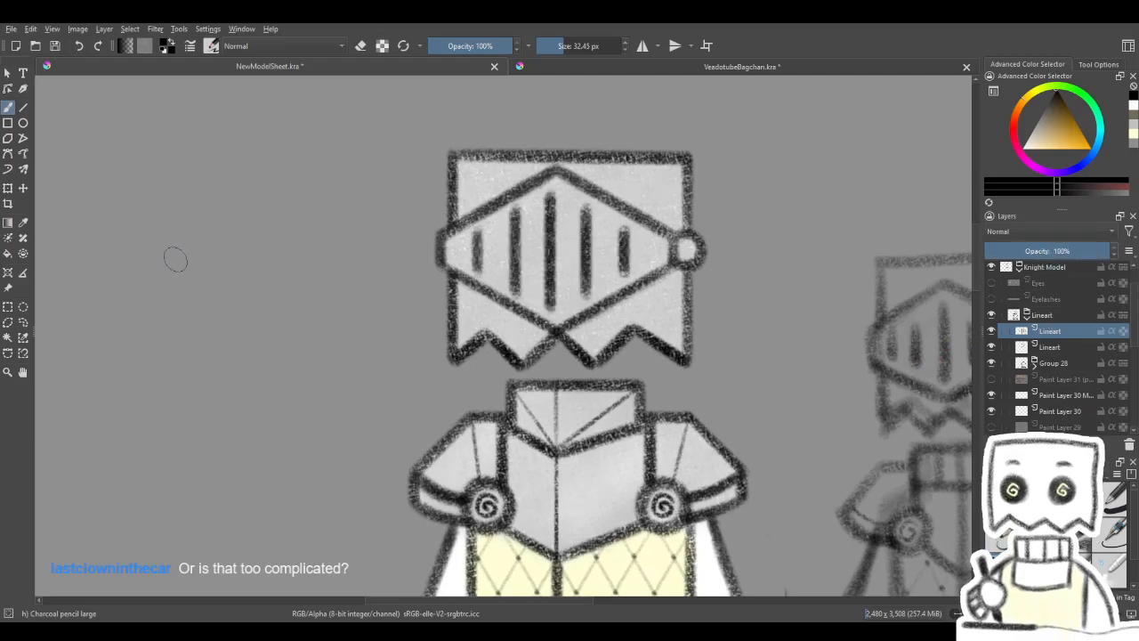
- Duplicate the visor slits' Lineart layer and move both copies out of the Lineart group, between Eyes and Eyelashes
click(9, 190)
drag(616, 388, 577, 404)
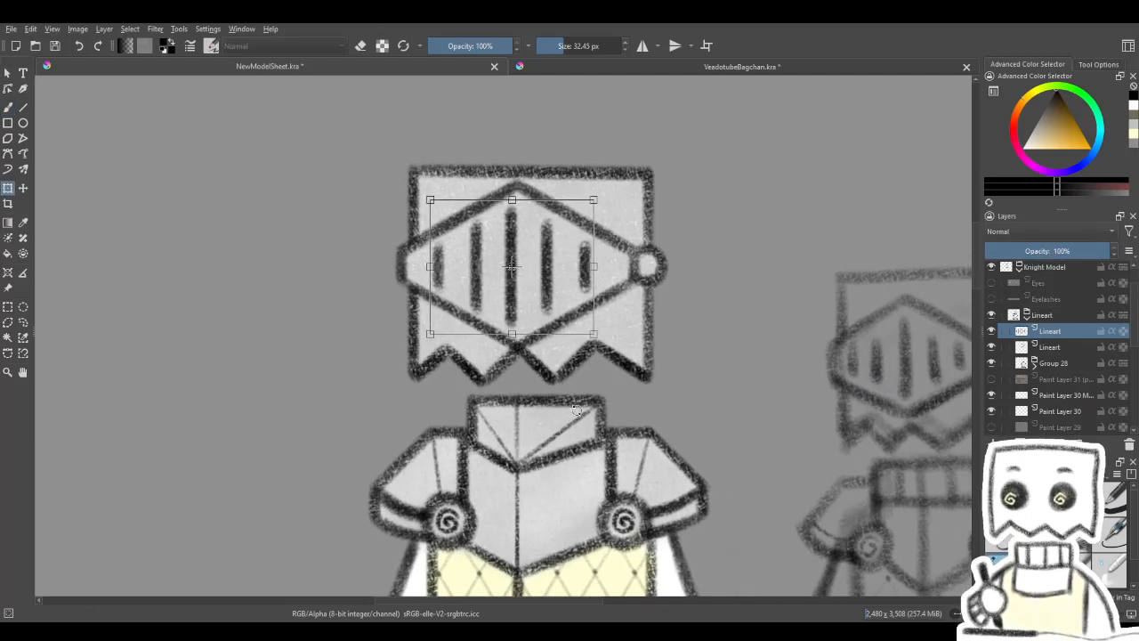
key(ctrl+j)
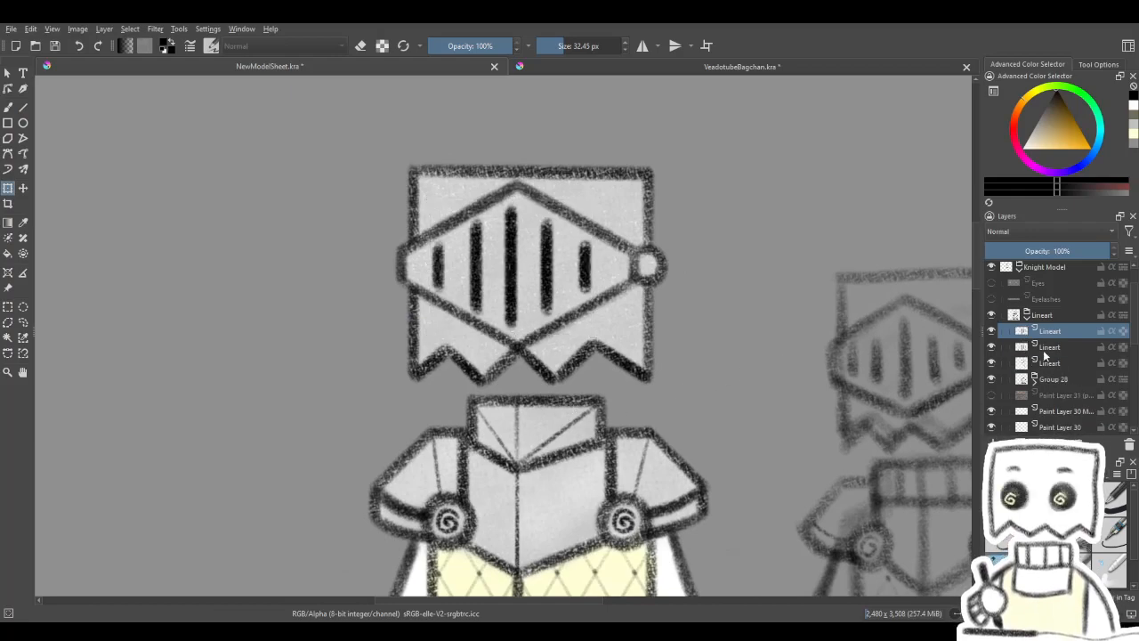
shift+click(1054, 345)
drag(1061, 333, 1063, 299)
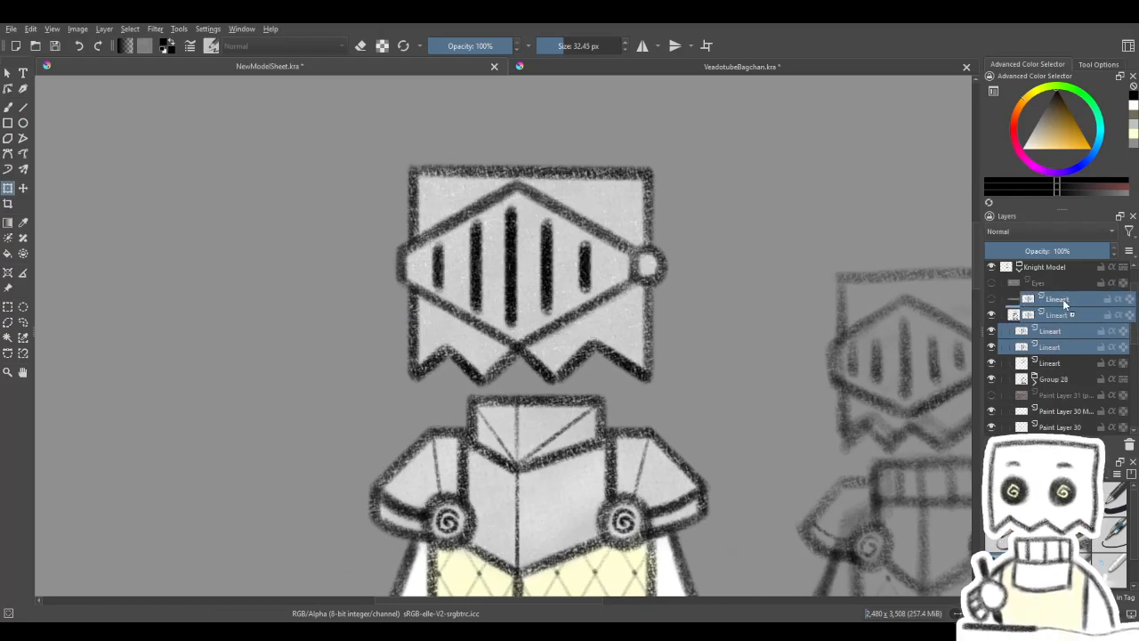
click(1028, 346)
click(1043, 301)
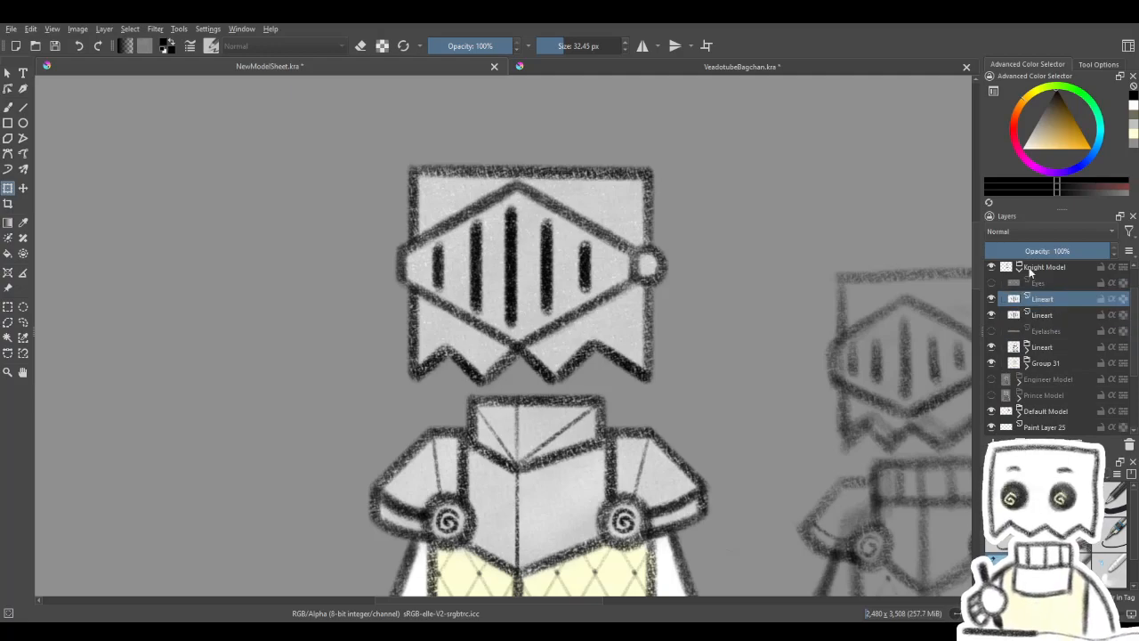
- Hide the upper visor-slit layer, switch to Eraser Soft at 55.24 px, and make the lower Lineart copy active
click(993, 300)
drag(360, 311, 419, 359)
click(8, 108)
key(4)
key(4)
key(4)
key(4)
key(slash)
drag(548, 375, 524, 425)
click(1043, 315)
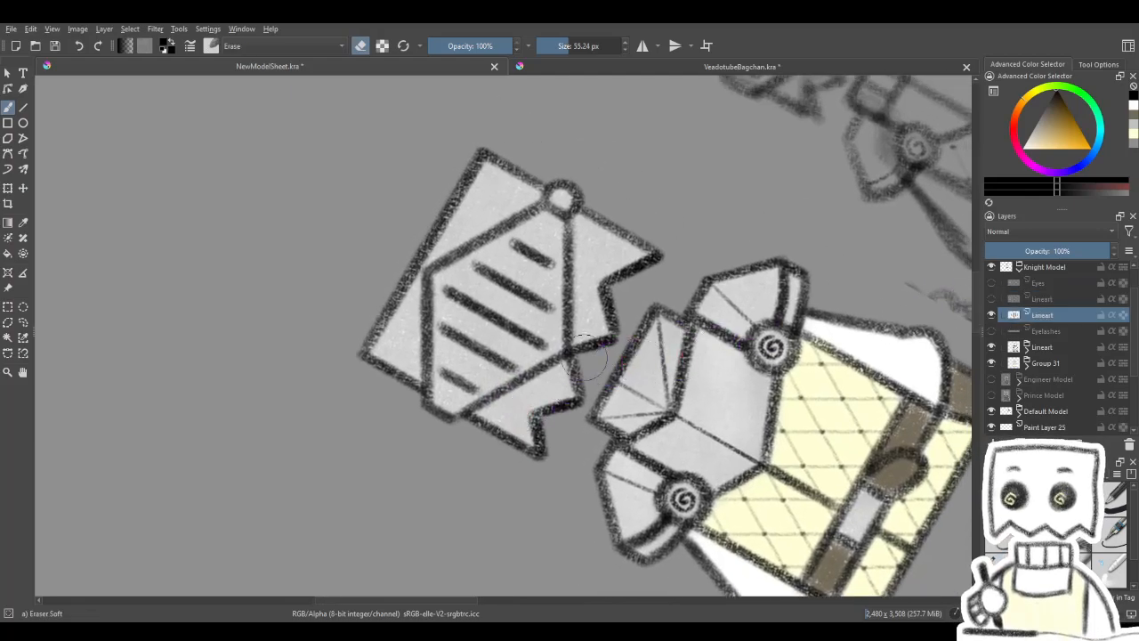
- Try to shorten the visor slits to small central marks with the soft eraser, and undo the erasing
mouse_move(506, 406)
mouse_down()
mouse_move(579, 274)
mouse_move(493, 396)
mouse_move(559, 279)
mouse_move(484, 400)
mouse_move(570, 262)
mouse_move(470, 402)
mouse_move(566, 252)
mouse_move(462, 411)
mouse_up()
mouse_move(487, 283)
mouse_down()
mouse_move(416, 353)
mouse_move(522, 230)
mouse_move(450, 359)
mouse_up()
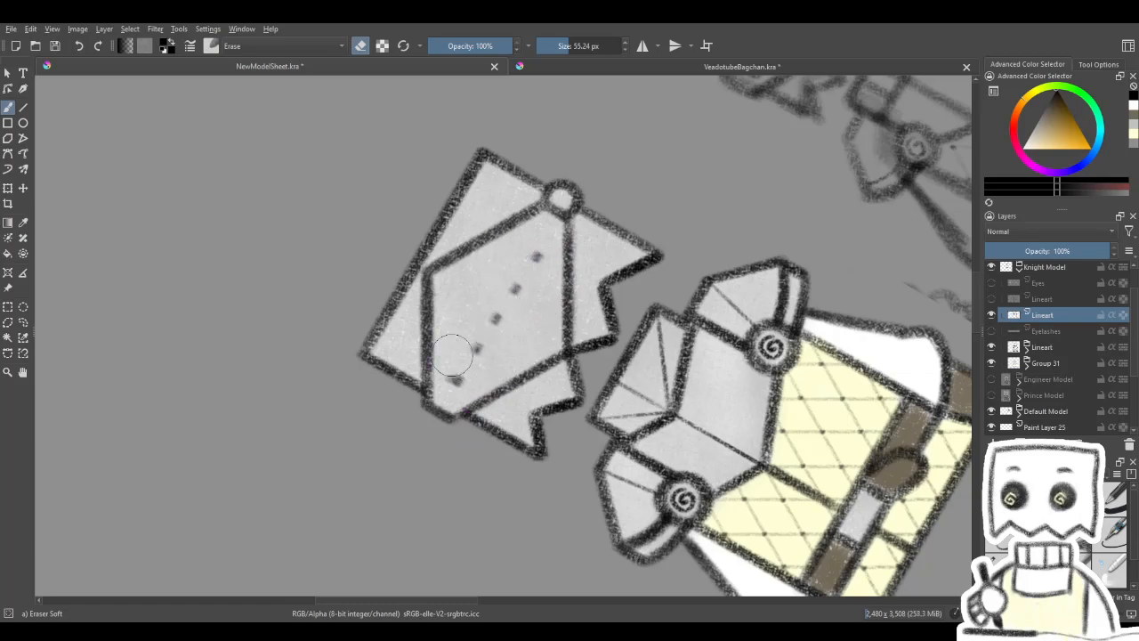
key(5)
key(ctrl+z)
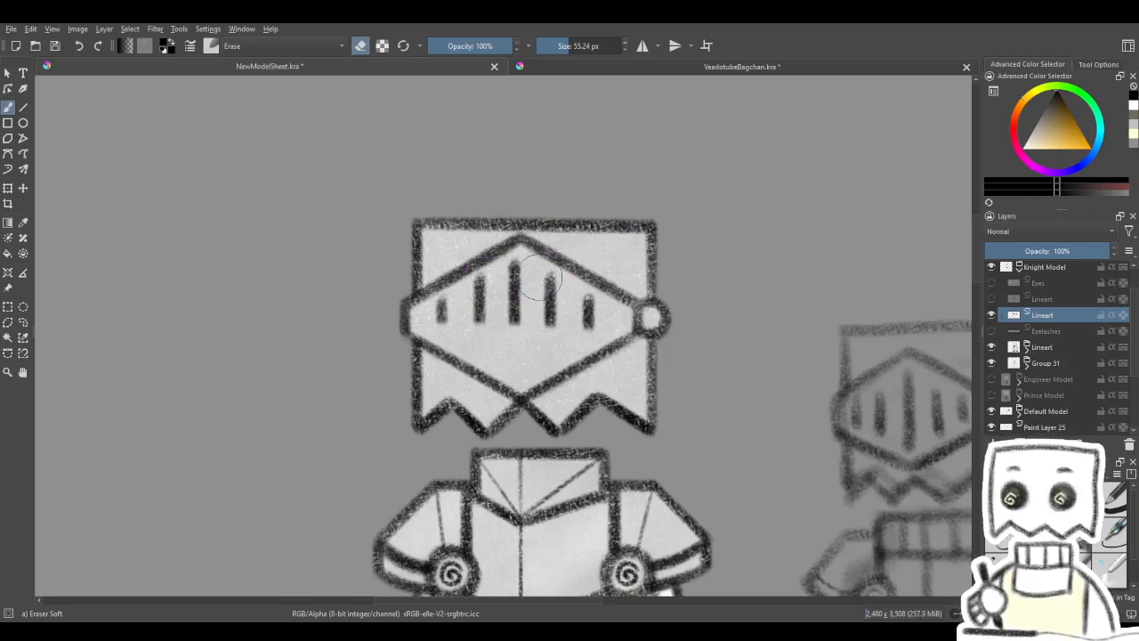
key(ctrl+z)
- Delete the upper and lower parts of the visor slits with rectangular selections, keeping only a thin middle band
click(7, 306)
drag(337, 468, 687, 326)
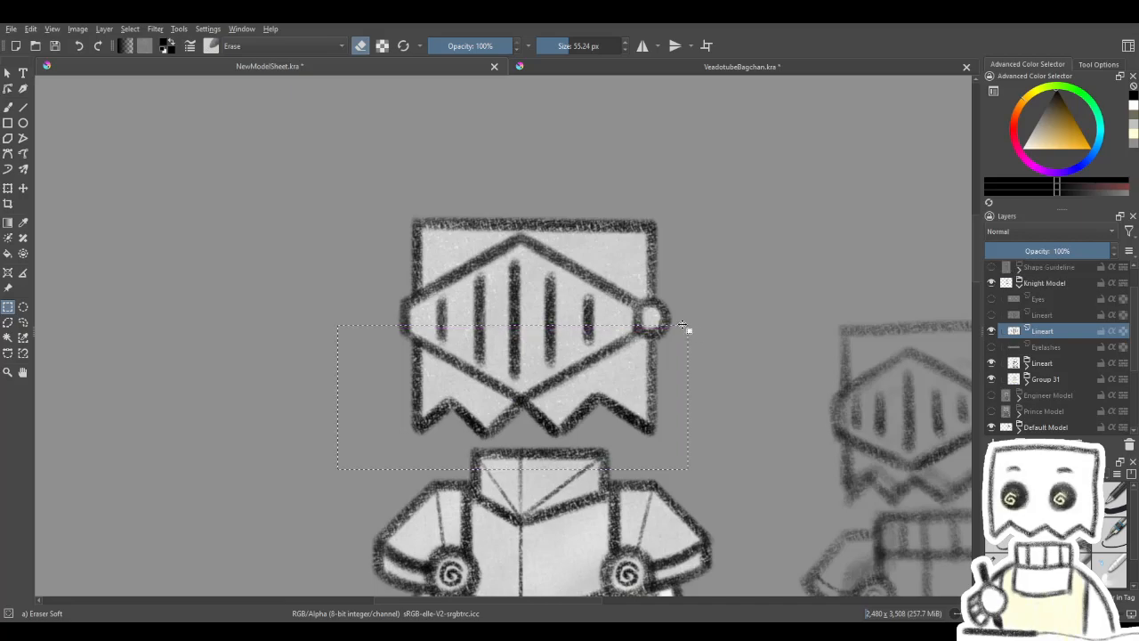
drag(337, 217, 720, 312)
key(Delete)
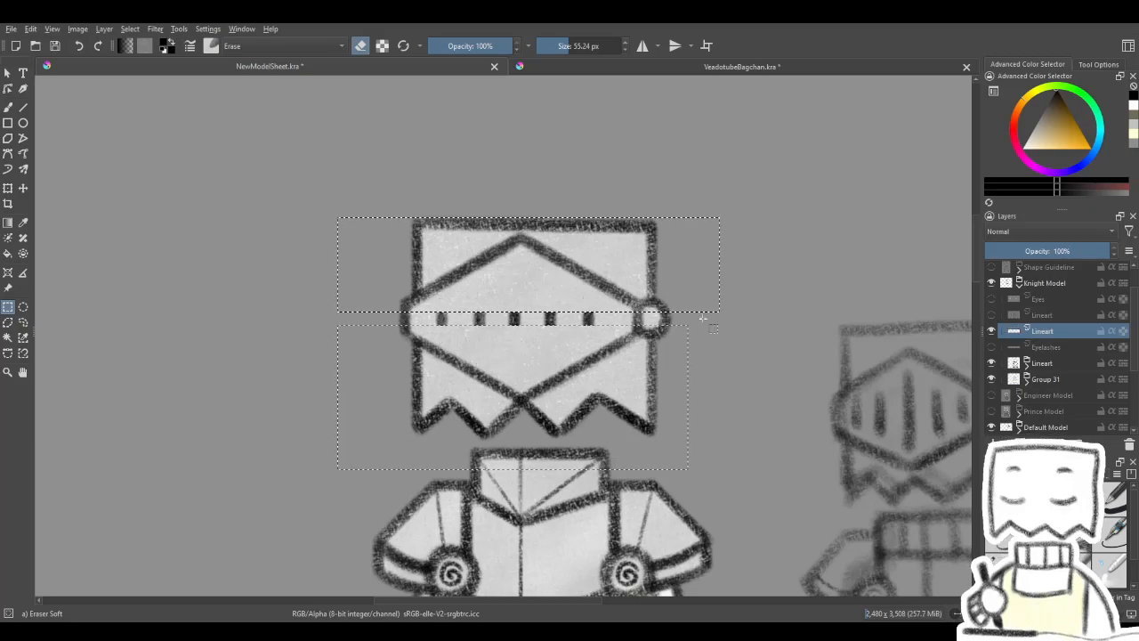
- Clear the selection, compare the full and shortened visor slits by toggling their layers, and leave only the full slits shown
key(ctrl+shift+a)
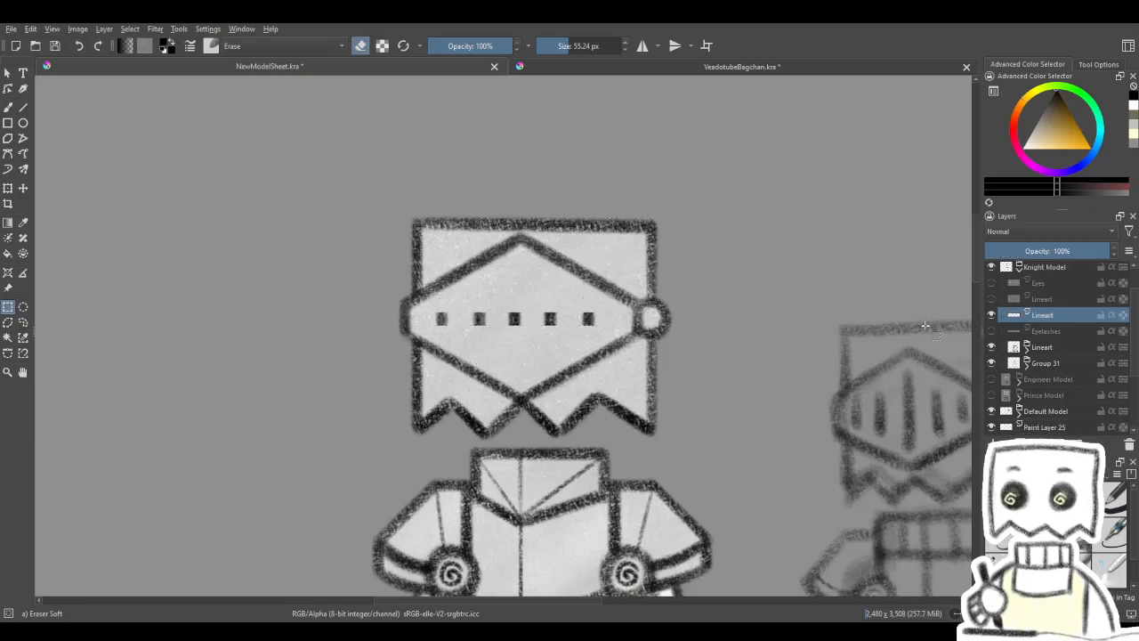
click(992, 301)
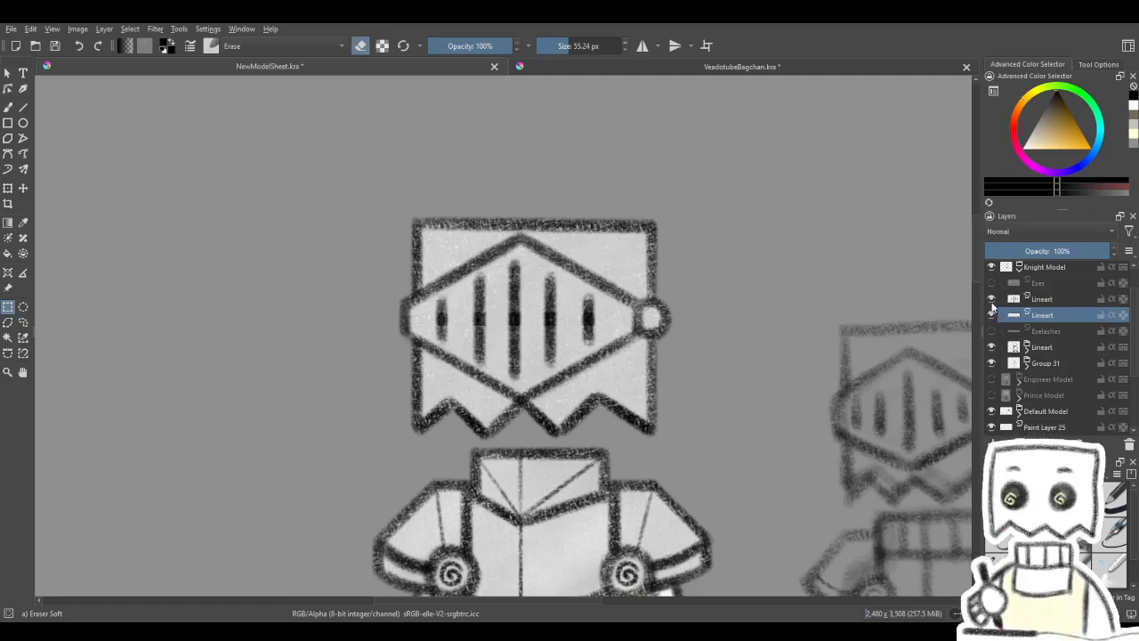
click(993, 305)
click(992, 306)
click(992, 305)
click(992, 304)
click(992, 305)
click(992, 305)
click(991, 308)
click(991, 308)
drag(888, 425, 772, 372)
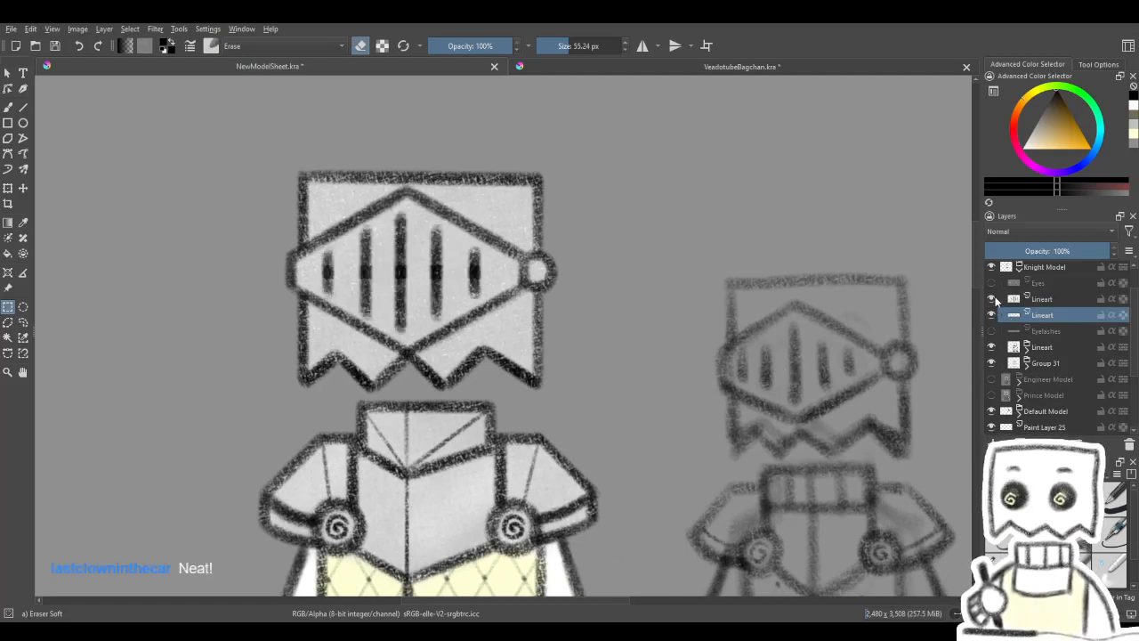
click(994, 299)
click(994, 299)
click(993, 300)
click(992, 300)
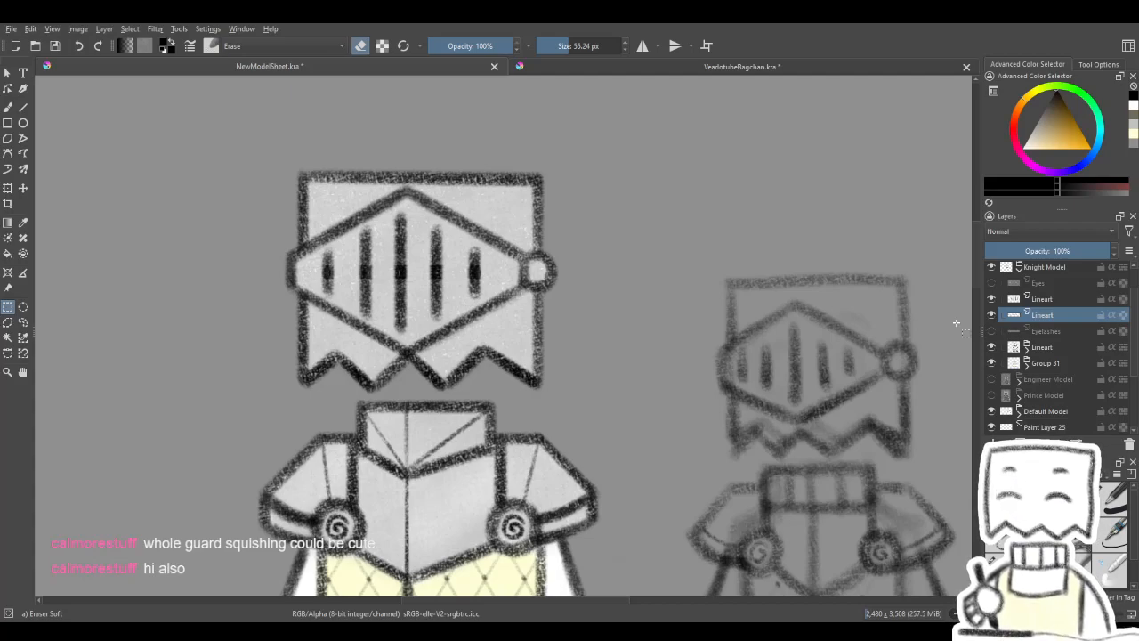
click(991, 316)
drag(798, 352, 922, 349)
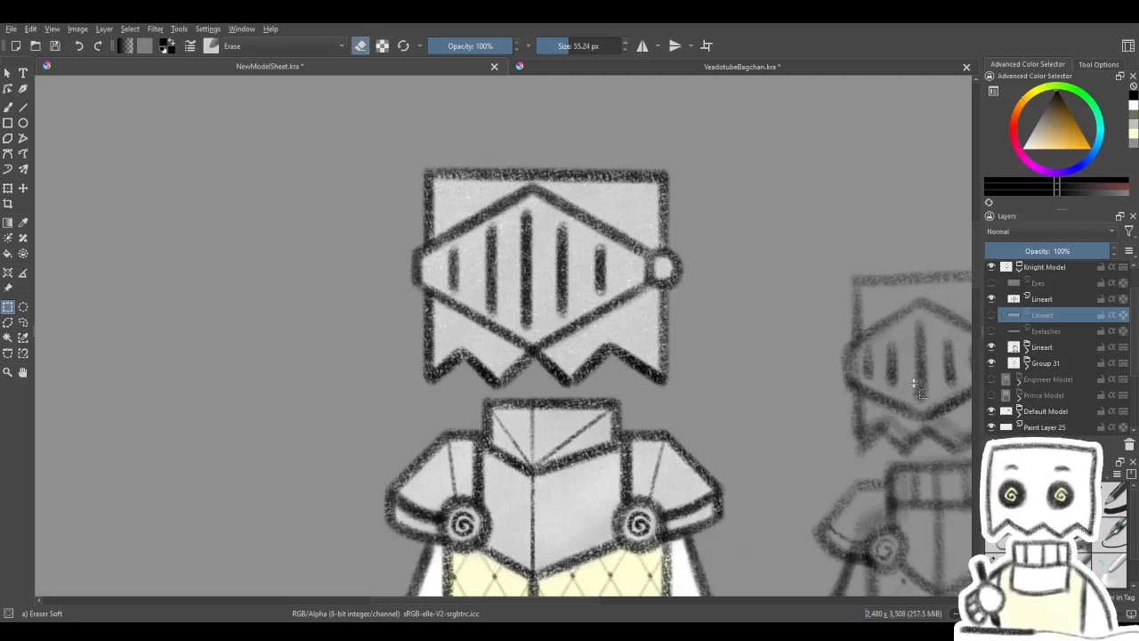
scroll(636, 470, down, 5)
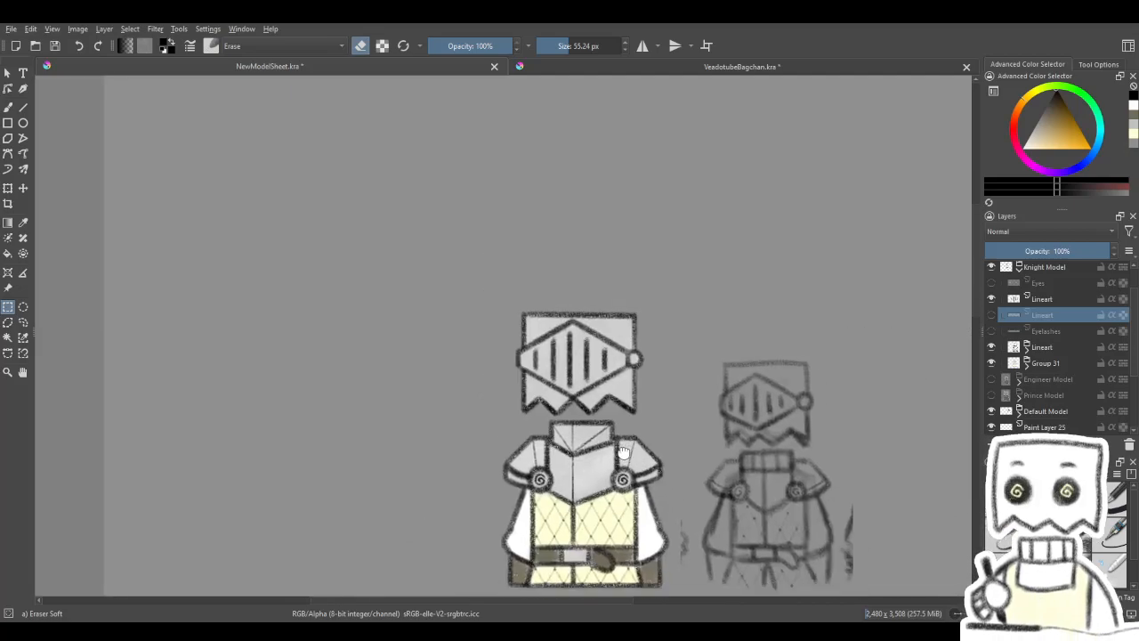
scroll(536, 372, up, 4)
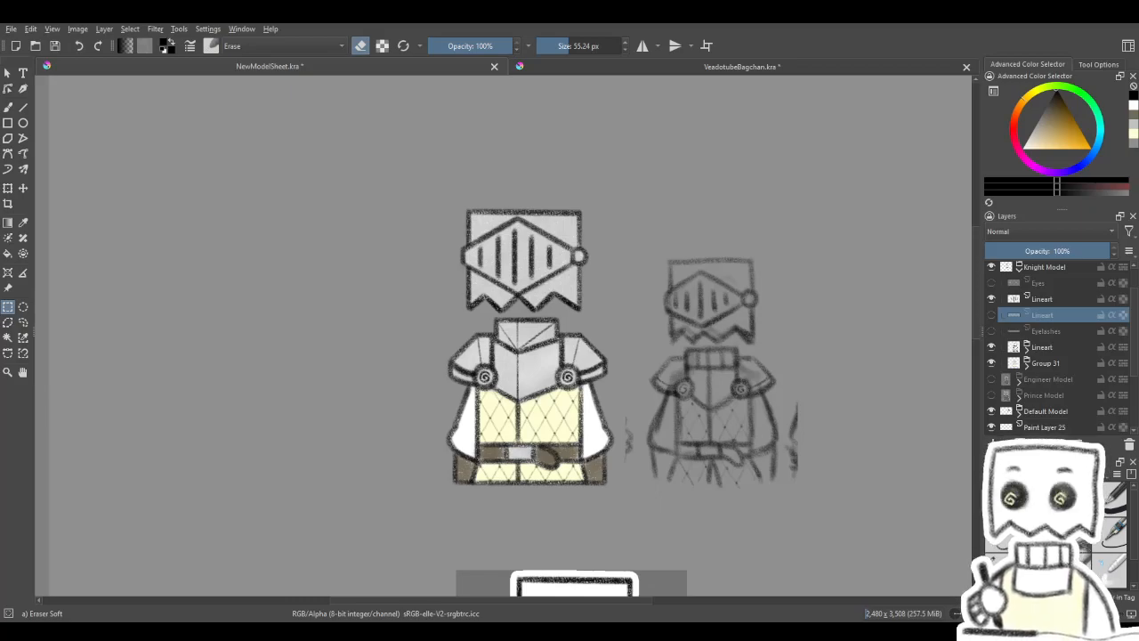
scroll(567, 405, up, 1)
scroll(574, 400, down, 1)
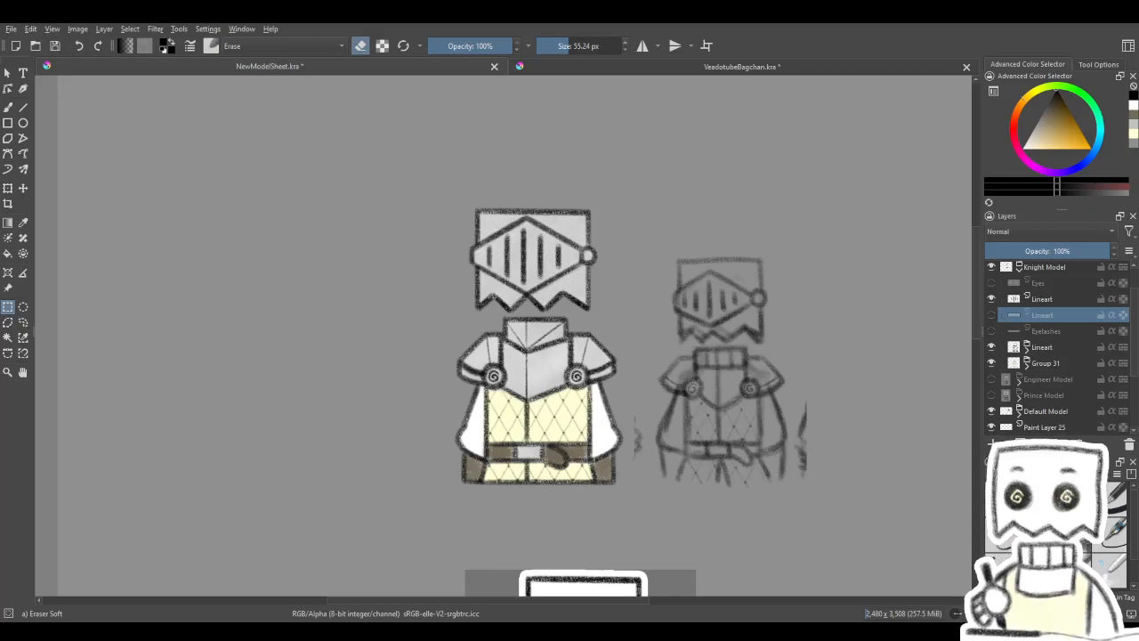
scroll(533, 374, up, 1)
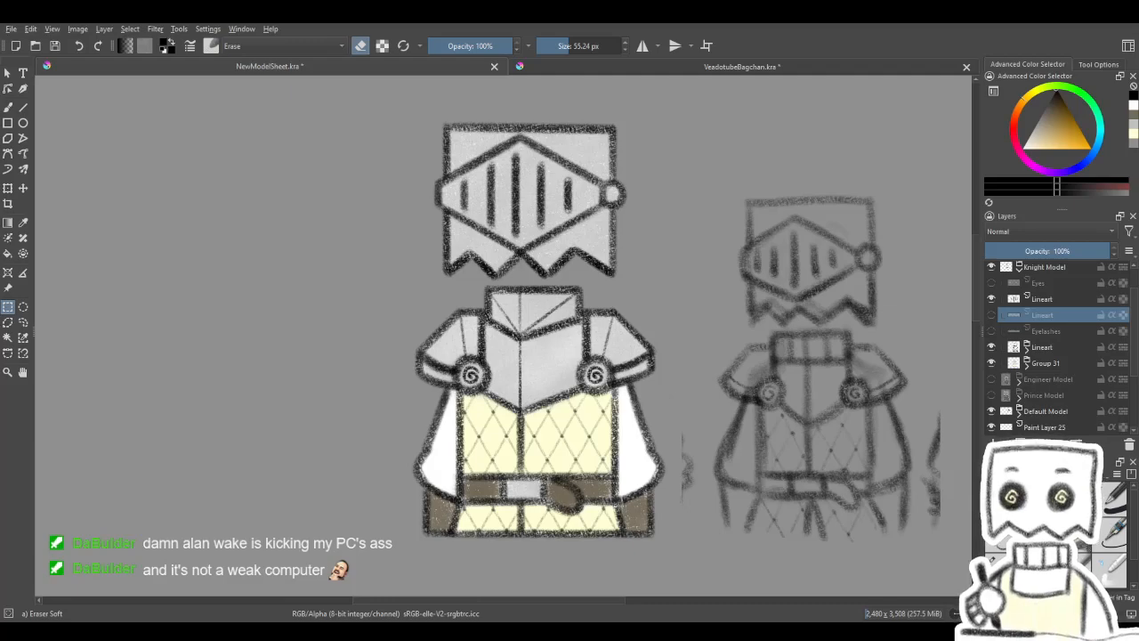
drag(521, 438, 550, 479)
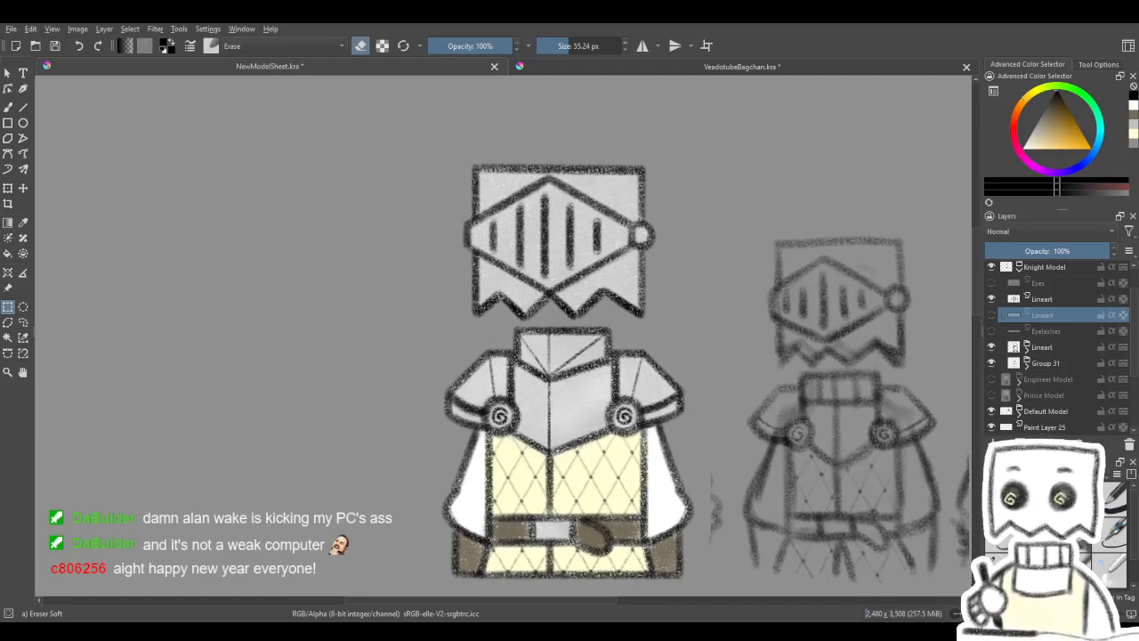
drag(614, 388, 617, 415)
- Add a paint layer above the full visor-slit layer and set the freehand brush to Charcoal Pencil Medium, 12 px, in pale yellow
click(8, 108)
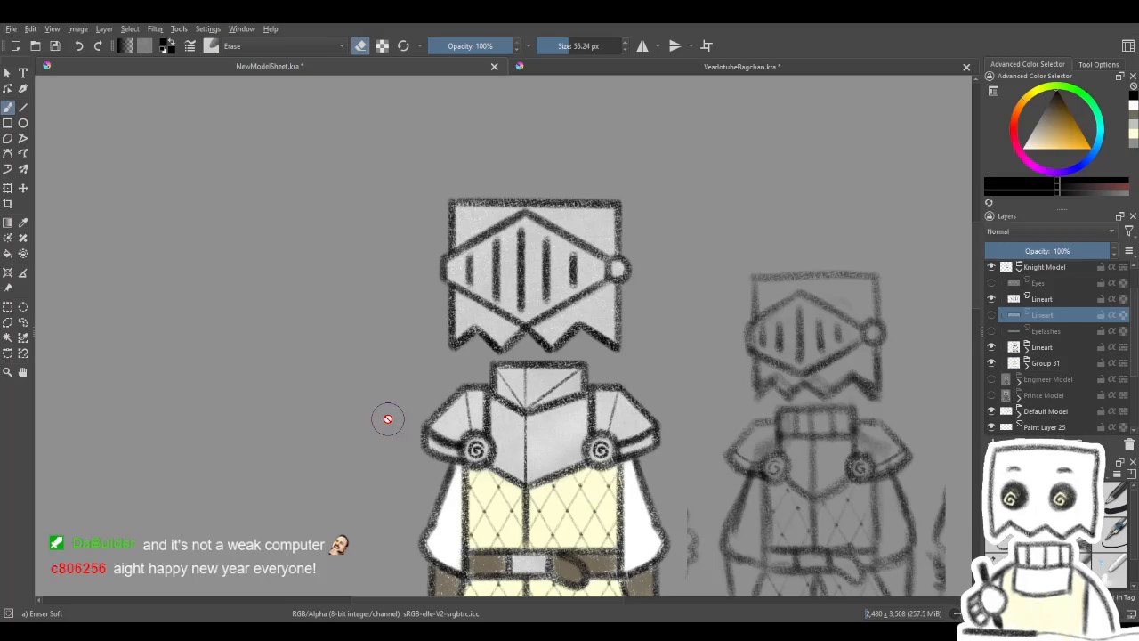
click(1011, 566)
click(1006, 566)
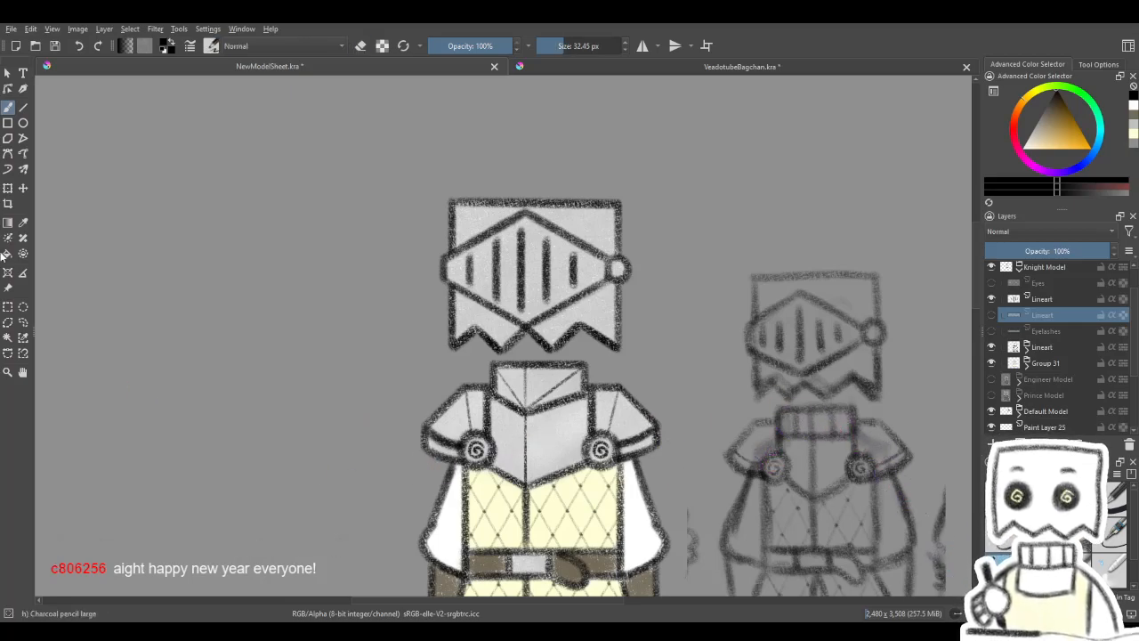
click(1037, 346)
click(1046, 301)
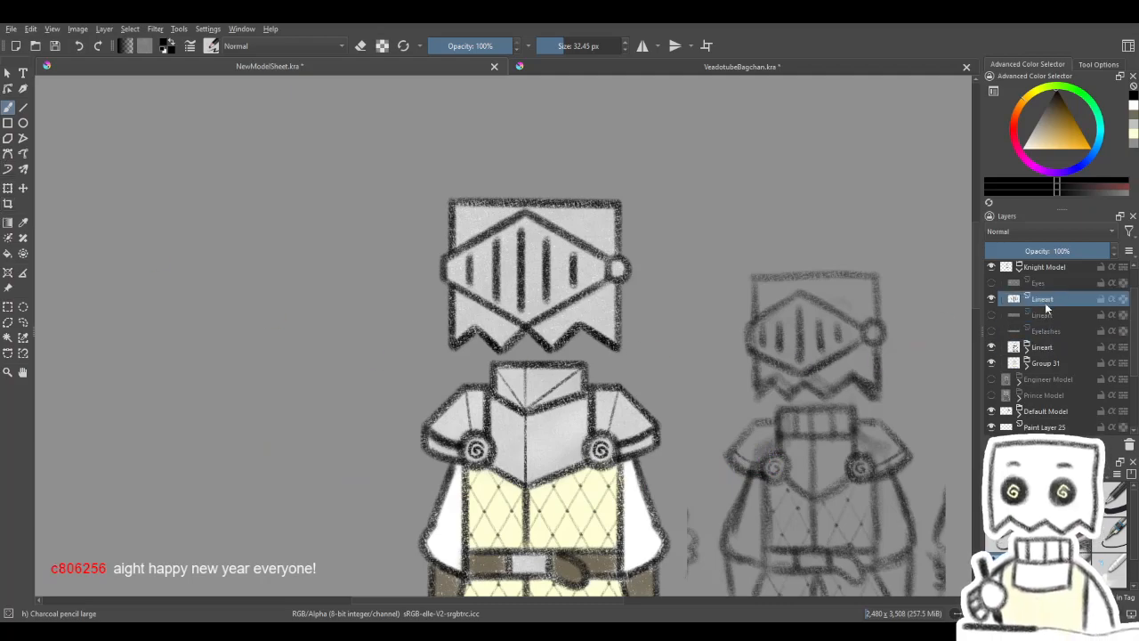
key(Insert)
click(1050, 567)
drag(860, 493, 838, 438)
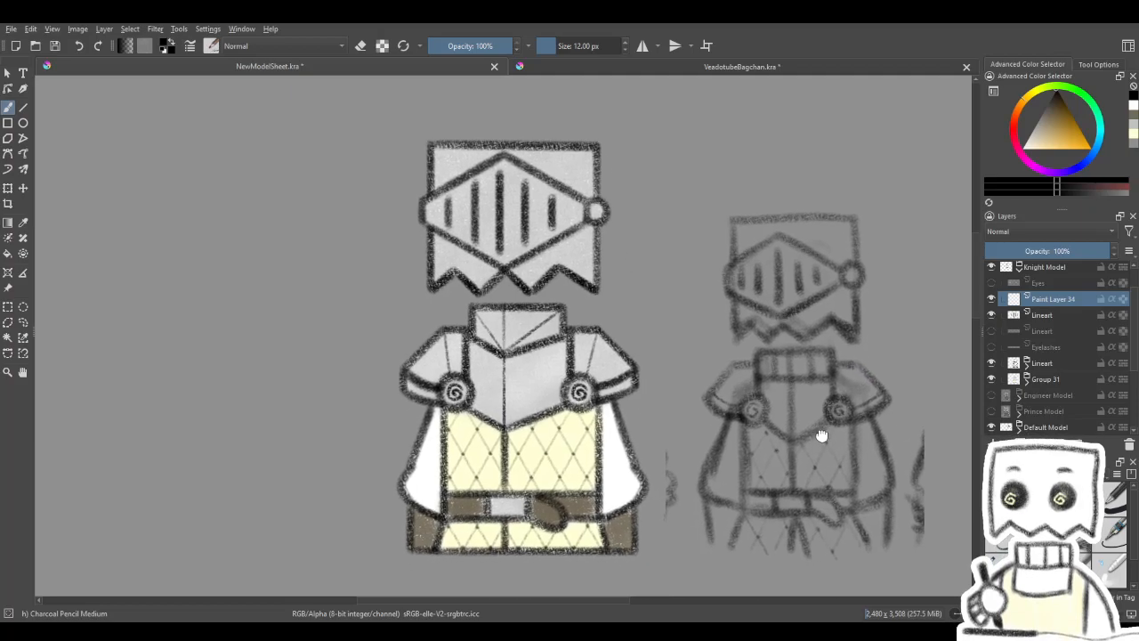
mouse_move(804, 583)
mouse_down()
mouse_move(816, 326)
mouse_move(796, 480)
mouse_move(771, 513)
mouse_up()
click(1134, 135)
- Make the full visor-slit layer active and change the brush to Charcoal pencil large at 32.45 px in black
mouse_move(805, 356)
mouse_down()
mouse_move(804, 508)
mouse_move(894, 550)
mouse_up()
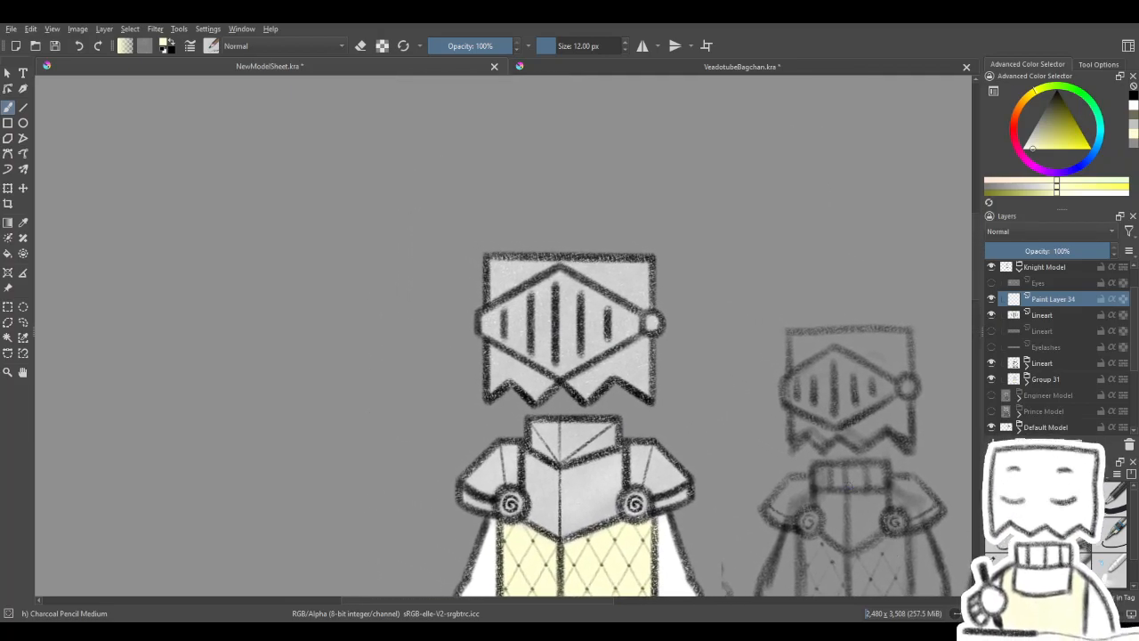
mouse_move(809, 496)
mouse_down()
mouse_move(795, 471)
mouse_move(834, 453)
mouse_move(809, 453)
mouse_move(819, 420)
mouse_move(890, 458)
mouse_up()
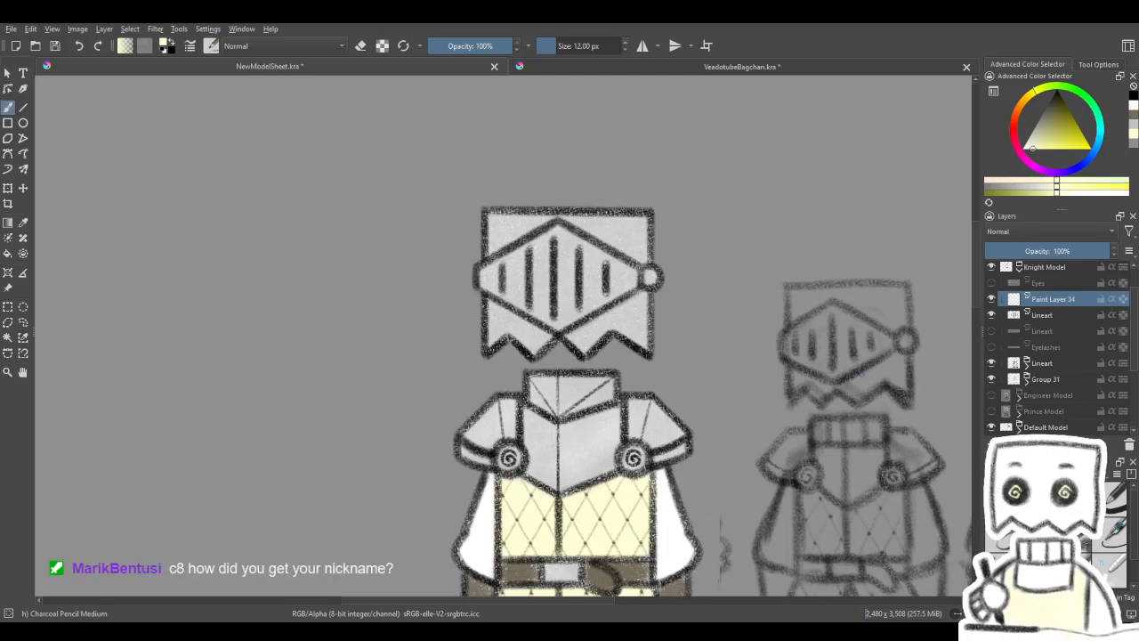
scroll(712, 309, up, 4)
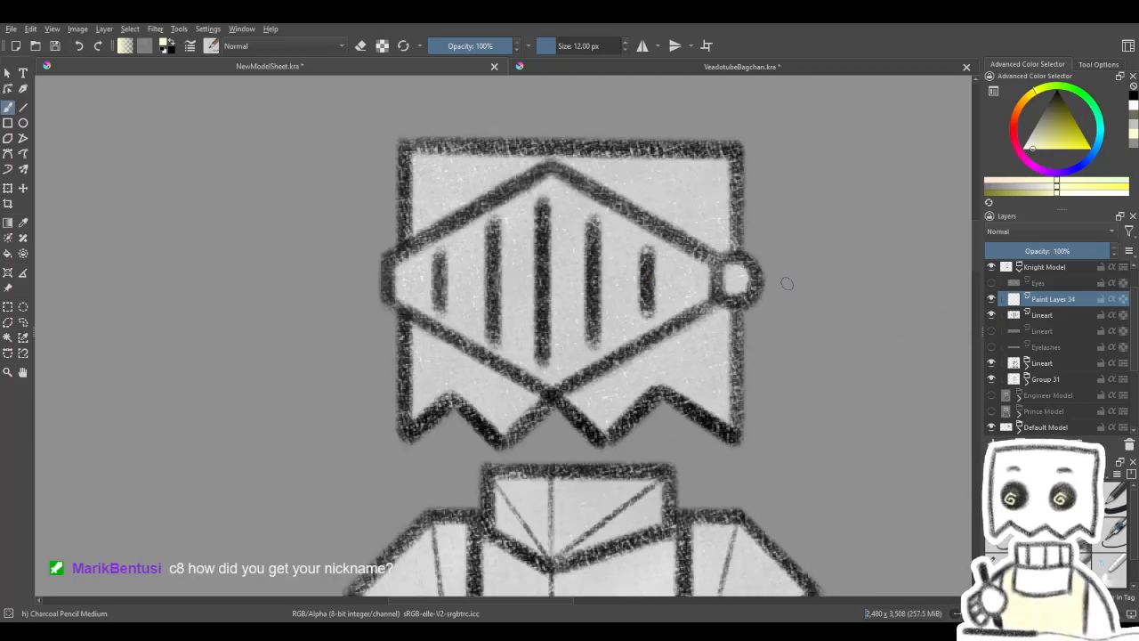
click(1038, 316)
click(995, 565)
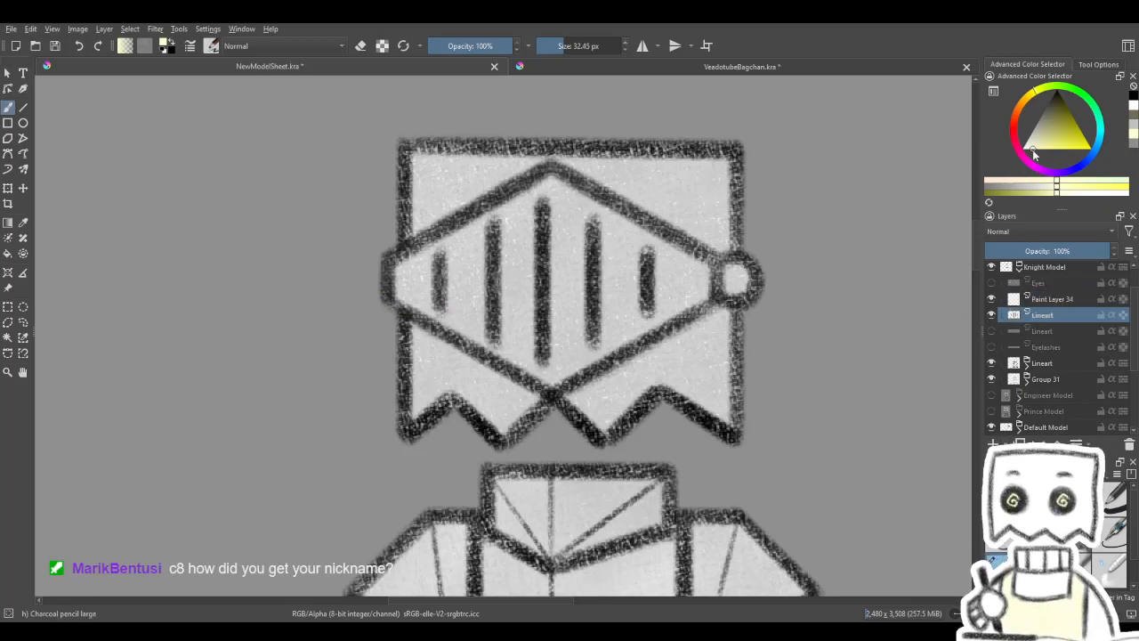
drag(1035, 153, 1056, 94)
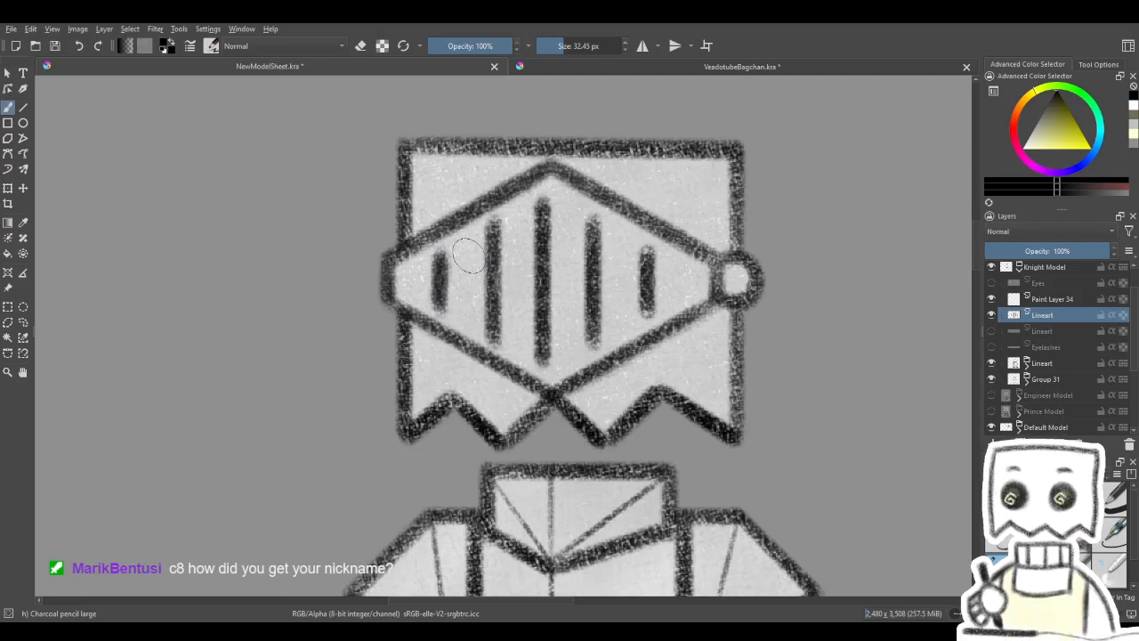
- Examine the helmet, visor slits and plume on the coloured knight reference drawing elsewhere on the sheet
scroll(469, 256, down, 4)
mouse_move(567, 348)
mouse_down()
mouse_move(637, 222)
mouse_move(590, 324)
mouse_move(672, 232)
mouse_up()
scroll(627, 259, down, 4)
scroll(574, 314, up, 4)
drag(623, 343, 578, 198)
scroll(471, 458, up, 4)
drag(476, 456, 487, 433)
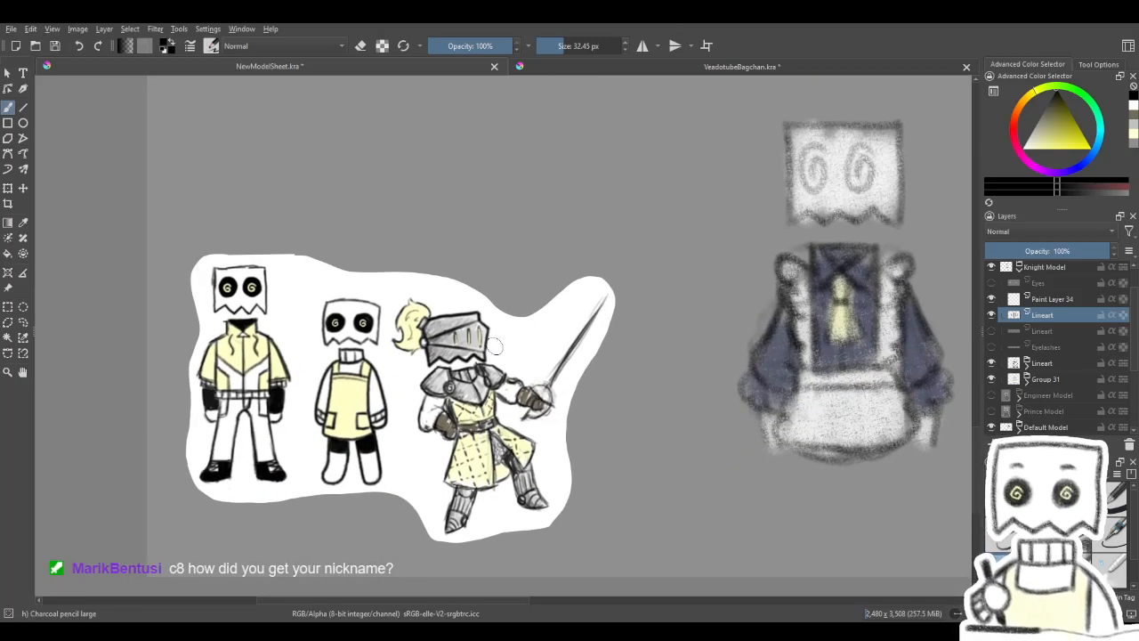
scroll(479, 350, up, 2)
drag(468, 367, 502, 366)
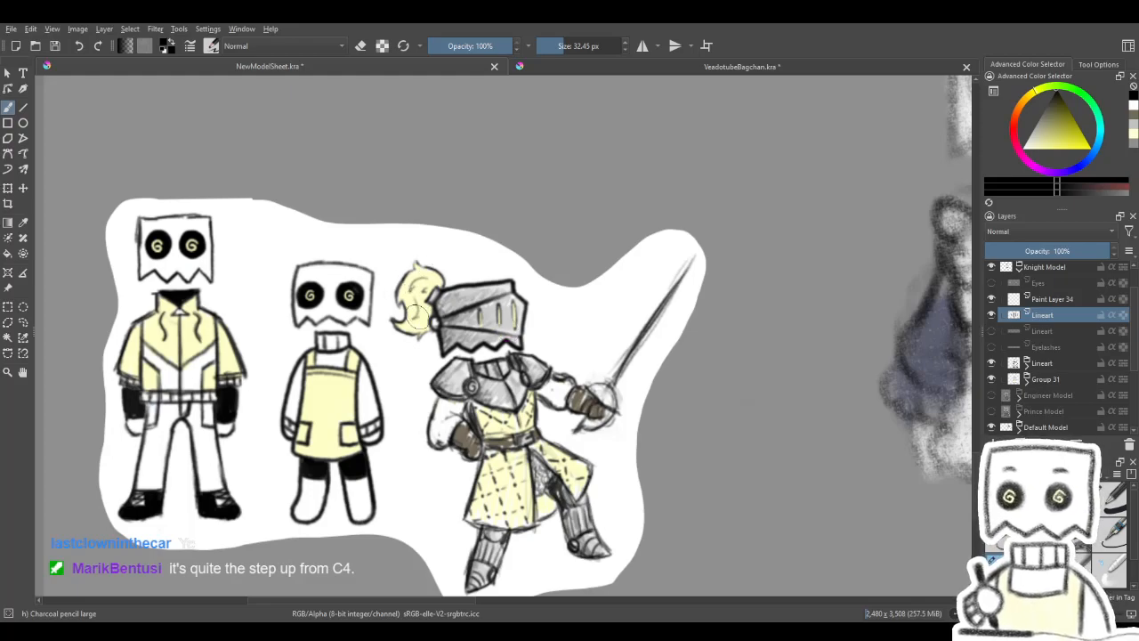
scroll(538, 293, down, 1)
drag(665, 213, 561, 526)
drag(730, 200, 427, 566)
drag(559, 191, 694, 579)
drag(674, 355, 583, 403)
scroll(511, 267, up, 2)
drag(512, 267, 552, 342)
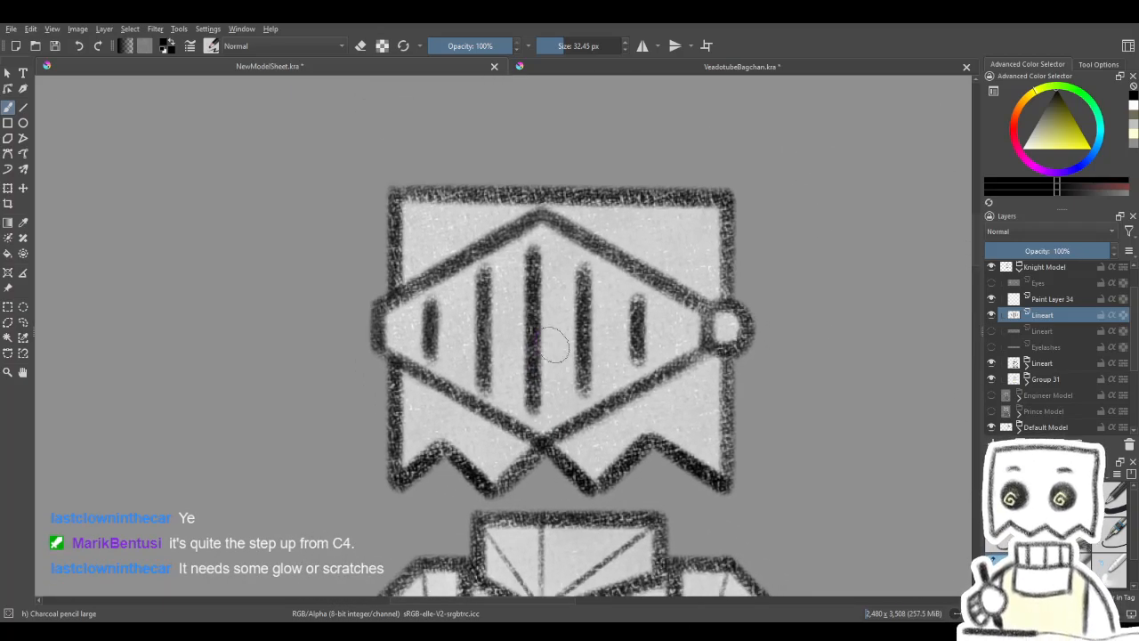
- Set up the Line tool with Charcoal Pencil Medium on the new paint layer, testing black on the centre slit and picking pale yellow
click(1034, 570)
mouse_move(485, 401)
mouse_down()
mouse_move(485, 160)
mouse_move(481, 400)
mouse_move(504, 427)
mouse_move(519, 416)
mouse_up()
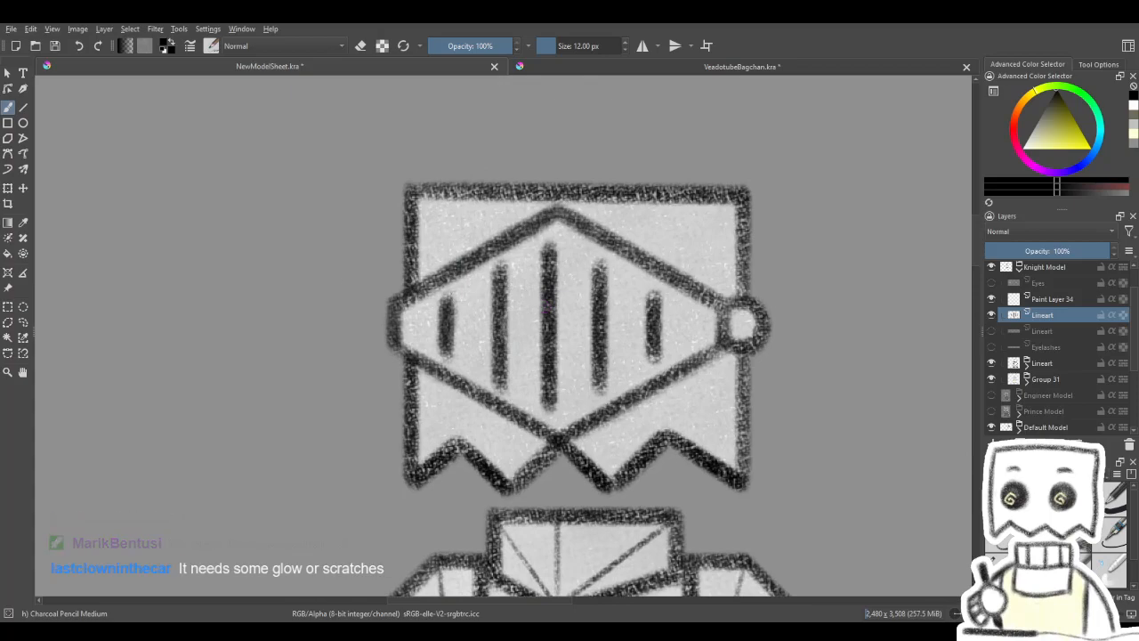
click(23, 107)
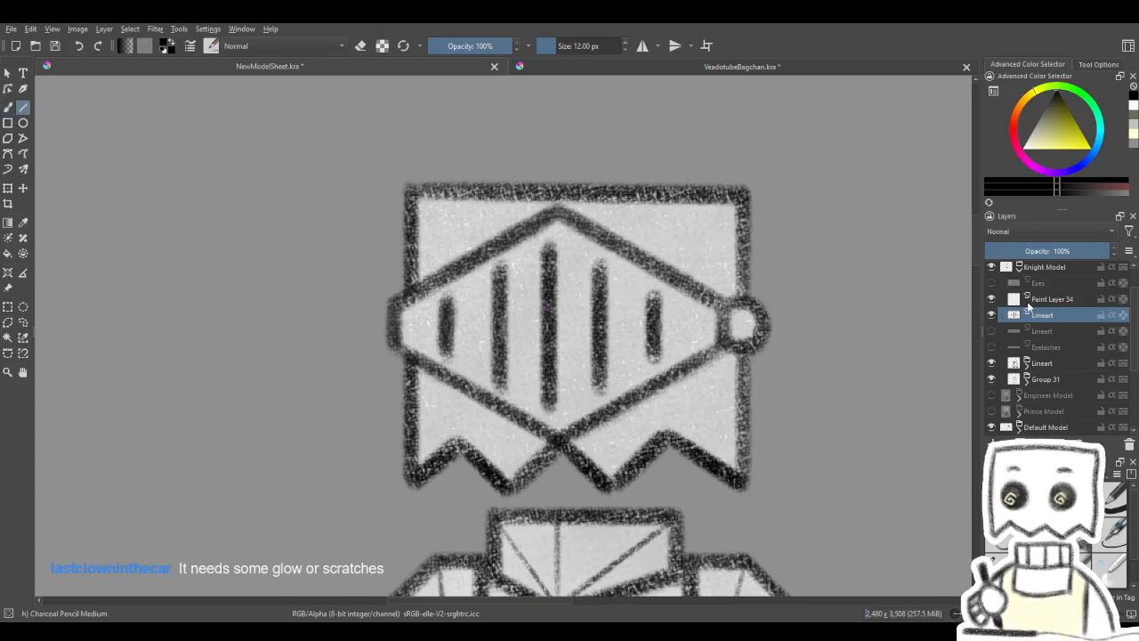
click(1024, 299)
drag(548, 251, 548, 408)
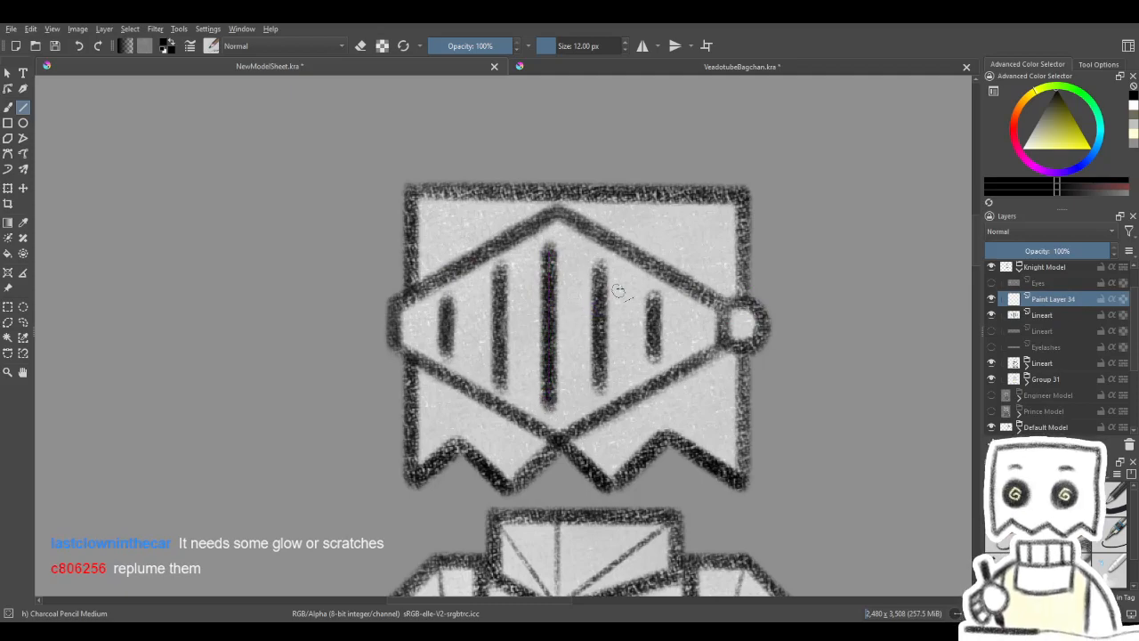
click(1134, 133)
- Try a pale yellow line down the centre slit with Charcoal pencil large at 32.45 px, and return to the 12 px medium pencil
click(998, 566)
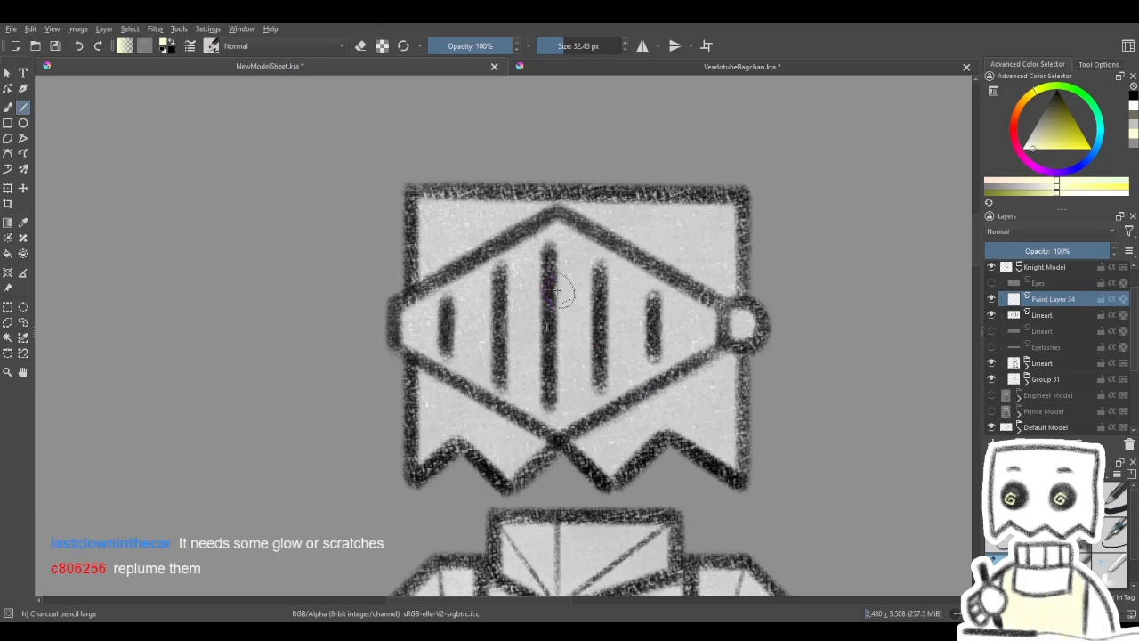
drag(547, 254, 549, 401)
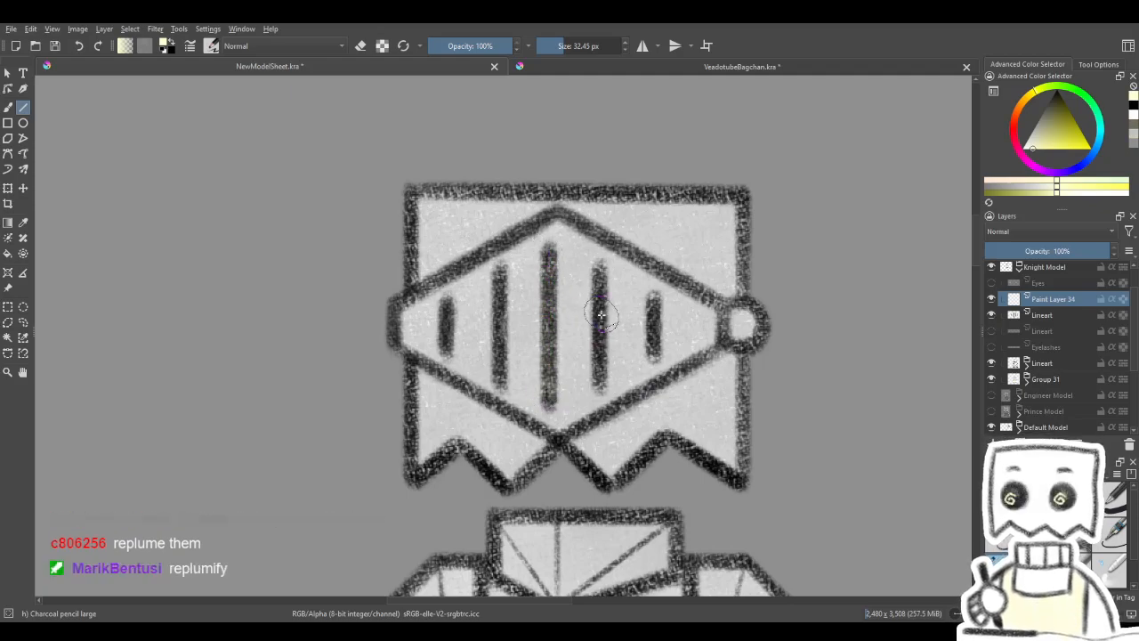
click(997, 559)
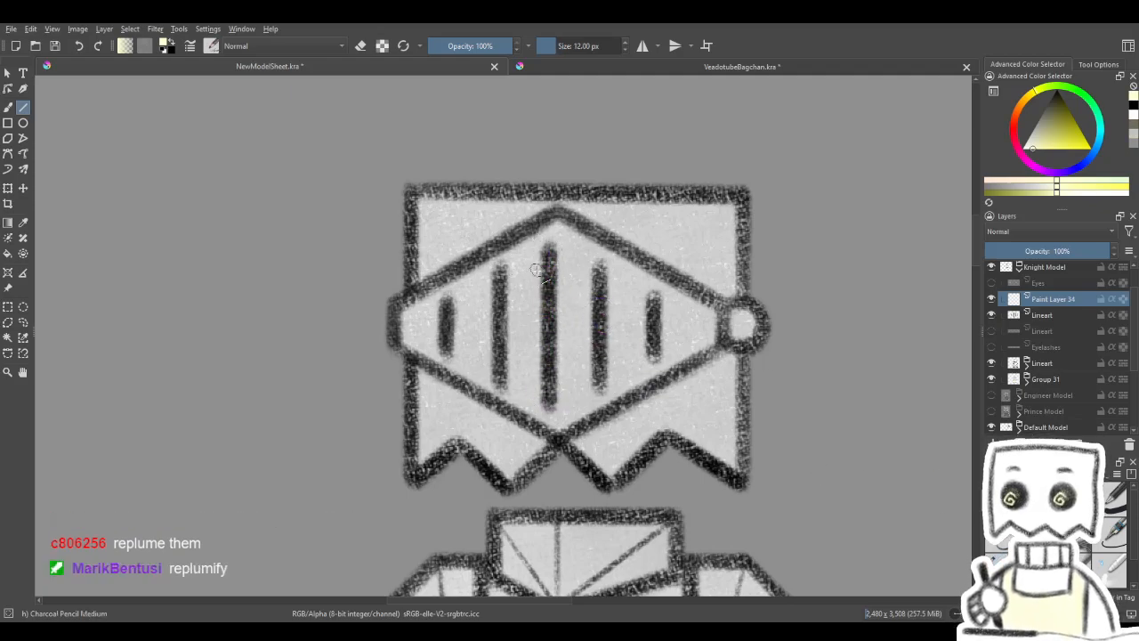
- Draw pale yellow straight strokes along the inside of the helmet's centre visor slit with the 12 px charcoal pencil
drag(544, 388, 544, 393)
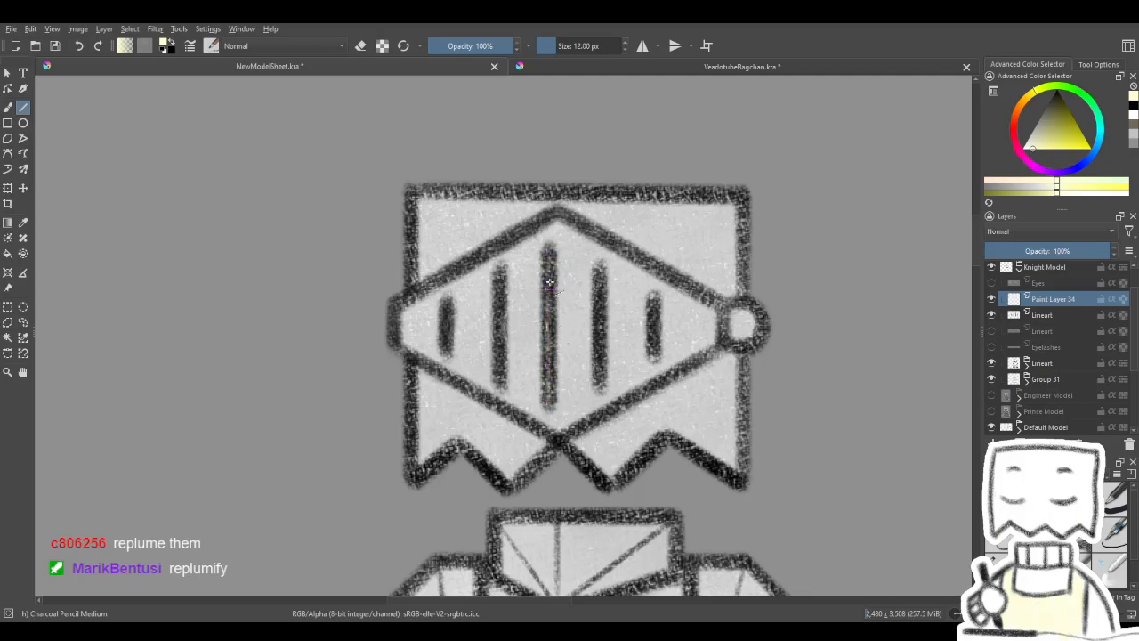
drag(549, 257, 544, 401)
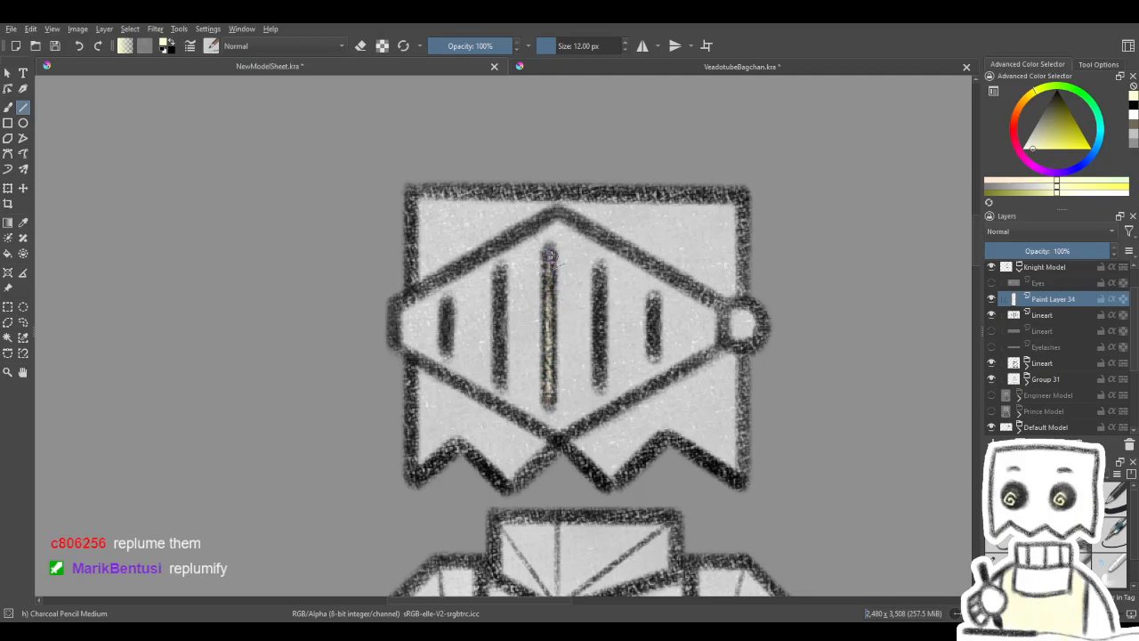
mouse_move(550, 254)
mouse_down()
mouse_move(544, 397)
mouse_move(549, 254)
mouse_up()
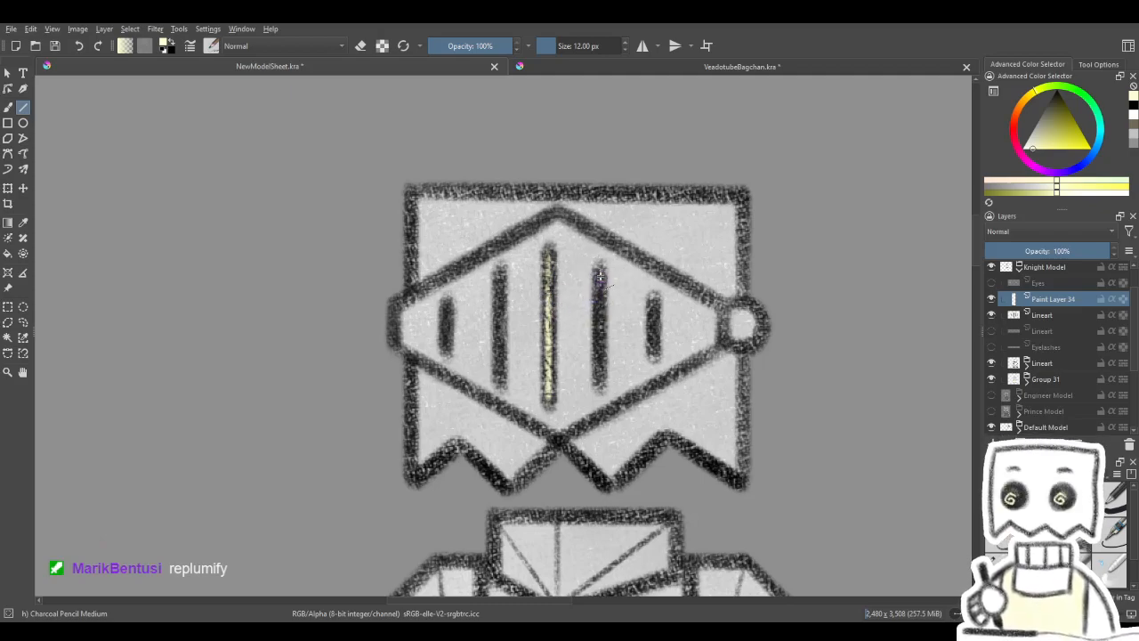
- Fill the two visor slits to the right of the centre one with pale yellow straight strokes
drag(597, 381, 602, 280)
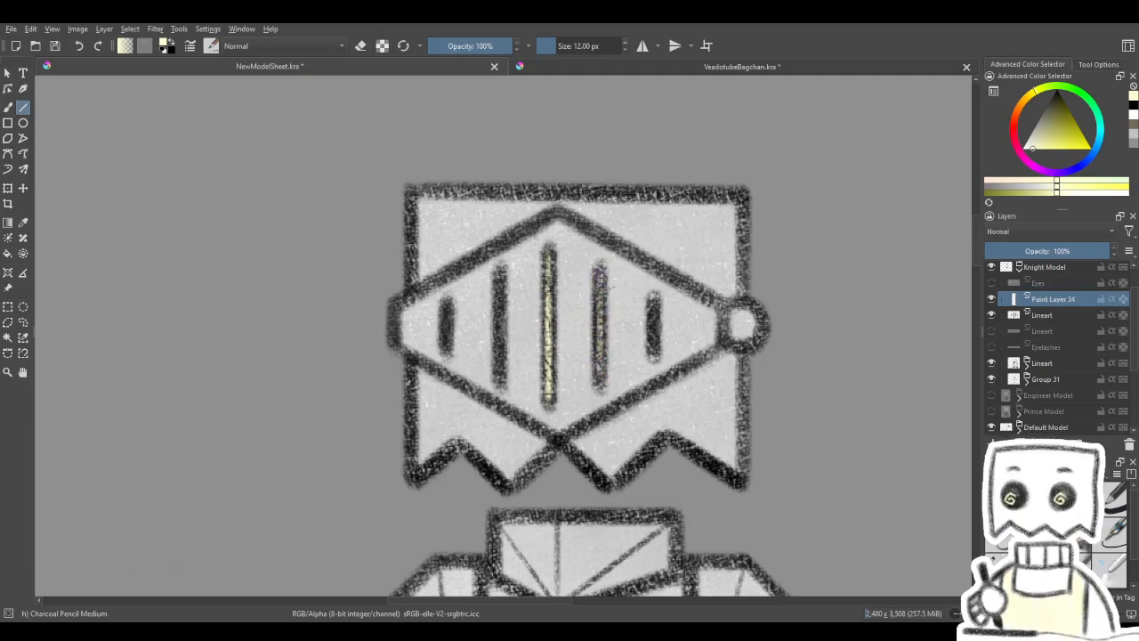
drag(598, 369, 600, 278)
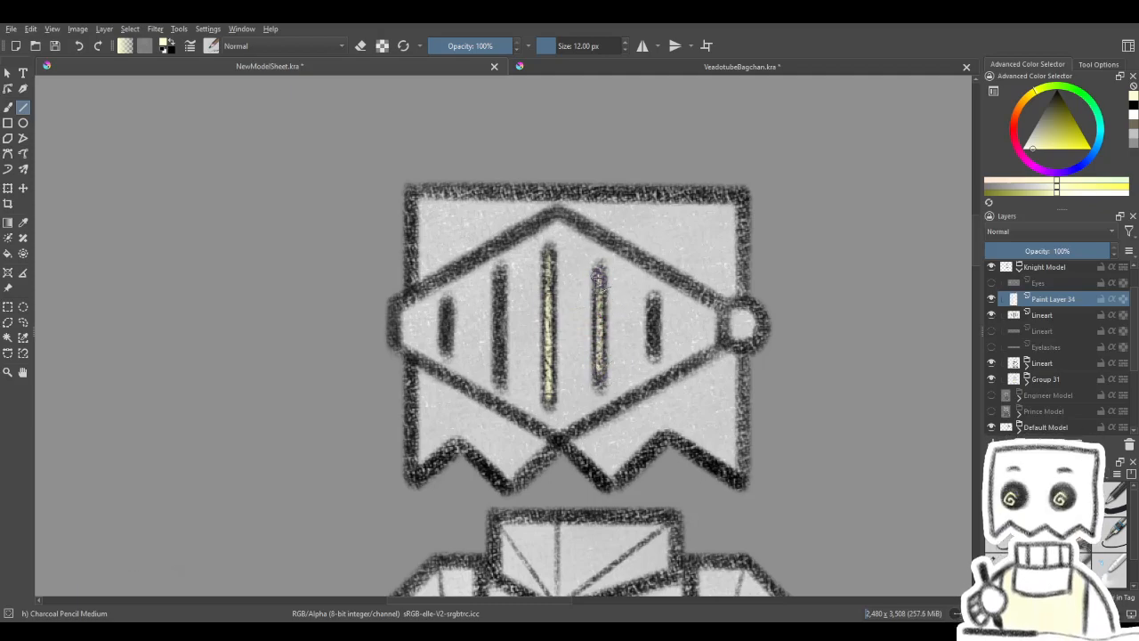
drag(653, 305, 654, 358)
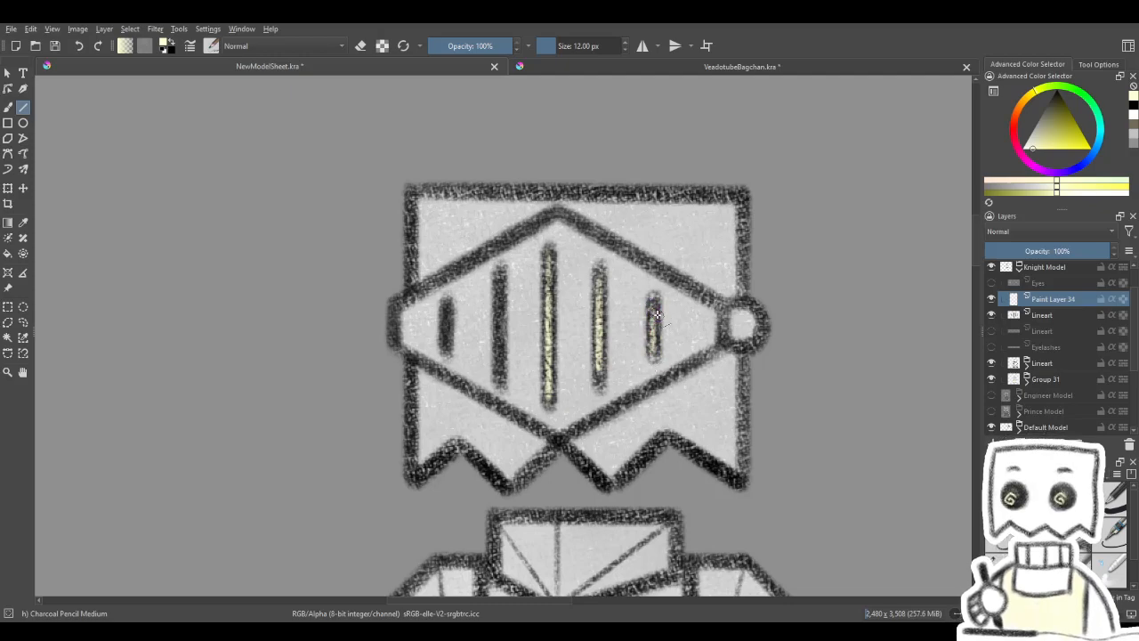
drag(652, 293, 679, 309)
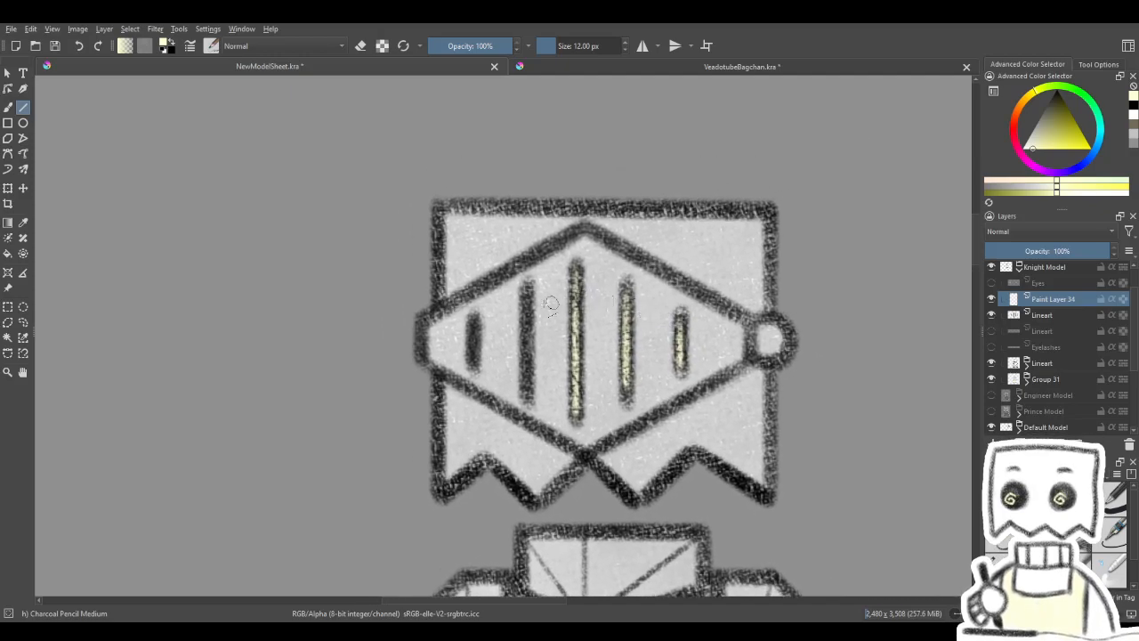
- Draw pale yellow straight strokes inside the two visor slits to the left of the centre one
drag(528, 395, 529, 408)
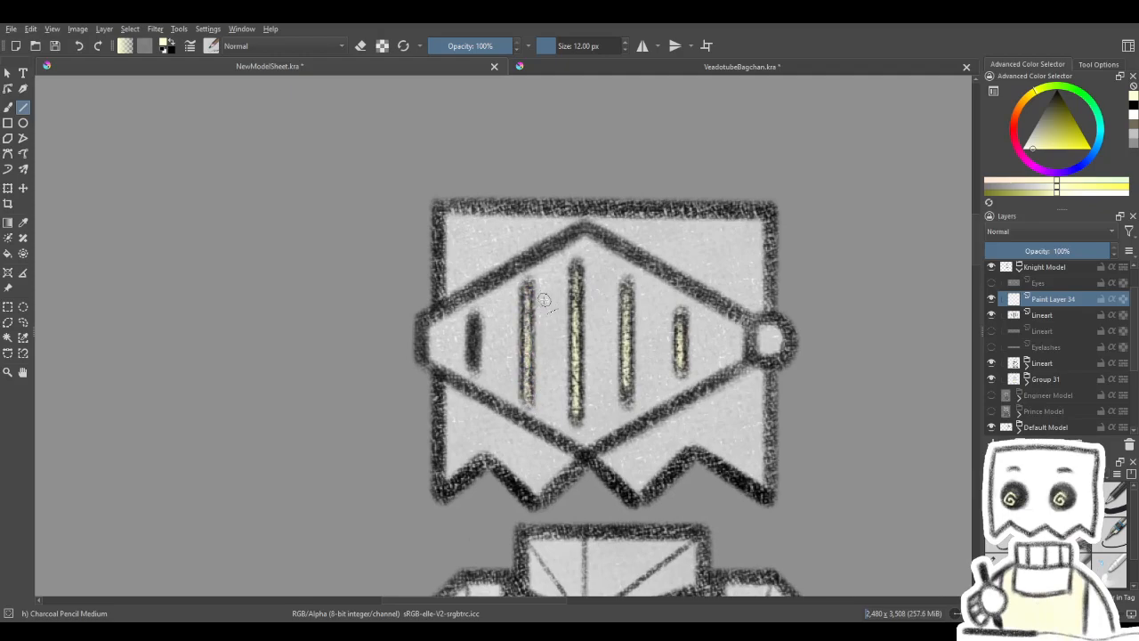
drag(541, 293, 598, 277)
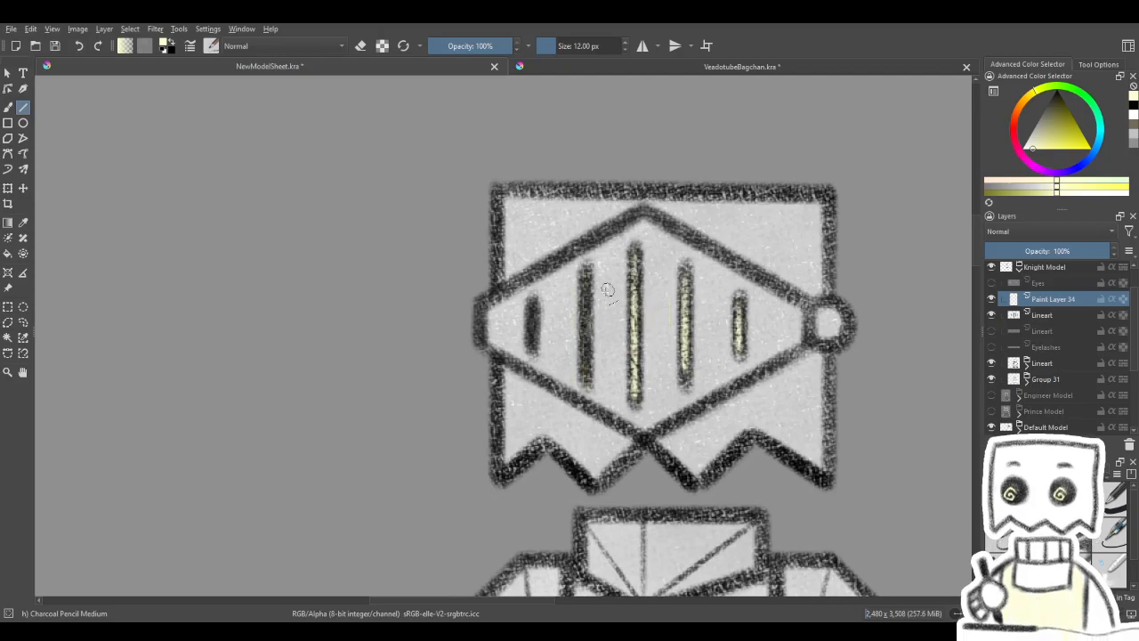
drag(586, 277, 585, 379)
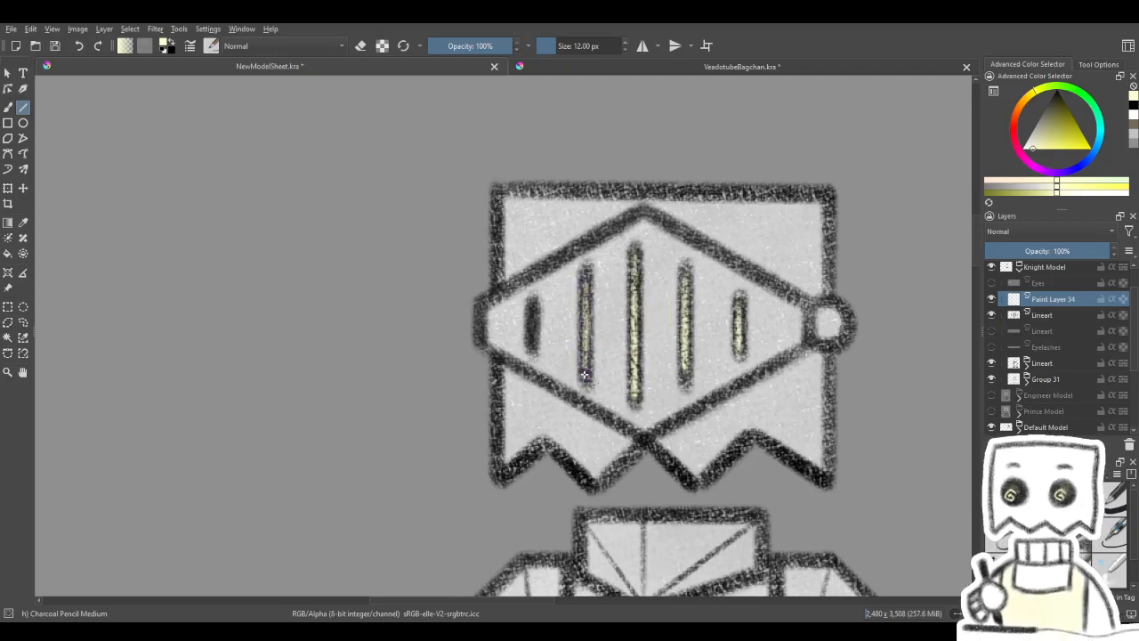
drag(615, 314, 610, 329)
drag(527, 324, 528, 358)
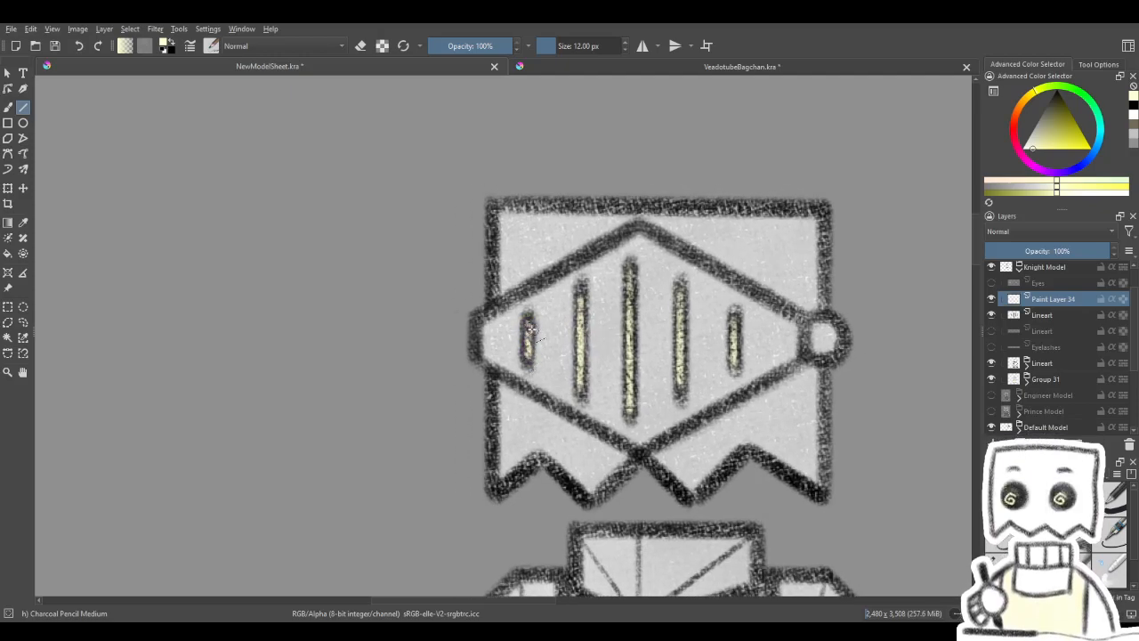
- Try strengthening the yellow slit glow by duplicating Paint Layer 34 and merging the copy down
drag(567, 294, 488, 310)
click(8, 188)
key(ctrl+j)
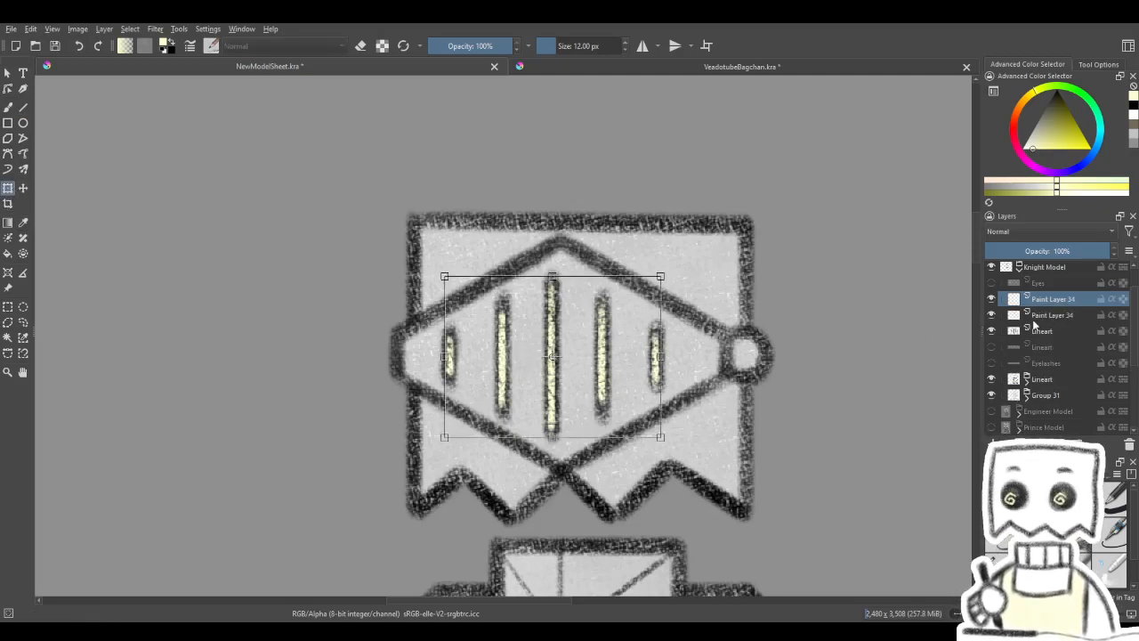
key(ctrl+e)
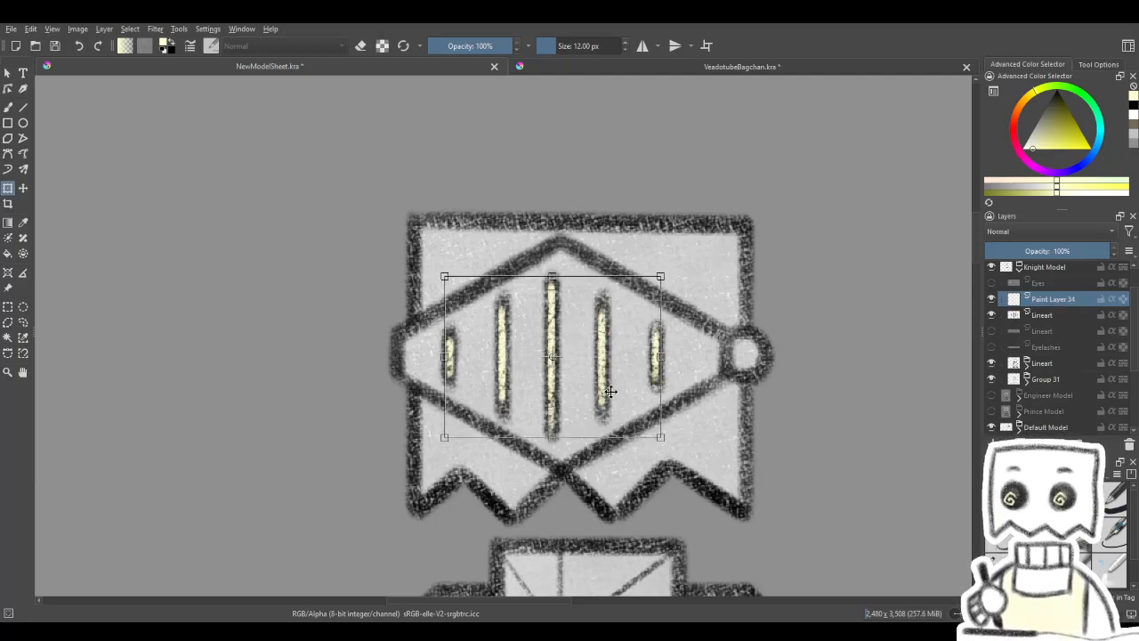
key(Return)
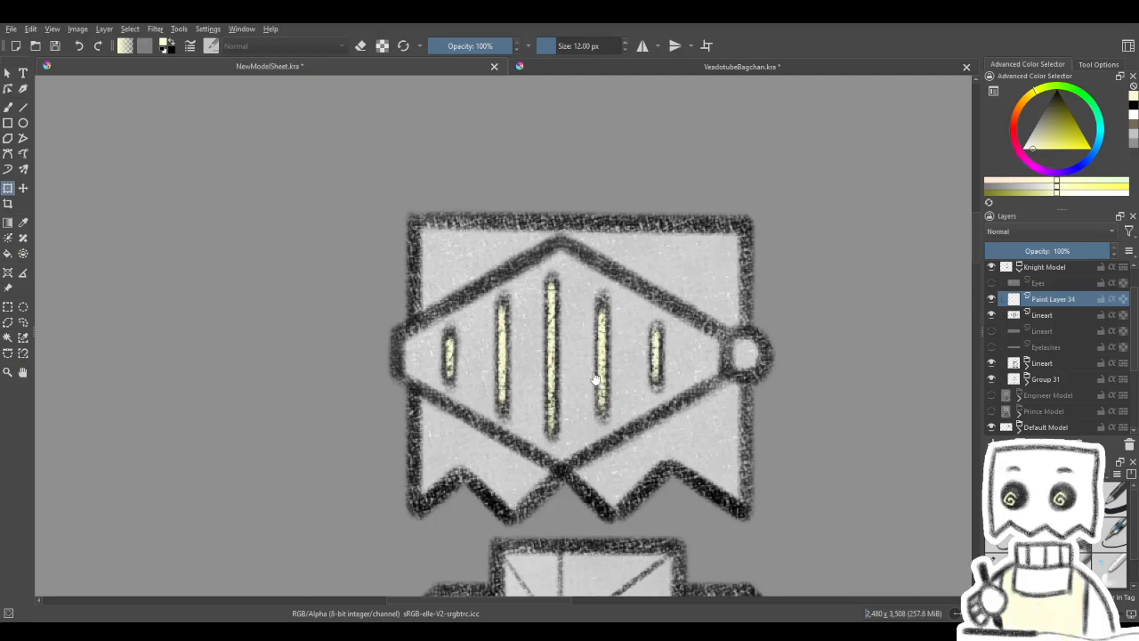
- Try one more duplicate of the merged glow layer against the whole knight, and undo the duplications
key(ctrl+j)
key(ctrl+t)
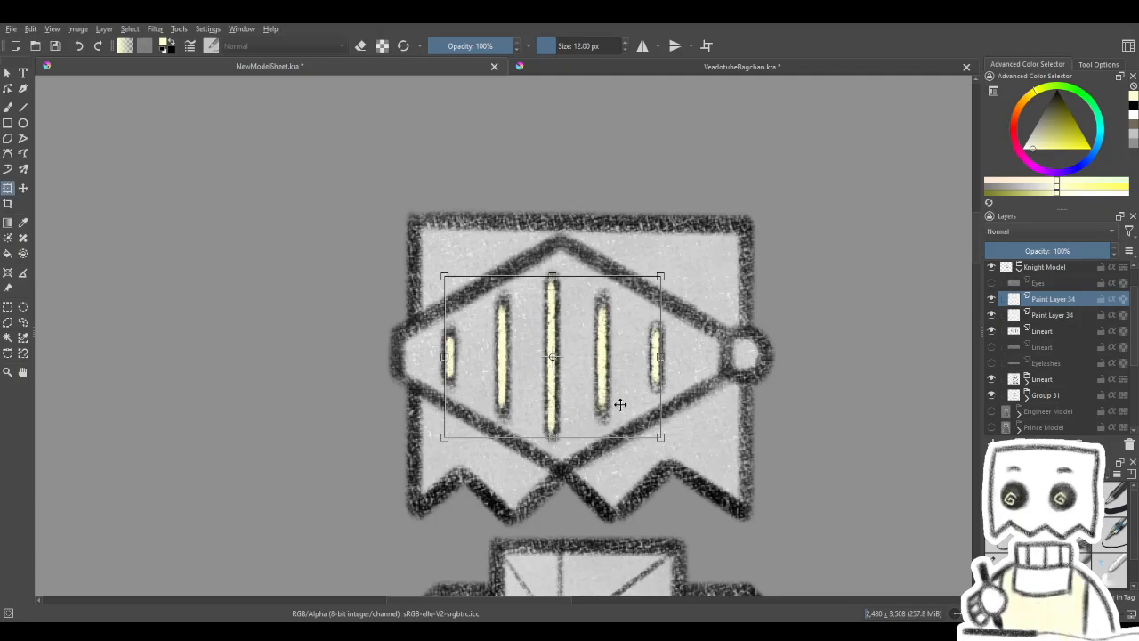
scroll(618, 397, down, 4)
drag(613, 417, 551, 360)
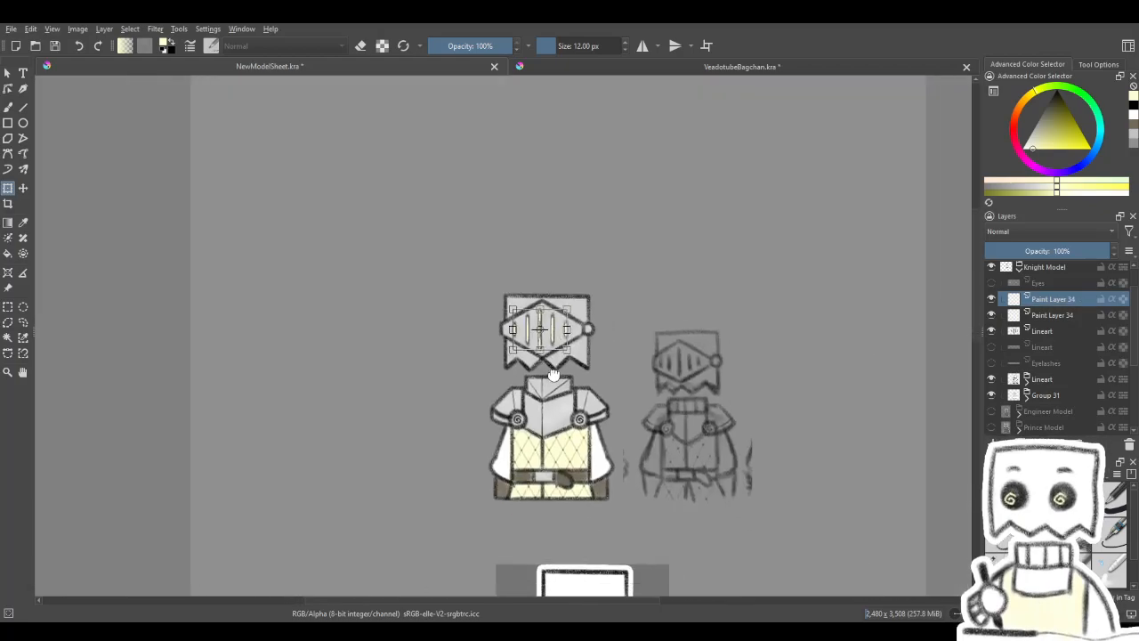
key(Return)
drag(615, 470, 605, 435)
scroll(605, 435, up, 4)
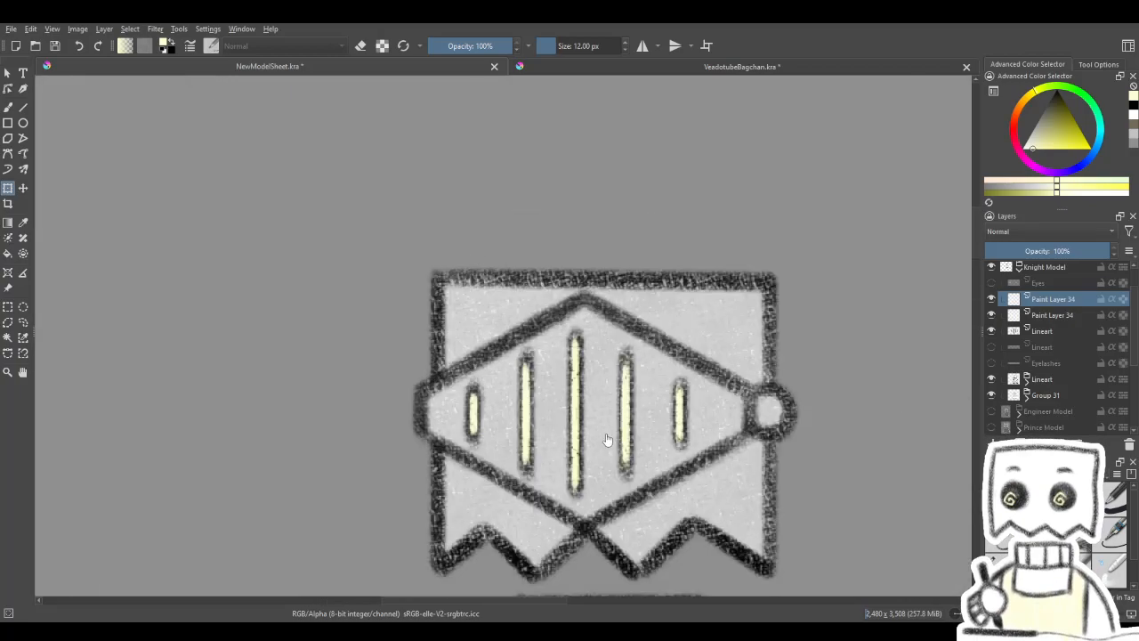
key(ctrl+e)
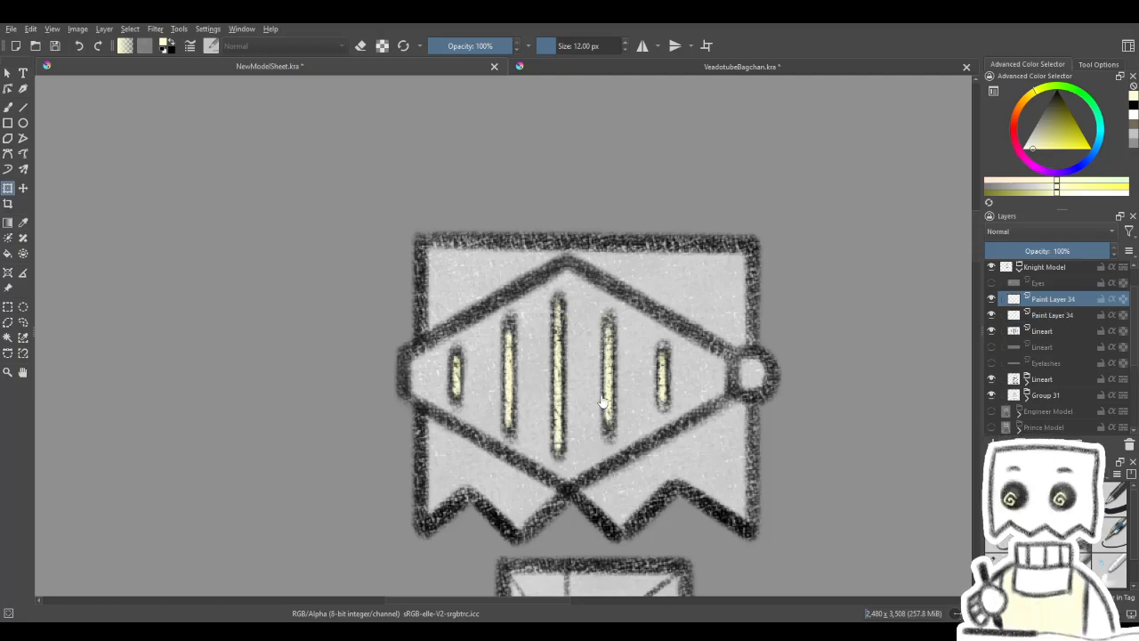
key(ctrl+t)
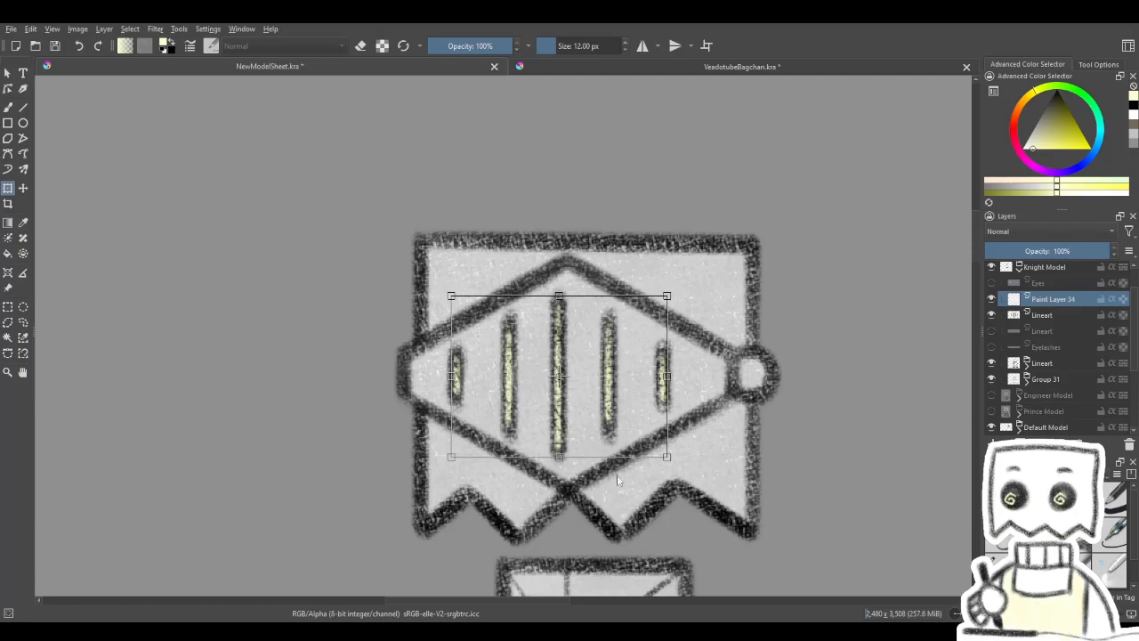
- Duplicate the original yellow glow layer once to make the strokes more opaque
key(ctrl+j)
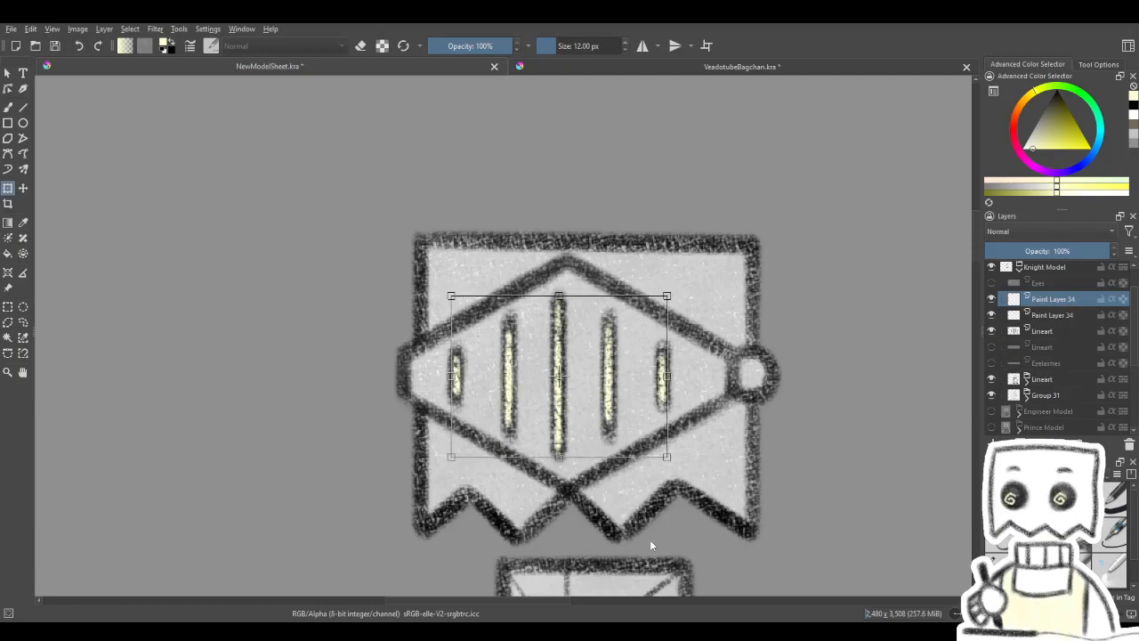
drag(625, 462, 591, 439)
key(Return)
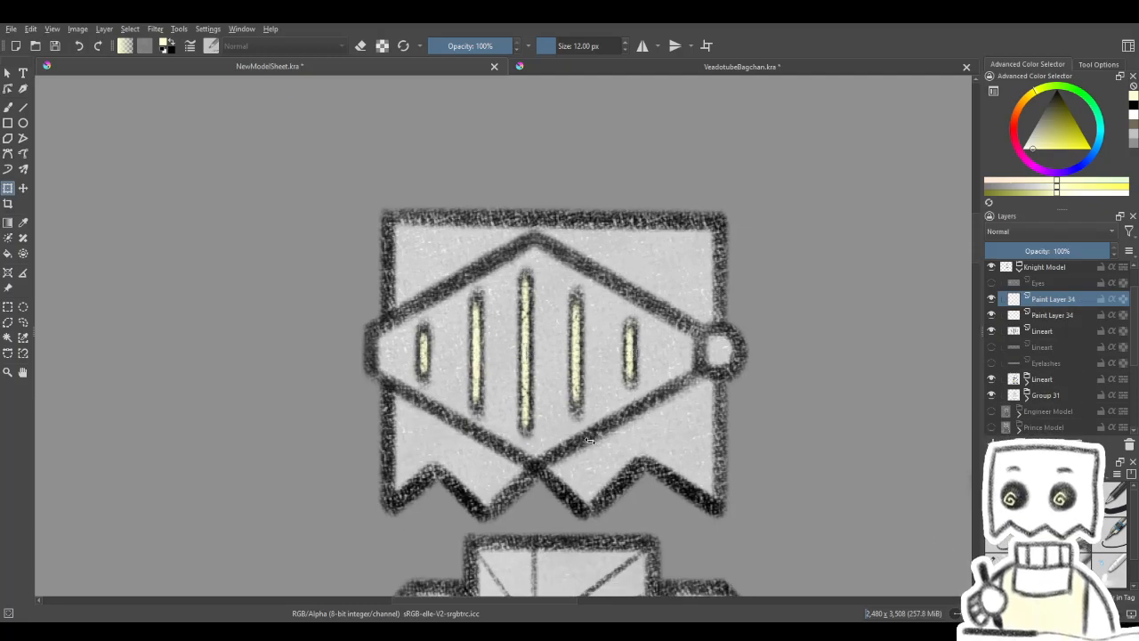
- Examine the glowing helmet at full-figure size and against the other characters on the sheet
scroll(591, 441, down, 2)
scroll(622, 460, down, 5)
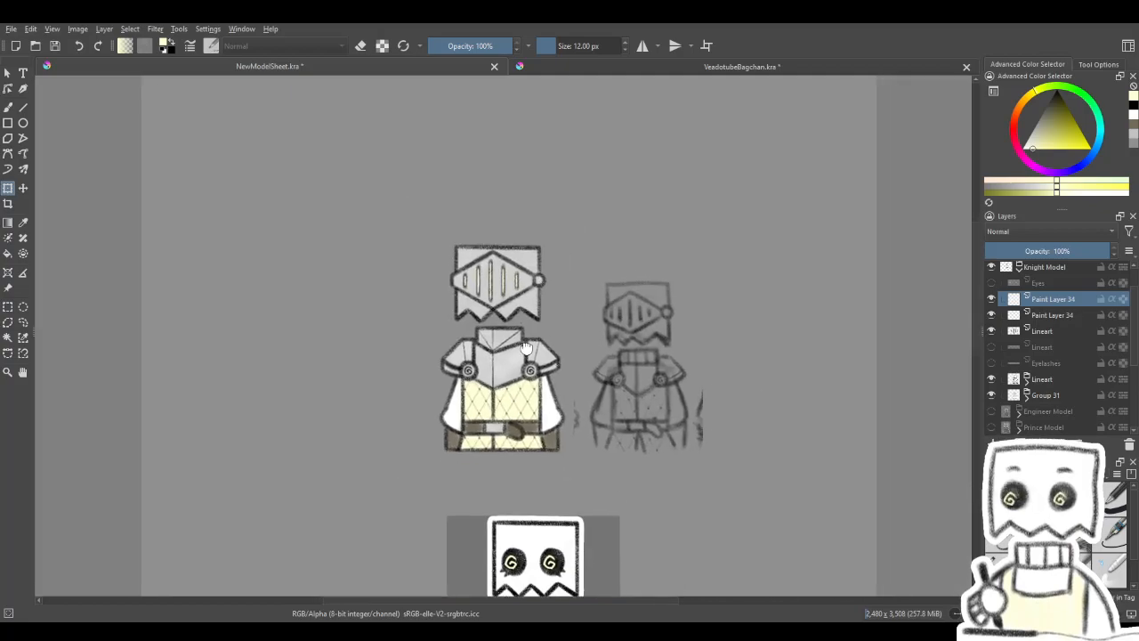
drag(581, 291, 520, 327)
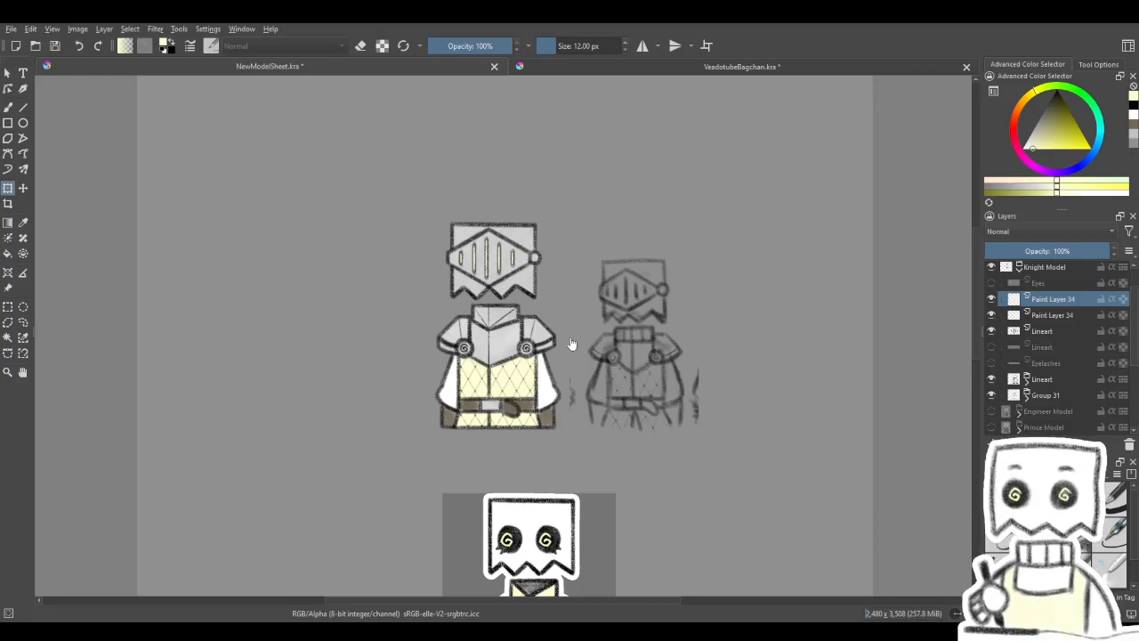
mouse_move(566, 566)
mouse_down()
mouse_move(765, 295)
mouse_move(614, 152)
mouse_up()
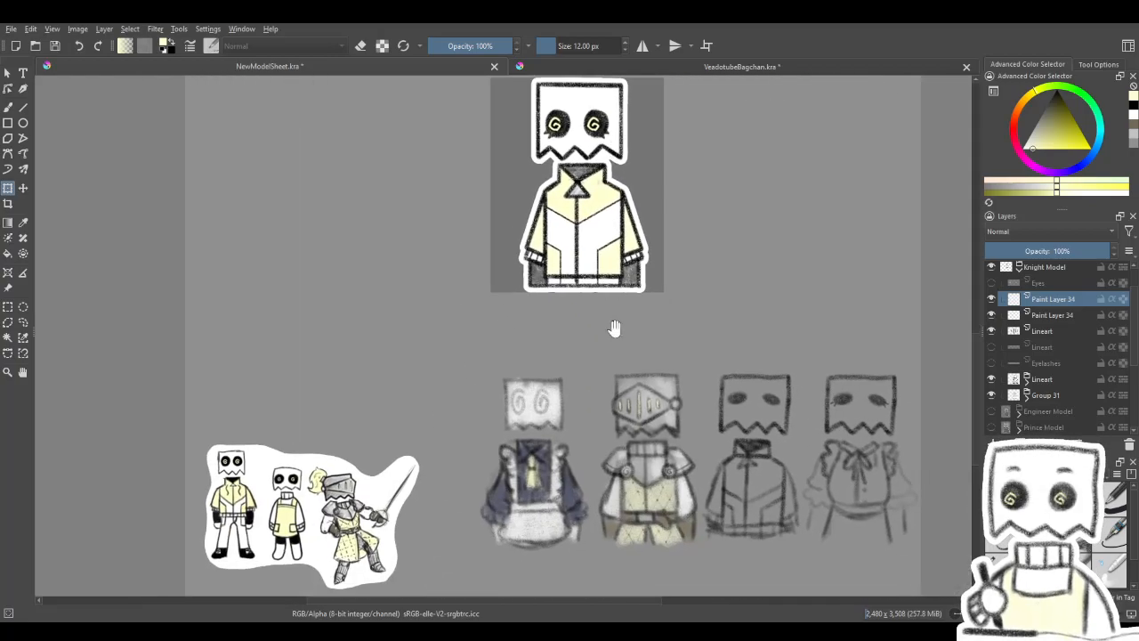
drag(615, 298, 580, 622)
drag(554, 330, 594, 413)
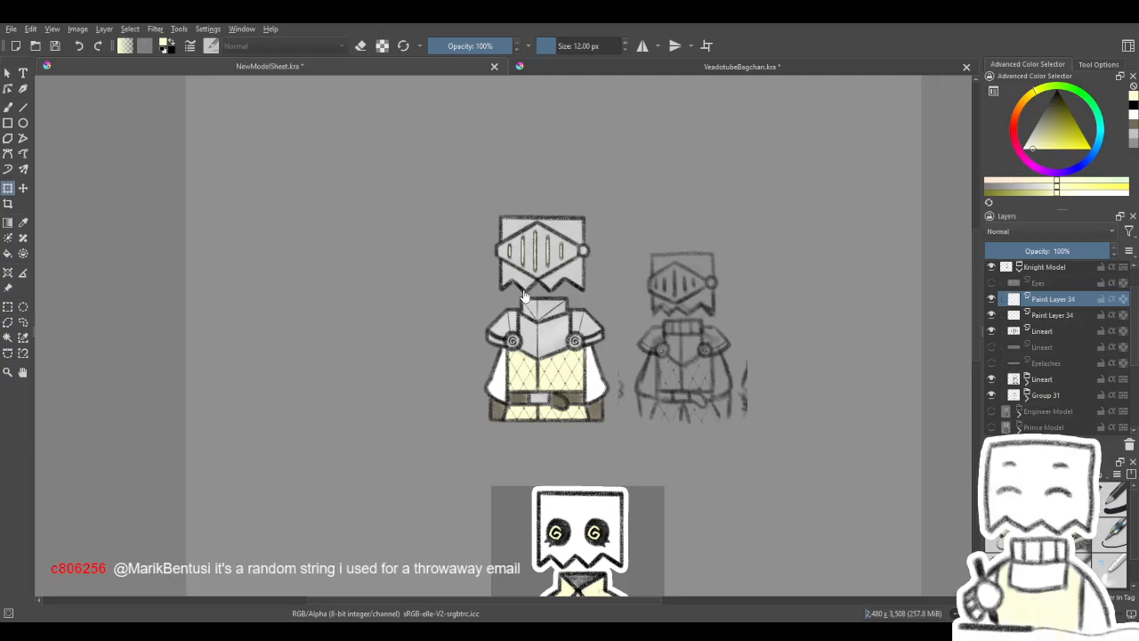
scroll(525, 296, up, 5)
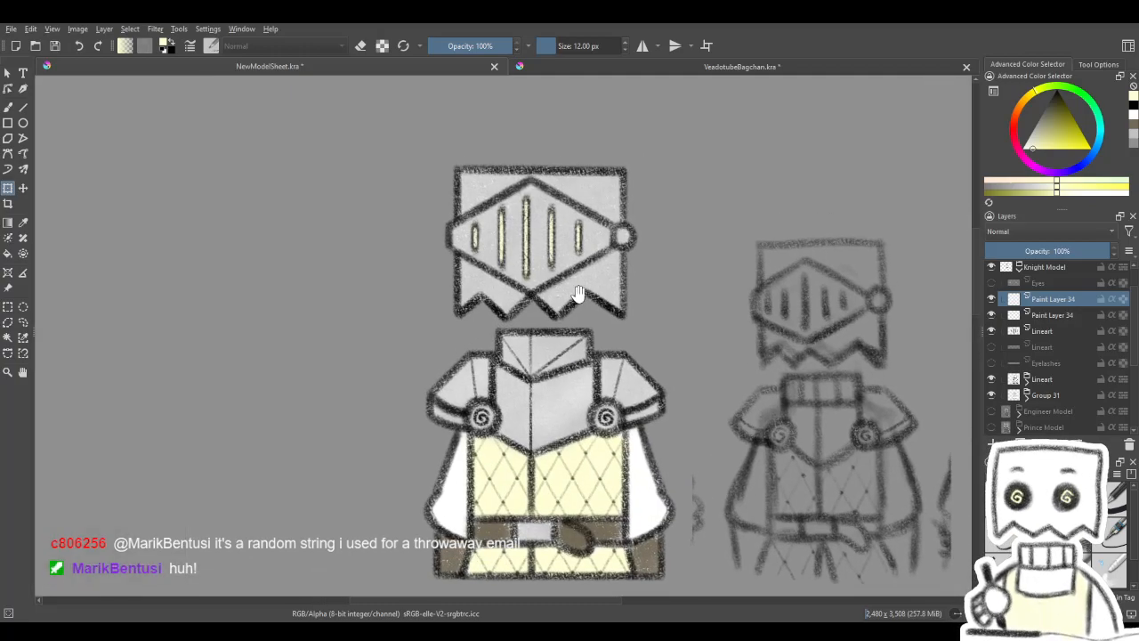
scroll(579, 290, up, 2)
- Merge the duplicated glow layer down and compare the helmet with the glow hidden and shown
click(992, 301)
click(992, 301)
key(ctrl+e)
click(992, 301)
click(992, 301)
click(991, 300)
click(991, 300)
scroll(700, 431, down, 2)
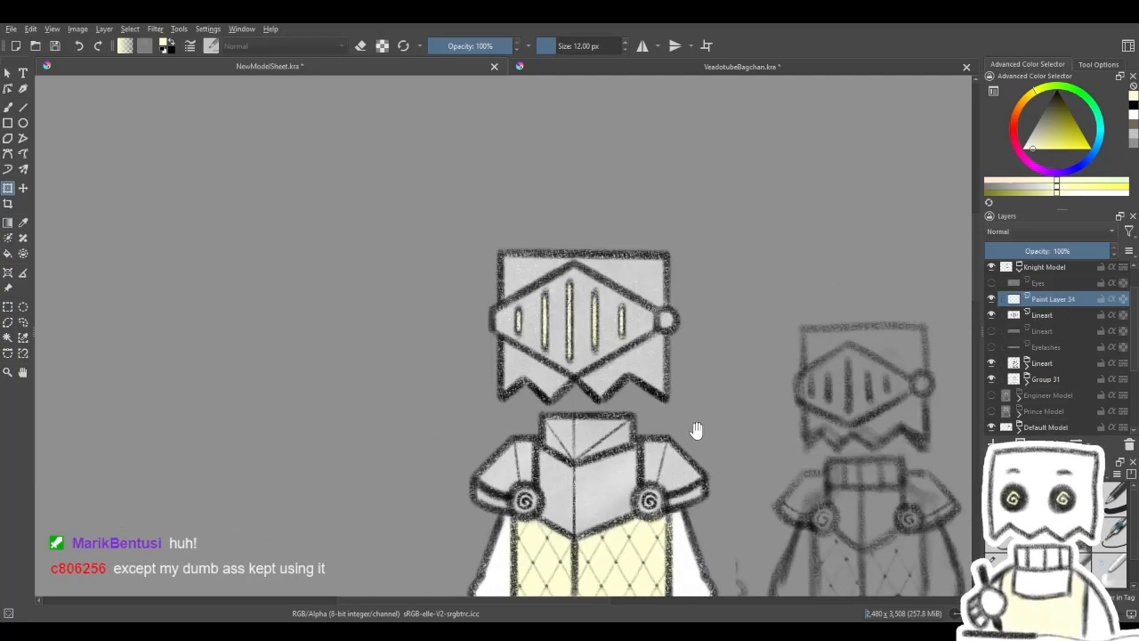
scroll(666, 433, down, 2)
click(992, 301)
click(992, 301)
click(992, 301)
click(991, 300)
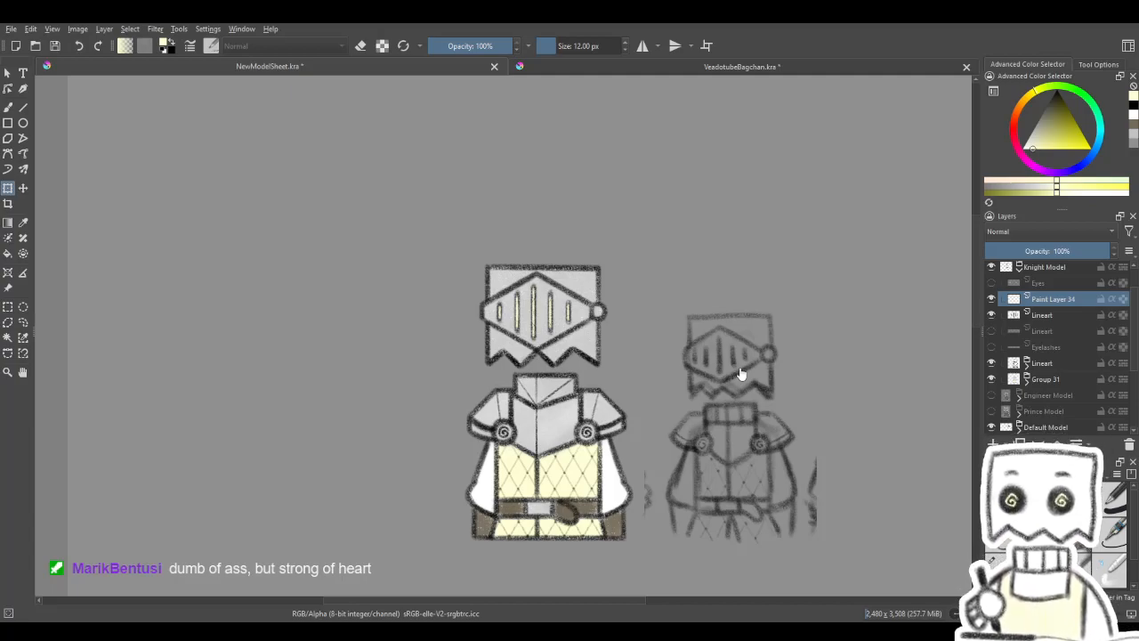
- Compare the knight's visor with the default character below it and inspect the helmet's slits closely
mouse_move(791, 424)
mouse_down()
mouse_move(788, 437)
mouse_move(646, 308)
mouse_move(649, 290)
mouse_up()
drag(654, 434, 697, 379)
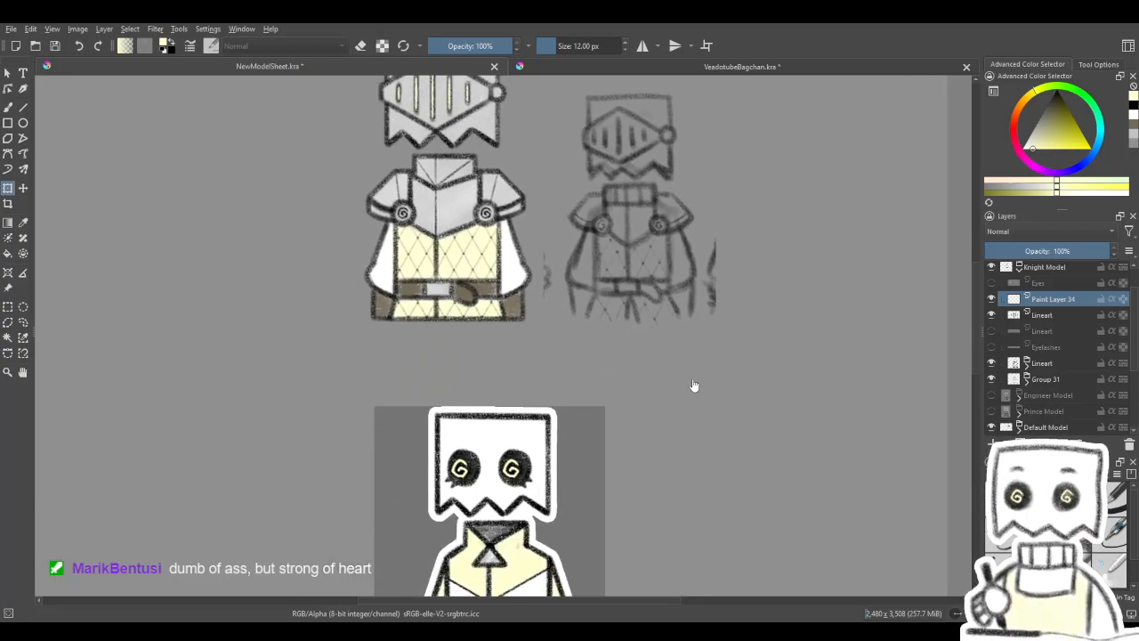
scroll(693, 386, down, 2)
scroll(633, 455, up, 1)
drag(639, 452, 607, 289)
mouse_move(626, 381)
mouse_down()
mouse_move(612, 260)
mouse_move(786, 623)
mouse_up()
drag(738, 403, 587, 432)
scroll(594, 427, up, 1)
scroll(595, 427, up, 1)
drag(585, 377, 572, 491)
scroll(748, 519, down, 1)
scroll(478, 244, up, 3)
drag(691, 246, 647, 242)
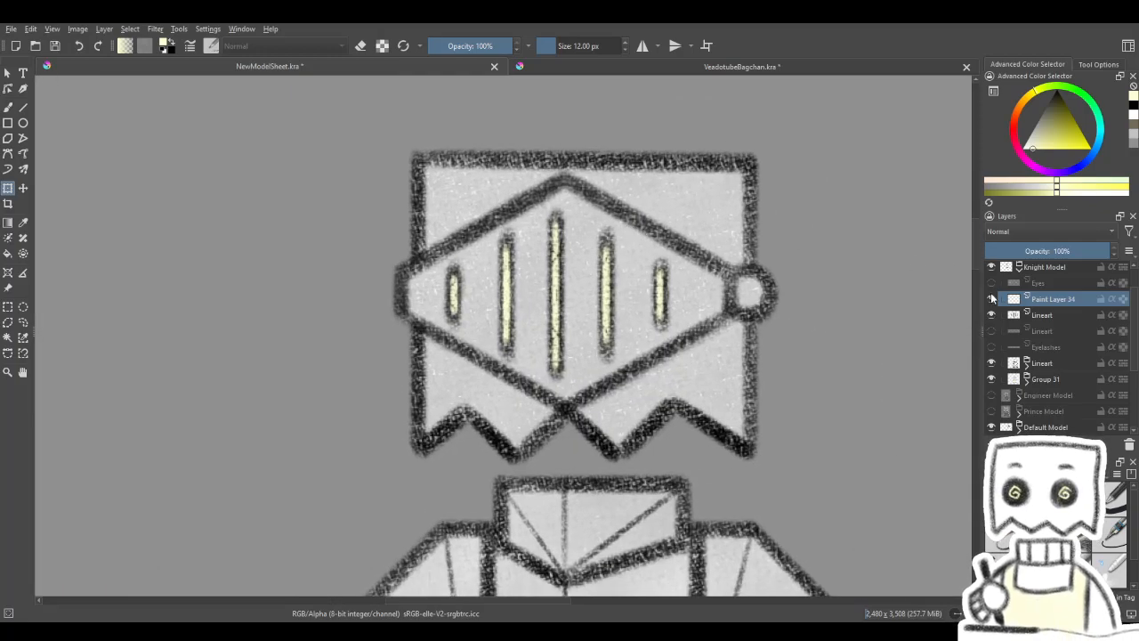
- Darken the visor slit lineart with a duplicate layer at about 43% opacity, merged down into the original
click(1074, 319)
click(663, 227)
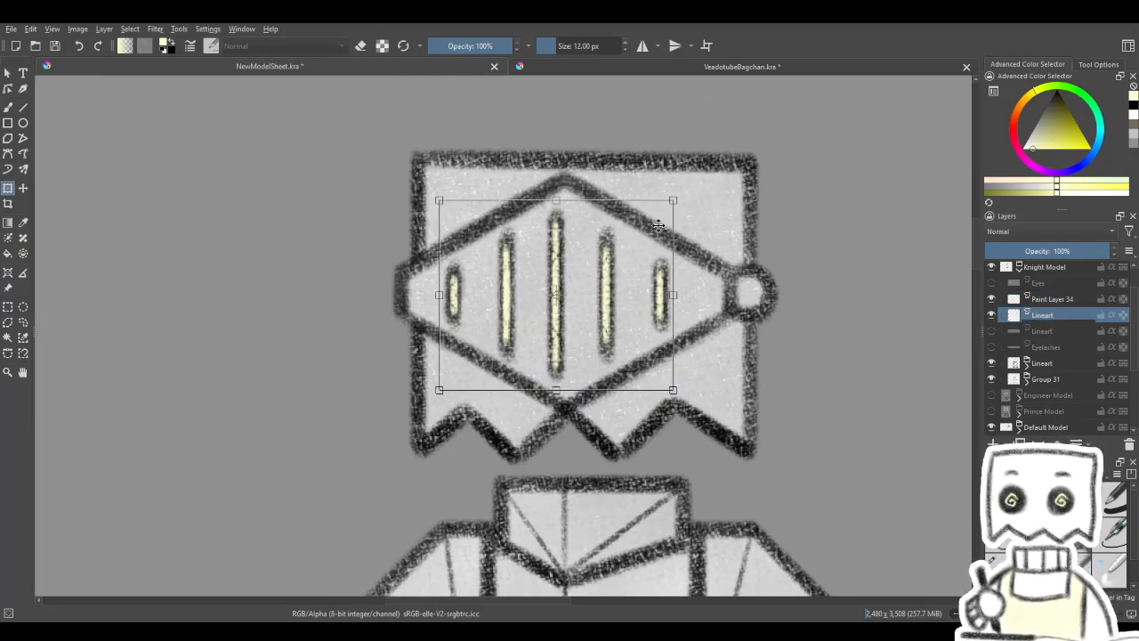
key(Return)
key(ctrl+j)
scroll(627, 294, down, 5)
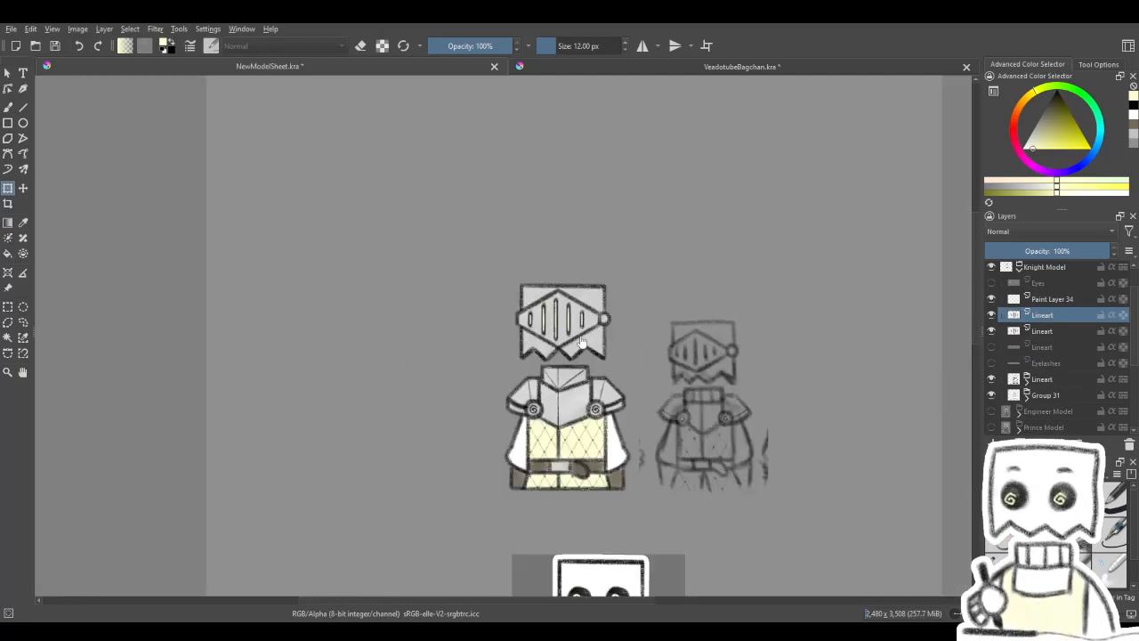
scroll(585, 350, up, 1)
drag(1053, 247, 1031, 251)
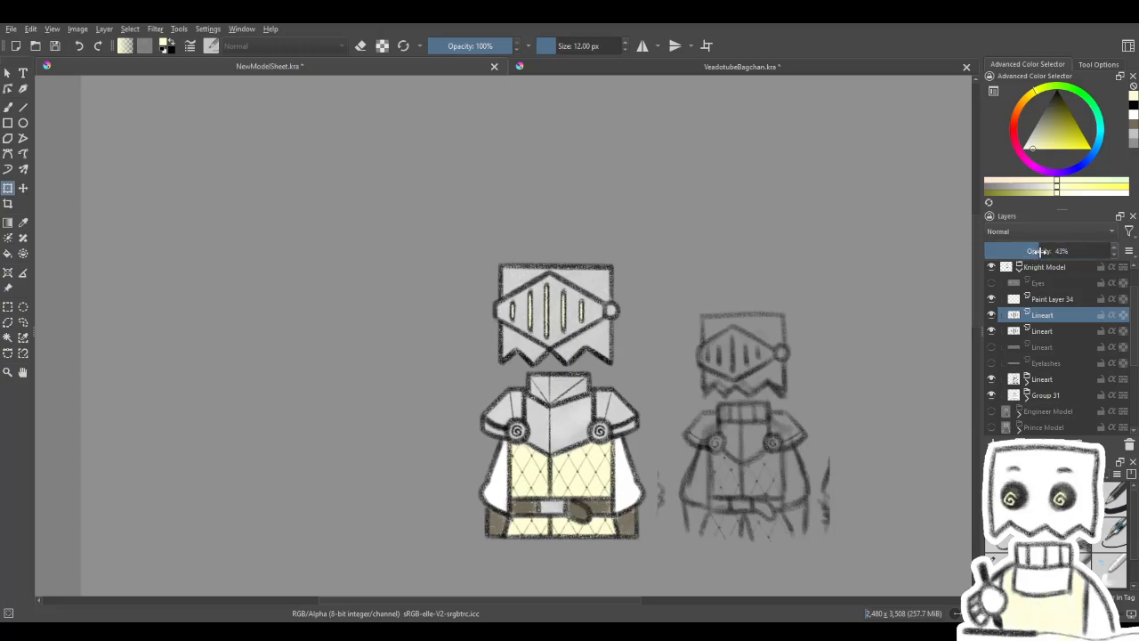
key(ctrl+e)
click(995, 315)
click(993, 316)
- Move the glow and slit lineart layers together slightly to the right to centre the slits in the visor
scroll(706, 313, down, 3)
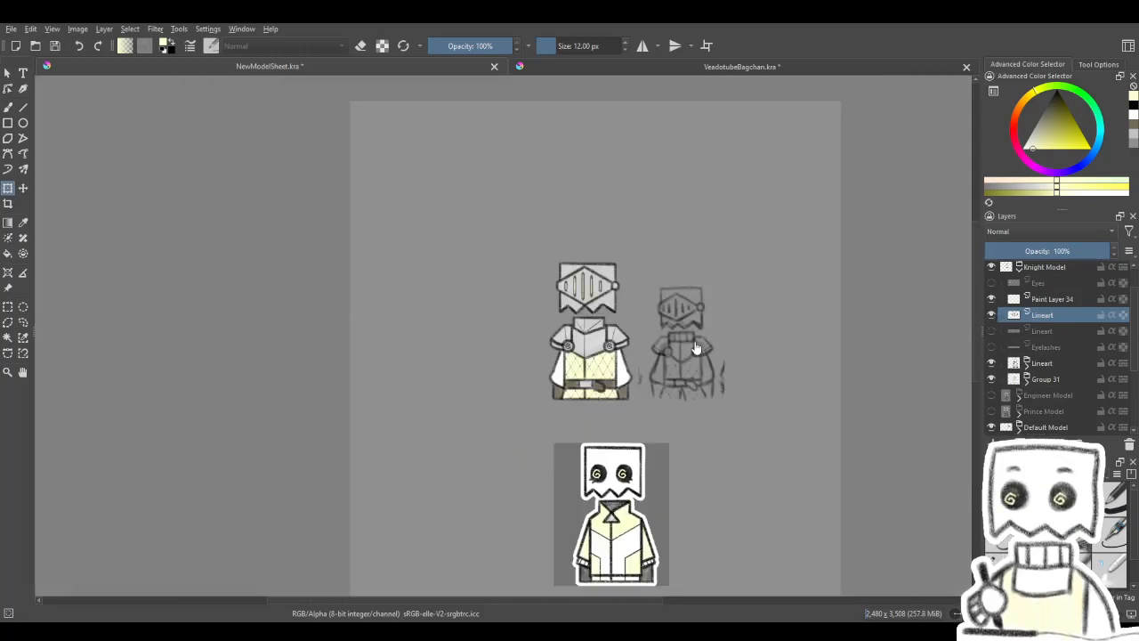
scroll(695, 349, up, 5)
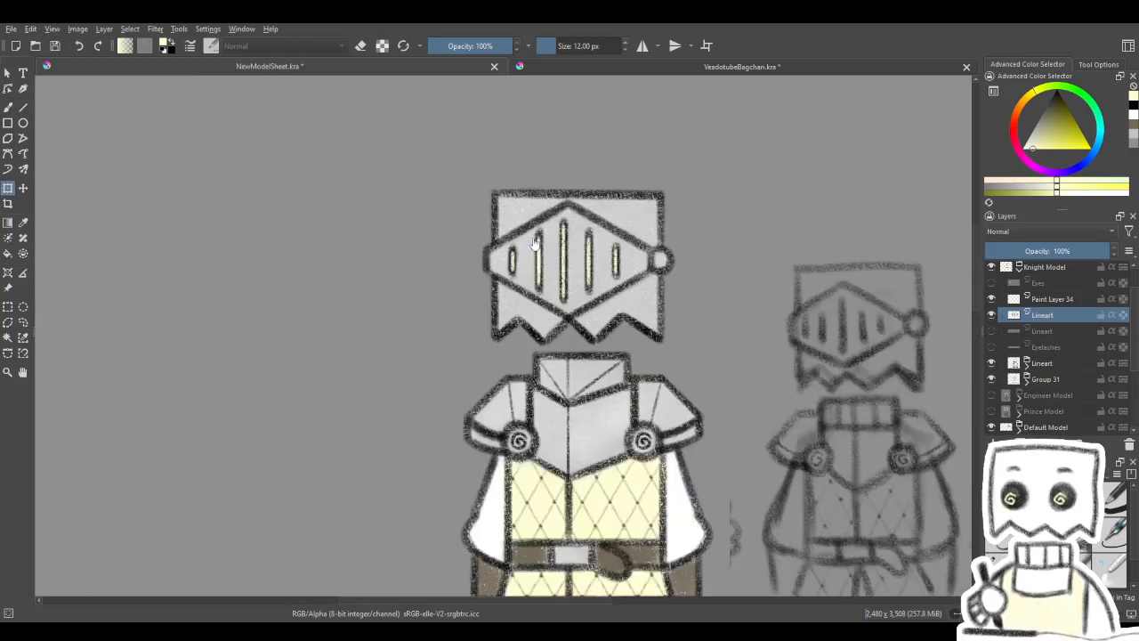
scroll(626, 277, down, 1)
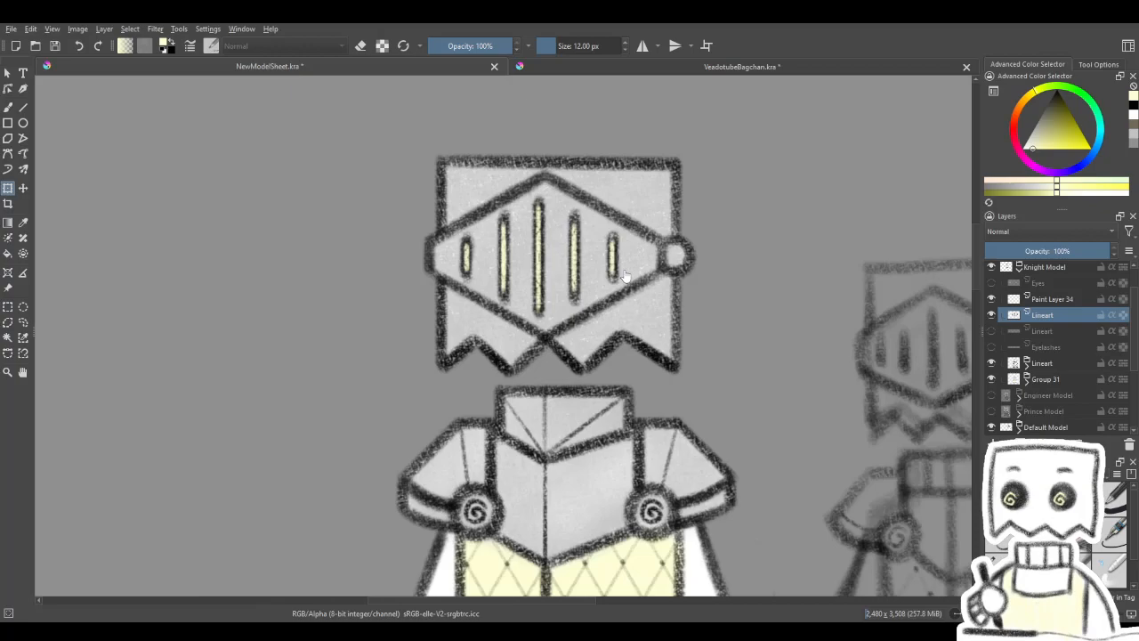
ctrl+click(1051, 298)
click(24, 188)
drag(638, 267, 647, 267)
scroll(647, 267, down, 4)
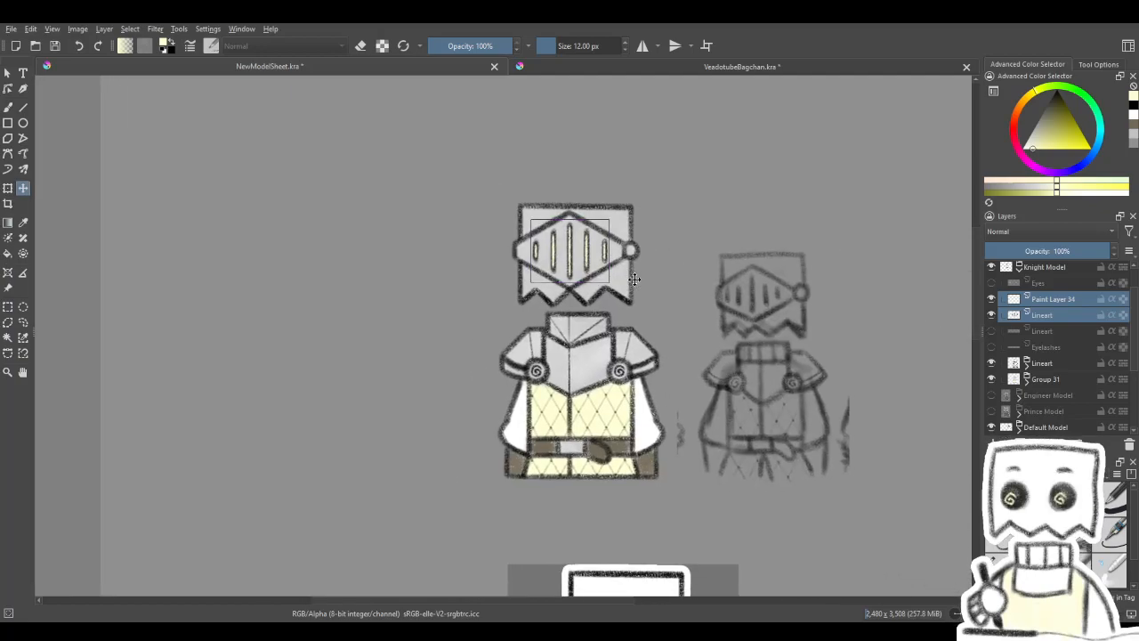
drag(690, 290, 674, 283)
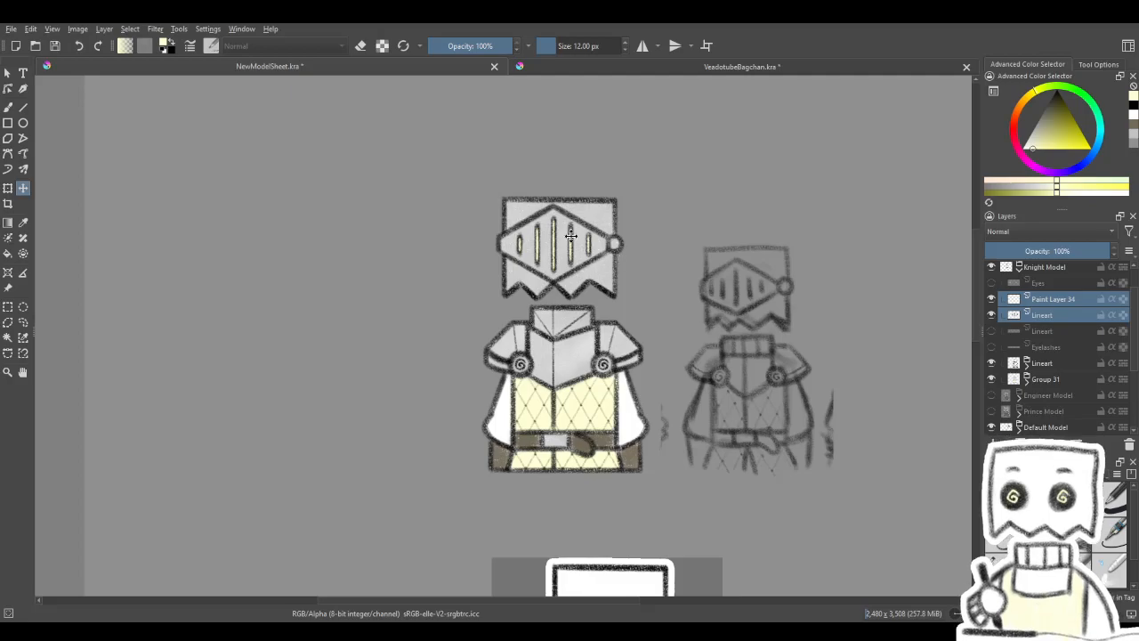
scroll(571, 235, up, 4)
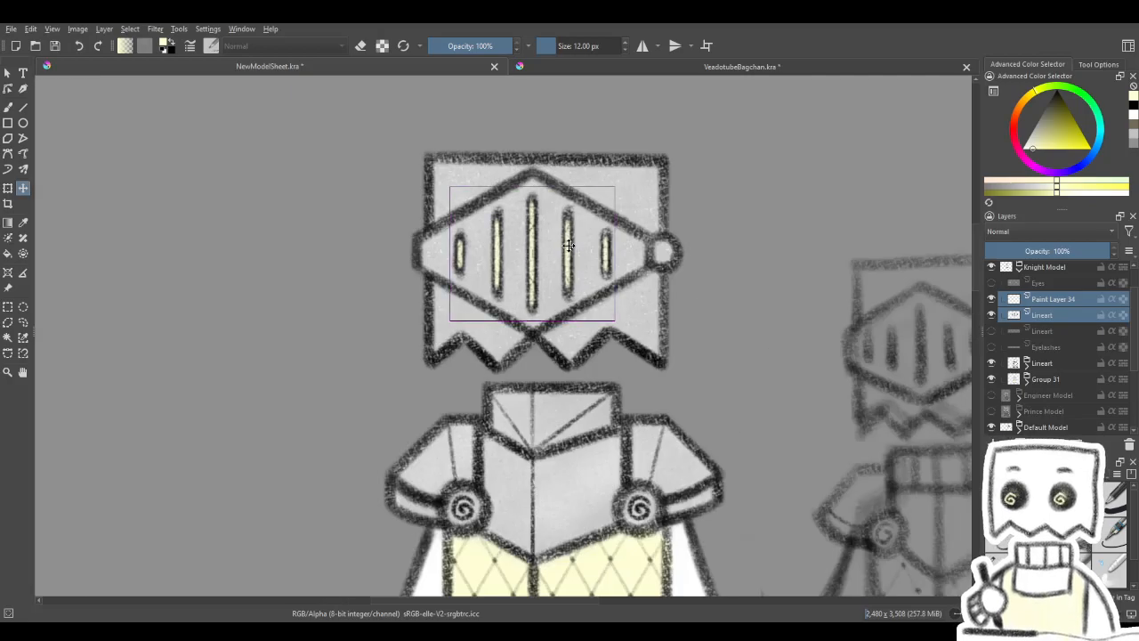
drag(569, 246, 567, 245)
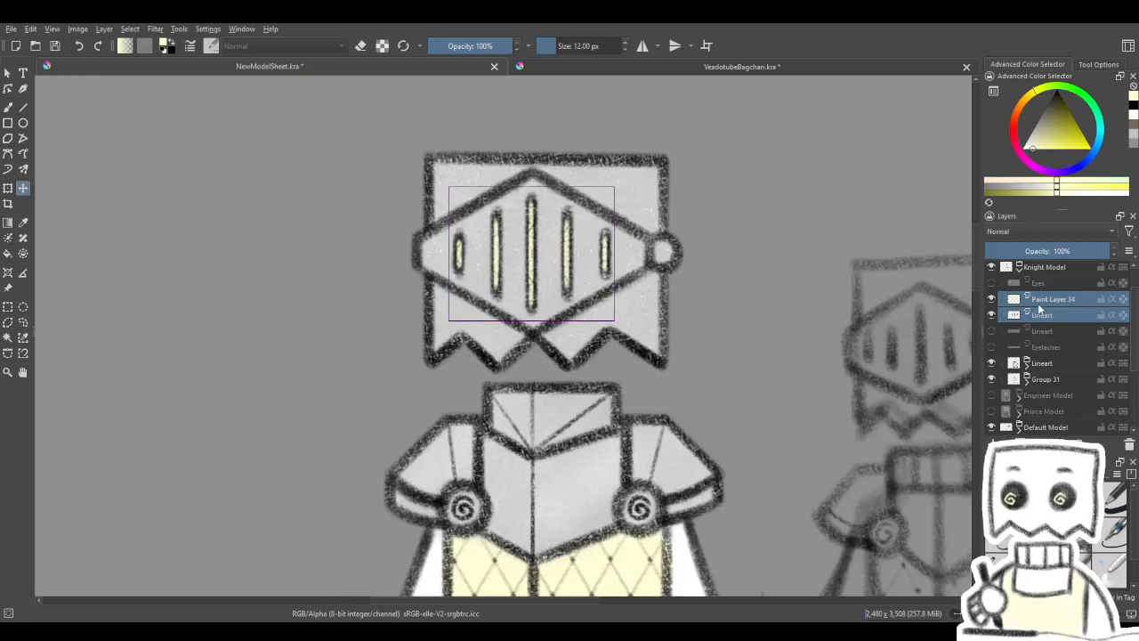
- Nudge only the yellow glow layer slightly to the right so it sits inside the black slits
click(1039, 306)
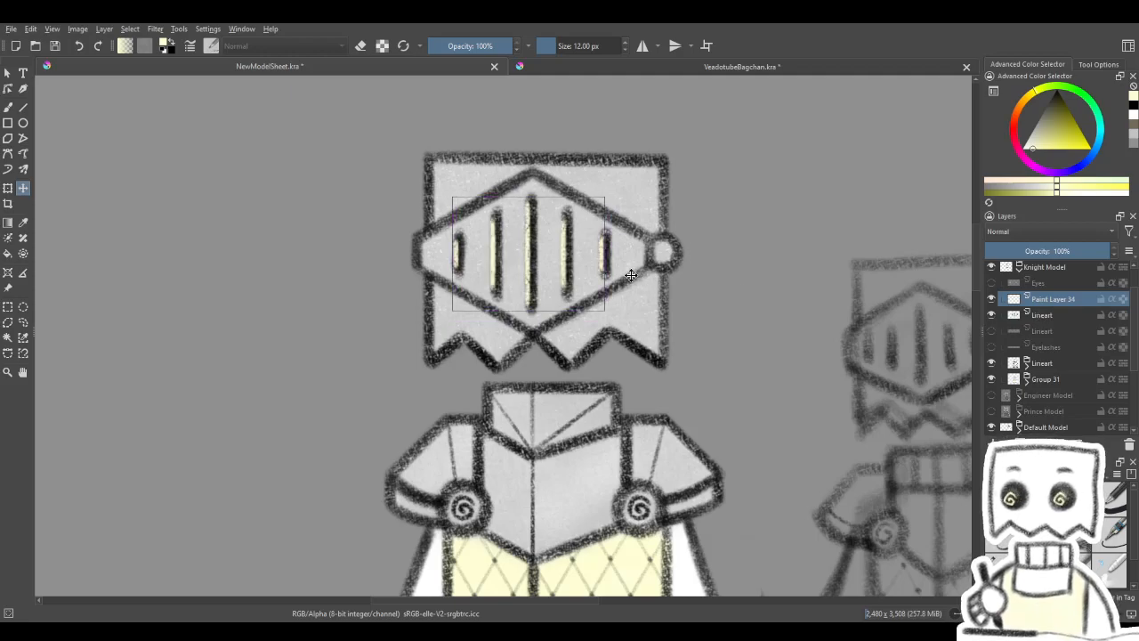
drag(630, 275, 633, 275)
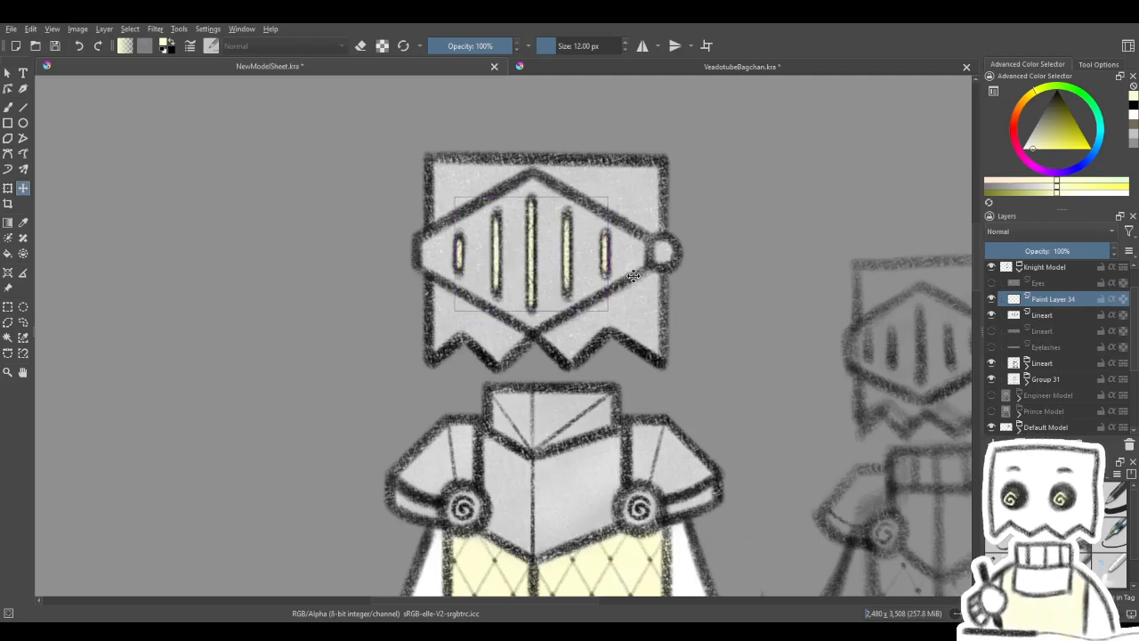
scroll(624, 311, down, 1)
scroll(624, 310, up, 1)
scroll(635, 321, down, 2)
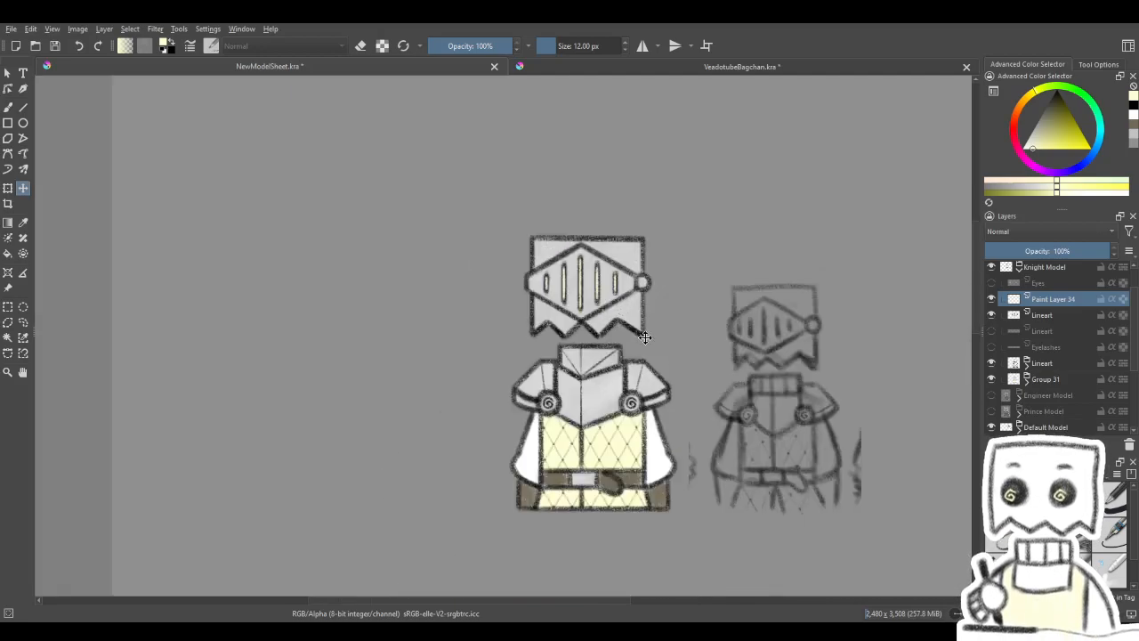
- Nudge the glow and slit lineart layers together slightly to the left and check the helmet at sheet size
scroll(648, 336, up, 2)
drag(644, 336, 630, 332)
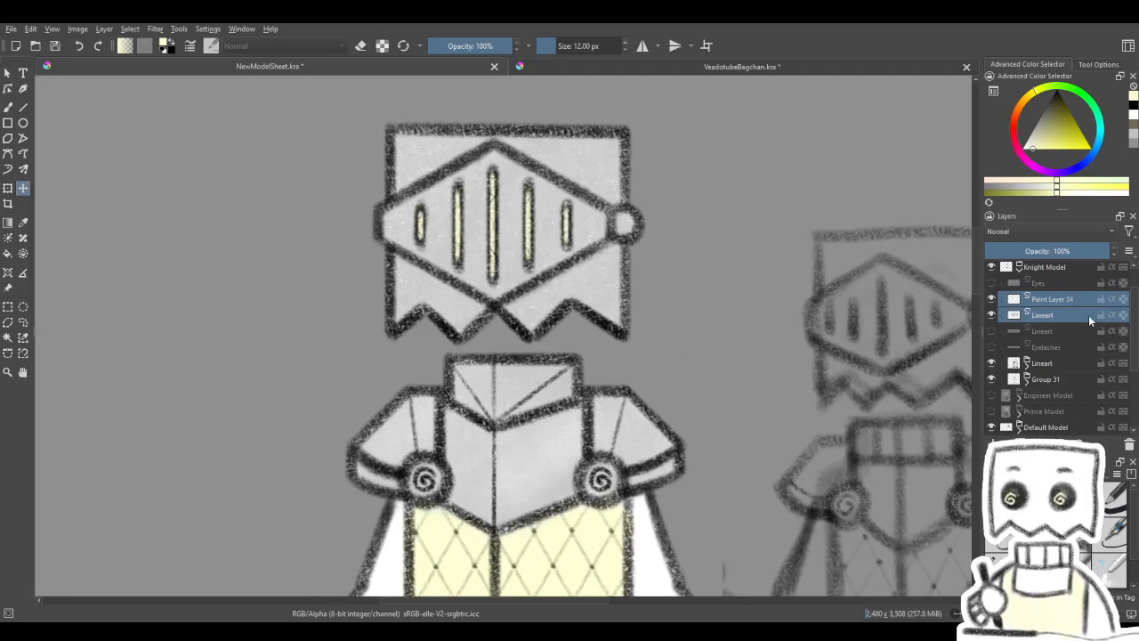
drag(599, 261, 598, 261)
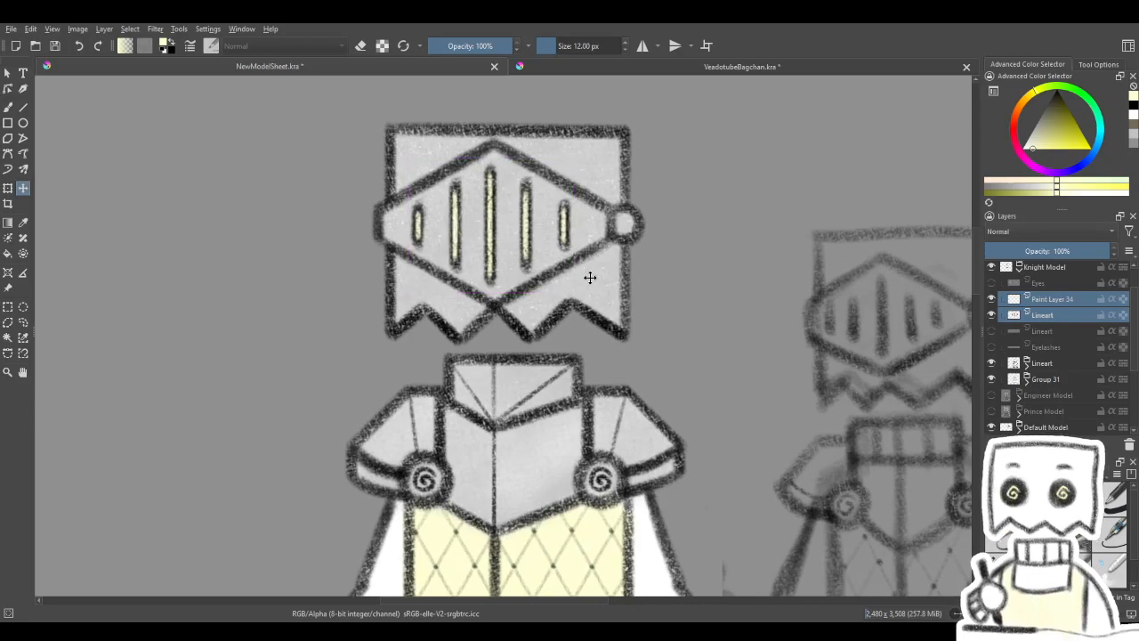
scroll(591, 277, down, 4)
drag(612, 327, 527, 275)
scroll(527, 274, down, 1)
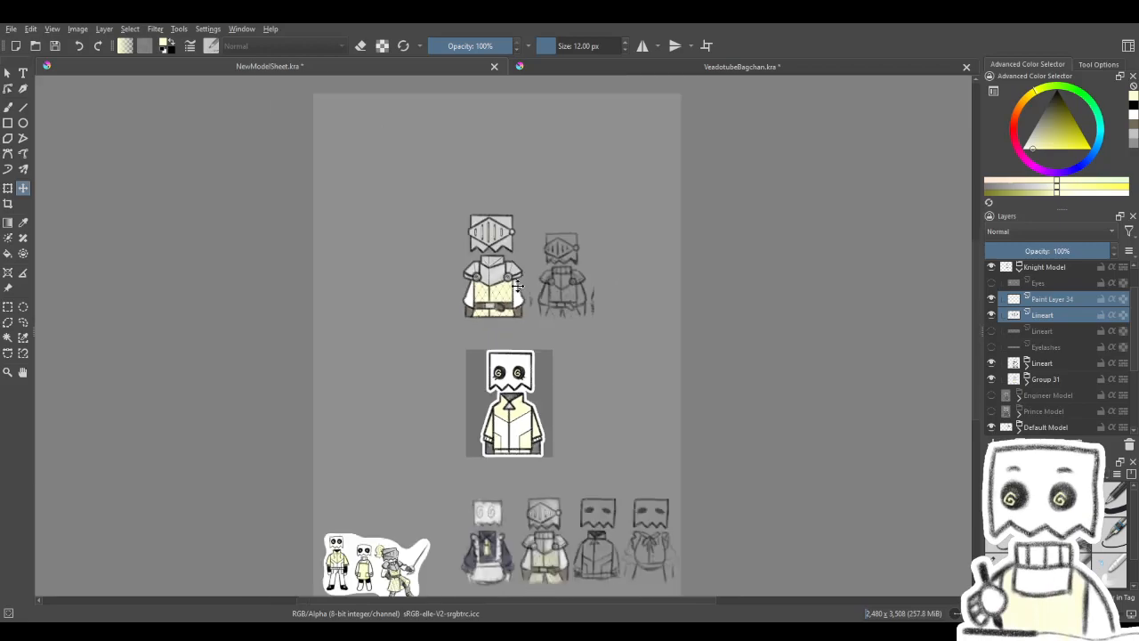
scroll(517, 287, up, 4)
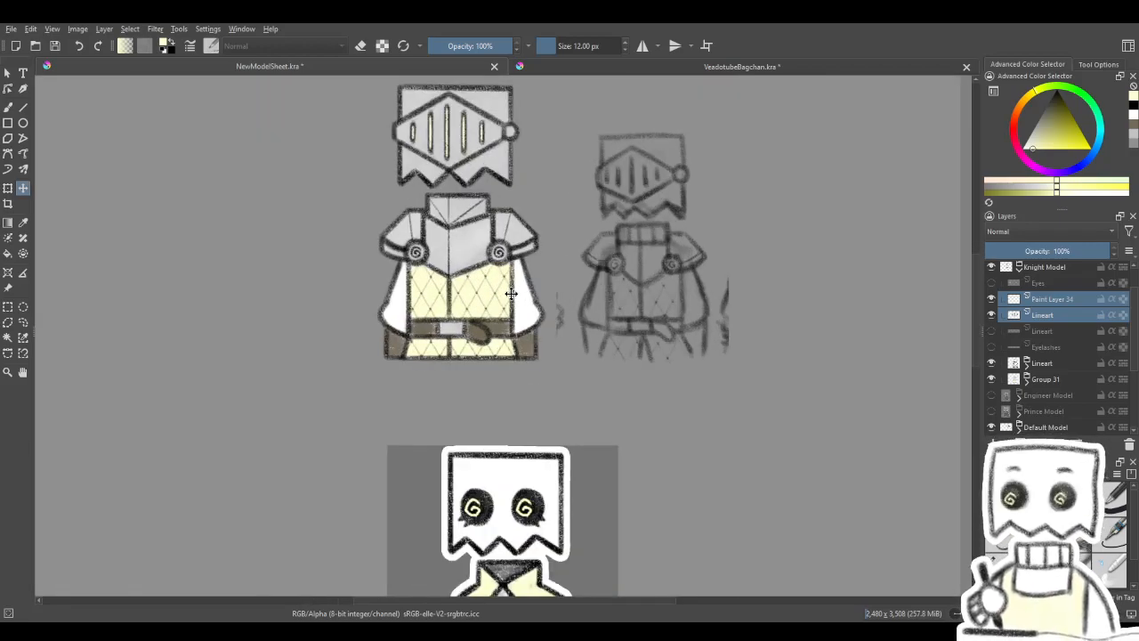
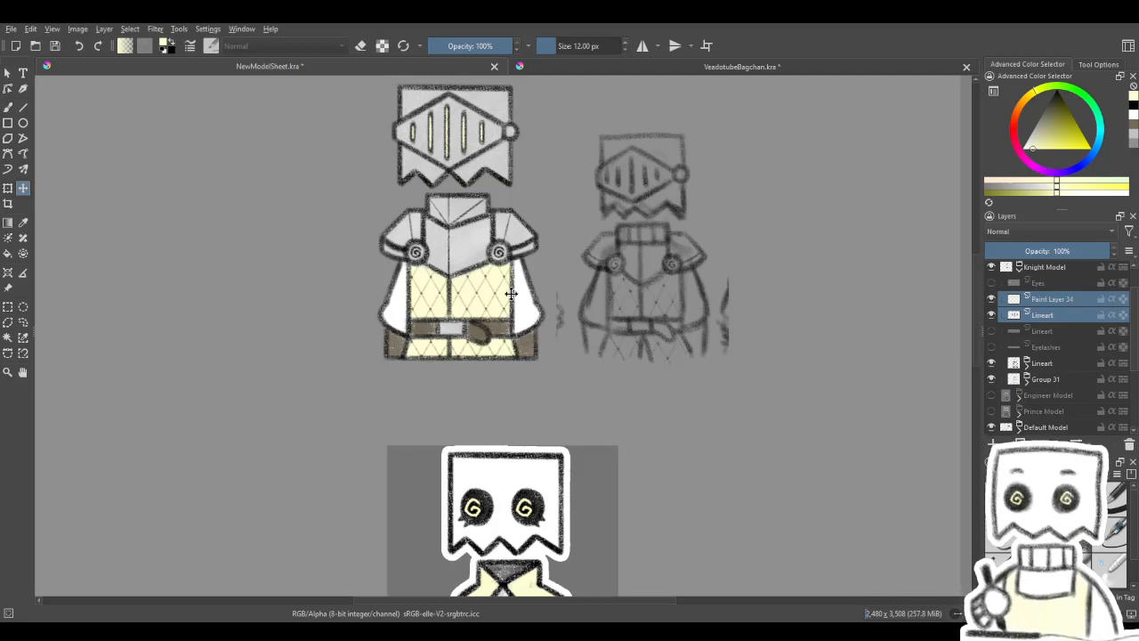
- Open Group 31 and select the belt and armour colour layer, Paint Layer 33, with the dark brown as brush colour
scroll(511, 294, up, 3)
scroll(713, 497, down, 3)
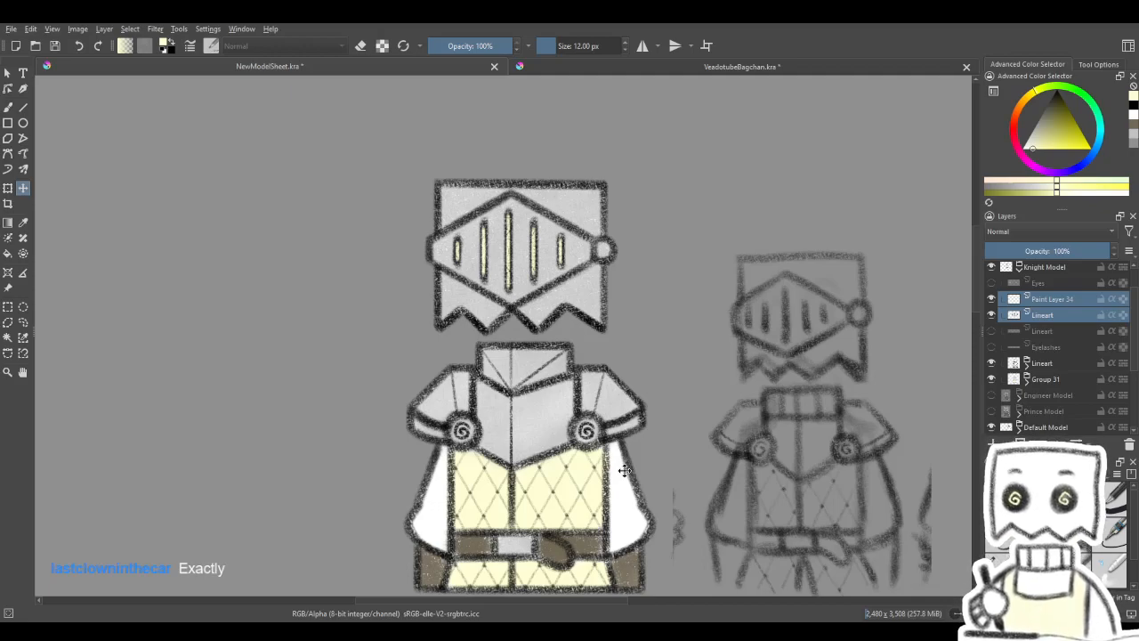
scroll(623, 472, down, 1)
drag(600, 454, 567, 334)
scroll(567, 419, up, 5)
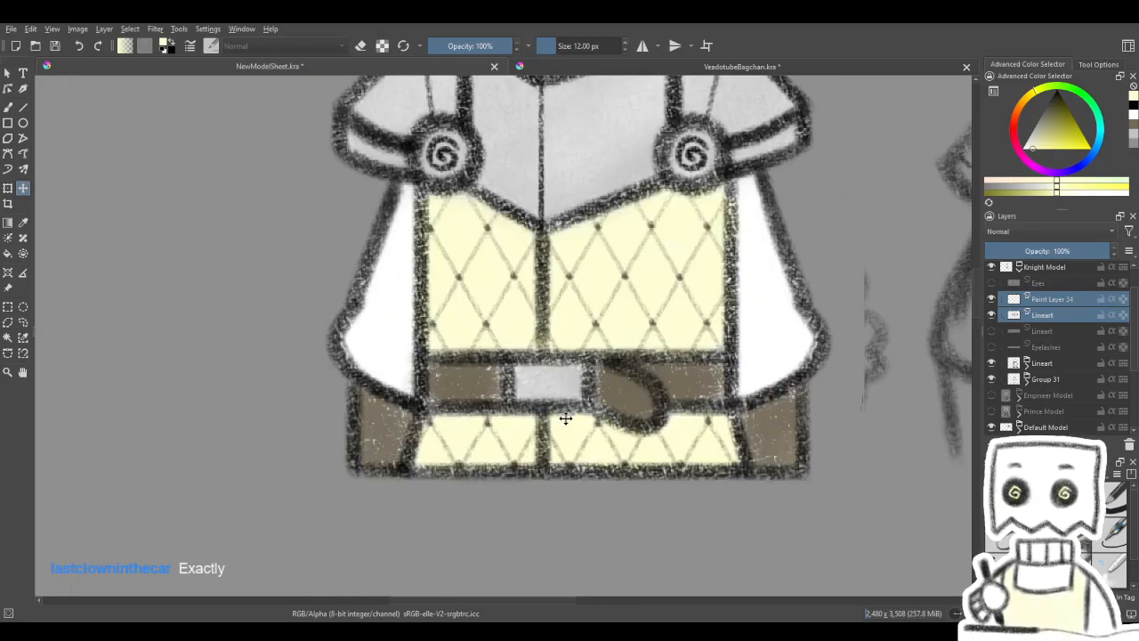
click(8, 108)
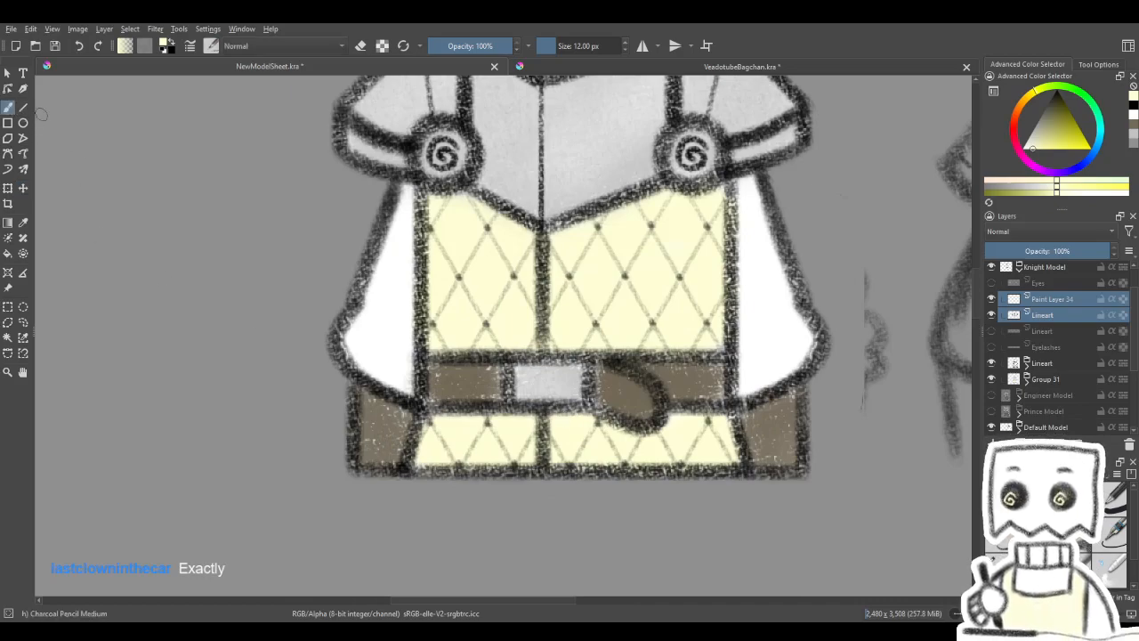
click(1134, 124)
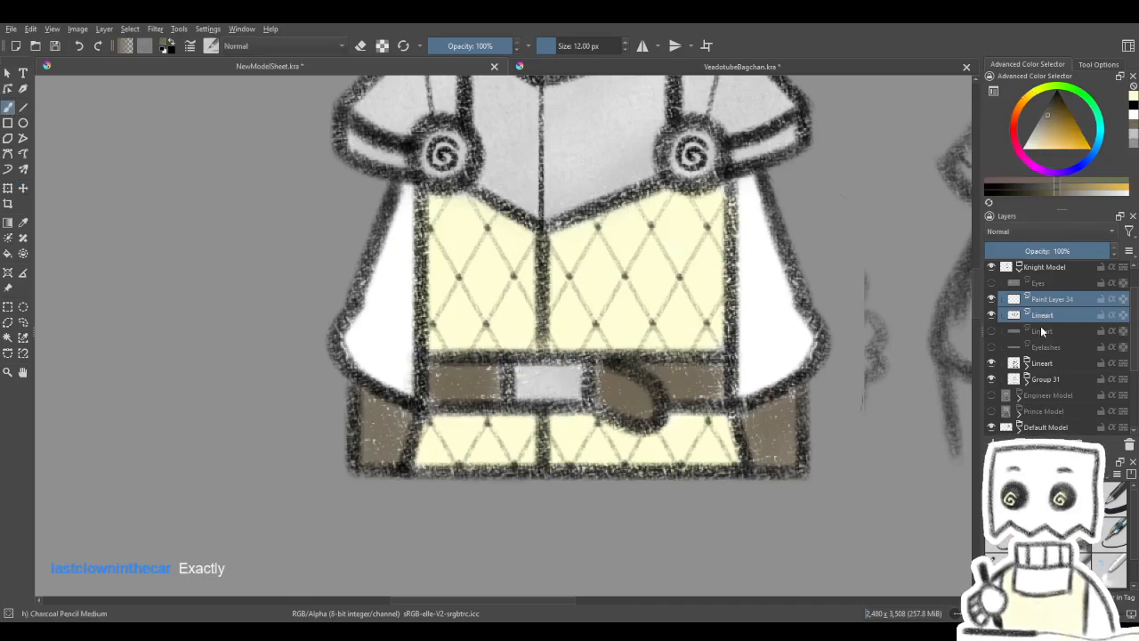
click(1050, 382)
click(1027, 379)
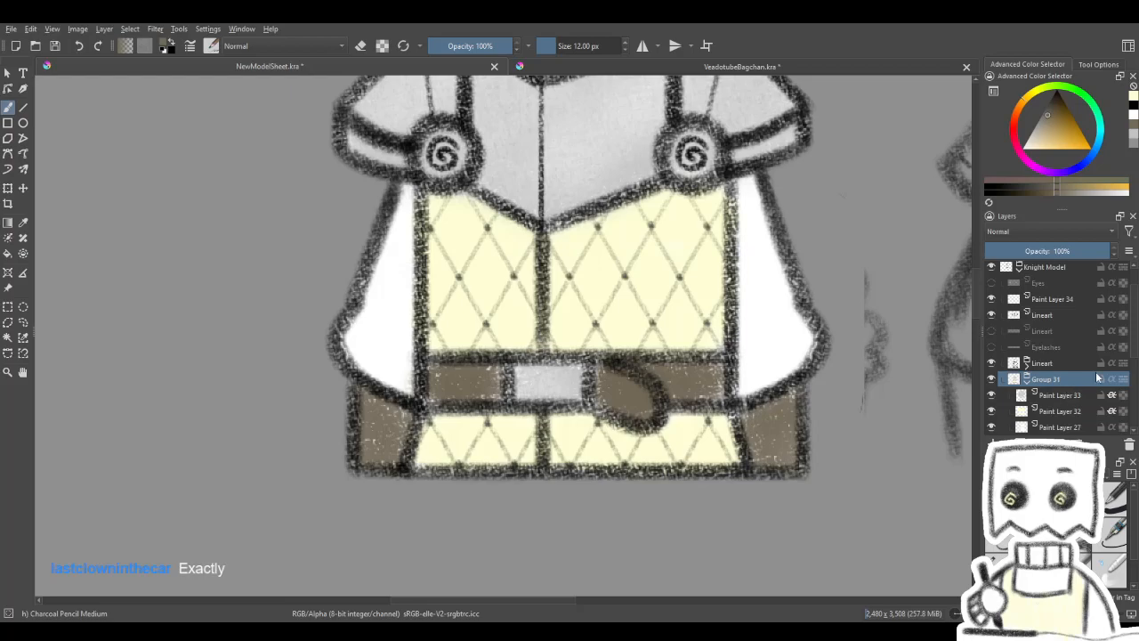
click(993, 397)
click(993, 397)
click(993, 397)
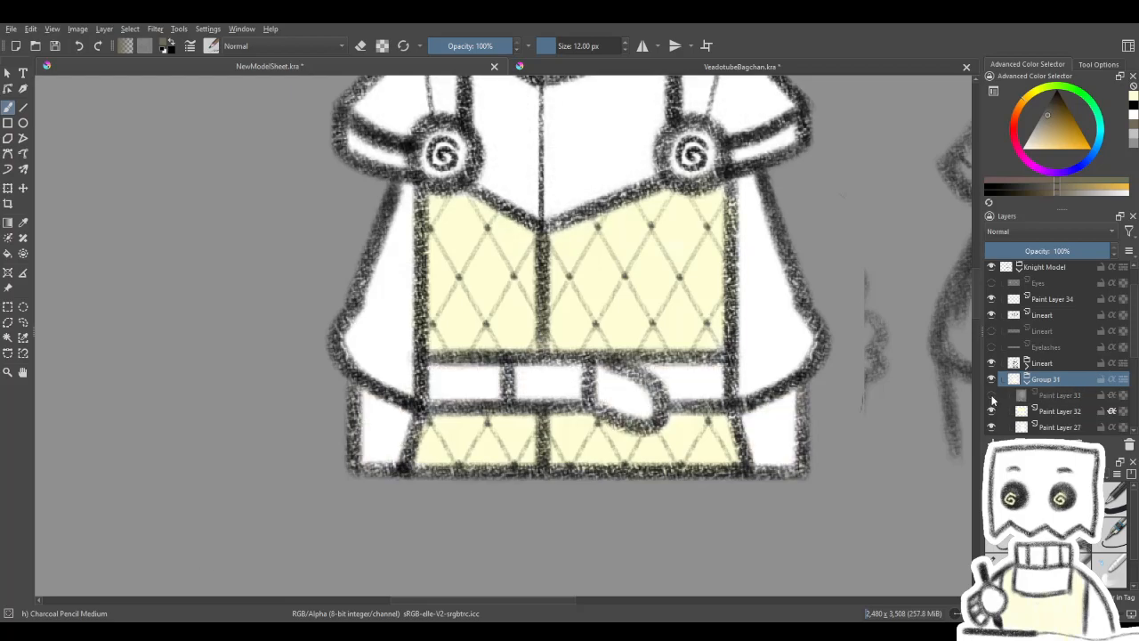
click(992, 397)
click(999, 397)
click(992, 397)
click(992, 396)
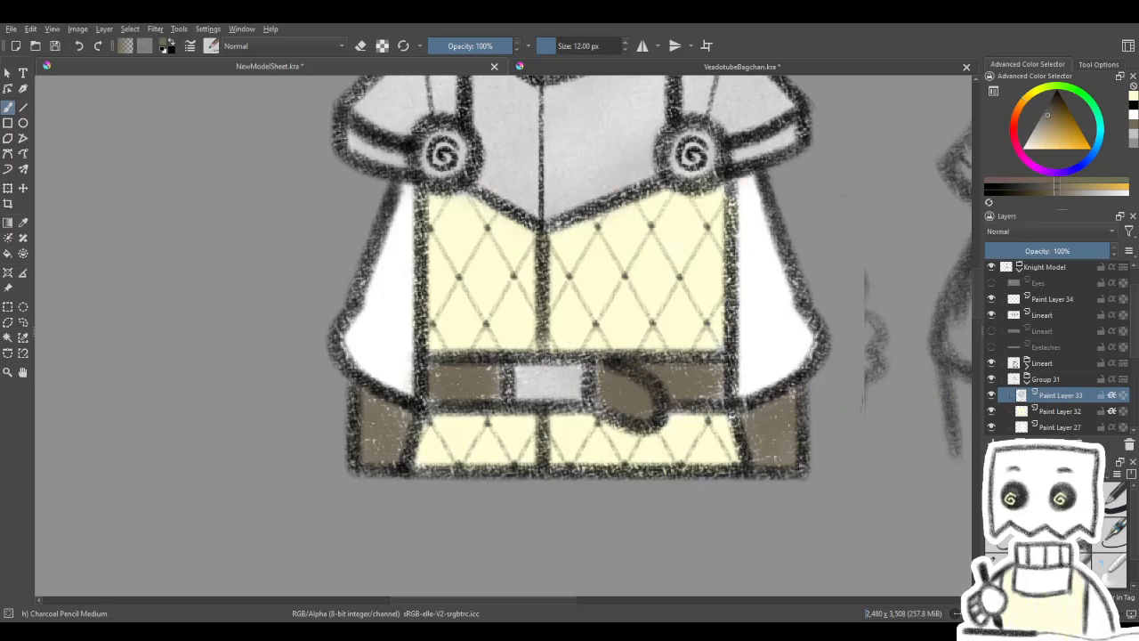
- Paint over the light specks in the knight's belt in dark brown using the Charcoal pencil large brush
click(996, 559)
drag(716, 358, 719, 395)
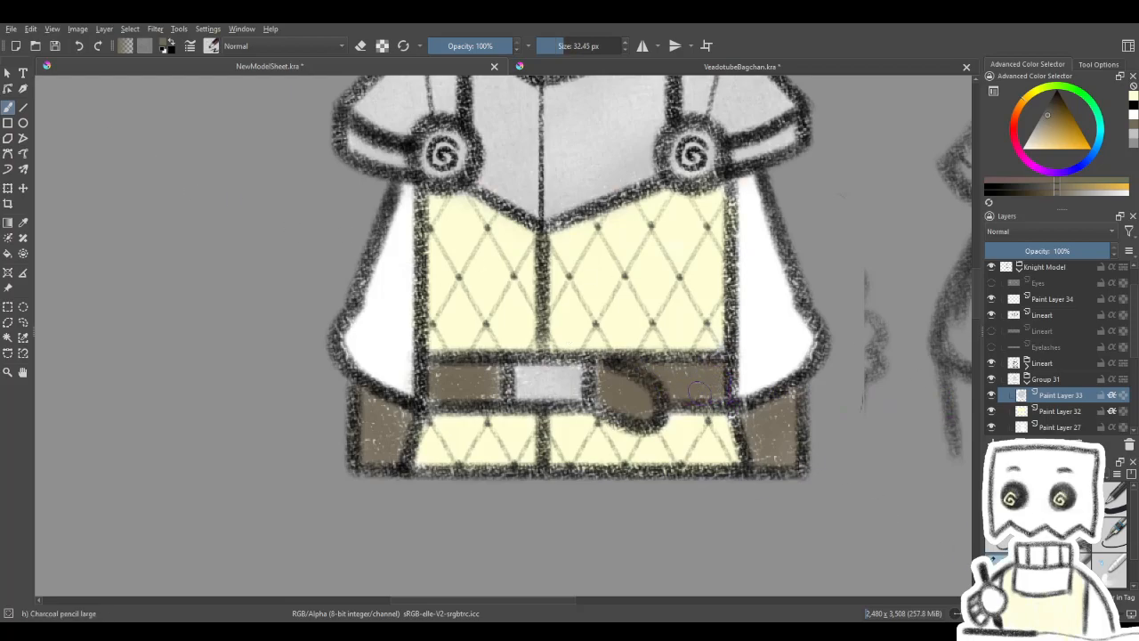
drag(598, 368, 606, 415)
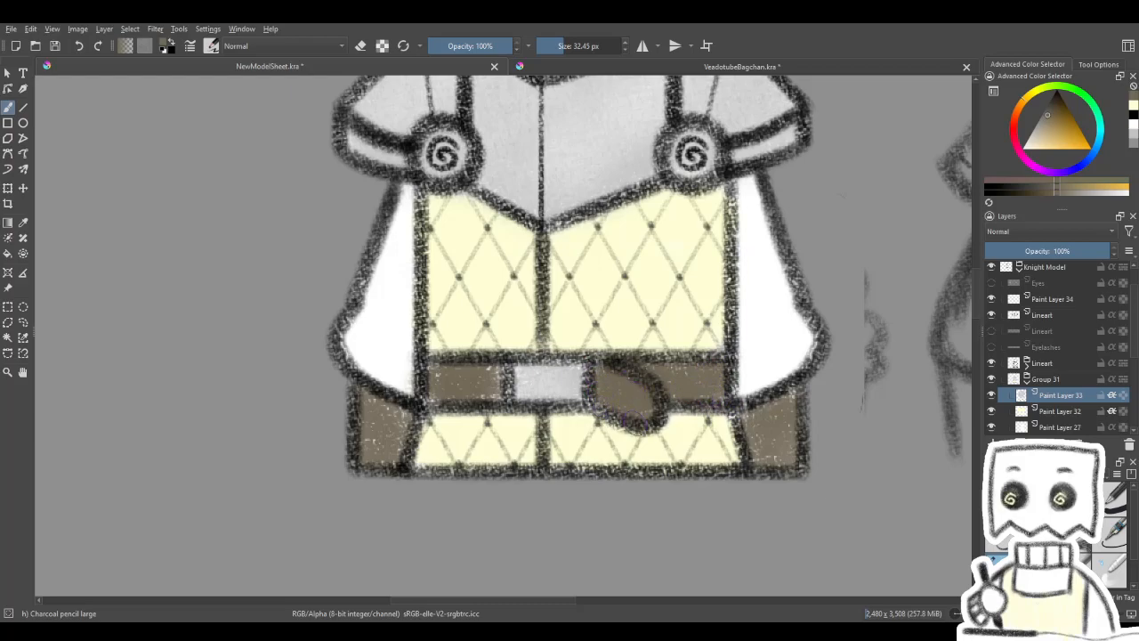
drag(504, 365, 500, 398)
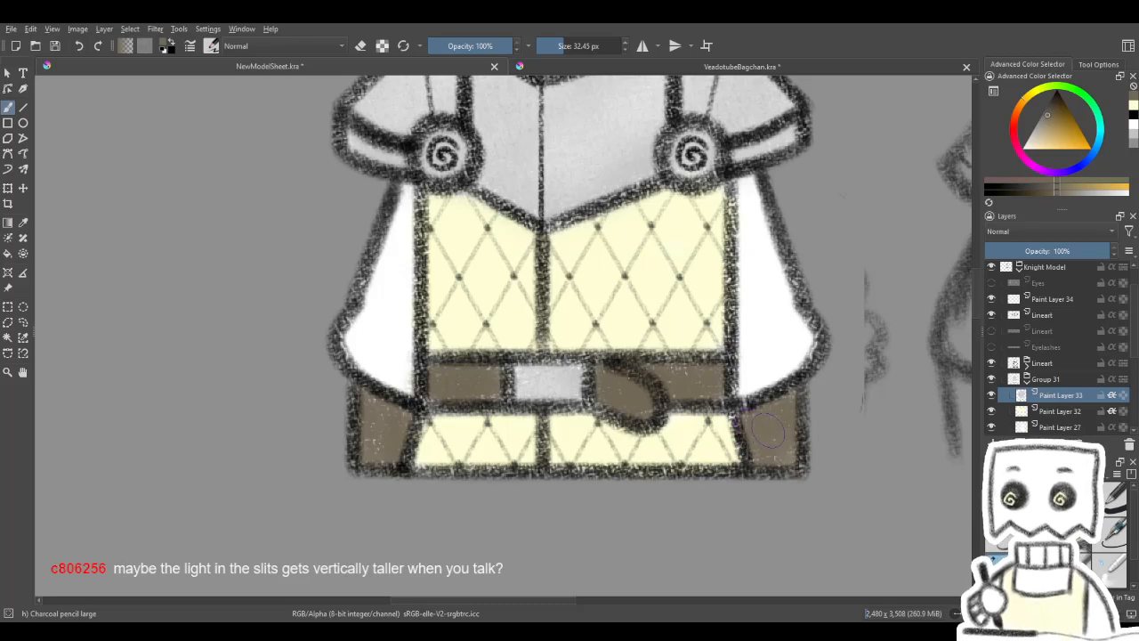
- Try shrinking the yellow glow on Paint Layer 34 vertically inside the visor slits and check it at sheet size
drag(646, 340, 614, 509)
drag(655, 269, 649, 529)
click(1066, 300)
click(992, 299)
click(991, 299)
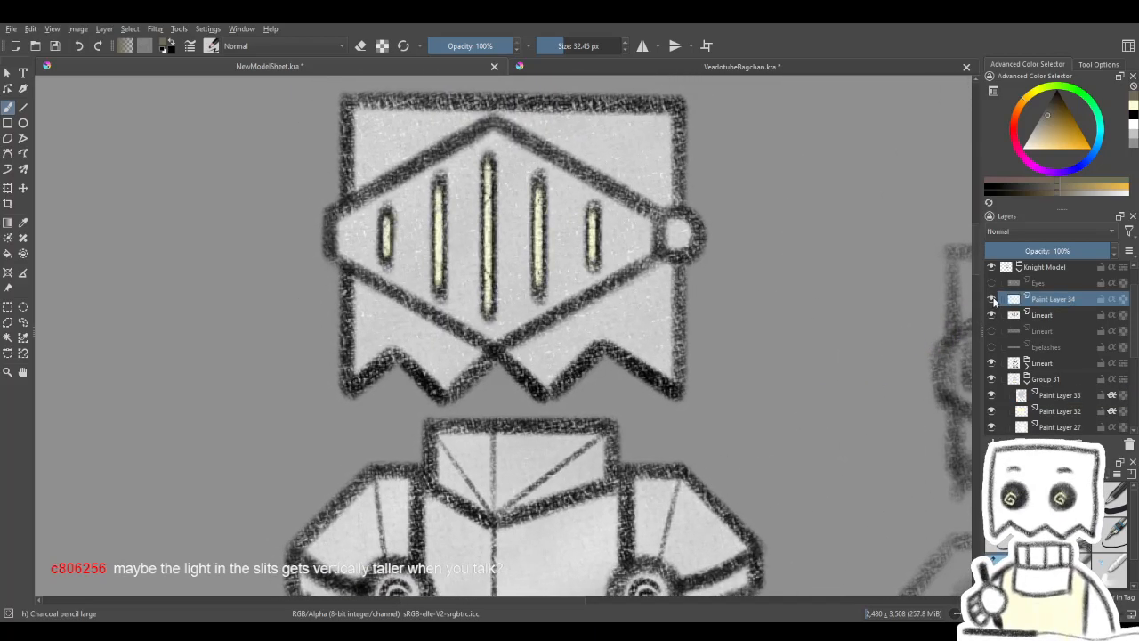
key(ctrl+t)
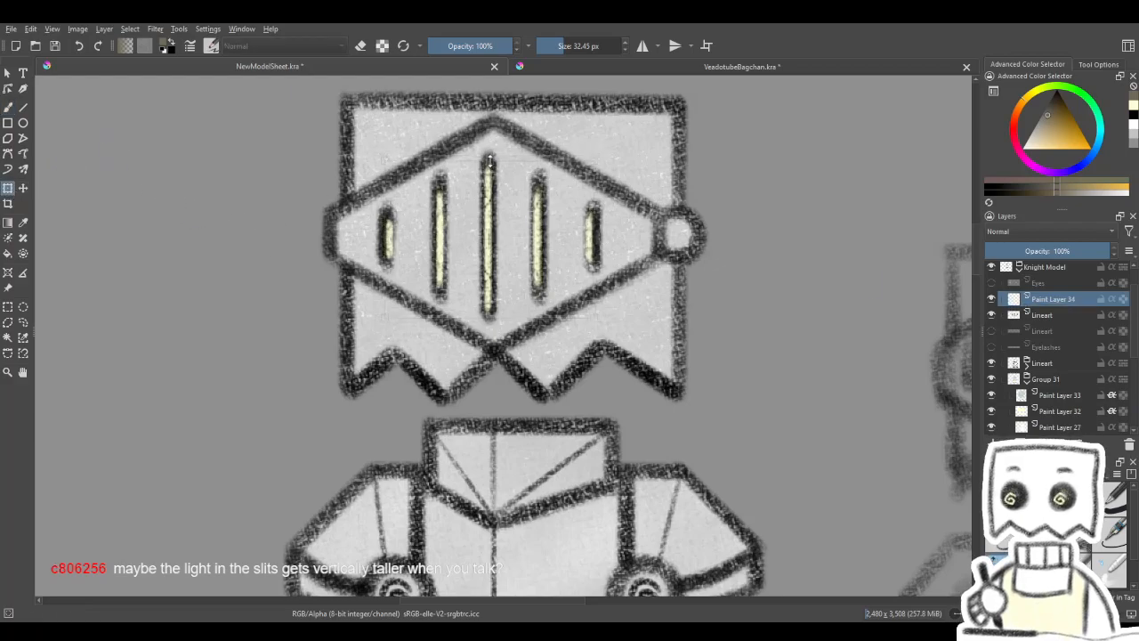
drag(490, 157, 491, 218)
click(492, 217)
scroll(533, 211, down, 4)
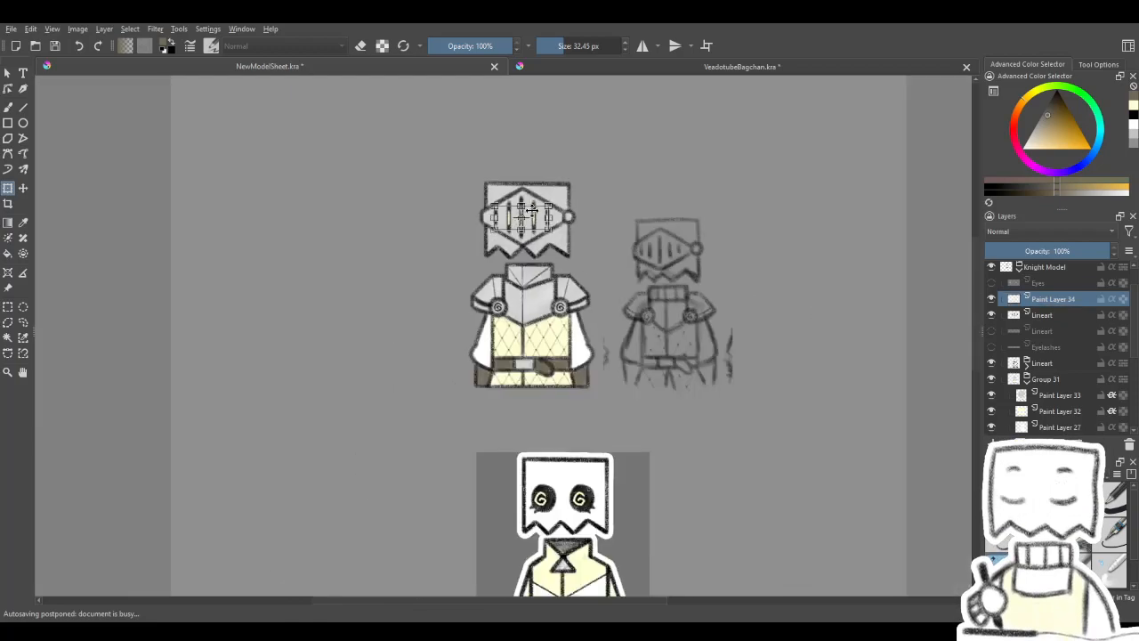
scroll(529, 191, up, 4)
scroll(524, 278, down, 1)
scroll(523, 279, up, 1)
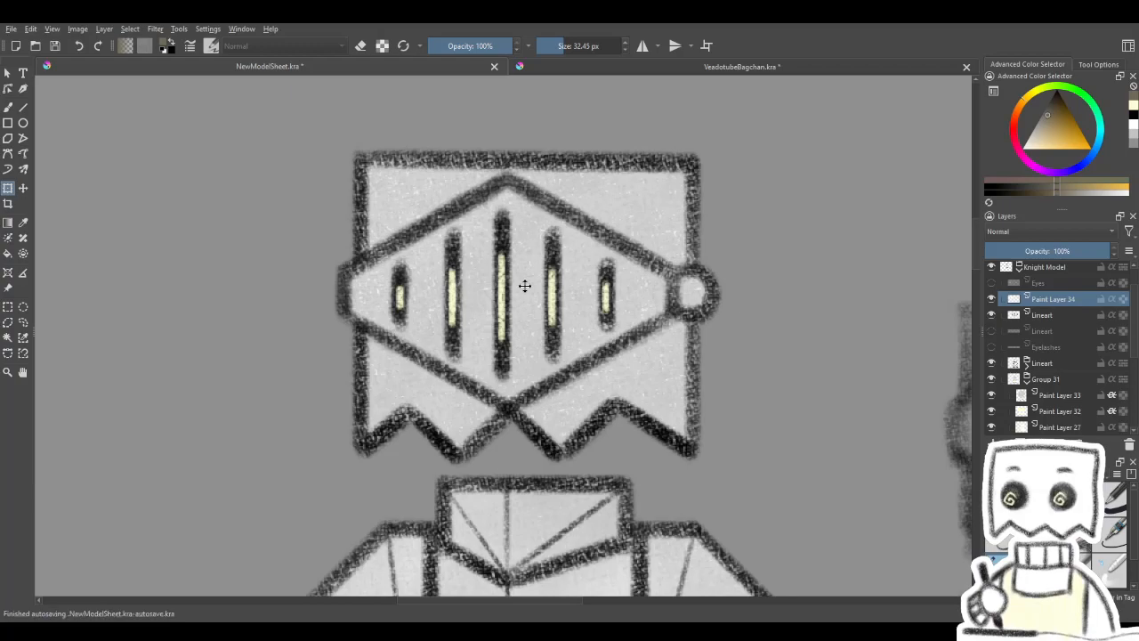
scroll(524, 285, down, 4)
scroll(535, 347, up, 5)
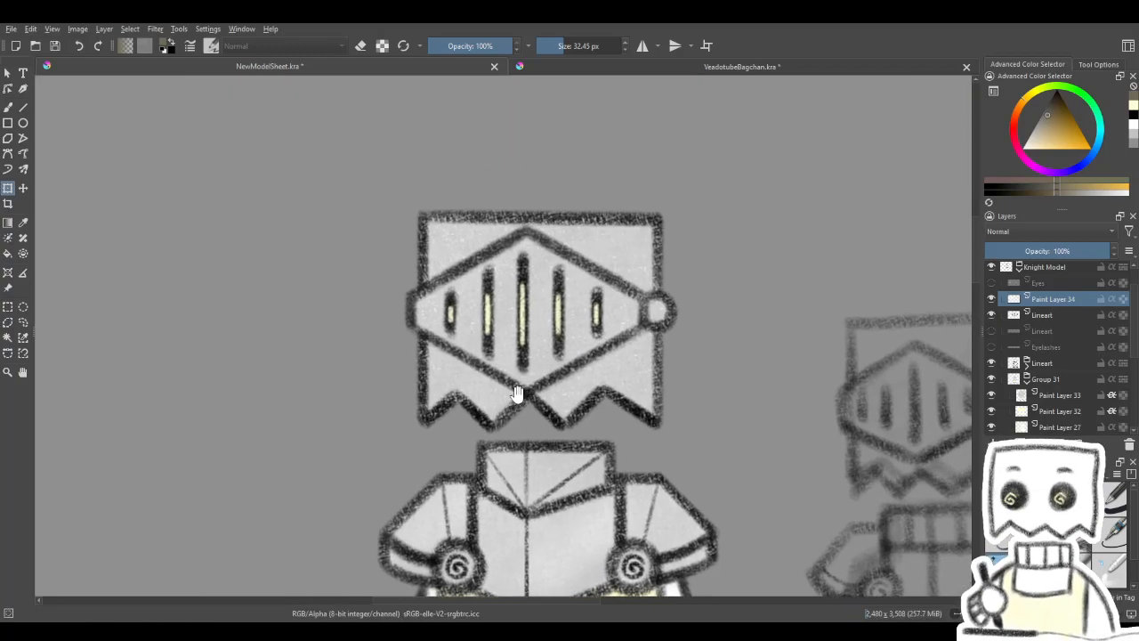
click(529, 307)
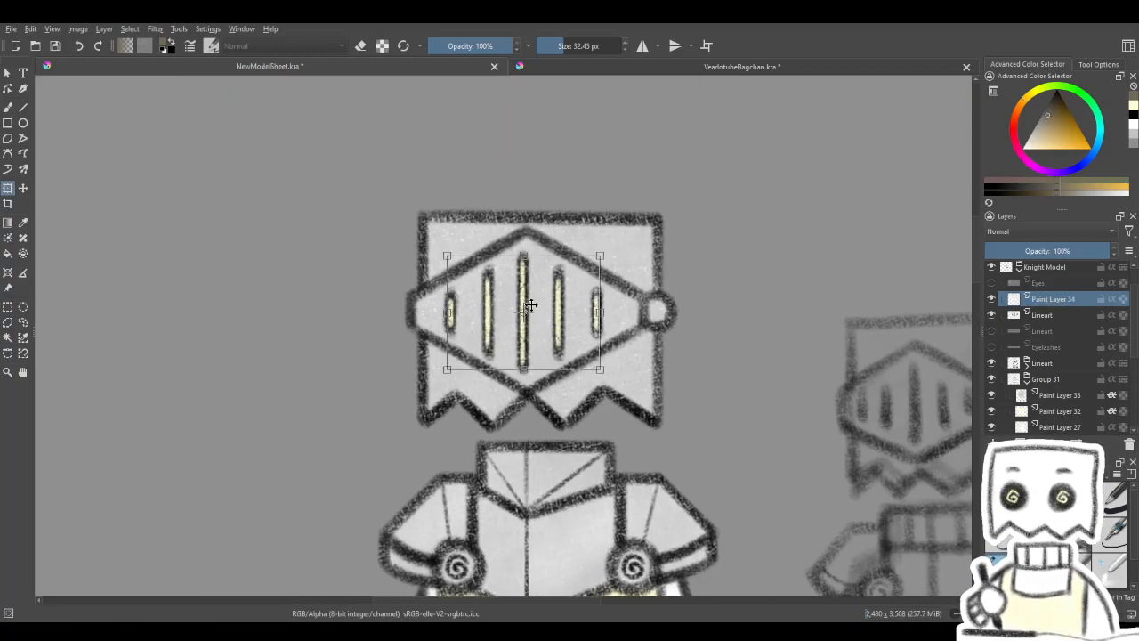
key(Return)
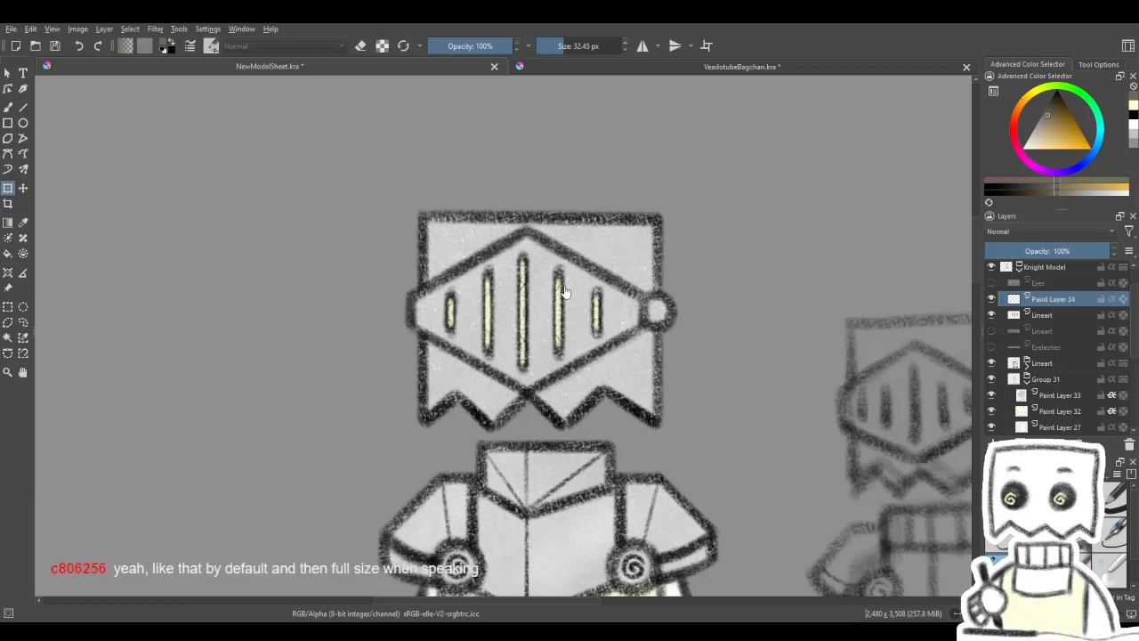
- Shrink the yellow glow vertically so it fills only the middle part of each black visor slit
click(561, 300)
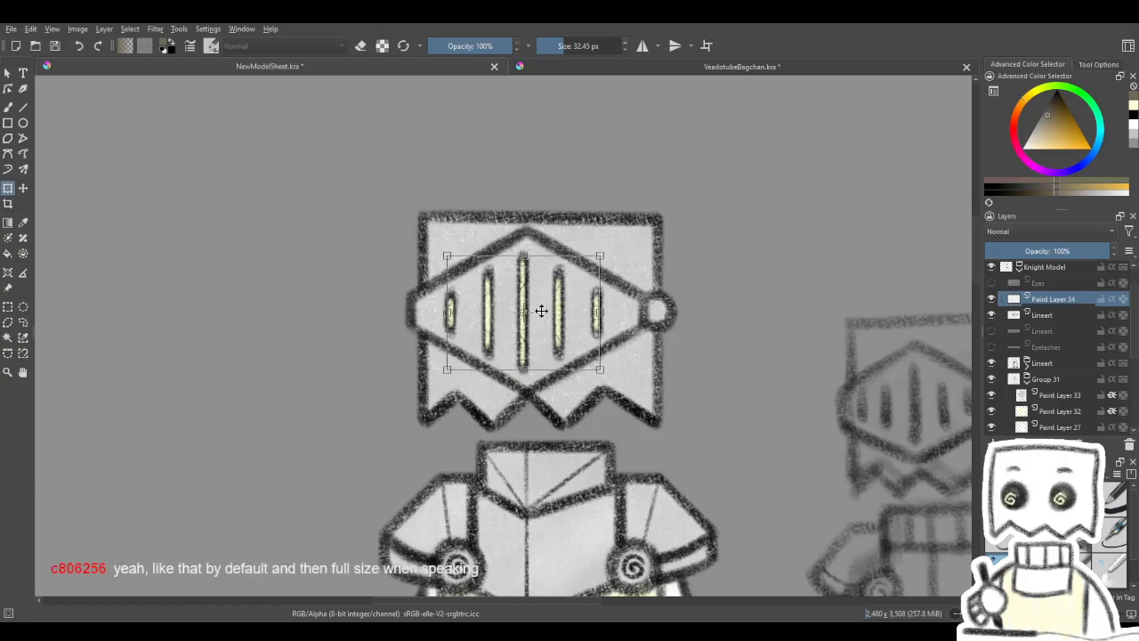
scroll(540, 312, up, 1)
drag(517, 234, 548, 296)
key(ctrl+z)
key(Return)
scroll(549, 299, down, 2)
scroll(549, 303, up, 2)
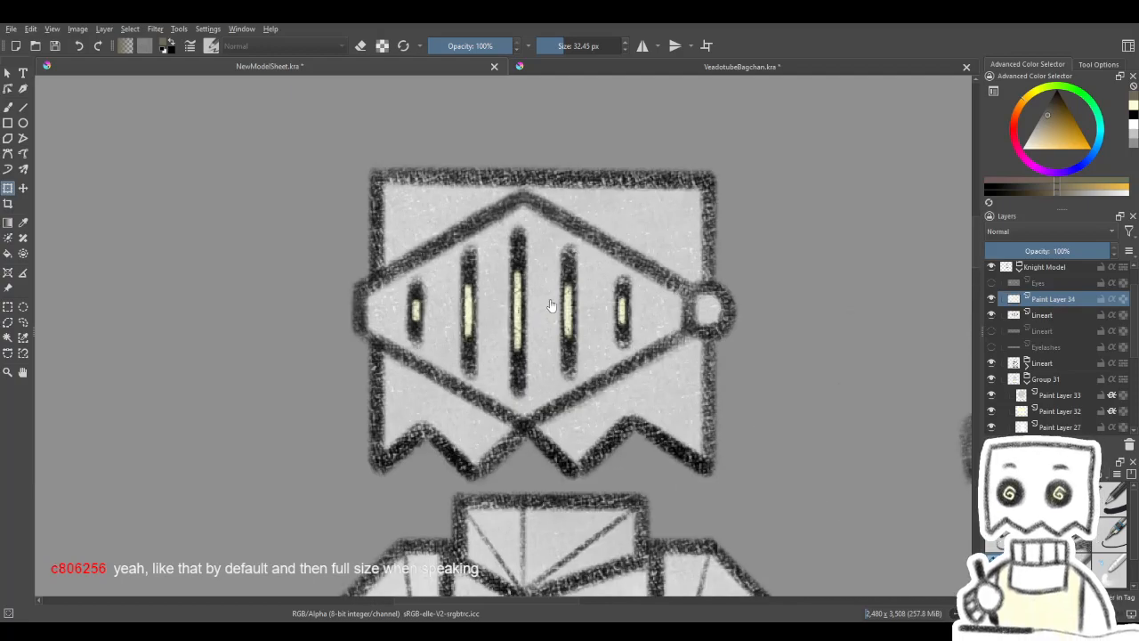
- Keep a full-height copy of the glow layer above the shortened one and hide that upper copy
key(ctrl+j)
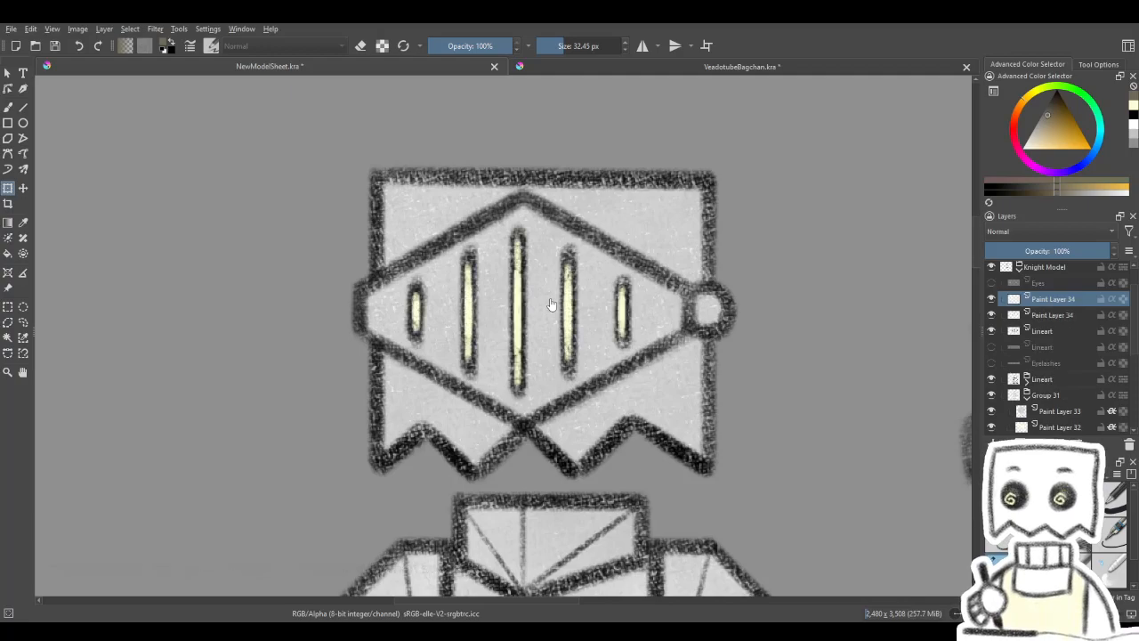
click(991, 298)
scroll(652, 379, down, 5)
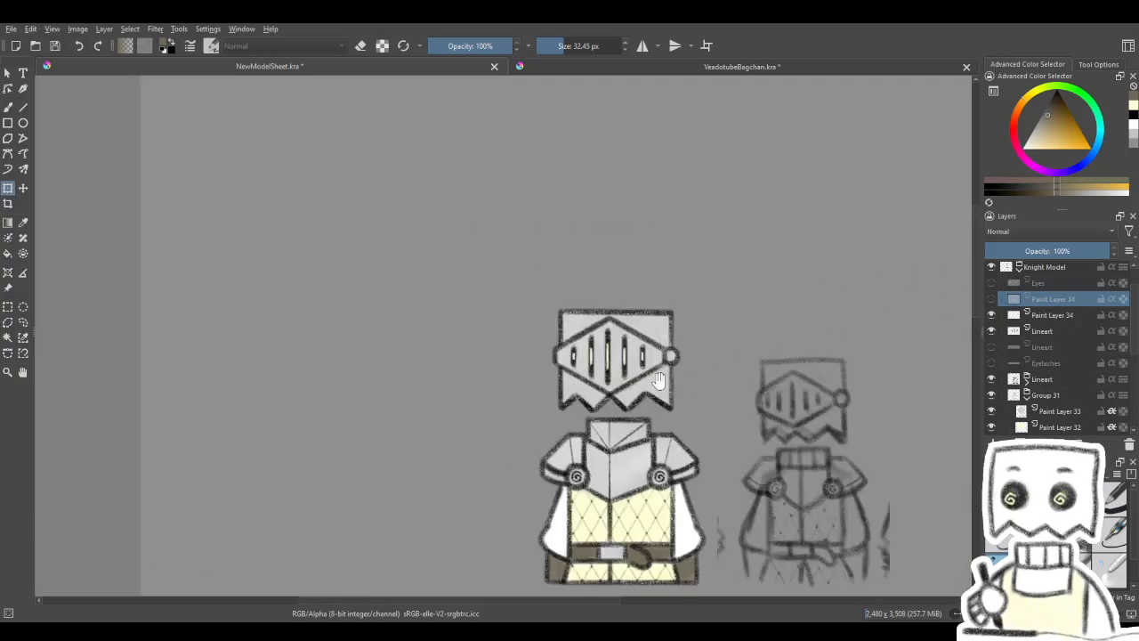
scroll(459, 247, up, 1)
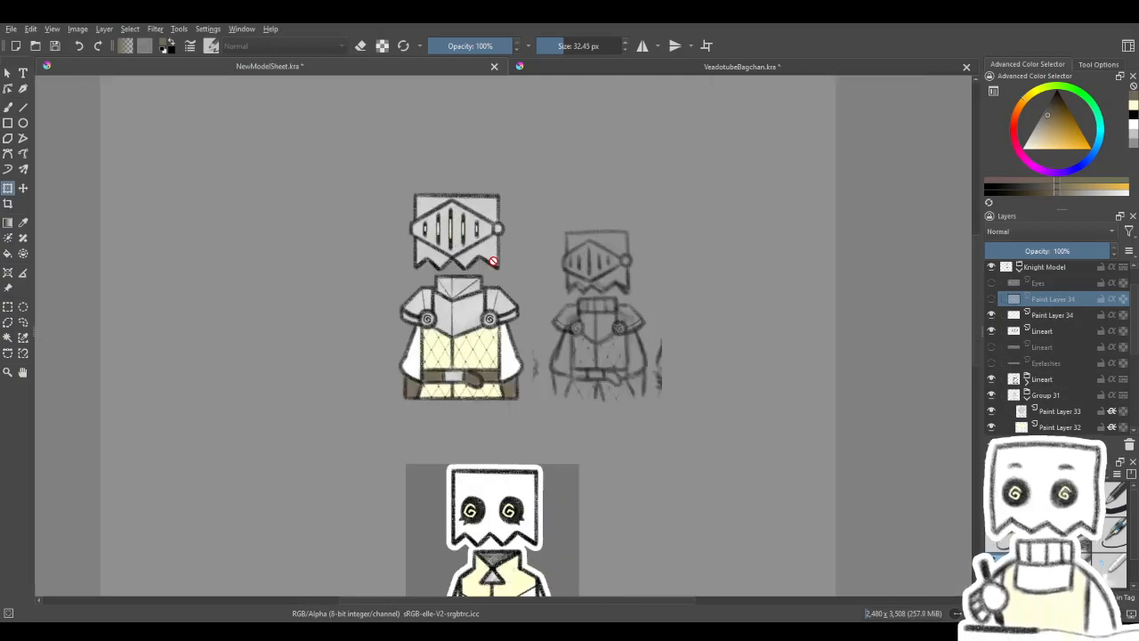
drag(509, 246, 537, 261)
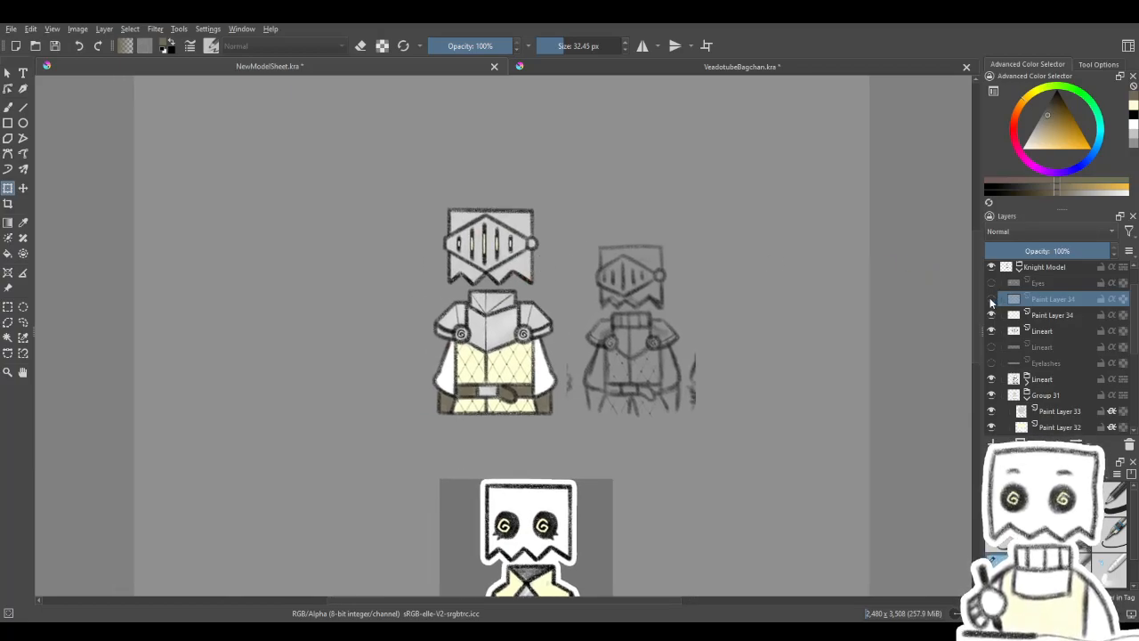
- Toggle the full-height glow layer on and off to compare it with the shortened glow at sheet size
click(991, 301)
click(991, 301)
click(991, 301)
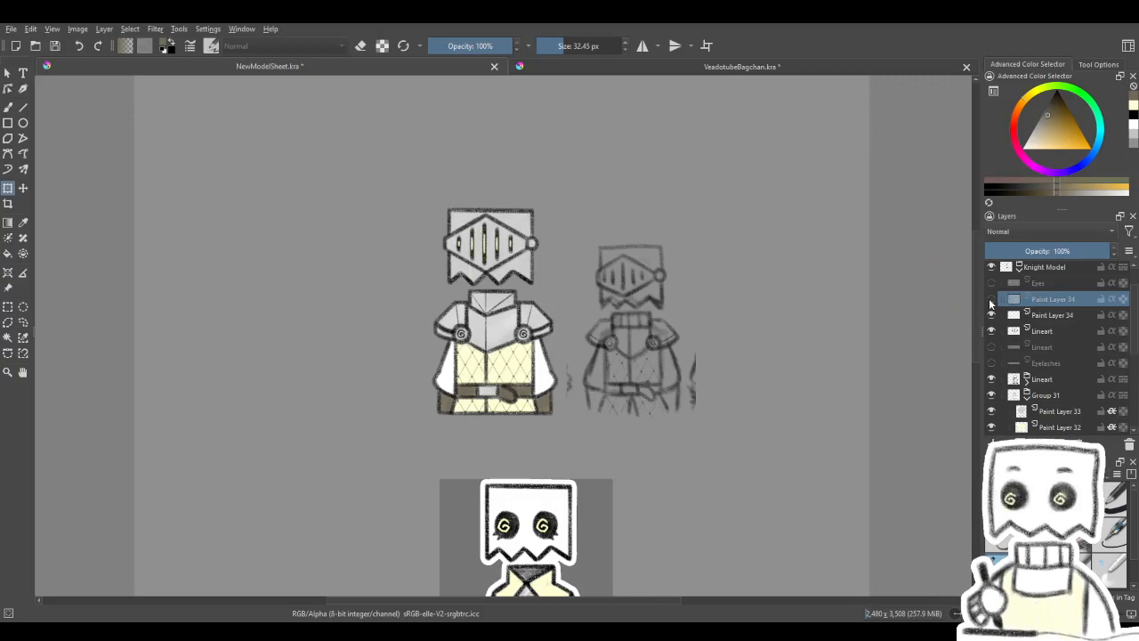
click(991, 301)
click(990, 301)
click(991, 301)
click(991, 301)
click(991, 300)
click(991, 301)
click(991, 301)
click(990, 301)
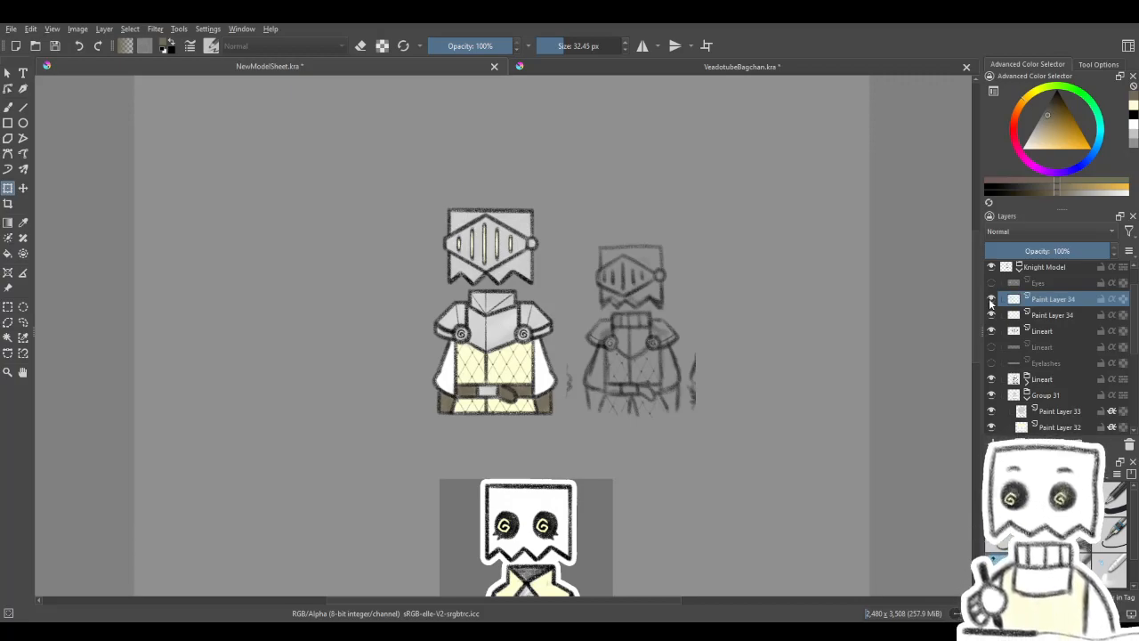
click(990, 303)
- Show the full-height glow layer and hide the shortened glow layer beneath it
mouse_move(660, 278)
mouse_down()
mouse_move(813, 220)
mouse_move(634, 302)
mouse_move(708, 247)
mouse_up()
scroll(525, 163, up, 2)
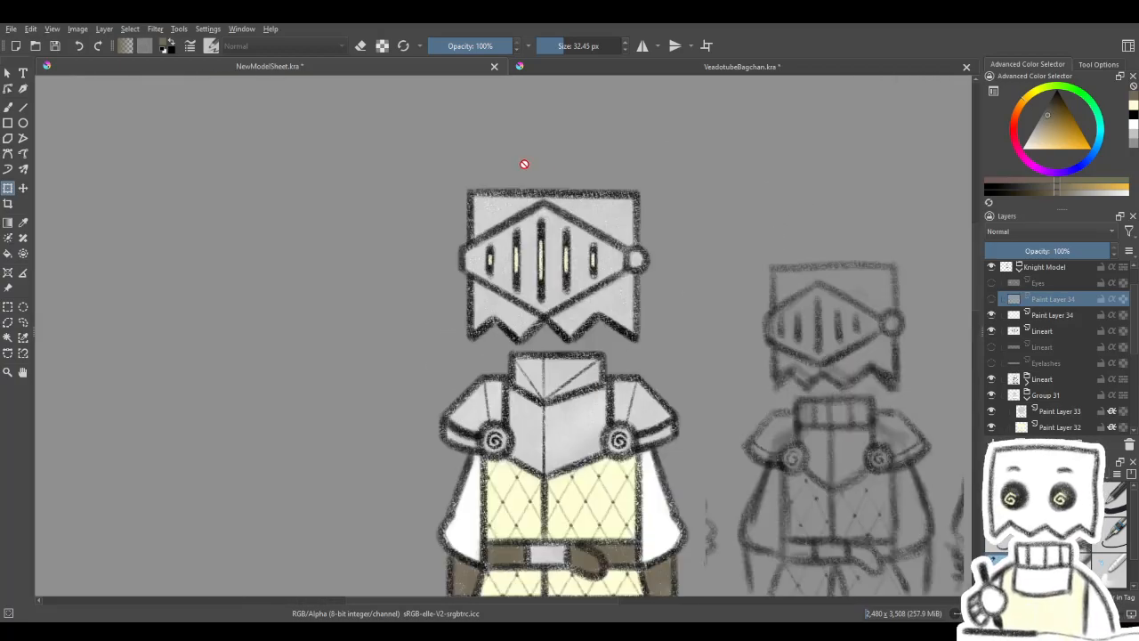
scroll(548, 209, down, 3)
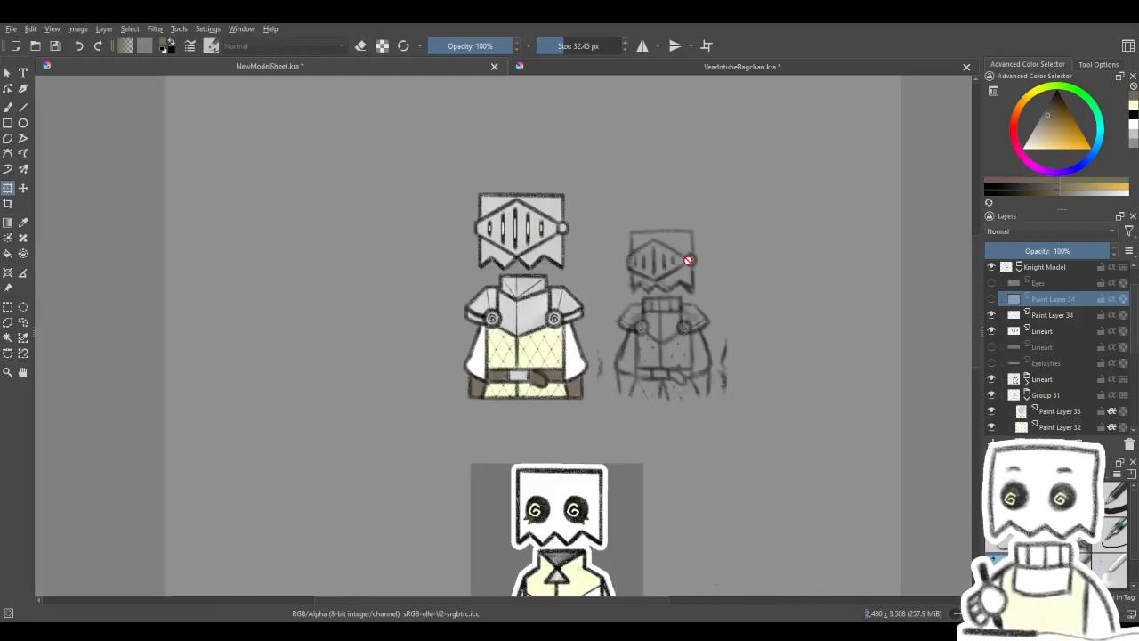
click(991, 300)
click(992, 316)
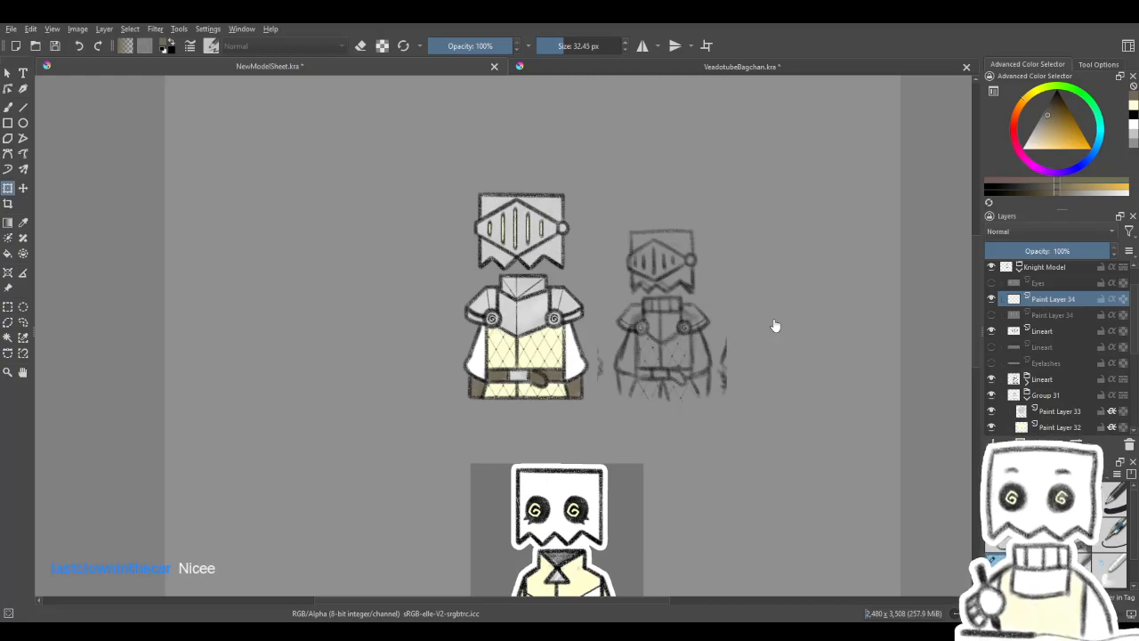
- Collapse the Knight Model layer group and check the knight against the default model on the sheet
drag(688, 325, 632, 274)
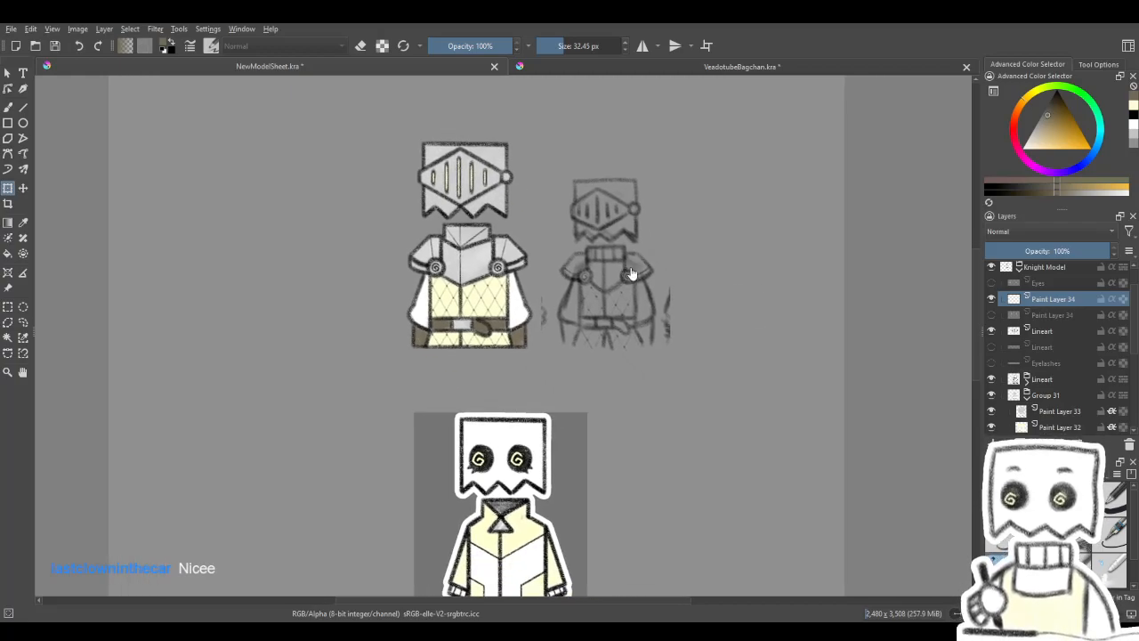
scroll(632, 274, down, 3)
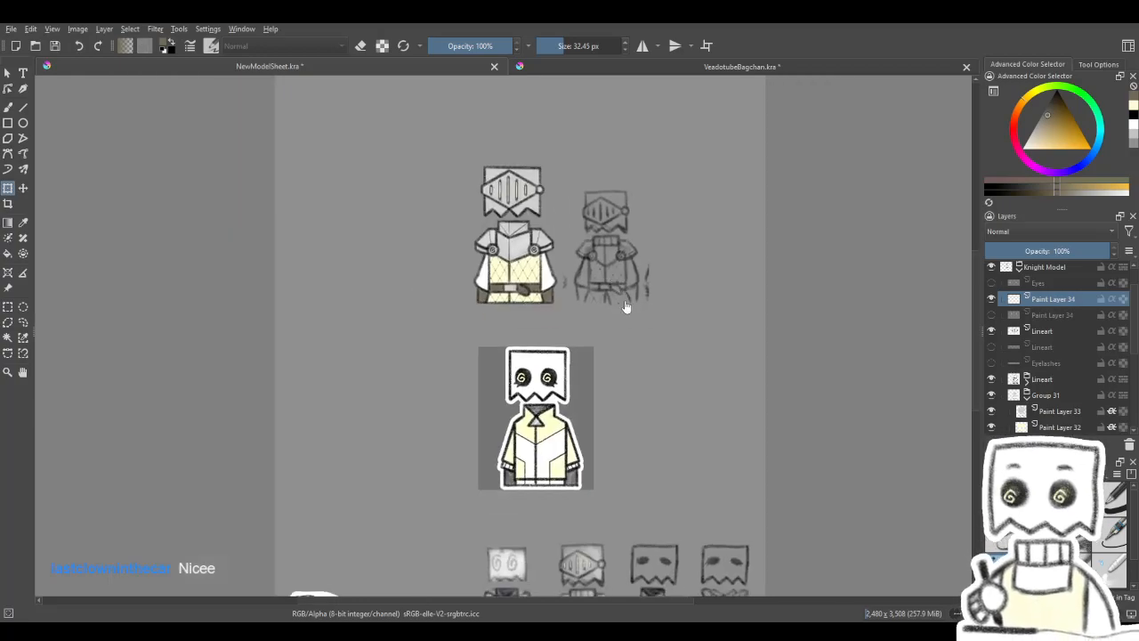
scroll(1058, 323, up, 2)
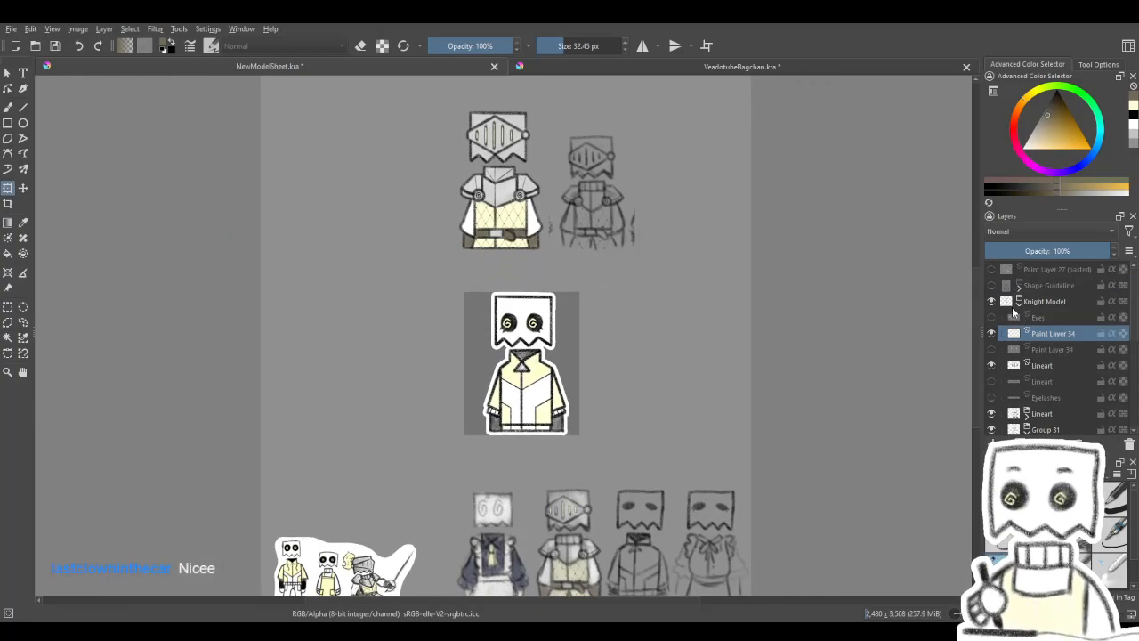
click(1020, 303)
click(1017, 306)
scroll(1015, 322, down, 1)
scroll(1029, 307, up, 3)
click(1020, 304)
scroll(515, 381, down, 1)
scroll(514, 381, up, 4)
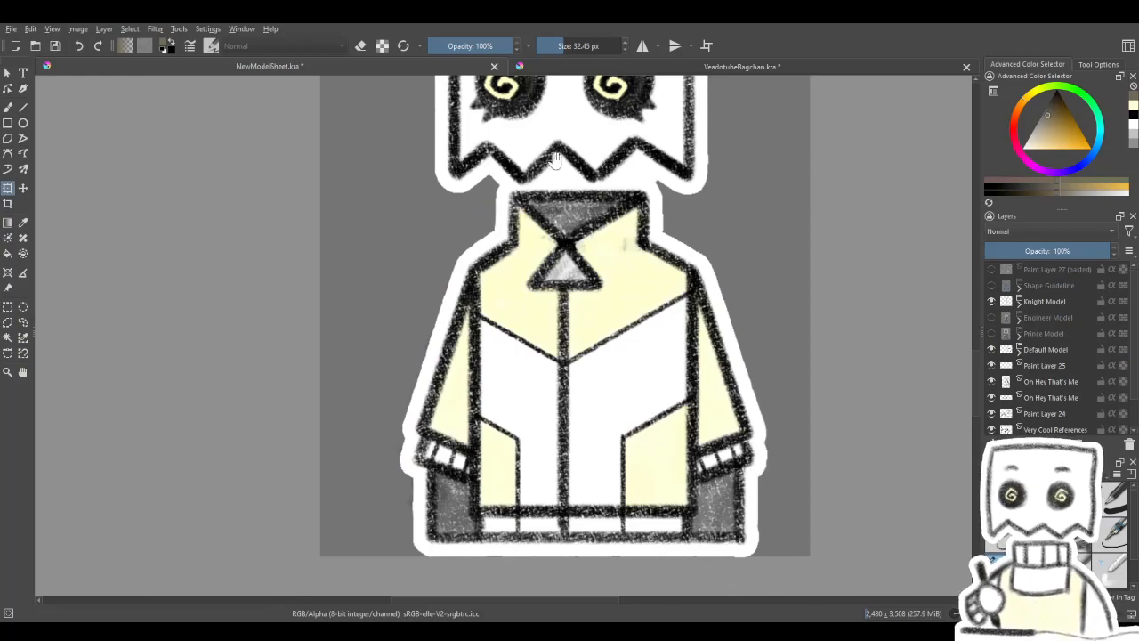
scroll(623, 441, down, 5)
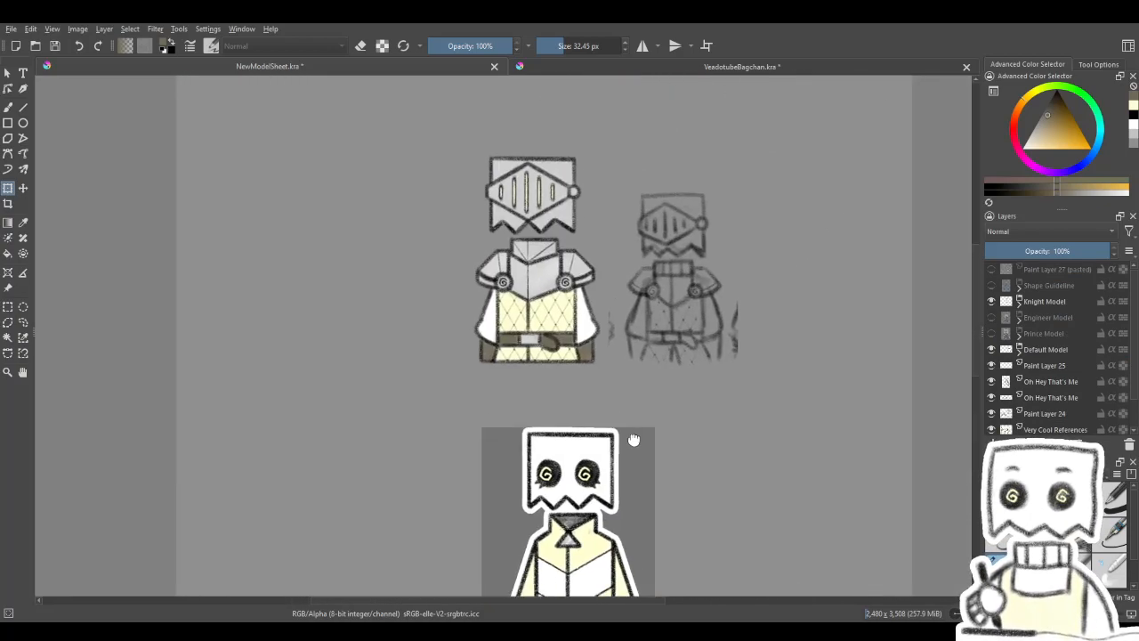
drag(634, 439, 600, 498)
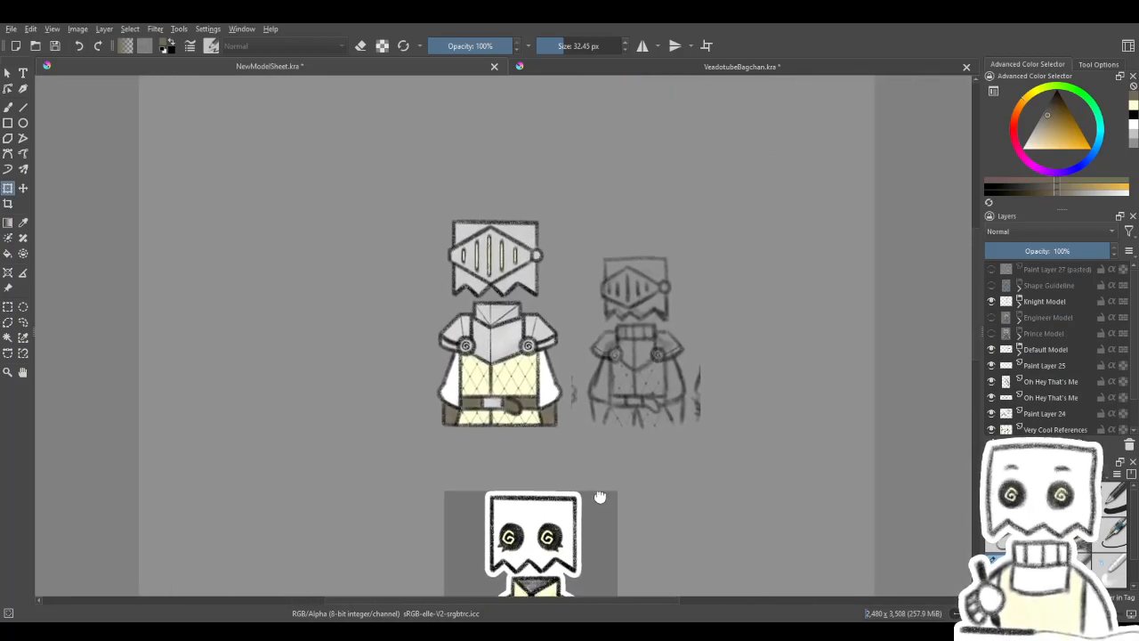
scroll(532, 377, up, 3)
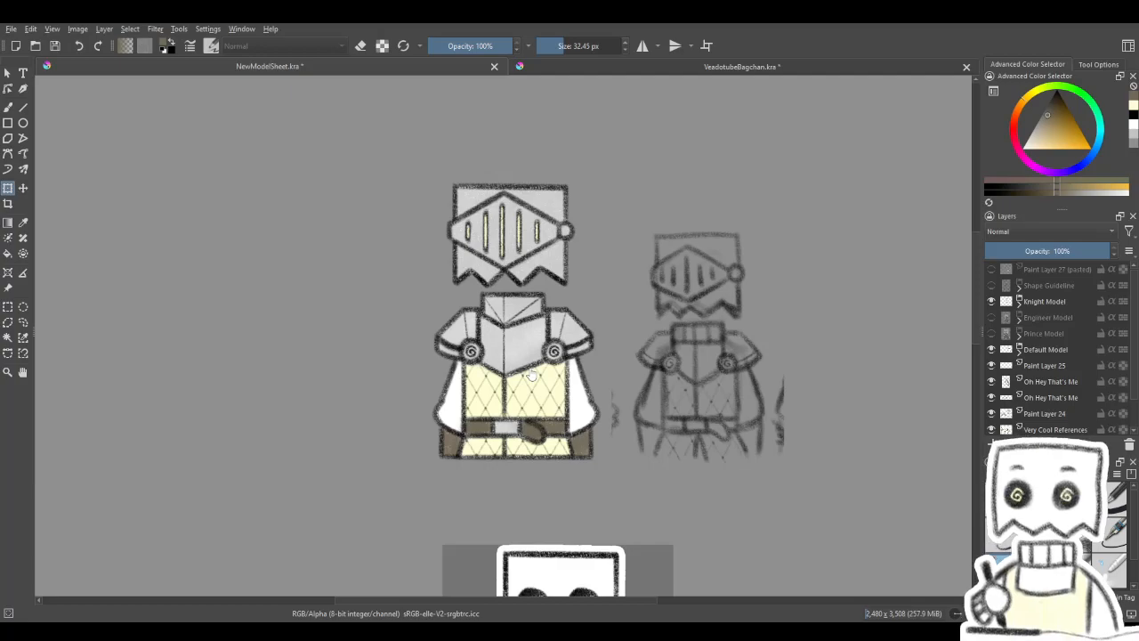
scroll(531, 376, down, 1)
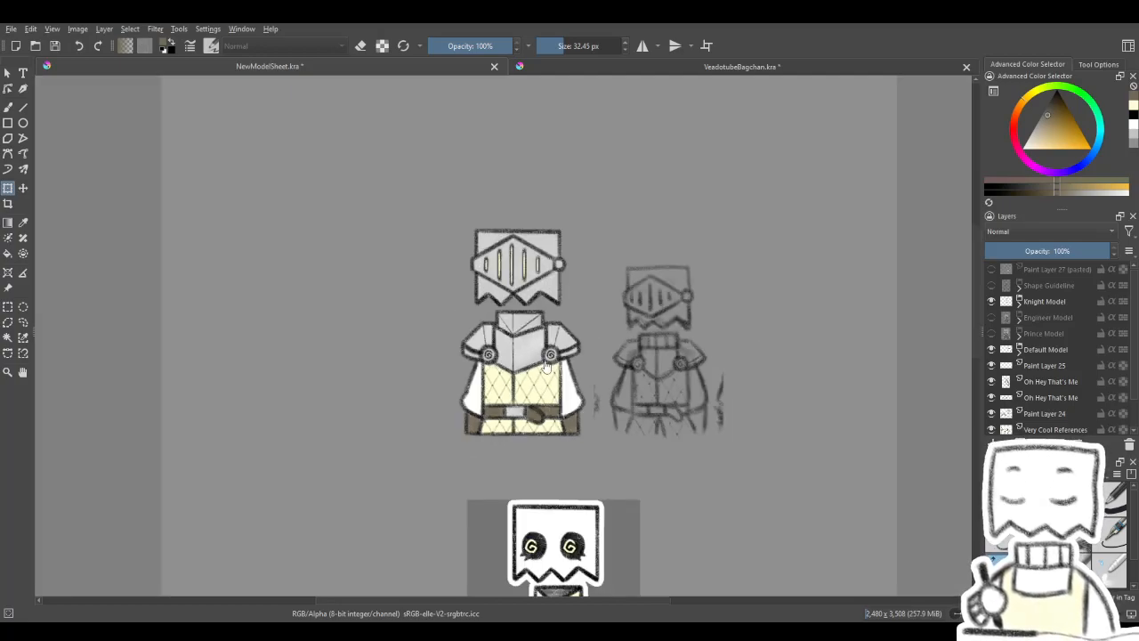
- Compare the knight's linework with the default model at sheet size, and inspect its armour and belt close up
drag(576, 405, 487, 264)
scroll(504, 296, down, 1)
drag(504, 304, 585, 269)
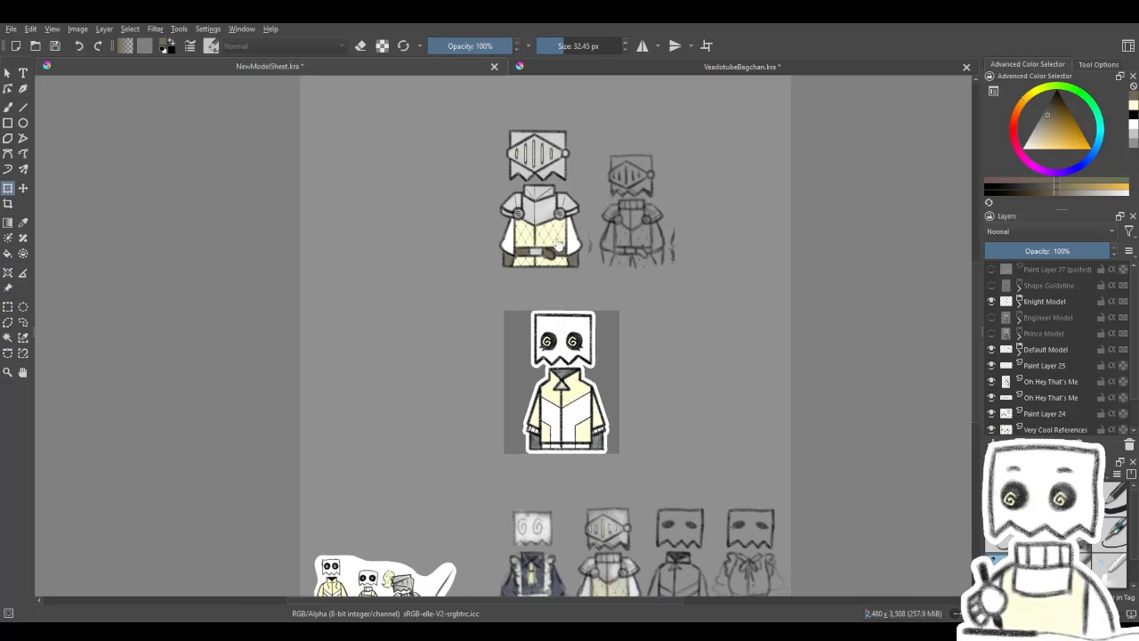
scroll(561, 247, up, 3)
scroll(535, 235, down, 2)
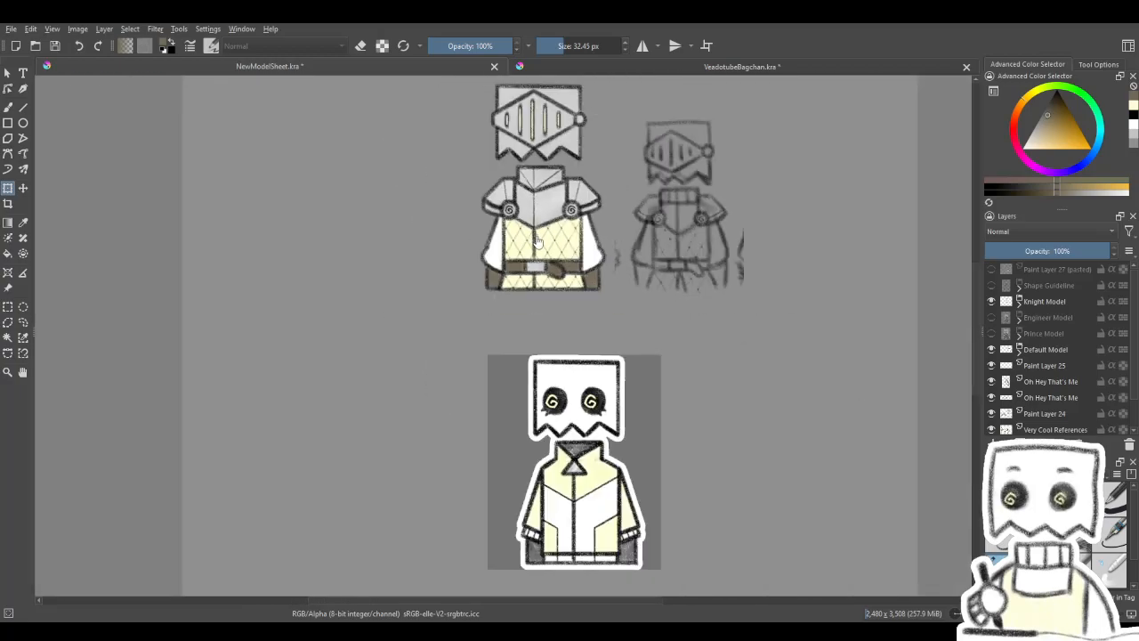
scroll(540, 245, up, 2)
scroll(550, 253, down, 1)
scroll(552, 257, down, 2)
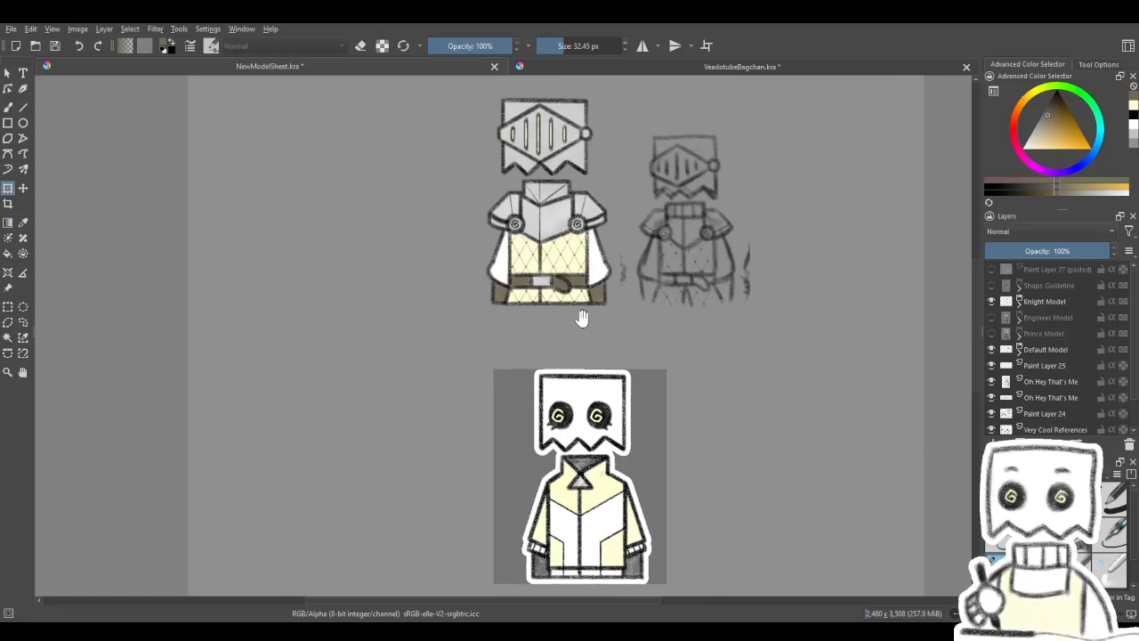
scroll(548, 286, up, 3)
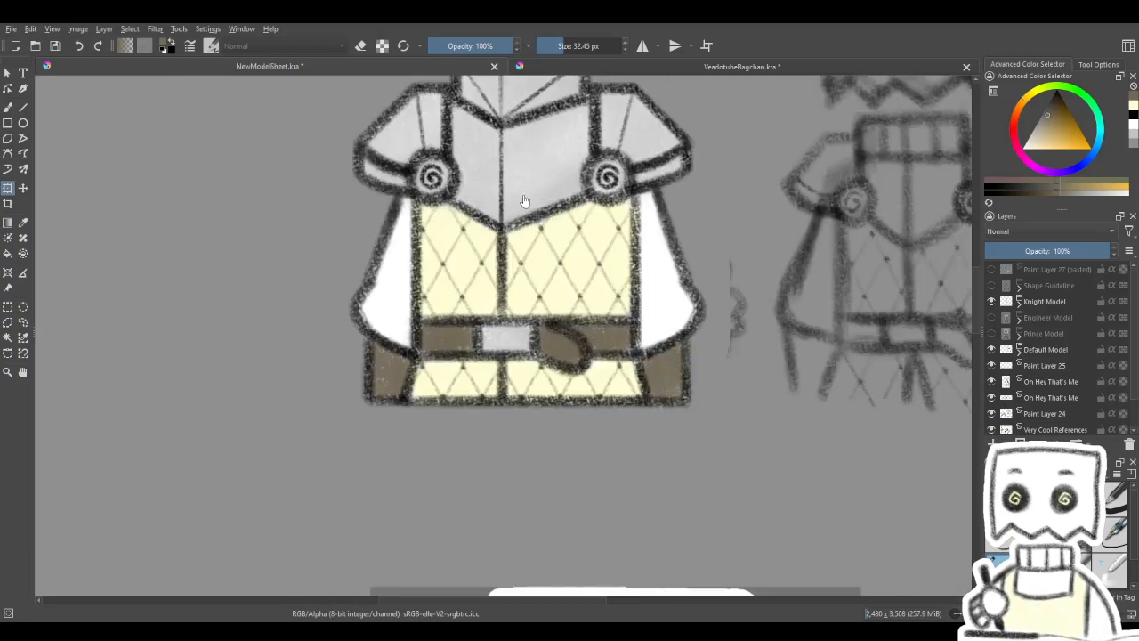
scroll(549, 356, down, 1)
drag(550, 356, 543, 354)
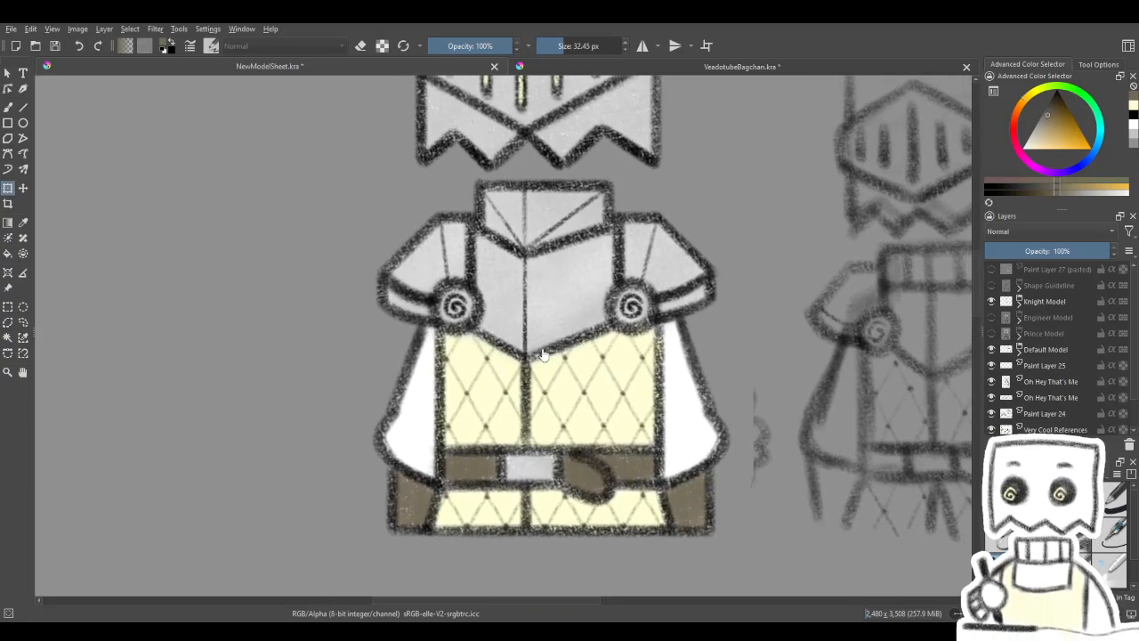
- Expand the Knight Model's Lineart group and its Group 28, and select the second Paint Layer 27 inside
click(1020, 303)
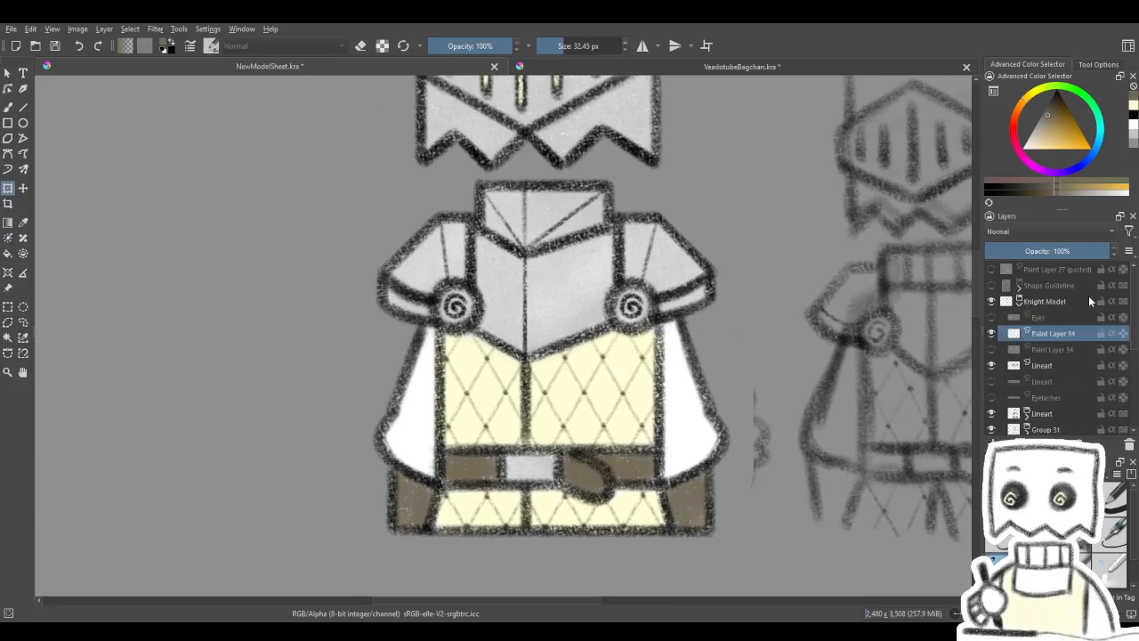
scroll(1073, 303, down, 4)
click(1029, 370)
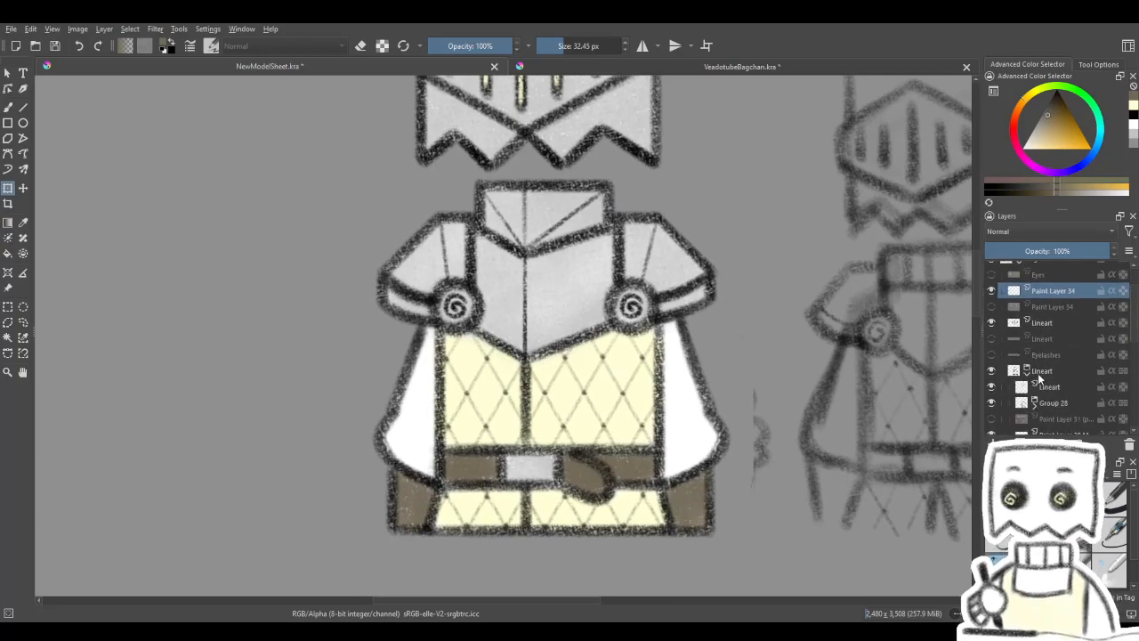
scroll(1129, 335, down, 3)
click(991, 323)
click(992, 324)
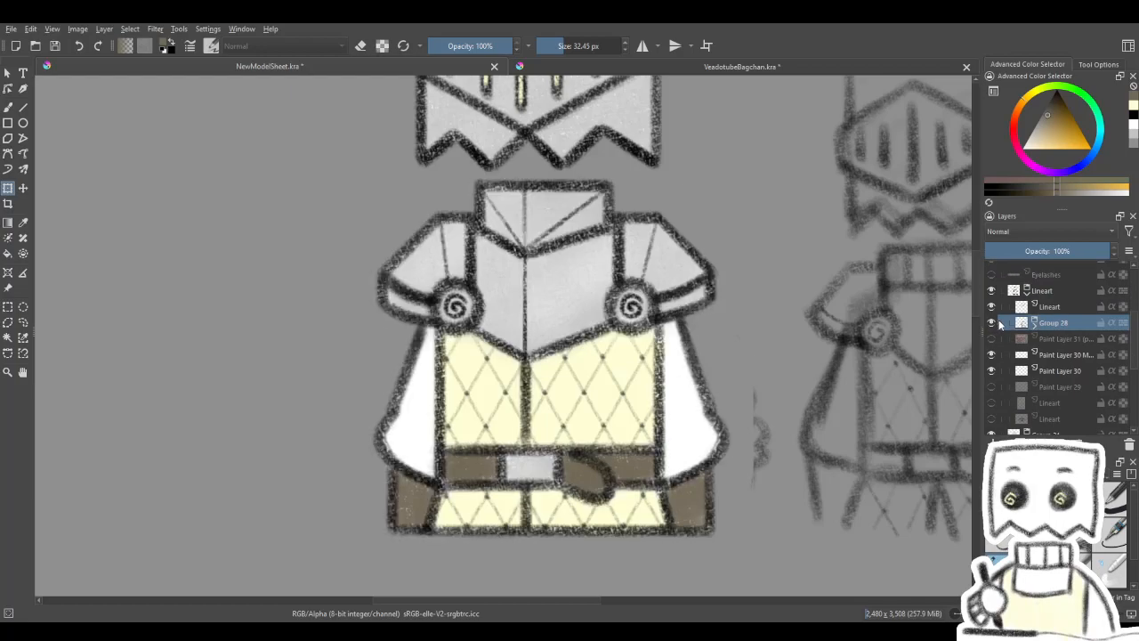
click(1034, 324)
drag(1132, 339, 1132, 351)
click(1062, 302)
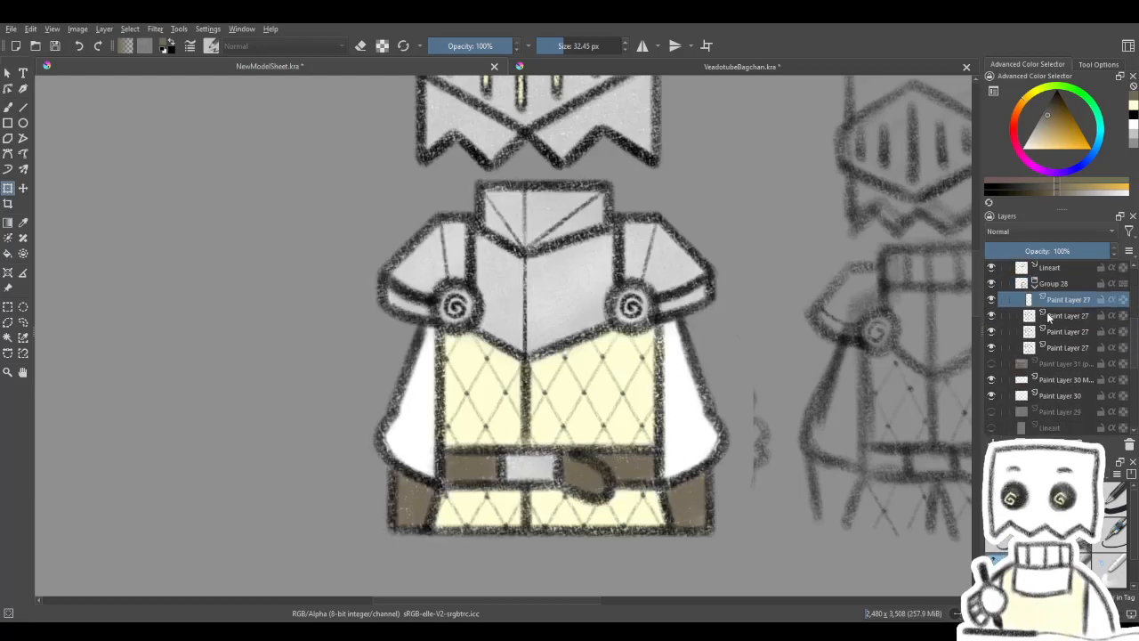
click(1044, 314)
- Draw a freehand selection around the knight's lower body, following the lower edge of the breastplate
click(23, 322)
mouse_move(436, 293)
mouse_down()
mouse_move(326, 403)
mouse_move(359, 542)
mouse_move(600, 568)
mouse_move(798, 480)
mouse_up()
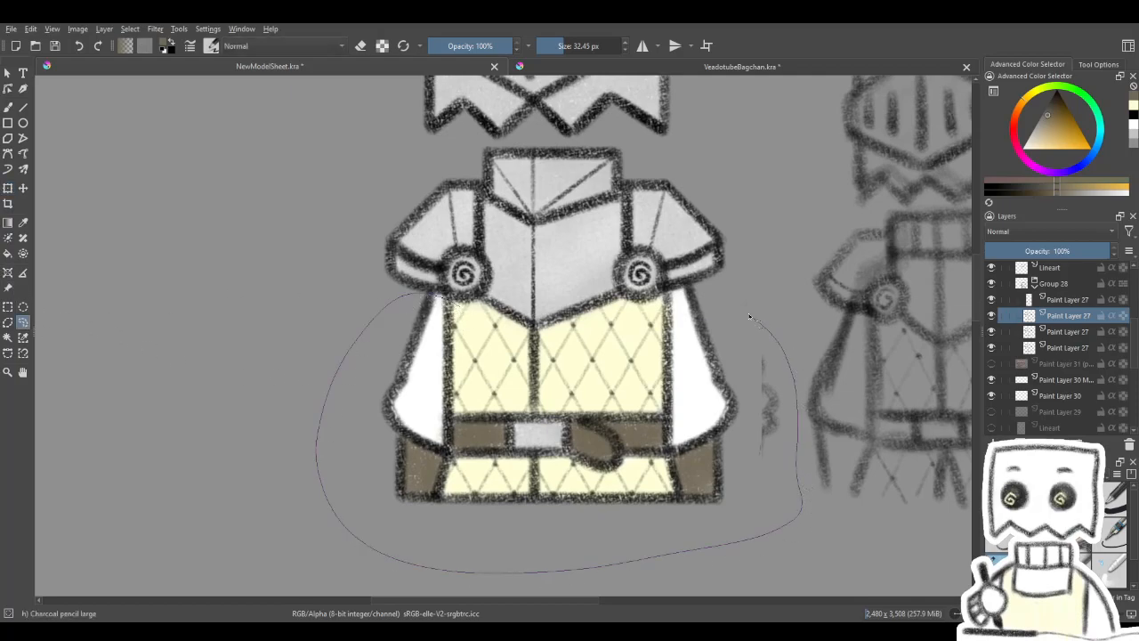
mouse_move(657, 307)
mouse_down()
mouse_move(544, 337)
mouse_move(438, 295)
mouse_up()
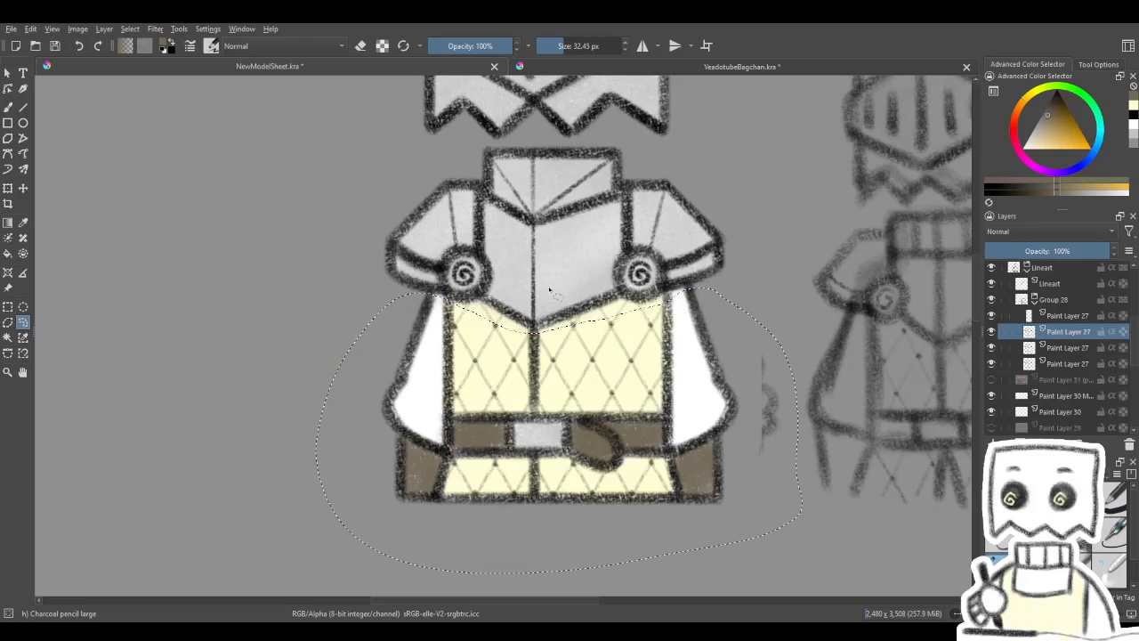
scroll(583, 316, down, 4)
drag(589, 288, 591, 306)
scroll(583, 333, up, 1)
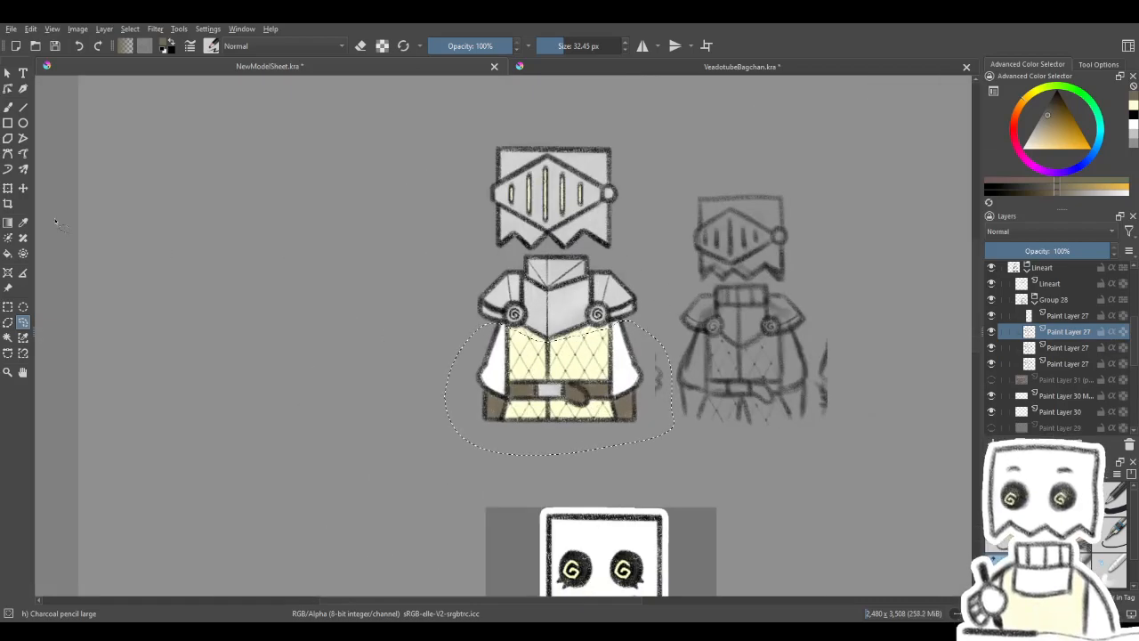
- Try to strengthen the lower-body linework by copying the selected area of the second Paint Layer 27 onto new layers, and deselect
key(ctrl+t)
key(Escape)
scroll(627, 338, down, 1)
scroll(628, 341, up, 1)
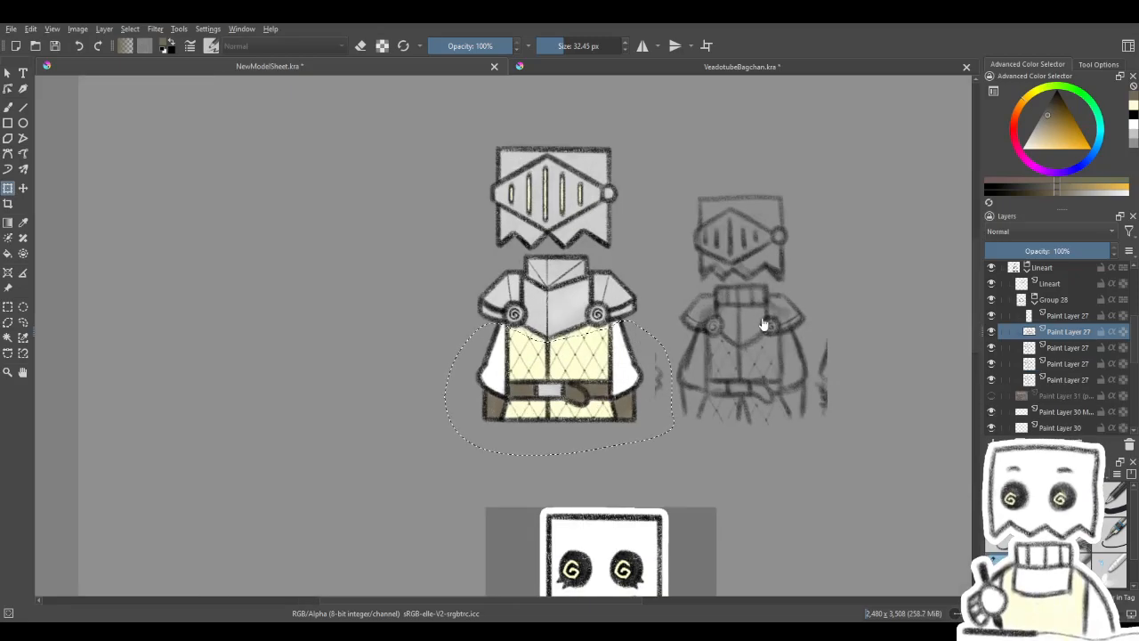
key(ctrl+alt+j)
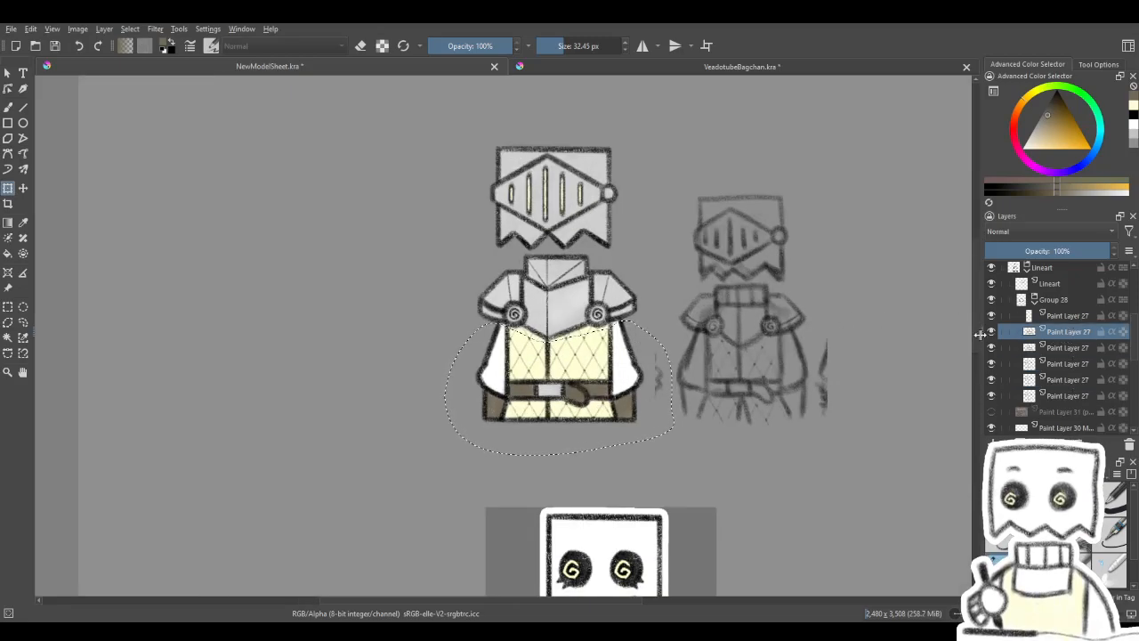
drag(677, 356, 645, 355)
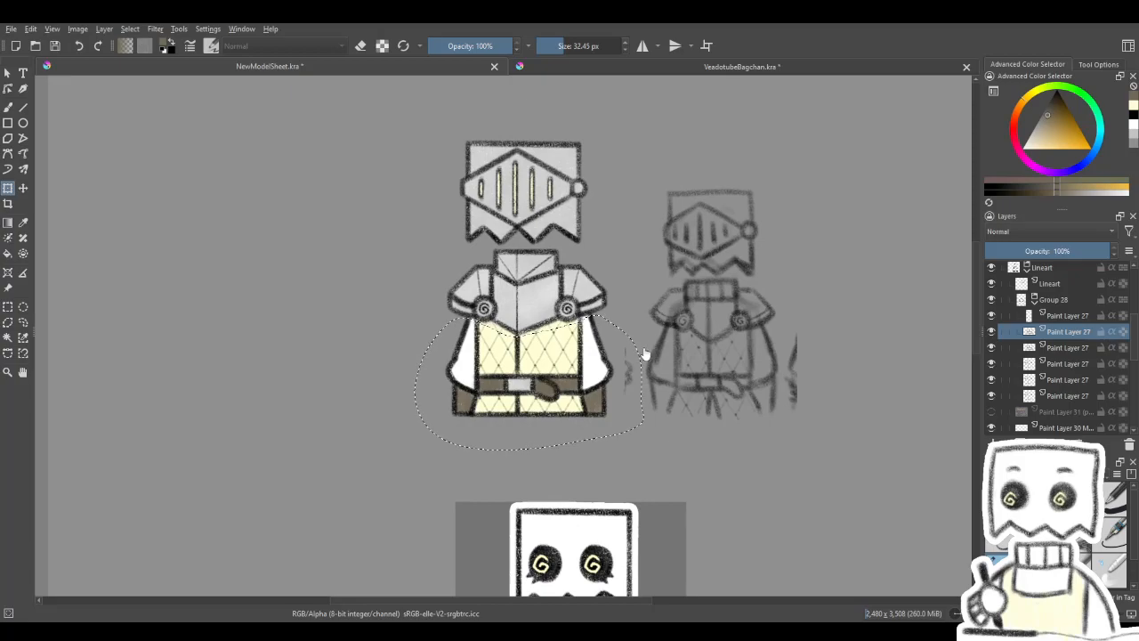
key(ctrl+shift+a)
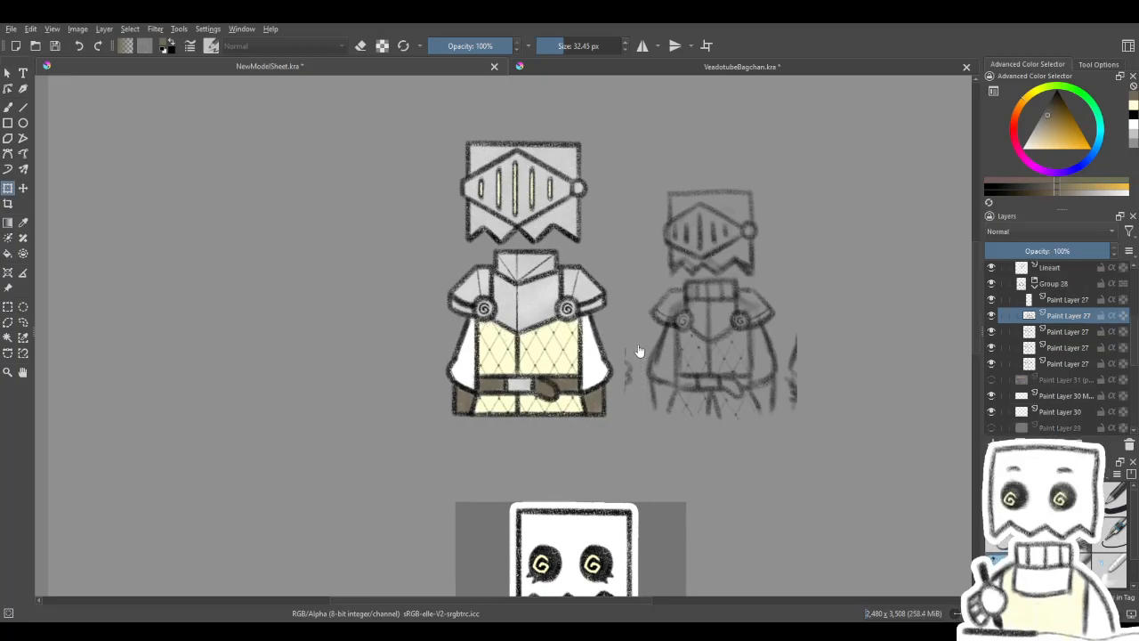
- Inspect the strengthened linework close up, and undo the layer copies and deselection to restore the lower-body selection
scroll(536, 318, up, 4)
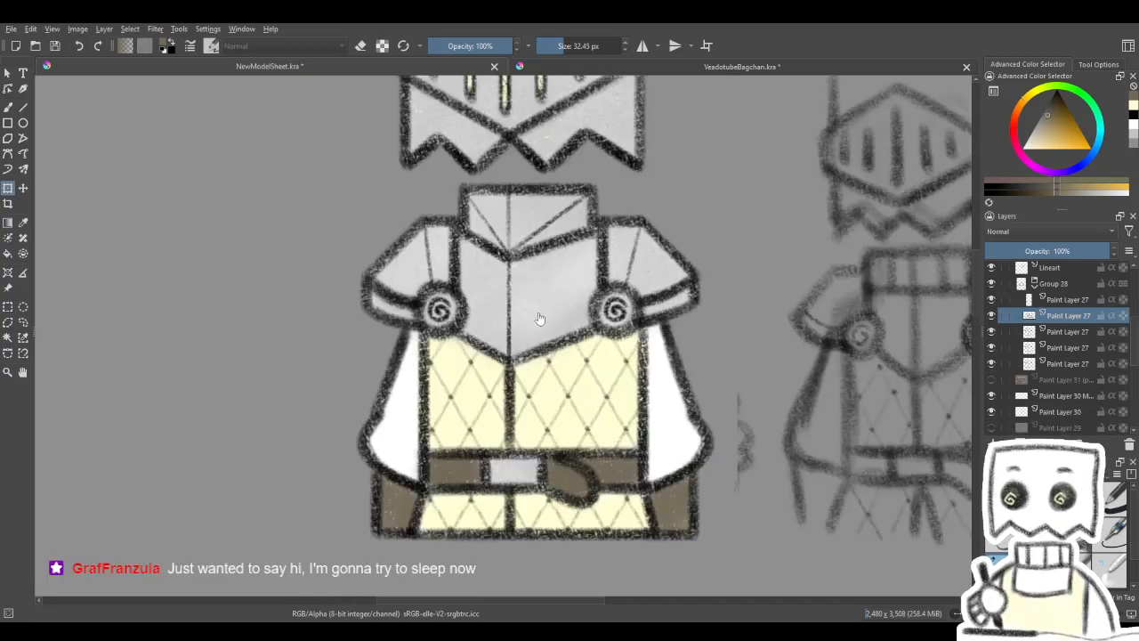
scroll(557, 341, down, 1)
scroll(557, 341, up, 1)
scroll(557, 341, down, 1)
drag(556, 339, 554, 371)
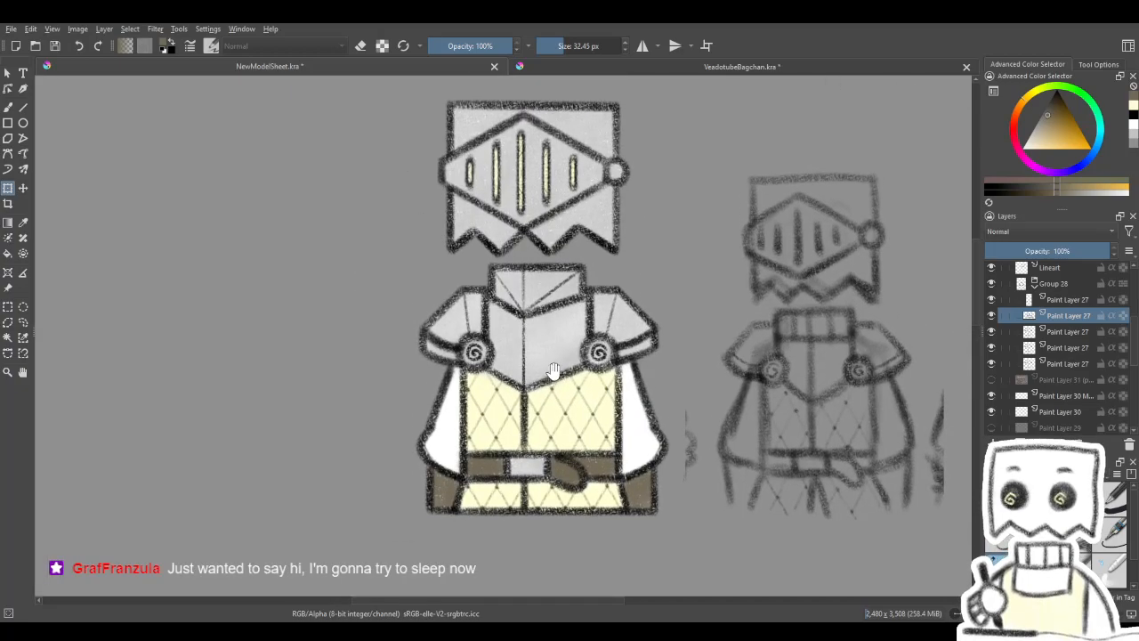
key(ctrl+z)
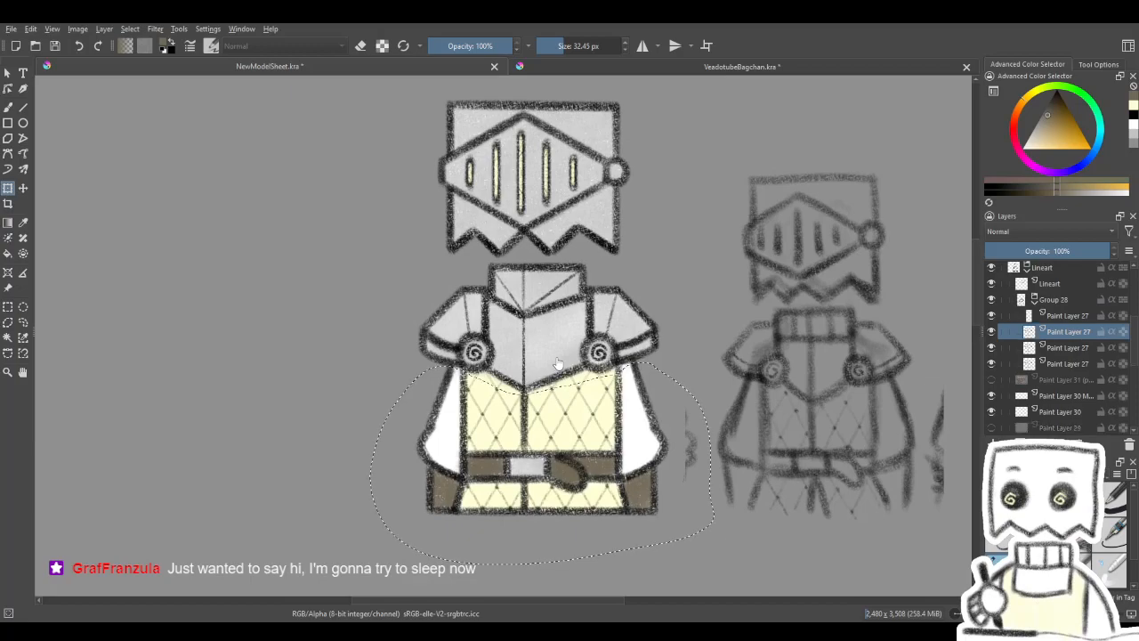
- Copy the selected lower-body lines from the third Paint Layer 27 in Group 28 onto a new layer, and clear the selection
click(1074, 349)
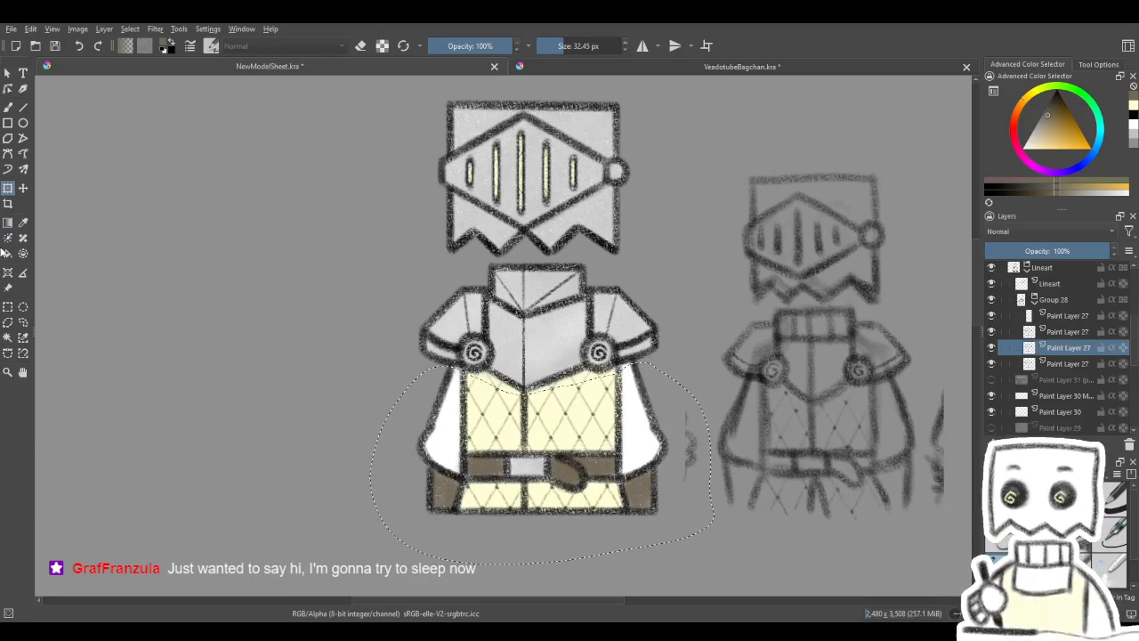
key(ctrl+t)
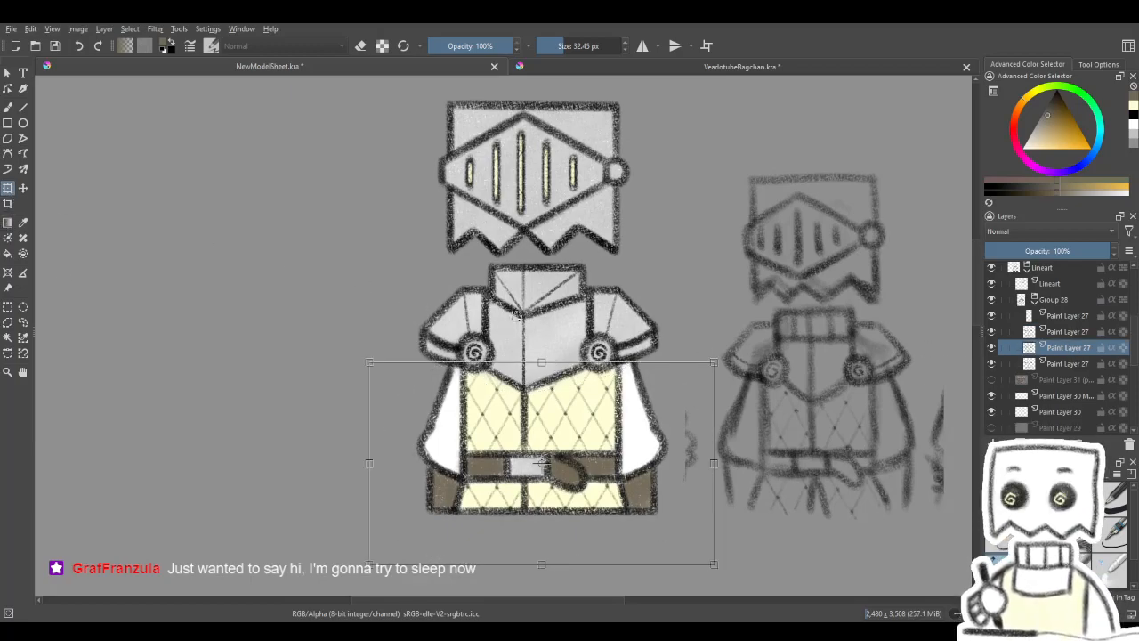
key(ctrl+j)
key(Return)
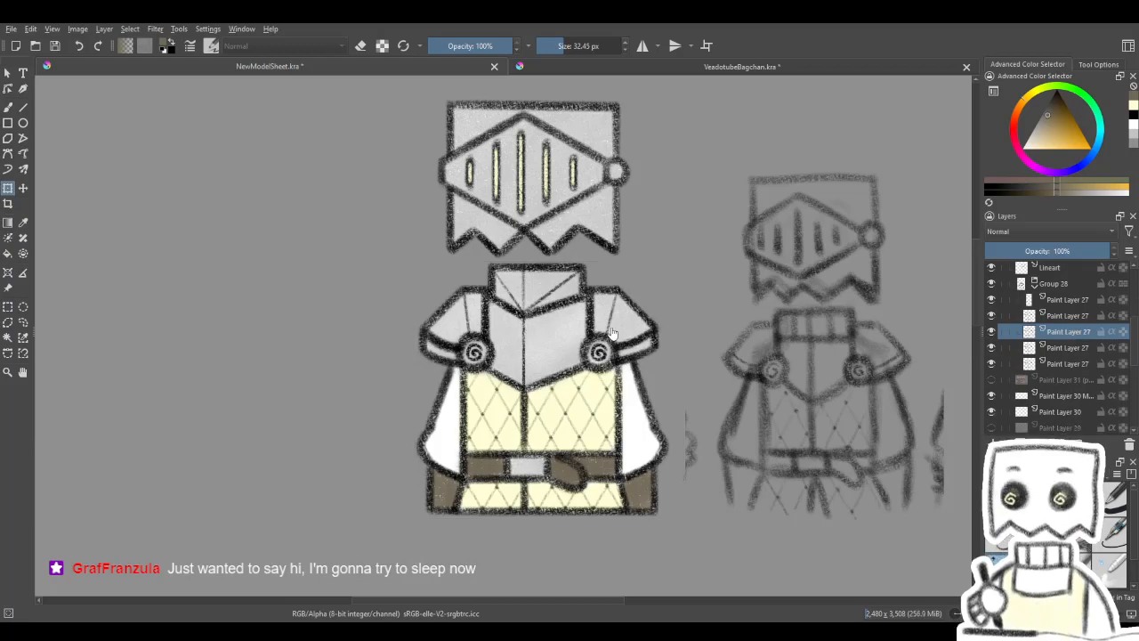
- Check the knight's strengthened lower-body lines against the default model at several view sizes
scroll(612, 332, down, 5)
drag(577, 337, 556, 309)
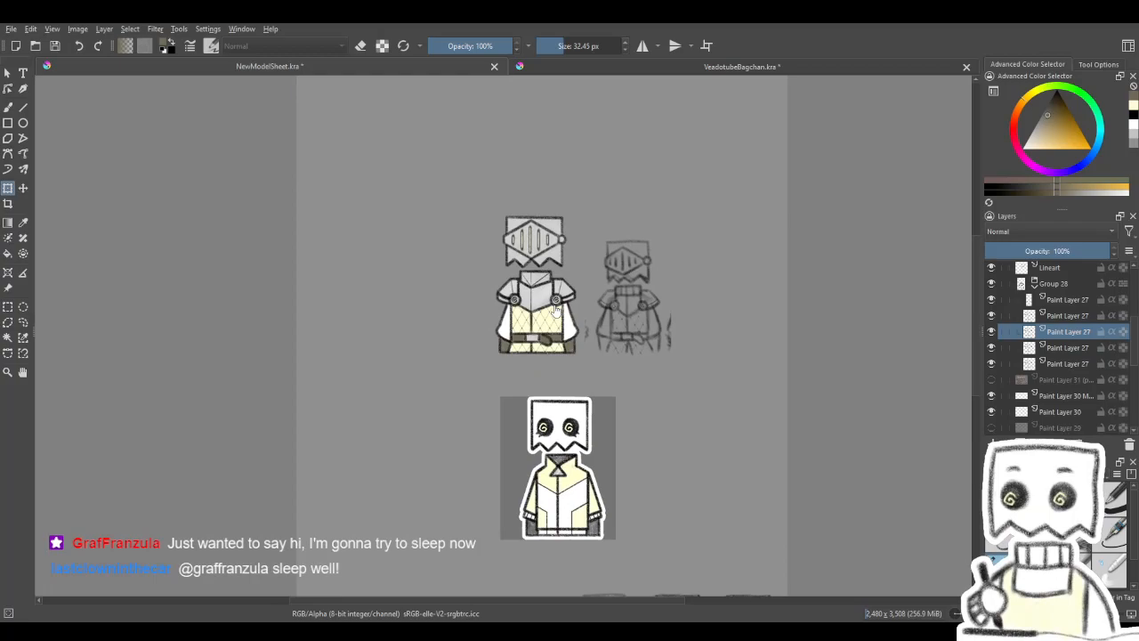
scroll(556, 309, up, 3)
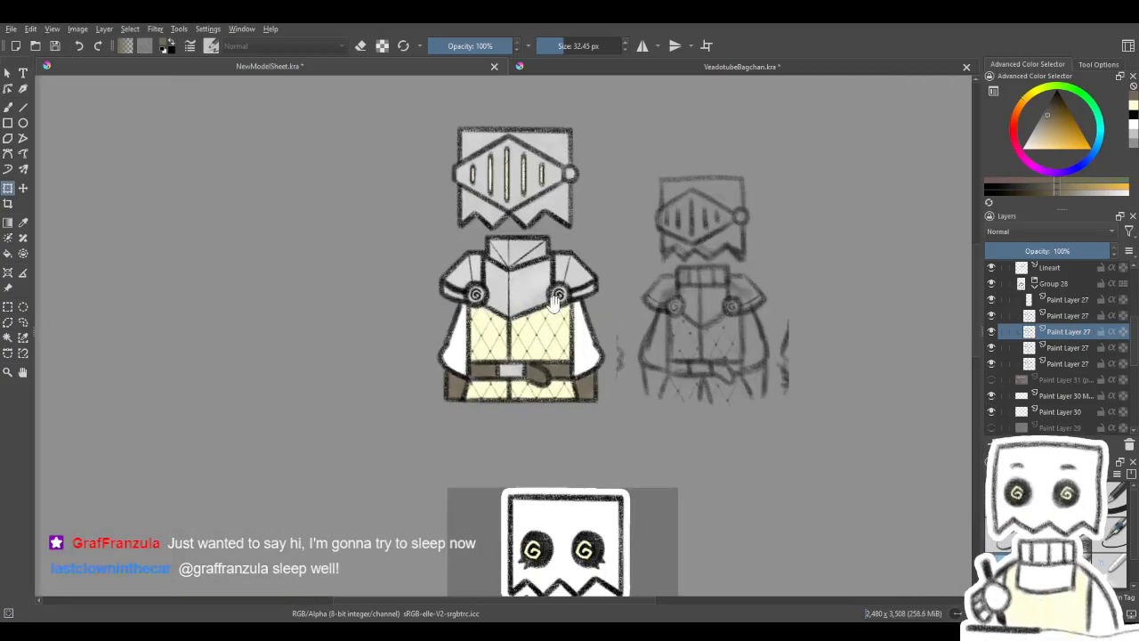
drag(556, 308, 561, 342)
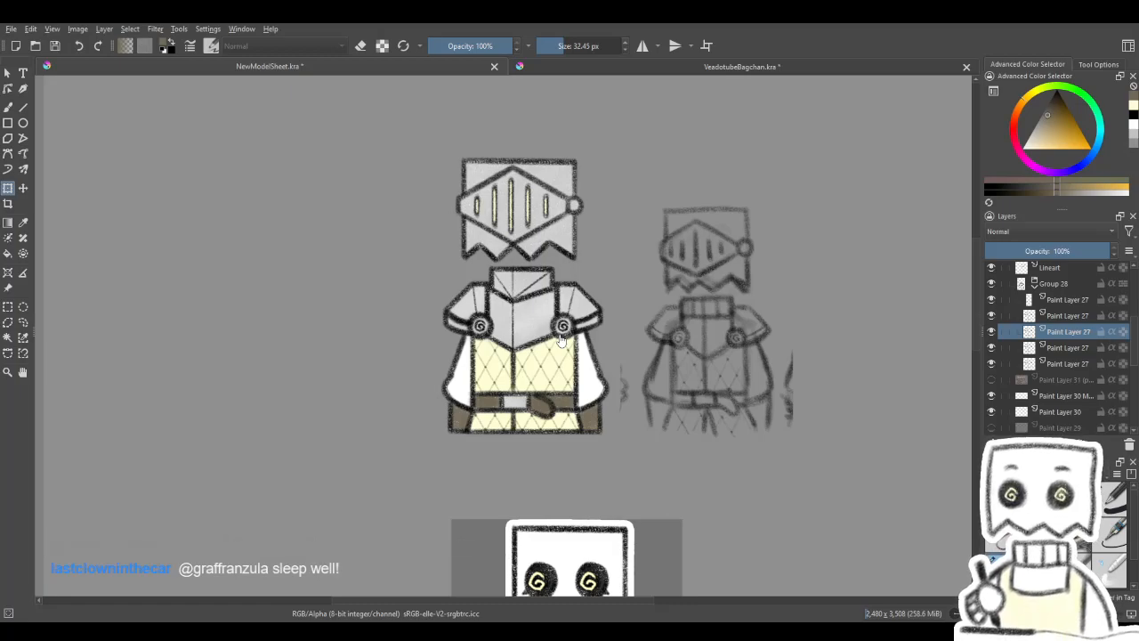
scroll(574, 361, down, 1)
scroll(574, 360, down, 1)
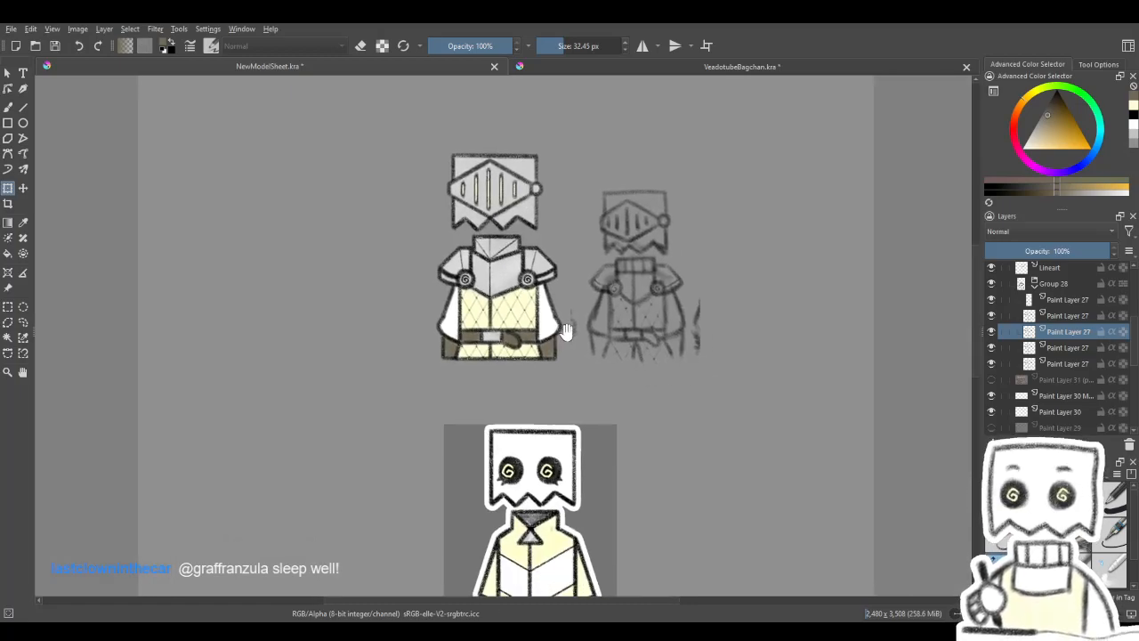
scroll(560, 330, down, 1)
drag(557, 326, 553, 320)
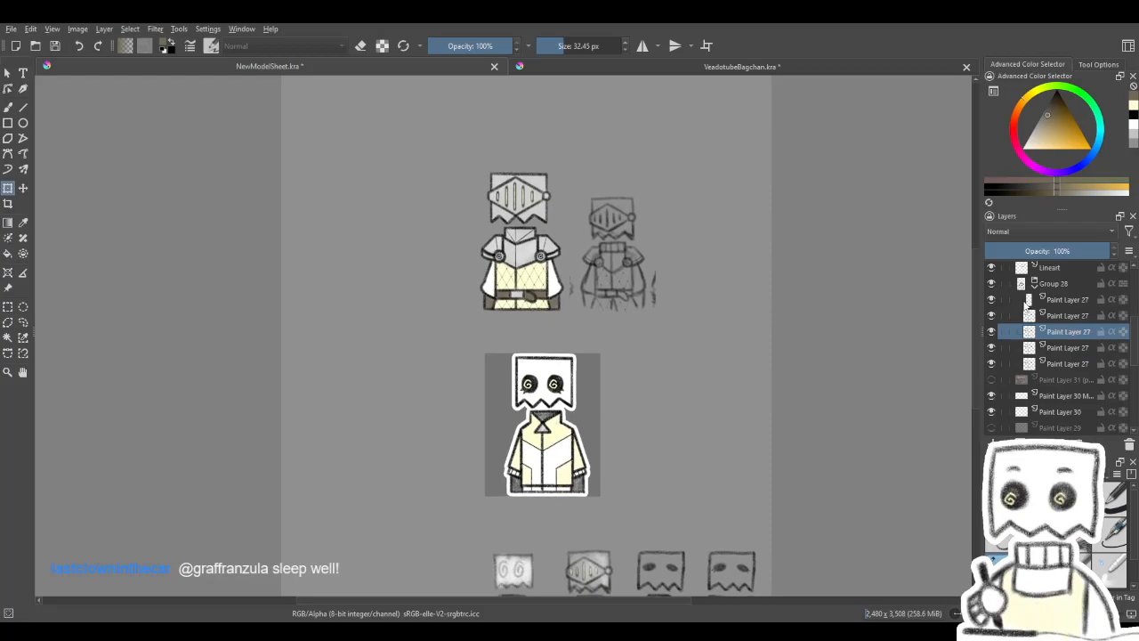
- Collapse Group 28 and review the whole knight's outlines against the faded reference sketch beside it
click(1035, 284)
scroll(1052, 309, up, 2)
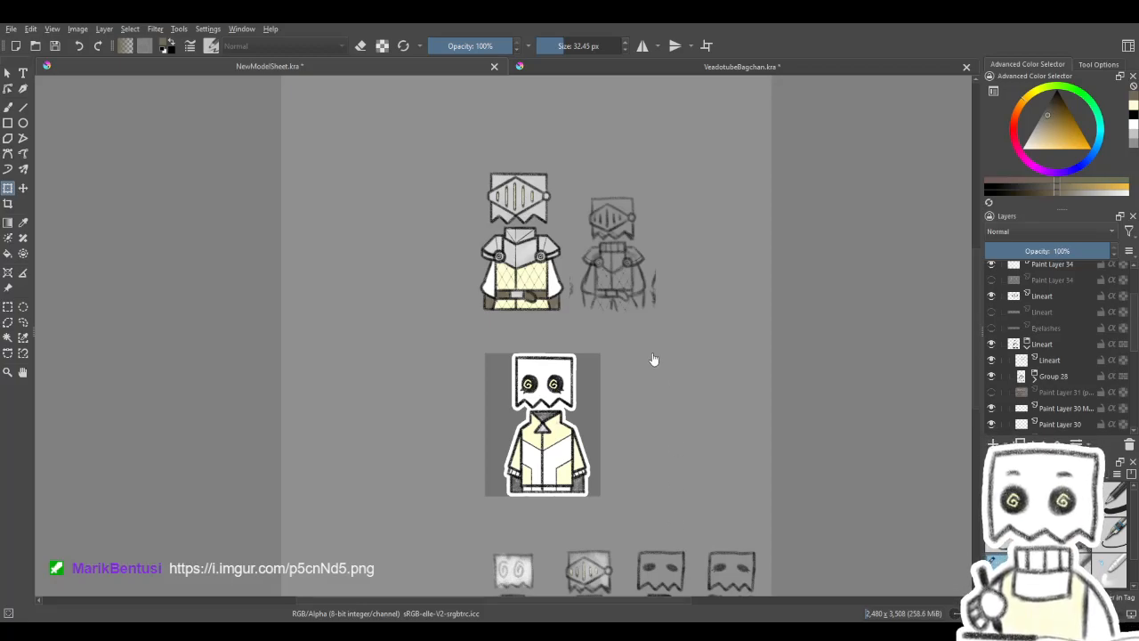
scroll(661, 383, down, 3)
scroll(549, 488, up, 4)
scroll(577, 379, up, 3)
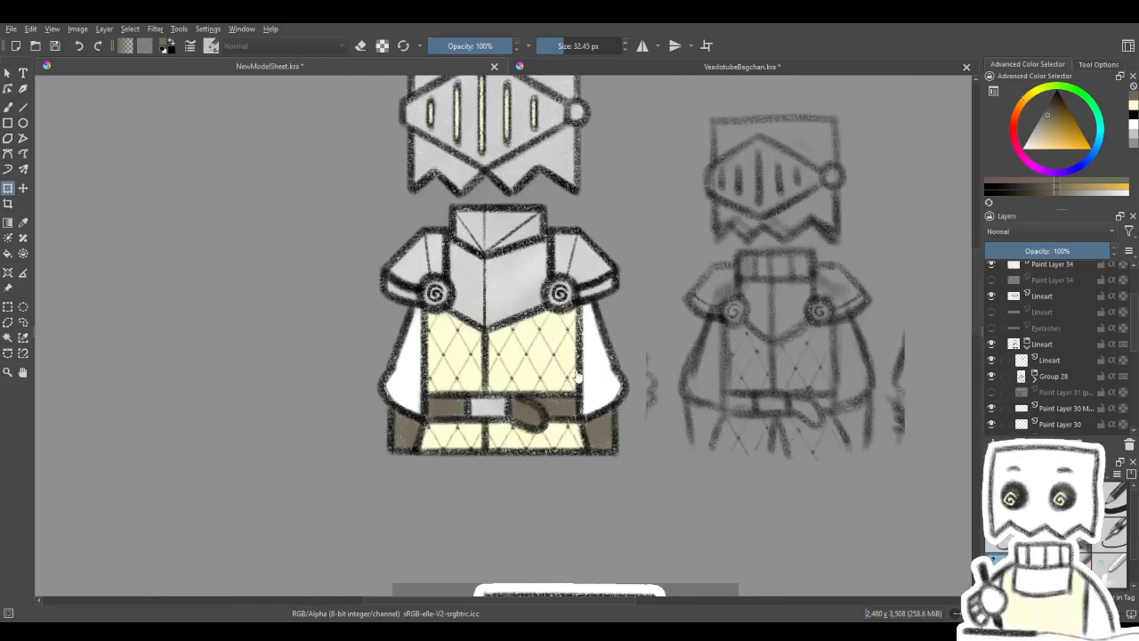
drag(577, 378, 585, 404)
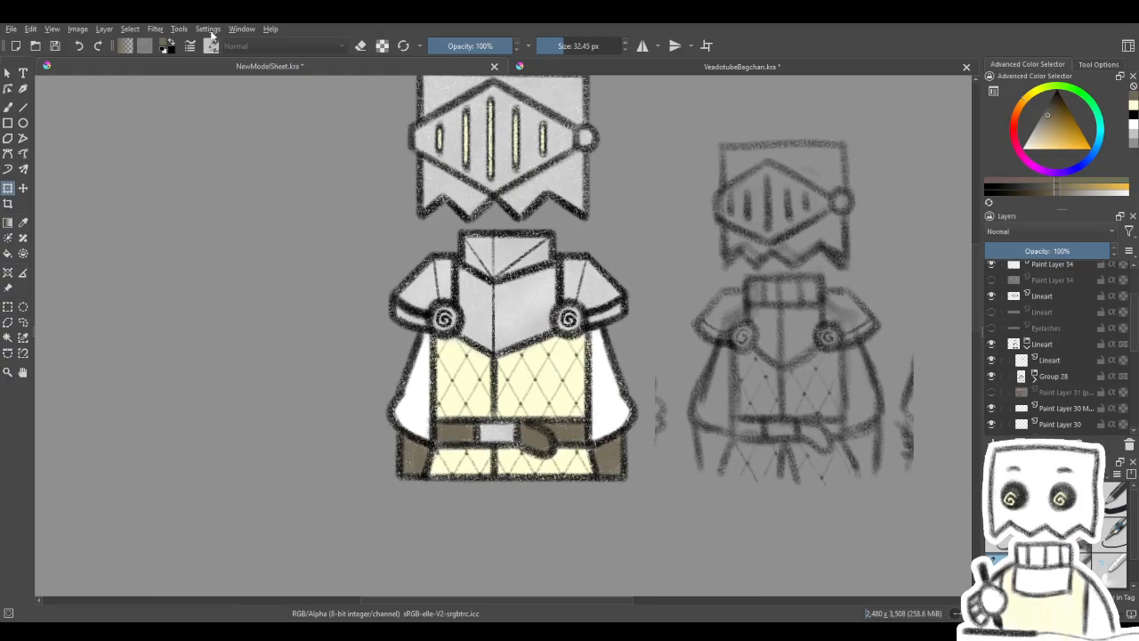
drag(309, 176, 326, 215)
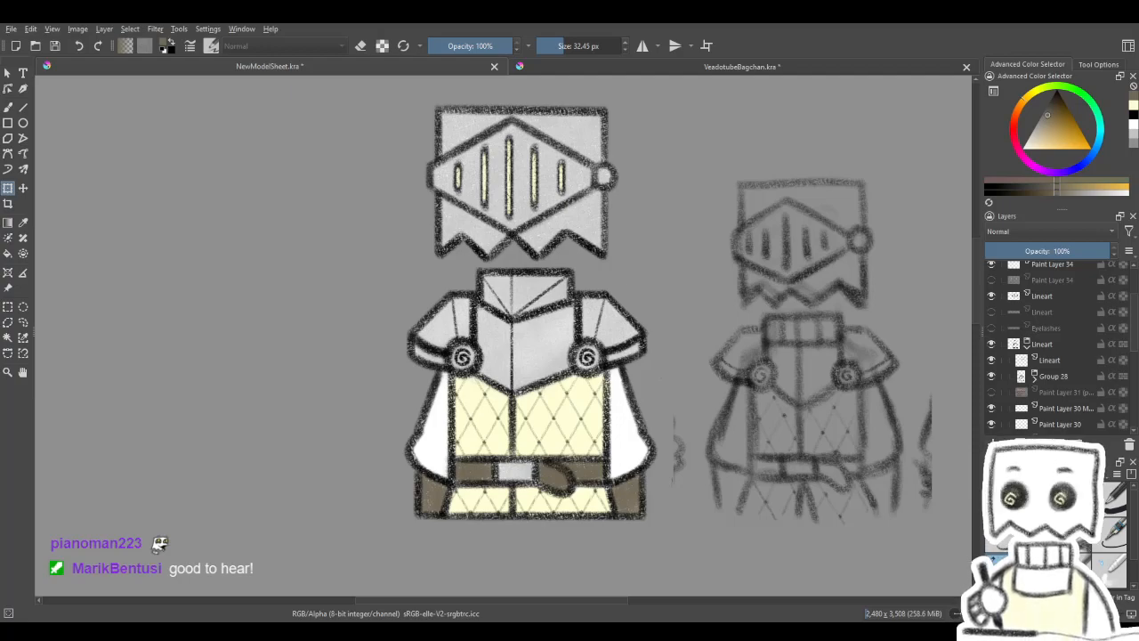
scroll(561, 380, down, 2)
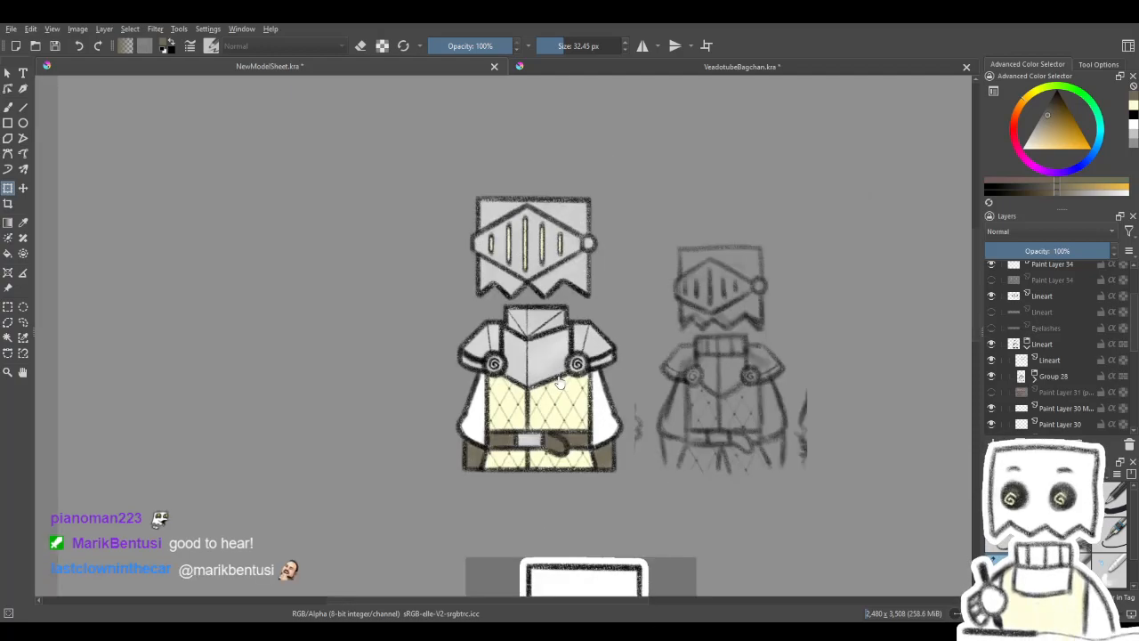
scroll(552, 378, up, 2)
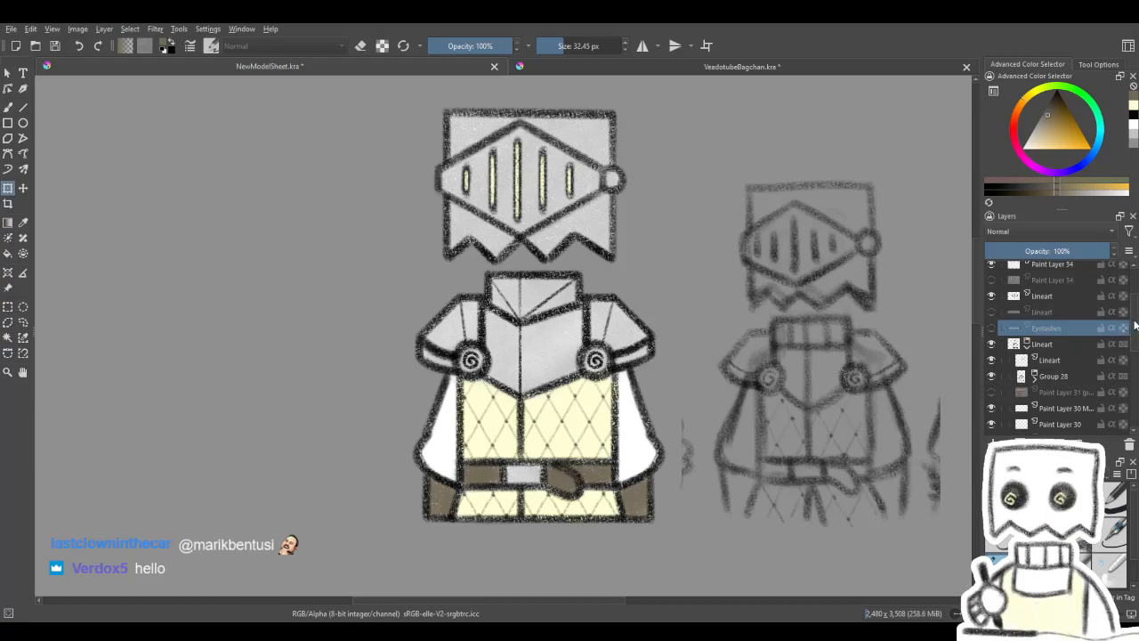
- Undo the last layer change, duplicate the selected Paint Layer 27 inside Group 28, and collapse the group
key(ctrl+z)
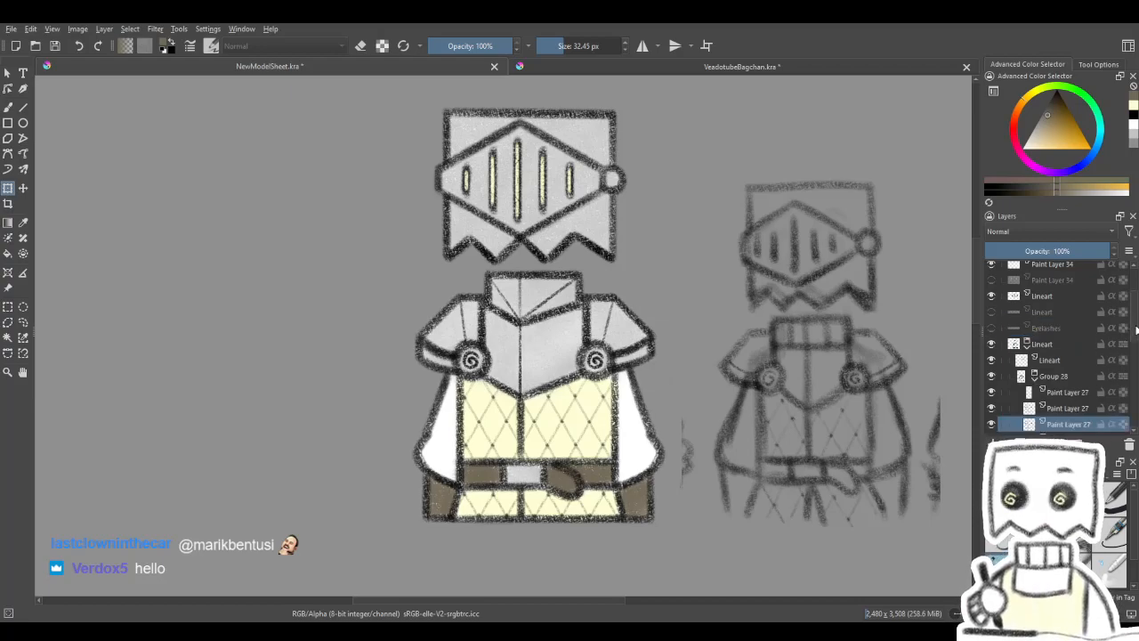
scroll(1137, 330, down, 3)
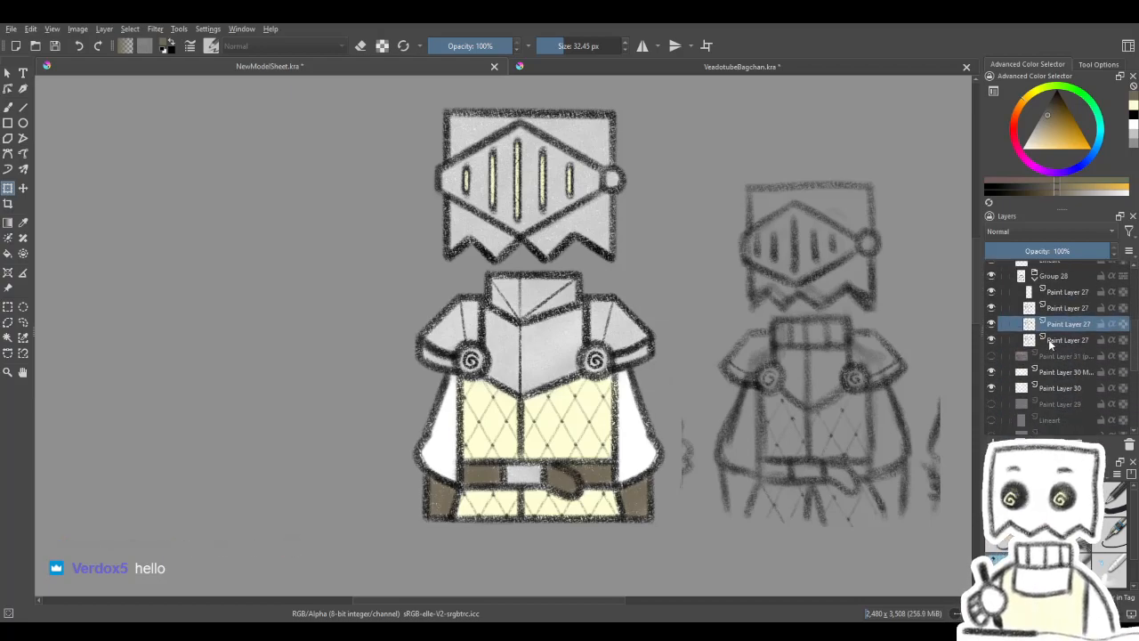
key(ctrl+j)
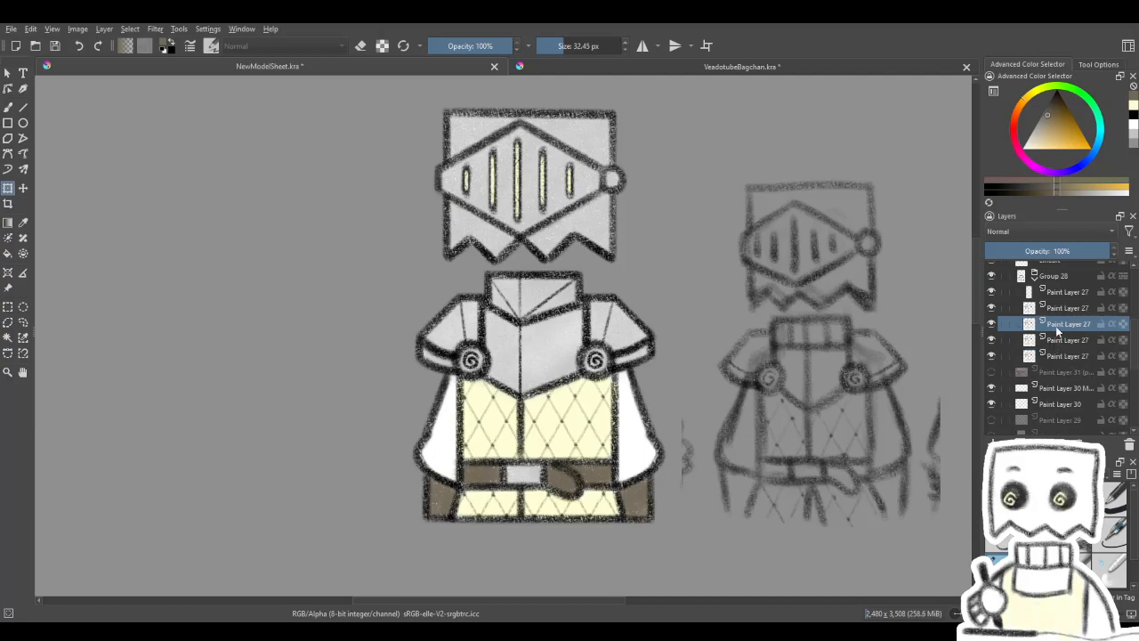
click(1034, 278)
- Collapse the Lineart group, expand Group 31, and select its Paint Layer 27
drag(1135, 346, 1135, 328)
click(1027, 303)
click(1050, 319)
click(1027, 319)
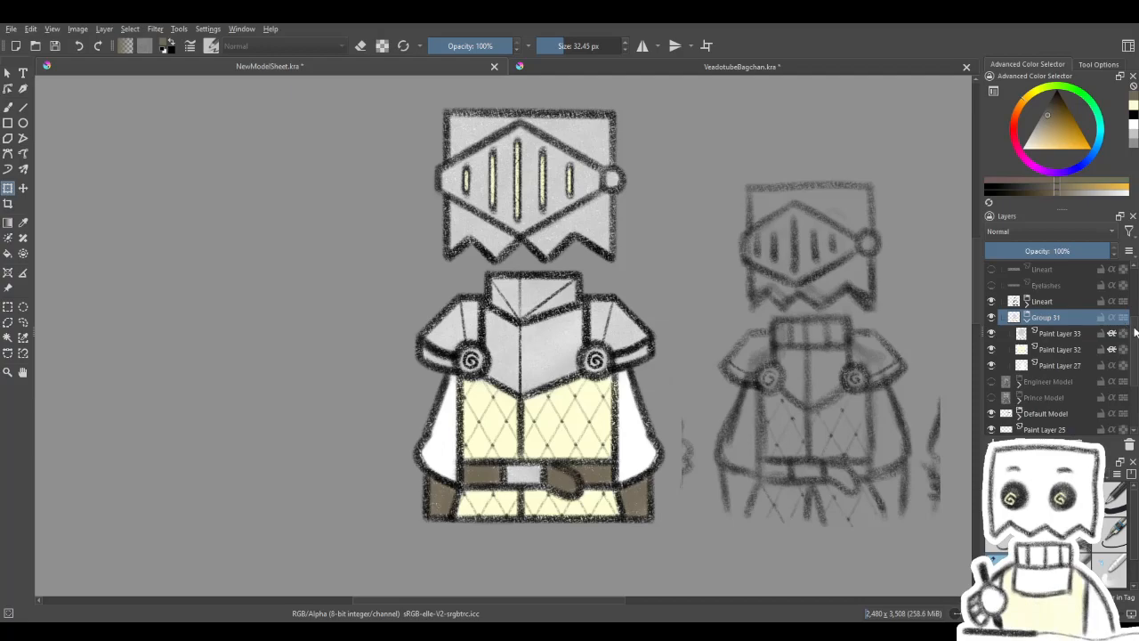
scroll(1135, 331, down, 1)
click(1060, 347)
- Compare the knight with and without the base colours of Paint Layer 27 by repeatedly toggling that layer's visibility
click(992, 347)
click(991, 347)
click(991, 347)
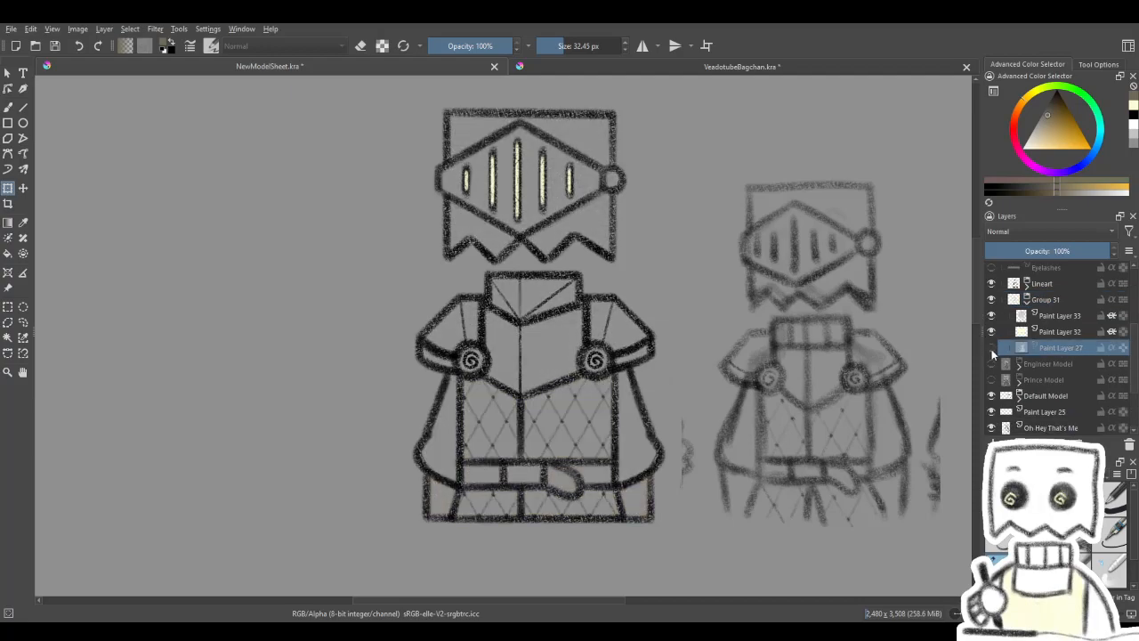
click(992, 349)
click(992, 349)
click(992, 349)
click(992, 349)
click(992, 349)
click(992, 349)
click(991, 349)
click(992, 349)
click(993, 349)
click(992, 349)
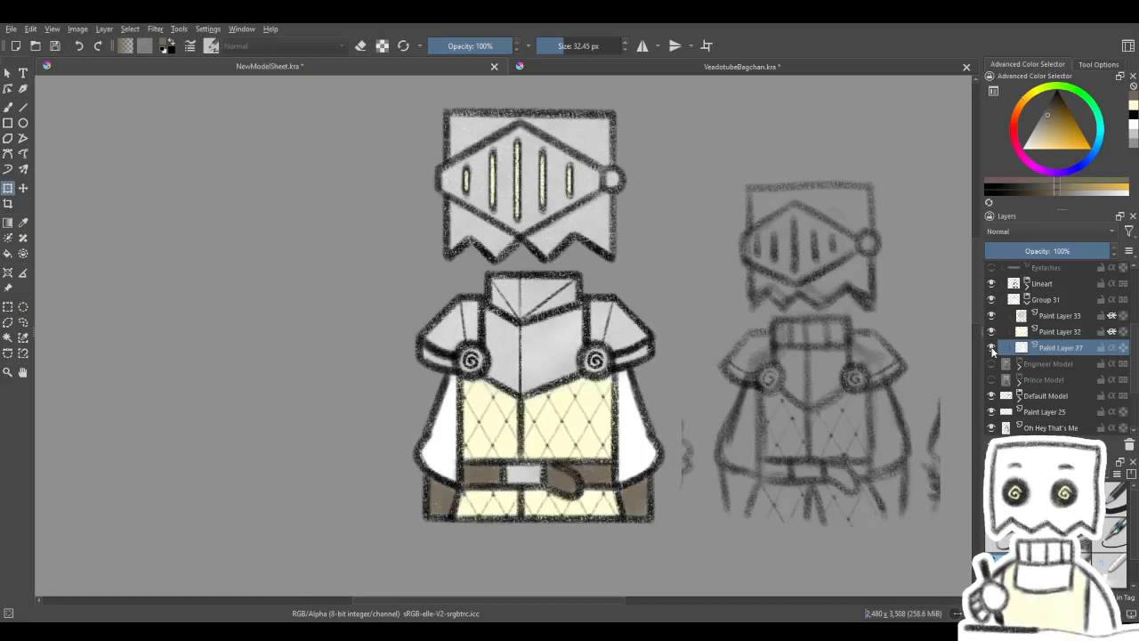
click(993, 349)
click(992, 349)
click(993, 349)
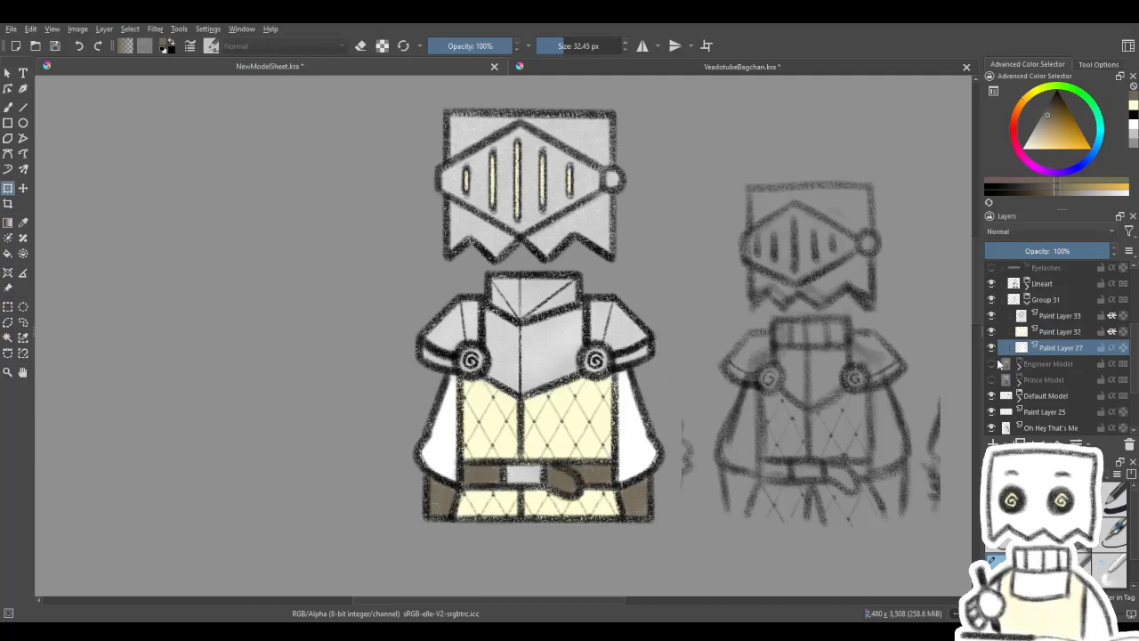
click(992, 349)
click(993, 349)
drag(810, 341, 788, 374)
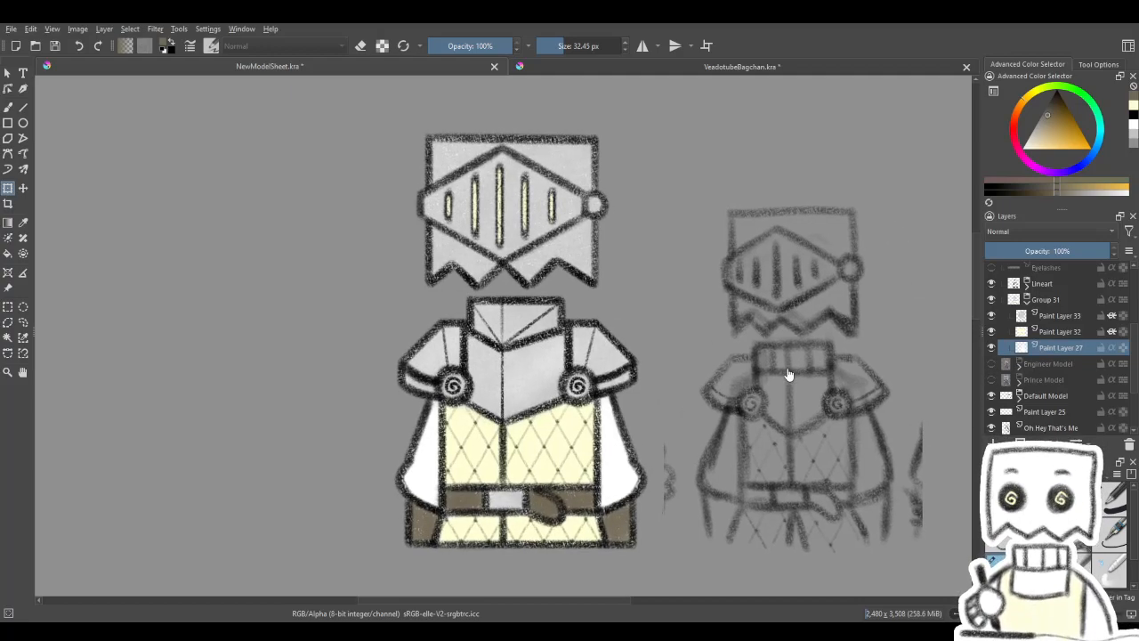
- Delete Paint Layer 27 from Group 31 and put a new empty paint layer beneath Paint Layer 32
click(1130, 445)
click(994, 444)
drag(1057, 336, 1061, 358)
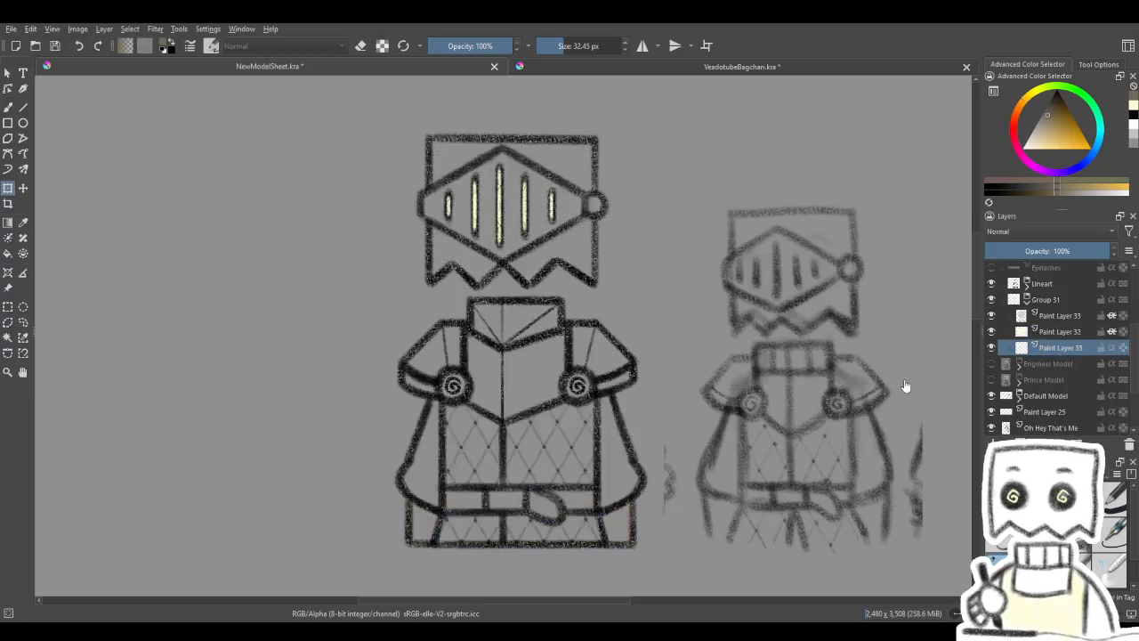
- Check what the Lineart layer and Group 28 inside the Lineart group contain by toggling their visibility, and collapse the group
click(8, 337)
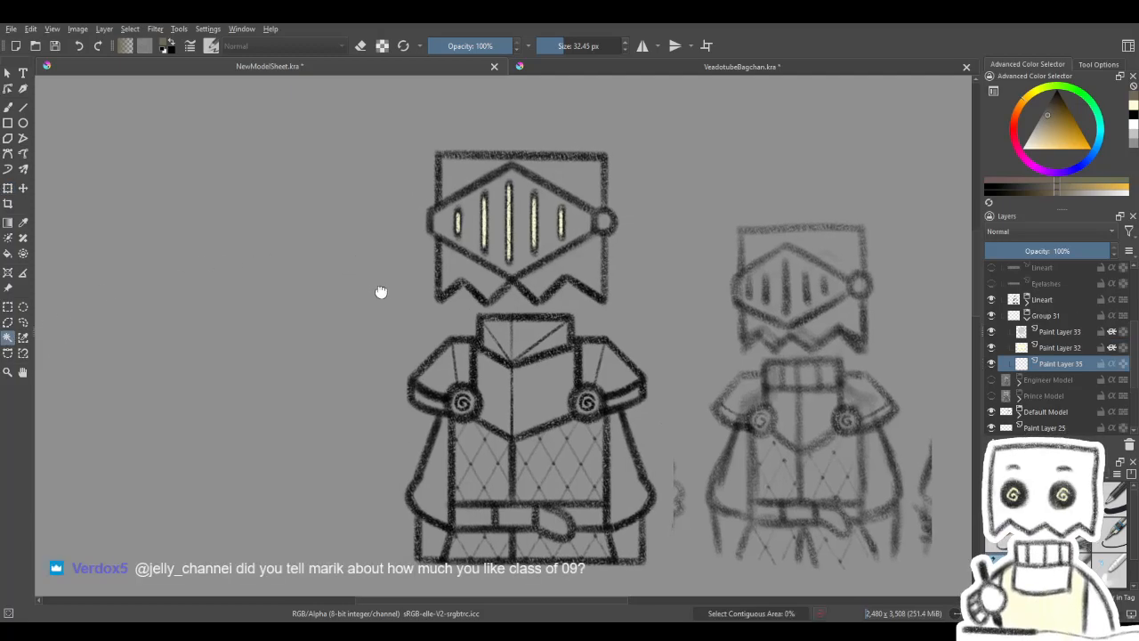
scroll(1097, 314, up, 3)
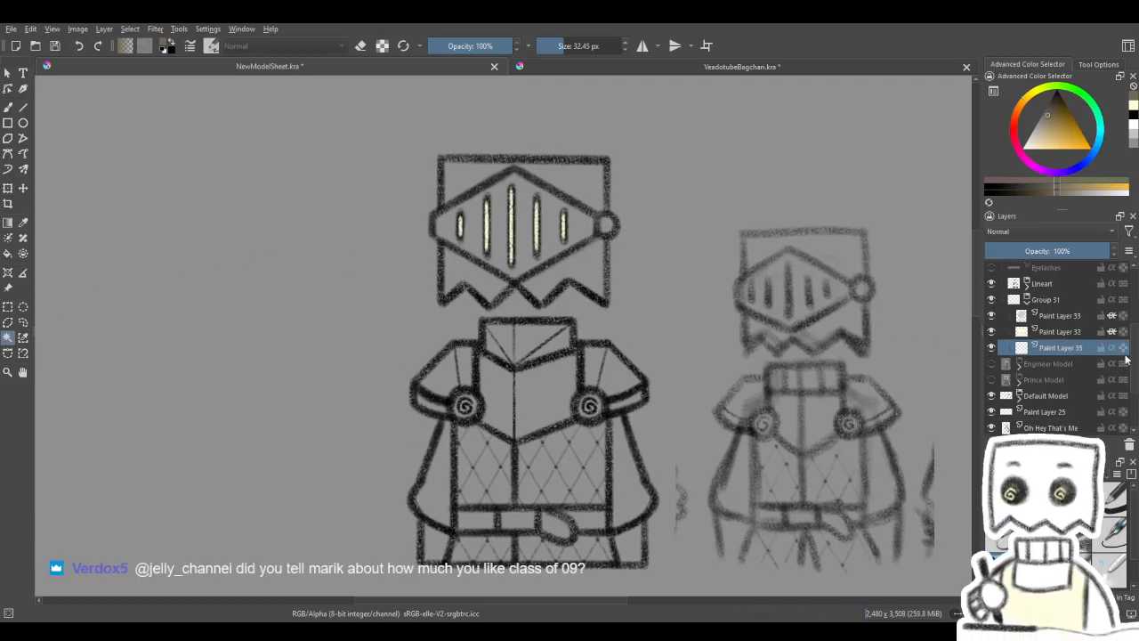
click(1032, 312)
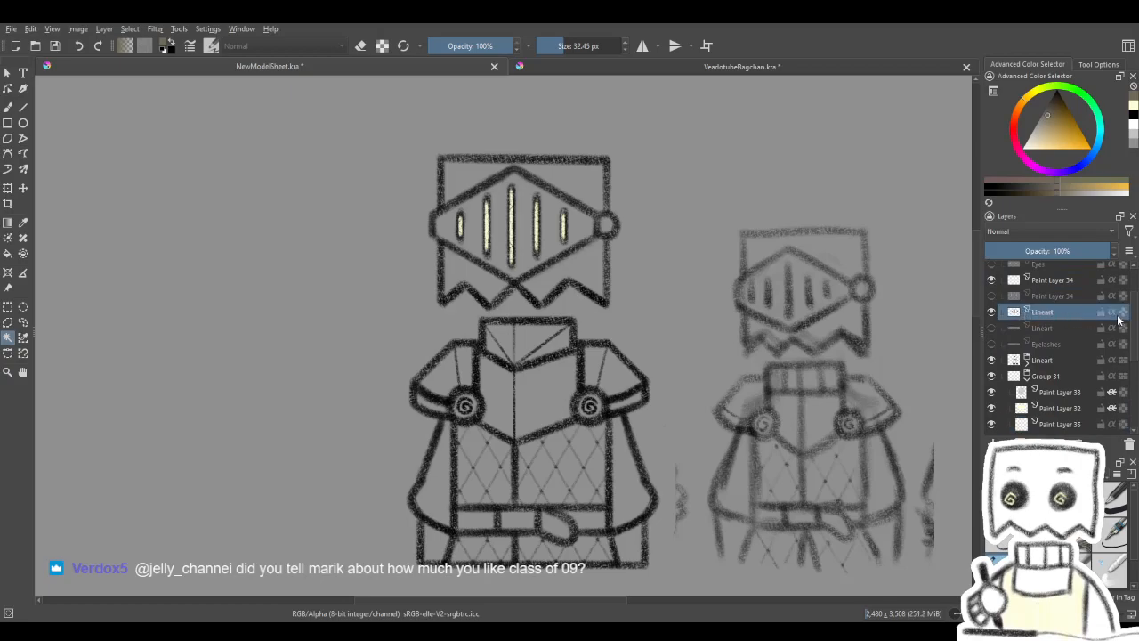
click(1079, 361)
click(1002, 362)
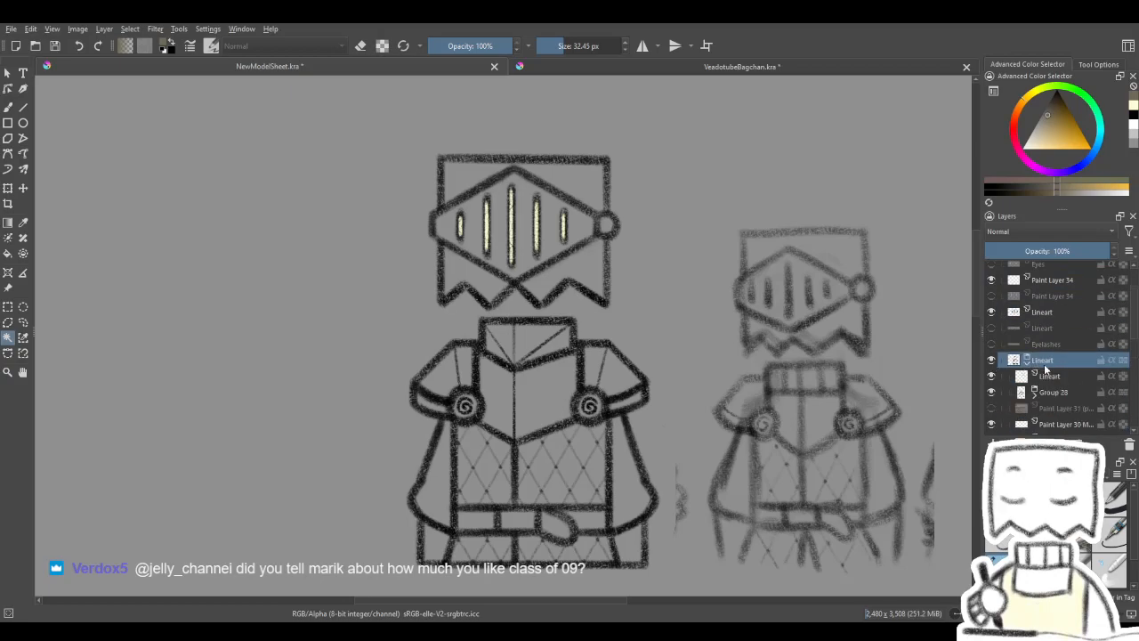
click(1012, 379)
click(992, 393)
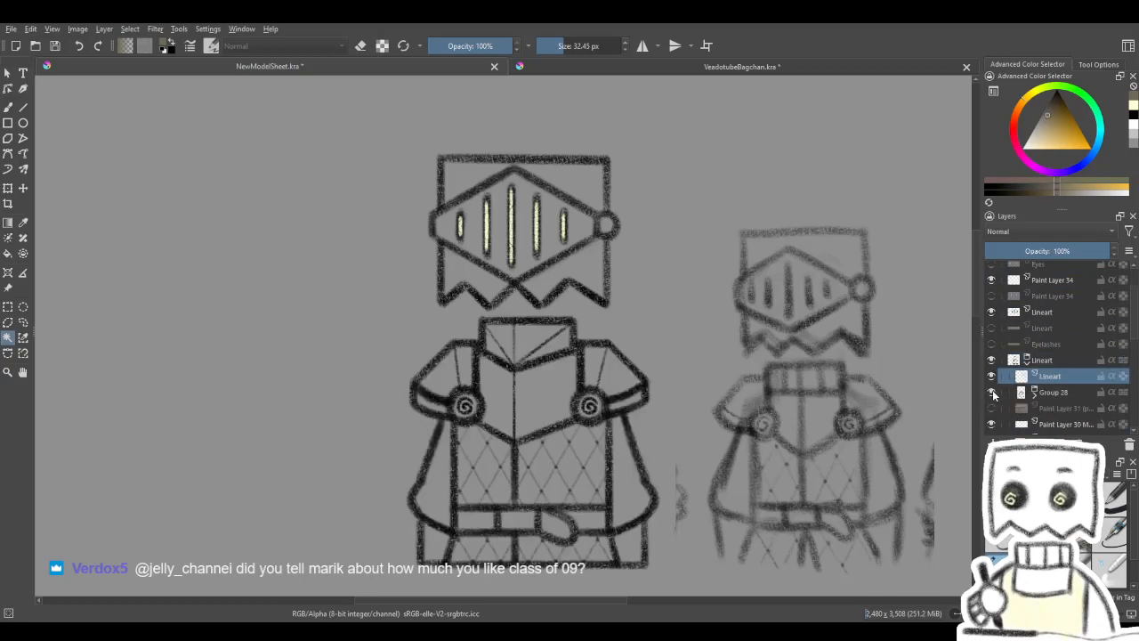
click(993, 377)
click(992, 377)
click(992, 377)
click(993, 377)
click(1056, 365)
click(1028, 365)
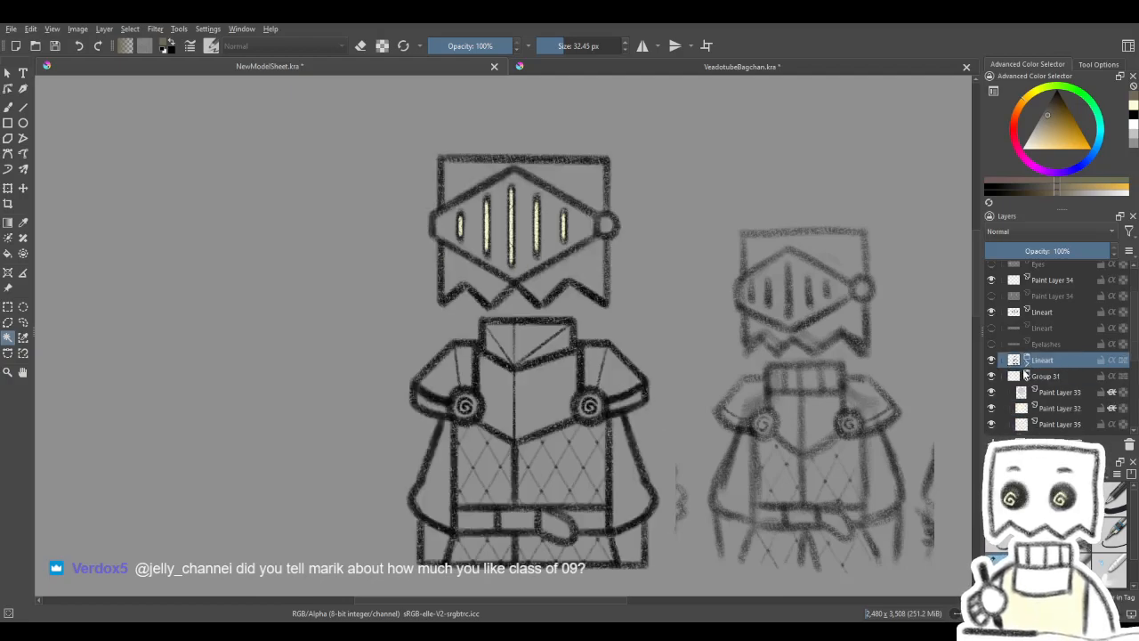
- Merge the Lineart group into a single layer and select the contiguous empty area outside the knight's outlines
drag(874, 438, 865, 402)
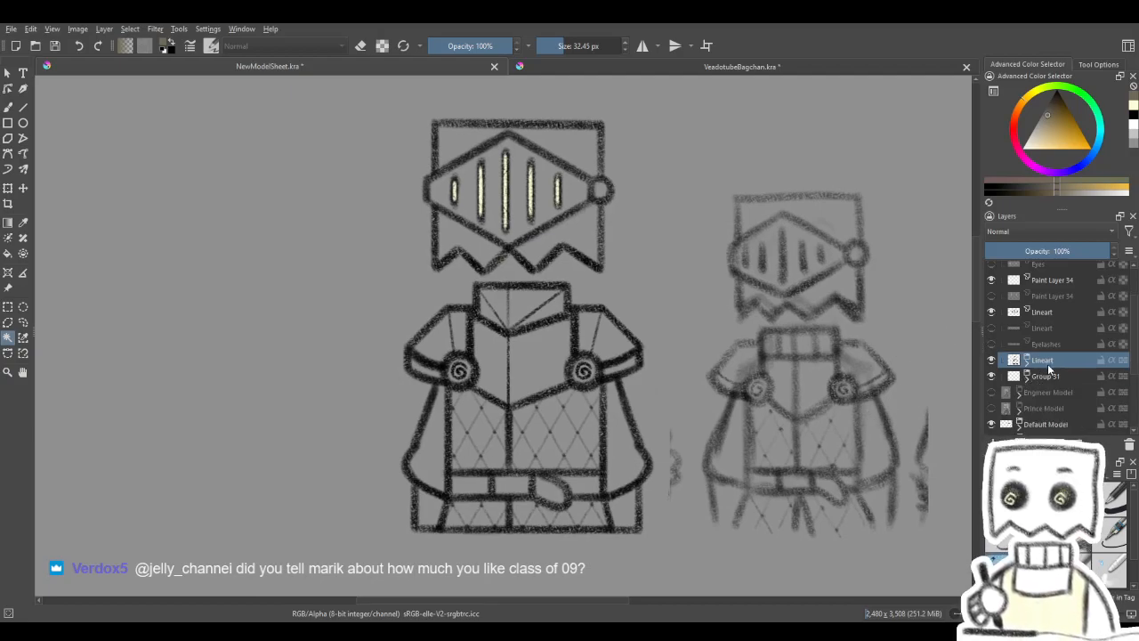
scroll(1029, 390, down, 1)
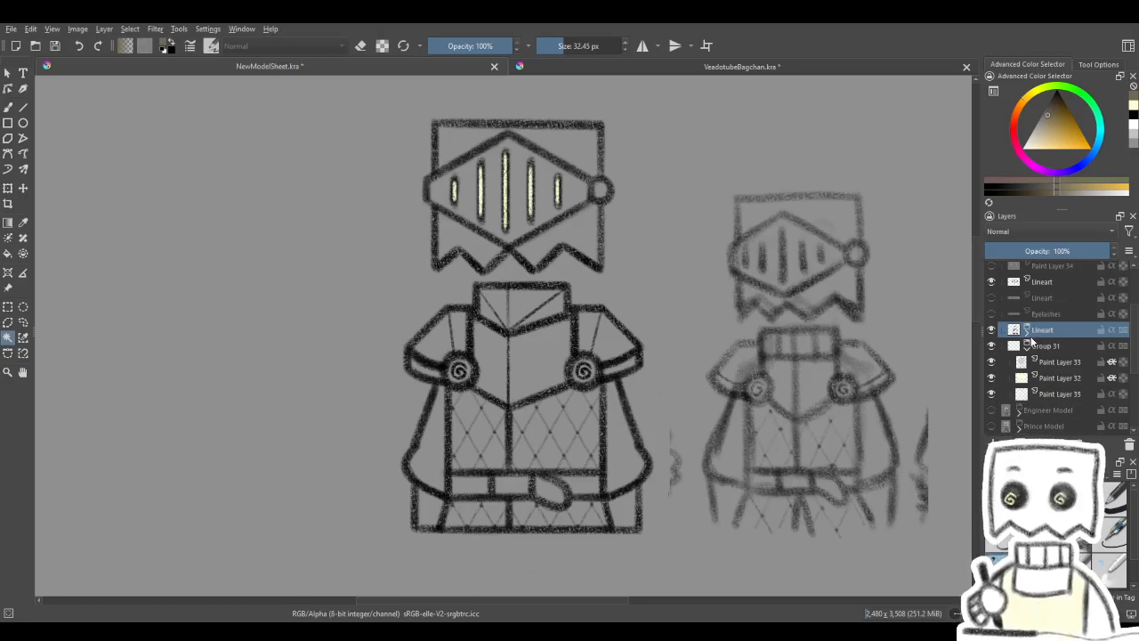
click(347, 271)
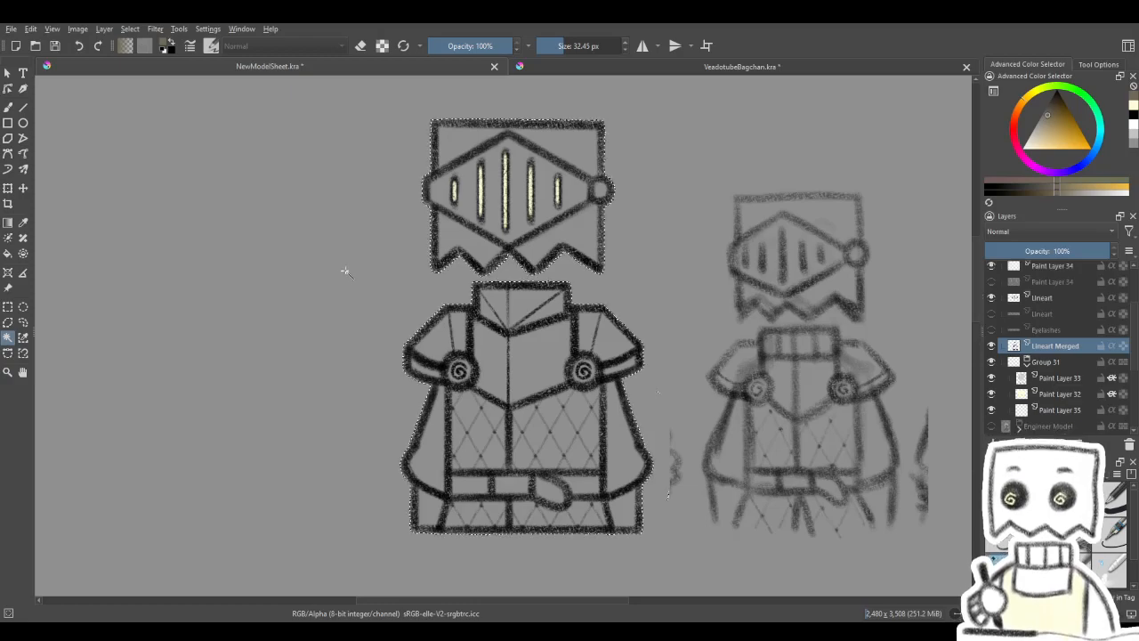
- Undo the first resizing of the selection, and invert and grow it outward around the knight's silhouette
click(131, 31)
click(307, 264)
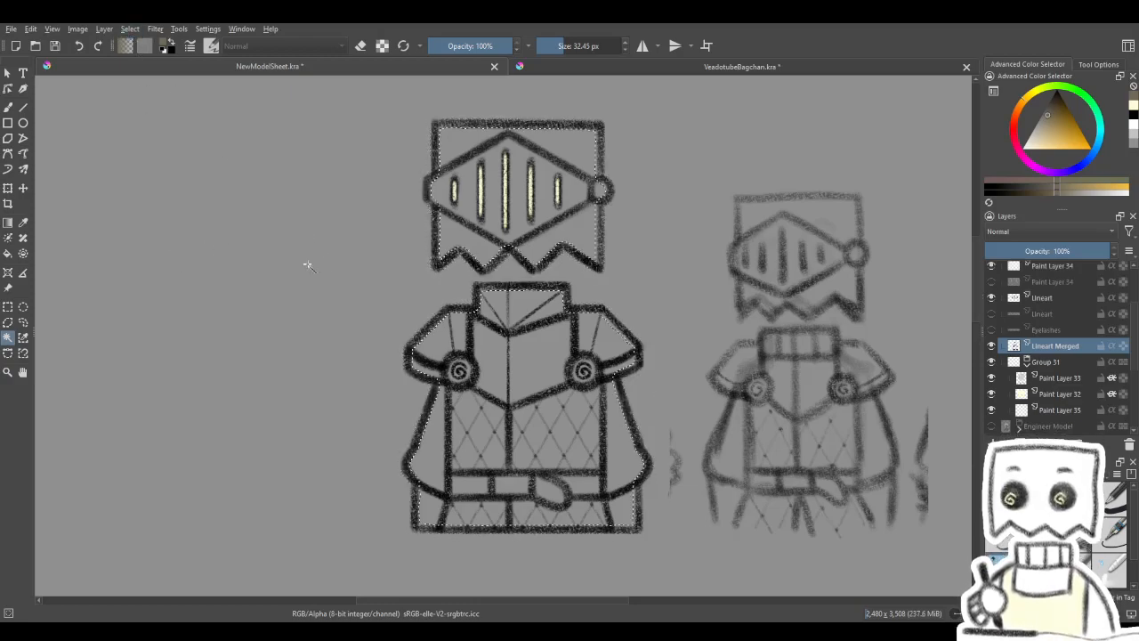
key(ctrl+z)
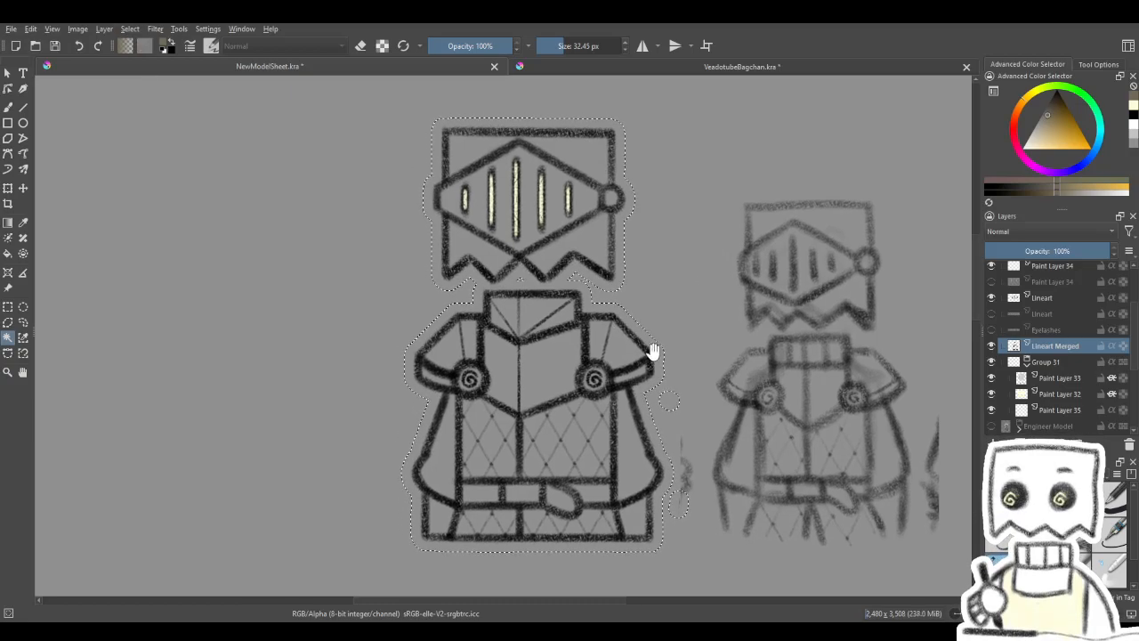
- Examine the grown selection's edge and the small separate selected areas beside the knight's sleeve at several zoom levels
scroll(659, 360, down, 1)
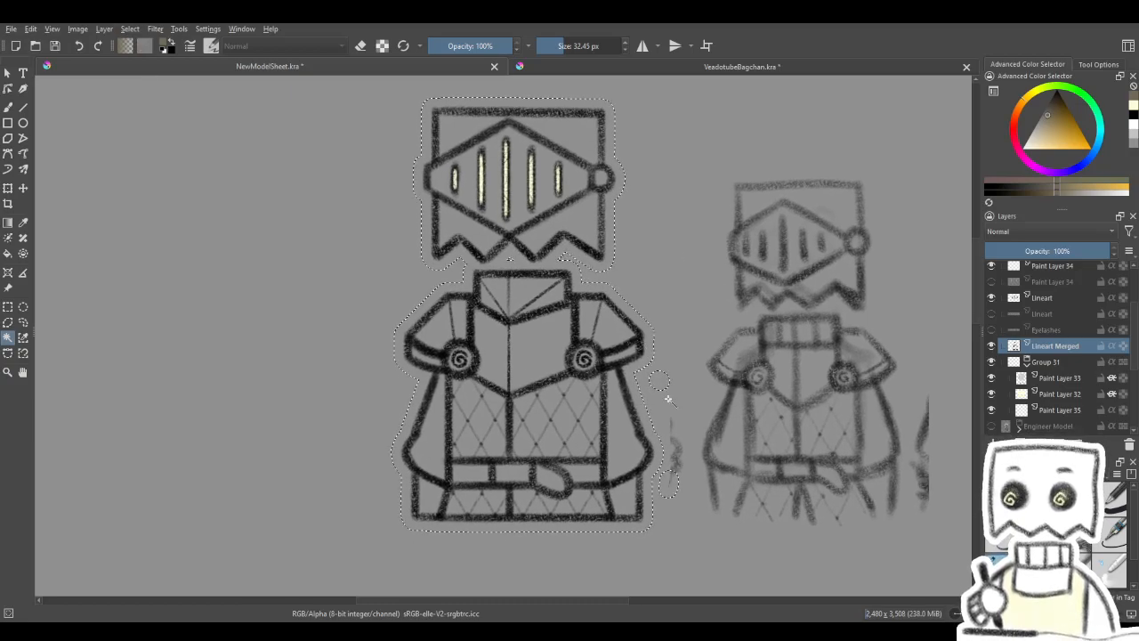
scroll(675, 395, up, 6)
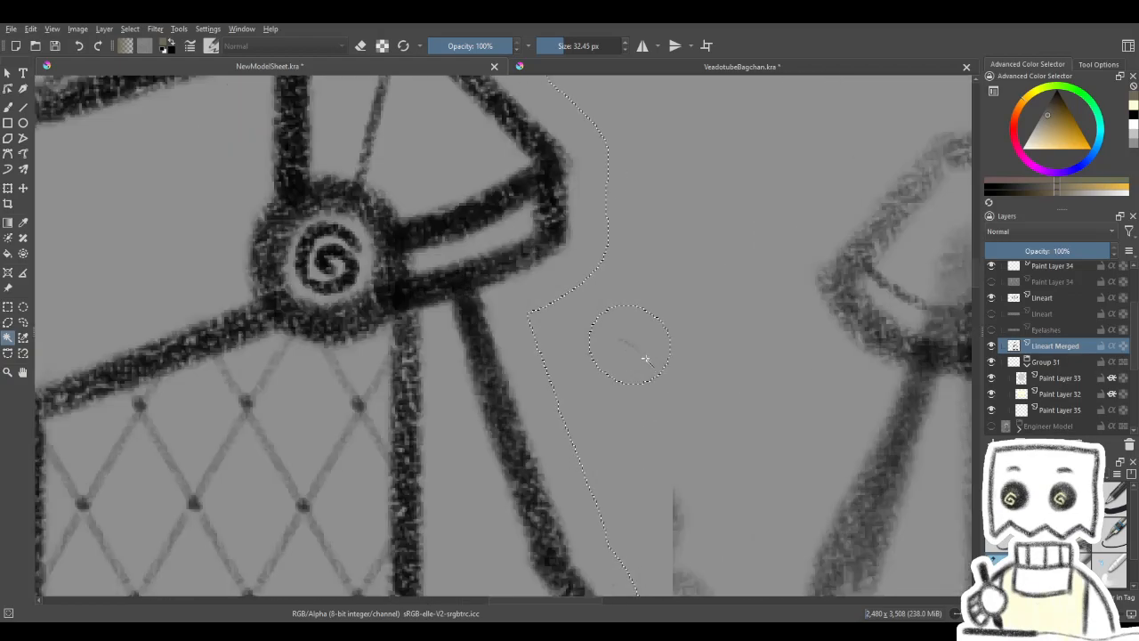
scroll(640, 360, up, 4)
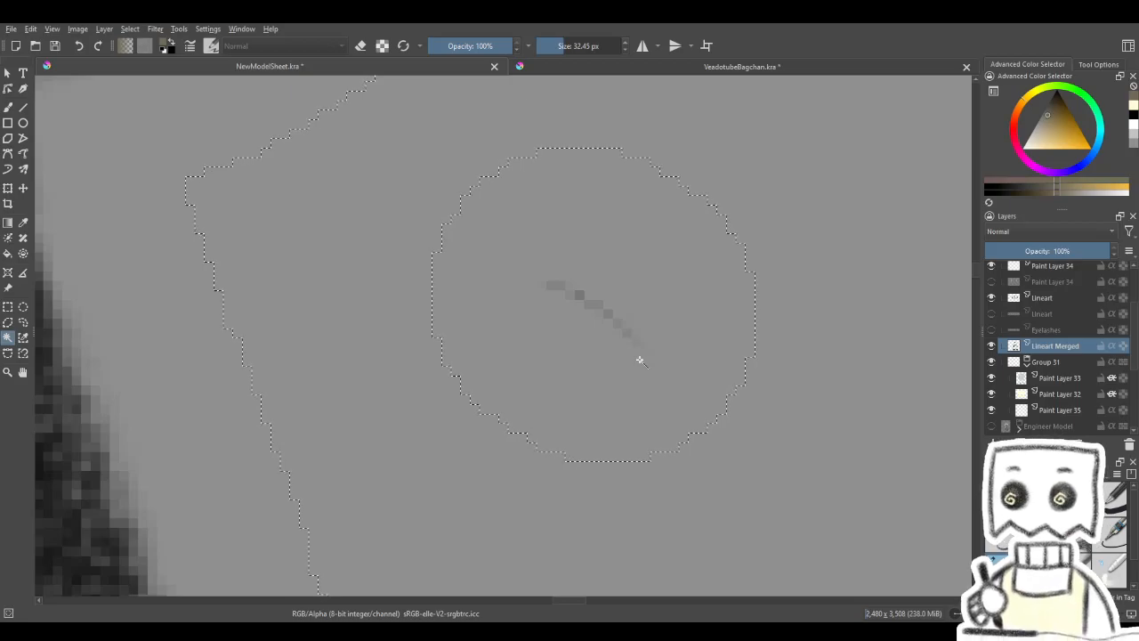
scroll(640, 360, down, 5)
scroll(640, 359, down, 6)
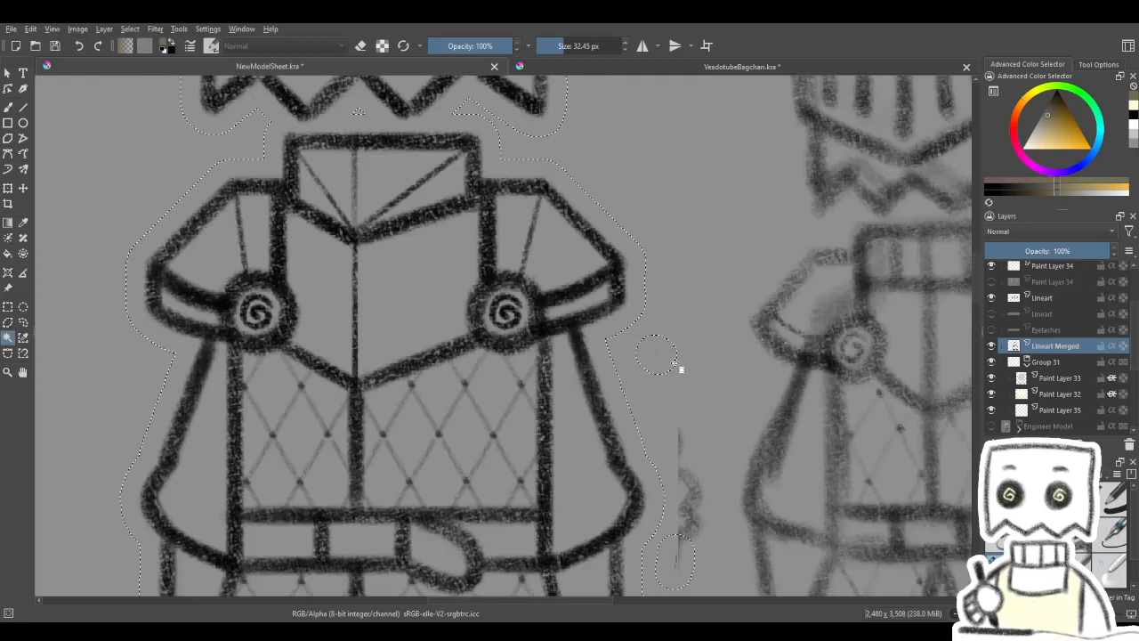
scroll(654, 374, up, 4)
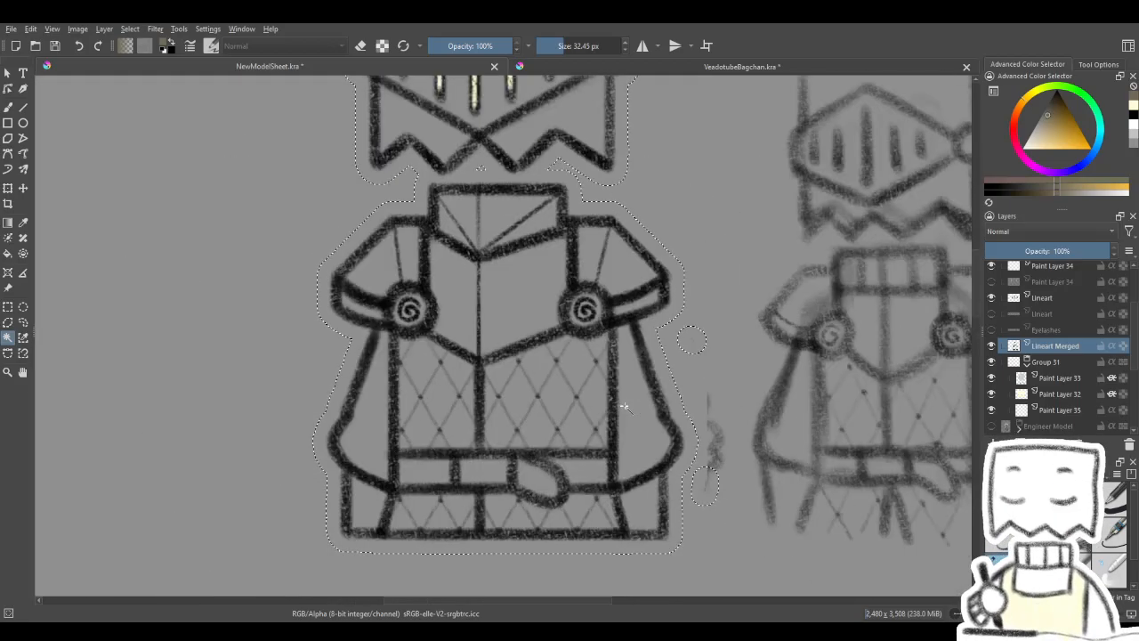
scroll(694, 342, up, 5)
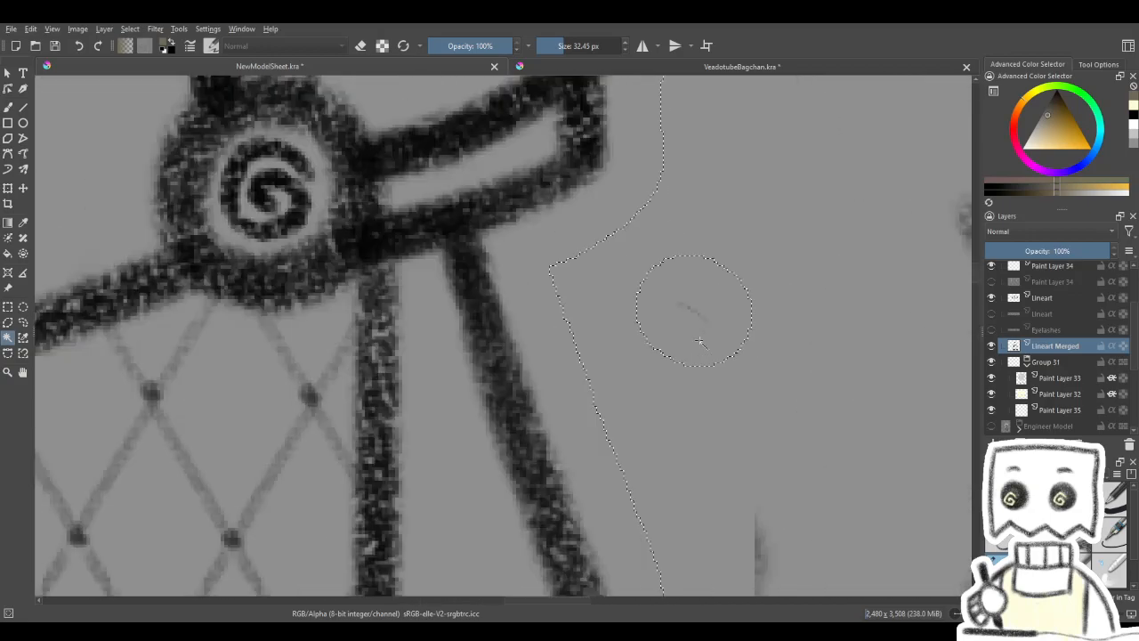
scroll(704, 328, down, 8)
scroll(672, 332, up, 3)
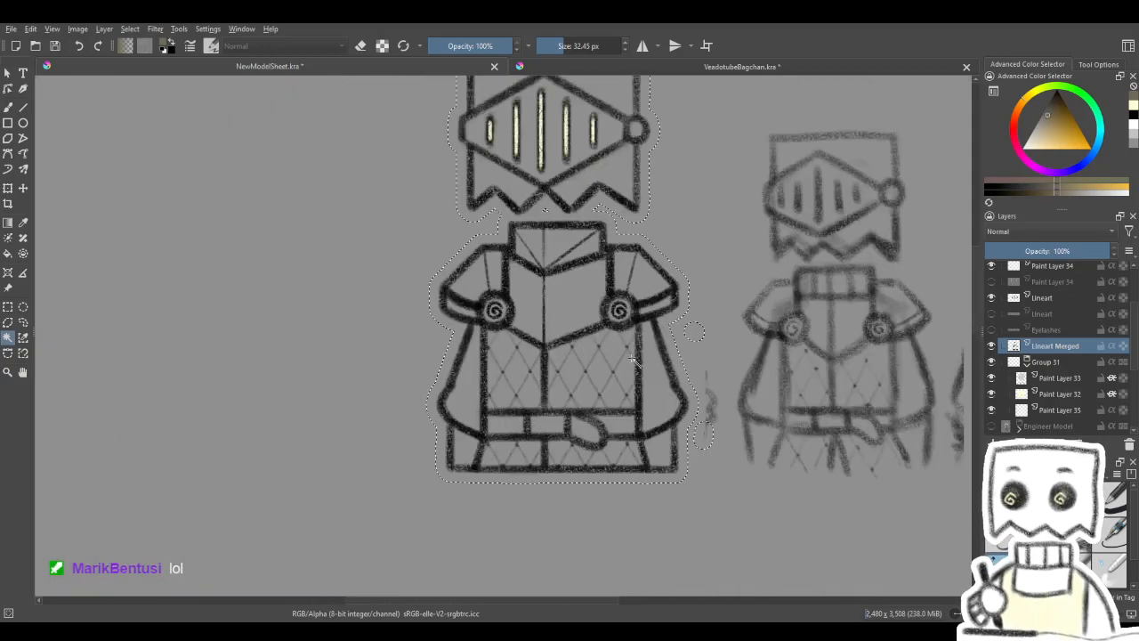
scroll(628, 368, down, 2)
scroll(676, 409, up, 2)
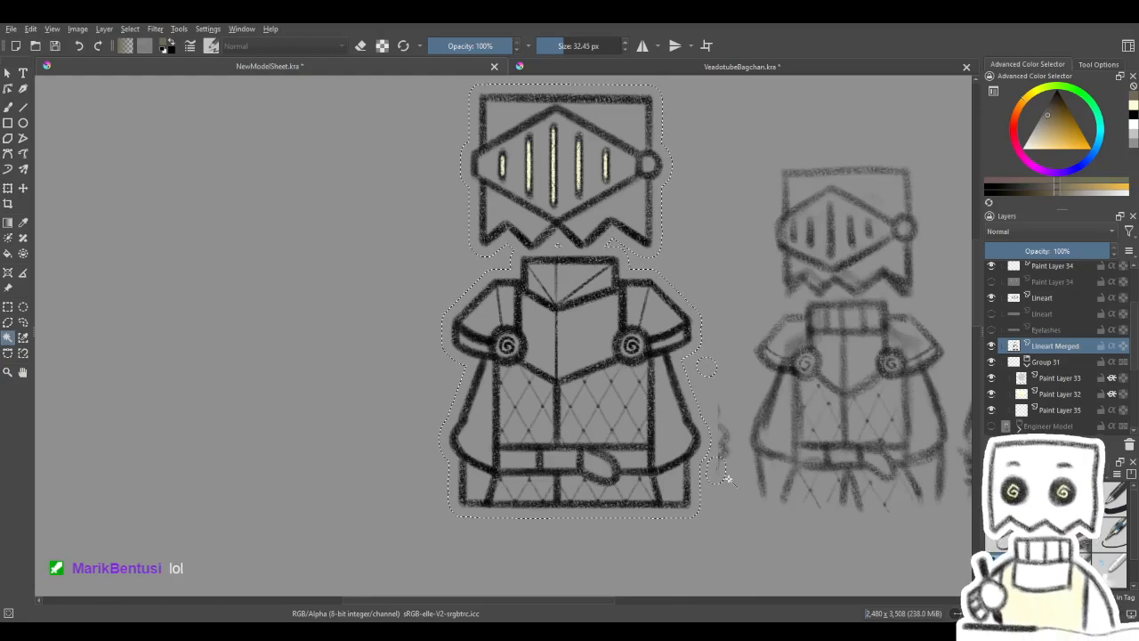
scroll(708, 463, up, 6)
scroll(697, 467, down, 6)
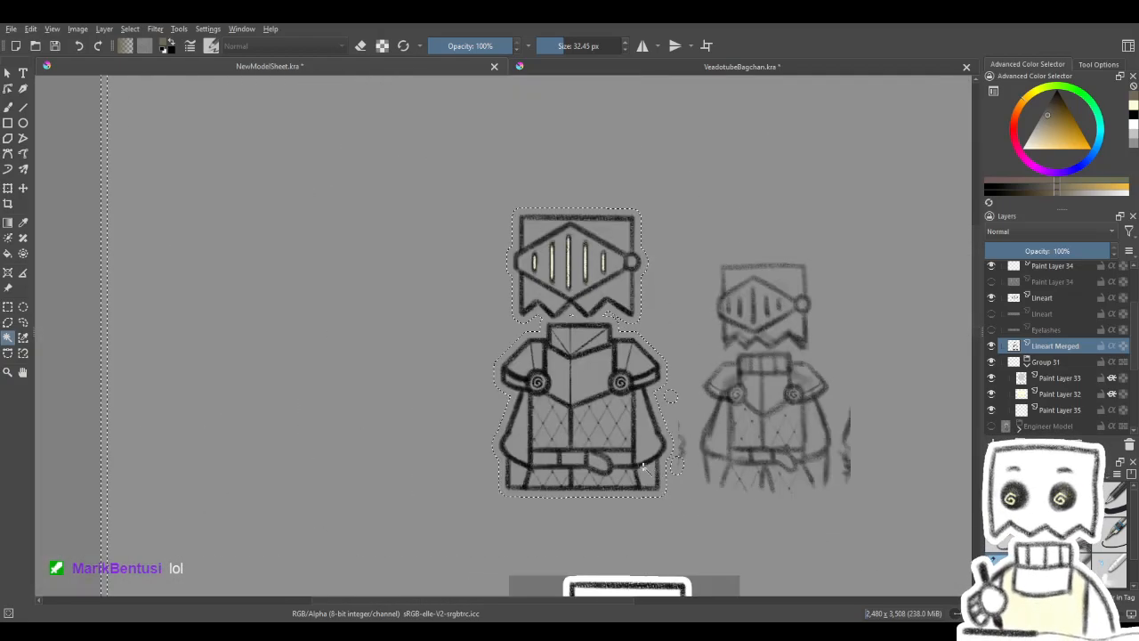
scroll(623, 458, up, 3)
scroll(627, 444, down, 2)
drag(645, 357, 627, 388)
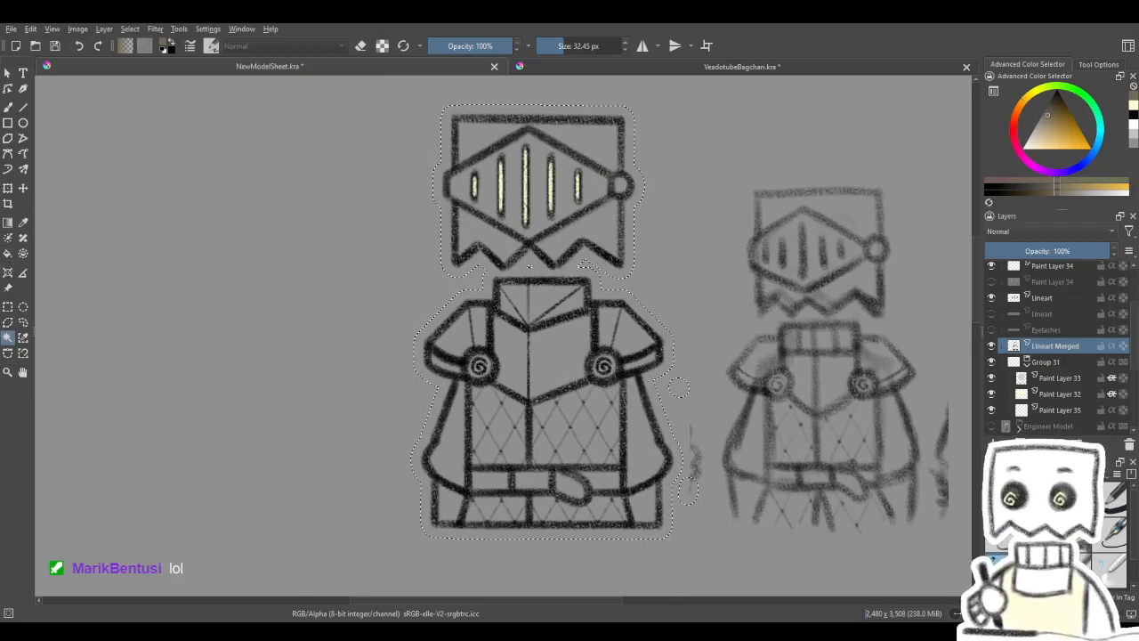
- Switch to the Basic-1 brush at 307.79 px with white as the paint colour
key(slash)
click(8, 107)
click(1049, 148)
drag(399, 389, 416, 394)
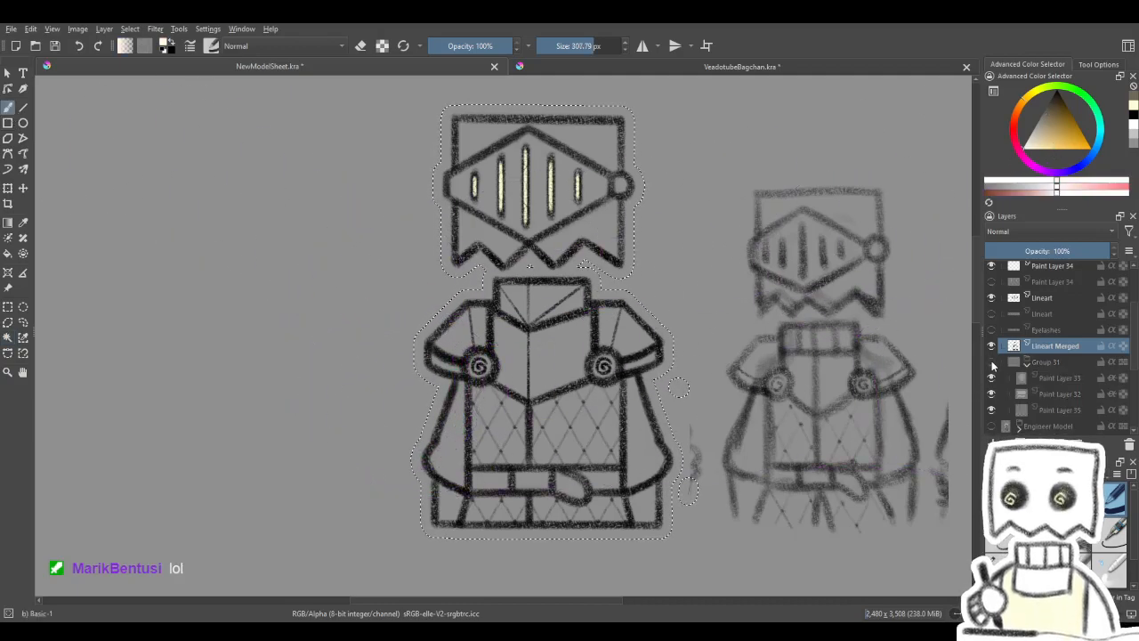
- Add a new paint layer above Eyelashes, paint the whole knight selection white on it, and clear the selection
click(1041, 331)
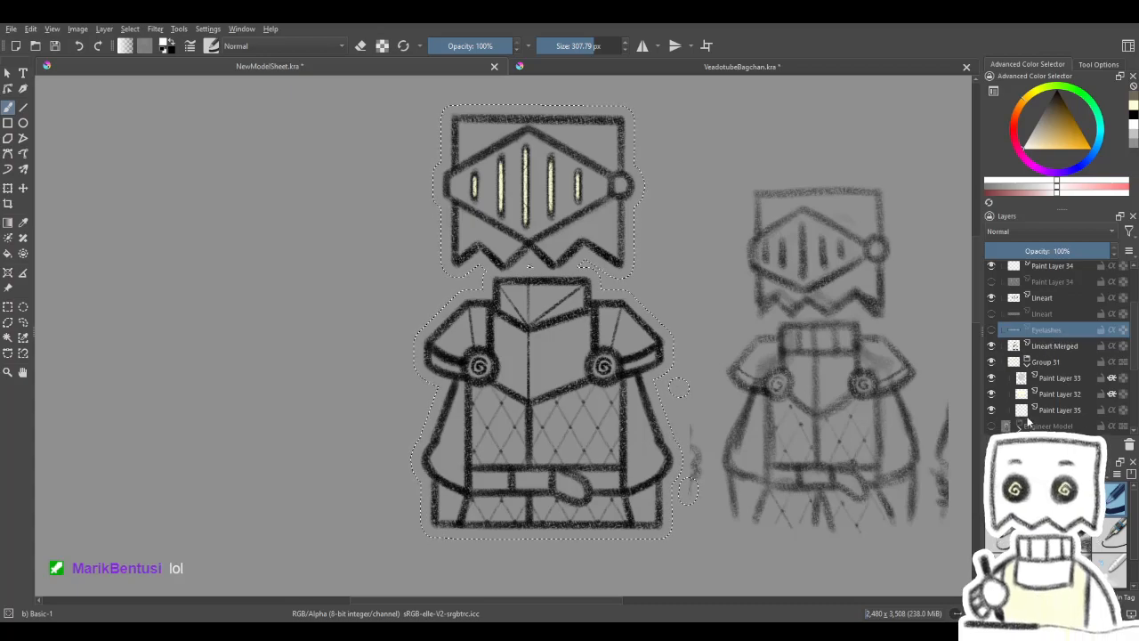
click(993, 442)
drag(664, 540, 765, 325)
mouse_move(621, 299)
mouse_down()
mouse_move(385, 352)
mouse_move(354, 320)
mouse_move(344, 216)
mouse_up()
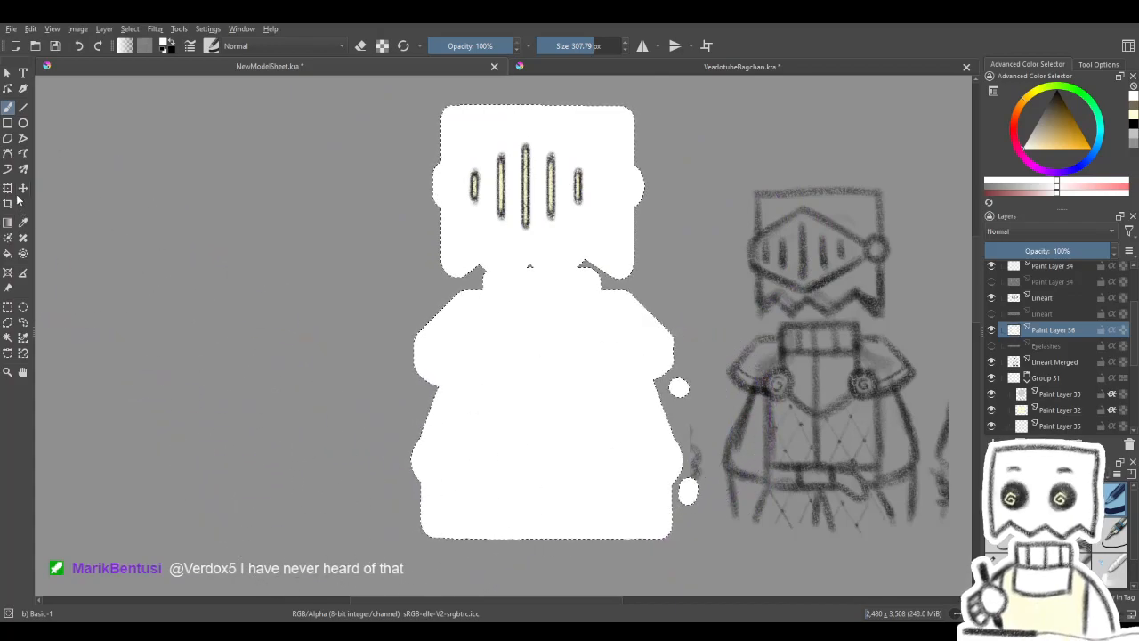
key(ctrl+shift+a)
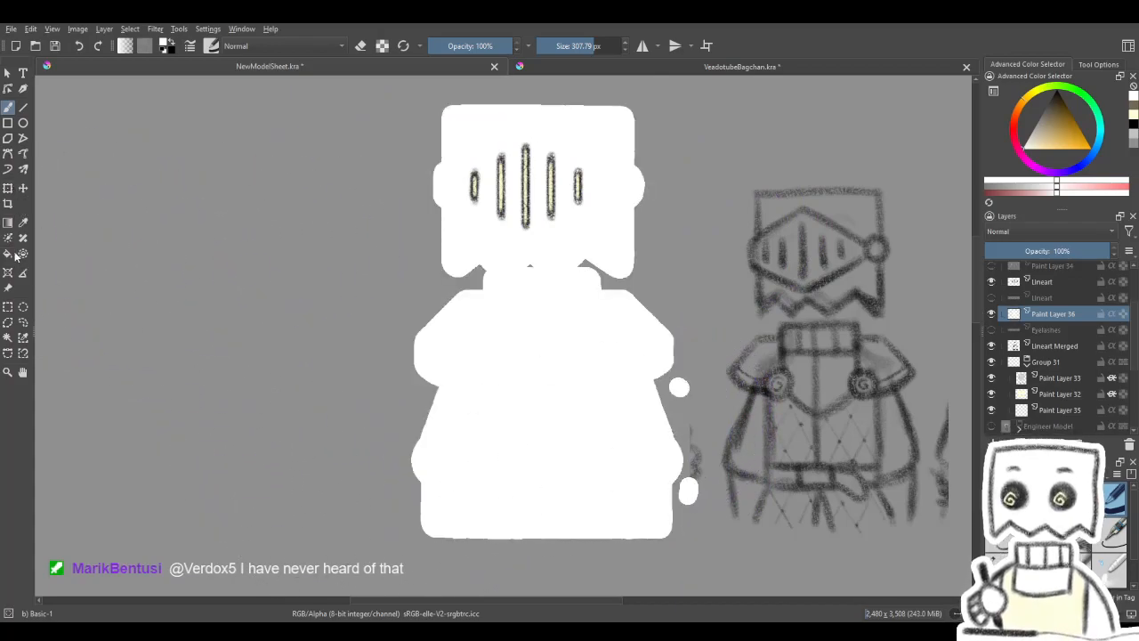
- Undo back through the white silhouette layer and its selection, including the merge of the Lineart group
click(8, 189)
key(ctrl+z)
key(ctrl+z)
key(ctrl+z)
key(ctrl+z)
key(ctrl+z)
key(ctrl+z)
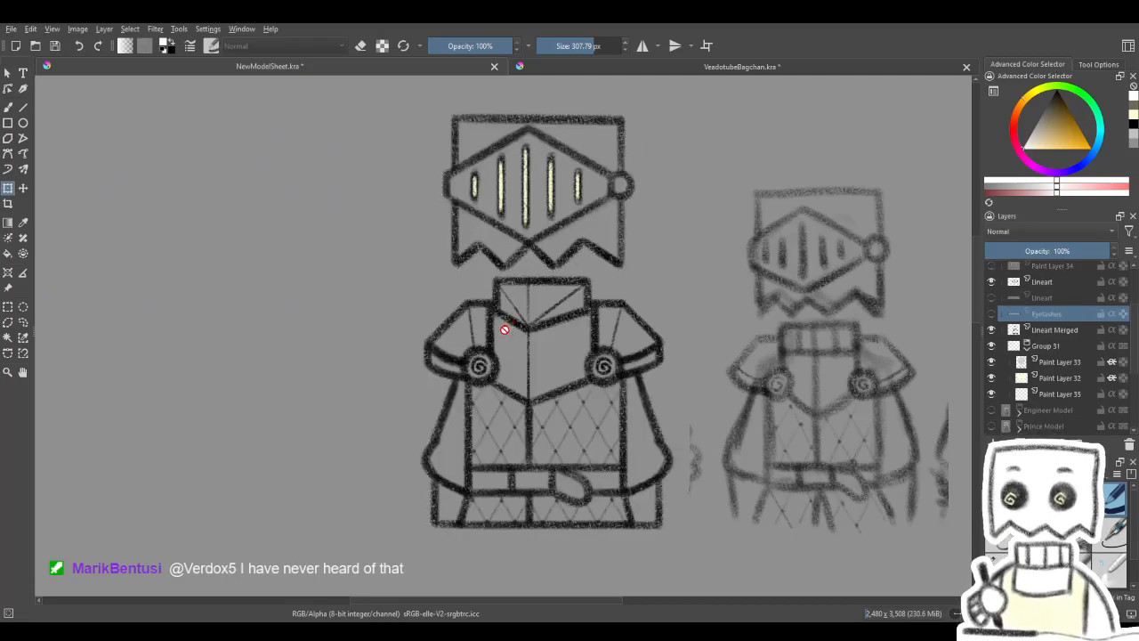
key(ctrl+z)
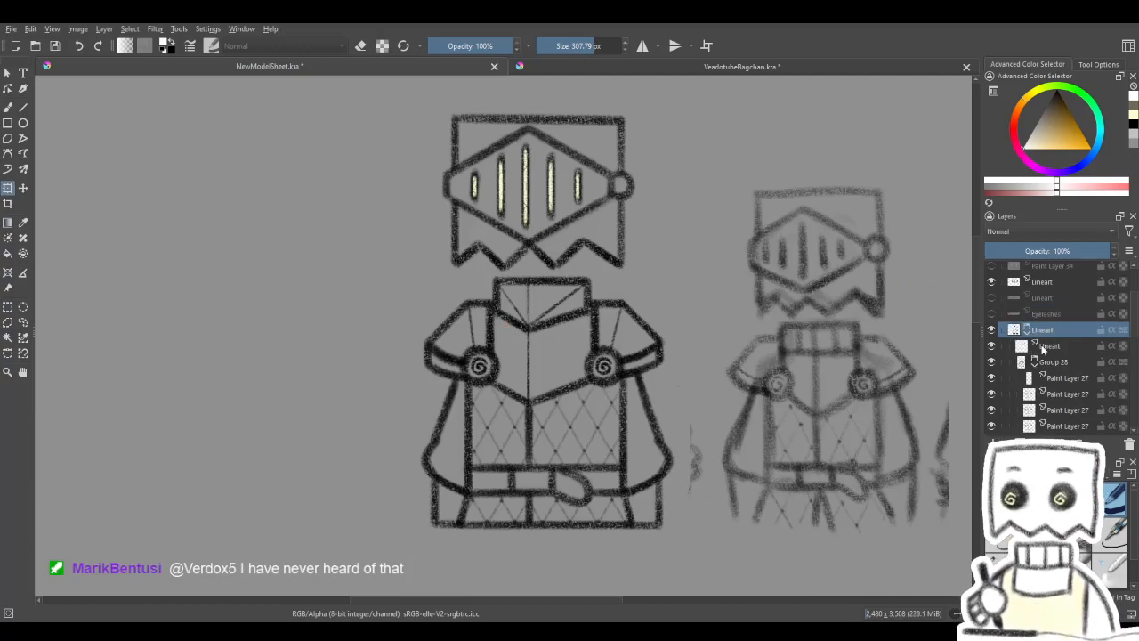
- Toggle the visibility of the layers in the Lineart group to check for stray marks beside the knight's sleeve, and select the uppermost Paint Layer 27
scroll(756, 430, up, 3)
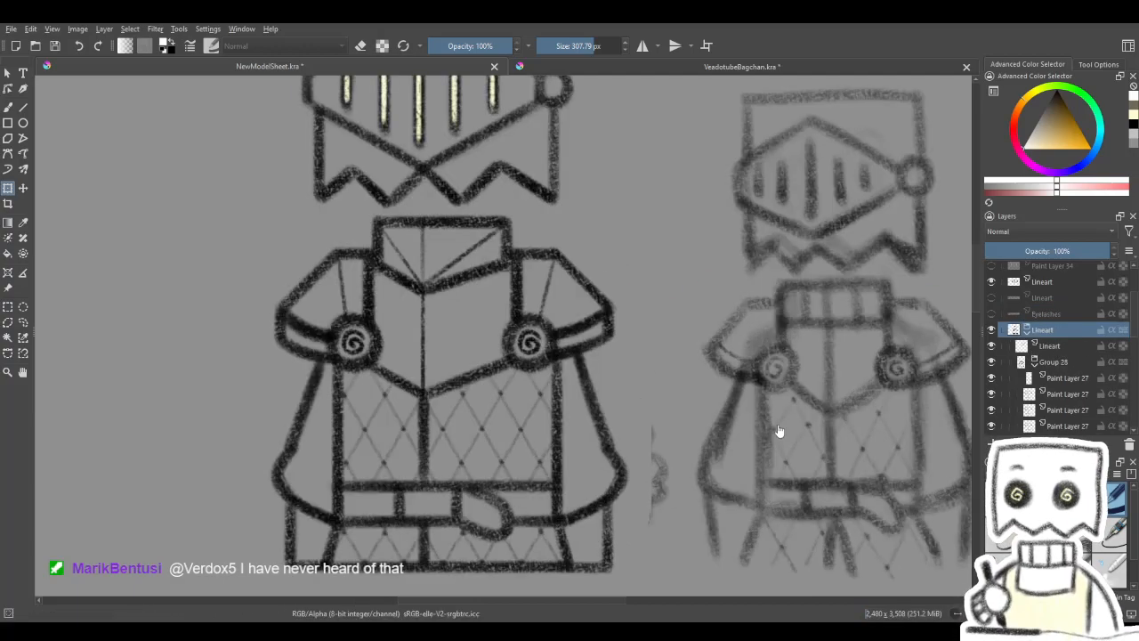
drag(757, 431, 768, 397)
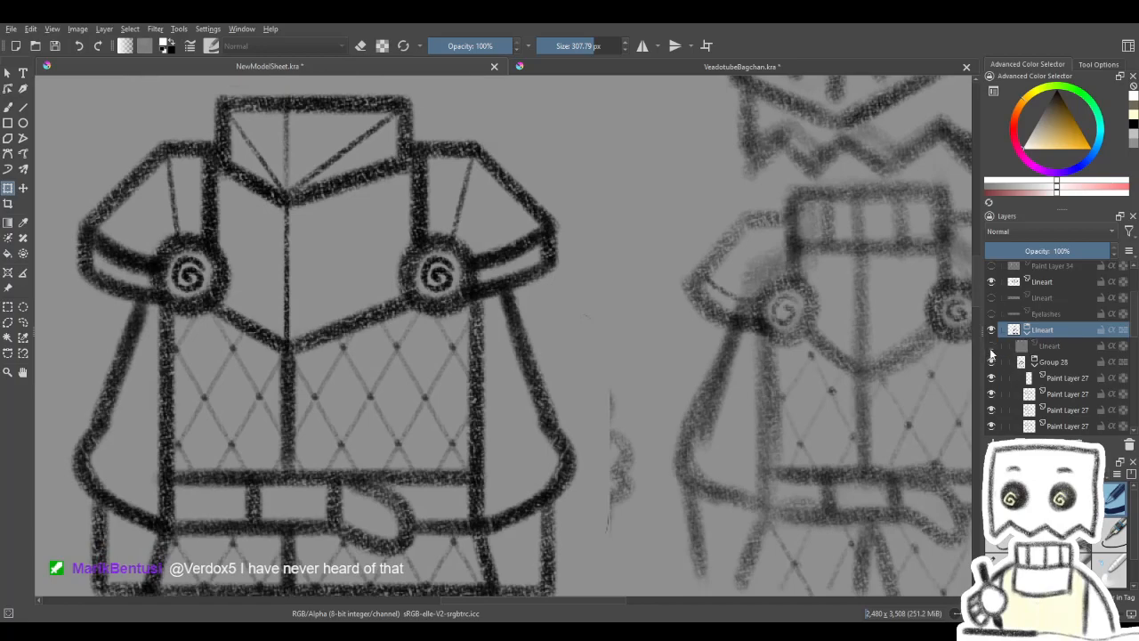
click(992, 393)
click(992, 393)
click(991, 394)
click(991, 394)
click(1079, 378)
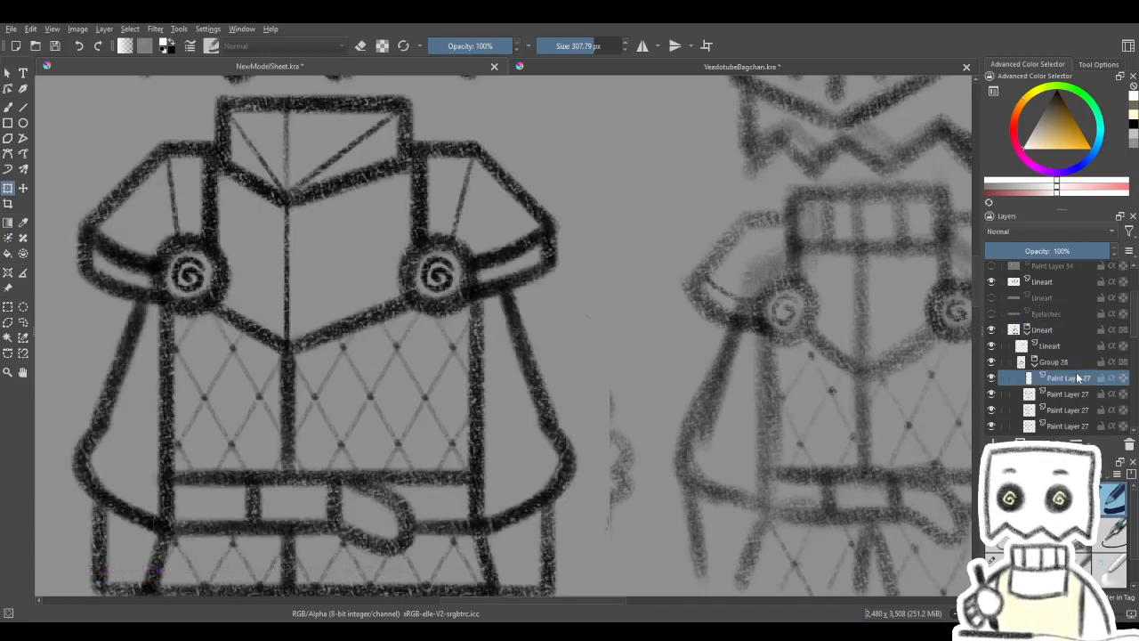
- Erase the stray marks beside the knight's sleeve on each Paint Layer 27 in Group 28, using Eraser Soft at 55.24 px
scroll(1058, 377, down, 1)
drag(839, 435, 842, 425)
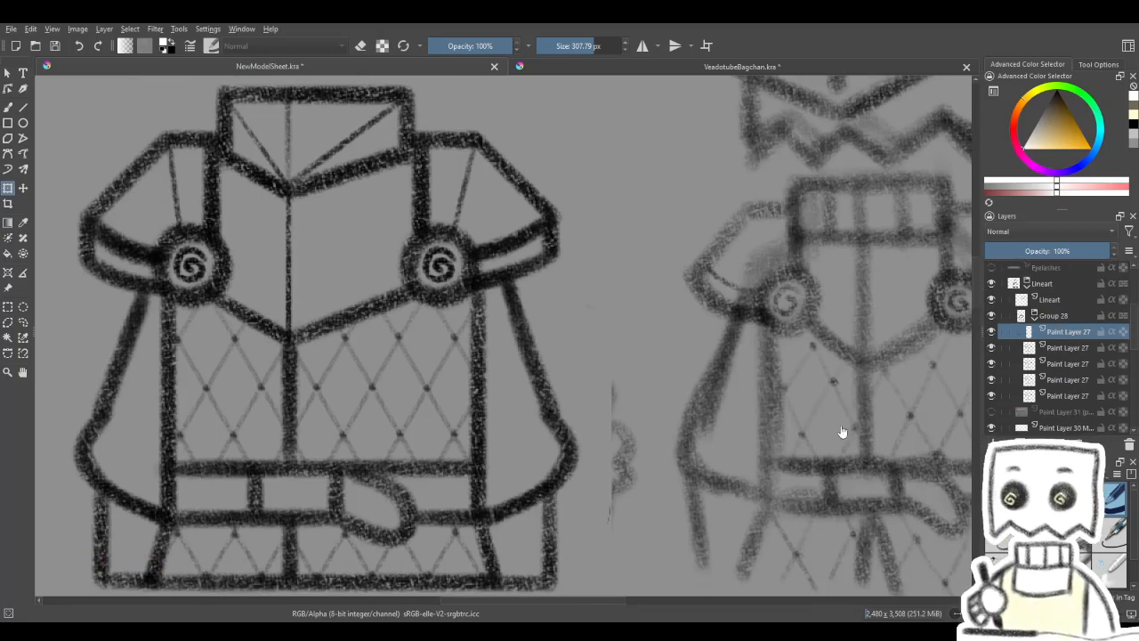
click(6, 109)
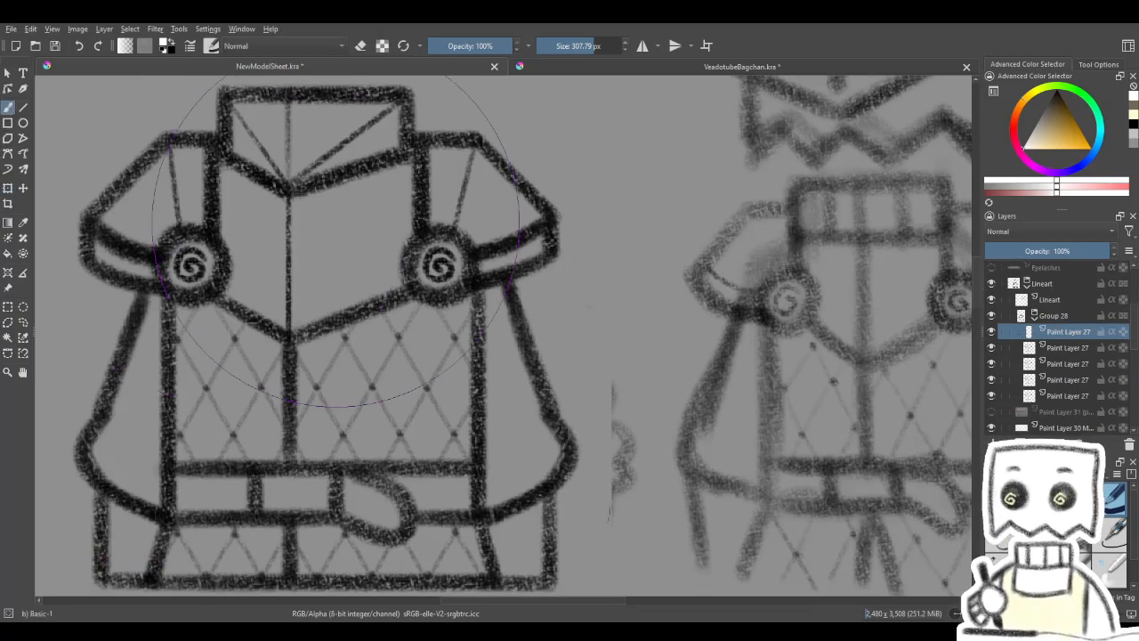
key(e)
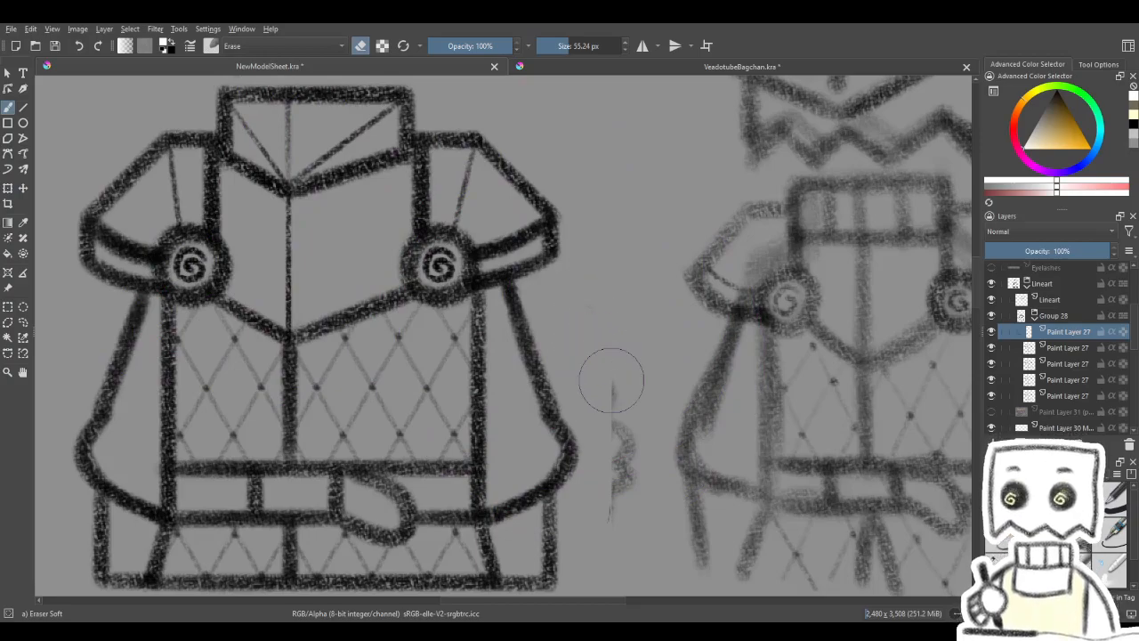
key(Page_Down)
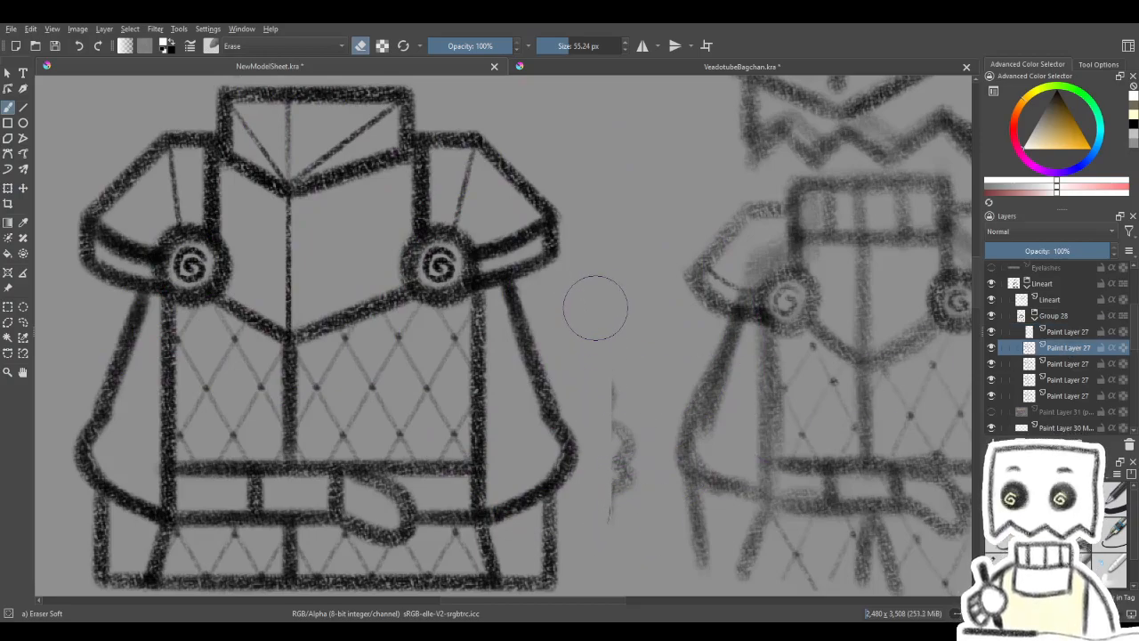
click(1078, 363)
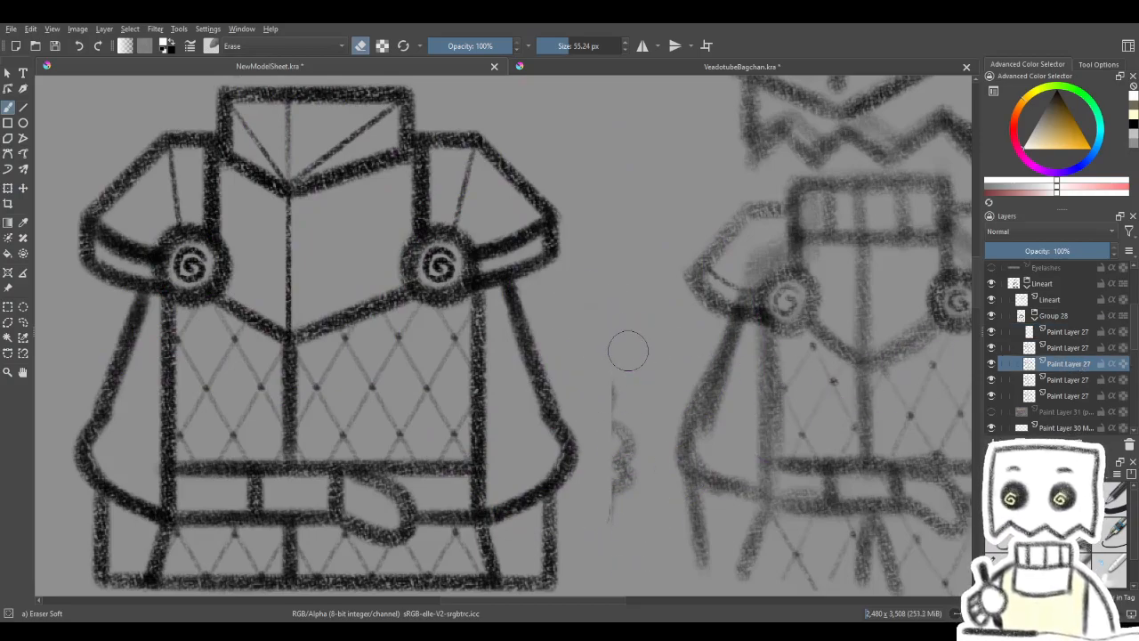
click(1083, 381)
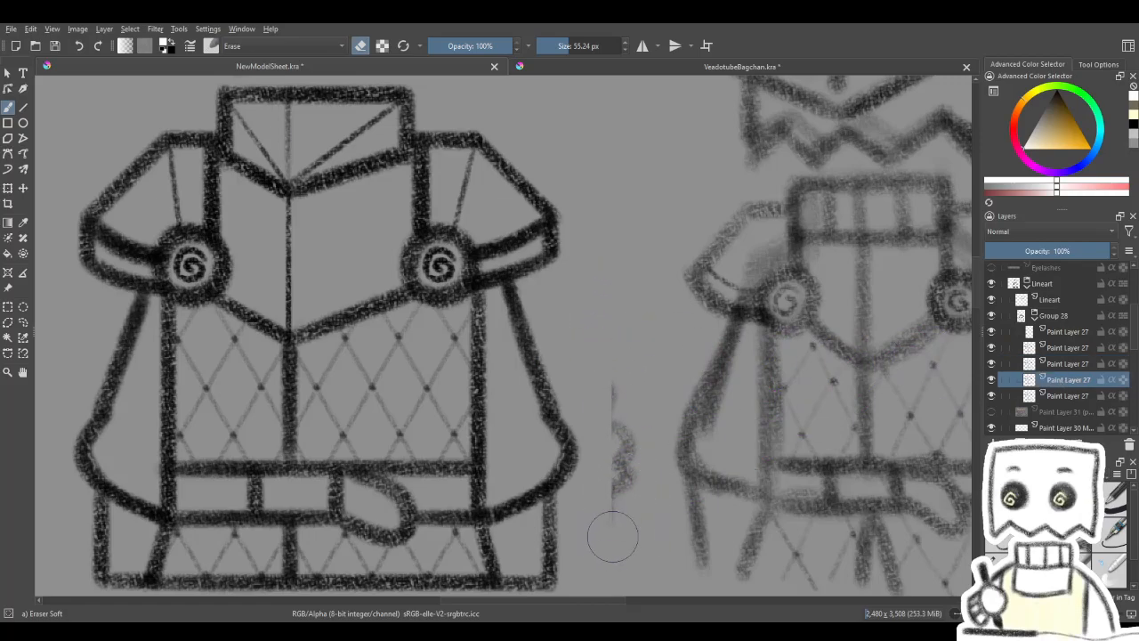
click(1052, 397)
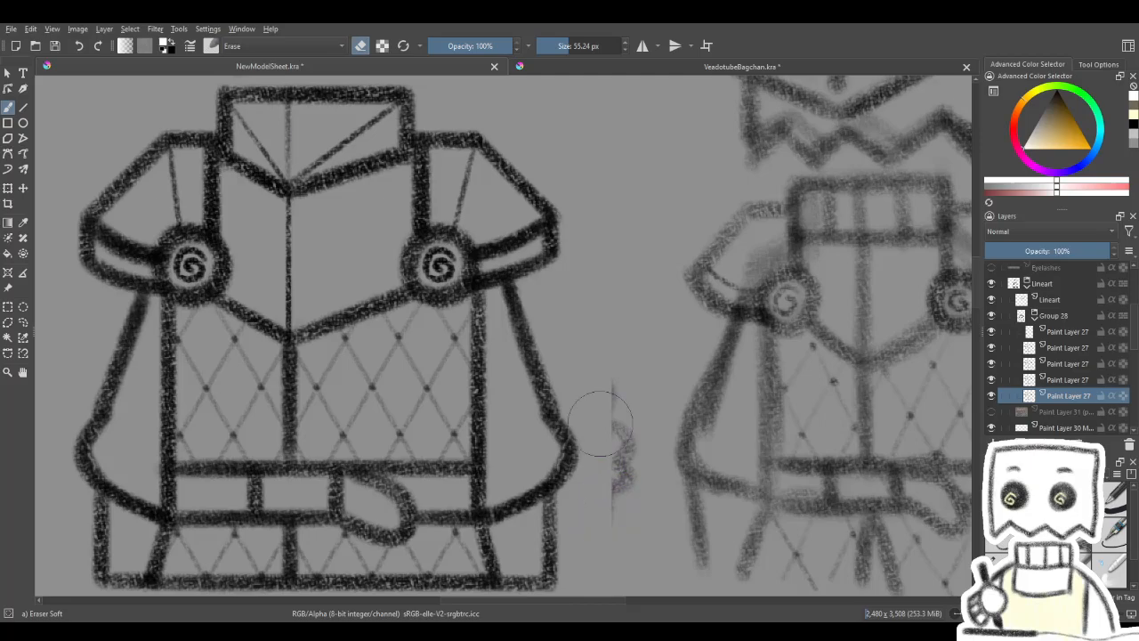
drag(626, 337, 699, 348)
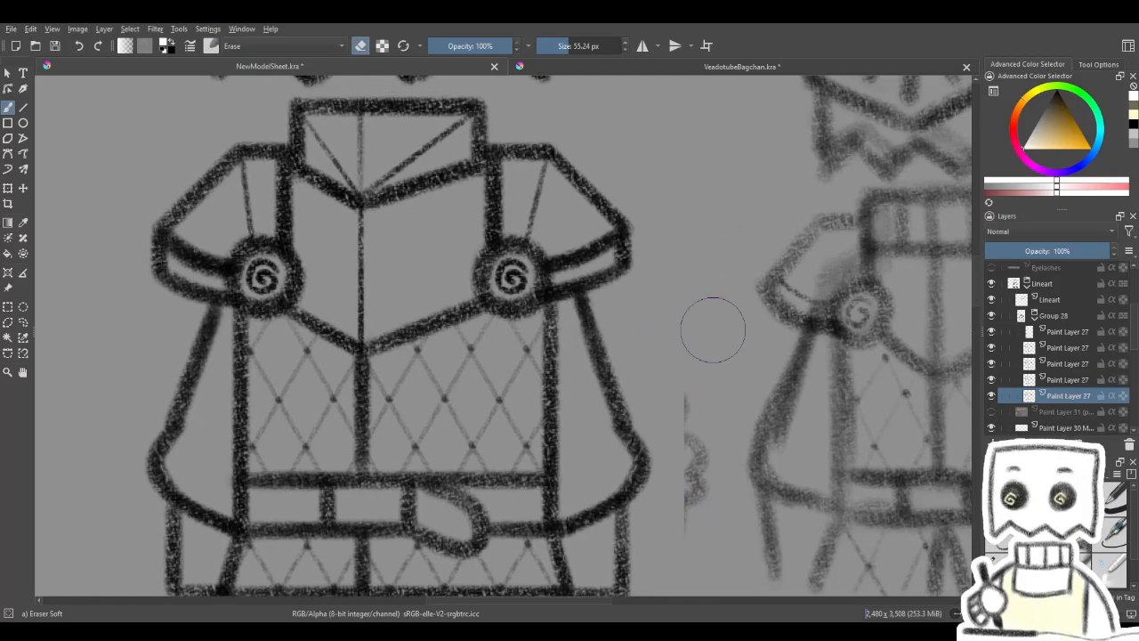
- Collapse Group 28 and the Lineart group, and place the white silhouette Paint Layer 36 beneath Paint Layer 35 in Group 31
scroll(704, 330, down, 1)
mouse_move(587, 408)
mouse_down()
mouse_move(555, 422)
mouse_move(591, 411)
mouse_up()
scroll(588, 411, down, 1)
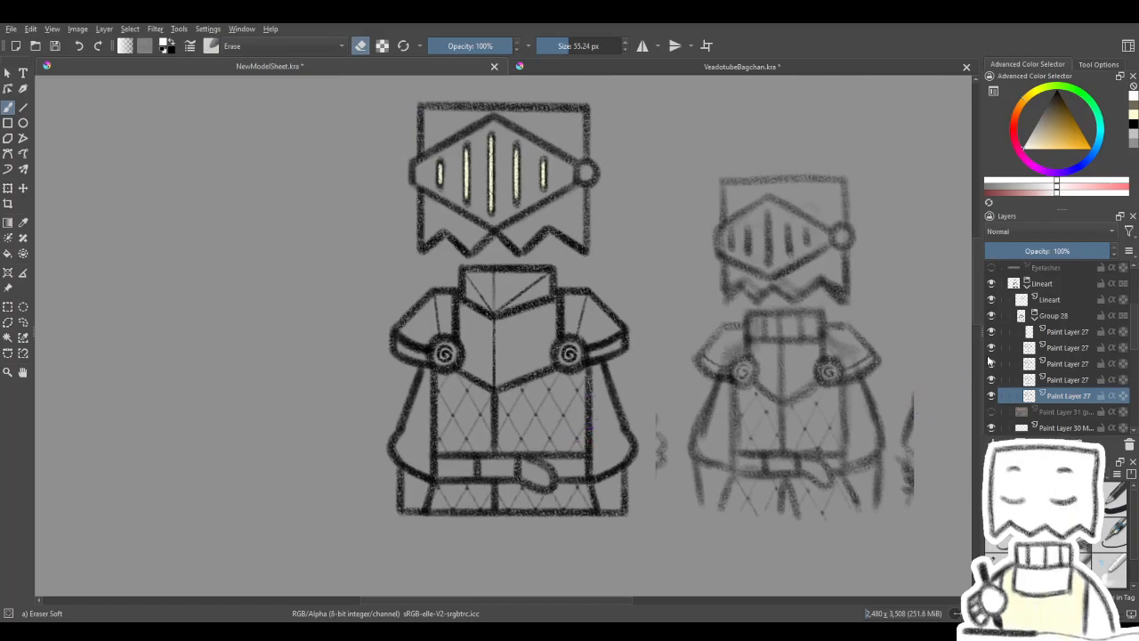
click(1035, 318)
click(1029, 285)
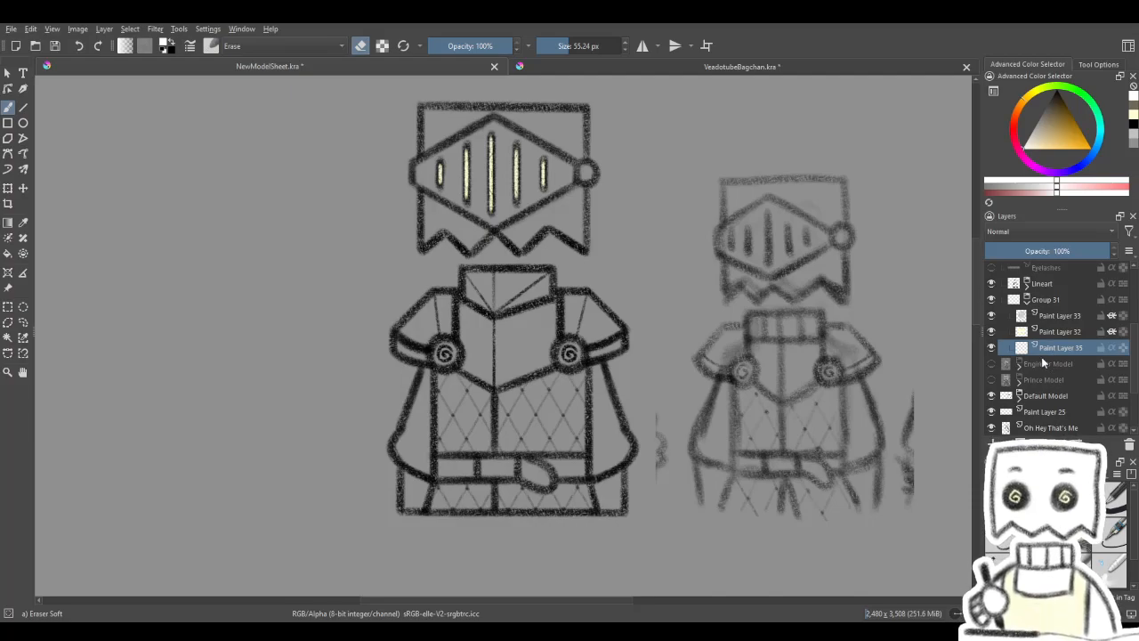
key(Insert)
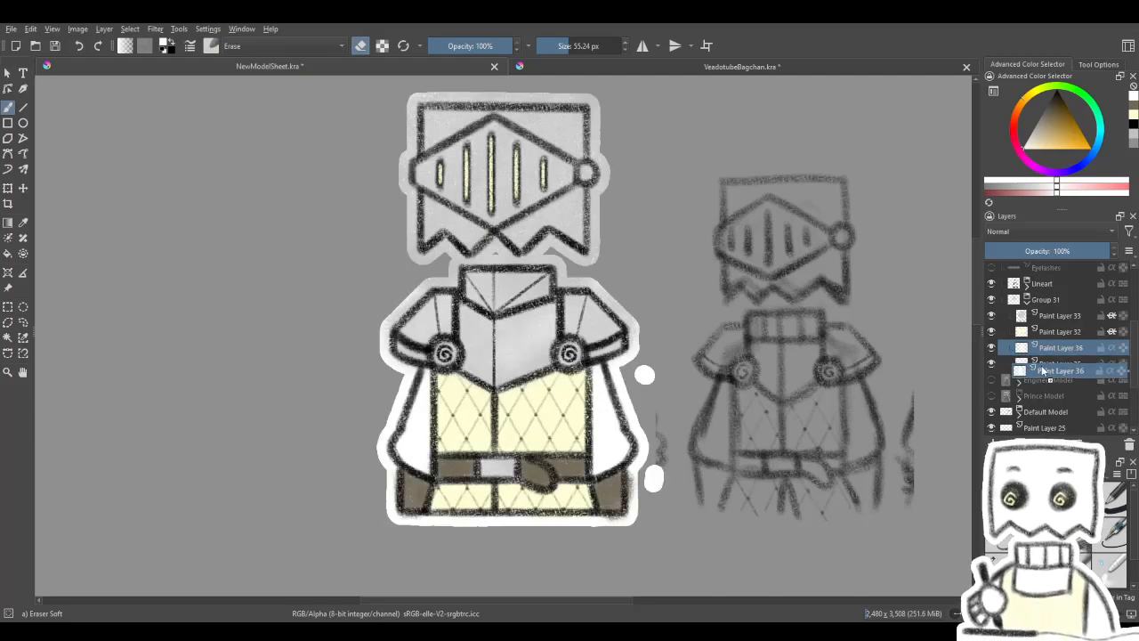
- Examine the silhouette border around the knight's helmet, collar and sleeves at several zoom levels
scroll(669, 433, up, 1)
scroll(669, 430, down, 1)
drag(615, 416, 668, 442)
scroll(633, 281, up, 2)
drag(631, 321, 630, 335)
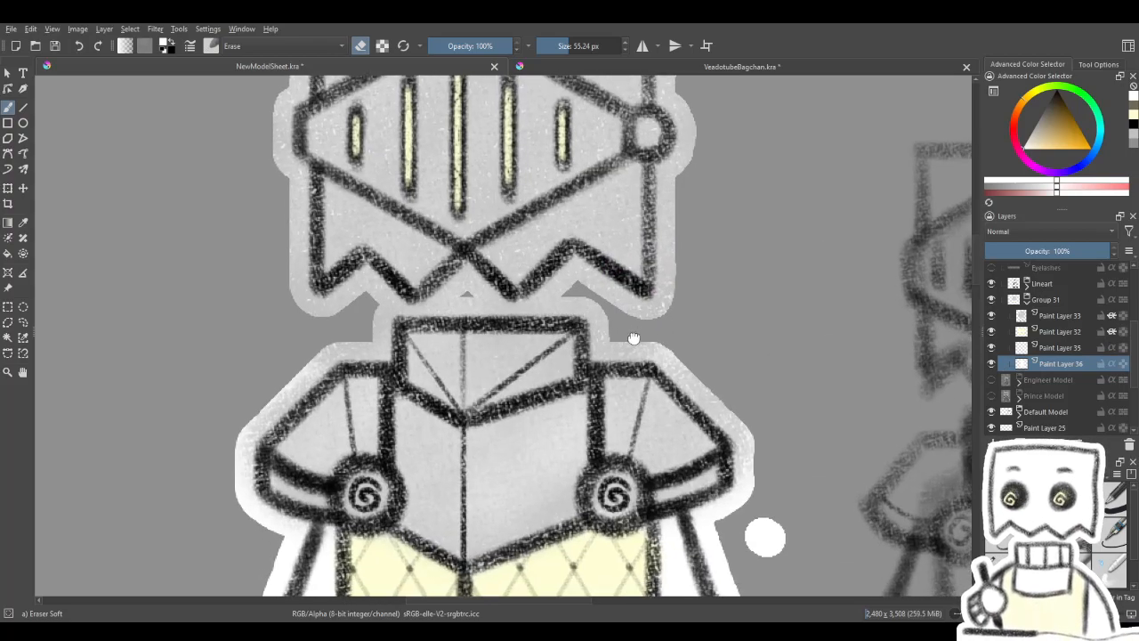
scroll(630, 336, down, 2)
scroll(608, 345, up, 1)
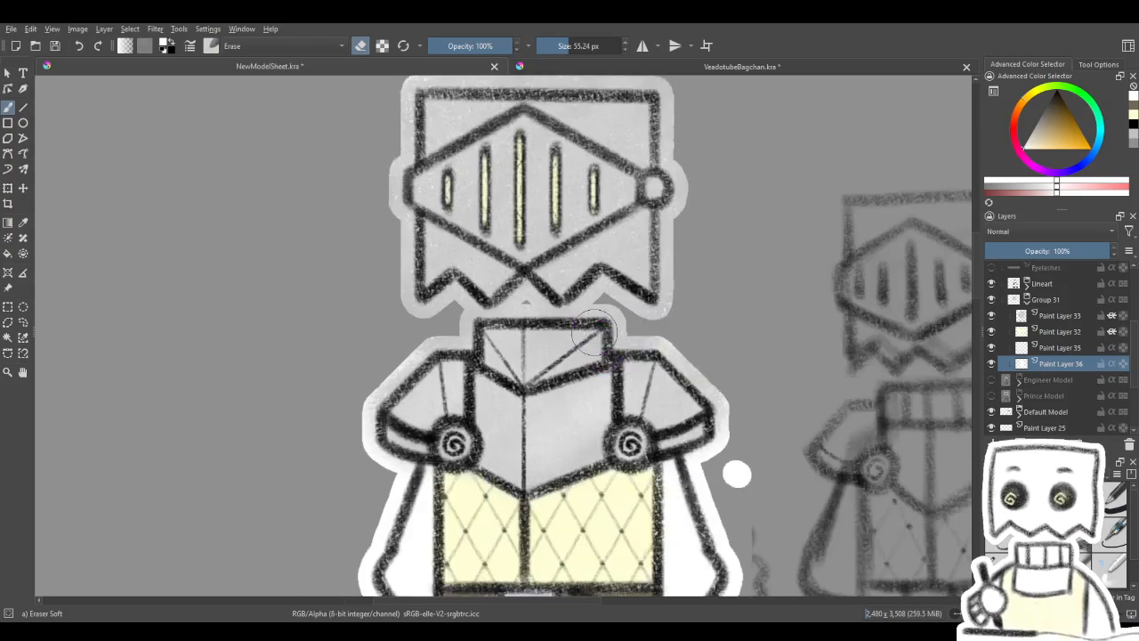
scroll(593, 333, down, 1)
scroll(583, 339, up, 1)
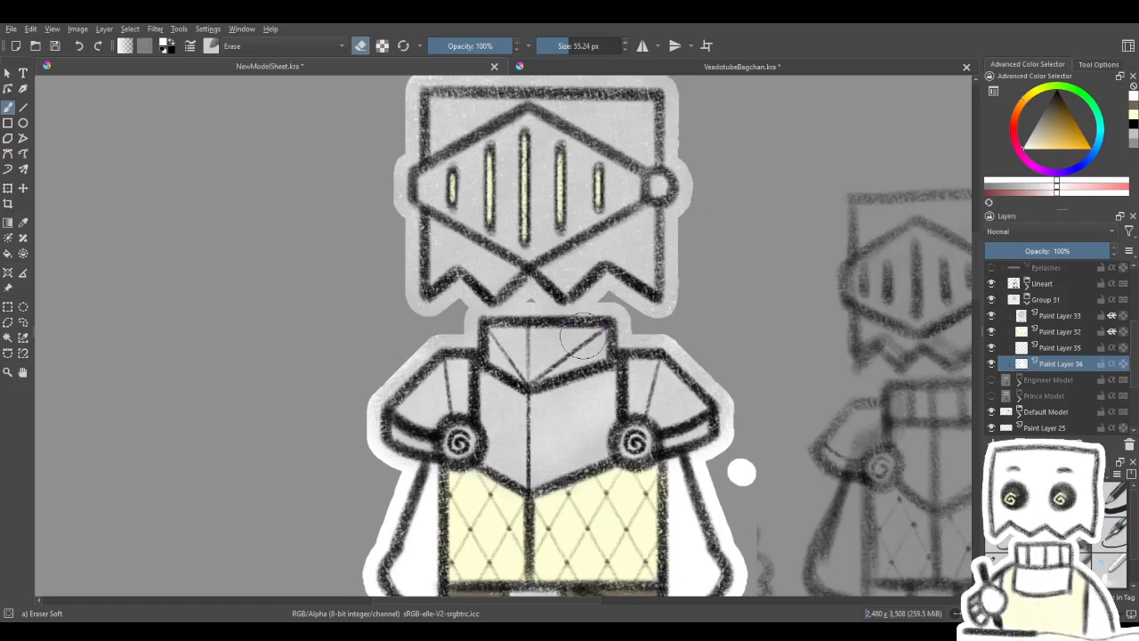
scroll(584, 338, down, 2)
scroll(567, 367, up, 1)
scroll(567, 367, up, 1)
scroll(570, 372, down, 1)
drag(563, 363, 560, 347)
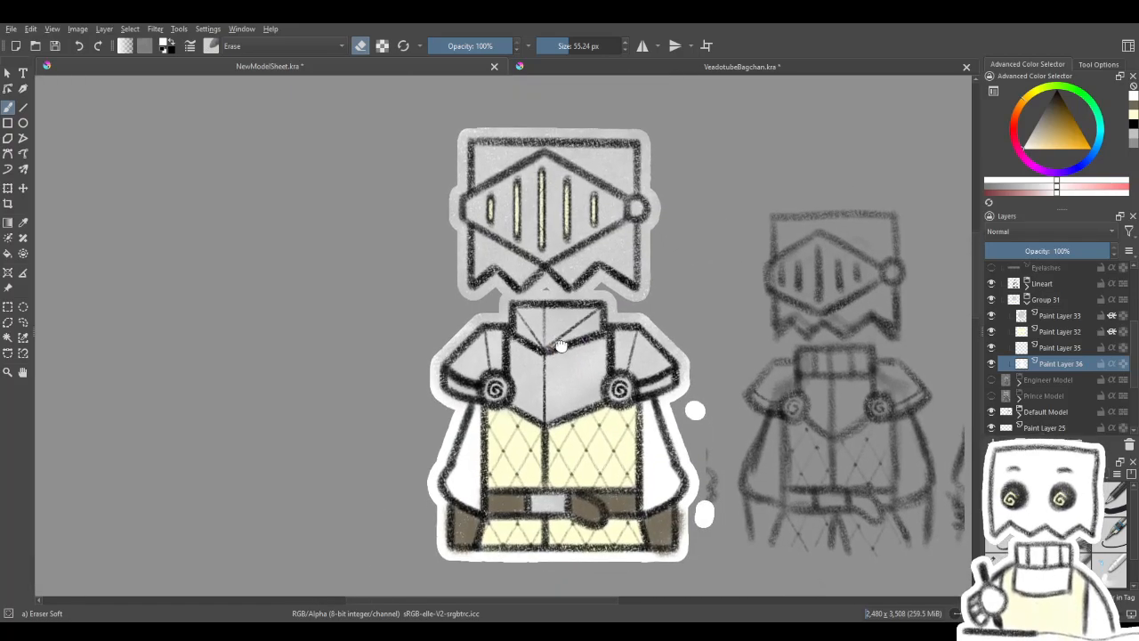
scroll(562, 345, down, 1)
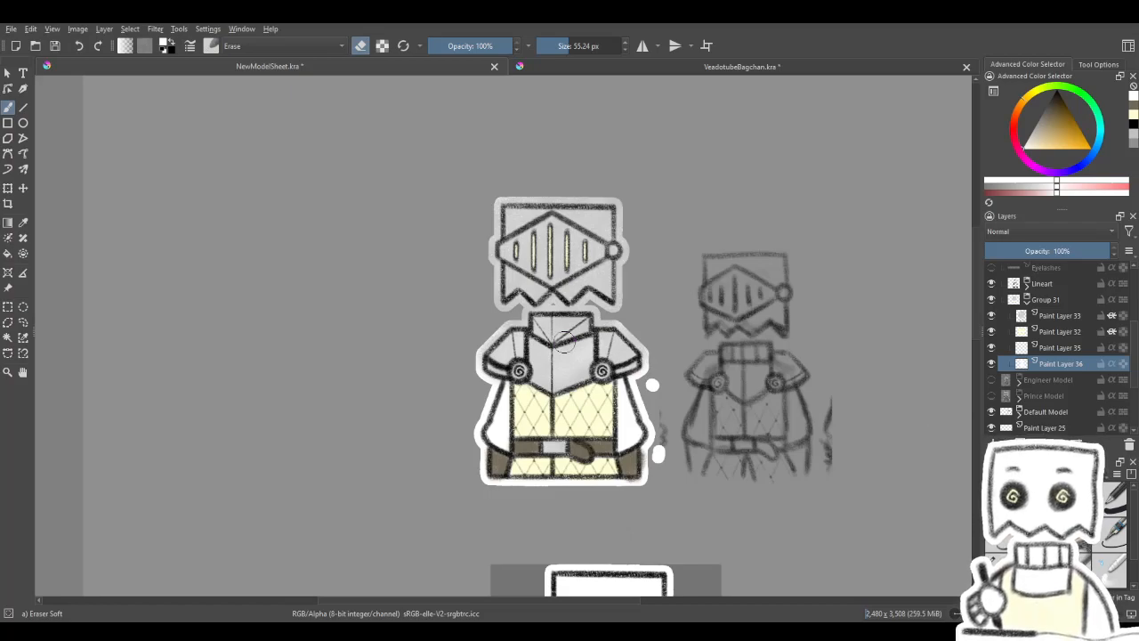
scroll(561, 341, up, 1)
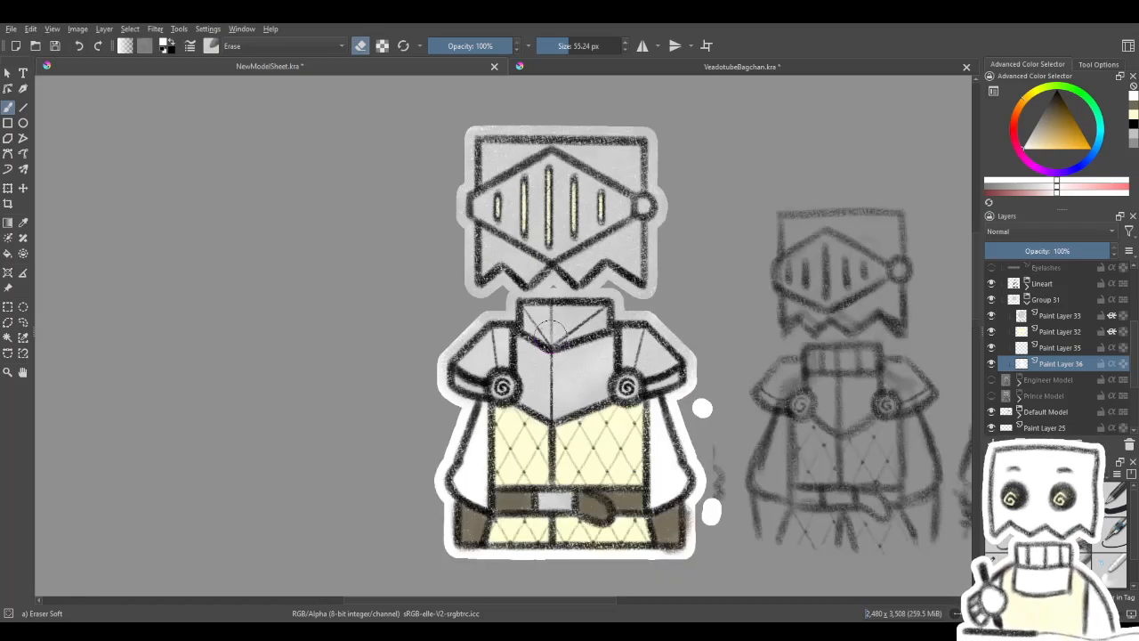
scroll(570, 322, up, 1)
scroll(566, 324, down, 2)
scroll(564, 325, up, 2)
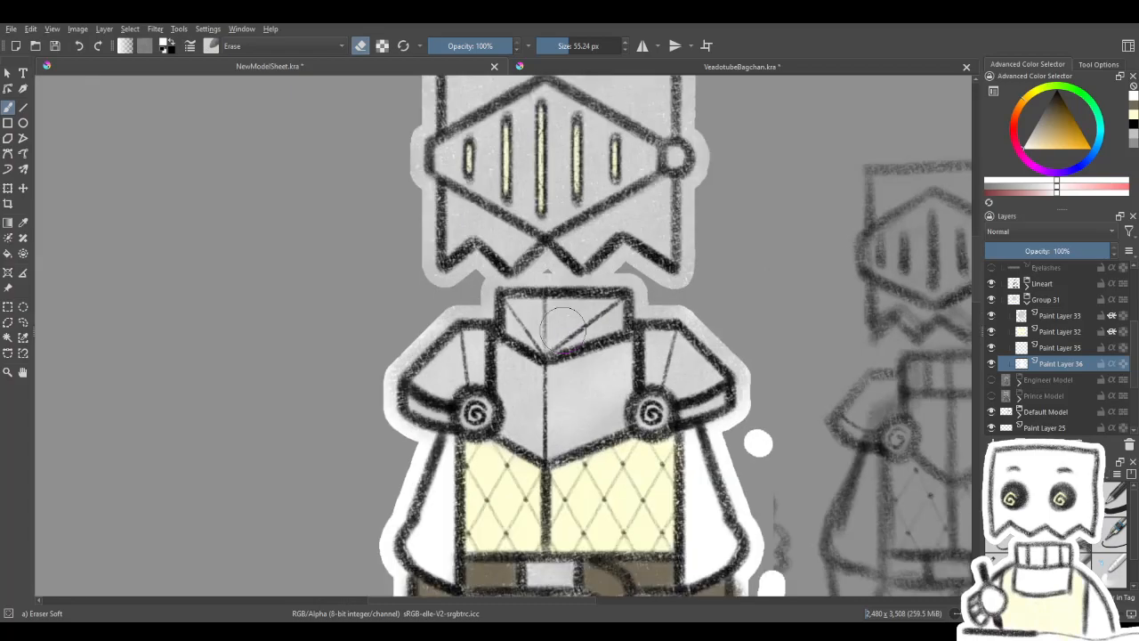
scroll(563, 327, down, 1)
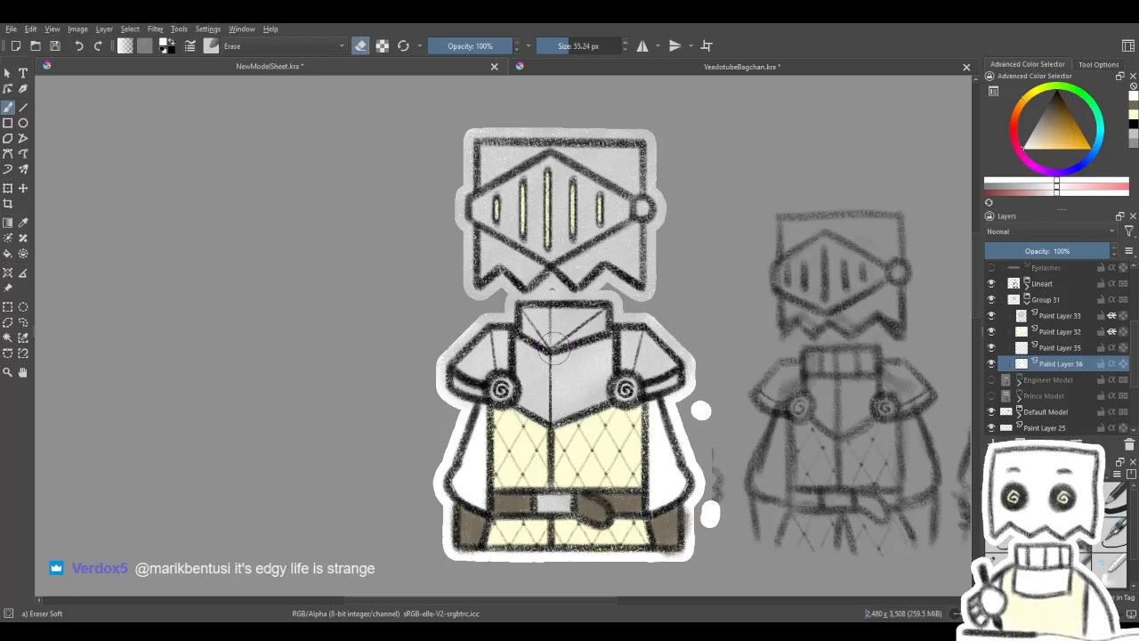
- Replace Paint Layer 35 with the knight-shaped white base layer, and put the silhouette Paint Layer 36 beneath it in Group 31
key(shift+Delete)
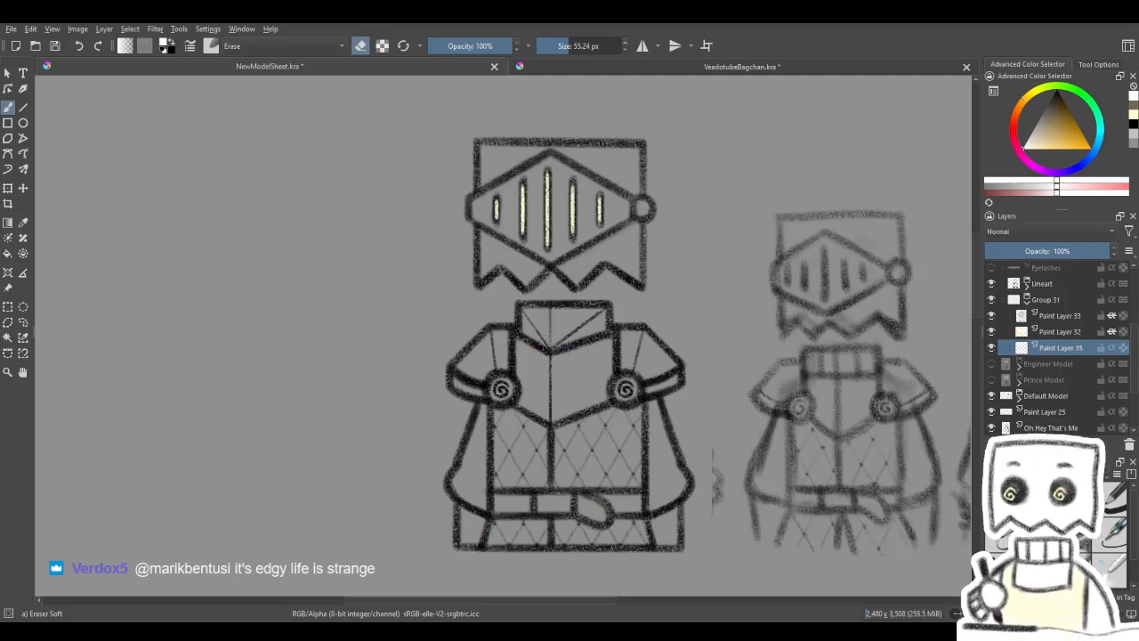
key(ctrl+Page_Up)
key(ctrl+z)
key(ctrl+z)
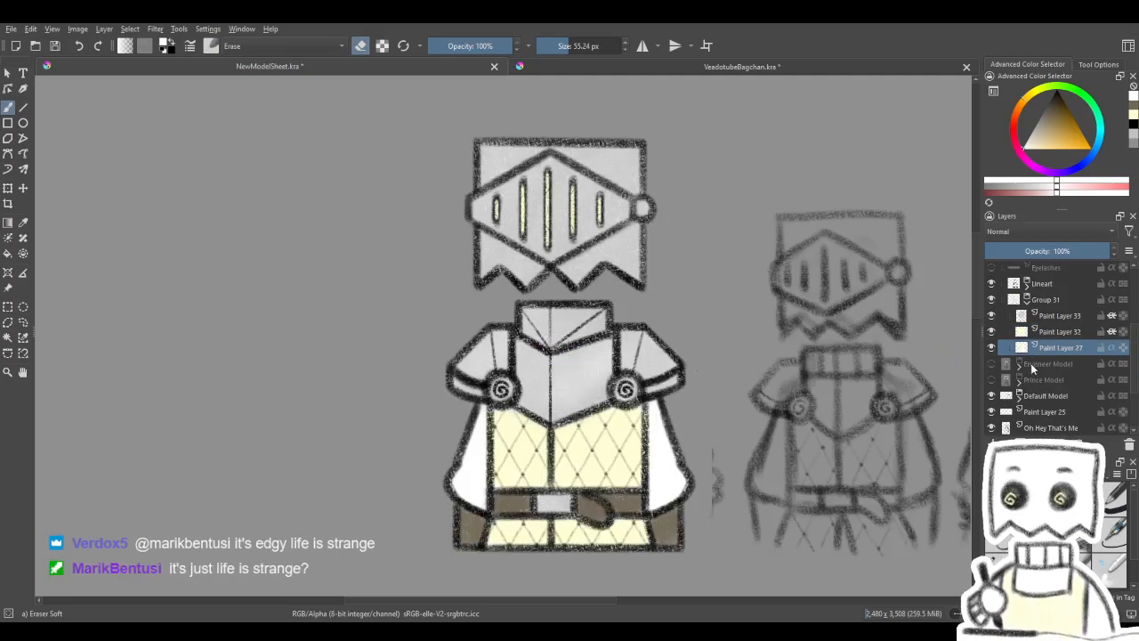
key(e)
key(ctrl+v)
drag(1048, 351, 1054, 366)
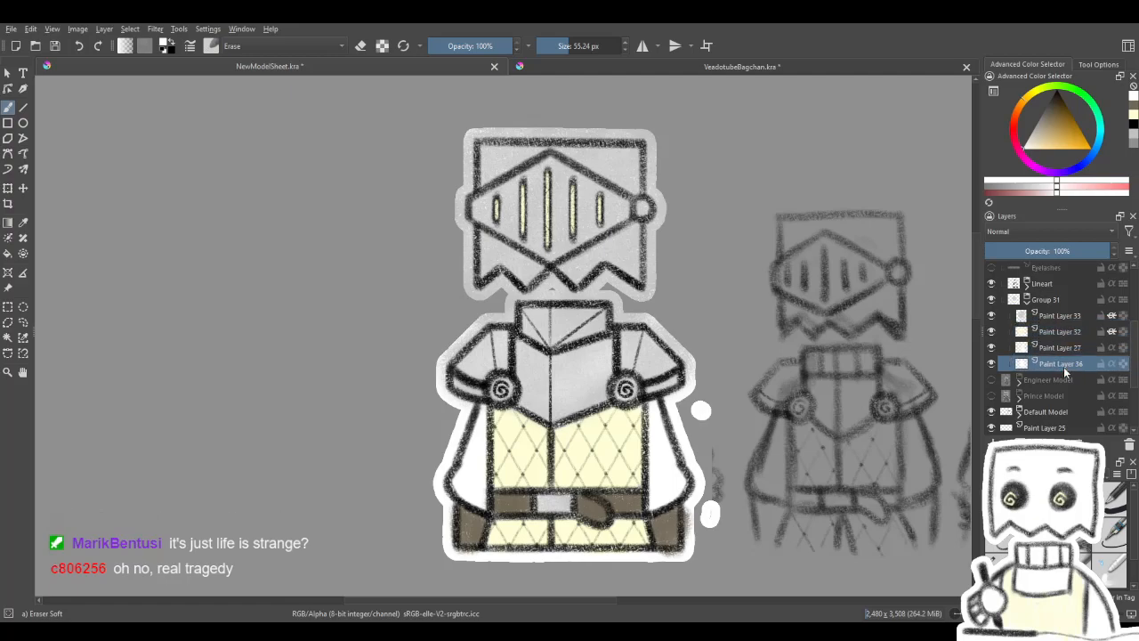
- Add an empty layer group inside Group 31 and move the knight-shaped white base layer directly above it
mouse_move(1064, 367)
mouse_down()
mouse_move(1066, 316)
mouse_move(1068, 369)
mouse_up()
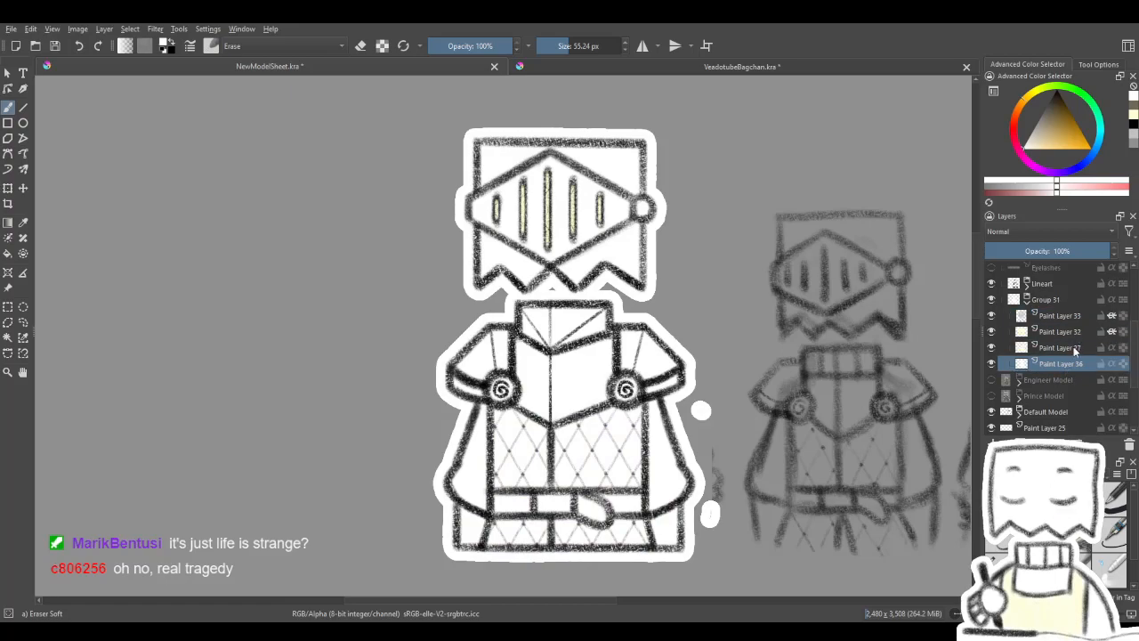
click(1064, 348)
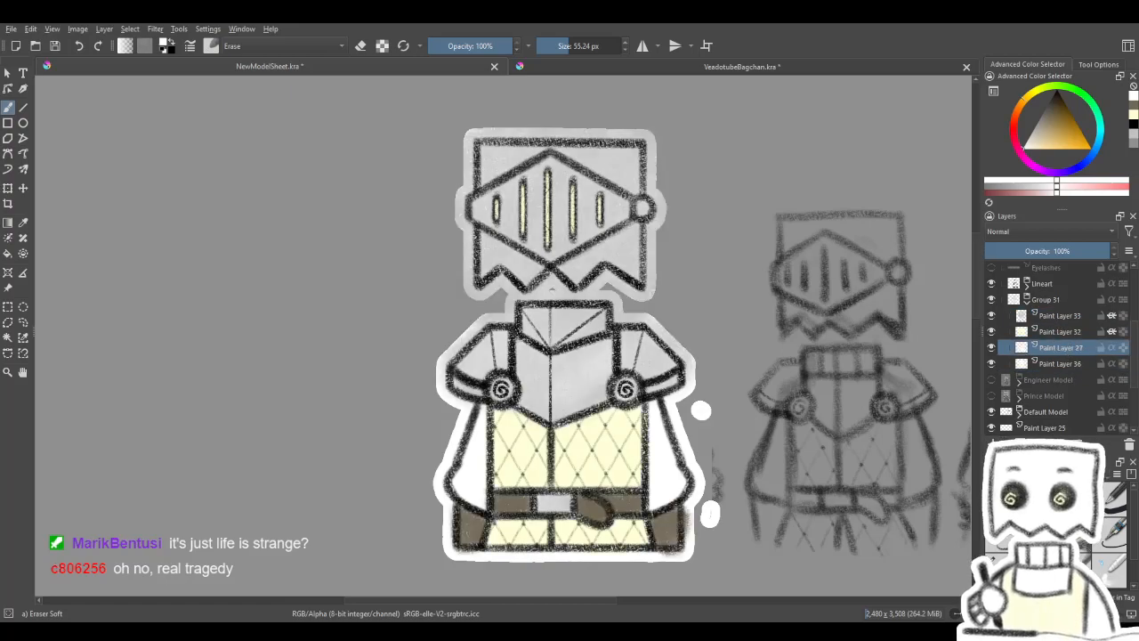
key(ctrl+g)
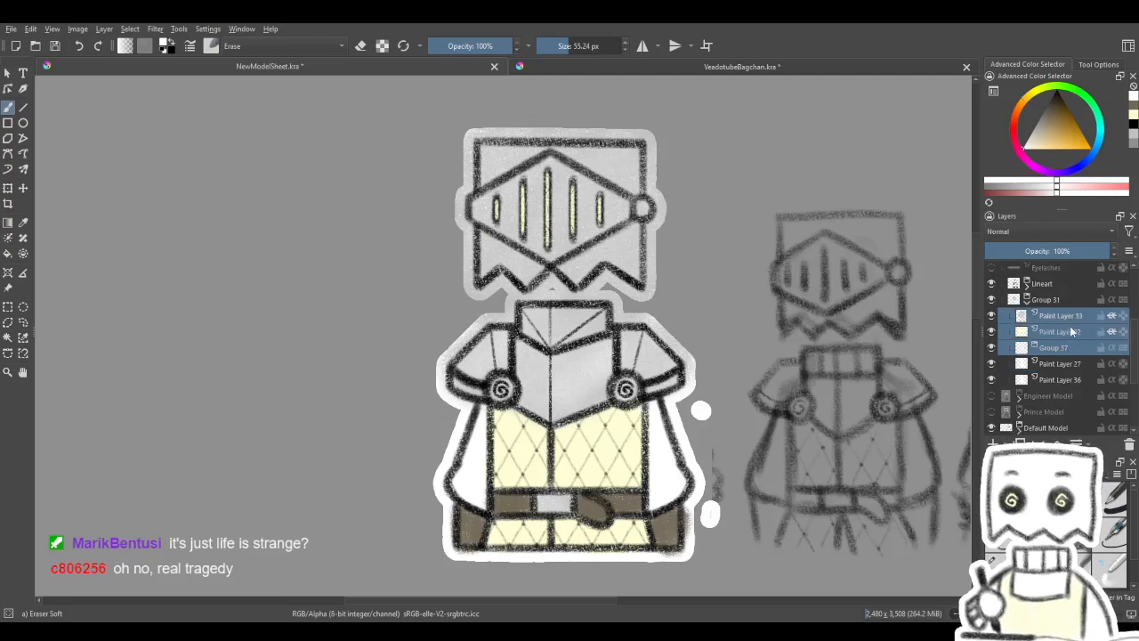
drag(1063, 365, 1066, 344)
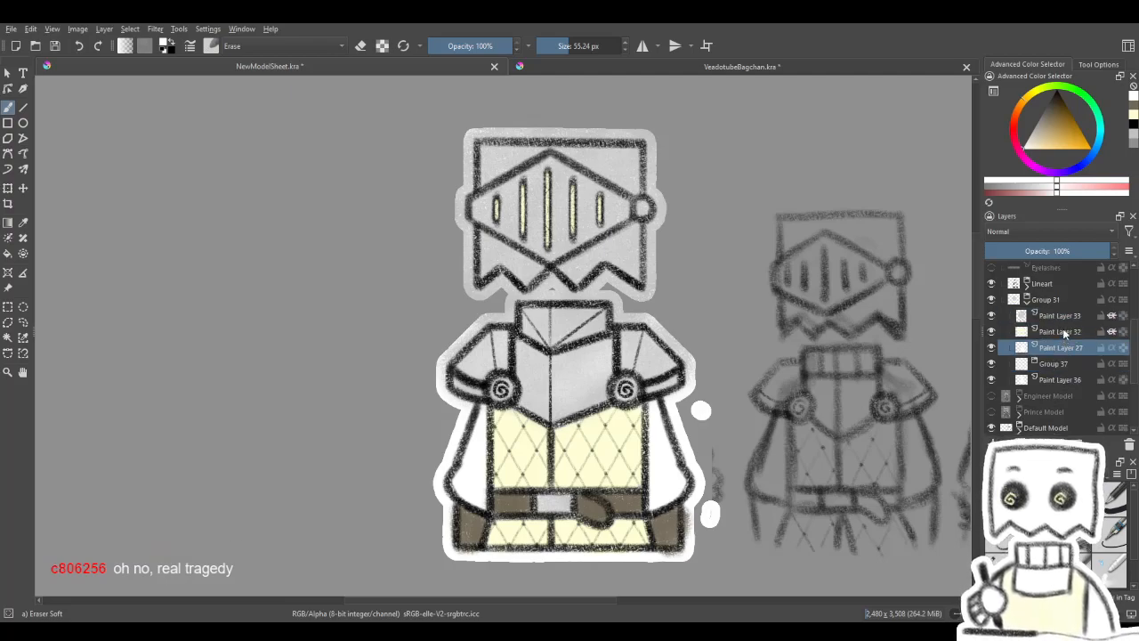
- Move Paint Layer 33, Paint Layer 32 and the white base layer into Group 37 above Paint Layer 36, and collapse the group
shift+click(1066, 316)
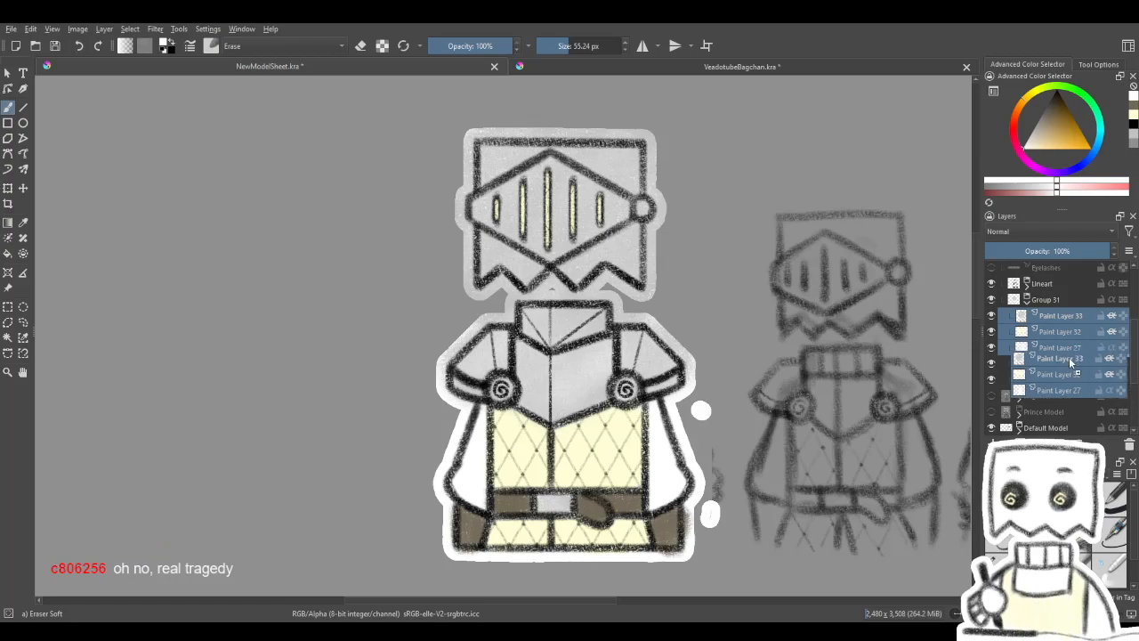
drag(1059, 353, 1065, 369)
click(1052, 329)
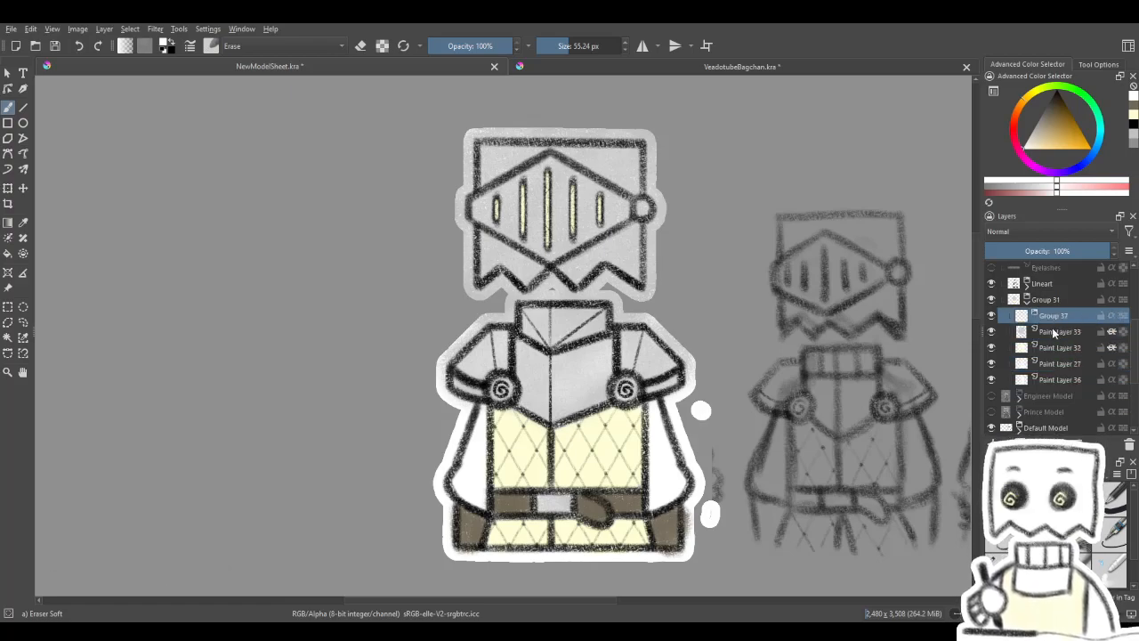
shift+click(1061, 359)
mouse_move(1061, 359)
mouse_down()
mouse_move(1062, 314)
mouse_move(1035, 321)
mouse_up()
click(1034, 316)
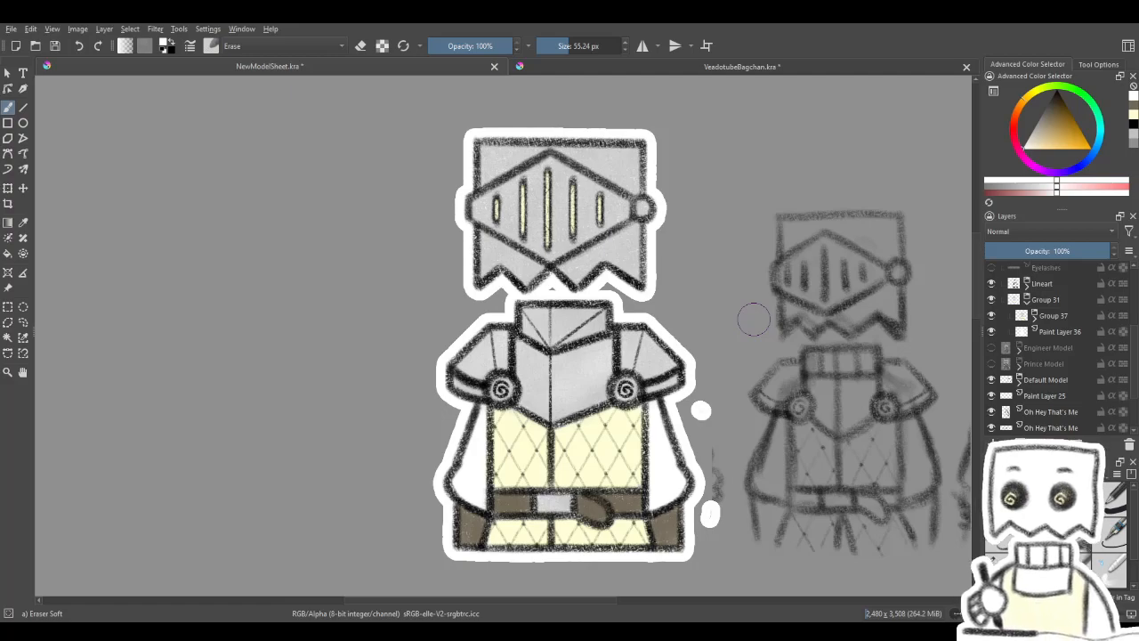
drag(567, 408, 525, 344)
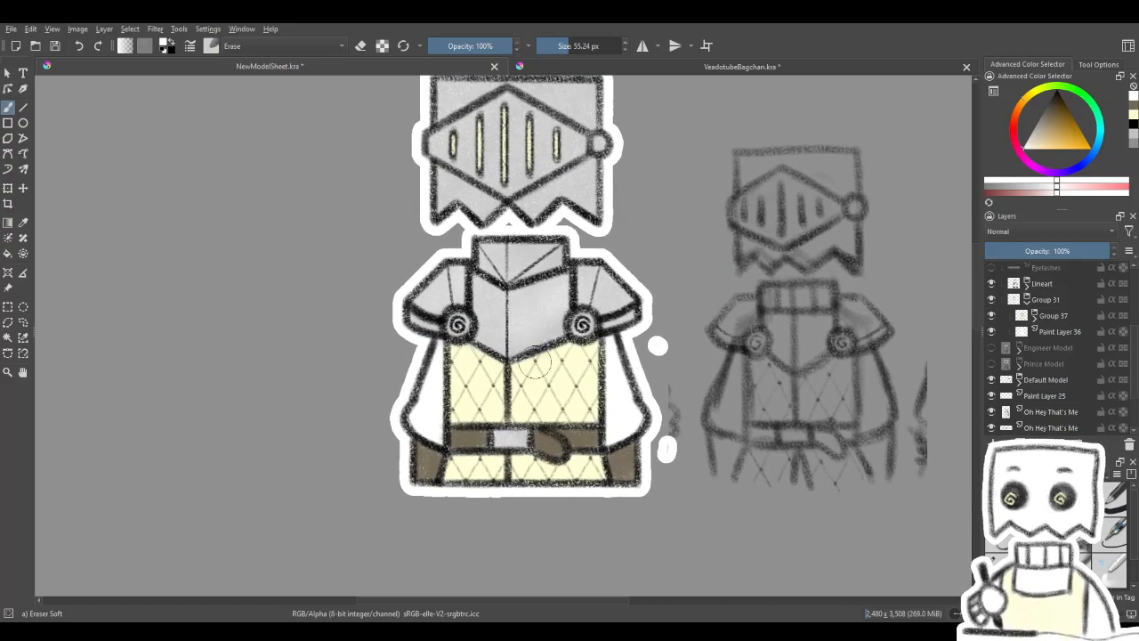
- Lasso the two stray white dots beside the knight's sleeve, erase them from Paint Layer 36, and clear the selection
click(22, 324)
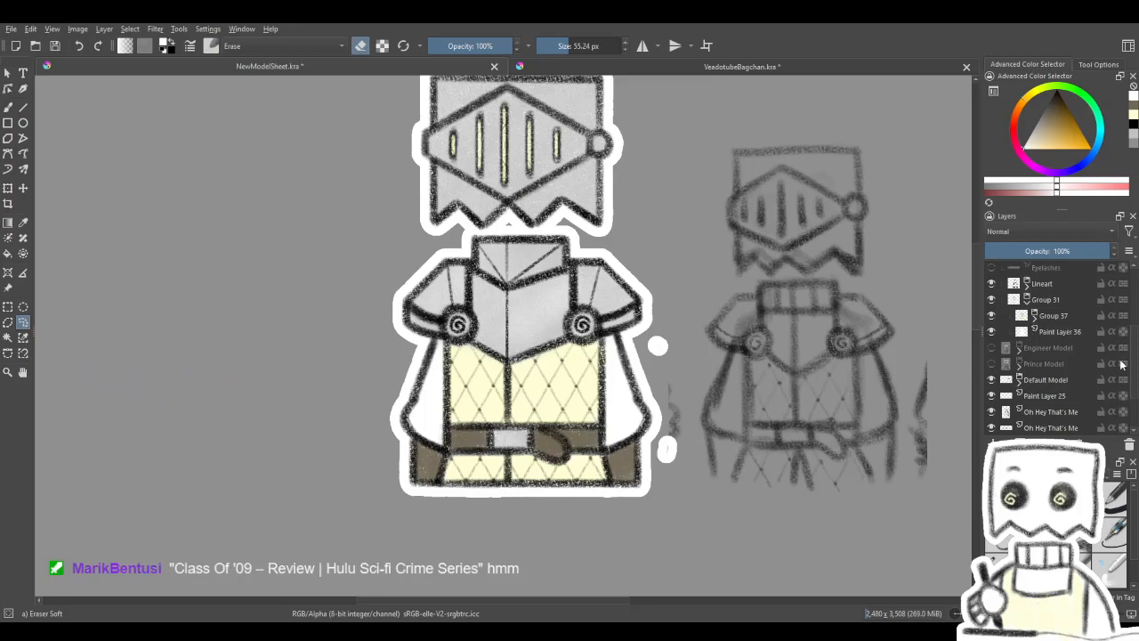
scroll(1053, 348, up, 3)
click(1054, 343)
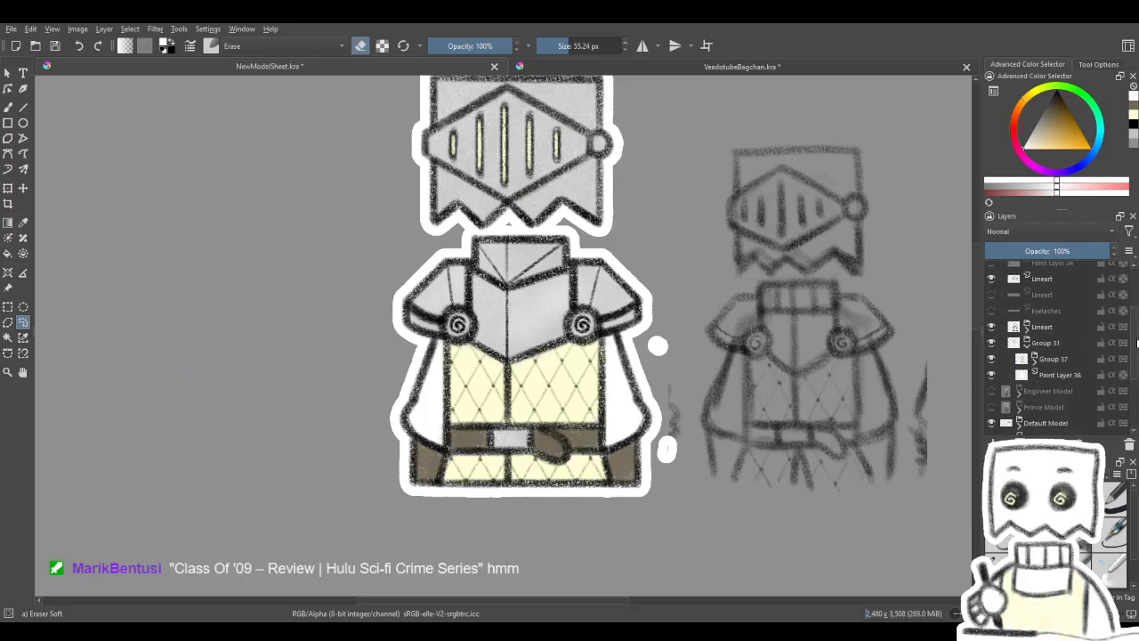
click(1028, 331)
scroll(1059, 338, down, 2)
click(1035, 322)
click(1071, 339)
drag(653, 312, 645, 270)
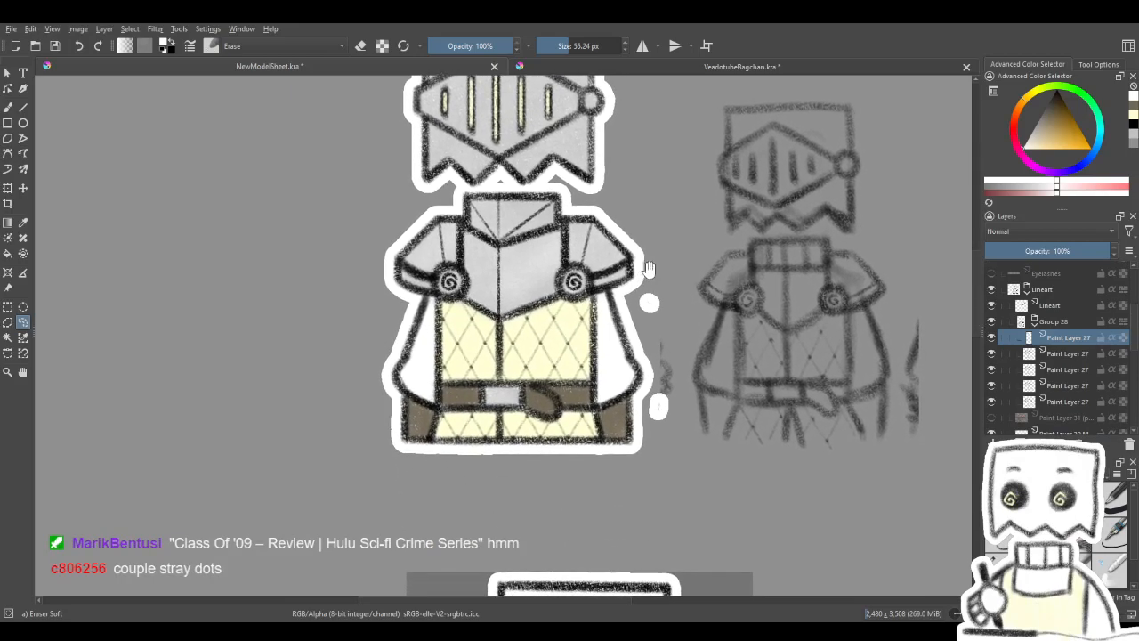
mouse_move(650, 322)
mouse_down()
mouse_move(671, 291)
mouse_move(652, 285)
mouse_up()
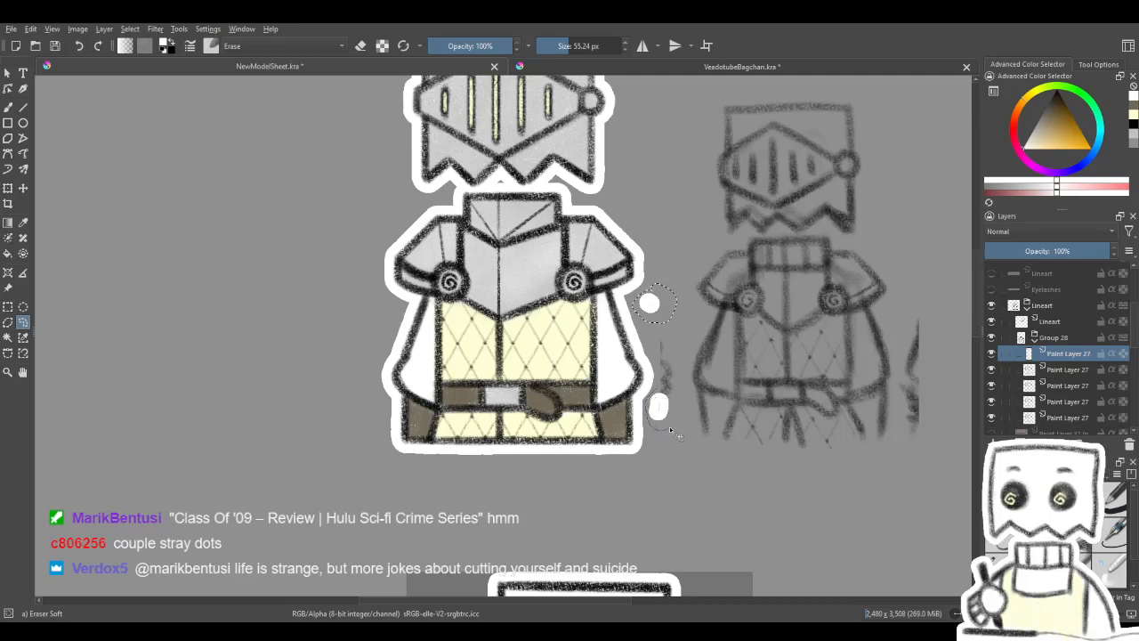
drag(678, 401, 676, 356)
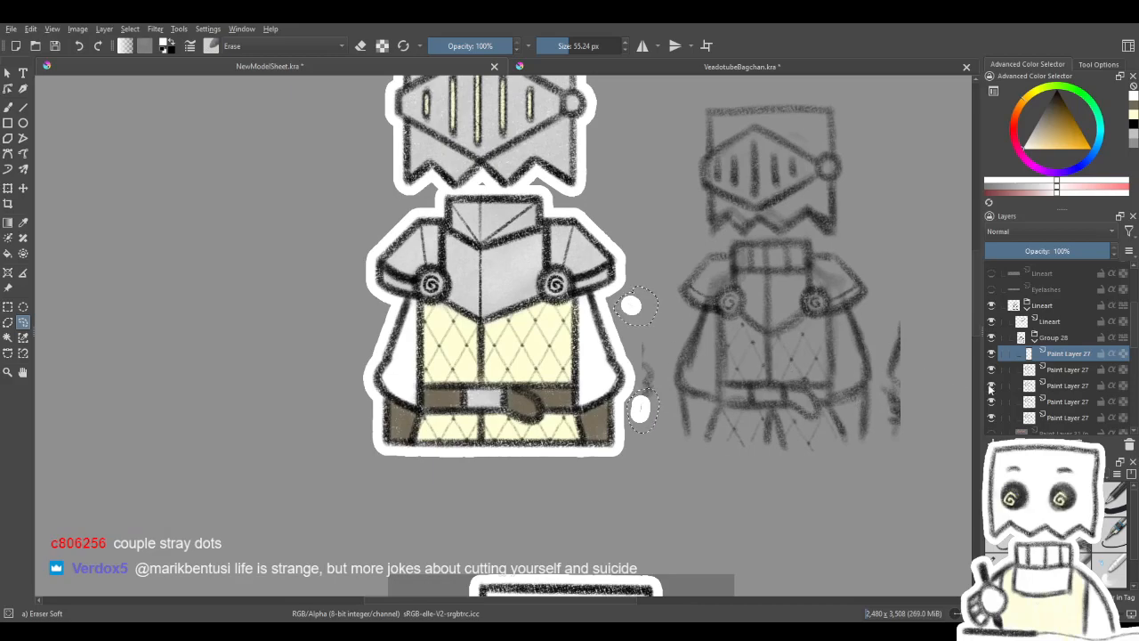
click(1059, 419)
scroll(1085, 329, down, 1)
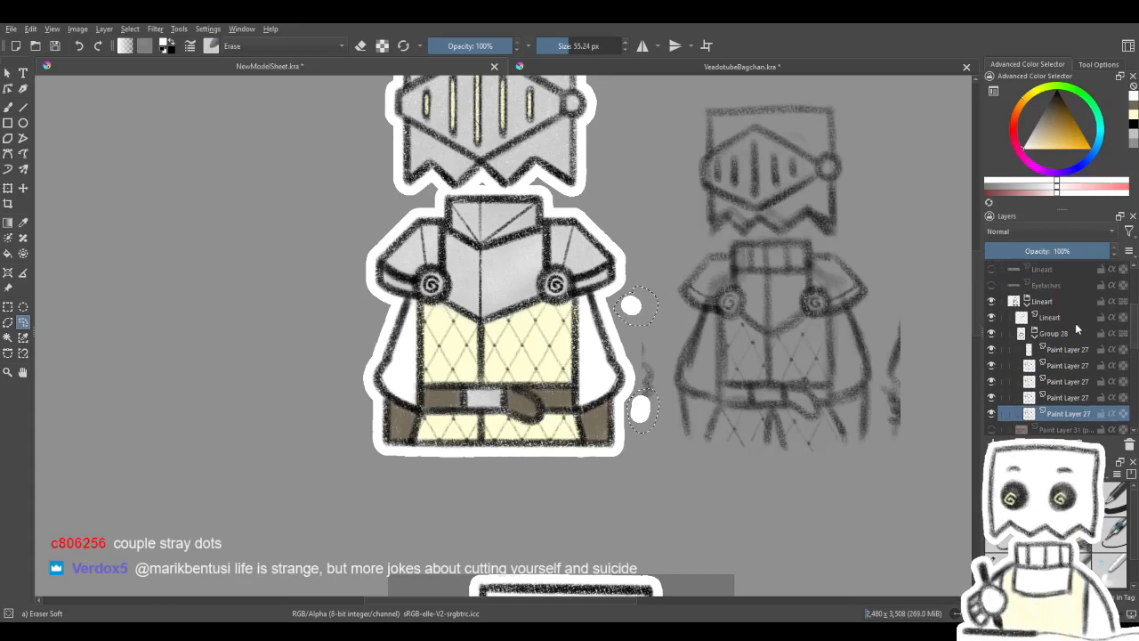
click(1035, 335)
click(1028, 304)
click(1038, 351)
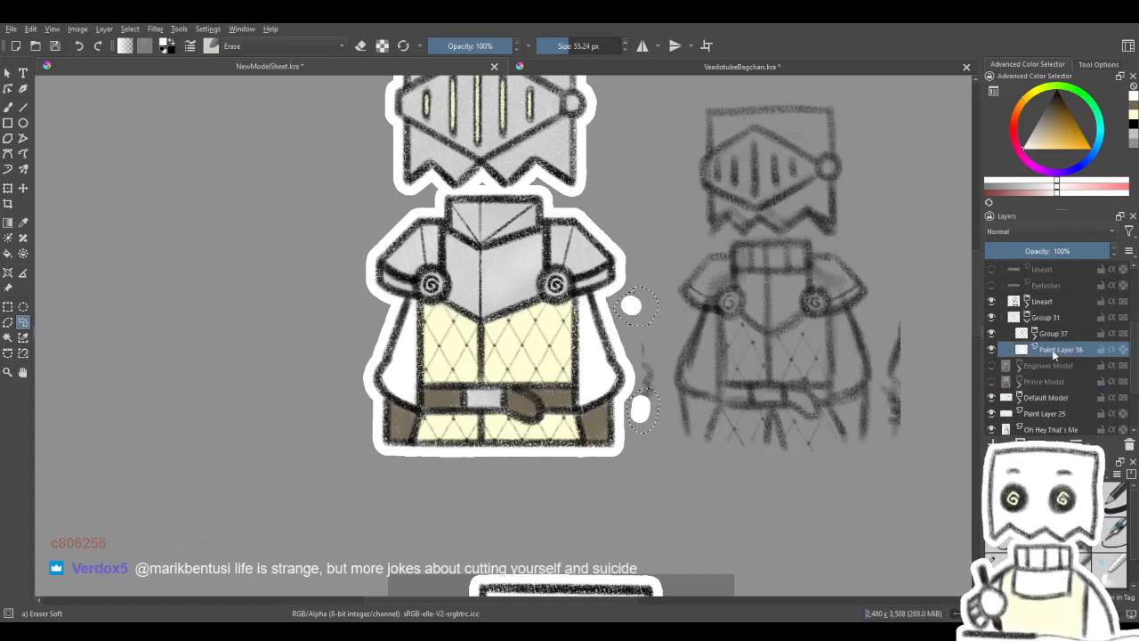
key(Delete)
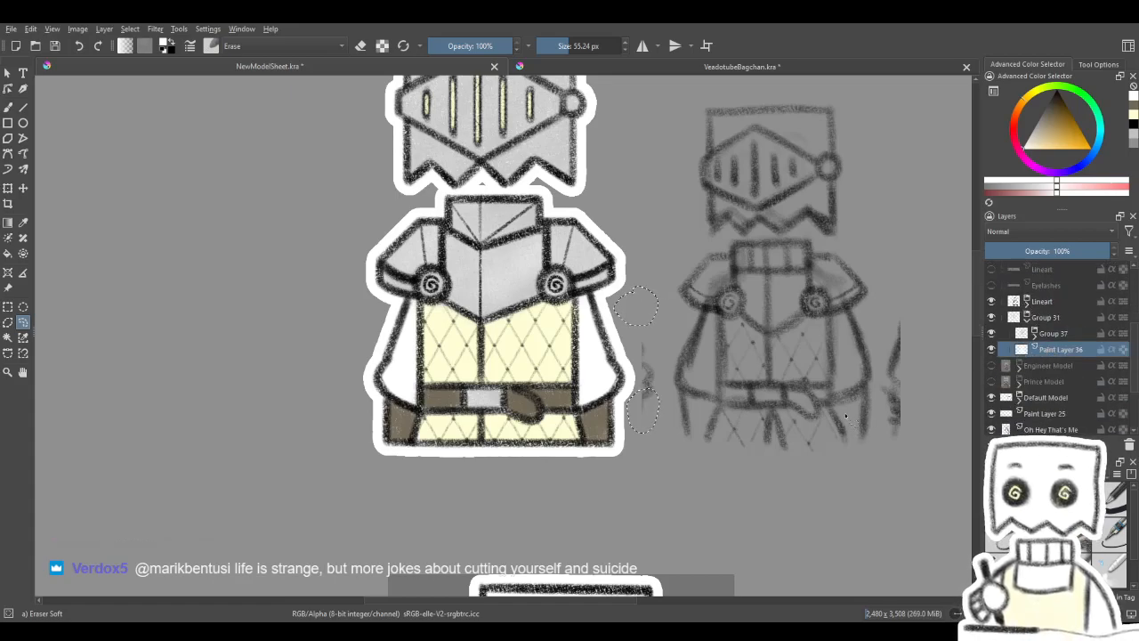
key(ctrl+shift+a)
drag(785, 367, 826, 420)
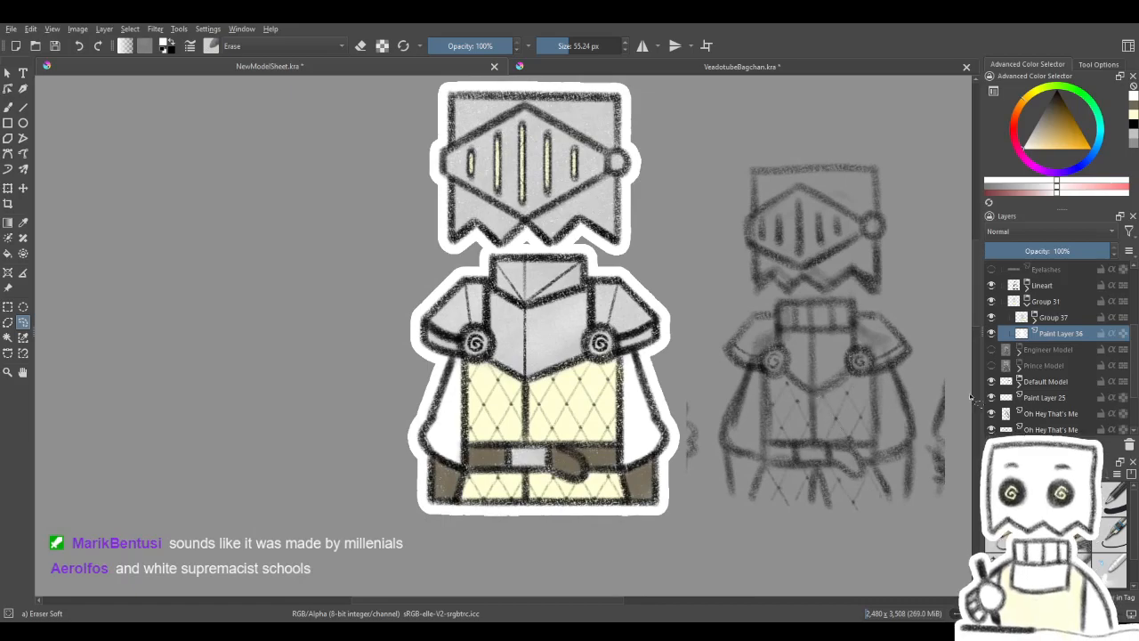
- Paint white on Paint Layer 36 between the helmet and collar with the Basic-1 brush at 31.91 px
click(1115, 497)
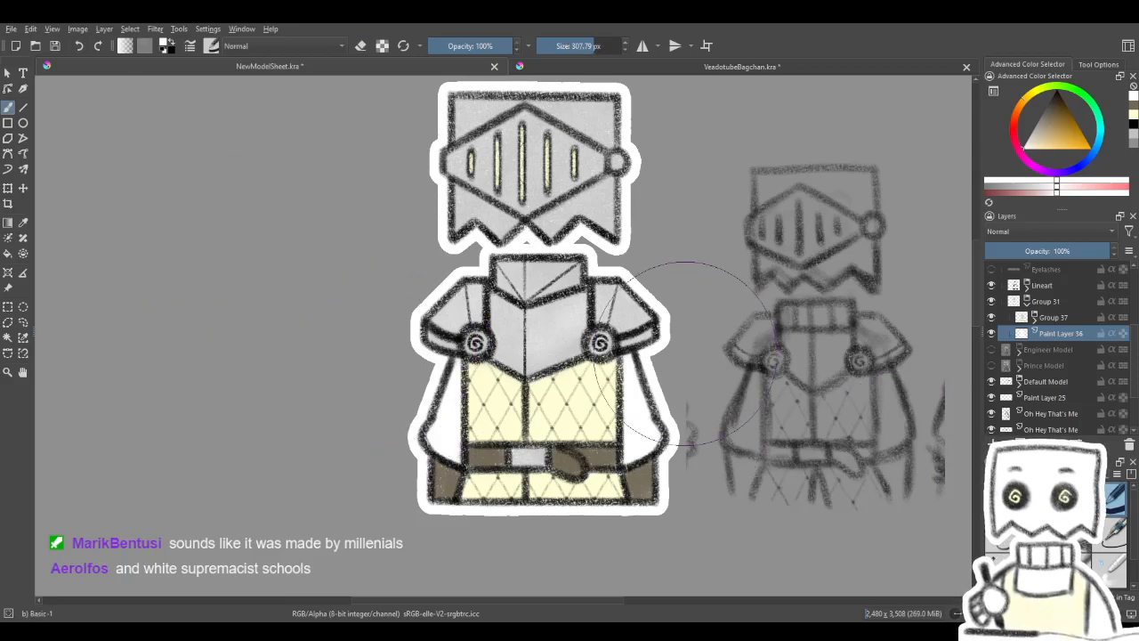
shift+drag(695, 402, 602, 403)
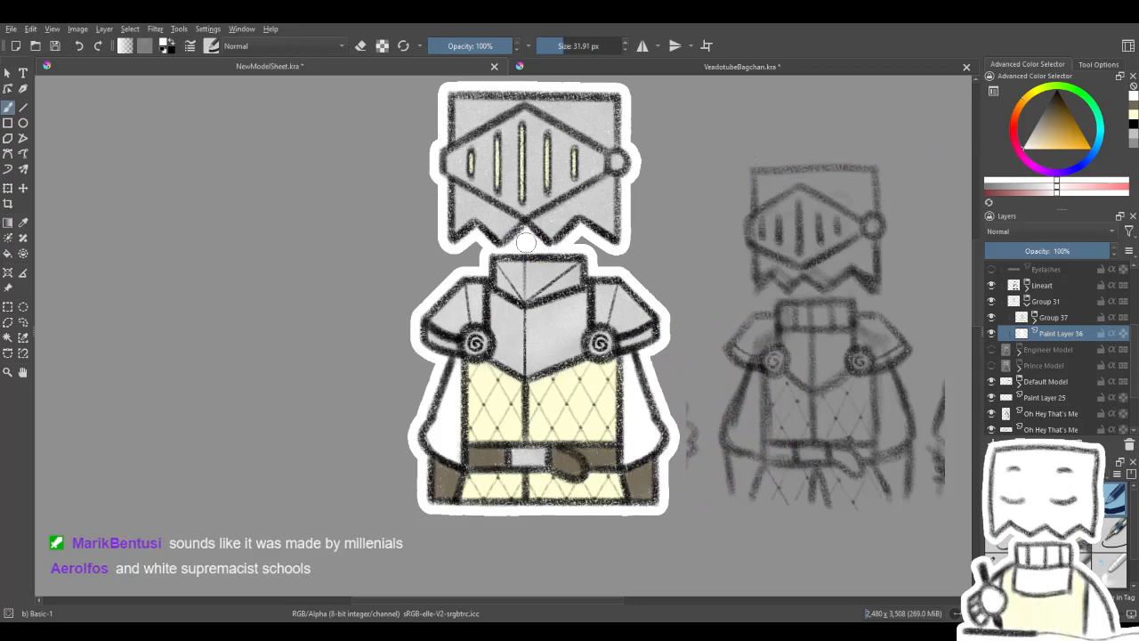
drag(526, 338, 597, 9)
drag(541, 235, 420, 491)
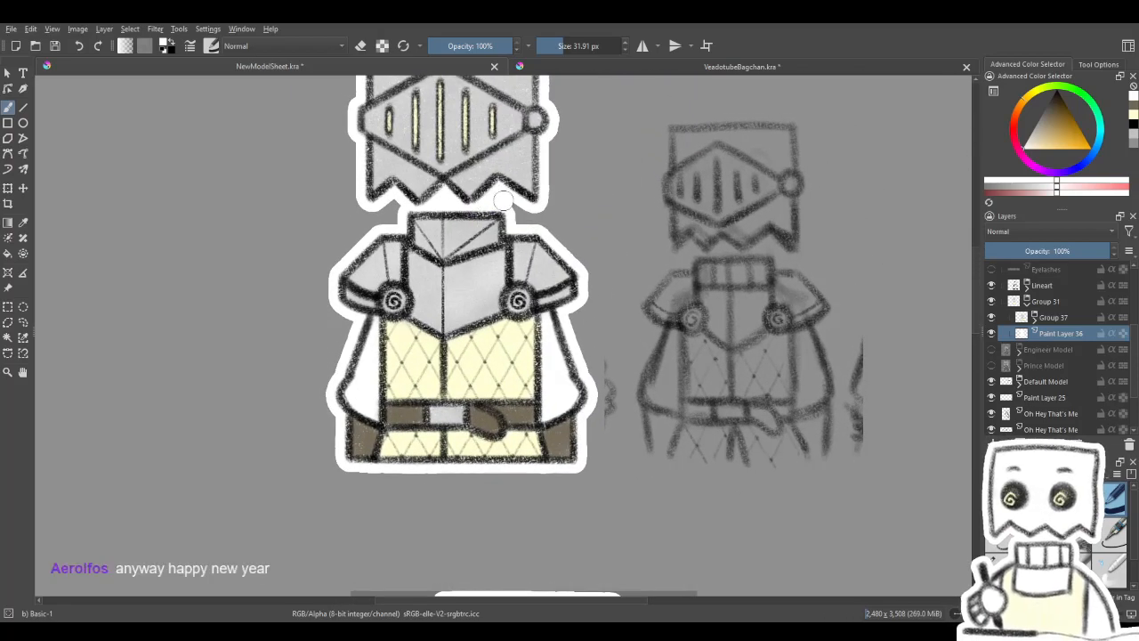
drag(560, 179, 589, 257)
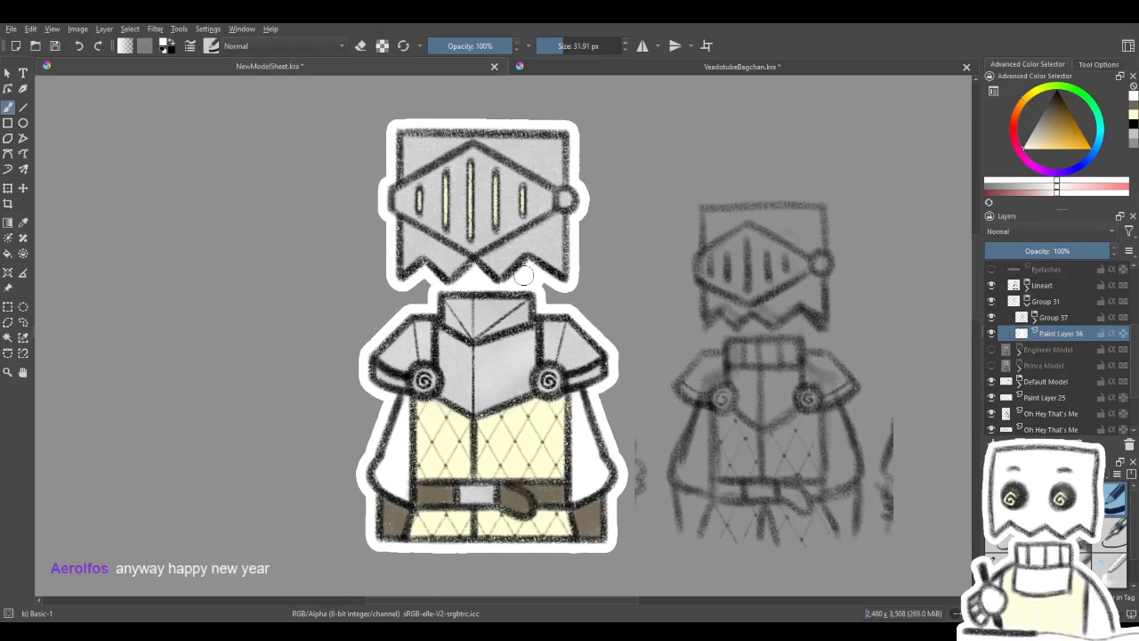
- Examine the knight's white border and the gap between helmet and collar at several zoom levels
scroll(523, 276, up, 2)
scroll(551, 279, up, 1)
scroll(547, 293, down, 5)
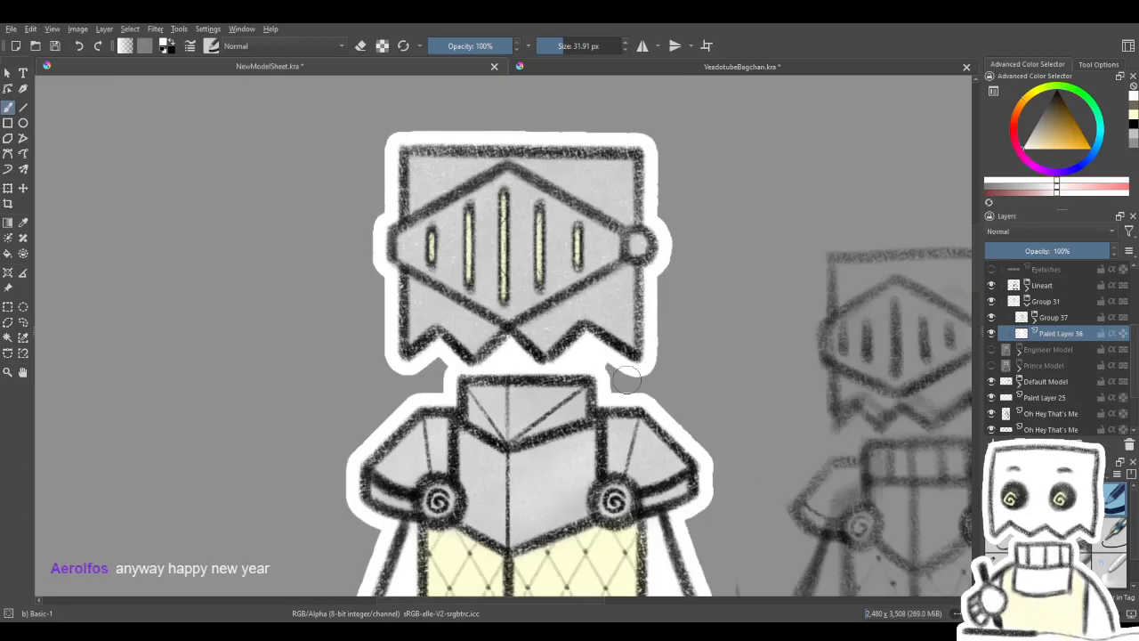
scroll(665, 370, up, 3)
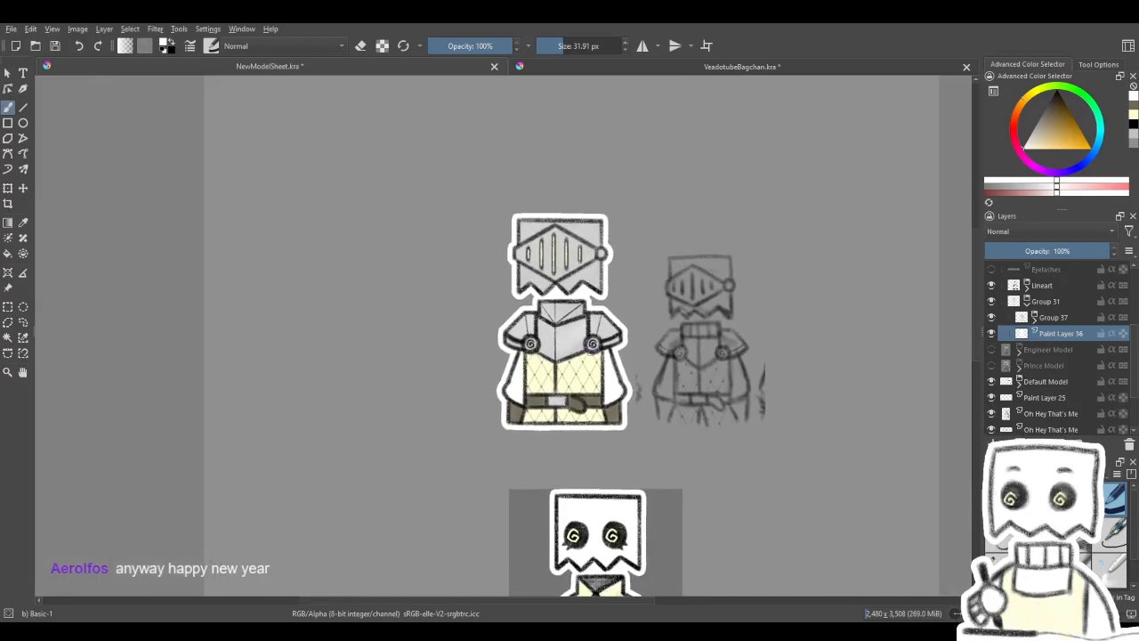
scroll(677, 393, down, 2)
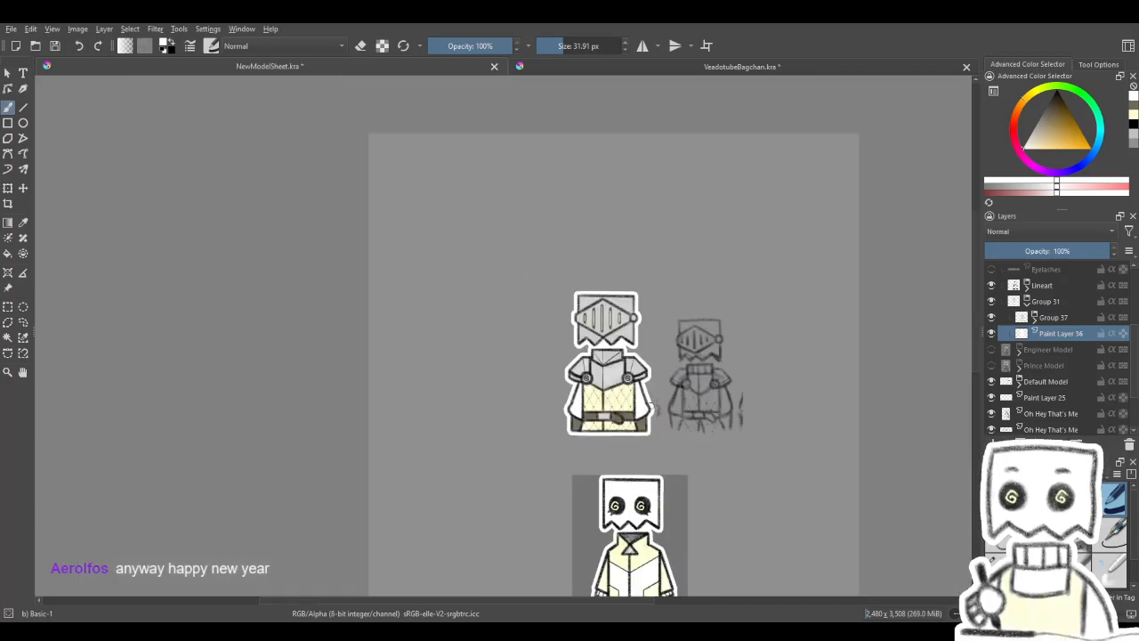
scroll(650, 406, up, 2)
drag(649, 405, 618, 375)
scroll(618, 375, up, 2)
scroll(614, 370, down, 4)
scroll(613, 367, up, 2)
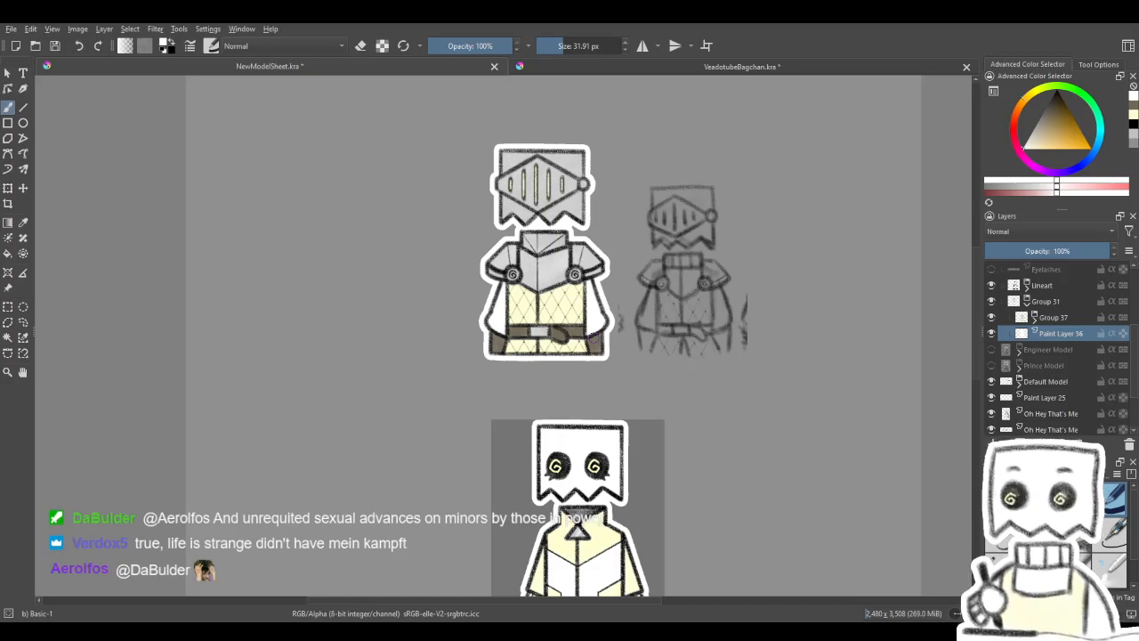
- Collapse Group 31 and move the visible Paint Layer 34 and Lineart layers above the hidden Eyes layer in Knight Model
click(1027, 308)
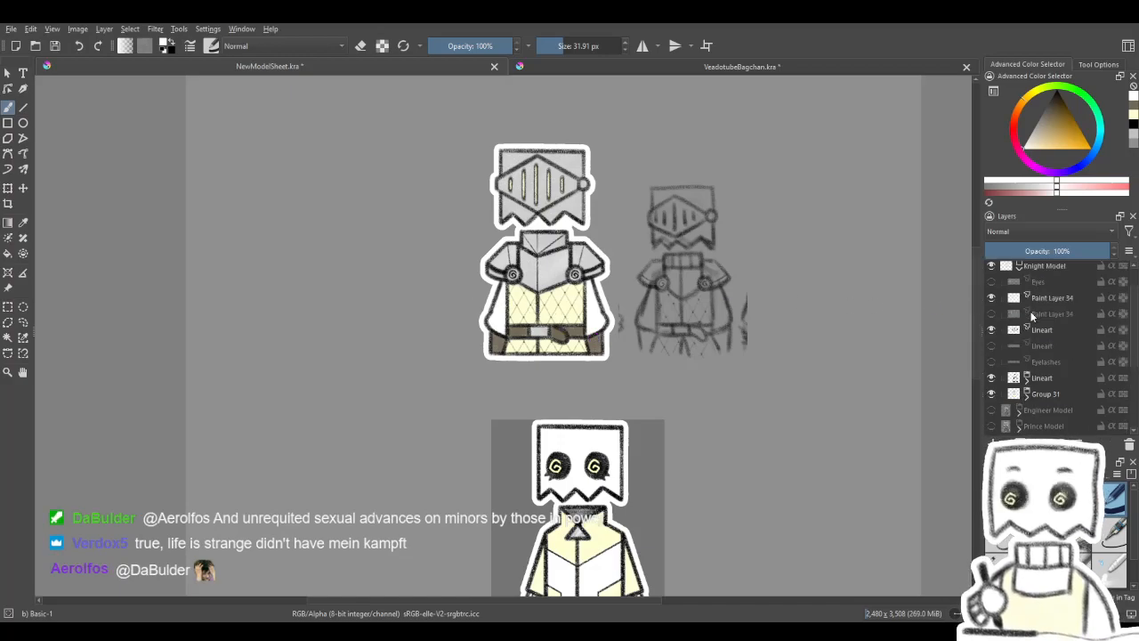
scroll(1032, 338, up, 2)
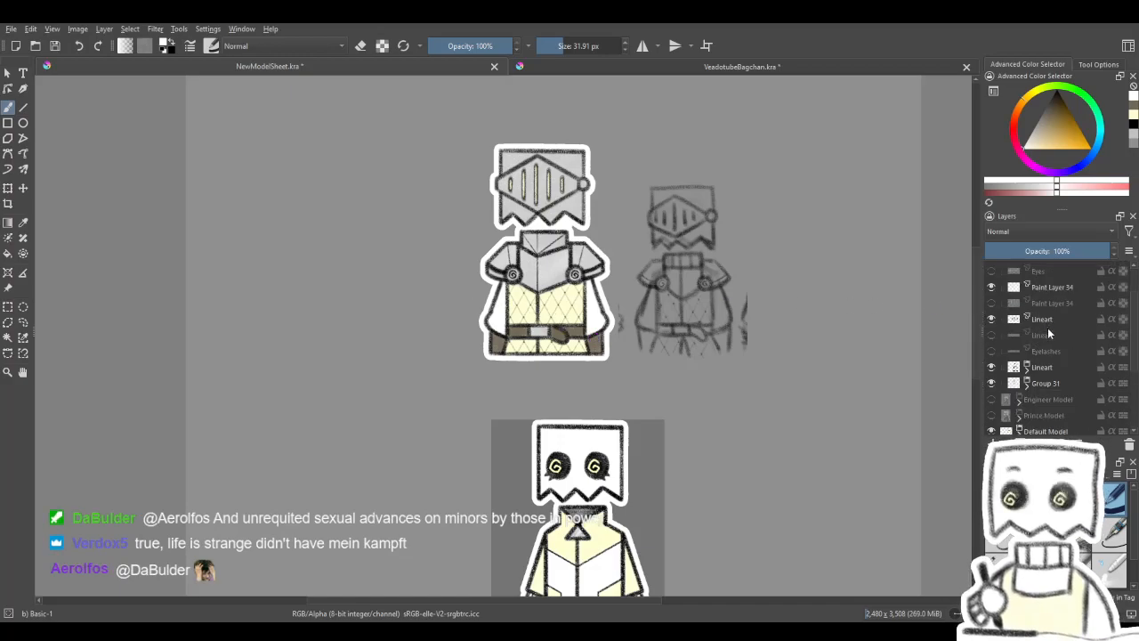
click(1048, 338)
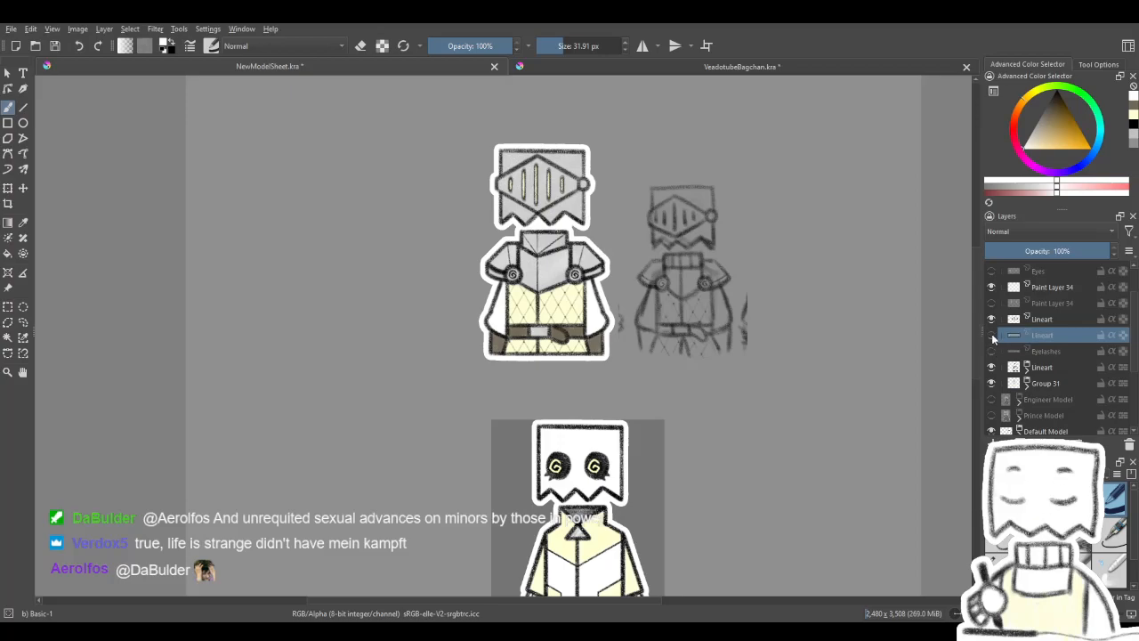
click(1051, 351)
scroll(1055, 317, up, 1)
drag(1048, 365, 1053, 313)
click(1053, 337)
shift+click(1054, 345)
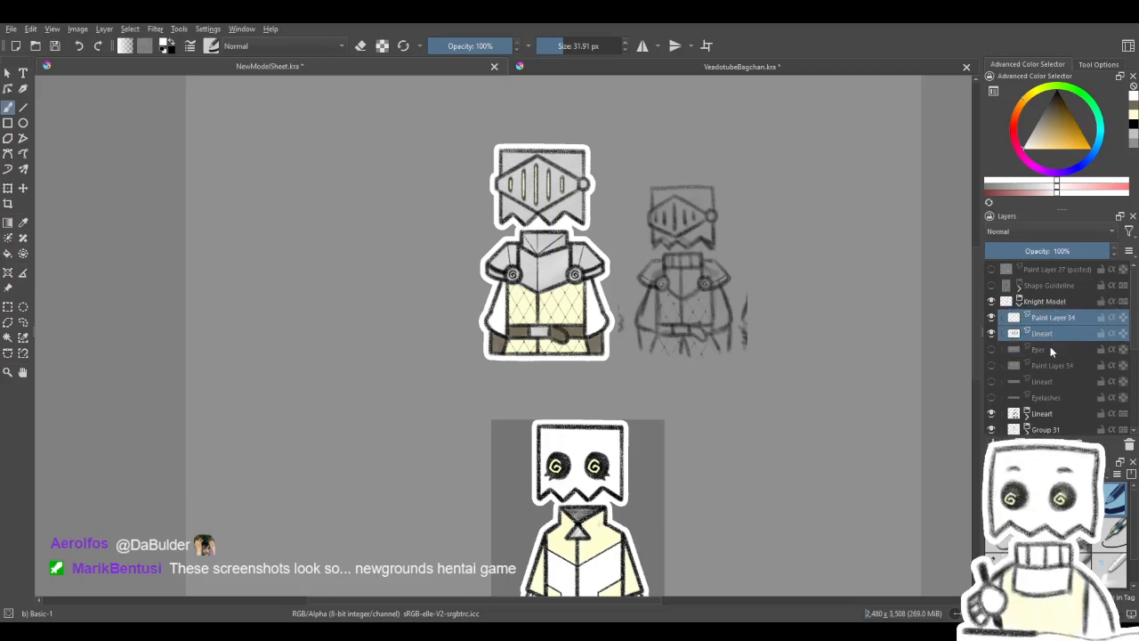
- Gather the hidden Eyes, Paint Layer 34, Lineart and Eyelashes layers into a new layer group and collapse it
click(1051, 348)
scroll(1050, 356, down, 1)
click(1052, 348)
shift+click(1052, 303)
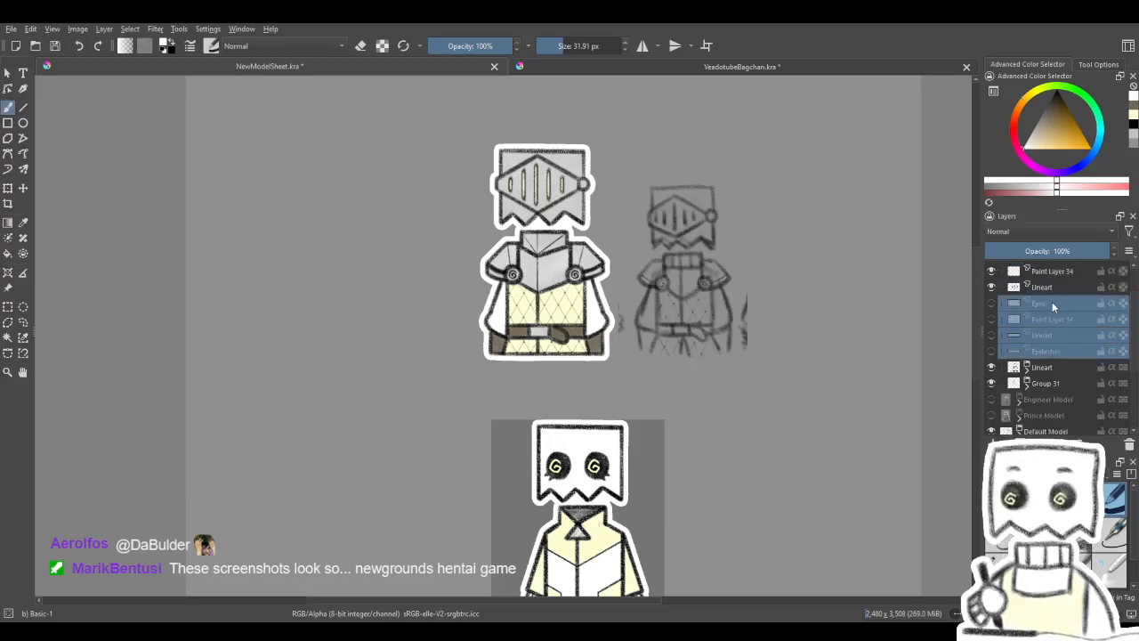
click(1052, 302)
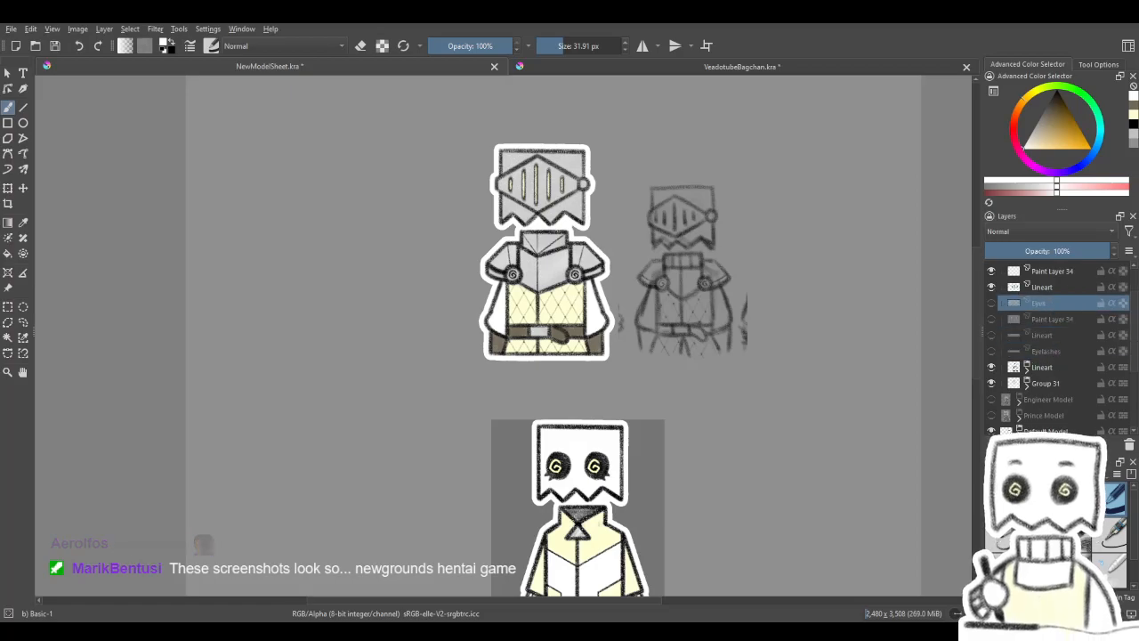
click(1033, 471)
click(1048, 317)
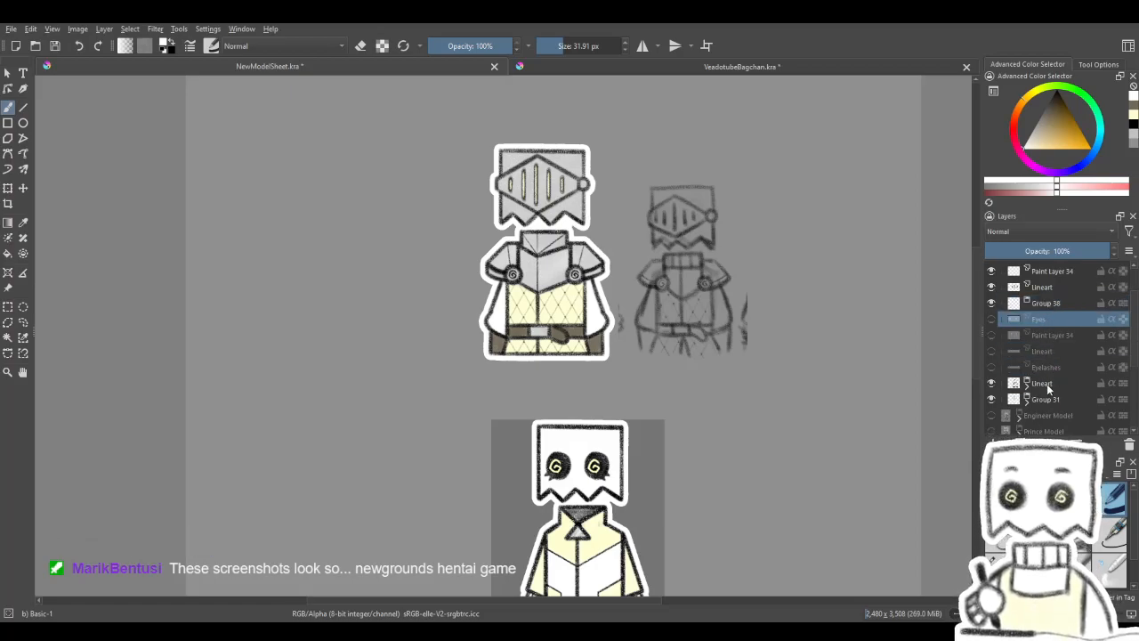
shift+click(1049, 368)
mouse_move(1048, 320)
mouse_down()
mouse_move(1064, 314)
mouse_move(1055, 303)
mouse_up()
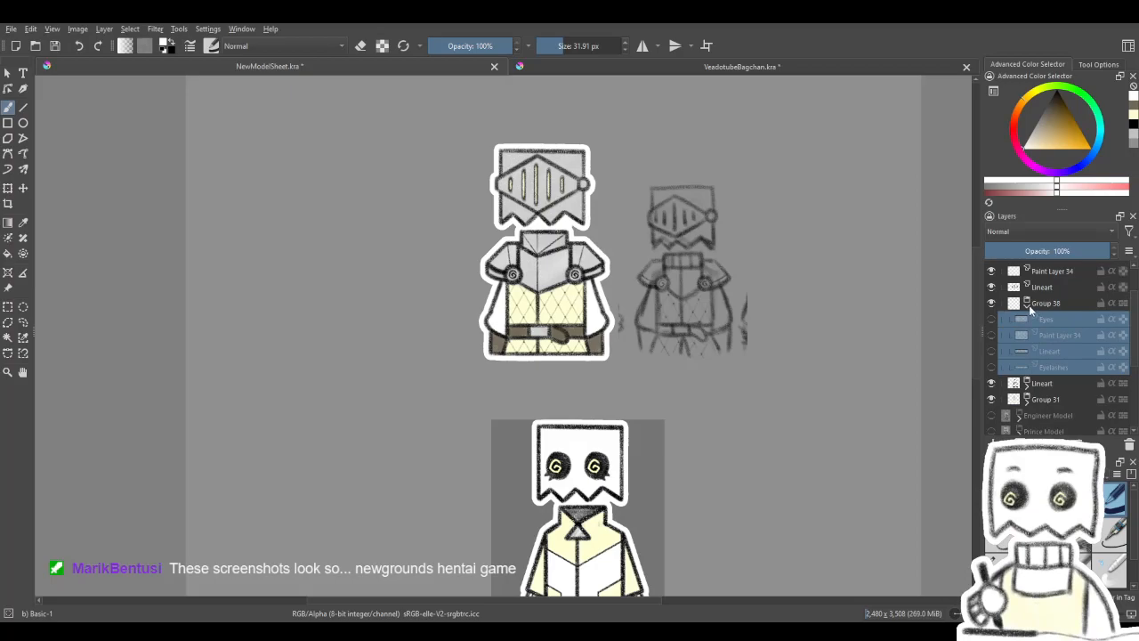
click(1030, 306)
- Rename the group of hidden face layers as Unused, move it below Group 31, and hide it
double_click(1052, 305)
text(Unused)
key(Return)
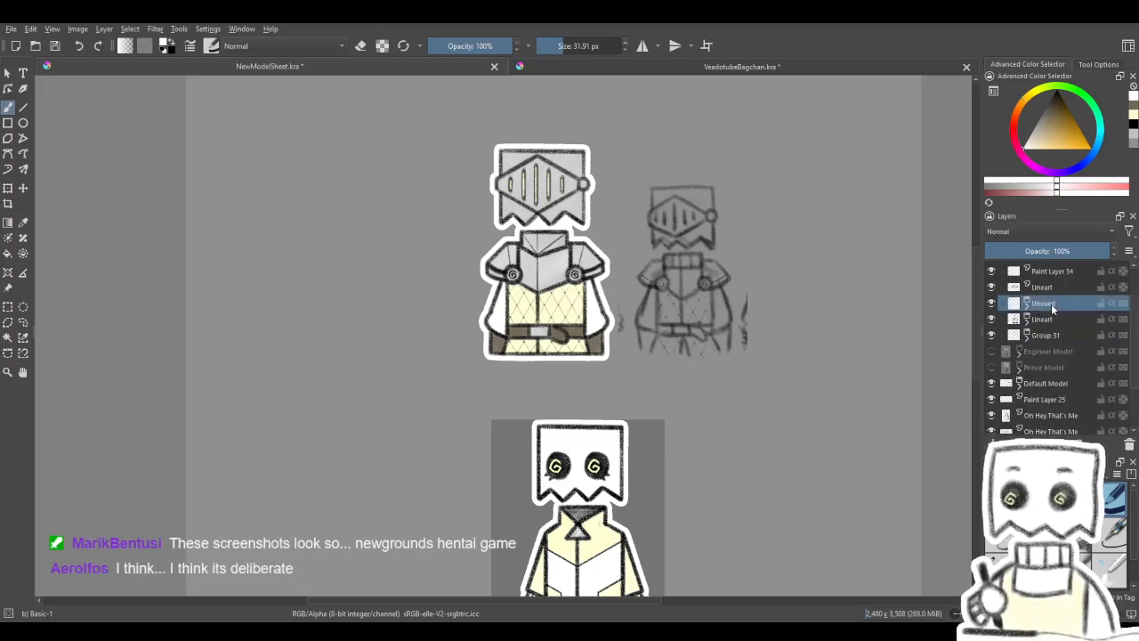
drag(1052, 319, 1043, 349)
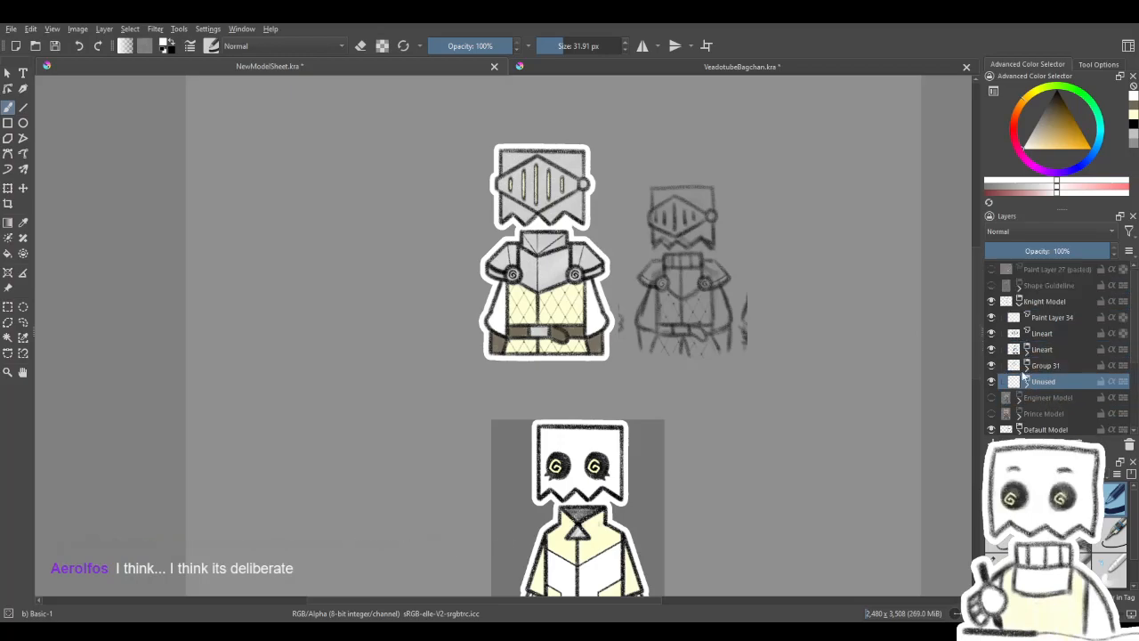
- Gather the visible Paint Layer 34 and its Lineart layer into a new layer group at the top of Knight Model
click(1041, 319)
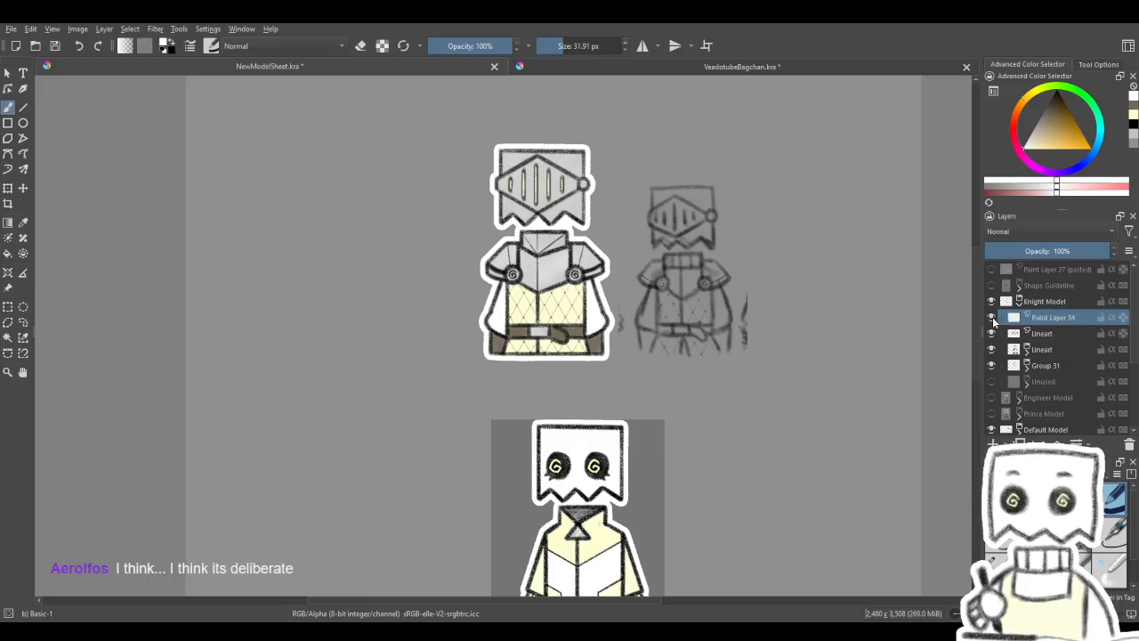
click(1030, 341)
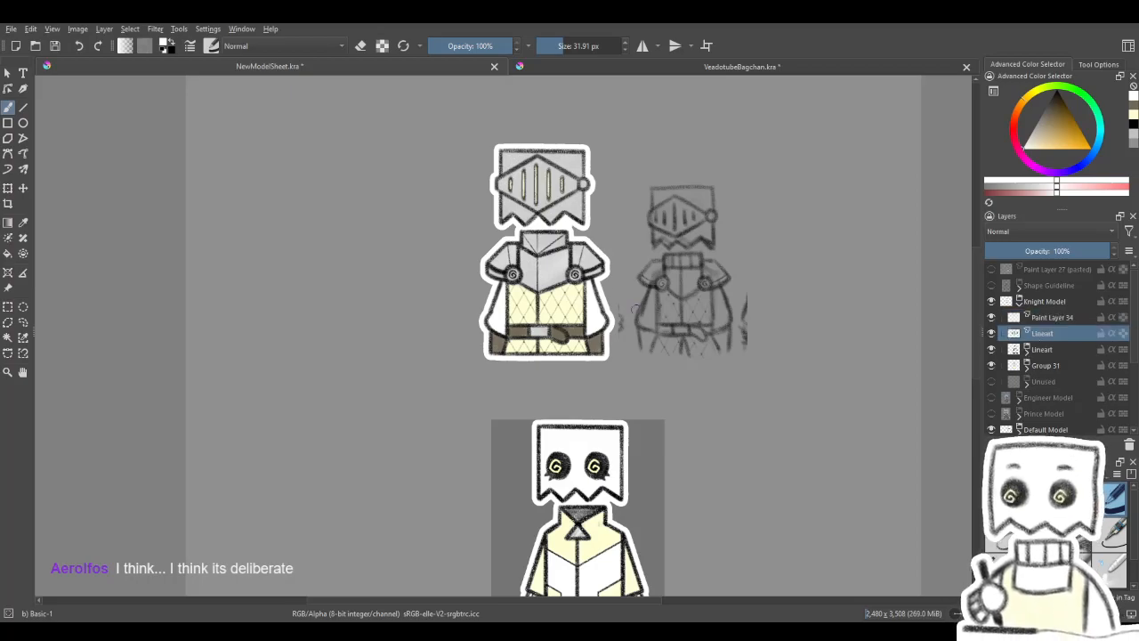
scroll(622, 309, up, 3)
drag(623, 309, 612, 304)
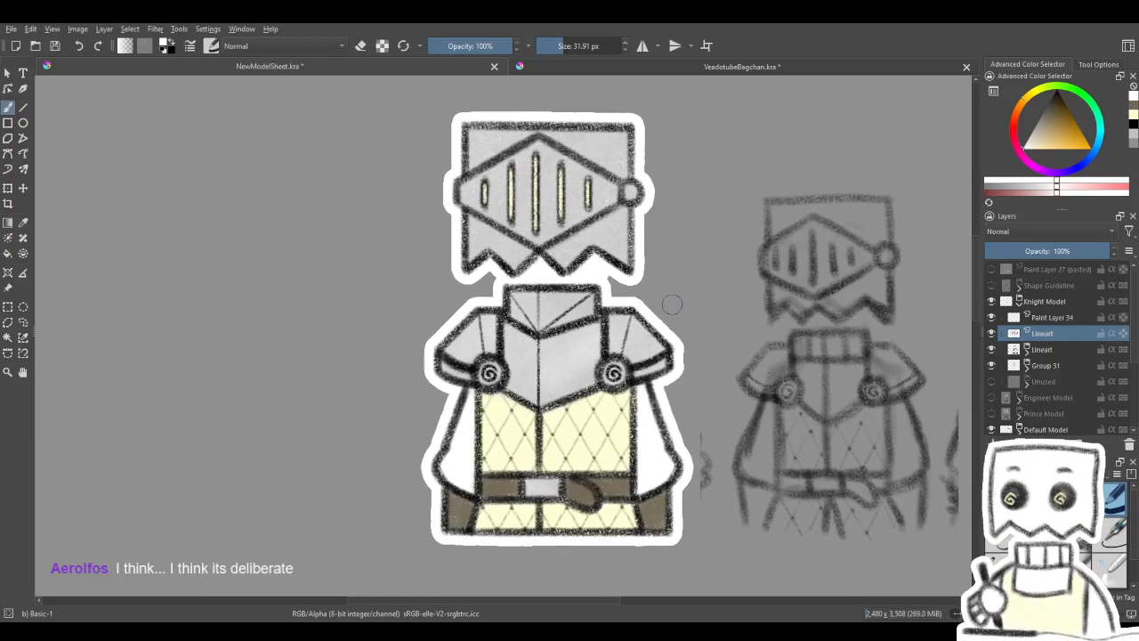
click(1057, 322)
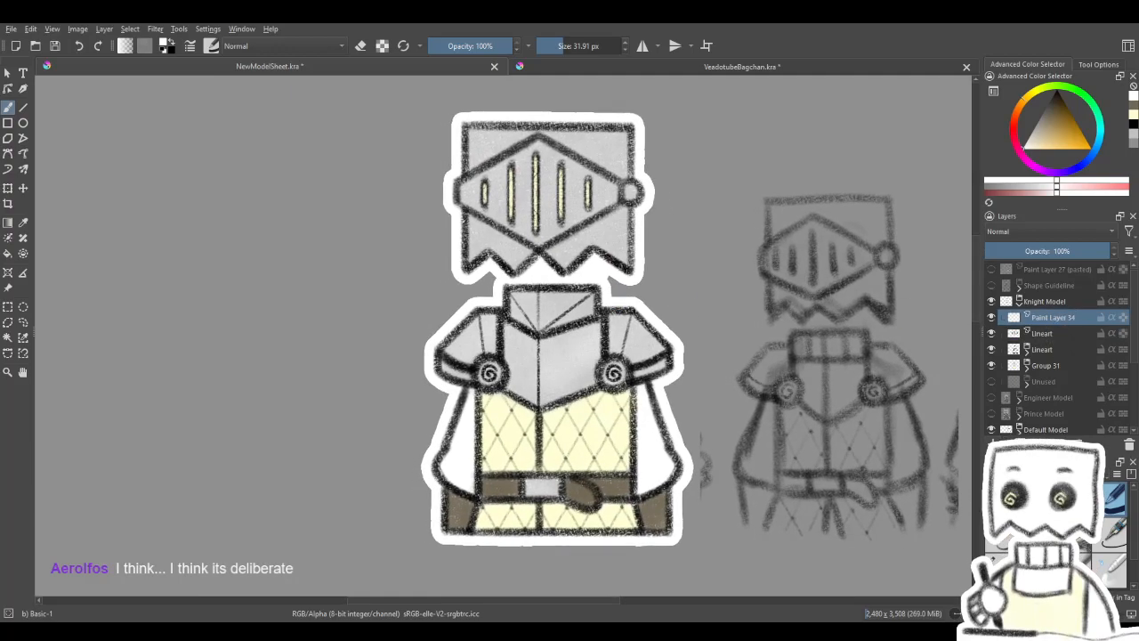
click(1015, 468)
click(1051, 333)
ctrl+click(1051, 346)
mouse_move(1053, 333)
mouse_down()
mouse_move(1058, 315)
mouse_move(1029, 319)
mouse_up()
click(1044, 334)
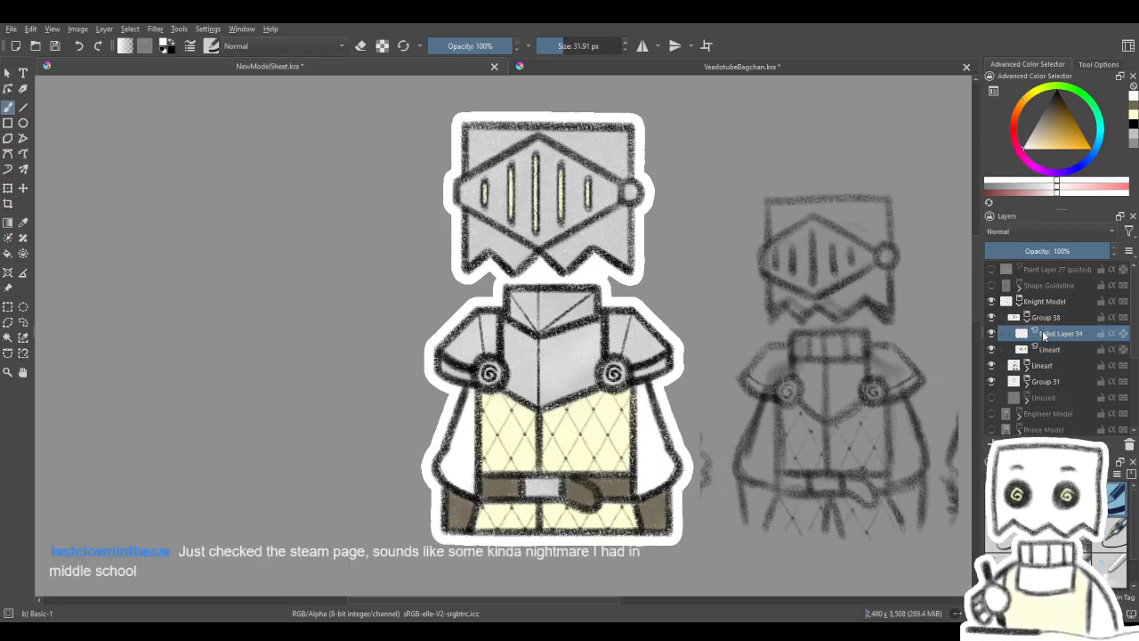
- Look through the layers inside Group 31 and Group 37, switch back to the Charcoal pencil large brush, and collapse both groups
scroll(618, 346, down, 1)
scroll(614, 346, up, 1)
scroll(592, 349, up, 1)
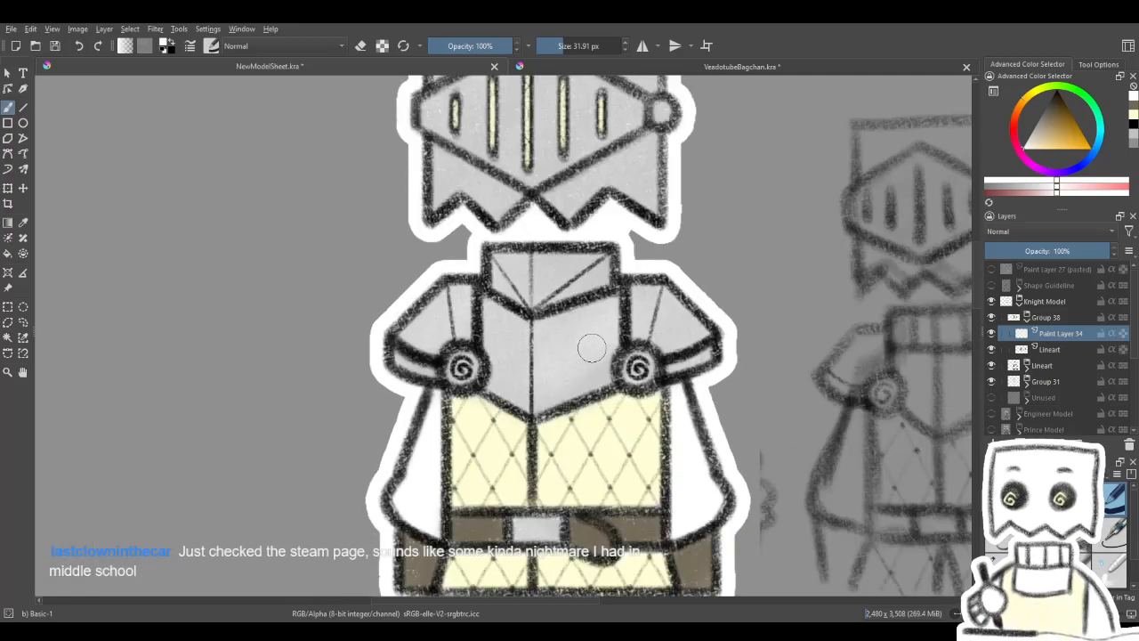
mouse_move(596, 366)
mouse_down()
mouse_move(627, 301)
mouse_move(628, 339)
mouse_up()
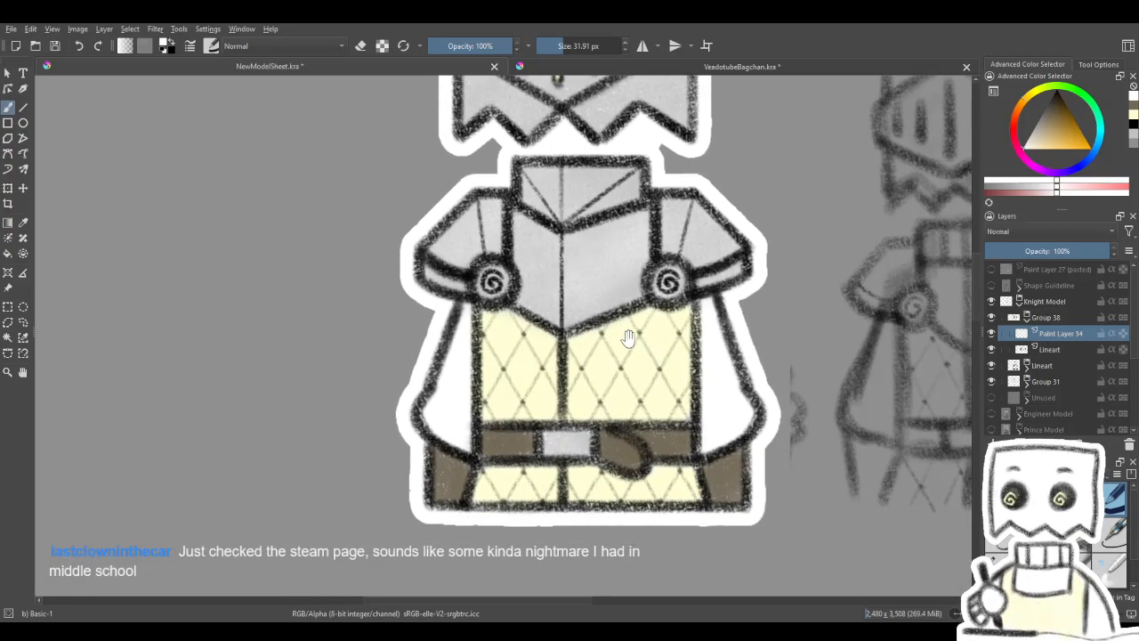
click(1028, 381)
click(1051, 398)
scroll(1118, 371, down, 2)
click(1079, 370)
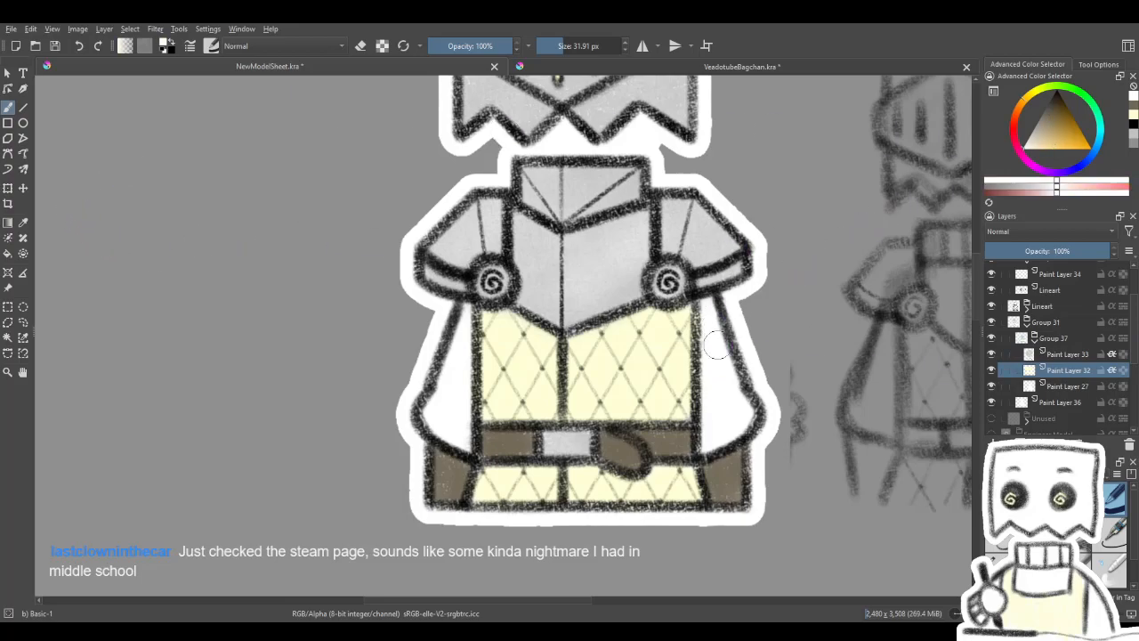
key(/)
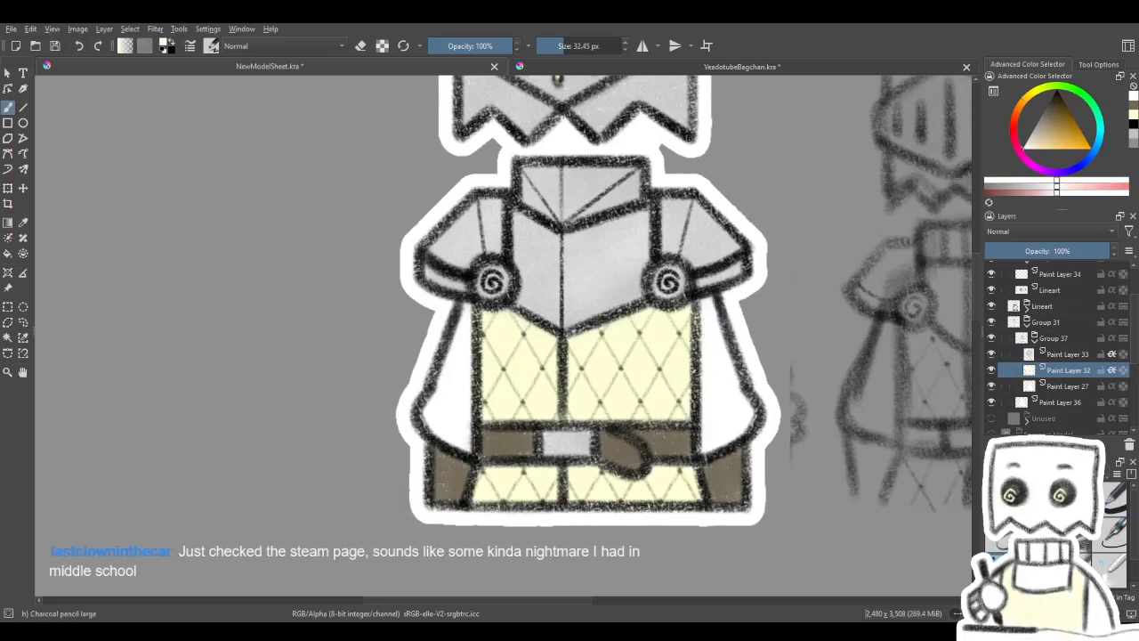
click(1034, 343)
click(1028, 325)
scroll(1082, 315, up, 2)
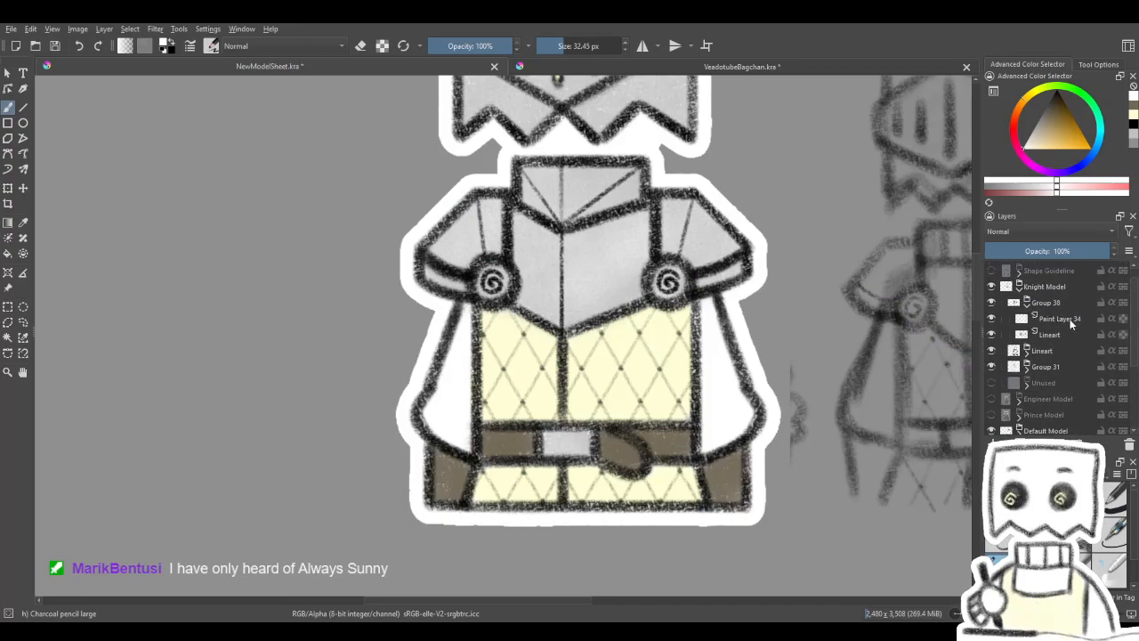
- Check what Paint Layer 34 in Group 38 contributes to the helmet by hiding and reshowing it
drag(779, 230, 765, 373)
drag(583, 244, 626, 334)
click(1038, 335)
click(992, 319)
click(992, 319)
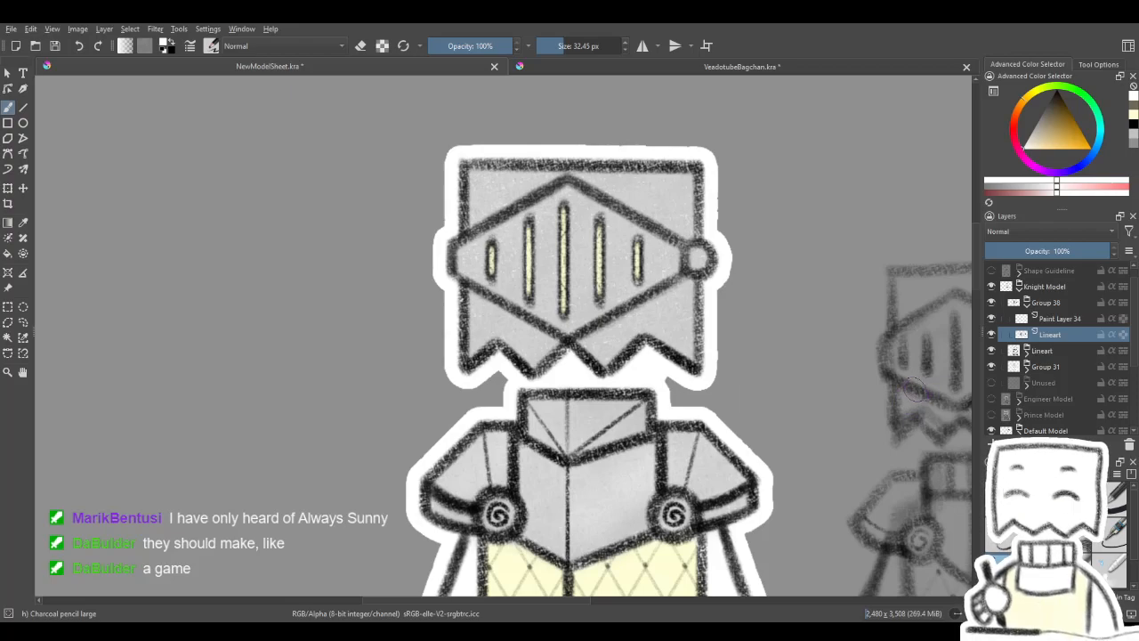
- Rename Group 38, which holds the helmet's Paint Layer 34 and Lineart, as Visor
mouse_move(845, 363)
mouse_down()
mouse_move(824, 341)
mouse_move(841, 366)
mouse_up()
double_click(1066, 302)
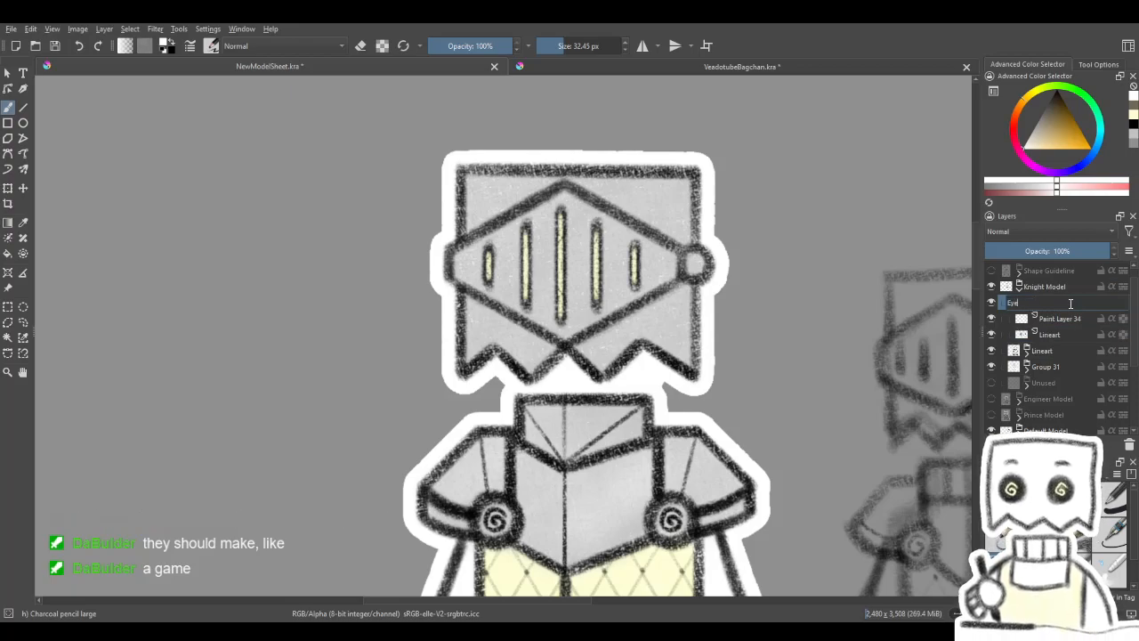
text(Bl)
key(BackSpace)
key(BackSpace)
text(Visor)
key(Return)
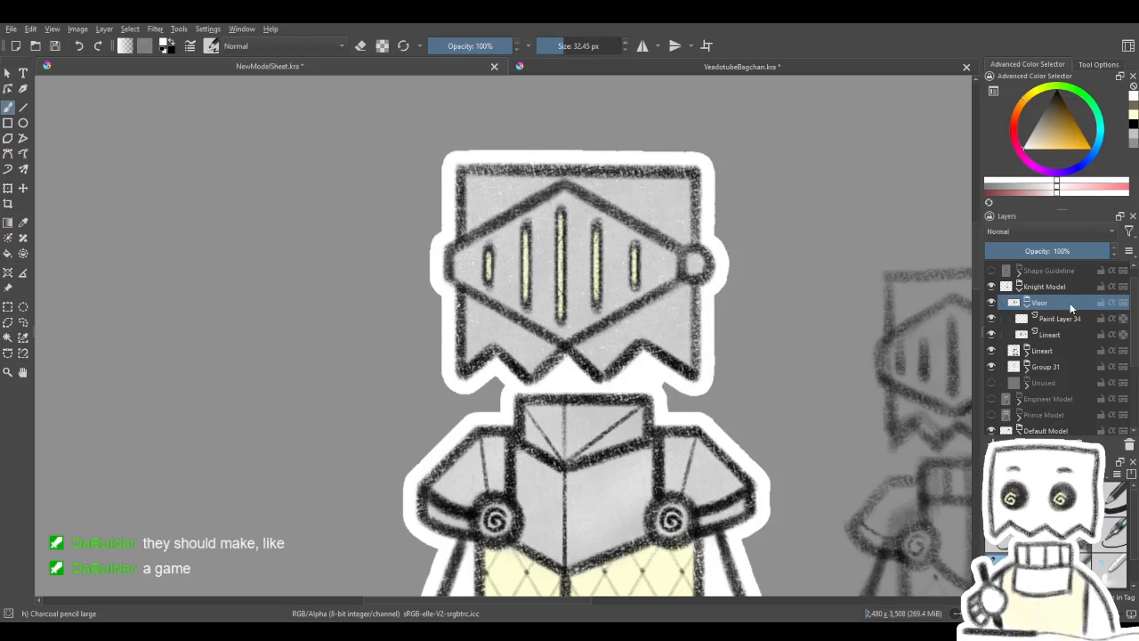
- Collapse the Visor group and move the whole Knight Model down over the default character on the dark gray template
click(1055, 319)
drag(821, 402, 638, 273)
scroll(796, 330, down, 2)
scroll(753, 370, down, 1)
drag(744, 393, 729, 342)
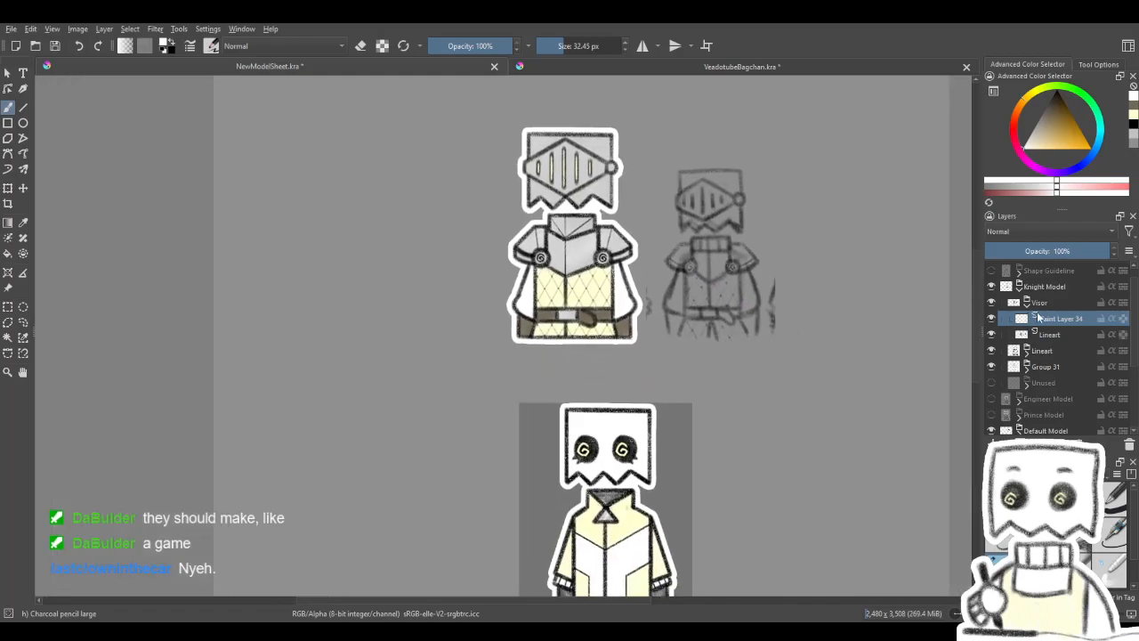
click(1028, 303)
click(1041, 286)
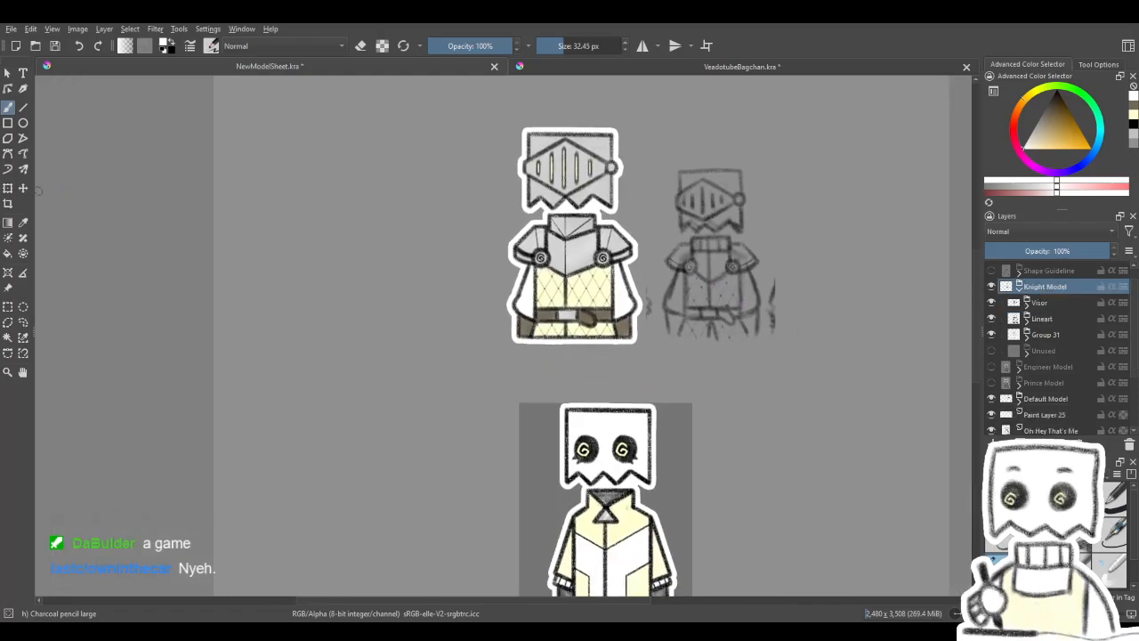
click(23, 188)
drag(479, 249, 535, 419)
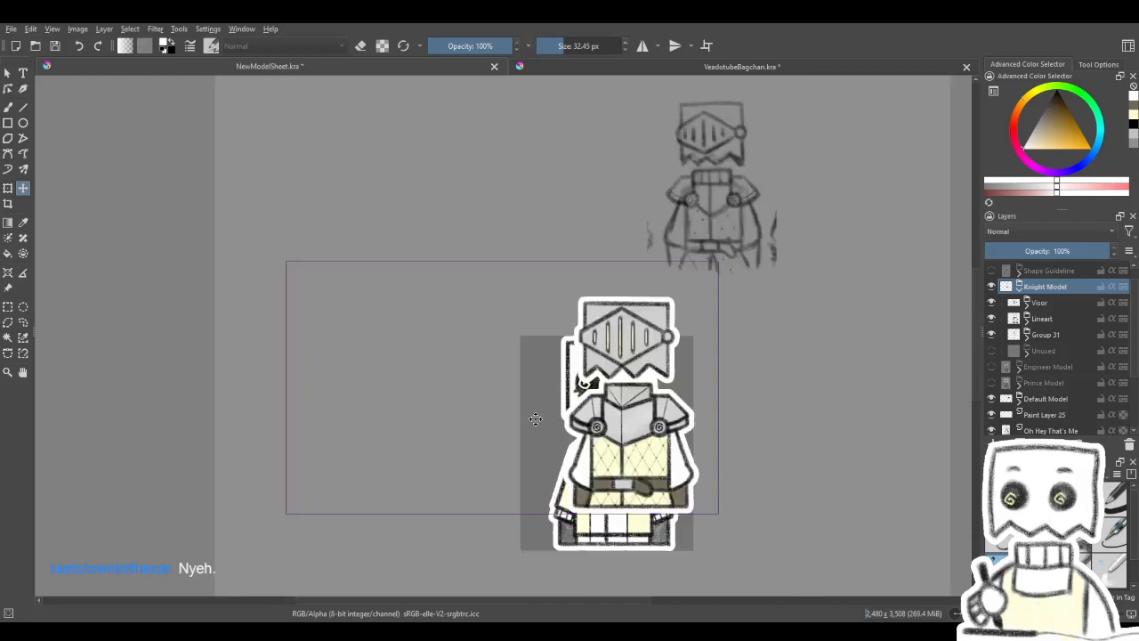
- Move the knight aside to uncover the default character, and hide and reshow the knight's Lineart group
scroll(535, 419, up, 2)
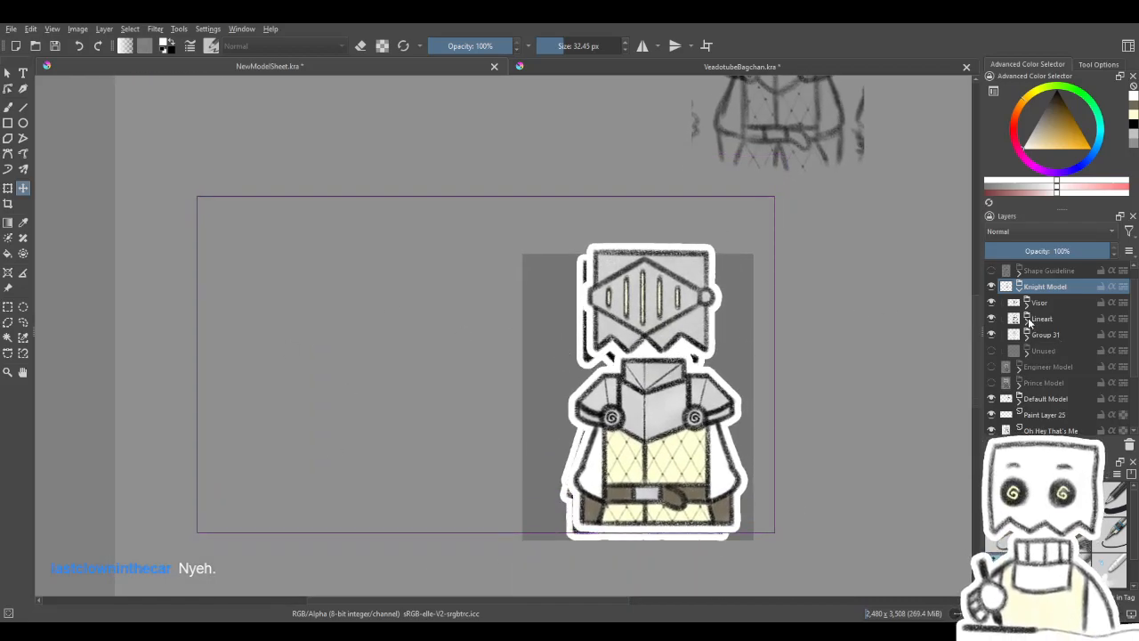
scroll(641, 343, down, 3)
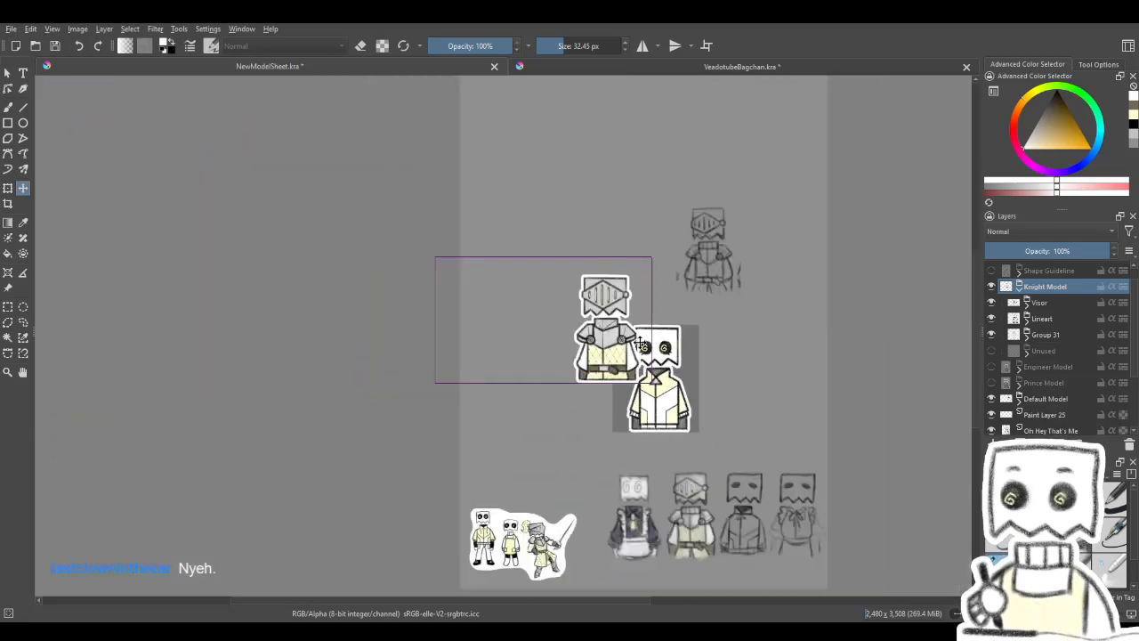
scroll(637, 334, up, 2)
scroll(631, 321, down, 2)
drag(680, 376, 626, 239)
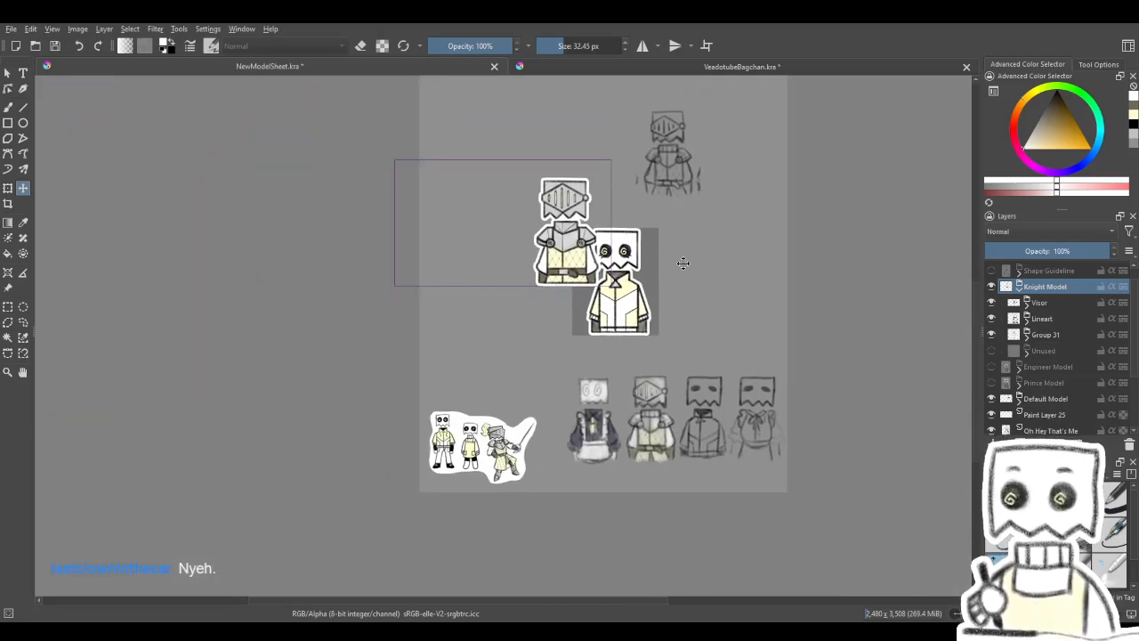
click(991, 319)
click(991, 318)
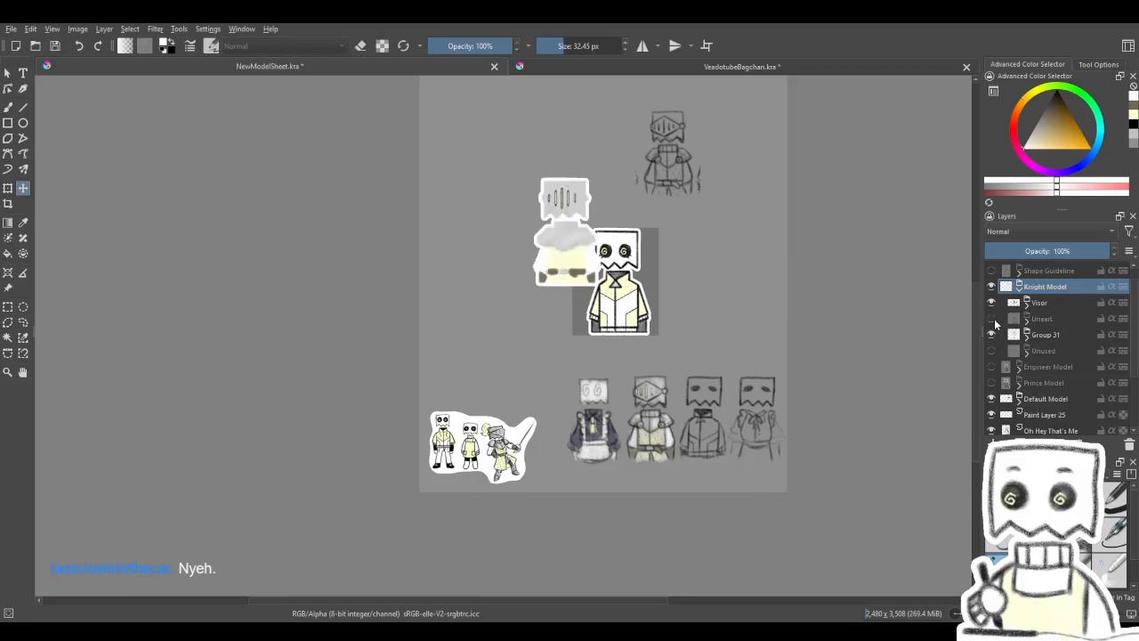
click(992, 320)
- Move the Knight Model back over the default character on the template and nudge it sideways into alignment
drag(564, 192, 614, 243)
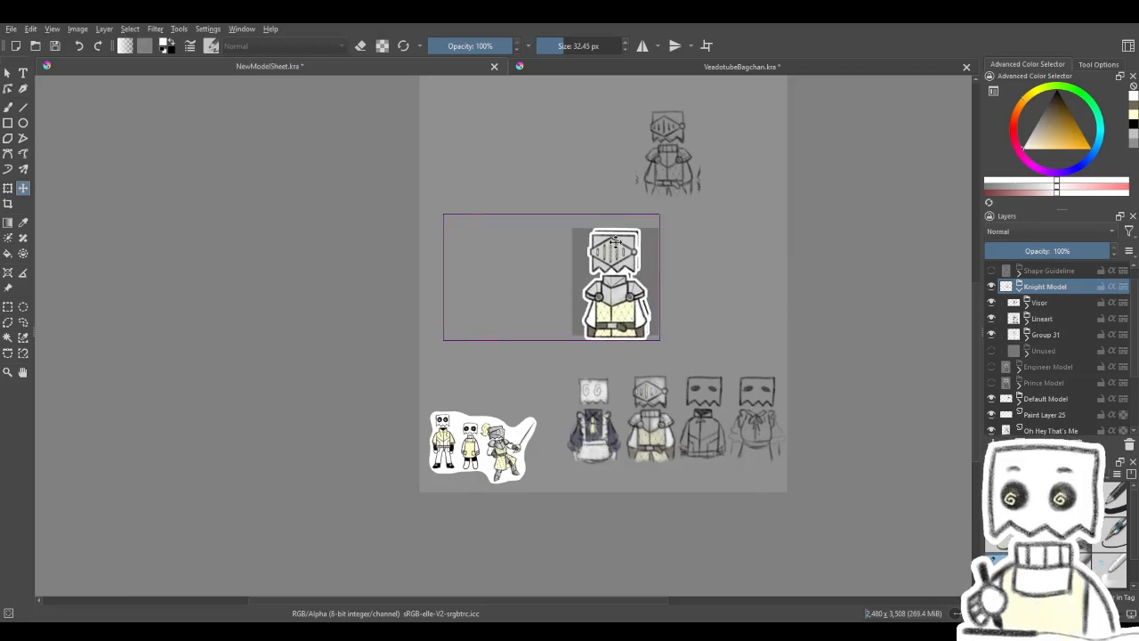
scroll(614, 243, up, 8)
key(Right)
key(Right)
key(Right)
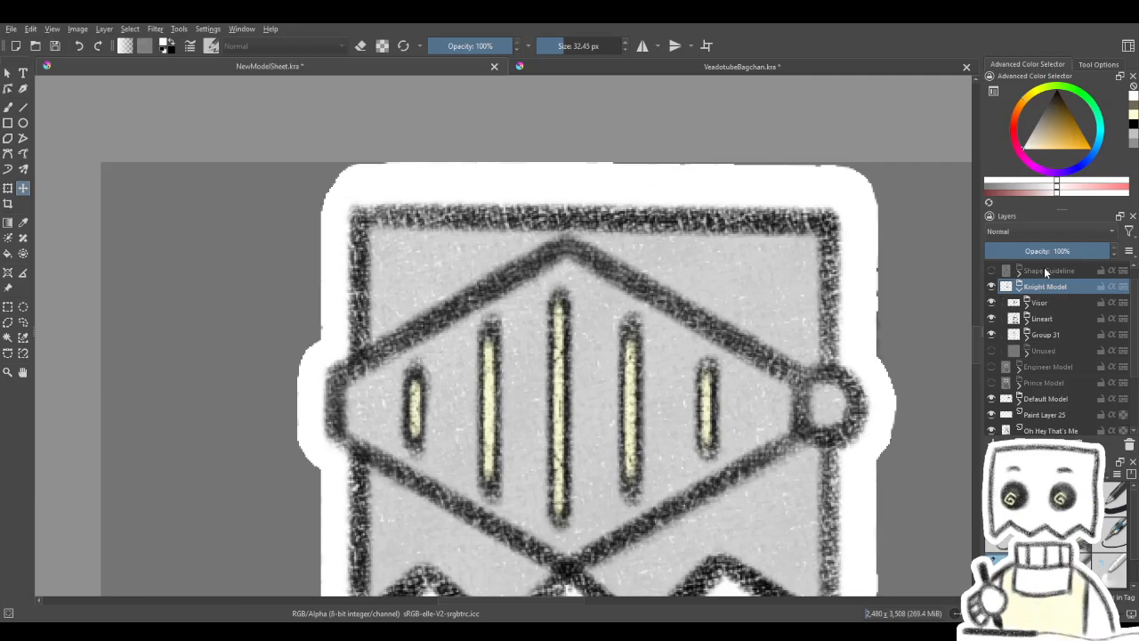
- Collapse the Knight Model group and lower the Default Model group's opacity to 20%
click(1043, 251)
drag(1046, 251, 1130, 252)
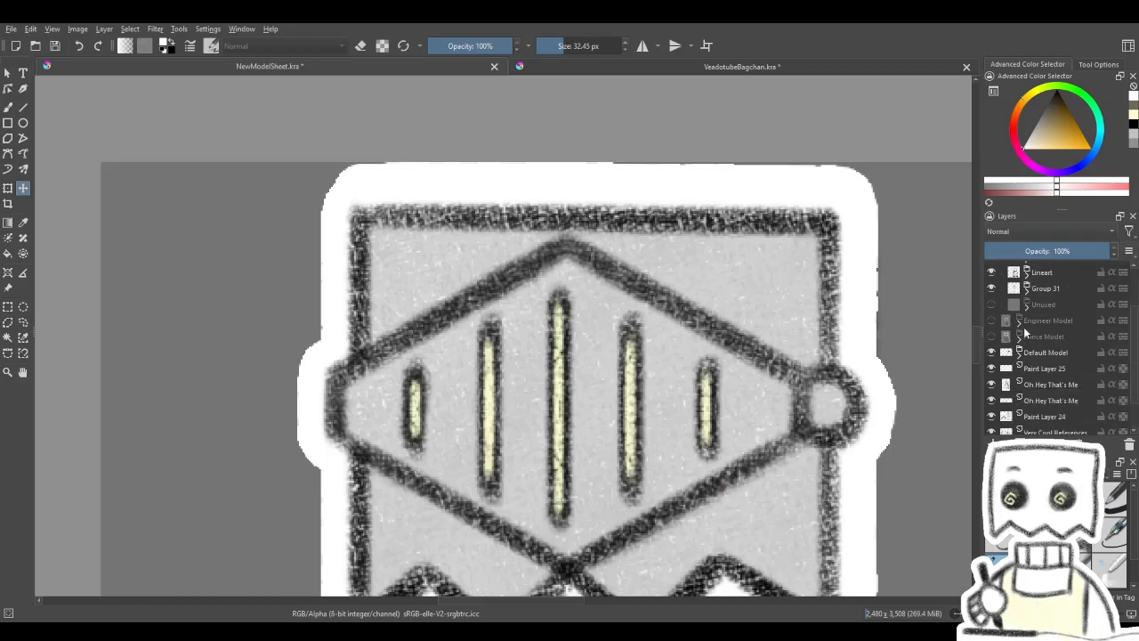
click(1020, 288)
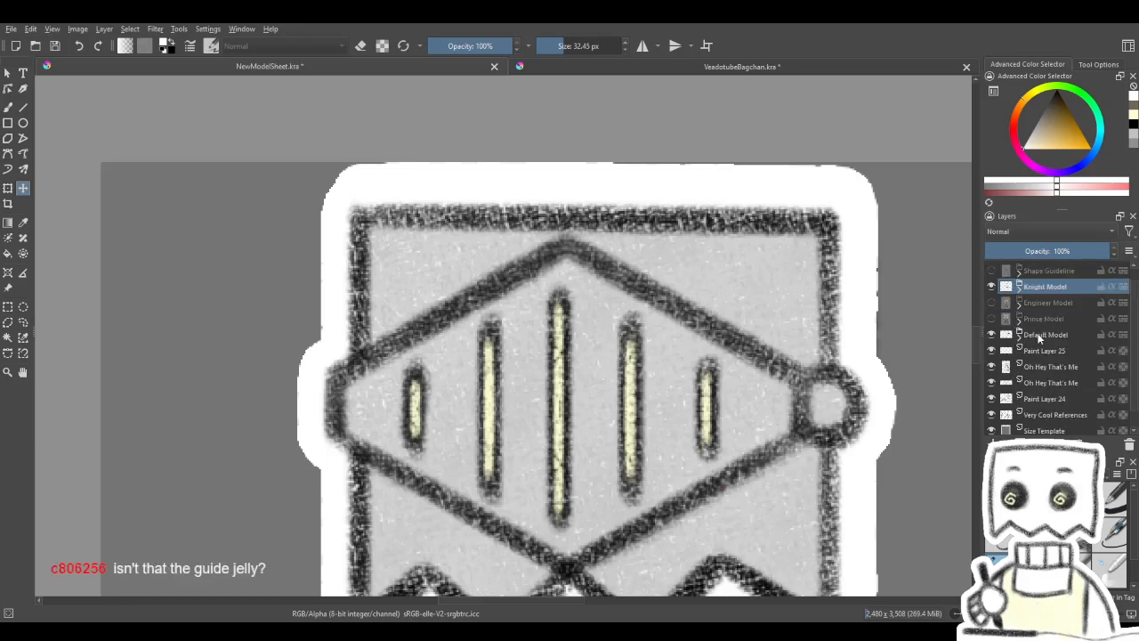
click(1032, 336)
click(1010, 250)
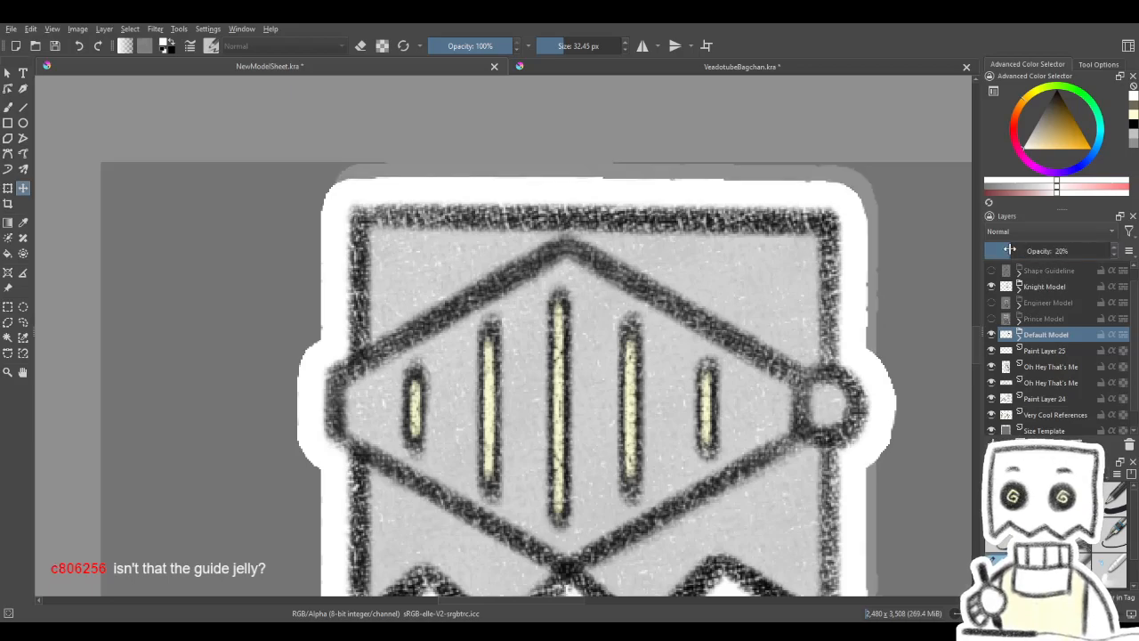
- Shift and nudge the Knight Model upward so the helmet's white border meets the template's top edge
click(1046, 285)
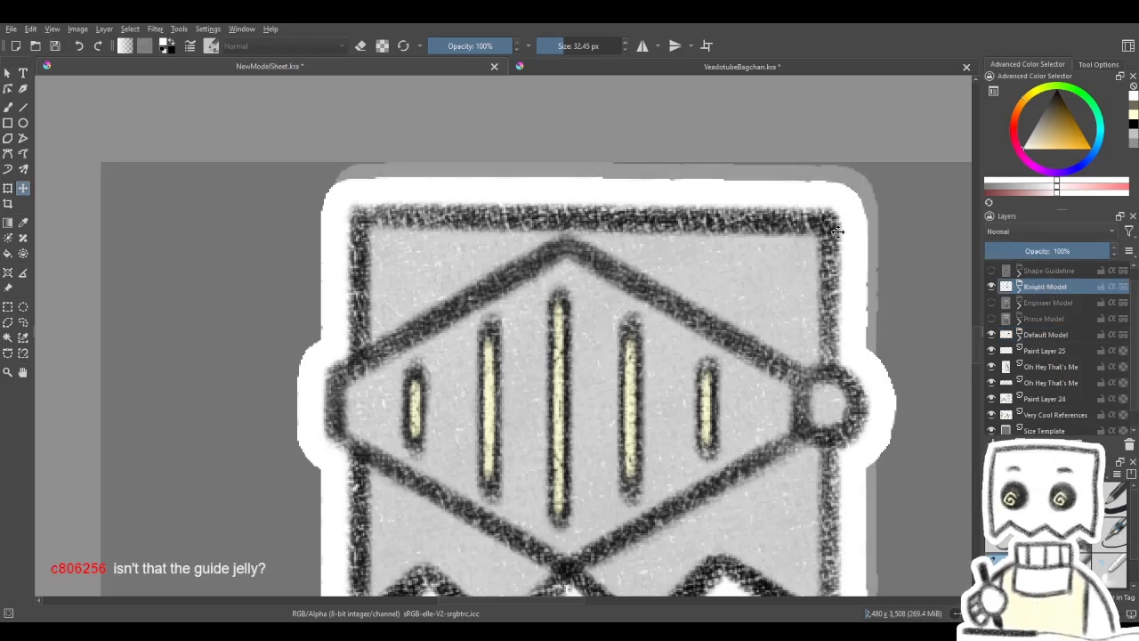
scroll(591, 165, up, 1)
drag(577, 215, 590, 215)
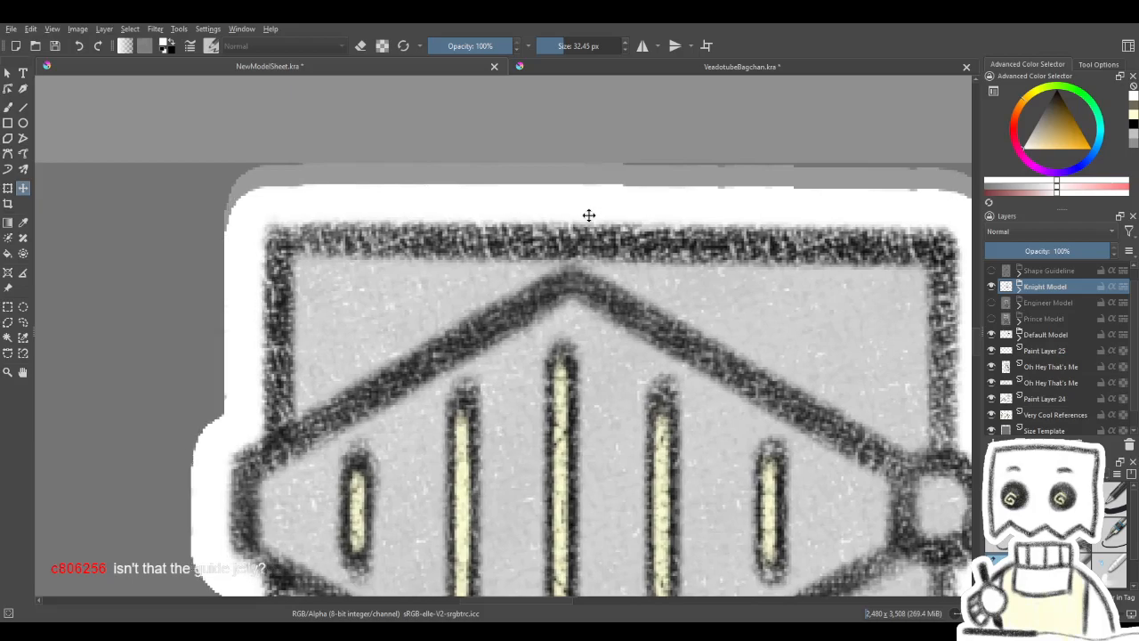
scroll(534, 206, down, 1)
scroll(358, 160, up, 2)
drag(466, 265, 496, 257)
scroll(402, 211, up, 3)
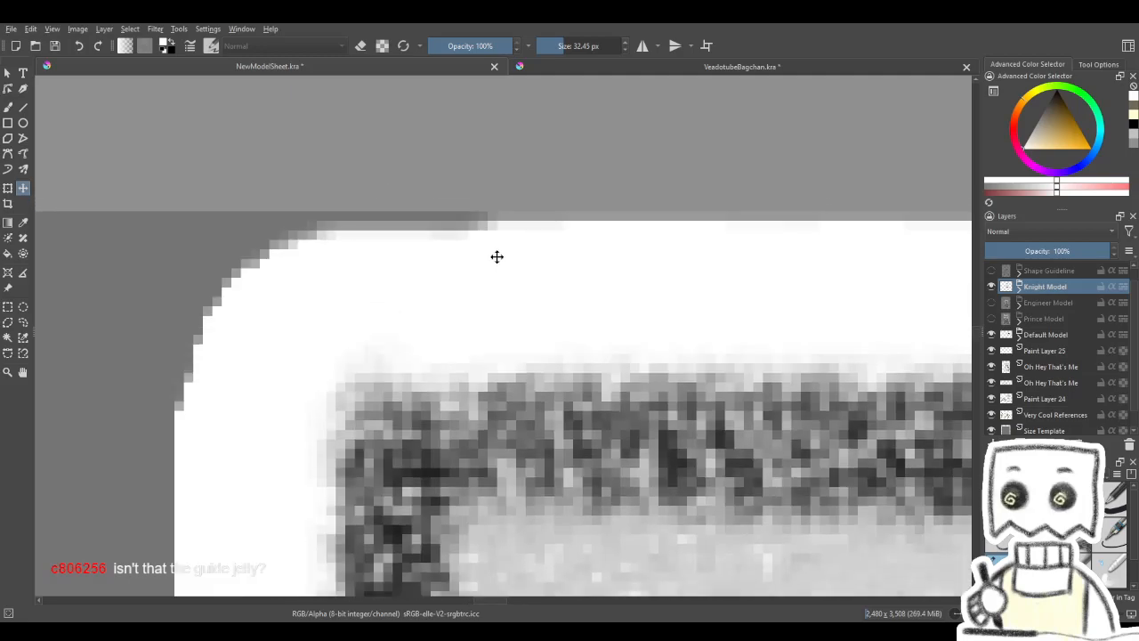
key(Up)
- Examine how the knight fits the dark gray template, particularly its white border along the bottom edge
scroll(497, 257, down, 5)
drag(614, 311, 418, 139)
scroll(532, 240, down, 4)
scroll(517, 305, up, 1)
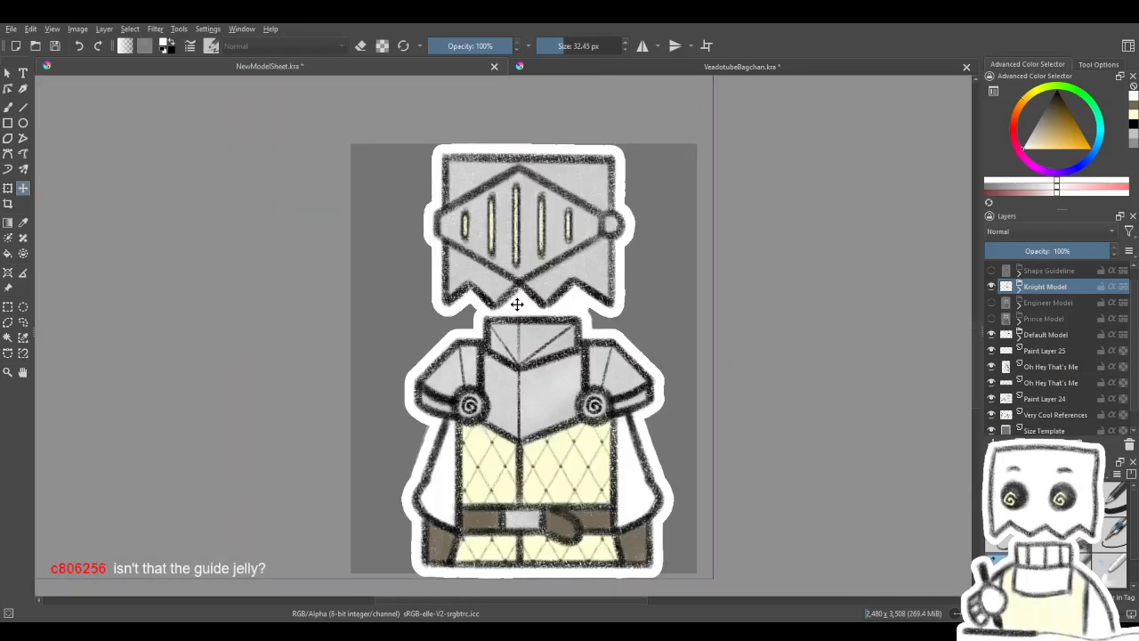
scroll(560, 575, up, 3)
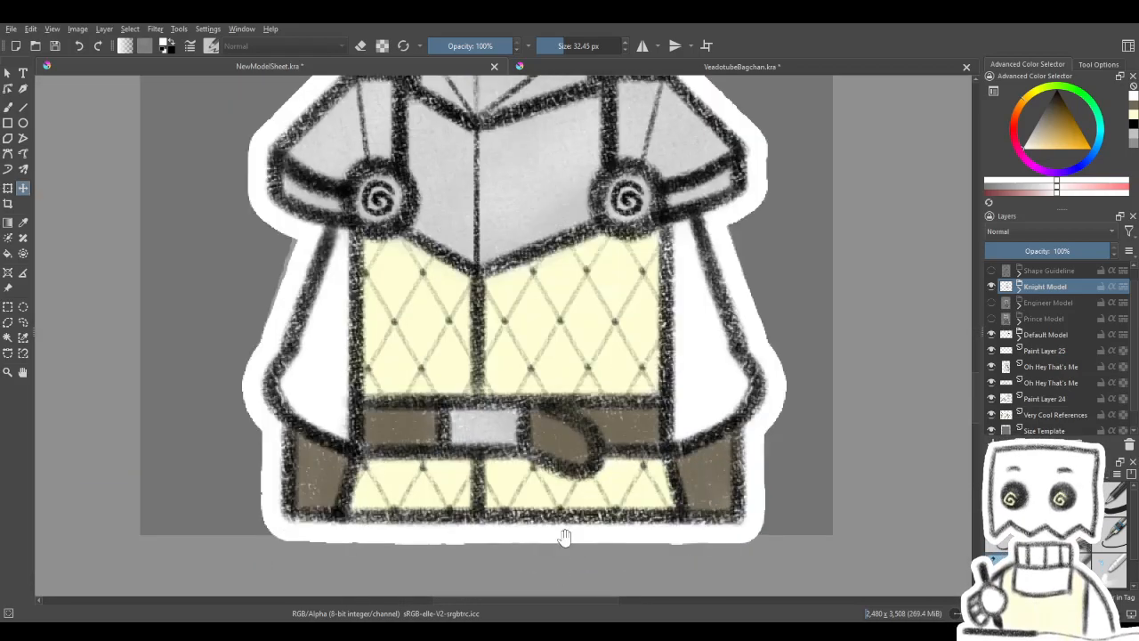
drag(565, 540, 580, 514)
scroll(704, 531, up, 2)
scroll(704, 526, down, 4)
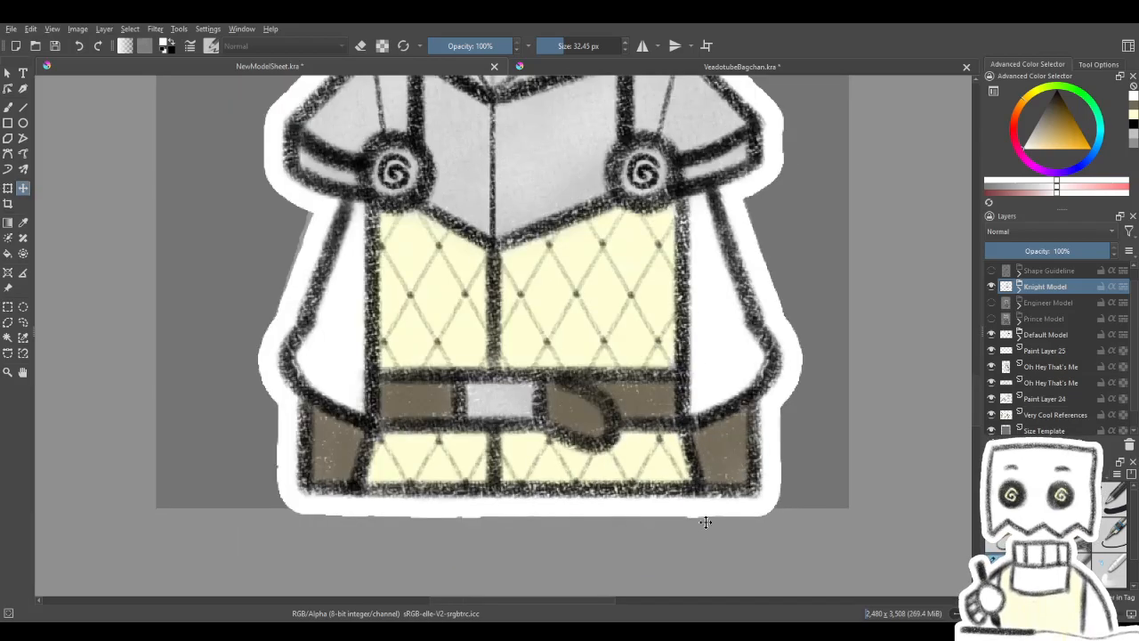
scroll(675, 518, down, 2)
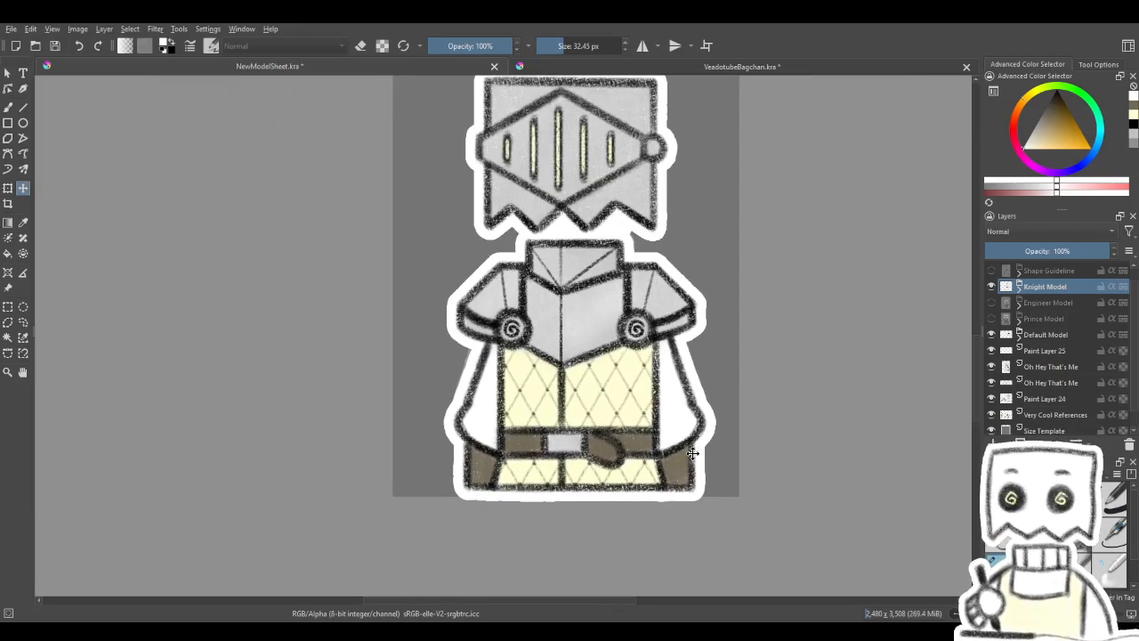
scroll(621, 495, down, 2)
scroll(621, 495, up, 3)
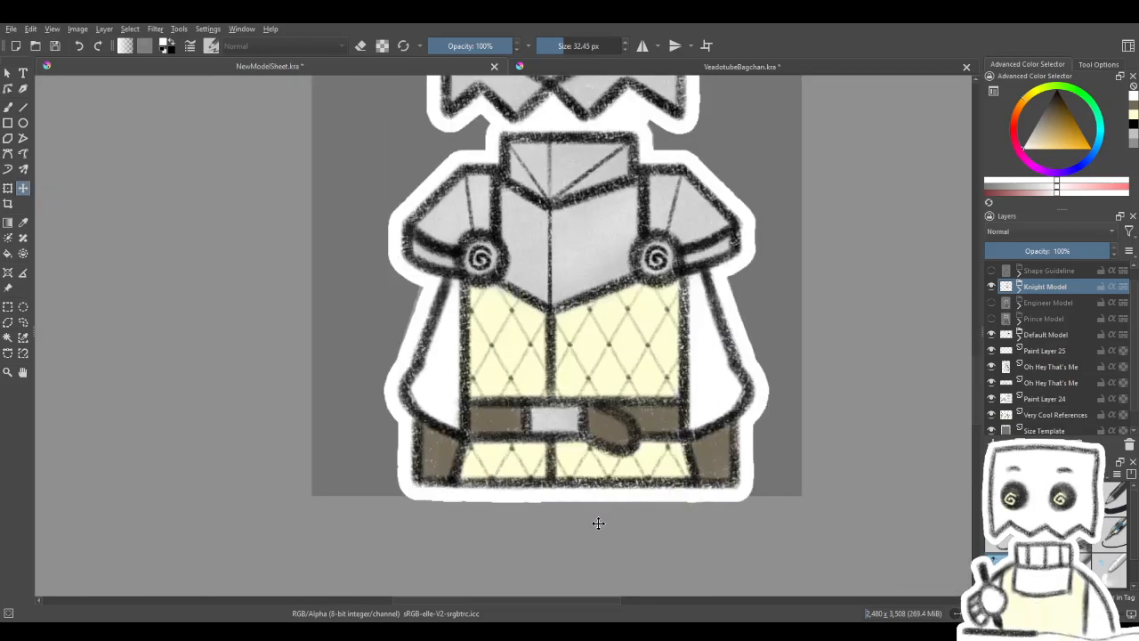
scroll(596, 524, up, 1)
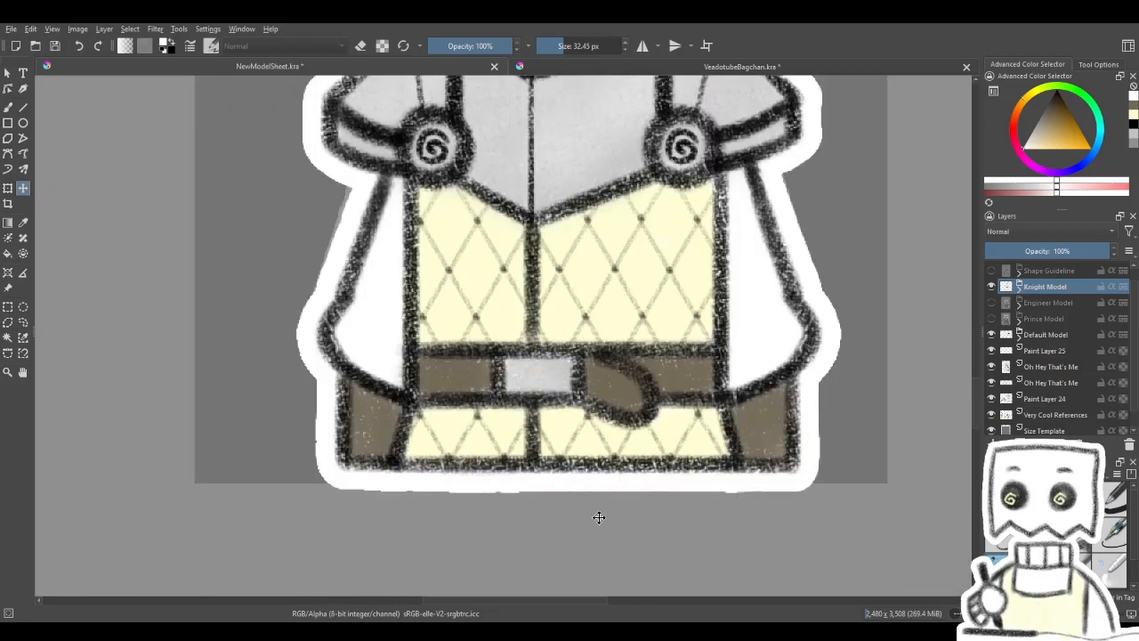
scroll(599, 518, down, 4)
mouse_move(598, 508)
mouse_down()
mouse_move(552, 274)
mouse_move(607, 426)
mouse_up()
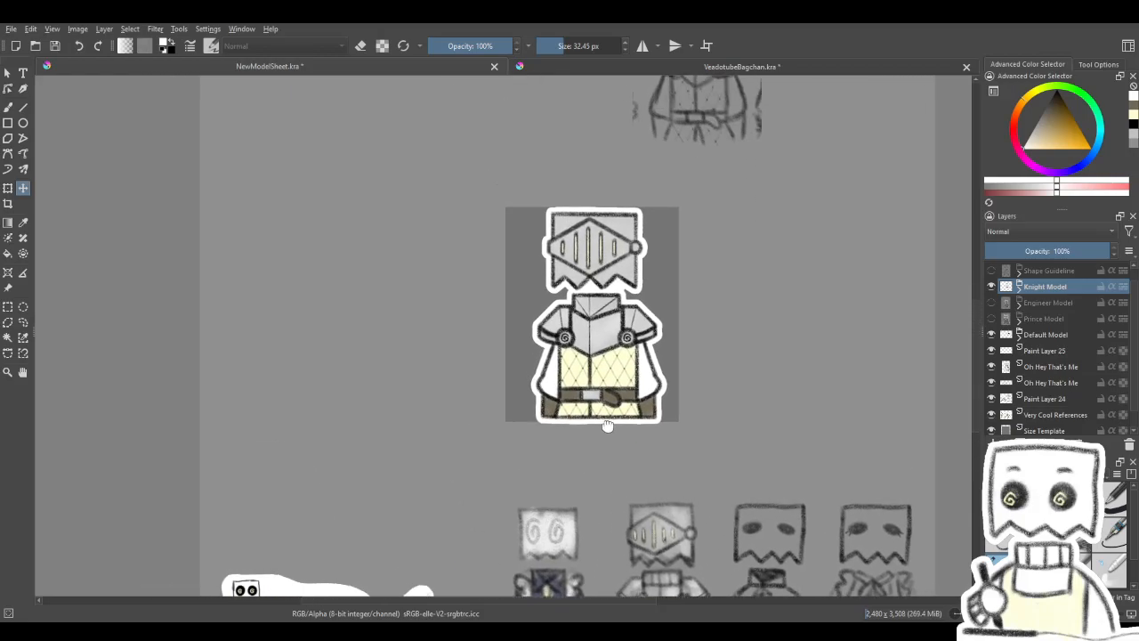
scroll(606, 241, up, 4)
scroll(605, 236, down, 3)
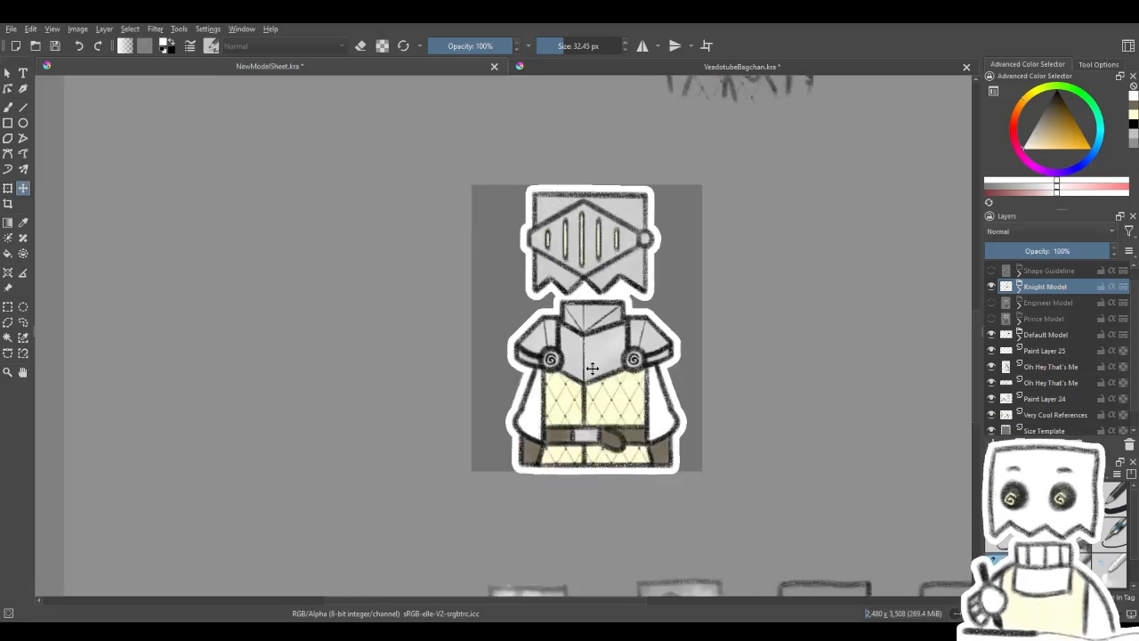
- Compare the bottom borders of the knight and the faded default character by repeatedly hiding and showing Knight Model
scroll(600, 481, up, 5)
click(993, 292)
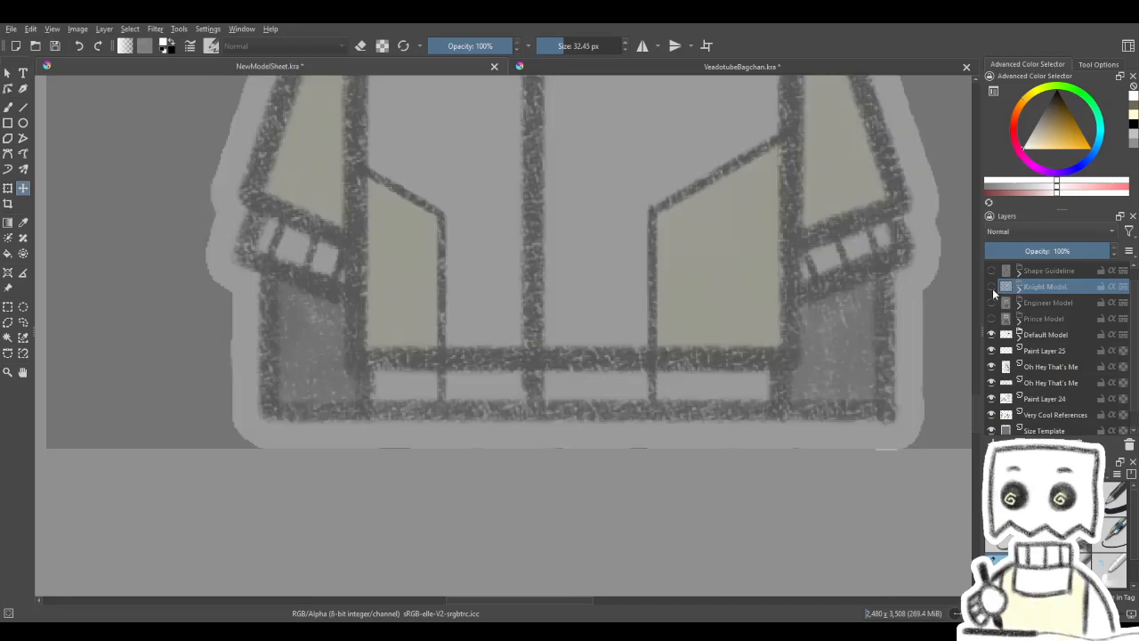
click(993, 290)
click(994, 290)
click(994, 290)
click(993, 290)
click(994, 290)
click(994, 290)
click(993, 290)
click(994, 290)
click(993, 290)
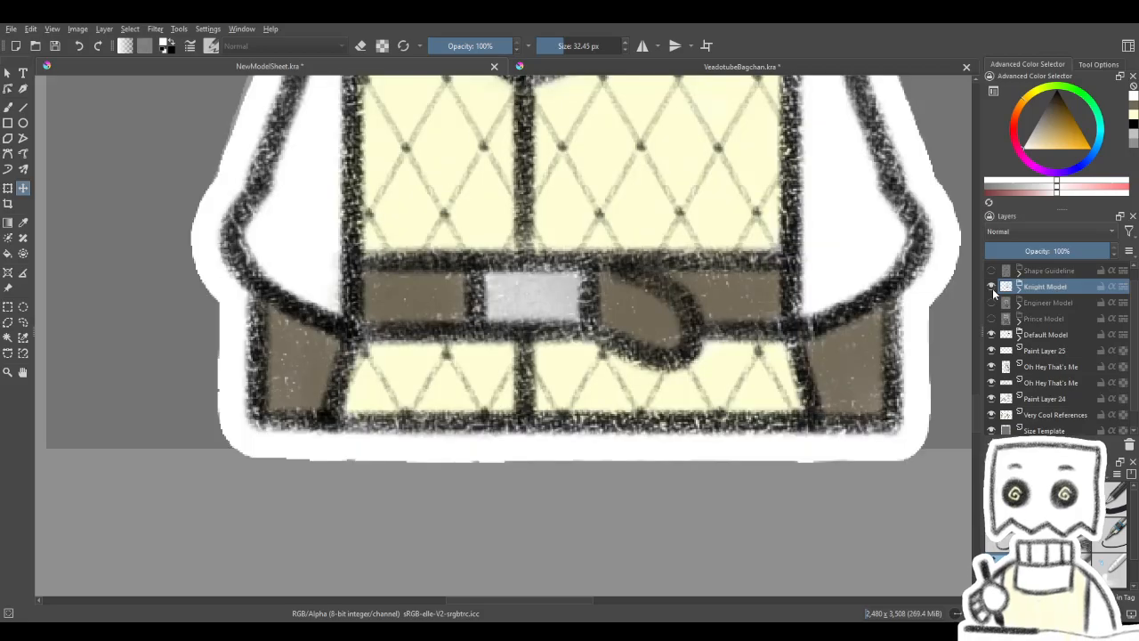
click(993, 290)
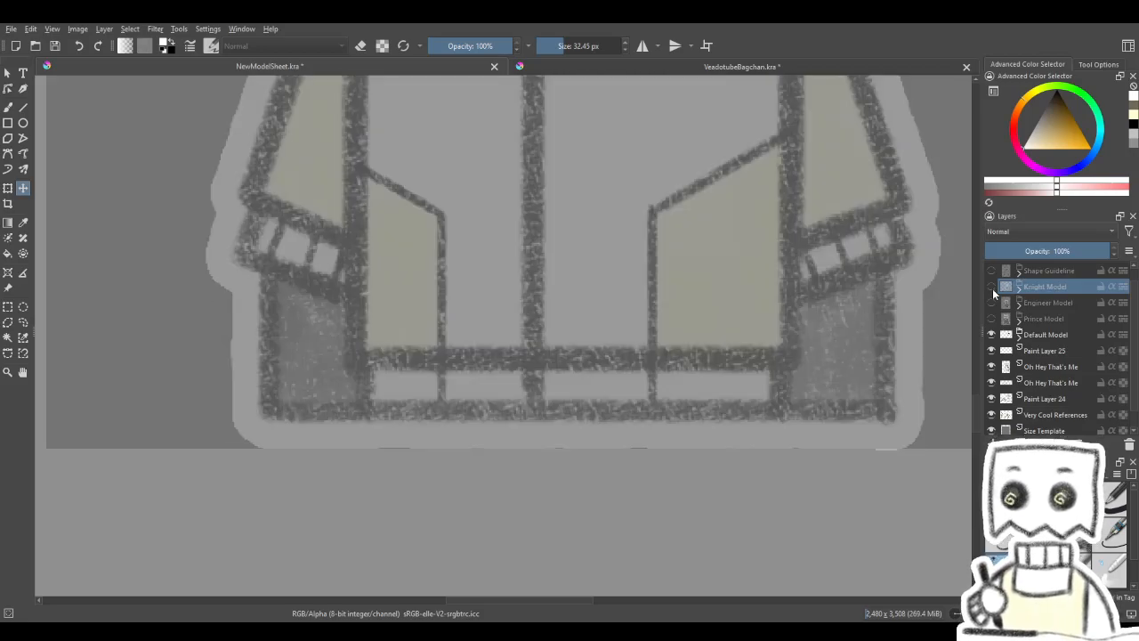
click(993, 290)
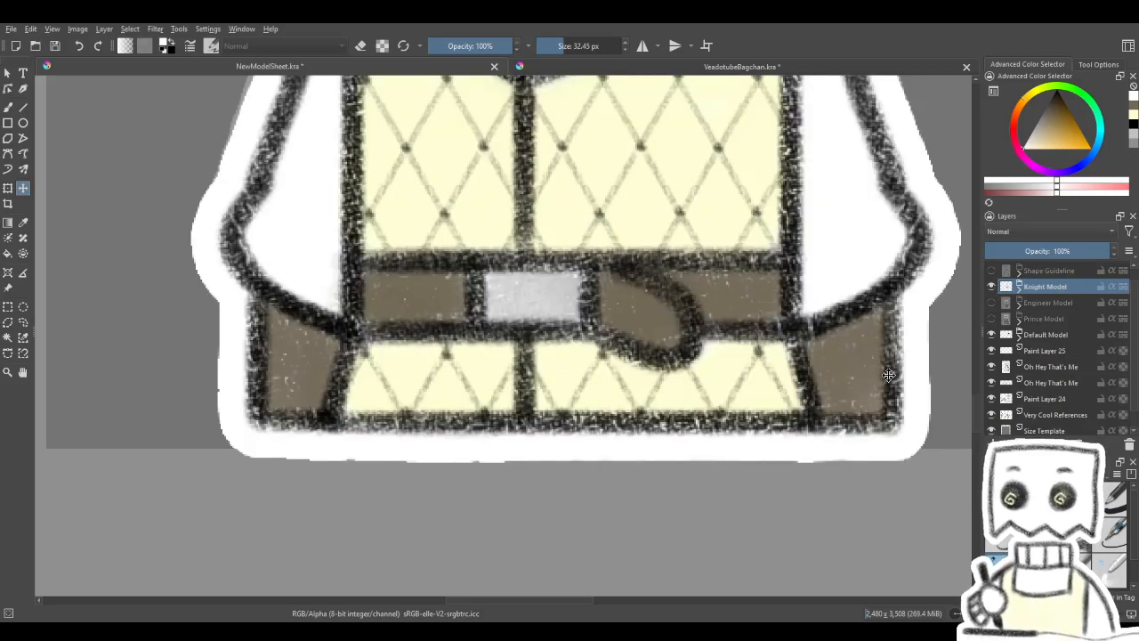
scroll(643, 495, down, 2)
scroll(639, 505, up, 2)
drag(642, 505, 642, 485)
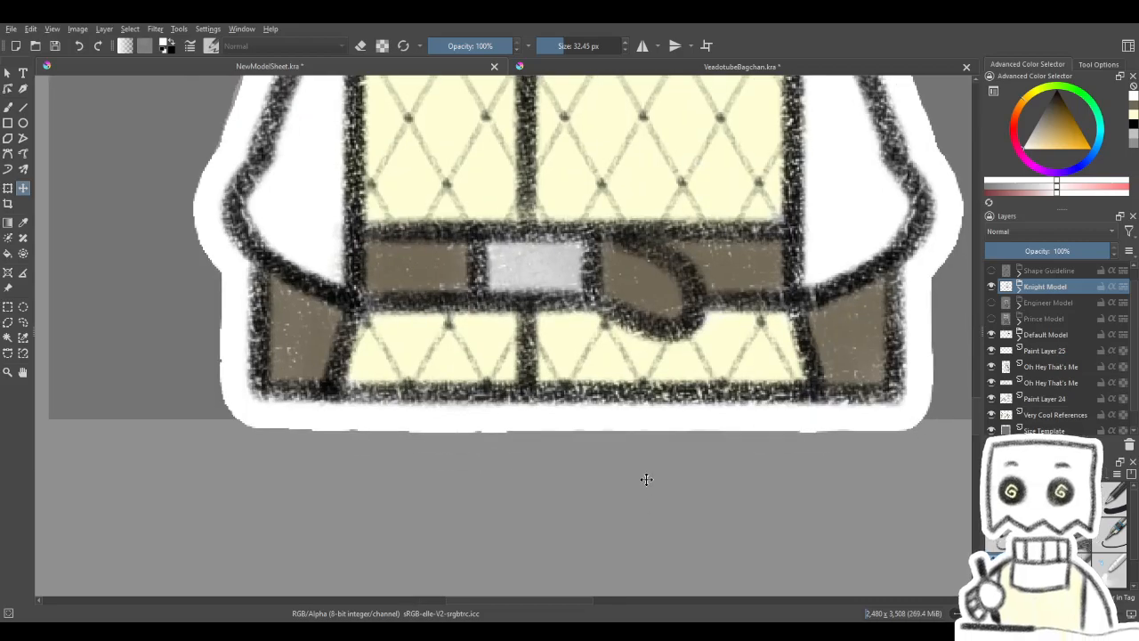
- Expand the Knight Model group and rename its Group 31 as Color
click(1015, 290)
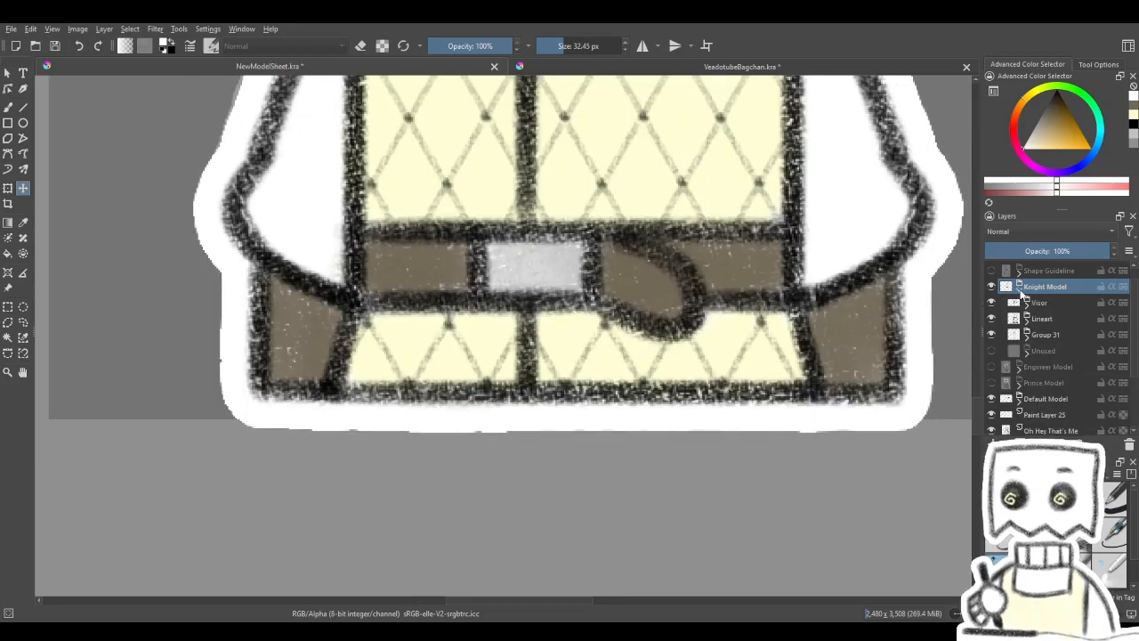
double_click(1041, 336)
text(d)
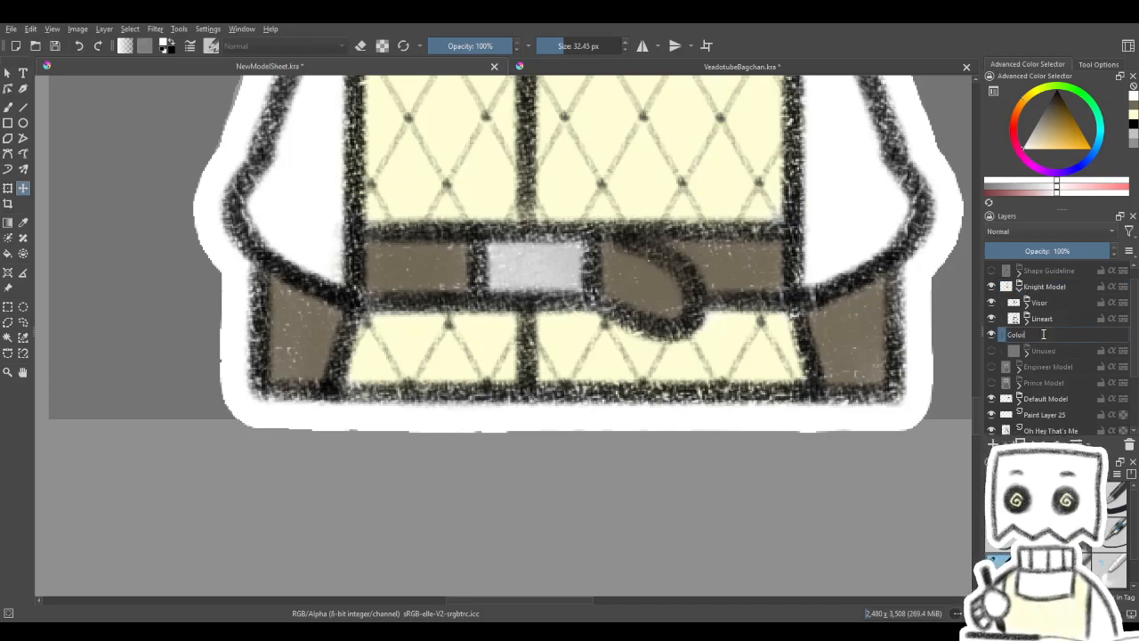
key(Return)
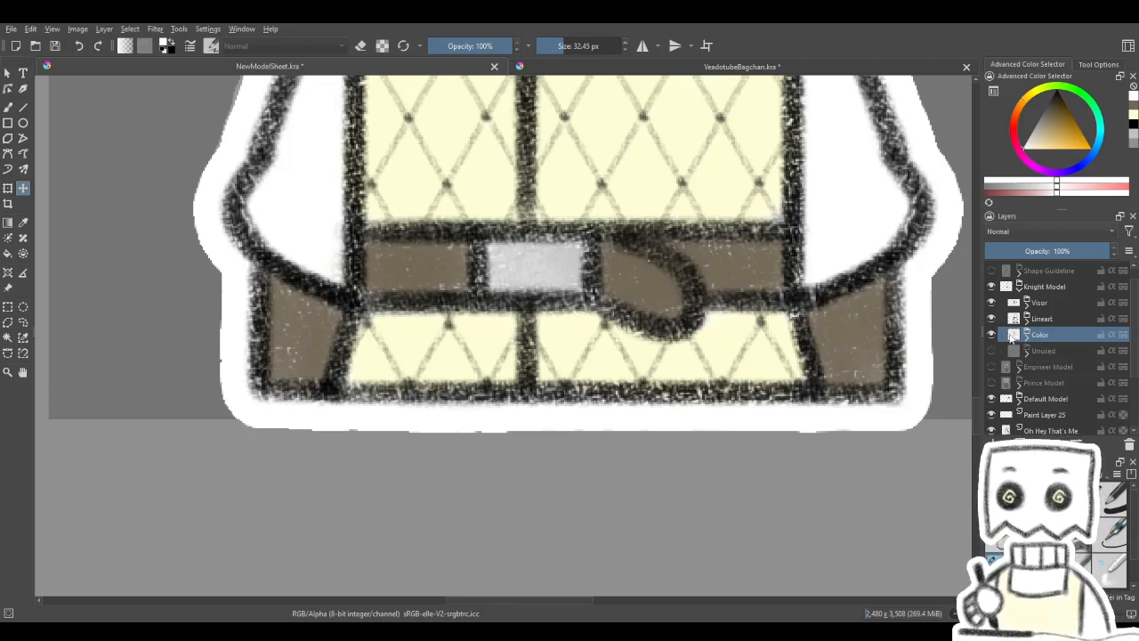
- Make Paint Layer 36 in the Color group active, hide the Default Model group and save the document
click(1028, 337)
click(1055, 367)
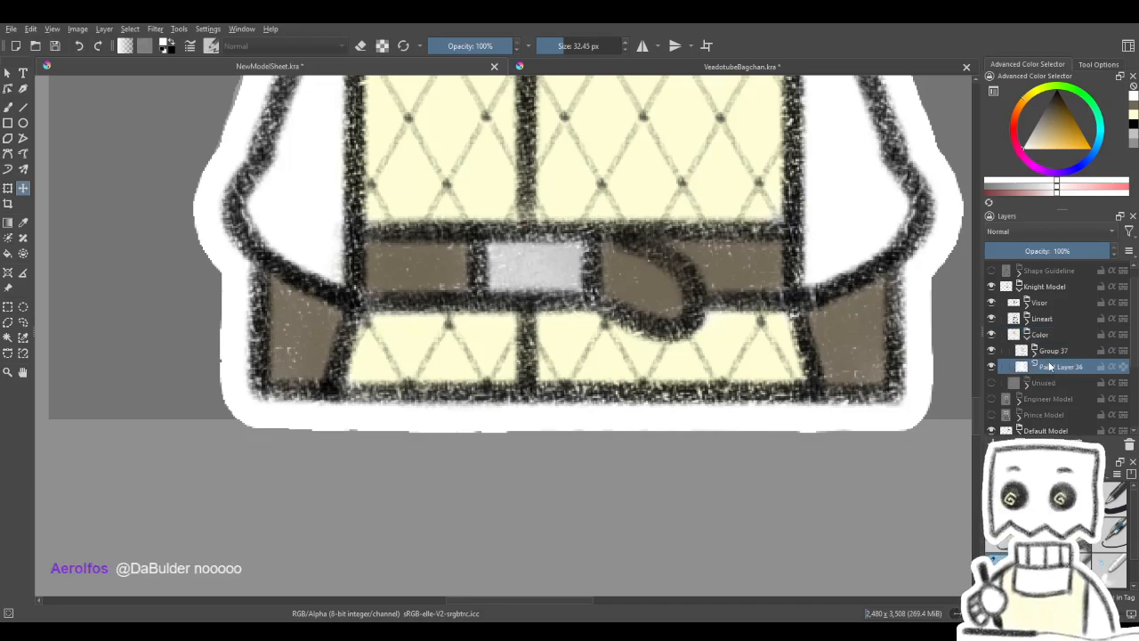
drag(1059, 253, 1109, 259)
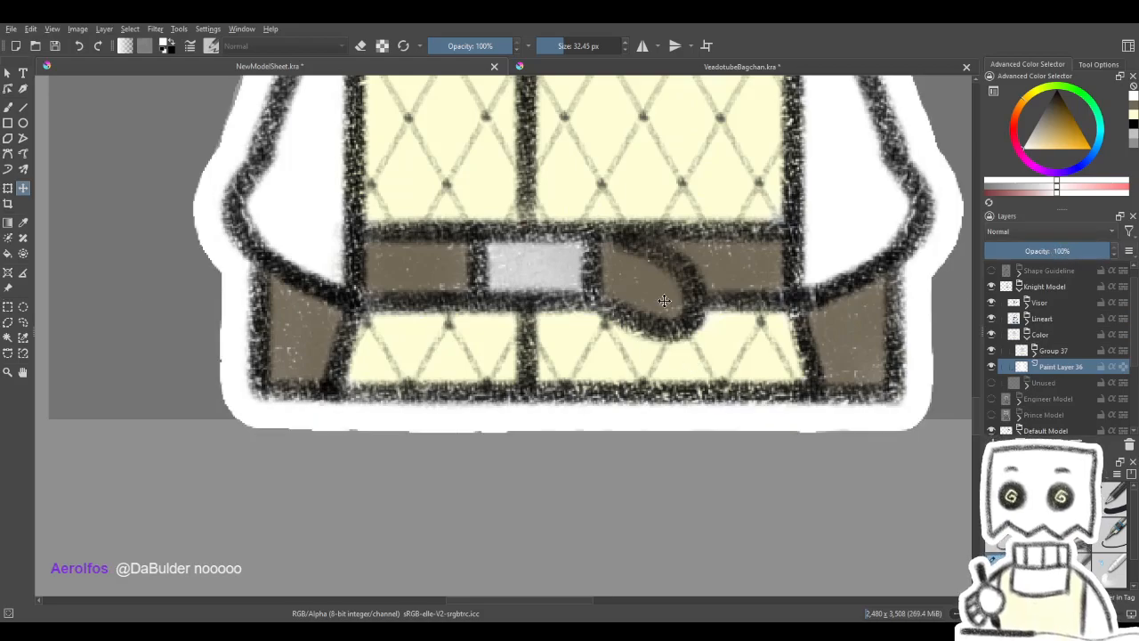
scroll(1062, 387, down, 1)
click(992, 385)
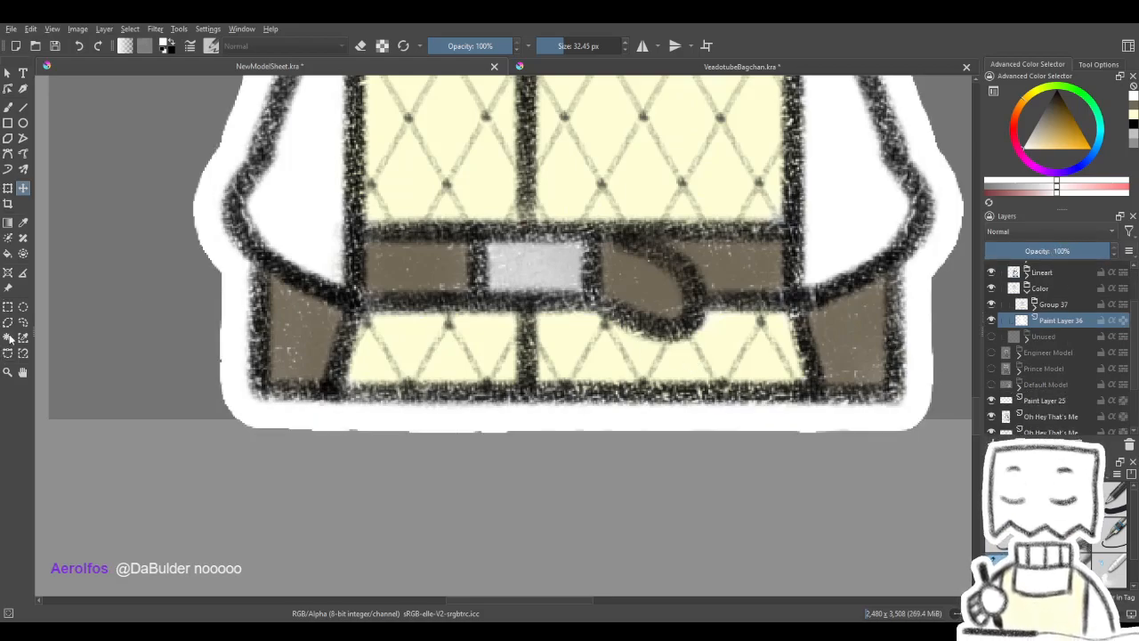
key(ctrl+s)
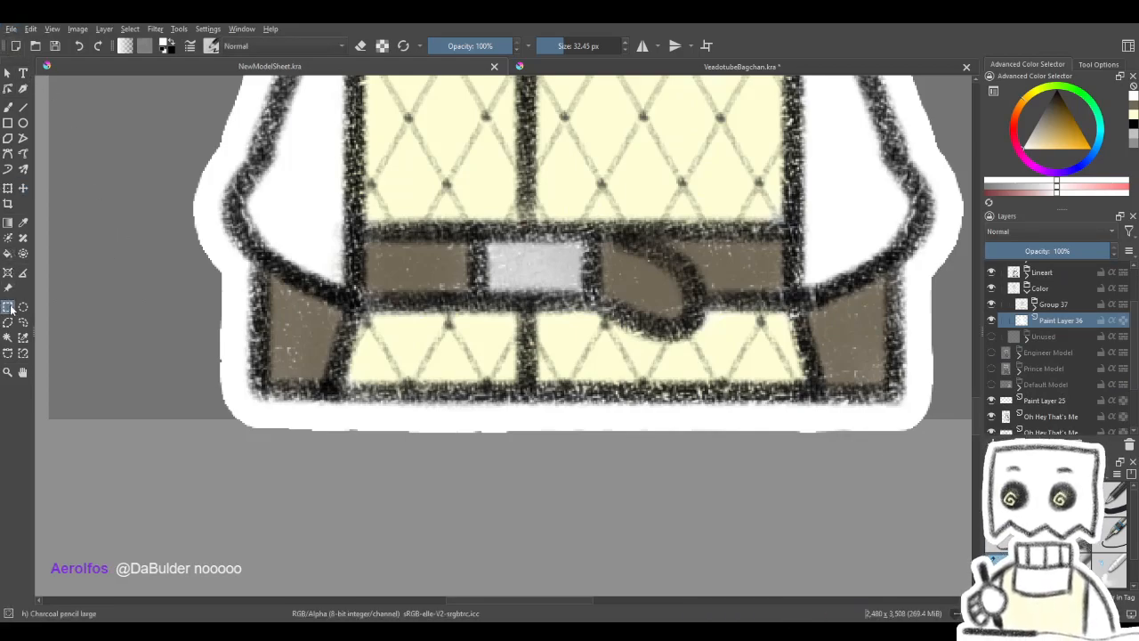
- Trim the knight's white border below the dark gray size template using a rectangular selection on Paint Layer 36, clearing the selection when done
drag(314, 454, 942, 420)
scroll(456, 435, up, 2)
scroll(489, 425, up, 1)
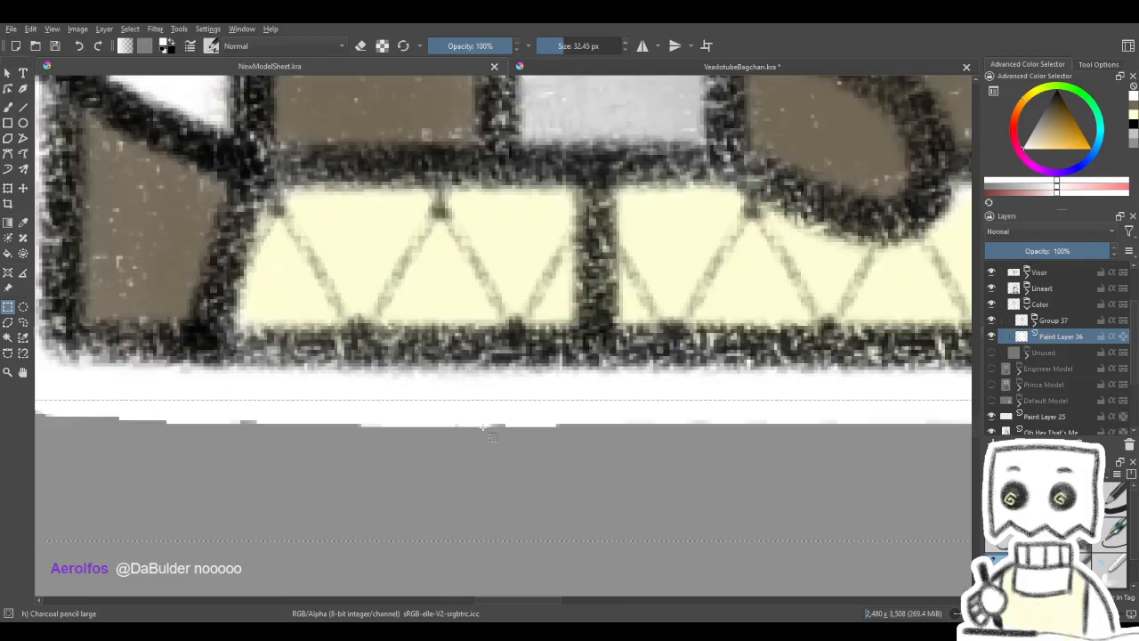
scroll(489, 426, down, 3)
scroll(169, 425, up, 4)
scroll(500, 393, down, 6)
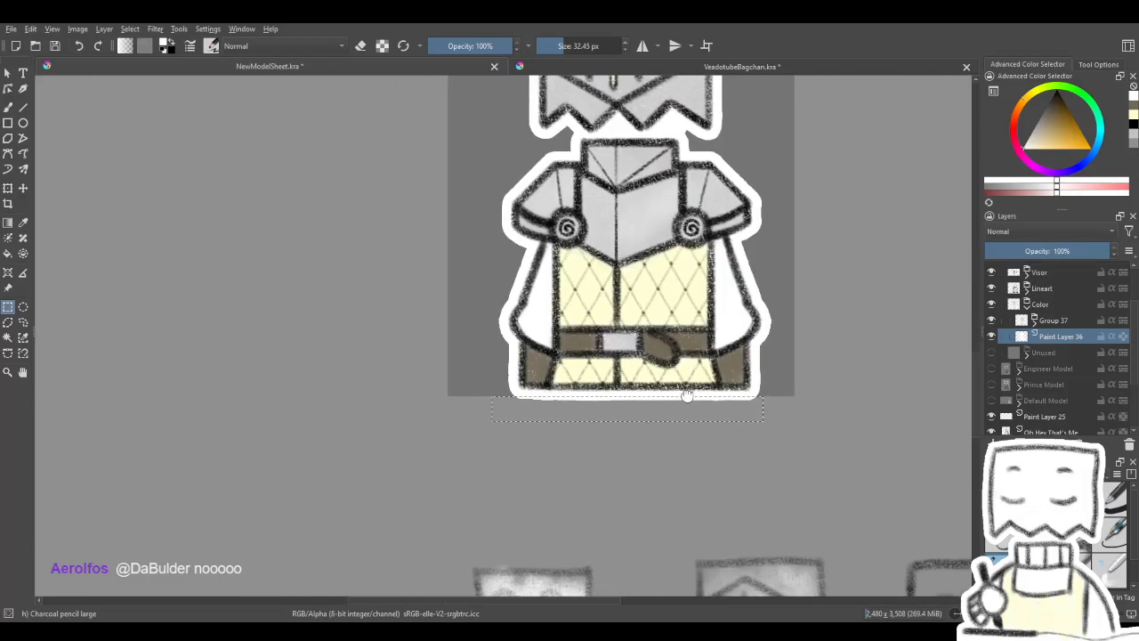
scroll(663, 412, up, 3)
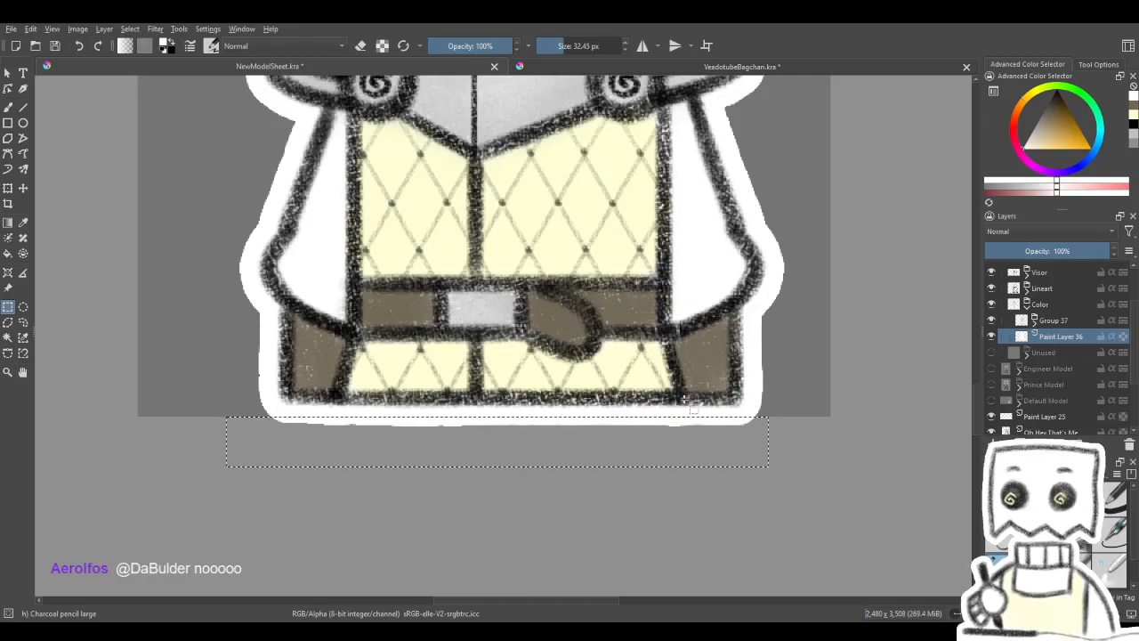
key(Delete)
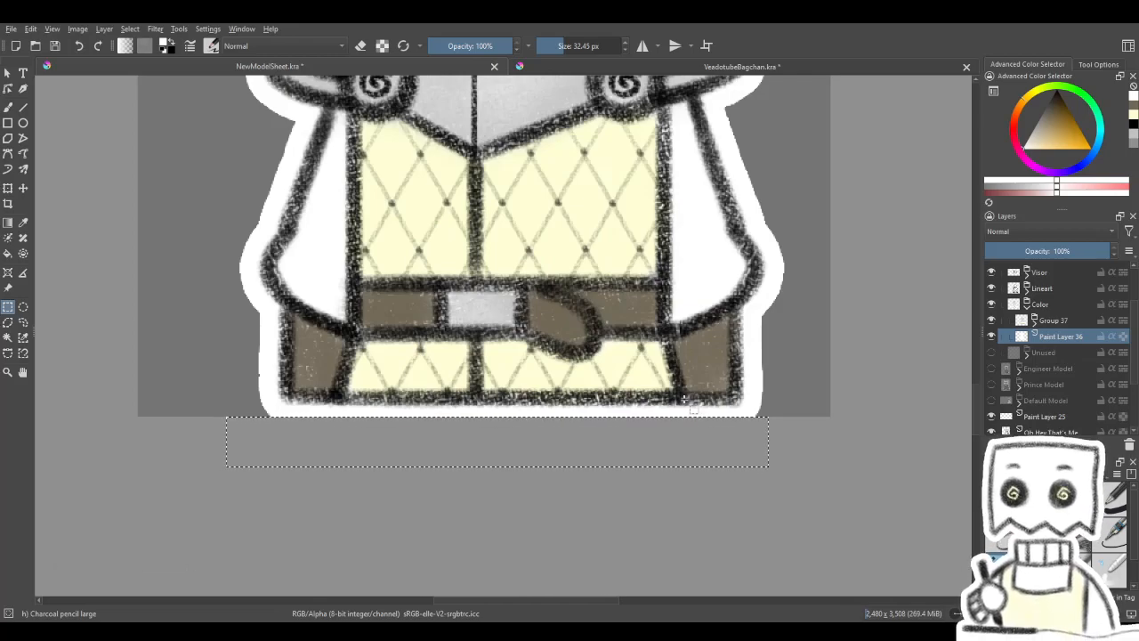
key(ctrl+shift+a)
- Examine the whole knight within the dark gray template, from helmet to trimmed bottom border
scroll(693, 405, down, 5)
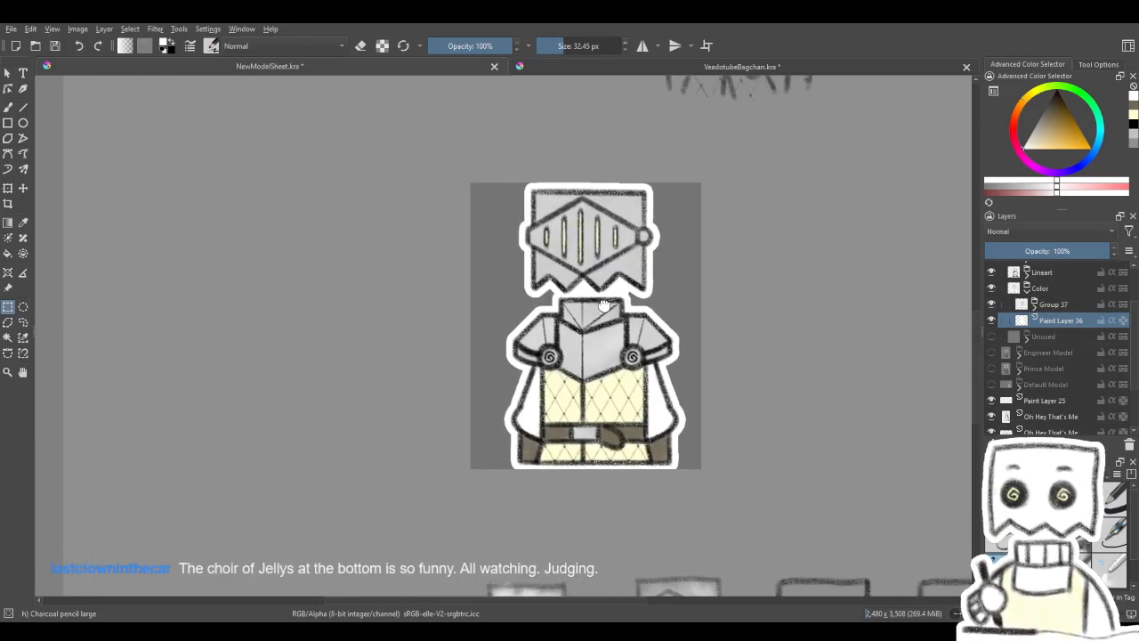
scroll(595, 308, down, 1)
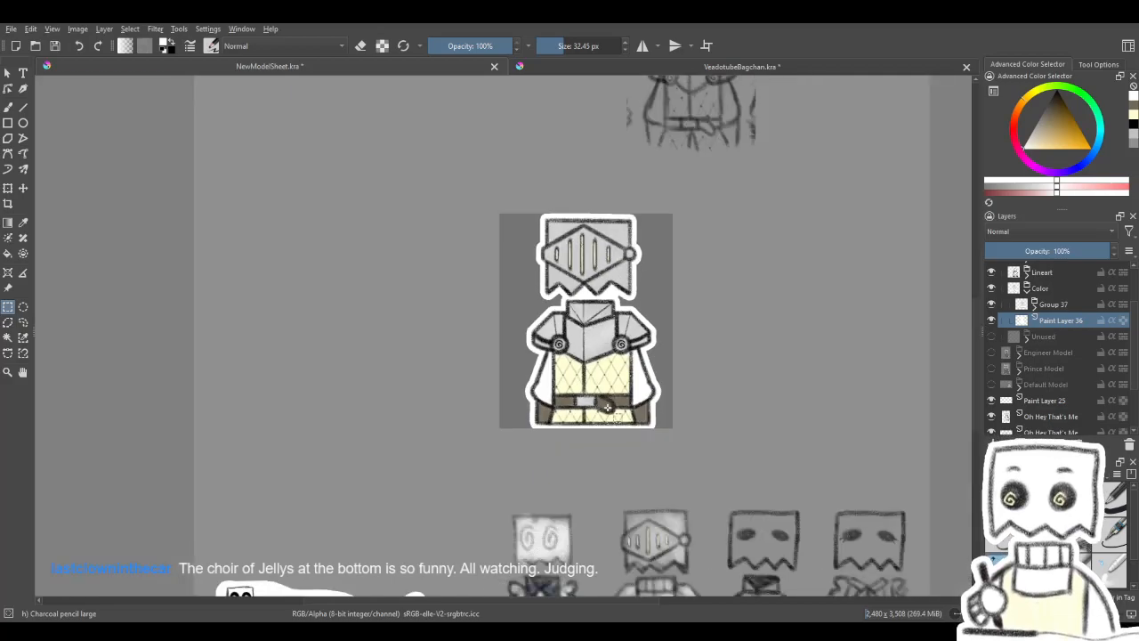
scroll(610, 425, up, 1)
scroll(627, 198, up, 3)
scroll(614, 249, down, 3)
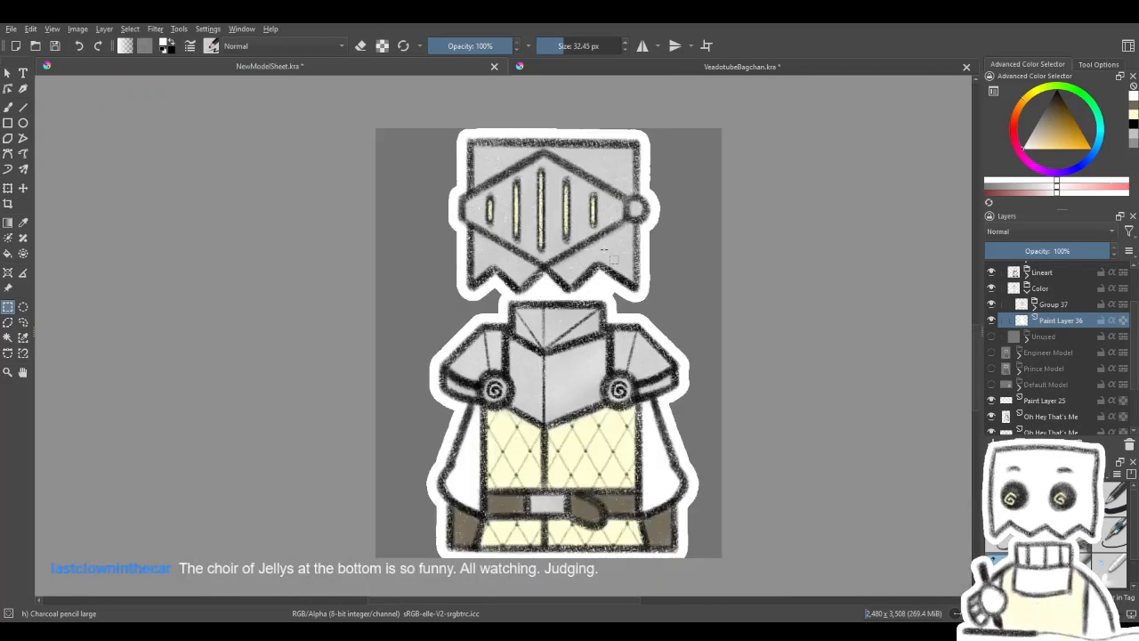
scroll(591, 308, up, 2)
scroll(582, 299, down, 1)
drag(641, 306, 624, 303)
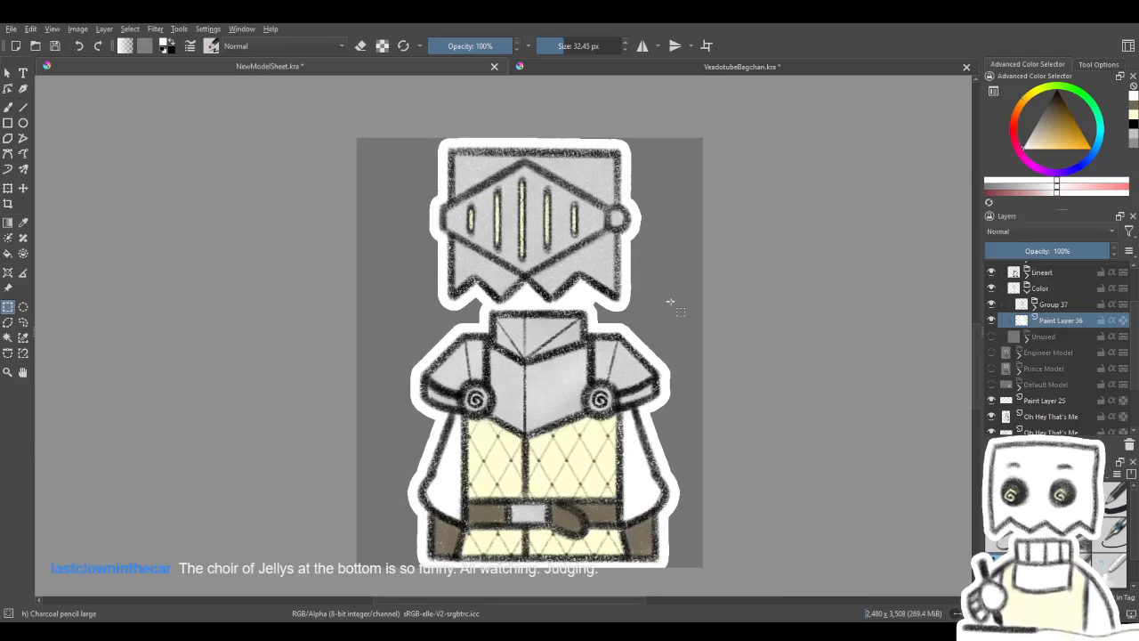
- Collapse the Color group and the Knight Model group
click(1028, 288)
scroll(1037, 299, up, 2)
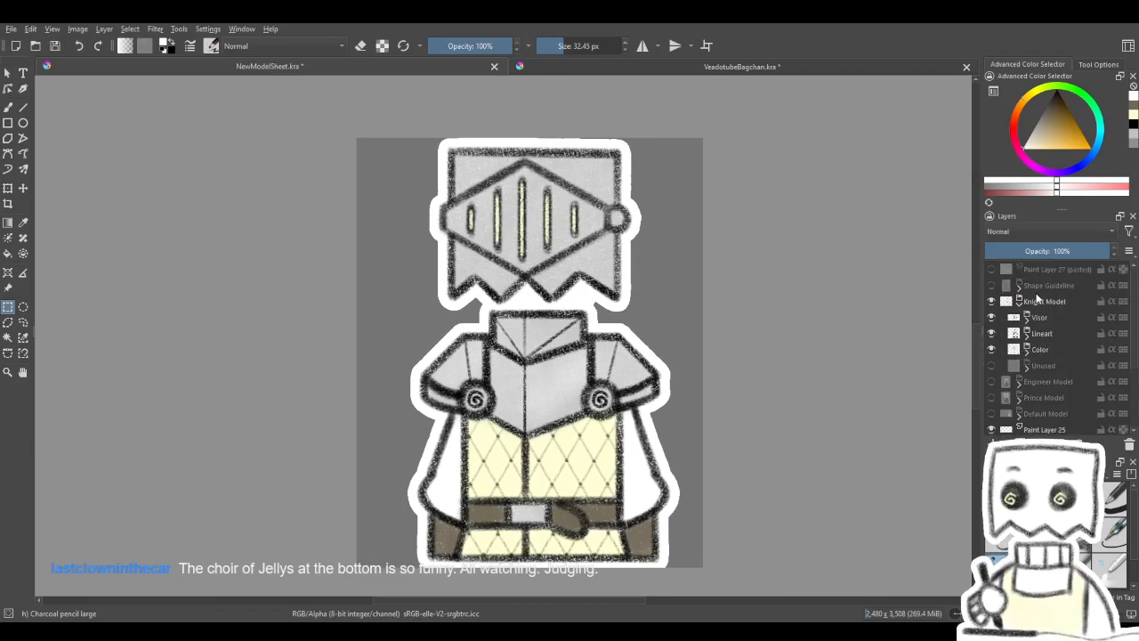
click(1021, 302)
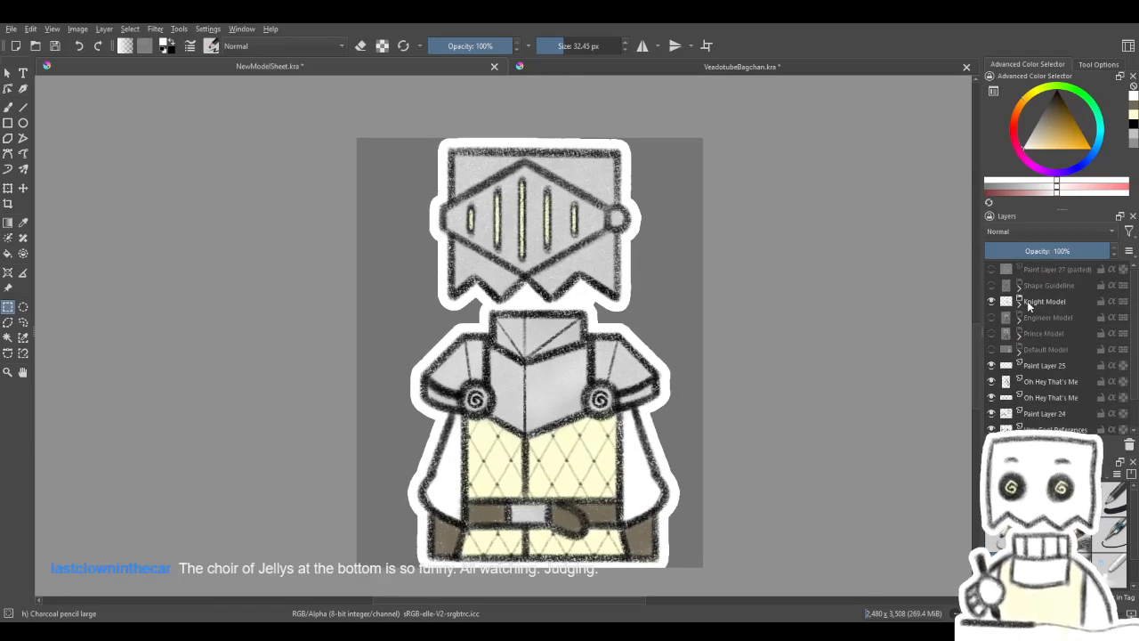
- Review the knight's overall look at different magnifications, close up and alongside the surrounding sketches
scroll(634, 310, down, 2)
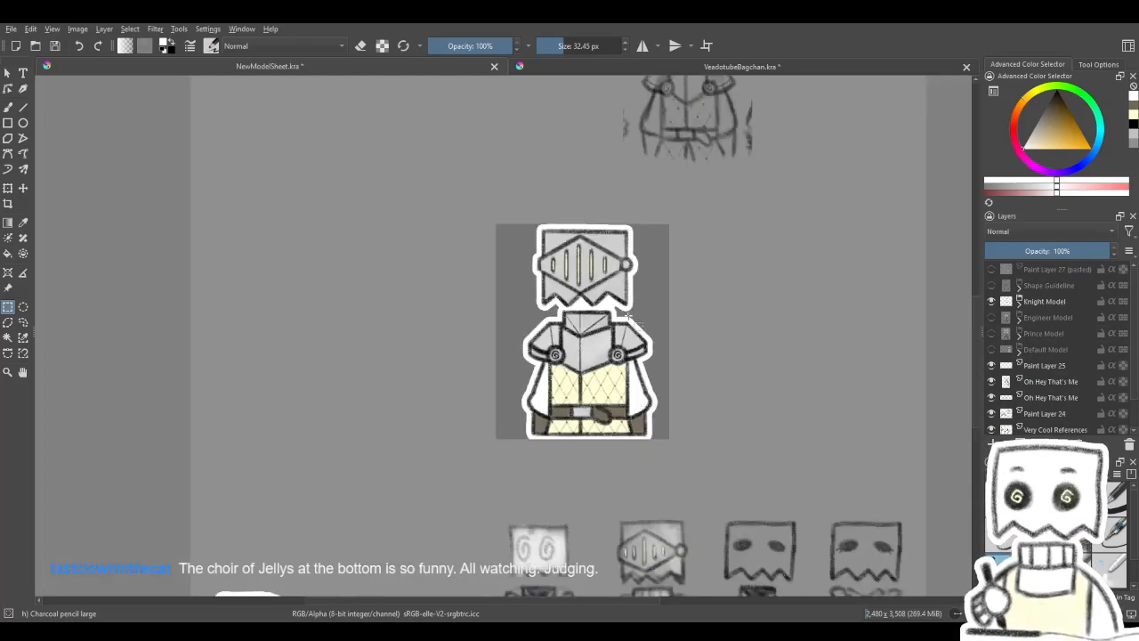
scroll(626, 317, up, 2)
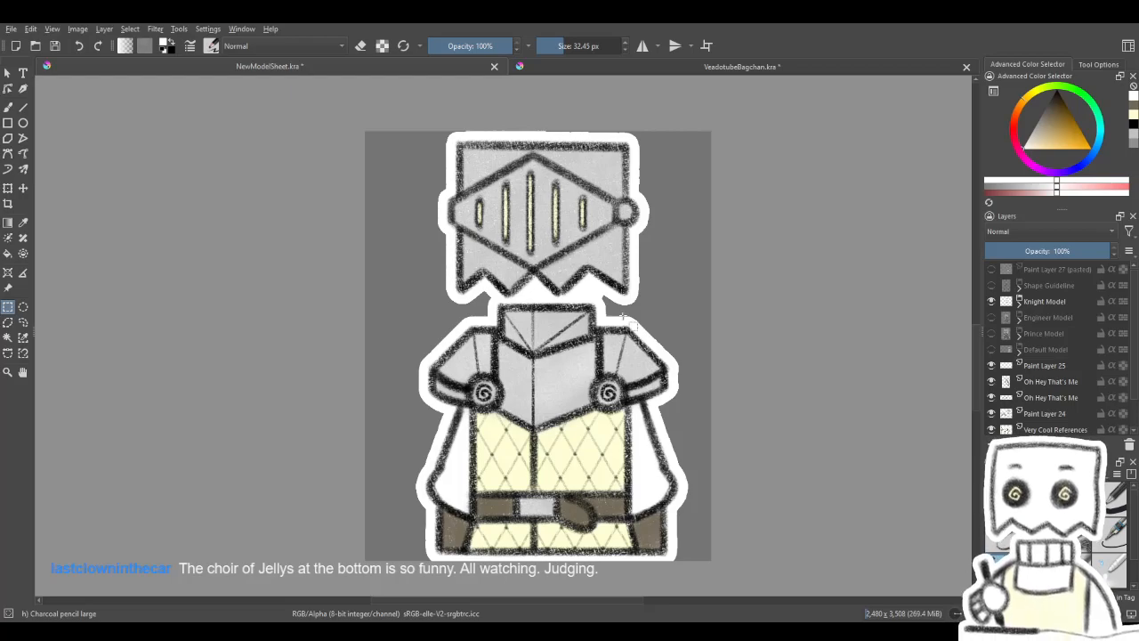
mouse_move(623, 319)
mouse_down()
mouse_move(612, 326)
mouse_move(634, 318)
mouse_move(600, 309)
mouse_move(612, 313)
mouse_up()
scroll(598, 336, down, 2)
drag(588, 350, 585, 345)
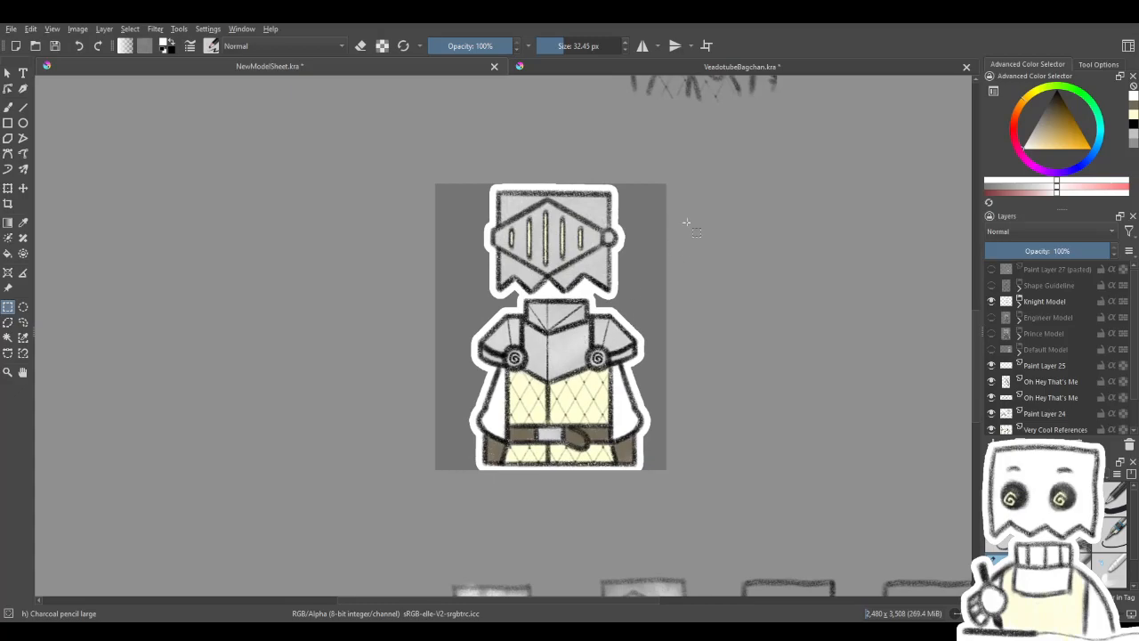
scroll(610, 314, down, 1)
scroll(607, 299, up, 1)
drag(607, 295, 596, 305)
scroll(578, 308, down, 1)
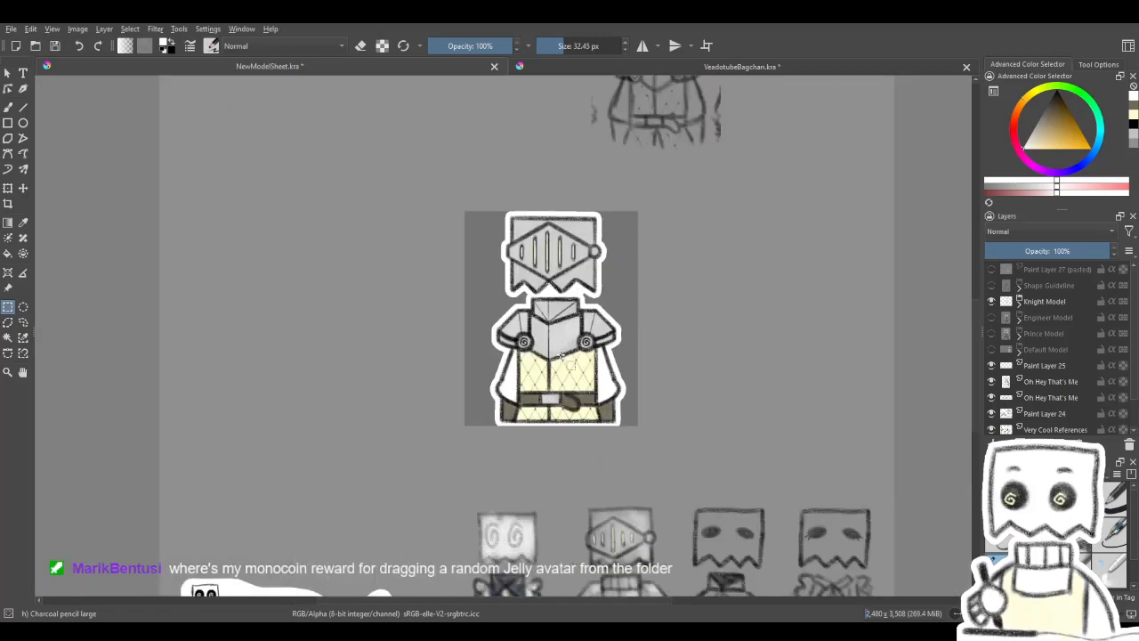
scroll(580, 301, up, 2)
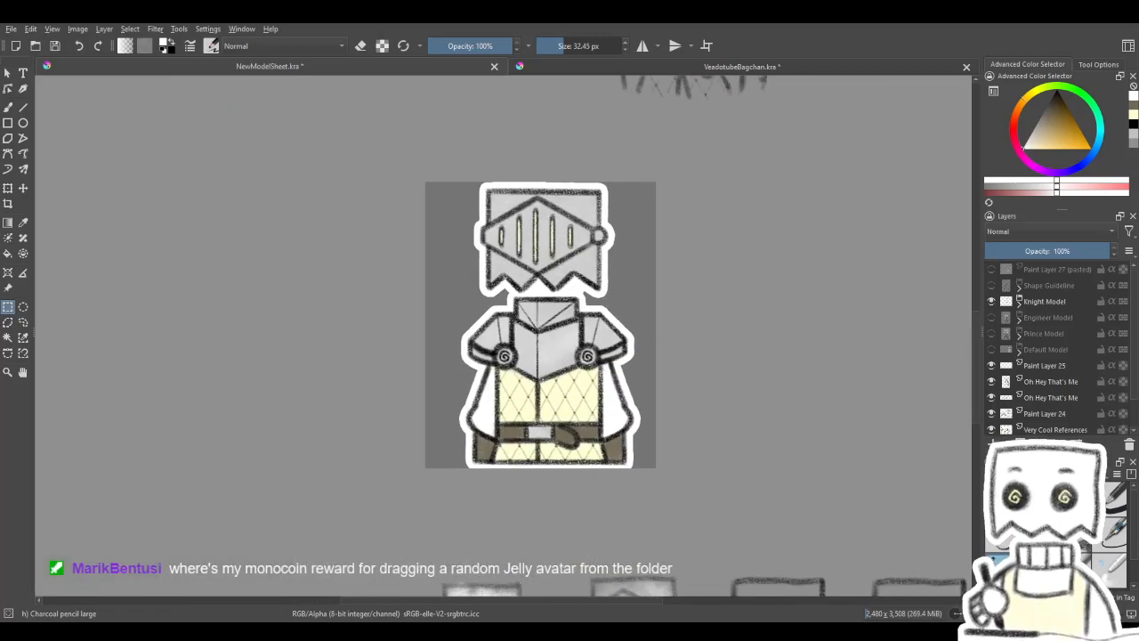
- Save the model sheet document
click(13, 30)
click(29, 87)
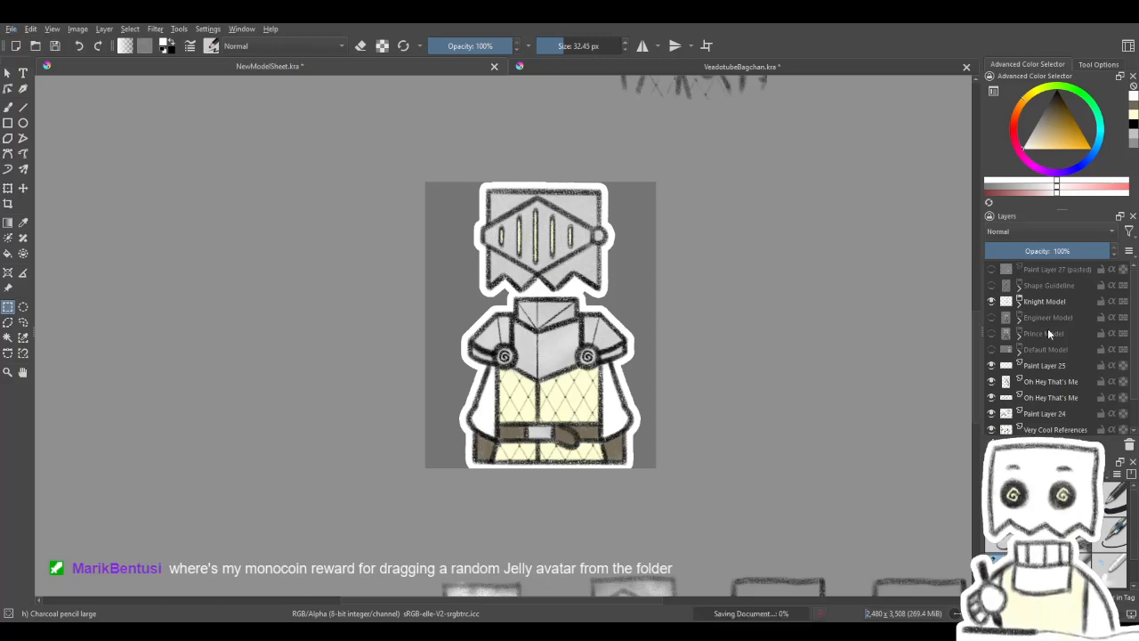
scroll(1046, 360, down, 1)
click(1020, 412)
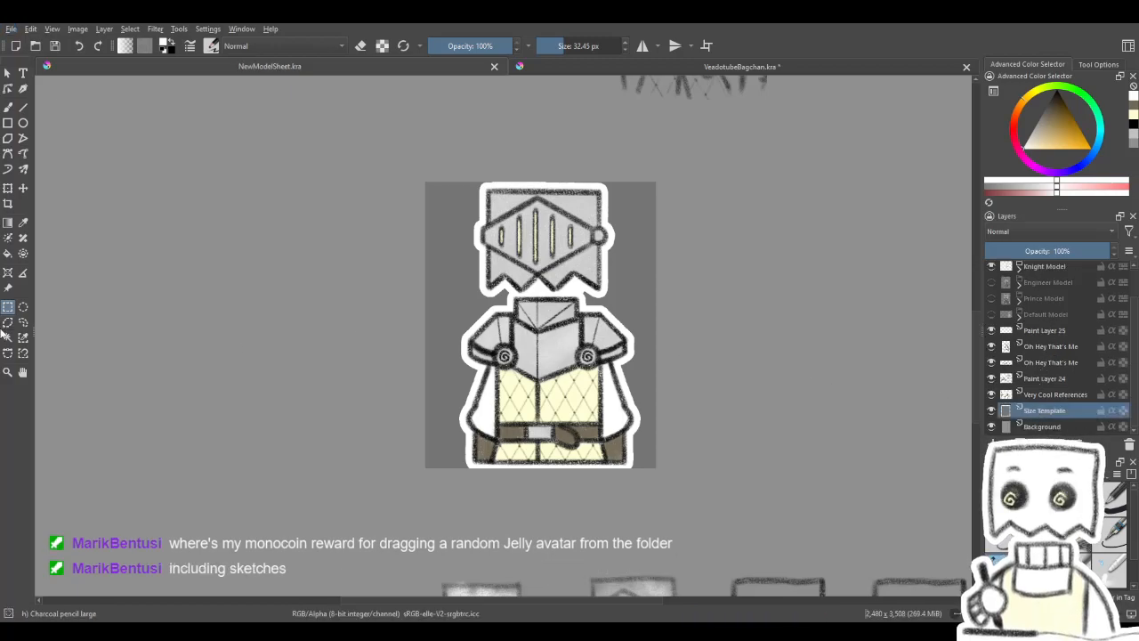
click(7, 338)
click(349, 244)
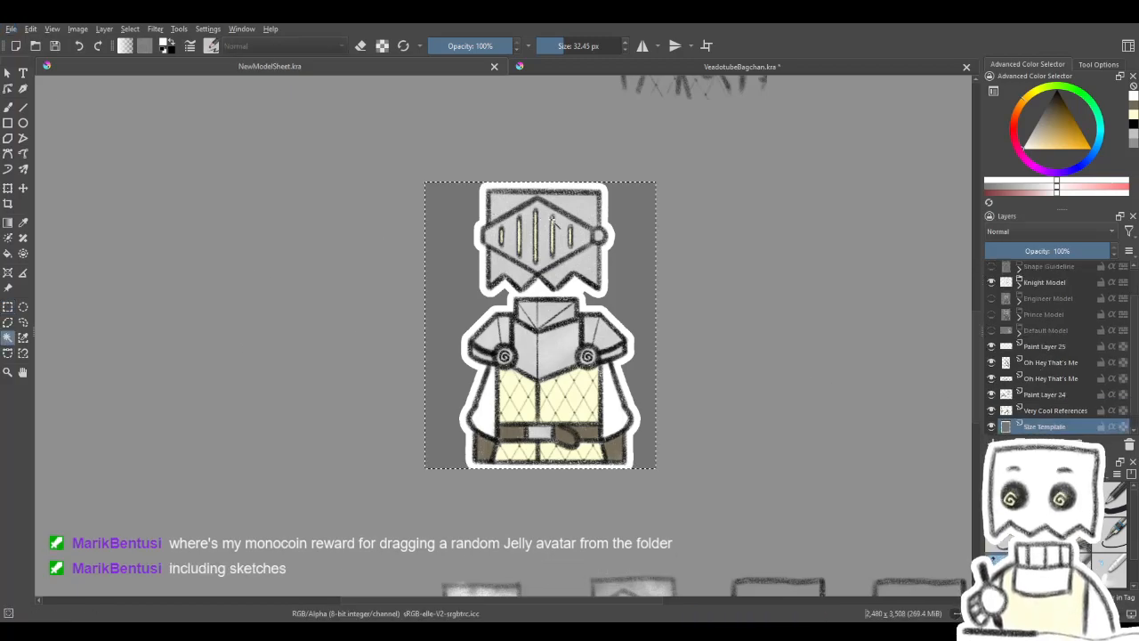
scroll(552, 221, up, 1)
drag(558, 227, 555, 209)
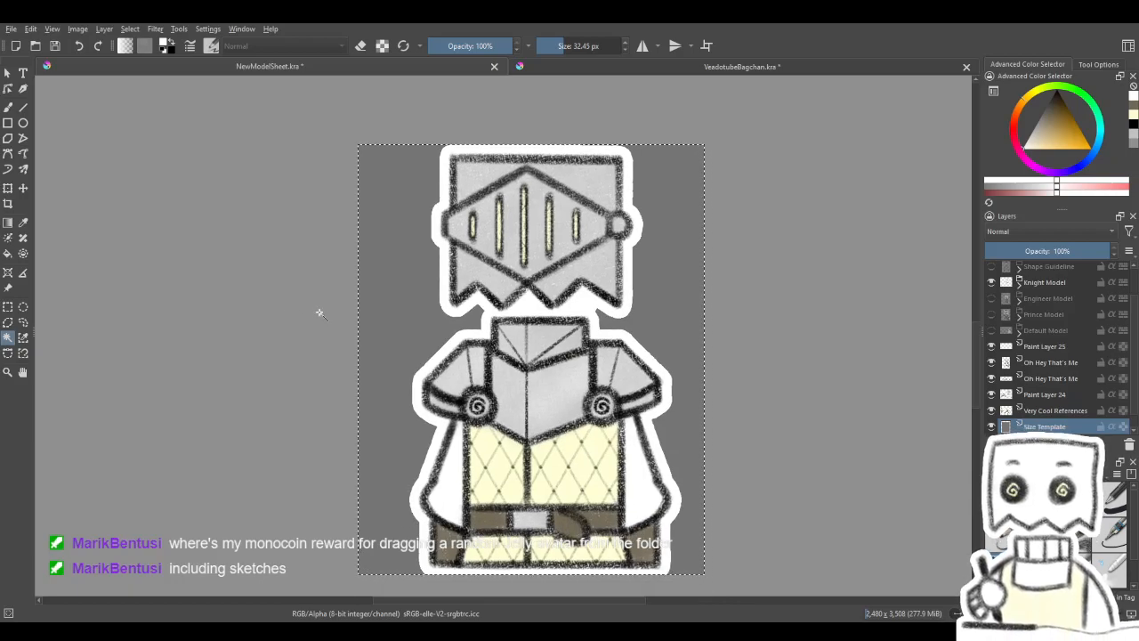
key(ctrl+shift+a)
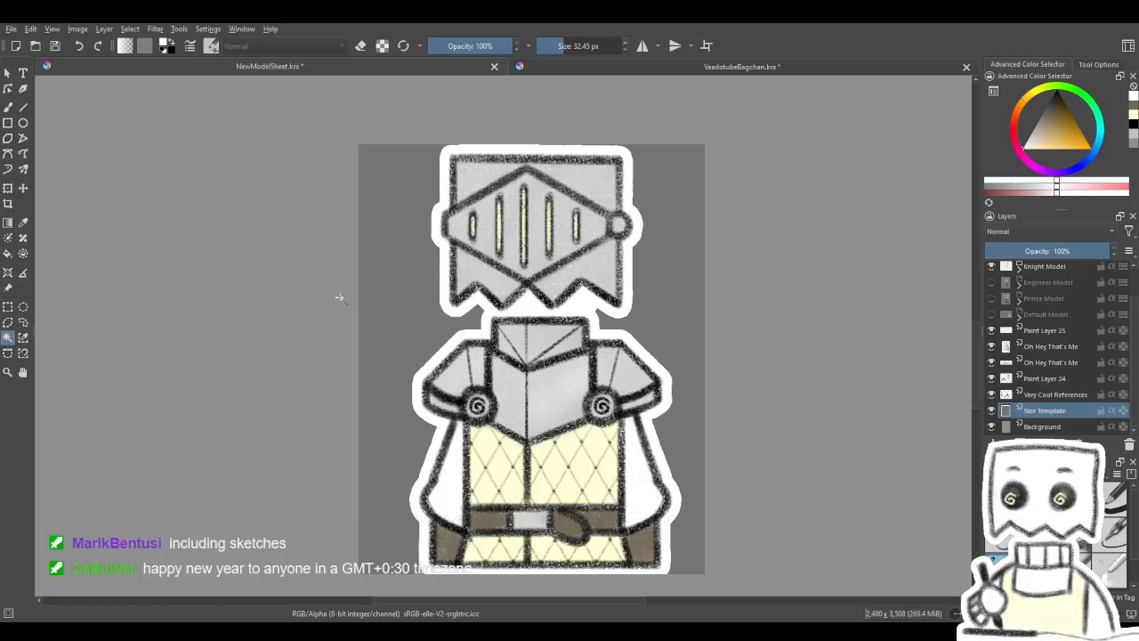
- Draw a crop frame around the dark gray size template and align its bottom edge with the knight's bottom border
click(8, 203)
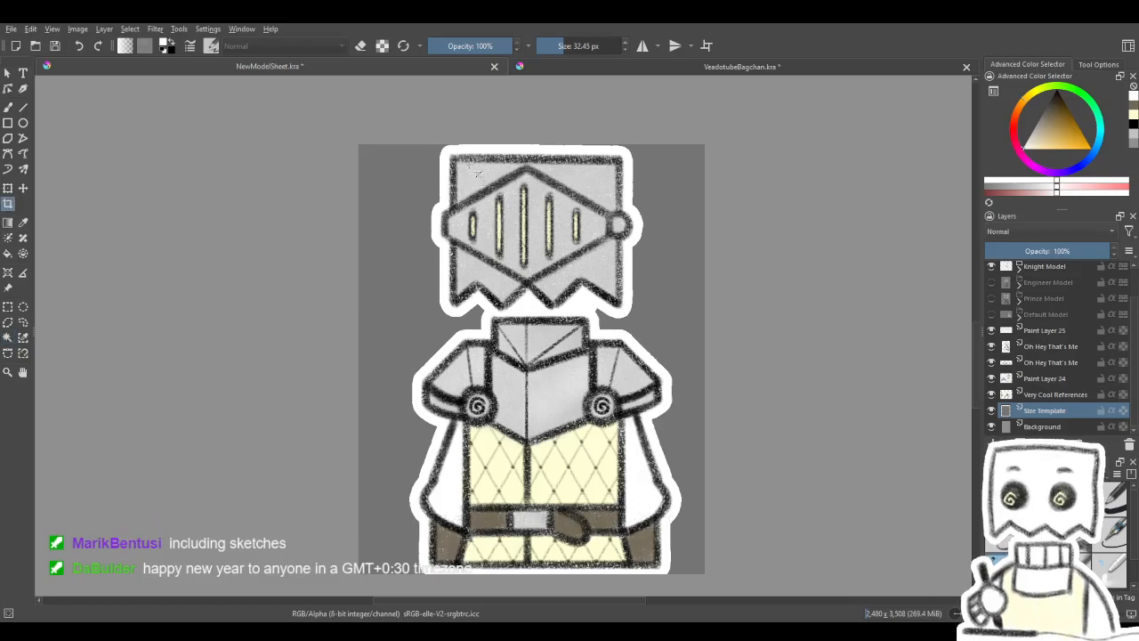
drag(336, 135, 717, 578)
scroll(709, 363, up, 5)
drag(708, 376, 699, 376)
drag(677, 415, 716, 229)
drag(502, 587, 719, 320)
mouse_move(579, 518)
mouse_down()
mouse_move(759, 304)
mouse_move(663, 241)
mouse_up()
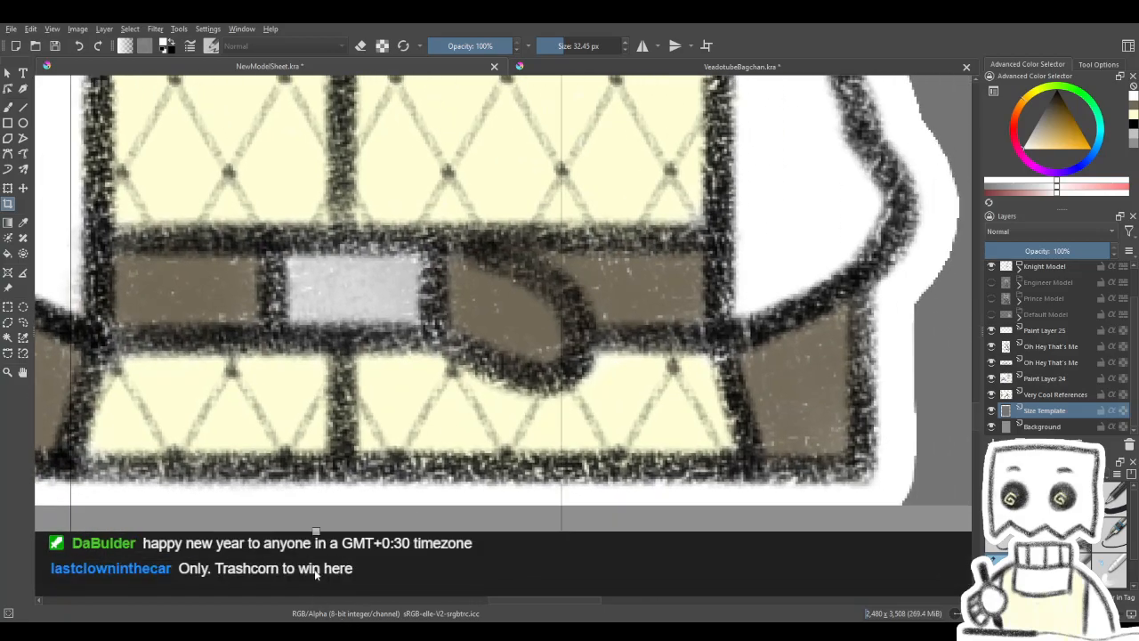
drag(316, 532, 318, 505)
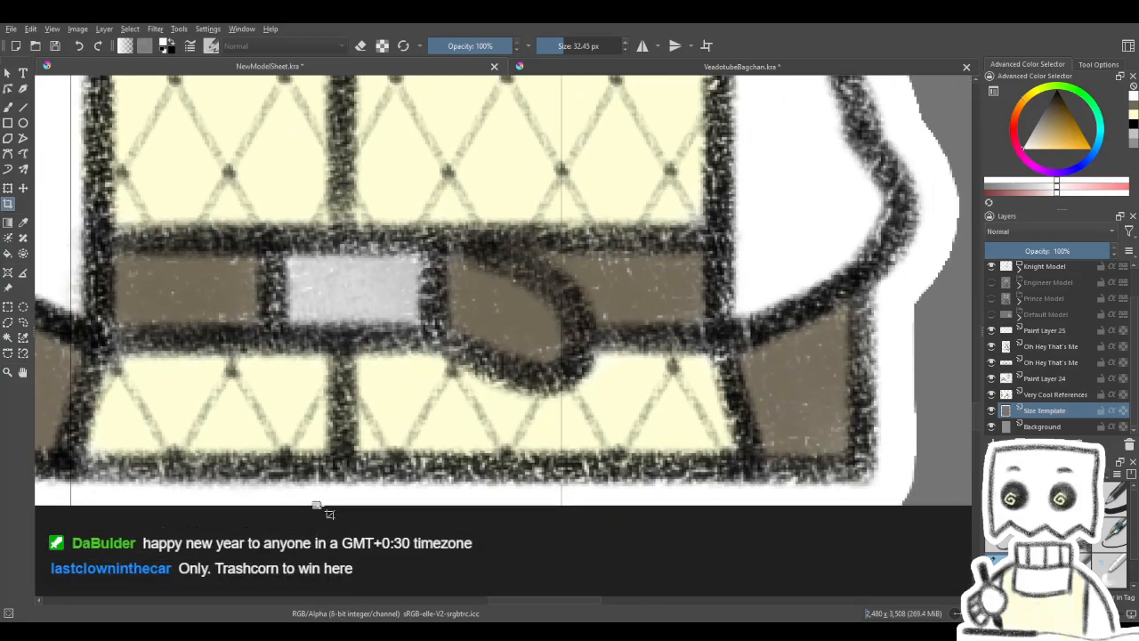
- Align the crop frame's left and top edges with the corresponding edges of the size template
scroll(486, 453, down, 5)
scroll(365, 303, up, 4)
drag(240, 351, 356, 343)
scroll(683, 343, down, 2)
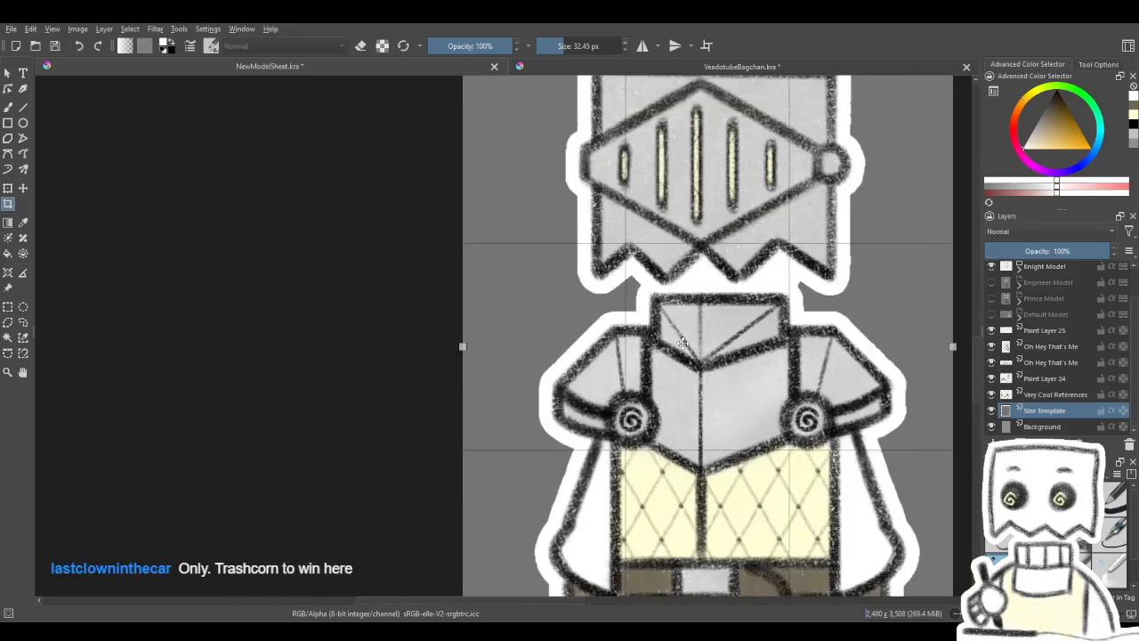
scroll(683, 343, down, 3)
scroll(498, 270, up, 5)
drag(548, 274, 539, 313)
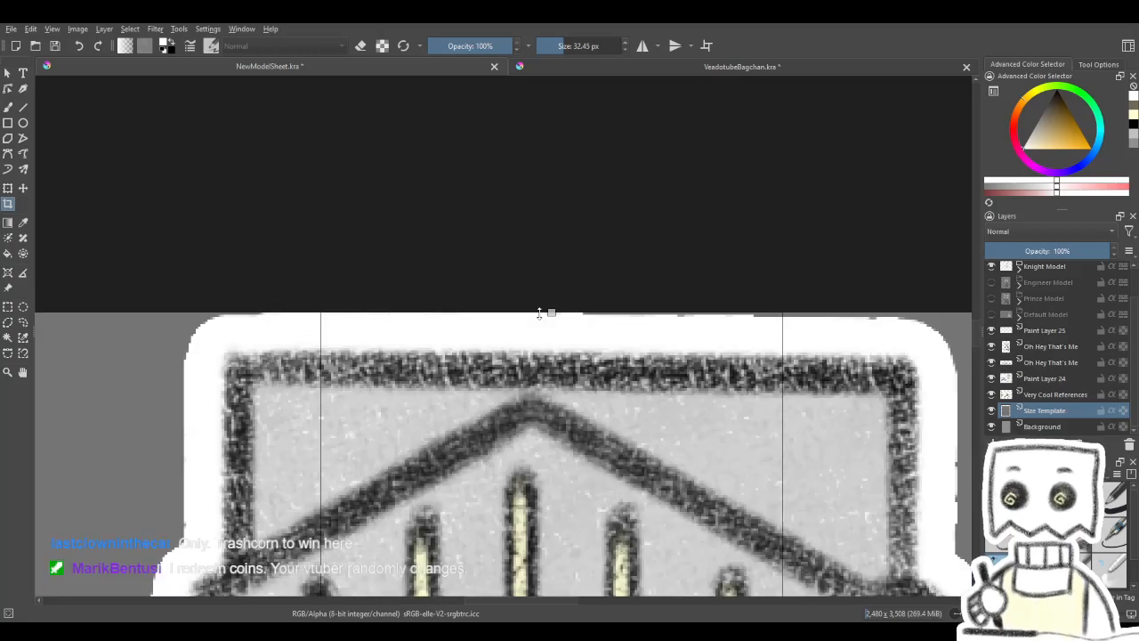
- Check the crop frame around the knight and crop the canvas to the size template
scroll(538, 312, down, 4)
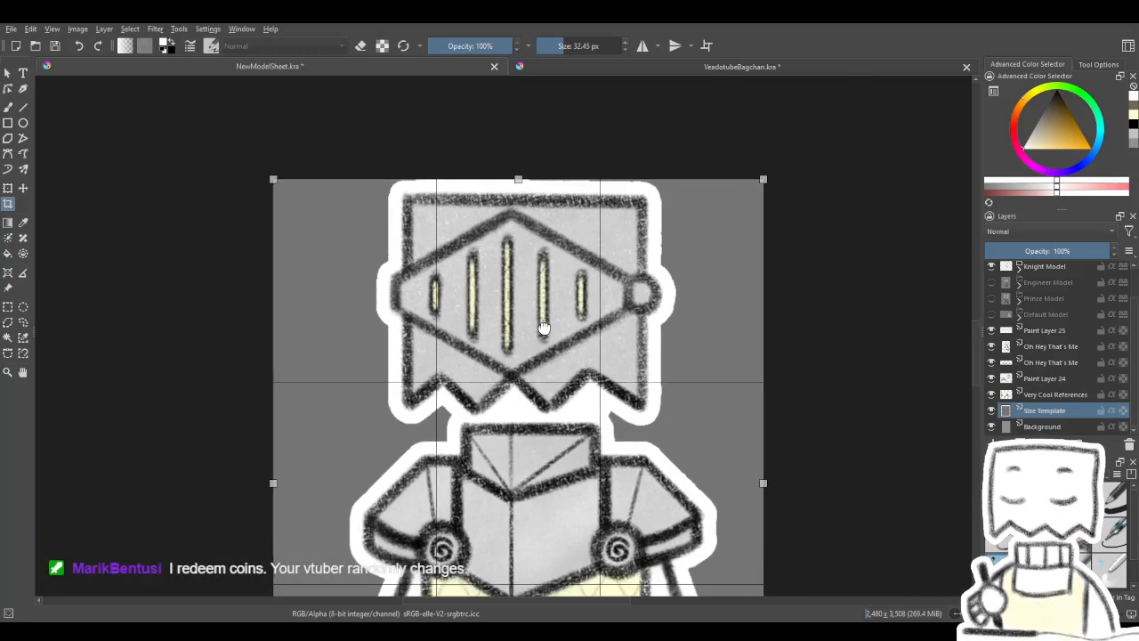
scroll(544, 330, down, 4)
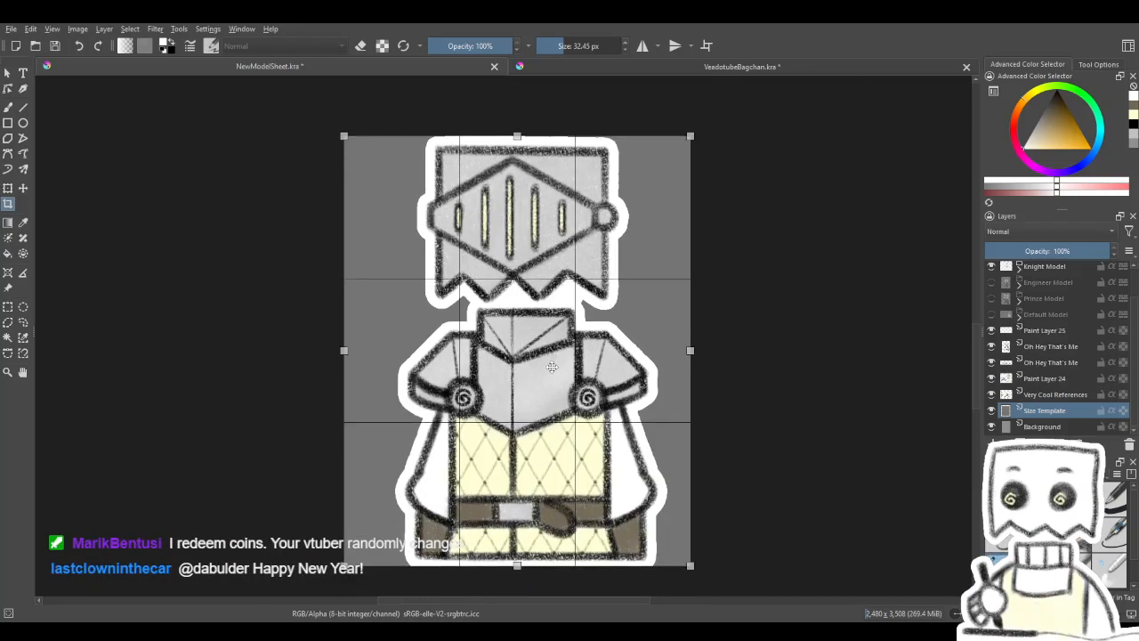
scroll(552, 364, down, 1)
scroll(524, 395, up, 1)
drag(524, 396, 540, 405)
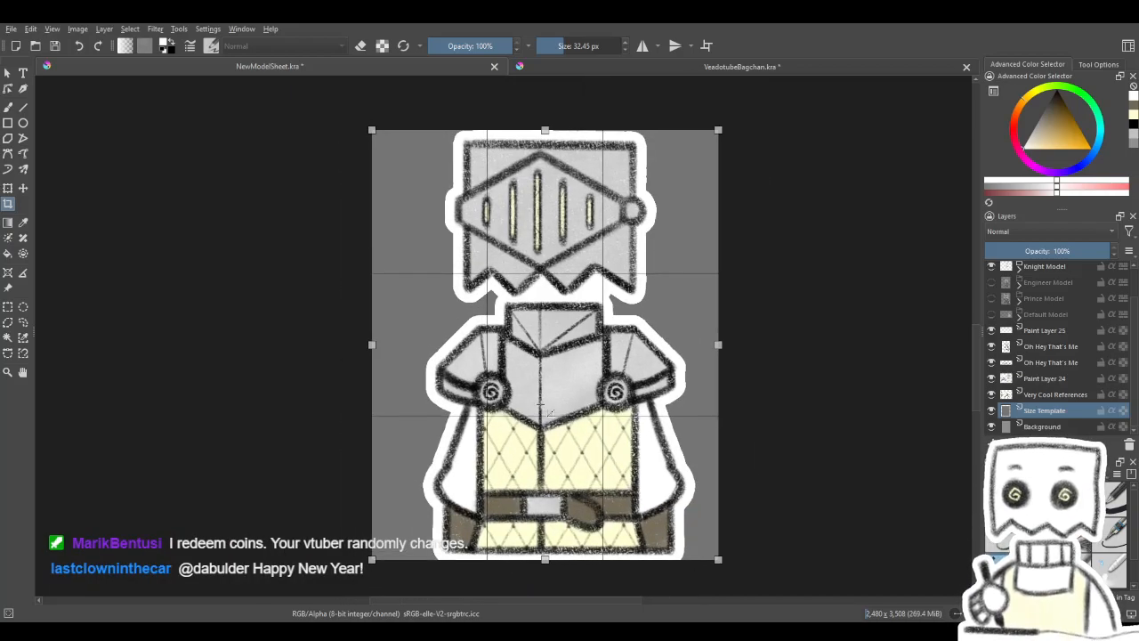
key(Return)
scroll(540, 405, down, 1)
scroll(529, 391, up, 1)
scroll(534, 392, down, 1)
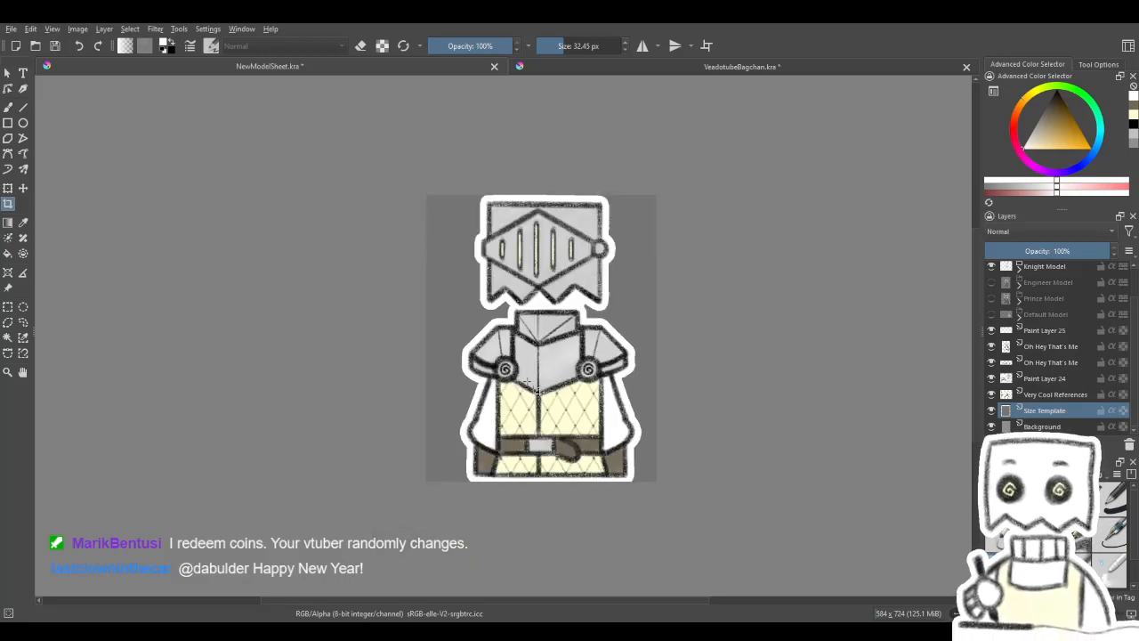
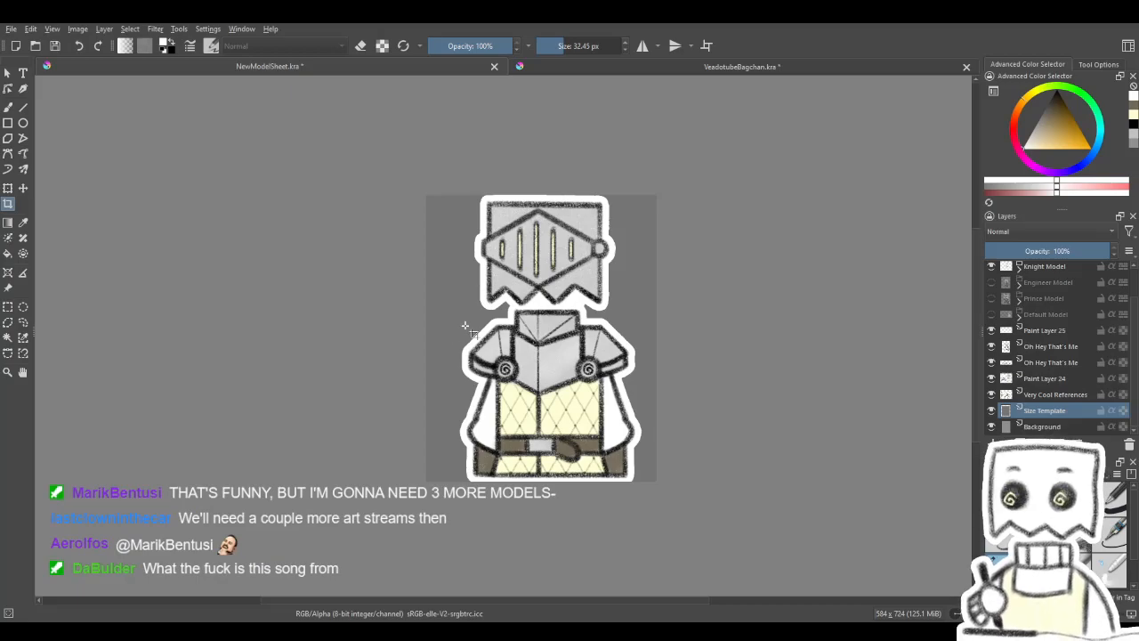
- Hide the Size Template and Background layers so only the knight stays on a transparent canvas
scroll(537, 294, up, 2)
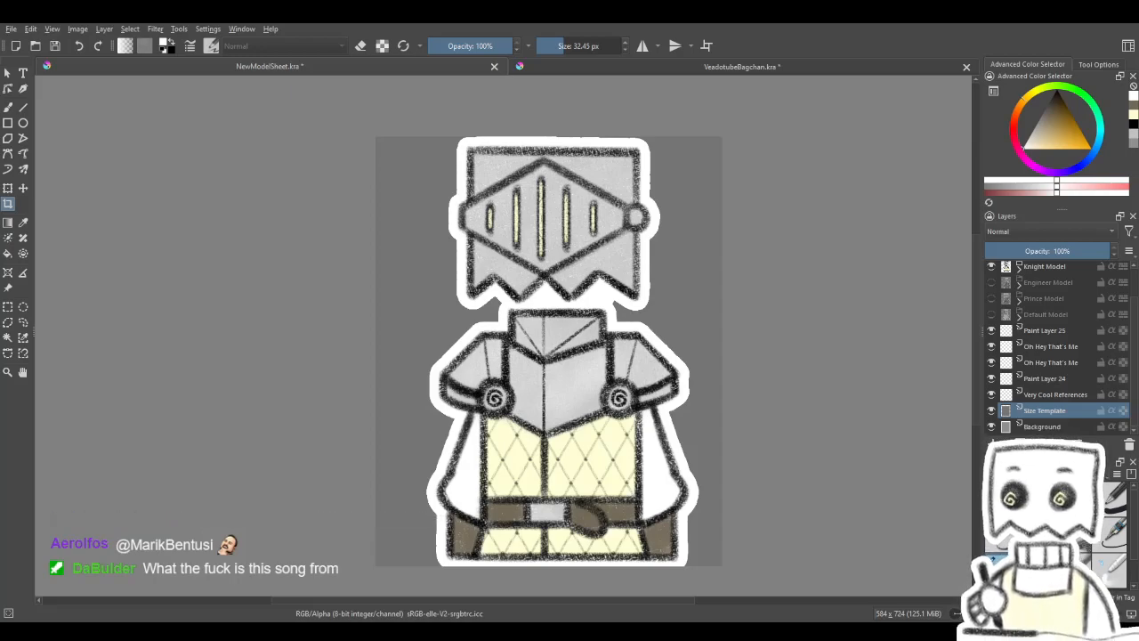
click(991, 411)
click(991, 428)
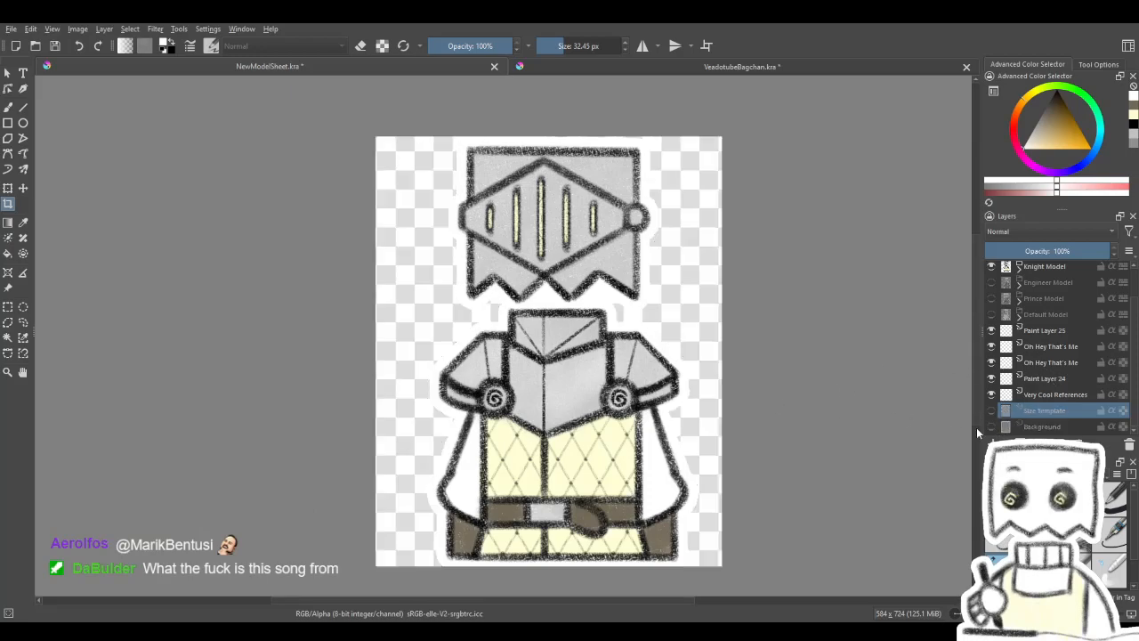
- Expand the Knight Model and Visor groups and select Paint Layer 34 with the yellow slit fills
scroll(1074, 327, up, 2)
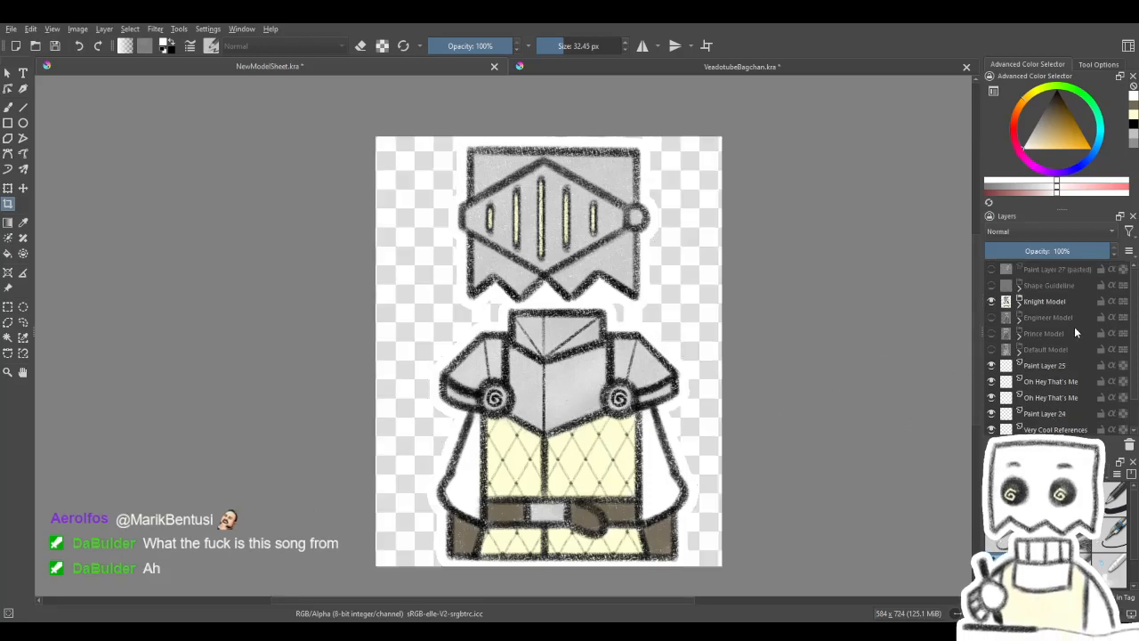
click(1024, 301)
click(1022, 304)
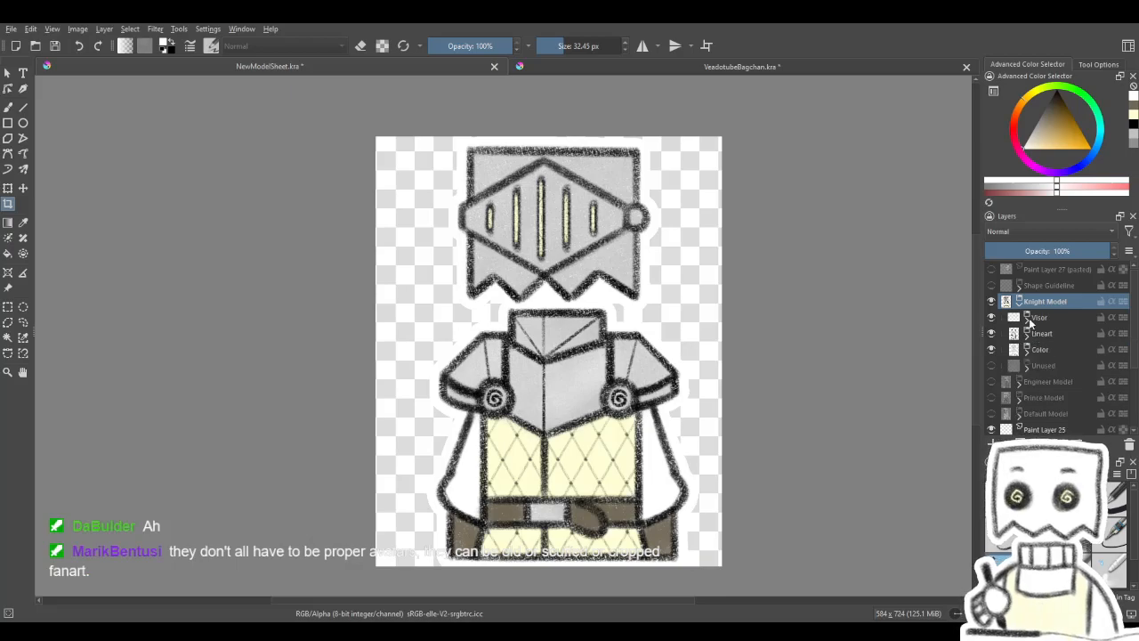
click(1029, 325)
click(991, 334)
click(992, 333)
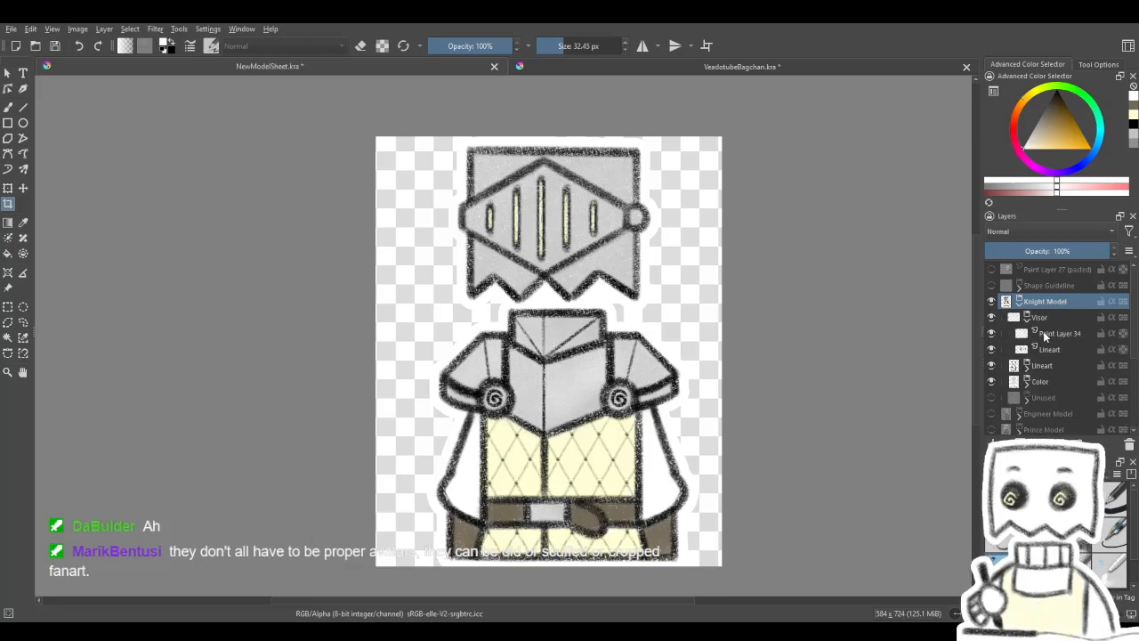
click(1042, 334)
- Duplicate Paint Layer 34 in the Visor group and hide the original layer
scroll(683, 317, down, 2)
scroll(654, 284, up, 4)
scroll(650, 281, down, 2)
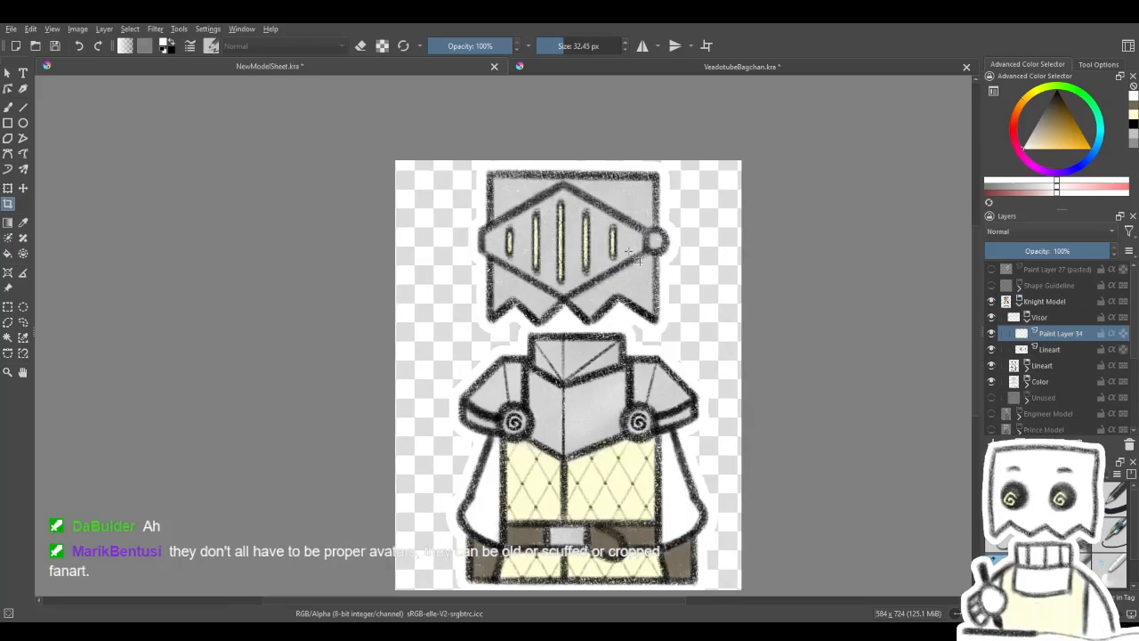
scroll(628, 244, up, 1)
click(7, 188)
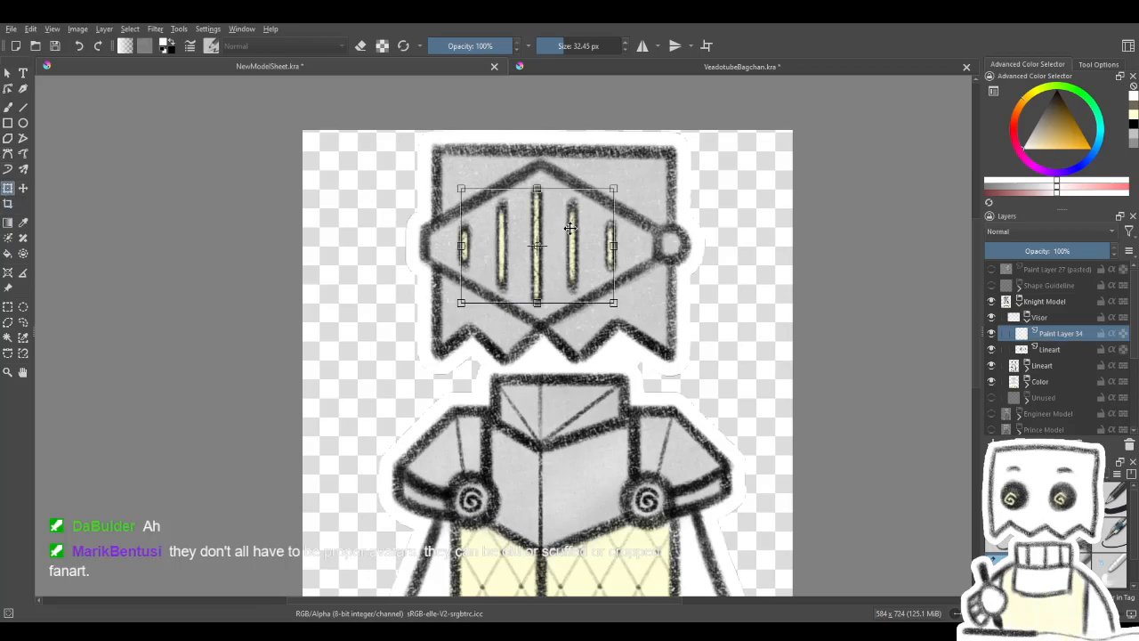
scroll(569, 230, up, 1)
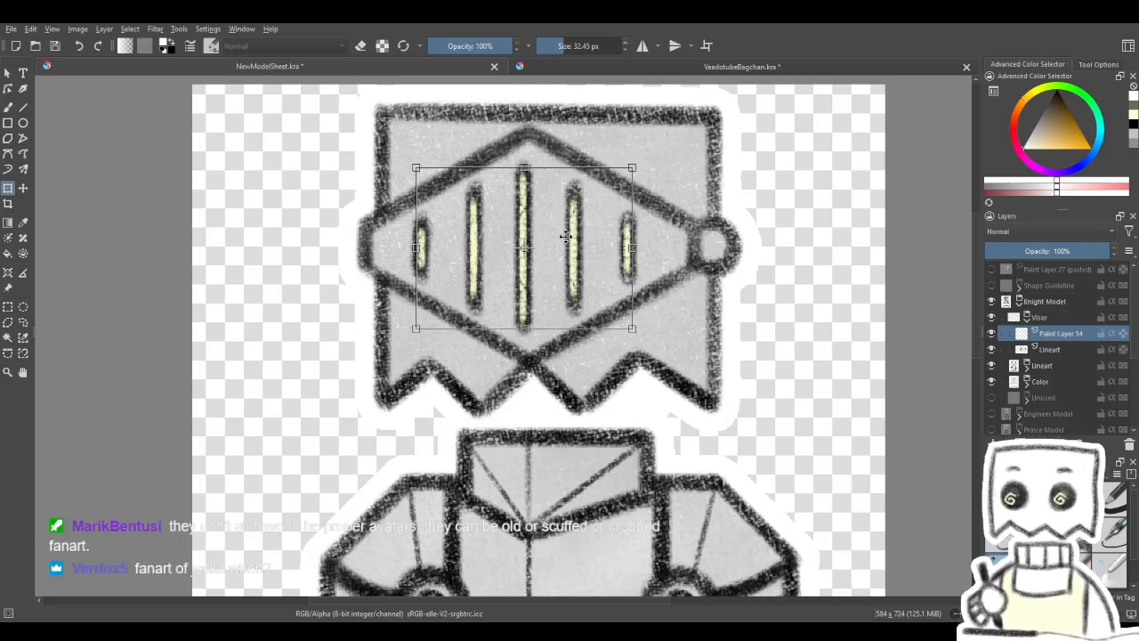
scroll(553, 239, down, 1)
scroll(539, 183, up, 1)
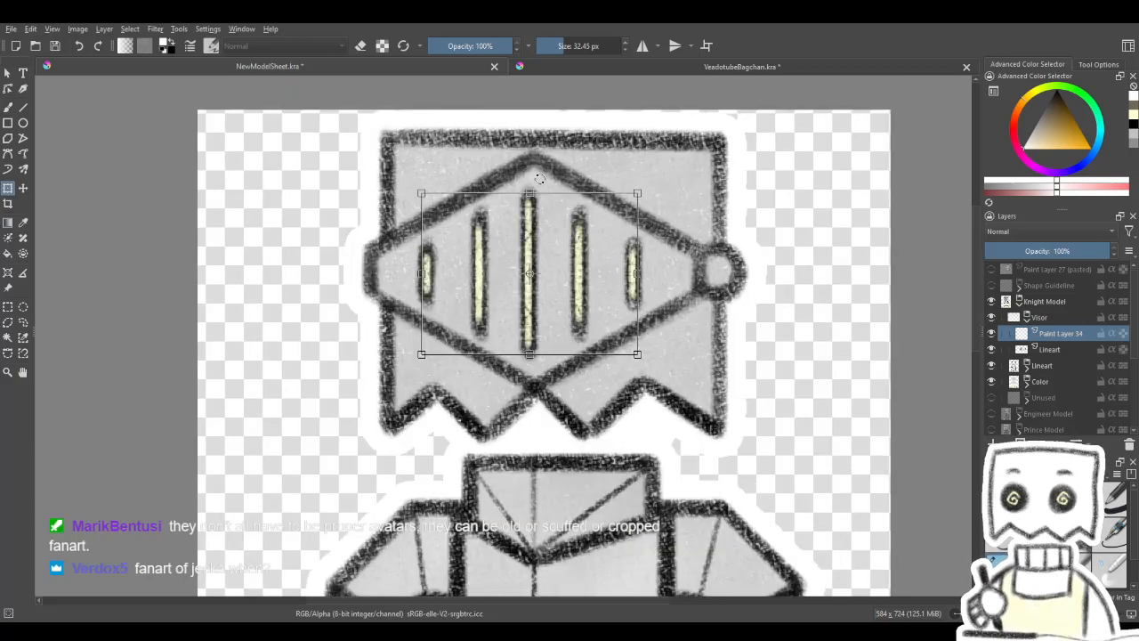
drag(540, 194, 541, 221)
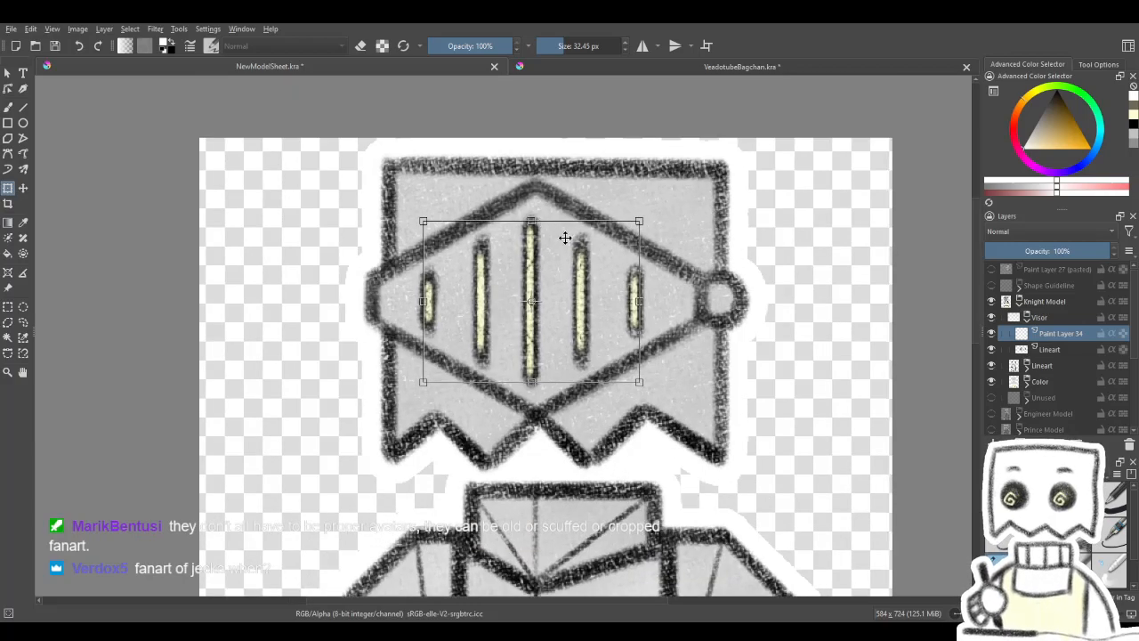
key(Return)
key(ctrl+j)
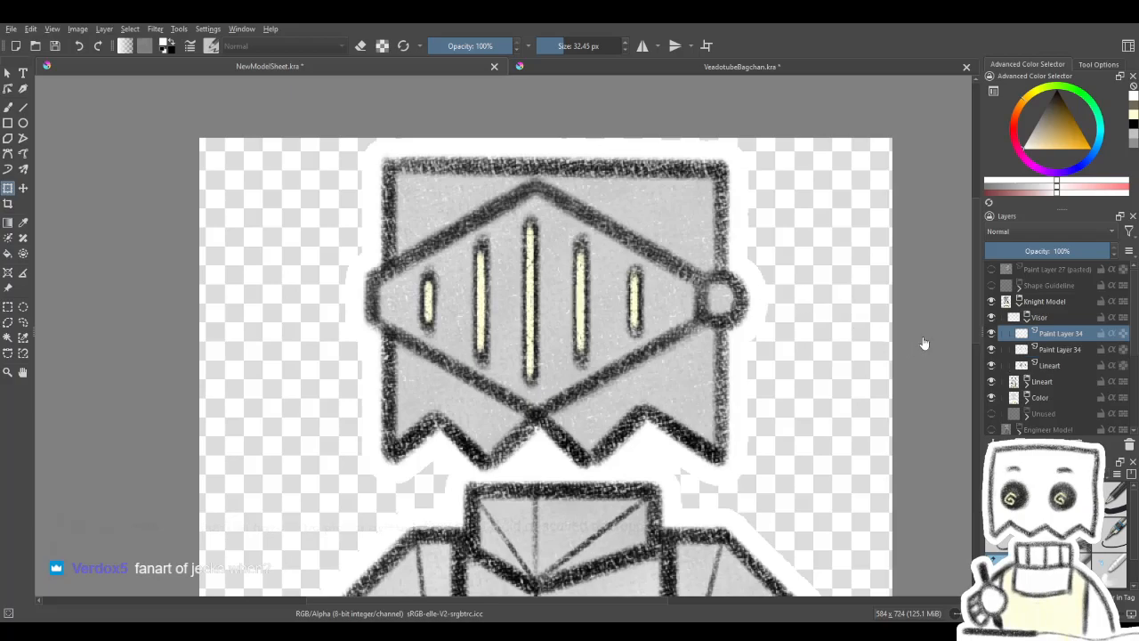
click(991, 350)
- Shorten the duplicated yellow slit fills vertically and center them within the visor's dark slits
key(ctrl+t)
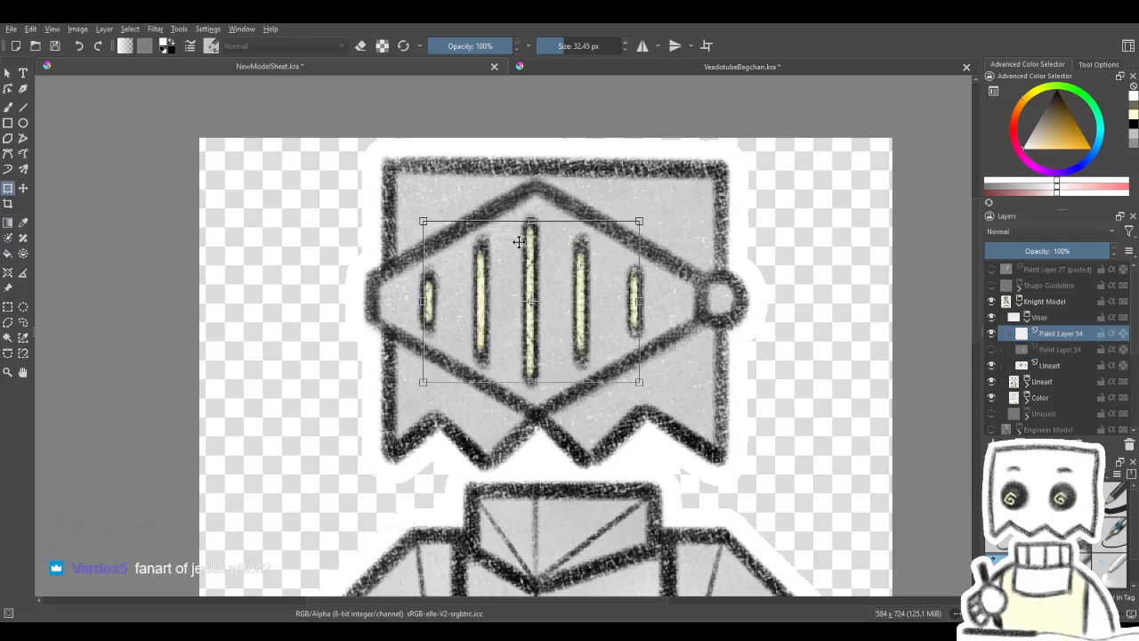
drag(531, 221, 530, 267)
drag(547, 311, 532, 262)
key(Return)
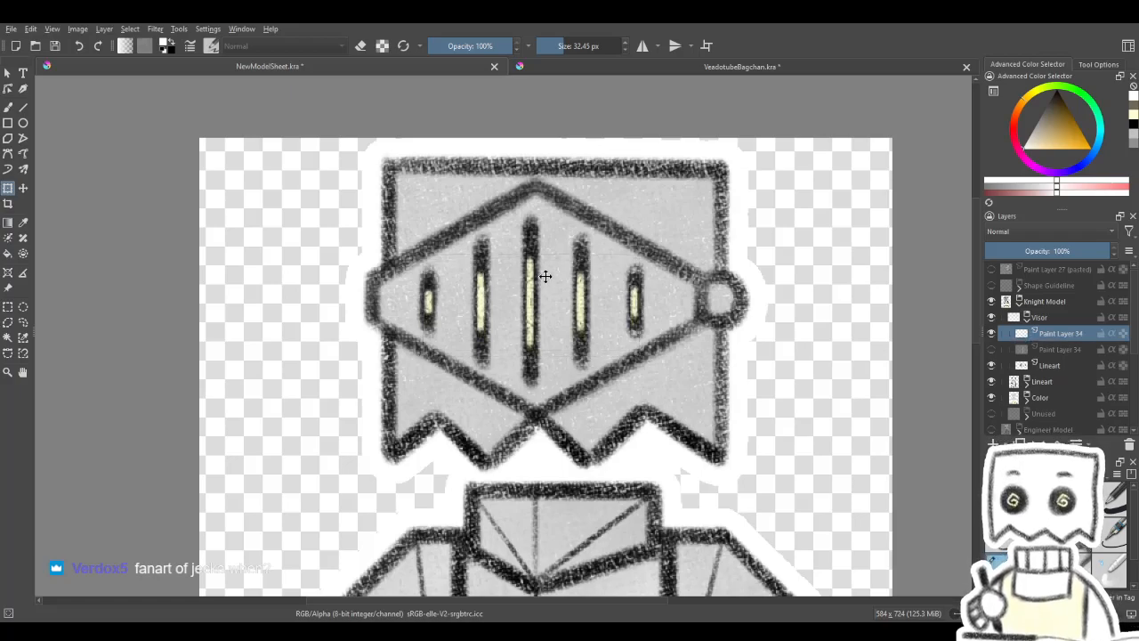
- Shorten the yellow slit fills slightly more and keep them centered in the dark slits
click(545, 275)
scroll(542, 296, down, 2)
scroll(543, 296, up, 3)
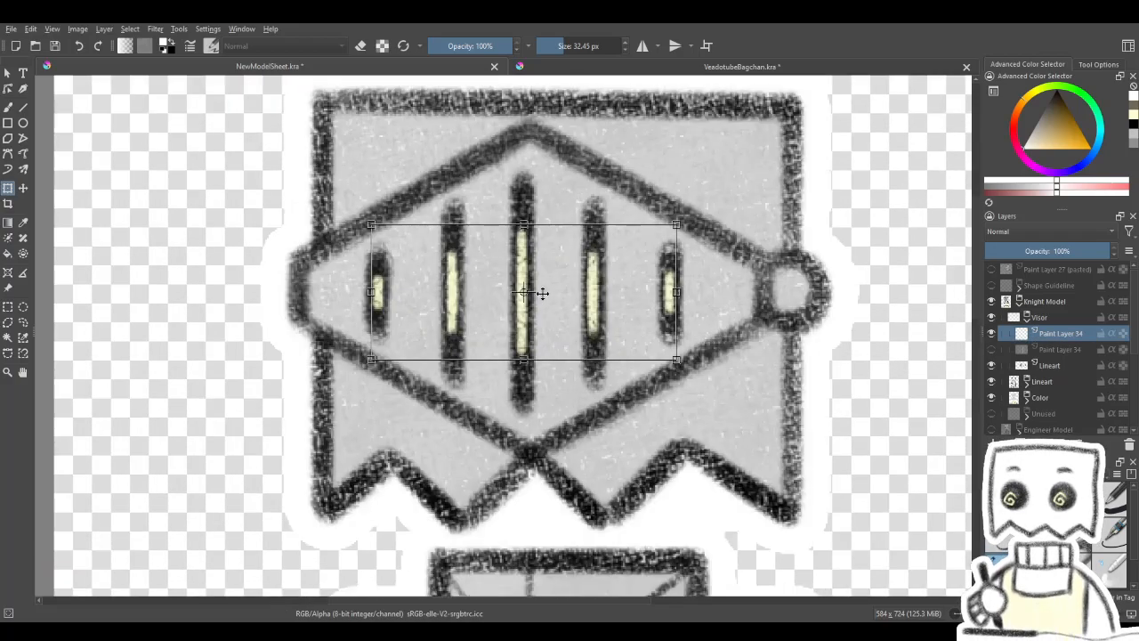
drag(525, 227, 525, 233)
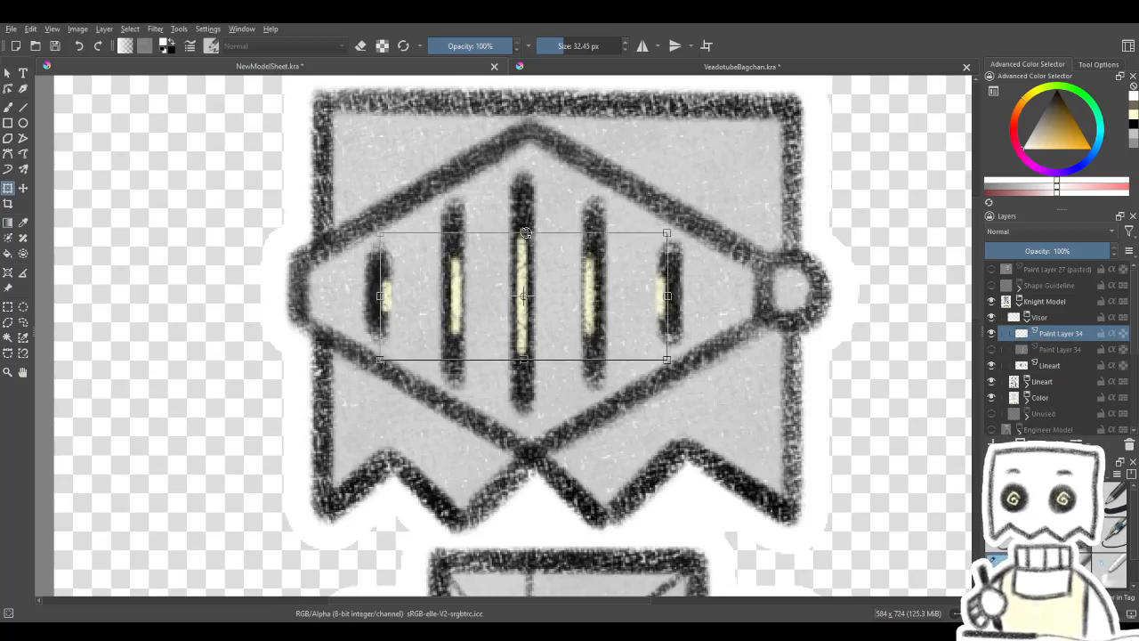
key(Return)
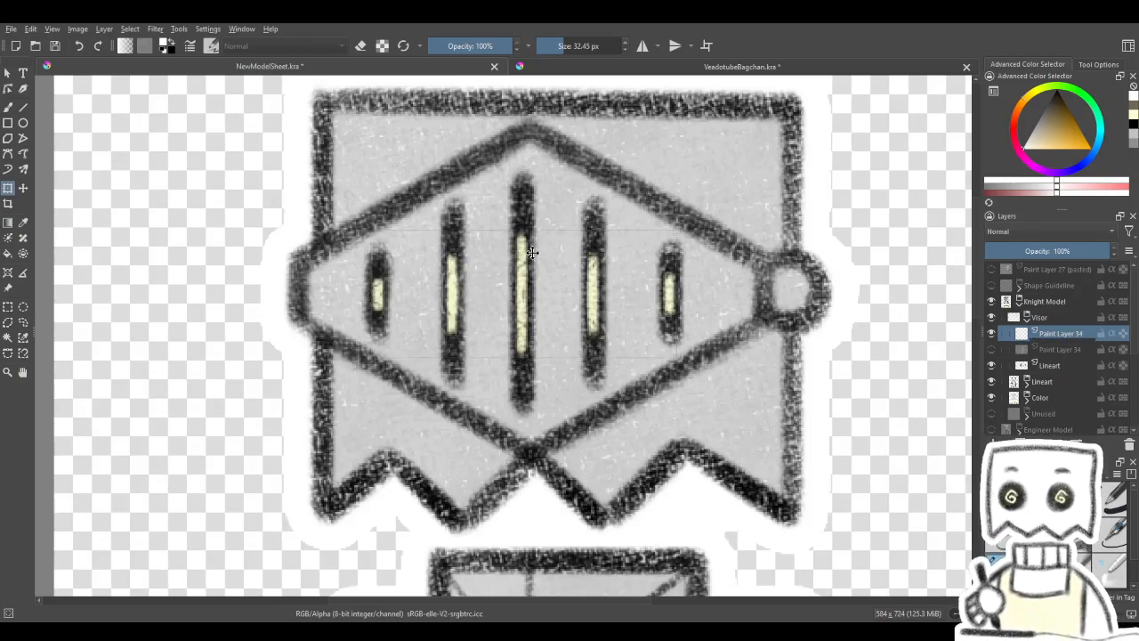
click(532, 251)
scroll(554, 281, down, 1)
scroll(554, 284, up, 1)
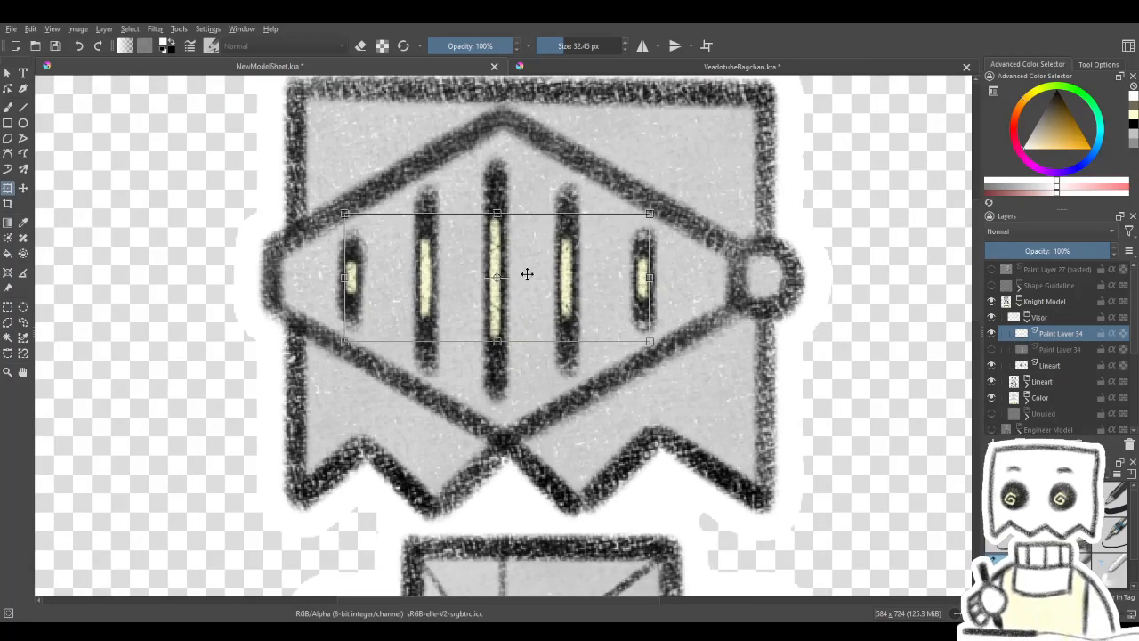
key(Return)
- Rename the layer with the shortened slit fills to Closed
scroll(526, 293, down, 3)
scroll(525, 302, down, 2)
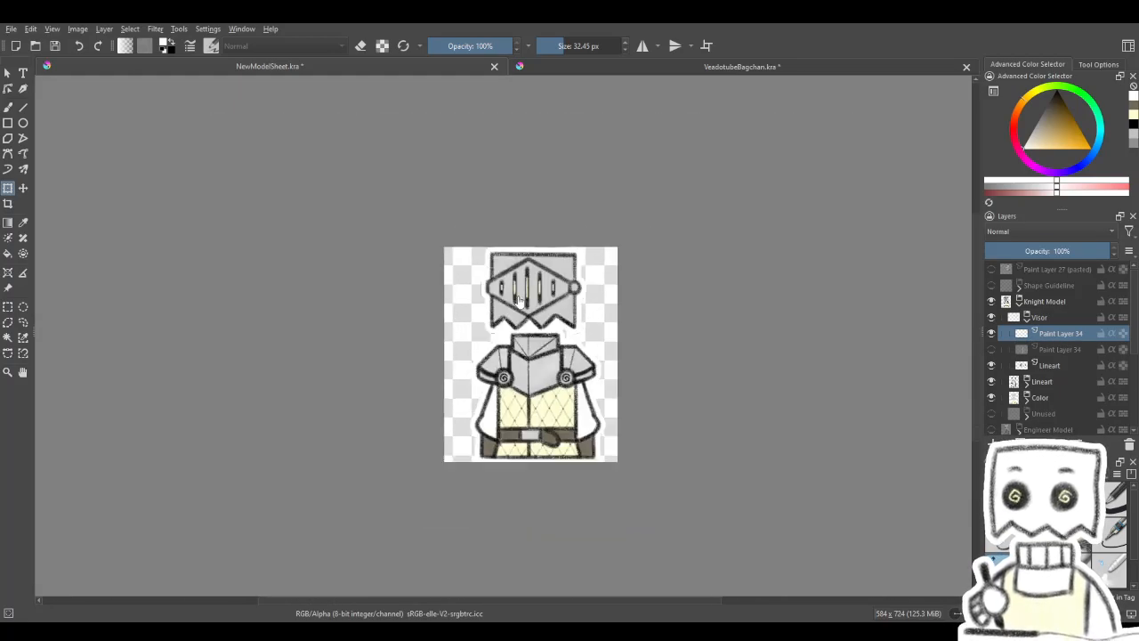
scroll(514, 297, up, 2)
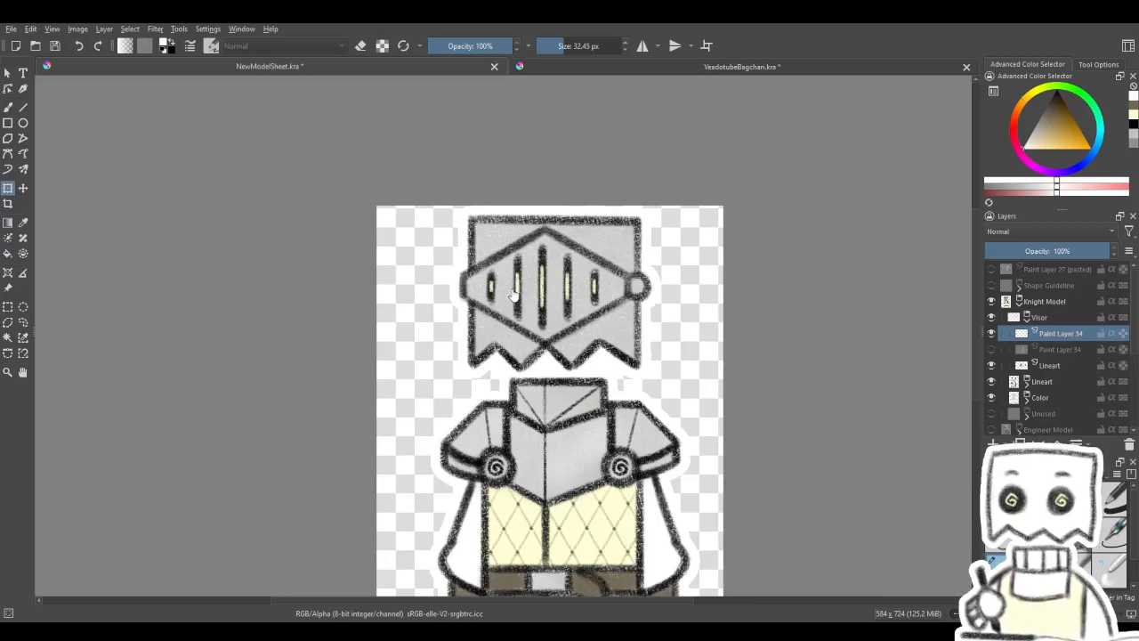
drag(674, 301, 662, 257)
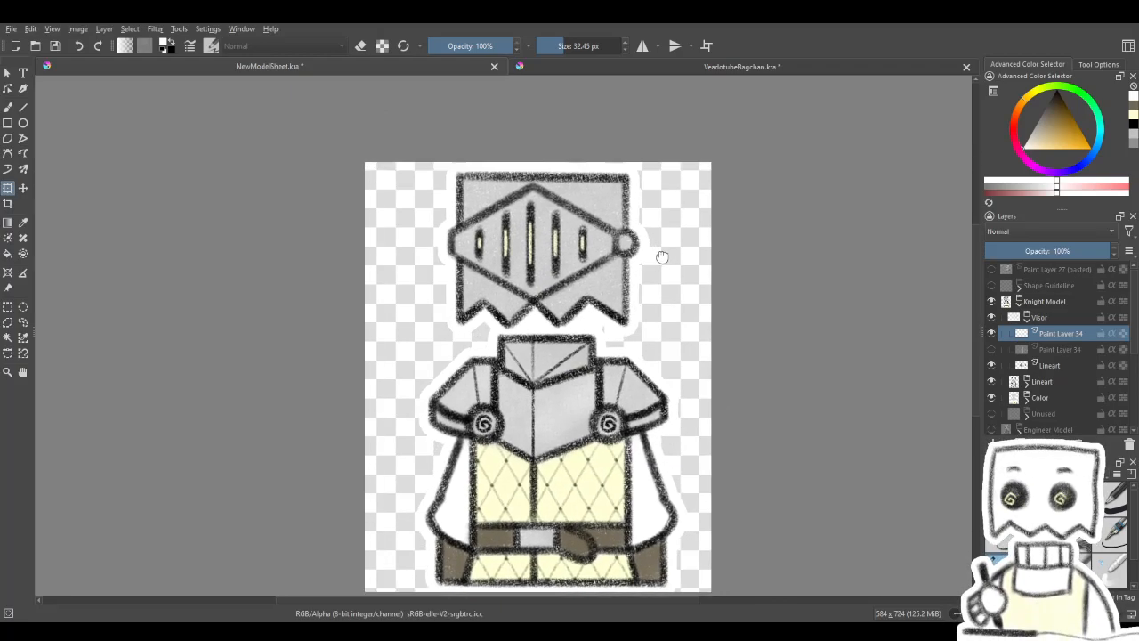
double_click(1059, 332)
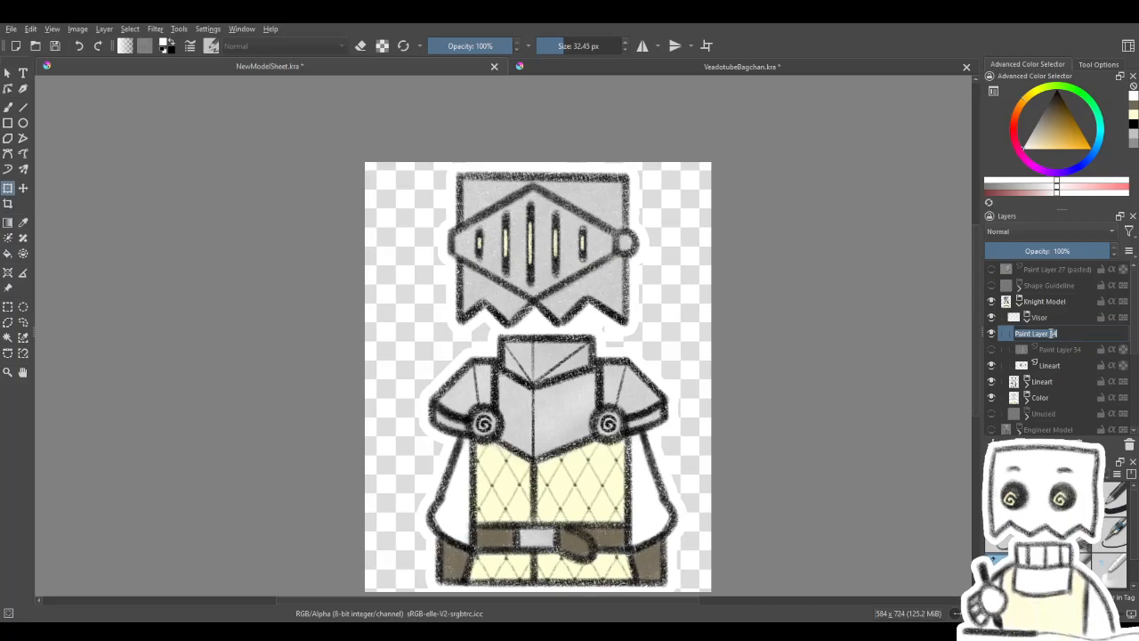
text(Closed)
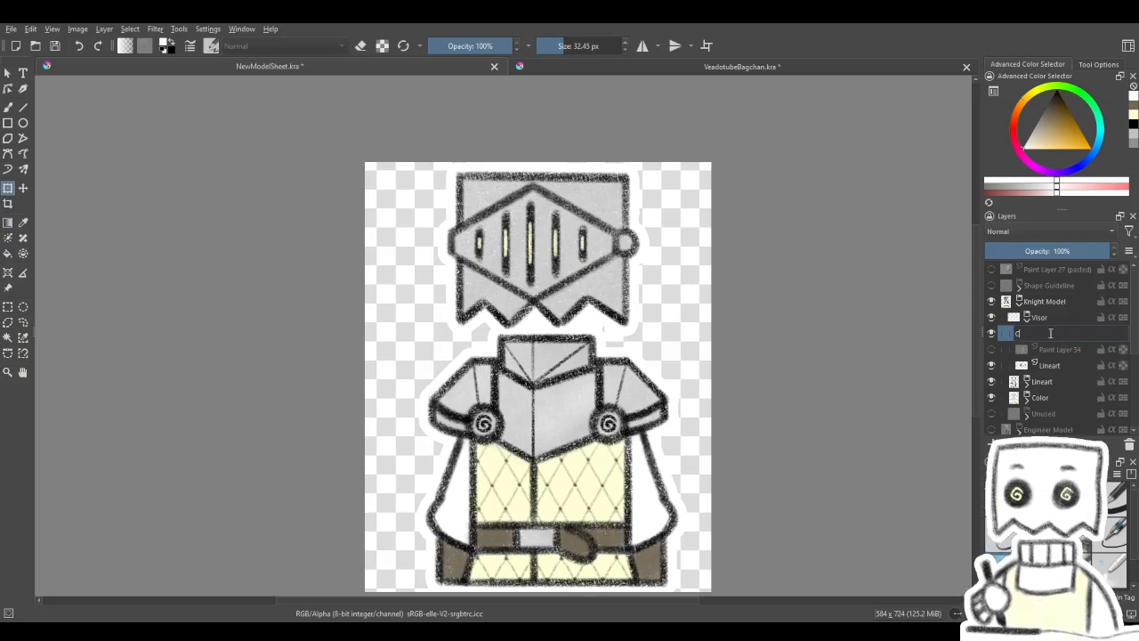
key(Return)
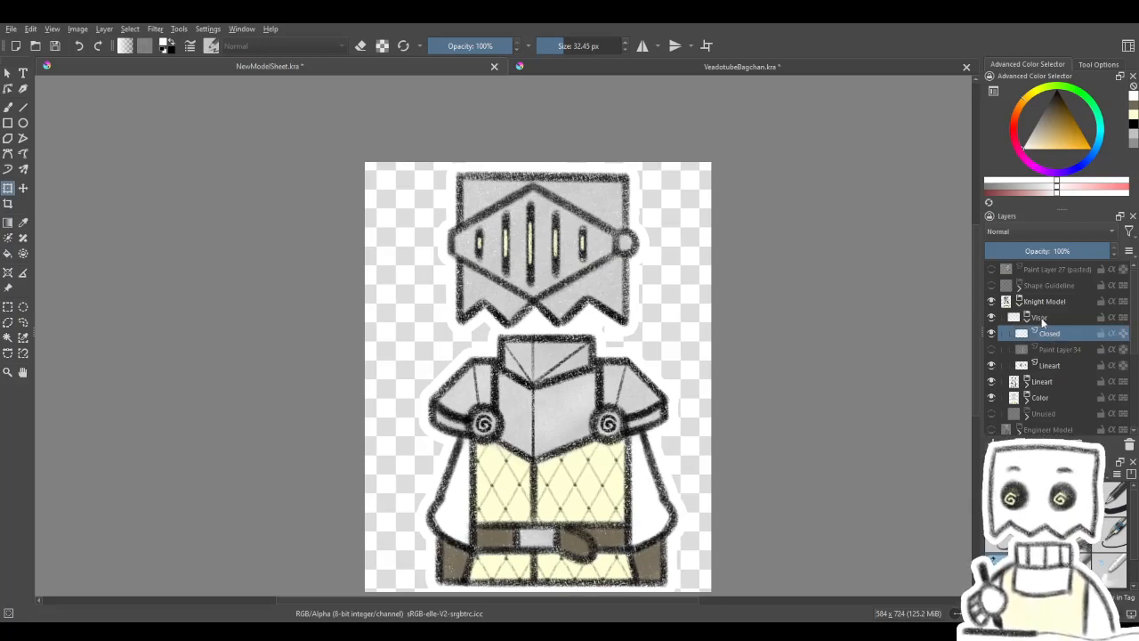
- Show the layer with the full-height slit fills and rename it Open
click(992, 350)
double_click(1046, 352)
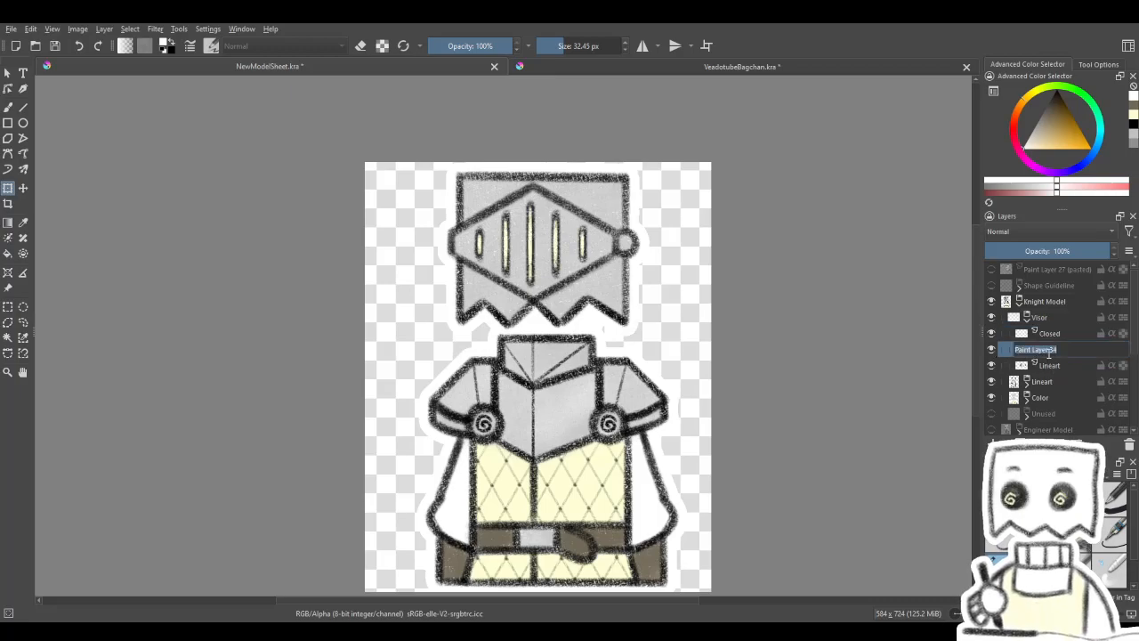
text(Open)
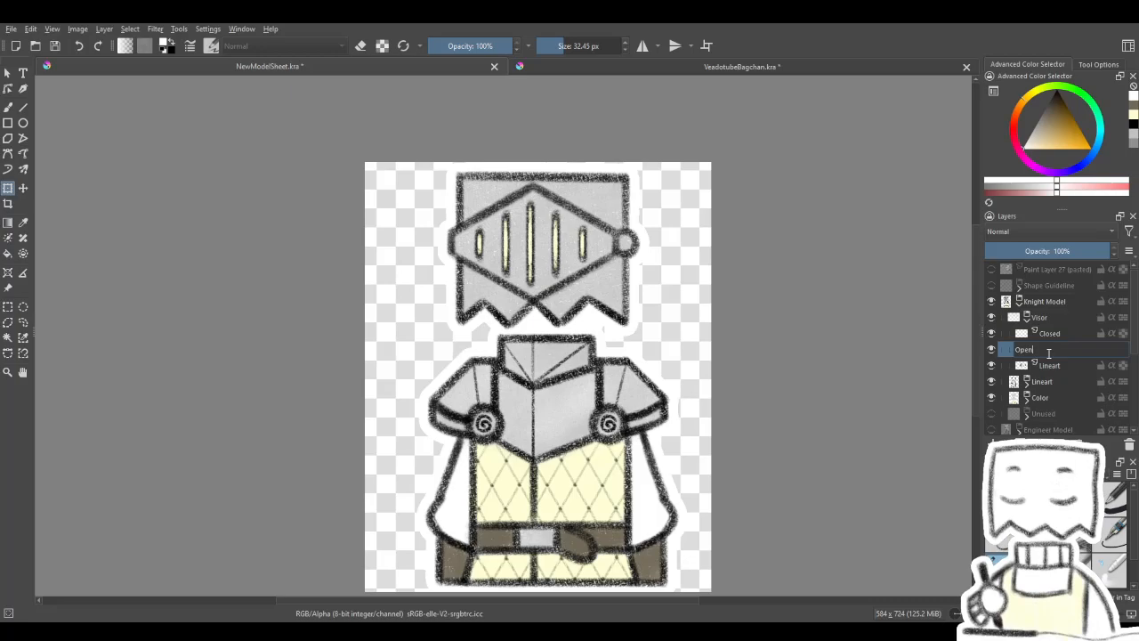
key(Return)
- Rename the Lineart layer inside the Visor group to Blink
double_click(1050, 364)
text(Blink)
key(Return)
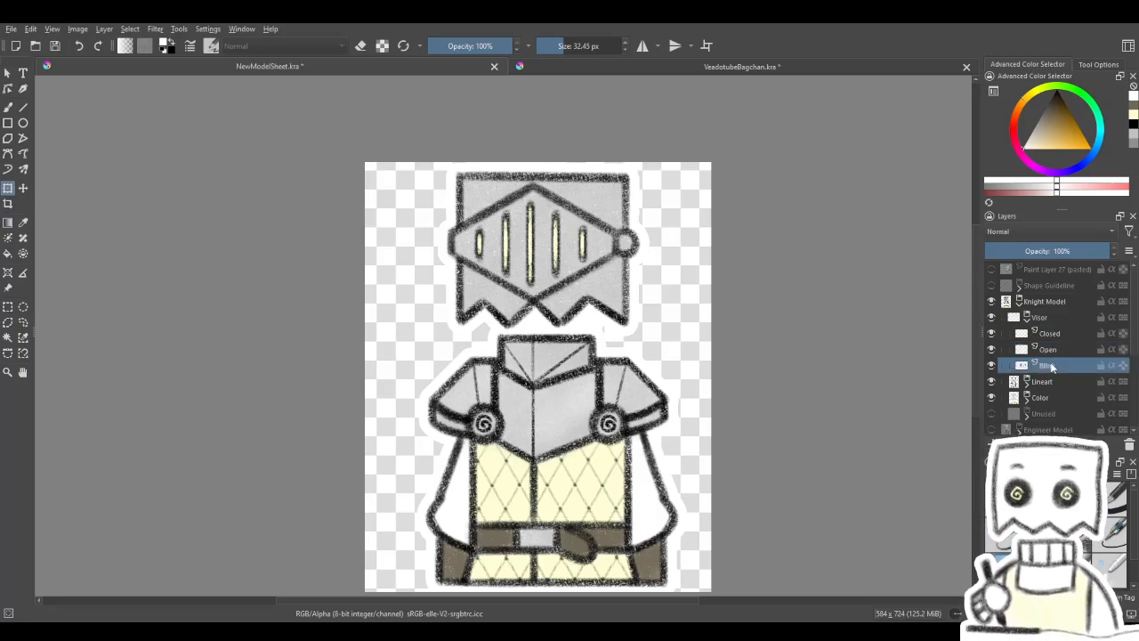
- Save the cropped knight document under the name KnightOpen.kra
scroll(570, 363, down, 1)
scroll(570, 390, up, 1)
drag(567, 385, 556, 377)
scroll(555, 377, down, 1)
scroll(555, 377, up, 1)
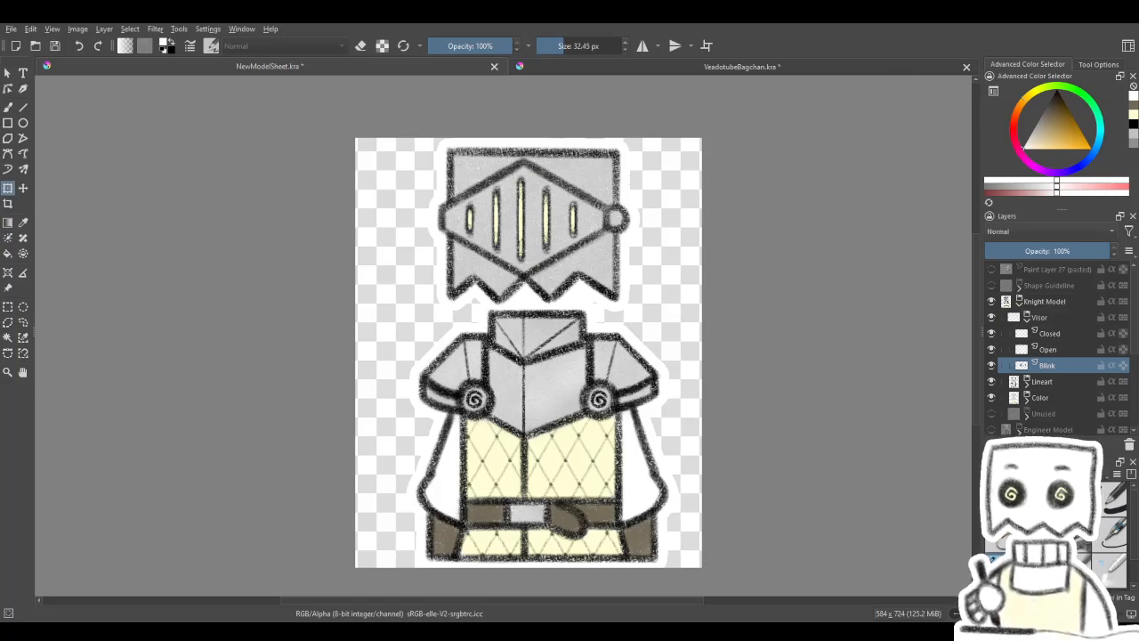
click(272, 565)
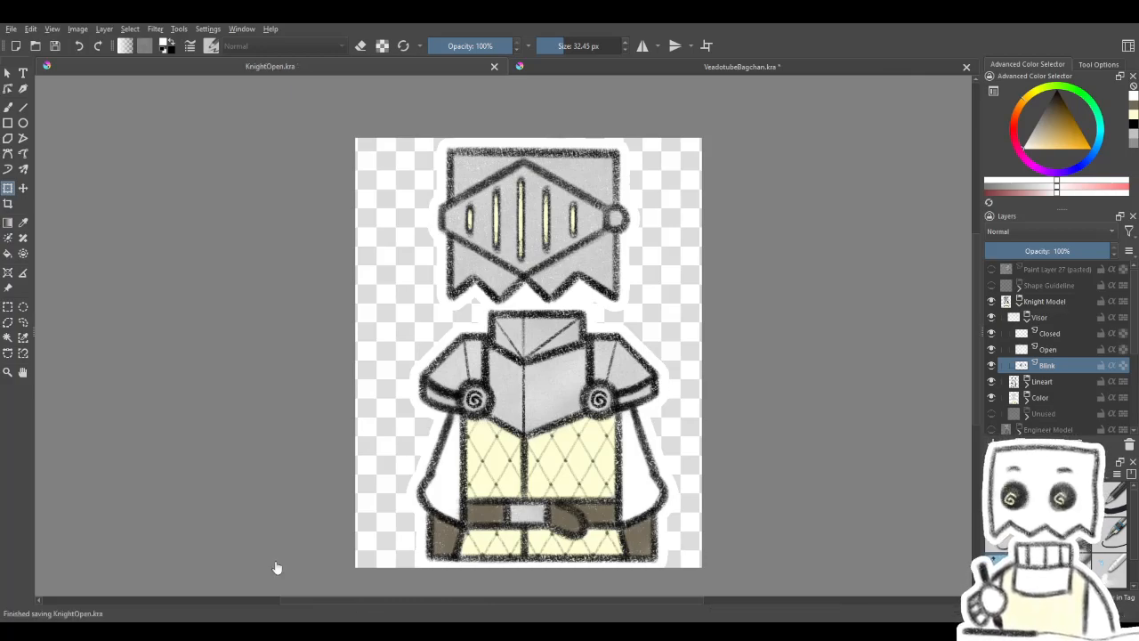
- Hide the Closed layer so only the full-height slit fills show, and save KnightOpen.kra again
click(992, 336)
click(992, 334)
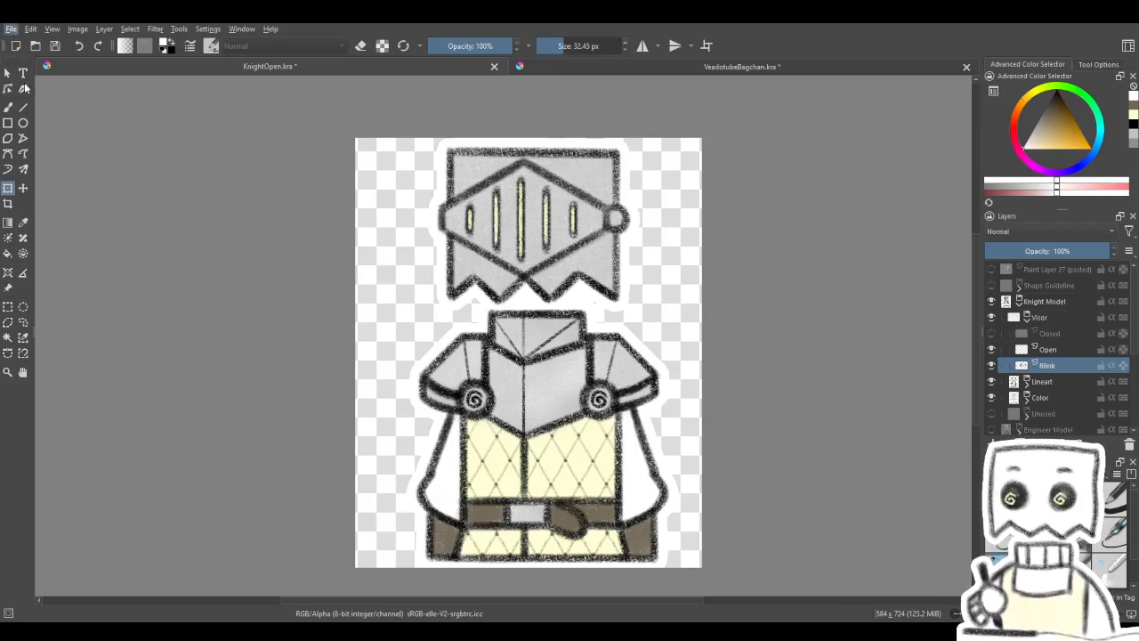
key(ctrl+s)
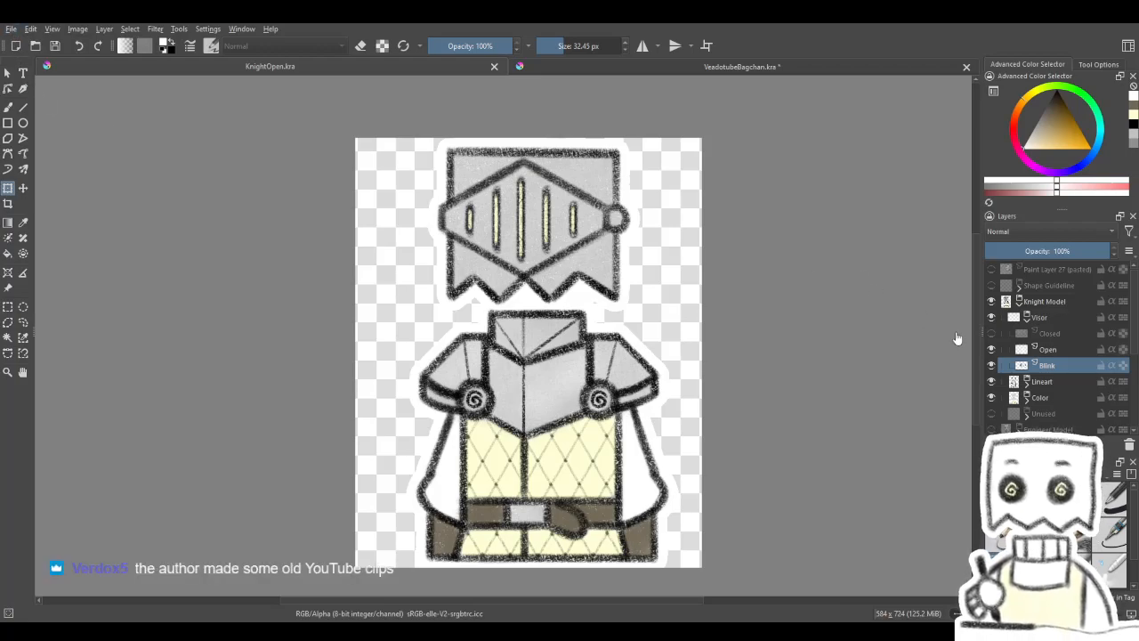
- Show the Closed layer instead of the Open layer and save the document as KnightClosed.kra
click(993, 336)
click(992, 350)
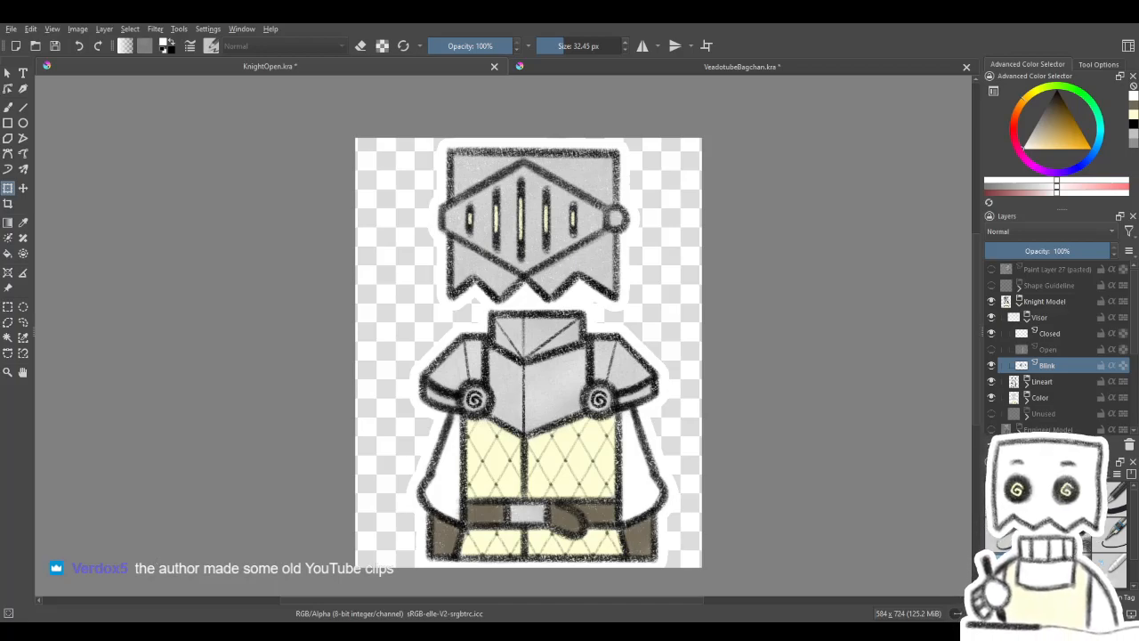
key(ctrl+s)
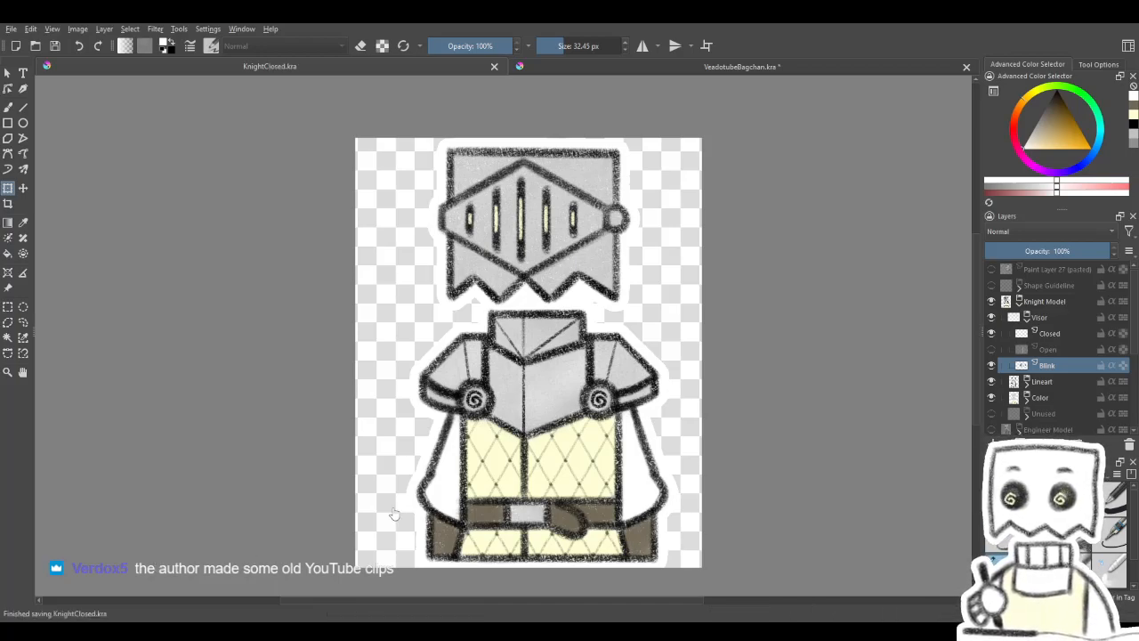
- Hide the Closed layer so only the empty dark slits show, and save the document as KnightBlink.kra
click(992, 333)
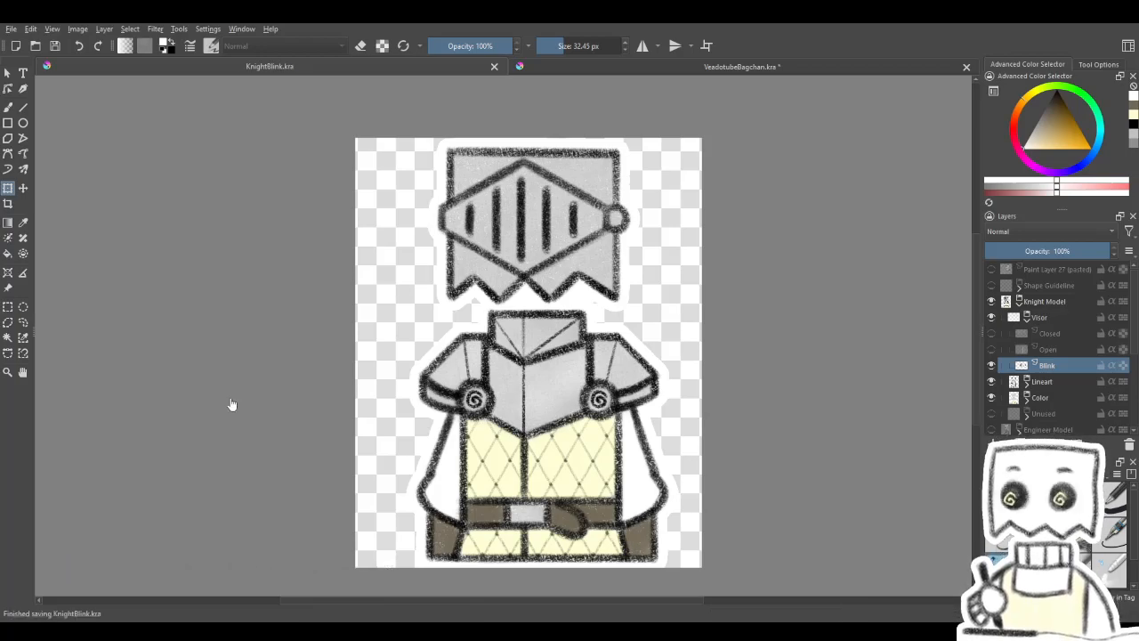
scroll(600, 326, down, 1)
scroll(594, 330, up, 2)
scroll(569, 322, down, 2)
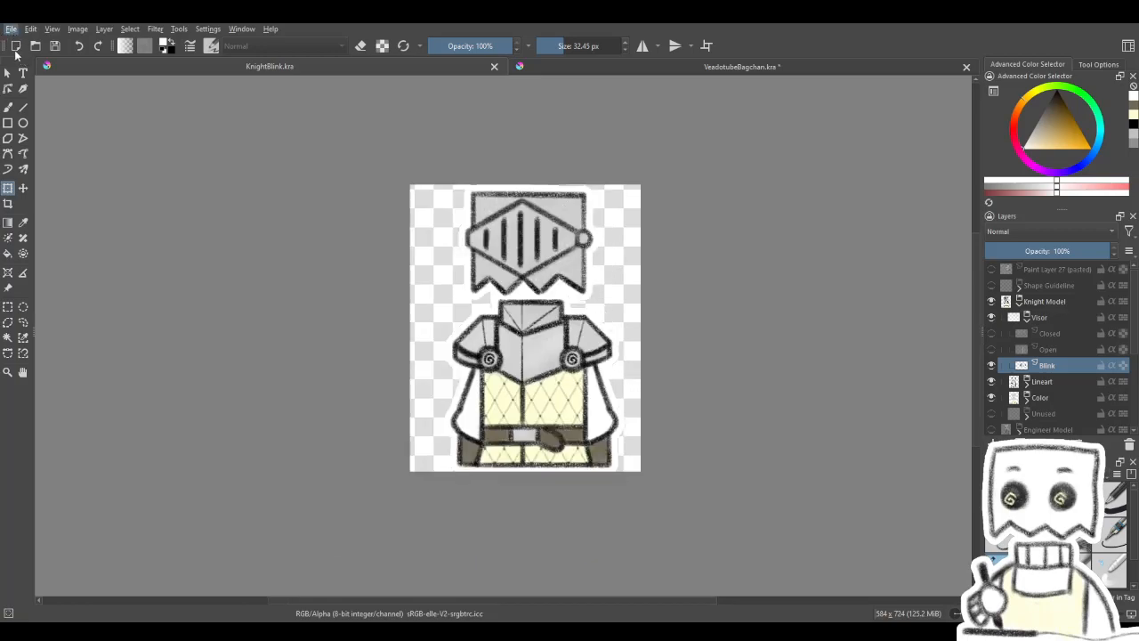
- Undo the layer renames, the added slit-fill layer and the crop to bring back the full model sheet
key(ctrl+z)
key(ctrl+z)
key(ctrl+z)
key(ctrl+z)
key(ctrl+z)
key(ctrl+z)
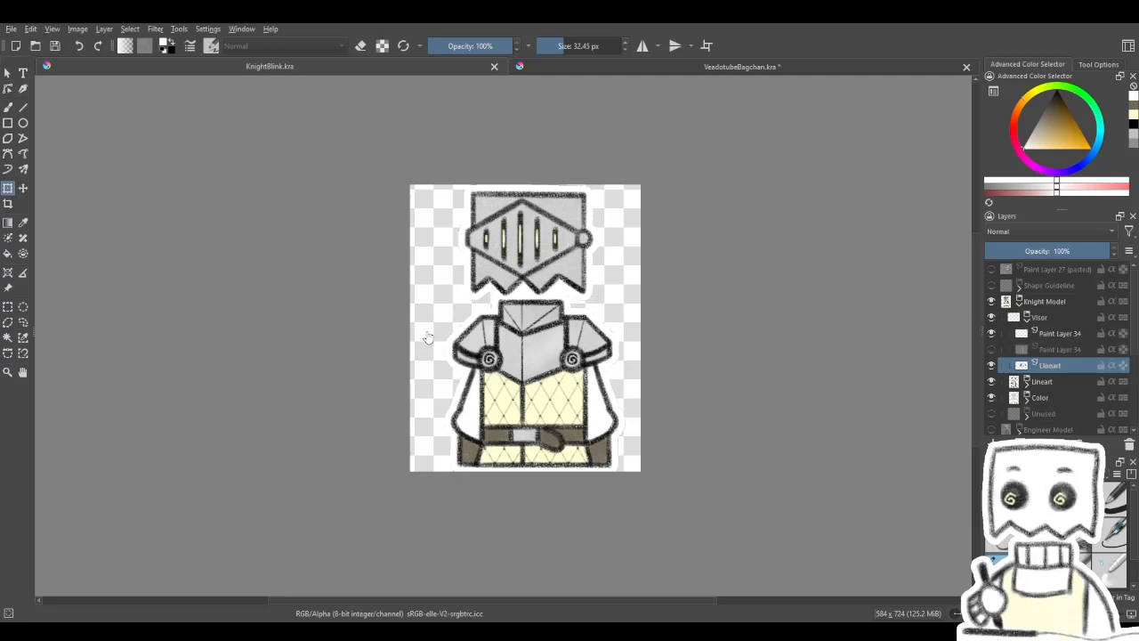
key(ctrl+z)
key(ctrl+z)
key(ctrl+z)
key(ctrl+z)
key(ctrl+z)
key(ctrl+z)
key(ctrl+z)
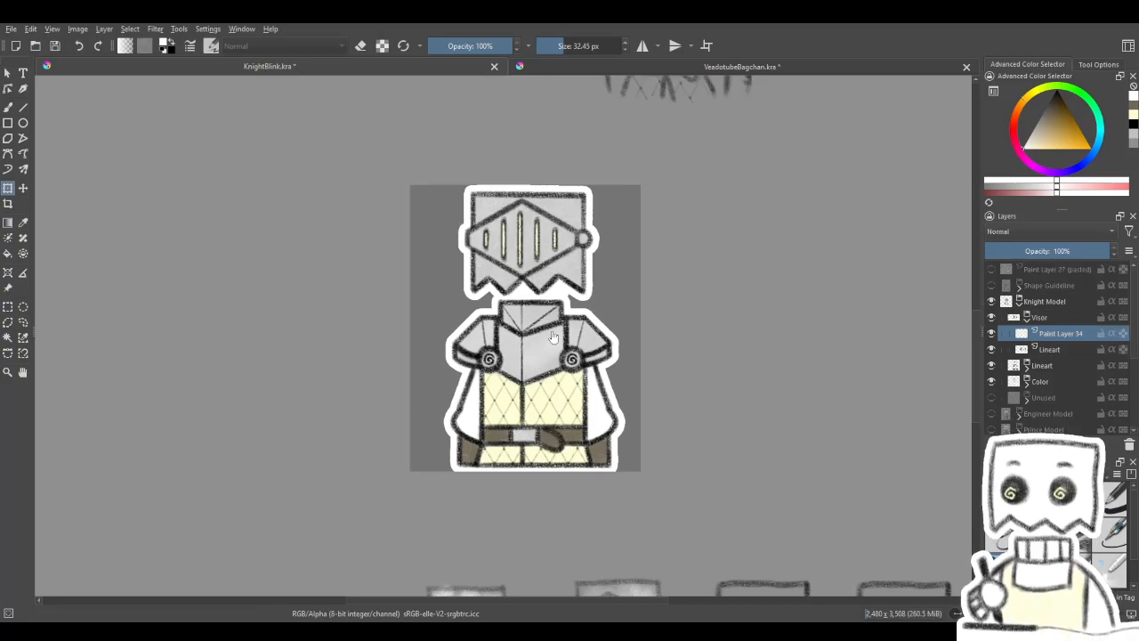
scroll(523, 336, down, 2)
scroll(567, 333, up, 1)
scroll(570, 384, up, 1)
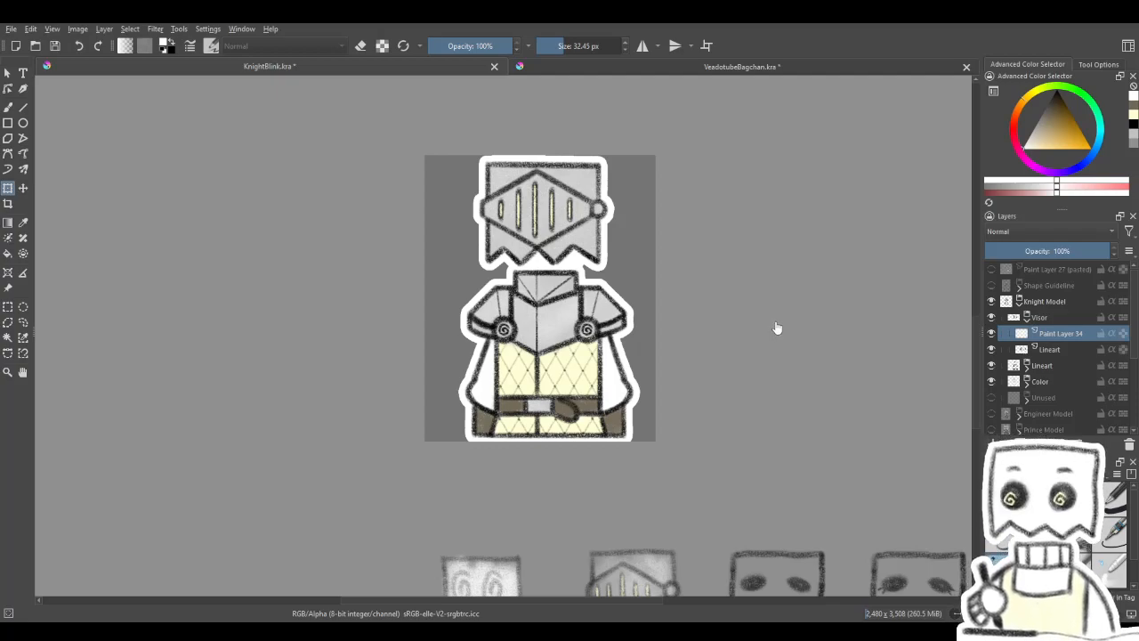
- Open NewModelSheet.kra and compare its Knight Model and Visor groups with those of the uncropped KnightBlink.kra
click(1053, 316)
click(1028, 318)
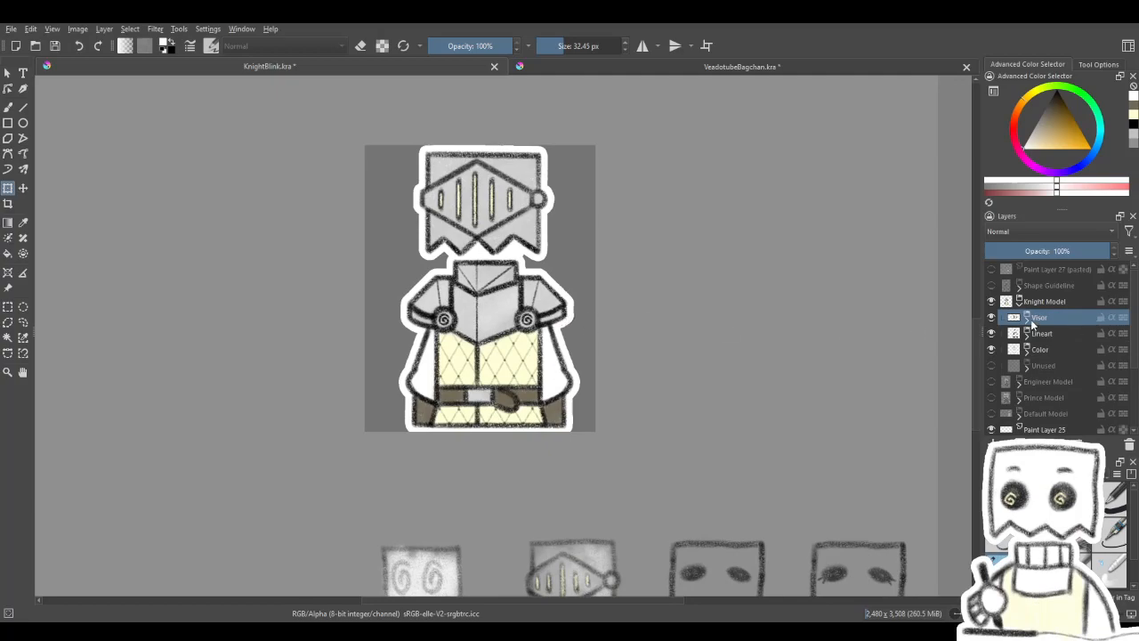
click(1028, 318)
scroll(527, 352, down, 3)
scroll(525, 356, up, 2)
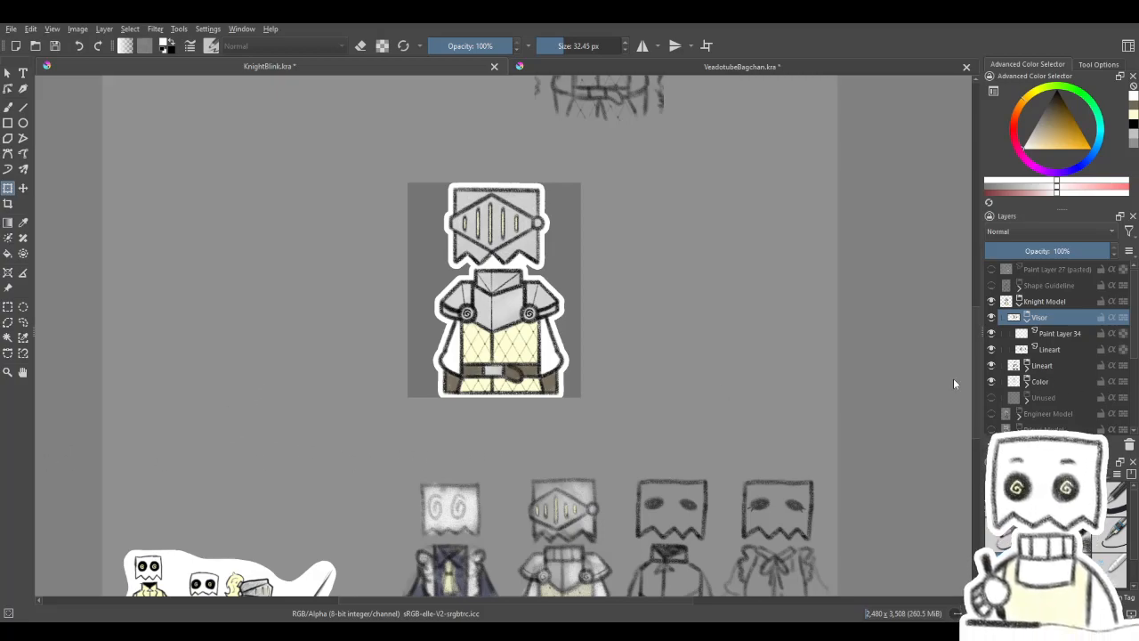
scroll(557, 409, up, 2)
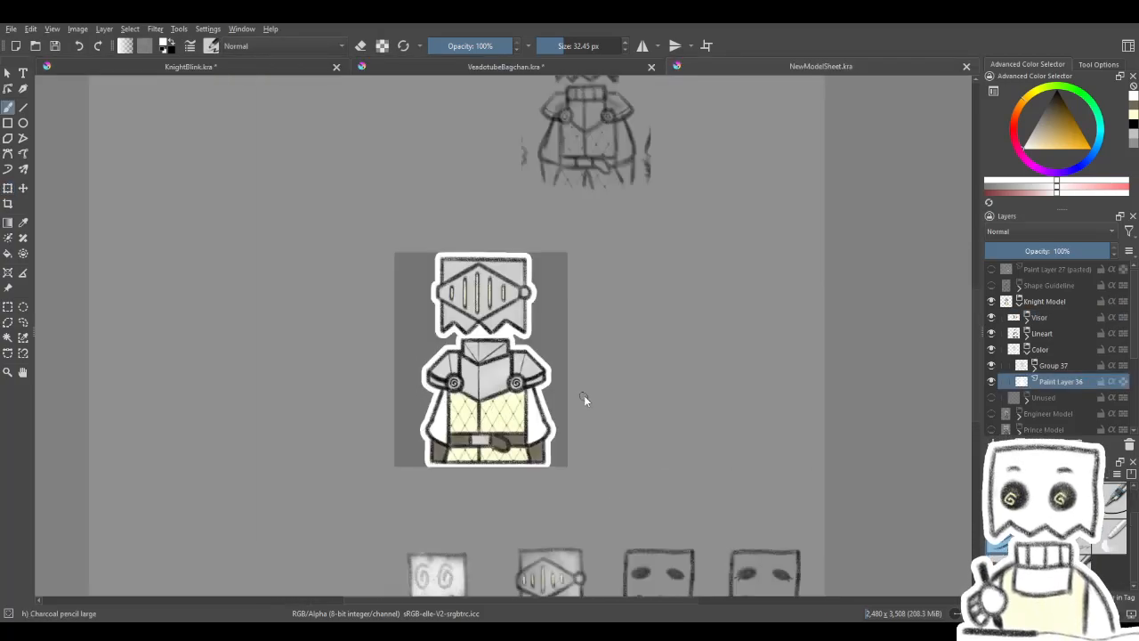
drag(570, 416, 607, 356)
click(1028, 320)
click(1027, 320)
click(1020, 304)
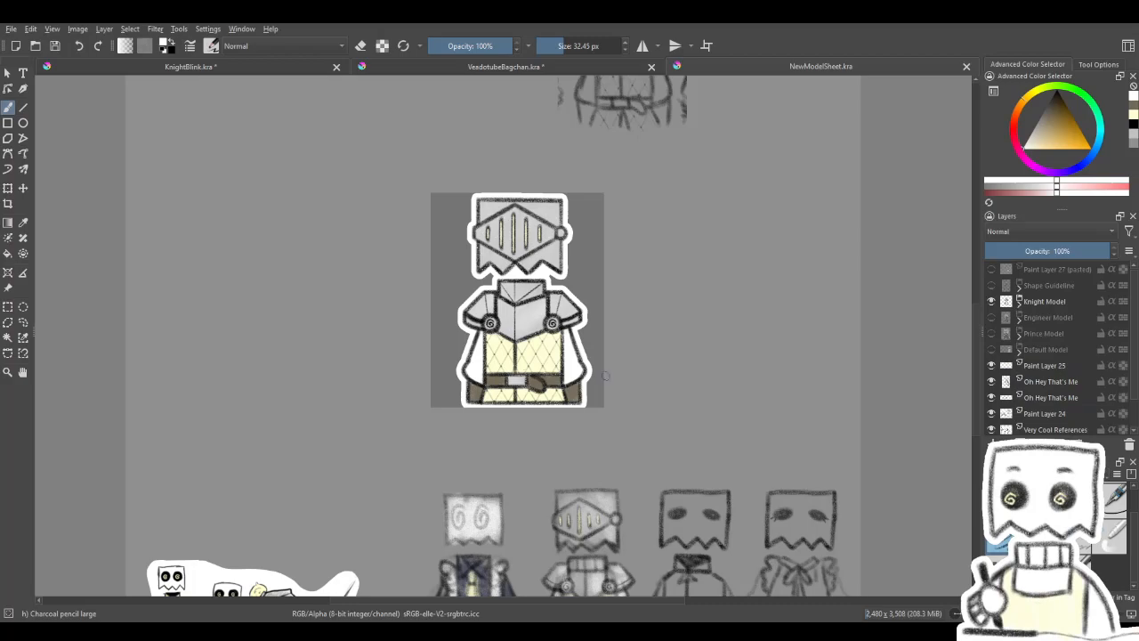
click(248, 69)
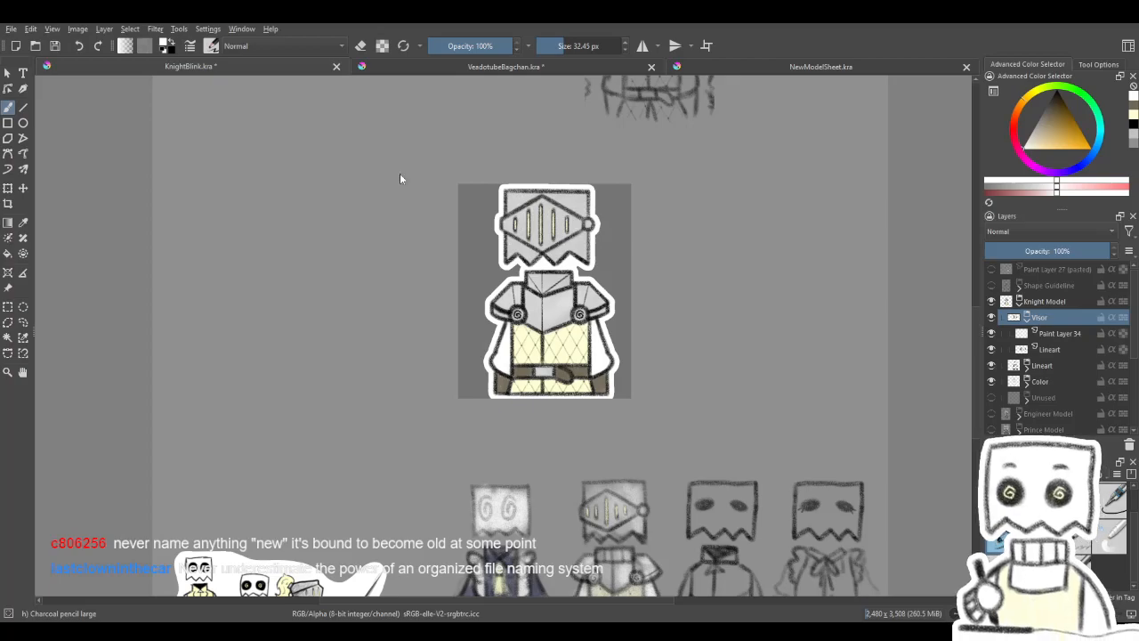
scroll(540, 345, down, 1)
scroll(551, 341, up, 1)
drag(553, 338, 557, 356)
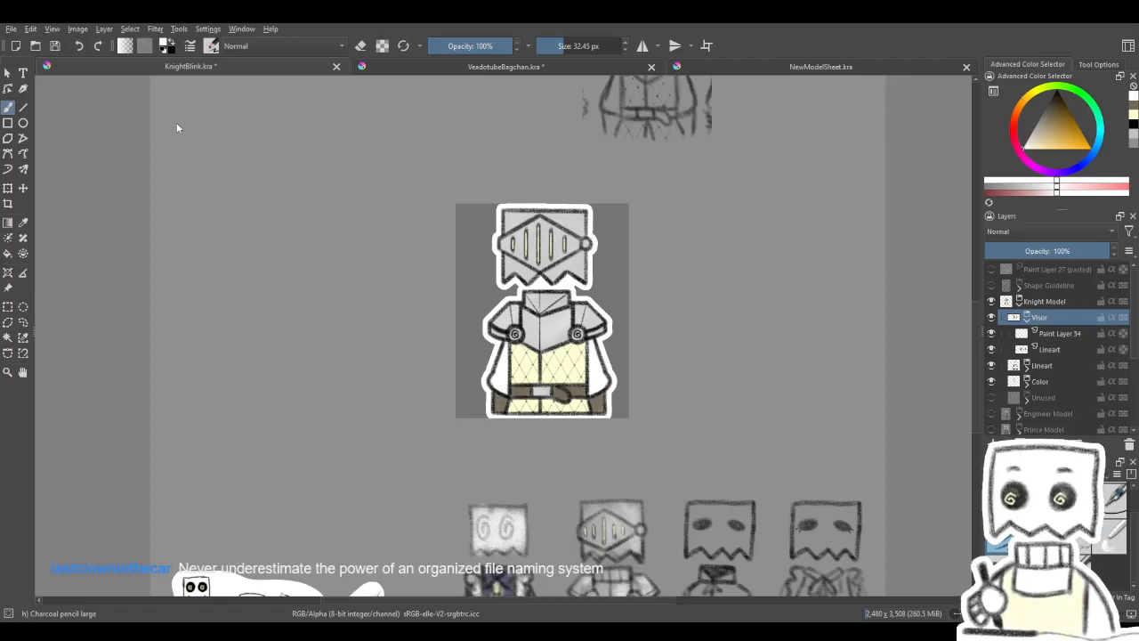
- Open the saved KnightBlink.kra, KnightClosed.kra and KnightOpen.kra files as separate documents
double_click(149, 136)
click(9, 29)
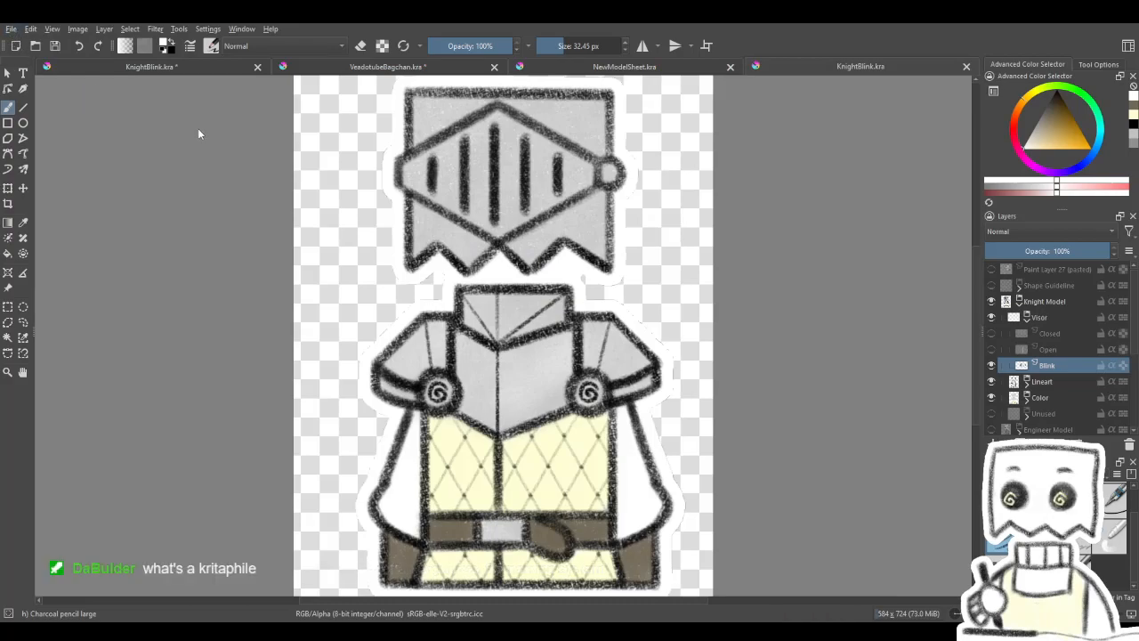
click(10, 29)
click(33, 60)
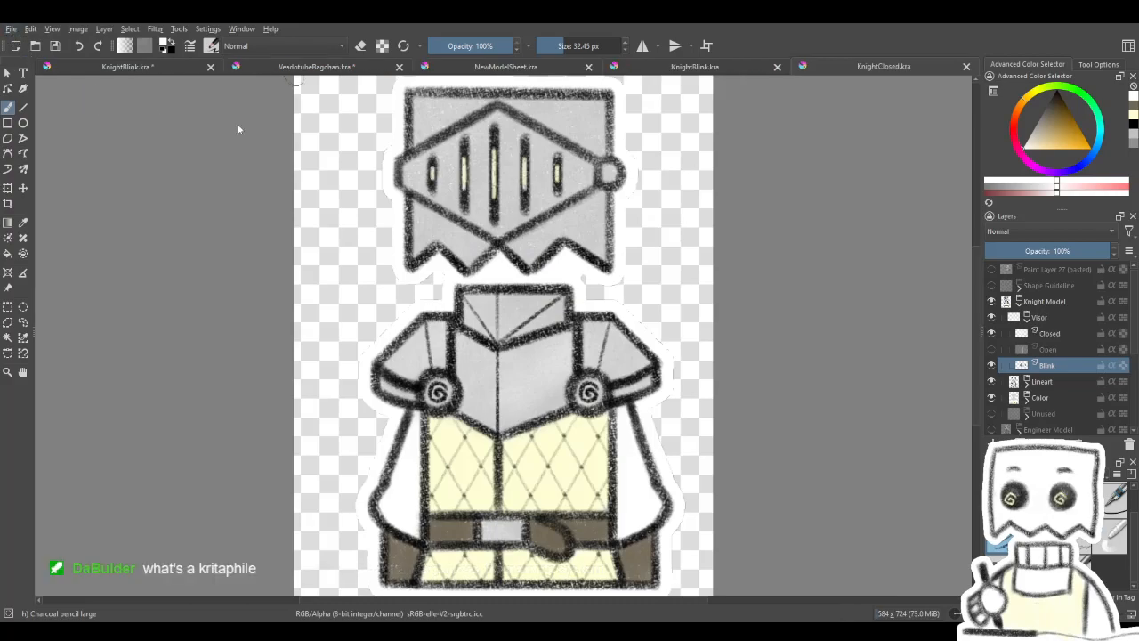
double_click(309, 142)
click(14, 32)
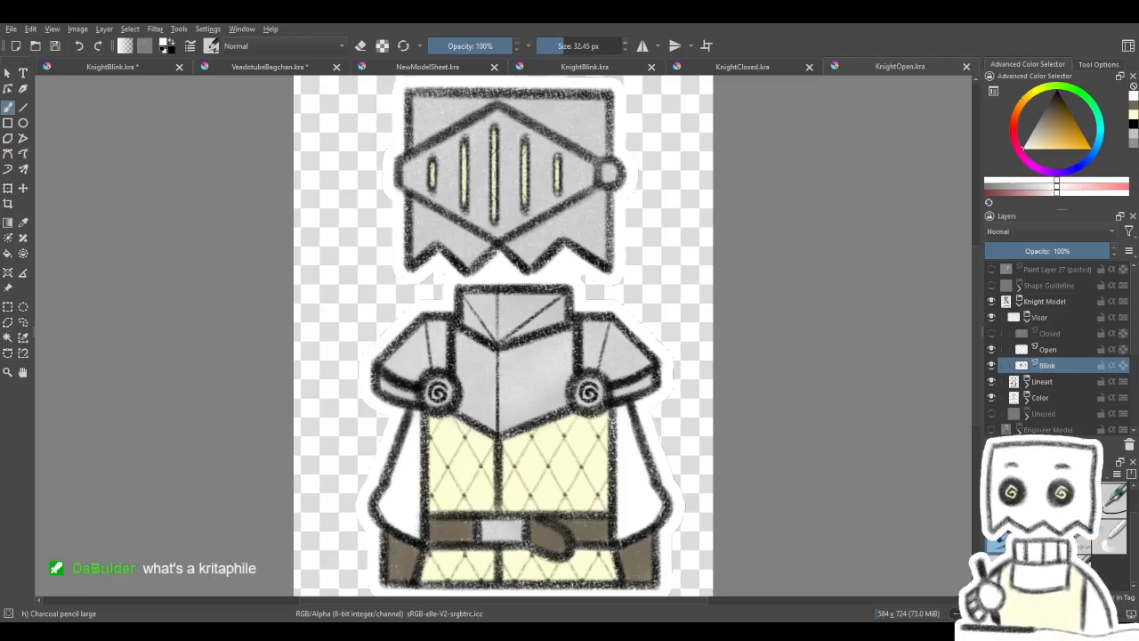
- Save the open, closed and blink knight documents as PNG images under their existing names, closing each one
key(ctrl+s)
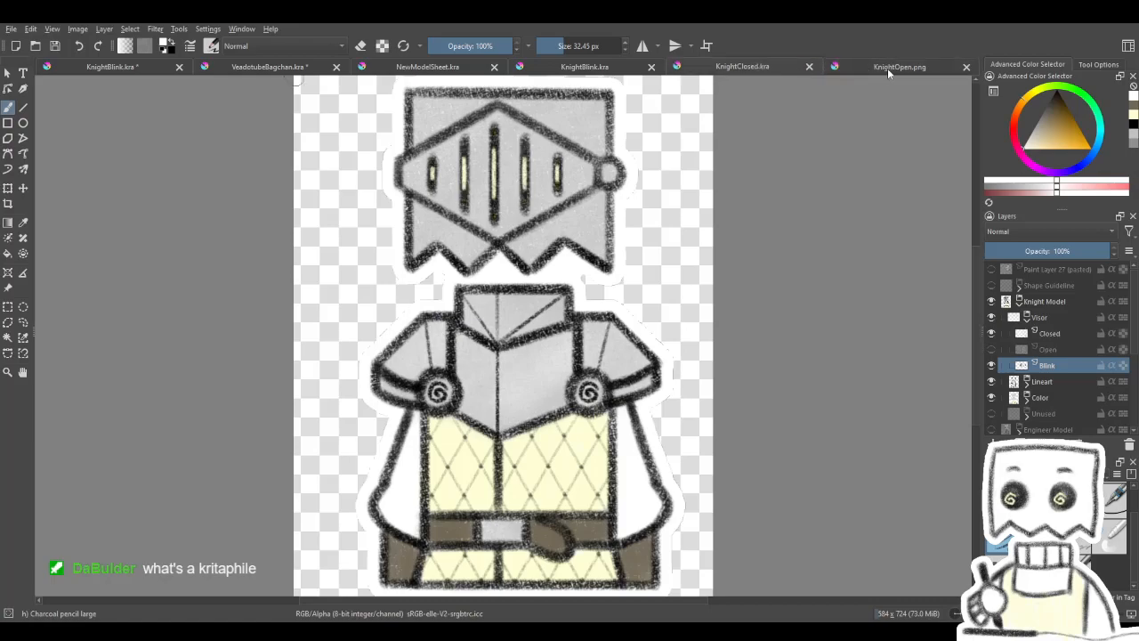
click(966, 67)
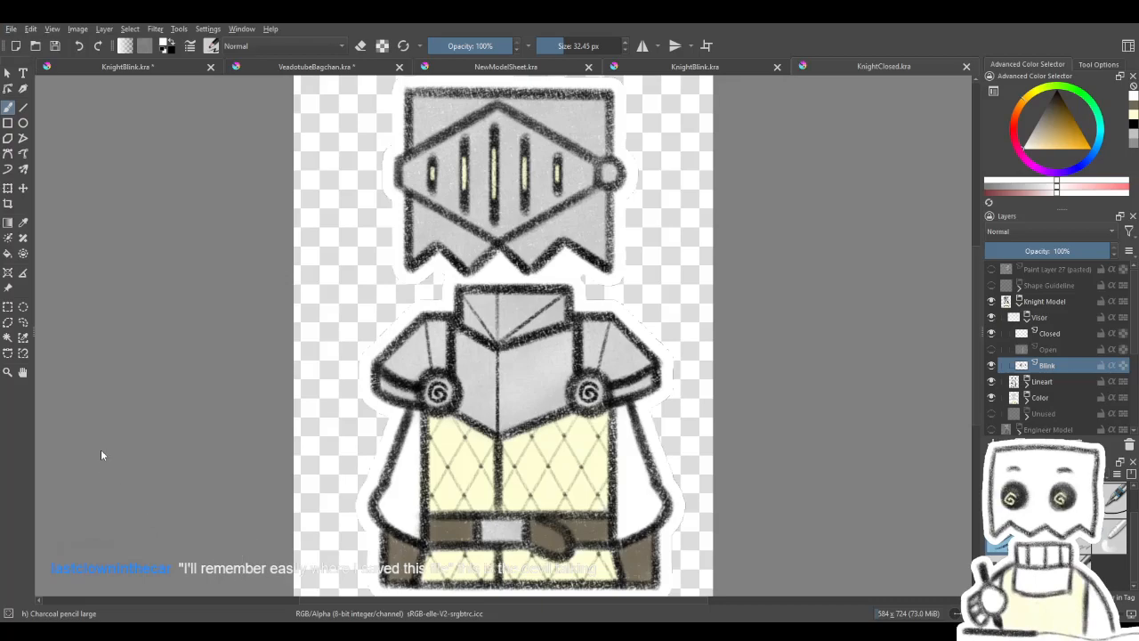
key(ctrl+s)
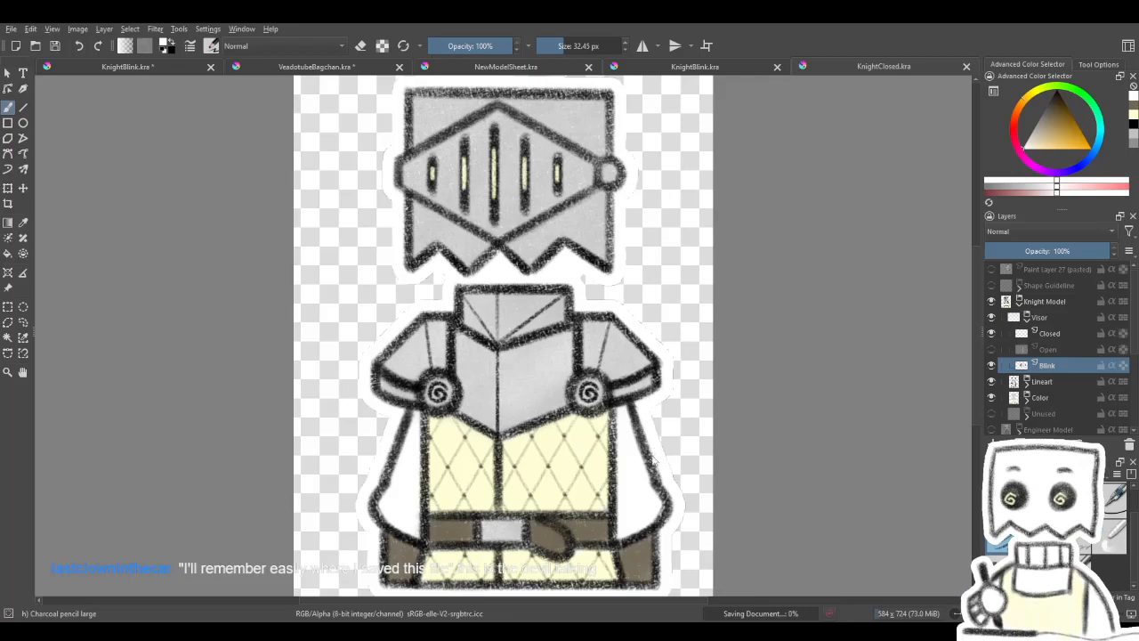
click(967, 66)
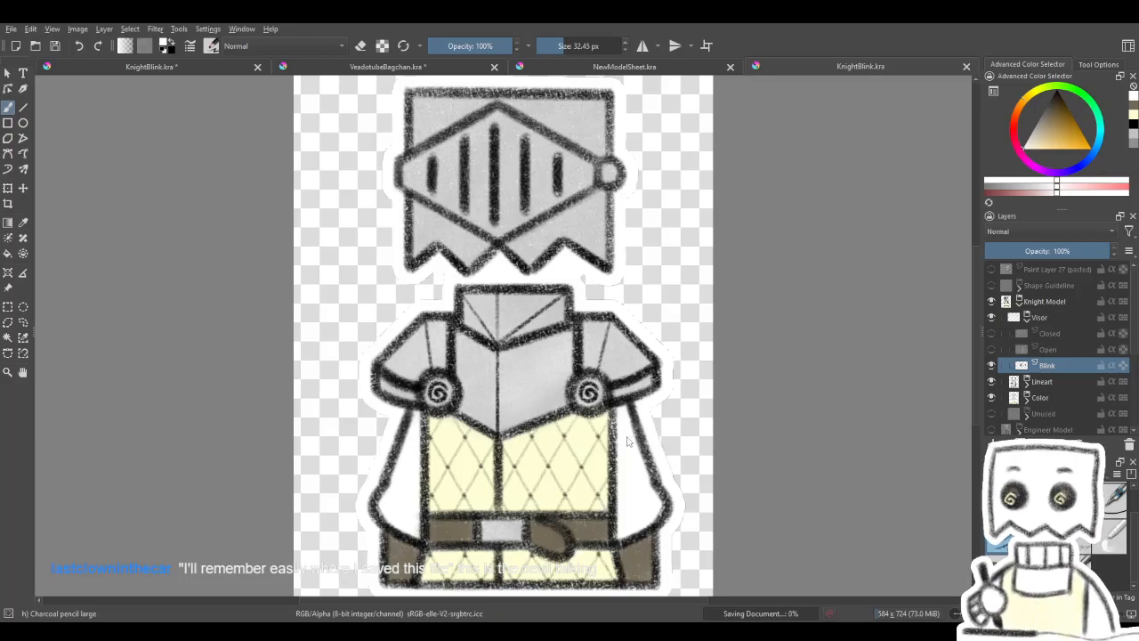
click(967, 66)
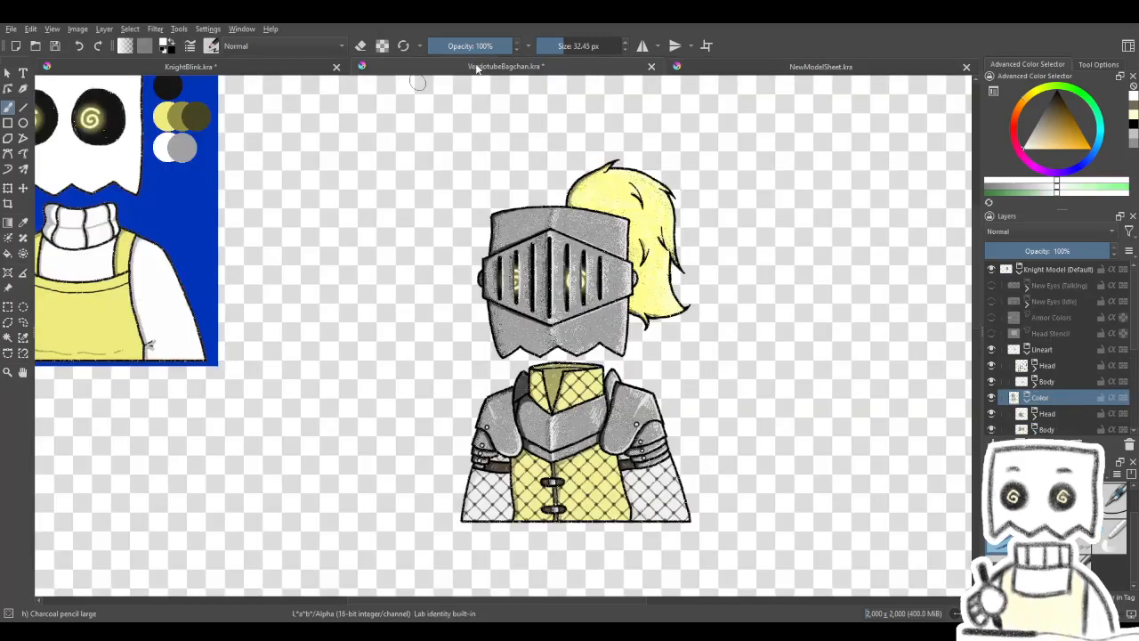
- Close VeadotubeBagchan.kra and the uncropped KnightBlink.kra, keeping only NewModelSheet.kra open
click(481, 67)
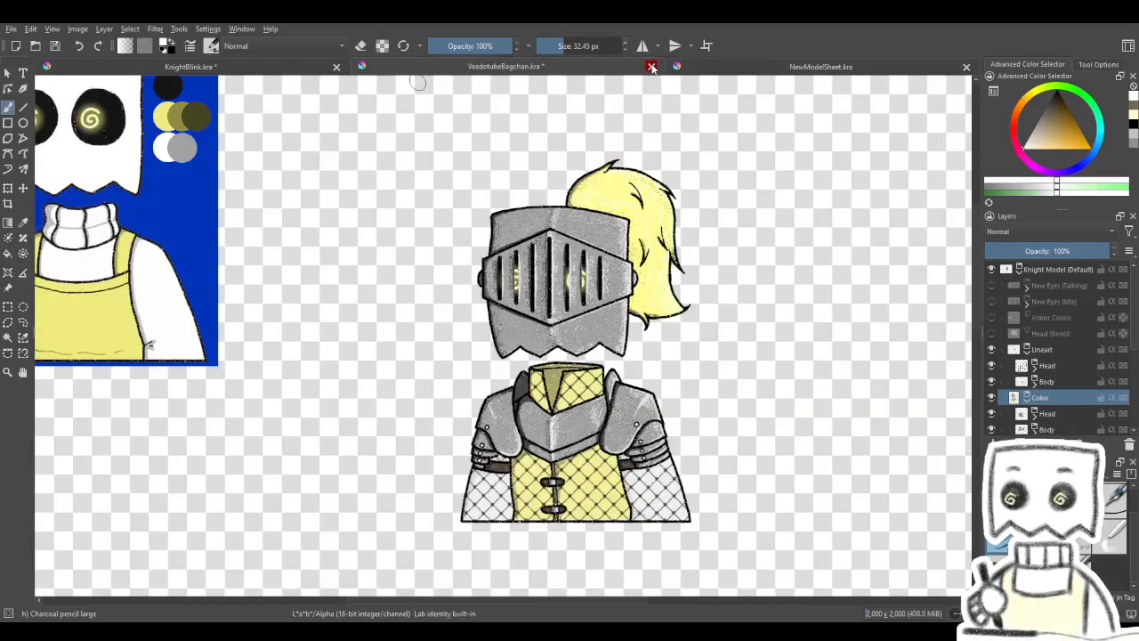
key(ctrl+w)
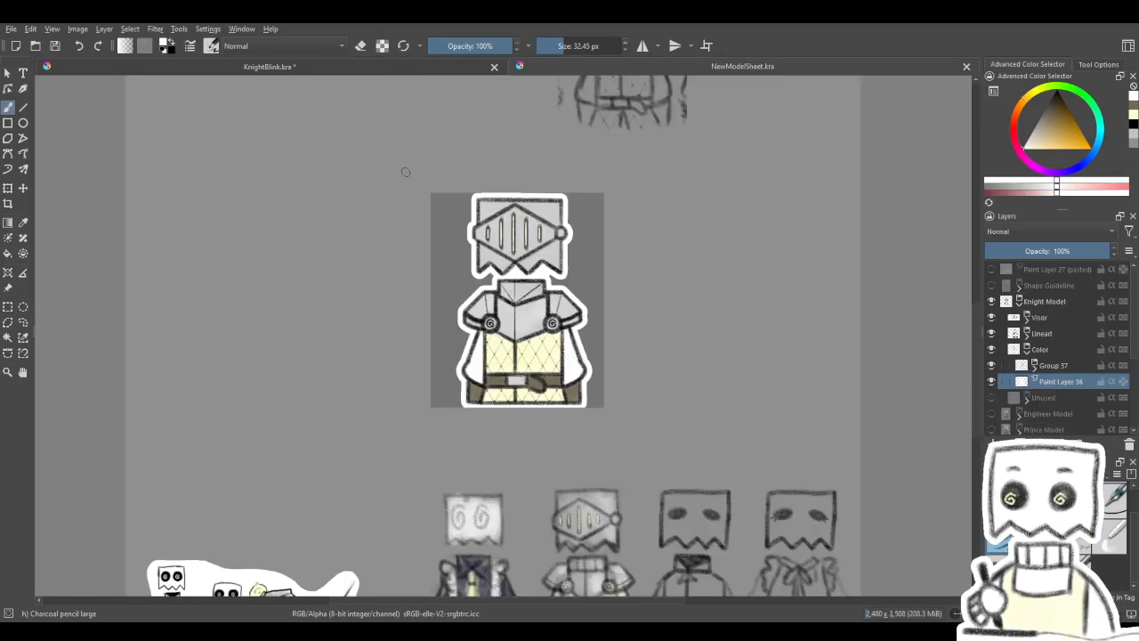
drag(506, 249, 580, 284)
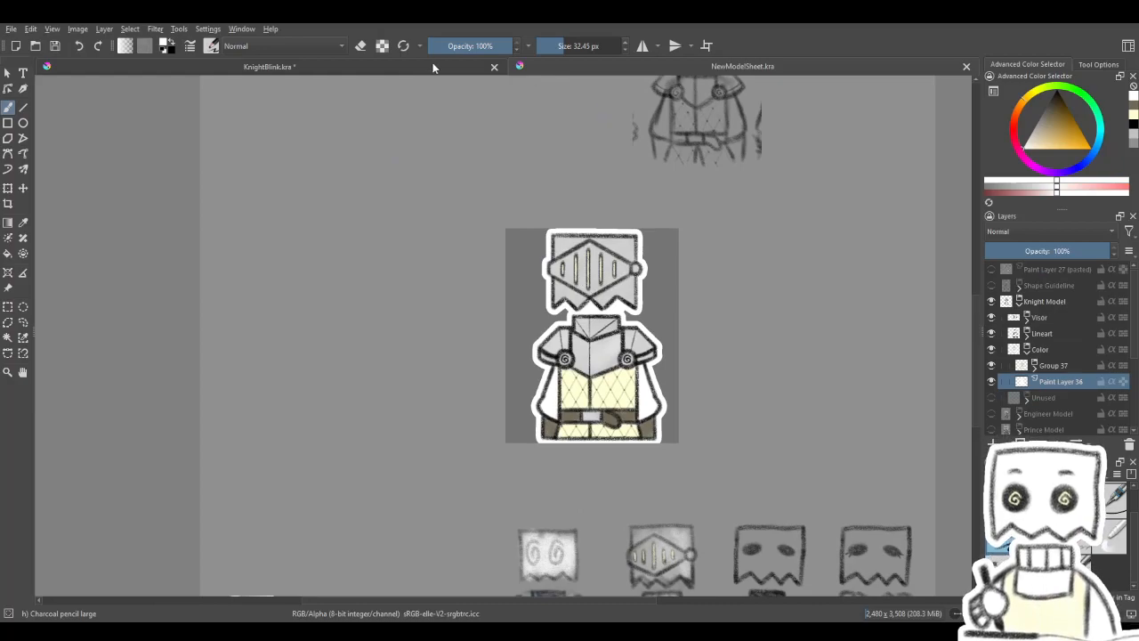
click(495, 67)
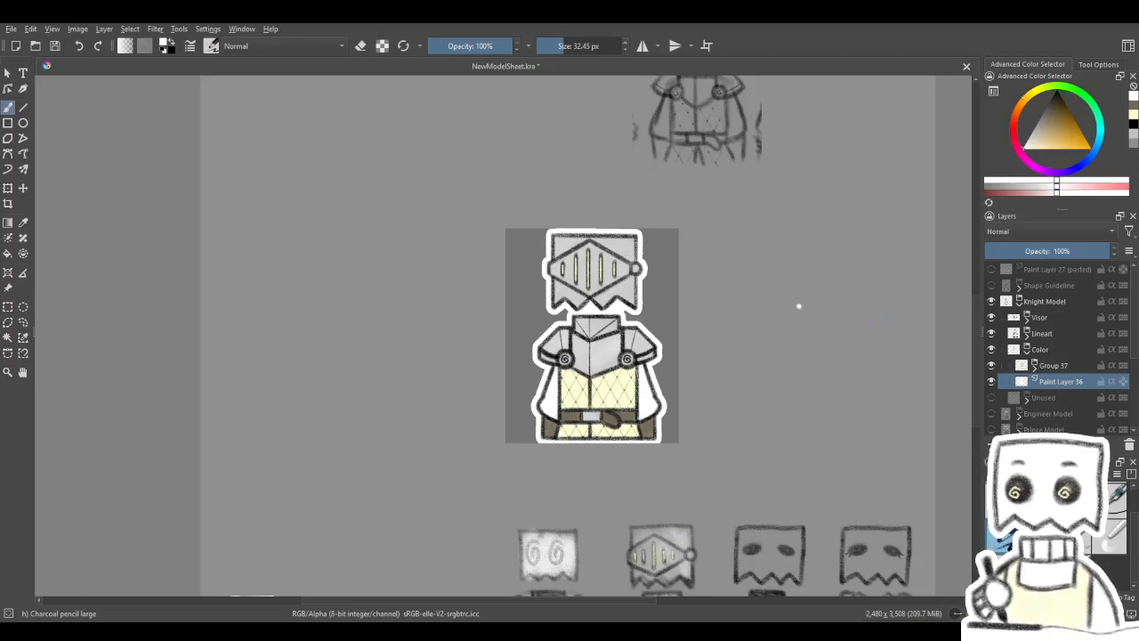
- Erase the stray white dot beside the knight on Paint Layer 36 in the Color group
click(1019, 302)
click(1033, 302)
click(992, 301)
click(991, 301)
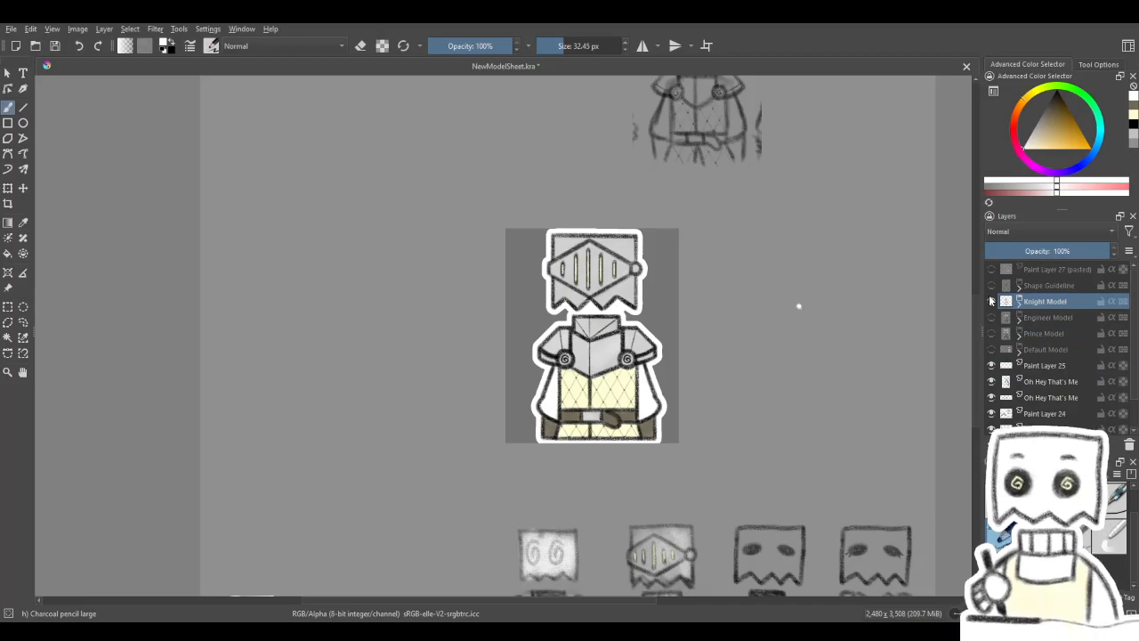
scroll(836, 317, up, 1)
scroll(833, 311, up, 2)
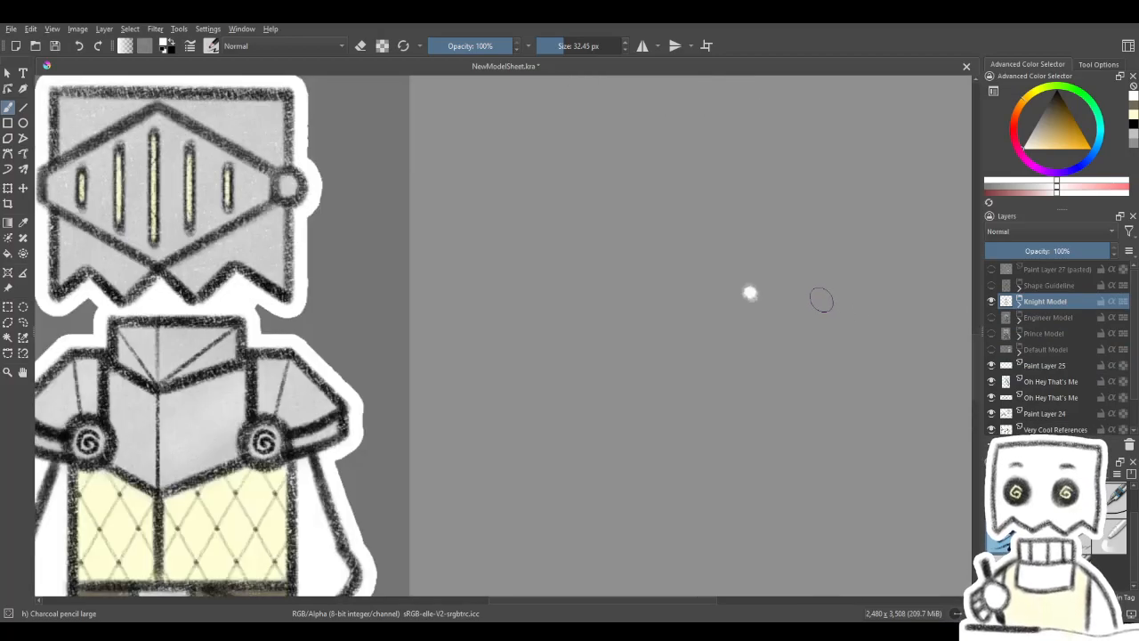
click(1020, 305)
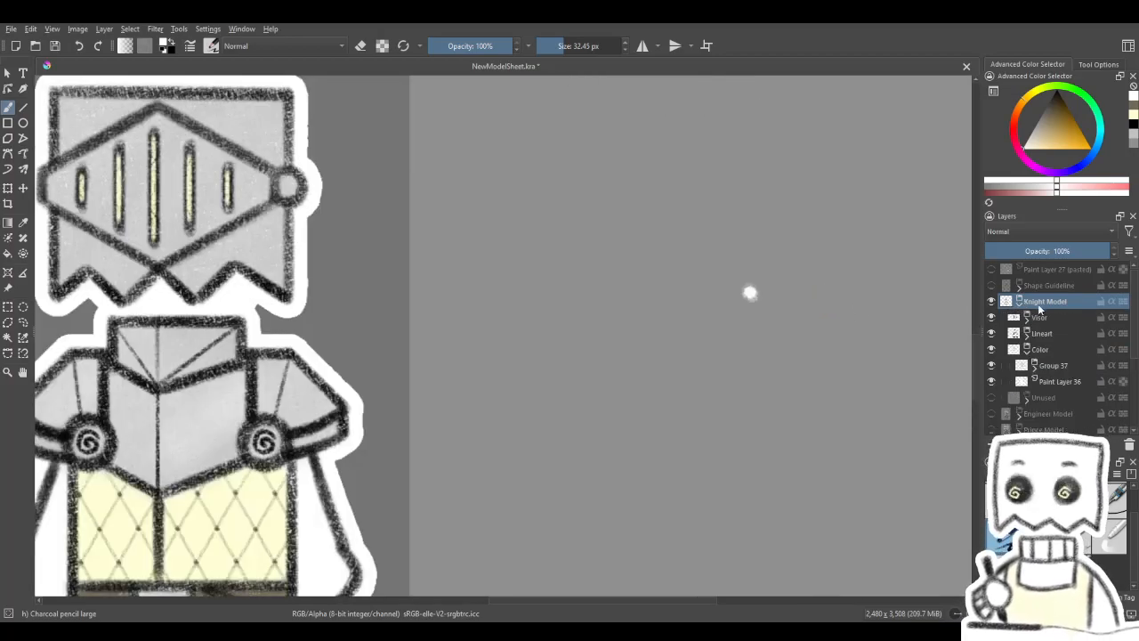
drag(1133, 314, 1132, 330)
click(992, 349)
click(991, 349)
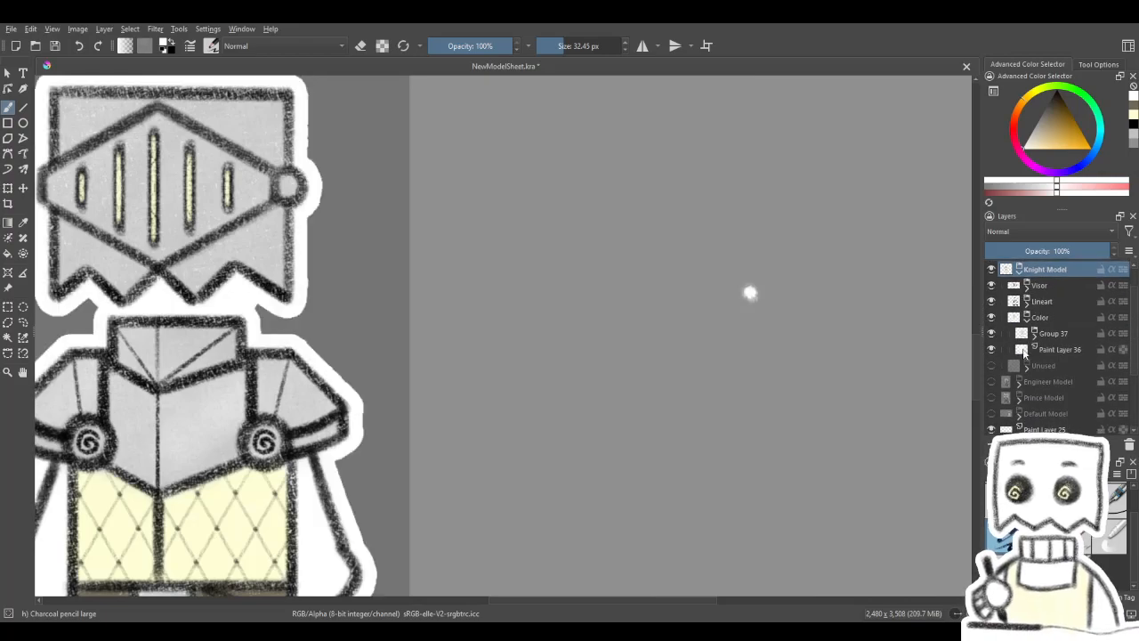
click(1057, 349)
key(e)
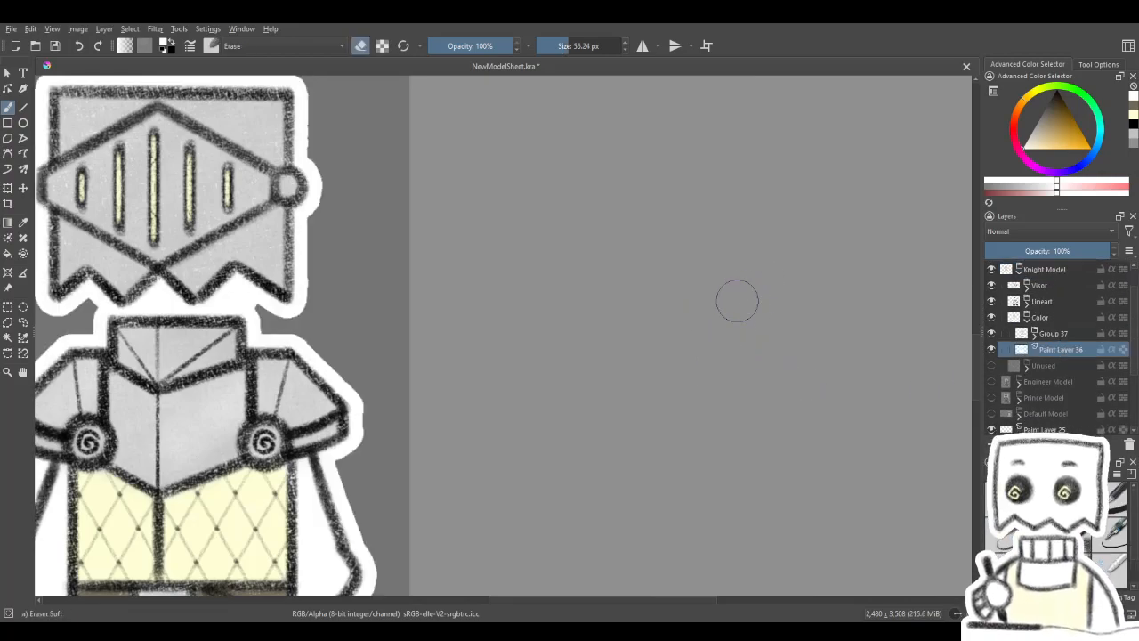
key(e)
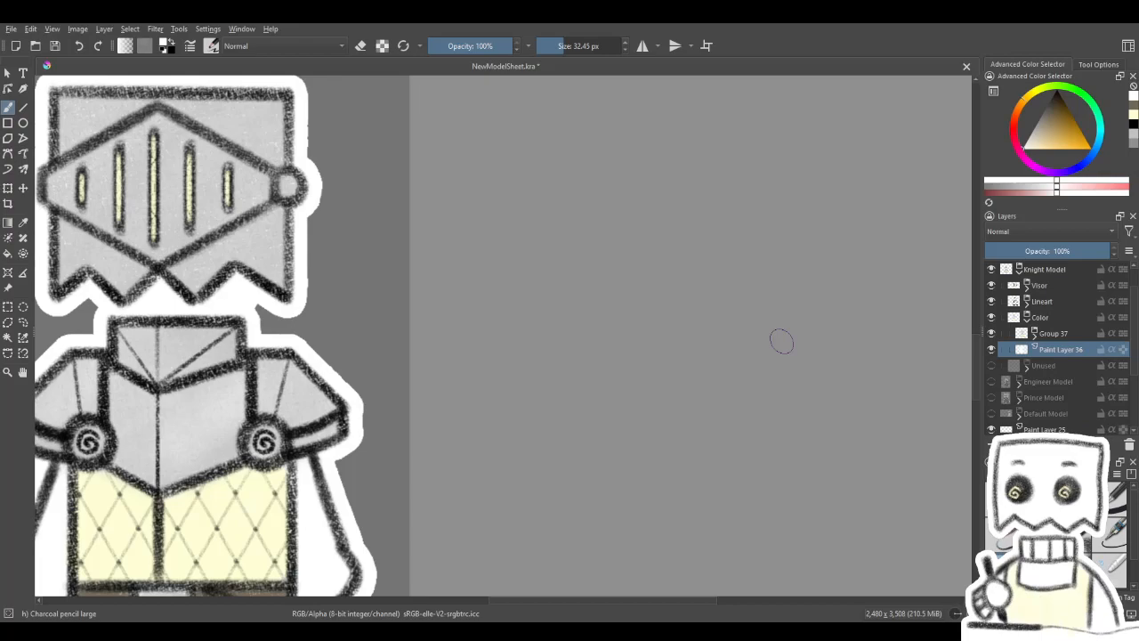
- Save the cleaned model sheet to NewModelSheet.kra
scroll(780, 341, down, 2)
drag(642, 385, 649, 356)
scroll(529, 315, down, 1)
click(12, 32)
key(ctrl+s)
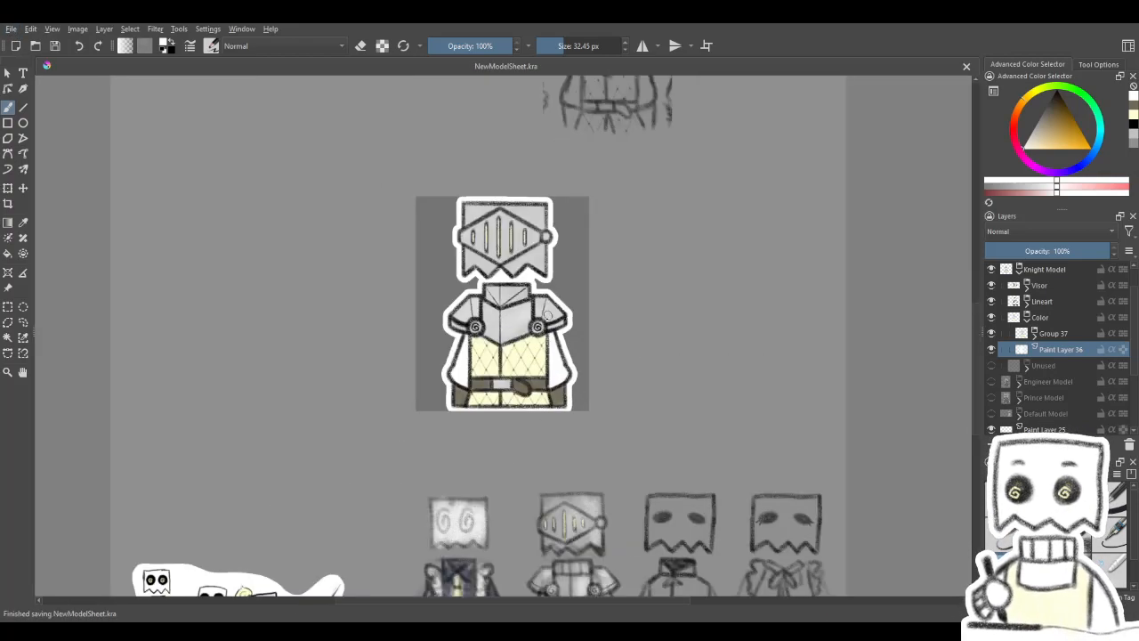
- Collapse the Color and Knight Model groups and compare the knight, engineer and prince models by toggling their visibility
click(1028, 318)
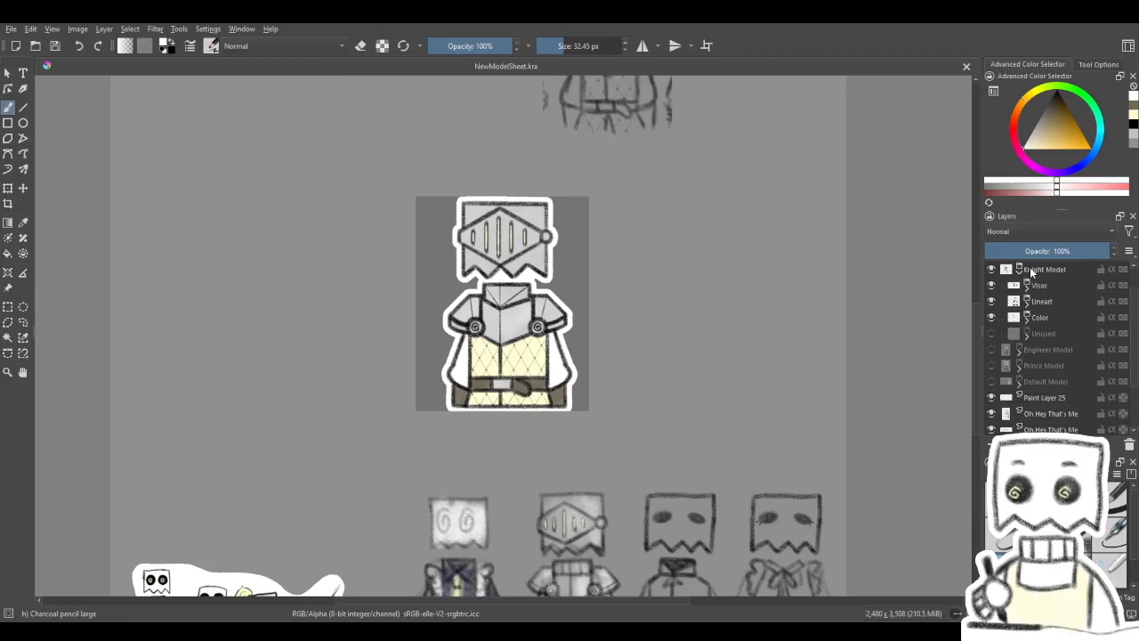
click(1020, 270)
click(992, 269)
click(991, 285)
click(992, 285)
click(991, 269)
click(992, 270)
click(993, 271)
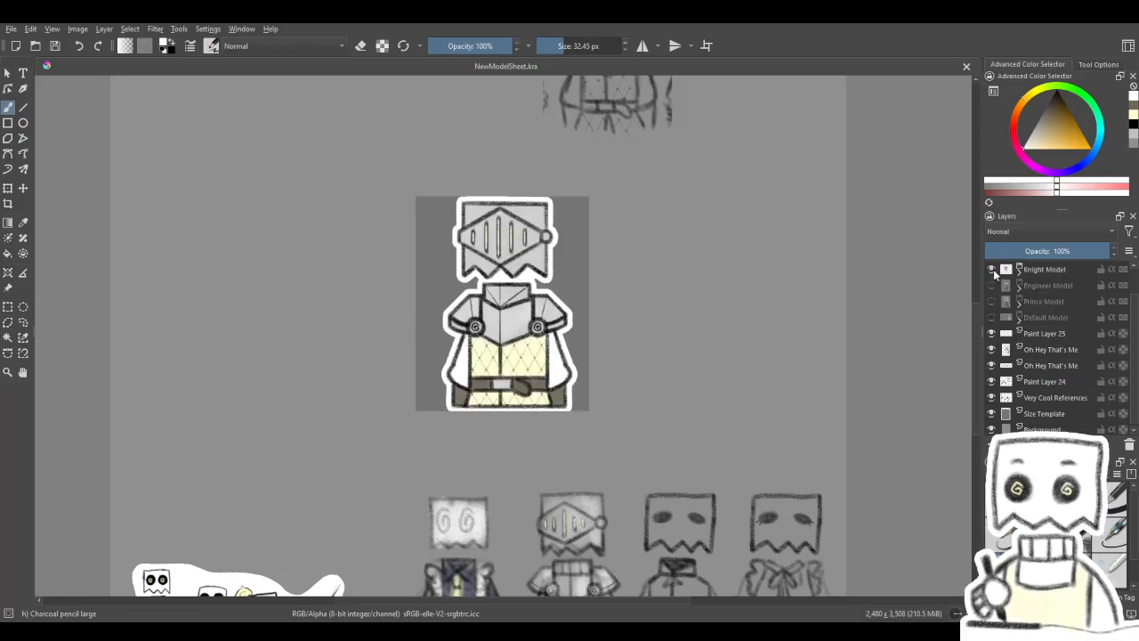
click(993, 273)
click(991, 285)
click(992, 285)
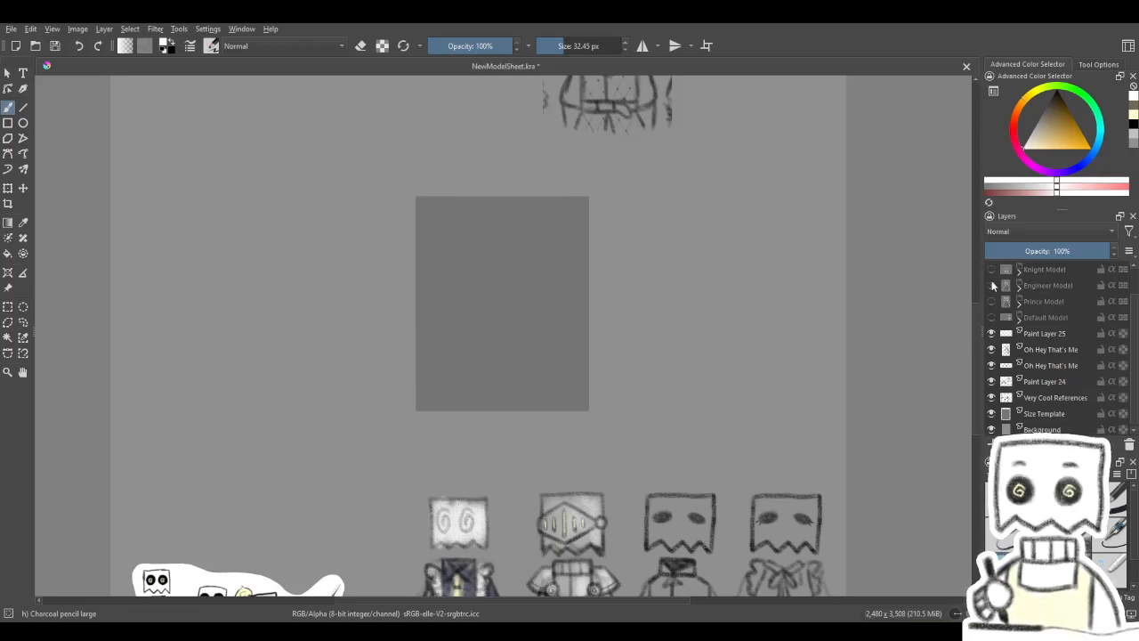
click(992, 299)
click(993, 299)
click(993, 284)
click(992, 285)
click(993, 275)
click(994, 276)
click(994, 271)
click(993, 285)
click(992, 285)
click(993, 269)
click(992, 285)
click(993, 283)
click(992, 271)
click(992, 271)
click(994, 286)
click(992, 285)
click(992, 301)
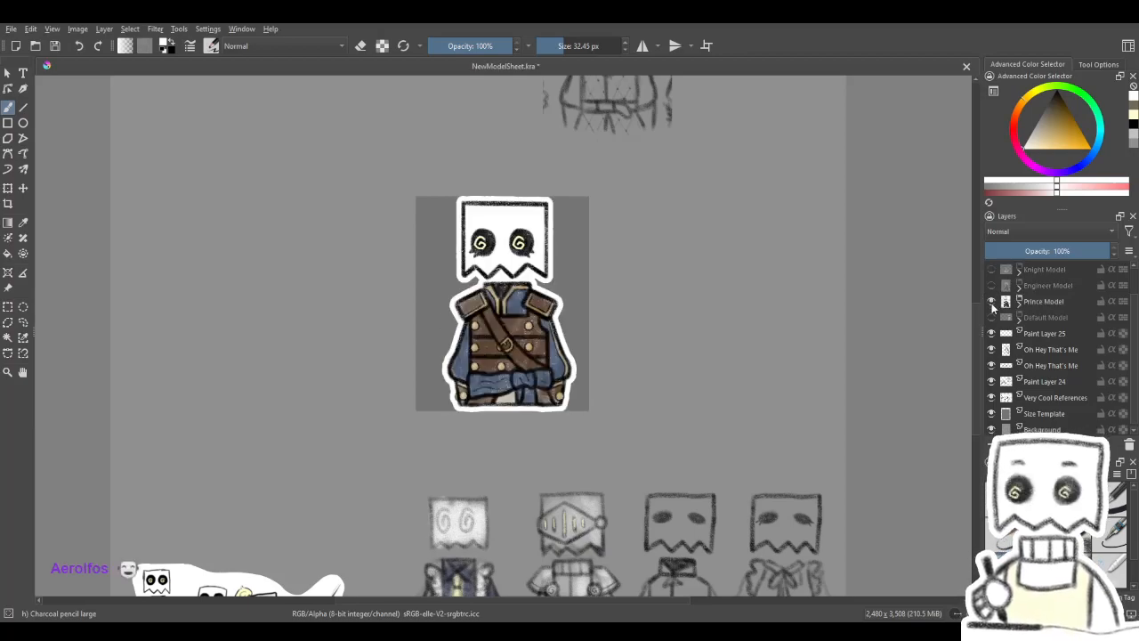
click(993, 301)
click(993, 270)
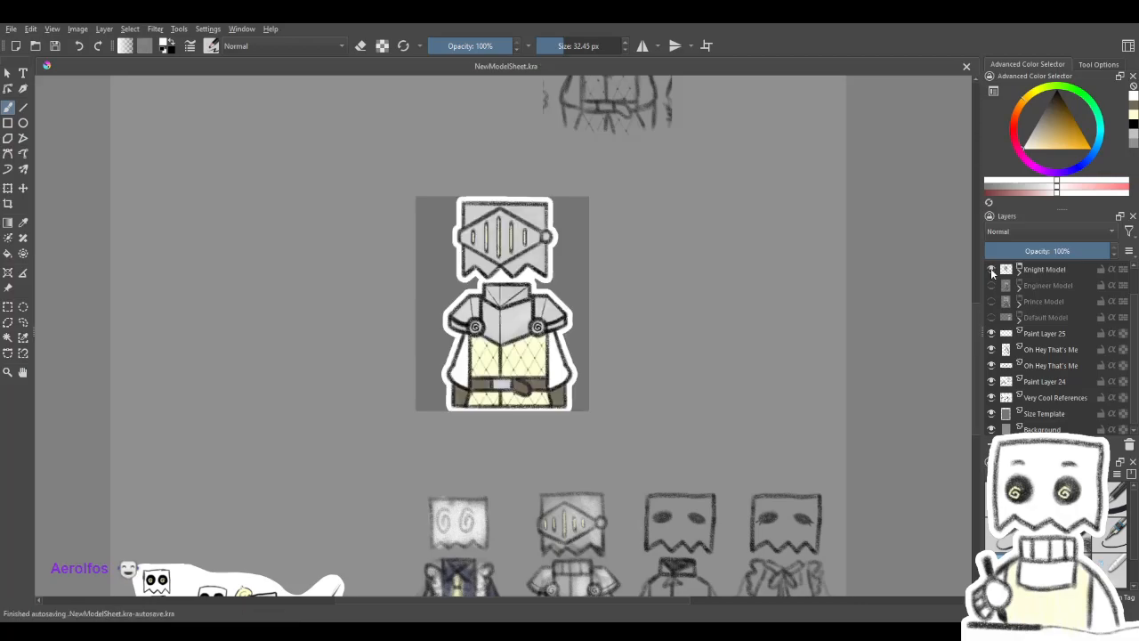
click(992, 270)
click(993, 284)
click(992, 285)
click(993, 284)
click(992, 285)
click(992, 270)
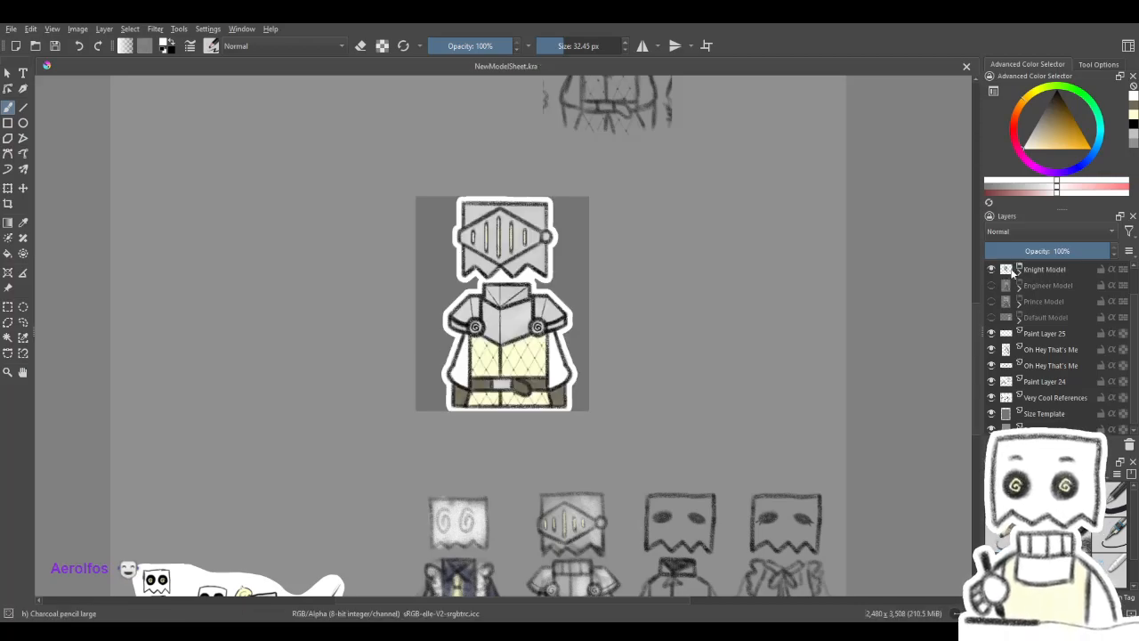
- Expand the Knight Model group and show the Shape Guideline group to compare its linework with the knight's
click(1019, 270)
scroll(493, 222, up, 2)
scroll(482, 241, up, 1)
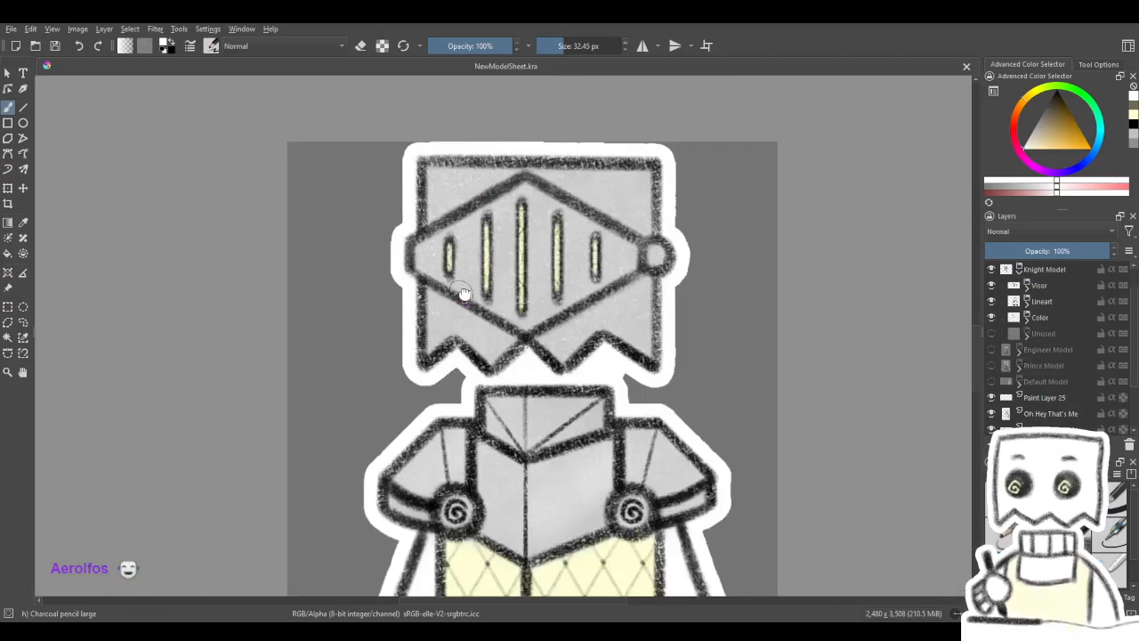
drag(461, 293, 517, 233)
scroll(519, 232, down, 5)
drag(584, 154, 585, 272)
scroll(1015, 356, up, 1)
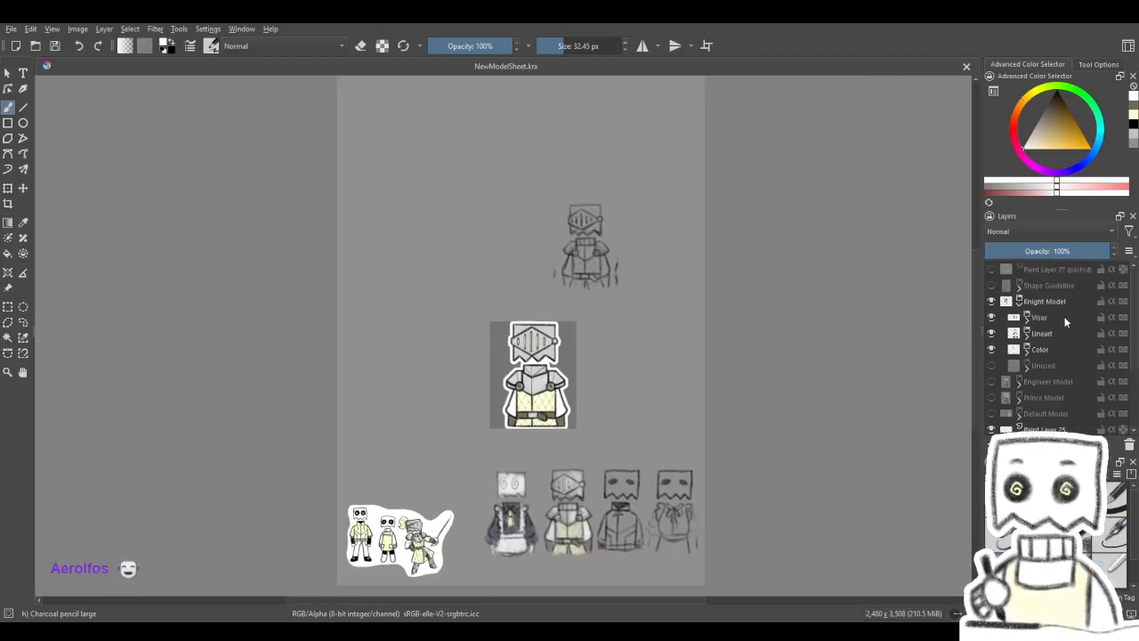
click(992, 285)
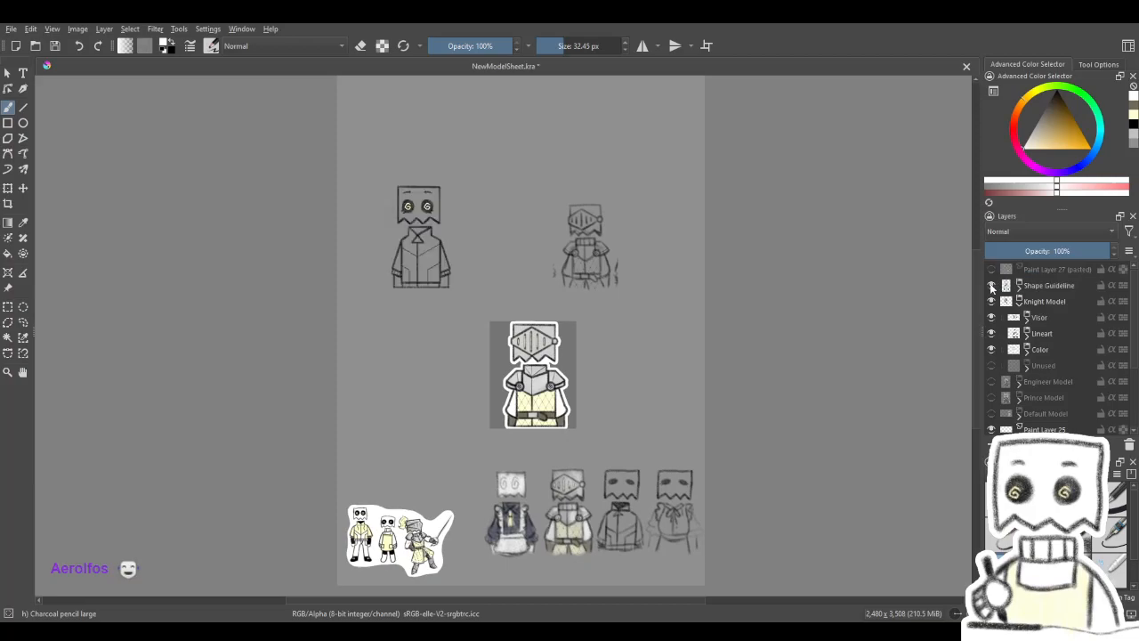
scroll(445, 224, up, 3)
scroll(499, 259, up, 2)
scroll(552, 285, down, 4)
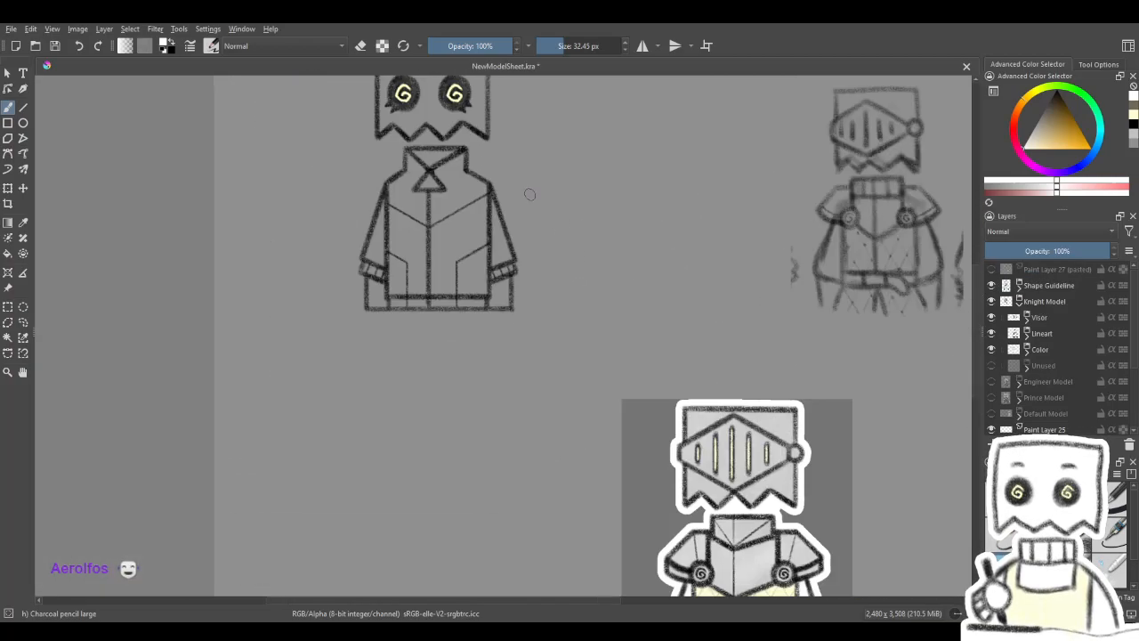
scroll(533, 258, up, 2)
drag(526, 267, 537, 306)
- Try duplicating the Shape Guideline group to darken the guide character's lines
click(1072, 286)
click(7, 191)
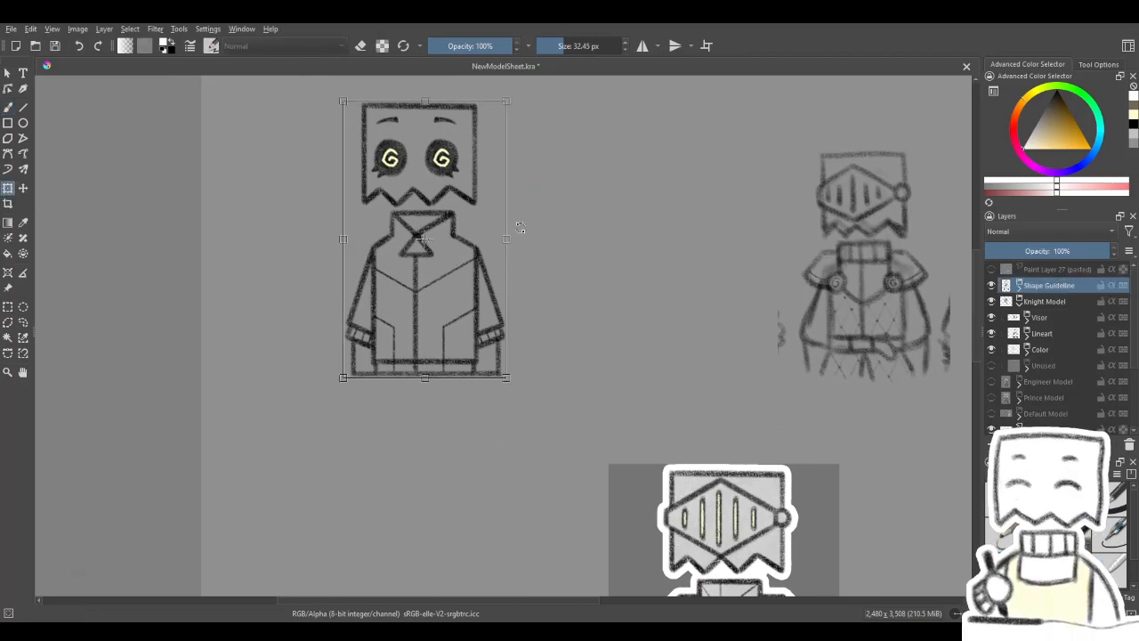
key(ctrl+j)
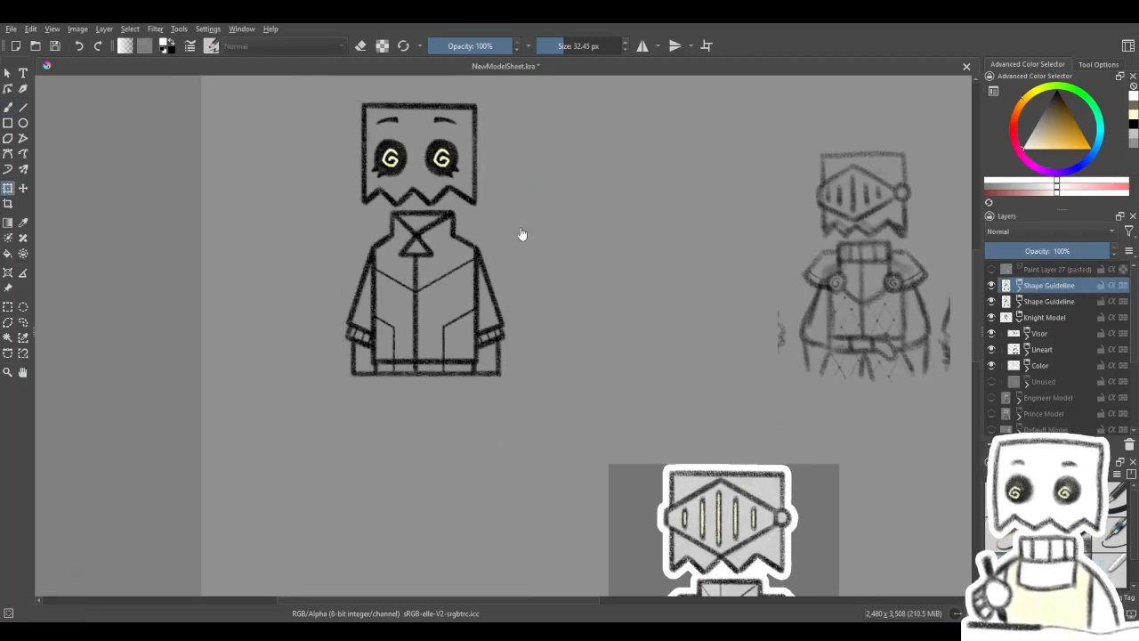
key(ctrl+z)
- Duplicate the Lineart group inside Knight Model to make the knight's outlines bolder
drag(720, 330, 512, 94)
scroll(579, 307, up, 3)
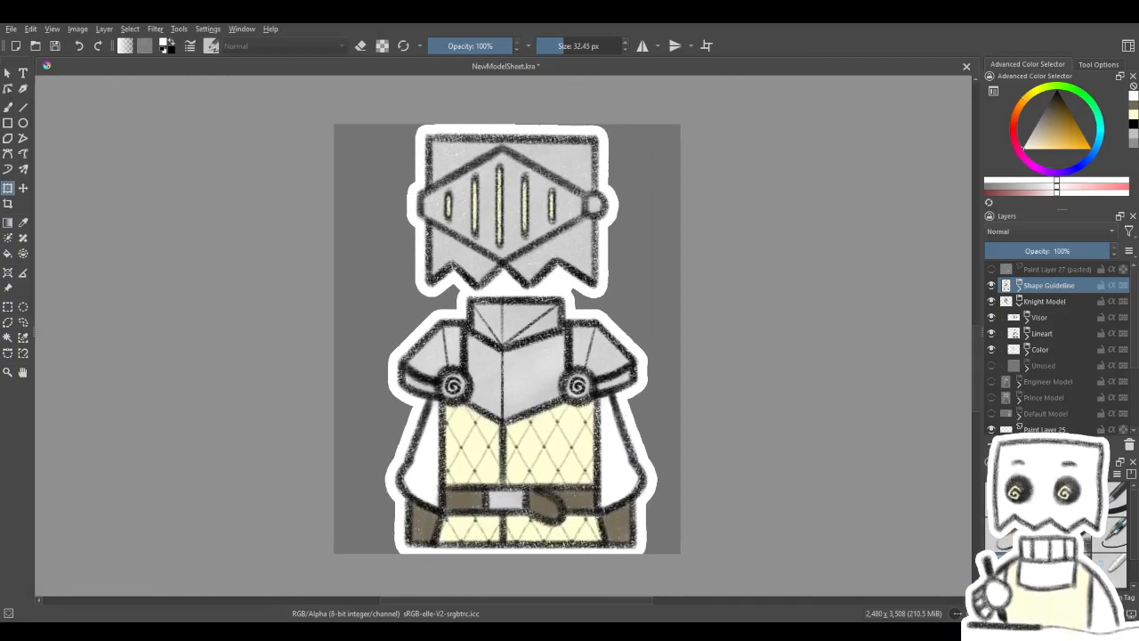
click(1032, 303)
click(1046, 335)
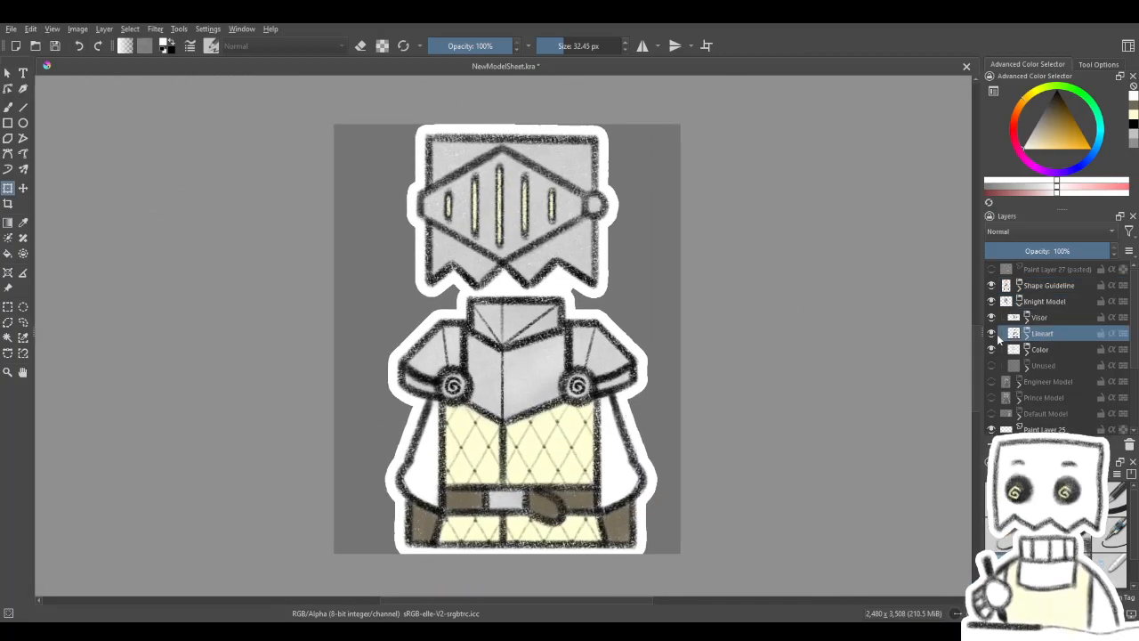
click(88, 211)
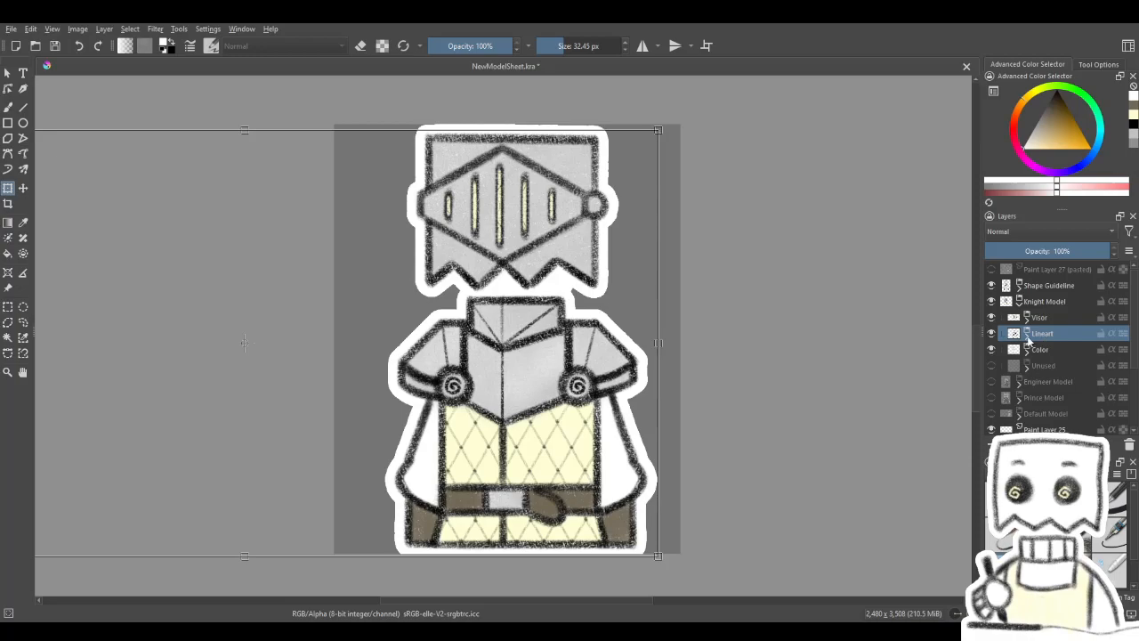
key(Return)
key(ctrl+j)
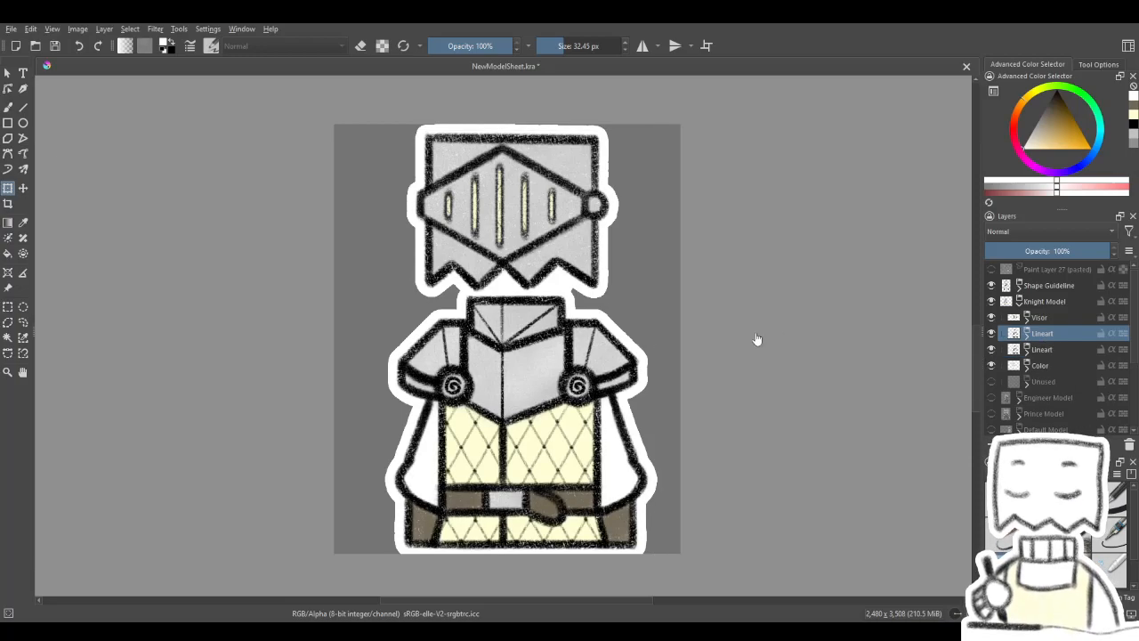
scroll(655, 369, down, 5)
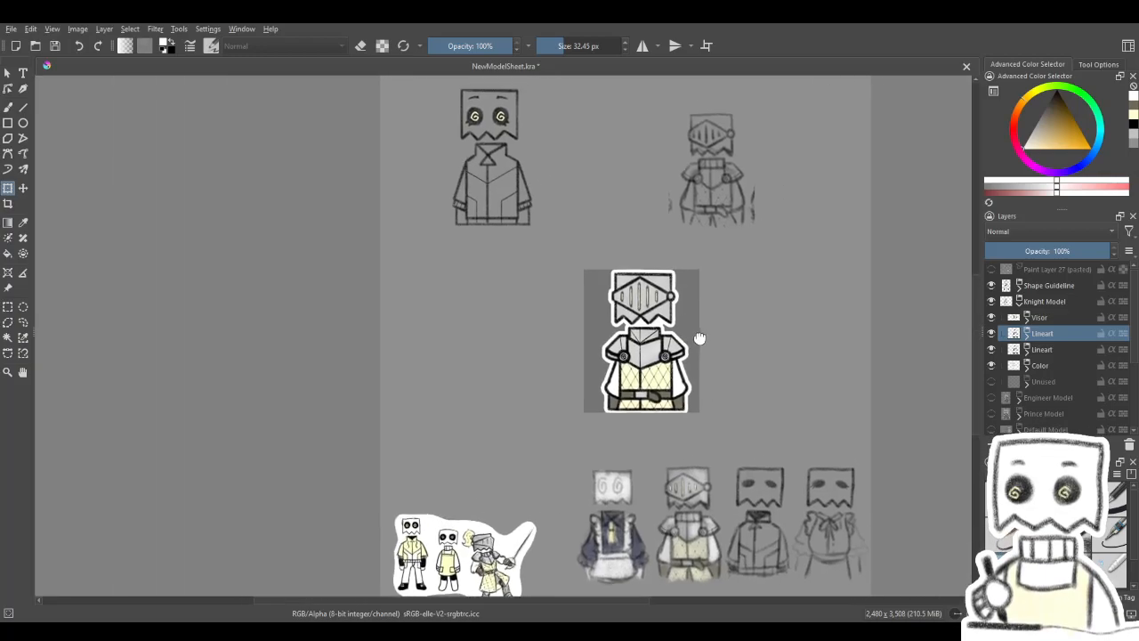
scroll(857, 300, up, 3)
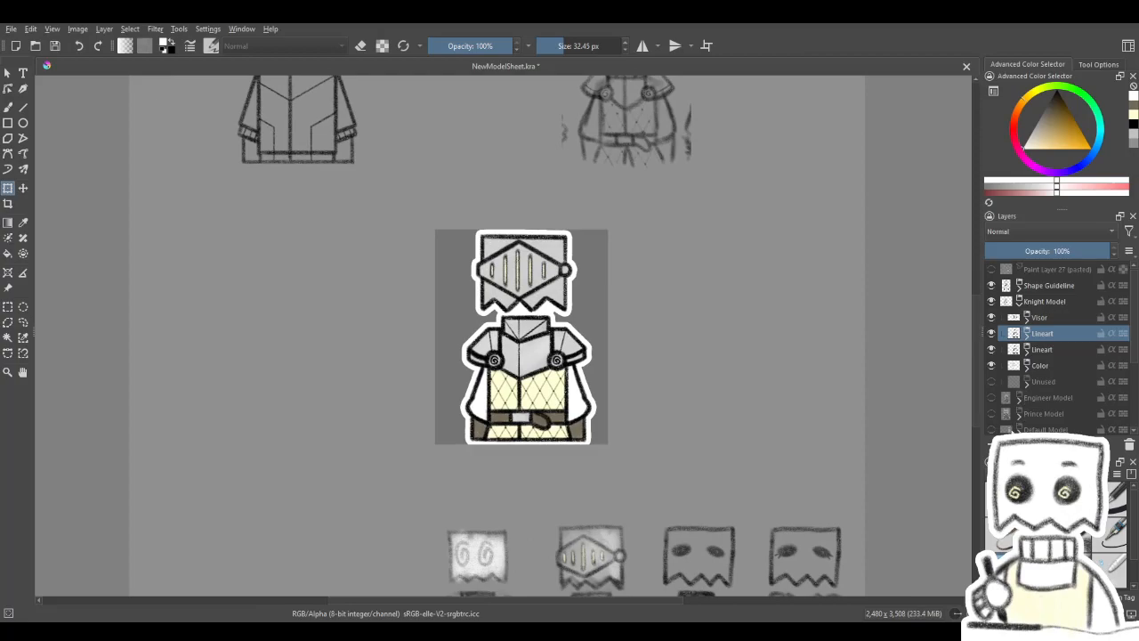
- Group the two Lineart groups, rename the new group Lineart, and collapse it along with Knight Model
shift+click(1061, 350)
key(ctrl+g)
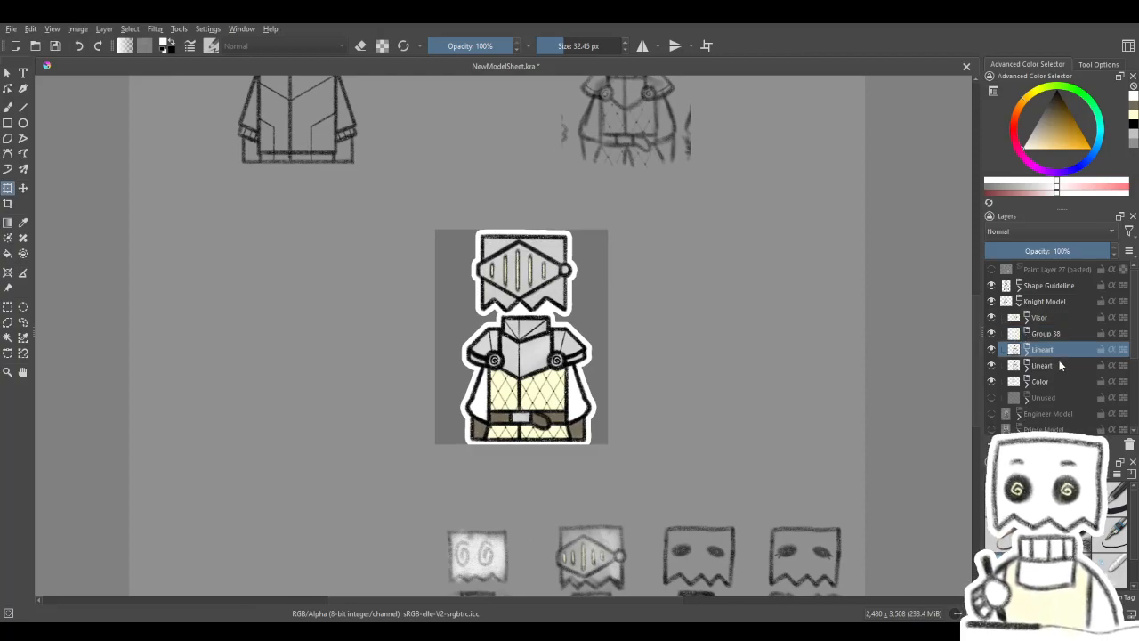
double_click(1037, 333)
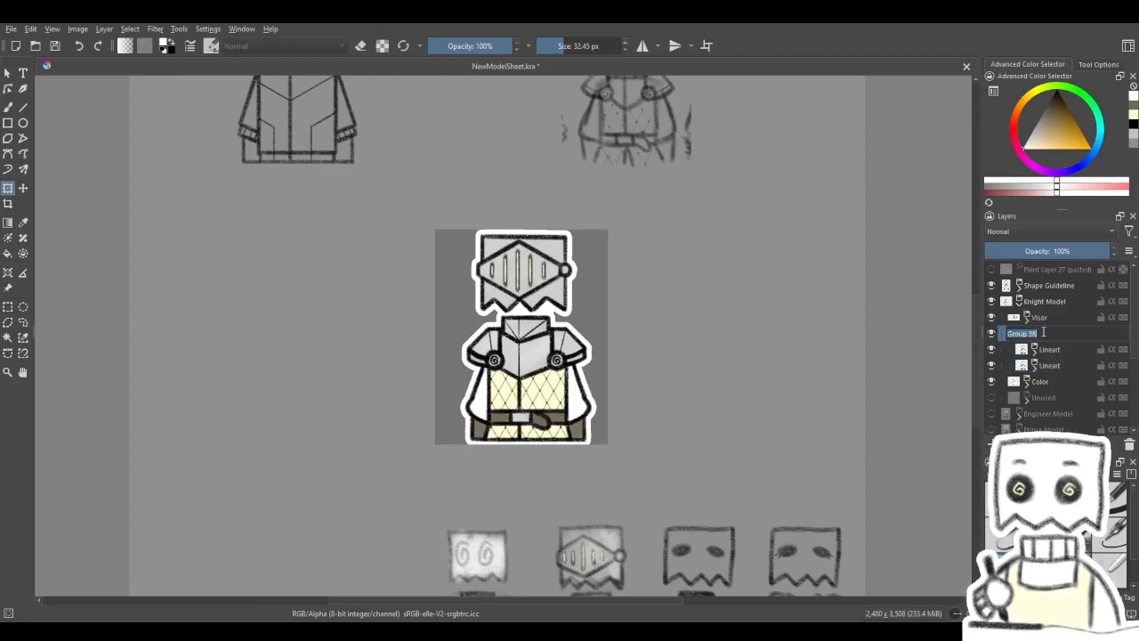
text(Lineart)
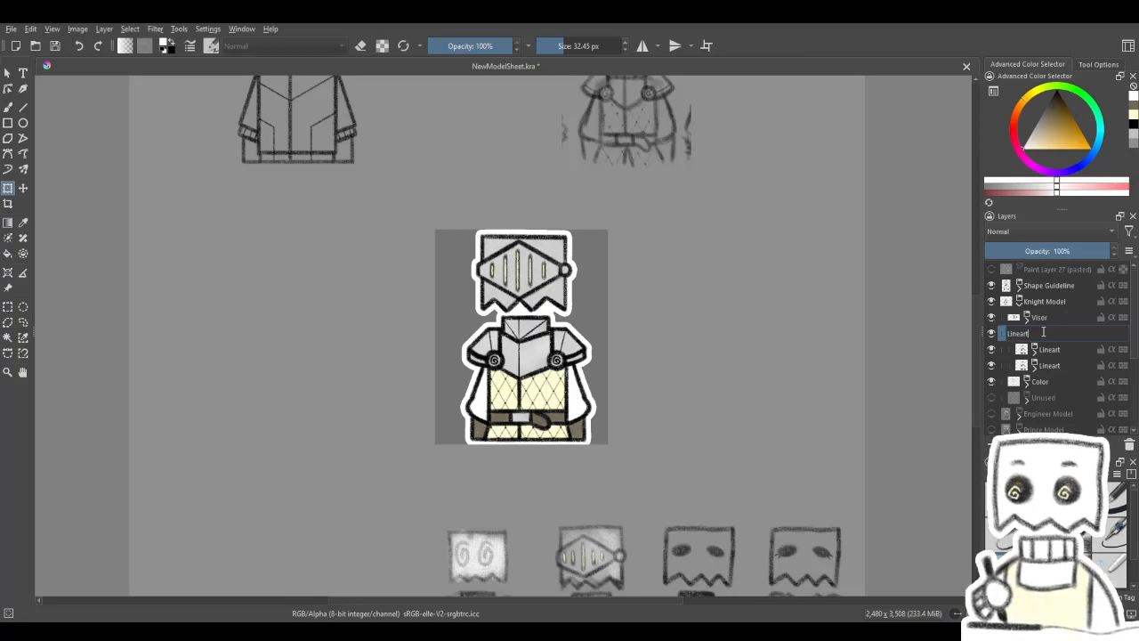
key(Return)
click(1028, 333)
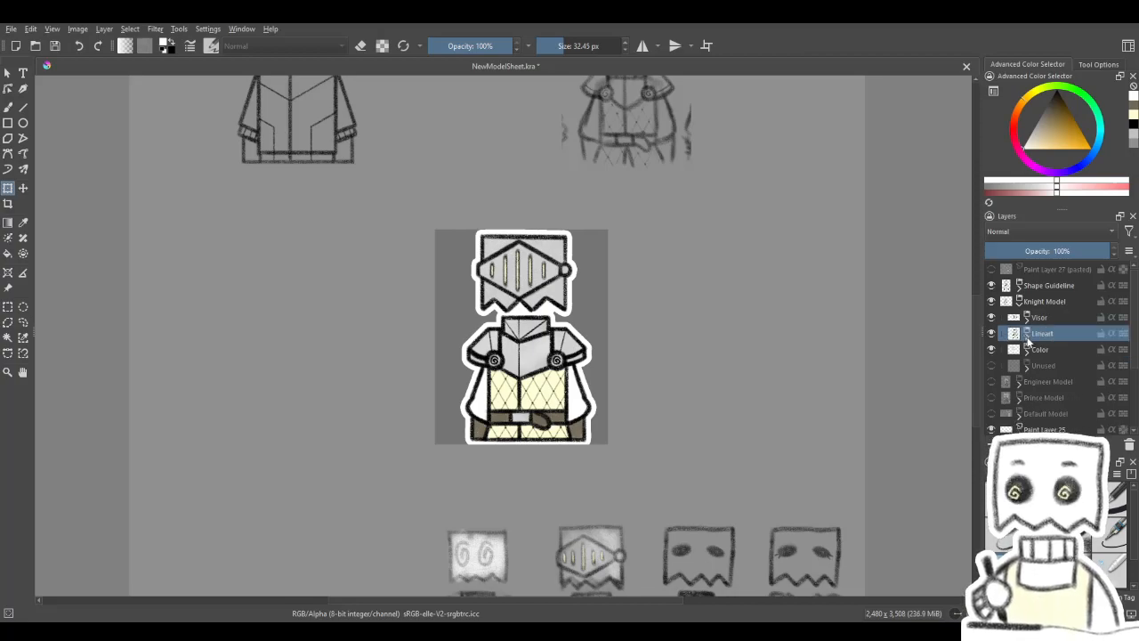
scroll(583, 353, up, 1)
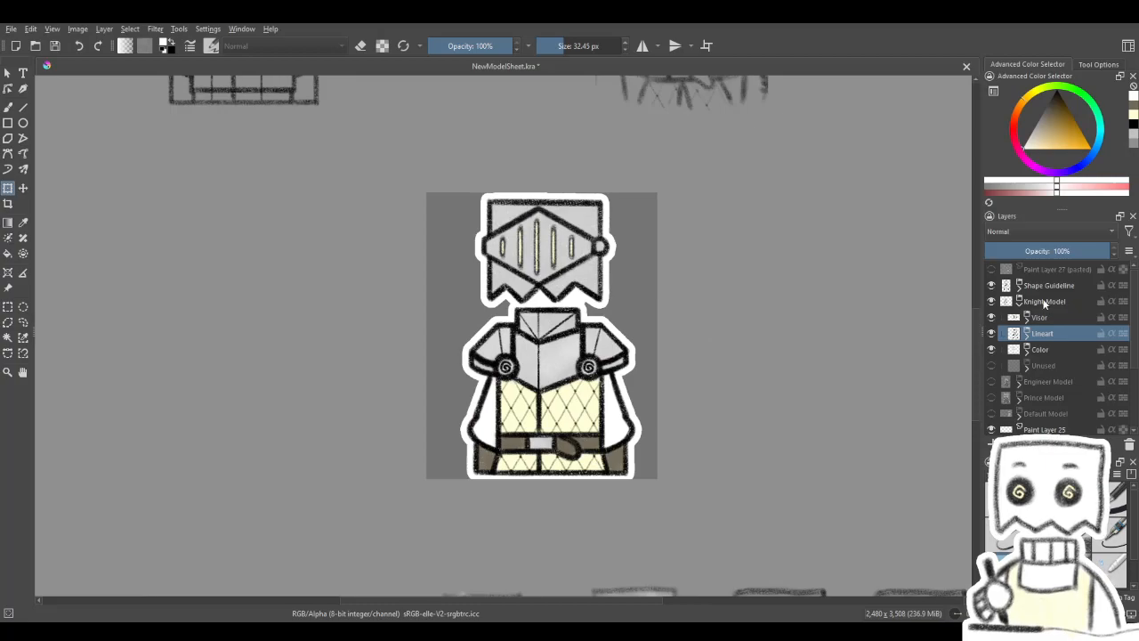
click(1020, 300)
- Try moving the Knight Model beside the shown Engineer Model to compare their outlines side by side
click(24, 188)
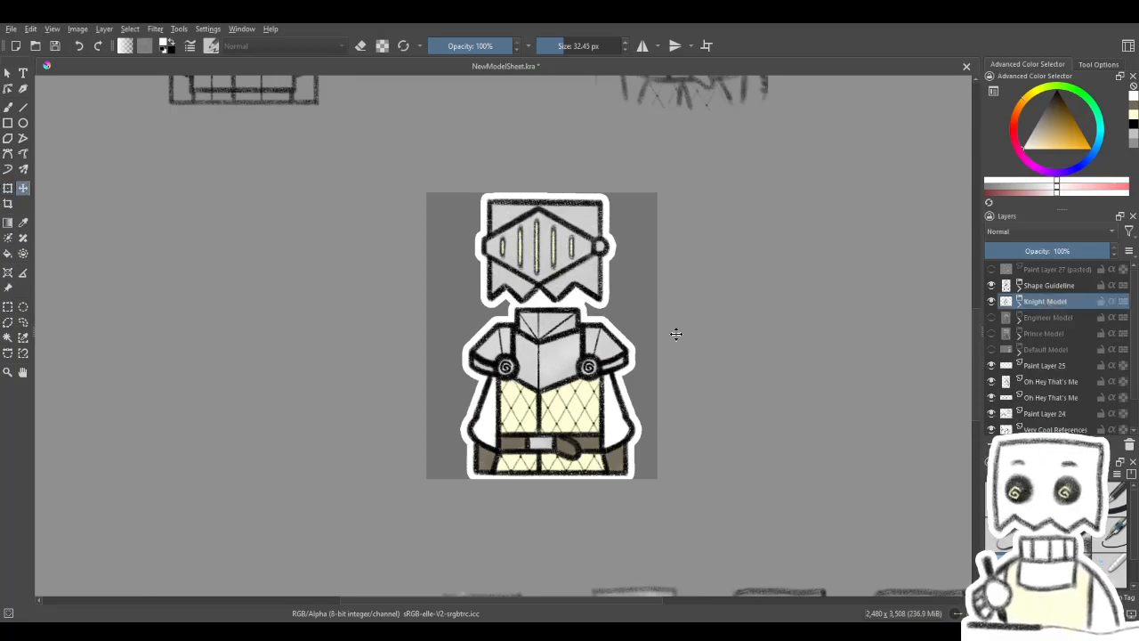
drag(667, 348, 811, 347)
click(992, 318)
scroll(623, 267, up, 3)
scroll(641, 300, down, 3)
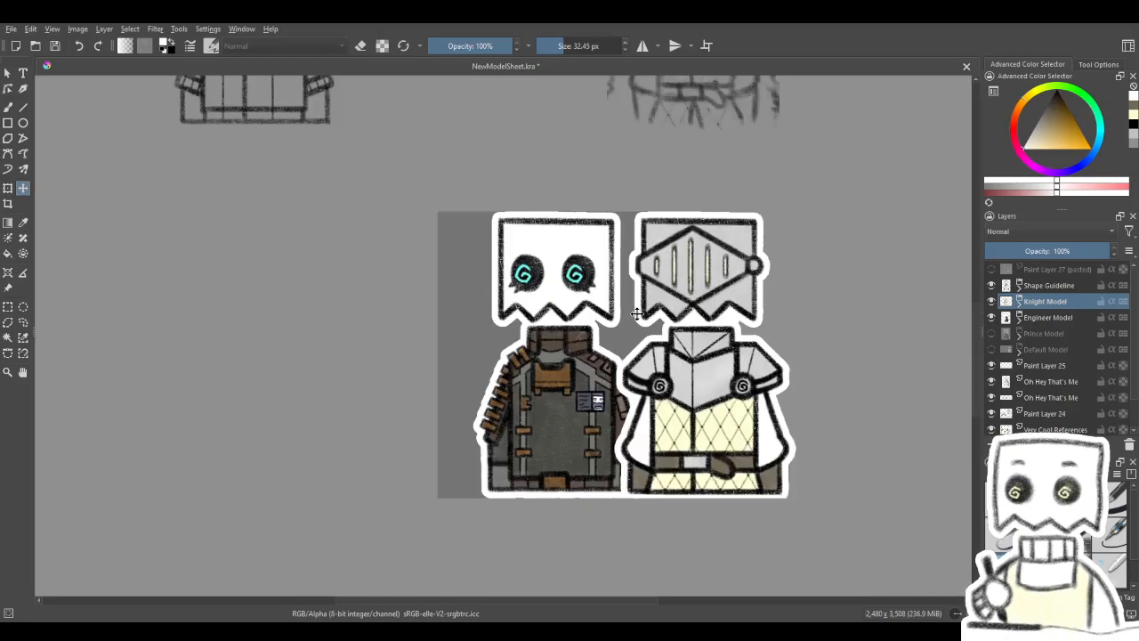
scroll(636, 330, up, 1)
scroll(623, 383, up, 2)
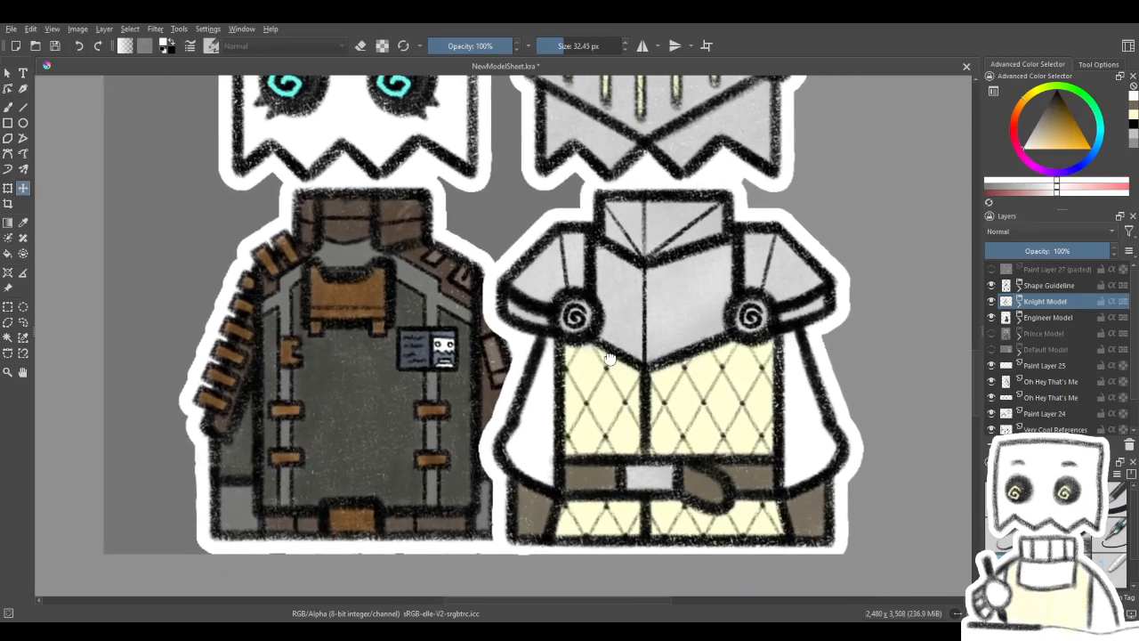
scroll(621, 376, down, 2)
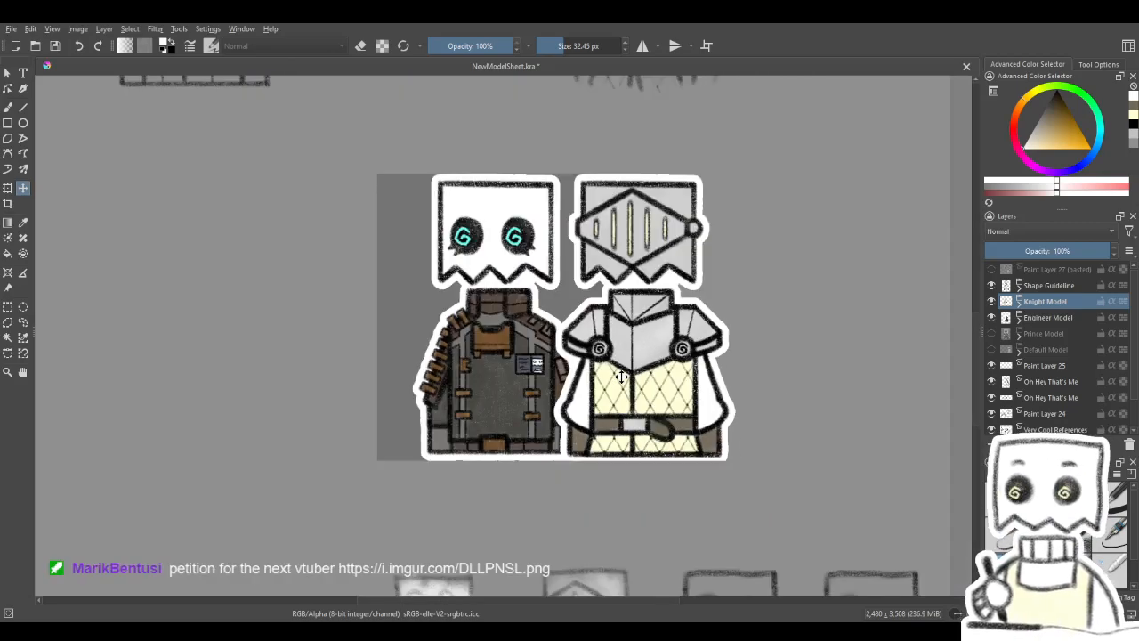
scroll(622, 377, down, 1)
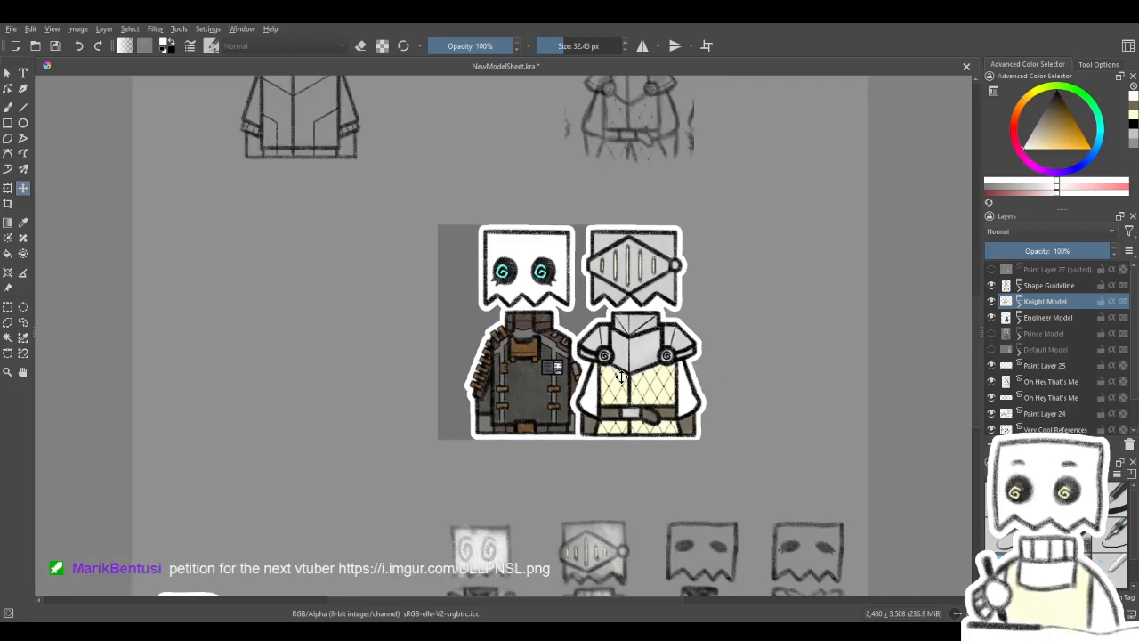
scroll(610, 387, up, 2)
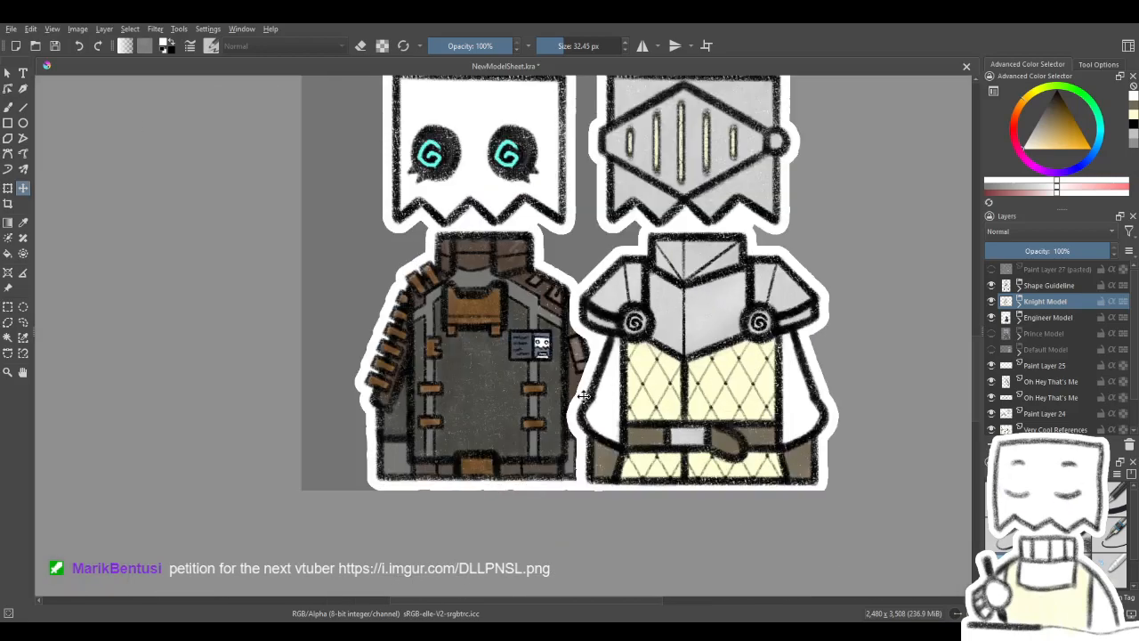
scroll(586, 396, down, 2)
key(ctrl+z)
key(ctrl+z)
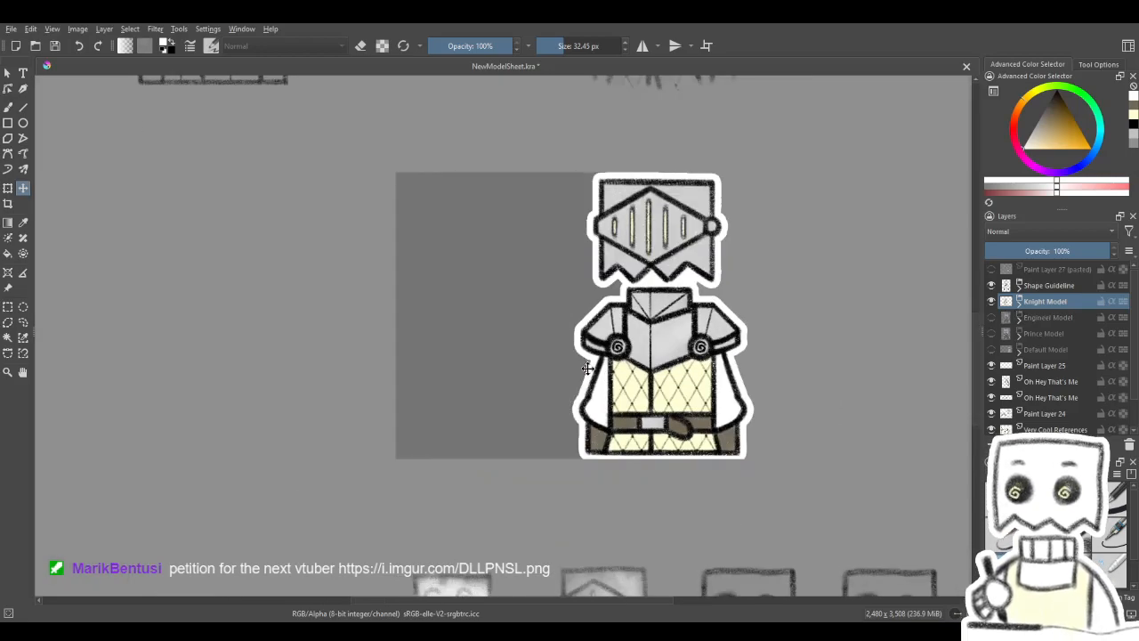
- Examine the knight's bolder outlines up close and against the other sketches on the sheet
scroll(588, 369, down, 2)
scroll(588, 368, up, 3)
scroll(571, 364, down, 3)
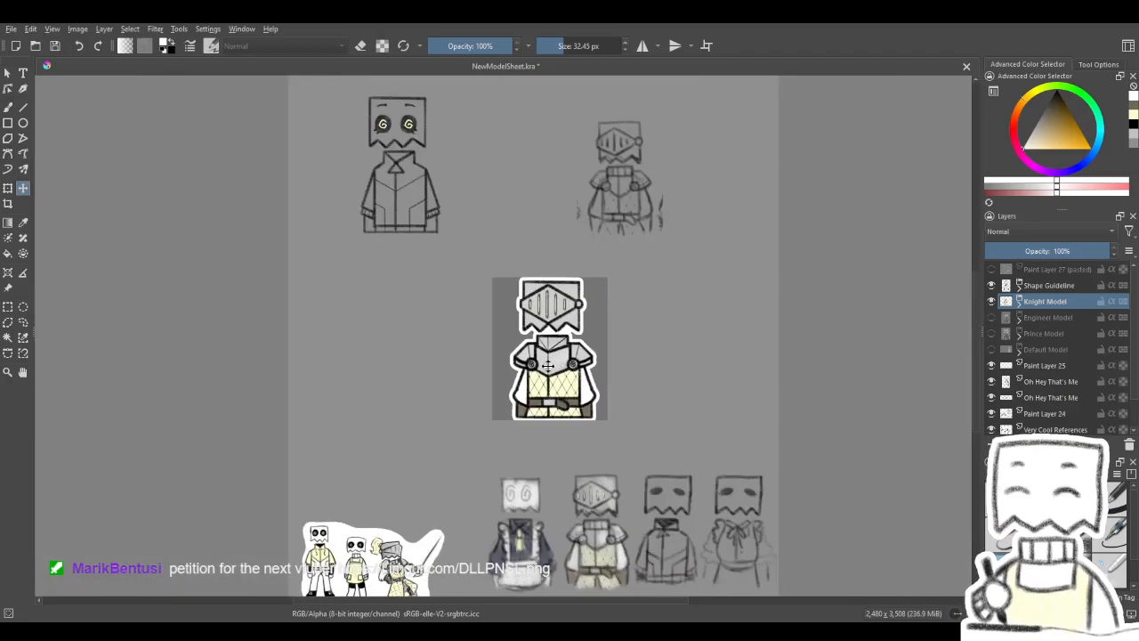
scroll(570, 364, up, 2)
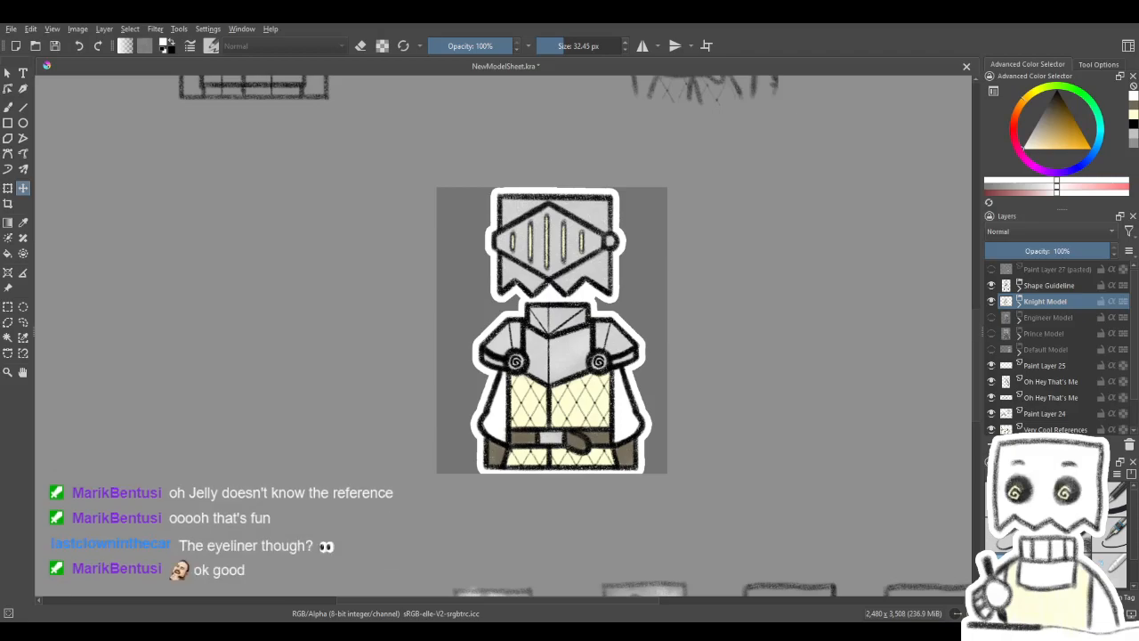
scroll(682, 372, down, 1)
drag(682, 372, 639, 391)
scroll(663, 359, up, 1)
scroll(639, 390, down, 1)
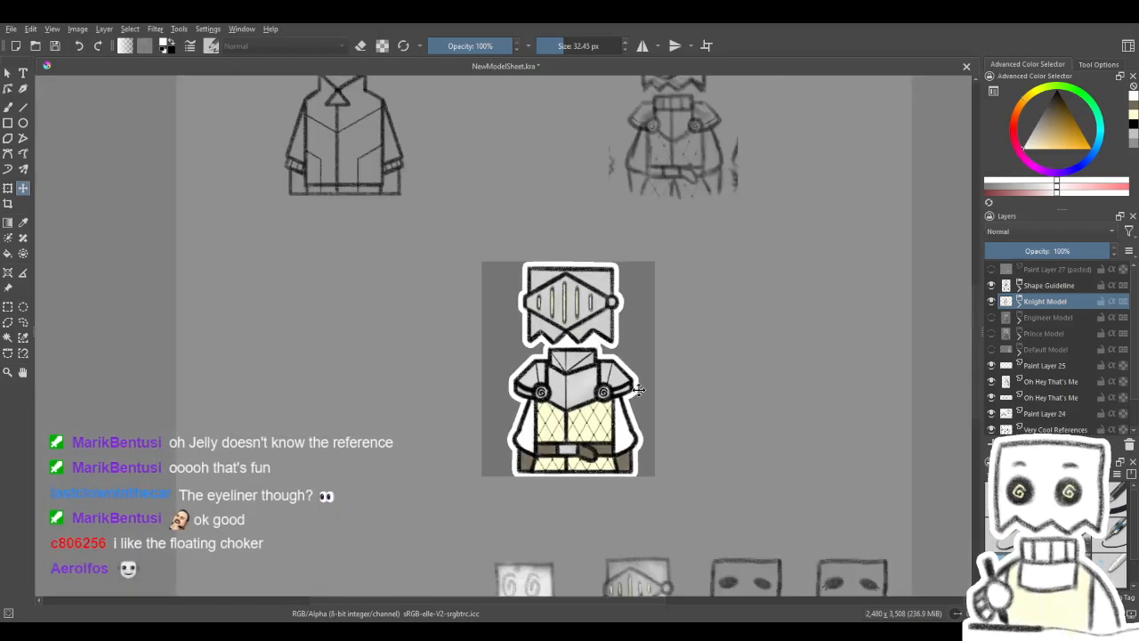
scroll(639, 389, up, 1)
scroll(623, 396, up, 1)
scroll(614, 400, up, 1)
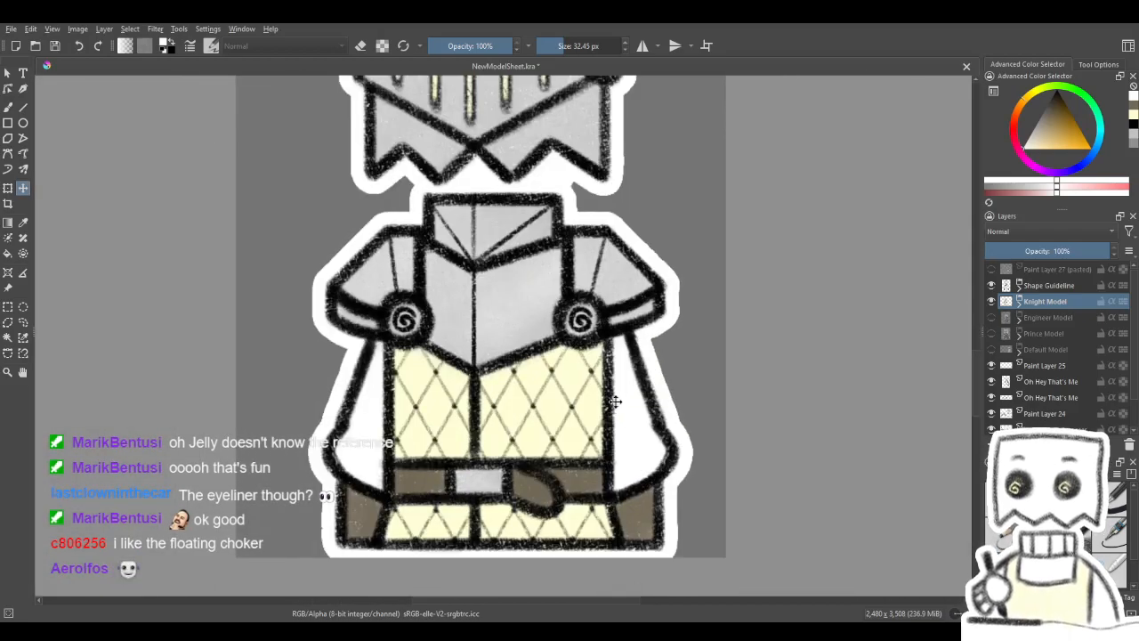
scroll(616, 401, down, 2)
scroll(612, 367, up, 1)
mouse_move(629, 355)
mouse_down()
mouse_move(611, 368)
mouse_move(627, 371)
mouse_up()
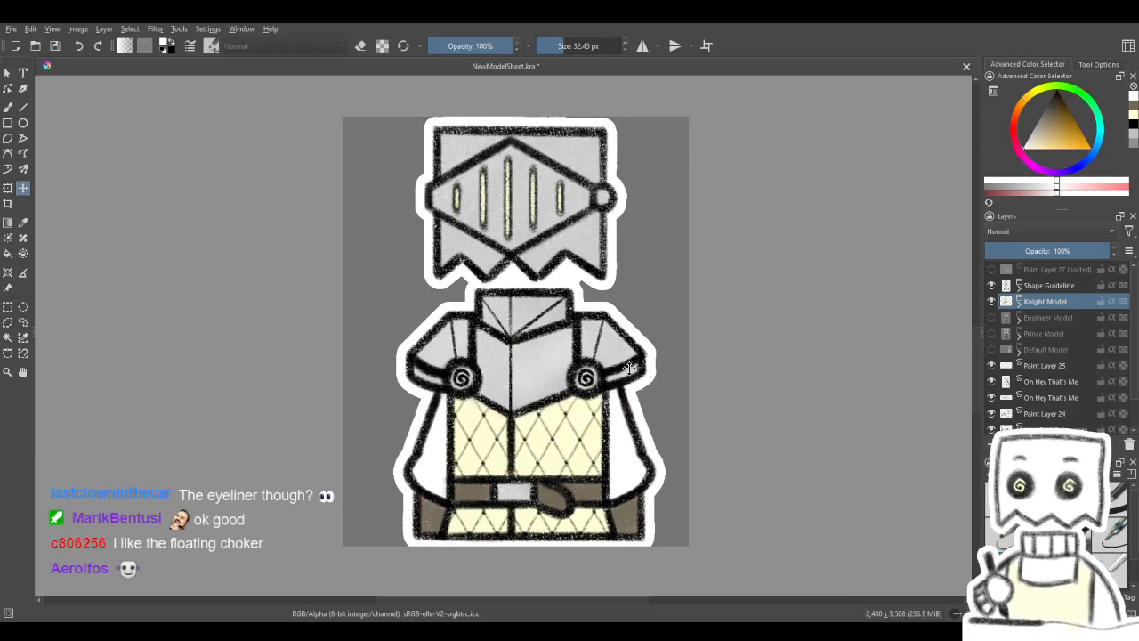
scroll(628, 368, down, 4)
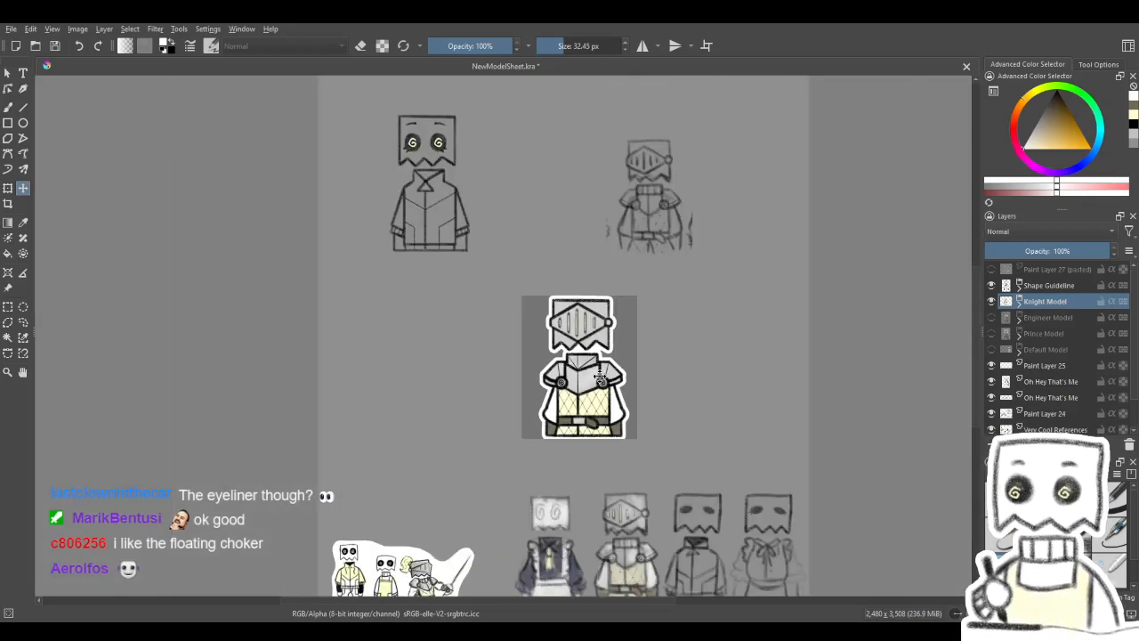
scroll(601, 379, up, 1)
drag(601, 378, 573, 356)
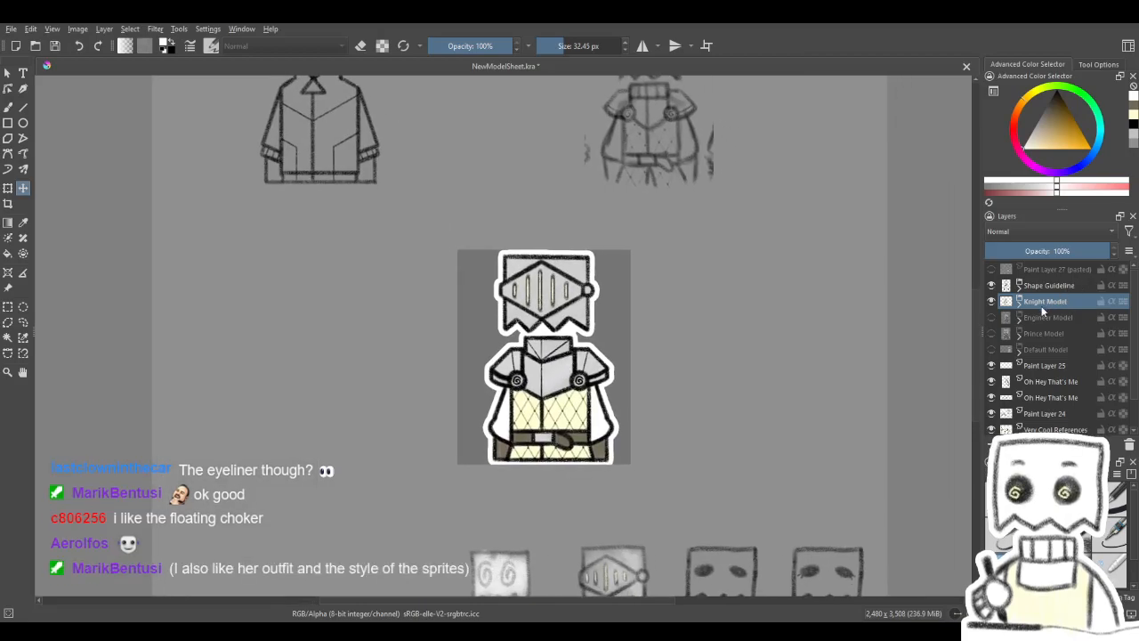
scroll(639, 413, up, 2)
scroll(641, 400, down, 1)
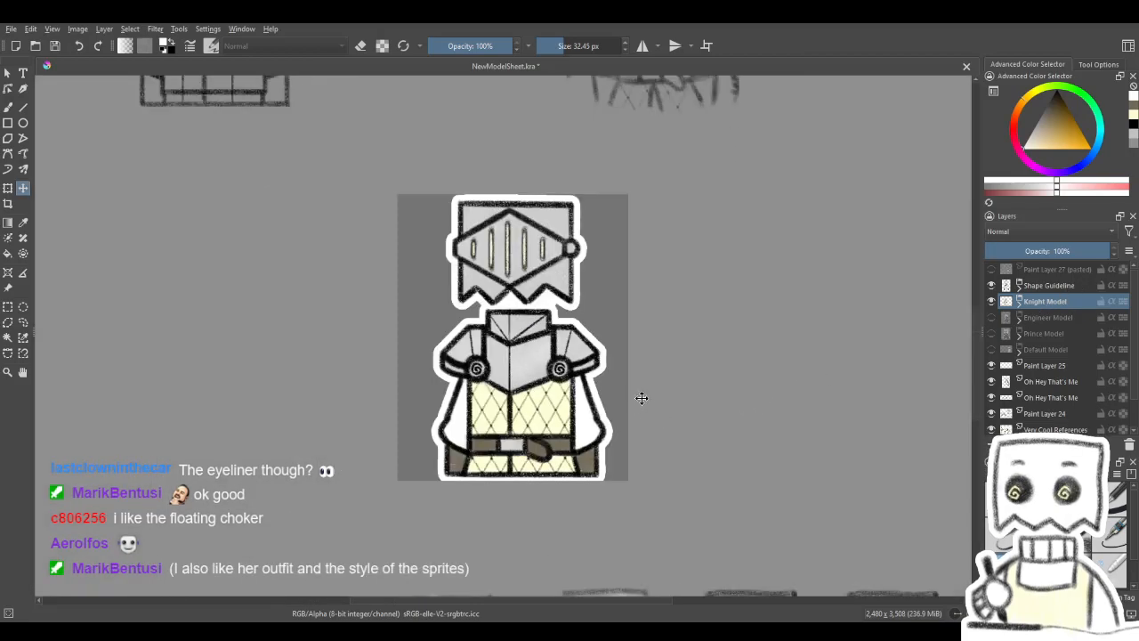
scroll(646, 373, up, 2)
drag(633, 368, 712, 381)
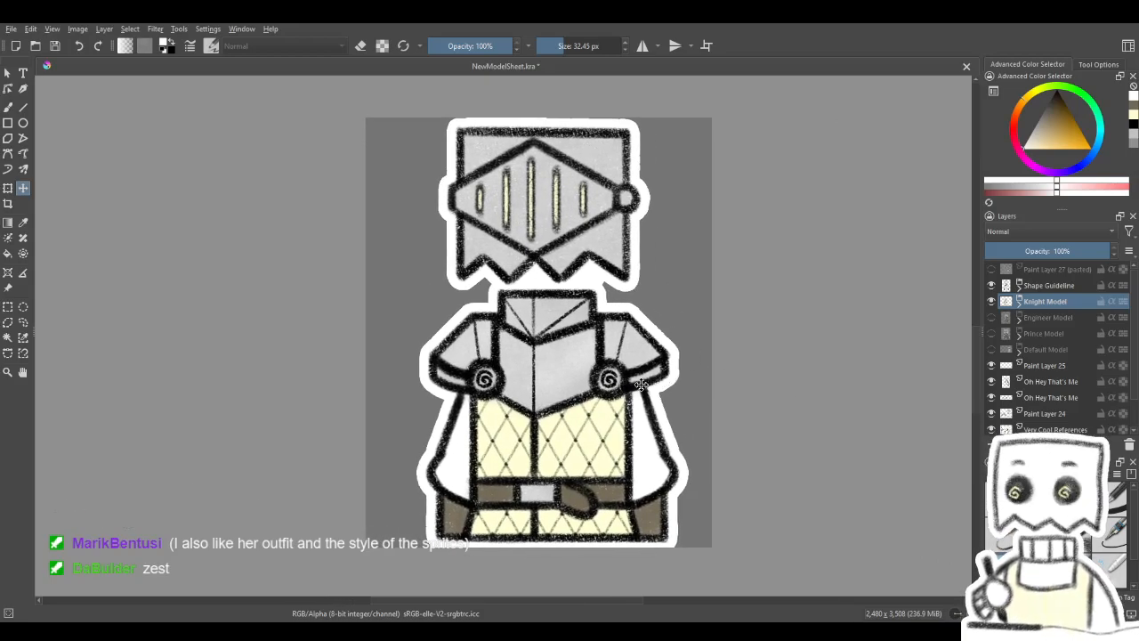
scroll(640, 383, down, 2)
scroll(620, 378, up, 2)
- Try shifting the Knight Model sideways on the model sheet
drag(619, 372, 660, 372)
key(ctrl+z)
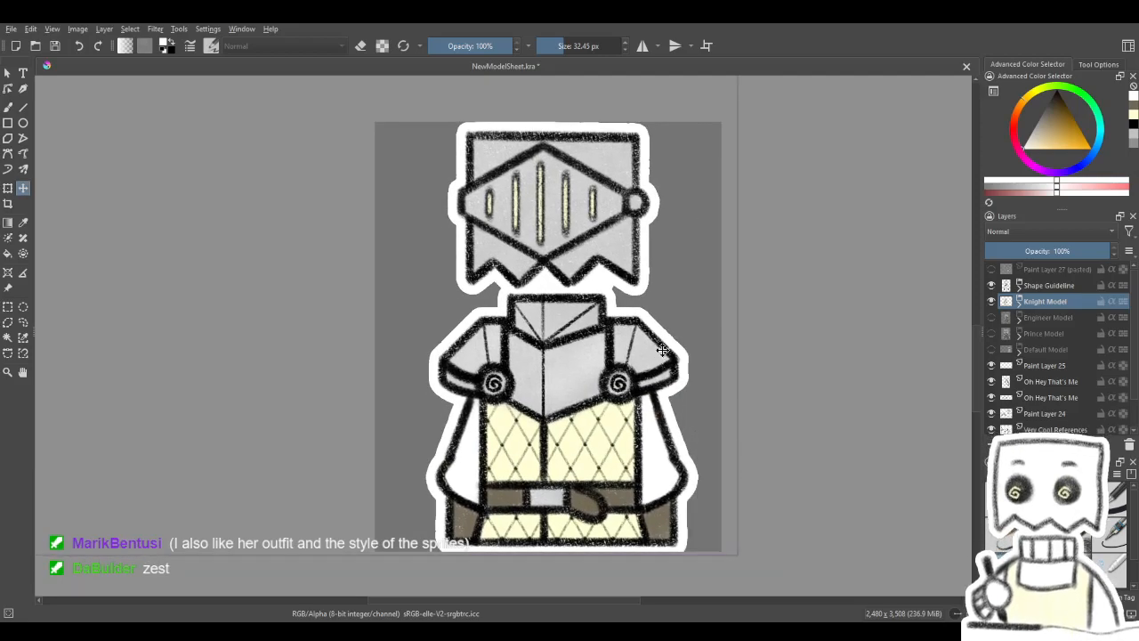
scroll(628, 338, down, 2)
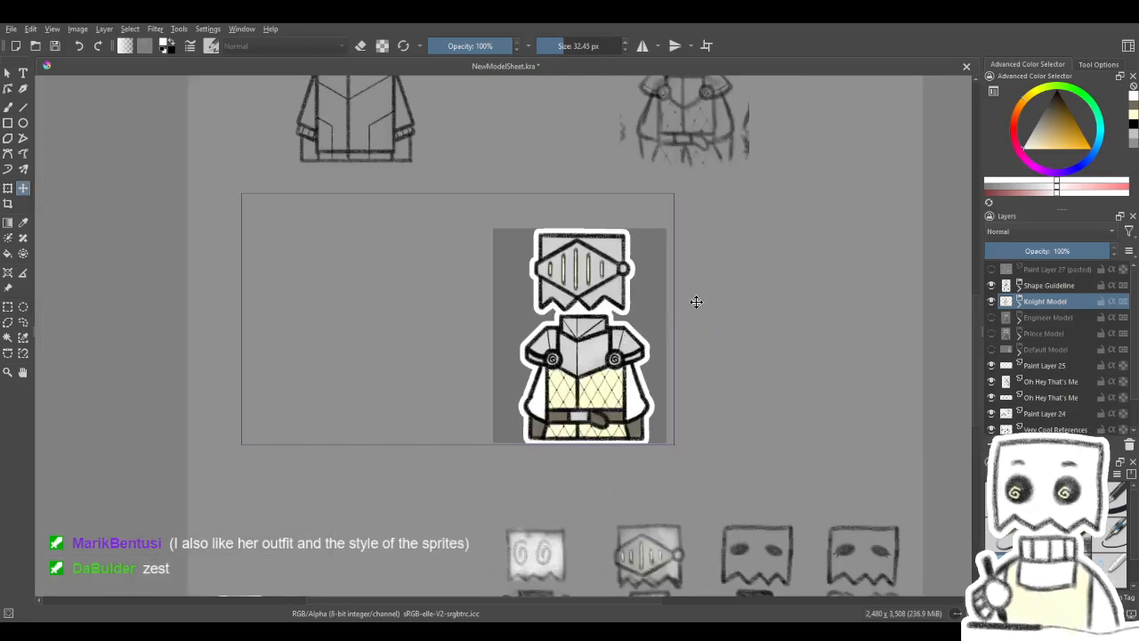
scroll(628, 342, down, 2)
scroll(614, 351, down, 1)
scroll(591, 360, up, 1)
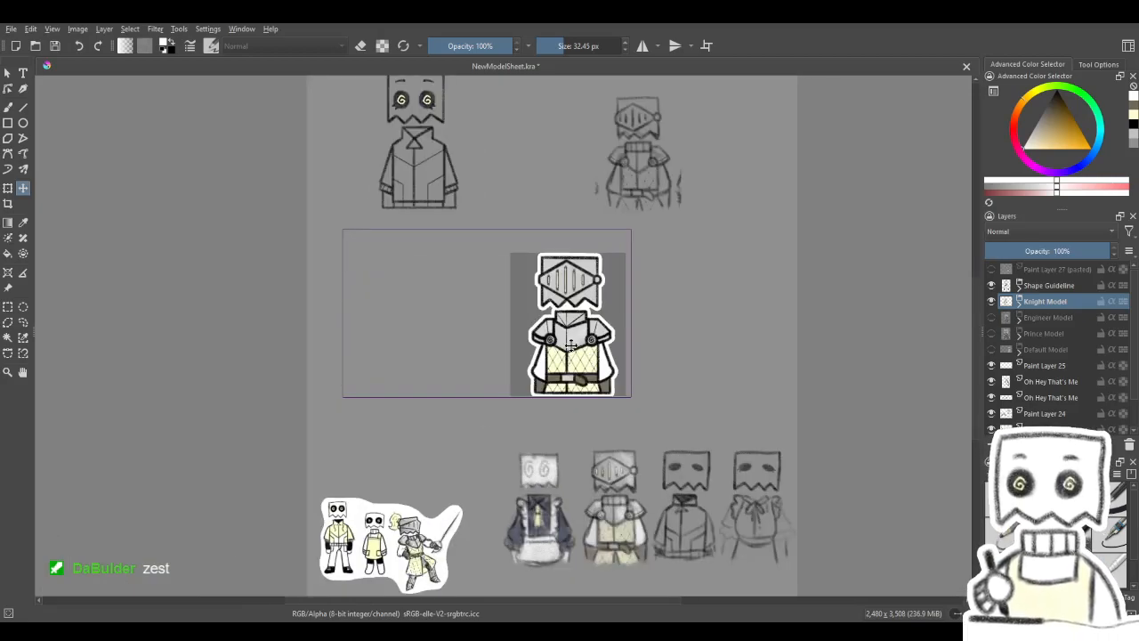
- Examine the knight's outlines up close and in relation to the other drawings on the sheet
scroll(571, 350, up, 4)
scroll(571, 349, up, 2)
scroll(475, 303, down, 4)
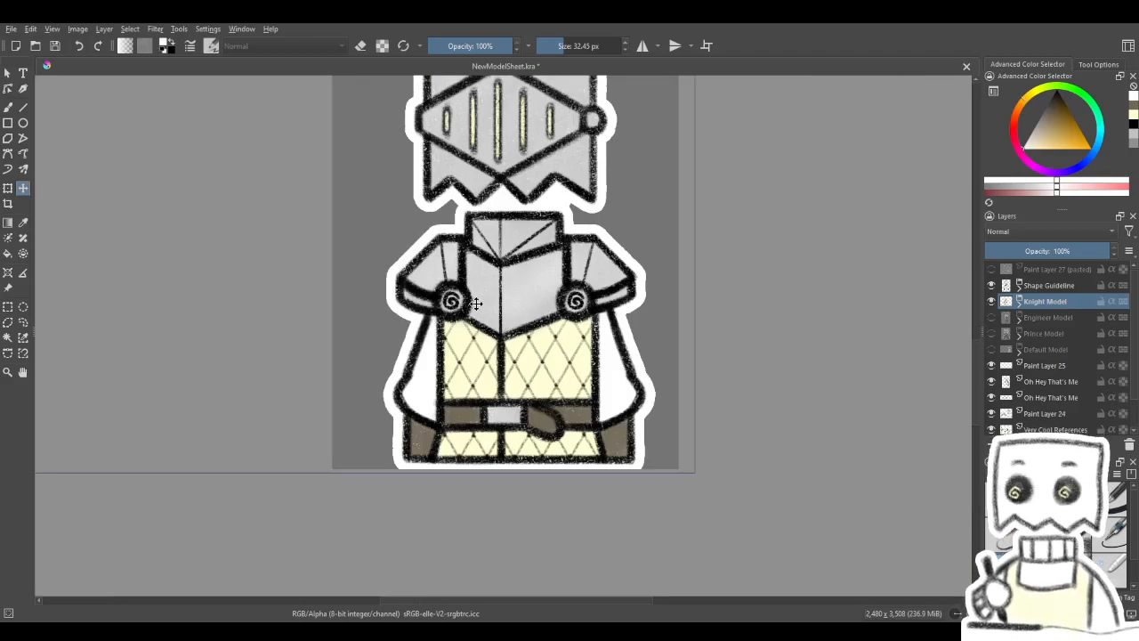
scroll(476, 303, down, 2)
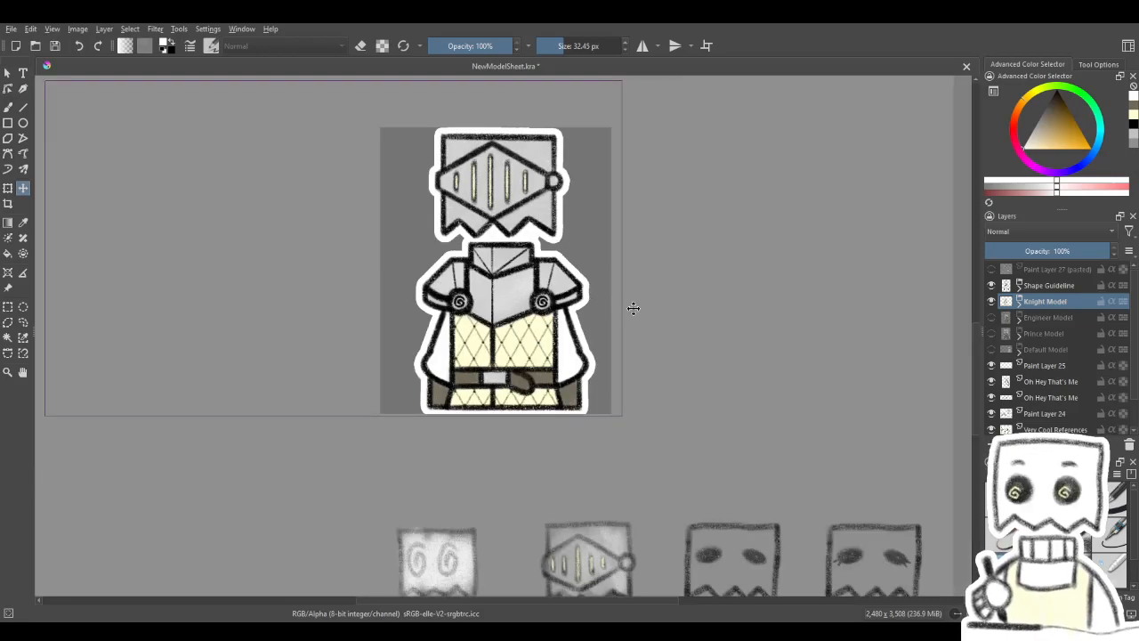
scroll(628, 313, up, 1)
scroll(623, 320, up, 2)
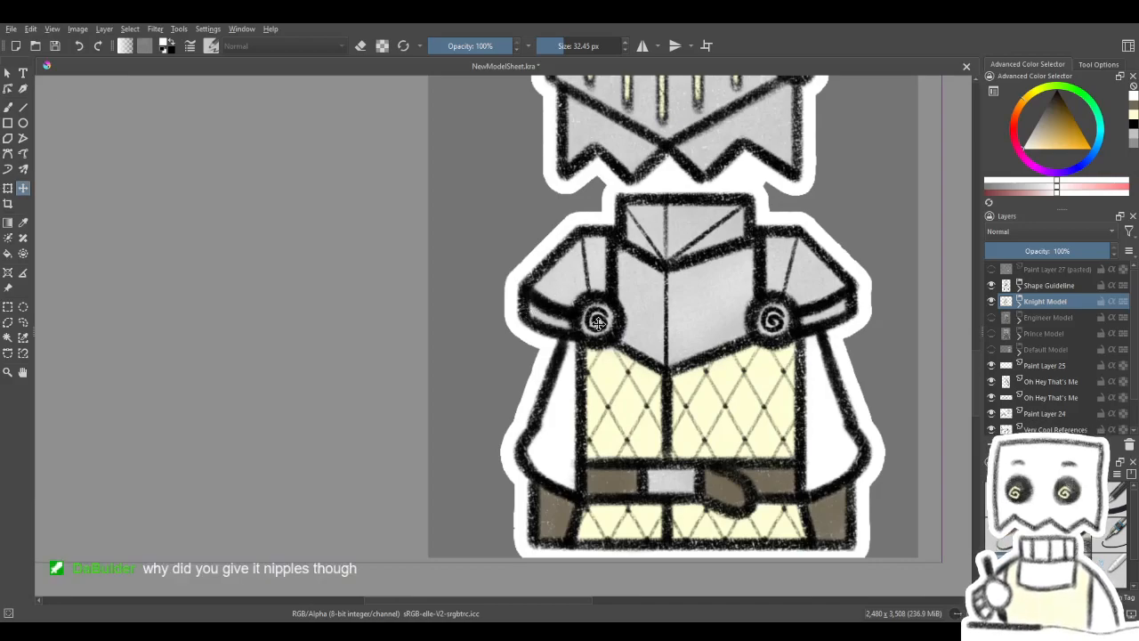
scroll(597, 322, down, 5)
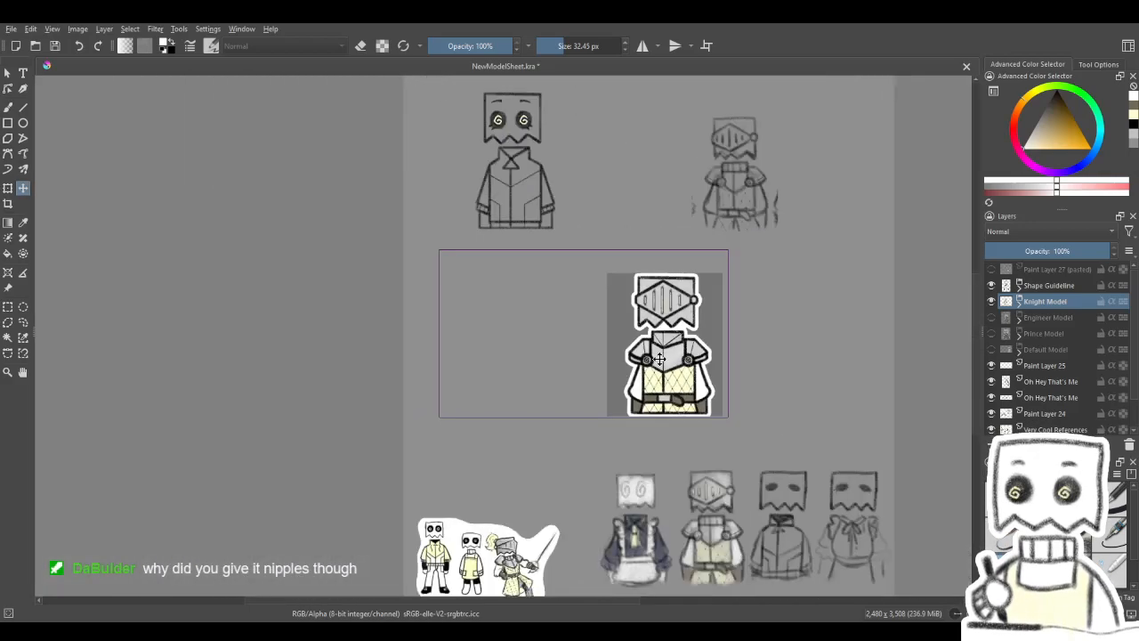
drag(730, 455, 657, 448)
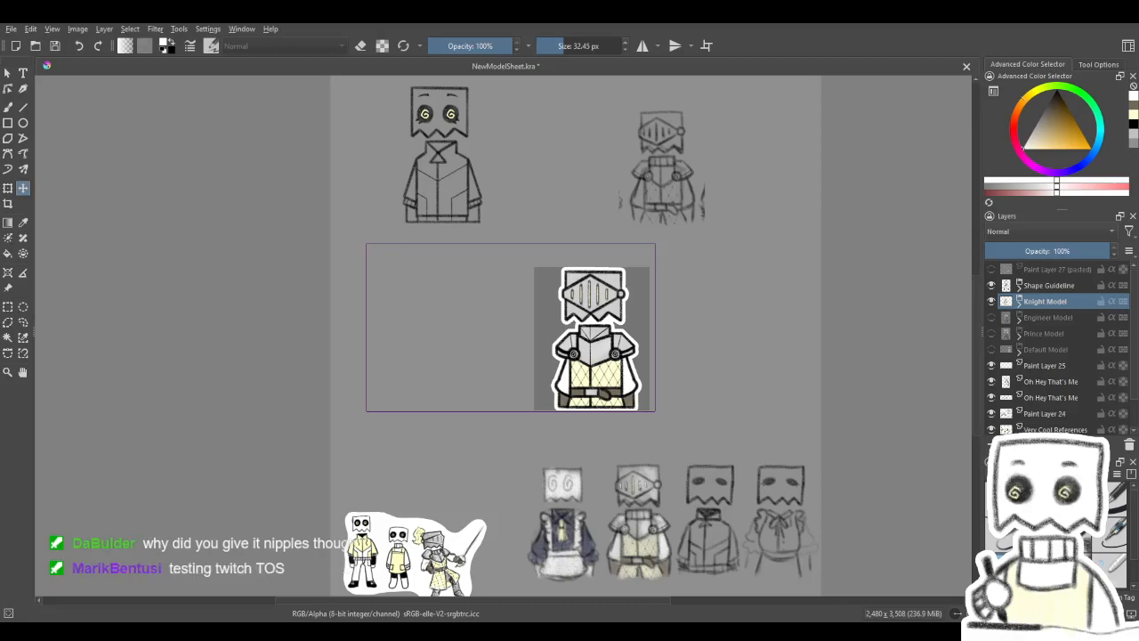
mouse_move(665, 312)
mouse_down()
mouse_move(639, 335)
mouse_move(707, 322)
mouse_move(675, 321)
mouse_up()
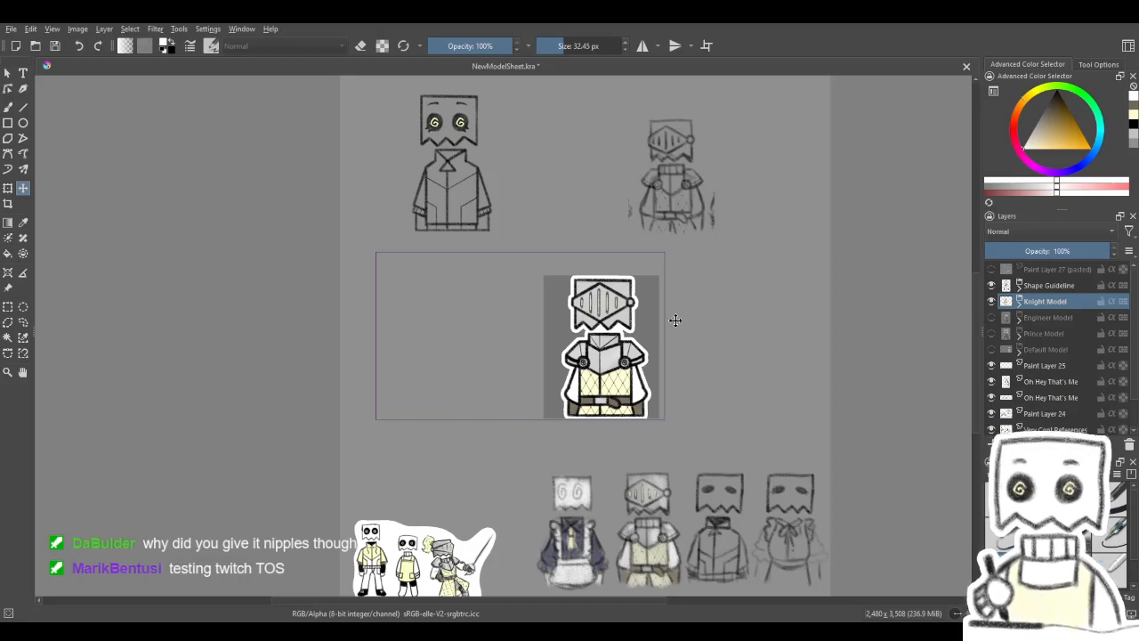
drag(666, 374, 658, 414)
- Delete the upper Oh Hey That's Me layer, which holds the loose knight sketch near the top of the sheet
click(991, 285)
click(991, 286)
click(992, 383)
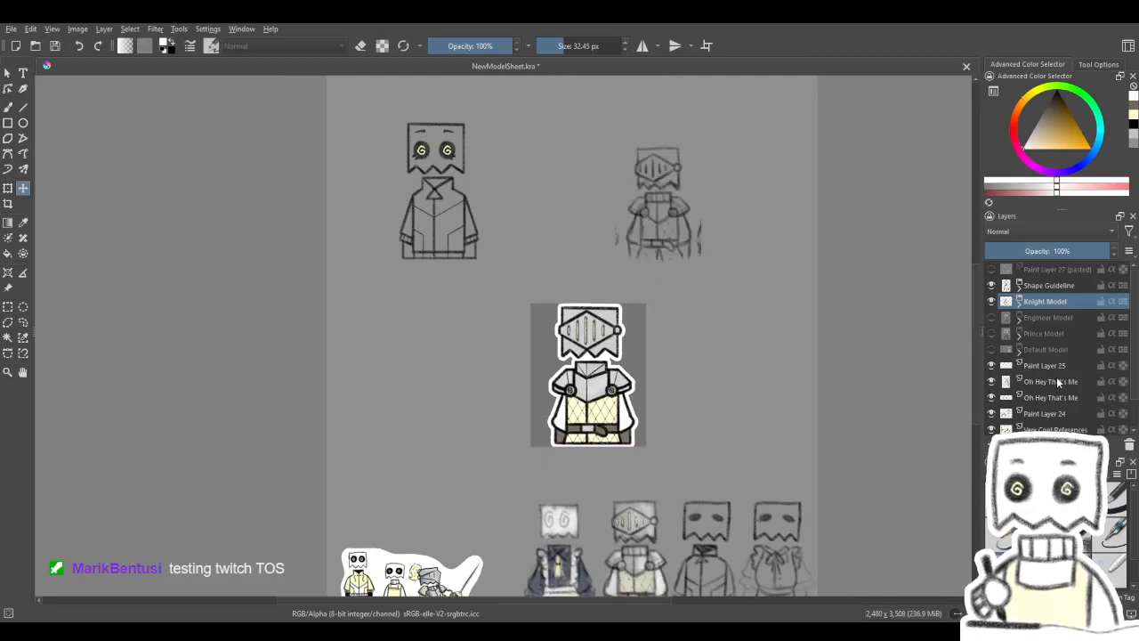
click(1058, 382)
click(1128, 446)
- Move the row of four outfit sketches lower, close to the bottom edge of the sheet
scroll(563, 466, up, 2)
drag(586, 457, 519, 204)
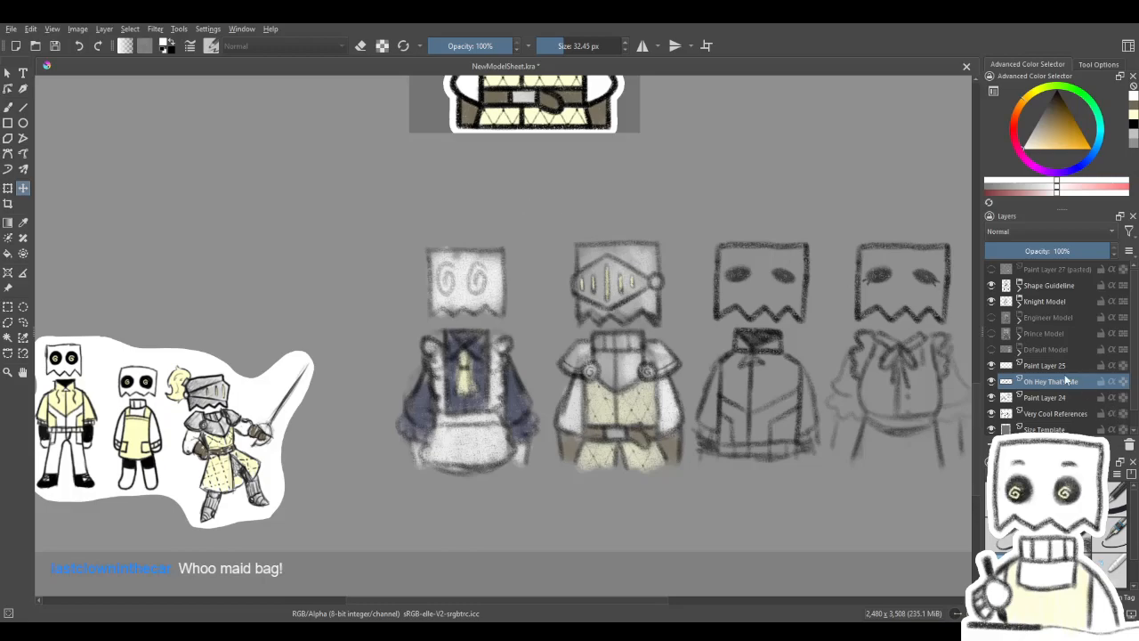
ctrl+click(1045, 365)
ctrl+click(1045, 397)
drag(712, 344, 713, 387)
drag(718, 384, 584, 318)
mouse_move(602, 315)
mouse_down()
mouse_move(598, 362)
mouse_move(894, 386)
mouse_move(735, 405)
mouse_up()
- Move the Very Cool References layer to the free space just above the right-hand outfit sketches
click(1033, 413)
drag(359, 420, 989, 221)
drag(814, 272, 634, 361)
drag(553, 457, 679, 348)
drag(769, 226, 694, 252)
- Examine the three reference characters up close, especially the sword-wielding knight's armour and pose
scroll(756, 453, up, 1)
scroll(755, 453, down, 1)
scroll(899, 173, up, 3)
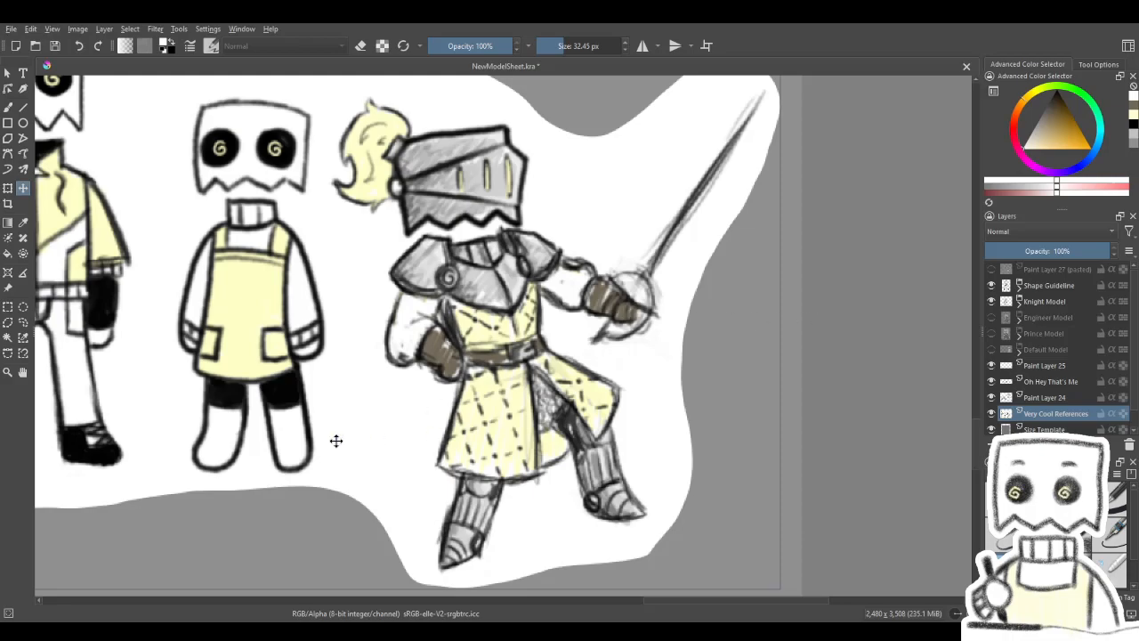
scroll(614, 302, down, 4)
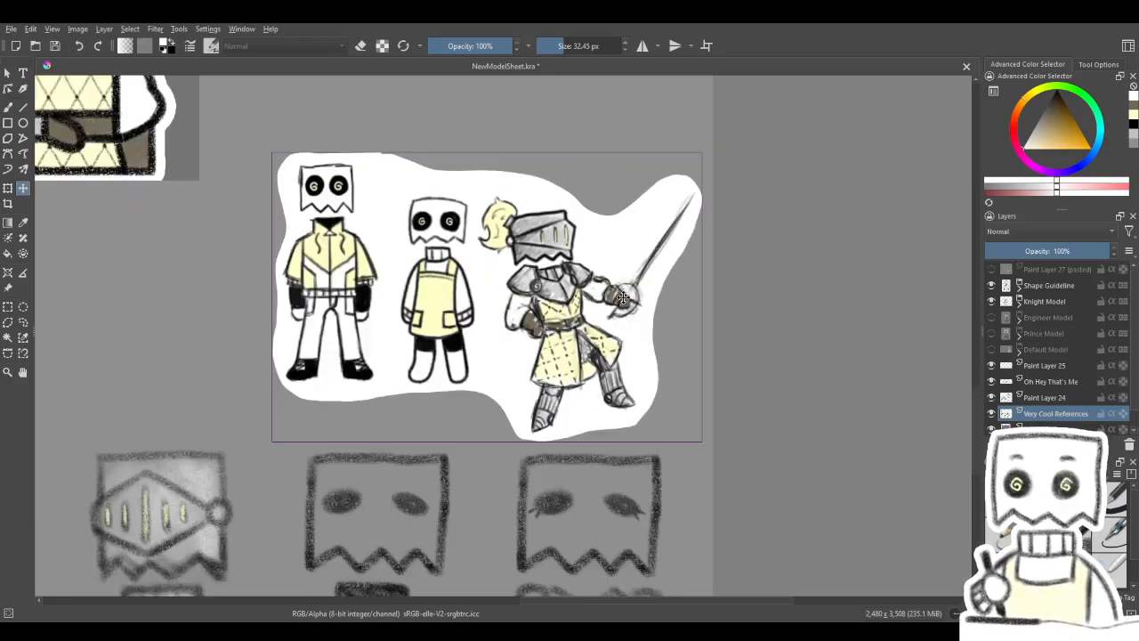
drag(620, 342, 862, 479)
scroll(597, 356, down, 1)
drag(594, 356, 533, 318)
scroll(530, 332, down, 1)
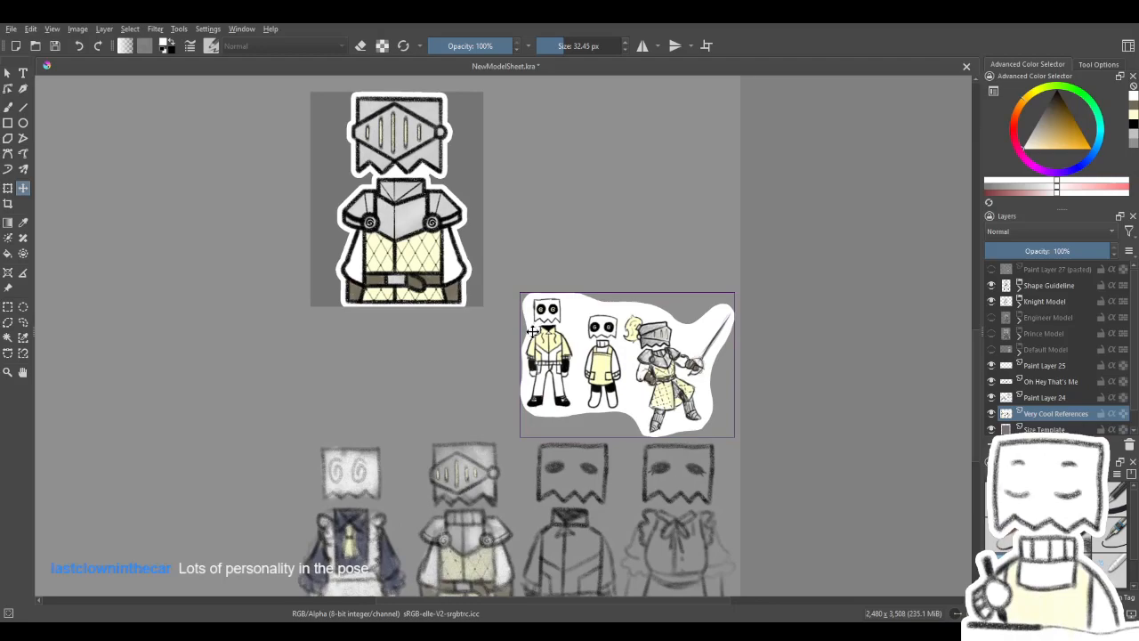
scroll(694, 402, up, 1)
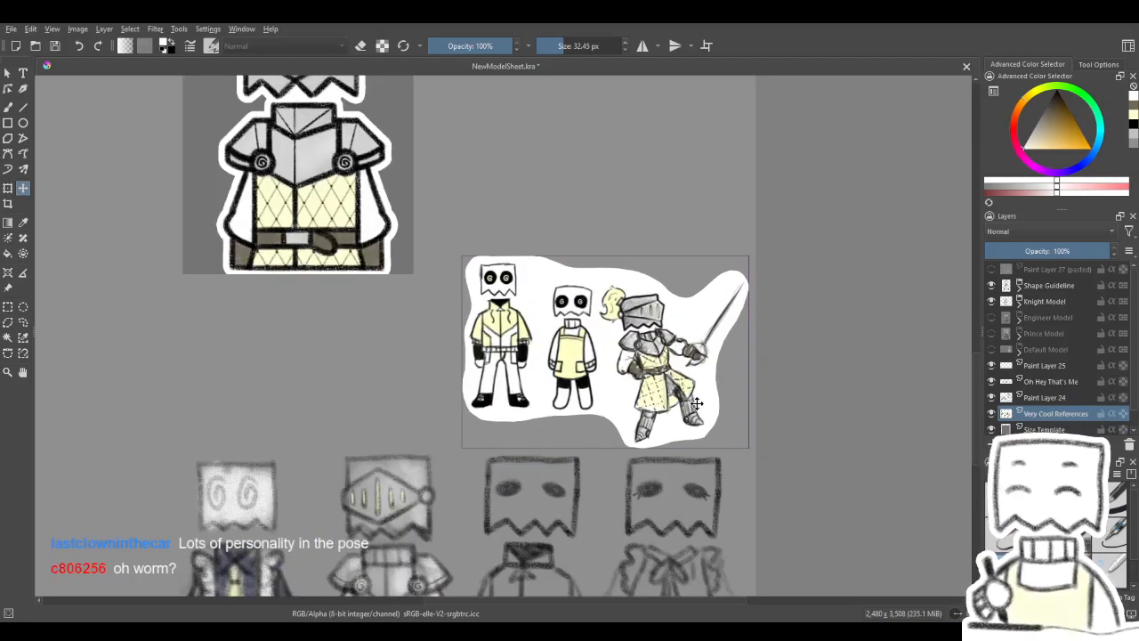
drag(677, 403, 784, 469)
drag(613, 419, 559, 390)
scroll(817, 498, up, 4)
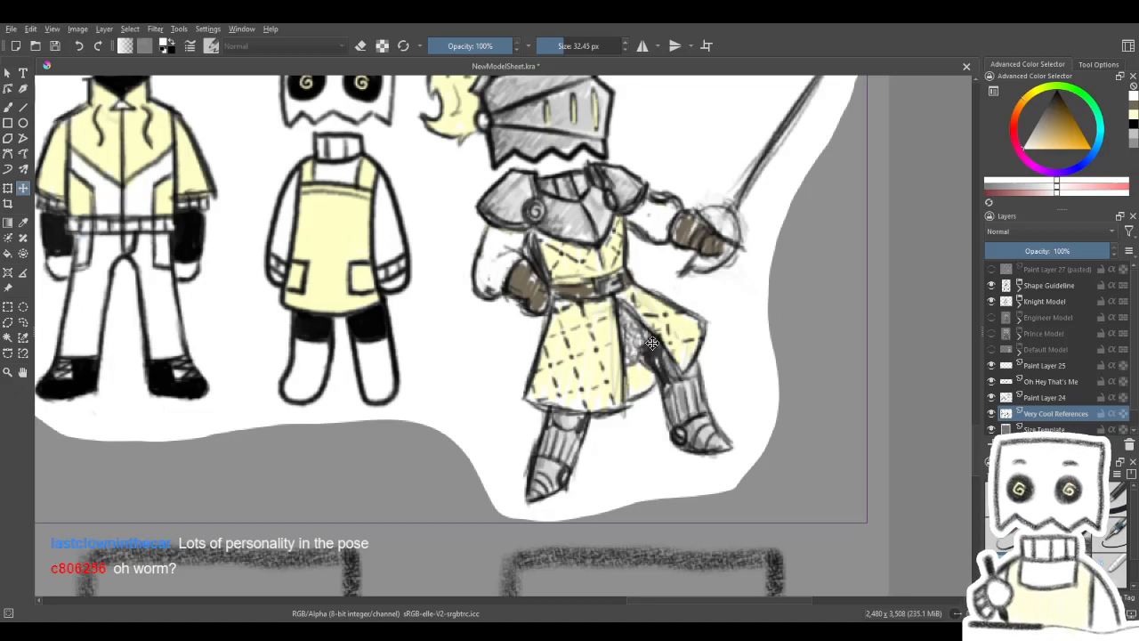
mouse_move(578, 346)
mouse_down()
mouse_move(767, 369)
mouse_move(688, 404)
mouse_up()
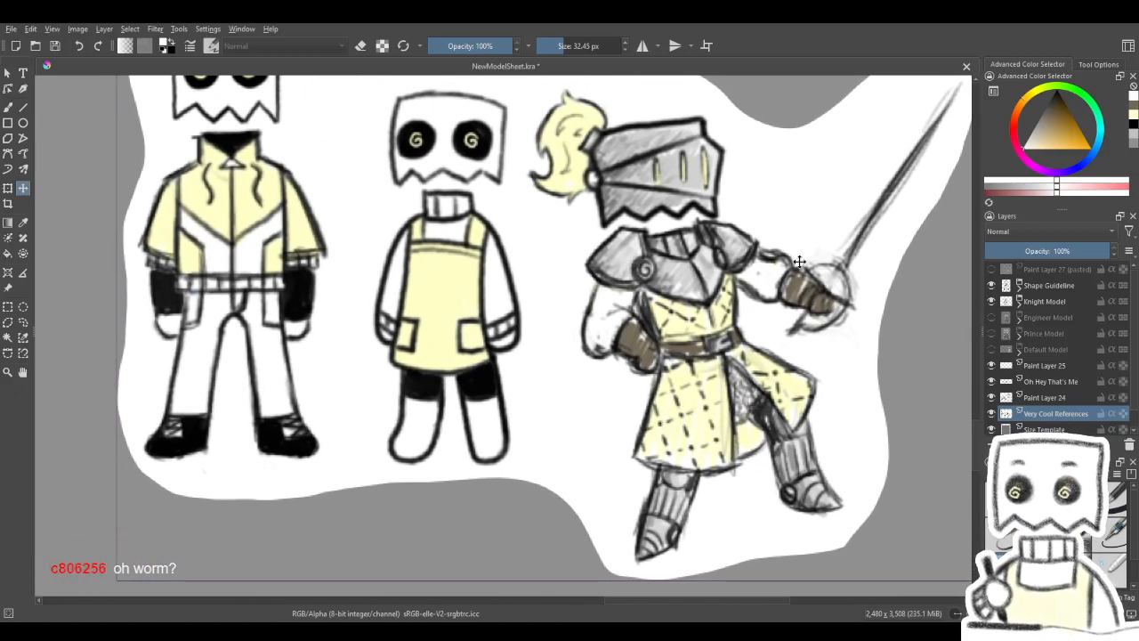
drag(710, 267, 537, 337)
scroll(643, 338, down, 1)
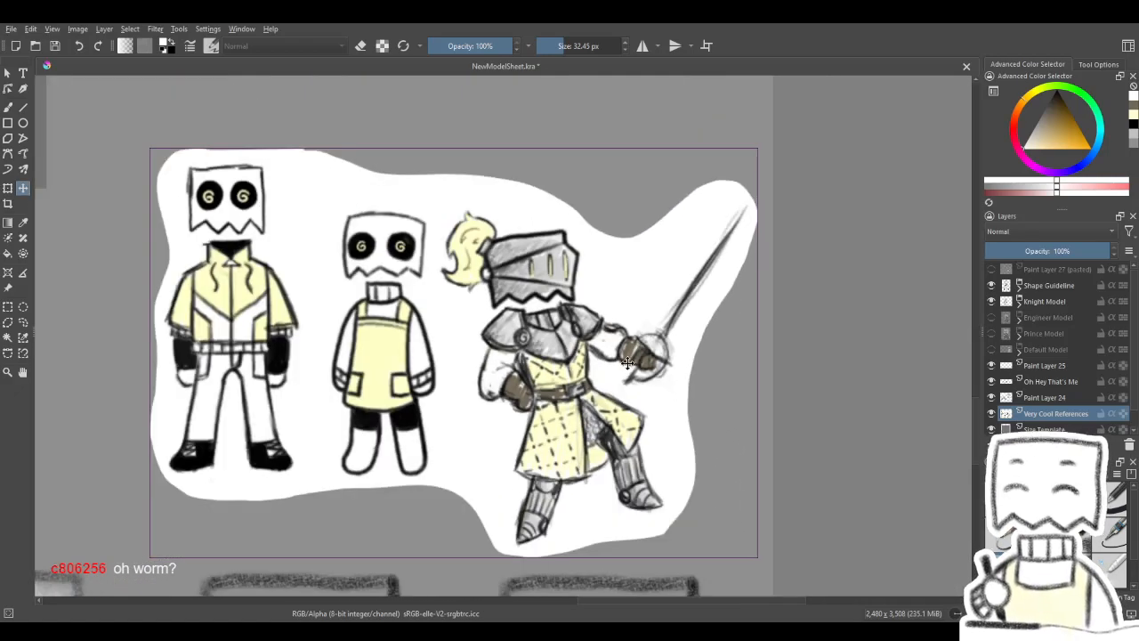
drag(576, 405, 897, 331)
- Review the whole sheet and look over the row of outfit sketches along its bottom edge
scroll(792, 323, down, 1)
scroll(728, 326, down, 1)
drag(549, 264, 507, 397)
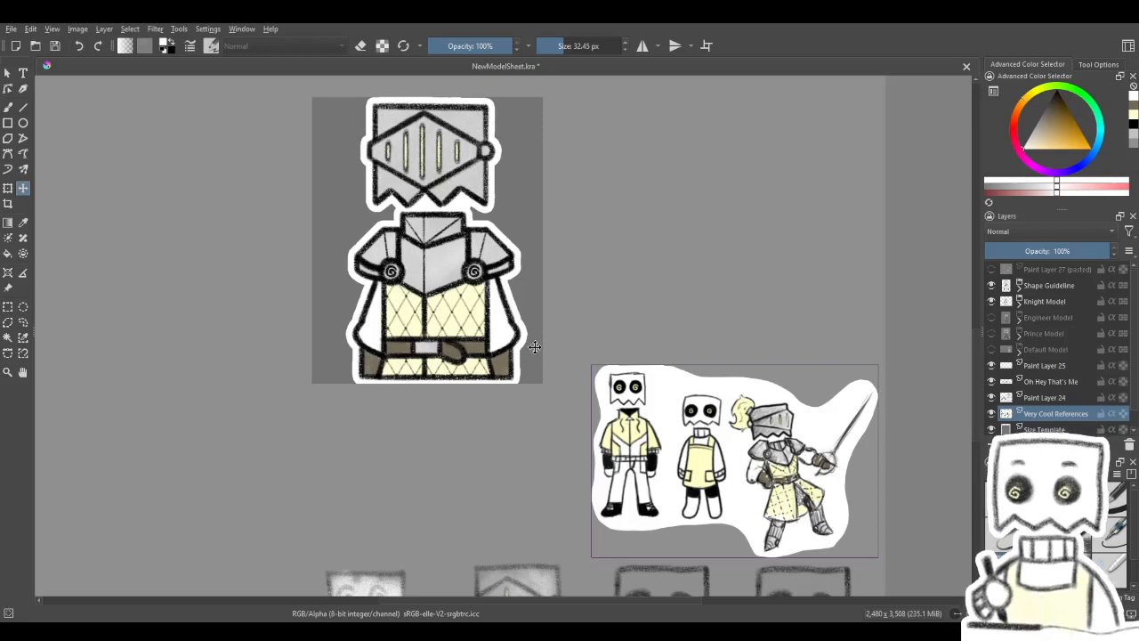
scroll(535, 346, down, 3)
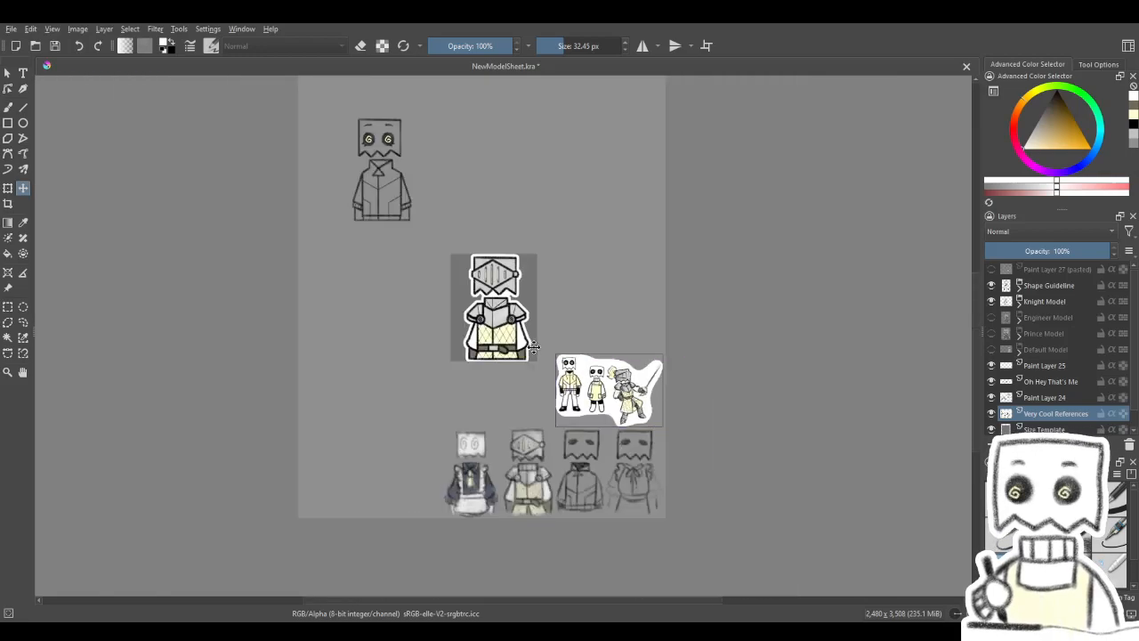
scroll(480, 483, up, 3)
scroll(492, 481, down, 1)
scroll(504, 470, up, 1)
drag(596, 461, 590, 391)
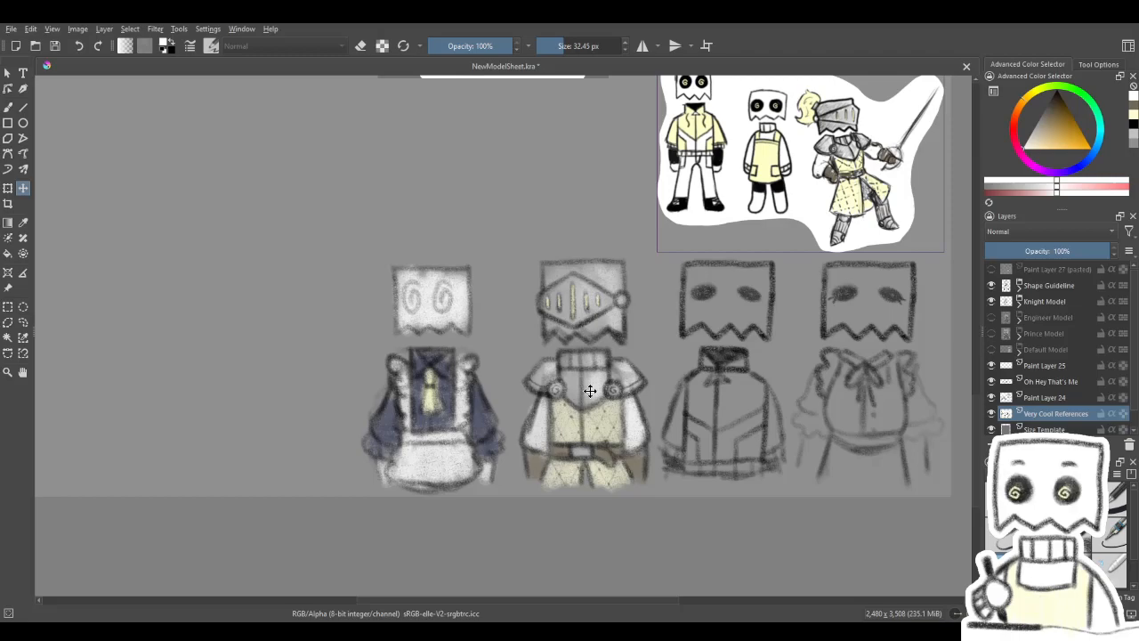
scroll(542, 388, down, 1)
drag(542, 388, 580, 417)
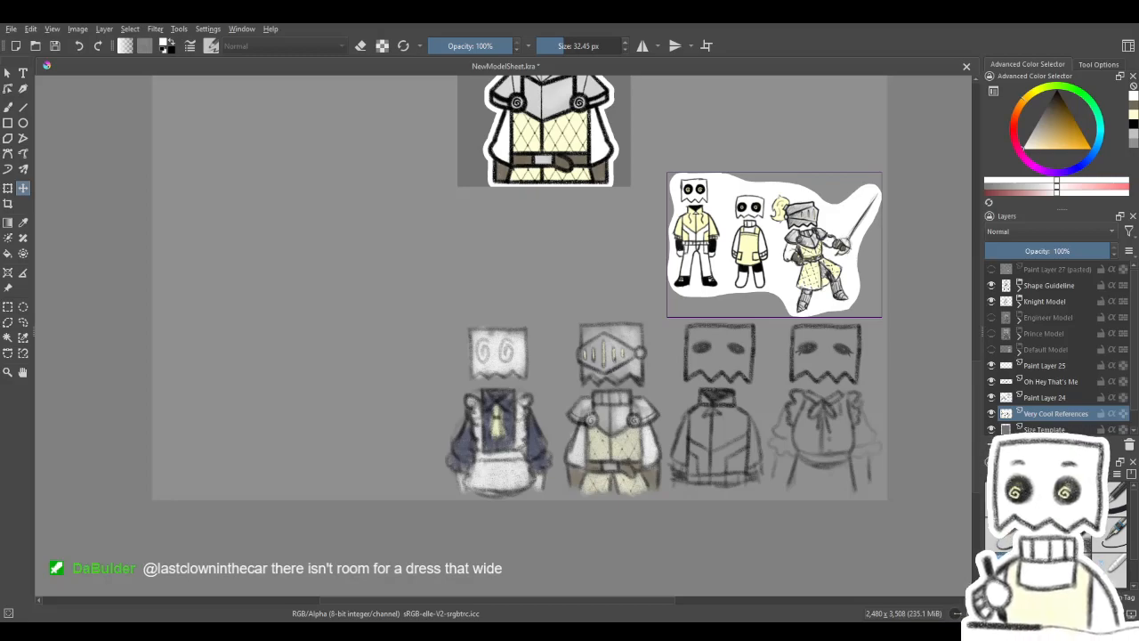
- Compare the finished knight model with the reference characters and the outfit sketches below it
scroll(730, 255, down, 2)
scroll(660, 130, up, 4)
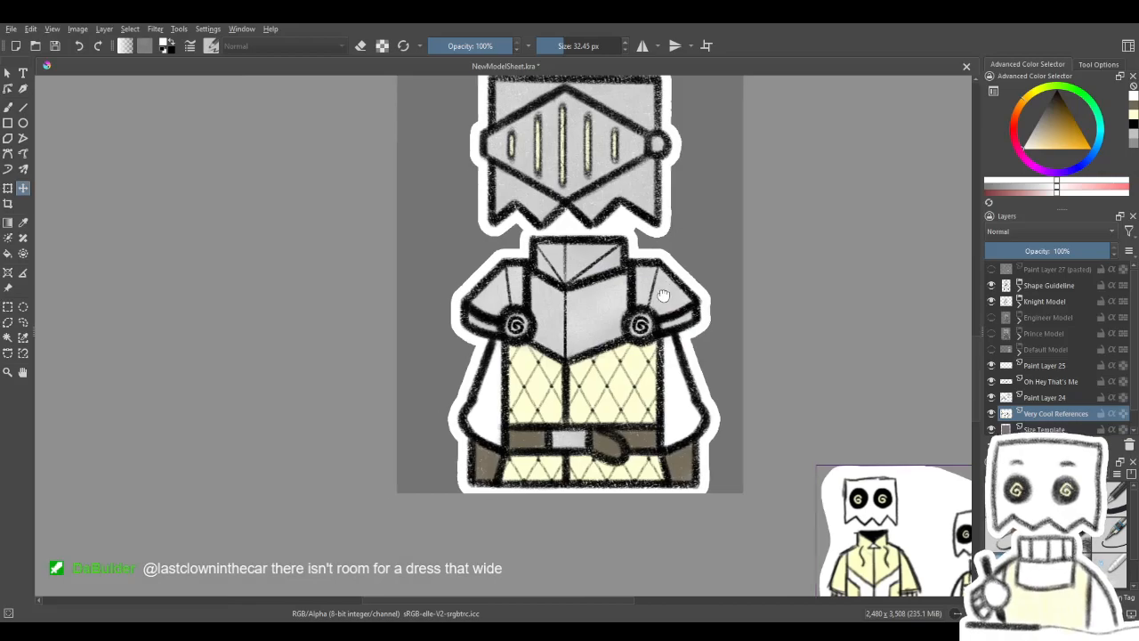
scroll(666, 291, down, 3)
drag(674, 303, 634, 267)
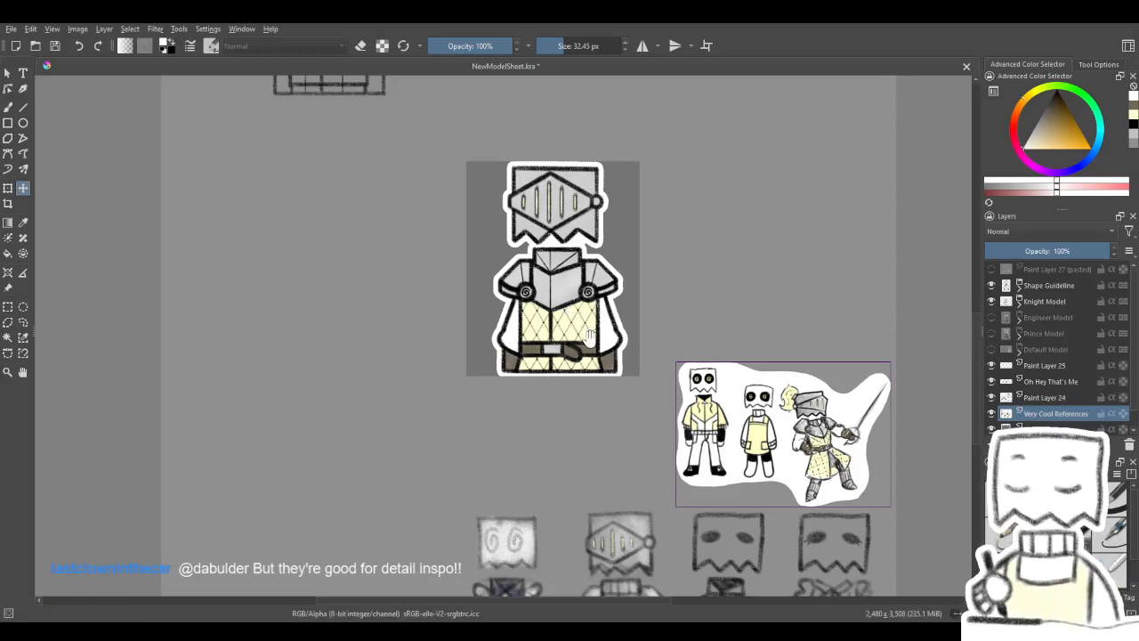
drag(590, 340, 569, 308)
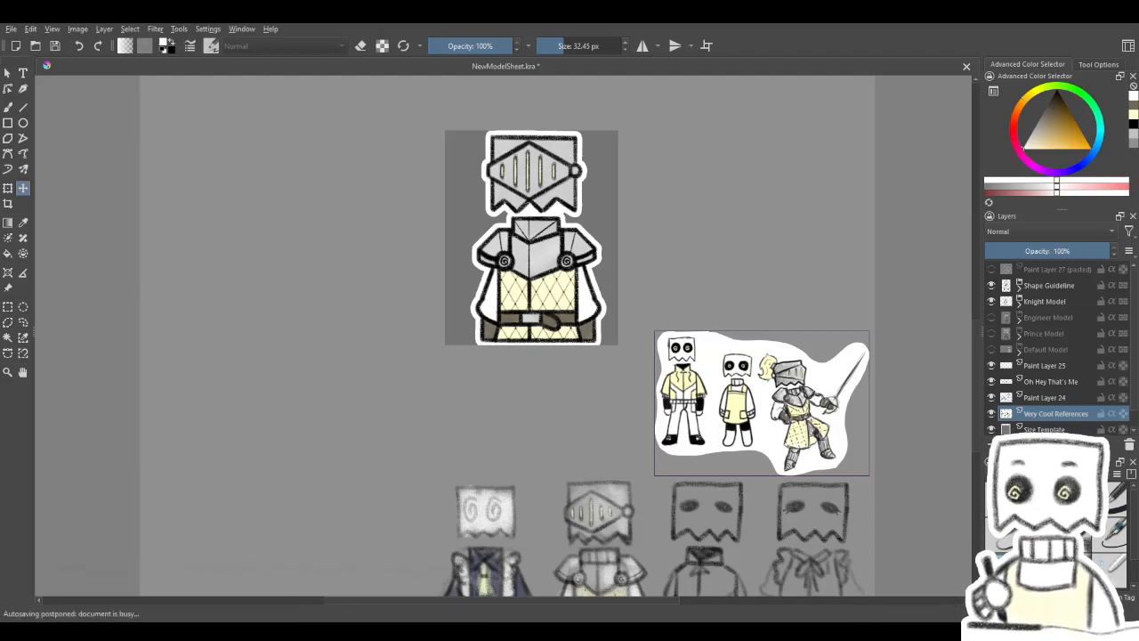
scroll(623, 401, down, 1)
scroll(604, 410, up, 1)
drag(604, 420, 605, 366)
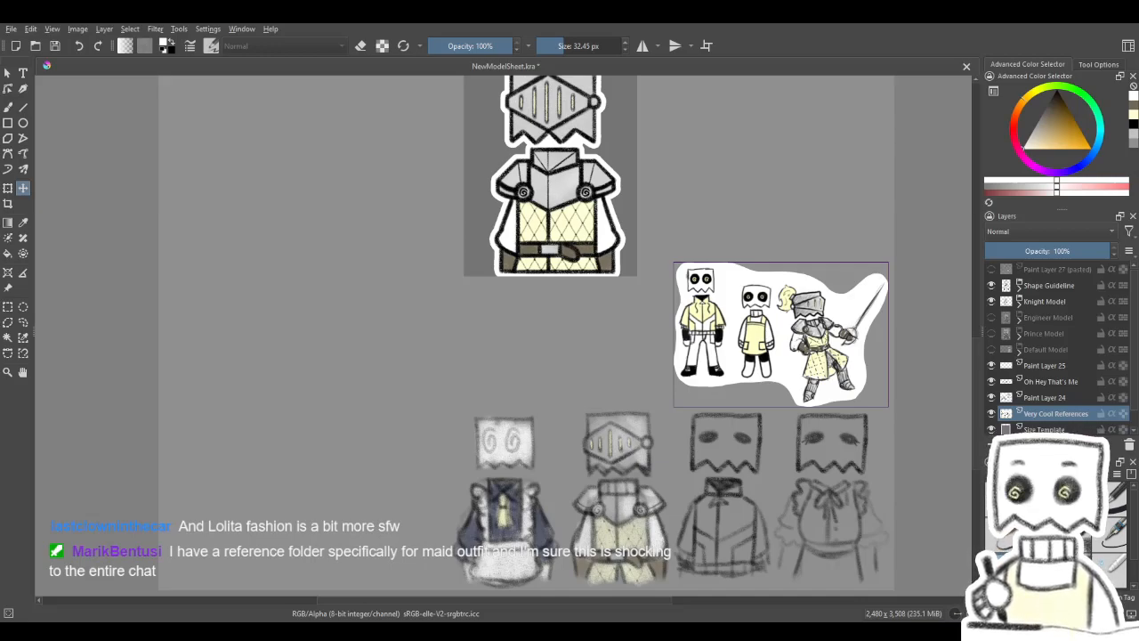
scroll(643, 400, down, 2)
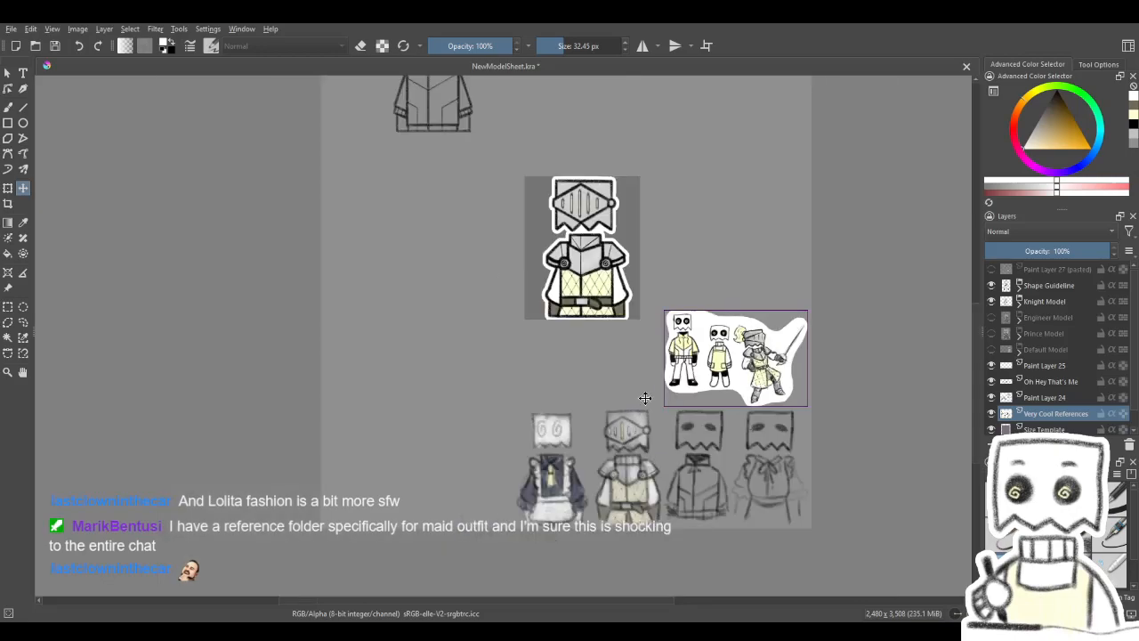
- Paste the image of two red-haired maids with a broom and frying pan into the empty area left of the maid sketch
scroll(631, 398, up, 2)
scroll(631, 398, up, 1)
drag(620, 400, 704, 358)
scroll(678, 358, down, 1)
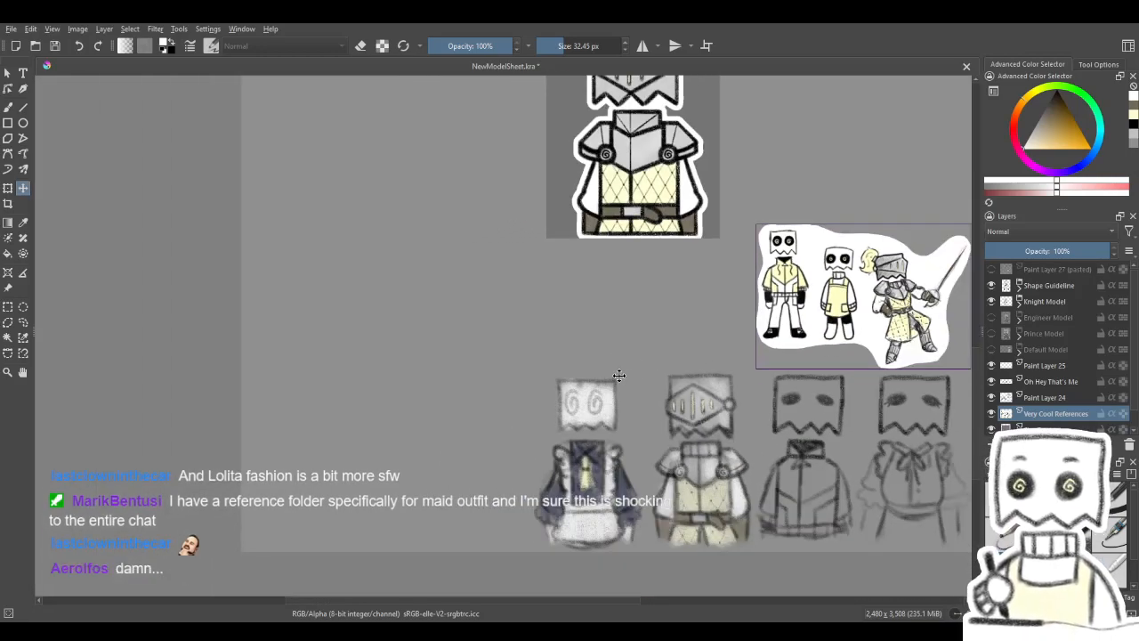
key(ctrl+v)
scroll(605, 362, down, 3)
scroll(602, 327, up, 2)
drag(655, 250, 523, 448)
scroll(494, 441, up, 4)
drag(552, 407, 498, 463)
scroll(621, 462, down, 2)
scroll(597, 461, up, 2)
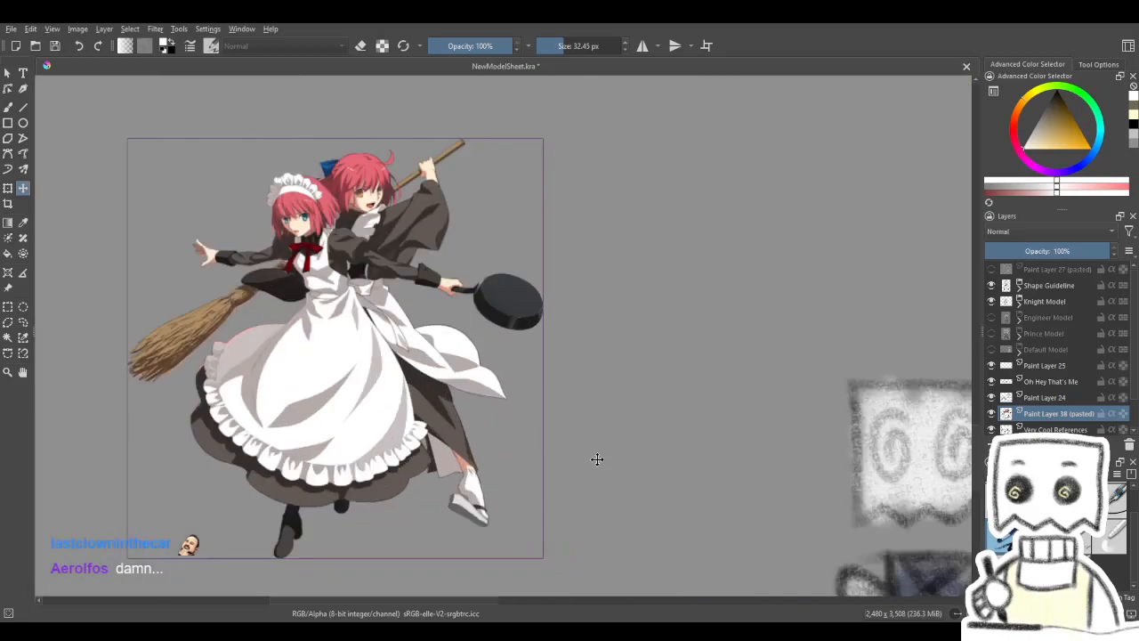
scroll(624, 453, down, 1)
drag(620, 453, 708, 405)
drag(610, 388, 573, 384)
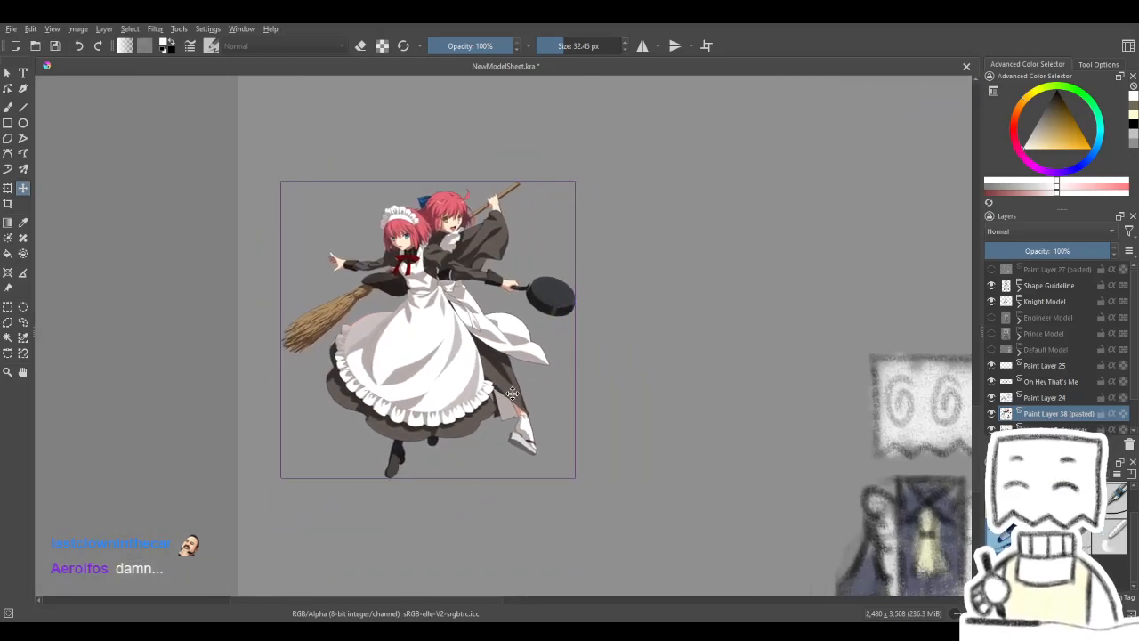
- Shift the image of the two red-haired maids flush against the left edge of the sheet
scroll(463, 302, up, 1)
drag(463, 306, 549, 293)
drag(631, 380, 625, 372)
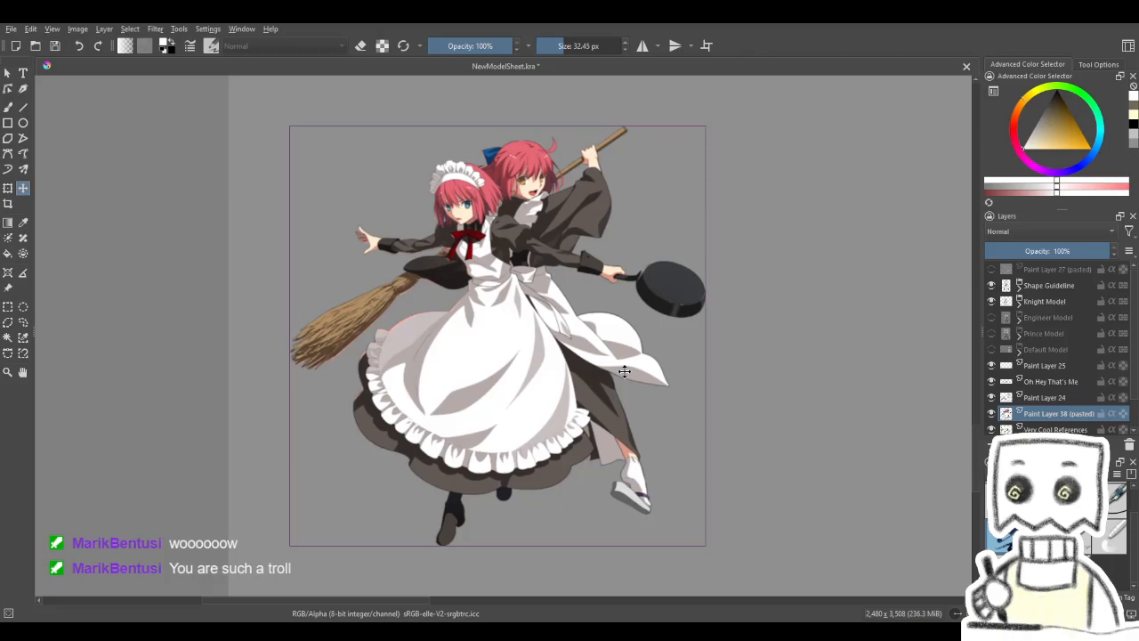
drag(662, 371, 573, 363)
scroll(571, 384, down, 1)
drag(679, 380, 581, 348)
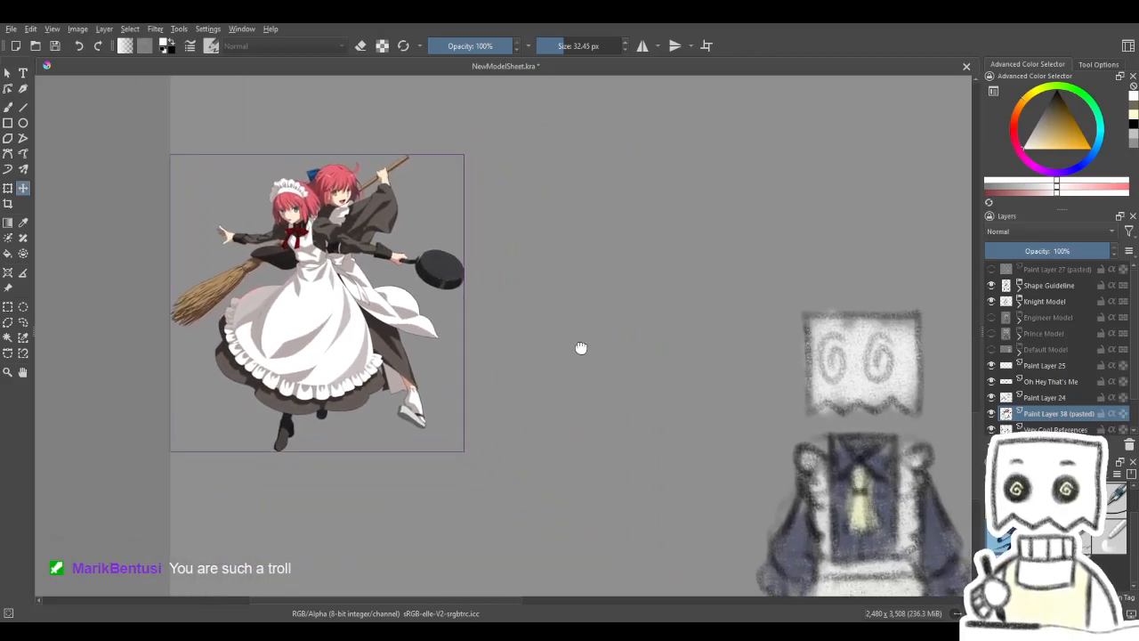
scroll(582, 348, down, 1)
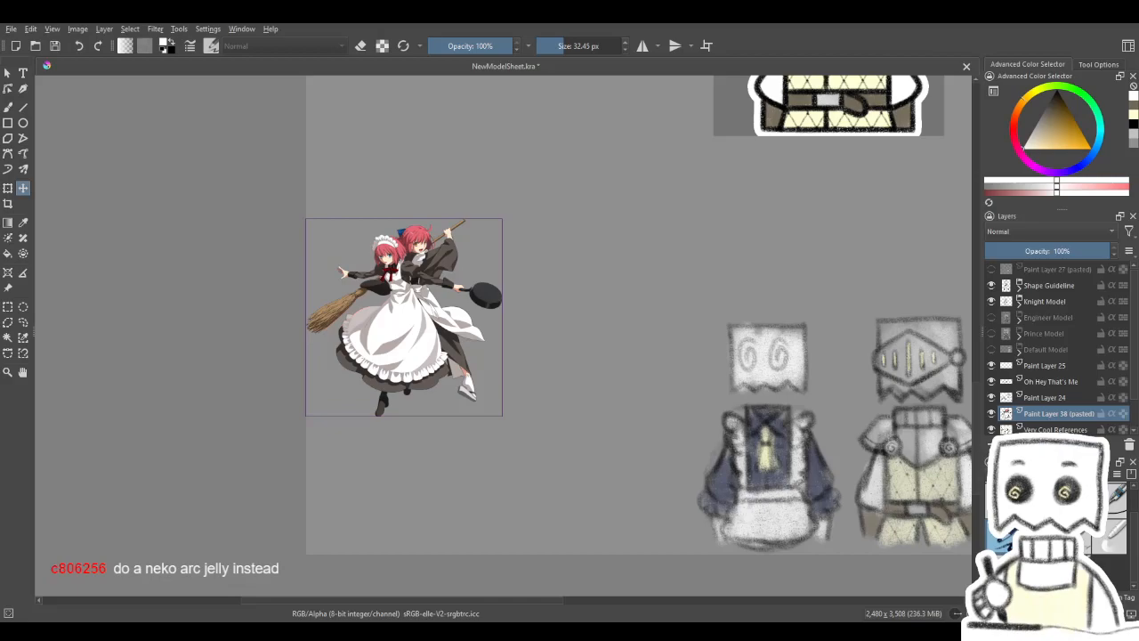
- Paste the image of the blonde maid with the green dragon tail near the two red-haired maids
scroll(531, 413, down, 1)
scroll(548, 408, up, 1)
mouse_move(568, 408)
mouse_down()
mouse_move(318, 366)
mouse_move(207, 363)
mouse_move(649, 395)
mouse_move(253, 374)
mouse_up()
drag(956, 400, 813, 376)
drag(476, 315, 848, 350)
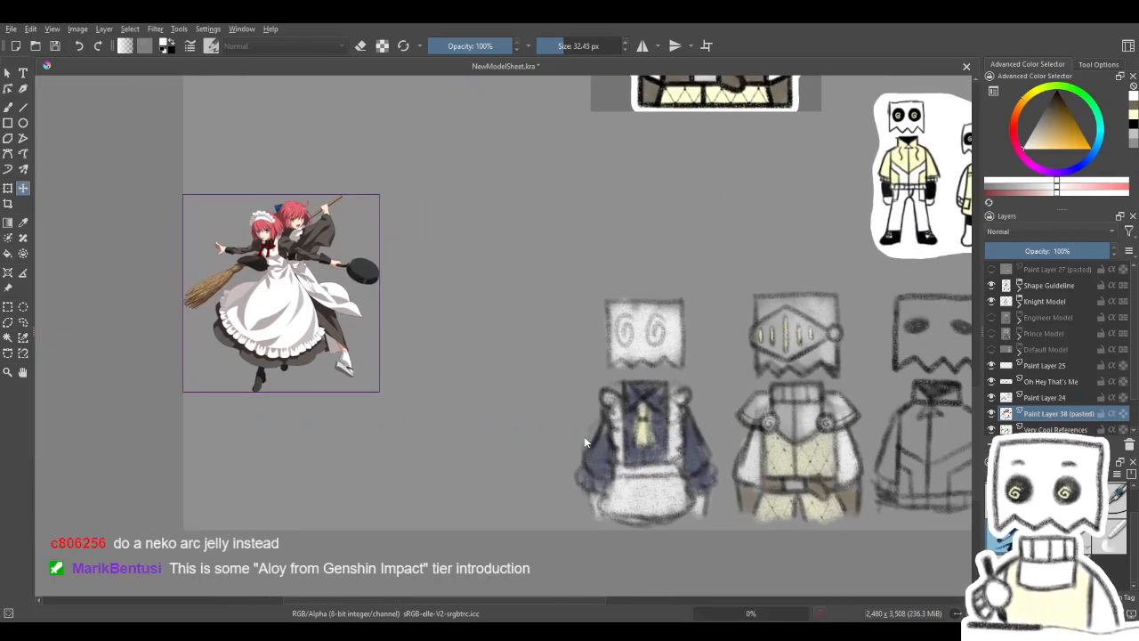
scroll(623, 382, down, 1)
click(9, 190)
drag(528, 151, 611, 102)
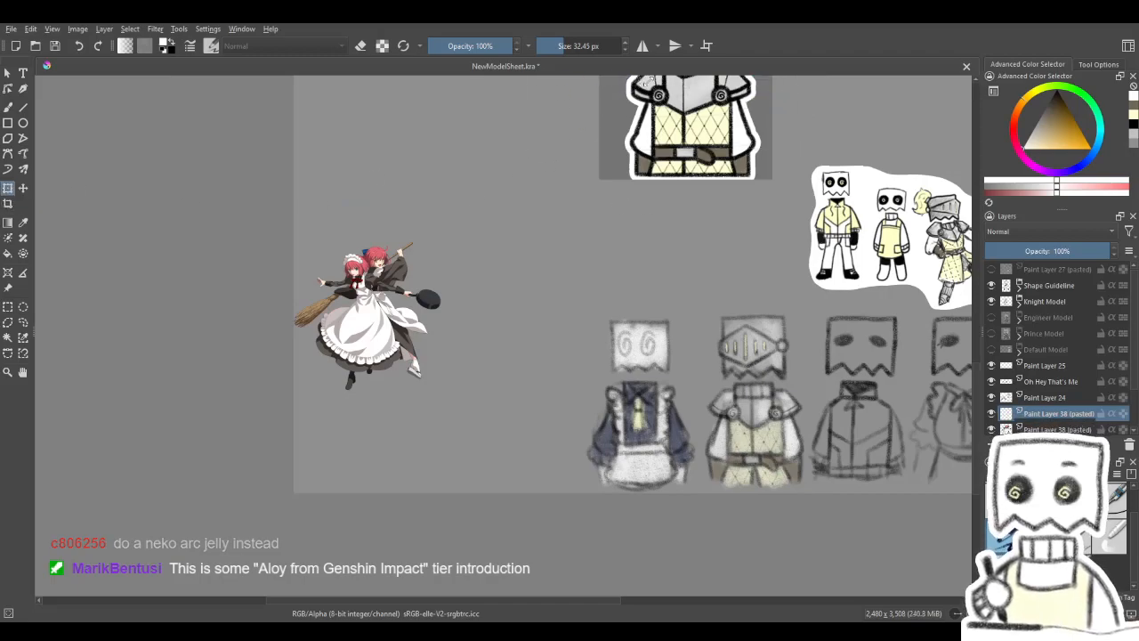
click(24, 188)
key(ctrl+v)
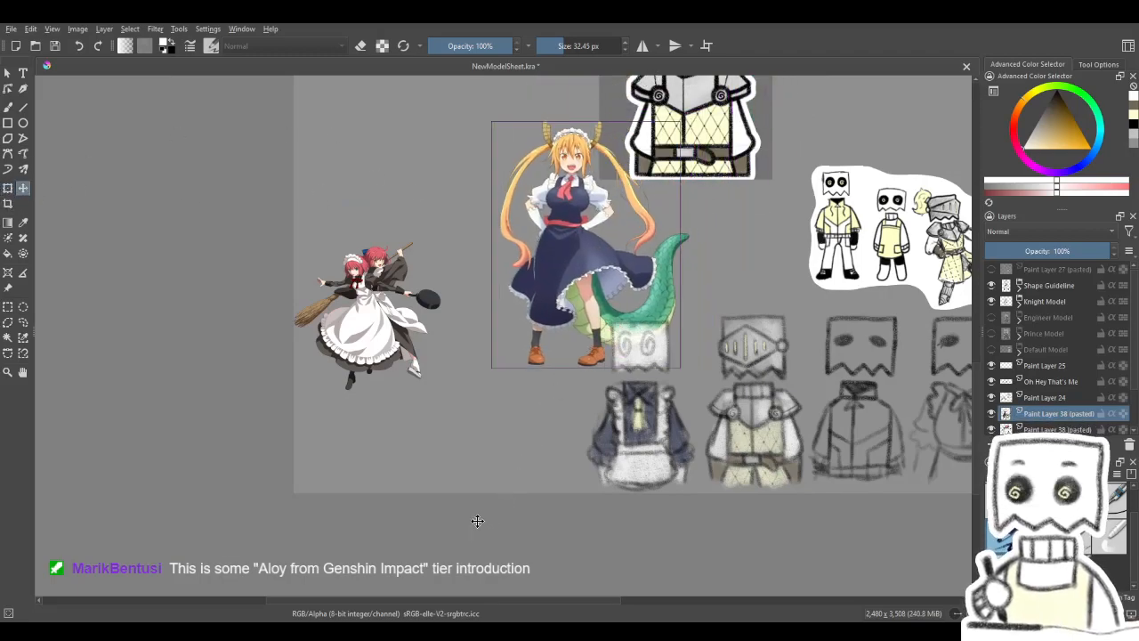
- Scale the blonde maid image down to about the height of the red-haired maids and place it directly beside them
click(8, 189)
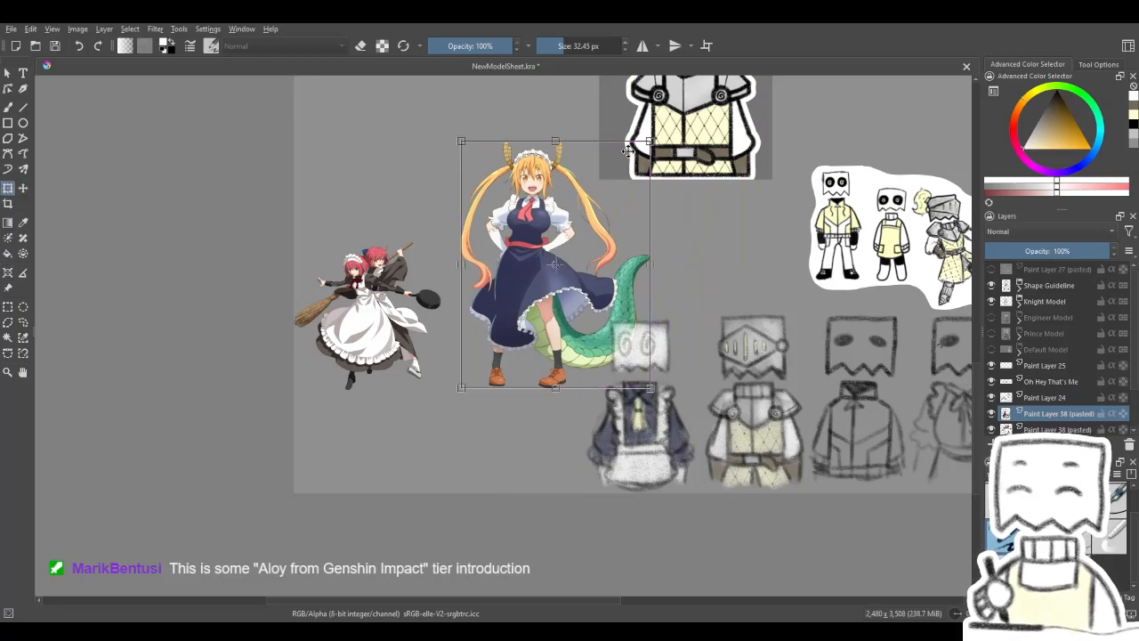
drag(650, 140, 577, 219)
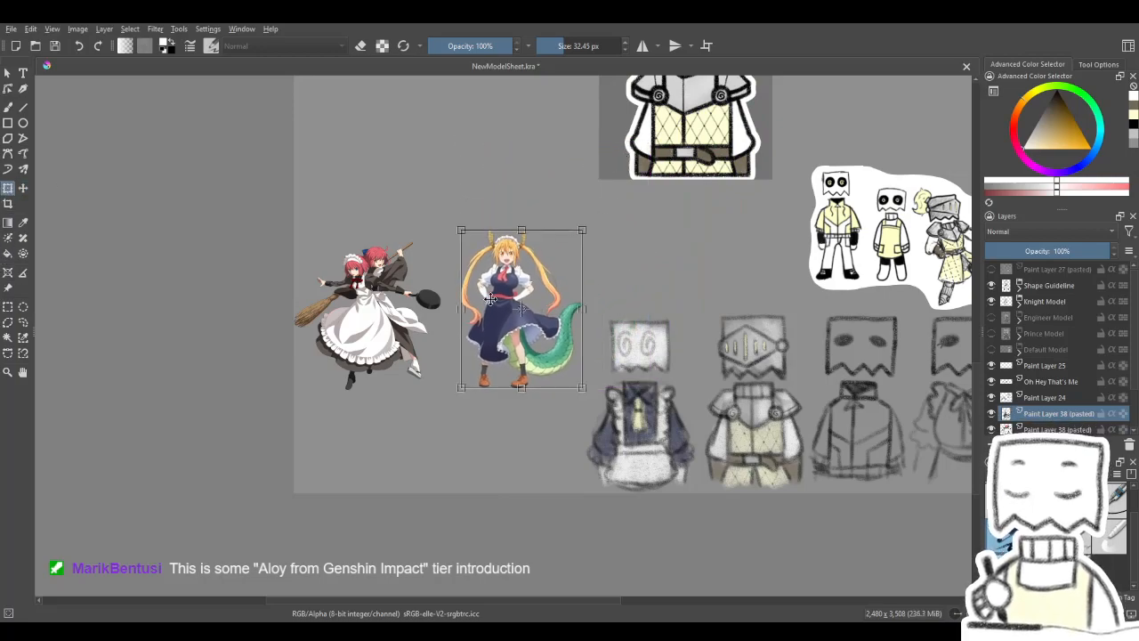
drag(533, 264, 447, 281)
scroll(448, 281, up, 5)
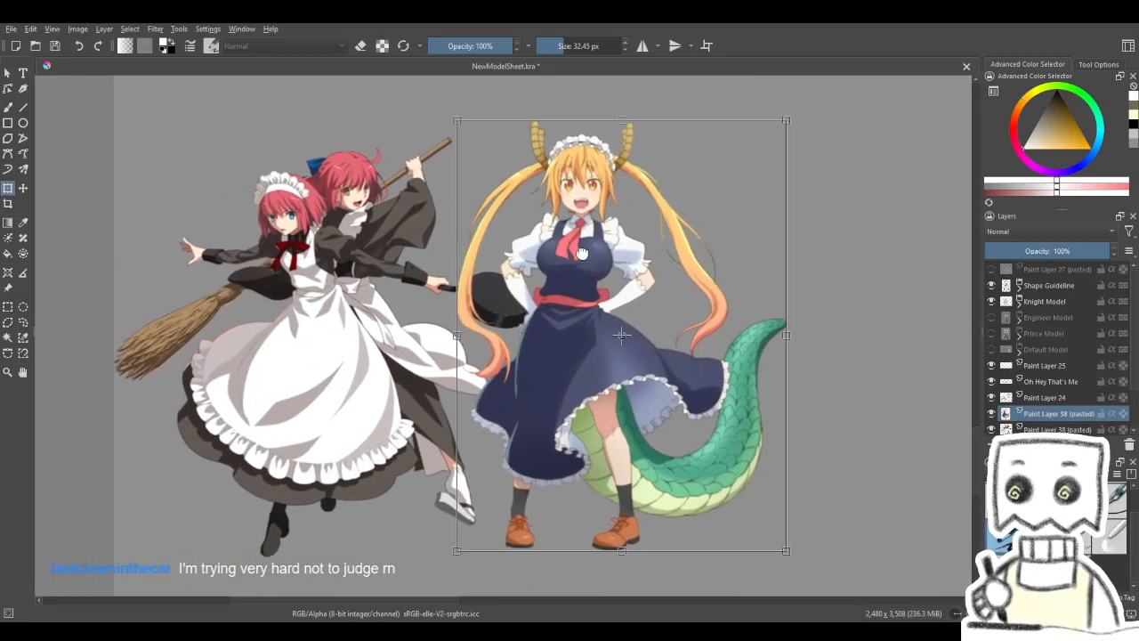
drag(780, 122, 748, 156)
drag(603, 266, 595, 255)
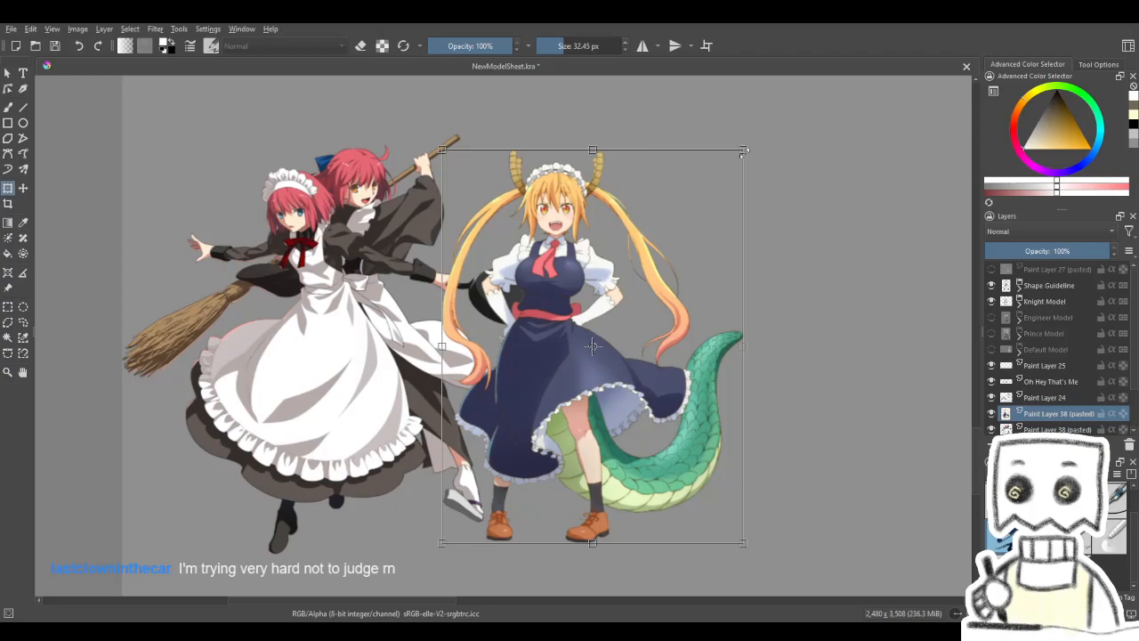
key(Return)
- Compare the headpieces of the maid references with the maid outfit sketch
drag(426, 399, 461, 378)
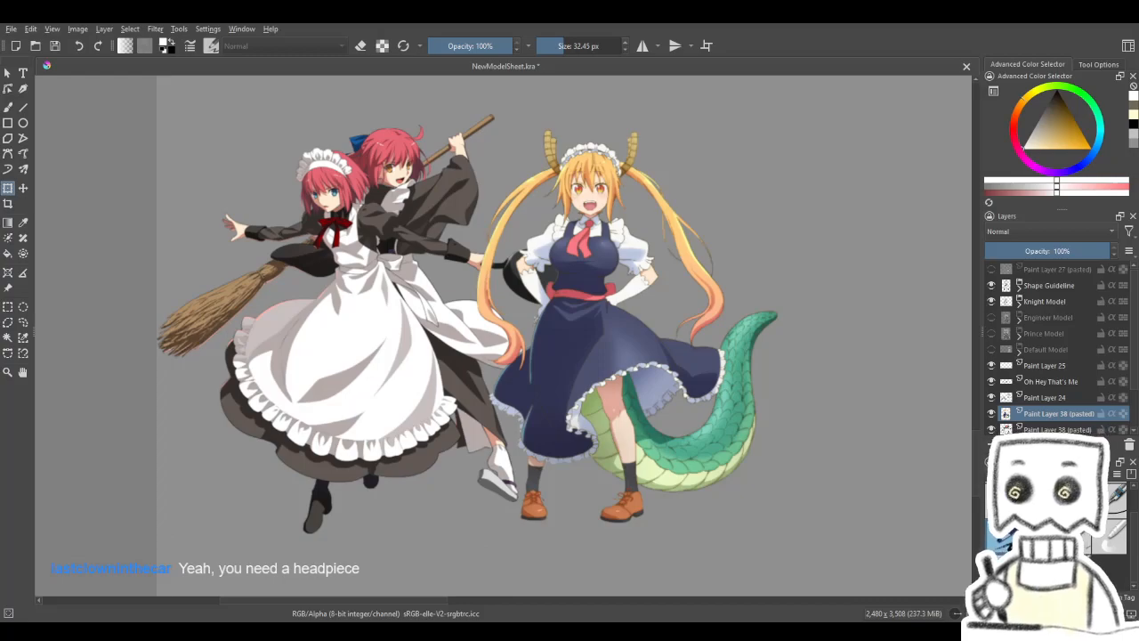
scroll(593, 401, down, 2)
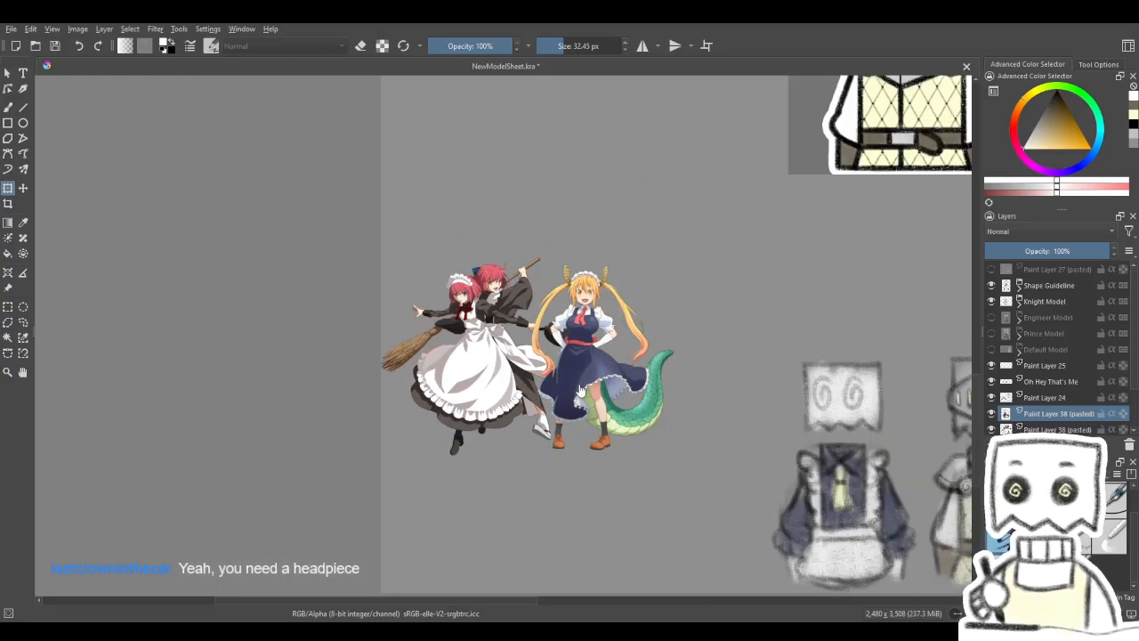
scroll(776, 407, up, 1)
drag(771, 406, 329, 318)
mouse_move(797, 364)
mouse_down()
mouse_move(311, 350)
mouse_move(811, 362)
mouse_up()
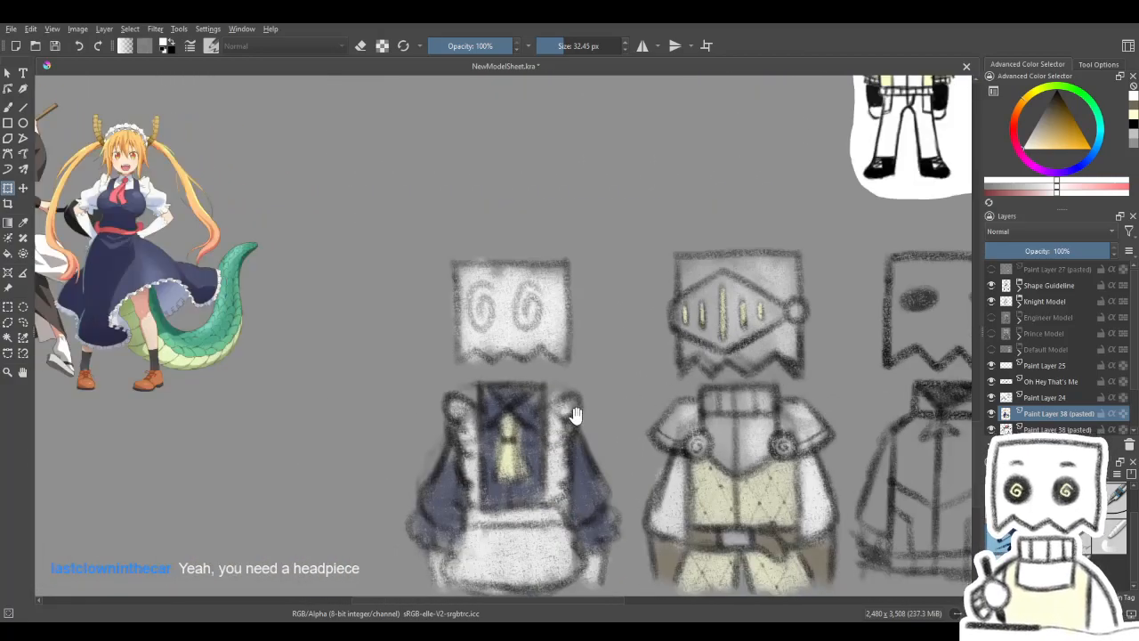
scroll(652, 404, down, 2)
scroll(652, 403, up, 2)
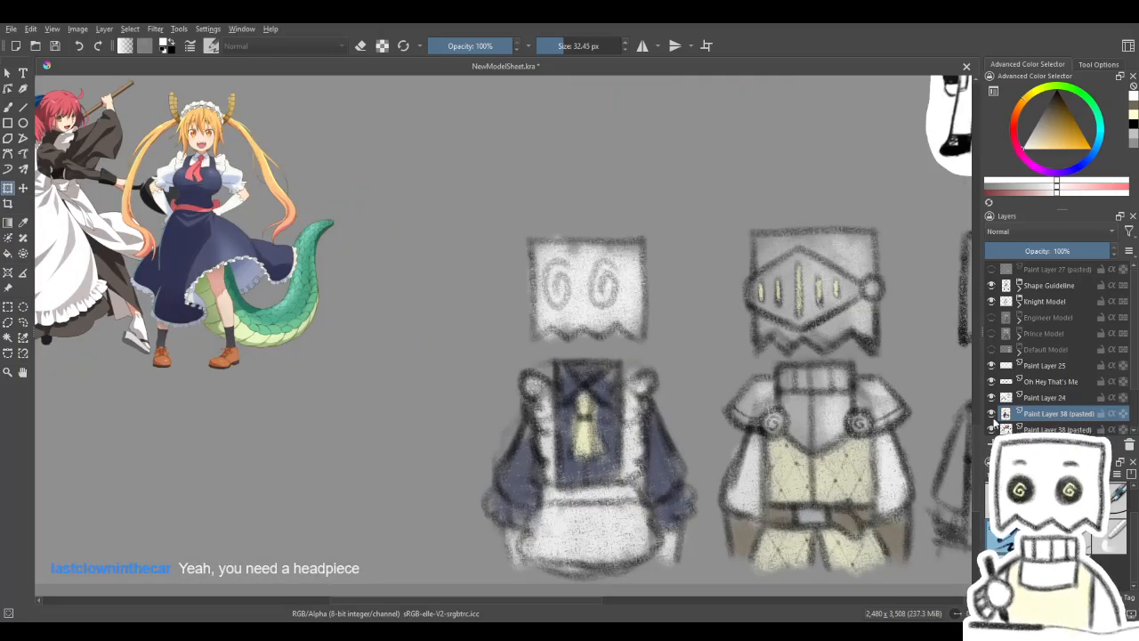
- Check what Paint Layer 24 holds by toggling its visibility, and set up the Oh Hey That's Me layer for charcoal drawing in black
click(1025, 398)
click(992, 397)
click(991, 397)
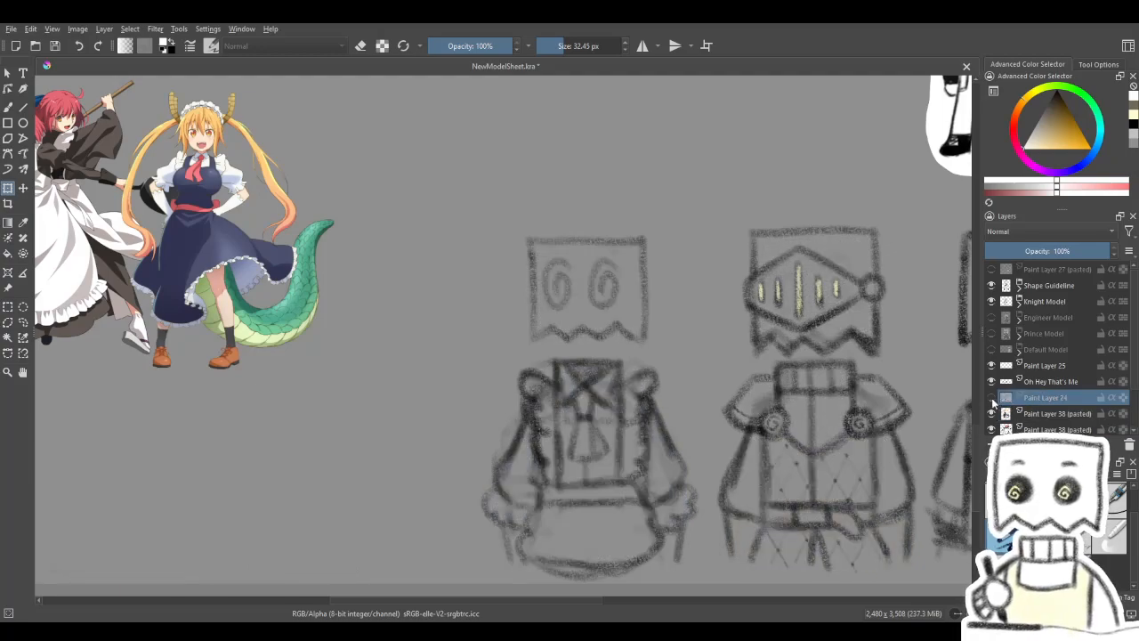
click(1043, 383)
click(8, 107)
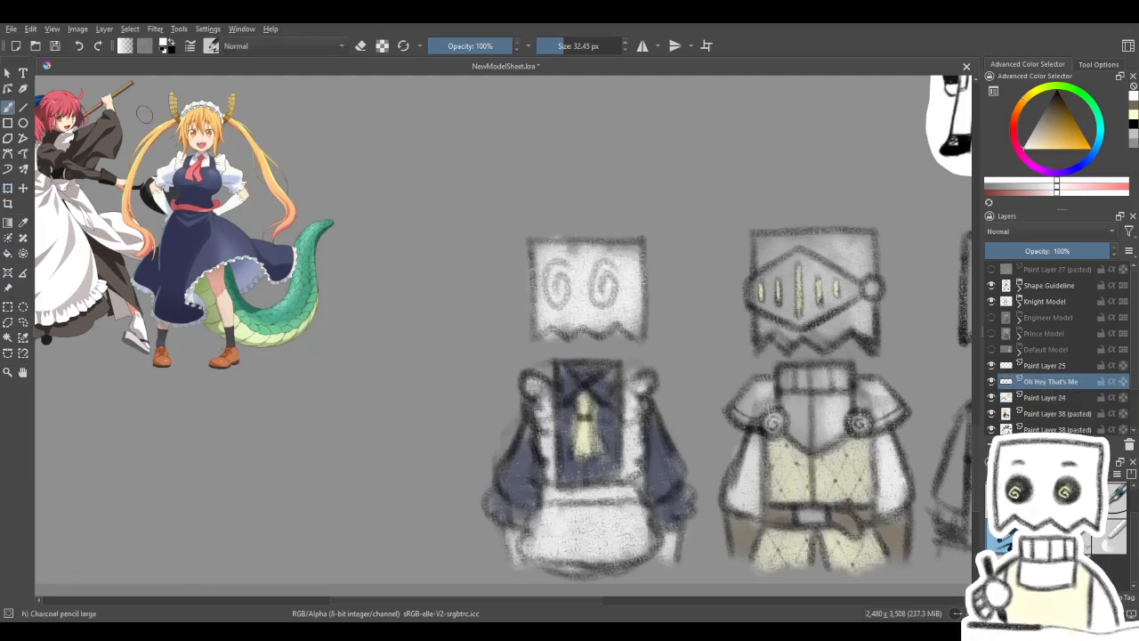
click(1073, 119)
- Try out two scalloped maid headbands on top of the maid sketch's head
mouse_move(530, 236)
mouse_down()
mouse_move(552, 219)
mouse_move(622, 216)
mouse_up()
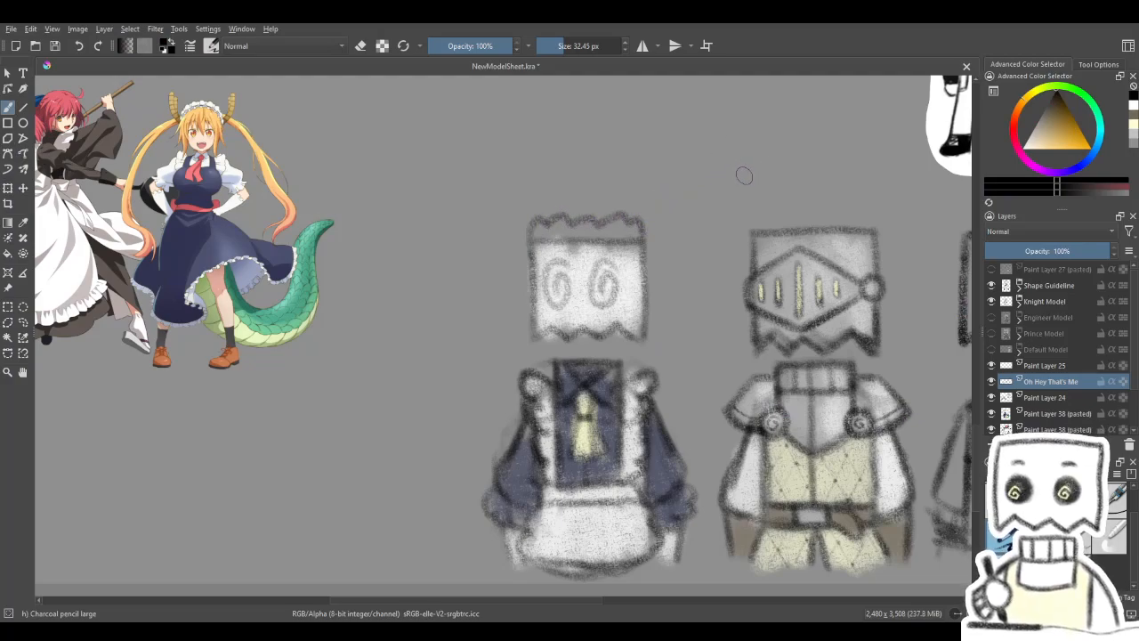
key(ctrl+z)
mouse_move(527, 252)
mouse_down()
mouse_move(539, 215)
mouse_move(605, 206)
mouse_move(643, 212)
mouse_move(654, 247)
mouse_up()
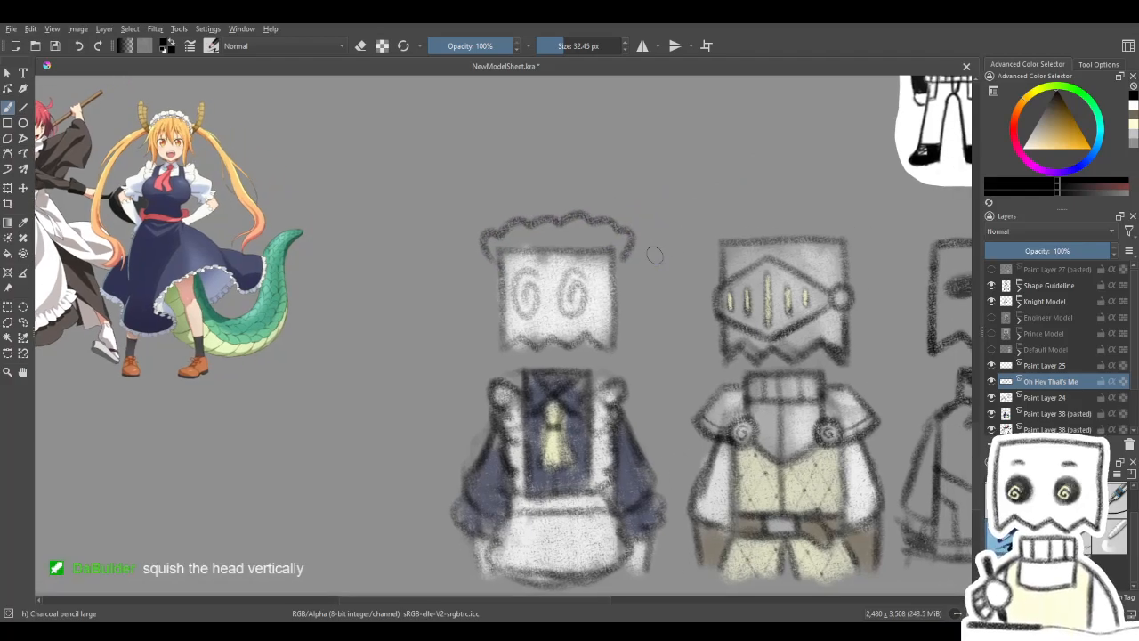
key(ctrl+z)
- Examine the finished knight model and the room around its helmet within the grey frame
drag(472, 277, 634, 364)
mouse_move(486, 276)
mouse_down()
mouse_move(504, 287)
mouse_move(546, 390)
mouse_up()
drag(550, 265, 294, 514)
mouse_move(616, 161)
mouse_down()
mouse_move(496, 293)
mouse_move(453, 291)
mouse_up()
drag(561, 439, 562, 317)
drag(522, 204, 621, 356)
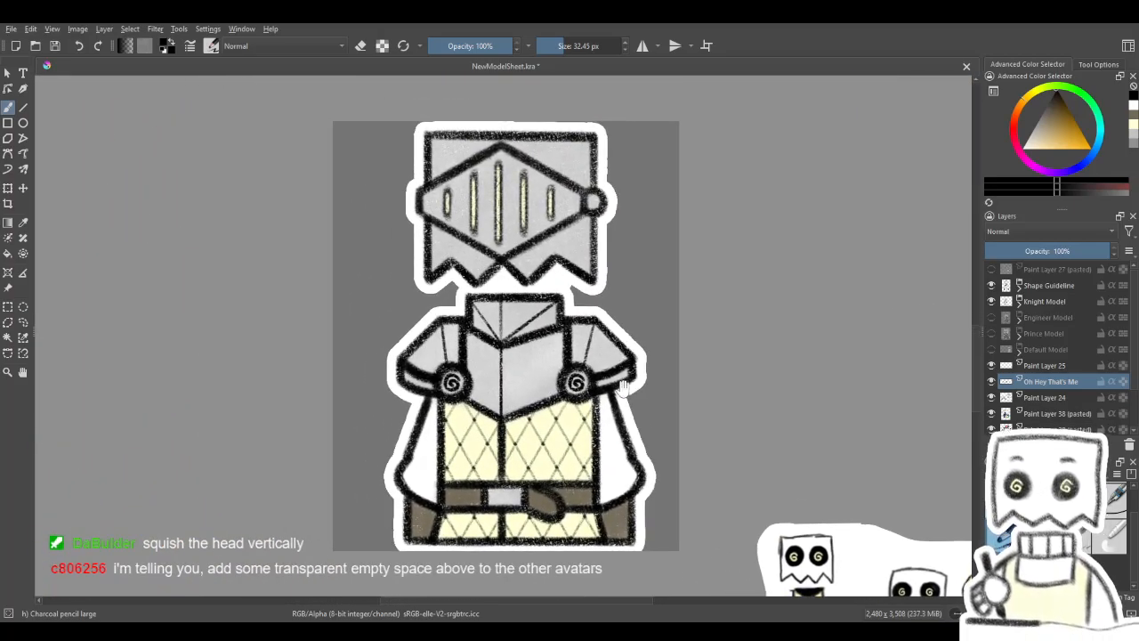
mouse_move(521, 478)
mouse_down()
mouse_move(494, 483)
mouse_move(523, 339)
mouse_up()
drag(529, 582, 506, 270)
mouse_move(404, 420)
mouse_down()
mouse_move(594, 165)
mouse_move(673, 315)
mouse_up()
mouse_move(698, 102)
mouse_down()
mouse_move(606, 262)
mouse_move(508, 317)
mouse_move(629, 339)
mouse_move(587, 338)
mouse_up()
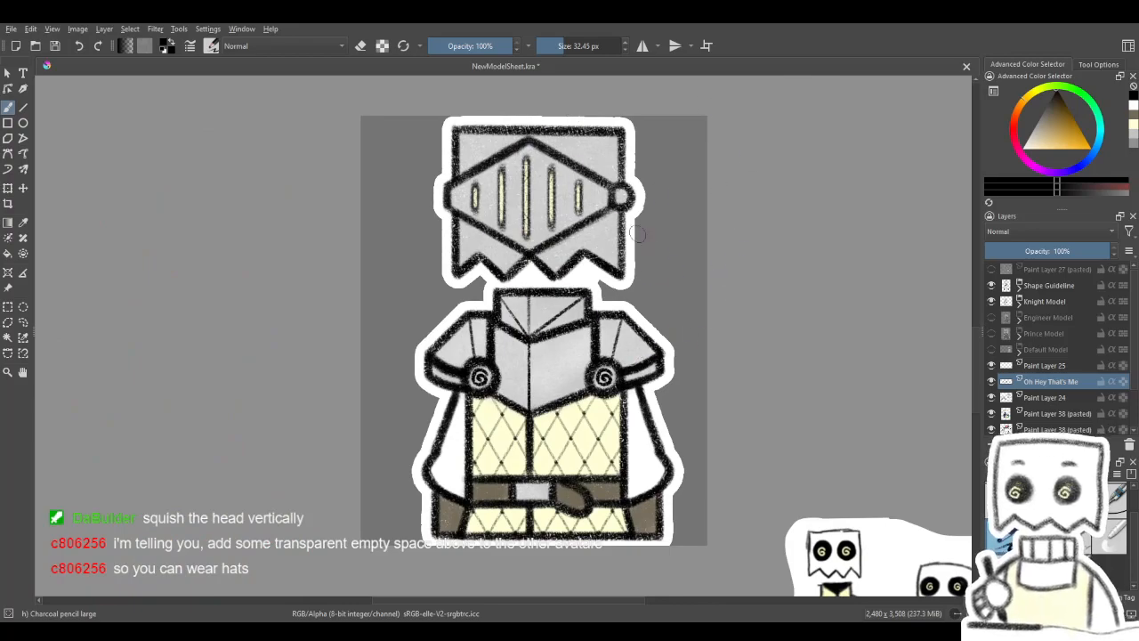
mouse_move(515, 561)
mouse_down()
mouse_move(603, 348)
mouse_move(531, 285)
mouse_move(580, 208)
mouse_up()
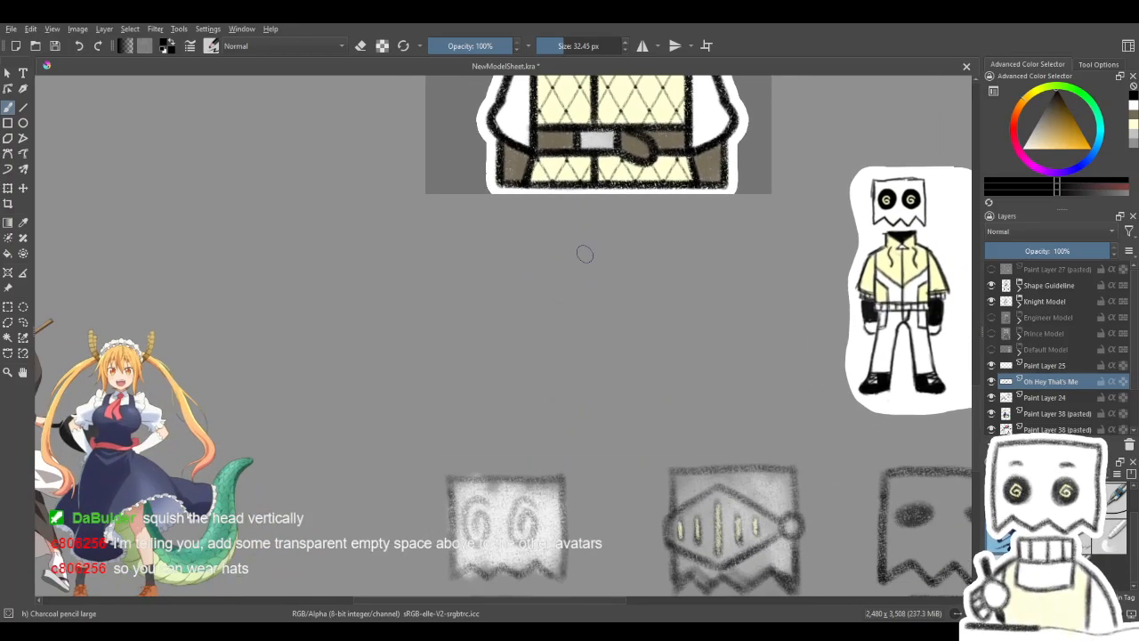
- Study the two maid reference images up close and compare them with the row of outfit sketches
scroll(585, 255, down, 3)
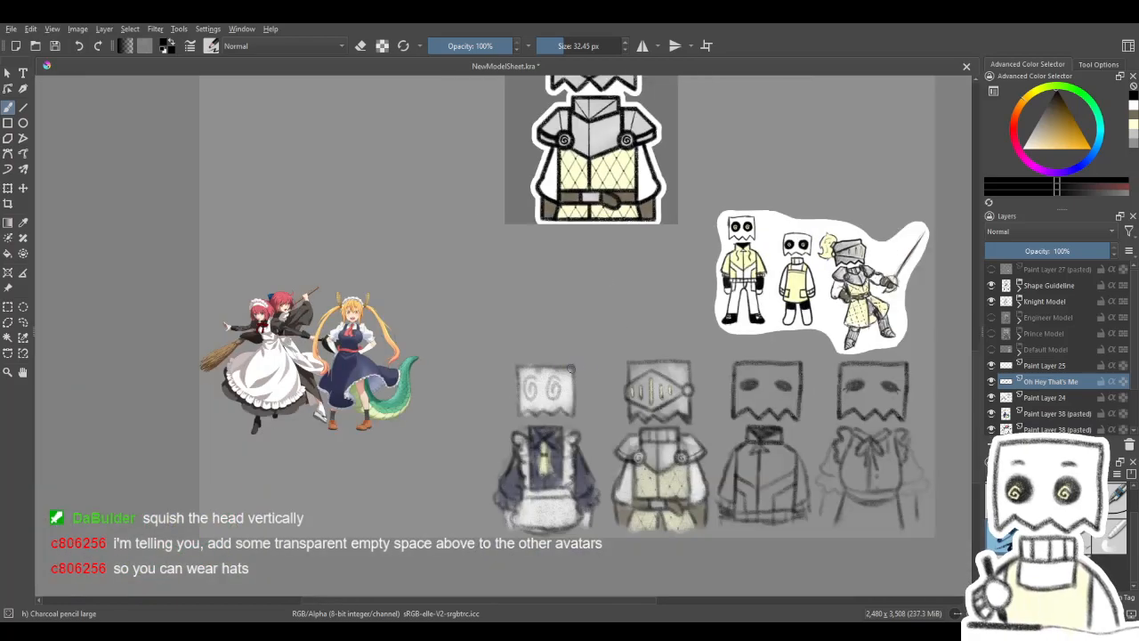
scroll(571, 369, down, 1)
scroll(523, 419, up, 3)
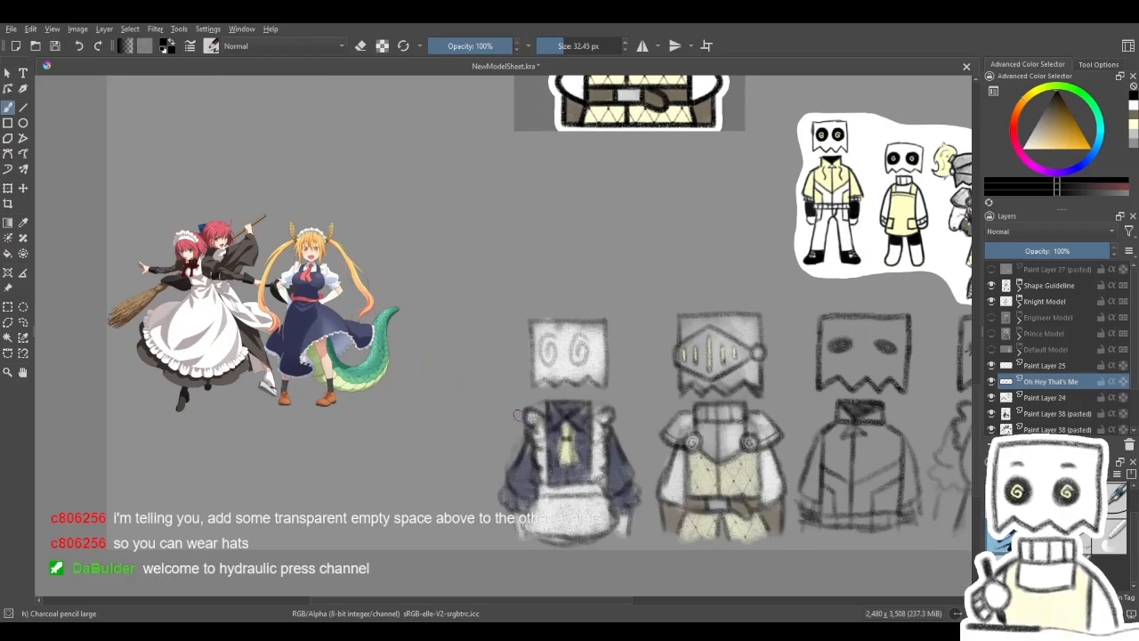
scroll(514, 412, up, 1)
scroll(354, 231, down, 3)
scroll(198, 162, up, 3)
scroll(200, 178, up, 2)
scroll(214, 222, down, 2)
scroll(267, 258, up, 3)
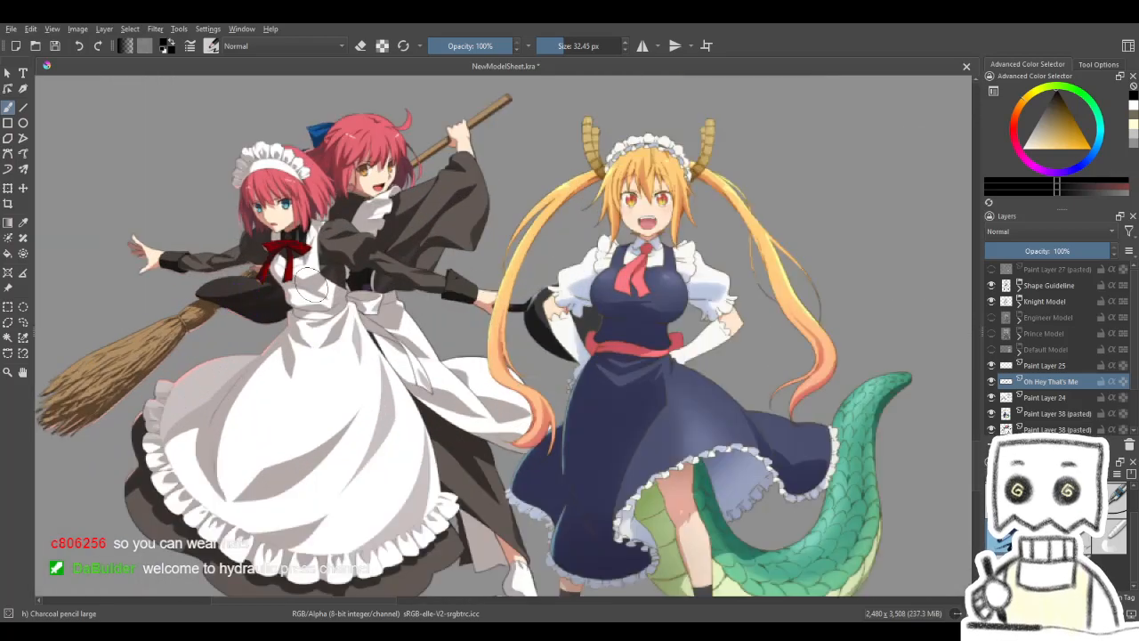
scroll(312, 285, down, 4)
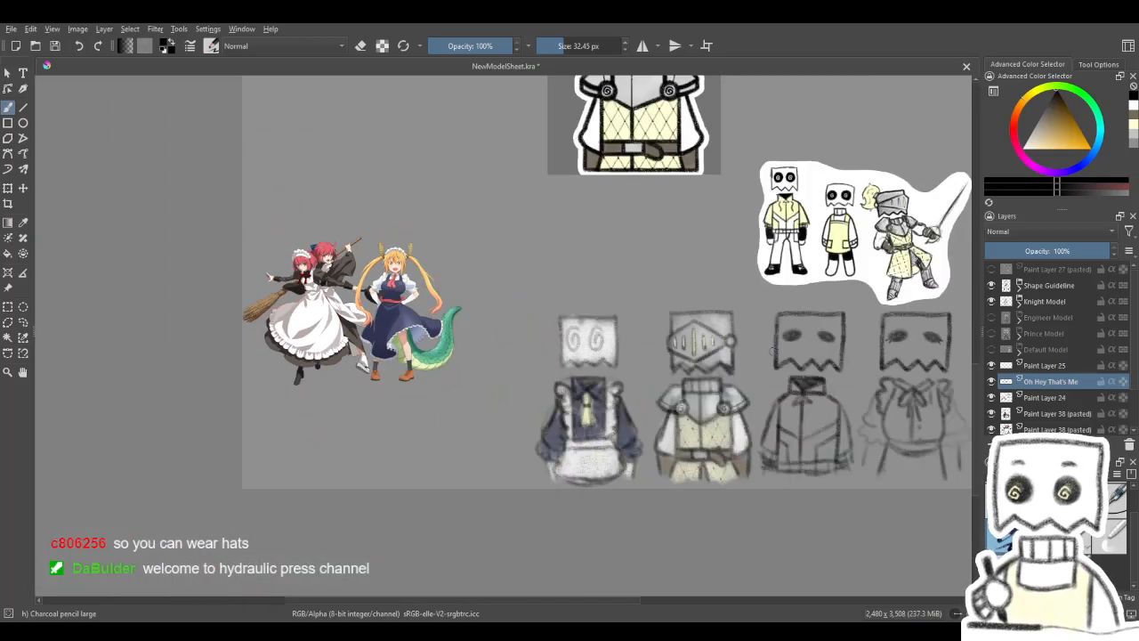
scroll(769, 350, up, 2)
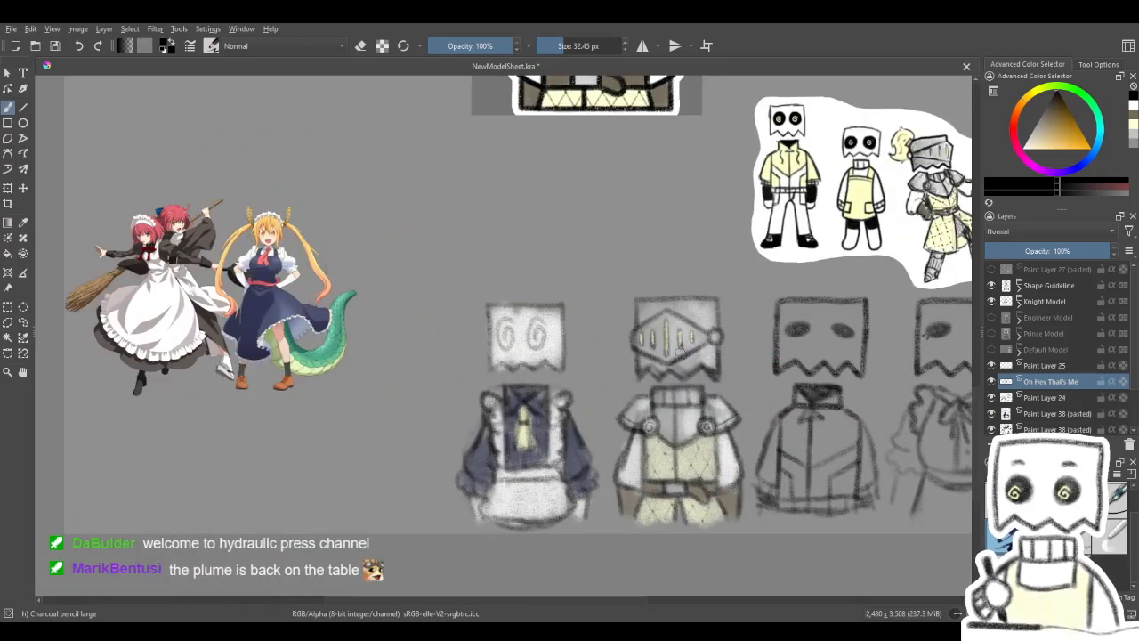
scroll(681, 353, down, 3)
scroll(558, 363, up, 3)
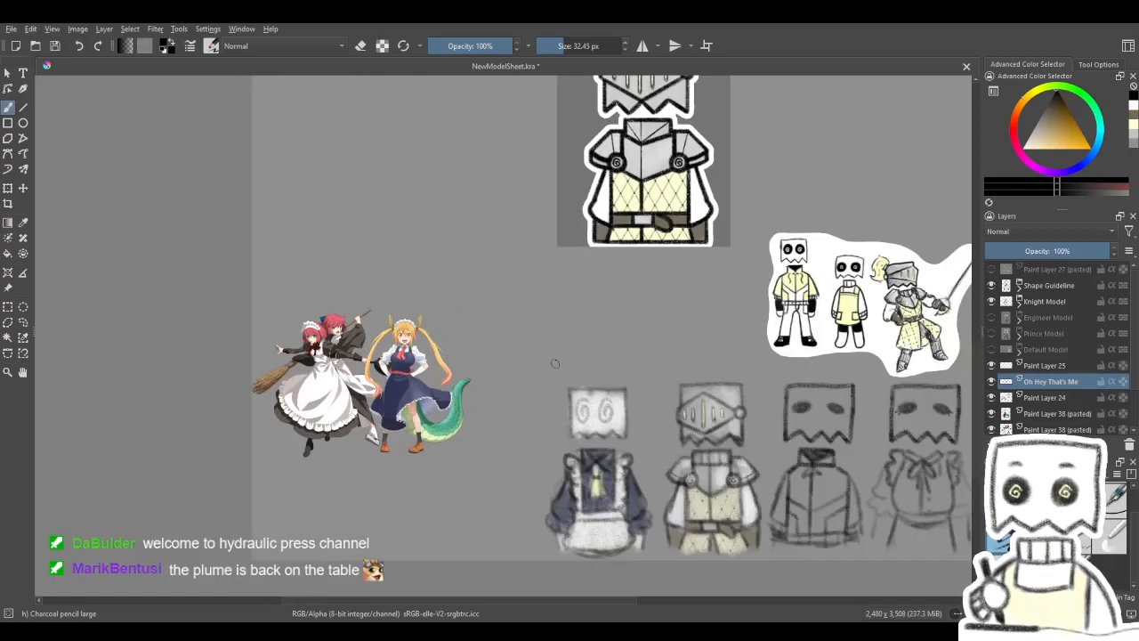
scroll(561, 361, down, 2)
scroll(659, 401, up, 3)
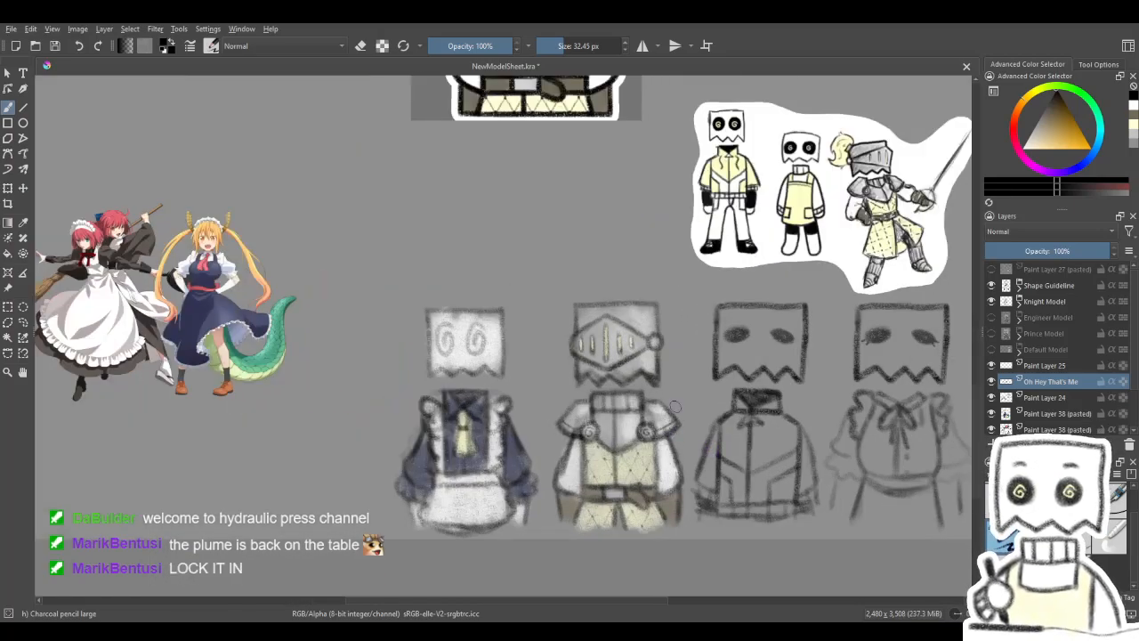
- Compare the knight model and the plumed reference knight with the sketches below them
drag(703, 357, 580, 410)
drag(753, 266, 745, 481)
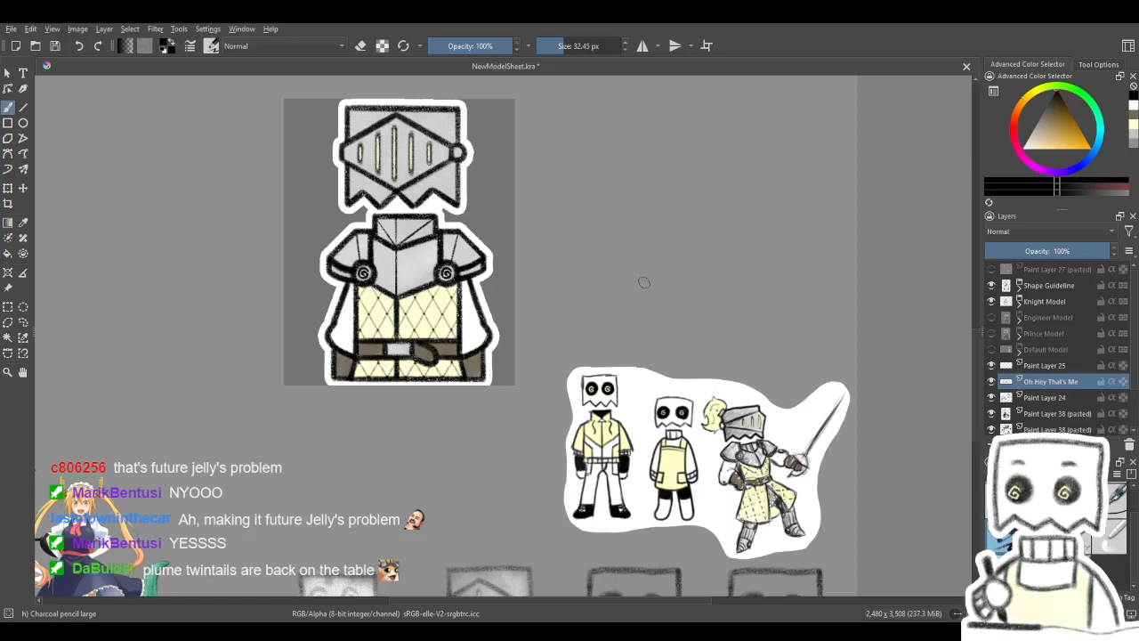
drag(361, 426, 539, 444)
drag(379, 526, 354, 407)
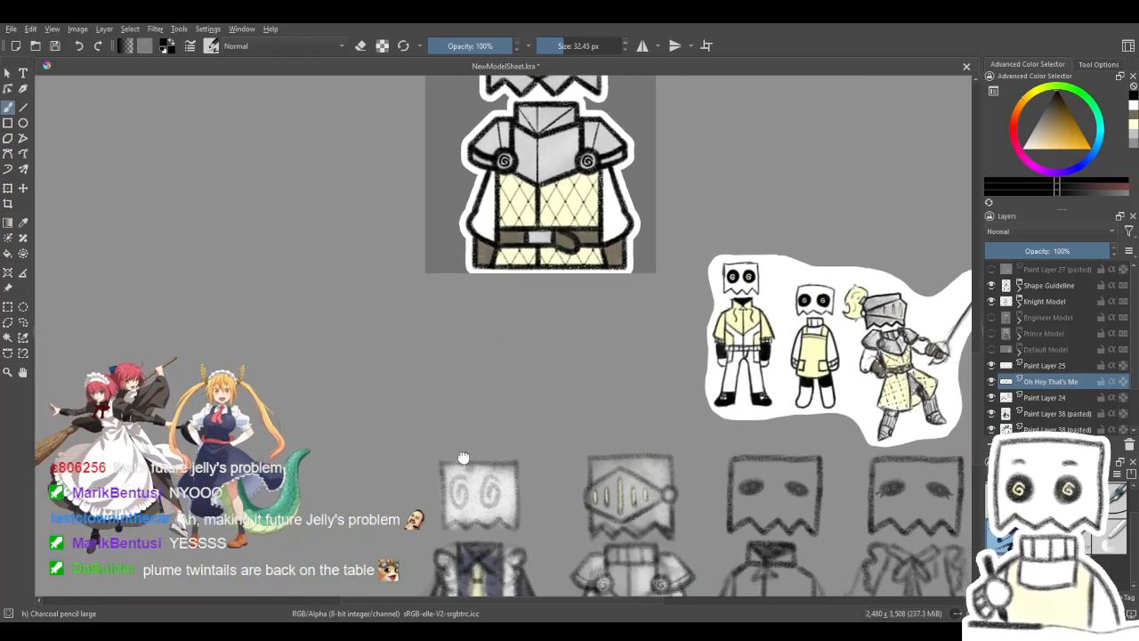
drag(462, 469, 491, 339)
drag(494, 429, 503, 344)
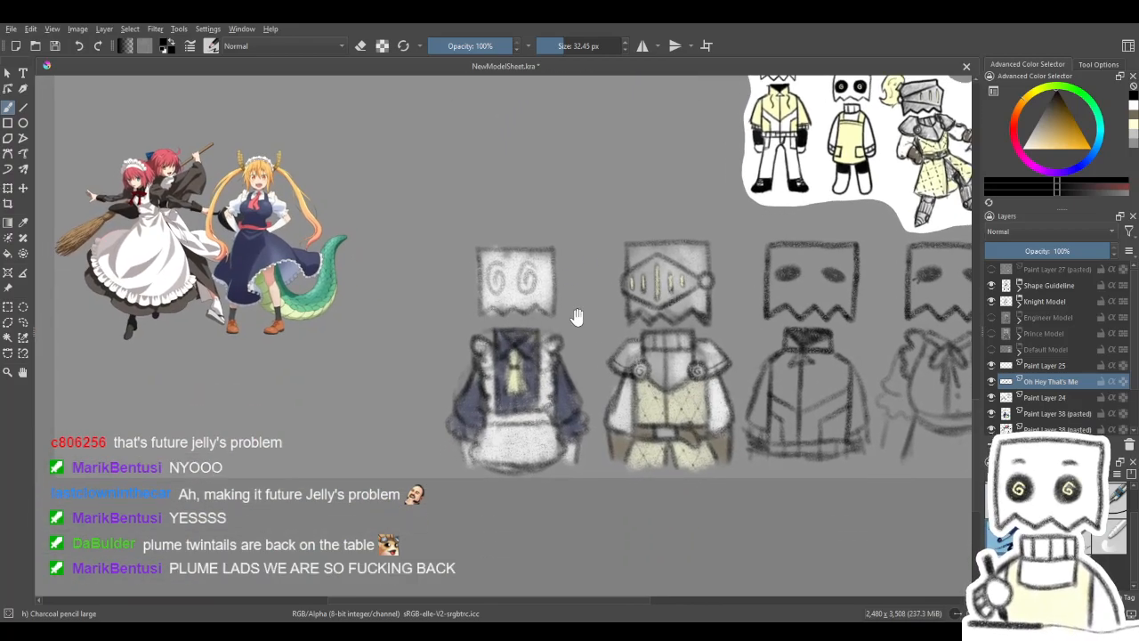
drag(566, 316, 511, 347)
- Try to sketch a plume on top of the knight sketch's helmet
scroll(512, 346, up, 1)
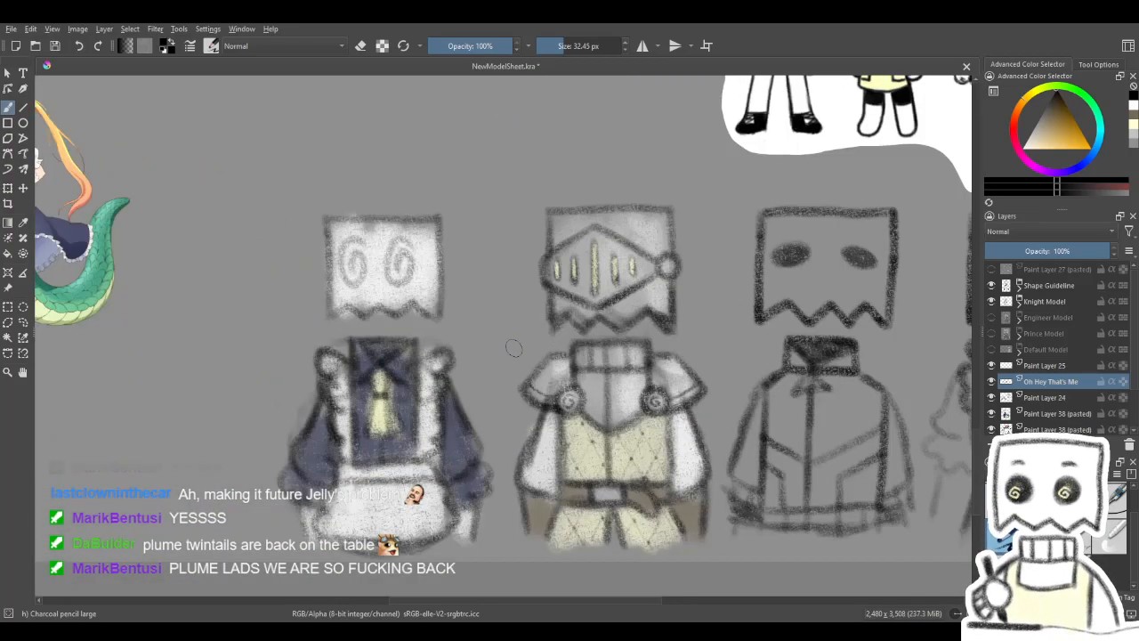
drag(673, 244, 582, 354)
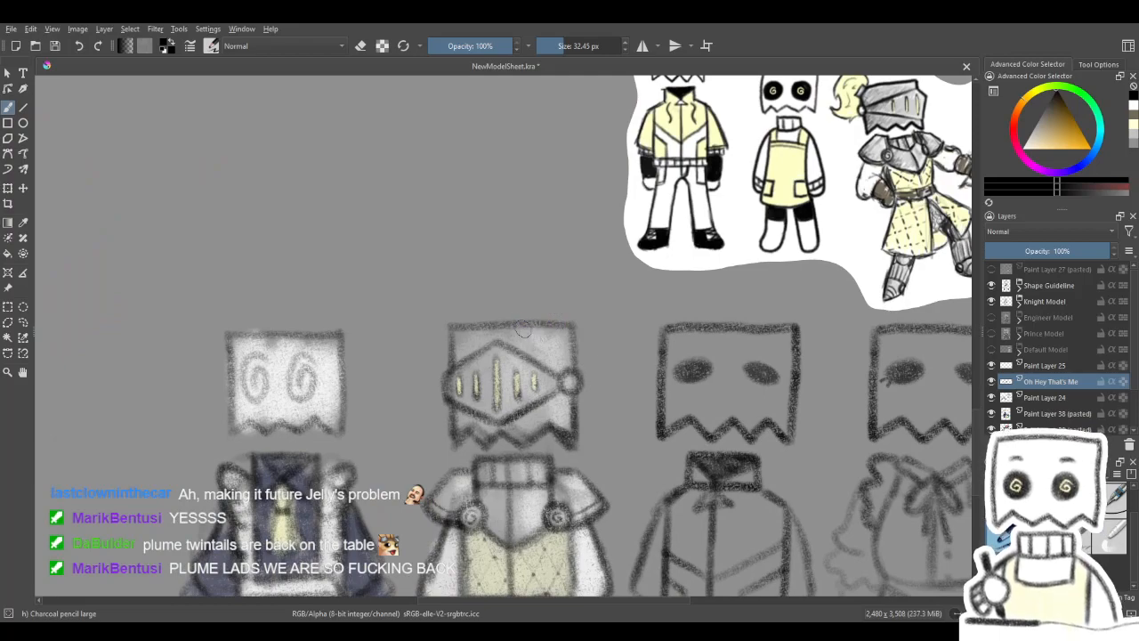
mouse_move(510, 310)
mouse_down()
mouse_move(550, 281)
mouse_move(604, 350)
mouse_move(624, 410)
mouse_move(643, 420)
mouse_move(583, 445)
mouse_up()
drag(621, 332, 656, 299)
key(ctrl+z)
key(ctrl+z)
key(ctrl+z)
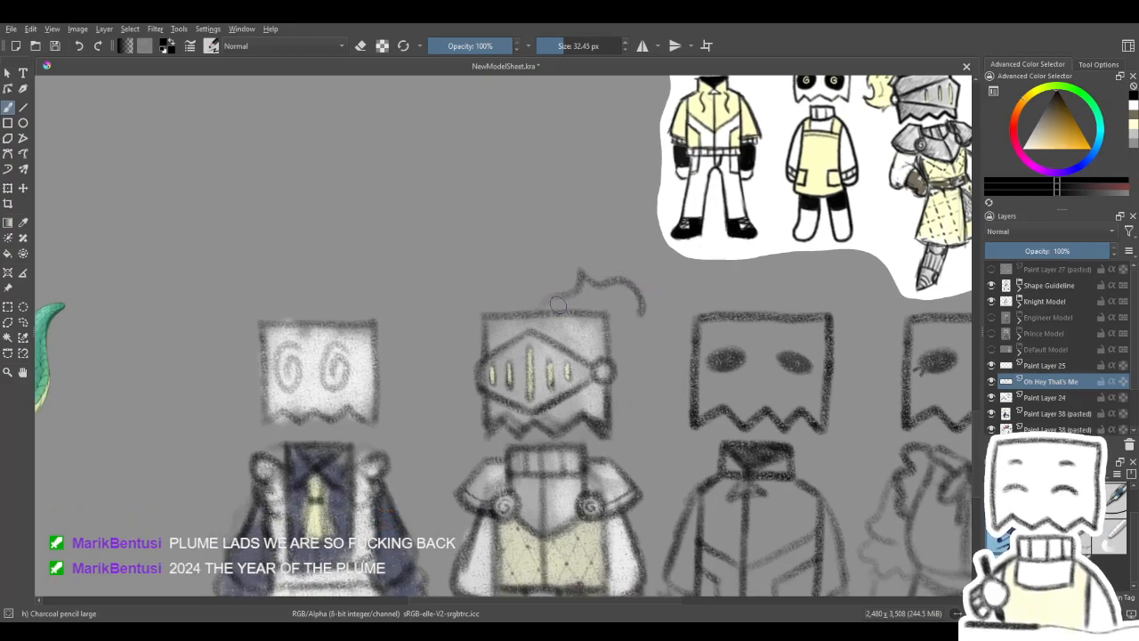
- Try a jagged plume sweeping from the knight sketch's helmet down past its visor hinge, reworking its upper edge with the eraser
mouse_move(543, 311)
mouse_down()
mouse_move(614, 274)
mouse_move(658, 372)
mouse_move(660, 407)
mouse_move(616, 412)
mouse_up()
key(e)
drag(570, 279, 601, 267)
key(e)
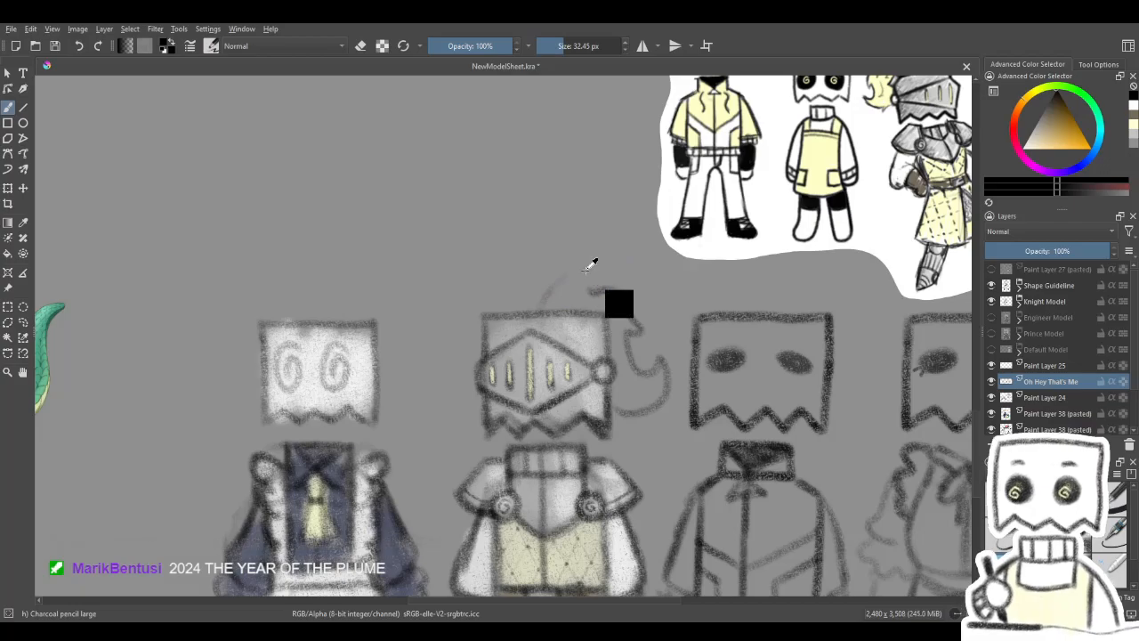
mouse_move(545, 292)
mouse_down()
mouse_move(627, 294)
mouse_move(552, 432)
mouse_move(533, 372)
mouse_up()
key(ctrl+z)
key(ctrl+z)
key(ctrl+z)
- Sketch a smooth plume that arches from the top of the knight sketch's helmet and curls outward beside the visor hinge
drag(450, 391, 508, 357)
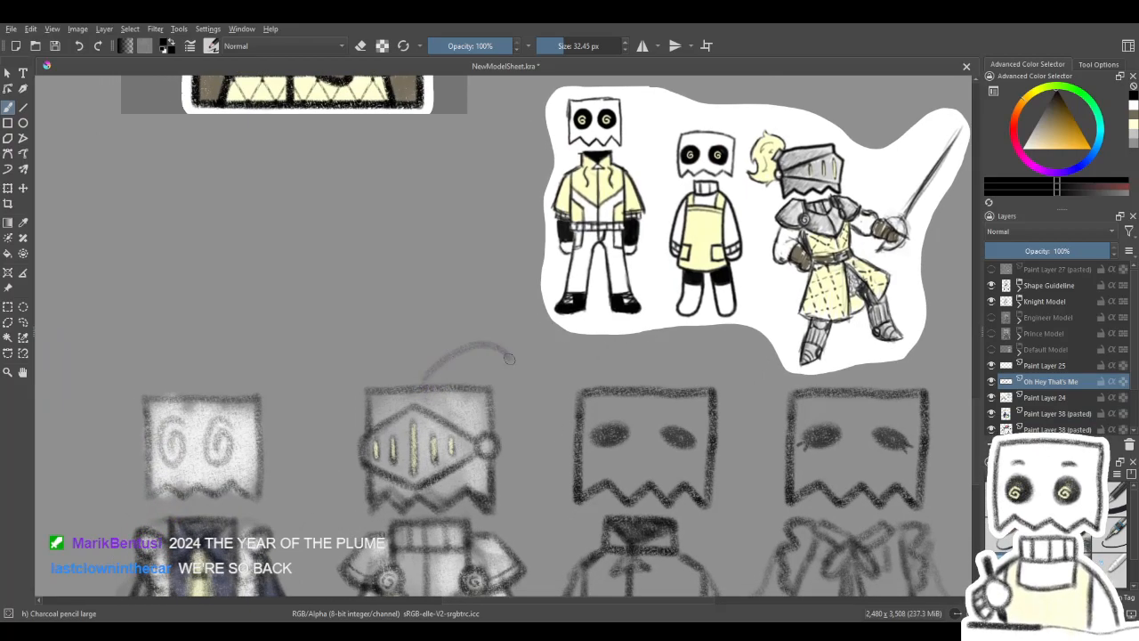
key(ctrl+z)
mouse_move(428, 383)
mouse_down()
mouse_move(444, 359)
mouse_move(502, 397)
mouse_move(499, 462)
mouse_up()
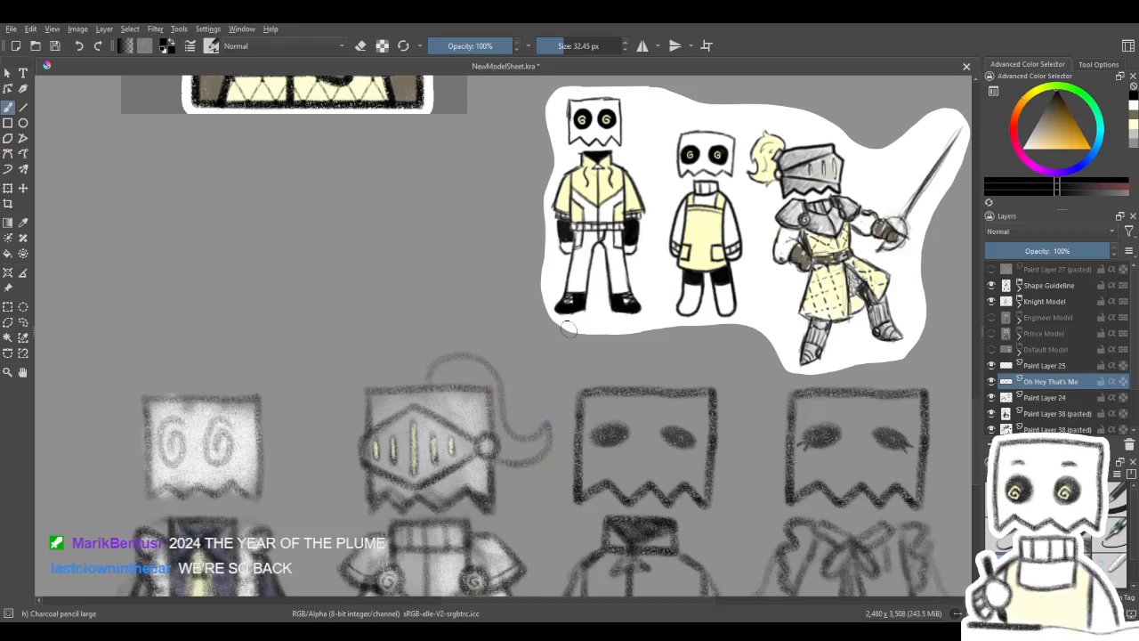
drag(542, 346, 603, 278)
key(/)
mouse_move(582, 389)
mouse_down()
mouse_move(606, 384)
mouse_move(593, 378)
mouse_move(569, 403)
mouse_up()
key(/)
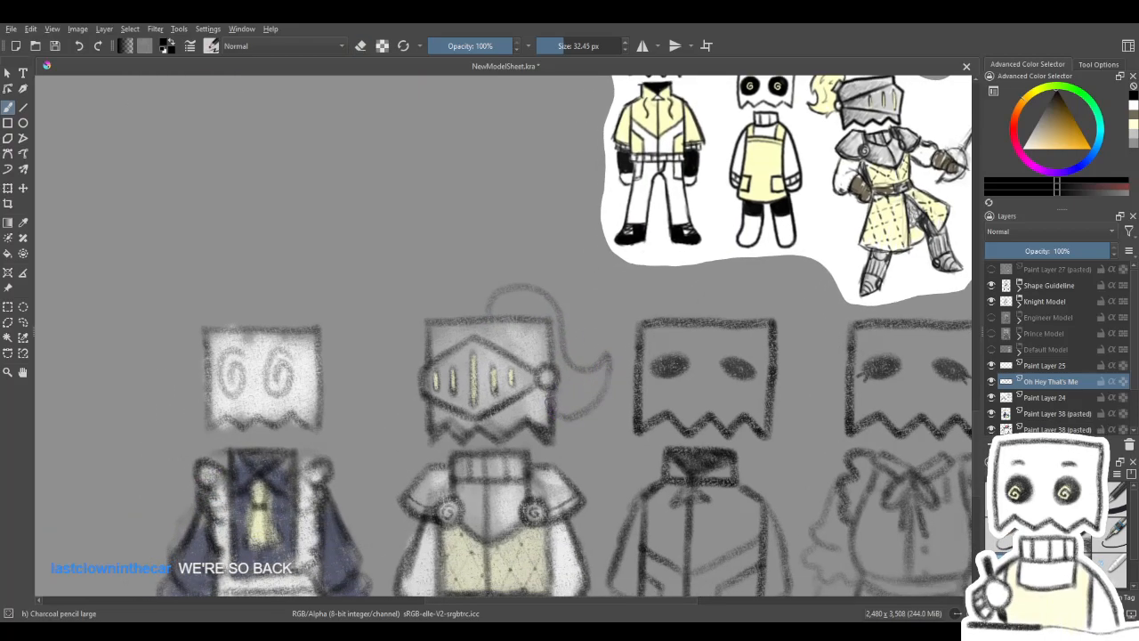
- Rework the outline of the knight sketch's helmet plume, giving its outer and lower edges jagged, feathery notches
key(/)
mouse_move(553, 324)
mouse_down()
mouse_move(568, 383)
mouse_move(594, 418)
mouse_move(577, 360)
mouse_move(534, 349)
mouse_up()
key(/)
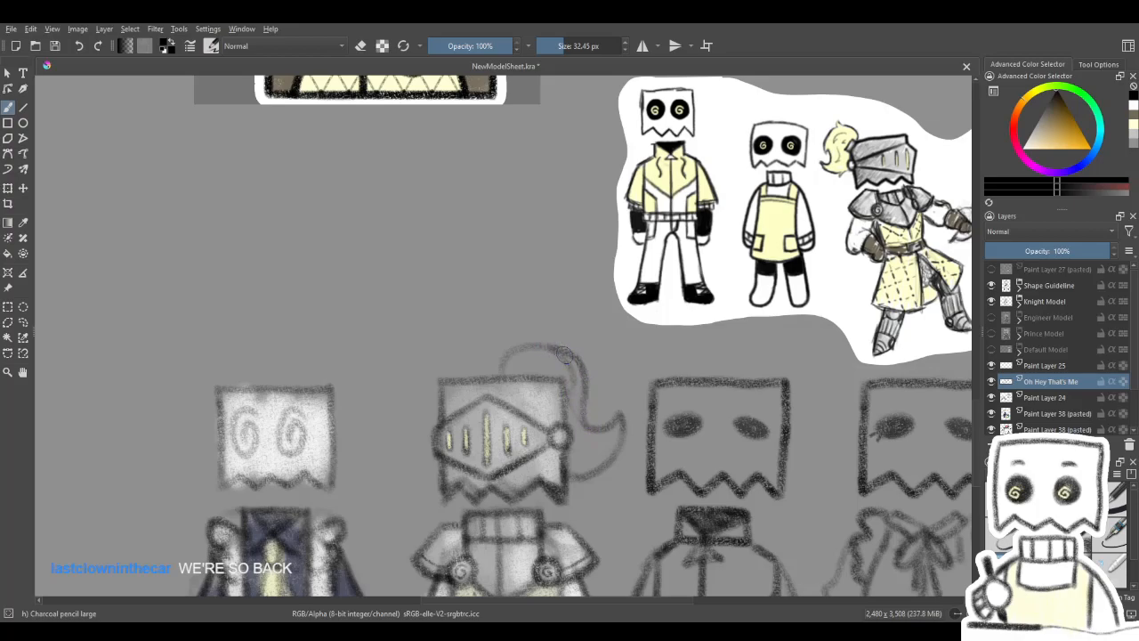
key(/)
key(/)
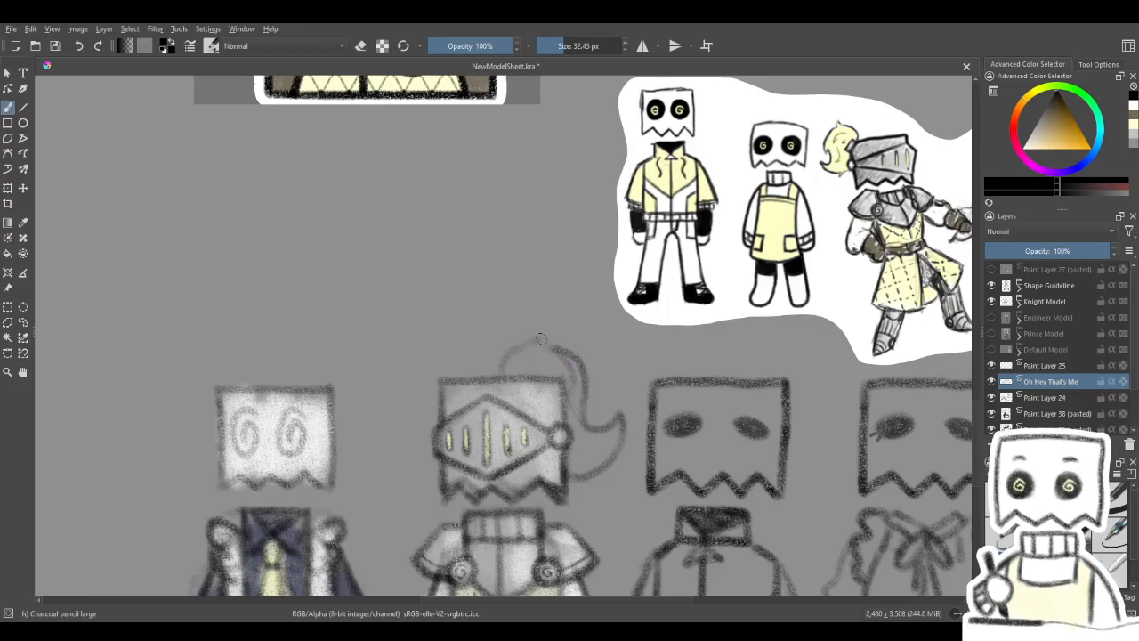
drag(560, 346, 508, 364)
key(/)
key(/)
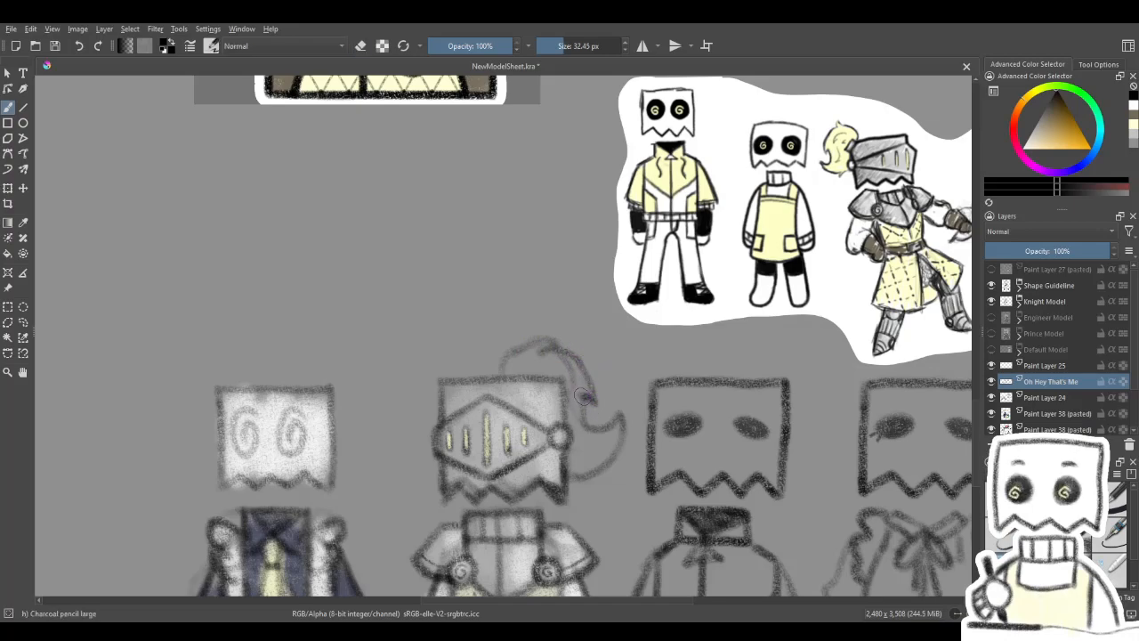
drag(597, 400, 613, 350)
key(/)
key(/)
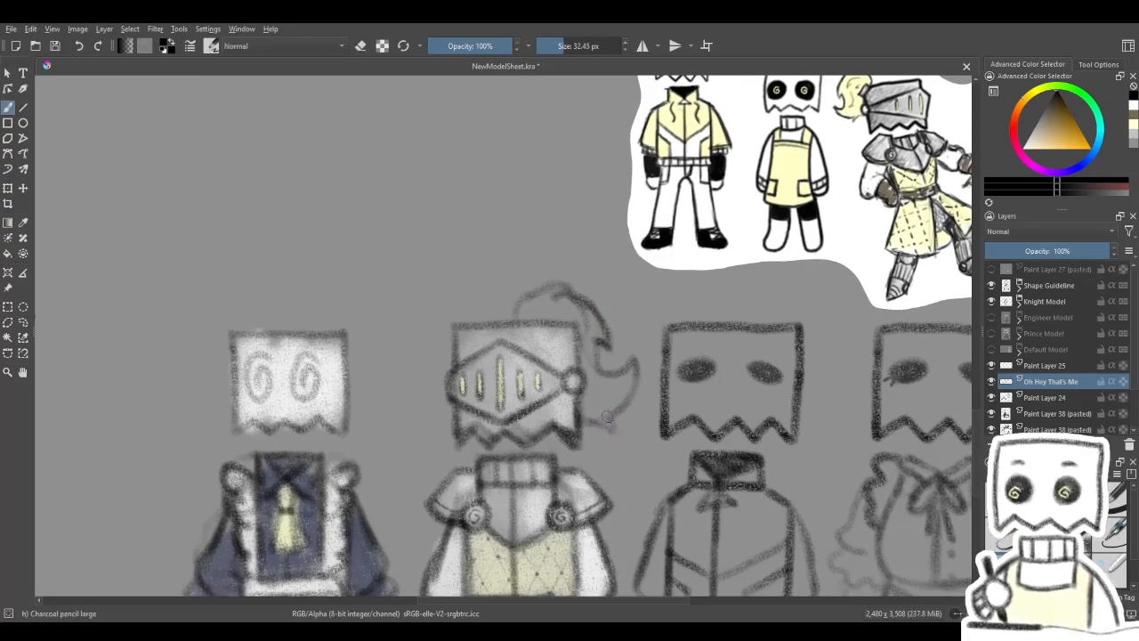
mouse_move(647, 390)
mouse_down()
mouse_move(717, 305)
mouse_move(686, 310)
mouse_move(677, 349)
mouse_move(593, 491)
mouse_move(598, 460)
mouse_move(656, 377)
mouse_move(671, 376)
mouse_move(778, 244)
mouse_move(746, 263)
mouse_up()
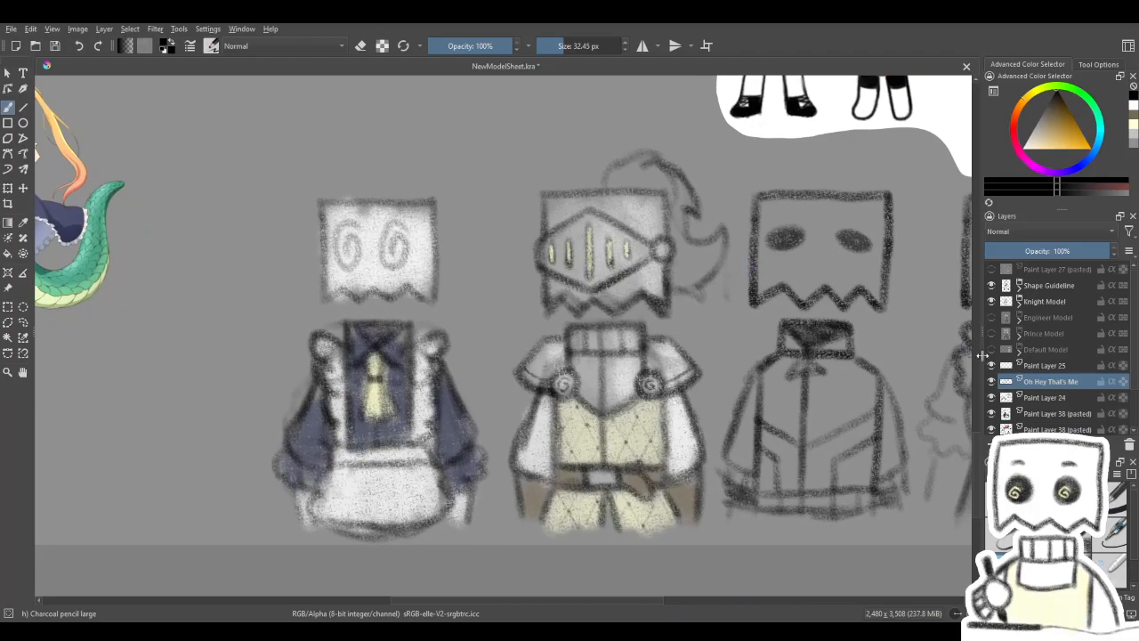
- Fill the knight sketch's helmet plume with pale yellow on Paint Layer 24
click(1046, 397)
click(1132, 130)
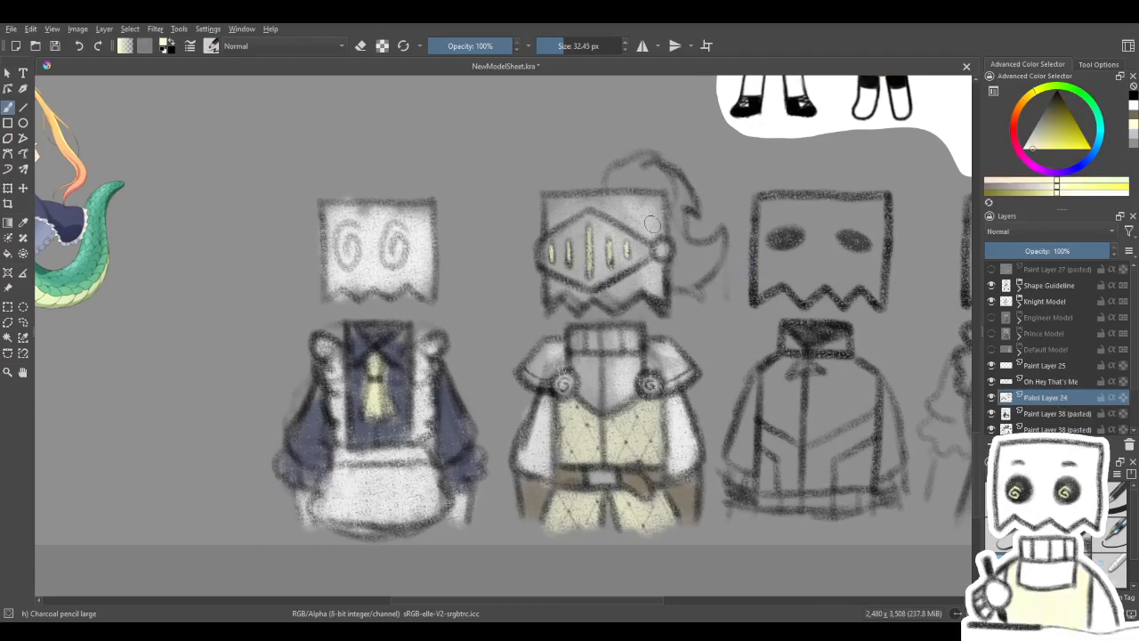
mouse_move(619, 167)
mouse_down()
mouse_move(659, 183)
mouse_move(679, 210)
mouse_move(677, 251)
mouse_move(708, 268)
mouse_move(698, 289)
mouse_move(725, 254)
mouse_up()
drag(780, 218, 673, 290)
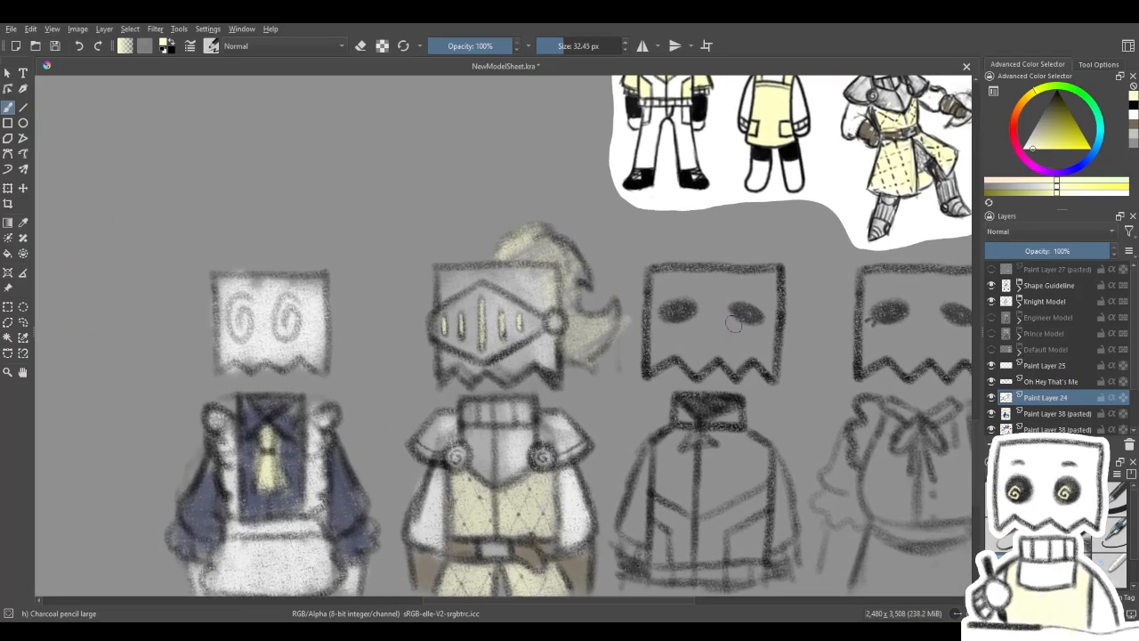
- Sketch a black scalloped frill arching over the maid sketch's head on the Oh Hey That's Me layer
click(1059, 384)
click(1057, 397)
click(1073, 383)
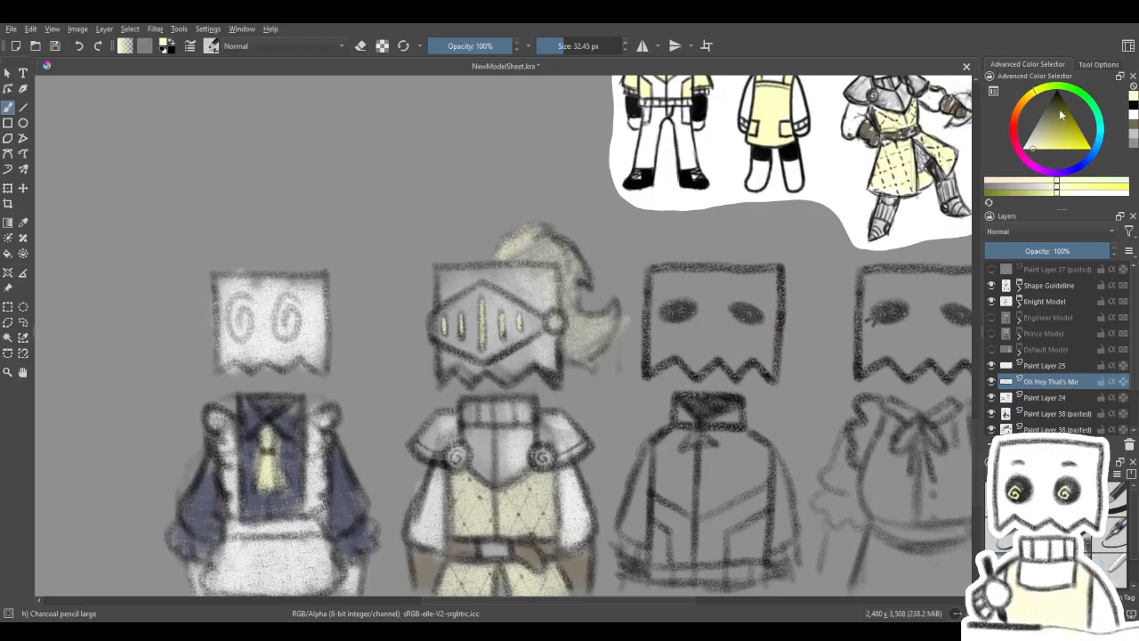
click(1058, 94)
mouse_move(456, 374)
mouse_down()
mouse_move(783, 226)
mouse_move(599, 414)
mouse_up()
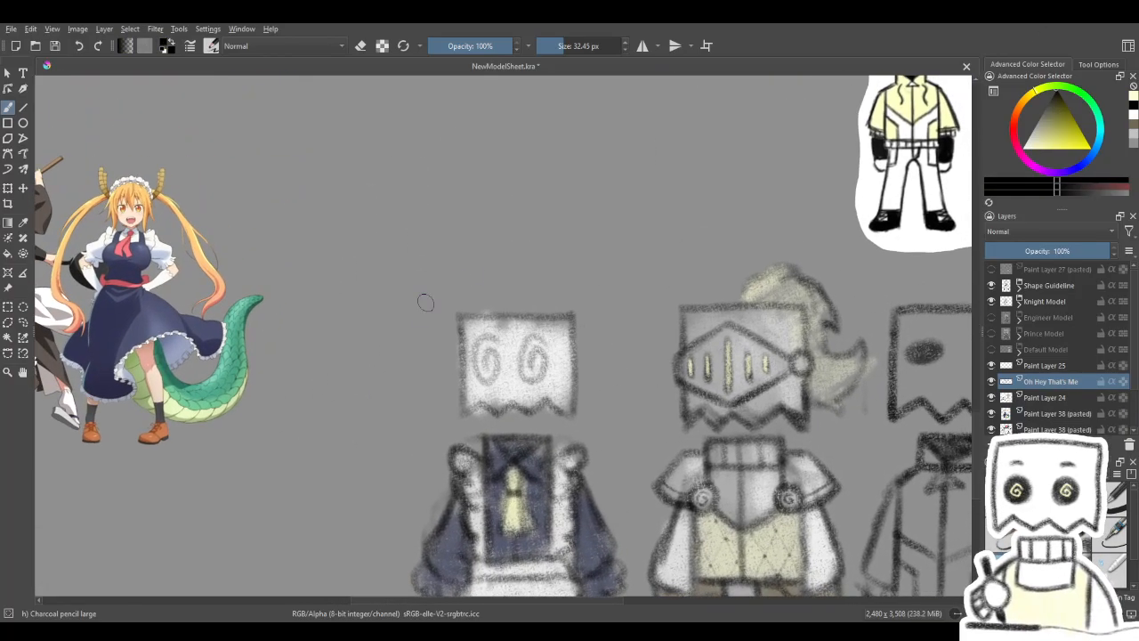
mouse_move(456, 334)
mouse_down()
mouse_move(484, 284)
mouse_move(503, 298)
mouse_move(518, 277)
mouse_move(544, 283)
mouse_move(570, 331)
mouse_up()
key(ctrl+z)
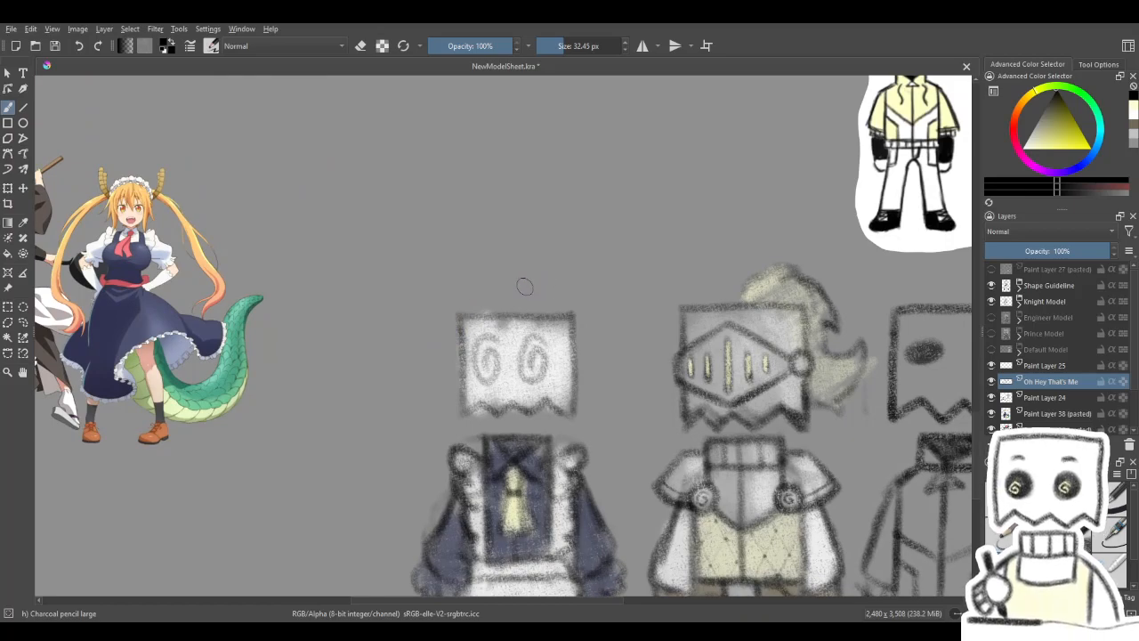
mouse_move(510, 267)
mouse_down()
mouse_move(493, 286)
mouse_move(464, 282)
mouse_move(444, 318)
mouse_up()
drag(538, 275, 591, 323)
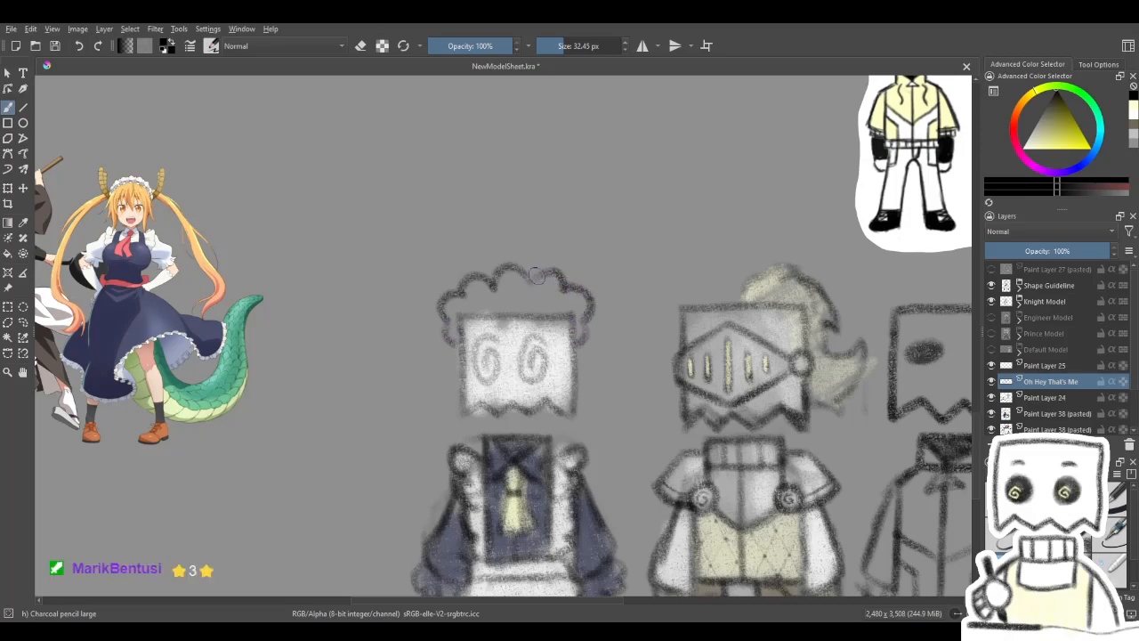
- Add a curved headband line beneath the scalloped frill of the maid sketch's headpiece, redrawing unsatisfactory strokes
mouse_move(496, 309)
mouse_down()
mouse_move(559, 292)
mouse_move(546, 276)
mouse_move(516, 299)
mouse_move(573, 279)
mouse_move(636, 295)
mouse_move(571, 279)
mouse_move(517, 299)
mouse_move(602, 285)
mouse_up()
key(ctrl+z)
key(ctrl+z)
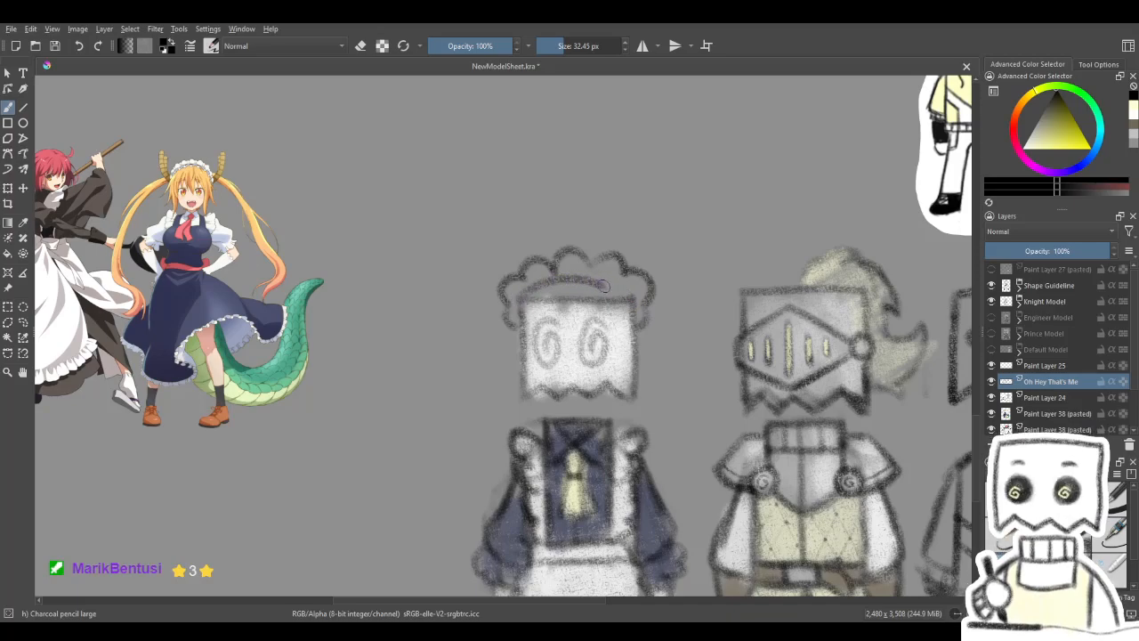
mouse_move(500, 198)
mouse_down()
mouse_move(623, 219)
mouse_move(657, 205)
mouse_move(637, 298)
mouse_up()
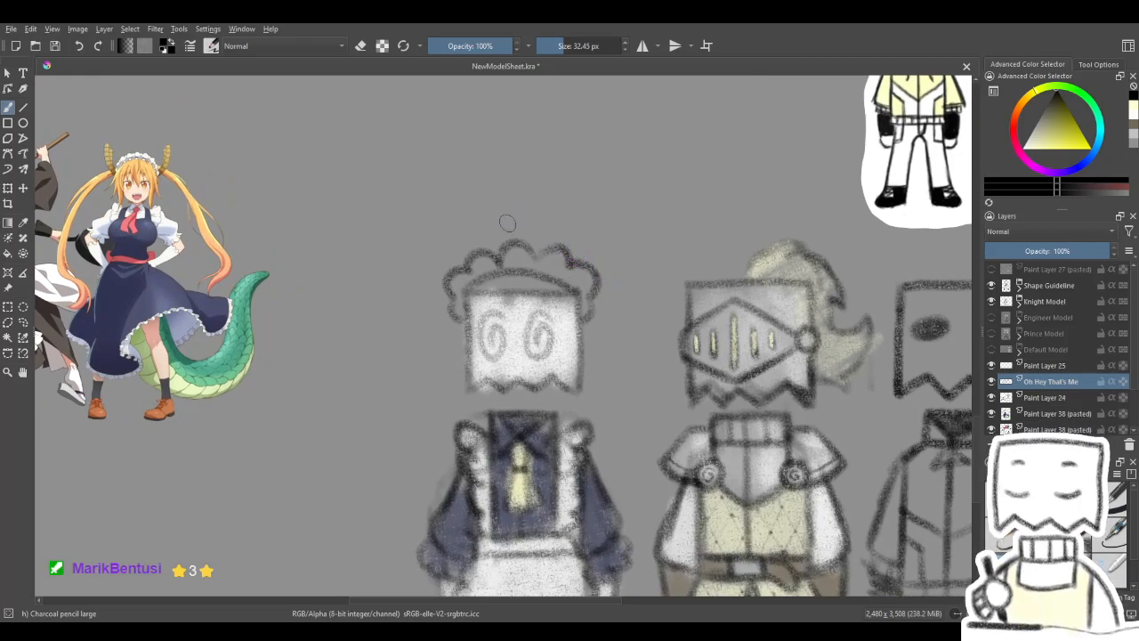
mouse_move(460, 256)
mouse_down()
mouse_move(659, 311)
mouse_move(382, 249)
mouse_move(372, 214)
mouse_move(424, 297)
mouse_move(444, 248)
mouse_move(442, 285)
mouse_move(440, 253)
mouse_up()
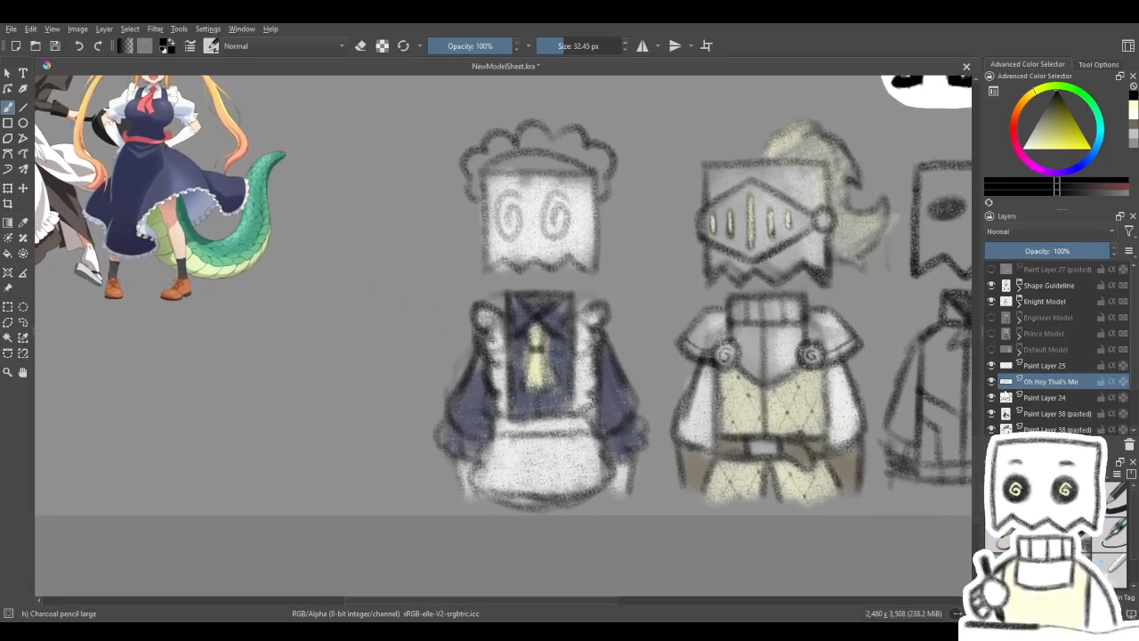
- Hide Paint Layer 24 and erase the maid sketch's tie, waist lines and sleeves on the Oh Hey That's Me layer
click(991, 397)
key(e)
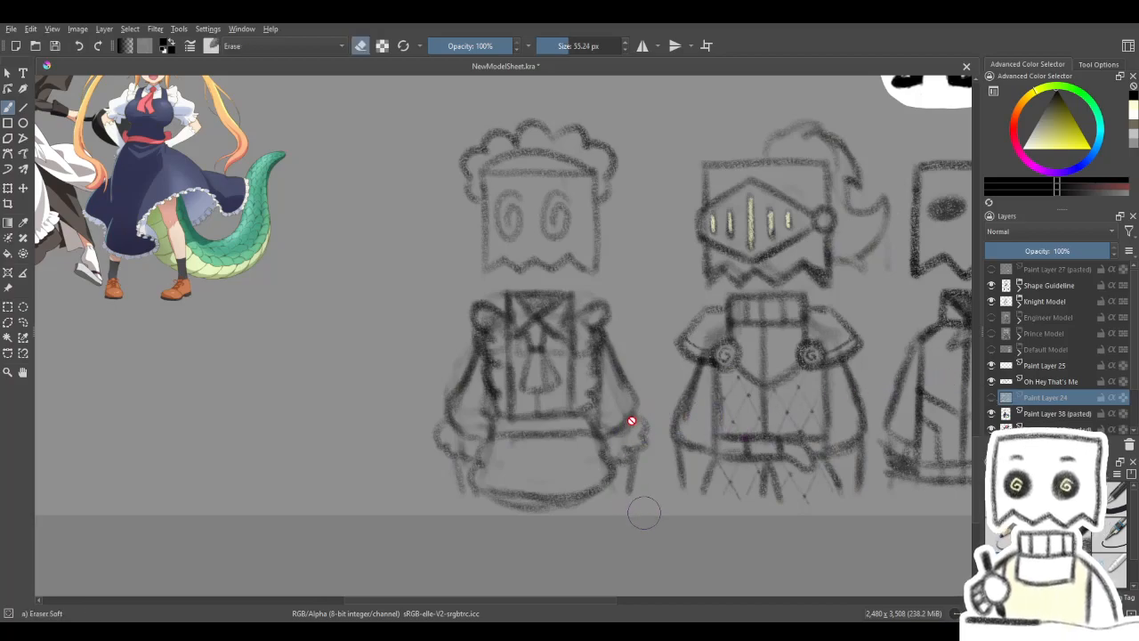
drag(553, 383, 525, 372)
mouse_move(771, 456)
mouse_down()
mouse_move(933, 452)
mouse_move(943, 478)
mouse_move(784, 460)
mouse_up()
click(992, 381)
click(991, 381)
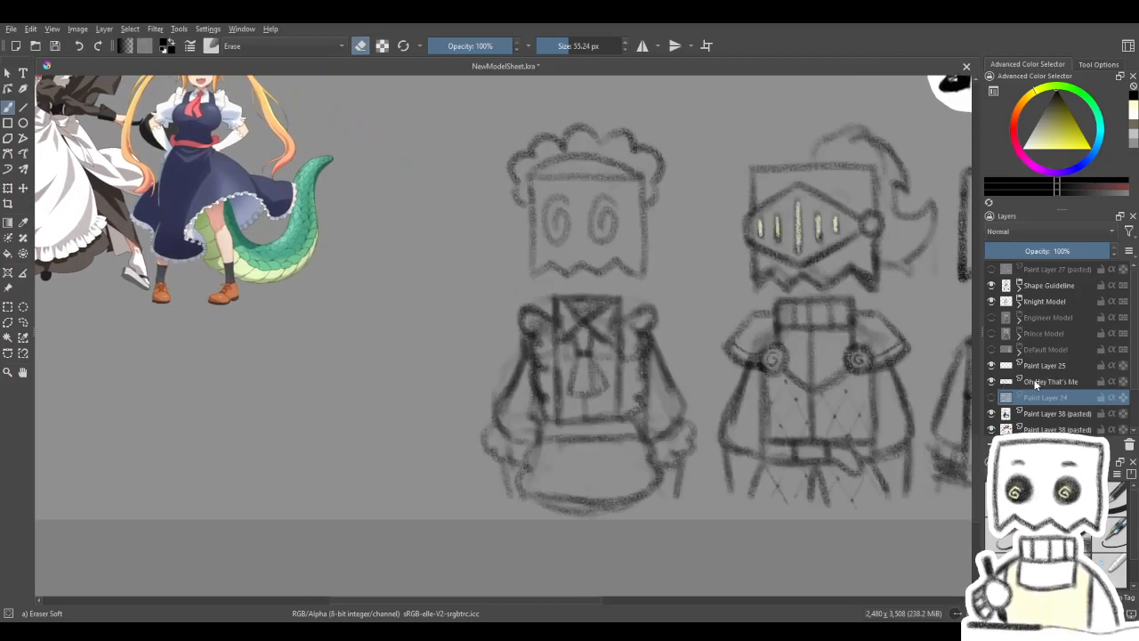
click(1031, 382)
mouse_move(637, 447)
mouse_down()
mouse_move(603, 441)
mouse_move(615, 405)
mouse_move(623, 446)
mouse_move(572, 430)
mouse_move(560, 442)
mouse_move(540, 421)
mouse_move(496, 411)
mouse_move(502, 396)
mouse_move(509, 445)
mouse_move(512, 406)
mouse_up()
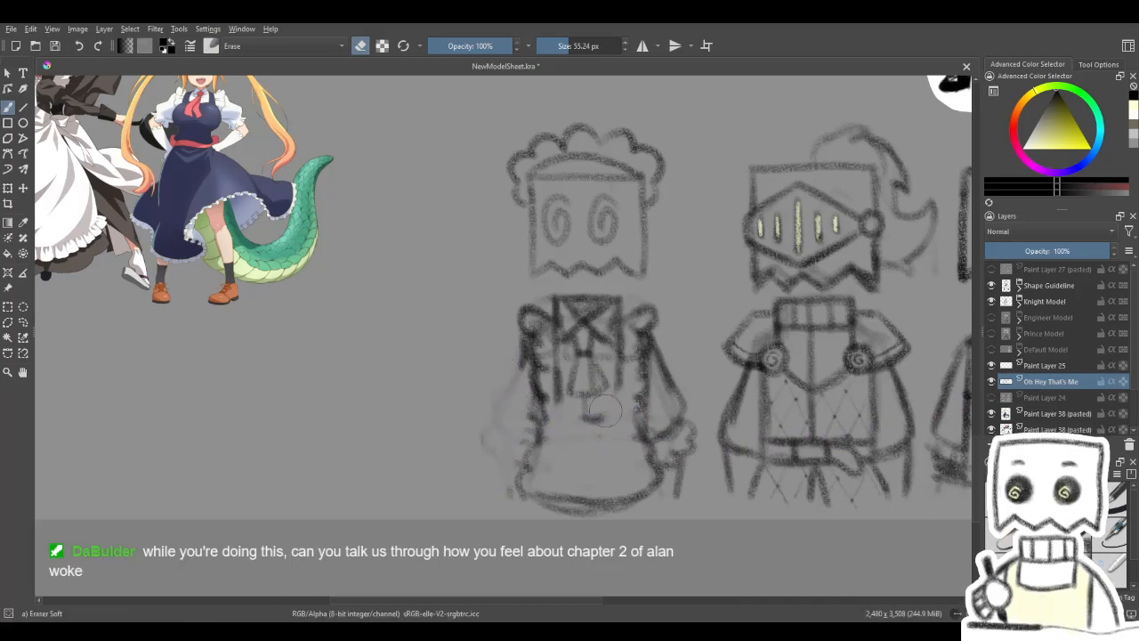
mouse_move(604, 405)
mouse_down()
mouse_move(583, 424)
mouse_move(570, 356)
mouse_up()
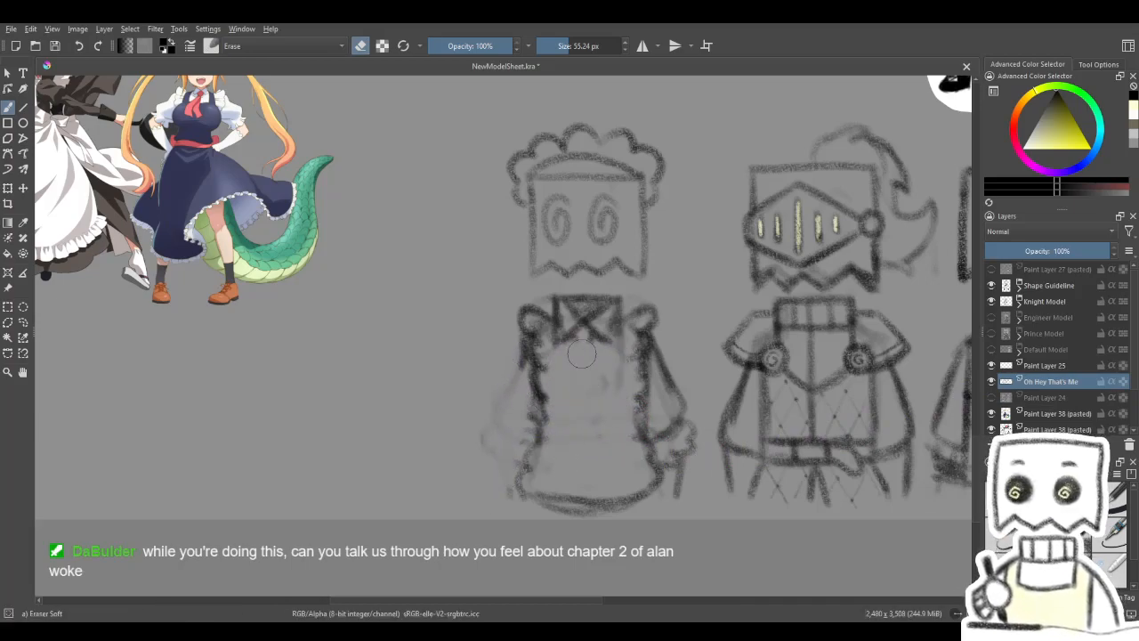
mouse_move(685, 434)
mouse_down()
mouse_move(669, 427)
mouse_move(689, 475)
mouse_up()
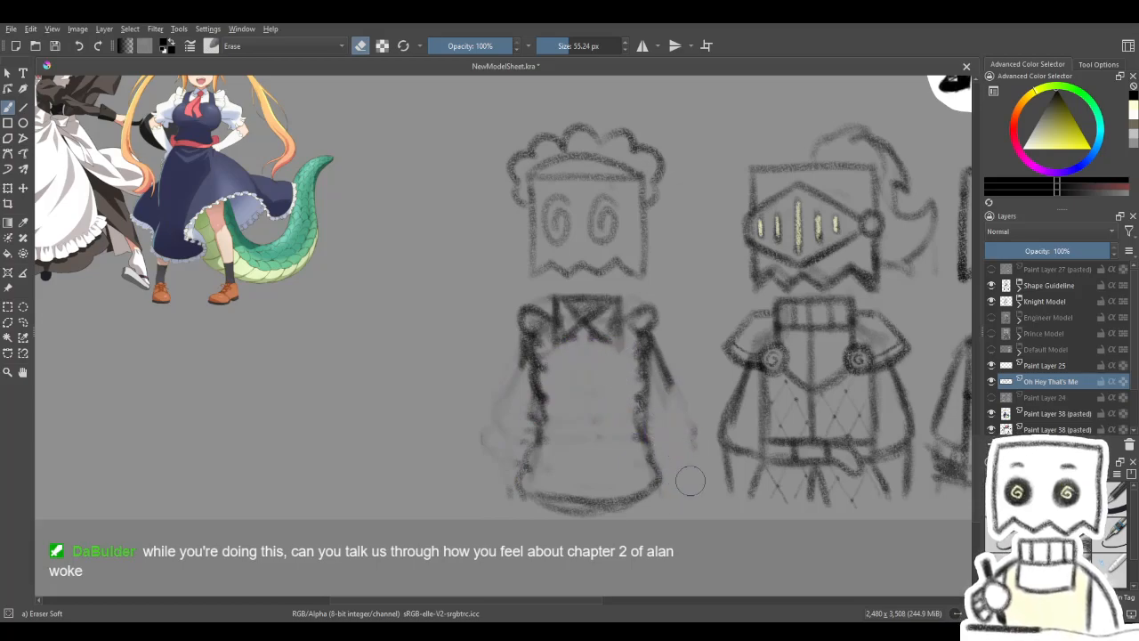
mouse_move(479, 446)
mouse_down()
mouse_move(534, 346)
mouse_move(556, 391)
mouse_move(542, 383)
mouse_move(539, 422)
mouse_up()
- Erase the frilly inner edges of the maid sketch's apron and redraw them as plain vertical lines
key(slash)
key(slash)
mouse_move(637, 433)
mouse_down()
mouse_move(645, 356)
mouse_move(632, 339)
mouse_move(642, 388)
mouse_up()
key(slash)
drag(639, 332, 644, 427)
mouse_move(530, 336)
mouse_down()
mouse_move(538, 445)
mouse_move(539, 427)
mouse_up()
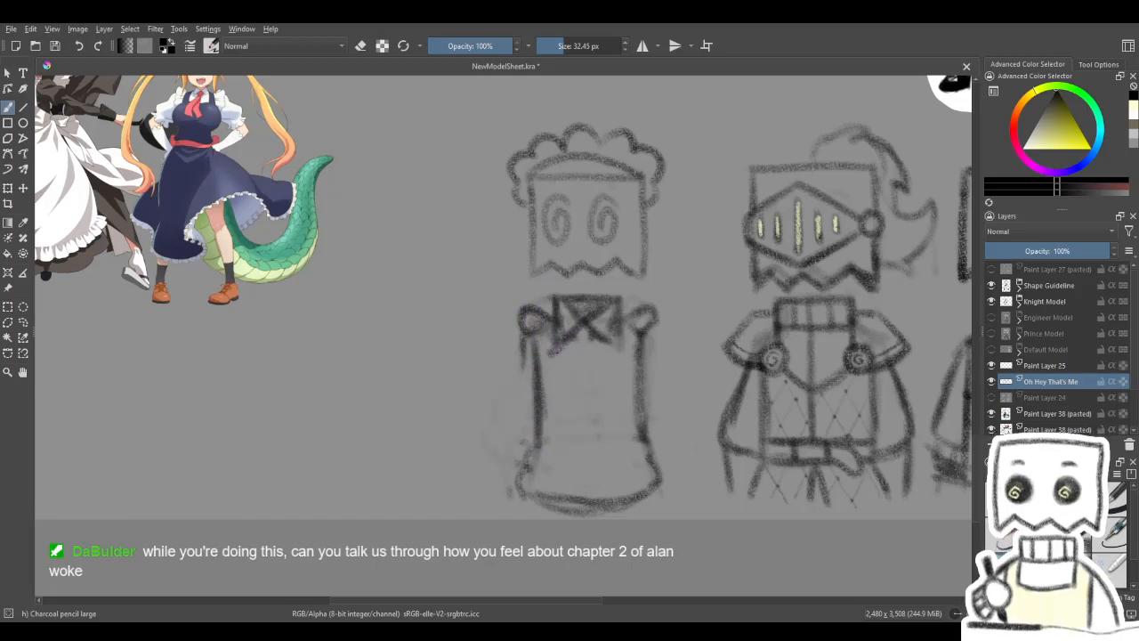
- Darken the maid sketch's collar, add a short line beneath it and draw a waistband across the torso
mouse_move(554, 292)
mouse_down()
mouse_move(620, 298)
mouse_move(621, 351)
mouse_move(607, 340)
mouse_move(577, 372)
mouse_move(699, 375)
mouse_move(755, 393)
mouse_move(731, 408)
mouse_move(632, 395)
mouse_up()
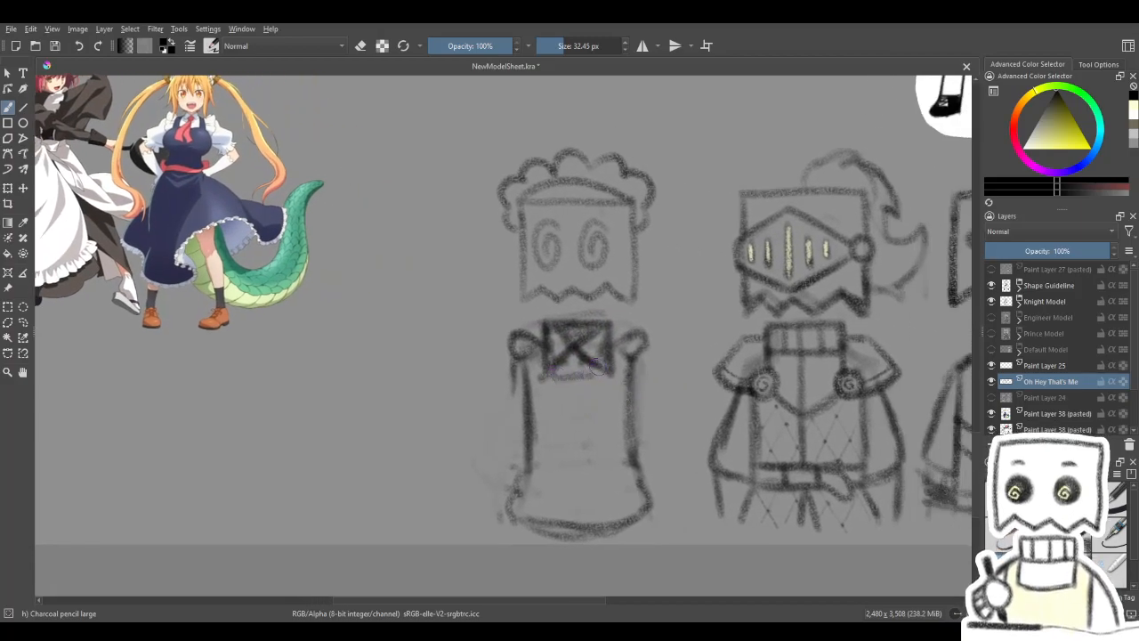
mouse_move(566, 370)
mouse_down()
mouse_move(715, 374)
mouse_move(560, 424)
mouse_up()
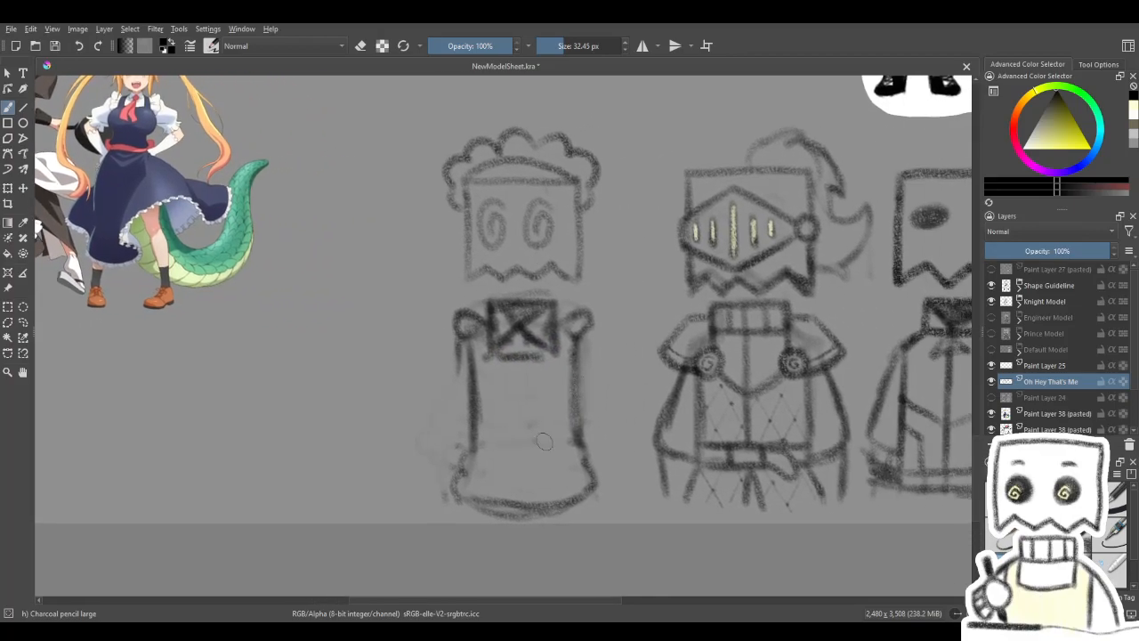
mouse_move(480, 428)
mouse_down()
mouse_move(584, 416)
mouse_move(478, 421)
mouse_move(540, 416)
mouse_move(492, 432)
mouse_move(502, 433)
mouse_move(567, 427)
mouse_move(483, 433)
mouse_move(530, 432)
mouse_move(490, 414)
mouse_up()
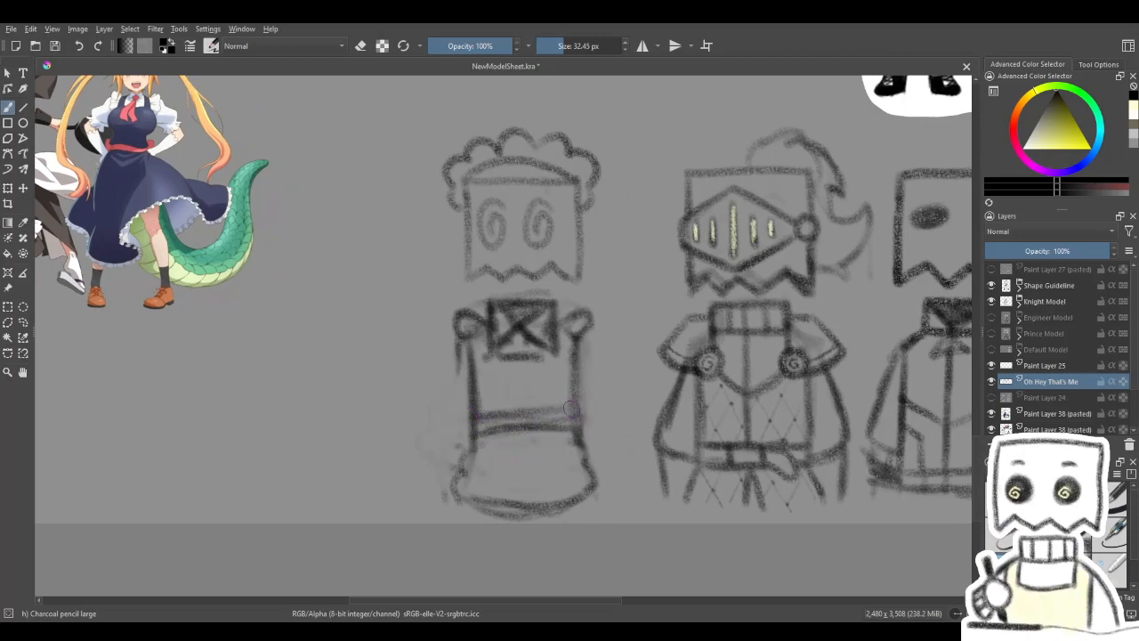
- Sketch short puffed sleeves with scalloped cuffs on both sides of the maid sketch's torso
drag(459, 379, 523, 400)
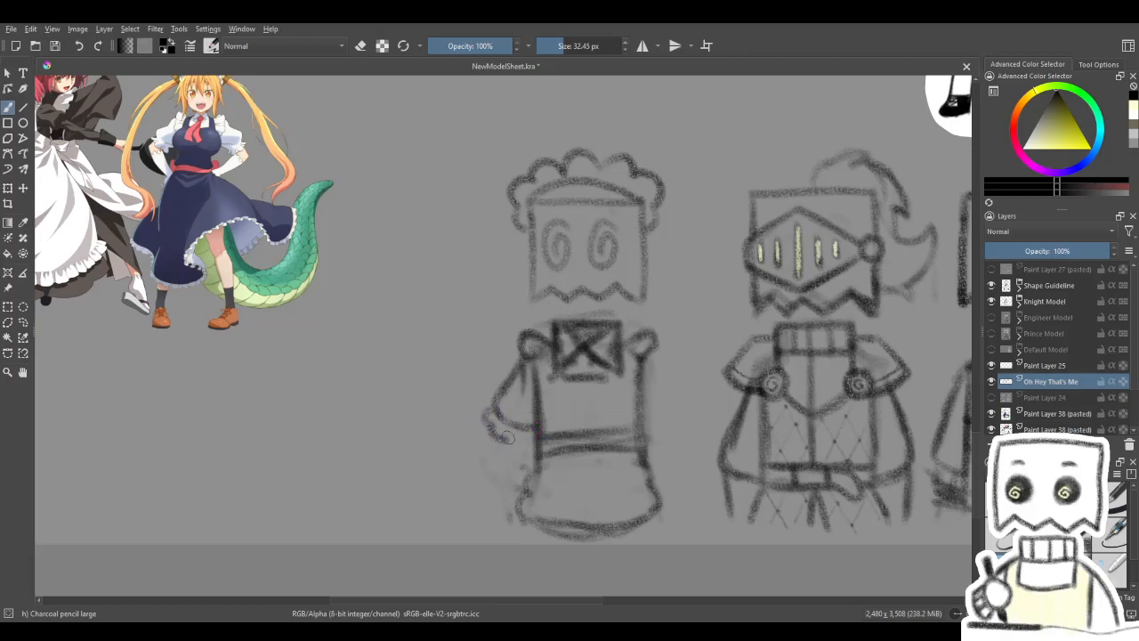
drag(606, 406, 556, 409)
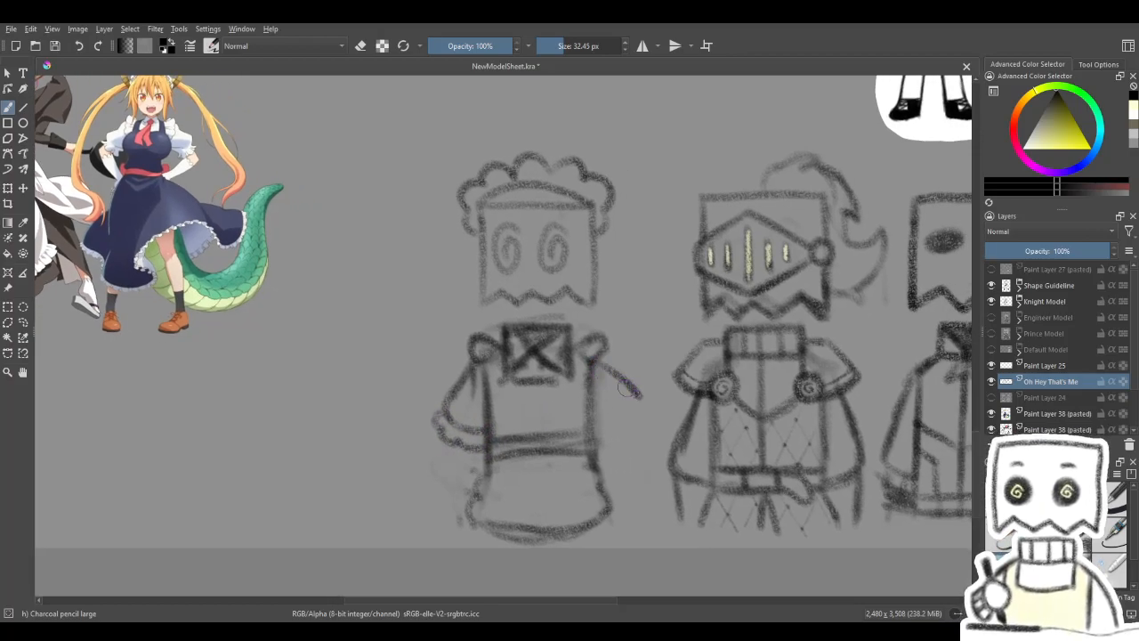
mouse_move(599, 367)
mouse_down()
mouse_move(629, 407)
mouse_move(594, 440)
mouse_up()
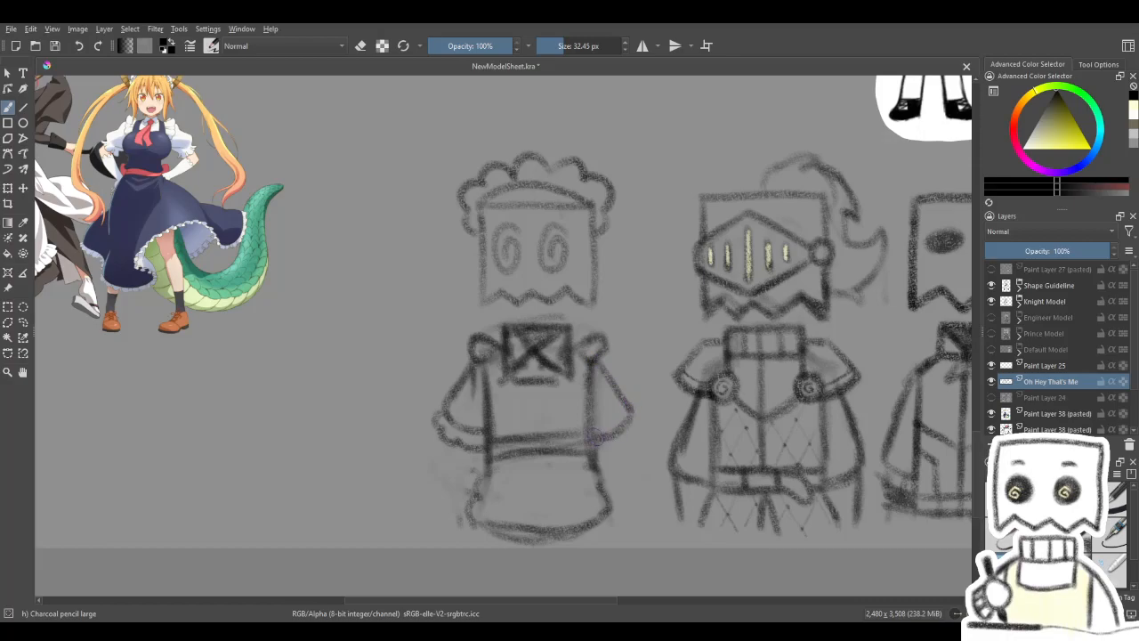
drag(628, 392, 610, 368)
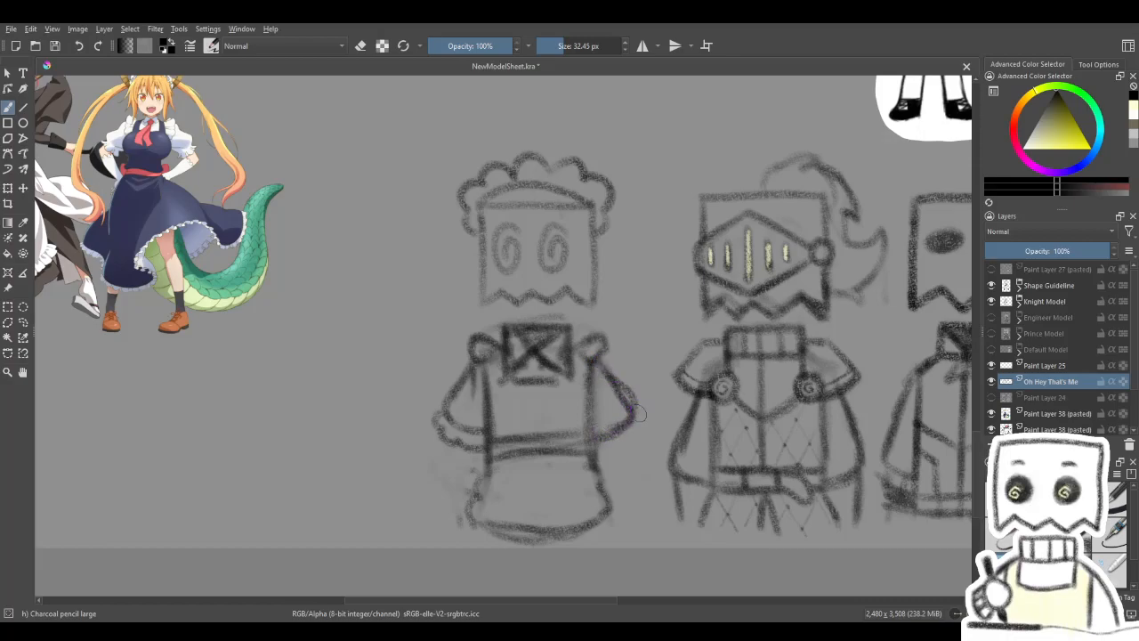
mouse_move(636, 428)
mouse_down()
mouse_move(673, 398)
mouse_move(626, 394)
mouse_move(687, 428)
mouse_move(544, 318)
mouse_up()
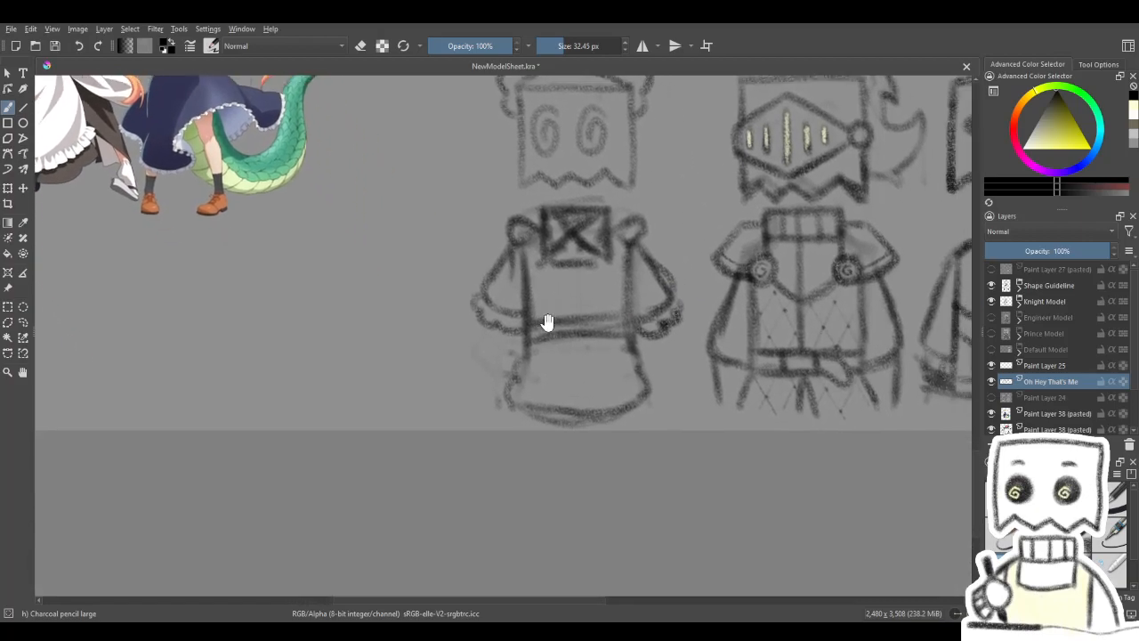
- Sketch the maid's forearms hanging below both scalloped cuffs, undoing the first attempt
drag(541, 360, 513, 362)
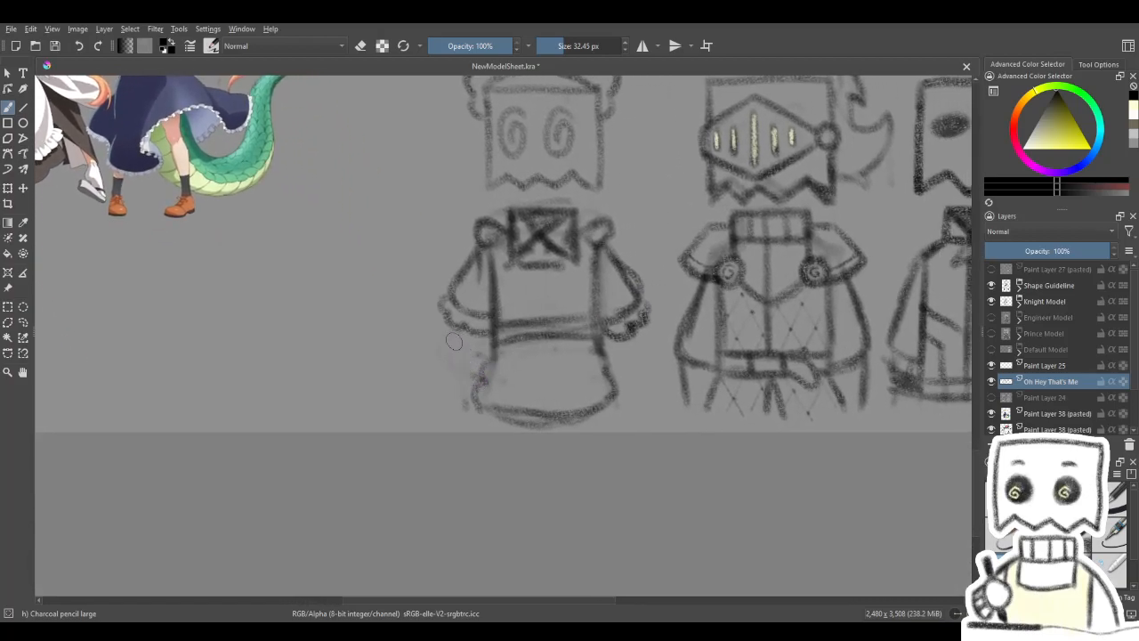
drag(454, 340, 459, 386)
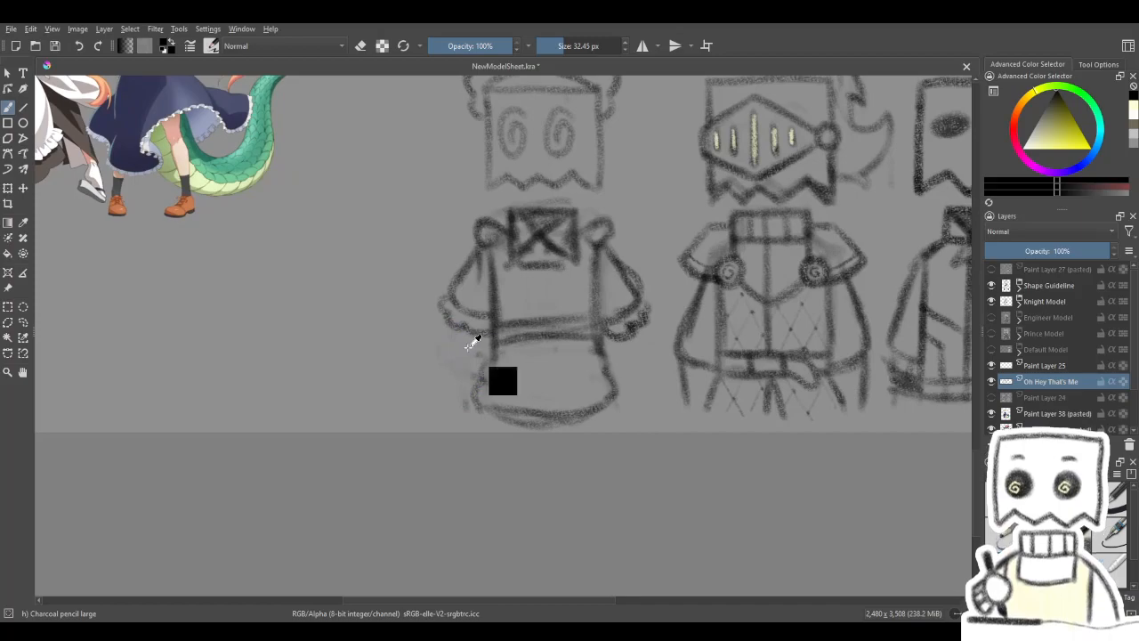
key(ctrl+z)
mouse_move(601, 368)
mouse_down()
mouse_move(592, 395)
mouse_move(618, 383)
mouse_move(618, 410)
mouse_move(625, 382)
mouse_up()
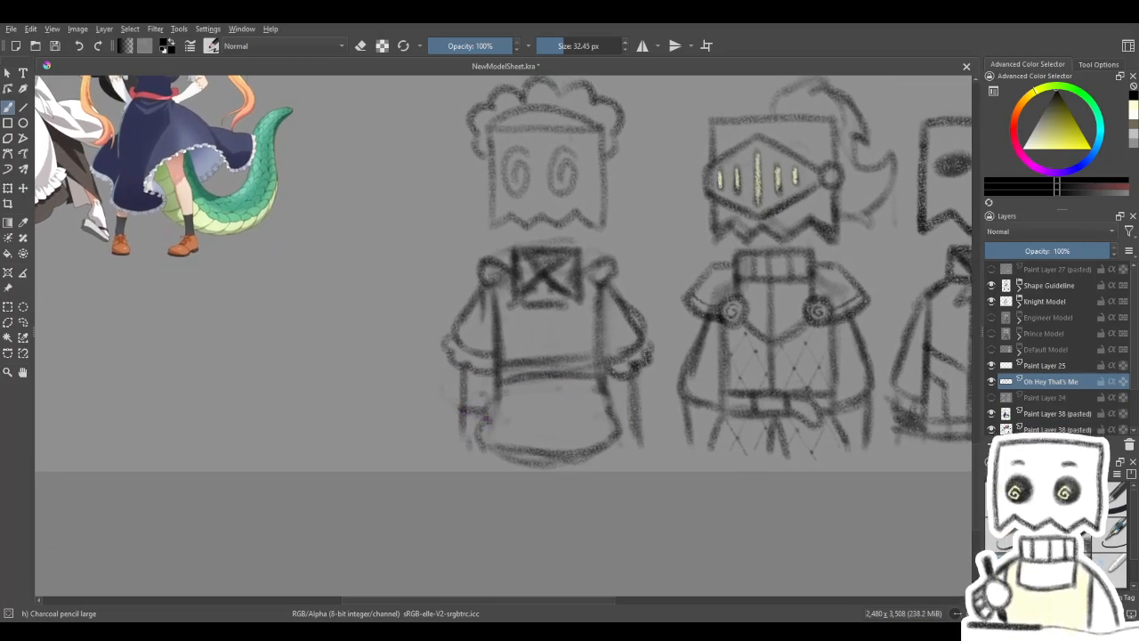
- Erase the maid sketch's narrow apron skirt and draw a wide flared skirt with a hem band below the waist
key(e)
mouse_move(481, 400)
mouse_down()
mouse_move(472, 445)
mouse_move(607, 433)
mouse_move(573, 439)
mouse_move(614, 396)
mouse_up()
key(e)
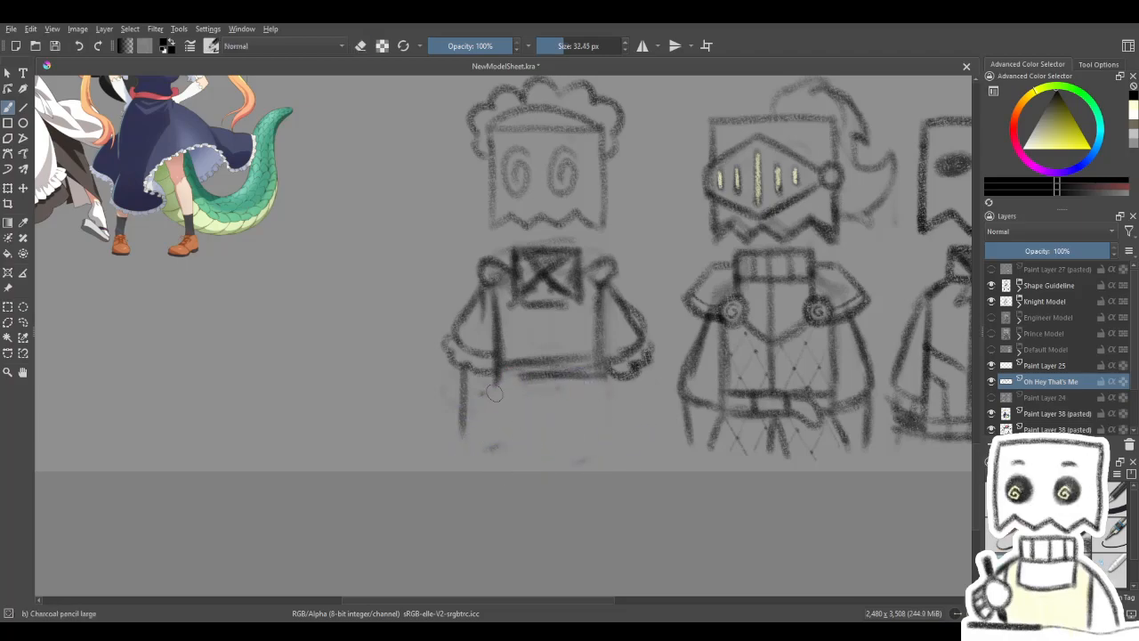
drag(487, 388, 437, 428)
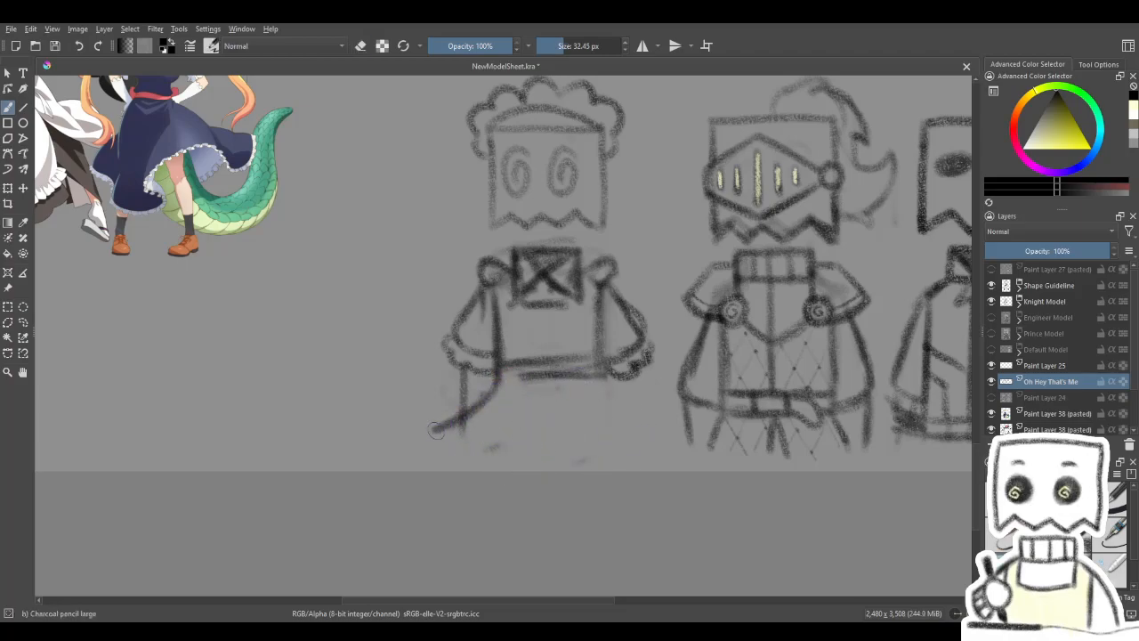
mouse_move(603, 374)
mouse_down()
mouse_move(653, 404)
mouse_move(629, 395)
mouse_move(646, 401)
mouse_move(633, 450)
mouse_move(665, 422)
mouse_move(605, 471)
mouse_up()
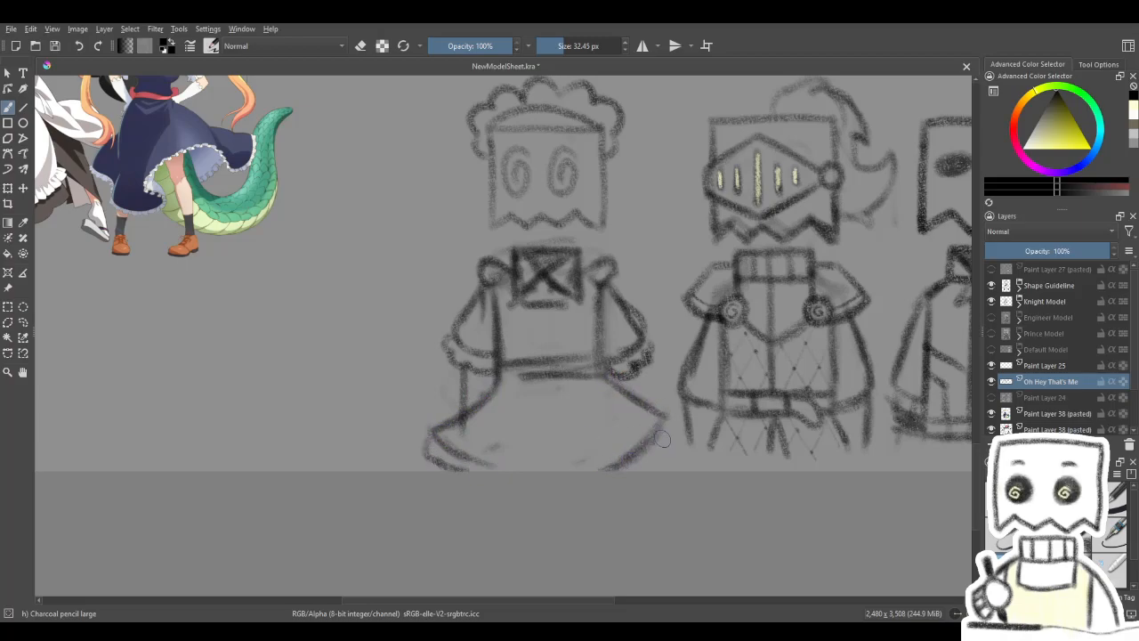
drag(667, 448, 634, 468)
drag(646, 369, 653, 377)
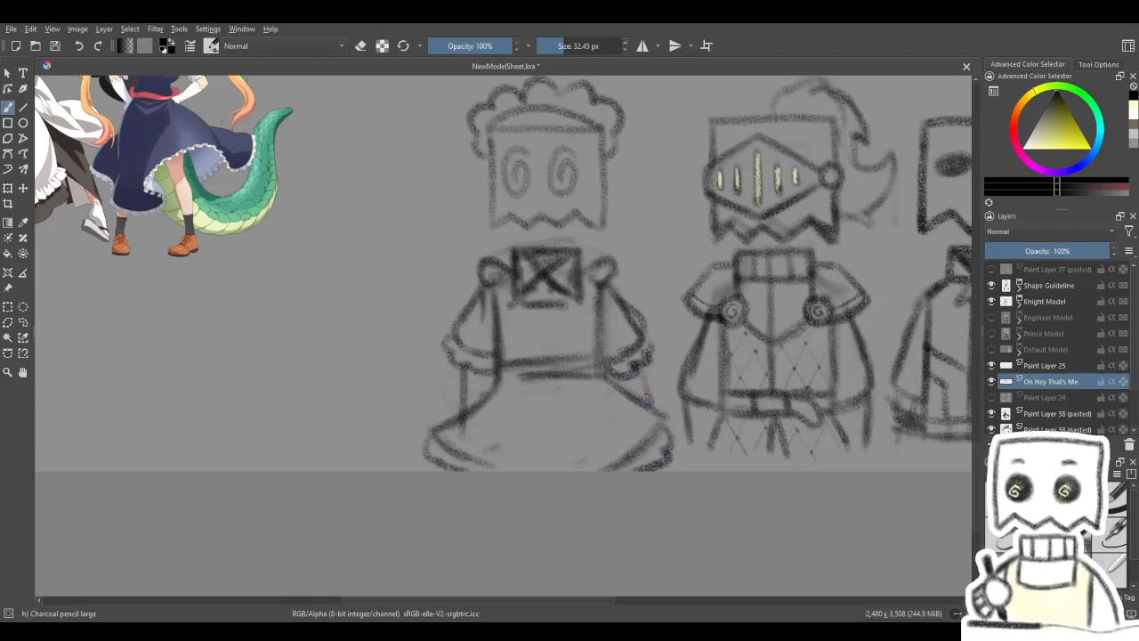
- Darken the maid sketch's waistband and upper skirt edges, and erase the short line beneath the collar
mouse_move(659, 365)
mouse_down()
mouse_move(592, 451)
mouse_move(638, 389)
mouse_move(618, 430)
mouse_move(471, 400)
mouse_move(455, 333)
mouse_move(402, 304)
mouse_move(384, 347)
mouse_up()
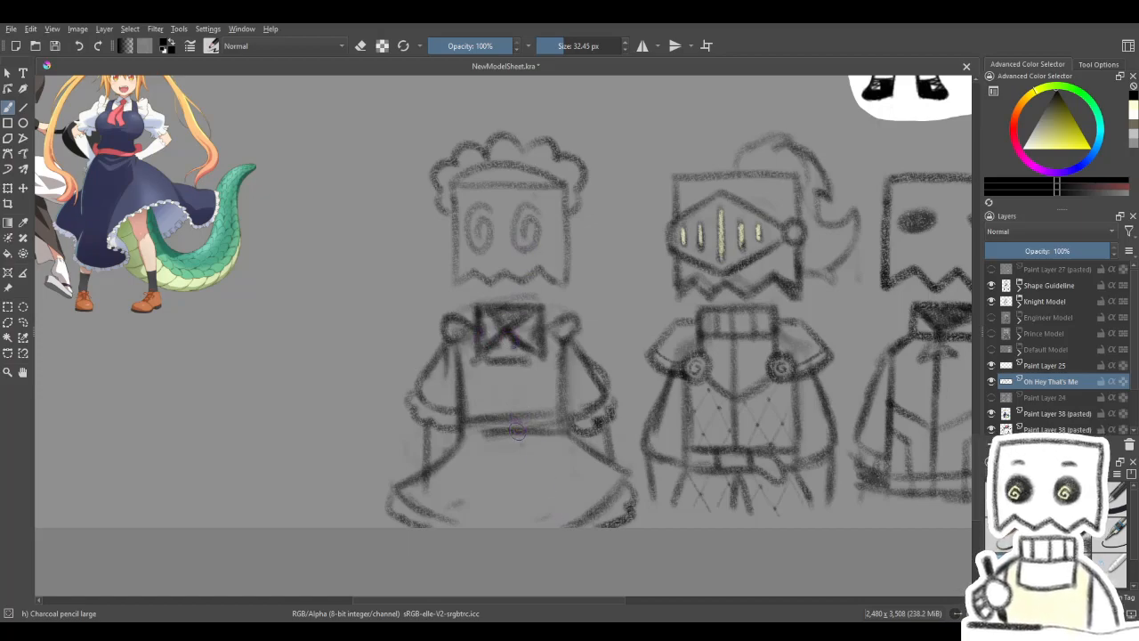
drag(459, 432, 405, 484)
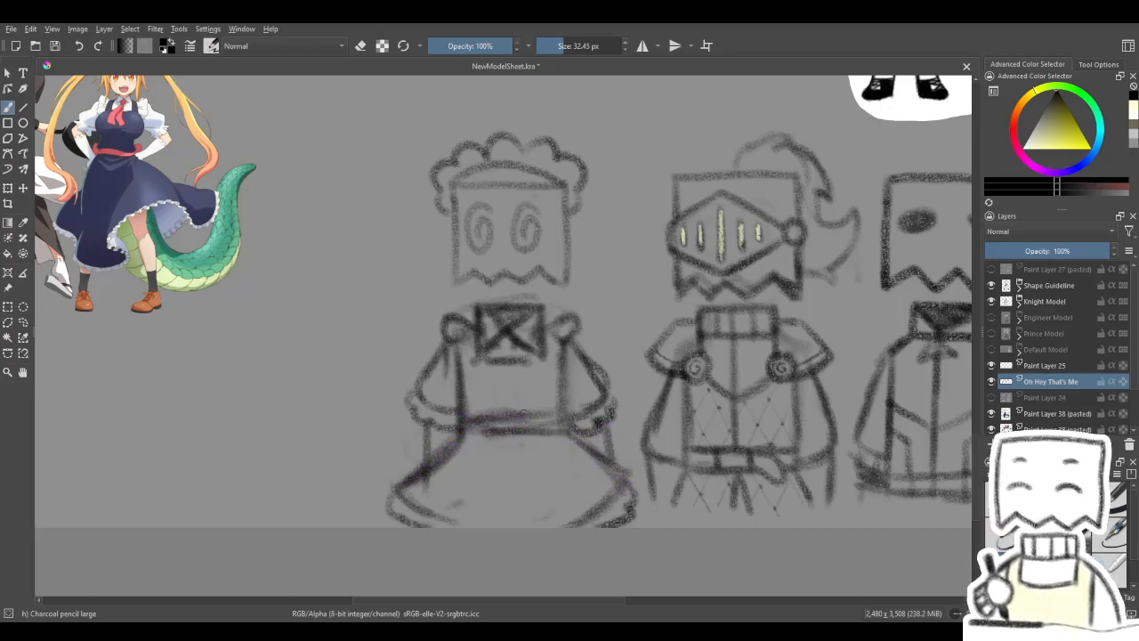
mouse_move(580, 362)
mouse_down()
mouse_move(733, 359)
mouse_move(852, 382)
mouse_move(691, 387)
mouse_move(474, 347)
mouse_move(620, 374)
mouse_move(646, 367)
mouse_up()
key(e)
key(slash)
mouse_move(467, 333)
mouse_down()
mouse_move(455, 335)
mouse_move(472, 331)
mouse_up()
key(slash)
key(slash)
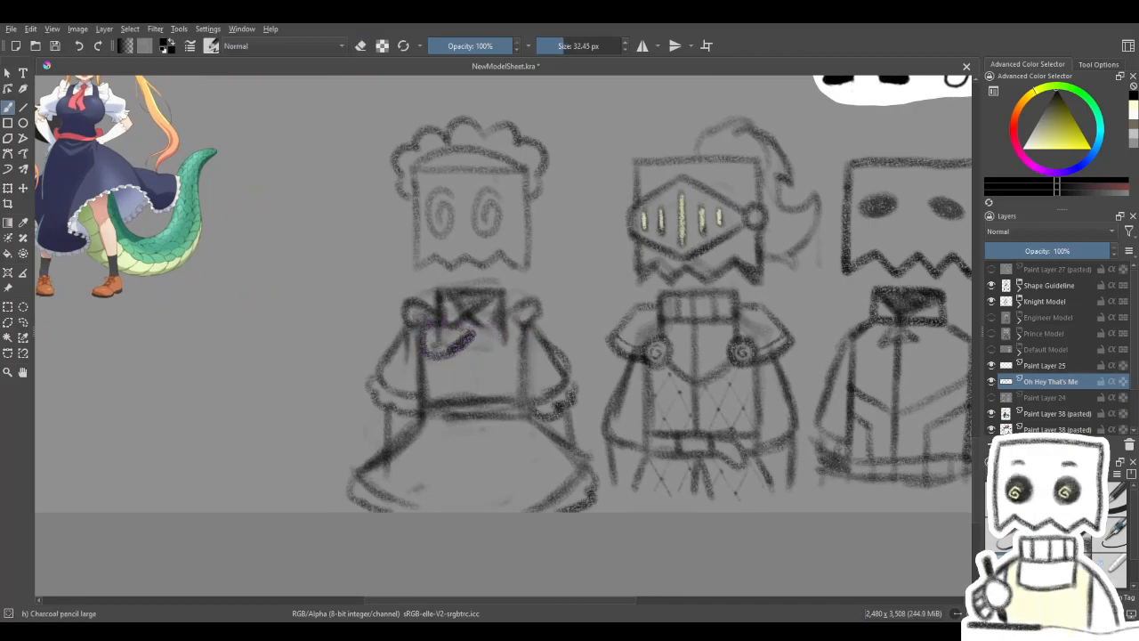
- Try a looped bow beneath the maid sketch's collar and undo its loops
mouse_move(425, 348)
mouse_down()
mouse_move(426, 323)
mouse_move(428, 337)
mouse_move(462, 341)
mouse_move(484, 383)
mouse_up()
key(ctrl+z)
key(ctrl+z)
key(ctrl+z)
drag(526, 332, 580, 348)
key(ctrl+z)
key(ctrl+z)
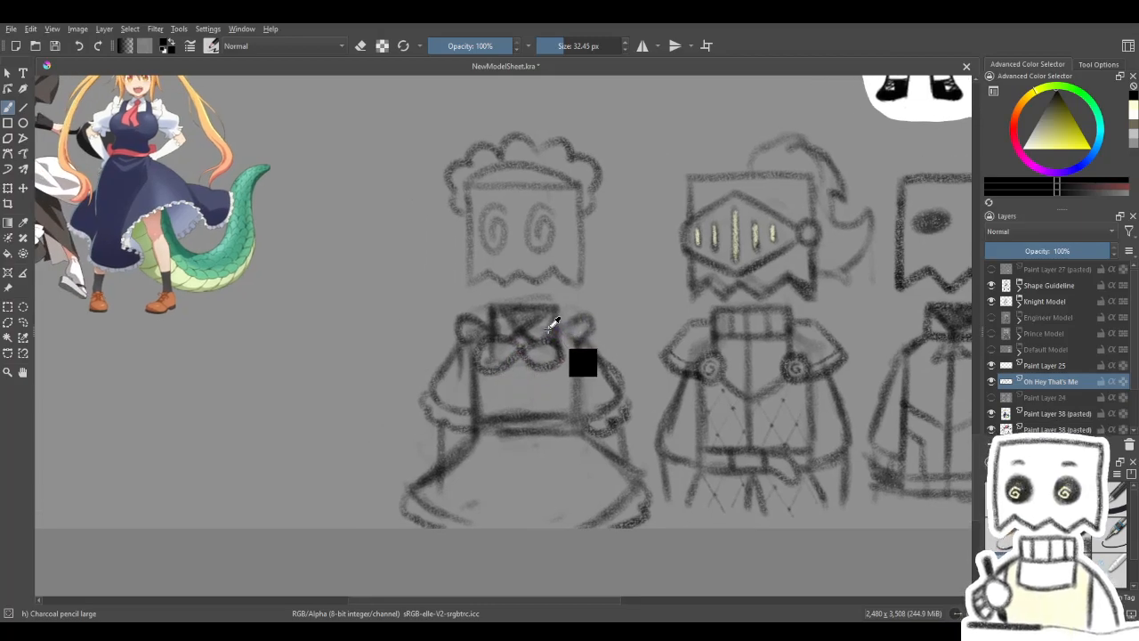
key(ctrl+z)
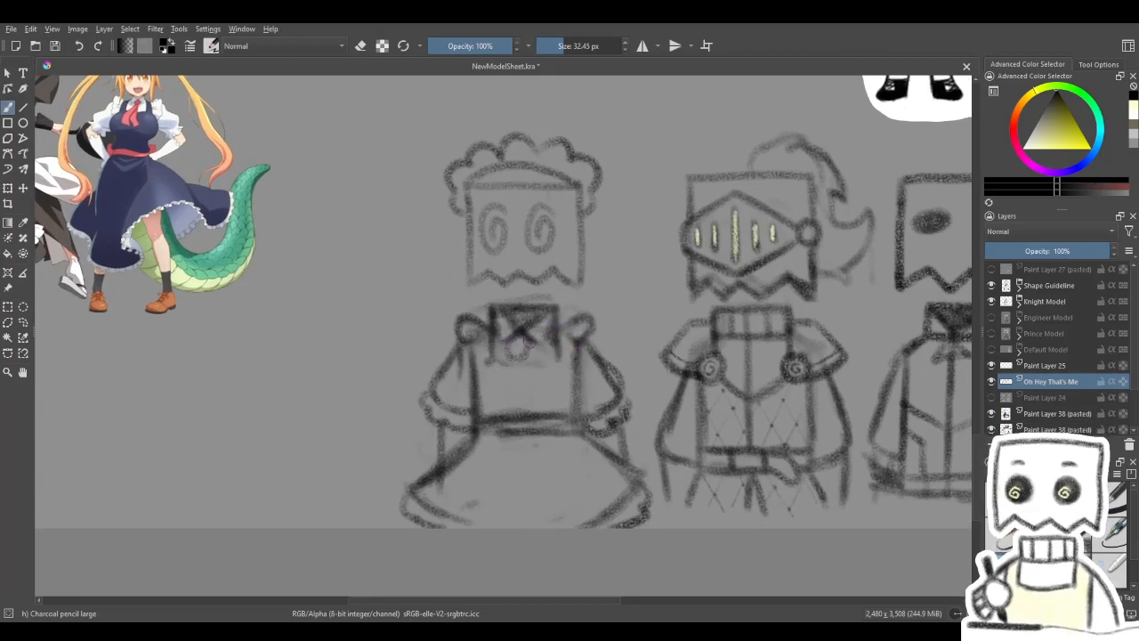
- Sketch a flared necktie below the maid sketch's collar and replace the round shoulder puffs with scalloped ruffles
mouse_move(516, 349)
mouse_down()
mouse_move(494, 402)
mouse_move(523, 405)
mouse_up()
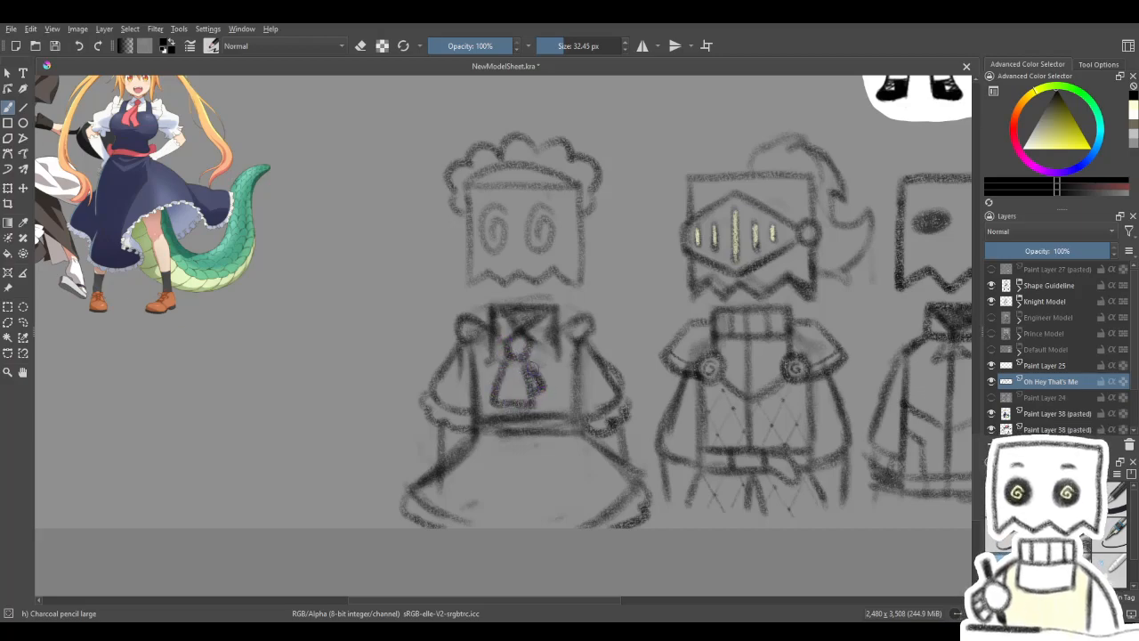
mouse_move(566, 315)
mouse_down()
mouse_move(638, 260)
mouse_move(600, 338)
mouse_move(582, 315)
mouse_up()
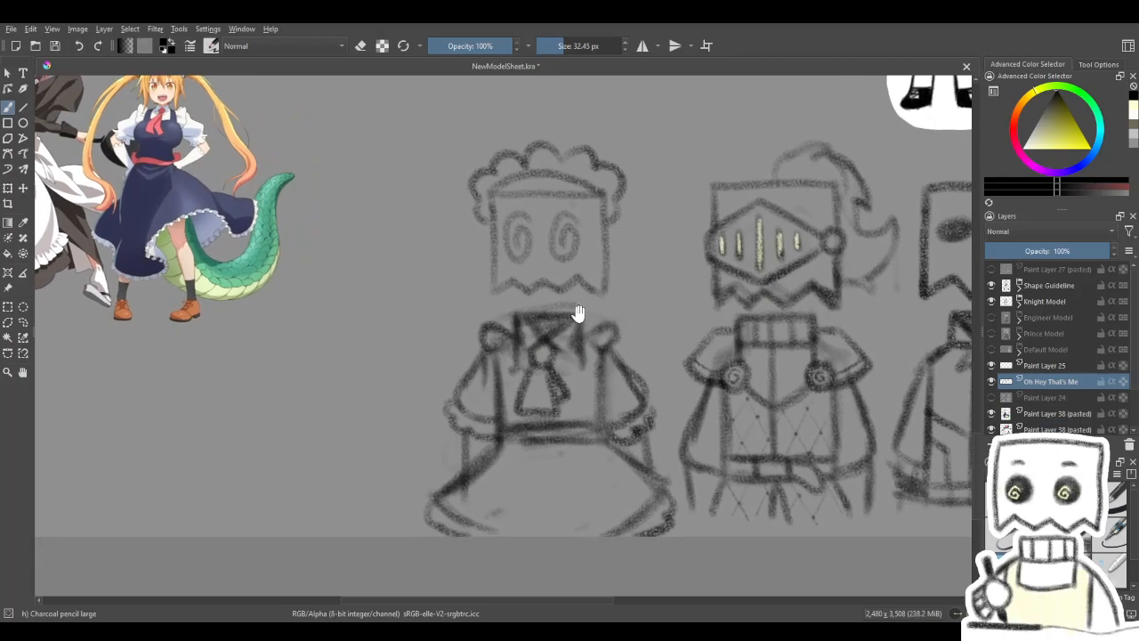
key(slash)
mouse_move(504, 326)
mouse_down()
mouse_move(487, 340)
mouse_move(500, 344)
mouse_up()
drag(596, 328, 610, 340)
key(slash)
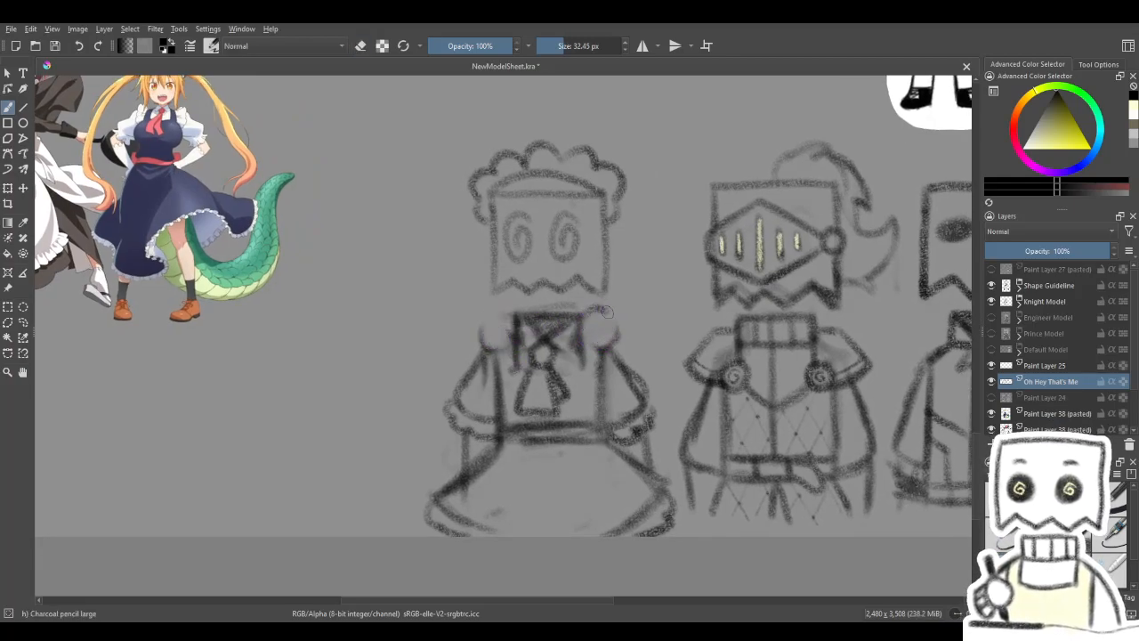
key(slash)
drag(617, 330, 601, 347)
key(slash)
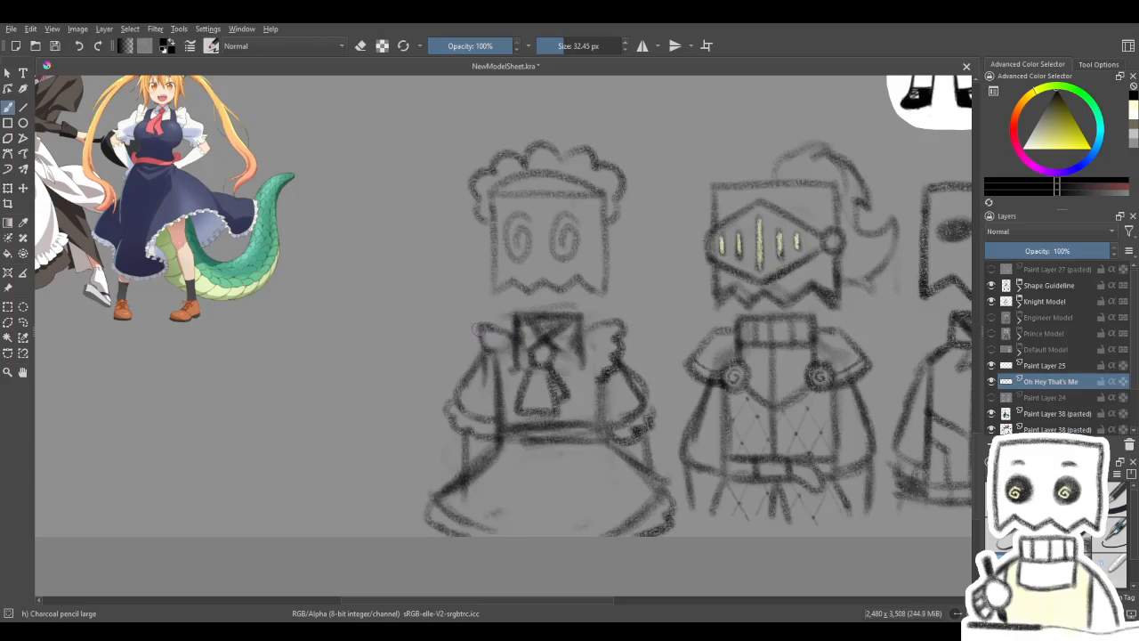
mouse_move(521, 355)
mouse_down()
mouse_move(506, 321)
mouse_move(542, 389)
mouse_move(565, 377)
mouse_move(528, 463)
mouse_move(679, 462)
mouse_up()
mouse_move(580, 428)
mouse_down()
mouse_move(550, 352)
mouse_move(457, 312)
mouse_move(486, 302)
mouse_move(579, 387)
mouse_move(546, 268)
mouse_up()
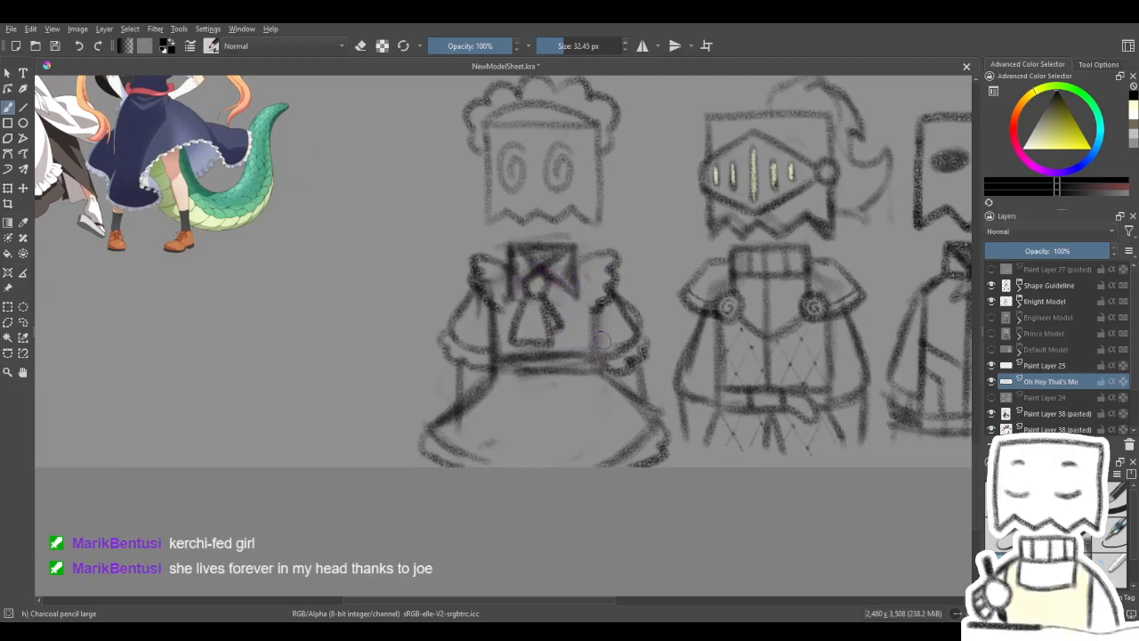
mouse_move(615, 304)
mouse_down()
mouse_move(631, 397)
mouse_move(623, 423)
mouse_up()
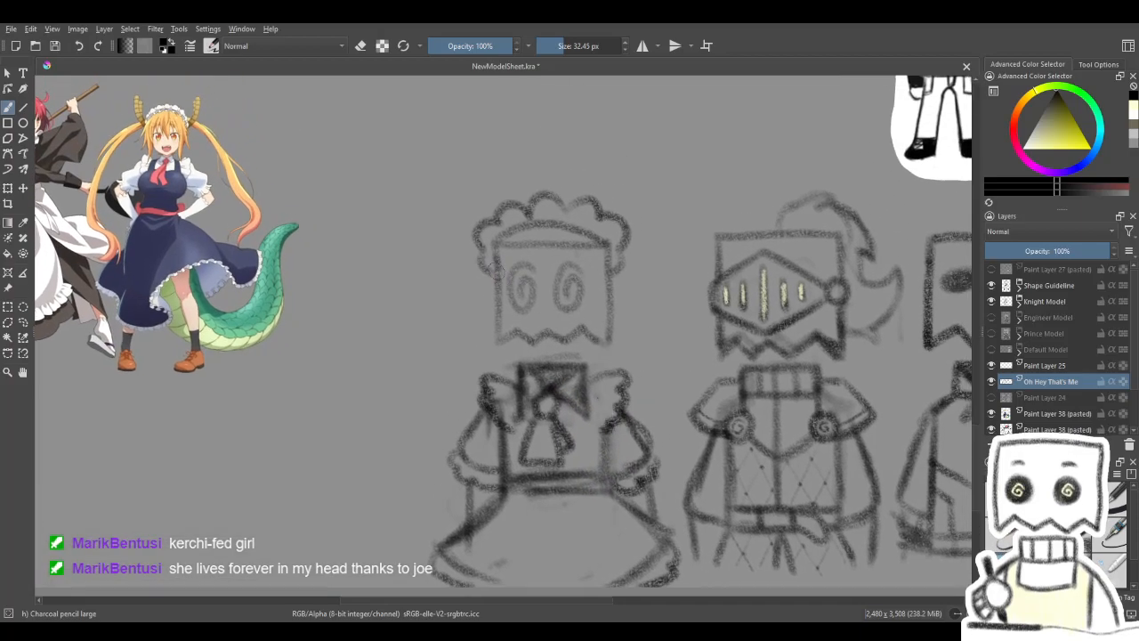
- Darken the jagged lower edge of the maid sketch's head and add small marks beneath the eyes
drag(518, 335, 538, 344)
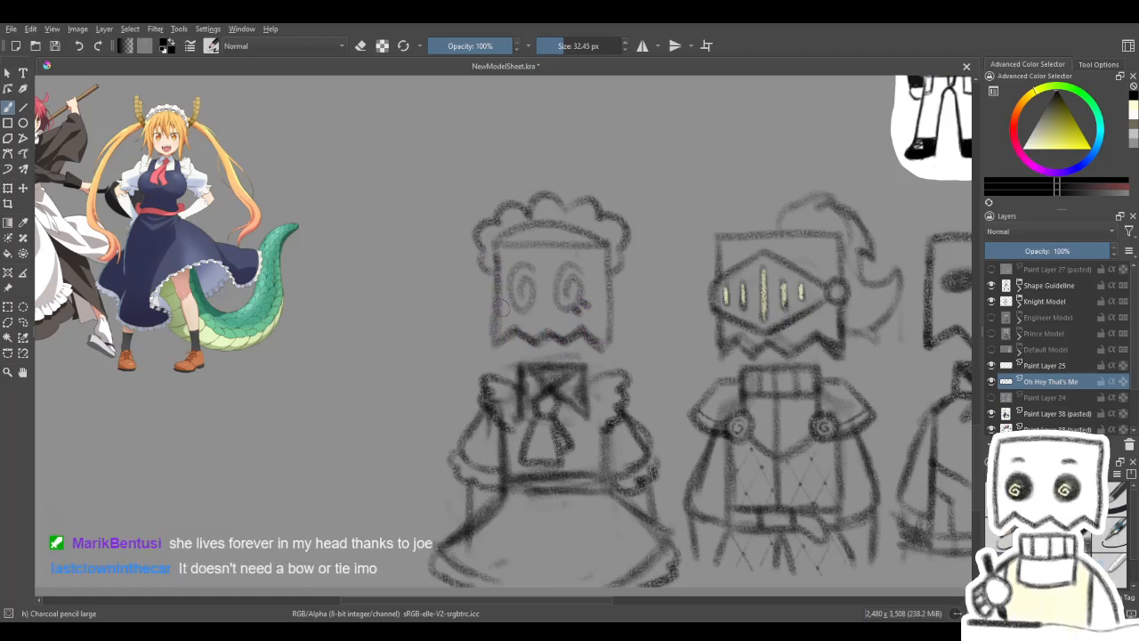
drag(557, 328, 784, 387)
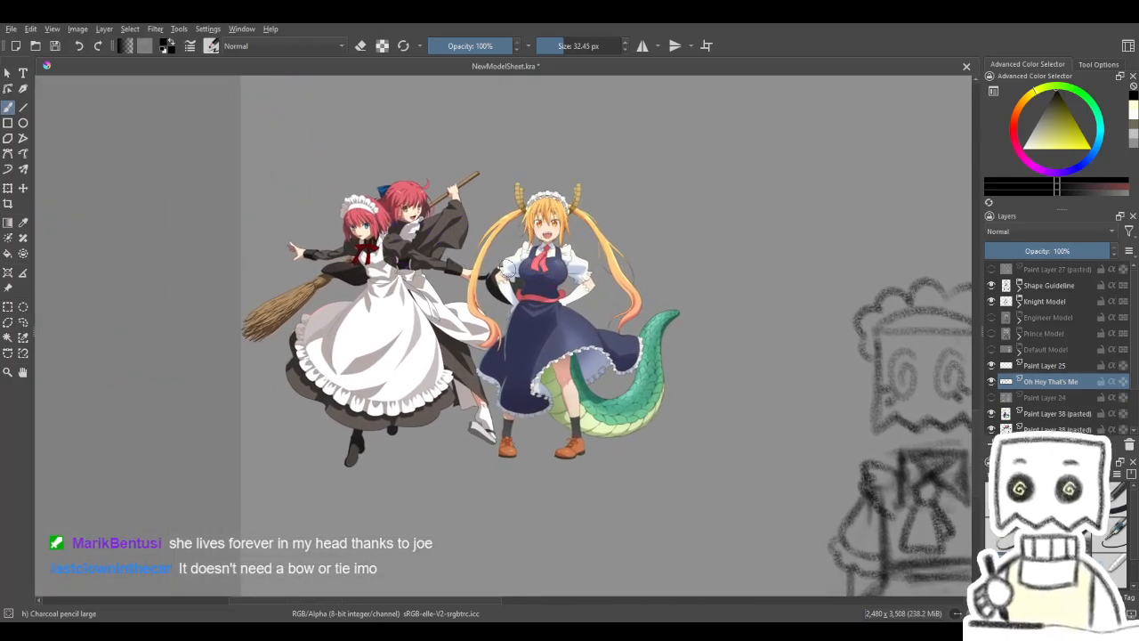
mouse_move(698, 379)
mouse_down()
mouse_move(415, 341)
mouse_move(374, 255)
mouse_move(608, 376)
mouse_move(510, 328)
mouse_move(603, 285)
mouse_move(529, 318)
mouse_move(543, 265)
mouse_move(595, 260)
mouse_up()
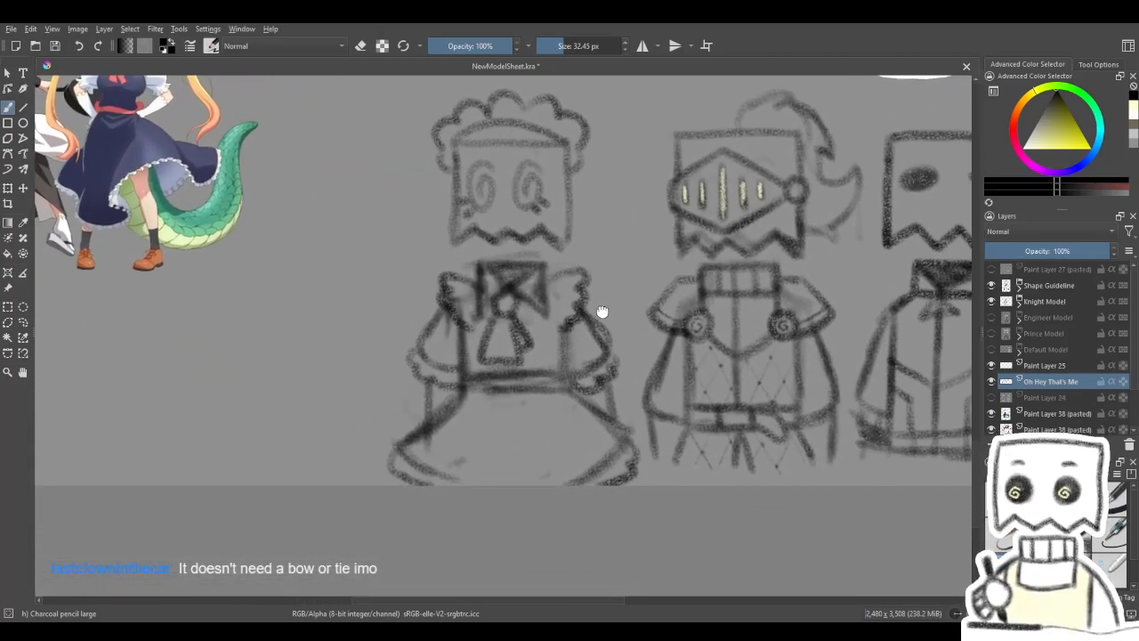
drag(602, 311, 628, 307)
- Show the hidden colour layer beneath the line sketches and erase the maid's old colours with a 138.26 px soft eraser
click(1048, 399)
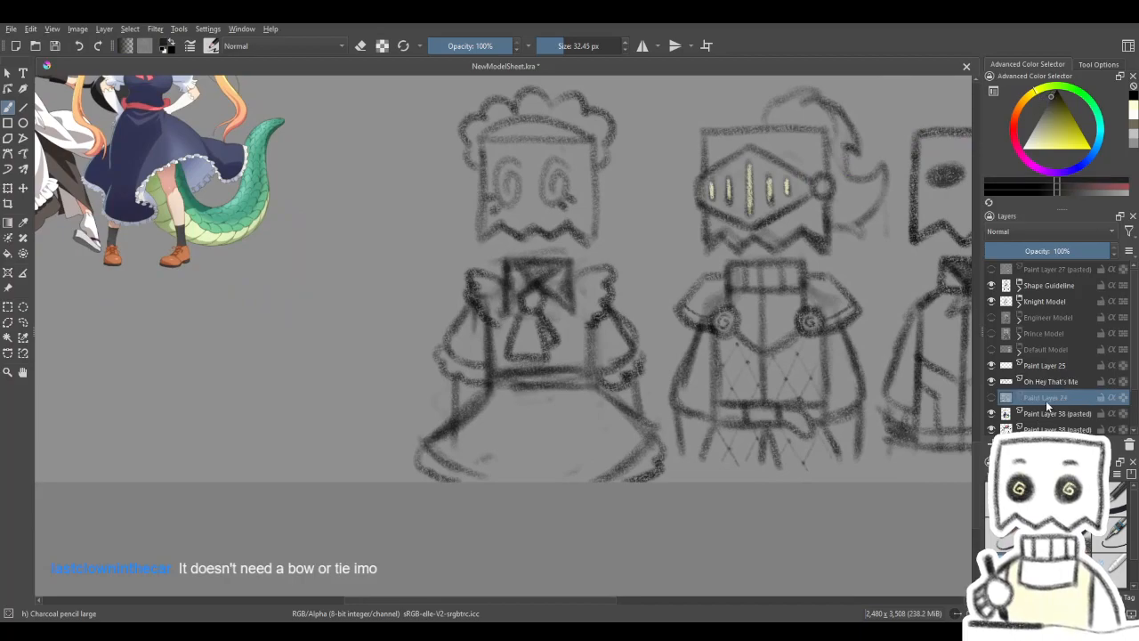
click(993, 399)
click(991, 399)
click(993, 399)
key(e)
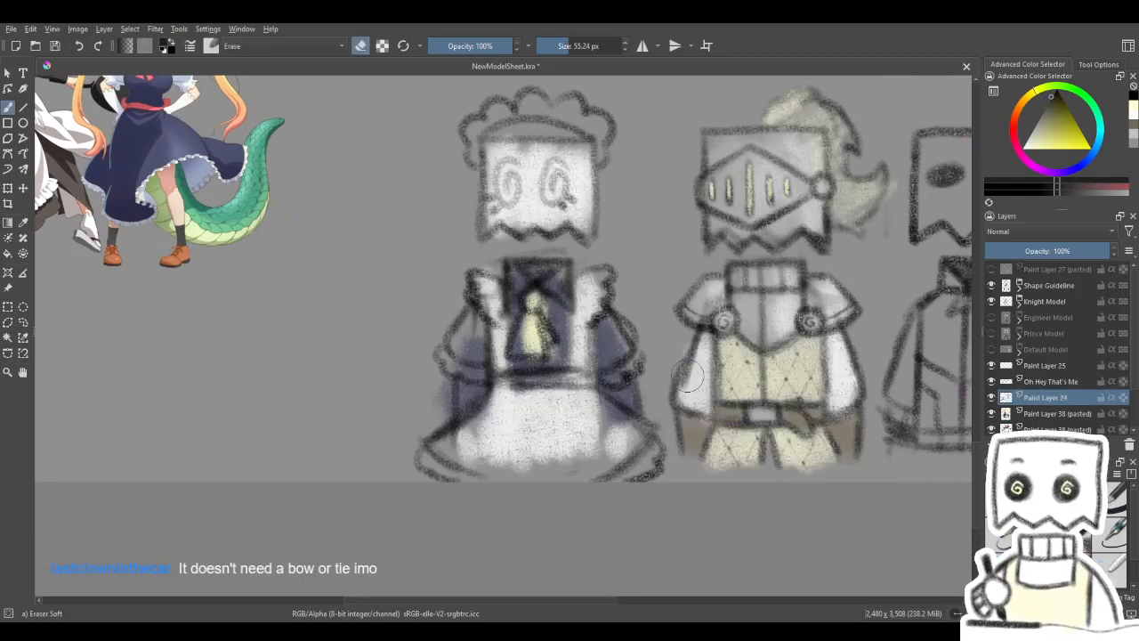
click(580, 46)
mouse_move(558, 508)
mouse_down()
mouse_move(607, 408)
mouse_move(637, 308)
mouse_move(569, 344)
mouse_move(568, 214)
mouse_move(448, 259)
mouse_move(580, 163)
mouse_up()
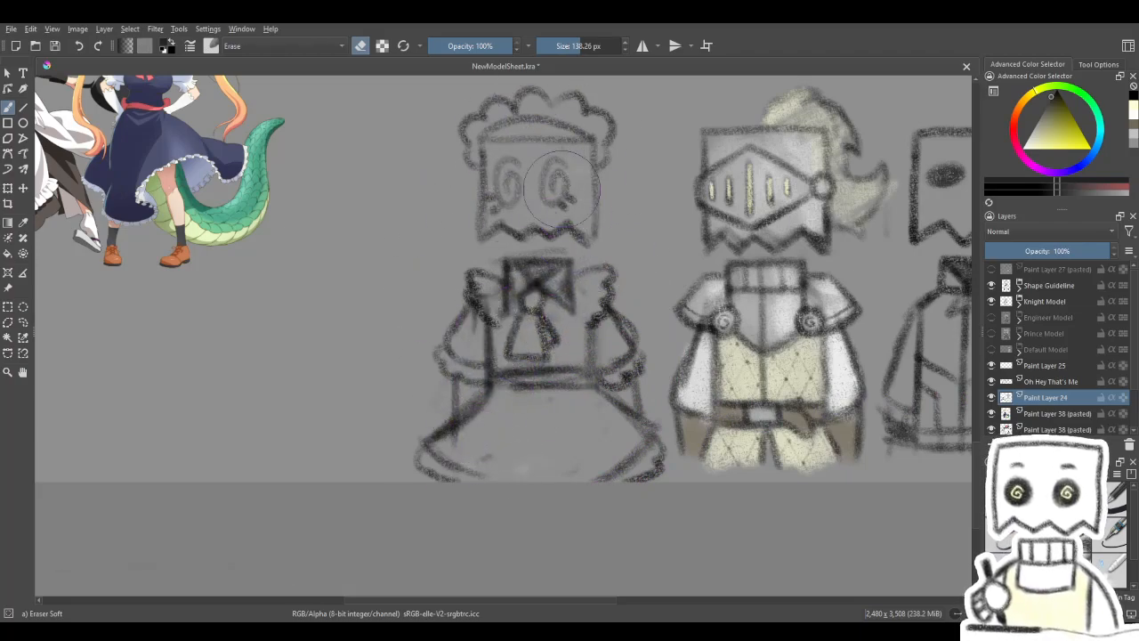
- Shade the maid sketch's sleeves and forearms near-black with a 92.76 px charcoal brush, undoing trial shading on the skirt
key(e)
mouse_move(629, 374)
mouse_down()
mouse_move(612, 453)
mouse_move(660, 463)
mouse_move(633, 468)
mouse_up()
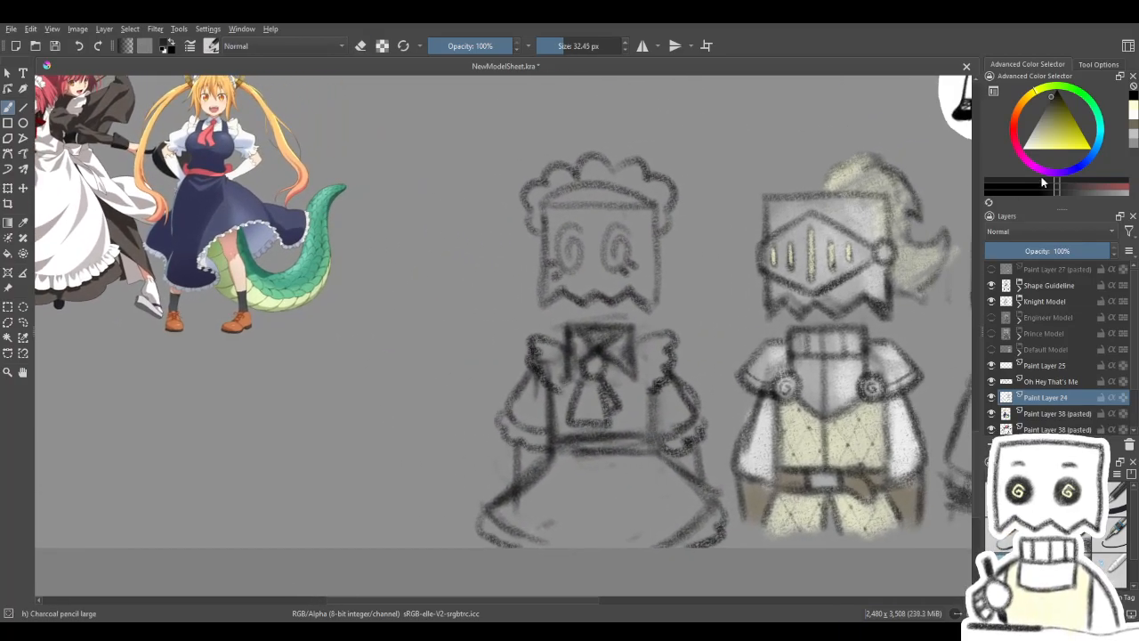
click(1048, 99)
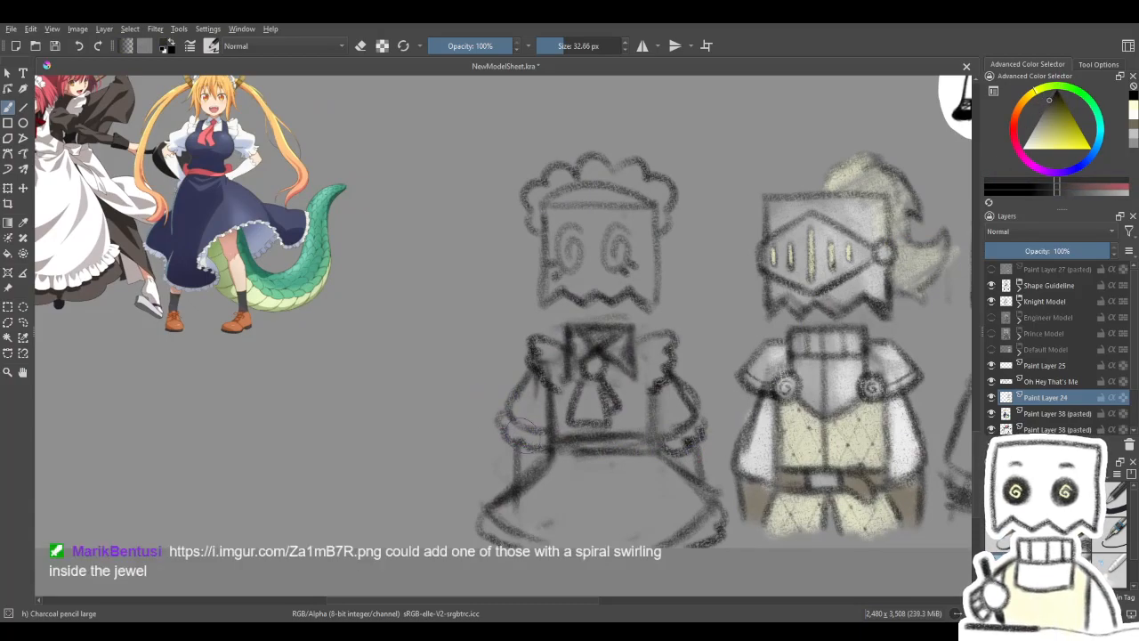
mouse_move(552, 501)
mouse_down()
mouse_move(543, 494)
mouse_move(534, 507)
mouse_move(626, 484)
mouse_move(641, 514)
mouse_up()
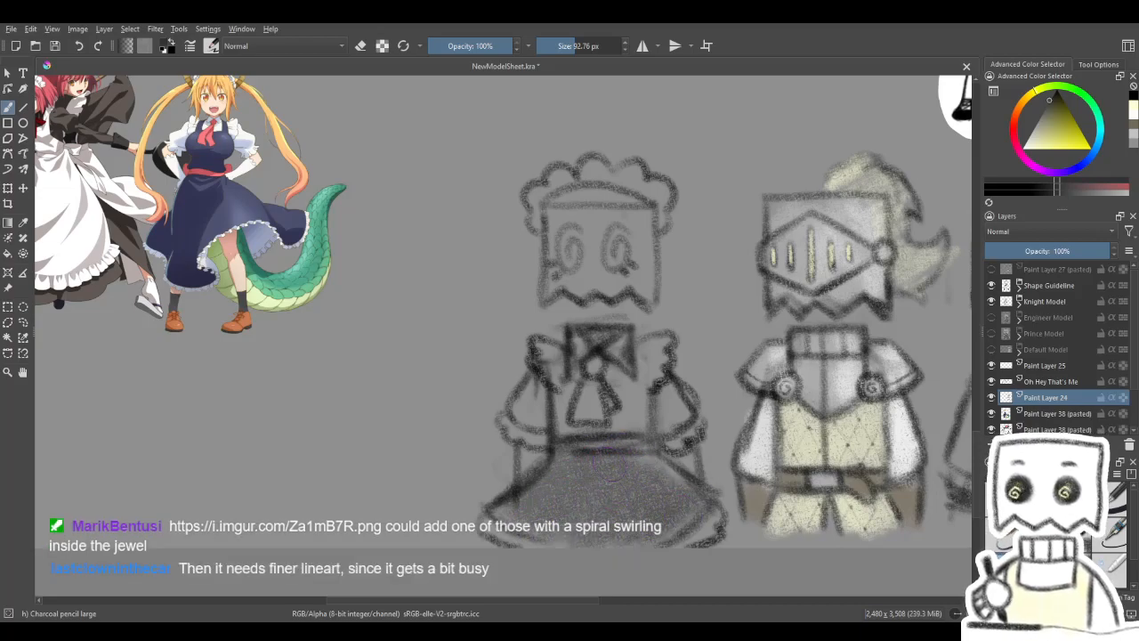
drag(661, 428, 645, 401)
key(ctrl+z)
mouse_move(515, 396)
mouse_down()
mouse_move(516, 418)
mouse_move(503, 374)
mouse_move(523, 451)
mouse_up()
mouse_move(663, 385)
mouse_down()
mouse_move(654, 401)
mouse_move(675, 419)
mouse_up()
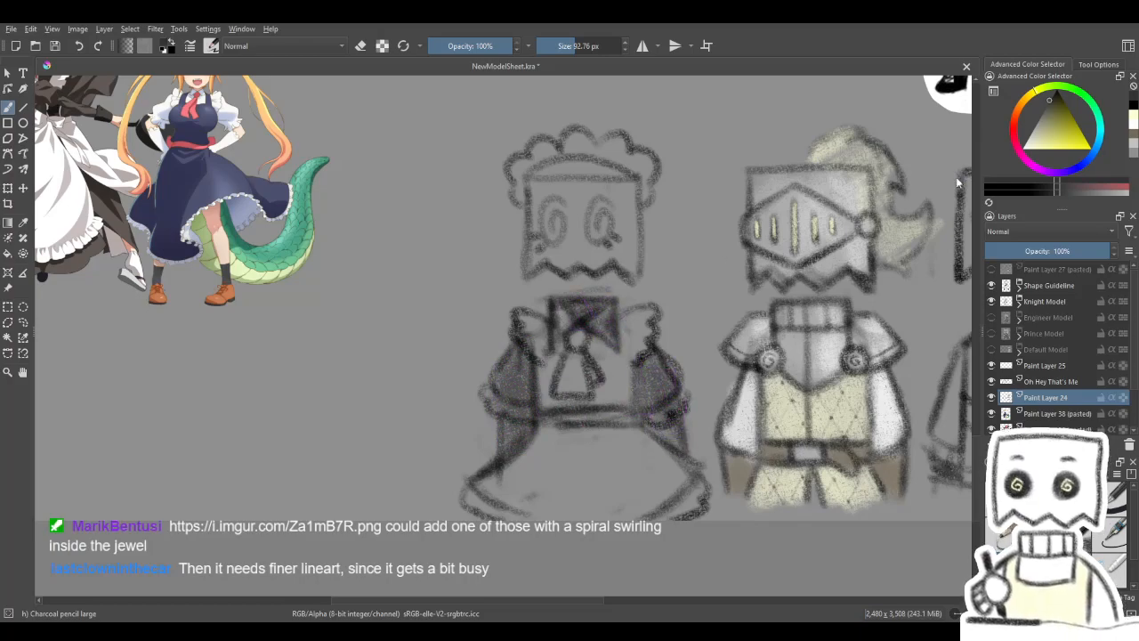
drag(852, 321, 776, 344)
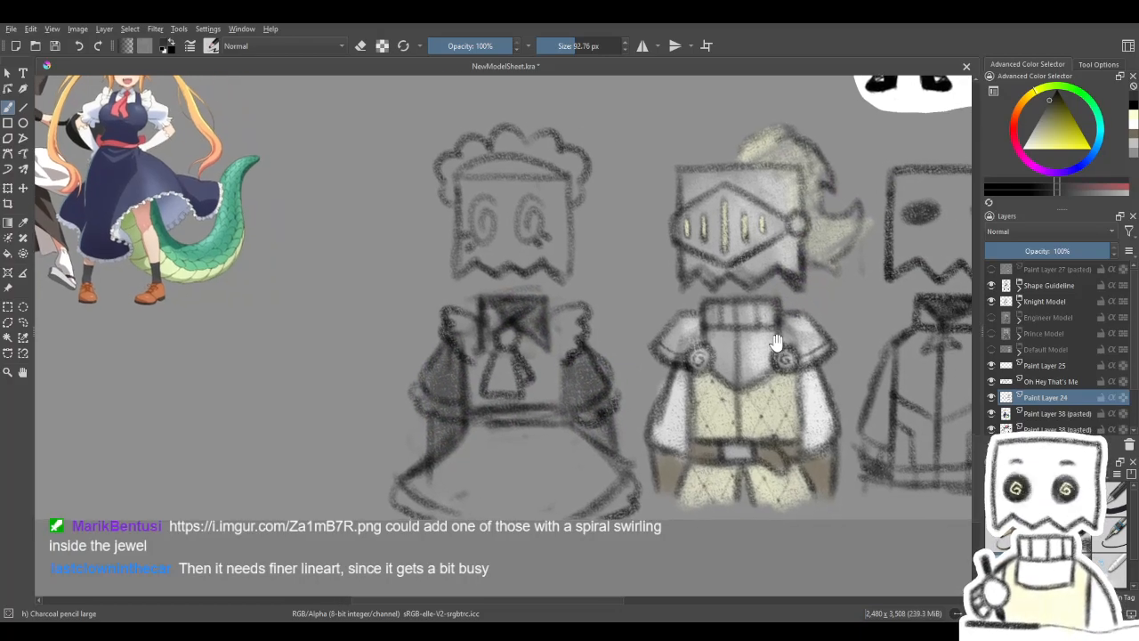
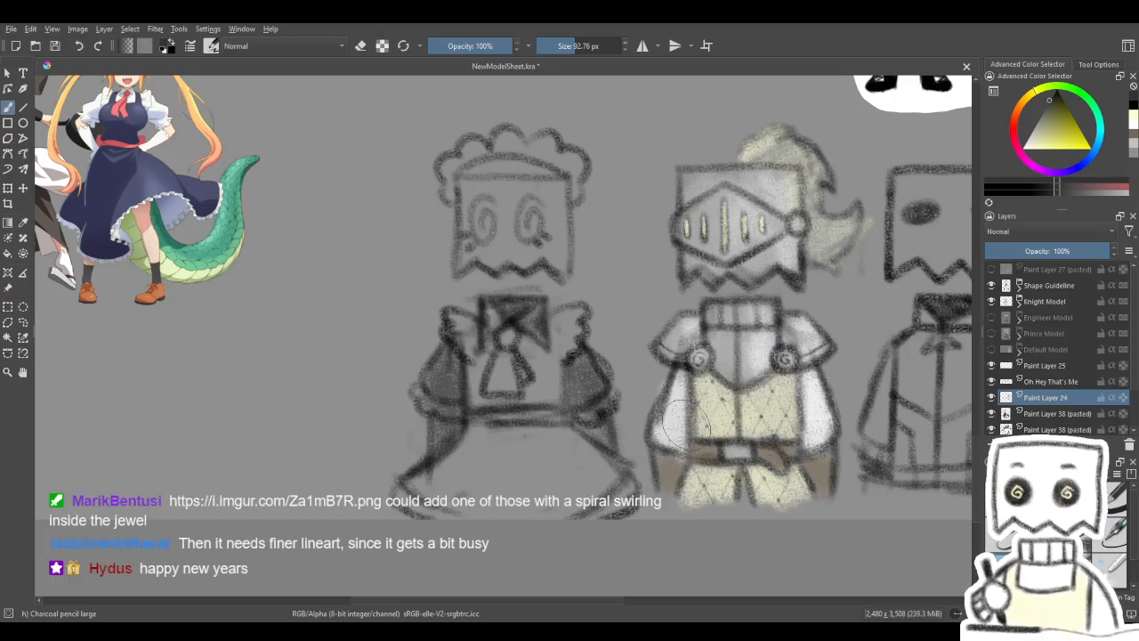
- Paint the maid sketch's apron bib, shoulder ruffles and skirt white with the 92.76 px charcoal brush, undoing a trial stroke
drag(488, 372, 457, 356)
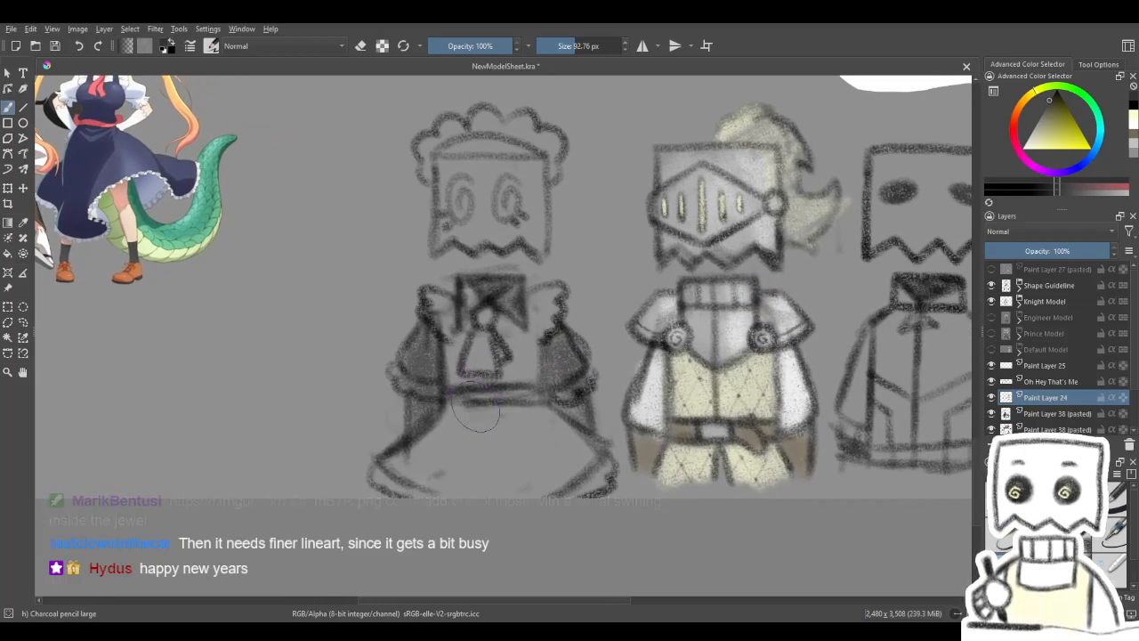
mouse_move(468, 405)
mouse_down()
mouse_move(604, 411)
mouse_move(525, 401)
mouse_up()
mouse_move(589, 310)
mouse_down()
mouse_move(581, 338)
mouse_move(592, 338)
mouse_move(578, 343)
mouse_move(589, 302)
mouse_move(568, 343)
mouse_move(571, 378)
mouse_move(575, 370)
mouse_move(519, 403)
mouse_move(506, 442)
mouse_move(483, 450)
mouse_move(511, 407)
mouse_move(486, 500)
mouse_move(572, 403)
mouse_move(567, 493)
mouse_move(591, 454)
mouse_move(628, 432)
mouse_move(612, 472)
mouse_move(655, 472)
mouse_up()
key(ctrl+z)
click(1024, 149)
mouse_move(579, 457)
mouse_down()
mouse_move(704, 461)
mouse_move(571, 484)
mouse_move(676, 489)
mouse_move(685, 401)
mouse_move(659, 391)
mouse_move(694, 378)
mouse_up()
drag(685, 424, 650, 477)
- Shade the maid sketch's collar near-black and undo a trial dark fill on the waistband made with a 58.05 px brush
drag(1046, 100, 1048, 104)
drag(610, 351, 602, 358)
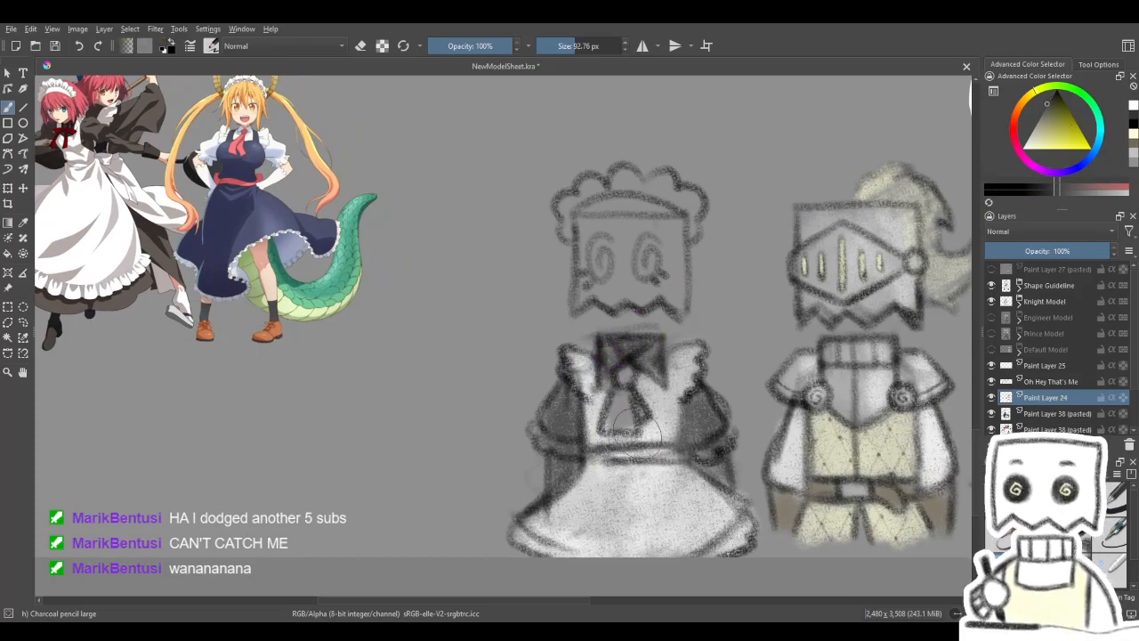
mouse_move(680, 449)
mouse_down()
mouse_move(601, 454)
mouse_move(614, 463)
mouse_up()
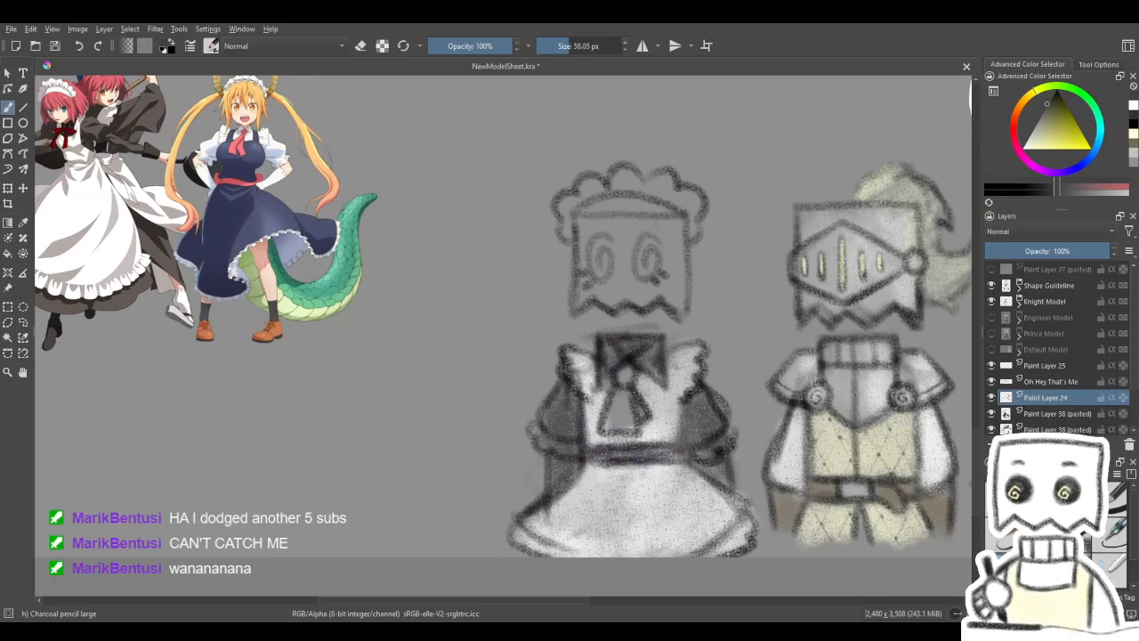
drag(735, 399, 639, 384)
drag(697, 405, 674, 362)
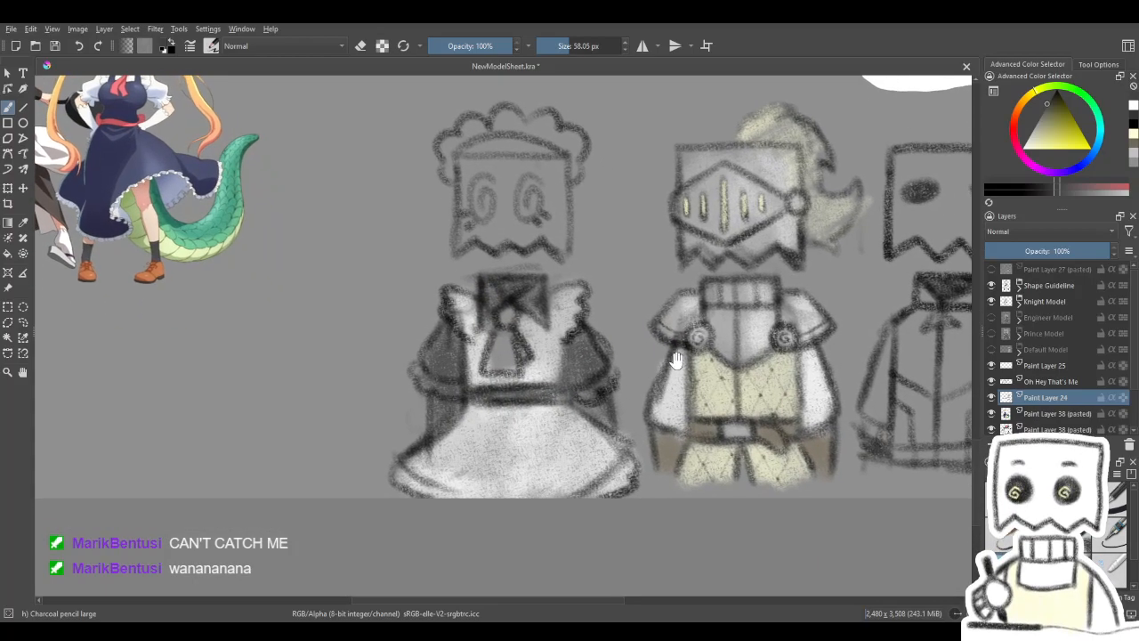
key(ctrl+z)
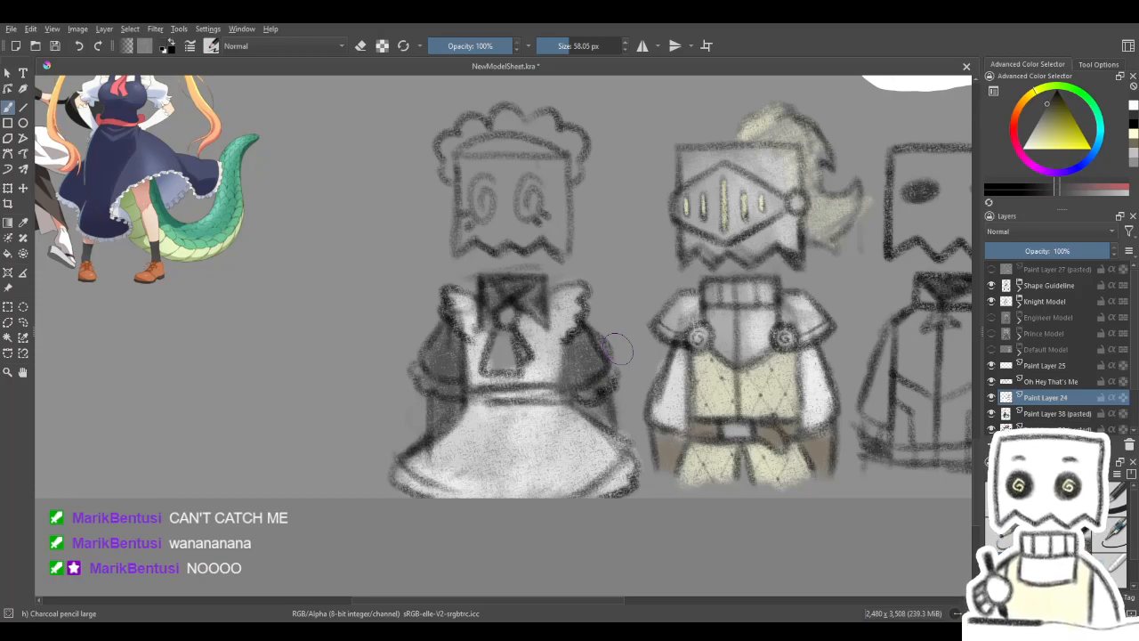
- Colour the maid sketch's flared necktie and its knot pale yellow with the 58.05 px charcoal brush
drag(350, 358, 518, 430)
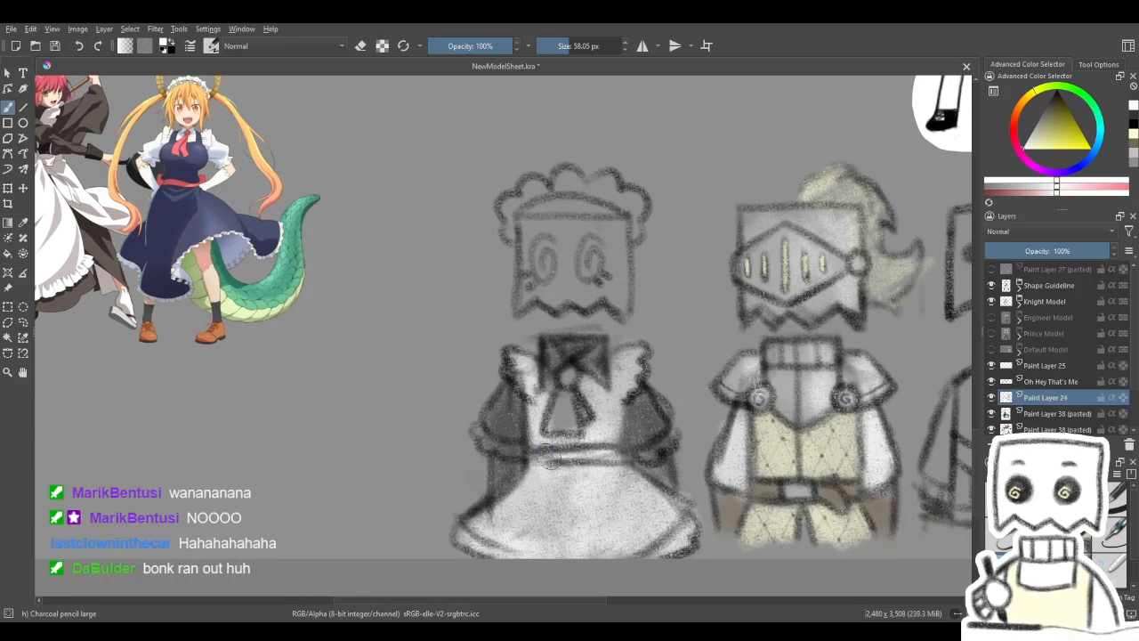
click(1133, 133)
drag(563, 373, 559, 427)
mouse_move(644, 386)
mouse_down()
mouse_move(791, 238)
mouse_move(619, 389)
mouse_move(628, 387)
mouse_up()
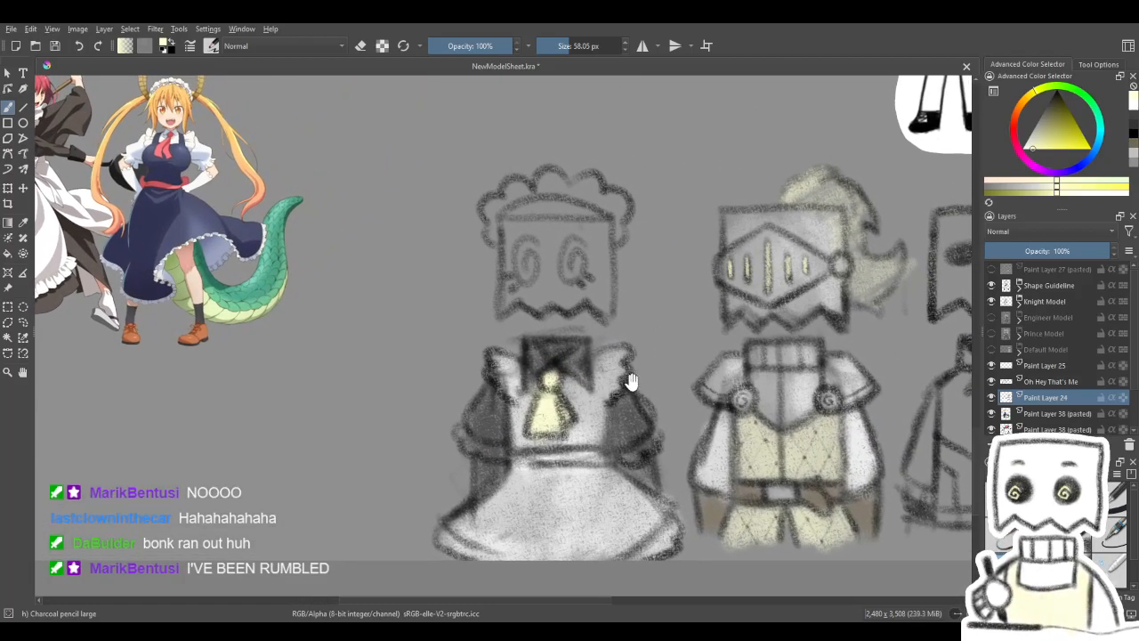
- Paint the maid sketch's frilled headdress and head white, undoing a trial stroke in another shade
click(1062, 109)
mouse_move(518, 213)
mouse_down()
mouse_move(601, 211)
mouse_move(501, 216)
mouse_move(508, 208)
mouse_move(553, 222)
mouse_move(502, 227)
mouse_move(496, 208)
mouse_move(552, 180)
mouse_move(554, 190)
mouse_move(603, 199)
mouse_move(613, 229)
mouse_move(621, 225)
mouse_move(598, 206)
mouse_move(537, 239)
mouse_move(522, 186)
mouse_move(508, 300)
mouse_move(600, 257)
mouse_move(604, 287)
mouse_move(590, 299)
mouse_move(557, 268)
mouse_move(569, 227)
mouse_move(553, 197)
mouse_move(509, 242)
mouse_up()
key(ctrl+z)
click(1025, 148)
mouse_move(600, 321)
mouse_down()
mouse_move(656, 247)
mouse_move(645, 294)
mouse_up()
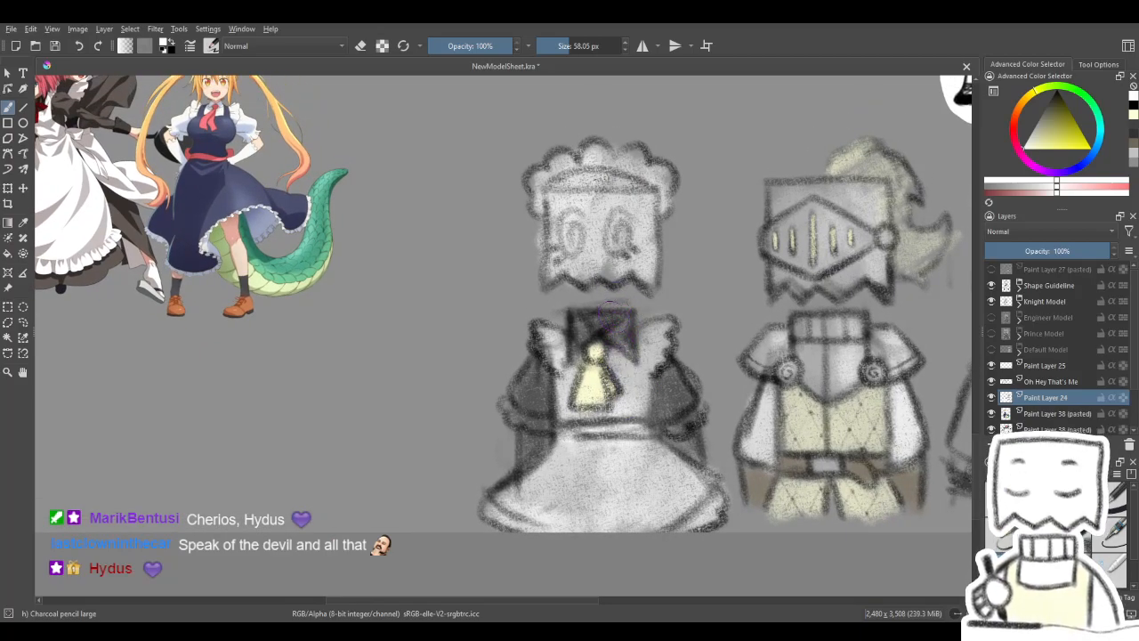
mouse_move(599, 320)
mouse_down()
mouse_move(667, 346)
mouse_move(809, 350)
mouse_move(616, 317)
mouse_up()
drag(662, 357, 611, 366)
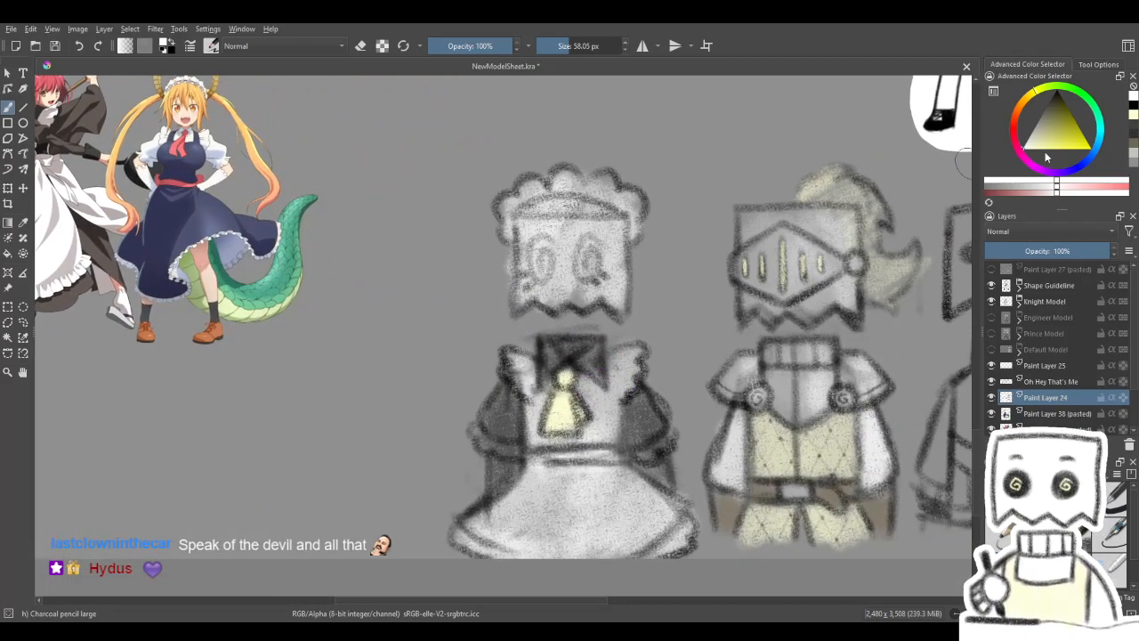
- Touch up the maid sketch's dark shading in black and check the coloured figure against the whole model sheet
key(x)
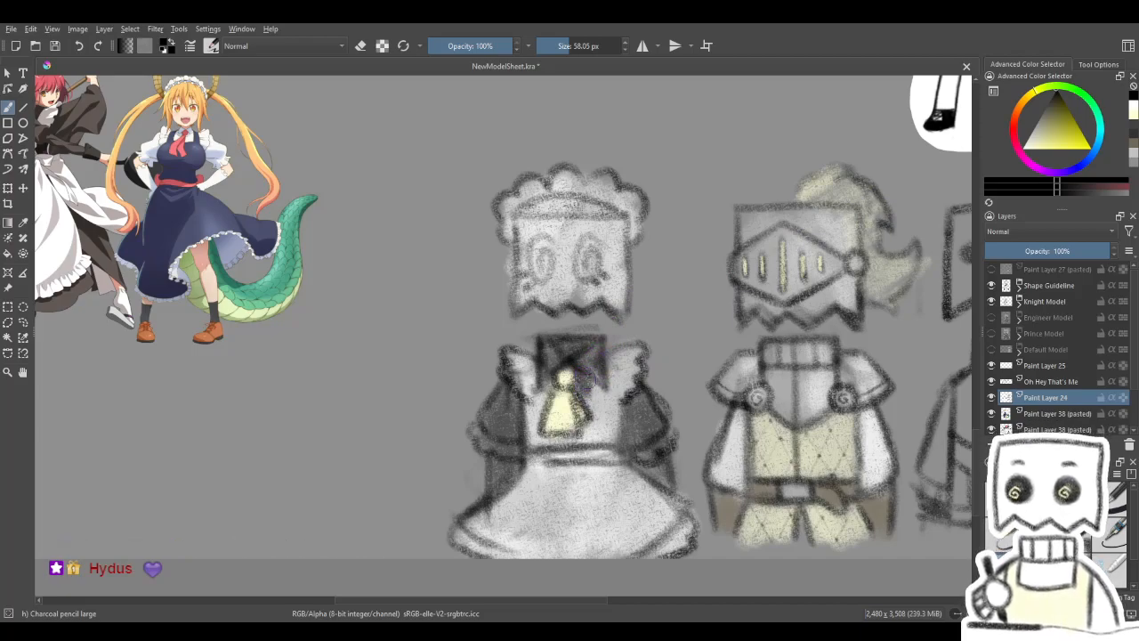
drag(525, 411, 620, 413)
drag(767, 395, 545, 334)
drag(544, 196, 623, 201)
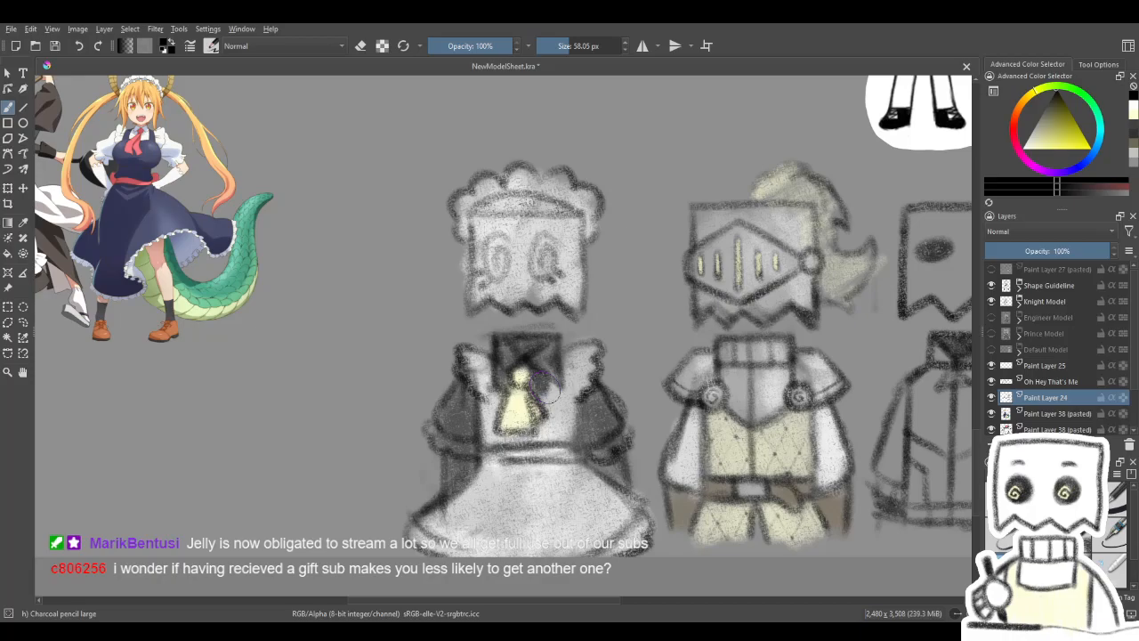
drag(550, 304, 545, 338)
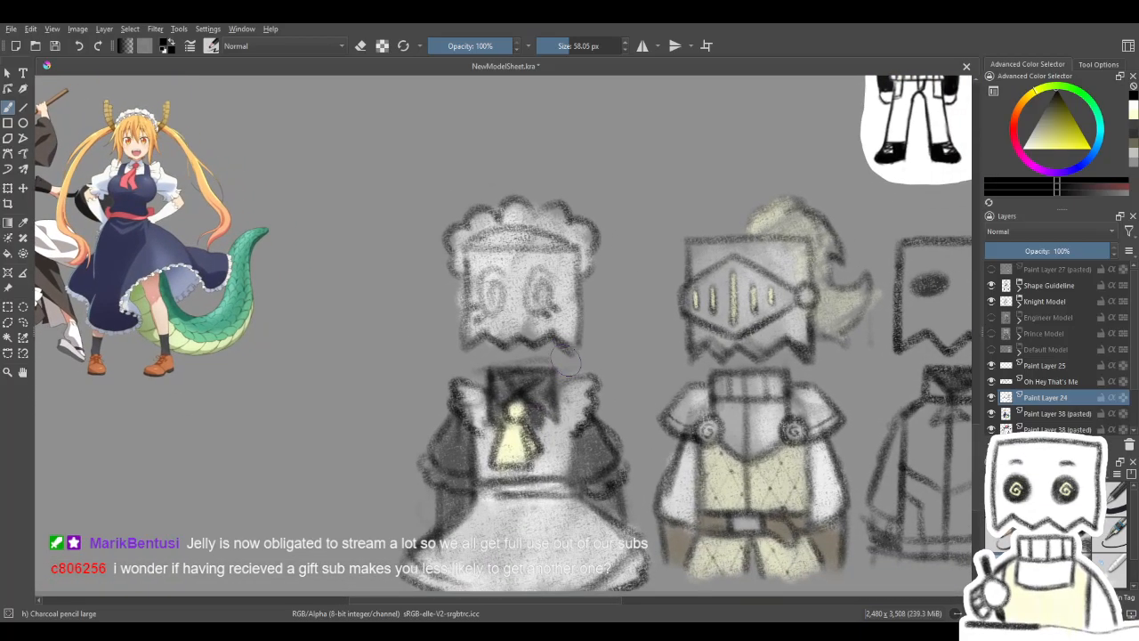
scroll(561, 357, down, 5)
scroll(557, 330, up, 2)
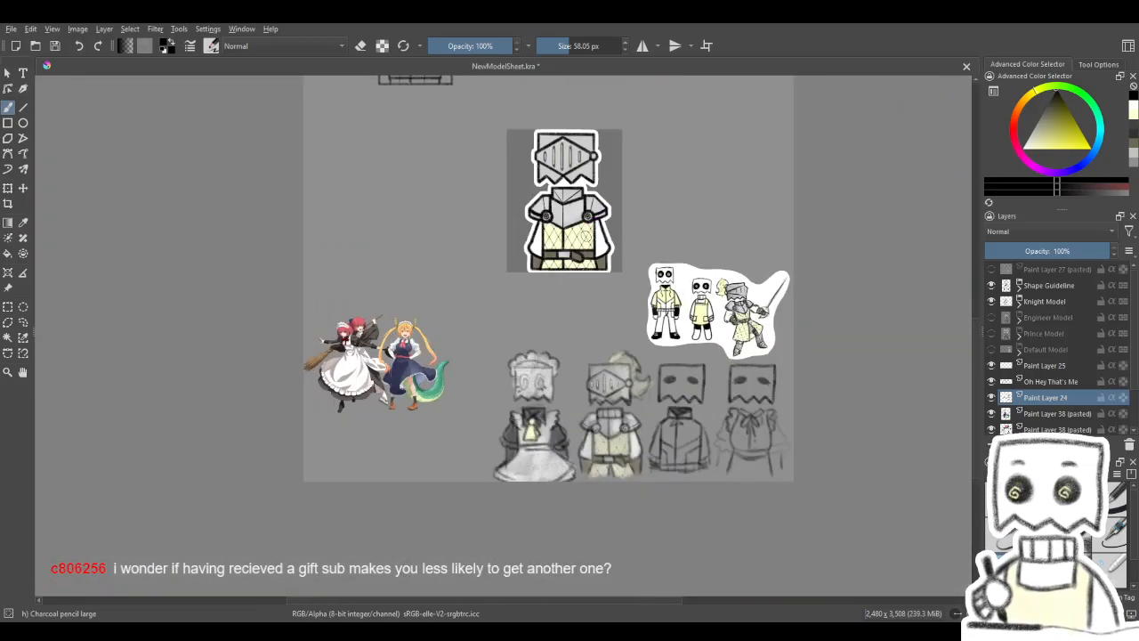
scroll(552, 375, down, 1)
scroll(527, 499, up, 4)
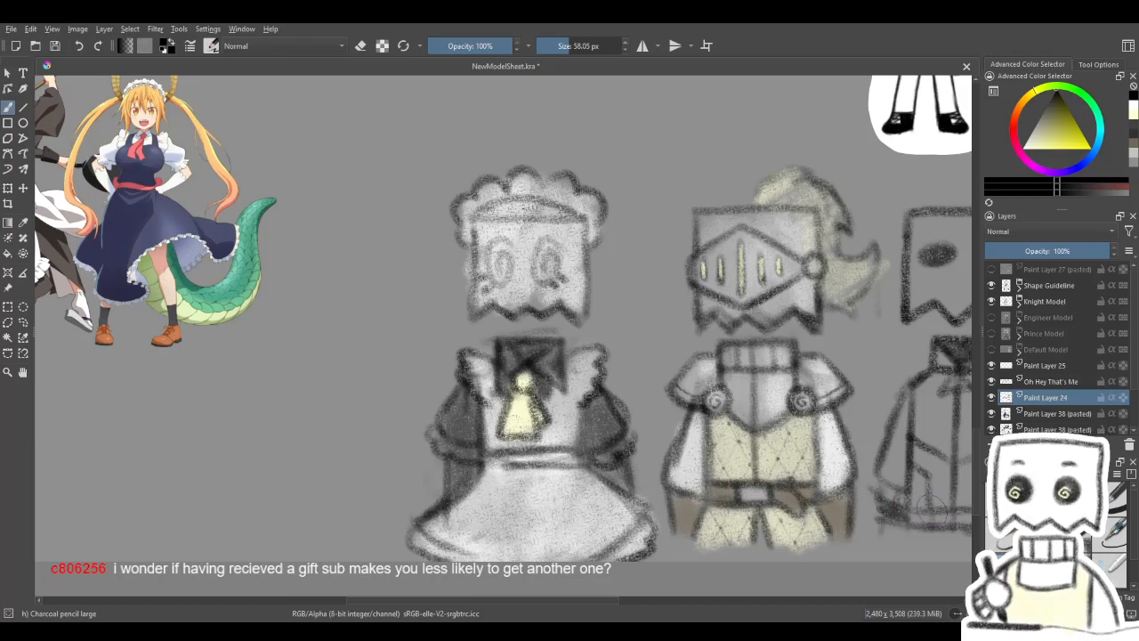
- Undo the last stroke and set the large charcoal pencil brush to 32 px
key(ctrl+z)
key(slash)
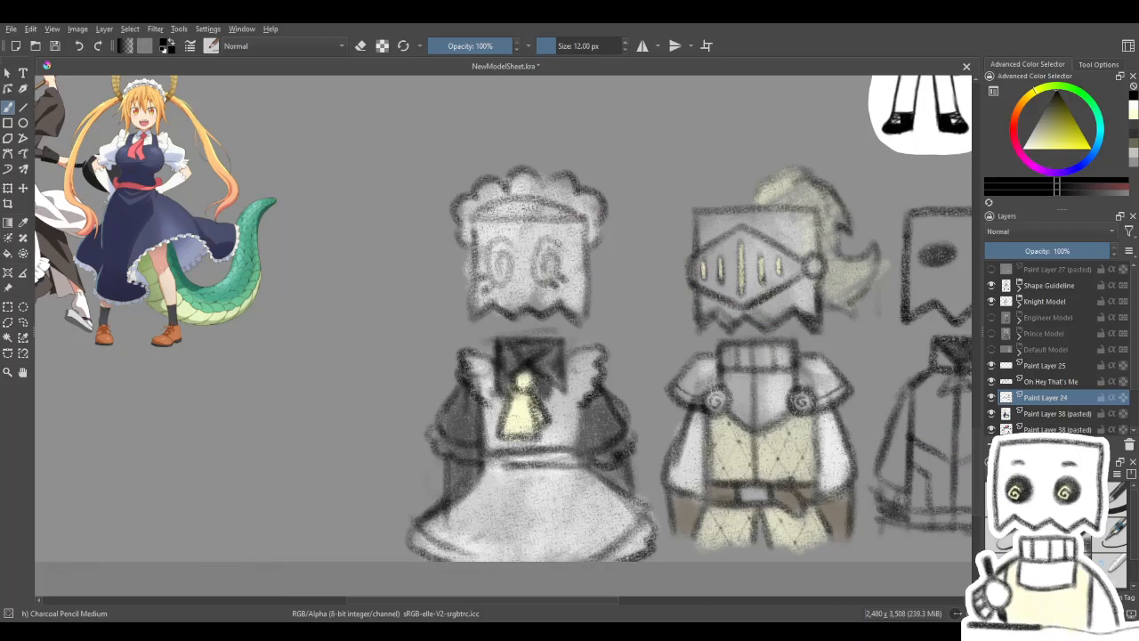
key(slash)
double_click(604, 40)
text(32)
key(Return)
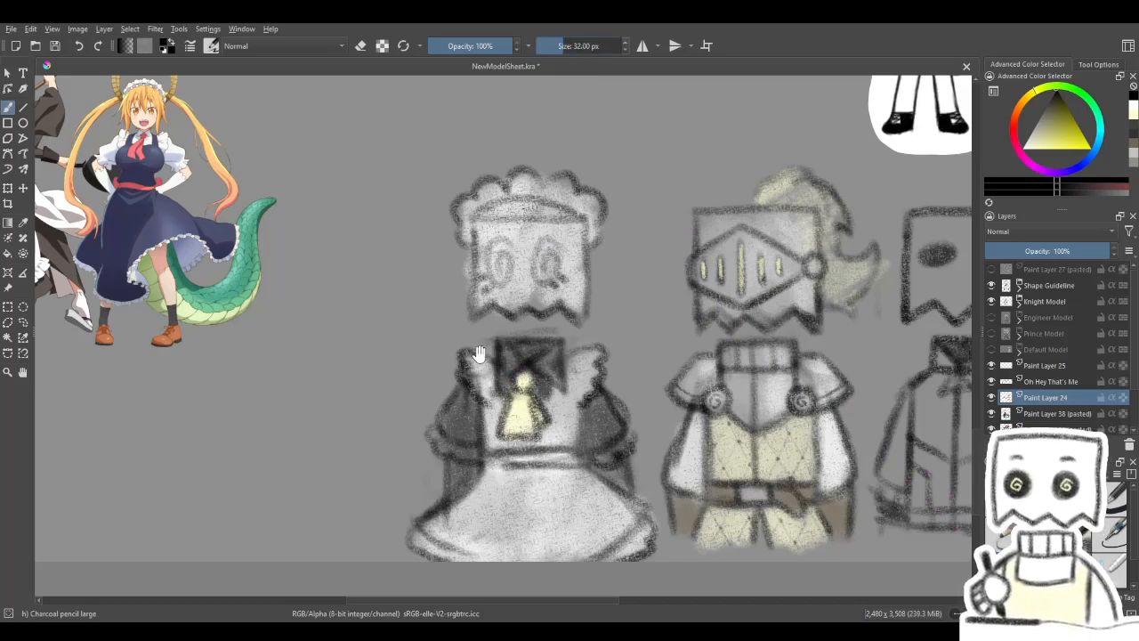
- Hide the Knight Model group and bring the shape guideline figure with the empty canvas beside it into view
drag(475, 354, 641, 377)
drag(643, 230, 390, 484)
drag(642, 169, 580, 341)
drag(579, 178, 639, 348)
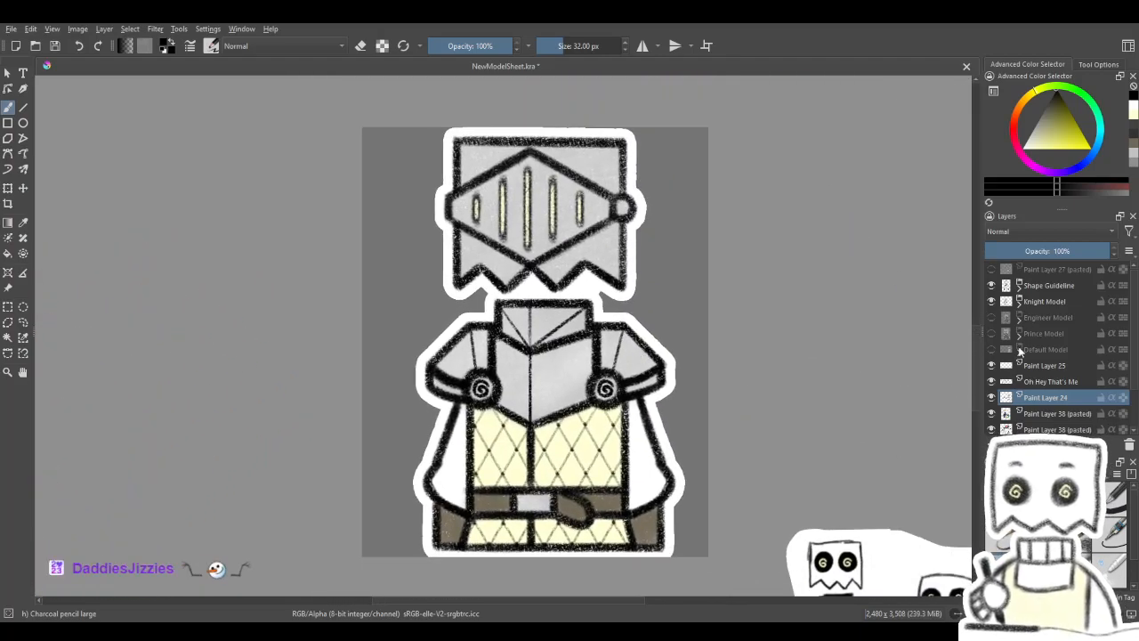
click(992, 303)
drag(848, 374, 843, 530)
mouse_move(792, 268)
mouse_down()
mouse_move(828, 424)
mouse_move(922, 507)
mouse_up()
drag(821, 441, 873, 534)
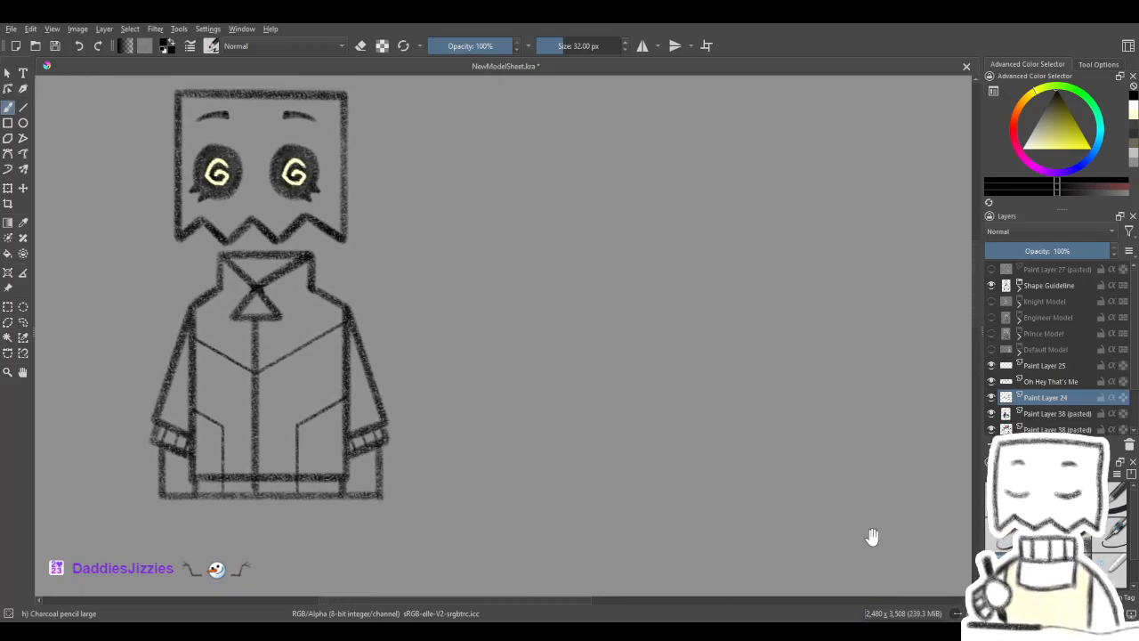
mouse_move(704, 401)
mouse_down()
mouse_move(616, 445)
mouse_move(664, 455)
mouse_up()
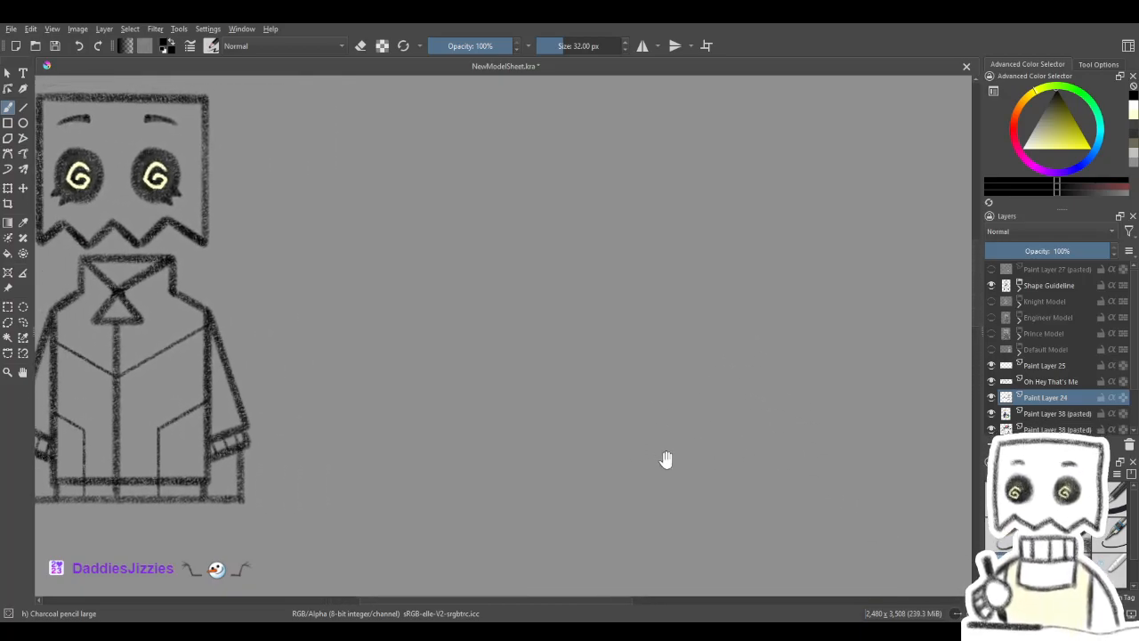
- Duplicate the Shape Guideline group, move the copy into the empty space beside the original, and hide the original group
click(992, 285)
click(991, 285)
click(1041, 286)
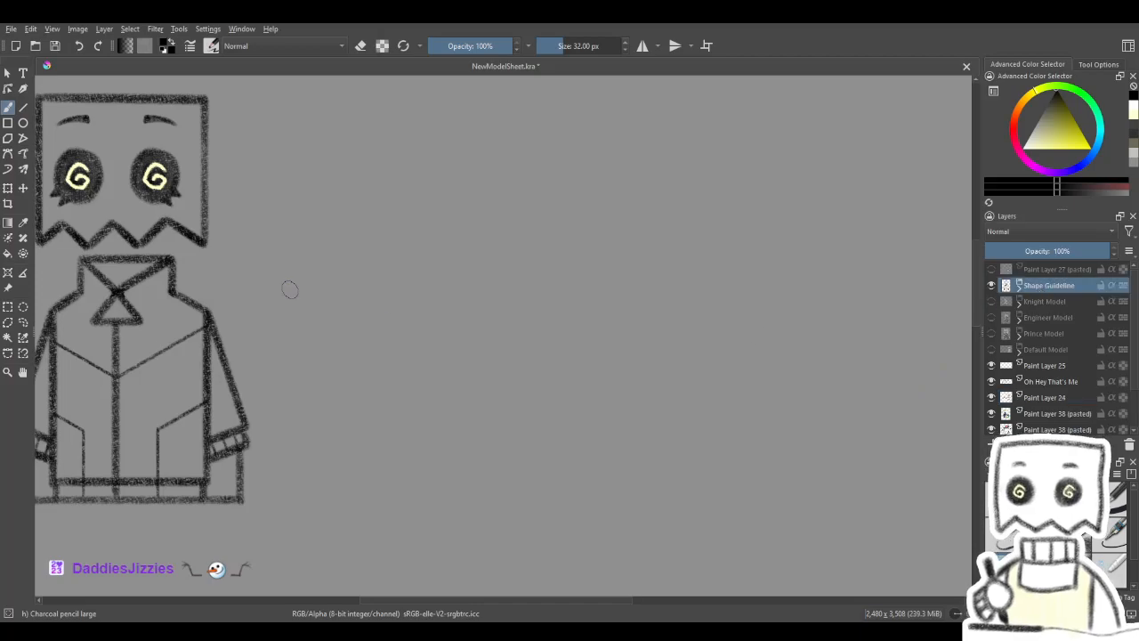
click(8, 188)
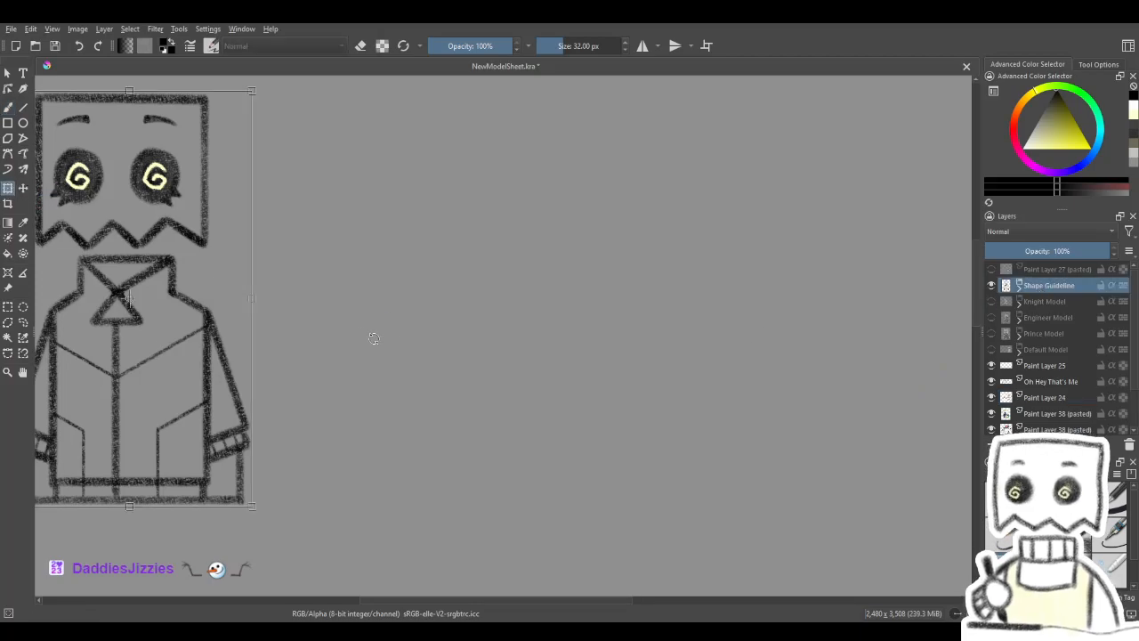
key(ctrl+j)
drag(167, 298, 681, 300)
drag(768, 331, 616, 384)
click(991, 302)
- Paste a copy of the coloured maid sketch as a new layer and place it beside the copied guideline figure
mouse_move(802, 433)
mouse_down()
mouse_move(704, 415)
mouse_move(708, 406)
mouse_up()
scroll(734, 406, down, 5)
drag(692, 461, 686, 219)
scroll(611, 409, up, 3)
drag(611, 409, 606, 404)
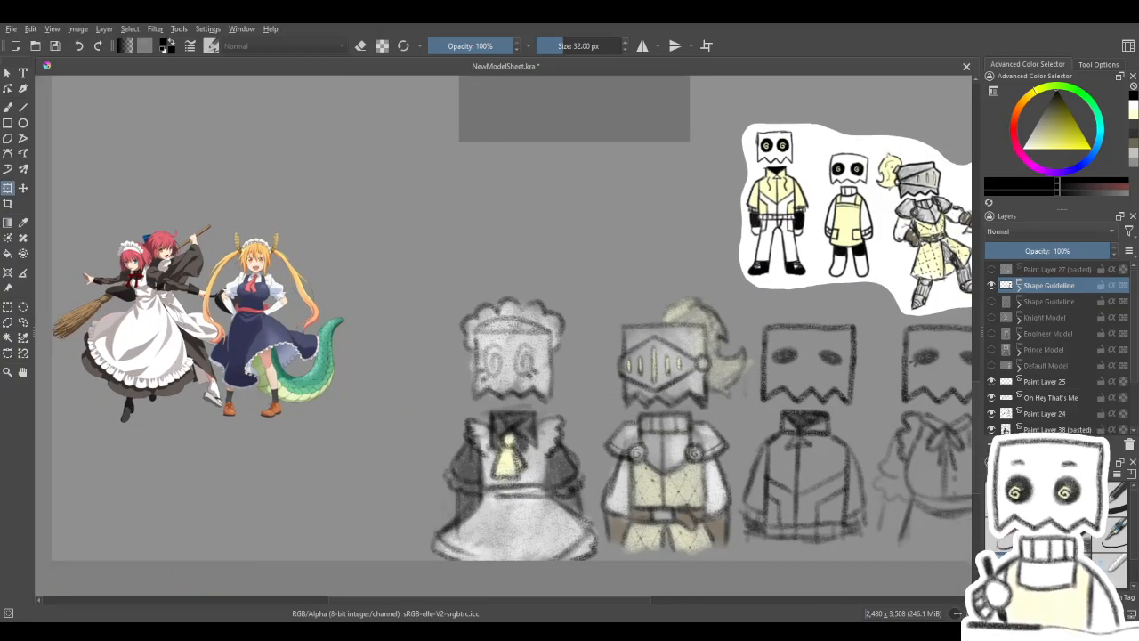
scroll(730, 473, up, 8)
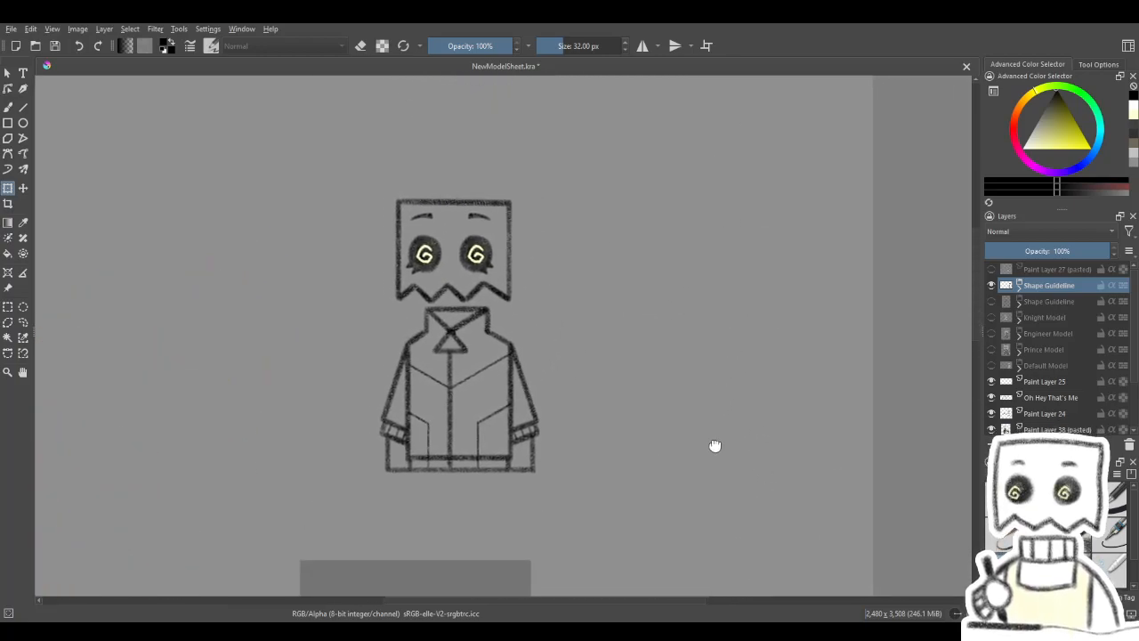
key(ctrl+v)
click(31, 191)
mouse_move(363, 516)
mouse_down()
mouse_move(655, 335)
mouse_move(616, 294)
mouse_up()
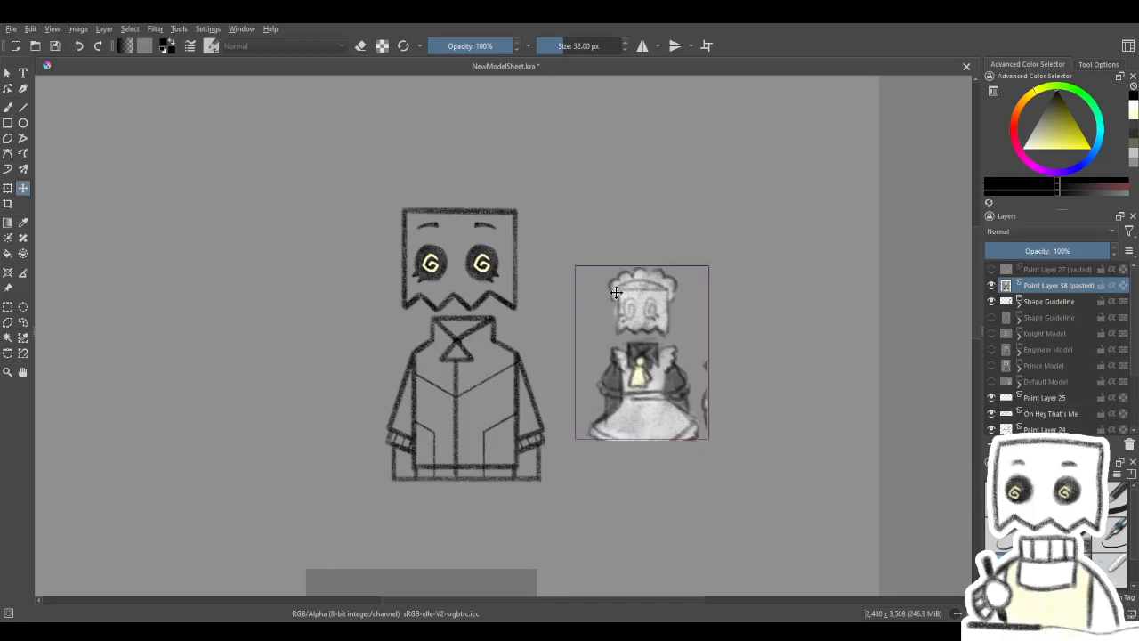
- In the copied Shape Guideline group, lower the Lineart layer's opacity to 31% and hide the Eyelashes layer, keeping the Eyes layer shown
scroll(471, 387, up, 1)
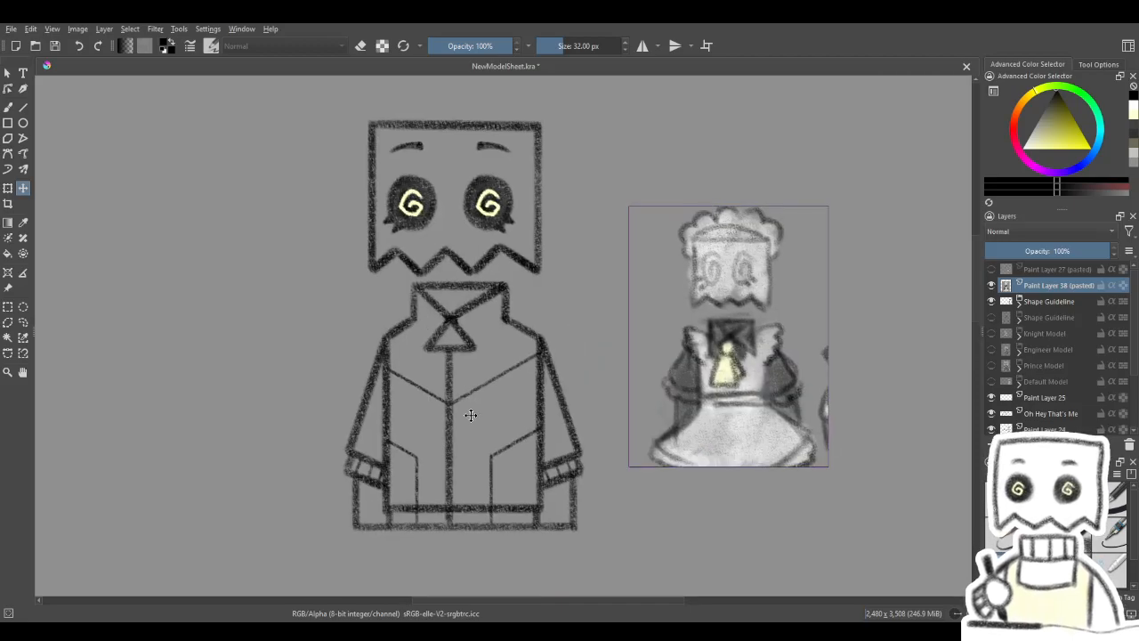
scroll(476, 416, up, 2)
drag(634, 322, 607, 376)
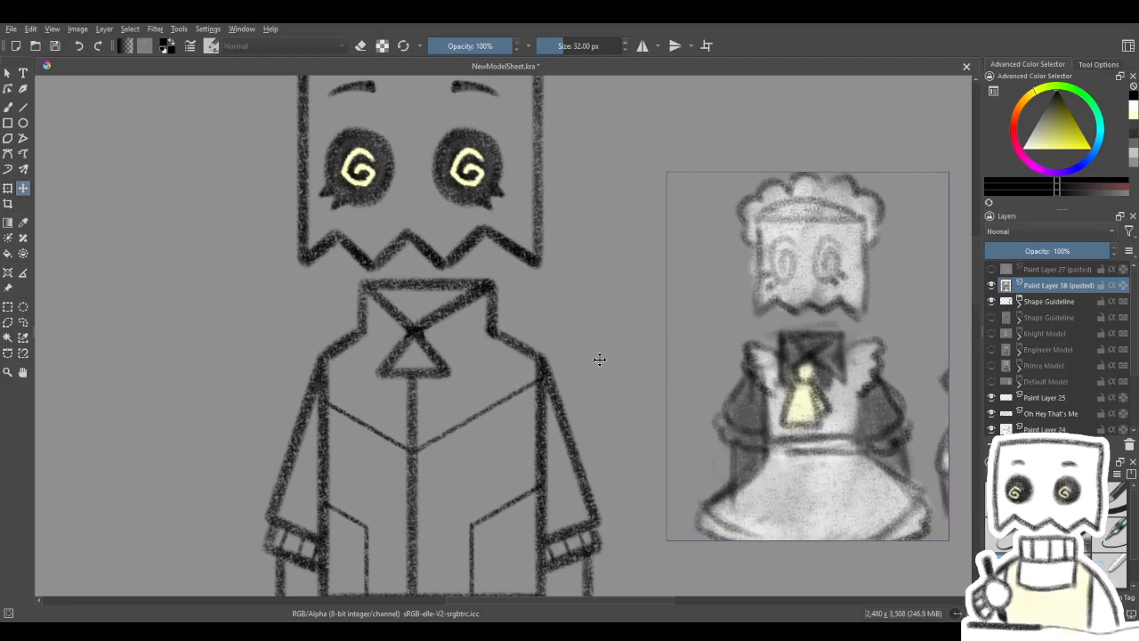
scroll(602, 359, down, 1)
mouse_move(654, 381)
mouse_down()
mouse_move(626, 361)
mouse_move(646, 348)
mouse_up()
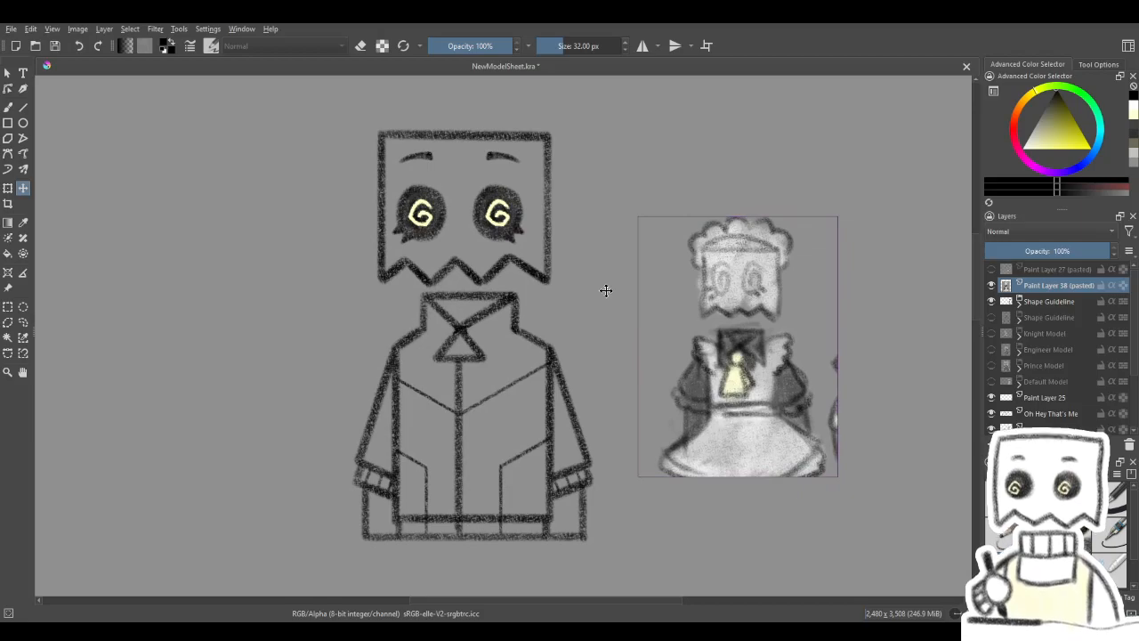
click(1020, 301)
click(1025, 318)
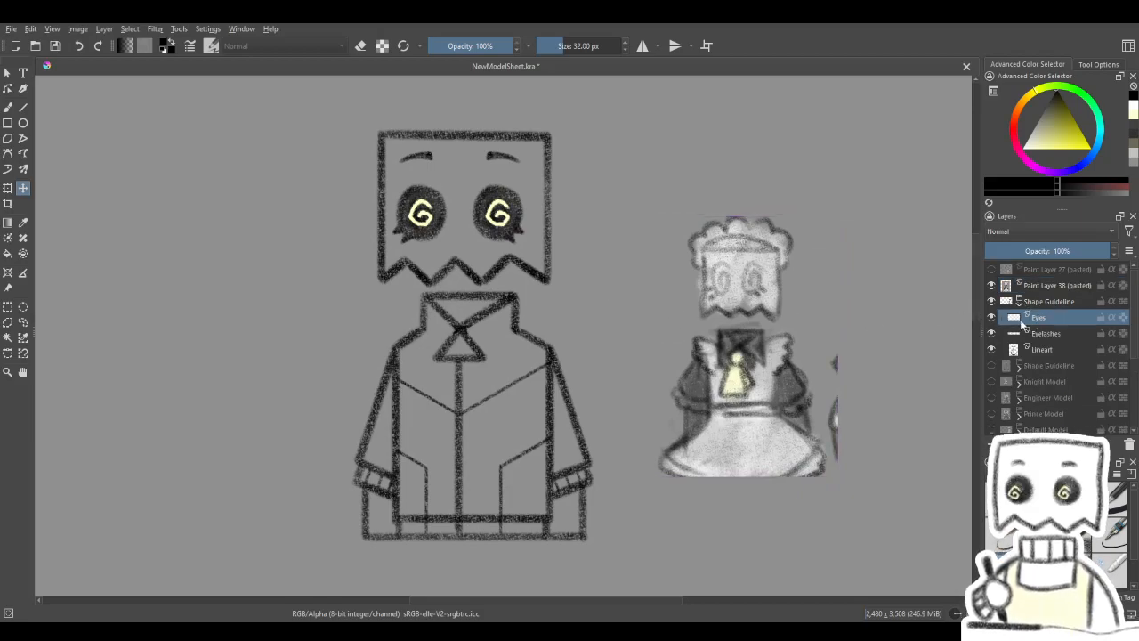
click(991, 317)
click(991, 316)
click(991, 317)
click(991, 317)
click(1051, 350)
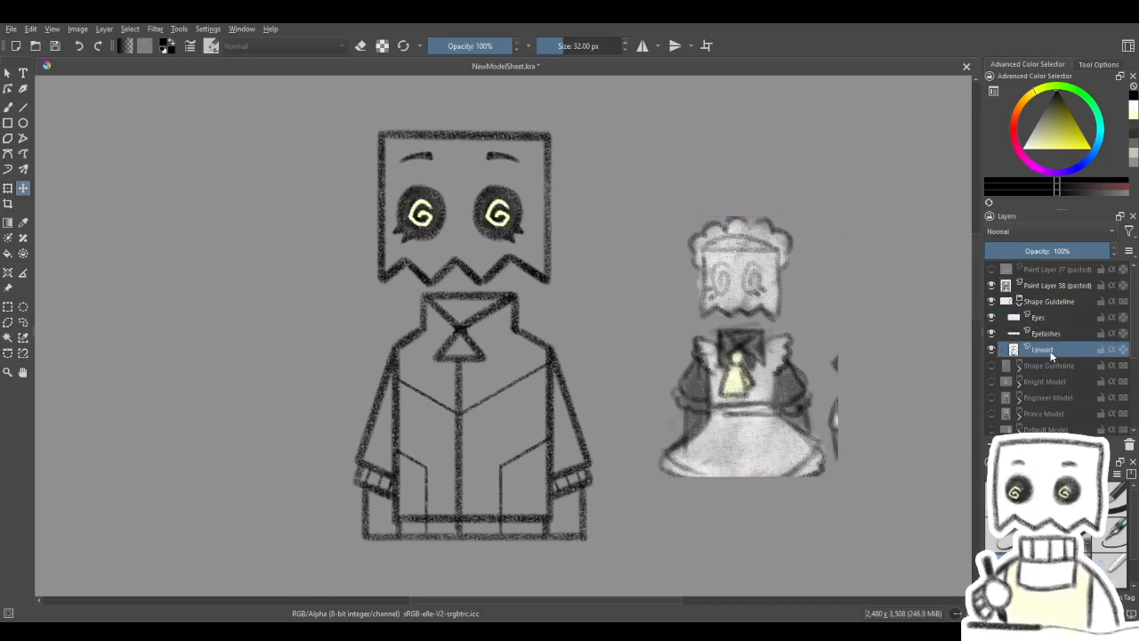
click(1042, 250)
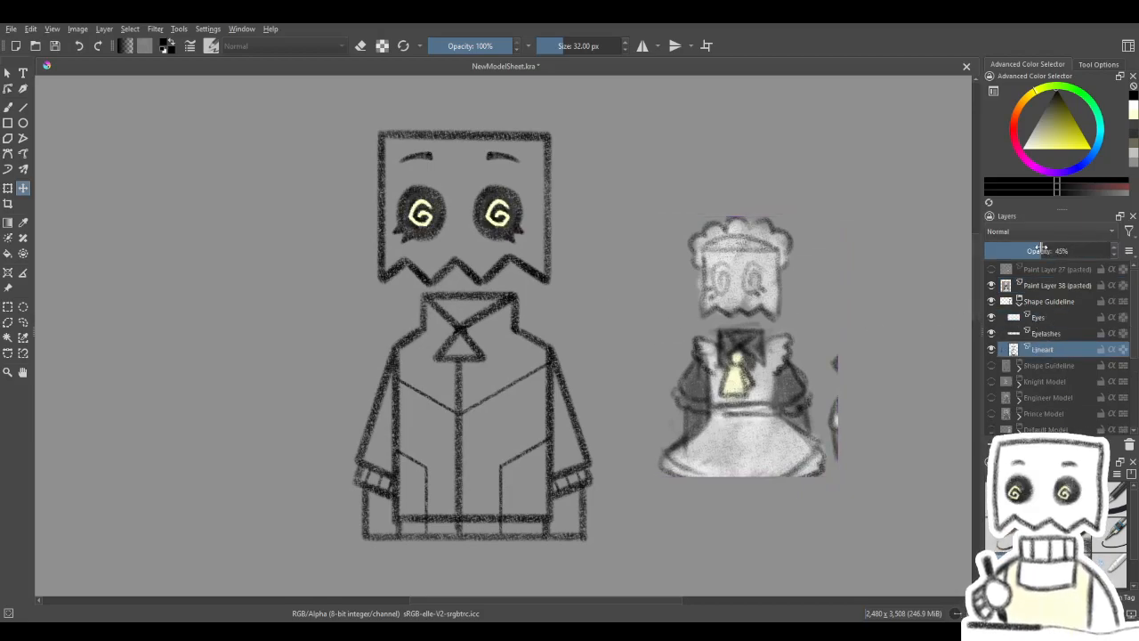
click(992, 333)
click(1020, 251)
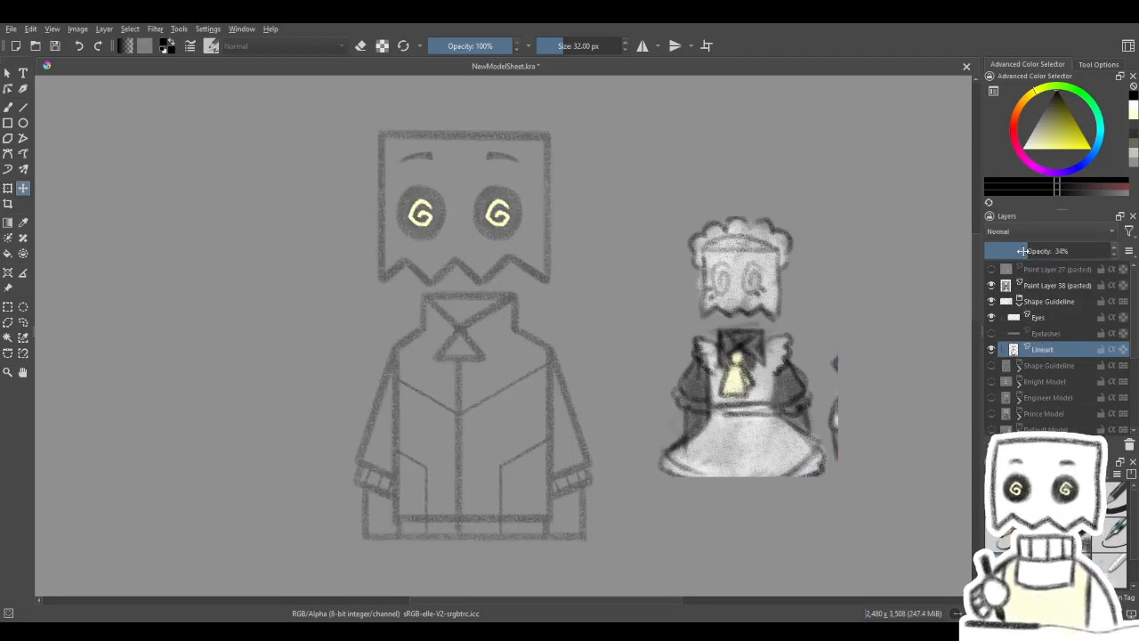
mouse_move(783, 359)
mouse_down()
mouse_move(786, 345)
mouse_move(776, 347)
mouse_up()
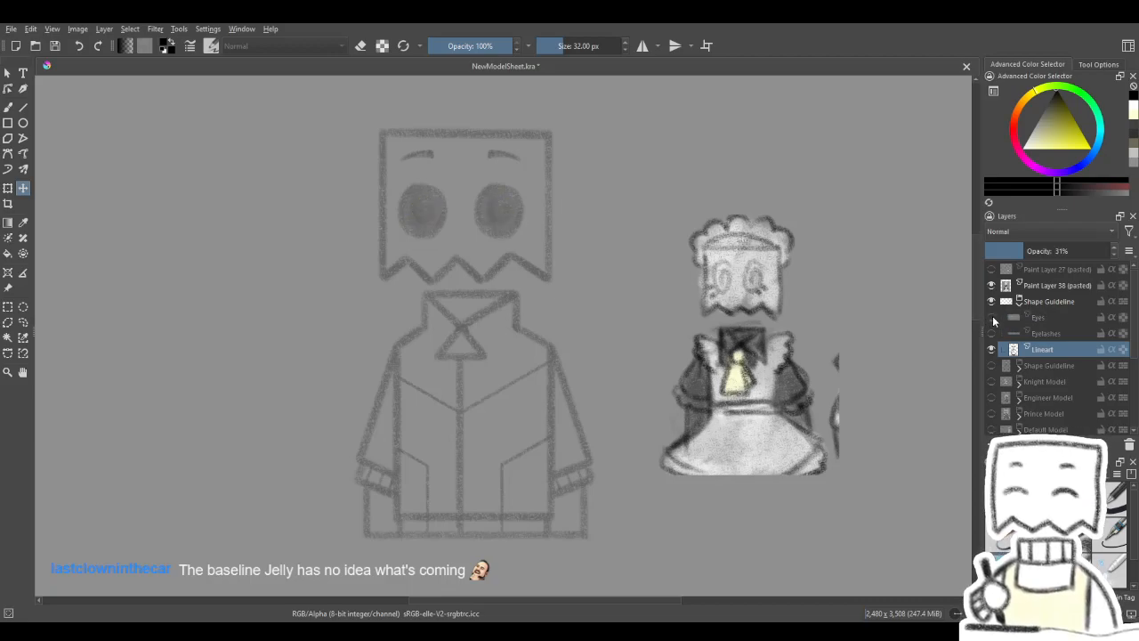
click(992, 319)
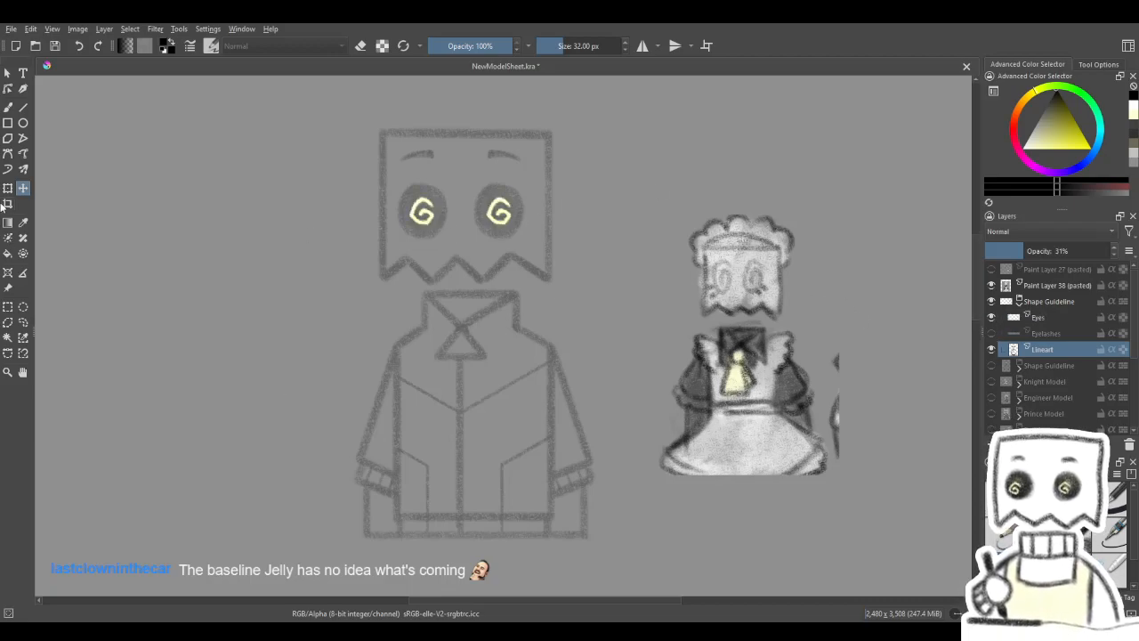
- With the freehand brush active, examine the faded guideline figure's body against the maid sketch beside it
click(7, 106)
drag(643, 393, 680, 363)
drag(765, 359, 742, 343)
drag(751, 383, 772, 392)
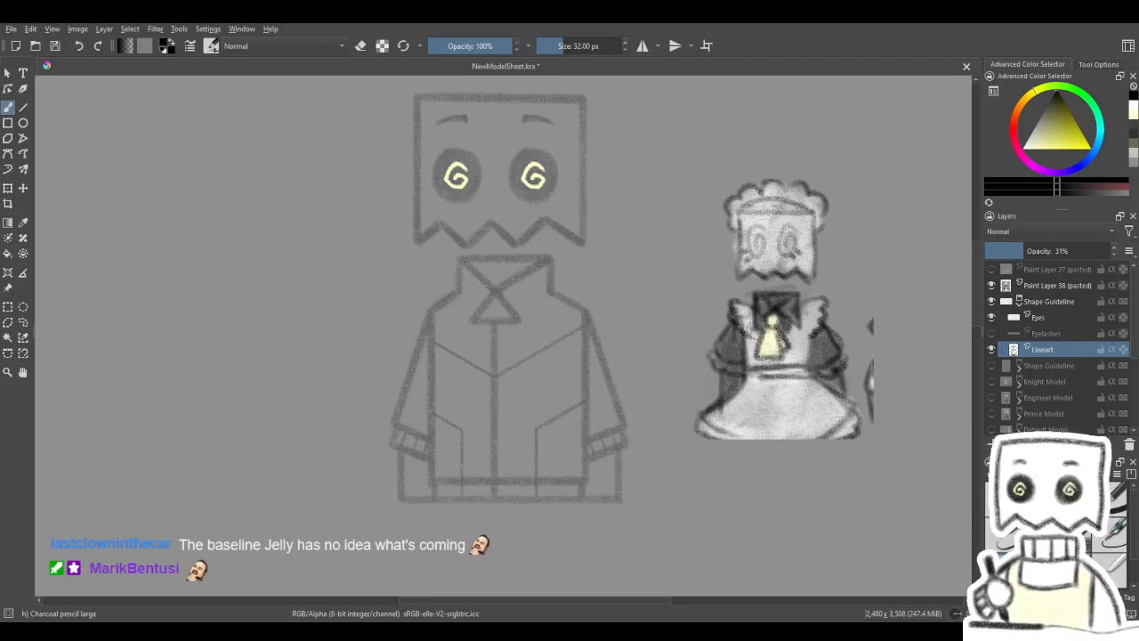
mouse_move(748, 393)
mouse_down()
mouse_move(735, 412)
mouse_move(739, 397)
mouse_up()
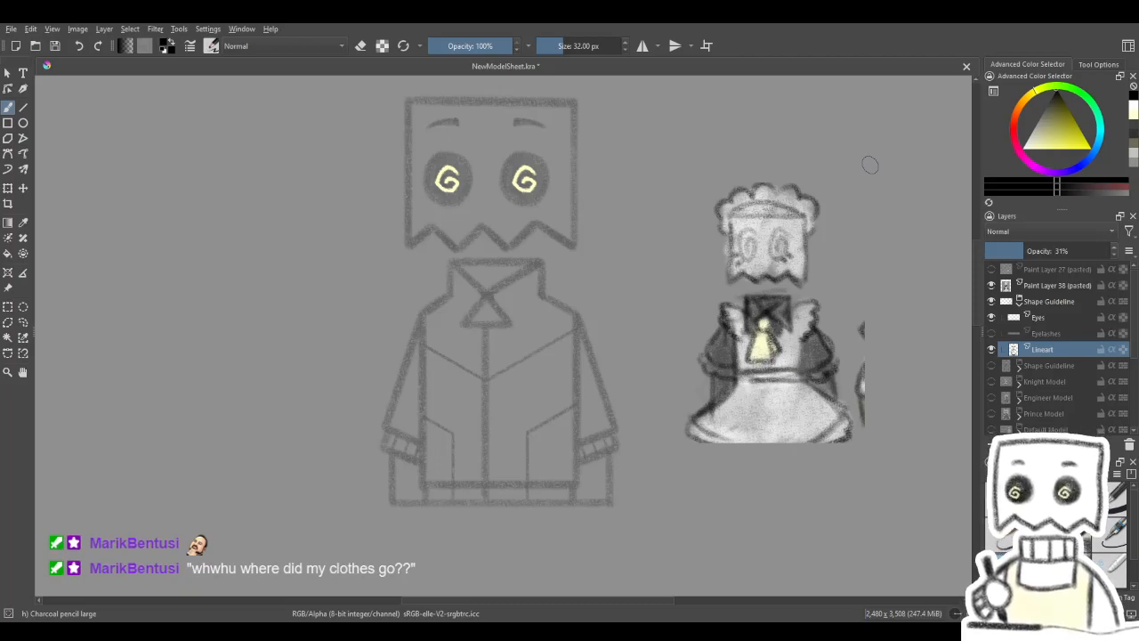
drag(522, 384, 557, 378)
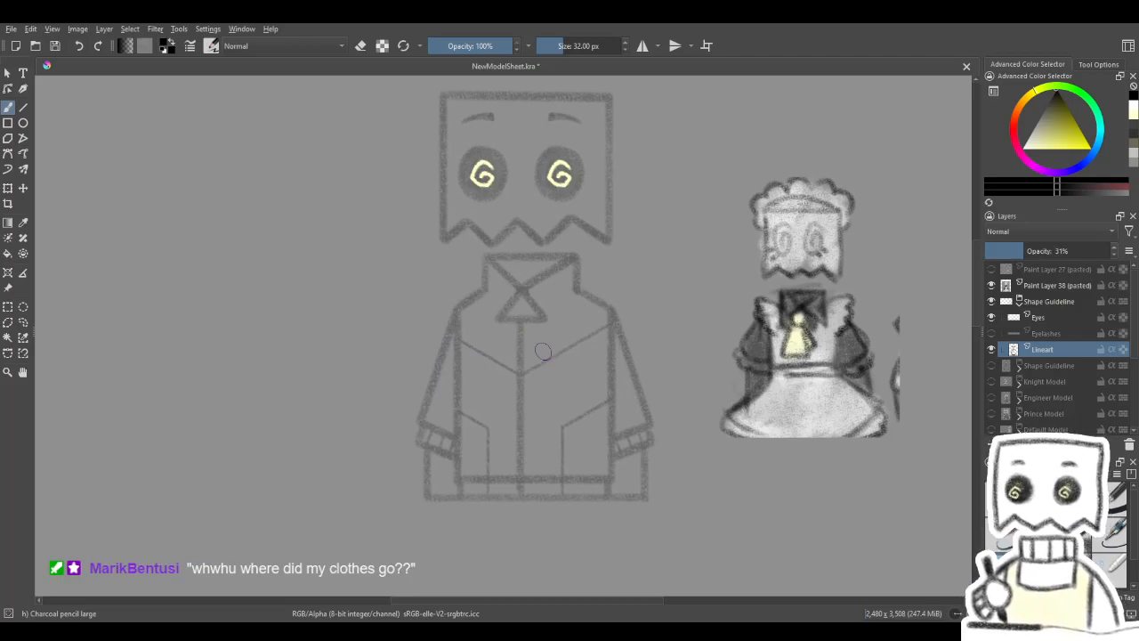
scroll(548, 334, up, 1)
drag(552, 301, 566, 299)
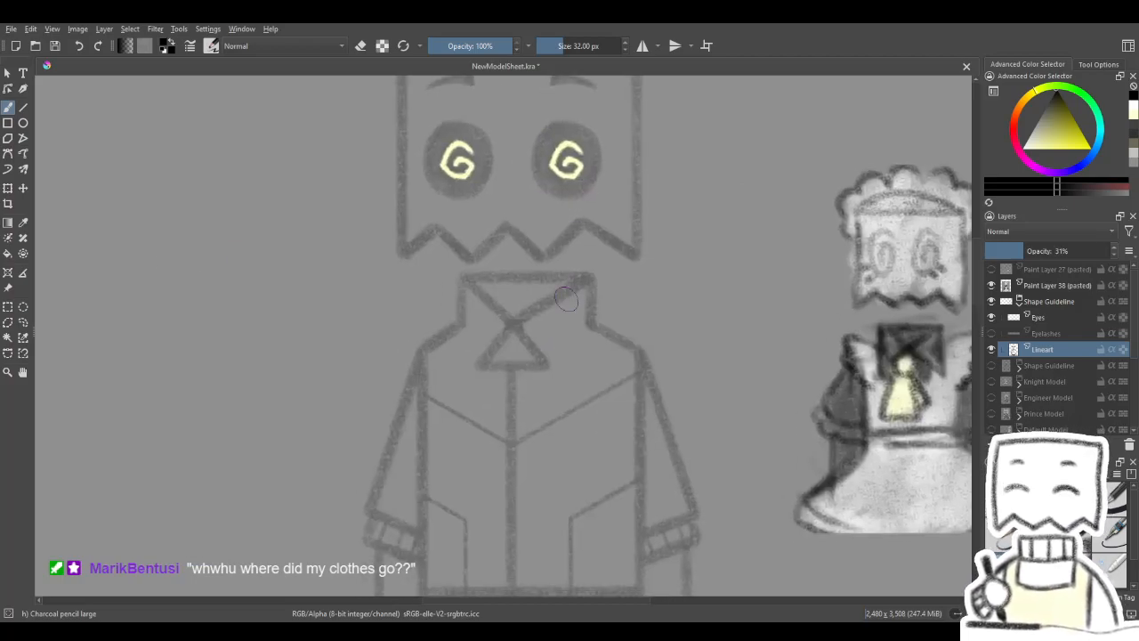
drag(575, 396, 596, 376)
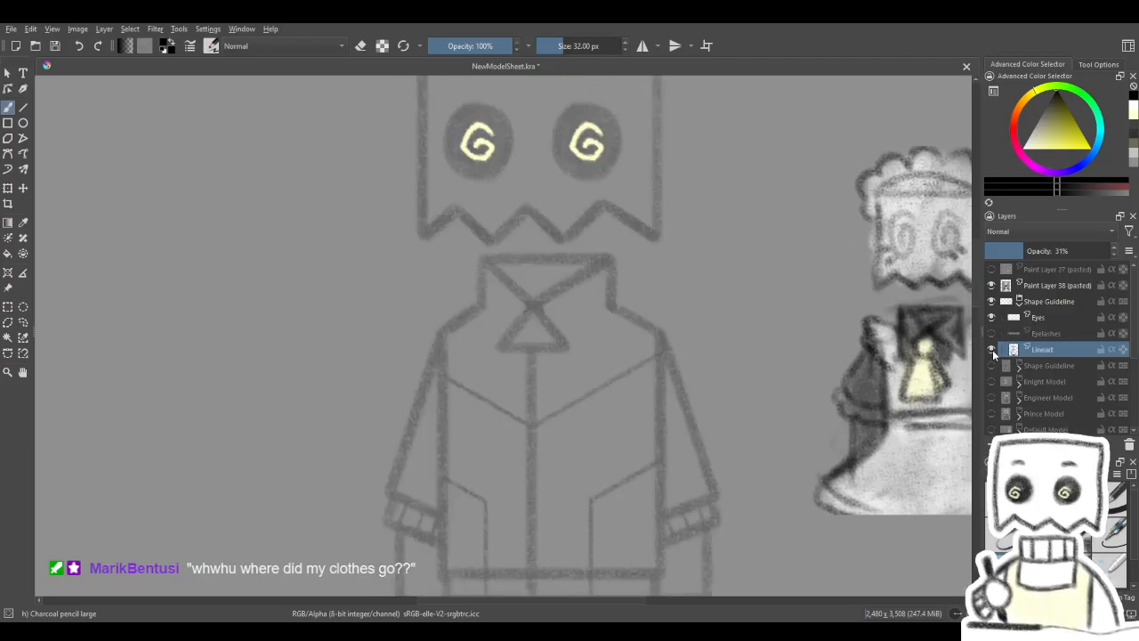
drag(850, 449, 825, 438)
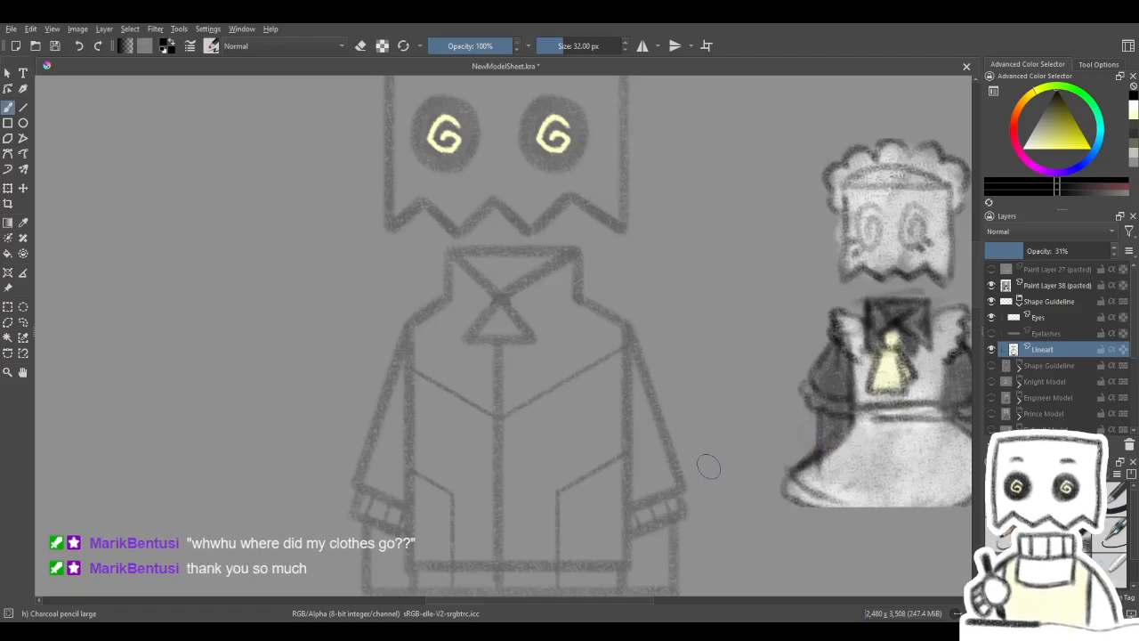
scroll(700, 469, down, 1)
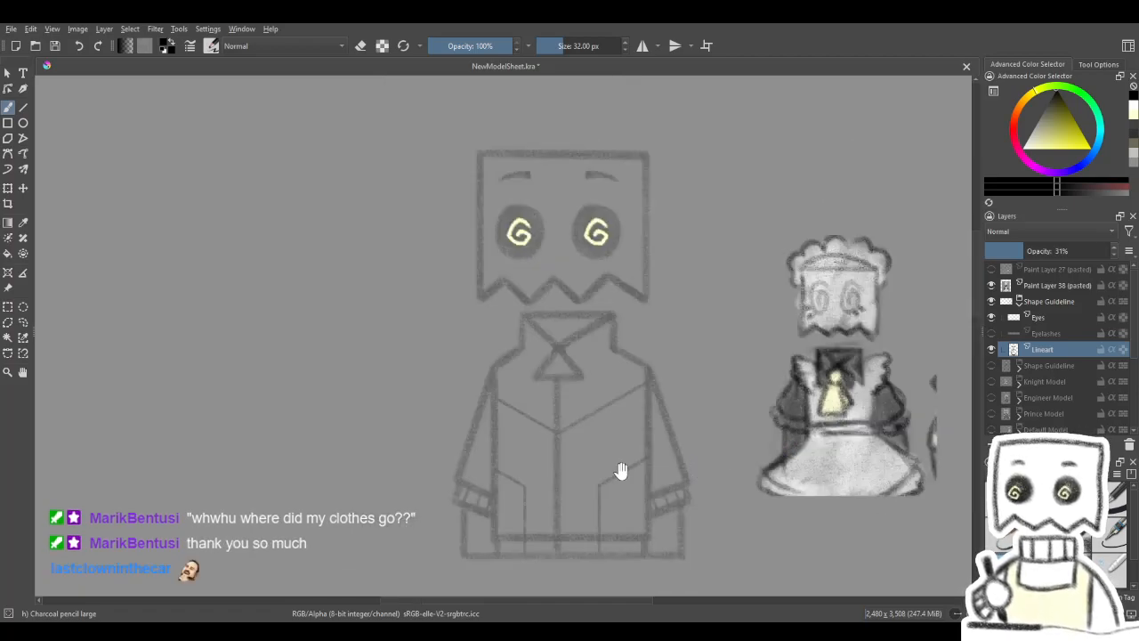
drag(654, 476, 631, 445)
mouse_move(890, 422)
mouse_down()
mouse_move(878, 415)
mouse_move(875, 433)
mouse_move(901, 443)
mouse_move(905, 430)
mouse_up()
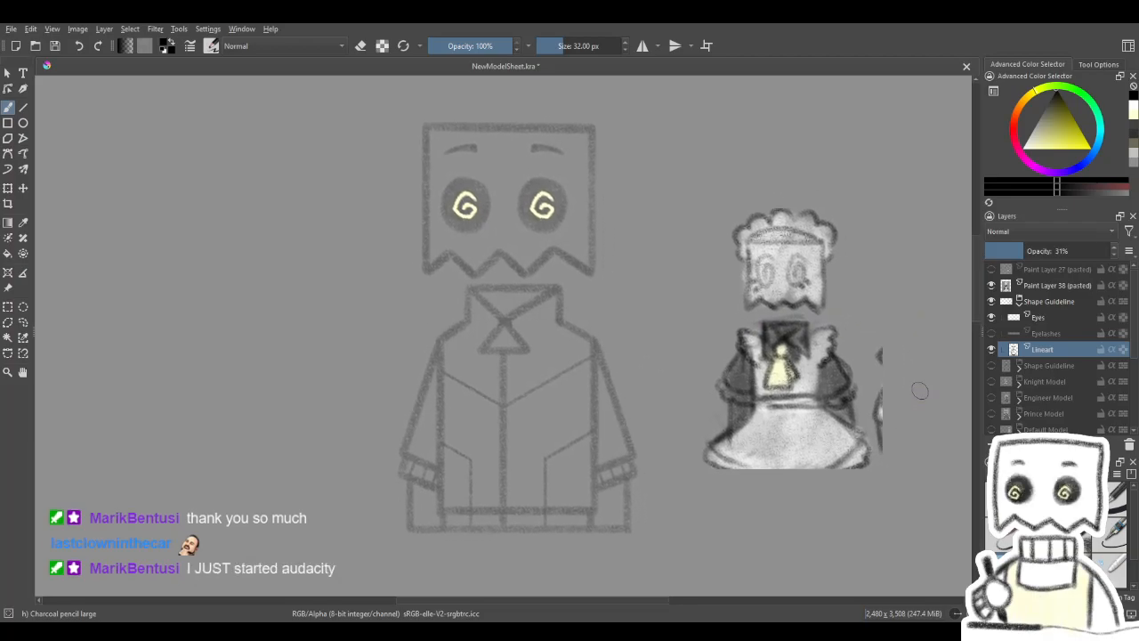
click(991, 318)
click(990, 318)
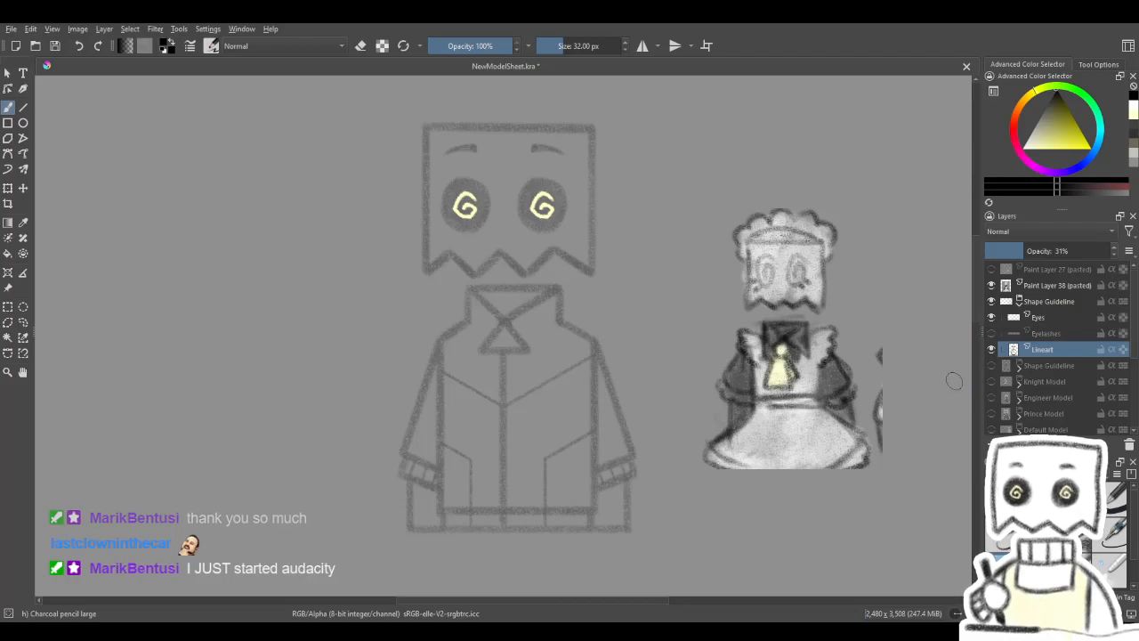
drag(743, 422, 748, 424)
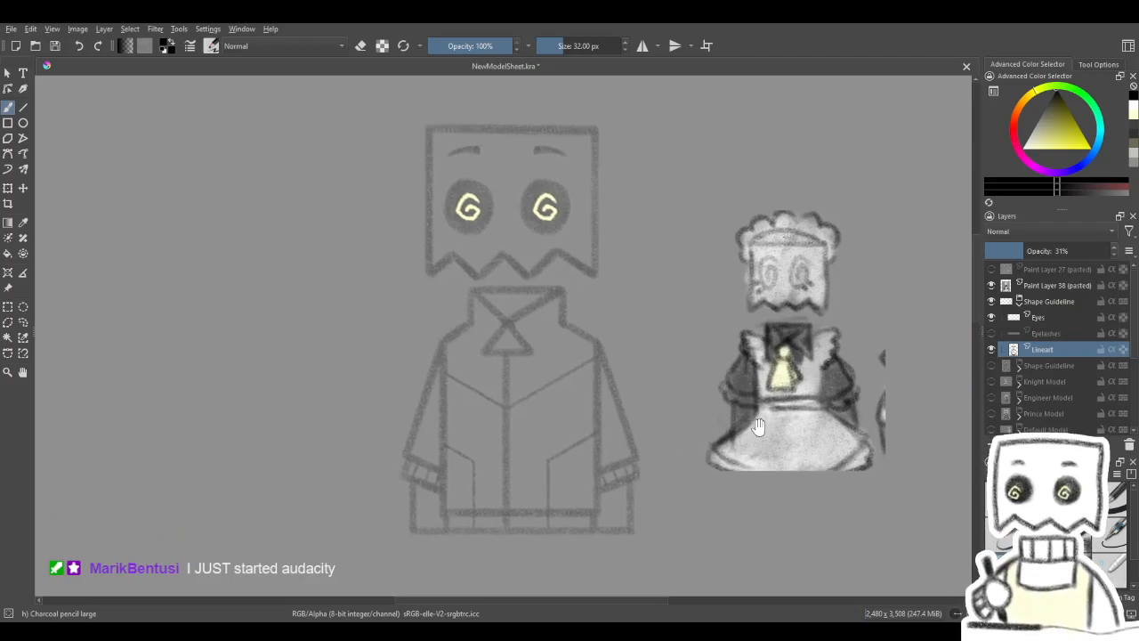
click(1032, 397)
click(1042, 351)
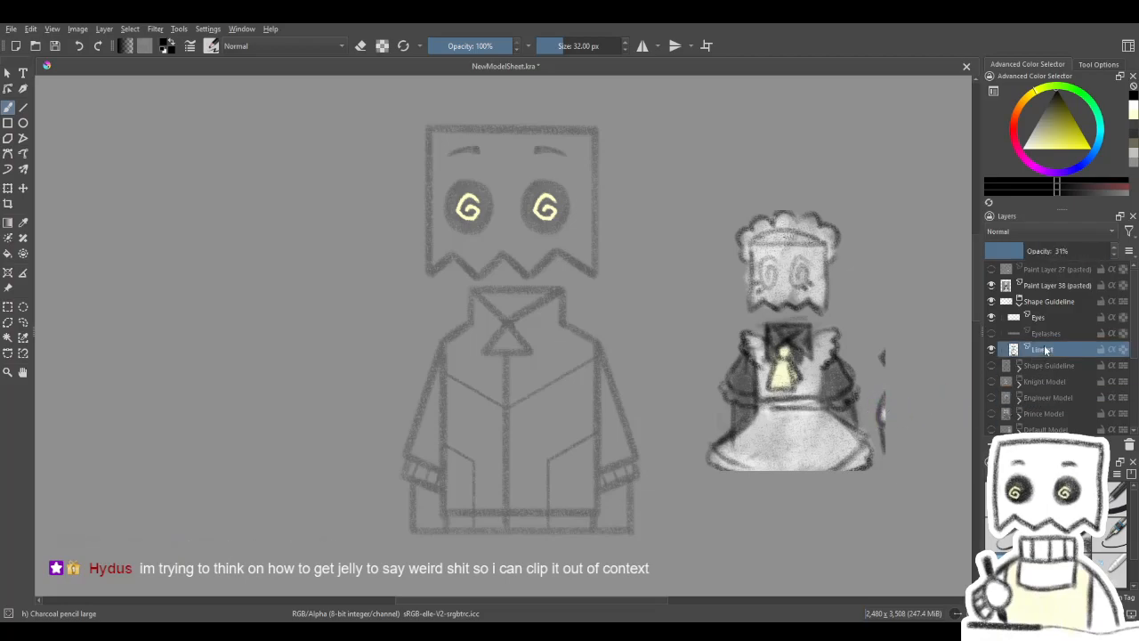
drag(679, 437, 729, 412)
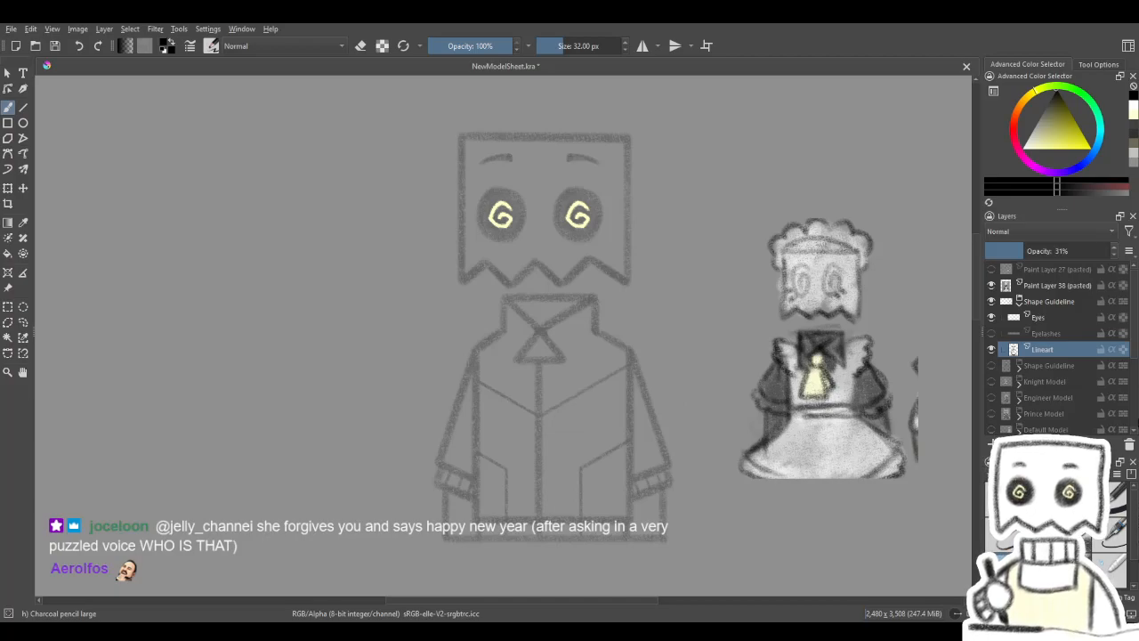
mouse_move(784, 385)
mouse_down()
mouse_move(703, 417)
mouse_move(735, 386)
mouse_up()
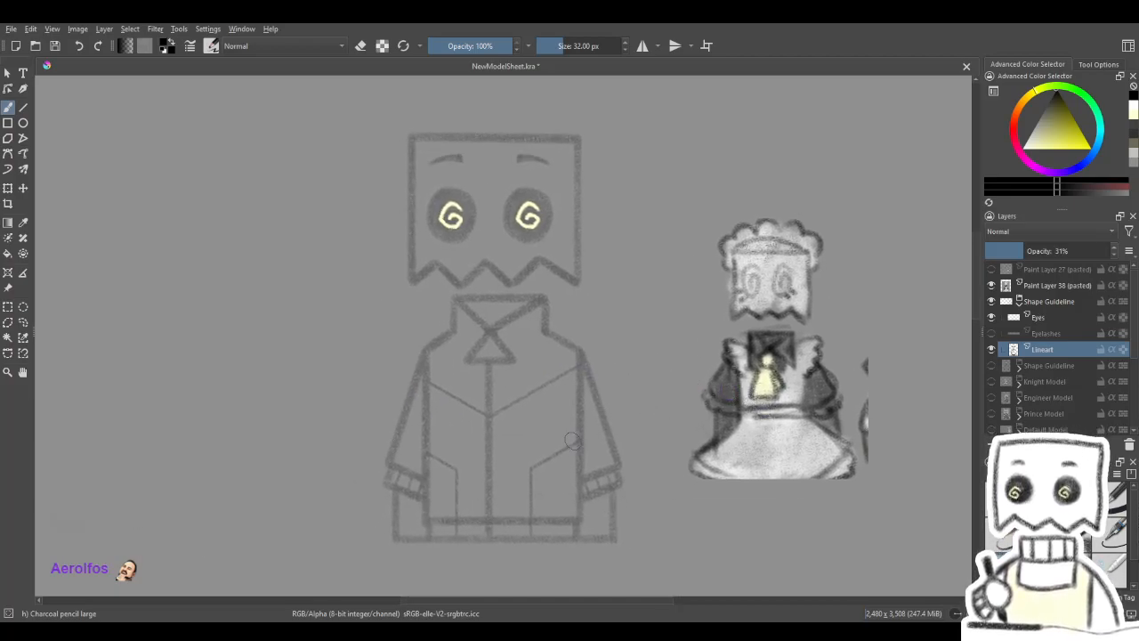
- On the Lineart layer, erase the collar triangle, zipper, chest seams and pockets inside the guideline body with the soft eraser
scroll(569, 445, up, 2)
drag(591, 449, 625, 444)
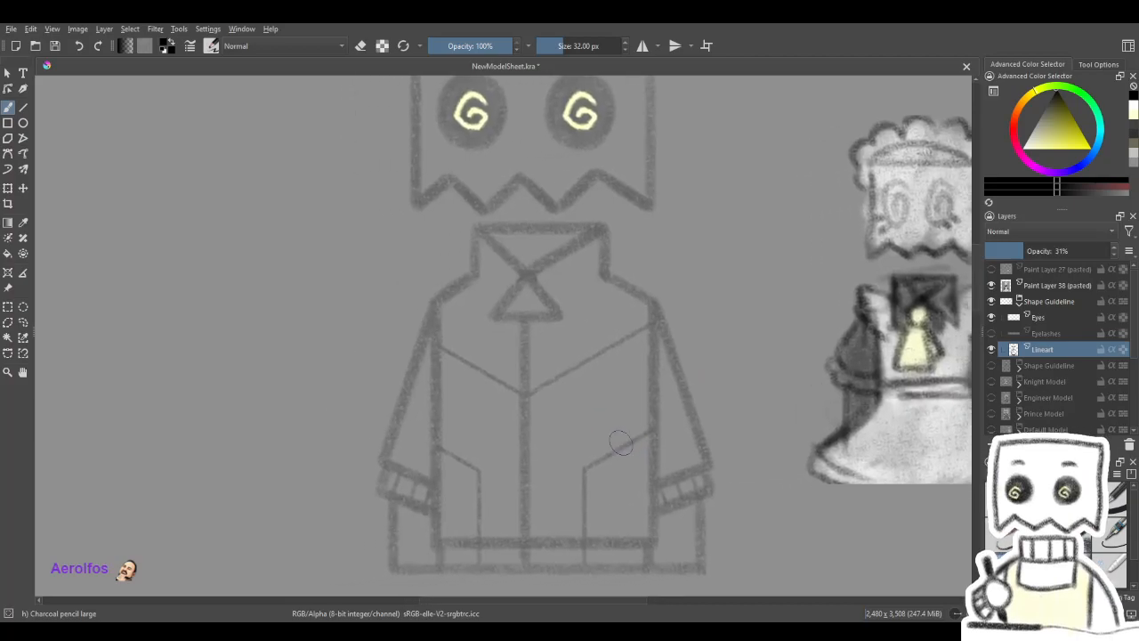
key(slash)
key(slash)
mouse_move(625, 332)
mouse_down()
mouse_move(617, 382)
mouse_move(605, 349)
mouse_move(651, 314)
mouse_up()
key(slash)
mouse_move(508, 369)
mouse_down()
mouse_move(530, 341)
mouse_move(521, 431)
mouse_move(516, 348)
mouse_move(511, 363)
mouse_move(526, 279)
mouse_up()
mouse_move(491, 401)
mouse_down()
mouse_move(487, 454)
mouse_move(570, 433)
mouse_move(612, 343)
mouse_move(600, 394)
mouse_move(554, 363)
mouse_up()
mouse_move(532, 451)
mouse_down()
mouse_move(525, 364)
mouse_move(532, 372)
mouse_move(538, 362)
mouse_move(575, 395)
mouse_move(487, 408)
mouse_move(610, 400)
mouse_up()
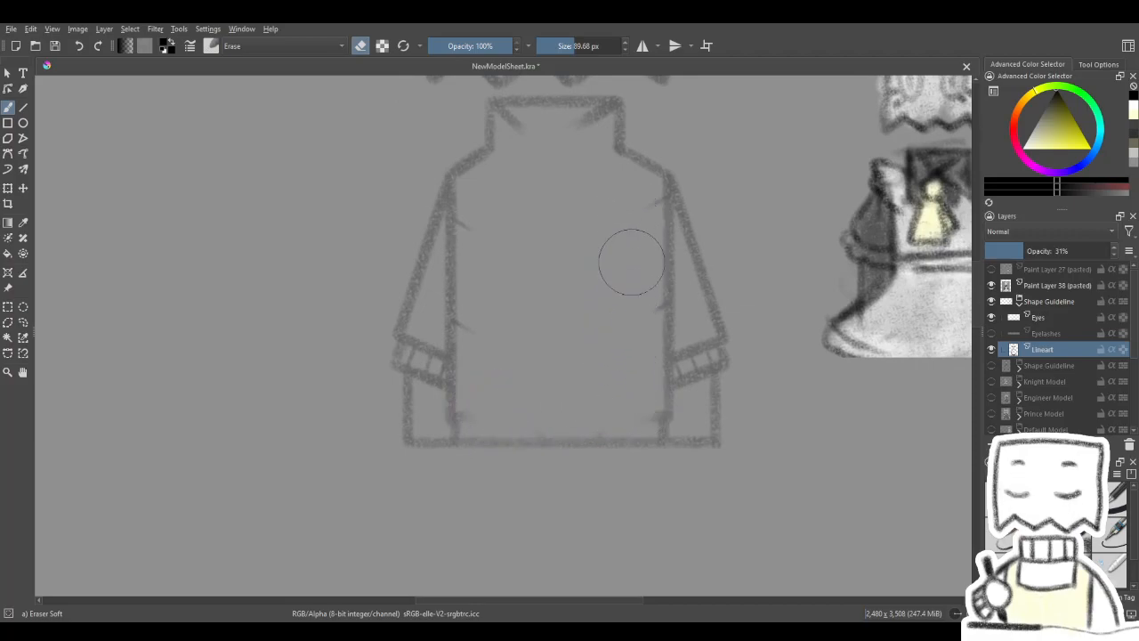
- Erase the ribbed cuffs and leftover marks around both sleeves, then return to the large charcoal pencil
mouse_move(496, 303)
mouse_down()
mouse_move(561, 133)
mouse_move(578, 125)
mouse_move(538, 133)
mouse_up()
mouse_move(428, 386)
shift+mouse_down()
mouse_move(401, 386)
mouse_move(433, 380)
mouse_move(426, 337)
mouse_move(423, 356)
shift+mouse_up()
mouse_move(722, 374)
mouse_down()
mouse_move(693, 360)
mouse_move(692, 344)
mouse_move(696, 365)
mouse_move(694, 355)
mouse_up()
drag(724, 319, 386, 415)
key(slash)
- Make the pasted maid sketch layer, Paint Layer 38, the active layer
drag(675, 349, 637, 342)
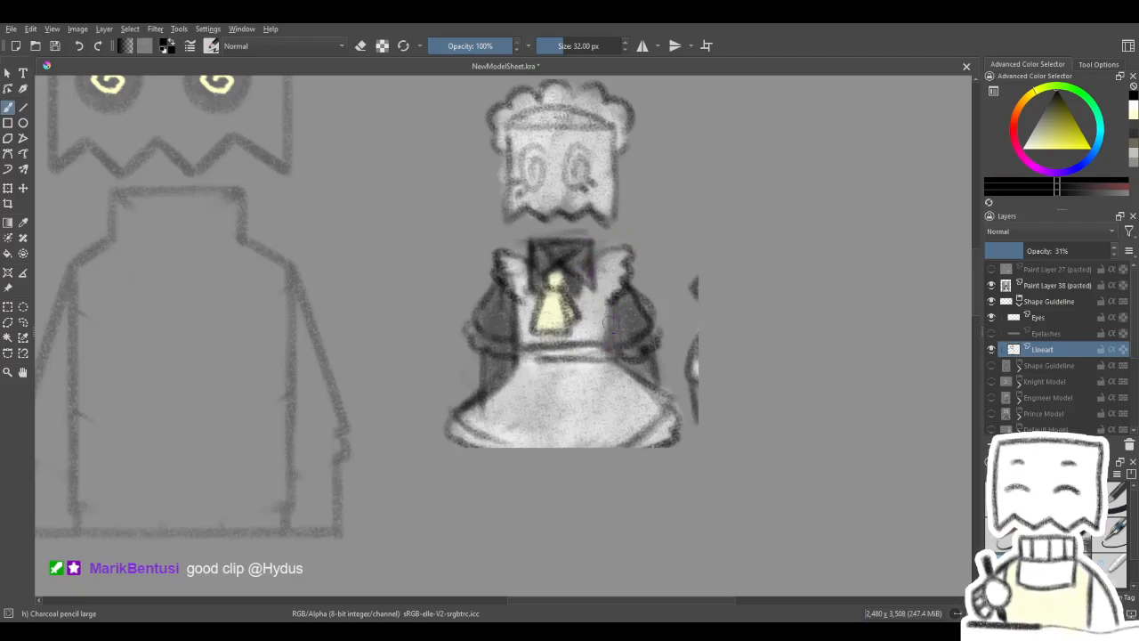
drag(886, 384, 878, 386)
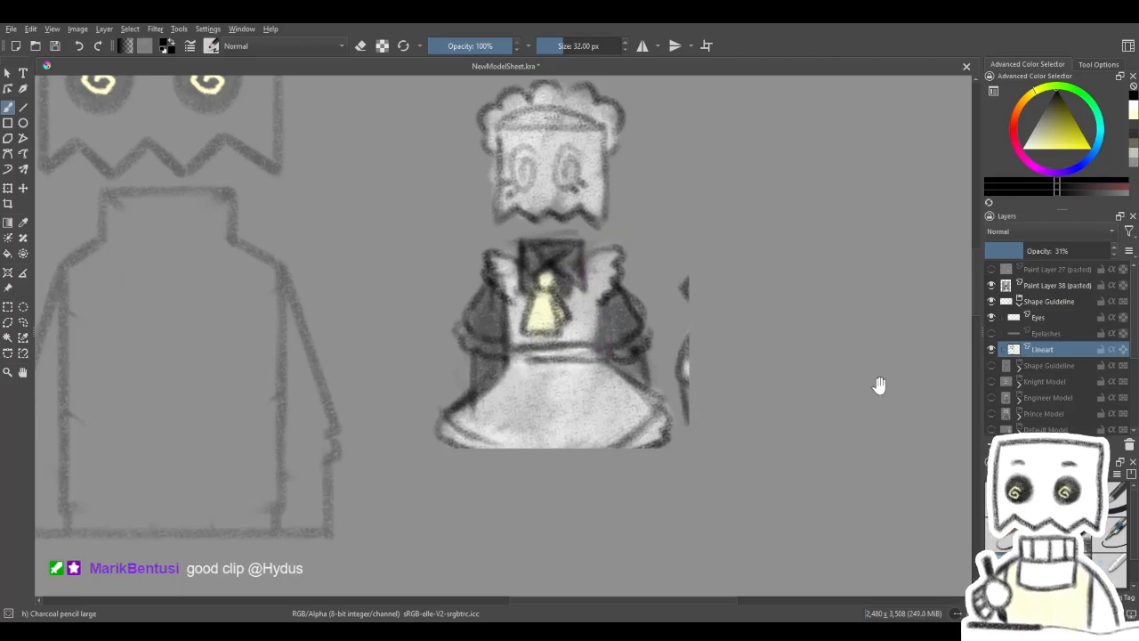
click(1054, 285)
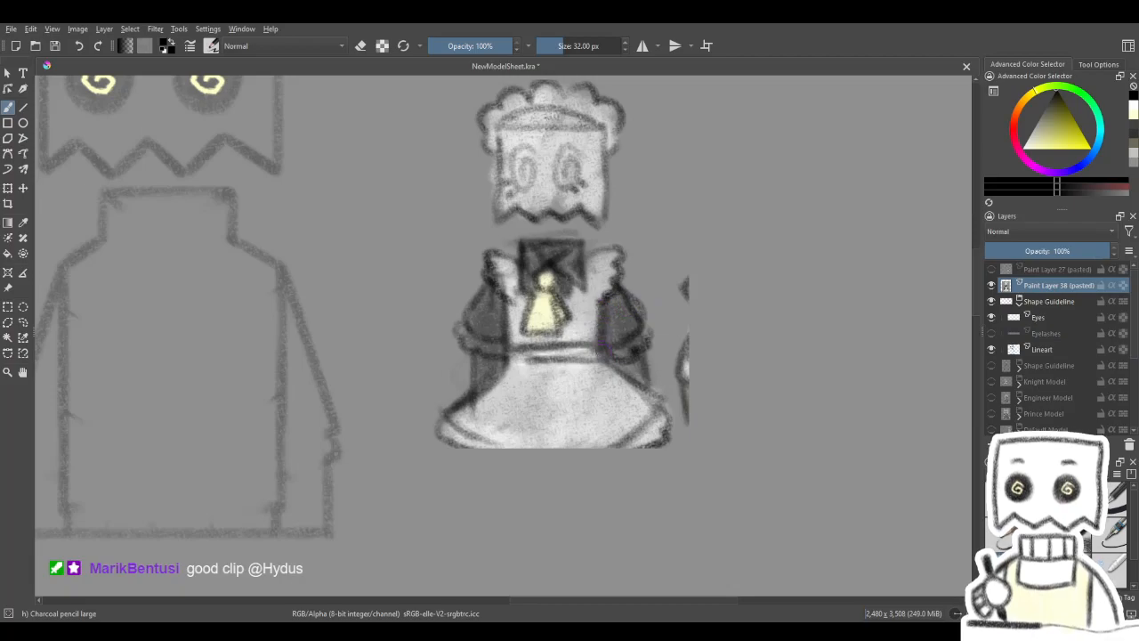
drag(658, 311, 694, 359)
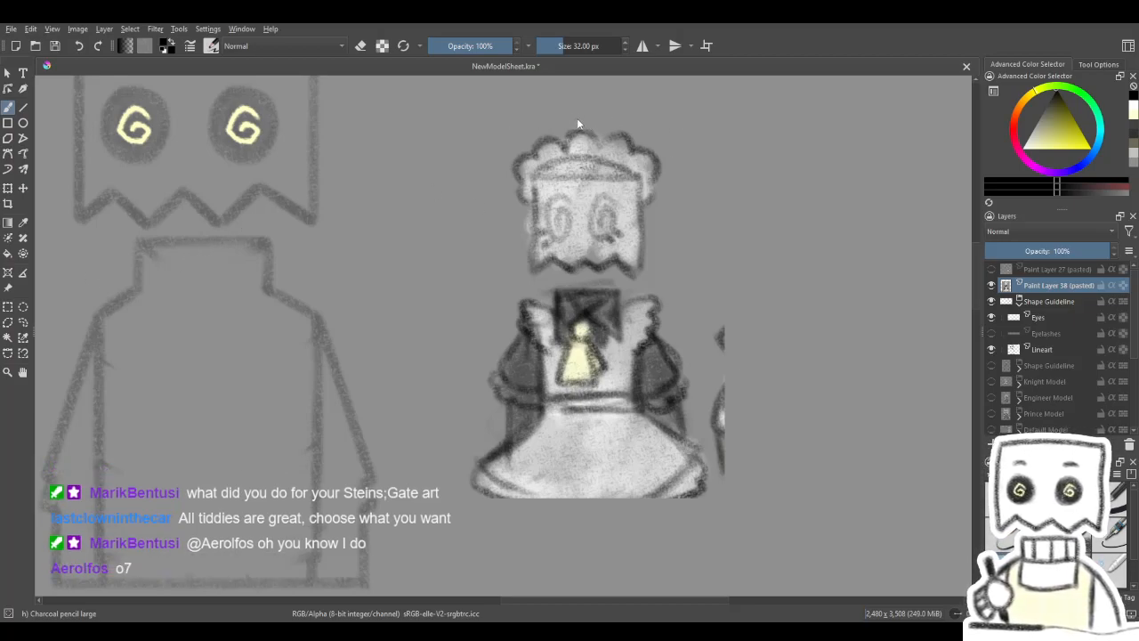
- Open BagNyanPFP.png, examine the bag-headed portrait and its outfit, and close the image
click(803, 139)
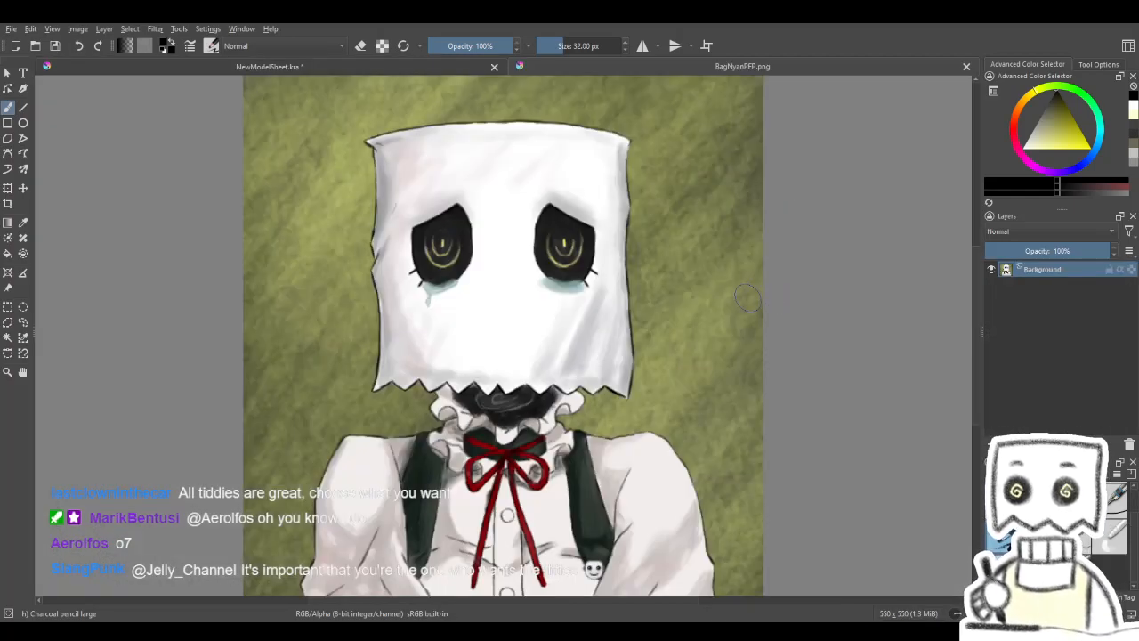
scroll(516, 463, down, 2)
scroll(534, 485, up, 3)
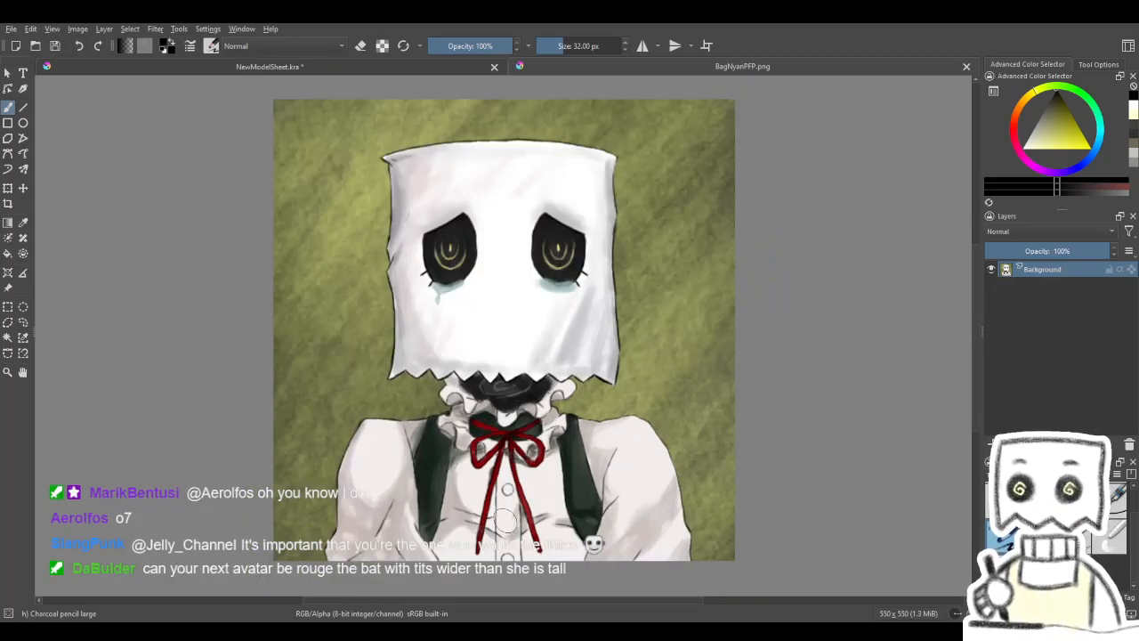
scroll(539, 485, down, 1)
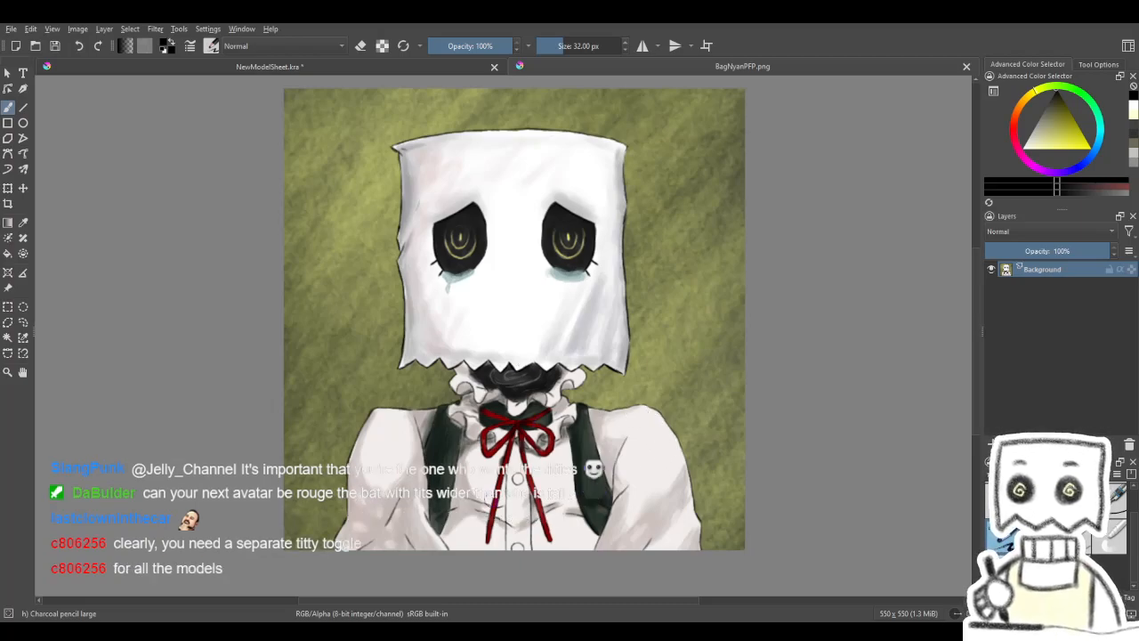
click(536, 555)
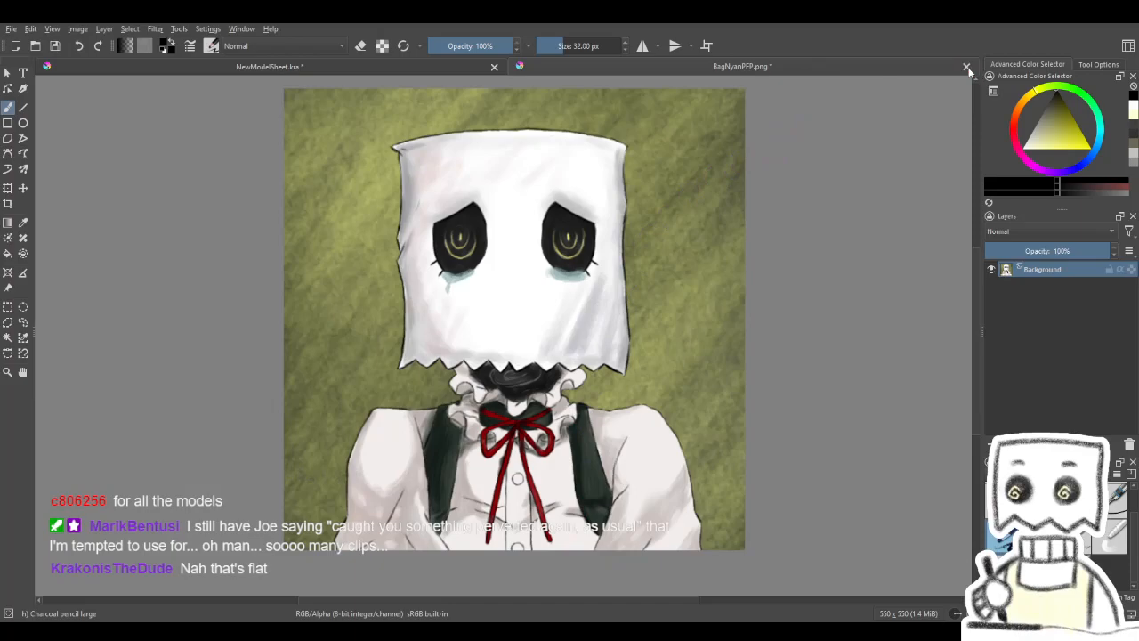
click(614, 349)
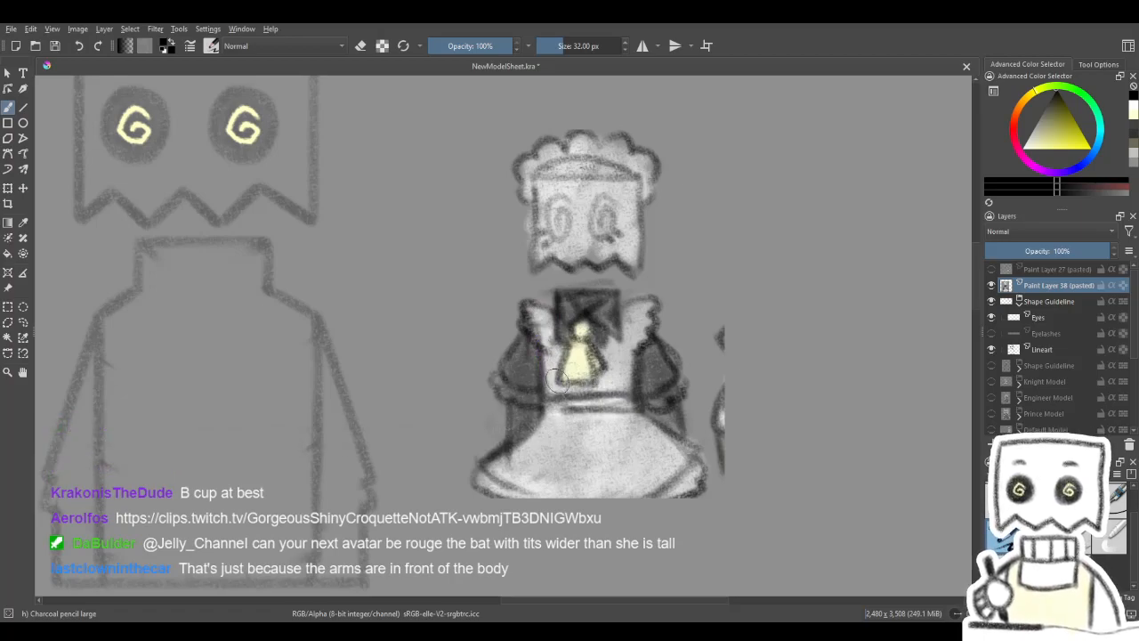
- Sketch a small bag head with a jagged lower edge in the empty area below the maid sketch, using Charcoal Pencil Medium at 12 px
mouse_move(473, 456)
mouse_down()
mouse_move(536, 368)
mouse_move(655, 143)
mouse_up()
drag(499, 446, 664, 166)
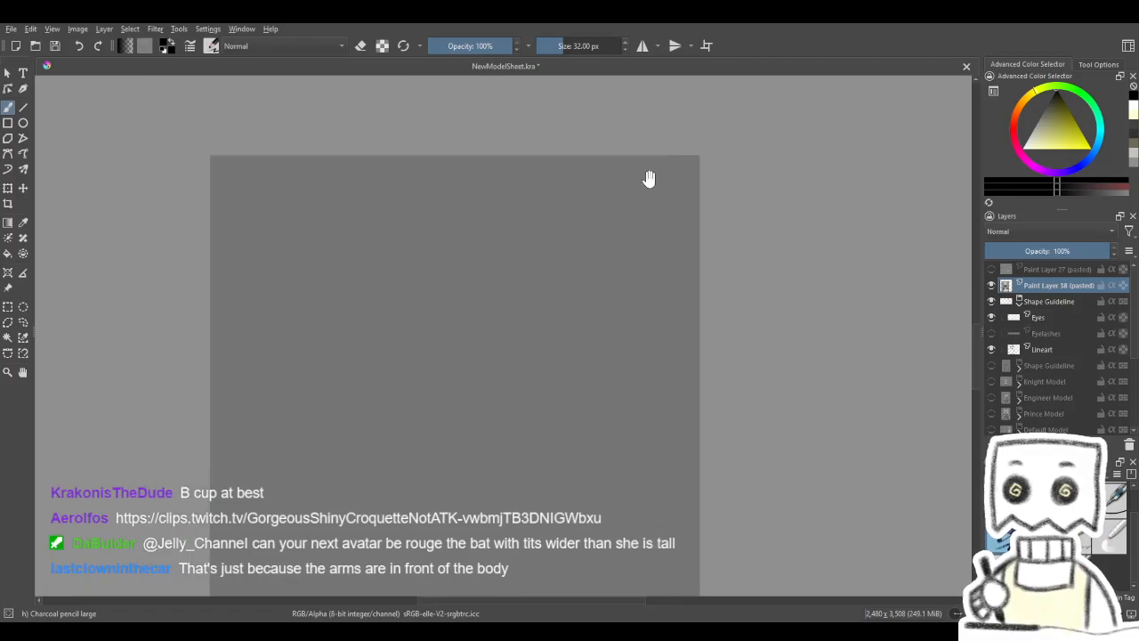
drag(534, 498, 643, 142)
drag(475, 433, 261, 346)
mouse_move(615, 296)
mouse_down()
mouse_move(235, 213)
mouse_move(453, 389)
mouse_move(669, 376)
mouse_move(819, 441)
mouse_up()
drag(623, 283, 392, 258)
mouse_move(488, 286)
mouse_down()
mouse_move(351, 224)
mouse_move(481, 305)
mouse_move(472, 507)
mouse_up()
mouse_move(542, 255)
mouse_down()
mouse_move(453, 470)
mouse_move(408, 525)
mouse_up()
drag(467, 332, 270, 508)
mouse_move(523, 368)
mouse_down()
mouse_move(295, 491)
mouse_move(288, 525)
mouse_up()
drag(534, 347, 383, 463)
click(1039, 535)
drag(575, 341, 681, 602)
drag(573, 264, 643, 530)
mouse_move(570, 415)
mouse_down()
mouse_move(417, 224)
mouse_move(345, 162)
mouse_up()
drag(568, 367, 587, 297)
mouse_move(508, 379)
mouse_down()
mouse_move(624, 284)
mouse_move(629, 386)
mouse_move(538, 395)
mouse_move(505, 316)
mouse_move(596, 306)
mouse_move(607, 401)
mouse_move(575, 398)
mouse_up()
key(ctrl+z)
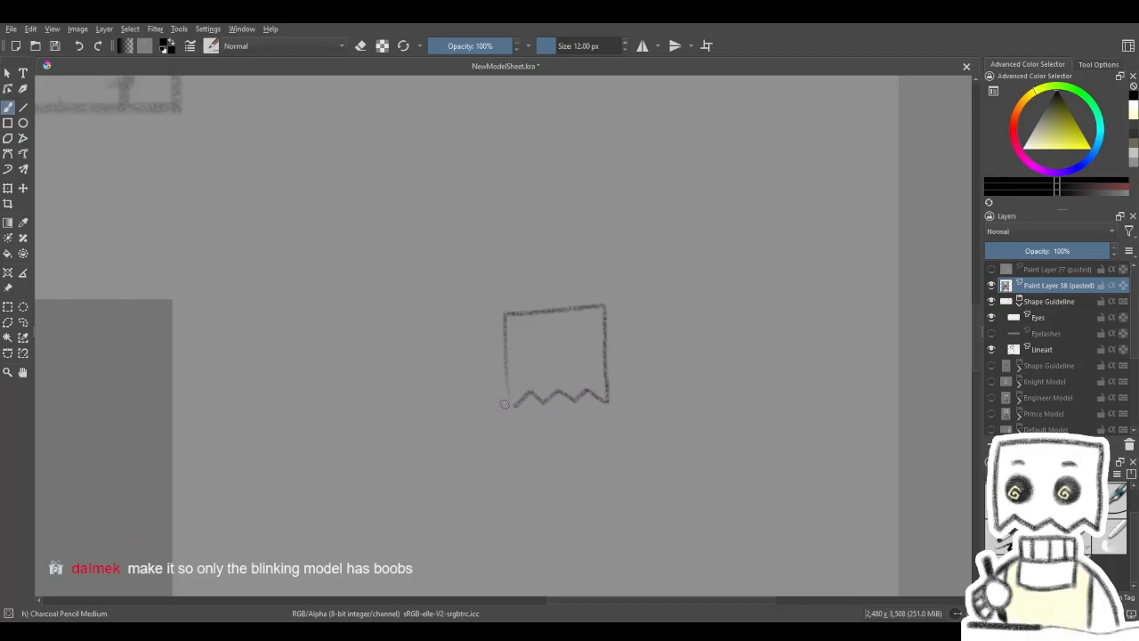
drag(570, 357, 578, 353)
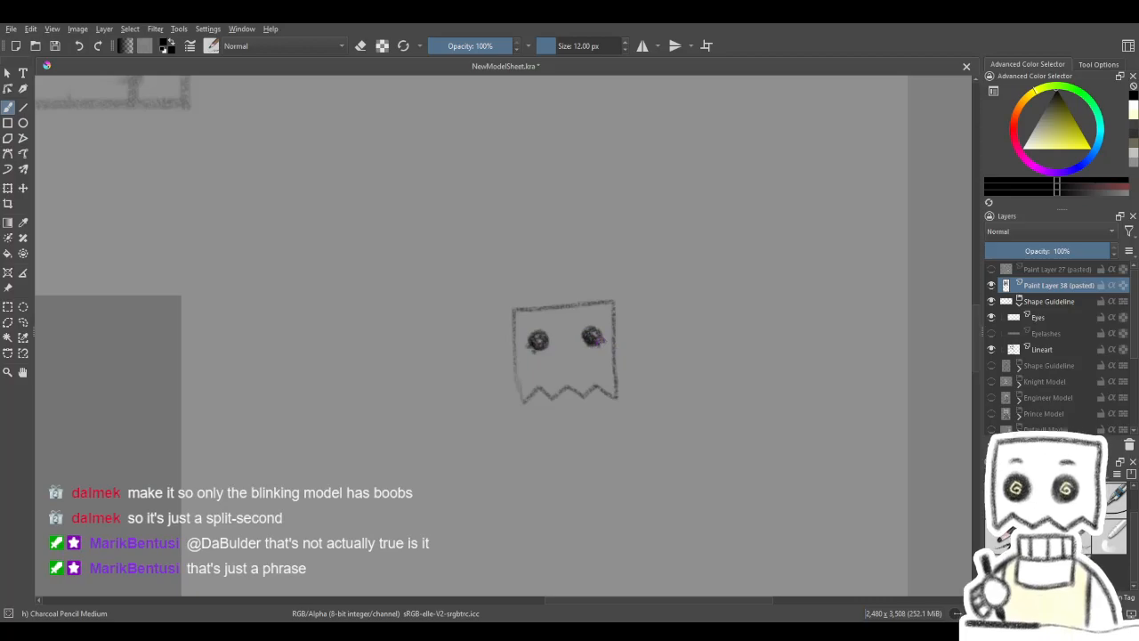
- Undo the dark round eyes on the small bag head and draw thin spiral eyes in their place
key(ctrl+z)
key(ctrl+z)
key(ctrl+z)
key(ctrl+z)
key(ctrl+z)
key(ctrl+z)
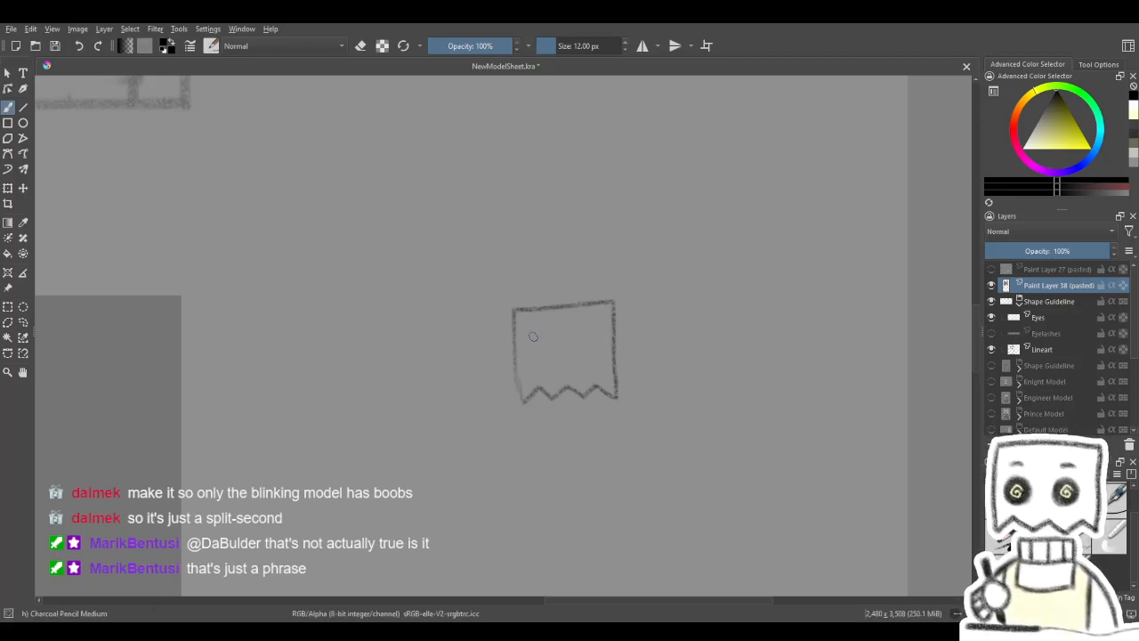
drag(538, 344, 526, 333)
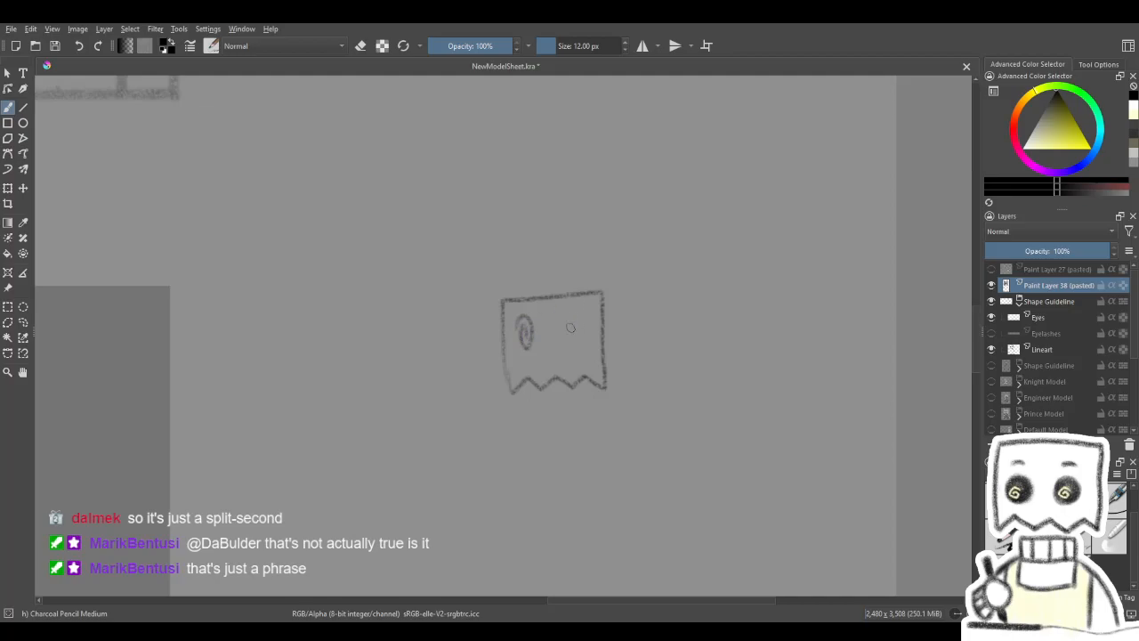
drag(561, 328, 566, 343)
key(ctrl+z)
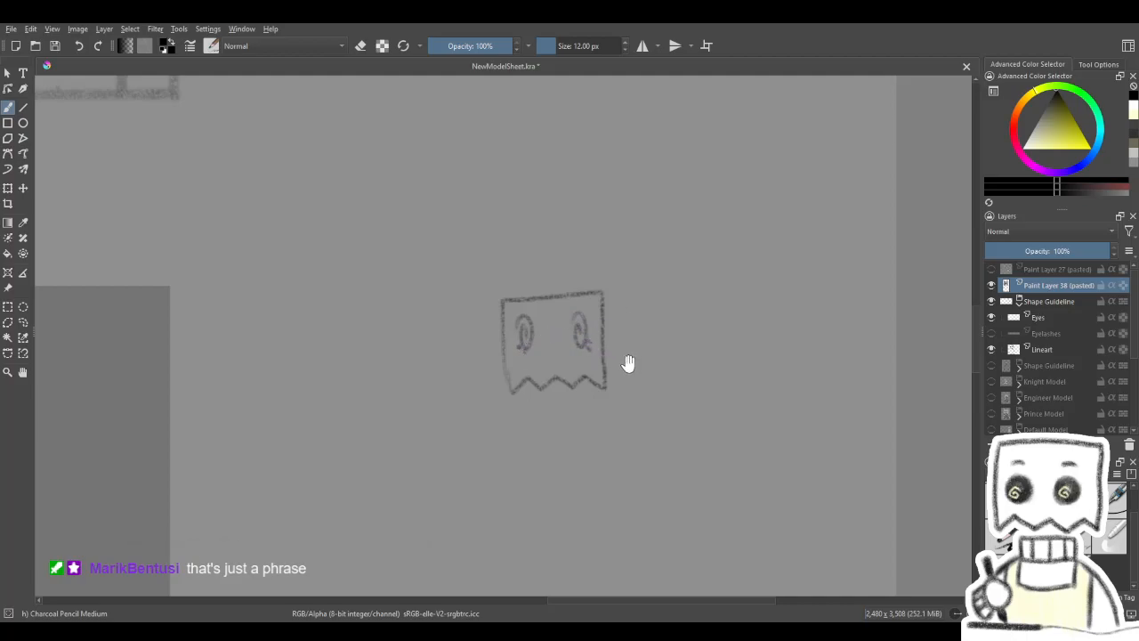
- Undo the spiral eyes and the rest of the small bag head doodle
key(ctrl+z)
key(ctrl+z)
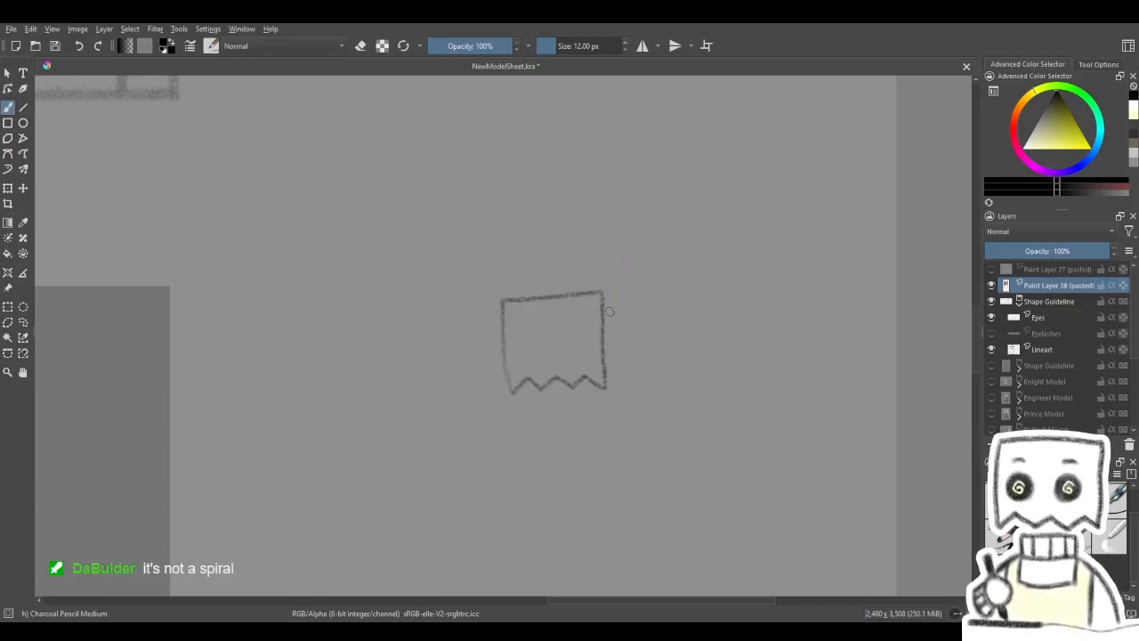
drag(593, 276, 717, 387)
key(ctrl+z)
mouse_move(606, 399)
mouse_down()
mouse_move(567, 362)
mouse_move(509, 501)
mouse_move(542, 342)
mouse_up()
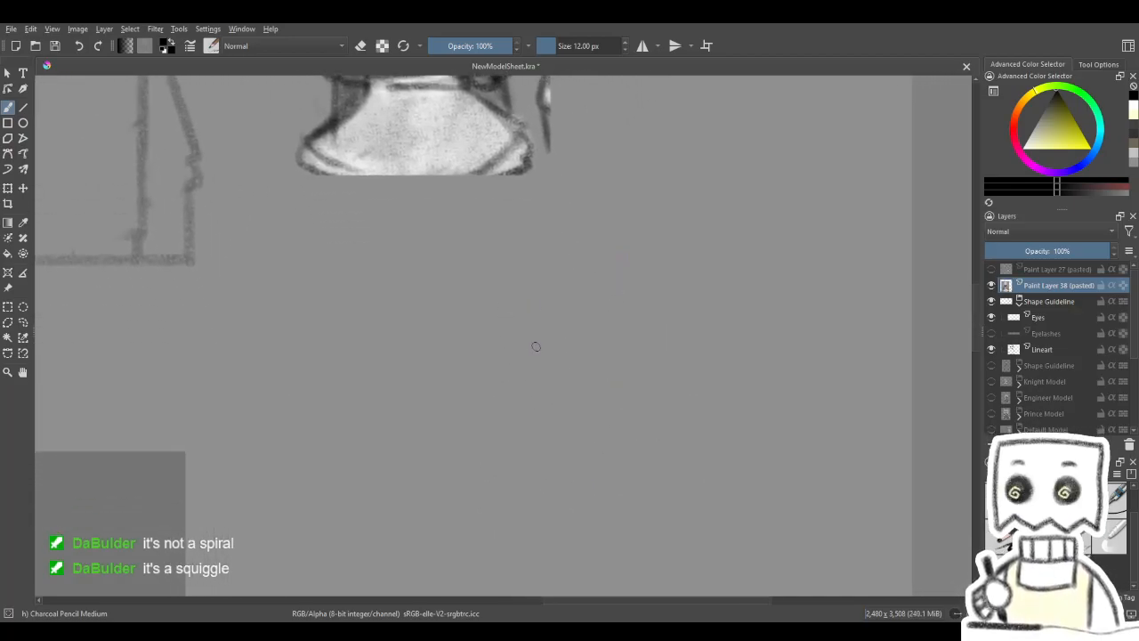
key(ctrl+z)
- Try a small curved pencil stroke in the empty area below the maid sketch and compare it with the sketch
drag(531, 373, 540, 410)
mouse_move(614, 262)
mouse_down()
mouse_move(588, 448)
mouse_move(560, 475)
mouse_up()
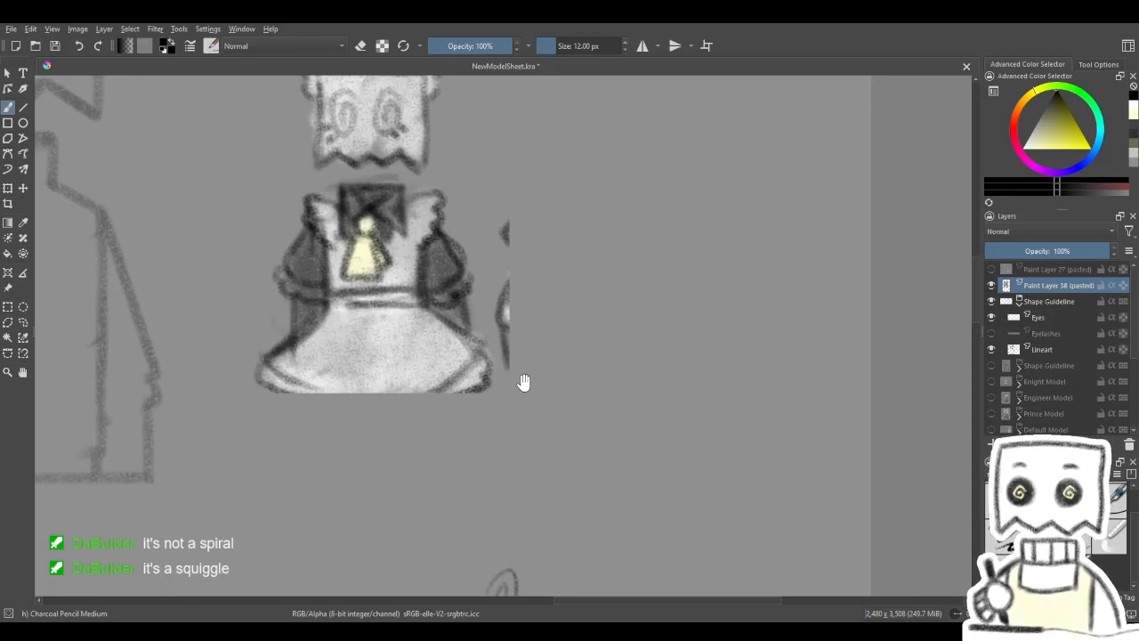
drag(511, 356, 605, 412)
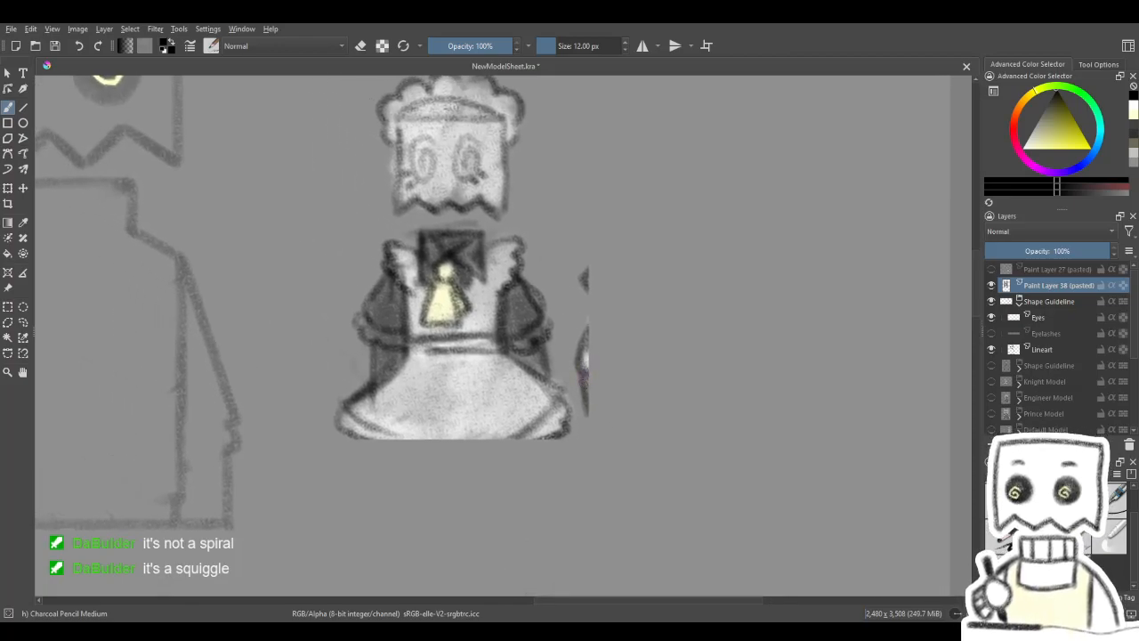
mouse_move(410, 383)
mouse_down()
mouse_move(648, 378)
mouse_move(475, 325)
mouse_move(539, 397)
mouse_move(552, 315)
mouse_move(481, 388)
mouse_move(514, 323)
mouse_up()
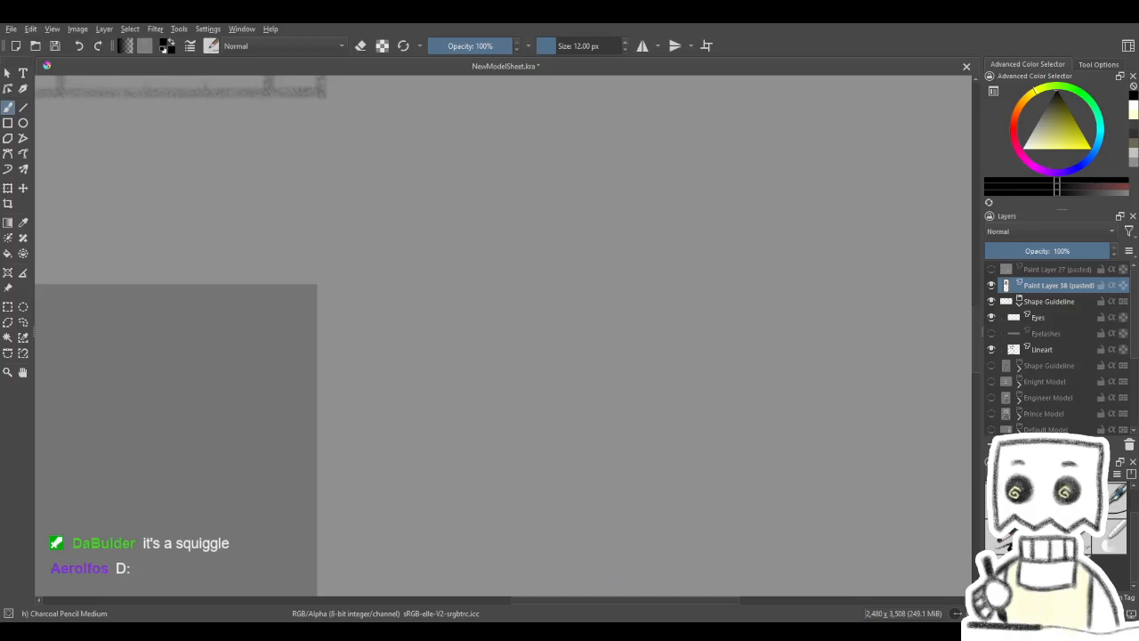
- Choose the Charcoal pencil large brush at 32 px for the shape guideline beside the maid sketch
drag(731, 336, 717, 493)
drag(728, 142, 727, 341)
mouse_move(633, 284)
mouse_down()
mouse_move(742, 445)
mouse_move(765, 438)
mouse_up()
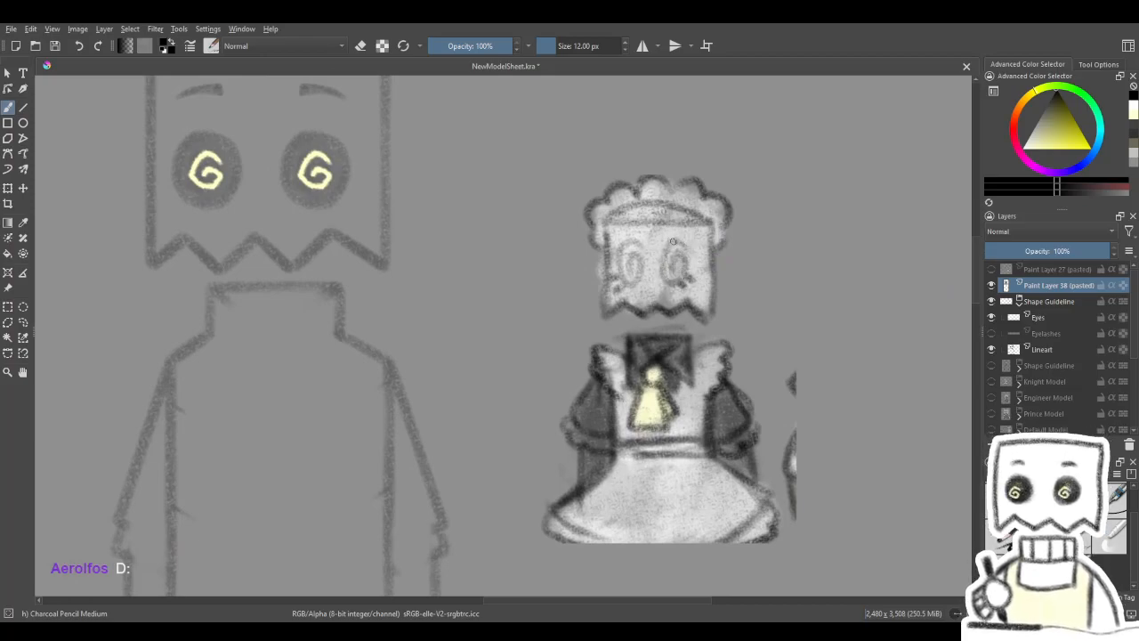
drag(642, 251, 730, 334)
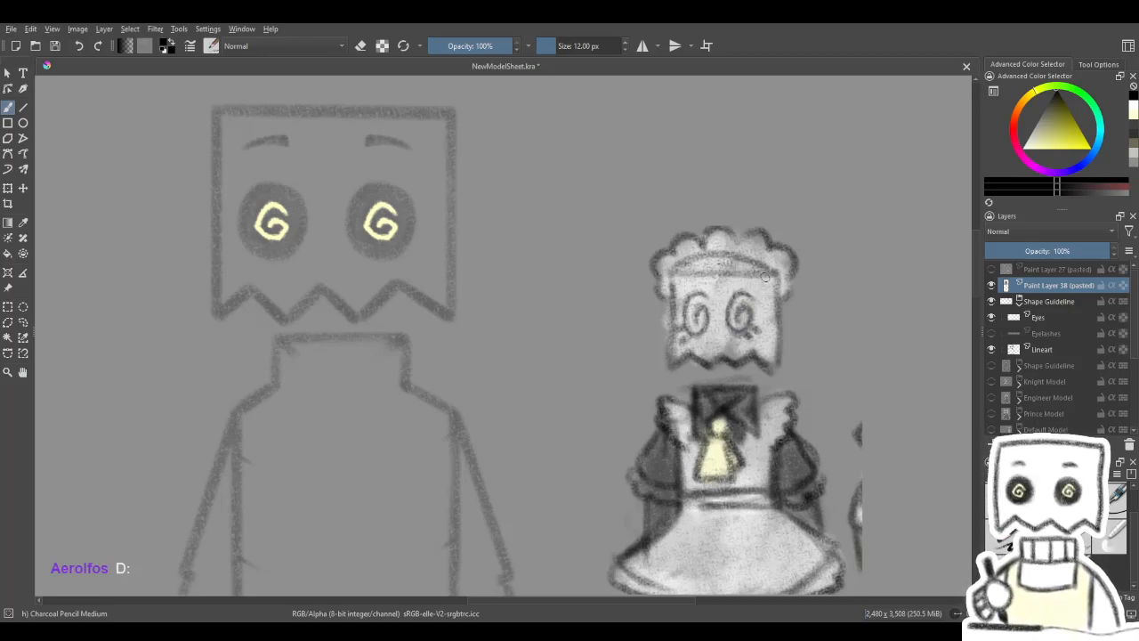
click(998, 537)
drag(573, 330, 722, 393)
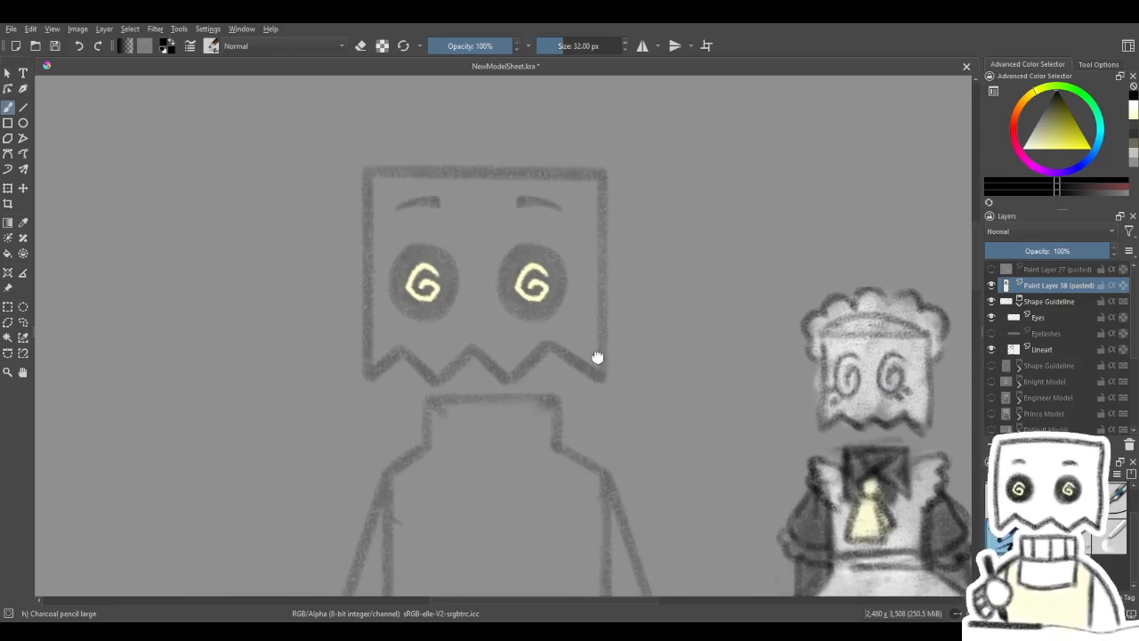
drag(596, 362, 709, 177)
drag(669, 245, 567, 257)
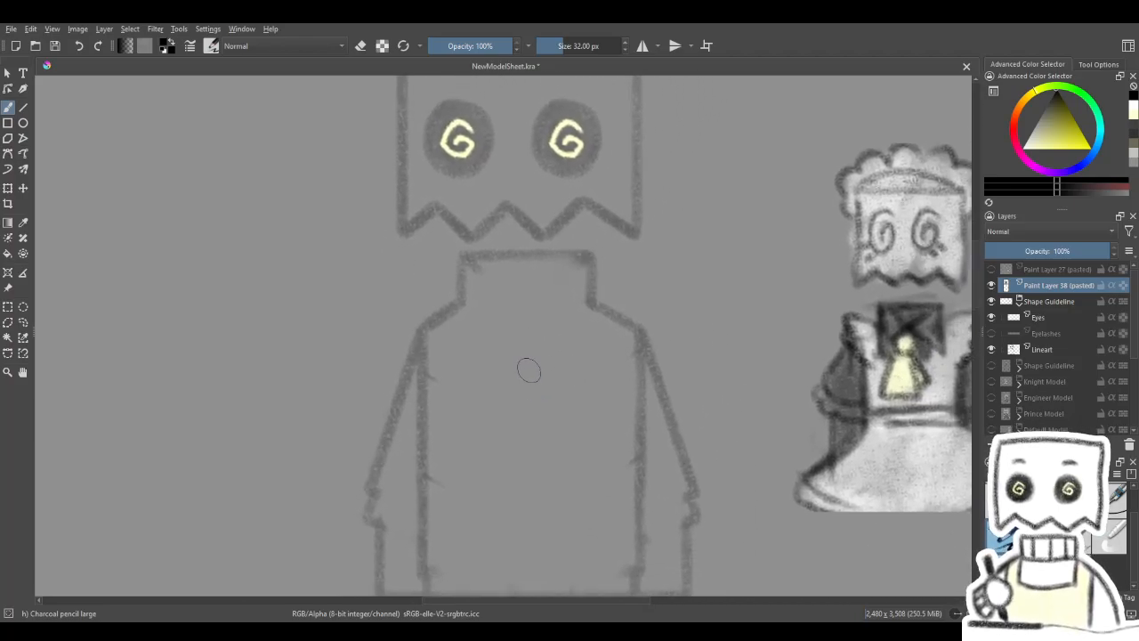
- Erase the stray marks around the body and arm outlines on the Lineart layer using Eraser Soft
key(slash)
drag(495, 406, 544, 351)
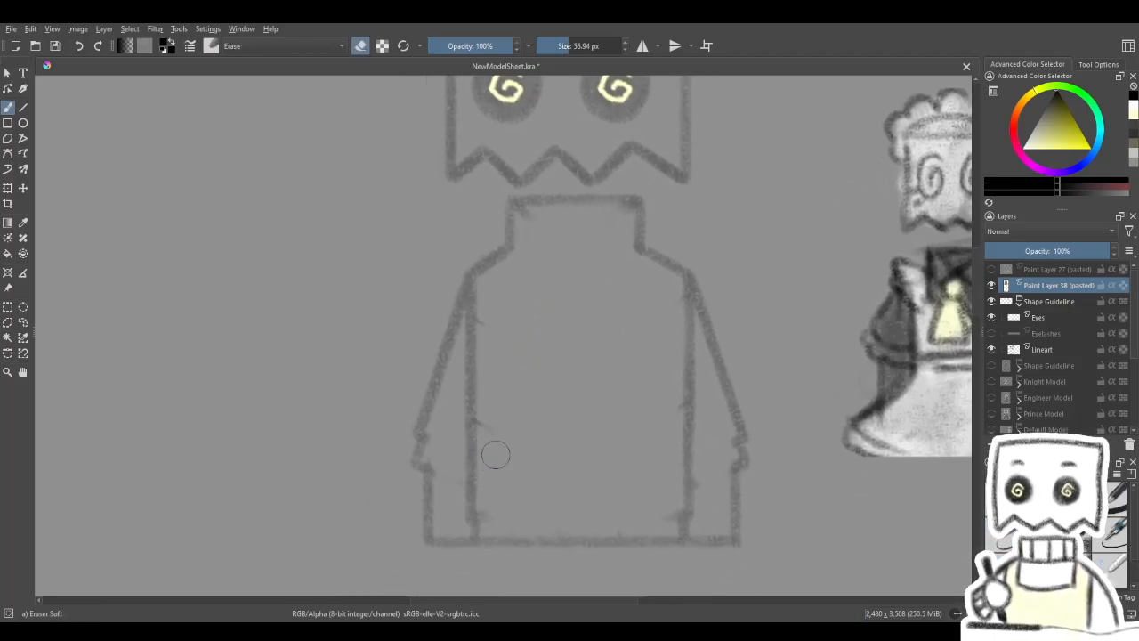
click(1037, 351)
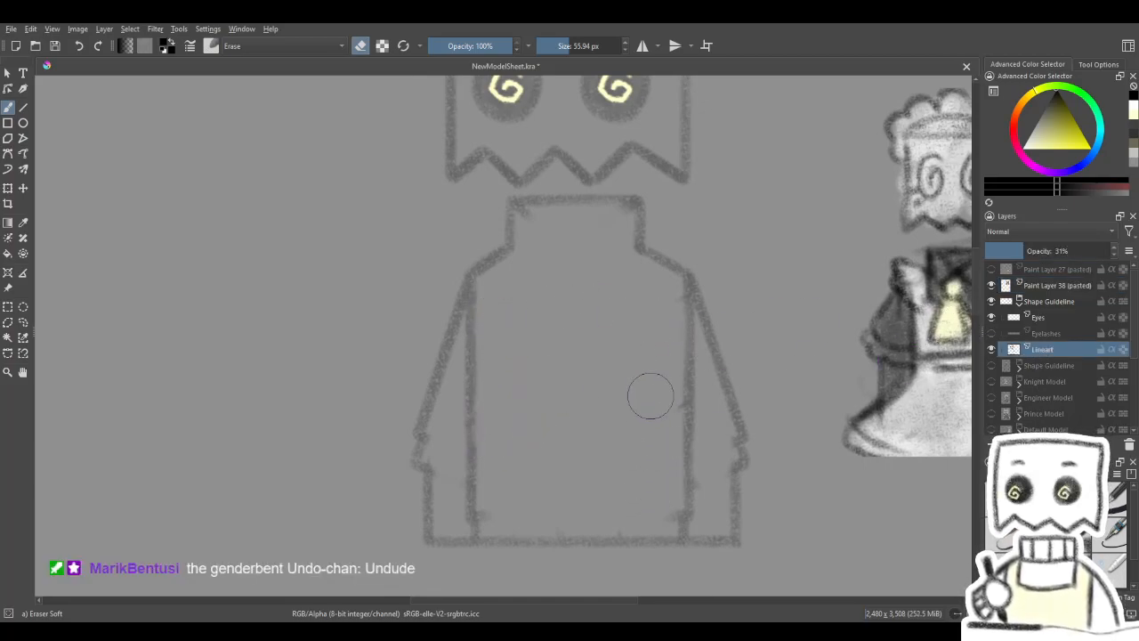
mouse_move(657, 374)
mouse_down()
mouse_move(671, 305)
mouse_move(669, 326)
mouse_up()
drag(664, 393, 663, 413)
drag(712, 502, 707, 474)
drag(502, 509, 493, 507)
drag(444, 430, 444, 437)
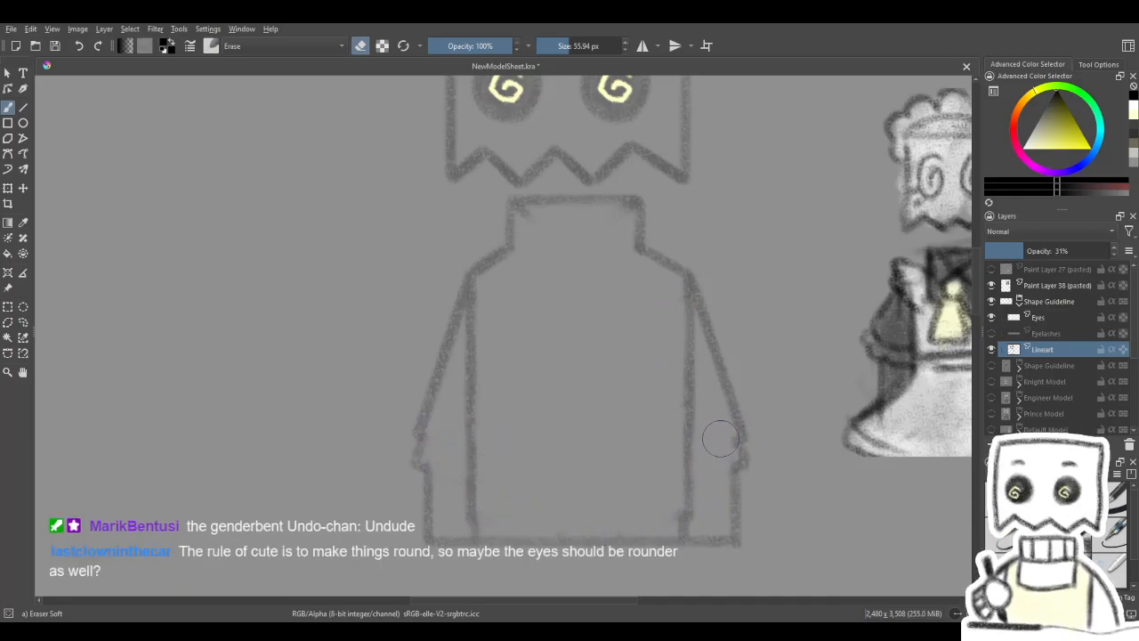
mouse_move(742, 312)
mouse_down()
mouse_move(715, 376)
mouse_move(726, 354)
mouse_up()
scroll(712, 335, down, 2)
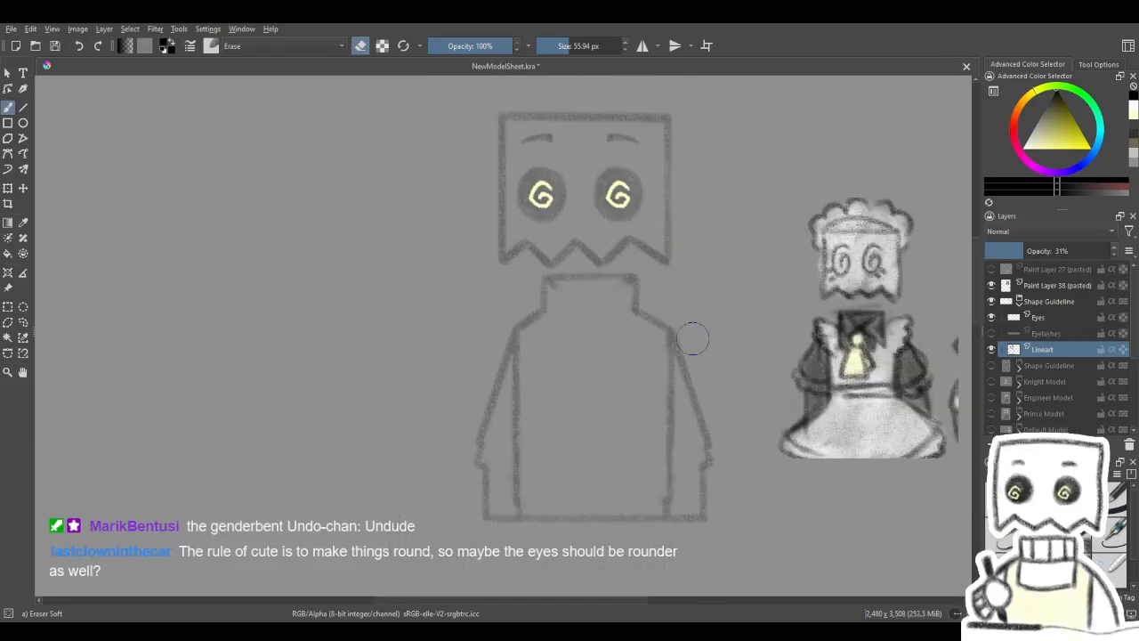
scroll(732, 314, up, 2)
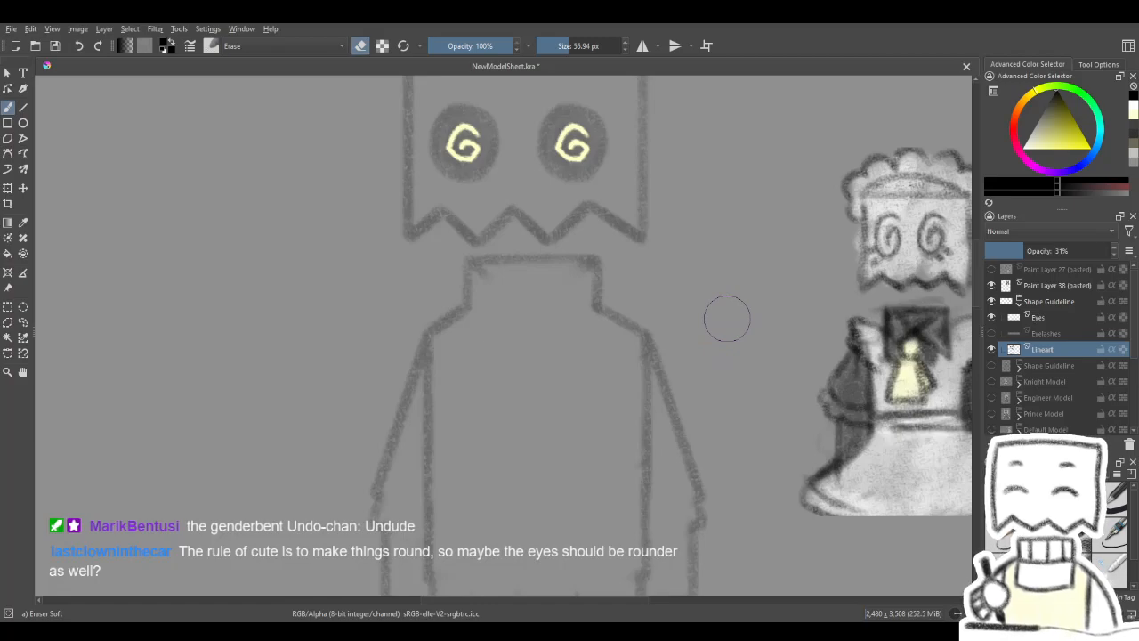
mouse_move(682, 158)
mouse_down()
mouse_move(571, 368)
mouse_move(700, 181)
mouse_move(674, 308)
mouse_up()
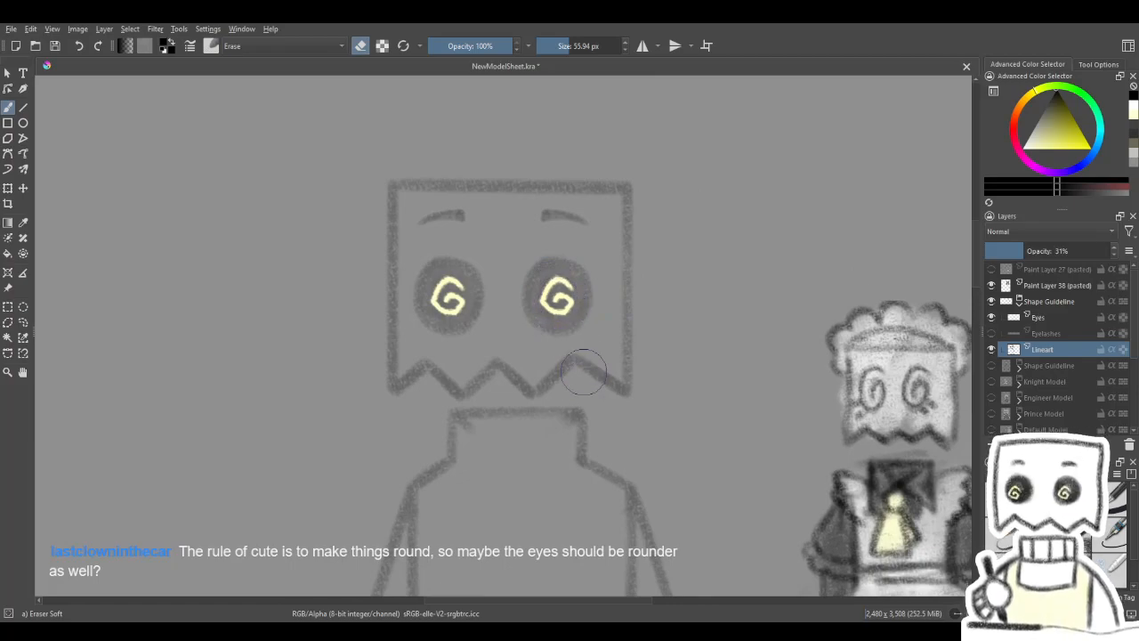
drag(593, 309, 616, 297)
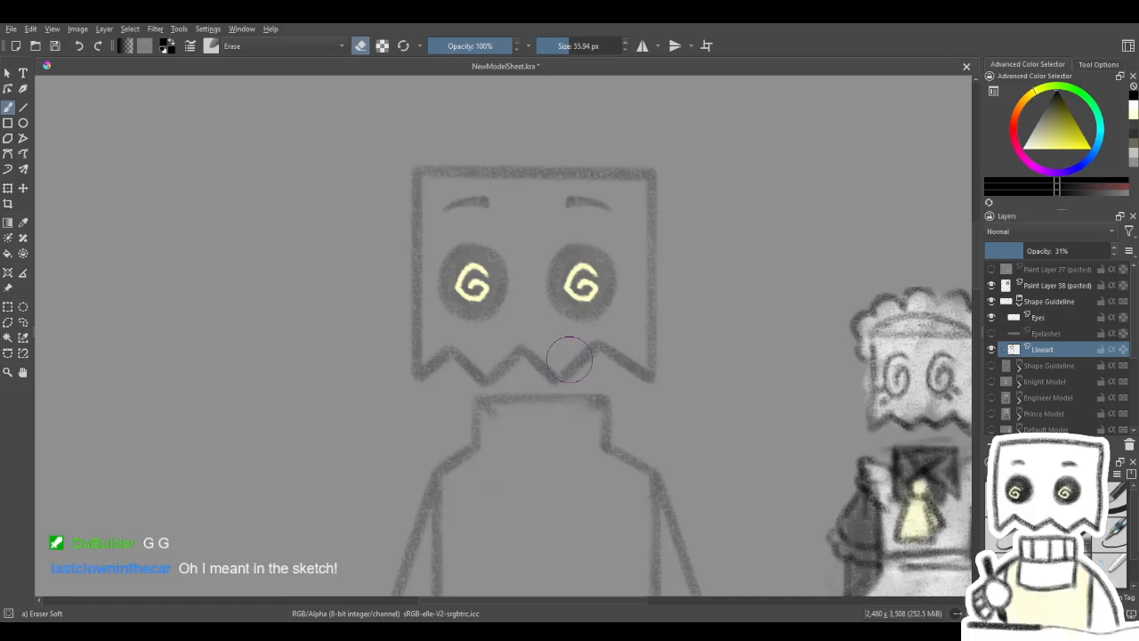
key(space)
mouse_move(598, 489)
mouse_down()
mouse_move(598, 256)
mouse_move(534, 321)
mouse_up()
drag(494, 387, 564, 352)
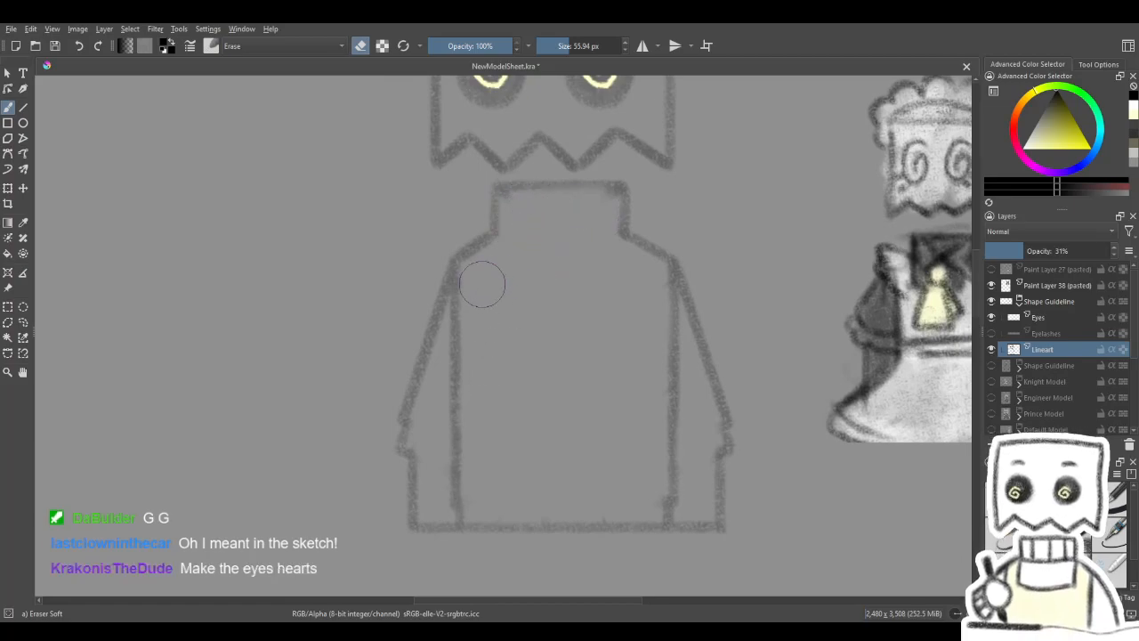
- Try small hearts with curled inner lines in the empty area beside the guideline figure, using Charcoal Pencil Medium at 12 px, and undo them
key(e)
mouse_move(602, 390)
mouse_down()
mouse_move(635, 478)
mouse_move(611, 484)
mouse_move(615, 401)
mouse_move(602, 424)
mouse_up()
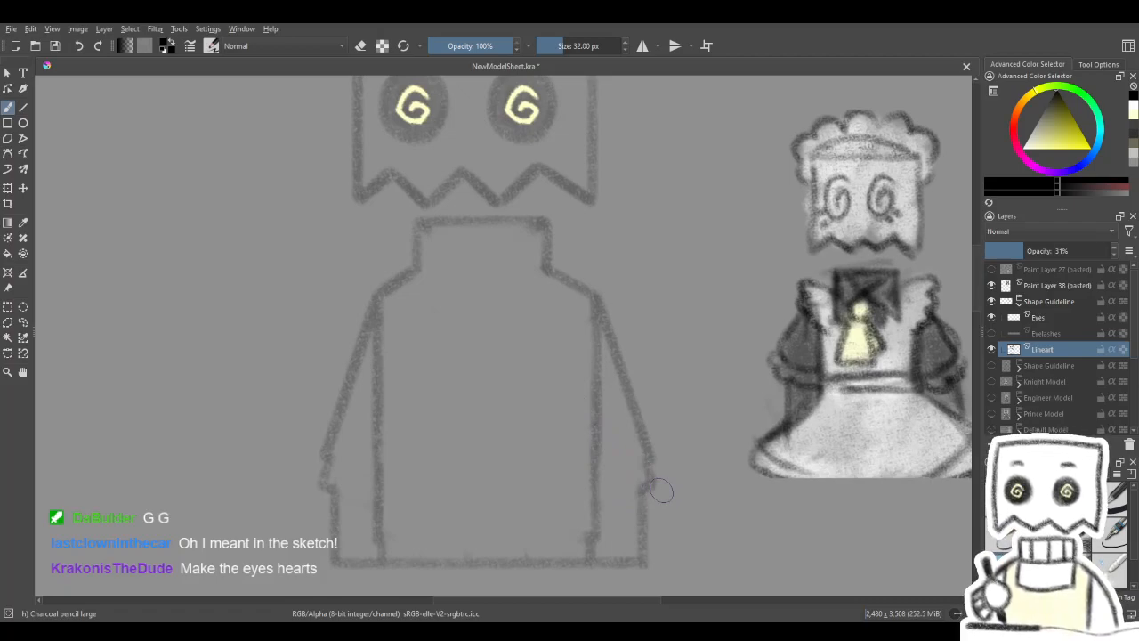
mouse_move(638, 400)
mouse_down()
mouse_move(834, 374)
mouse_move(863, 505)
mouse_up()
click(1073, 539)
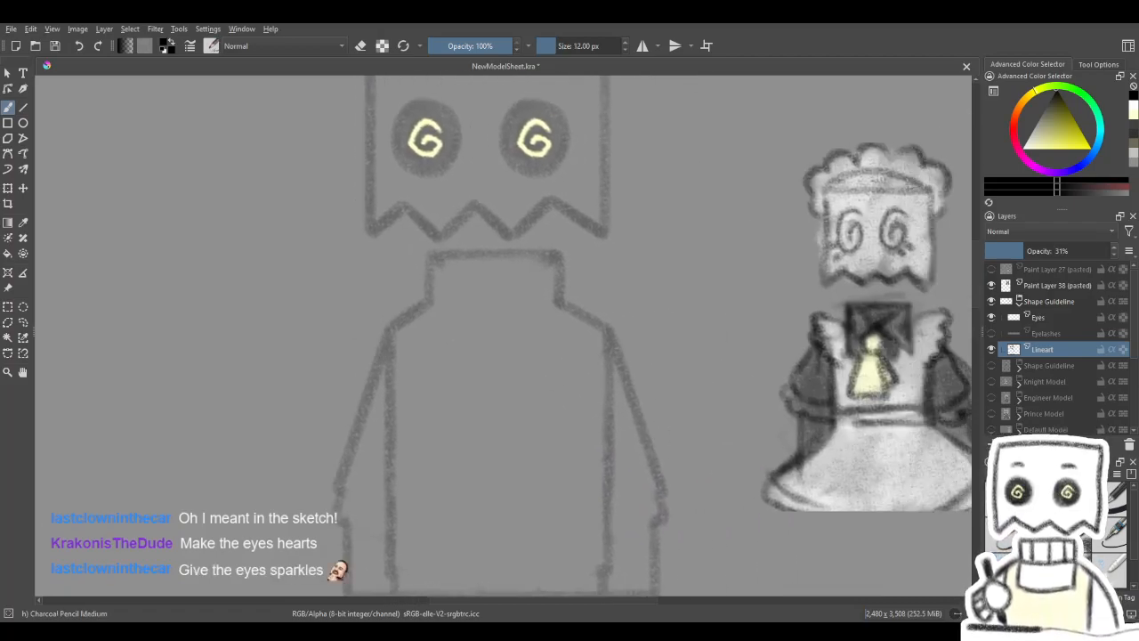
drag(494, 415, 804, 421)
drag(455, 348, 609, 377)
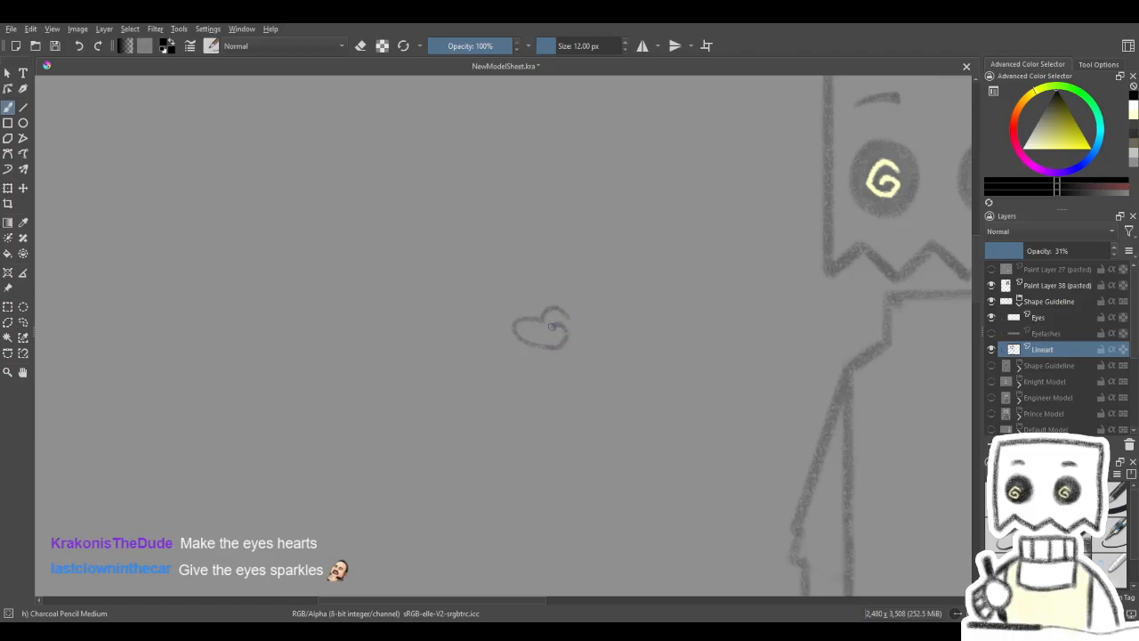
key(ctrl+z)
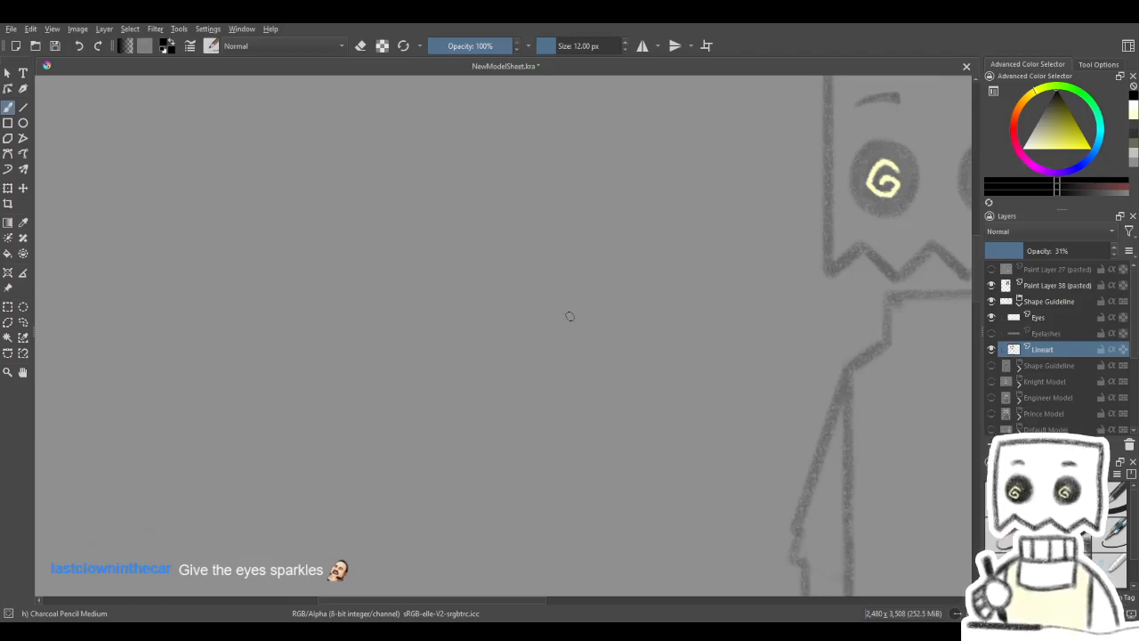
mouse_move(550, 326)
mouse_down()
mouse_move(545, 312)
mouse_move(596, 308)
mouse_up()
key(ctrl+z)
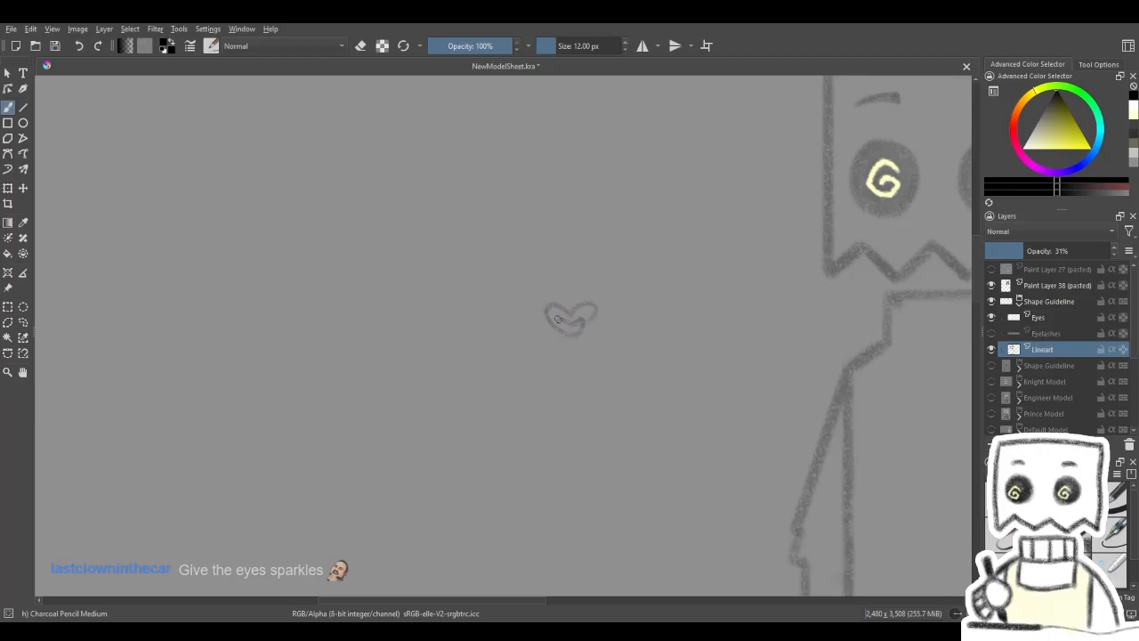
key(ctrl+z)
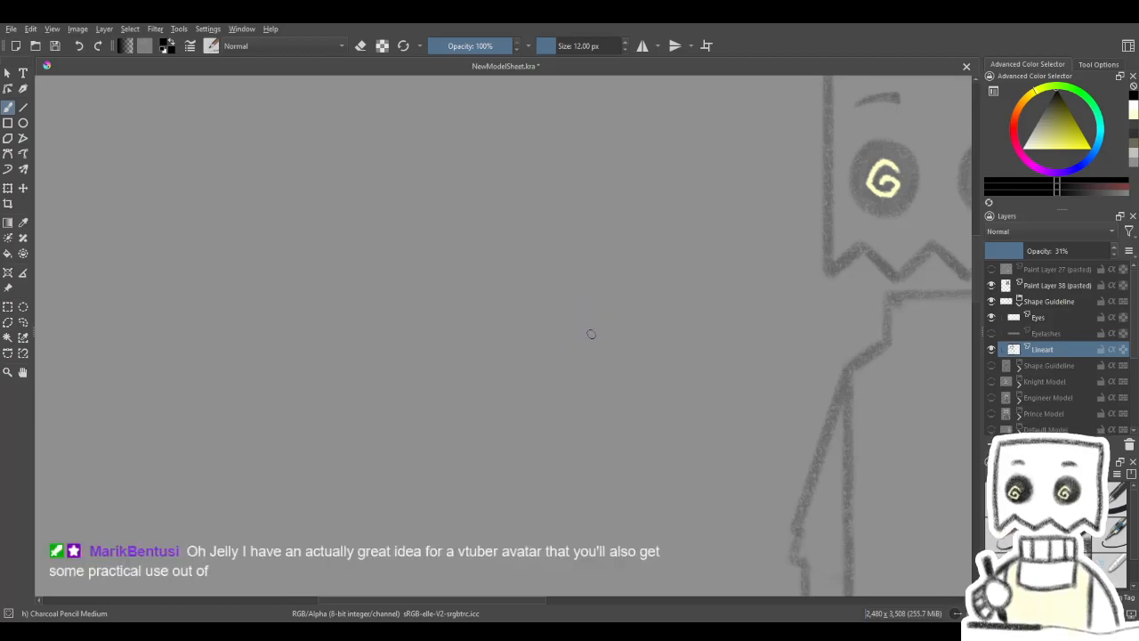
- Try a smaller heart with a curled inner line beside the guideline figure and undo it
drag(587, 323, 560, 336)
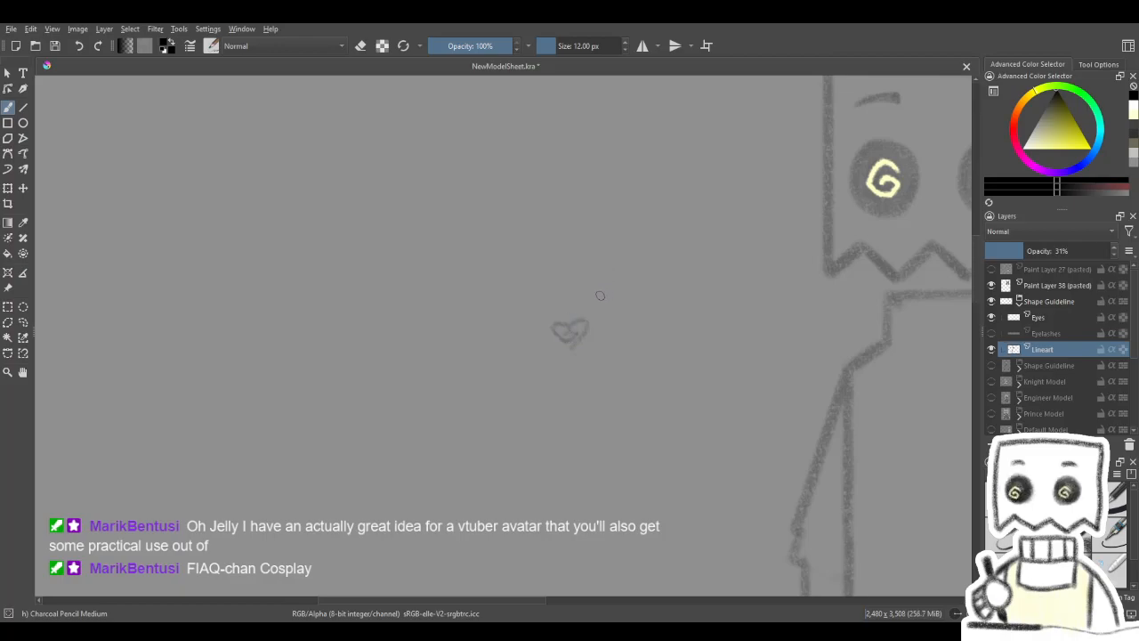
drag(616, 343, 579, 341)
key(ctrl+z)
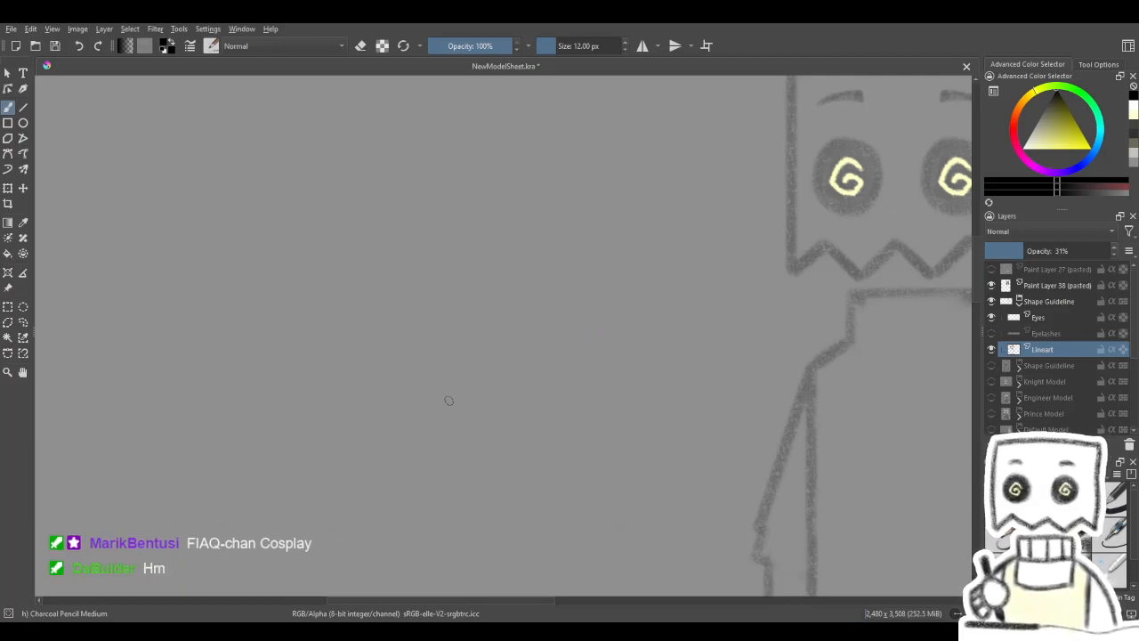
drag(567, 303, 374, 368)
drag(575, 453, 415, 298)
drag(505, 517, 338, 516)
mouse_move(586, 387)
mouse_down()
mouse_move(469, 494)
mouse_move(551, 462)
mouse_move(593, 362)
mouse_move(649, 364)
mouse_move(503, 325)
mouse_move(529, 364)
mouse_move(654, 364)
mouse_move(742, 402)
mouse_move(662, 347)
mouse_up()
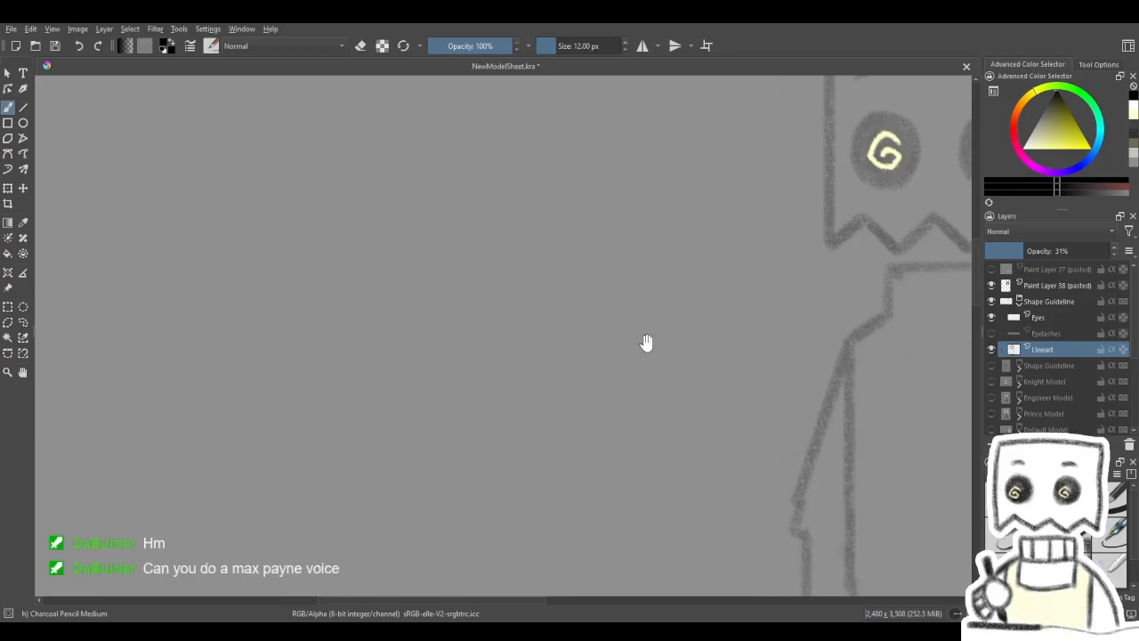
- Try several versions of a spiral heart in the empty area beside the guideline figure, undoing each one
mouse_move(531, 393)
mouse_down()
mouse_move(549, 369)
mouse_move(549, 379)
mouse_up()
key(ctrl+z)
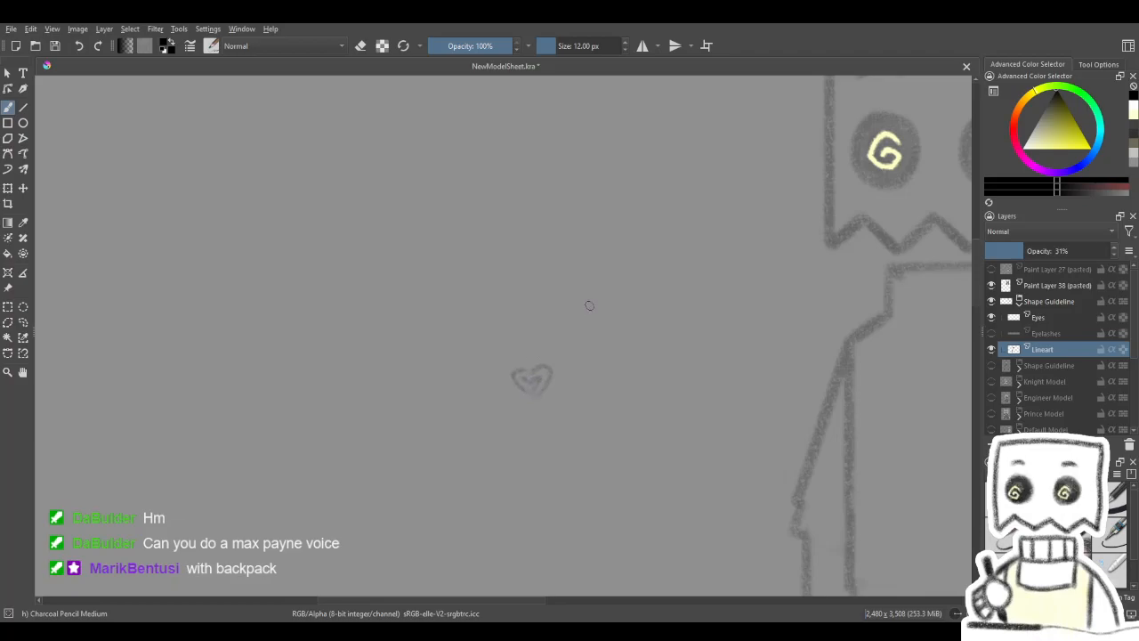
drag(593, 285, 607, 248)
key(ctrl+z)
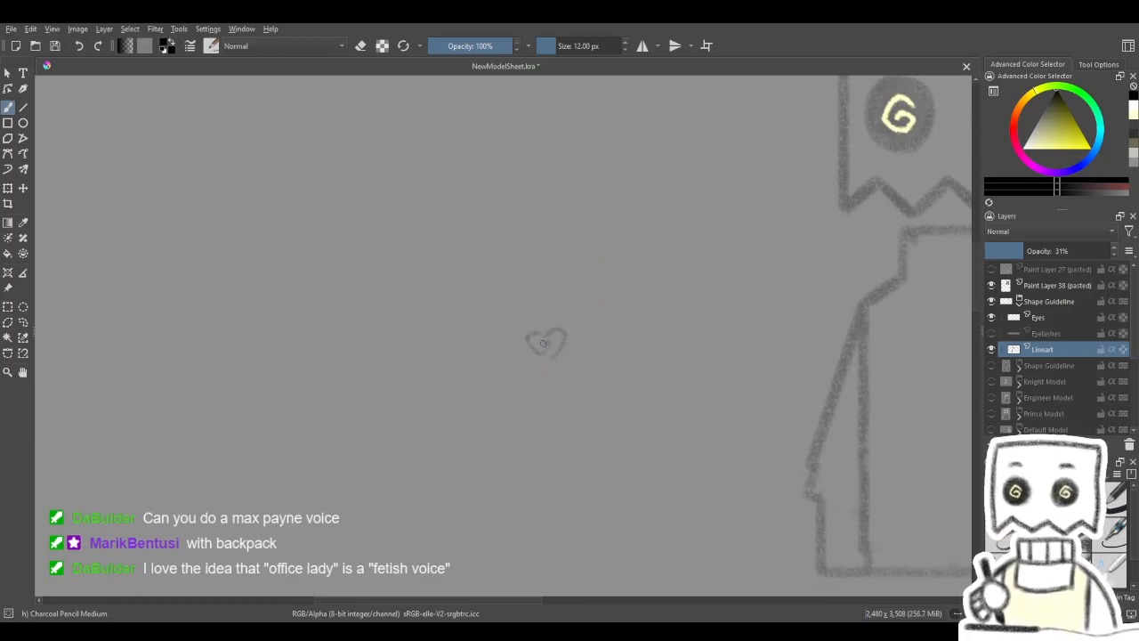
mouse_move(594, 282)
mouse_down()
mouse_move(501, 277)
mouse_move(555, 297)
mouse_up()
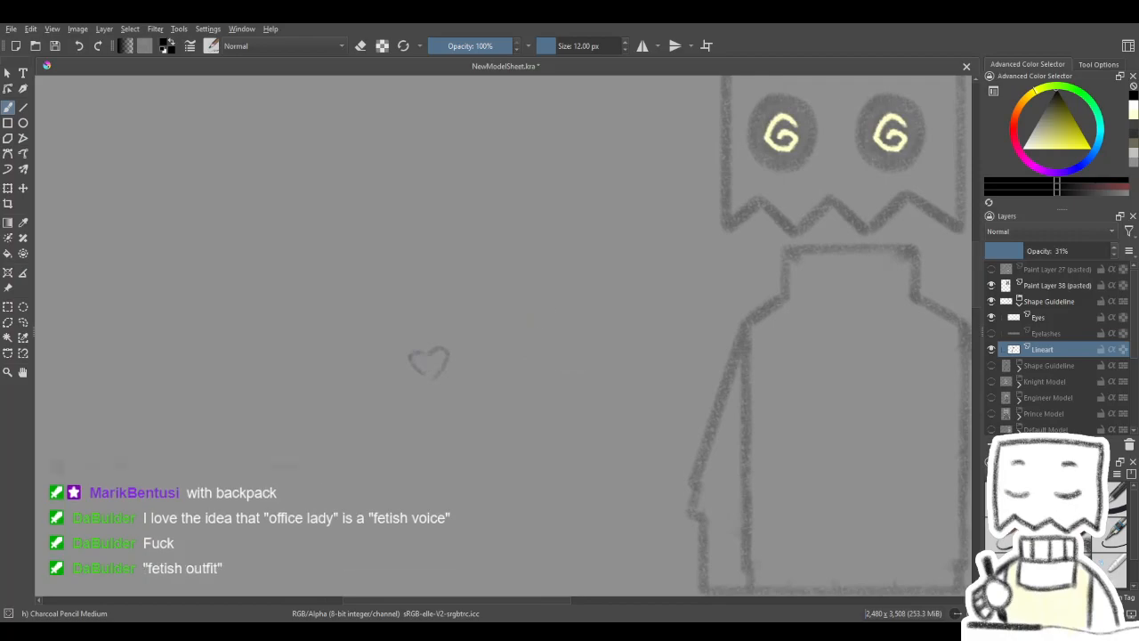
drag(526, 346, 605, 337)
key(ctrl+z)
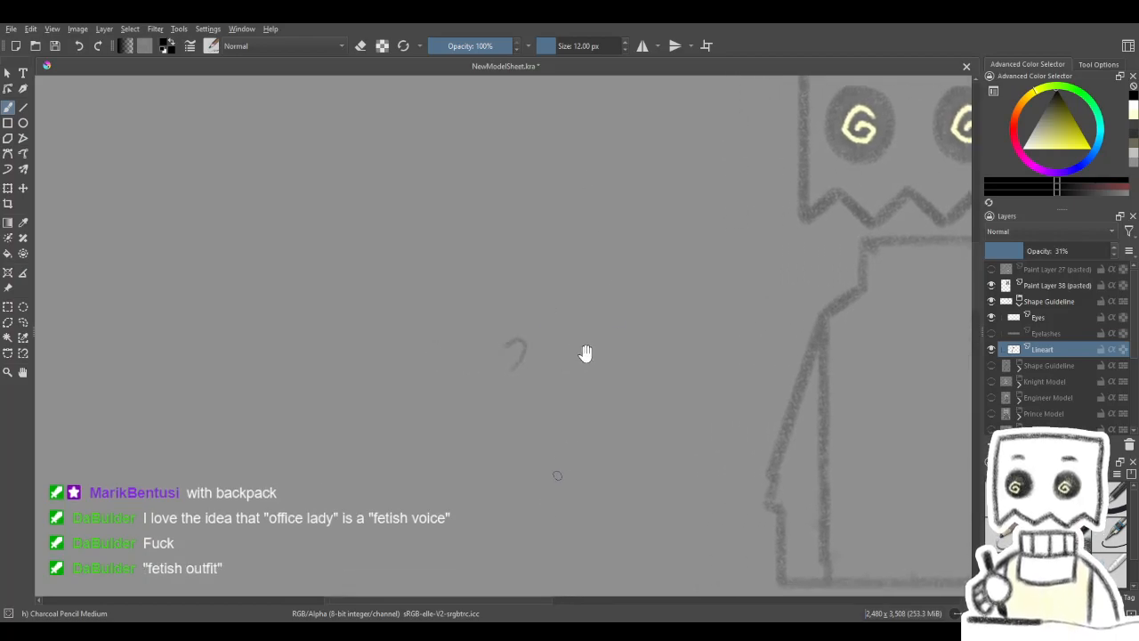
drag(578, 382, 422, 545)
key(ctrl+z)
drag(709, 374, 507, 341)
drag(652, 425, 324, 426)
mouse_move(594, 591)
mouse_down()
mouse_move(529, 490)
mouse_move(552, 275)
mouse_move(641, 269)
mouse_up()
mouse_move(421, 543)
mouse_down()
mouse_move(549, 342)
mouse_move(690, 190)
mouse_up()
mouse_move(445, 516)
mouse_down()
mouse_move(572, 308)
mouse_move(746, 160)
mouse_up()
mouse_move(556, 494)
mouse_down()
mouse_move(608, 198)
mouse_move(639, 169)
mouse_up()
drag(504, 460, 689, 207)
mouse_move(667, 286)
mouse_down()
mouse_move(793, 313)
mouse_move(436, 378)
mouse_up()
mouse_move(657, 375)
mouse_down()
mouse_move(415, 450)
mouse_move(360, 438)
mouse_up()
mouse_move(642, 439)
mouse_down()
mouse_move(531, 192)
mouse_move(541, 180)
mouse_up()
drag(606, 168, 583, 594)
drag(588, 106, 609, 525)
mouse_move(592, 276)
mouse_down()
mouse_move(605, 478)
mouse_move(626, 576)
mouse_up()
mouse_move(581, 283)
mouse_down()
mouse_move(598, 542)
mouse_move(457, 442)
mouse_move(463, 475)
mouse_move(489, 484)
mouse_move(476, 482)
mouse_move(486, 493)
mouse_move(542, 493)
mouse_move(689, 422)
mouse_move(750, 361)
mouse_move(769, 364)
mouse_up()
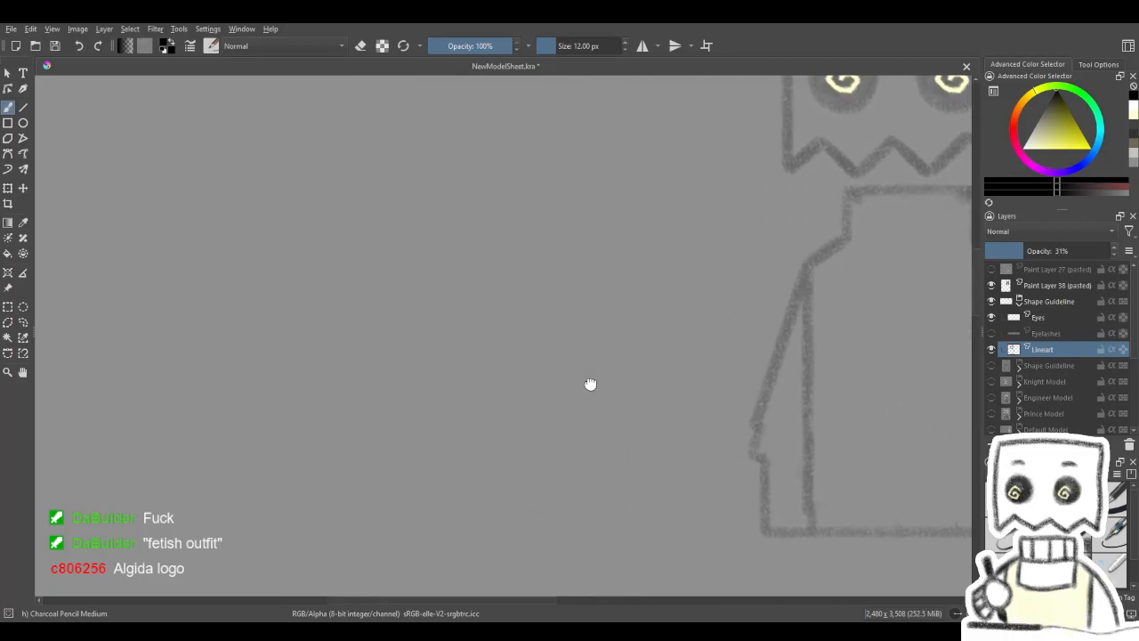
drag(590, 385, 635, 387)
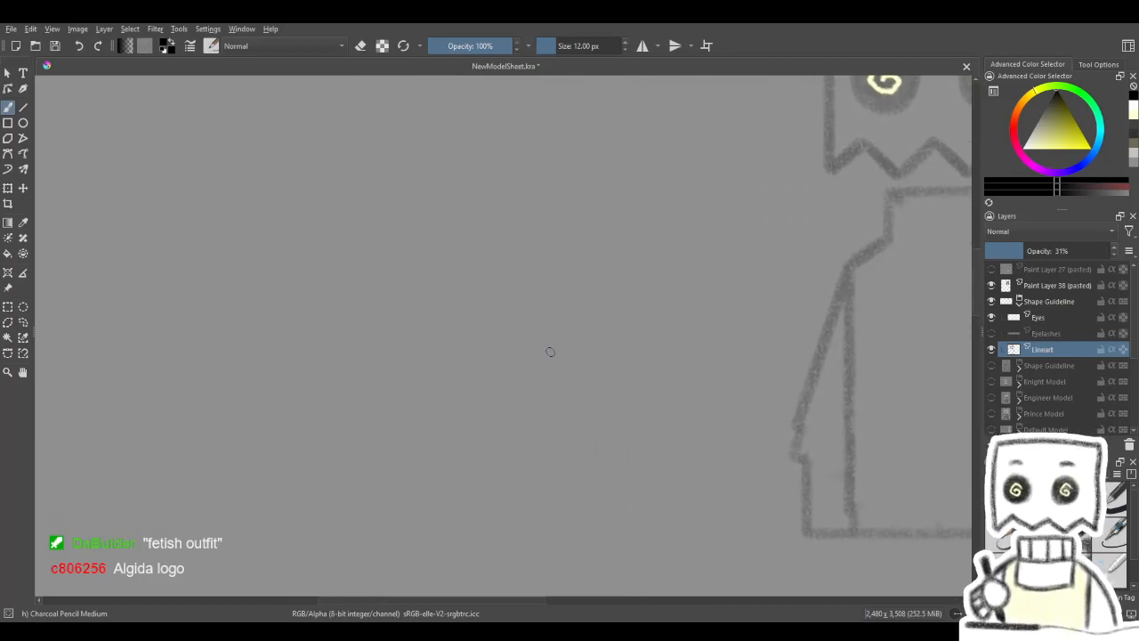
- Try another small heart with an inner line beside the guideline figure and undo its strokes
mouse_move(532, 344)
mouse_down()
mouse_move(545, 358)
mouse_move(563, 333)
mouse_move(552, 324)
mouse_move(527, 348)
mouse_move(544, 349)
mouse_move(536, 360)
mouse_move(556, 331)
mouse_move(525, 334)
mouse_move(539, 353)
mouse_move(549, 336)
mouse_up()
key(ctrl+z)
key(ctrl+z)
drag(626, 225, 519, 237)
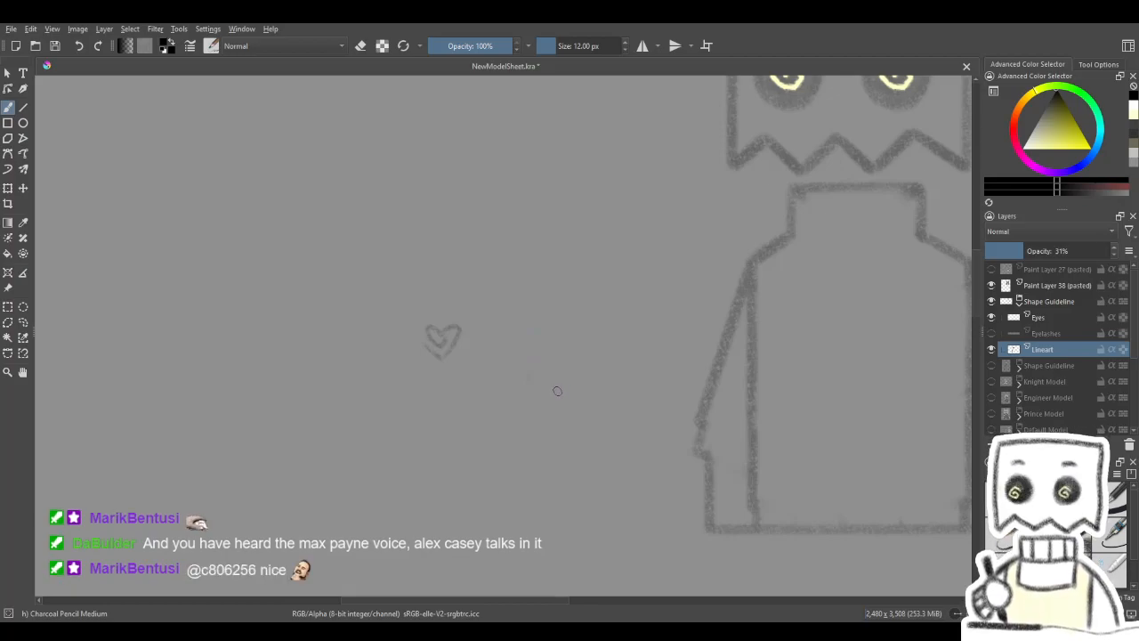
key(ctrl+z)
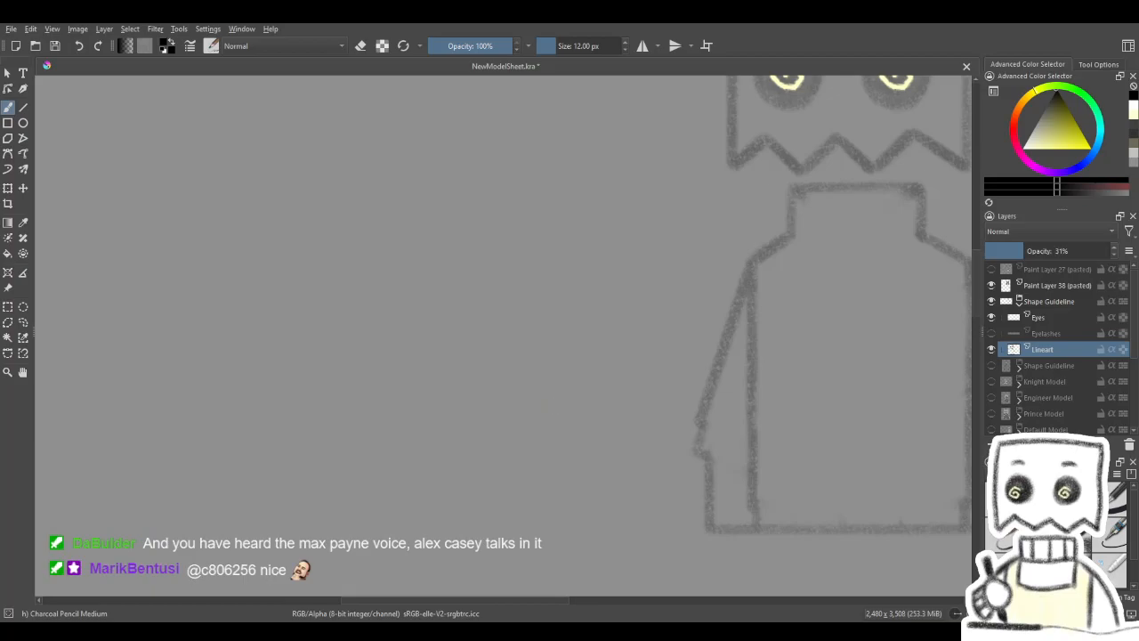
- Add a new paint layer above Lineart in the Shape Guideline group, with the Charcoal pencil large brush at 32 px selected
mouse_move(636, 244)
mouse_down()
mouse_move(348, 356)
mouse_move(549, 270)
mouse_move(458, 273)
mouse_up()
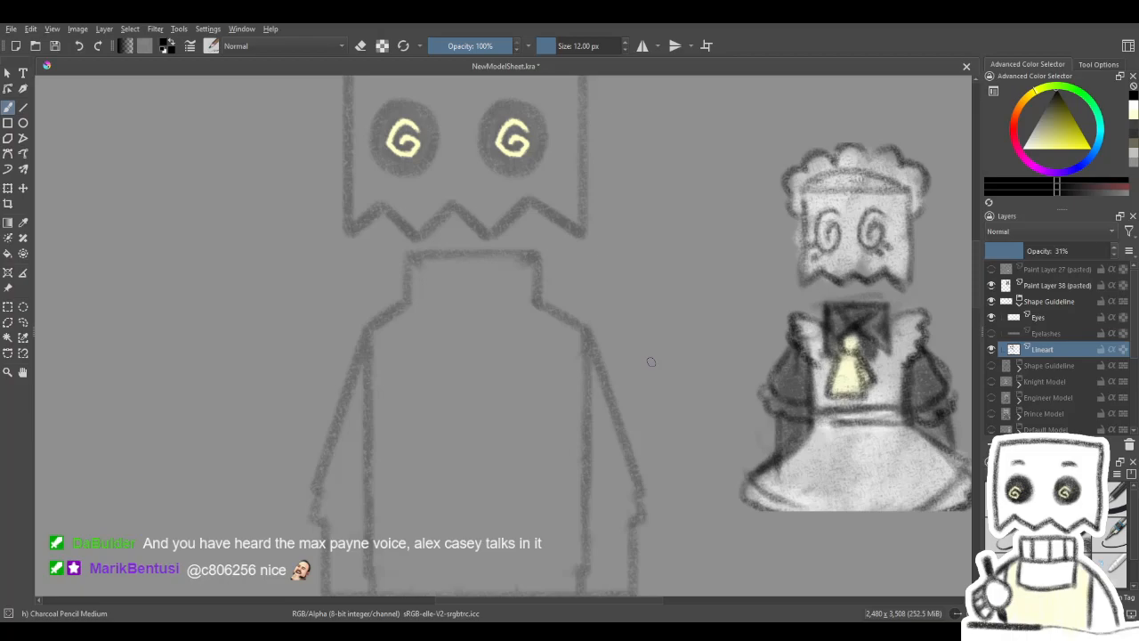
mouse_move(651, 362)
mouse_down()
mouse_move(549, 338)
mouse_move(715, 343)
mouse_move(690, 300)
mouse_move(700, 346)
mouse_move(679, 338)
mouse_move(697, 320)
mouse_up()
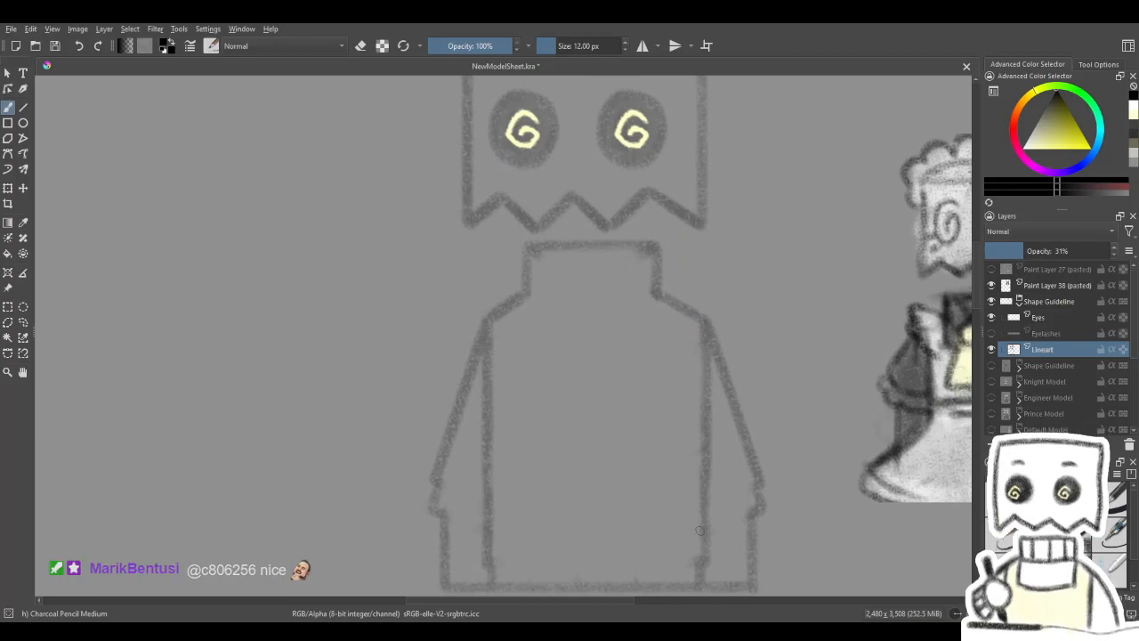
click(1043, 536)
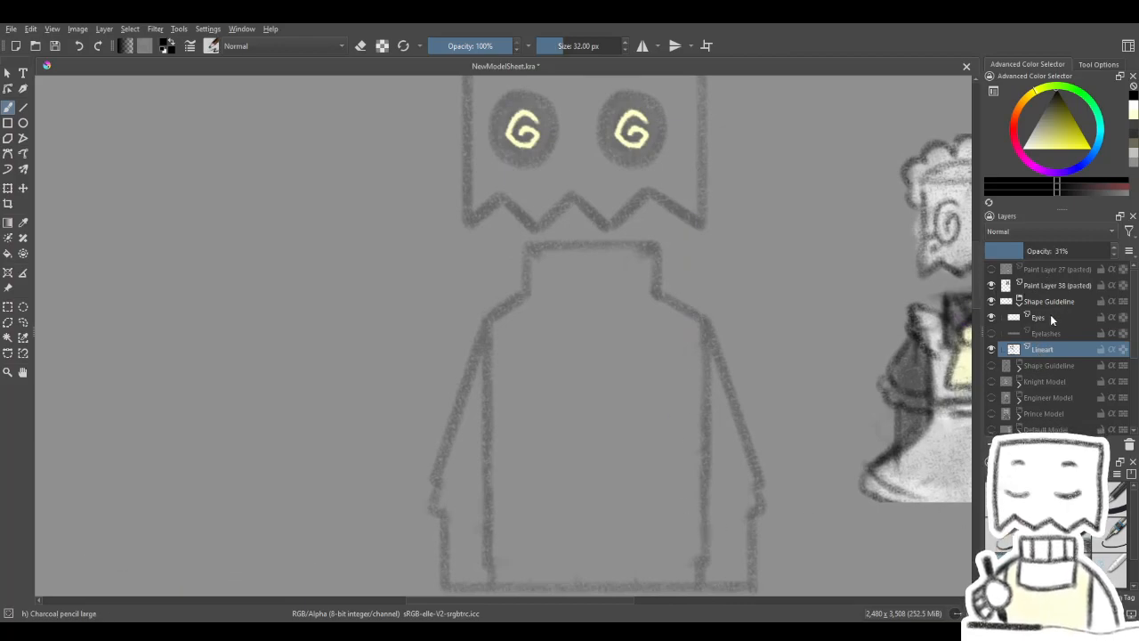
click(1043, 333)
click(1043, 351)
click(992, 444)
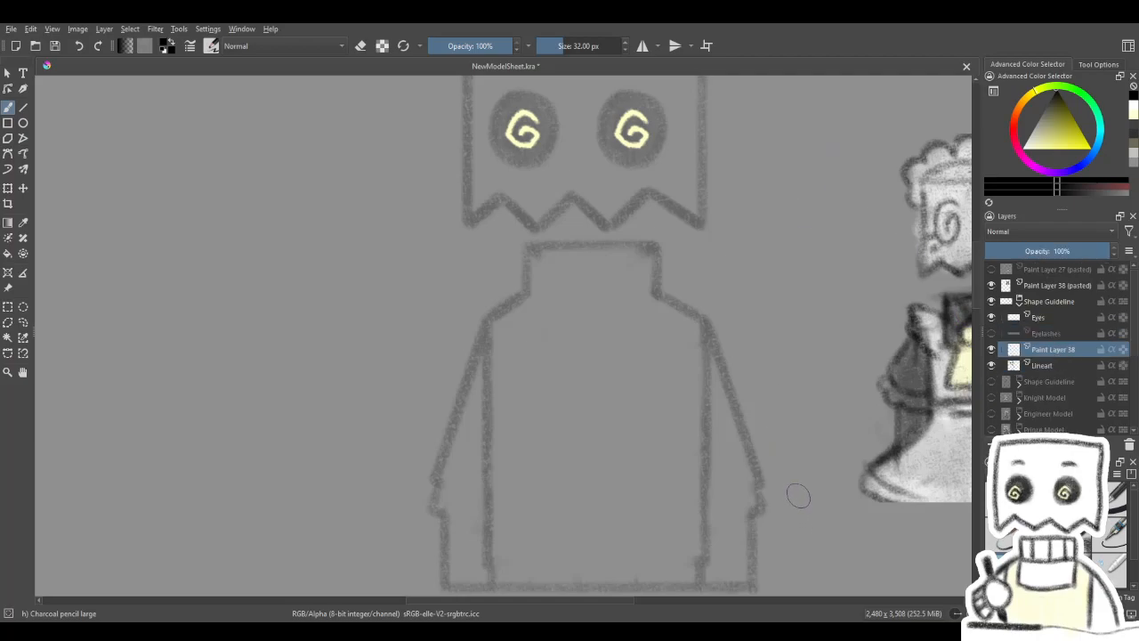
drag(792, 373, 738, 379)
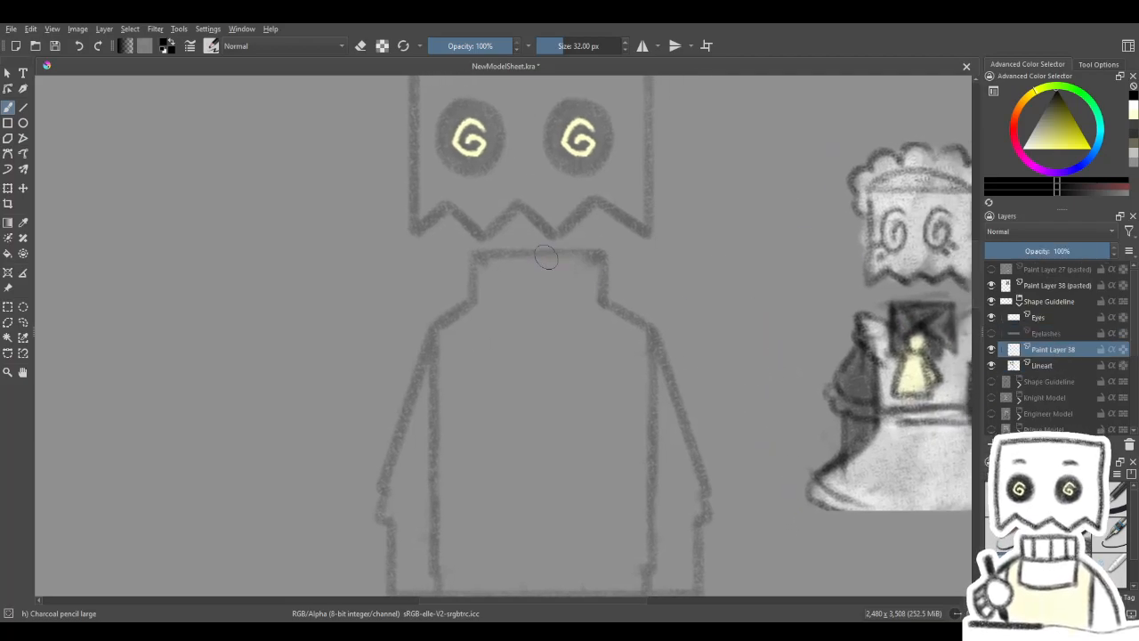
- Show the Knight, Engineer, Prince and Default Model groups one at a time to examine the finished models, leaving Default Model visible
mouse_move(576, 376)
mouse_down()
mouse_move(654, 128)
mouse_move(660, 63)
mouse_up()
mouse_move(579, 588)
mouse_down()
mouse_move(659, 386)
mouse_move(676, 186)
mouse_up()
mouse_move(781, 325)
mouse_down()
mouse_move(703, 312)
mouse_move(689, 346)
mouse_up()
scroll(697, 350, down, 1)
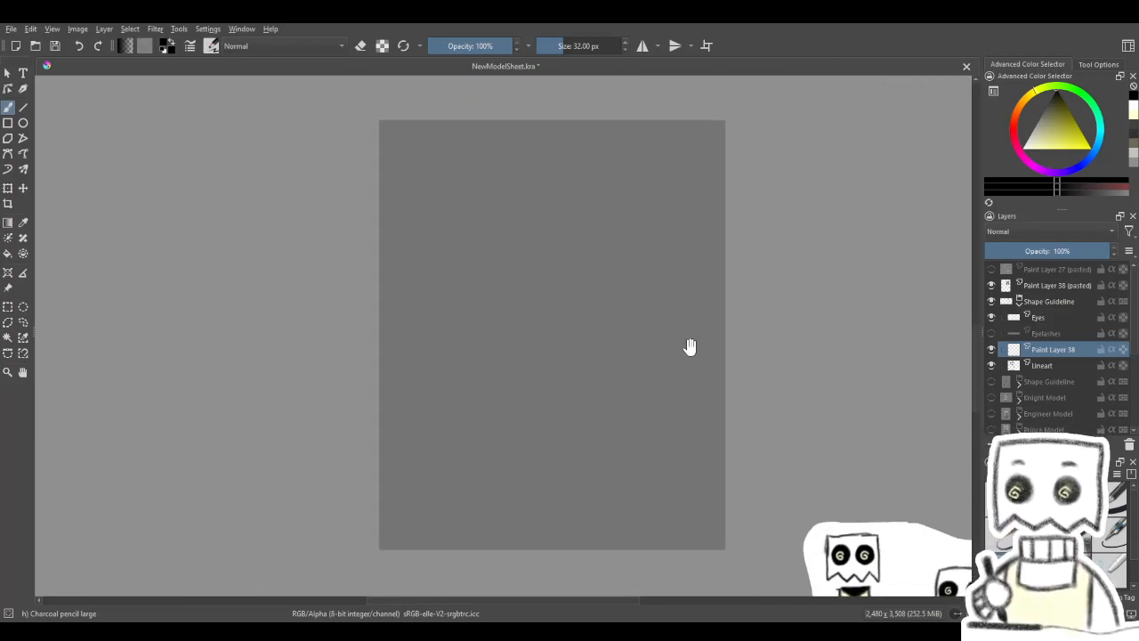
click(991, 397)
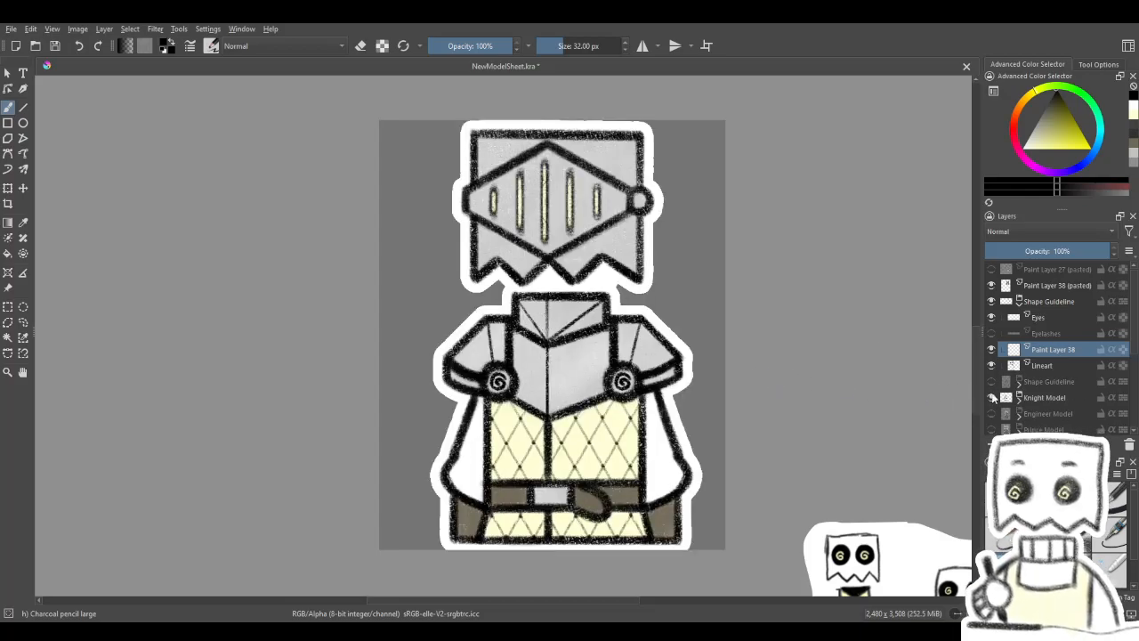
scroll(992, 379, down, 1)
click(992, 351)
click(992, 367)
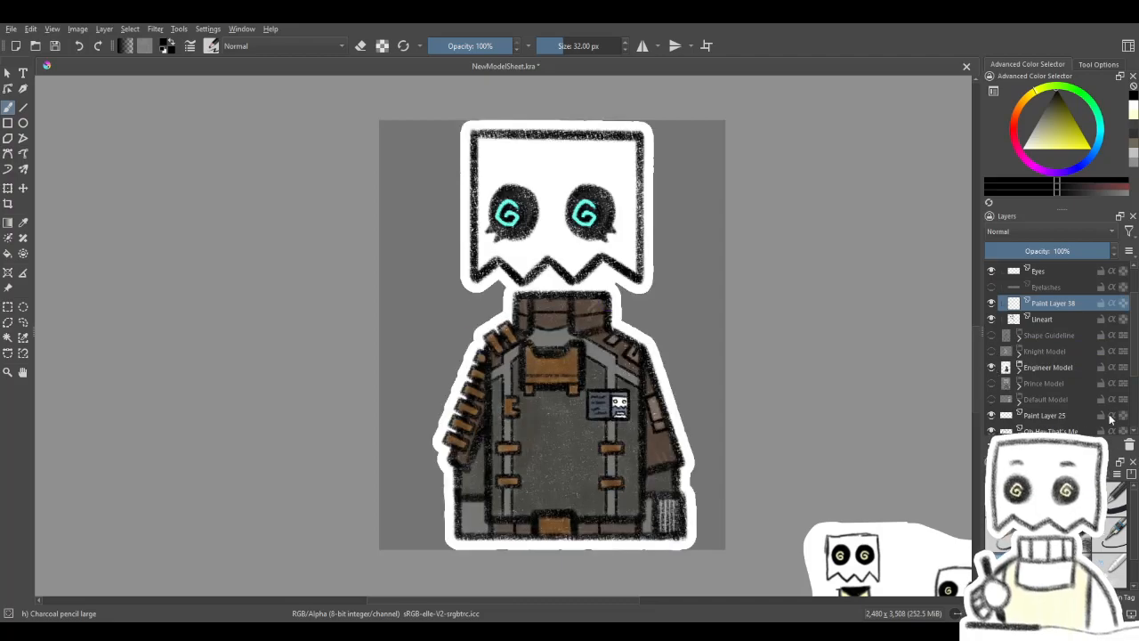
click(993, 367)
click(992, 383)
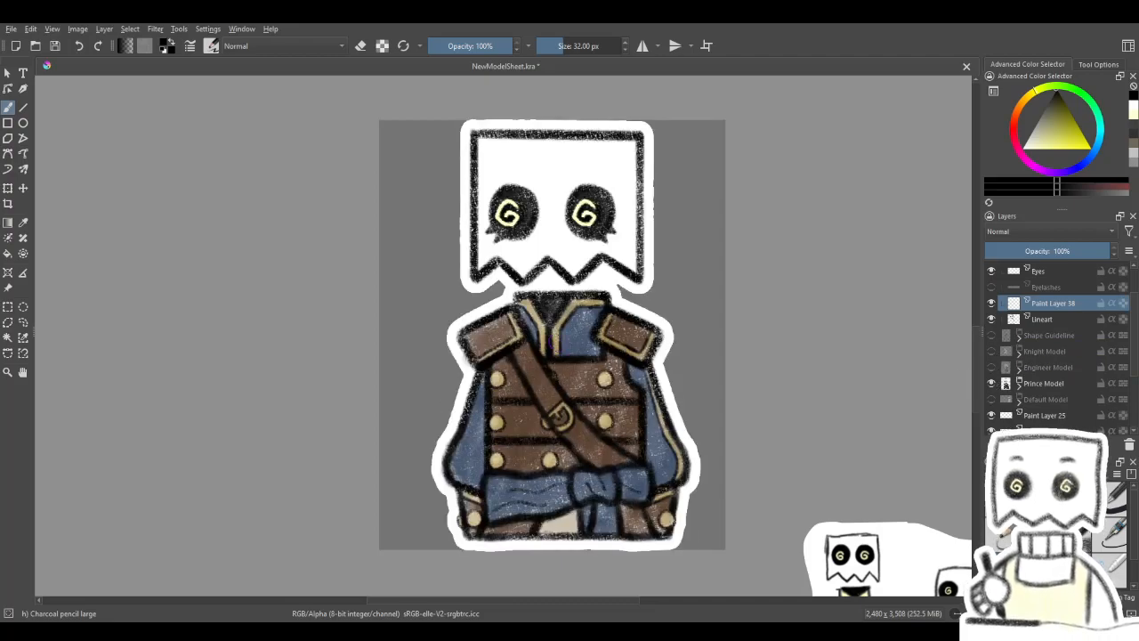
click(993, 383)
click(993, 398)
drag(788, 394, 602, 255)
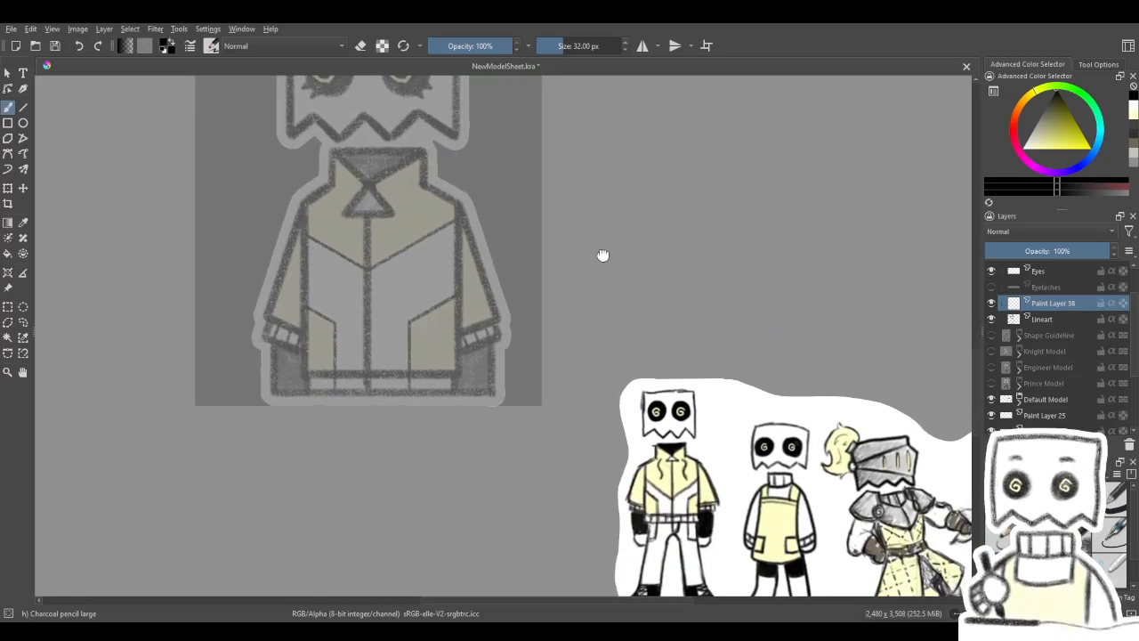
drag(729, 457, 690, 404)
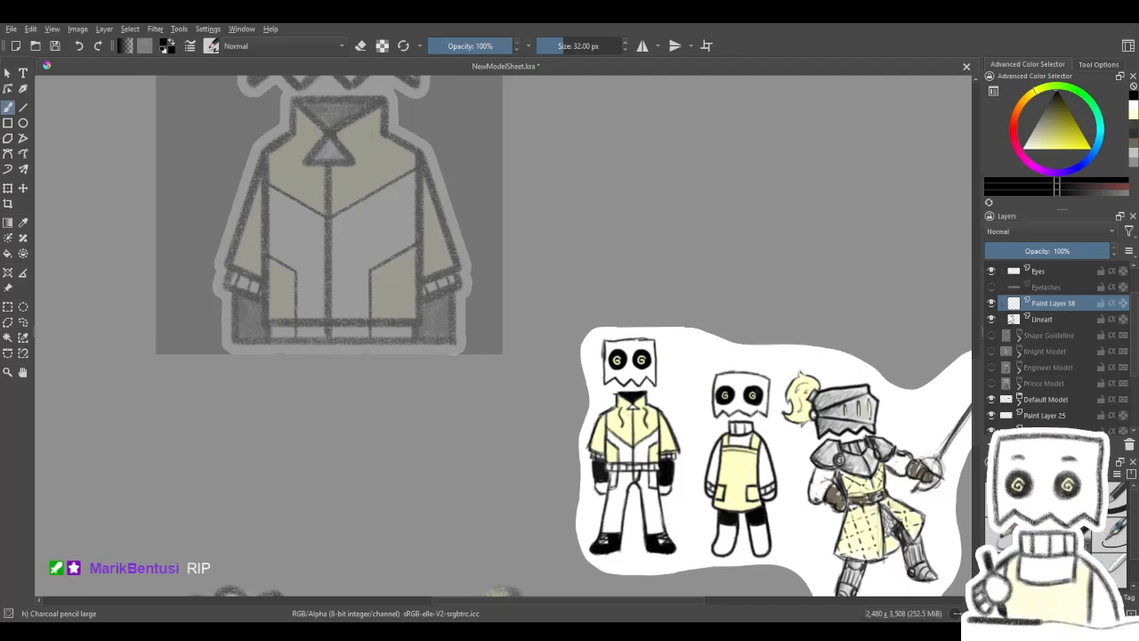
- Trace the guideline's top neck edge with the Line tool on Paint Layer 38, trying short side edges and undoing them
drag(463, 285, 674, 593)
drag(674, 154, 638, 409)
drag(638, 482, 641, 428)
scroll(475, 286, up, 1)
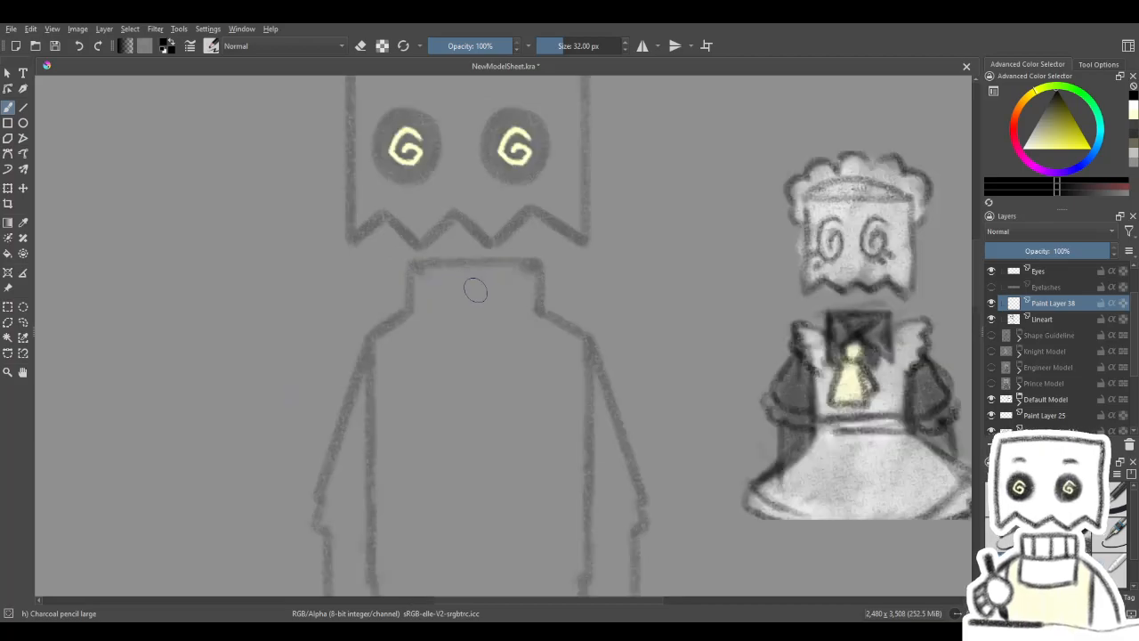
drag(509, 386, 560, 416)
drag(578, 372, 572, 356)
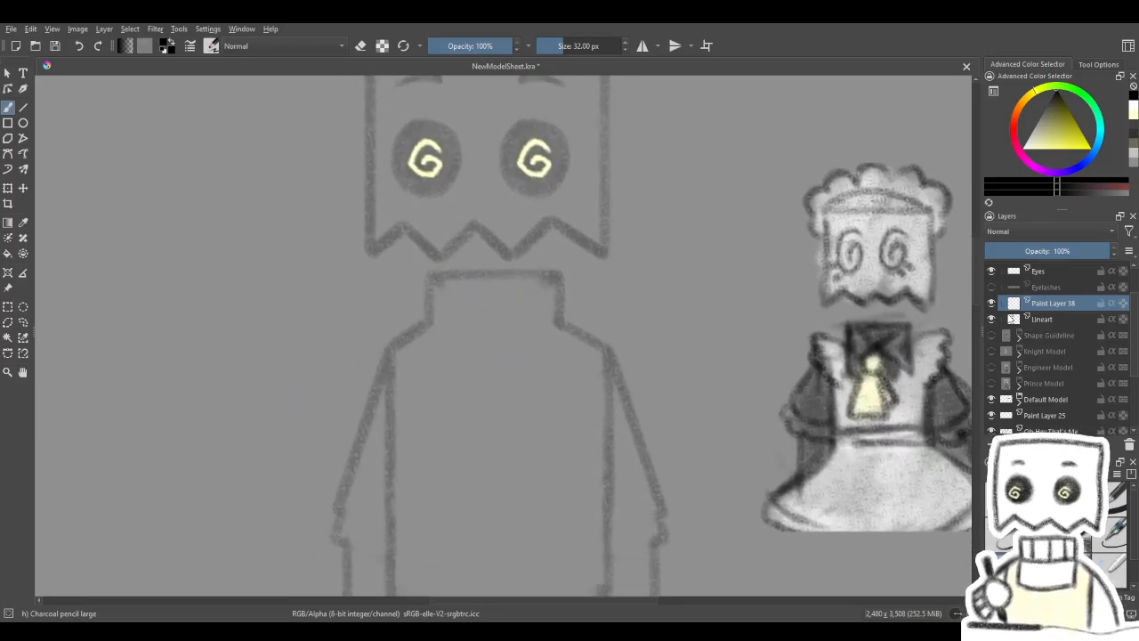
drag(719, 400, 718, 379)
mouse_move(793, 404)
mouse_down()
mouse_move(783, 400)
mouse_move(860, 432)
mouse_up()
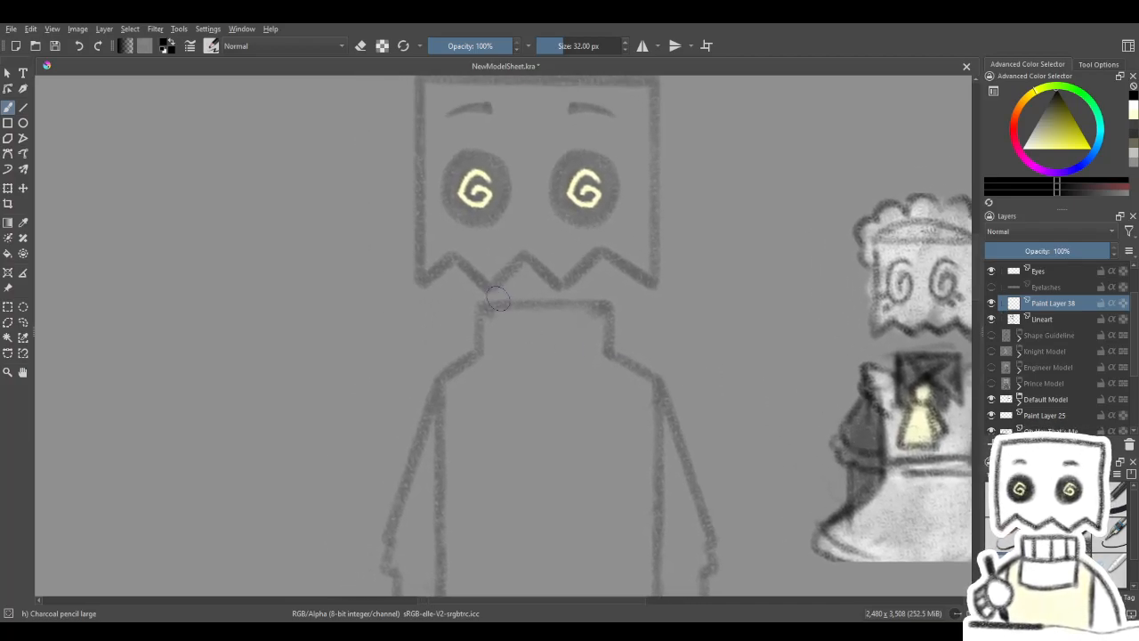
click(23, 107)
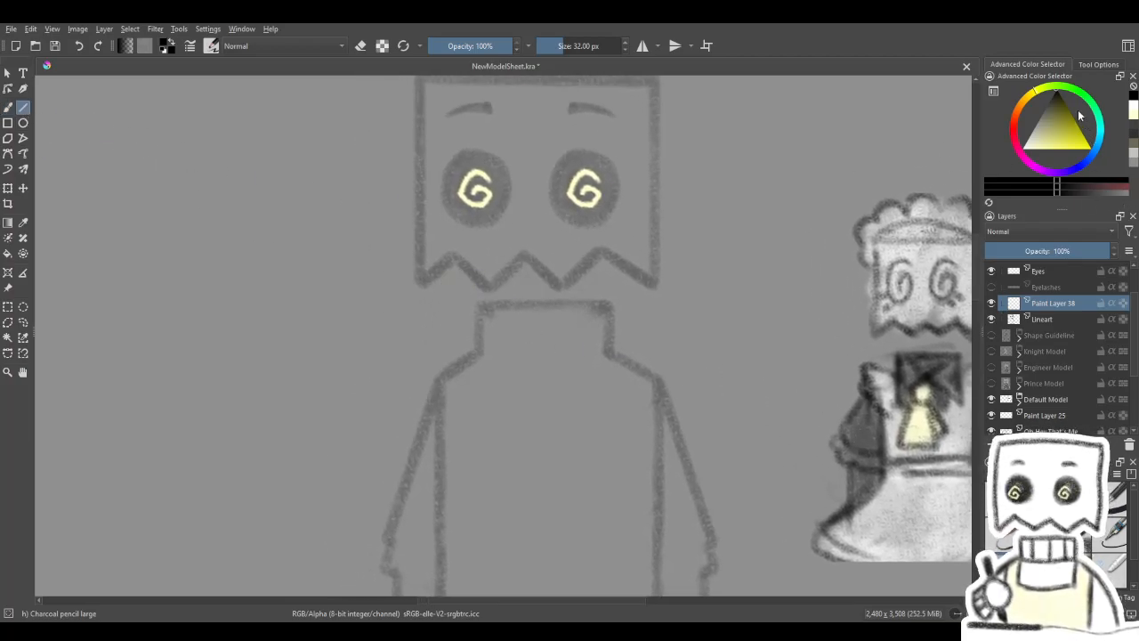
mouse_move(489, 338)
mouse_down()
mouse_move(437, 323)
mouse_move(429, 311)
mouse_move(446, 288)
mouse_move(442, 332)
mouse_up()
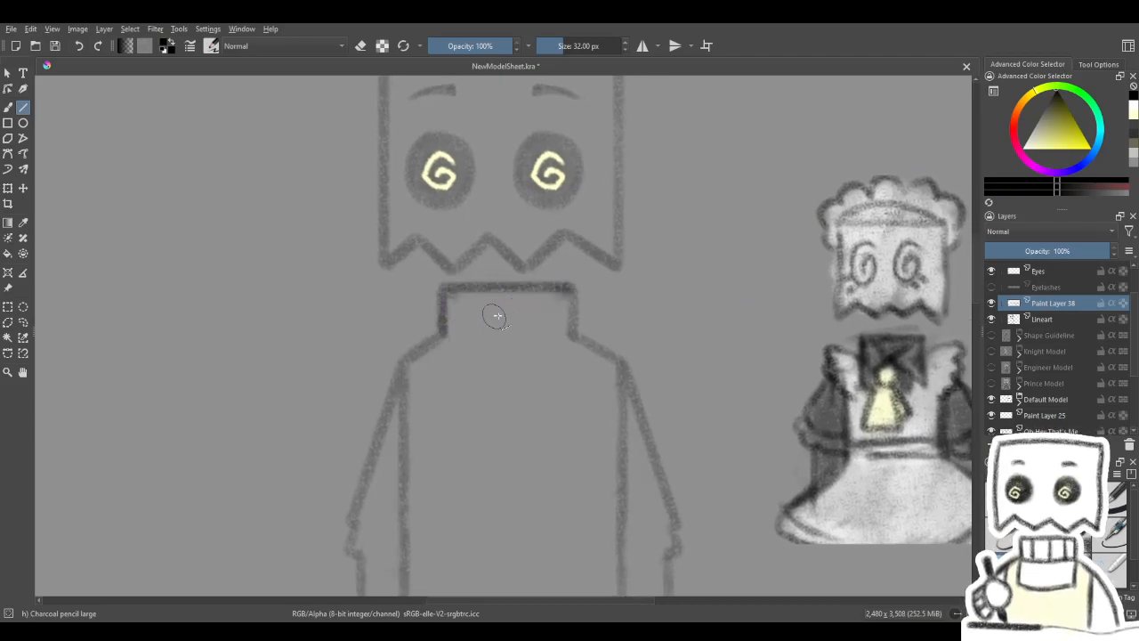
drag(570, 287, 569, 332)
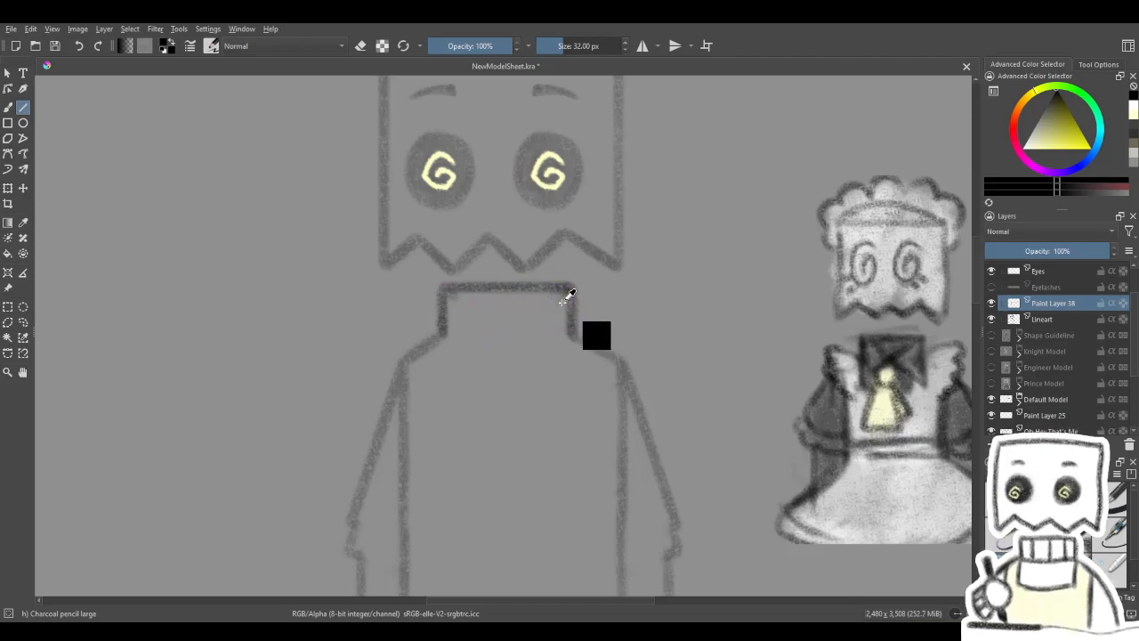
key(ctrl+z)
key(ctrl+z)
- Try longer neck side lines on Paint Layer 38 and a horizontal shoulder guide on Lineart, undoing them
drag(441, 287, 442, 334)
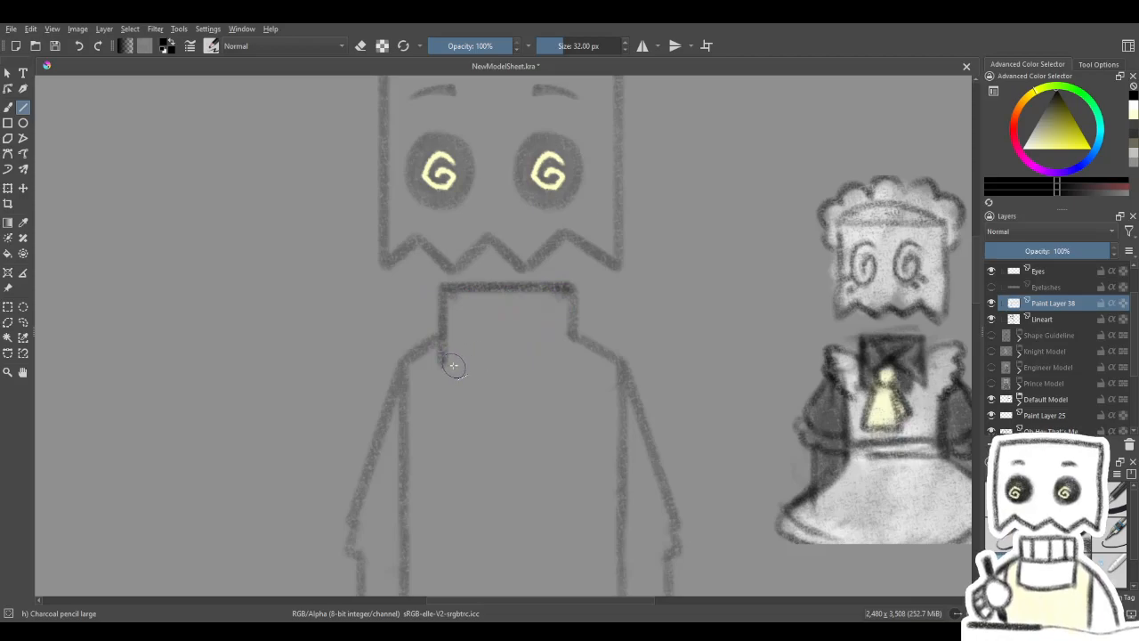
drag(570, 288, 573, 364)
key(ctrl+z)
click(1054, 320)
drag(403, 365, 625, 363)
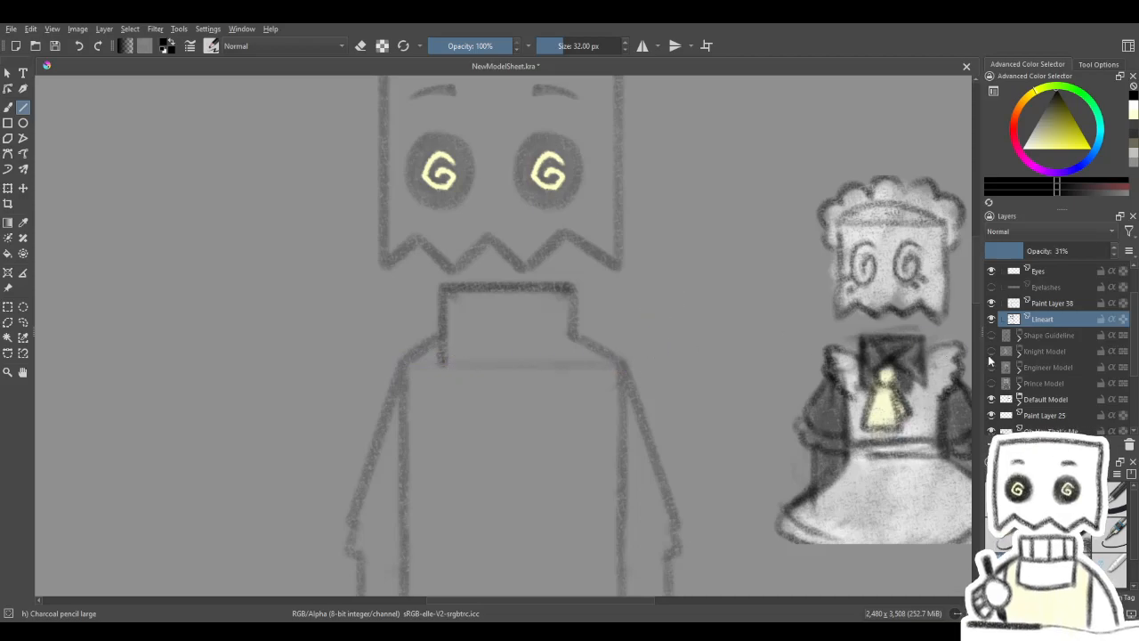
click(1056, 304)
key(ctrl+z)
key(ctrl+z)
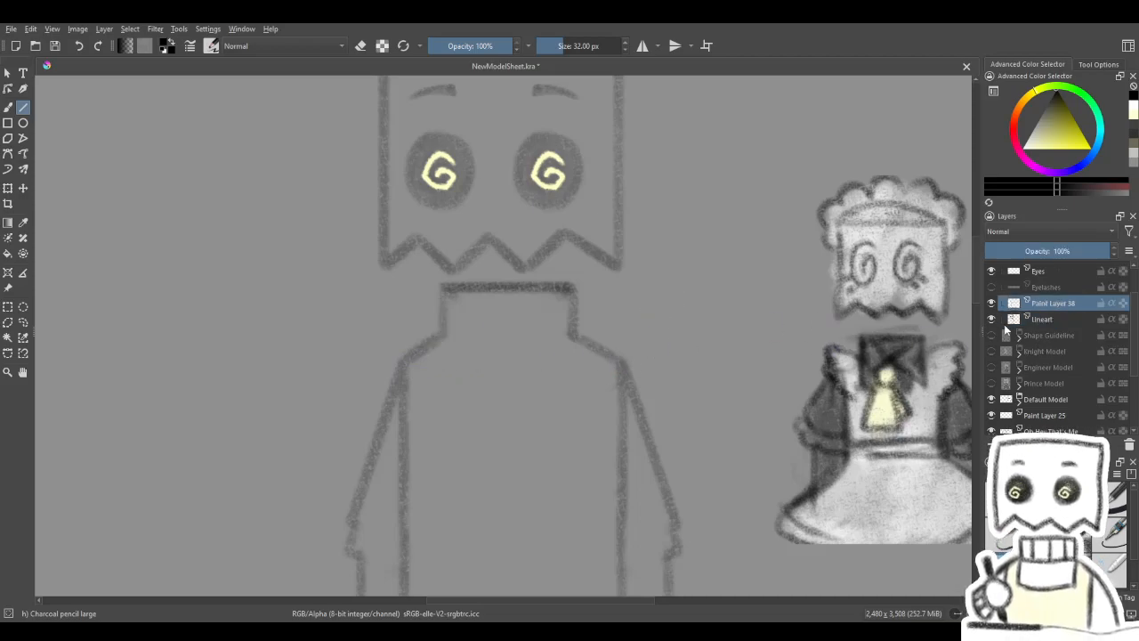
- Draw a horizontal guide between the shoulders on Lineart and extend both collar sides down to it on Paint Layer 38
click(1035, 318)
drag(403, 365, 626, 363)
click(1046, 303)
drag(444, 288, 443, 363)
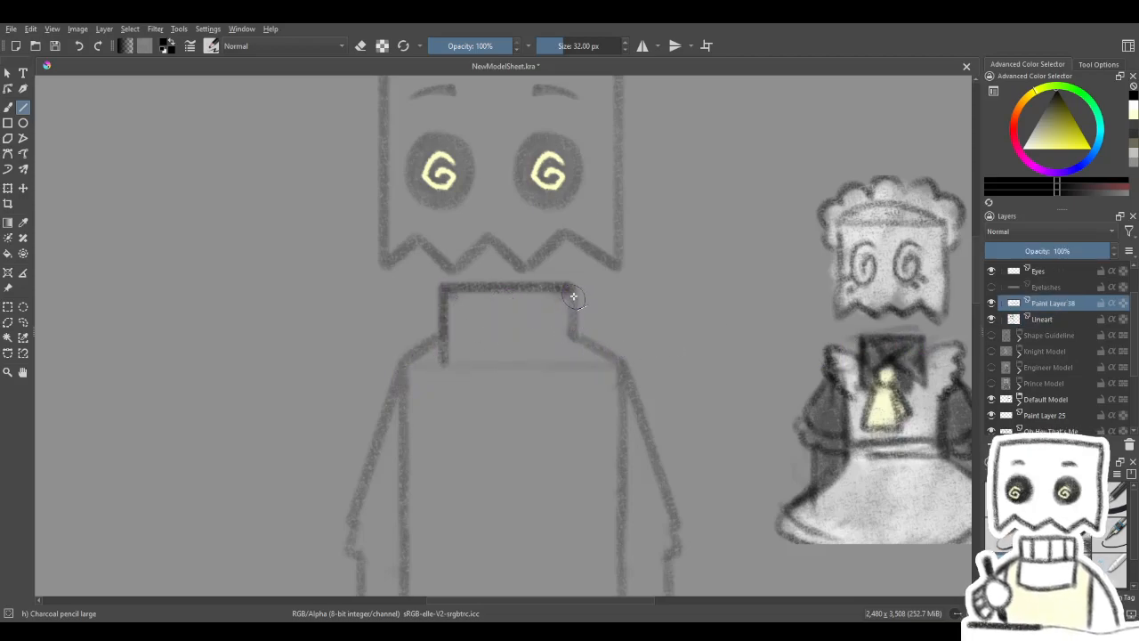
drag(574, 286, 574, 365)
- Try two corner-to-corner diagonals crossing inside the collar rectangle and undo them
drag(446, 365, 582, 284)
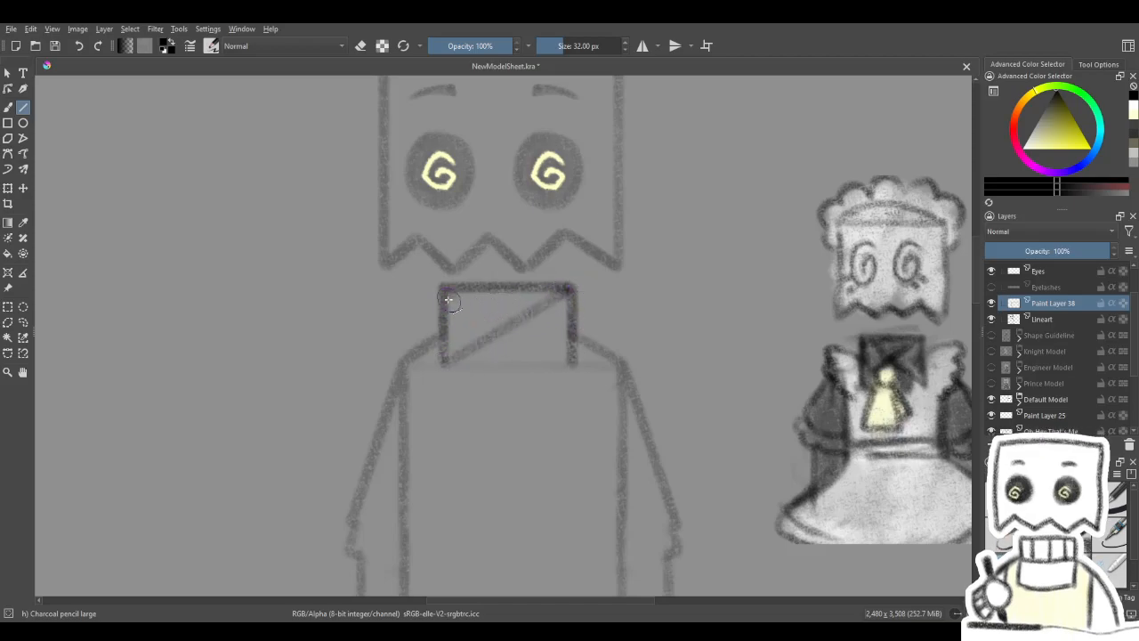
drag(445, 290, 577, 365)
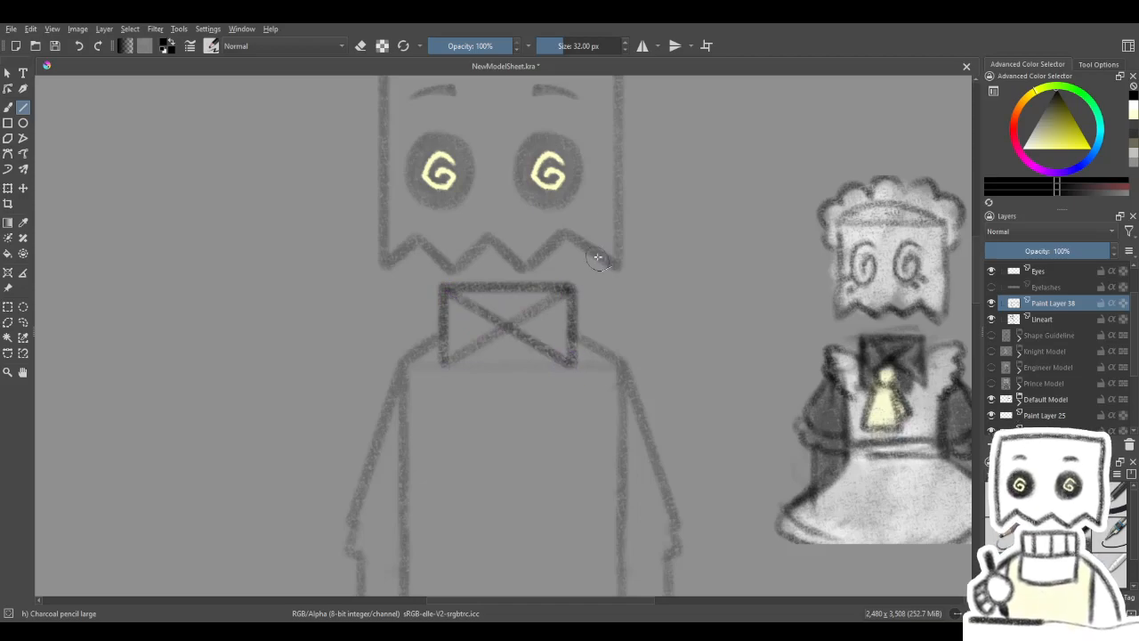
key(ctrl+z)
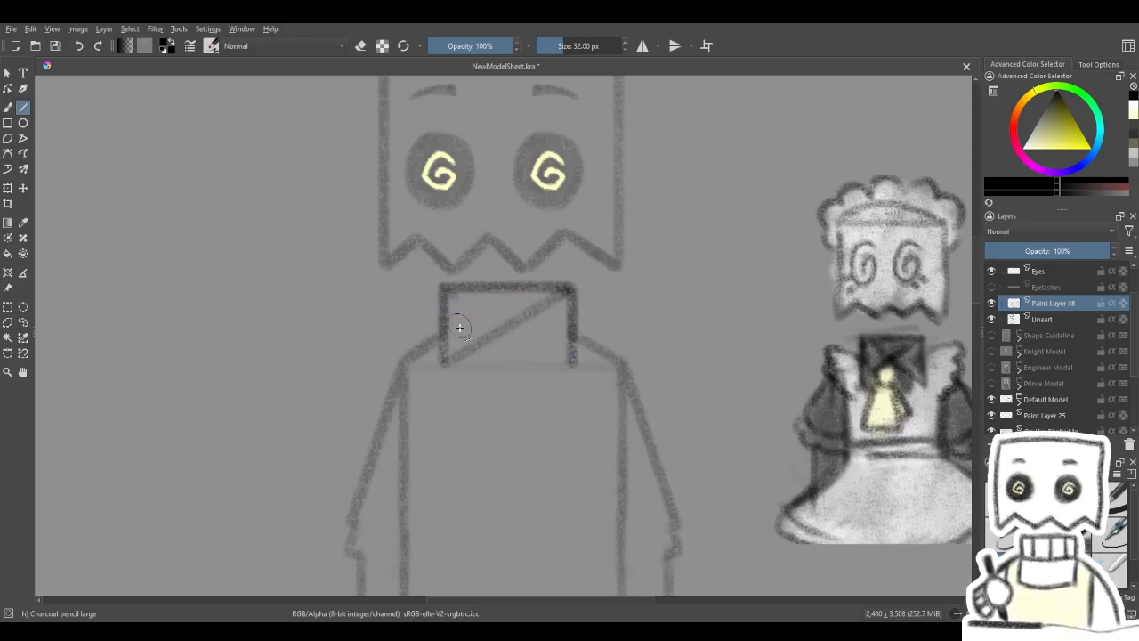
drag(504, 376, 524, 377)
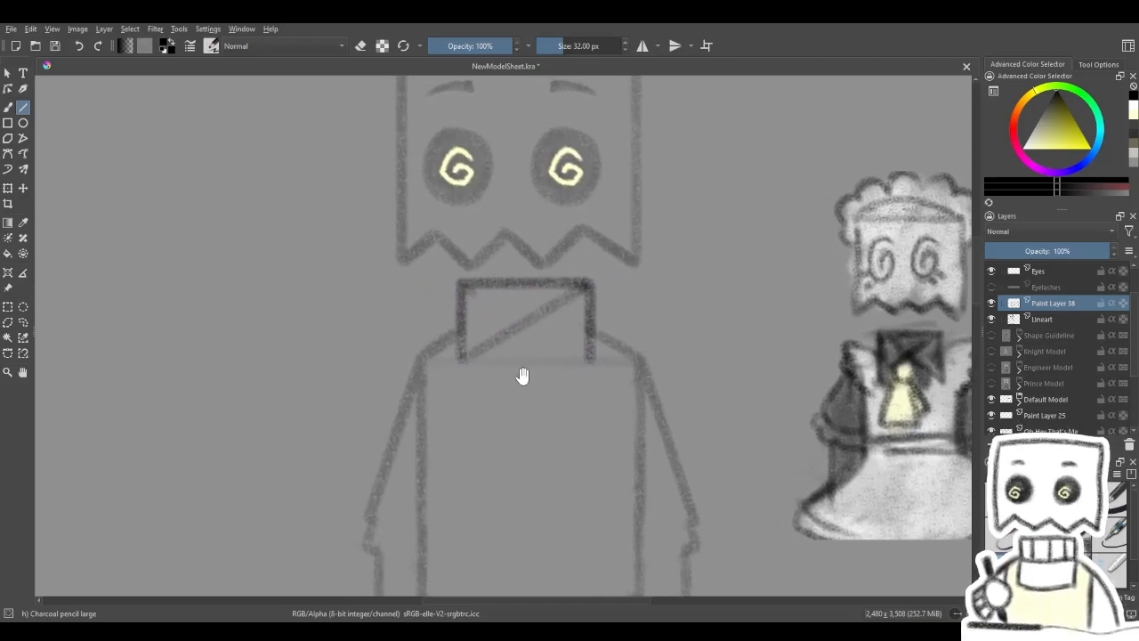
key(ctrl+z)
key(ctrl+z)
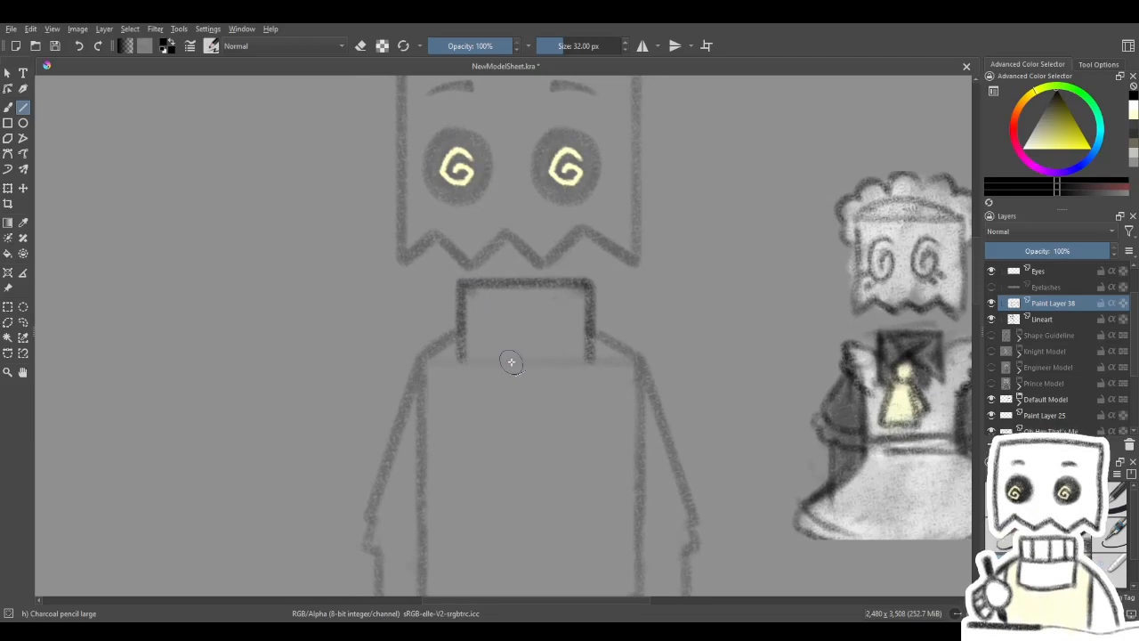
- Undo the collar outline strokes and the shoulder guide, and redo them all
key(ctrl+z)
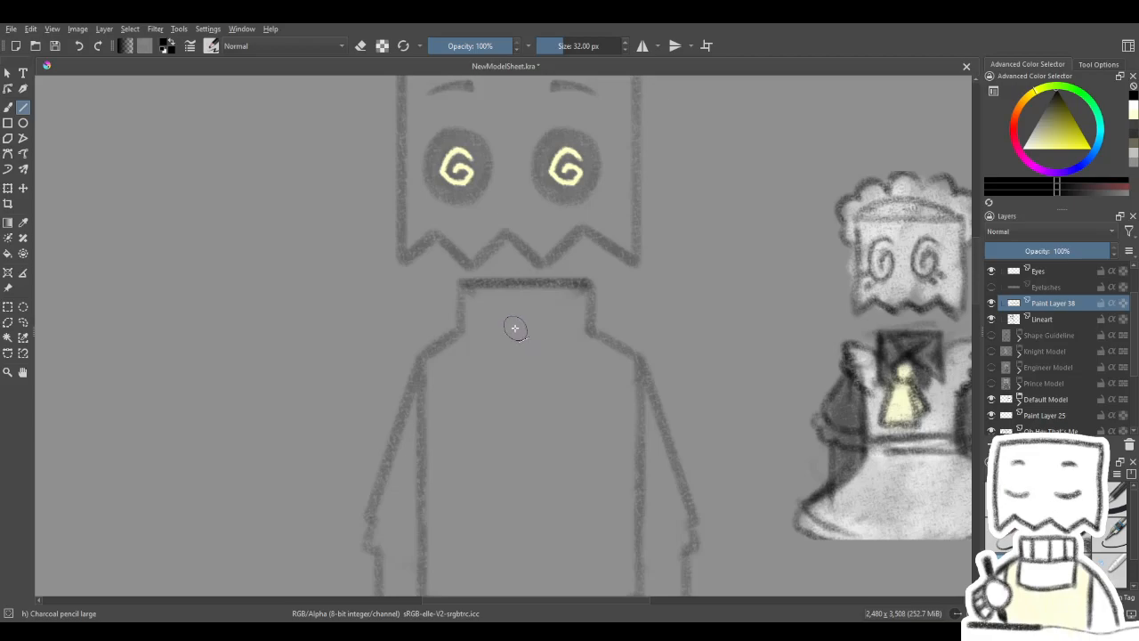
mouse_move(491, 351)
mouse_down()
mouse_move(475, 354)
mouse_move(489, 361)
mouse_up()
key(ctrl+z)
key(ctrl+z)
key(ctrl+z)
key(ctrl+z)
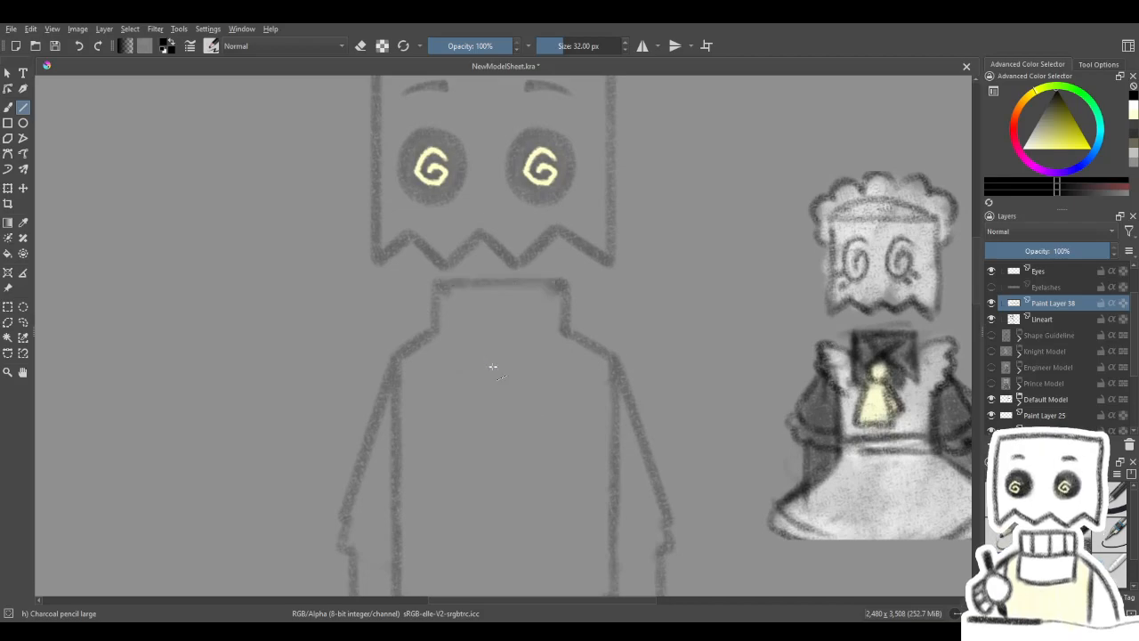
key(ctrl+z)
key(ctrl+z)
key(ctrl+shift+z)
key(ctrl+shift+z)
key(ctrl+shift+z)
key(ctrl+shift+z)
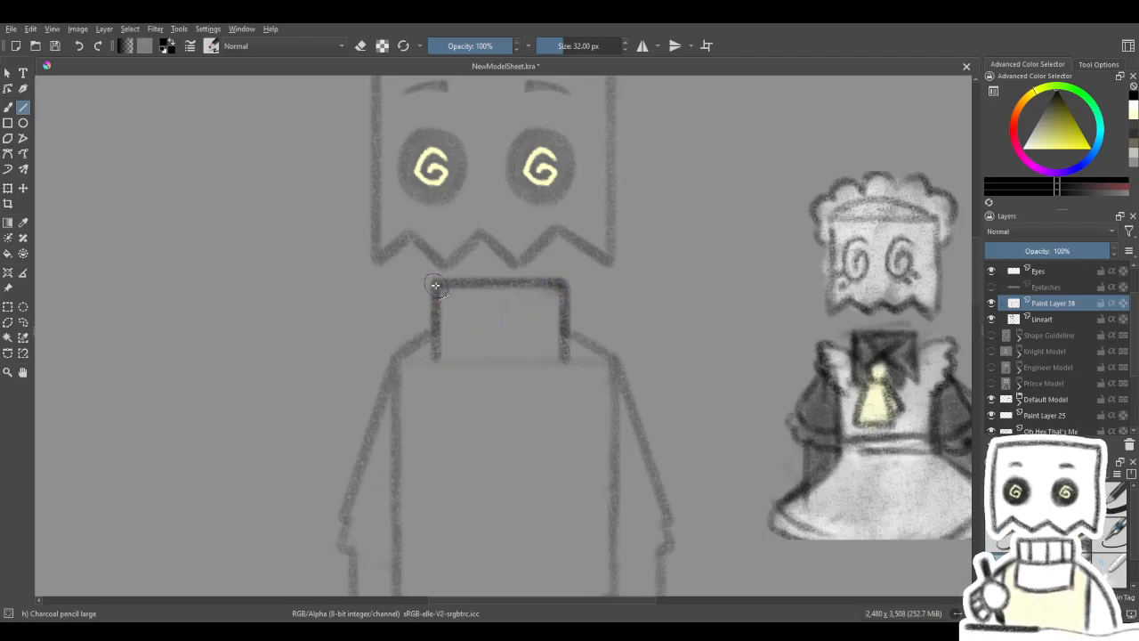
- Draw a vertical centre guide through the neck and torso on Lineart and check it by hiding and reshowing Paint Layer 38
drag(573, 318, 608, 211)
click(1037, 318)
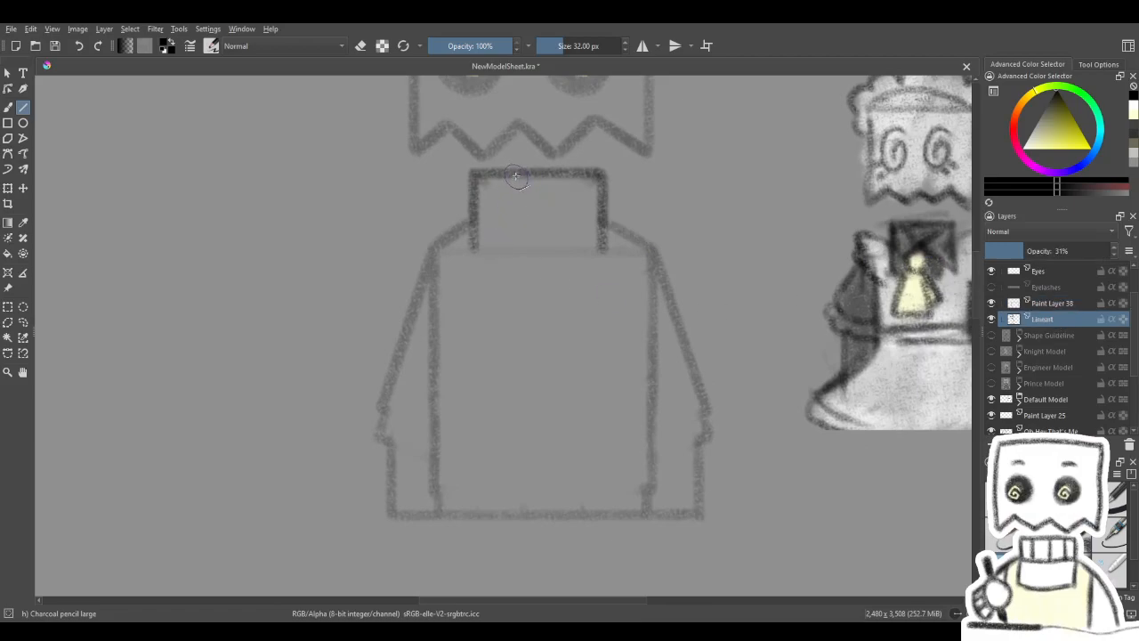
drag(518, 123, 545, 578)
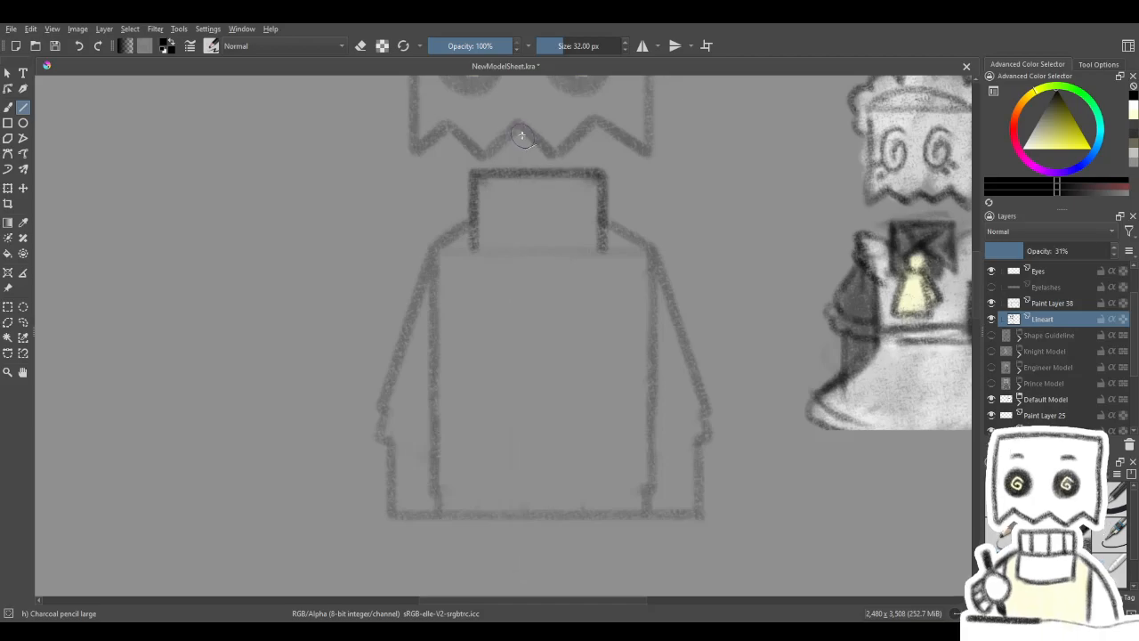
drag(519, 188, 566, 579)
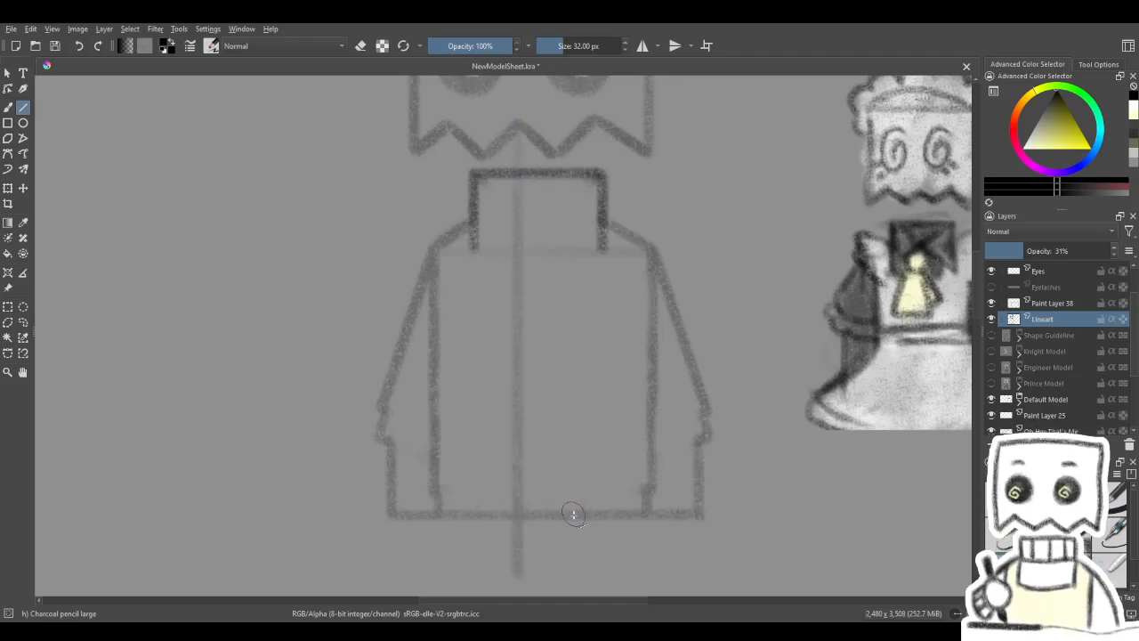
drag(581, 397, 591, 437)
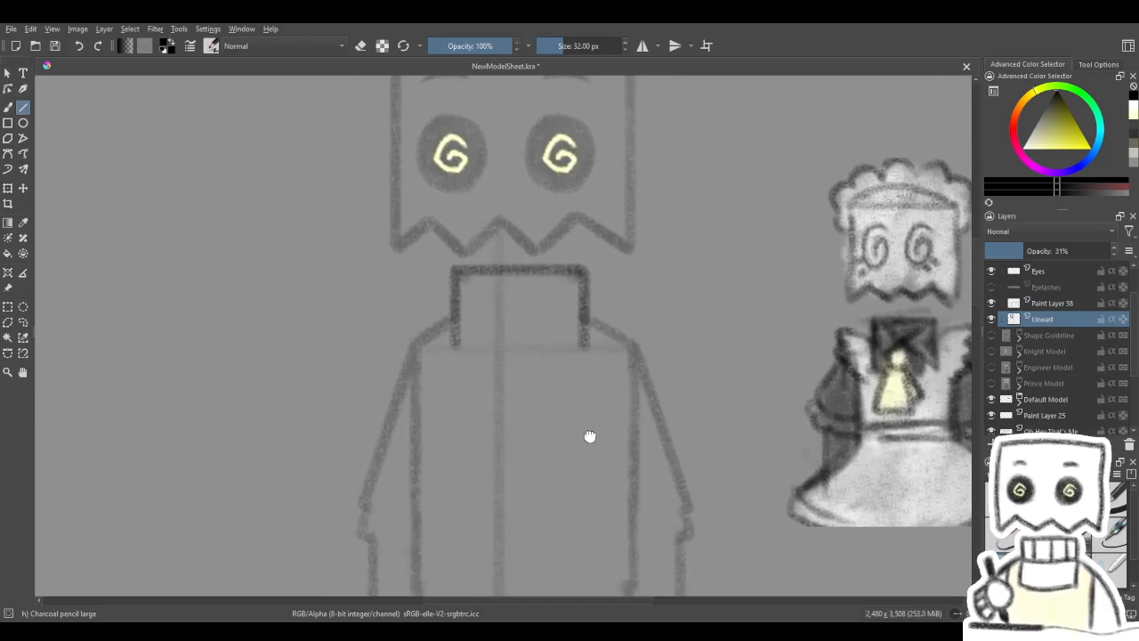
click(1055, 305)
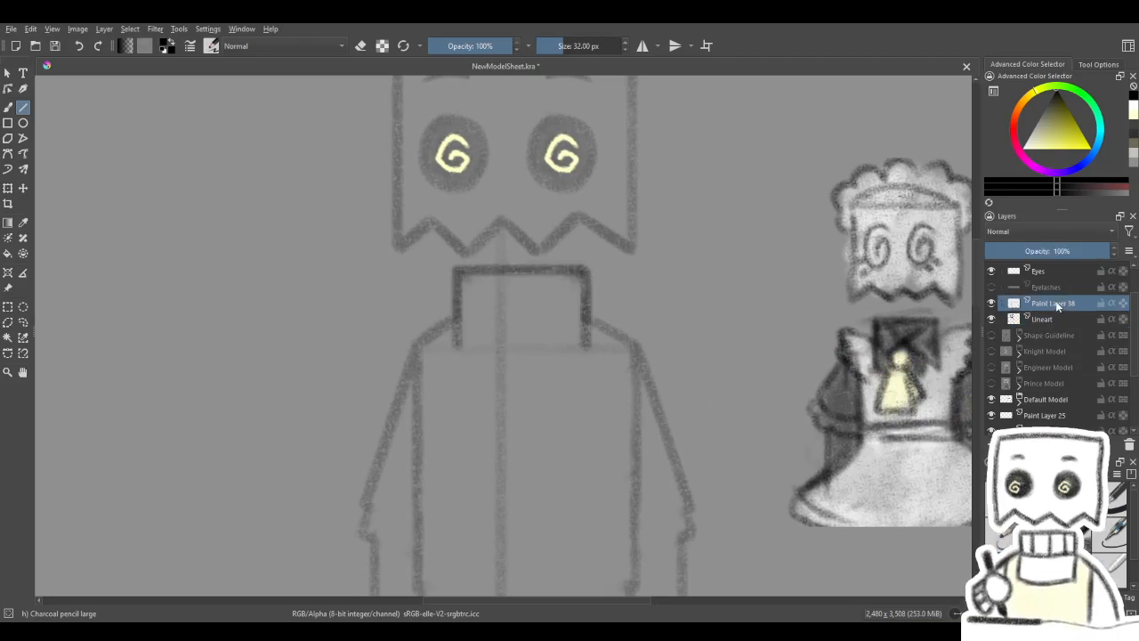
click(992, 304)
click(991, 303)
click(991, 304)
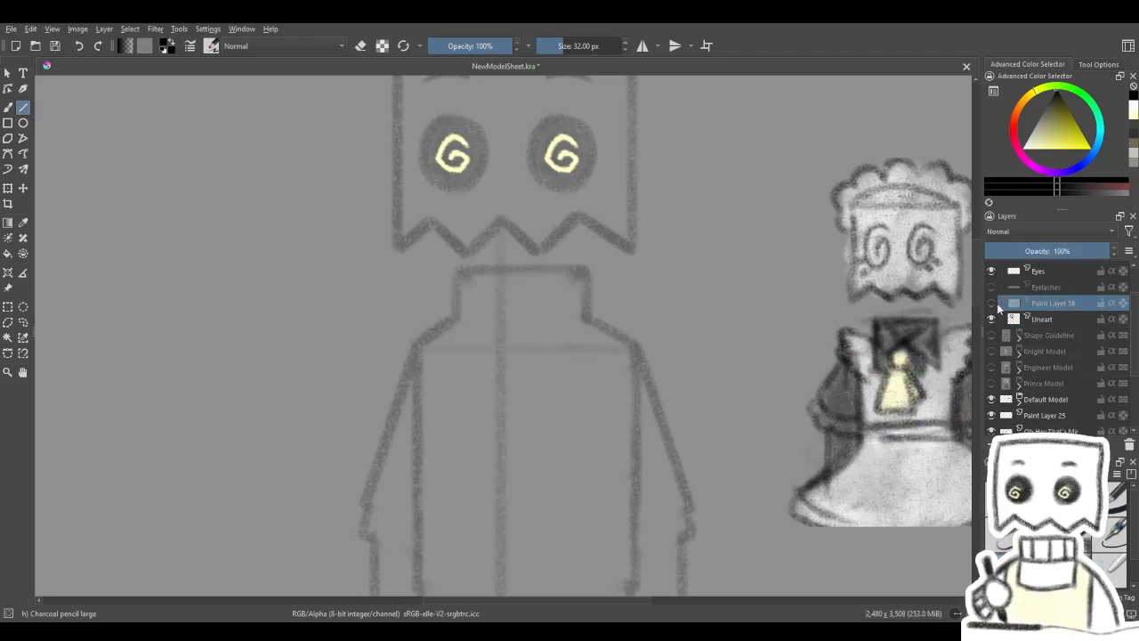
click(991, 303)
- Draw a horizontal guide across the collar's mid-height on Lineart and make Paint Layer 38 active again
drag(538, 319, 530, 390)
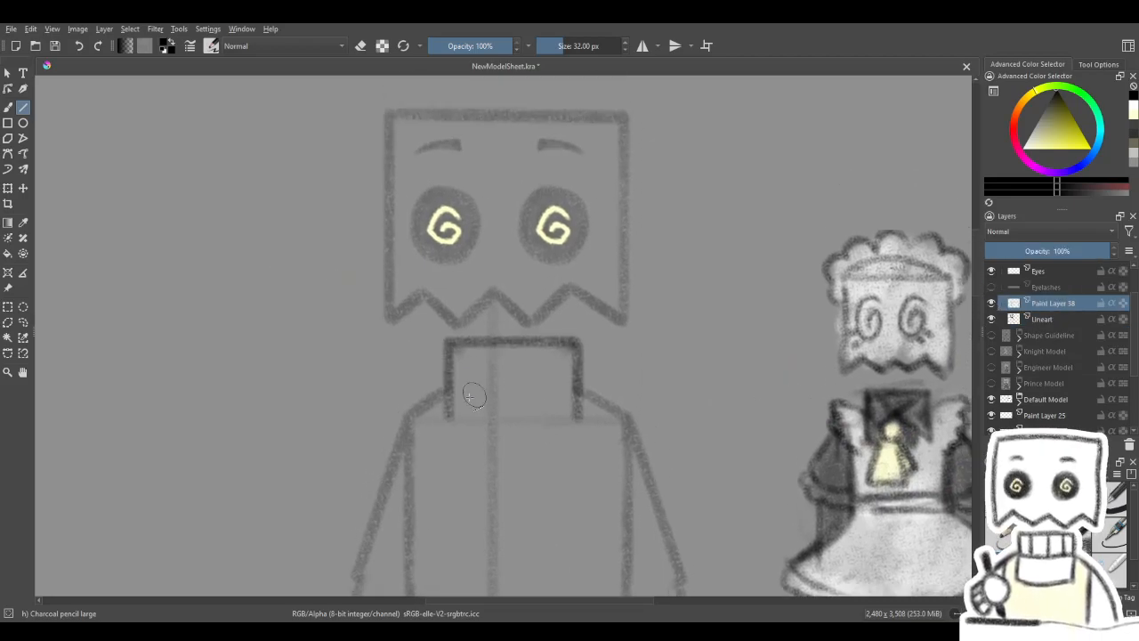
click(1053, 317)
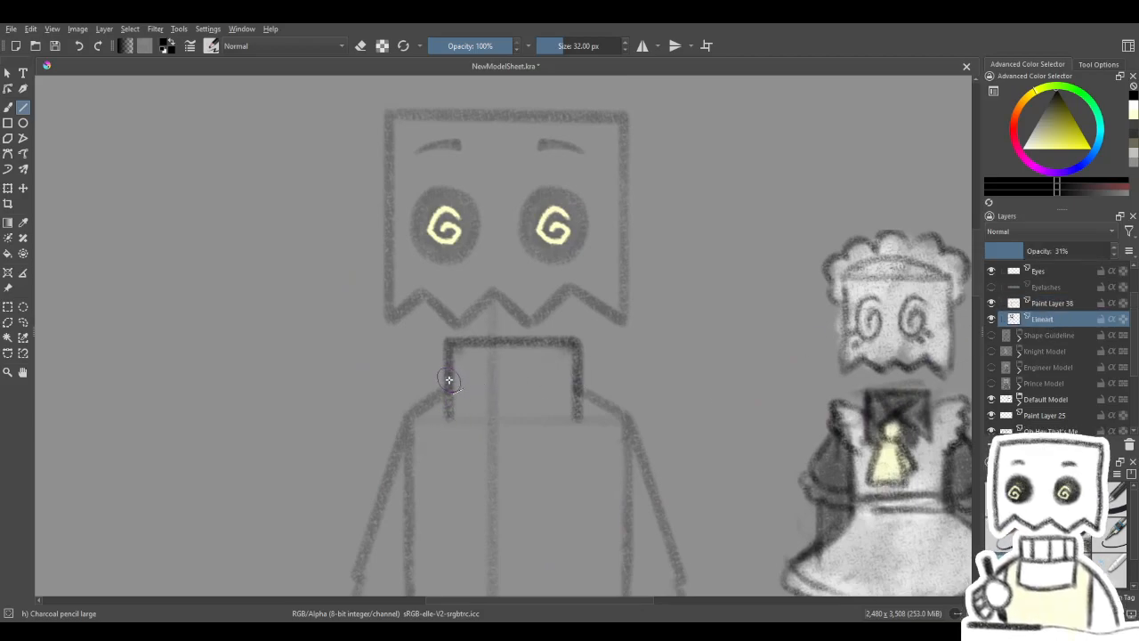
drag(449, 377, 583, 375)
click(1041, 307)
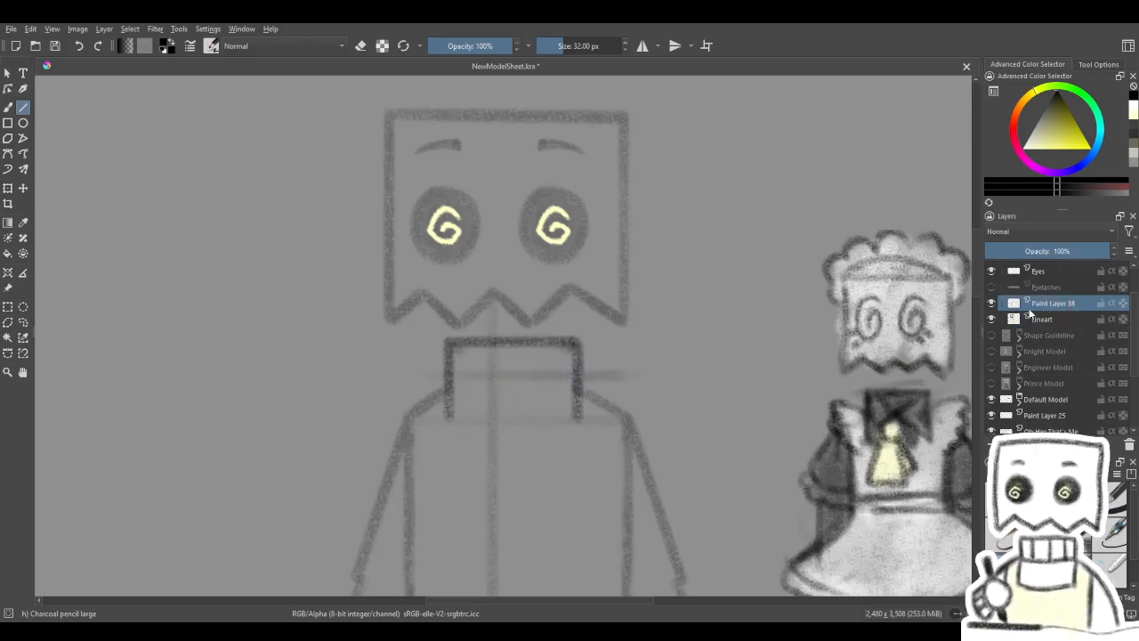
- Draw four straight fold lines inside the collar, from its corners to the crossing of the centre and mid-height guides
drag(468, 400, 495, 375)
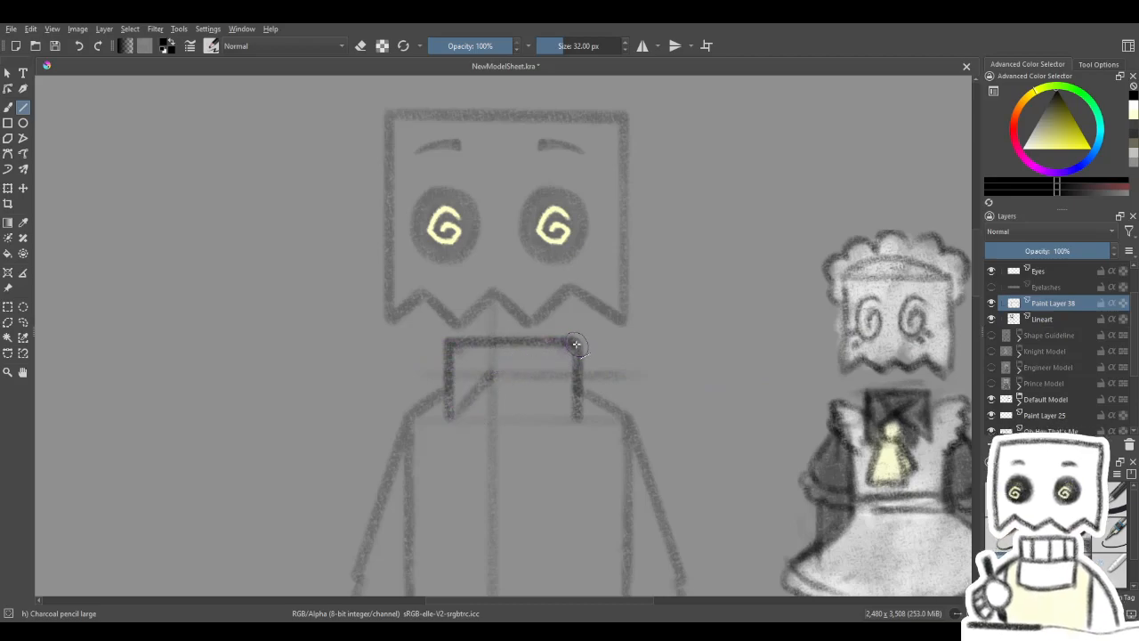
drag(577, 344, 579, 343)
drag(508, 385, 572, 418)
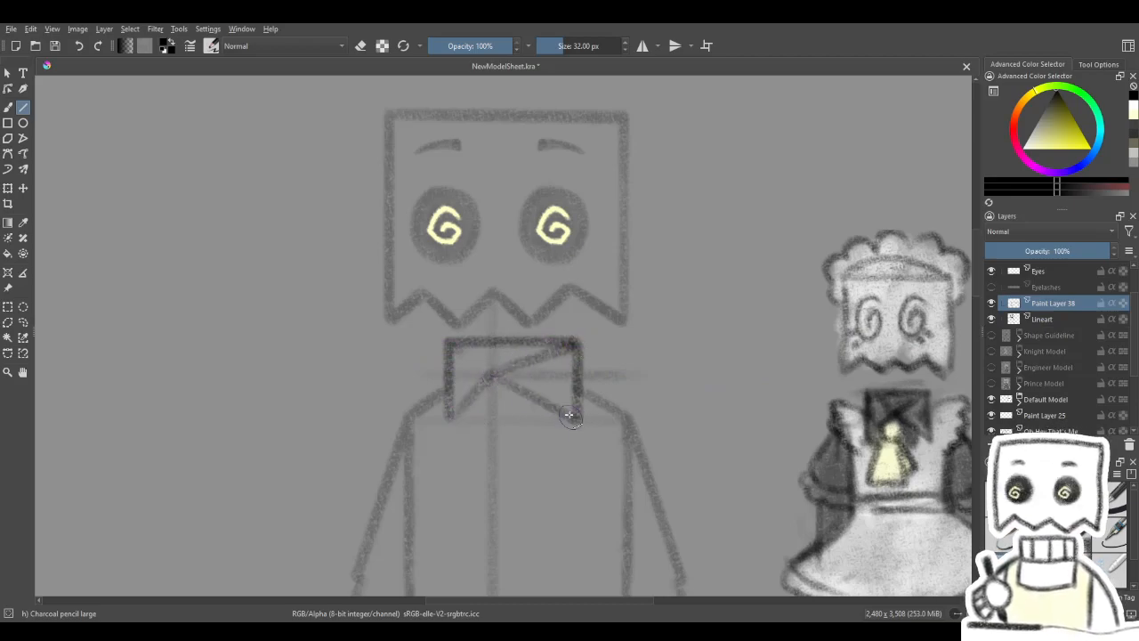
drag(450, 345, 450, 343)
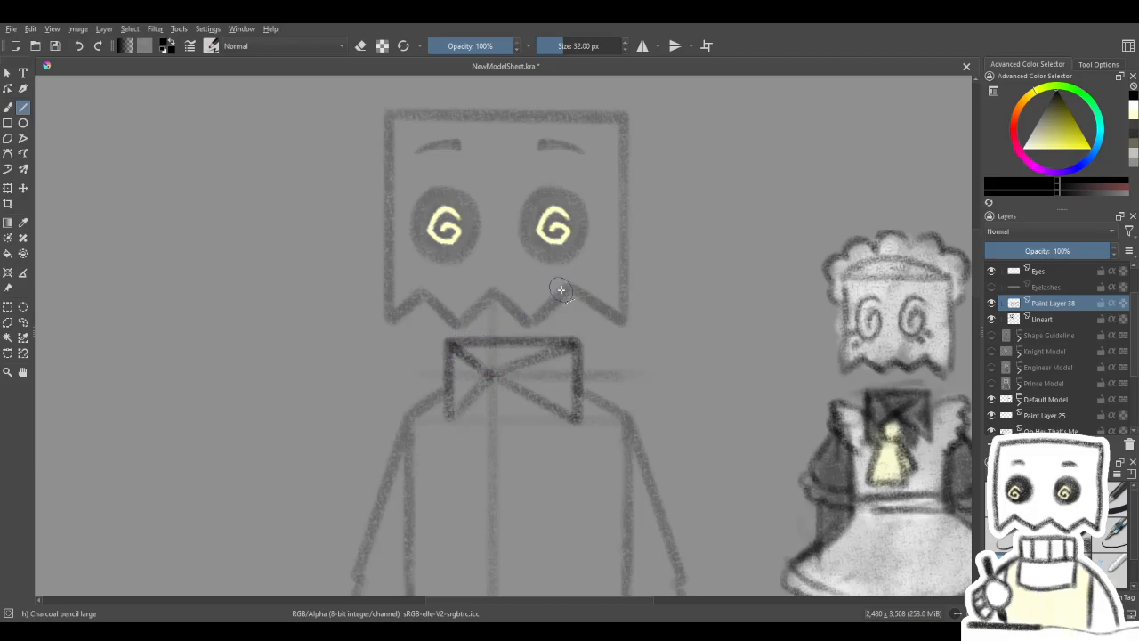
- Undo the last three fold lines and redraw them from the collar's corners to the guide crossing
drag(554, 326, 572, 295)
key(ctrl+z)
key(ctrl+z)
key(ctrl+z)
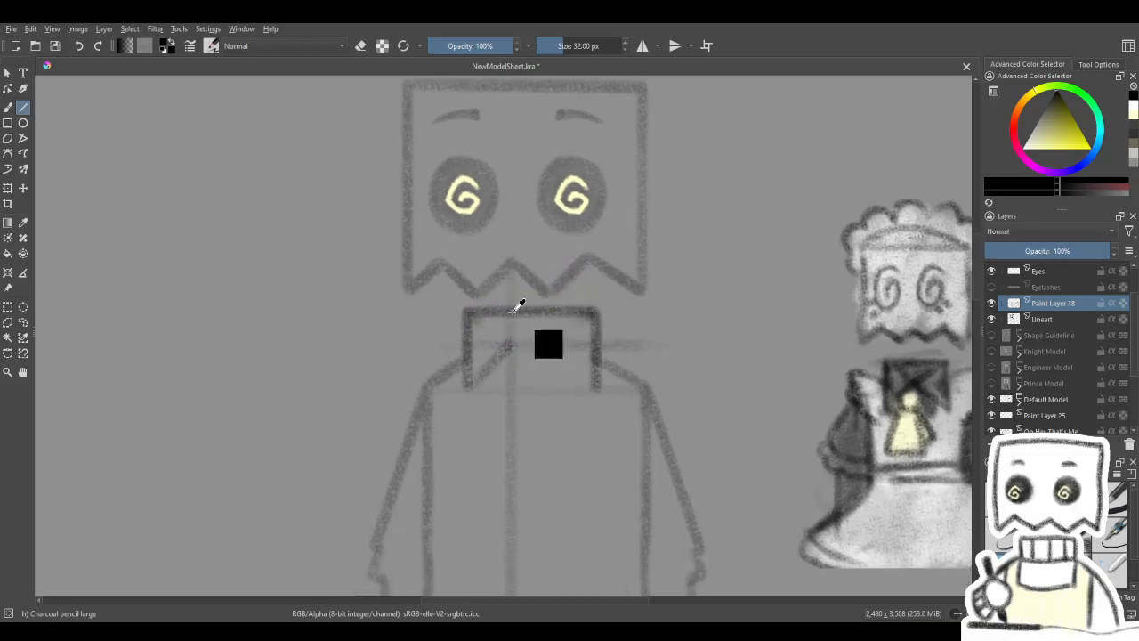
drag(467, 316, 593, 392)
mouse_move(467, 389)
mouse_down()
mouse_move(510, 345)
mouse_move(593, 319)
mouse_move(562, 300)
mouse_move(569, 318)
mouse_move(578, 242)
mouse_up()
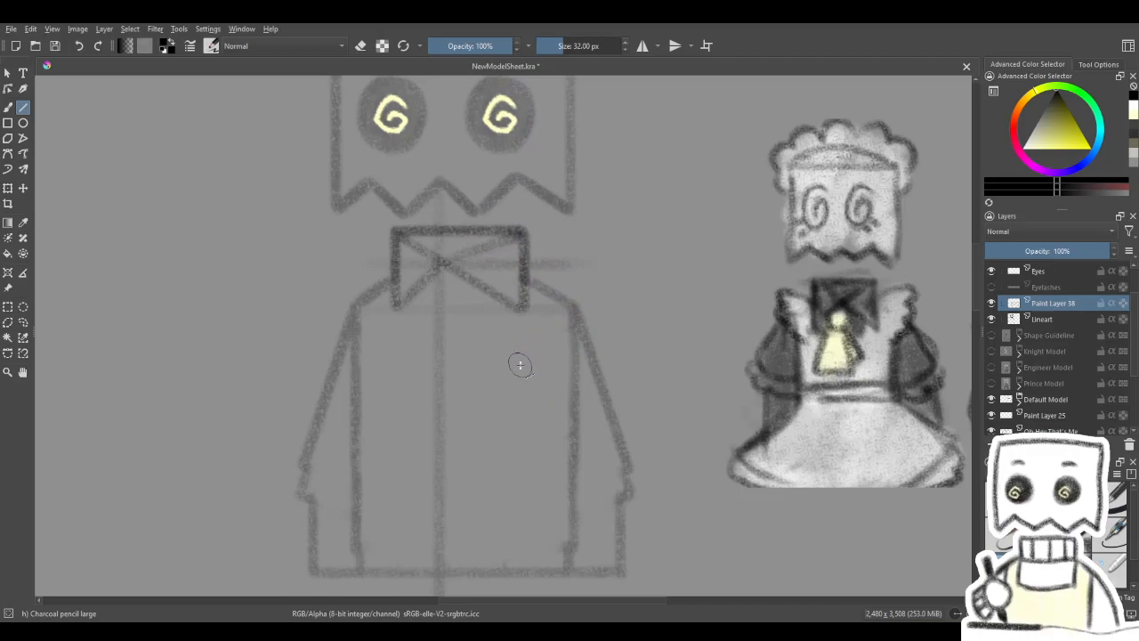
mouse_move(533, 311)
mouse_down()
mouse_move(667, 448)
mouse_move(600, 389)
mouse_move(644, 461)
mouse_up()
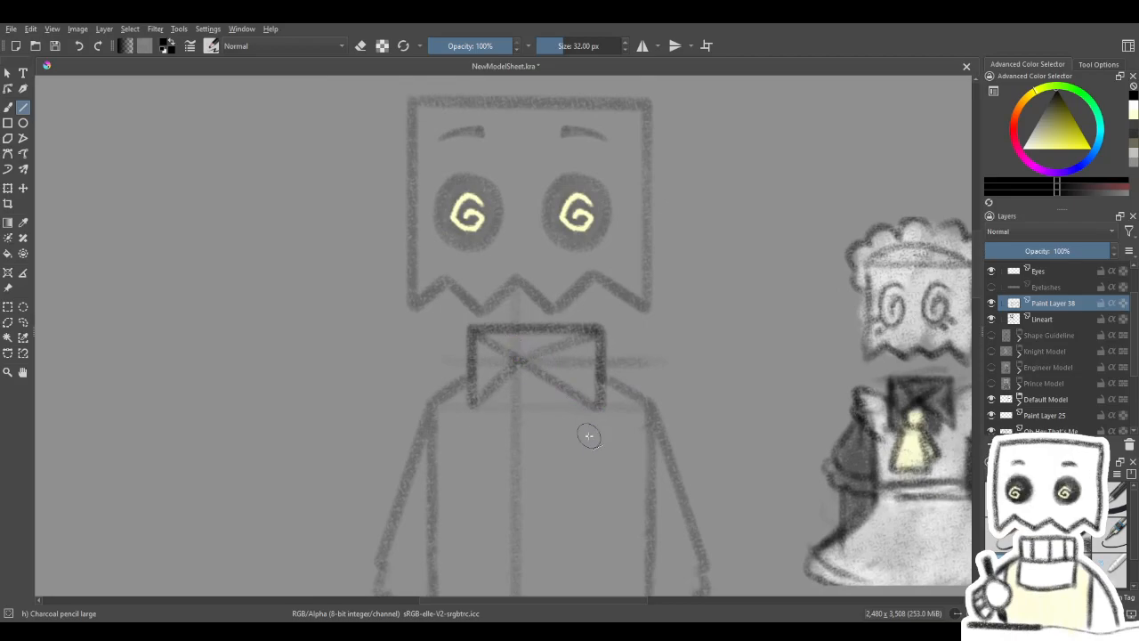
- Switch to the freehand brush and shade the upper triangle between the collar's crossed folds
click(8, 106)
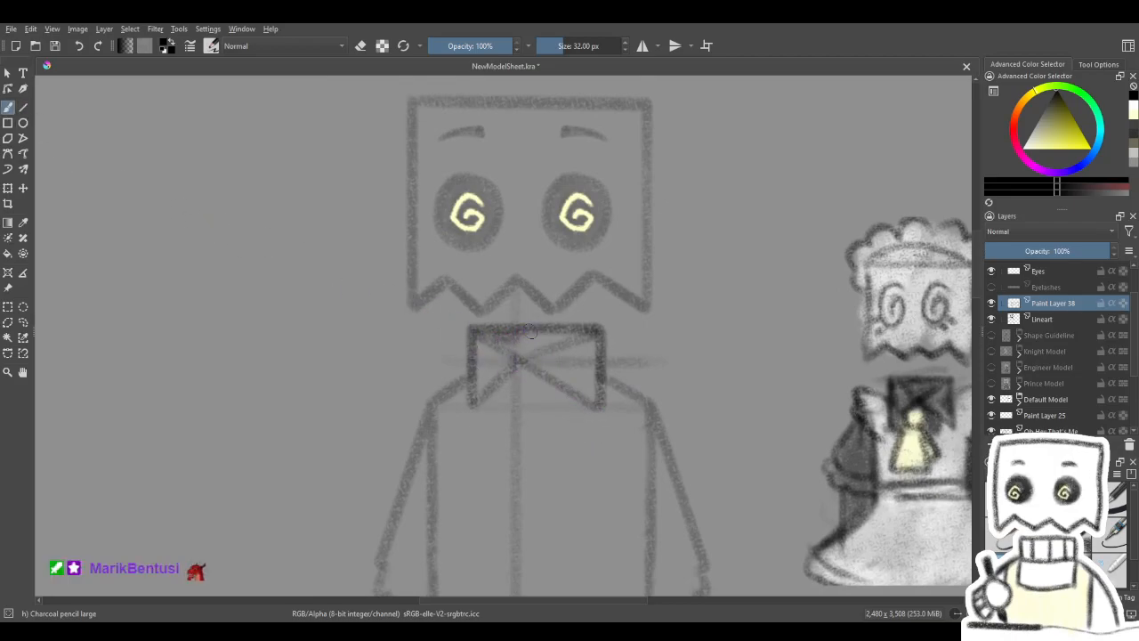
drag(542, 336, 556, 337)
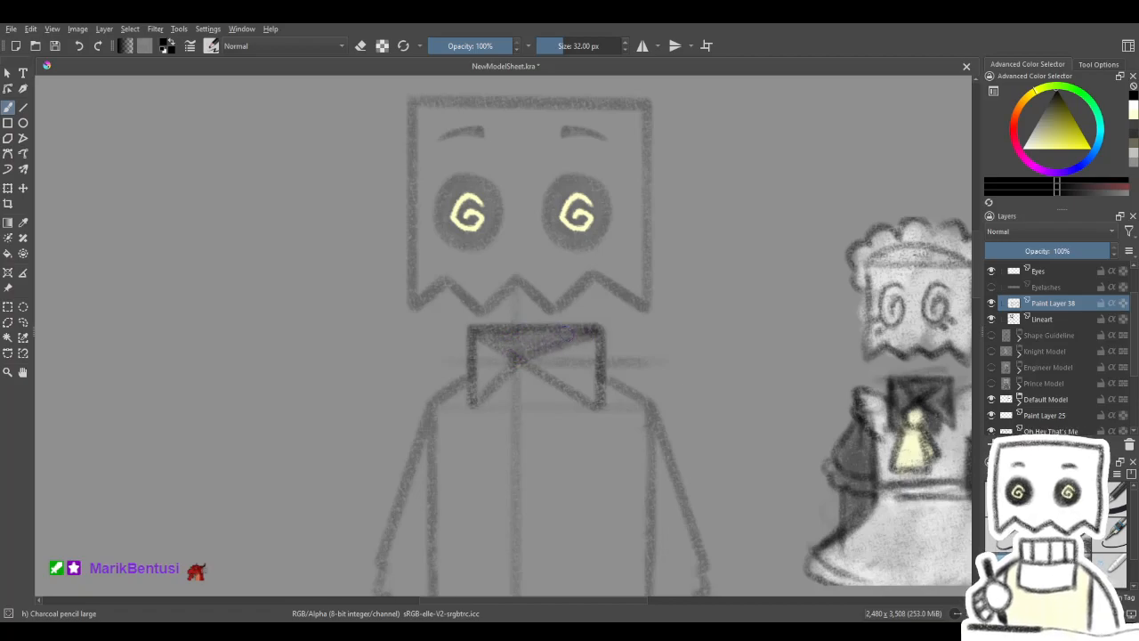
drag(651, 420, 579, 198)
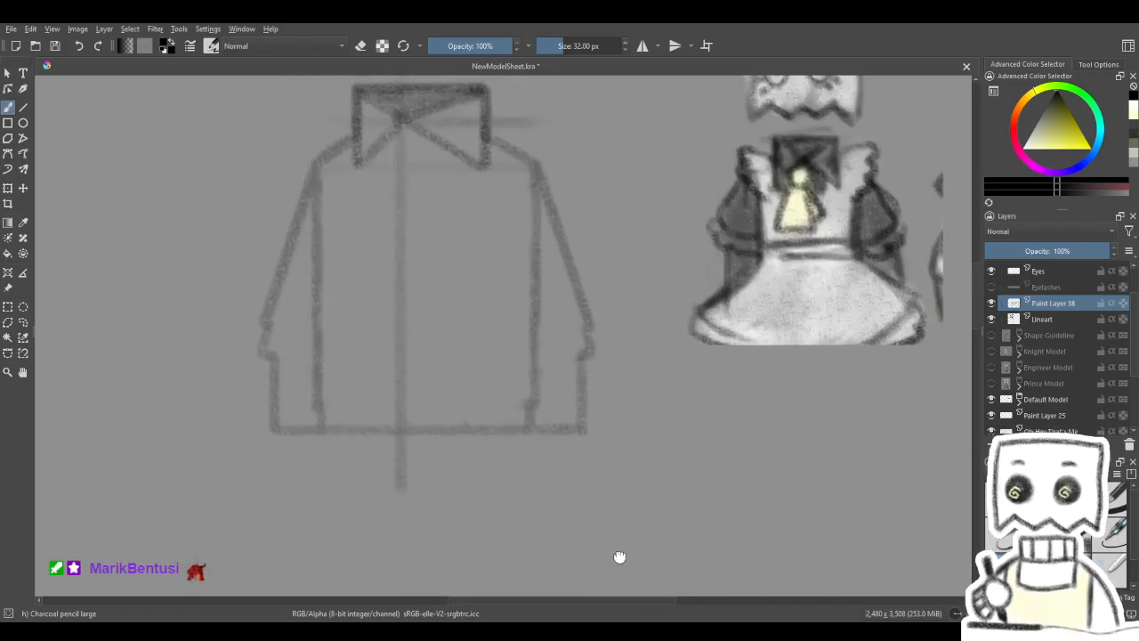
drag(618, 555, 642, 253)
drag(573, 401, 605, 324)
drag(592, 225, 590, 382)
drag(618, 337, 614, 481)
drag(612, 334, 618, 518)
drag(597, 340, 593, 526)
drag(568, 370, 581, 489)
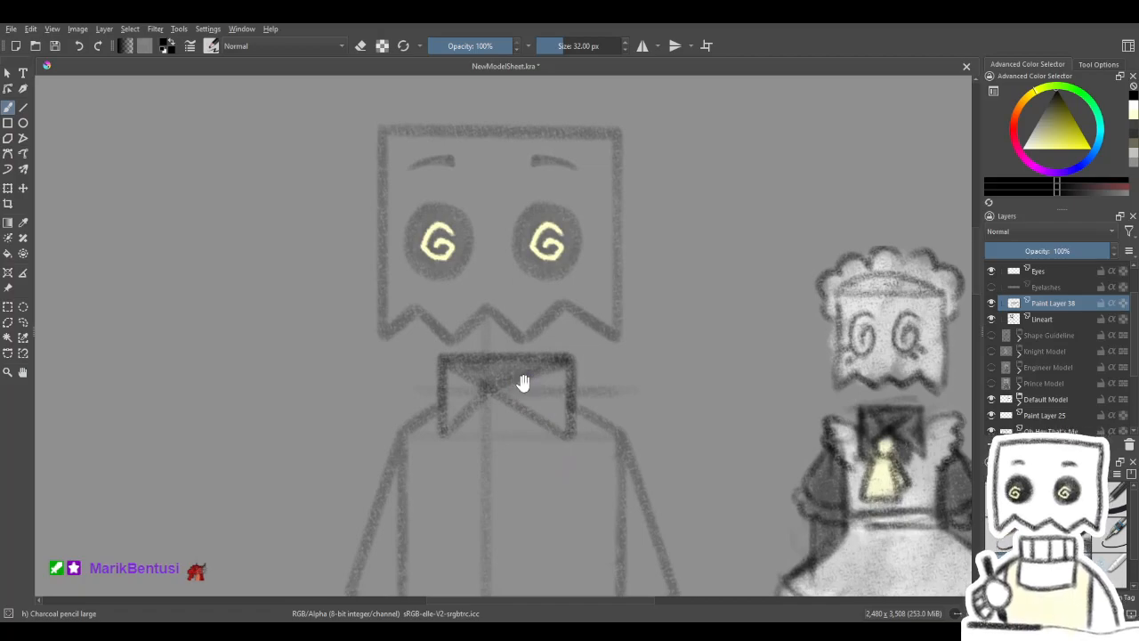
drag(577, 399, 546, 295)
drag(550, 352, 582, 348)
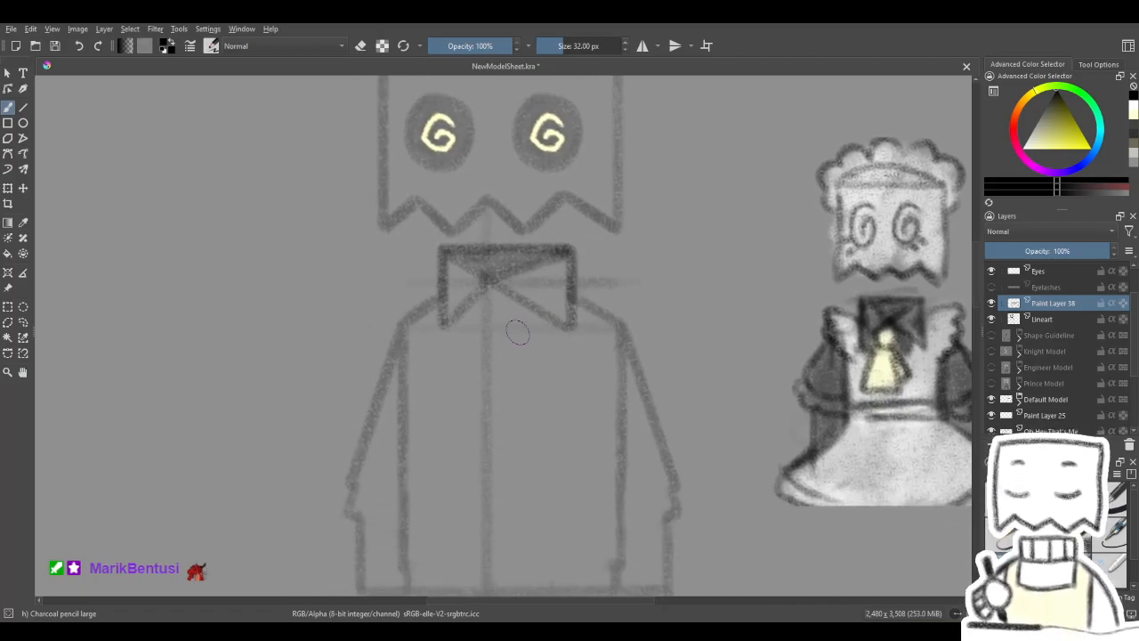
- Try a small trapezoid tie knot below the collar's fold crossing and undo its strokes
drag(470, 315, 485, 329)
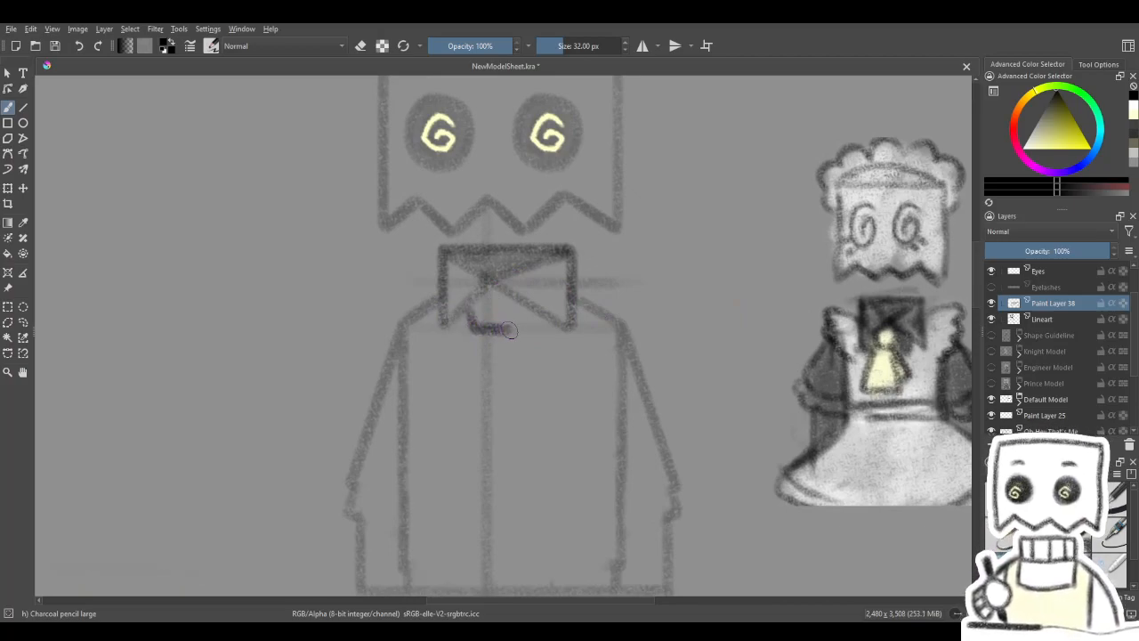
drag(477, 325, 503, 329)
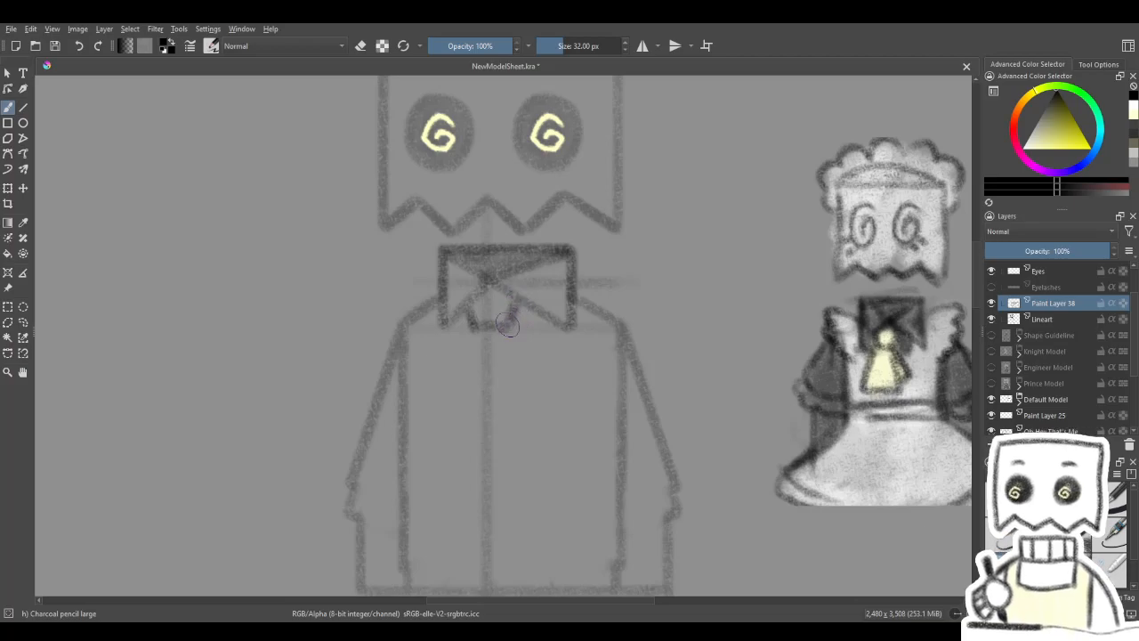
mouse_move(484, 289)
mouse_down()
mouse_move(453, 326)
mouse_move(471, 303)
mouse_up()
key(ctrl+z)
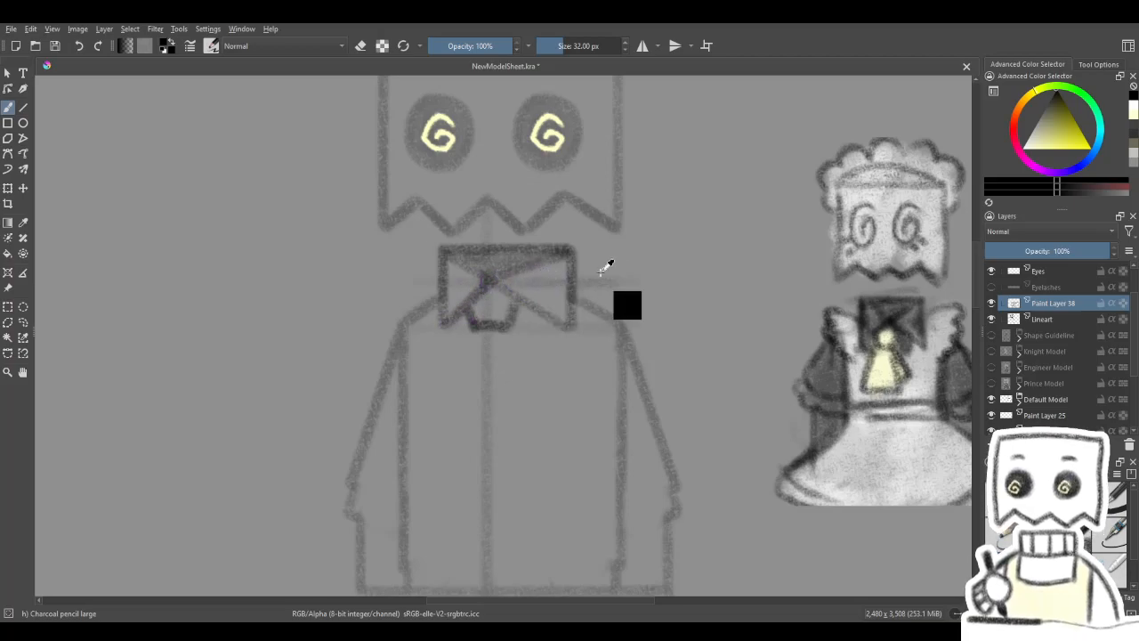
key(ctrl+z)
key(ctrl+z)
key(ctrl+z)
key(ctrl+z)
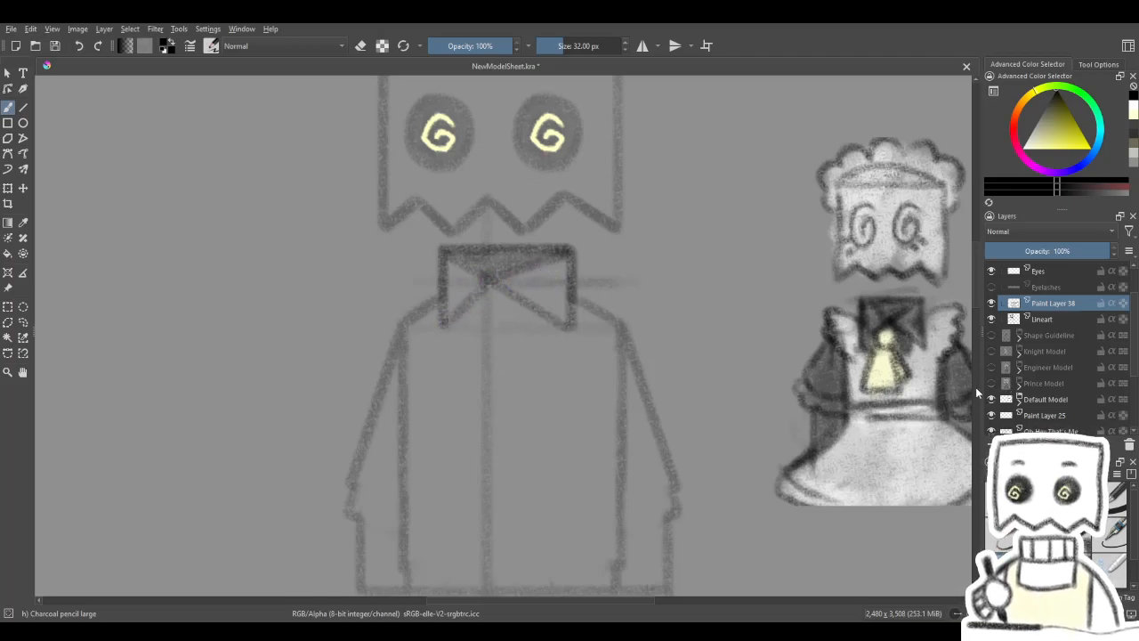
- Draw a small trapezoid tie knot below the fold crossing and darken the collar's lower-left fold line
drag(529, 361, 621, 379)
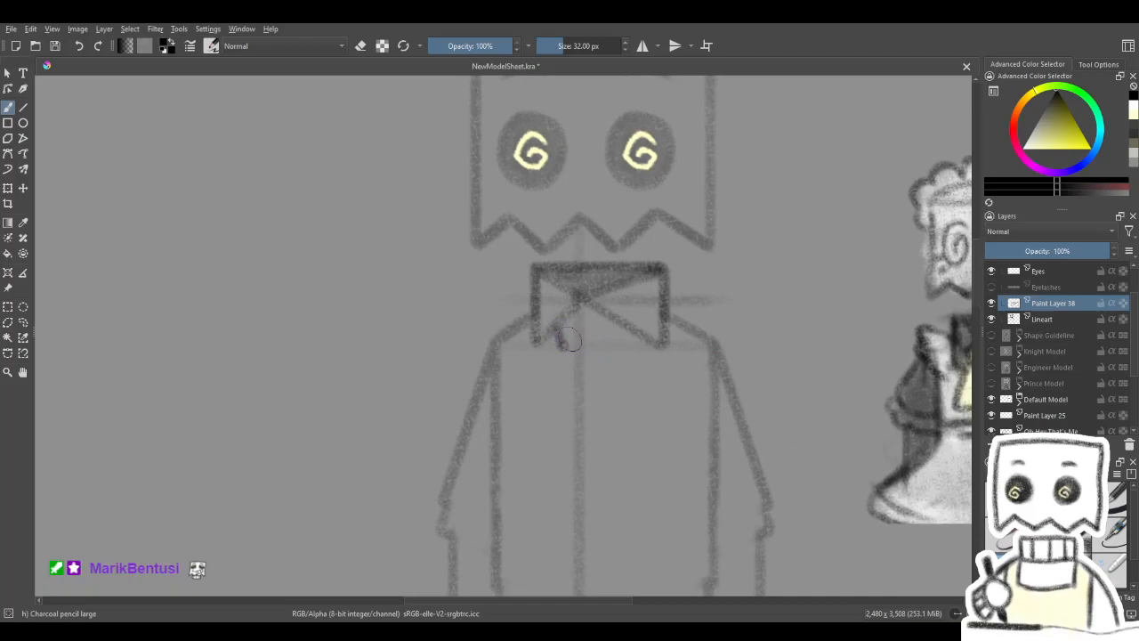
mouse_move(604, 316)
mouse_down()
mouse_move(597, 345)
mouse_move(608, 356)
mouse_move(582, 366)
mouse_up()
drag(537, 326, 495, 359)
key(ctrl+z)
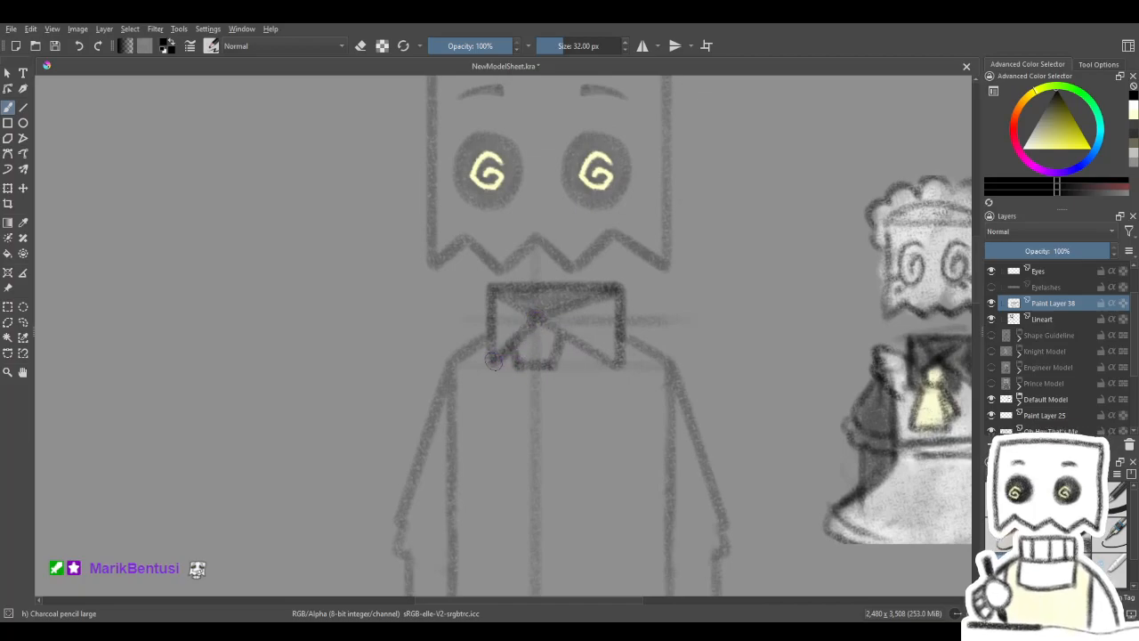
drag(580, 359, 531, 331)
- Try darker strokes along the collar's right-hand folds and undo them
drag(503, 271, 567, 309)
key(ctrl+z)
drag(506, 273, 572, 310)
mouse_move(499, 265)
mouse_down()
mouse_move(544, 300)
mouse_move(580, 240)
mouse_up()
key(ctrl+z)
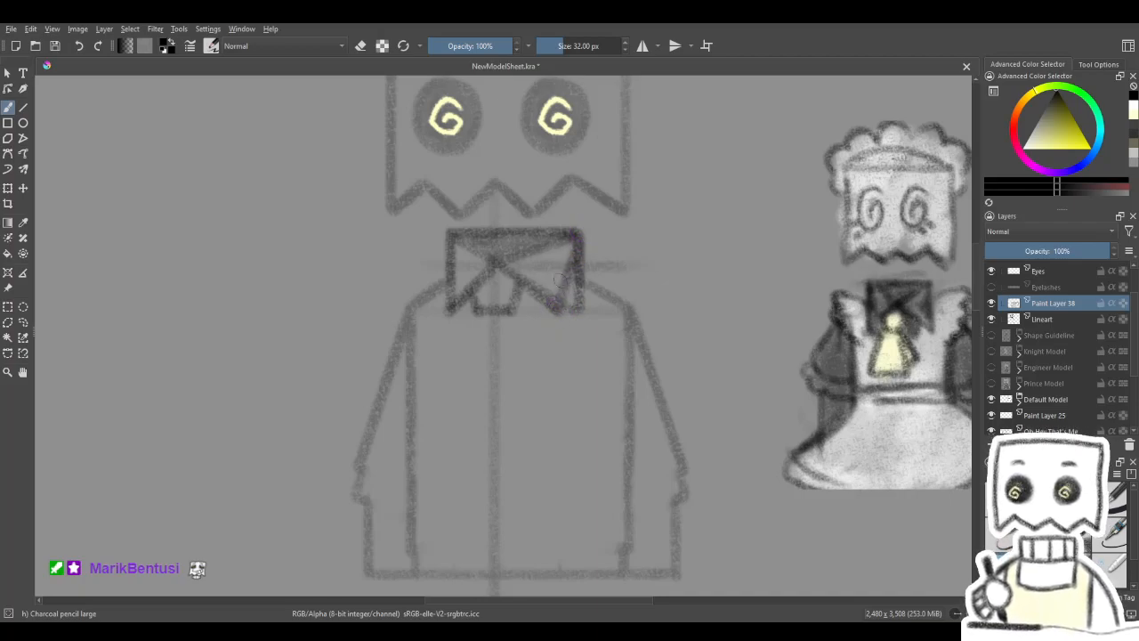
key(ctrl+z)
key(ctrl+z)
- Draw the flared tie body hanging below the knot, redoing its right edge so it meets the bottom edge
drag(584, 362, 604, 389)
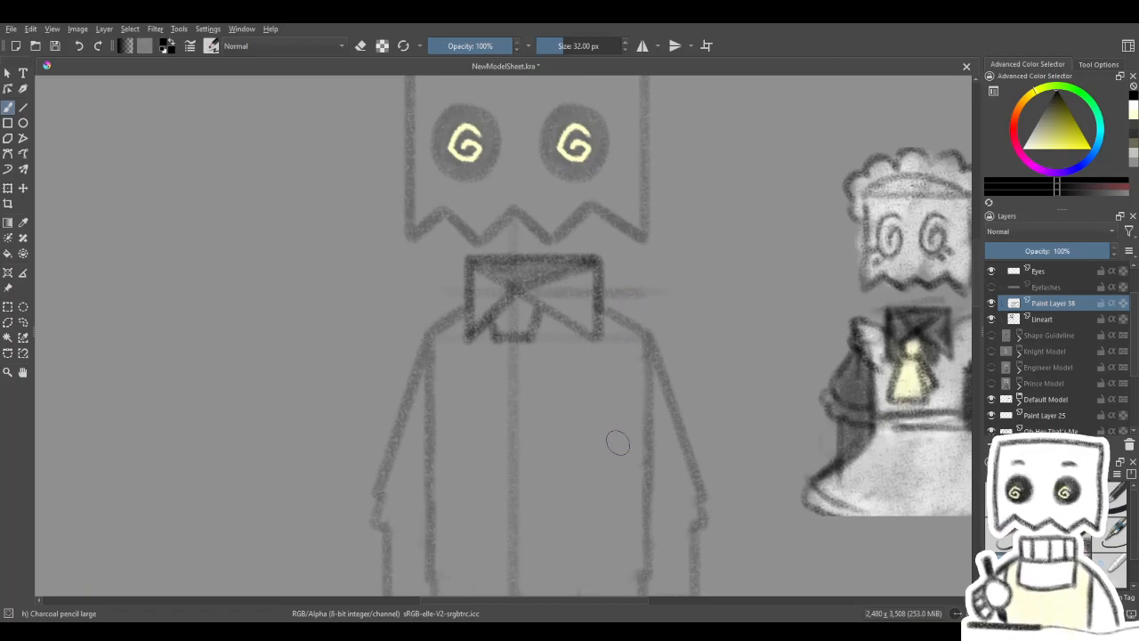
mouse_move(615, 439)
mouse_down()
mouse_move(433, 407)
mouse_move(413, 375)
mouse_up()
mouse_move(293, 462)
mouse_down()
mouse_move(529, 442)
mouse_move(620, 384)
mouse_move(600, 434)
mouse_up()
mouse_move(445, 296)
mouse_down()
mouse_move(428, 391)
mouse_move(499, 387)
mouse_up()
drag(480, 305, 499, 368)
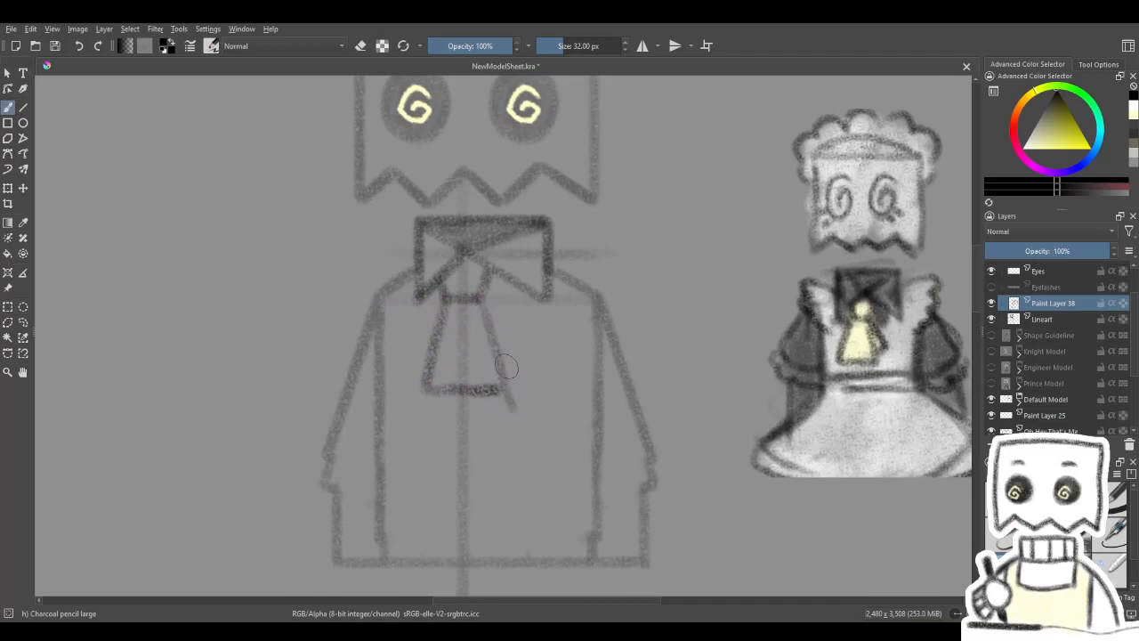
key(ctrl+z)
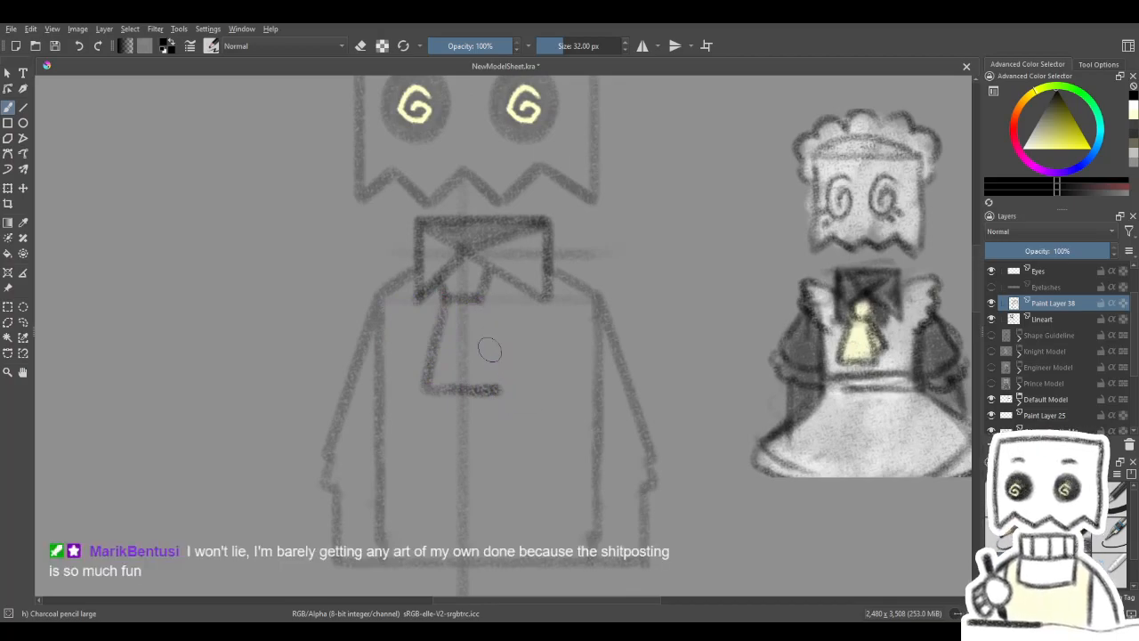
drag(484, 307, 499, 390)
drag(482, 304, 499, 392)
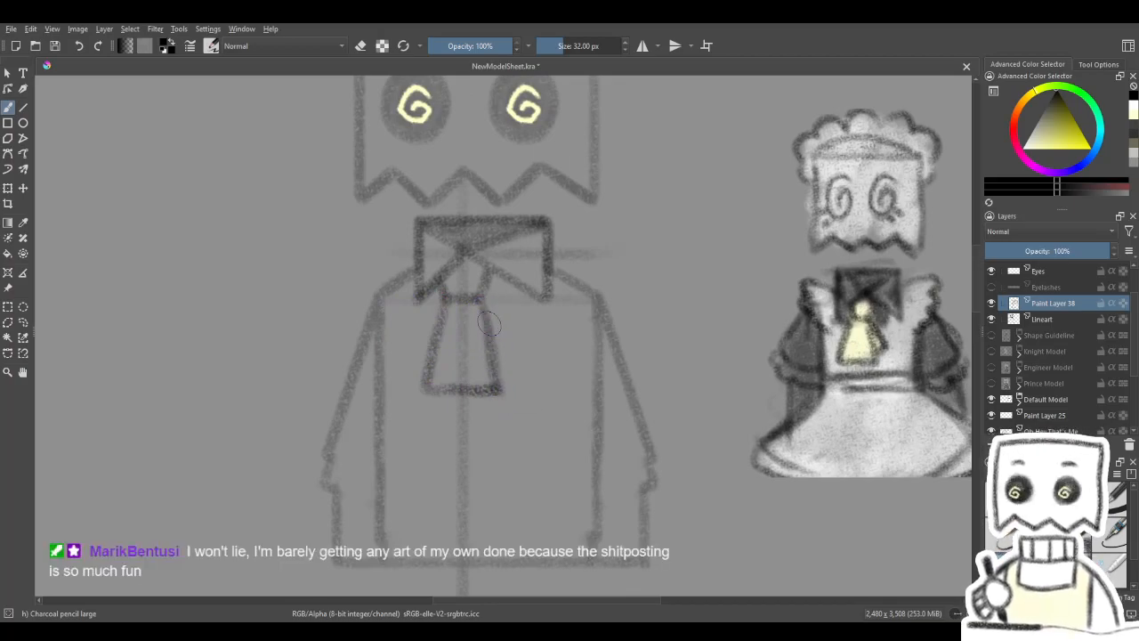
- Try a folded flap along the tie's right side and undo it
mouse_move(501, 331)
mouse_down()
mouse_move(516, 365)
mouse_move(503, 380)
mouse_up()
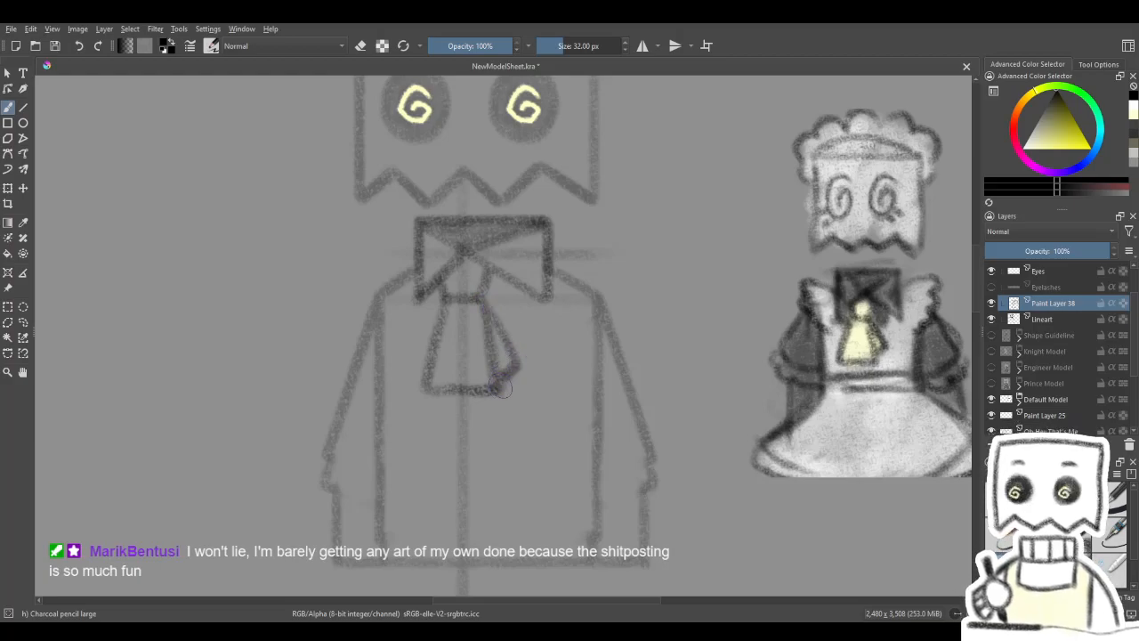
key(ctrl+z)
drag(545, 301, 559, 292)
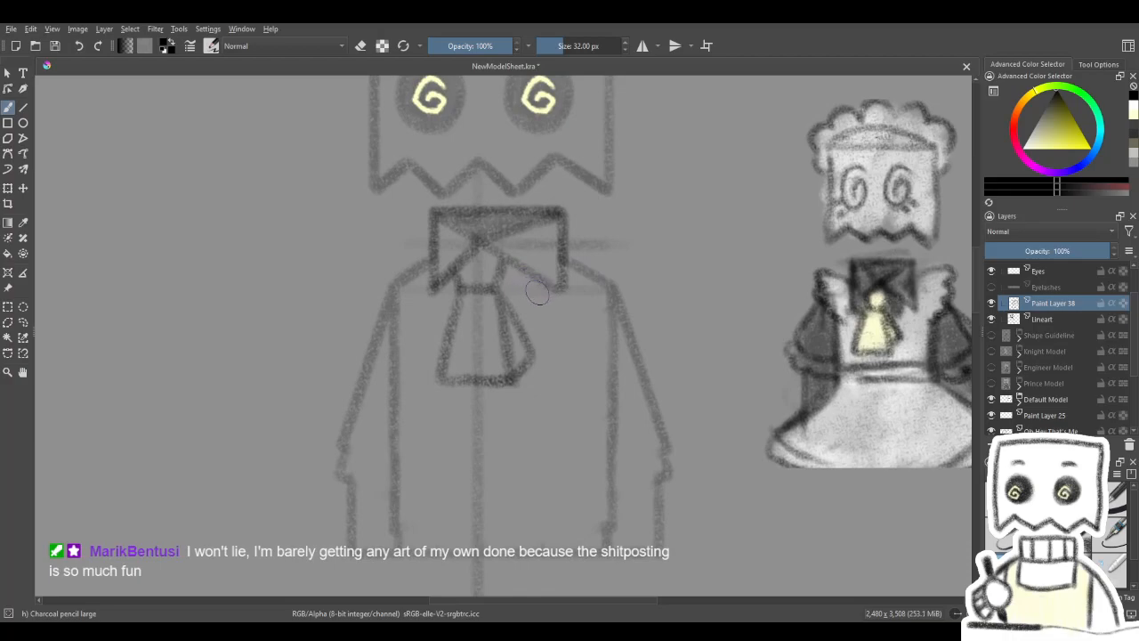
key(ctrl+z)
key(ctrl+z)
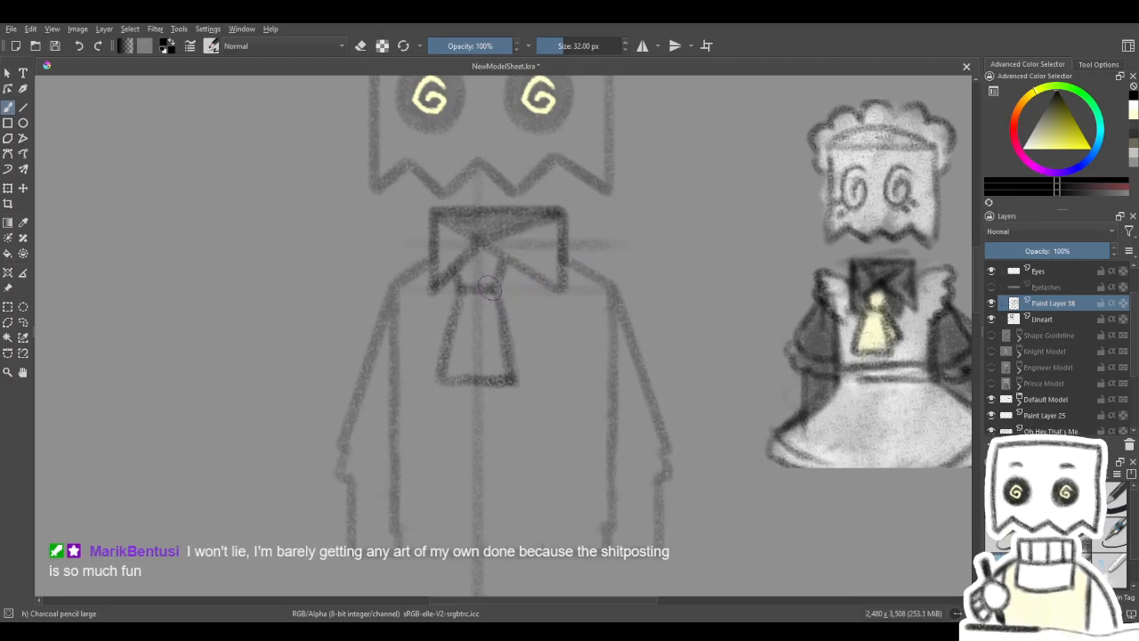
- Draw a wider folded flap on the tie's right side, with a short ribbon end beside the knot
mouse_move(534, 350)
mouse_down()
mouse_move(540, 359)
mouse_move(516, 381)
mouse_up()
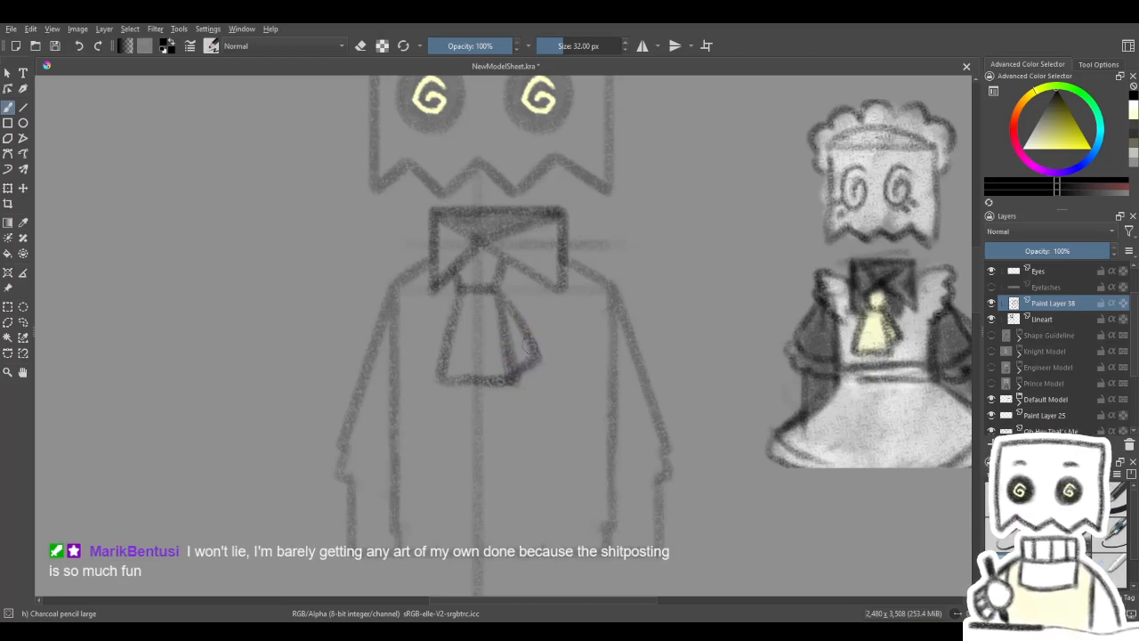
drag(542, 284, 571, 324)
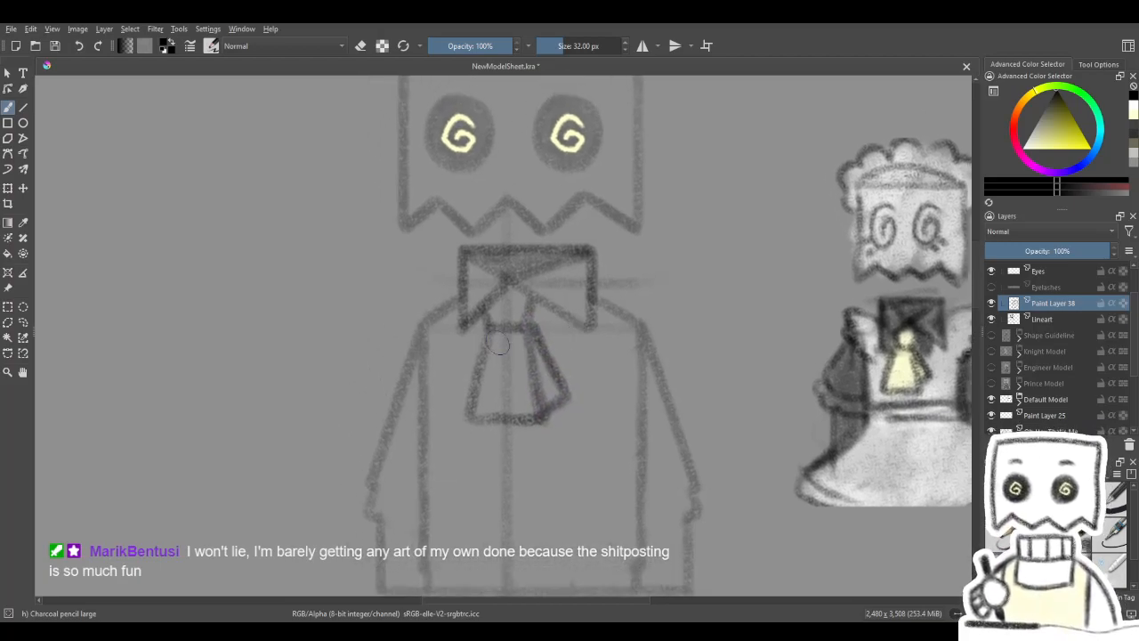
drag(489, 330, 470, 414)
drag(551, 307, 526, 318)
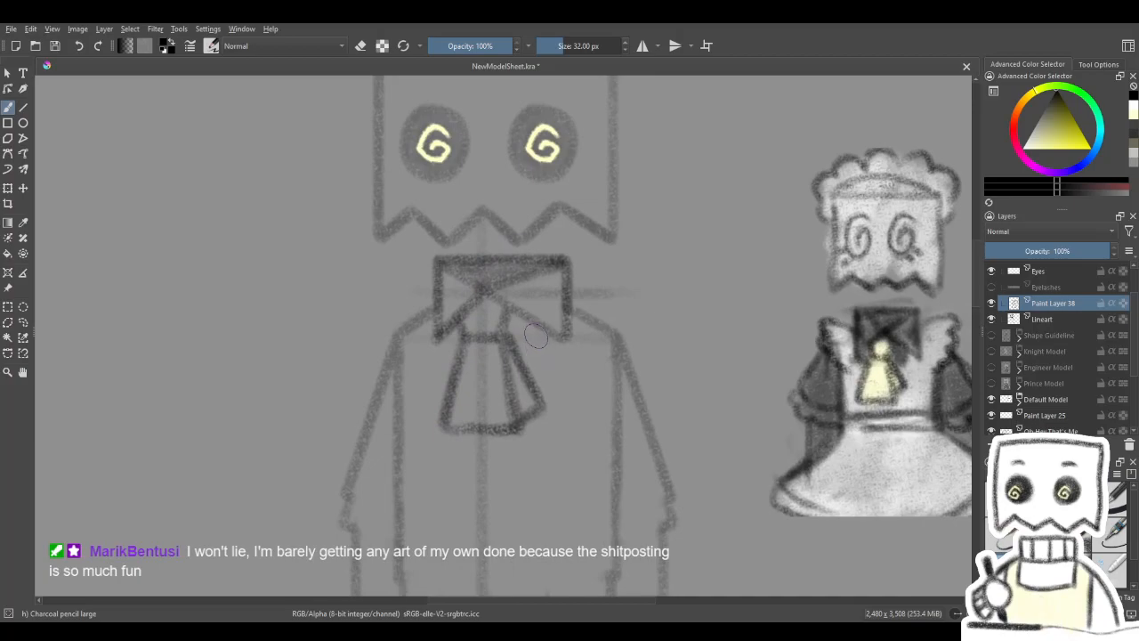
drag(574, 325, 494, 302)
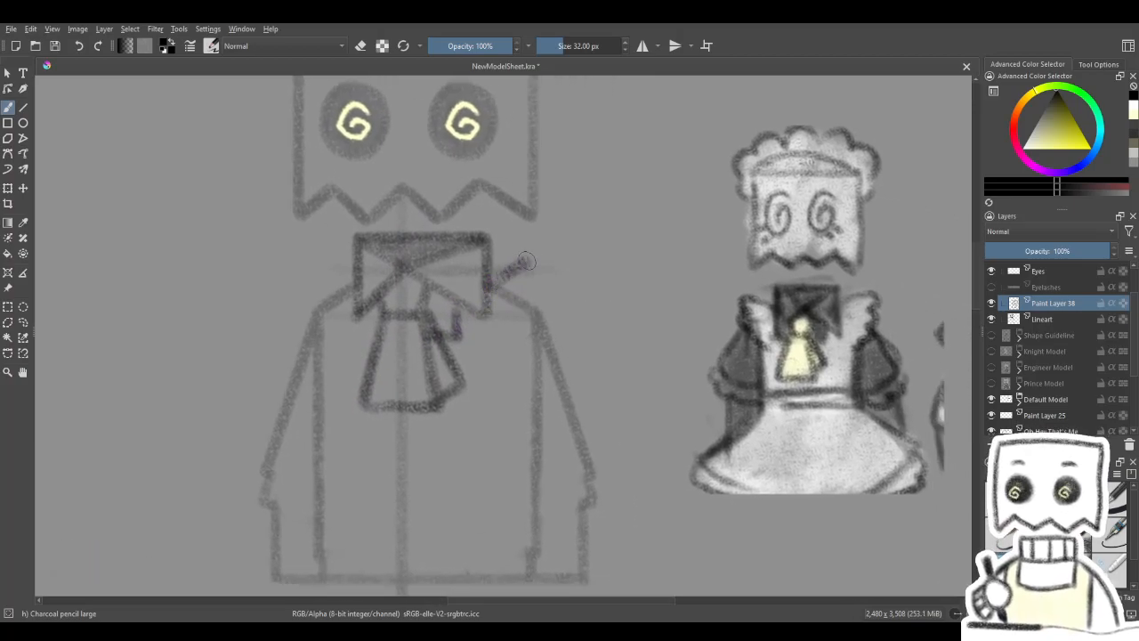
- Draw scalloped three-lobed apron ruffles on both shoulders, extending outward from the collar's sides
mouse_move(565, 273)
mouse_down()
mouse_move(546, 288)
mouse_move(560, 296)
mouse_up()
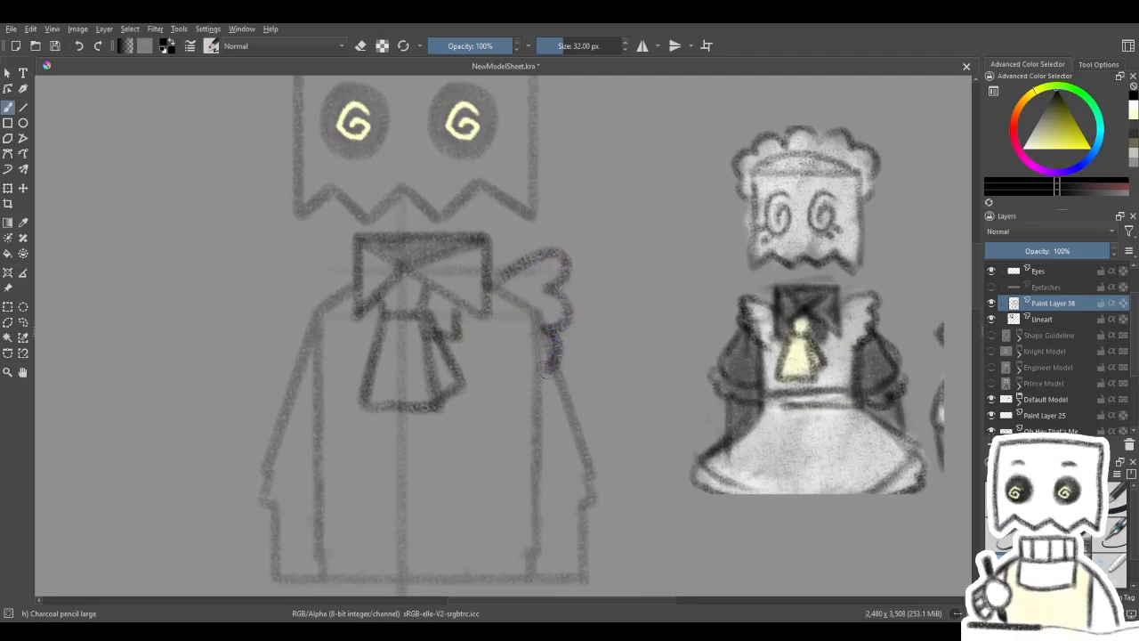
mouse_move(540, 376)
mouse_down()
mouse_move(579, 300)
mouse_move(620, 318)
mouse_move(587, 330)
mouse_move(609, 343)
mouse_up()
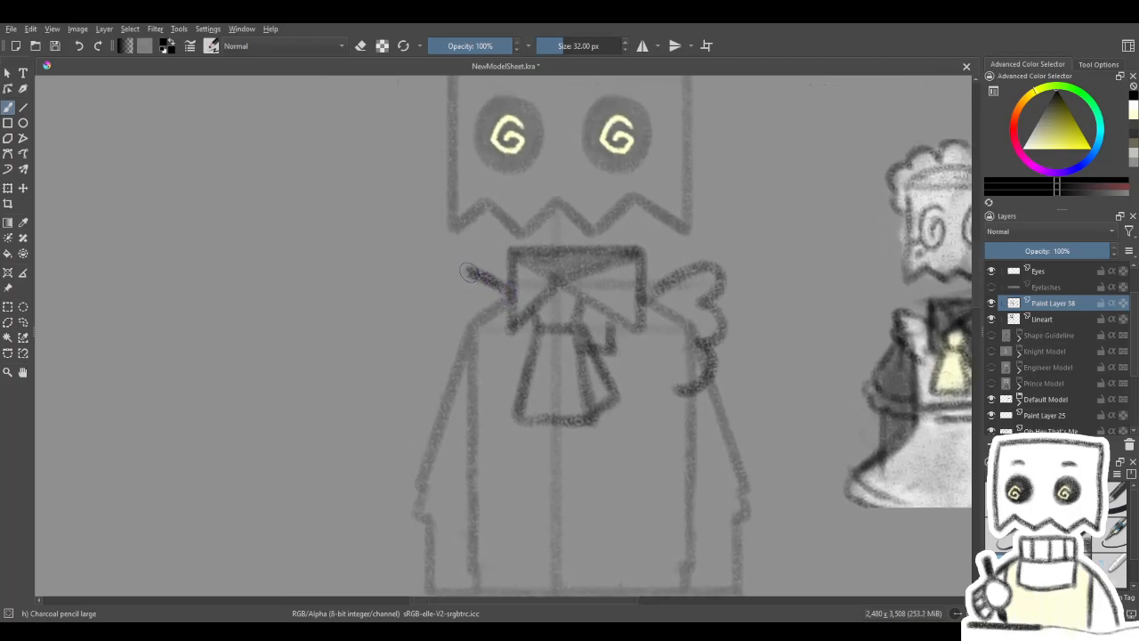
mouse_move(445, 280)
mouse_down()
mouse_move(461, 304)
mouse_move(445, 325)
mouse_up()
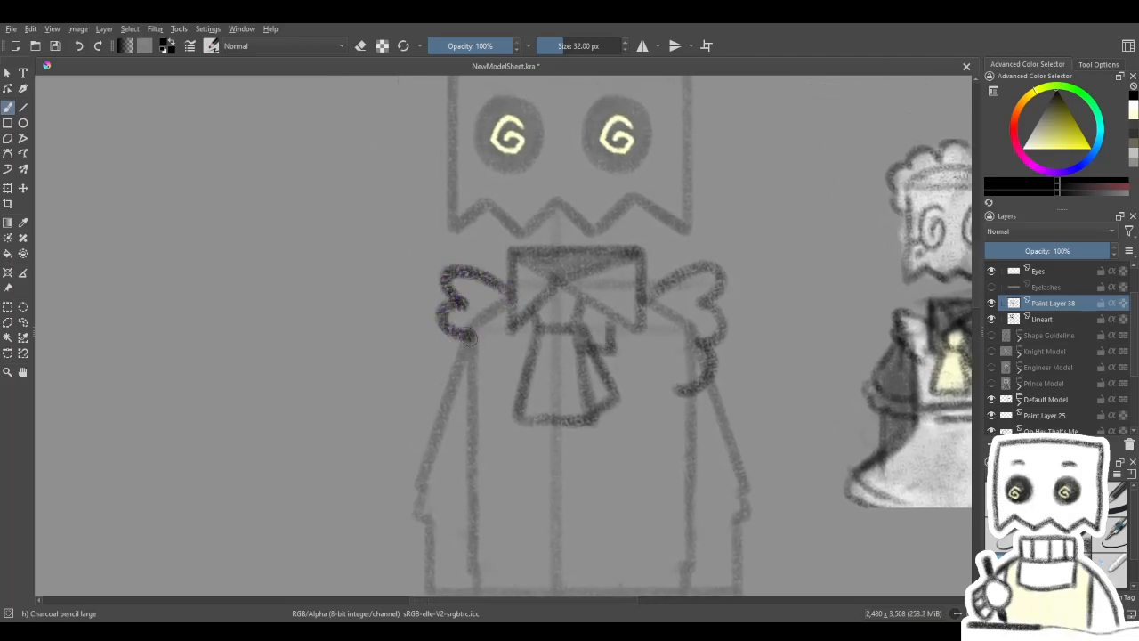
mouse_move(549, 369)
mouse_down()
mouse_move(514, 267)
mouse_move(542, 376)
mouse_move(521, 329)
mouse_up()
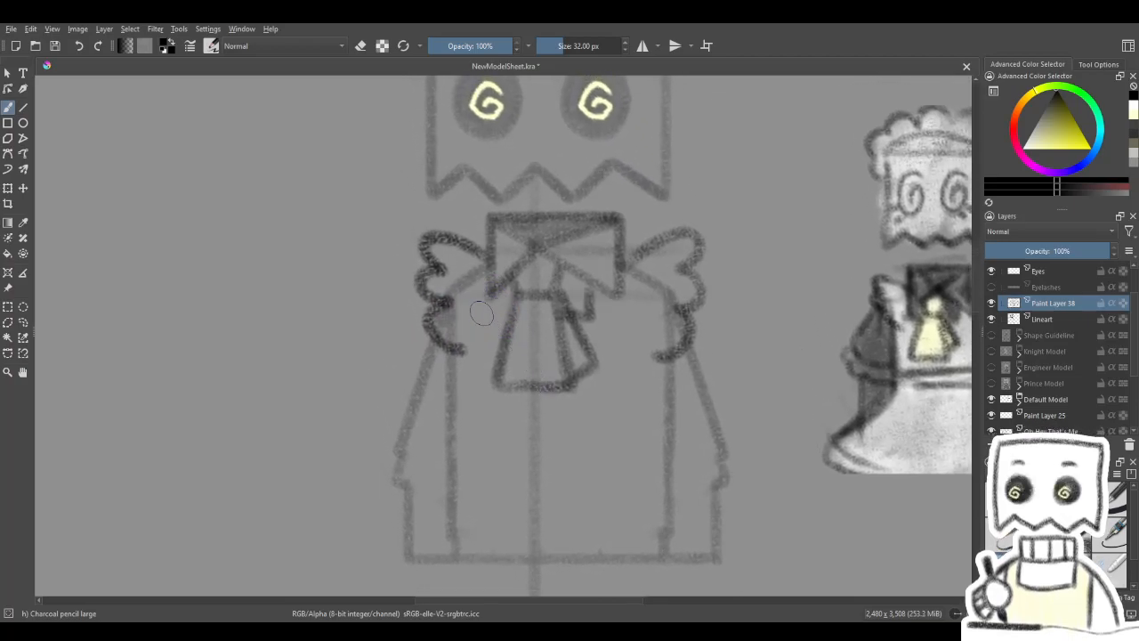
- Erase the lower inner ends of both shoulder ruffles where they pass the torso edges and return to the pencil
key(e)
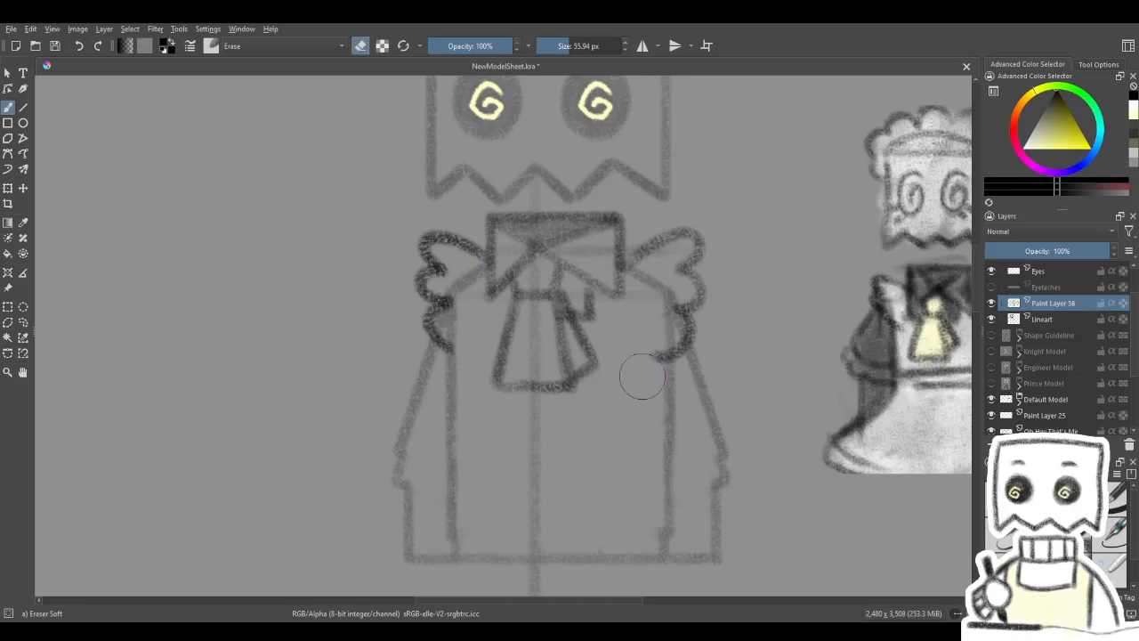
key(e)
drag(607, 387, 541, 323)
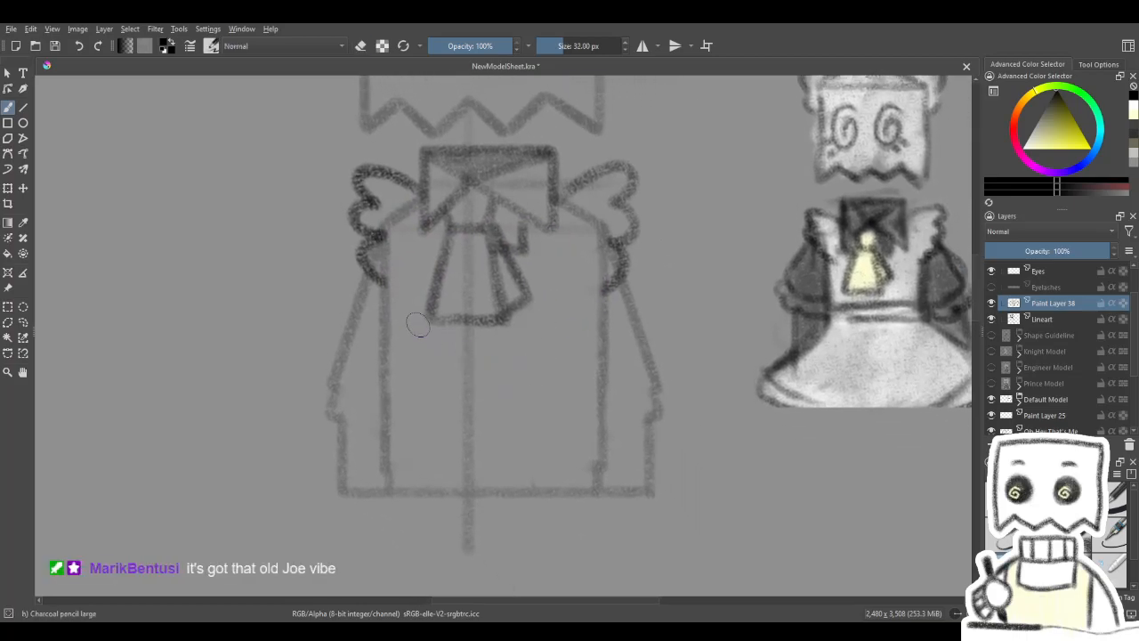
- Draw straight bodice sides down from both shoulder ruffles and join their lower ends with a horizontal waist line
mouse_move(384, 301)
mouse_down()
mouse_move(384, 398)
mouse_move(388, 290)
mouse_up()
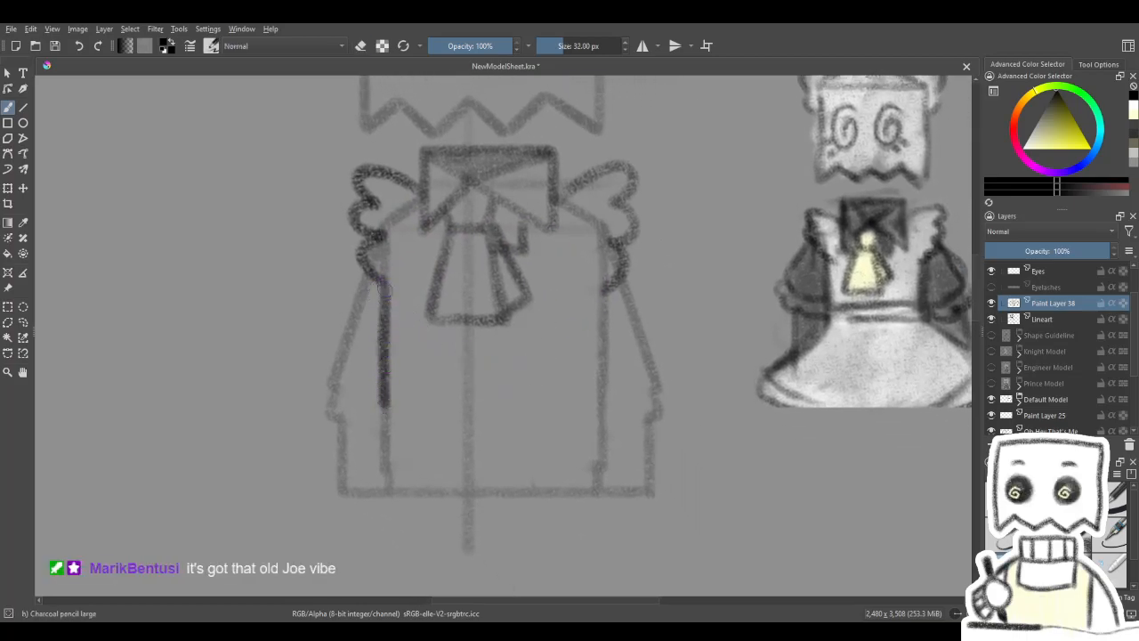
drag(602, 330, 600, 399)
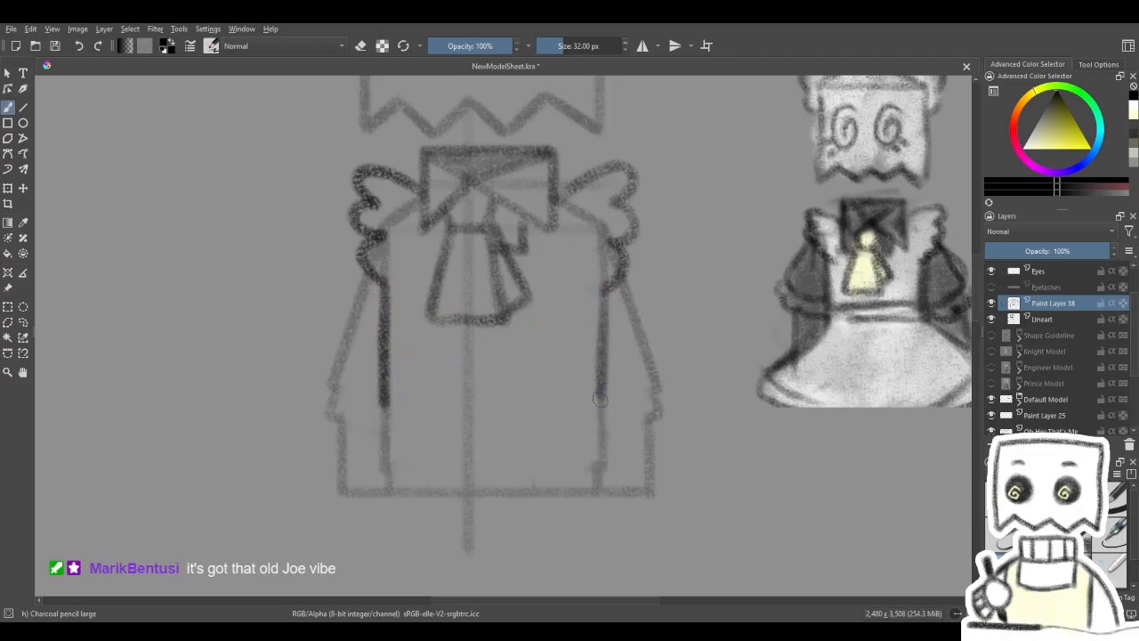
drag(603, 287, 601, 399)
key(4)
key(4)
key(4)
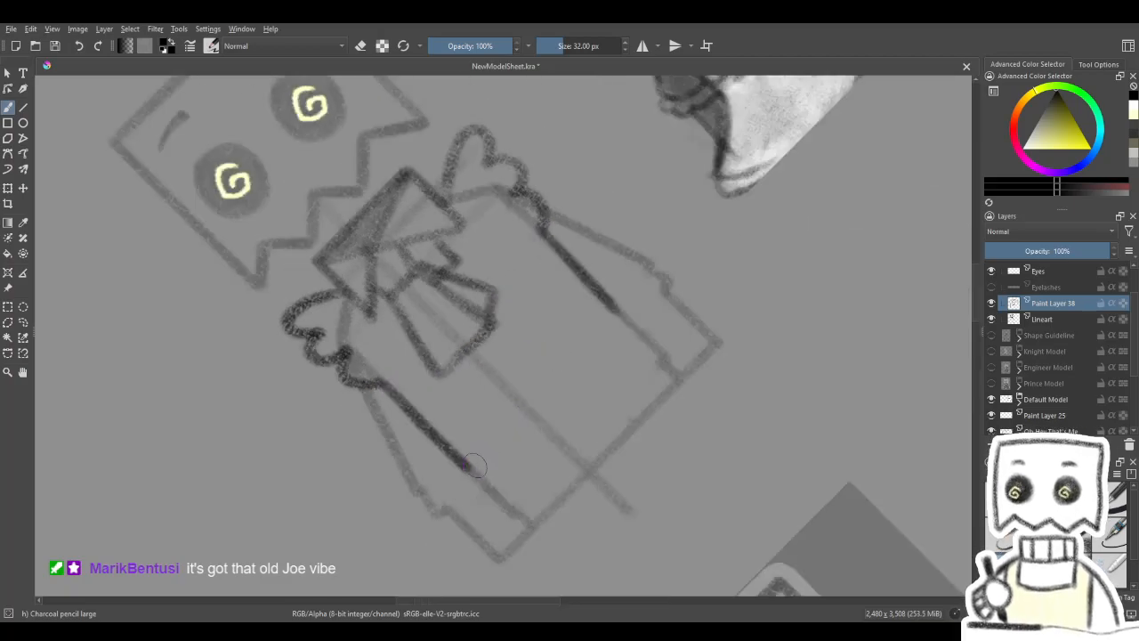
drag(507, 431, 610, 319)
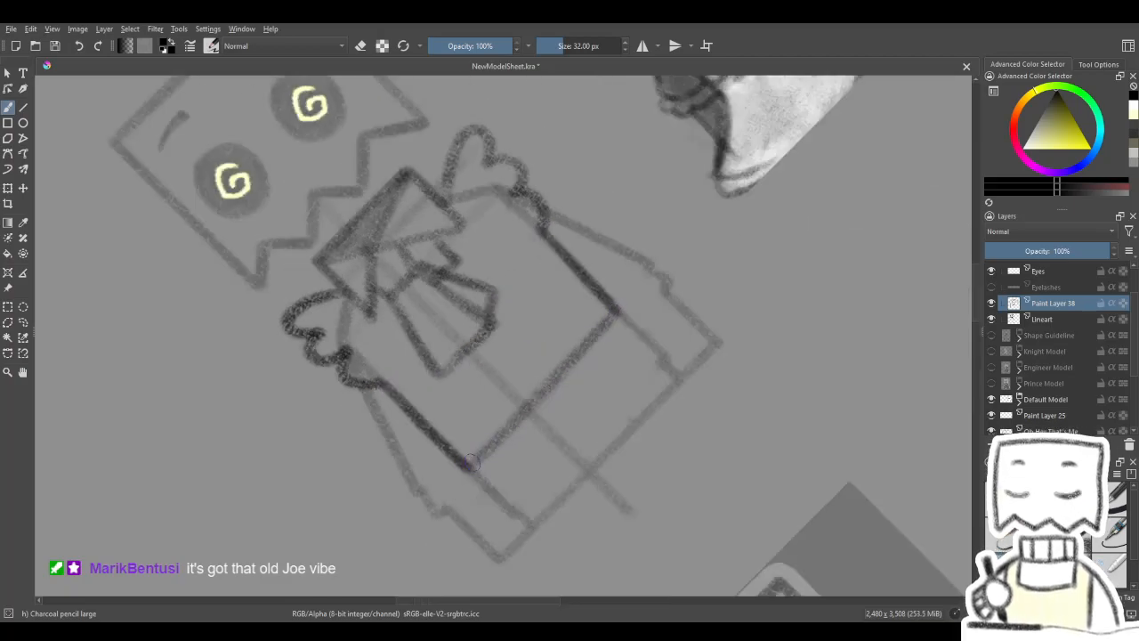
key(5)
drag(533, 442, 569, 417)
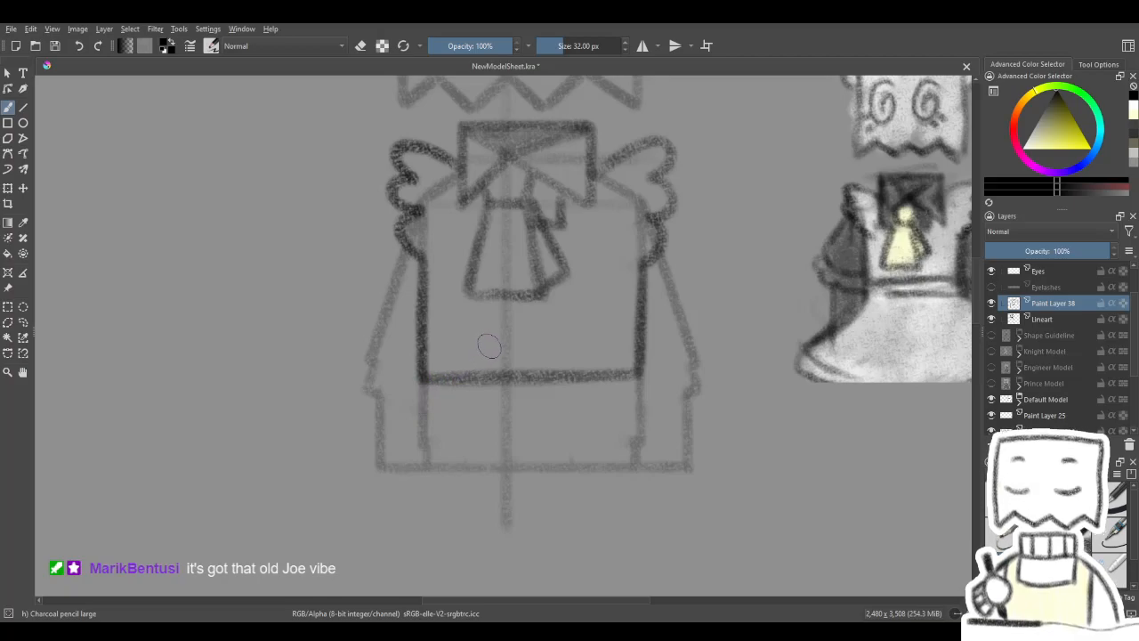
- Draw a second line parallel to the waist line to form a waistband across the bodice
key(4)
key(4)
key(4)
mouse_move(459, 412)
mouse_down()
mouse_move(607, 252)
mouse_move(452, 403)
mouse_move(593, 267)
mouse_up()
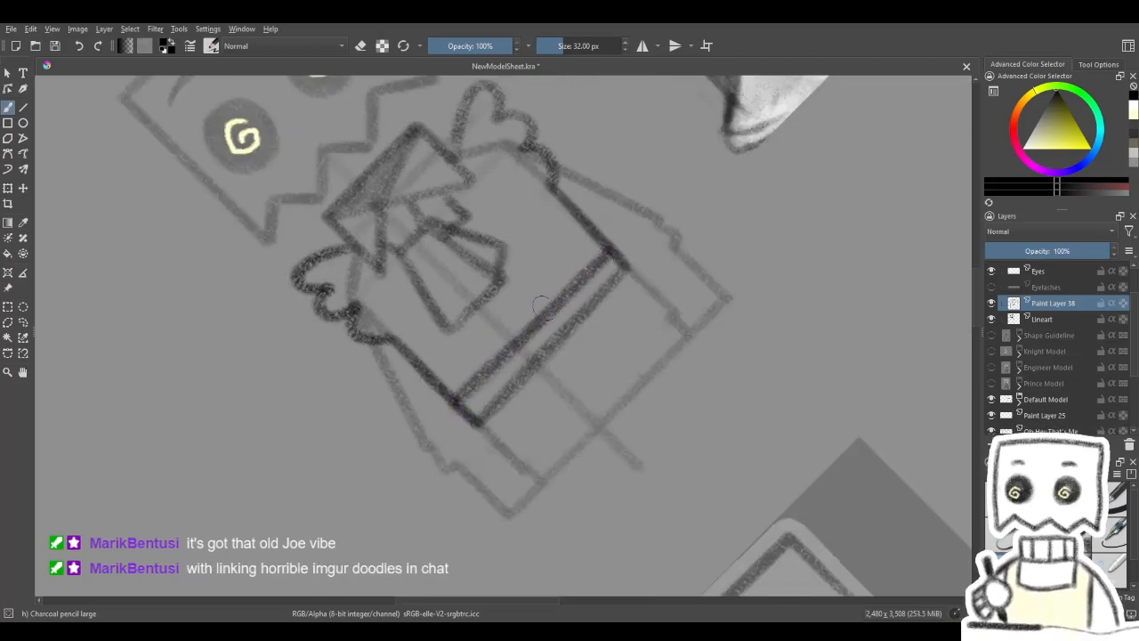
key(5)
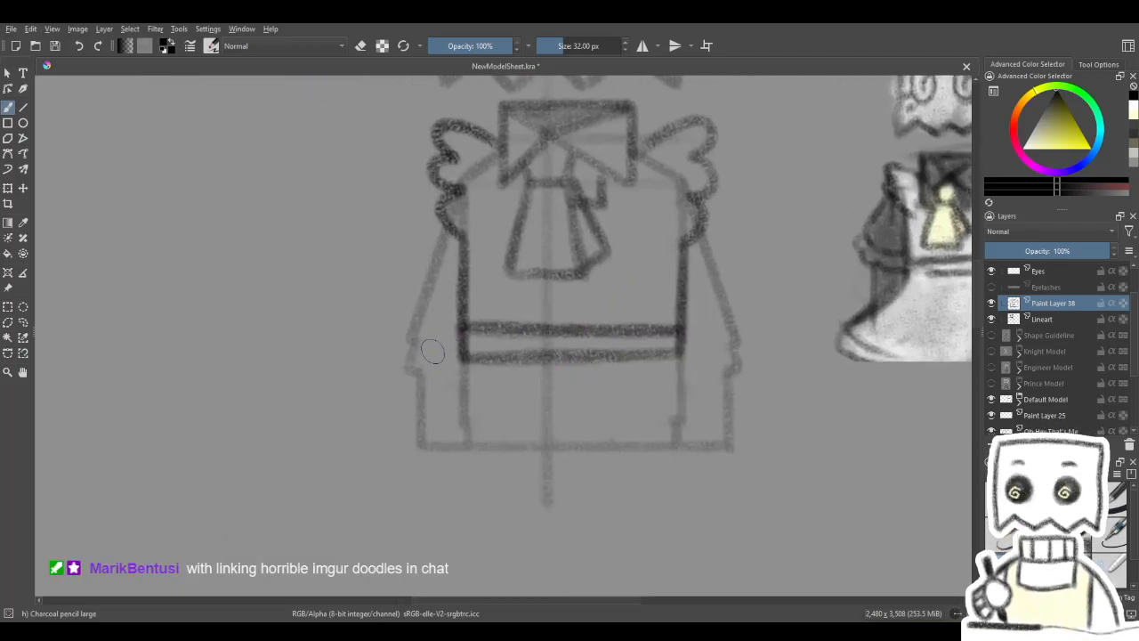
- Draw slanted skirt edges flaring outward and down from both ends of the waistband
drag(459, 354, 407, 421)
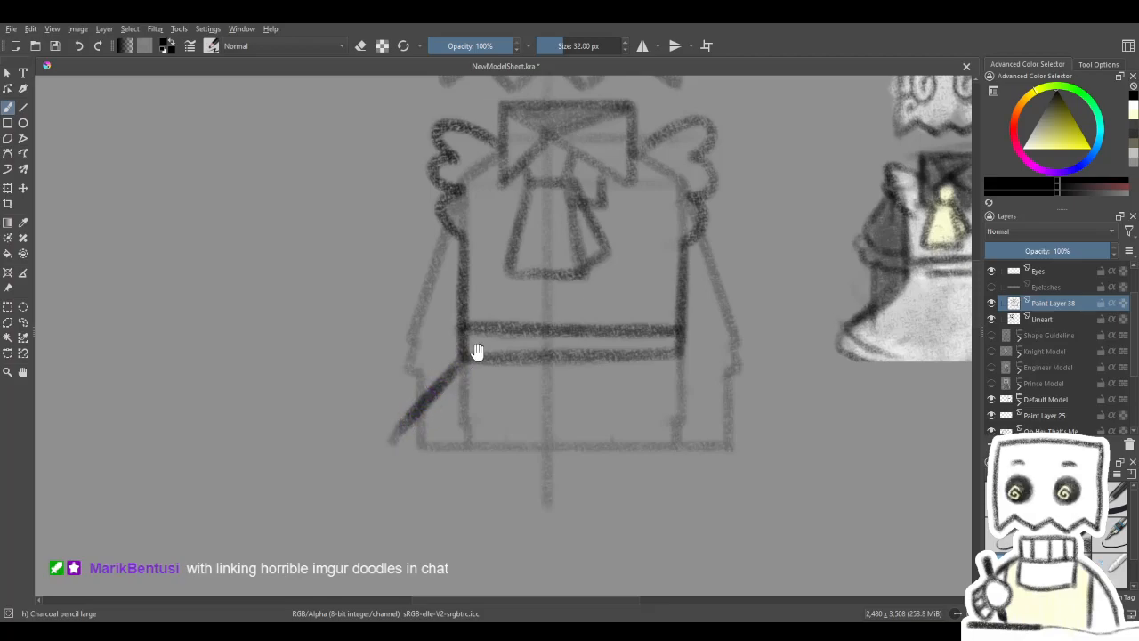
drag(470, 353, 306, 405)
drag(520, 408, 581, 500)
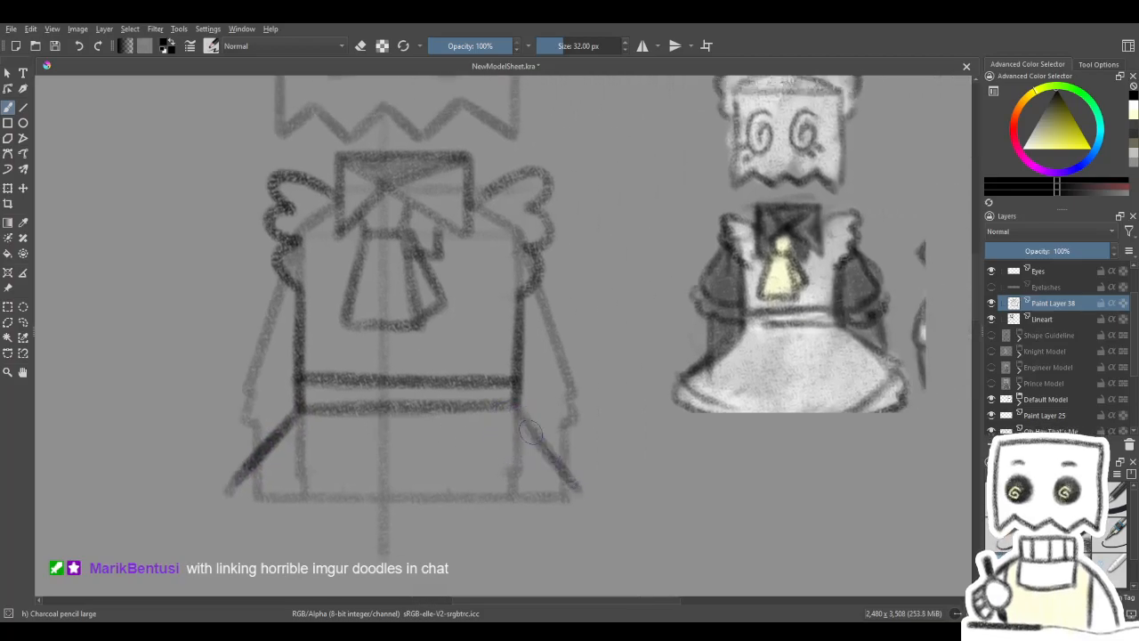
- Draw puffed sleeves on both sides, bulging out below the shoulder ruffles and curving back in to the waistband's ends
mouse_move(539, 423)
mouse_down()
mouse_move(615, 440)
mouse_move(662, 522)
mouse_move(620, 521)
mouse_move(635, 473)
mouse_move(662, 467)
mouse_up()
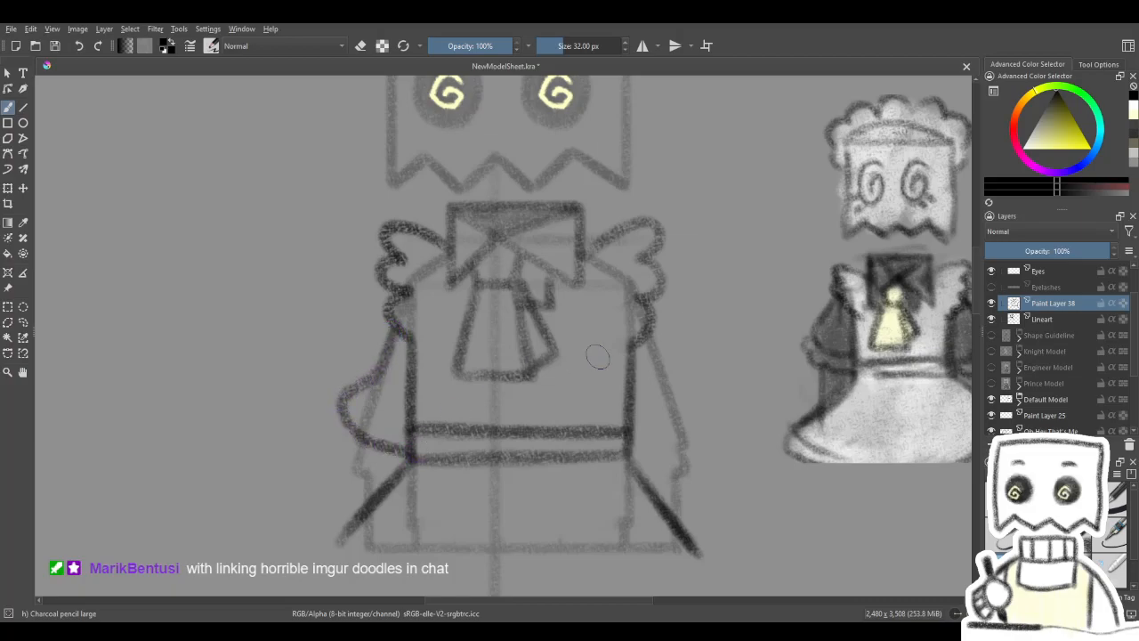
mouse_move(656, 336)
mouse_down()
mouse_move(690, 417)
mouse_move(637, 451)
mouse_move(683, 428)
mouse_up()
key(ctrl+z)
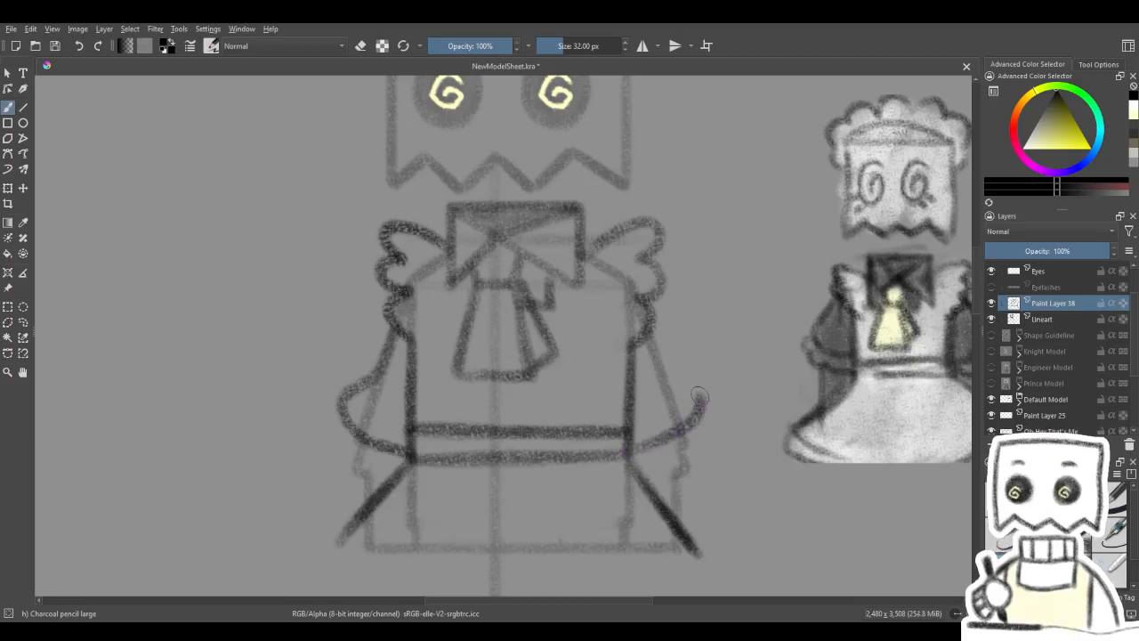
drag(639, 363, 687, 340)
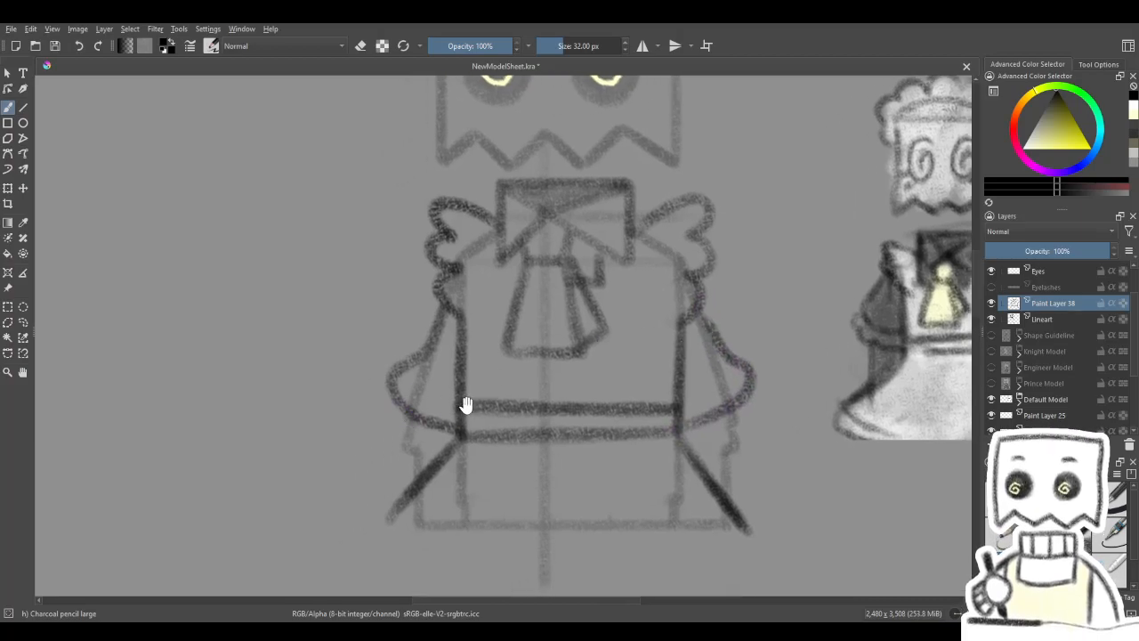
drag(465, 404, 494, 399)
- Draw scalloped ruffle cuffs along the lower edges of both sleeves, with short arm lines beneath them
mouse_move(416, 381)
mouse_down()
mouse_move(411, 413)
mouse_move(442, 450)
mouse_up()
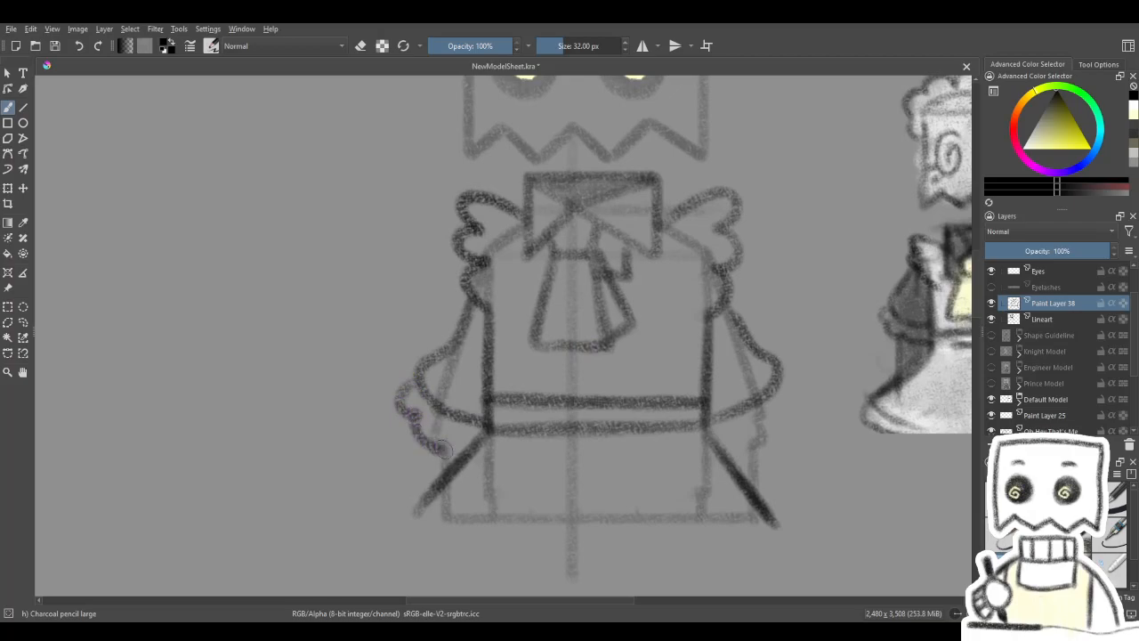
key(ctrl+z)
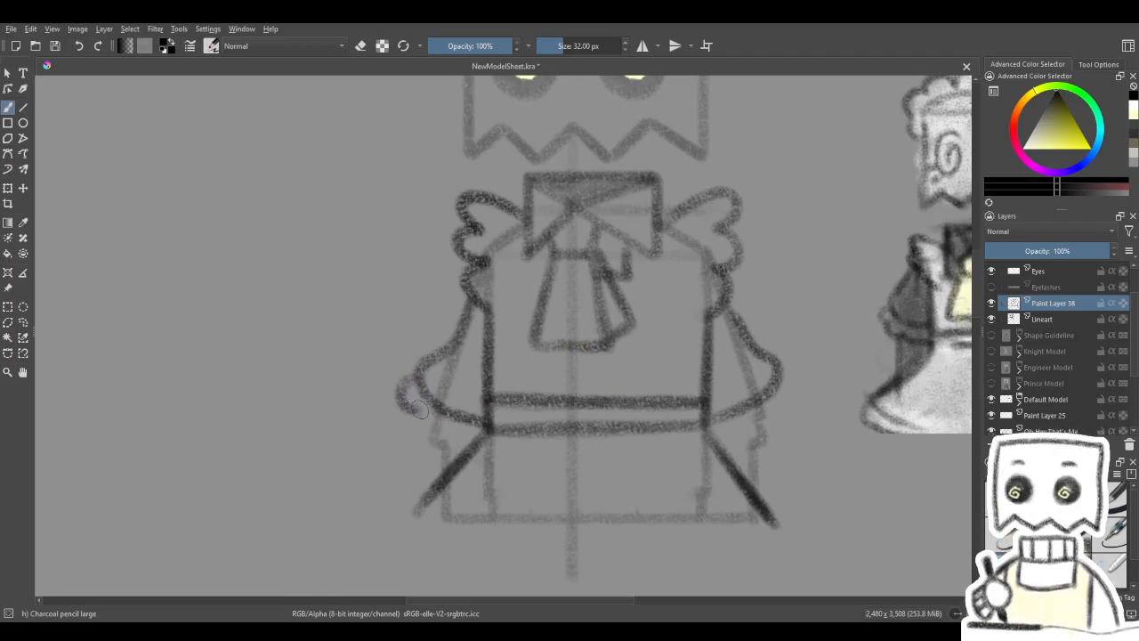
drag(418, 409, 448, 443)
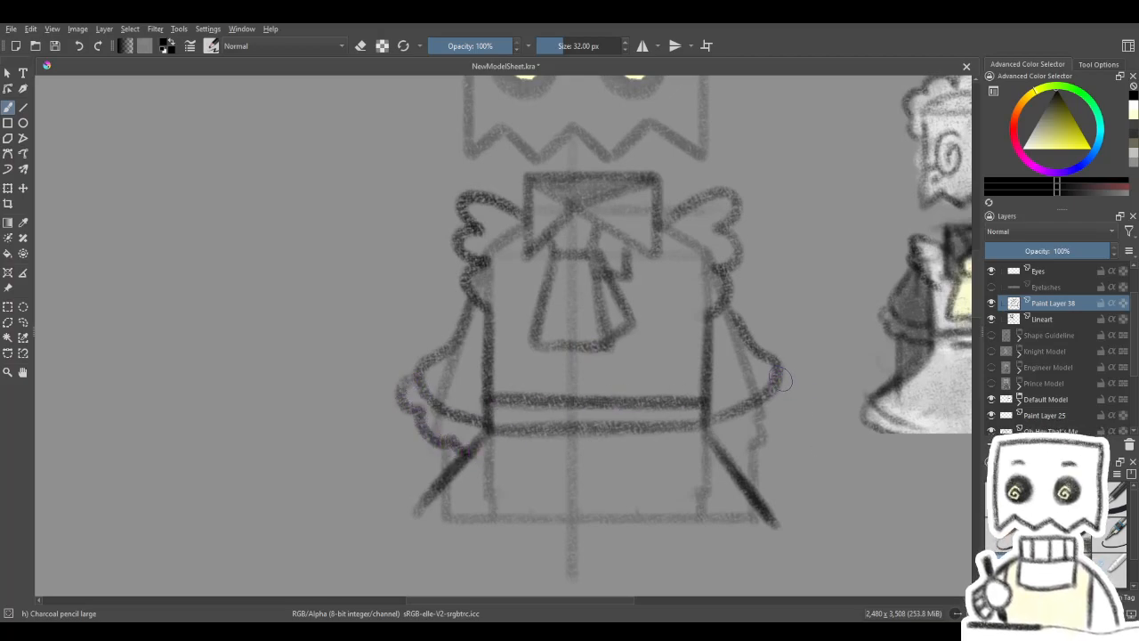
mouse_move(794, 405)
mouse_down()
mouse_move(729, 441)
mouse_move(771, 432)
mouse_move(729, 480)
mouse_move(667, 407)
mouse_move(726, 428)
mouse_move(721, 459)
mouse_up()
mouse_move(774, 407)
mouse_down()
mouse_move(753, 537)
mouse_move(760, 422)
mouse_move(722, 422)
mouse_move(729, 536)
mouse_move(646, 496)
mouse_move(686, 473)
mouse_move(717, 491)
mouse_up()
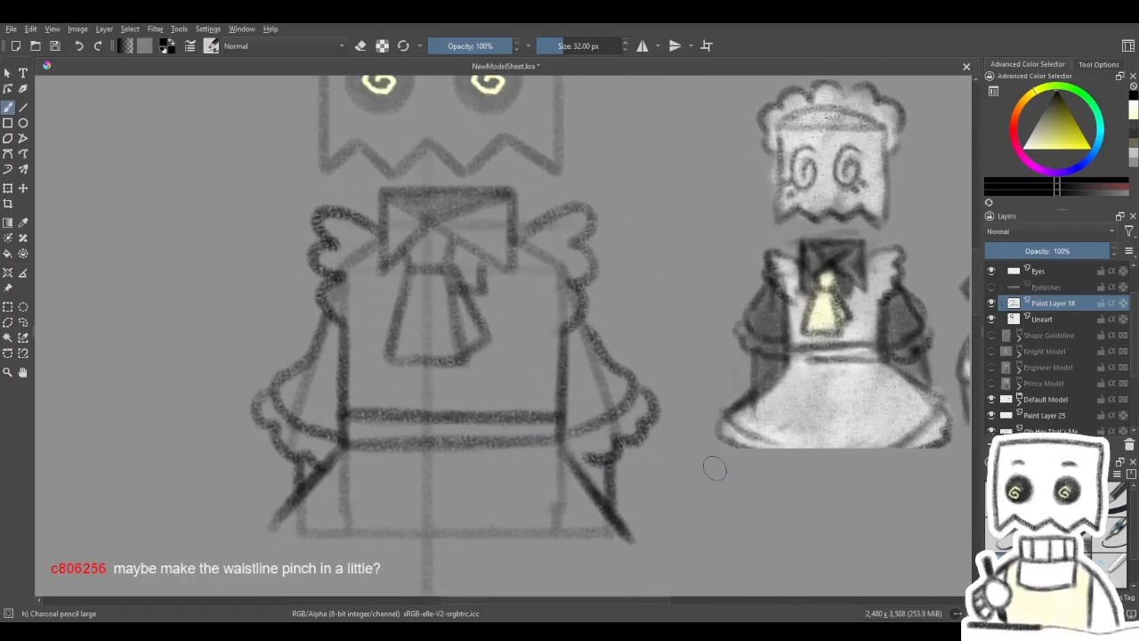
- Erase the waistband, both straight bodice sides and the inner ends of the sleeve hems
key(e)
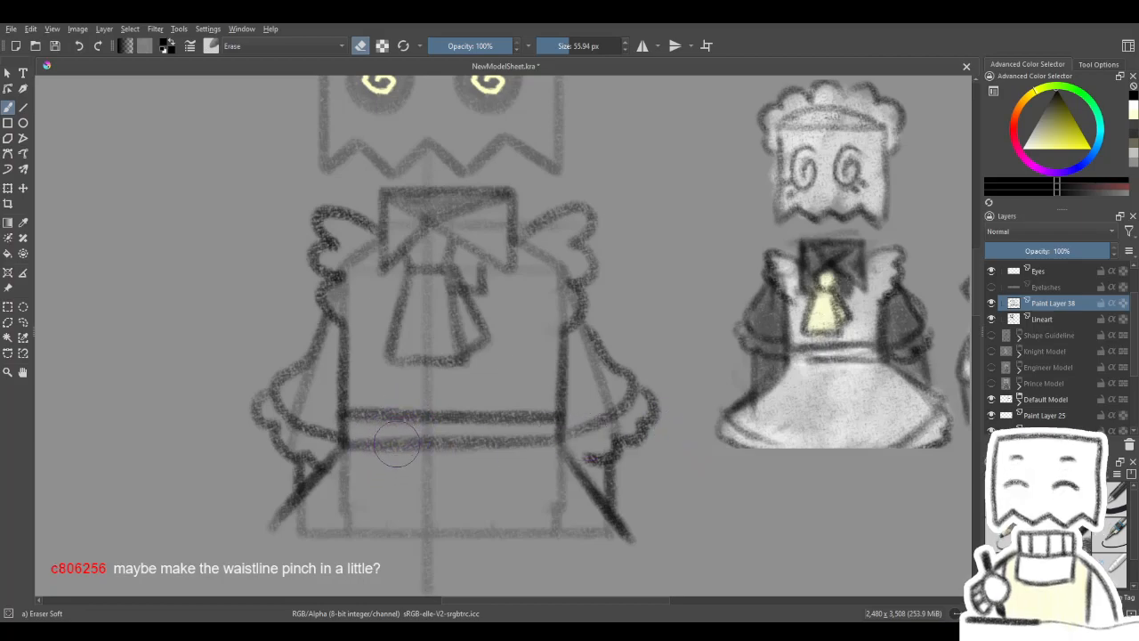
drag(451, 440, 470, 423)
mouse_move(381, 405)
mouse_down()
mouse_move(392, 418)
mouse_move(394, 392)
mouse_move(443, 453)
mouse_move(535, 386)
mouse_move(555, 437)
mouse_up()
drag(364, 330, 368, 412)
drag(581, 420, 580, 334)
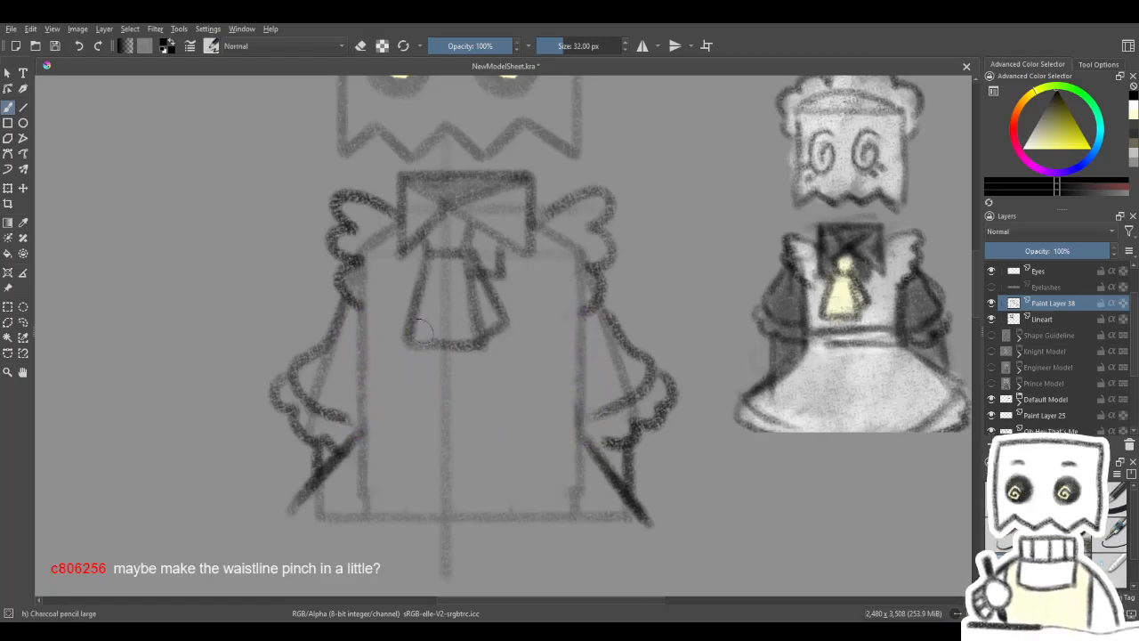
- Try bodice sides that bulge below the shoulder ruffles and curve in toward a narrower waist
key(e)
mouse_move(356, 323)
mouse_down()
mouse_move(355, 376)
mouse_move(347, 308)
mouse_up()
drag(350, 373, 381, 402)
mouse_move(588, 323)
mouse_down()
mouse_move(567, 393)
mouse_move(586, 324)
mouse_up()
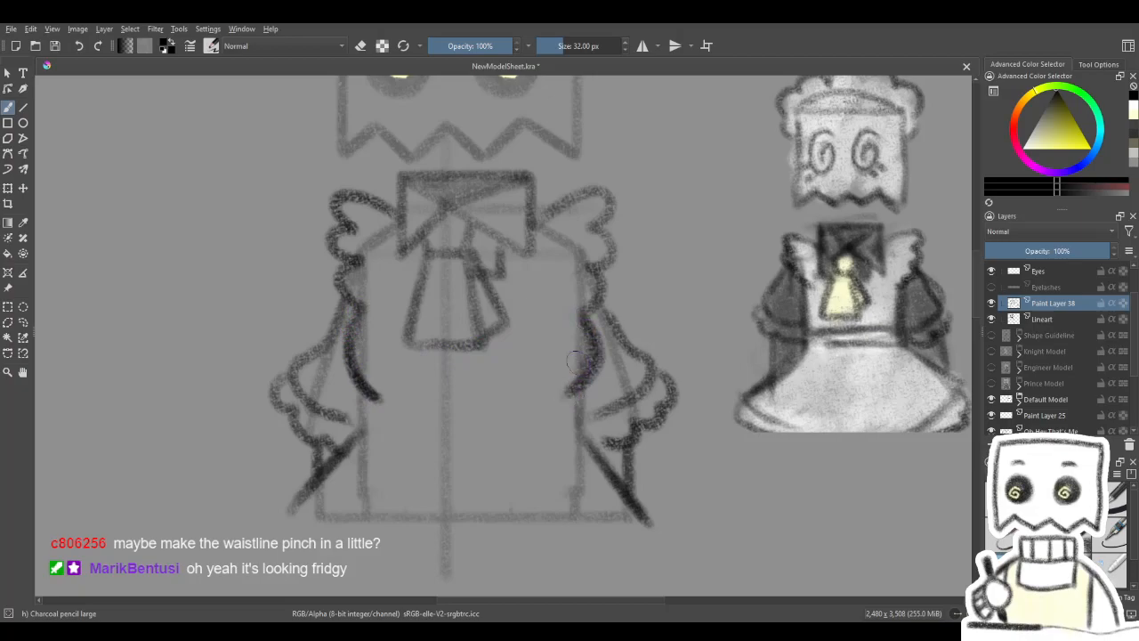
key(4)
key(4)
key(4)
mouse_move(462, 469)
mouse_down()
mouse_move(589, 329)
mouse_move(564, 361)
mouse_up()
key(ctrl+z)
key(ctrl+z)
mouse_move(589, 324)
mouse_down()
mouse_move(526, 423)
mouse_move(469, 471)
mouse_move(578, 336)
mouse_up()
- Erase the curved bodice sides and the slanted skirt edges, and return to the pencil
key(5)
key(slash)
mouse_move(350, 461)
mouse_down()
mouse_move(349, 475)
mouse_move(295, 504)
mouse_move(318, 487)
mouse_up()
mouse_move(591, 501)
mouse_down()
mouse_move(557, 432)
mouse_move(561, 389)
mouse_move(598, 422)
mouse_up()
drag(545, 392, 612, 492)
mouse_move(402, 437)
mouse_down()
mouse_move(394, 360)
mouse_move(562, 407)
mouse_move(626, 368)
mouse_up()
key(slash)
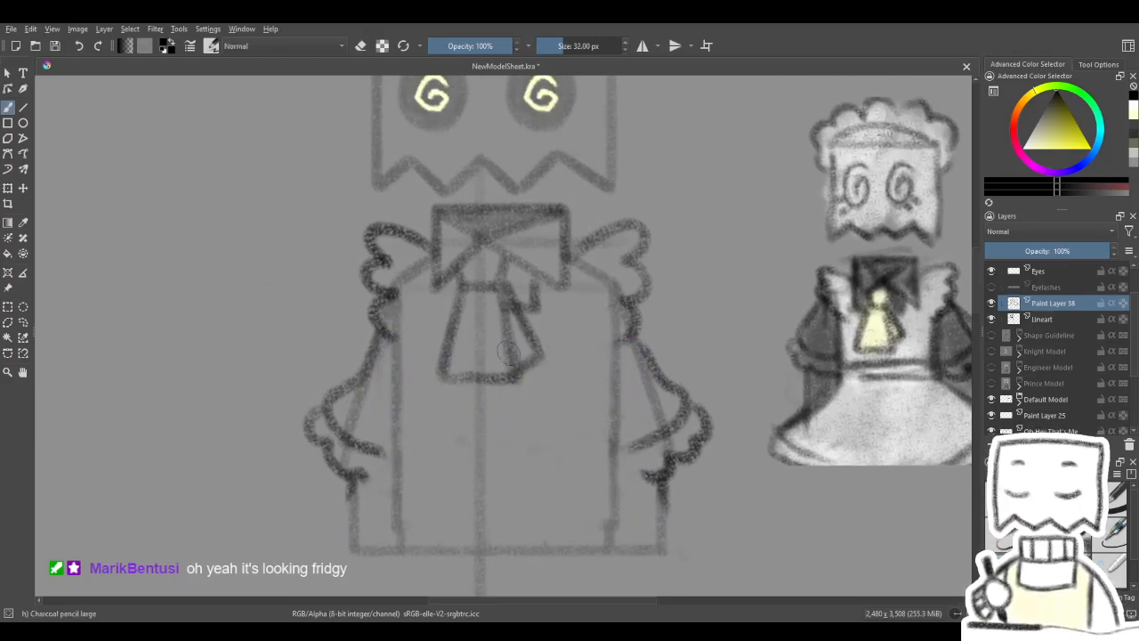
- Draw rounded bodice sides that curve in beneath the tie, with a narrower waistband under them
mouse_move(383, 365)
mouse_down()
mouse_move(421, 430)
mouse_move(545, 420)
mouse_move(598, 379)
mouse_up()
key(6)
key(6)
mouse_move(604, 282)
mouse_down()
mouse_move(582, 399)
mouse_move(606, 358)
mouse_move(468, 461)
mouse_up()
key(e)
drag(575, 376, 467, 349)
key(e)
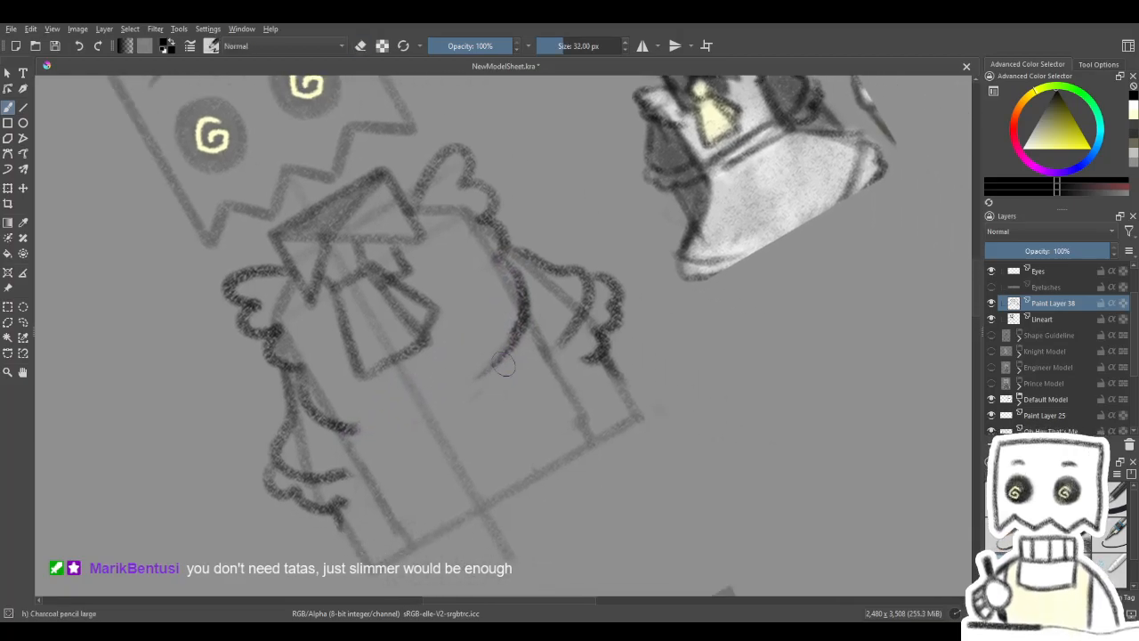
key(4)
key(5)
drag(555, 388, 683, 386)
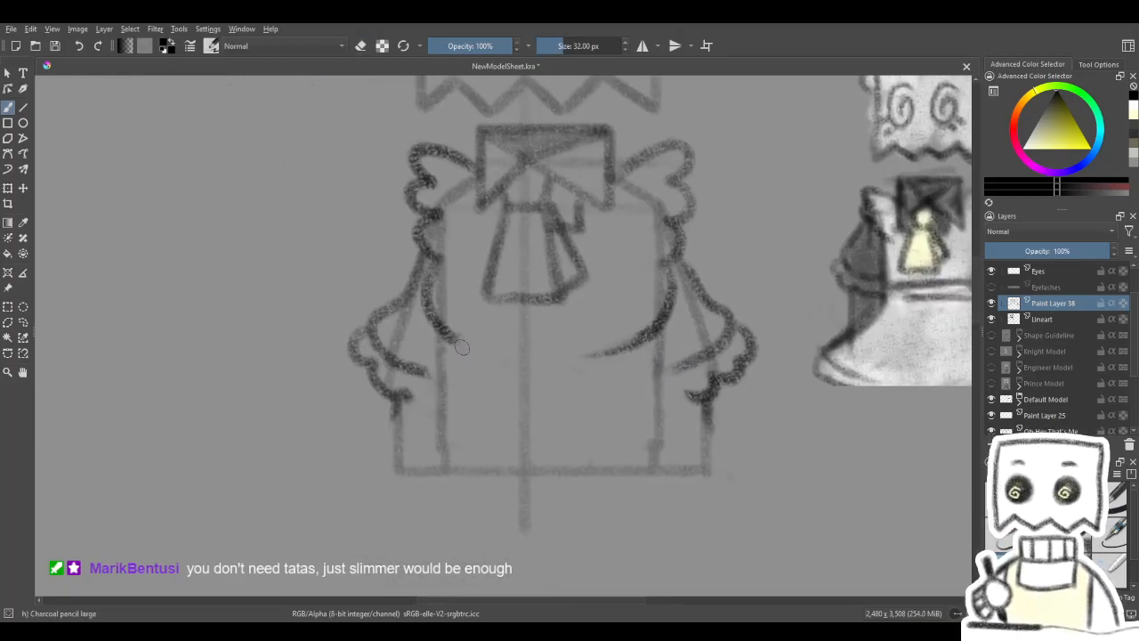
mouse_move(459, 379)
mouse_down()
mouse_move(641, 379)
mouse_move(584, 385)
mouse_up()
drag(636, 350, 639, 382)
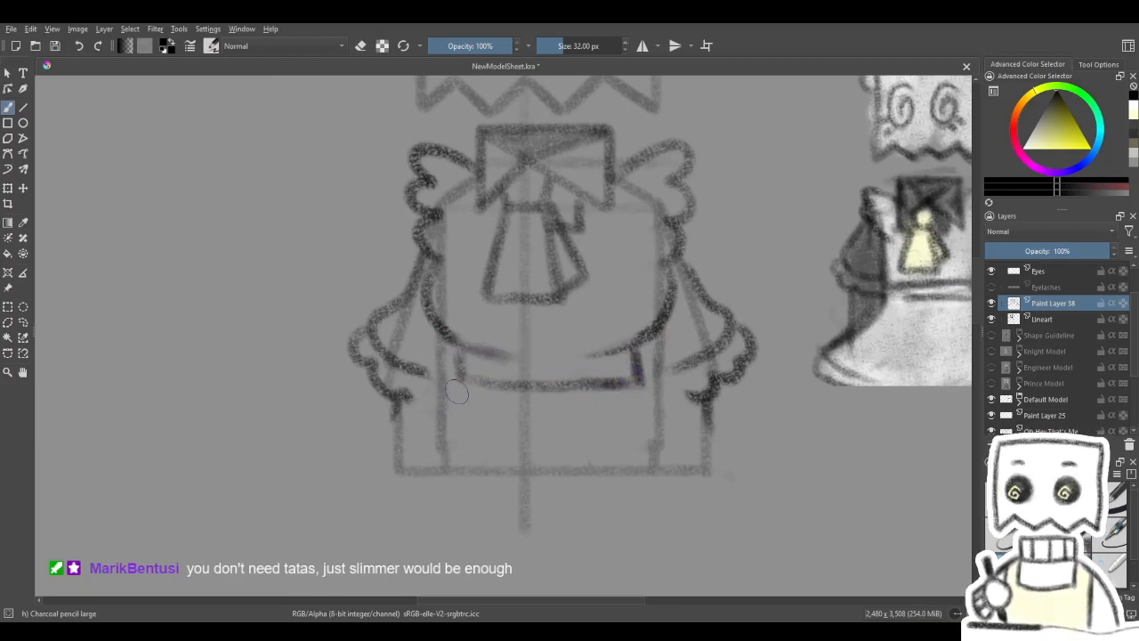
- Draw flared skirt edges from the waistband's ends, turning inward at the base hemline, undoing unsuitable strokes along the way
drag(457, 377, 397, 450)
mouse_move(471, 375)
mouse_down()
mouse_move(381, 440)
mouse_move(400, 473)
mouse_up()
key(ctrl+z)
key(ctrl+z)
key(ctrl+z)
key(ctrl+z)
key(ctrl+z)
drag(656, 416, 572, 400)
drag(549, 360, 628, 414)
key(ctrl+z)
key(ctrl+z)
key(ctrl+z)
mouse_move(566, 363)
mouse_down()
mouse_move(640, 430)
mouse_move(740, 452)
mouse_move(690, 481)
mouse_up()
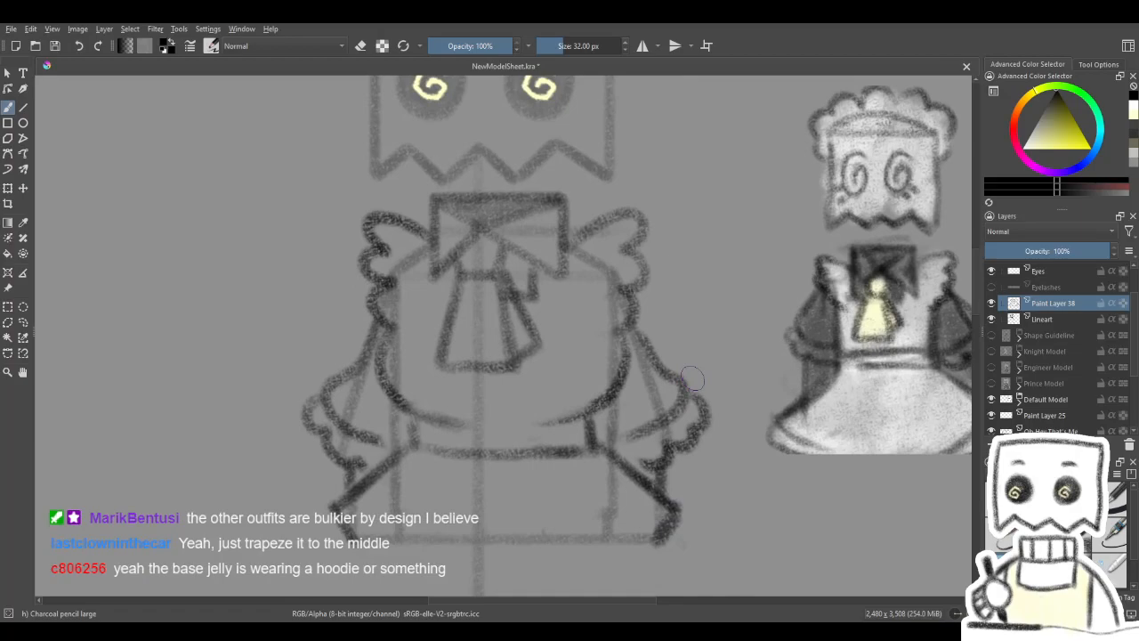
- Try vertical side lines connecting the rounded bodice to the ends of the waistband
scroll(607, 380, down, 1)
scroll(582, 369, down, 2)
drag(590, 382, 564, 381)
scroll(584, 378, up, 1)
scroll(563, 383, up, 2)
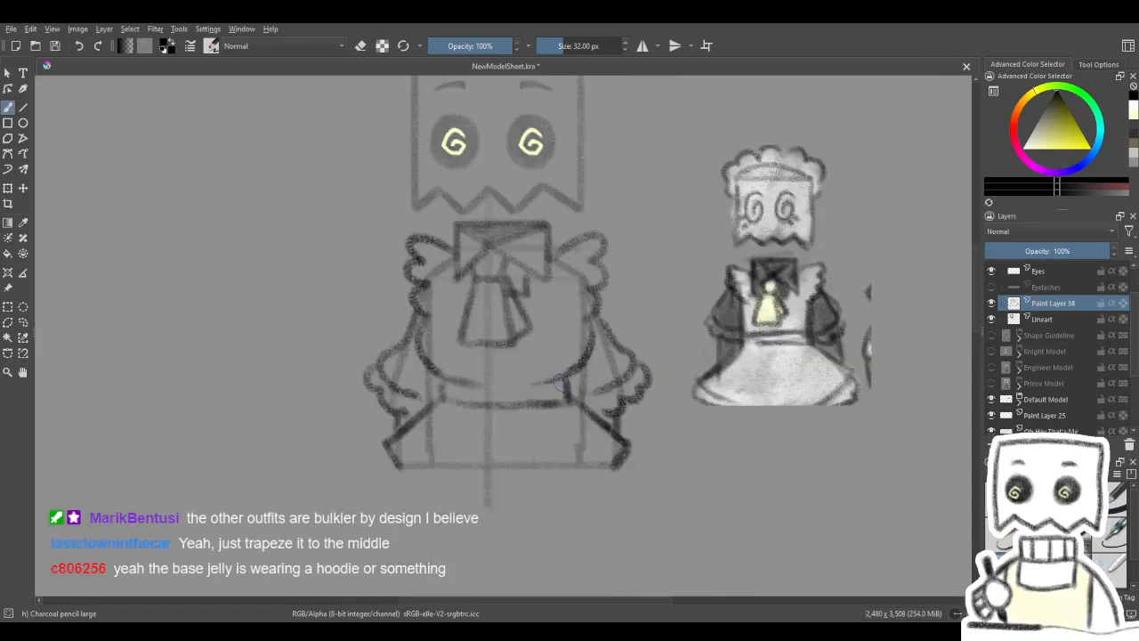
mouse_move(507, 348)
mouse_down()
mouse_move(505, 373)
mouse_move(523, 339)
mouse_up()
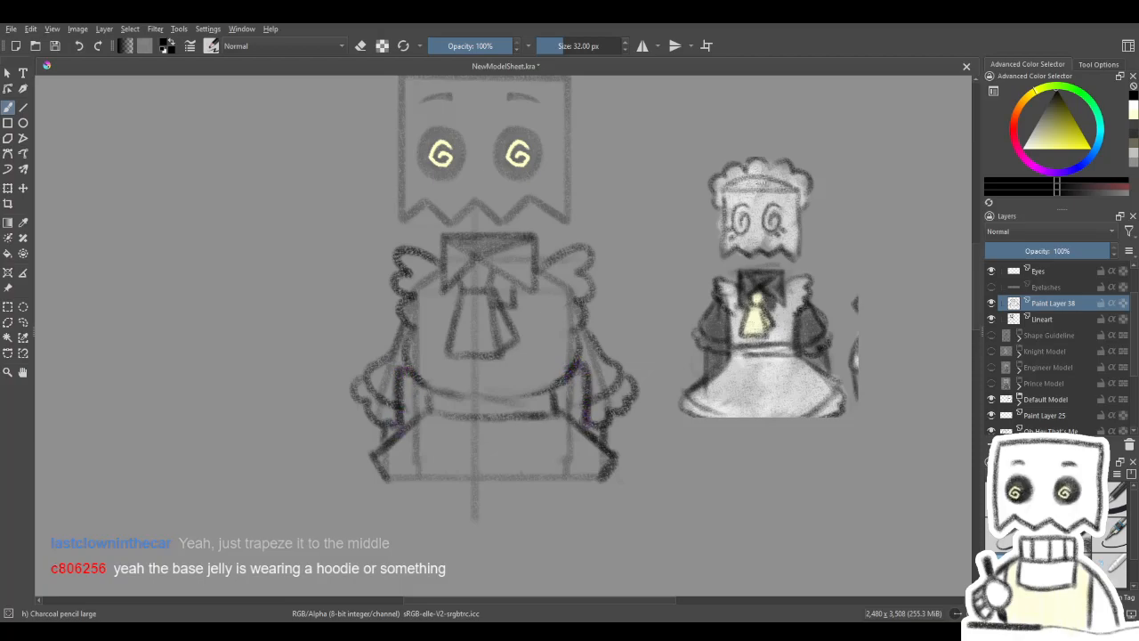
drag(612, 370, 605, 335)
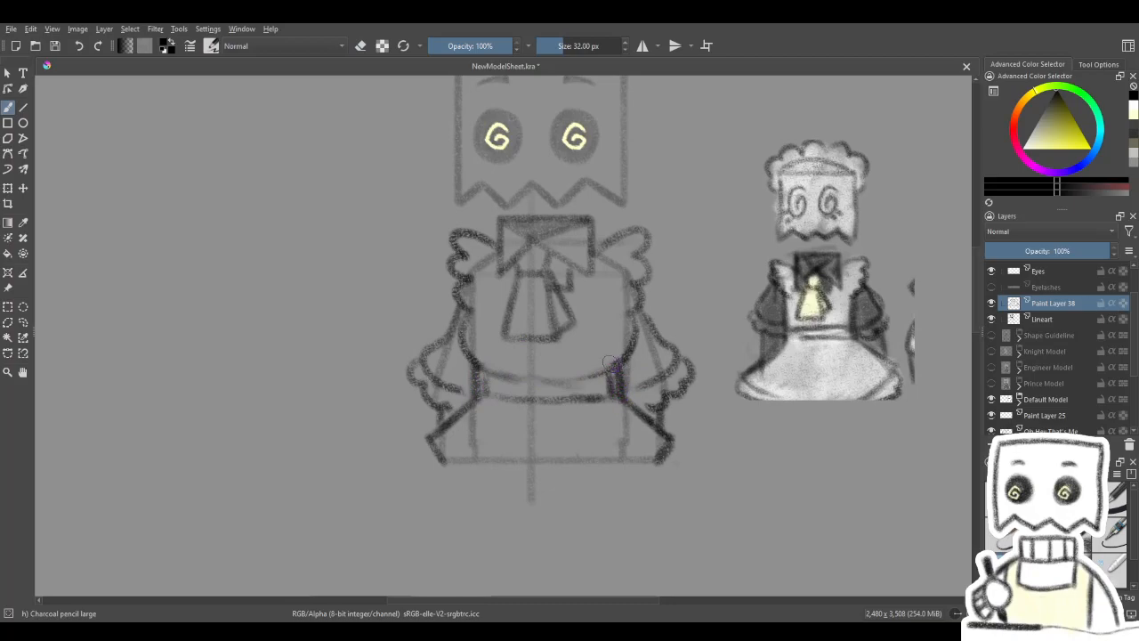
drag(645, 356, 618, 354)
- Redraw the bodice with straighter sides running from the shoulder ruffles into the waistband, erasing the rounded outline
key(e)
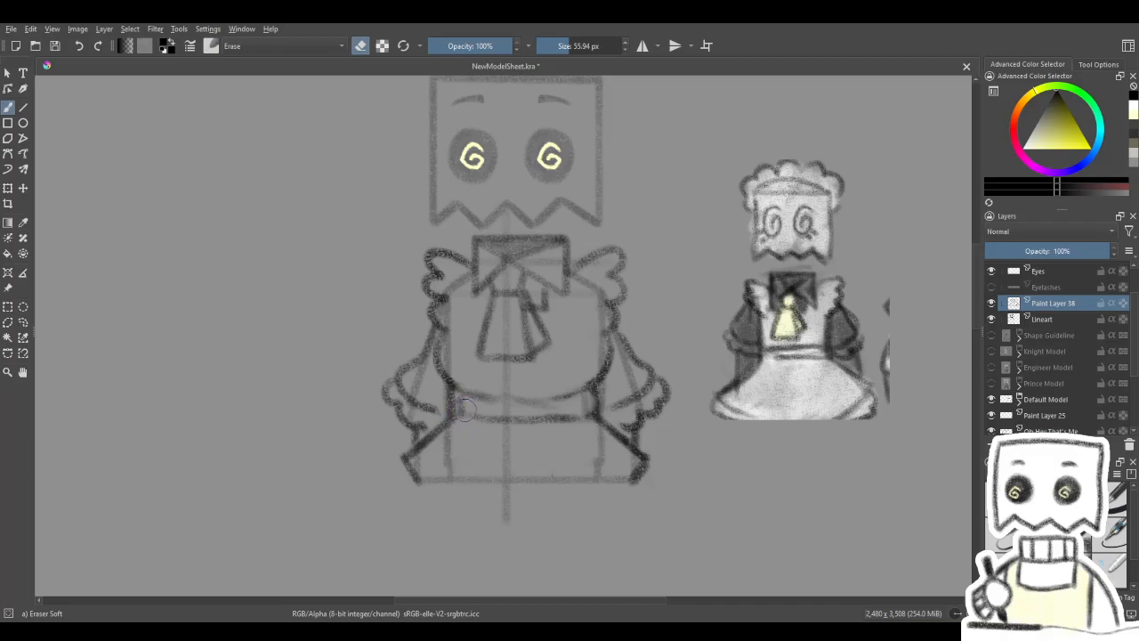
key(e)
drag(458, 413, 500, 419)
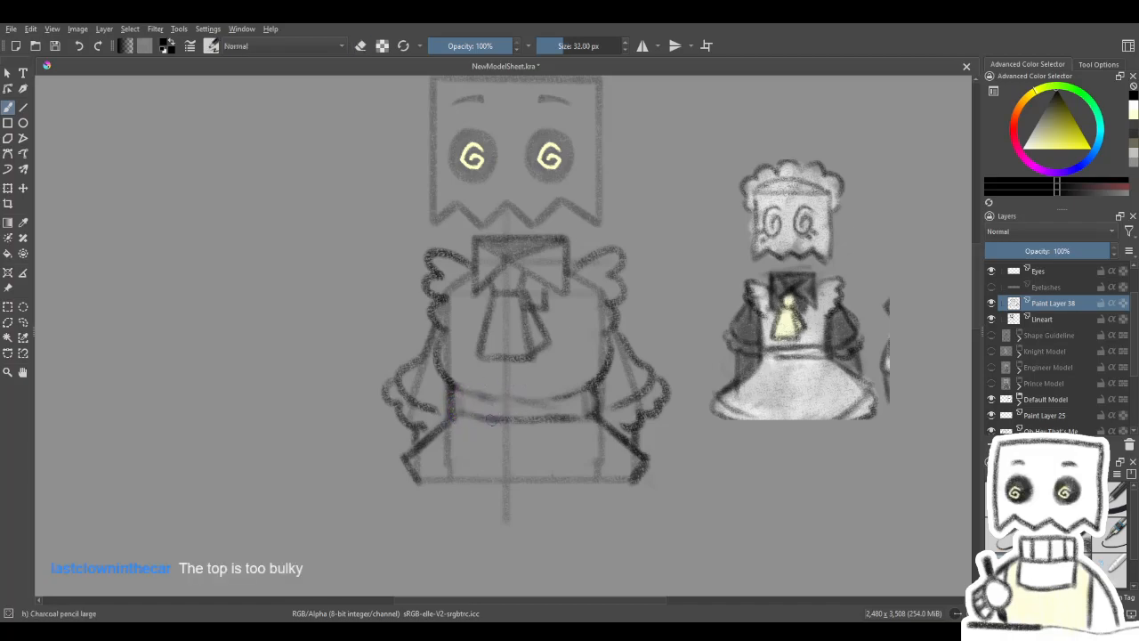
key(e)
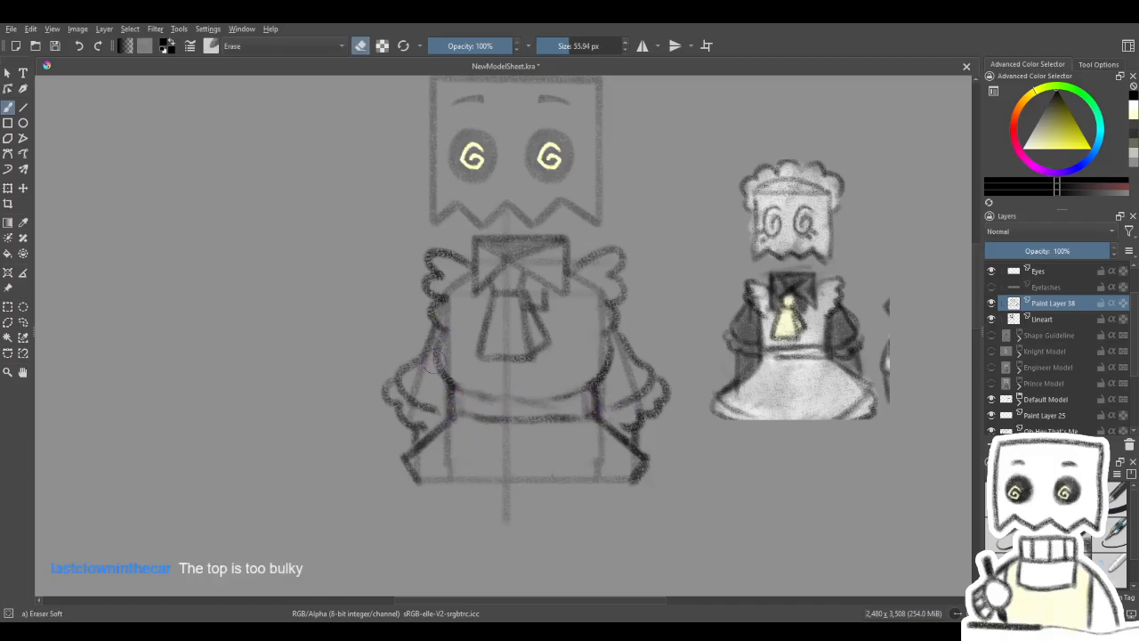
key(e)
mouse_move(448, 336)
mouse_down()
mouse_move(454, 391)
mouse_move(454, 381)
mouse_up()
drag(605, 356, 600, 321)
key(e)
mouse_move(463, 376)
mouse_down()
mouse_move(578, 368)
mouse_move(590, 354)
mouse_move(464, 354)
mouse_move(513, 383)
mouse_move(575, 383)
mouse_move(510, 385)
mouse_up()
key(e)
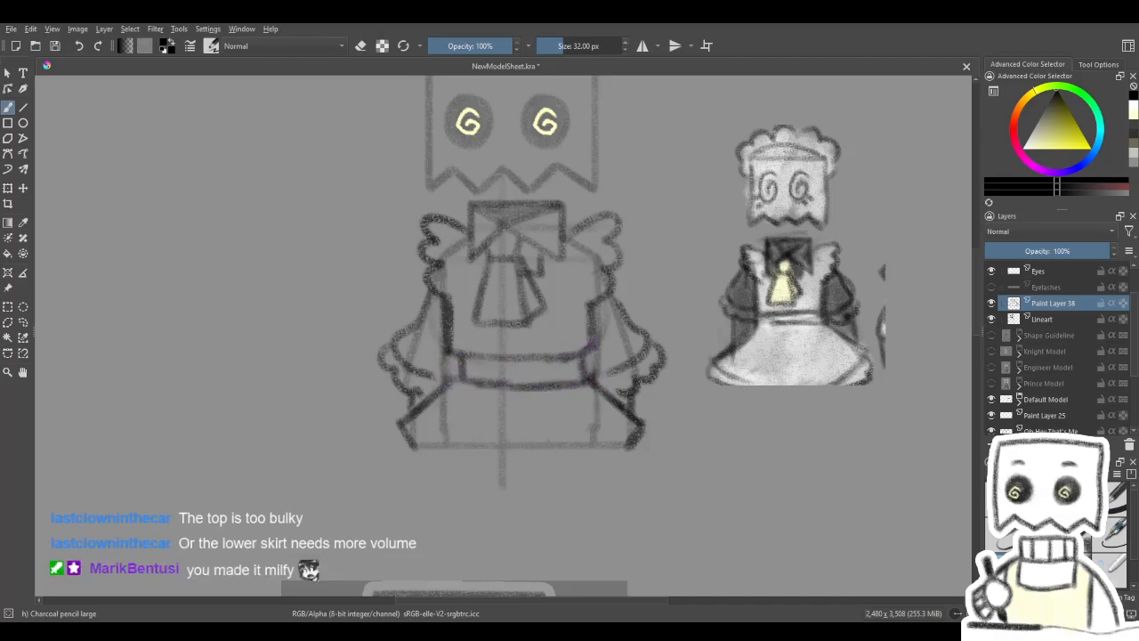
- Erase the waistband lines and redraw the bodice sides as smooth curves bowing inward to the skirt edges
drag(453, 358, 463, 396)
key(e)
mouse_move(480, 356)
mouse_down()
mouse_move(538, 403)
mouse_move(589, 342)
mouse_move(449, 334)
mouse_move(450, 383)
mouse_move(456, 325)
mouse_move(450, 378)
mouse_up()
key(e)
mouse_move(602, 381)
mouse_down()
mouse_move(586, 307)
mouse_move(577, 327)
mouse_up()
mouse_move(593, 385)
mouse_down()
mouse_move(594, 304)
mouse_move(585, 374)
mouse_move(629, 319)
mouse_move(628, 332)
mouse_up()
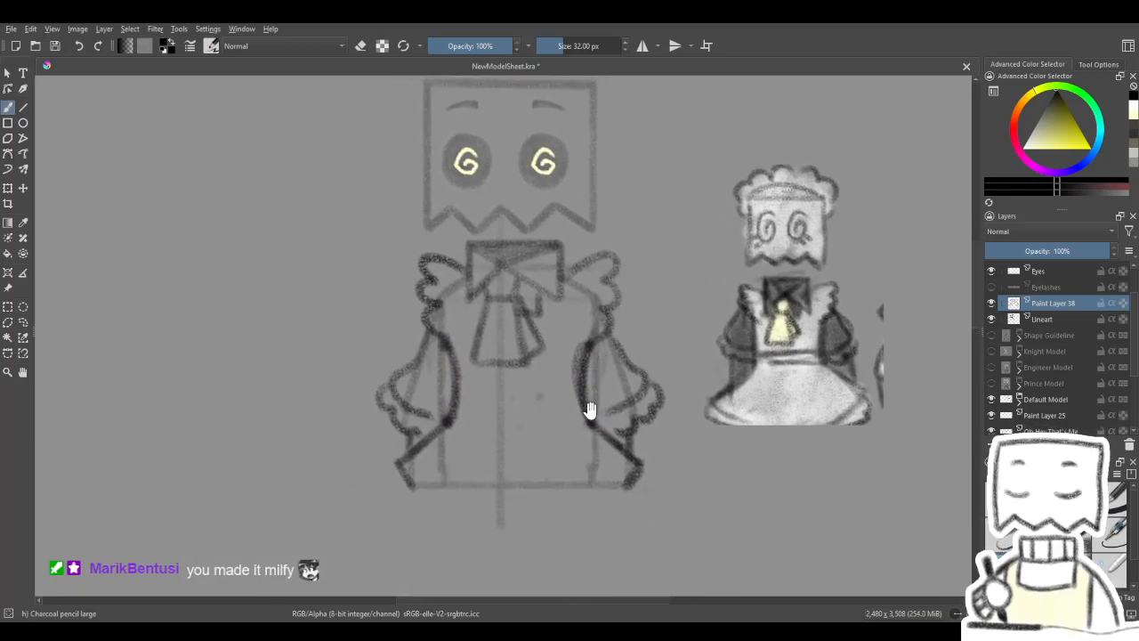
- Erase the inward-bowed bodice sides and both flared skirt edges, and return to the pencil
key(e)
drag(449, 421, 405, 476)
mouse_move(570, 401)
mouse_down()
mouse_move(573, 342)
mouse_move(589, 356)
mouse_move(583, 319)
mouse_up()
drag(463, 410, 449, 368)
mouse_move(609, 438)
mouse_down()
mouse_move(632, 480)
mouse_move(609, 461)
mouse_up()
key(slash)
- Draw the bodice sides stepping inward below the shoulder ruffles and straight down, and close them with the upper waistband line
drag(613, 390, 600, 394)
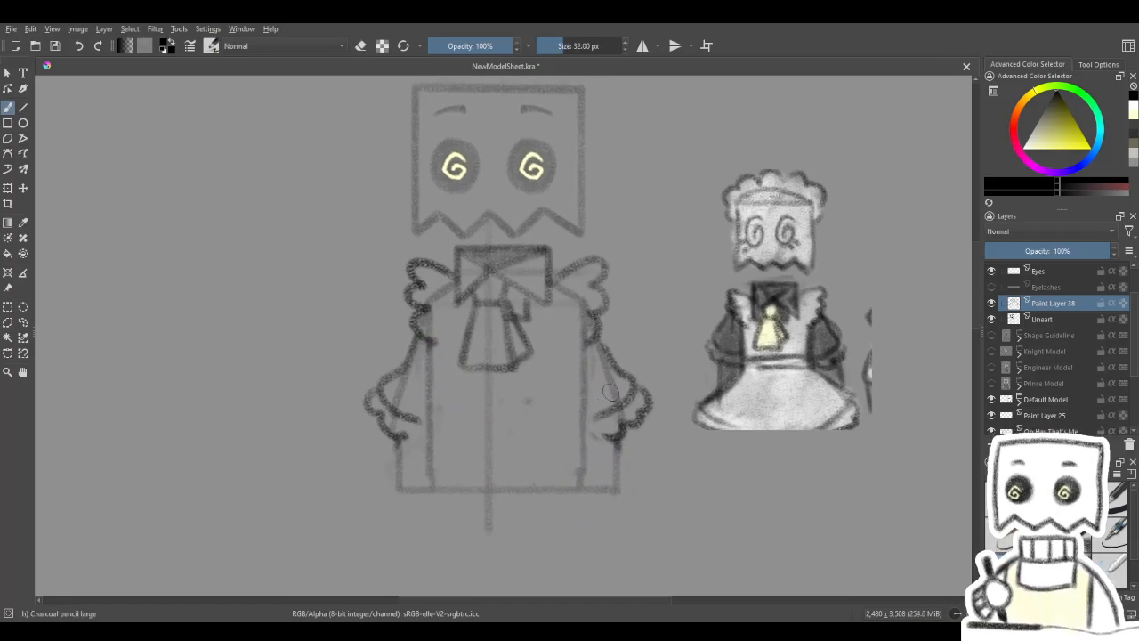
mouse_move(427, 340)
mouse_down()
mouse_move(439, 351)
mouse_move(437, 389)
mouse_up()
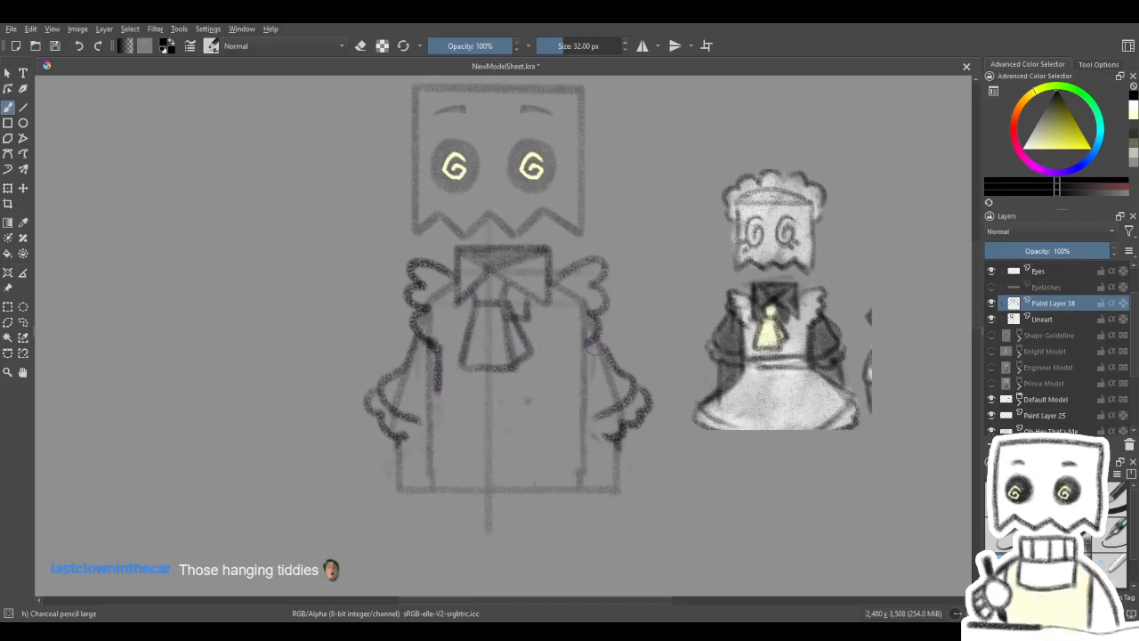
drag(574, 354, 570, 405)
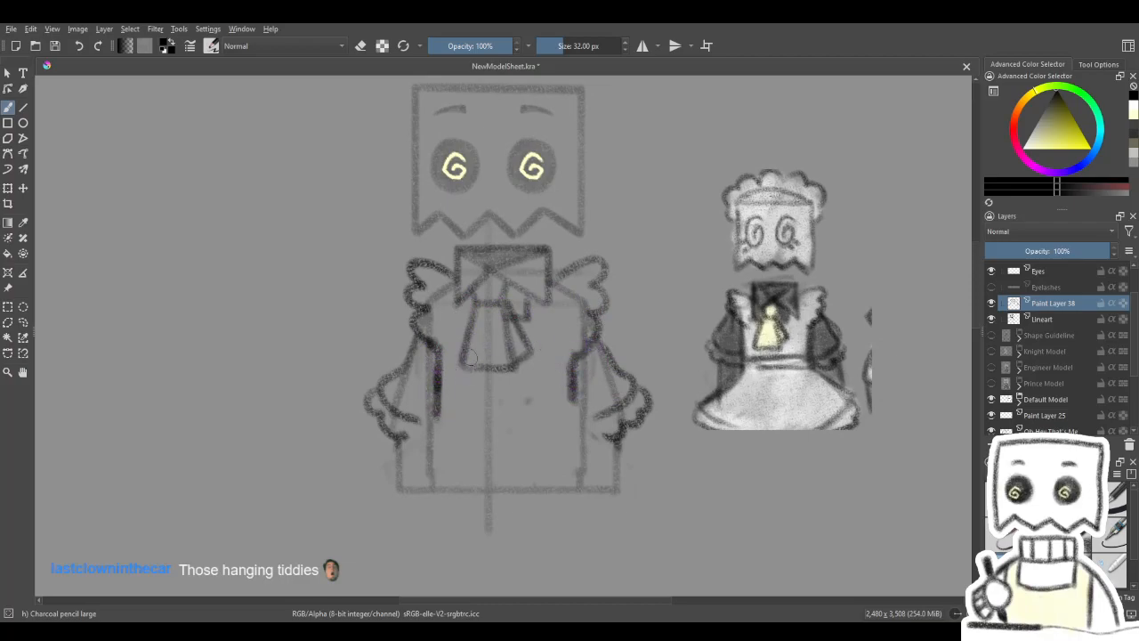
drag(575, 365, 571, 414)
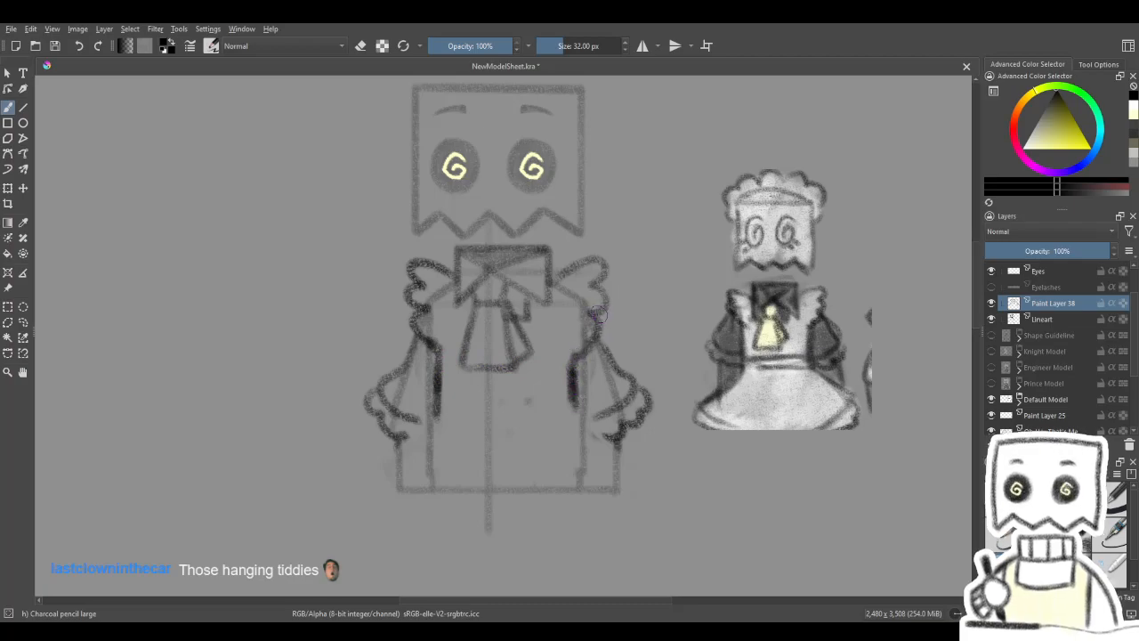
key(4)
key(4)
key(4)
key(4)
drag(542, 429, 606, 302)
key(5)
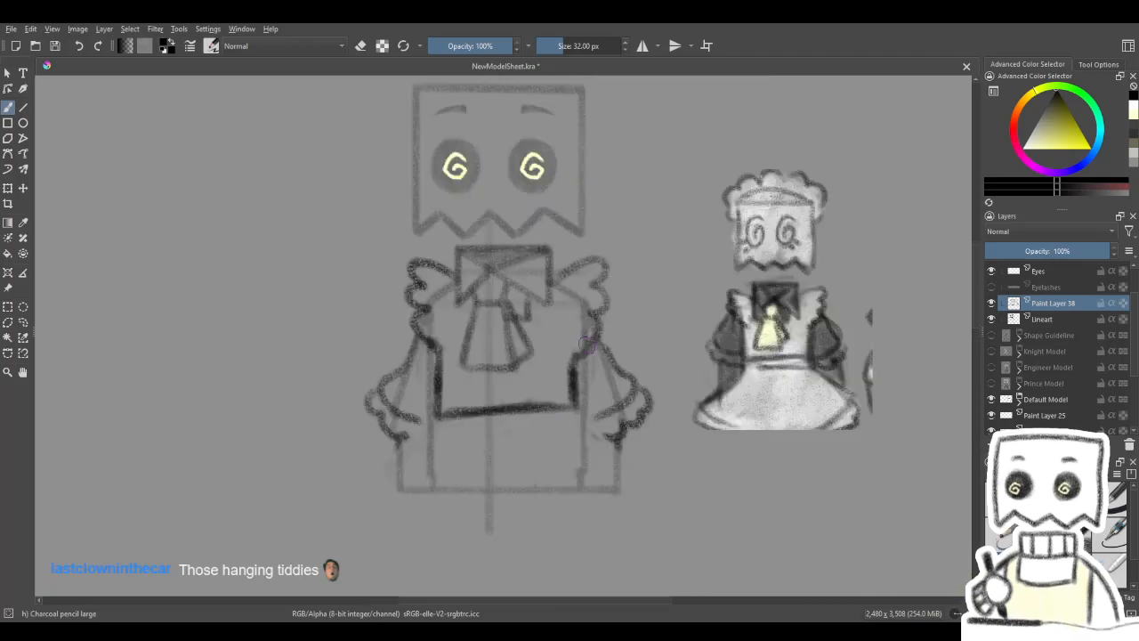
- Draw the lower waistband line parallel to the upper one, undoing the stray stroke
scroll(593, 285, down, 3)
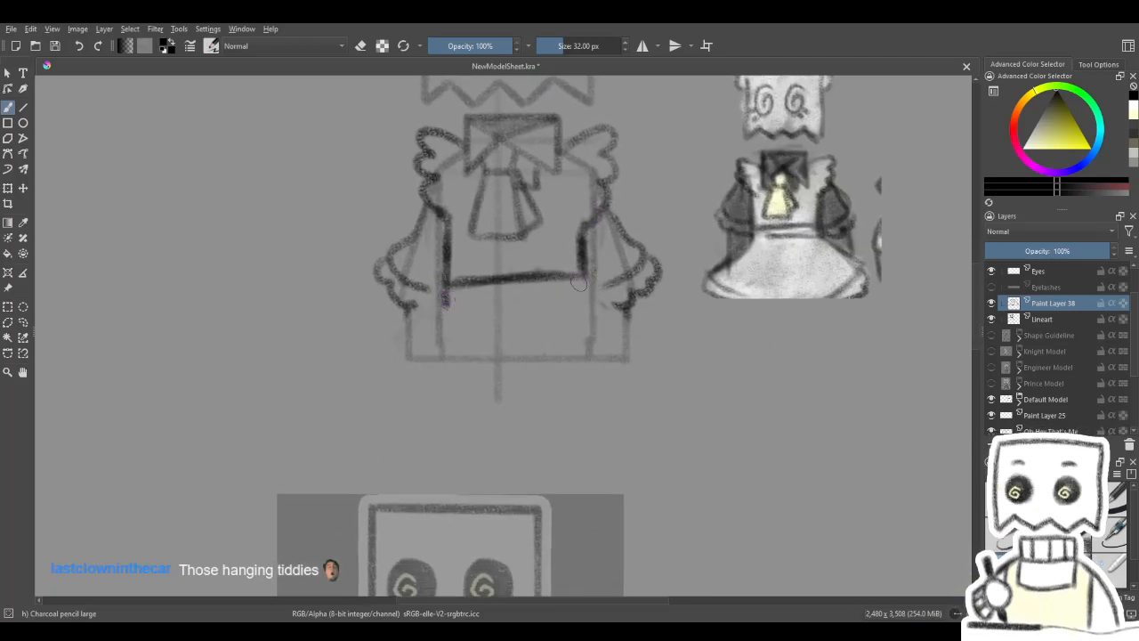
key(4)
key(4)
key(4)
mouse_move(439, 353)
mouse_down()
mouse_move(533, 253)
mouse_move(439, 352)
mouse_move(572, 363)
mouse_up()
key(5)
mouse_move(480, 377)
mouse_down()
mouse_move(520, 345)
mouse_move(478, 379)
mouse_up()
key(ctrl+z)
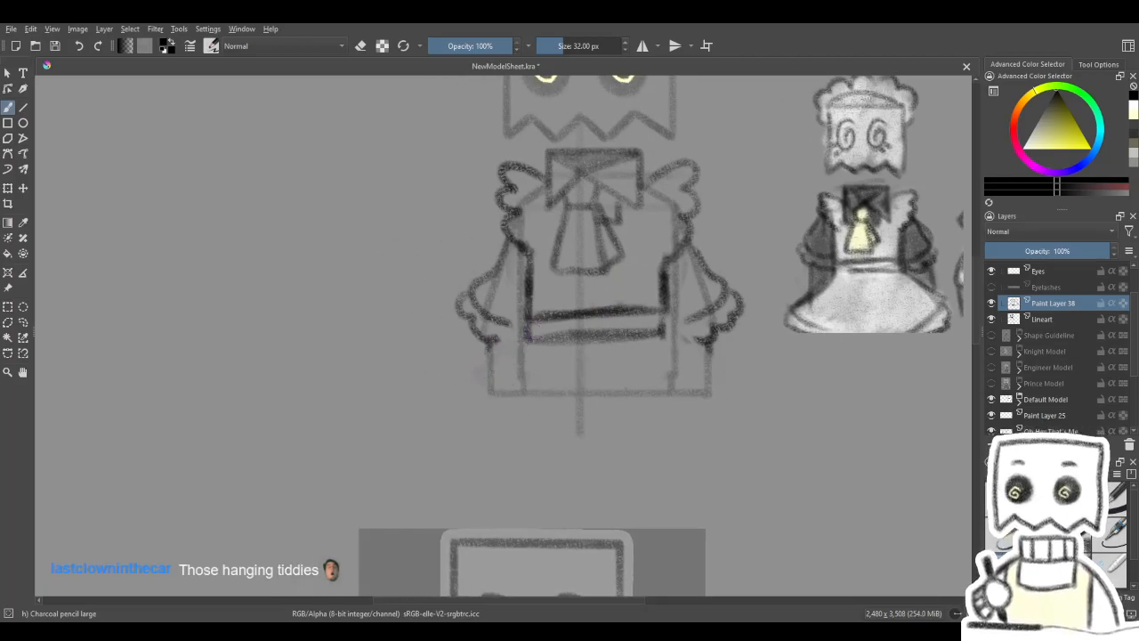
- Draw both flared skirt edges with short angled ends from the waistband corners, and check them with the Lineart layer briefly hidden
drag(523, 335, 482, 373)
key(ctrl+z)
drag(524, 337, 472, 367)
mouse_move(649, 334)
mouse_down()
mouse_move(521, 353)
mouse_move(601, 390)
mouse_move(586, 412)
mouse_up()
drag(624, 363, 639, 461)
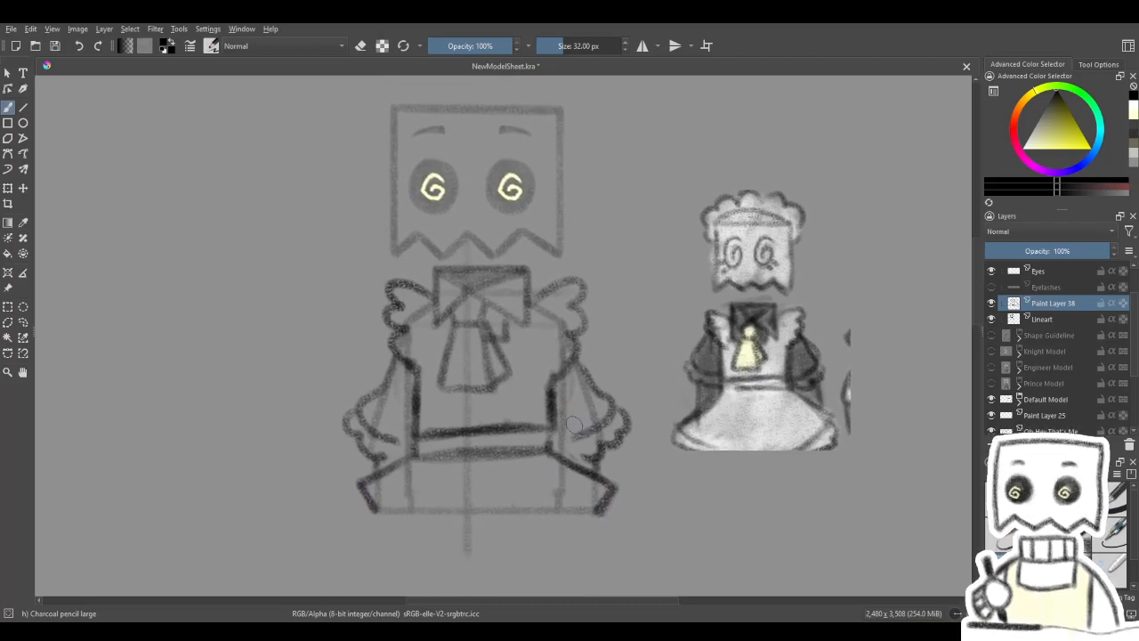
click(992, 318)
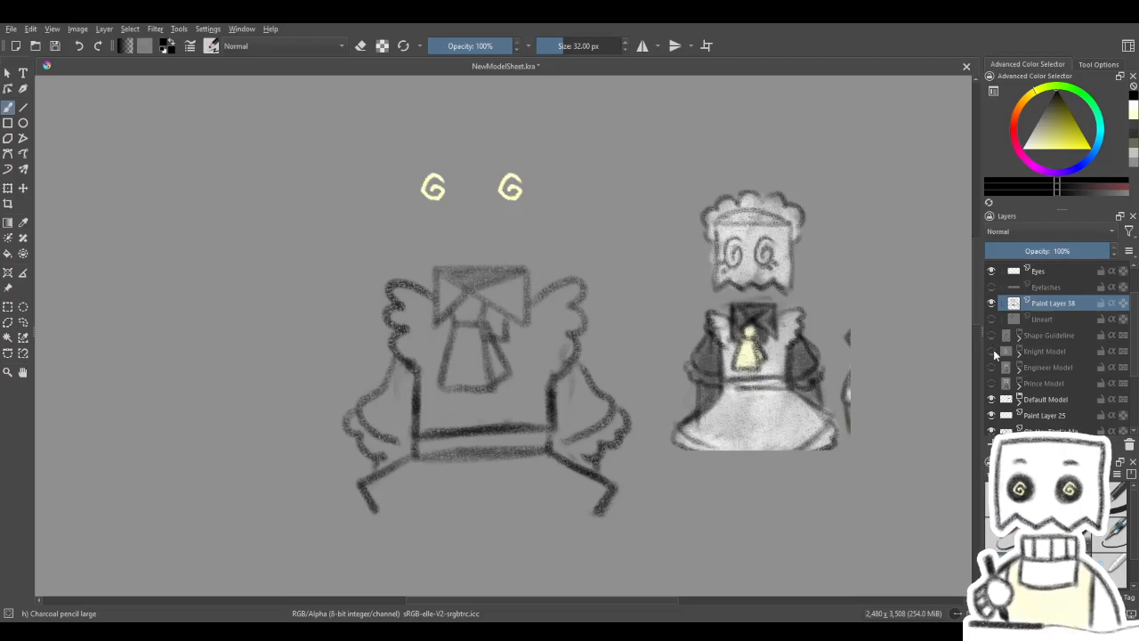
click(993, 319)
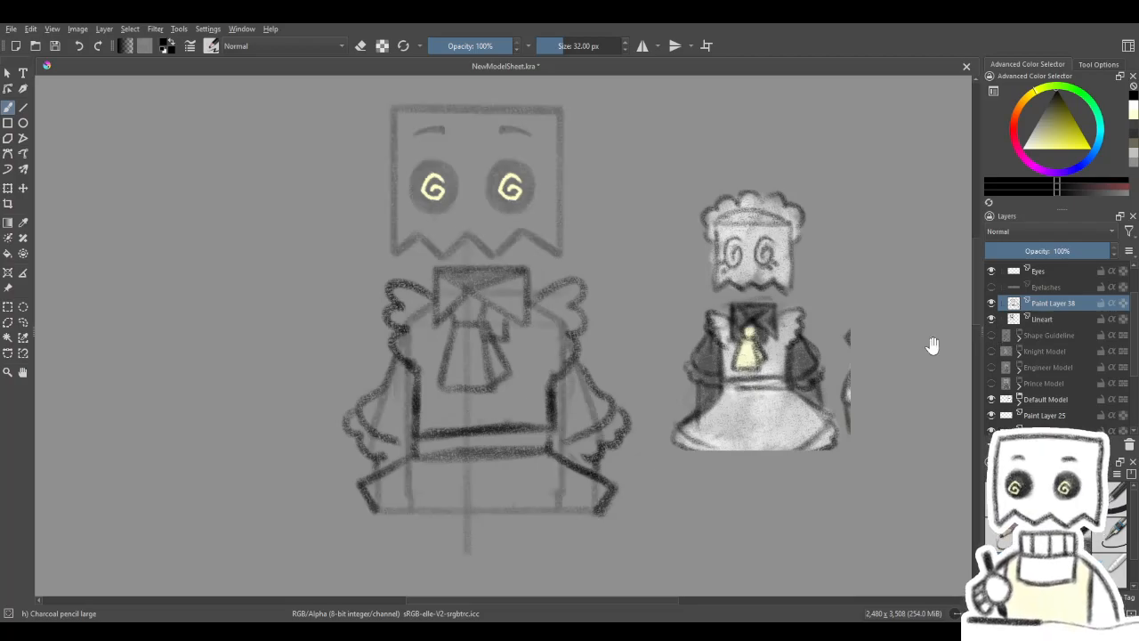
- Erase the old ascot from the chest and redraw the two pointed collar flaps meeting at the neck centre
key(e)
mouse_move(585, 359)
mouse_down()
mouse_move(570, 343)
mouse_move(544, 383)
mouse_move(534, 356)
mouse_move(553, 316)
mouse_move(570, 326)
mouse_up()
key(slash)
mouse_move(619, 360)
mouse_down()
mouse_move(584, 367)
mouse_move(595, 365)
mouse_up()
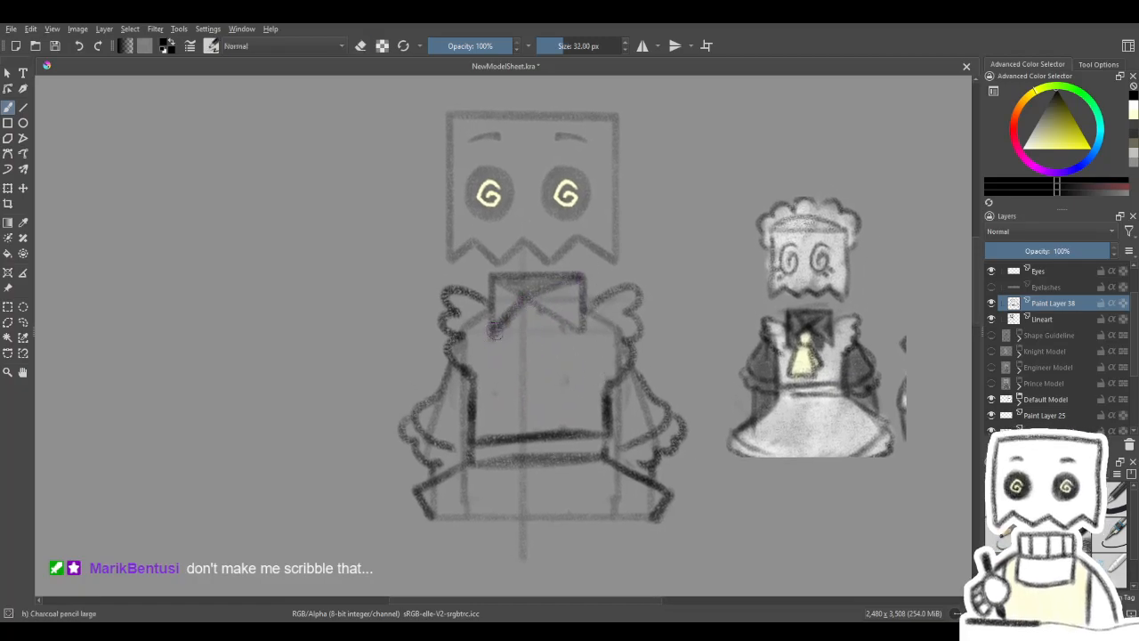
drag(532, 301, 576, 336)
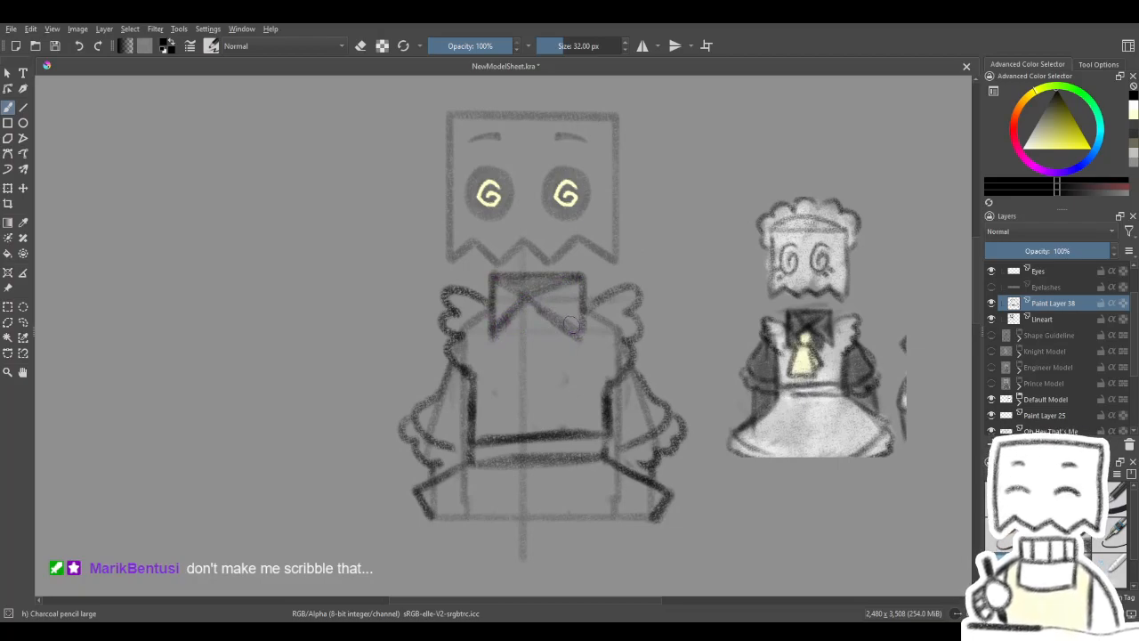
drag(533, 305, 582, 339)
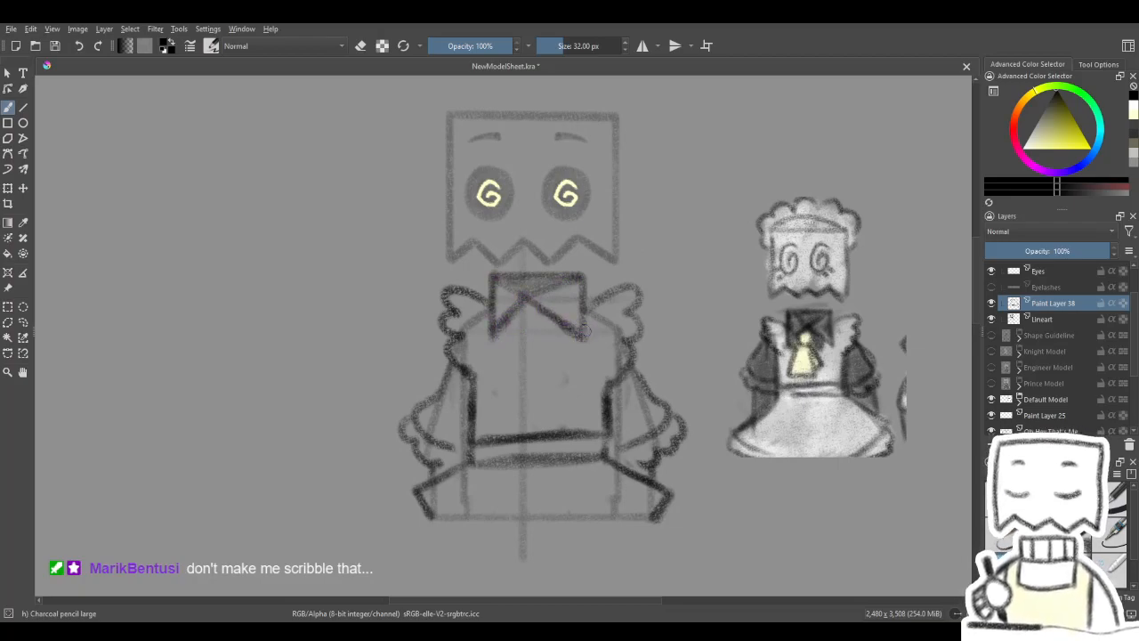
key(4)
key(4)
key(5)
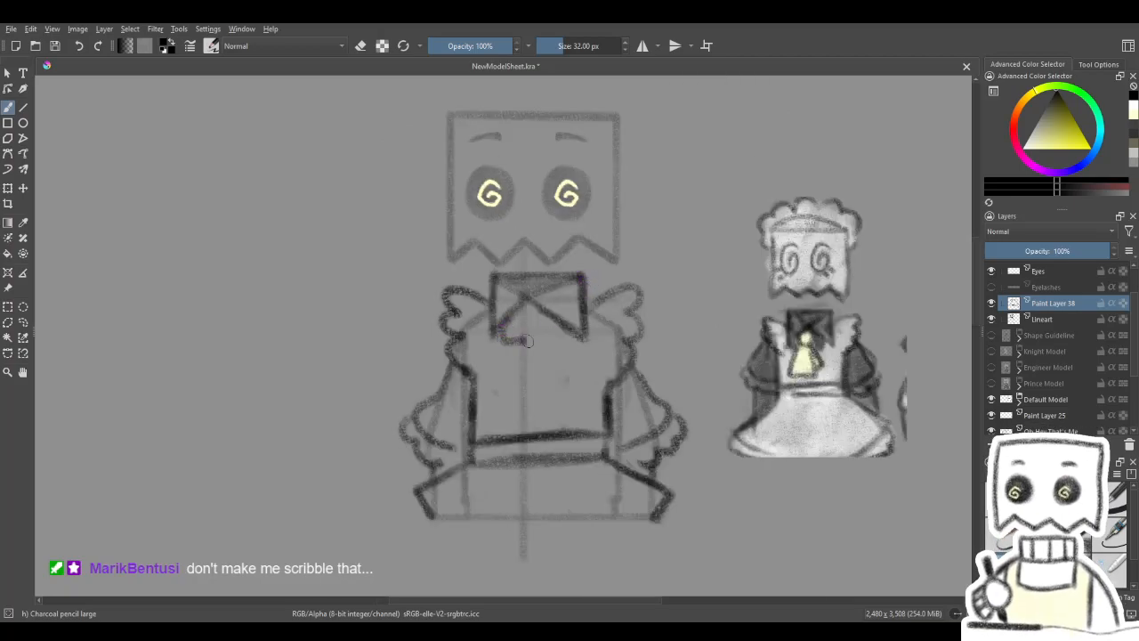
- Draw the wide bow outline below the collar points, undoing the misplaced strokes
drag(525, 341, 557, 342)
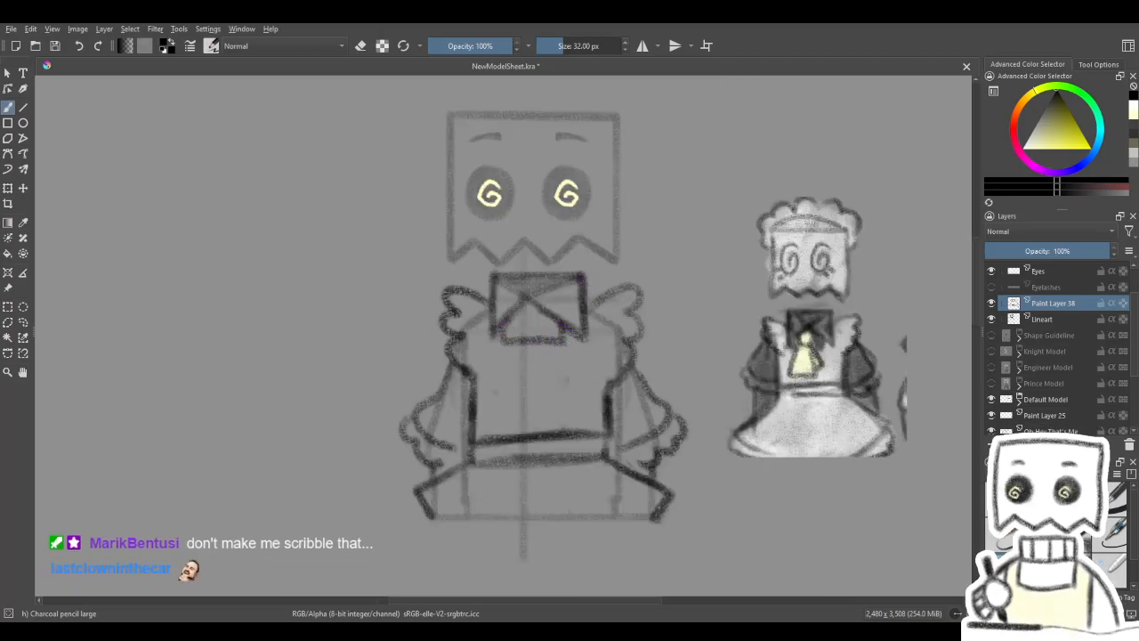
mouse_move(500, 338)
mouse_down()
mouse_move(498, 436)
mouse_move(497, 354)
mouse_move(494, 406)
mouse_up()
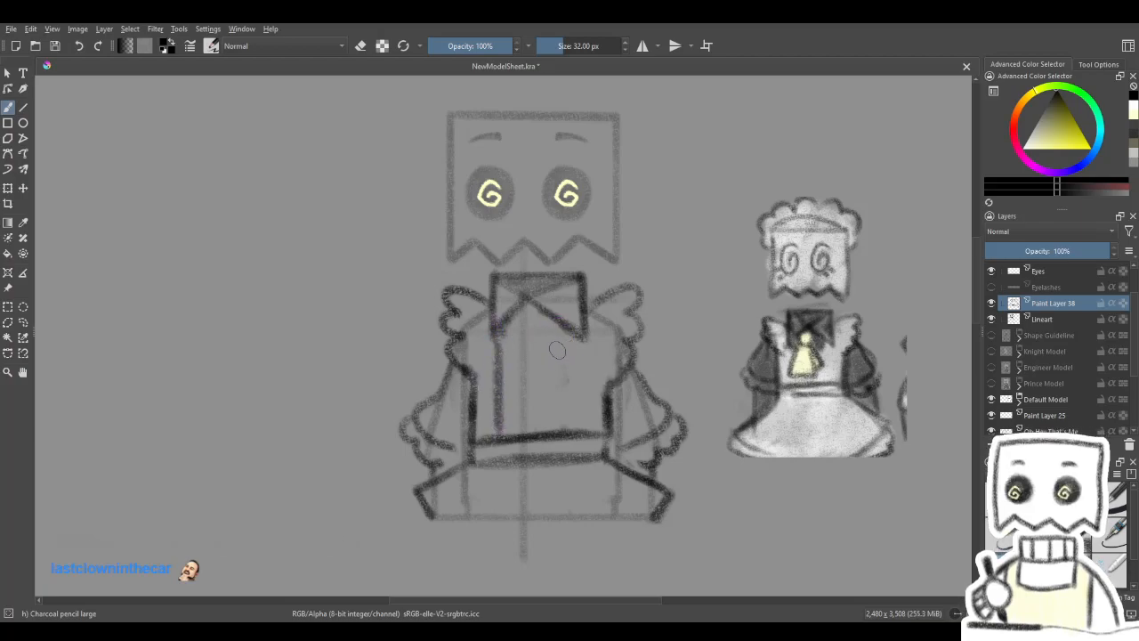
key(ctrl+z)
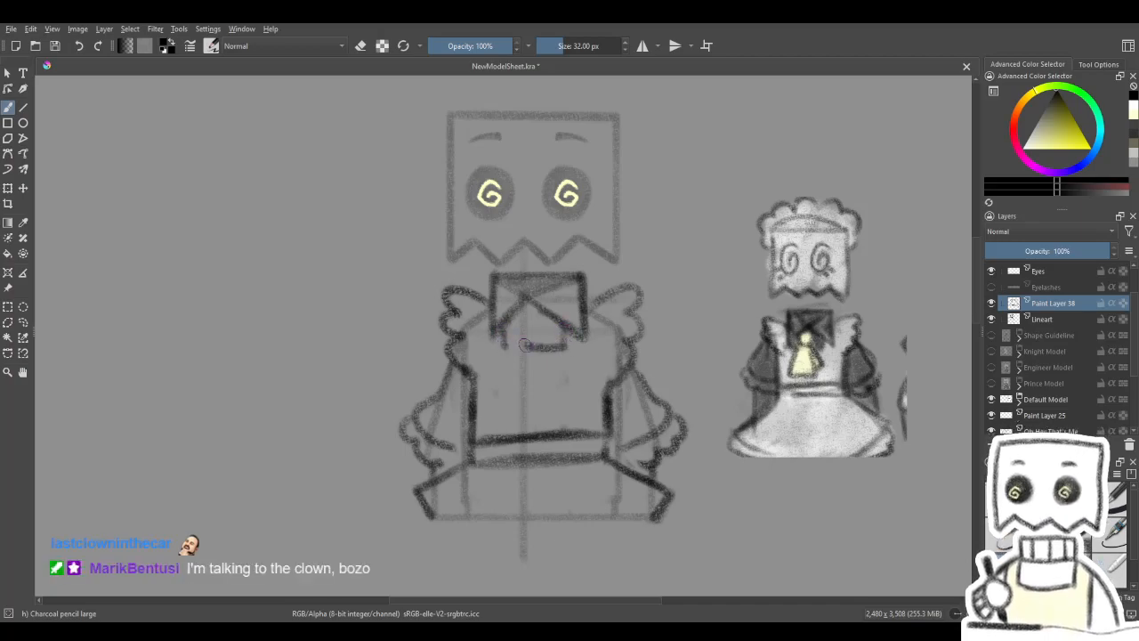
drag(505, 348, 564, 353)
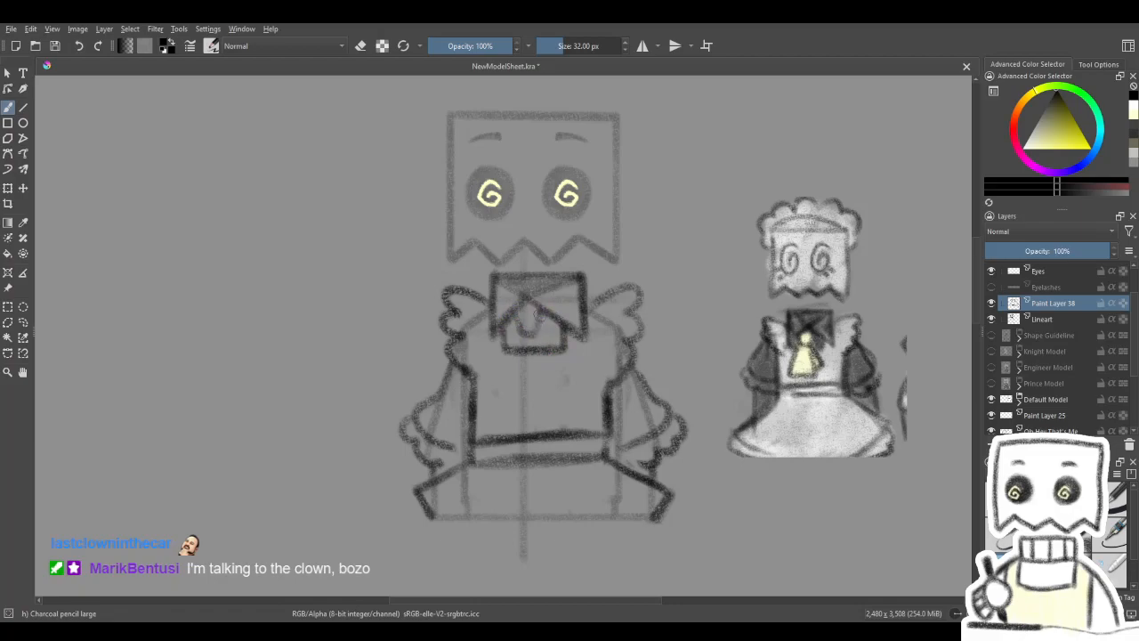
- Draw the central knot and two hanging ribbon tails over the bow, and erase the lines overlapping them
mouse_move(515, 370)
mouse_down()
mouse_move(508, 390)
mouse_move(544, 390)
mouse_up()
drag(522, 333, 507, 392)
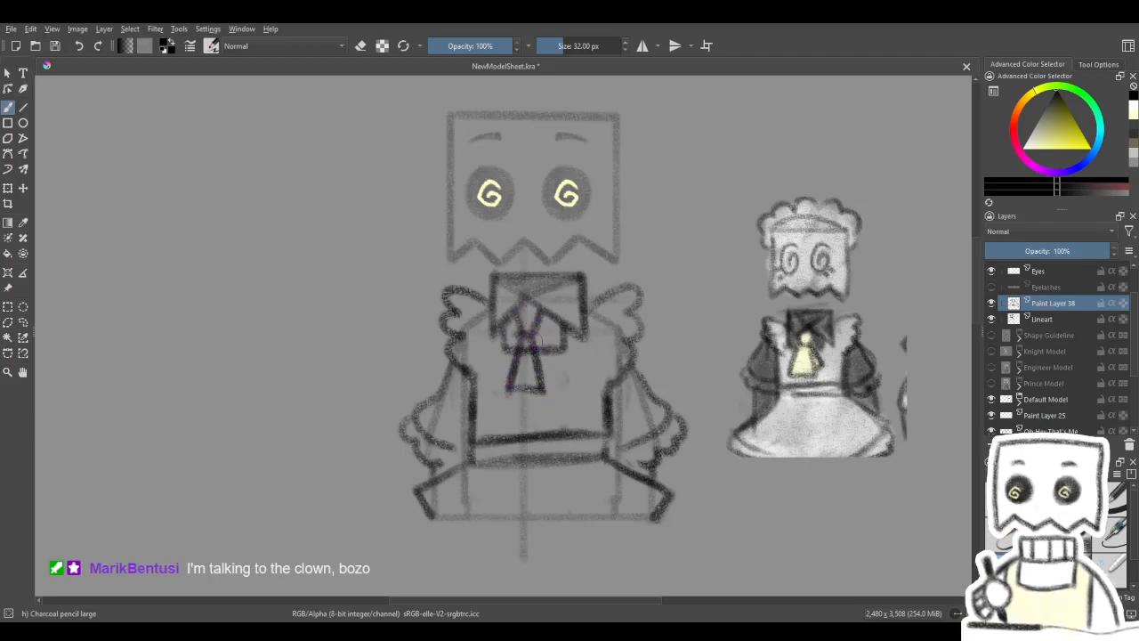
mouse_move(547, 352)
mouse_down()
mouse_move(558, 363)
mouse_move(544, 387)
mouse_up()
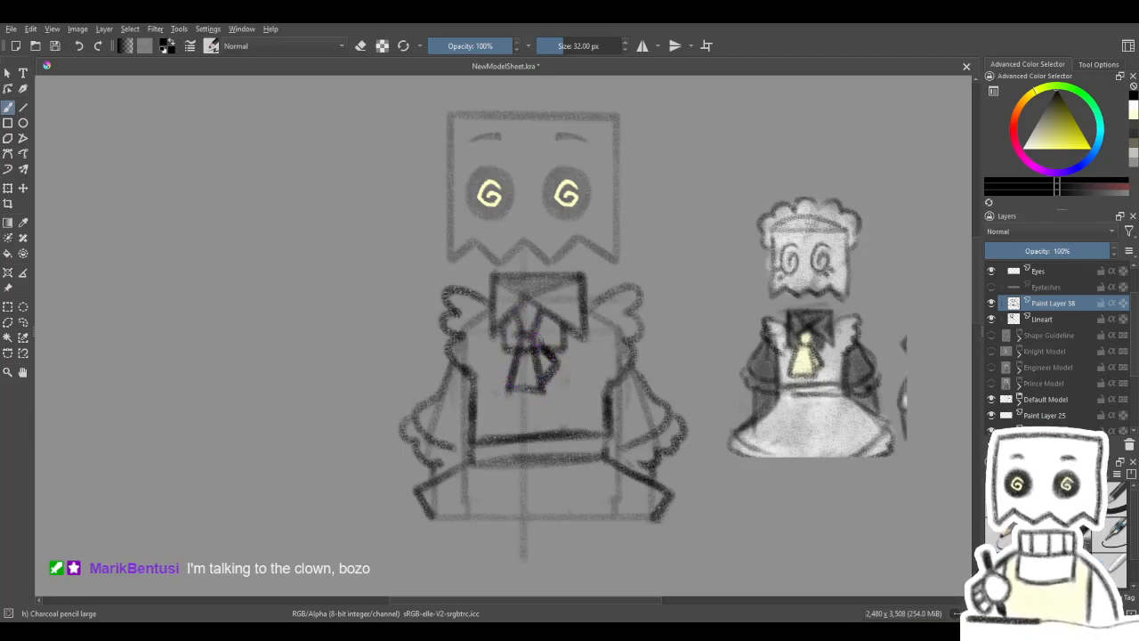
drag(585, 421, 600, 417)
key(e)
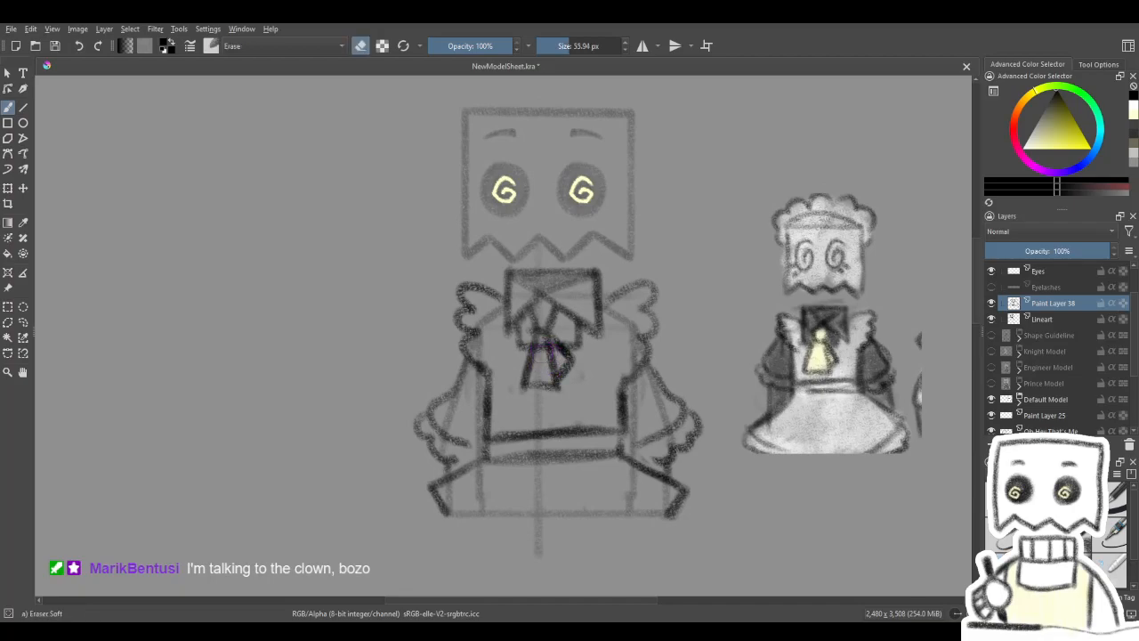
key(e)
mouse_move(629, 307)
mouse_down()
mouse_move(639, 289)
mouse_move(618, 359)
mouse_move(649, 374)
mouse_up()
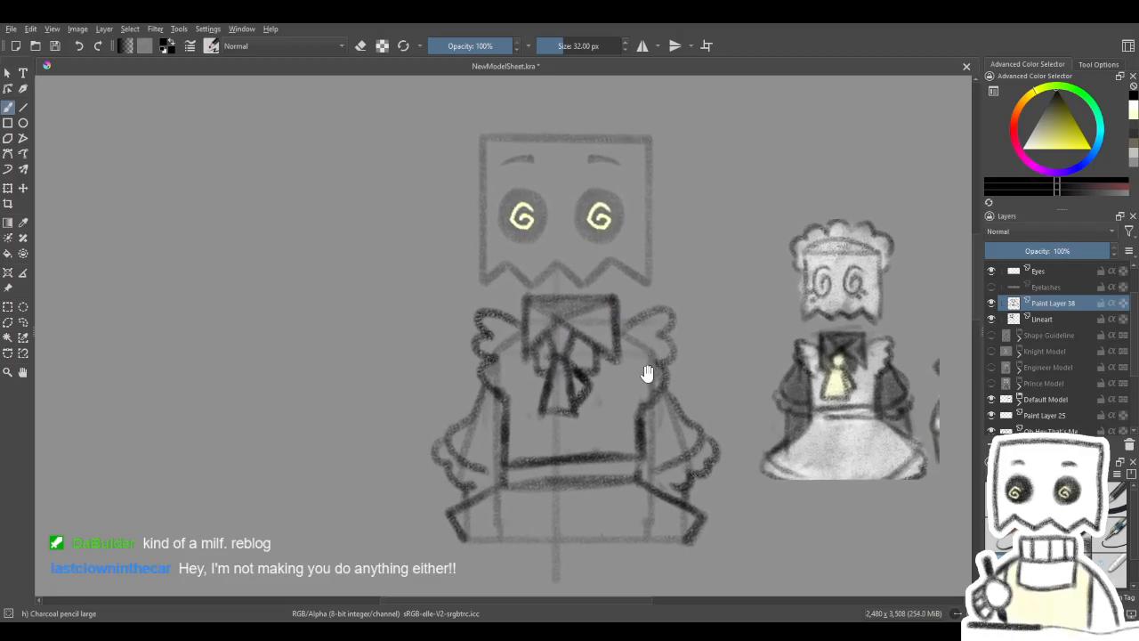
- Erase one end of the waistband lines, redraw the adjacent bodice side and add curled ruffle ends to the skirt edges
drag(656, 333, 623, 269)
key(e)
mouse_move(616, 379)
mouse_down()
mouse_move(626, 420)
mouse_move(615, 422)
mouse_move(613, 381)
mouse_up()
key(e)
drag(616, 432, 615, 423)
drag(614, 354, 616, 405)
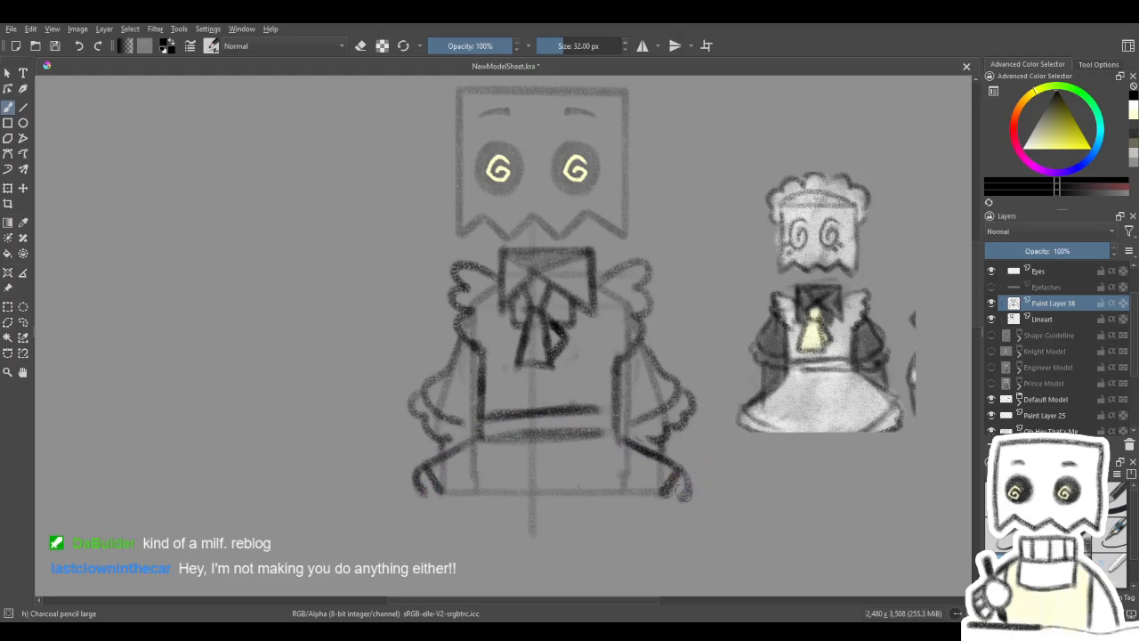
mouse_move(735, 454)
mouse_down()
mouse_move(733, 364)
mouse_move(715, 499)
mouse_move(753, 506)
mouse_move(757, 457)
mouse_move(725, 466)
mouse_up()
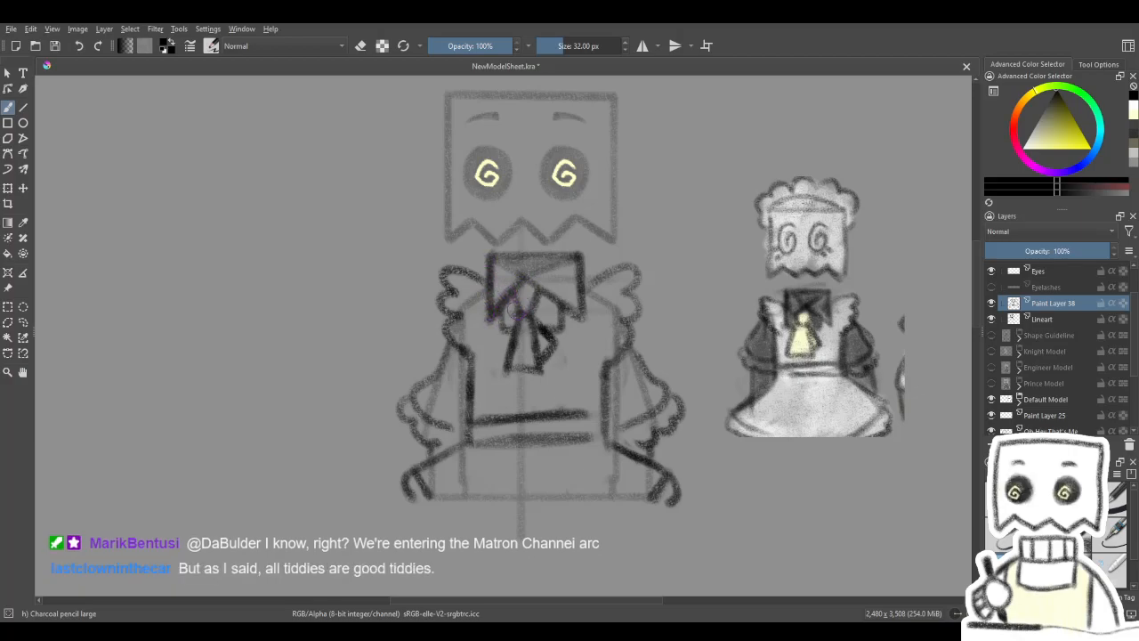
- Darken the collar outline with heavier strokes along its top edge and sides, and restore the upright canvas view
key(4)
key(4)
key(4)
drag(445, 286, 433, 354)
drag(491, 296, 425, 356)
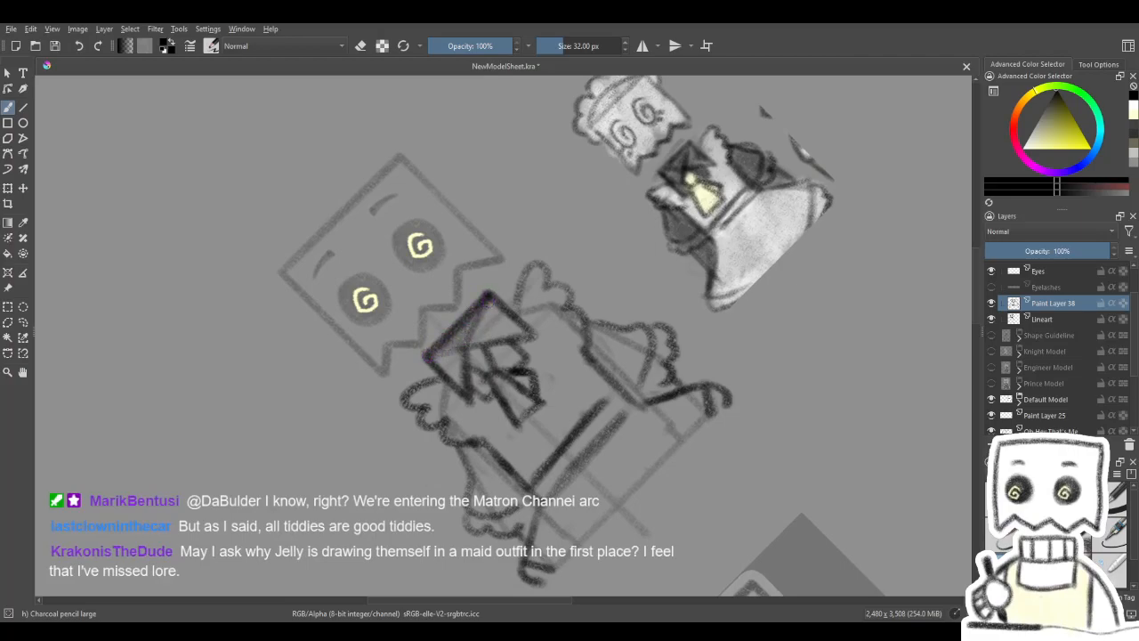
key(4)
key(4)
key(4)
key(4)
key(4)
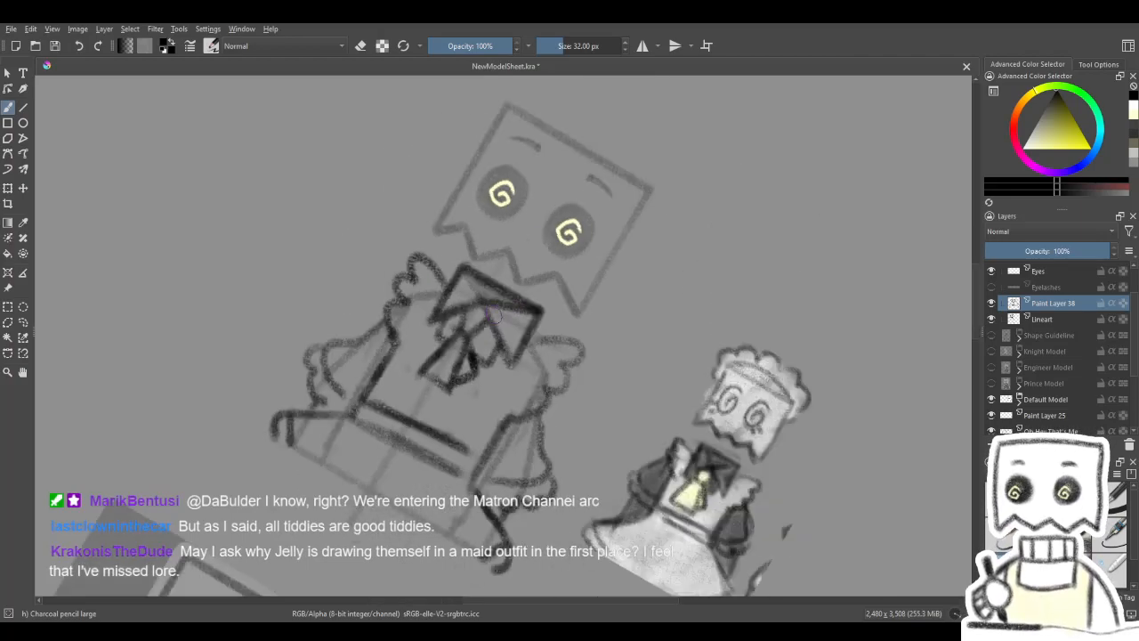
key(5)
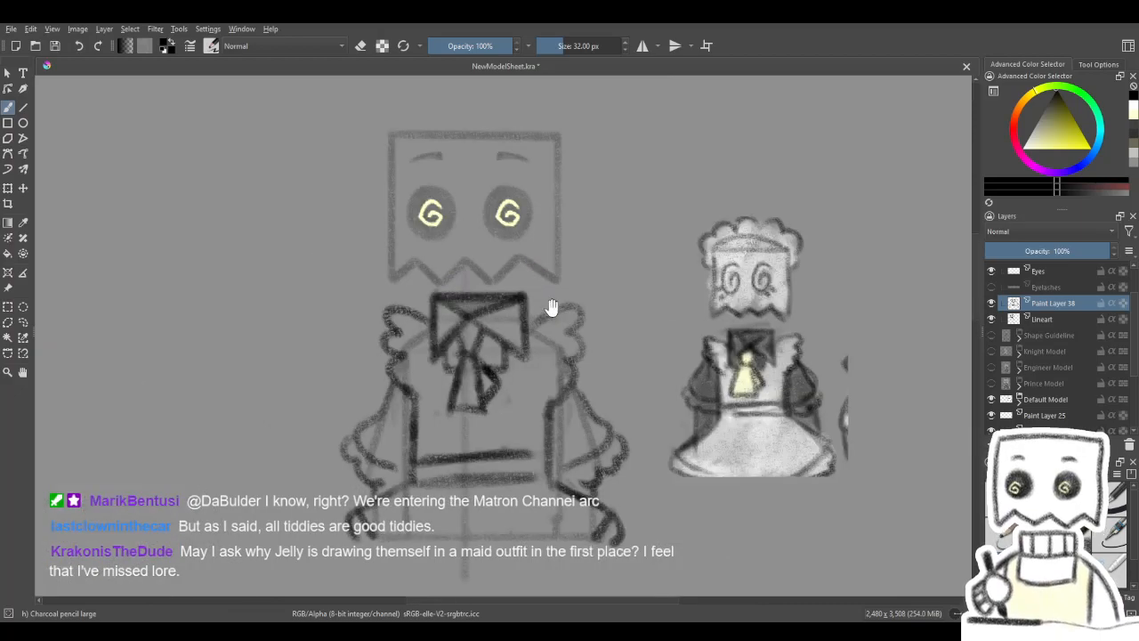
drag(546, 300, 661, 293)
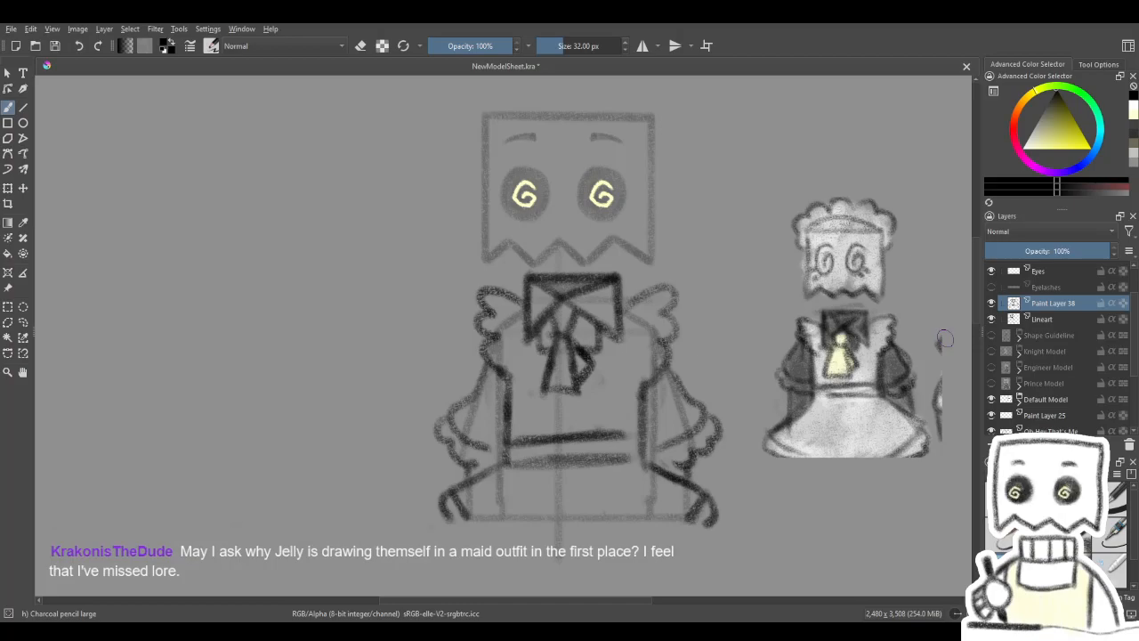
mouse_move(652, 463)
mouse_down()
mouse_move(674, 478)
mouse_move(671, 446)
mouse_up()
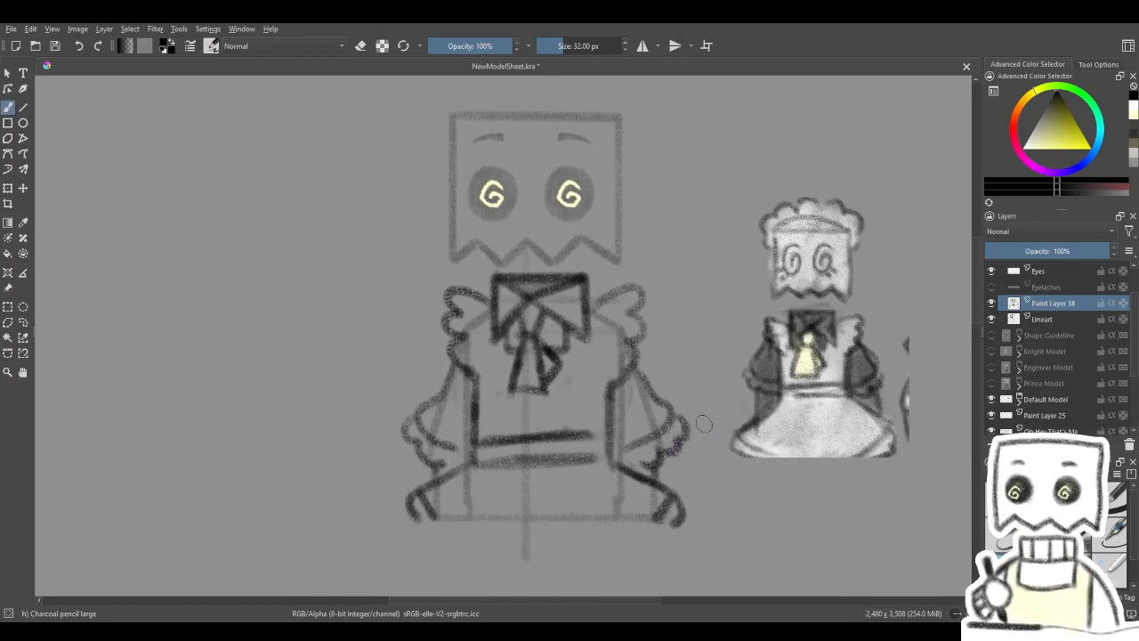
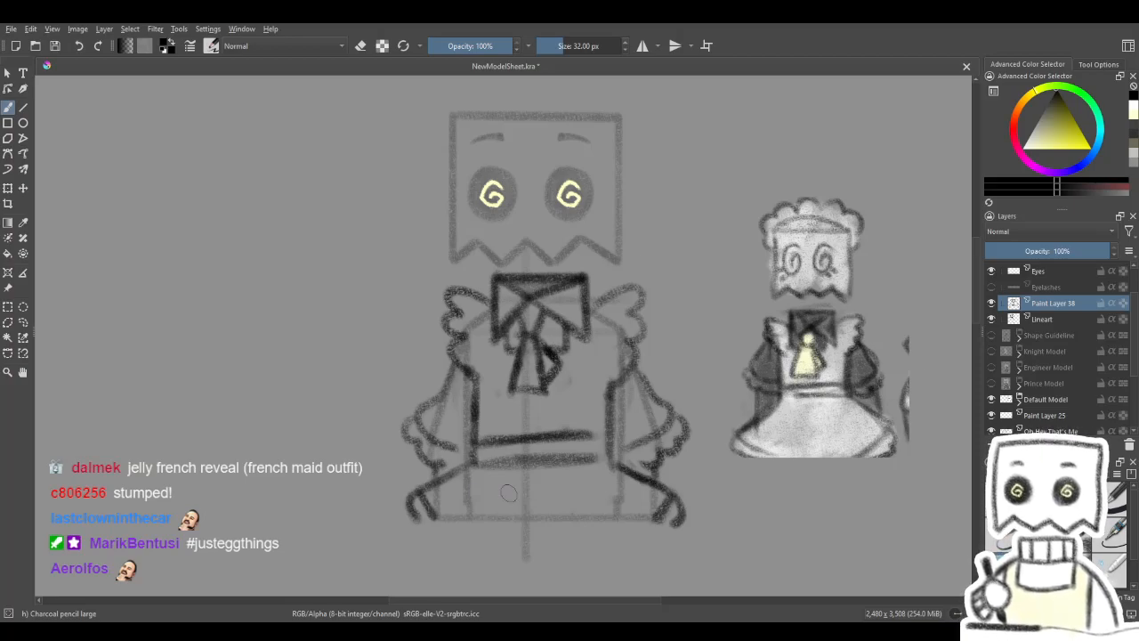
- Examine the anime maid reference images and the default model's collar before returning to the maid dress sketch
scroll(564, 438, down, 1)
mouse_move(555, 469)
mouse_down()
mouse_move(842, 127)
mouse_move(838, 72)
mouse_up()
drag(606, 496, 539, 166)
mouse_move(318, 296)
mouse_down()
mouse_move(473, 310)
mouse_move(557, 304)
mouse_up()
scroll(557, 304, up, 3)
drag(881, 313, 715, 306)
drag(422, 273, 562, 279)
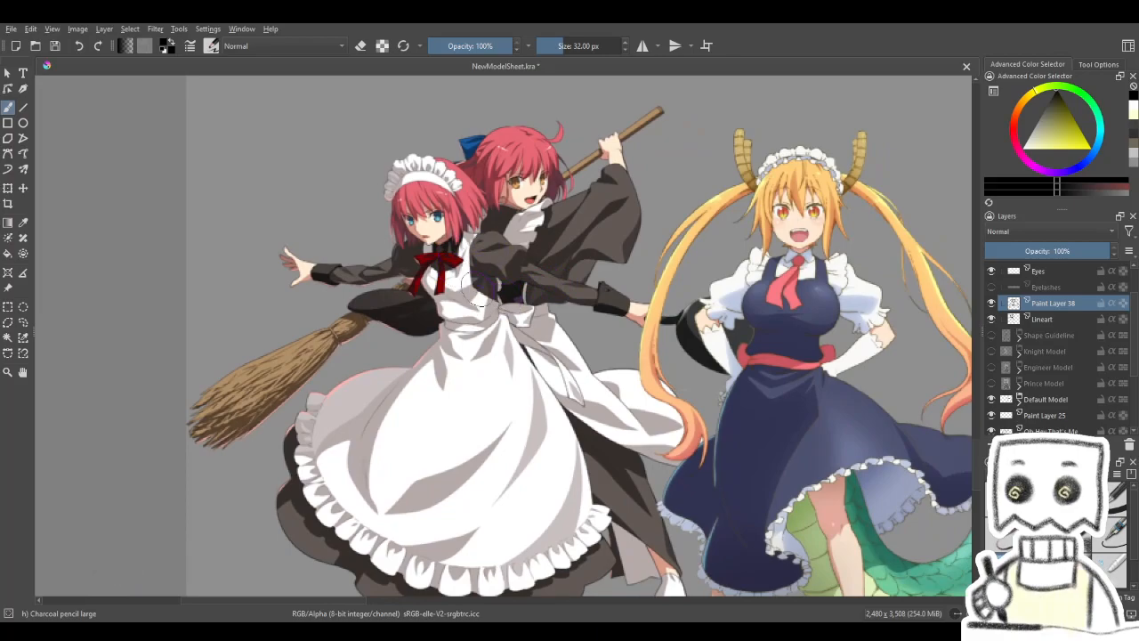
drag(888, 142, 187, 592)
drag(785, 265, 236, 623)
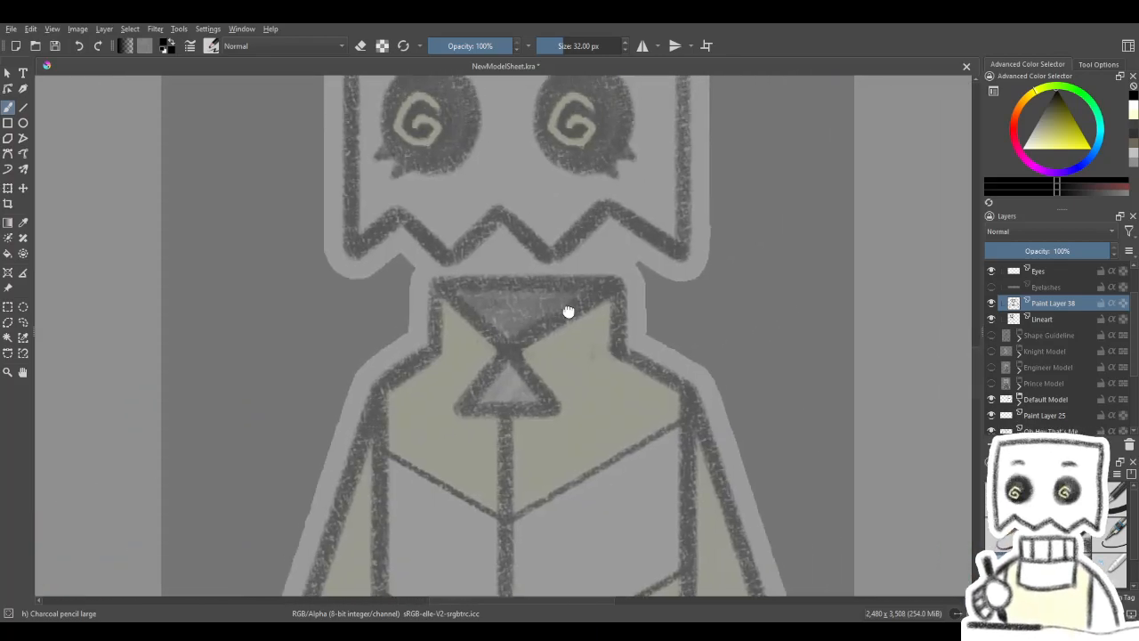
drag(571, 299, 524, 605)
mouse_move(561, 365)
mouse_down()
mouse_move(566, 616)
mouse_move(559, 471)
mouse_up()
scroll(557, 502, down, 3)
scroll(556, 499, up, 2)
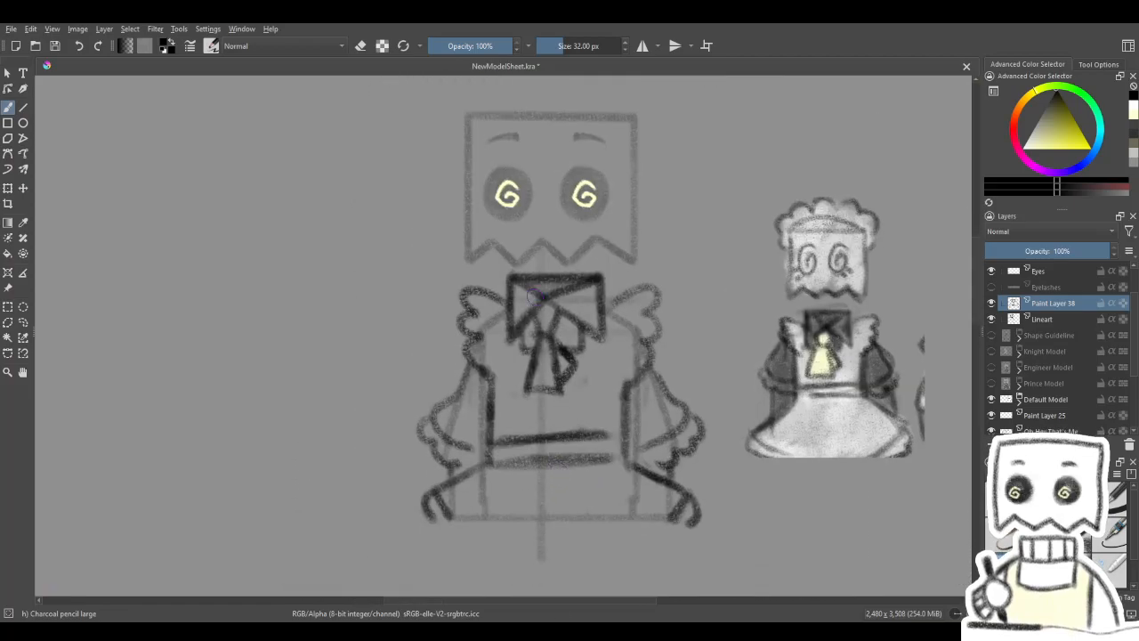
scroll(534, 296, up, 1)
drag(554, 389, 537, 334)
scroll(544, 358, down, 1)
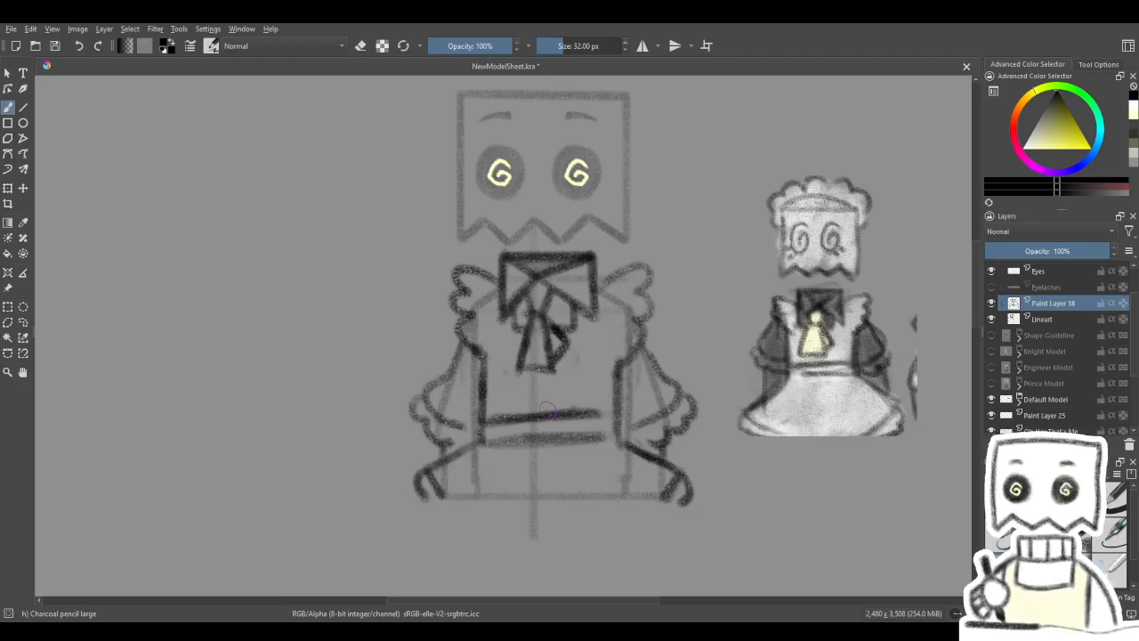
- Erase the sketched waistband and both flared skirt edges below the bodice
key(e)
mouse_move(486, 414)
mouse_down()
mouse_move(503, 440)
mouse_move(543, 425)
mouse_move(600, 435)
mouse_up()
mouse_move(459, 451)
mouse_down()
mouse_move(438, 481)
mouse_move(489, 436)
mouse_move(486, 463)
mouse_up()
mouse_move(657, 442)
mouse_down()
mouse_move(622, 420)
mouse_move(641, 465)
mouse_move(667, 466)
mouse_move(593, 453)
mouse_up()
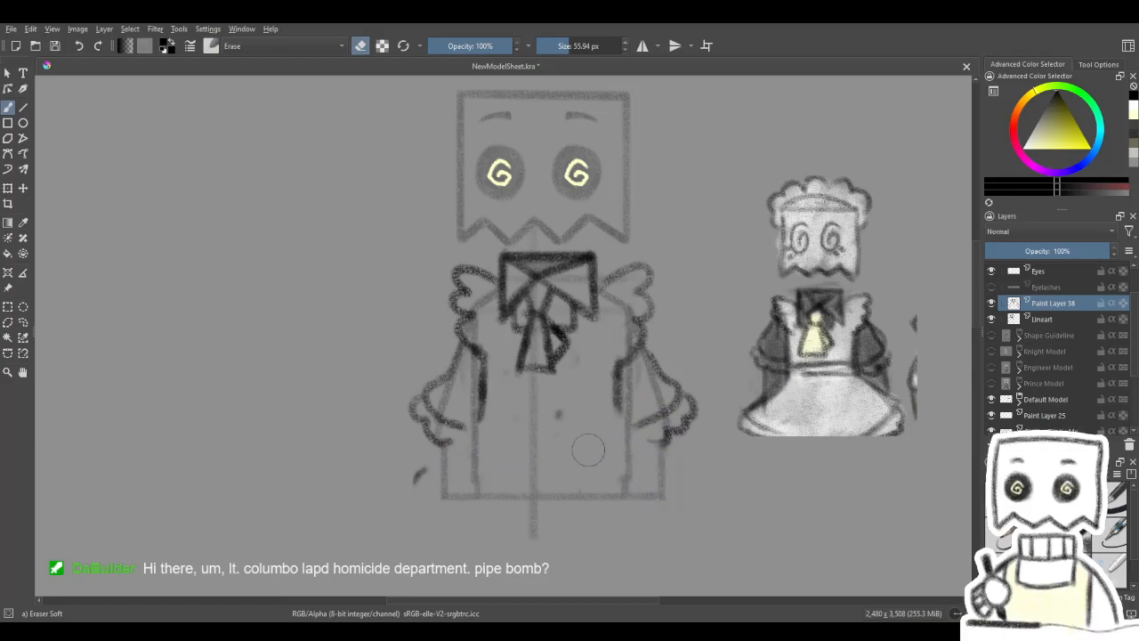
- Redraw the waistband higher as two parallel horizontal lines across the bottom of the bodice
key(e)
key(4)
key(4)
key(4)
mouse_move(569, 369)
mouse_down()
mouse_move(541, 415)
mouse_move(568, 359)
mouse_move(512, 416)
mouse_move(592, 338)
mouse_move(569, 356)
mouse_move(589, 361)
mouse_move(519, 429)
mouse_up()
mouse_move(606, 348)
mouse_down()
mouse_move(512, 437)
mouse_move(611, 343)
mouse_move(539, 413)
mouse_up()
key(5)
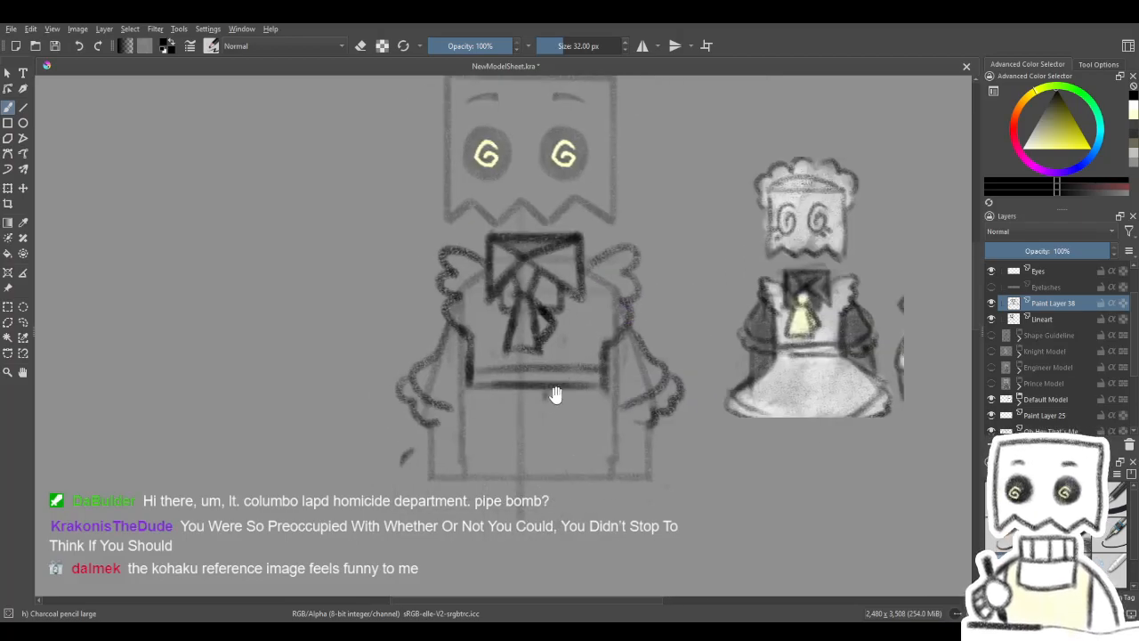
- Draw the skirt's flared sides from the waistband with angled lower corners, cleaning up the stray marks beside them
drag(469, 381, 421, 442)
drag(454, 406, 403, 458)
drag(465, 387, 399, 465)
mouse_move(610, 402)
mouse_down()
mouse_move(668, 465)
mouse_move(626, 419)
mouse_up()
key(slash)
mouse_move(394, 454)
mouse_down()
mouse_move(386, 437)
mouse_move(395, 443)
mouse_up()
drag(673, 442, 661, 439)
key(slash)
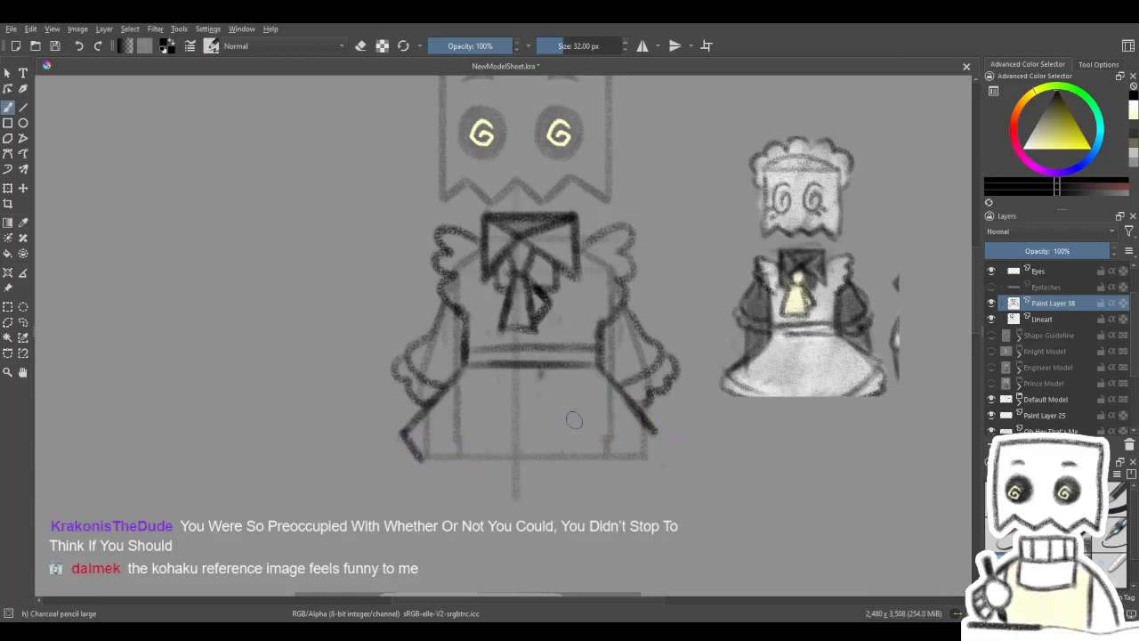
drag(662, 436, 646, 459)
- Draw the skirt's hem between the lower corners and add small ruffles at both ends
key(4)
key(4)
key(4)
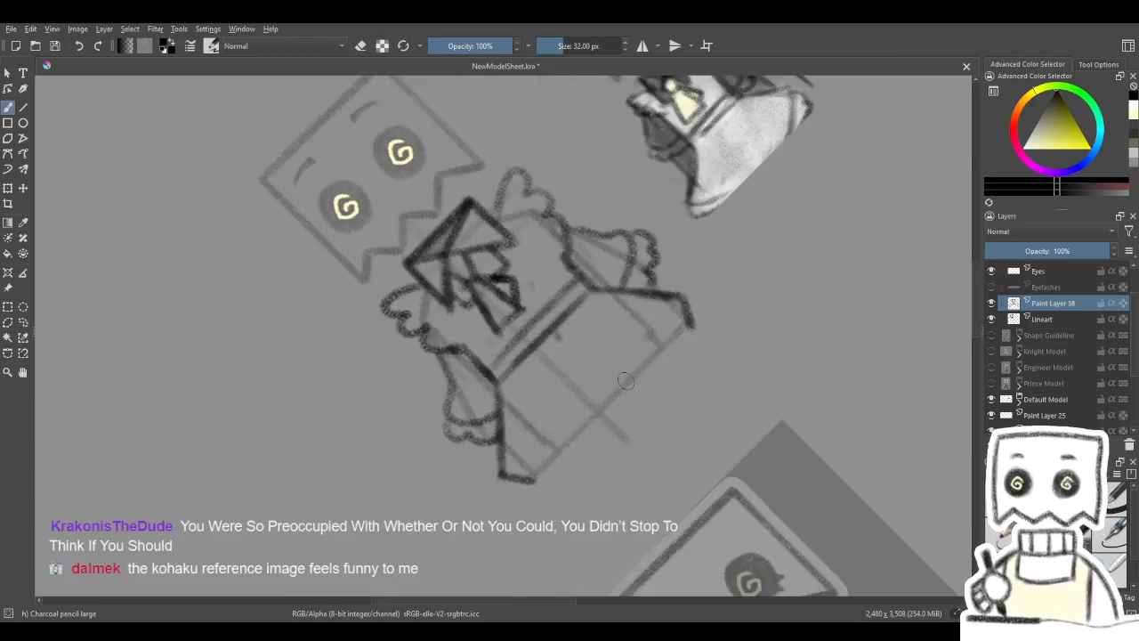
mouse_move(537, 480)
mouse_down()
mouse_move(690, 329)
mouse_move(533, 482)
mouse_move(689, 336)
mouse_move(625, 389)
mouse_up()
key(5)
drag(390, 444, 409, 465)
key(ctrl+z)
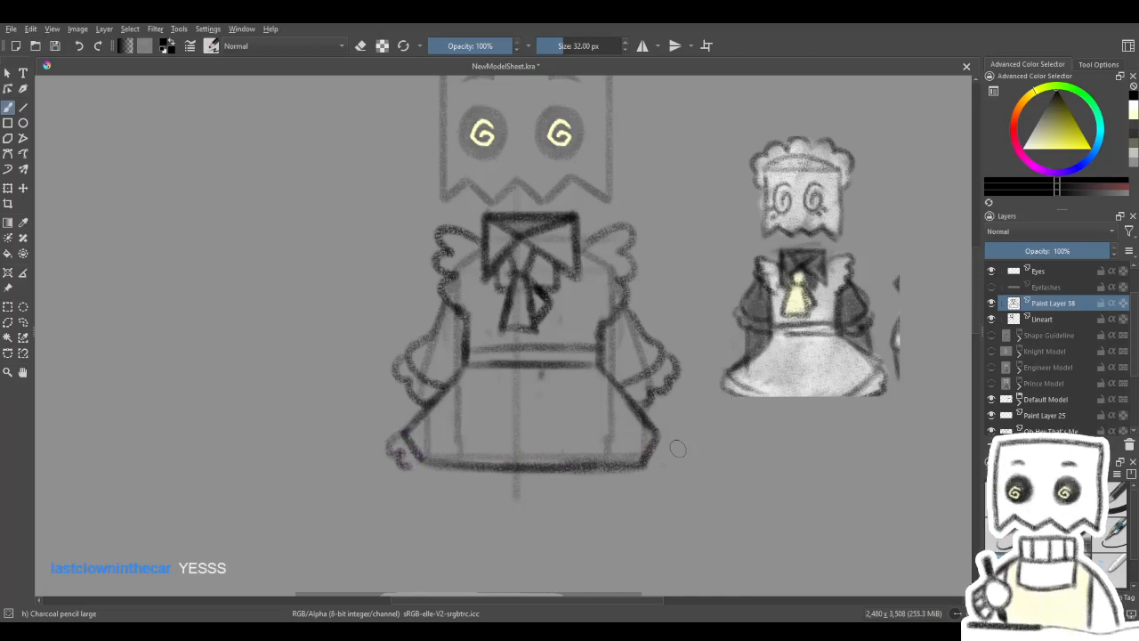
drag(663, 441, 665, 463)
mouse_move(703, 406)
mouse_down()
mouse_move(701, 475)
mouse_move(721, 446)
mouse_up()
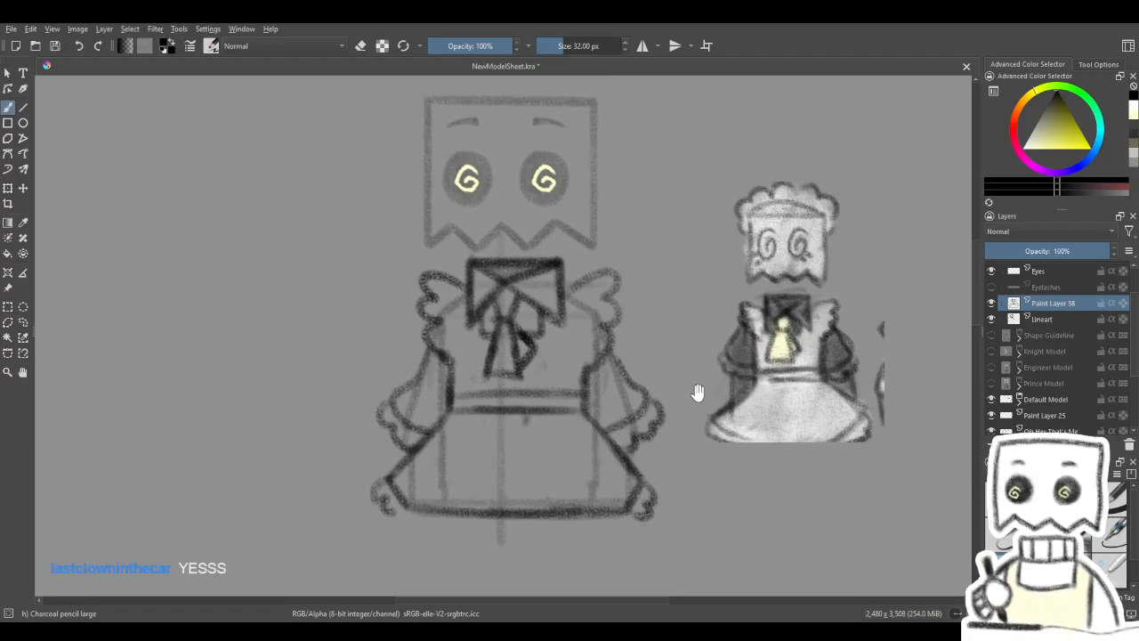
- Erase the ruffled sleeves on both arms of the maid sketch
key(e)
mouse_move(619, 369)
mouse_down()
mouse_move(655, 410)
mouse_move(641, 432)
mouse_move(617, 425)
mouse_up()
drag(574, 383, 626, 389)
mouse_move(466, 385)
mouse_down()
mouse_move(440, 413)
mouse_move(443, 436)
mouse_move(472, 422)
mouse_up()
- Try puffed upper sleeves with ruffled cuffs on both arms, and check the sketch with the Lineart layer hidden
key(e)
mouse_move(469, 348)
mouse_down()
mouse_move(459, 382)
mouse_move(491, 403)
mouse_up()
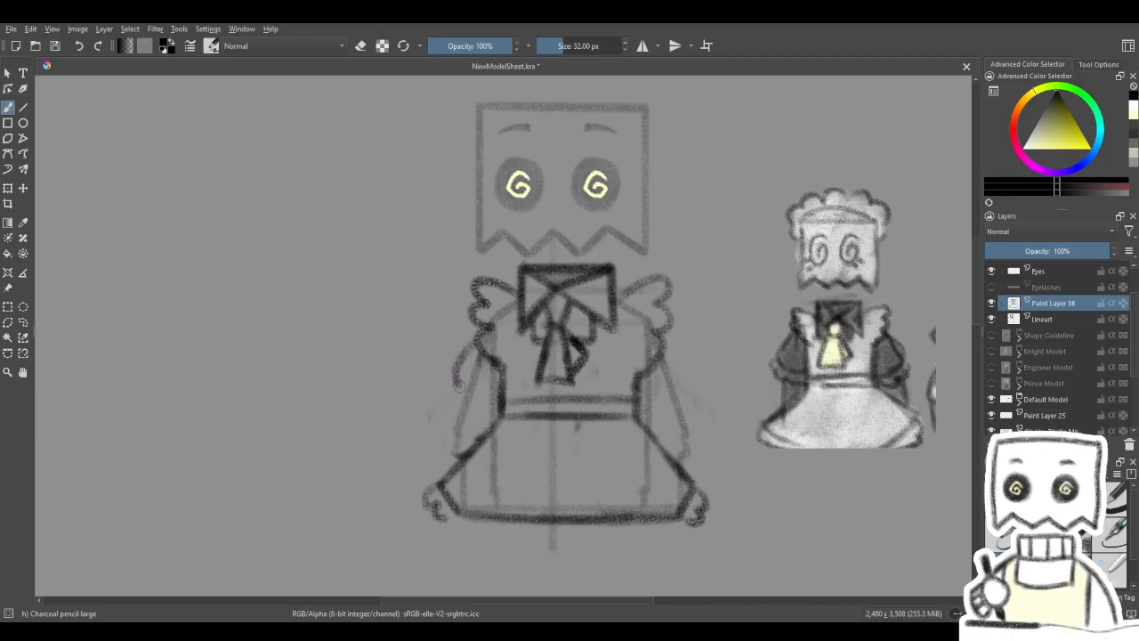
mouse_move(670, 352)
mouse_down()
mouse_move(678, 381)
mouse_move(644, 407)
mouse_move(672, 385)
mouse_move(667, 356)
mouse_move(684, 366)
mouse_move(666, 401)
mouse_move(640, 405)
mouse_up()
key(ctrl+z)
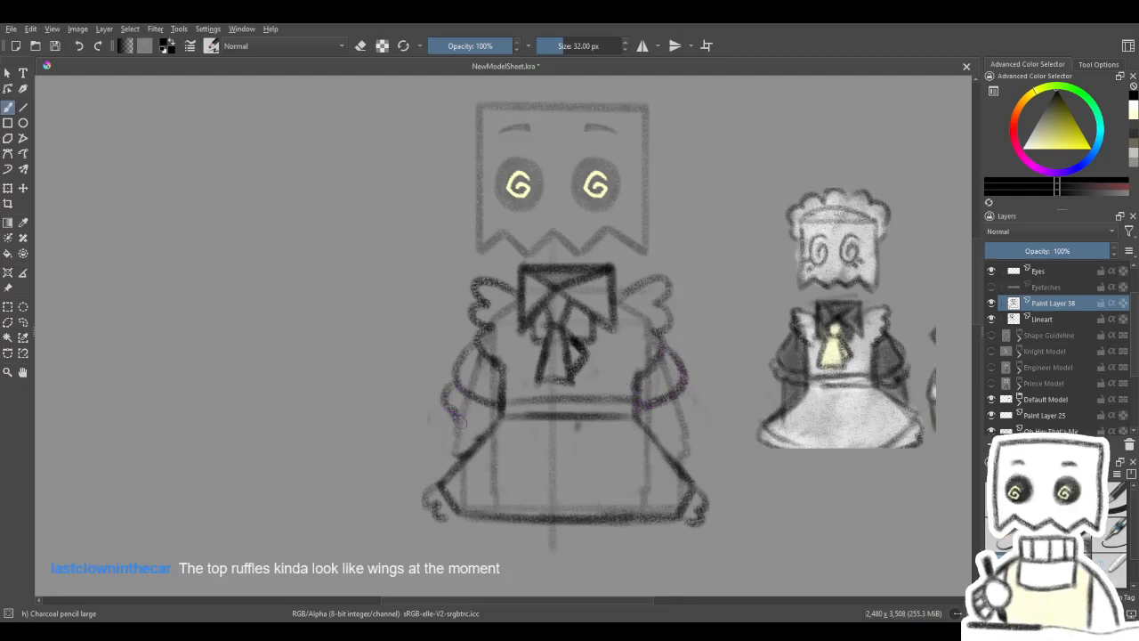
drag(691, 386, 658, 438)
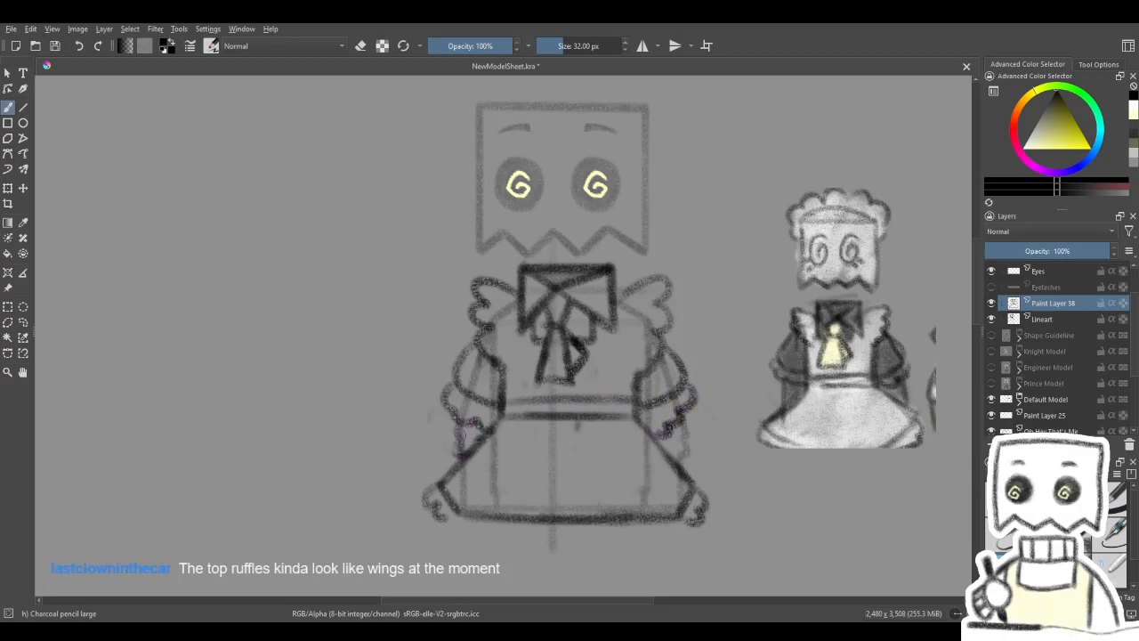
drag(679, 429, 681, 445)
drag(718, 392, 678, 365)
click(991, 319)
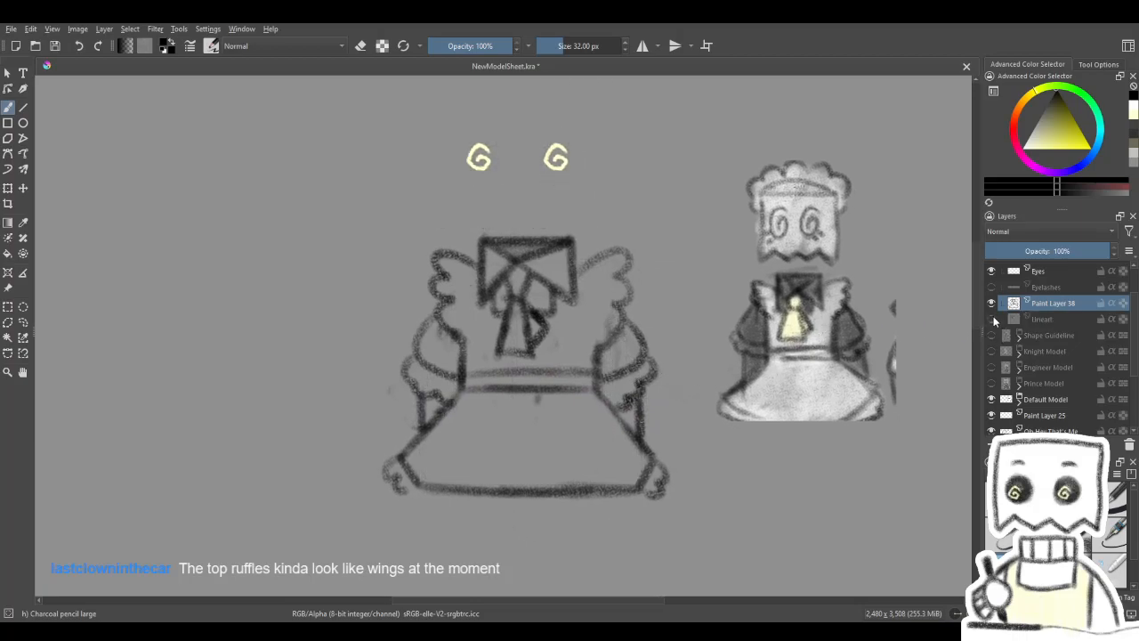
click(992, 319)
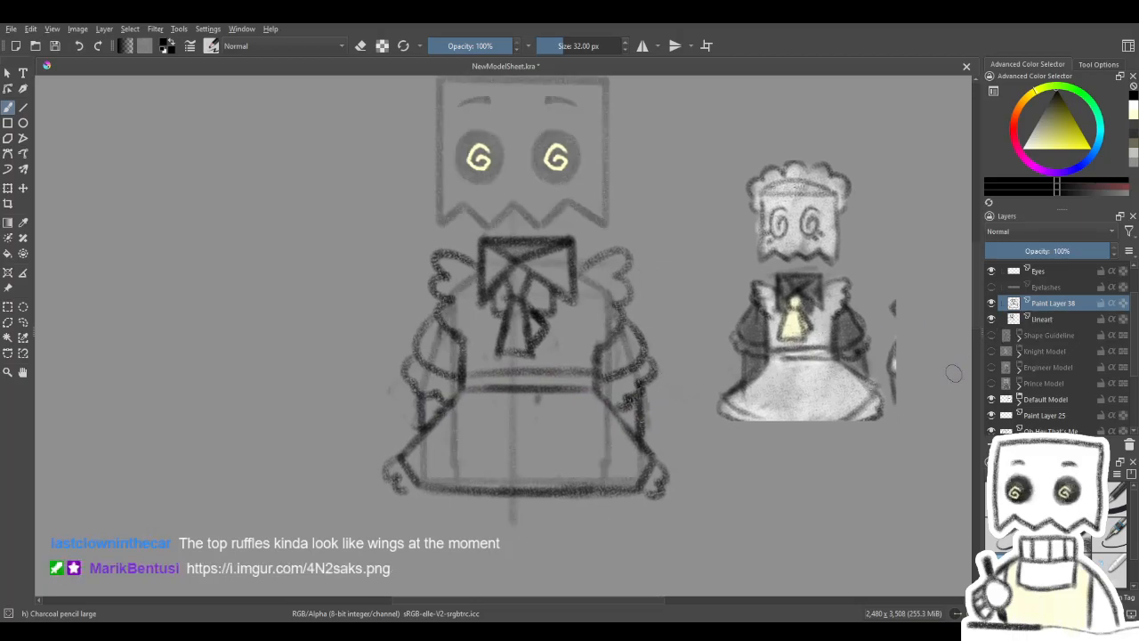
- Erase the right shoulder ruffle and apron edge, and sketch them again beside the collar
mouse_move(888, 384)
mouse_down()
mouse_move(889, 418)
mouse_move(873, 448)
mouse_up()
key(e)
mouse_move(608, 370)
mouse_down()
mouse_move(605, 343)
mouse_move(585, 348)
mouse_move(579, 323)
mouse_move(581, 402)
mouse_up()
key(slash)
drag(582, 347, 584, 414)
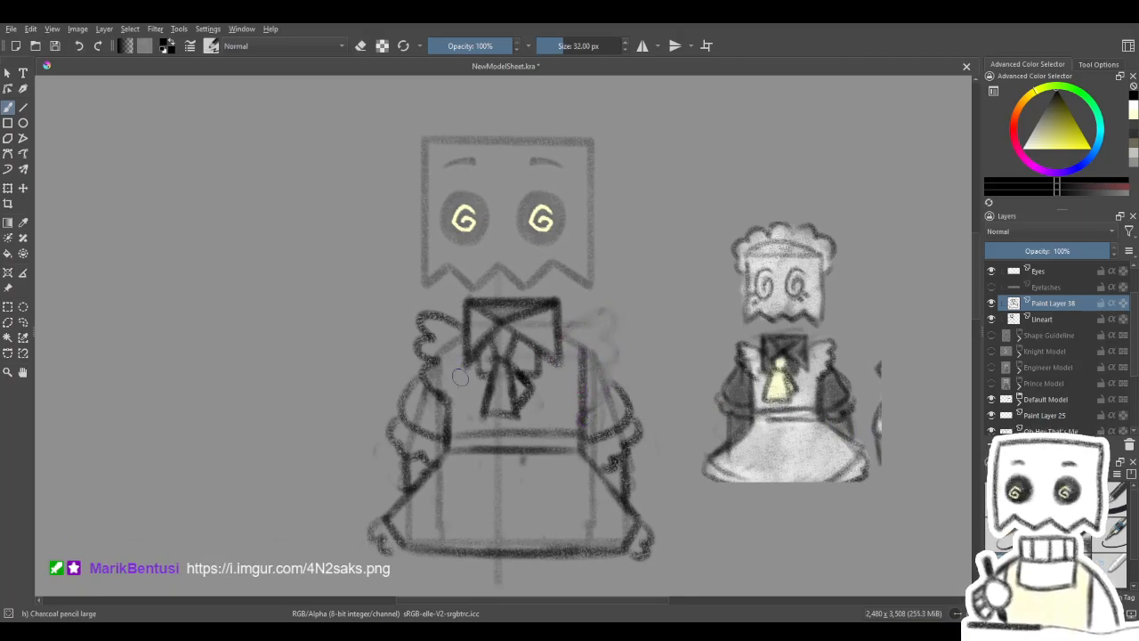
drag(573, 332, 582, 319)
key(e)
key(e)
mouse_move(619, 321)
mouse_down()
mouse_move(702, 303)
mouse_move(646, 316)
mouse_move(633, 306)
mouse_up()
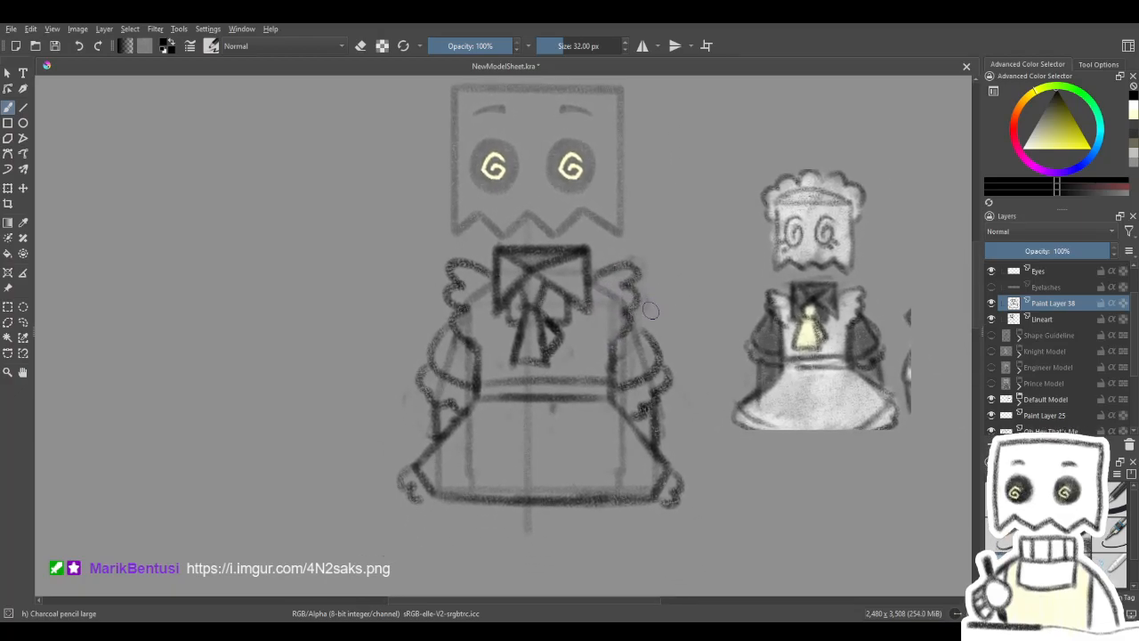
- Undo the sleeve and shoulder ruffle changes, keeping the skirt's hem ruffles
key(e)
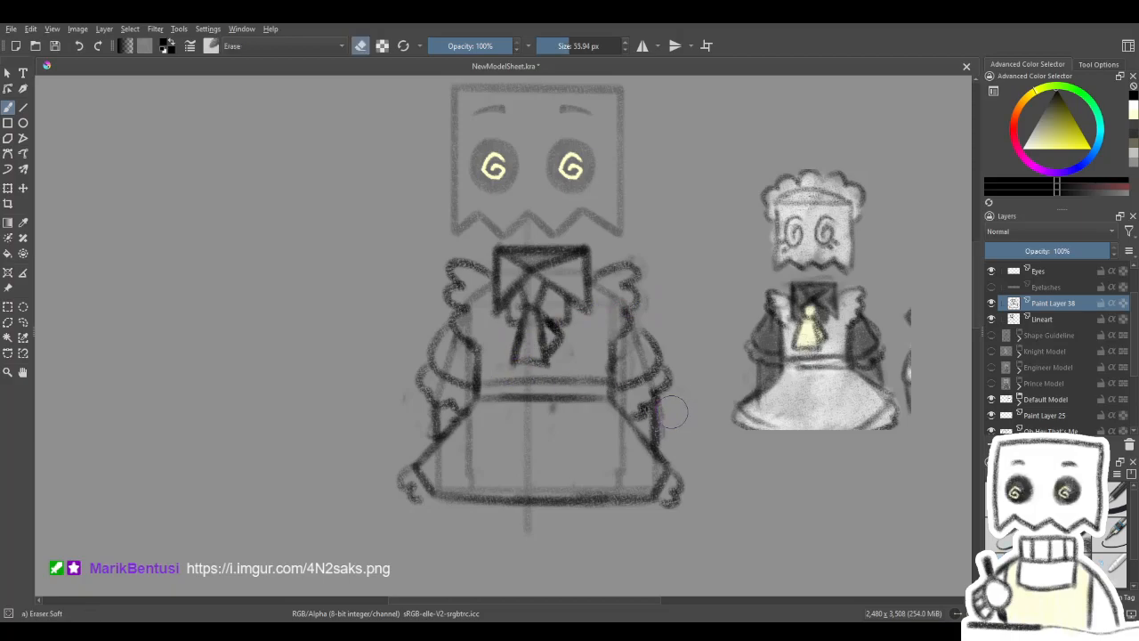
key(ctrl+z)
key(ctrl+z)
key(ctrl+z)
key(ctrl+z)
key(ctrl+z)
key(ctrl+z)
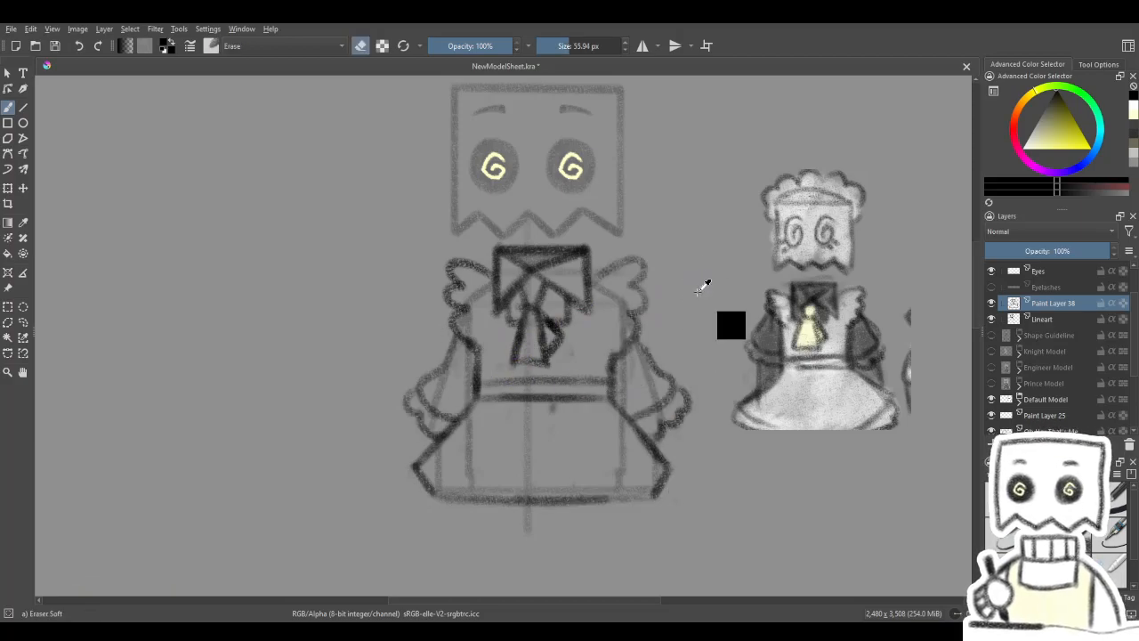
key(ctrl+shift+z)
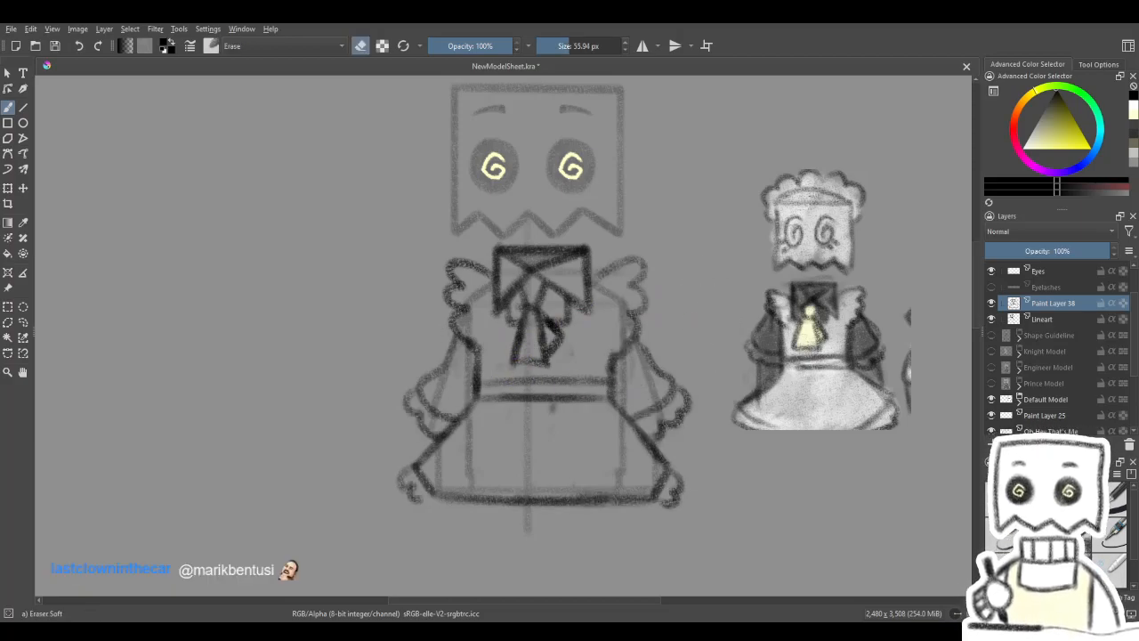
drag(692, 356, 691, 397)
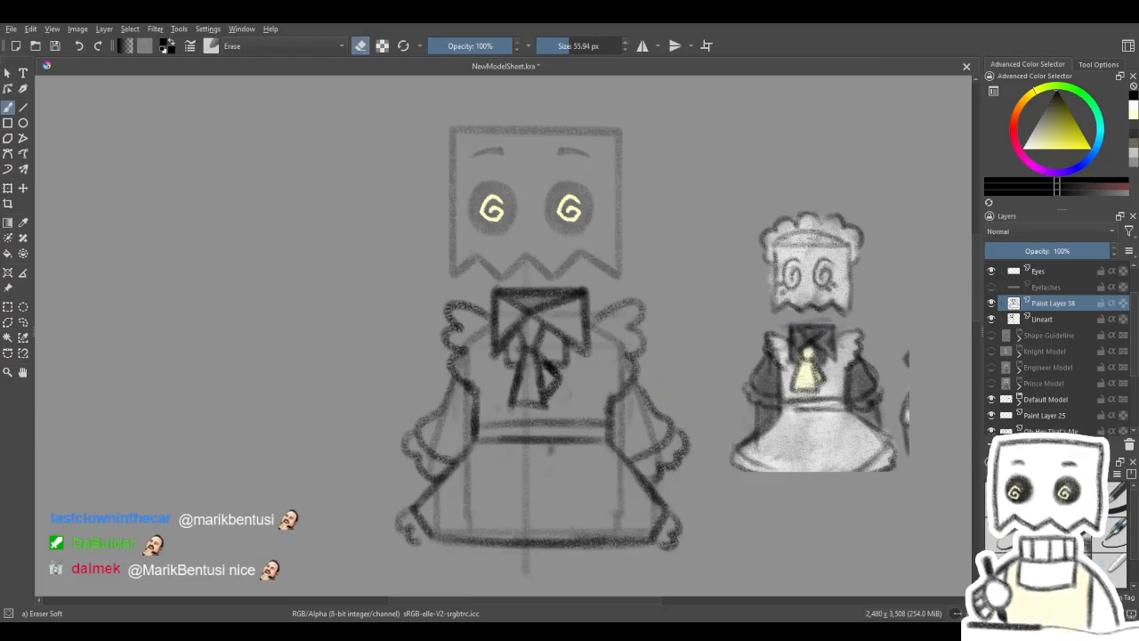
- Paste the copied "volume" doodle as a new layer and move it to the canvas's upper-left corner
scroll(551, 423, down, 3)
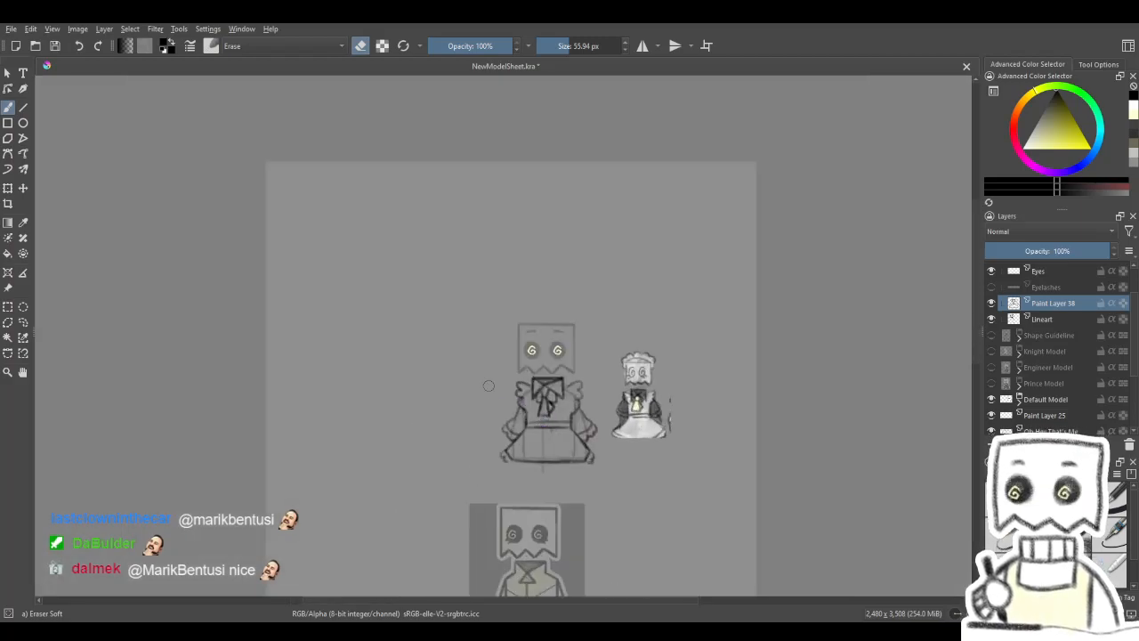
scroll(488, 386, up, 1)
key(ctrl+v)
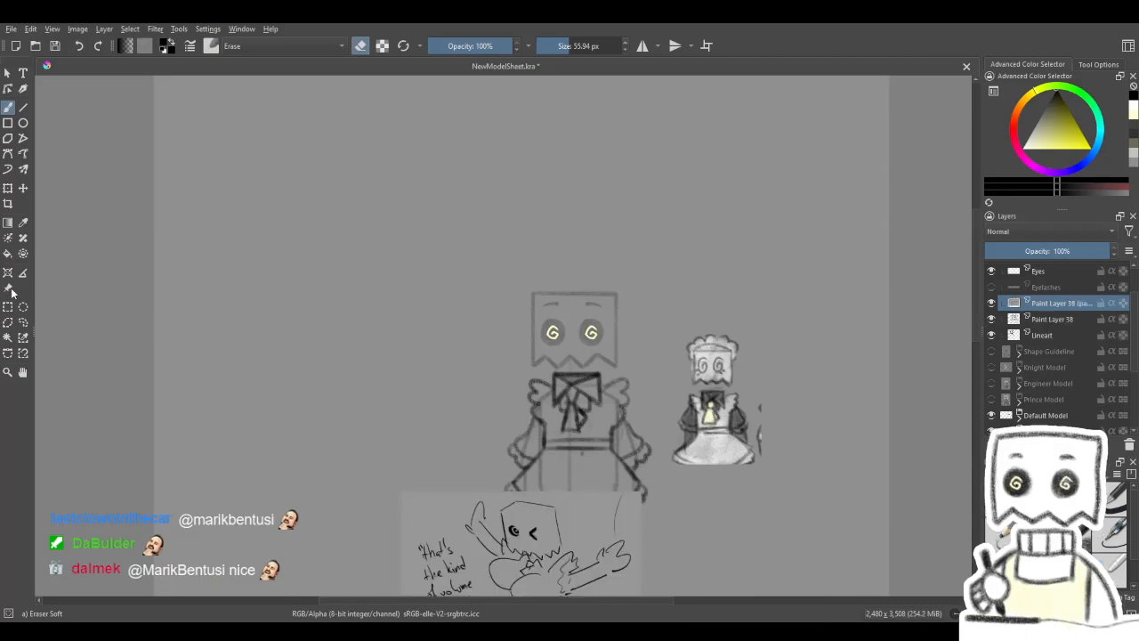
click(23, 188)
mouse_move(461, 515)
mouse_down()
mouse_move(312, 335)
mouse_move(243, 123)
mouse_up()
mouse_move(299, 156)
mouse_down()
mouse_move(302, 166)
mouse_move(300, 143)
mouse_up()
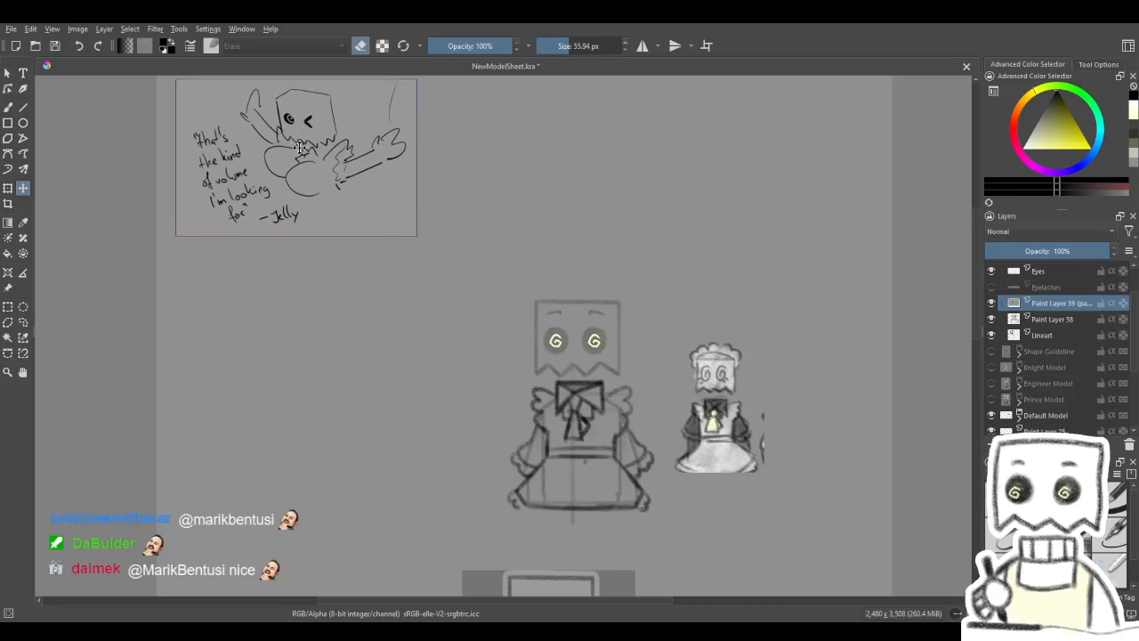
scroll(284, 120, up, 2)
drag(362, 198, 409, 264)
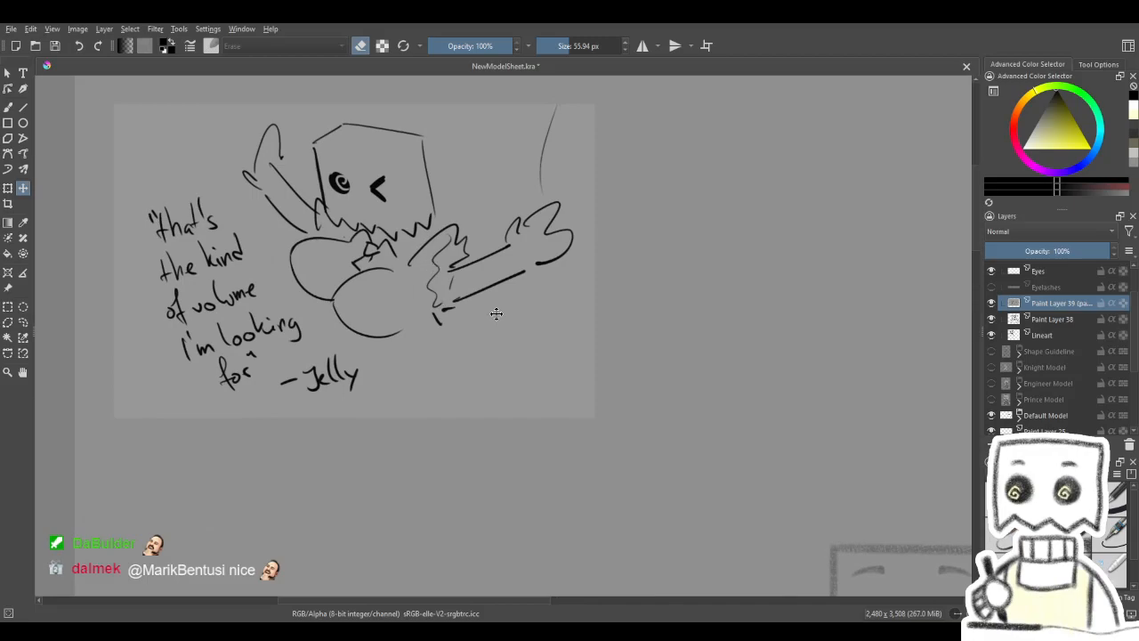
- Inspect the maid dress sketch up close and compare it with Paint Layer 38 hidden and shown
mouse_move(739, 433)
mouse_down()
mouse_move(415, 186)
mouse_move(375, 80)
mouse_up()
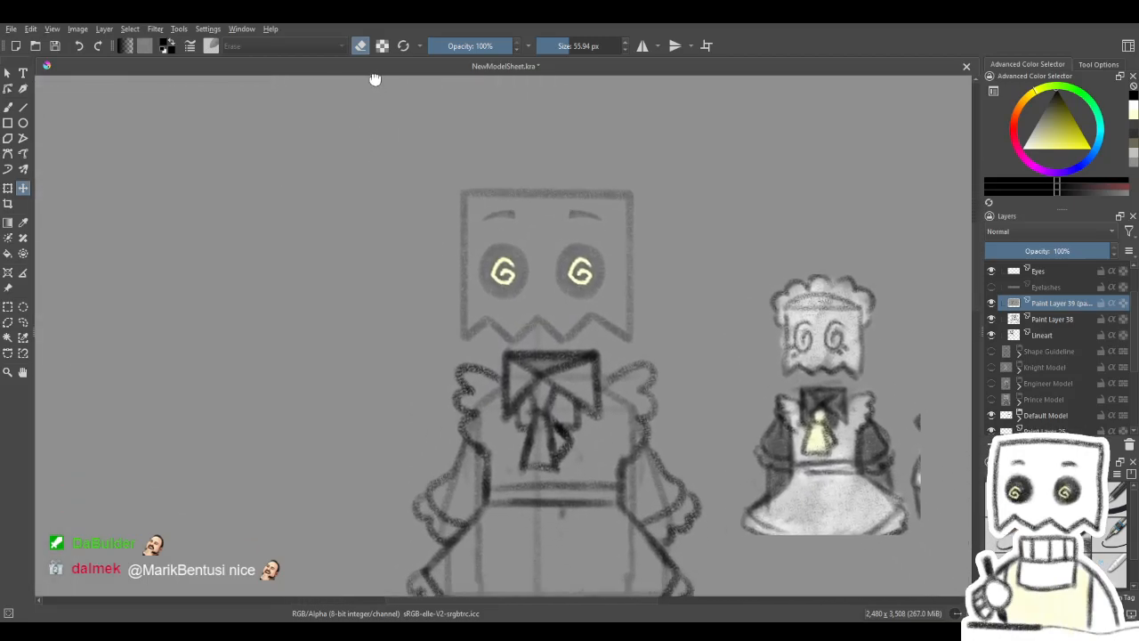
drag(595, 313, 588, 234)
scroll(591, 395, up, 1)
drag(584, 397, 568, 395)
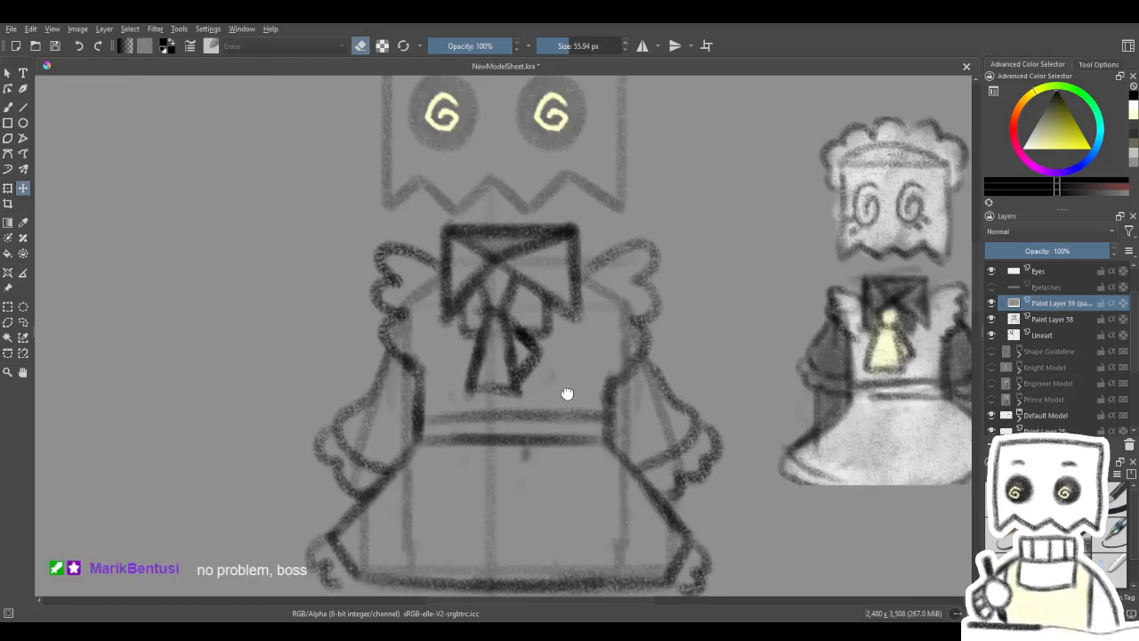
scroll(567, 394, down, 1)
scroll(568, 395, down, 1)
scroll(570, 394, up, 1)
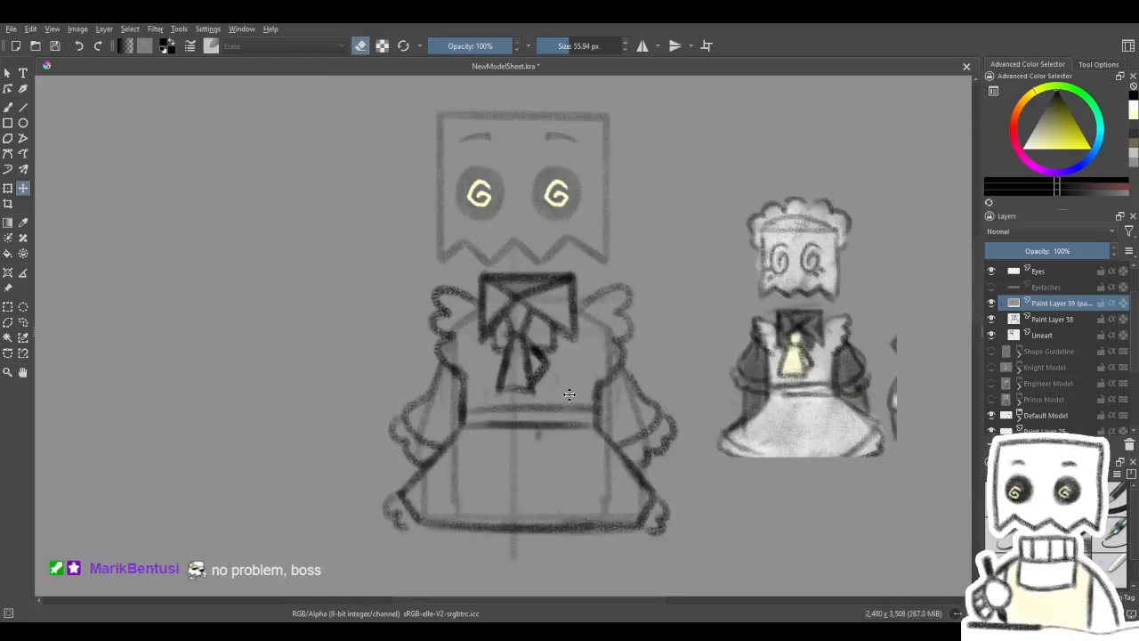
click(992, 319)
click(993, 318)
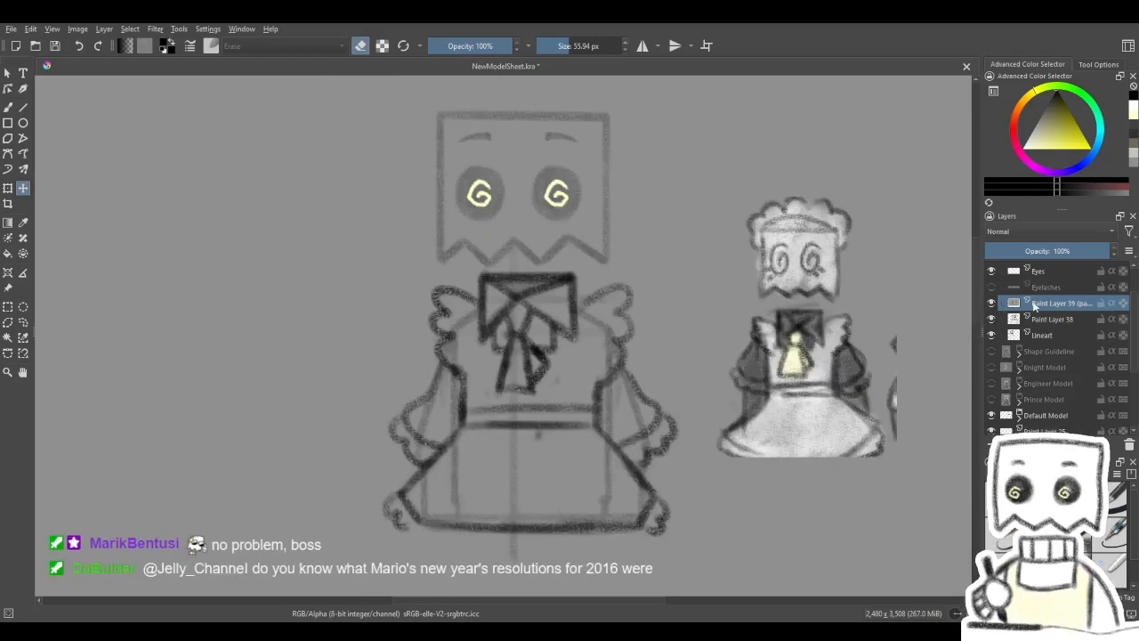
click(1054, 351)
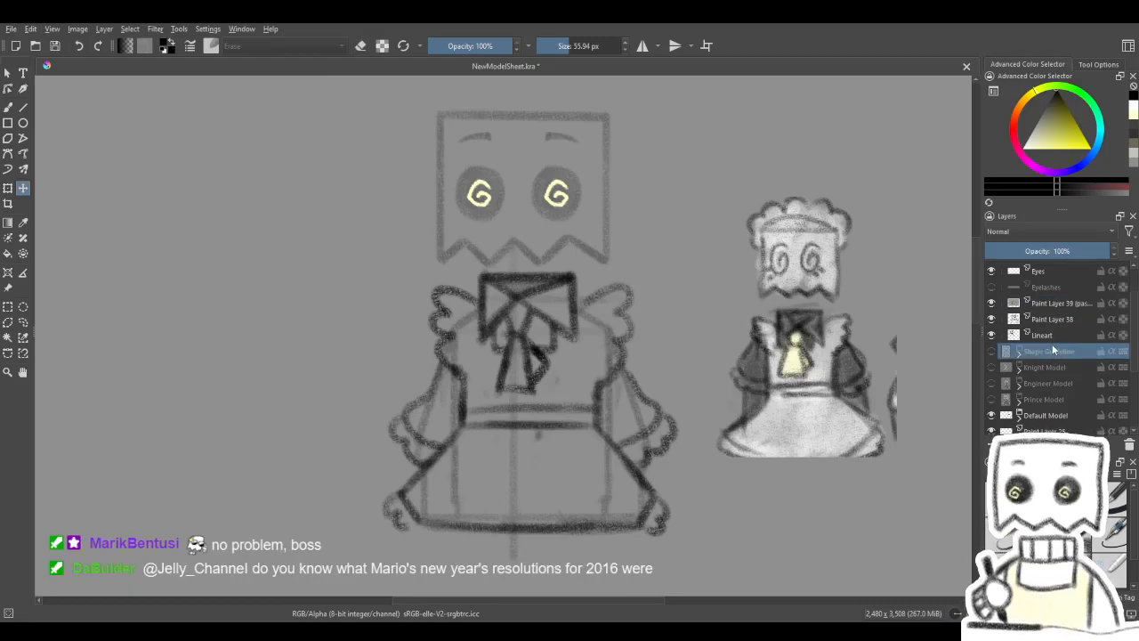
click(1068, 307)
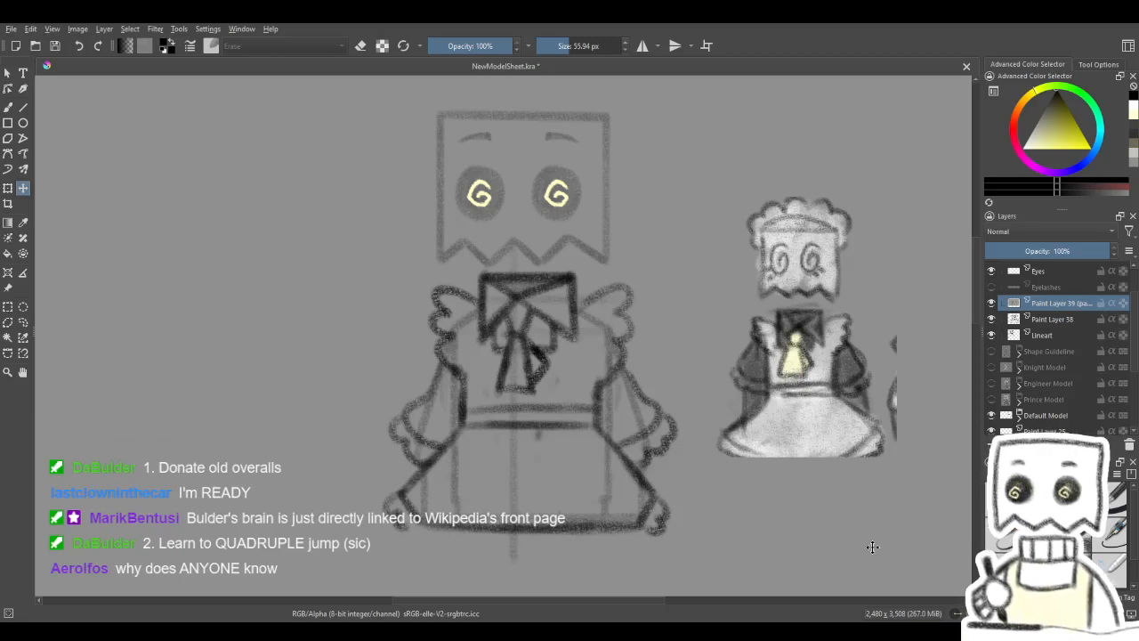
- Erase the collar's outer edge on Paint Layer 38 with the soft eraser
click(8, 106)
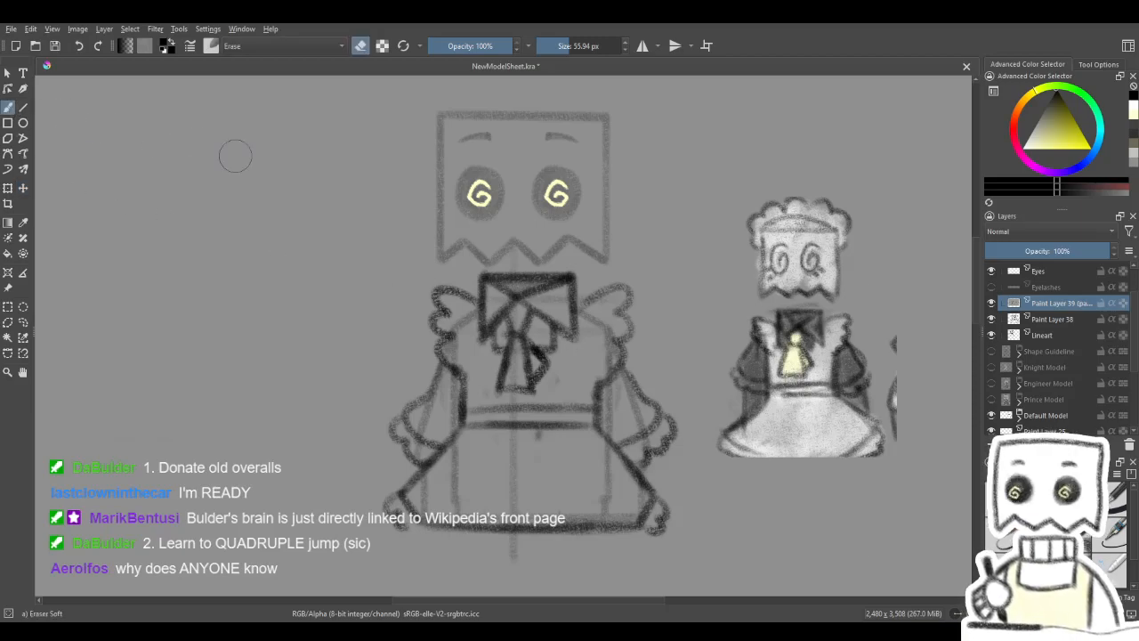
key(e)
key(e)
mouse_move(574, 286)
mouse_down()
mouse_move(578, 320)
mouse_move(571, 294)
mouse_move(574, 307)
mouse_up()
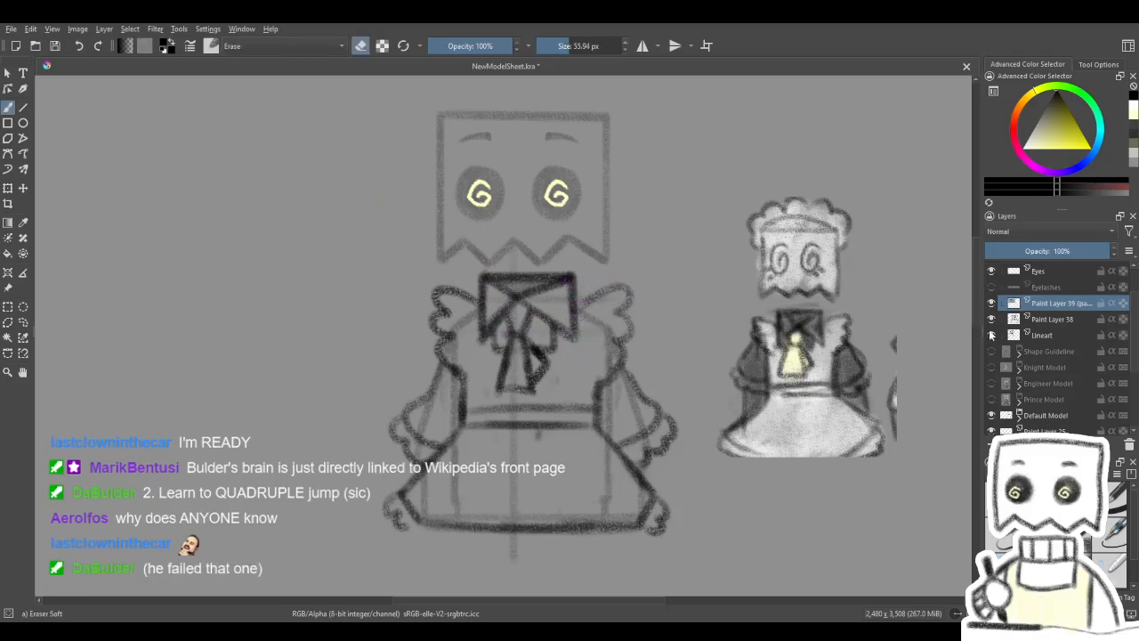
click(1014, 319)
mouse_move(574, 326)
mouse_down()
mouse_move(571, 285)
mouse_move(570, 343)
mouse_move(566, 287)
mouse_move(566, 332)
mouse_up()
- Redraw the collar's sides closer together with the charcoal pencil and connect the shoulder ruffles to them
key(e)
key(e)
key(e)
drag(488, 282, 492, 299)
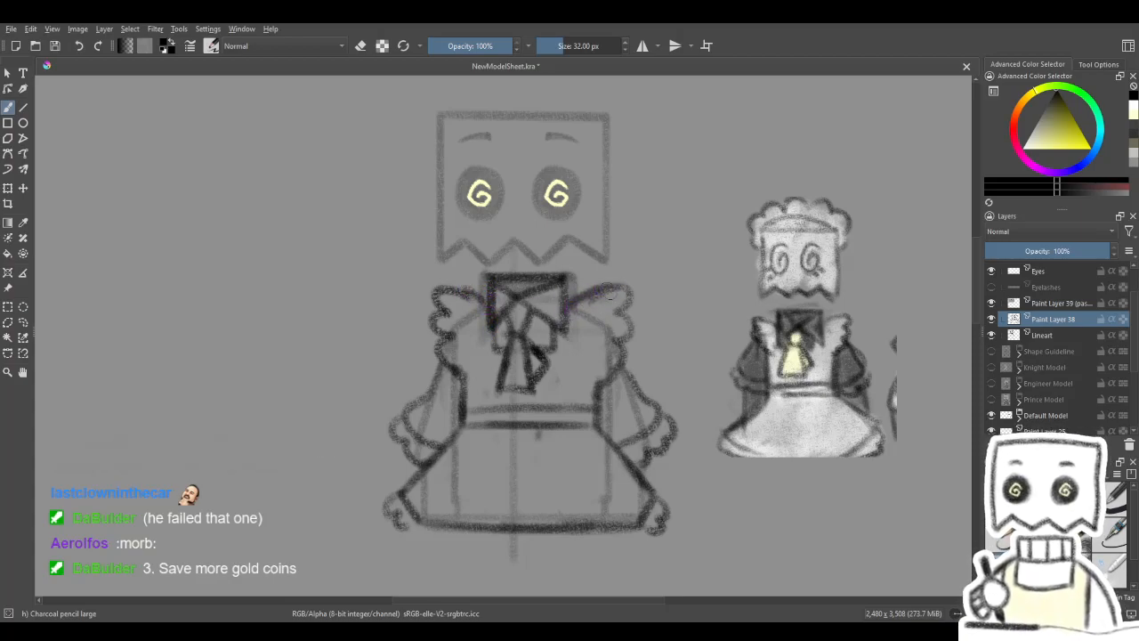
drag(600, 394, 612, 361)
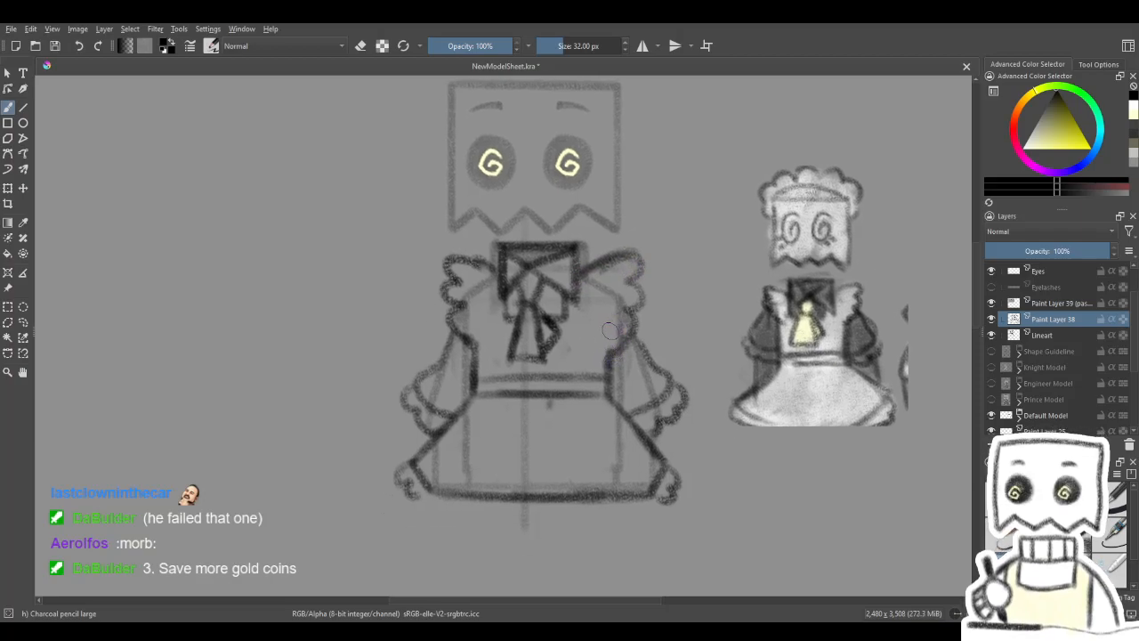
- Erase the shoulder ruffle on the right side of the dress and redraw its scalloped outline with the charcoal pencil
key(e)
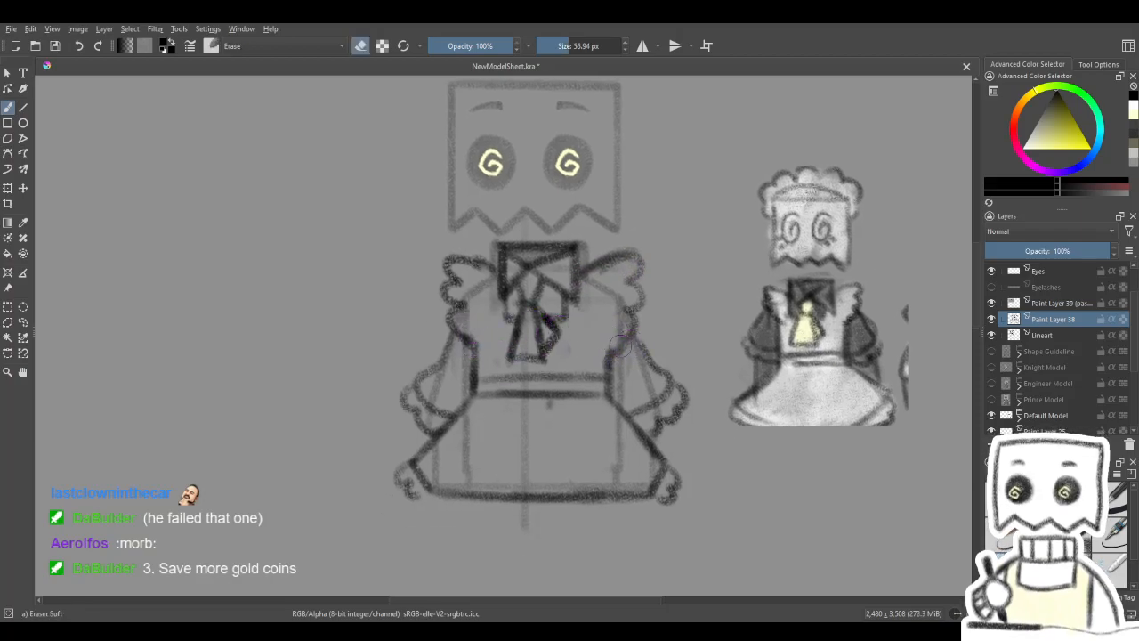
drag(627, 335, 641, 292)
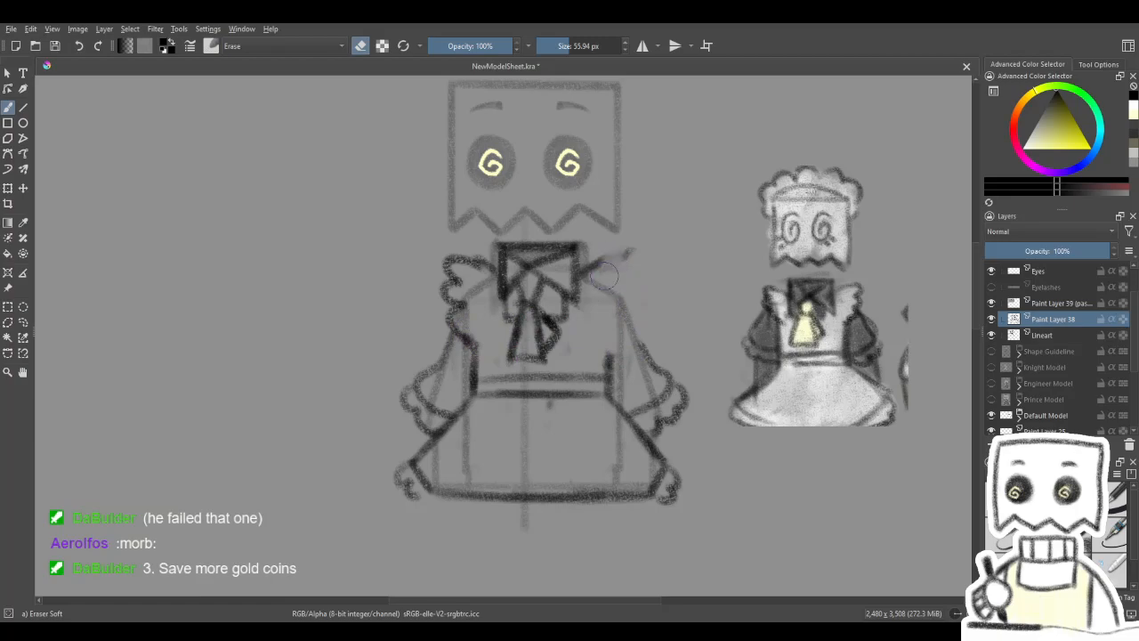
key(e)
mouse_move(589, 267)
mouse_down()
mouse_move(623, 253)
mouse_move(636, 259)
mouse_move(629, 281)
mouse_up()
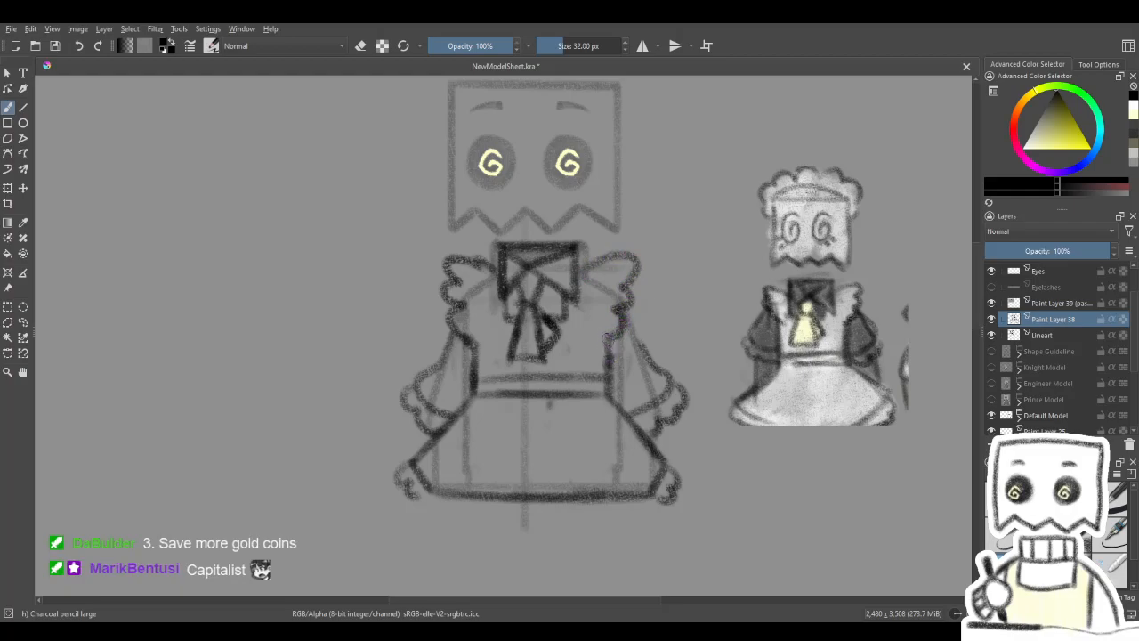
- Try redrawing the bodice's sides as rounded curves above the waist and erasing the upper waistband line
scroll(585, 378, up, 2)
key(e)
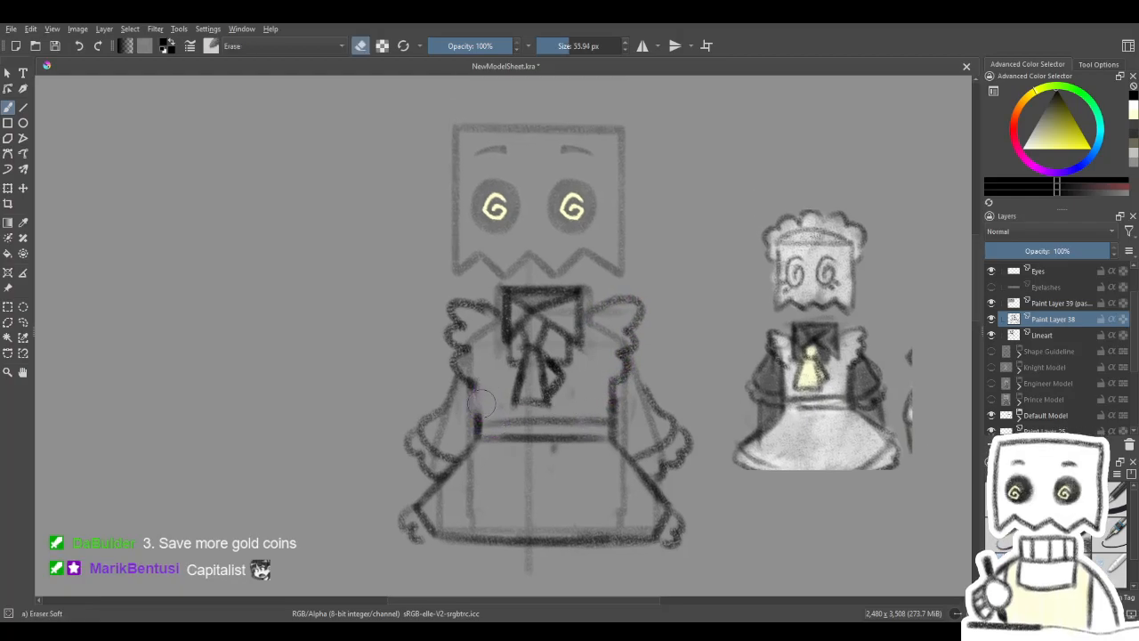
key(e)
drag(475, 390, 473, 433)
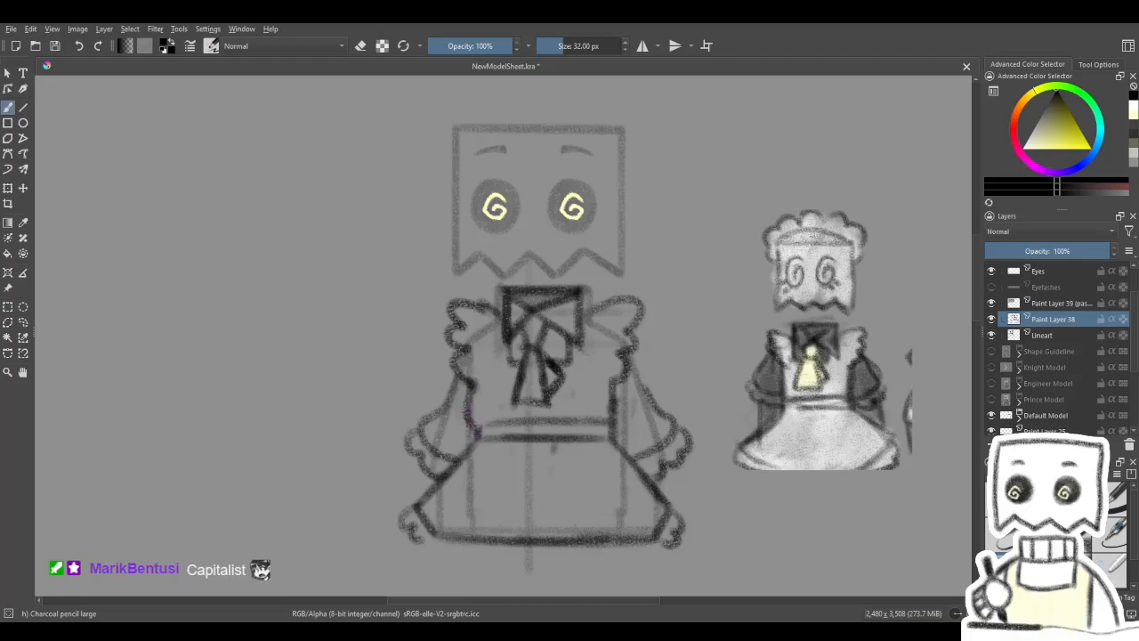
key(e)
drag(498, 426, 546, 429)
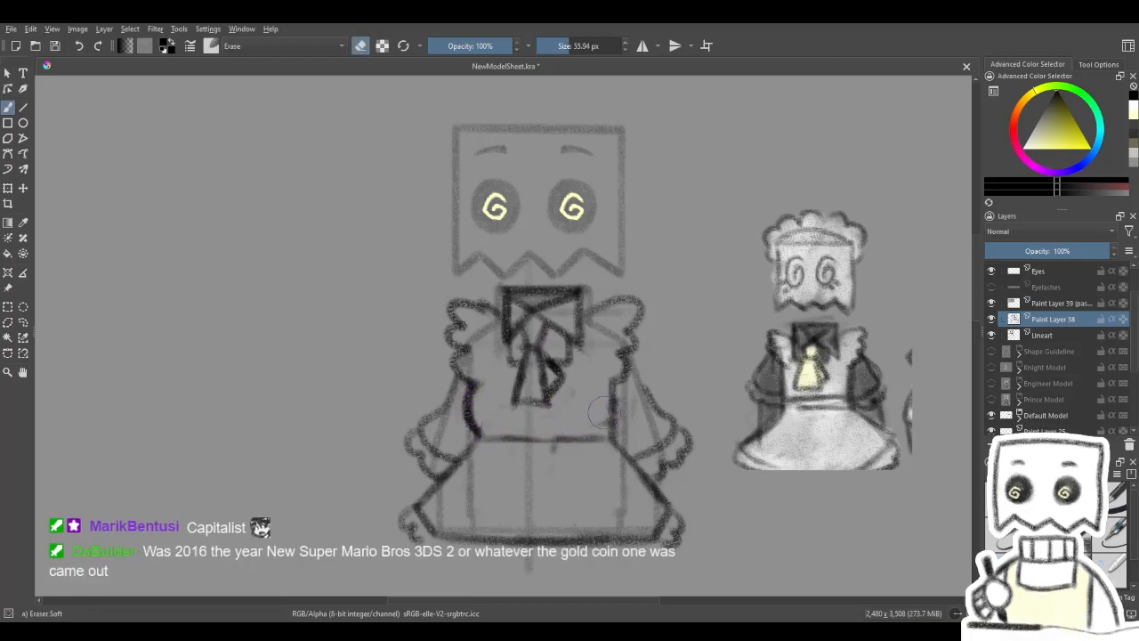
key(e)
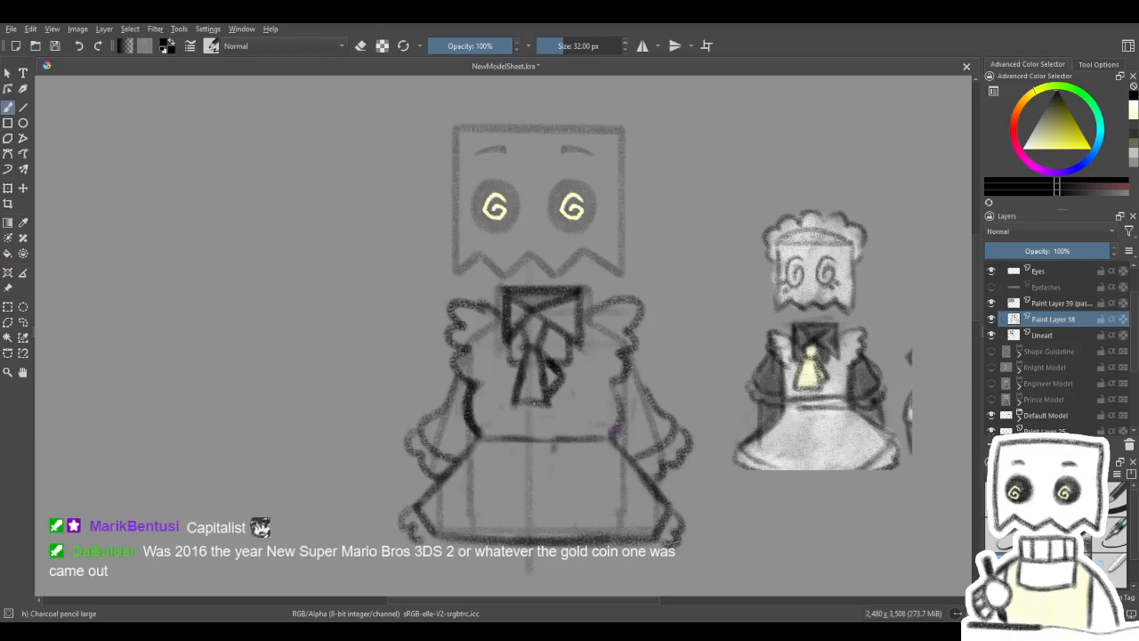
- Try replacing the straight waistline with a downward-curving line that joins the bodice's two sides
key(4)
key(4)
key(4)
key(e)
mouse_move(609, 381)
mouse_down()
mouse_move(577, 410)
mouse_move(634, 345)
mouse_up()
key(e)
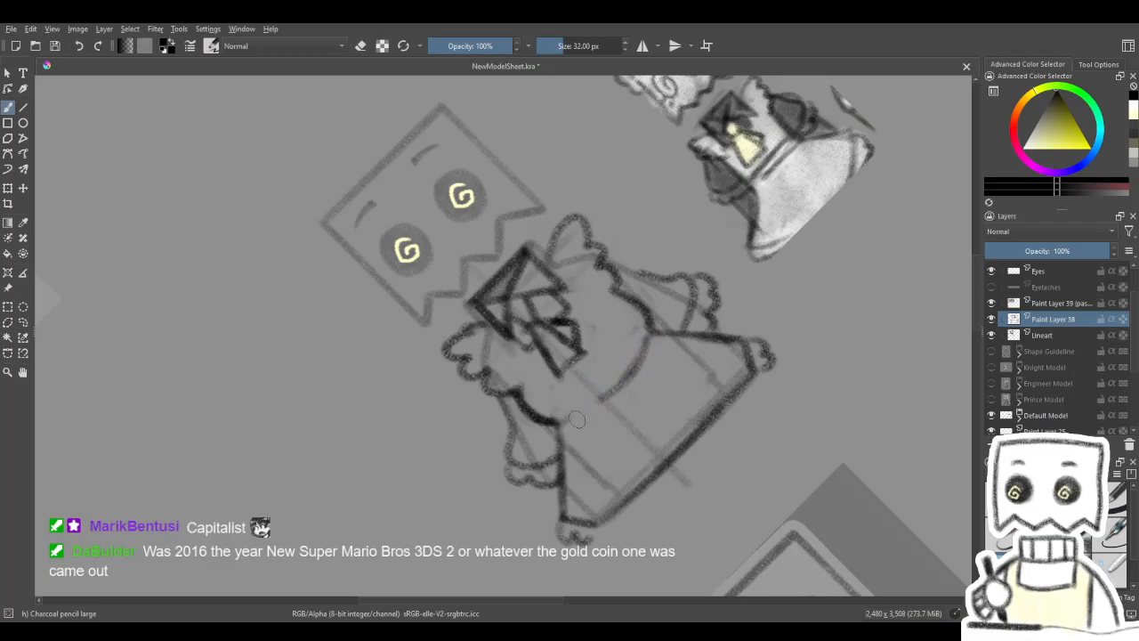
drag(648, 352, 578, 416)
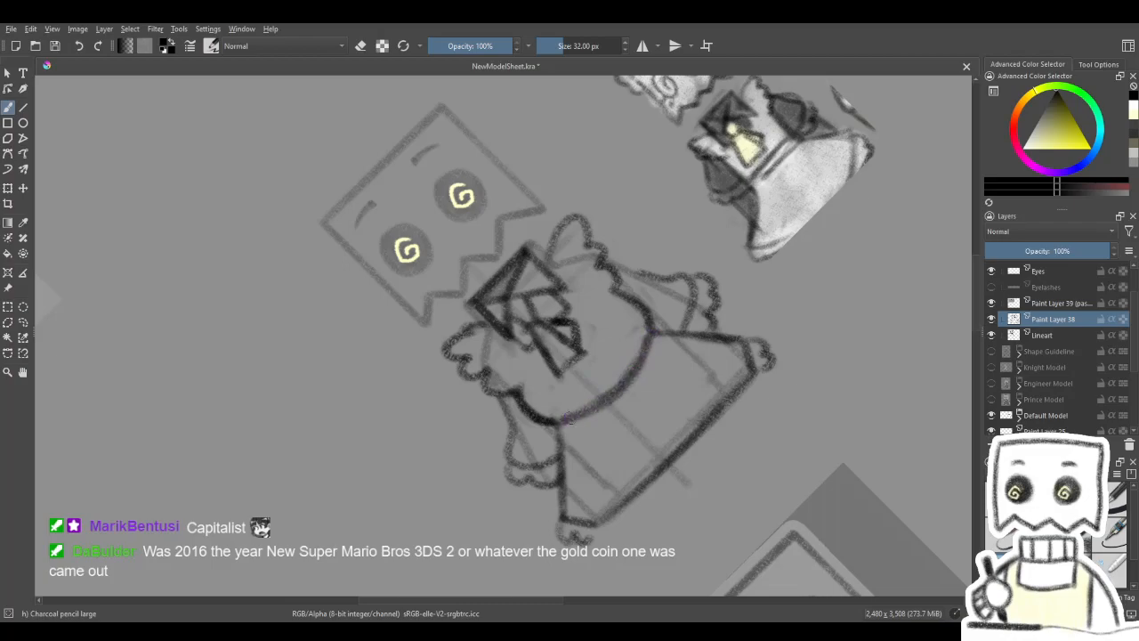
key(5)
drag(660, 351, 620, 341)
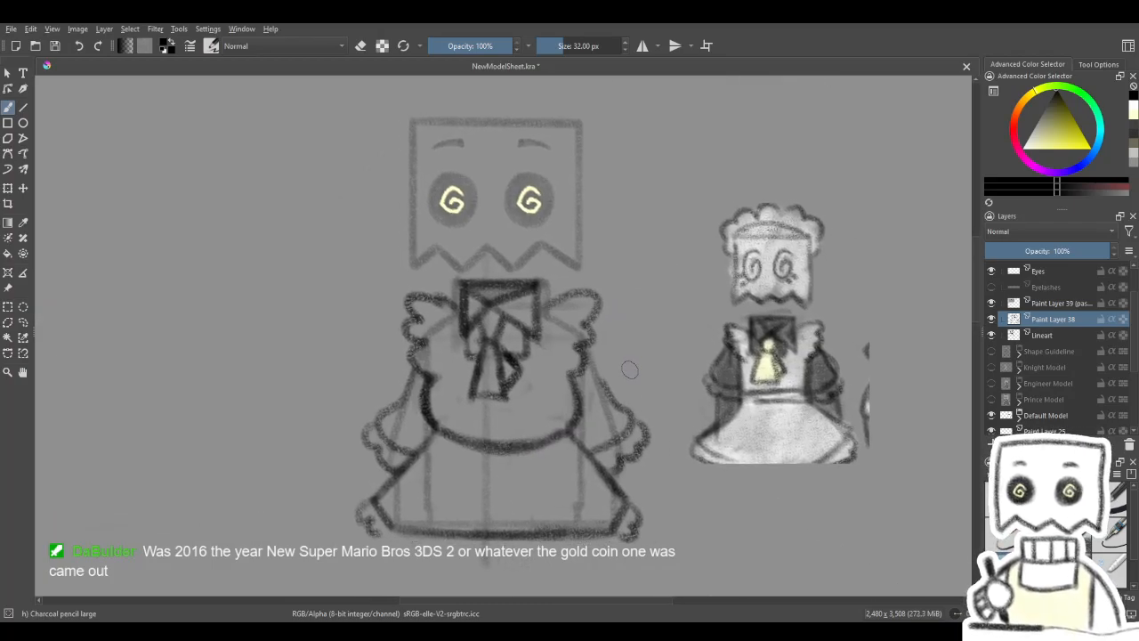
- Undo the rounded bodice and curved waistline edits back to the straight waistband
drag(570, 280, 605, 274)
key(ctrl+z)
key(ctrl+z)
key(ctrl+z)
key(ctrl+z)
key(ctrl+z)
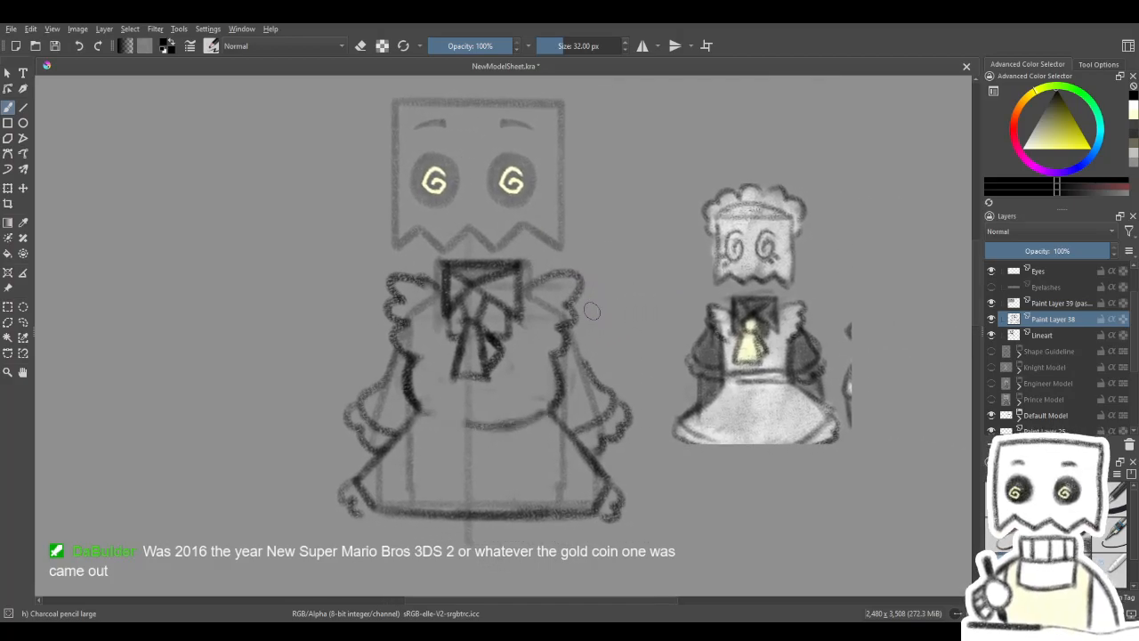
drag(590, 312, 608, 359)
drag(575, 227, 601, 271)
mouse_move(598, 317)
mouse_down()
mouse_move(633, 320)
mouse_move(646, 256)
mouse_up()
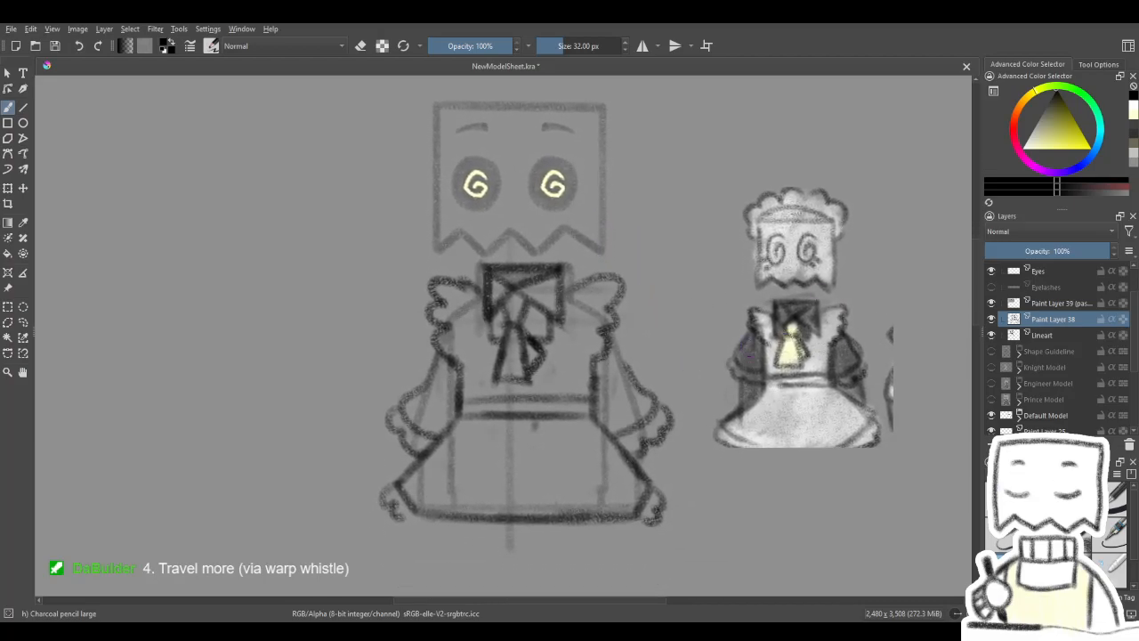
- Move the maid outfit sketch on Paint Layer 38 off the character, placing it to the left of the body
drag(462, 345, 517, 335)
click(23, 188)
mouse_move(693, 373)
mouse_down()
mouse_move(380, 359)
mouse_move(408, 356)
mouse_up()
drag(541, 348, 557, 354)
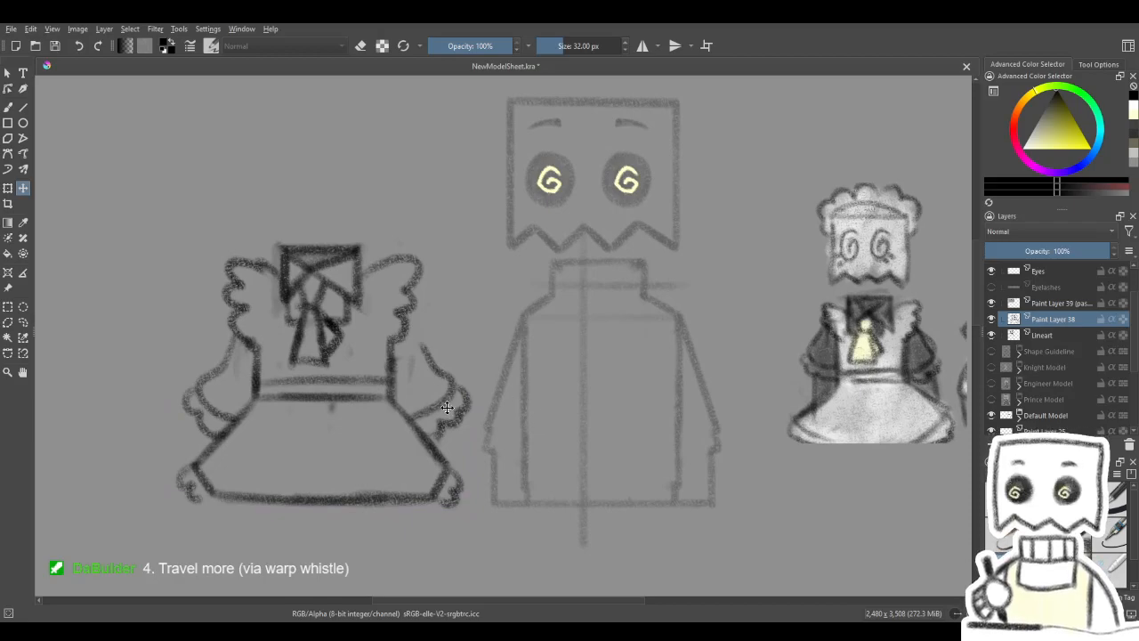
drag(399, 400, 494, 385)
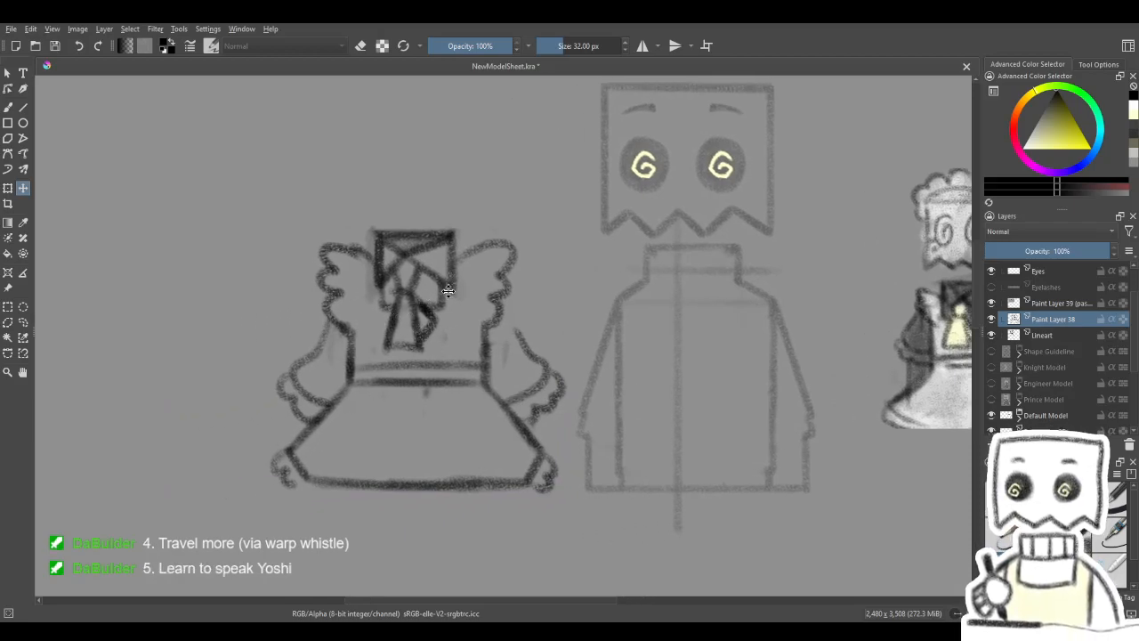
mouse_move(401, 320)
mouse_down()
mouse_move(388, 329)
mouse_move(397, 313)
mouse_up()
drag(530, 330, 480, 365)
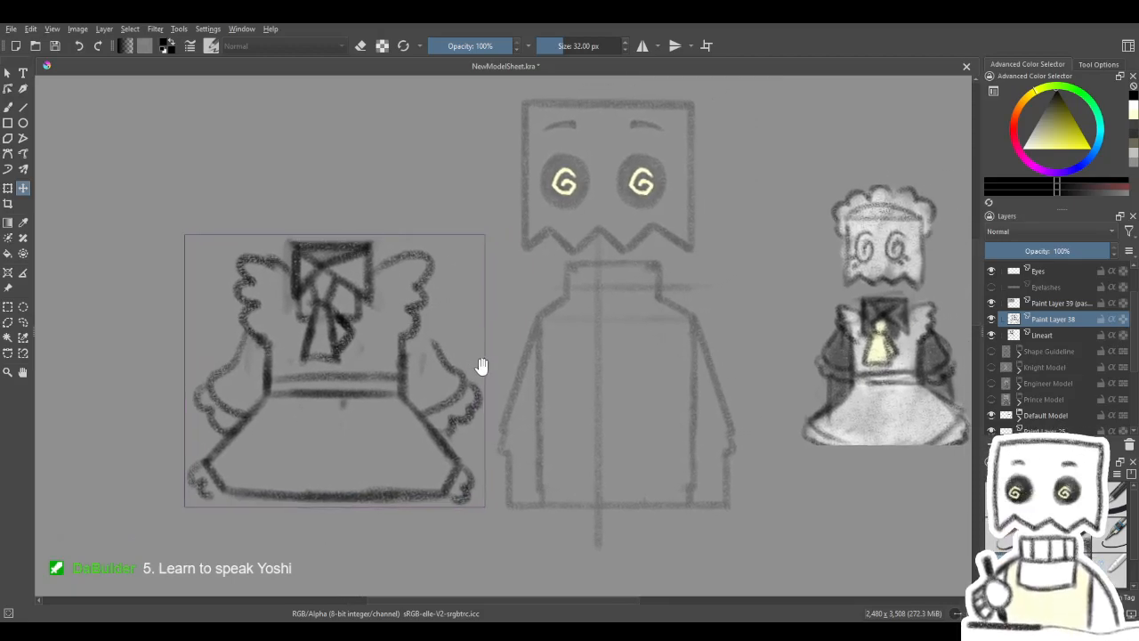
- Add a new paint layer above Paint Layer 38 and raise the Default Model layer's opacity to 100%
key(Insert)
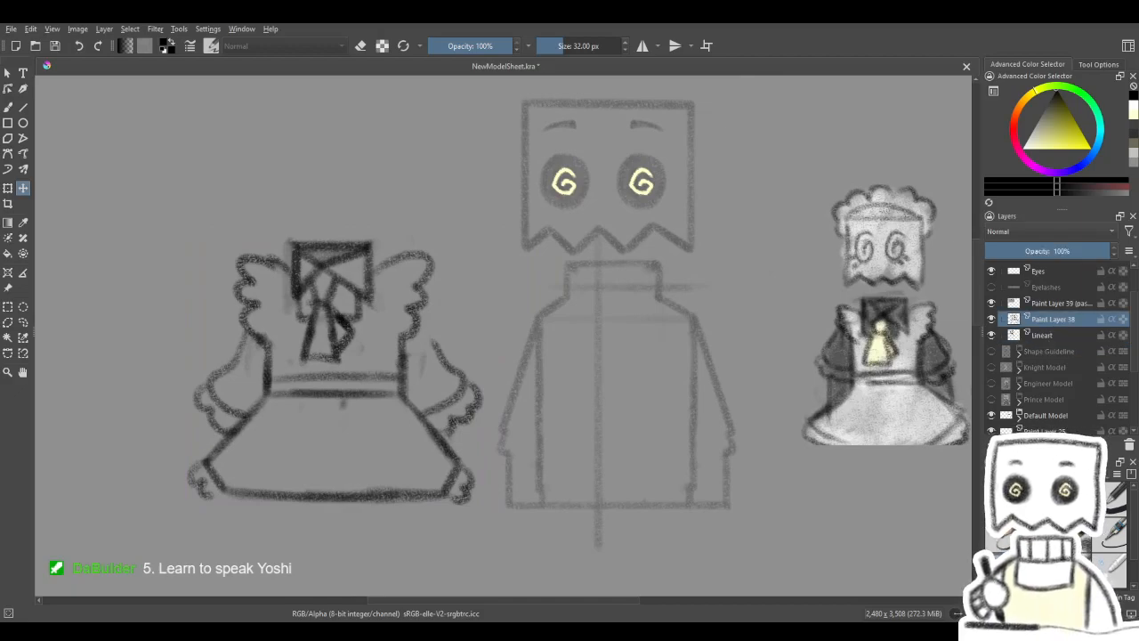
drag(916, 458, 864, 478)
drag(769, 596, 825, 333)
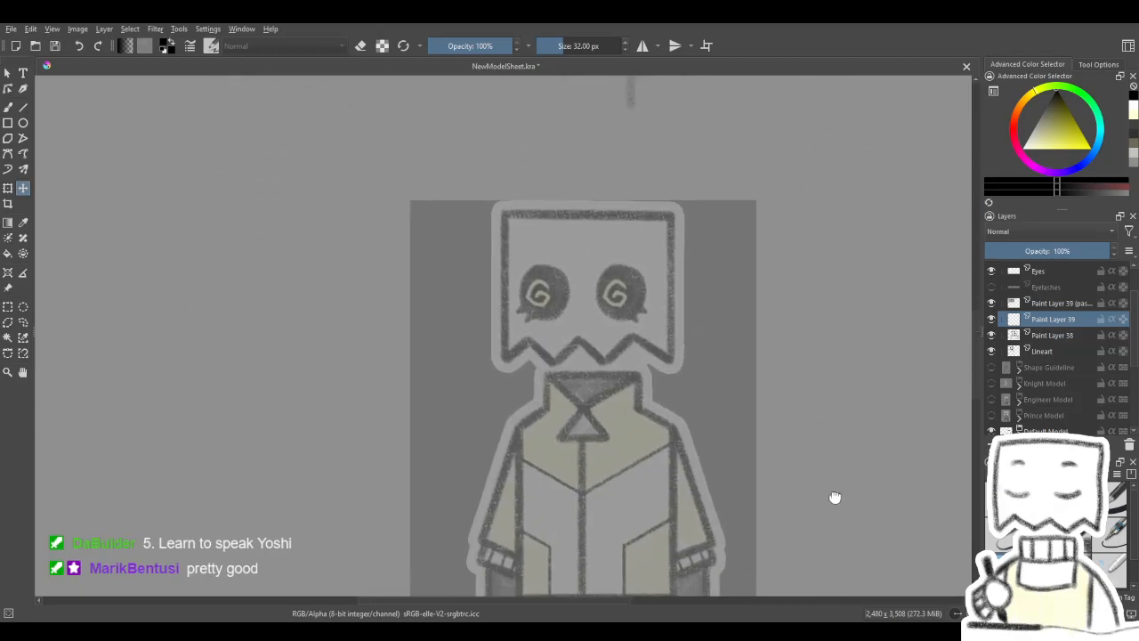
drag(836, 501, 792, 437)
drag(846, 483, 825, 416)
click(1045, 430)
drag(1061, 252, 1114, 253)
- Select Paint Layer 38 and move the outfit sketch slightly farther left and up from the character's body
drag(802, 466, 828, 267)
drag(836, 490, 771, 314)
mouse_move(776, 522)
mouse_down()
mouse_move(842, 290)
mouse_move(791, 483)
mouse_move(860, 301)
mouse_up()
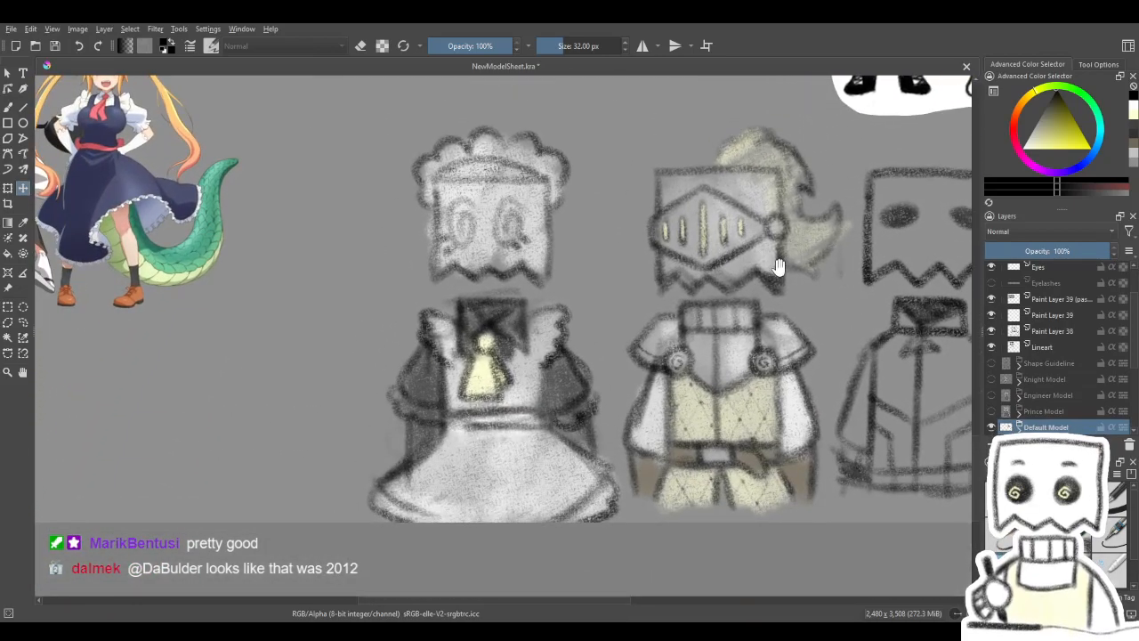
drag(779, 209, 753, 588)
drag(756, 160, 705, 601)
drag(775, 252, 807, 536)
mouse_move(607, 264)
mouse_down()
mouse_move(615, 402)
mouse_move(609, 438)
mouse_move(593, 427)
mouse_up()
click(1040, 334)
mouse_move(636, 463)
mouse_down()
mouse_move(605, 460)
mouse_move(672, 446)
mouse_up()
drag(567, 437, 564, 432)
drag(647, 434, 601, 442)
drag(576, 441, 624, 437)
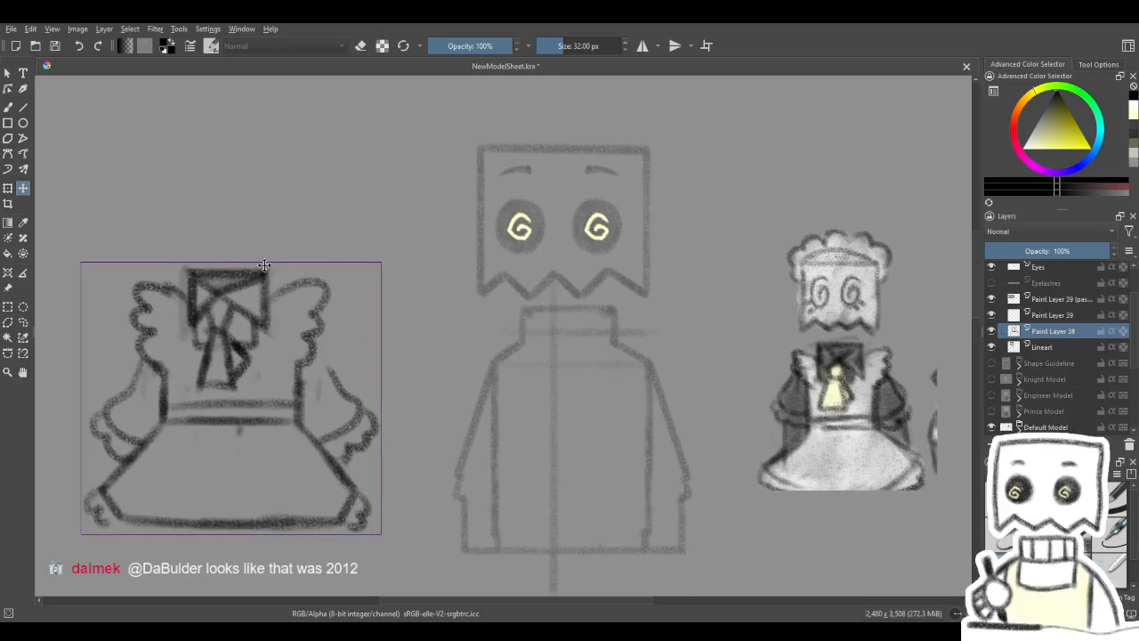
- Try outlining a narrow collar on the character's neck with the Line tool, drawing its top edge and both sides
click(8, 107)
drag(530, 362, 508, 360)
click(23, 108)
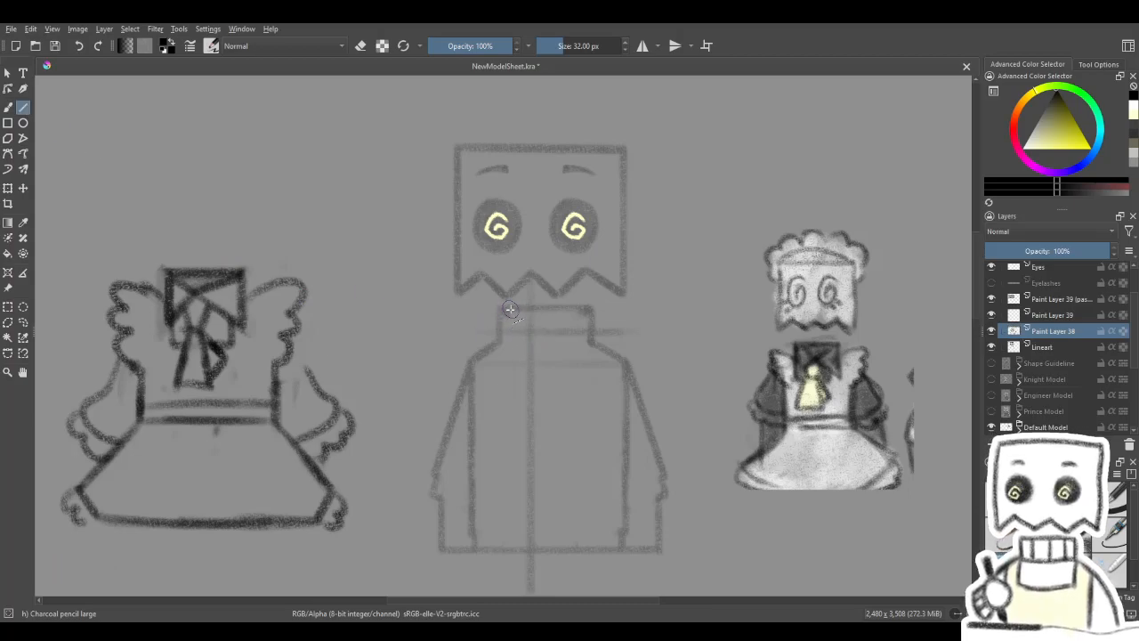
mouse_move(512, 342)
mouse_down()
mouse_move(510, 310)
mouse_move(510, 361)
mouse_up()
key(ctrl+z)
drag(510, 309, 575, 308)
drag(575, 309, 578, 352)
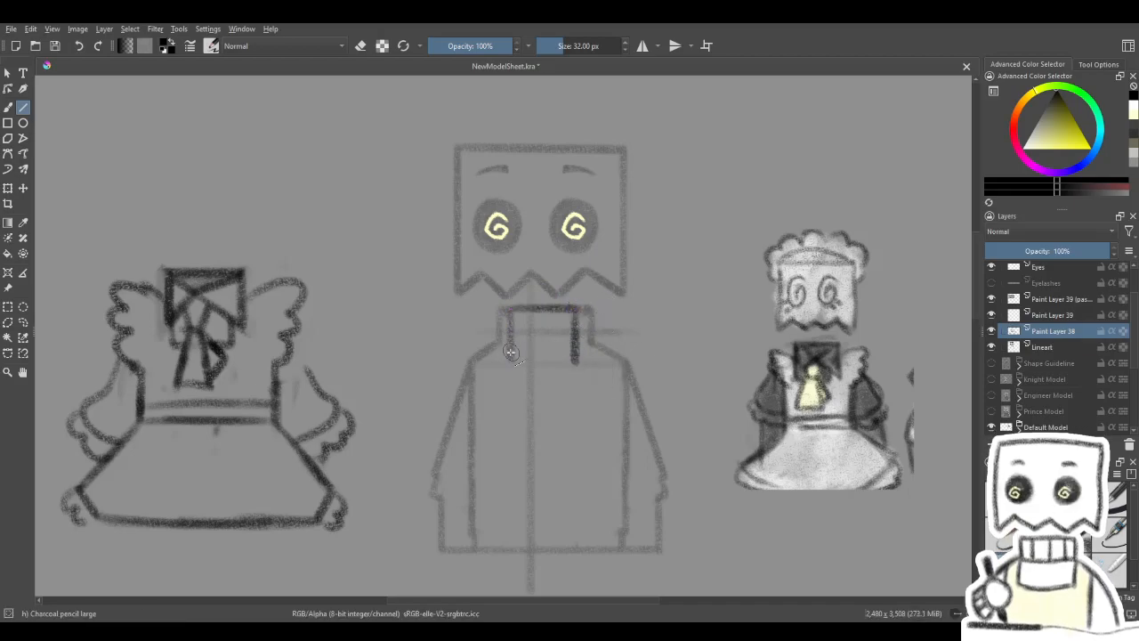
drag(509, 312, 511, 362)
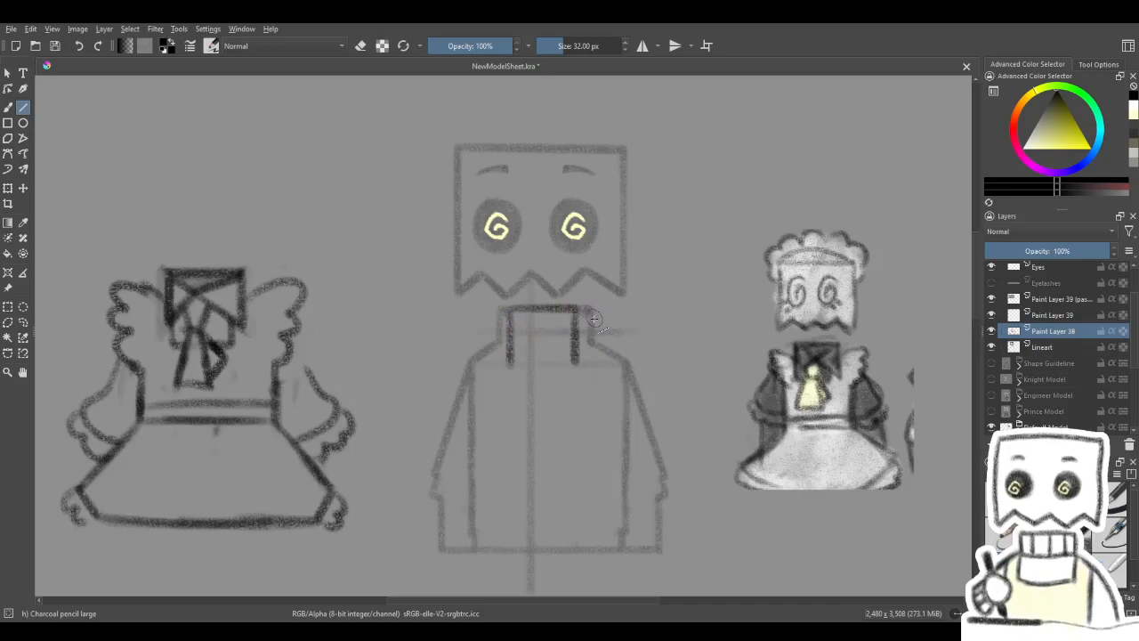
- Undo the narrow collar lines on the character's neck
key(4)
key(4)
key(4)
drag(532, 351, 575, 303)
key(5)
key(ctrl+z)
key(ctrl+z)
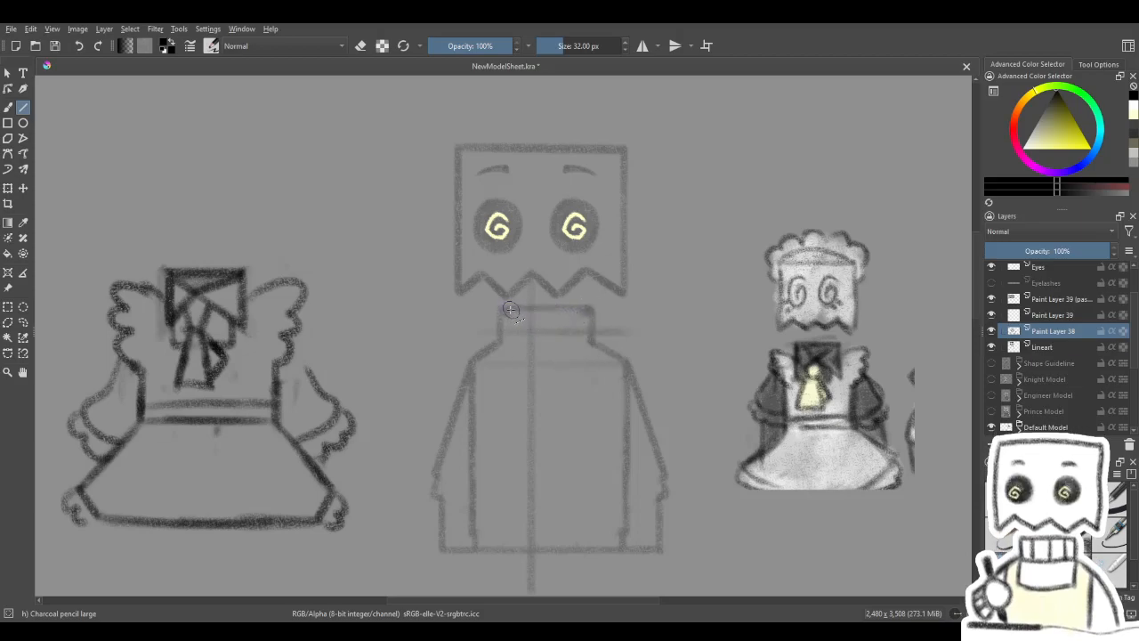
- Draw the collar's top edge and both vertical sides with straight lines across the full width of the neck
drag(534, 309, 593, 300)
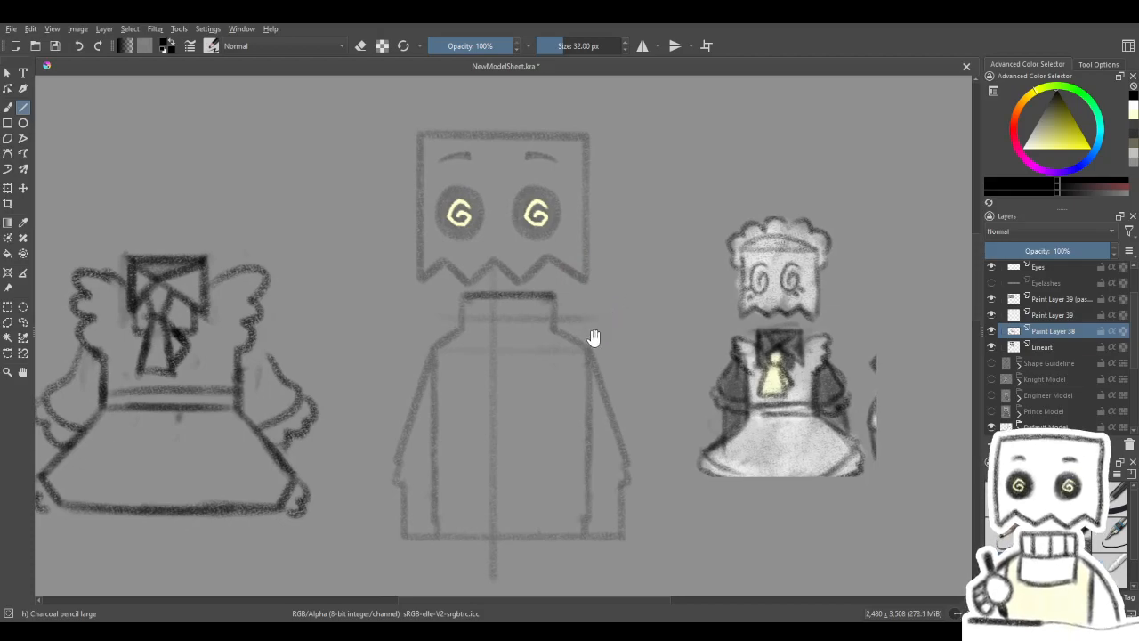
mouse_move(575, 358)
mouse_down()
mouse_move(584, 394)
mouse_move(577, 372)
mouse_move(601, 350)
mouse_up()
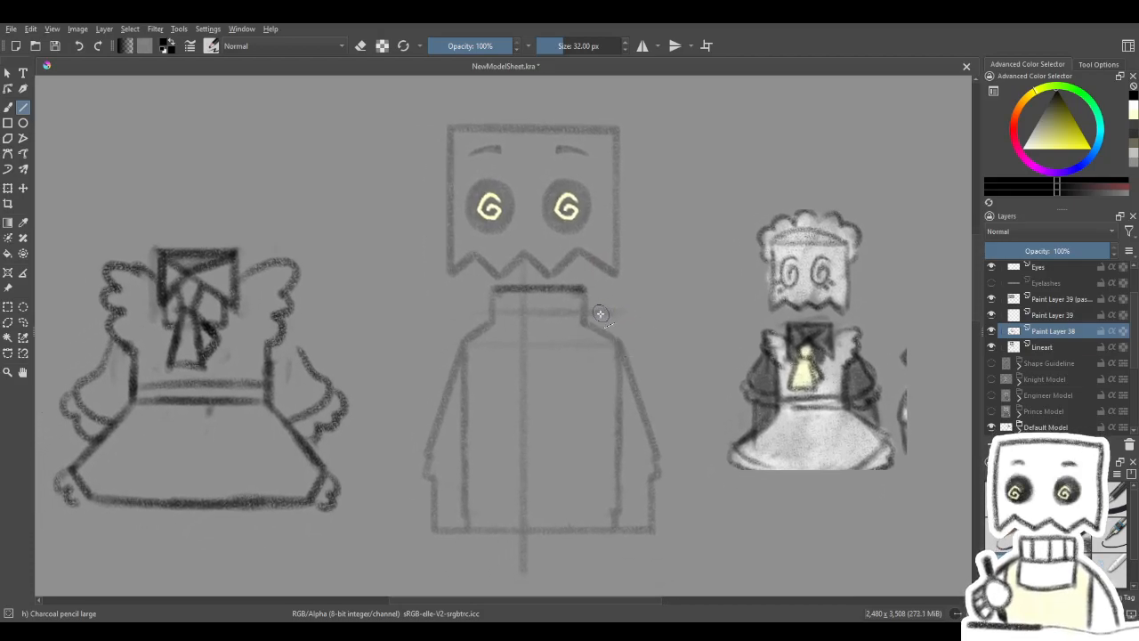
mouse_move(497, 454)
mouse_down()
mouse_move(638, 244)
mouse_move(457, 496)
mouse_move(427, 484)
mouse_up()
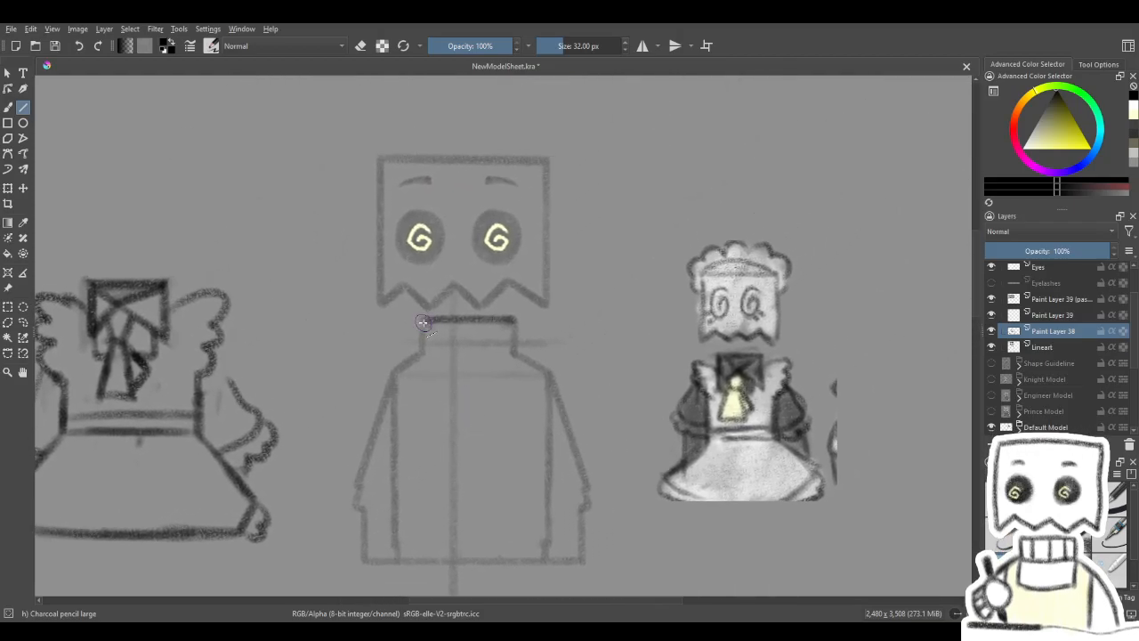
drag(424, 323, 423, 373)
drag(422, 321, 423, 371)
mouse_move(512, 320)
mouse_down()
mouse_move(514, 373)
mouse_move(587, 348)
mouse_move(569, 359)
mouse_up()
key(ctrl+z)
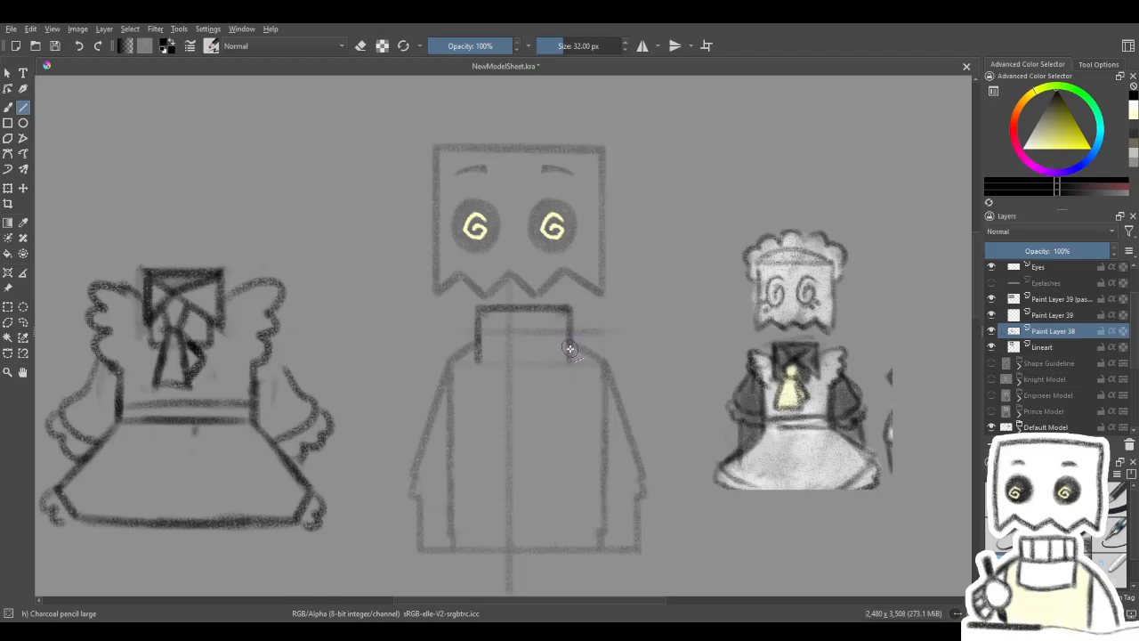
mouse_move(554, 377)
mouse_down()
mouse_move(554, 359)
mouse_move(550, 368)
mouse_up()
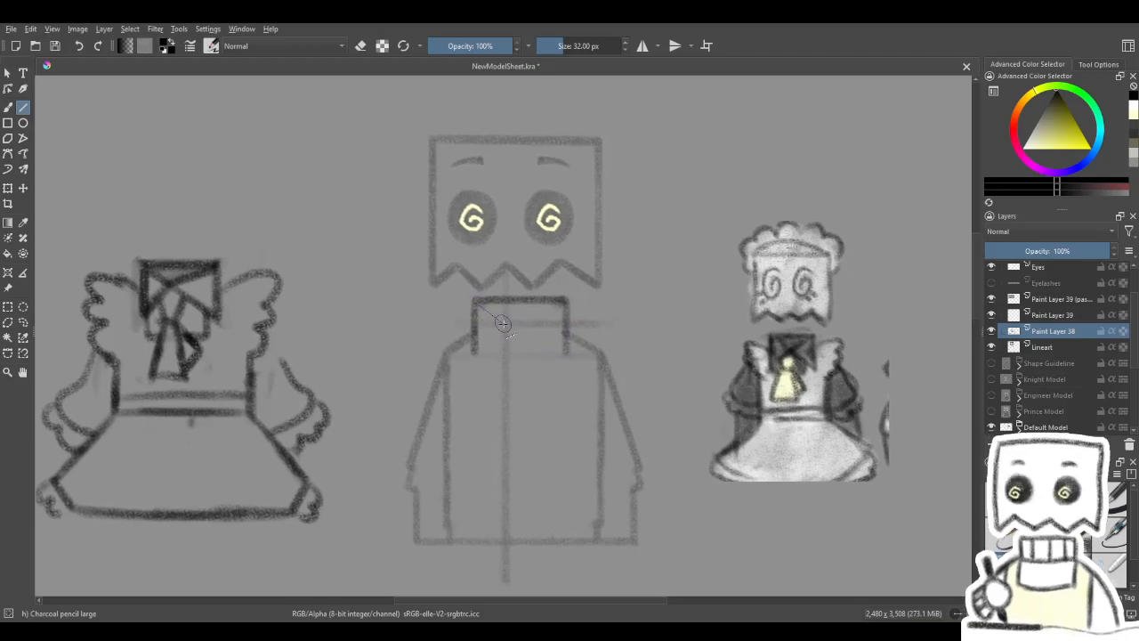
- Try drawing crossed diagonal fold lines inside the collar, meeting at the body's centre line
drag(526, 317, 562, 305)
drag(505, 323, 557, 301)
drag(505, 323, 561, 349)
drag(506, 324, 565, 350)
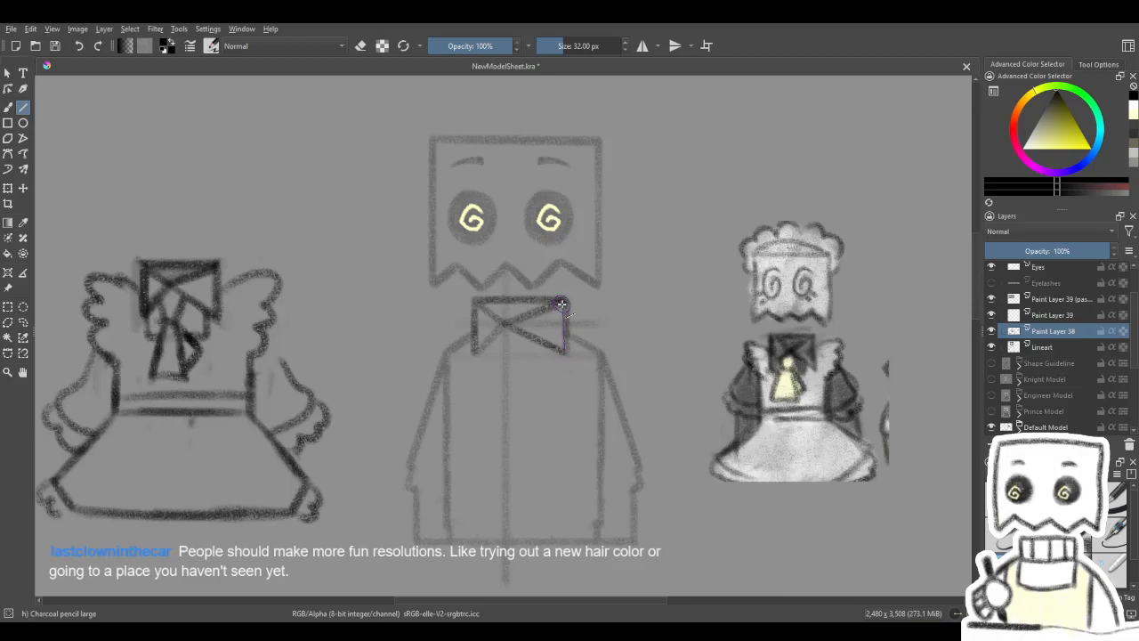
drag(584, 303, 616, 270)
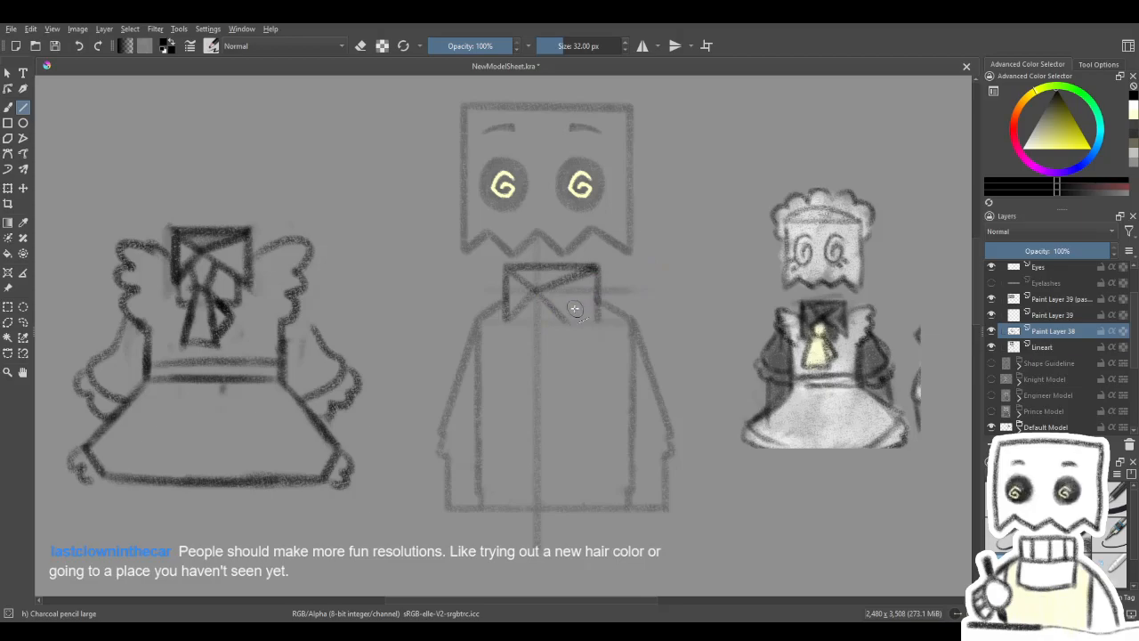
drag(567, 319, 593, 395)
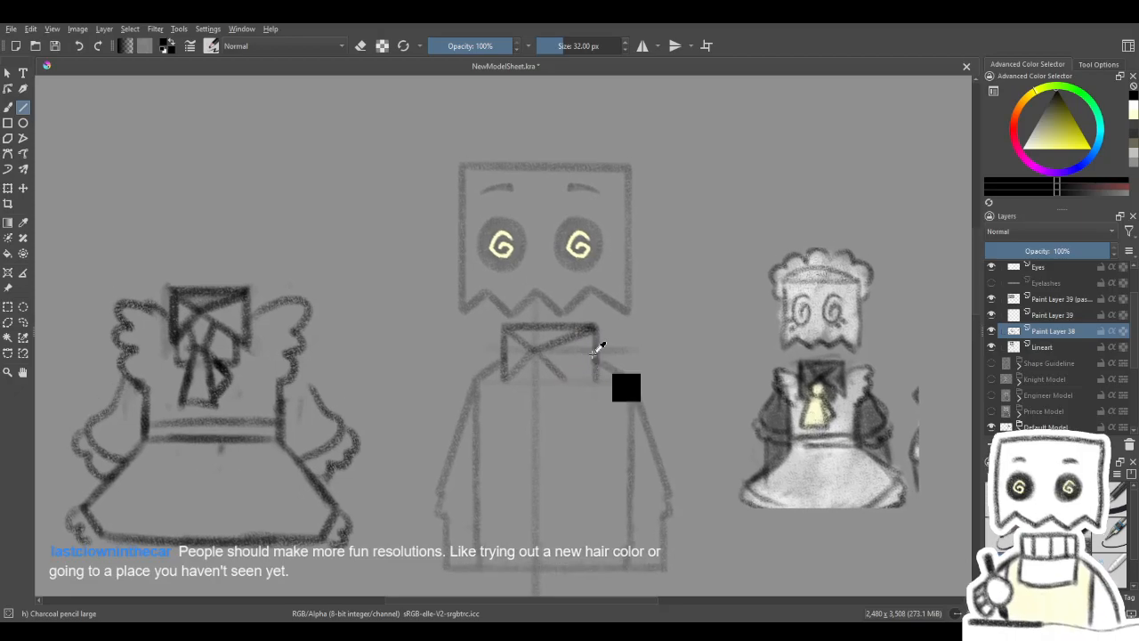
- Undo the diagonal fold lines inside the collar, keeping its outline
key(ctrl+z)
key(ctrl+z)
key(ctrl+z)
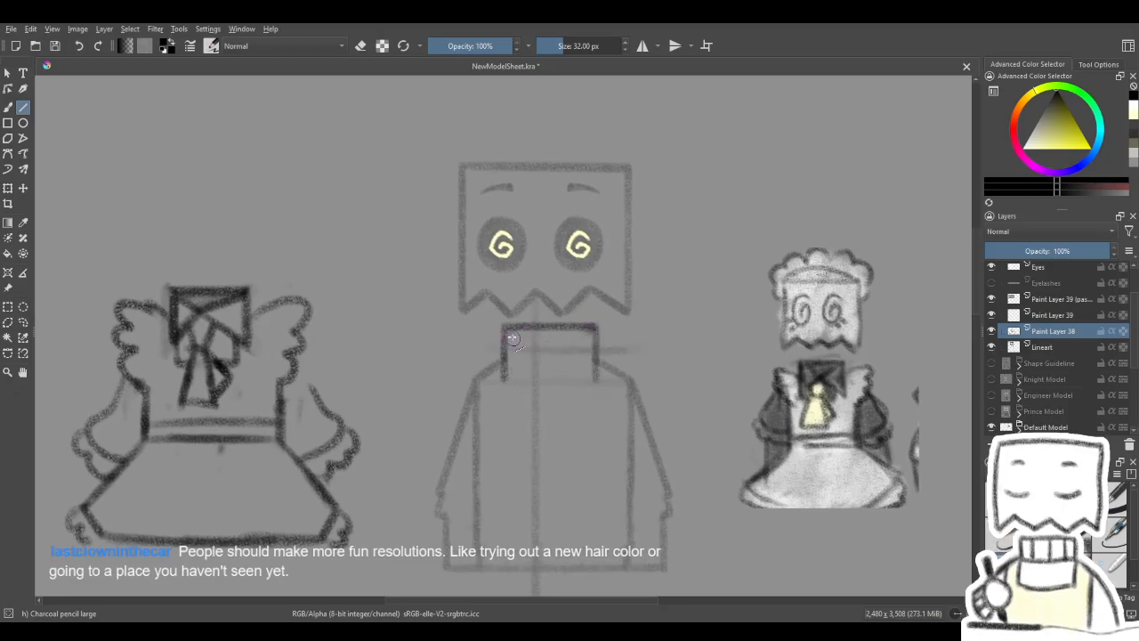
- Redraw the collar's diagonal folds as straight lines from its corners, crossing at the body's centre line
drag(505, 328, 536, 351)
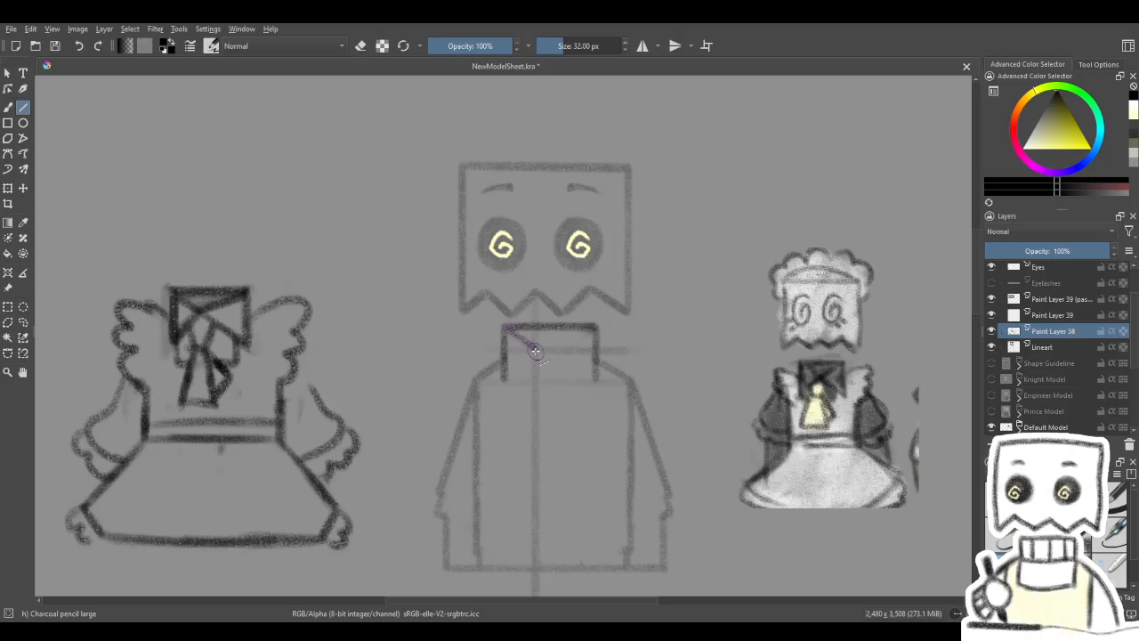
drag(535, 353, 582, 320)
mouse_move(513, 330)
mouse_down()
mouse_move(552, 311)
mouse_move(530, 337)
mouse_move(558, 360)
mouse_up()
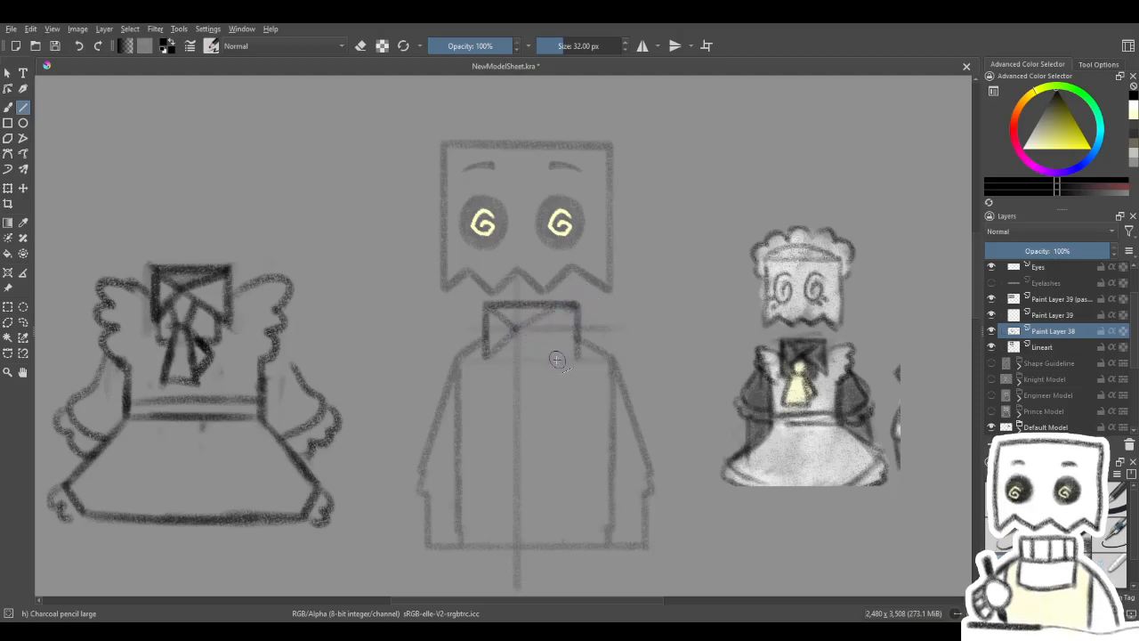
drag(615, 317, 622, 317)
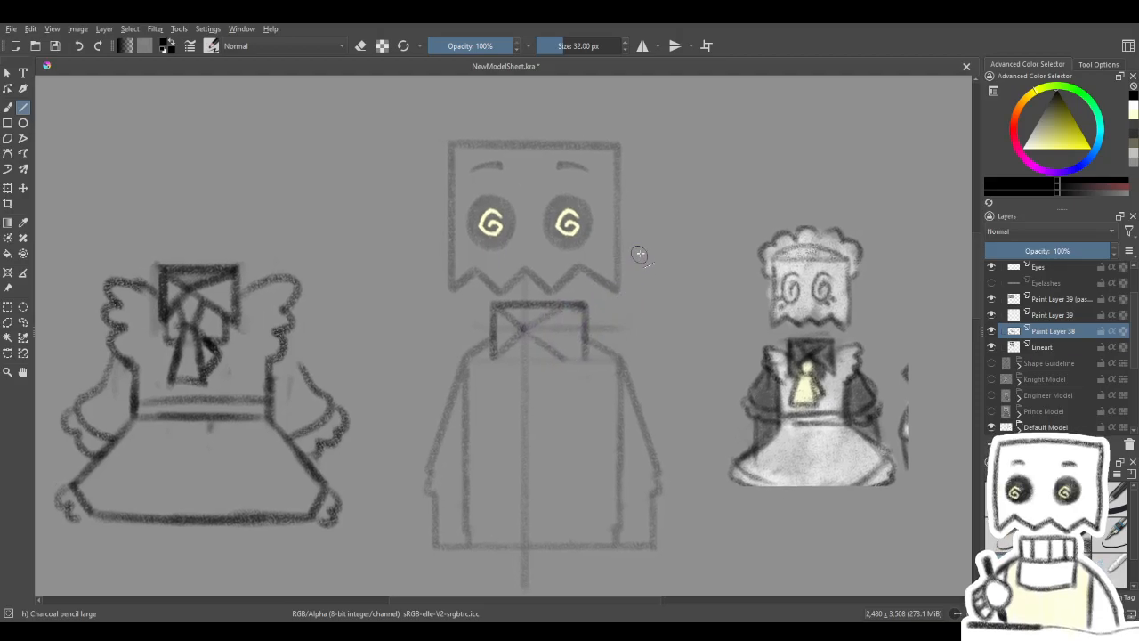
- Try to narrow the collar by erasing one side and redrawing it closer to the body's centre line
key(b)
key(e)
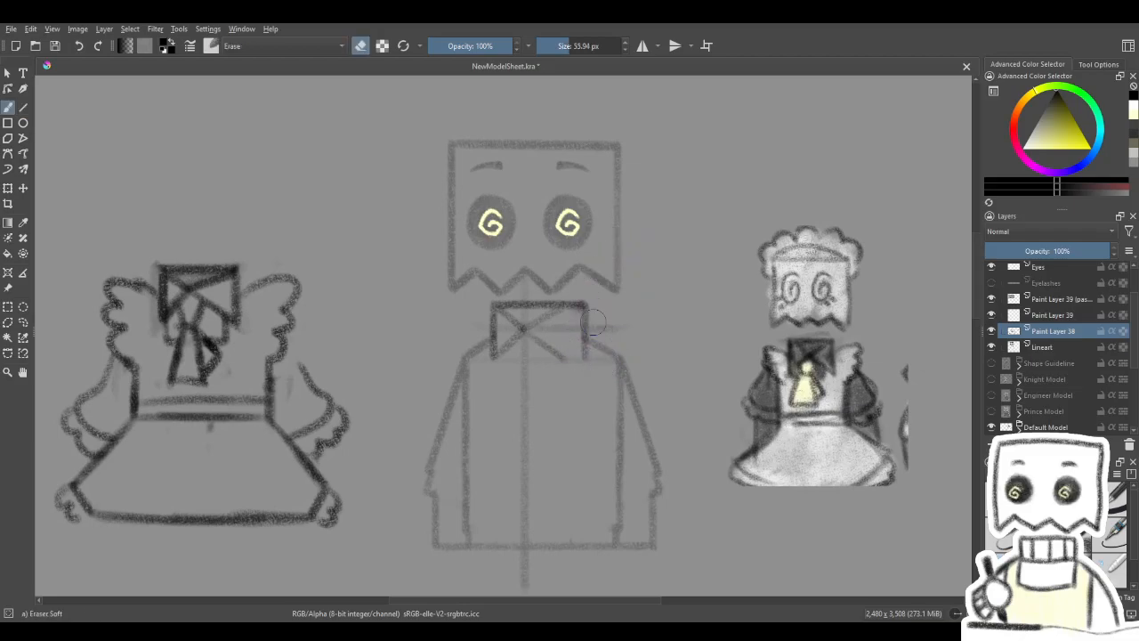
key(e)
key(v)
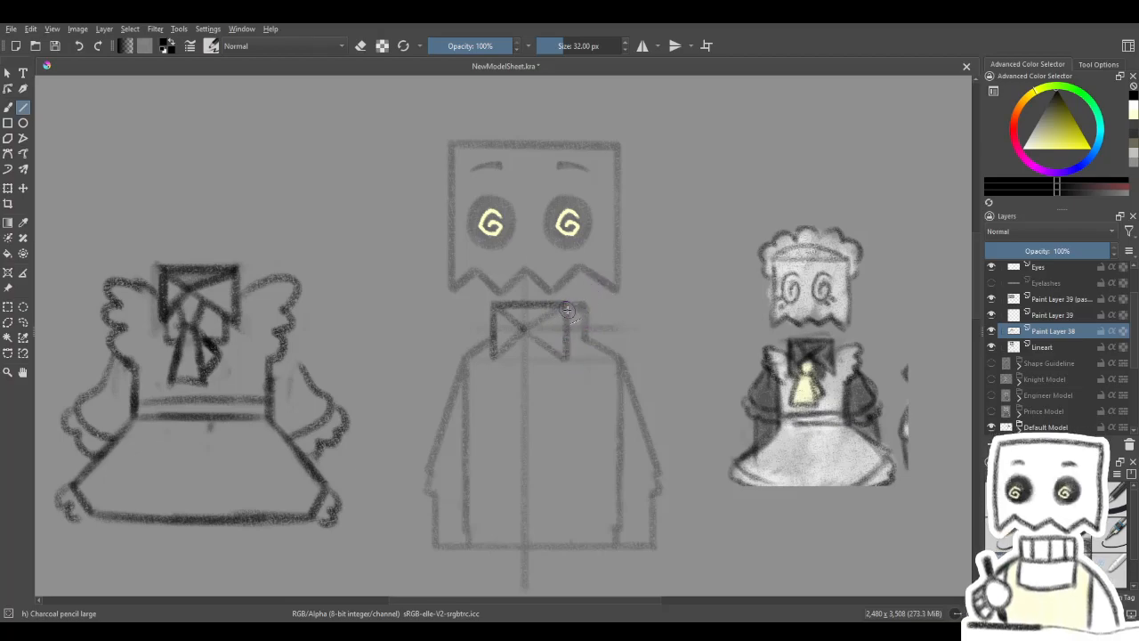
drag(594, 322, 646, 383)
click(23, 190)
drag(480, 275, 504, 276)
key(b)
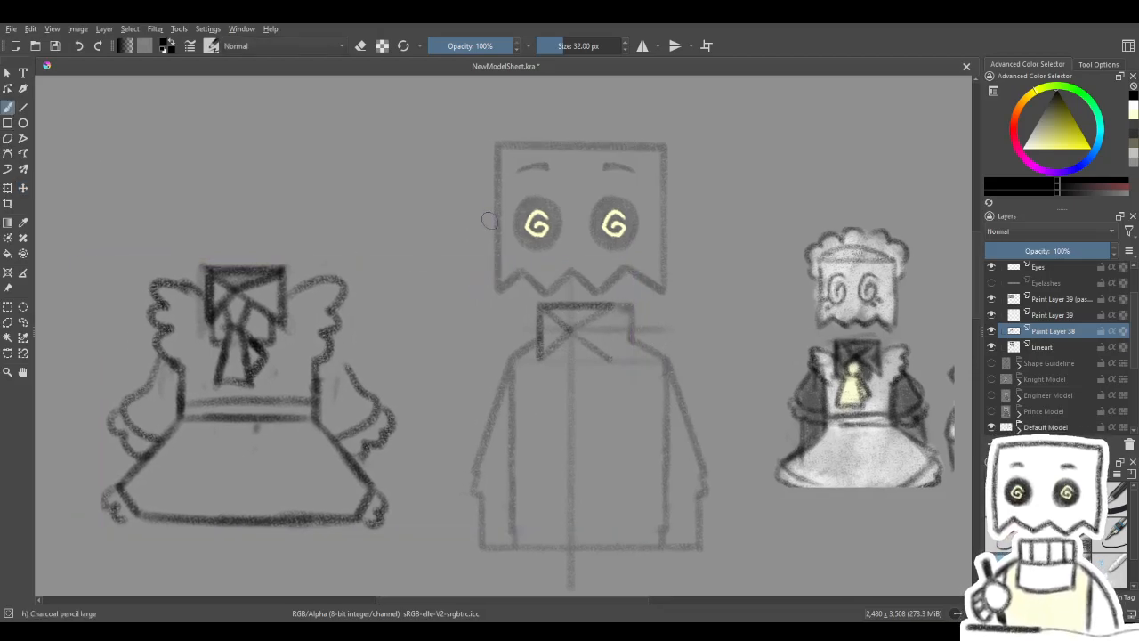
key(ctrl+z)
drag(567, 305, 475, 314)
- Redraw the missing diagonal folds of the wide collar as straight lines from its outer corners to the centre line
click(23, 106)
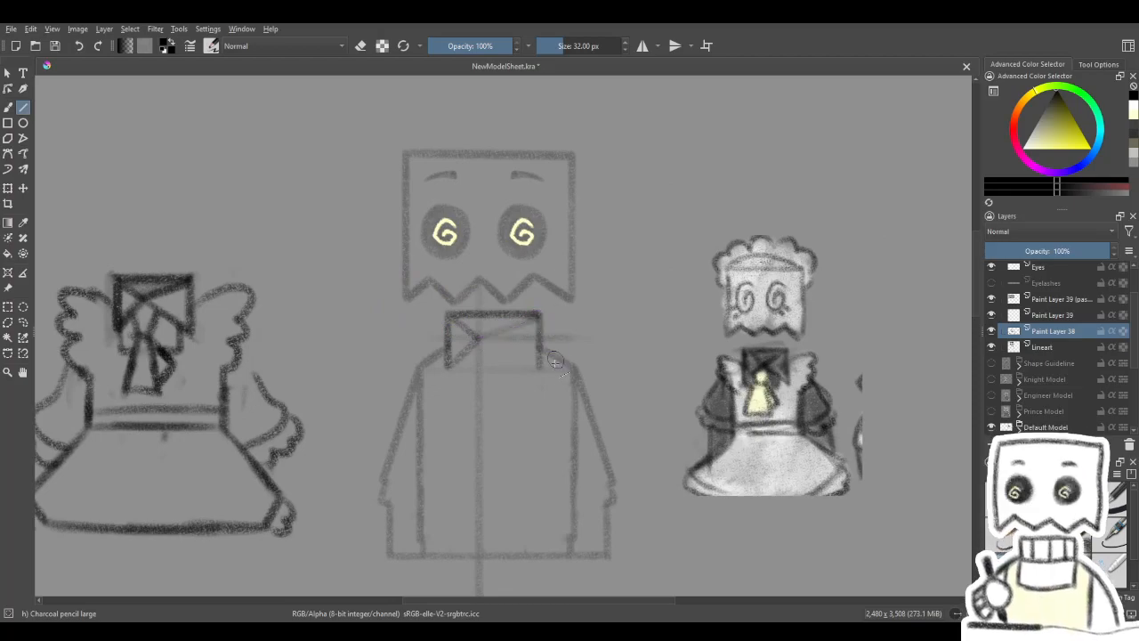
drag(551, 377, 565, 381)
drag(525, 321, 548, 321)
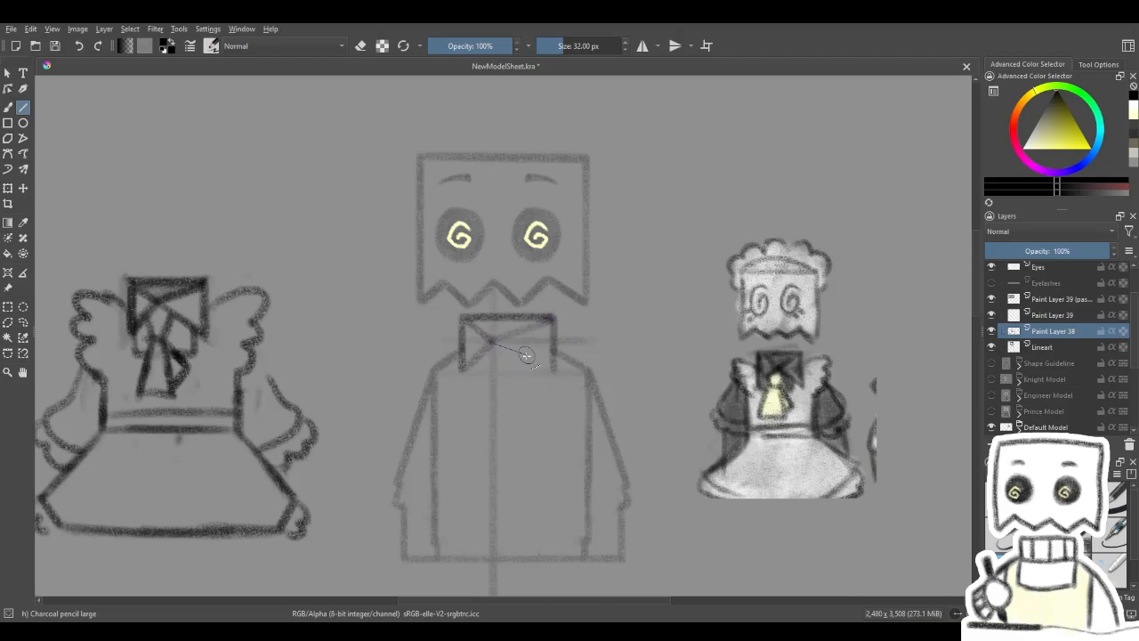
drag(552, 368, 552, 368)
drag(552, 371, 552, 372)
drag(532, 327, 553, 313)
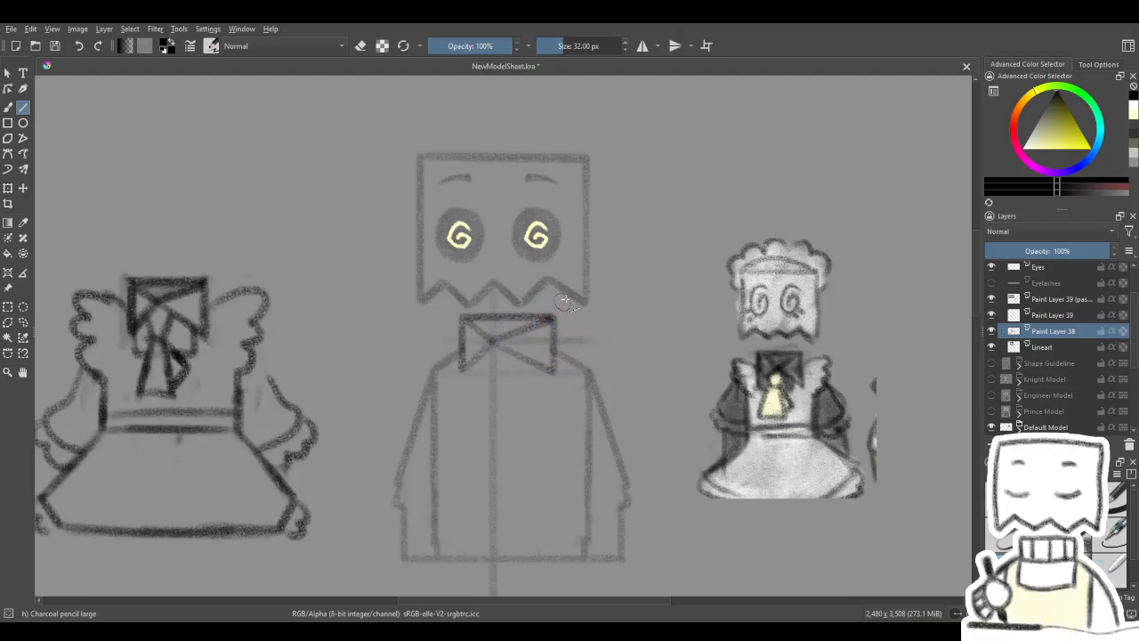
mouse_move(481, 335)
mouse_down()
mouse_move(463, 317)
mouse_move(462, 371)
mouse_up()
drag(546, 386, 578, 375)
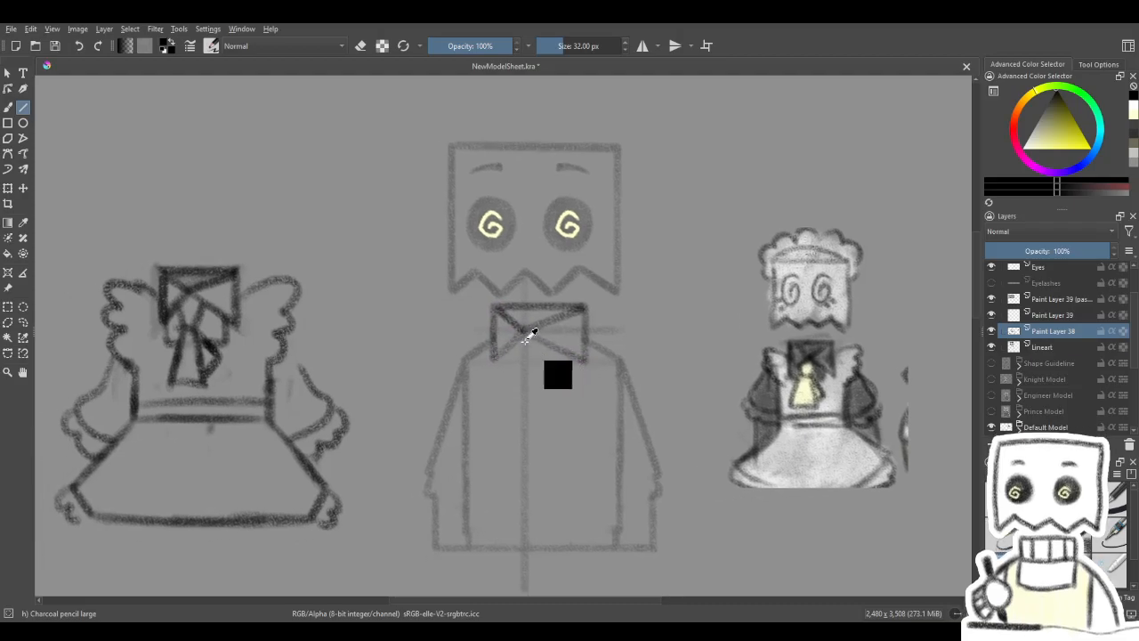
- Undo the entire collar drawing on the neck, including its outline and diagonal folds
key(e)
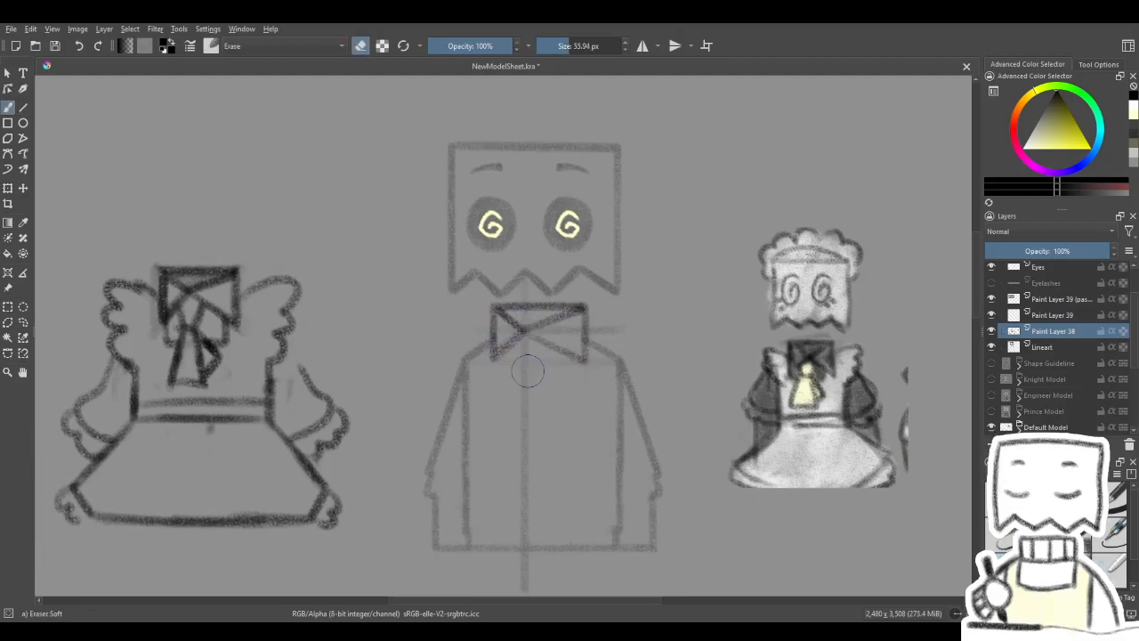
drag(510, 349, 509, 345)
key(ctrl+z)
key(ctrl+z)
key(ctrl+z)
key(ctrl+z)
key(ctrl+z)
key(ctrl+z)
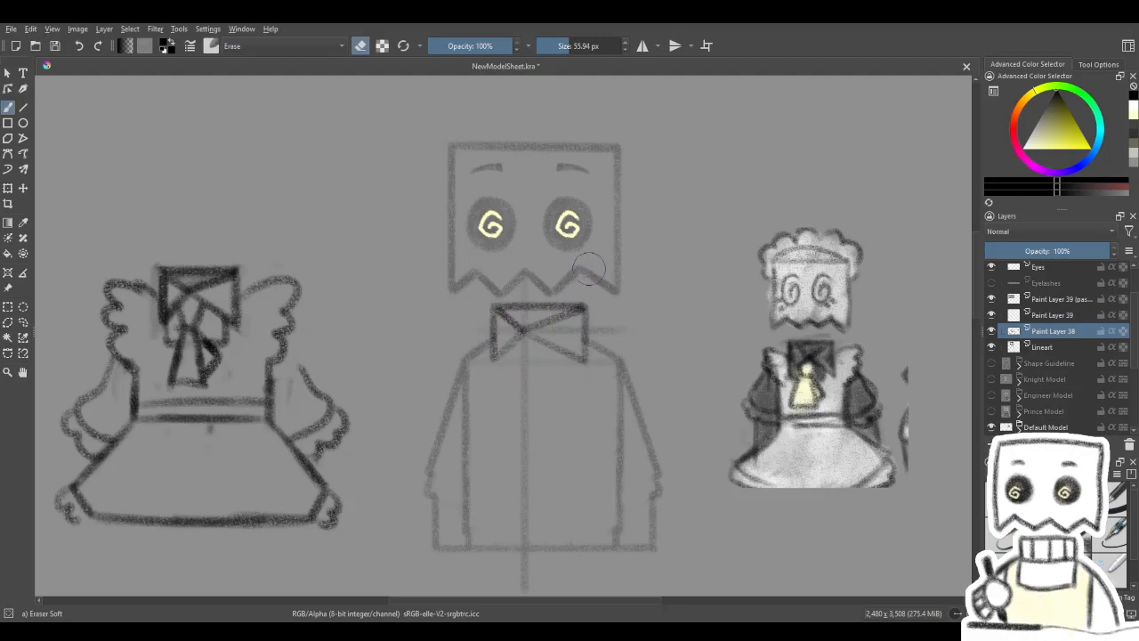
key(ctrl+shift+z)
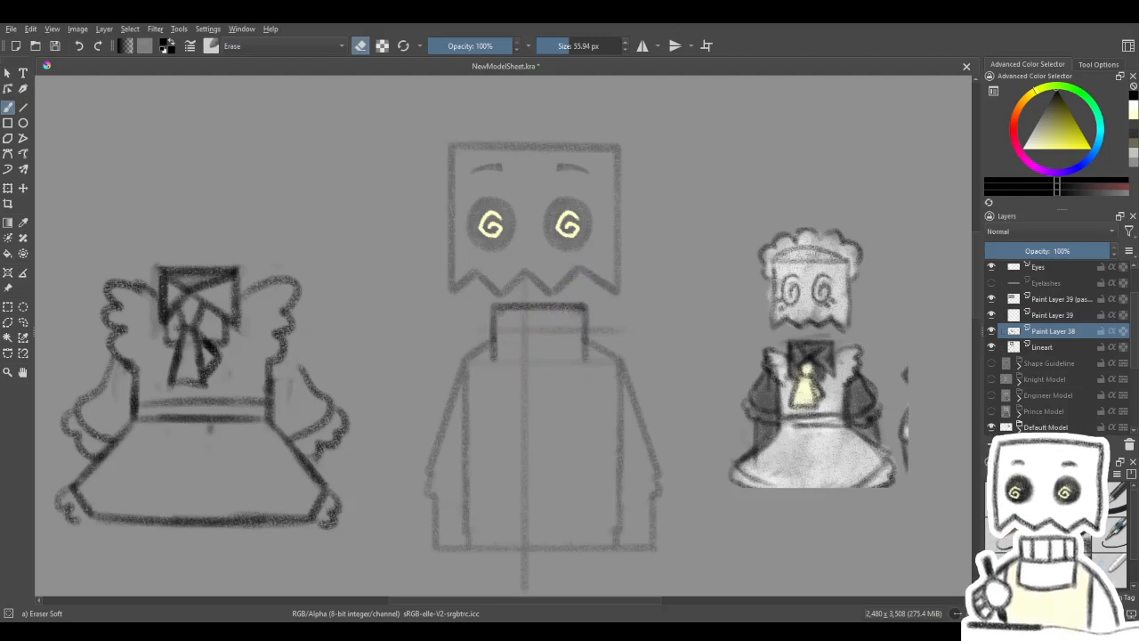
key(e)
drag(582, 389, 554, 340)
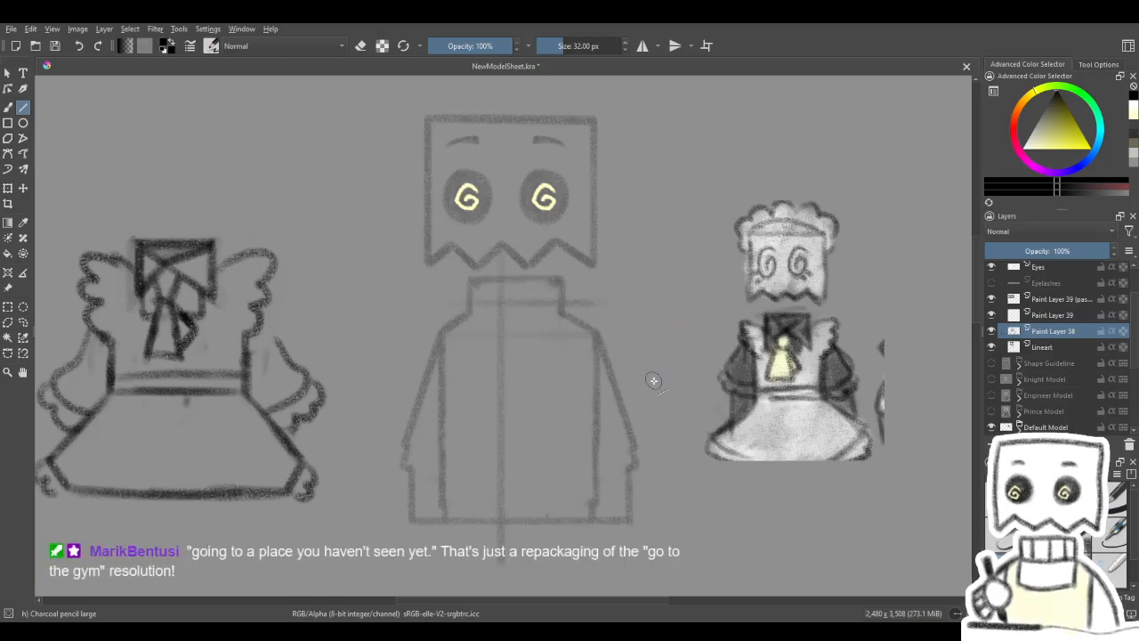
- Select the neck and torso on the Lineart layer and scale them slightly narrower
mouse_move(625, 392)
mouse_down()
mouse_move(649, 383)
mouse_move(647, 393)
mouse_up()
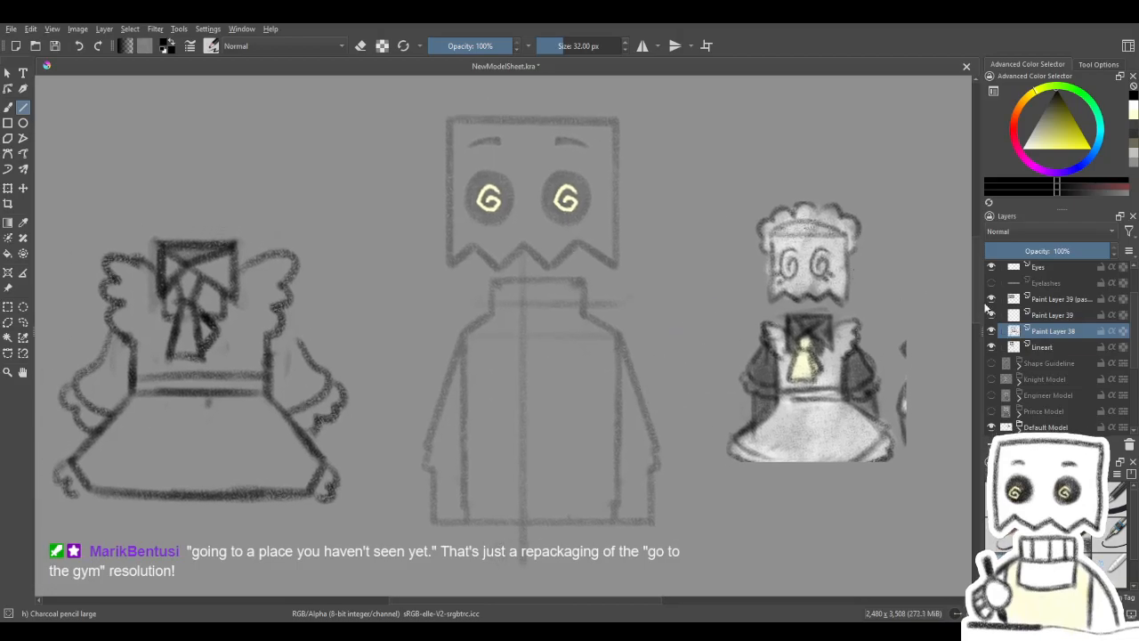
click(1037, 347)
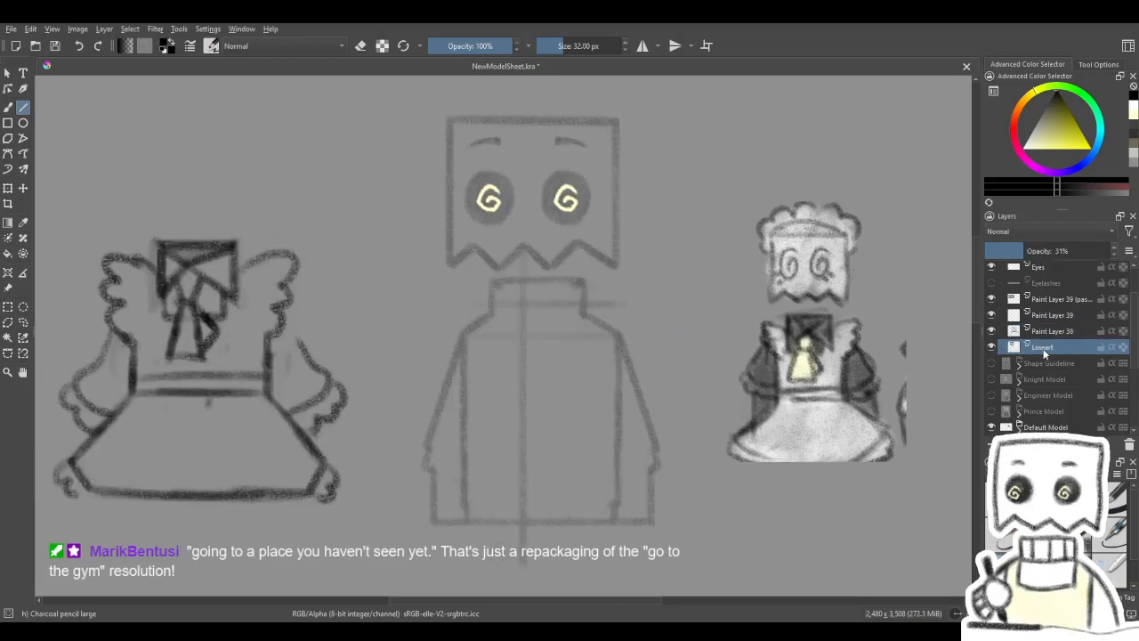
click(7, 307)
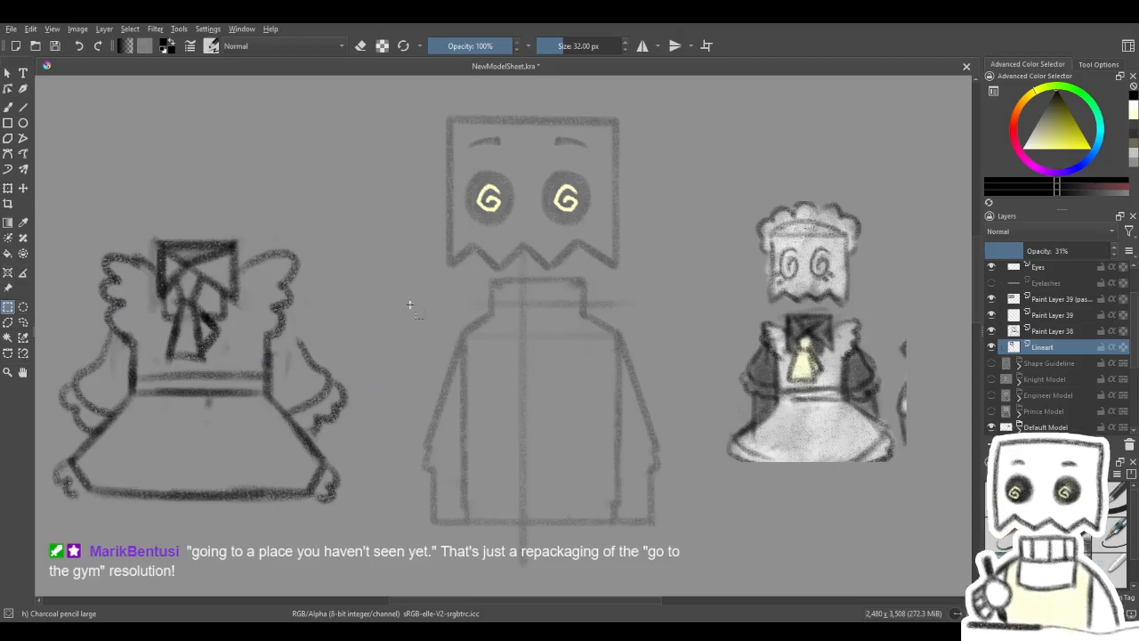
mouse_move(457, 532)
mouse_down()
mouse_move(529, 495)
mouse_move(612, 392)
mouse_move(628, 275)
mouse_up()
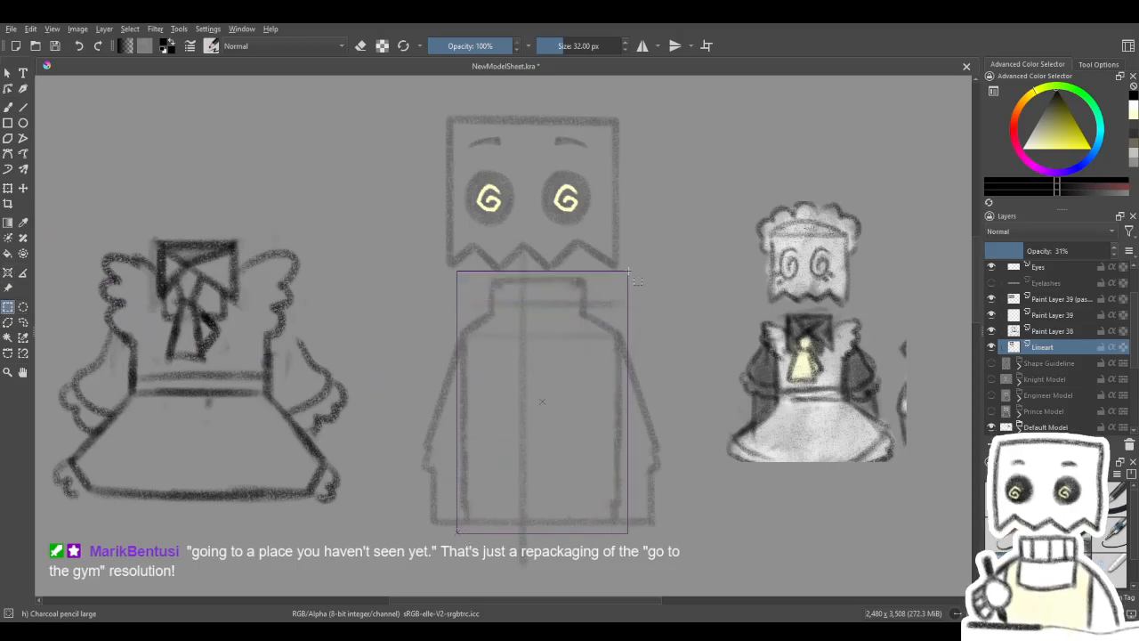
click(11, 189)
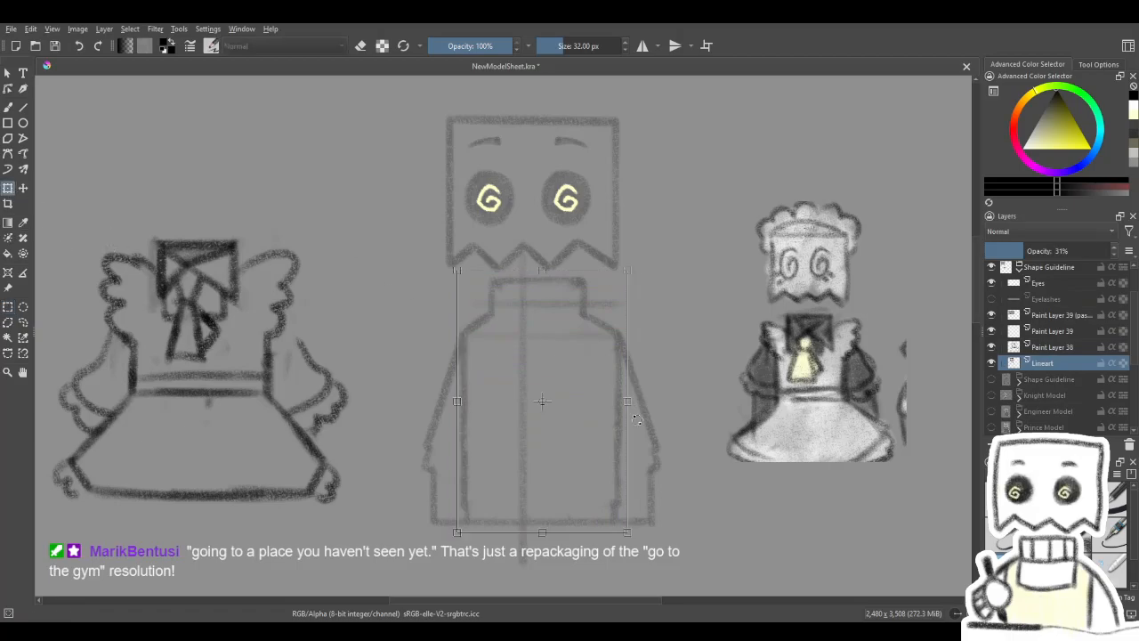
mouse_move(629, 401)
mouse_down()
mouse_move(246, 376)
mouse_move(583, 401)
mouse_up()
key(Return)
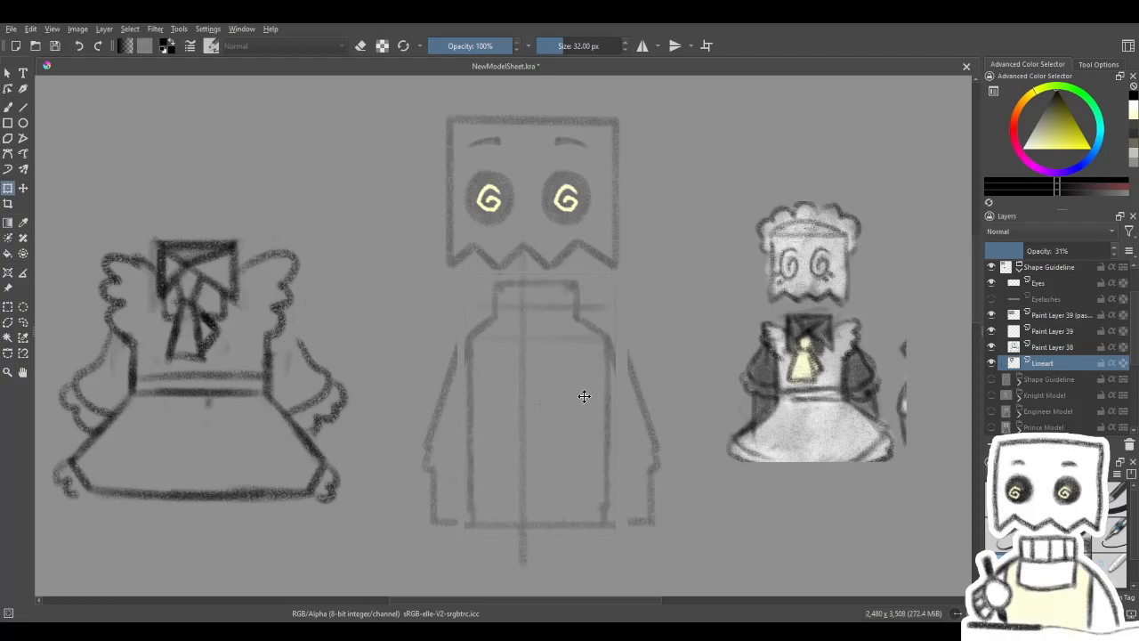
click(584, 396)
key(Return)
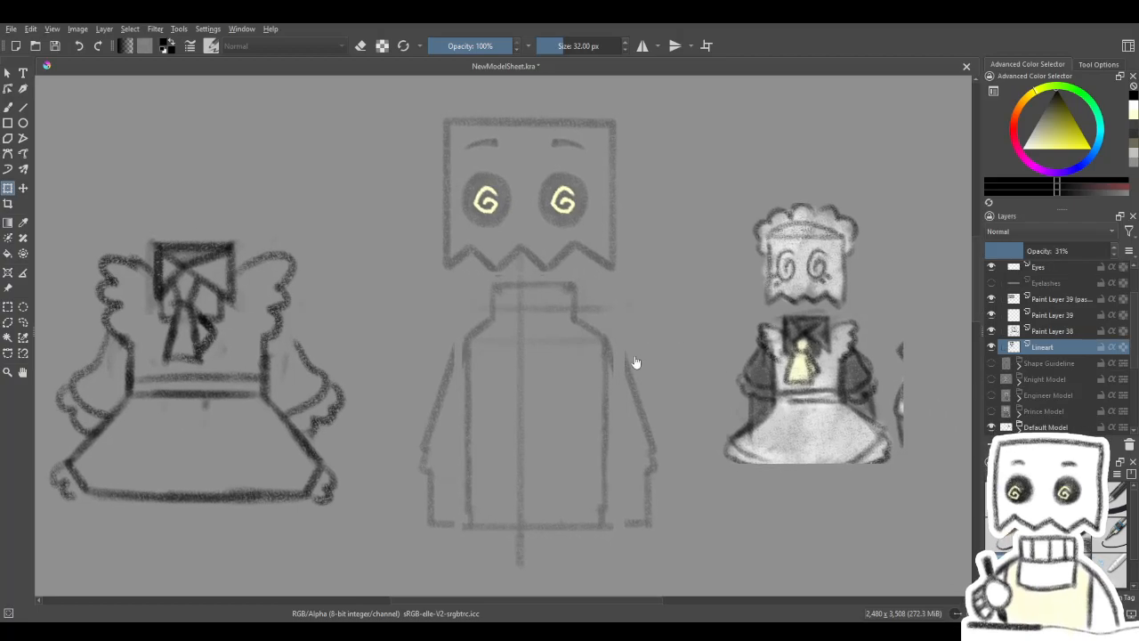
scroll(501, 386, up, 1)
scroll(527, 391, down, 1)
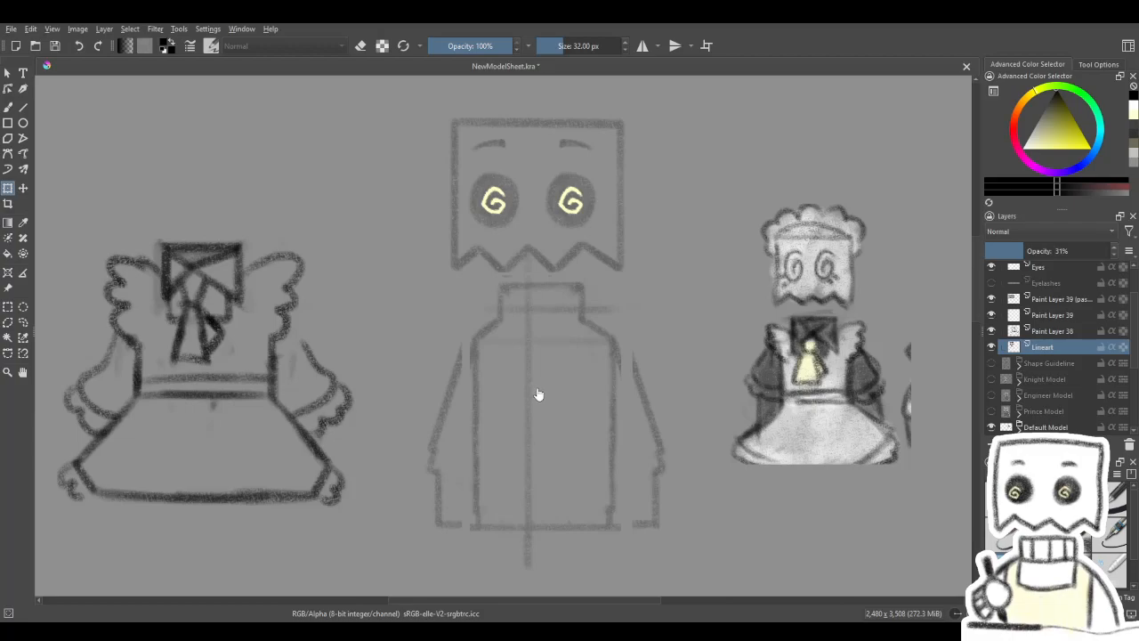
- On Paint Layer 39, draw the collar's top edge as a straight line across the narrowed neck
click(1041, 315)
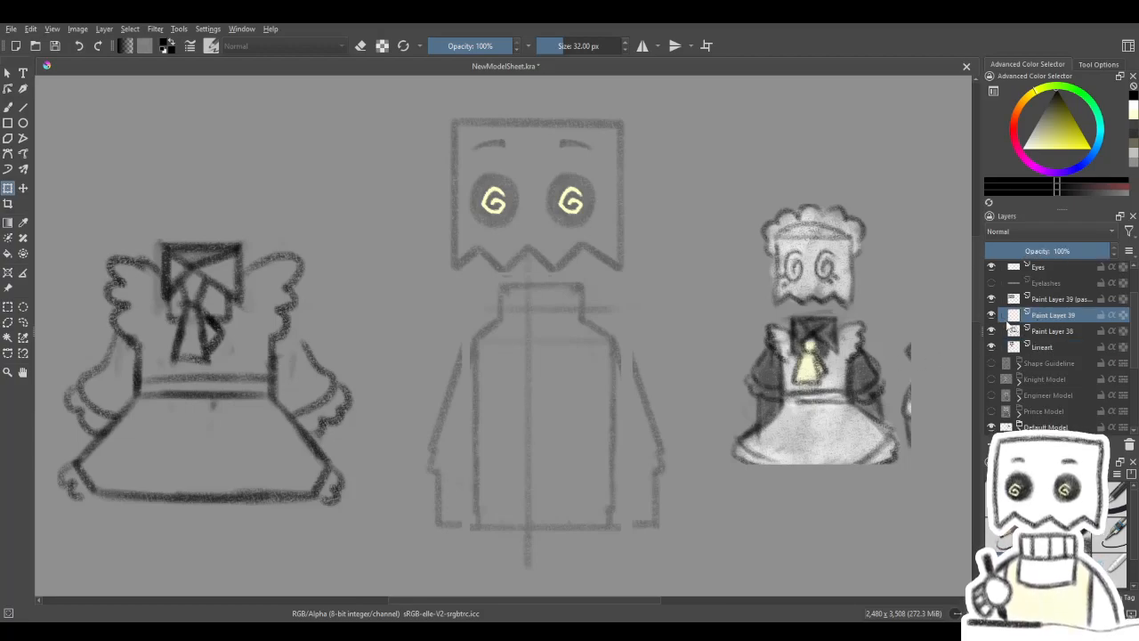
click(8, 106)
click(23, 107)
drag(529, 333, 521, 364)
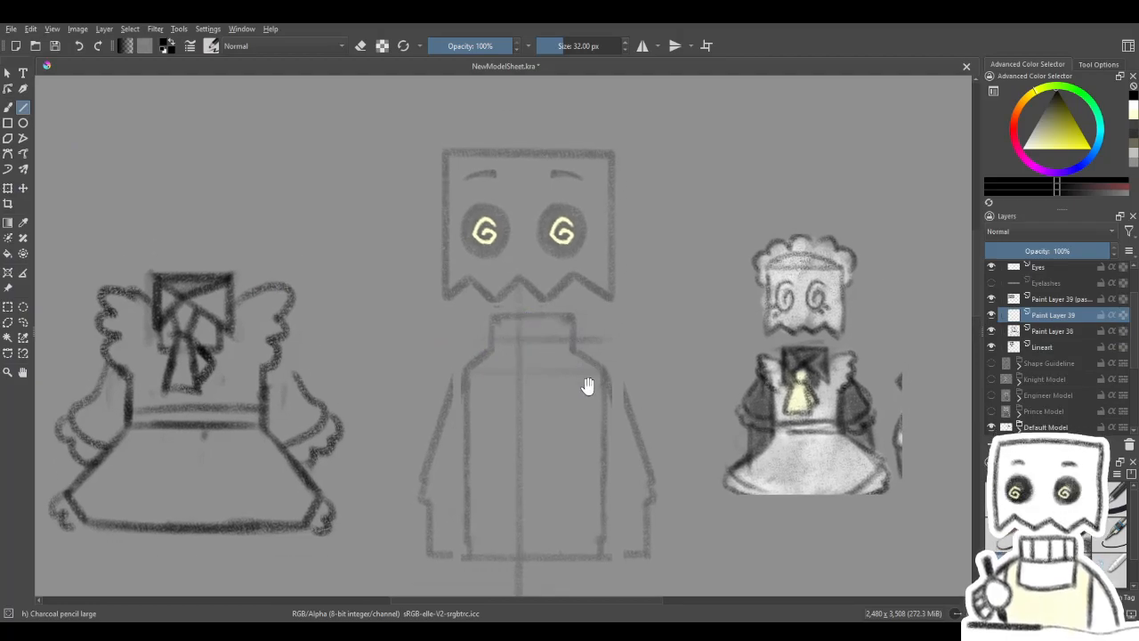
scroll(579, 374, down, 2)
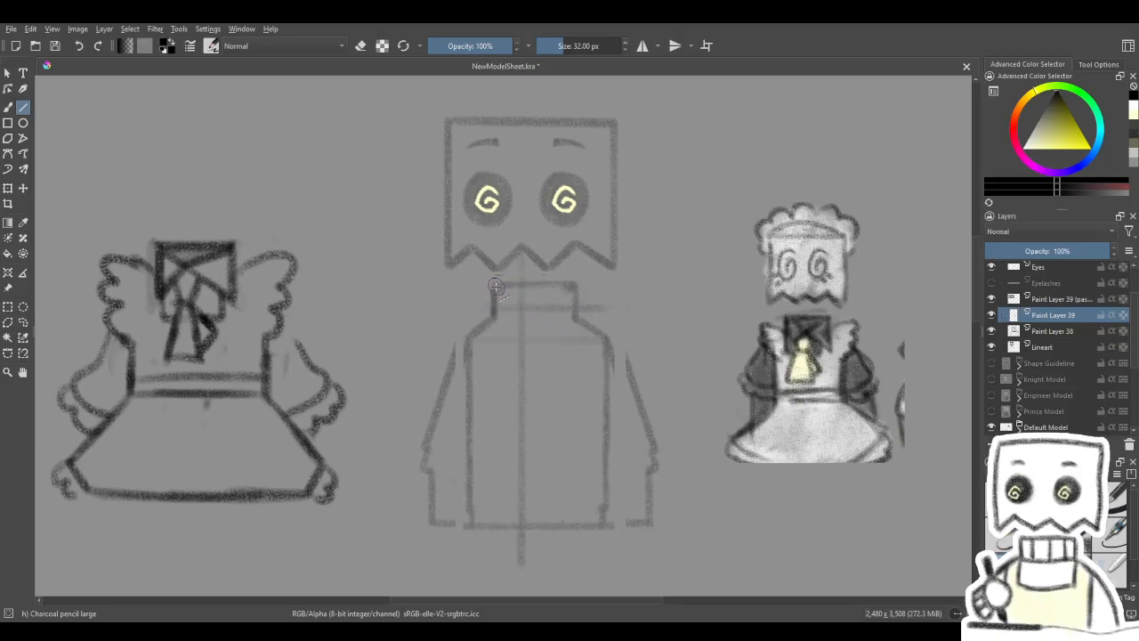
drag(494, 284, 575, 285)
- Lower the Lineart layer's opacity to 10% and return to Paint Layer 39
click(1044, 347)
drag(1009, 251, 1001, 251)
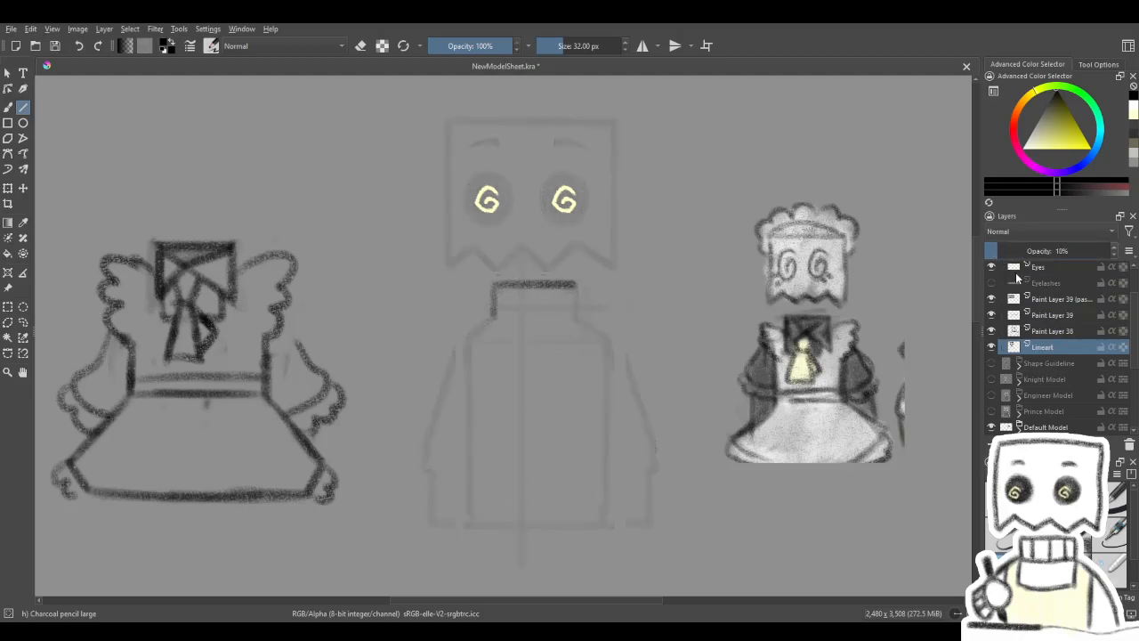
click(1055, 314)
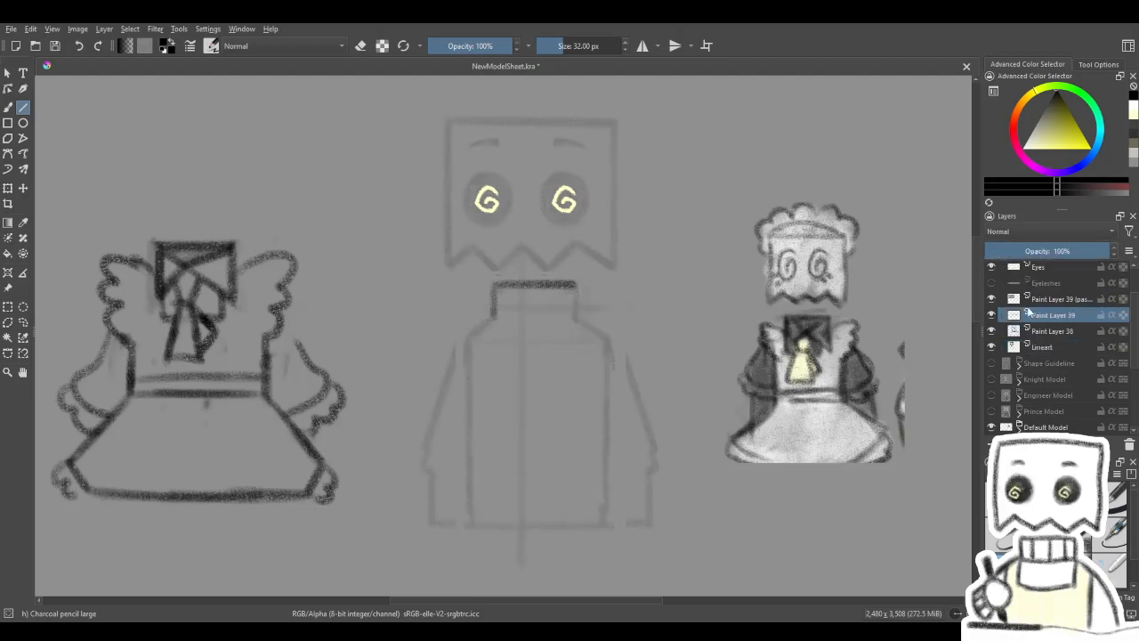
- Draw both vertical sides of the collar with straight lines down along the neck
drag(573, 307, 575, 310)
drag(491, 314, 492, 316)
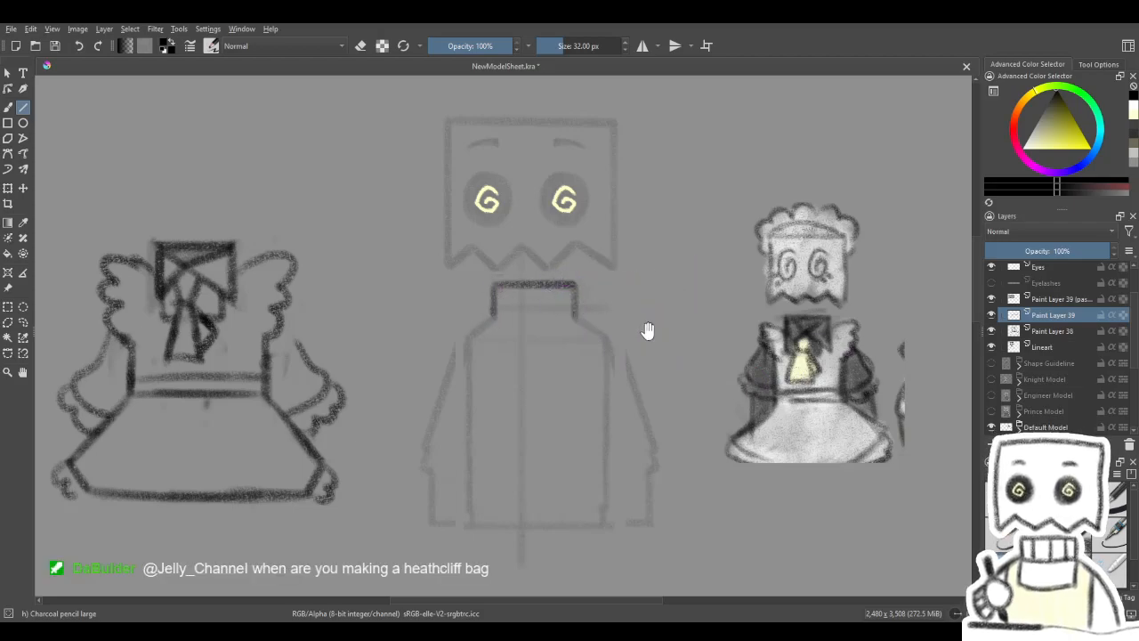
drag(648, 331, 652, 335)
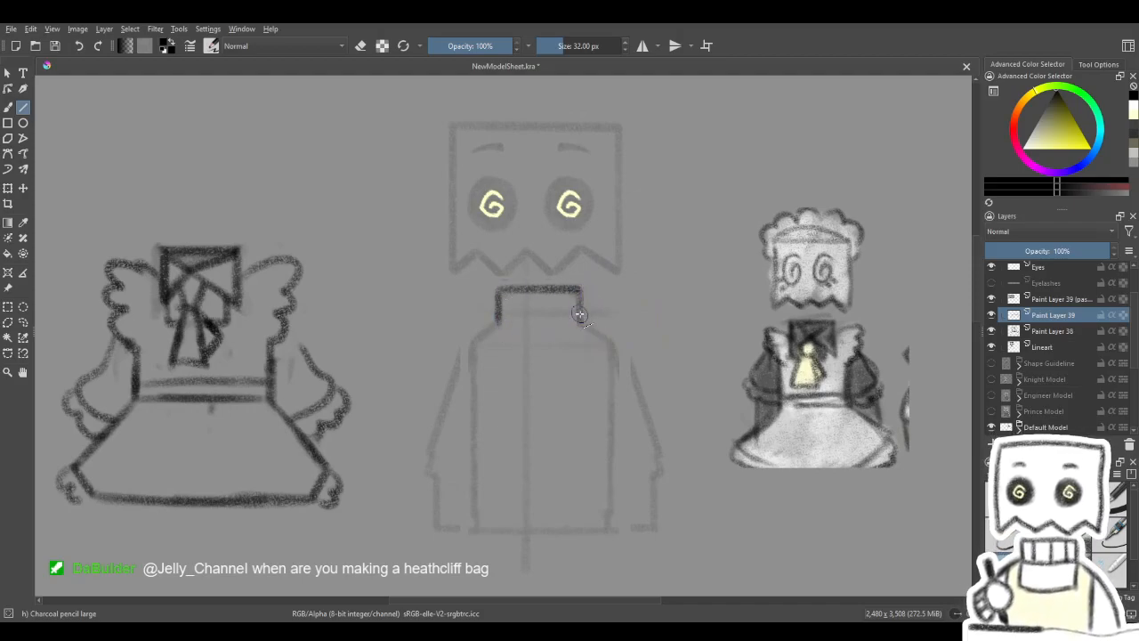
drag(616, 358, 604, 377)
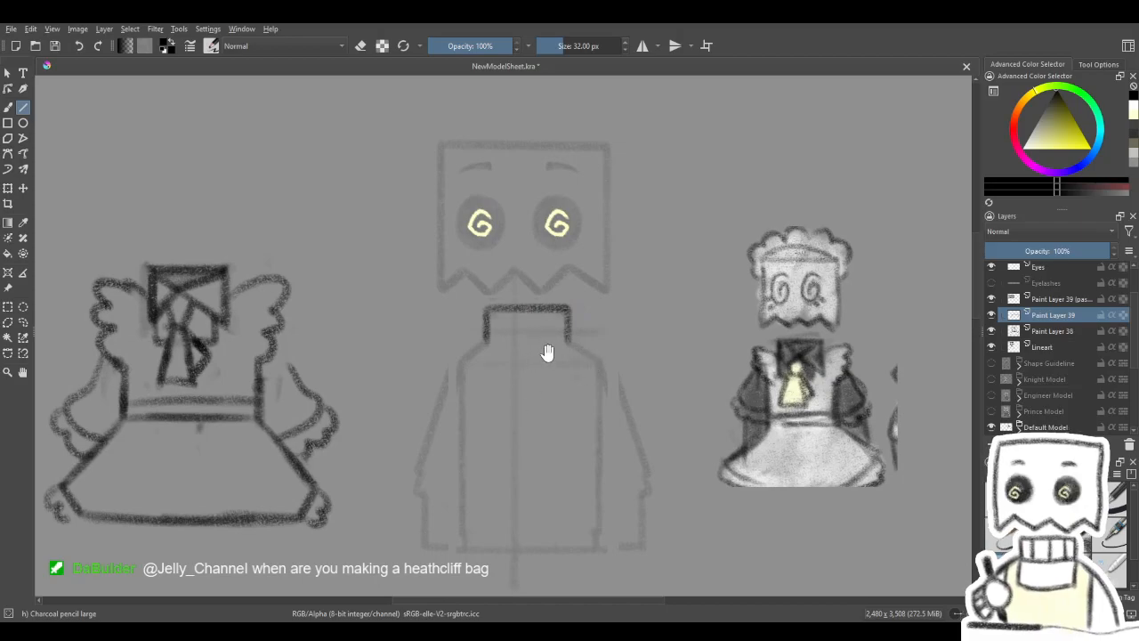
- Draw the collar's upper folds as two straight lines from its top corners, meeting at the body's centre line
drag(561, 366, 571, 377)
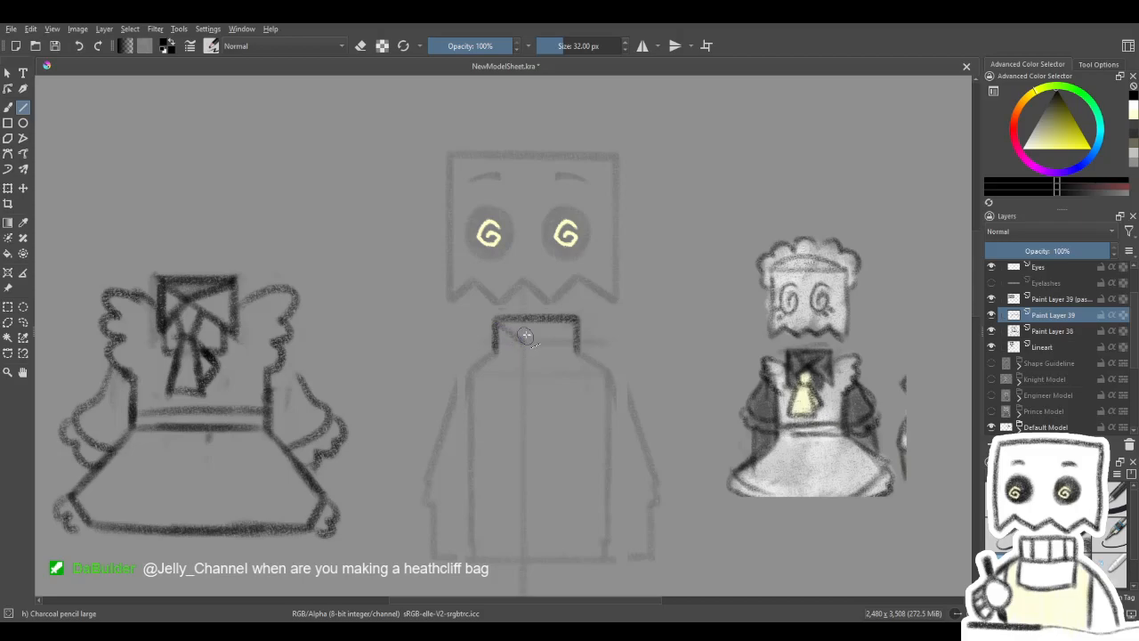
drag(523, 340, 574, 322)
drag(523, 340, 575, 317)
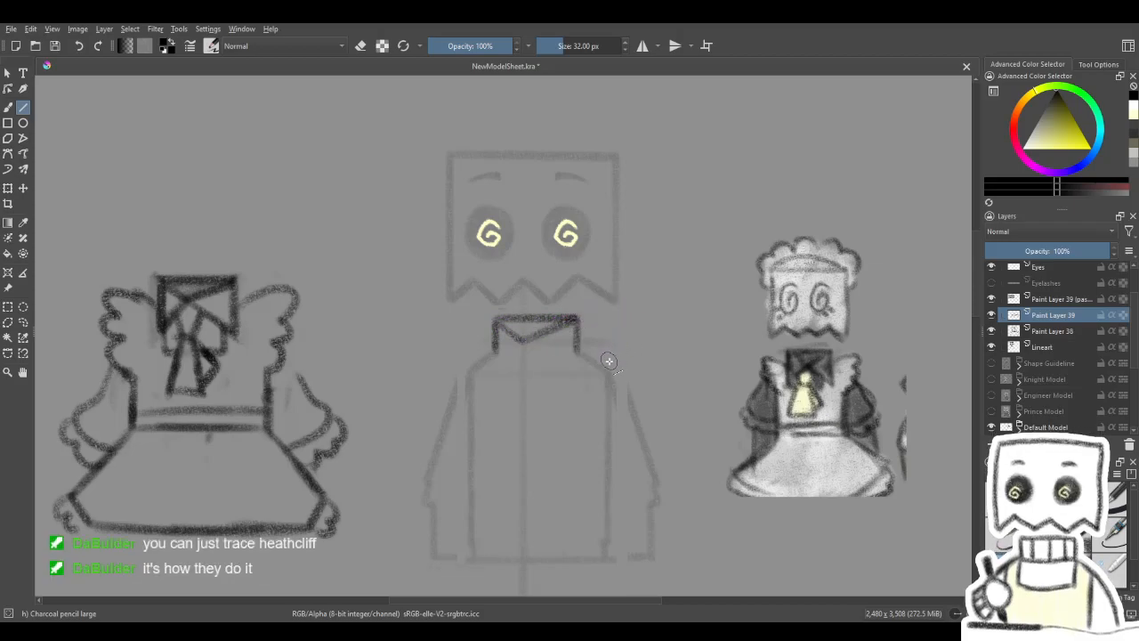
- Extend the collar's sides down past the neck and draw its lower folds from the bottom corners to the centre crossing
drag(560, 410, 565, 391)
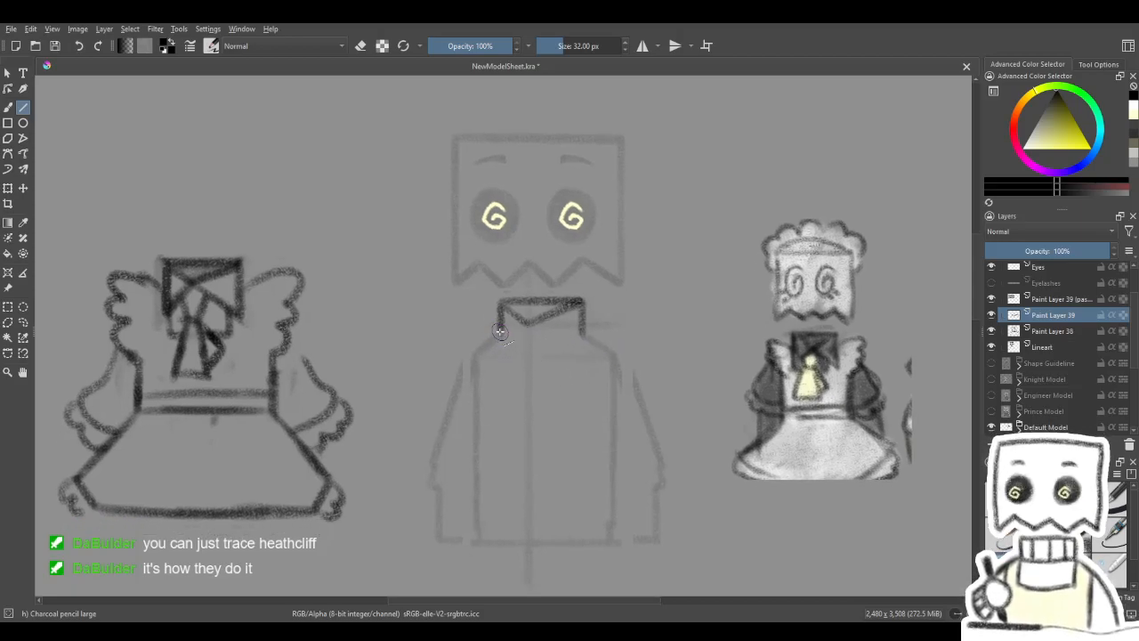
drag(503, 313, 505, 354)
key(ctrl+z)
mouse_move(505, 353)
mouse_down()
mouse_move(529, 325)
mouse_move(588, 322)
mouse_up()
drag(581, 335, 582, 355)
drag(632, 309, 625, 315)
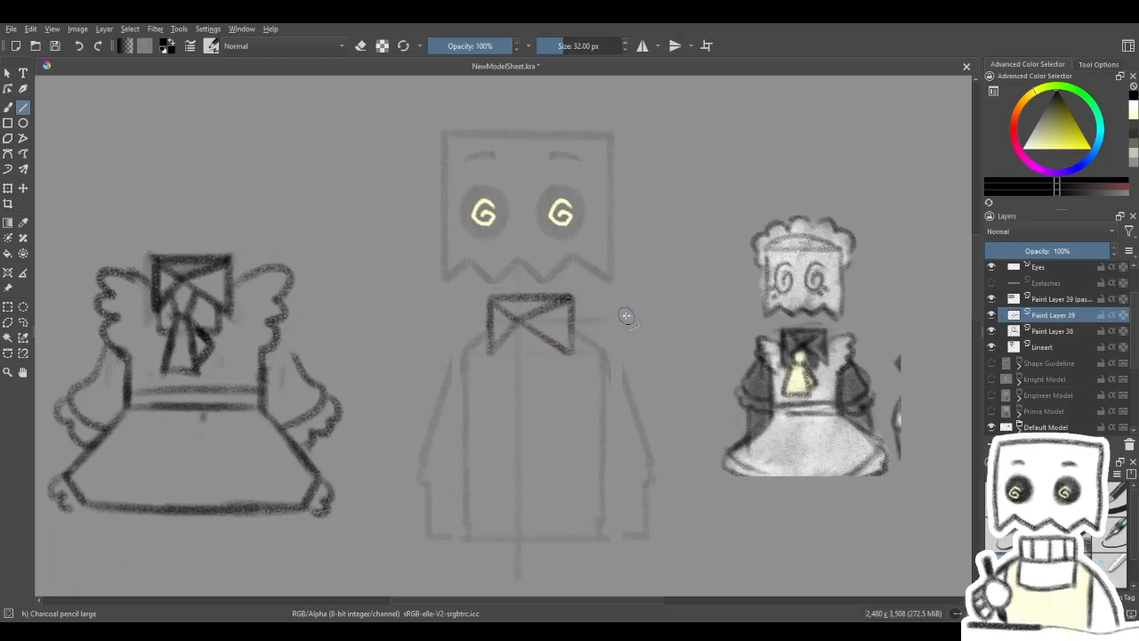
scroll(579, 359, up, 1)
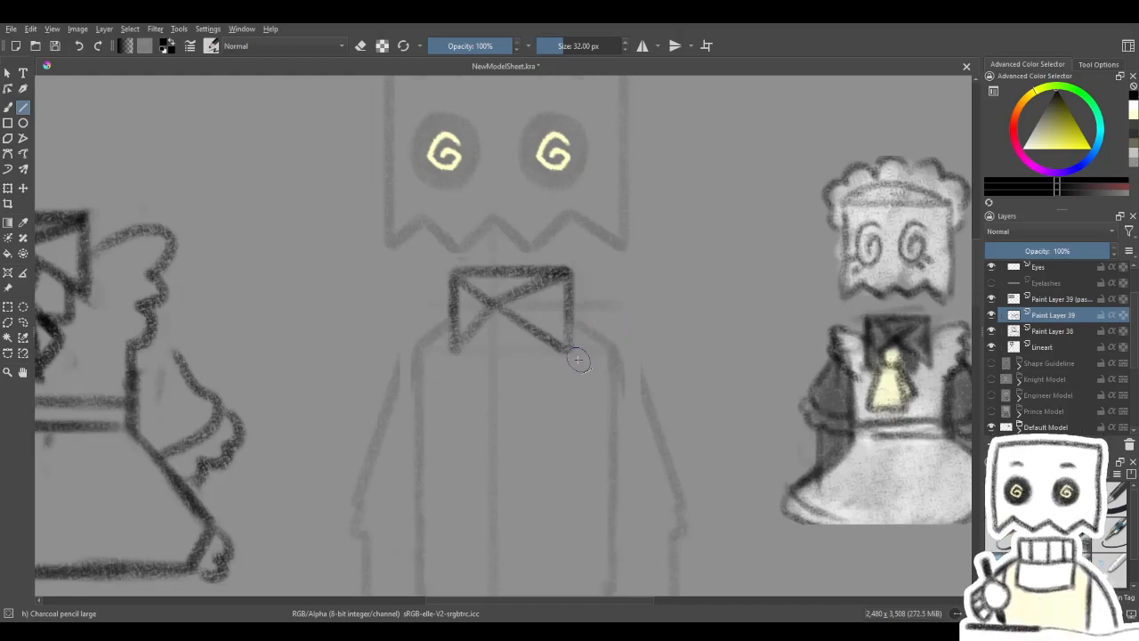
drag(618, 403, 658, 404)
click(24, 188)
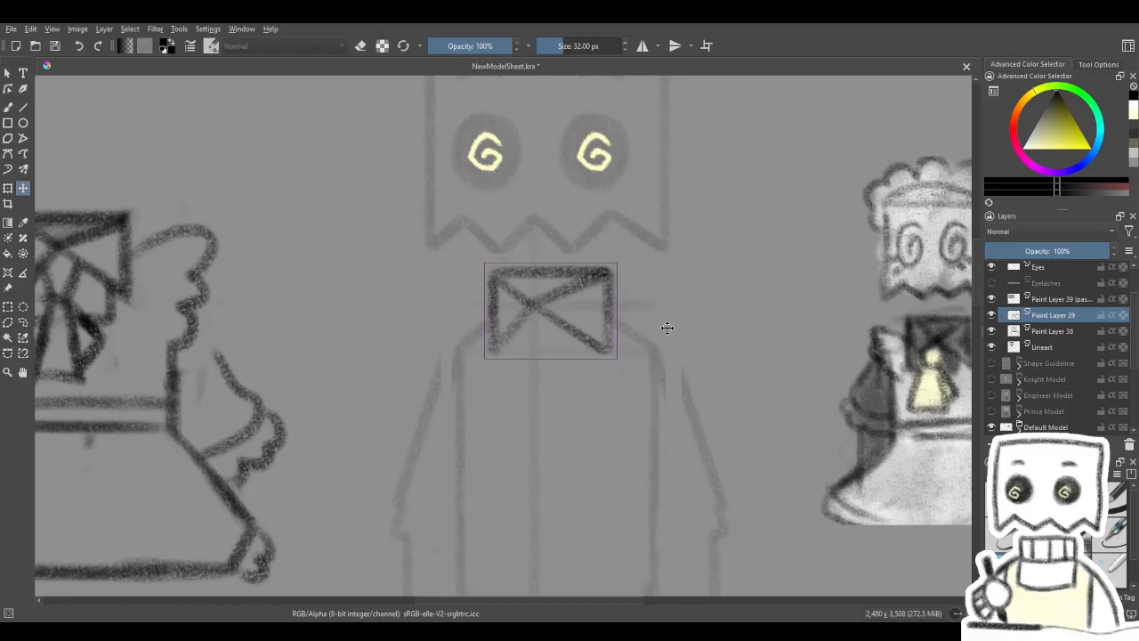
click(7, 107)
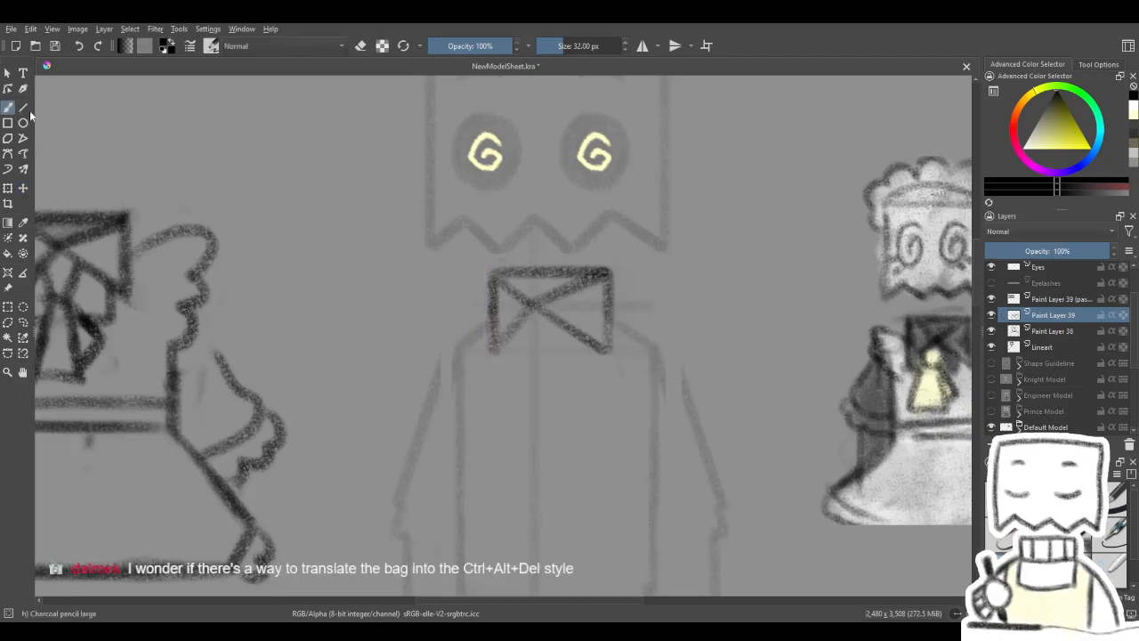
mouse_move(596, 377)
mouse_down()
mouse_move(600, 341)
mouse_move(589, 333)
mouse_up()
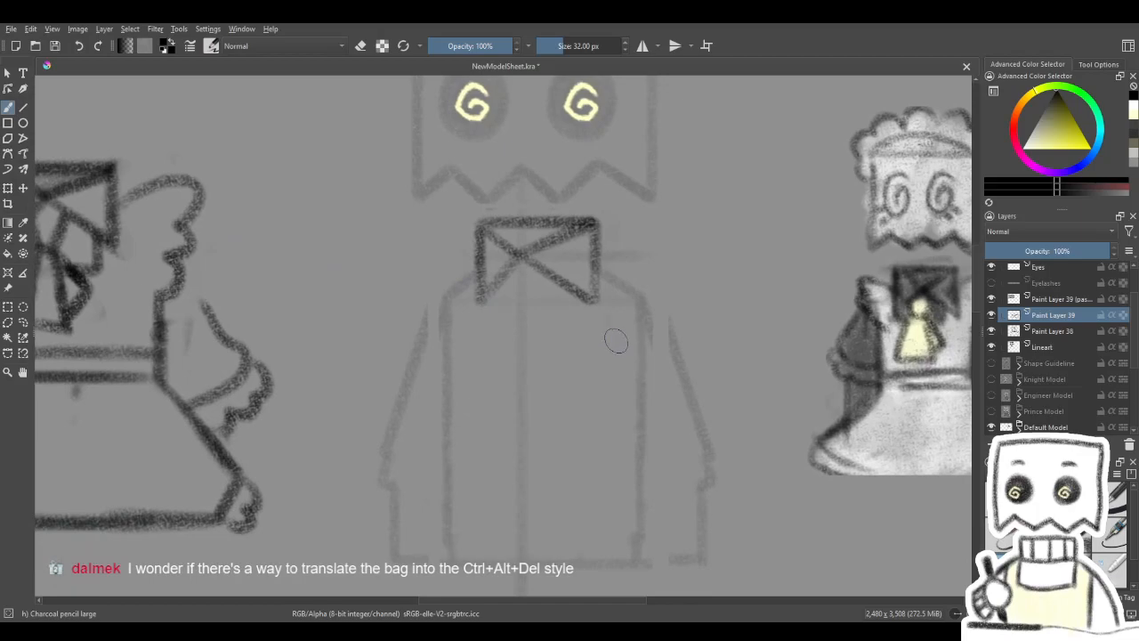
- Draw the kerchief's knot beneath the collar's centre crossing, with two short slanted sides joined by a flat bottom line
drag(608, 387, 600, 371)
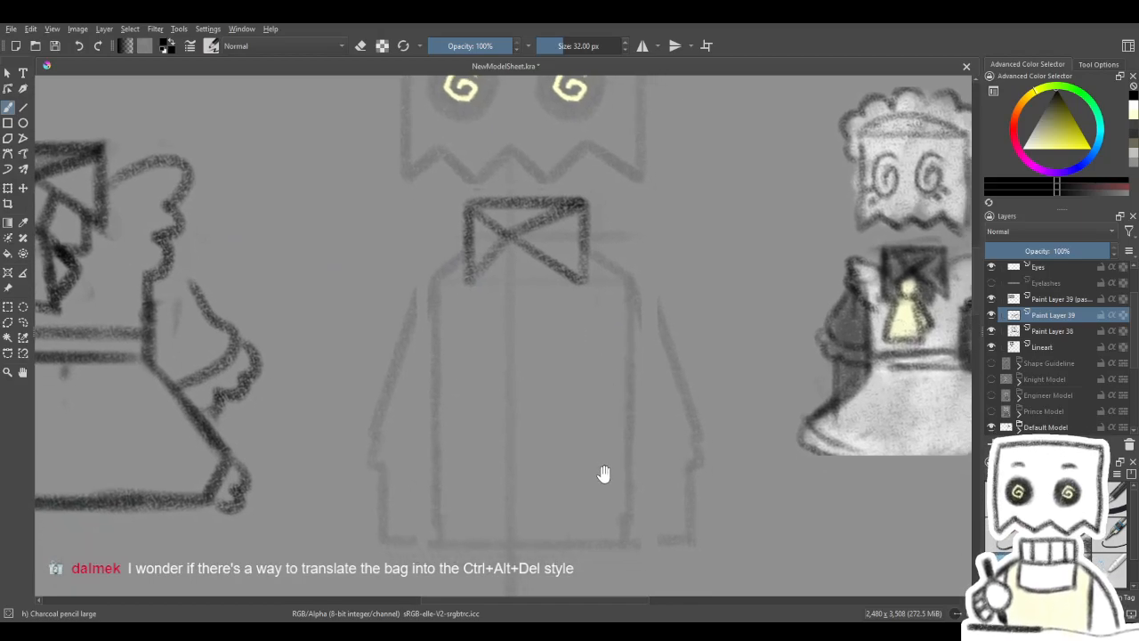
drag(511, 439, 645, 444)
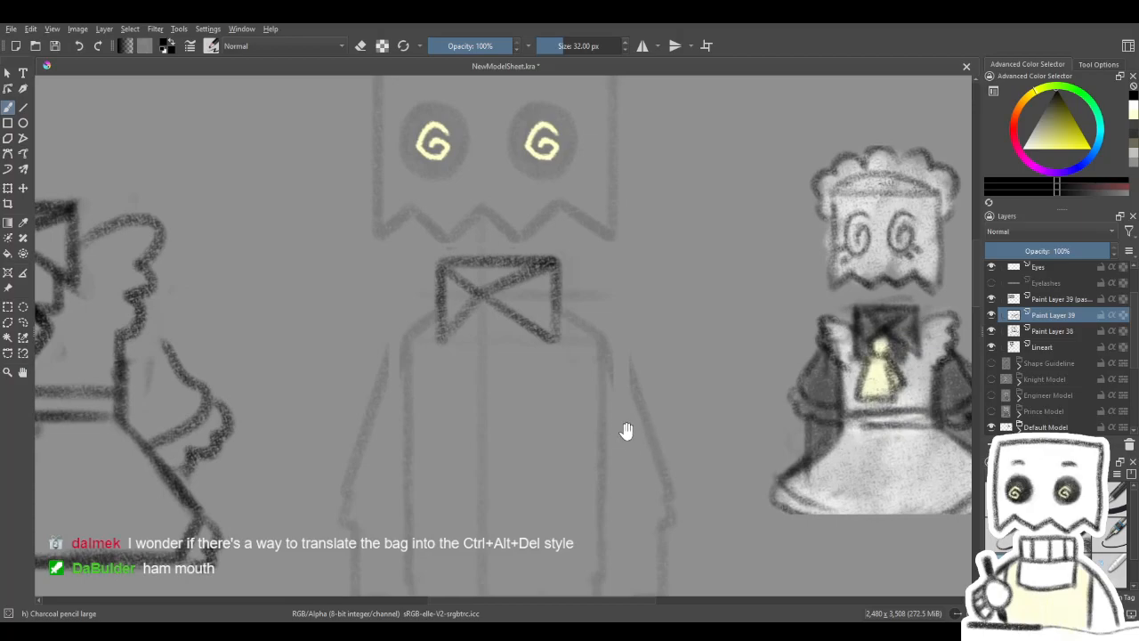
drag(517, 391, 615, 386)
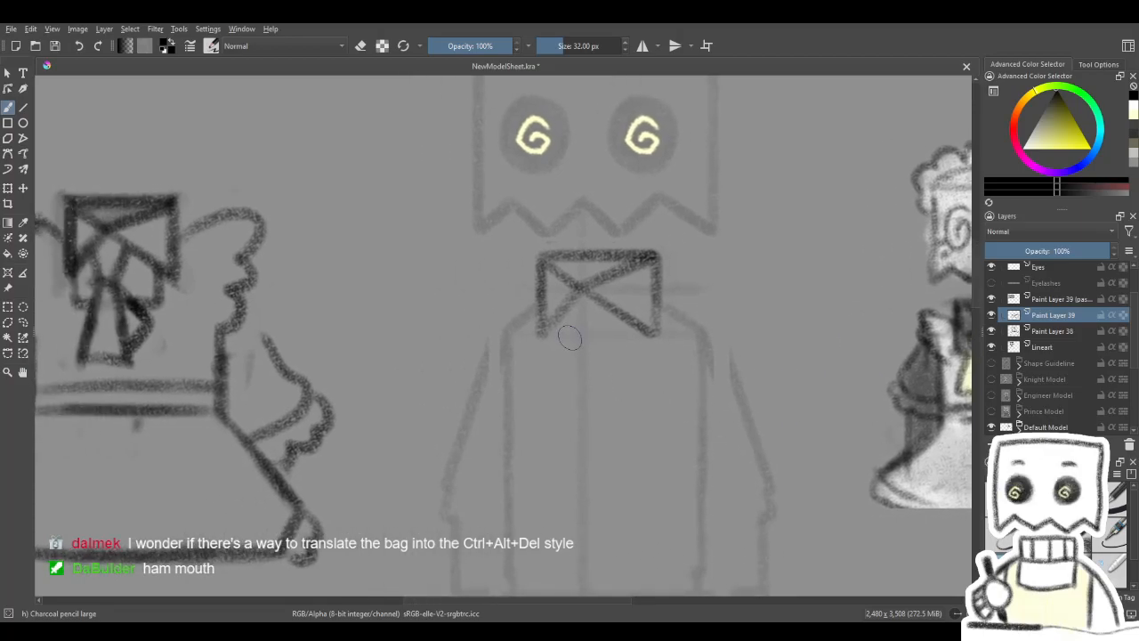
key(v)
drag(556, 322, 566, 346)
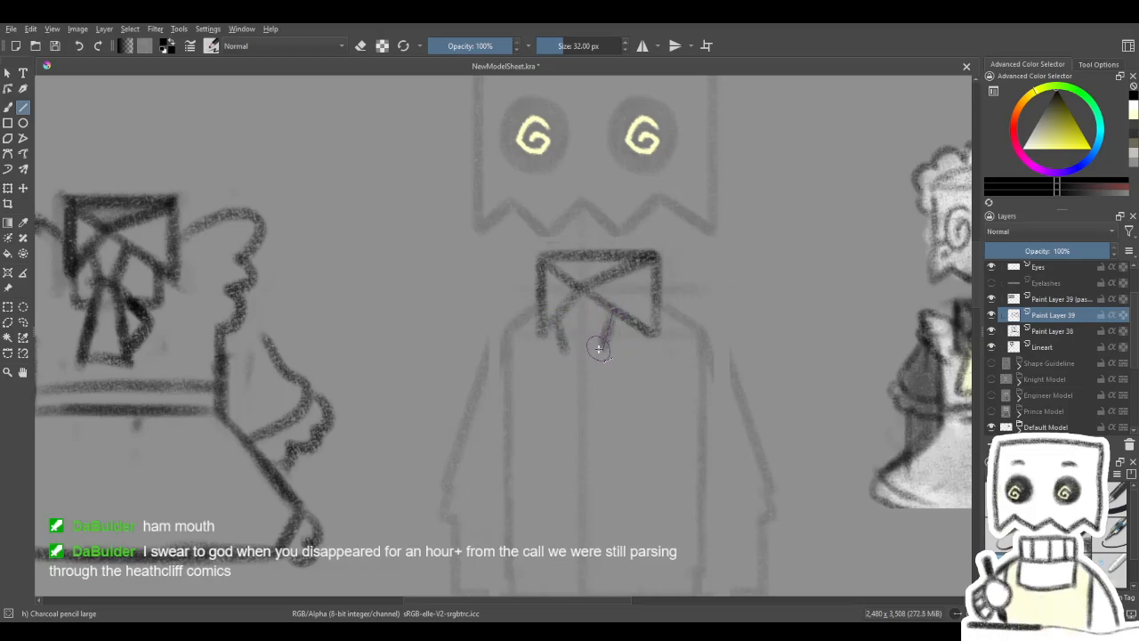
drag(600, 351, 612, 314)
drag(601, 353, 603, 353)
drag(697, 334, 641, 343)
key(ctrl+z)
key(ctrl)
key(ctrl+z)
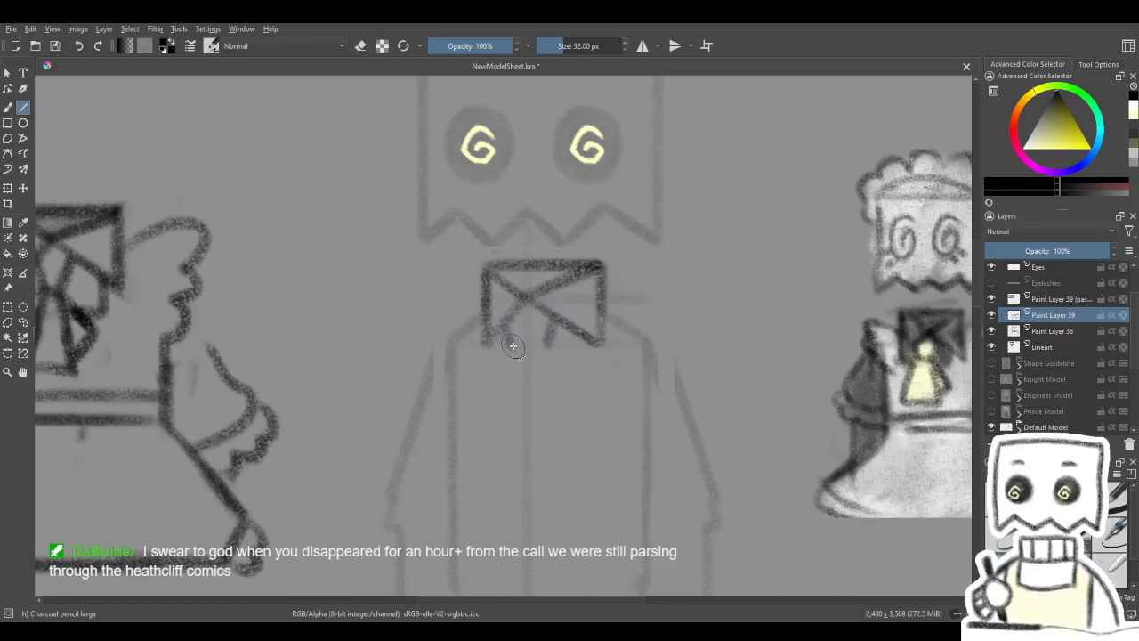
drag(611, 330, 598, 312)
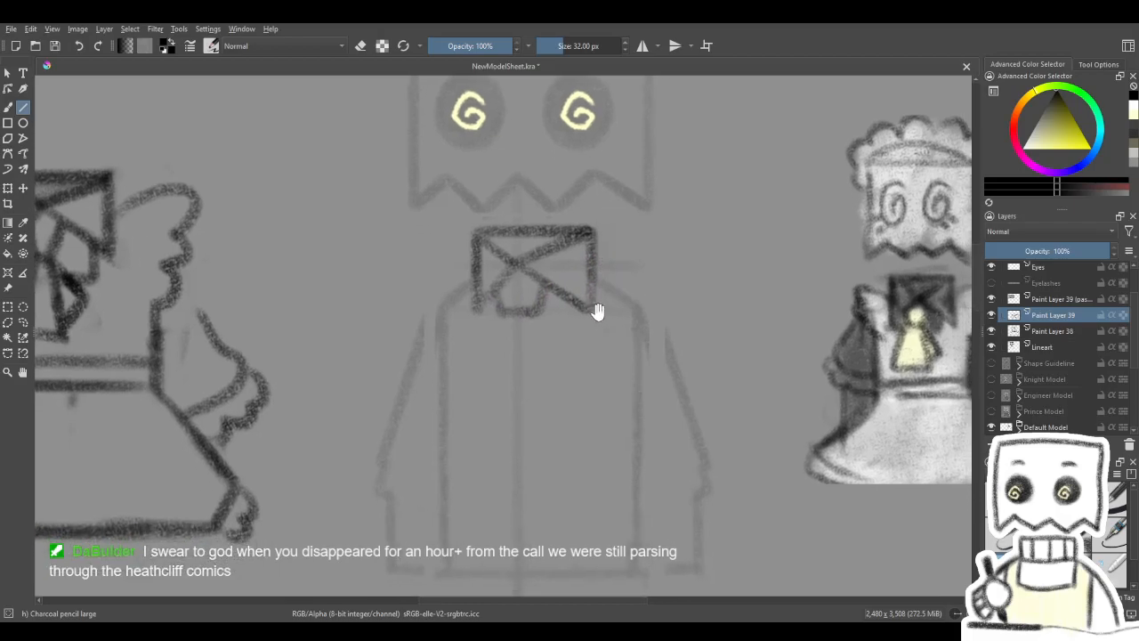
drag(556, 380, 565, 383)
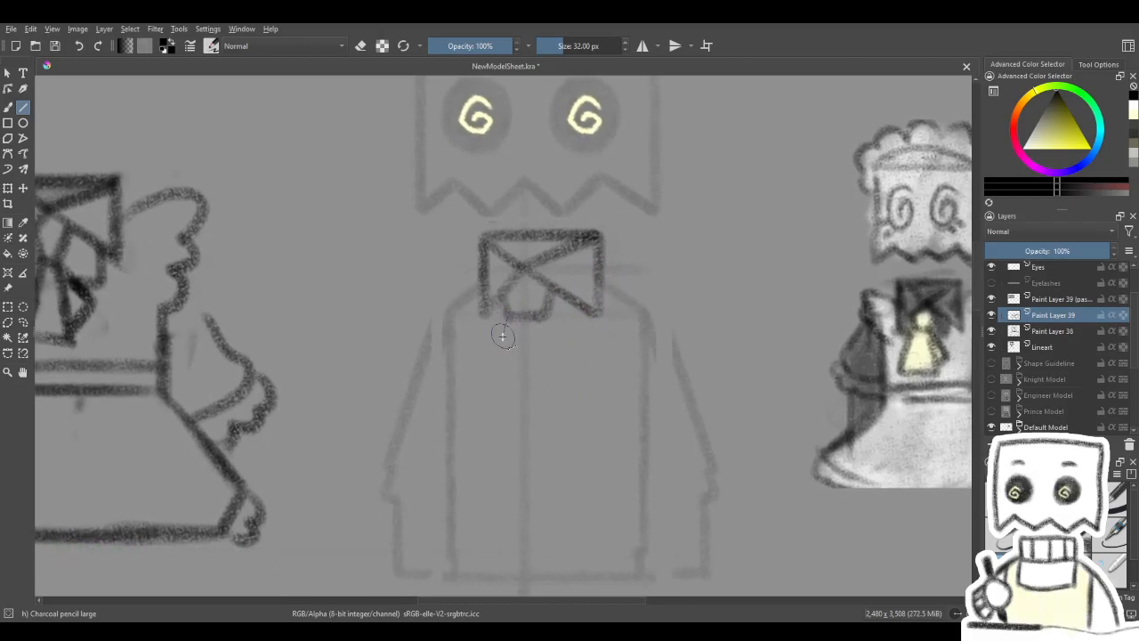
- Draw the kerchief's flared front tail with two straight slanted sides down from the knot and a horizontal bottom edge
mouse_move(489, 378)
mouse_down()
mouse_move(488, 415)
mouse_move(488, 399)
mouse_up()
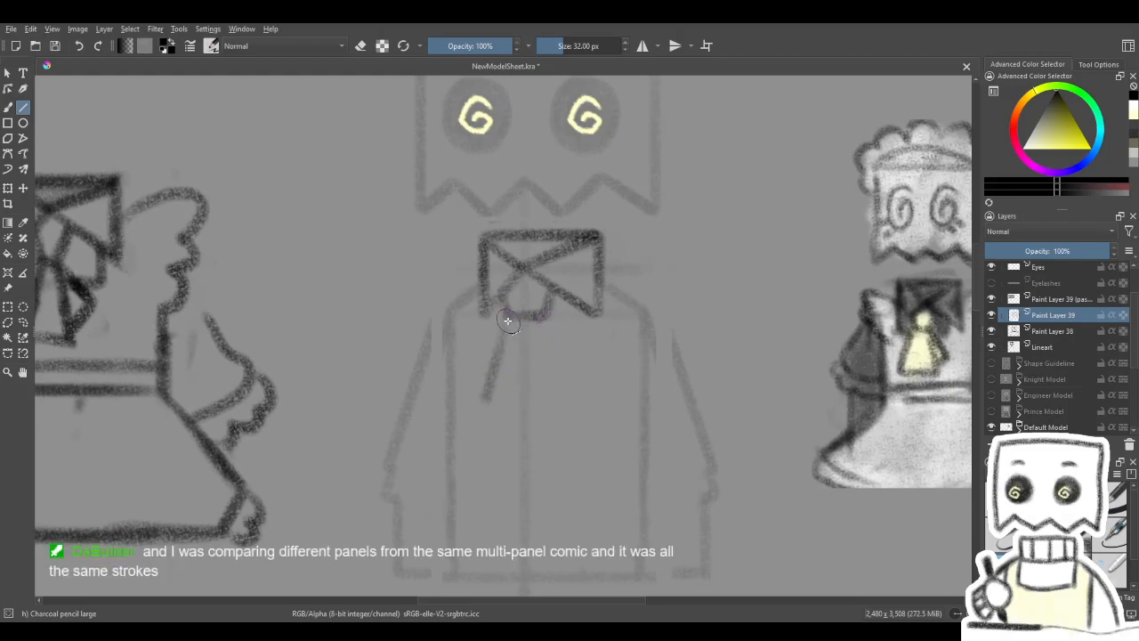
drag(505, 328, 486, 397)
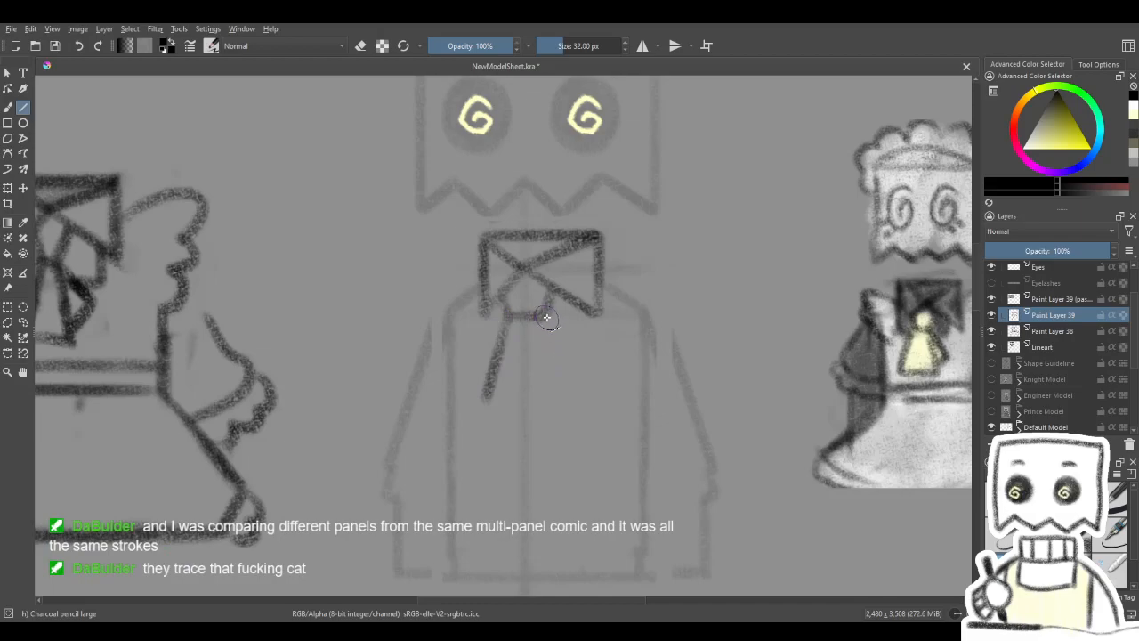
drag(558, 350, 569, 396)
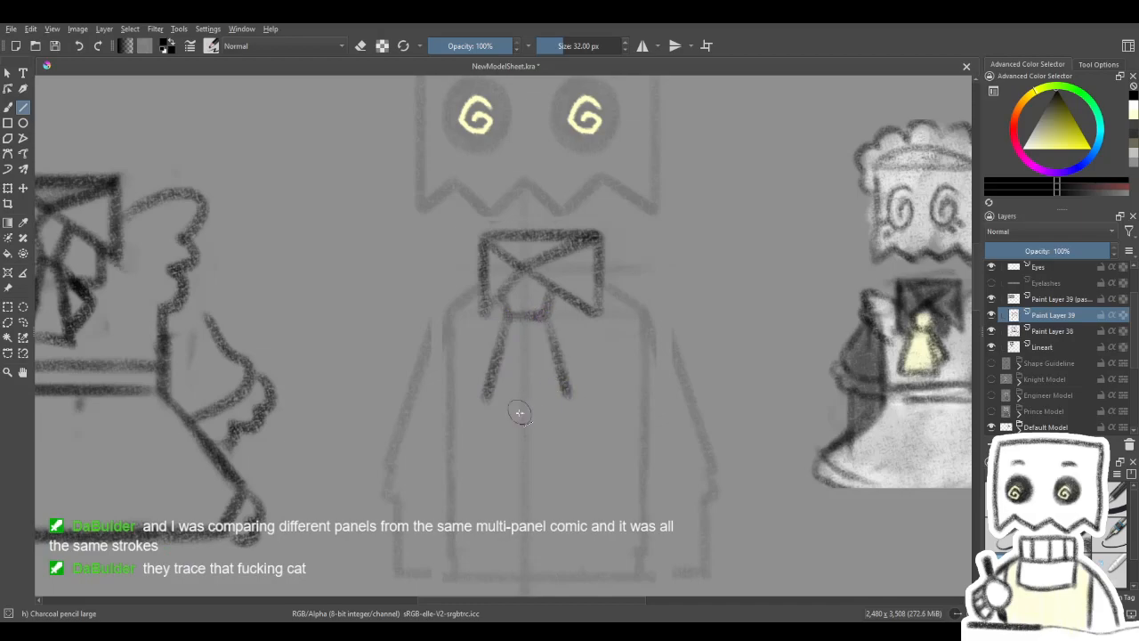
mouse_move(486, 405)
mouse_down()
mouse_move(571, 401)
mouse_move(545, 458)
mouse_move(535, 447)
mouse_move(545, 419)
mouse_up()
- Add the kerchief's narrow folded second tail, peeking out from behind the front tail's right side
drag(600, 392, 638, 358)
key(ctrl+z)
key(ctrl+z)
drag(535, 320, 536, 340)
mouse_move(557, 377)
mouse_down()
mouse_move(571, 401)
mouse_move(631, 375)
mouse_move(641, 330)
mouse_move(605, 382)
mouse_move(615, 346)
mouse_move(599, 362)
mouse_up()
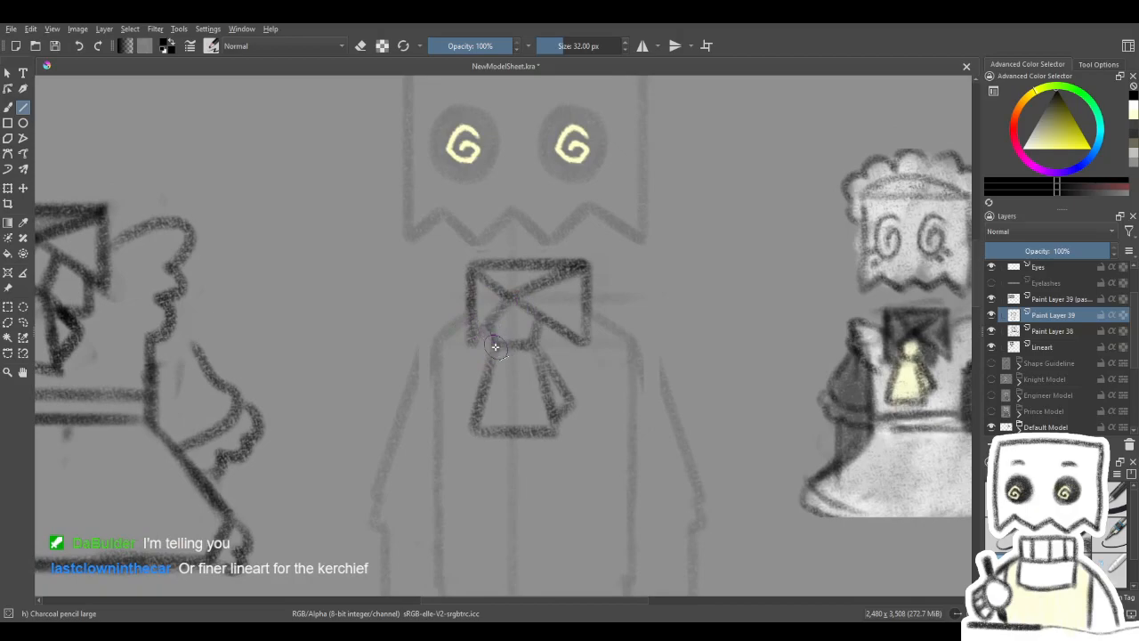
mouse_move(538, 423)
mouse_down()
mouse_move(658, 280)
mouse_move(652, 170)
mouse_up()
mouse_move(551, 569)
mouse_down()
mouse_move(543, 399)
mouse_move(570, 232)
mouse_up()
mouse_move(621, 383)
mouse_down()
mouse_move(641, 199)
mouse_move(526, 550)
mouse_move(603, 554)
mouse_move(654, 412)
mouse_move(618, 356)
mouse_move(641, 483)
mouse_move(809, 389)
mouse_move(679, 440)
mouse_move(649, 481)
mouse_move(651, 467)
mouse_up()
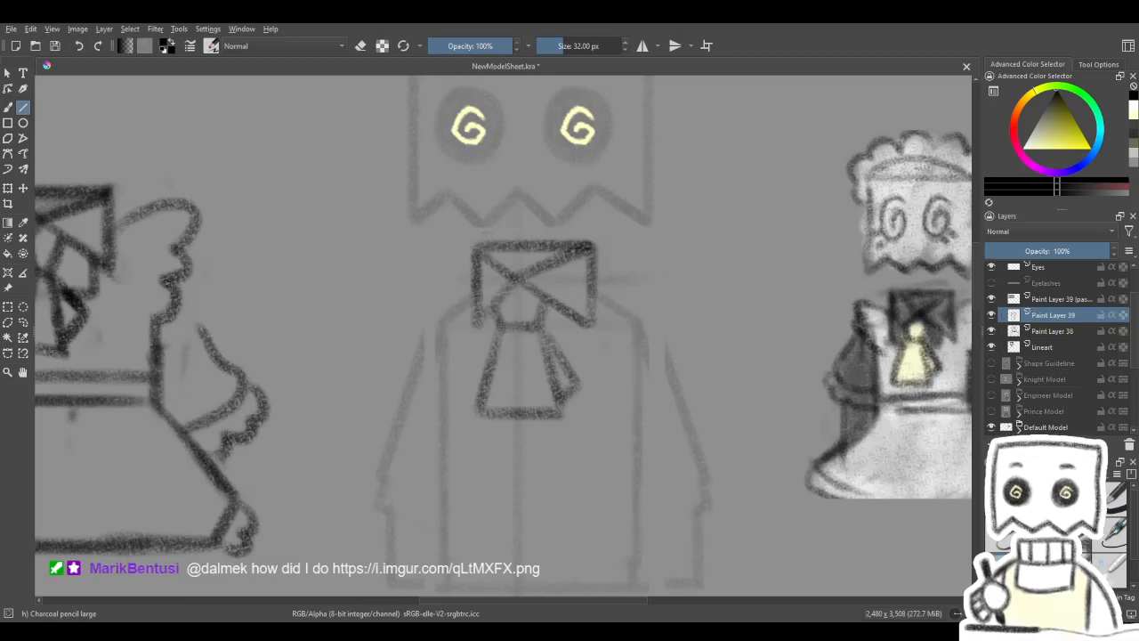
- Add a new paint layer and draw a scalloped shoulder frill freehand from the collar's right side down to the chest
scroll(614, 459, down, 4)
scroll(607, 462, up, 3)
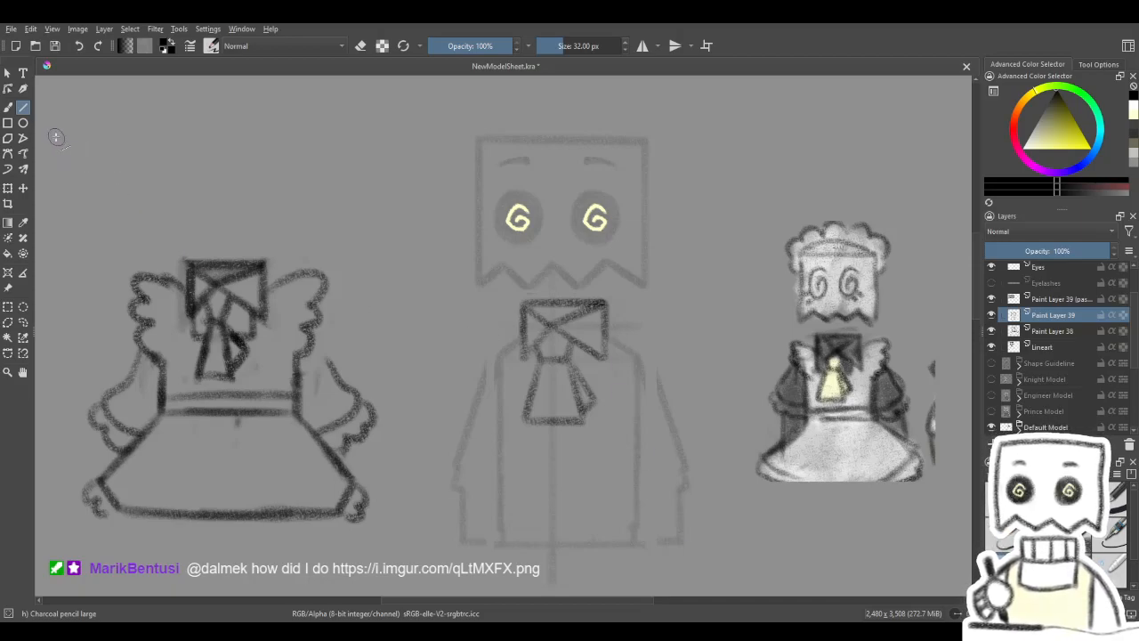
click(8, 107)
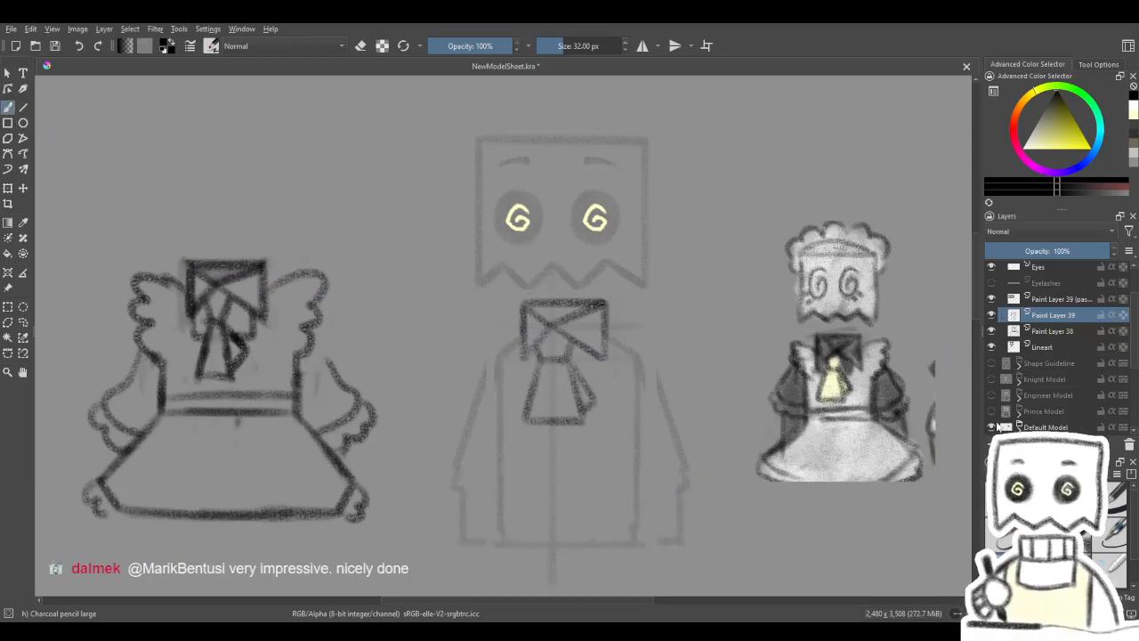
click(991, 331)
click(991, 331)
key(Insert)
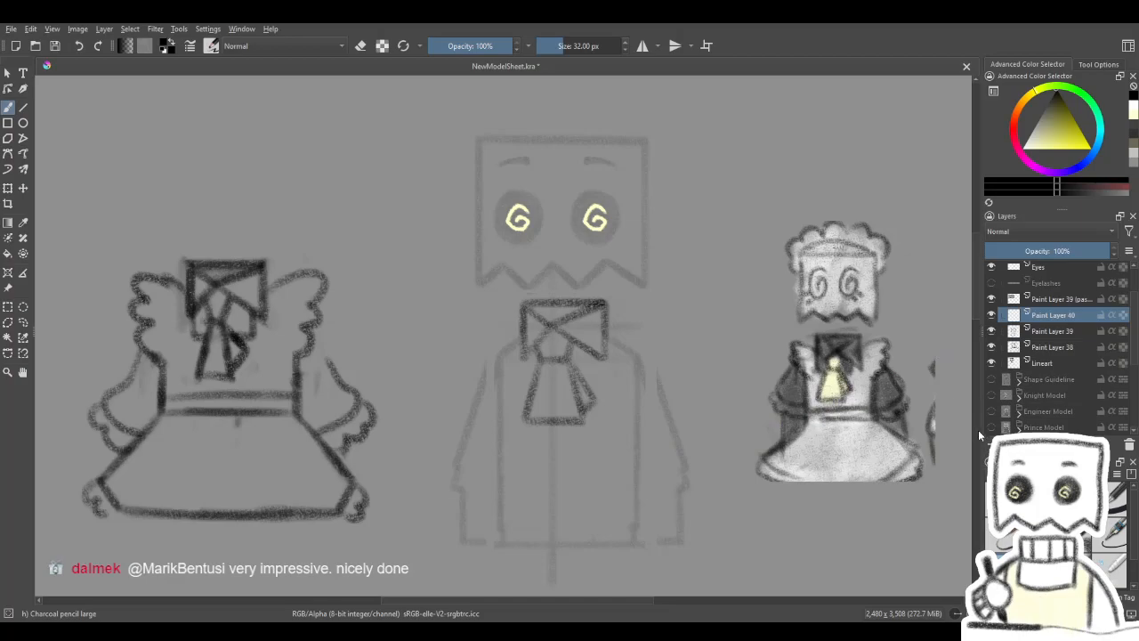
mouse_move(630, 338)
mouse_down()
mouse_move(603, 313)
mouse_move(644, 314)
mouse_up()
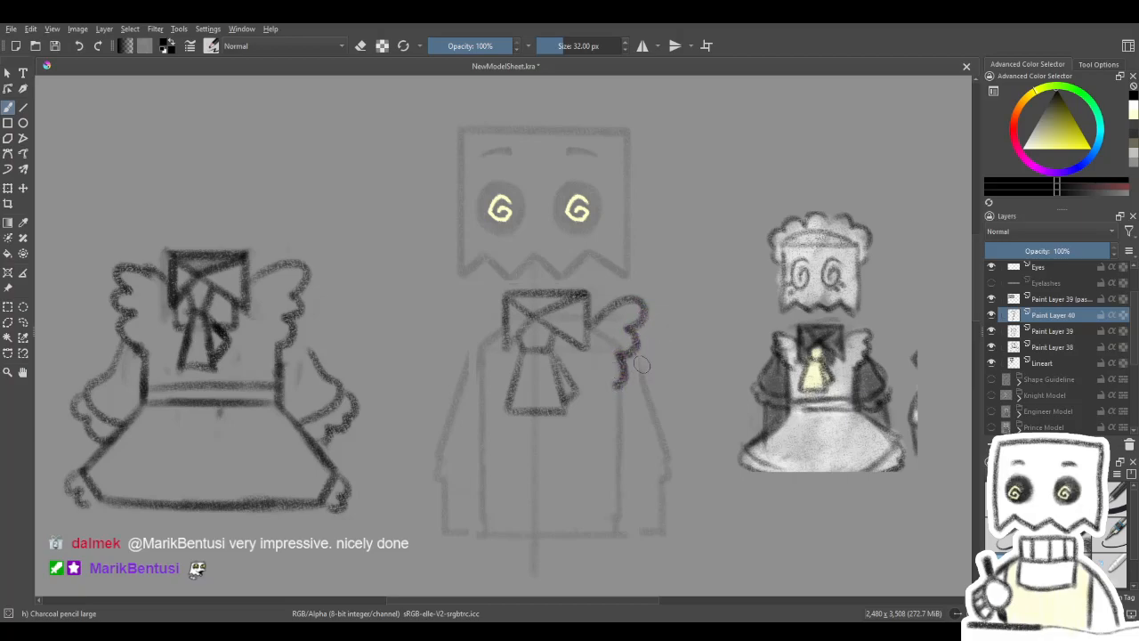
drag(650, 381, 642, 370)
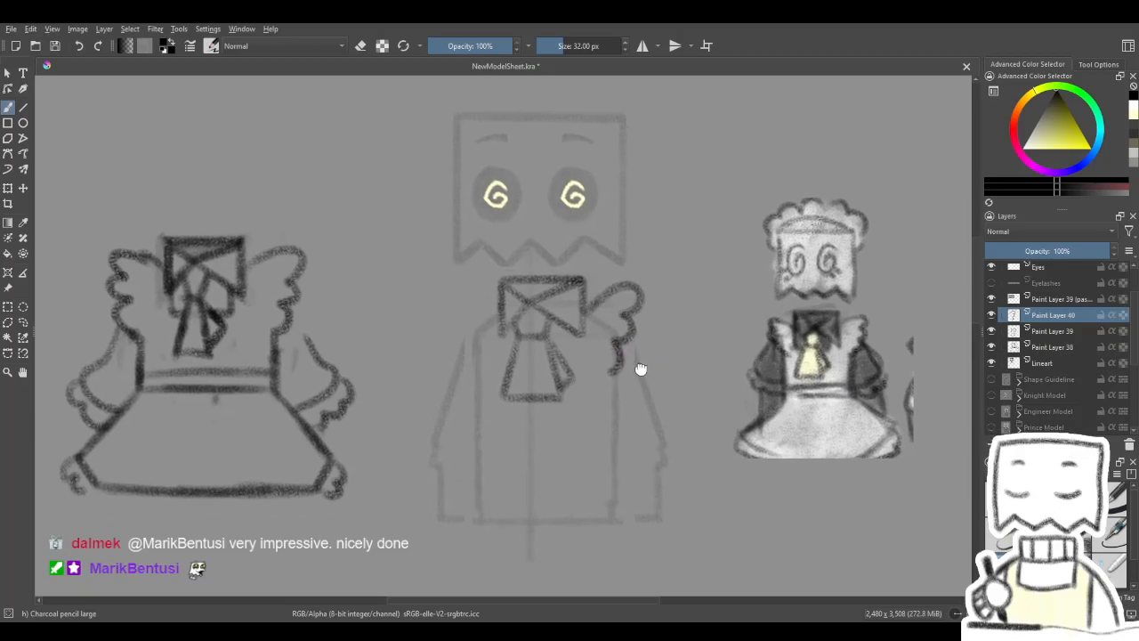
- Extend the frill's lower end inward and taper its tip with the soft eraser
scroll(620, 381, up, 3)
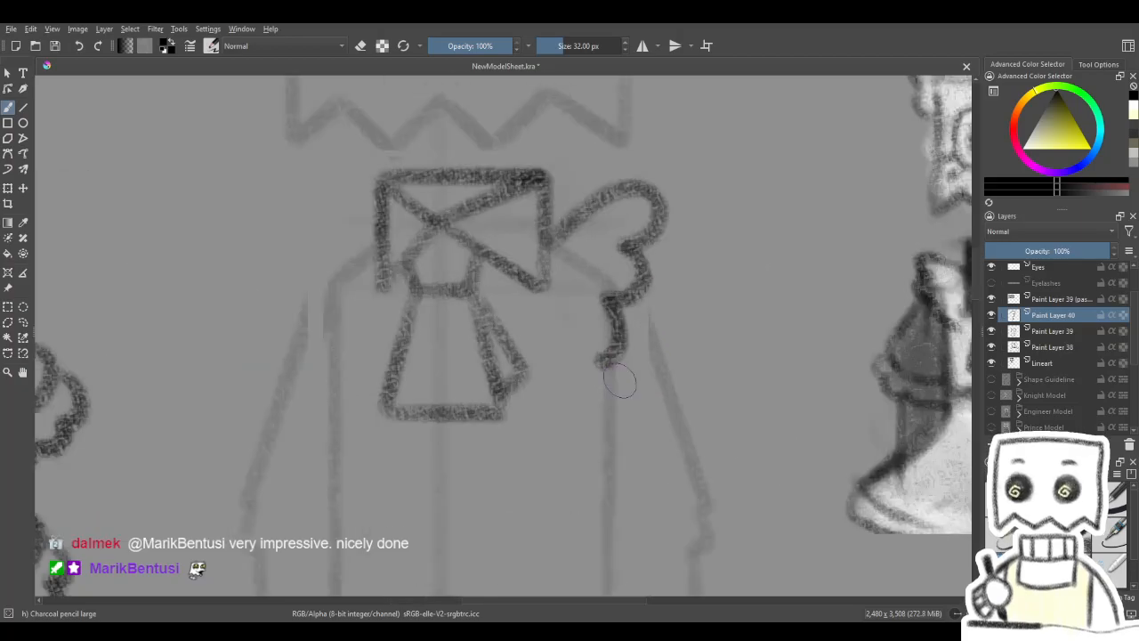
key(e)
mouse_move(583, 359)
mouse_down()
mouse_move(585, 339)
mouse_move(596, 364)
mouse_move(580, 375)
mouse_move(579, 338)
mouse_move(578, 349)
mouse_up()
key(slash)
key(e)
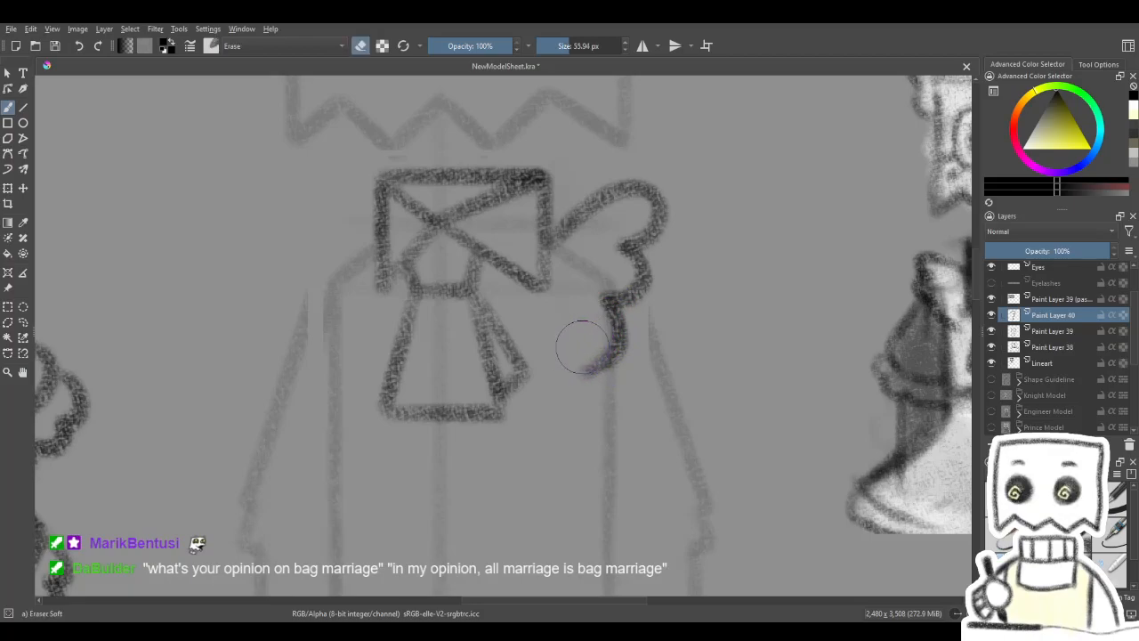
drag(612, 392, 581, 398)
mouse_move(671, 332)
mouse_down()
mouse_move(729, 345)
mouse_move(666, 339)
mouse_up()
key(e)
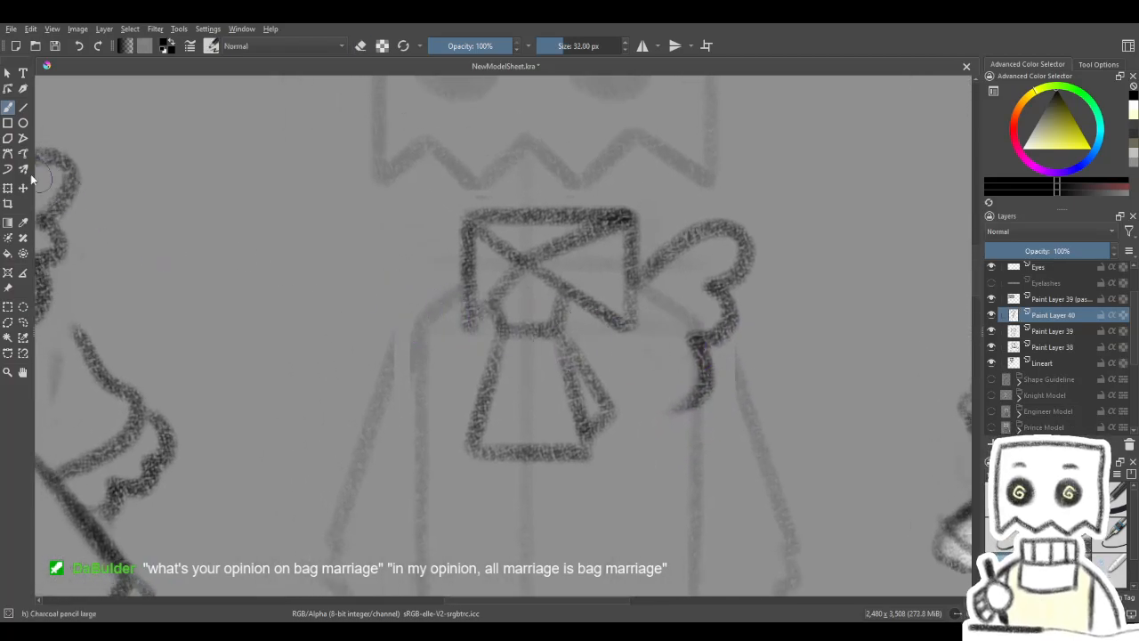
- Duplicate the frill layer, mirror the copy horizontally and move it to the collar's opposite side
key(ctrl+j)
key(ctrl+t)
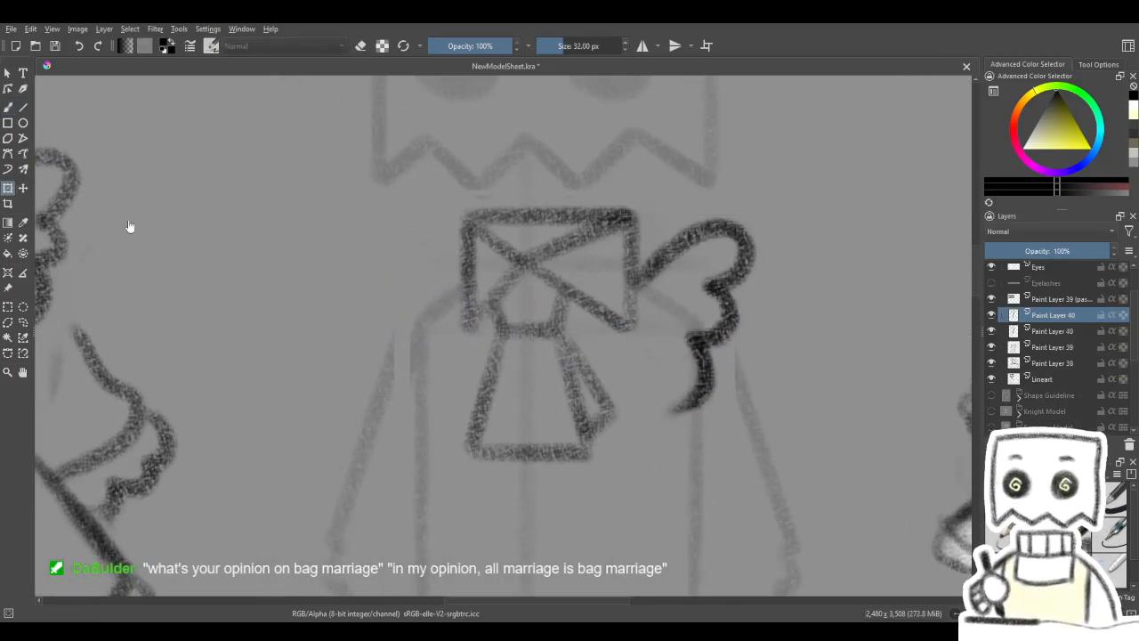
click(708, 402)
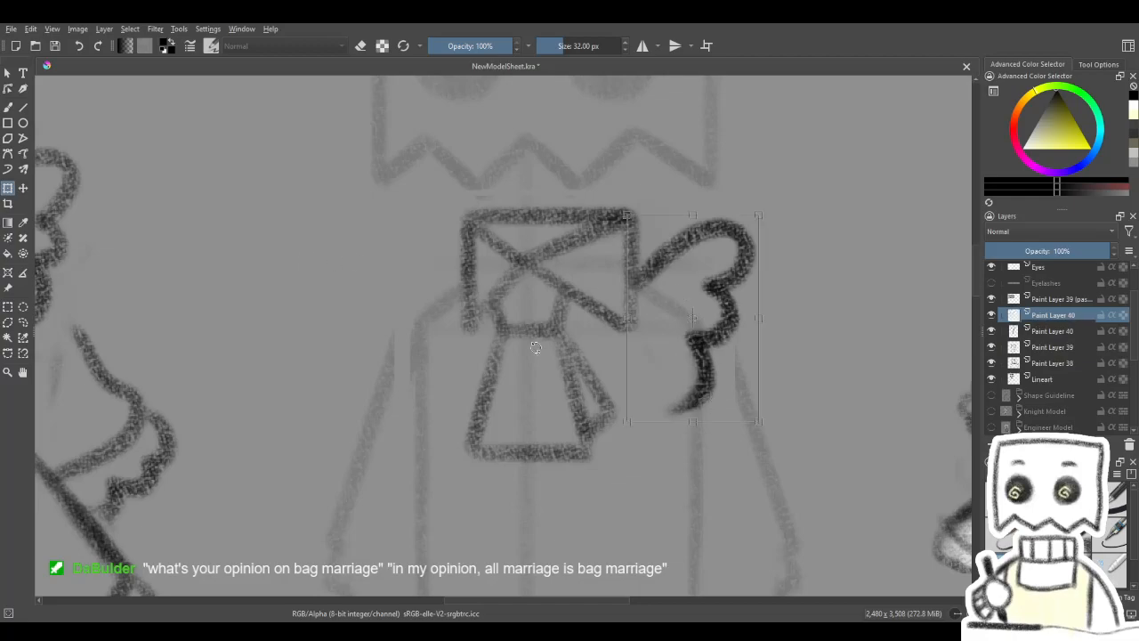
click(23, 187)
drag(726, 301, 448, 300)
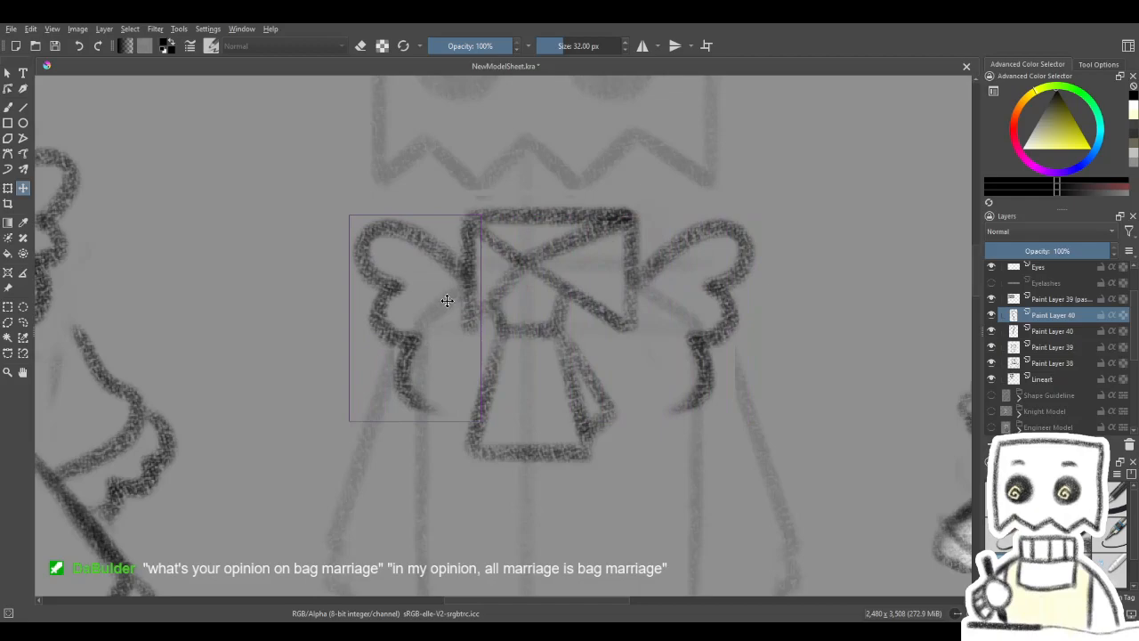
scroll(447, 301, down, 4)
scroll(569, 347, up, 2)
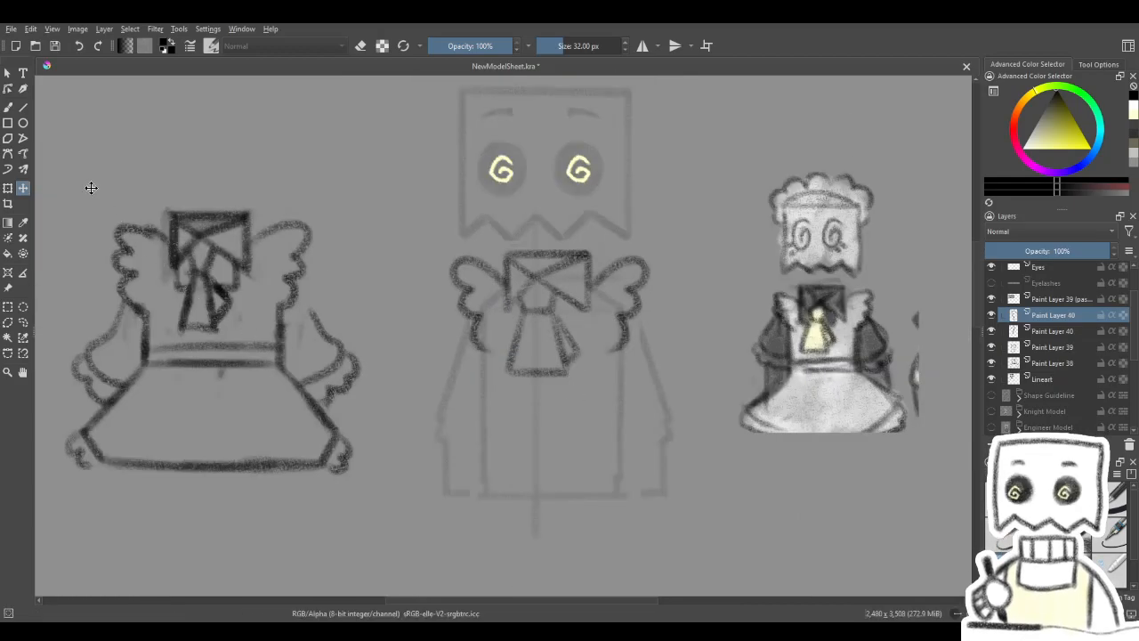
- Merge both frill layers down into Paint Layer 39 and check the merged drawing by toggling its visibility
key(b)
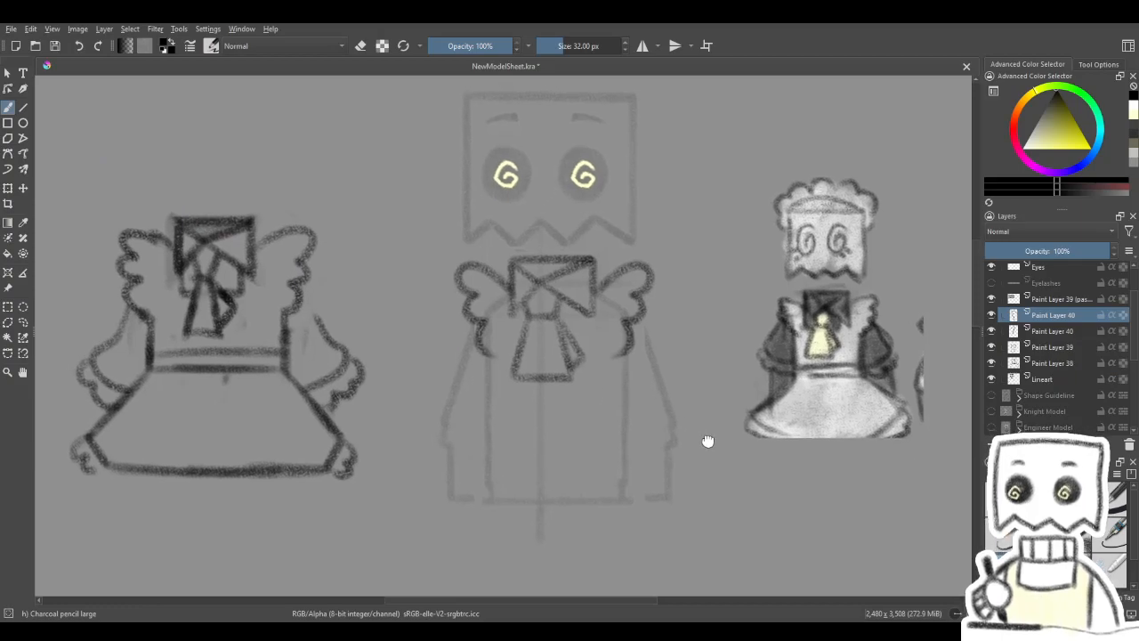
click(24, 108)
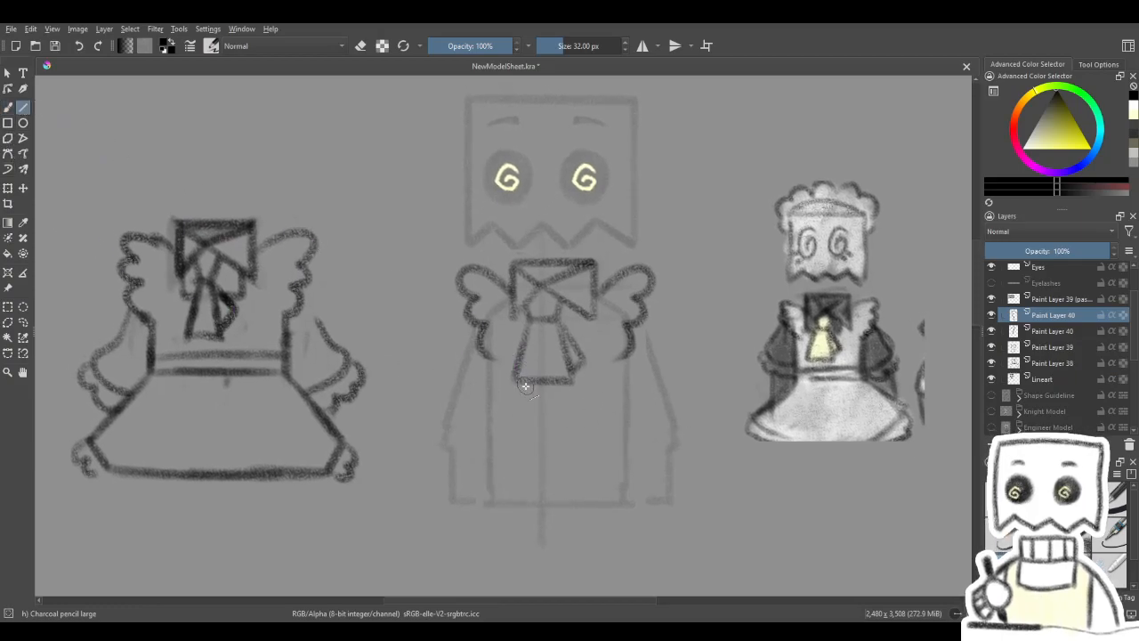
key(ctrl+e)
click(991, 316)
click(992, 316)
key(ctrl+e)
click(991, 315)
click(991, 315)
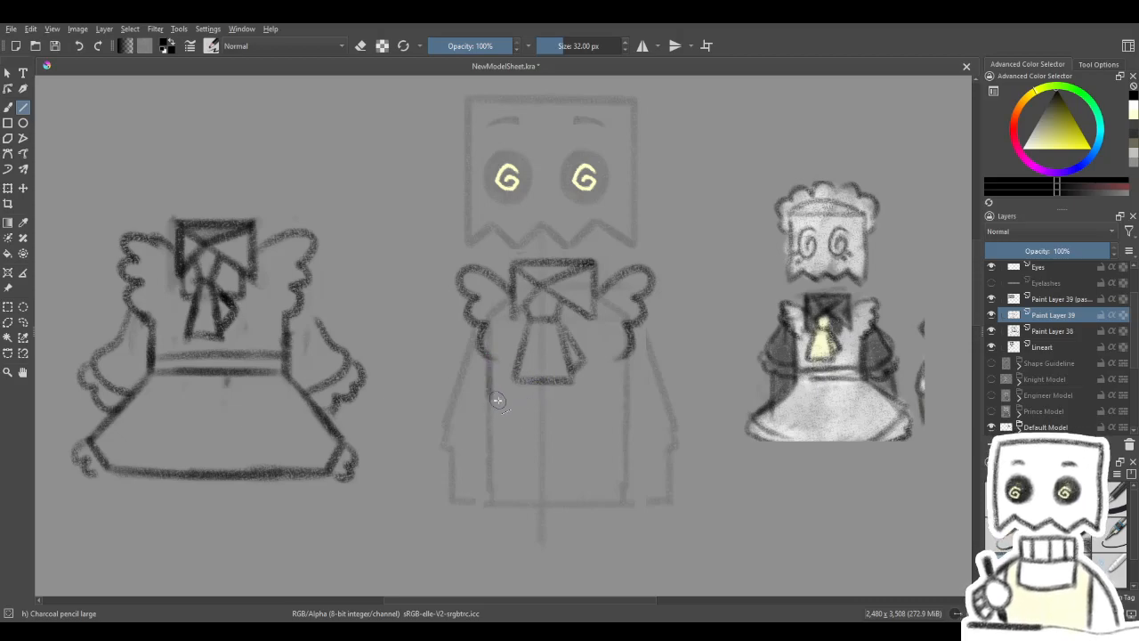
- Draw a horizontal waist guideline across the body on the Lineart layer and toggle Paint Layer 38's visibility to check it
click(1041, 347)
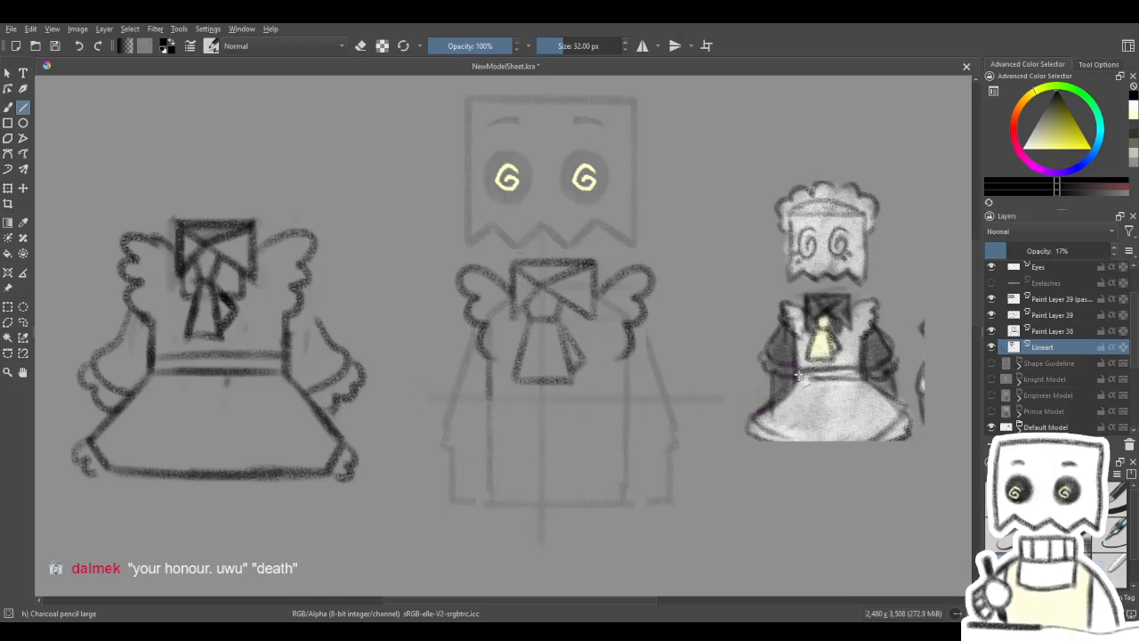
click(1065, 333)
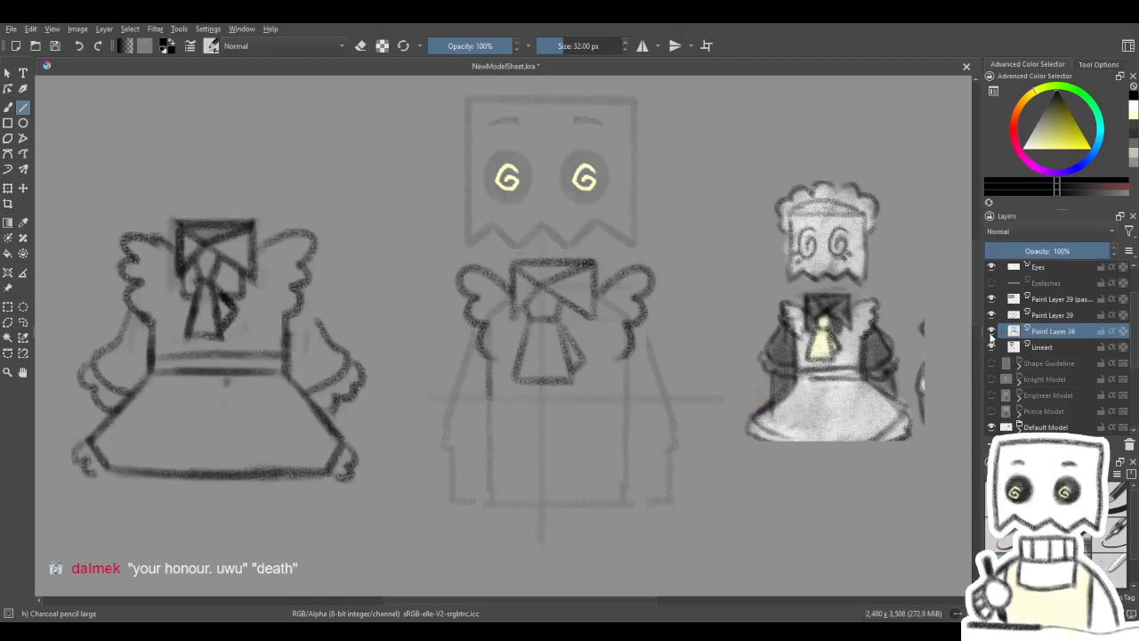
click(992, 332)
click(992, 333)
- On Paint Layer 39, draw the bodice's sides from the frills to the waist guideline and a thin waistline with Charcoal Pencil Medium
click(995, 317)
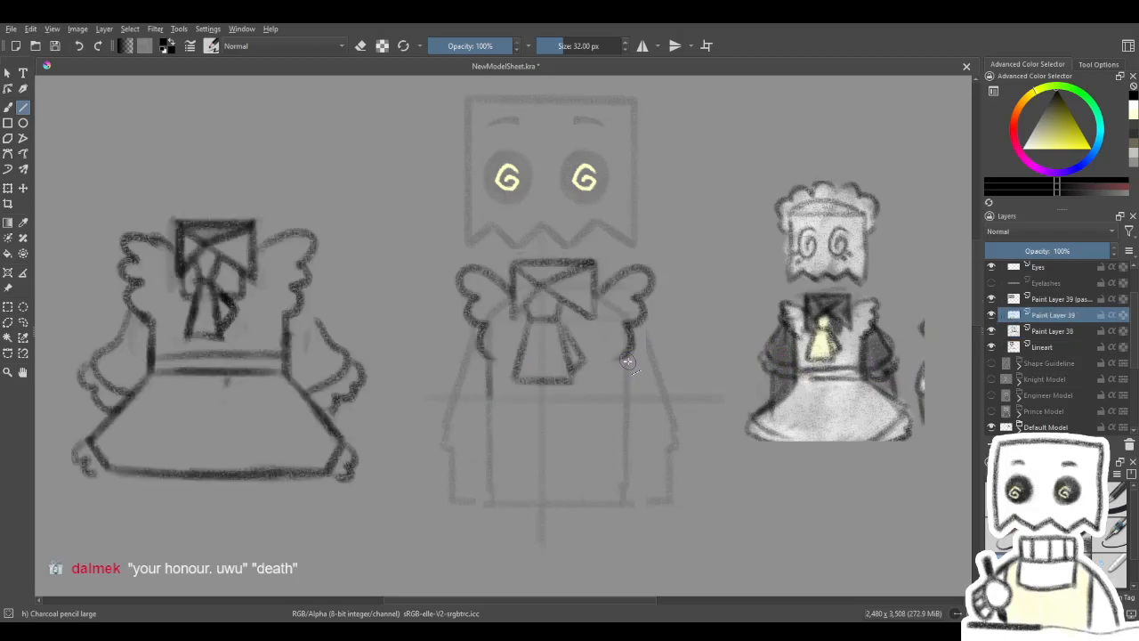
mouse_move(625, 360)
mouse_down()
mouse_move(625, 403)
mouse_move(655, 354)
mouse_move(563, 398)
mouse_move(487, 399)
mouse_move(627, 399)
mouse_up()
key(ctrl+z)
click(1111, 563)
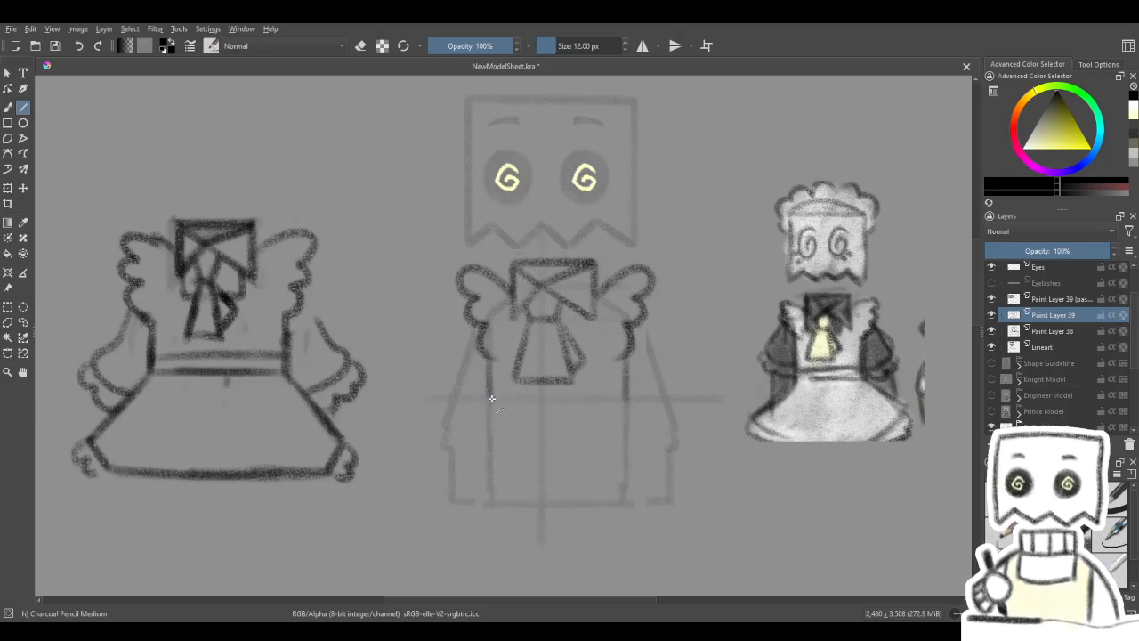
drag(490, 398, 627, 398)
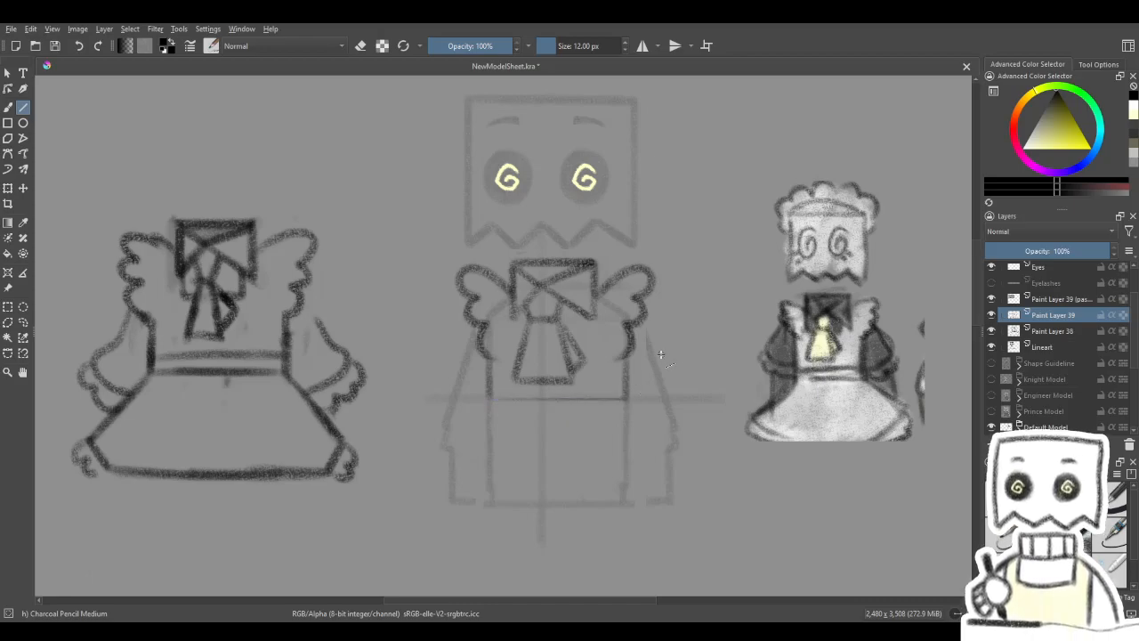
key(slash)
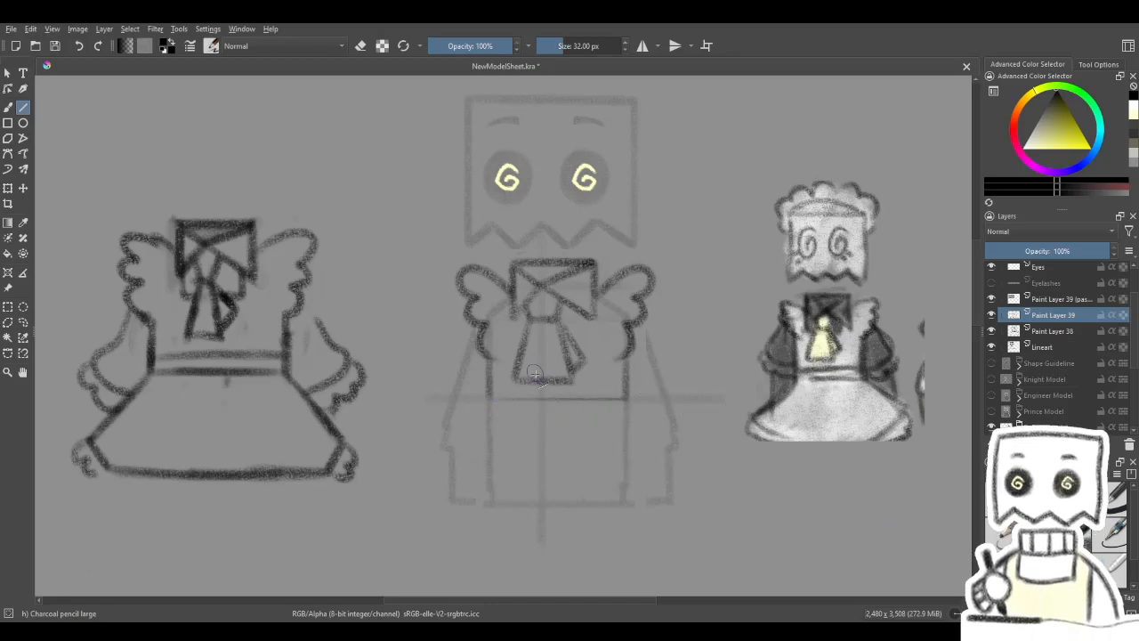
- Undo the bodice's side lines and the horizontal waist guideline
drag(562, 448, 568, 439)
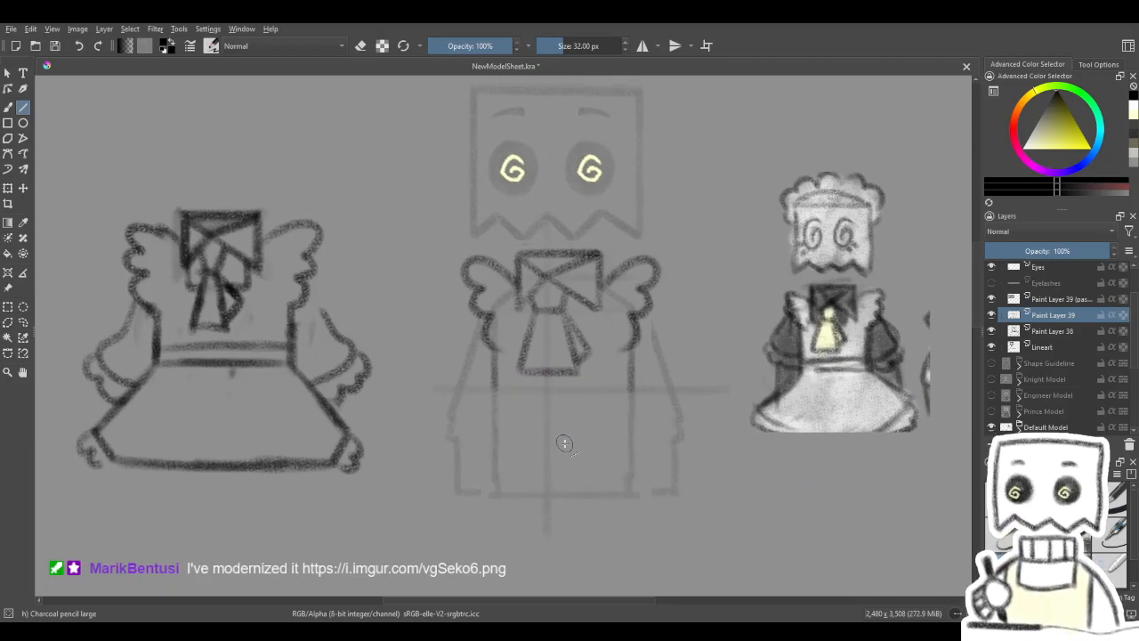
drag(567, 453, 559, 439)
key(ctrl+z)
key(ctrl+z)
key(ctrl+z)
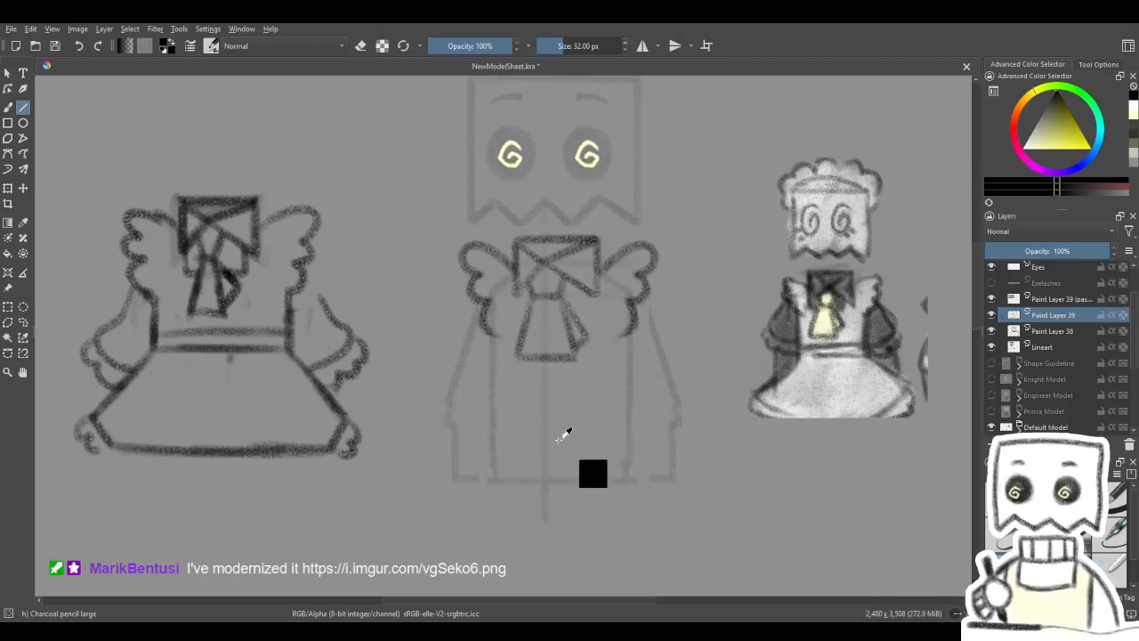
- Draw the bodice's left side line down to the waist and a horizontal waist guideline across the body on the Lineart layer
drag(492, 333, 492, 393)
click(1055, 330)
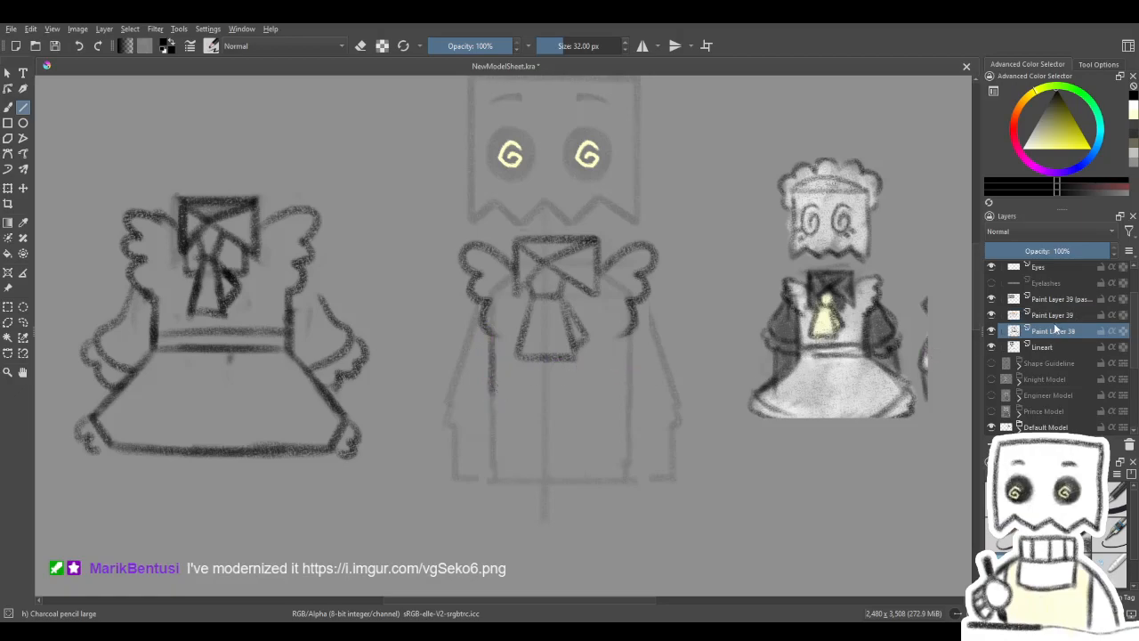
drag(490, 394, 708, 392)
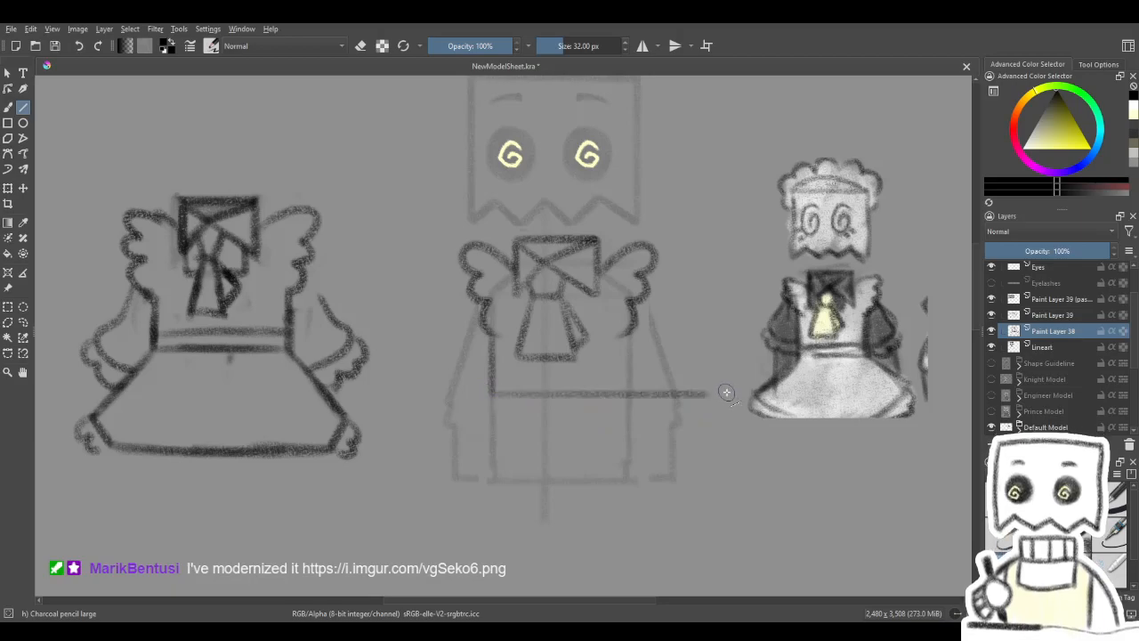
click(1045, 347)
drag(490, 393, 727, 392)
key(ctrl+z)
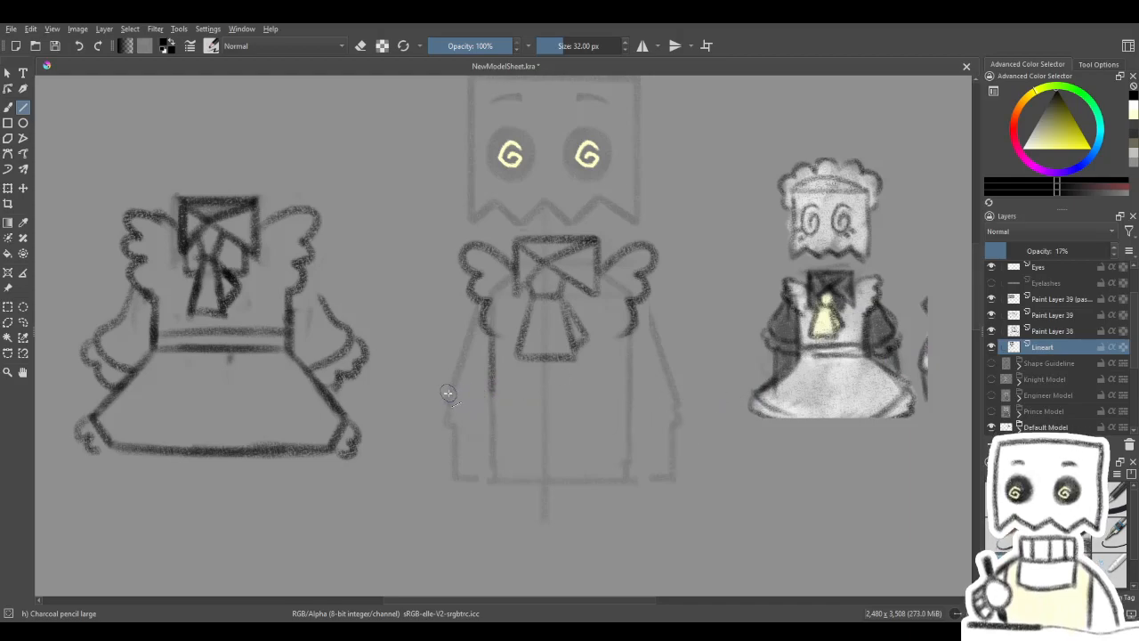
drag(440, 393, 751, 393)
- On Paint Layer 39, draw the bodice's right side line from the shoulder frill down to the waist guideline
click(1050, 315)
click(992, 316)
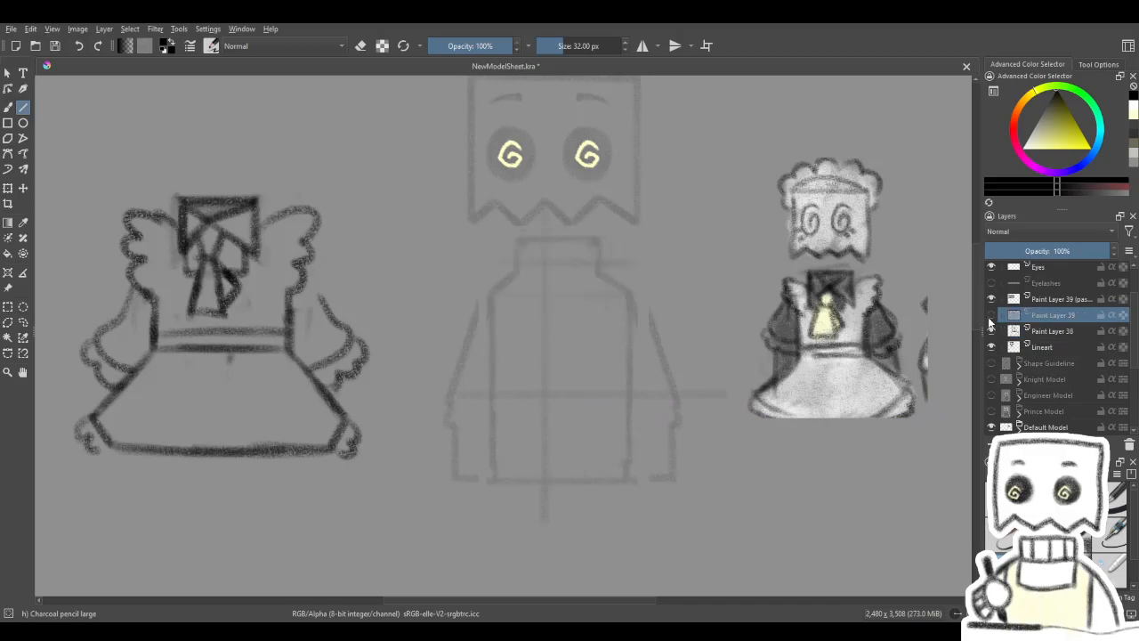
drag(630, 336, 629, 399)
- Draw two thin parallel waistband lines between the bodice's sides with Charcoal Pencil Medium at 12 px
drag(712, 395, 691, 402)
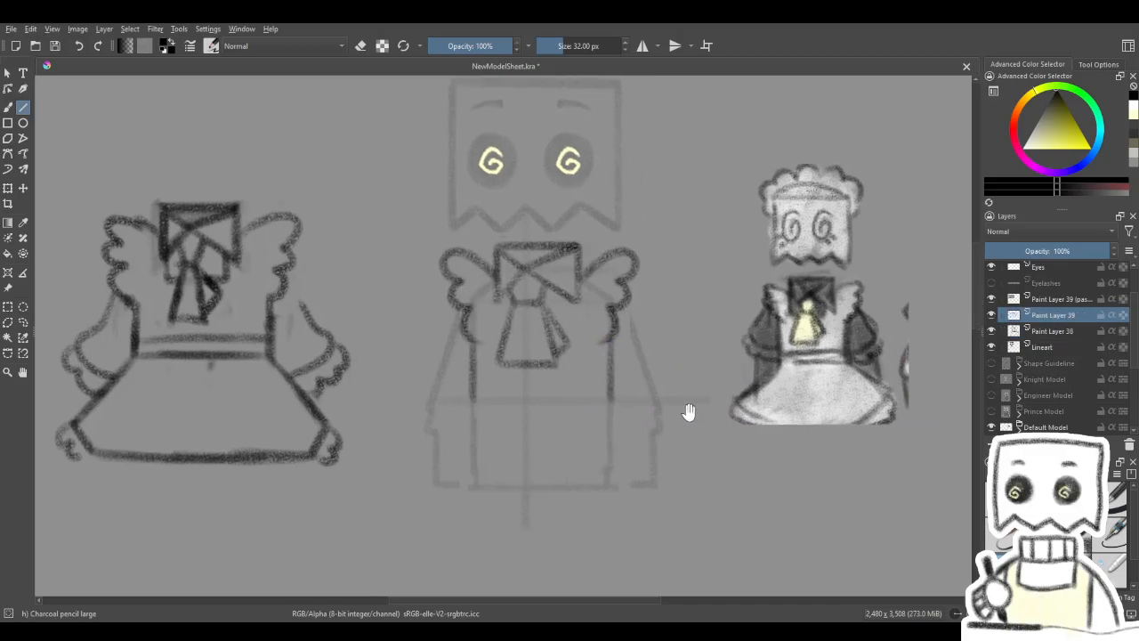
click(1037, 566)
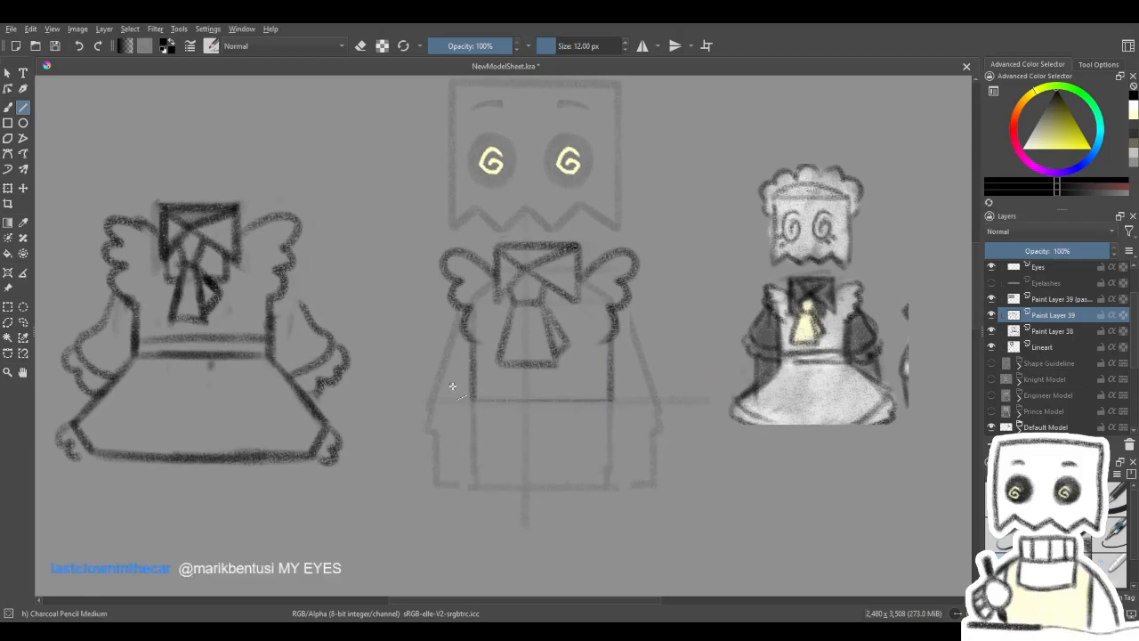
drag(609, 392, 611, 393)
- Draw the skirt's left edge slanting outward from the waist with Charcoal pencil large at 32 px
click(1079, 539)
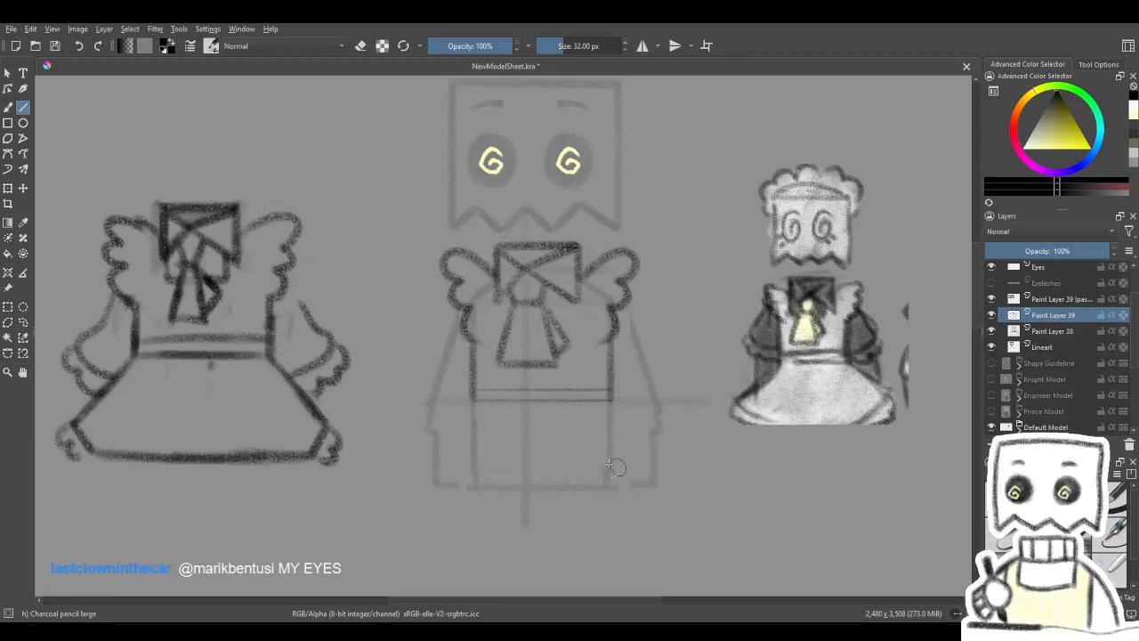
space+drag(556, 456, 650, 445)
mouse_move(522, 400)
mouse_down()
mouse_move(504, 389)
mouse_move(514, 424)
mouse_move(489, 451)
mouse_up()
drag(634, 430, 573, 434)
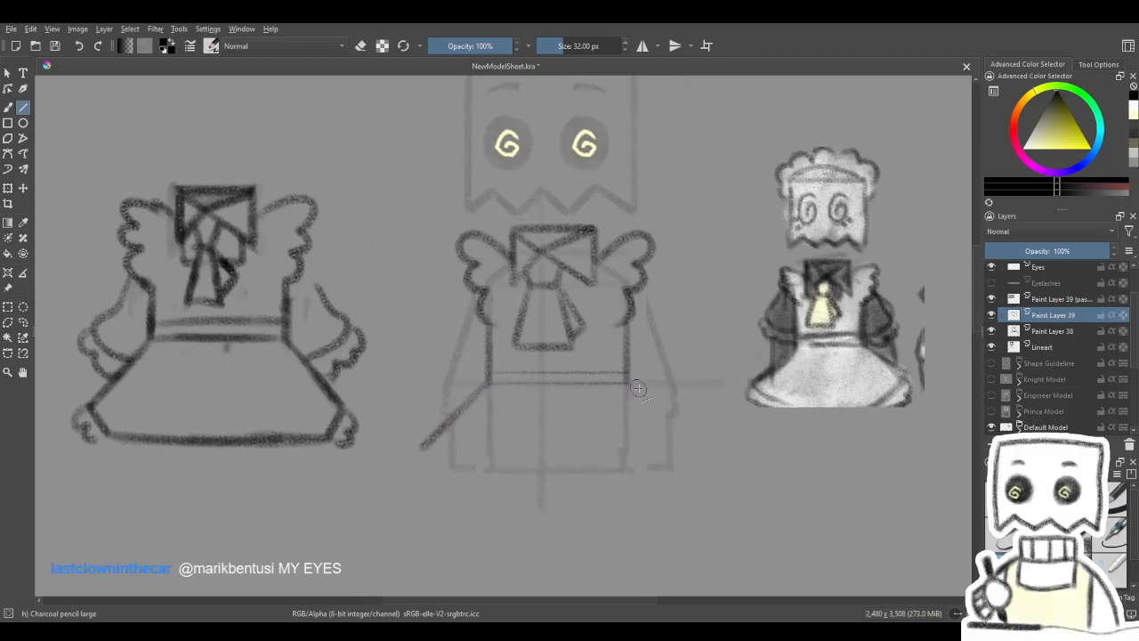
drag(637, 388, 694, 447)
key(ctrl+z)
- Add a horizontal guideline at the left skirt edge's lower end on Lineart, and draw the matching right skirt edge on Paint Layer 39
click(1039, 347)
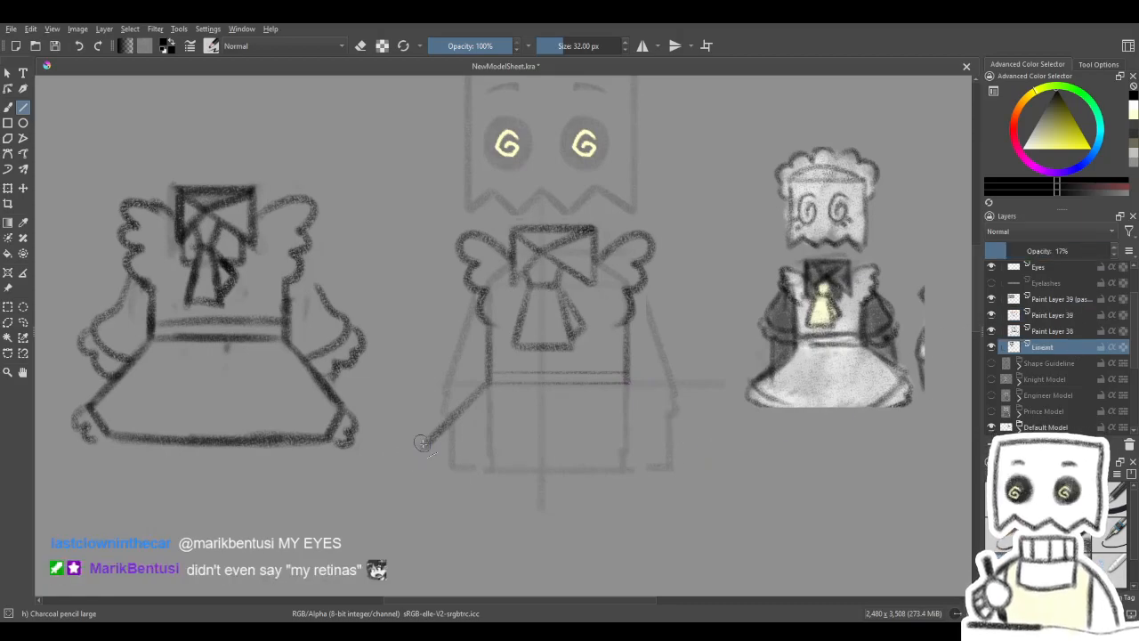
drag(454, 448, 766, 447)
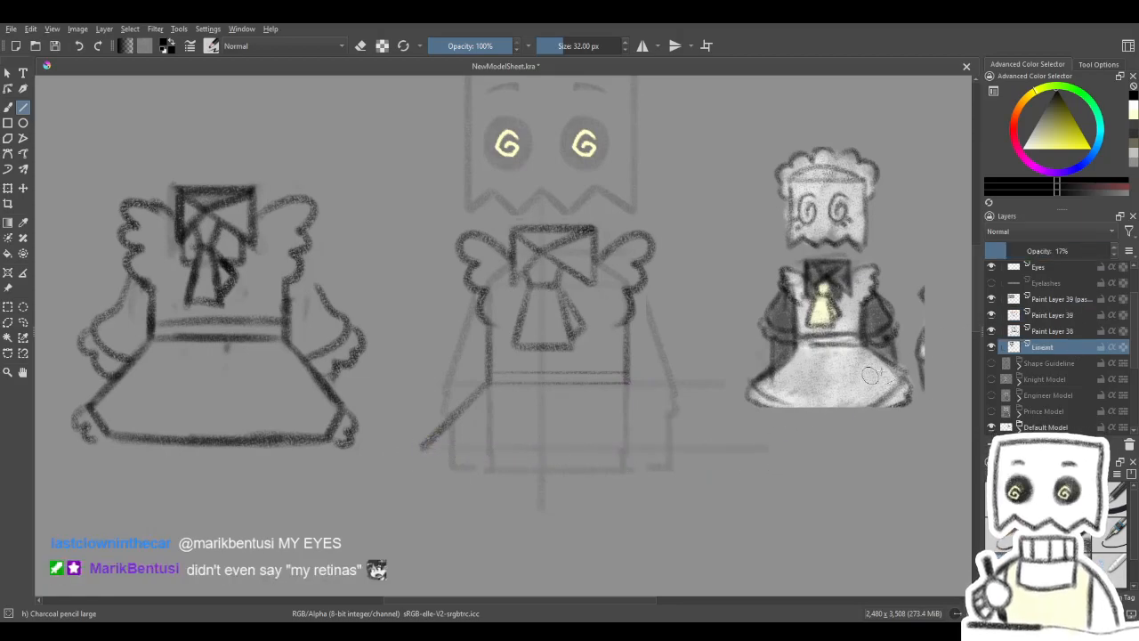
click(1050, 316)
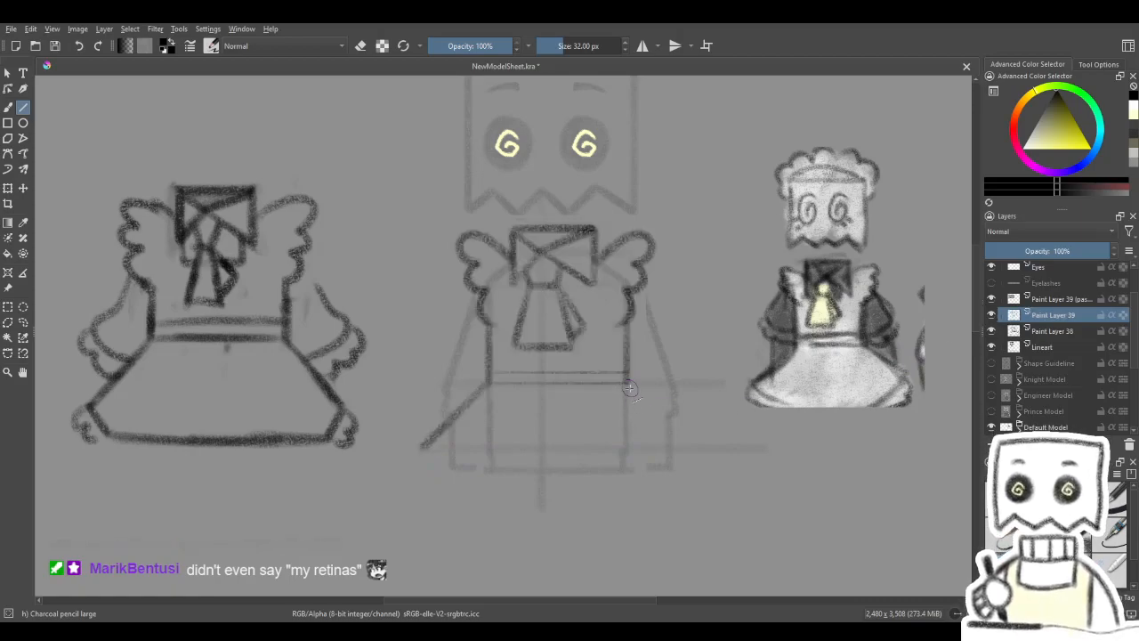
drag(629, 384, 757, 407)
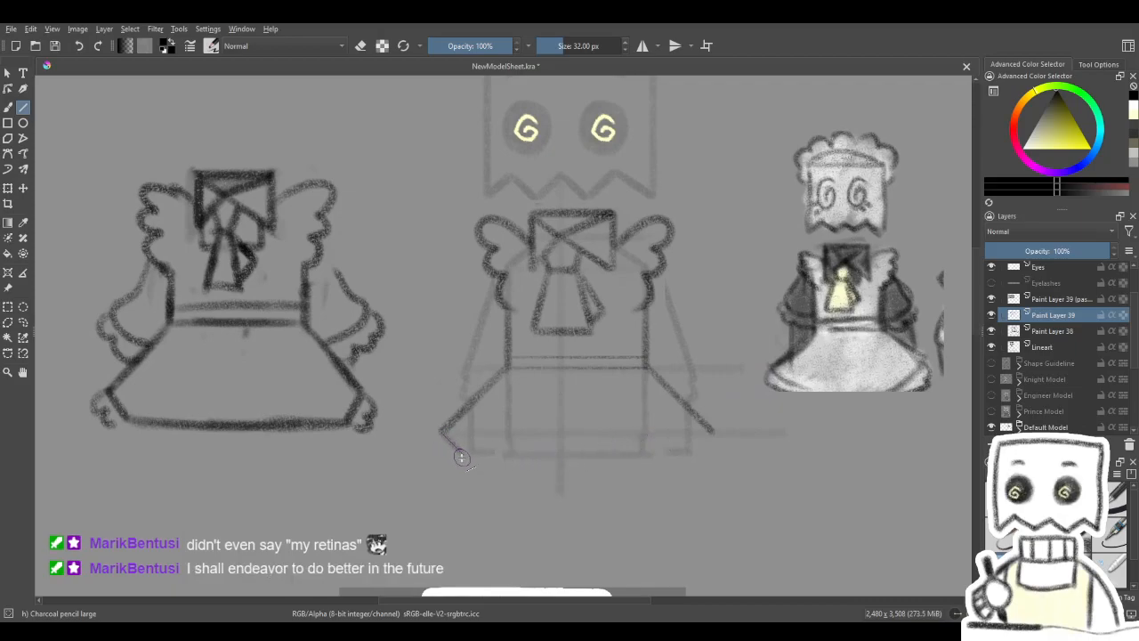
- Draw short inward-angled lines at the skirt's lower corners and a straight hem line joining them
drag(711, 436, 713, 433)
drag(462, 457, 691, 457)
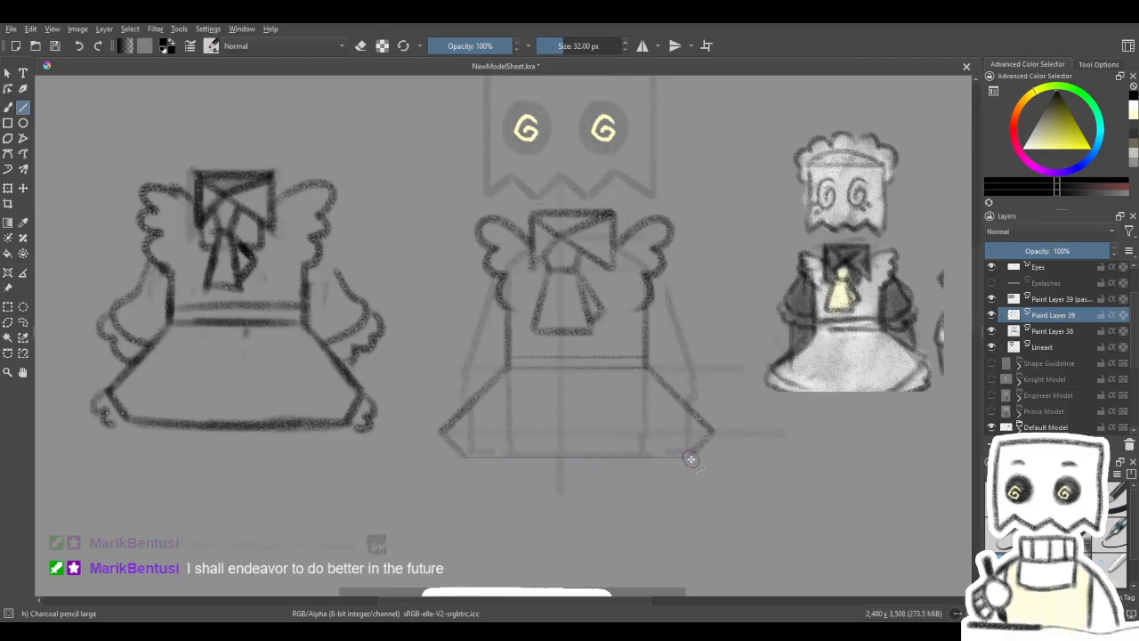
key(ctrl+z)
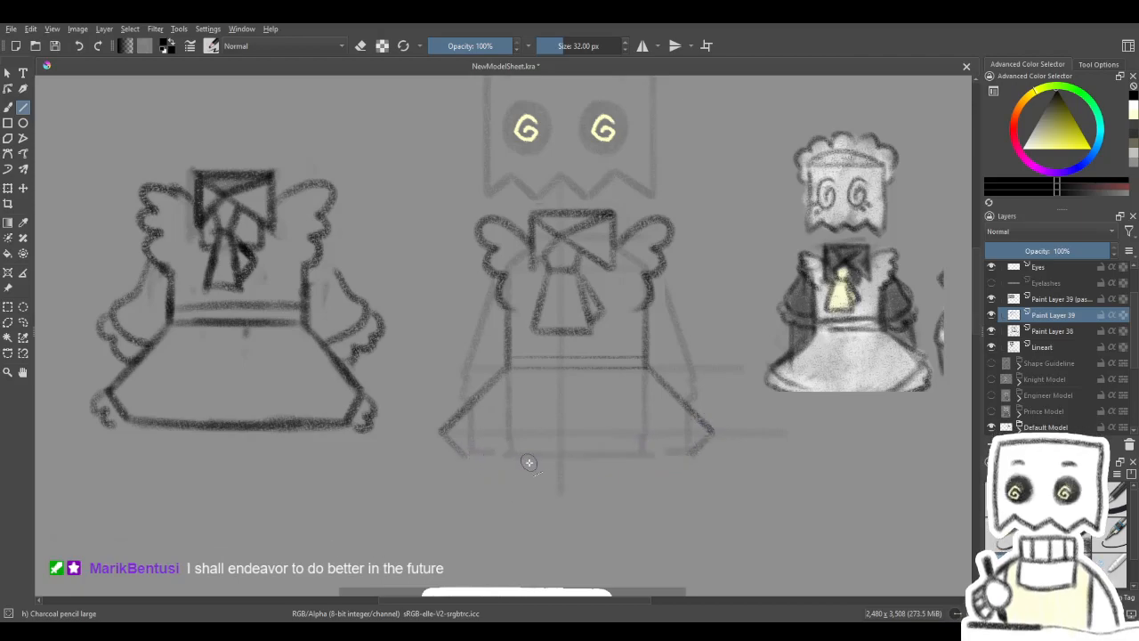
drag(692, 454, 458, 454)
key(ctrl+z)
key(ctrl+shift+z)
drag(690, 454, 712, 435)
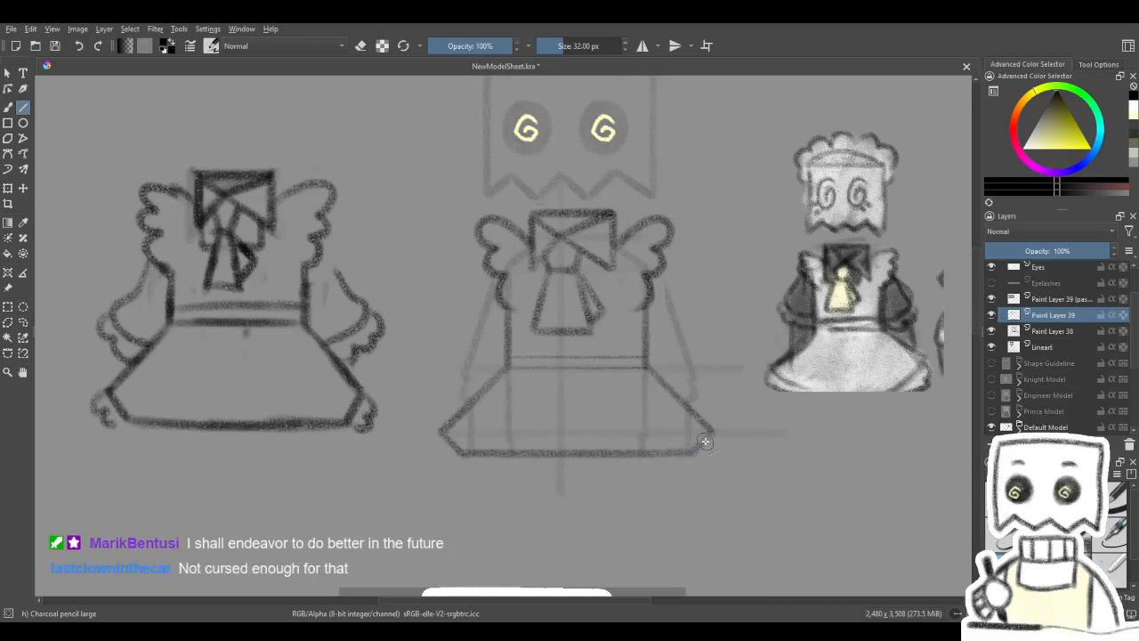
mouse_move(661, 409)
mouse_down()
mouse_move(631, 498)
mouse_move(665, 447)
mouse_move(662, 456)
mouse_up()
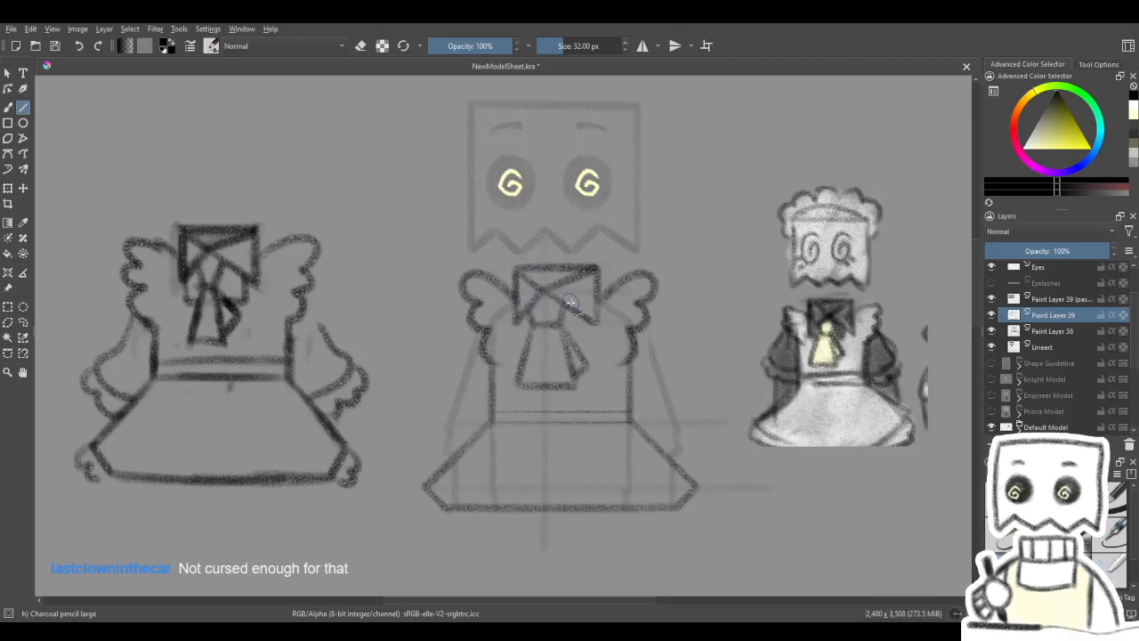
- On a new paint layer, draw thin straight lines outlining the kerchief flaps below the collar with Charcoal Pencil Medium at 12 px
drag(599, 324, 599, 323)
key(slash)
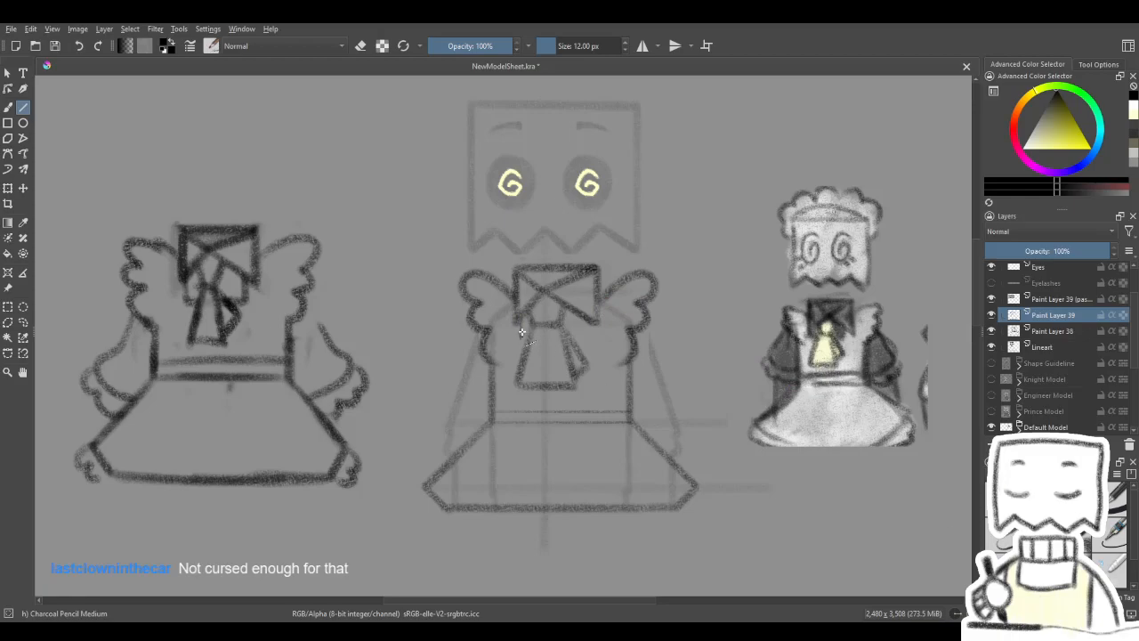
drag(522, 334, 522, 336)
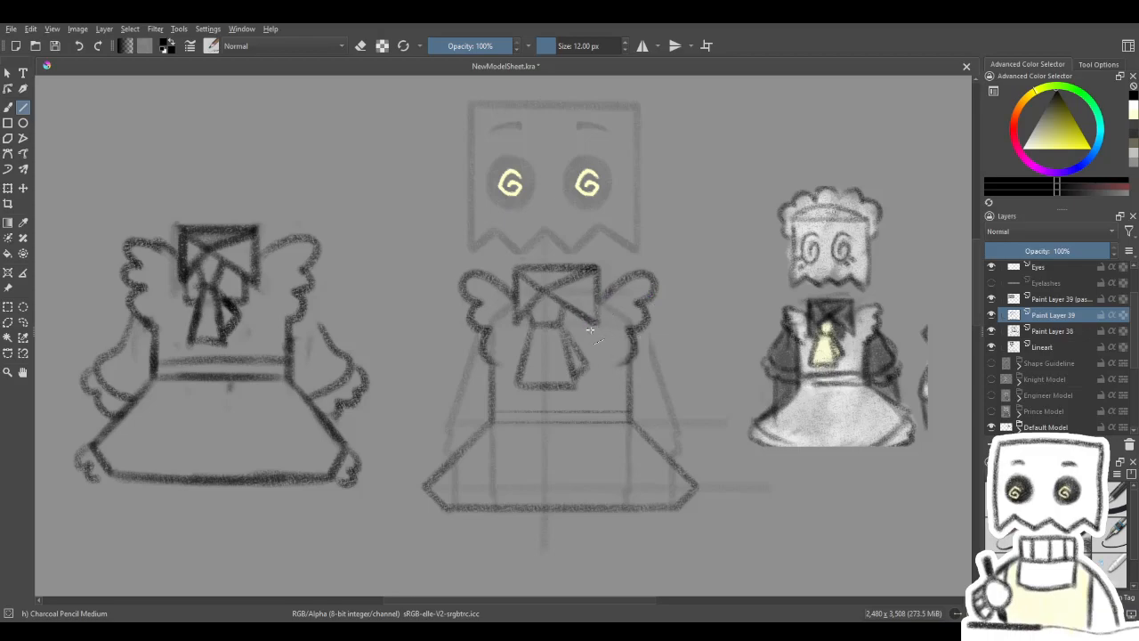
scroll(570, 332, up, 1)
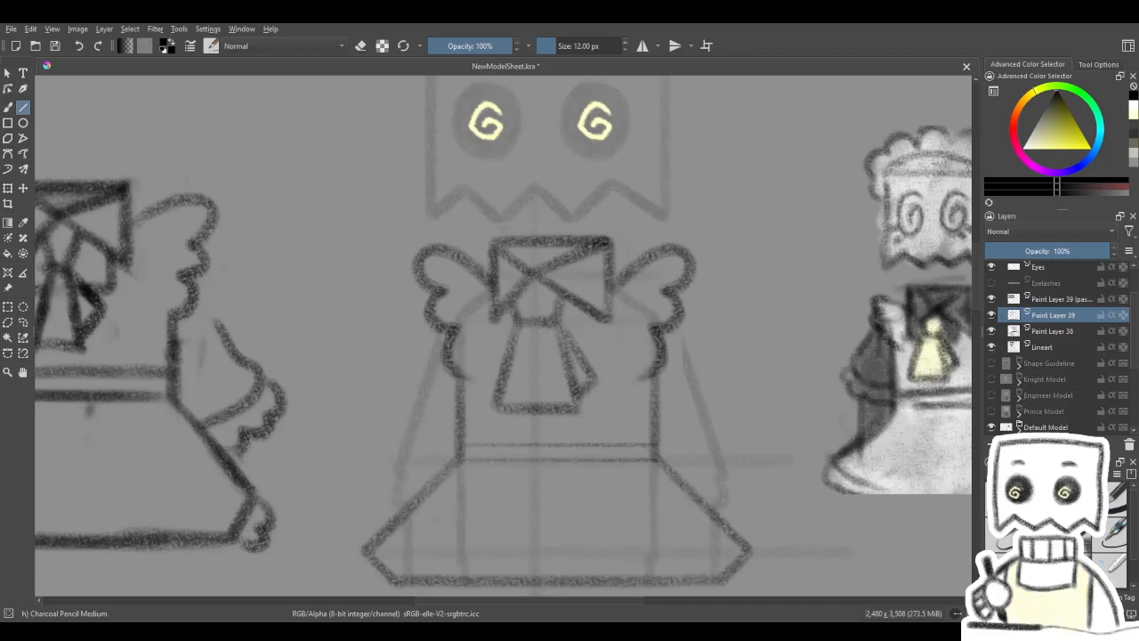
click(992, 316)
key(Insert)
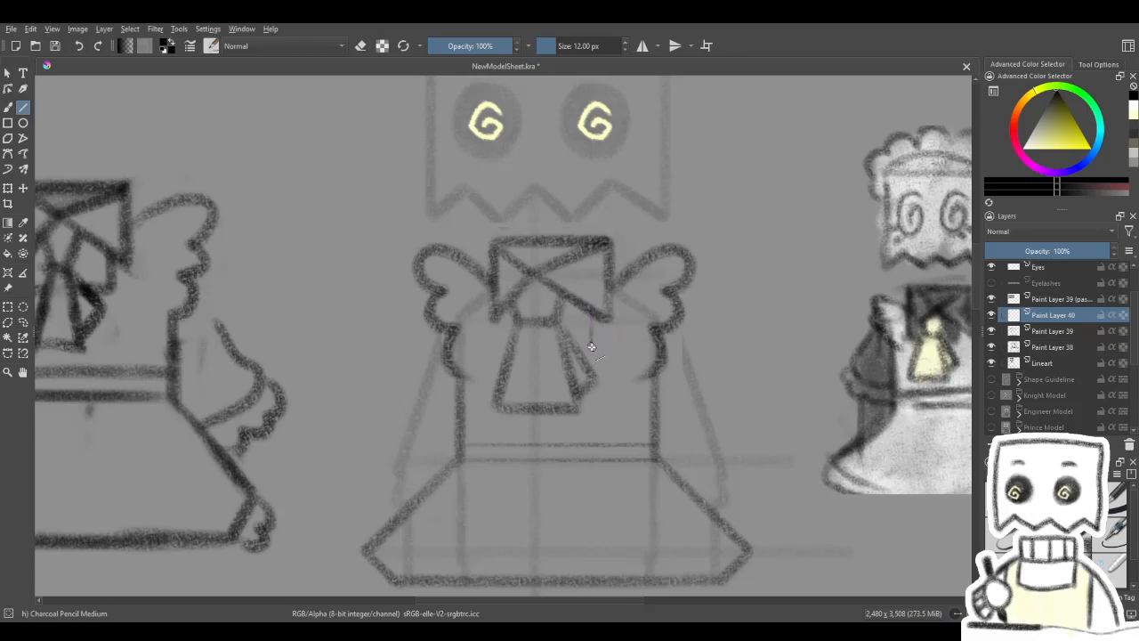
drag(583, 345, 488, 341)
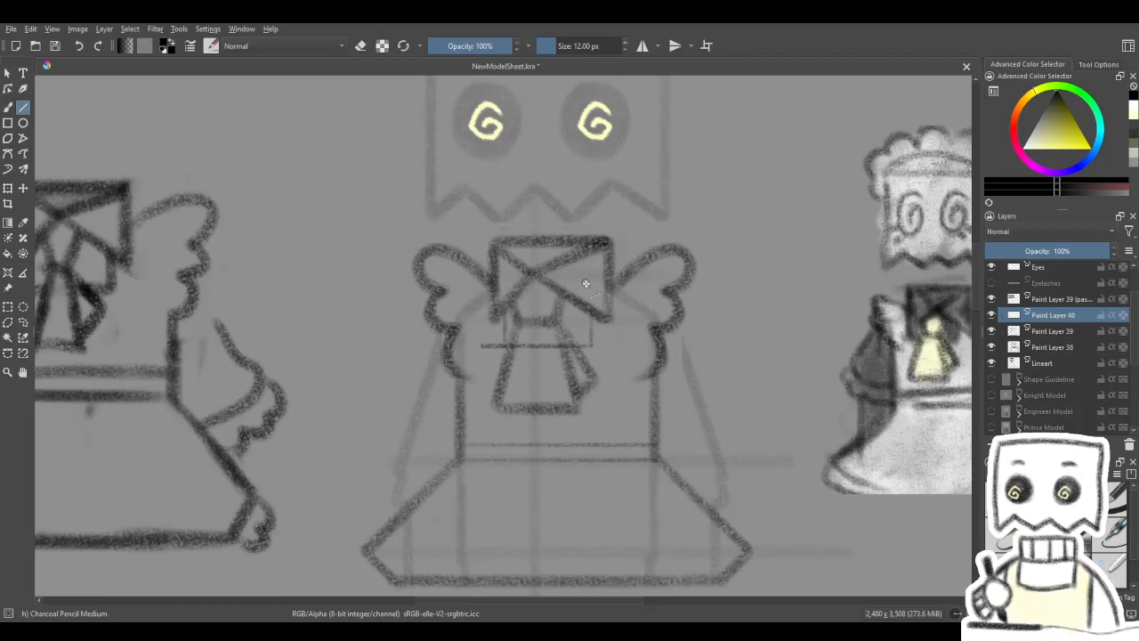
drag(586, 283, 606, 294)
- Erase the excess flap lines around the tie and redraw the thin flap edges on both sides of it
key(e)
drag(505, 357, 503, 365)
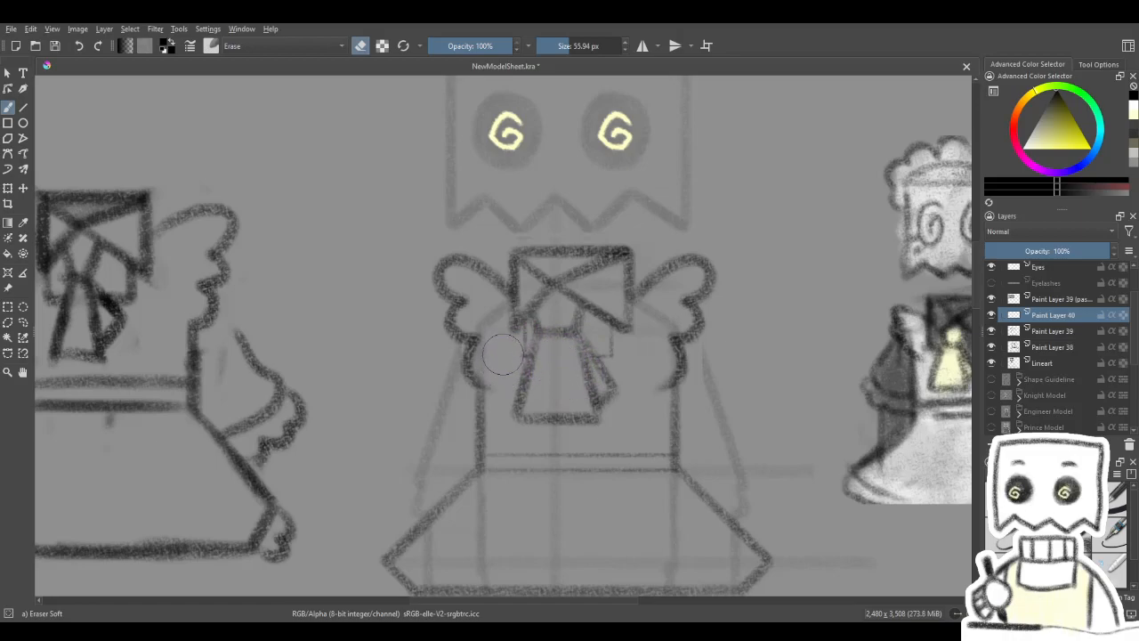
key(e)
key(v)
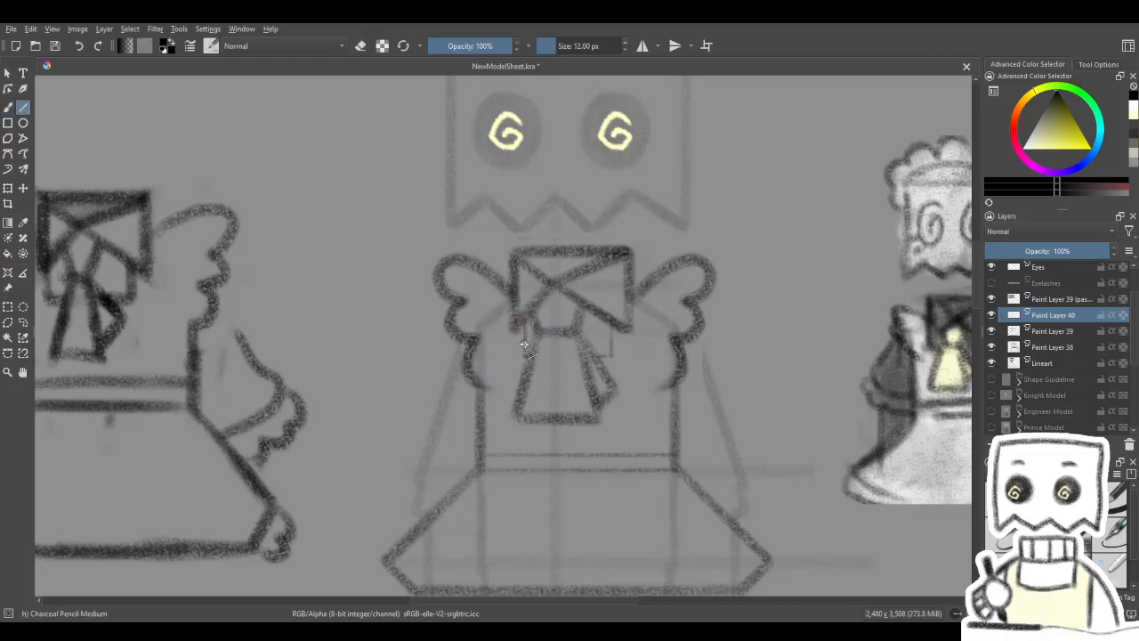
drag(524, 348, 527, 351)
drag(600, 371, 580, 338)
drag(660, 378, 651, 339)
- Merge the kerchief flap layer down into Paint Layer 39
click(1078, 534)
mouse_move(619, 468)
mouse_down()
mouse_move(747, 409)
mouse_move(778, 460)
mouse_move(734, 514)
mouse_move(860, 481)
mouse_move(867, 395)
mouse_move(727, 389)
mouse_up()
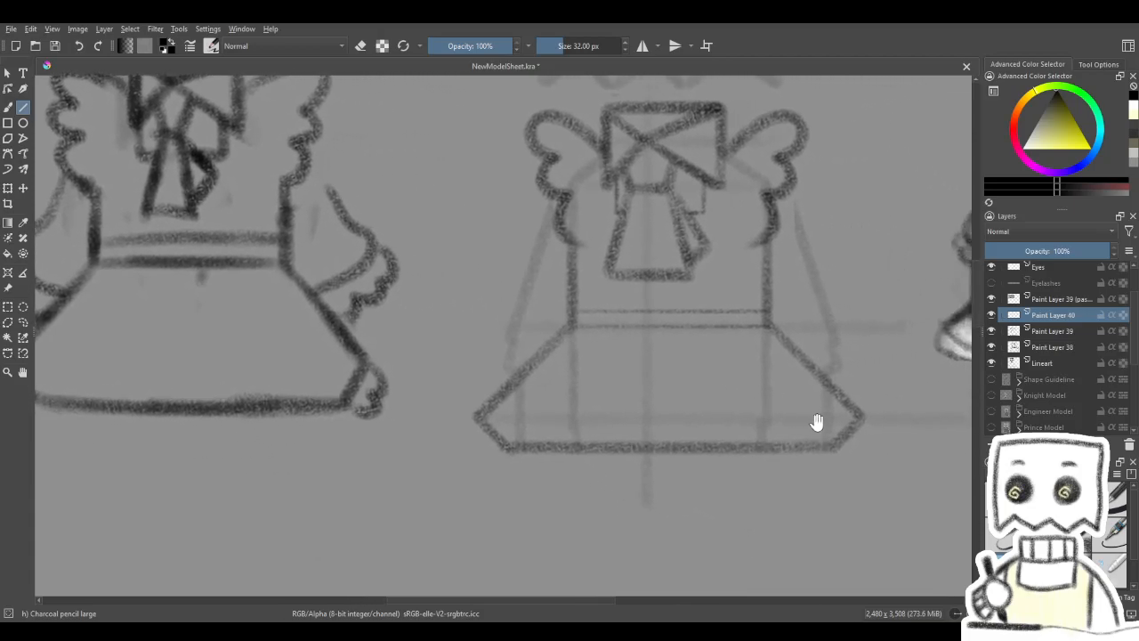
drag(852, 495, 772, 496)
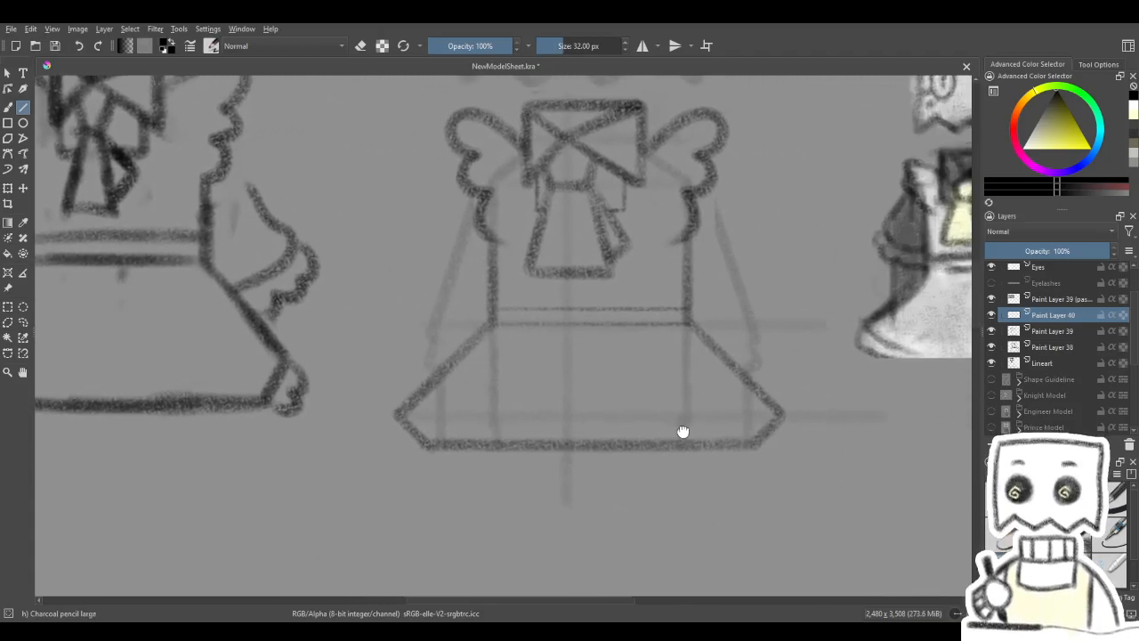
key(shift+Delete)
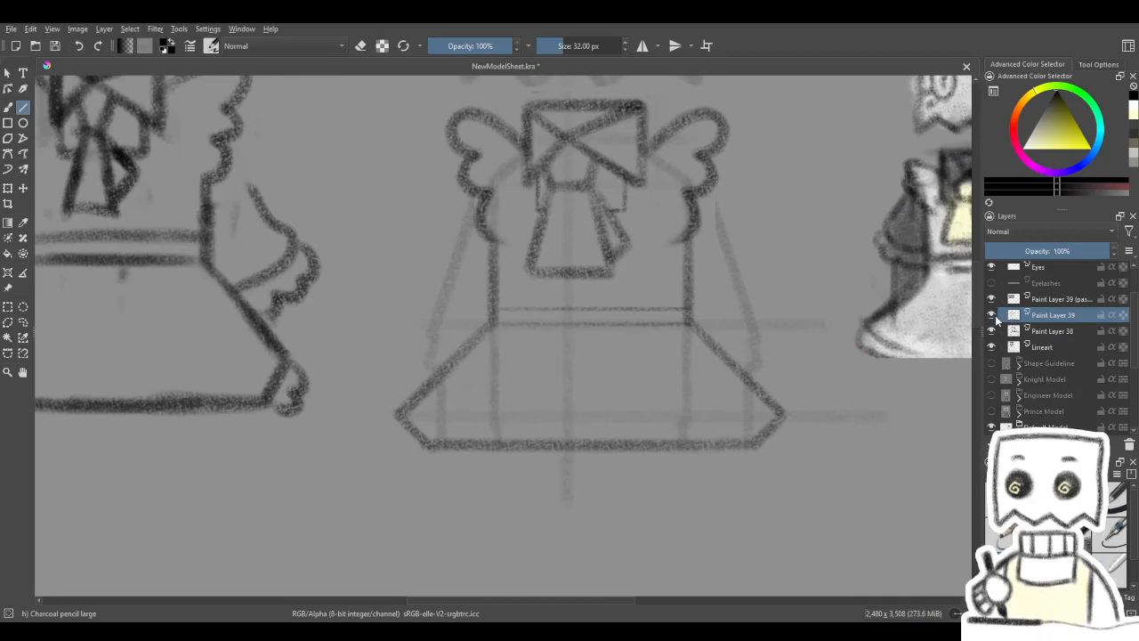
- Try to draw a wavy frill at the skirt's lower left corner freehand with the large and medium charcoal pencils
click(8, 107)
mouse_move(396, 416)
mouse_down()
mouse_move(386, 435)
mouse_move(394, 448)
mouse_up()
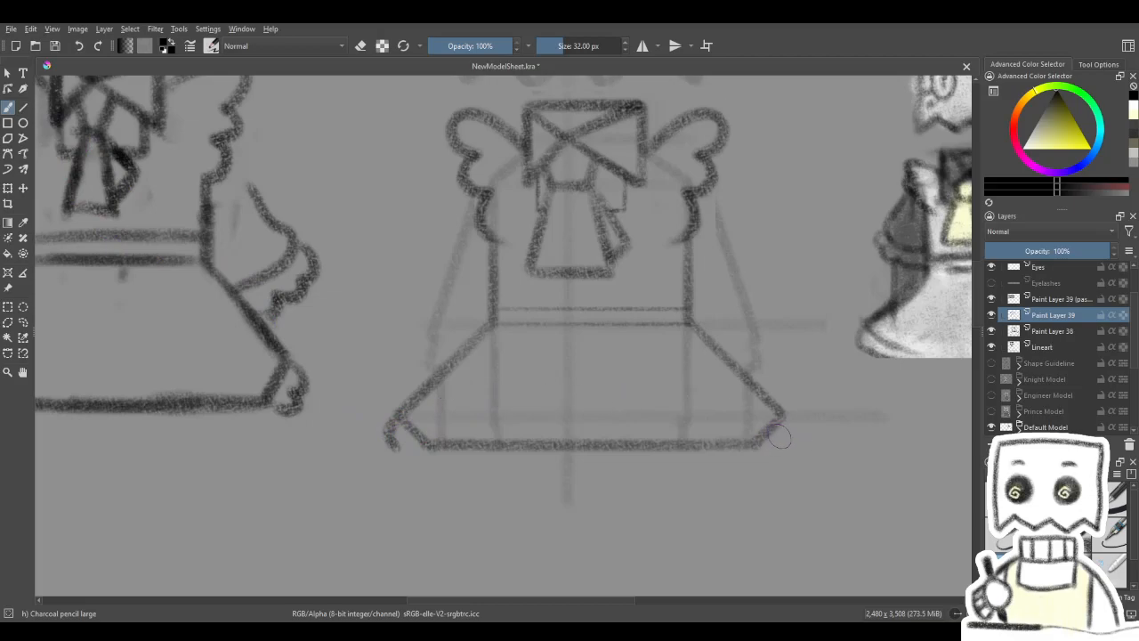
key(ctrl+z)
click(1039, 566)
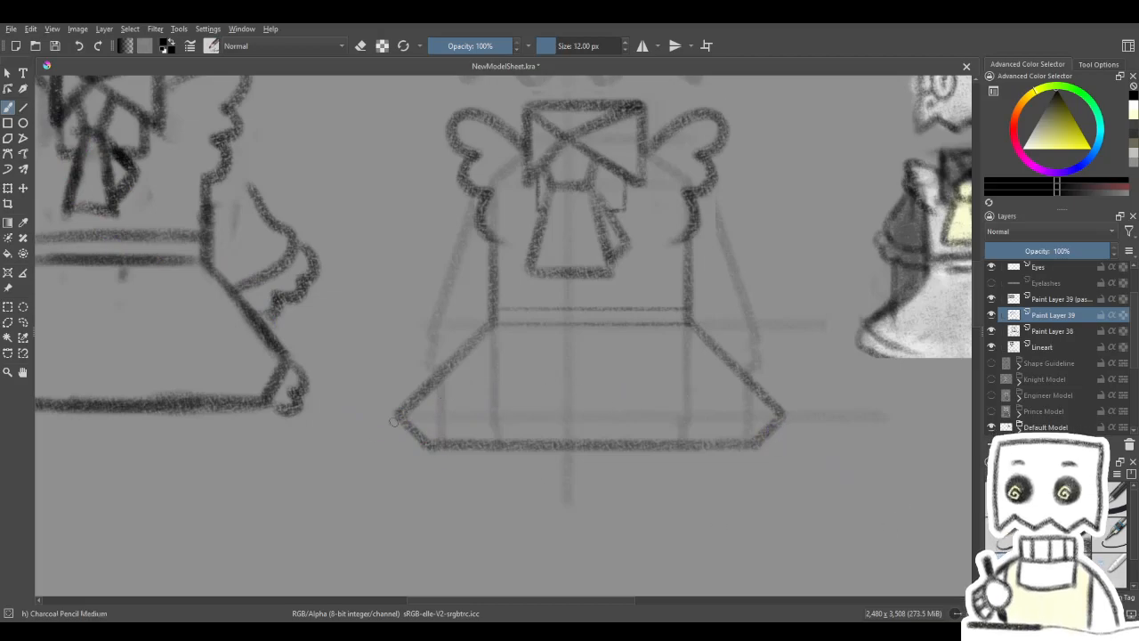
drag(382, 431, 400, 437)
key(ctrl+z)
key(slash)
mouse_move(400, 417)
mouse_down()
mouse_move(381, 403)
mouse_move(378, 449)
mouse_up()
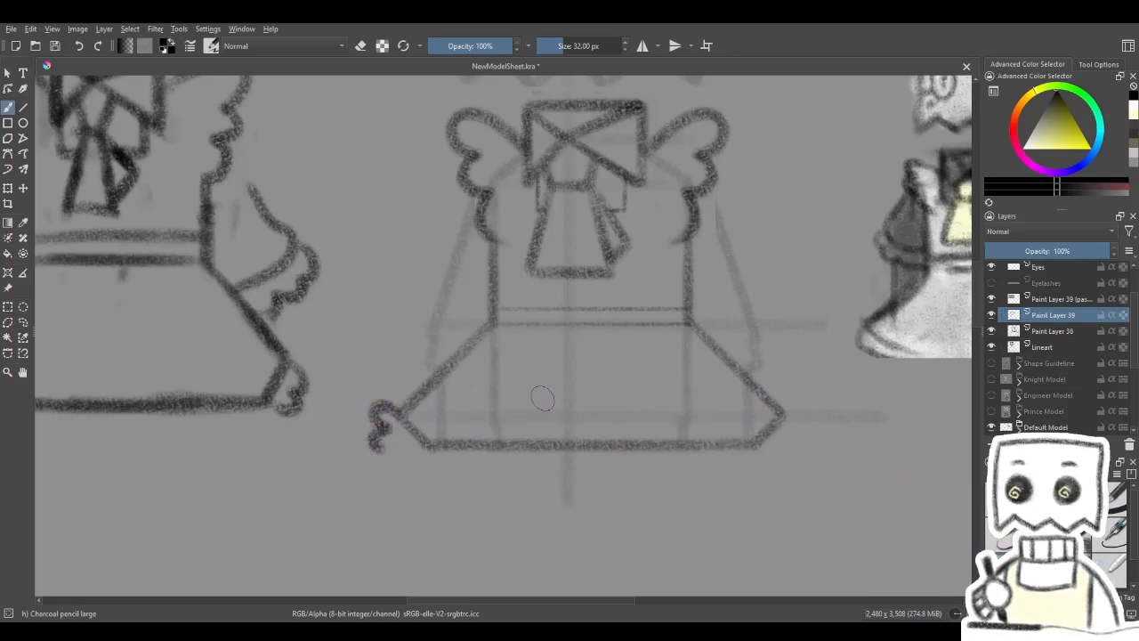
key(ctrl+z)
key(slash)
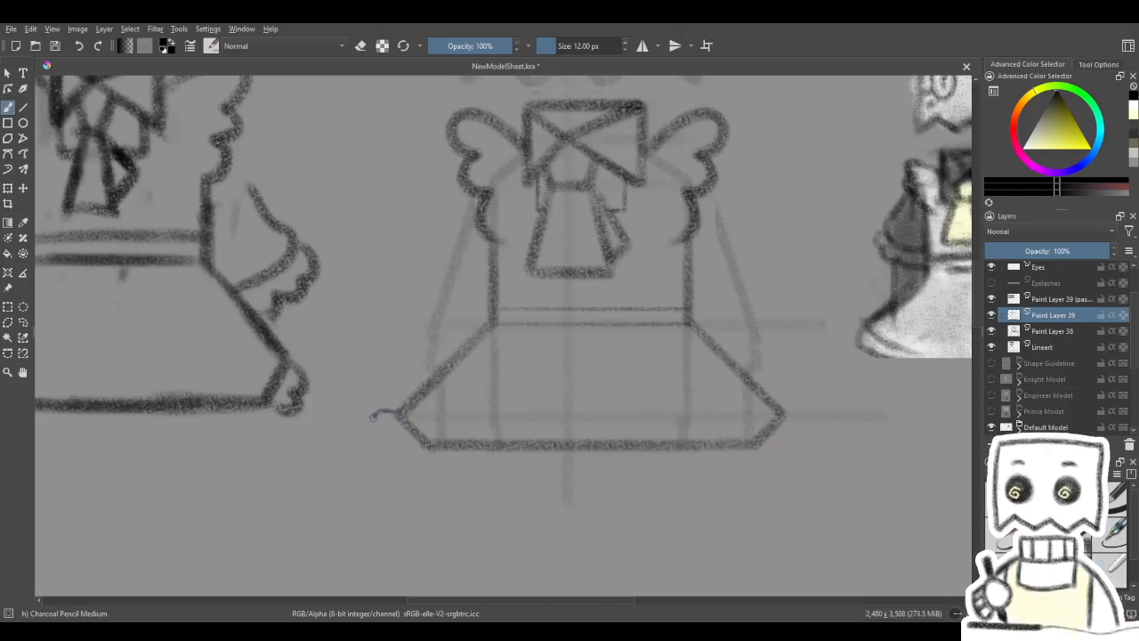
mouse_move(379, 444)
mouse_down()
mouse_move(401, 439)
mouse_move(385, 451)
mouse_up()
key(ctrl+z)
key(ctrl+z)
key(ctrl+z)
key(slash)
- Draw a small curled frill freehand at the skirt's lower left corner with Charcoal pencil large at 32 px
mouse_move(715, 454)
mouse_down()
mouse_move(862, 473)
mouse_move(799, 478)
mouse_up()
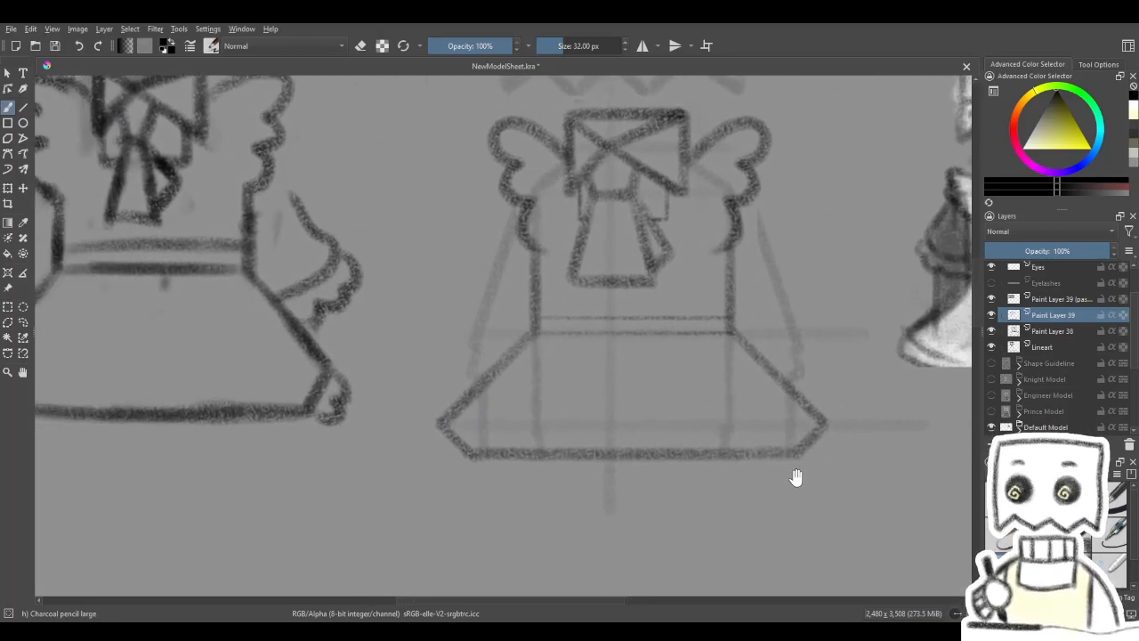
mouse_move(448, 417)
mouse_down()
mouse_move(424, 444)
mouse_move(451, 467)
mouse_up()
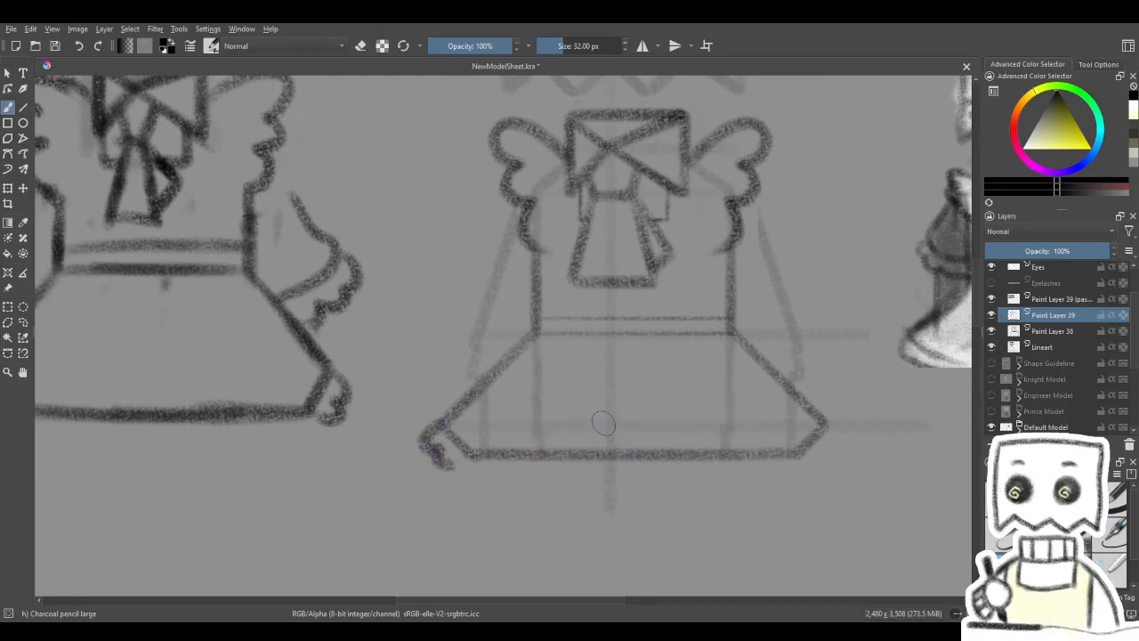
key(ctrl+z)
mouse_move(444, 419)
mouse_down()
mouse_move(417, 430)
mouse_move(438, 460)
mouse_up()
drag(743, 417, 661, 407)
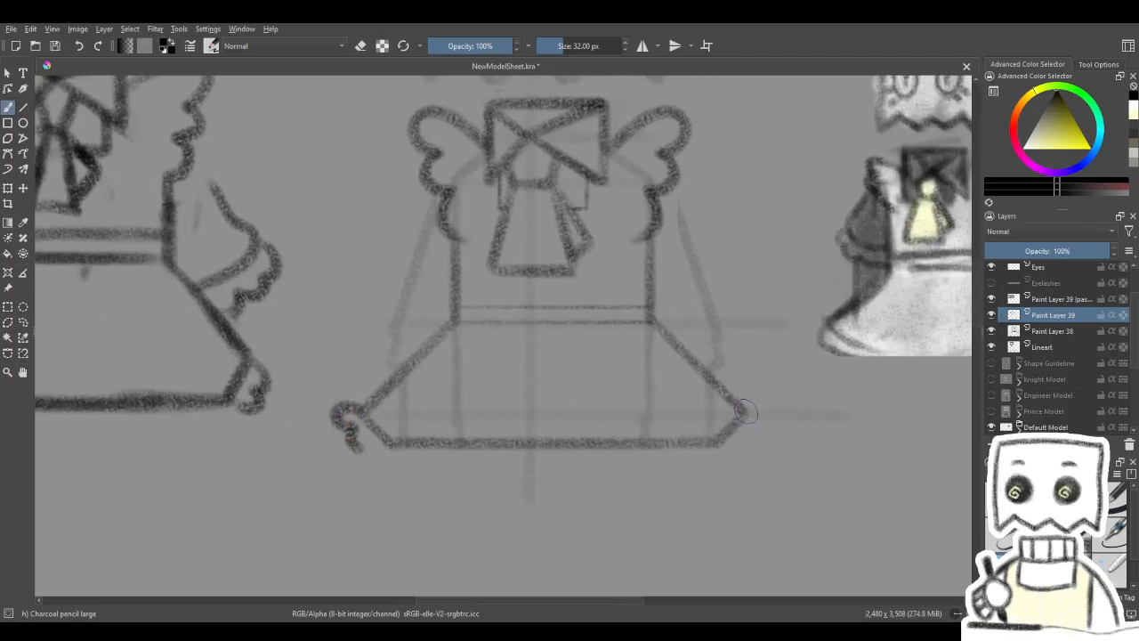
- Draw a matching curled frill at the skirt's lower right corner
mouse_move(754, 407)
mouse_down()
mouse_move(762, 432)
mouse_move(744, 447)
mouse_up()
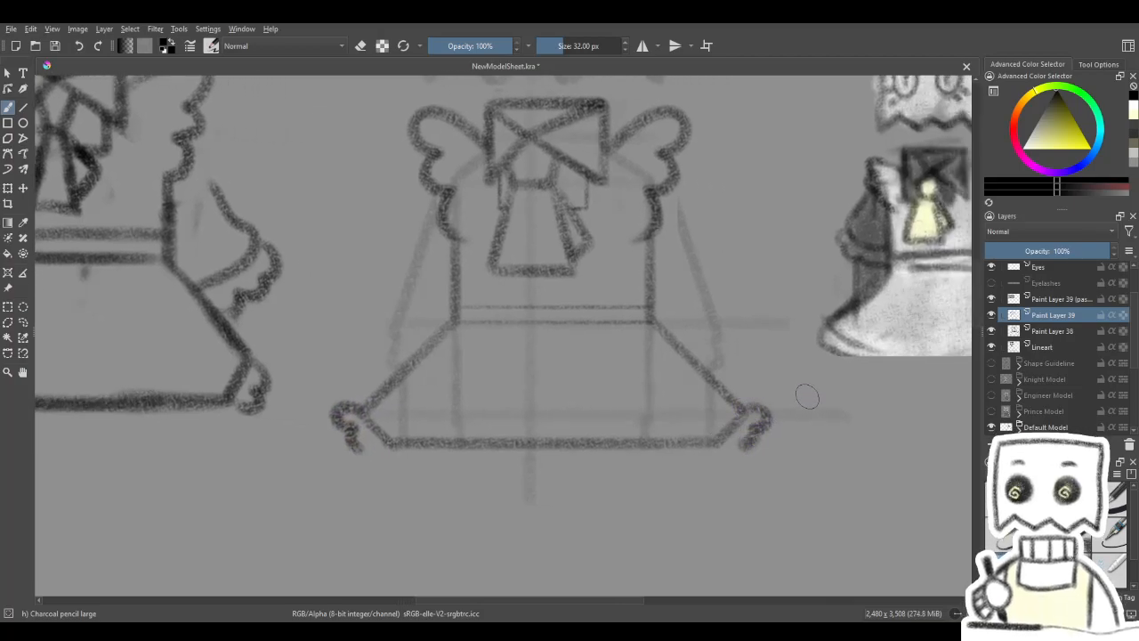
key(ctrl+z)
drag(521, 408, 478, 407)
mouse_move(700, 411)
mouse_down()
mouse_move(728, 405)
mouse_move(708, 445)
mouse_up()
- Add a new paint layer above Paint Layer 39
drag(730, 325, 749, 419)
mouse_move(692, 348)
mouse_down()
mouse_move(715, 435)
mouse_move(840, 359)
mouse_up()
mouse_move(697, 420)
mouse_down()
mouse_move(810, 401)
mouse_move(743, 418)
mouse_move(760, 415)
mouse_move(661, 420)
mouse_move(662, 407)
mouse_up()
drag(524, 401, 549, 389)
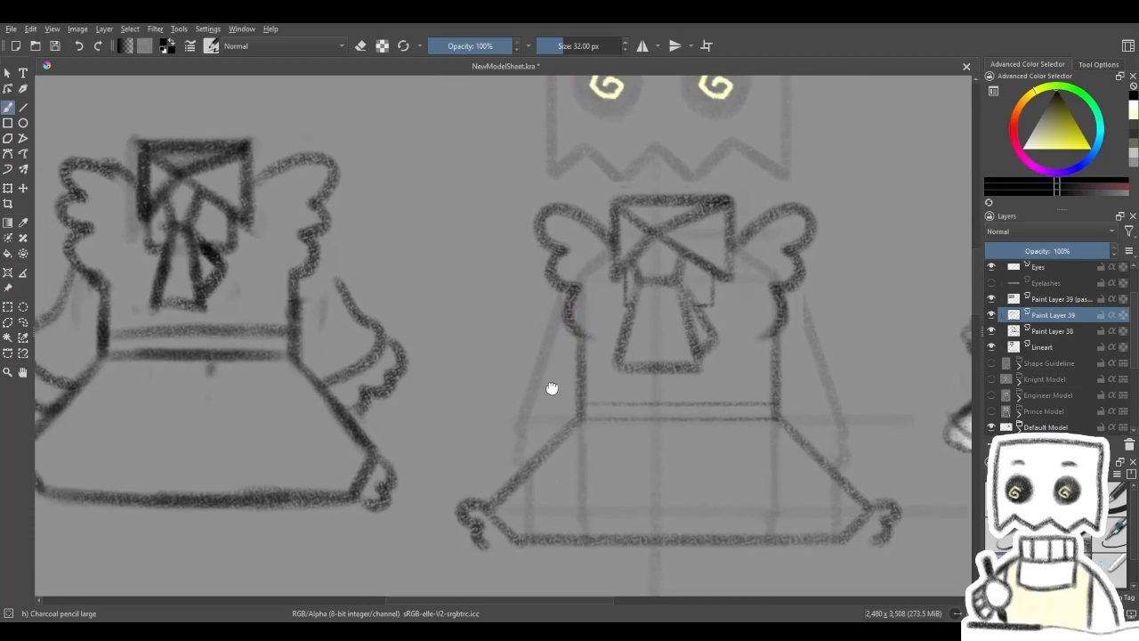
mouse_move(564, 291)
mouse_down()
mouse_move(536, 349)
mouse_move(496, 389)
mouse_move(500, 407)
mouse_move(529, 425)
mouse_move(566, 414)
mouse_up()
mouse_move(622, 420)
mouse_down()
mouse_move(786, 402)
mouse_move(703, 405)
mouse_up()
key(Insert)
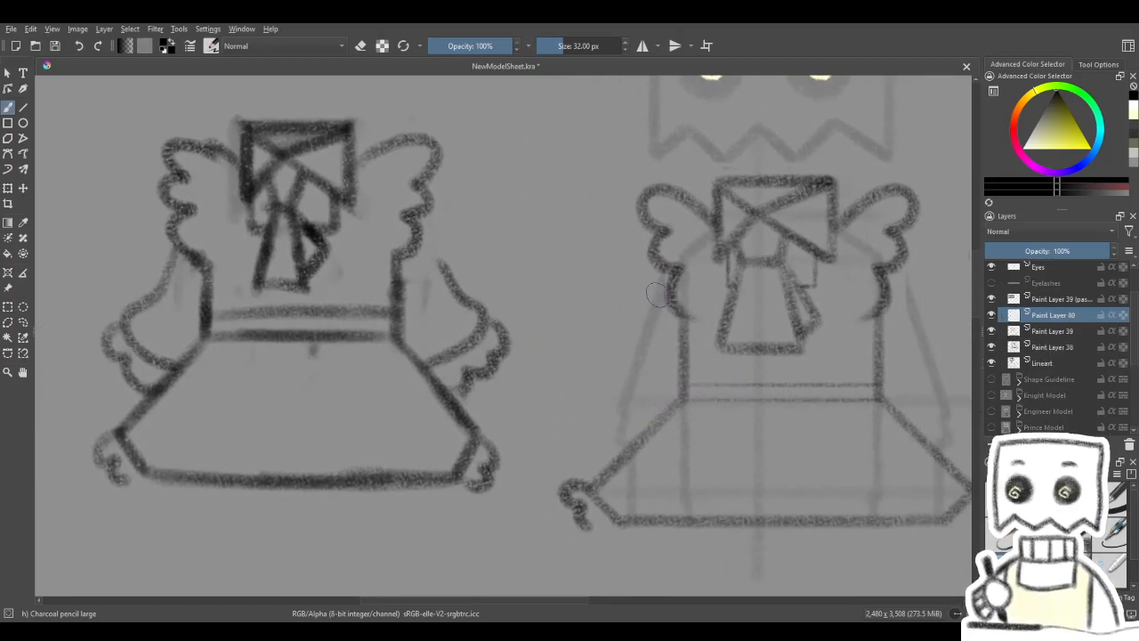
- Draw the puffed left sleeve outline freehand from below the shoulder frill to the waist with Charcoal pencil large at 32 px
drag(666, 277, 644, 320)
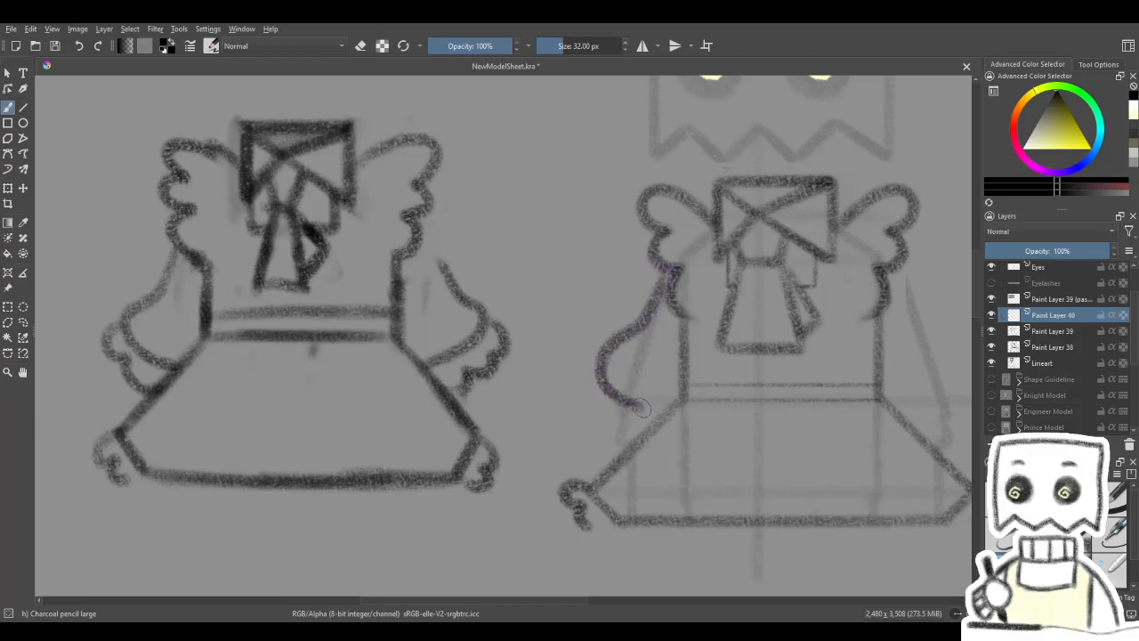
drag(669, 403, 616, 412)
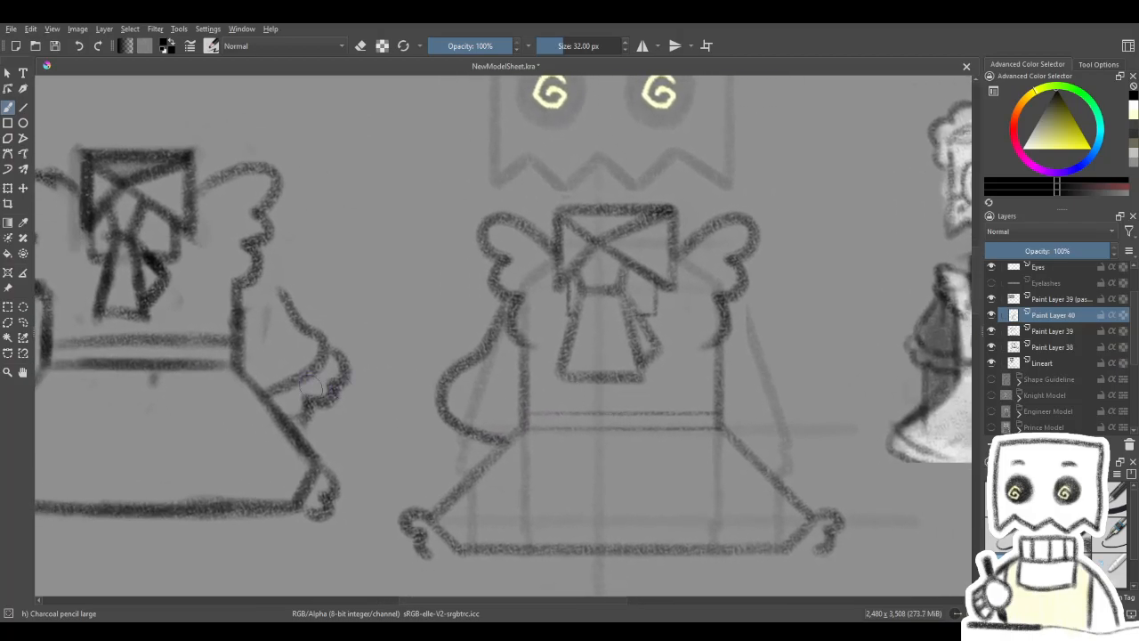
- Try to place a mirrored duplicate of the bare sleeve outline on the other side of the bodice, and undo it
click(8, 188)
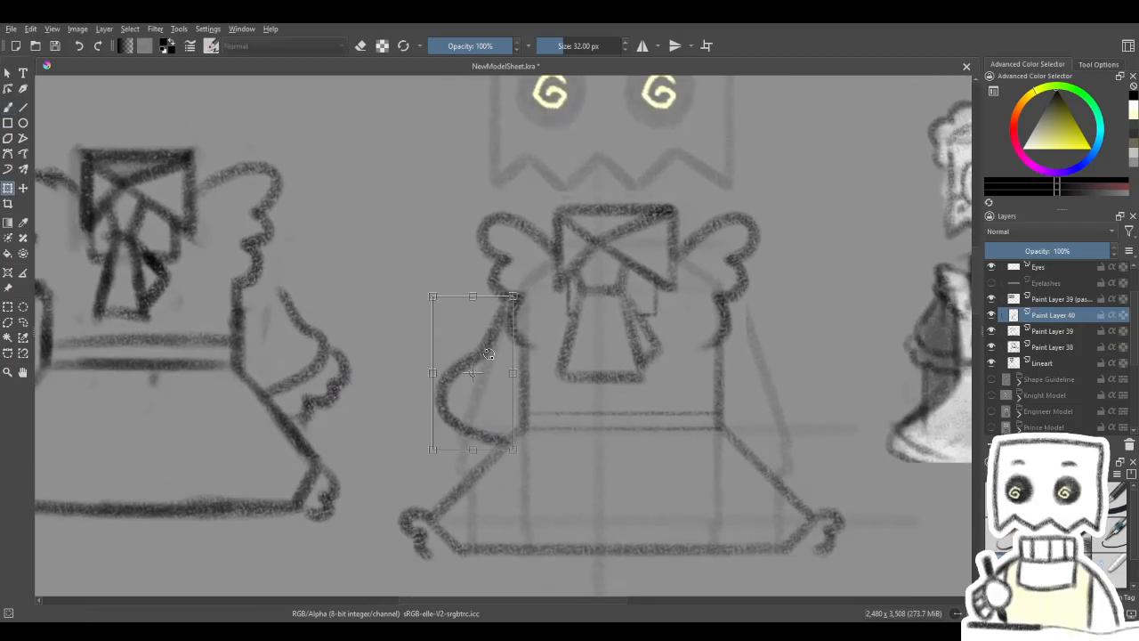
key(ctrl+j)
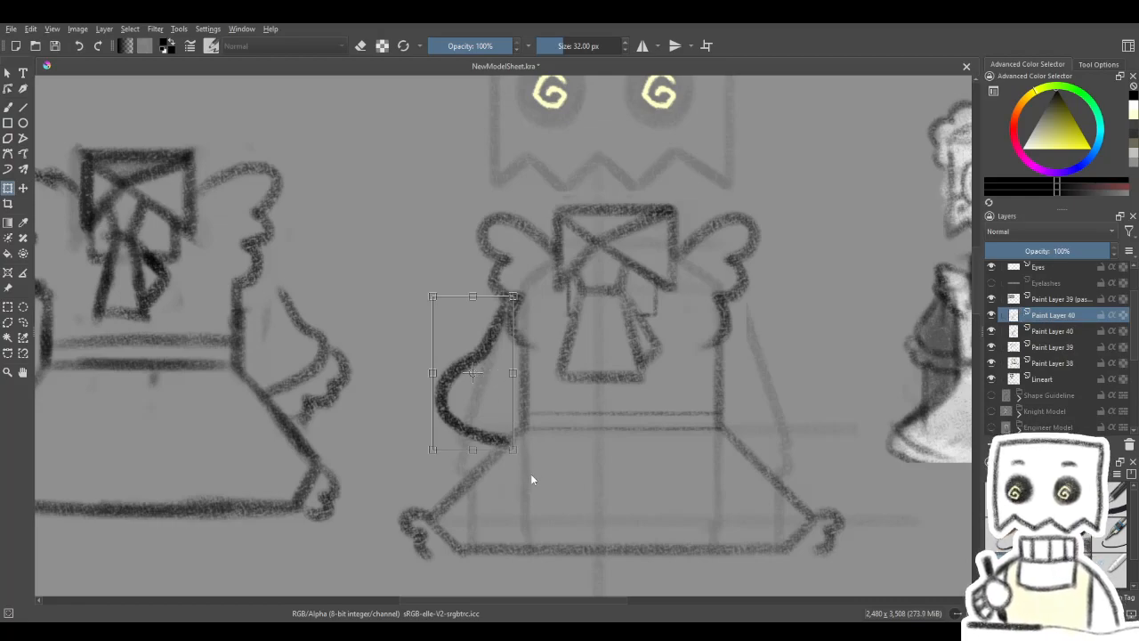
key(ctrl+h)
click(23, 188)
drag(462, 381, 755, 401)
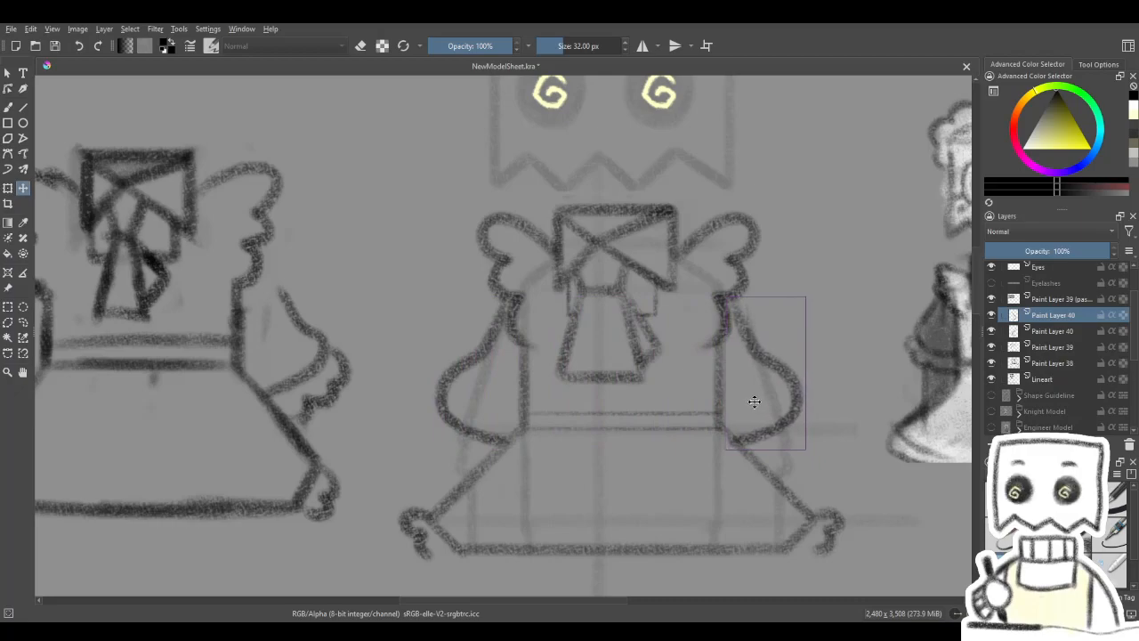
scroll(682, 381, up, 2)
mouse_move(683, 386)
mouse_down()
mouse_move(608, 400)
mouse_move(707, 394)
mouse_up()
scroll(651, 387, down, 4)
scroll(633, 400, up, 2)
key(ctrl+z)
key(ctrl+z)
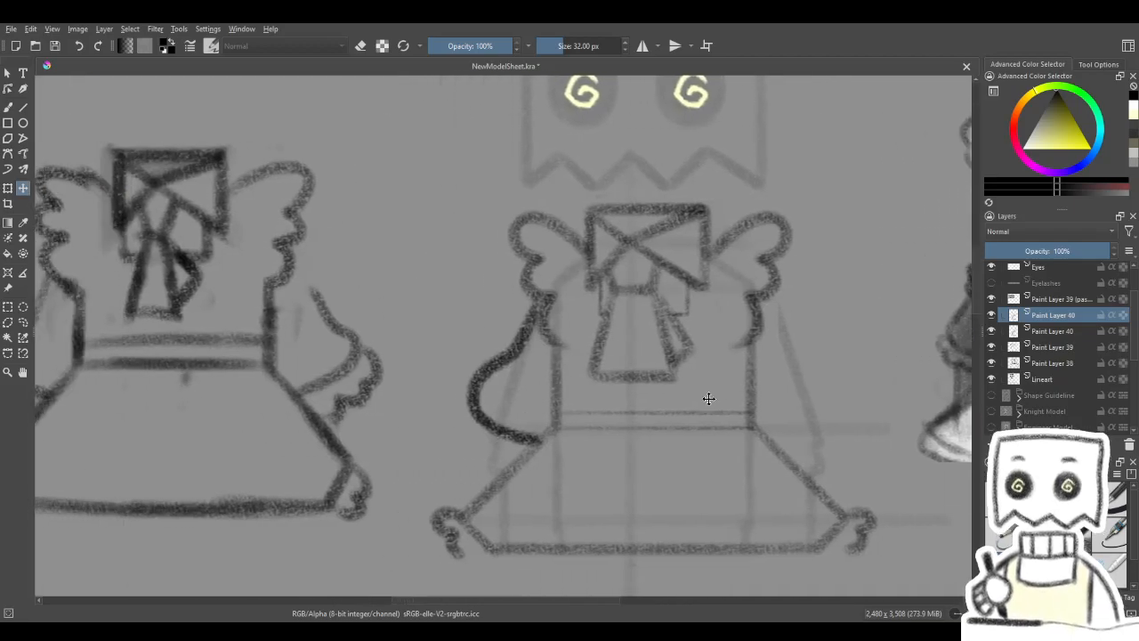
key(ctrl+z)
- Draw a scalloped cuff frill freehand around the lower end of the left sleeve, redrawing it until it reaches the skirt's edge
click(8, 107)
mouse_move(476, 368)
mouse_down()
mouse_move(554, 379)
mouse_move(588, 369)
mouse_up()
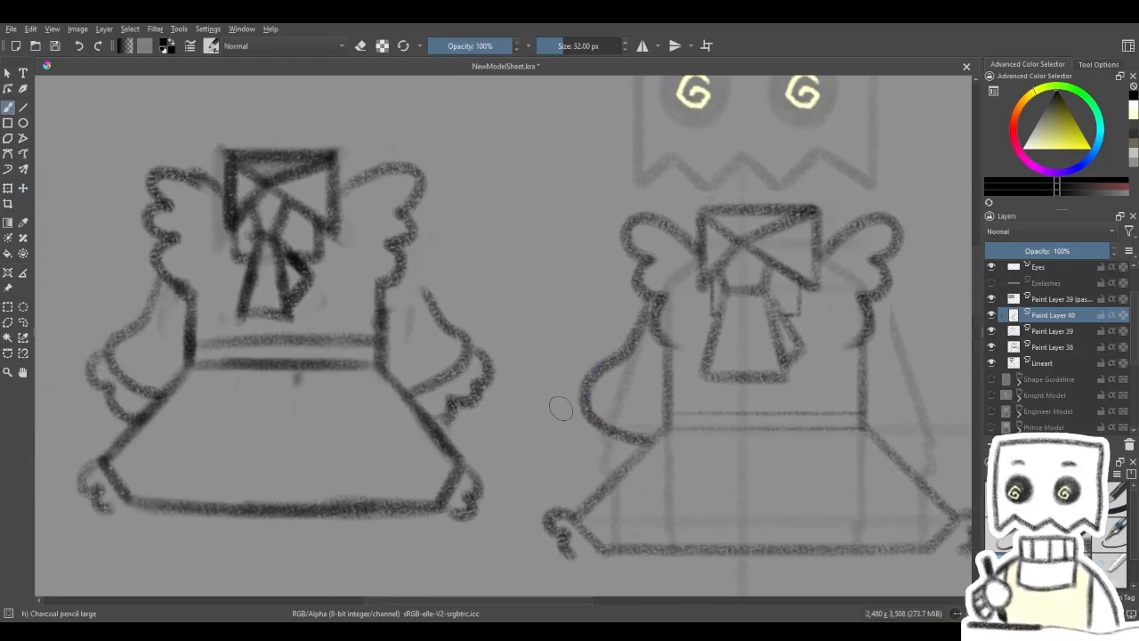
mouse_move(578, 409)
mouse_down()
mouse_move(566, 426)
mouse_move(612, 475)
mouse_up()
mouse_move(708, 436)
mouse_down()
mouse_move(603, 445)
mouse_move(611, 438)
mouse_up()
key(ctrl+z)
mouse_move(483, 402)
mouse_down()
mouse_move(469, 429)
mouse_move(490, 445)
mouse_up()
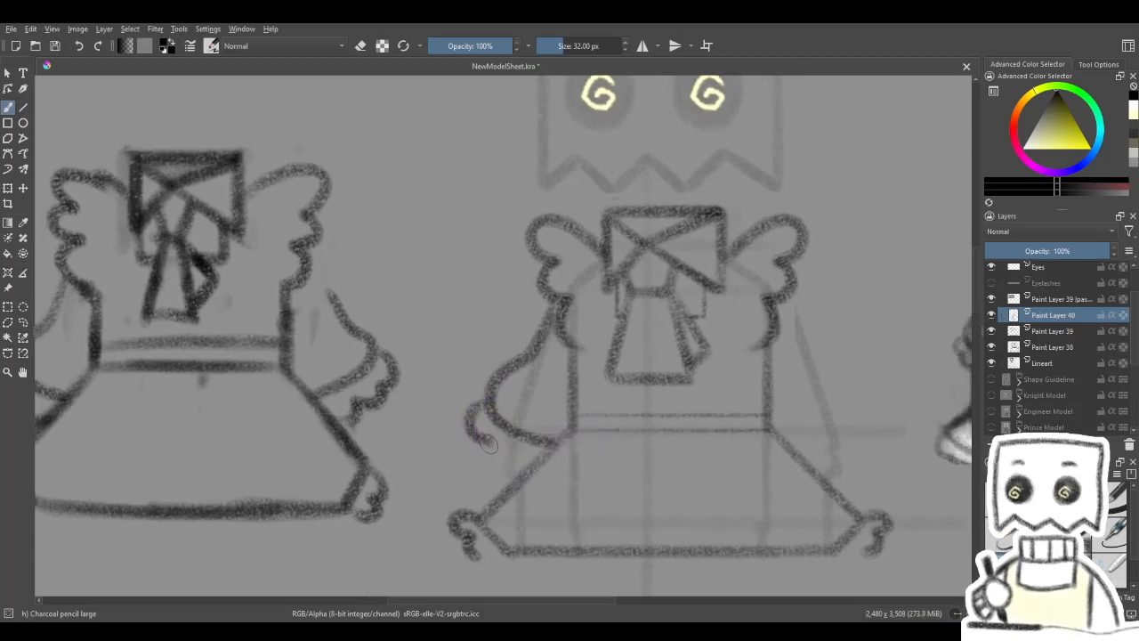
key(ctrl+z)
mouse_move(489, 395)
mouse_down()
mouse_move(467, 423)
mouse_move(501, 455)
mouse_up()
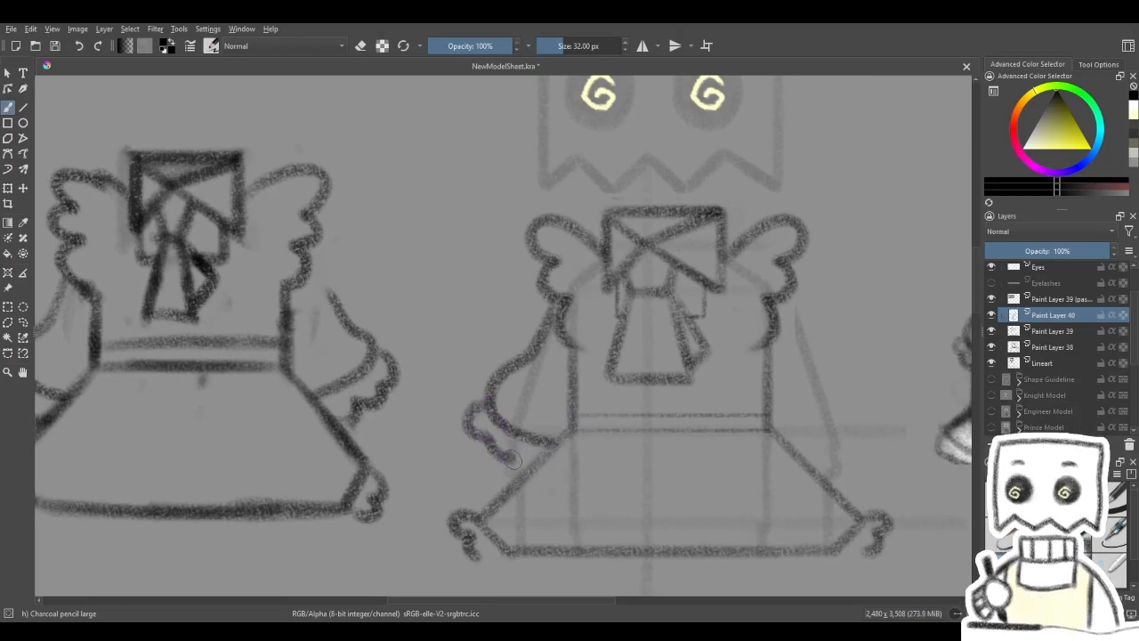
key(ctrl+z)
mouse_move(475, 406)
mouse_down()
mouse_move(485, 441)
mouse_move(537, 474)
mouse_up()
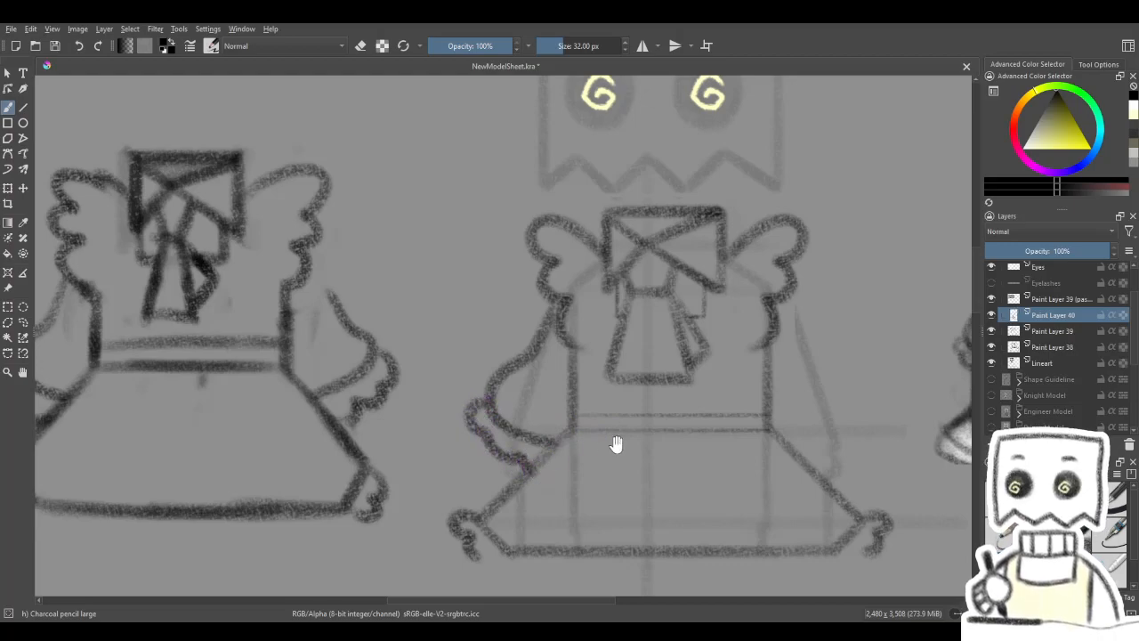
drag(619, 441, 603, 443)
key(ctrl+z)
mouse_move(459, 409)
mouse_down()
mouse_move(463, 438)
mouse_move(495, 457)
mouse_up()
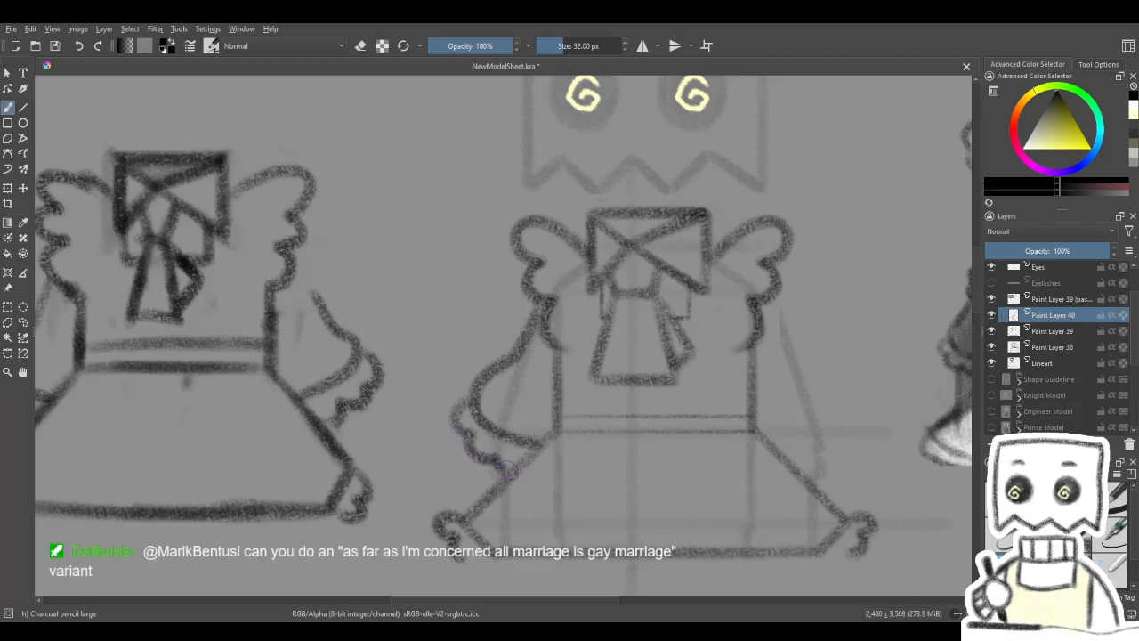
drag(592, 429, 544, 445)
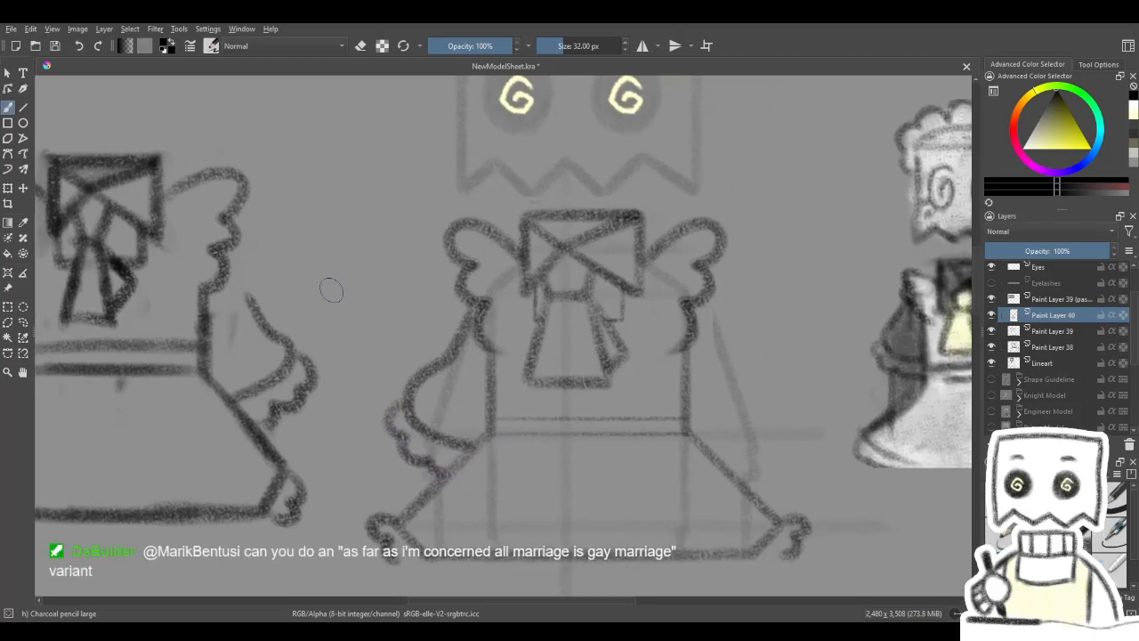
- Duplicate the frilled sleeve layer, mirror the copy horizontally and move it to the matching position on the bodice's other side
key(ctrl+t)
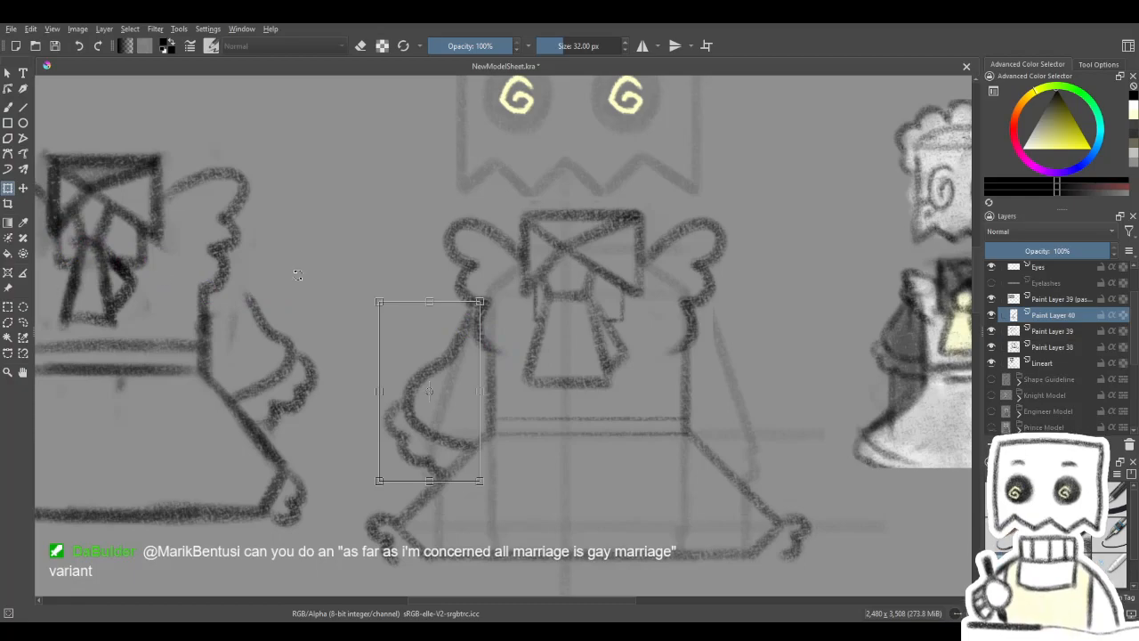
key(Return)
key(ctrl+j)
key(ctrl+t)
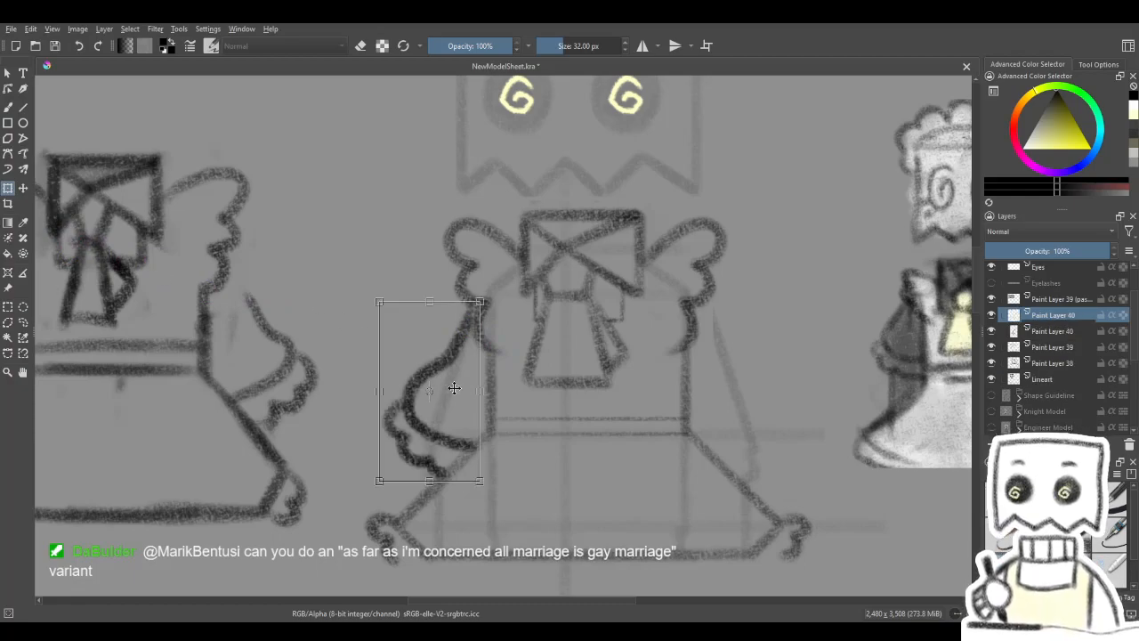
key(ctrl+shift+h)
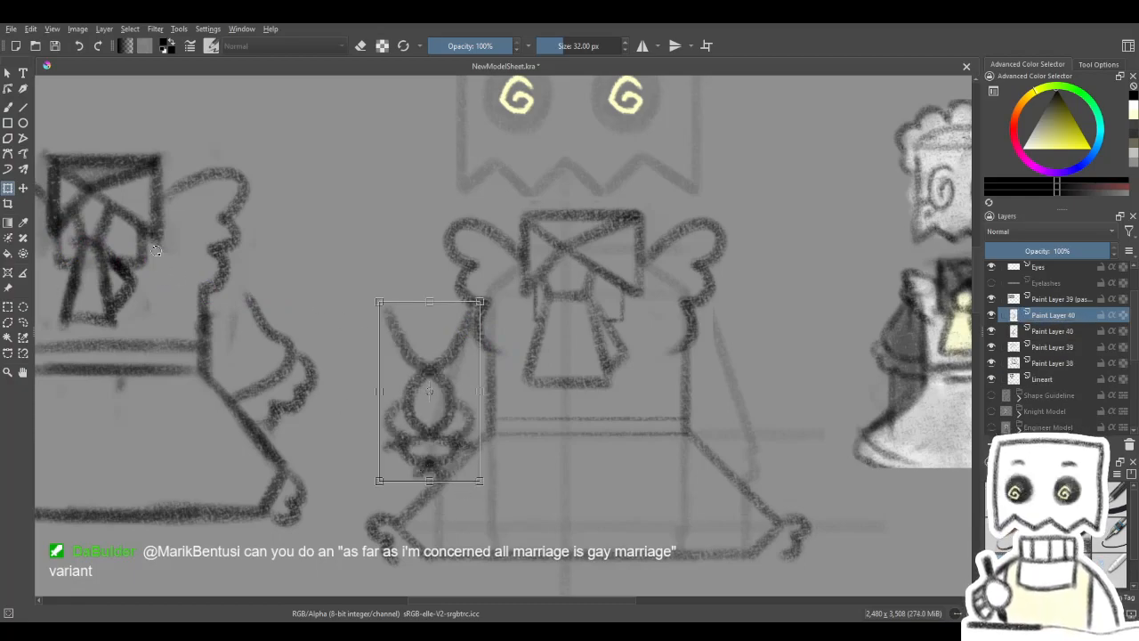
click(23, 188)
drag(451, 405, 763, 416)
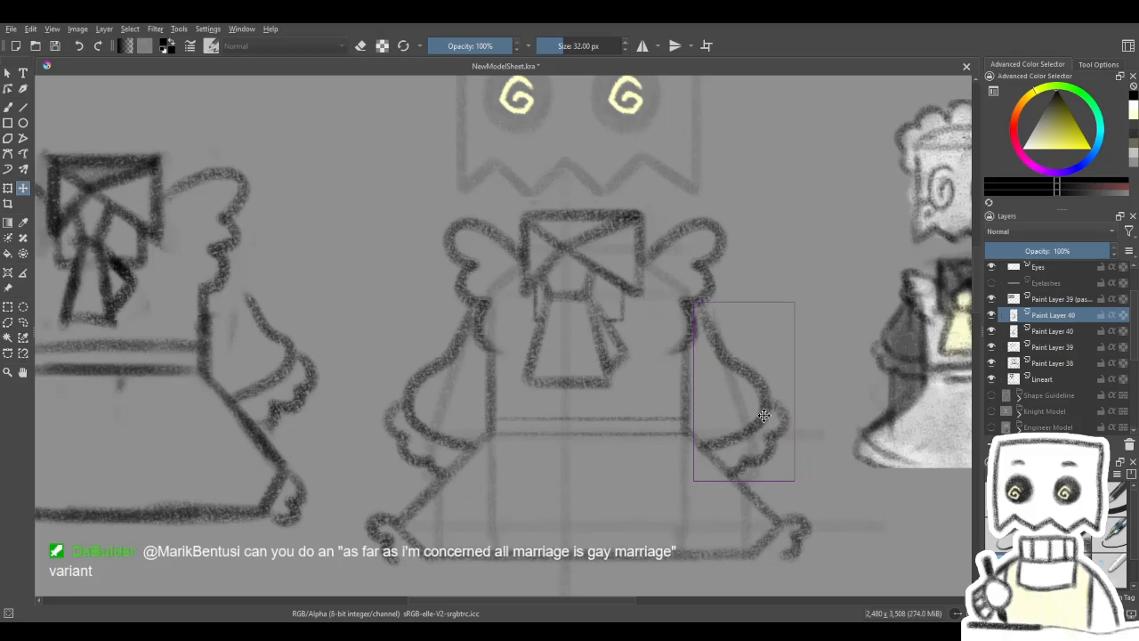
drag(765, 416, 764, 416)
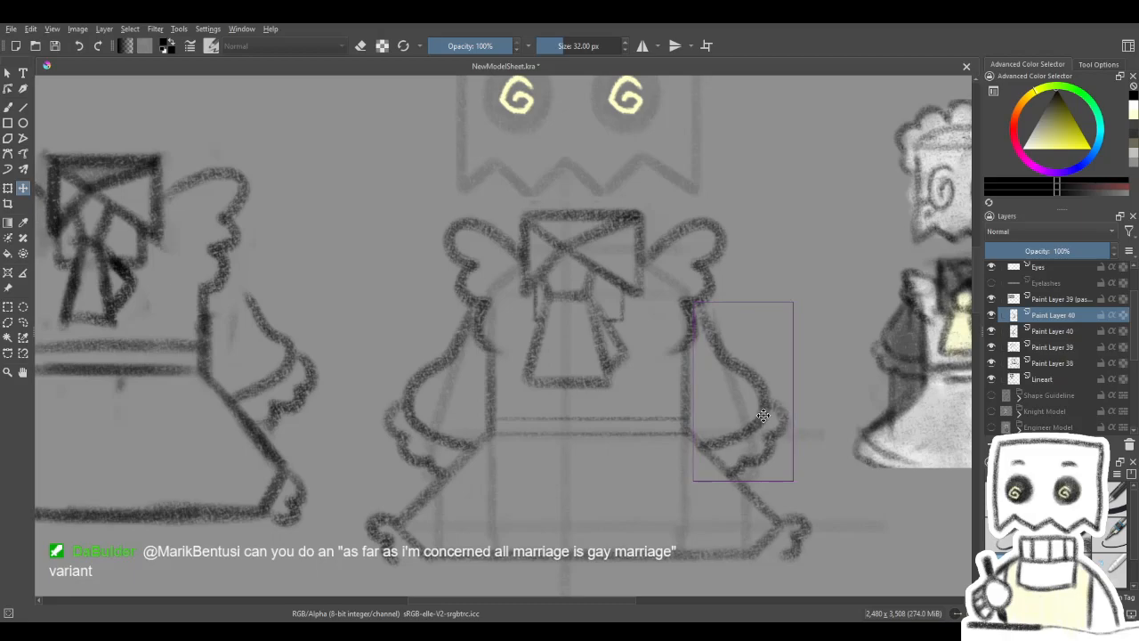
- Examine the redrawn outfit's silhouette at different scales beside the rough sketch and the shaded maid reference
scroll(679, 413, down, 4)
scroll(681, 413, up, 1)
drag(681, 413, 602, 412)
scroll(574, 419, down, 1)
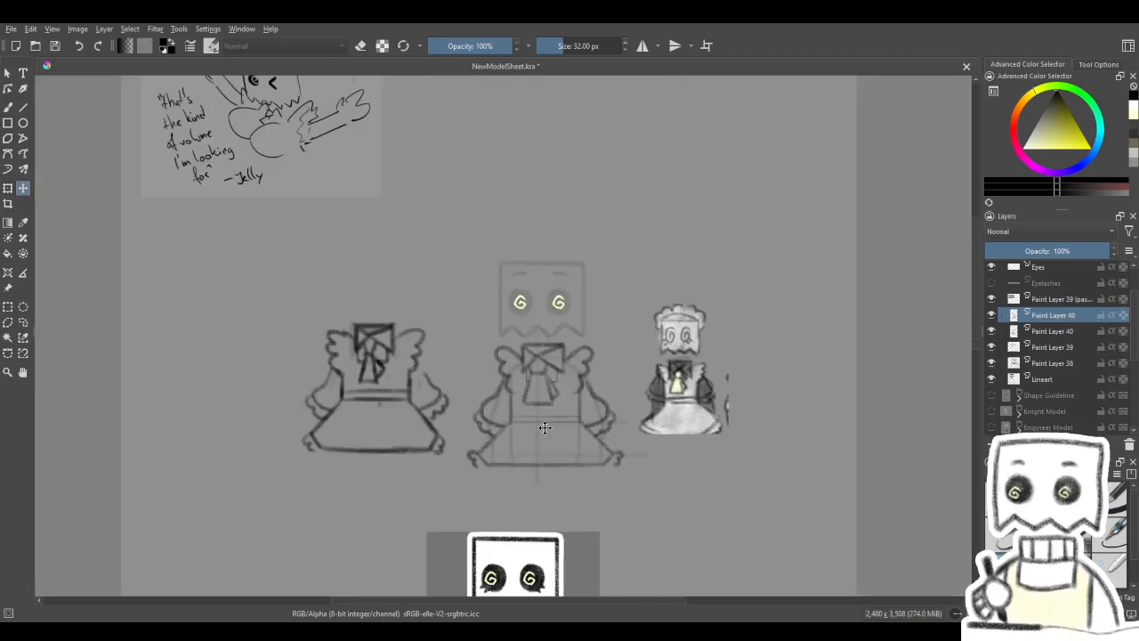
scroll(545, 429, up, 2)
scroll(545, 428, down, 1)
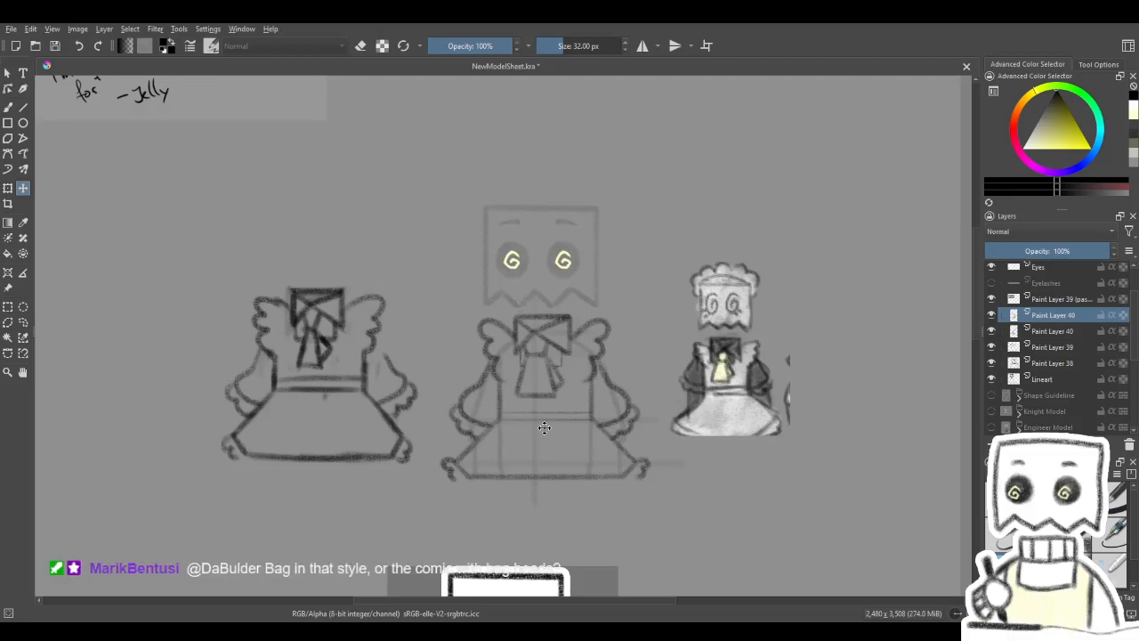
scroll(544, 428, up, 1)
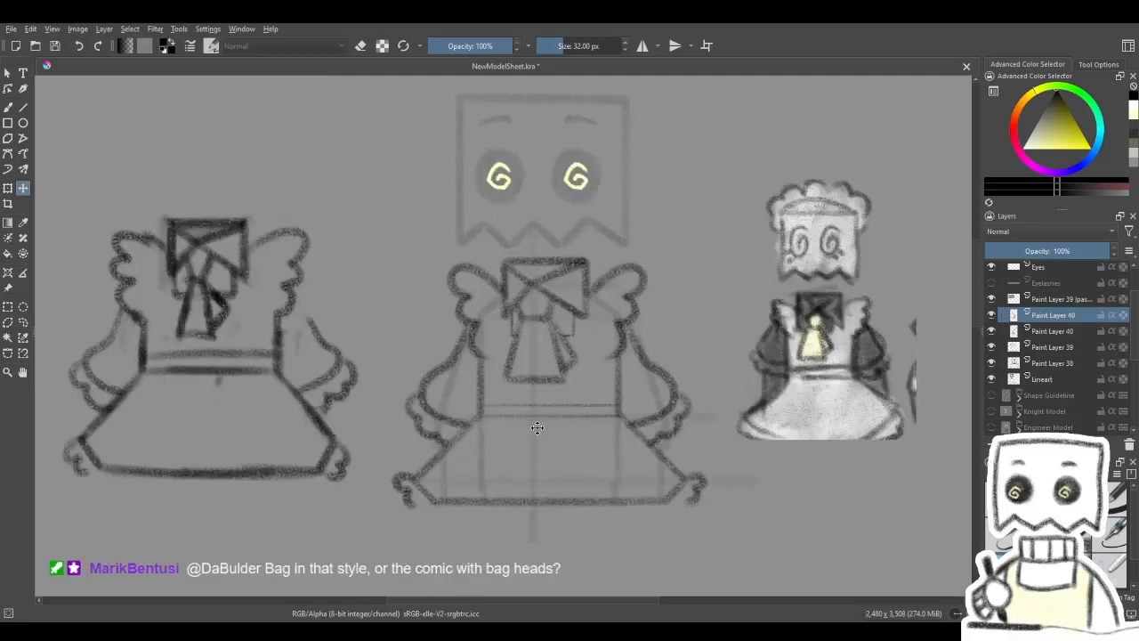
scroll(554, 405, down, 1)
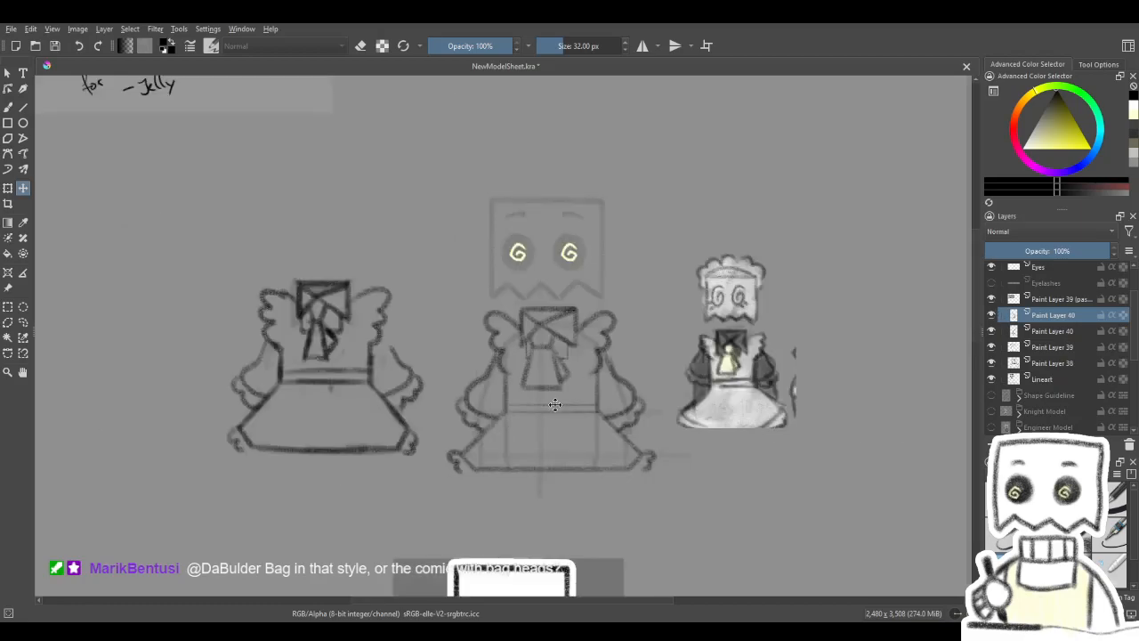
scroll(553, 360, down, 3)
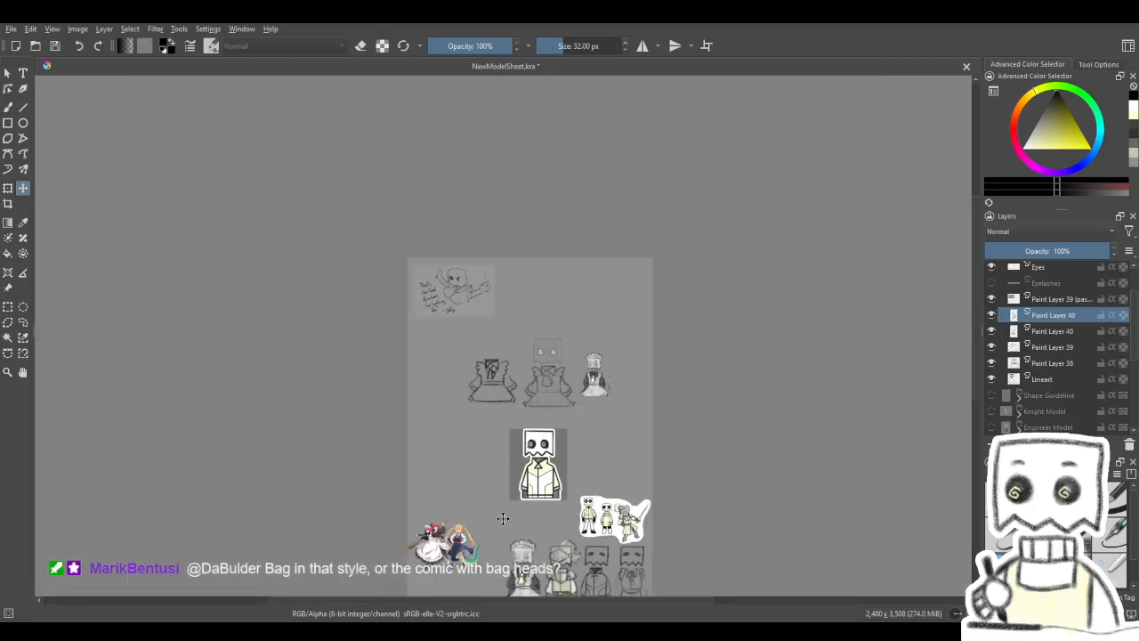
scroll(500, 523, up, 2)
scroll(625, 201, up, 2)
scroll(570, 272, down, 1)
scroll(548, 265, up, 2)
scroll(545, 270, down, 1)
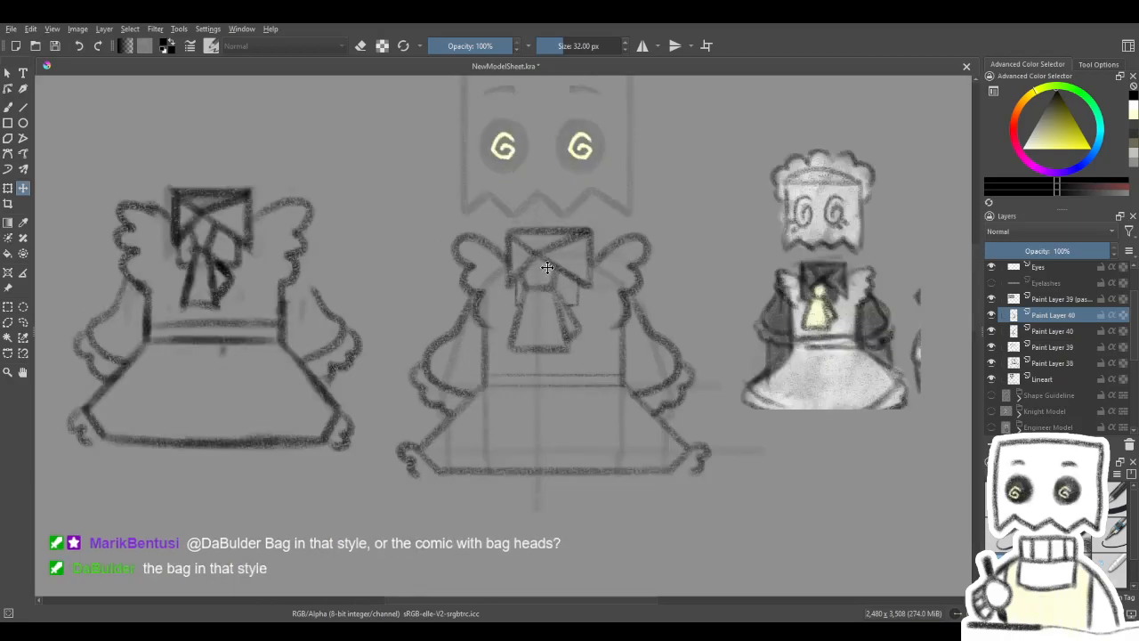
scroll(543, 271, up, 2)
scroll(564, 286, down, 3)
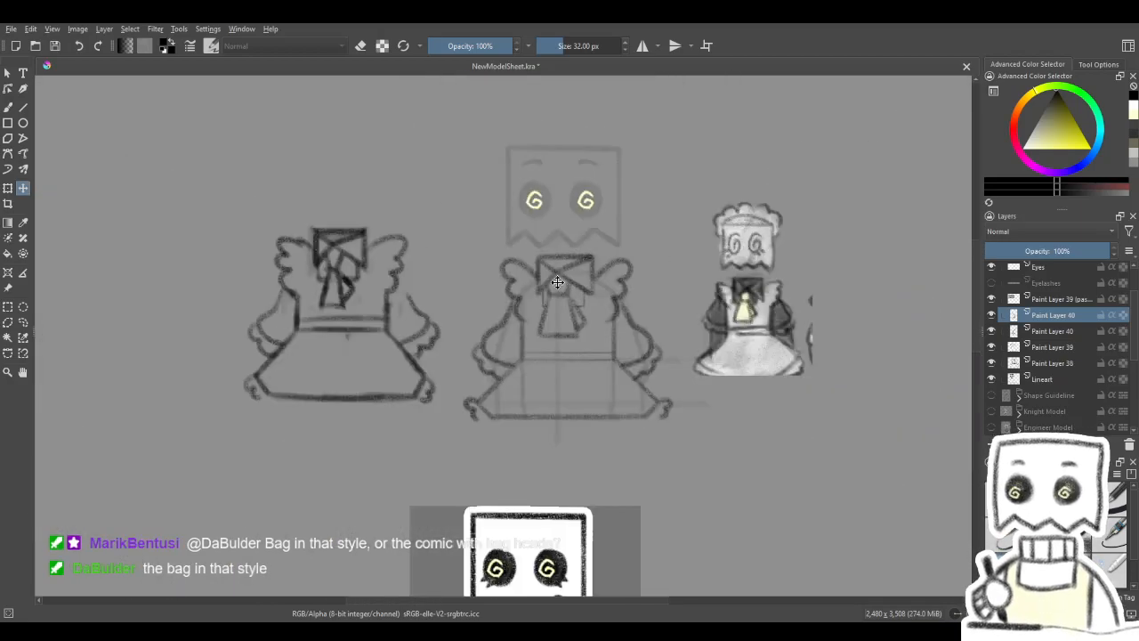
scroll(562, 265, up, 1)
drag(560, 270, 535, 267)
scroll(544, 415, up, 2)
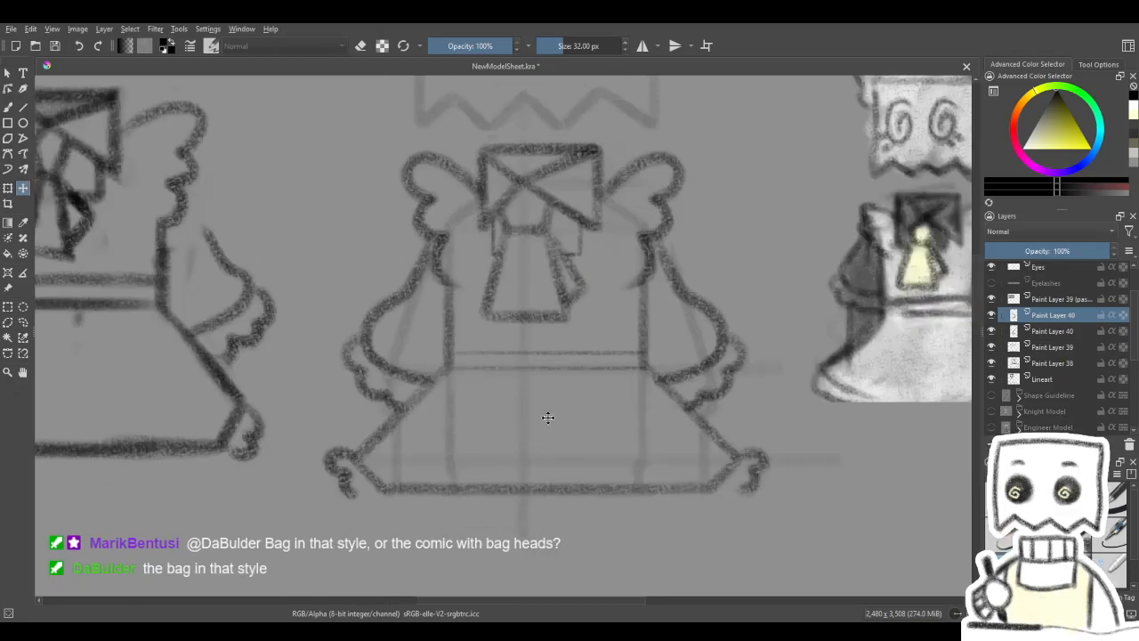
- Merge both sleeve layers down into Paint Layer 39 and switch to the Eraser Soft brush
key(ctrl+e)
key(ctrl+e)
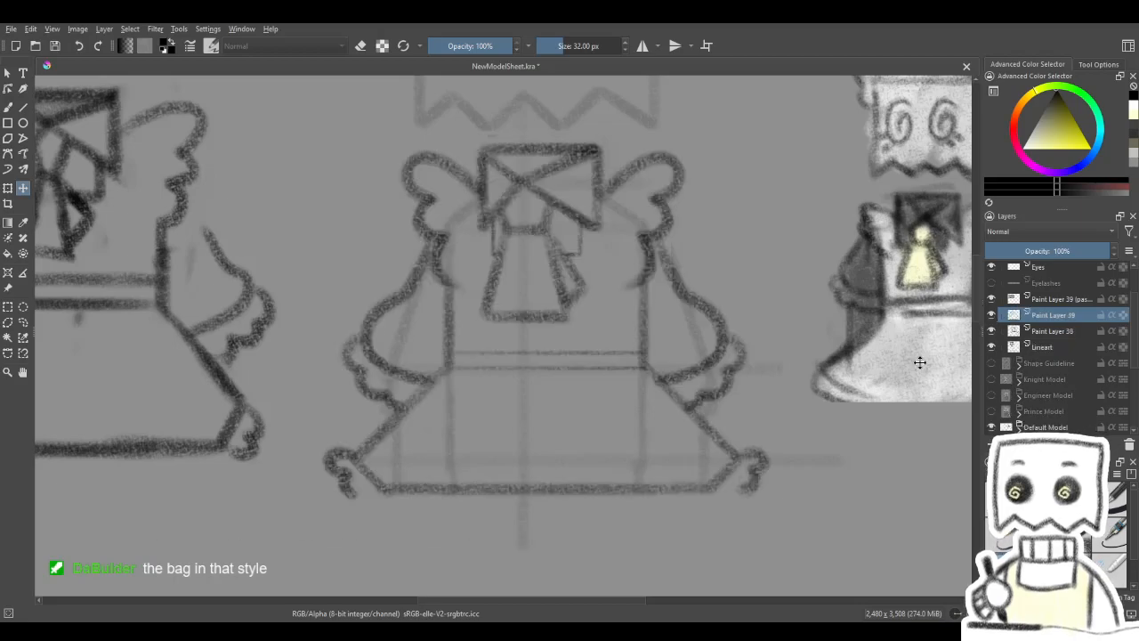
key(b)
key(e)
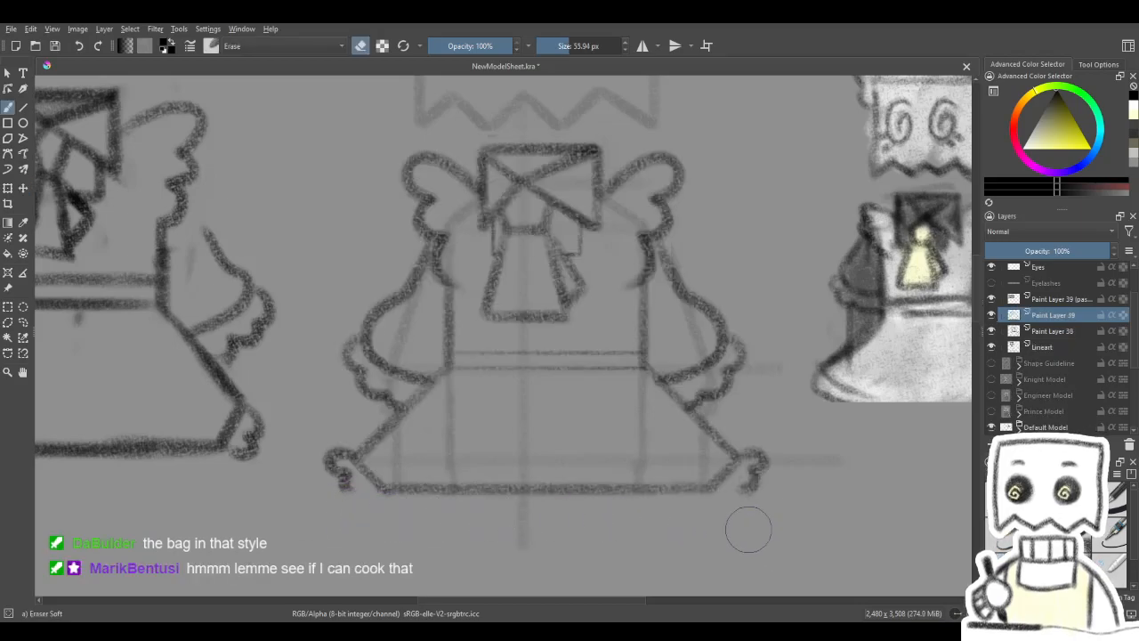
- Extend the skirt's hem with straight lines out to the tails of both curled corner frills, working on a temporarily rotated canvas
key(t)
key(4)
key(4)
key(4)
drag(504, 434, 528, 361)
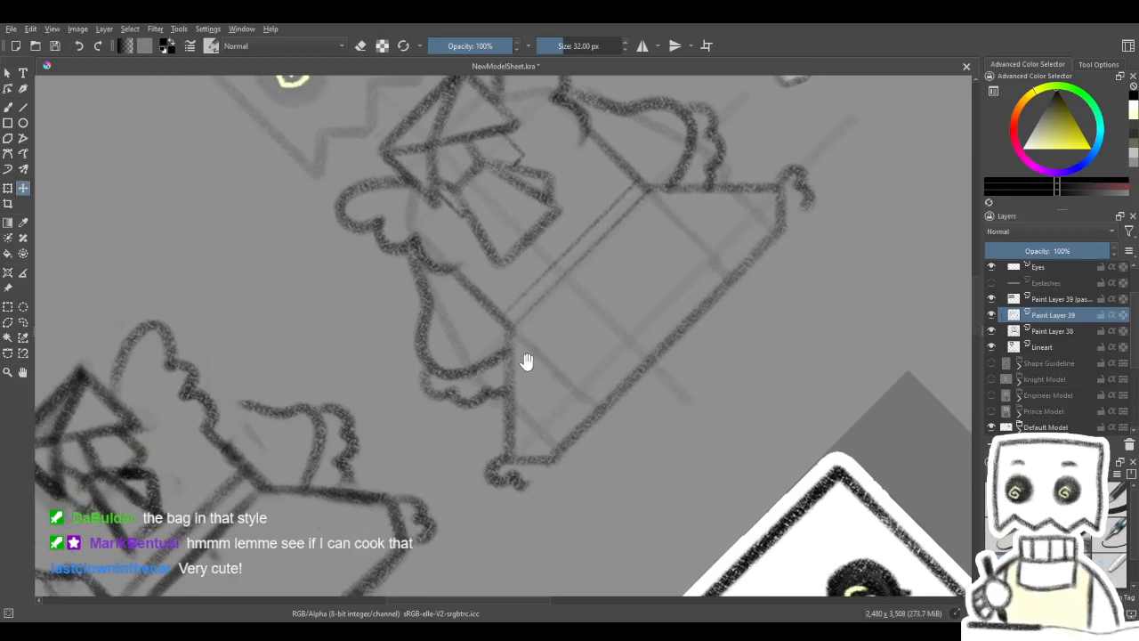
click(23, 107)
drag(524, 490, 583, 435)
drag(521, 488, 556, 462)
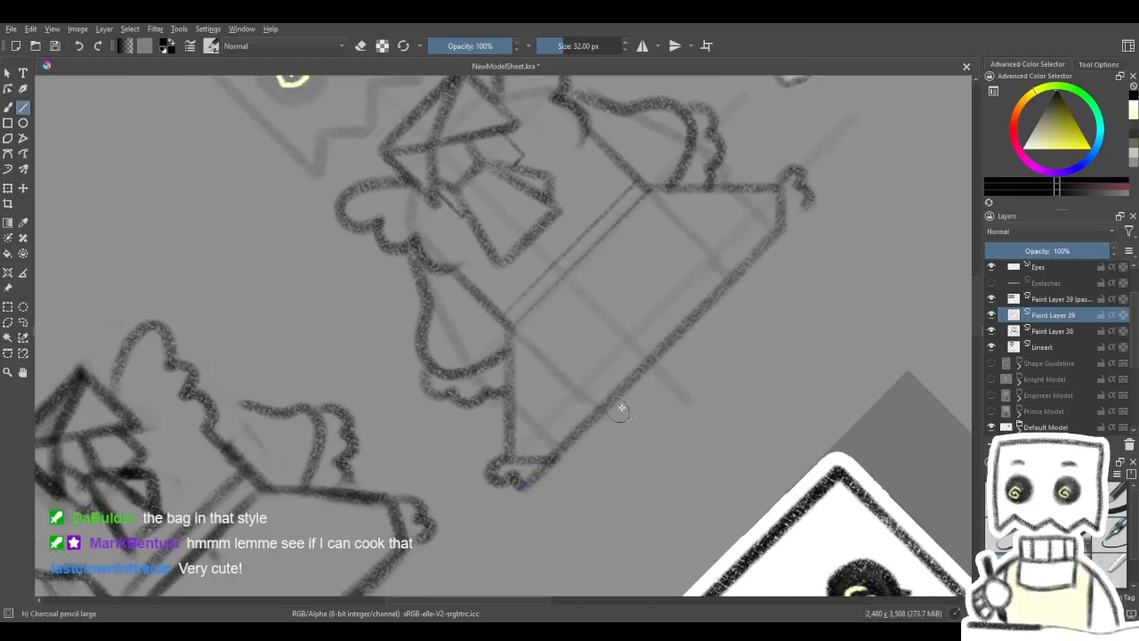
drag(680, 391, 623, 445)
mouse_move(746, 253)
mouse_down()
mouse_move(704, 346)
mouse_move(638, 386)
mouse_move(653, 375)
mouse_up()
key(5)
- Examine the redrawn outfit, the maid reference artwork and the finished character model elsewhere on the sheet
scroll(704, 346, down, 2)
scroll(581, 378, up, 3)
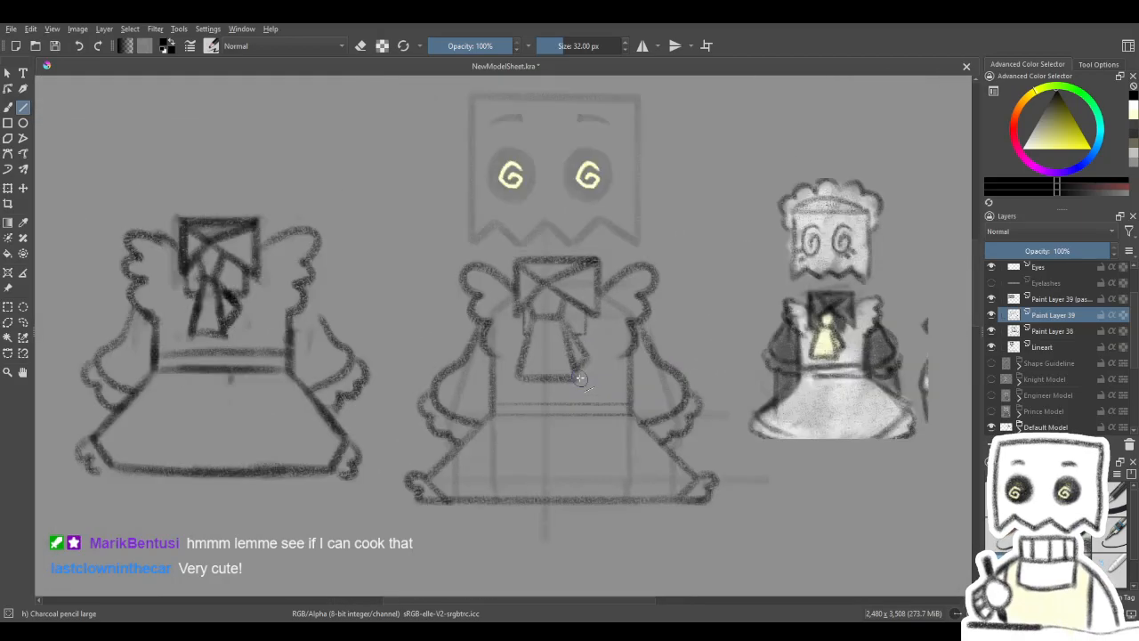
scroll(580, 379, down, 5)
scroll(580, 378, up, 2)
drag(577, 389, 572, 118)
drag(562, 164, 491, 58)
drag(604, 378, 694, 84)
drag(647, 237, 663, 219)
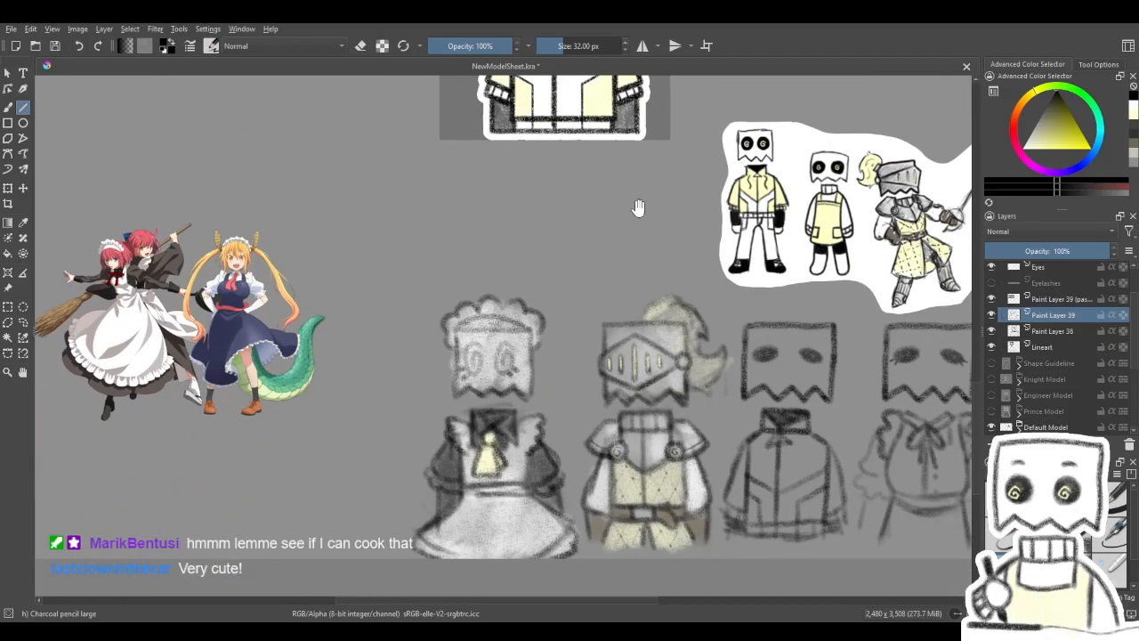
mouse_move(621, 175)
mouse_down()
mouse_move(617, 383)
mouse_move(597, 297)
mouse_move(583, 496)
mouse_up()
drag(626, 204, 610, 330)
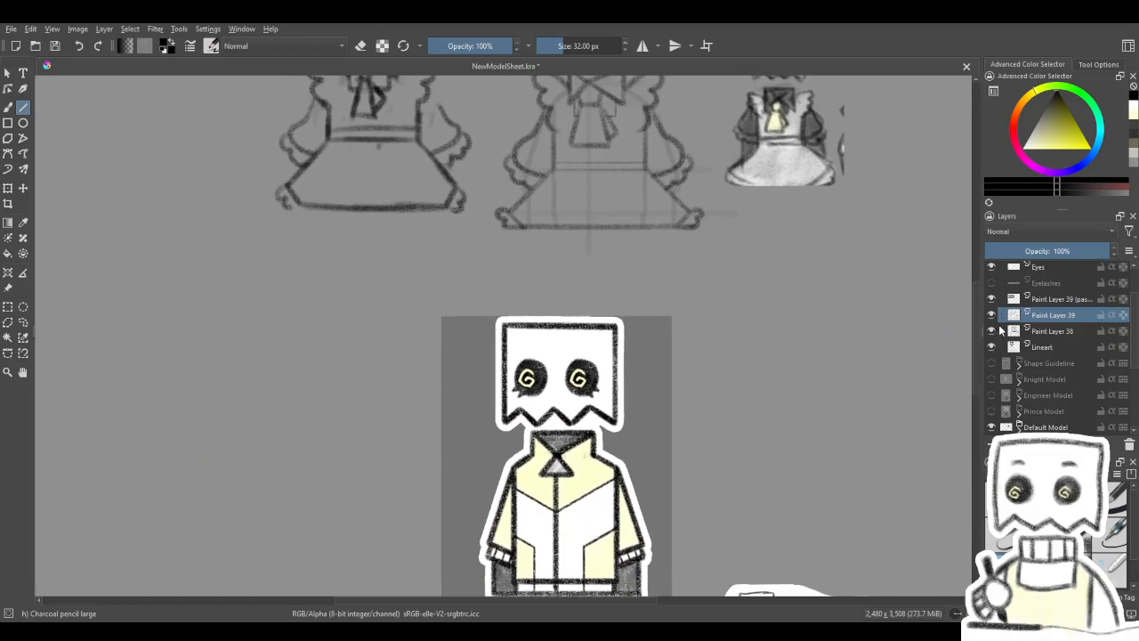
- Hide the Default Model group and show the Knight Model group instead
scroll(1000, 328, up, 1)
click(1017, 300)
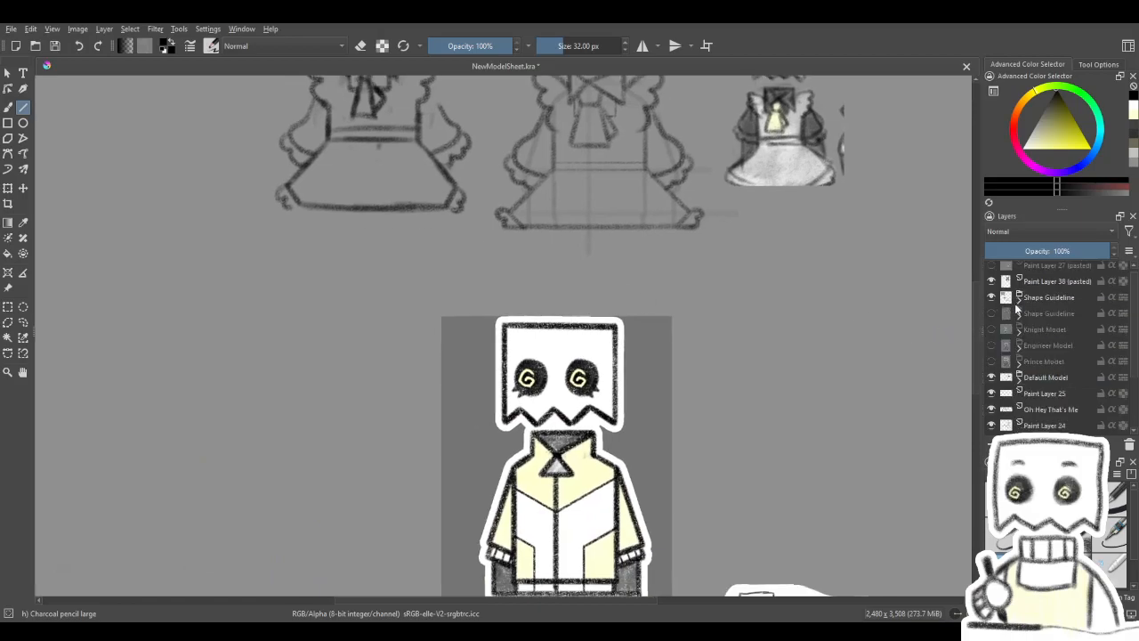
click(991, 377)
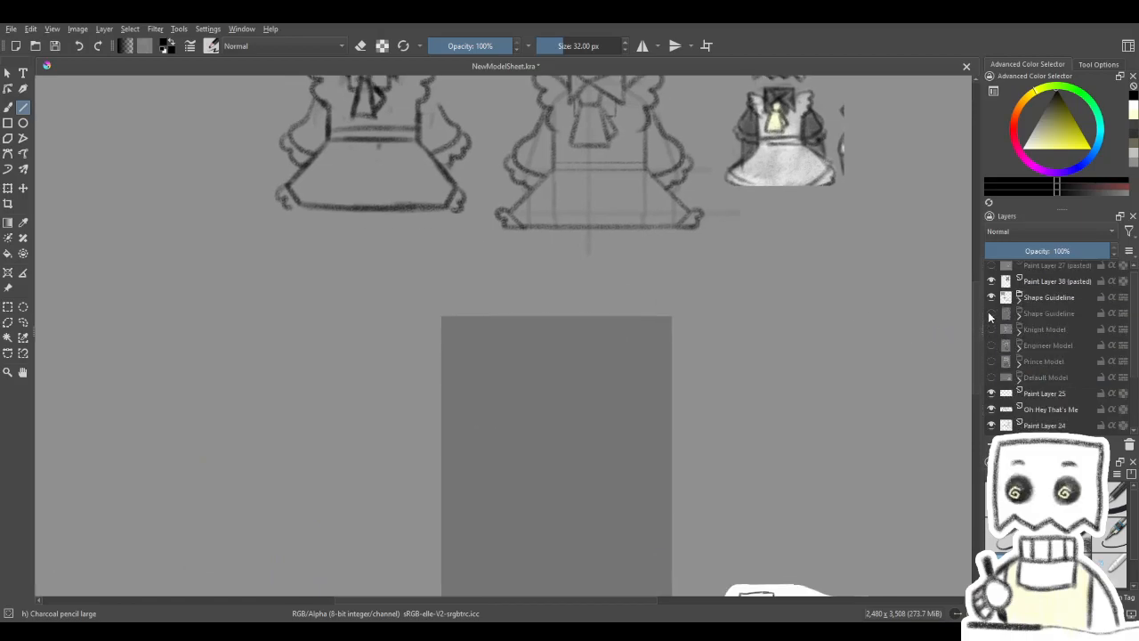
click(991, 329)
drag(798, 432, 773, 396)
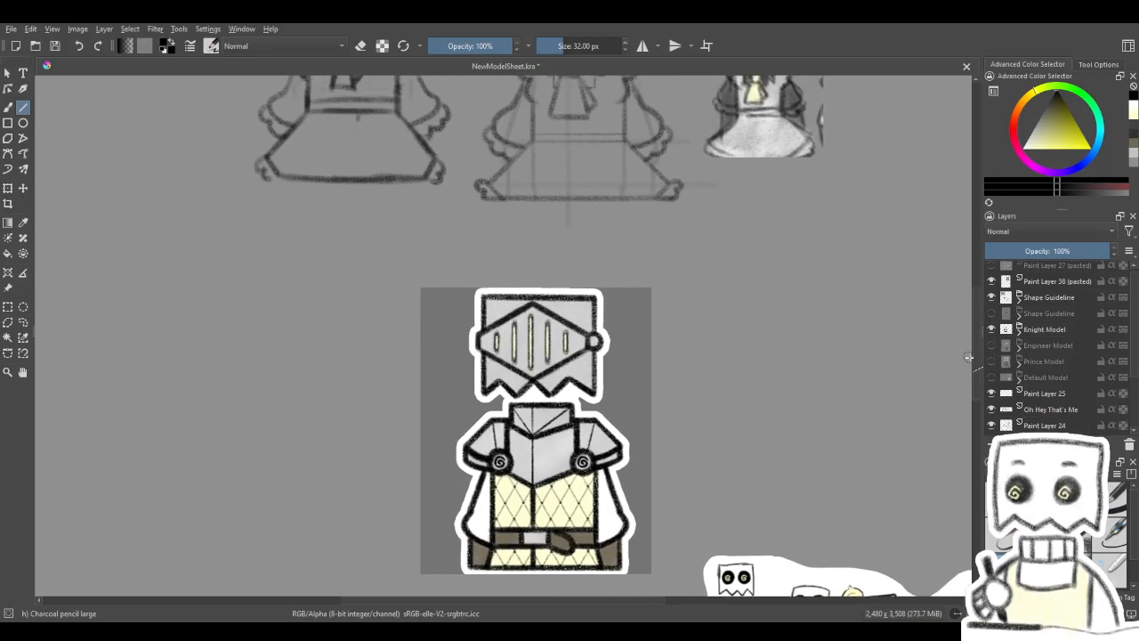
- Hide the Knight Model group and expand the visible Shape Guideline group to list its layers
mouse_move(686, 311)
mouse_down()
mouse_move(682, 493)
mouse_move(658, 516)
mouse_up()
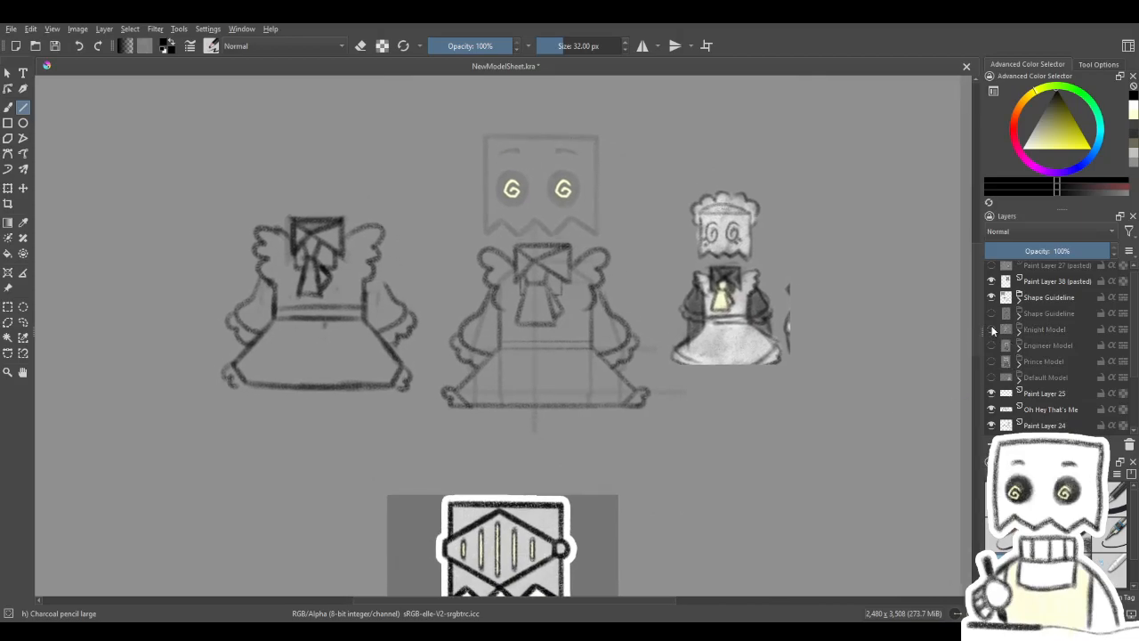
click(992, 329)
click(992, 313)
click(992, 313)
click(993, 297)
click(993, 297)
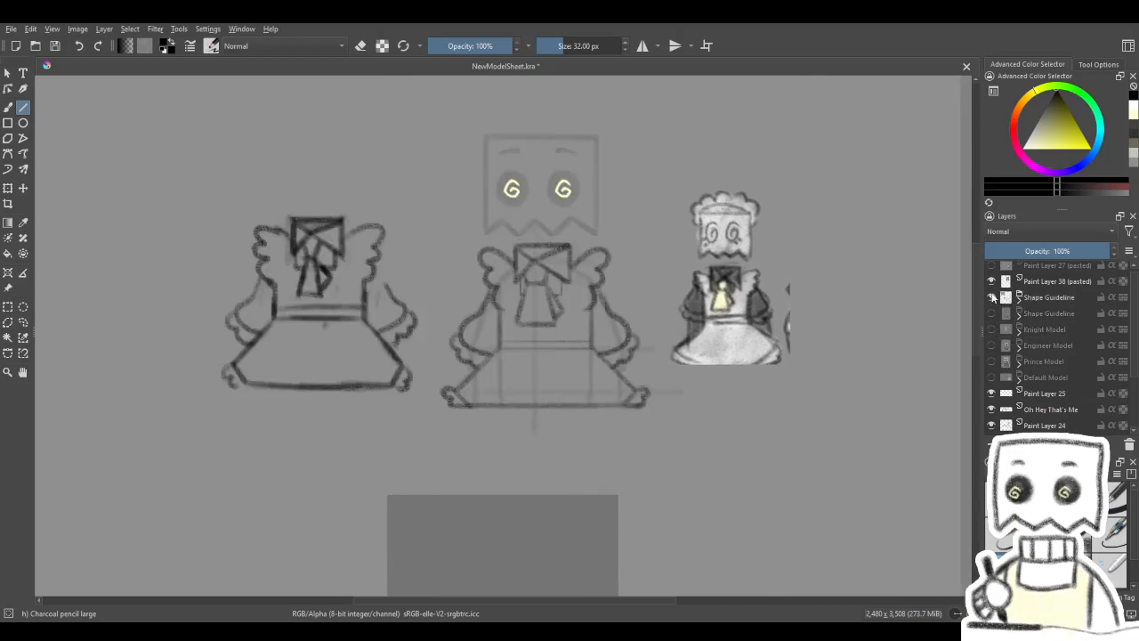
click(1020, 297)
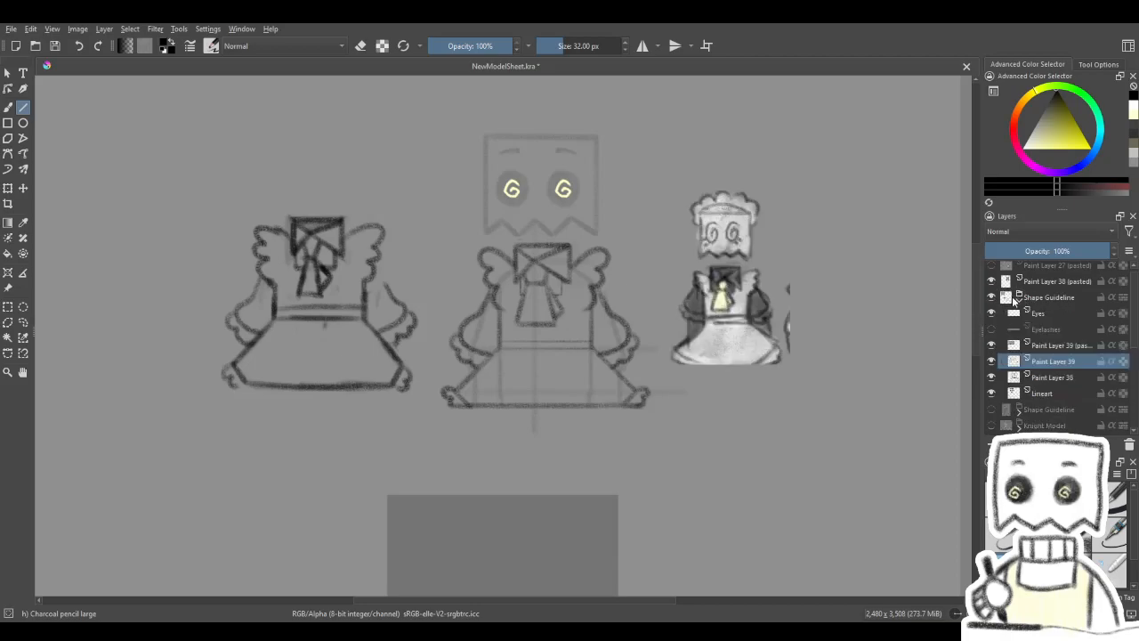
- Raise the Lineart layer's opacity to 100% and activate the Rectangular Selection tool
scroll(528, 277, up, 2)
scroll(620, 442, down, 2)
scroll(602, 442, up, 1)
drag(592, 439, 585, 432)
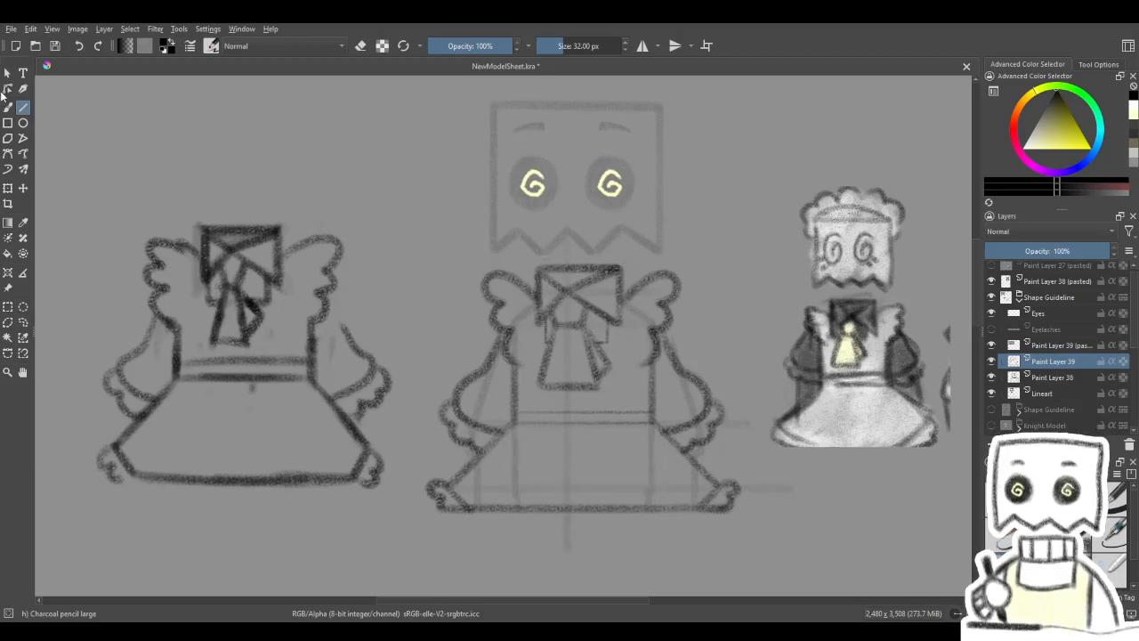
click(8, 188)
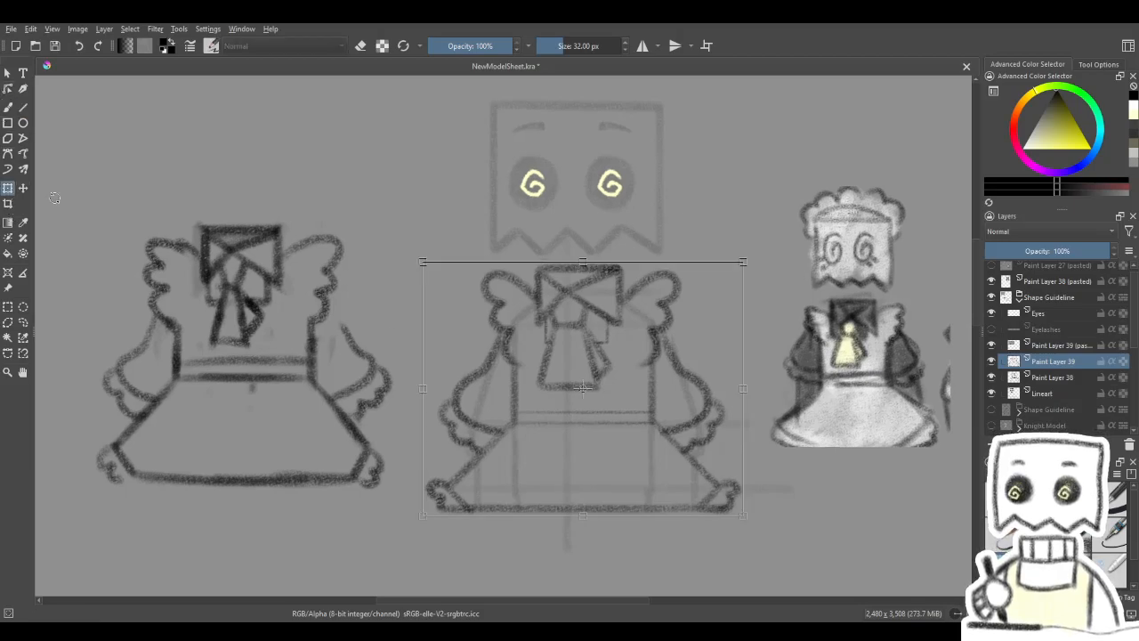
click(1037, 393)
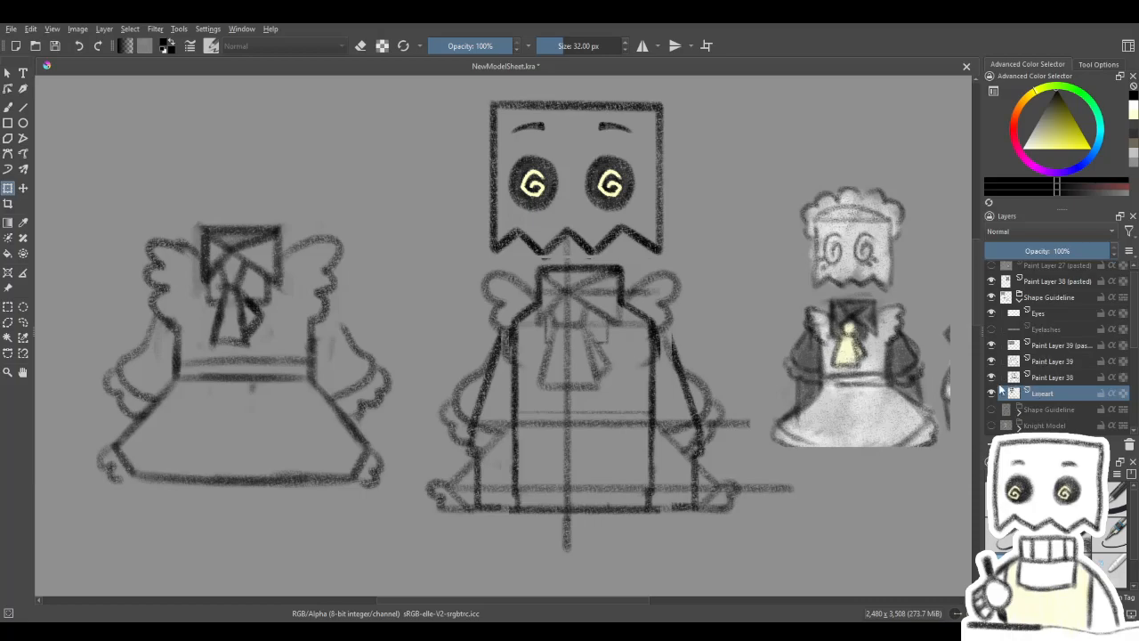
click(8, 306)
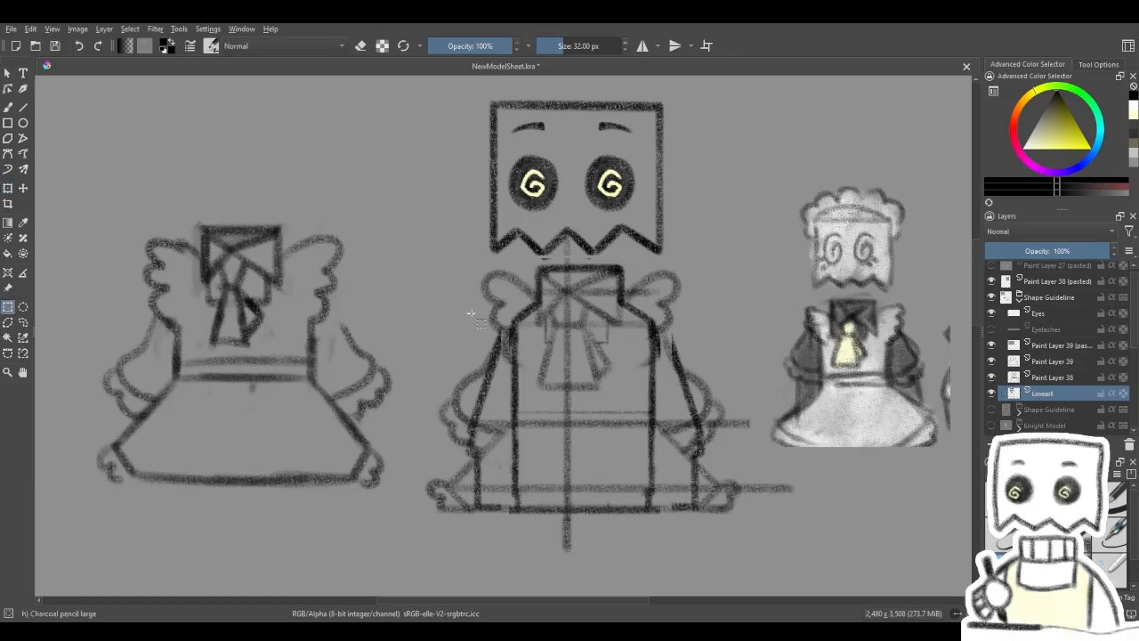
key(plus)
drag(618, 275, 572, 321)
scroll(549, 257, down, 2)
scroll(549, 265, up, 1)
scroll(572, 322, down, 2)
scroll(573, 336, up, 1)
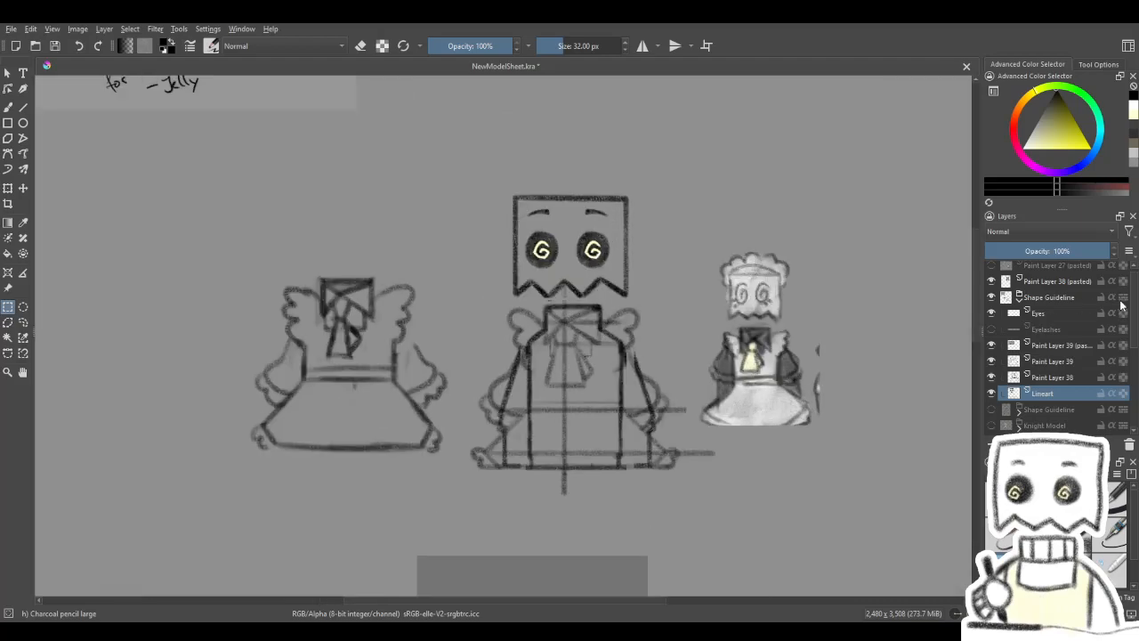
- Compare the maid outfit sketch with and without the body guide by temporarily hiding the Lineart layer
click(1057, 378)
click(992, 378)
click(992, 377)
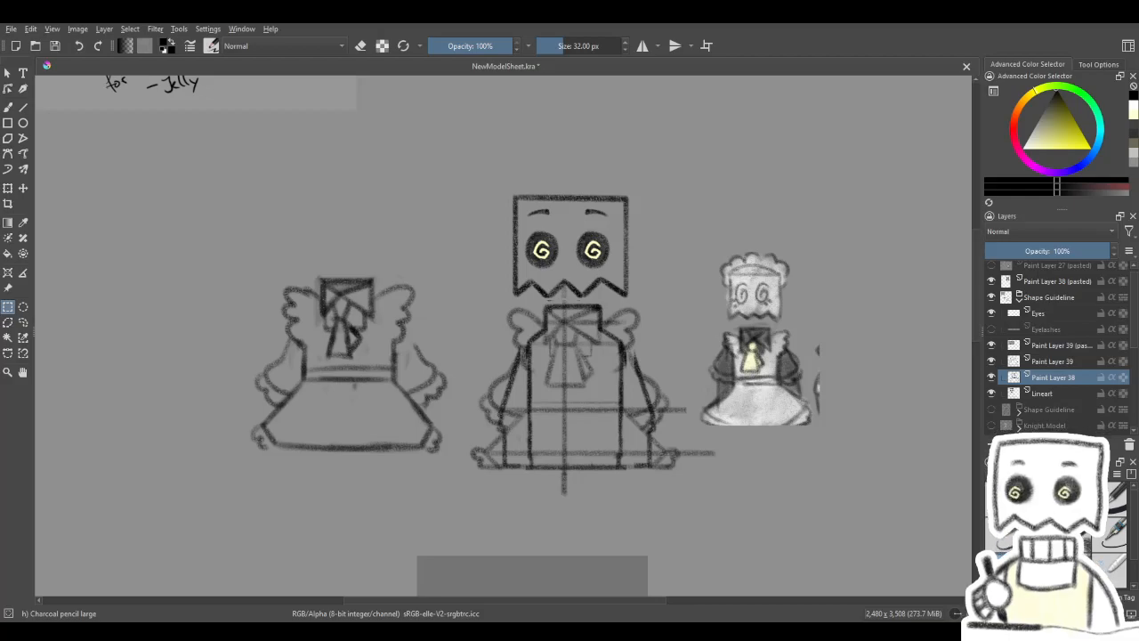
scroll(581, 389, down, 2)
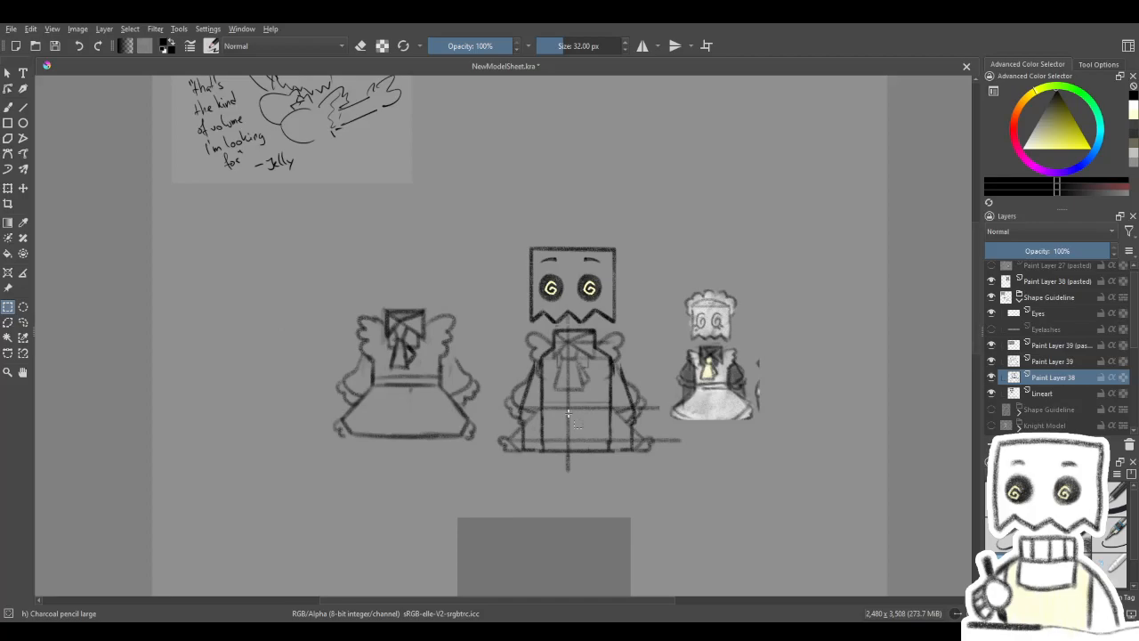
click(992, 395)
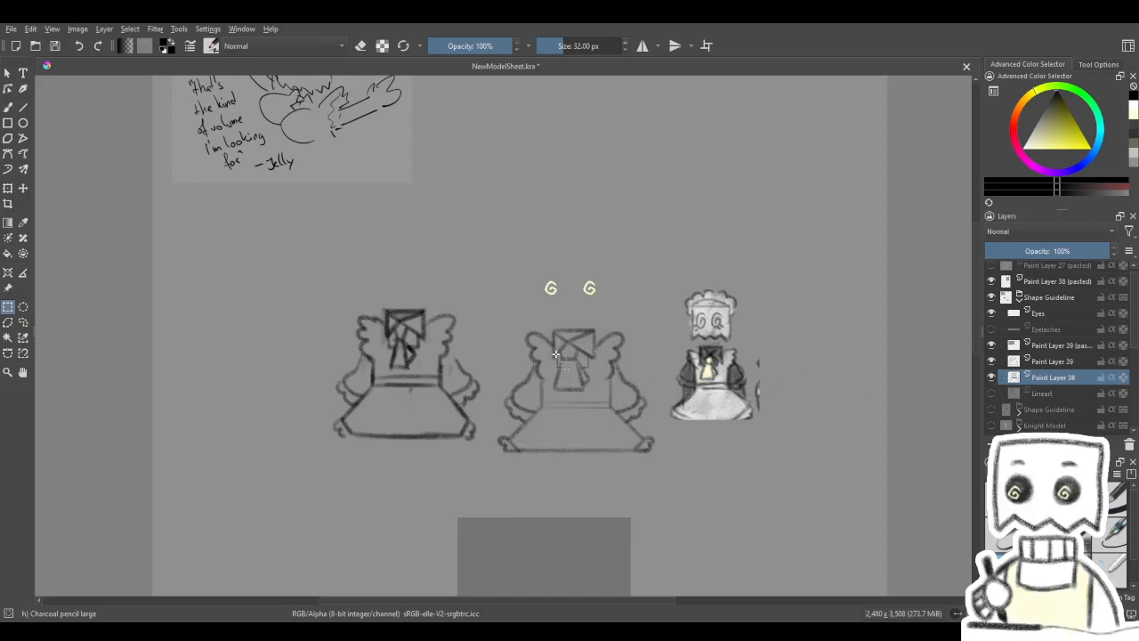
scroll(564, 341, up, 1)
scroll(585, 402, up, 1)
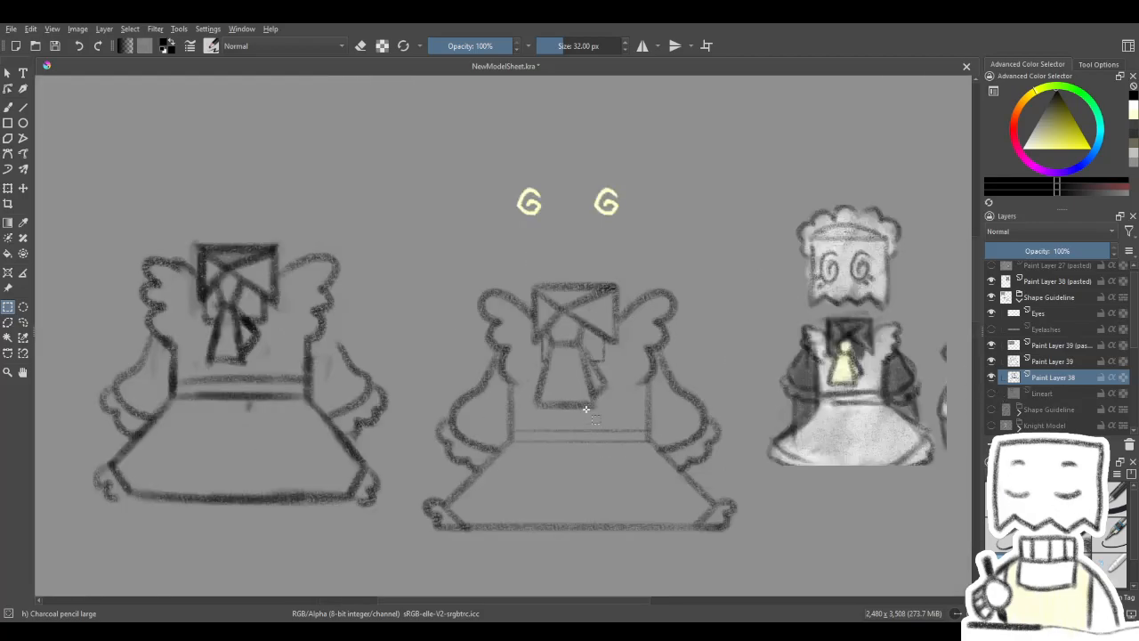
click(993, 394)
scroll(610, 392, down, 1)
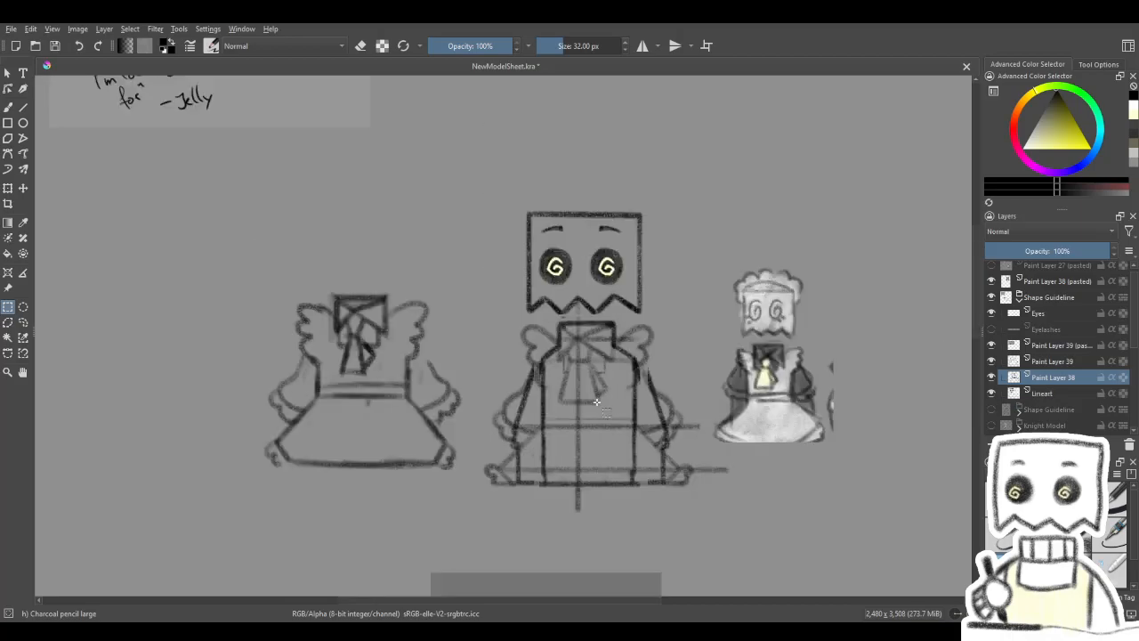
scroll(611, 392, up, 3)
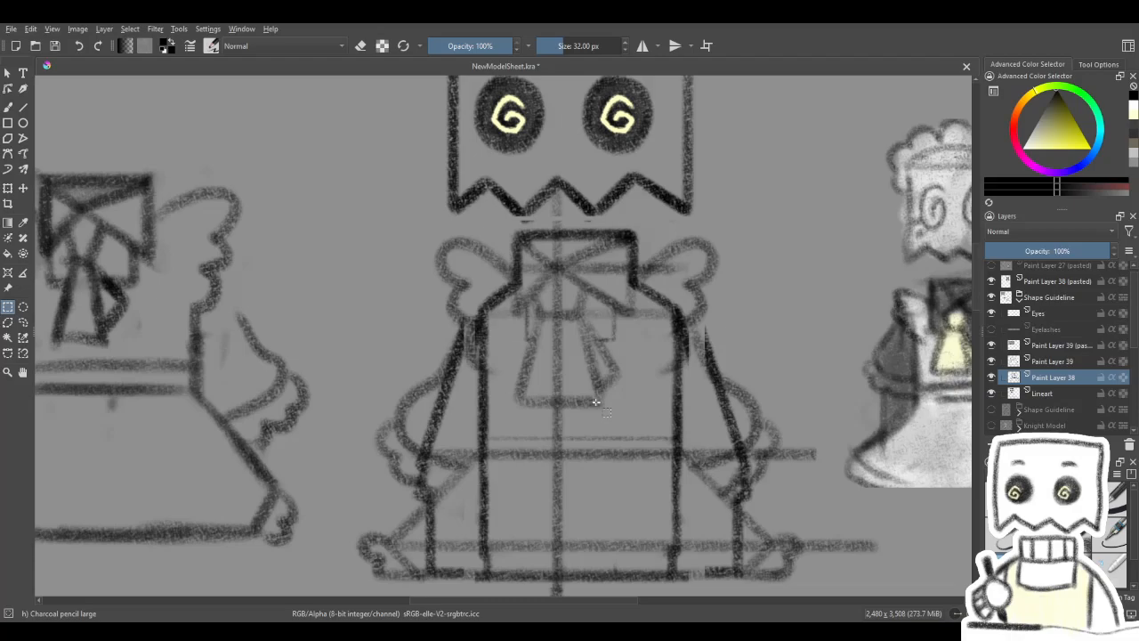
scroll(596, 402, down, 2)
drag(597, 403, 593, 156)
scroll(596, 271, down, 2)
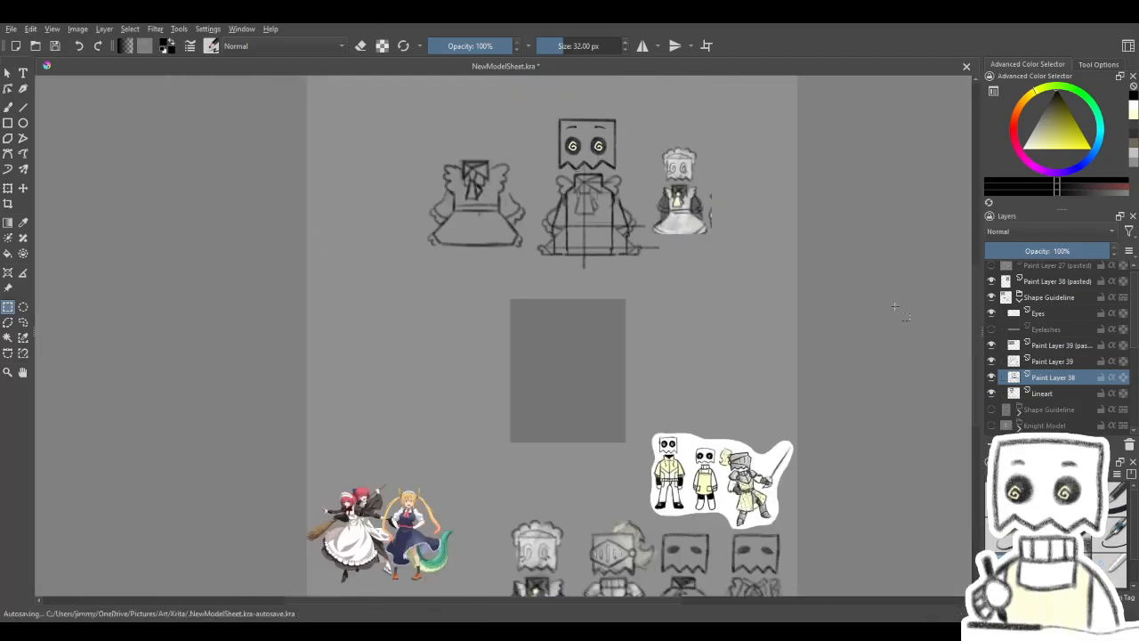
- Move the Paint Layer 39 outfit onto the dark grey rectangle below the character to compare, and return it over the body guide
click(1032, 360)
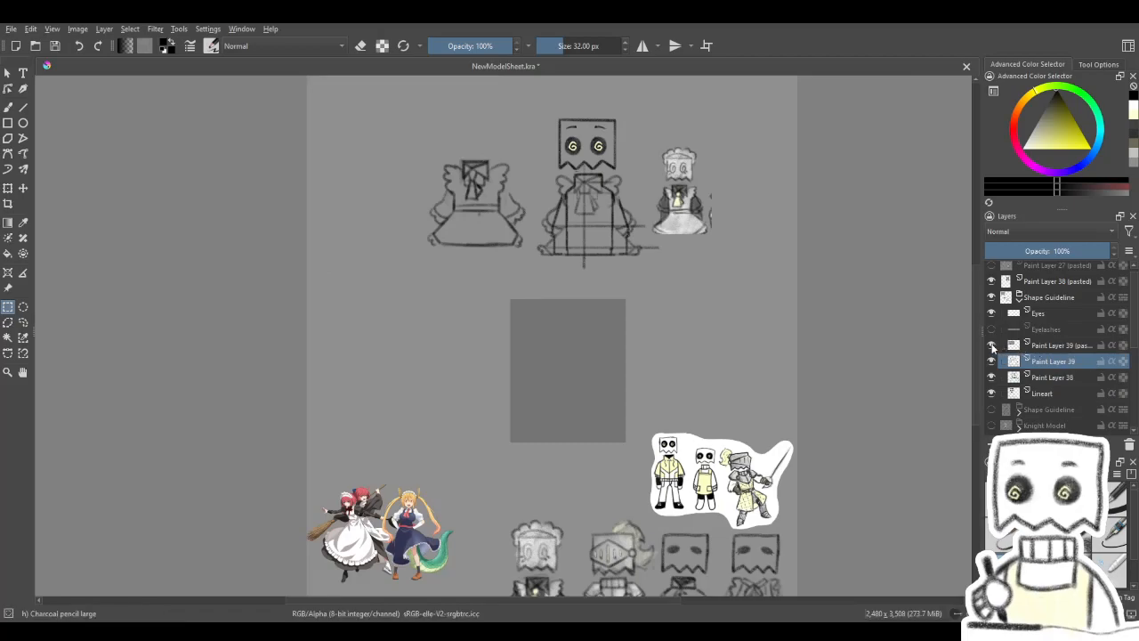
click(1049, 381)
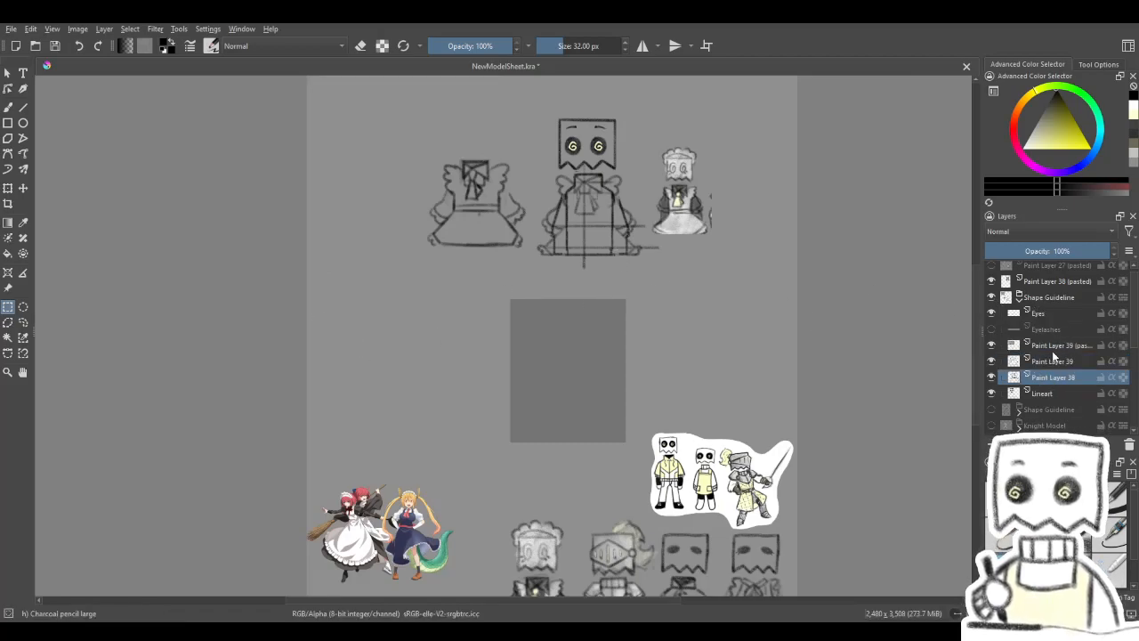
click(1042, 363)
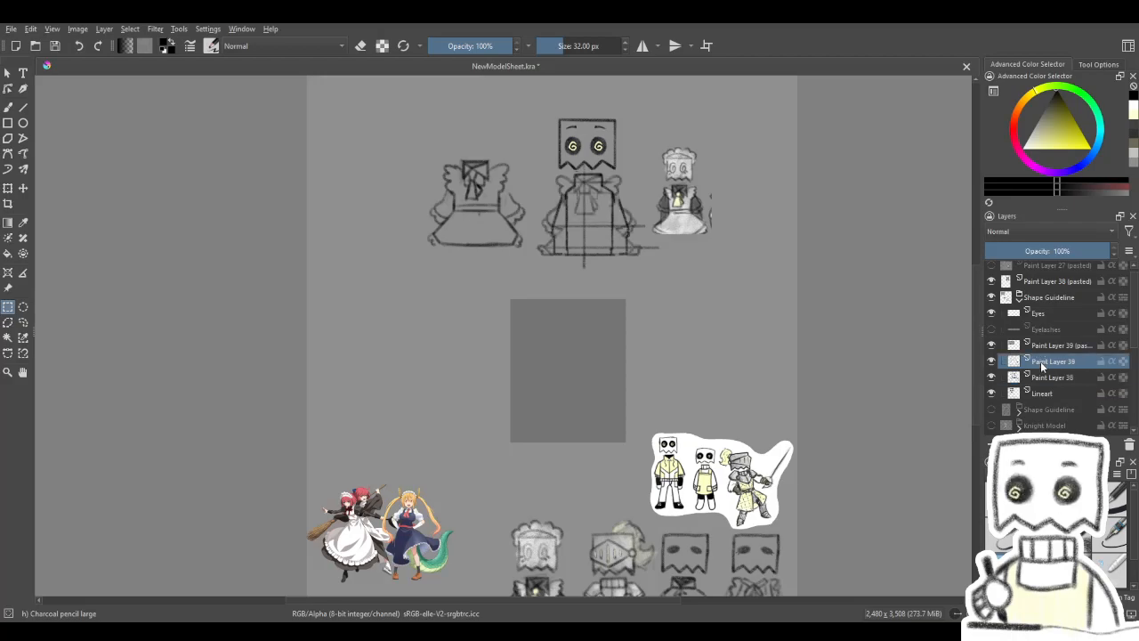
click(23, 188)
drag(668, 236, 650, 407)
scroll(632, 408, up, 3)
drag(562, 404, 570, 401)
scroll(636, 369, down, 3)
scroll(620, 153, up, 2)
scroll(630, 236, down, 3)
scroll(628, 236, up, 2)
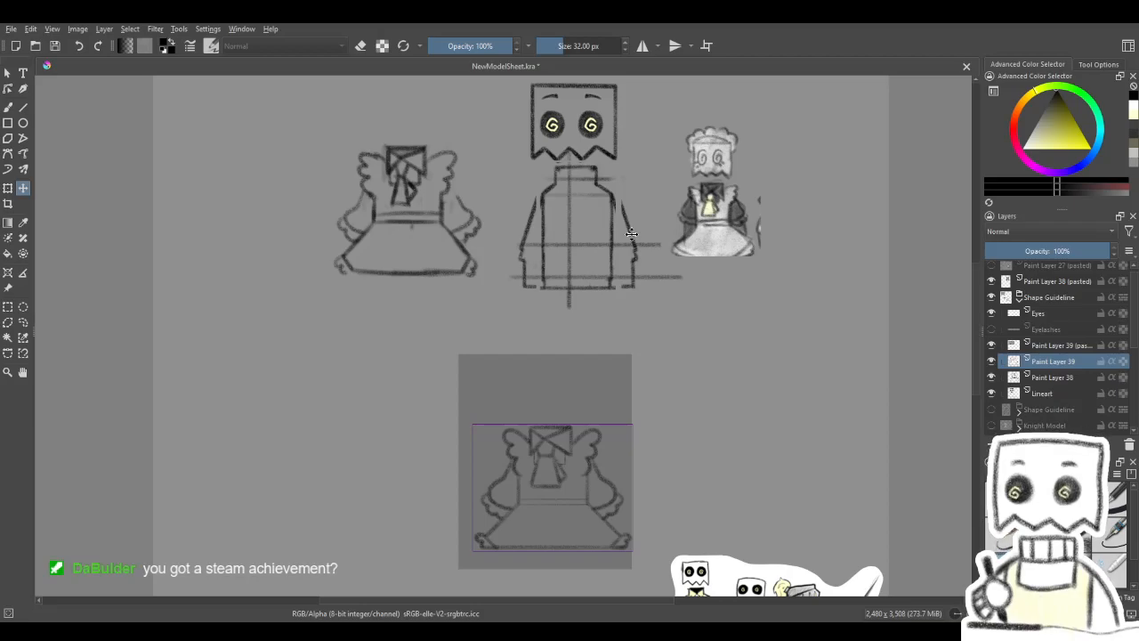
mouse_move(569, 498)
mouse_down()
mouse_move(594, 239)
mouse_move(608, 243)
mouse_up()
scroll(594, 139, up, 3)
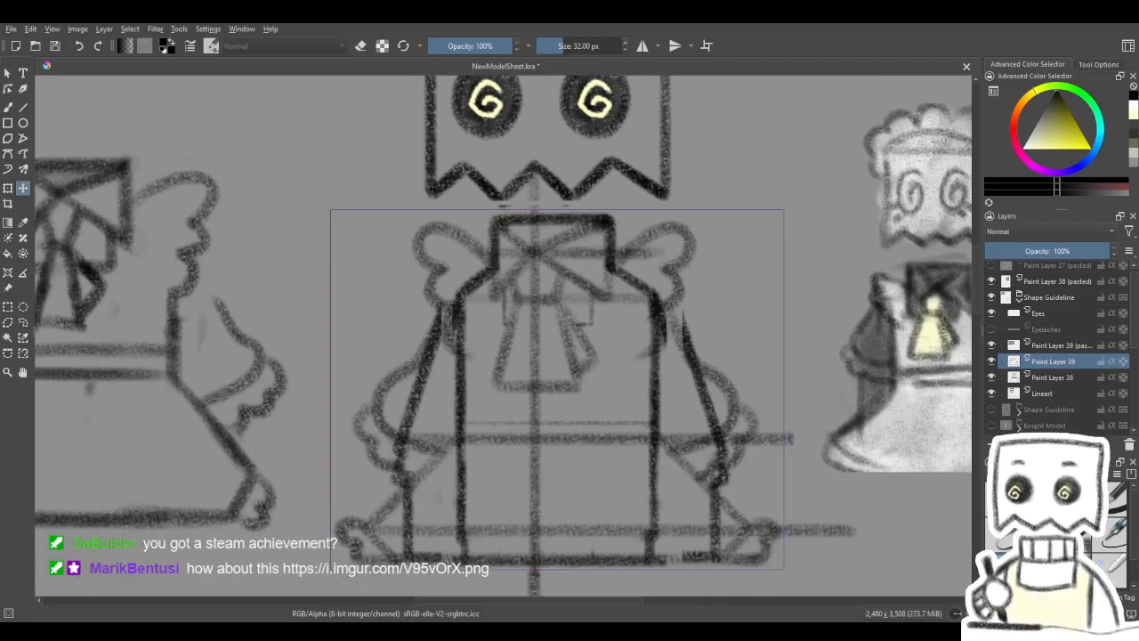
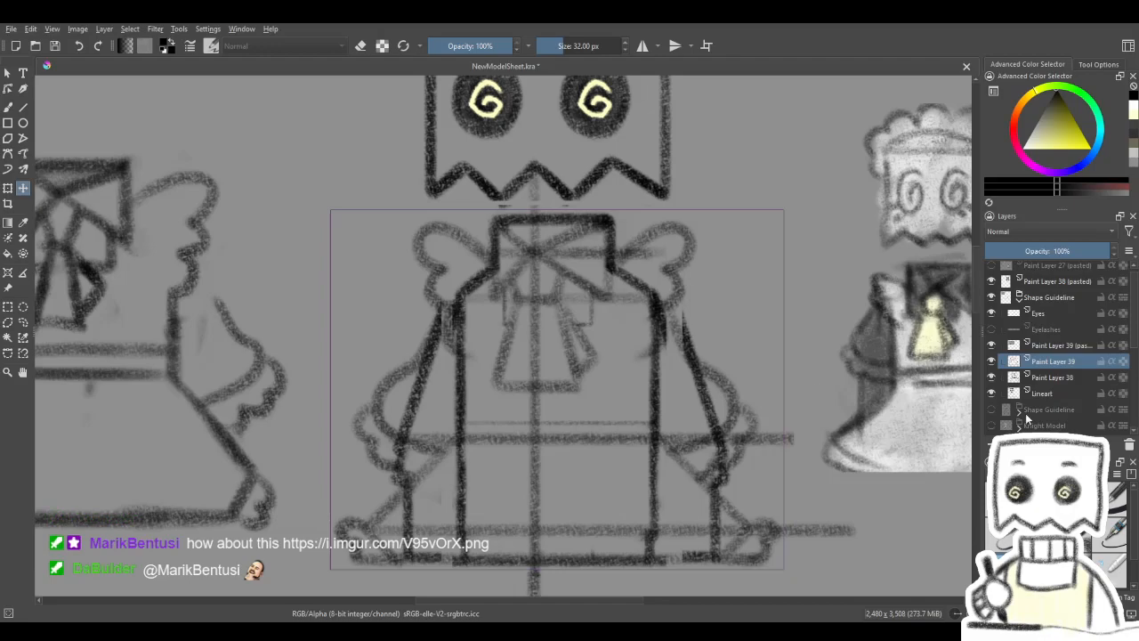
- Hide the Lineart layer and inspect the maid outfit sketch on its own beside the other versions
click(992, 393)
scroll(730, 401, down, 3)
scroll(681, 414, up, 3)
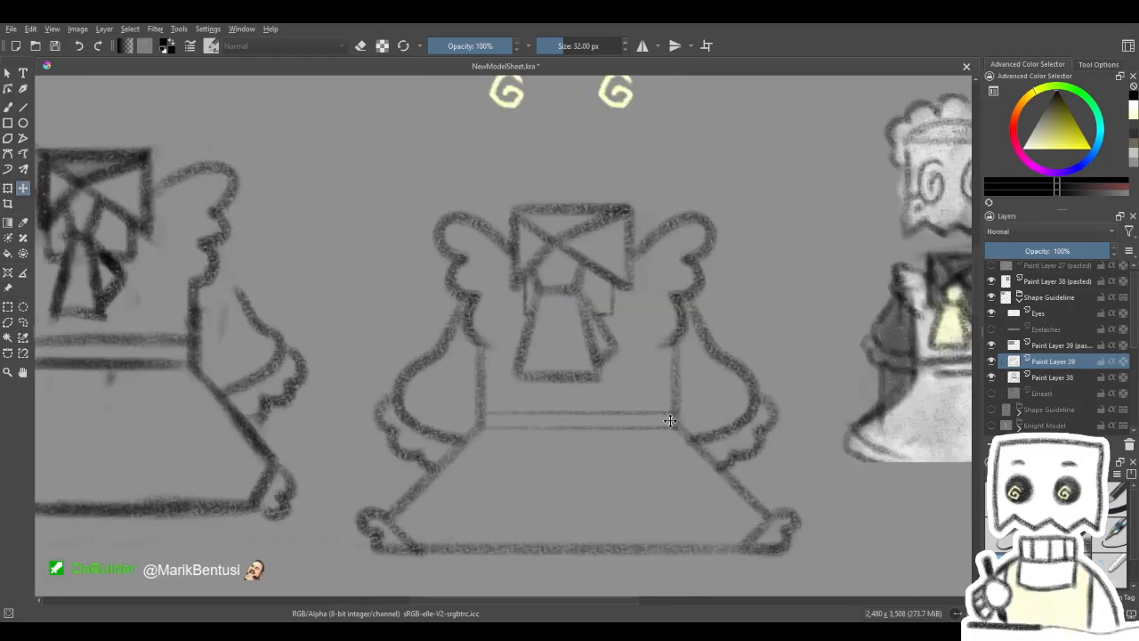
scroll(671, 420, down, 1)
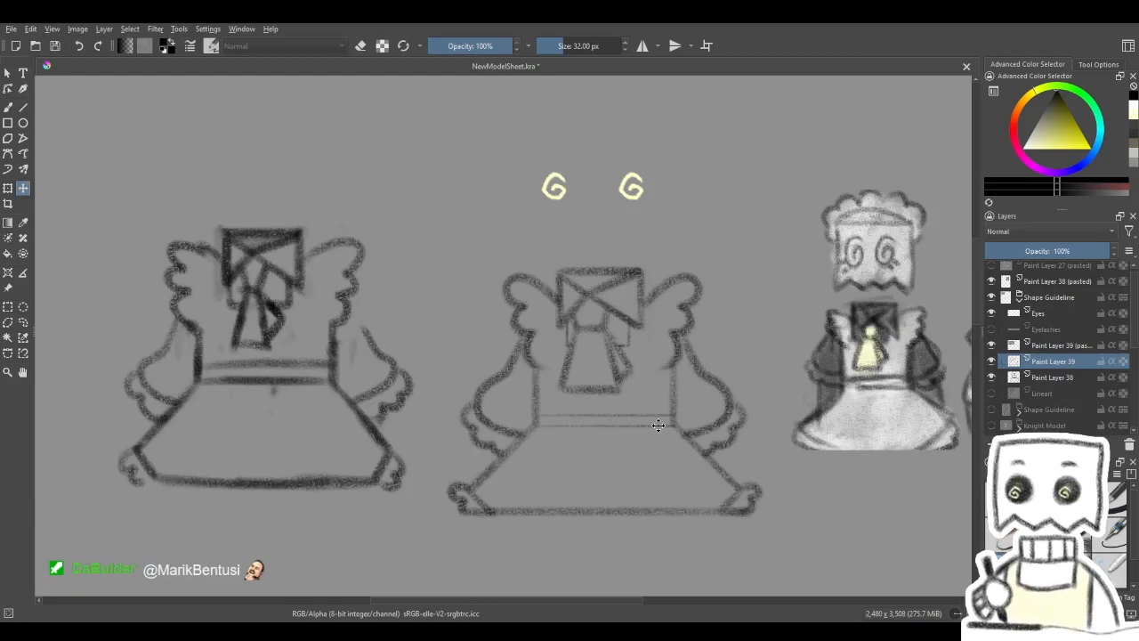
drag(764, 462, 704, 427)
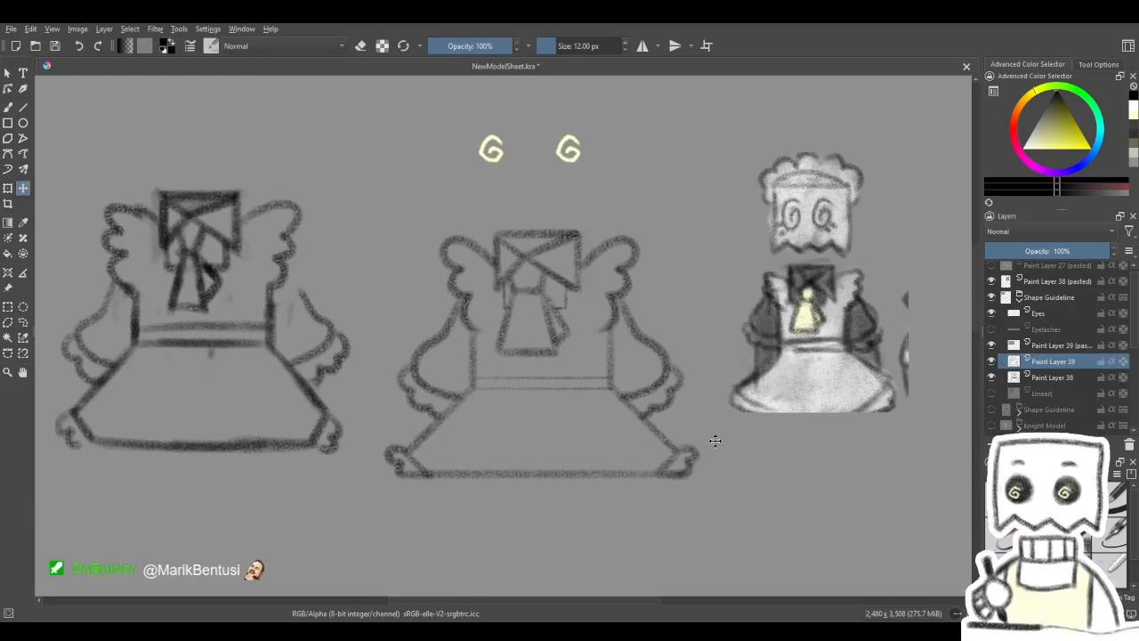
scroll(534, 386, up, 1)
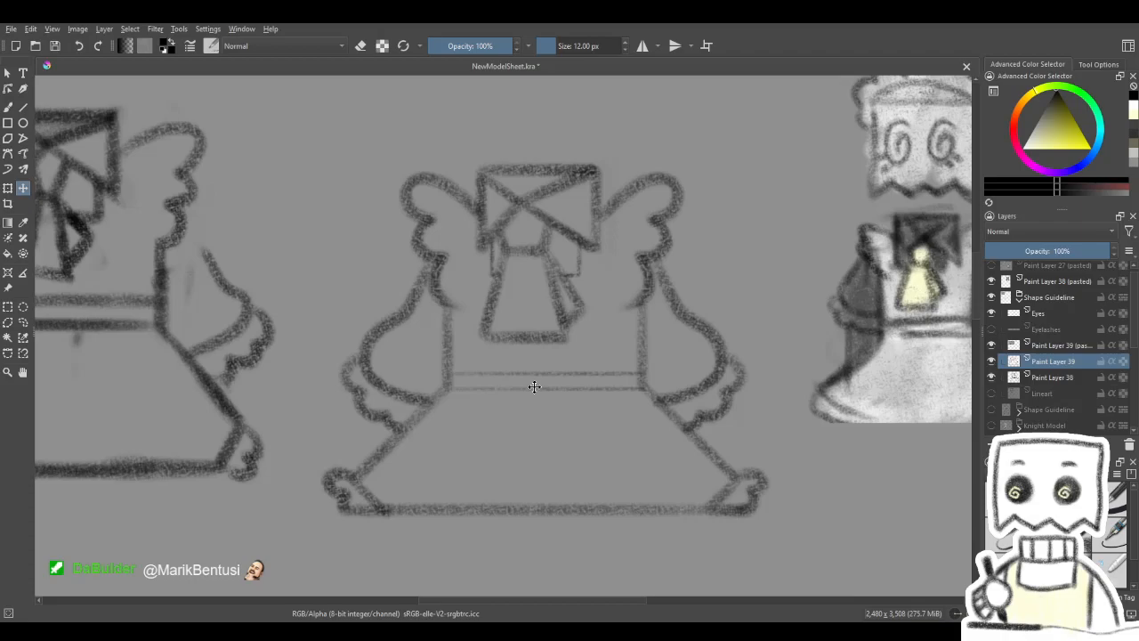
drag(793, 439, 833, 440)
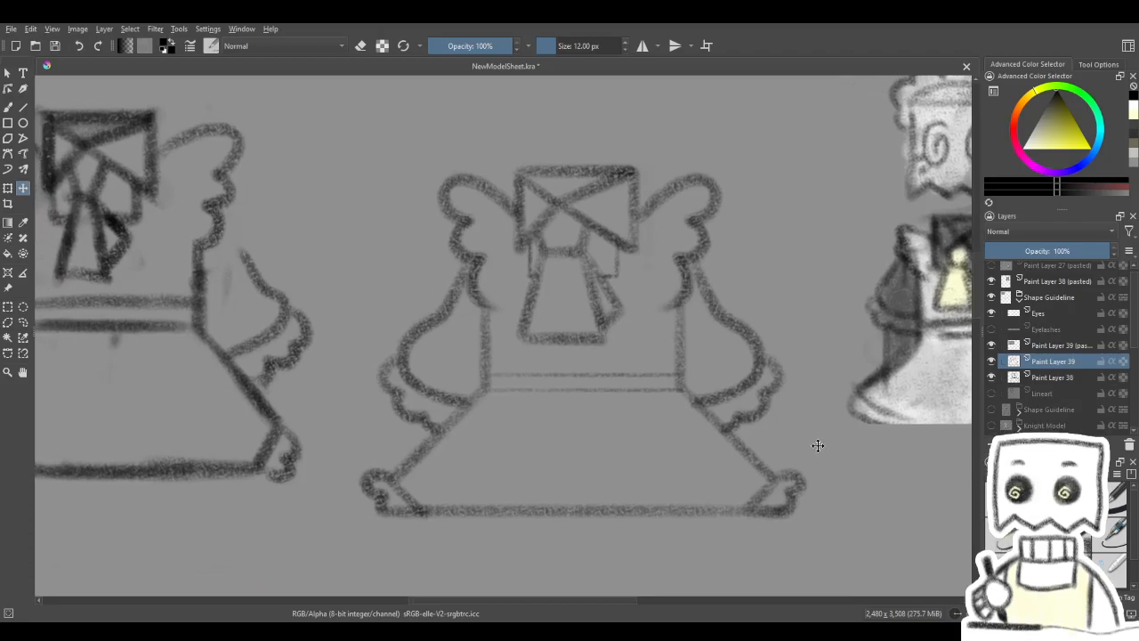
- Try a thin vertical line down the bodice beside the bow with the Line tool and undo it
click(24, 106)
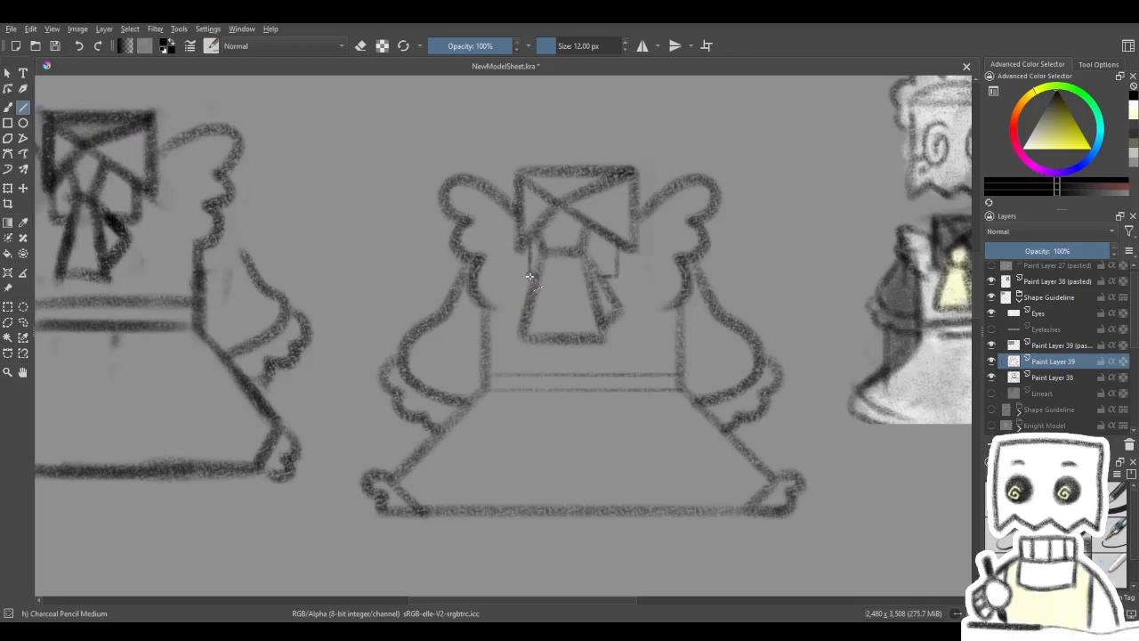
drag(529, 276, 529, 375)
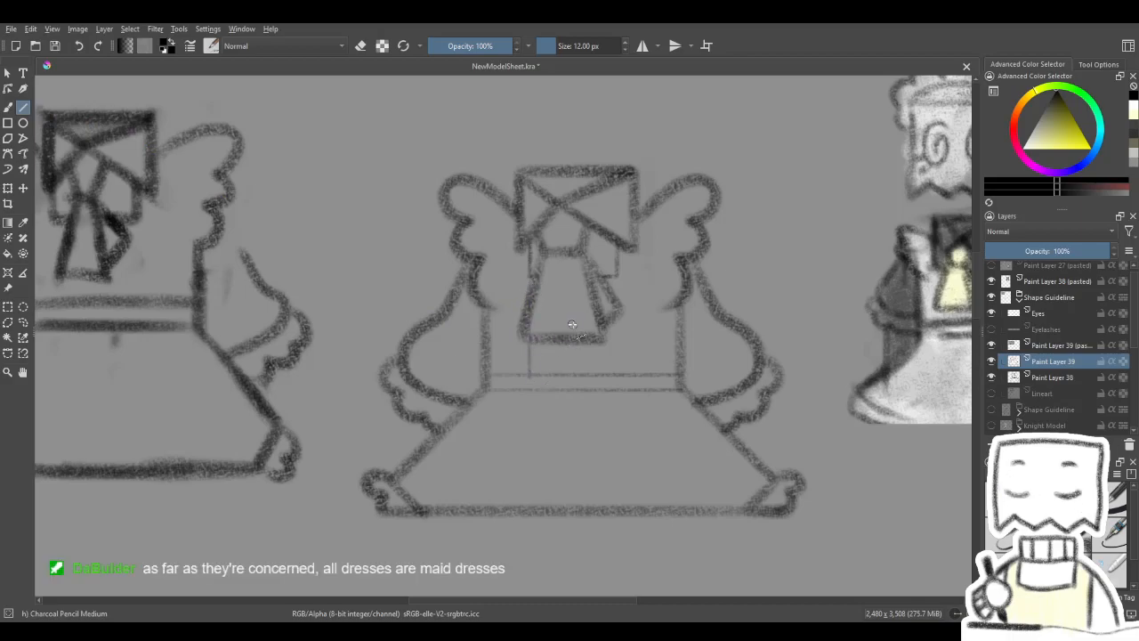
key(ctrl+z)
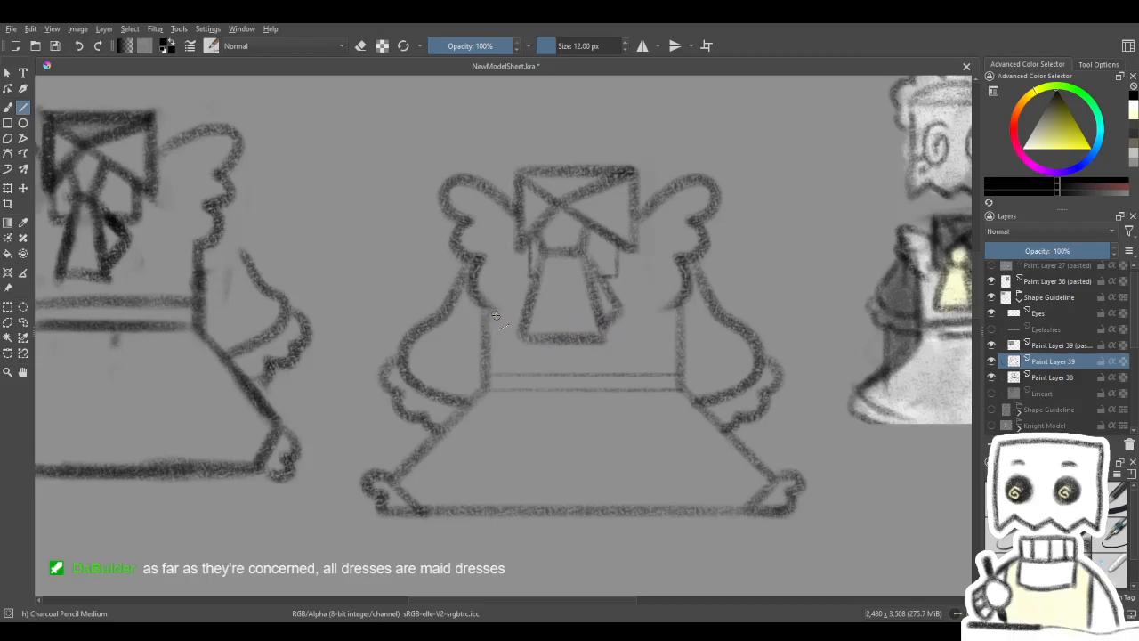
- Show the Lineart layer again and lower its opacity to 25%
drag(656, 368, 660, 376)
click(992, 360)
click(991, 360)
click(998, 392)
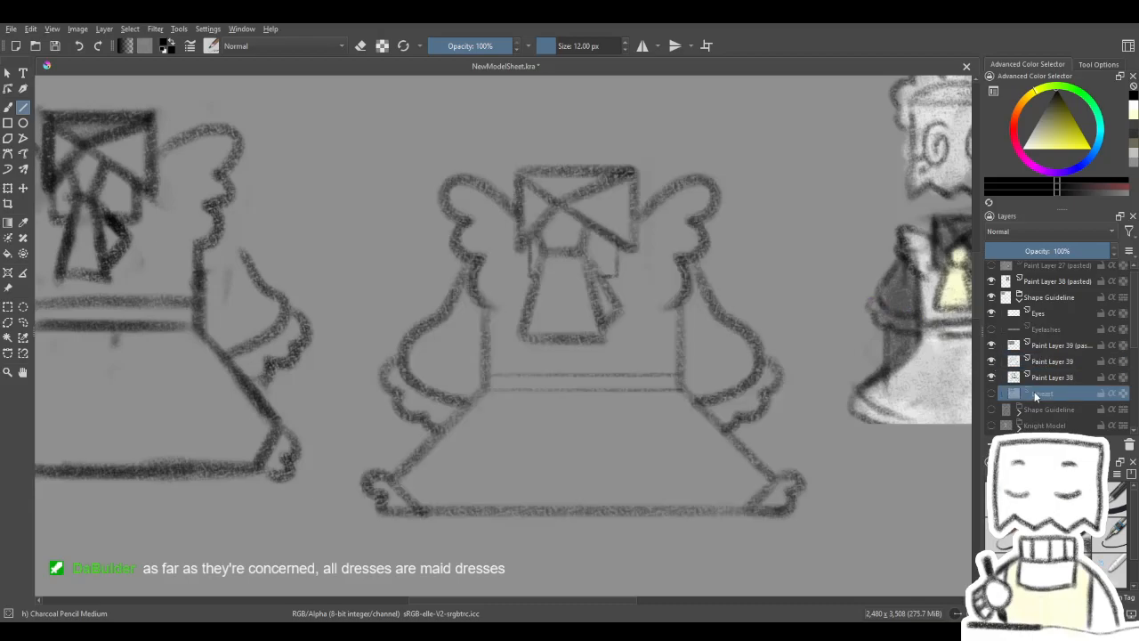
click(992, 392)
drag(1023, 252, 1009, 252)
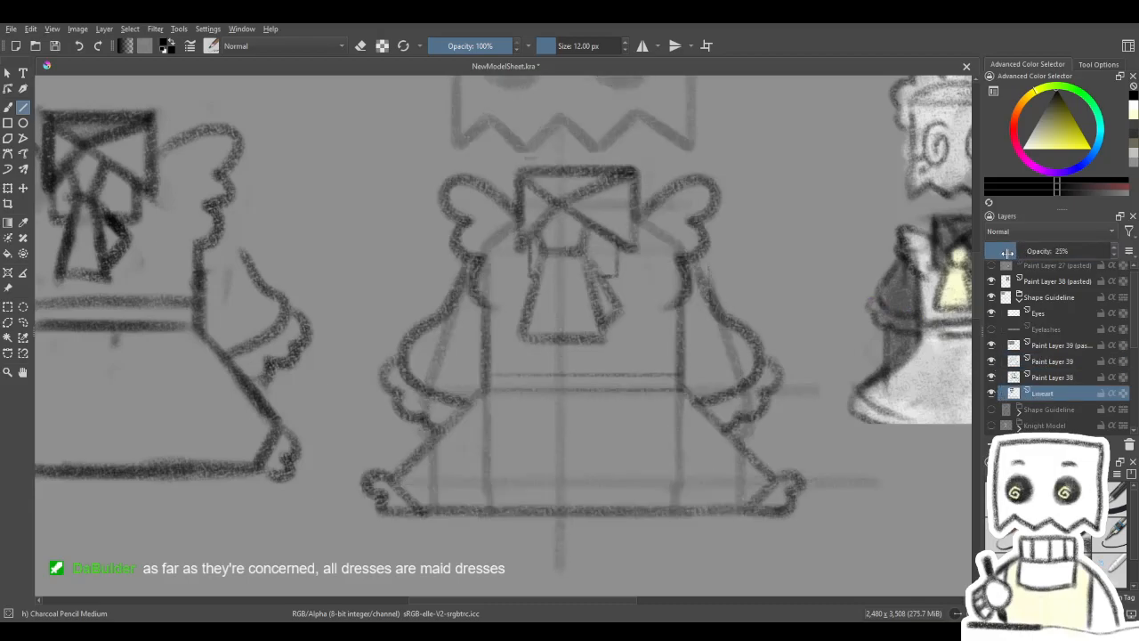
drag(655, 338, 656, 343)
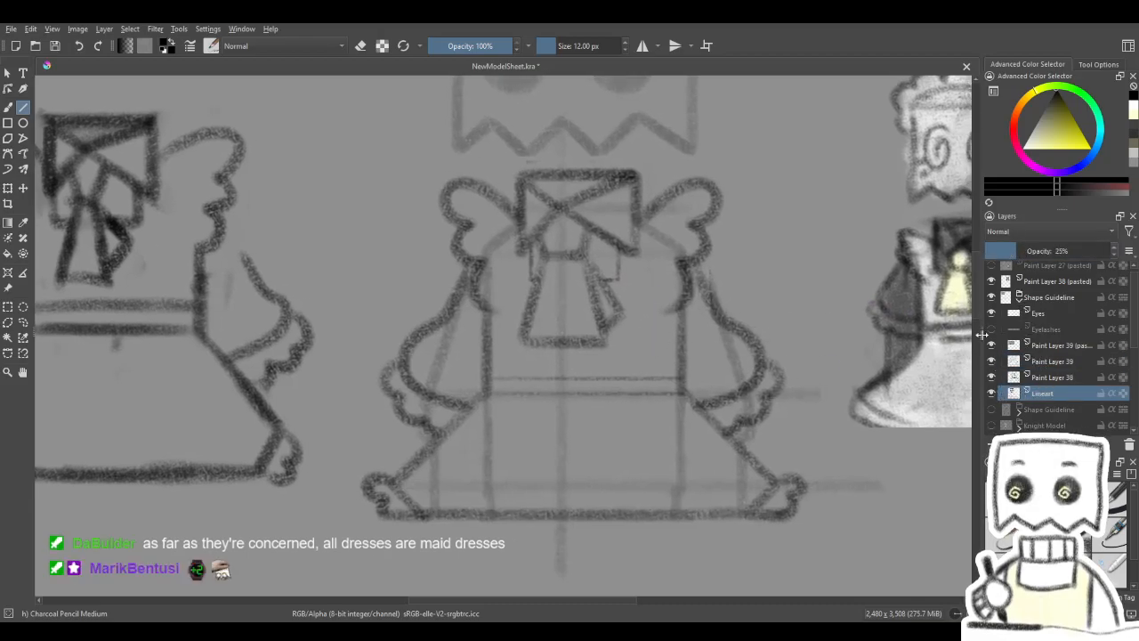
- Check what Paint Layer 39 contains by toggling its visibility, and make the Lineart layer active
click(1050, 316)
click(1046, 344)
click(992, 363)
click(992, 363)
click(1017, 361)
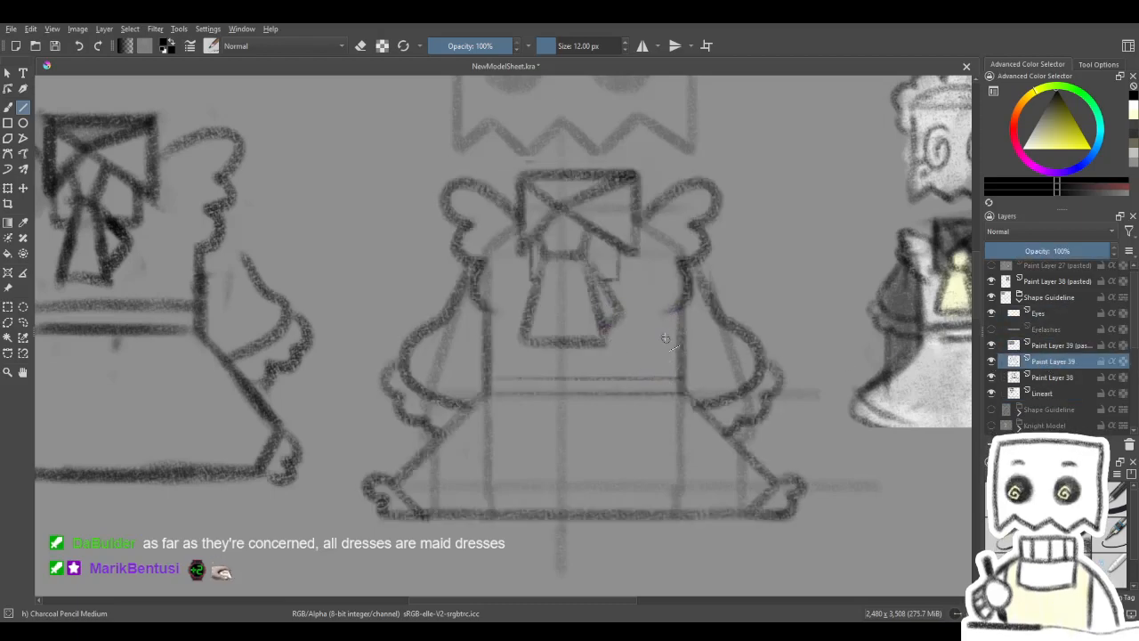
click(1063, 394)
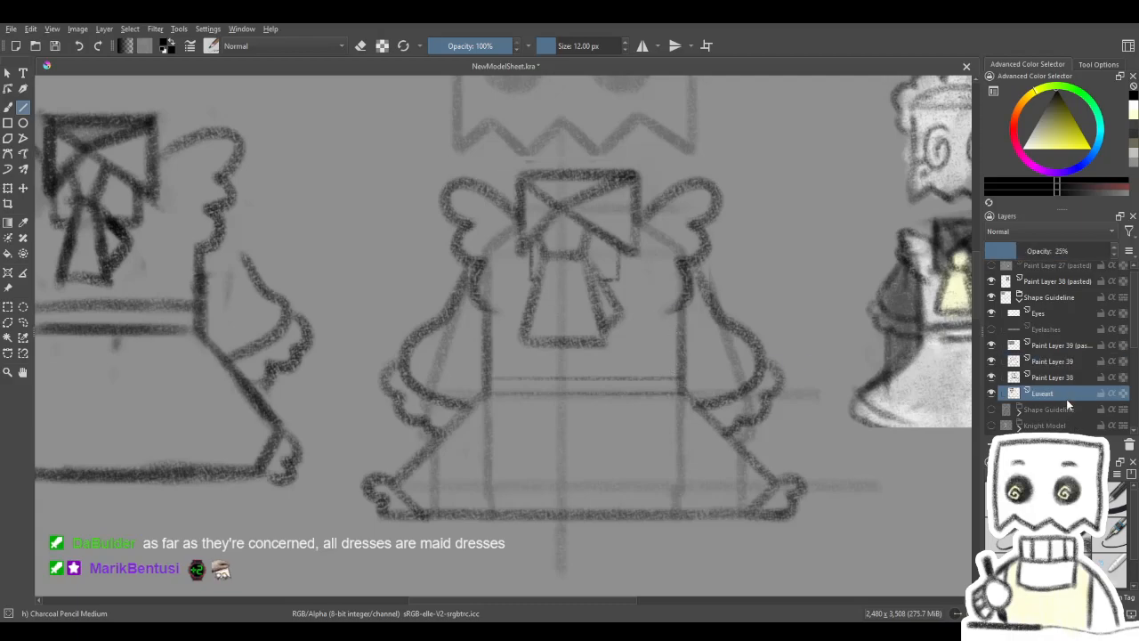
- Draw thin vertical guide lines down both sides of the bodice to the waistband on the Lineart layer
drag(661, 312, 660, 385)
drag(502, 313, 499, 383)
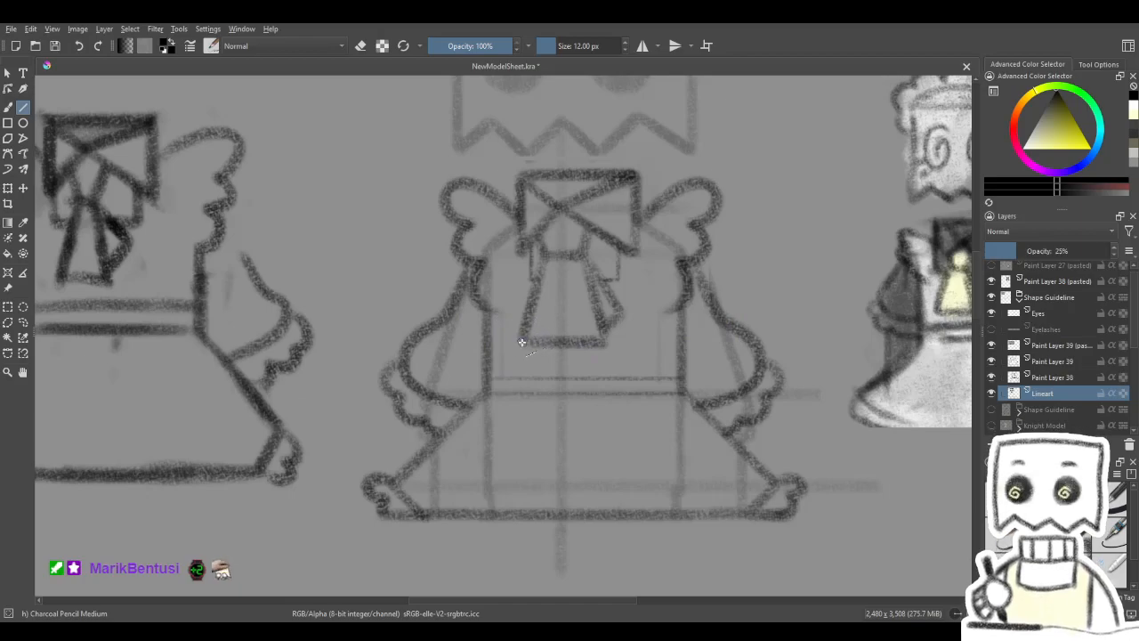
drag(536, 342, 525, 348)
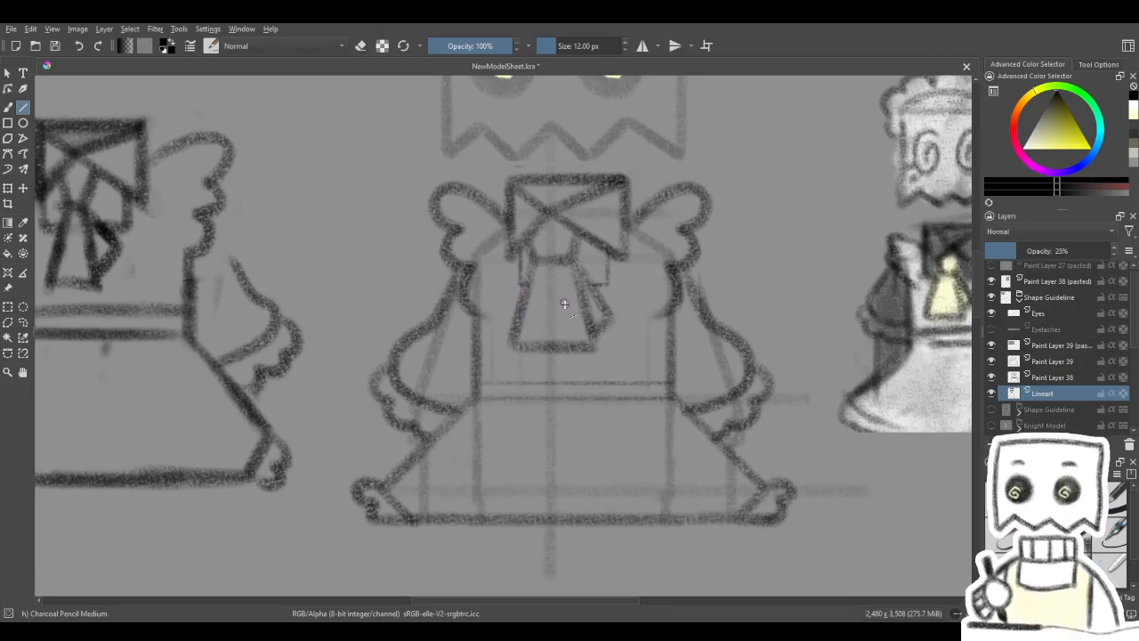
drag(608, 283, 611, 385)
key(space)
drag(642, 288, 650, 284)
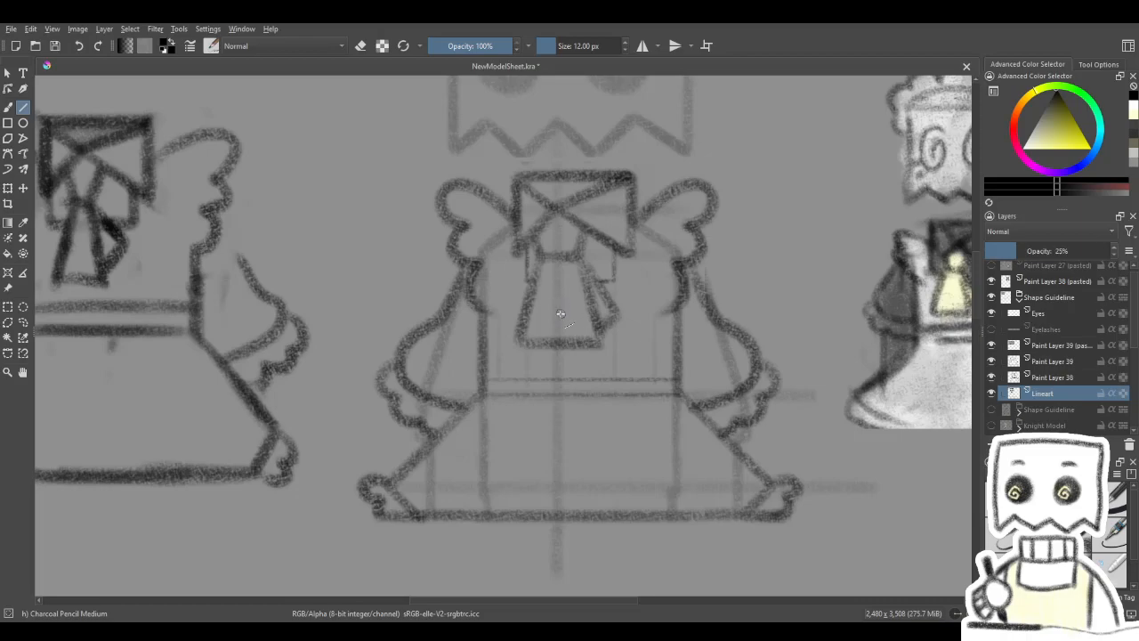
- Raise the Lineart layer's opacity, toggle Paint Layer 39 to check it, and make it the active layer
drag(1051, 253, 1046, 253)
click(1055, 361)
click(992, 361)
click(991, 361)
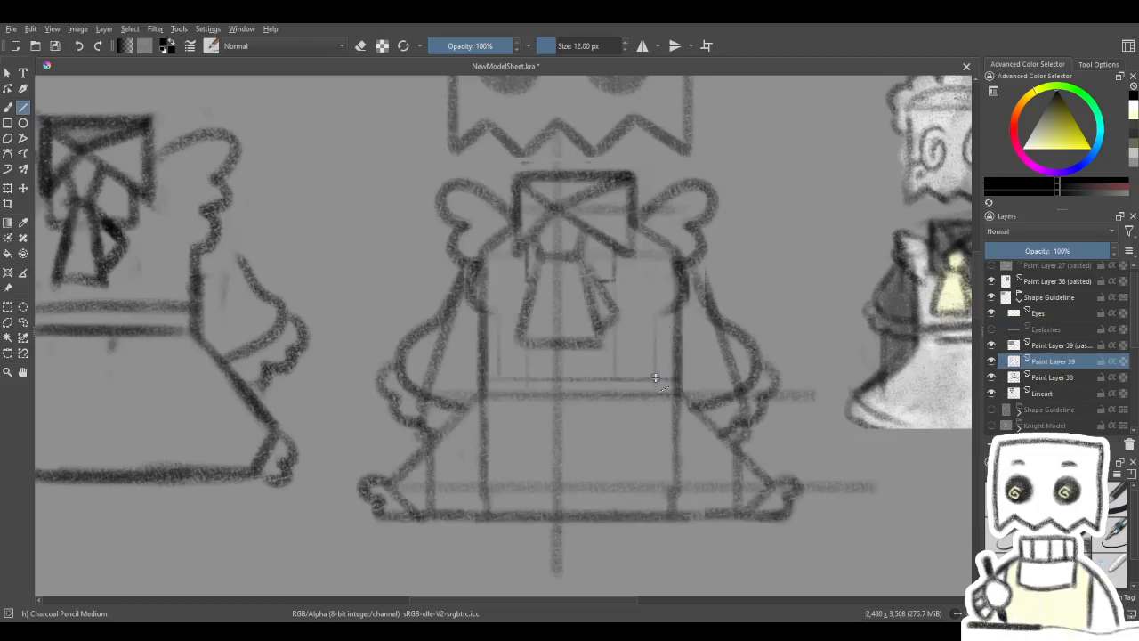
- Draw vertical apron lines from the shoulders and bow down to the waistband on Paint Layer 39
drag(654, 376, 657, 205)
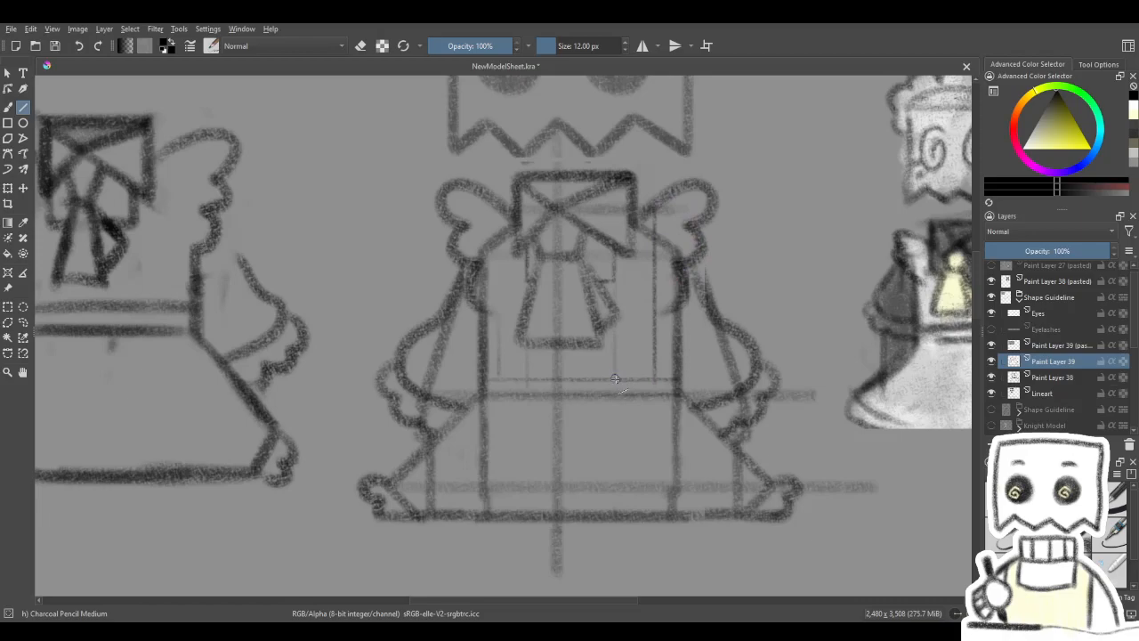
drag(614, 272, 615, 379)
key(ctrl+z)
mouse_move(614, 379)
mouse_down()
mouse_move(615, 272)
mouse_move(603, 303)
mouse_up()
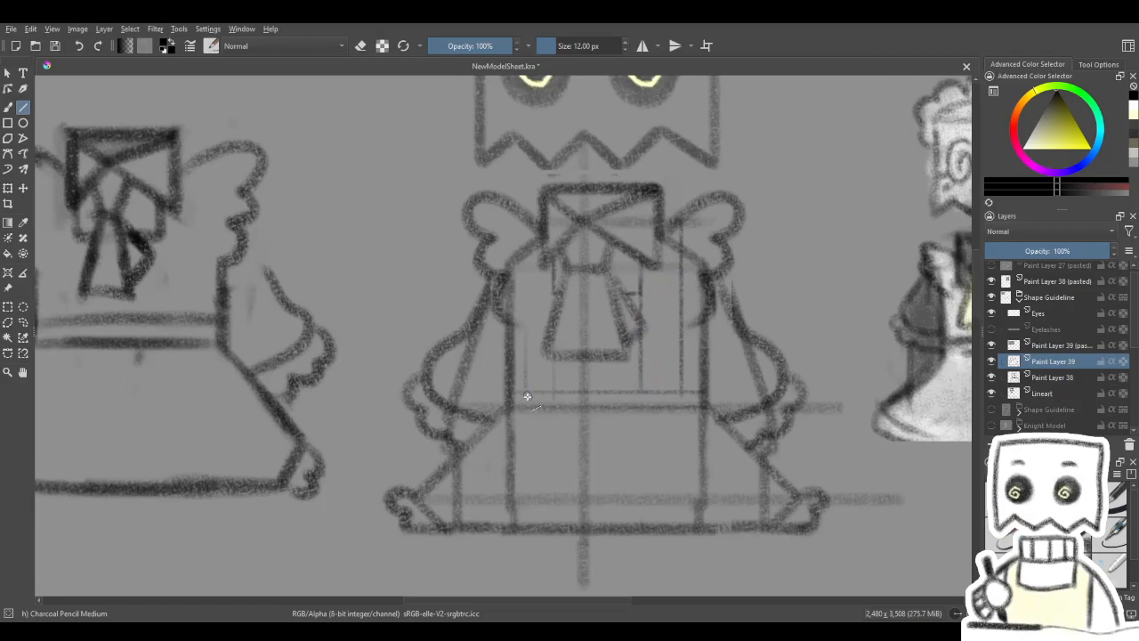
drag(524, 358, 532, 223)
drag(623, 371, 605, 371)
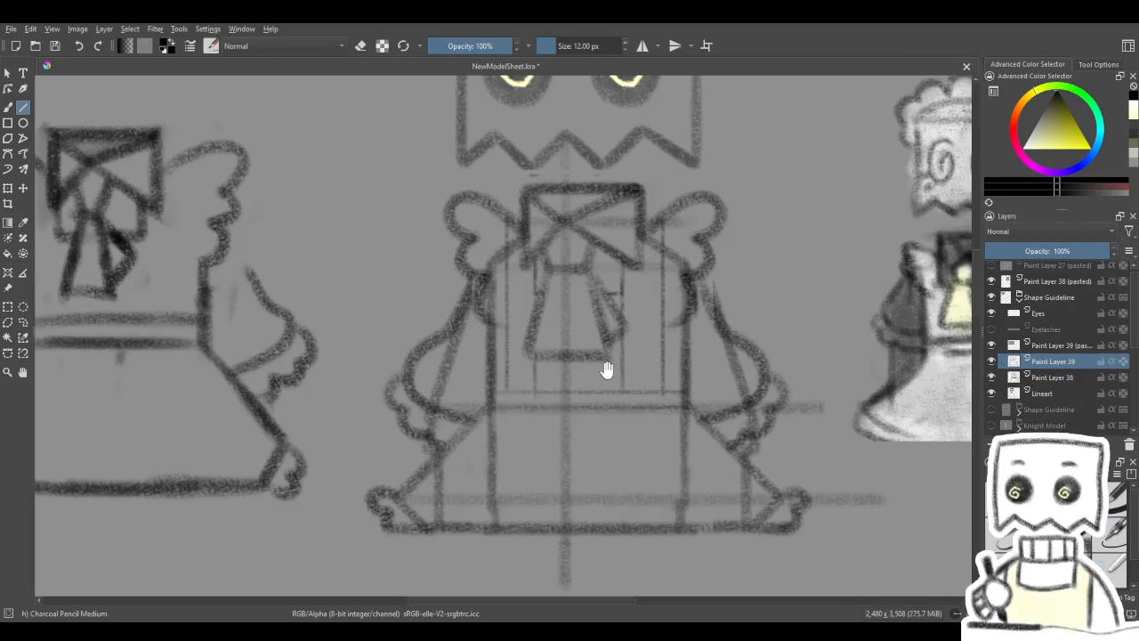
- Hide the Lineart layer and compare the outfit with the anime maid reference images and the neighbouring maid sketches
click(992, 392)
drag(842, 407, 817, 410)
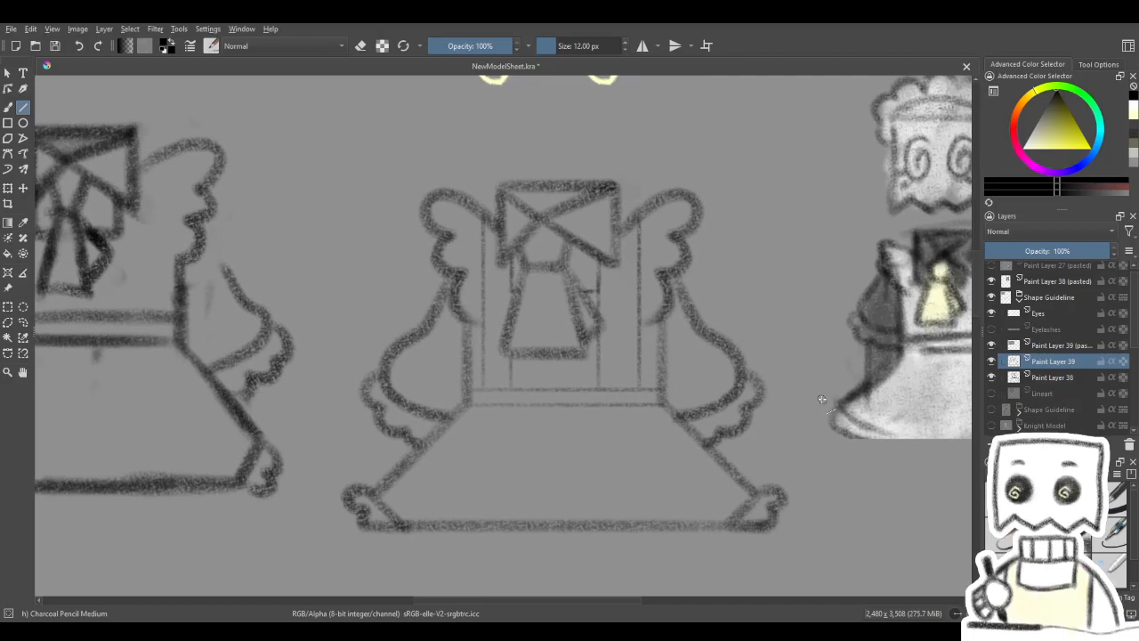
scroll(822, 398, down, 5)
scroll(810, 401, up, 3)
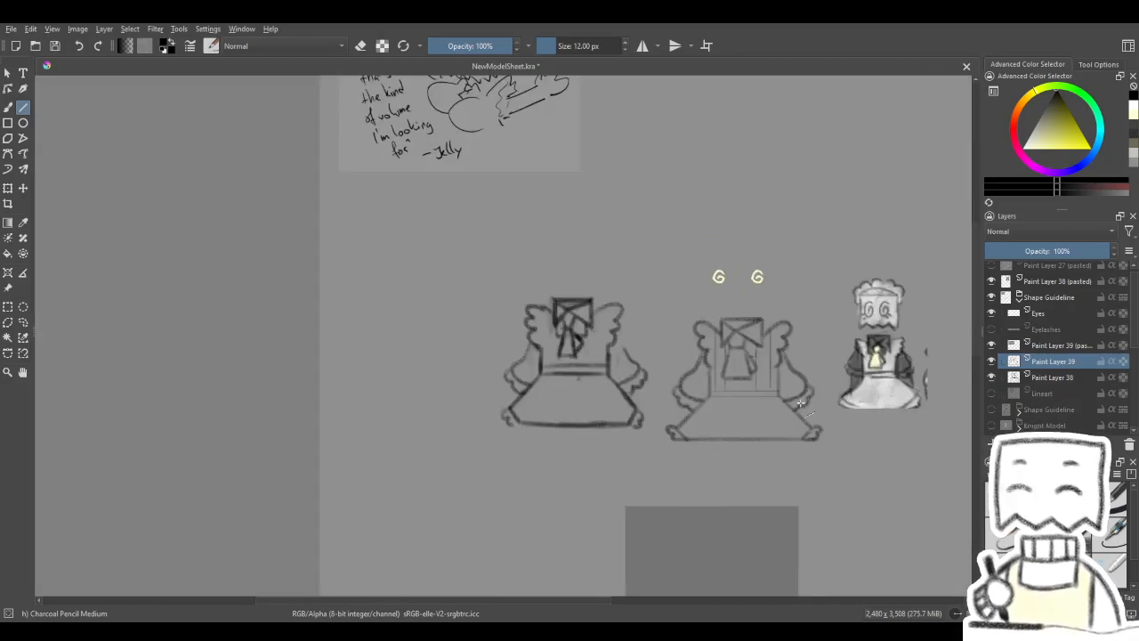
drag(803, 401, 755, 74)
scroll(351, 427, up, 3)
drag(588, 268, 484, 307)
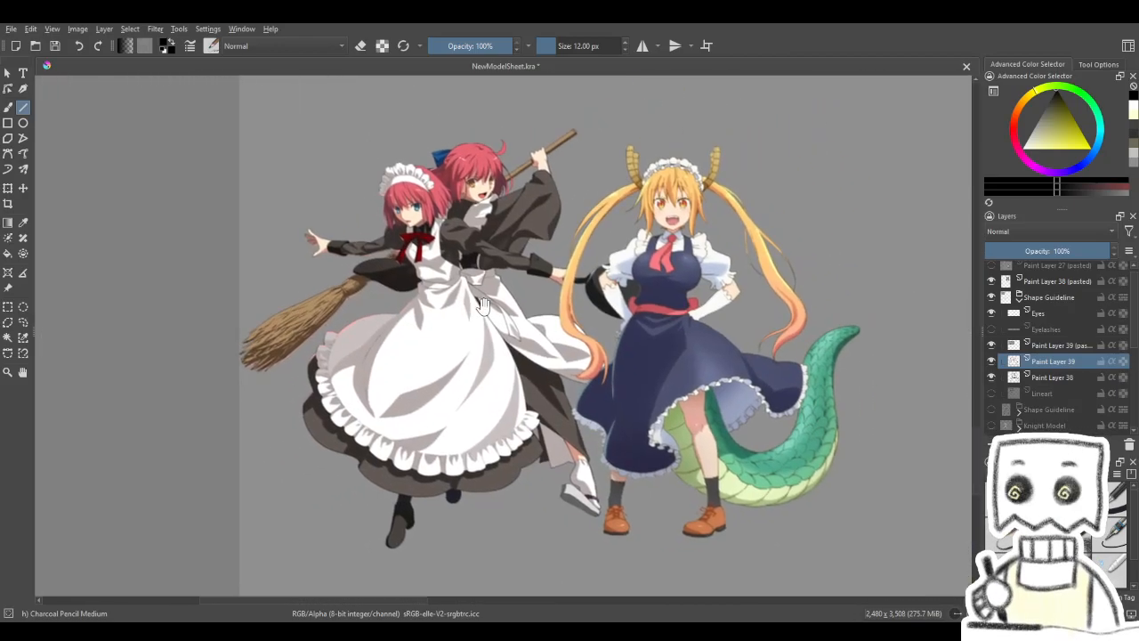
drag(567, 264, 302, 550)
scroll(835, 211, down, 3)
mouse_move(835, 210)
mouse_down()
mouse_move(686, 293)
mouse_move(468, 592)
mouse_move(476, 578)
mouse_up()
drag(563, 401, 526, 481)
drag(601, 412, 525, 436)
scroll(527, 341, up, 2)
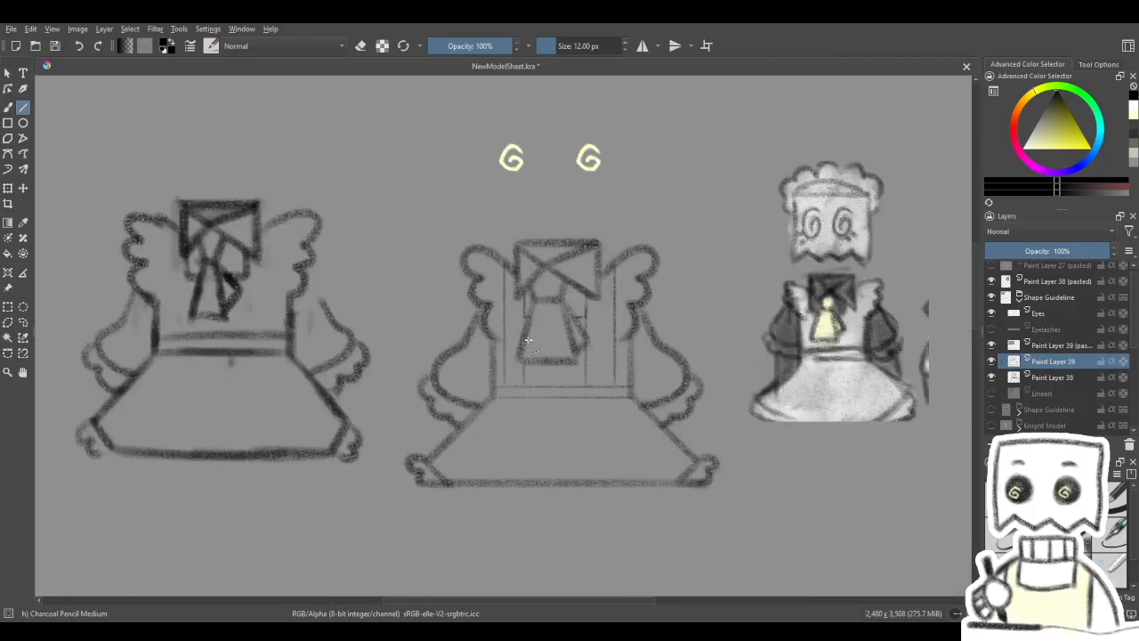
- Undo the vertical apron lines on Paint Layer 39 and review the outfit with the Lineart layer hidden
drag(526, 340, 525, 354)
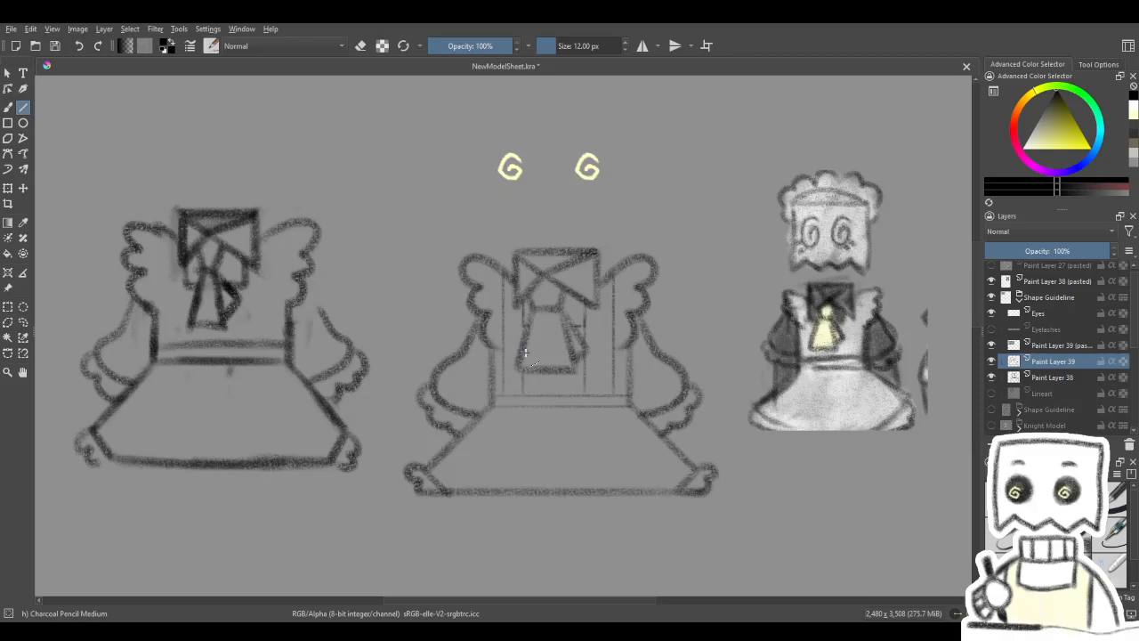
click(992, 393)
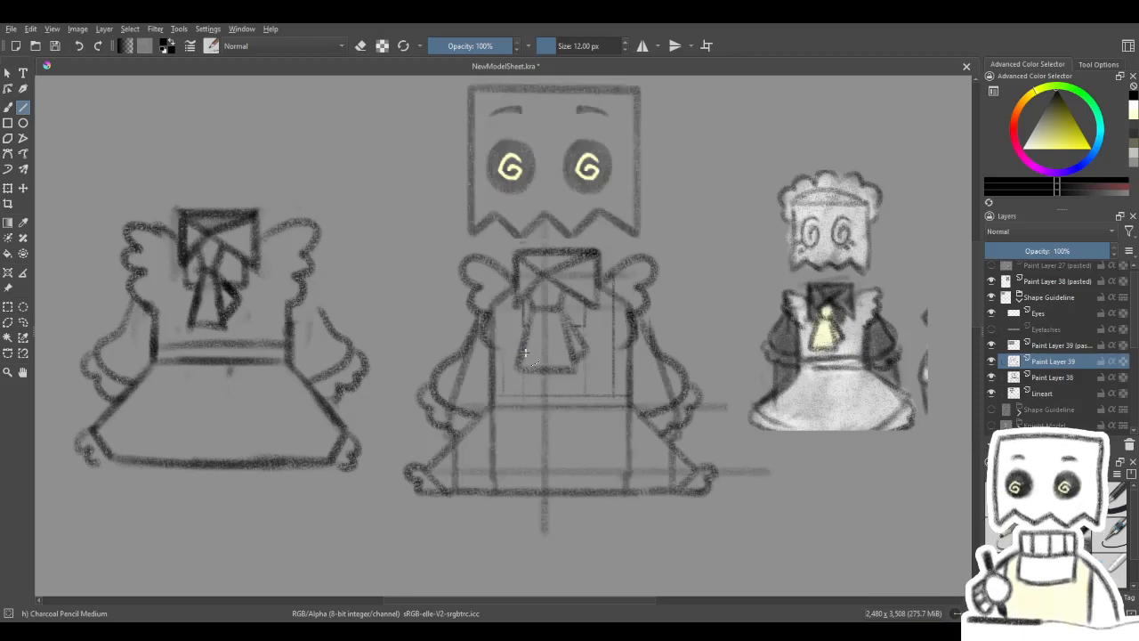
key(ctrl+z)
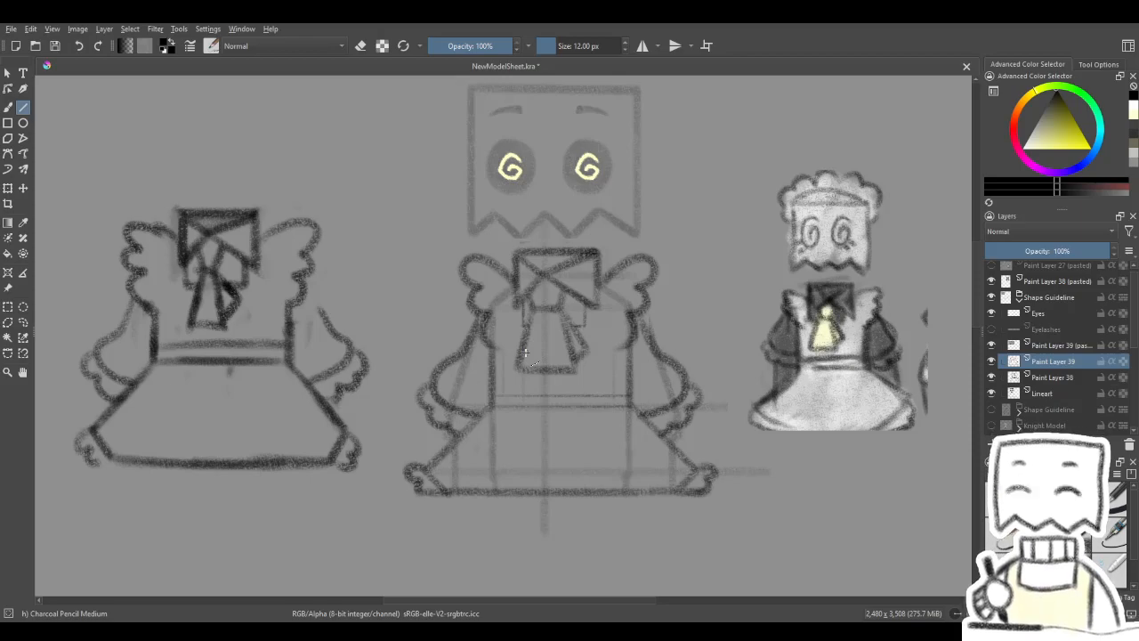
click(992, 394)
drag(759, 487, 746, 508)
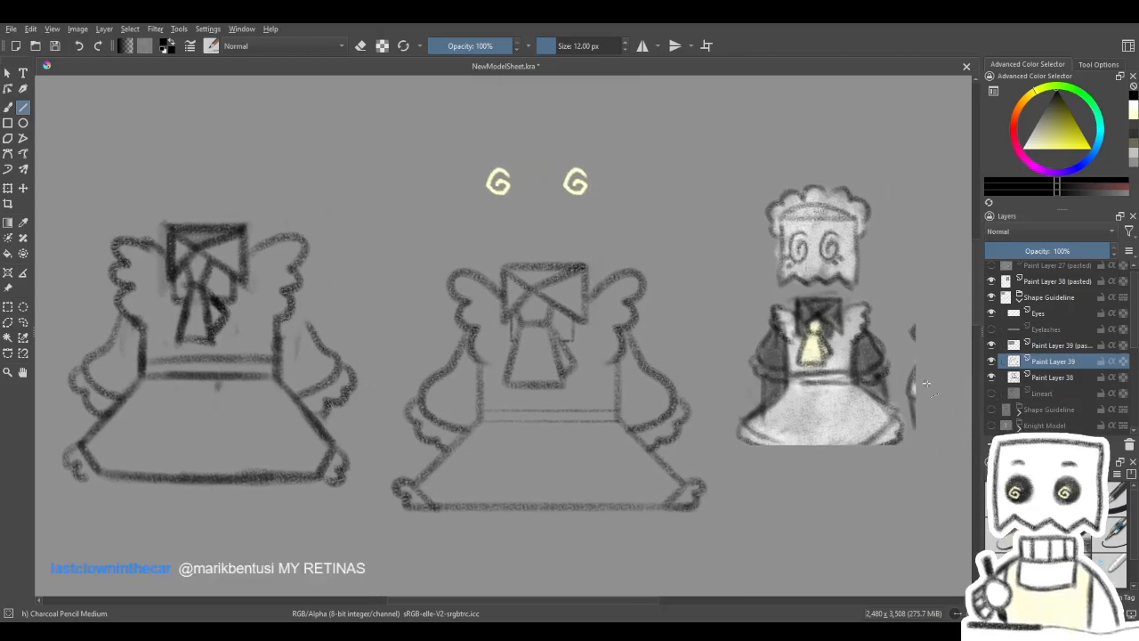
- Show the Lineart layer and choose the large charcoal pencil brush at 32 px
click(991, 394)
drag(845, 475, 891, 431)
click(1054, 534)
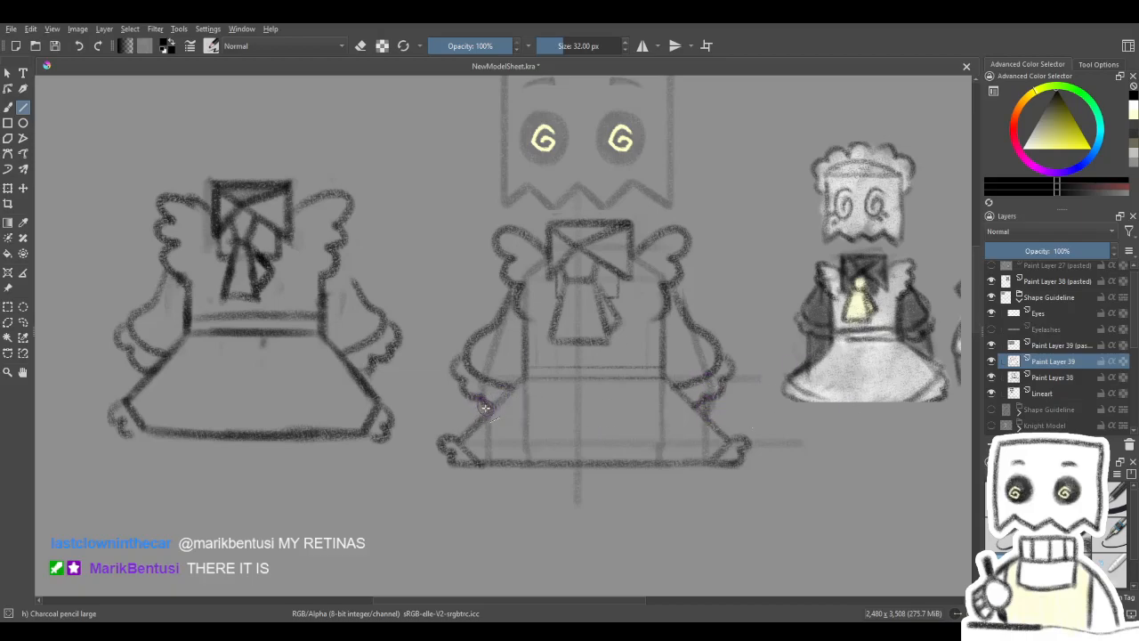
- Examine the outfit over the faint body guide together with the rest of the model sheet
mouse_move(650, 258)
mouse_down()
mouse_move(583, 272)
mouse_move(618, 333)
mouse_up()
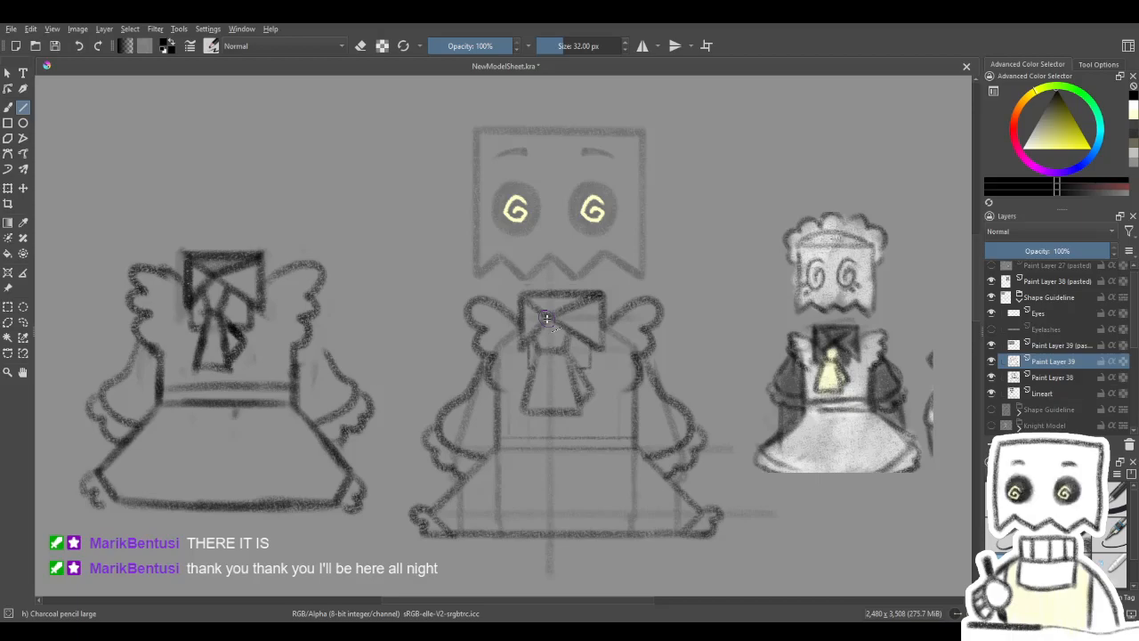
drag(563, 359, 535, 337)
drag(566, 434, 579, 202)
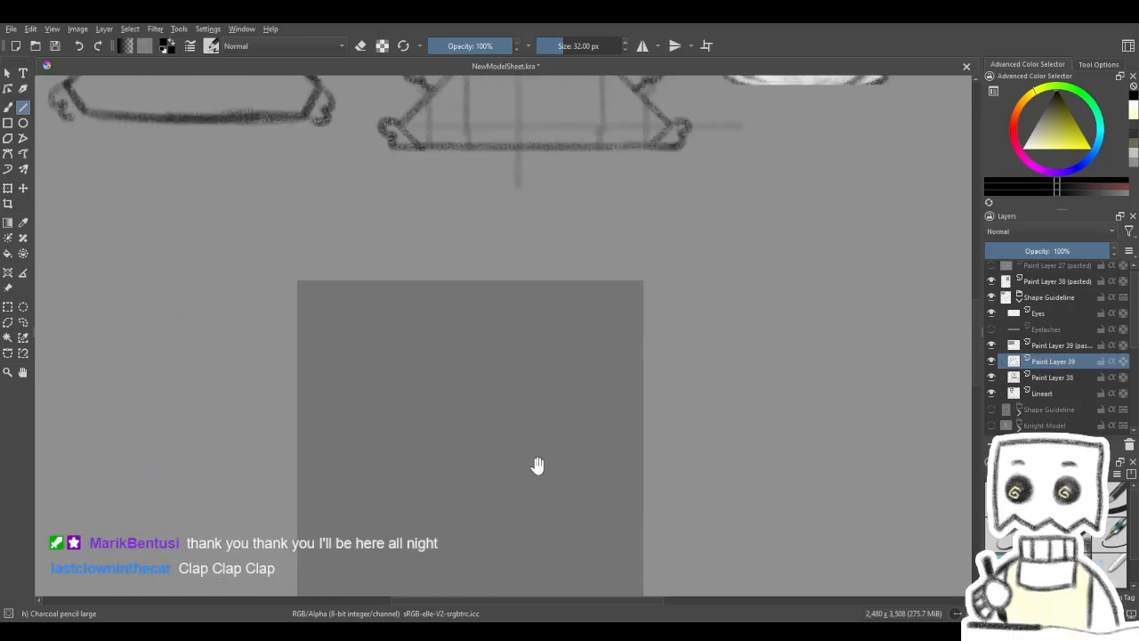
drag(533, 472, 650, 575)
drag(631, 231, 555, 537)
drag(579, 331, 542, 427)
drag(562, 581, 561, 325)
drag(450, 559, 490, 172)
mouse_move(509, 503)
mouse_down()
mouse_move(531, 199)
mouse_move(489, 466)
mouse_up()
drag(543, 276, 555, 546)
drag(565, 308, 564, 539)
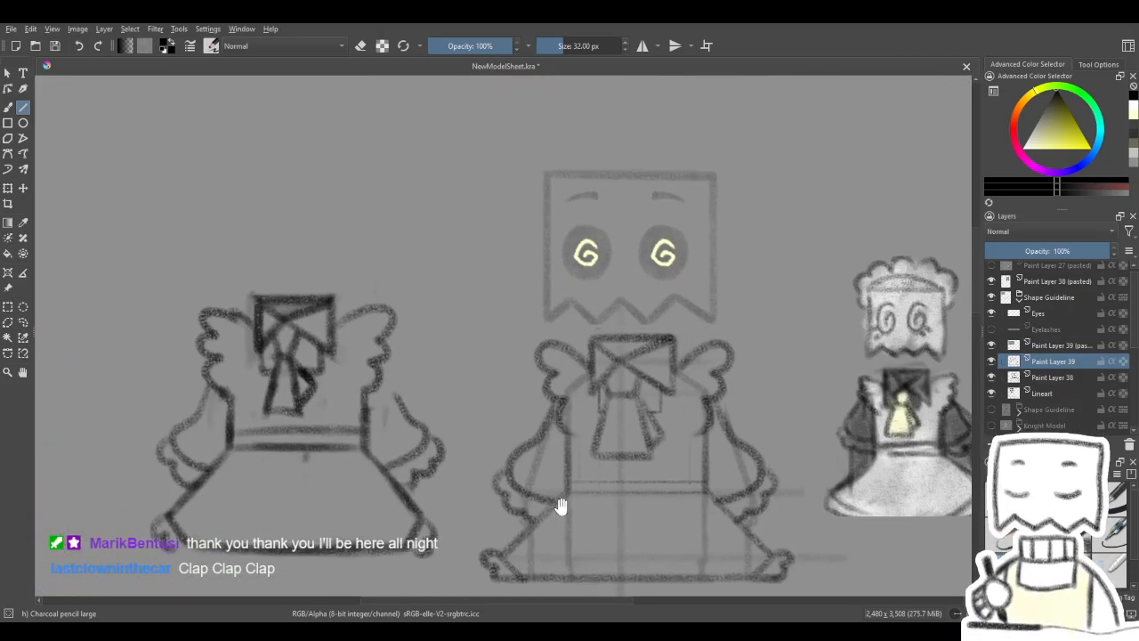
drag(574, 375, 574, 466)
drag(668, 361, 639, 302)
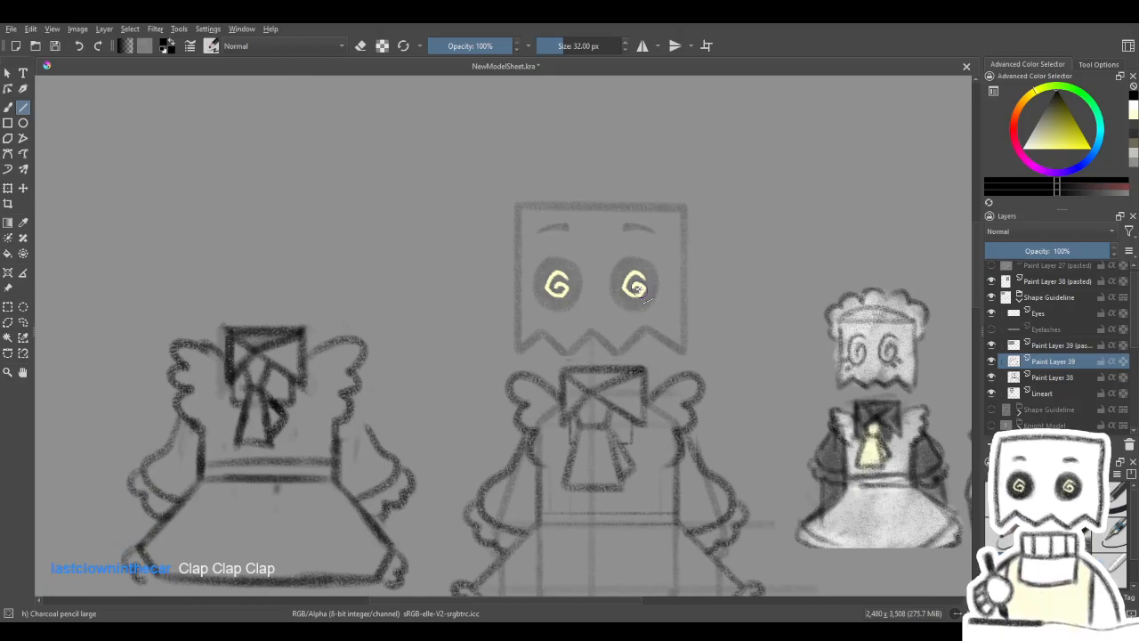
scroll(551, 276, up, 1)
scroll(551, 276, down, 1)
scroll(628, 336, down, 2)
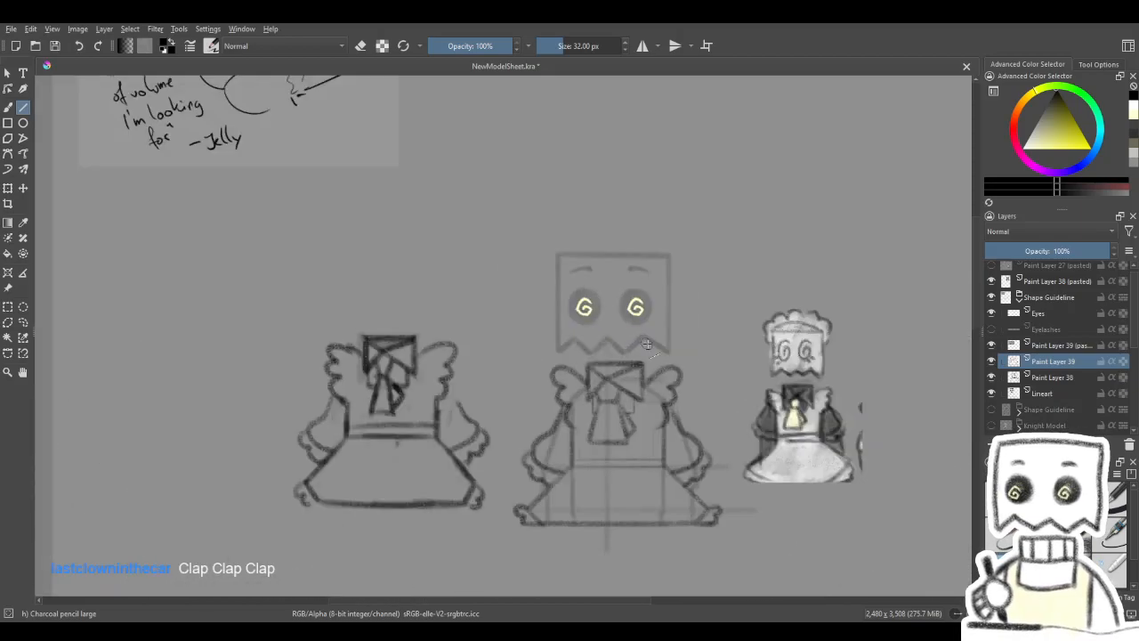
- Set the Lineart layer's opacity to 100% and review the body guide over the outfit
click(1026, 397)
drag(1058, 251, 1116, 252)
scroll(580, 354, up, 2)
scroll(579, 355, down, 2)
drag(680, 412, 665, 379)
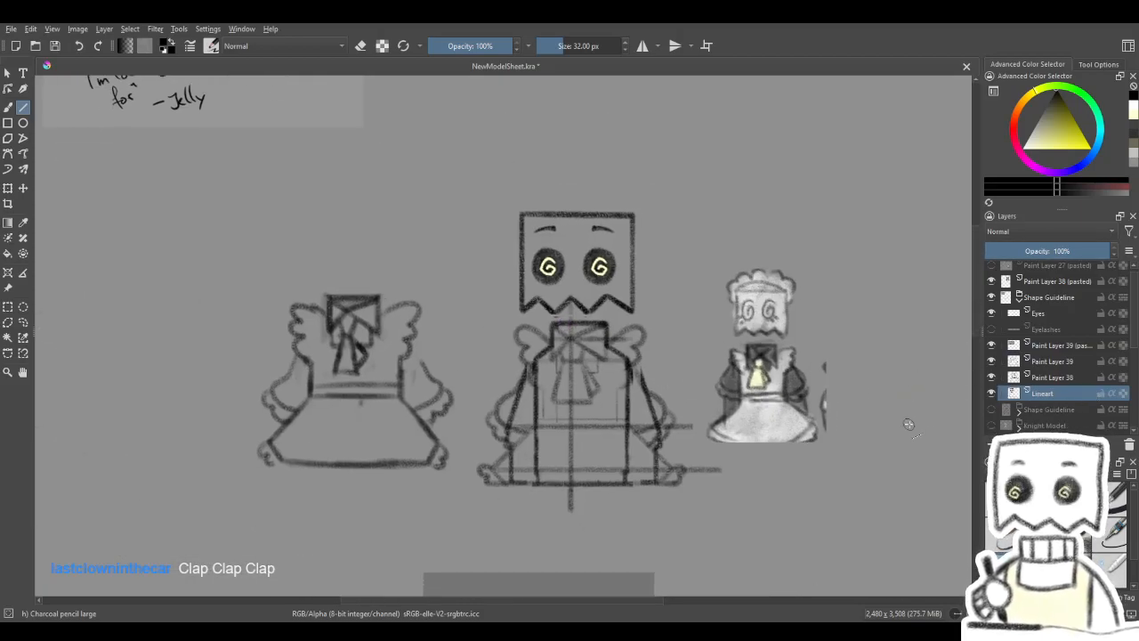
- Show and expand the original jacket character's Shape Guideline group and copy its Lineart layer
click(991, 410)
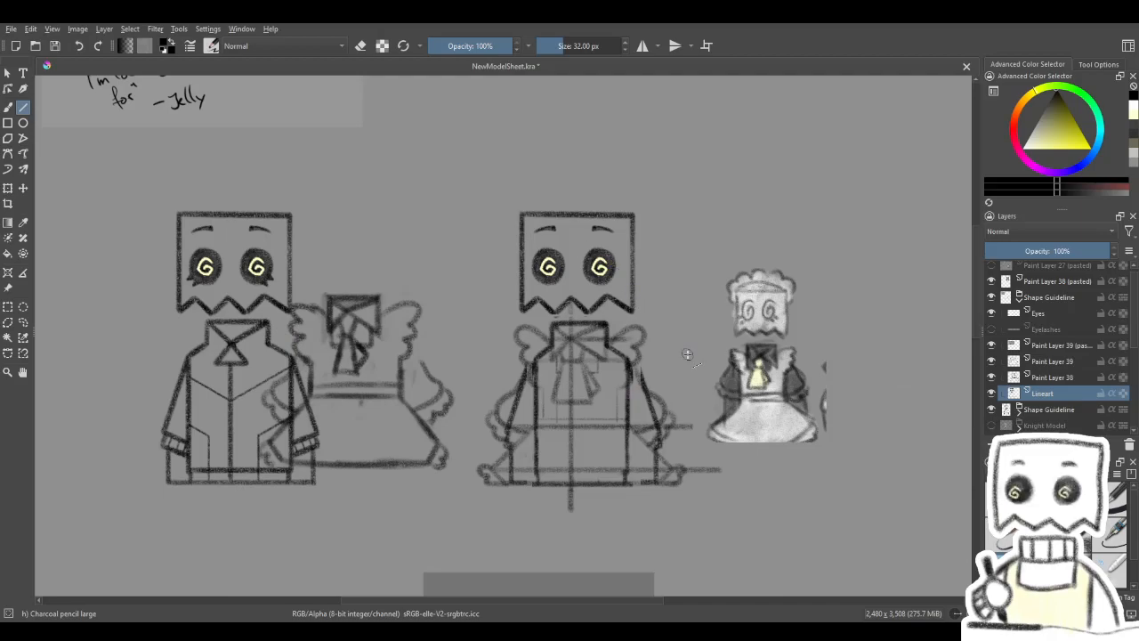
scroll(1028, 401, down, 1)
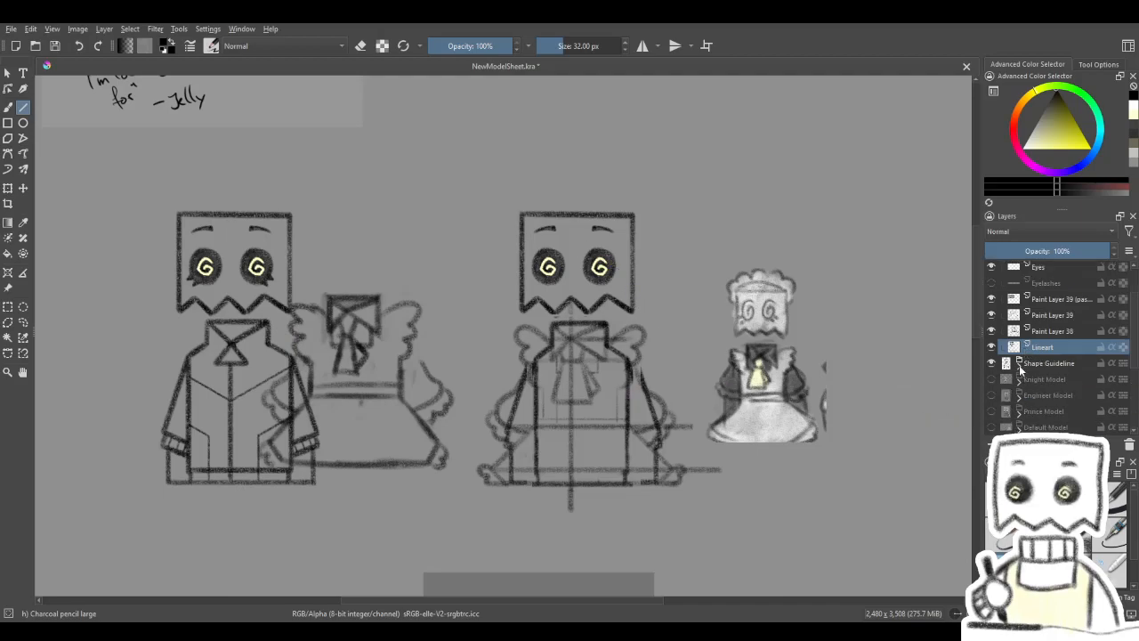
click(1019, 364)
click(1043, 410)
click(8, 188)
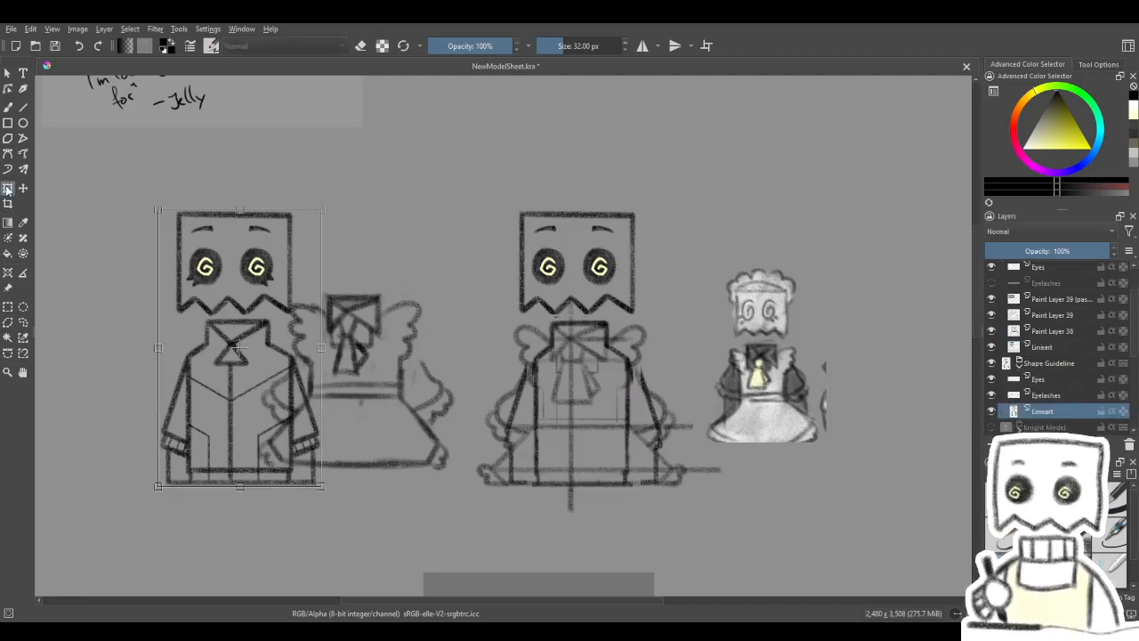
key(Escape)
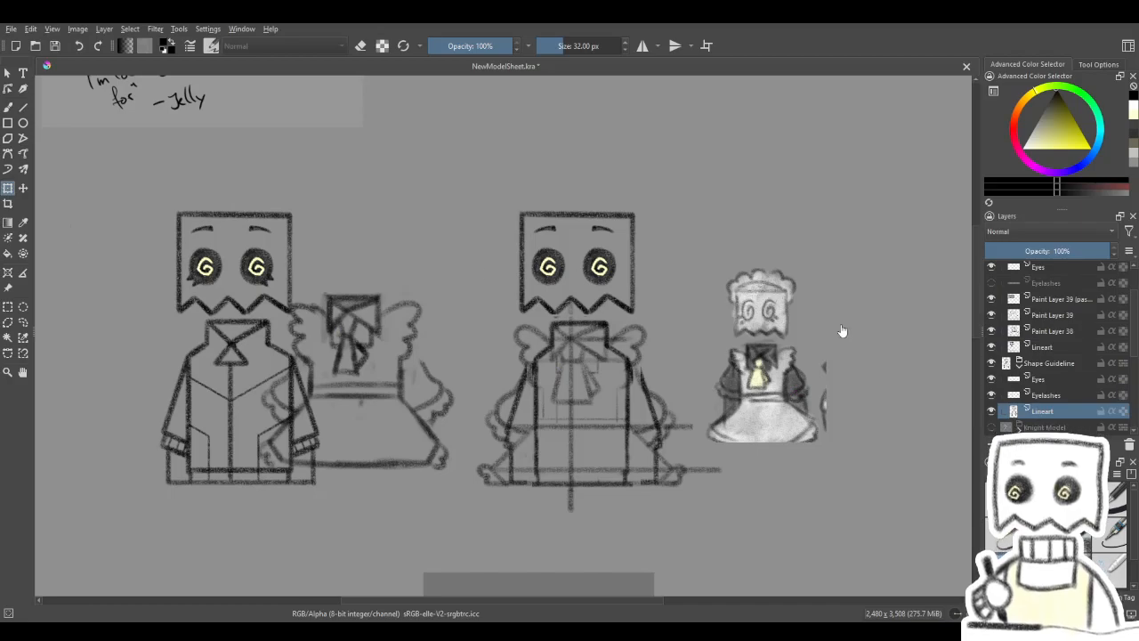
- Lower the maid figure's Lineart layer to 44% opacity, then paste the copied lineart and move it over the maid figure
click(1040, 347)
click(1040, 250)
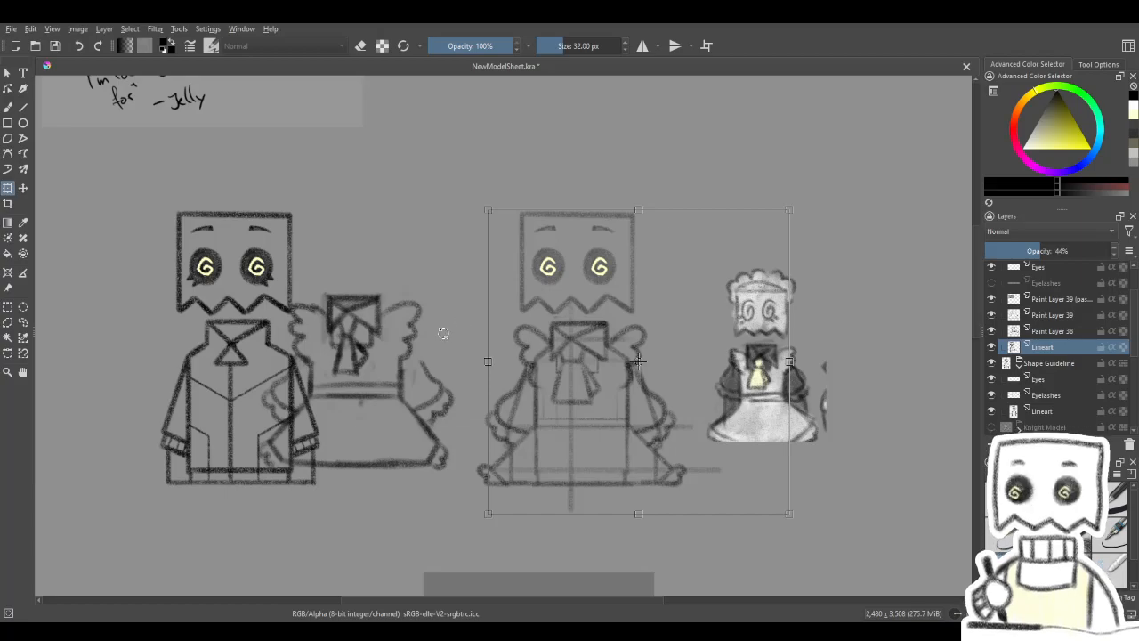
key(ctrl+v)
drag(280, 384, 616, 382)
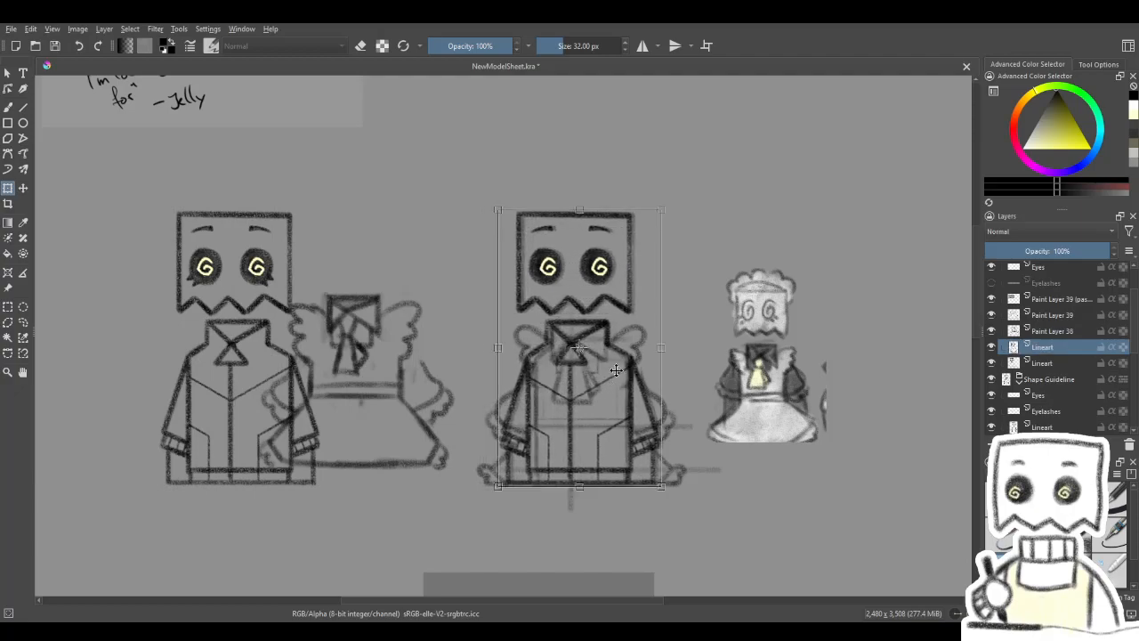
- Nudge the pasted lineart until its paper-bag head lines up with the maid figure's head and apply the placement
scroll(625, 232, up, 6)
scroll(638, 230, down, 3)
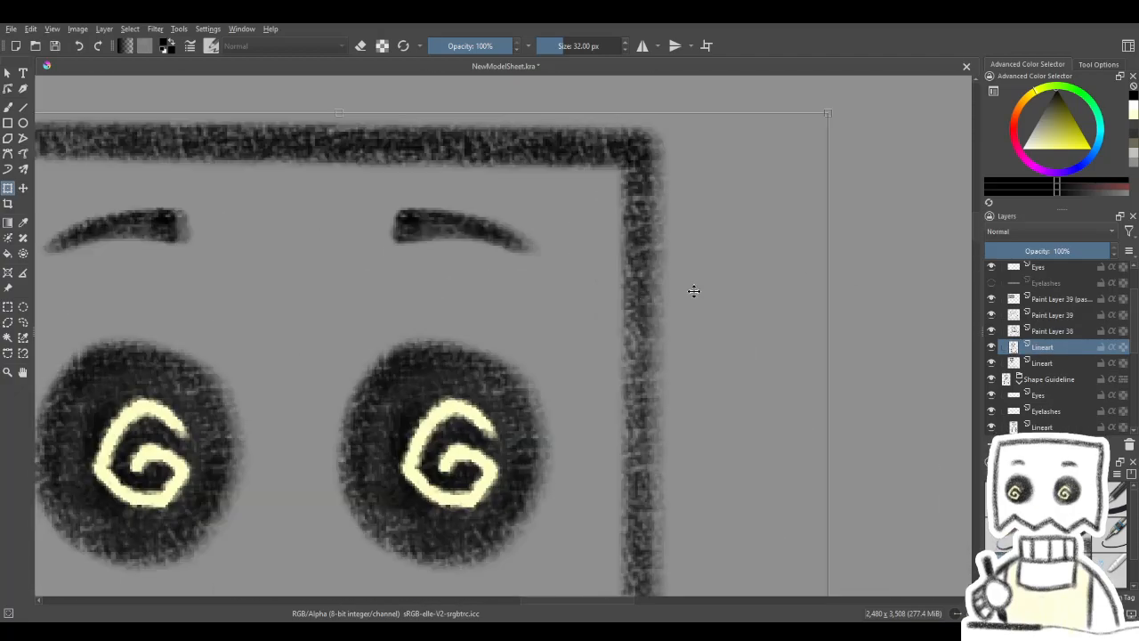
key(Right)
key(Right)
key(Right)
key(Right)
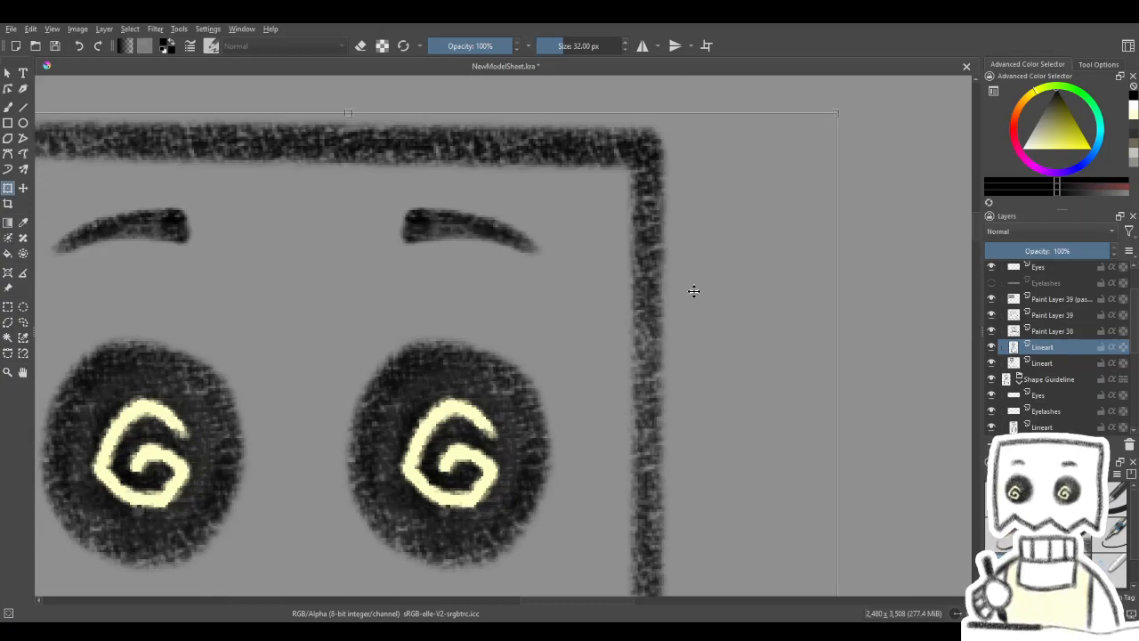
key(Right)
key(Down)
key(Down)
key(Right)
key(Right)
key(Up)
key(Up)
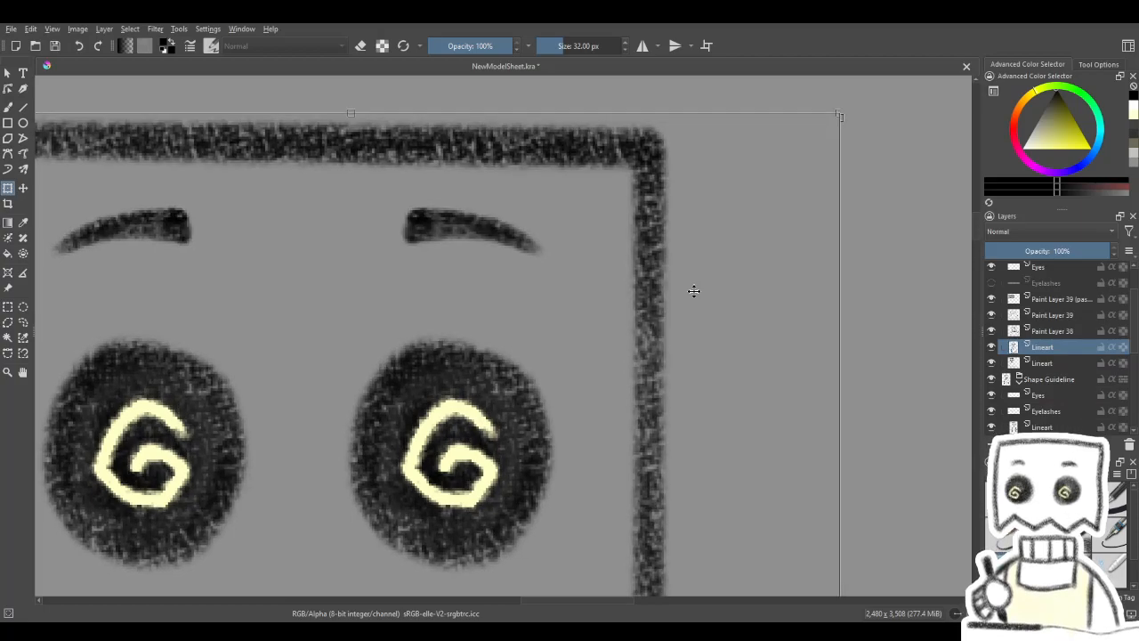
scroll(693, 292, down, 3)
key(Return)
scroll(581, 492, down, 2)
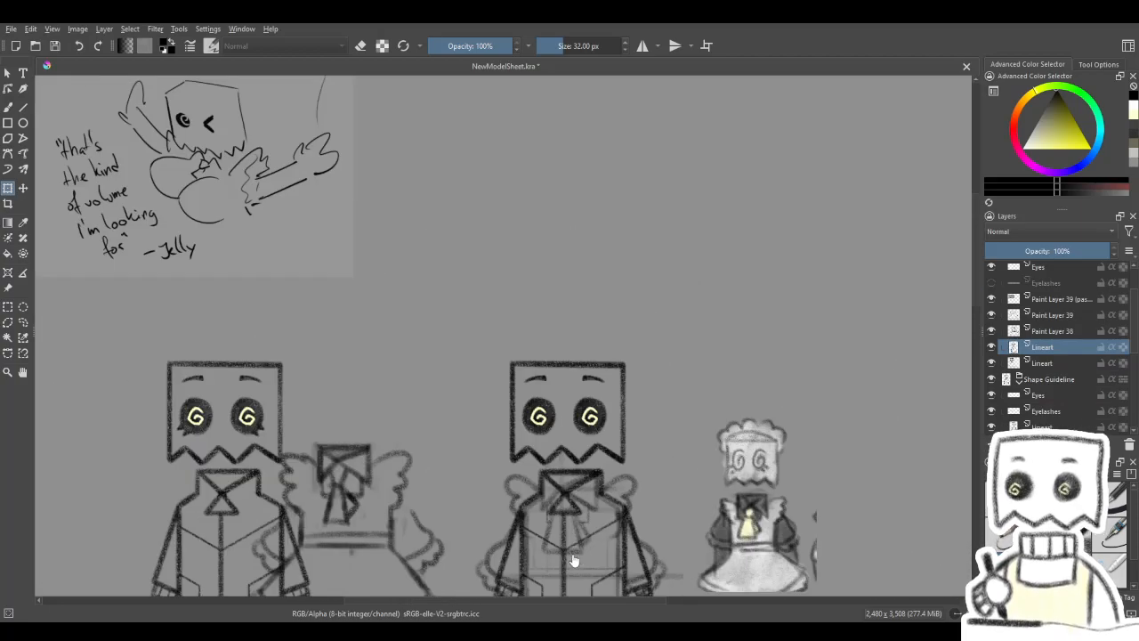
- Hide the faded old Lineart layer beneath the pasted lineart
scroll(576, 547, up, 2)
key(b)
mouse_move(567, 501)
mouse_down()
mouse_move(577, 384)
mouse_move(567, 371)
mouse_up()
scroll(567, 378, down, 3)
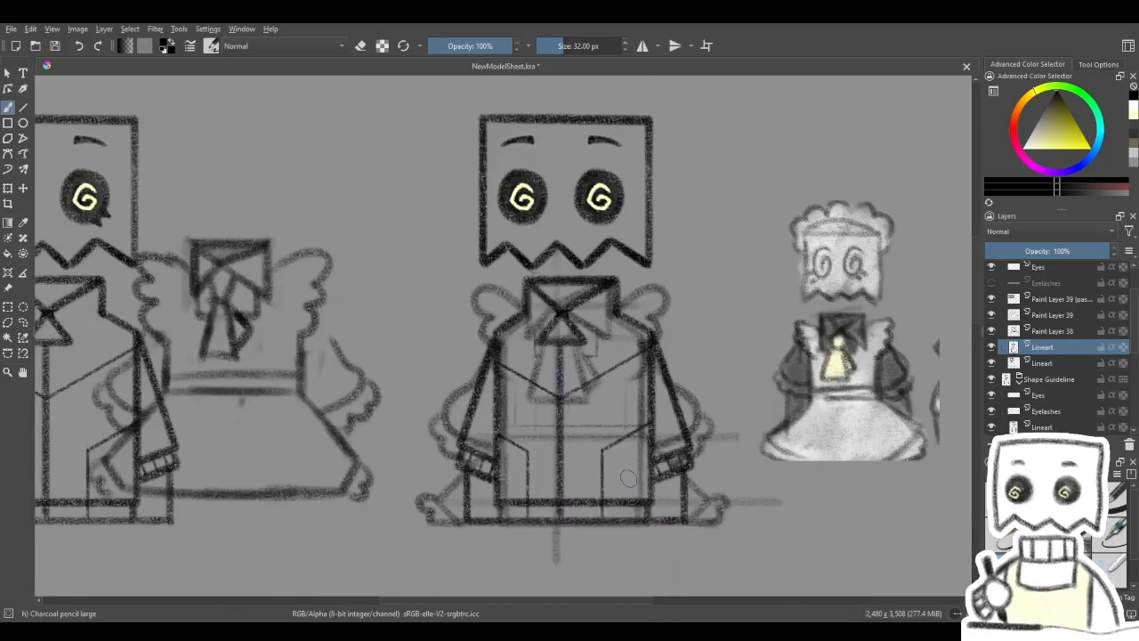
click(992, 363)
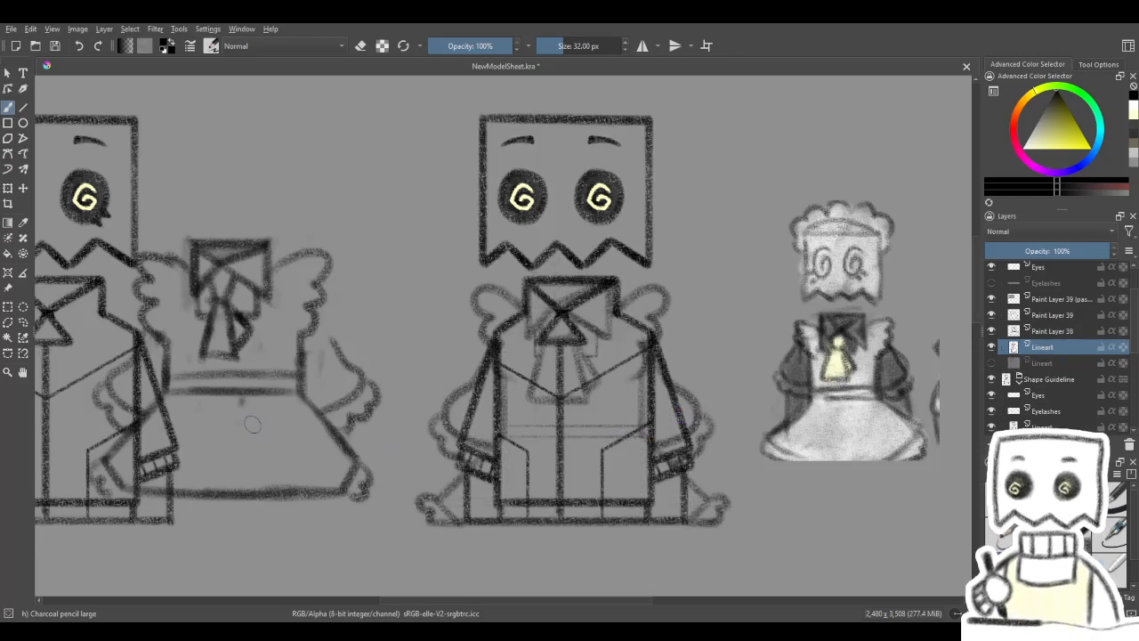
- Select the jacket and body of the pasted lineart and delete them, keeping only the head
key(ctrl+r)
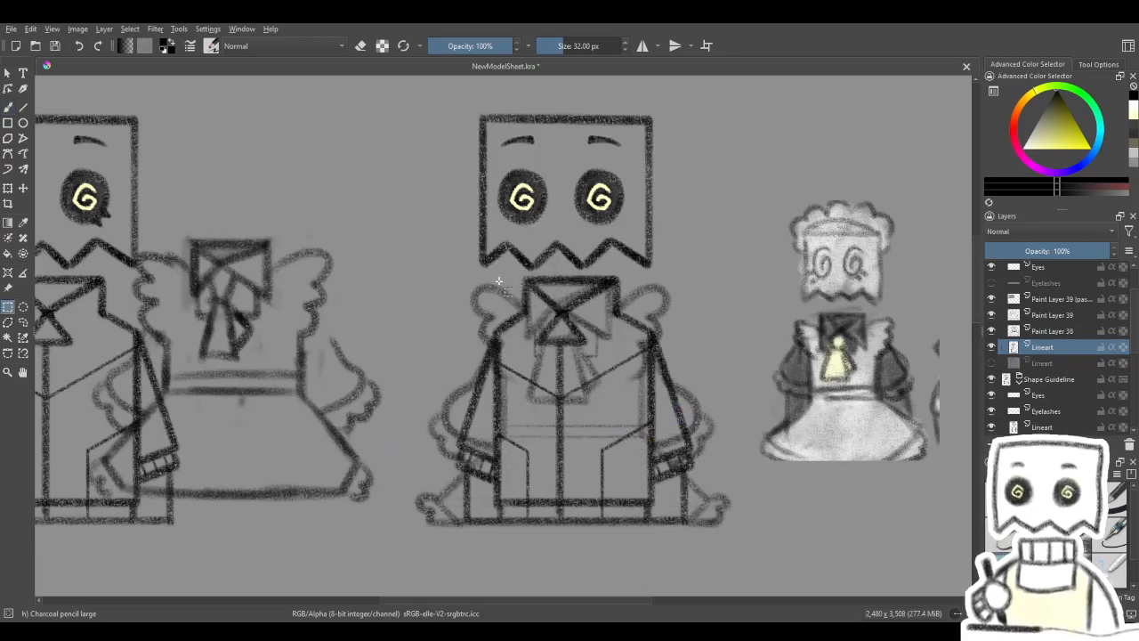
drag(655, 429, 734, 554)
drag(566, 289, 433, 548)
key(Delete)
key(ctrl+shift+a)
scroll(1044, 332, down, 1)
- Check the visibility of Paint Layers 38 and 39 and select Paint Layer 39, which holds the maid outfit
click(1045, 332)
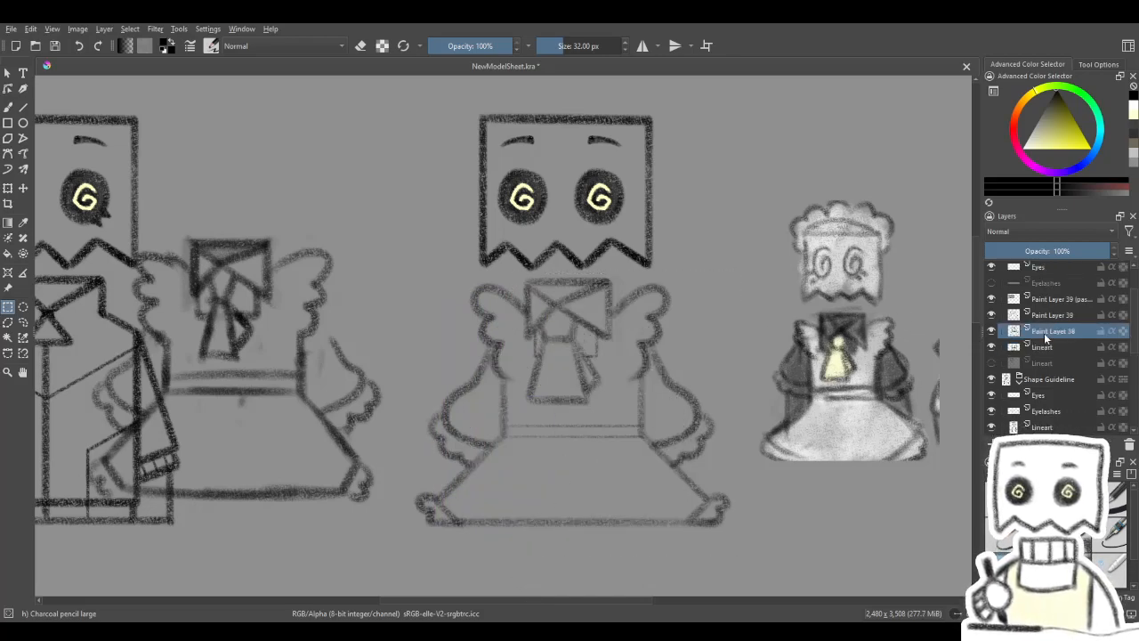
click(993, 331)
click(994, 331)
click(992, 316)
click(993, 316)
click(1027, 319)
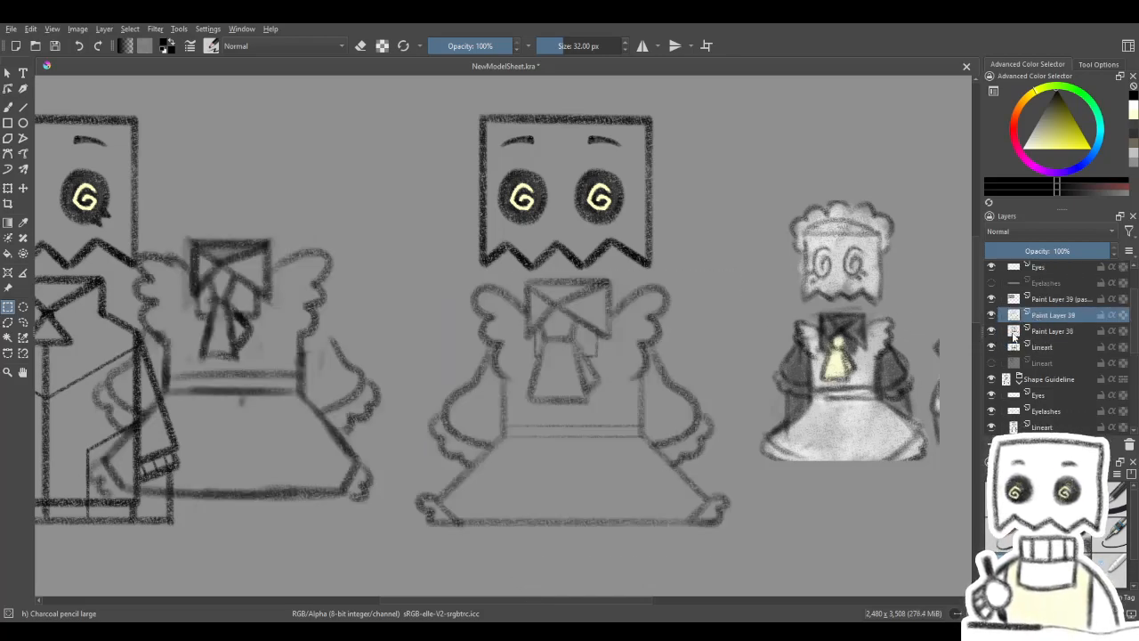
- Duplicate Paint Layer 39 twice to darken the maid outfit's lines and compare them with the head's
click(8, 187)
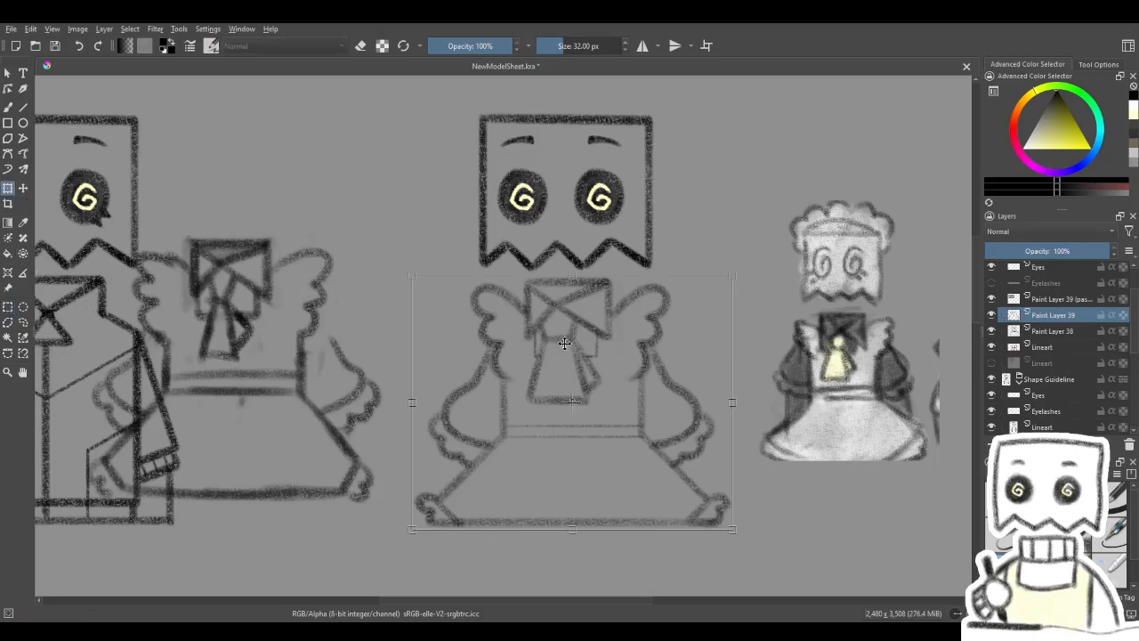
key(ctrl+j)
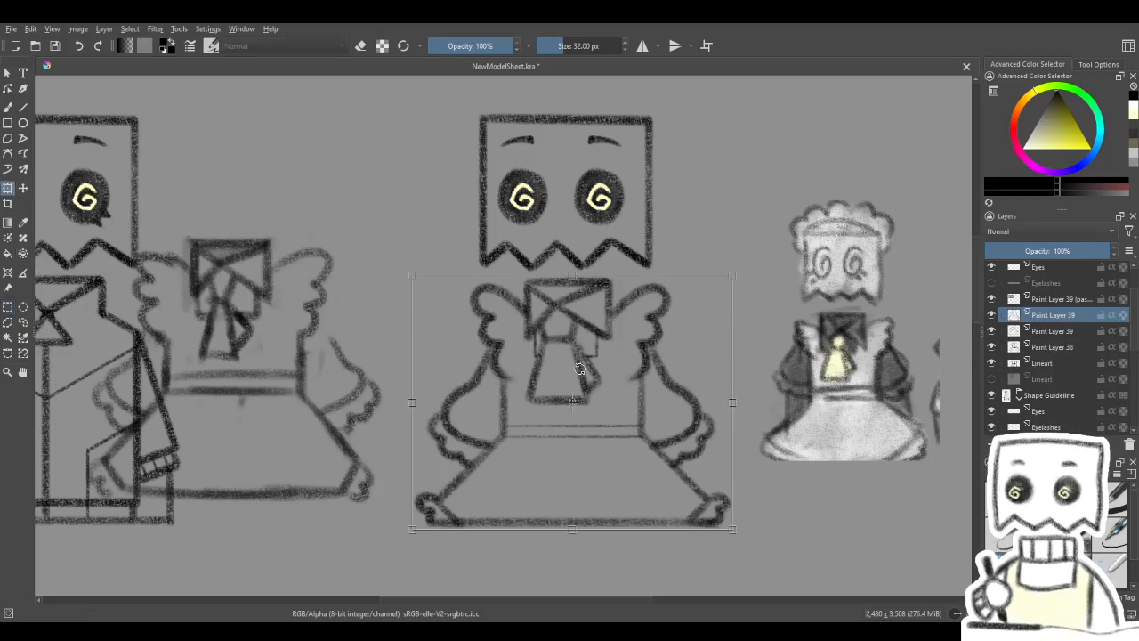
key(ctrl+j)
mouse_move(610, 369)
mouse_down()
mouse_move(595, 363)
mouse_move(609, 366)
mouse_up()
scroll(609, 366, down, 3)
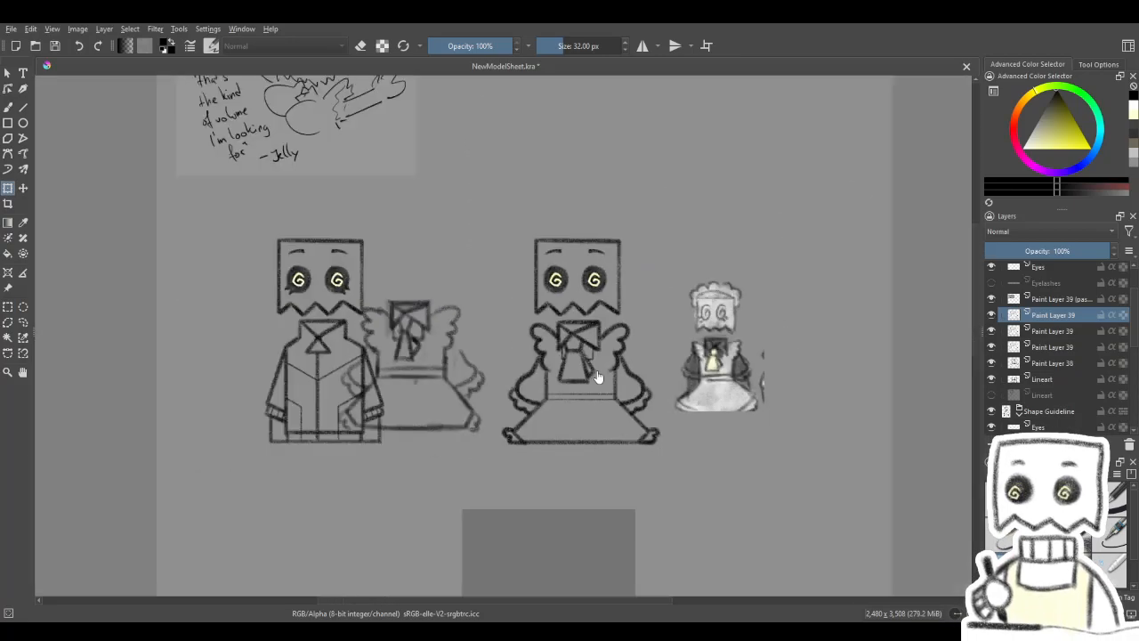
scroll(579, 374, up, 4)
scroll(603, 383, down, 2)
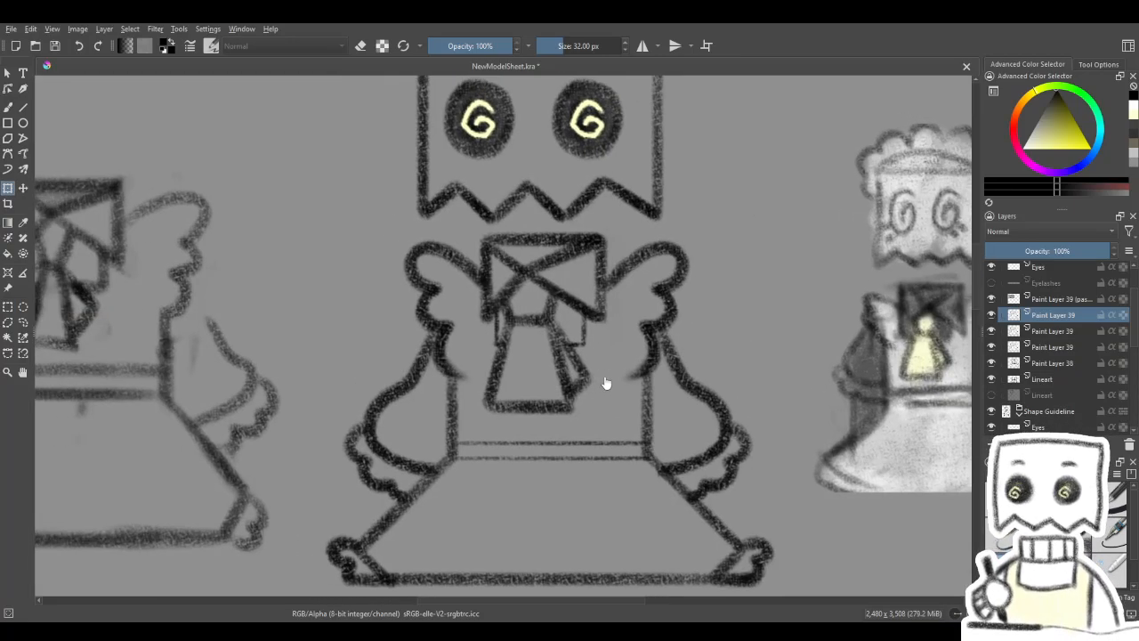
drag(599, 376, 562, 412)
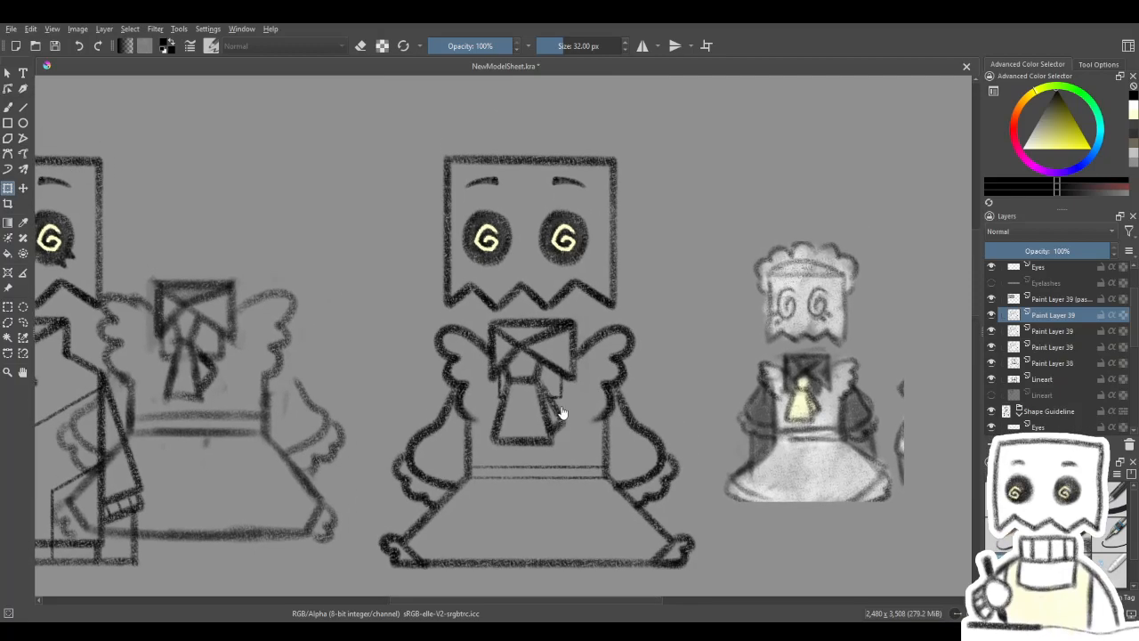
- Toggle Paint Layer 38 and the new Lineart layer to check their contents against the whole model sheet
click(1065, 376)
click(991, 365)
click(992, 365)
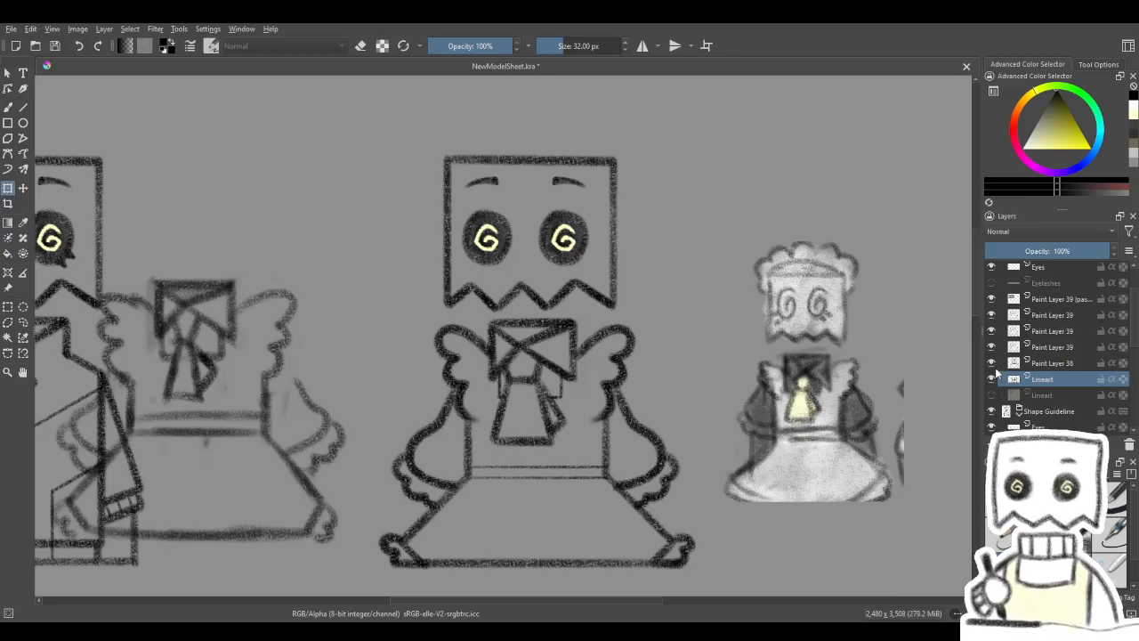
click(992, 378)
click(991, 379)
scroll(627, 339, down, 2)
scroll(623, 337, up, 1)
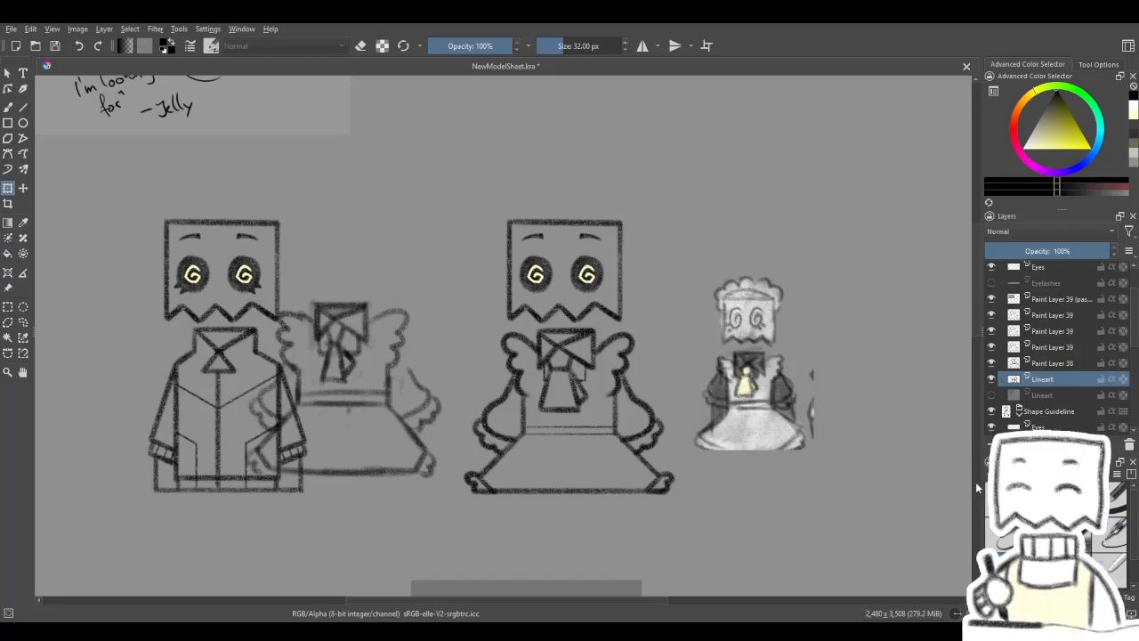
- Undo both duplications of Paint Layer 39
key(ctrl+z)
key(ctrl+z)
key(ctrl+z)
key(ctrl+z)
key(ctrl+z)
- Draw a scalloped maid headpiece around the top of the paper-bag head on Paint Layer 39 with the large charcoal pencil
drag(784, 339, 763, 396)
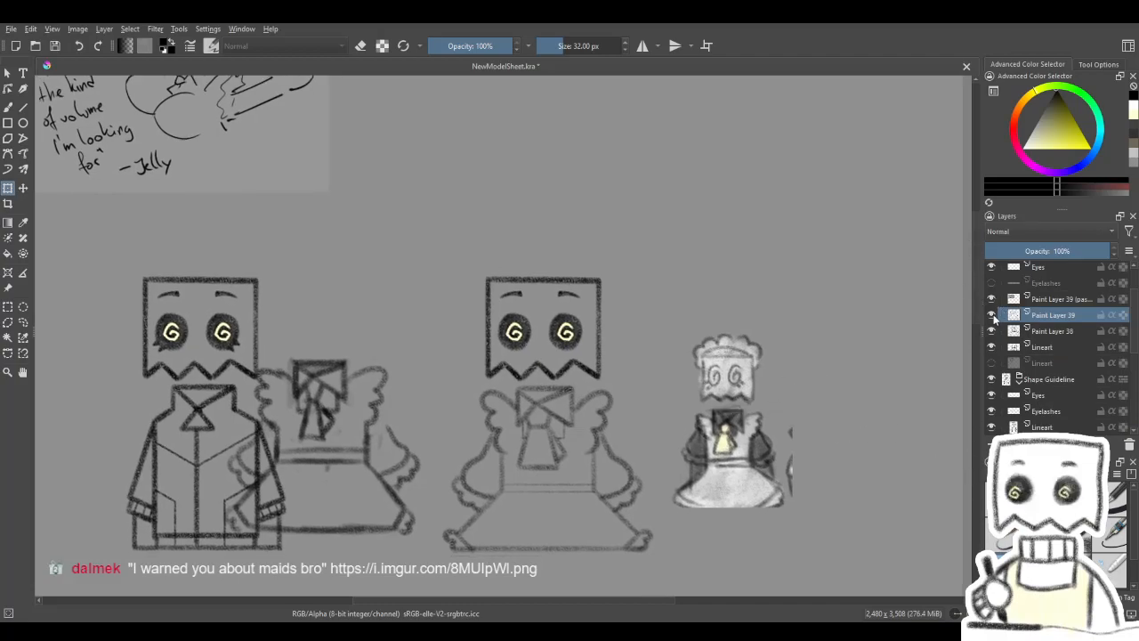
drag(625, 311, 629, 291)
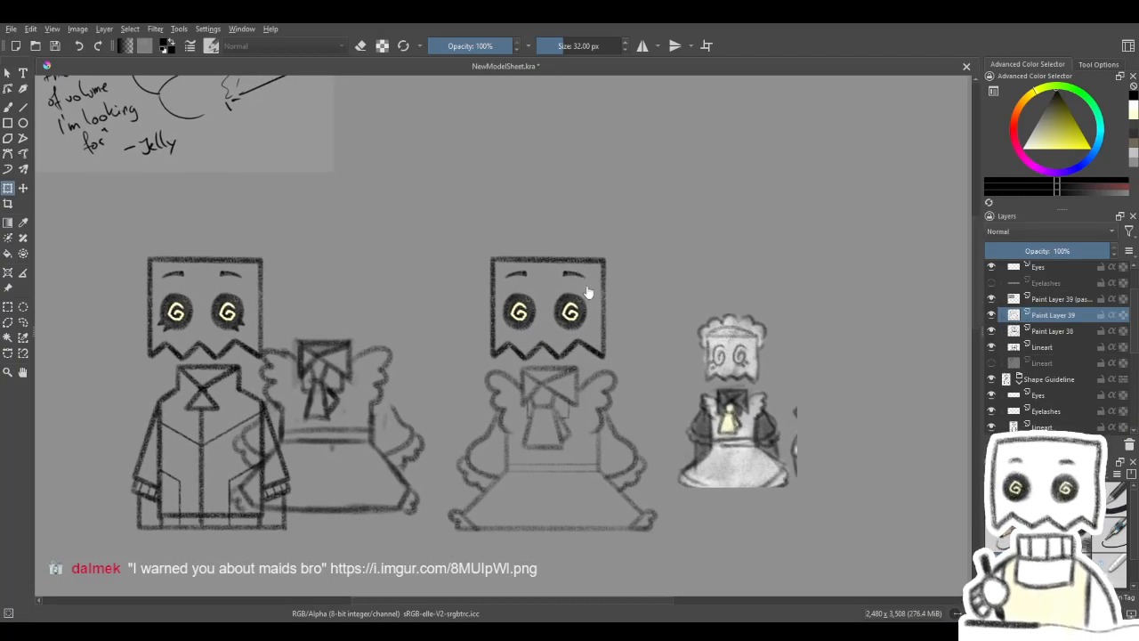
scroll(580, 287, up, 3)
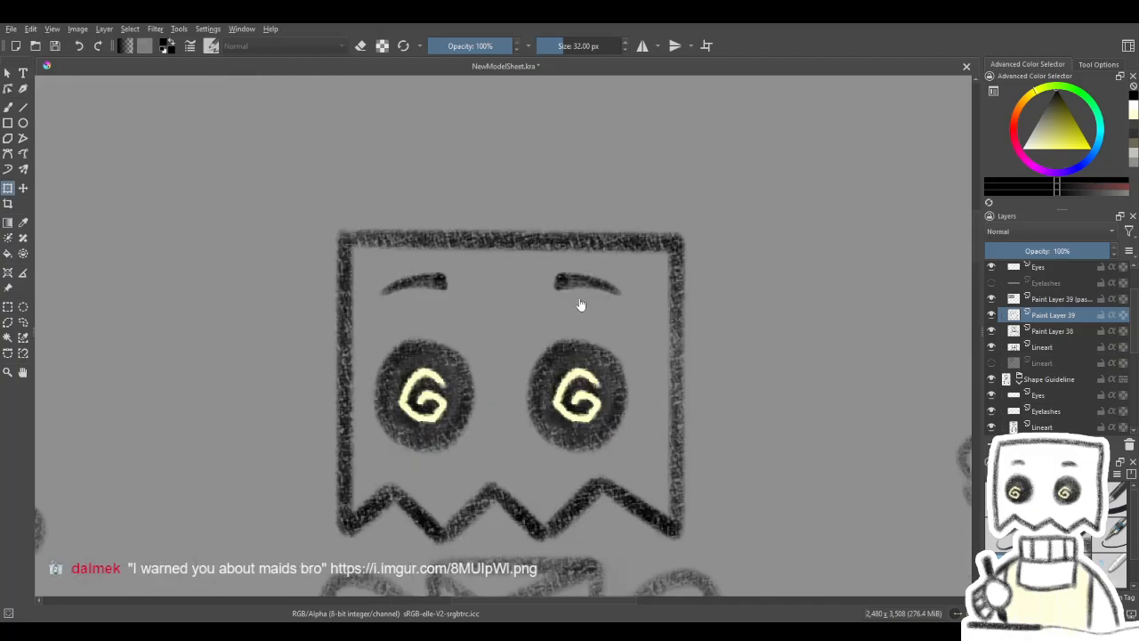
scroll(578, 304, down, 2)
scroll(562, 292, up, 1)
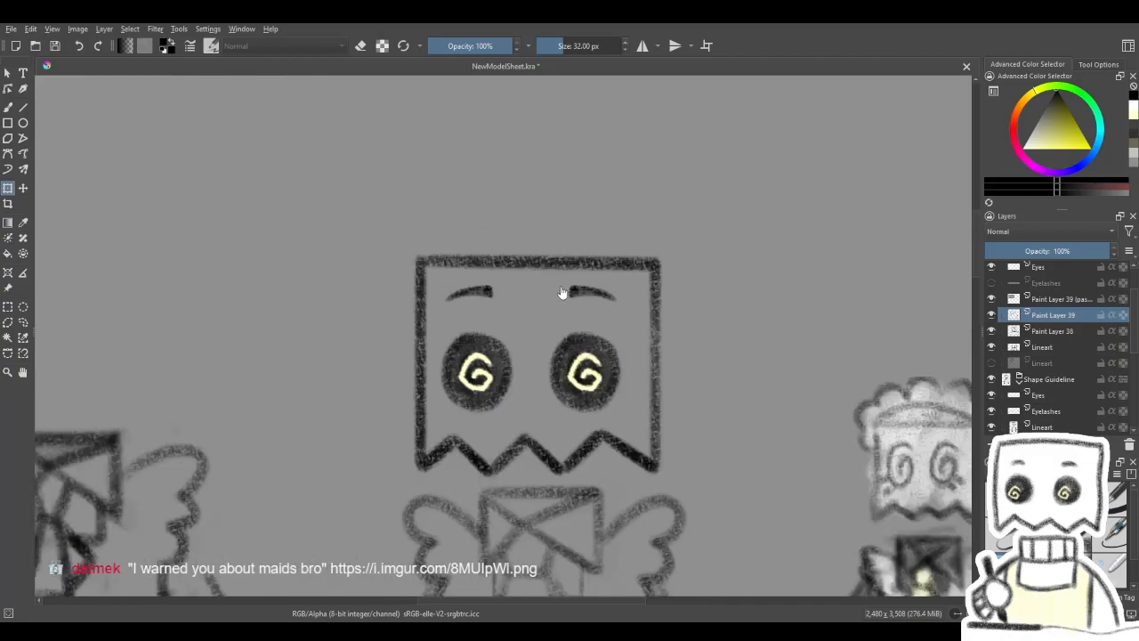
click(8, 106)
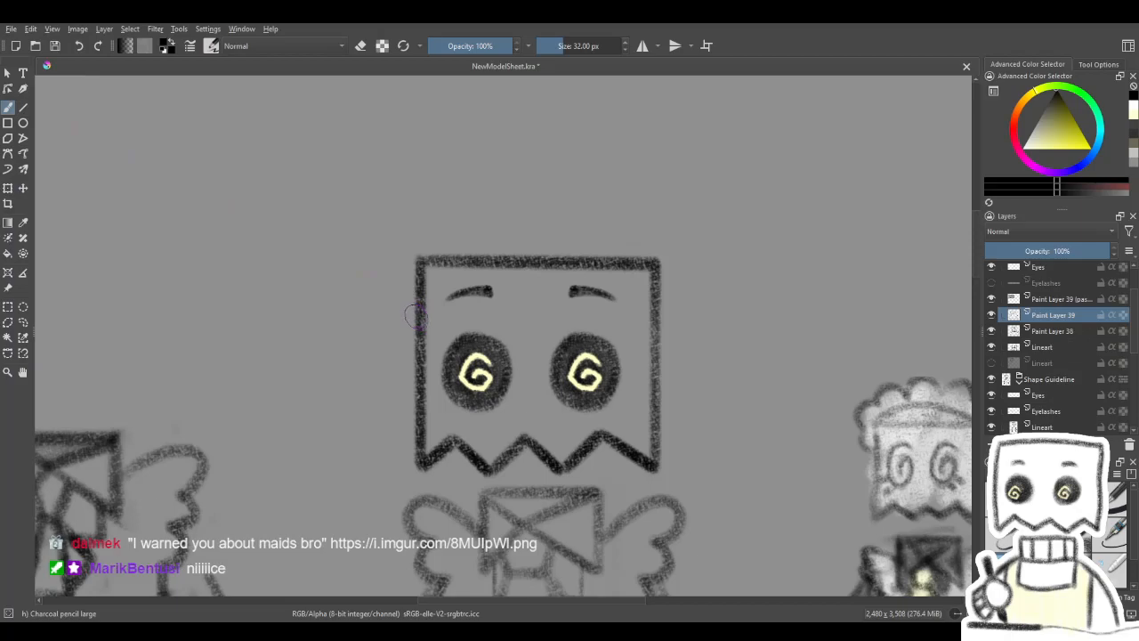
mouse_move(411, 317)
mouse_down()
mouse_move(382, 277)
mouse_move(402, 221)
mouse_up()
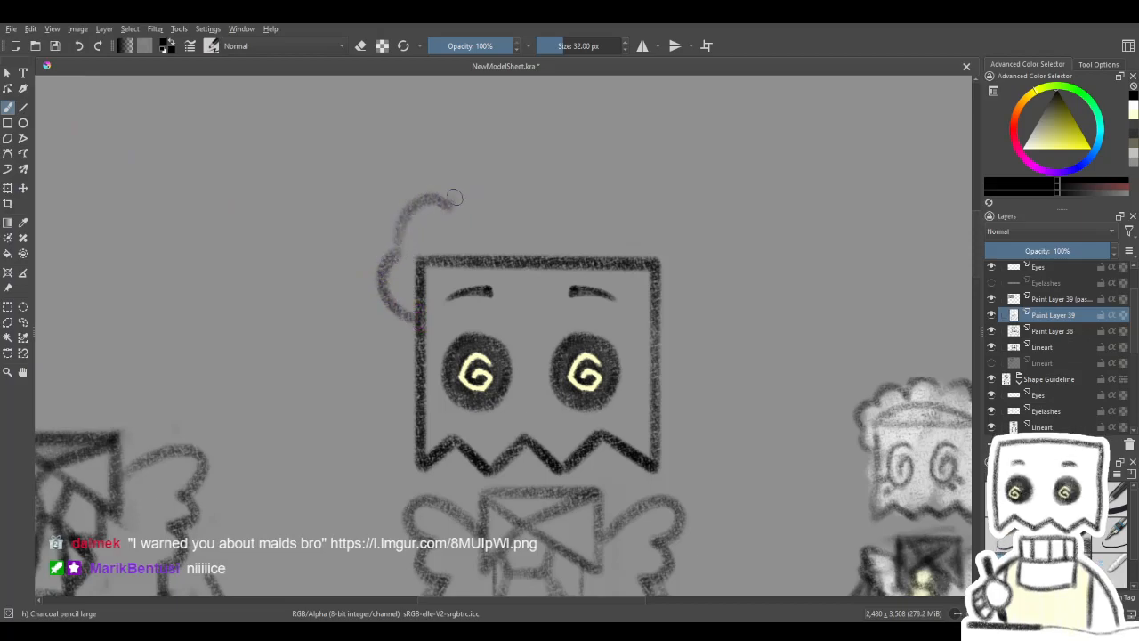
drag(559, 166, 623, 206)
key(ctrl+z)
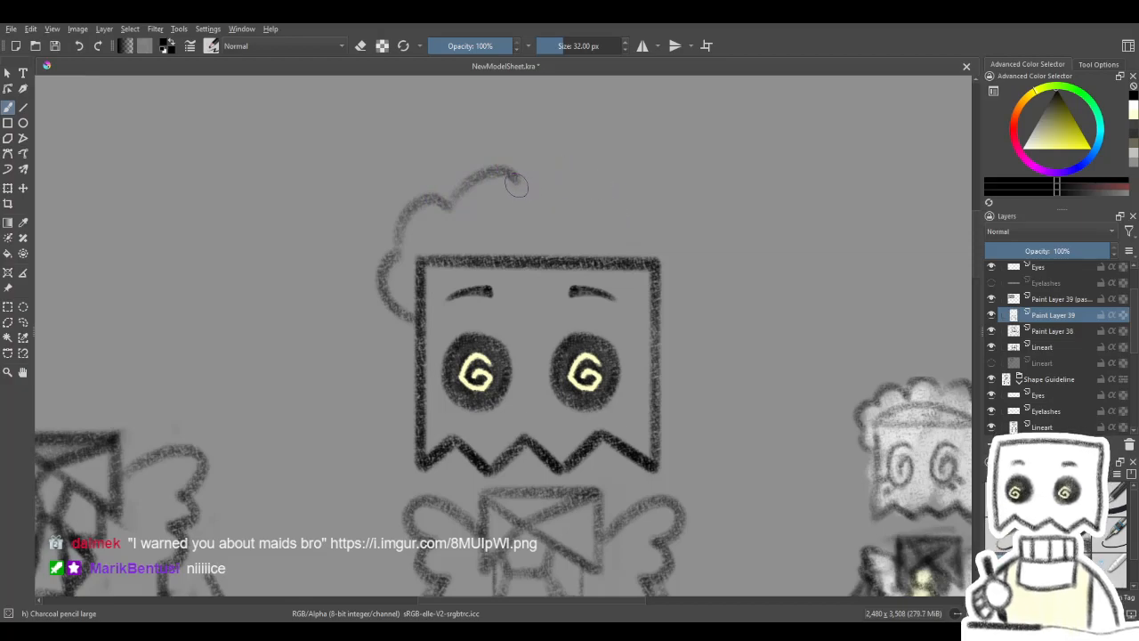
drag(595, 175, 664, 206)
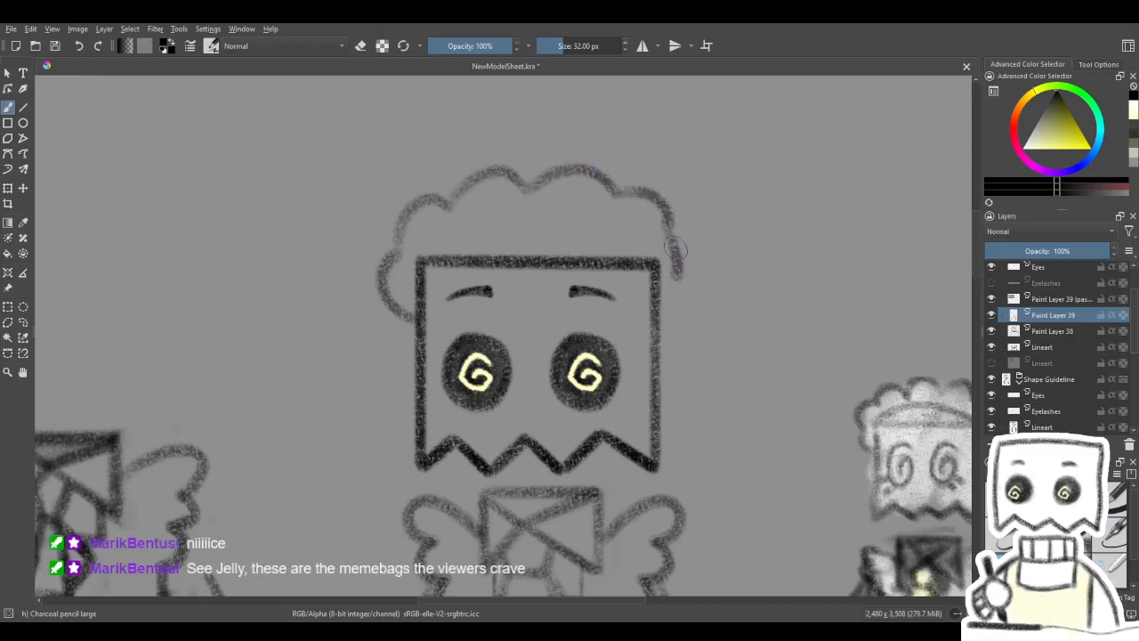
drag(675, 233, 683, 274)
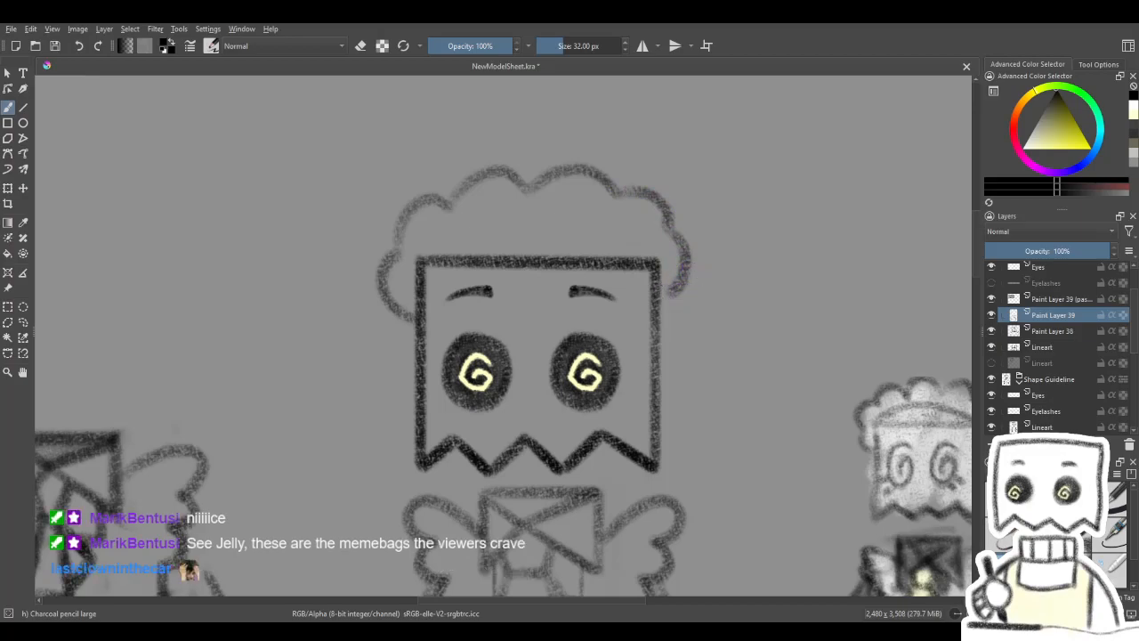
key(ctrl+z)
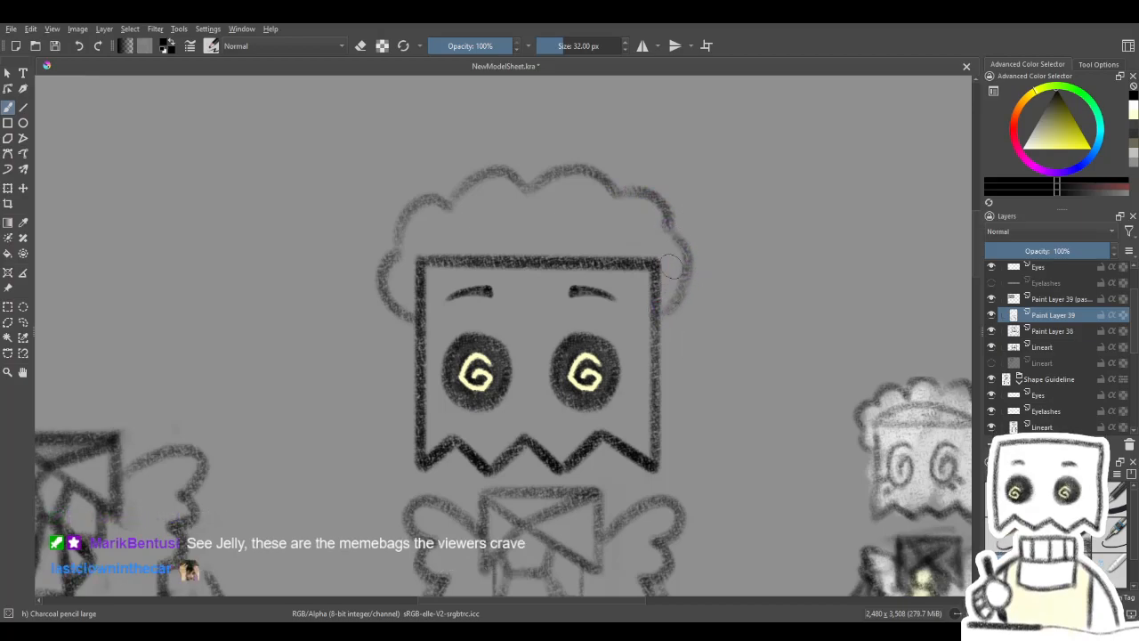
- Try to draw a peaked headband line between the bag's top corners, inside the scalloped headpiece on Paint Layer 39
drag(642, 272, 661, 297)
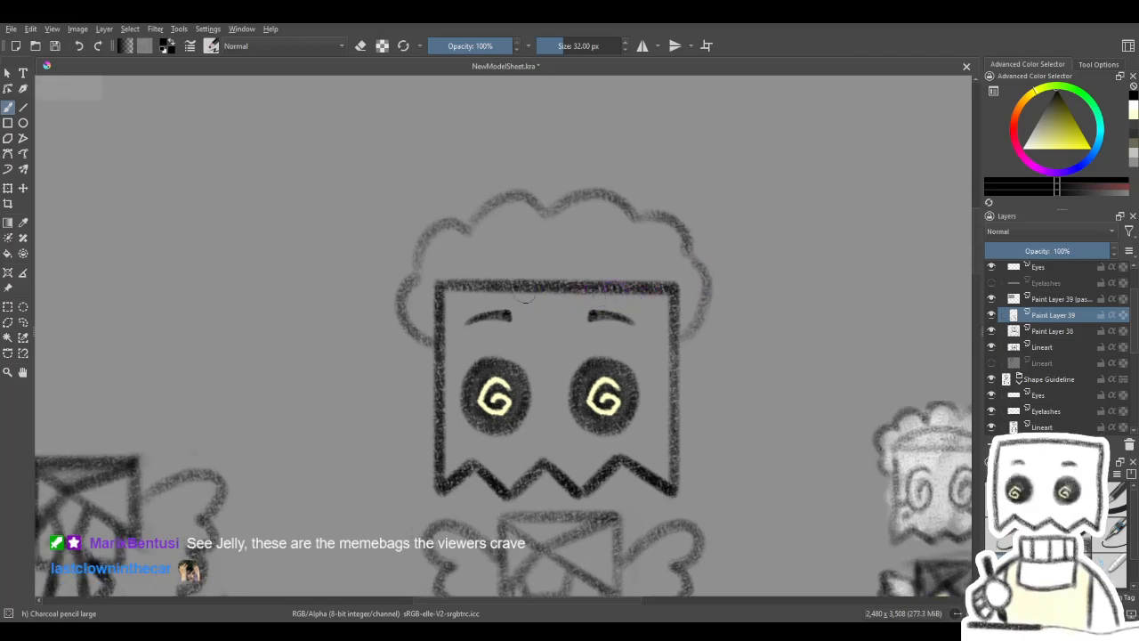
drag(437, 280, 529, 241)
key(ctrl+z)
key(4)
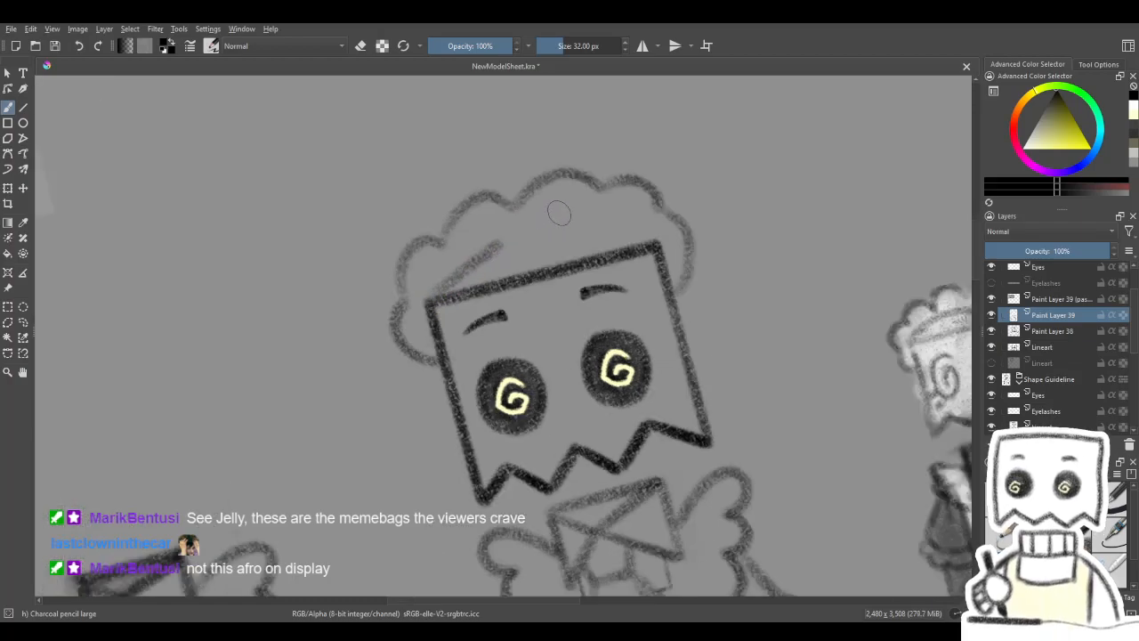
key(4)
key(4)
key(4)
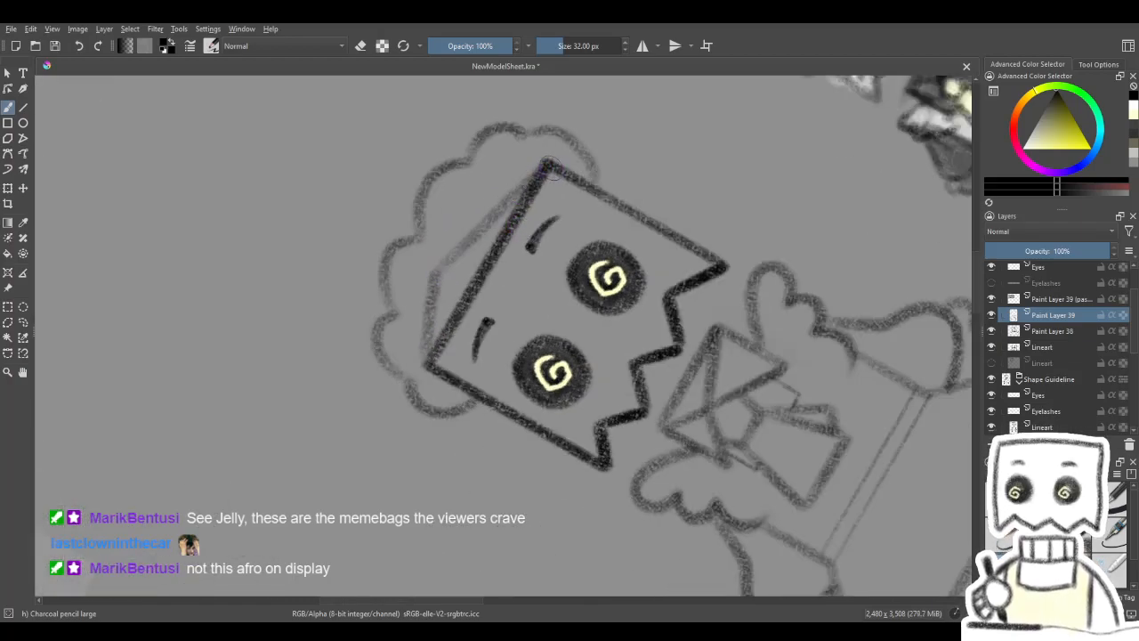
key(5)
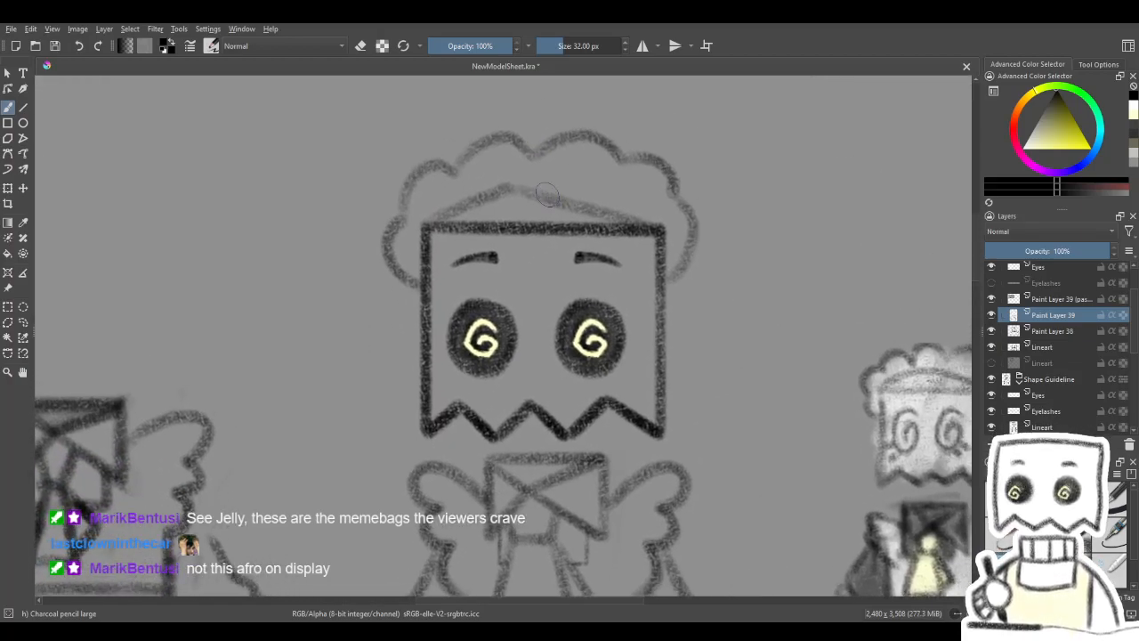
scroll(548, 195, down, 2)
drag(595, 295, 580, 257)
key(ctrl+z)
key(ctrl+z)
- Try to mark thin fold lines running down from the headpiece's scallops with the Charcoal Pencil Medium brush
drag(536, 516, 651, 169)
drag(627, 560, 653, 335)
scroll(324, 298, up, 3)
drag(324, 297, 595, 383)
scroll(614, 347, down, 2)
drag(714, 205, 681, 561)
drag(678, 278, 383, 579)
drag(694, 276, 452, 610)
drag(583, 289, 555, 607)
drag(600, 244, 603, 496)
click(1074, 500)
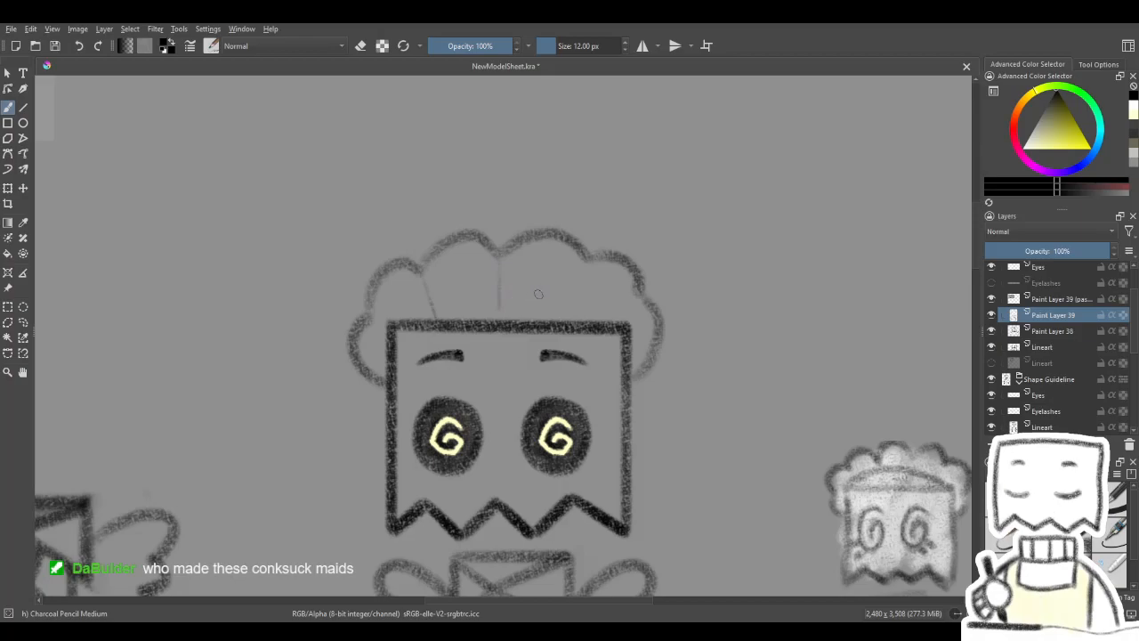
key(ctrl+z)
key(ctrl+z)
key(ctrl+z)
- Draw a shallow curved headband arc from corner to corner above the bag's top edge with the large charcoal pencil
click(1042, 536)
key(4)
key(4)
key(4)
key(4)
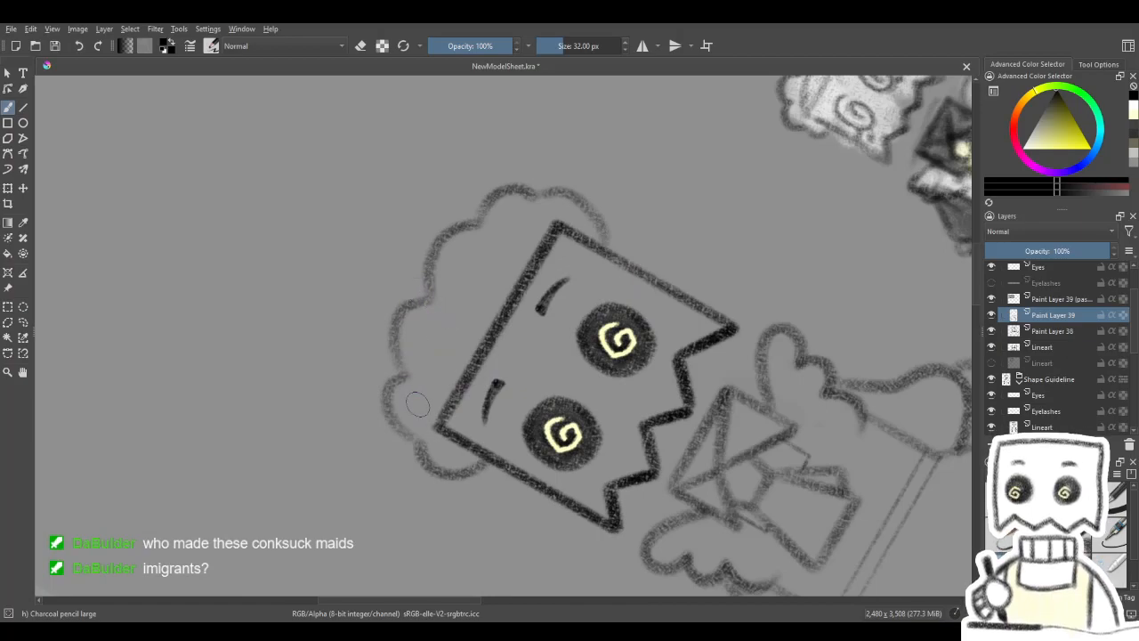
mouse_move(436, 390)
mouse_down()
mouse_move(505, 269)
mouse_move(556, 227)
mouse_move(474, 300)
mouse_move(434, 419)
mouse_move(459, 337)
mouse_move(546, 228)
mouse_up()
key(ctrl+z)
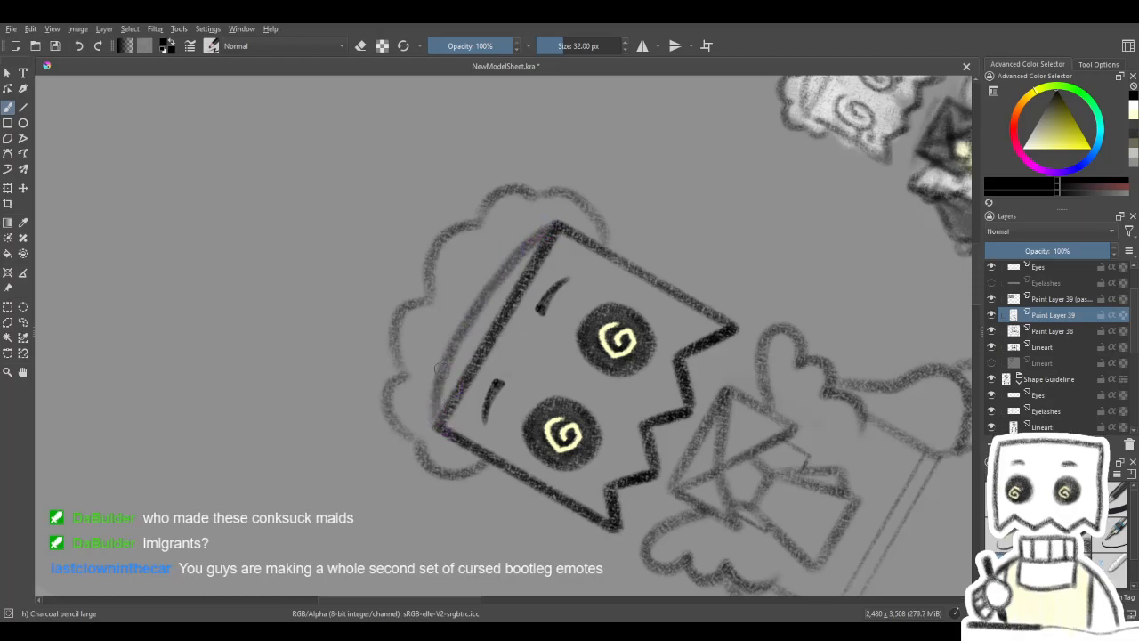
key(5)
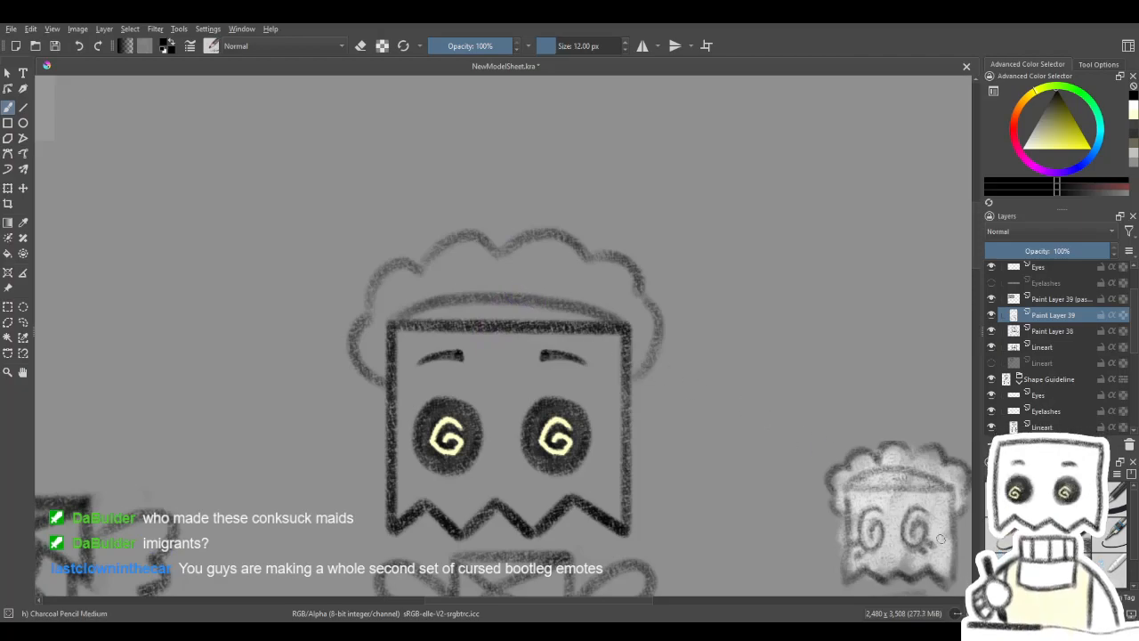
- Draw thin fold lines from the scallops to the headband arc with the medium charcoal pencil and compare with the reference
drag(415, 402, 437, 391)
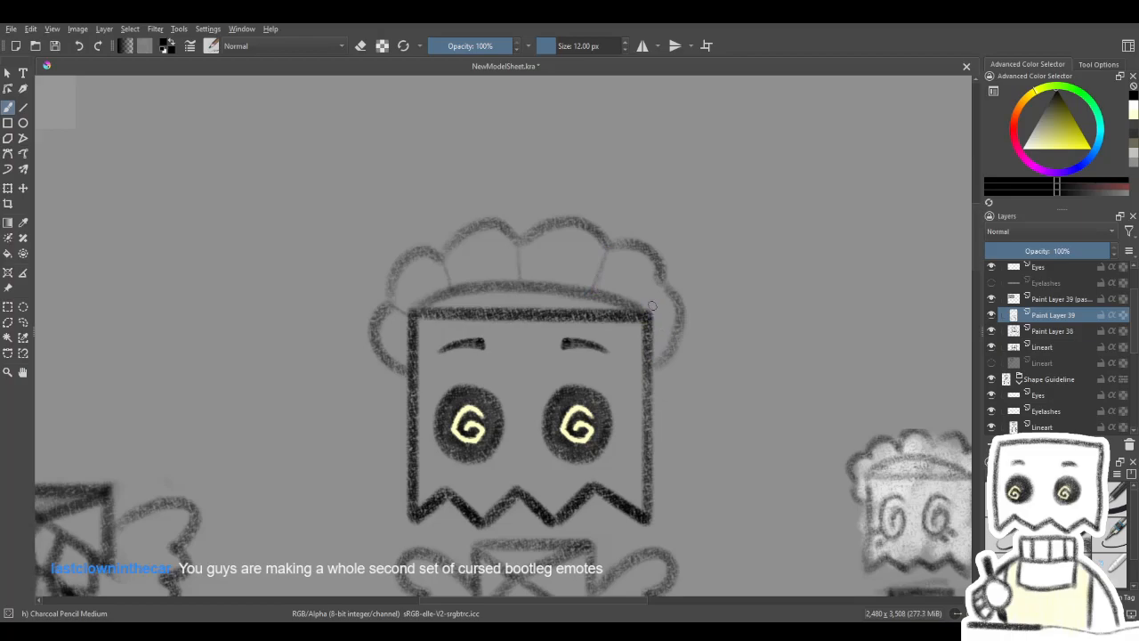
mouse_move(678, 313)
mouse_down()
mouse_move(681, 270)
mouse_move(592, 230)
mouse_up()
scroll(679, 256, down, 6)
scroll(598, 269, down, 2)
scroll(594, 306, up, 1)
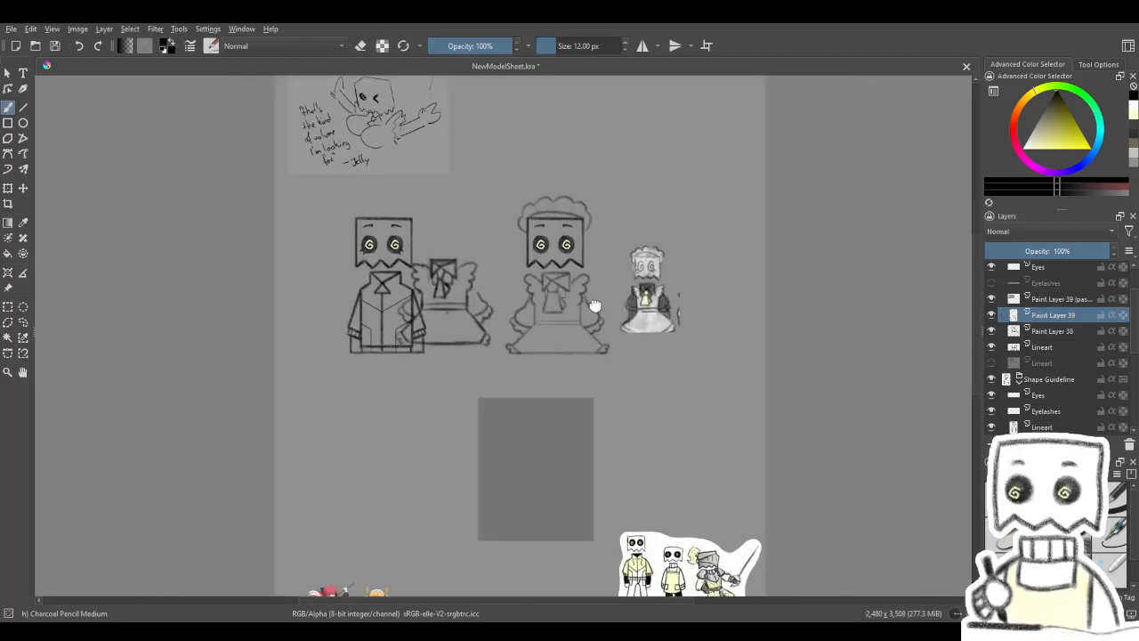
scroll(613, 310, up, 3)
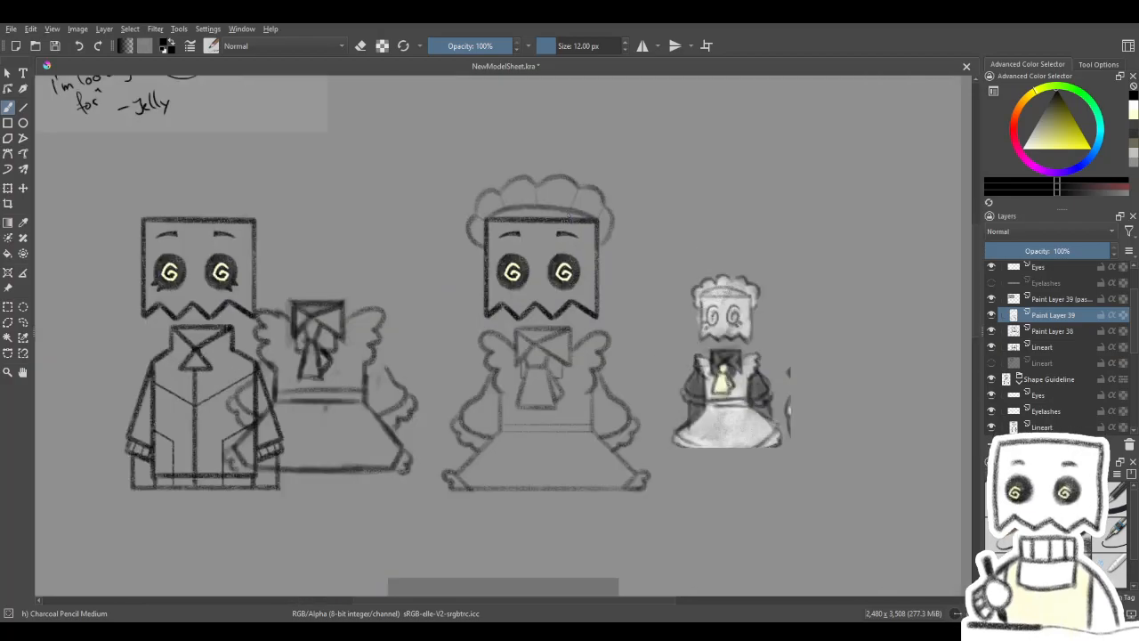
scroll(613, 310, down, 2)
mouse_move(613, 309)
mouse_down()
mouse_move(575, 264)
mouse_move(573, 239)
mouse_move(585, 315)
mouse_up()
scroll(564, 229, up, 3)
drag(567, 243, 595, 243)
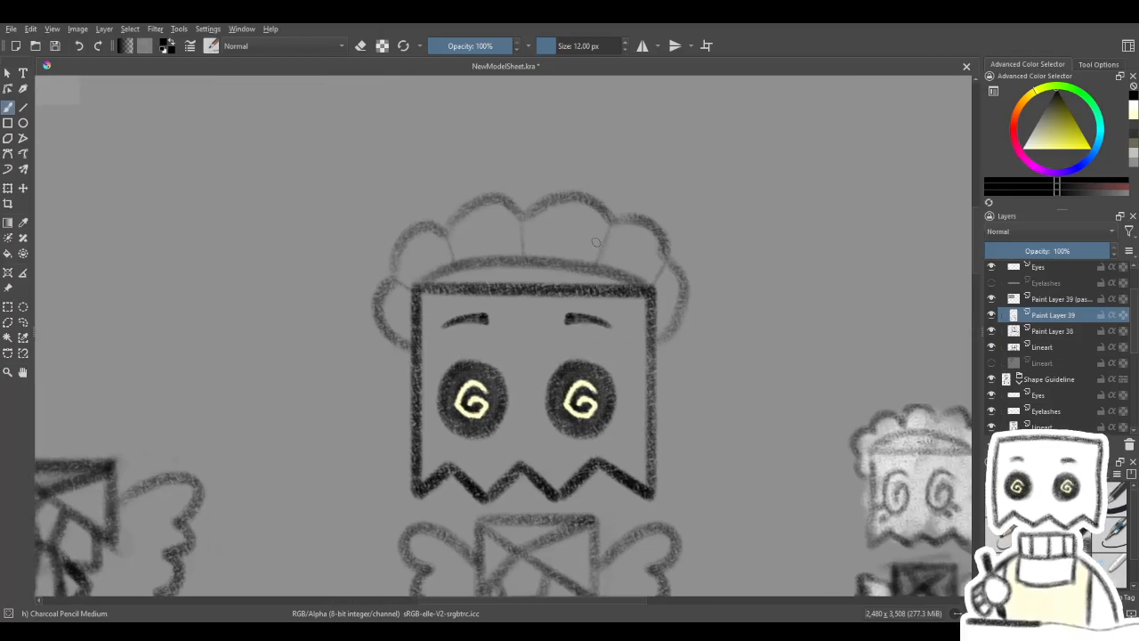
- Undo the fold lines, the headband arc and the right half of the scalloped outline
key(ctrl+z)
key(ctrl+z)
key(ctrl+z)
key(ctrl+z)
key(ctrl+z)
key(ctrl+z)
key(ctrl+z)
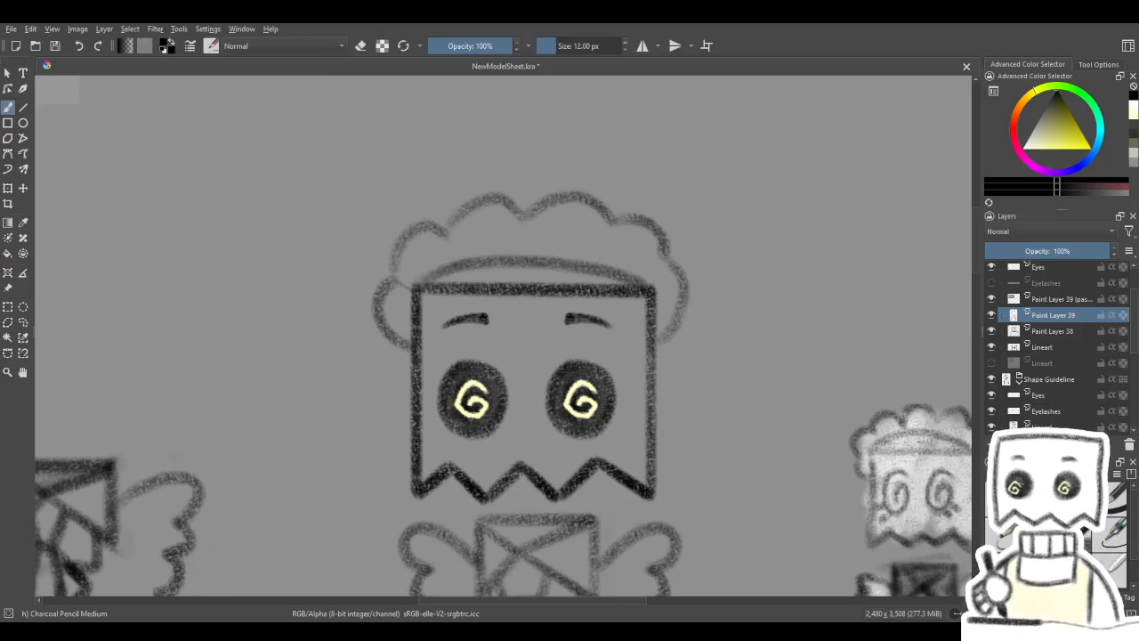
key(ctrl+z)
key(ctrl+z)
key(ctrl+z)
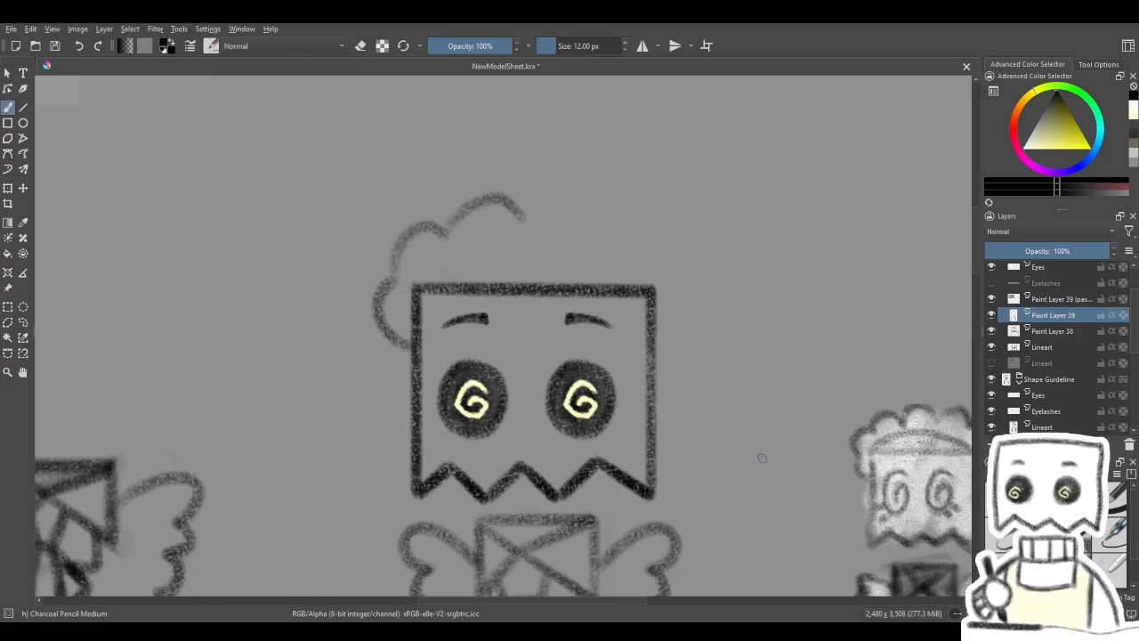
- Copy the left half of the headpiece to a new layer, mirror it horizontally and move it over the bag's right side
click(7, 189)
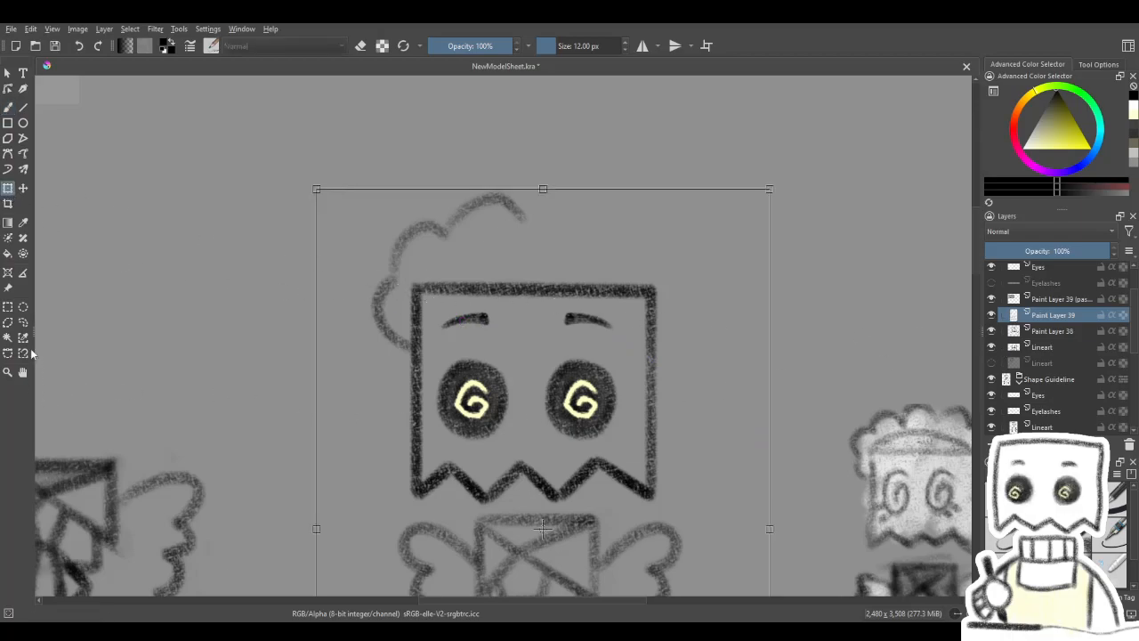
click(8, 308)
drag(313, 164, 570, 357)
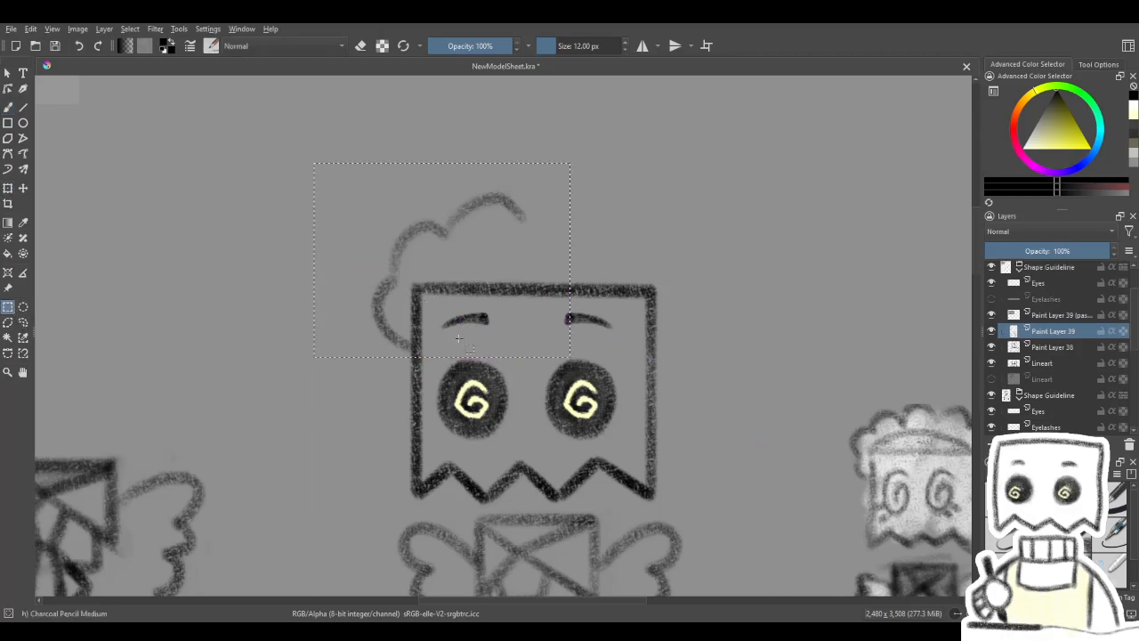
key(ctrl+c)
key(ctrl+v)
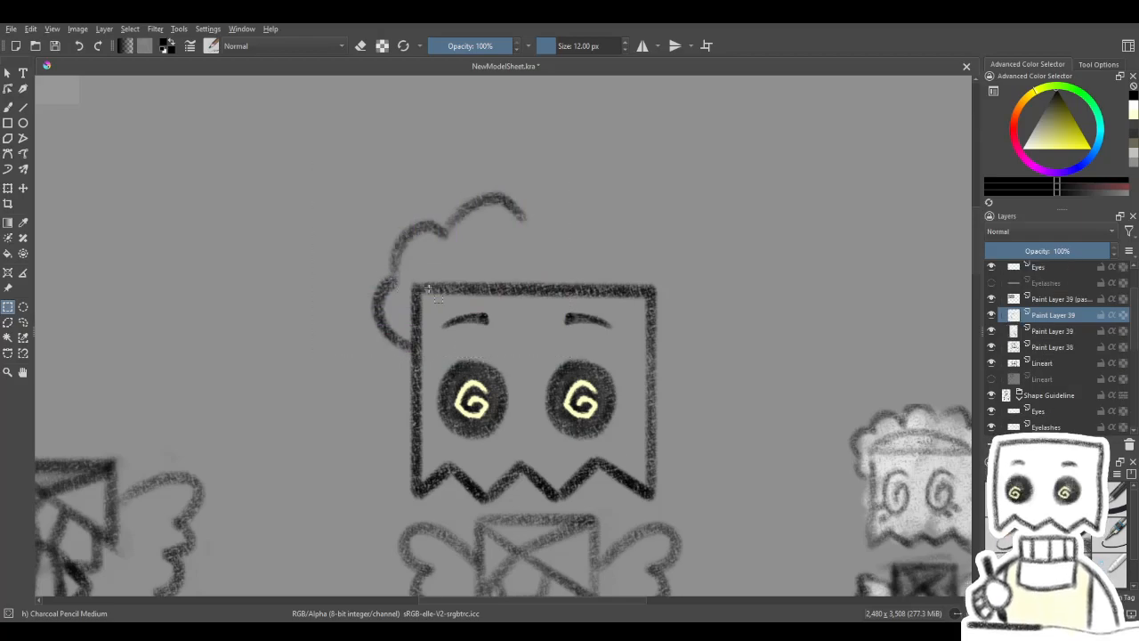
key(ctrl+t)
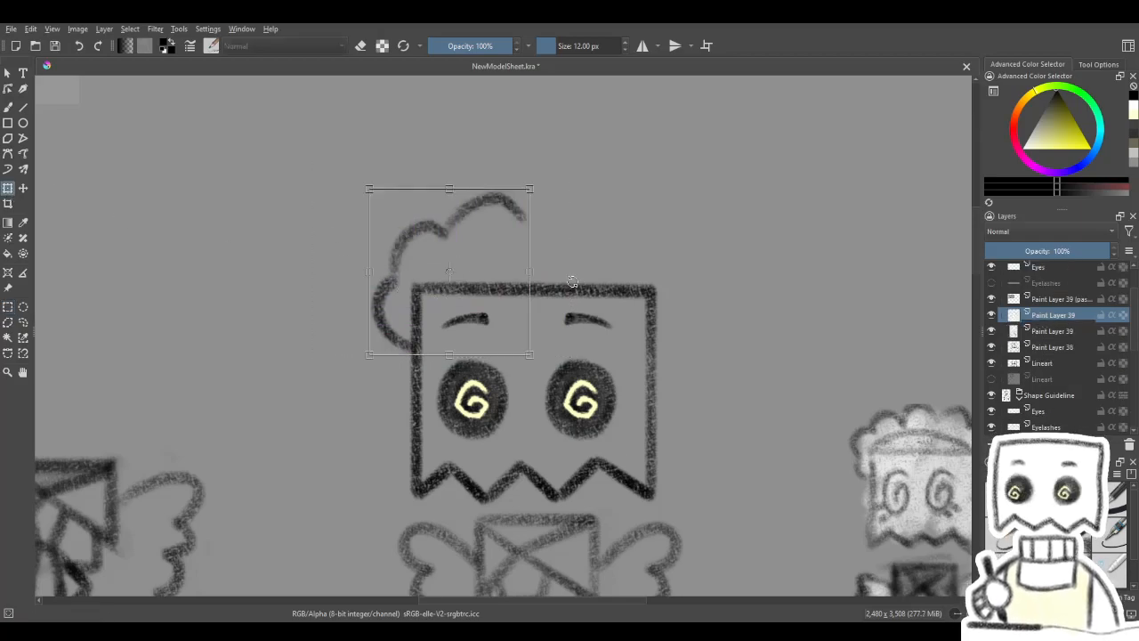
click(588, 394)
click(23, 188)
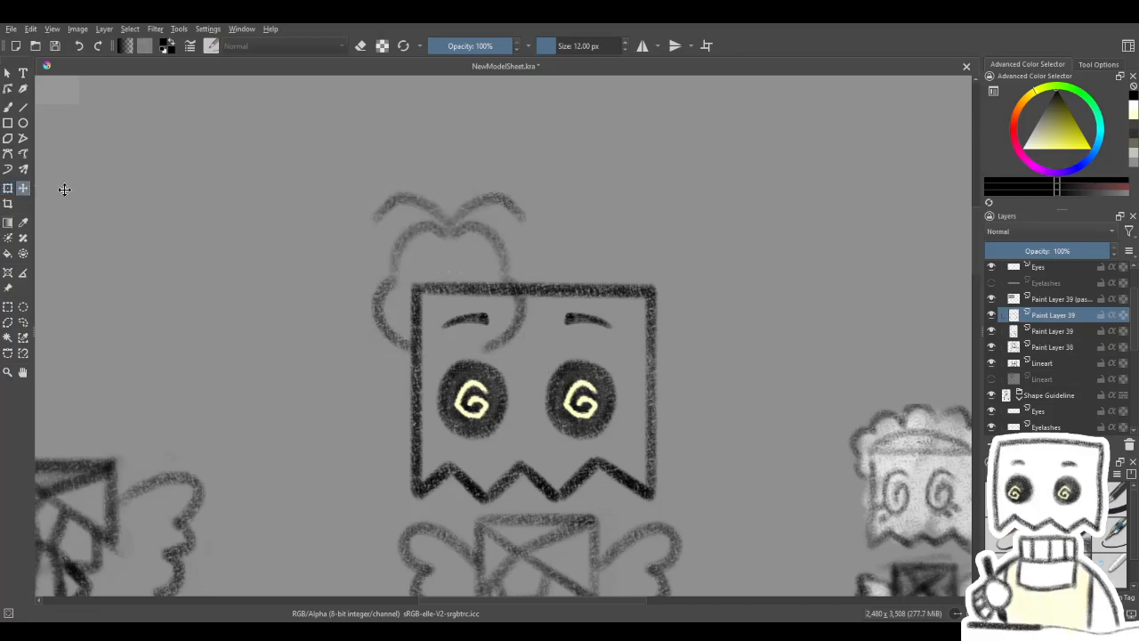
drag(483, 282, 651, 289)
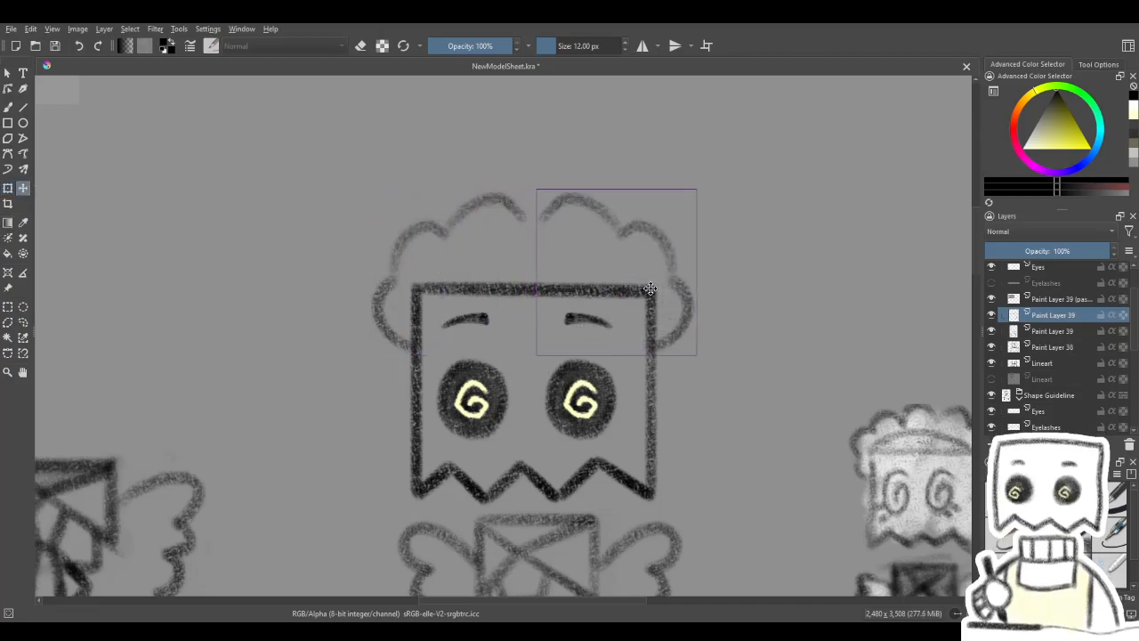
- Check the mirrored headpiece against the model sheet and shift the copy left to close the gap between the halves
drag(542, 481, 541, 420)
scroll(541, 405, down, 4)
scroll(541, 402, up, 1)
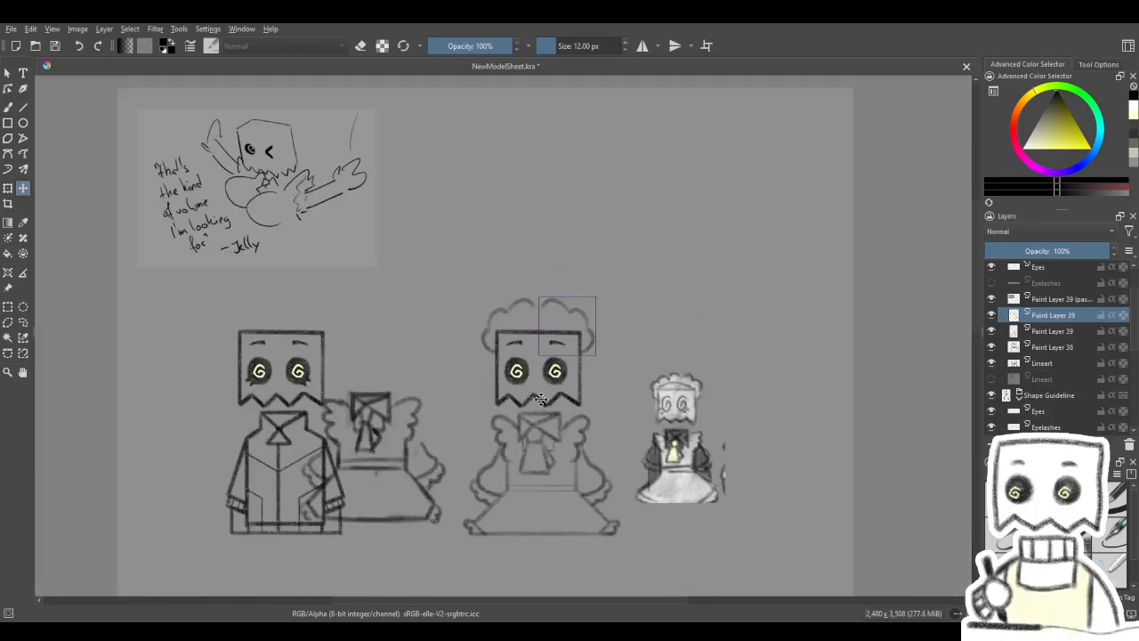
scroll(532, 397, up, 3)
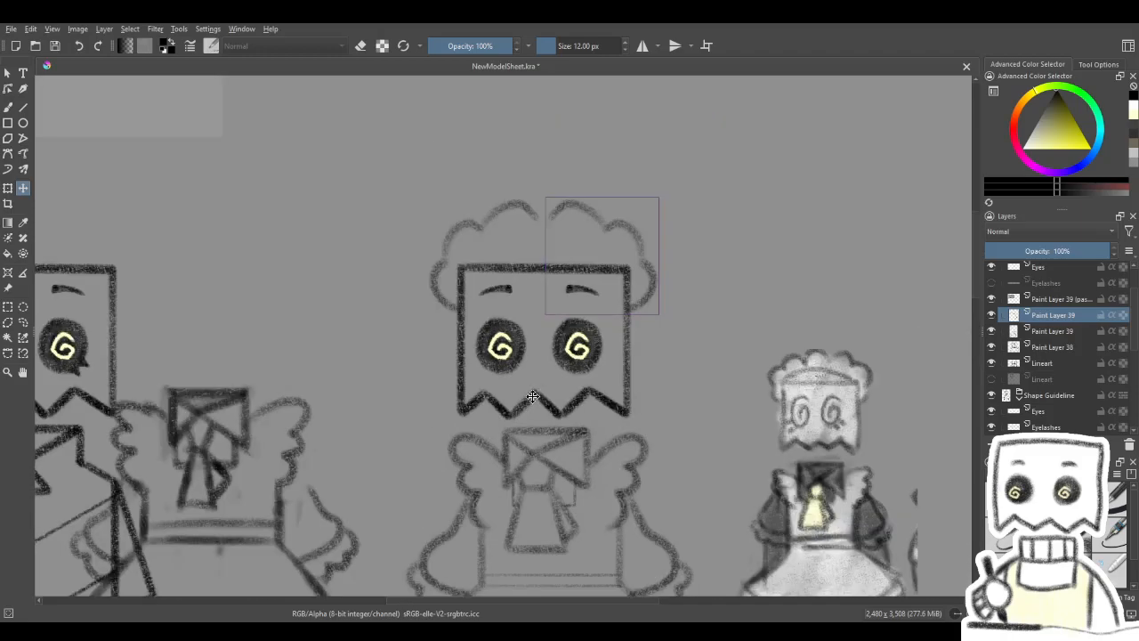
scroll(531, 392, down, 2)
scroll(557, 402, up, 2)
scroll(558, 401, up, 1)
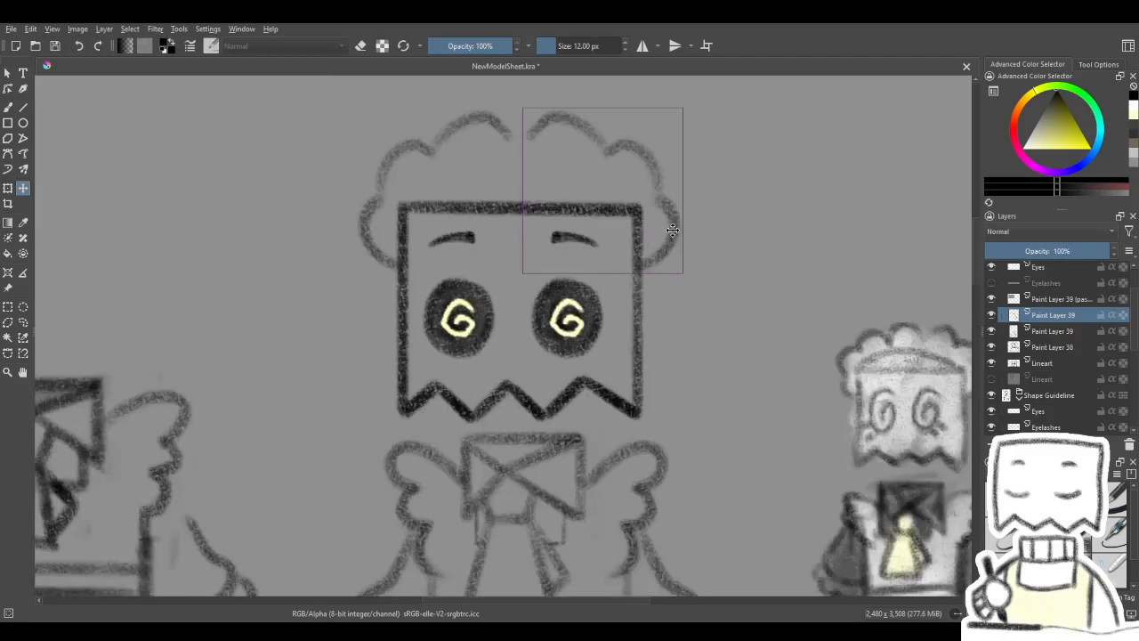
drag(673, 231, 654, 230)
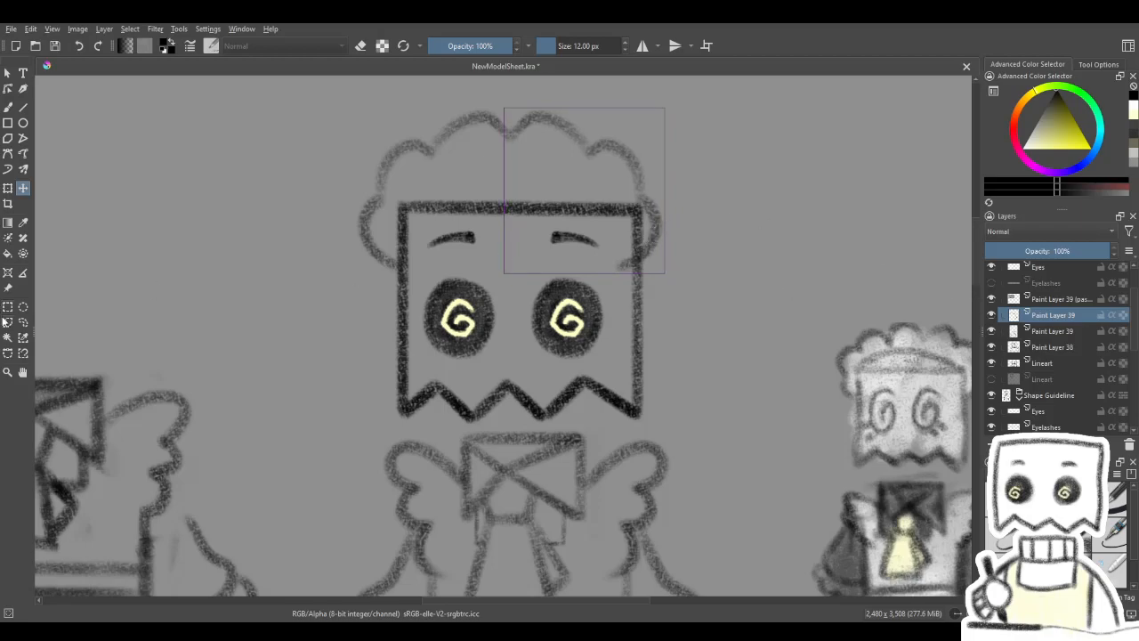
- Merge the two headpiece halves into one layer and reposition the whole headpiece over the bag head
click(7, 307)
drag(687, 296, 706, 303)
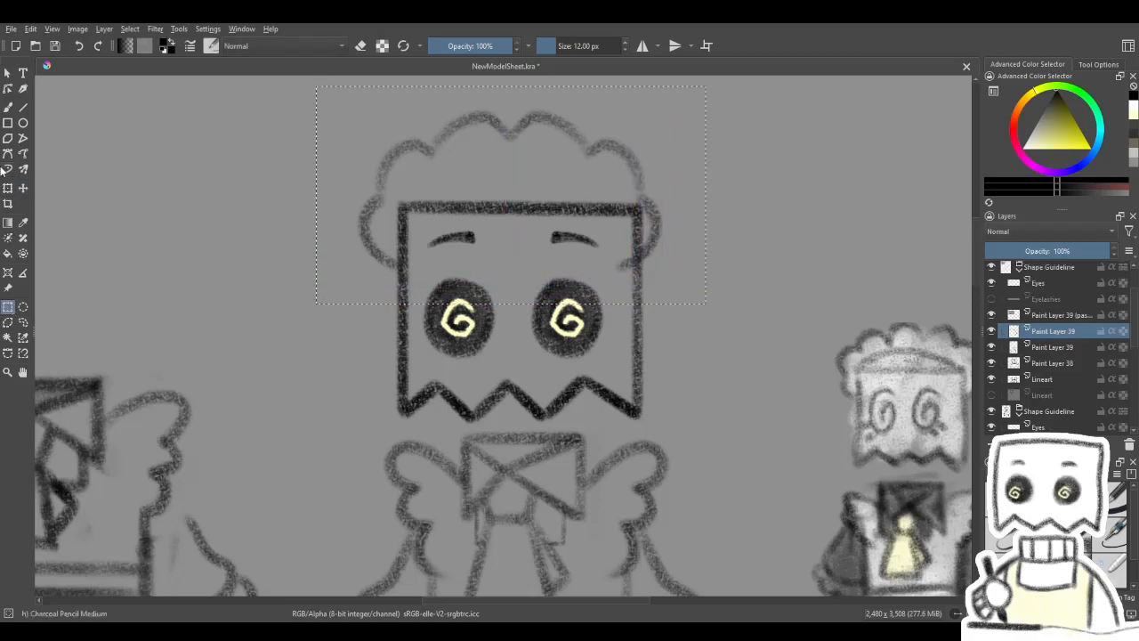
click(7, 190)
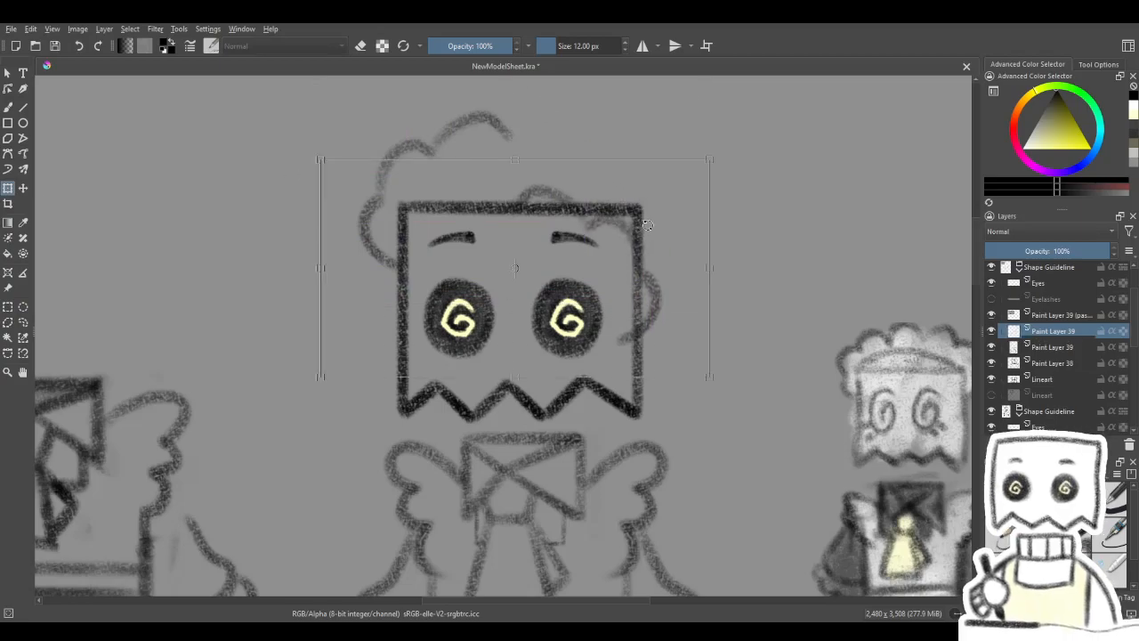
mouse_move(541, 141)
mouse_down()
mouse_move(541, 385)
mouse_move(531, 131)
mouse_move(532, 149)
mouse_up()
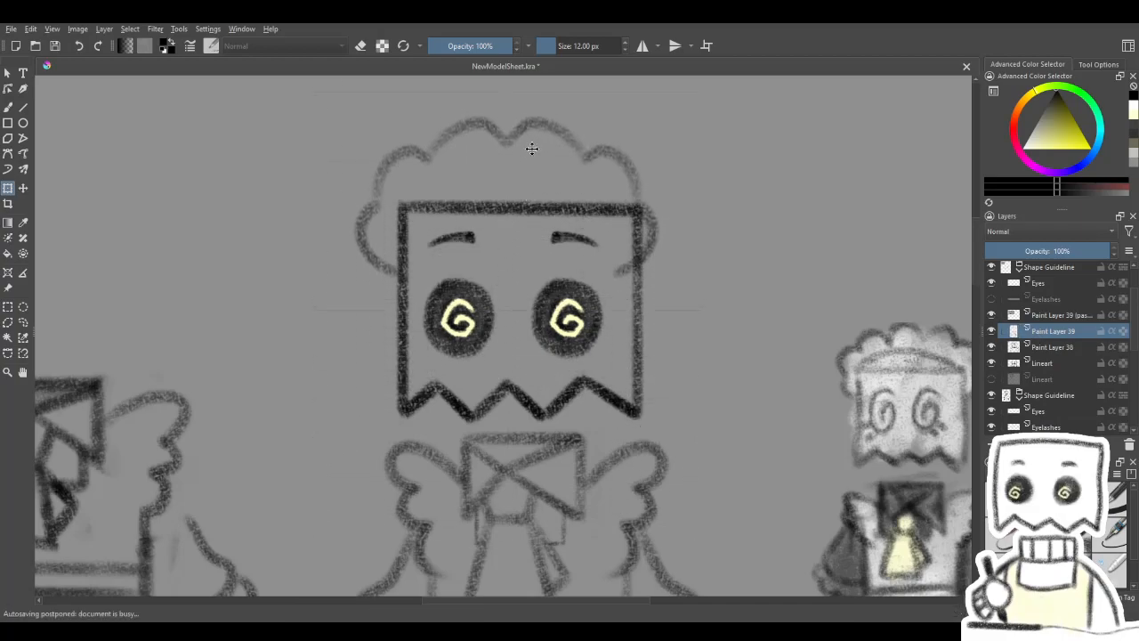
- Undo the mirrored copy, the remaining headpiece strokes and the hiding of the lower Lineart layer
scroll(552, 197, down, 4)
scroll(553, 182, up, 4)
key(ctrl+z)
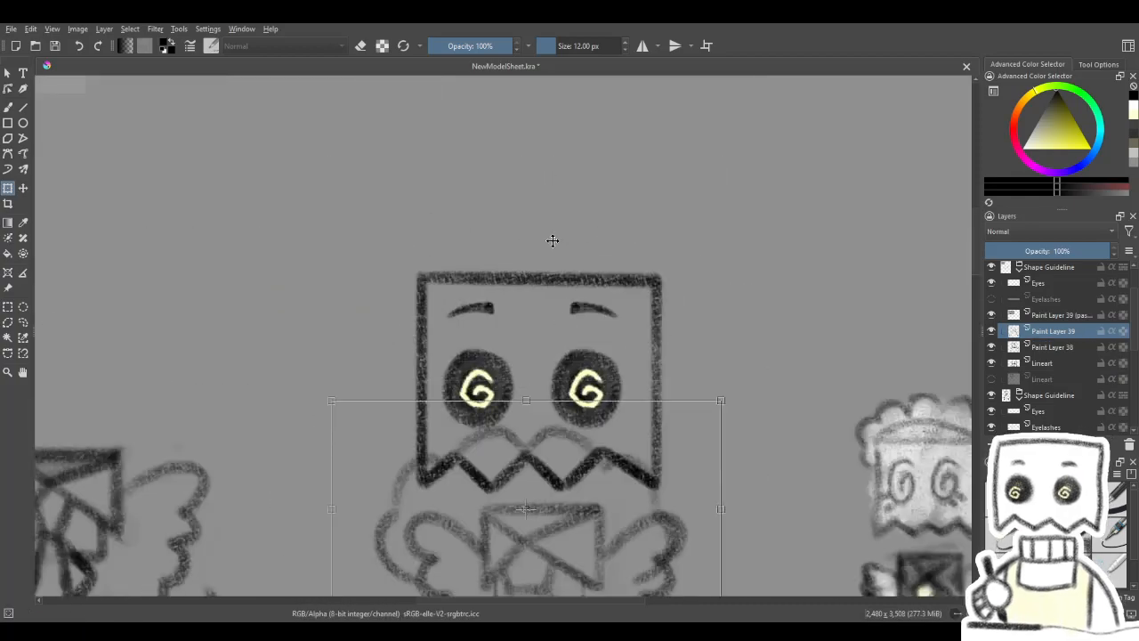
key(ctrl+z)
key(ctrl+z)
key(ctrl+z)
key(ctrl+z)
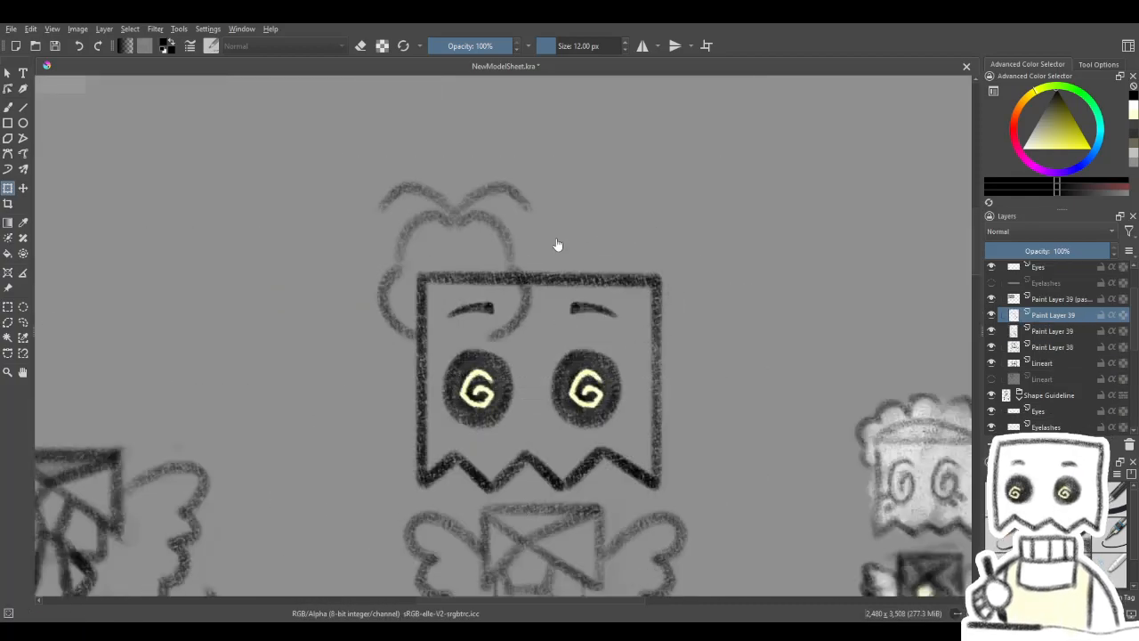
key(ctrl+z)
key(ctrl+z)
key(ctrl+z)
key(ctrl+z)
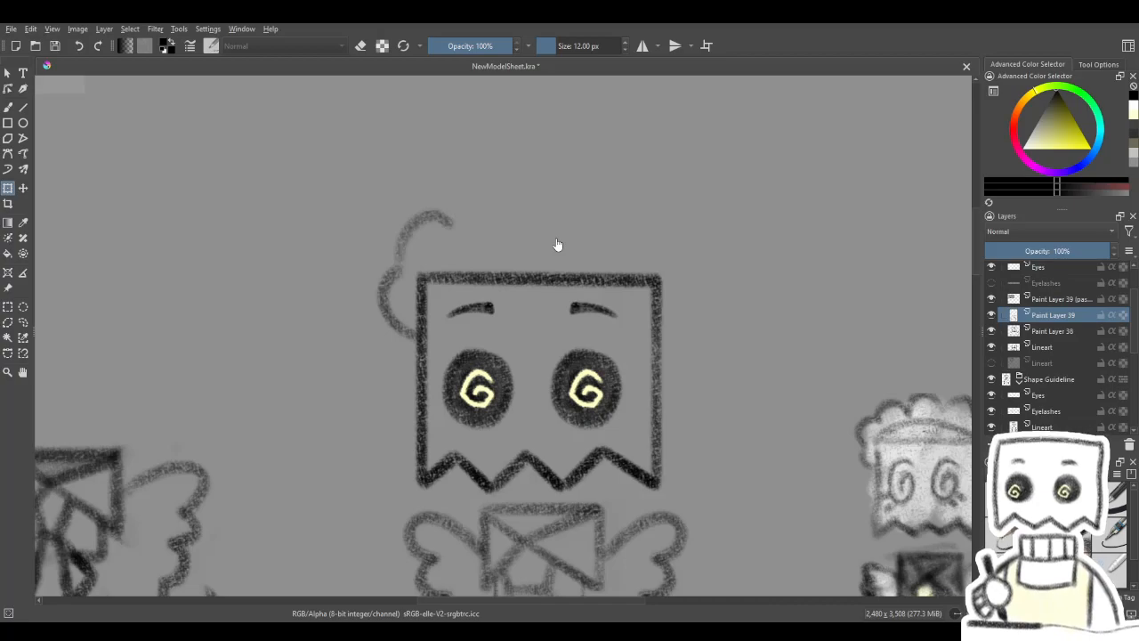
key(ctrl+z)
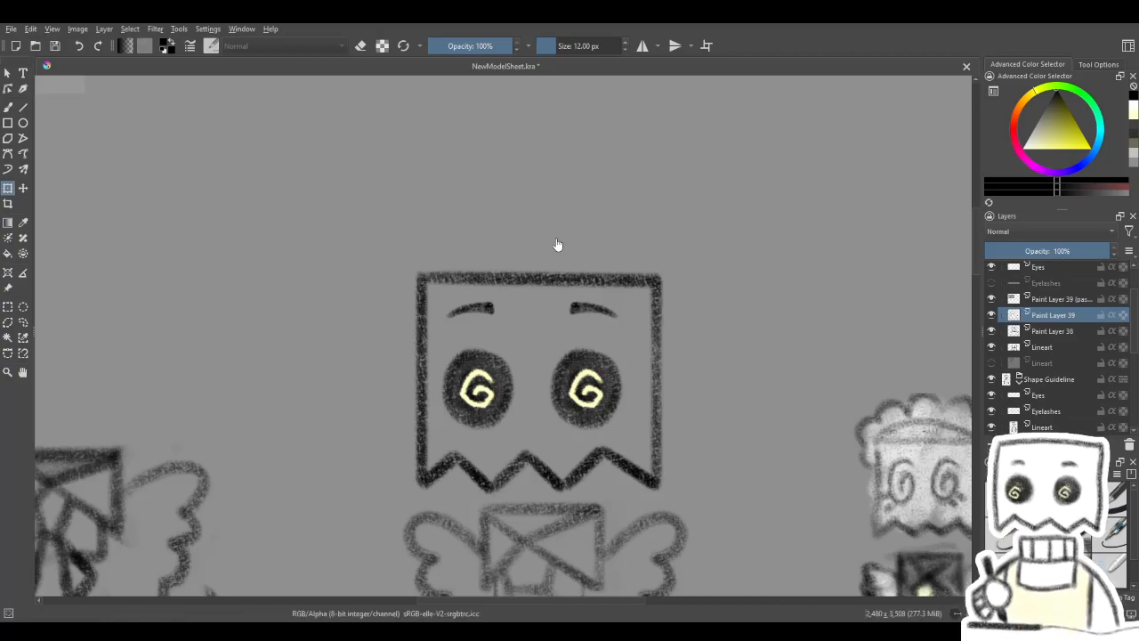
key(ctrl+z)
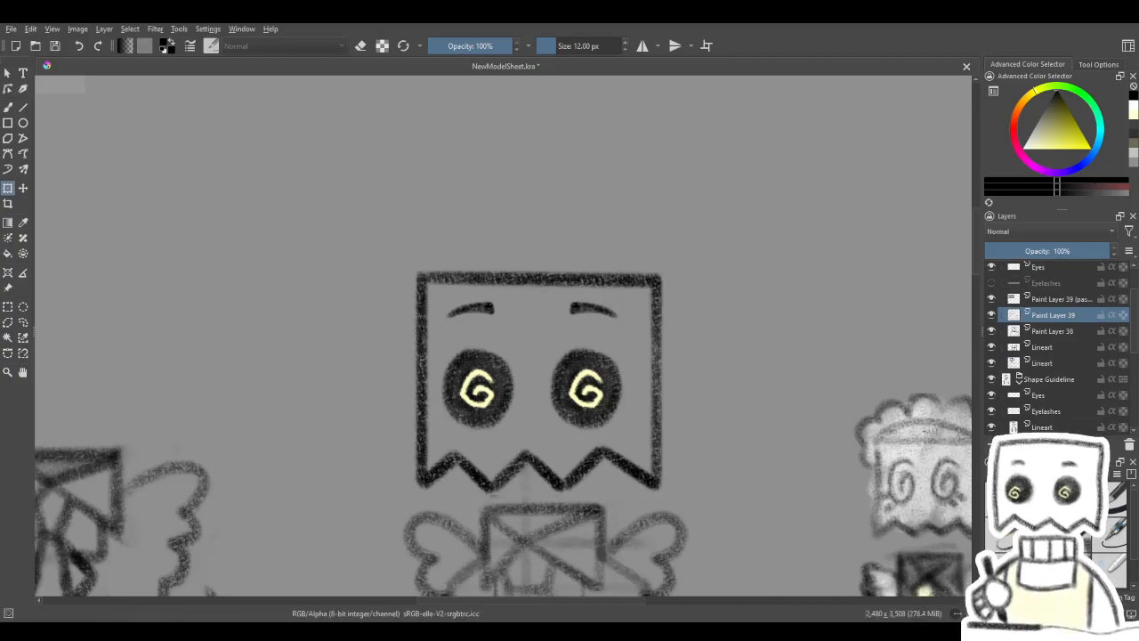
- Draw a straight vertical centre guide through the bag head and above it on Paint Layer 39 with the large charcoal pencil
click(7, 106)
key(slash)
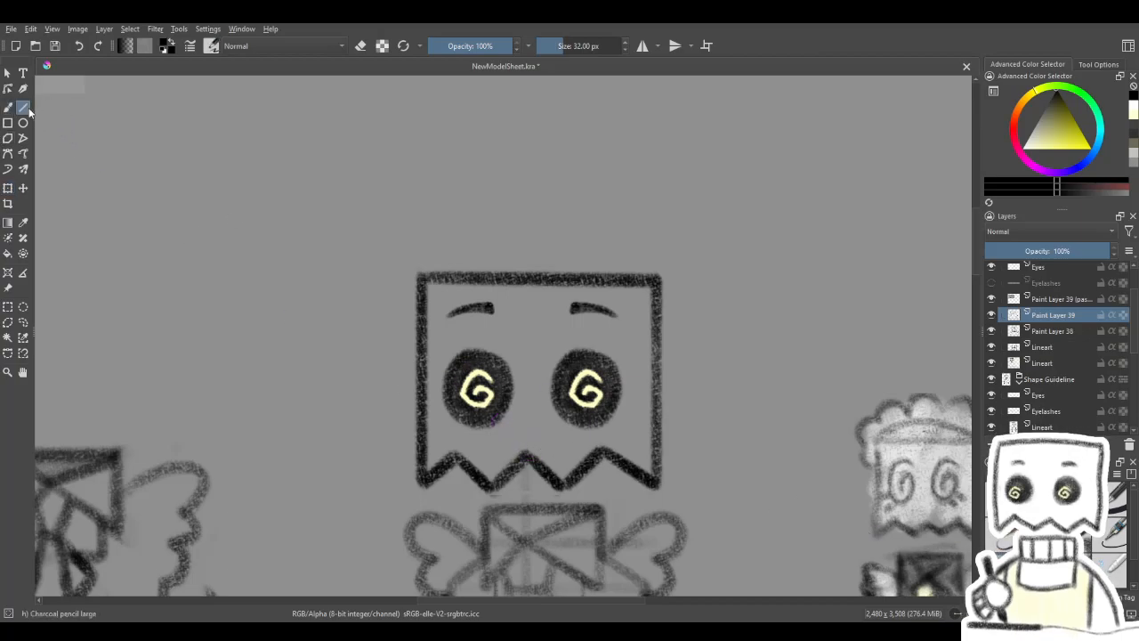
drag(526, 459, 527, 234)
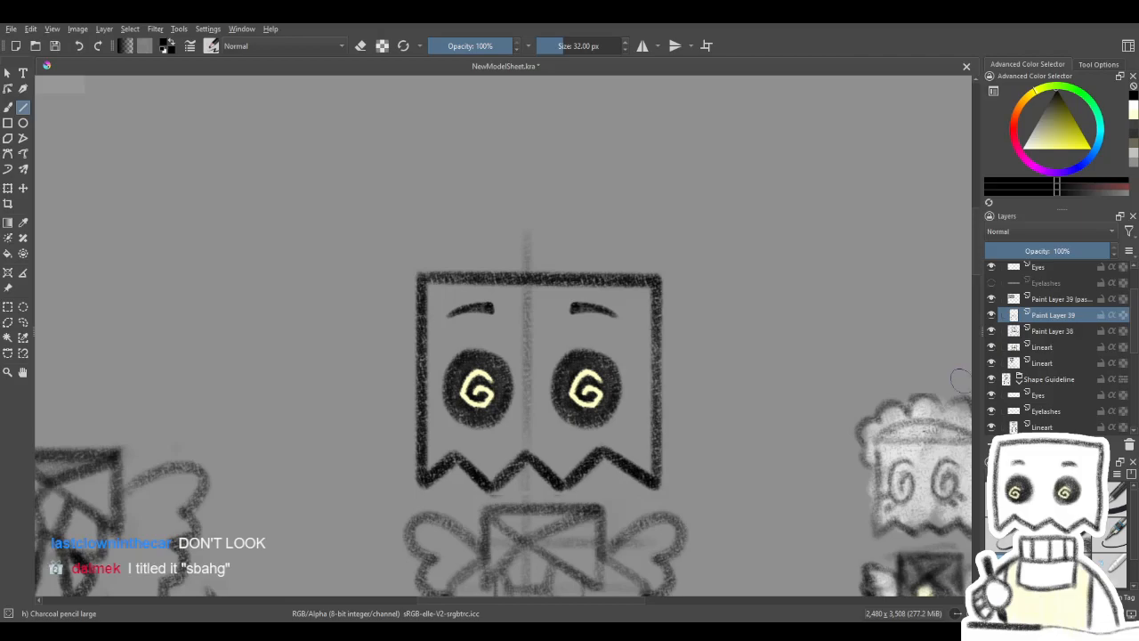
scroll(604, 383, down, 2)
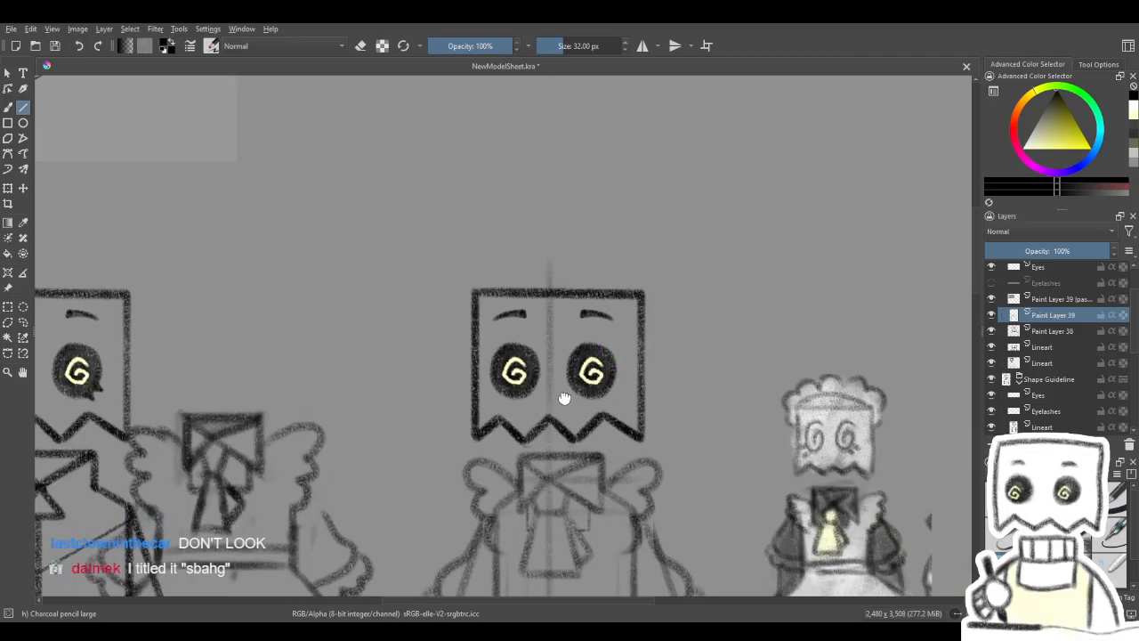
- Remove the centre guide from Paint Layer 39 and redraw it vertically through the bag head on the lower Lineart layer
scroll(548, 312, up, 2)
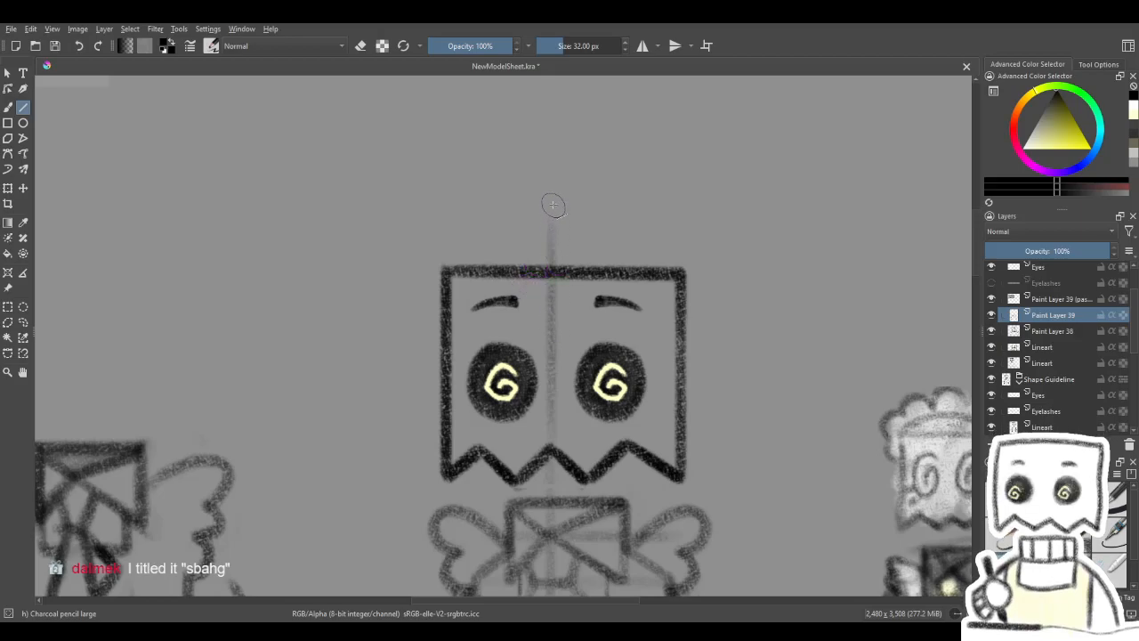
click(993, 317)
click(992, 317)
click(1031, 348)
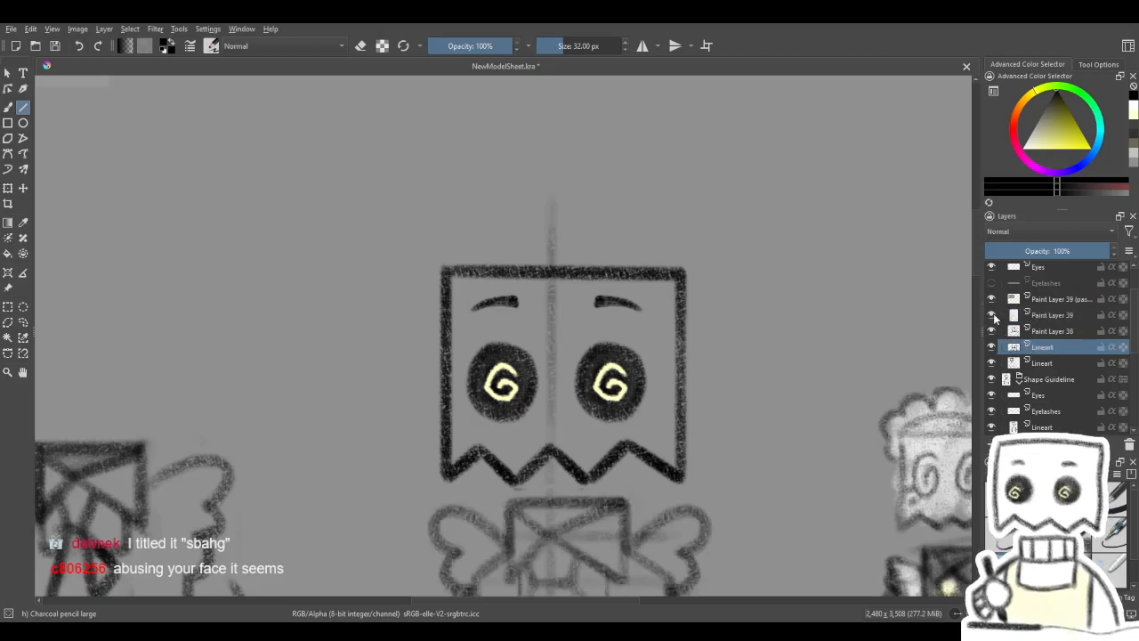
scroll(881, 392, down, 1)
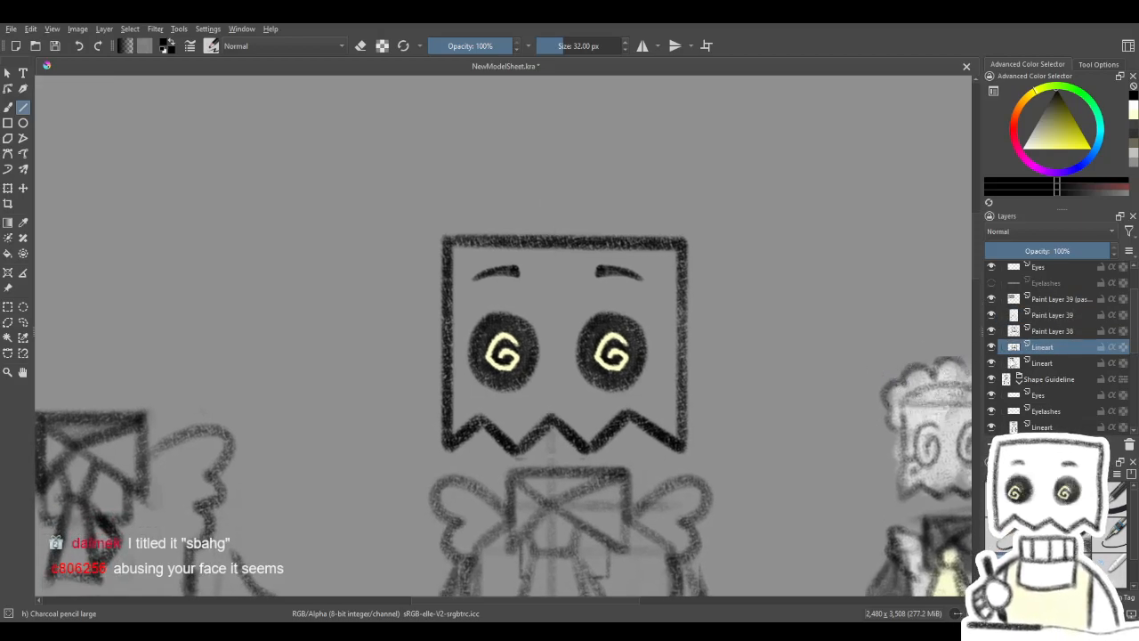
click(1015, 363)
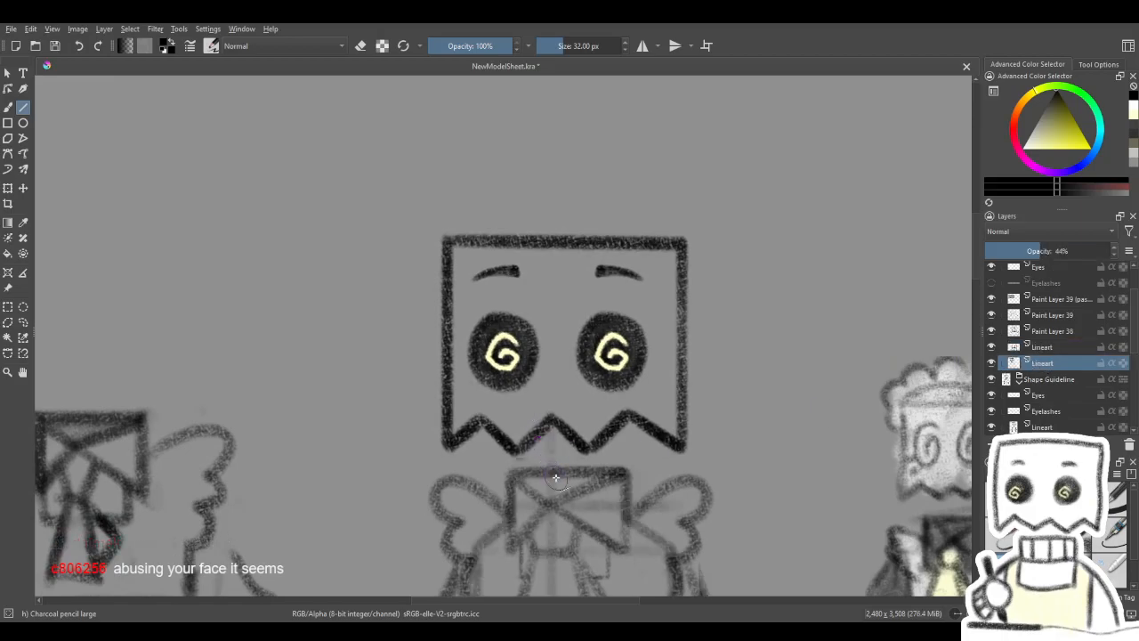
drag(551, 468, 549, 172)
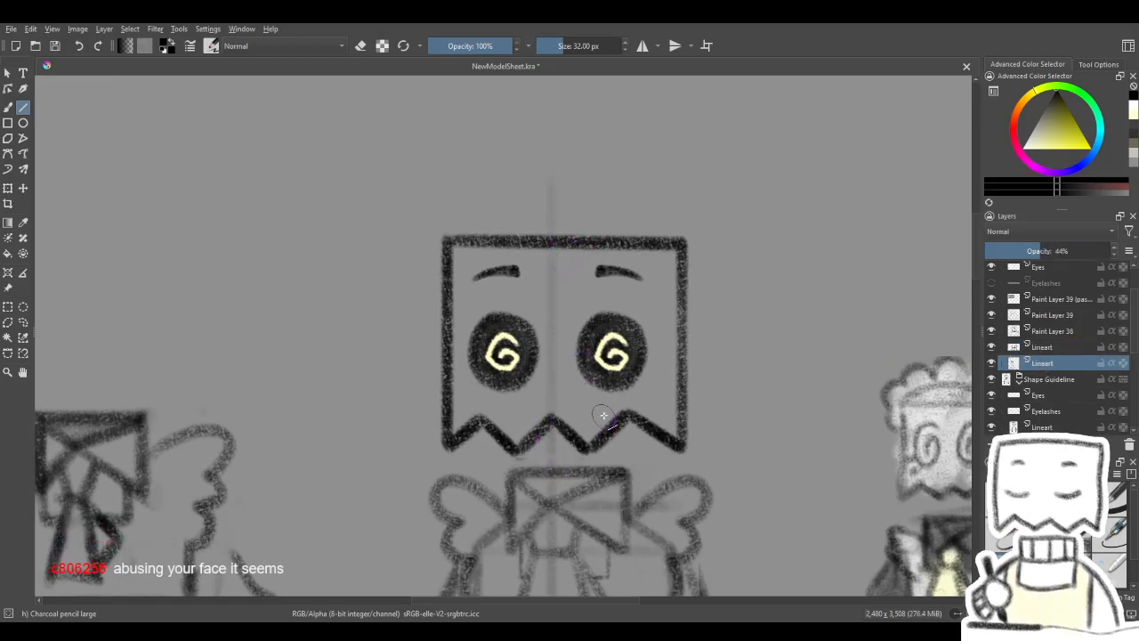
drag(624, 401, 620, 412)
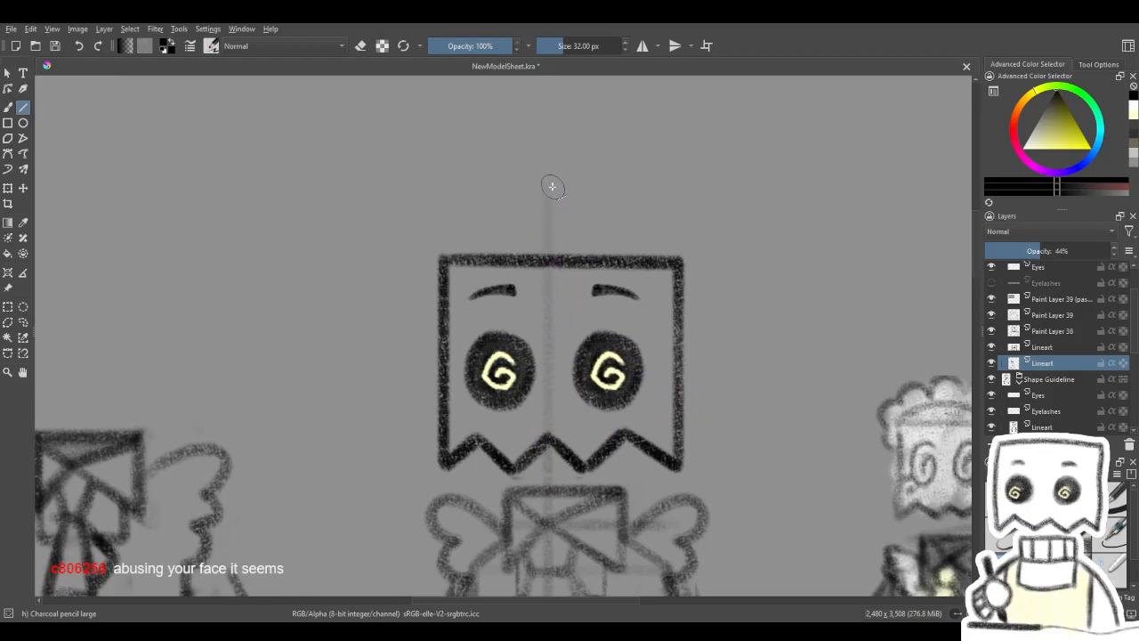
- Draw three freehand scallops on Paint Layer 39, running from the bag head's left edge up and over the centre guide
click(1046, 352)
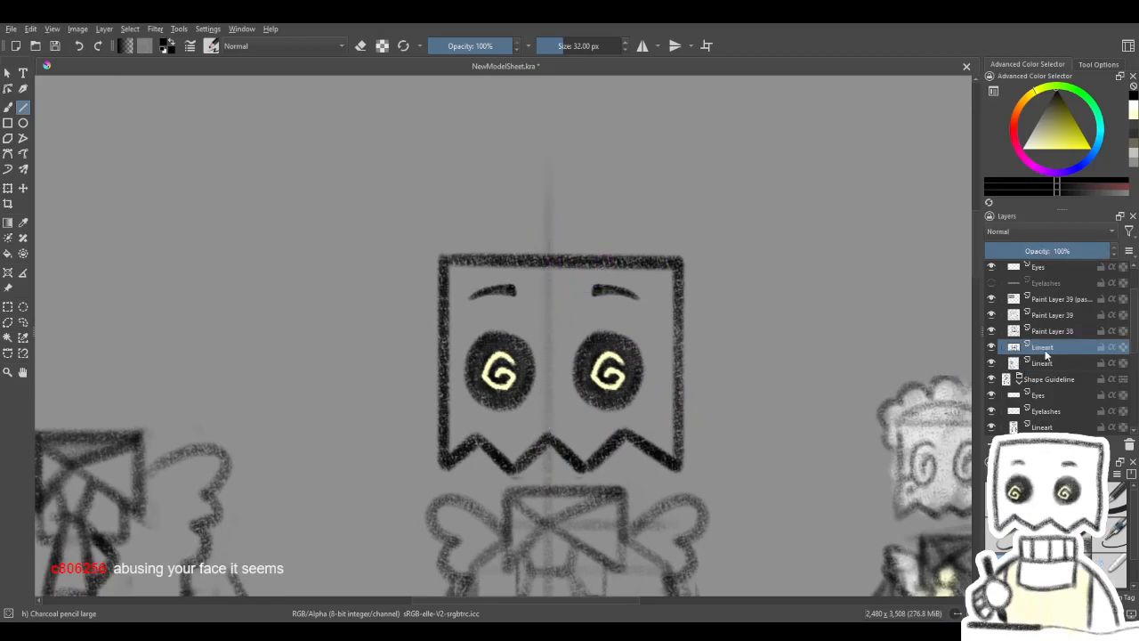
click(998, 331)
click(992, 315)
click(992, 315)
click(1025, 316)
click(8, 107)
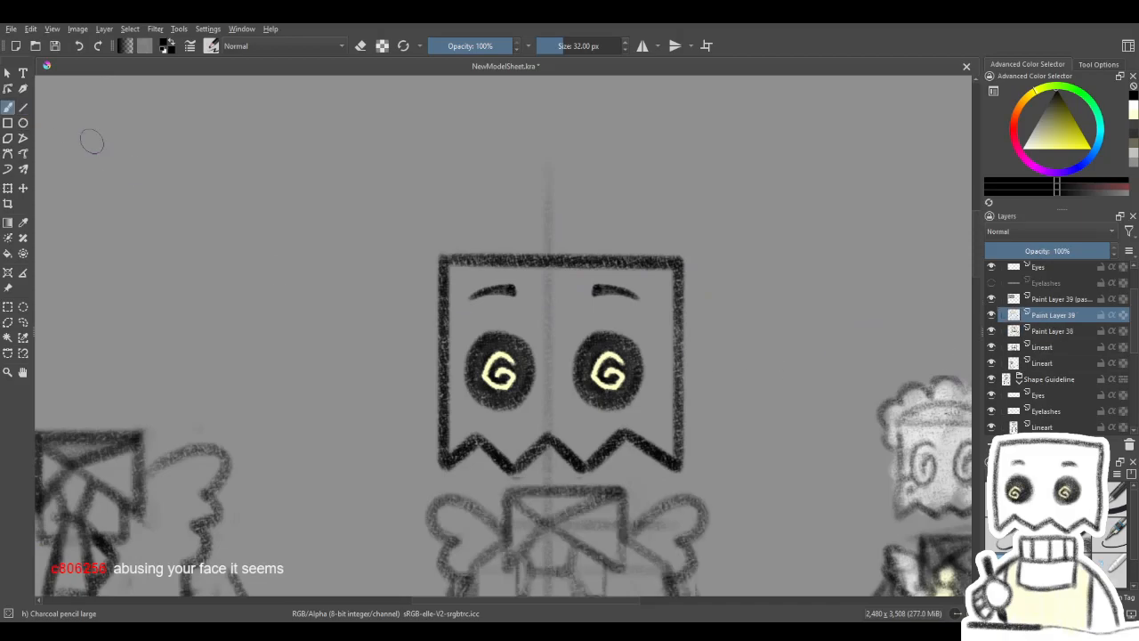
mouse_move(436, 308)
mouse_down()
mouse_move(410, 267)
mouse_move(430, 230)
mouse_up()
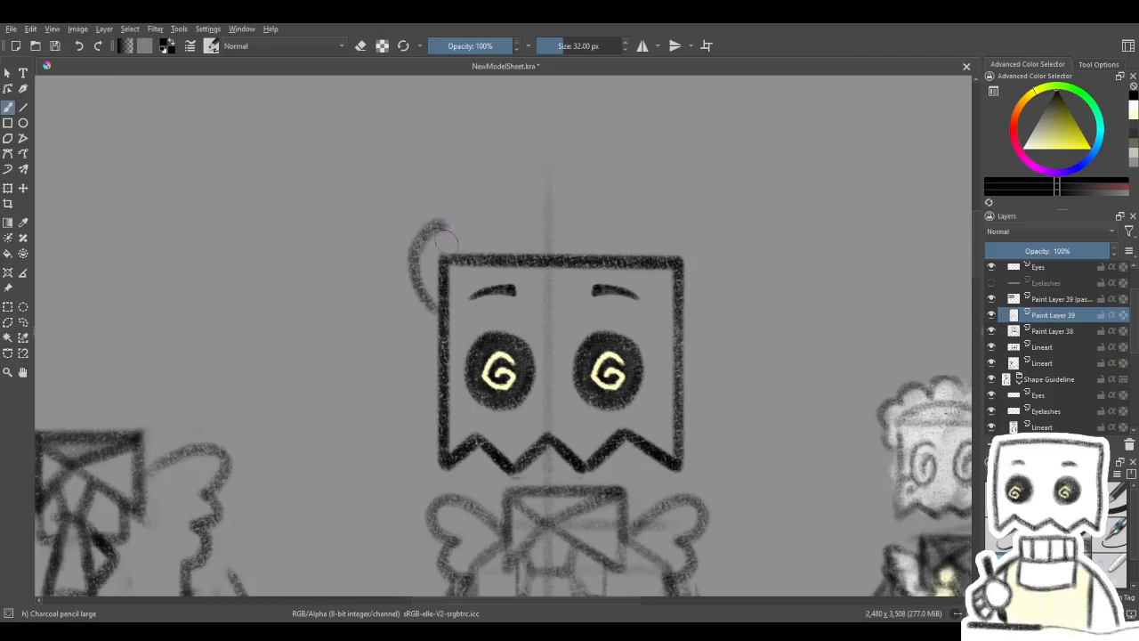
key(ctrl+z)
mouse_move(437, 310)
mouse_down()
mouse_move(413, 263)
mouse_move(421, 225)
mouse_move(470, 200)
mouse_move(449, 214)
mouse_move(458, 183)
mouse_move(541, 144)
mouse_move(566, 141)
mouse_move(590, 166)
mouse_up()
key(ctrl+z)
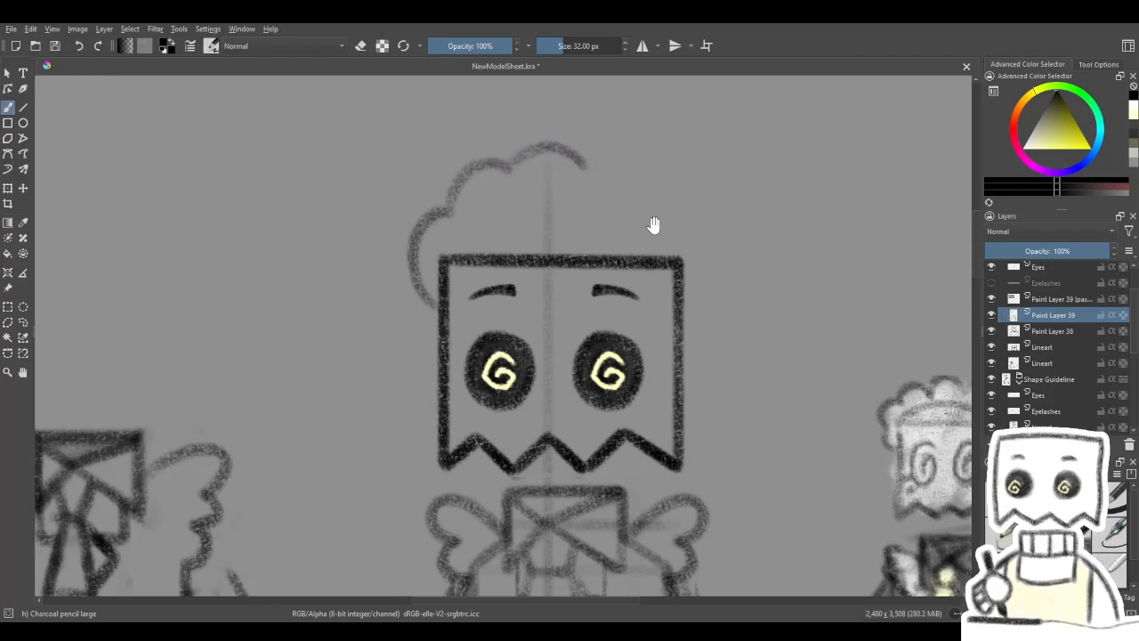
- Draw two matching scallops down to the bag head's right edge to complete the headpiece's frilly outline
drag(647, 225, 626, 236)
mouse_move(567, 179)
mouse_down()
mouse_move(607, 173)
mouse_move(647, 201)
mouse_up()
key(ctrl+z)
drag(572, 176, 629, 194)
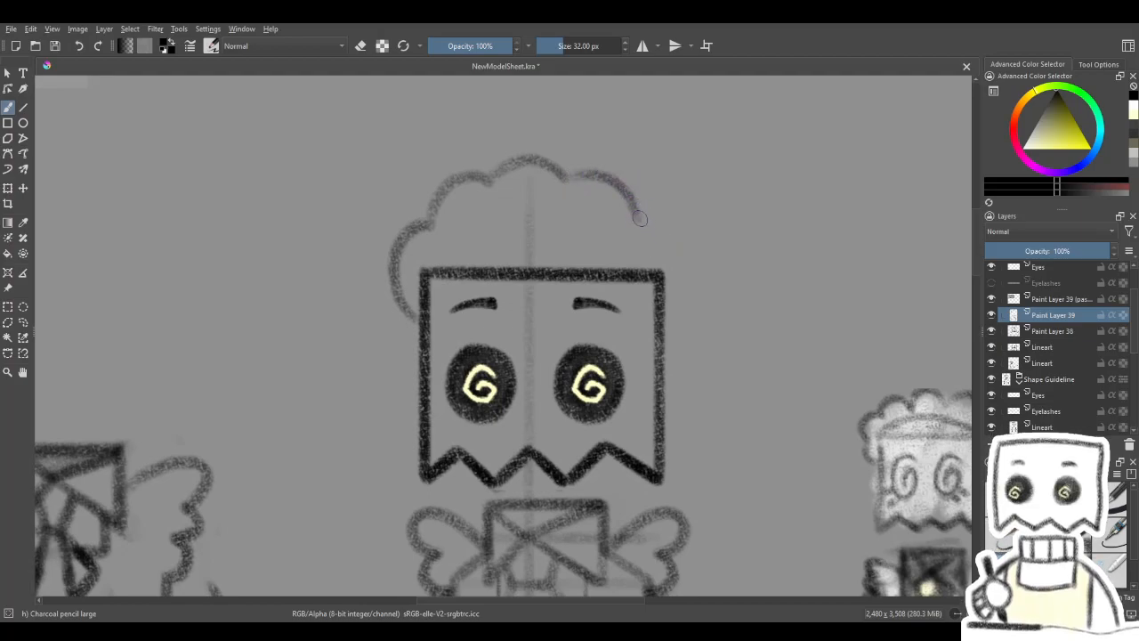
drag(673, 239, 684, 267)
key(ctrl+z)
drag(640, 217, 665, 228)
drag(674, 300, 682, 305)
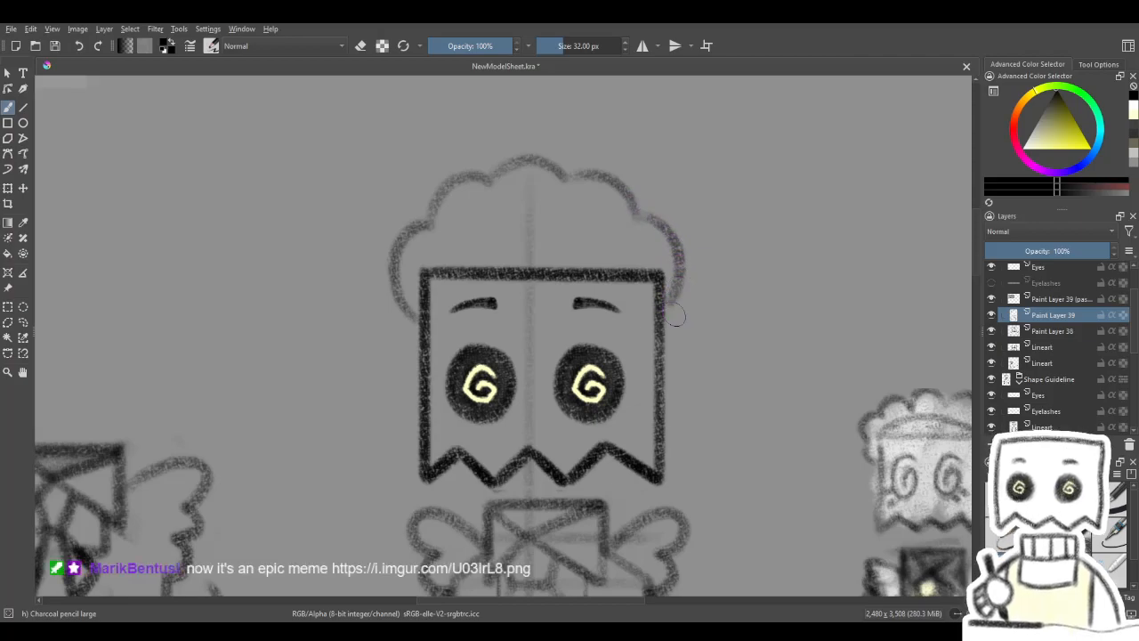
key(ctrl+z)
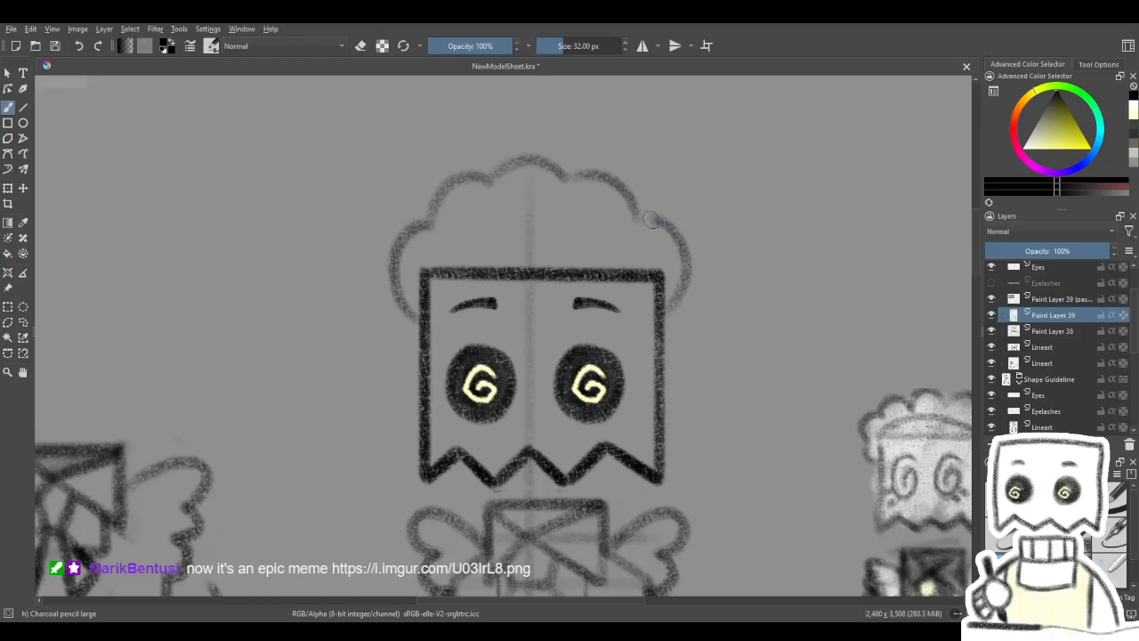
drag(674, 223, 692, 269)
- Draw a shallow curved headband line above the bag's top edge, arching from one upper corner to the other
key(4)
key(4)
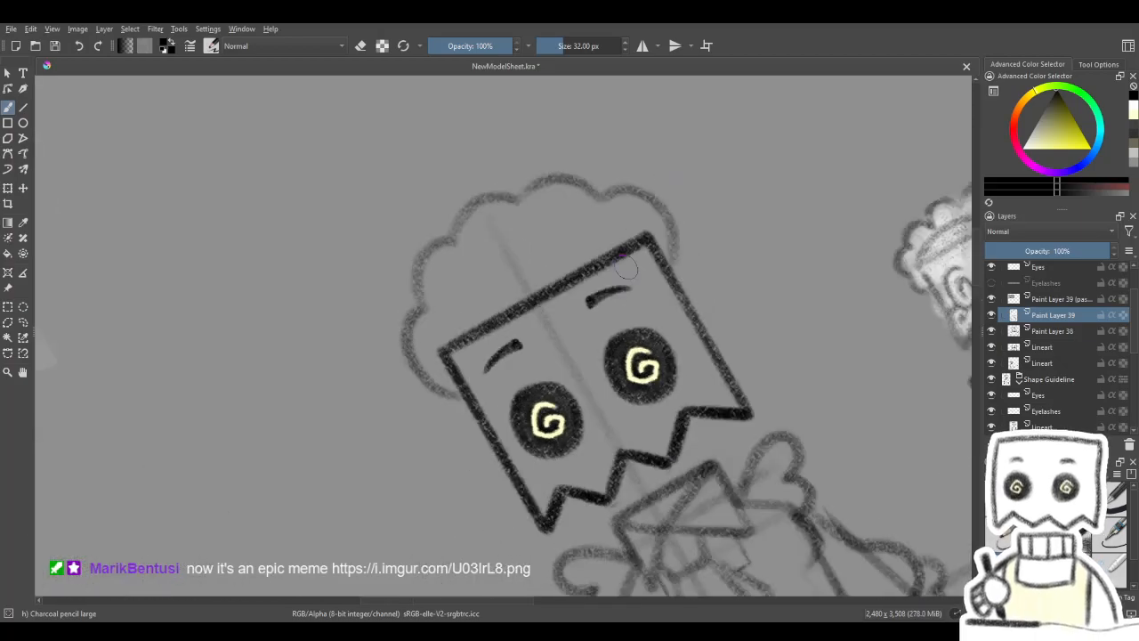
drag(467, 312, 509, 281)
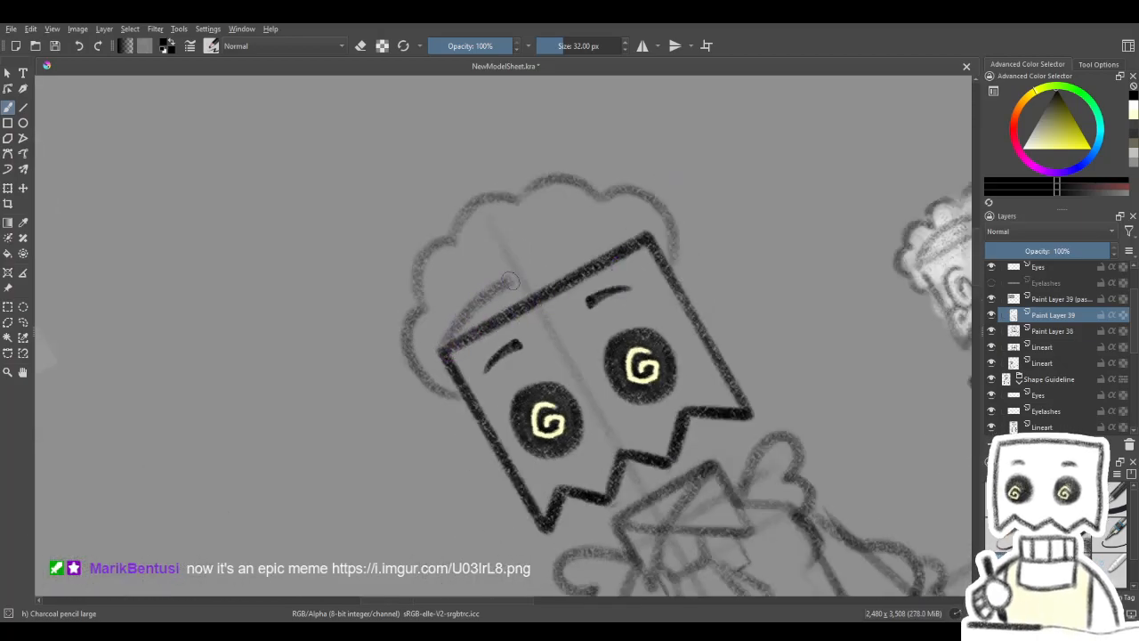
key(4)
key(4)
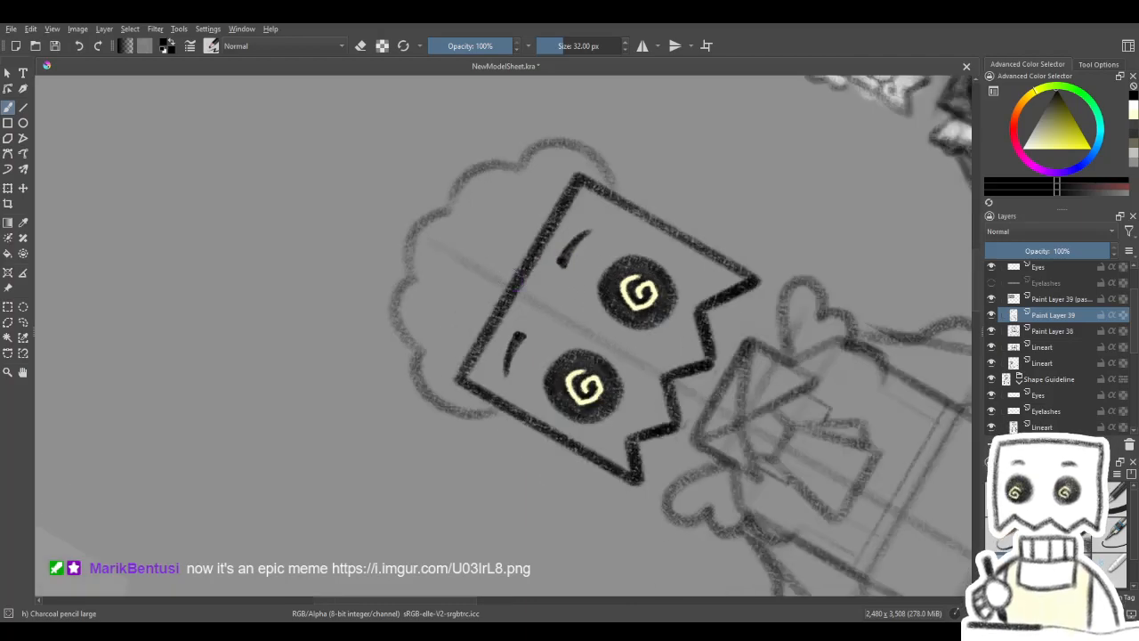
mouse_move(457, 375)
mouse_down()
mouse_move(466, 305)
mouse_move(492, 258)
mouse_move(575, 175)
mouse_move(478, 273)
mouse_move(455, 338)
mouse_move(463, 377)
mouse_move(461, 342)
mouse_move(488, 280)
mouse_move(571, 177)
mouse_up()
key(ctrl+z)
key(ctrl+z)
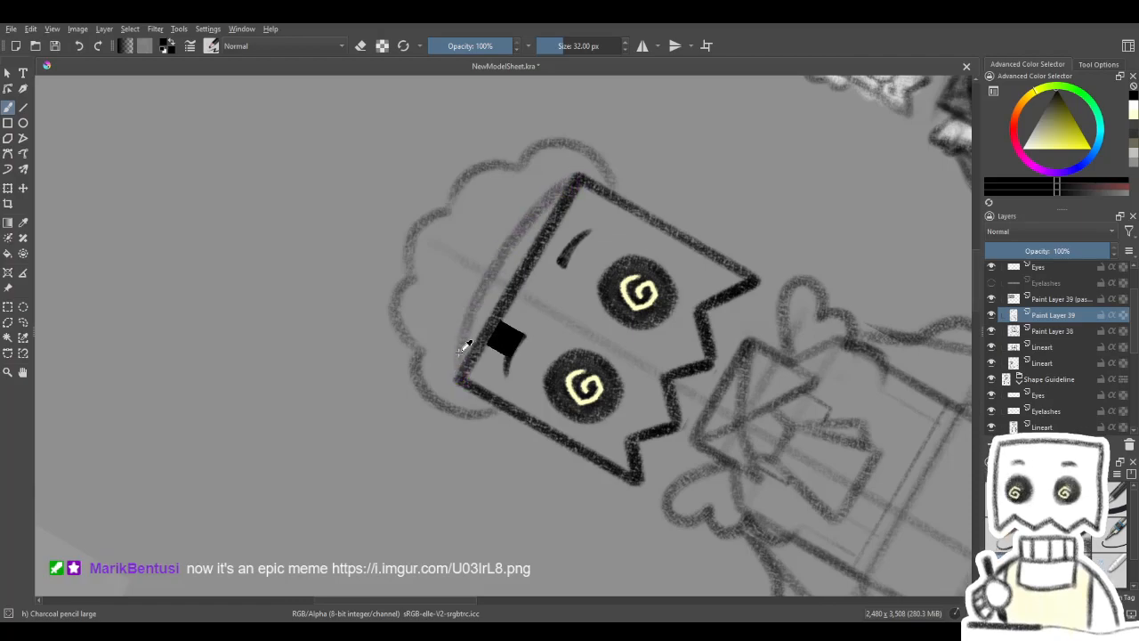
key(ctrl+z)
mouse_move(458, 379)
mouse_down()
mouse_move(477, 292)
mouse_move(574, 175)
mouse_up()
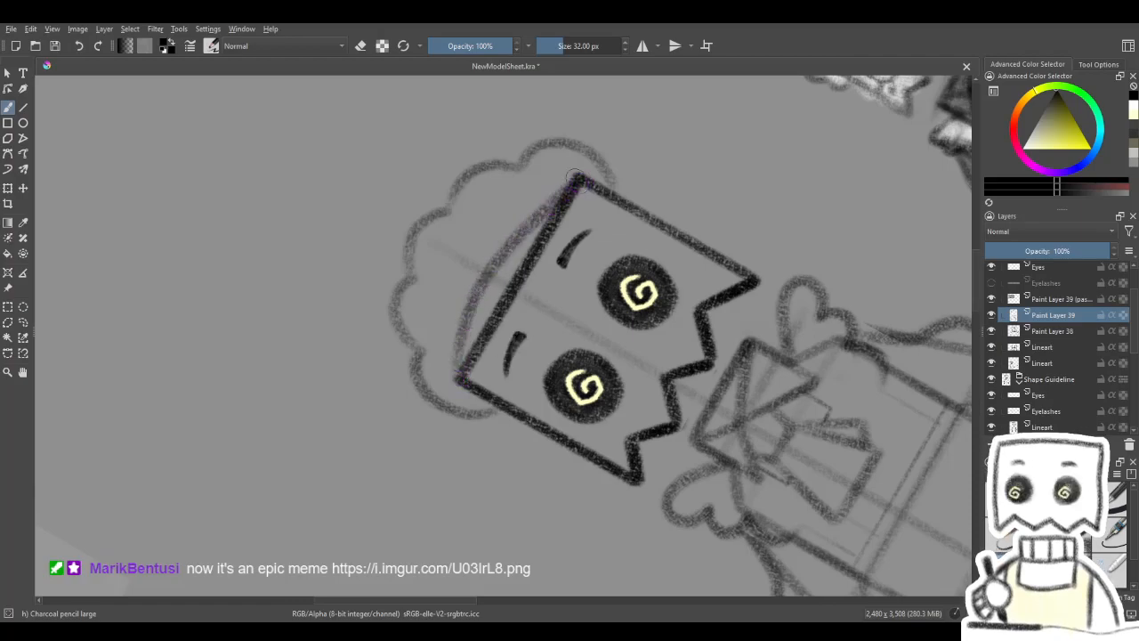
key(ctrl+z)
mouse_move(457, 373)
mouse_down()
mouse_move(491, 268)
mouse_move(550, 196)
mouse_up()
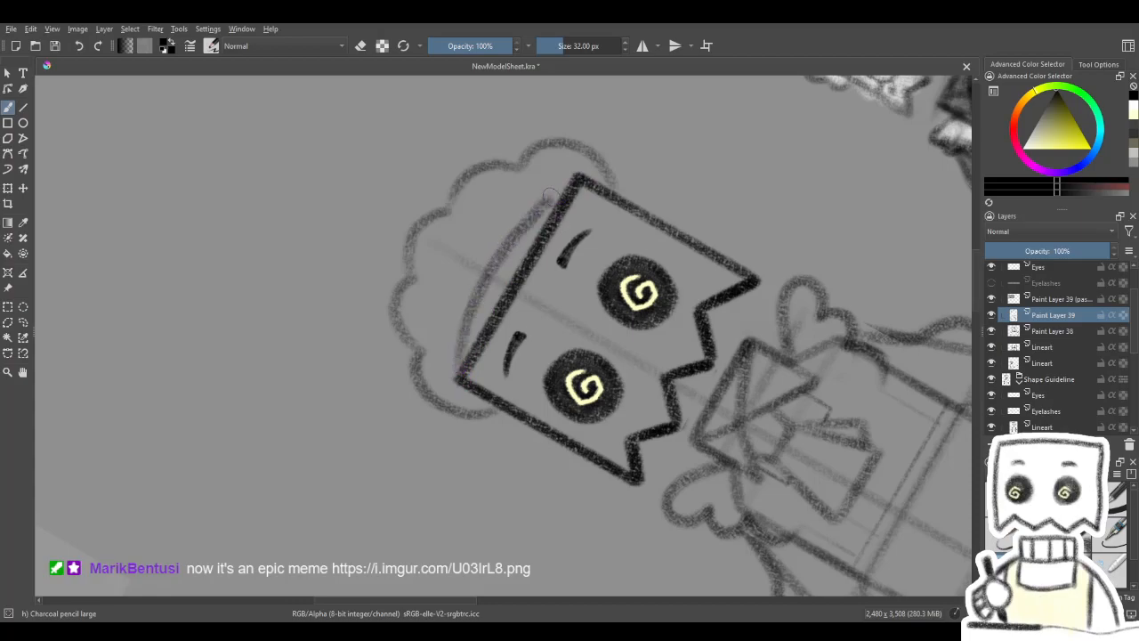
key(5)
scroll(608, 257, down, 1)
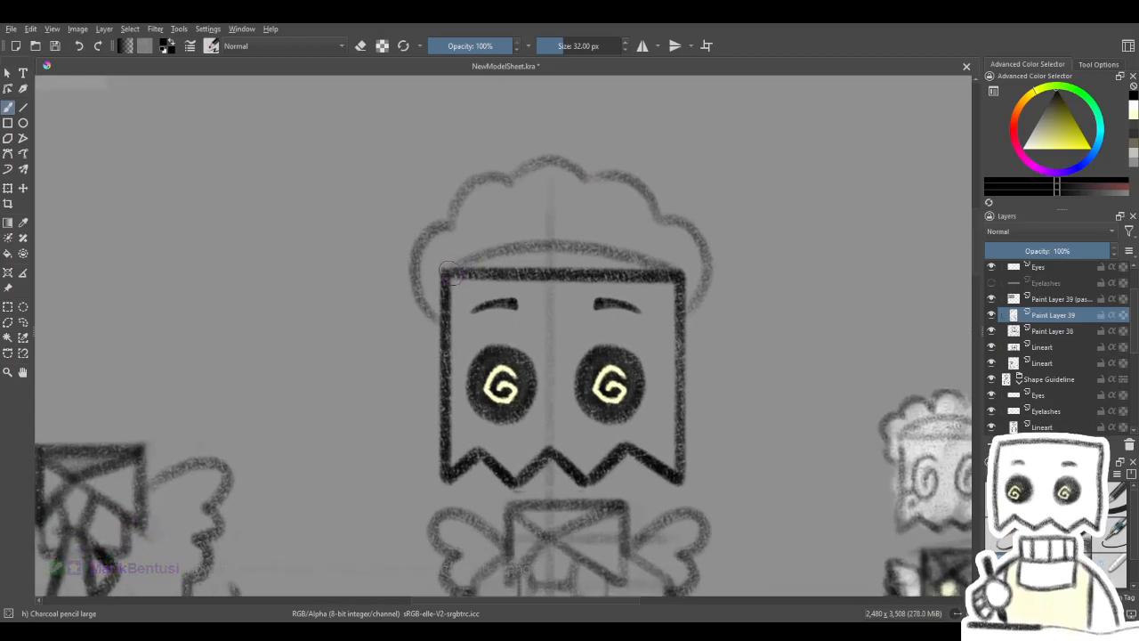
- Hide the lower Lineart layer that holds the construction guides
drag(605, 308, 564, 257)
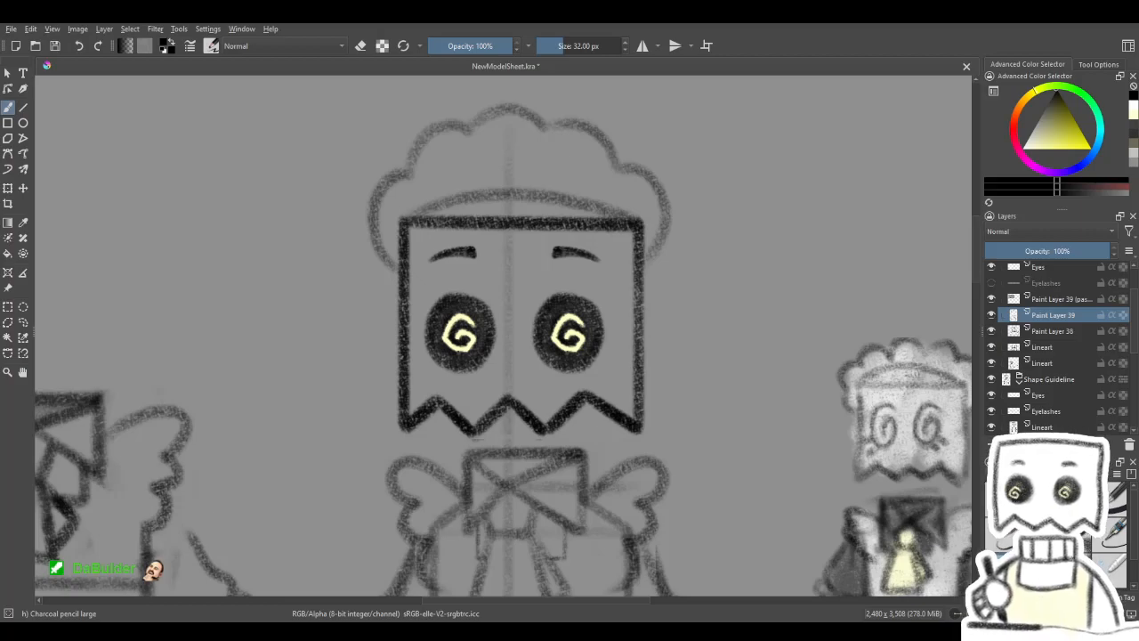
scroll(559, 338, down, 2)
drag(556, 378, 562, 348)
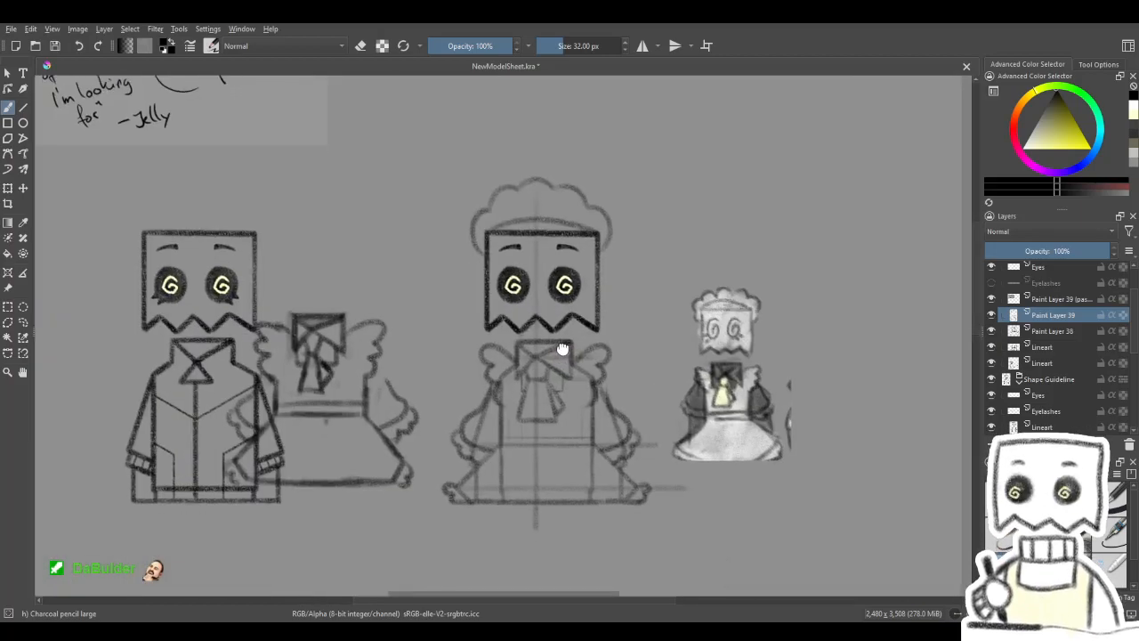
click(8, 189)
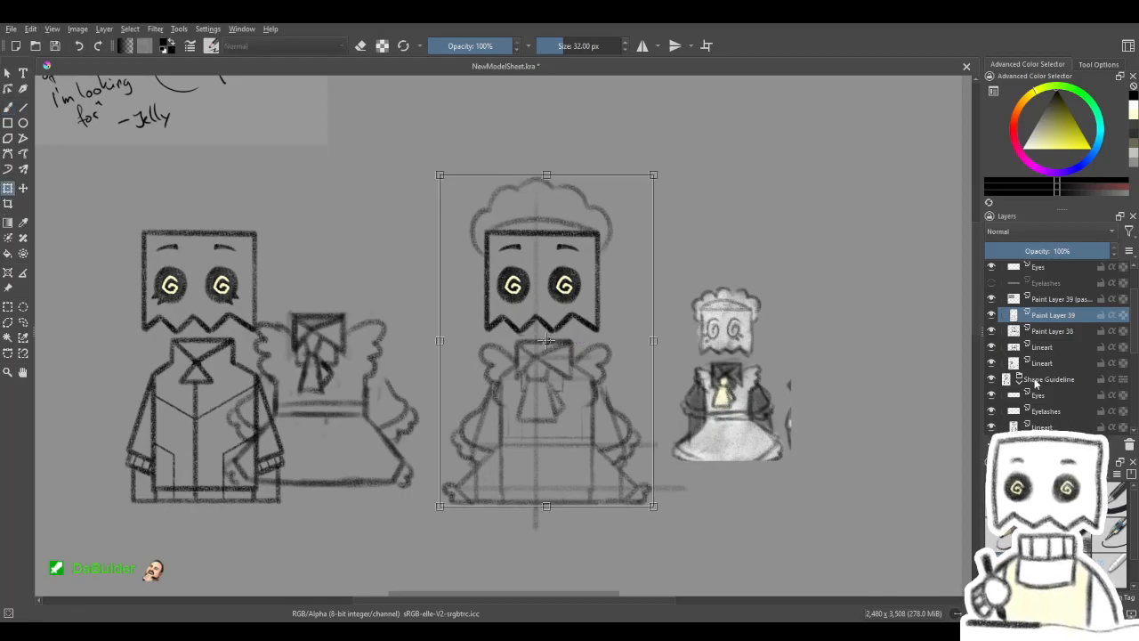
click(992, 363)
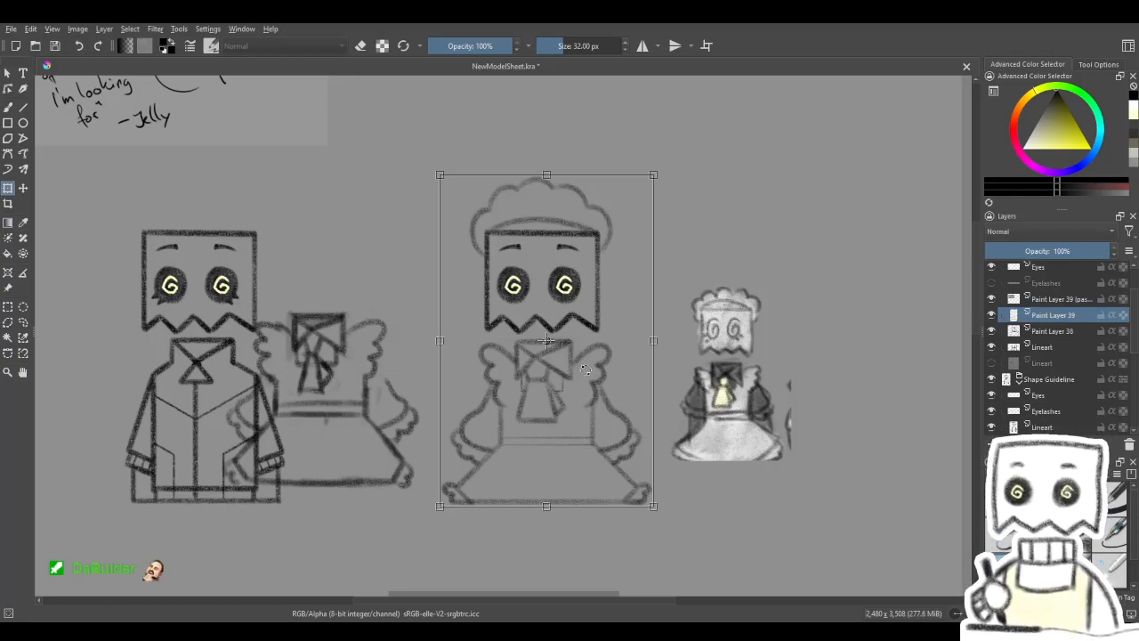
- Duplicate Paint Layer 39 and merge the copies into one layer to darken the maid outfit's lines
key(Return)
key(ctrl+j)
key(ctrl+j)
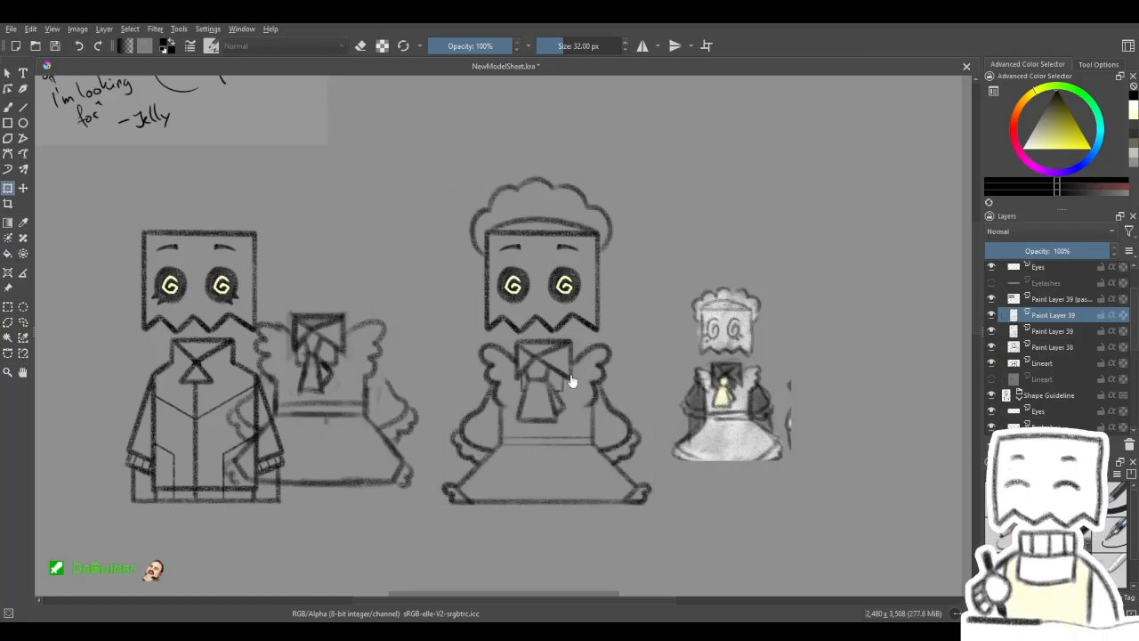
key(ctrl+e)
key(ctrl+e)
- Examine the darkened maid outfit at different zoom levels against the jacket model and the small shaded reference
click(992, 315)
click(993, 315)
mouse_move(553, 401)
mouse_down()
mouse_move(567, 370)
mouse_move(551, 400)
mouse_move(550, 380)
mouse_move(555, 405)
mouse_move(555, 388)
mouse_up()
scroll(565, 373, down, 2)
scroll(567, 397, up, 3)
scroll(567, 399, down, 2)
scroll(562, 368, up, 1)
scroll(553, 401, up, 1)
scroll(554, 385, down, 2)
scroll(553, 399, up, 1)
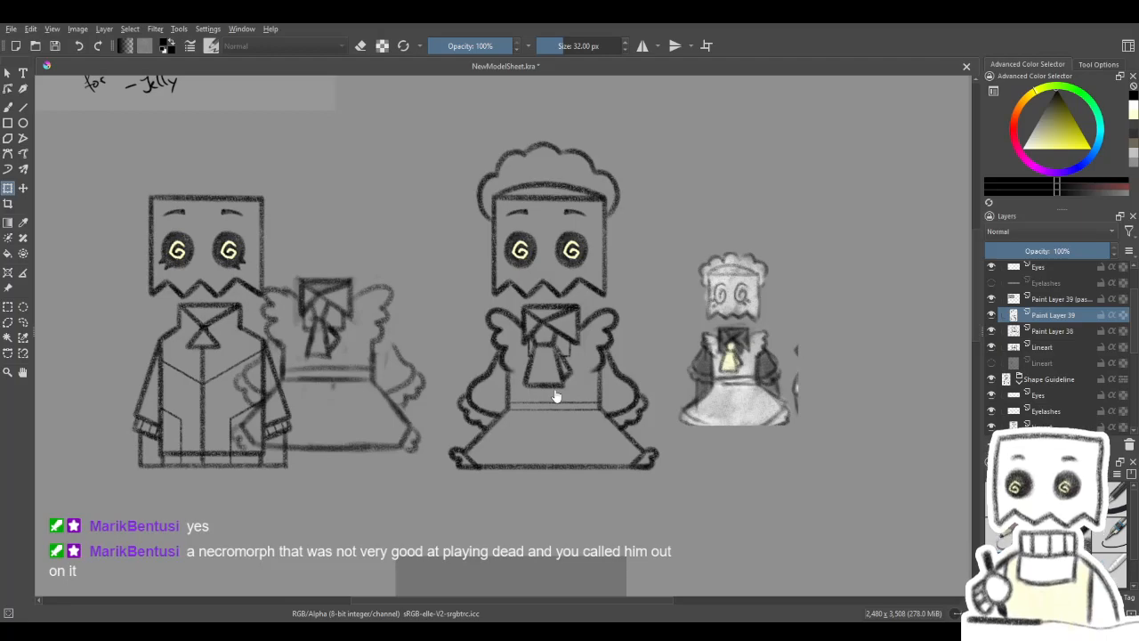
scroll(561, 400, down, 2)
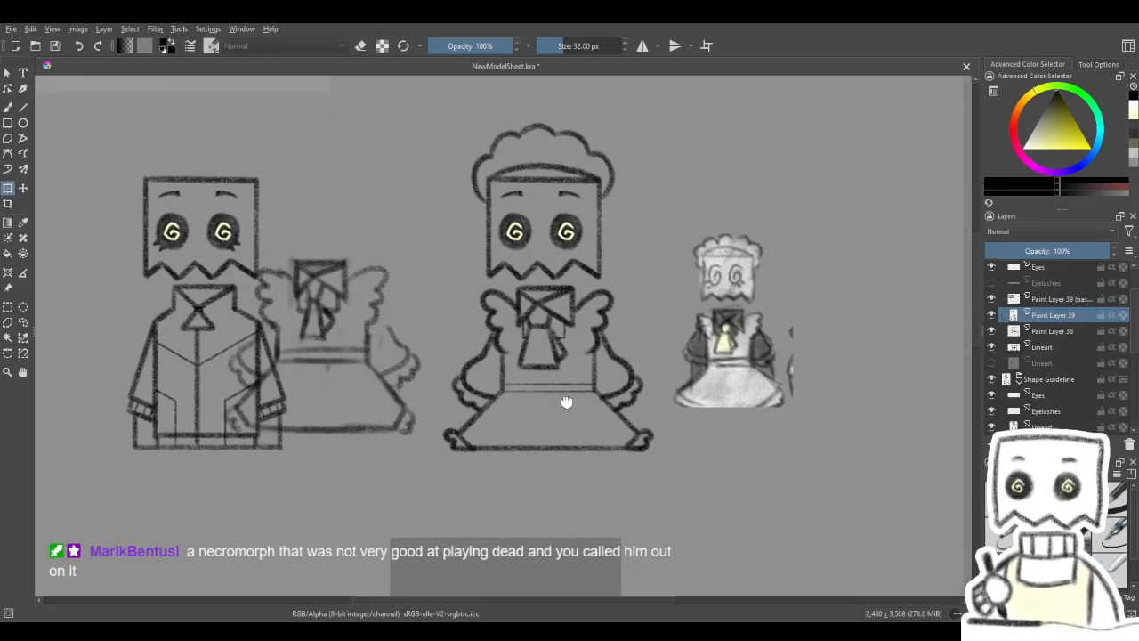
scroll(571, 409, up, 2)
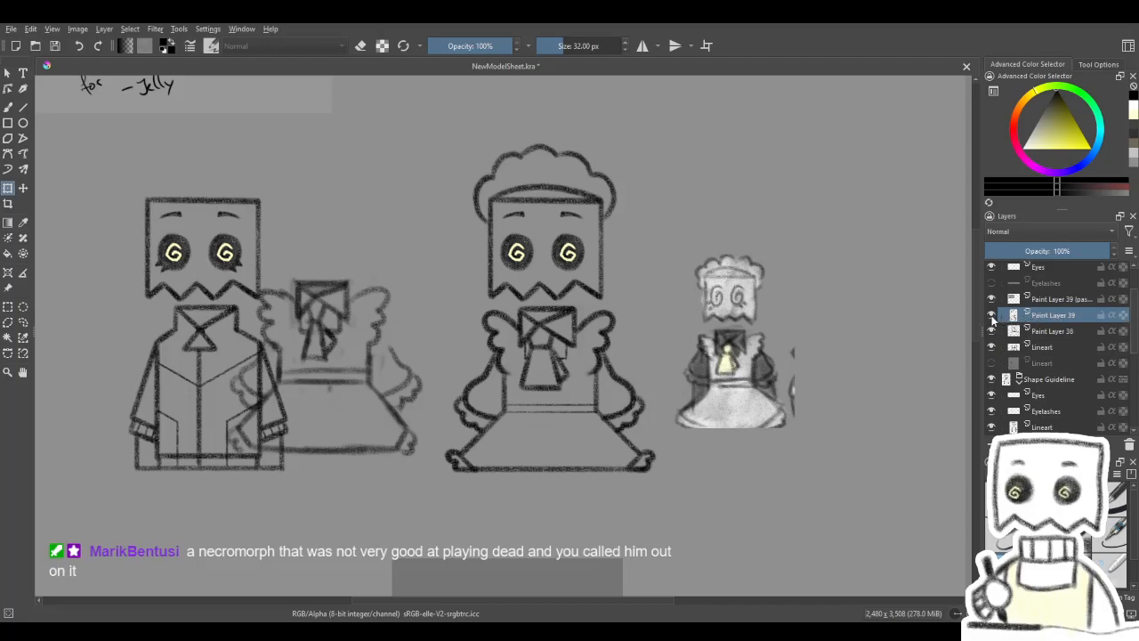
- Check what Paint Layers 39 and 38 contain and hide Paint Layer 38 with the rough dress sketch
click(1048, 363)
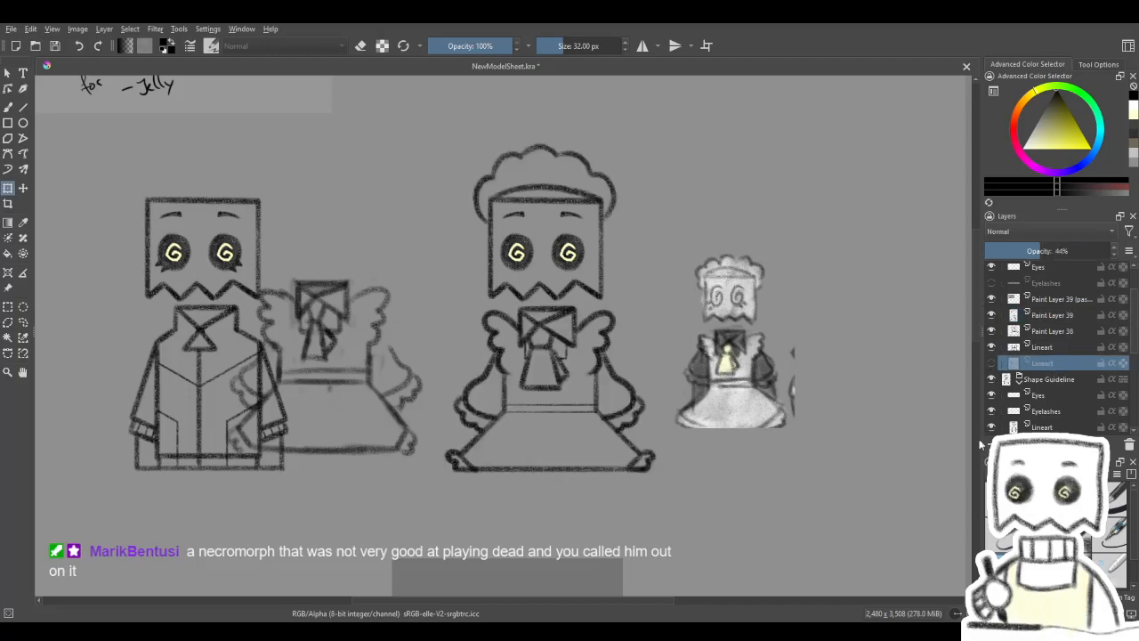
click(1033, 314)
click(992, 315)
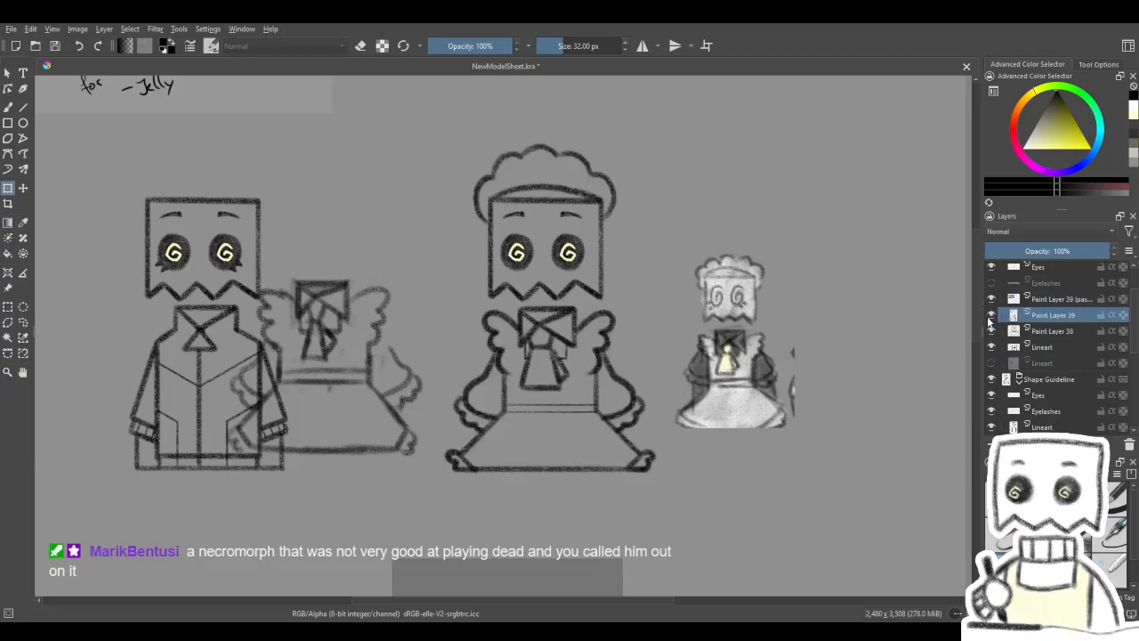
click(992, 316)
click(992, 332)
click(991, 333)
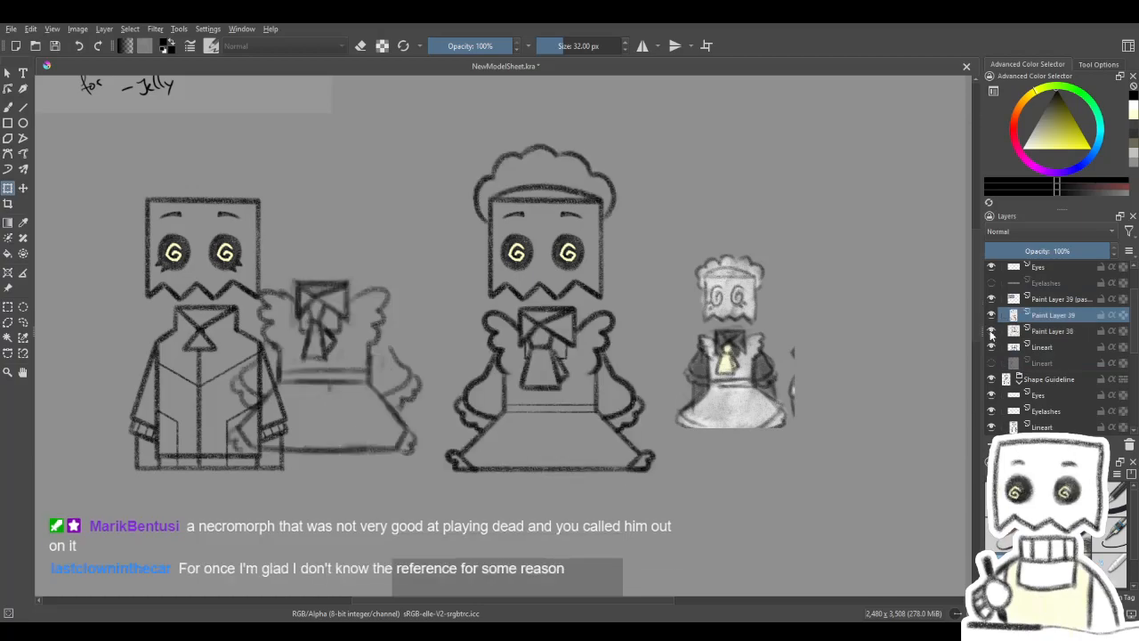
click(991, 331)
click(992, 331)
click(992, 331)
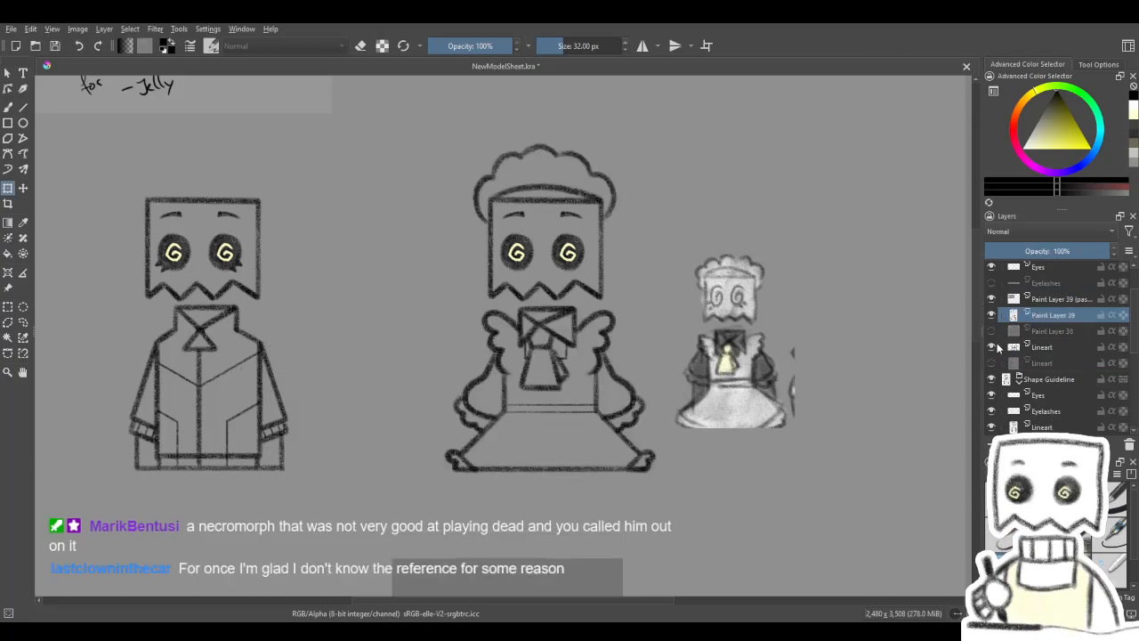
- Hide the Shape Guideline group with the jacket model and collapse it in the layer stack
drag(853, 427, 895, 415)
click(991, 379)
click(1019, 381)
drag(825, 459, 789, 492)
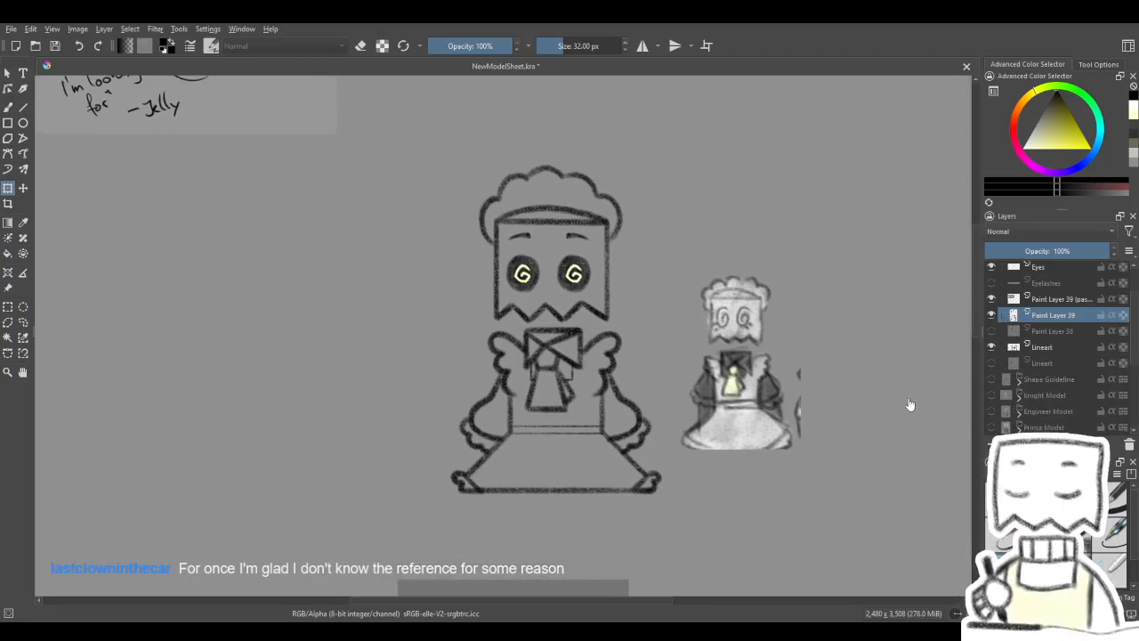
- Toggle the two Lineart layers to check their contents, leaving only the head lineart visible, and show the Eyelashes layer
drag(906, 401, 887, 416)
click(992, 348)
click(992, 348)
click(992, 348)
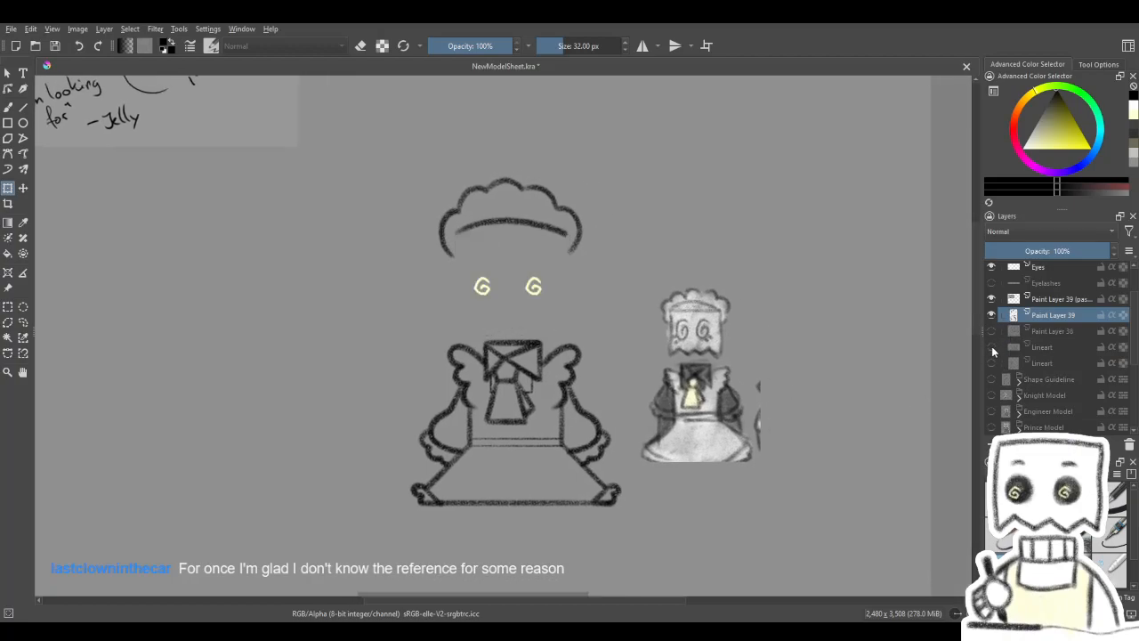
click(993, 350)
click(993, 349)
click(992, 350)
click(992, 350)
click(992, 350)
click(993, 350)
click(993, 350)
click(991, 362)
click(991, 363)
click(993, 349)
click(992, 348)
click(993, 283)
click(993, 284)
click(993, 285)
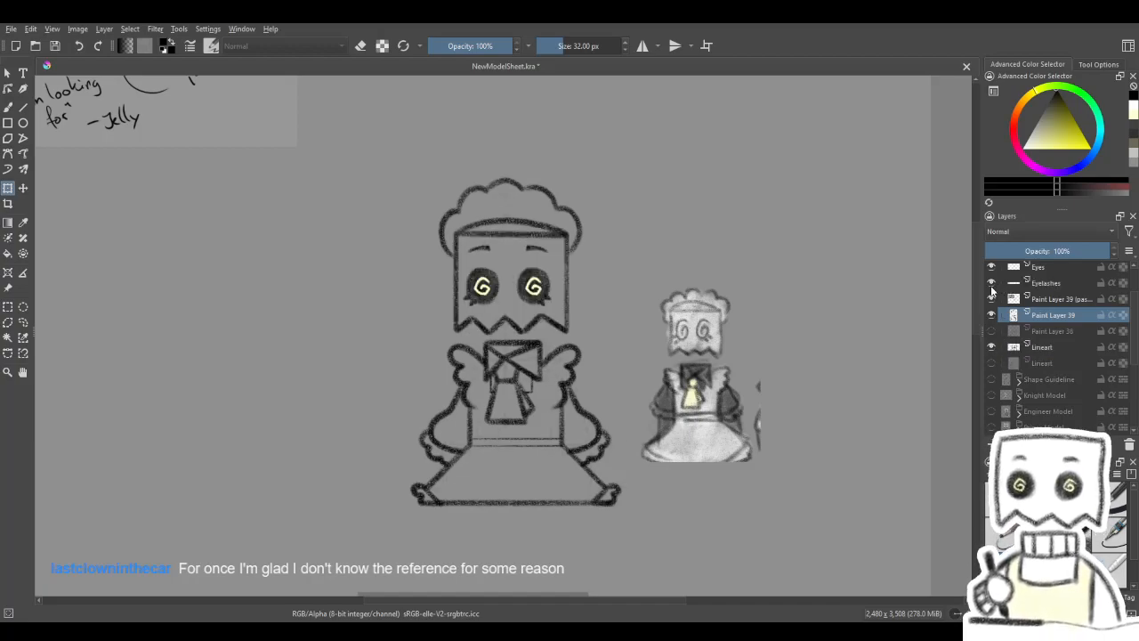
- Check what Paint Layer 38, the head Lineart layer and Paint Layer 39 contain by toggling their visibility
drag(760, 504, 849, 336)
mouse_move(811, 503)
mouse_down()
mouse_move(882, 285)
mouse_move(898, 183)
mouse_move(876, 398)
mouse_move(840, 386)
mouse_move(804, 472)
mouse_move(850, 478)
mouse_move(824, 435)
mouse_move(824, 460)
mouse_move(781, 433)
mouse_up()
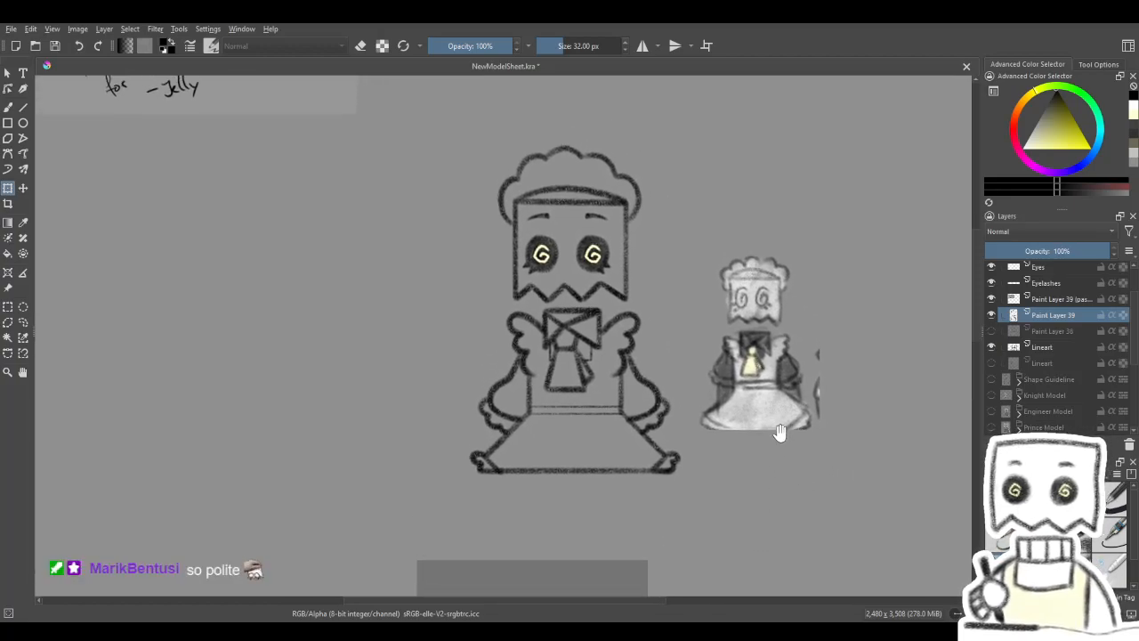
click(991, 332)
click(991, 332)
click(990, 346)
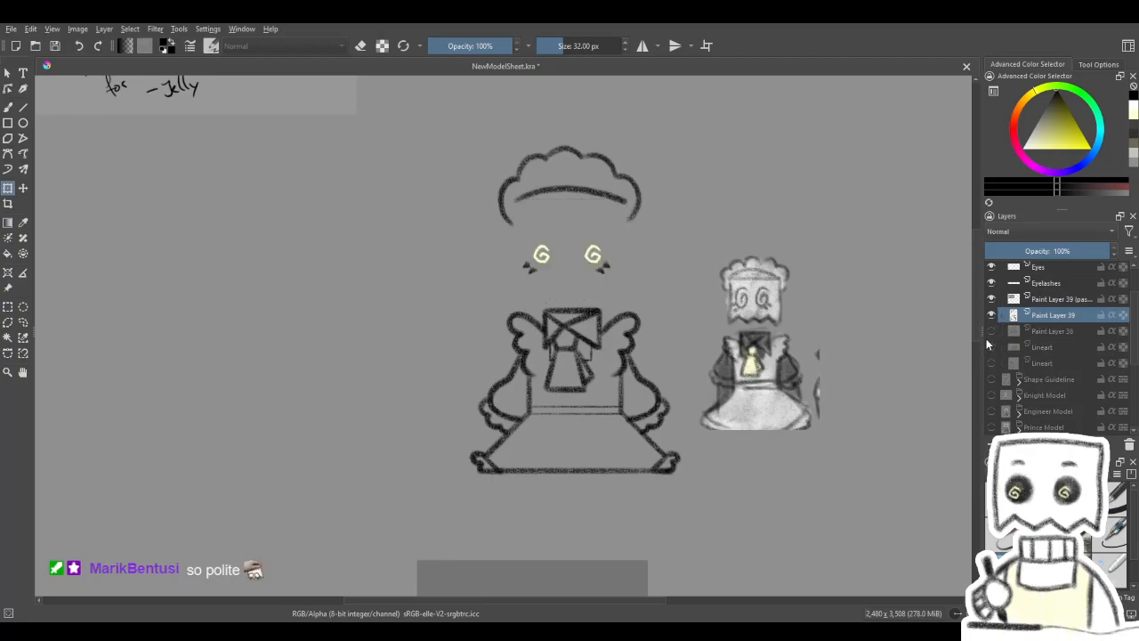
click(990, 346)
click(993, 330)
click(992, 331)
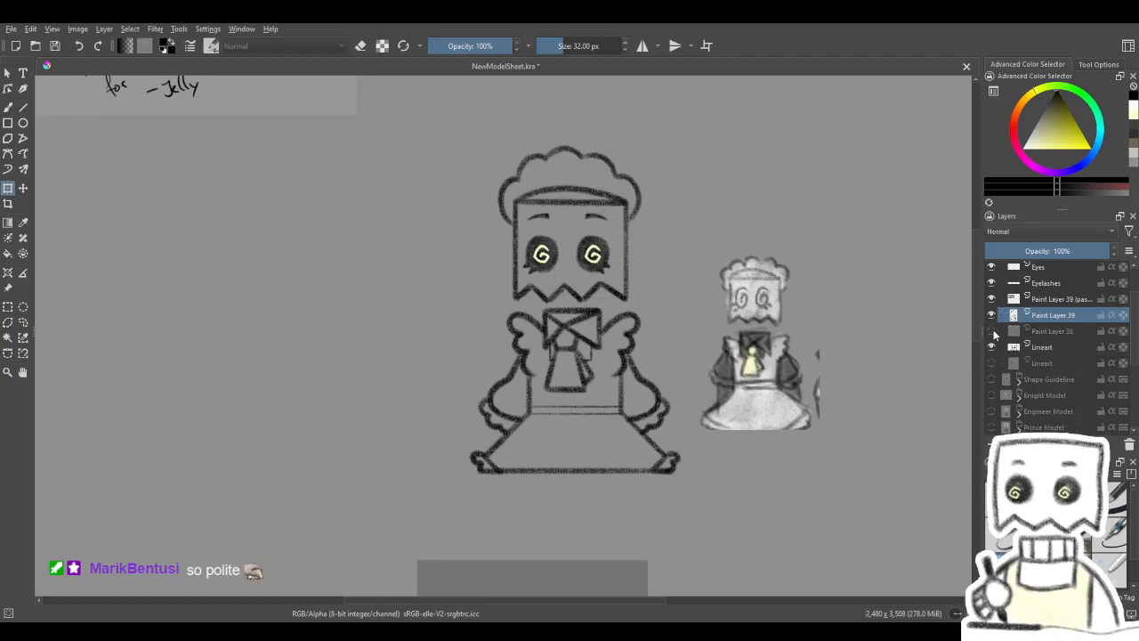
click(992, 316)
click(991, 316)
click(990, 348)
click(990, 348)
- Move the head Lineart layer directly below Paint Layer 39 and merge the two into a single lineart layer
drag(1040, 347, 1049, 330)
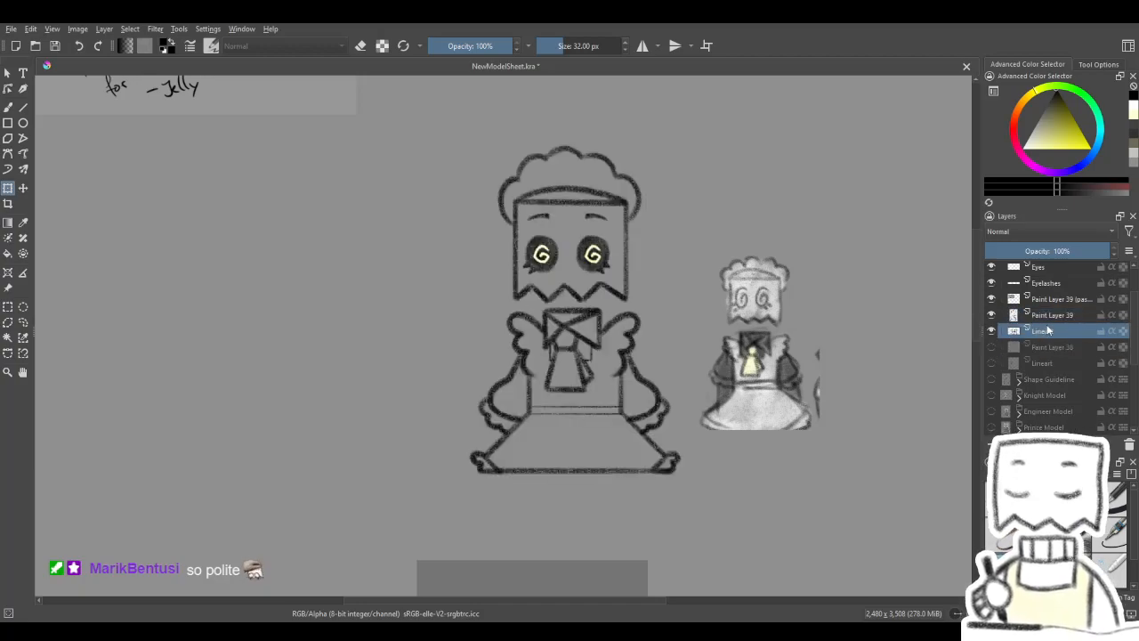
click(994, 316)
click(993, 316)
click(1042, 319)
key(ctrl+e)
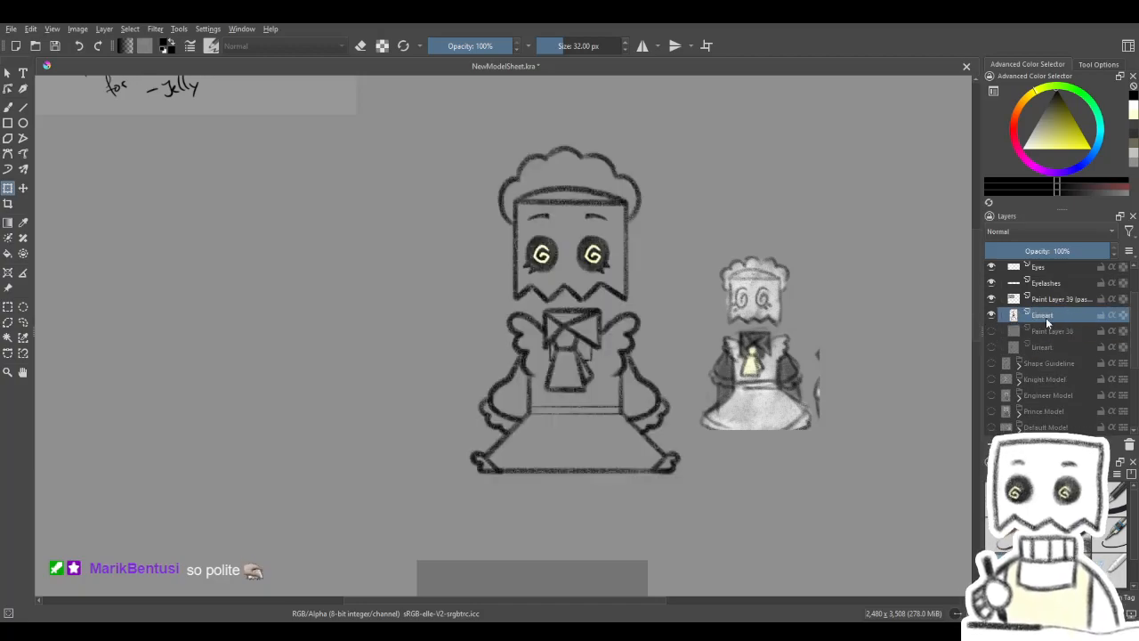
click(993, 316)
click(994, 316)
click(994, 316)
click(993, 316)
- Create a contiguous selection of the character's silhouette from the merged Lineart layer, expanded to leave a margin around the outline
drag(938, 372, 921, 370)
mouse_move(1057, 286)
mouse_down()
mouse_move(1058, 328)
mouse_move(1058, 280)
mouse_up()
drag(872, 397, 908, 390)
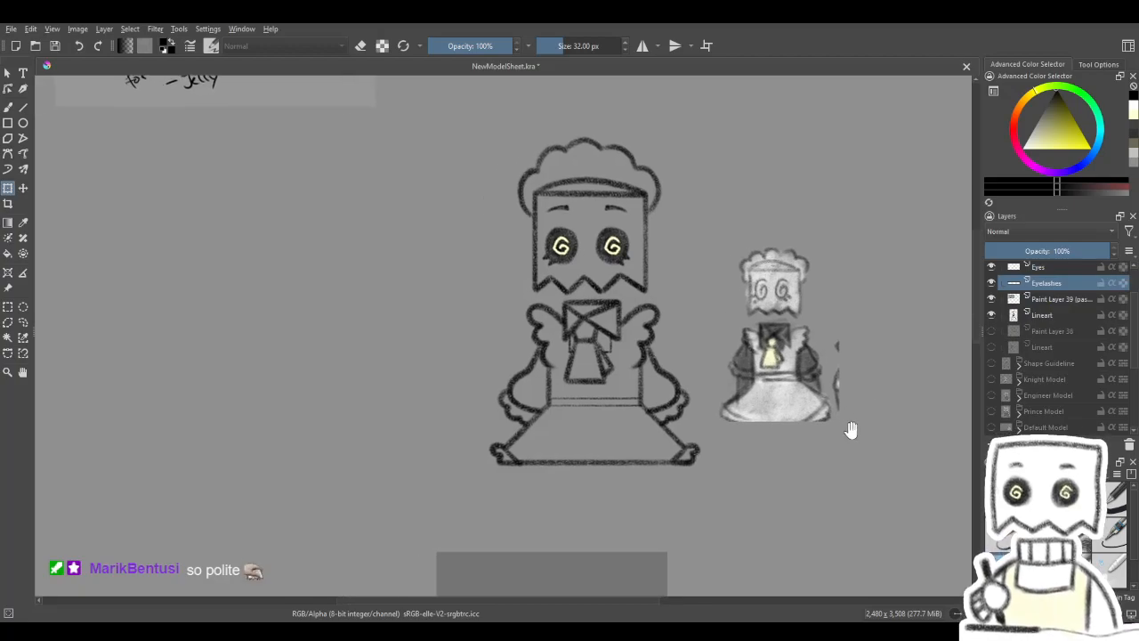
click(8, 108)
mouse_move(633, 281)
mouse_down()
mouse_move(611, 287)
mouse_move(618, 296)
mouse_up()
click(10, 337)
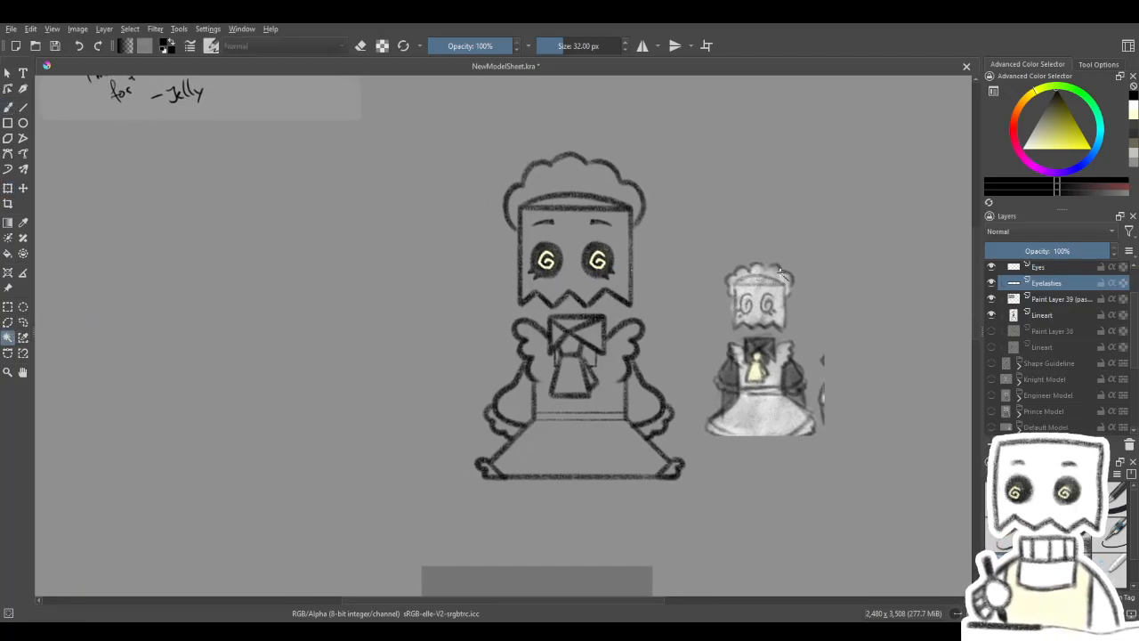
click(1048, 317)
scroll(1051, 323, up, 1)
click(779, 236)
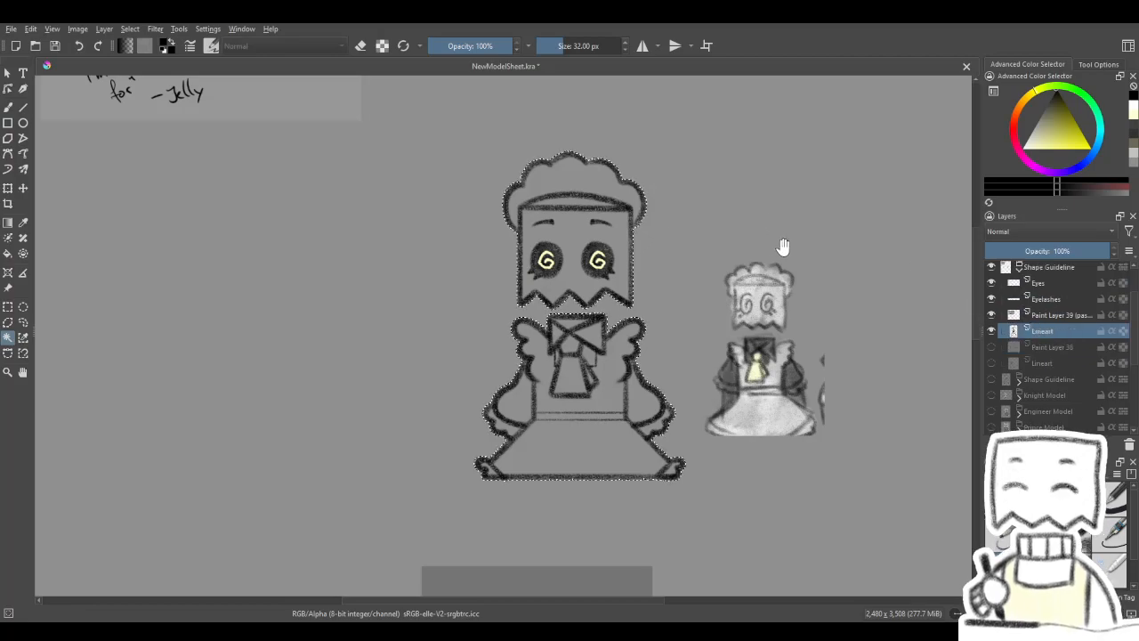
drag(780, 239, 723, 249)
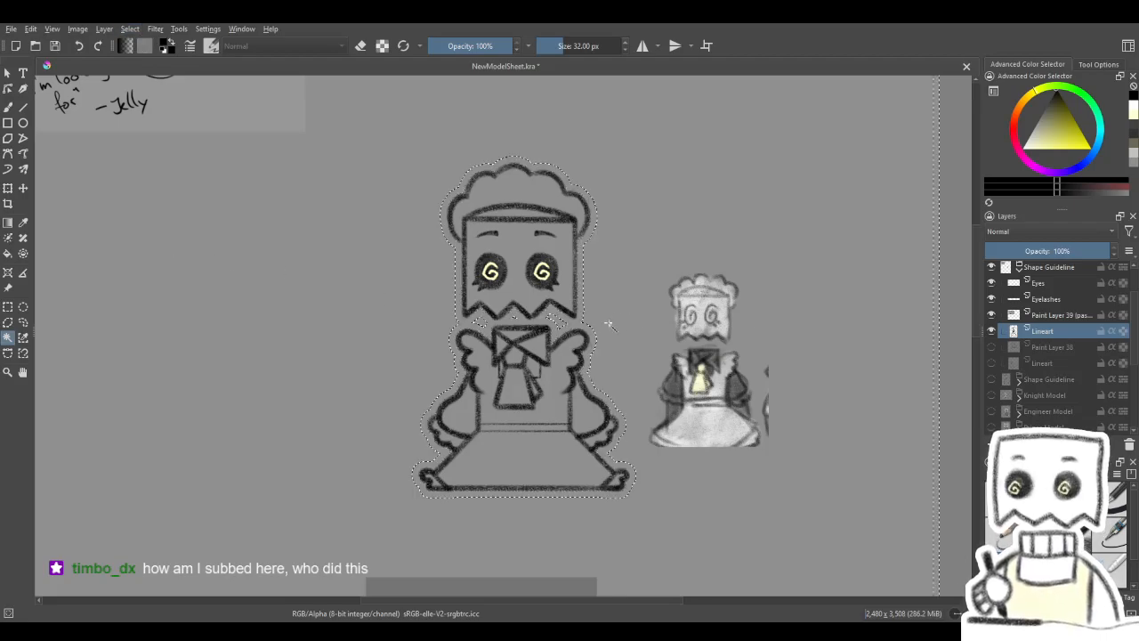
drag(575, 356, 595, 331)
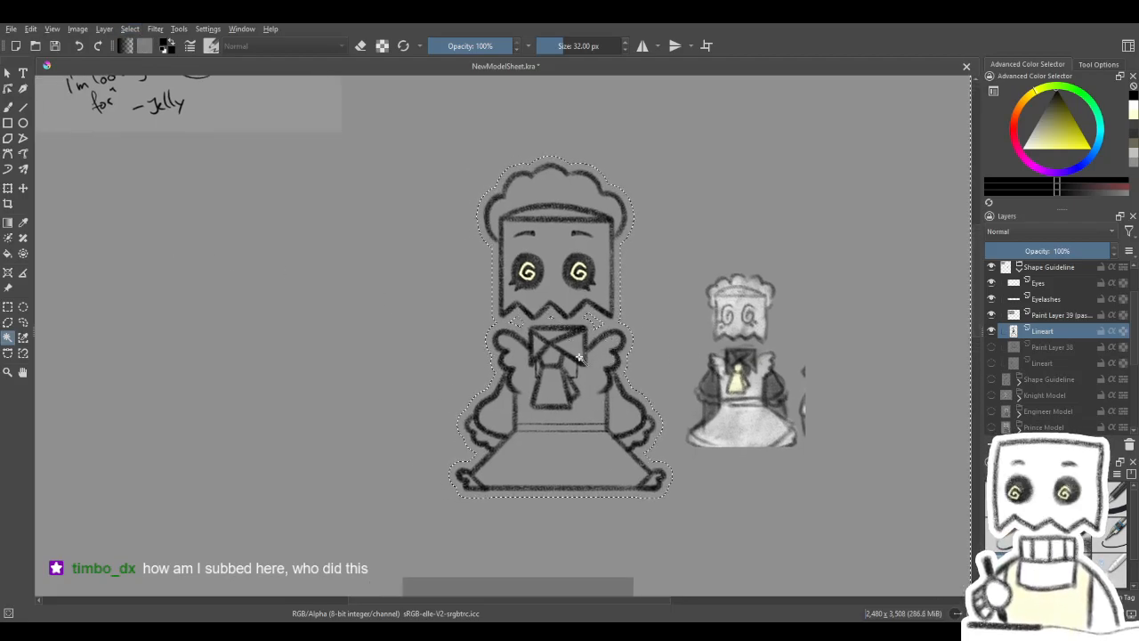
- Refine the silhouette selection around the gaps between the bag head and the shoulders with the freehand selection tool
click(10, 107)
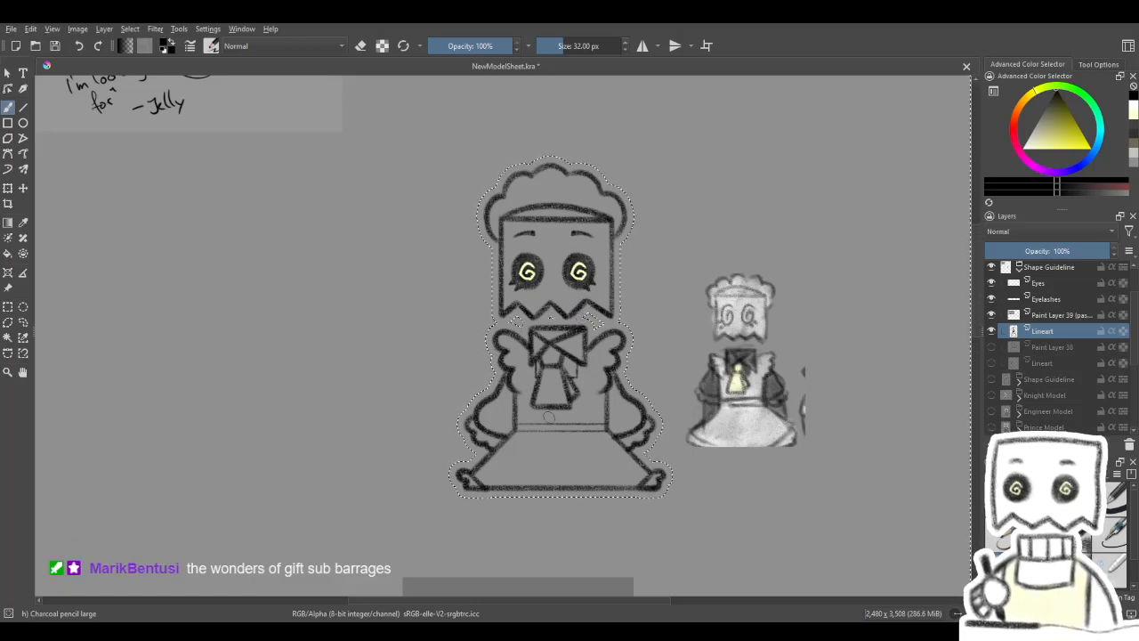
drag(546, 452, 549, 416)
drag(561, 367, 564, 387)
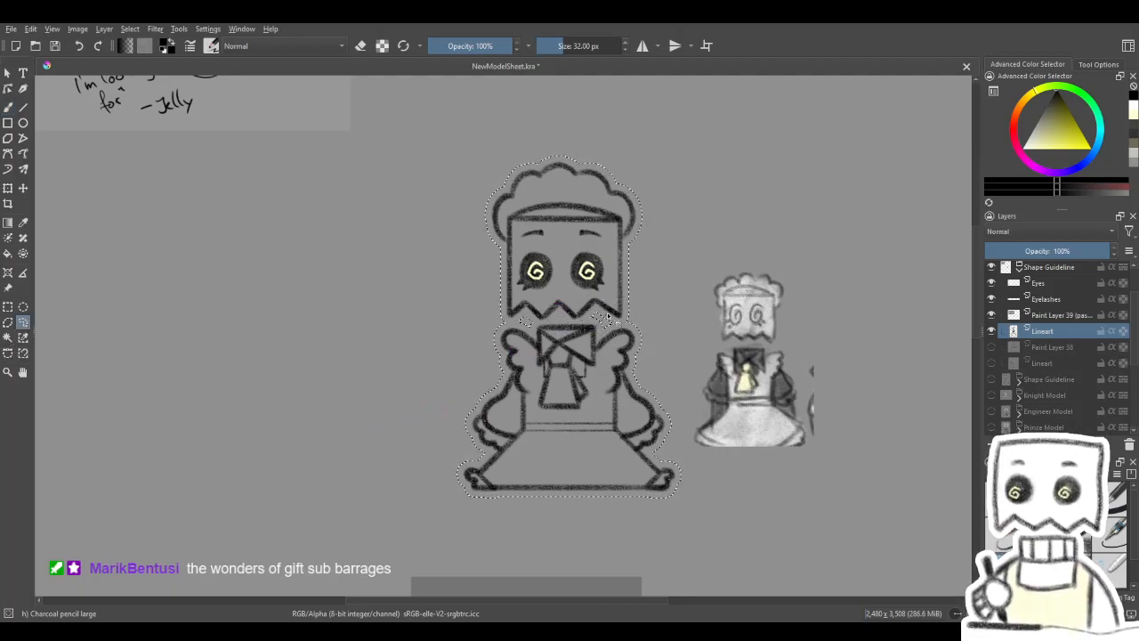
drag(627, 293, 623, 290)
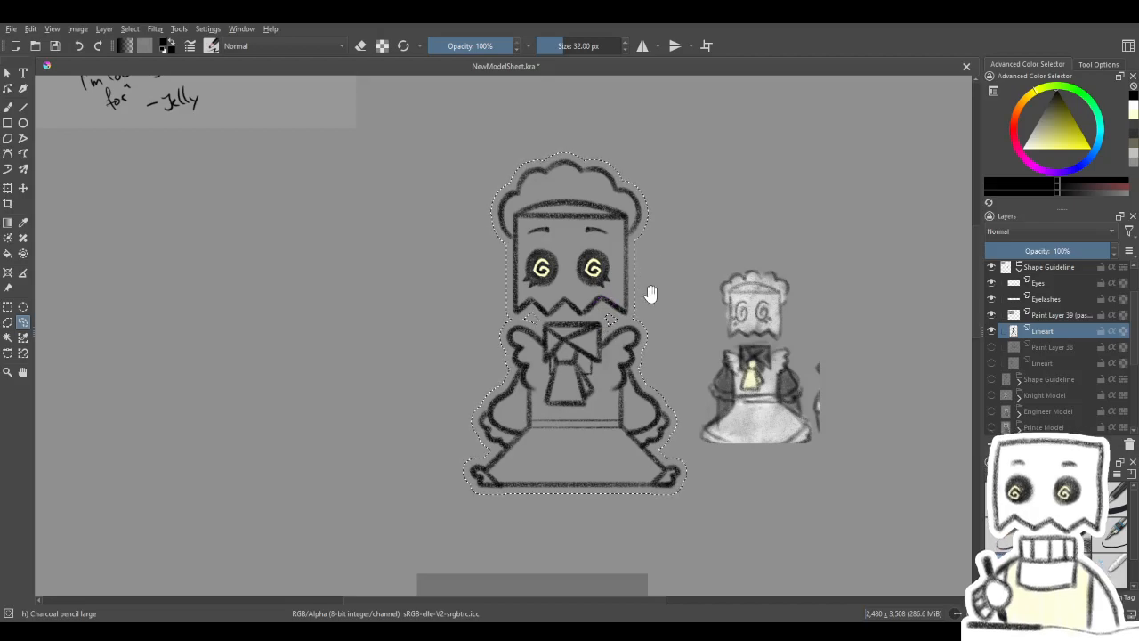
drag(650, 295, 631, 297)
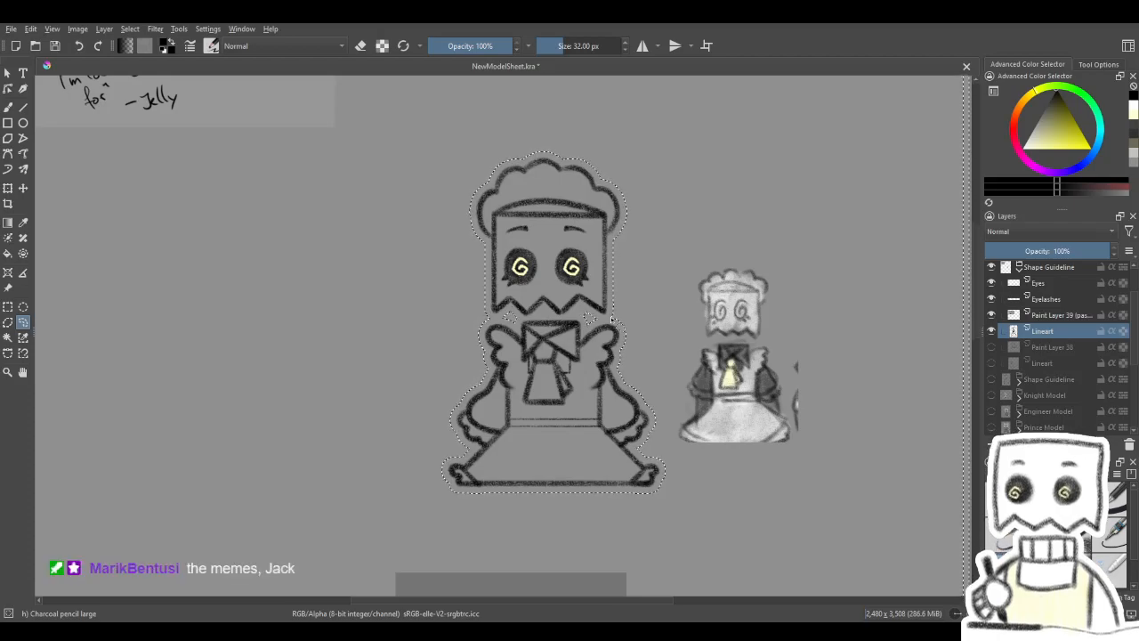
mouse_move(593, 395)
mouse_down()
mouse_move(575, 372)
mouse_move(578, 386)
mouse_up()
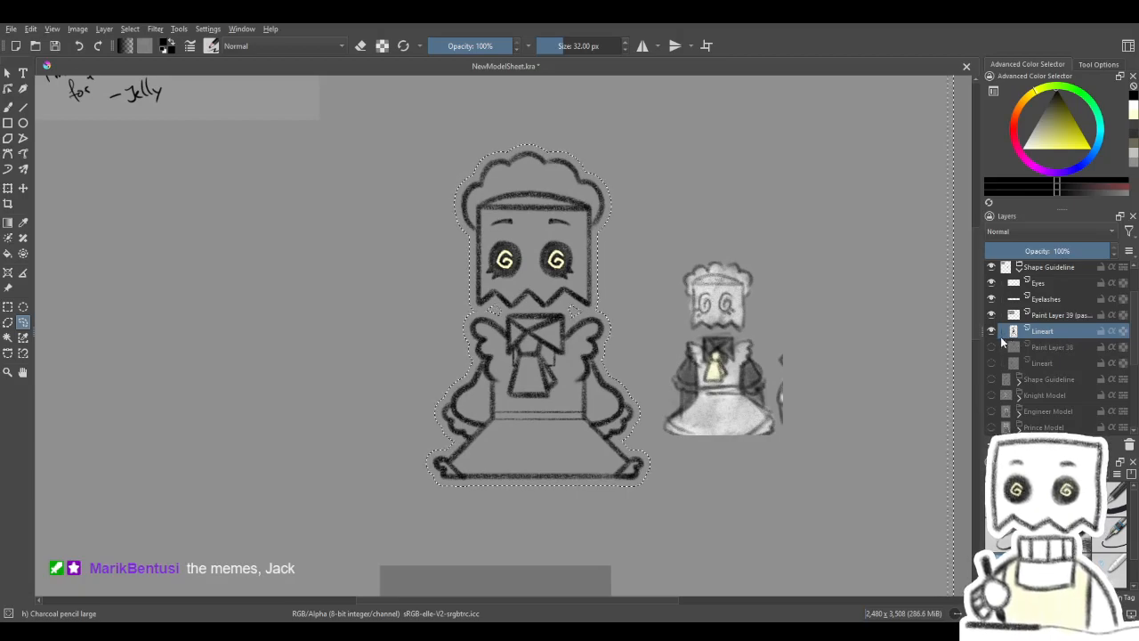
- Add a paint layer below Lineart and fill the selected silhouette with white using the Basic-1 brush at about 296 px
click(1057, 348)
click(991, 444)
click(1113, 501)
click(1023, 149)
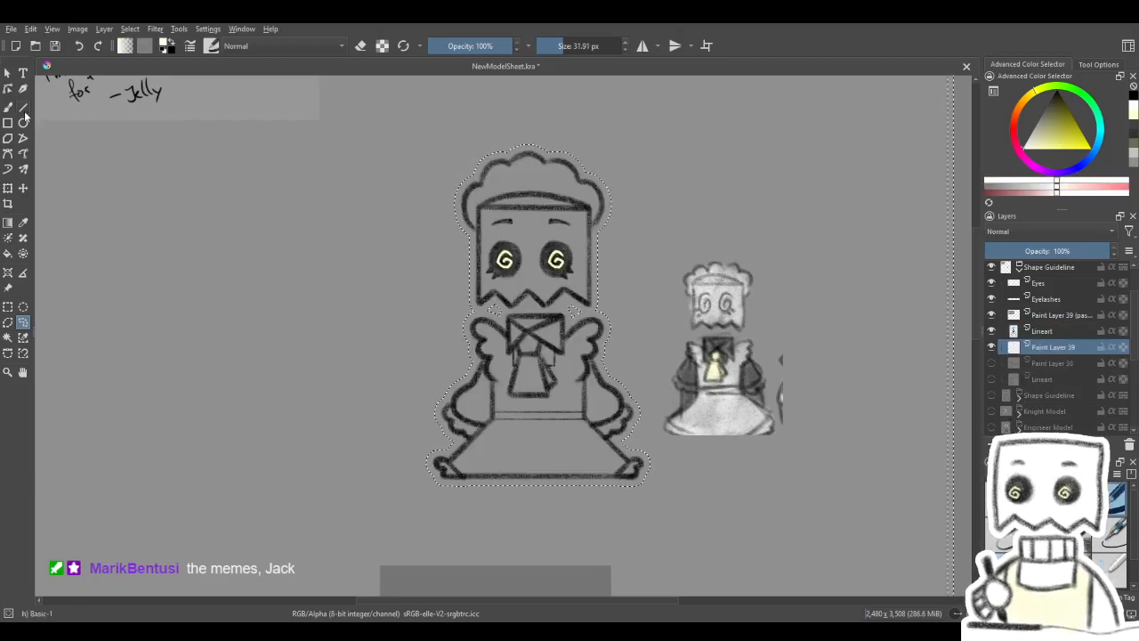
shift+drag(324, 305, 475, 307)
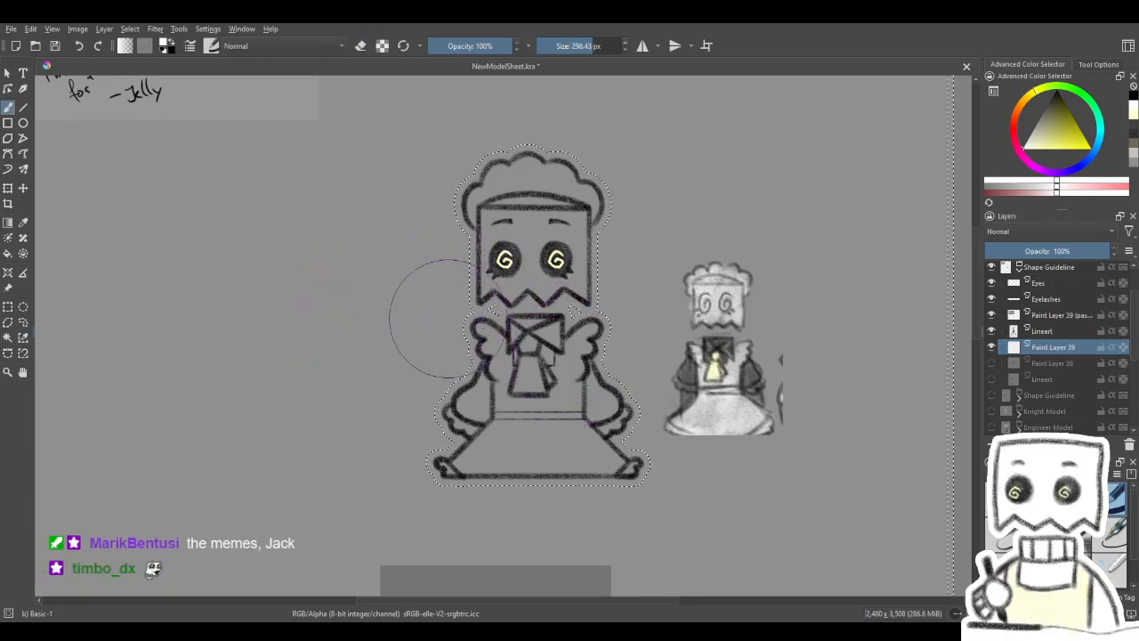
mouse_move(351, 322)
mouse_down()
mouse_move(447, 197)
mouse_move(574, 179)
mouse_move(380, 464)
mouse_move(761, 155)
mouse_move(403, 502)
mouse_move(719, 273)
mouse_move(535, 549)
mouse_move(658, 472)
mouse_move(903, 254)
mouse_up()
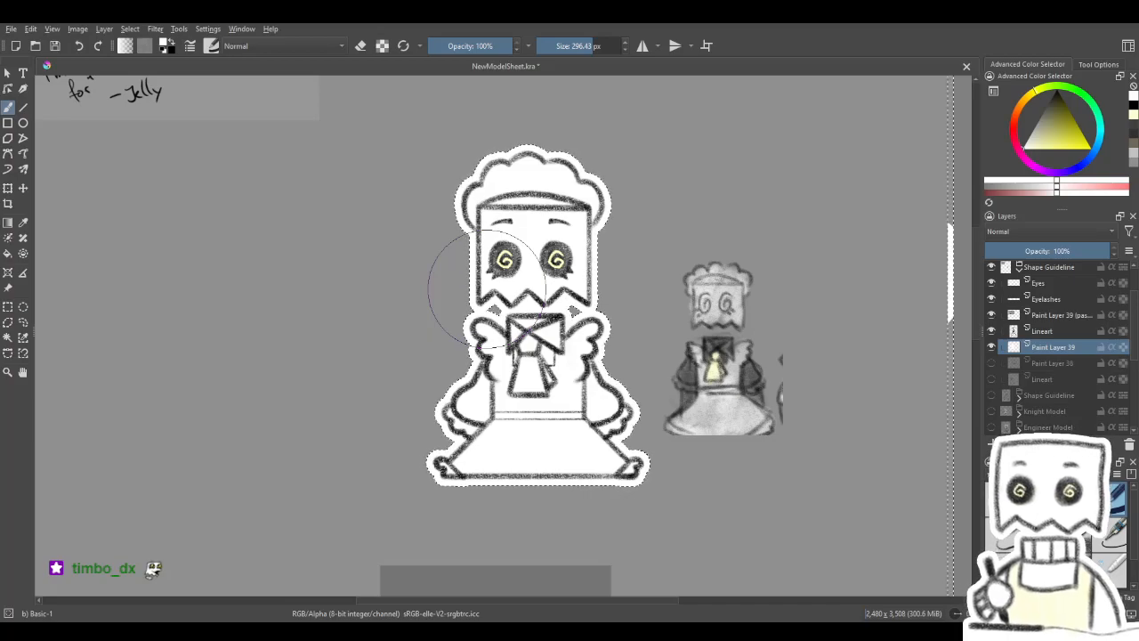
- Clear the selection and erase the stray white strip along the page edge on the white silhouette layer
click(1033, 330)
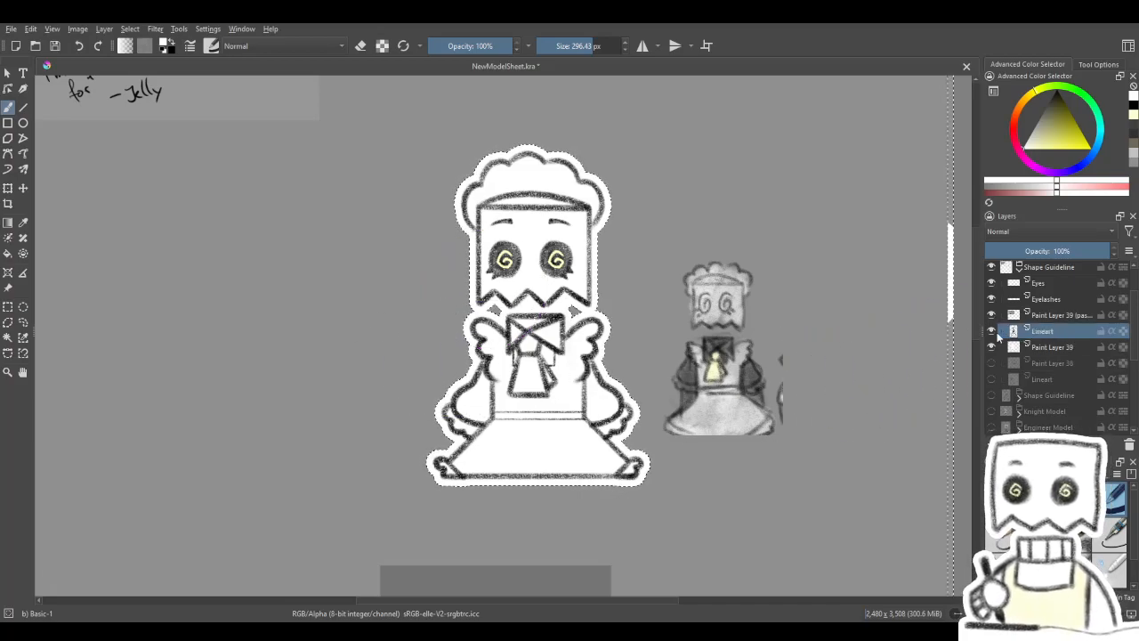
click(1026, 345)
drag(781, 289, 684, 300)
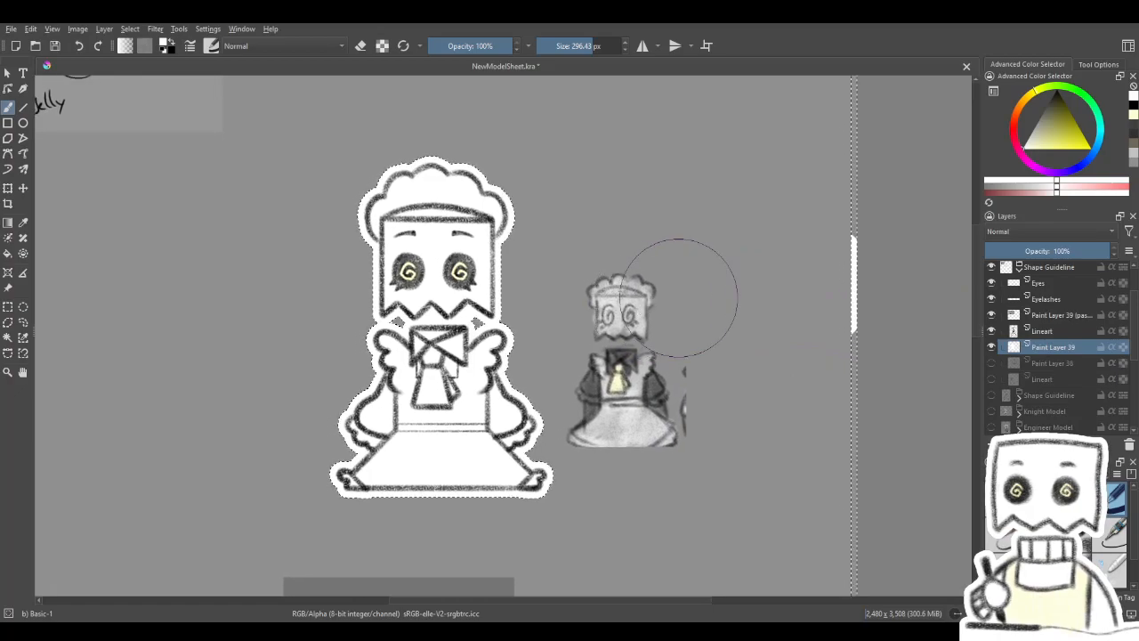
key(ctrl+shift+a)
key(slash)
drag(829, 282, 839, 286)
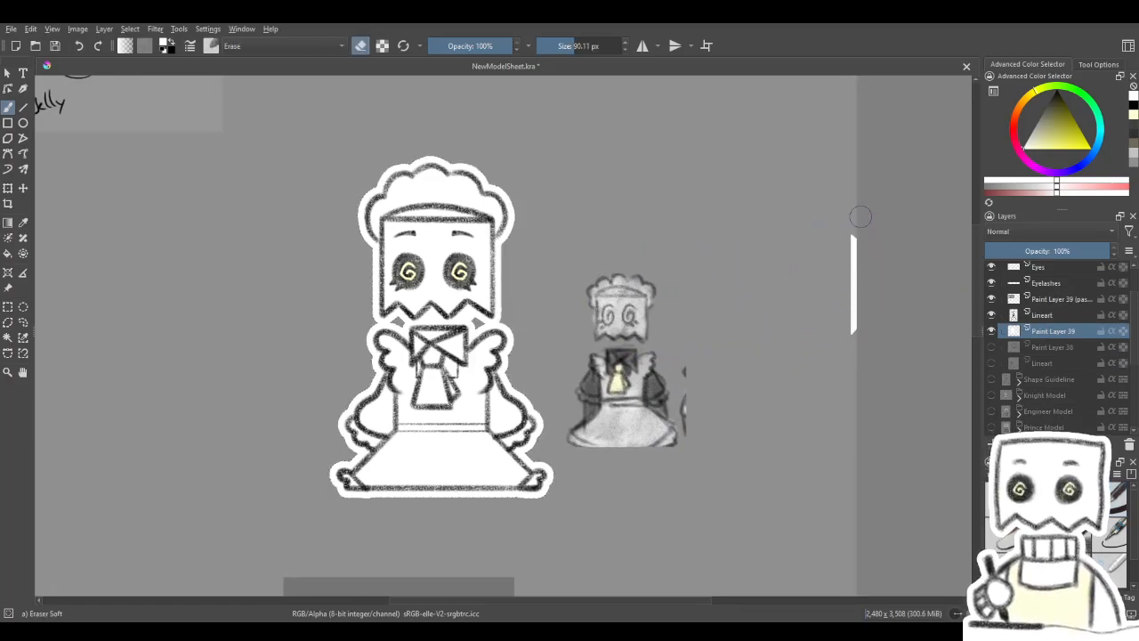
drag(782, 345, 864, 321)
key(slash)
drag(768, 389, 849, 383)
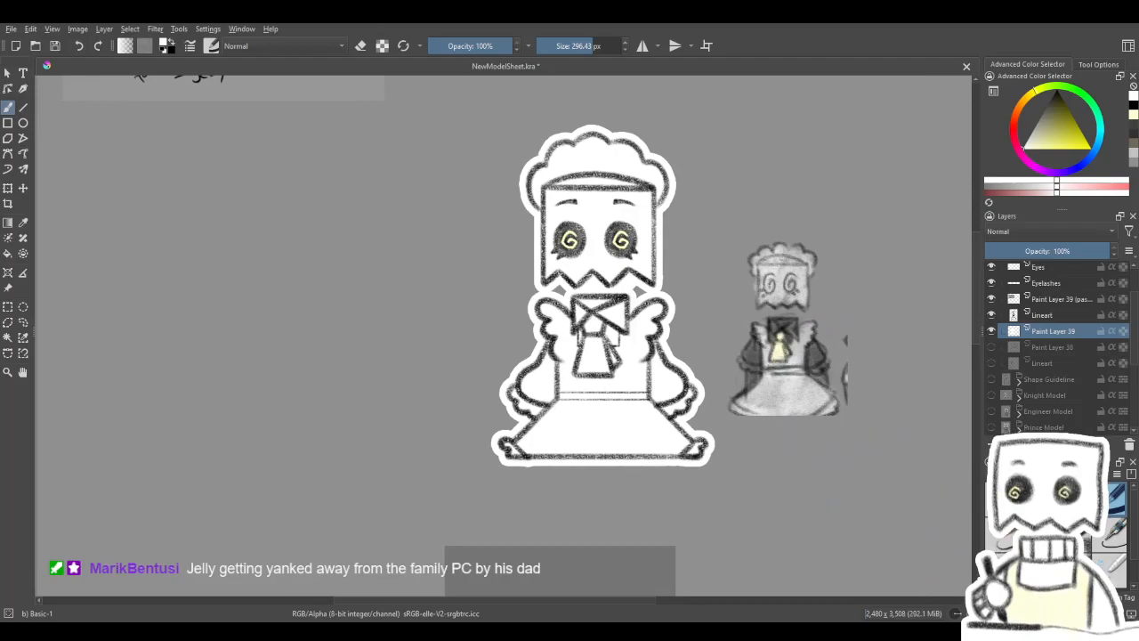
- Create a contiguous selection of the character from the Lineart layer, with its edge following the outer outline
click(1118, 499)
click(1039, 99)
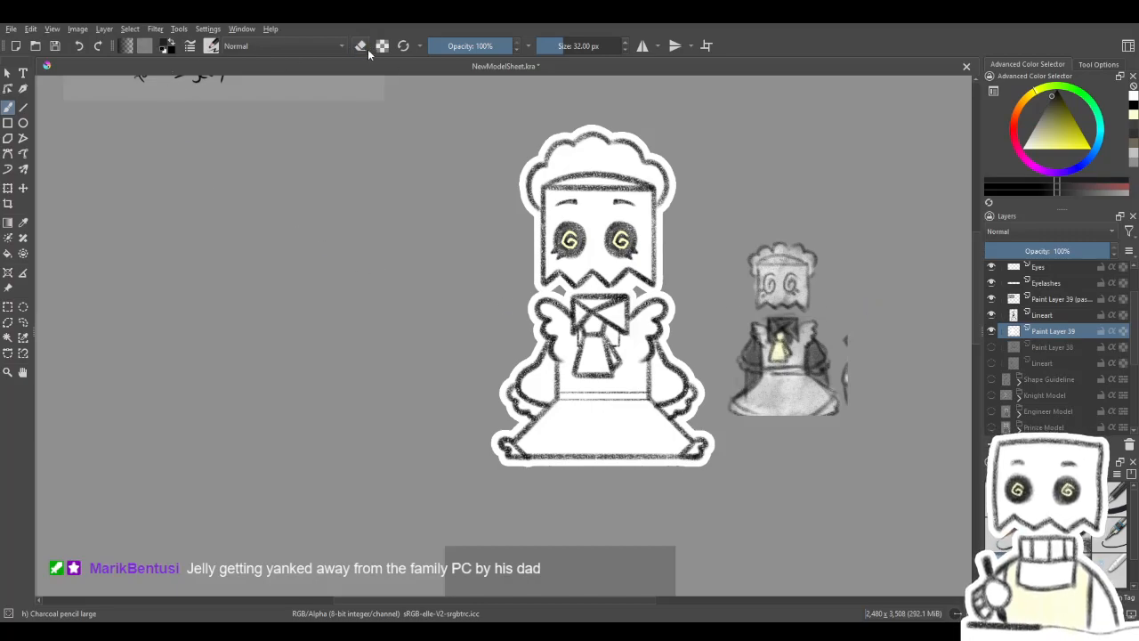
mouse_move(492, 383)
mouse_down()
mouse_move(473, 369)
mouse_move(484, 356)
mouse_up()
click(1041, 319)
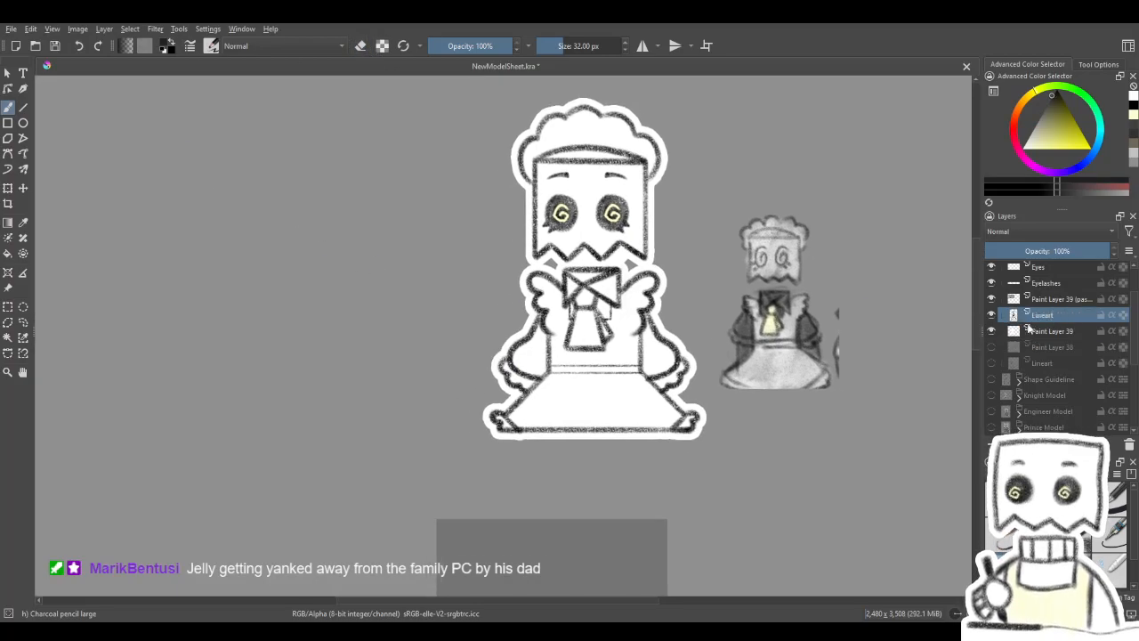
click(8, 338)
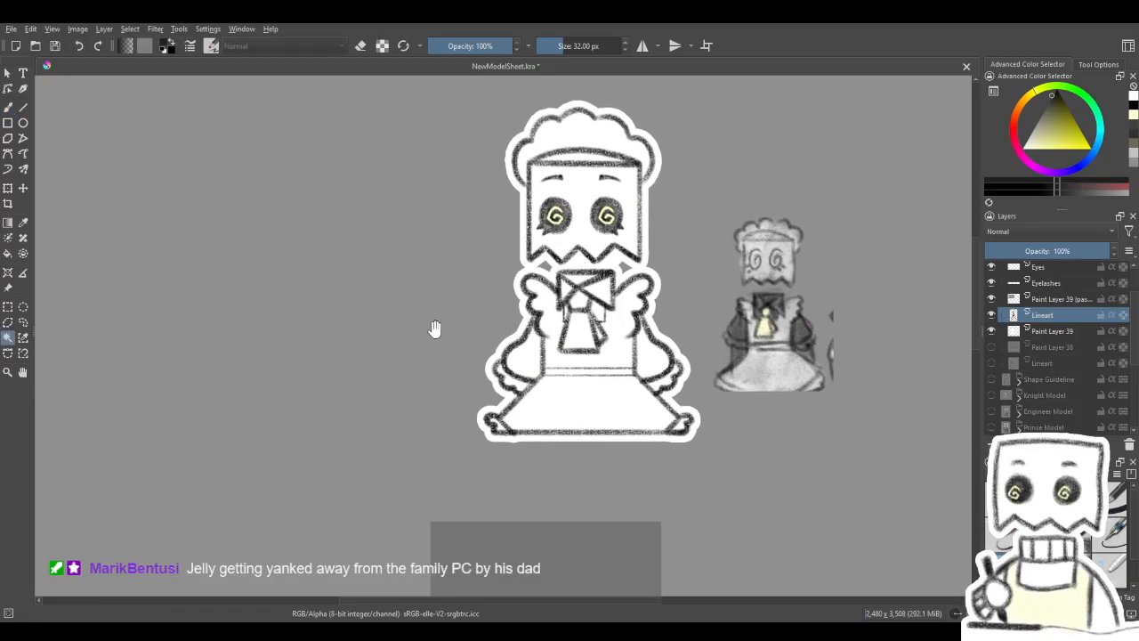
drag(465, 329, 465, 387)
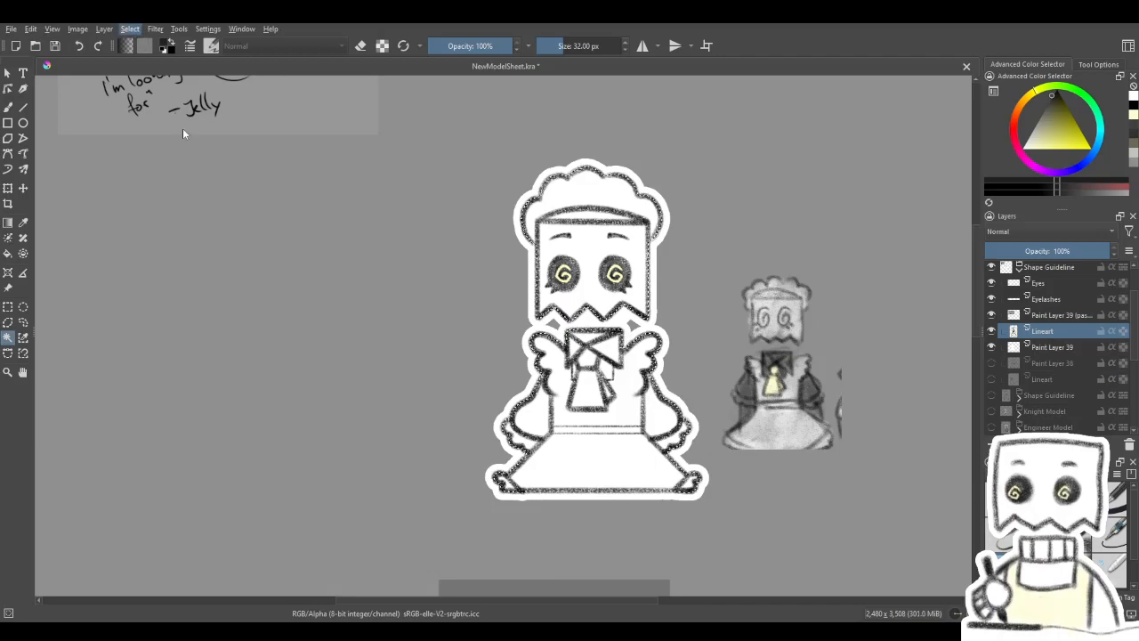
click(170, 243)
click(507, 307)
drag(659, 391, 545, 342)
- Add a new paint layer above the white silhouette layer and group the two layers together
click(1115, 501)
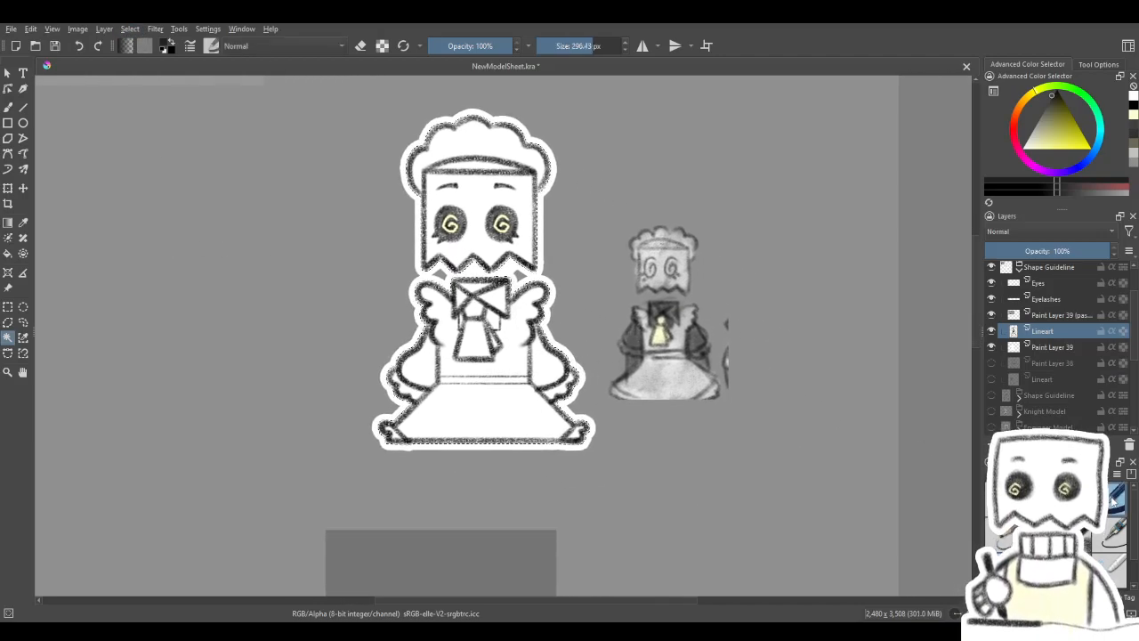
click(1051, 349)
click(993, 445)
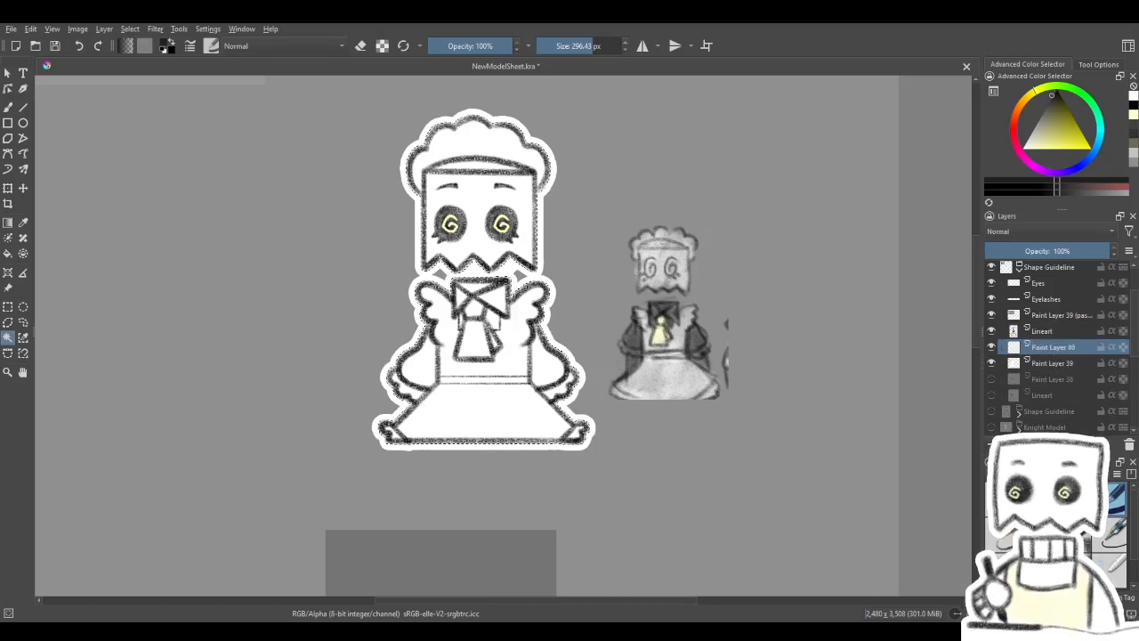
shift+click(1053, 363)
key(ctrl+g)
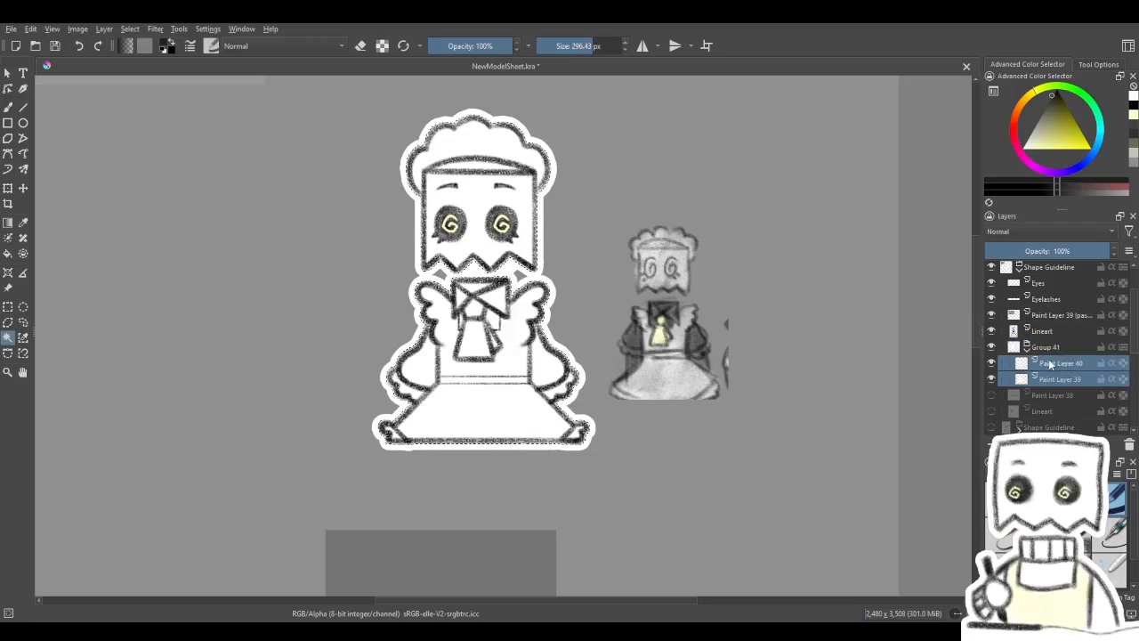
- Nest Paint Layer 40 in its own subgroup and add an alpha-inheriting paint layer above it
click(1054, 366)
drag(1060, 381, 1066, 365)
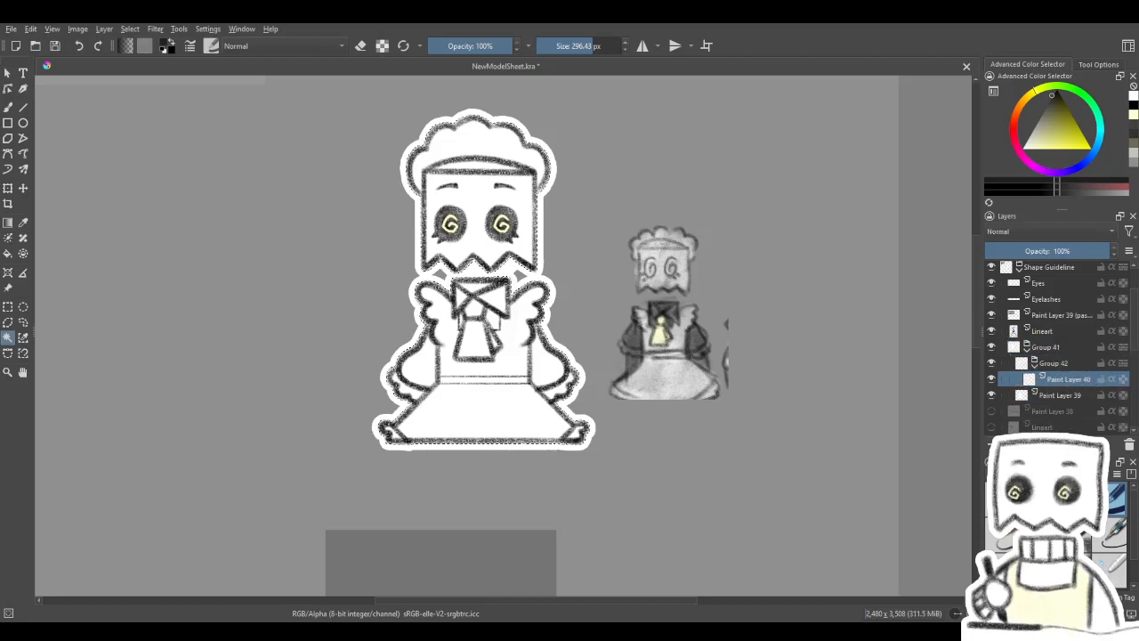
key(Insert)
click(1093, 394)
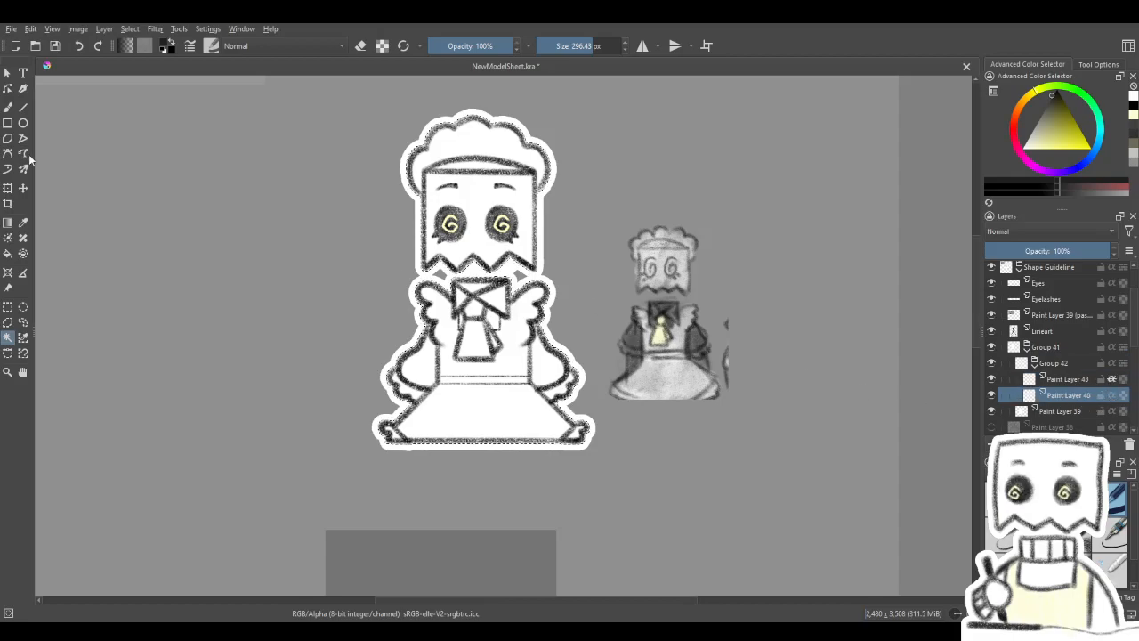
click(8, 106)
mouse_move(347, 169)
mouse_down()
mouse_move(368, 178)
mouse_move(369, 407)
mouse_move(650, 419)
mouse_up()
key(ctrl+z)
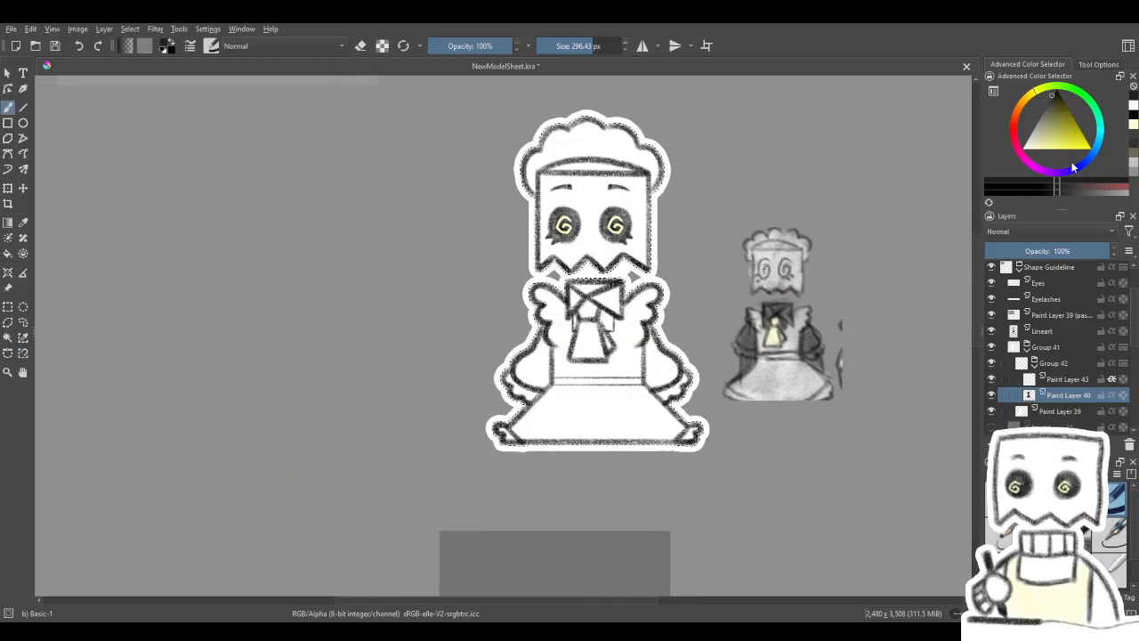
- Fill the character silhouette with white on Paint Layer 40 and set up a black Charcoal pencil large brush at 65.63 px
key(x)
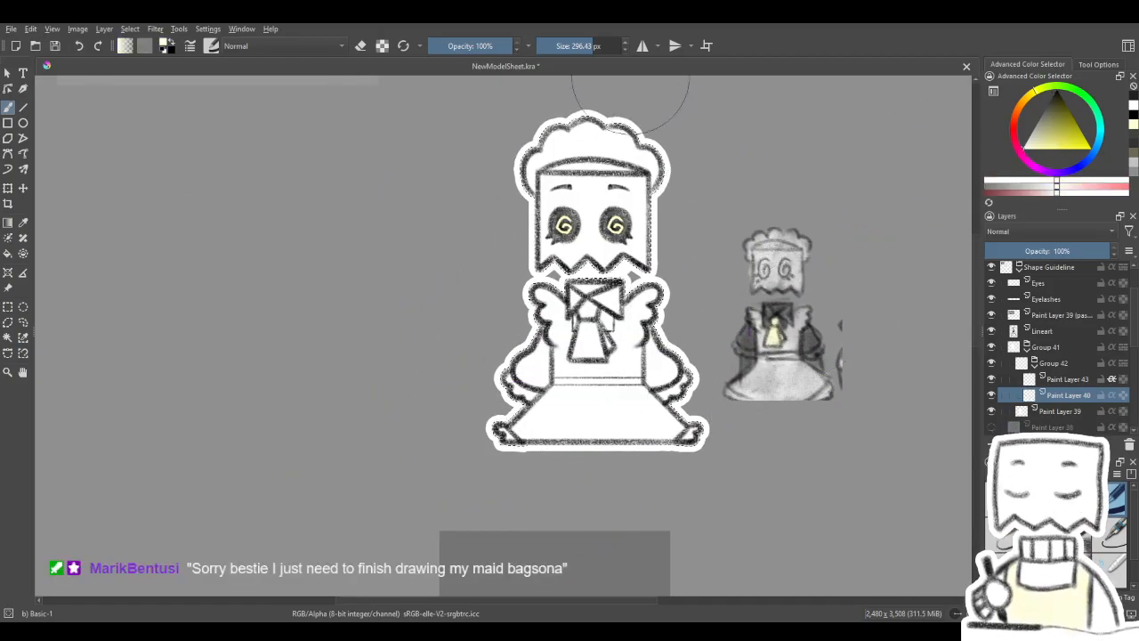
key(slash)
mouse_move(629, 416)
mouse_down()
mouse_move(540, 450)
mouse_move(570, 442)
mouse_up()
click(1133, 107)
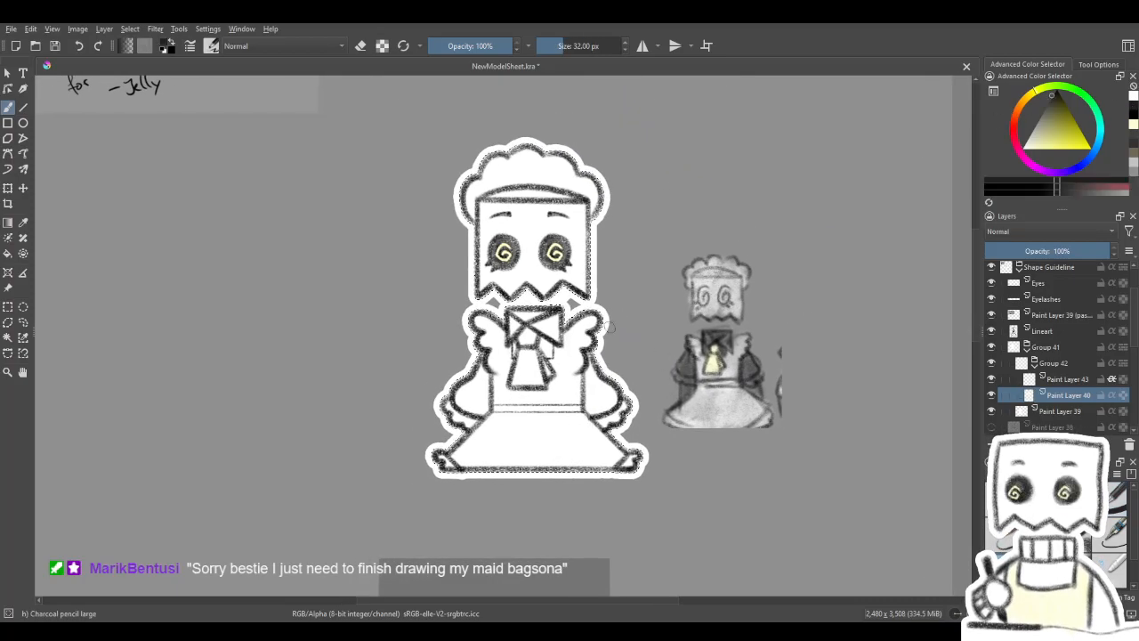
mouse_move(416, 234)
mouse_down()
mouse_move(435, 234)
mouse_move(439, 270)
mouse_move(457, 212)
mouse_up()
drag(540, 347, 561, 403)
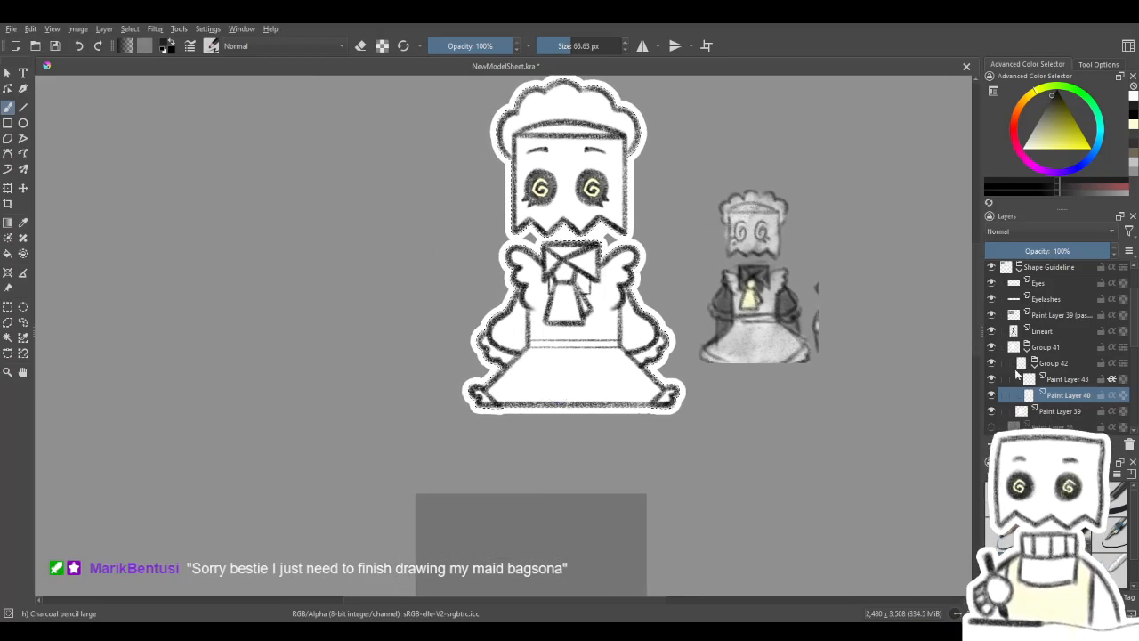
- Shade the character's left-hand sleeve and its ruffled cuff dark on Paint Layer 43
click(1037, 381)
scroll(1038, 383, down, 1)
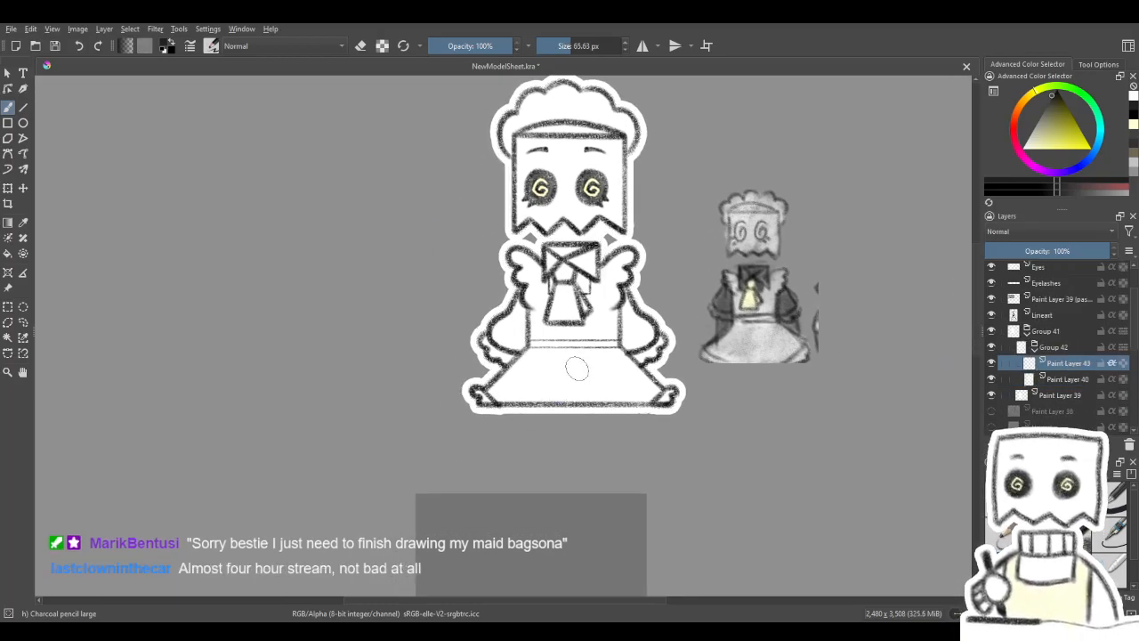
mouse_move(494, 402)
mouse_down()
mouse_move(516, 381)
mouse_move(524, 397)
mouse_move(493, 390)
mouse_up()
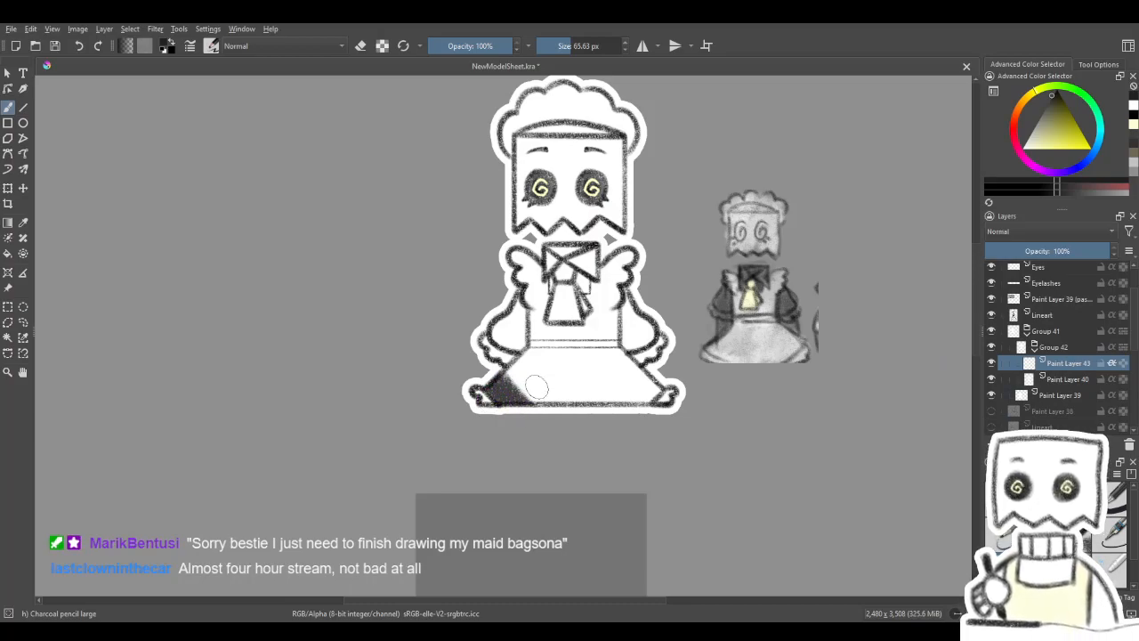
scroll(577, 360, up, 2)
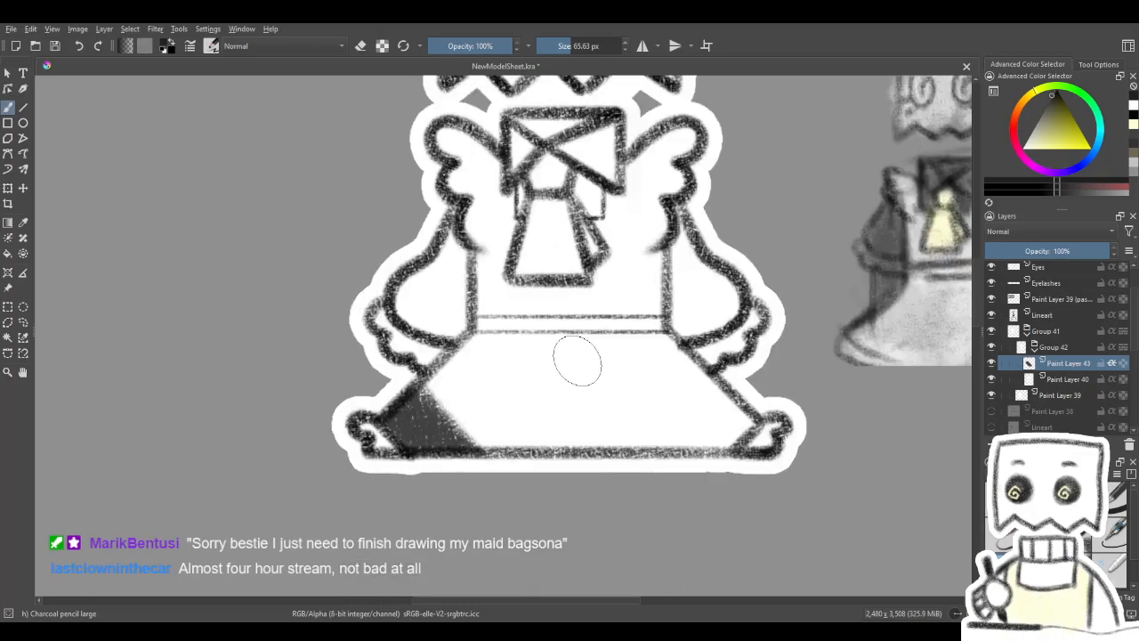
mouse_move(524, 344)
mouse_down()
mouse_move(526, 437)
mouse_move(544, 401)
mouse_move(482, 398)
mouse_move(493, 434)
mouse_move(469, 480)
mouse_up()
mouse_move(335, 430)
mouse_down()
mouse_move(361, 457)
mouse_move(399, 417)
mouse_move(421, 417)
mouse_move(422, 400)
mouse_move(406, 398)
mouse_move(410, 460)
mouse_move(397, 433)
mouse_move(436, 438)
mouse_move(430, 370)
mouse_move(417, 376)
mouse_move(430, 327)
mouse_move(415, 375)
mouse_move(432, 318)
mouse_move(358, 388)
mouse_up()
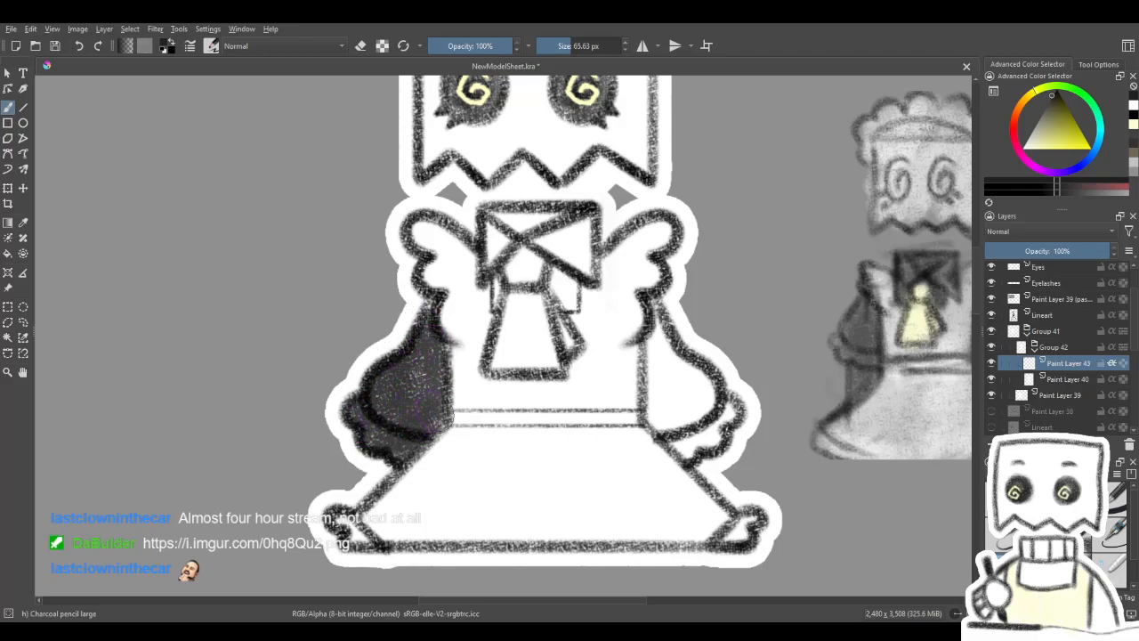
mouse_move(429, 353)
mouse_down()
mouse_move(422, 309)
mouse_move(433, 306)
mouse_up()
- Shade the right-hand sleeve and cuff dark on Paint Layer 43 and touch up the opposite sleeve
drag(575, 380, 505, 367)
mouse_move(594, 392)
mouse_down()
mouse_move(608, 421)
mouse_move(629, 443)
mouse_up()
mouse_move(588, 402)
mouse_down()
mouse_move(583, 333)
mouse_move(595, 311)
mouse_move(590, 320)
mouse_up()
mouse_move(601, 393)
mouse_down()
mouse_move(594, 405)
mouse_move(616, 426)
mouse_up()
mouse_move(636, 350)
mouse_down()
mouse_move(660, 380)
mouse_move(624, 435)
mouse_move(563, 378)
mouse_up()
mouse_move(298, 405)
mouse_down()
mouse_move(352, 389)
mouse_move(353, 345)
mouse_move(341, 374)
mouse_move(352, 383)
mouse_move(380, 348)
mouse_up()
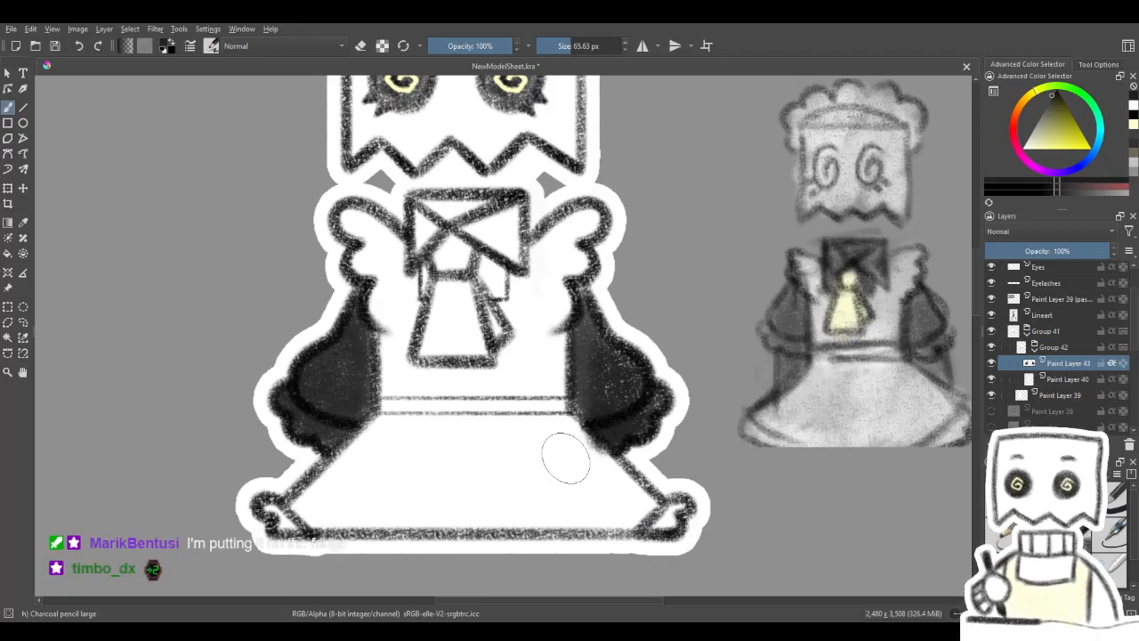
- Paste the copied ad-style meme image as a new layer and place it on the canvas to the left of the maid character
scroll(574, 471, down, 3)
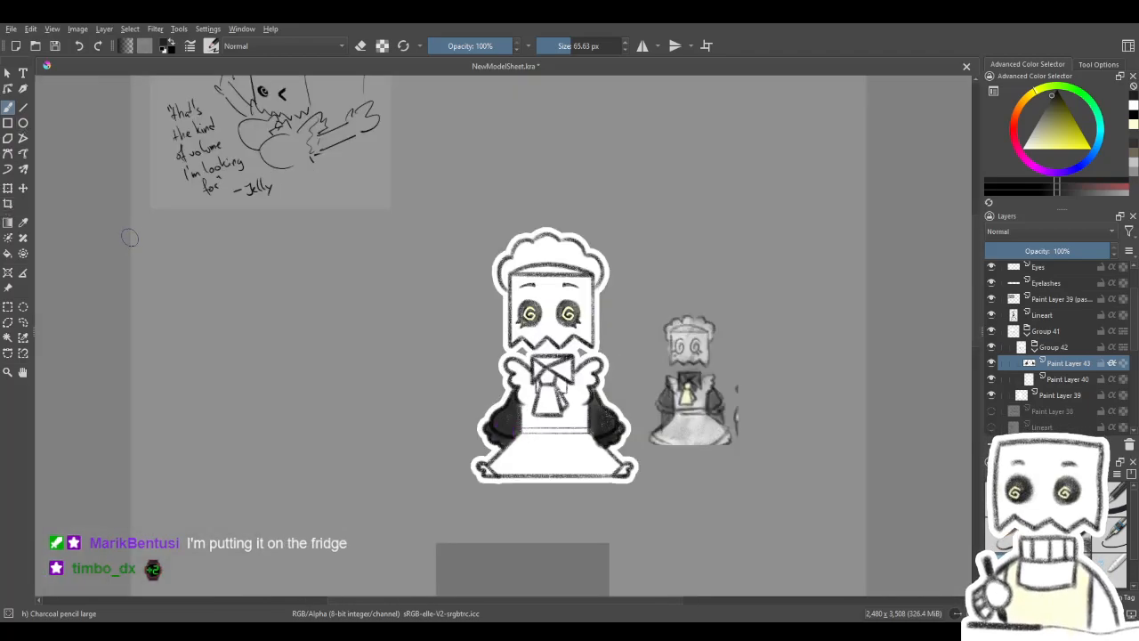
click(24, 189)
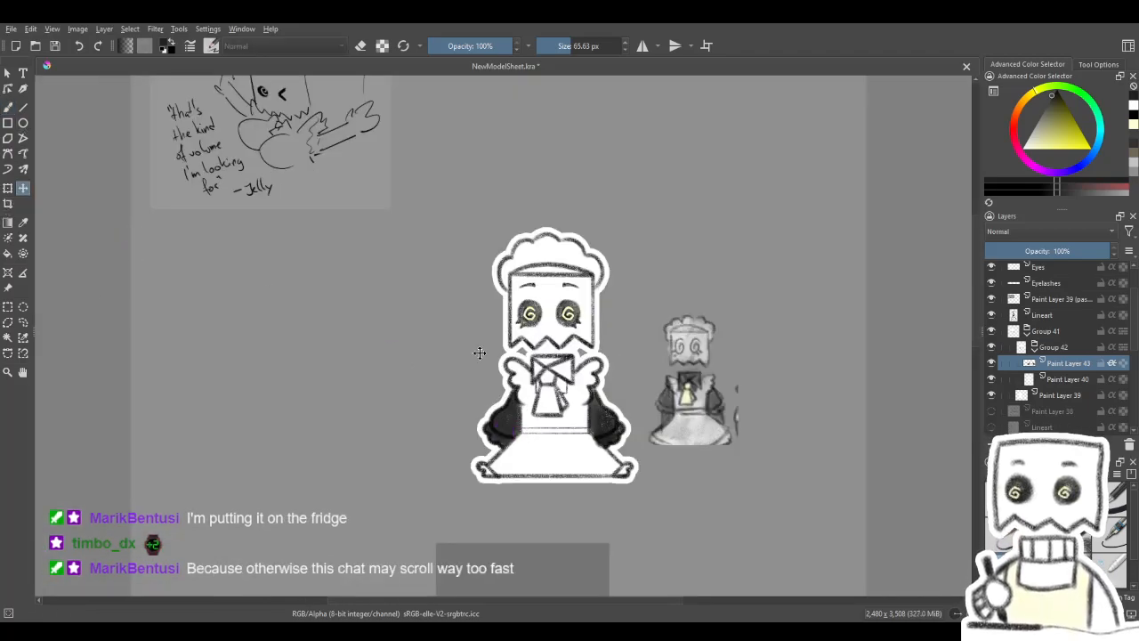
key(ctrl+v)
mouse_move(573, 451)
mouse_down()
mouse_move(517, 450)
mouse_move(345, 366)
mouse_move(392, 355)
mouse_move(417, 332)
mouse_up()
scroll(361, 358, down, 2)
scroll(348, 394, up, 1)
scroll(373, 348, up, 1)
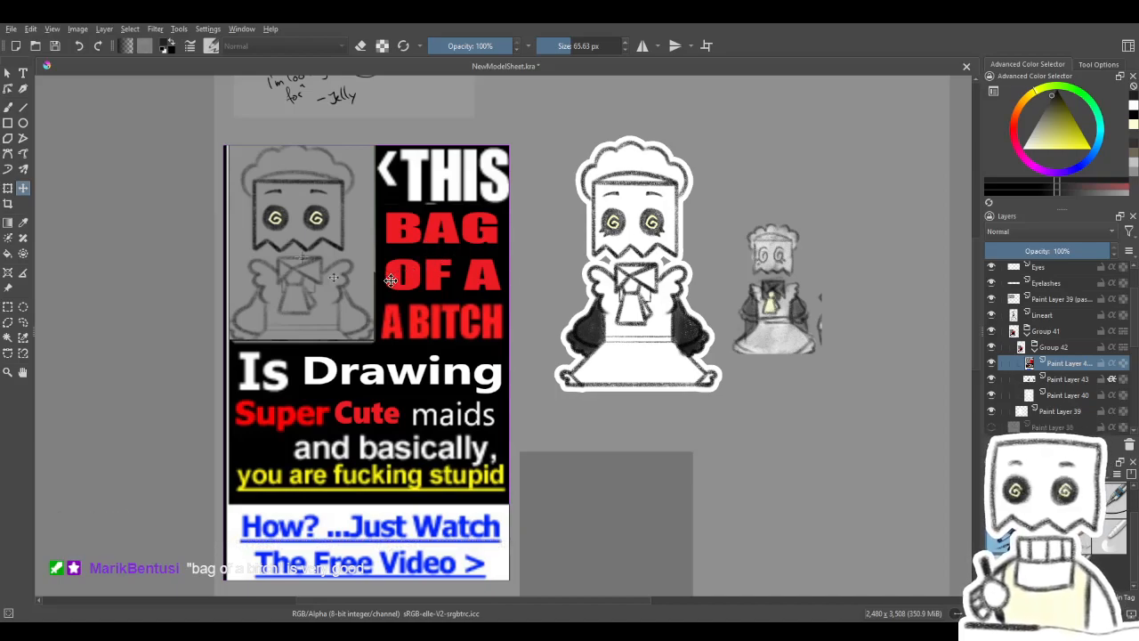
mouse_move(359, 380)
mouse_down()
mouse_move(378, 350)
mouse_move(362, 382)
mouse_up()
scroll(757, 188, up, 2)
scroll(650, 292, down, 2)
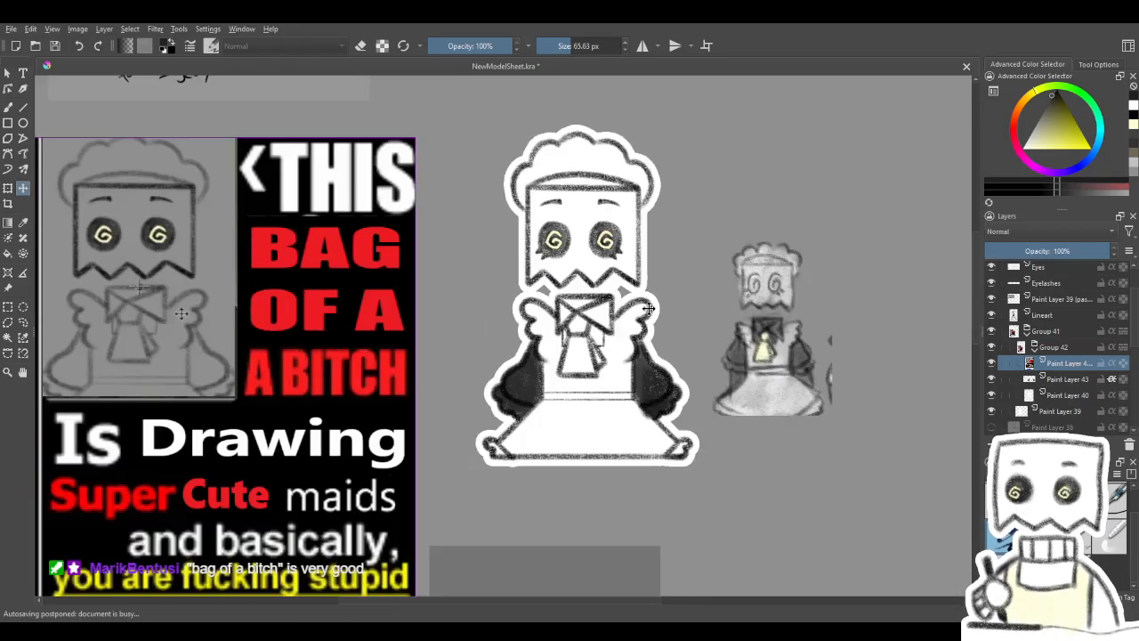
scroll(618, 364, up, 2)
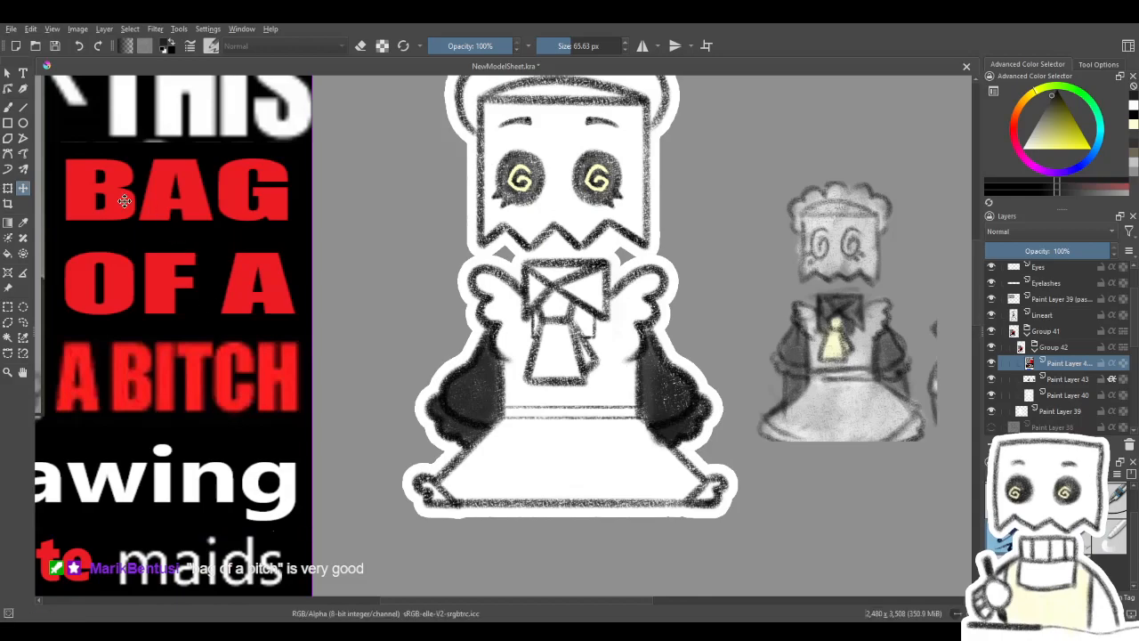
- Shade the neck bow and the ribbon behind its tails dark on Paint Layer 43, using a 32.70 px brush for details
click(8, 106)
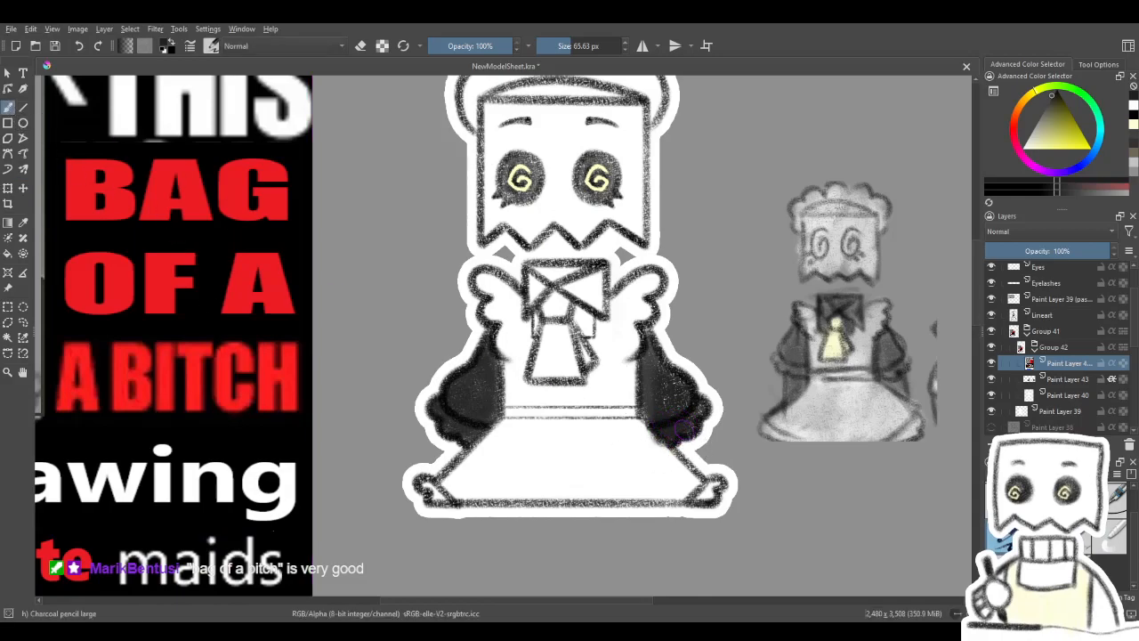
key(e)
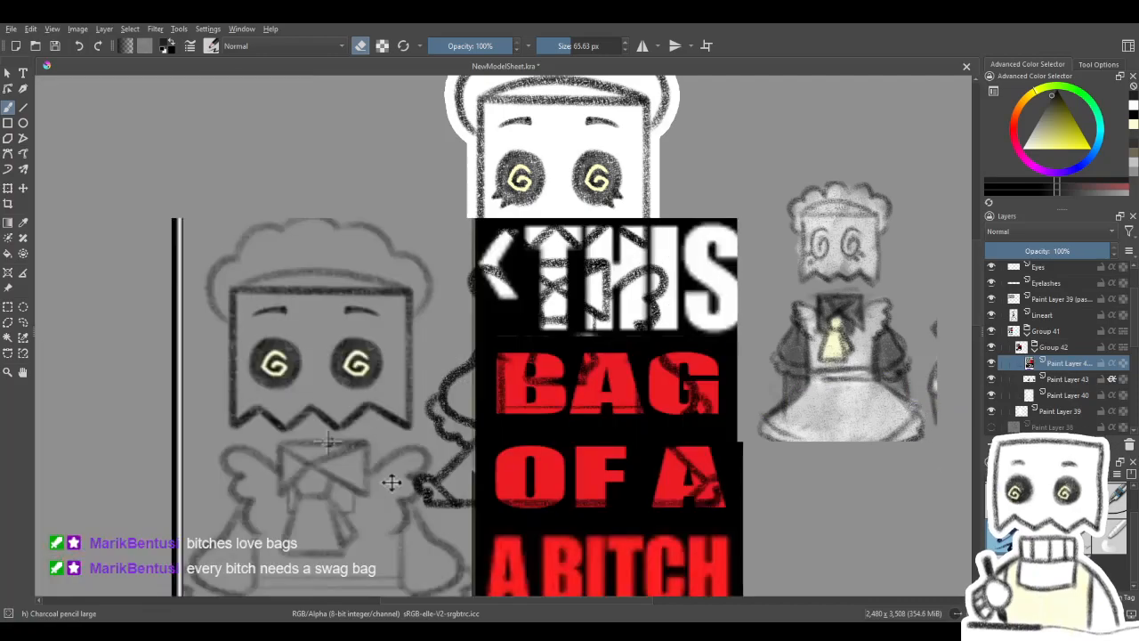
key(ctrl+z)
click(1078, 381)
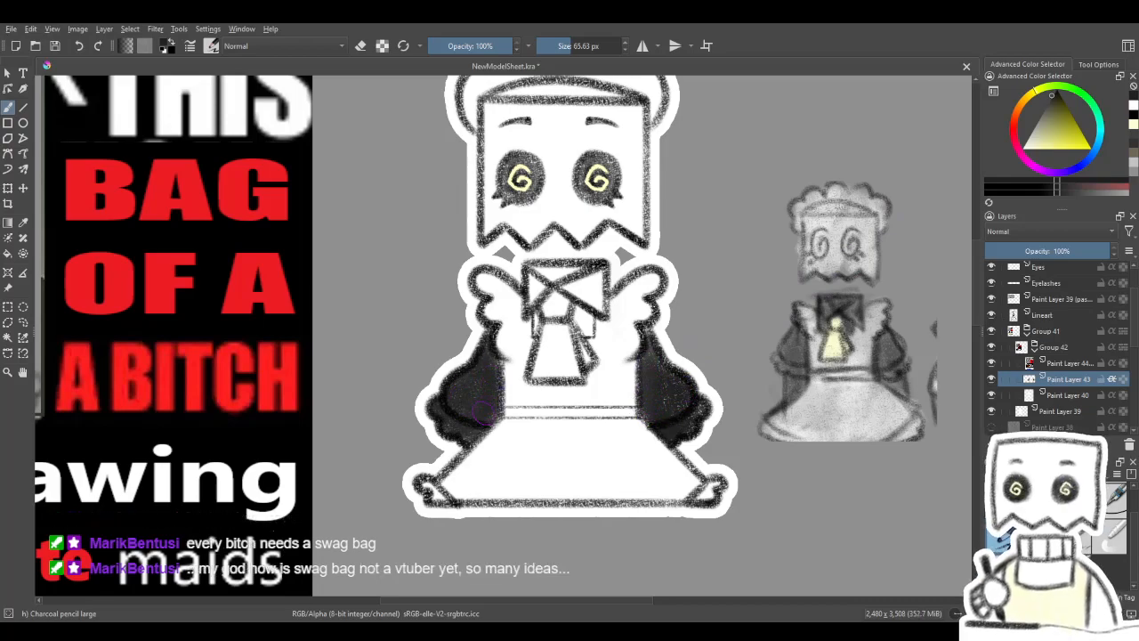
drag(559, 353, 558, 397)
mouse_move(543, 340)
mouse_down()
mouse_move(533, 328)
mouse_move(570, 321)
mouse_move(560, 314)
mouse_move(583, 334)
mouse_move(577, 345)
mouse_move(595, 336)
mouse_move(605, 349)
mouse_move(589, 326)
mouse_move(569, 315)
mouse_move(538, 329)
mouse_move(585, 356)
mouse_move(578, 365)
mouse_up()
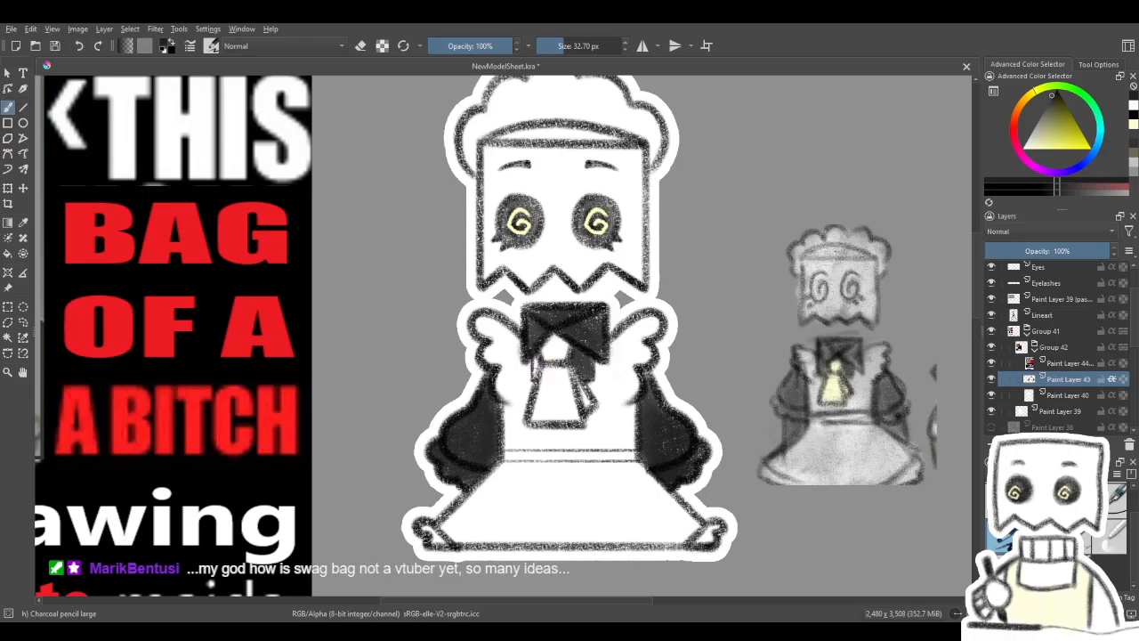
drag(533, 356, 537, 377)
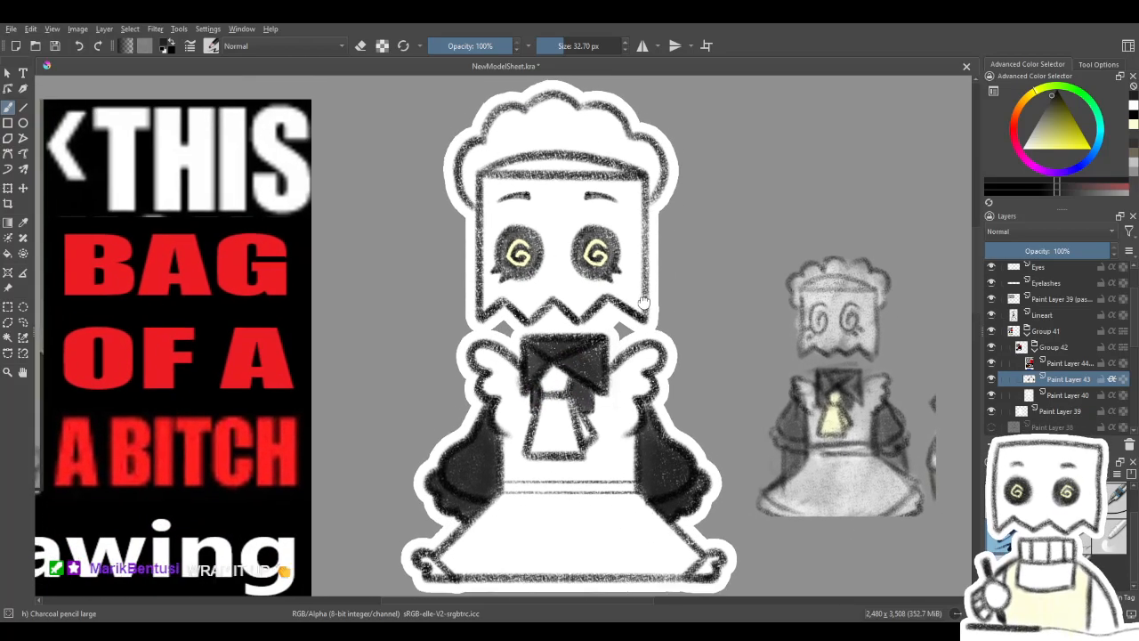
drag(709, 364, 649, 341)
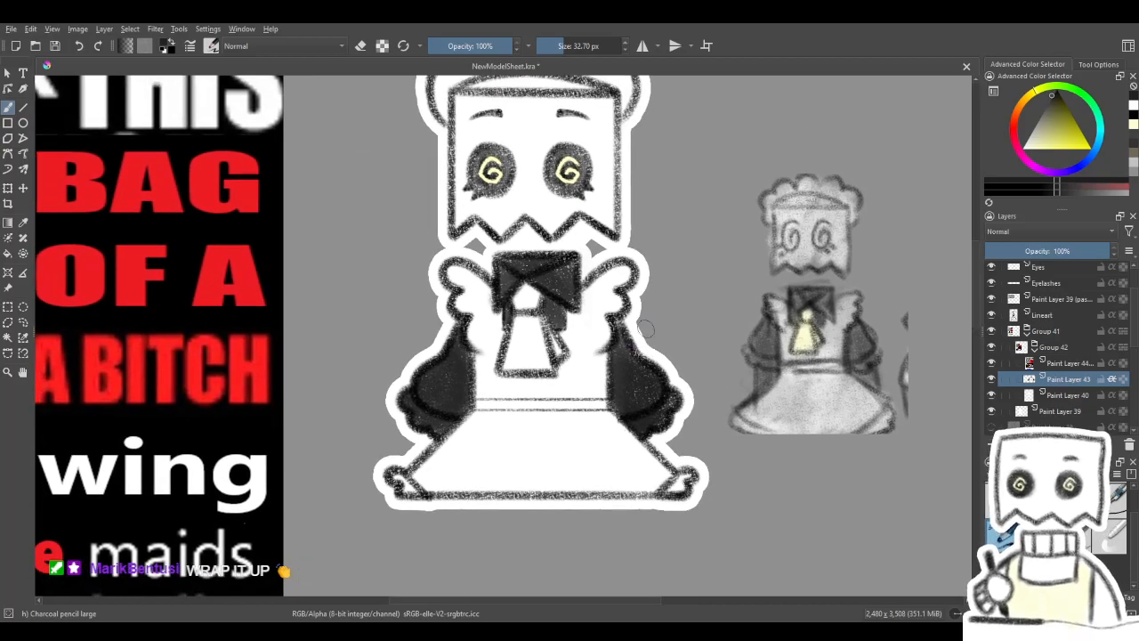
- Colour the bow's knot and hanging tails pale yellow with a 54.55 px charcoal brush
click(1032, 150)
drag(519, 345, 530, 346)
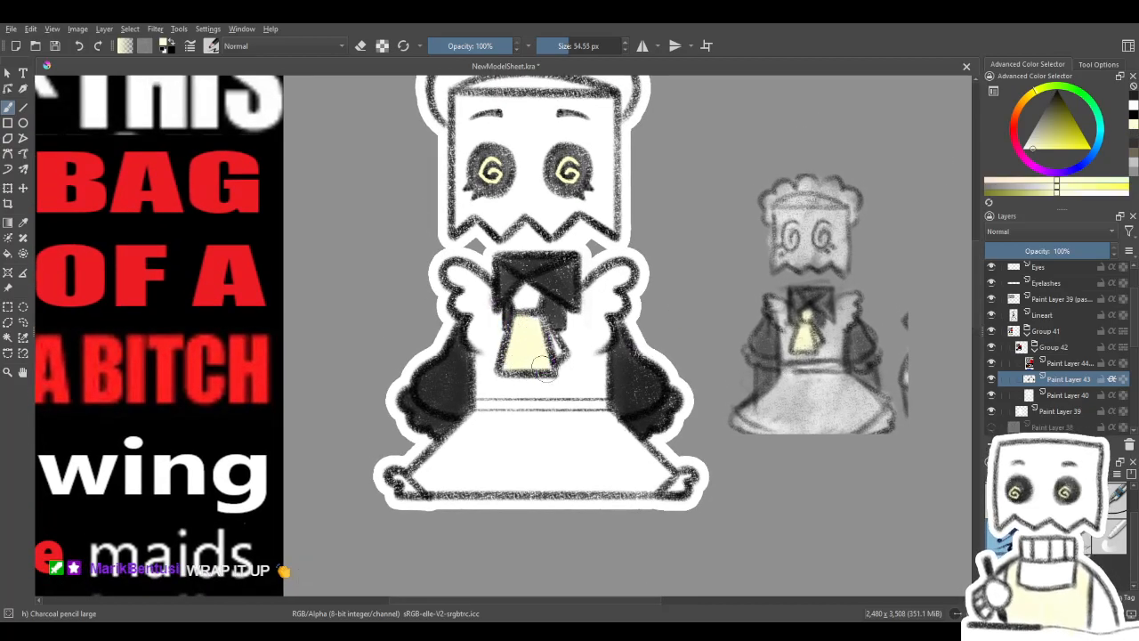
mouse_move(531, 324)
mouse_down()
mouse_move(527, 347)
mouse_move(550, 347)
mouse_up()
key(ctrl+z)
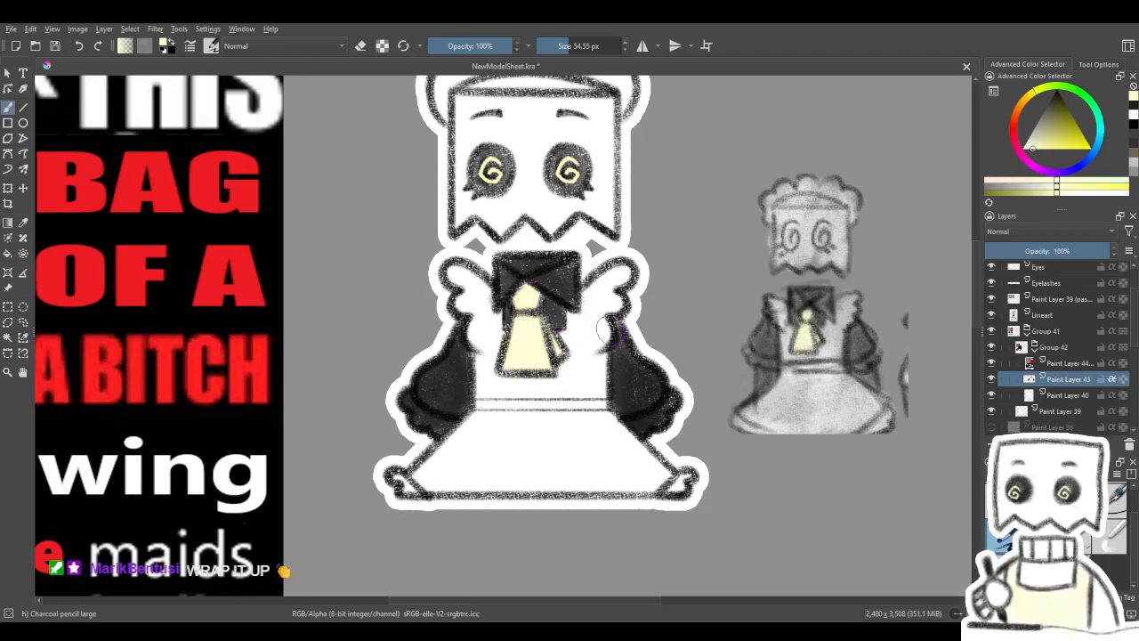
- Hide the pasted meme image's layer above Paint Layer 43 and select it
scroll(472, 561, down, 3)
drag(514, 489, 614, 283)
scroll(584, 325, down, 1)
scroll(586, 343, up, 1)
drag(590, 340, 581, 333)
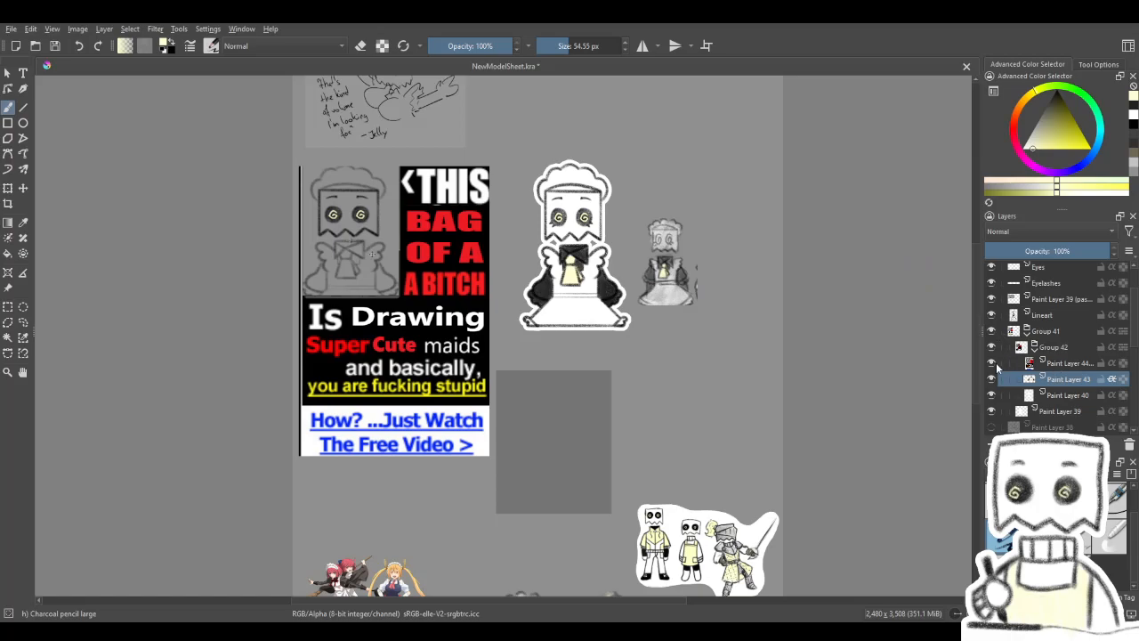
click(993, 363)
click(1052, 361)
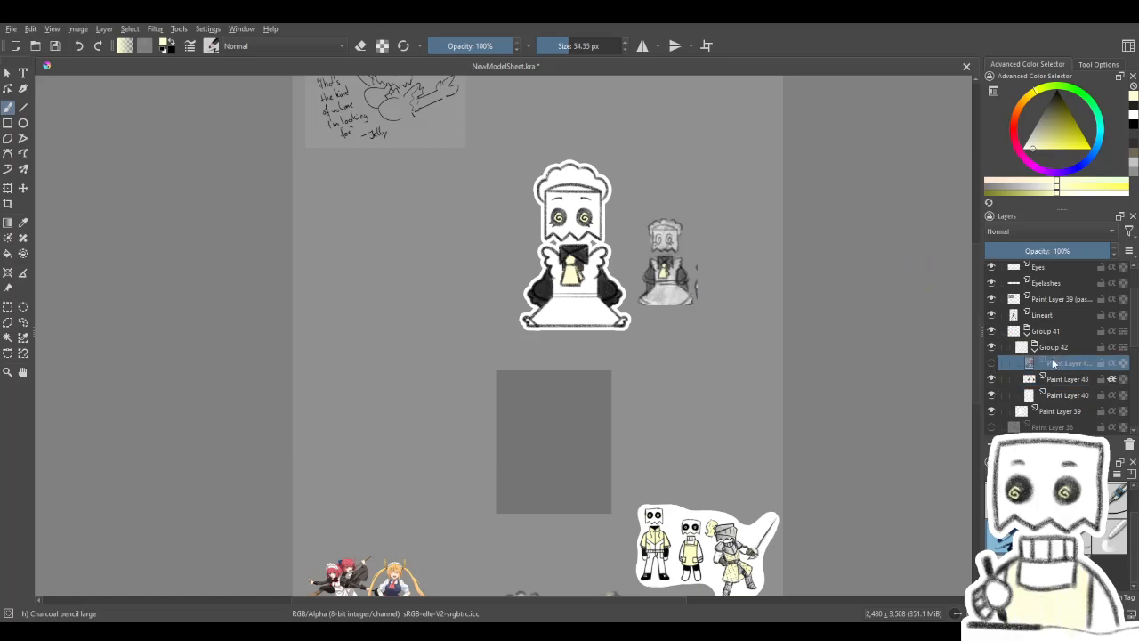
- Examine the coloured maid character close up and from afar against the reference sketch and the other characters on the sheet
scroll(1052, 355, up, 1)
scroll(591, 360, up, 1)
scroll(591, 360, down, 2)
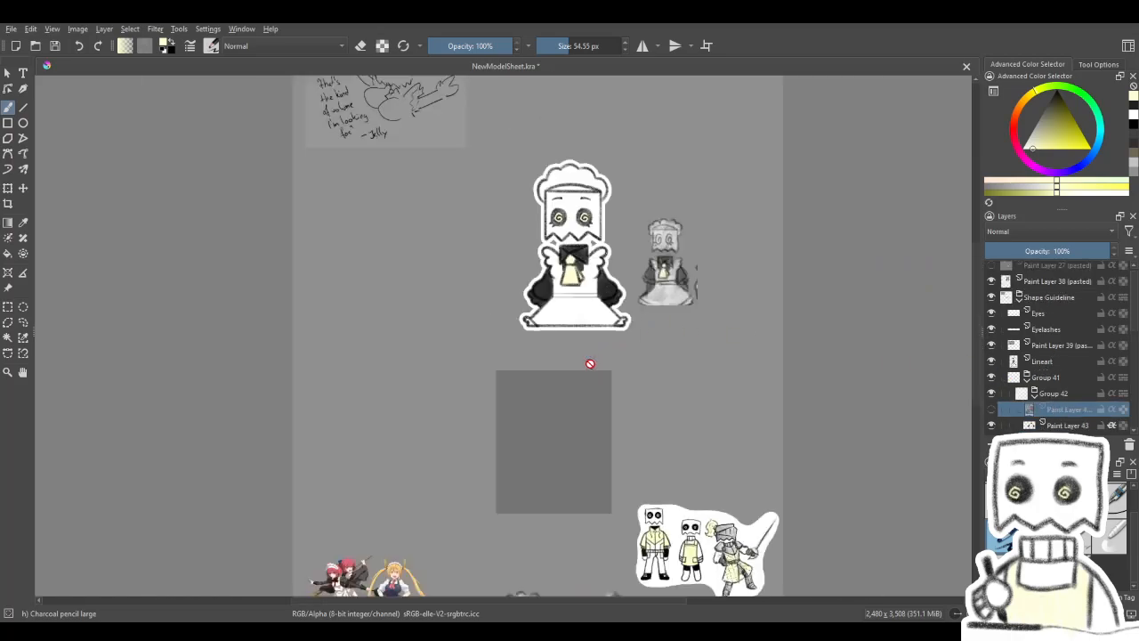
scroll(583, 274, up, 3)
drag(584, 283, 574, 292)
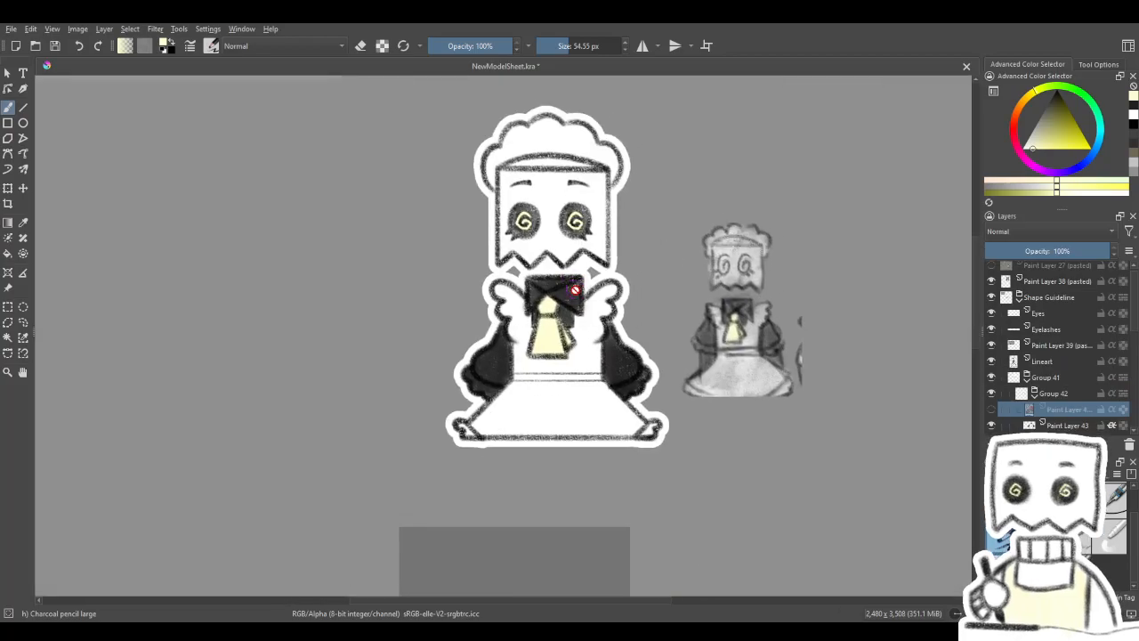
scroll(570, 307, up, 2)
scroll(556, 338, down, 4)
drag(532, 389, 532, 160)
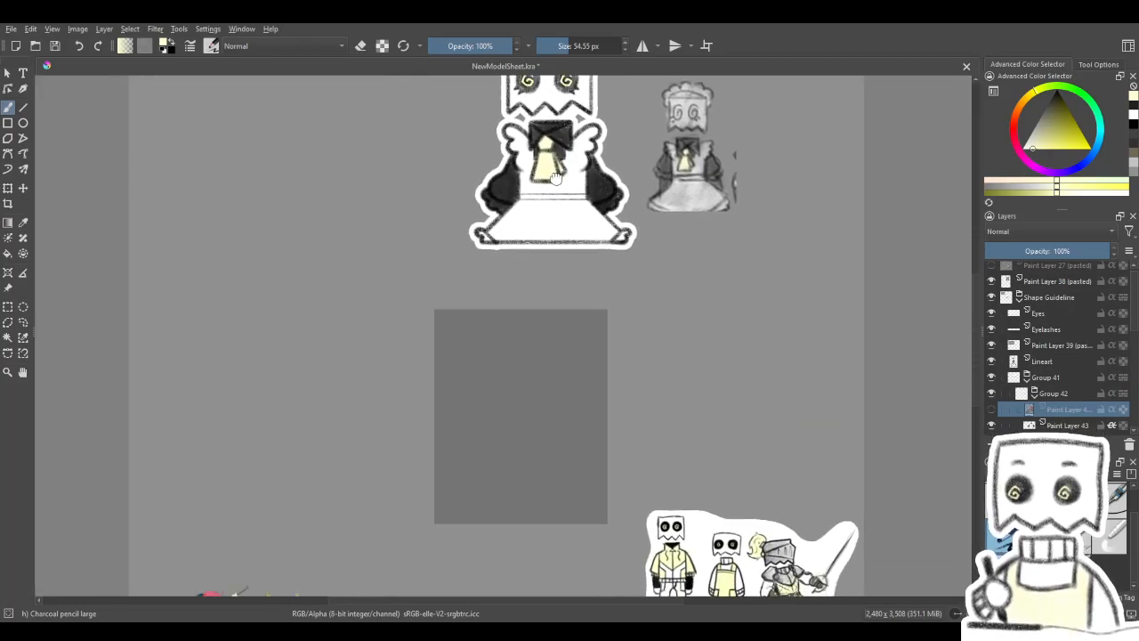
scroll(577, 297, down, 3)
scroll(570, 185, up, 5)
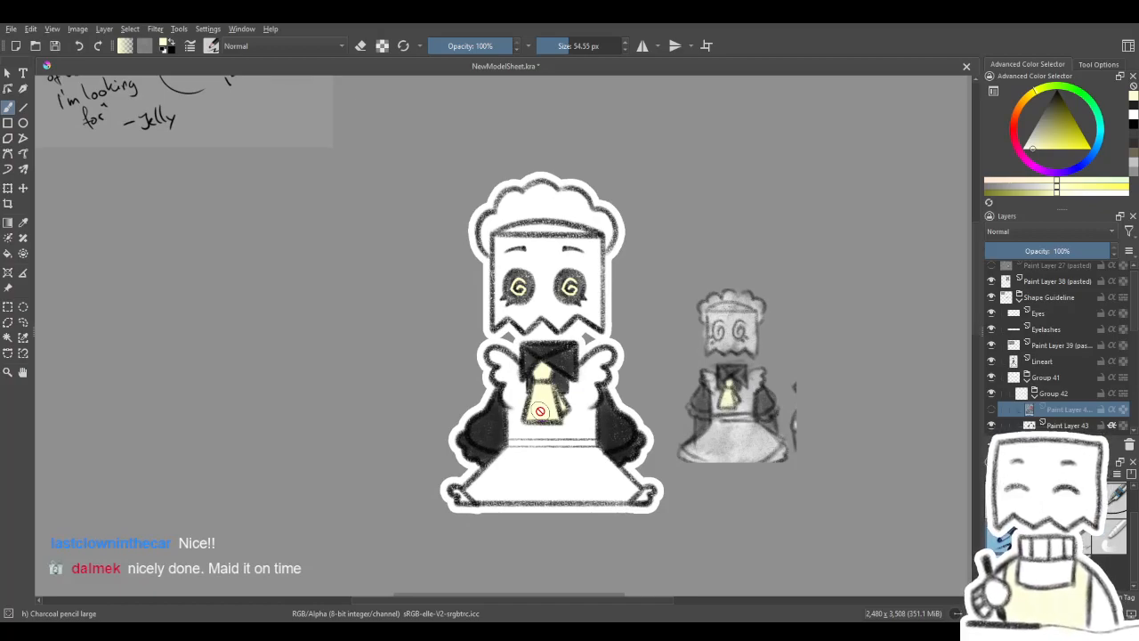
scroll(554, 418, up, 1)
scroll(554, 417, down, 1)
scroll(554, 427, down, 1)
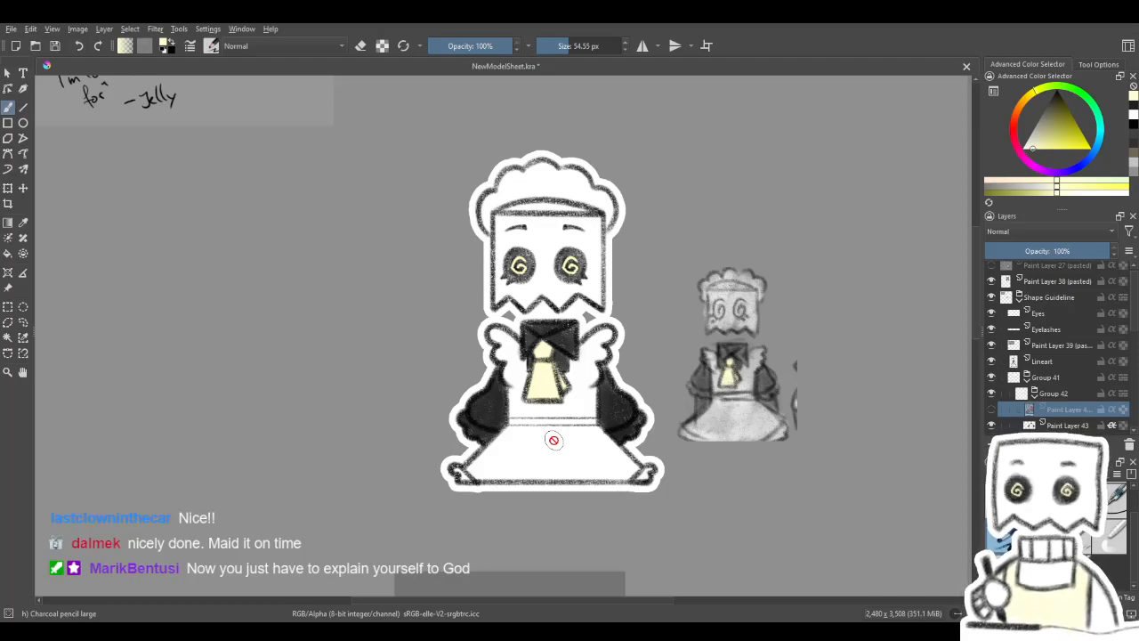
scroll(571, 441, down, 4)
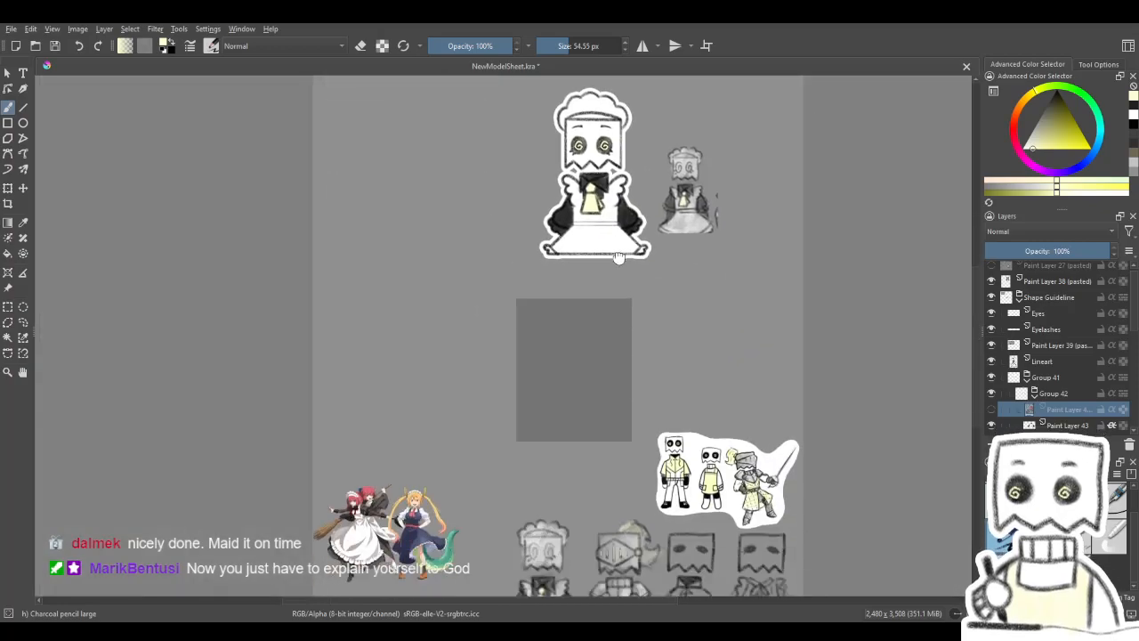
drag(632, 337, 634, 282)
drag(623, 184, 584, 347)
scroll(552, 283, up, 3)
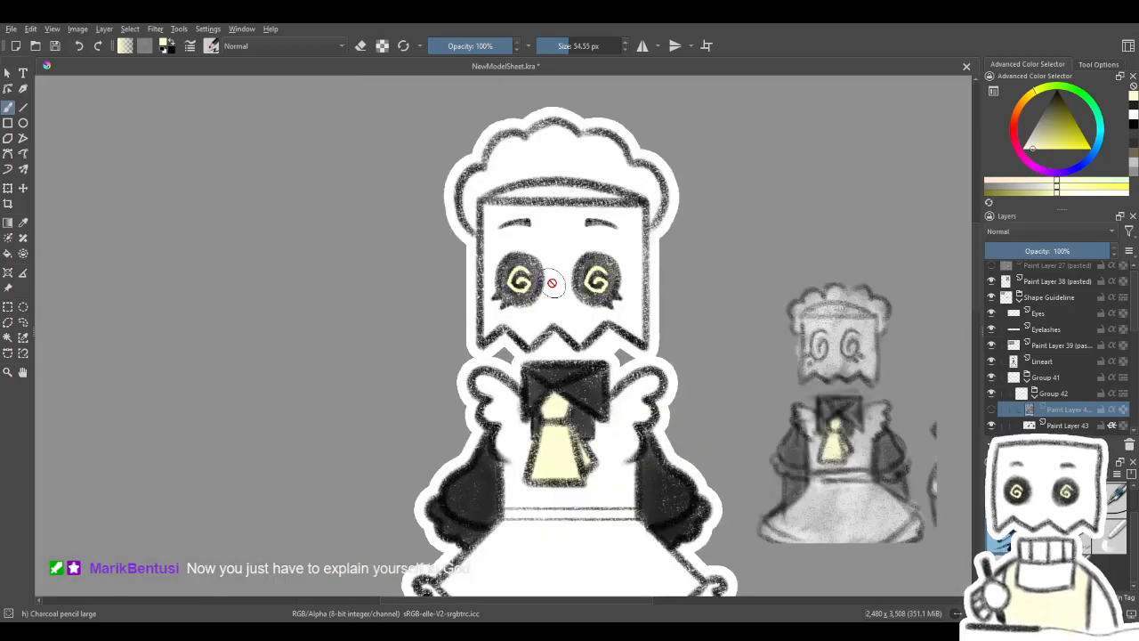
drag(588, 441, 536, 318)
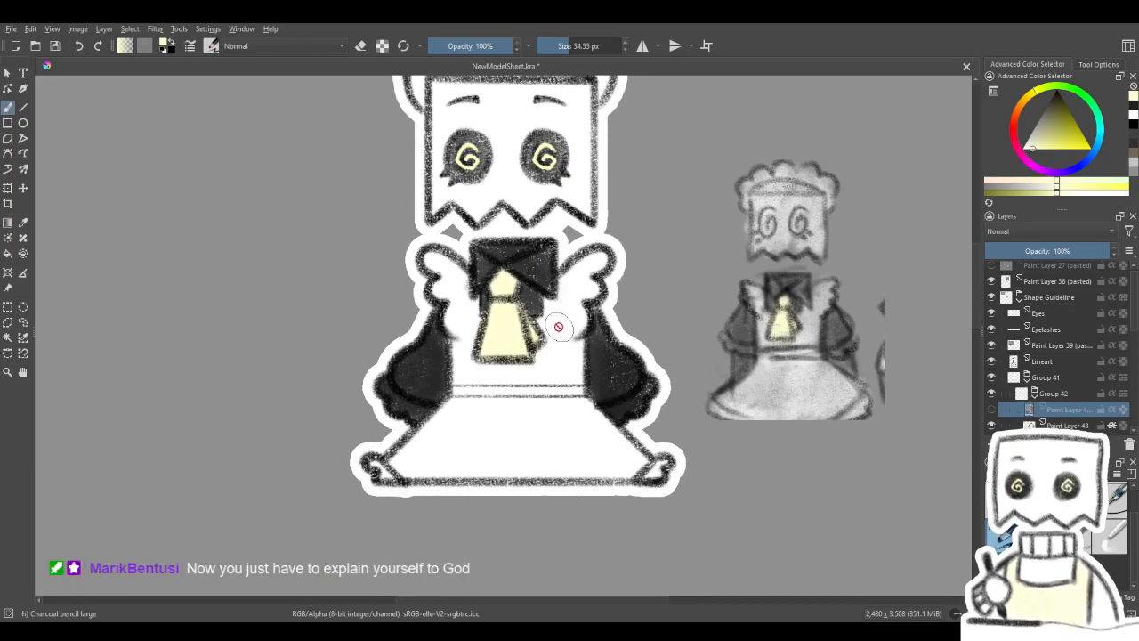
- Collapse Group 42 and Group 41, and select the visible Lineart layer above them
click(1035, 394)
click(1029, 377)
click(1037, 360)
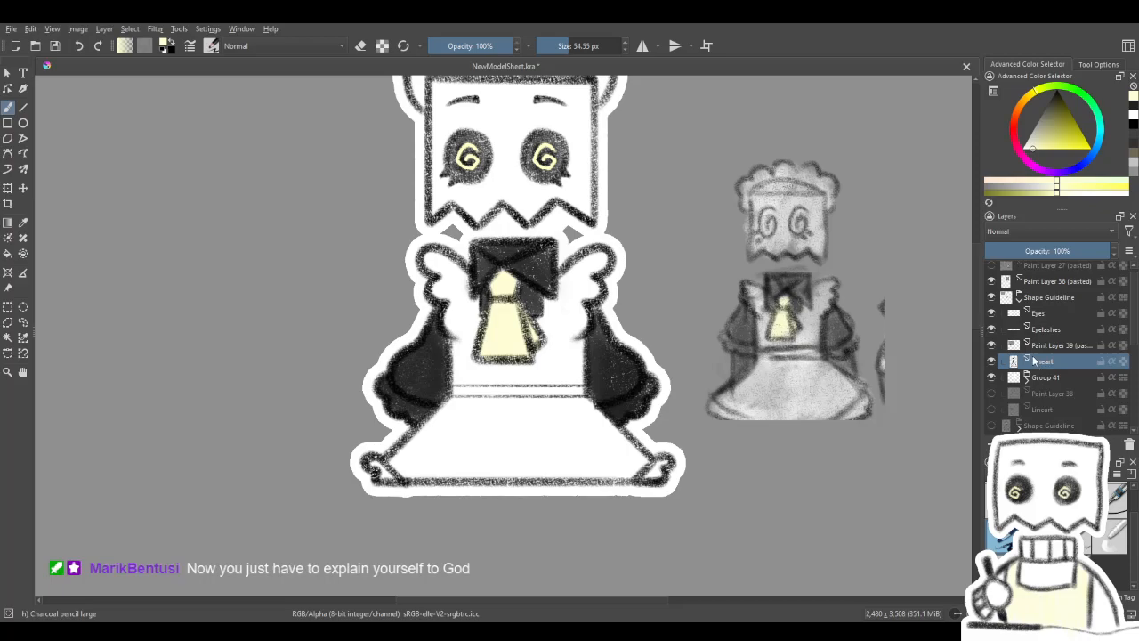
scroll(1032, 347, down, 3)
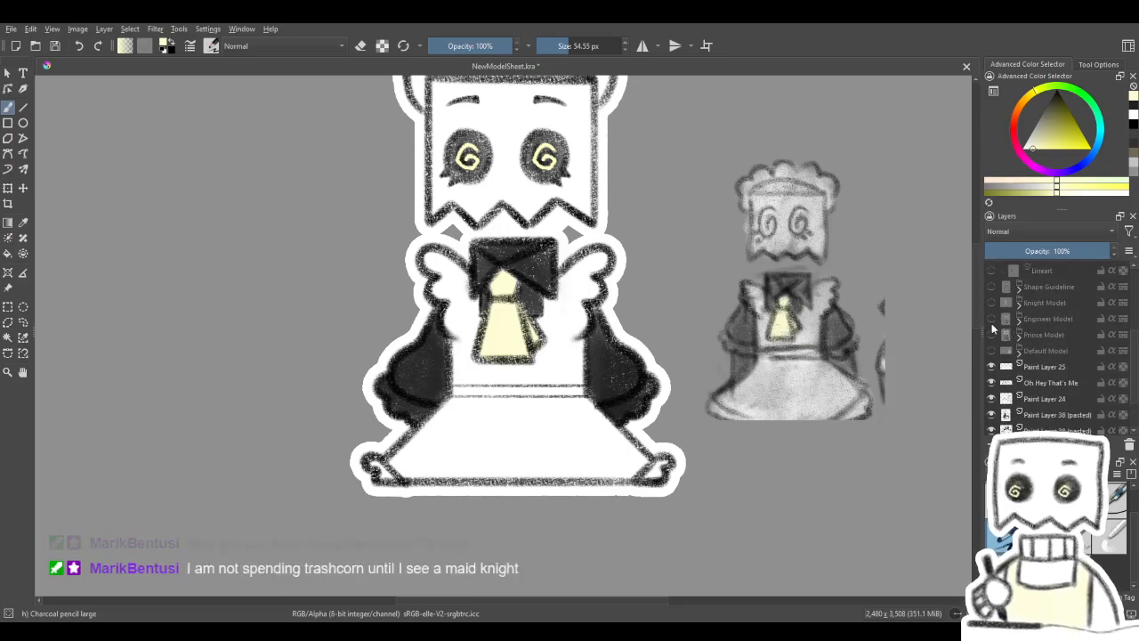
scroll(421, 352, down, 1)
scroll(446, 280, up, 1)
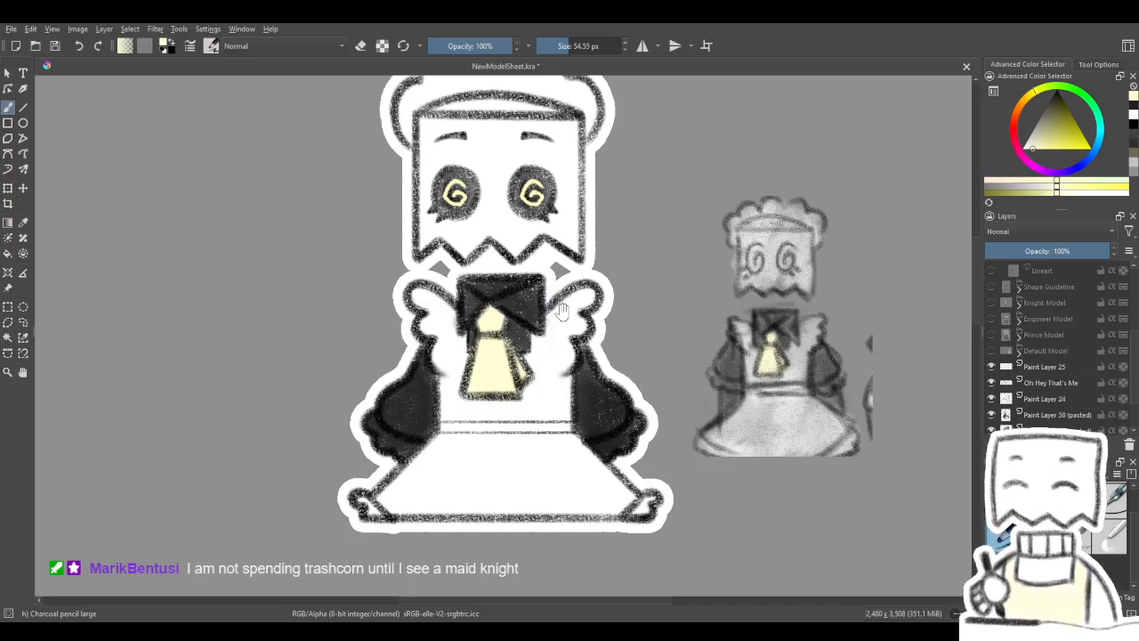
drag(561, 309, 588, 343)
scroll(1018, 354, up, 2)
scroll(1036, 331, up, 1)
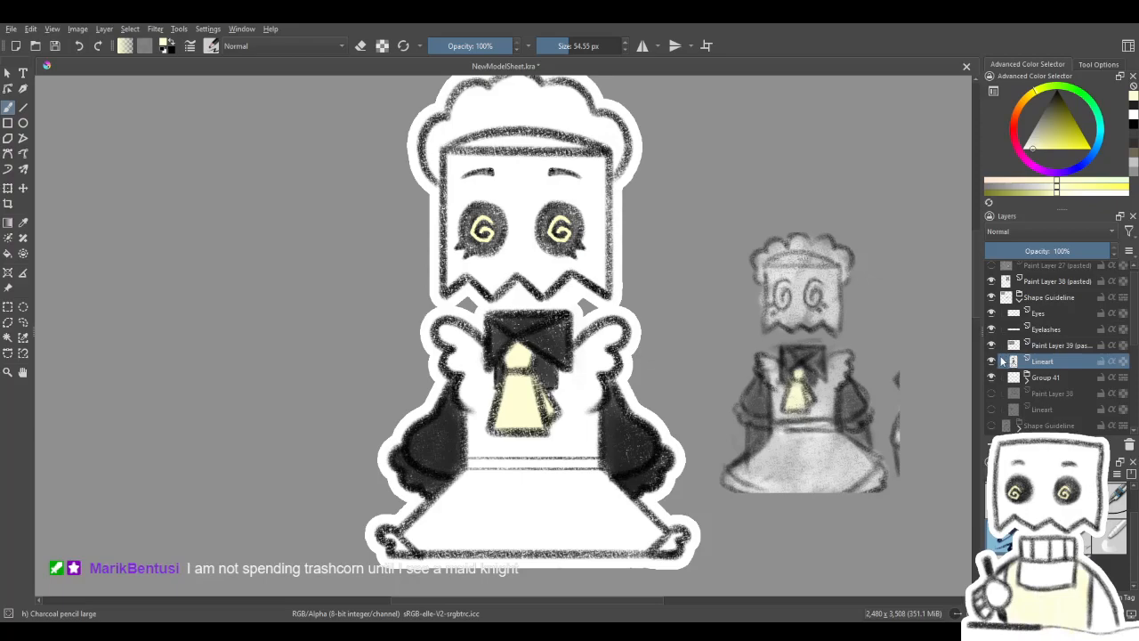
key(ctrl+t)
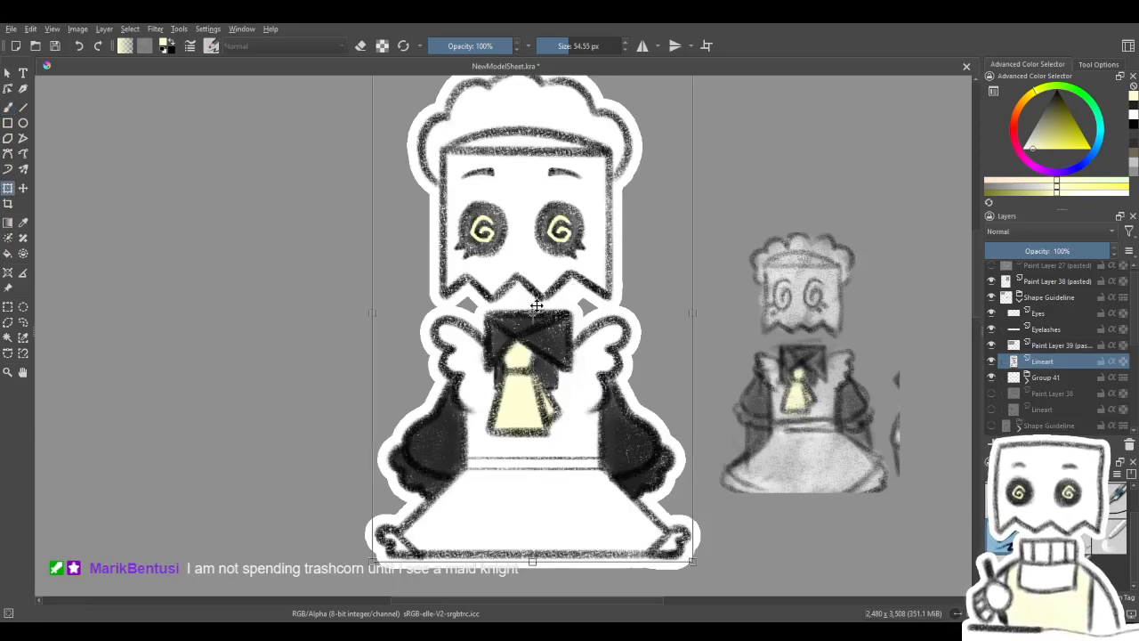
key(ctrl+j)
scroll(620, 295, down, 1)
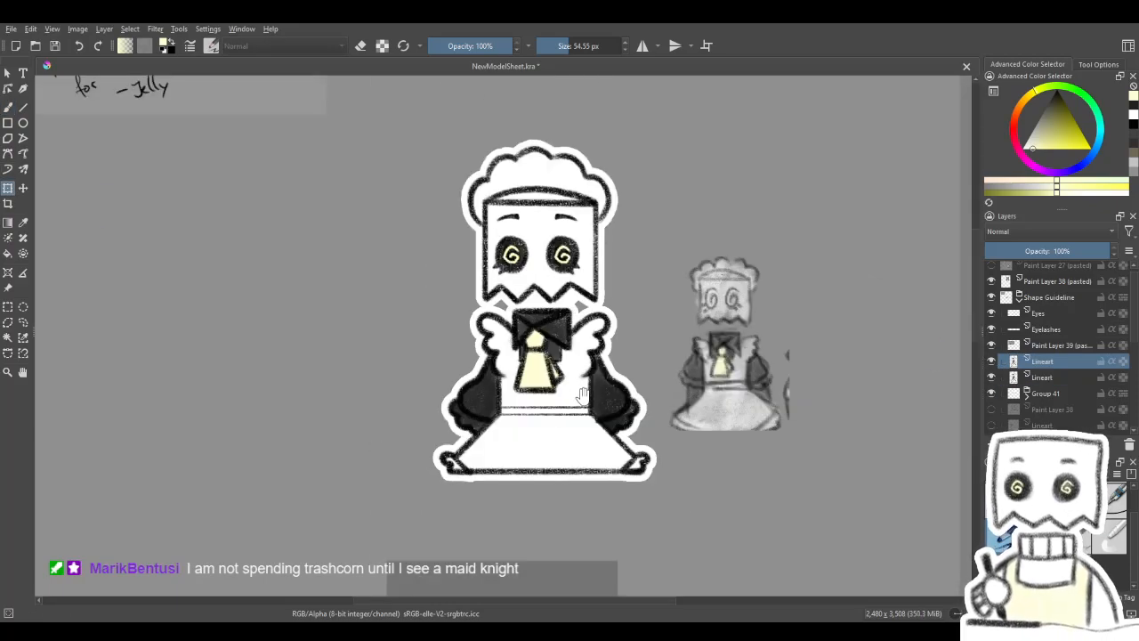
drag(593, 466, 602, 242)
scroll(608, 330, down, 2)
drag(613, 365, 577, 393)
scroll(578, 393, up, 2)
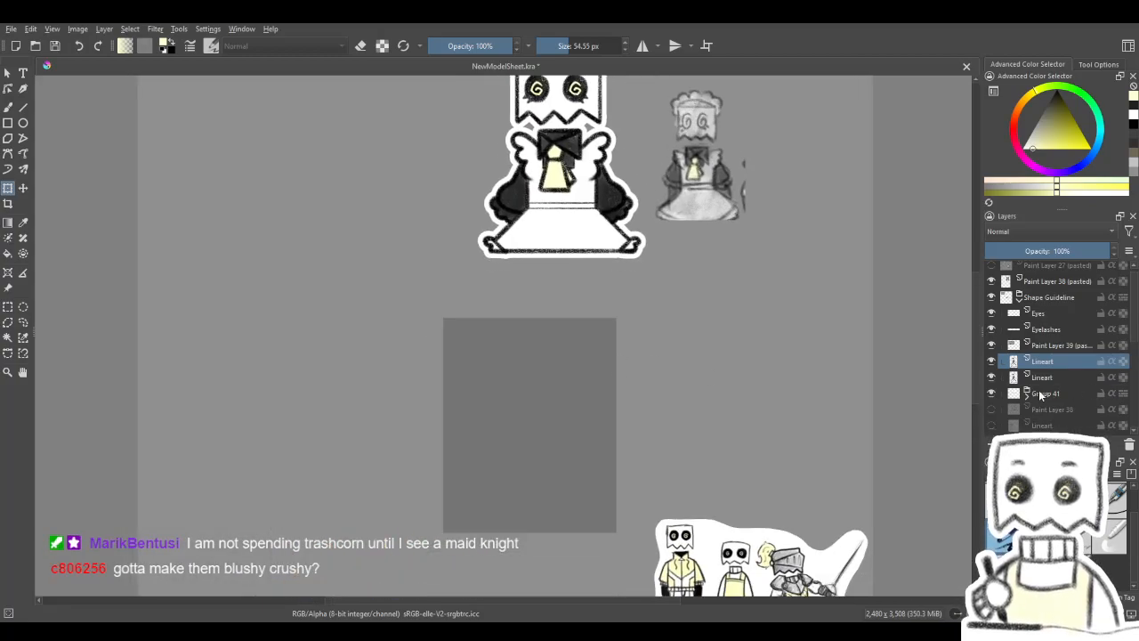
scroll(1041, 396, down, 3)
click(991, 413)
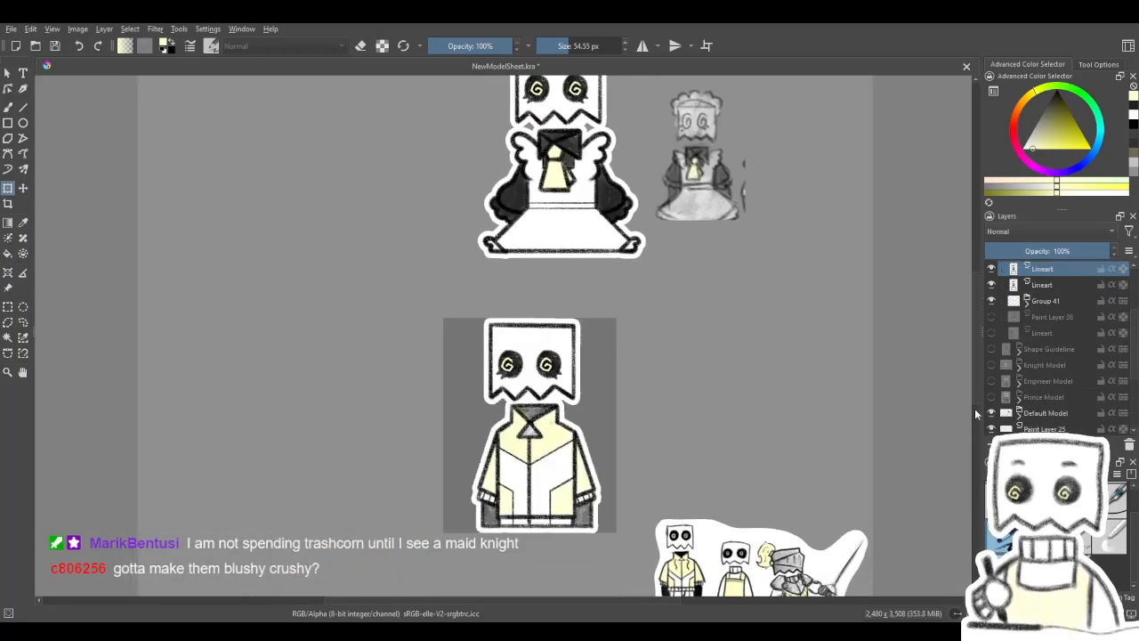
drag(561, 320, 549, 420)
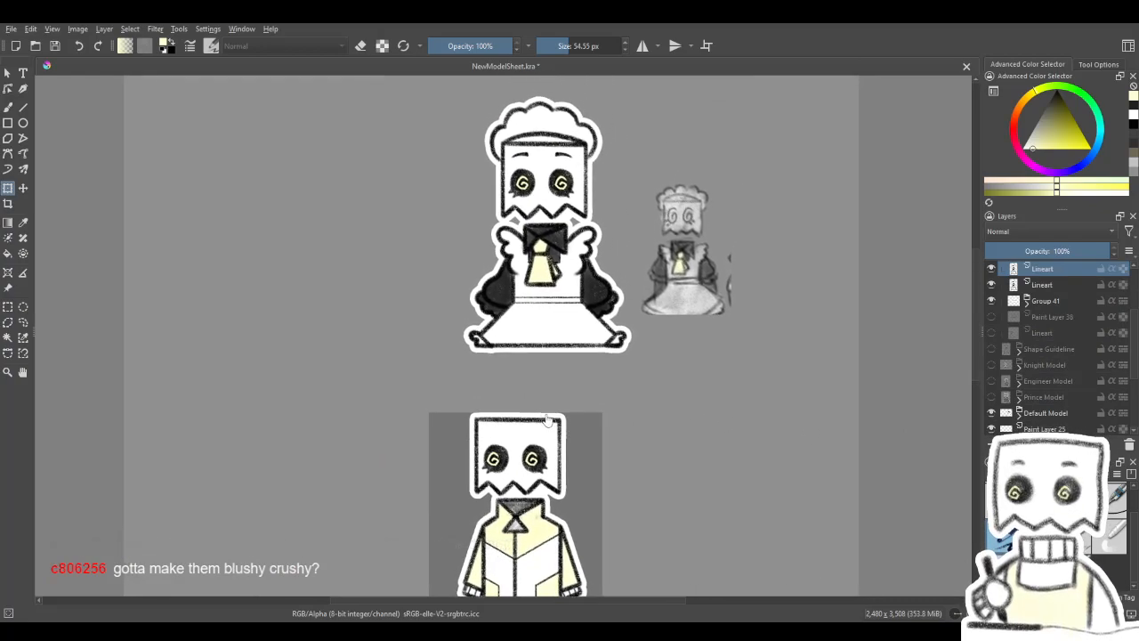
key(ctrl+z)
key(ctrl+z)
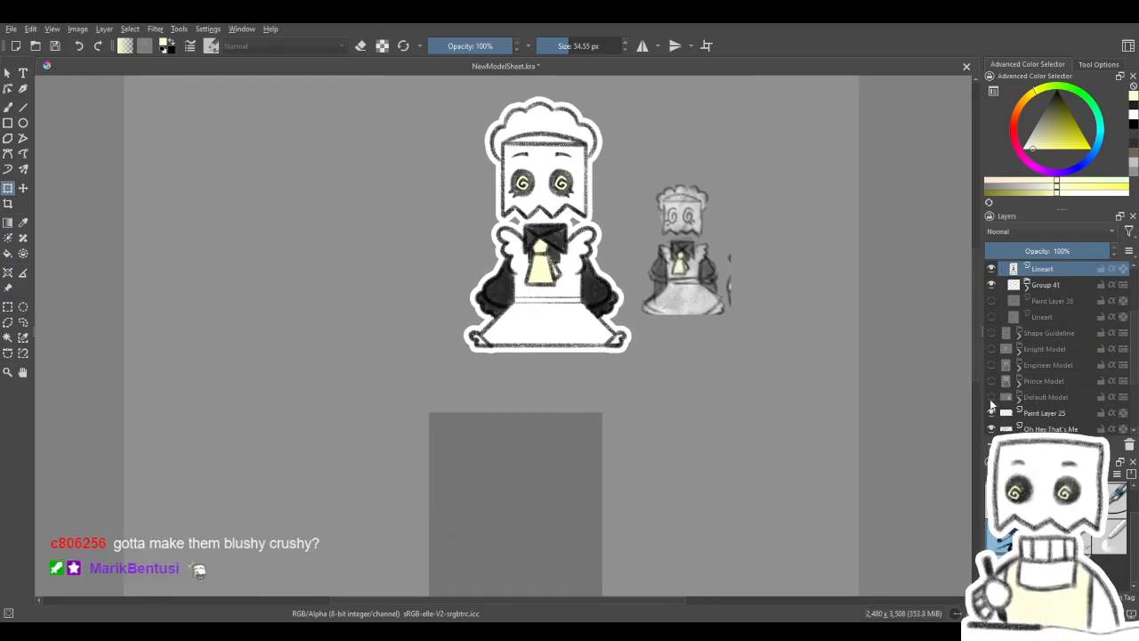
- Show the Default Model layer and duplicate the maid's visible Lineart layer above Group 41 to darken the outlines
click(991, 399)
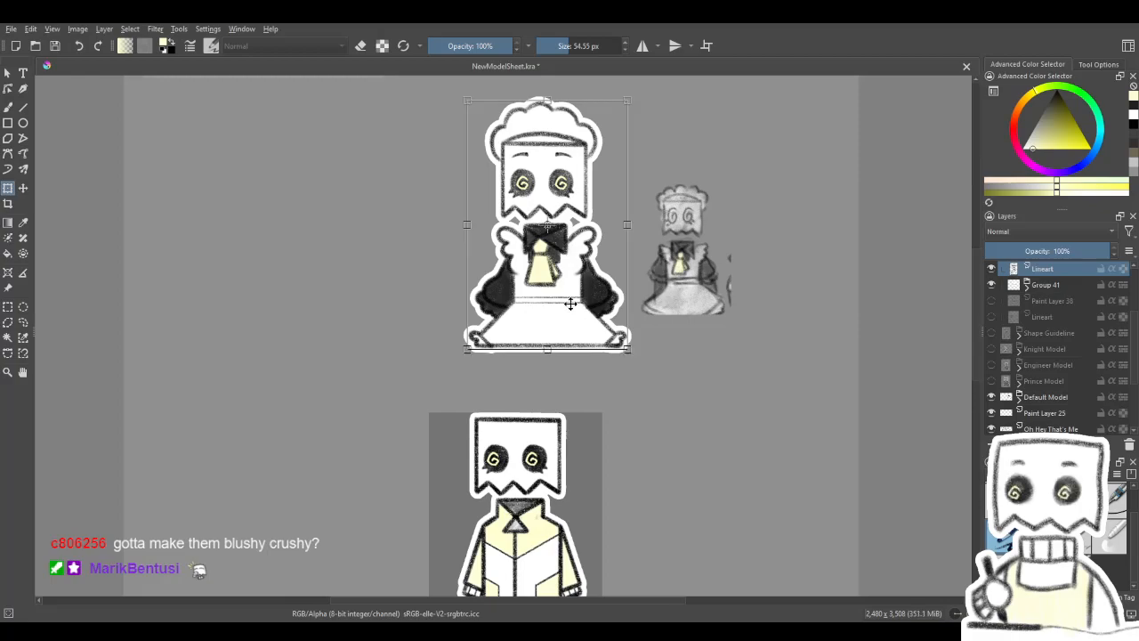
key(shift+Delete)
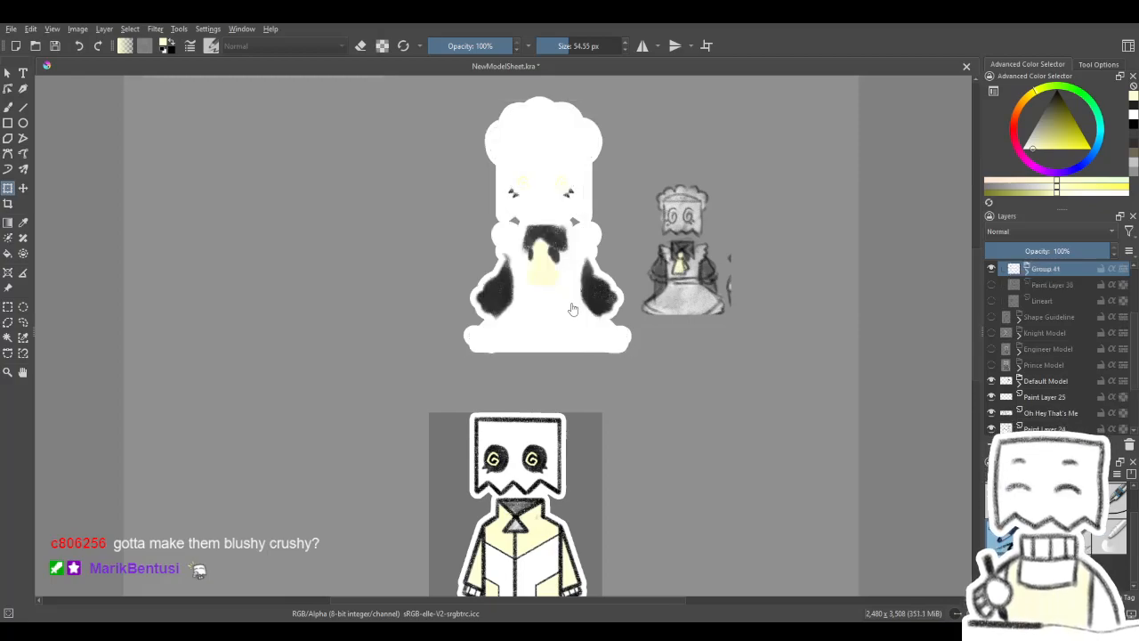
key(ctrl+z)
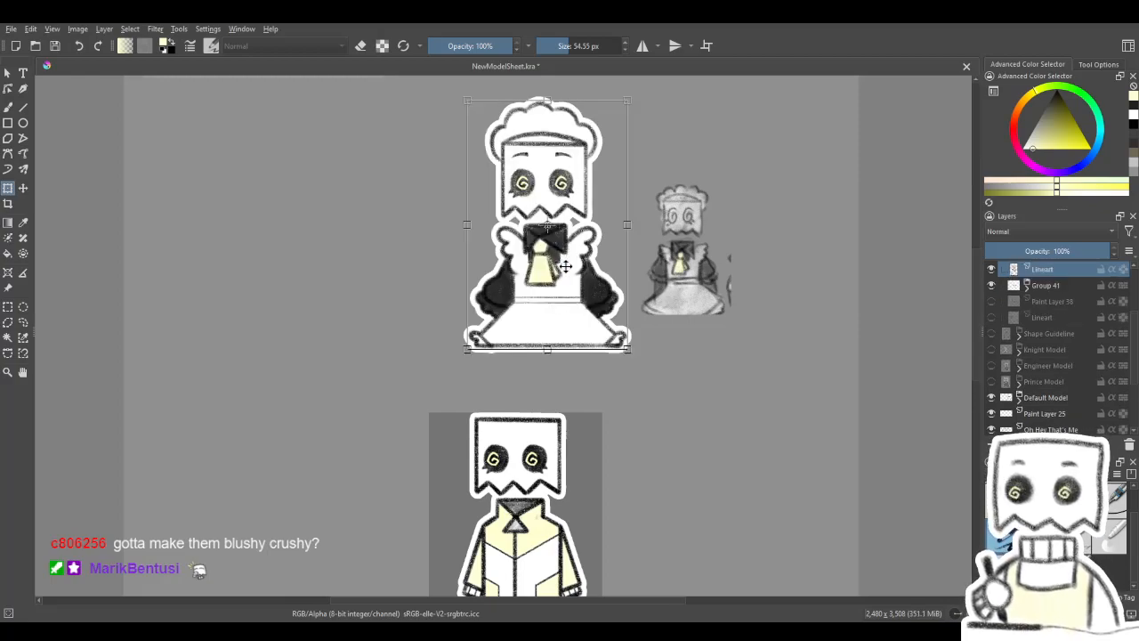
key(ctrl+j)
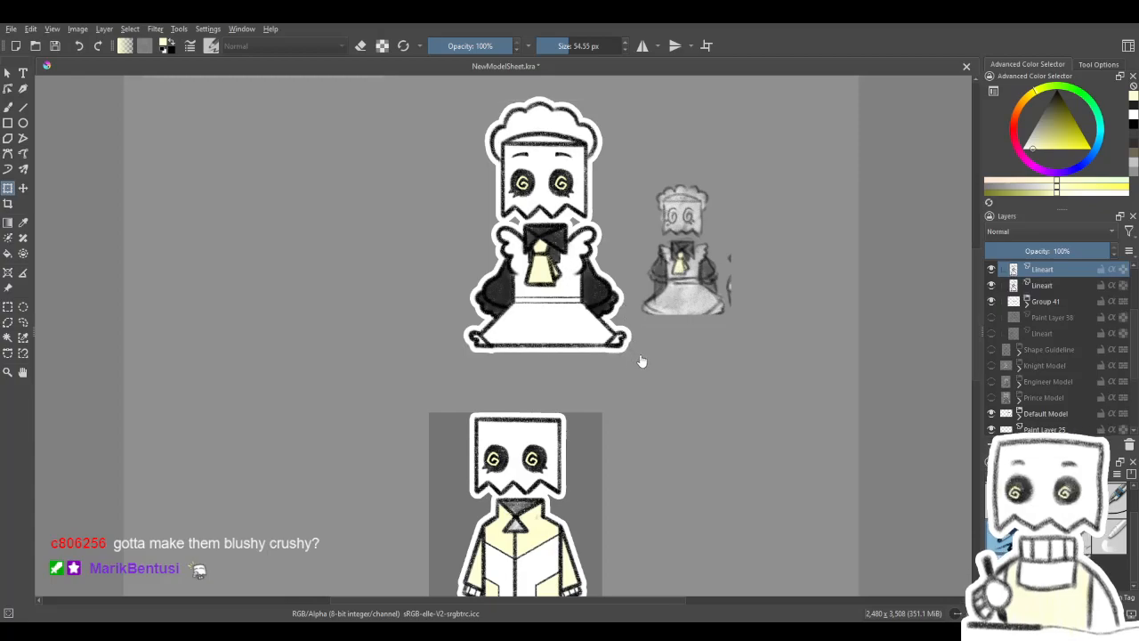
- Examine the maid's darkened outlines close up and from afar against the default model and the grey reference sketch
drag(545, 296, 561, 198)
scroll(562, 198, up, 5)
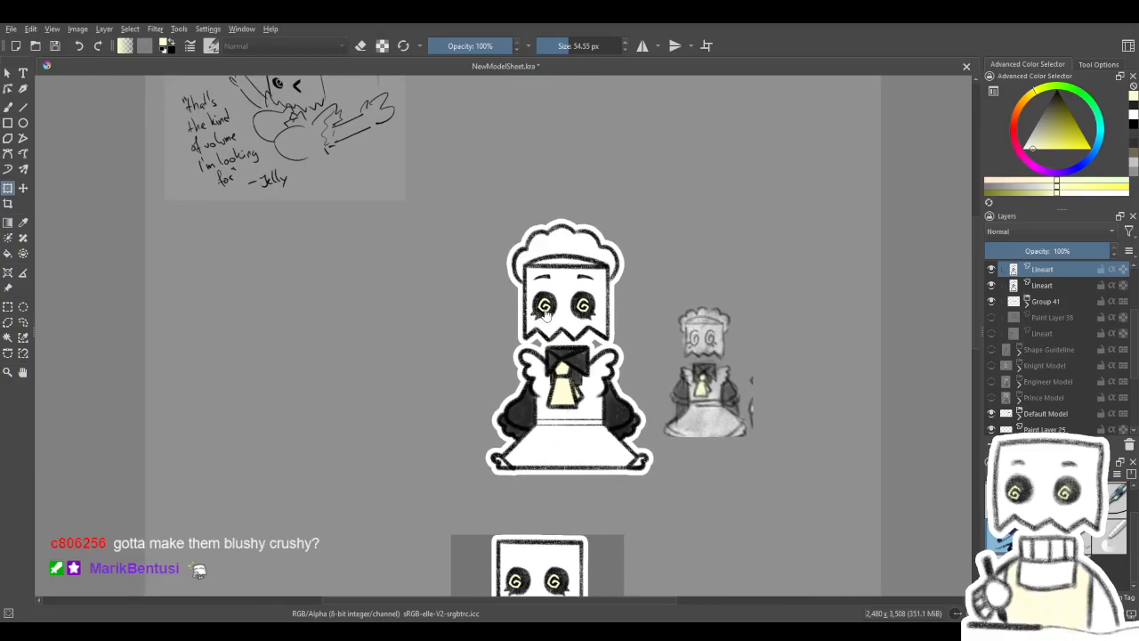
scroll(589, 306, down, 2)
drag(647, 471, 628, 508)
scroll(624, 383, down, 4)
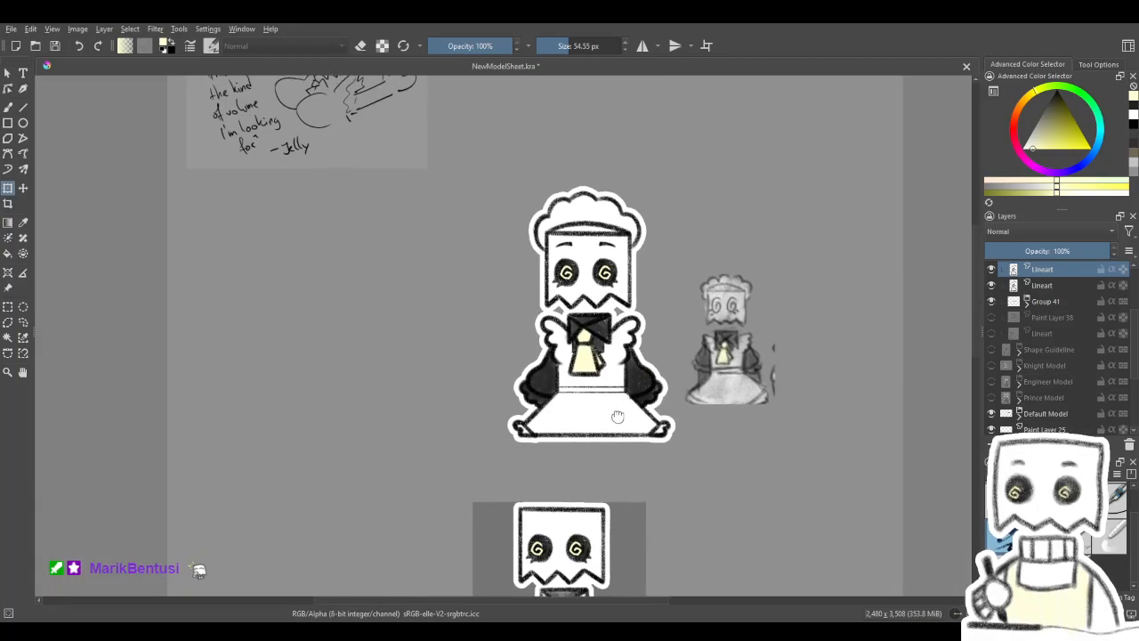
drag(622, 458, 610, 54)
drag(584, 452, 645, 306)
mouse_move(606, 222)
mouse_down()
mouse_move(567, 312)
mouse_move(519, 536)
mouse_up()
drag(565, 273, 548, 513)
scroll(505, 365, up, 4)
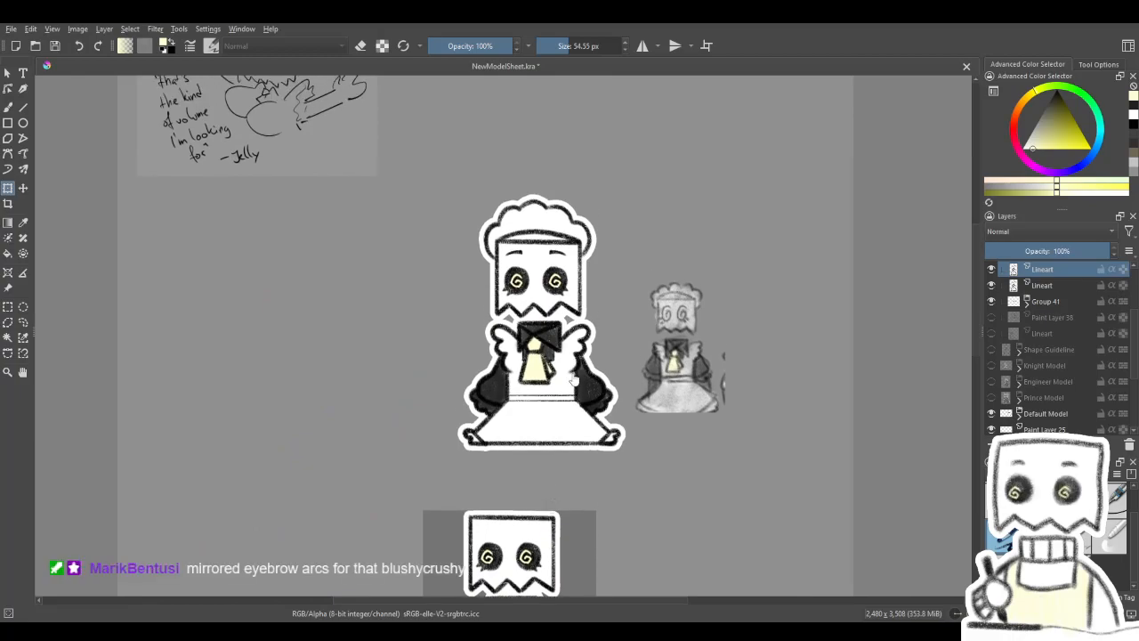
drag(505, 366, 487, 373)
drag(523, 340, 523, 351)
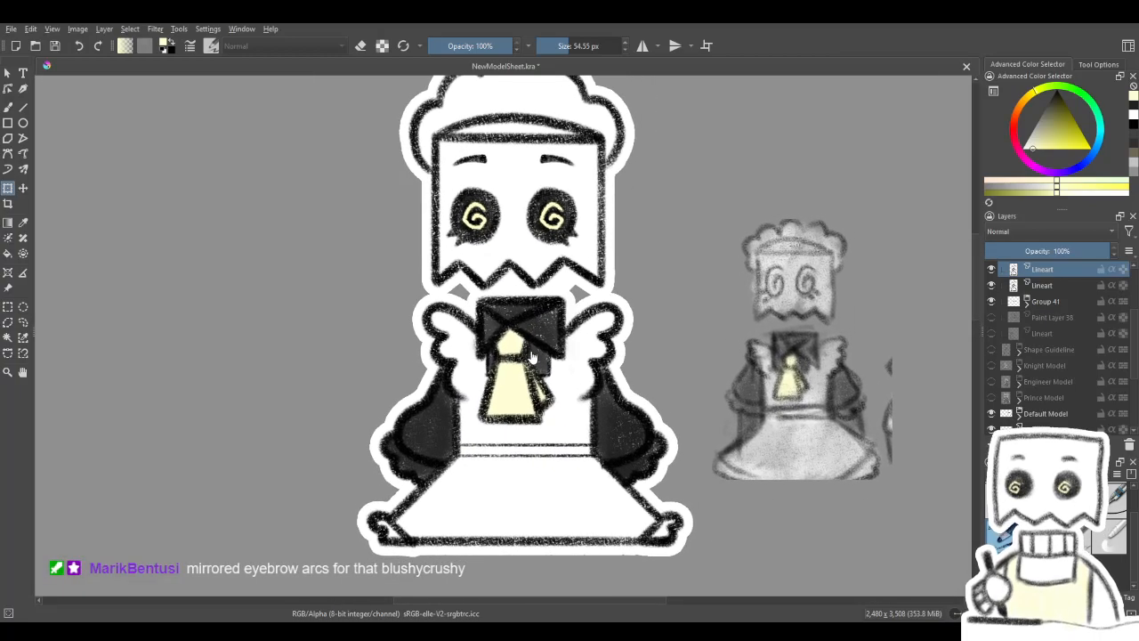
- Merge the duplicated Lineart layer down into the original Lineart layer above Group 41
scroll(561, 283, up, 1)
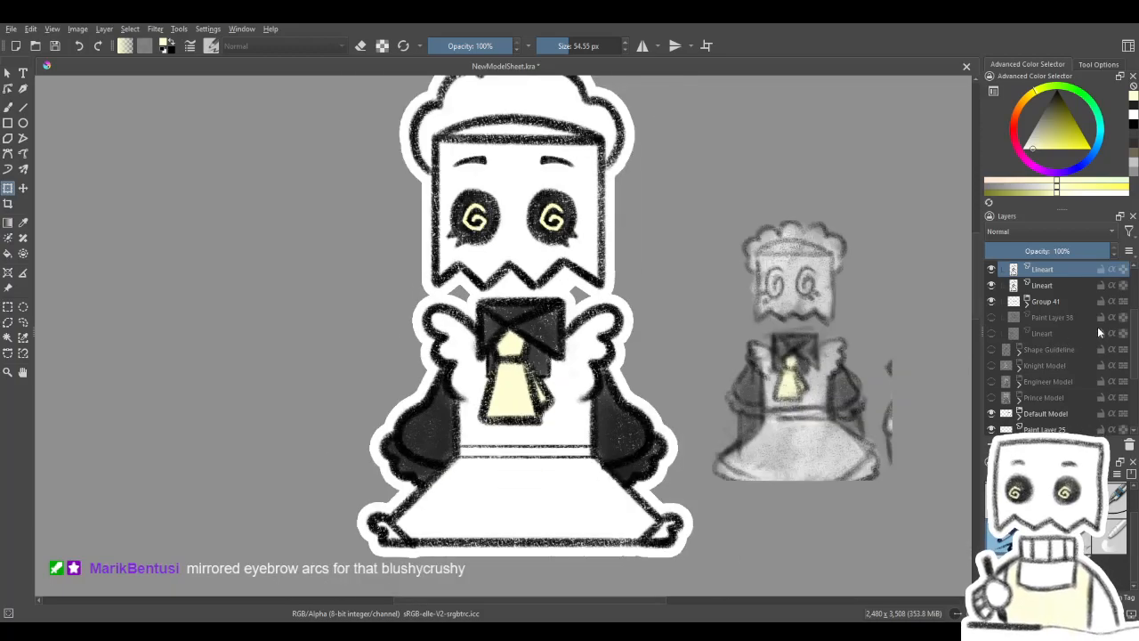
key(ctrl+e)
drag(840, 384, 850, 423)
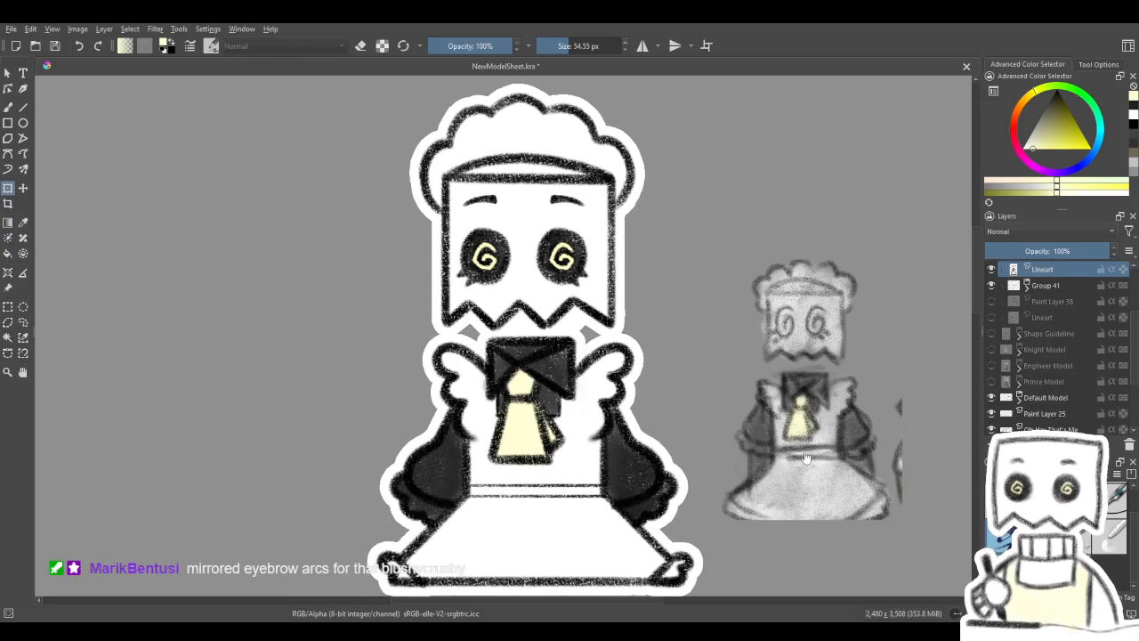
- Dot a small black beauty mark on the maid's bag face, below the right-hand eye, with the 12 px Charcoal Pencil Medium brush
click(8, 107)
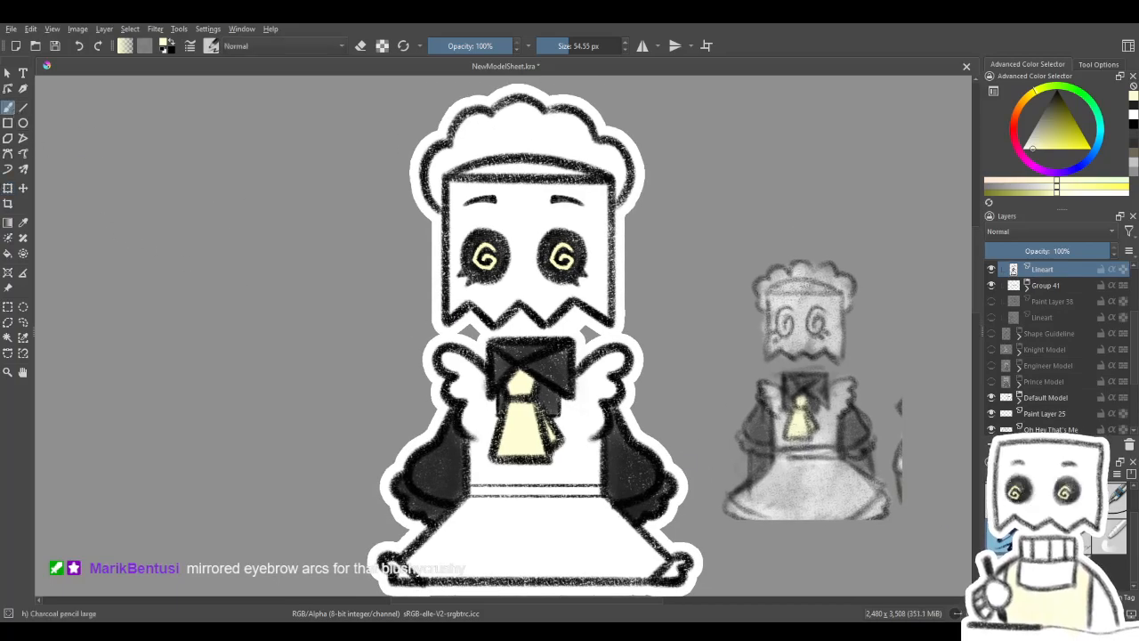
click(1039, 536)
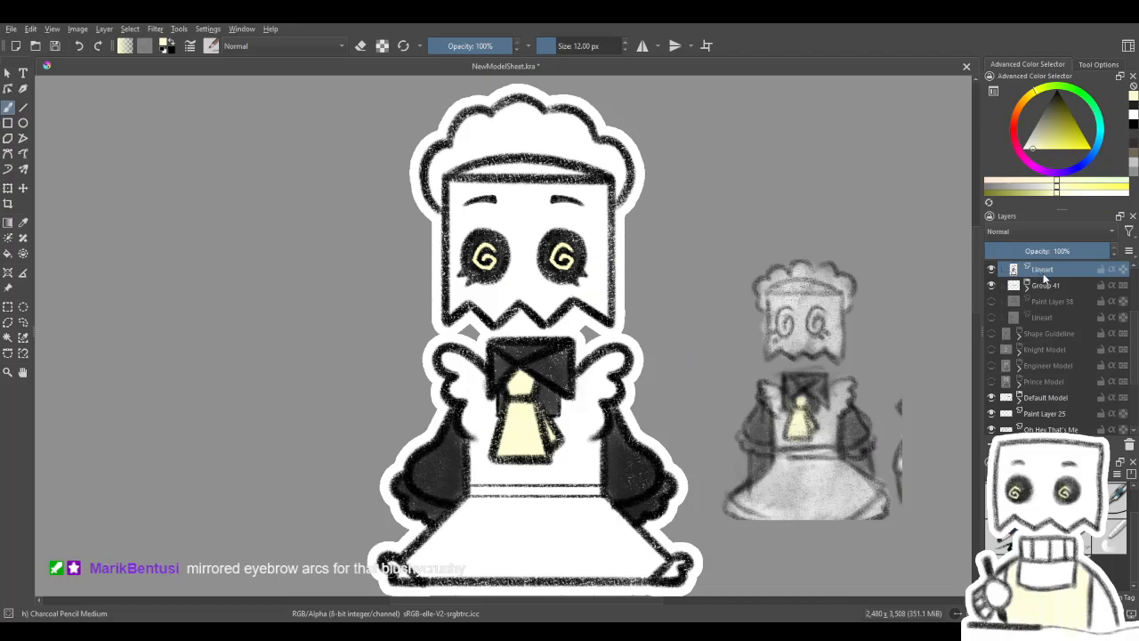
drag(570, 303, 573, 308)
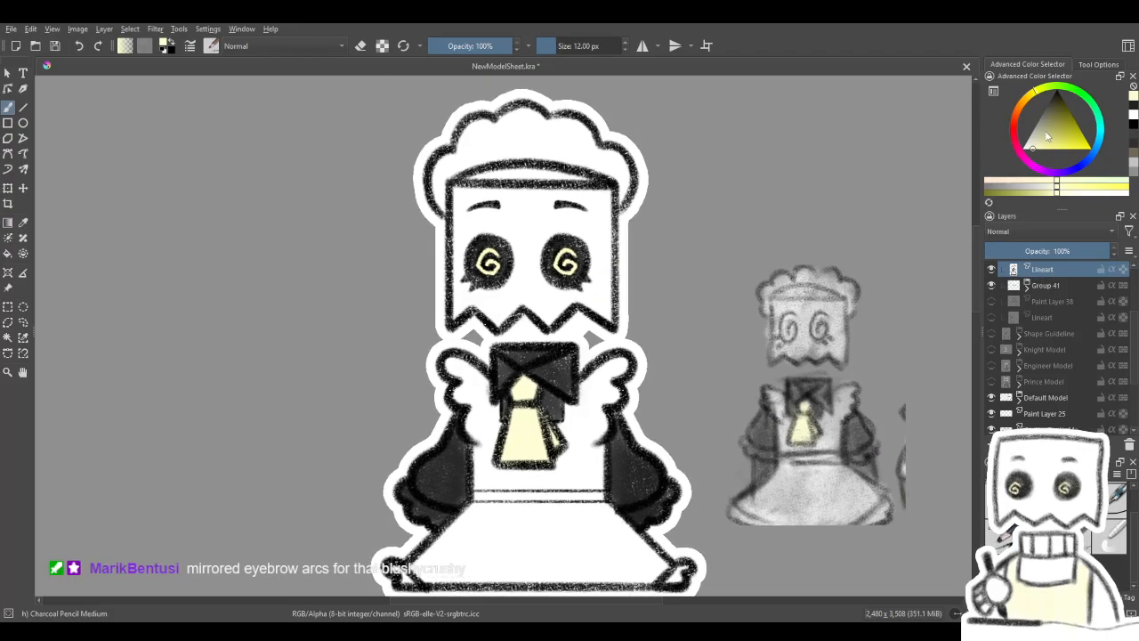
drag(1056, 130, 1004, 61)
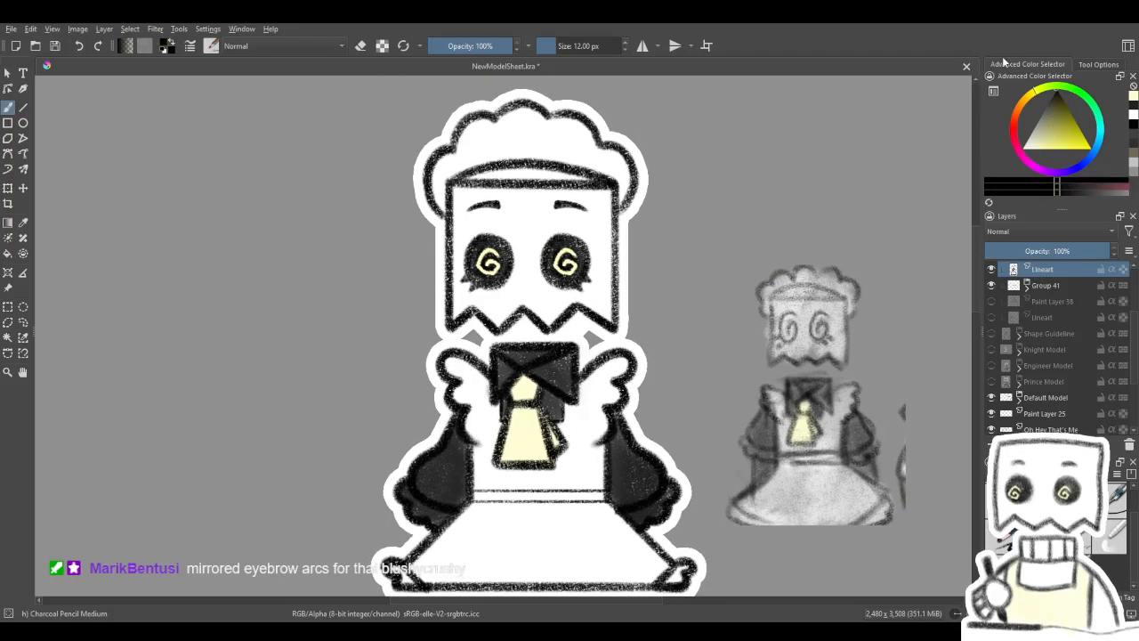
click(596, 300)
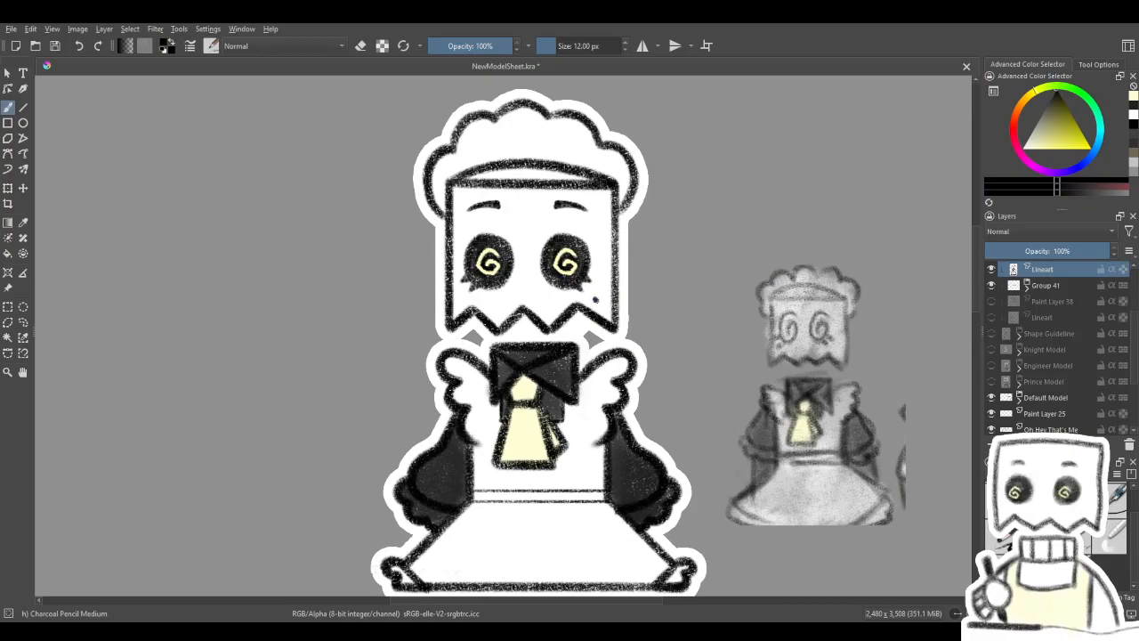
key(ctrl+z)
- Examine the maid with the beauty mark at several zoom levels beside the default model and the reference sketch
scroll(641, 488, down, 1)
drag(673, 502, 629, 381)
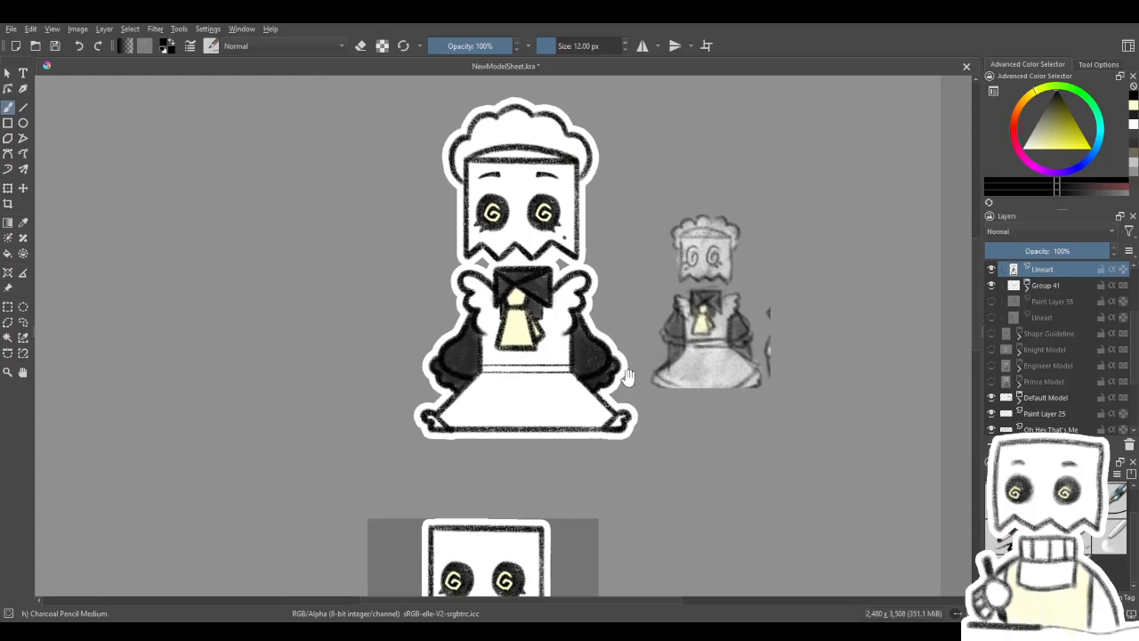
scroll(624, 459, down, 1)
drag(626, 447, 597, 395)
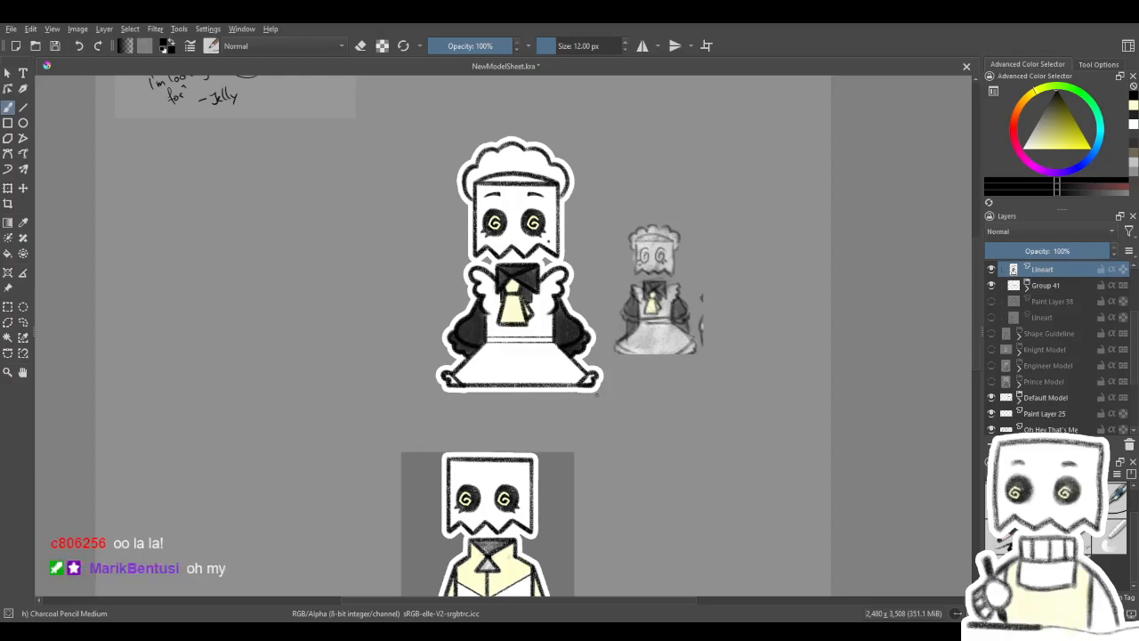
mouse_move(504, 402)
mouse_down()
mouse_move(560, 311)
mouse_move(570, 333)
mouse_move(578, 295)
mouse_up()
scroll(561, 311, down, 1)
mouse_move(637, 380)
mouse_down()
mouse_move(640, 367)
mouse_move(608, 356)
mouse_move(644, 546)
mouse_move(608, 508)
mouse_move(591, 514)
mouse_up()
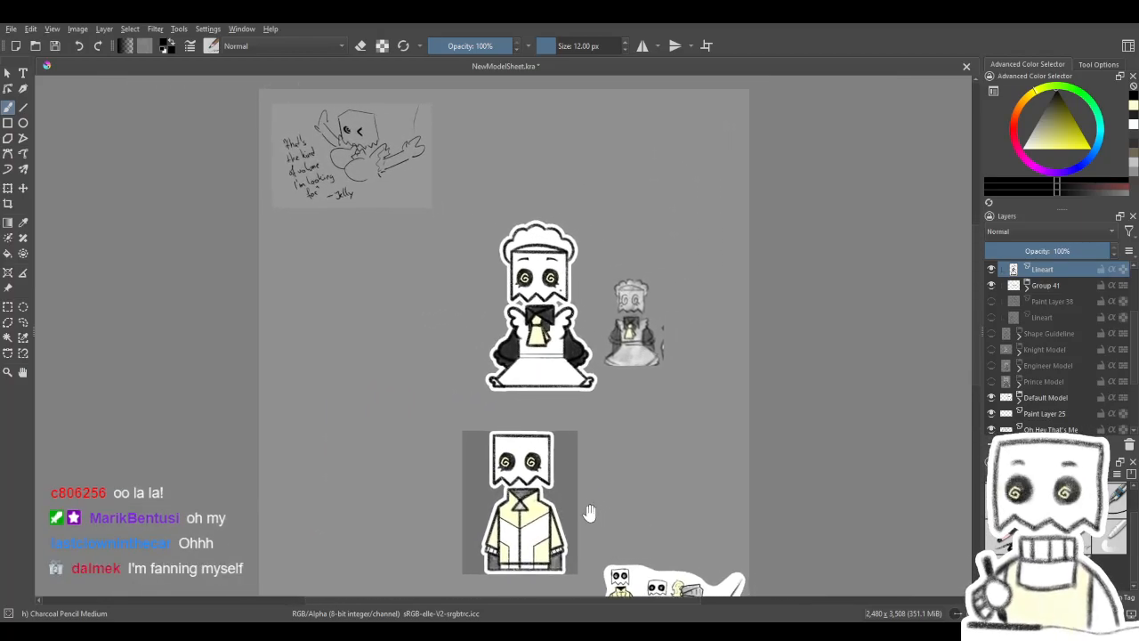
scroll(512, 326, up, 2)
drag(512, 328, 505, 354)
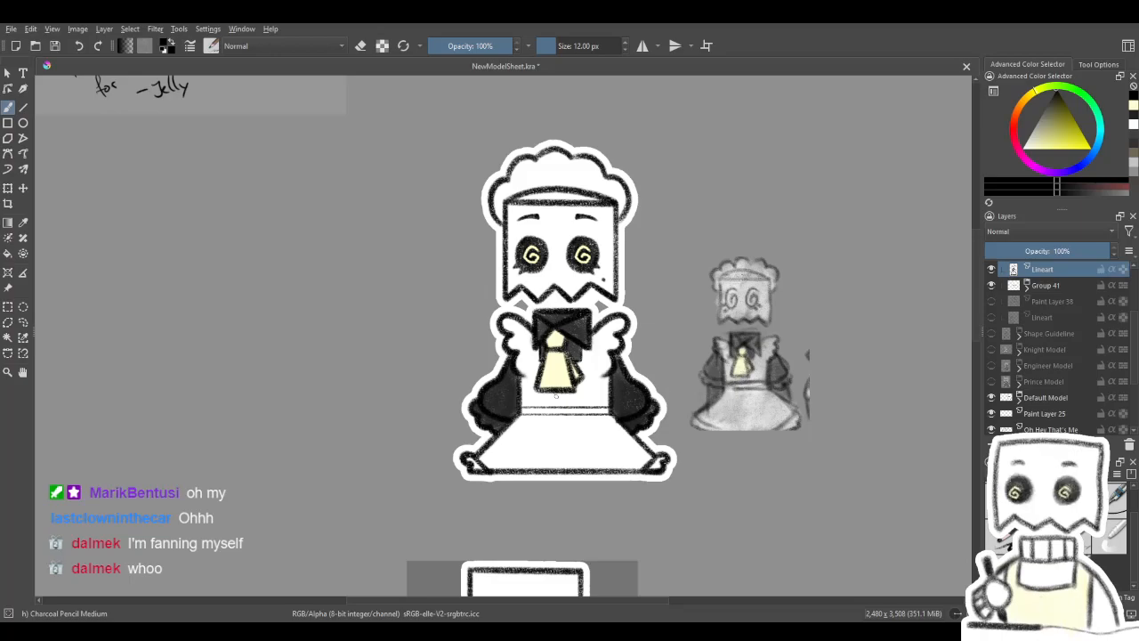
scroll(654, 381, up, 1)
scroll(654, 381, down, 1)
drag(647, 345, 628, 372)
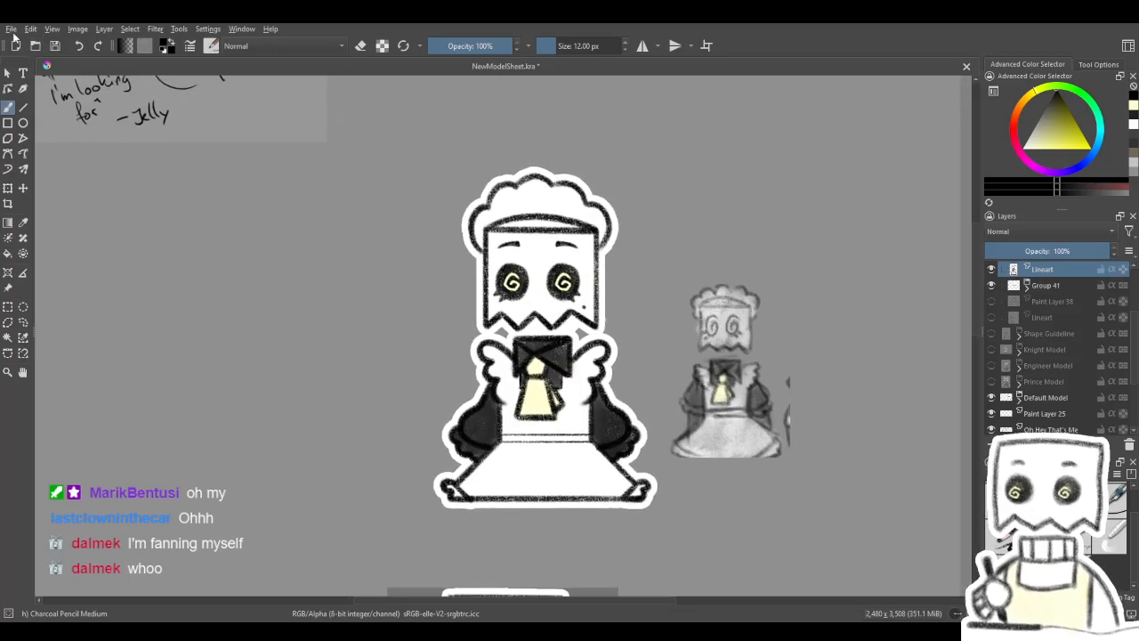
- Save the NewModelSheet.kra document
key(ctrl+s)
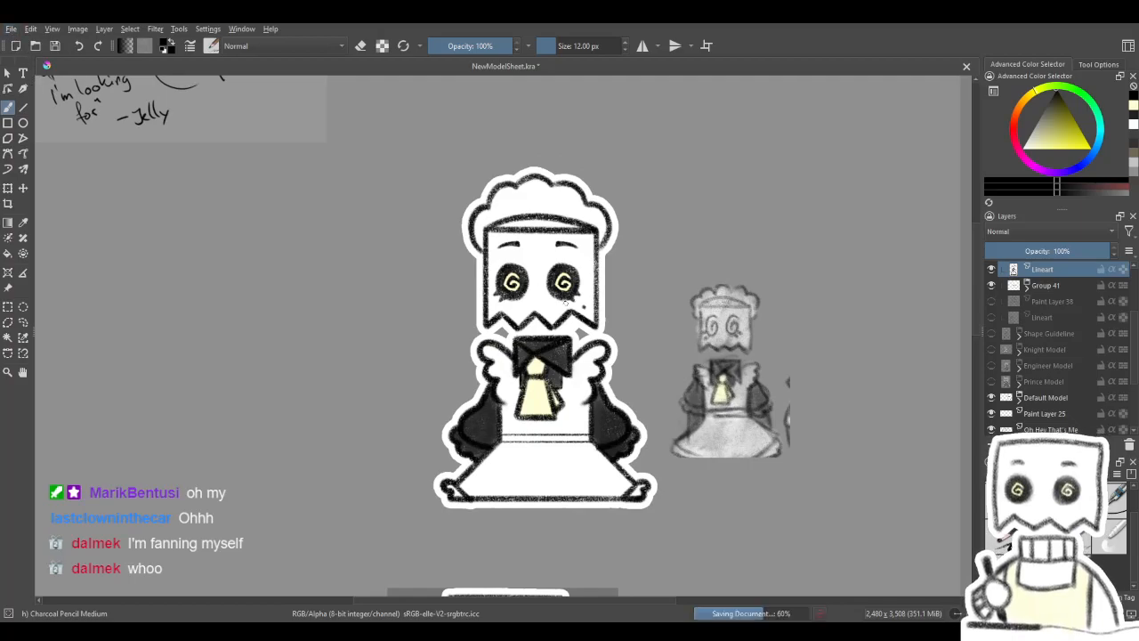
scroll(566, 307, down, 1)
drag(559, 325, 559, 318)
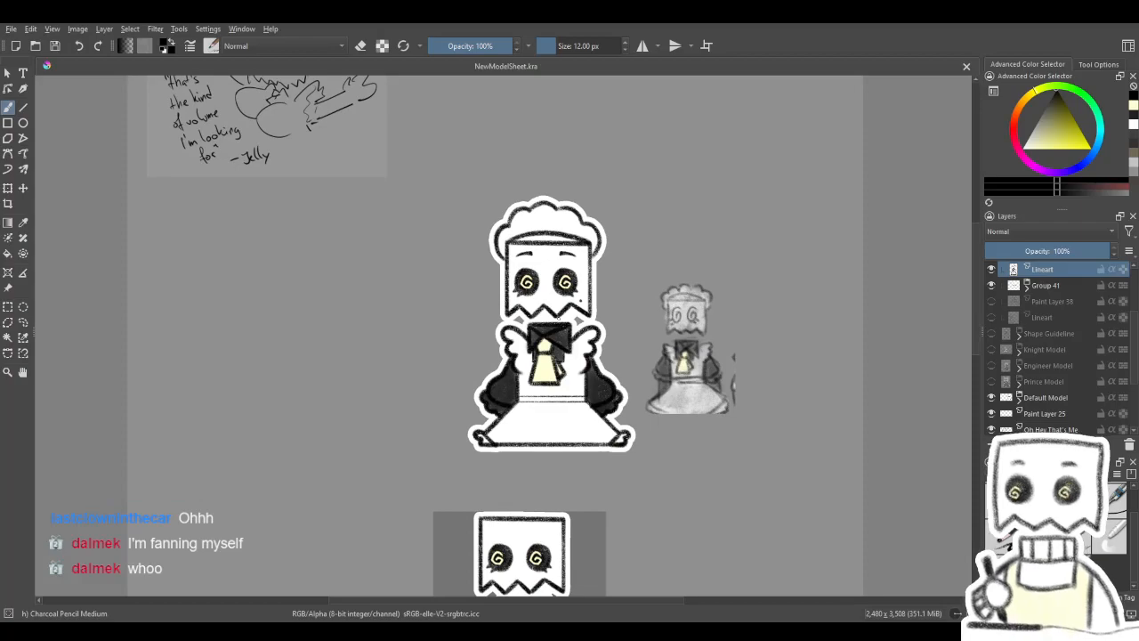
- Compare the finished maid with the default model, the anime maid references and the row of costume sketches on the sheet
drag(575, 393, 557, 312)
drag(562, 488, 614, 246)
mouse_move(591, 399)
mouse_down()
mouse_move(604, 266)
mouse_move(570, 322)
mouse_move(577, 223)
mouse_up()
mouse_move(588, 295)
mouse_down()
mouse_move(587, 266)
mouse_move(540, 272)
mouse_move(536, 587)
mouse_up()
scroll(510, 397, up, 1)
drag(612, 231, 602, 582)
mouse_move(595, 383)
mouse_down()
mouse_move(563, 483)
mouse_move(560, 441)
mouse_move(620, 115)
mouse_up()
drag(657, 569, 654, 170)
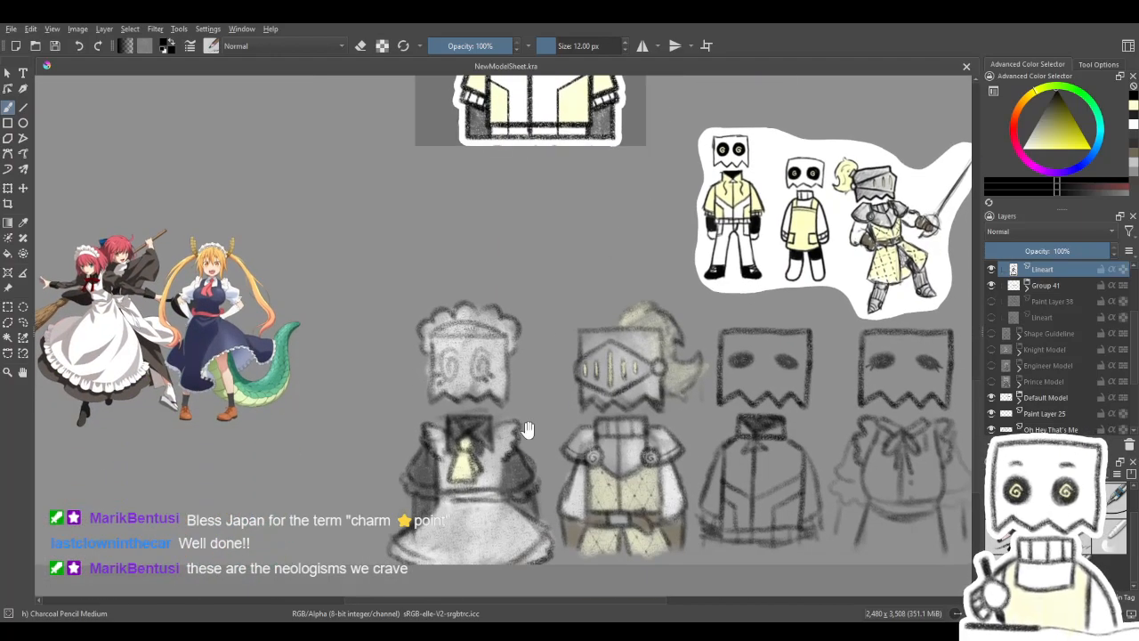
drag(577, 118, 595, 529)
mouse_move(613, 344)
mouse_down()
mouse_move(496, 602)
mouse_move(556, 620)
mouse_up()
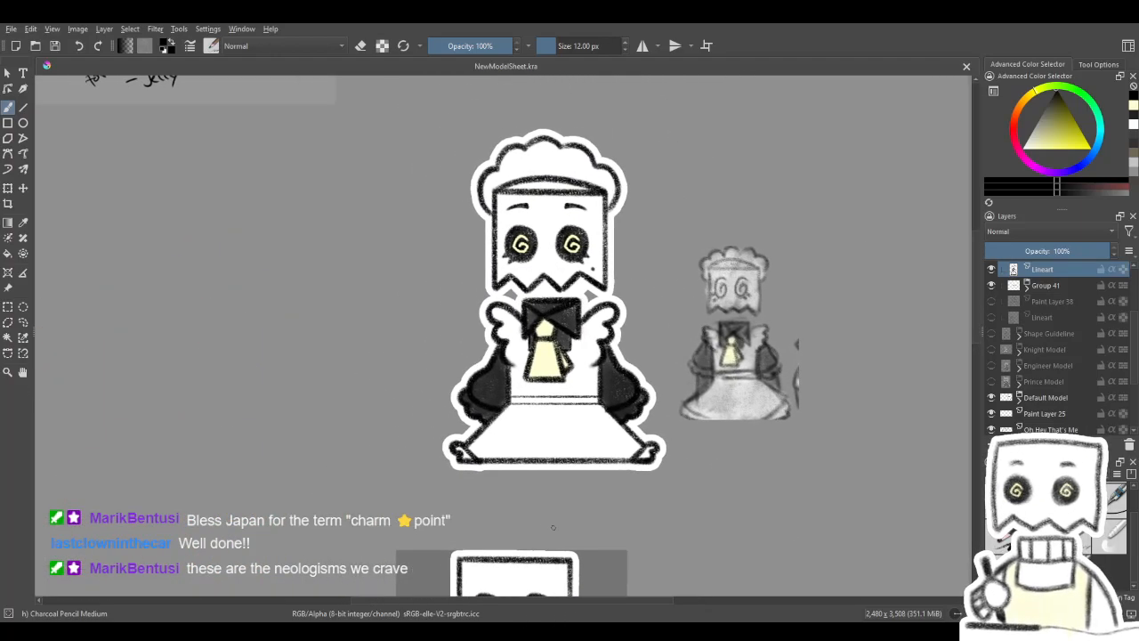
scroll(534, 420, up, 1)
scroll(534, 419, down, 3)
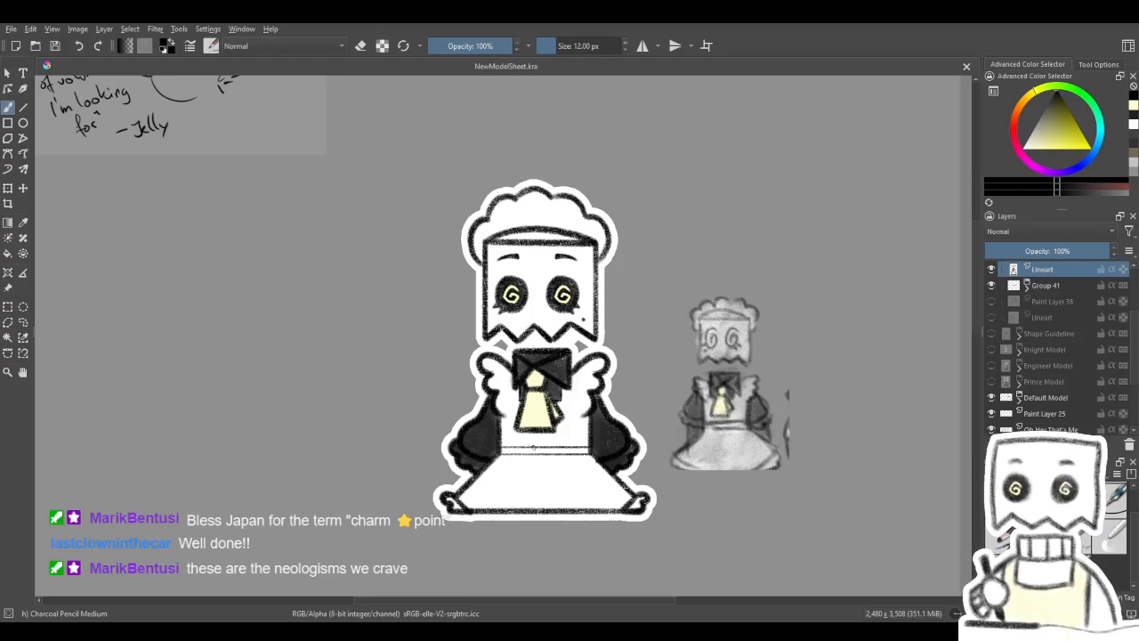
drag(552, 445, 539, 399)
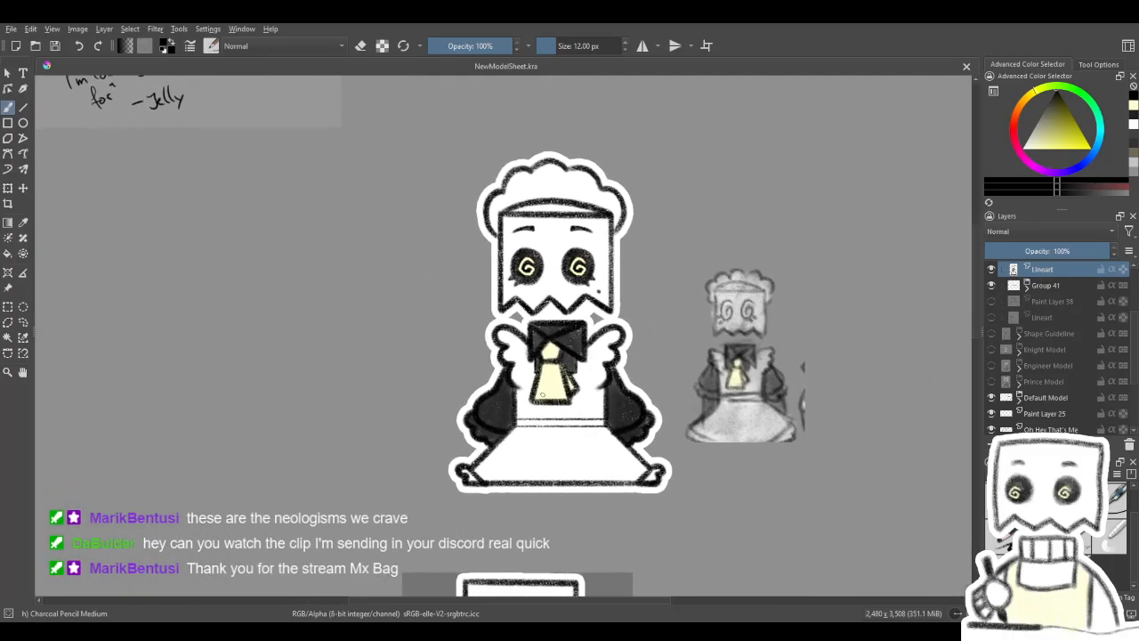
scroll(539, 398, down, 1)
scroll(540, 358, up, 1)
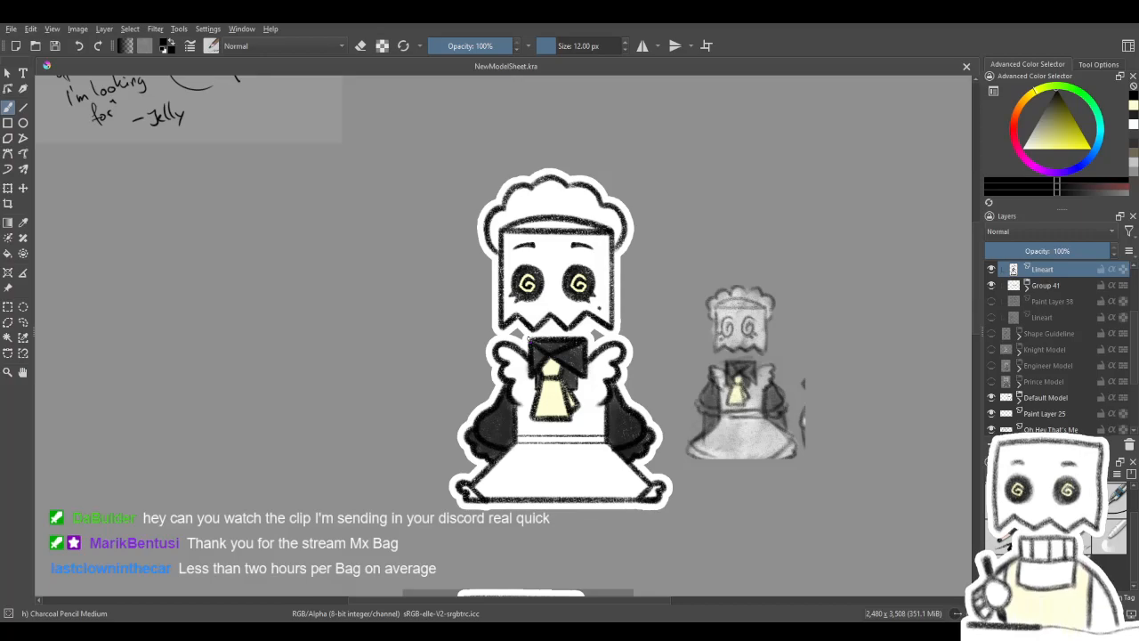
drag(590, 401, 573, 387)
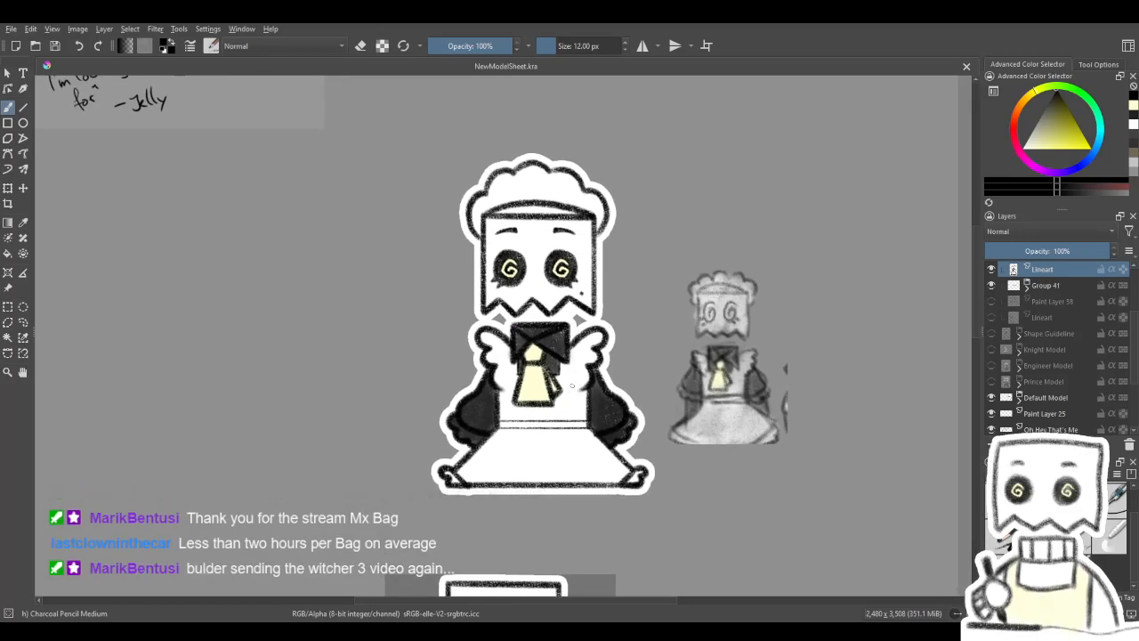
scroll(573, 386, down, 1)
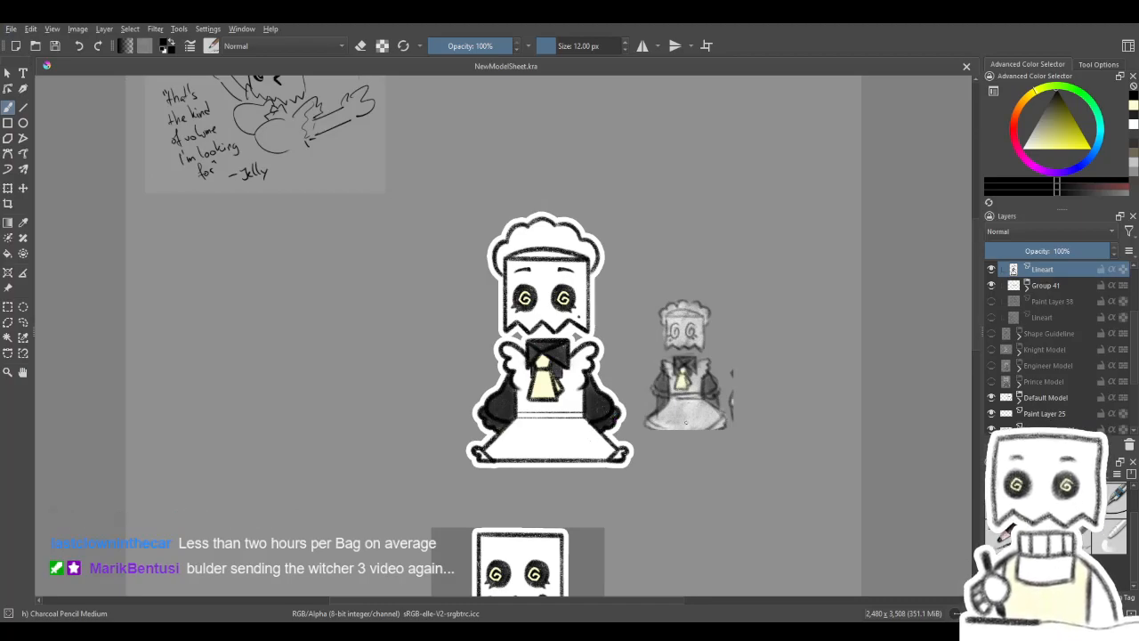
drag(614, 470, 615, 367)
scroll(616, 366, down, 3)
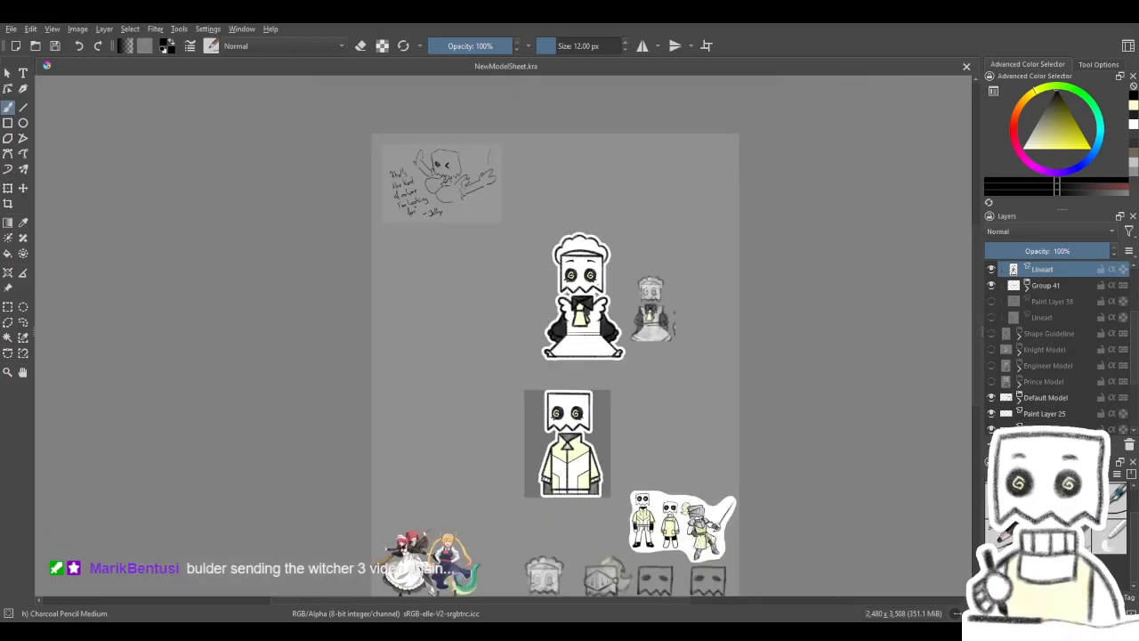